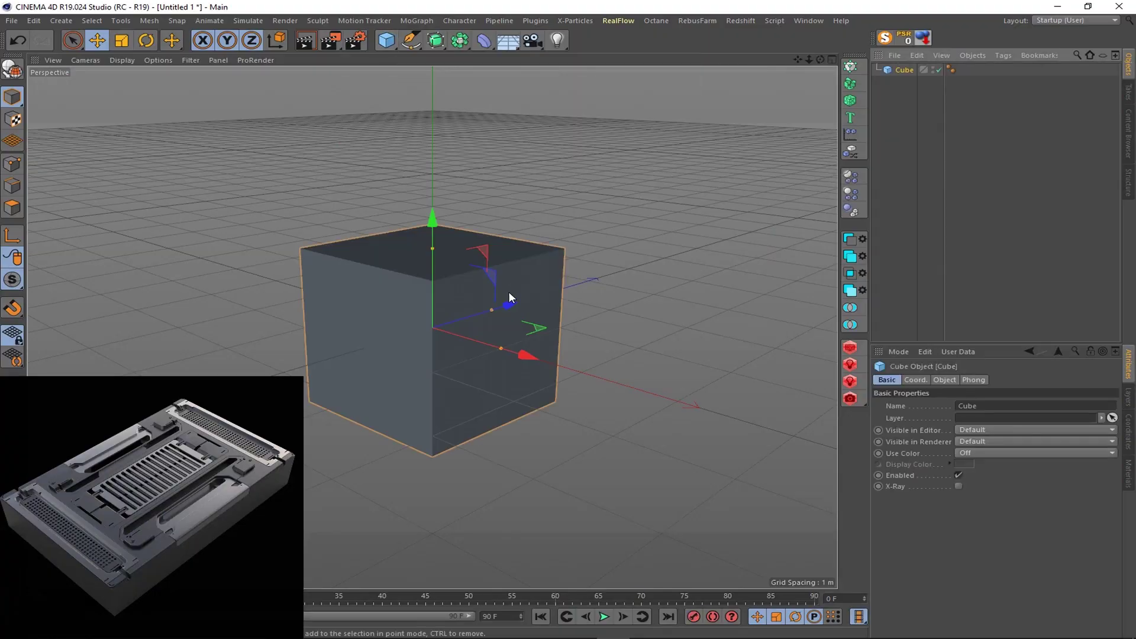
- Drag the default cube's top scale handle down so it becomes a thin flat slab
{"action": "left_click_drag", "start_coordinate": [432, 208], "coordinate": [433, 324]}
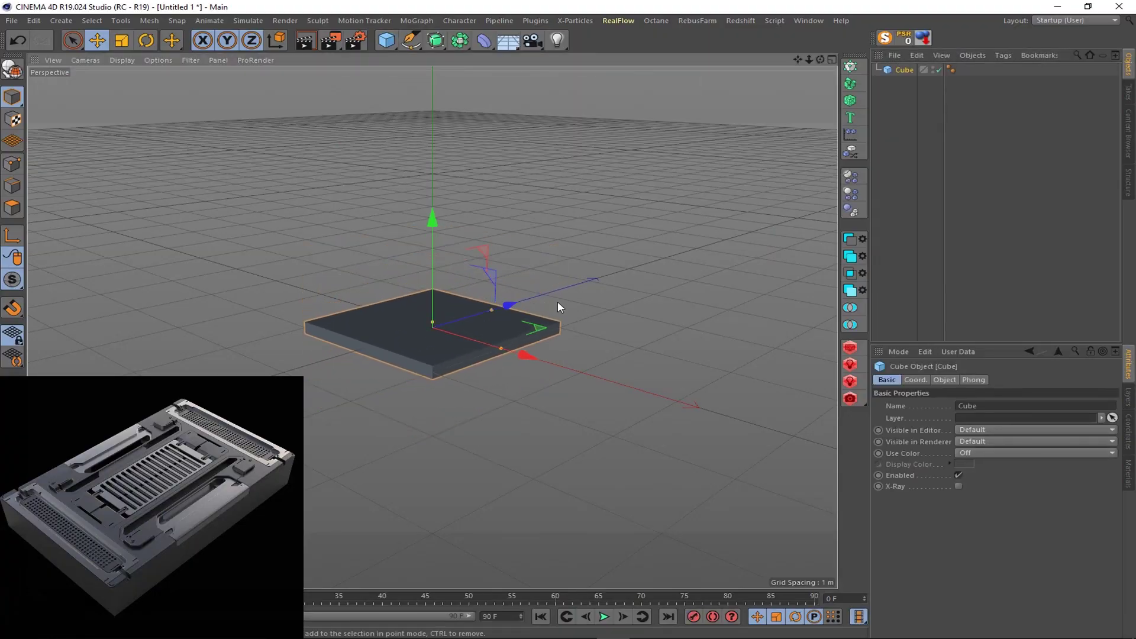
- In a maximised top view, roughly stretch the slab wider and longer
{"action": "left_click", "coordinate": [832, 60]}
{"action": "middle_click", "coordinate": [512, 311]}
{"action": "left_click_drag", "start_coordinate": [520, 327], "coordinate": [537, 327]}
{"action": "mouse_move", "coordinate": [433, 253]}
{"action": "left_mouse_down"}
{"action": "mouse_move", "coordinate": [442, 155]}
{"action": "mouse_move", "coordinate": [432, 187]}
{"action": "left_mouse_up"}
- Set the slab size to 3 m × 0.1 m × 4 m and restore the four-view layout
{"action": "left_click", "coordinate": [915, 379]}
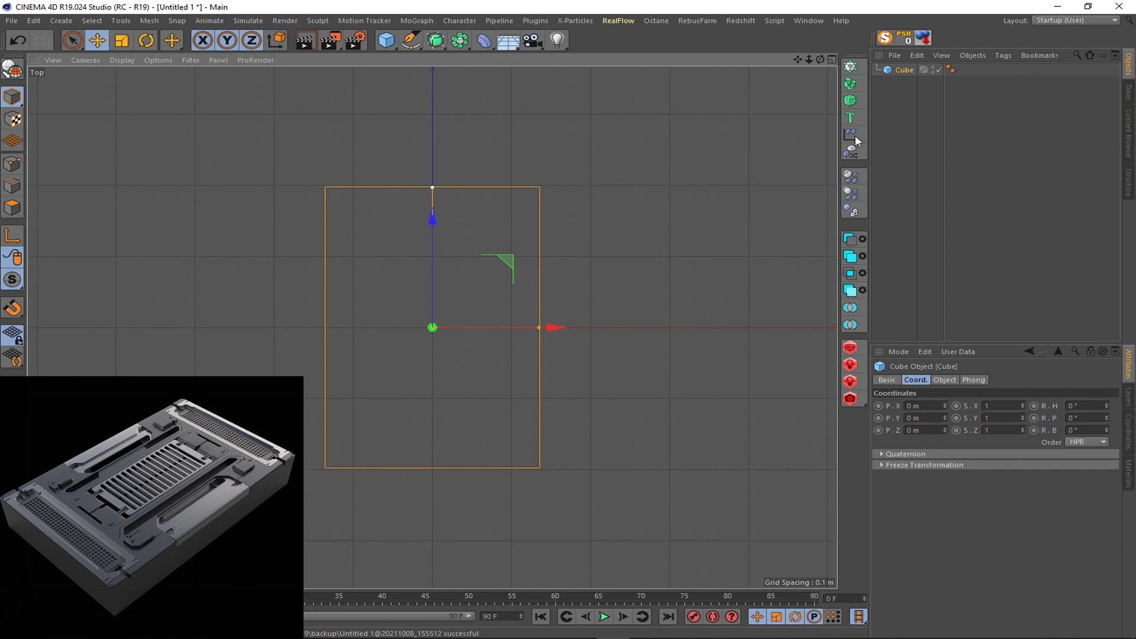
{"action": "left_click", "coordinate": [944, 379]}
{"action": "left_click", "coordinate": [930, 406]}
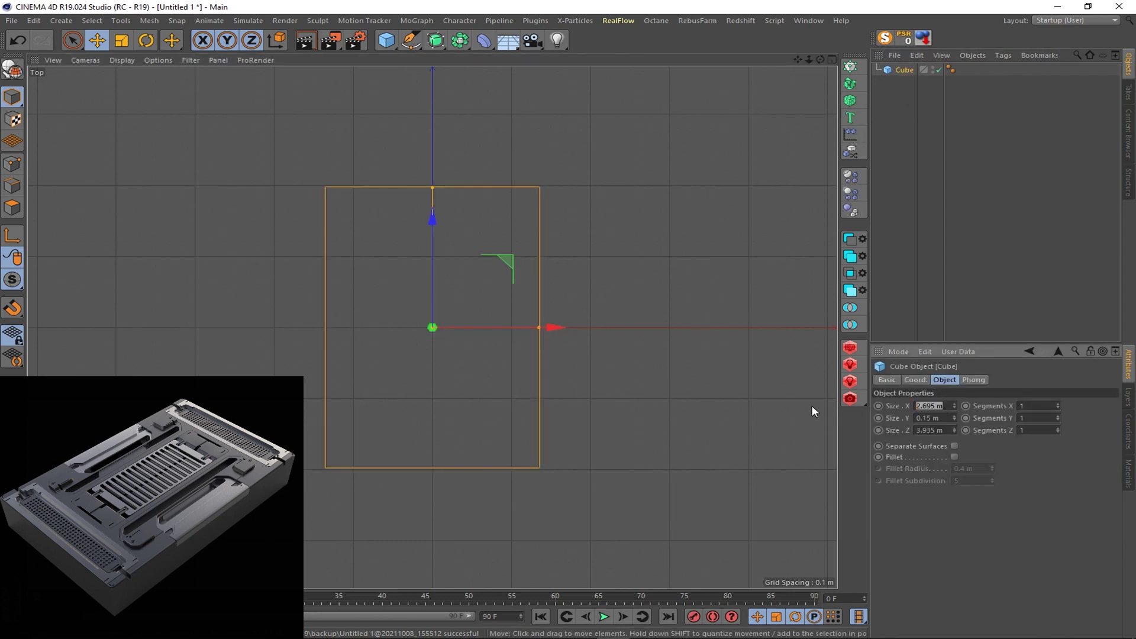
{"action": "type", "text": "3"}
{"action": "key", "text": "Tab"}
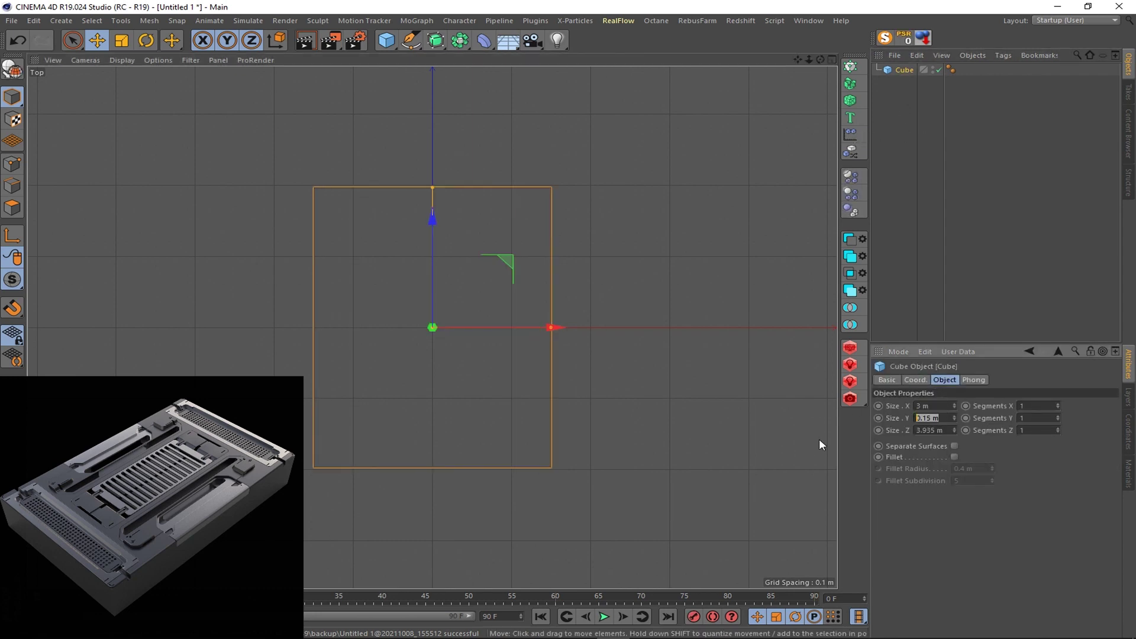
{"action": "type", "text": "0.1"}
{"action": "key", "text": "Tab"}
{"action": "type", "text": "4"}
{"action": "key", "text": "Return"}
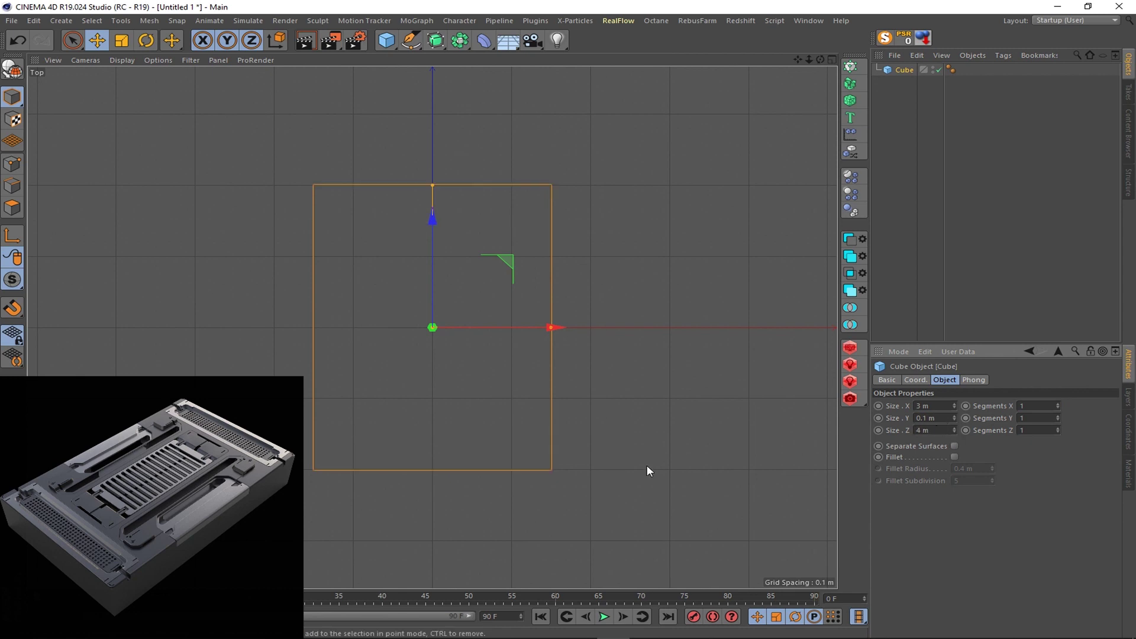
{"action": "left_click", "coordinate": [832, 59]}
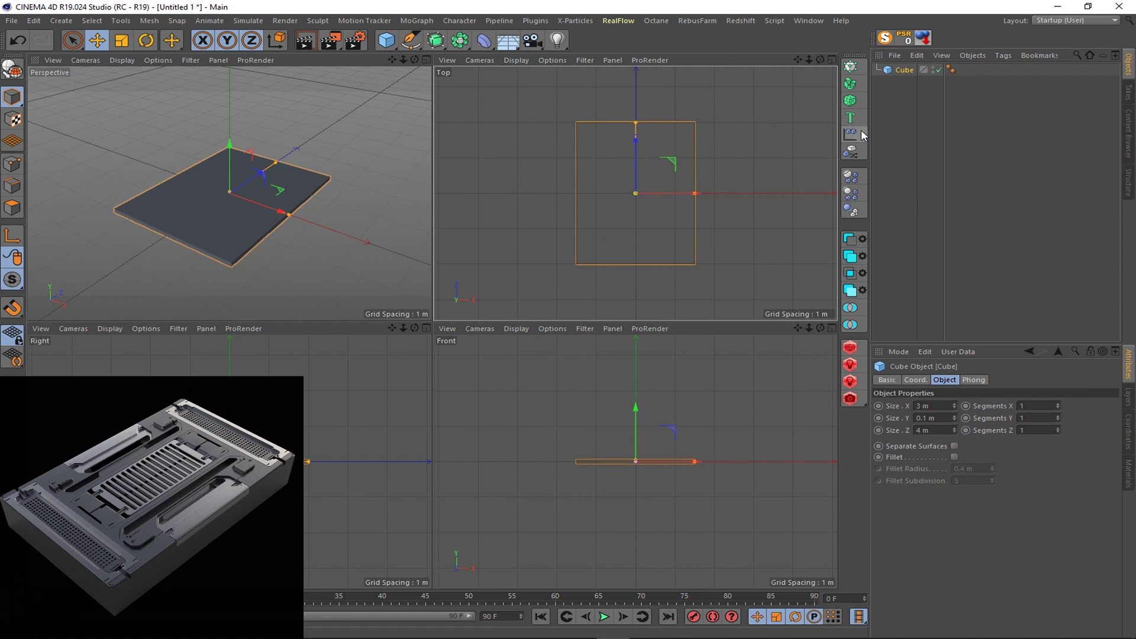
- Make the slab editable, split its polygons into Cube.1, and hide the original Cube
{"action": "key", "text": "c"}
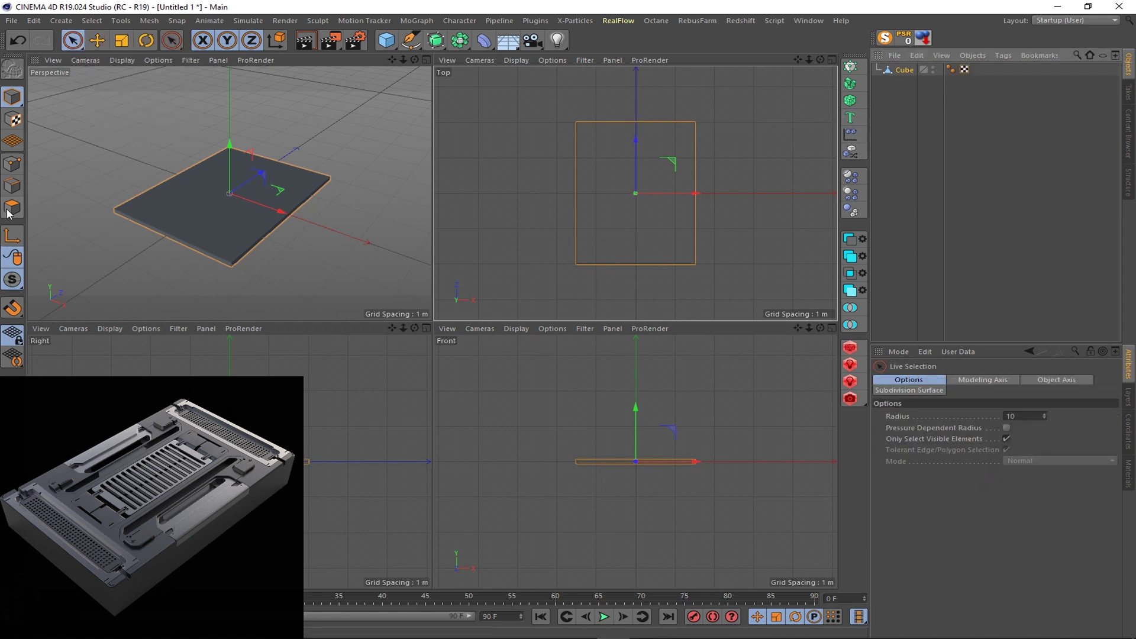
{"action": "left_click", "coordinate": [225, 201]}
{"action": "right_click", "coordinate": [385, 236]}
{"action": "left_click", "coordinate": [445, 545]}
{"action": "left_click", "coordinate": [346, 180]}
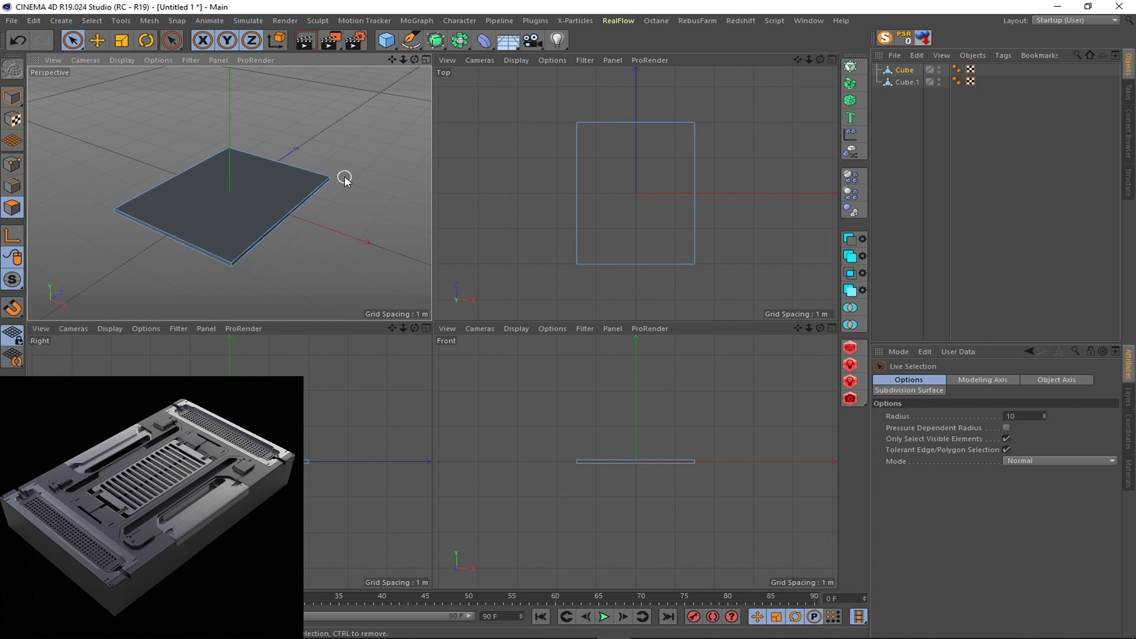
{"action": "left_click", "coordinate": [939, 69]}
- Loop-cut Cube.1 in both directions to divide it into quarters
{"action": "middle_click", "coordinate": [590, 186]}
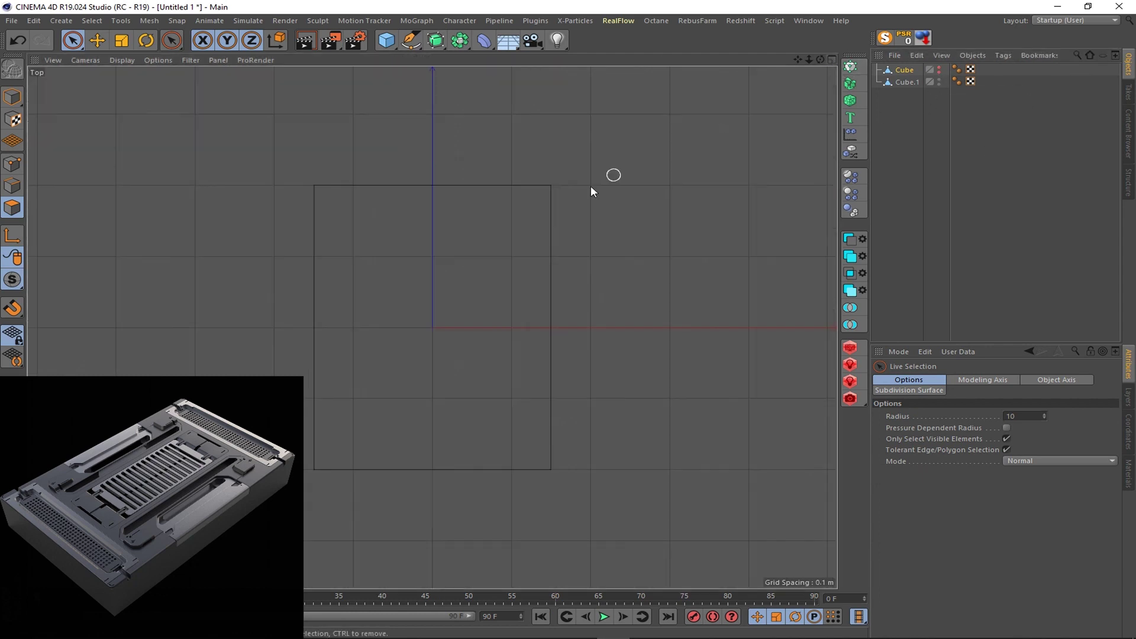
{"action": "left_click_drag", "start_coordinate": [798, 60], "coordinate": [892, 39]}
{"action": "left_click", "coordinate": [905, 82]}
{"action": "key", "text": "k"}
{"action": "key", "text": "l"}
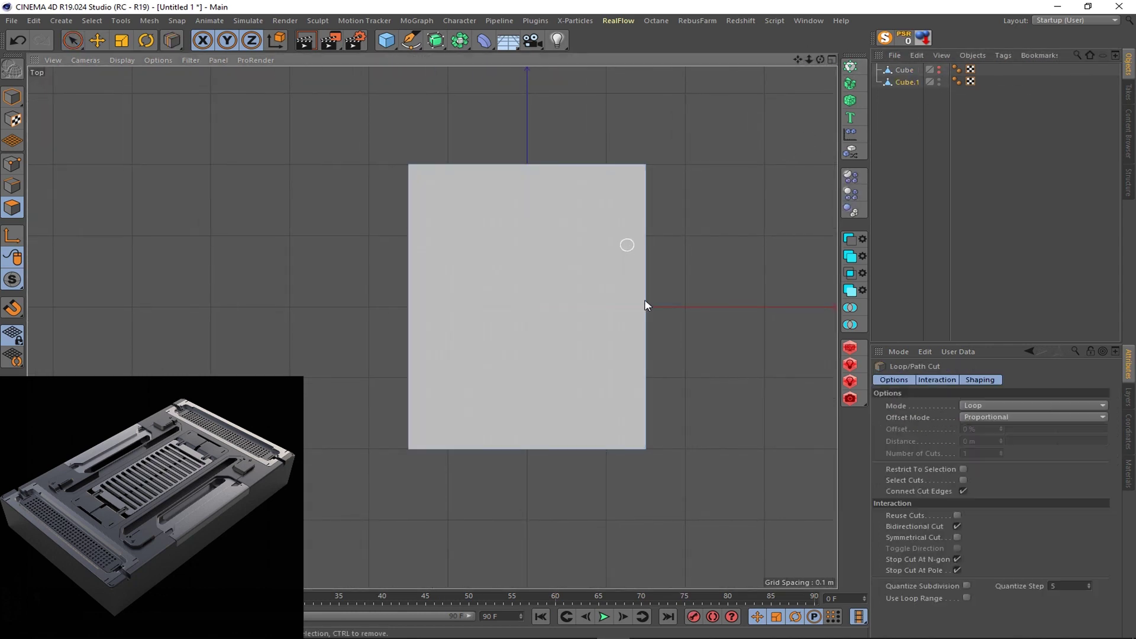
{"action": "left_click", "coordinate": [646, 305]}
{"action": "left_click", "coordinate": [527, 164]}
{"action": "key", "text": "space"}
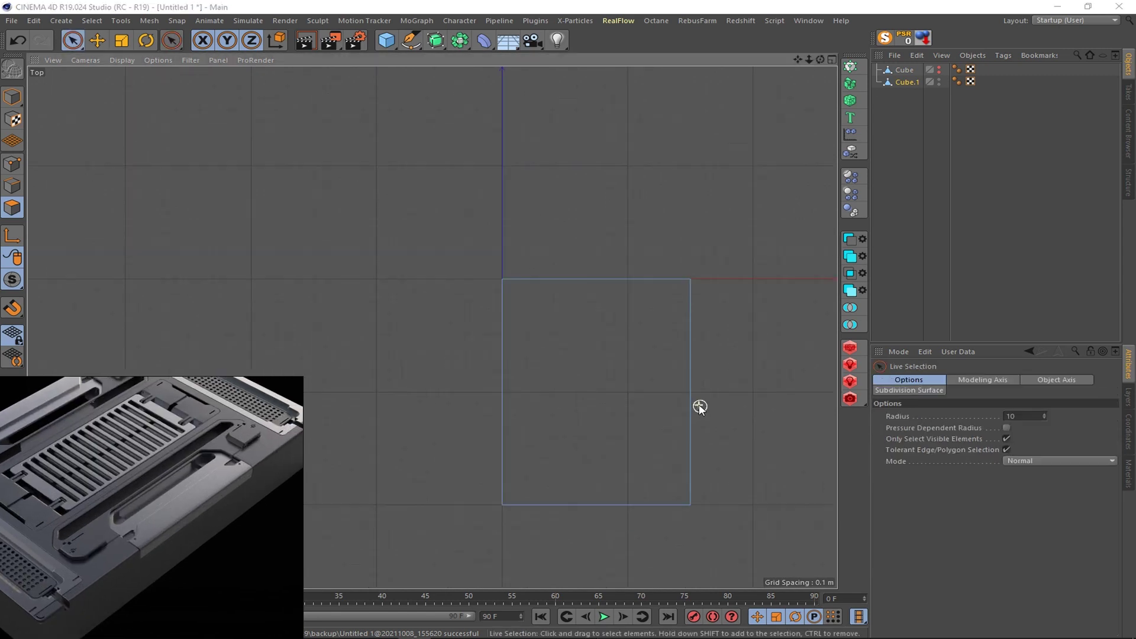
- Keep the lower-right quarter and place Cube.1 under a new Symmetry object
{"action": "scroll", "coordinate": [700, 407], "scroll_direction": "down", "scroll_amount": 3}
{"action": "left_click", "coordinate": [627, 405]}
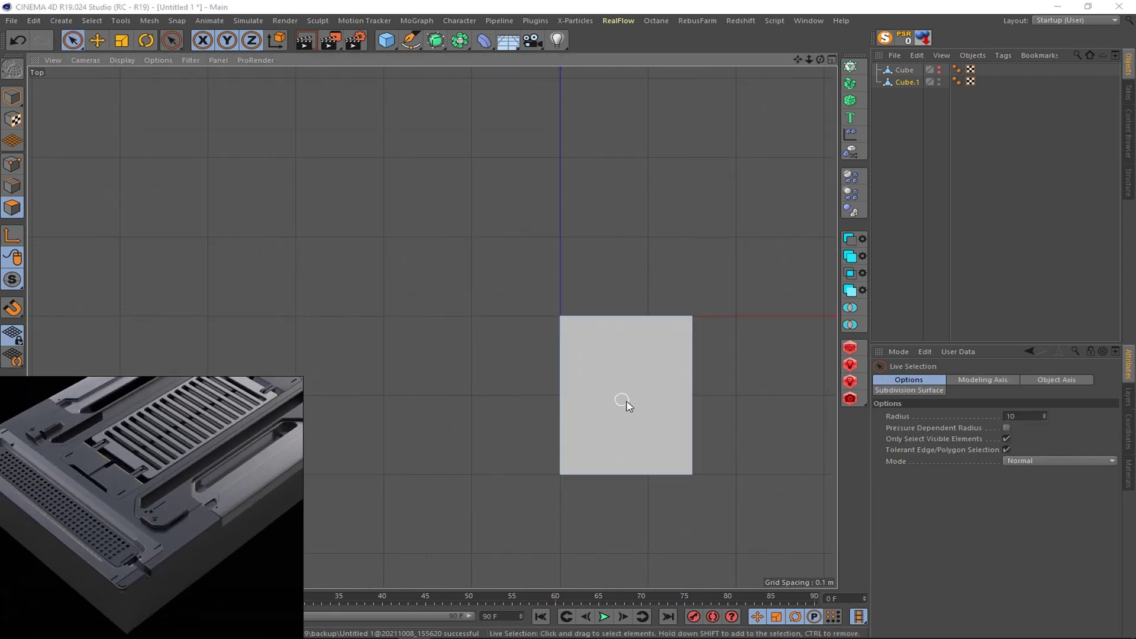
{"action": "left_click", "coordinate": [436, 39]}
{"action": "left_click", "coordinate": [621, 99]}
{"action": "left_click_drag", "start_coordinate": [911, 94], "coordinate": [905, 73]}
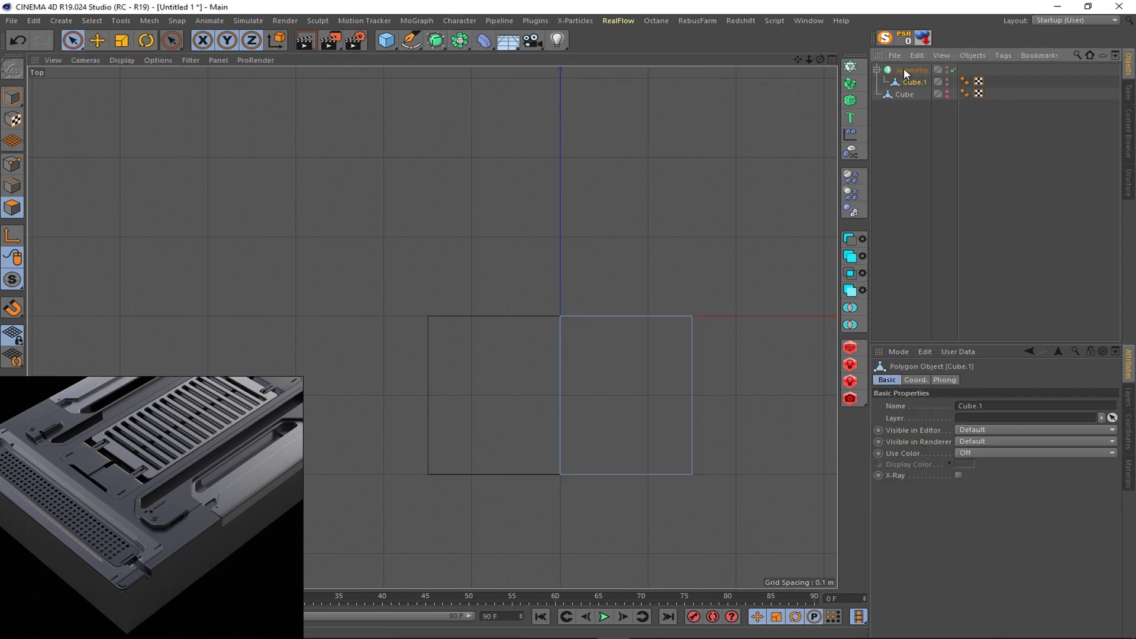
{"action": "left_click", "coordinate": [905, 72]}
- Nest Symmetry inside a second Symmetry.1 that mirrors the quarter upward
{"action": "left_click", "coordinate": [460, 41]}
{"action": "left_click", "coordinate": [622, 99], "text": "alt"}
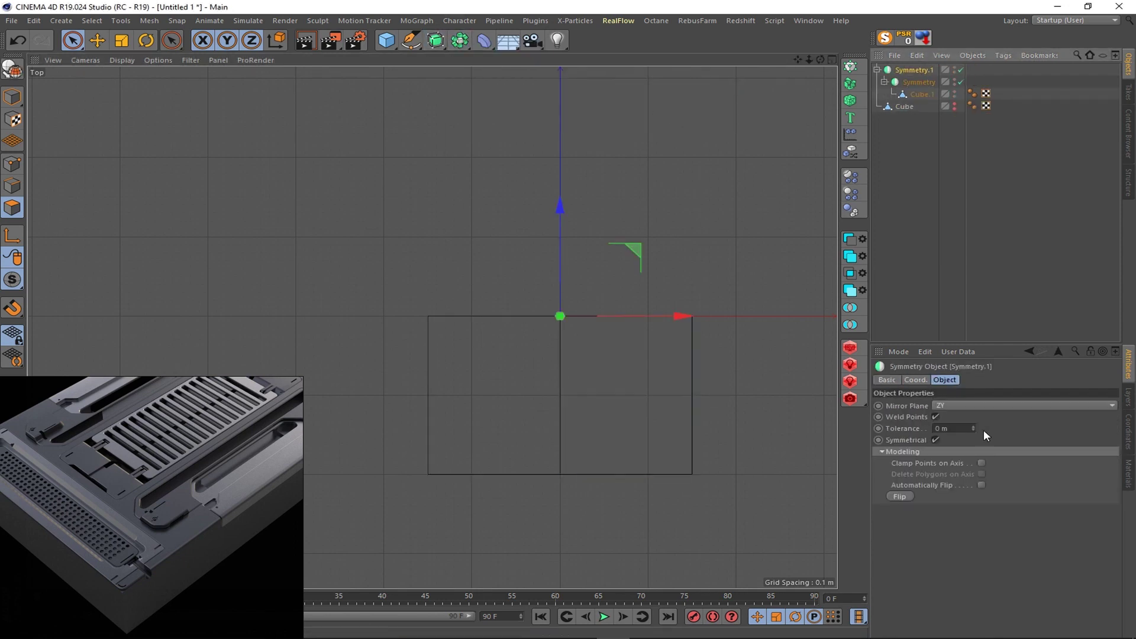
{"action": "left_click", "coordinate": [1023, 405]}
{"action": "left_click", "coordinate": [944, 414]}
{"action": "left_click", "coordinate": [632, 394]}
- Line-cut a chamfered notch on the quarter's right edge and slide its points sideways
{"action": "key", "text": "k"}
{"action": "key", "text": "k"}
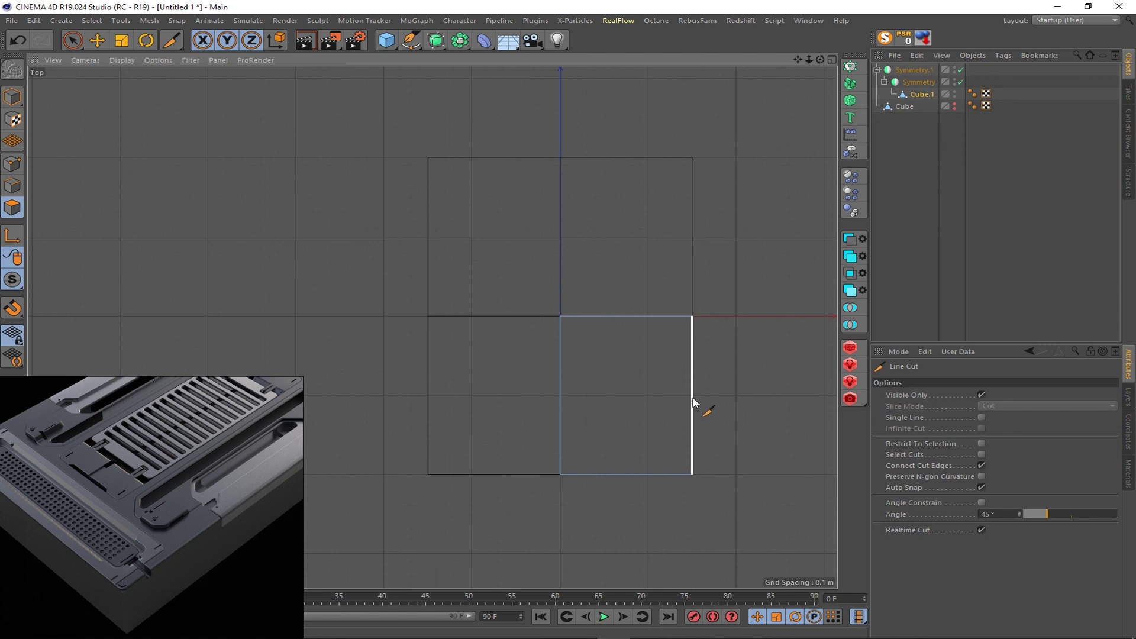
{"action": "left_click", "coordinate": [692, 394]}
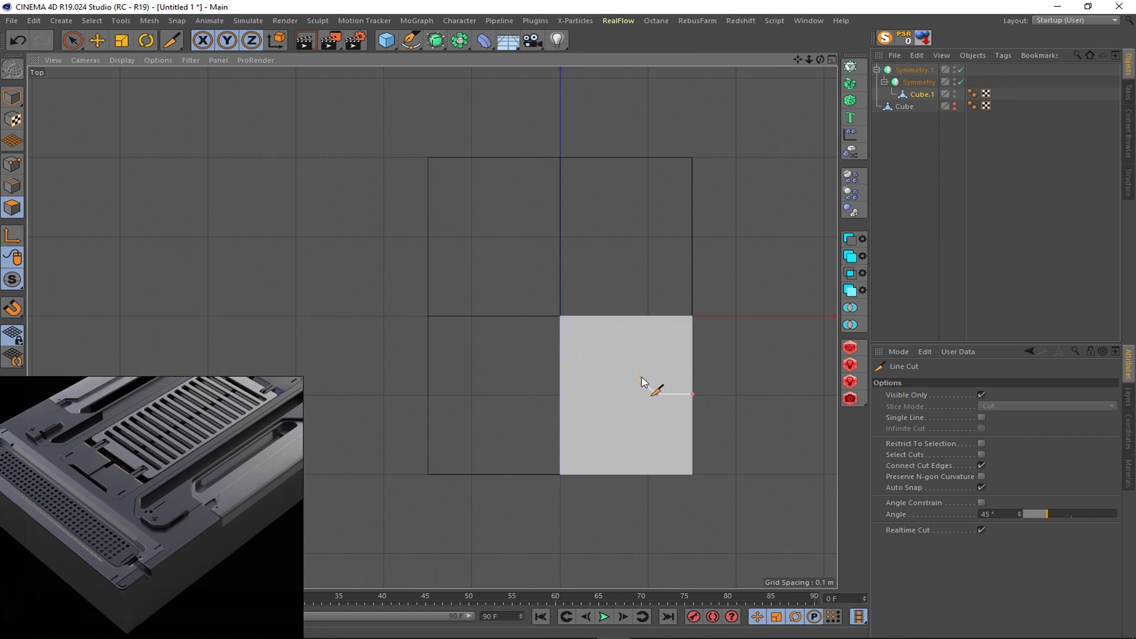
{"action": "left_click", "coordinate": [639, 379]}
{"action": "left_click", "coordinate": [639, 315]}
{"action": "key", "text": "0"}
{"action": "left_click_drag", "start_coordinate": [715, 344], "coordinate": [621, 398]}
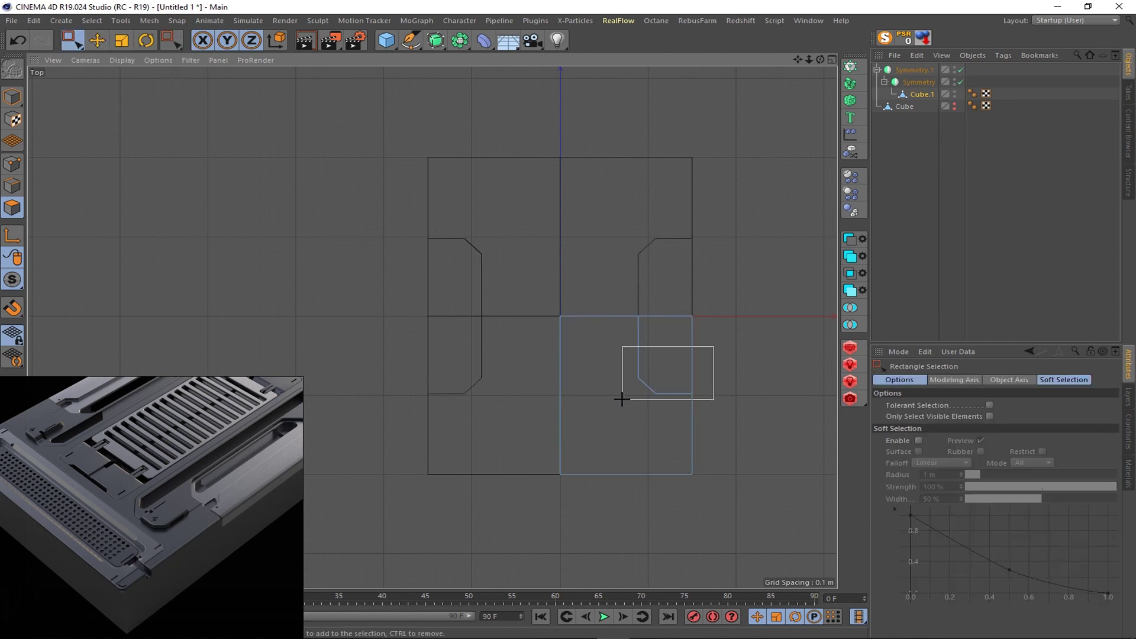
{"action": "key", "text": "e"}
{"action": "mouse_move", "coordinate": [712, 385]}
{"action": "left_mouse_down"}
{"action": "mouse_move", "coordinate": [737, 366]}
{"action": "mouse_move", "coordinate": [726, 364]}
{"action": "left_mouse_up"}
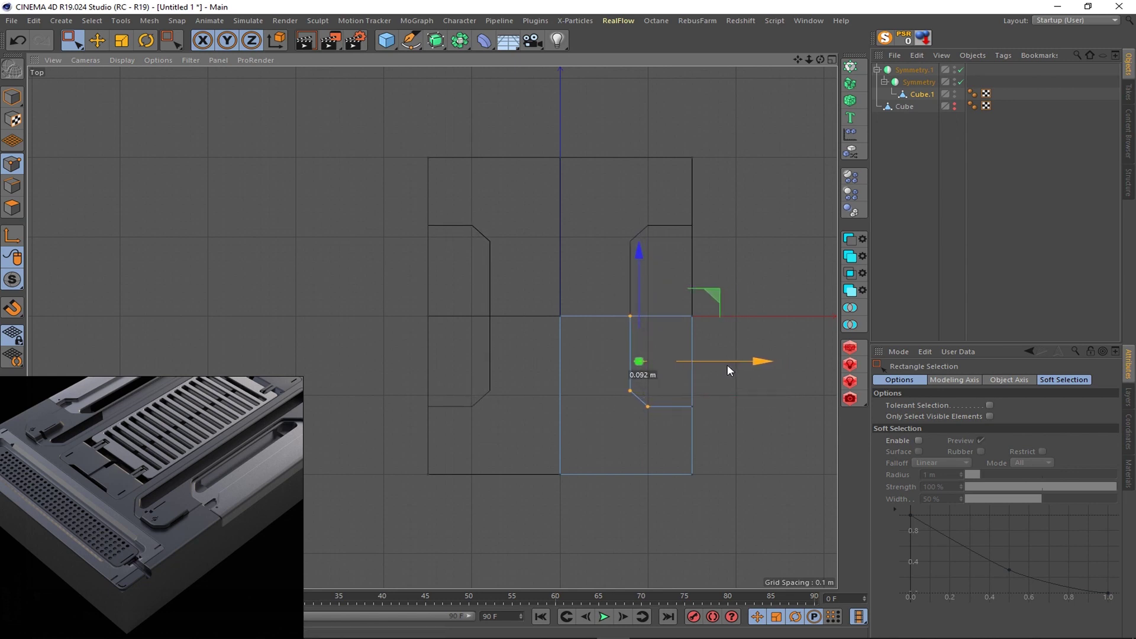
- Shift the notch points further right and slightly up
{"action": "scroll", "coordinate": [616, 380], "scroll_direction": "up", "scroll_amount": 2}
{"action": "scroll", "coordinate": [616, 385], "scroll_direction": "down", "scroll_amount": 2}
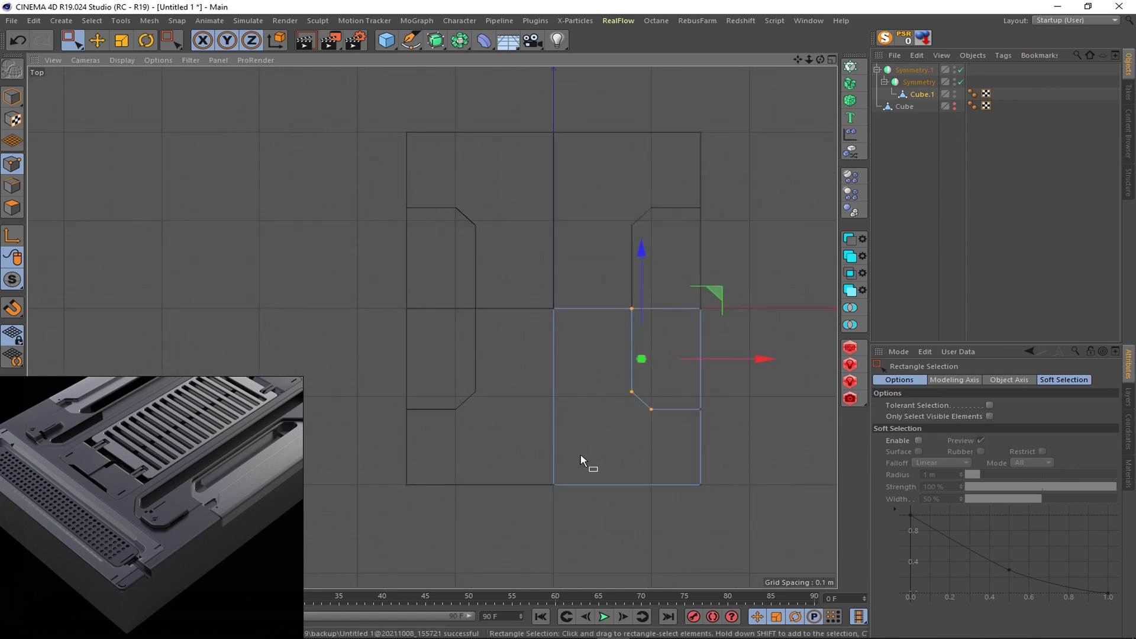
{"action": "left_click", "coordinate": [695, 454]}
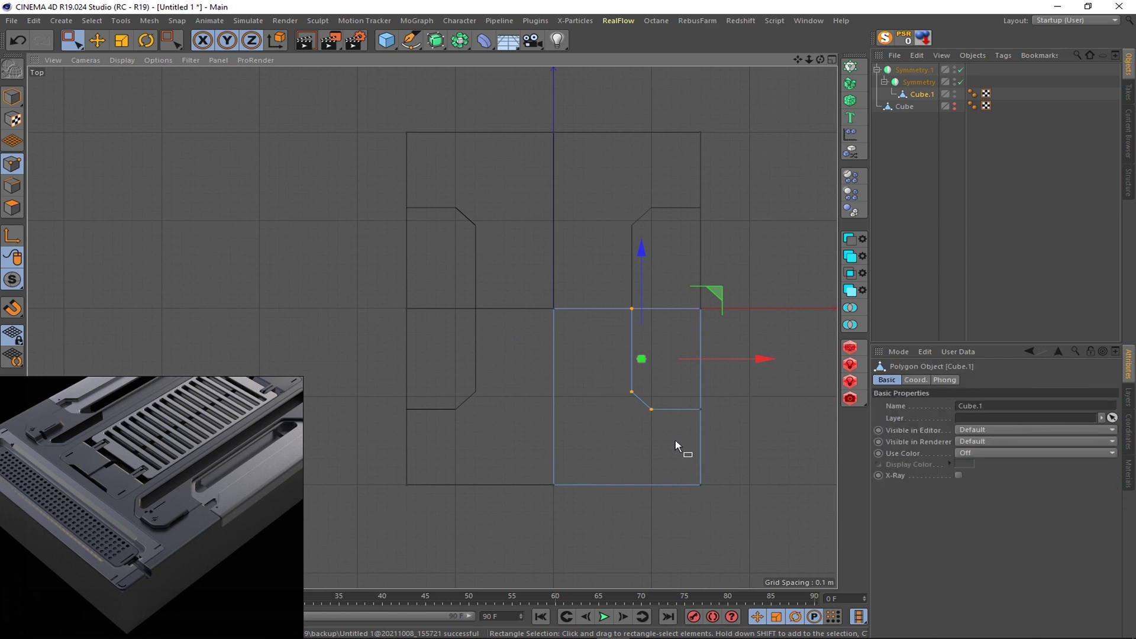
{"action": "left_click_drag", "start_coordinate": [726, 358], "coordinate": [741, 355]}
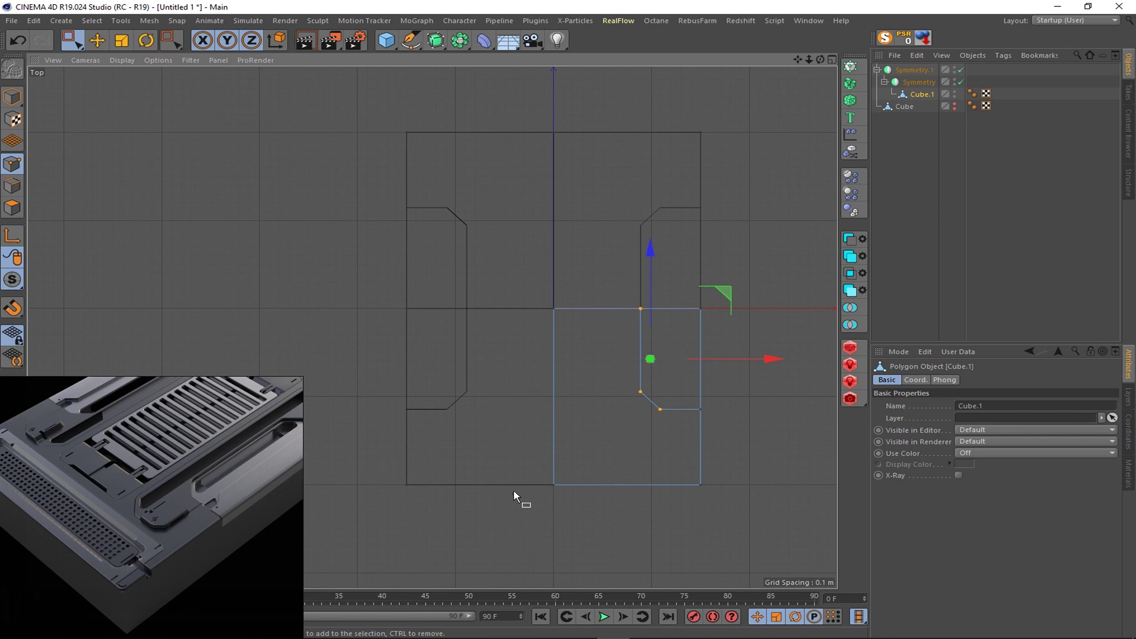
{"action": "left_click_drag", "start_coordinate": [631, 410], "coordinate": [633, 410]}
{"action": "left_click_drag", "start_coordinate": [669, 319], "coordinate": [669, 314]}
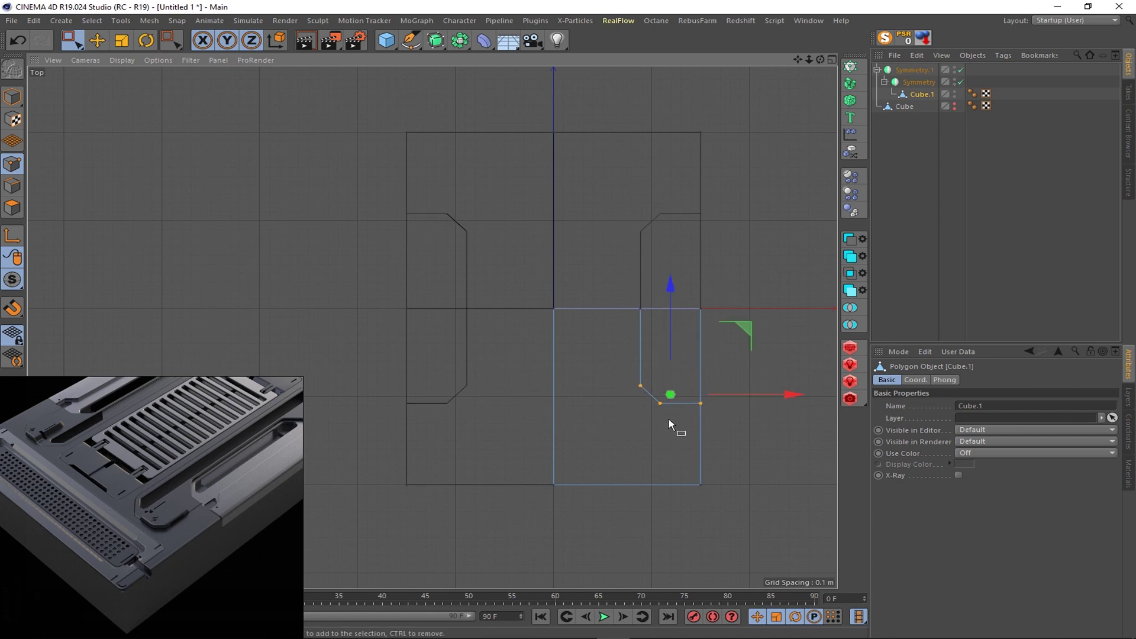
- Cut a line down from the notch, reposition the inner profile points, and select the profile edges
{"action": "key", "text": "k"}
{"action": "key", "text": "k"}
{"action": "left_click_drag", "start_coordinate": [675, 412], "coordinate": [681, 450]}
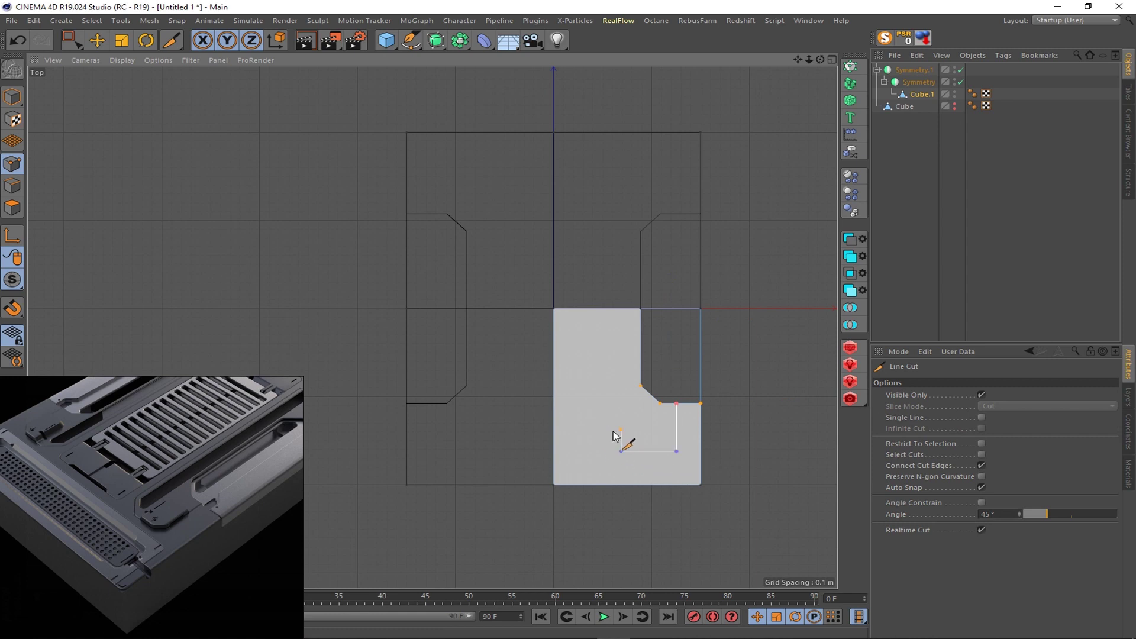
{"action": "key", "text": "Escape"}
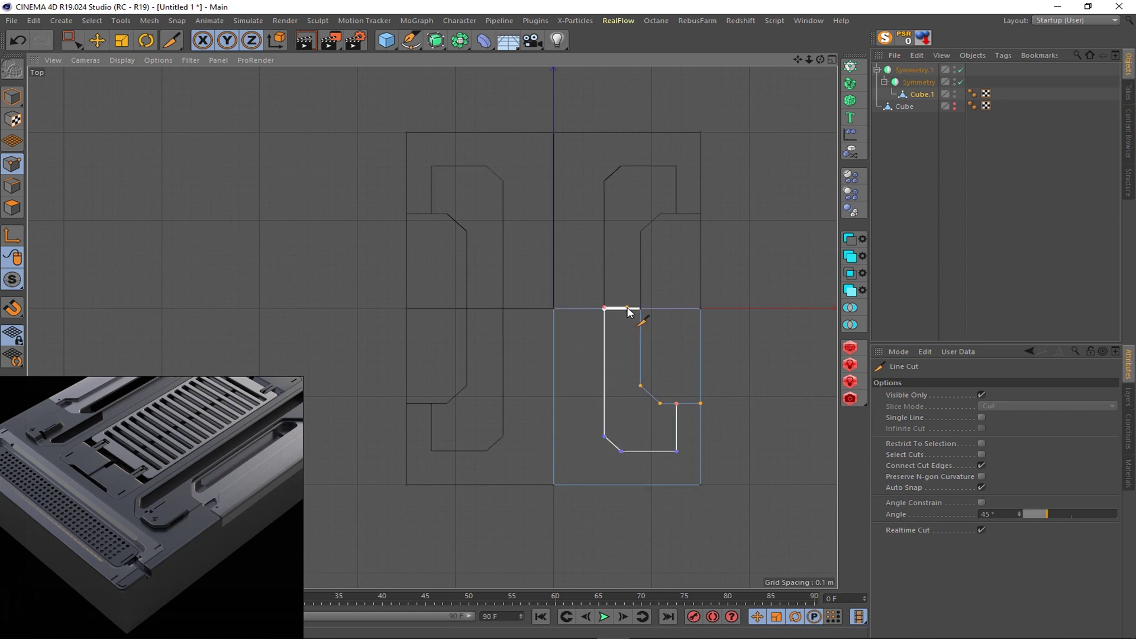
{"action": "key", "text": "0"}
{"action": "left_click_drag", "start_coordinate": [590, 410], "coordinate": [677, 461]}
{"action": "left_click_drag", "start_coordinate": [696, 373], "coordinate": [716, 374]}
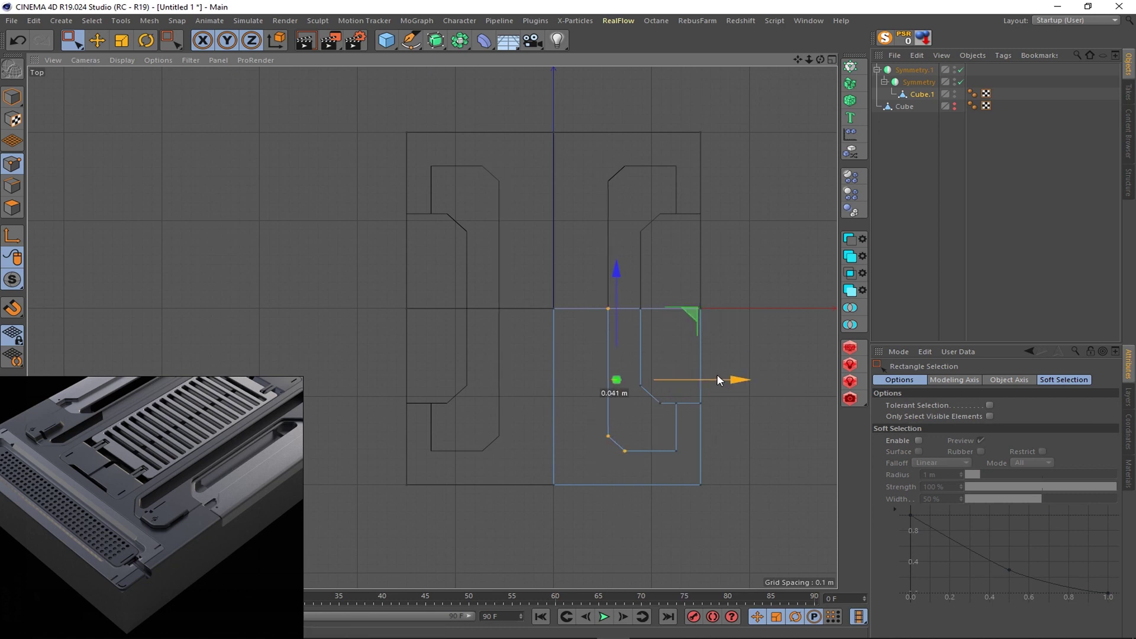
{"action": "left_click_drag", "start_coordinate": [687, 422], "coordinate": [565, 465]}
{"action": "left_click_drag", "start_coordinate": [647, 392], "coordinate": [647, 385]}
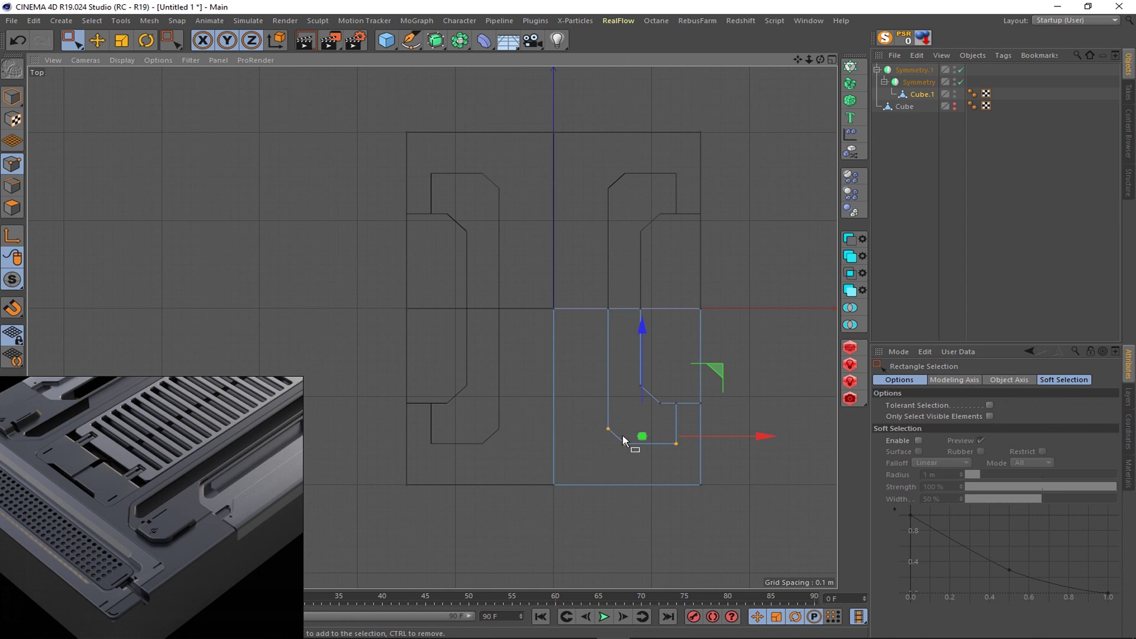
{"action": "key", "text": "space"}
{"action": "key", "text": "Return"}
{"action": "left_click", "coordinate": [642, 443]}
- Melt extra profile edges and edge-slide them into a parallel inner border
{"action": "left_click_drag", "start_coordinate": [618, 437], "coordinate": [608, 319], "text": "shift"}
{"action": "right_click", "coordinate": [660, 442]}
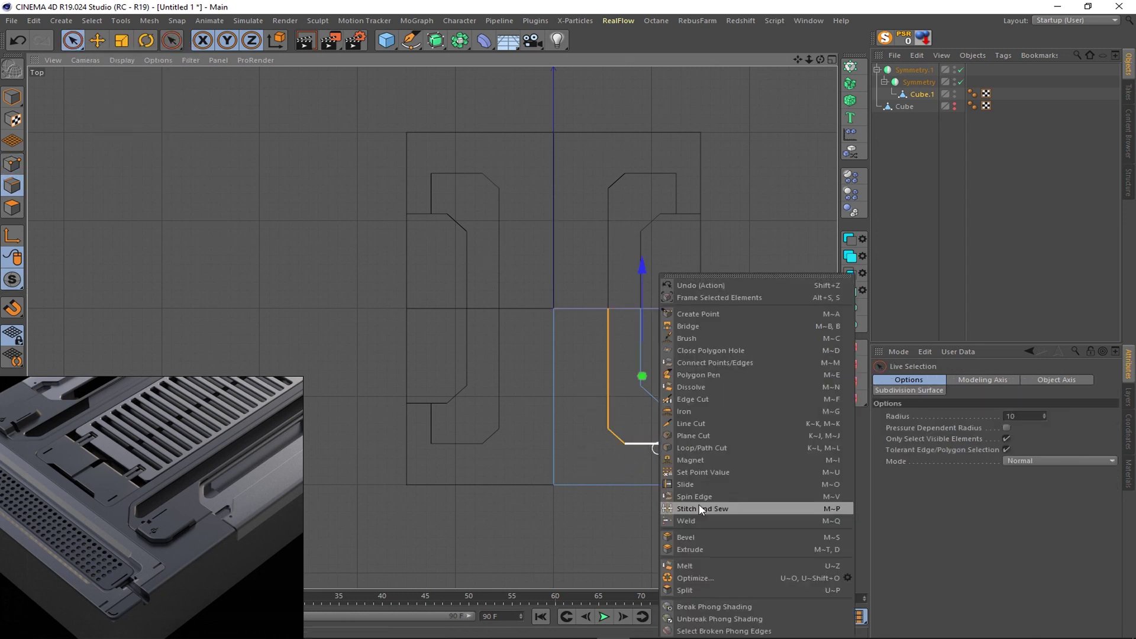
{"action": "left_click", "coordinate": [669, 566]}
{"action": "right_click", "coordinate": [644, 451]}
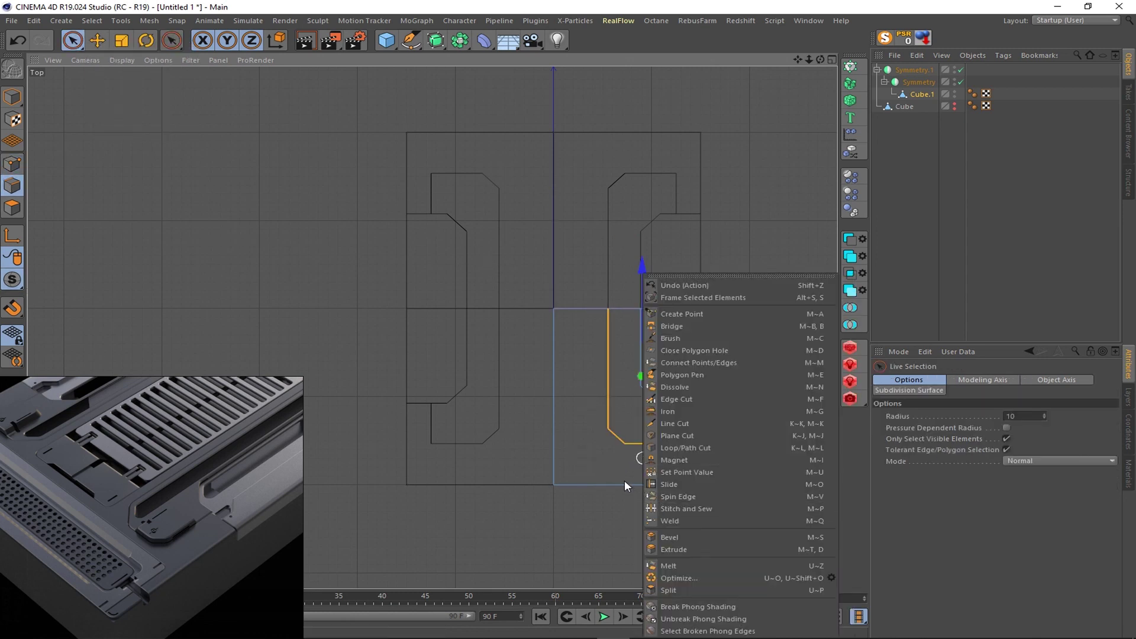
{"action": "right_click", "coordinate": [652, 457]}
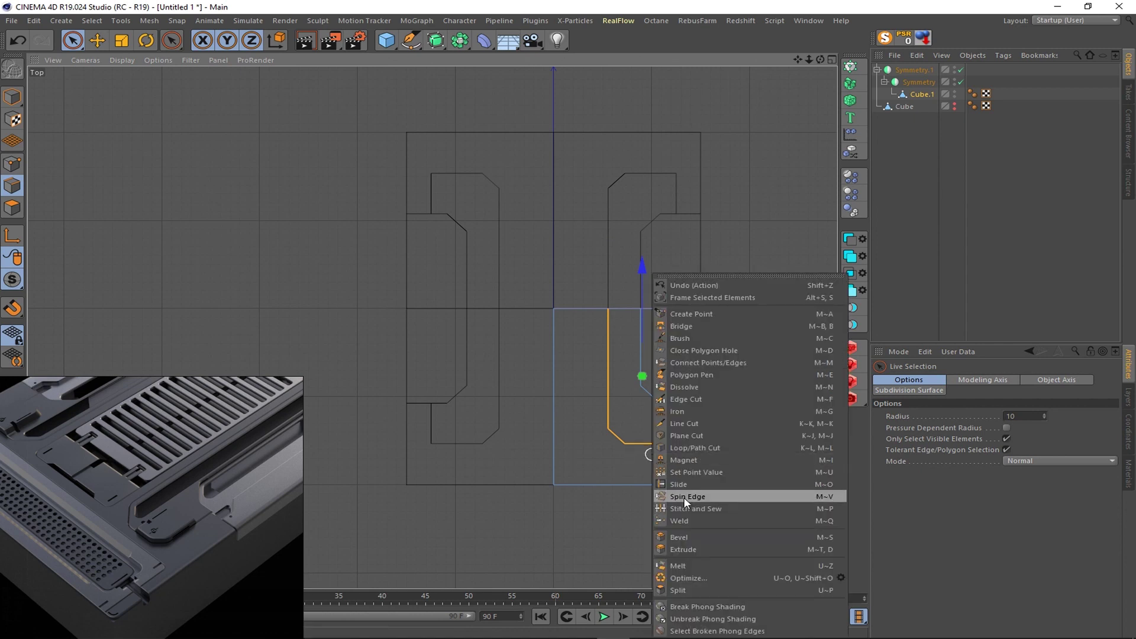
{"action": "left_click", "coordinate": [683, 497]}
{"action": "left_click_drag", "start_coordinate": [650, 443], "coordinate": [655, 432]}
- Split the face beside the inner slot off into a new Cube object
{"action": "key", "text": "space"}
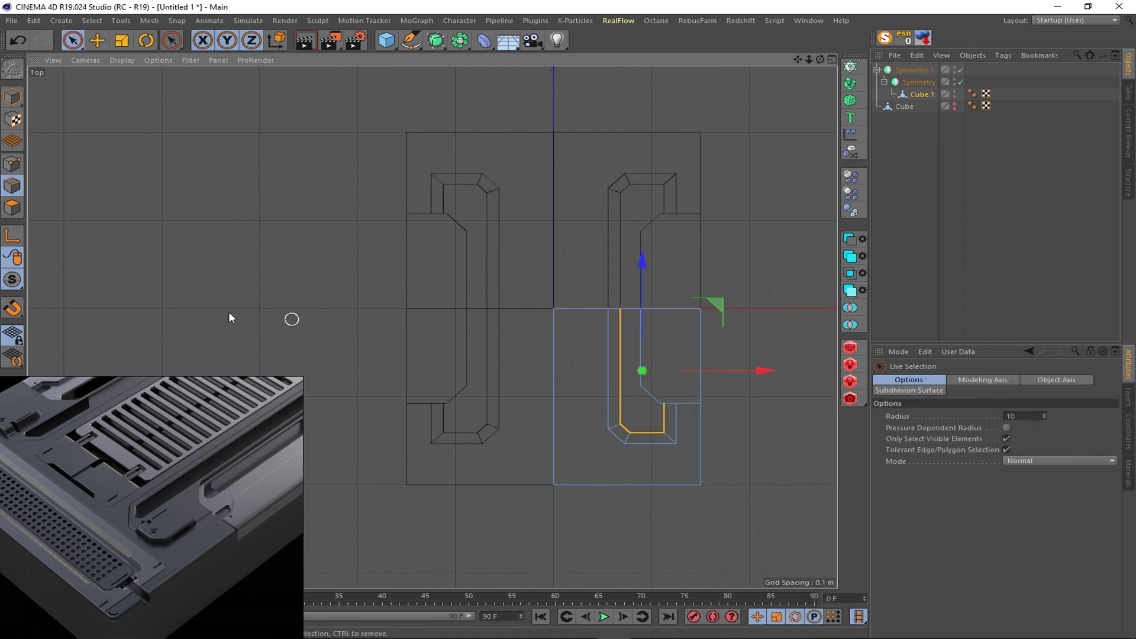
{"action": "key", "text": "Return"}
{"action": "left_click", "coordinate": [629, 414]}
{"action": "left_click", "coordinate": [624, 226]}
{"action": "left_click", "coordinate": [669, 355]}
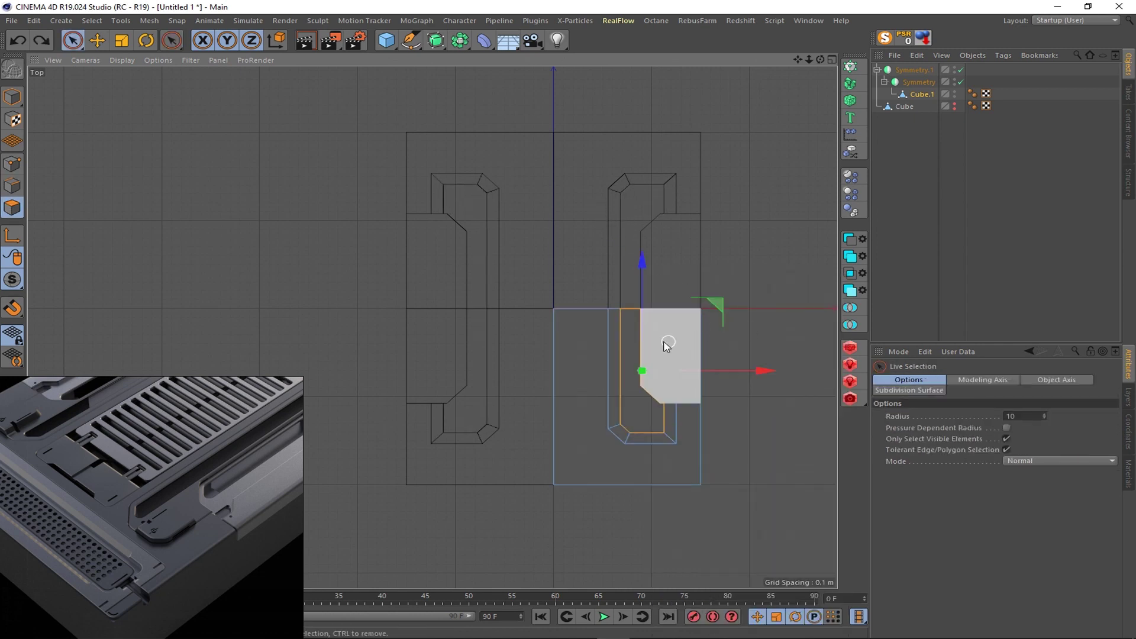
{"action": "right_click", "coordinate": [669, 355]}
{"action": "left_click", "coordinate": [700, 563]}
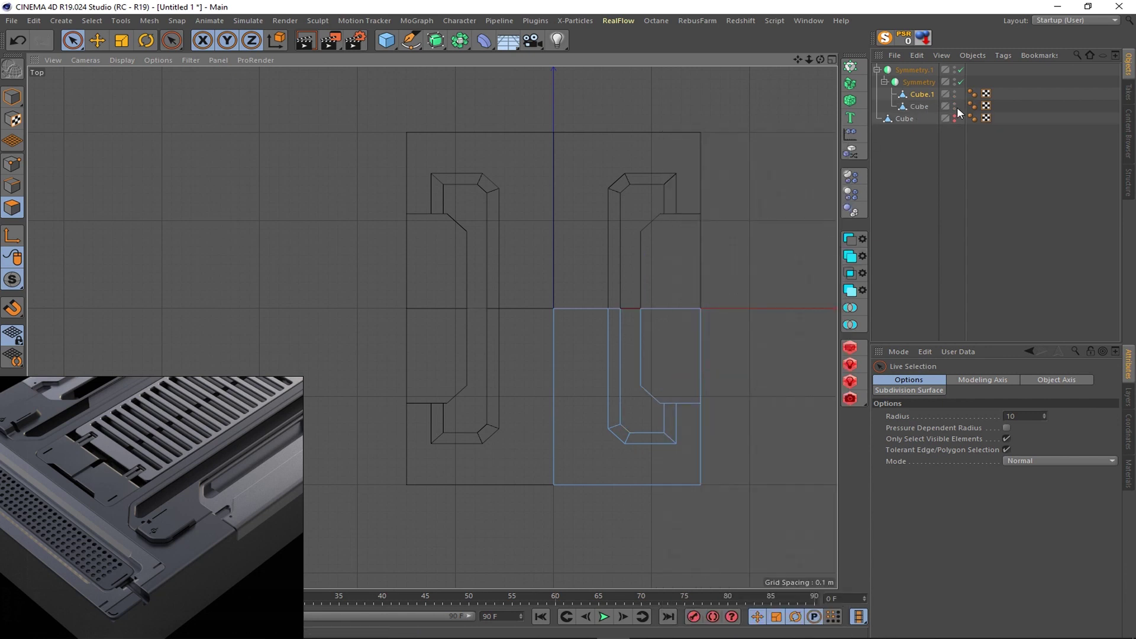
{"action": "left_click", "coordinate": [12, 164]}
- Widen the split piece by moving its right points outward and lengthen it downward
{"action": "key", "text": "0"}
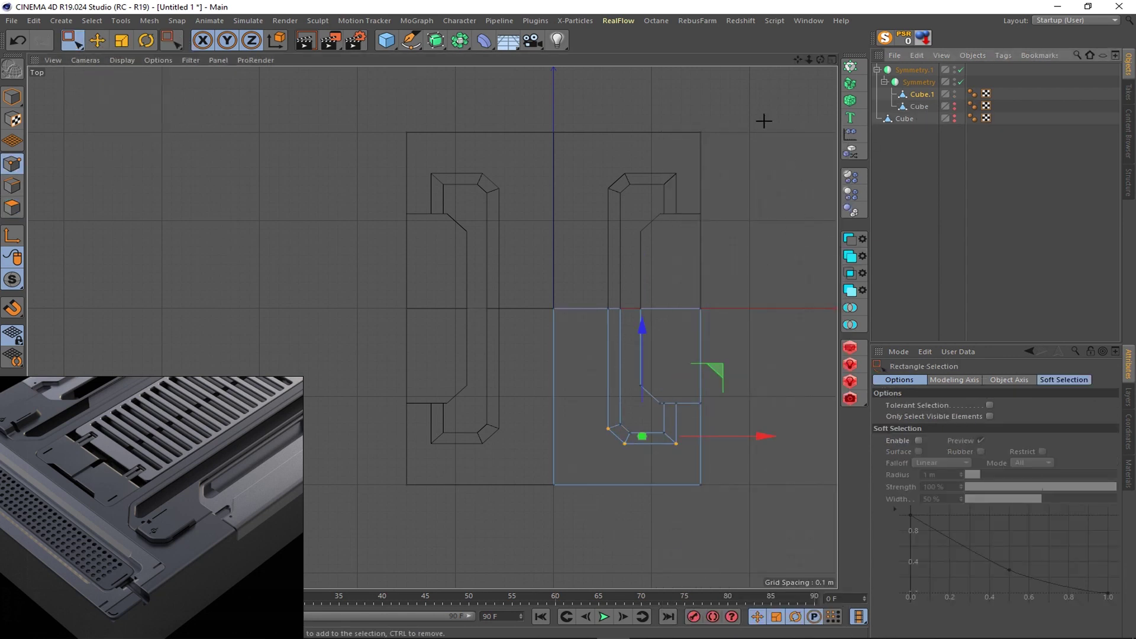
{"action": "left_click_drag", "start_coordinate": [764, 120], "coordinate": [592, 503]}
{"action": "left_click_drag", "start_coordinate": [762, 304], "coordinate": [778, 304]}
{"action": "left_click_drag", "start_coordinate": [740, 365], "coordinate": [615, 450]}
{"action": "left_click_drag", "start_coordinate": [768, 463], "coordinate": [533, 515]}
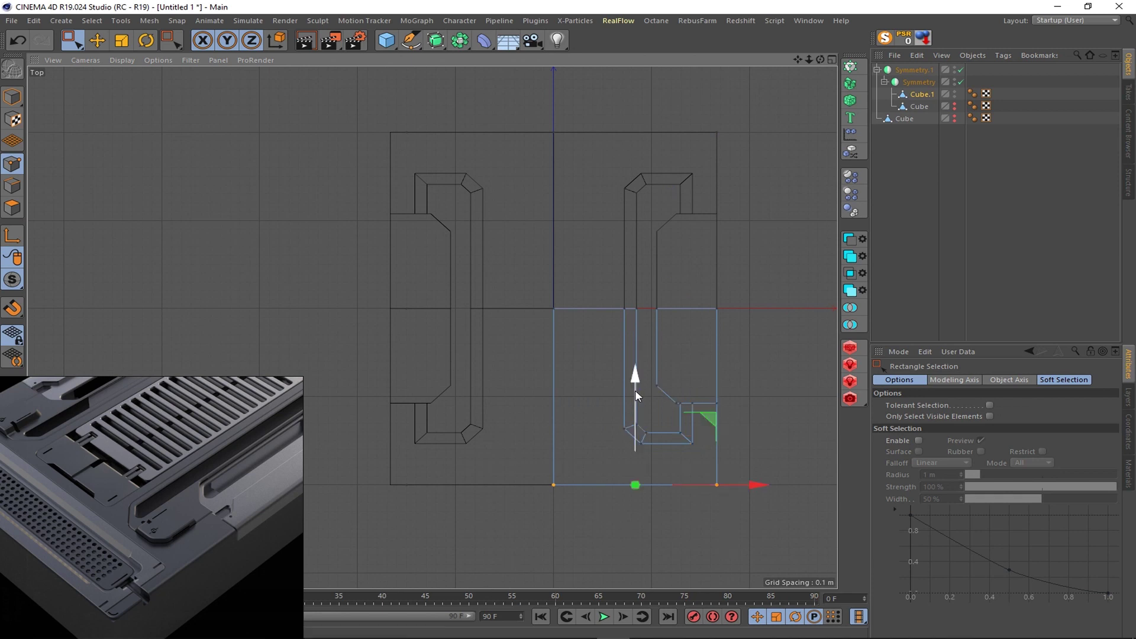
{"action": "left_click_drag", "start_coordinate": [635, 395], "coordinate": [636, 431]}
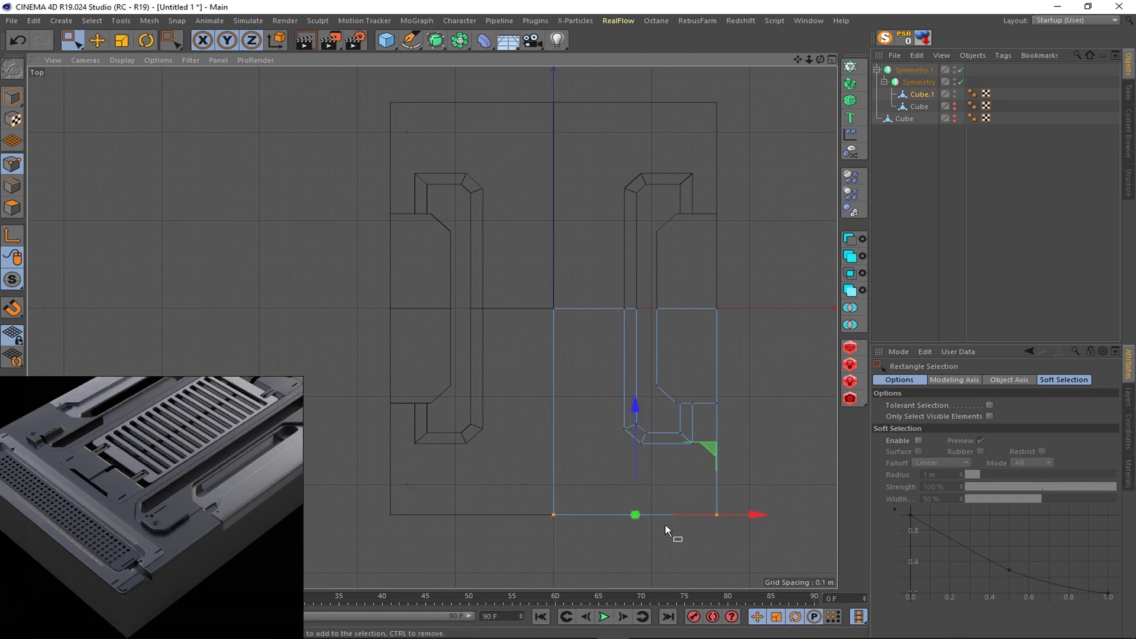
- Line-cut across the piece's bottom and raise the cut about 0.117 m to form a strip
{"action": "key", "text": "k"}
{"action": "key", "text": "k"}
{"action": "left_click", "coordinate": [685, 526]}
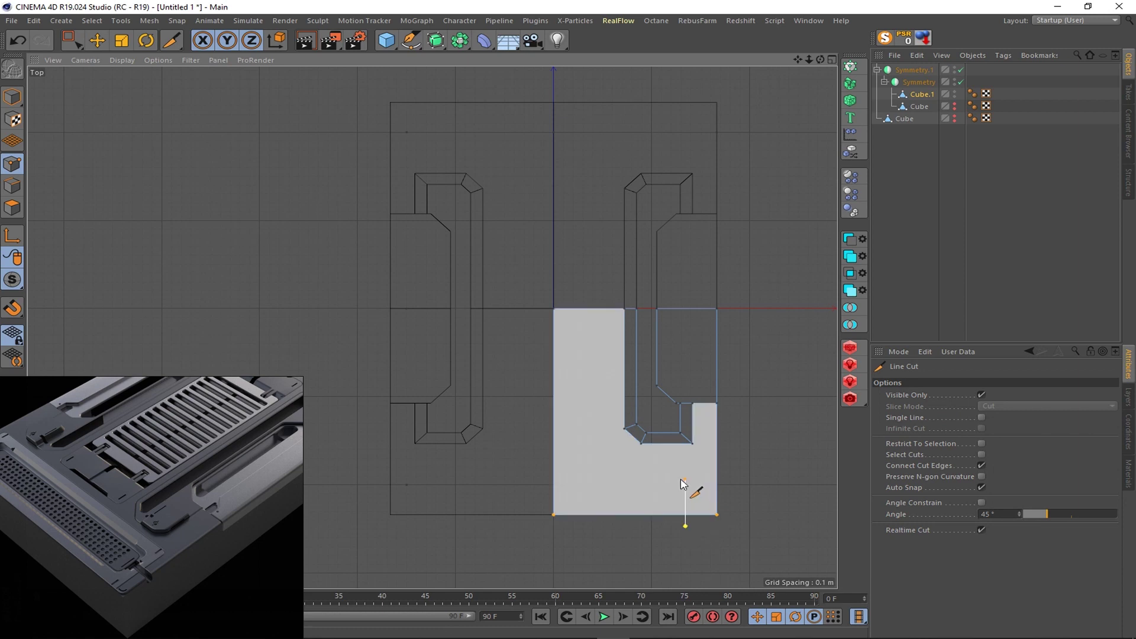
{"action": "left_click", "coordinate": [685, 474]}
{"action": "left_click", "coordinate": [553, 474]}
{"action": "key", "text": "space"}
{"action": "left_click_drag", "start_coordinate": [661, 461], "coordinate": [408, 487]}
{"action": "mouse_move", "coordinate": [554, 440]}
{"action": "left_mouse_down"}
{"action": "mouse_move", "coordinate": [553, 430]}
{"action": "mouse_move", "coordinate": [601, 456]}
{"action": "left_mouse_up"}
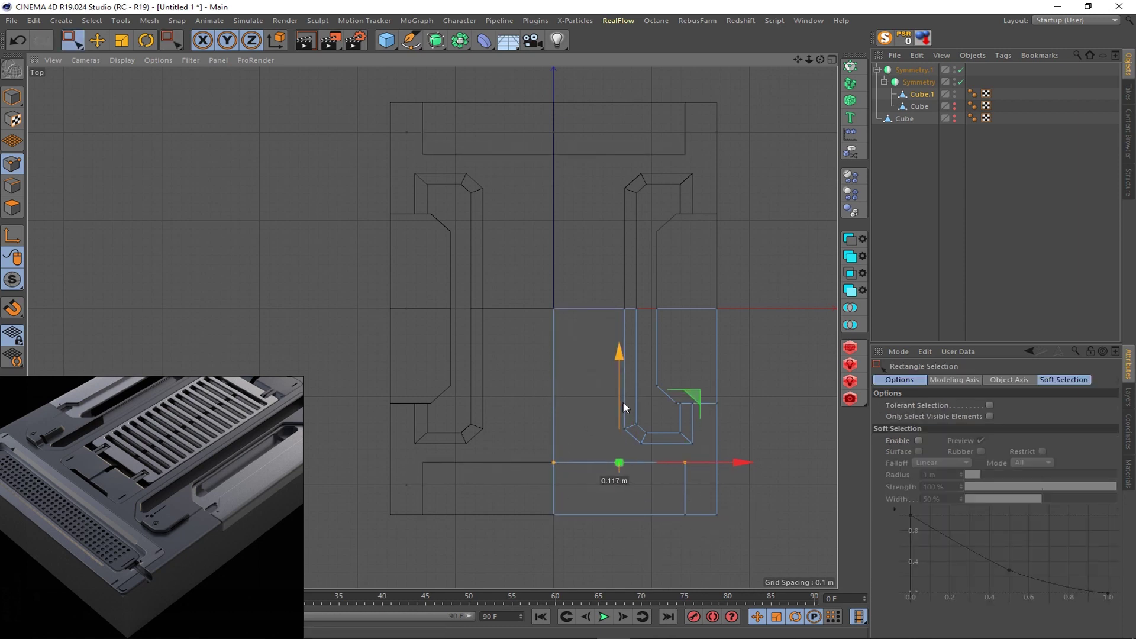
{"action": "left_click_drag", "start_coordinate": [622, 404], "coordinate": [623, 406]}
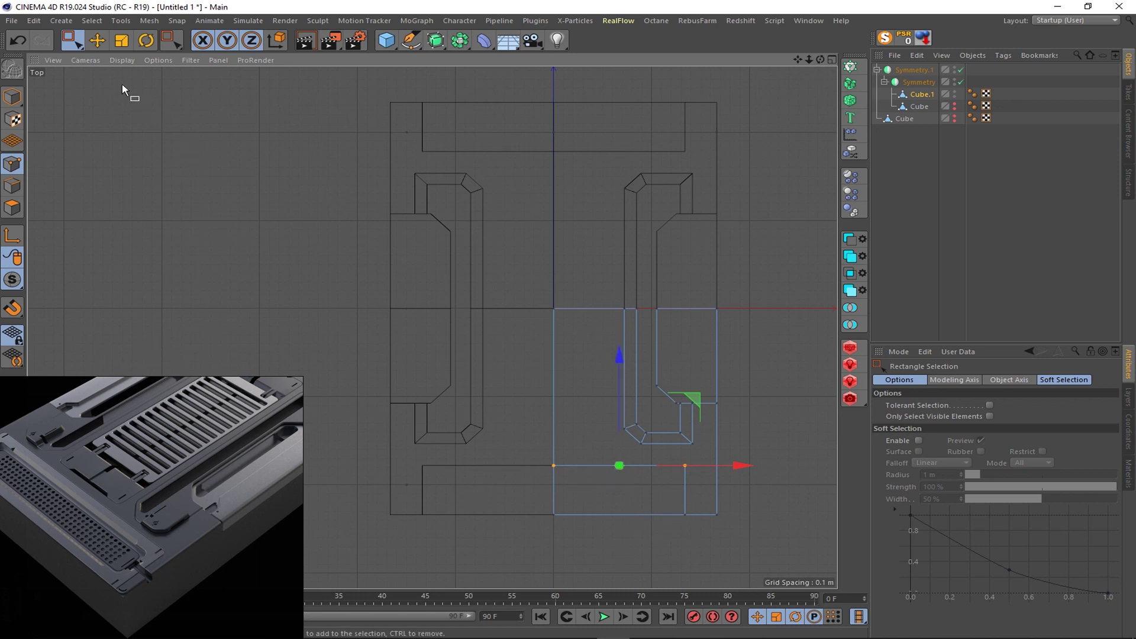
- Nudge the right-side points slightly outward and select the bottom strip edge
{"action": "left_click_drag", "start_coordinate": [735, 285], "coordinate": [588, 518]}
{"action": "left_click_drag", "start_coordinate": [783, 414], "coordinate": [790, 414]}
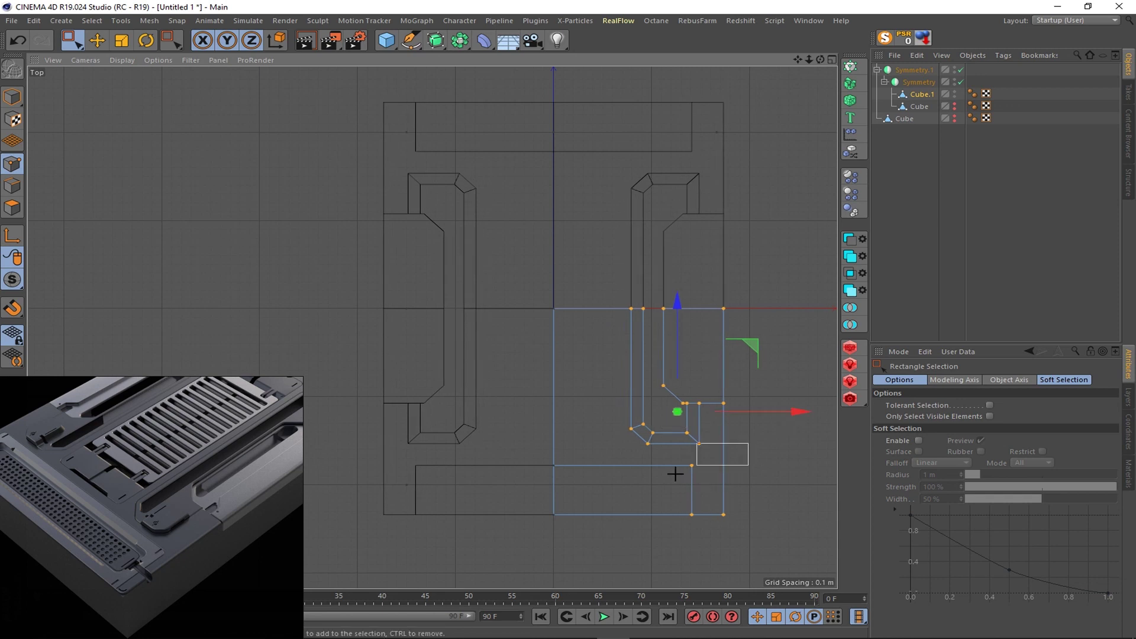
{"action": "left_click_drag", "start_coordinate": [744, 258], "coordinate": [539, 577]}
{"action": "left_click_drag", "start_coordinate": [72, 40], "coordinate": [106, 44]}
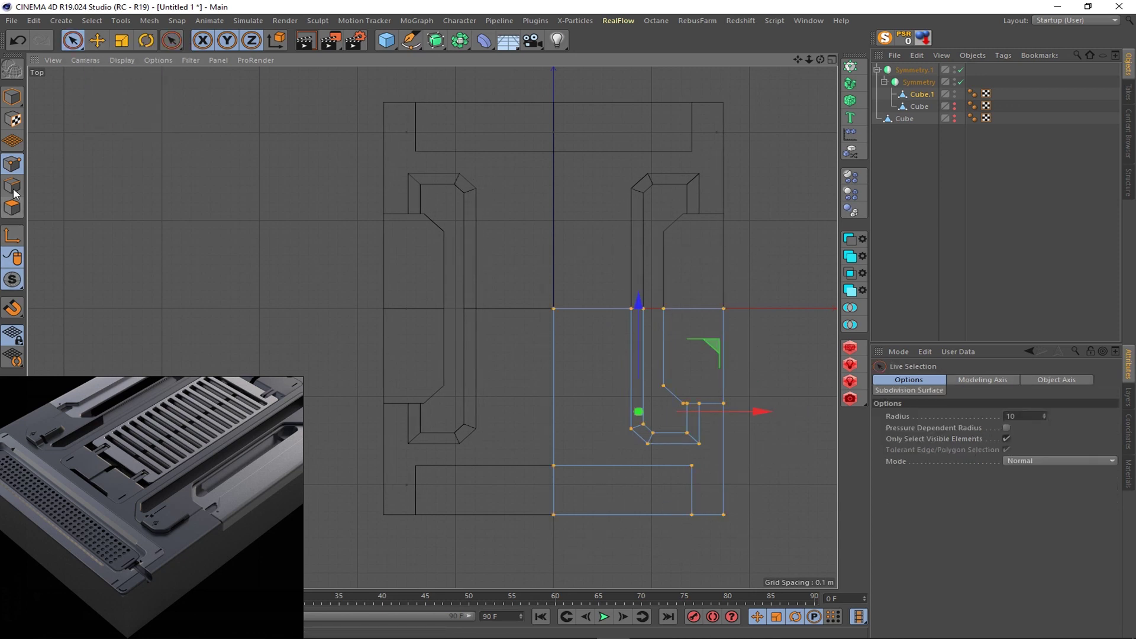
{"action": "key", "text": "Return"}
{"action": "left_click", "coordinate": [675, 465]}
- Edge-slide the bottom strip edge twice to add a parallel edge about 0.066 m off
{"action": "right_click", "coordinate": [682, 502]}
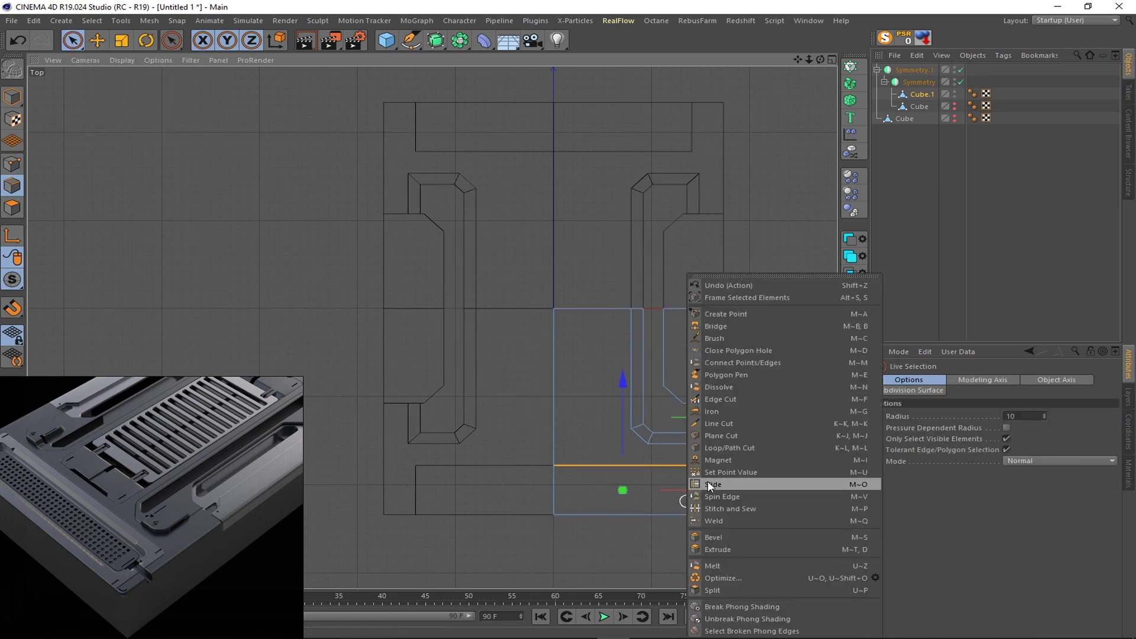
{"action": "left_click", "coordinate": [727, 477]}
{"action": "left_click_drag", "start_coordinate": [680, 489], "coordinate": [645, 502]}
{"action": "key", "text": "space"}
{"action": "right_click", "coordinate": [650, 502]}
{"action": "left_click", "coordinate": [697, 477]}
{"action": "key", "text": "space"}
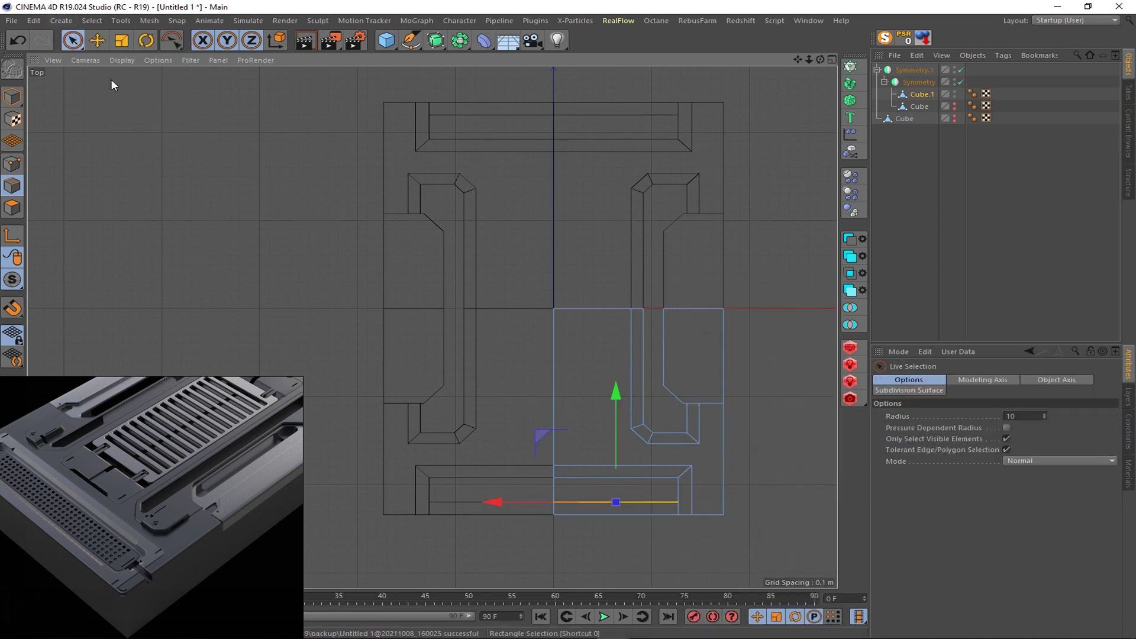
- Reposition the inner L-shape and bottom bar points, then select the points along the right edge
{"action": "key", "text": "0"}
{"action": "left_click_drag", "start_coordinate": [764, 372], "coordinate": [597, 453]}
{"action": "left_click", "coordinate": [13, 164]}
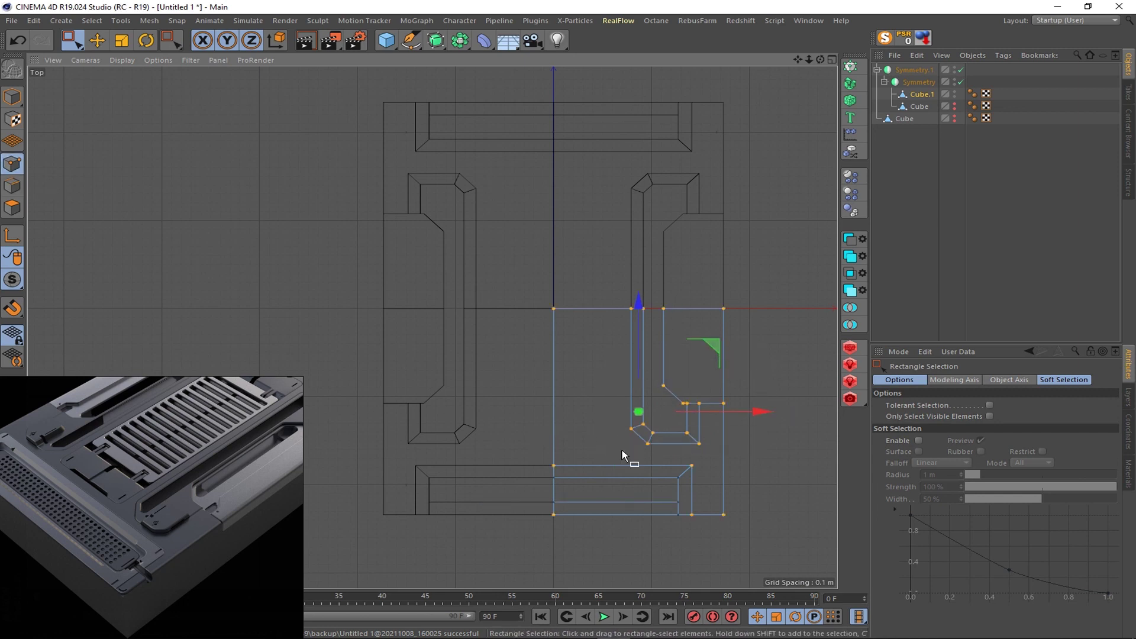
{"action": "key", "text": "ctrl+z"}
{"action": "left_click_drag", "start_coordinate": [550, 489], "coordinate": [550, 490]}
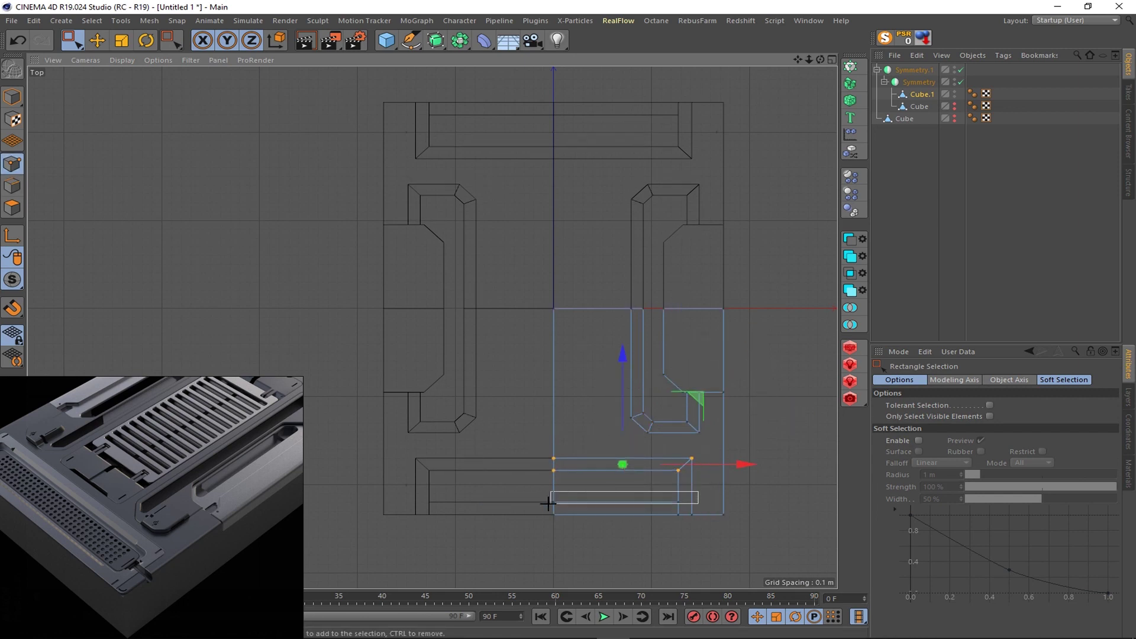
{"action": "key", "text": "k"}
{"action": "key", "text": "k"}
{"action": "key", "text": "0"}
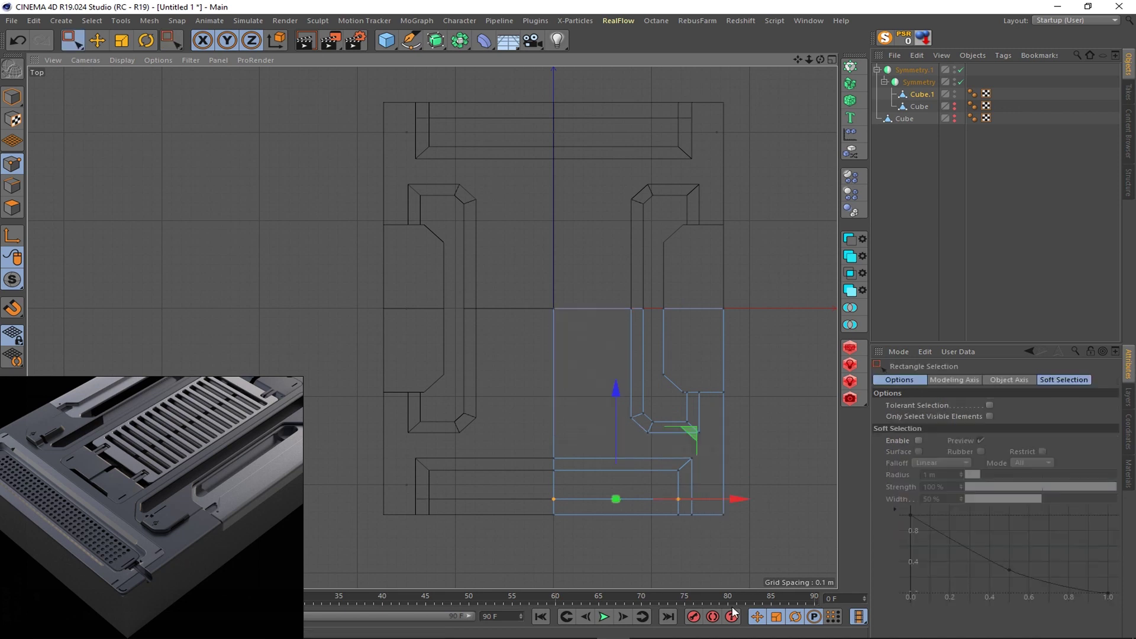
{"action": "scroll", "coordinate": [736, 507], "scroll_direction": "up", "scroll_amount": 2}
{"action": "scroll", "coordinate": [726, 474], "scroll_direction": "down", "scroll_amount": 2}
{"action": "left_click_drag", "start_coordinate": [788, 236], "coordinate": [717, 517]}
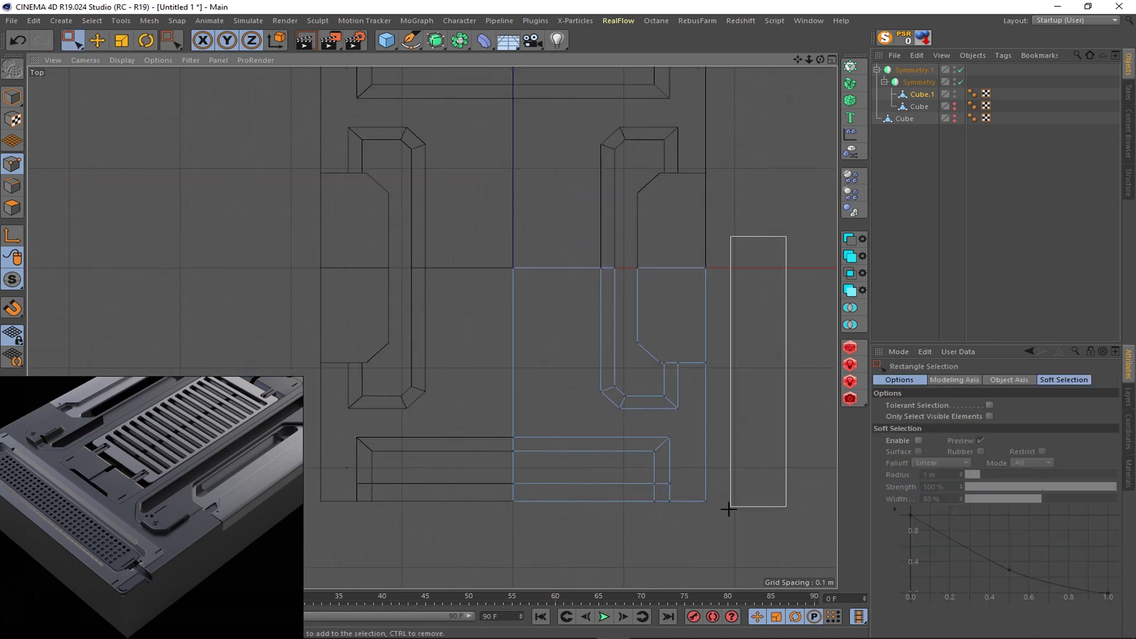
{"action": "scroll", "coordinate": [721, 473], "scroll_direction": "up", "scroll_amount": 2}
{"action": "scroll", "coordinate": [723, 476], "scroll_direction": "up", "scroll_amount": 1}
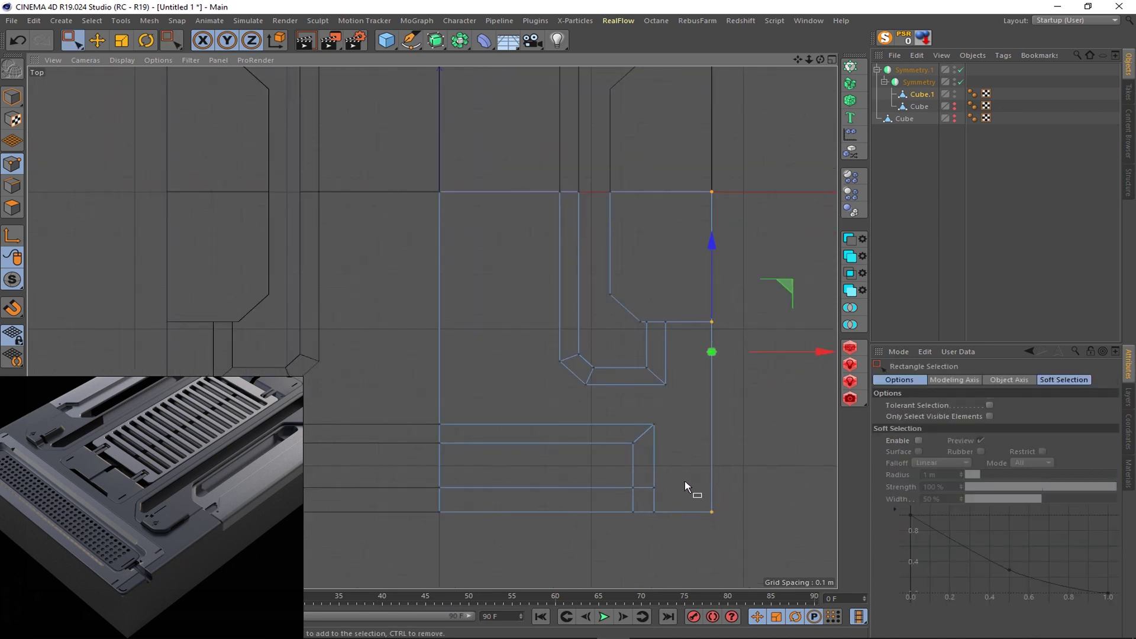
- Line-cut a horizontal line near the bottom of the central panel, then frame the whole panel
{"action": "key", "text": "k"}
{"action": "key", "text": "k"}
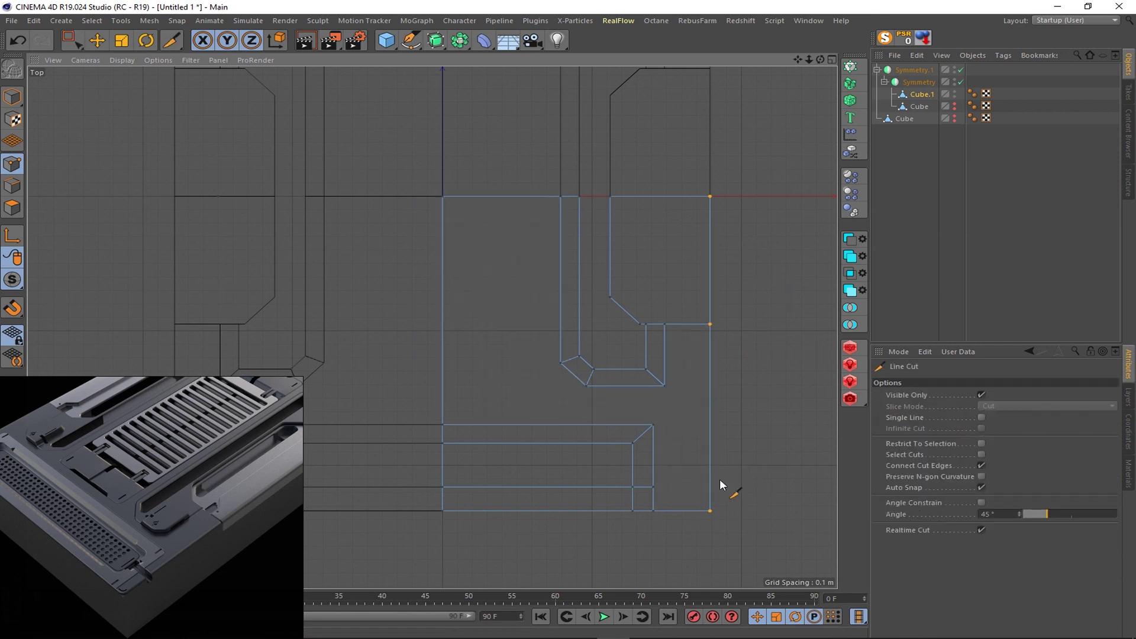
{"action": "left_click", "coordinate": [710, 490]}
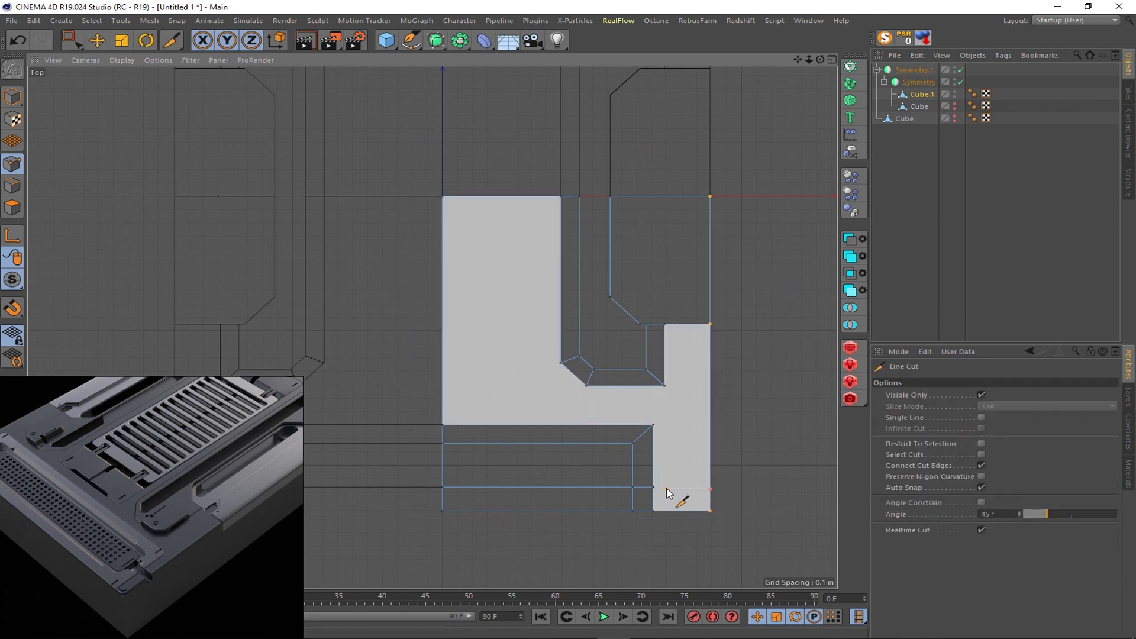
{"action": "left_click", "coordinate": [662, 490]}
{"action": "key", "text": "space"}
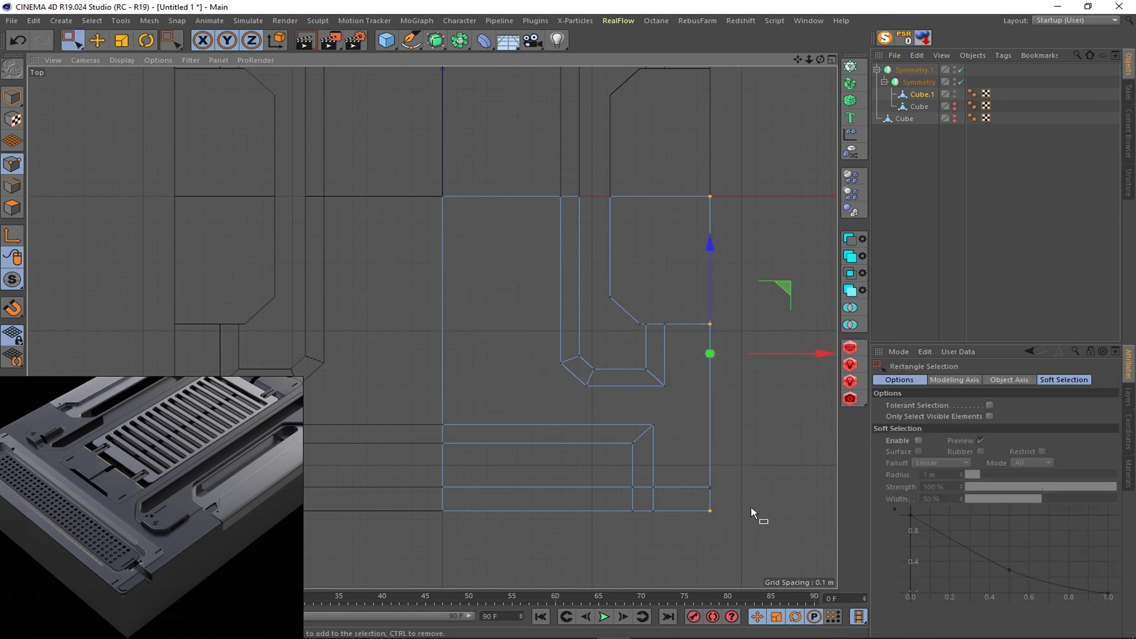
{"action": "key", "text": "space"}
{"action": "key", "text": "space"}
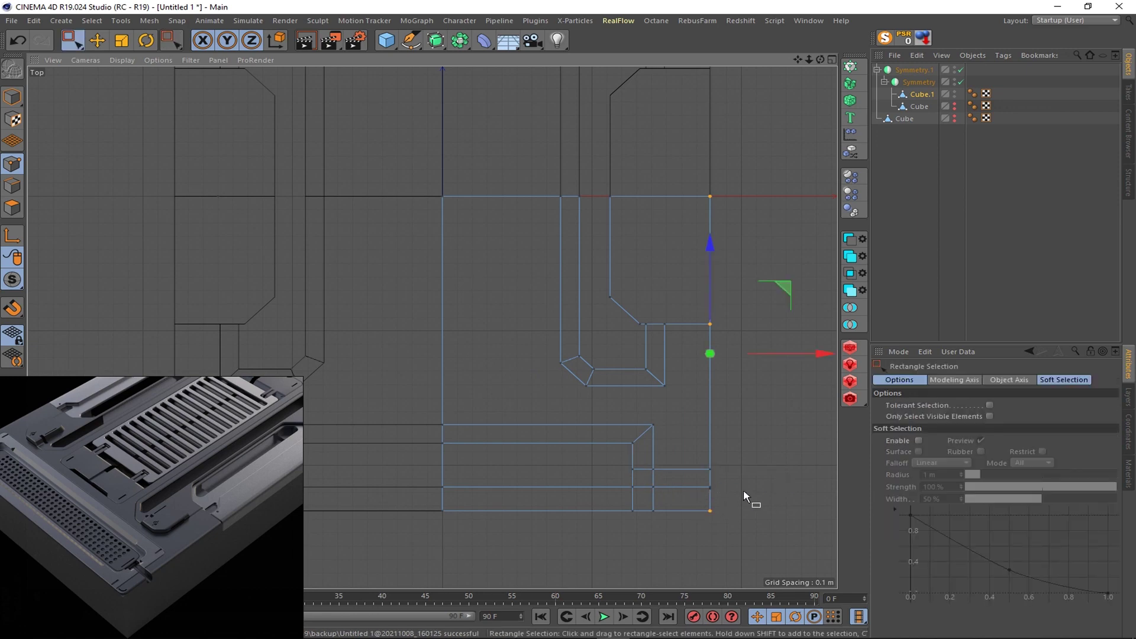
{"action": "scroll", "coordinate": [743, 489], "scroll_direction": "up", "scroll_amount": 2}
{"action": "scroll", "coordinate": [745, 504], "scroll_direction": "up", "scroll_amount": 2}
{"action": "scroll", "coordinate": [706, 500], "scroll_direction": "down", "scroll_amount": 3}
{"action": "scroll", "coordinate": [665, 471], "scroll_direction": "down", "scroll_amount": 2}
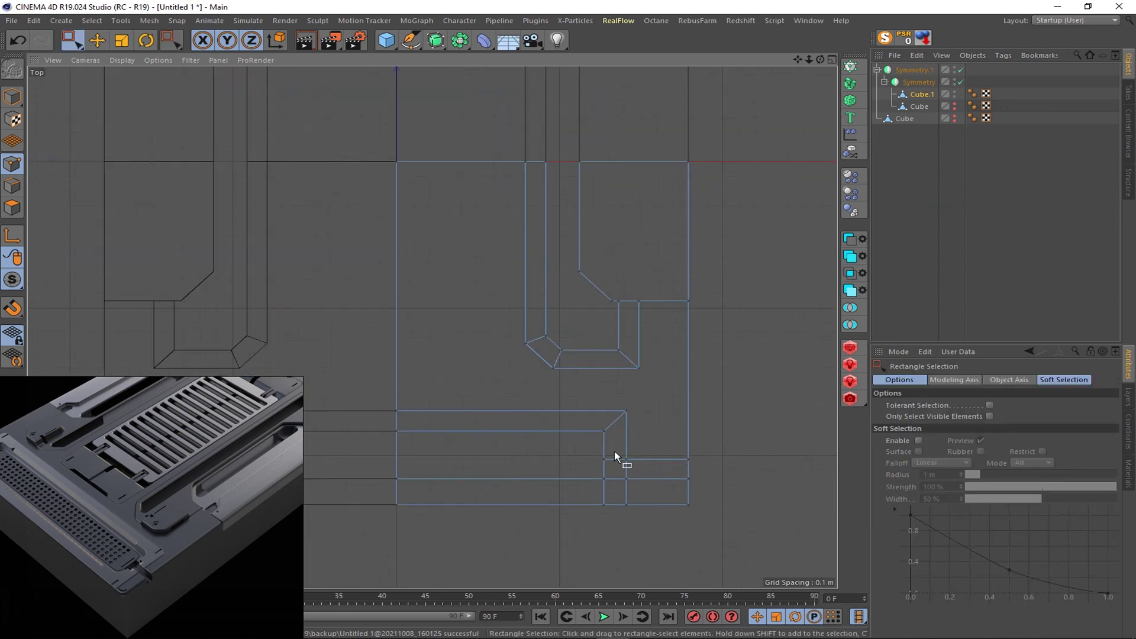
{"action": "scroll", "coordinate": [562, 379], "scroll_direction": "down", "scroll_amount": 2}
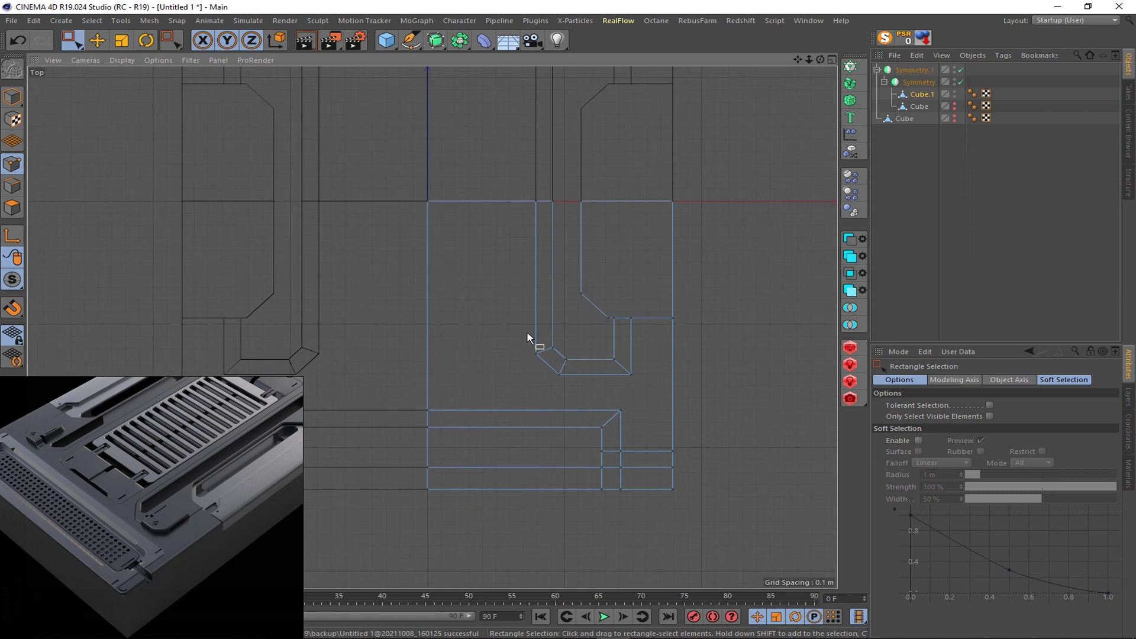
{"action": "scroll", "coordinate": [651, 267], "scroll_direction": "up", "scroll_amount": 1}
{"action": "left_click_drag", "start_coordinate": [798, 61], "coordinate": [679, 231]}
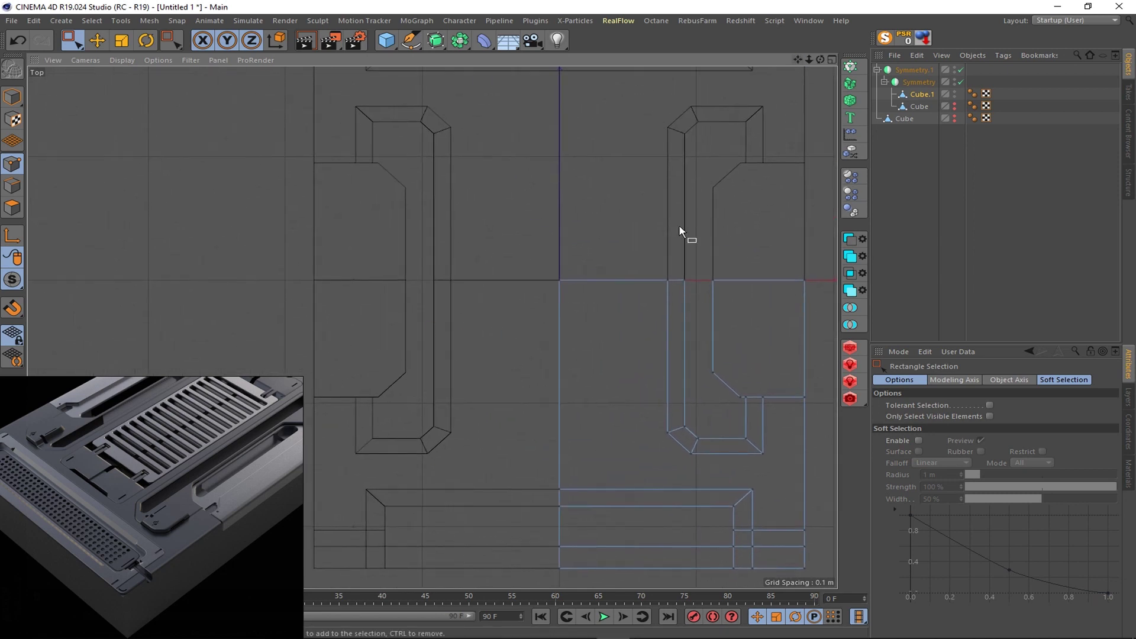
- Add an L-shaped cut from the top edge and another cut from the vertical edge
{"action": "key", "text": "k"}
{"action": "key", "text": "k"}
{"action": "left_click", "coordinate": [652, 280]}
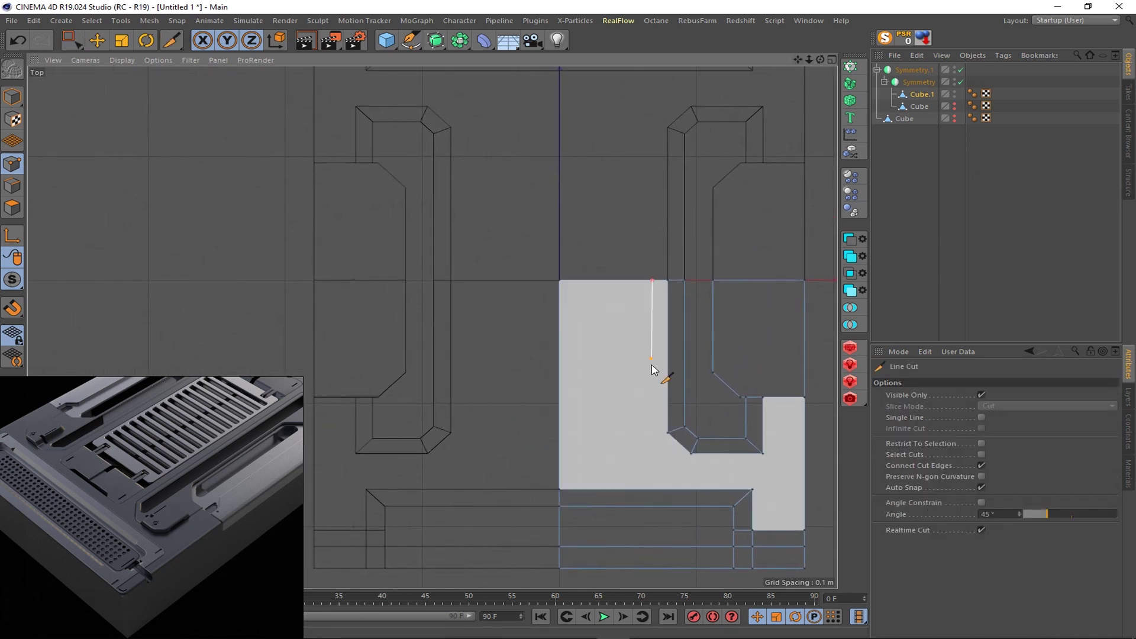
{"action": "left_click", "coordinate": [652, 459]}
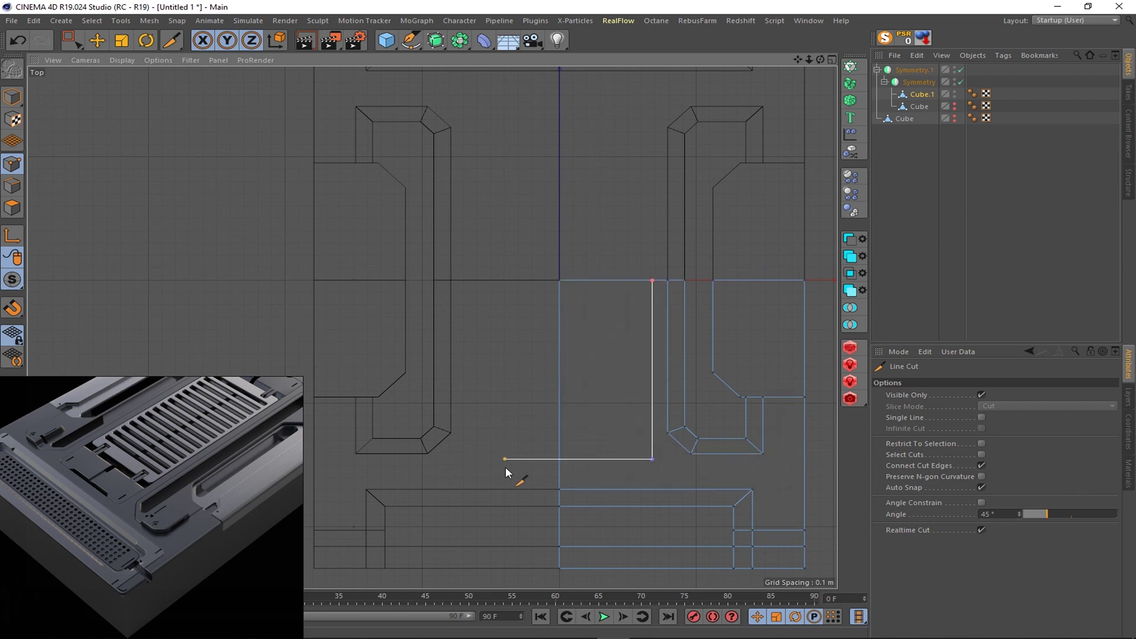
{"action": "key", "text": "space"}
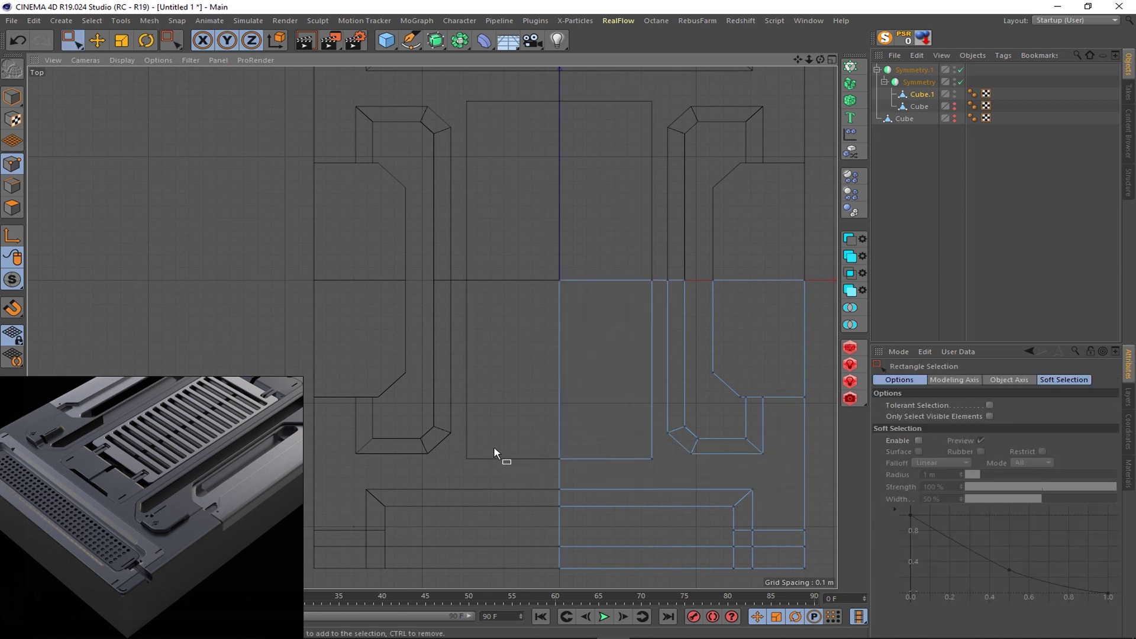
{"action": "key", "text": "k"}
{"action": "key", "text": "k"}
{"action": "left_click", "coordinate": [652, 419]}
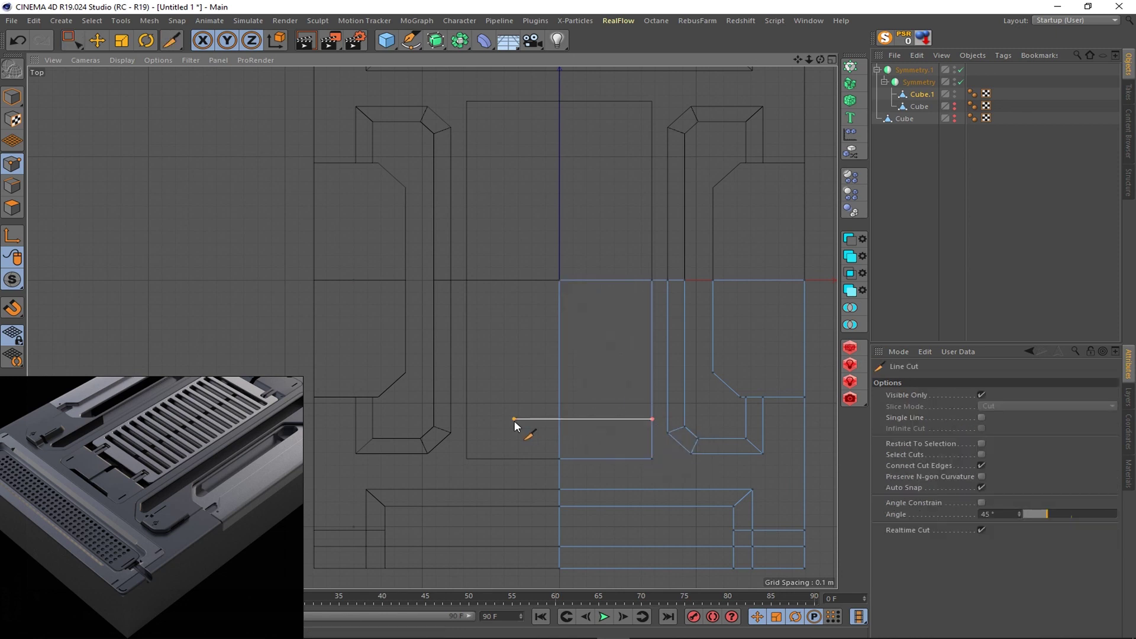
{"action": "key", "text": "space"}
{"action": "key", "text": "space"}
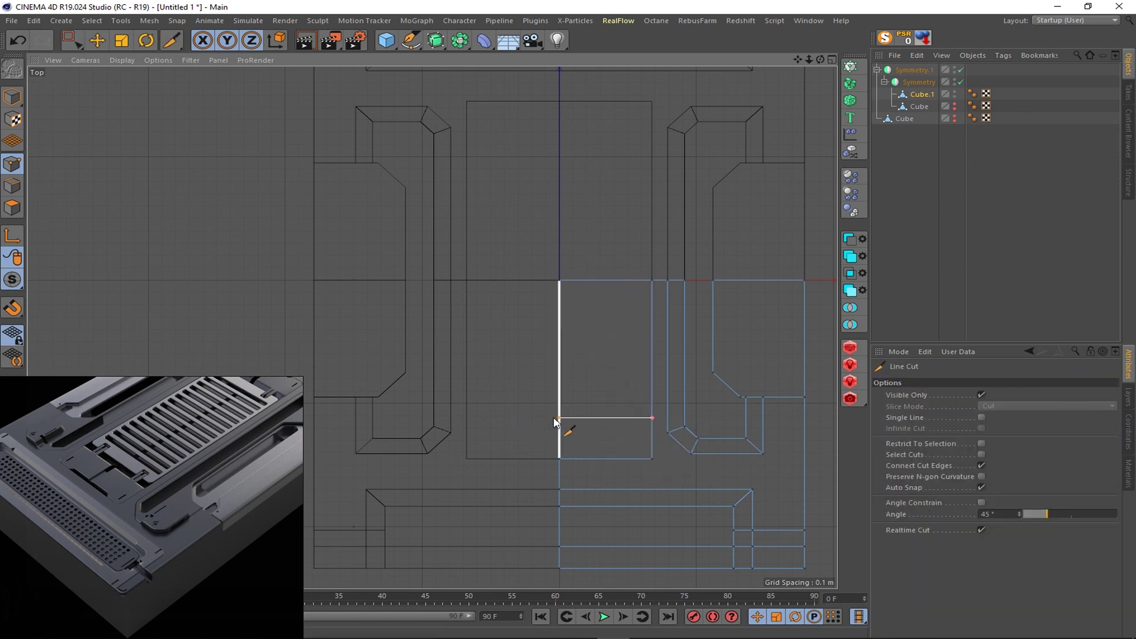
{"action": "key", "text": "space"}
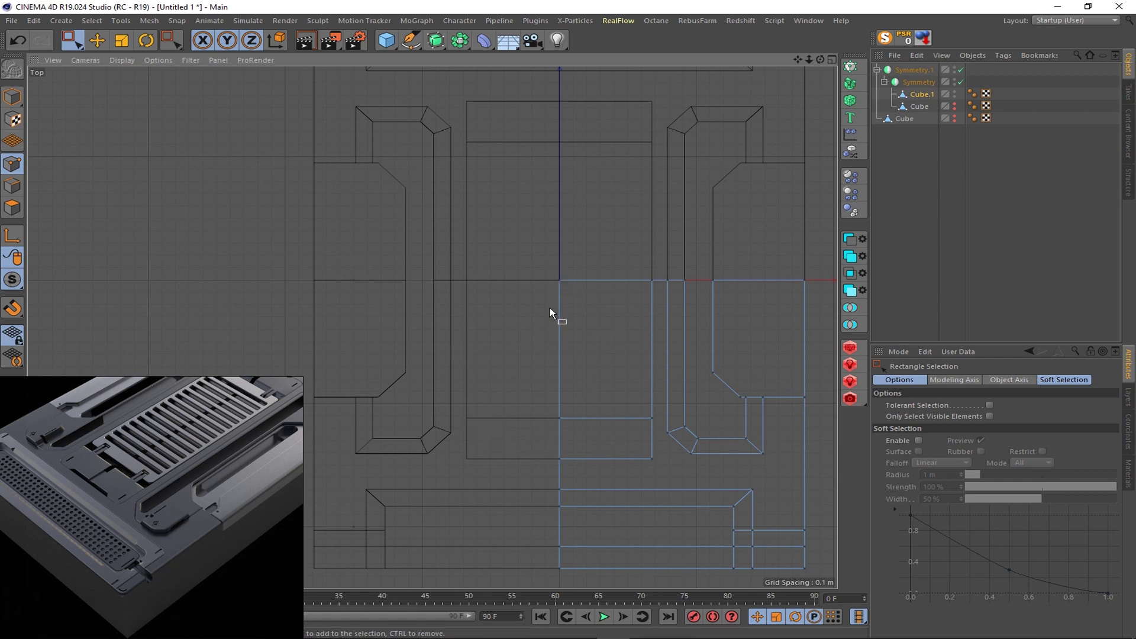
{"action": "key", "text": "space"}
- Edge Slide the L-shaped edge pair inward along the quarter mesh
{"action": "key", "text": "9"}
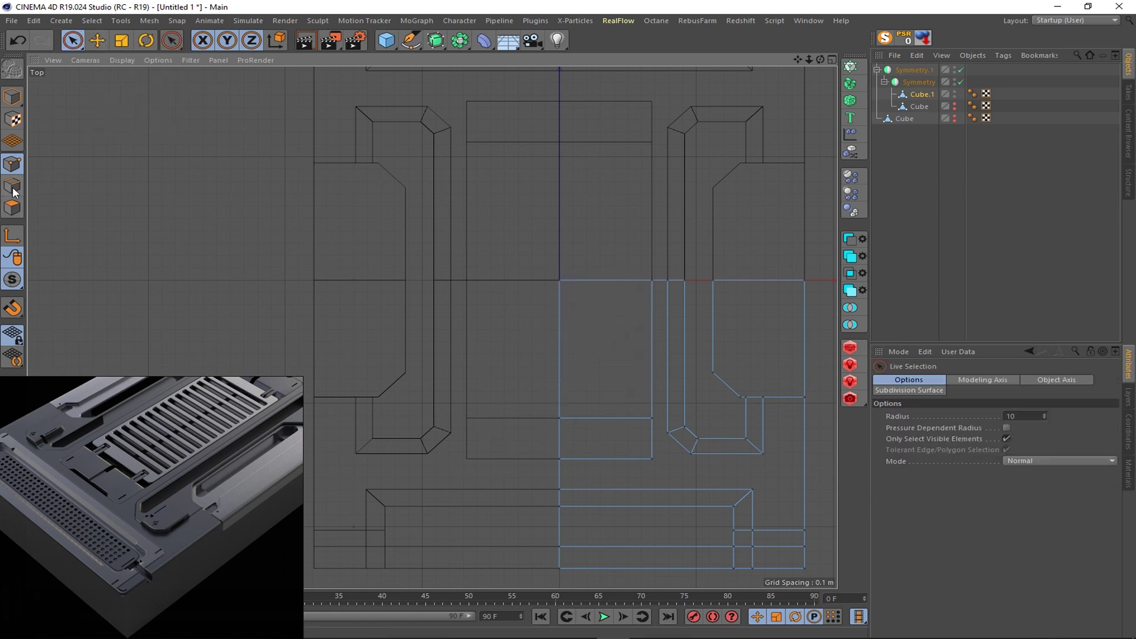
{"action": "left_click", "coordinate": [12, 186]}
{"action": "mouse_move", "coordinate": [615, 417]}
{"action": "left_mouse_down"}
{"action": "mouse_move", "coordinate": [641, 393]}
{"action": "mouse_move", "coordinate": [610, 409]}
{"action": "left_mouse_up"}
{"action": "right_click", "coordinate": [641, 393]}
{"action": "left_click", "coordinate": [639, 485]}
{"action": "key", "text": "space"}
- Select the left vertical edge, check the panel in four views, and return to Top view
{"action": "left_click", "coordinate": [564, 363]}
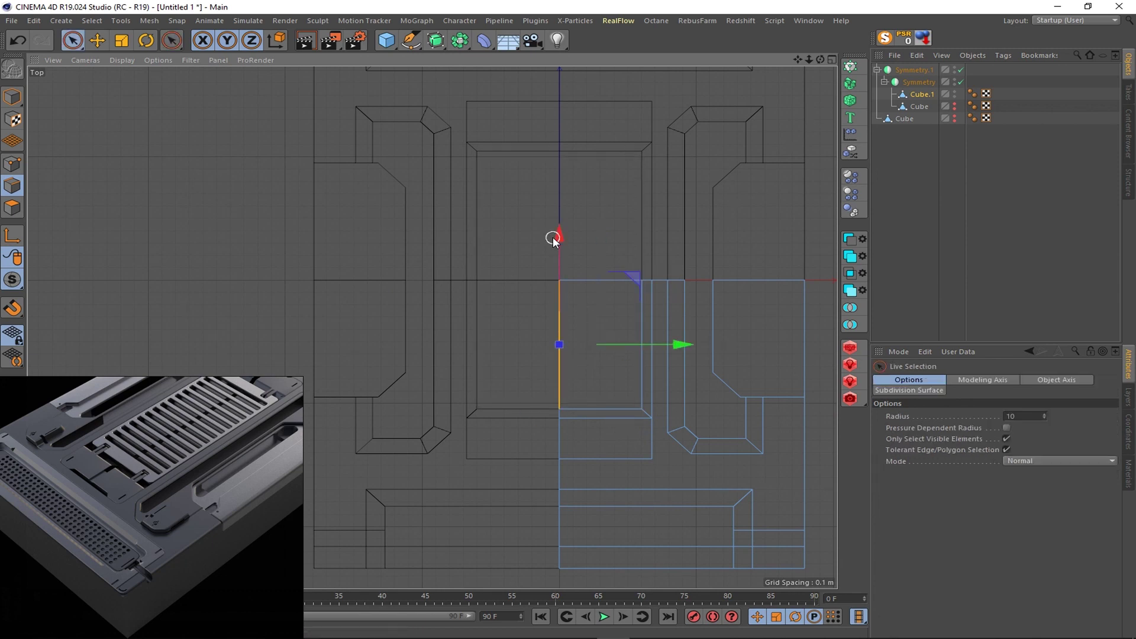
{"action": "scroll", "coordinate": [586, 418], "scroll_direction": "up", "scroll_amount": 2}
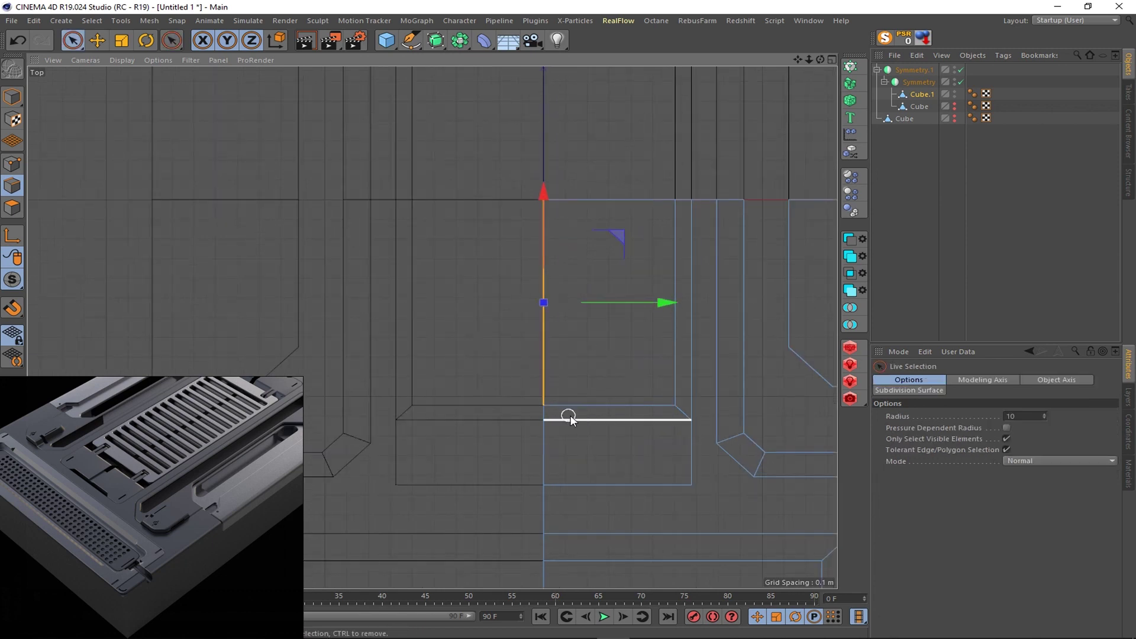
{"action": "right_click", "coordinate": [642, 411]}
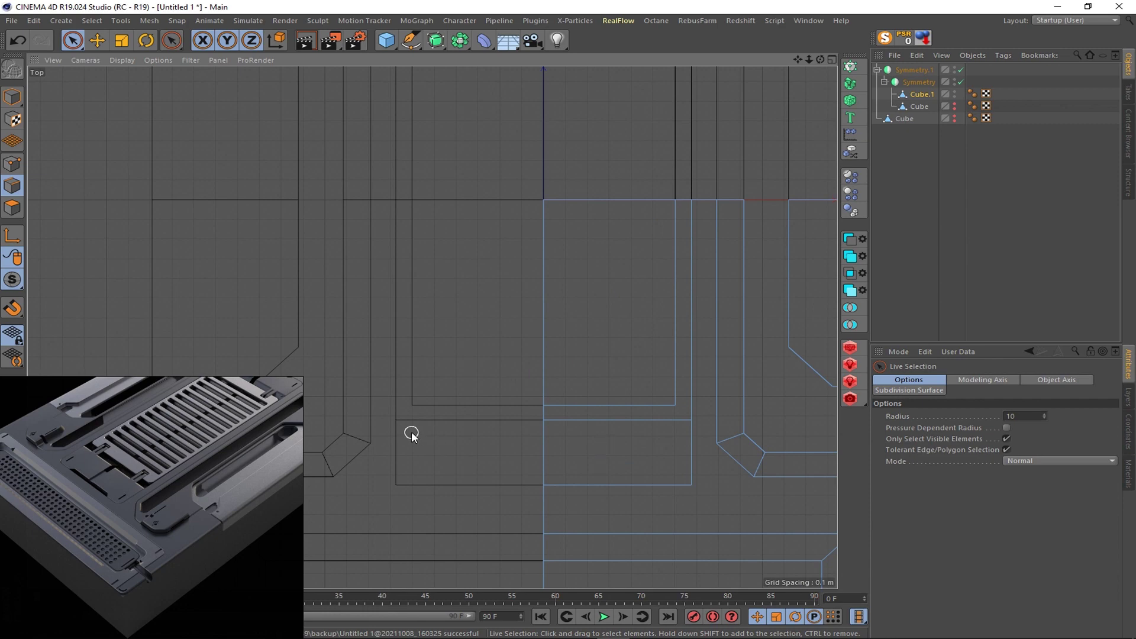
{"action": "scroll", "coordinate": [411, 431], "scroll_direction": "down", "scroll_amount": 5}
{"action": "middle_click", "coordinate": [562, 356]}
{"action": "mouse_move", "coordinate": [517, 325]}
{"action": "left_mouse_down", "text": "alt"}
{"action": "mouse_move", "coordinate": [431, 325]}
{"action": "mouse_move", "coordinate": [558, 410]}
{"action": "mouse_move", "coordinate": [489, 362]}
{"action": "mouse_move", "coordinate": [790, 110]}
{"action": "left_mouse_up", "text": "alt"}
{"action": "key", "text": "F2"}
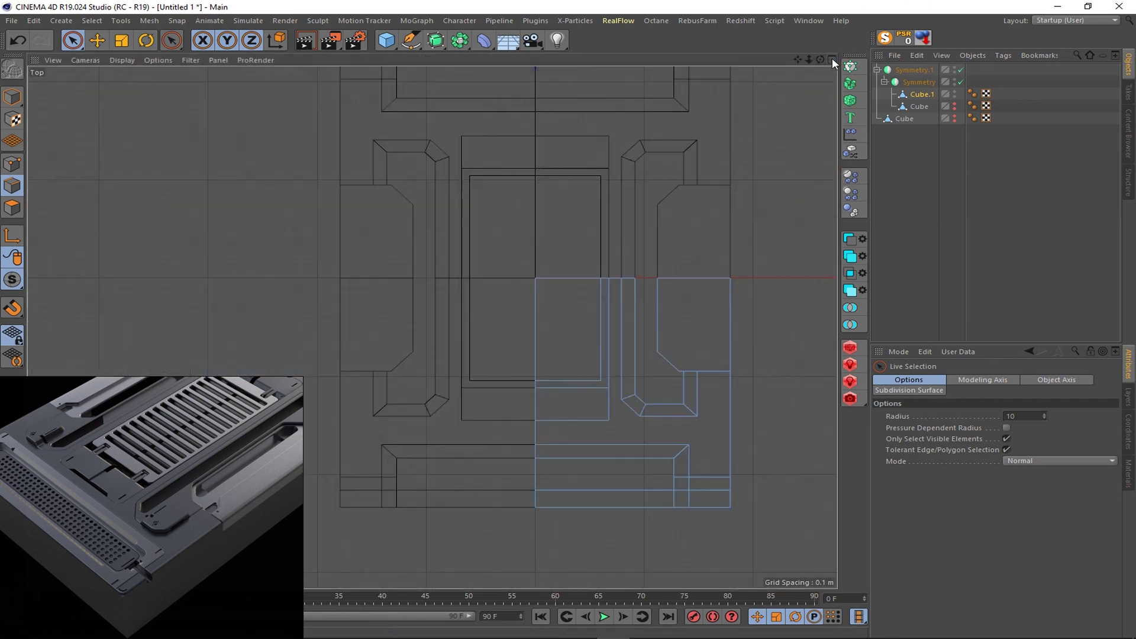
- Box-select the lower points and move them up 0.199 m in Y
{"action": "key", "text": "0"}
{"action": "left_click_drag", "start_coordinate": [300, 334], "coordinate": [765, 559]}
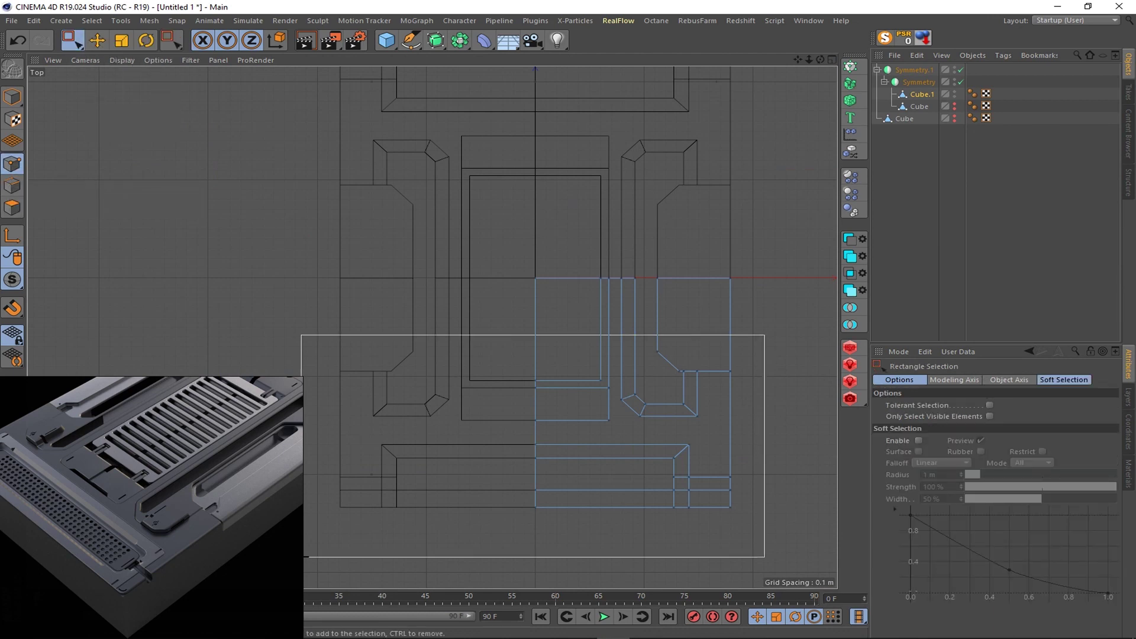
{"action": "left_click_drag", "start_coordinate": [549, 351], "coordinate": [549, 361]}
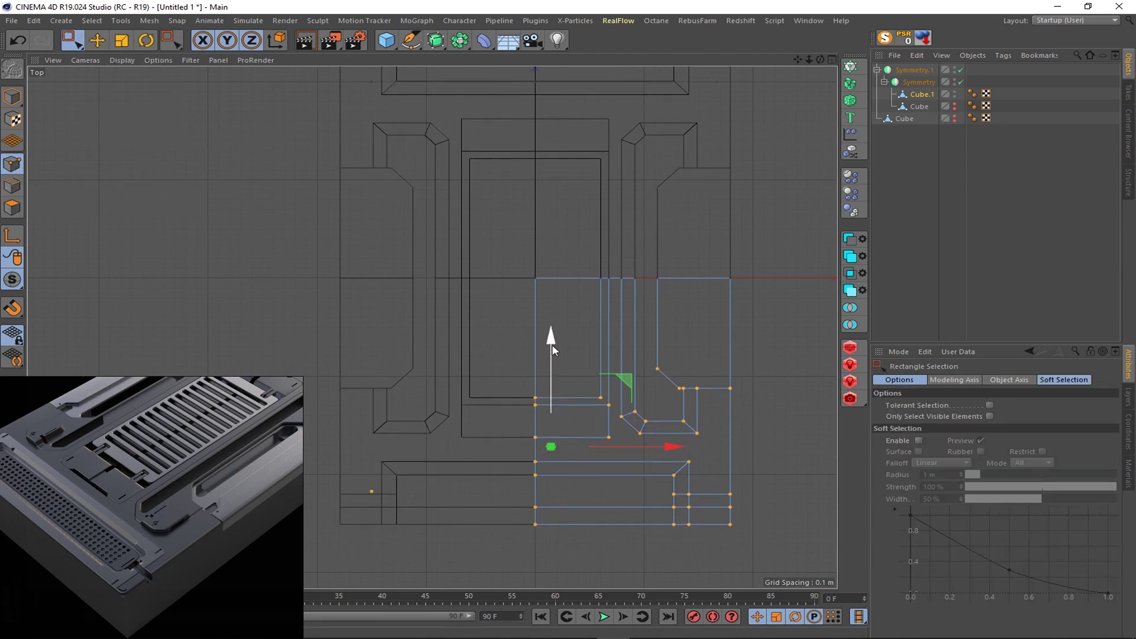
{"action": "scroll", "coordinate": [551, 344], "scroll_direction": "down", "scroll_amount": 2}
- Shift the right-side points 0.245 m in X, nudge another group up, then deselect
{"action": "left_click_drag", "start_coordinate": [606, 281], "coordinate": [734, 503]}
{"action": "left_click_drag", "start_coordinate": [762, 394], "coordinate": [778, 388]}
{"action": "left_click_drag", "start_coordinate": [422, 319], "coordinate": [767, 549]}
{"action": "left_click_drag", "start_coordinate": [641, 339], "coordinate": [640, 332]}
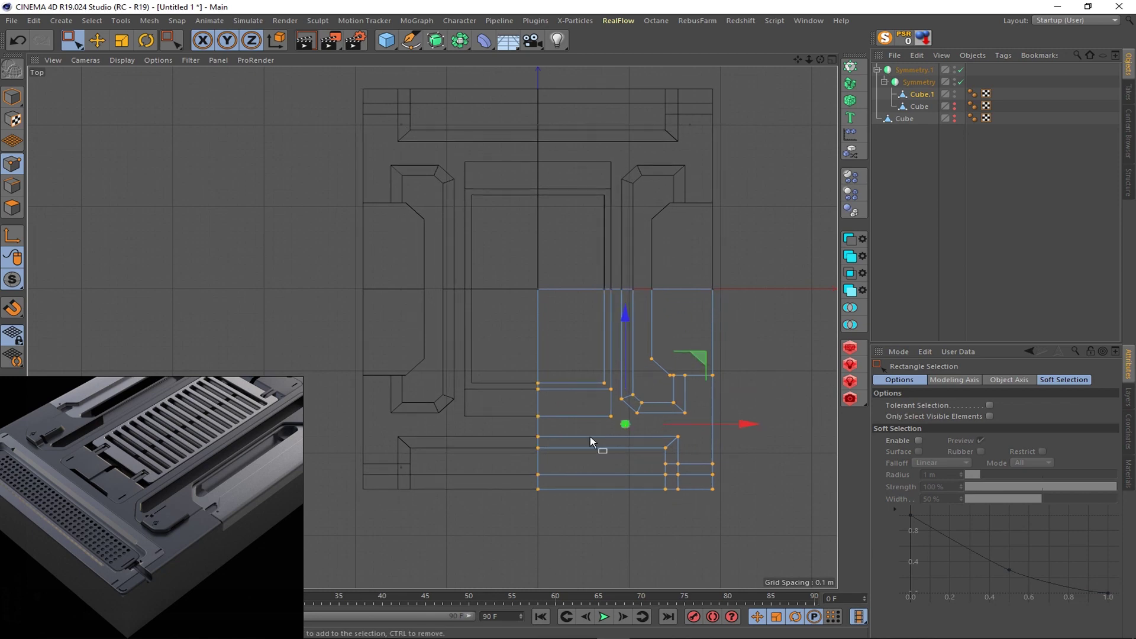
{"action": "left_click", "coordinate": [611, 393]}
- Maximise the Perspective view and orbit to inspect the panel
{"action": "left_click", "coordinate": [832, 60]}
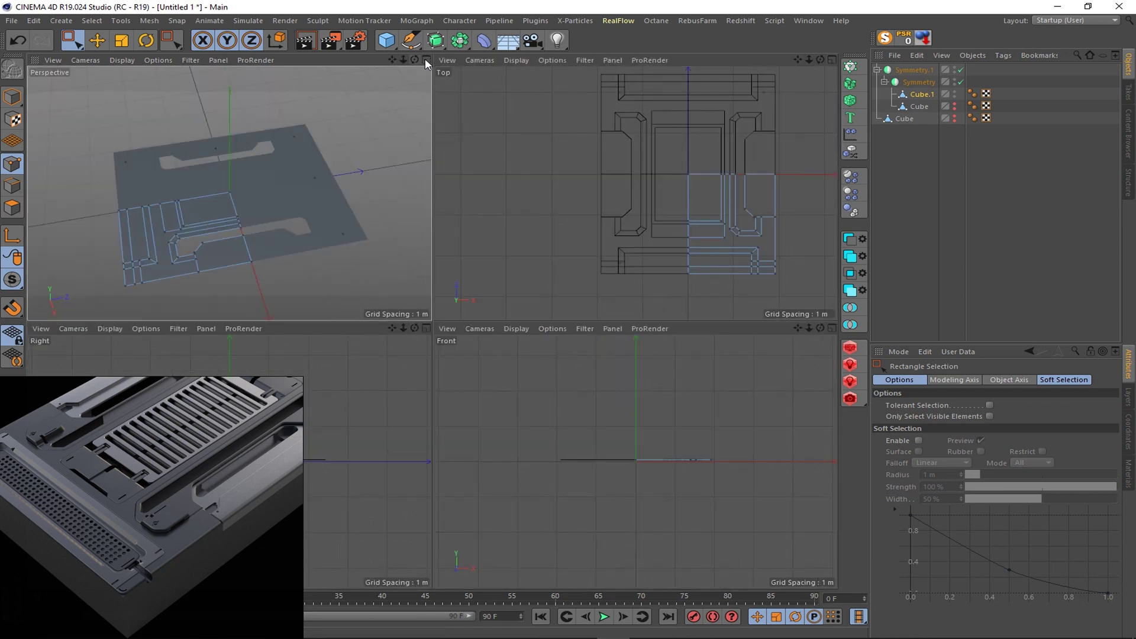
{"action": "middle_click", "coordinate": [379, 236]}
{"action": "left_click_drag", "start_coordinate": [437, 261], "coordinate": [406, 475], "text": "alt"}
{"action": "middle_click_drag", "start_coordinate": [407, 475], "coordinate": [592, 426], "text": "alt"}
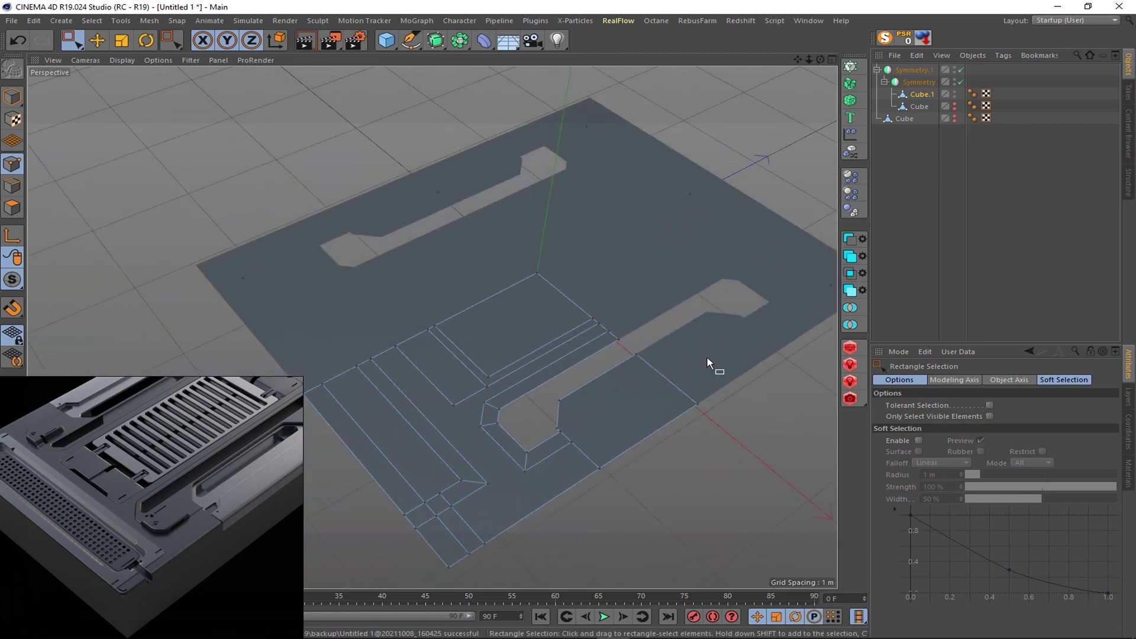
{"action": "mouse_move", "coordinate": [708, 357]}
{"action": "left_mouse_down", "text": "alt"}
{"action": "mouse_move", "coordinate": [604, 300]}
{"action": "mouse_move", "coordinate": [530, 304]}
{"action": "mouse_move", "coordinate": [512, 283]}
{"action": "left_mouse_up", "text": "alt"}
{"action": "scroll", "coordinate": [592, 290], "scroll_direction": "down", "scroll_amount": 3}
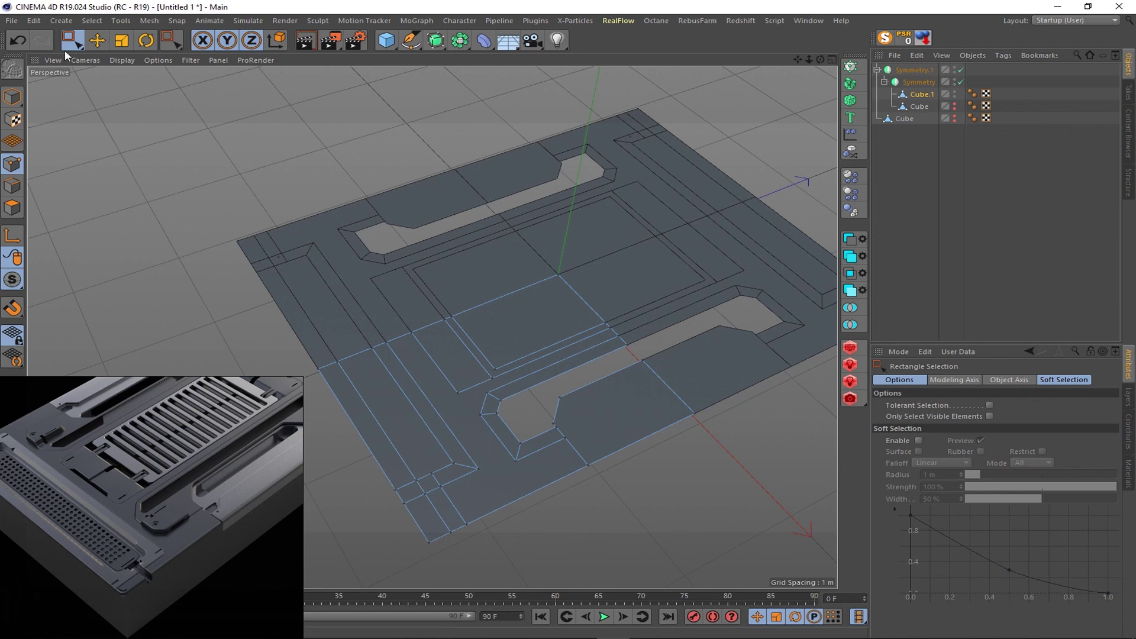
- Pick a panel polygon in polygon mode and orbit closer at an angle
{"action": "key", "text": "9"}
{"action": "key", "text": "Return"}
{"action": "left_click", "coordinate": [447, 517]}
{"action": "scroll", "coordinate": [509, 528], "scroll_direction": "down", "scroll_amount": 2}
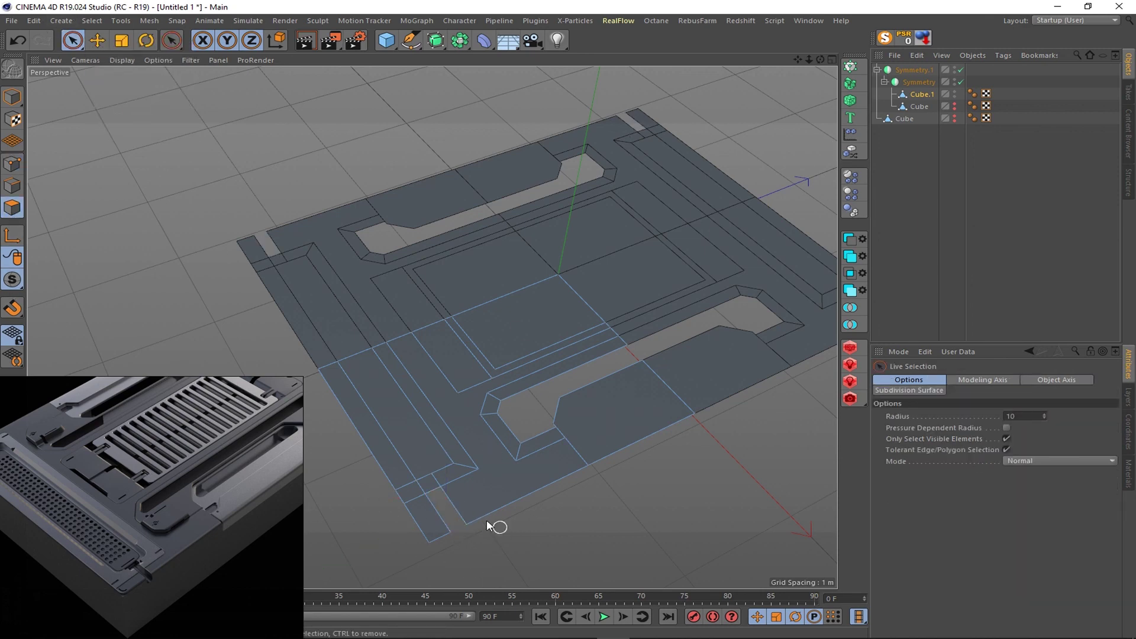
{"action": "mouse_move", "coordinate": [497, 525]}
{"action": "left_mouse_down", "text": "alt"}
{"action": "mouse_move", "coordinate": [627, 317]}
{"action": "mouse_move", "coordinate": [613, 534]}
{"action": "mouse_move", "coordinate": [619, 524]}
{"action": "mouse_move", "coordinate": [598, 514]}
{"action": "mouse_move", "coordinate": [639, 534]}
{"action": "mouse_move", "coordinate": [620, 499]}
{"action": "mouse_move", "coordinate": [496, 452]}
{"action": "mouse_move", "coordinate": [486, 485]}
{"action": "mouse_move", "coordinate": [522, 476]}
{"action": "mouse_move", "coordinate": [483, 391]}
{"action": "mouse_move", "coordinate": [520, 421]}
{"action": "left_mouse_up", "text": "alt"}
- Try a Loop Cut on the edges, then return to a maximised Top view
{"action": "key", "text": "Return"}
{"action": "right_click", "coordinate": [494, 497]}
{"action": "left_click", "coordinate": [532, 400]}
{"action": "key", "text": "Return"}
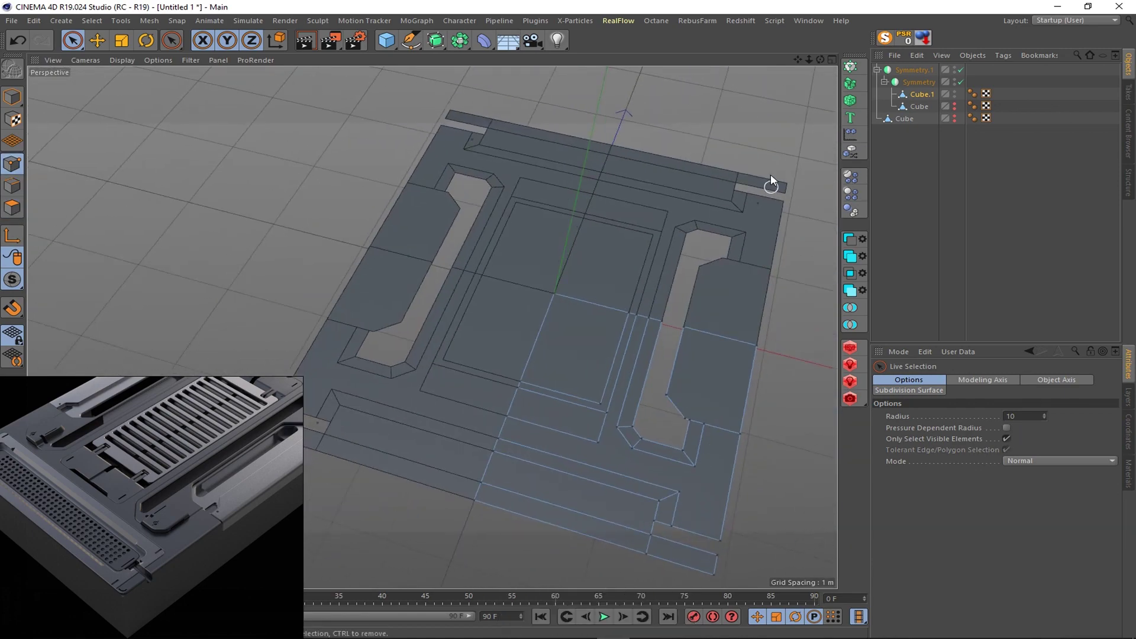
{"action": "middle_click", "coordinate": [770, 174]}
{"action": "middle_click", "coordinate": [774, 132]}
- Box-select the quarter mesh's inner corner points, removing three extra points
{"action": "key", "text": "0"}
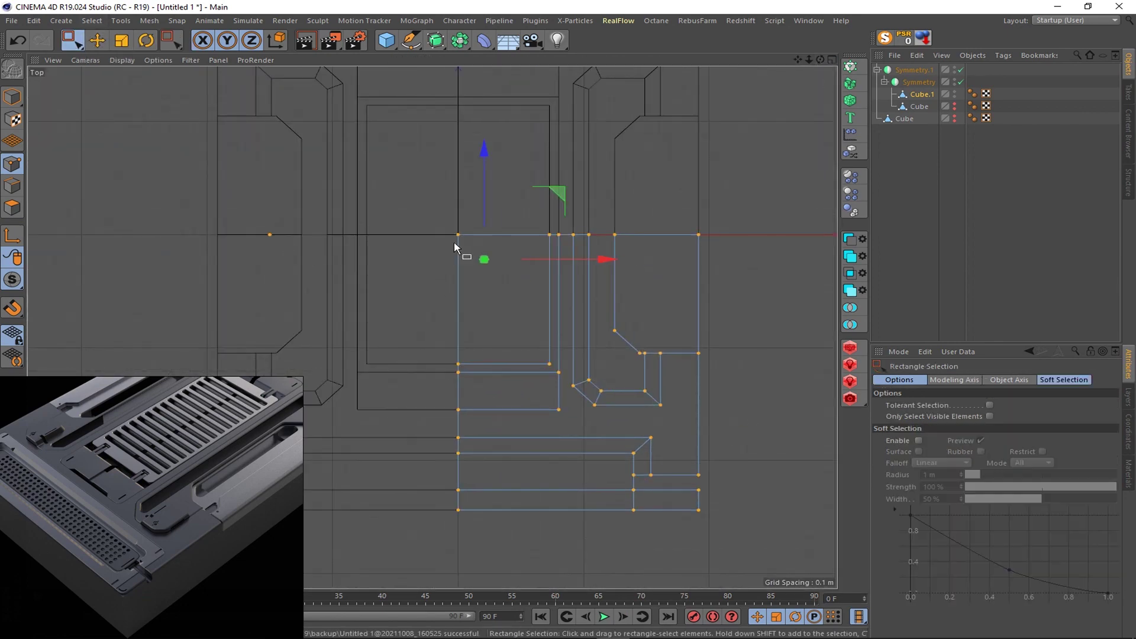
{"action": "scroll", "coordinate": [680, 324], "scroll_direction": "up", "scroll_amount": 3}
{"action": "scroll", "coordinate": [612, 312], "scroll_direction": "up", "scroll_amount": 2}
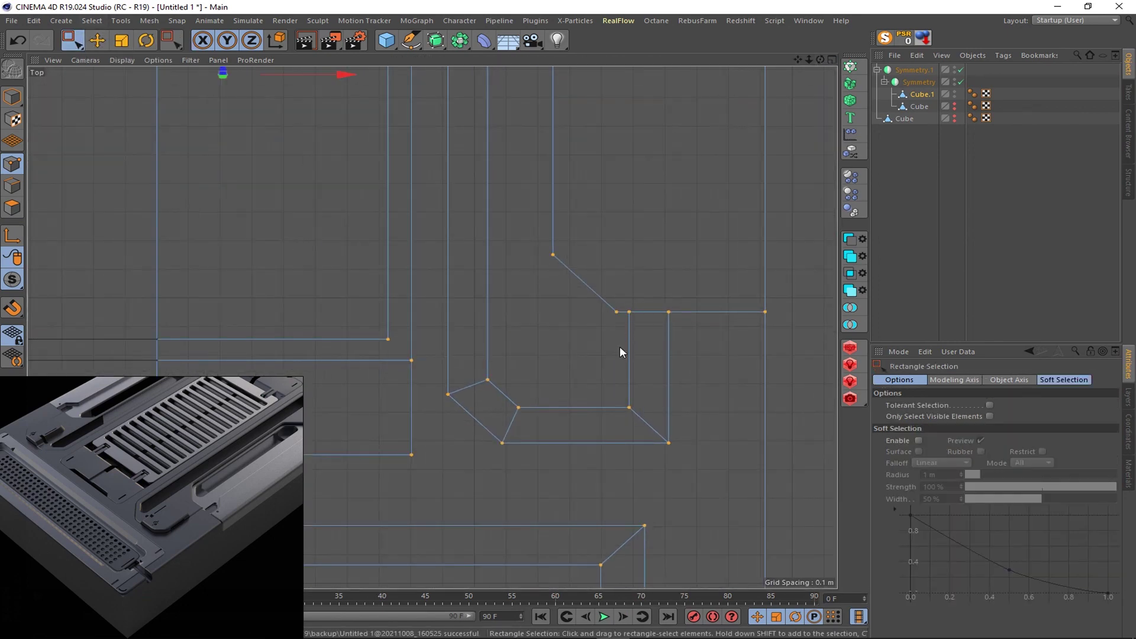
{"action": "scroll", "coordinate": [601, 309], "scroll_direction": "down", "scroll_amount": 2}
{"action": "scroll", "coordinate": [573, 411], "scroll_direction": "down", "scroll_amount": 2}
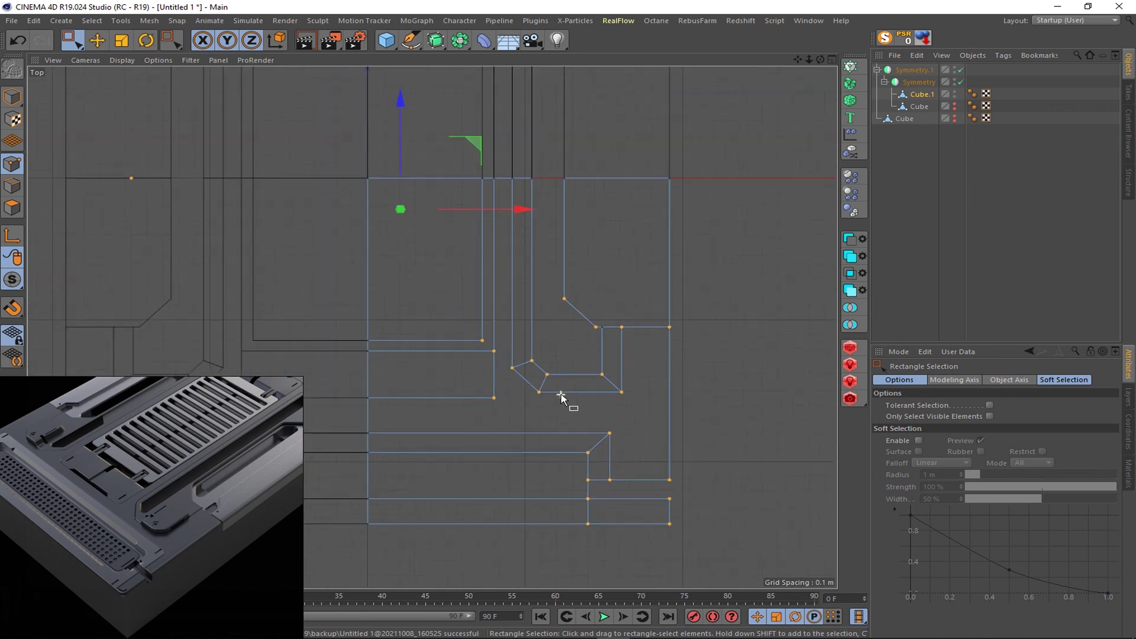
{"action": "scroll", "coordinate": [568, 393], "scroll_direction": "down", "scroll_amount": 2}
{"action": "mouse_move", "coordinate": [641, 480]}
{"action": "left_mouse_down", "text": "ctrl"}
{"action": "mouse_move", "coordinate": [568, 527]}
{"action": "mouse_move", "coordinate": [563, 574]}
{"action": "left_mouse_up", "text": "ctrl"}
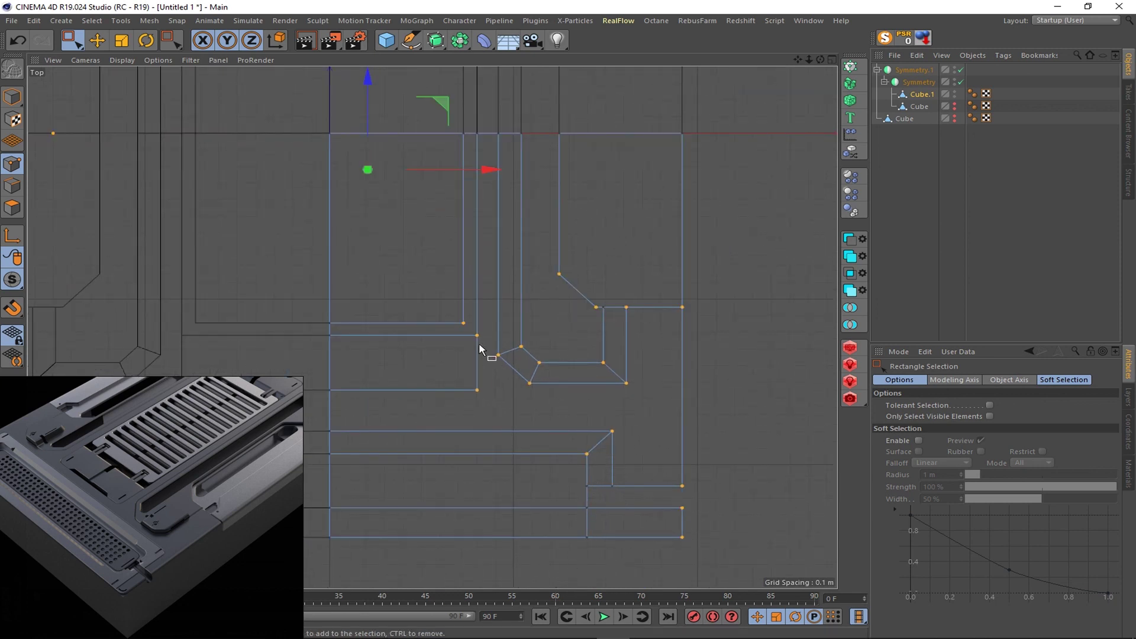
- Bevel the corner points 0.031 m with 18 subdivisions, then clear the selection
{"action": "right_click", "coordinate": [641, 426]}
{"action": "left_click", "coordinate": [603, 523]}
{"action": "scroll", "coordinate": [652, 412], "scroll_direction": "up", "scroll_amount": 3}
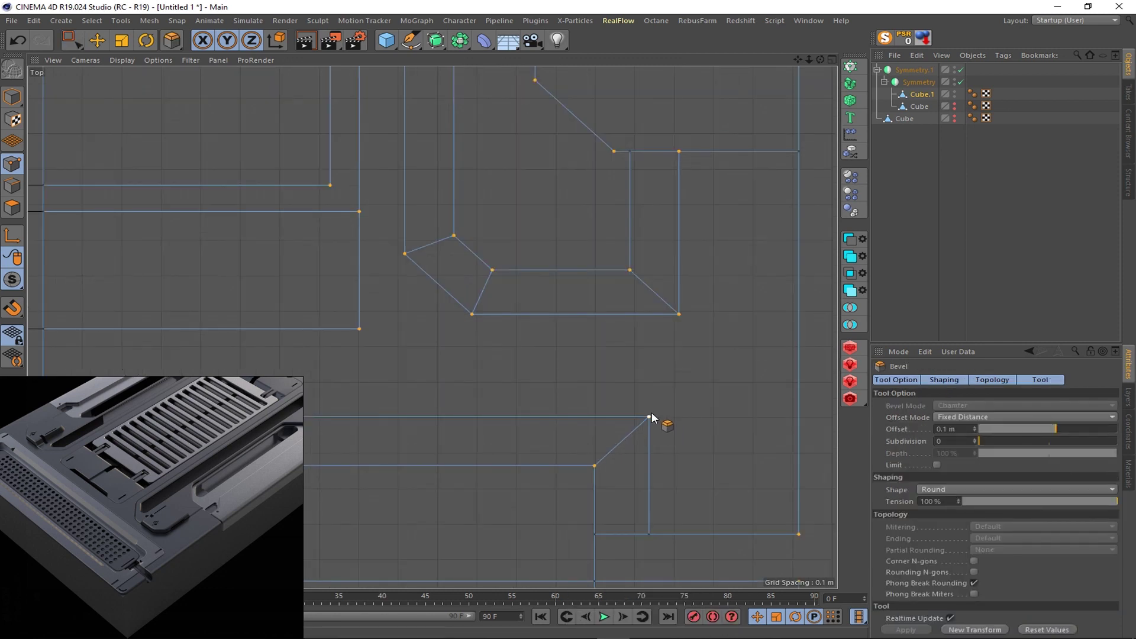
{"action": "left_click_drag", "start_coordinate": [654, 415], "coordinate": [662, 417]}
{"action": "left_click_drag", "start_coordinate": [980, 440], "coordinate": [1104, 441]}
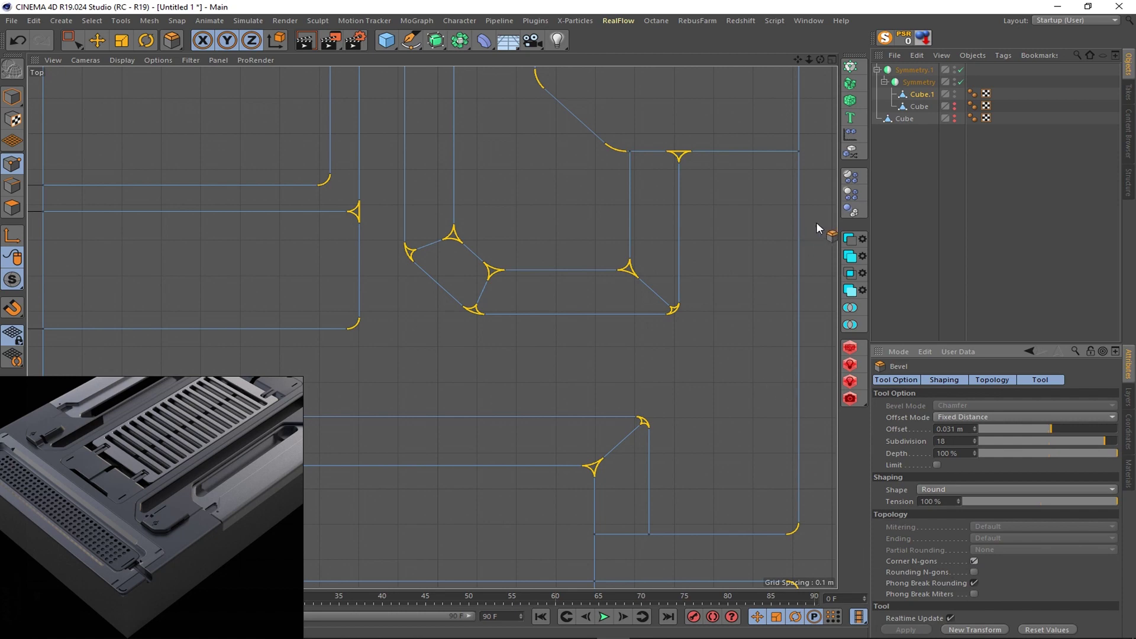
{"action": "key", "text": "0"}
{"action": "left_click", "coordinate": [898, 180]}
- Switch to Perspective and frame the whole panel model
{"action": "key", "text": "F1"}
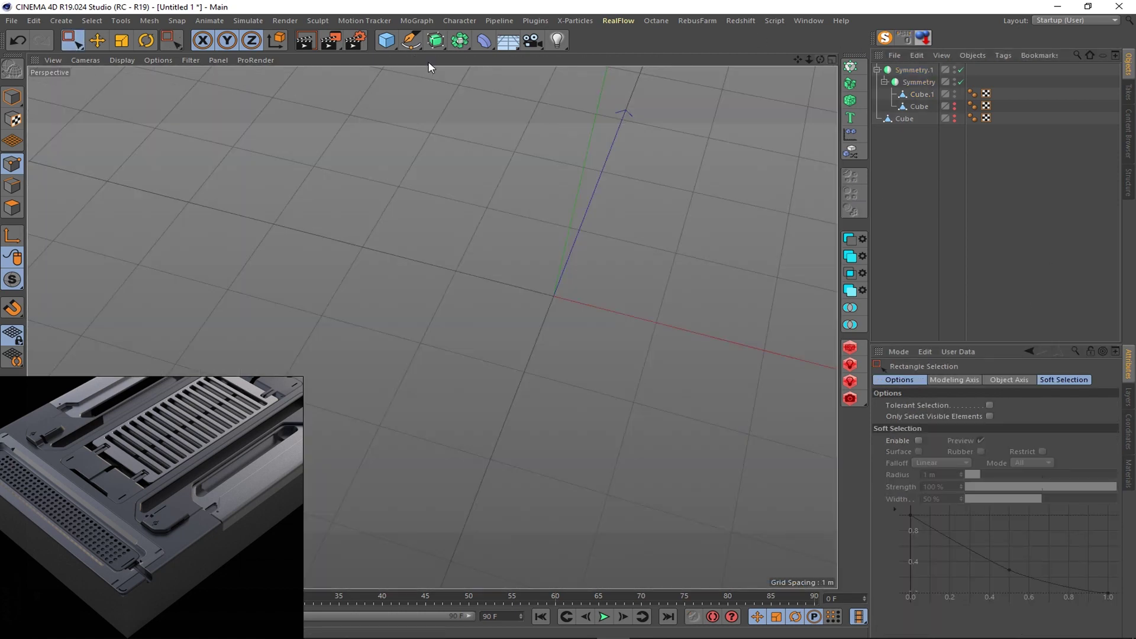
{"action": "key", "text": "h"}
{"action": "scroll", "coordinate": [442, 385], "scroll_direction": "up", "scroll_amount": 5}
{"action": "scroll", "coordinate": [424, 363], "scroll_direction": "down", "scroll_amount": 5}
{"action": "scroll", "coordinate": [455, 379], "scroll_direction": "up", "scroll_amount": 6}
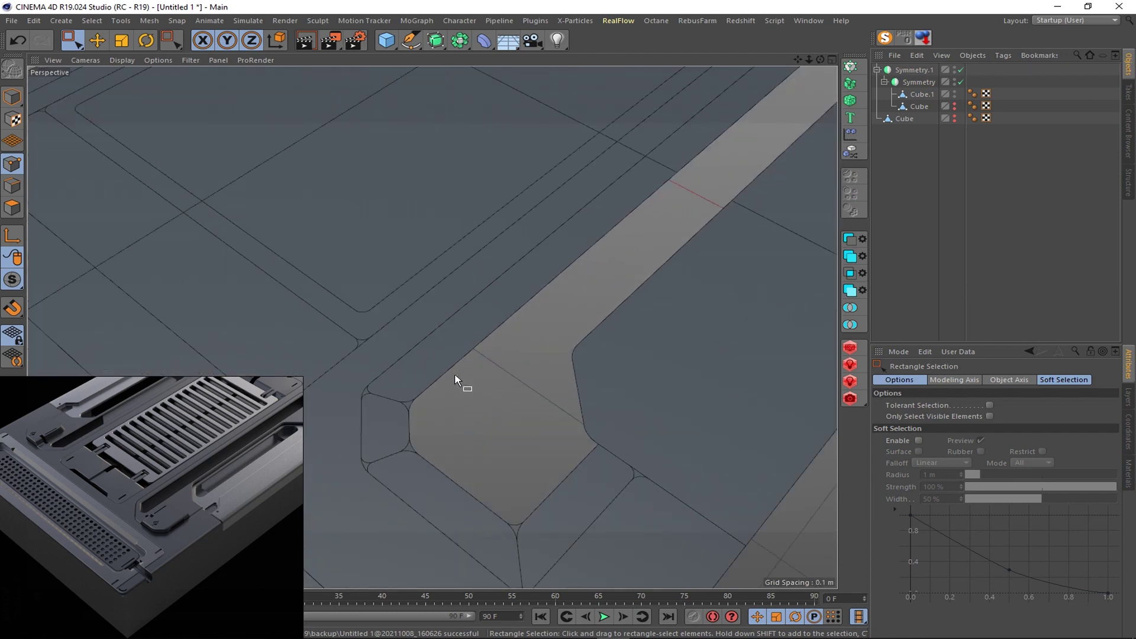
{"action": "scroll", "coordinate": [454, 379], "scroll_direction": "down", "scroll_amount": 6}
- Reparent the extra Cube under Symmetry beside Cube.1 and select Cube.1
{"action": "left_click", "coordinate": [918, 106]}
{"action": "left_click_drag", "start_coordinate": [919, 106], "coordinate": [896, 113]}
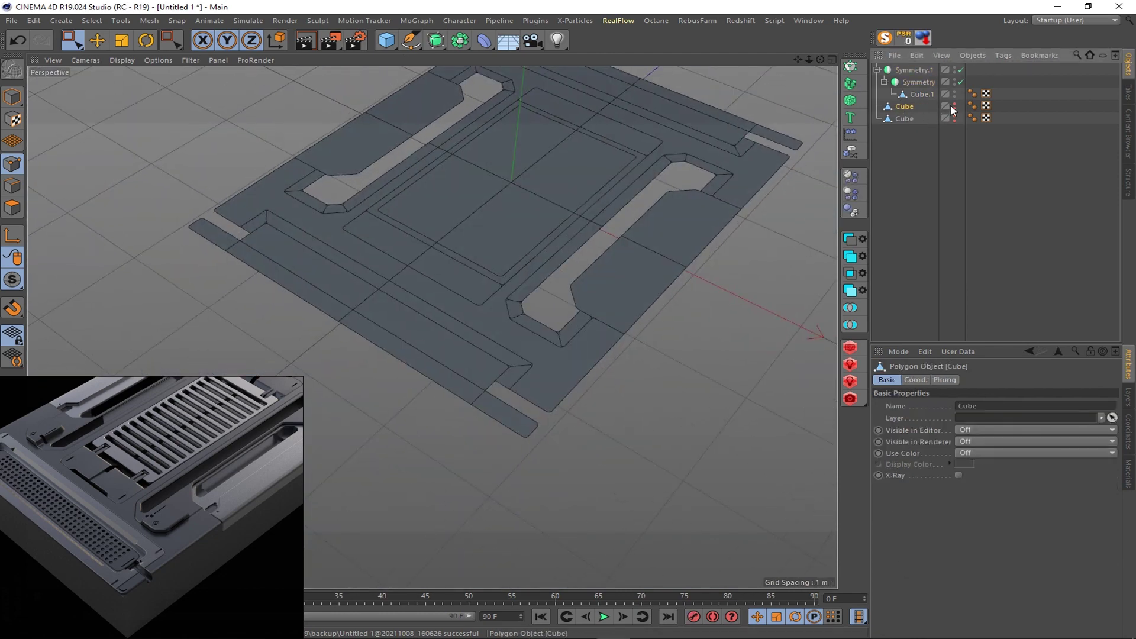
{"action": "left_click", "coordinate": [521, 225]}
{"action": "scroll", "coordinate": [520, 223], "scroll_direction": "up", "scroll_amount": 3}
{"action": "scroll", "coordinate": [508, 251], "scroll_direction": "up", "scroll_amount": 2}
{"action": "scroll", "coordinate": [506, 246], "scroll_direction": "up", "scroll_amount": 1}
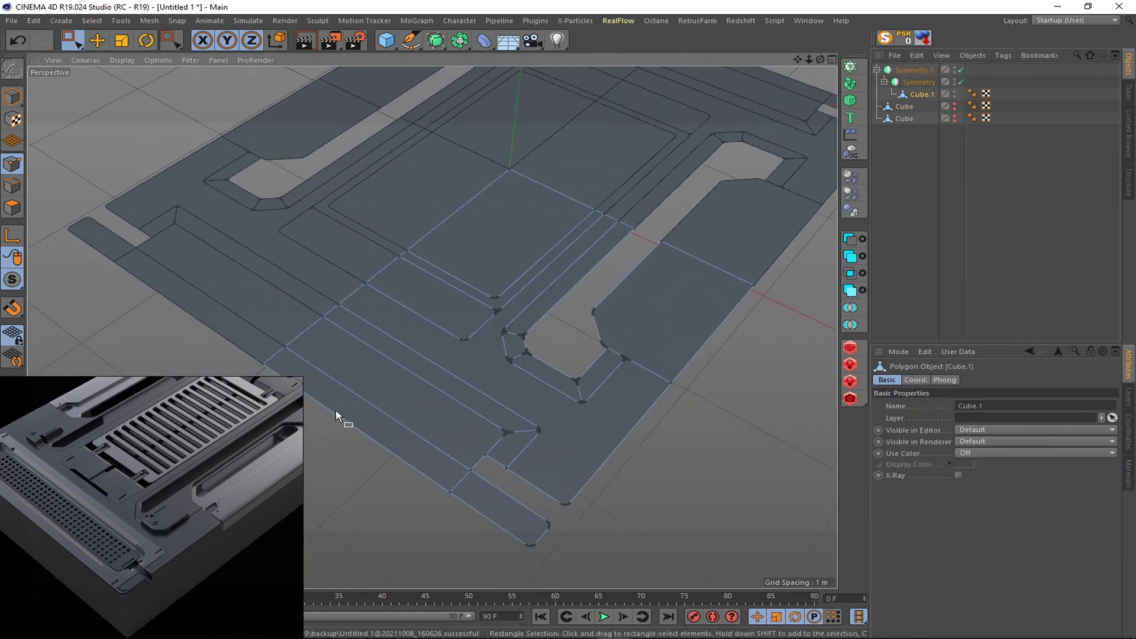
{"action": "scroll", "coordinate": [296, 314], "scroll_direction": "up", "scroll_amount": 1}
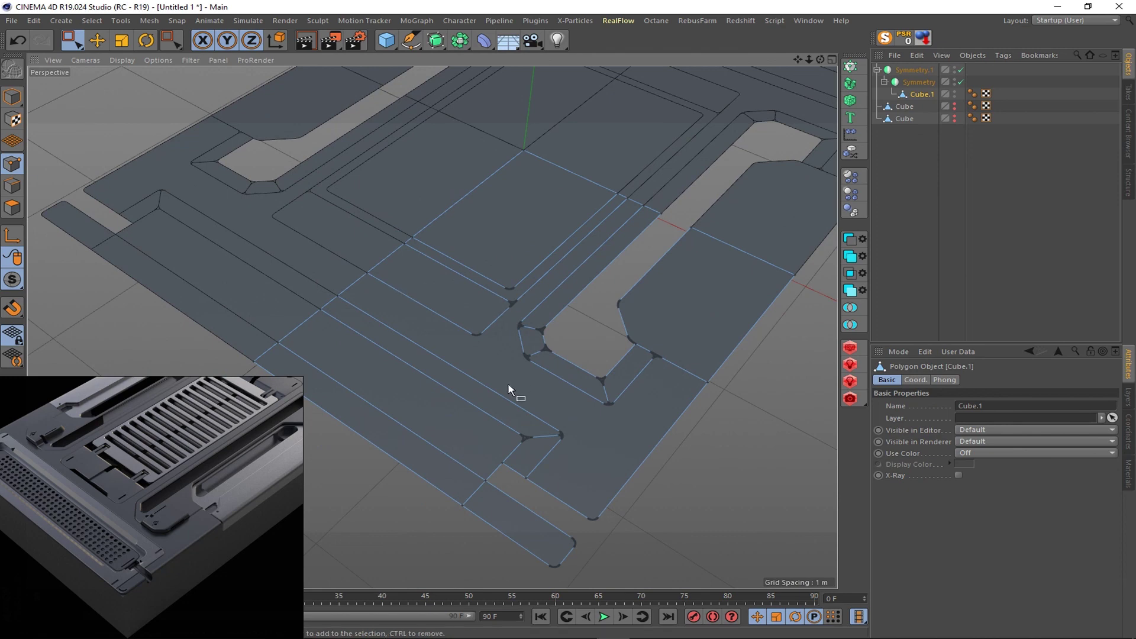
{"action": "scroll", "coordinate": [507, 383], "scroll_direction": "down", "scroll_amount": 3}
{"action": "scroll", "coordinate": [622, 384], "scroll_direction": "up", "scroll_amount": 1}
{"action": "scroll", "coordinate": [691, 335], "scroll_direction": "up", "scroll_amount": 2}
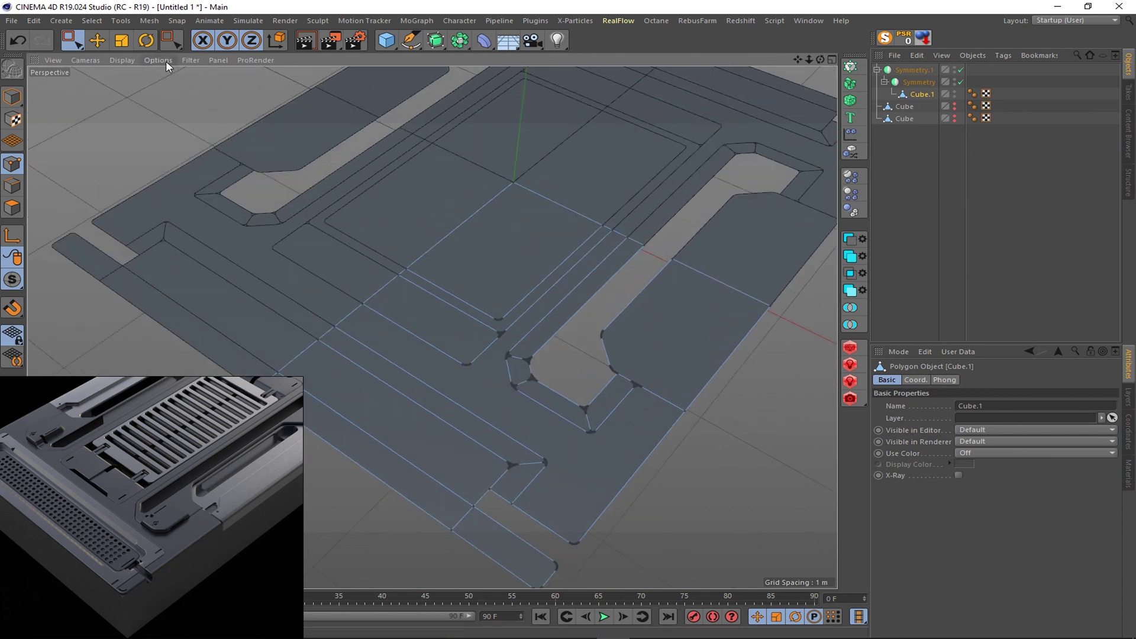
- Select the right, bottom, left and top border polygons of the panel
{"action": "left_click", "coordinate": [72, 40]}
{"action": "left_click", "coordinate": [12, 208]}
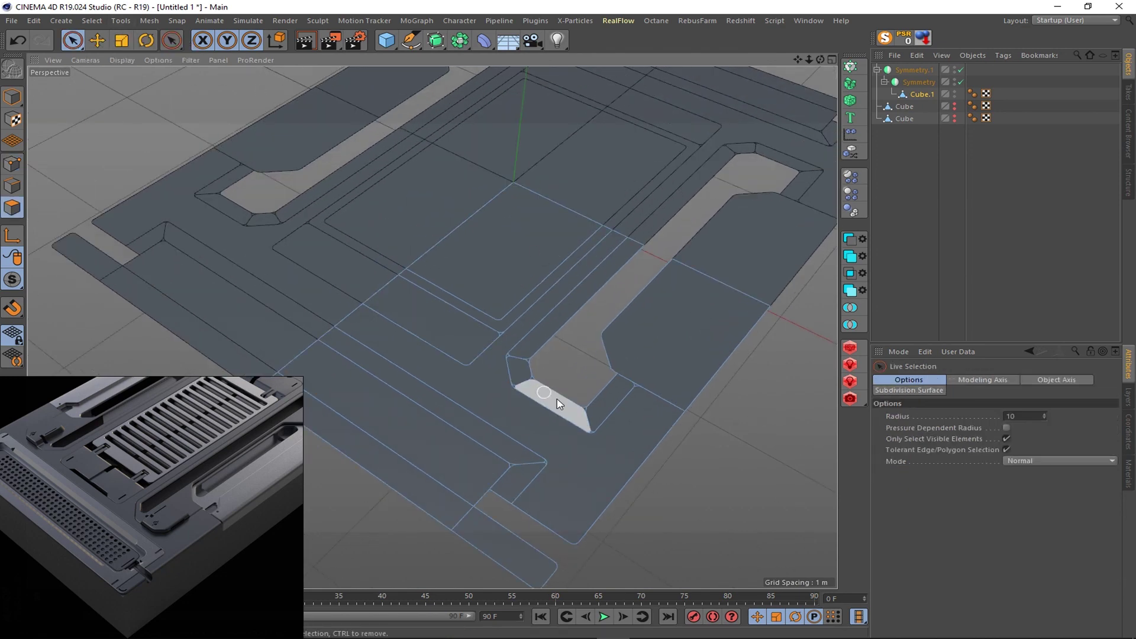
{"action": "scroll", "coordinate": [557, 404], "scroll_direction": "up", "scroll_amount": 6}
{"action": "key", "text": "Return"}
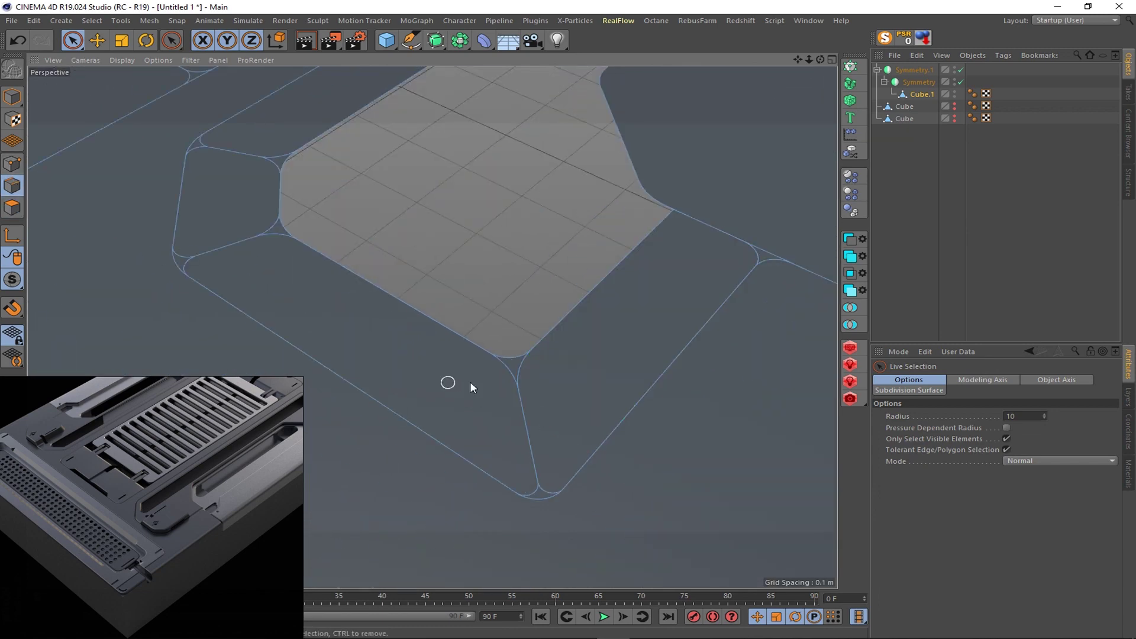
{"action": "key", "text": "Return"}
{"action": "mouse_move", "coordinate": [609, 371]}
{"action": "left_mouse_down"}
{"action": "mouse_move", "coordinate": [540, 478]}
{"action": "mouse_move", "coordinate": [223, 249]}
{"action": "left_mouse_up"}
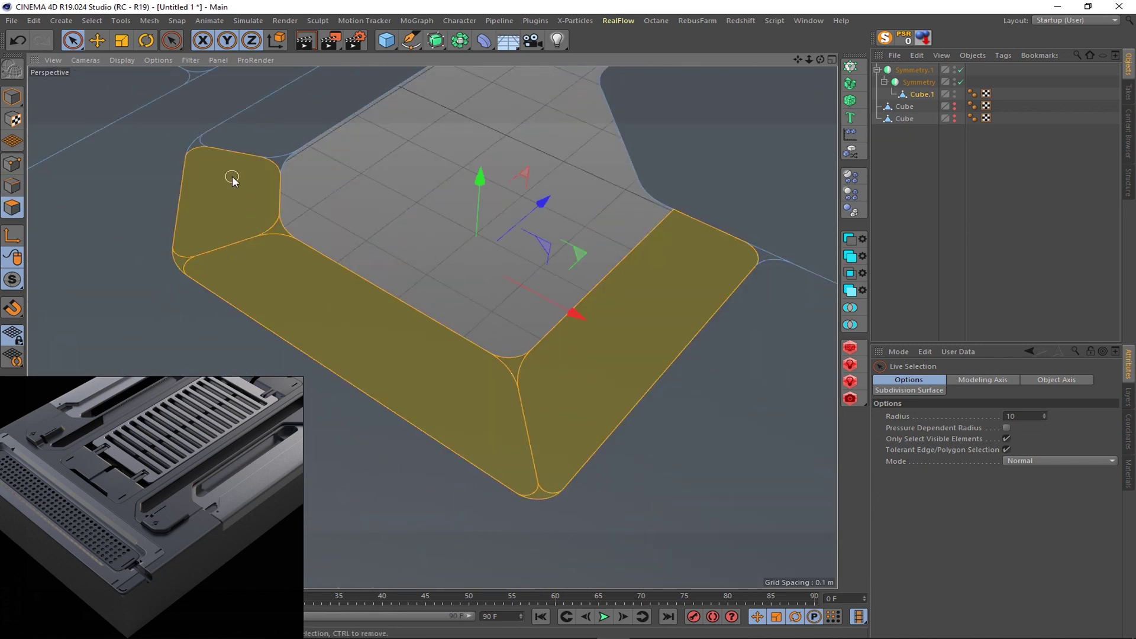
{"action": "left_click_drag", "start_coordinate": [232, 179], "coordinate": [211, 147]}
- Orbit the viewport to inspect the panel pieces from several angles
{"action": "scroll", "coordinate": [451, 119], "scroll_direction": "down", "scroll_amount": 5}
{"action": "scroll", "coordinate": [353, 176], "scroll_direction": "up", "scroll_amount": 3}
{"action": "scroll", "coordinate": [528, 208], "scroll_direction": "up", "scroll_amount": 4}
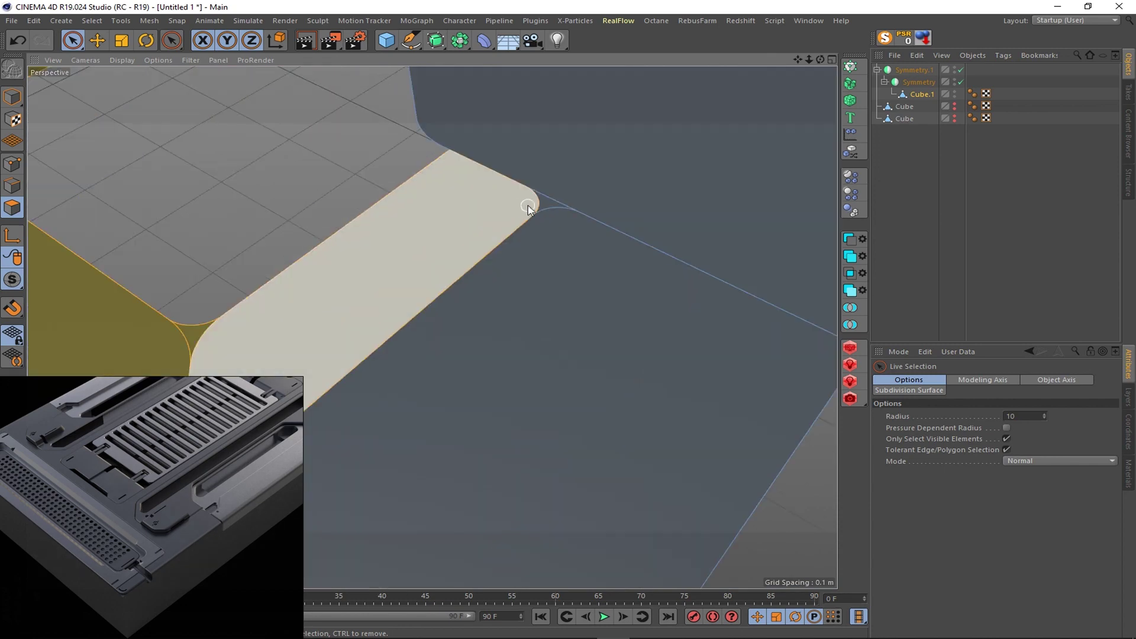
{"action": "scroll", "coordinate": [527, 208], "scroll_direction": "down", "scroll_amount": 5}
{"action": "scroll", "coordinate": [357, 264], "scroll_direction": "up", "scroll_amount": 2}
{"action": "scroll", "coordinate": [644, 255], "scroll_direction": "up", "scroll_amount": 1}
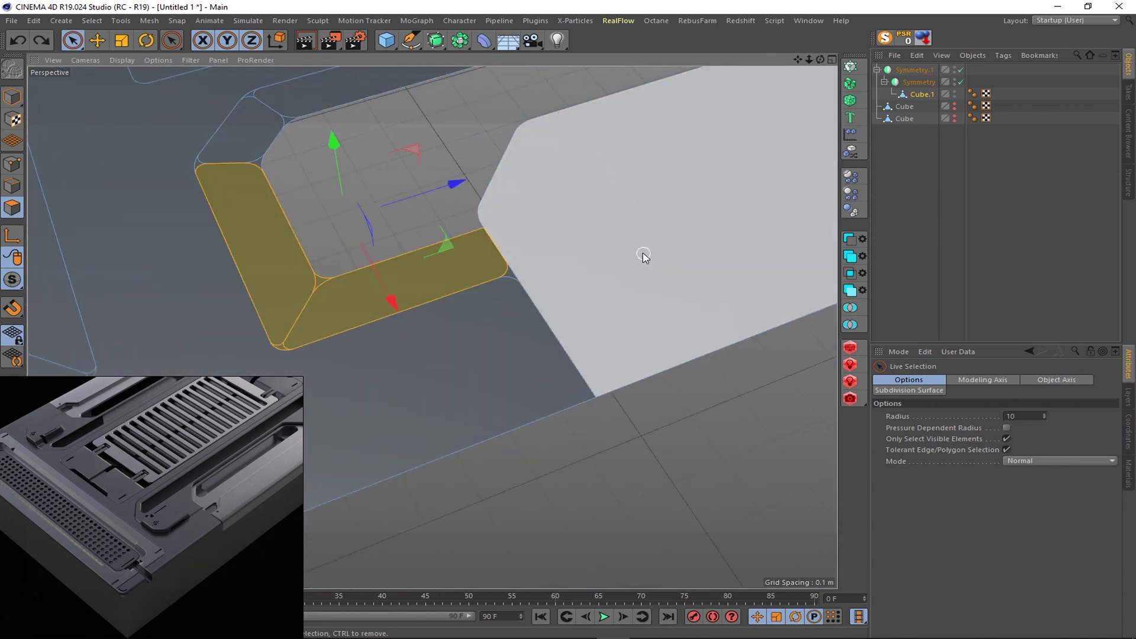
{"action": "mouse_move", "coordinate": [601, 225]}
{"action": "left_mouse_down", "text": "alt"}
{"action": "mouse_move", "coordinate": [424, 309]}
{"action": "mouse_move", "coordinate": [598, 233]}
{"action": "mouse_move", "coordinate": [254, 429]}
{"action": "left_mouse_up", "text": "alt"}
{"action": "left_click_drag", "start_coordinate": [563, 195], "coordinate": [672, 267], "text": "alt"}
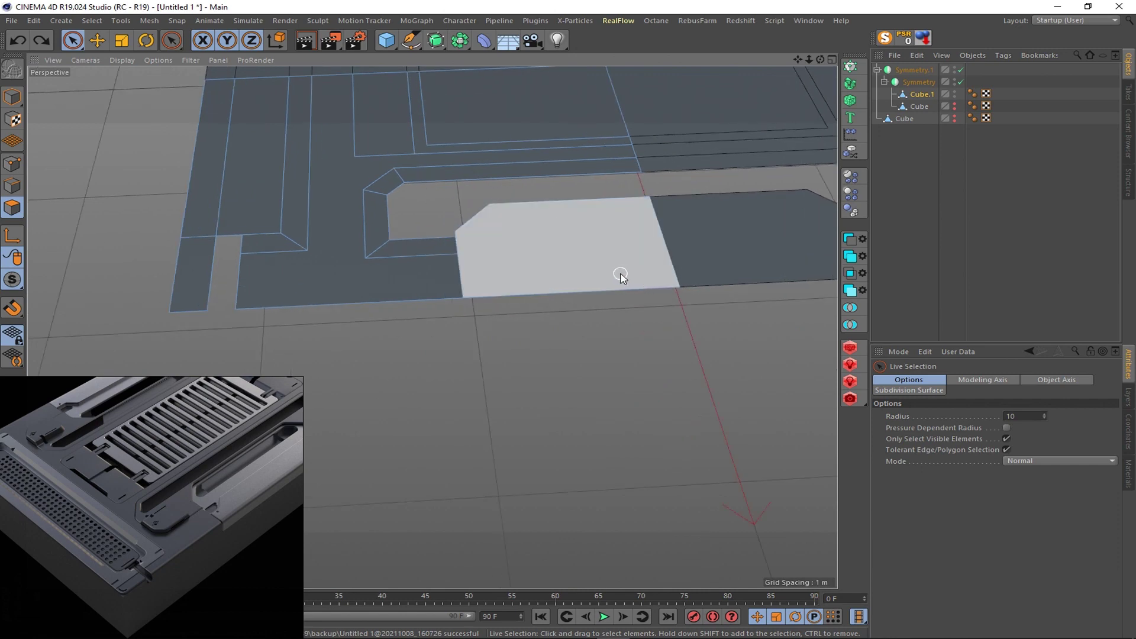
{"action": "mouse_move", "coordinate": [463, 322]}
{"action": "left_mouse_down", "text": "alt"}
{"action": "mouse_move", "coordinate": [537, 258]}
{"action": "mouse_move", "coordinate": [601, 233]}
{"action": "mouse_move", "coordinate": [469, 317]}
{"action": "mouse_move", "coordinate": [593, 263]}
{"action": "left_mouse_up", "text": "alt"}
- Edge Slide the loop across the strip end to a 0.042 m offset
{"action": "left_click", "coordinate": [530, 327]}
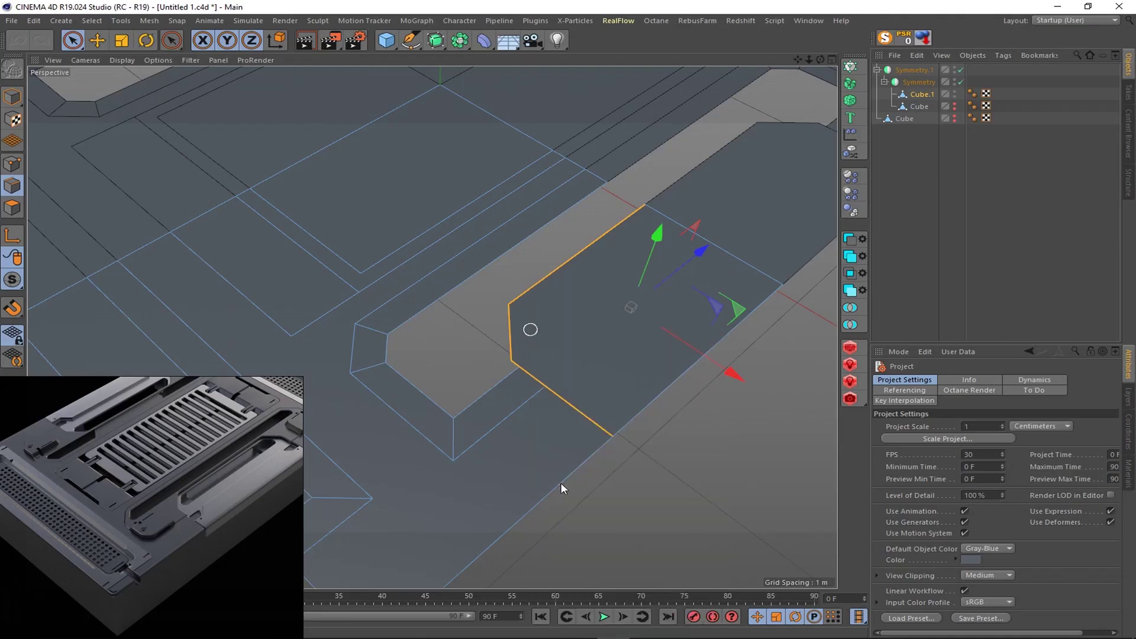
{"action": "key", "text": "m"}
{"action": "key", "text": "o"}
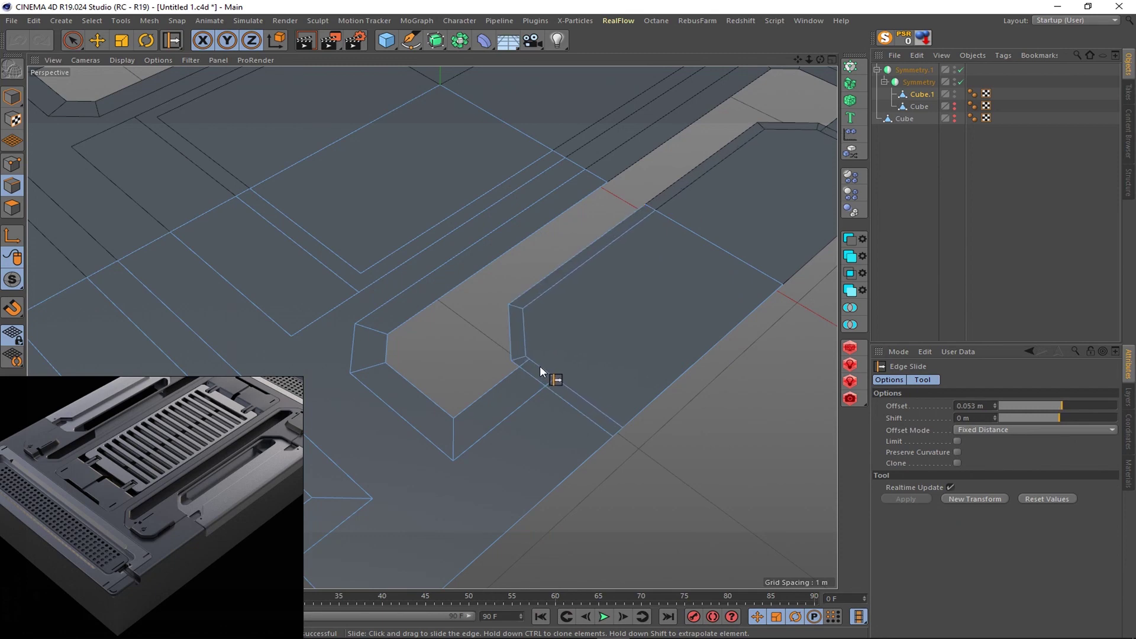
{"action": "left_click_drag", "start_coordinate": [540, 367], "coordinate": [599, 303]}
{"action": "mouse_move", "coordinate": [599, 303]}
{"action": "right_mouse_down", "text": "alt"}
{"action": "mouse_move", "coordinate": [545, 261]}
{"action": "mouse_move", "coordinate": [583, 228]}
{"action": "mouse_move", "coordinate": [605, 346]}
{"action": "right_mouse_up", "text": "alt"}
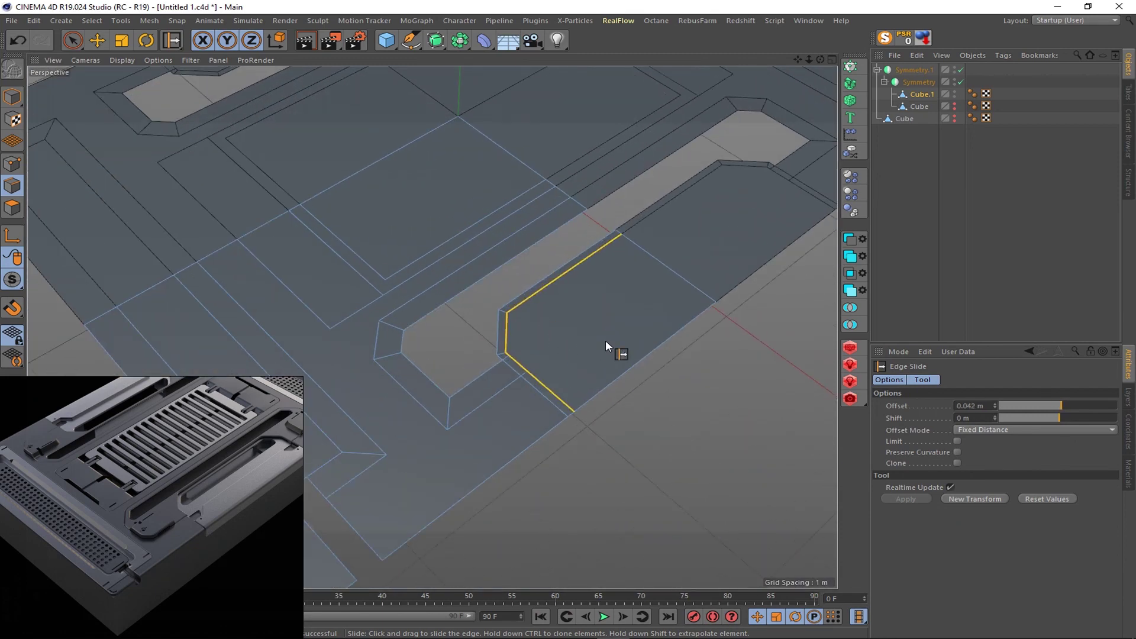
{"action": "key", "text": "space"}
- Split the end polygon of the strip off as Cube.2
{"action": "left_click", "coordinate": [12, 207]}
{"action": "left_click", "coordinate": [616, 331]}
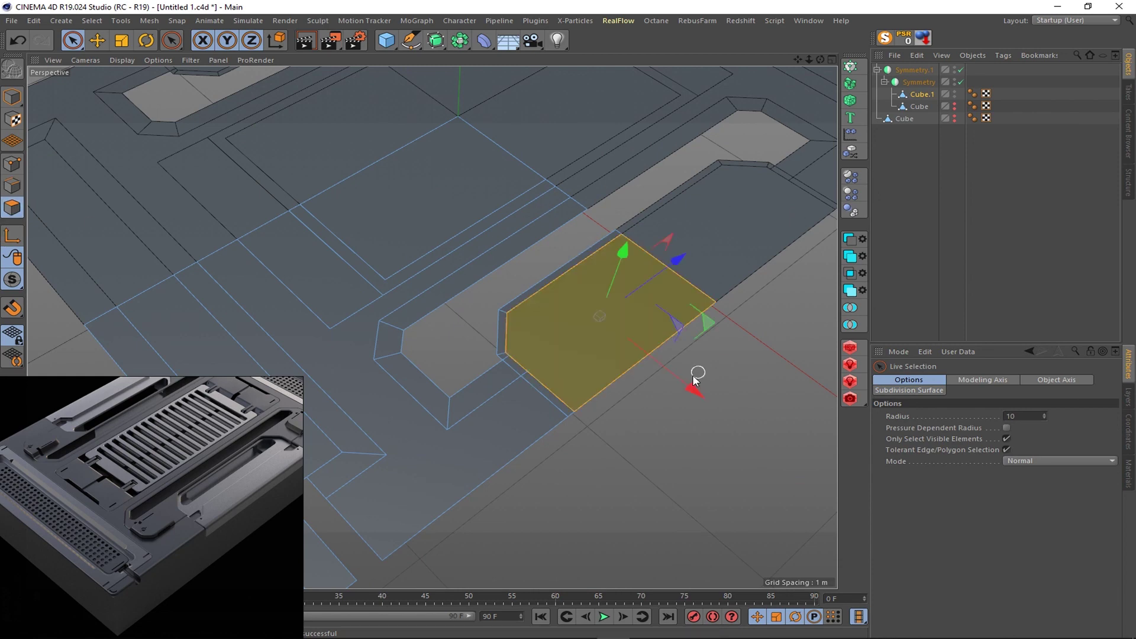
{"action": "right_click", "coordinate": [727, 331]}
{"action": "left_click", "coordinate": [766, 554]}
- Clear the polygon selection and Optimize the mesh
{"action": "left_click", "coordinate": [954, 109]}
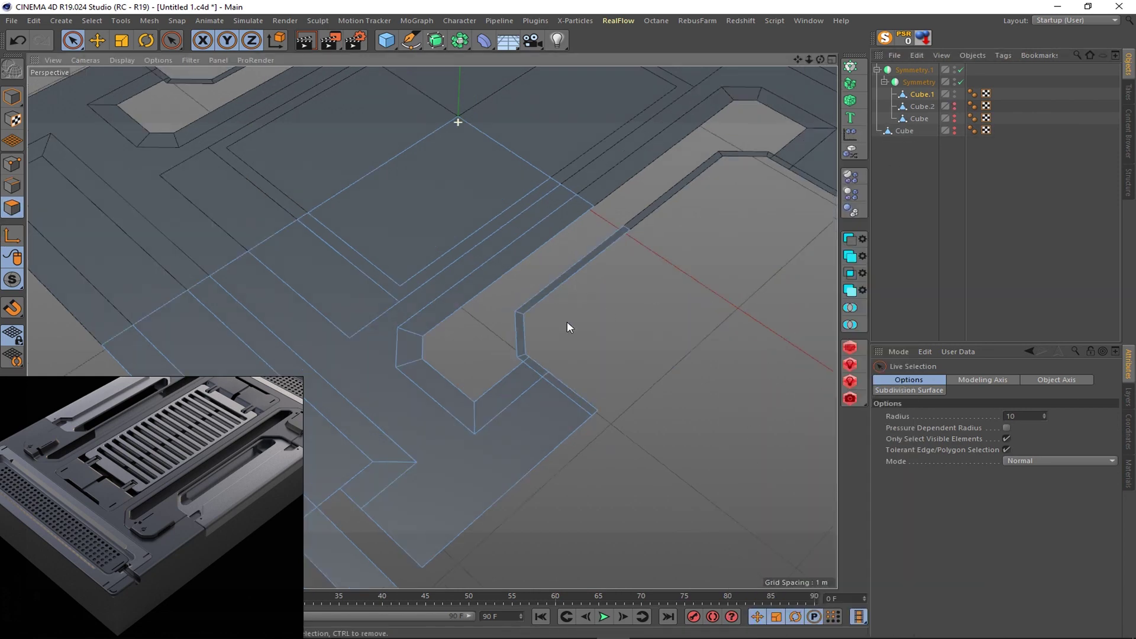
{"action": "scroll", "coordinate": [538, 228], "scroll_direction": "up", "scroll_amount": 2}
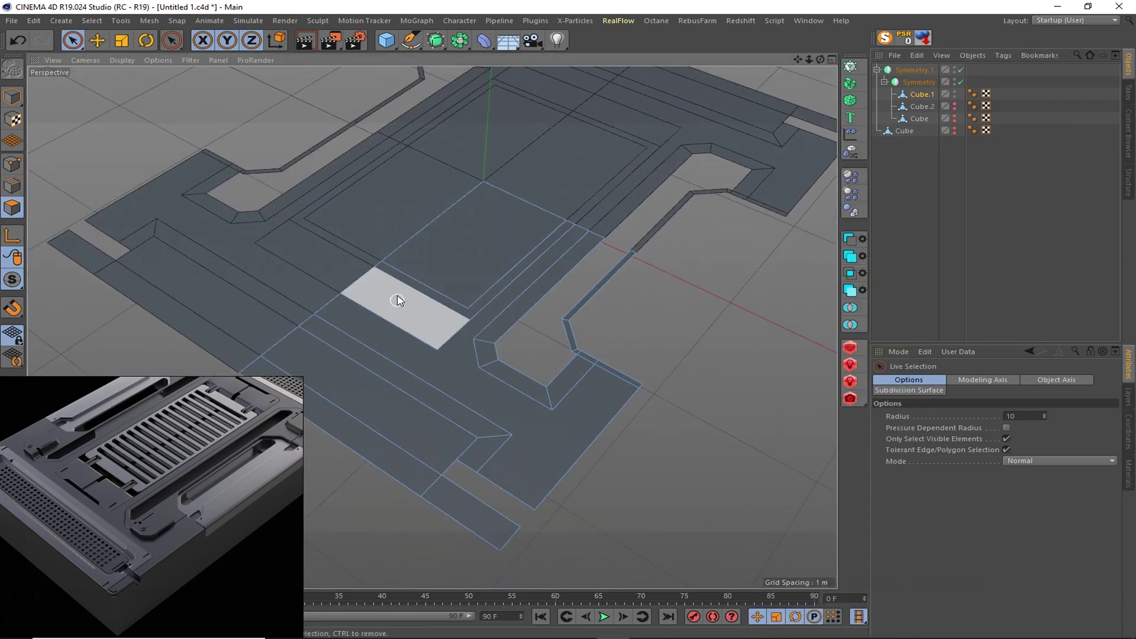
{"action": "right_click", "coordinate": [414, 278]}
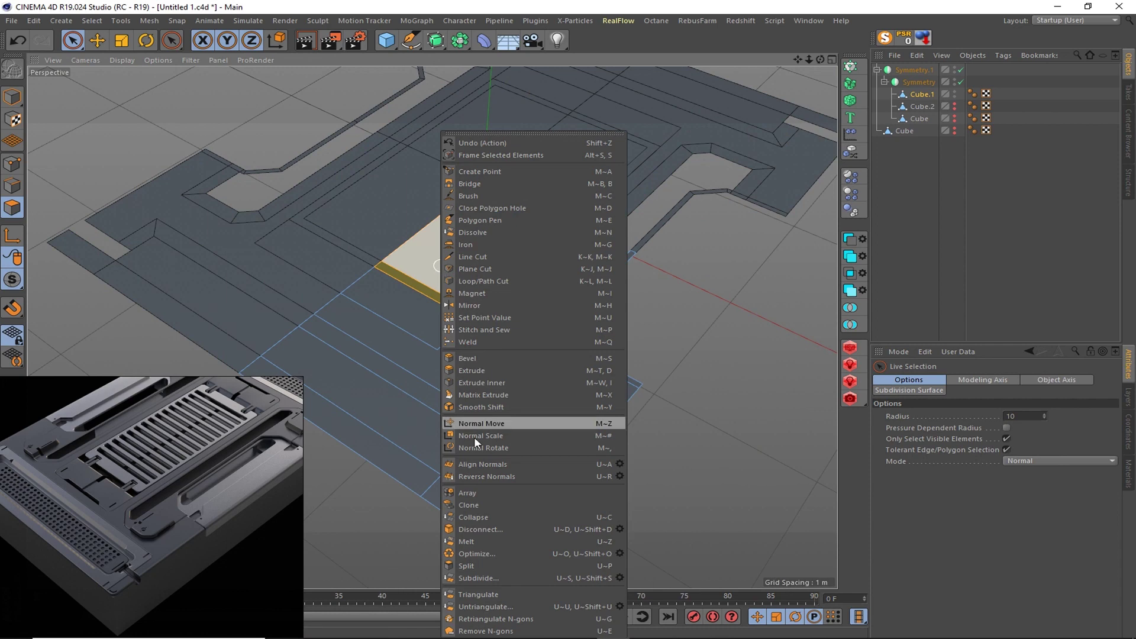
{"action": "left_click", "coordinate": [478, 552]}
- Split off the L-shaped polygon and the narrow edge strip as Cube.3 and Cube.4
{"action": "left_click", "coordinate": [507, 393]}
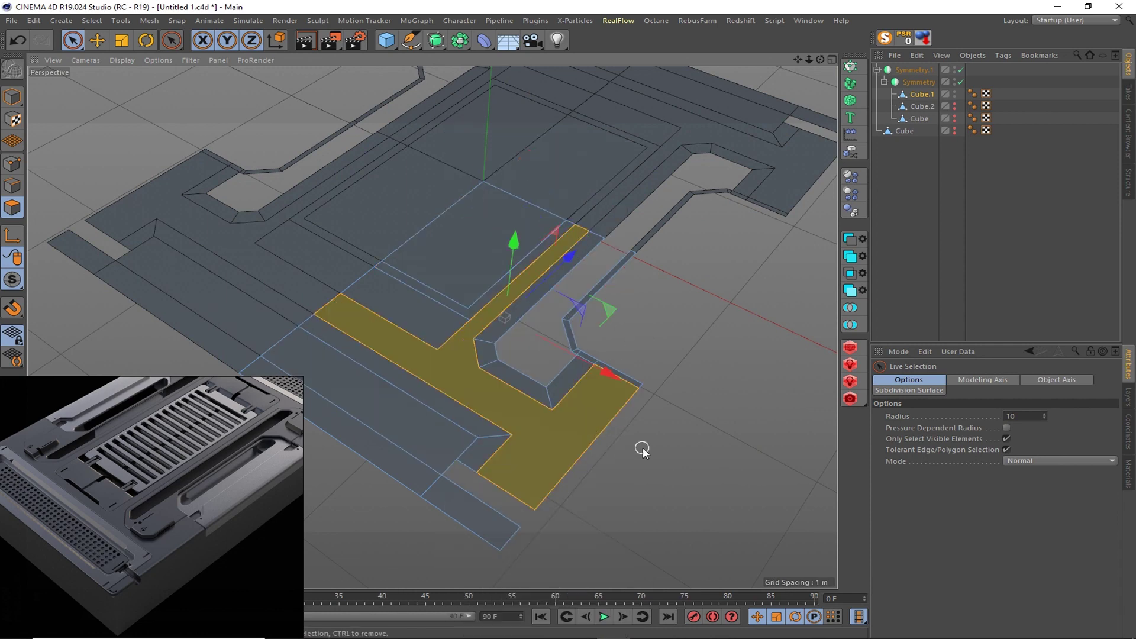
{"action": "right_click", "coordinate": [588, 423]}
{"action": "left_click", "coordinate": [612, 565]}
{"action": "left_click_drag", "start_coordinate": [568, 384], "coordinate": [525, 362]}
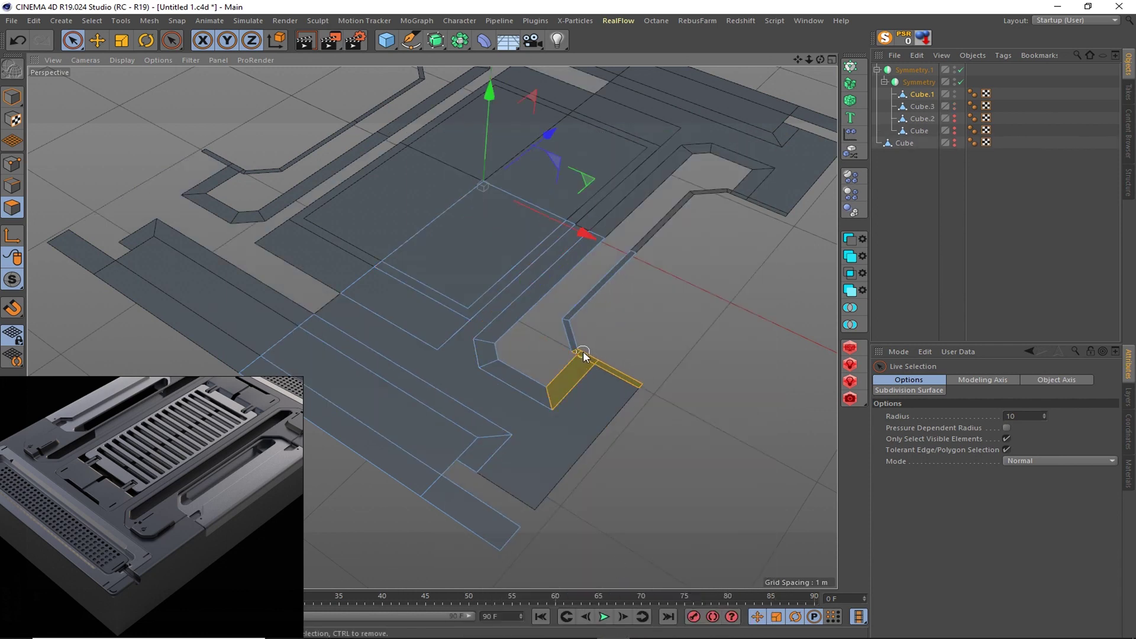
{"action": "right_click", "coordinate": [631, 253]}
{"action": "left_click", "coordinate": [728, 526]}
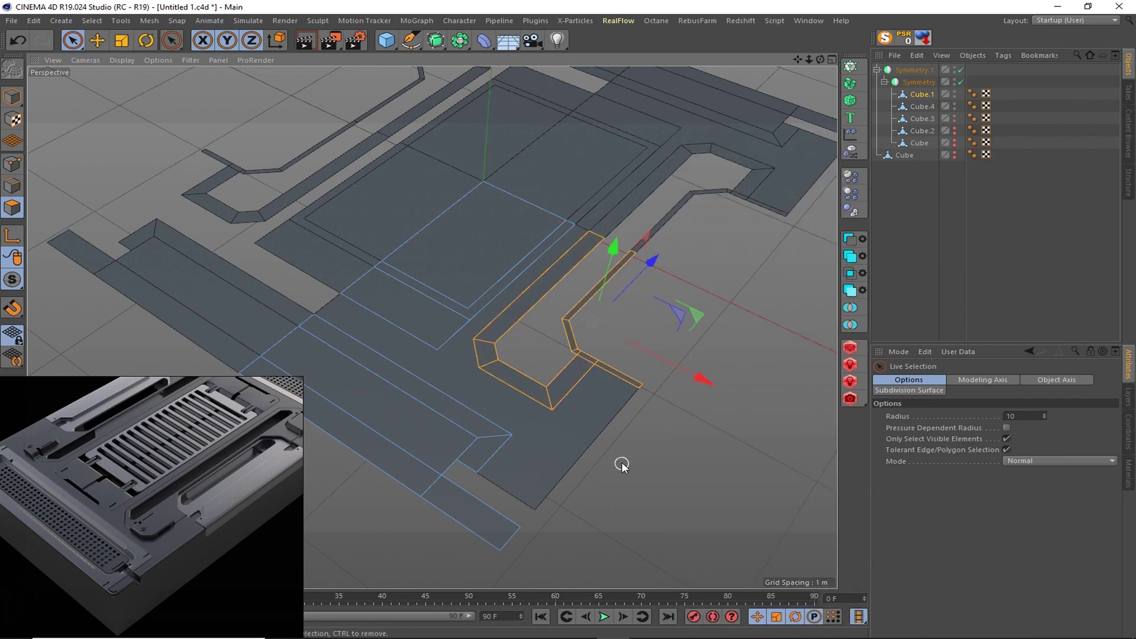
- Split the strip polygon below the frame as Cube.5, then undo that split
{"action": "mouse_move", "coordinate": [436, 322]}
{"action": "left_mouse_down"}
{"action": "mouse_move", "coordinate": [466, 309]}
{"action": "mouse_move", "coordinate": [378, 343]}
{"action": "left_mouse_up"}
{"action": "right_click", "coordinate": [482, 324]}
{"action": "key", "text": "Escape"}
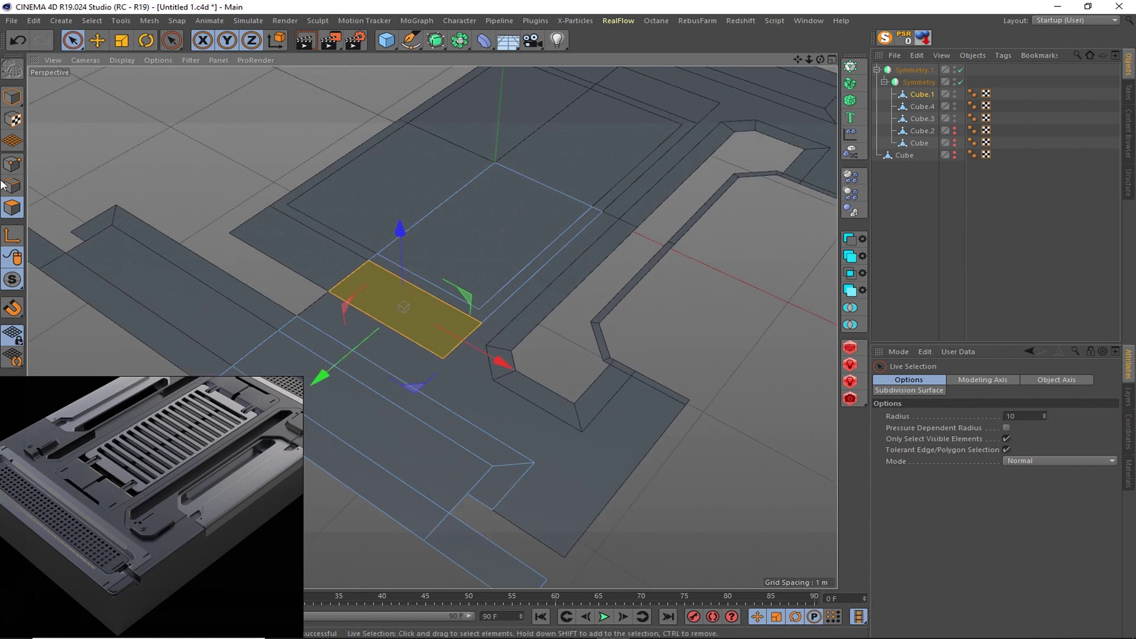
{"action": "key", "text": "Return"}
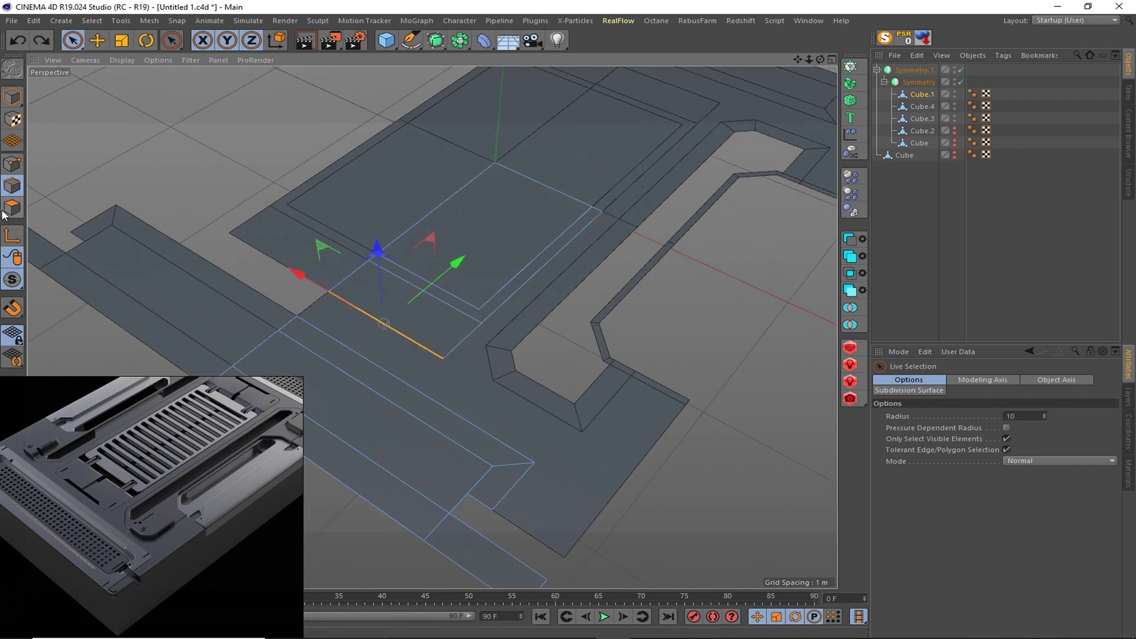
{"action": "left_click", "coordinate": [408, 314]}
{"action": "right_click", "coordinate": [436, 319]}
{"action": "left_click", "coordinate": [452, 517]}
{"action": "left_click", "coordinate": [471, 298]}
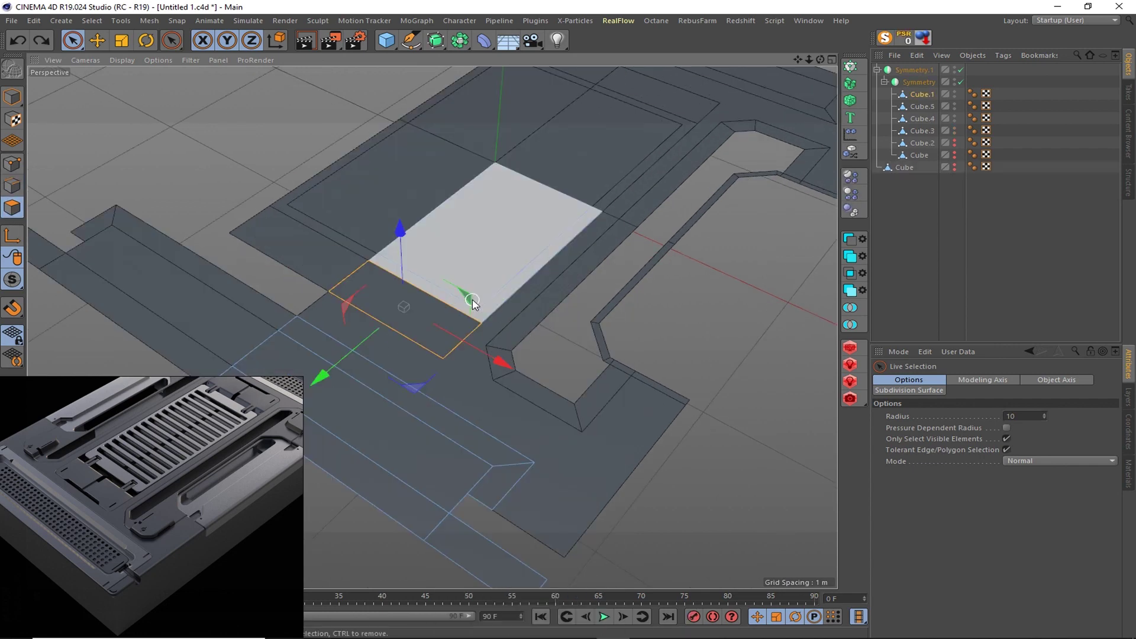
{"action": "key", "text": "ctrl+z"}
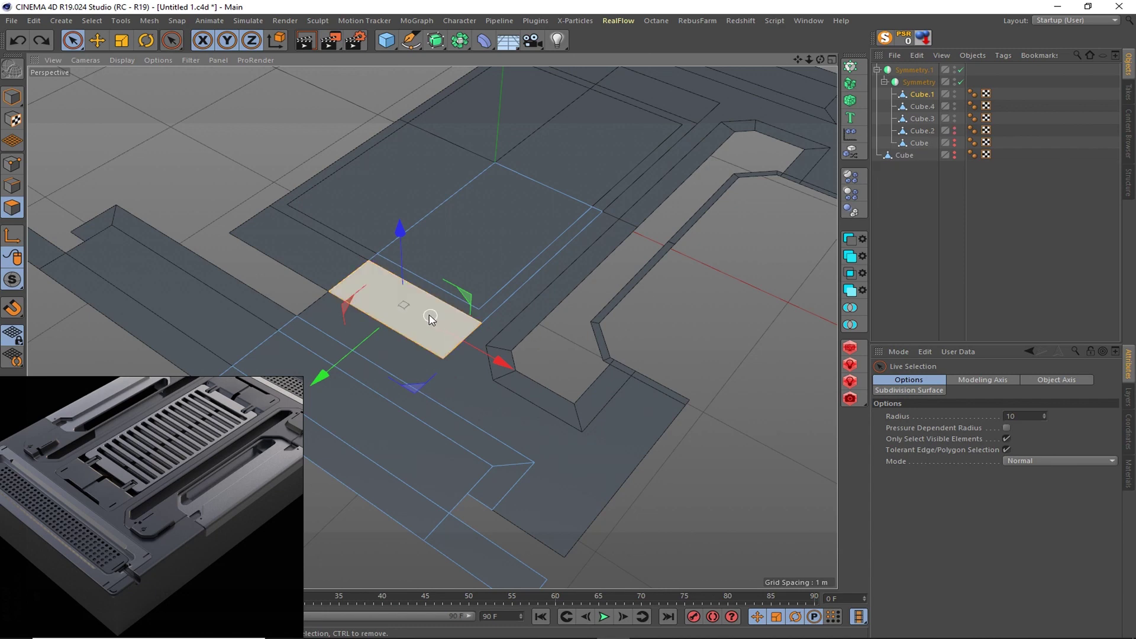
- Reselect the strip and L-shaped pieces while stepping through undo and redo
{"action": "left_click_drag", "start_coordinate": [431, 317], "coordinate": [360, 275], "text": "alt"}
{"action": "left_click", "coordinate": [591, 352]}
{"action": "key", "text": "ctrl+z"}
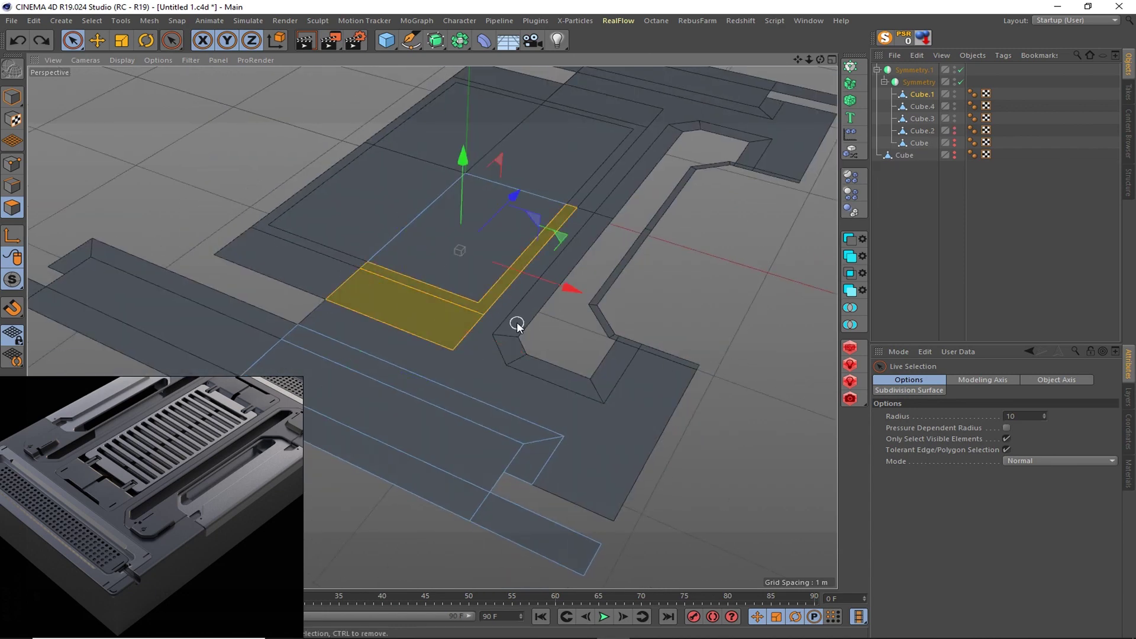
{"action": "left_click", "coordinate": [517, 324]}
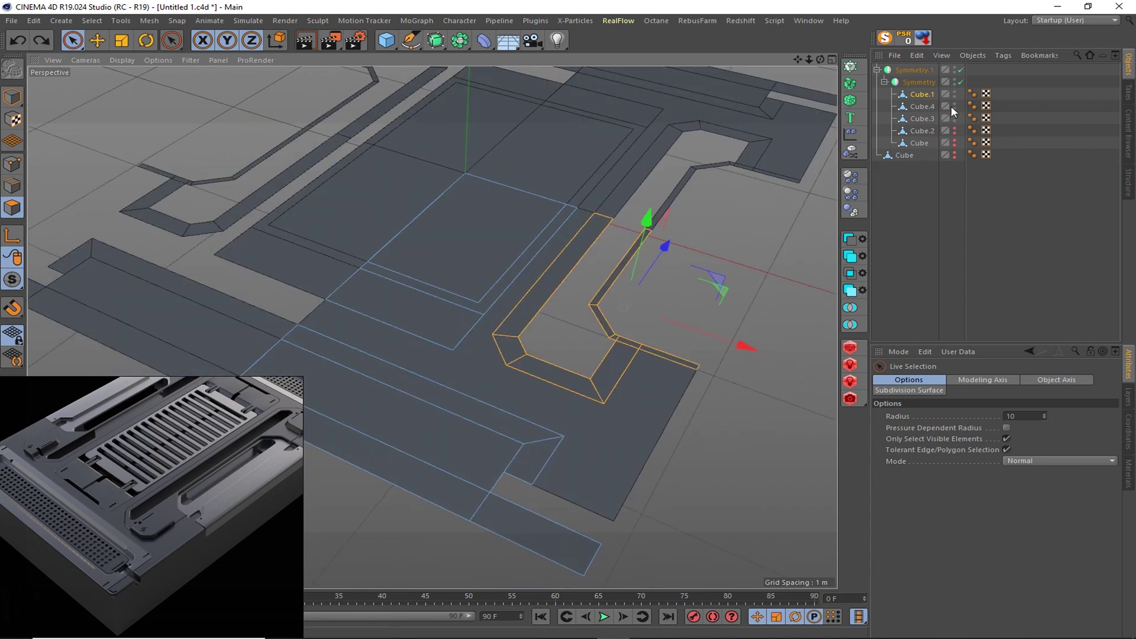
{"action": "key", "text": "ctrl+y"}
{"action": "key", "text": "ctrl+z"}
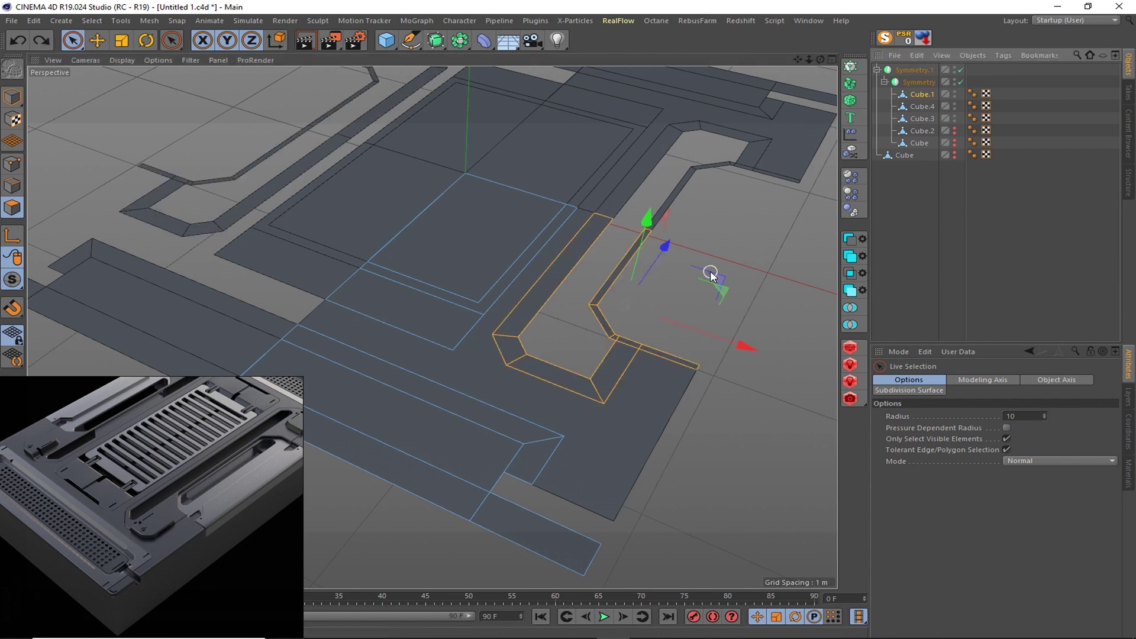
{"action": "key", "text": "ctrl+y"}
- Hide Cube.3 and Cube.4, then split the inner frame polygon as Cube.5 and hide it
{"action": "left_click", "coordinate": [954, 116]}
{"action": "left_click", "coordinate": [954, 104]}
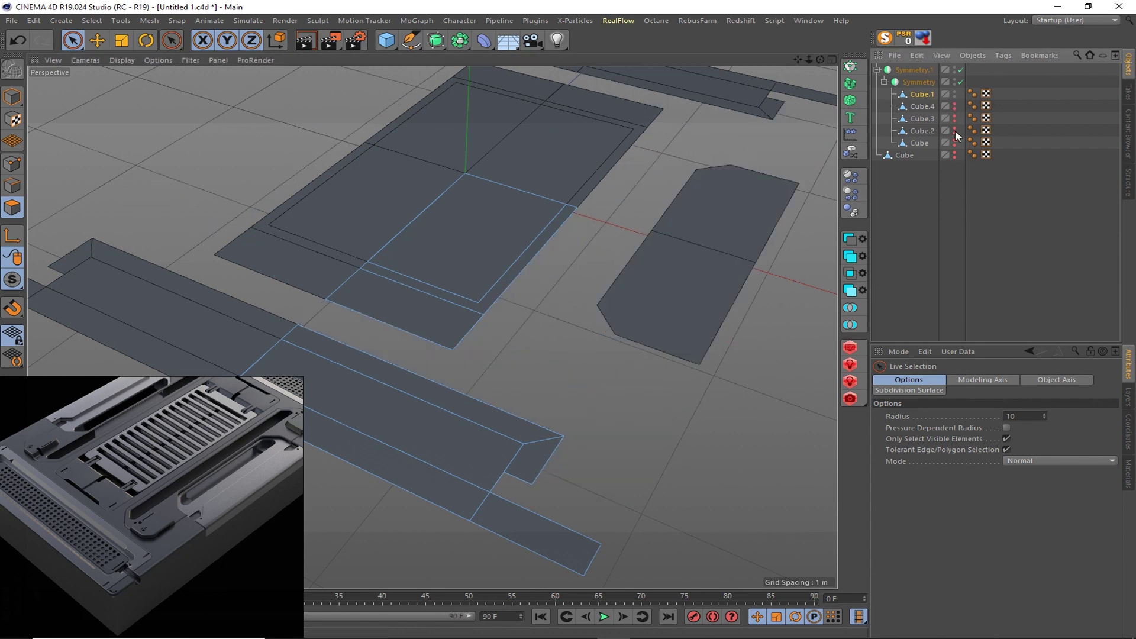
{"action": "left_click", "coordinate": [455, 258]}
{"action": "right_click", "coordinate": [459, 253]}
{"action": "left_click", "coordinate": [486, 565]}
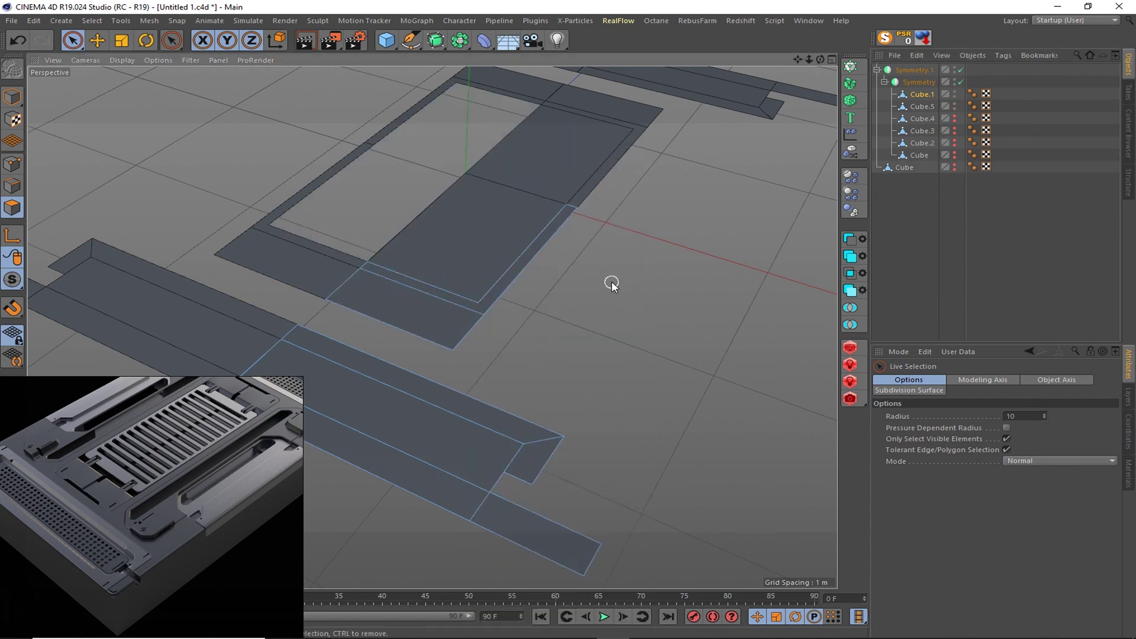
{"action": "left_click", "coordinate": [953, 106]}
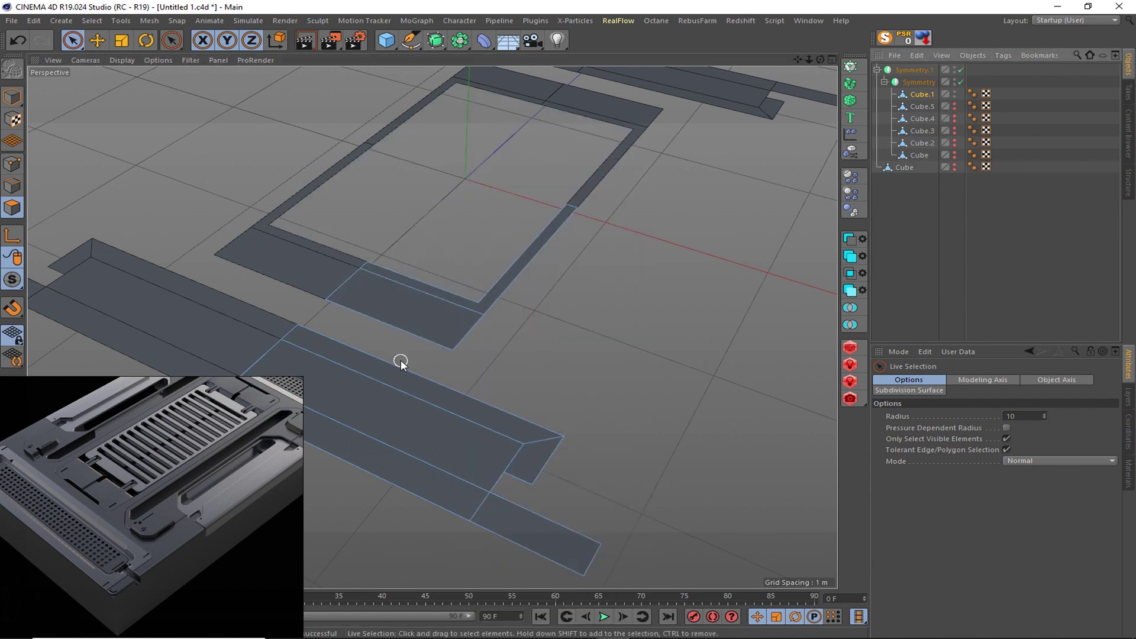
- Split the L-shaped frame strip as Cube.6, then unhide all the pieces
{"action": "left_click_drag", "start_coordinate": [799, 60], "coordinate": [857, 53]}
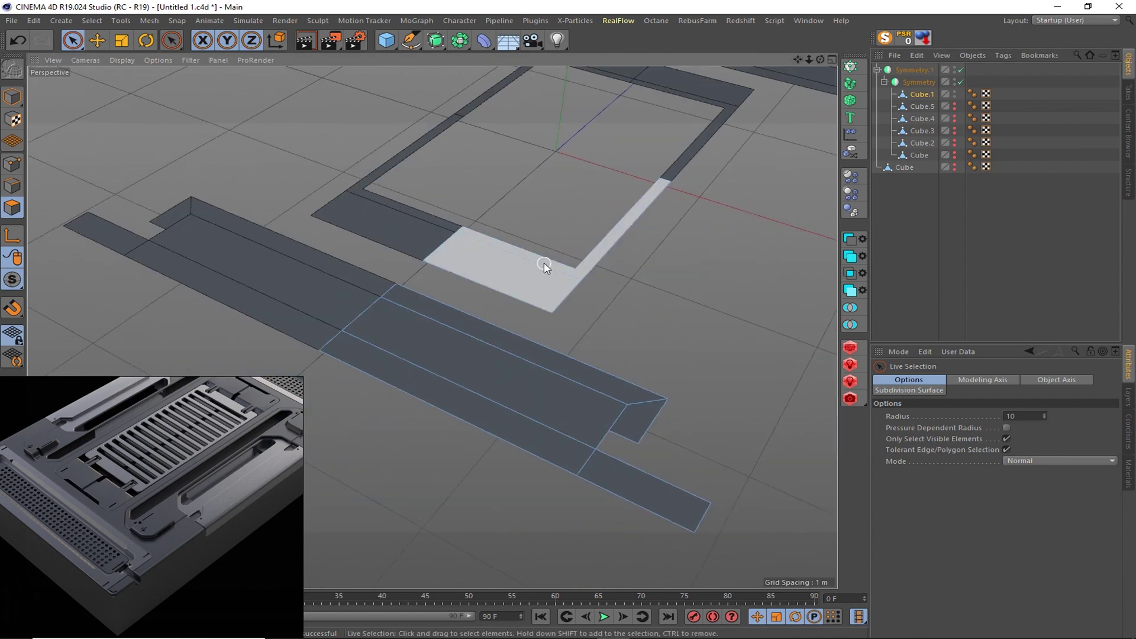
{"action": "left_click_drag", "start_coordinate": [379, 331], "coordinate": [595, 413]}
{"action": "right_click", "coordinate": [624, 414]}
{"action": "left_click", "coordinate": [654, 566]}
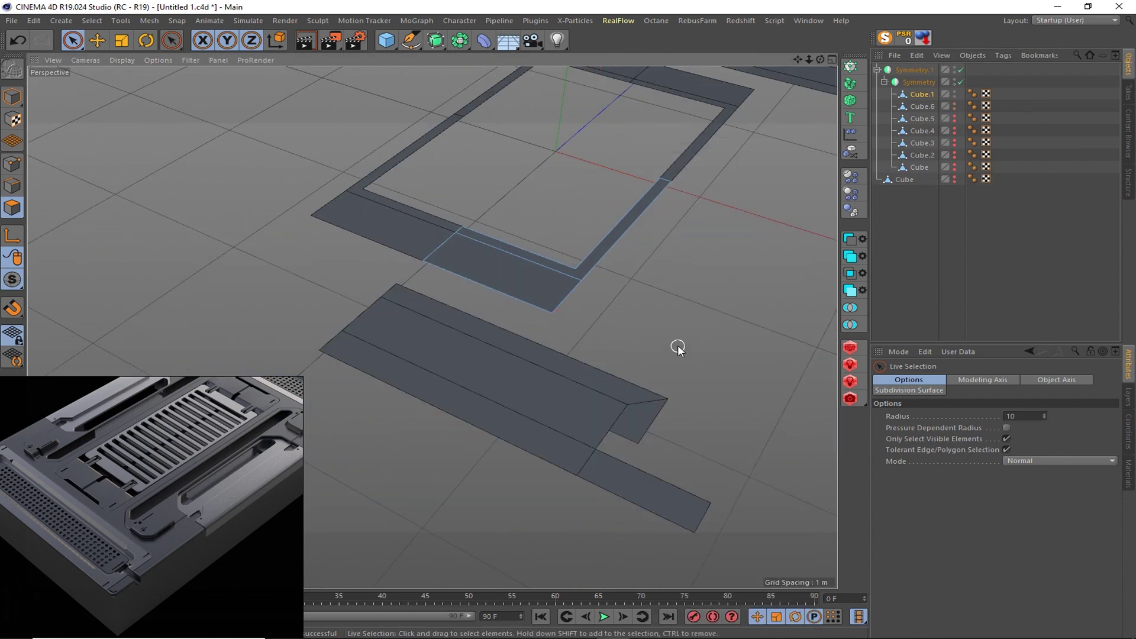
{"action": "left_click", "coordinate": [954, 107]}
{"action": "left_click_drag", "start_coordinate": [955, 108], "coordinate": [954, 168]}
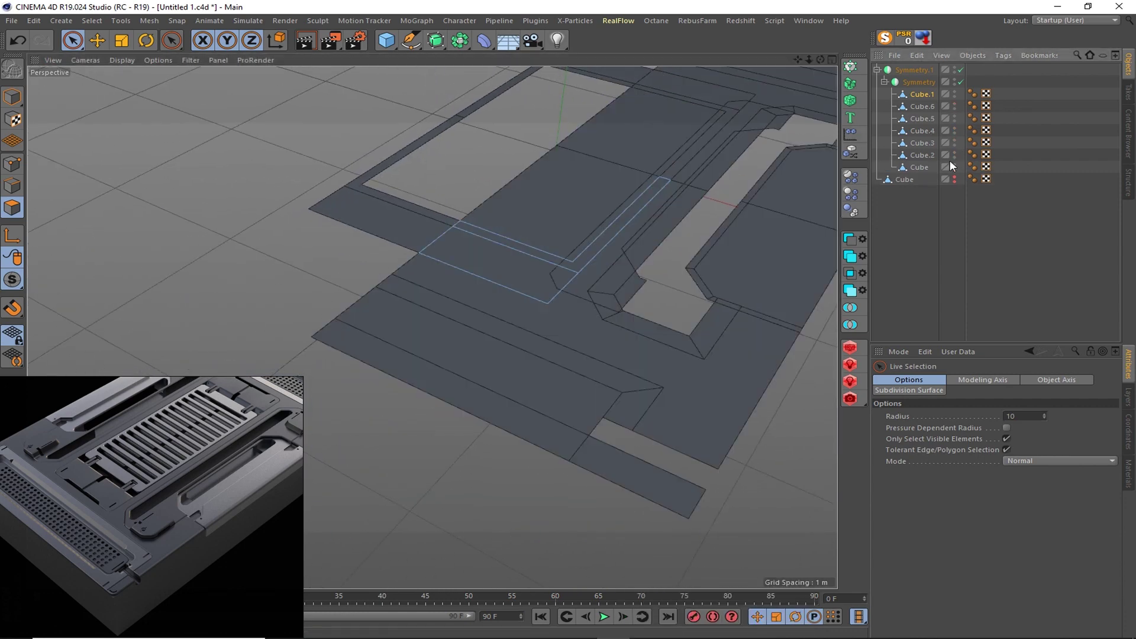
- Group the seven panel pieces under a new Null with Alt+G
{"action": "left_click", "coordinate": [917, 167]}
{"action": "left_click", "coordinate": [918, 96], "text": "shift"}
{"action": "key", "text": "alt+g"}
{"action": "scroll", "coordinate": [546, 216], "scroll_direction": "down", "scroll_amount": 5}
{"action": "scroll", "coordinate": [550, 202], "scroll_direction": "up", "scroll_amount": 3}
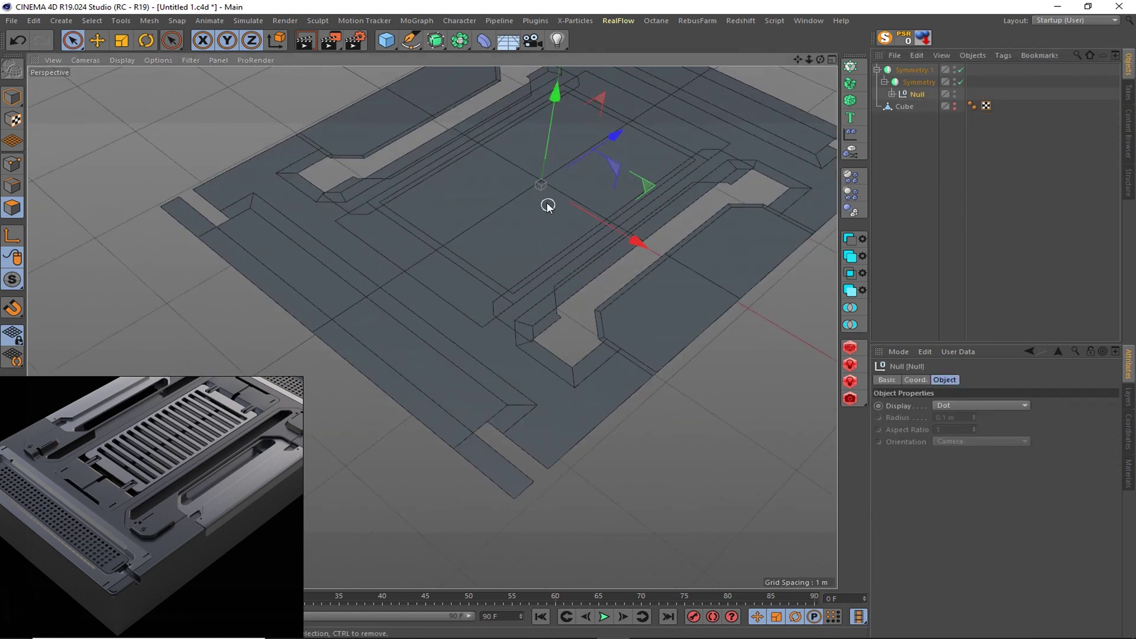
{"action": "mouse_move", "coordinate": [550, 203]}
{"action": "left_mouse_down", "text": "alt"}
{"action": "mouse_move", "coordinate": [644, 203]}
{"action": "mouse_move", "coordinate": [553, 214]}
{"action": "mouse_move", "coordinate": [550, 258]}
{"action": "mouse_move", "coordinate": [820, 127]}
{"action": "left_mouse_up", "text": "alt"}
{"action": "scroll", "coordinate": [553, 214], "scroll_direction": "down", "scroll_amount": 5}
{"action": "scroll", "coordinate": [497, 231], "scroll_direction": "up", "scroll_amount": 4}
- Hide most pieces so only the rectangular frame and two long strips show
{"action": "left_click", "coordinate": [961, 70]}
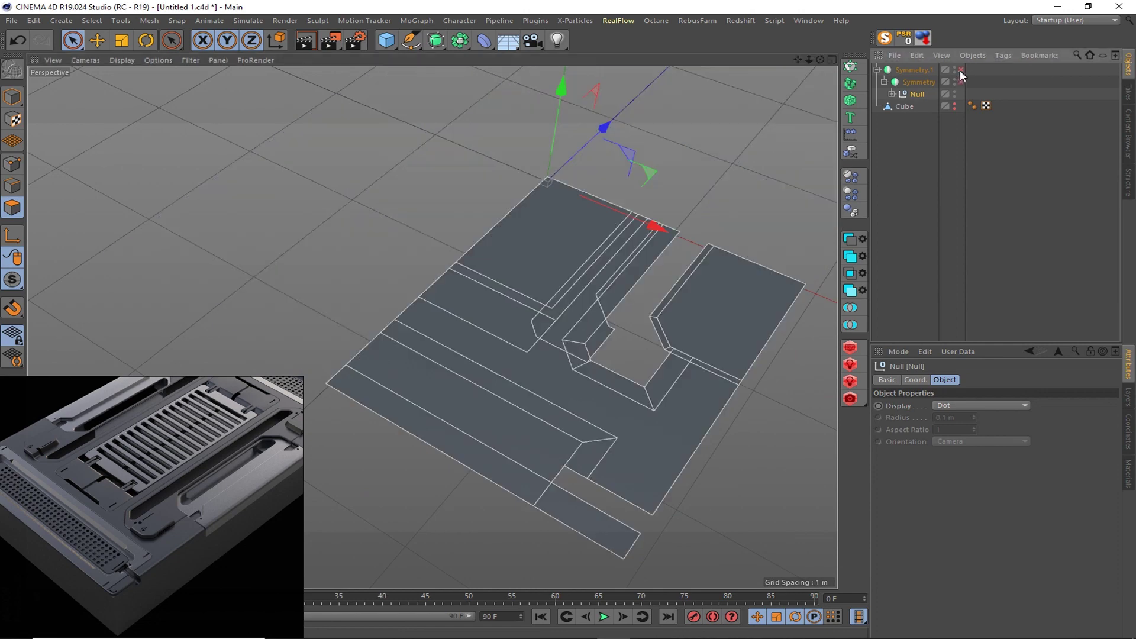
{"action": "key", "text": "ctrl+z"}
{"action": "key", "text": "ctrl+z"}
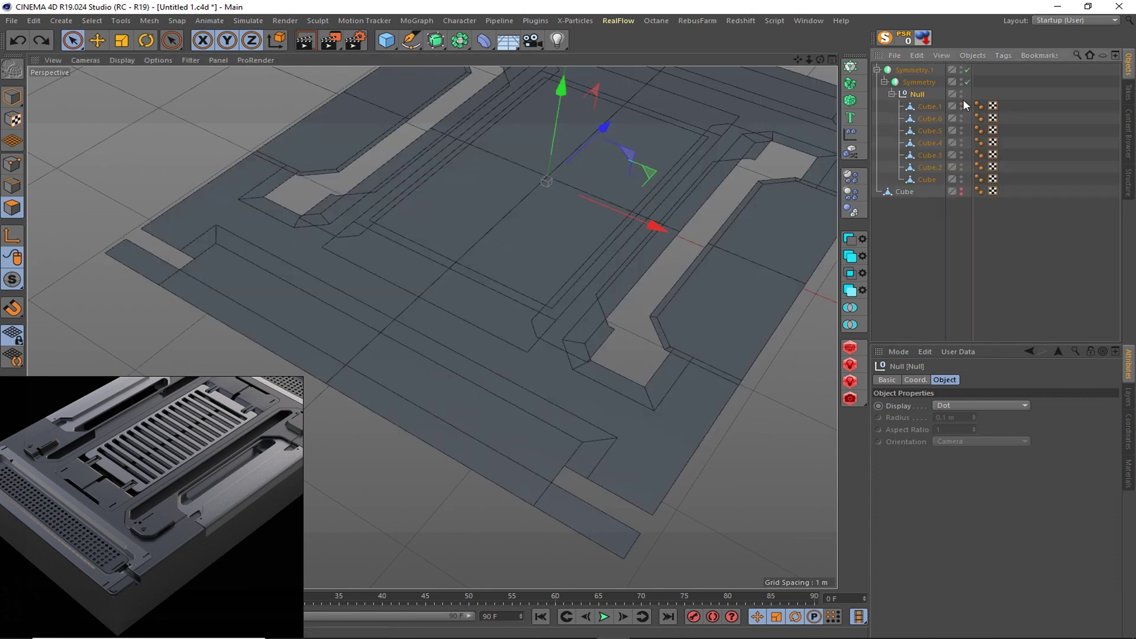
{"action": "left_click_drag", "start_coordinate": [961, 116], "coordinate": [961, 180]}
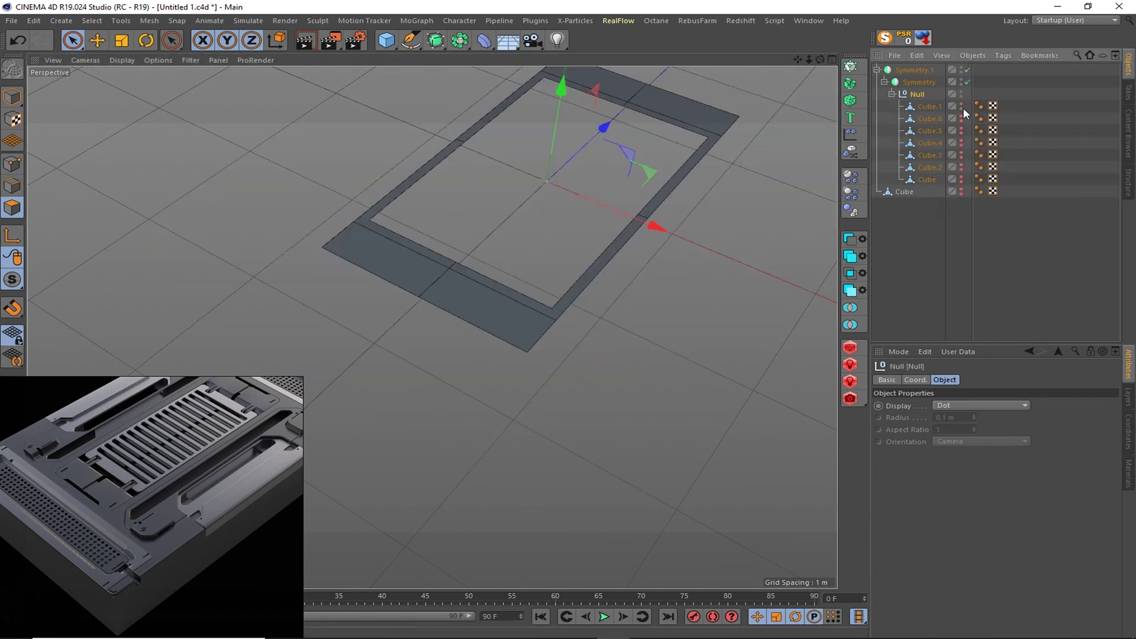
{"action": "scroll", "coordinate": [672, 203], "scroll_direction": "down", "scroll_amount": 3}
{"action": "scroll", "coordinate": [609, 210], "scroll_direction": "up", "scroll_amount": 2}
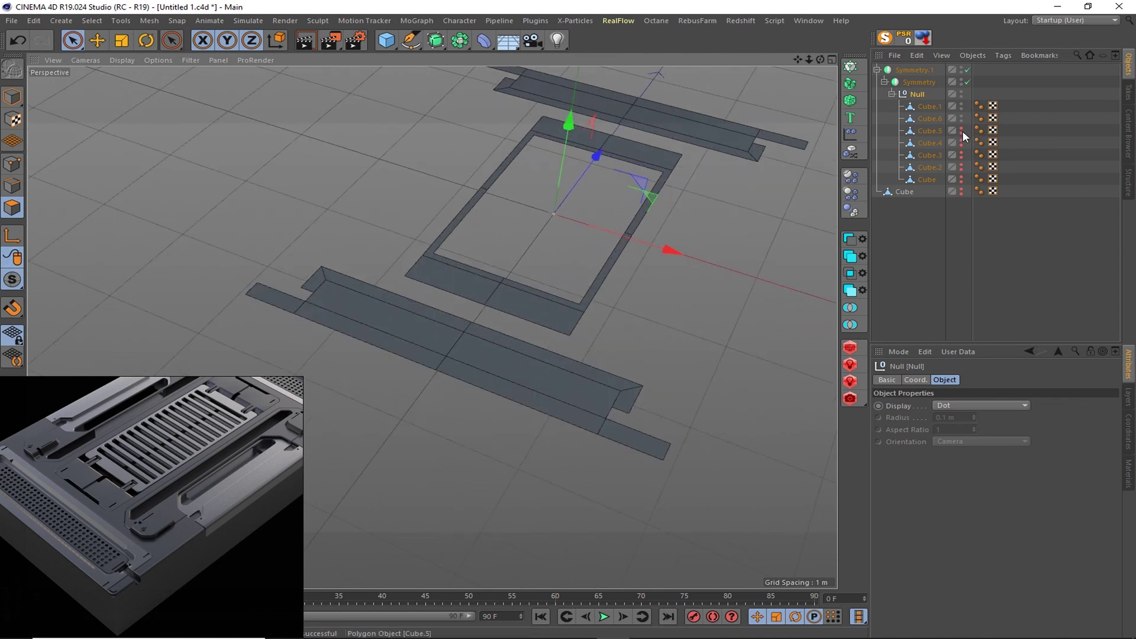
- On Cube.6, edge-slide the long inner edge -0.017 m to form a narrow strip
{"action": "left_click", "coordinate": [929, 119]}
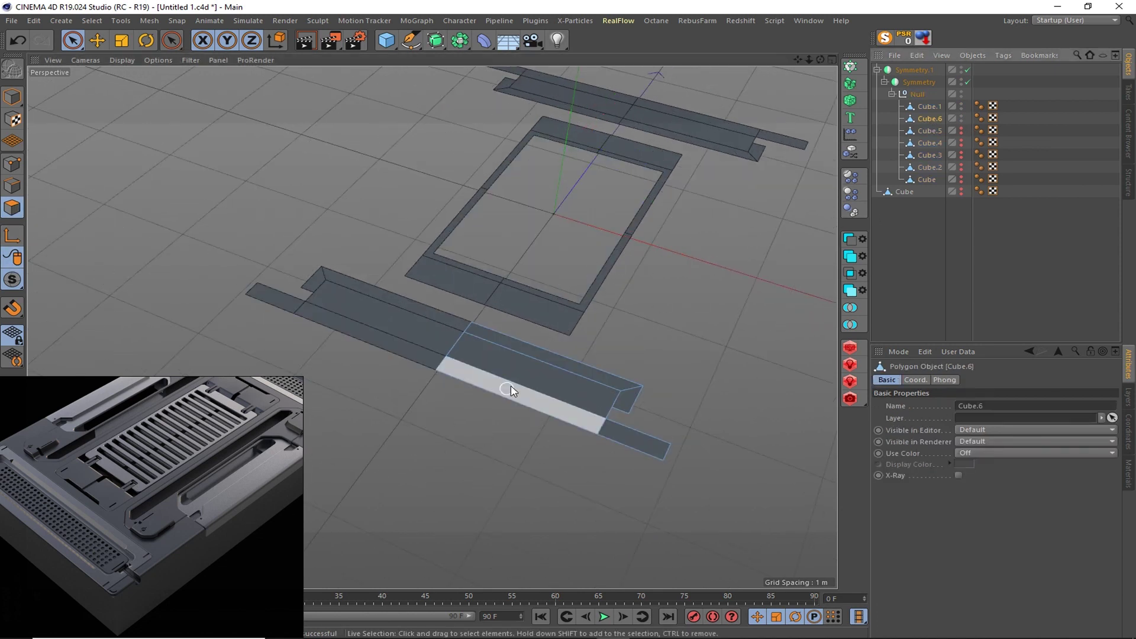
{"action": "scroll", "coordinate": [503, 388], "scroll_direction": "up", "scroll_amount": 3}
{"action": "scroll", "coordinate": [497, 391], "scroll_direction": "up", "scroll_amount": 2}
{"action": "left_click", "coordinate": [12, 185]}
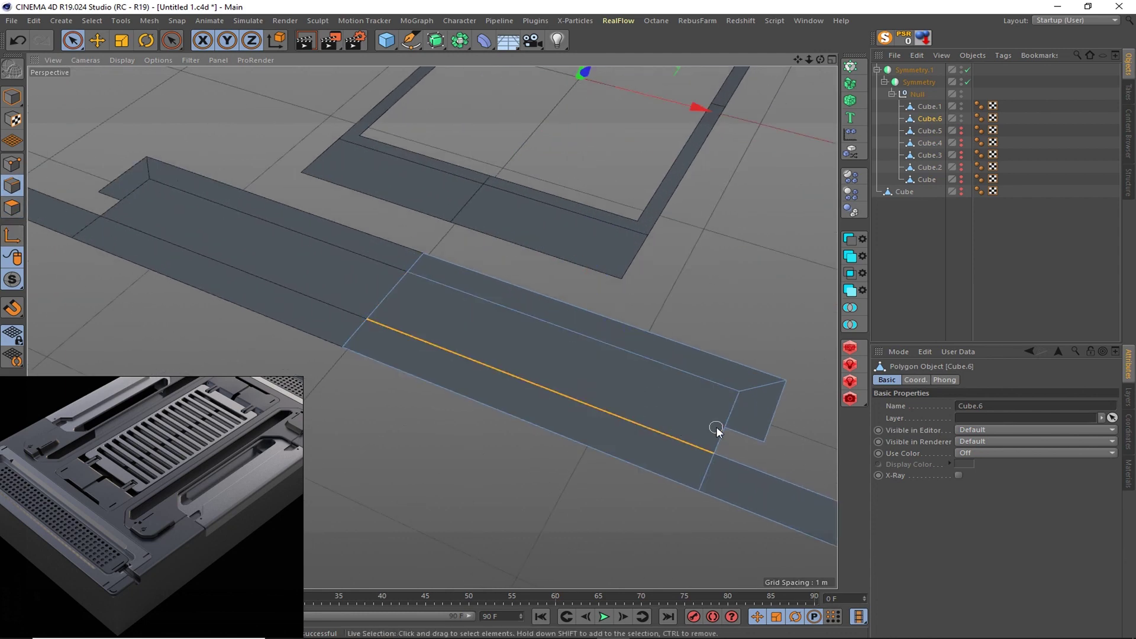
{"action": "left_click_drag", "start_coordinate": [716, 428], "coordinate": [695, 378], "text": "shift"}
{"action": "right_click", "coordinate": [619, 414]}
{"action": "left_click", "coordinate": [655, 484]}
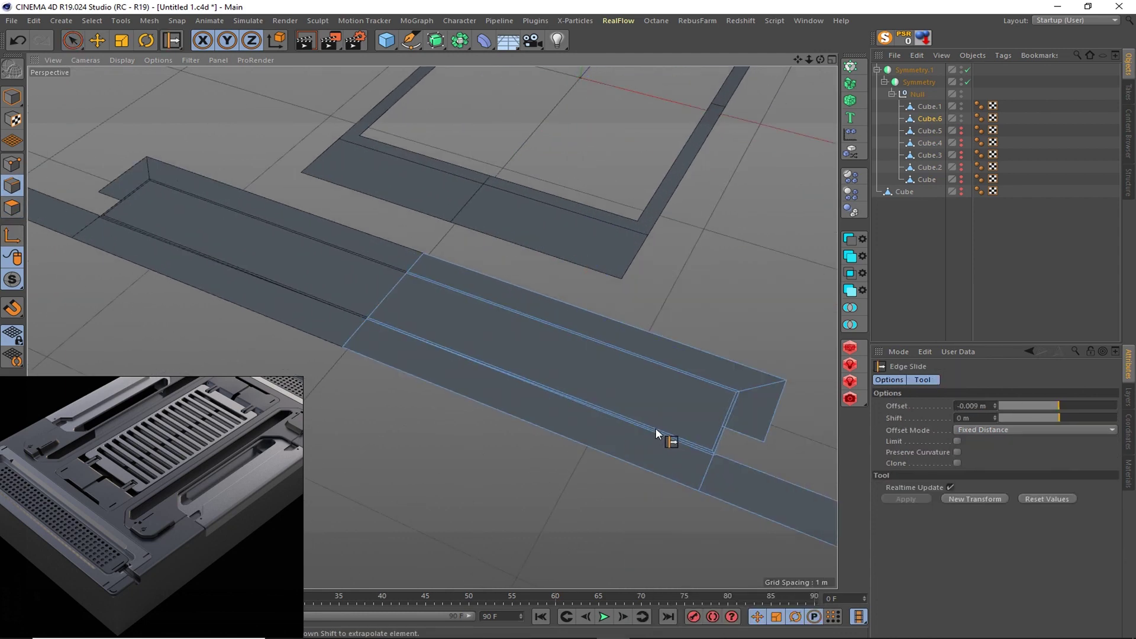
{"action": "left_click_drag", "start_coordinate": [655, 428], "coordinate": [690, 444]}
{"action": "scroll", "coordinate": [733, 503], "scroll_direction": "up", "scroll_amount": 3}
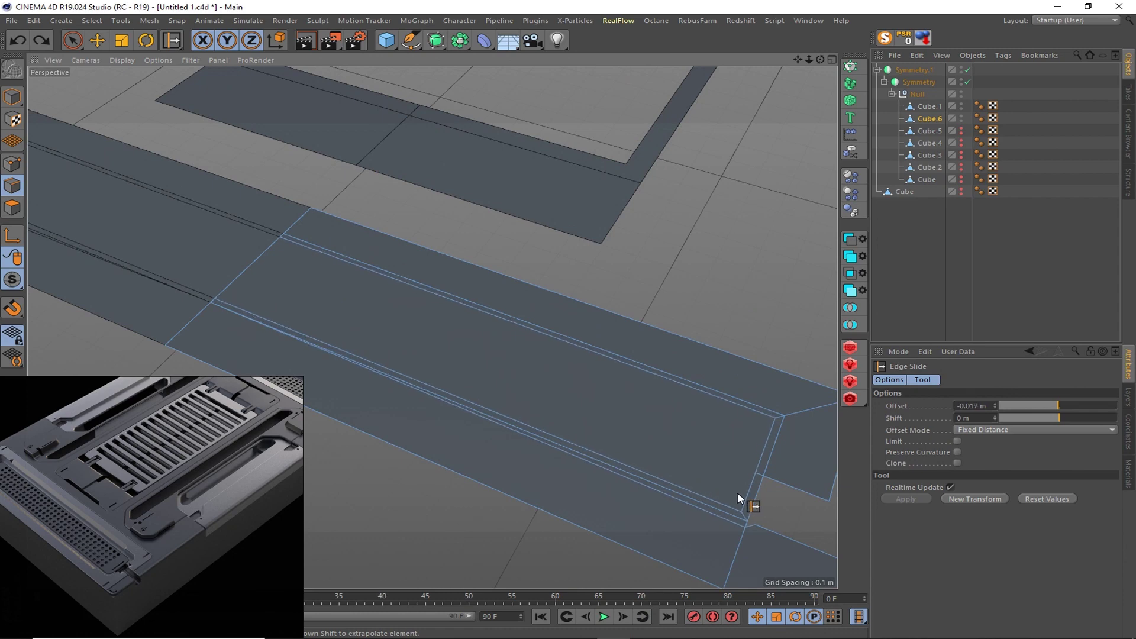
{"action": "scroll", "coordinate": [764, 516], "scroll_direction": "down", "scroll_amount": 2}
{"action": "scroll", "coordinate": [638, 518], "scroll_direction": "up", "scroll_amount": 3}
{"action": "scroll", "coordinate": [595, 499], "scroll_direction": "down", "scroll_amount": 3}
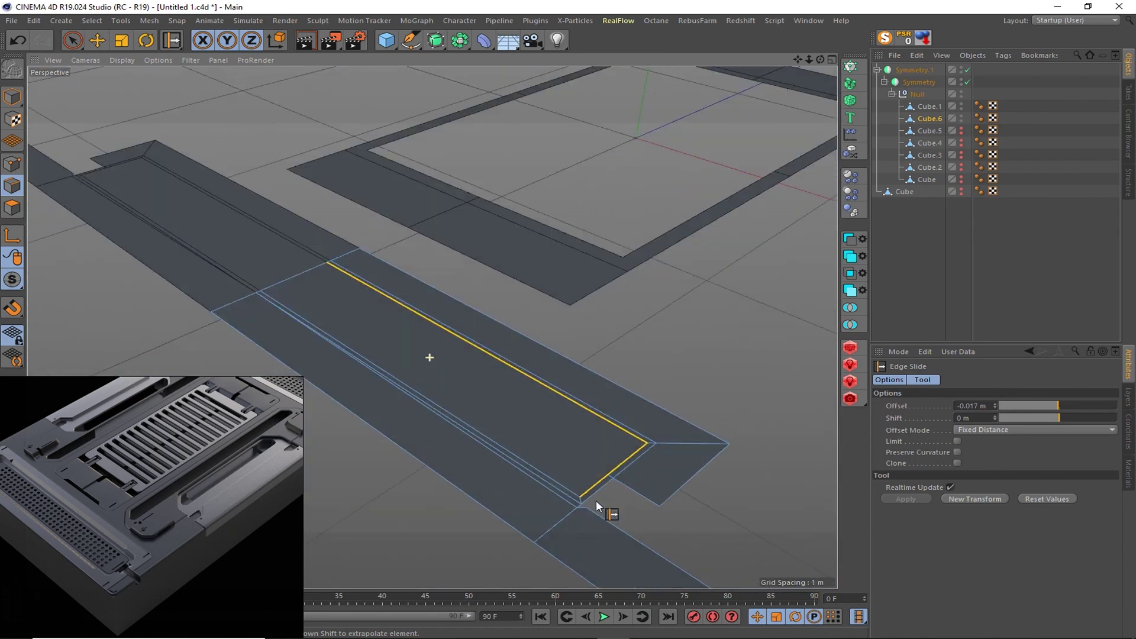
{"action": "scroll", "coordinate": [396, 411], "scroll_direction": "up", "scroll_amount": 3}
- Weld the bar's stray corner point onto its neighbour
{"action": "key", "text": "Return"}
{"action": "key", "text": "space"}
{"action": "left_click", "coordinate": [566, 490]}
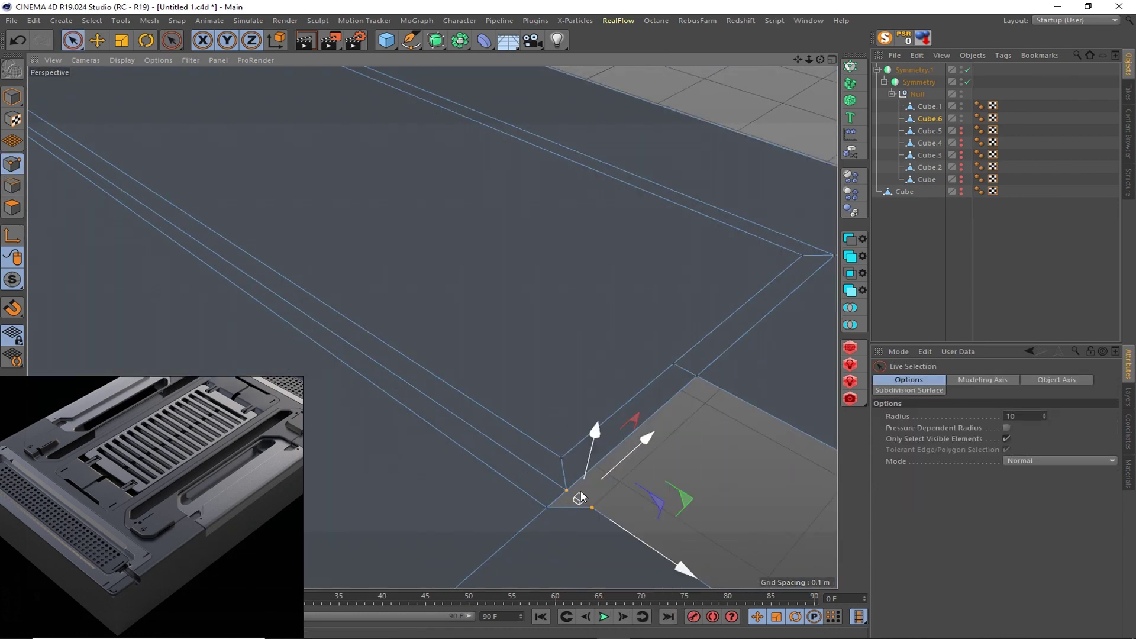
{"action": "key", "text": "m"}
{"action": "key", "text": "q"}
{"action": "left_click", "coordinate": [568, 447]}
- Sink the centre strip face 0.046 m into the bar as a recessed channel
{"action": "key", "text": "space"}
{"action": "scroll", "coordinate": [414, 266], "scroll_direction": "down", "scroll_amount": 3}
{"action": "left_click", "coordinate": [331, 177]}
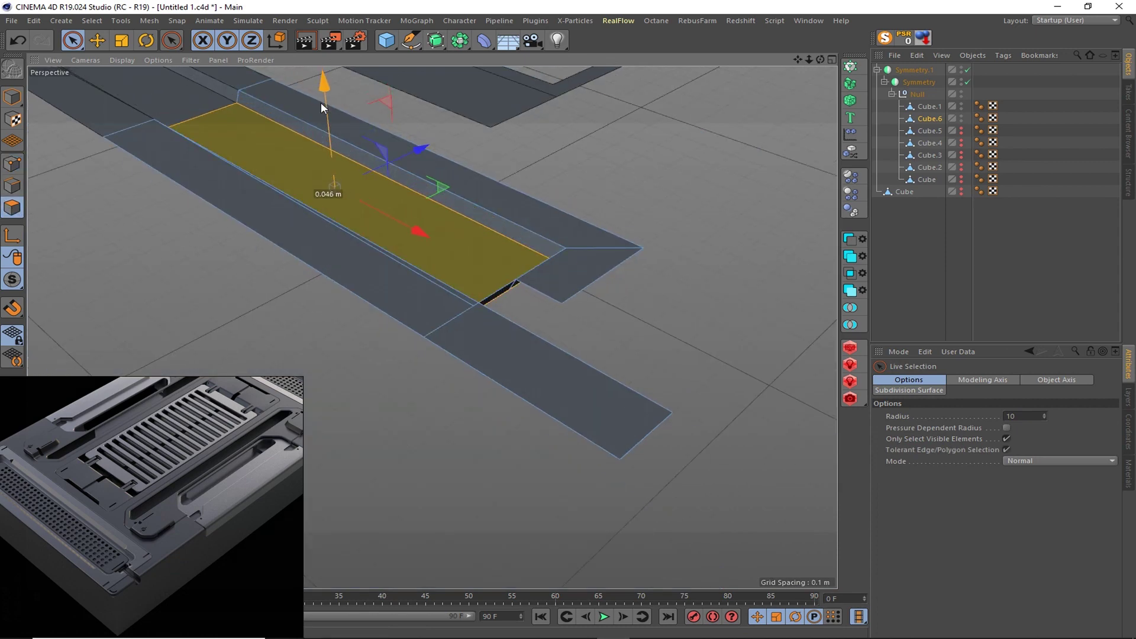
{"action": "mouse_move", "coordinate": [390, 133]}
{"action": "left_mouse_down", "text": "alt"}
{"action": "mouse_move", "coordinate": [481, 178]}
{"action": "mouse_move", "coordinate": [654, 182]}
{"action": "mouse_move", "coordinate": [147, 178]}
{"action": "left_mouse_up", "text": "alt"}
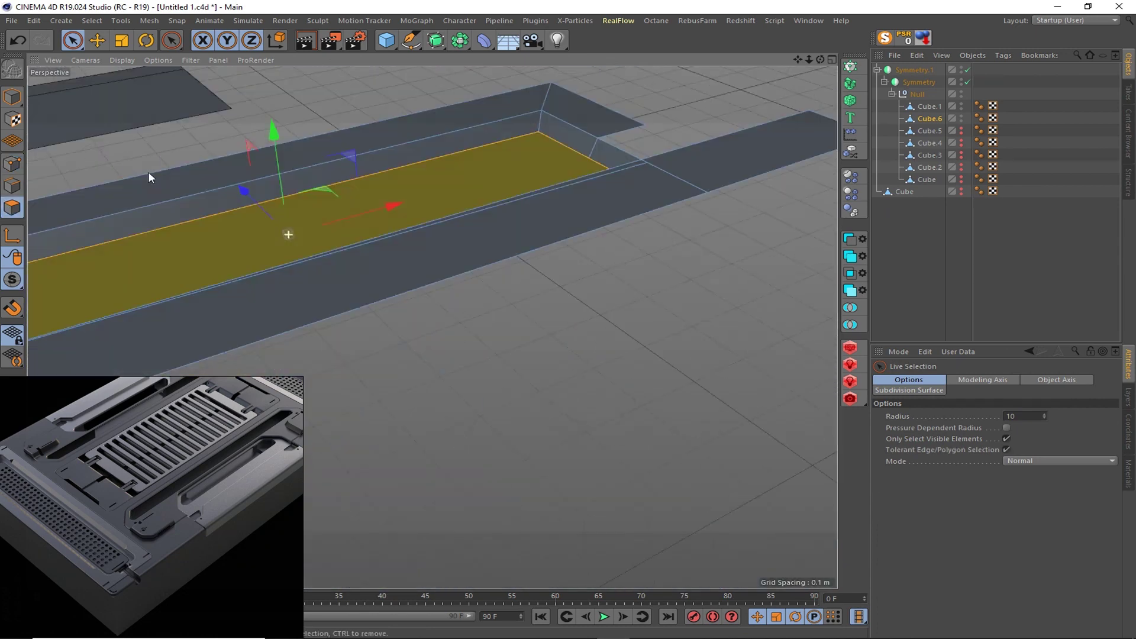
{"action": "scroll", "coordinate": [297, 235], "scroll_direction": "up", "scroll_amount": 3}
{"action": "mouse_move", "coordinate": [297, 236]}
{"action": "left_mouse_down", "text": "alt"}
{"action": "mouse_move", "coordinate": [512, 240]}
{"action": "mouse_move", "coordinate": [339, 264]}
{"action": "mouse_move", "coordinate": [768, 89]}
{"action": "mouse_move", "coordinate": [469, 201]}
{"action": "mouse_move", "coordinate": [532, 322]}
{"action": "mouse_move", "coordinate": [599, 216]}
{"action": "mouse_move", "coordinate": [468, 264]}
{"action": "left_mouse_up", "text": "alt"}
- In the maximized Top view, line-cut vertically across the channel's end tab
{"action": "right_click", "coordinate": [562, 281]}
{"action": "left_click", "coordinate": [596, 447]}
{"action": "key", "text": "F5"}
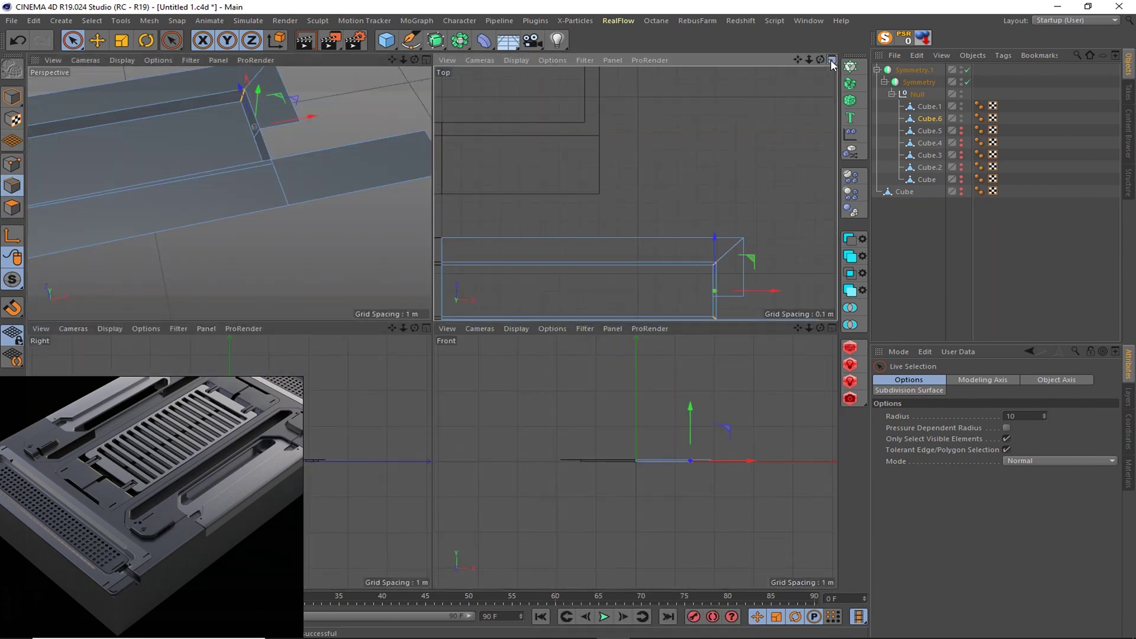
{"action": "middle_click", "coordinate": [467, 265]}
{"action": "scroll", "coordinate": [467, 265], "scroll_direction": "up", "scroll_amount": 3}
{"action": "key", "text": "k"}
{"action": "key", "text": "k"}
{"action": "left_click_drag", "start_coordinate": [584, 369], "coordinate": [578, 540]}
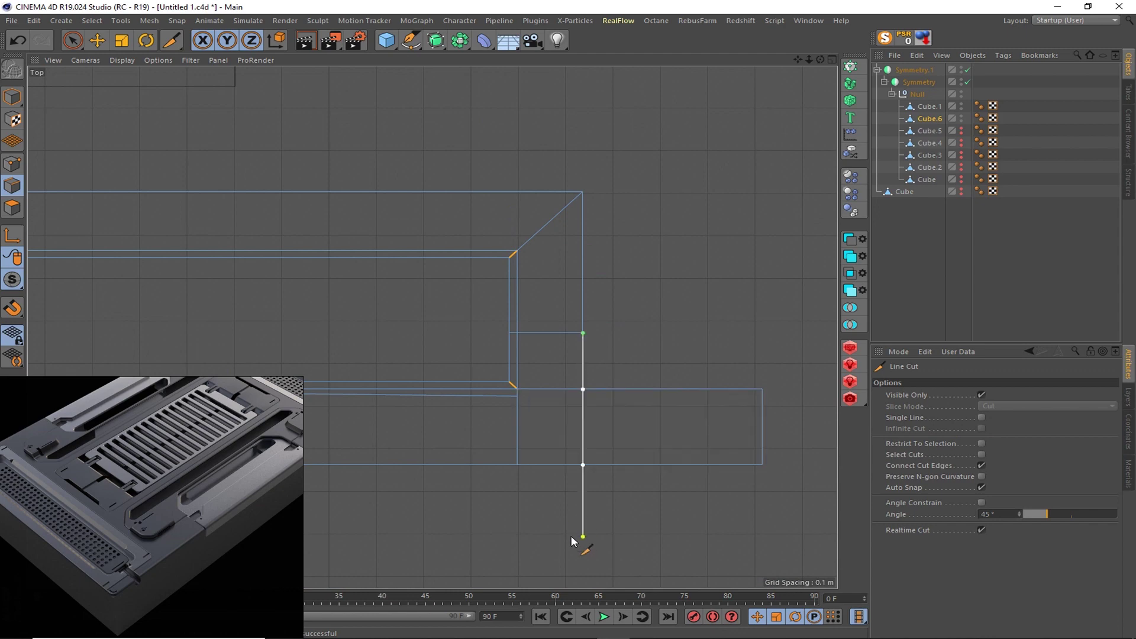
{"action": "key", "text": "space"}
- Bridge the two edges at the tab's end
{"action": "left_click", "coordinate": [546, 332], "text": "shift"}
{"action": "right_click", "coordinate": [550, 331]}
{"action": "left_click", "coordinate": [587, 328]}
{"action": "key", "text": "F5"}
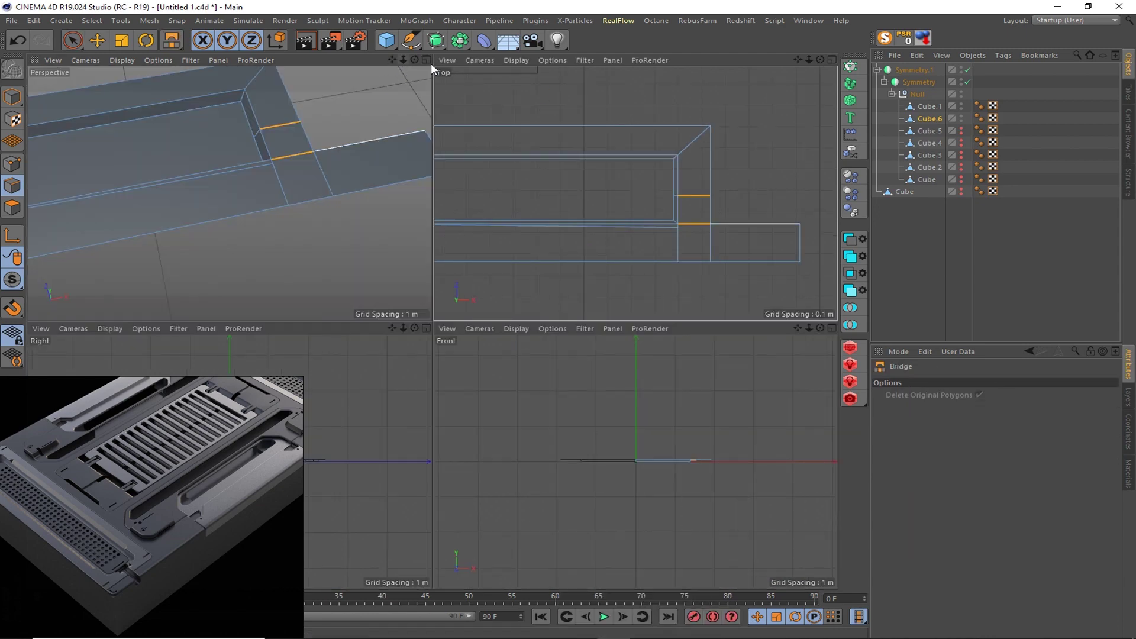
- Return to the Perspective view and orbit to inspect the strip's end and panels
{"action": "middle_click", "coordinate": [431, 62]}
{"action": "left_click_drag", "start_coordinate": [456, 201], "coordinate": [579, 122], "text": "alt"}
{"action": "key", "text": "space"}
{"action": "mouse_move", "coordinate": [536, 246]}
{"action": "left_mouse_down", "text": "alt"}
{"action": "mouse_move", "coordinate": [303, 254]}
{"action": "mouse_move", "coordinate": [494, 272]}
{"action": "mouse_move", "coordinate": [505, 493]}
{"action": "left_mouse_up", "text": "alt"}
{"action": "right_click", "coordinate": [544, 278]}
{"action": "left_click", "coordinate": [578, 385]}
{"action": "scroll", "coordinate": [662, 424], "scroll_direction": "down", "scroll_amount": 5}
{"action": "left_click_drag", "start_coordinate": [662, 423], "coordinate": [781, 236], "text": "alt"}
- Select the two edges at the groove corner of the strip
{"action": "scroll", "coordinate": [434, 325], "scroll_direction": "up", "scroll_amount": 3}
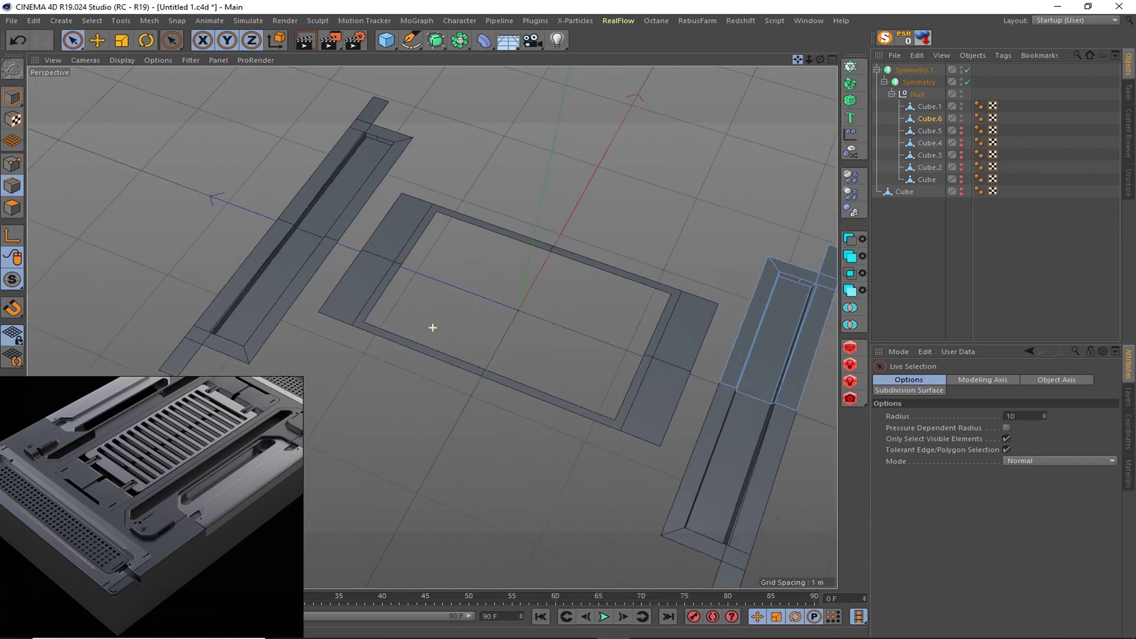
{"action": "scroll", "coordinate": [650, 355], "scroll_direction": "up", "scroll_amount": 5}
{"action": "scroll", "coordinate": [711, 243], "scroll_direction": "up", "scroll_amount": 4}
{"action": "scroll", "coordinate": [630, 315], "scroll_direction": "down", "scroll_amount": 4}
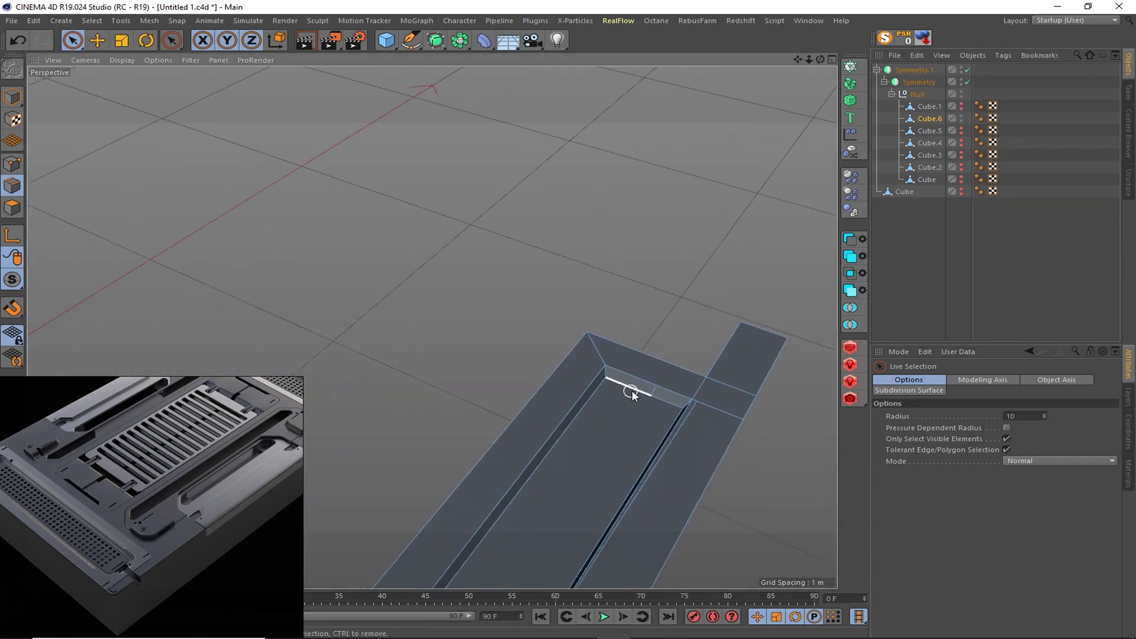
{"action": "left_click", "coordinate": [630, 390]}
{"action": "scroll", "coordinate": [650, 414], "scroll_direction": "up", "scroll_amount": 4}
{"action": "scroll", "coordinate": [691, 438], "scroll_direction": "down", "scroll_amount": 3}
{"action": "left_click", "coordinate": [758, 328], "text": "shift"}
- Try a bevel on the two corner edges, then undo it
{"action": "key", "text": "m"}
{"action": "key", "text": "s"}
{"action": "scroll", "coordinate": [697, 388], "scroll_direction": "up", "scroll_amount": 3}
{"action": "left_click_drag", "start_coordinate": [745, 360], "coordinate": [777, 354]}
{"action": "key", "text": "ctrl+z"}
{"action": "key", "text": "space"}
- Remove the strip's two long edges from the mesh
{"action": "left_click", "coordinate": [775, 300]}
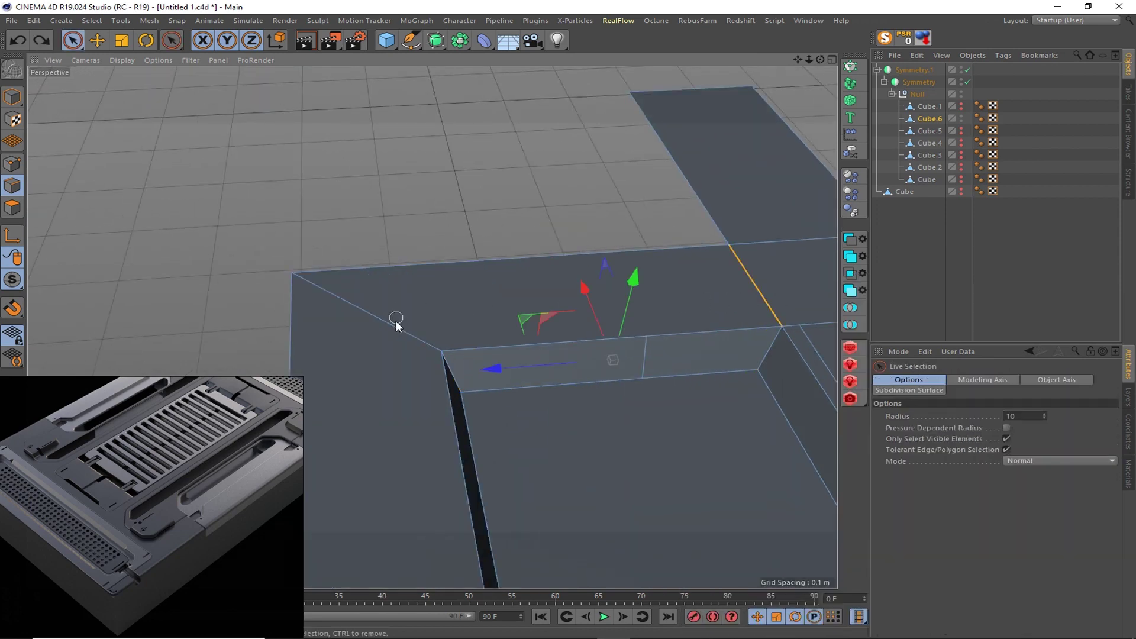
{"action": "left_click", "coordinate": [393, 324], "text": "shift"}
{"action": "right_click", "coordinate": [491, 287]}
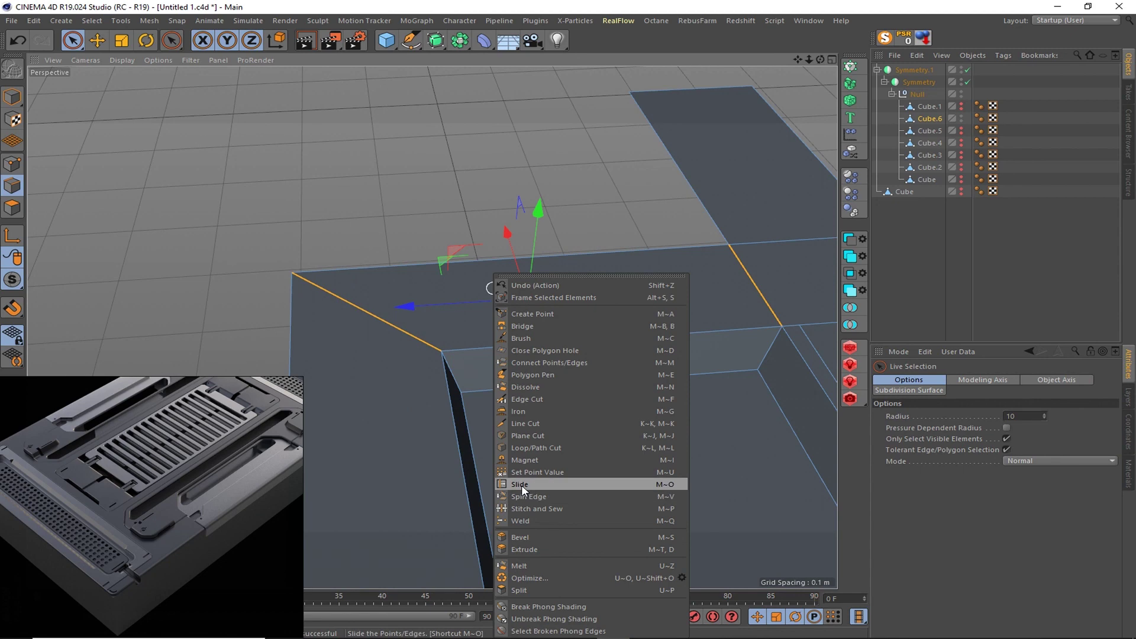
{"action": "left_click", "coordinate": [530, 387]}
{"action": "key", "text": "ctrl+z"}
{"action": "right_click", "coordinate": [528, 389]}
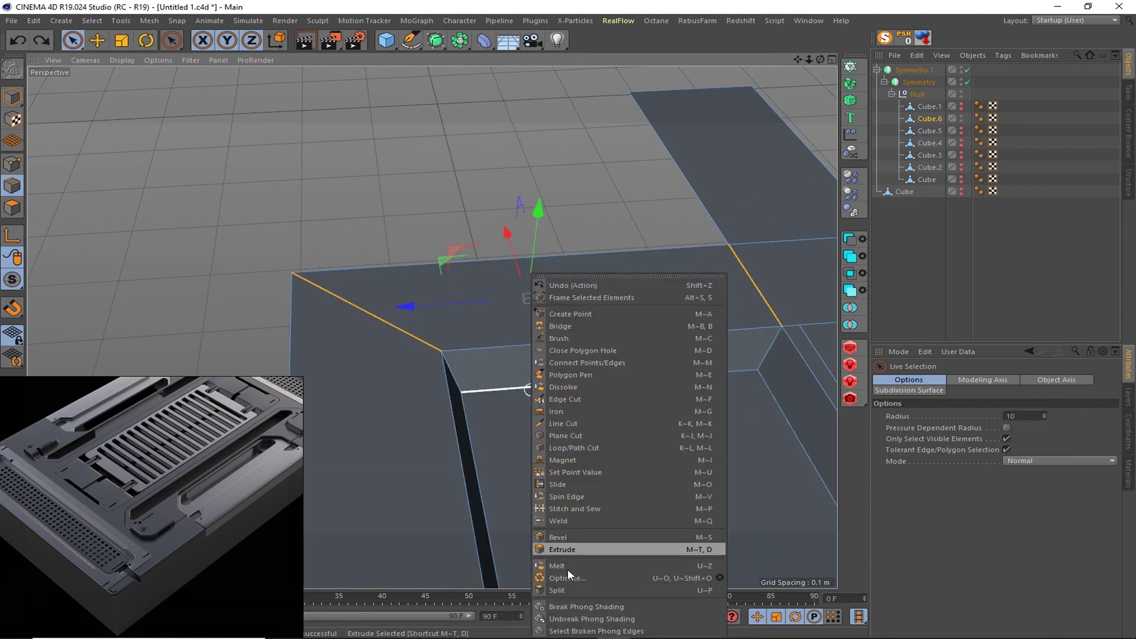
{"action": "right_click", "coordinate": [388, 352]}
{"action": "left_click", "coordinate": [461, 589]}
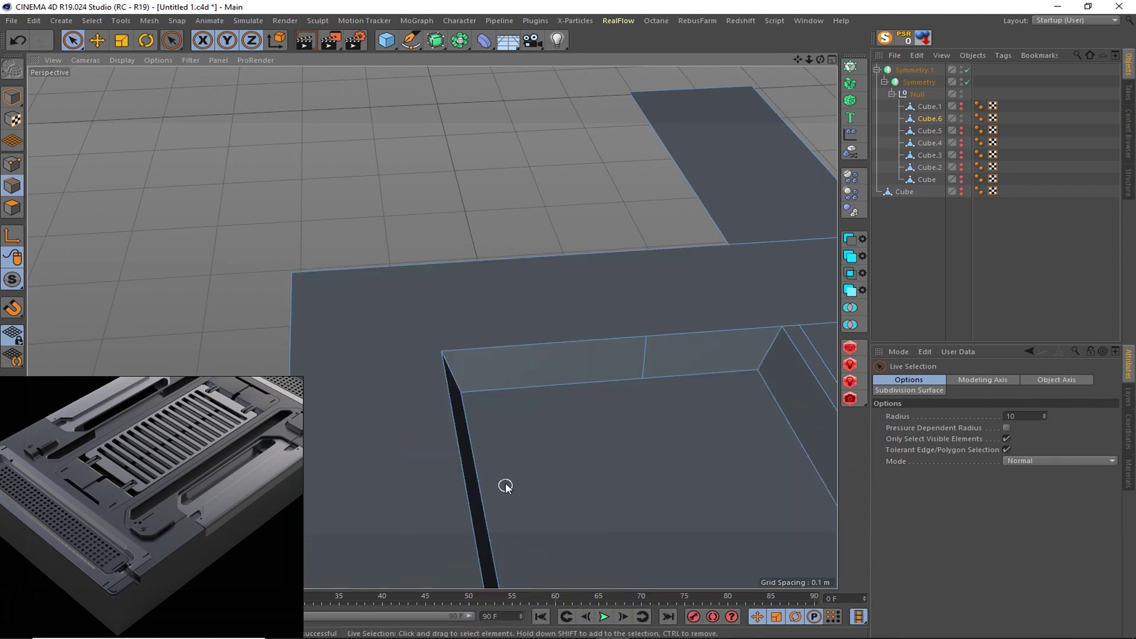
- Try bevelling the inner rim edge loop, then undo the rounding
{"action": "double_click", "coordinate": [762, 354]}
{"action": "right_click", "coordinate": [666, 355]}
{"action": "left_click", "coordinate": [692, 540]}
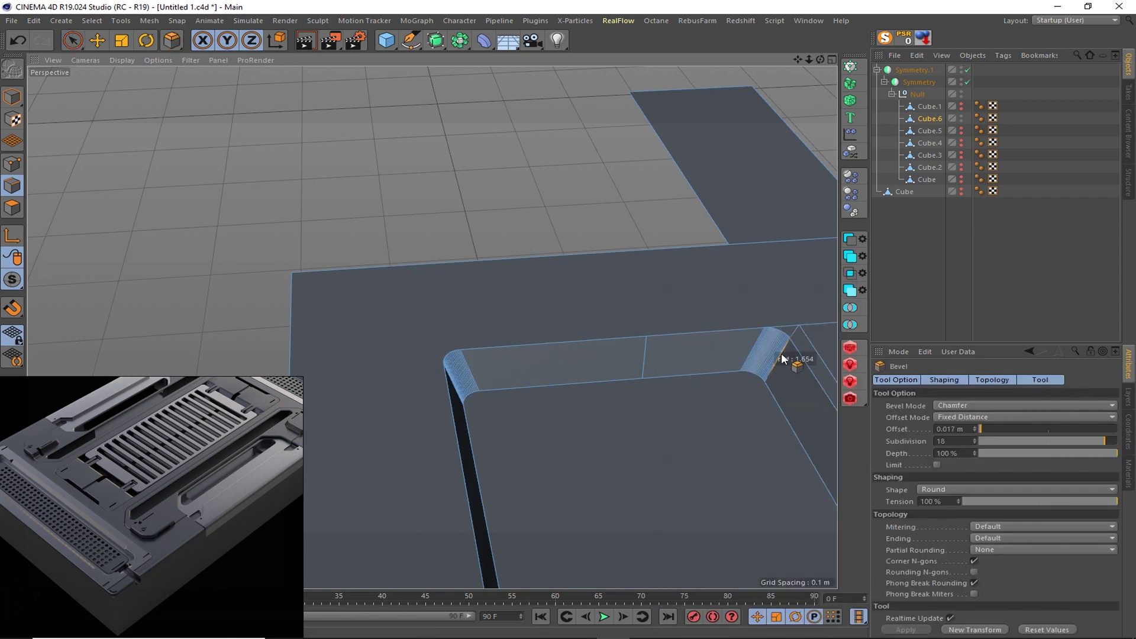
{"action": "left_click_drag", "start_coordinate": [781, 353], "coordinate": [782, 354]}
{"action": "key", "text": "ctrl+z"}
{"action": "key", "text": "space"}
- Remove the extra vertical edge on the channel rim
{"action": "right_click", "coordinate": [794, 325]}
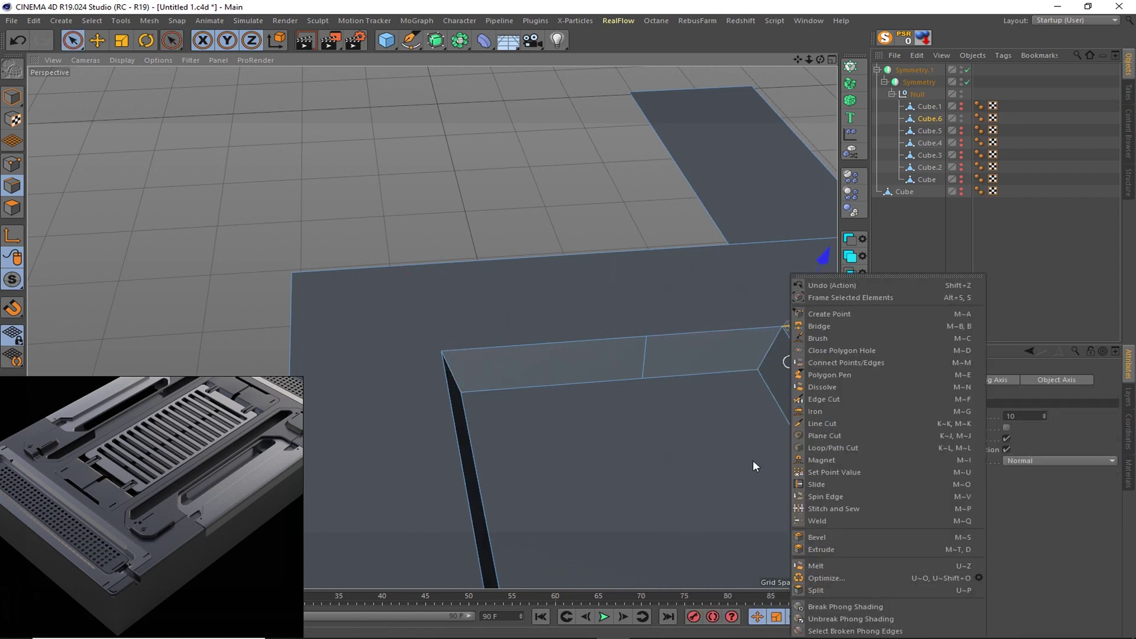
{"action": "left_click", "coordinate": [828, 578]}
{"action": "right_click", "coordinate": [626, 417]}
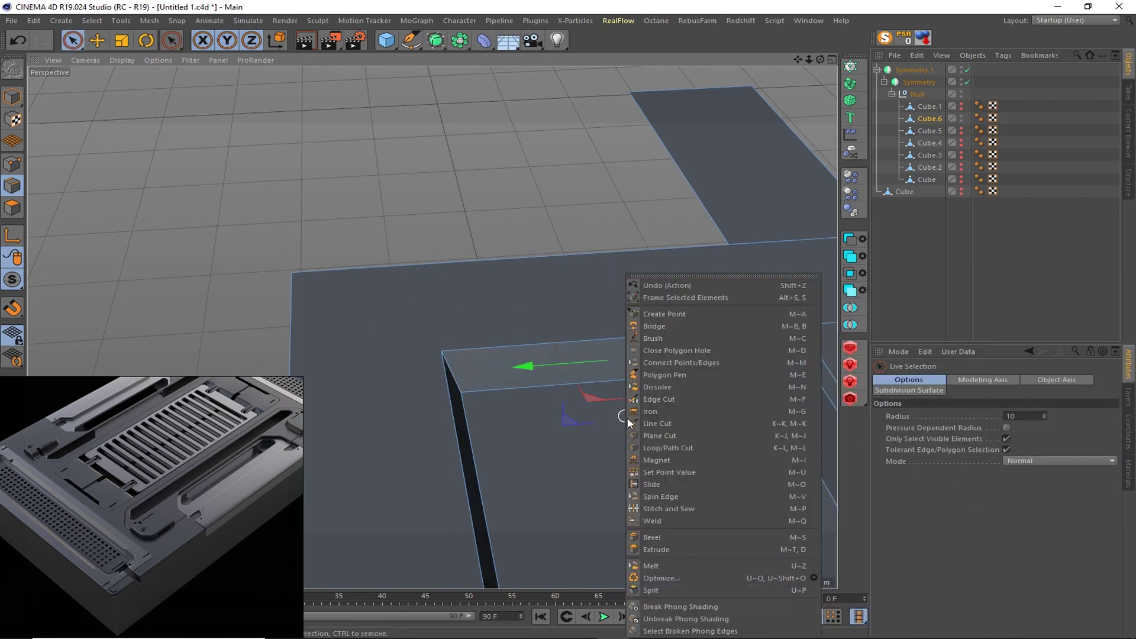
{"action": "left_click", "coordinate": [710, 578]}
- Bevel the rim edge loop with 9 subdivisions to round the channel corners
{"action": "double_click", "coordinate": [787, 329]}
{"action": "right_click", "coordinate": [807, 342]}
{"action": "left_click", "coordinate": [738, 538]}
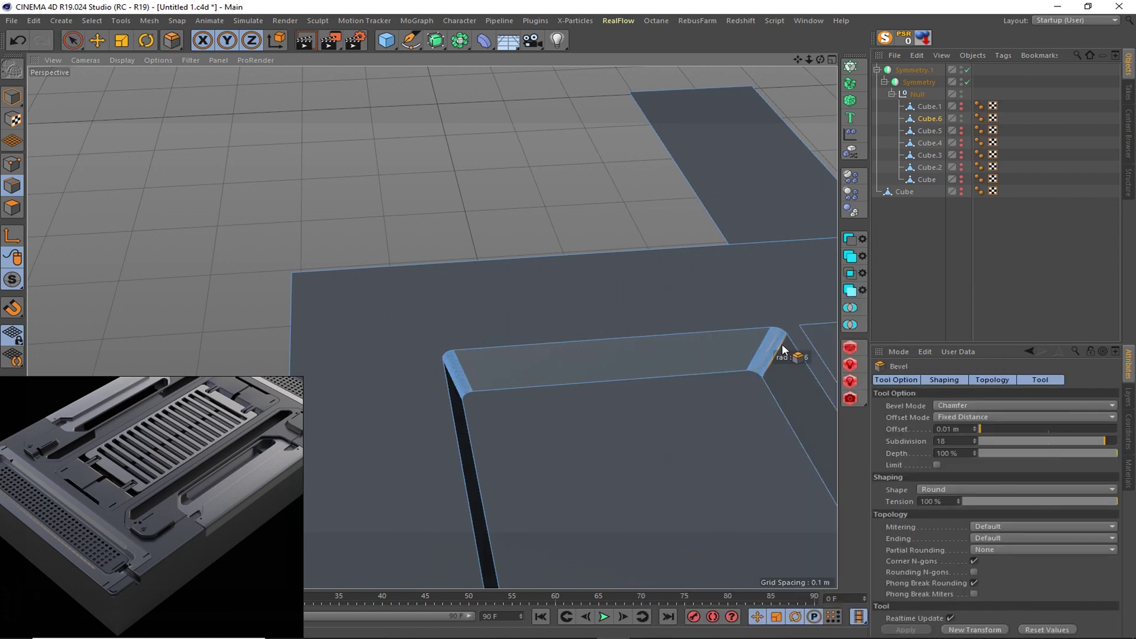
{"action": "left_click_drag", "start_coordinate": [782, 343], "coordinate": [787, 352]}
{"action": "left_click", "coordinate": [1041, 440]}
{"action": "scroll", "coordinate": [584, 370], "scroll_direction": "down", "scroll_amount": 5}
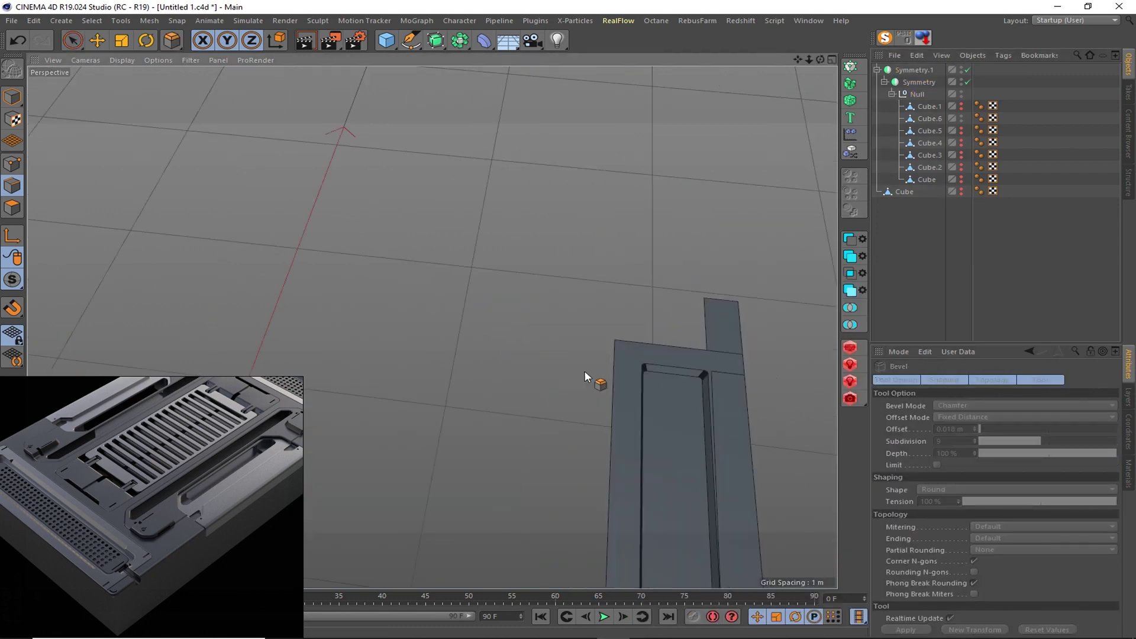
{"action": "mouse_move", "coordinate": [583, 370]}
{"action": "left_mouse_down", "text": "alt"}
{"action": "mouse_move", "coordinate": [573, 488]}
{"action": "mouse_move", "coordinate": [502, 453]}
{"action": "left_mouse_up", "text": "alt"}
{"action": "scroll", "coordinate": [710, 400], "scroll_direction": "up", "scroll_amount": 3}
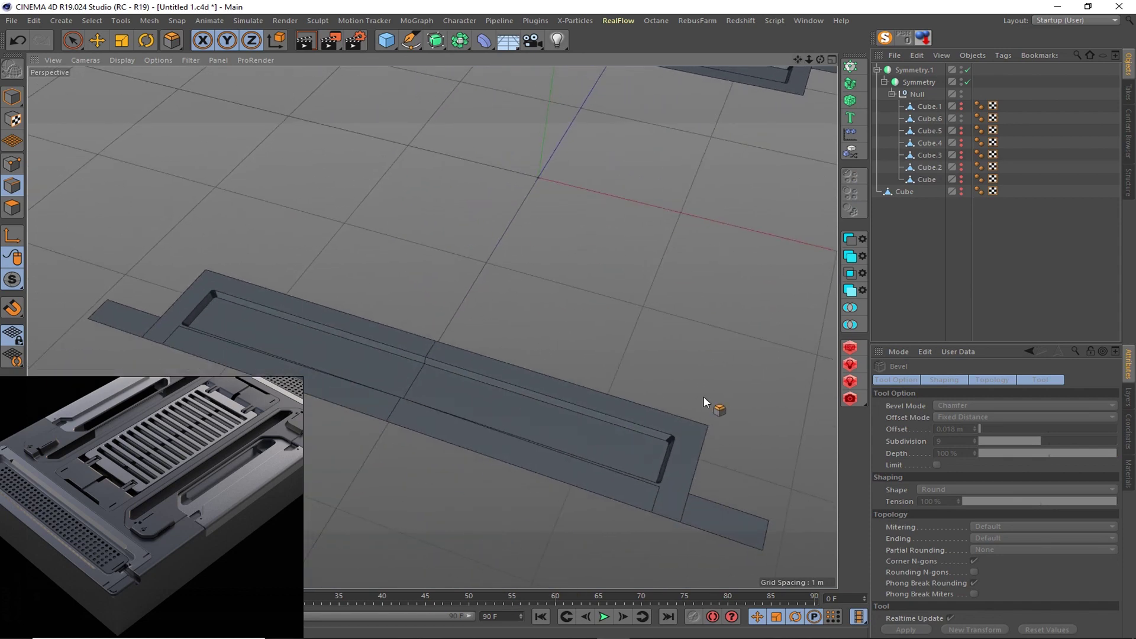
{"action": "scroll", "coordinate": [540, 420], "scroll_direction": "up", "scroll_amount": 3}
{"action": "scroll", "coordinate": [541, 421], "scroll_direction": "up", "scroll_amount": 2}
- On the strip piece, slide a copy of the inner channel's corner edges inward
{"action": "left_click", "coordinate": [568, 439]}
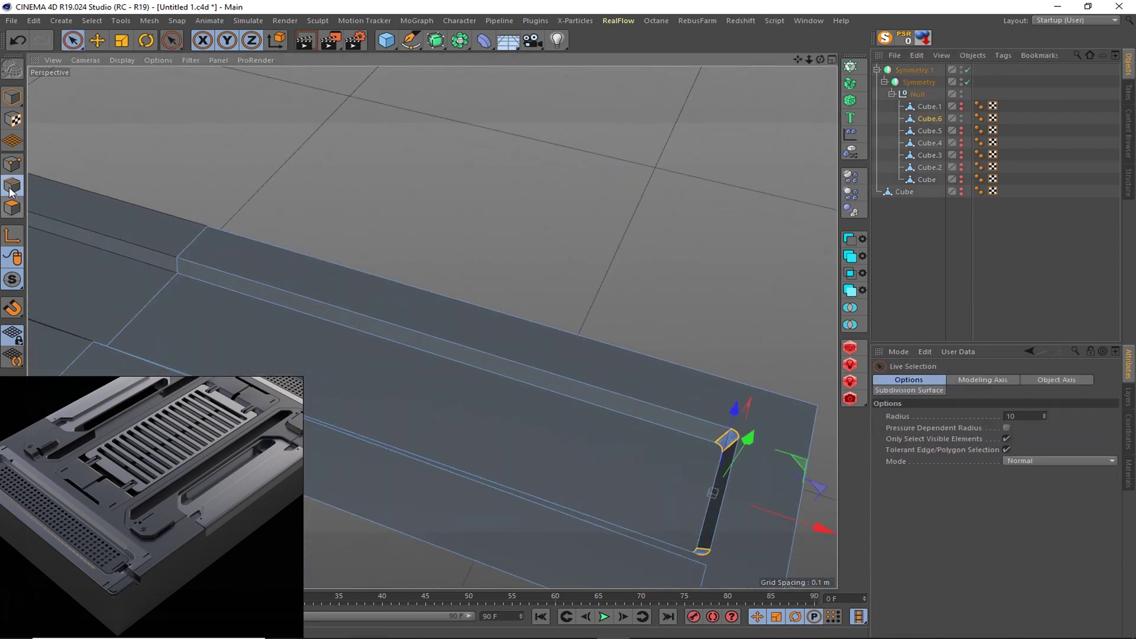
{"action": "left_click", "coordinate": [700, 445]}
{"action": "mouse_move", "coordinate": [709, 491]}
{"action": "left_mouse_down", "text": "shift"}
{"action": "mouse_move", "coordinate": [701, 547]}
{"action": "mouse_move", "coordinate": [405, 385]}
{"action": "mouse_move", "coordinate": [352, 254]}
{"action": "left_mouse_up", "text": "shift"}
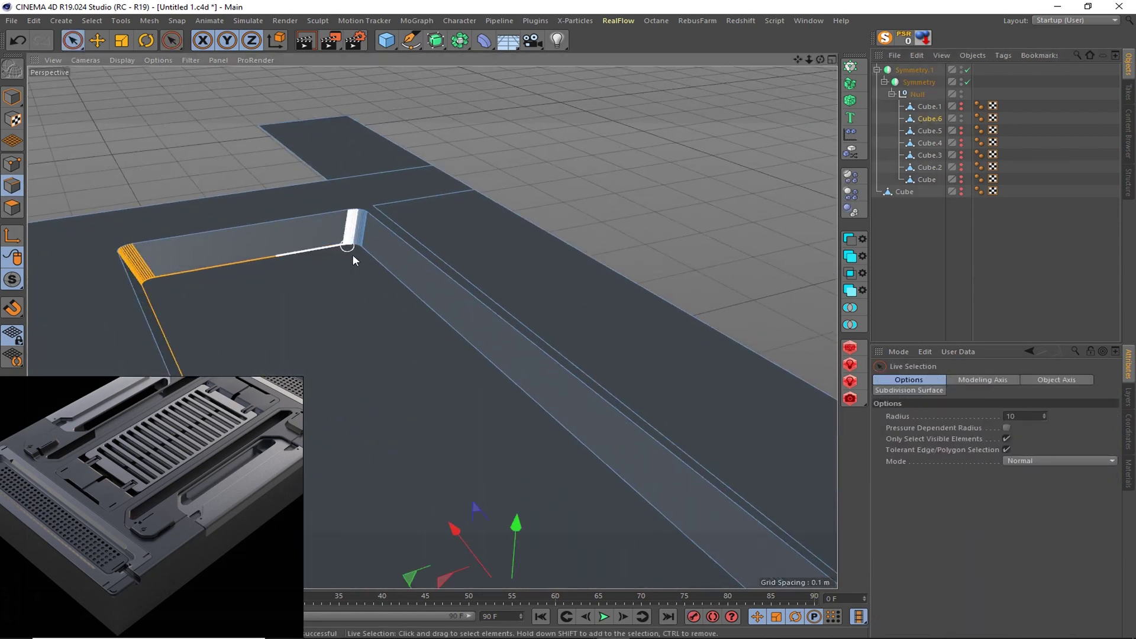
{"action": "left_click", "coordinate": [356, 247], "text": "shift"}
{"action": "scroll", "coordinate": [271, 269], "scroll_direction": "up", "scroll_amount": 2}
{"action": "right_click", "coordinate": [535, 520]}
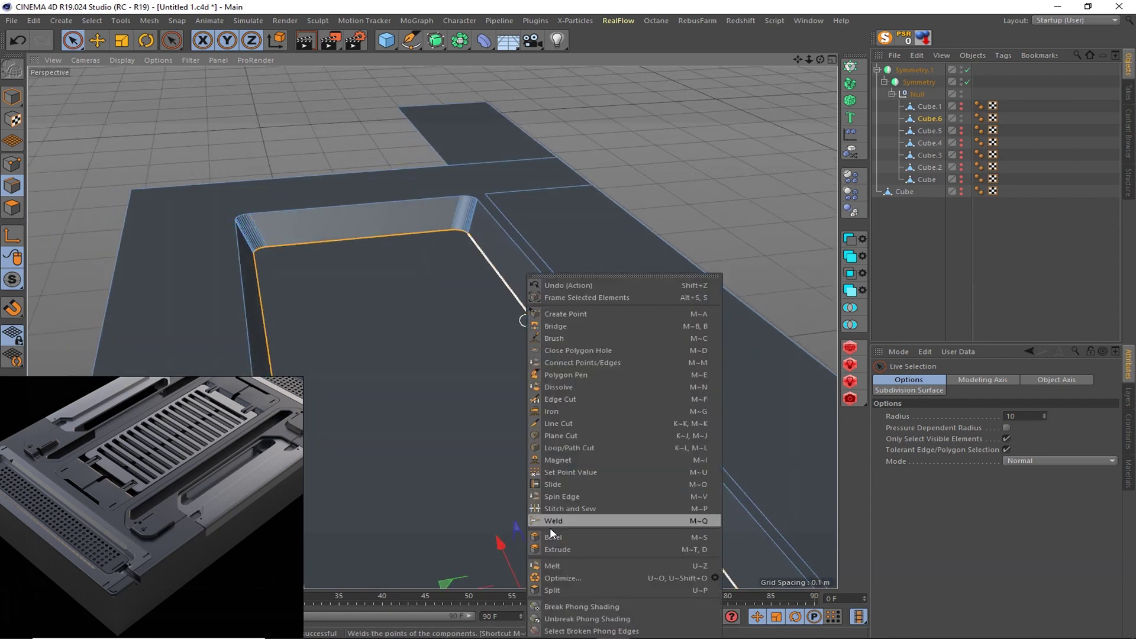
{"action": "left_click", "coordinate": [562, 495]}
{"action": "left_click_drag", "start_coordinate": [598, 436], "coordinate": [445, 208], "text": "ctrl"}
{"action": "scroll", "coordinate": [538, 246], "scroll_direction": "down", "scroll_amount": 3}
{"action": "scroll", "coordinate": [538, 246], "scroll_direction": "up", "scroll_amount": 2}
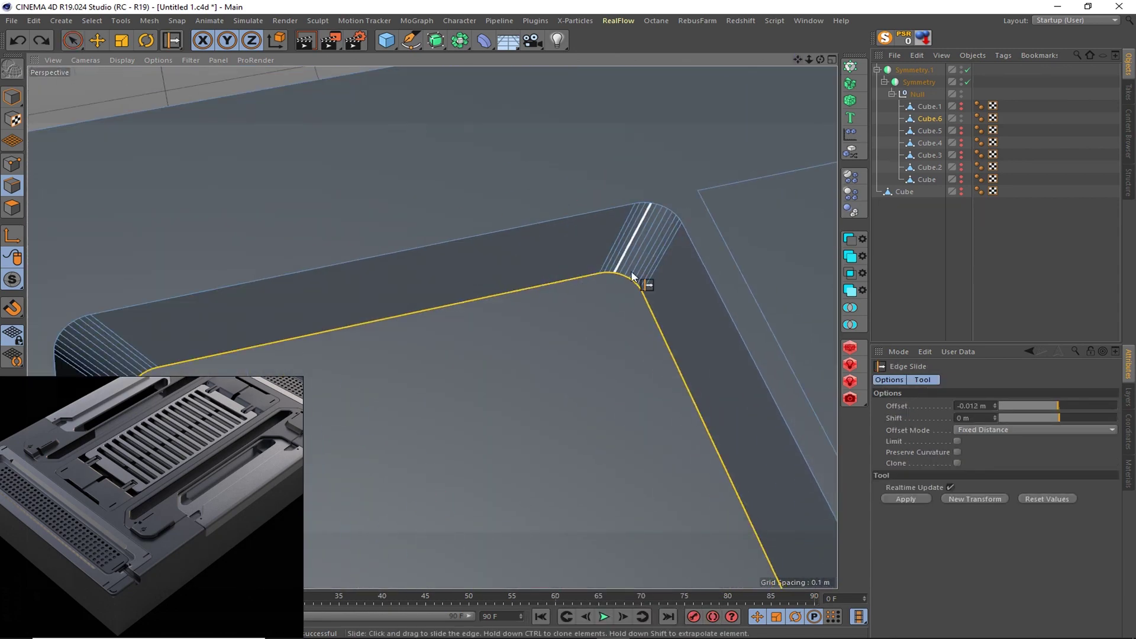
{"action": "key", "text": "space"}
- Select the channel's corner edge and bottom face for the next edit
{"action": "left_click", "coordinate": [441, 317]}
{"action": "key", "text": "m"}
{"action": "key", "text": "Escape"}
{"action": "scroll", "coordinate": [507, 399], "scroll_direction": "down", "scroll_amount": 3}
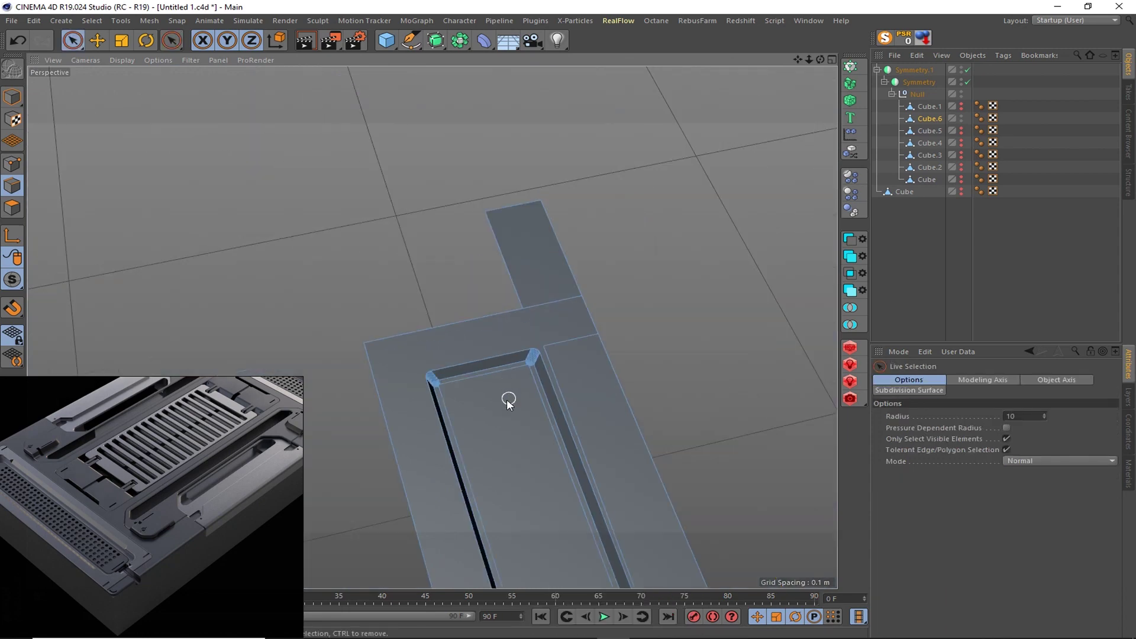
{"action": "scroll", "coordinate": [507, 398], "scroll_direction": "up", "scroll_amount": 2}
{"action": "scroll", "coordinate": [432, 325], "scroll_direction": "up", "scroll_amount": 2}
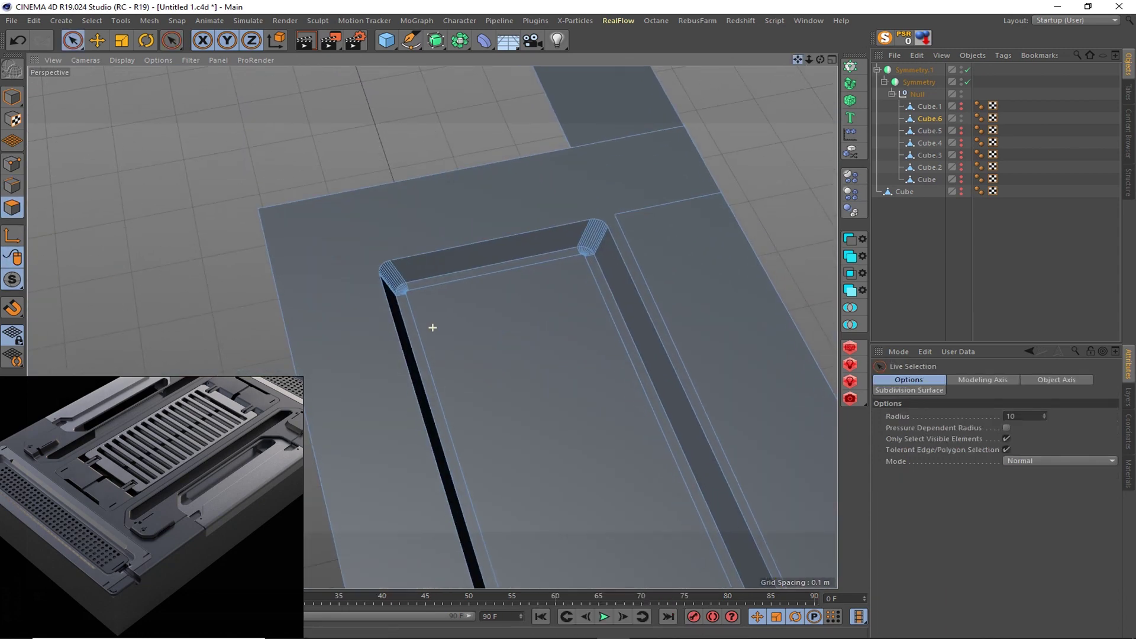
{"action": "left_click", "coordinate": [438, 328]}
{"action": "scroll", "coordinate": [477, 344], "scroll_direction": "up", "scroll_amount": 2}
{"action": "key", "text": "m"}
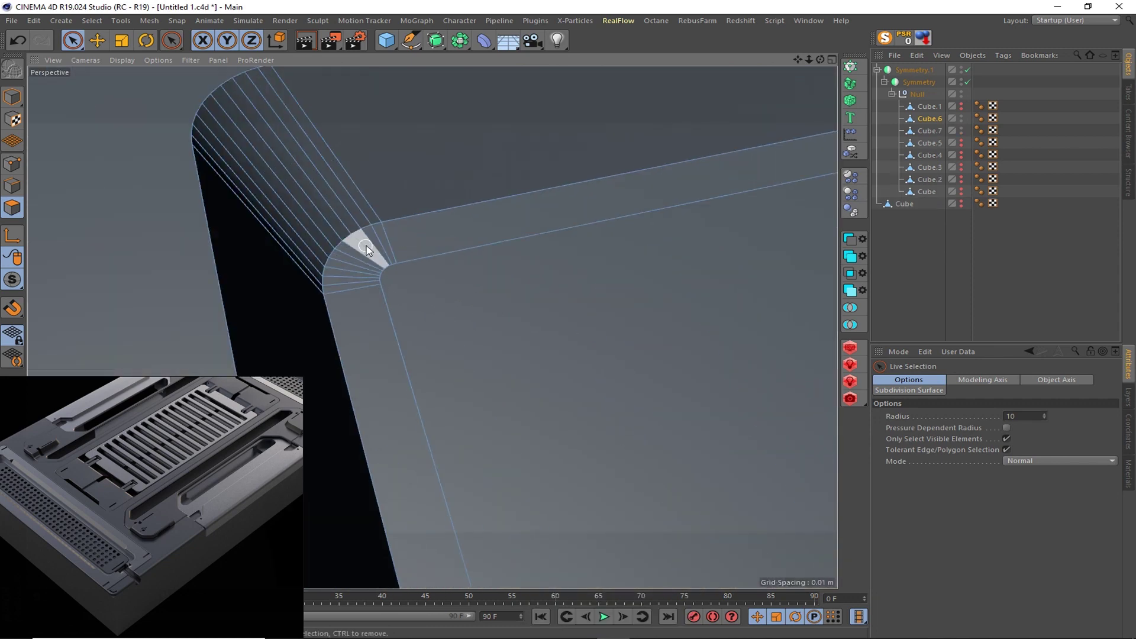
- Loop-select the edges around the strip corner and extrude them into a -0.002 m groove
{"action": "key", "text": "k"}
{"action": "key", "text": "l"}
{"action": "left_click", "coordinate": [384, 264]}
{"action": "key", "text": "u"}
{"action": "key", "text": "l"}
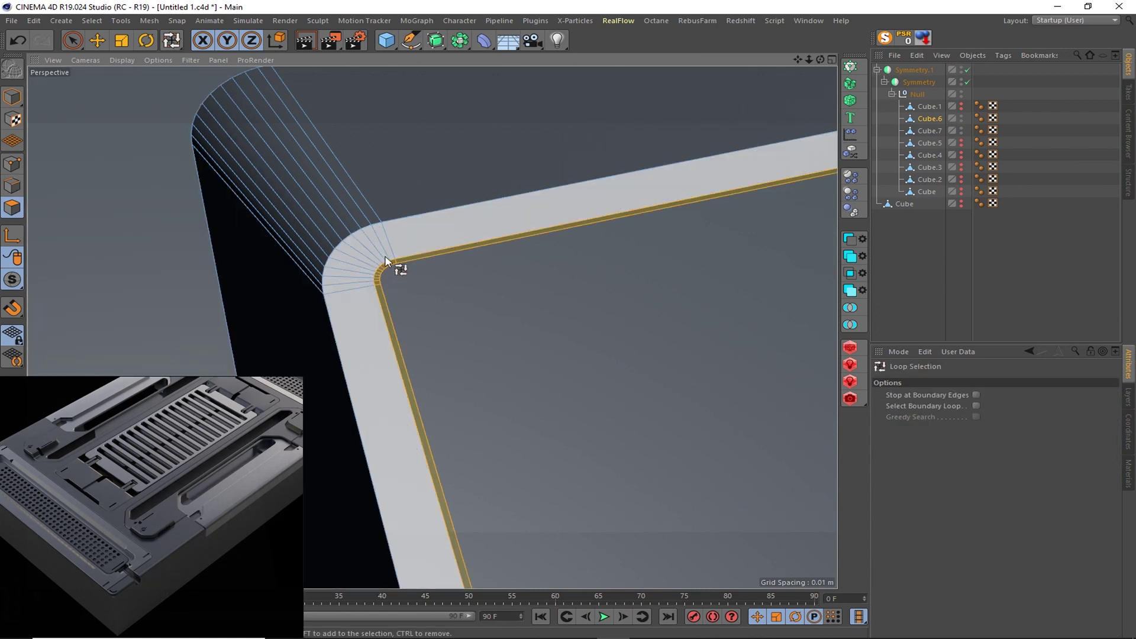
{"action": "key", "text": "d"}
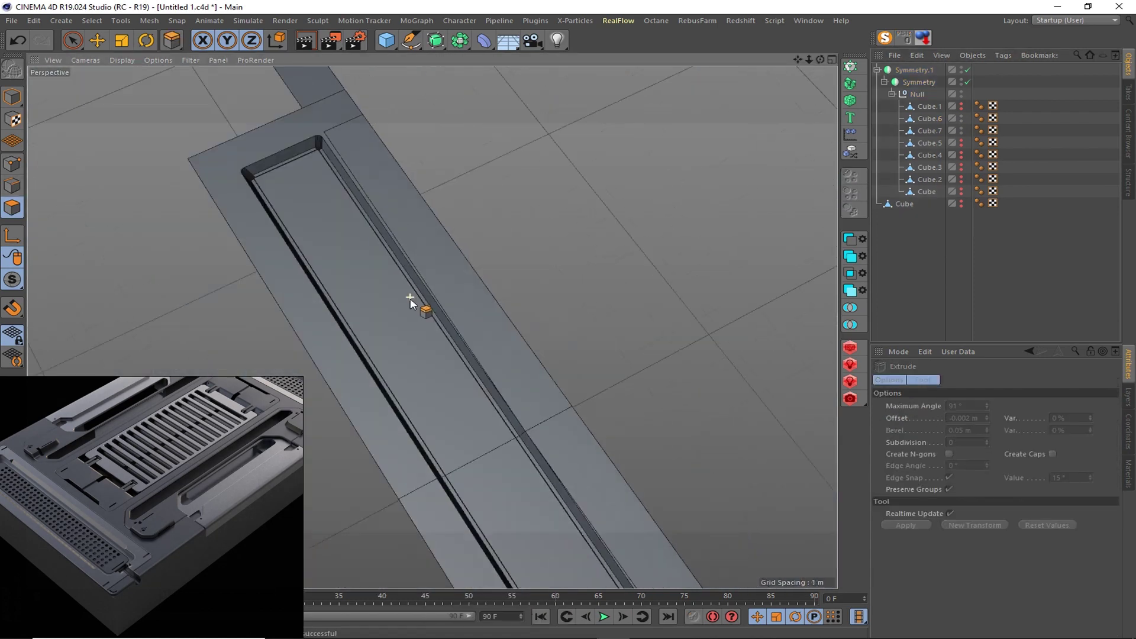
{"action": "scroll", "coordinate": [512, 336], "scroll_direction": "up", "scroll_amount": 5}
{"action": "scroll", "coordinate": [672, 354], "scroll_direction": "up", "scroll_amount": 5}
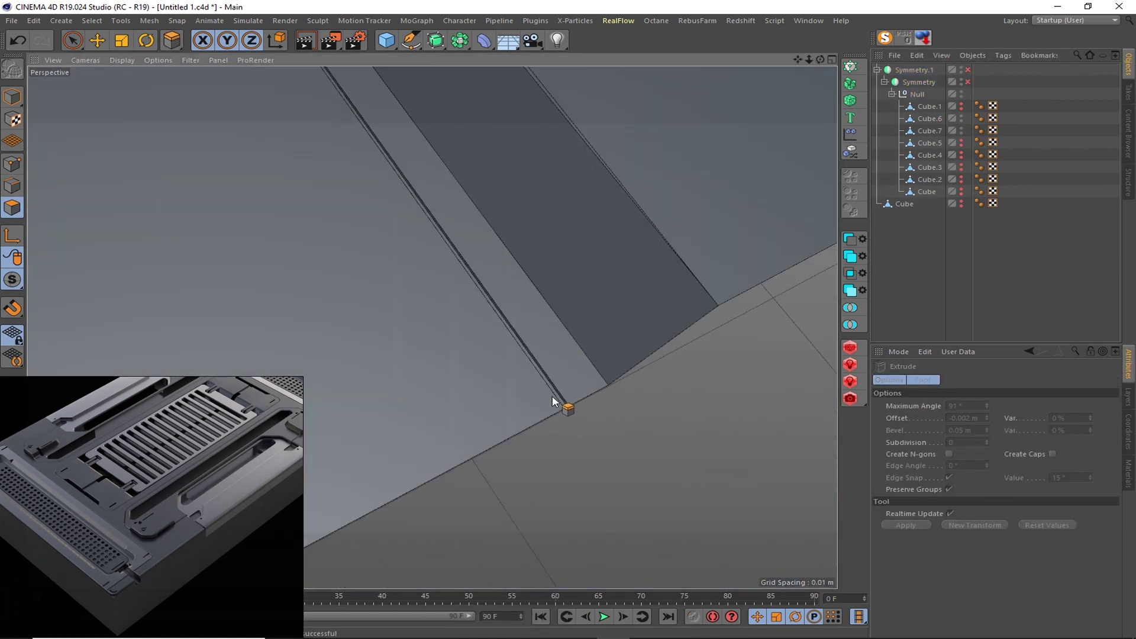
- Select Cube.6 and zoom and orbit in to inspect the strip edges
{"action": "left_click", "coordinate": [943, 116]}
{"action": "key", "text": "space"}
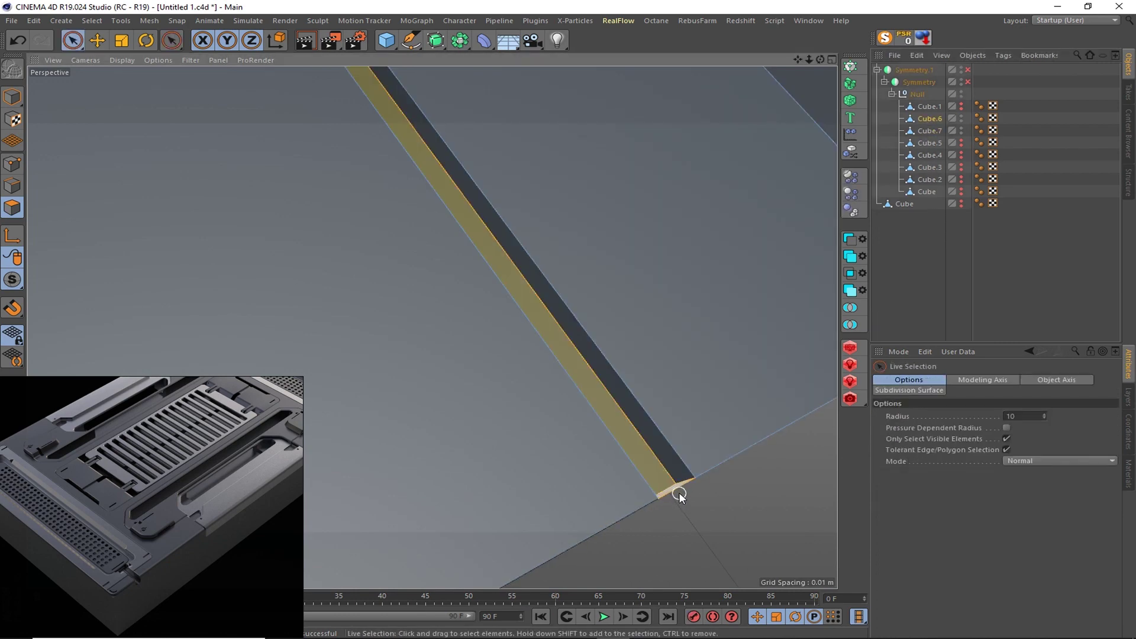
{"action": "scroll", "coordinate": [573, 507], "scroll_direction": "down", "scroll_amount": 5}
{"action": "scroll", "coordinate": [540, 464], "scroll_direction": "down", "scroll_amount": 5}
{"action": "scroll", "coordinate": [494, 423], "scroll_direction": "down", "scroll_amount": 5}
{"action": "scroll", "coordinate": [569, 430], "scroll_direction": "down", "scroll_amount": 3}
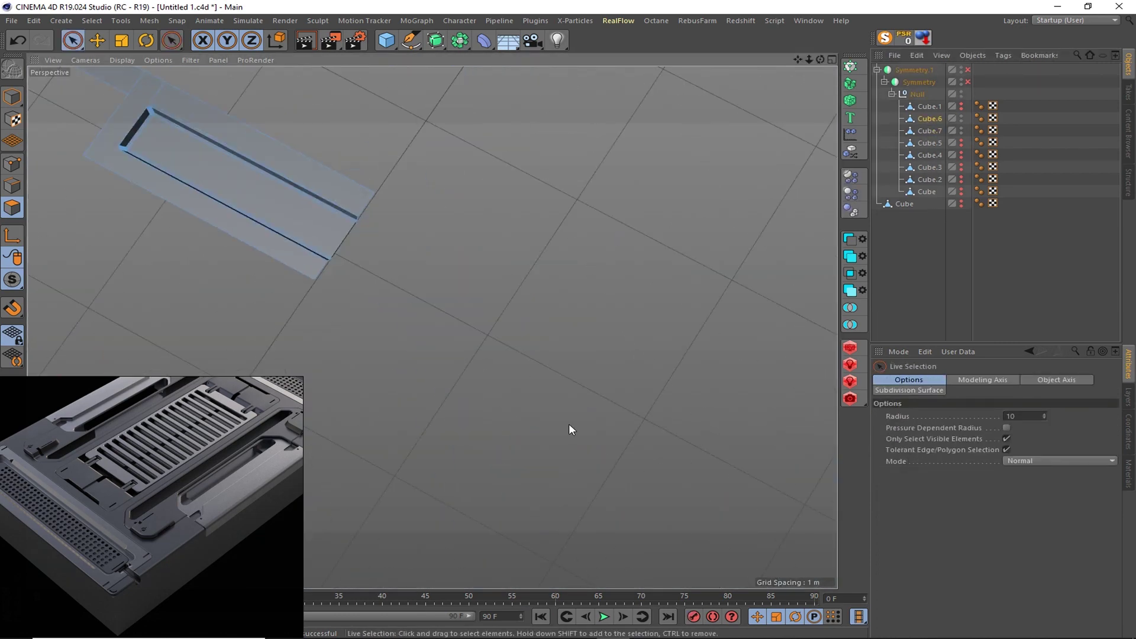
{"action": "scroll", "coordinate": [292, 233], "scroll_direction": "up", "scroll_amount": 3}
{"action": "scroll", "coordinate": [786, 115], "scroll_direction": "up", "scroll_amount": 3}
{"action": "scroll", "coordinate": [664, 216], "scroll_direction": "up", "scroll_amount": 3}
{"action": "scroll", "coordinate": [522, 384], "scroll_direction": "up", "scroll_amount": 3}
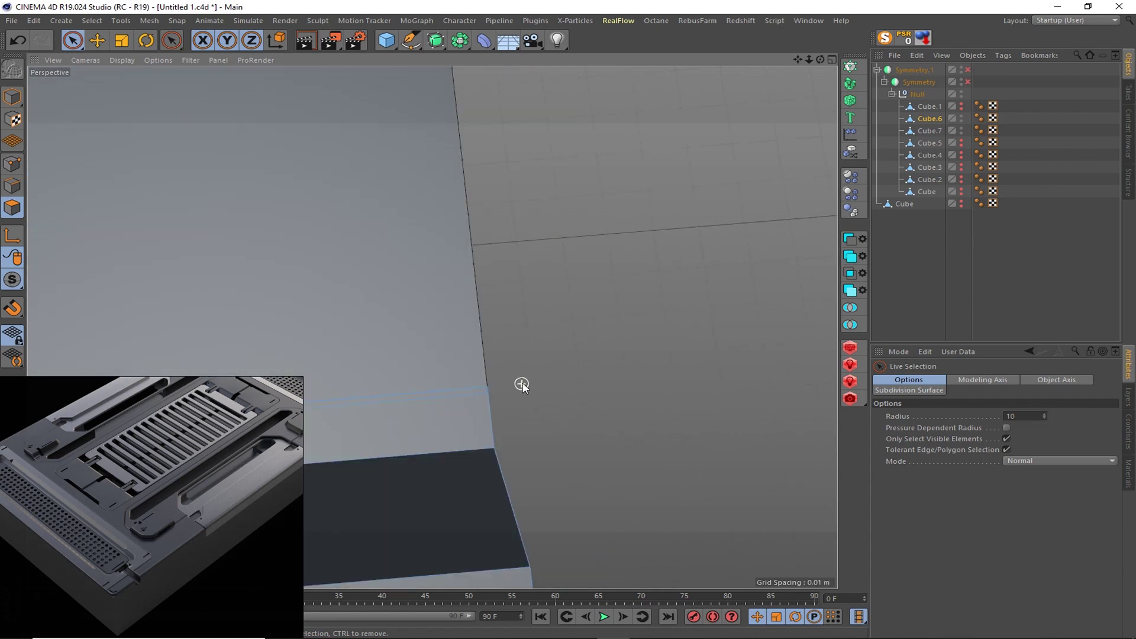
{"action": "scroll", "coordinate": [497, 396], "scroll_direction": "up", "scroll_amount": 2}
{"action": "scroll", "coordinate": [485, 402], "scroll_direction": "up", "scroll_amount": 1}
{"action": "scroll", "coordinate": [532, 406], "scroll_direction": "up", "scroll_amount": 2}
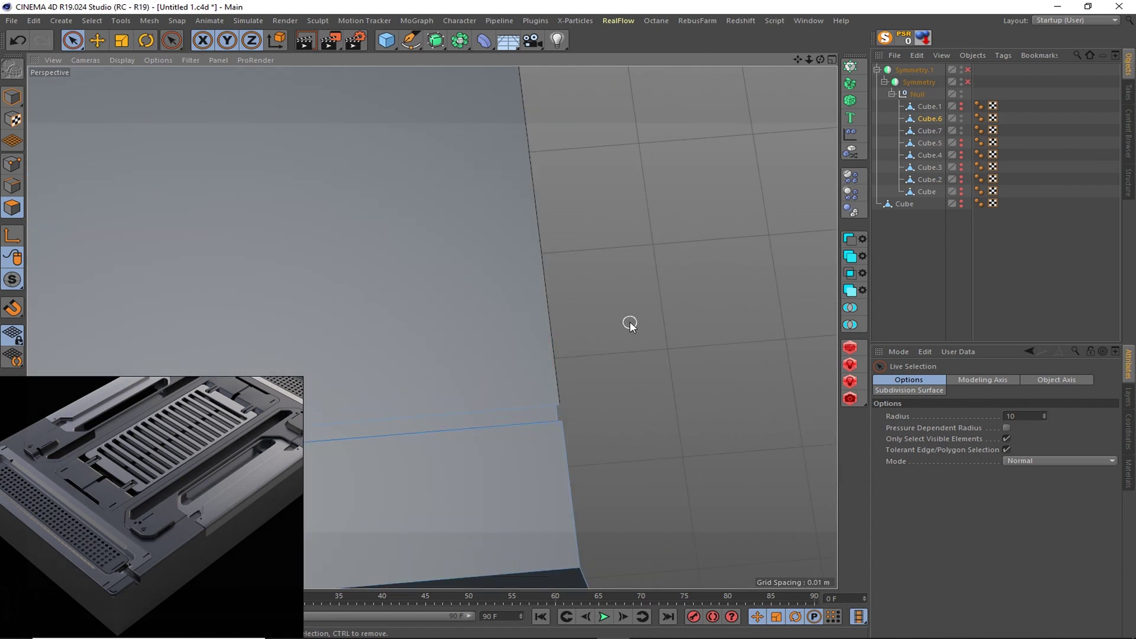
{"action": "scroll", "coordinate": [630, 321], "scroll_direction": "down", "scroll_amount": 5}
{"action": "left_click_drag", "start_coordinate": [509, 309], "coordinate": [626, 357], "text": "alt"}
{"action": "scroll", "coordinate": [626, 358], "scroll_direction": "up", "scroll_amount": 3}
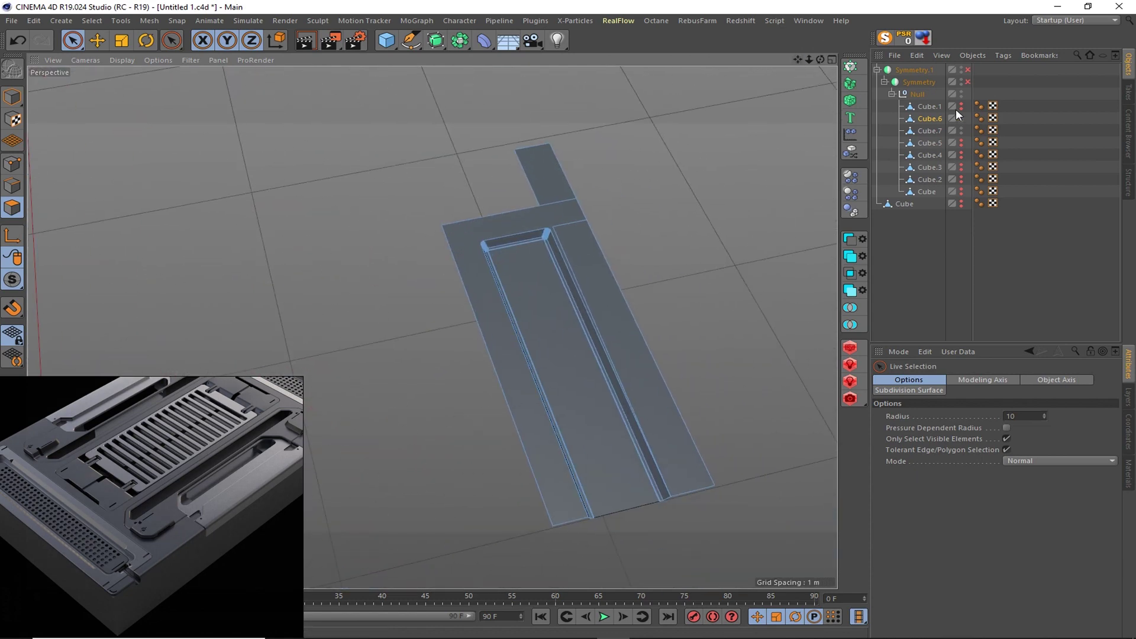
- Select Cube.7, isolate it with Magic Solo, and switch to the top view
{"action": "left_click", "coordinate": [926, 130]}
{"action": "key", "text": "o"}
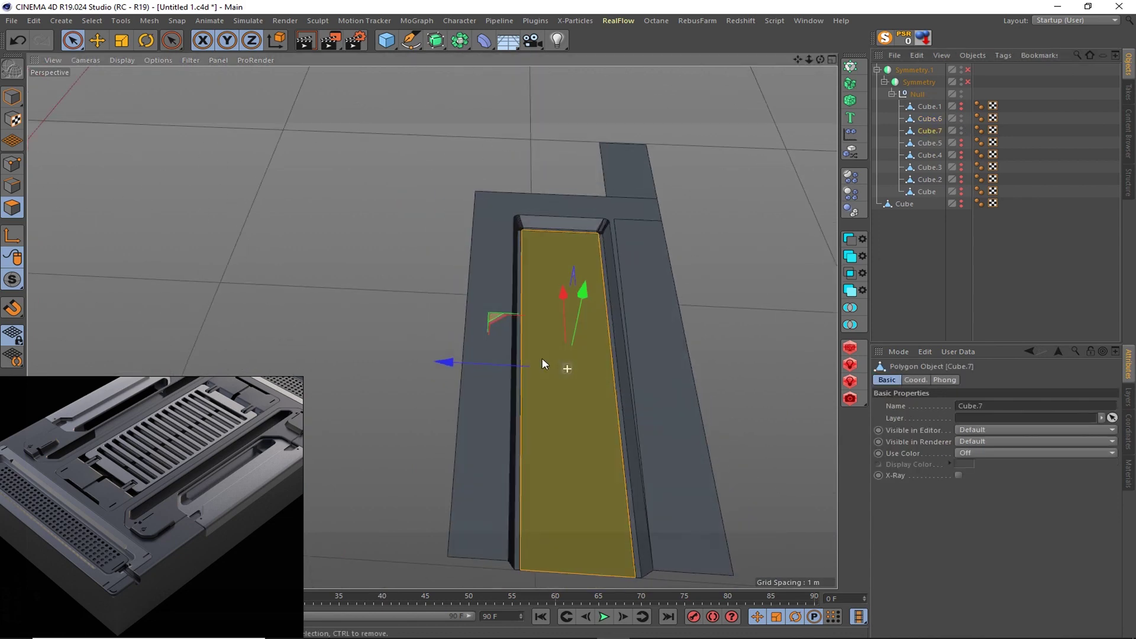
{"action": "key", "text": "k"}
{"action": "key", "text": "l"}
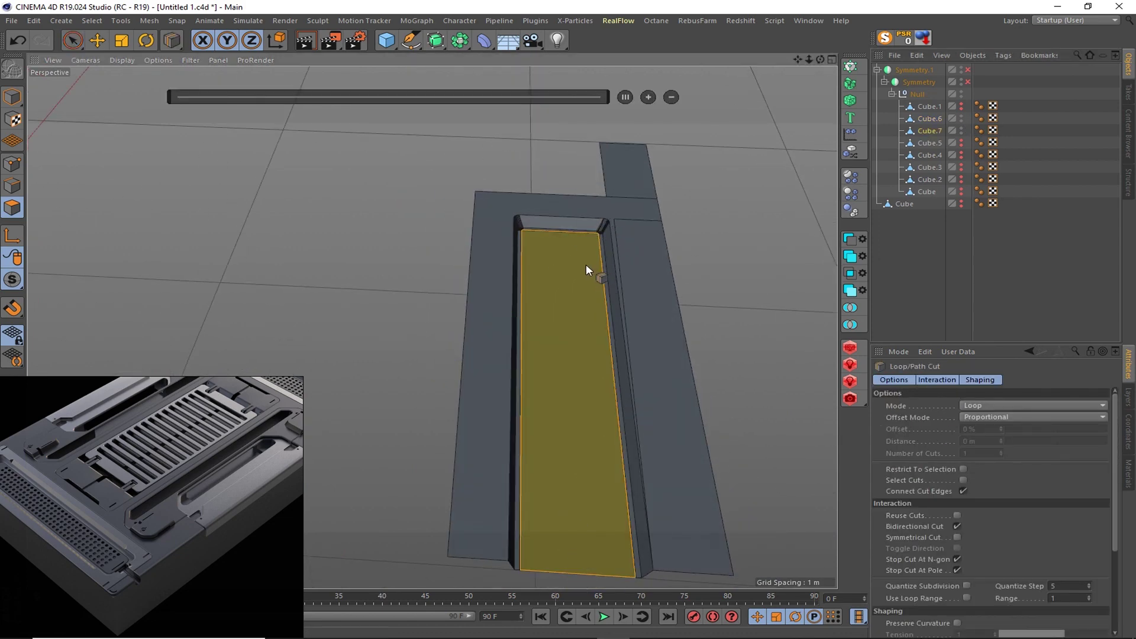
{"action": "left_click", "coordinate": [848, 168]}
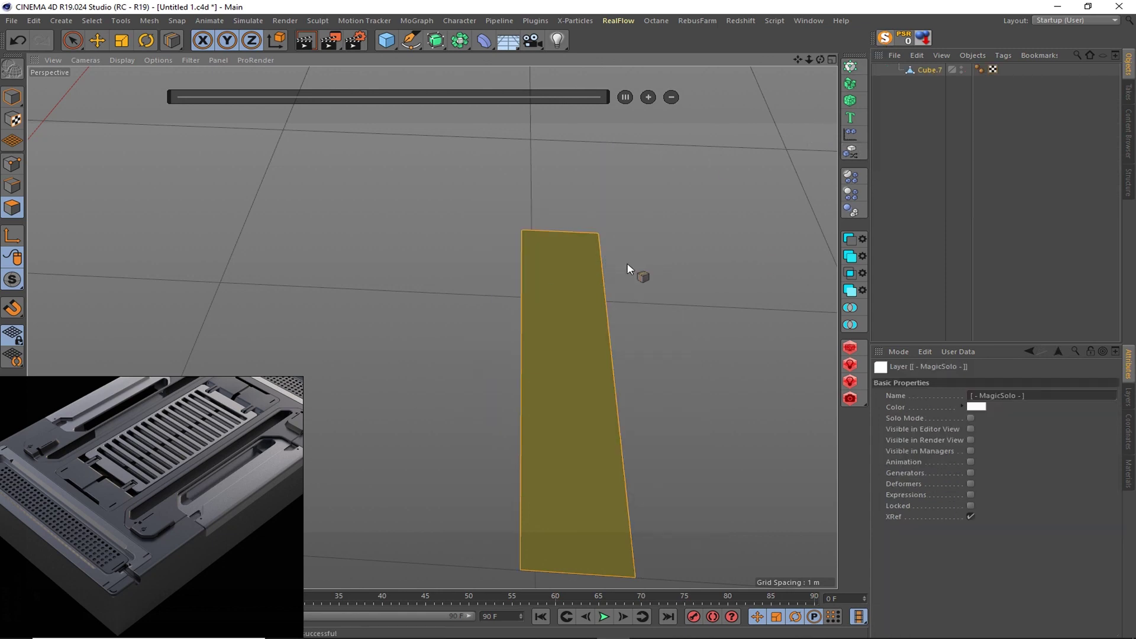
{"action": "mouse_move", "coordinate": [634, 271]}
{"action": "left_mouse_down", "text": "alt"}
{"action": "mouse_move", "coordinate": [598, 337]}
{"action": "mouse_move", "coordinate": [668, 352]}
{"action": "left_mouse_up", "text": "alt"}
{"action": "key", "text": "F2"}
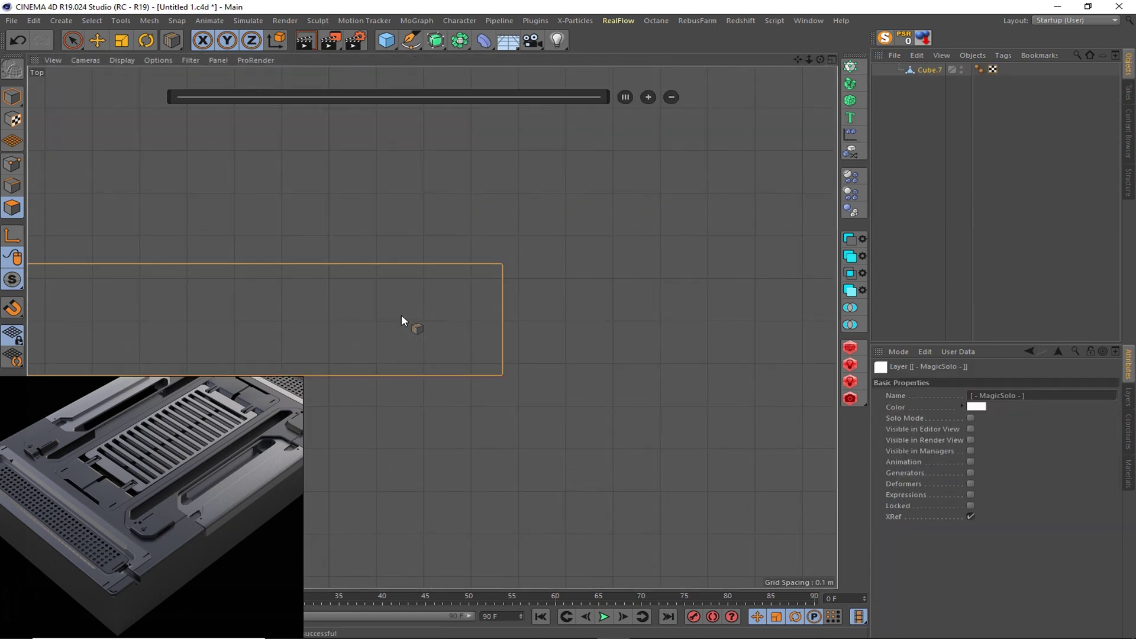
{"action": "scroll", "coordinate": [401, 315], "scroll_direction": "up", "scroll_amount": 2}
- Line-cut across Cube.7 near its end and edge-slide the cut 0.017 m
{"action": "key", "text": "k"}
{"action": "key", "text": "k"}
{"action": "left_click_drag", "start_coordinate": [500, 217], "coordinate": [501, 538]}
{"action": "key", "text": "space"}
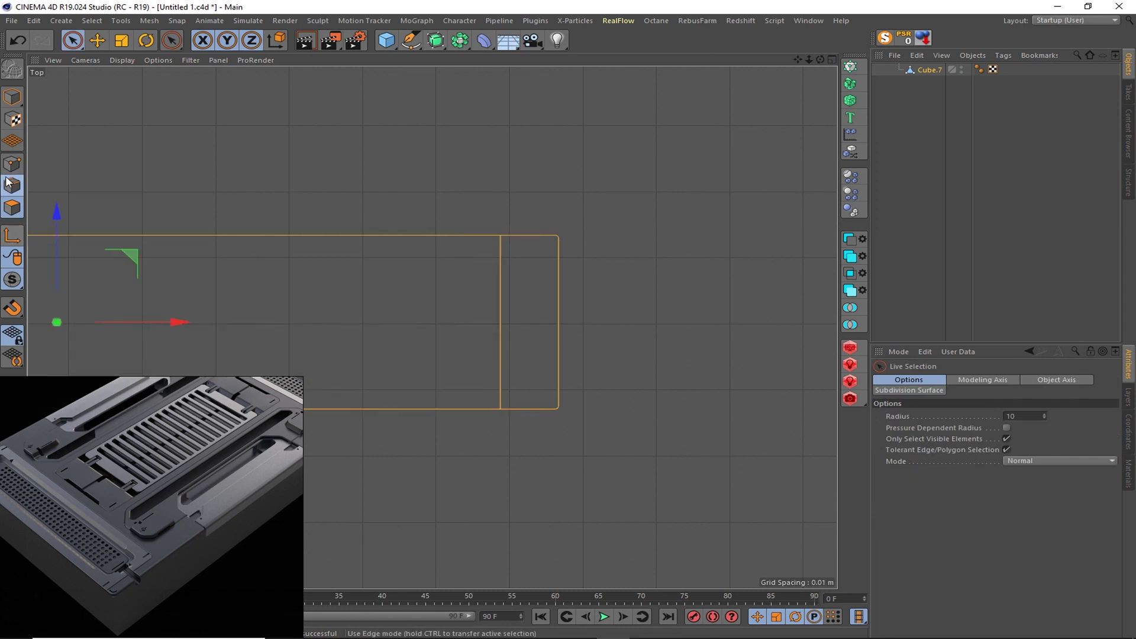
{"action": "left_click", "coordinate": [500, 352]}
{"action": "right_click", "coordinate": [520, 352]}
{"action": "left_click", "coordinate": [553, 484]}
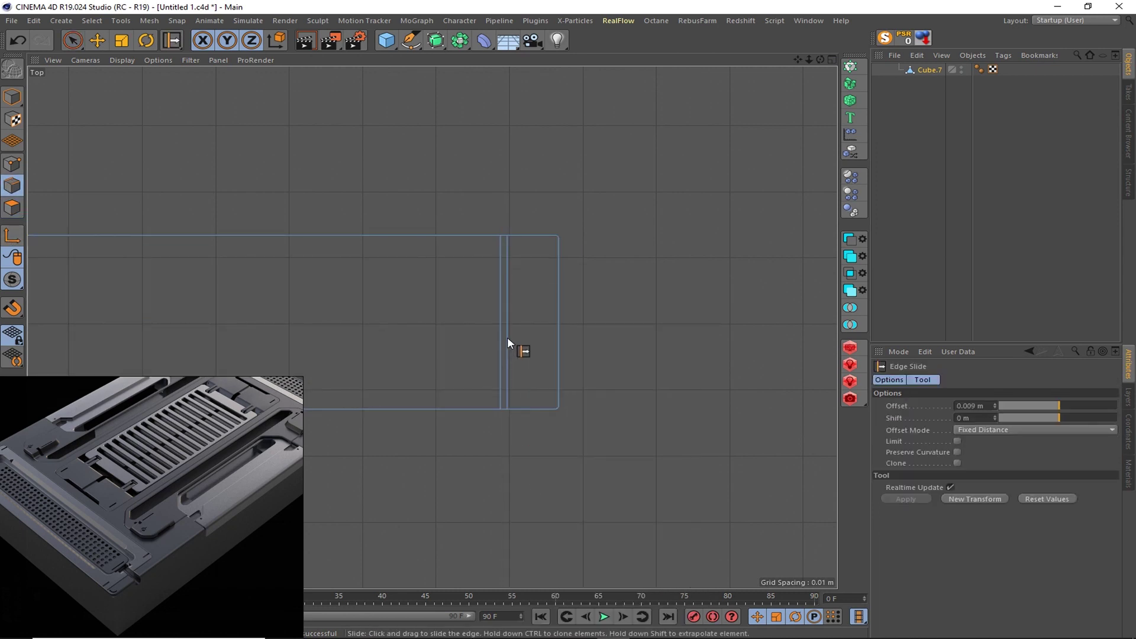
{"action": "scroll", "coordinate": [512, 337], "scroll_direction": "up", "scroll_amount": 2}
{"action": "left_click_drag", "start_coordinate": [512, 337], "coordinate": [513, 222]}
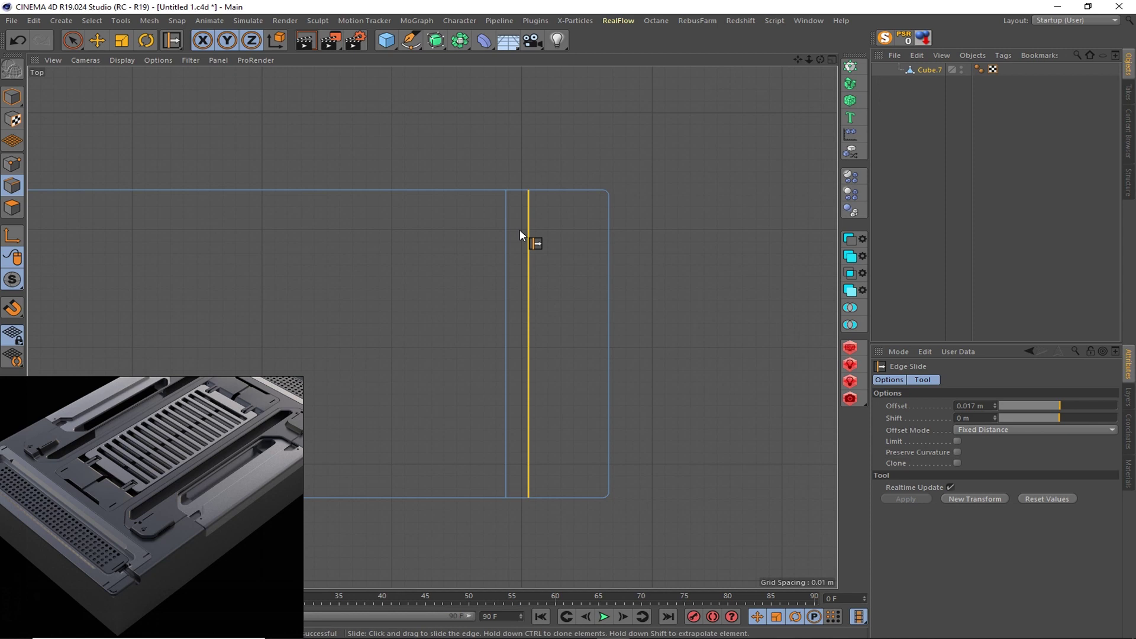
{"action": "left_click_drag", "start_coordinate": [520, 230], "coordinate": [507, 385]}
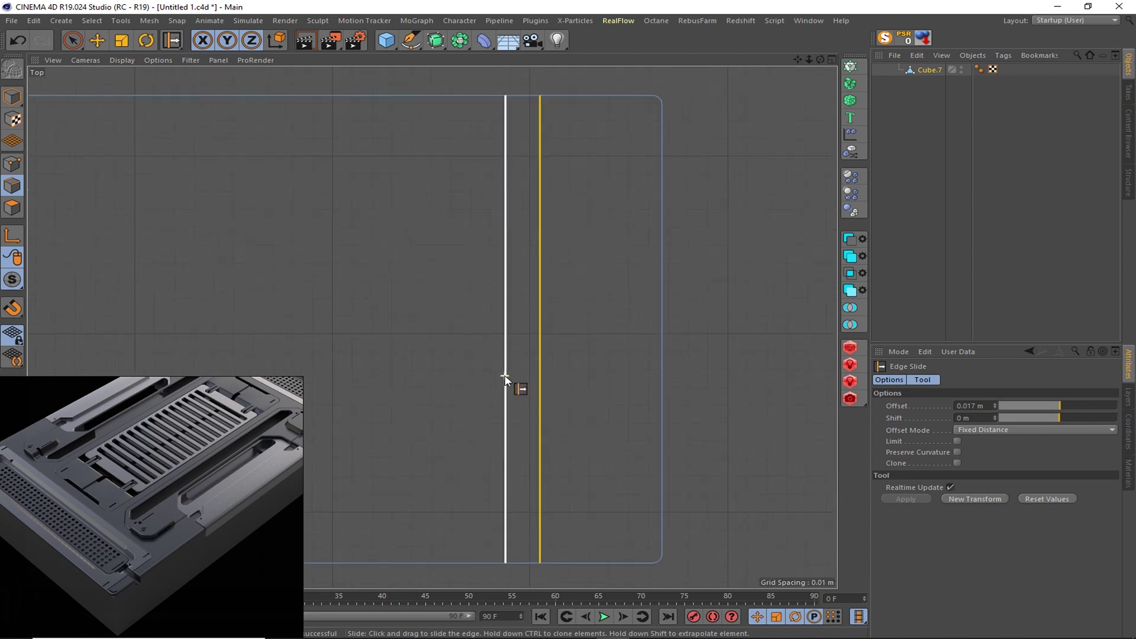
- Inner-extrude the thin polygon strip 0.005 m and scale it shorter lengthwise
{"action": "key", "text": "space"}
{"action": "left_click", "coordinate": [528, 467]}
{"action": "right_click", "coordinate": [562, 406]}
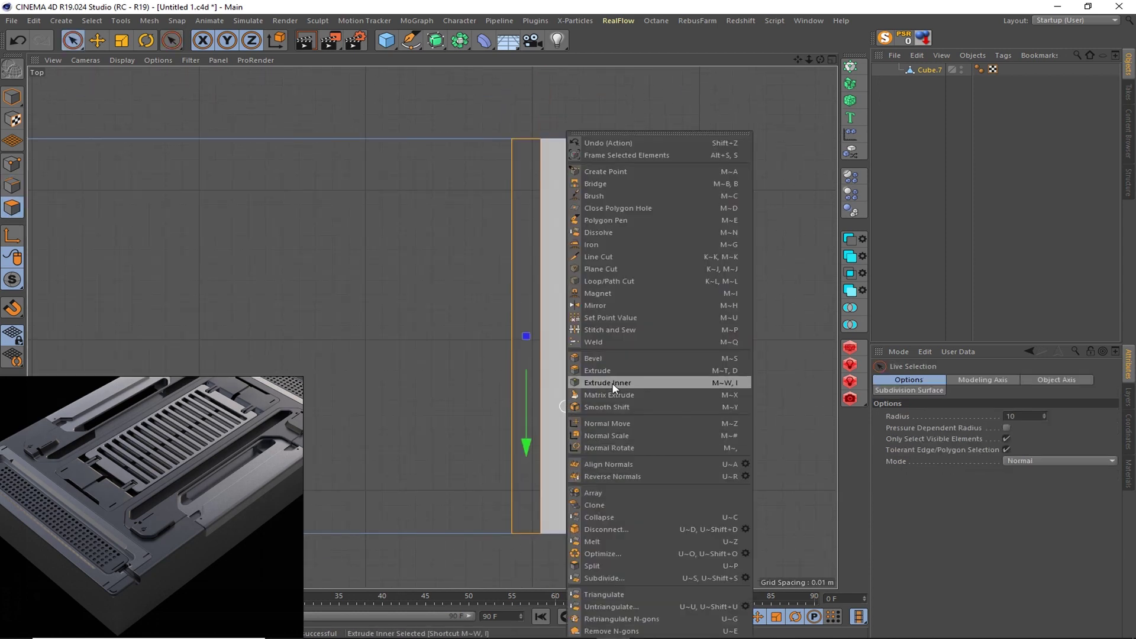
{"action": "left_click", "coordinate": [608, 383]}
{"action": "left_click_drag", "start_coordinate": [607, 385], "coordinate": [605, 407]}
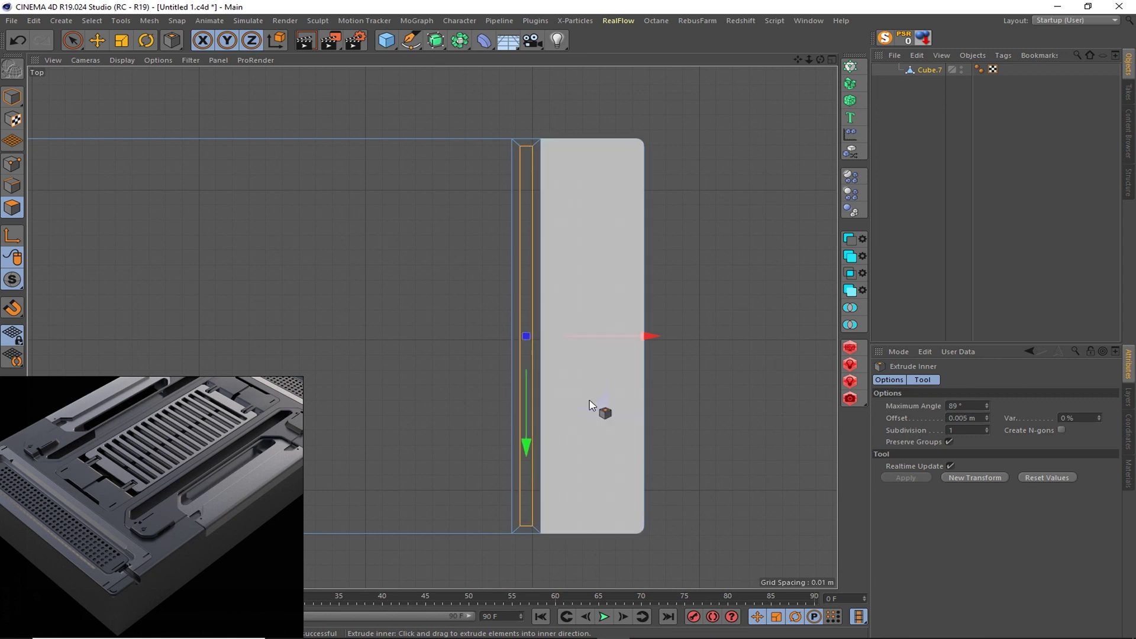
{"action": "key", "text": "t"}
{"action": "left_click_drag", "start_coordinate": [525, 267], "coordinate": [525, 426]}
{"action": "key", "text": "space"}
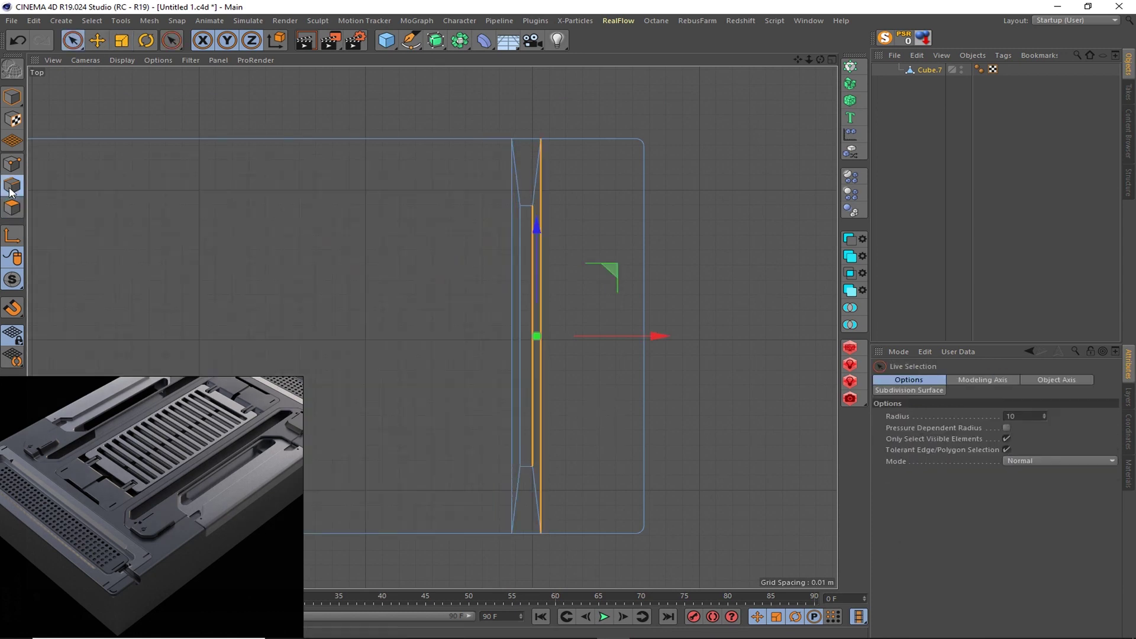
- Select the slot's slanted end edges and apply a mesh command to them
{"action": "left_click", "coordinate": [528, 491]}
{"action": "right_click", "coordinate": [573, 441]}
{"action": "left_click", "coordinate": [565, 367]}
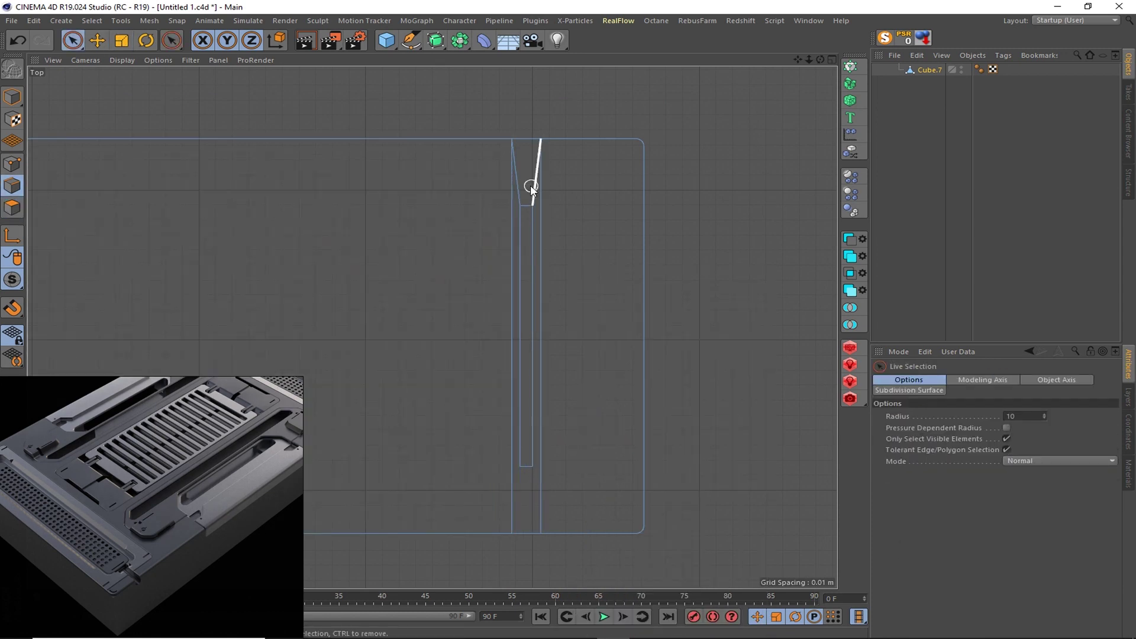
{"action": "left_click", "coordinate": [530, 190]}
{"action": "right_click", "coordinate": [530, 190]}
{"action": "left_click", "coordinate": [562, 480]}
- Frame the panel's end in an enlarged Perspective view
{"action": "middle_click", "coordinate": [520, 368]}
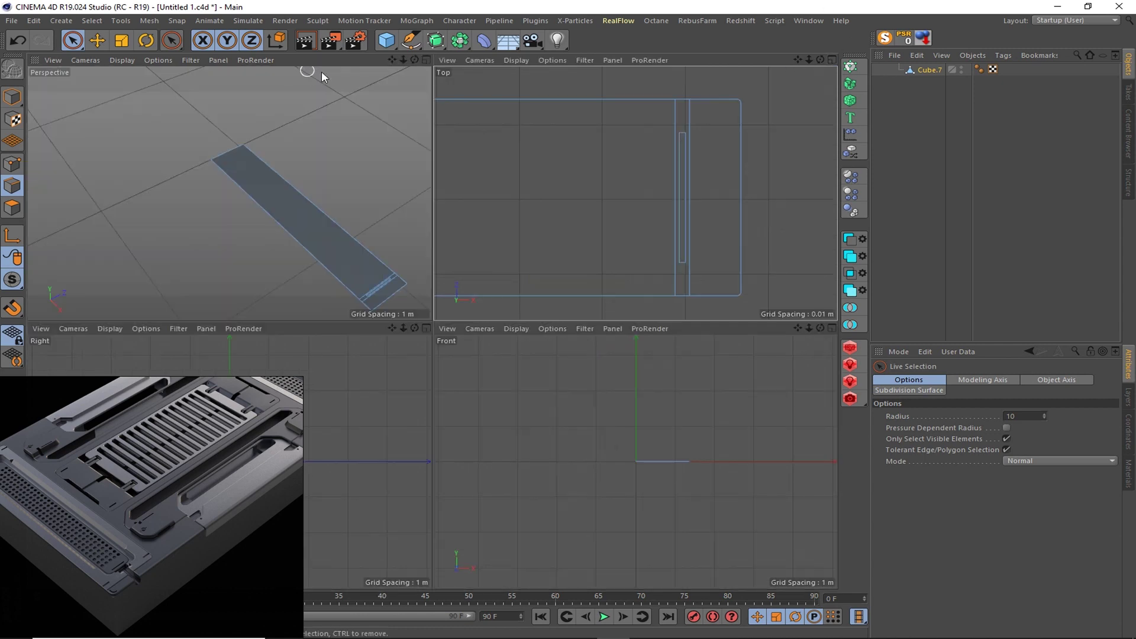
{"action": "middle_click", "coordinate": [324, 73]}
{"action": "scroll", "coordinate": [654, 330], "scroll_direction": "up", "scroll_amount": 5}
{"action": "middle_click_drag", "start_coordinate": [653, 330], "coordinate": [515, 157], "text": "alt"}
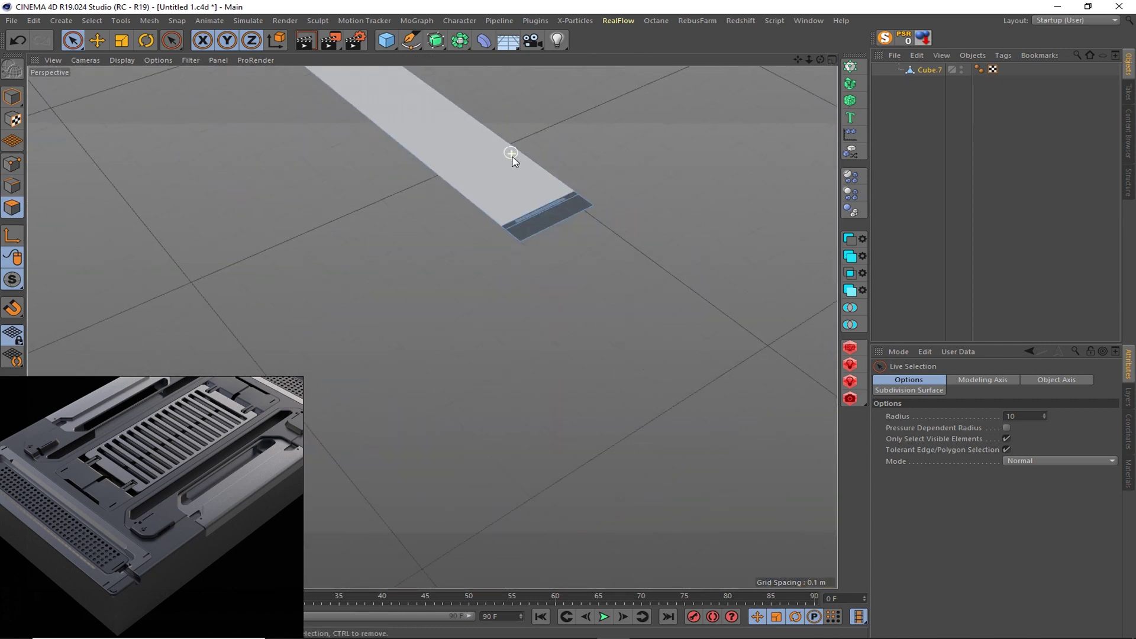
- Add a cylinder and align it to the Cube.7 strip's position and orientation
{"action": "key", "text": "h"}
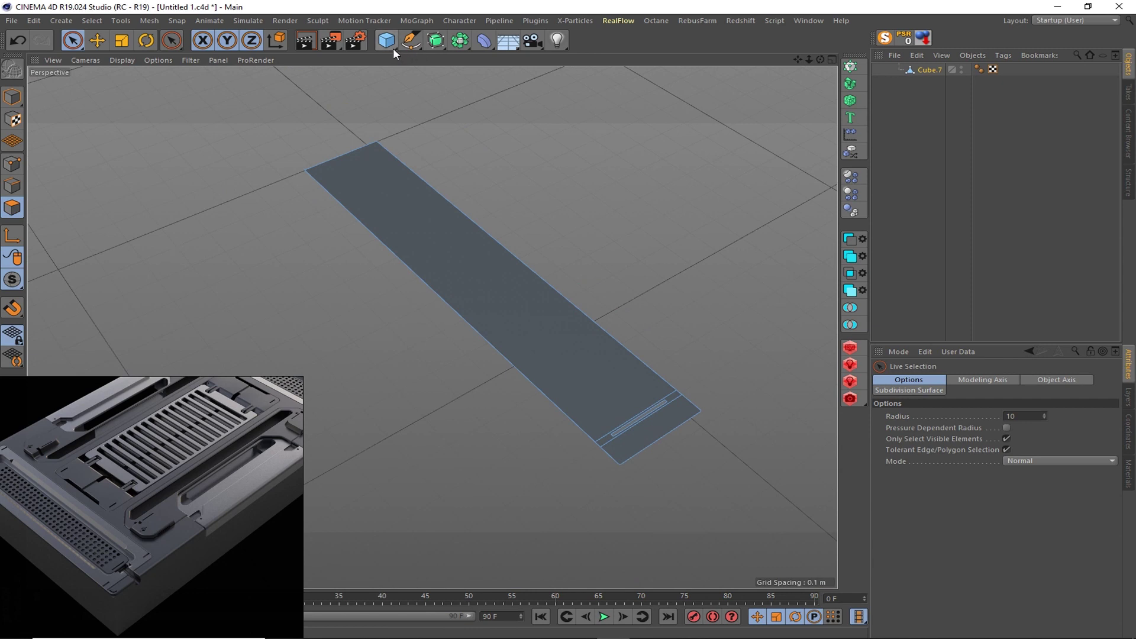
{"action": "left_click", "coordinate": [386, 40]}
{"action": "left_click", "coordinate": [510, 84]}
{"action": "scroll", "coordinate": [659, 145], "scroll_direction": "down", "scroll_amount": 4}
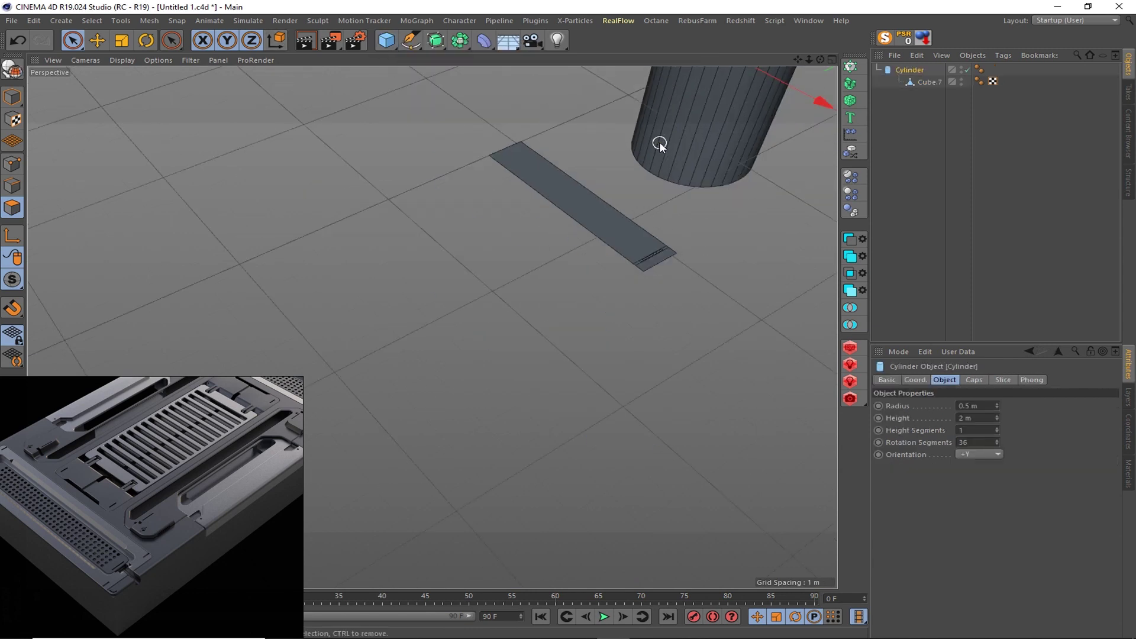
{"action": "scroll", "coordinate": [660, 145], "scroll_direction": "down", "scroll_amount": 2}
{"action": "left_click", "coordinate": [923, 81]}
{"action": "left_click", "coordinate": [149, 20]}
{"action": "left_click", "coordinate": [488, 180]}
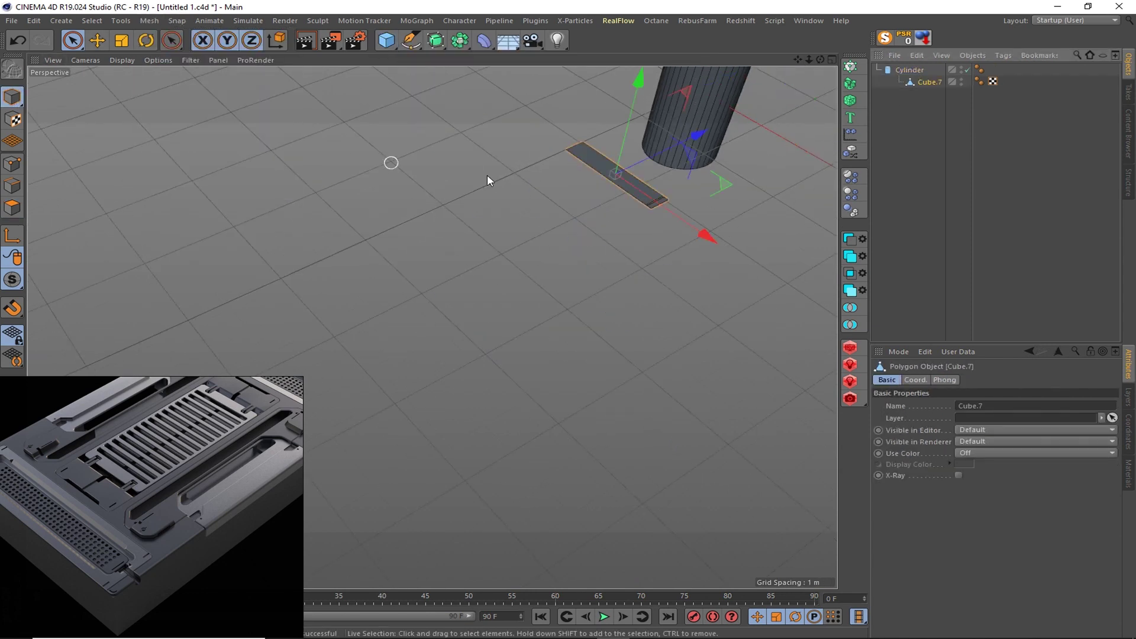
{"action": "left_click_drag", "start_coordinate": [909, 69], "coordinate": [917, 89]}
{"action": "left_click", "coordinate": [916, 82]}
{"action": "left_click", "coordinate": [903, 42]}
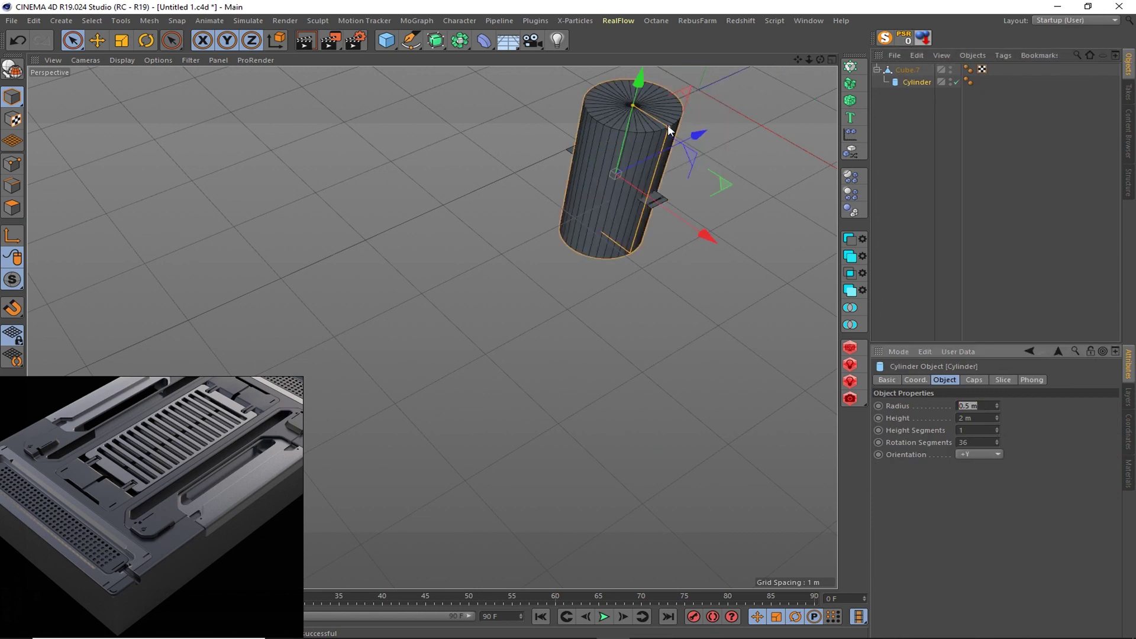
- Give the cylinder 12 rotation segments and a 0.01 m radius
{"action": "type", "text": "0.053"}
{"action": "key", "text": "Tab"}
{"action": "key", "text": "Tab"}
{"action": "key", "text": "Tab"}
{"action": "type", "text": "12"}
{"action": "key", "text": "Return"}
{"action": "key", "text": "F2"}
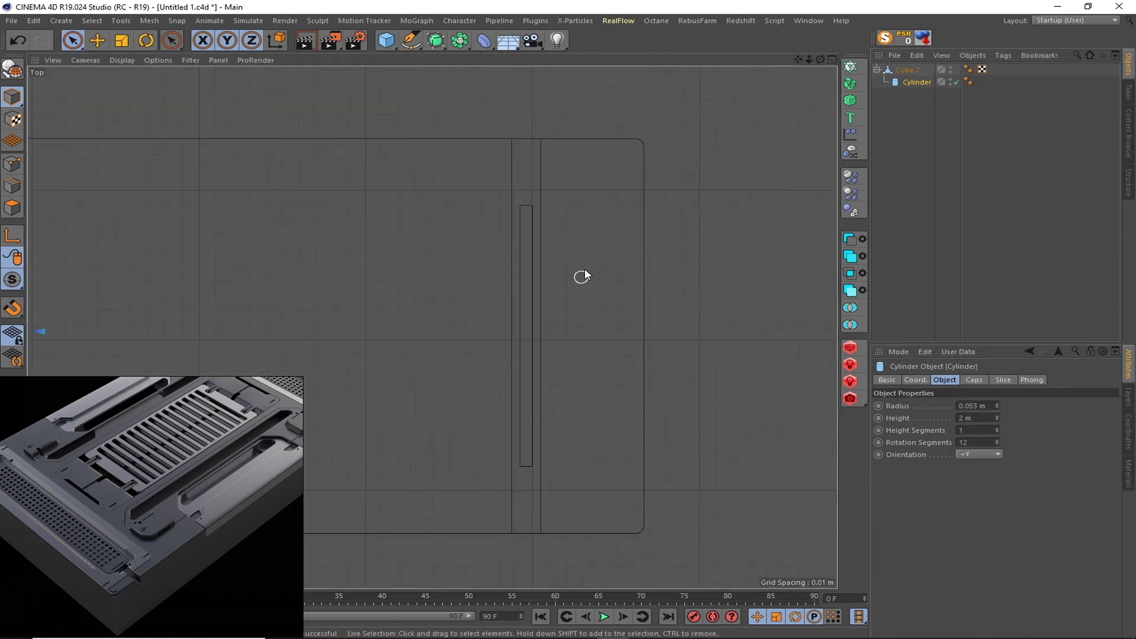
{"action": "right_click_drag", "start_coordinate": [585, 276], "coordinate": [320, 311], "text": "alt"}
{"action": "left_click_drag", "start_coordinate": [335, 312], "coordinate": [326, 312]}
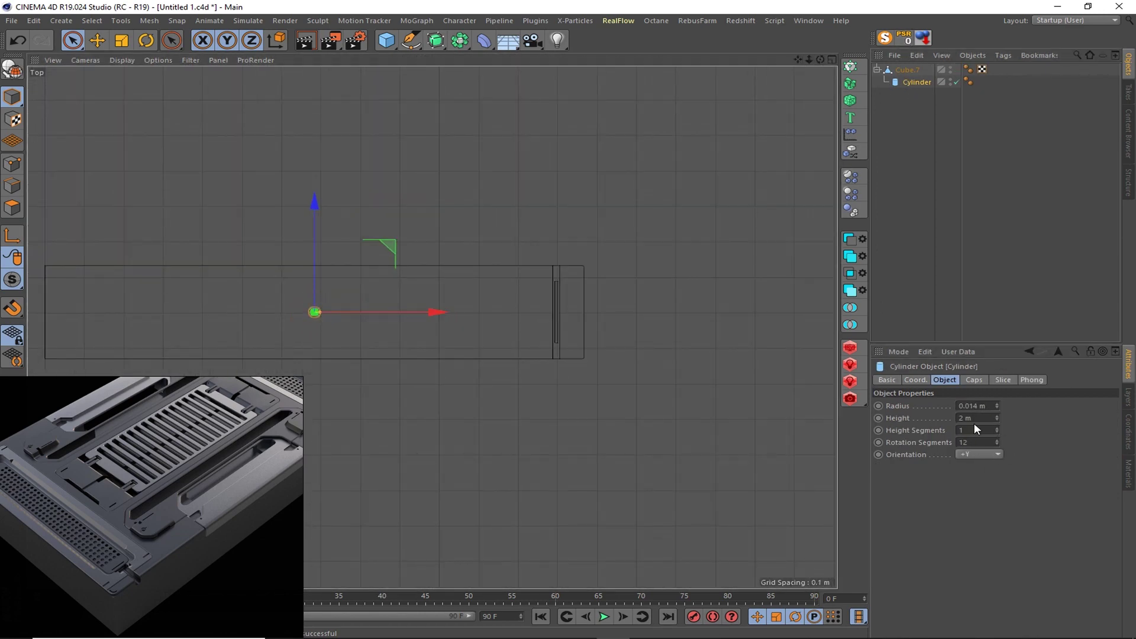
{"action": "double_click", "coordinate": [971, 406]}
{"action": "type", "text": "0.01"}
{"action": "key", "text": "Return"}
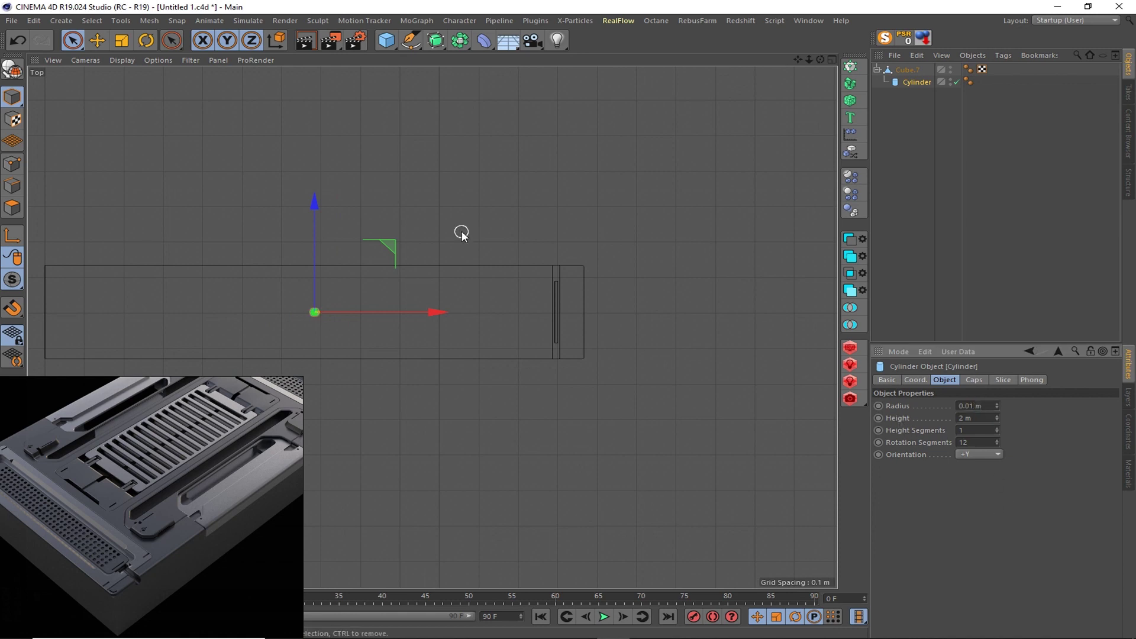
- Put the cylinder inside a Cloner set to Grid Array mode
{"action": "left_click", "coordinate": [460, 40]}
{"action": "left_click_drag", "start_coordinate": [917, 94], "coordinate": [899, 69]}
{"action": "left_click", "coordinate": [905, 69]}
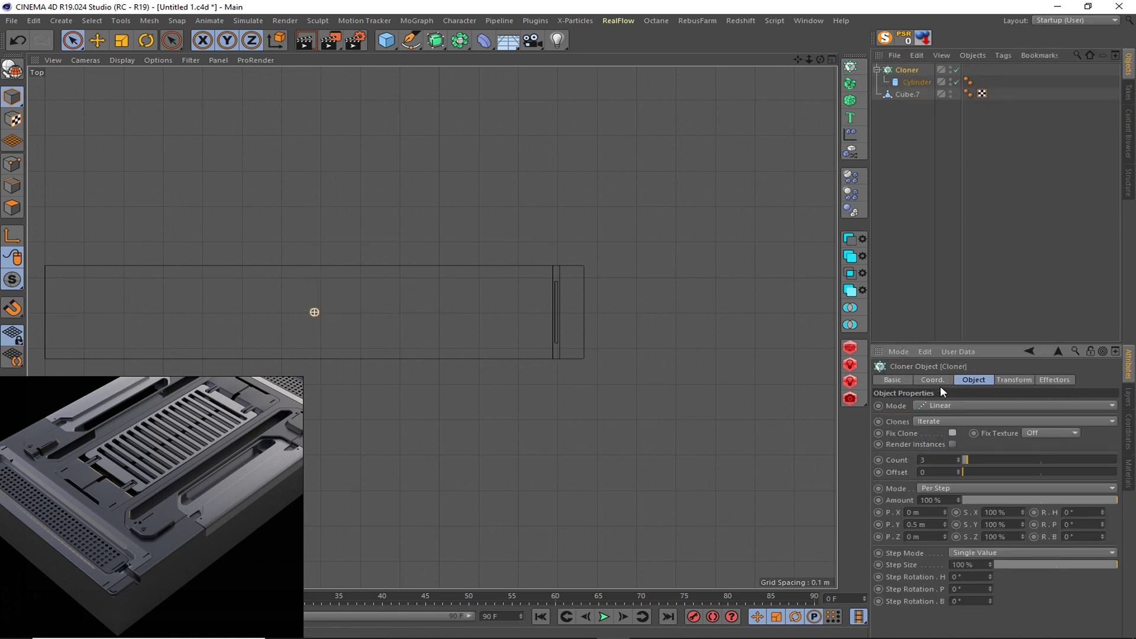
{"action": "left_click", "coordinate": [940, 406]}
{"action": "left_click", "coordinate": [936, 456]}
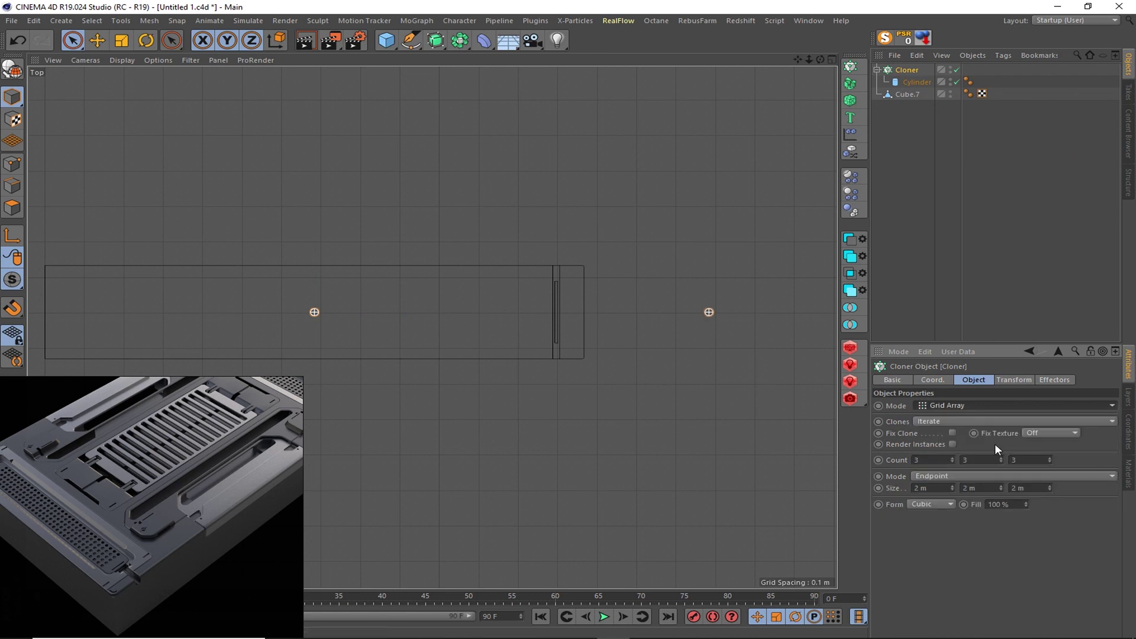
{"action": "left_click_drag", "start_coordinate": [1001, 459], "coordinate": [952, 508]}
{"action": "left_click_drag", "start_coordinate": [952, 460], "coordinate": [952, 440]}
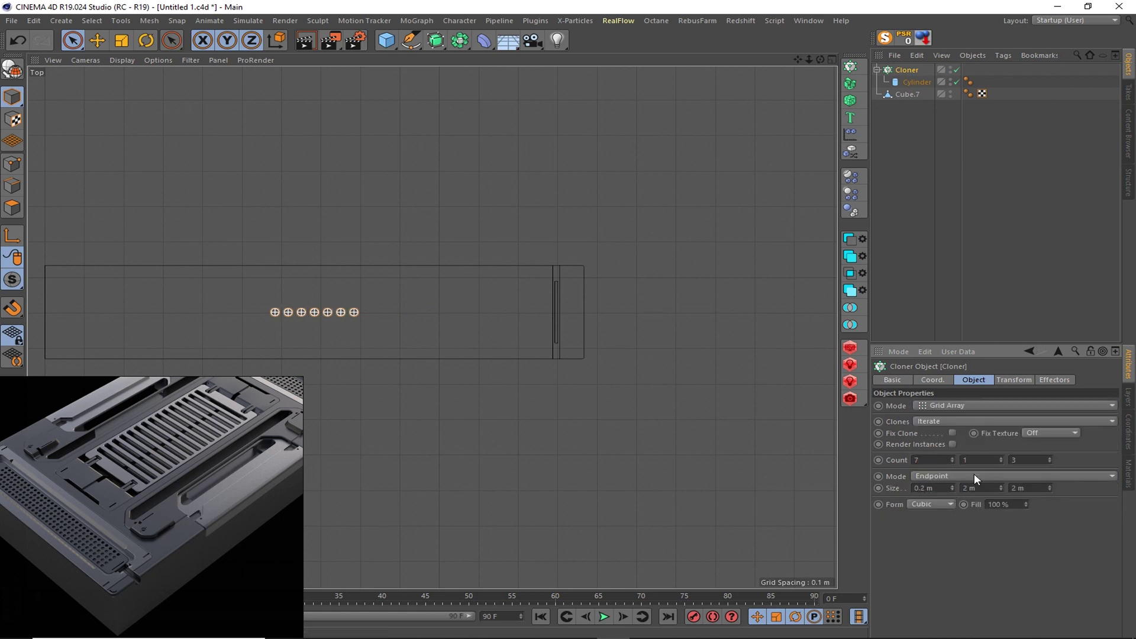
{"action": "left_click_drag", "start_coordinate": [952, 488], "coordinate": [952, 485]}
- Set the clone grid to 24 by 1 by 5 with tighter row spacing
{"action": "left_click", "coordinate": [914, 81]}
{"action": "key", "text": "e"}
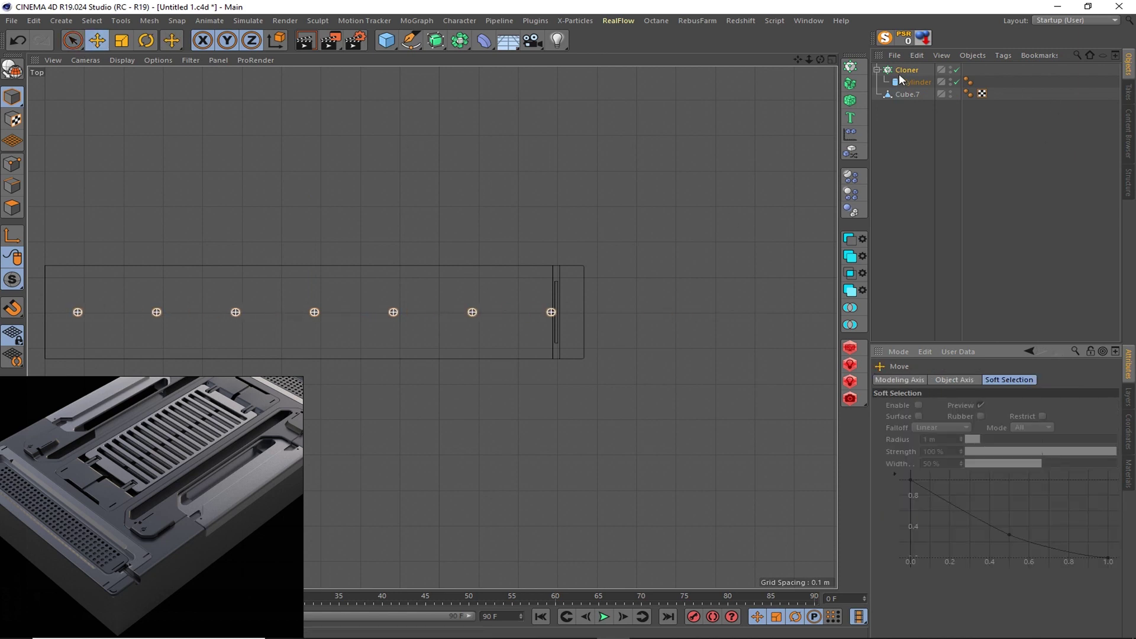
{"action": "left_click", "coordinate": [906, 70]}
{"action": "left_click_drag", "start_coordinate": [952, 459], "coordinate": [952, 438]}
{"action": "double_click", "coordinate": [1028, 459]}
{"action": "type", "text": "5"}
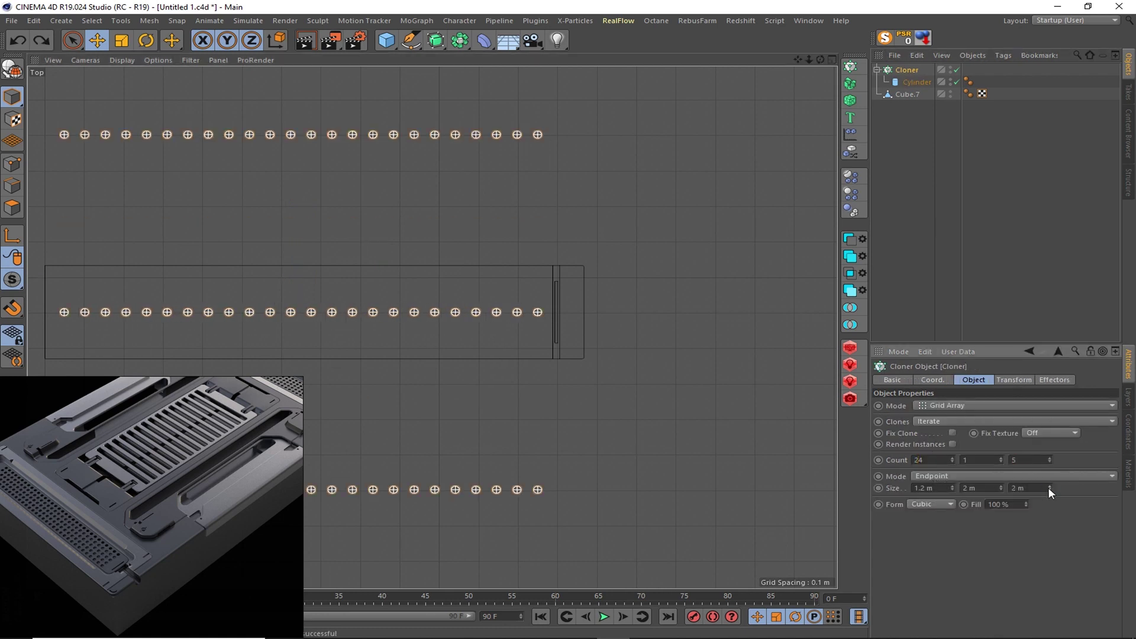
{"action": "left_click_drag", "start_coordinate": [1048, 487], "coordinate": [1049, 486]}
{"action": "left_click", "coordinate": [833, 60]}
- Shorten the cylinder pins to a height of 0.063 m
{"action": "left_click", "coordinate": [426, 60]}
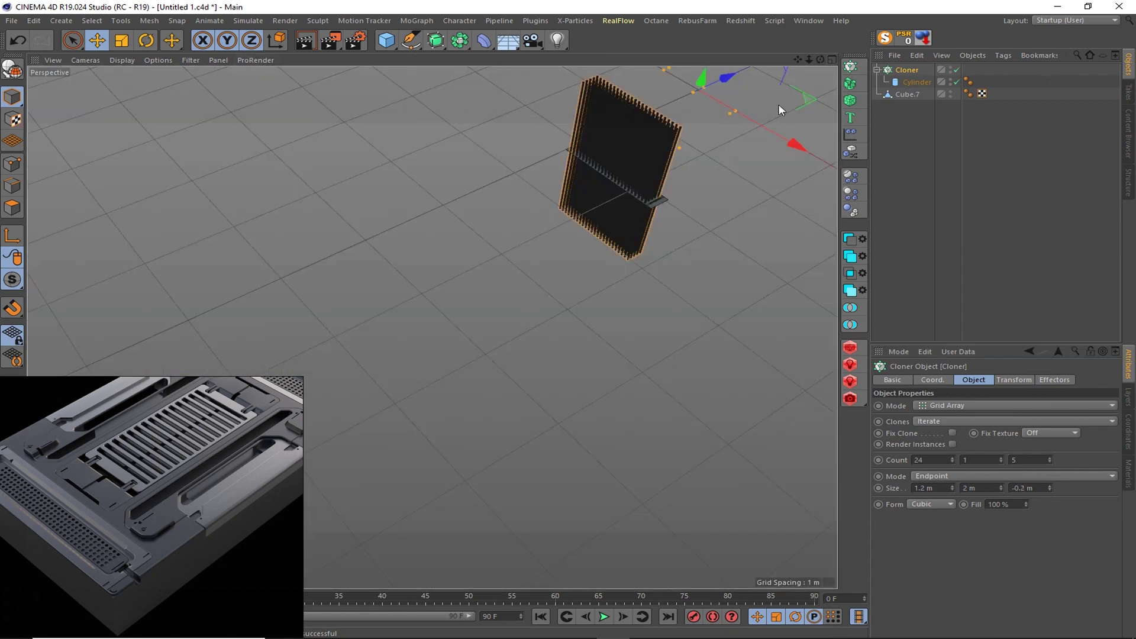
{"action": "left_click", "coordinate": [644, 109]}
{"action": "left_click_drag", "start_coordinate": [644, 109], "coordinate": [621, 164], "text": "alt"}
{"action": "scroll", "coordinate": [621, 165], "scroll_direction": "up", "scroll_amount": 5}
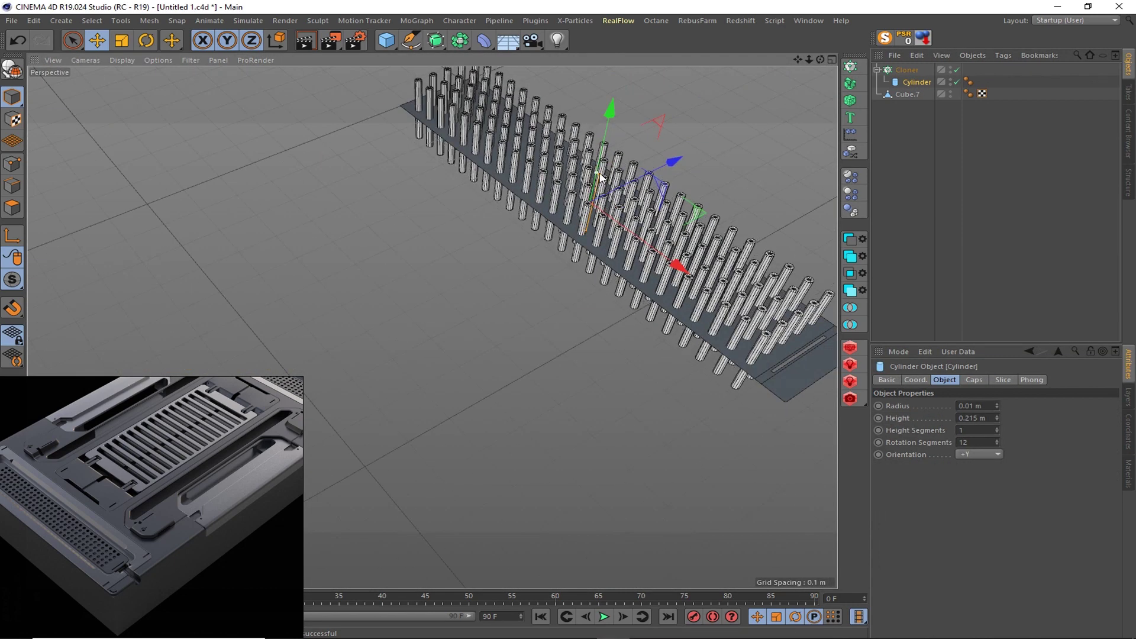
{"action": "left_click_drag", "start_coordinate": [584, 204], "coordinate": [580, 223]}
- Add a Boole with Cube.7 and the Cloner as its children
{"action": "left_click", "coordinate": [876, 69]}
{"action": "left_click", "coordinate": [460, 41]}
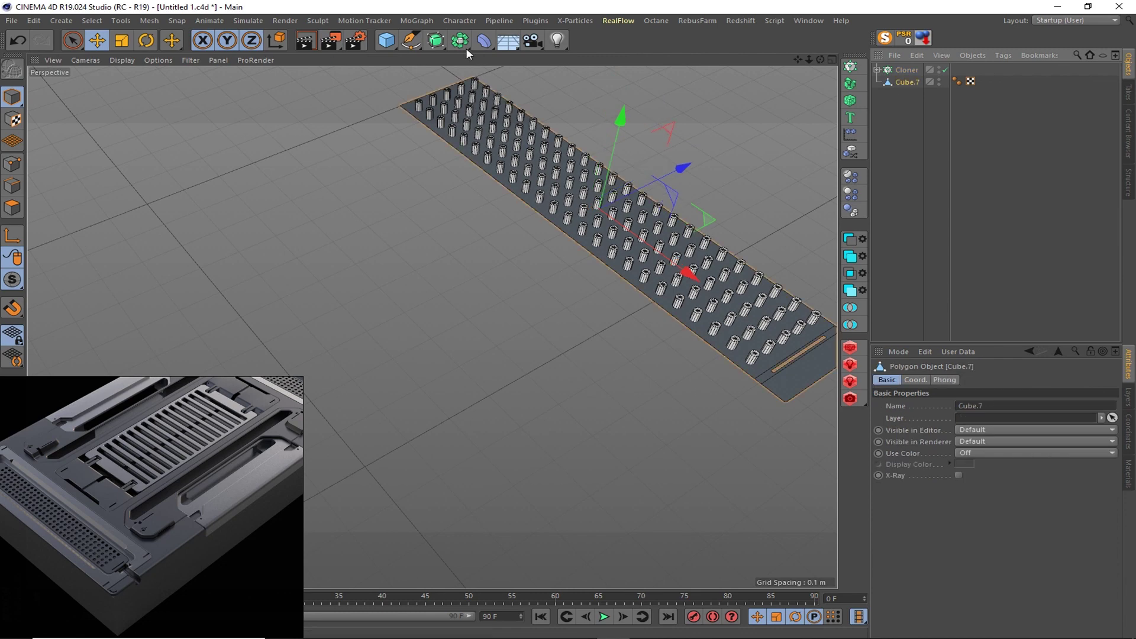
{"action": "left_click", "coordinate": [510, 59]}
{"action": "left_click_drag", "start_coordinate": [914, 94], "coordinate": [905, 70]}
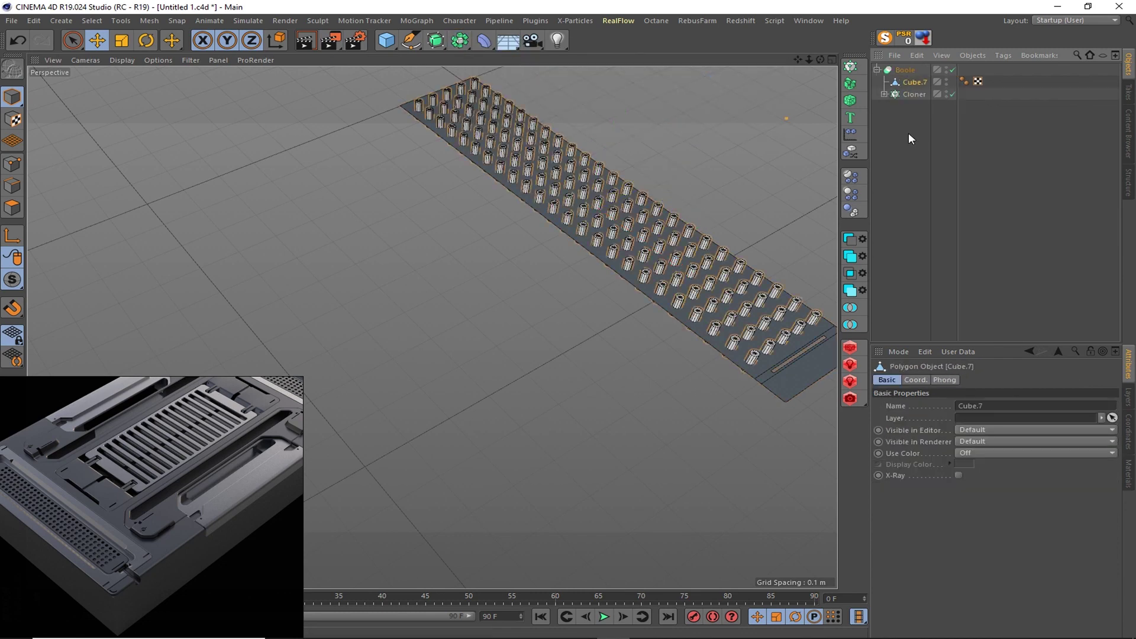
- Enable Hide new edges on the Boole and refresh the cut
{"action": "left_click", "coordinate": [907, 132]}
{"action": "scroll", "coordinate": [686, 135], "scroll_direction": "up", "scroll_amount": 3}
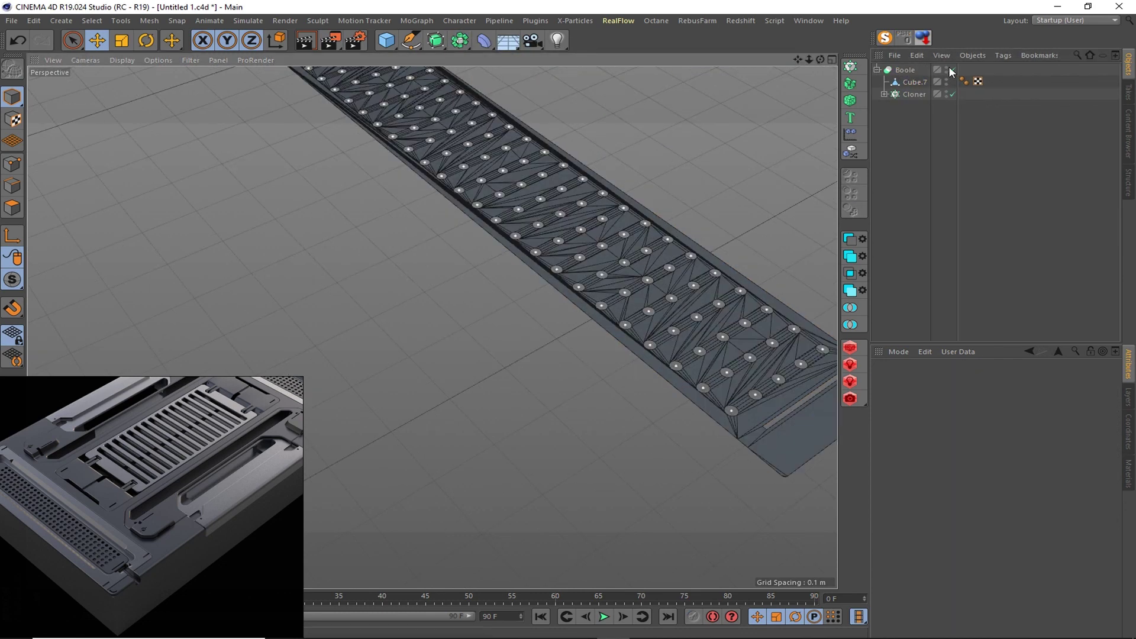
{"action": "left_click", "coordinate": [915, 82]}
{"action": "left_click", "coordinate": [883, 94]}
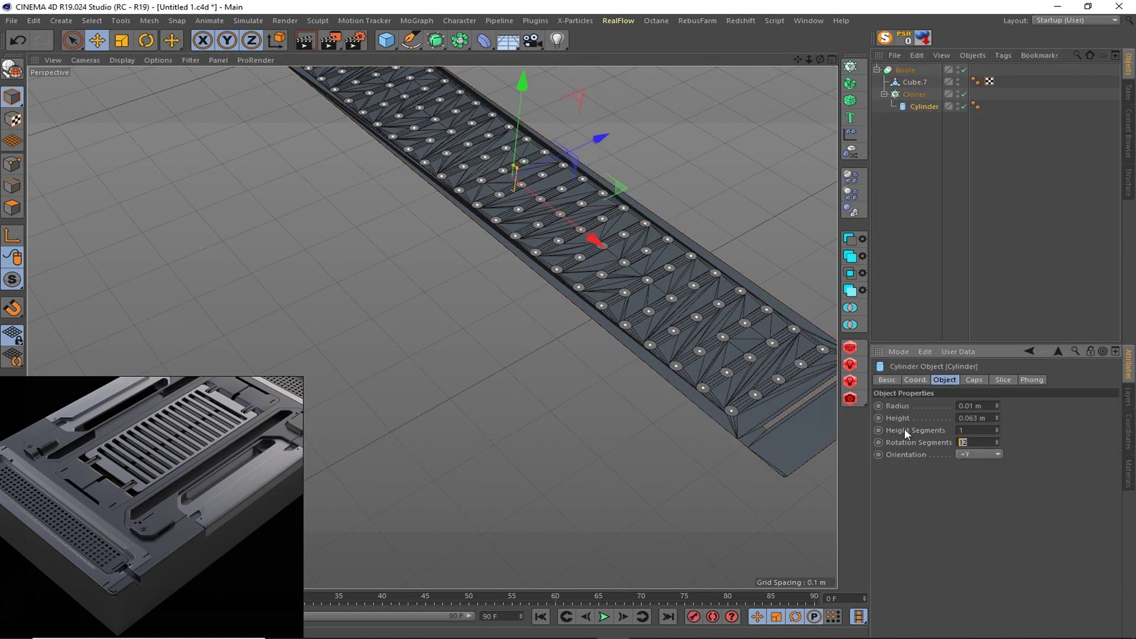
{"action": "left_click", "coordinate": [907, 70]}
{"action": "left_click", "coordinate": [1020, 439]}
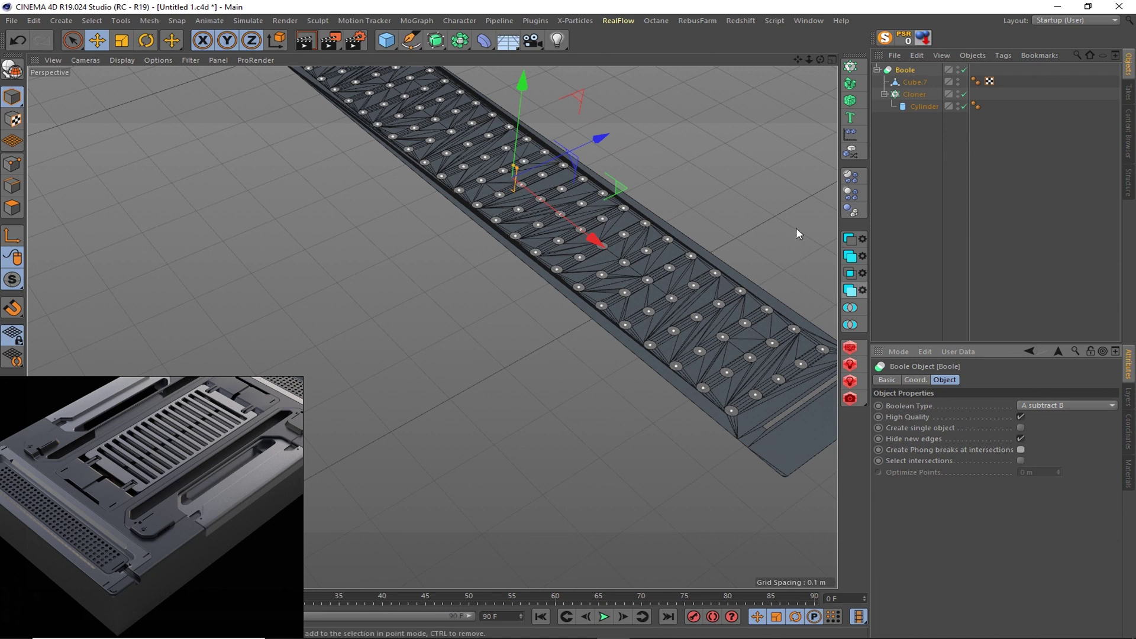
{"action": "left_click", "coordinate": [917, 176]}
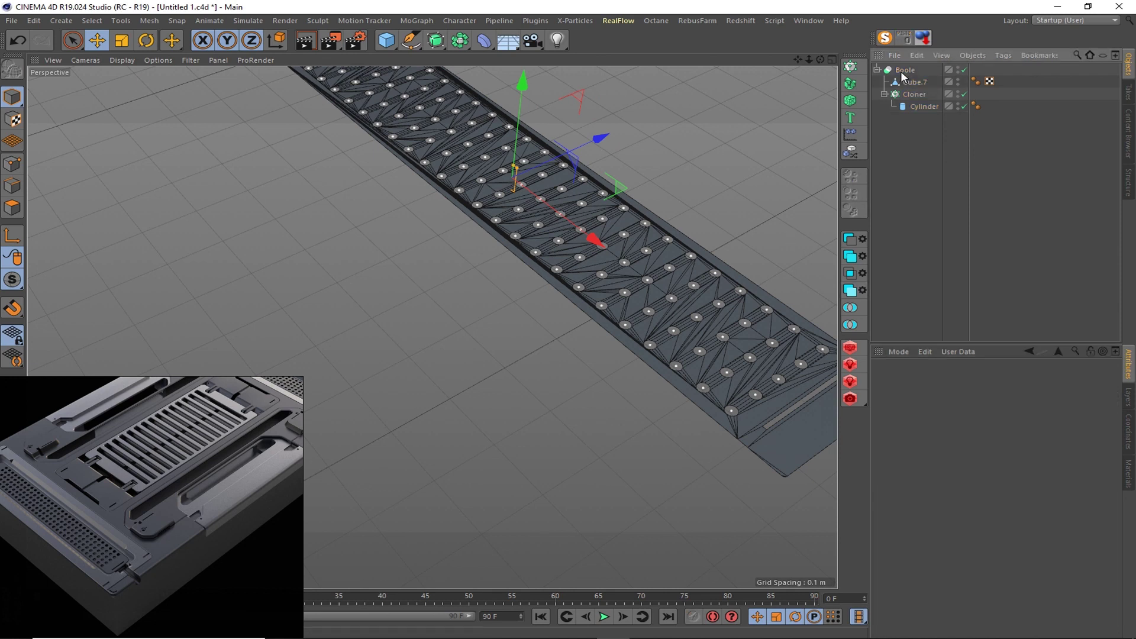
{"action": "left_click", "coordinate": [904, 72]}
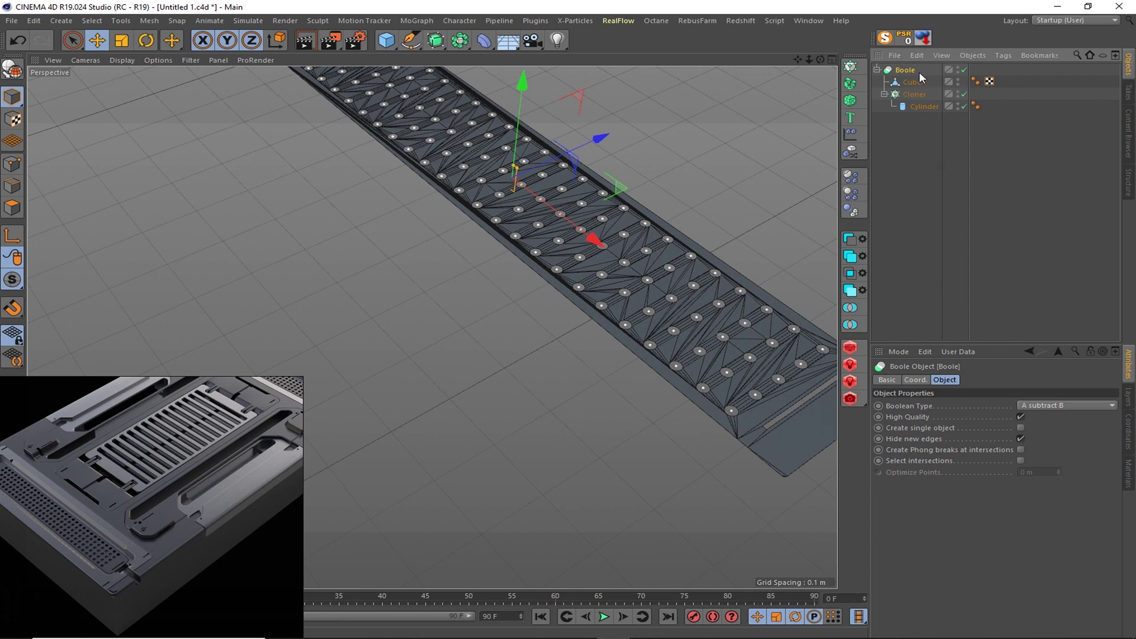
{"action": "left_click", "coordinate": [918, 73], "text": "ctrl"}
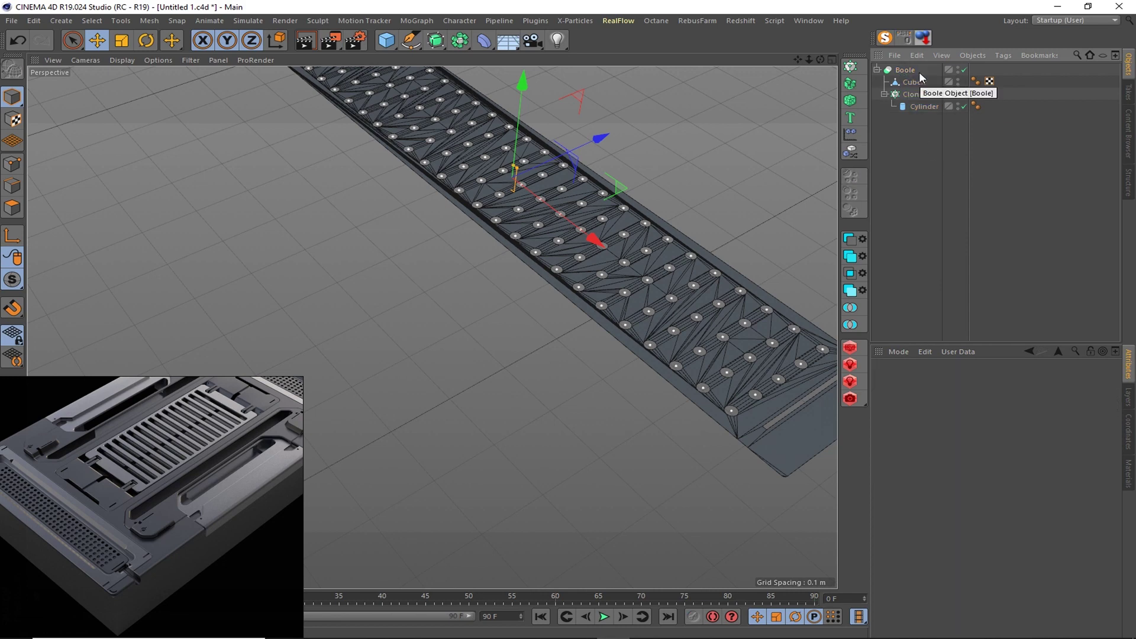
{"action": "left_click", "coordinate": [919, 72]}
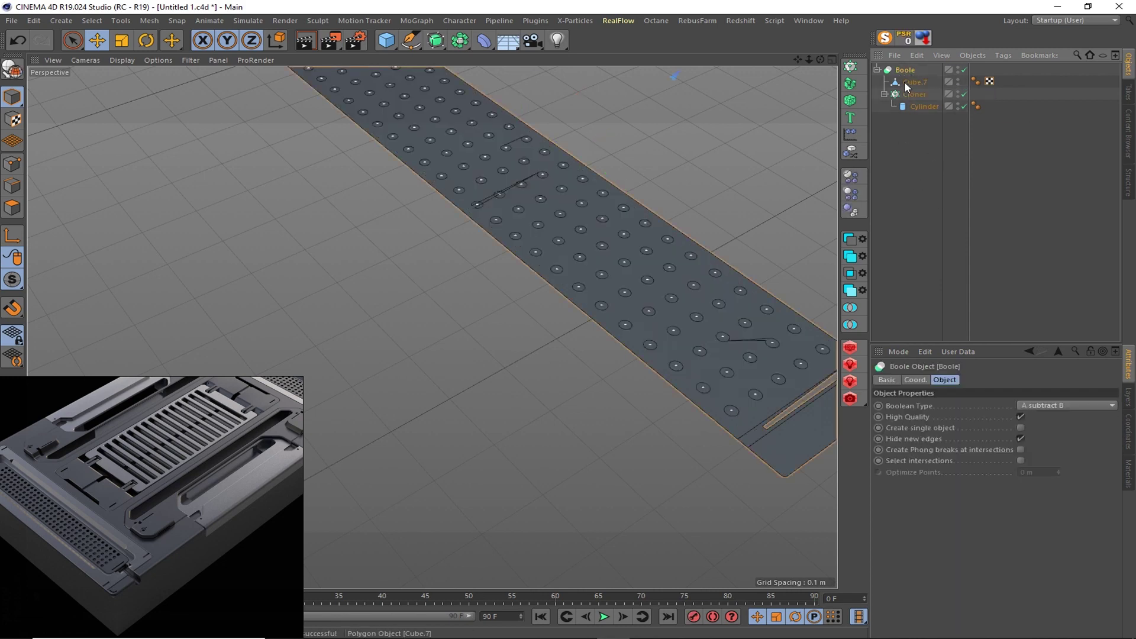
- Extrude Cube.7's top polygon with Create Caps, then re-enable the Boole and Cloner
{"action": "left_click", "coordinate": [964, 70]}
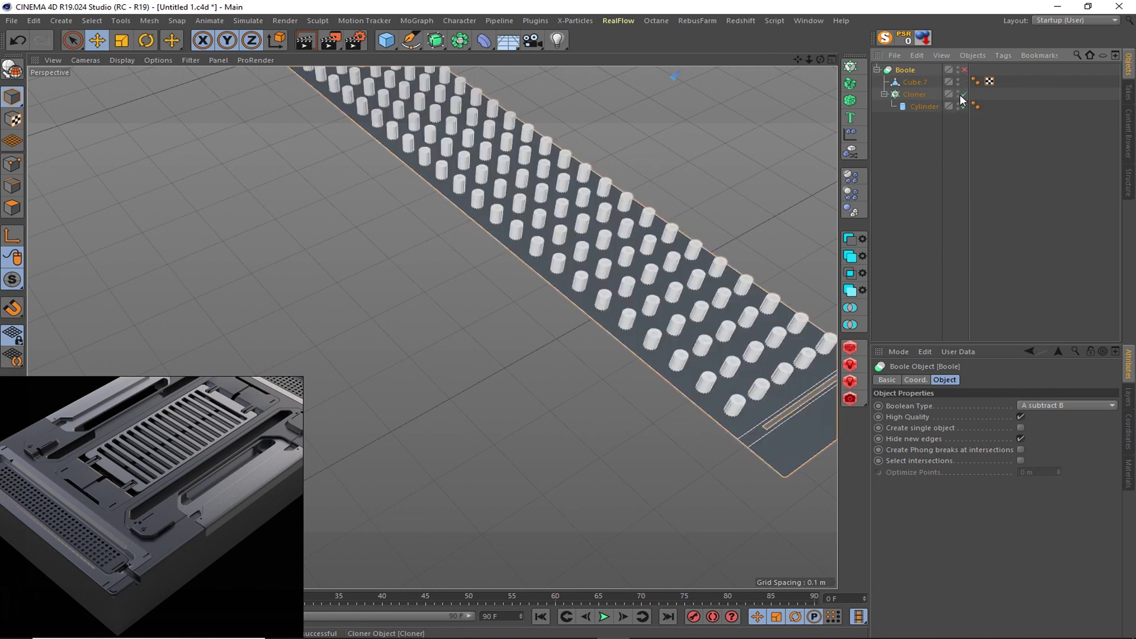
{"action": "left_click", "coordinate": [962, 95]}
{"action": "left_click", "coordinate": [914, 81]}
{"action": "key", "text": "Return"}
{"action": "left_click", "coordinate": [520, 254]}
{"action": "right_click", "coordinate": [521, 254]}
{"action": "left_click", "coordinate": [491, 373]}
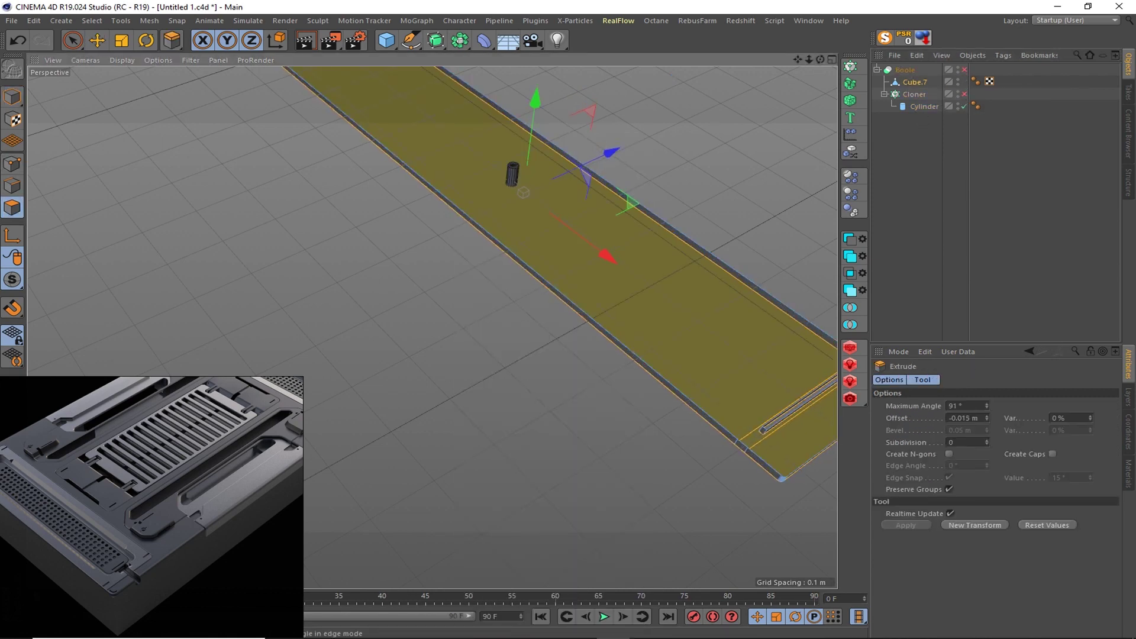
{"action": "left_click", "coordinate": [1052, 453]}
{"action": "left_click", "coordinate": [948, 142]}
{"action": "left_click", "coordinate": [963, 70]}
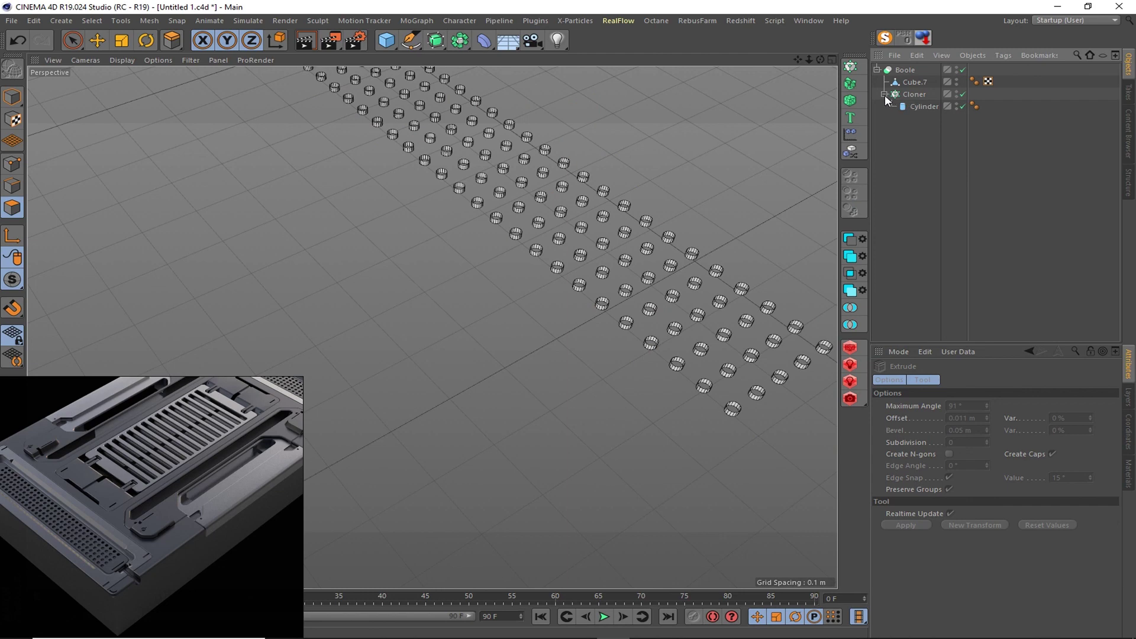
- Try a Mesh Boolean and reorder the plate above the Cloner
{"action": "left_click", "coordinate": [905, 70]}
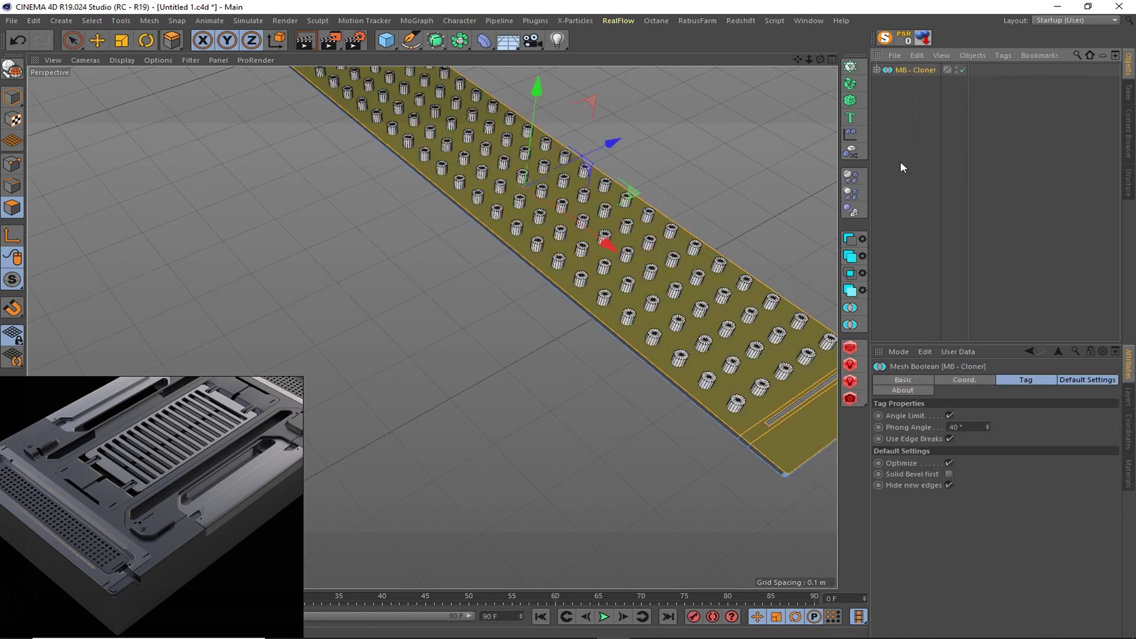
{"action": "left_click", "coordinate": [879, 90]}
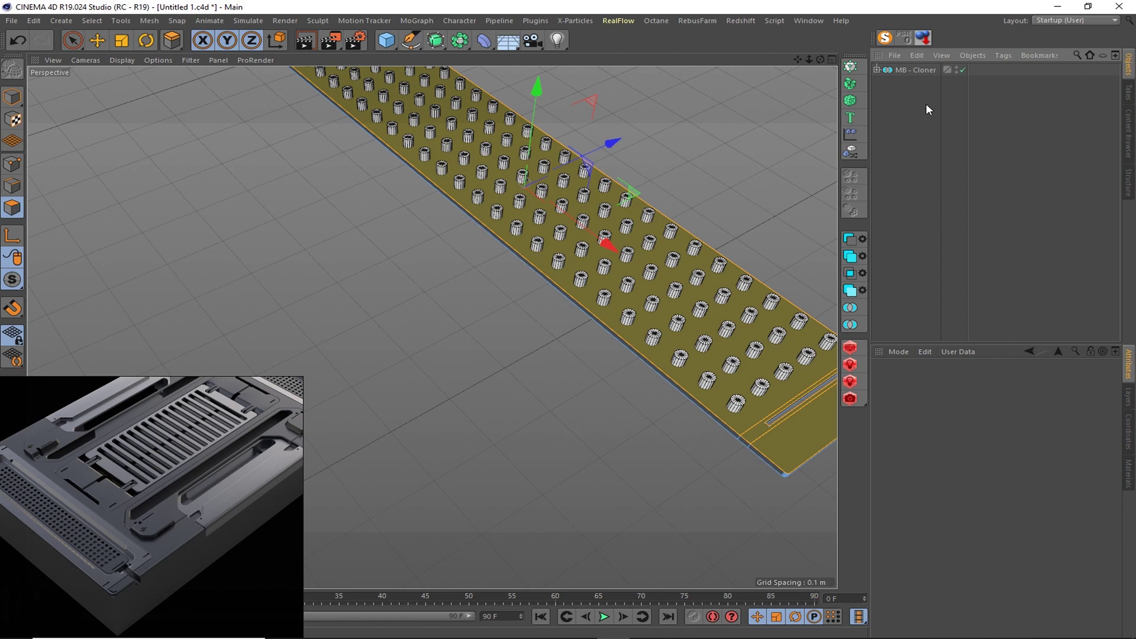
{"action": "left_click", "coordinate": [877, 69]}
{"action": "left_click_drag", "start_coordinate": [914, 94], "coordinate": [911, 74]}
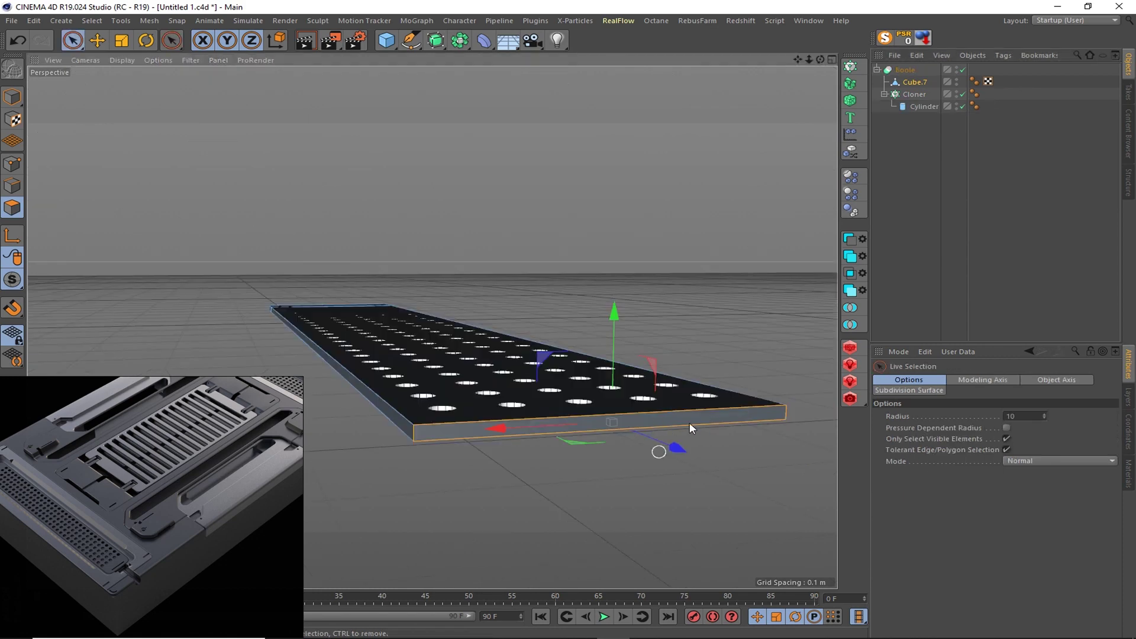
- Deselect the plate and Boole and undo the last change
{"action": "left_click", "coordinate": [690, 422]}
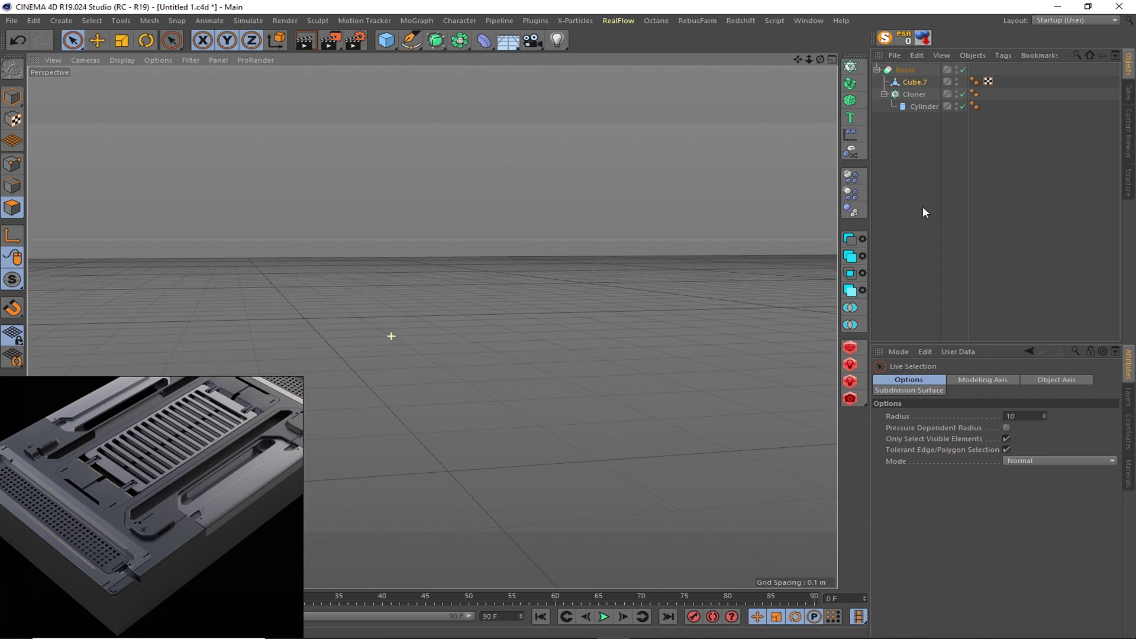
{"action": "left_click", "coordinate": [923, 208]}
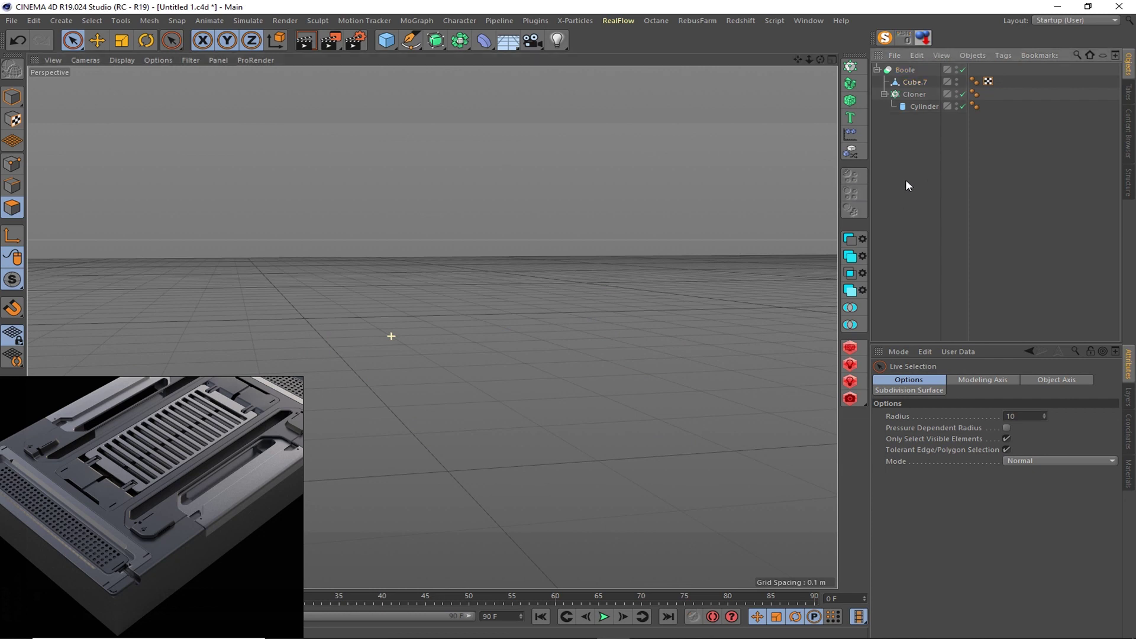
{"action": "scroll", "coordinate": [586, 414], "scroll_direction": "up", "scroll_amount": 5}
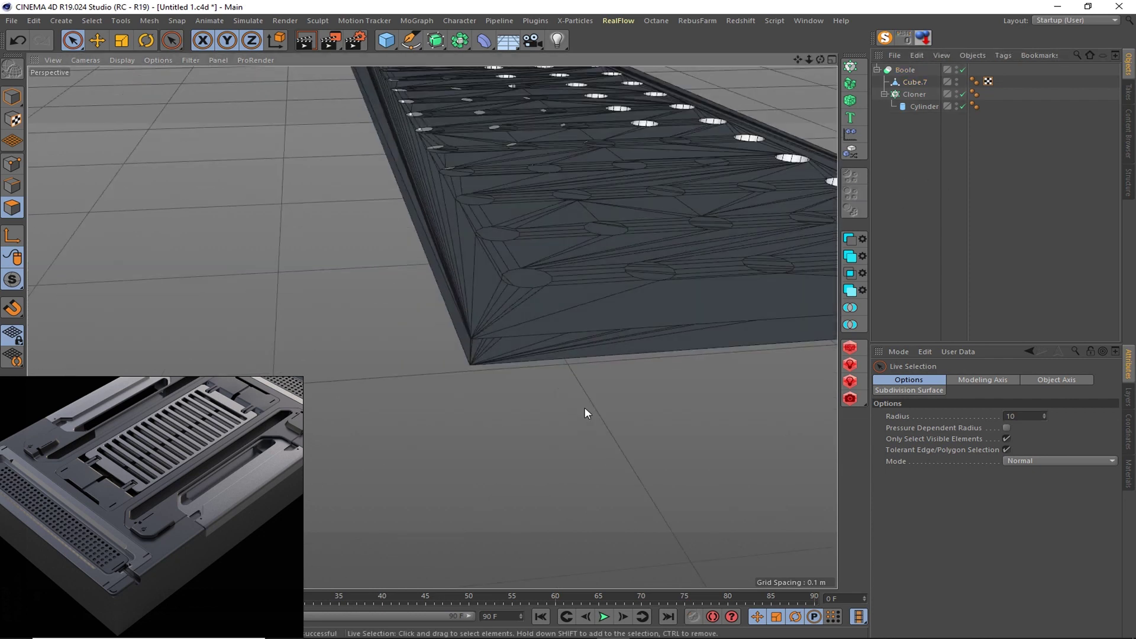
{"action": "scroll", "coordinate": [620, 232], "scroll_direction": "up", "scroll_amount": 3}
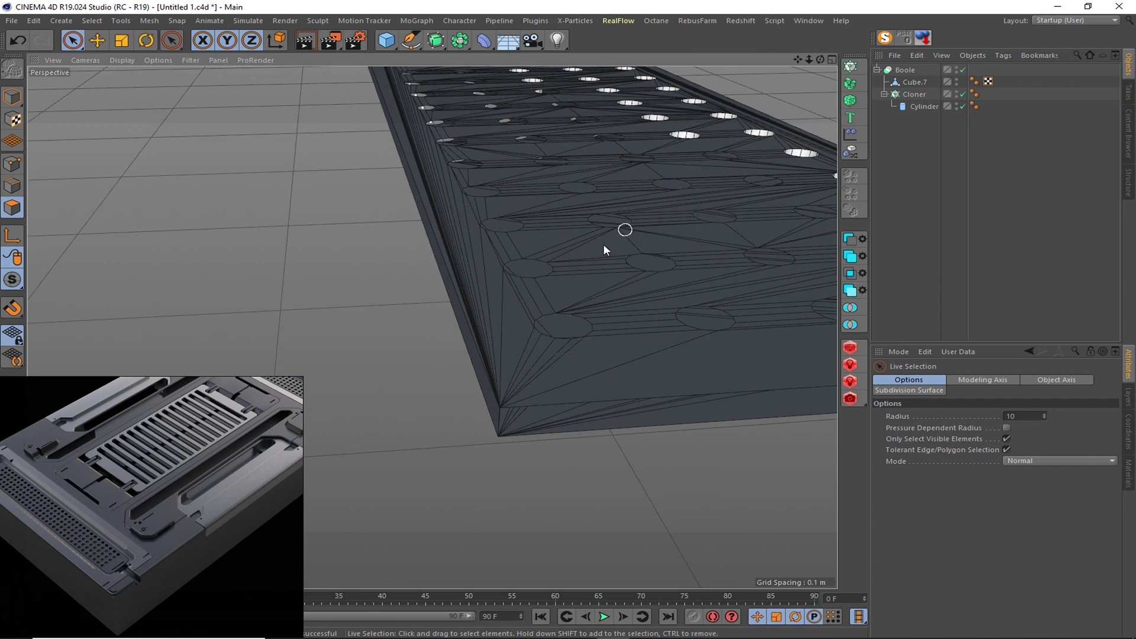
{"action": "key", "text": "ctrl+z"}
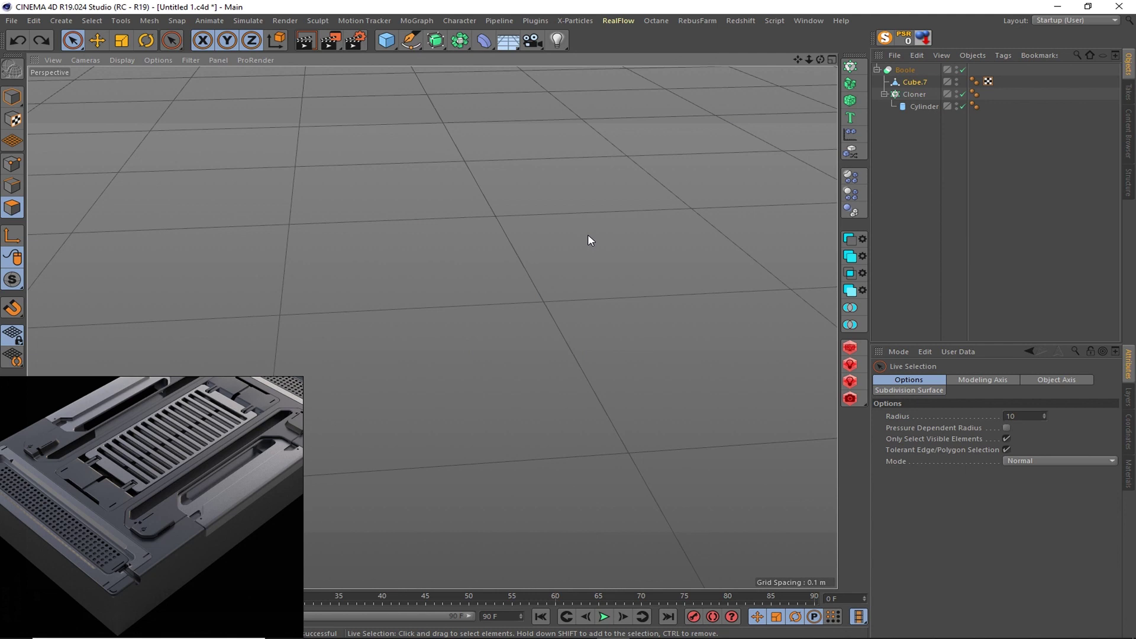
{"action": "left_click", "coordinate": [927, 145]}
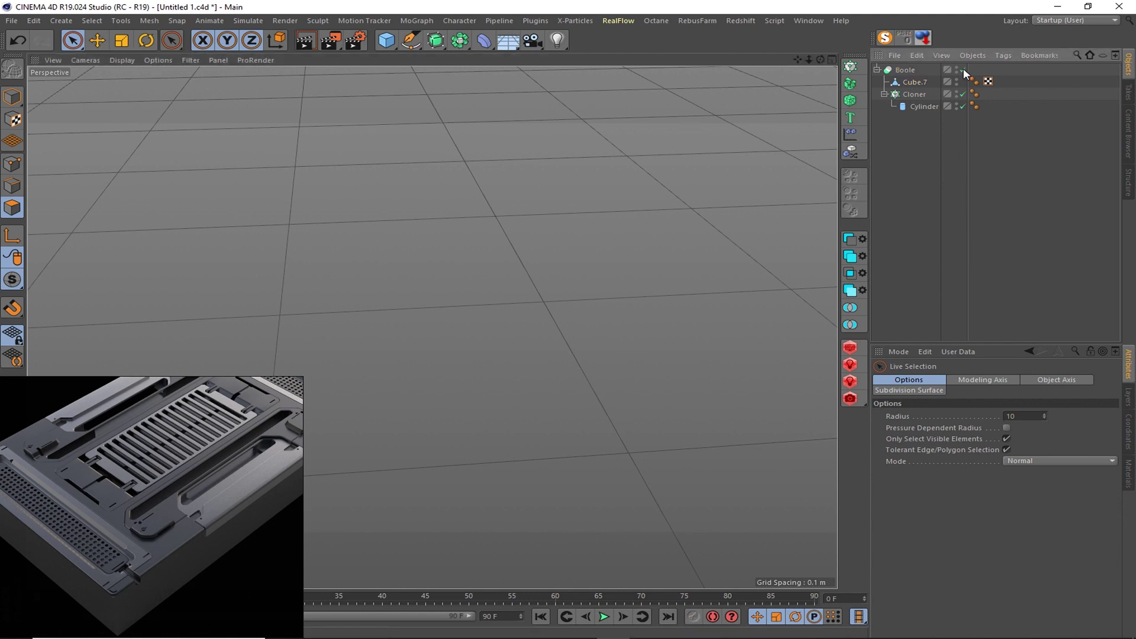
{"action": "scroll", "coordinate": [587, 293], "scroll_direction": "down", "scroll_amount": 3}
{"action": "scroll", "coordinate": [586, 296], "scroll_direction": "down", "scroll_amount": 3}
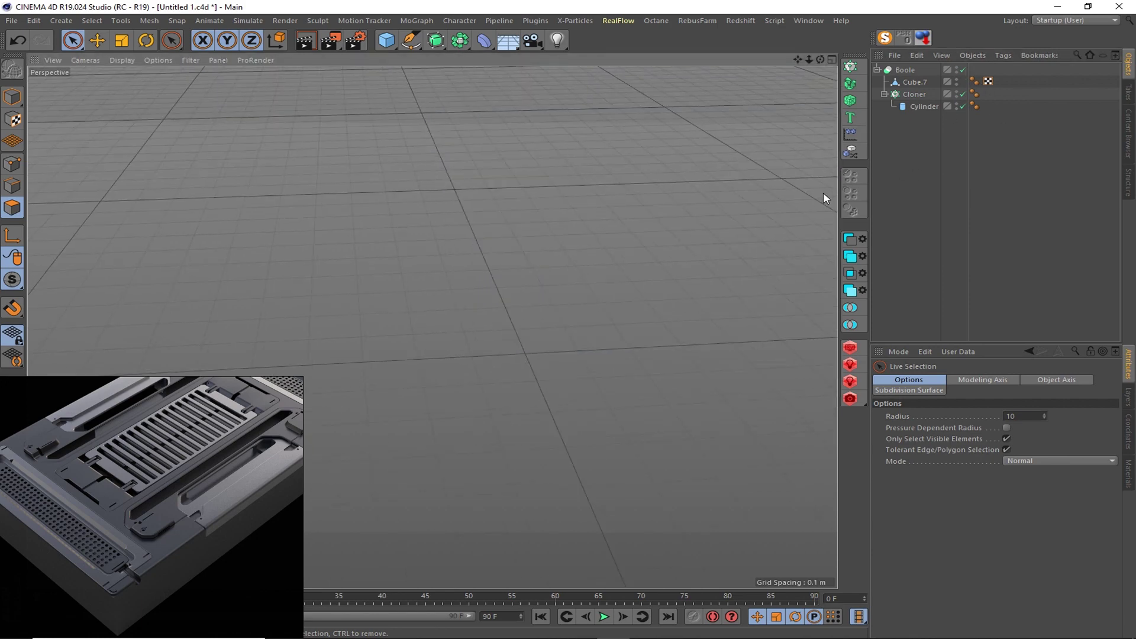
- Deselect the Cylinder and turn off MagicSolo so all panel pieces reappear
{"action": "left_click", "coordinate": [962, 70]}
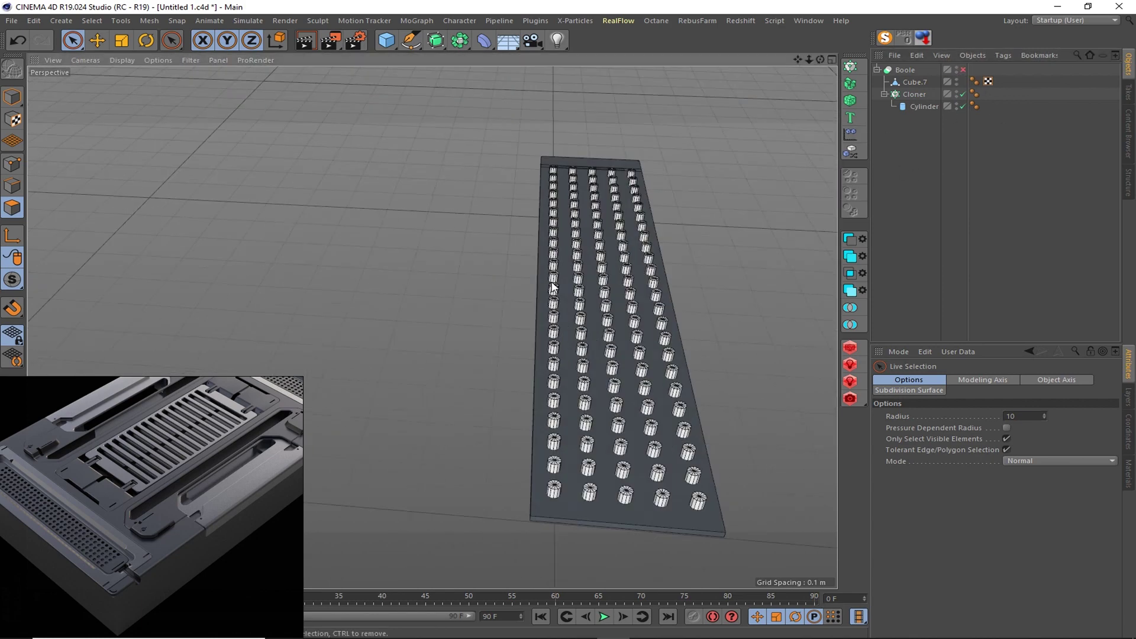
{"action": "scroll", "coordinate": [512, 384], "scroll_direction": "down", "scroll_amount": 5}
{"action": "key", "text": "o"}
{"action": "left_click", "coordinate": [924, 106]}
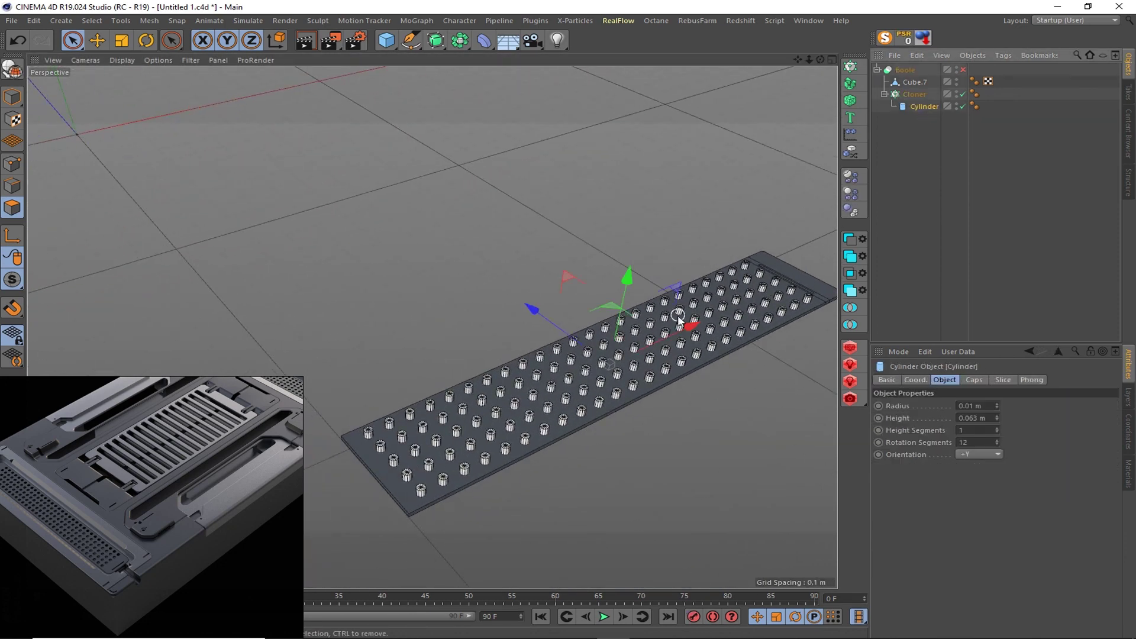
{"action": "left_click", "coordinate": [922, 154]}
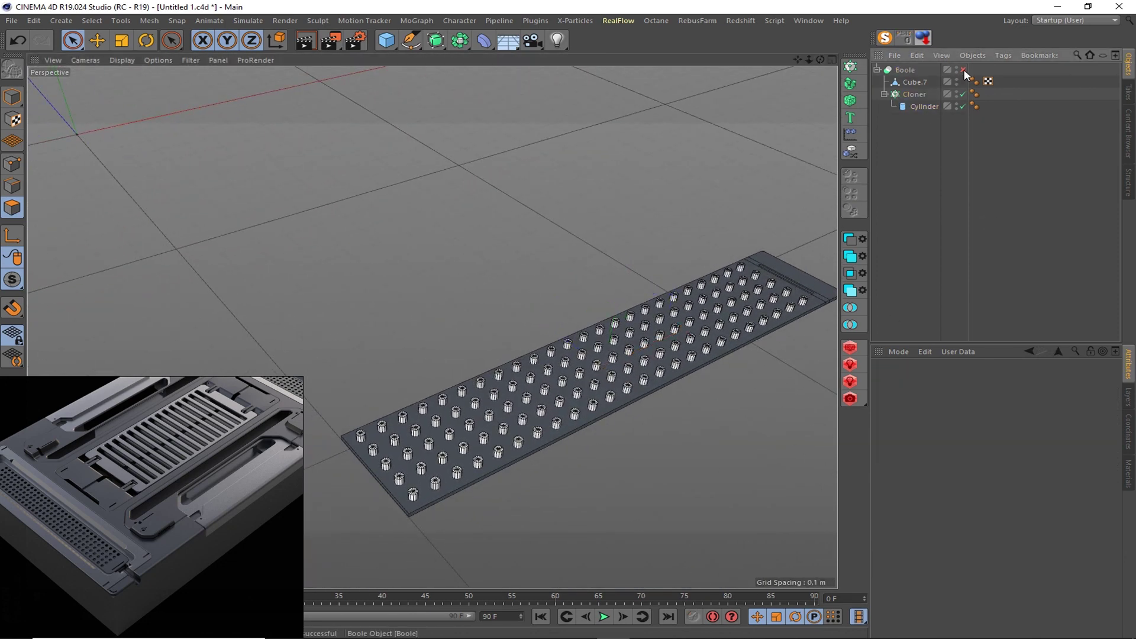
{"action": "left_click", "coordinate": [885, 39]}
{"action": "scroll", "coordinate": [583, 336], "scroll_direction": "down", "scroll_amount": 3}
{"action": "scroll", "coordinate": [584, 336], "scroll_direction": "up", "scroll_amount": 2}
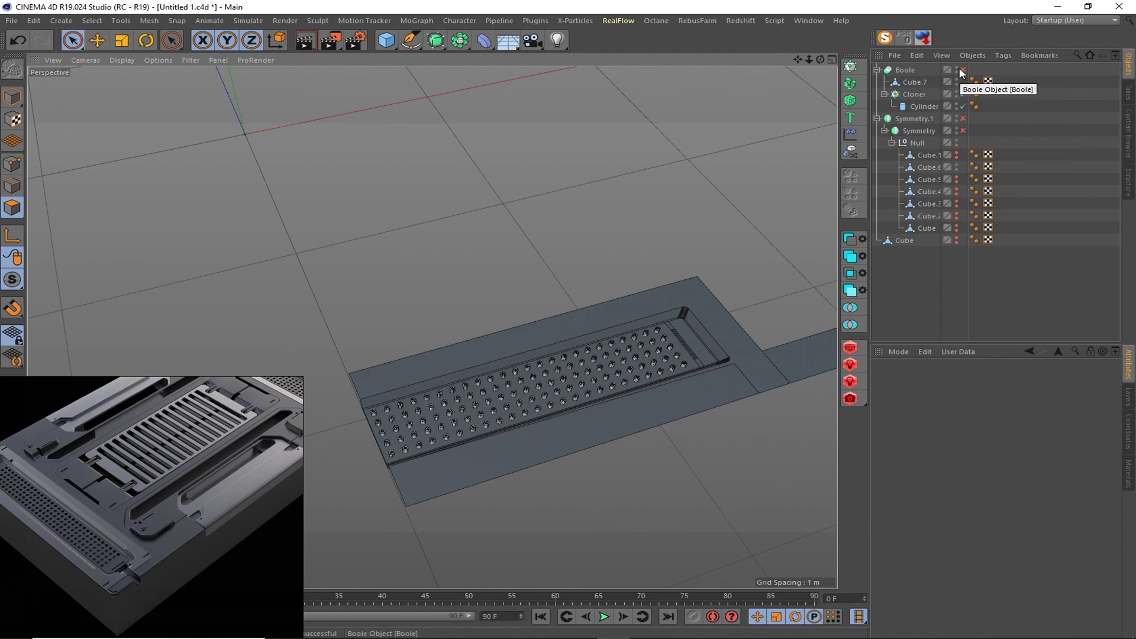
- Re-enable the Boole and wrap the Cloner in a Connect object
{"action": "key", "text": "ctrl+z"}
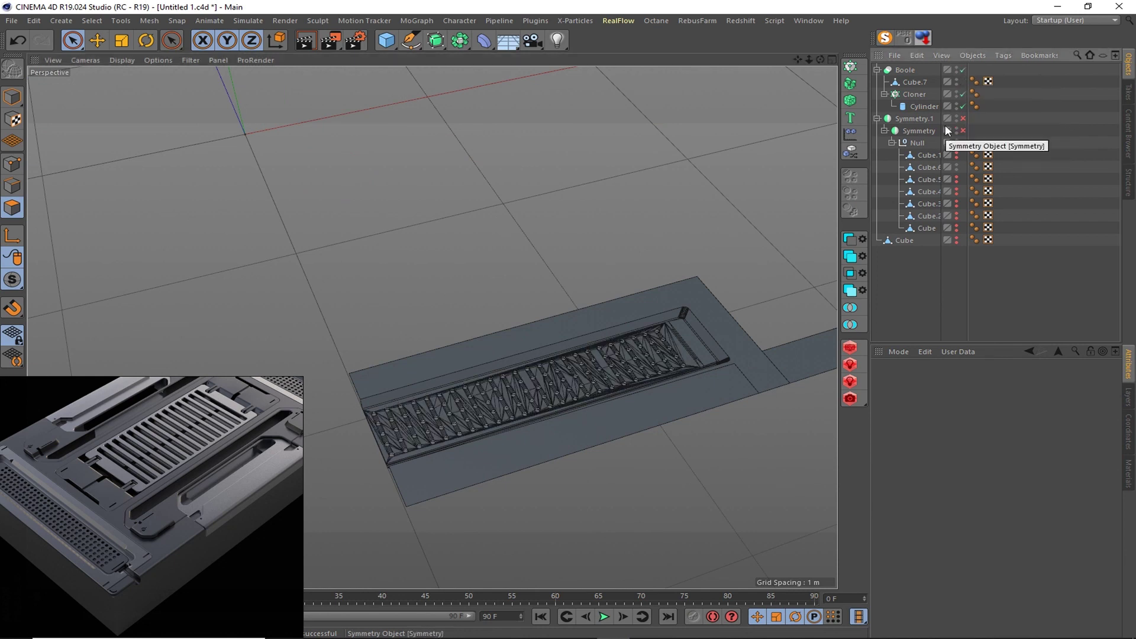
{"action": "left_click", "coordinate": [877, 70]}
{"action": "left_click", "coordinate": [901, 70]}
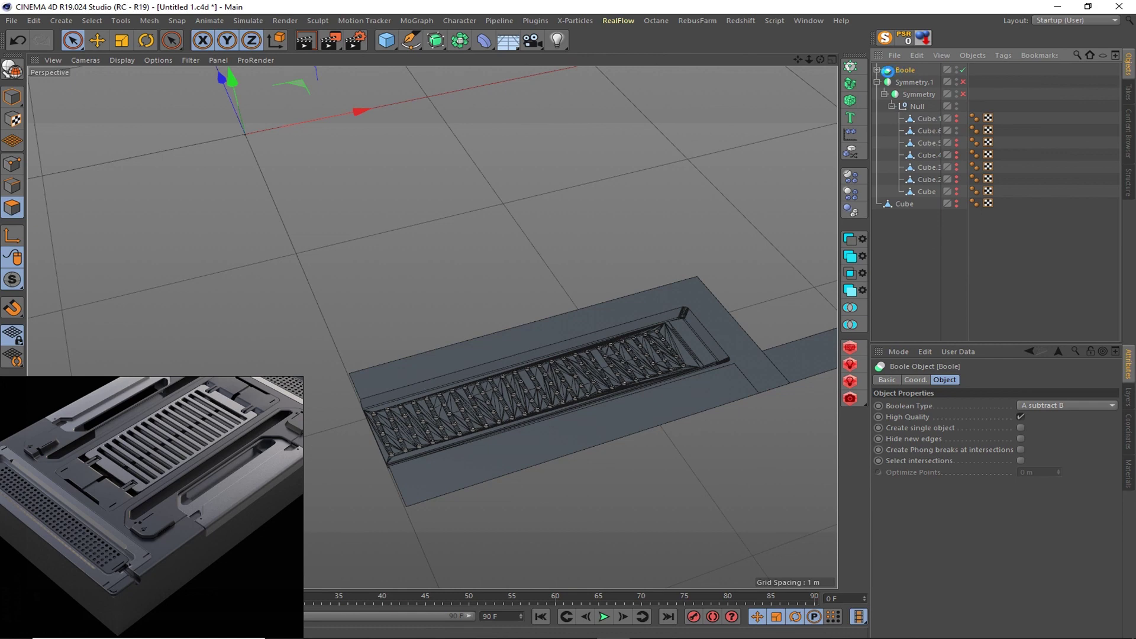
{"action": "left_click", "coordinate": [877, 70]}
{"action": "left_click", "coordinate": [885, 95]}
{"action": "left_click", "coordinate": [436, 40]}
{"action": "left_click", "coordinate": [612, 94], "text": "alt"}
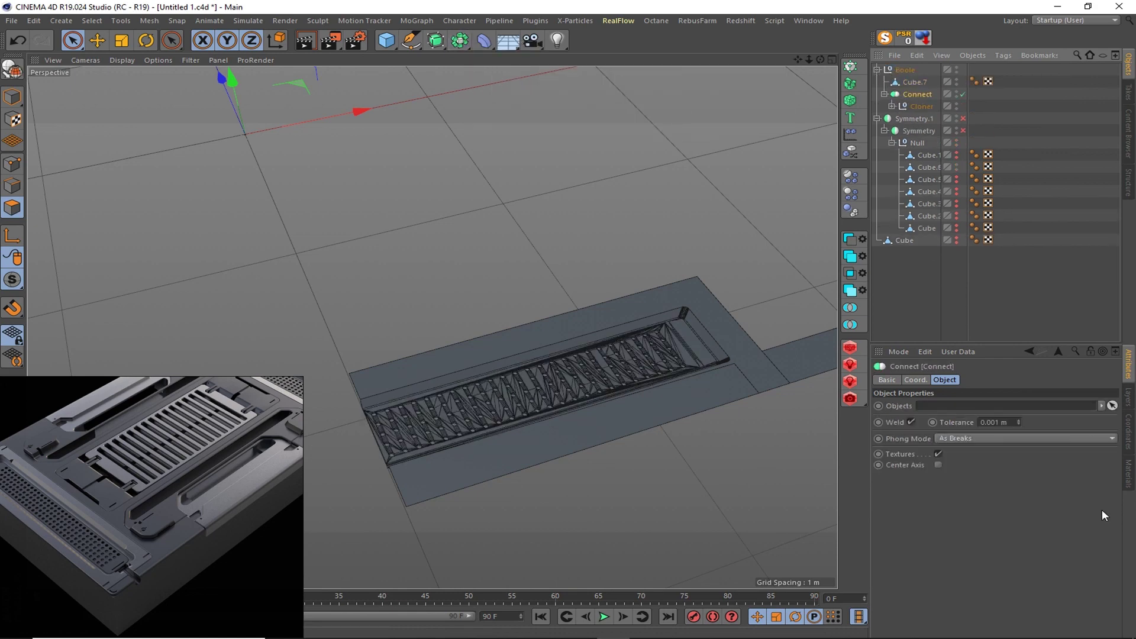
{"action": "left_click", "coordinate": [982, 422]}
- Make the Connect editable and merge the strip with Connect Objects + Delete
{"action": "left_click", "coordinate": [915, 82], "text": "ctrl"}
{"action": "right_click", "coordinate": [917, 86]}
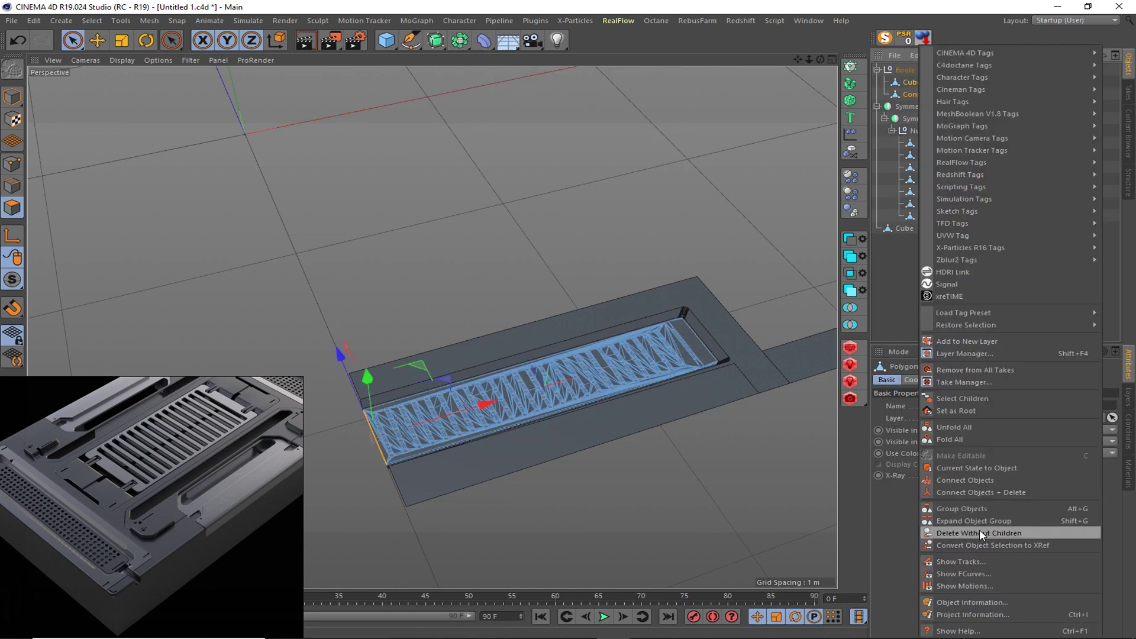
{"action": "left_click", "coordinate": [970, 535]}
{"action": "left_click_drag", "start_coordinate": [554, 439], "coordinate": [392, 433], "text": "alt"}
{"action": "left_click", "coordinate": [917, 89]}
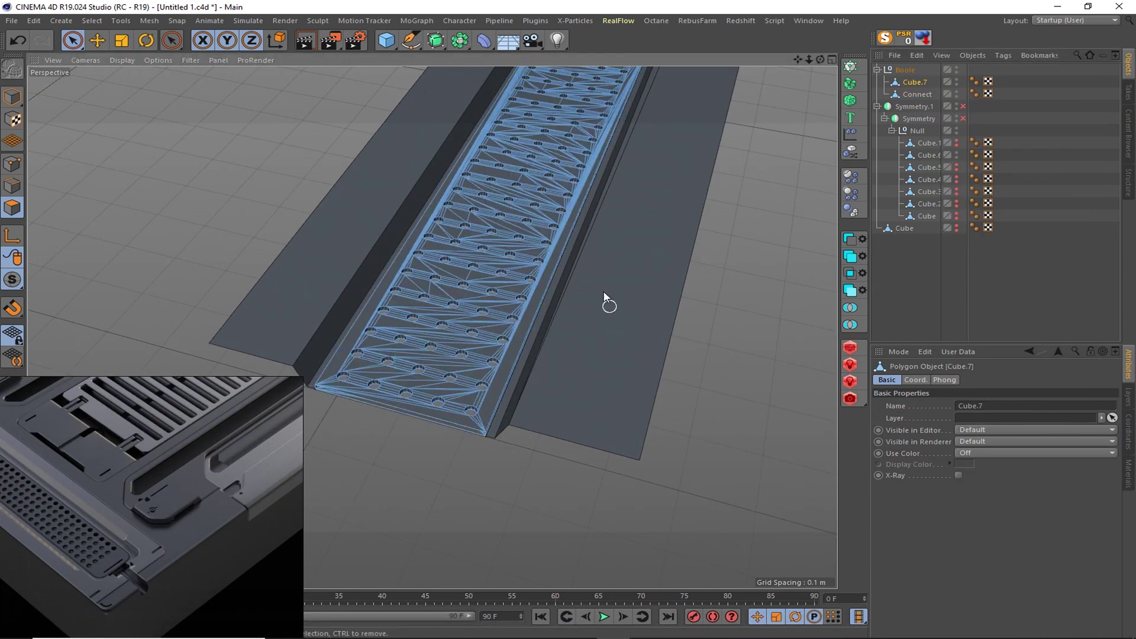
{"action": "right_click", "coordinate": [916, 94]}
{"action": "left_click", "coordinate": [970, 492]}
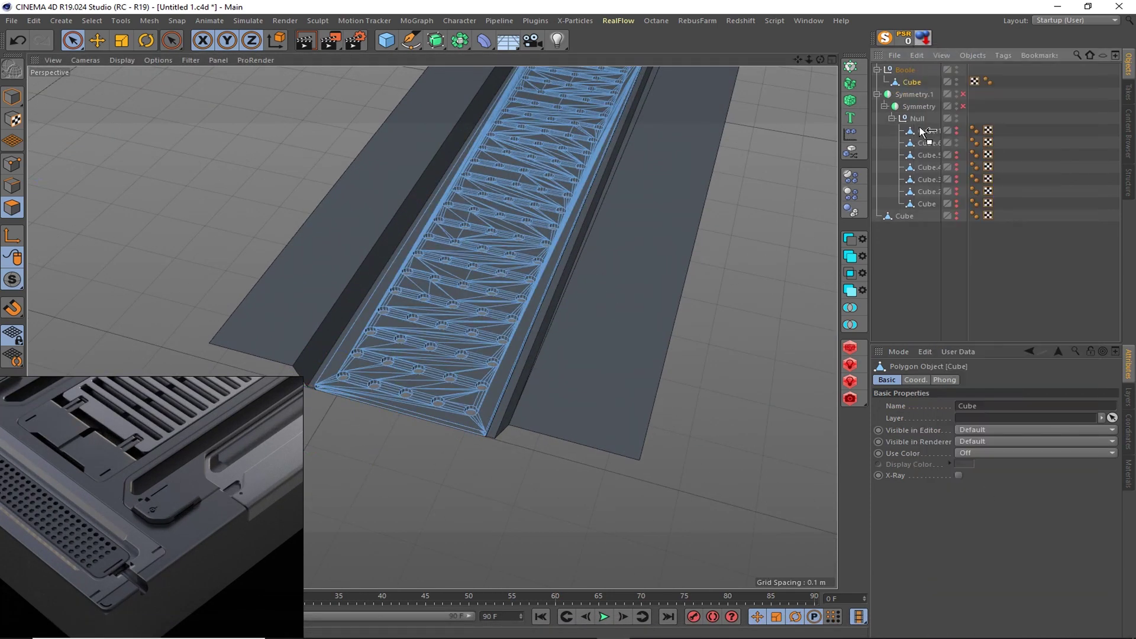
- Move the merged Cube into the Null group and set Gouraud Shading
{"action": "left_click_drag", "start_coordinate": [921, 130], "coordinate": [918, 122]}
{"action": "scroll", "coordinate": [668, 191], "scroll_direction": "down", "scroll_amount": 5}
{"action": "left_click_drag", "start_coordinate": [604, 221], "coordinate": [710, 213], "text": "alt"}
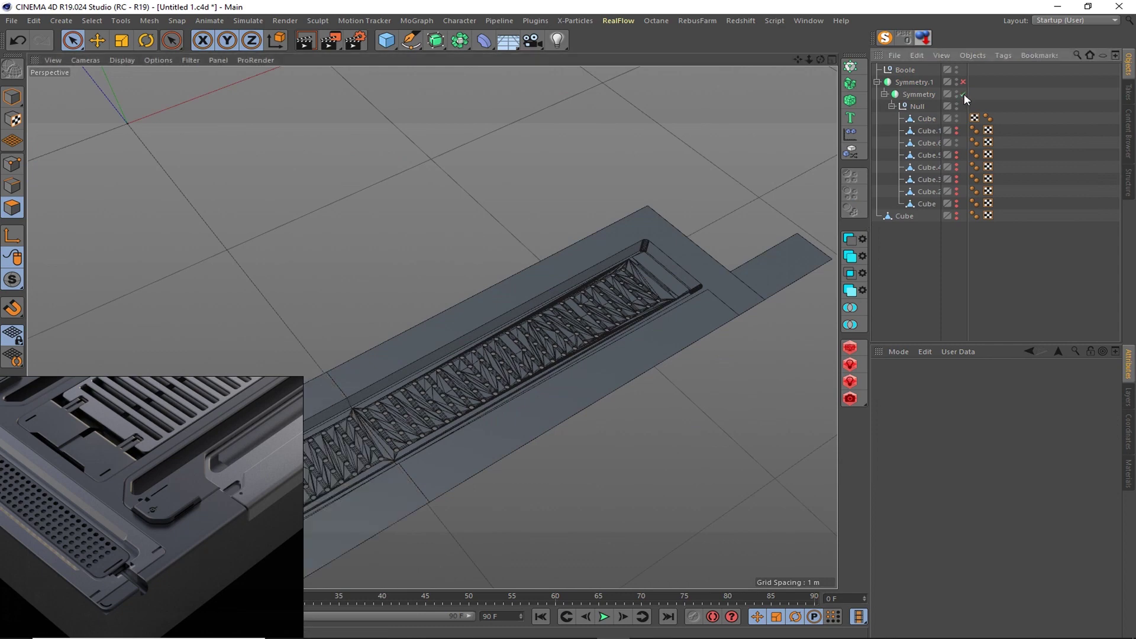
{"action": "left_click_drag", "start_coordinate": [449, 379], "coordinate": [406, 410], "text": "alt"}
{"action": "scroll", "coordinate": [406, 410], "scroll_direction": "up", "scroll_amount": 5}
{"action": "scroll", "coordinate": [397, 363], "scroll_direction": "down", "scroll_amount": 6}
{"action": "left_click_drag", "start_coordinate": [412, 340], "coordinate": [461, 320], "text": "alt"}
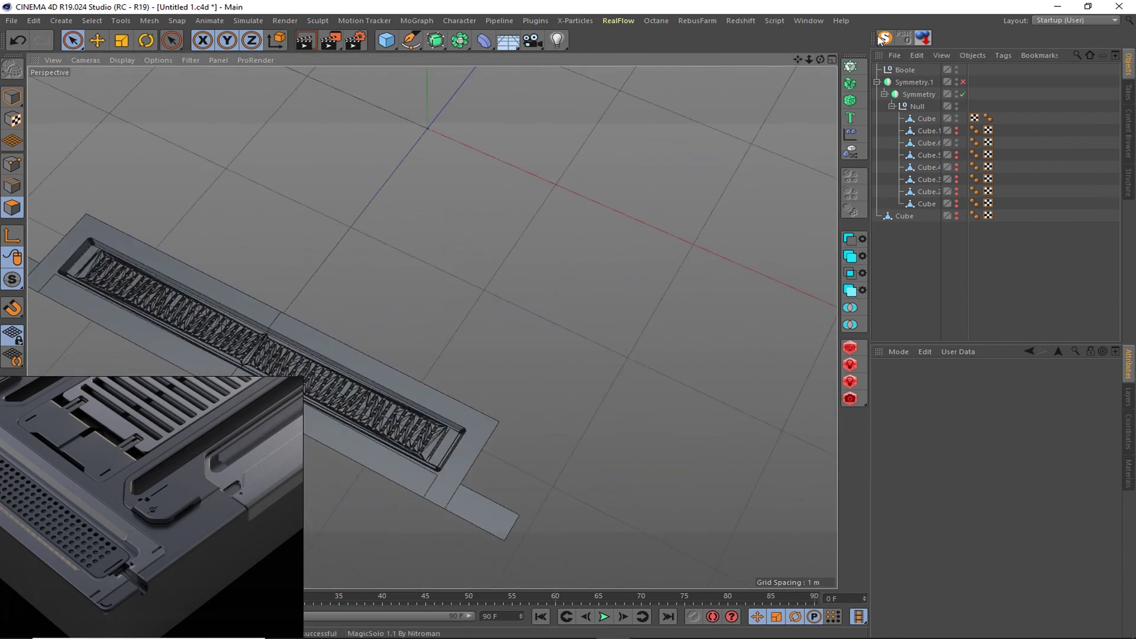
{"action": "scroll", "coordinate": [380, 321], "scroll_direction": "down", "scroll_amount": 3}
{"action": "scroll", "coordinate": [352, 246], "scroll_direction": "up", "scroll_amount": 5}
{"action": "left_click", "coordinate": [122, 60]}
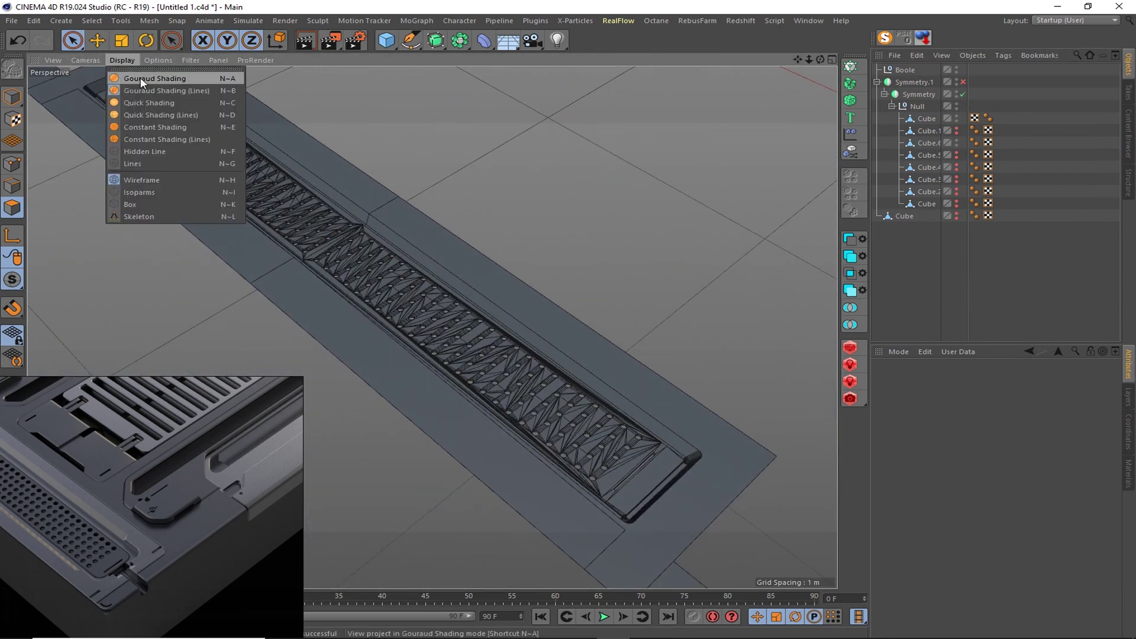
{"action": "left_click", "coordinate": [148, 76]}
- Create a material with 23% colour value and apply it to the strip Cube
{"action": "left_click", "coordinate": [1128, 473]}
{"action": "double_click", "coordinate": [958, 459]}
{"action": "double_click", "coordinate": [885, 373]}
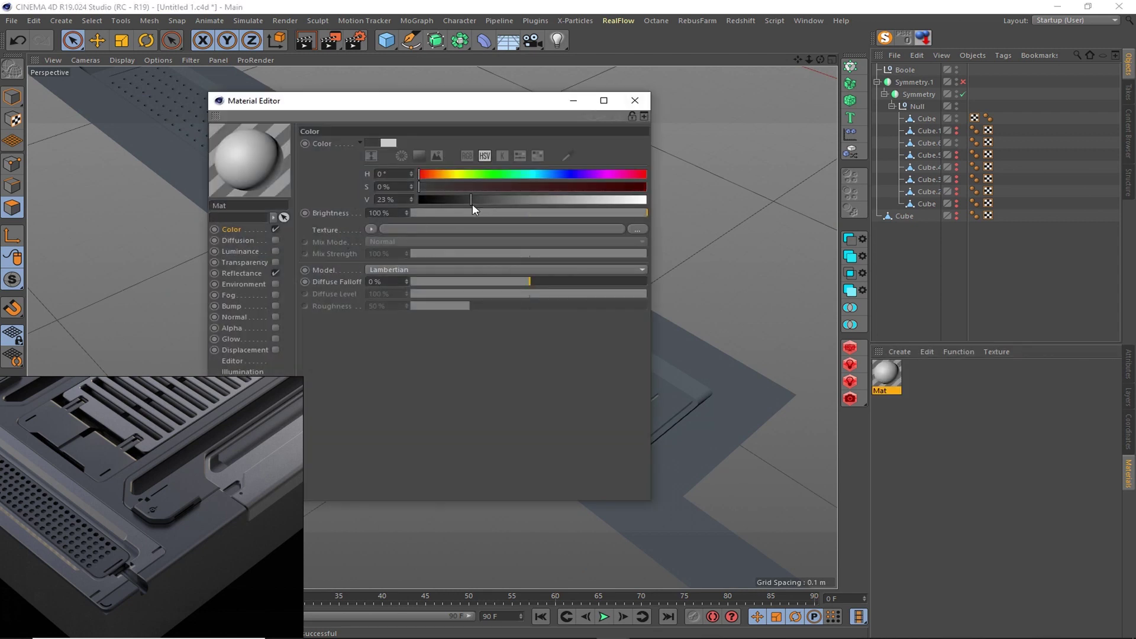
{"action": "left_click", "coordinate": [634, 100]}
{"action": "left_click_drag", "start_coordinate": [885, 374], "coordinate": [926, 119]}
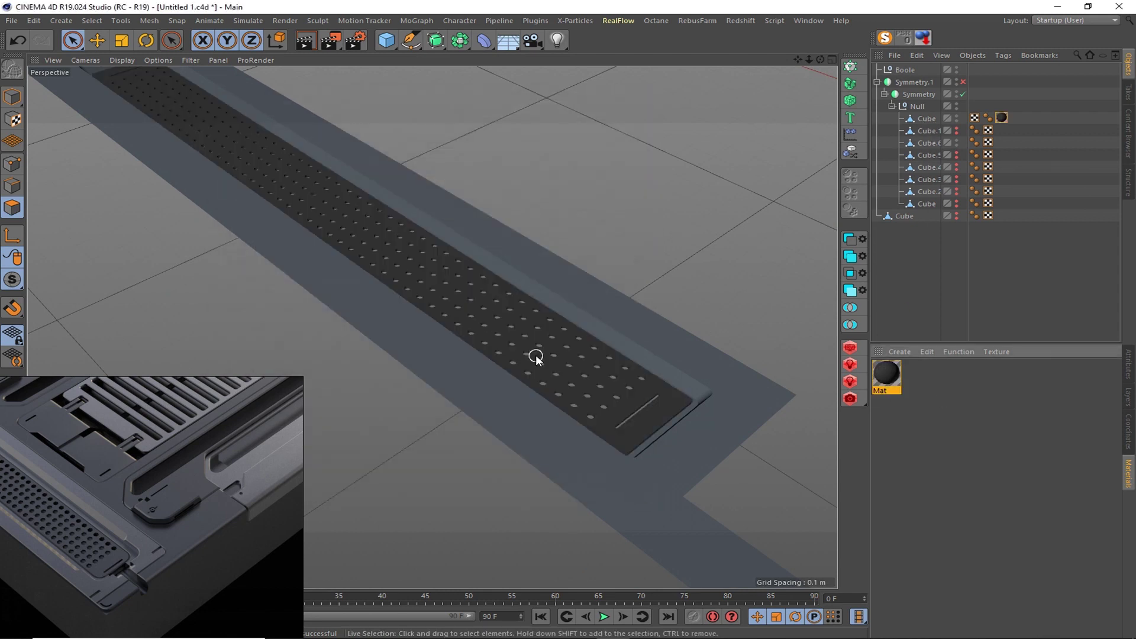
- Move Cube.1 below Cube.2 and unhide the hidden panel cubes
{"action": "scroll", "coordinate": [584, 436], "scroll_direction": "down", "scroll_amount": 2}
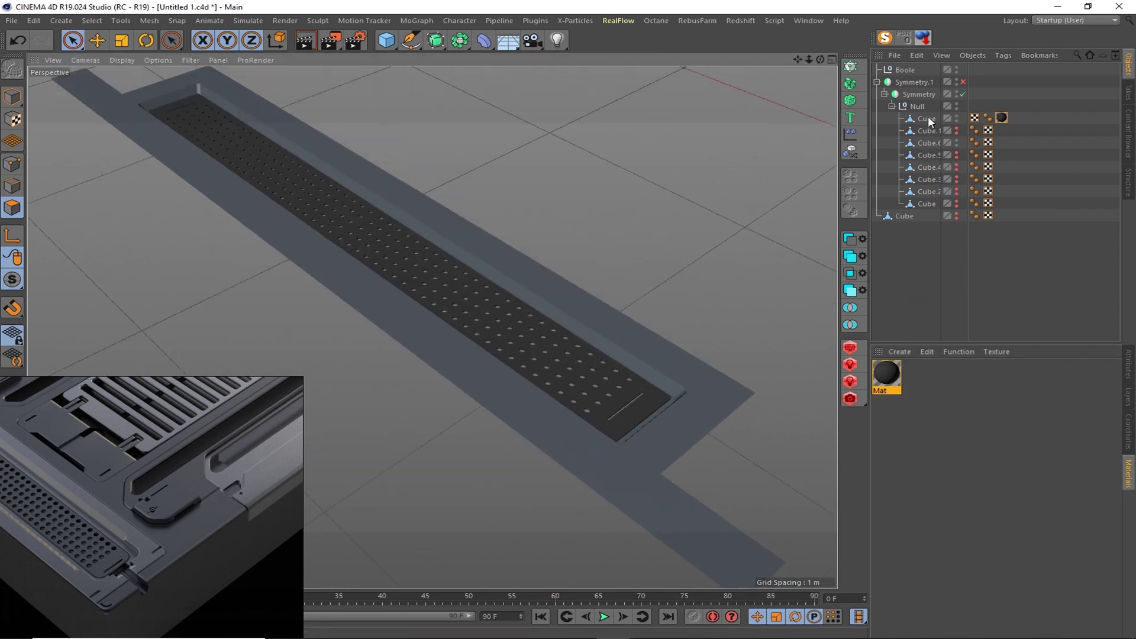
{"action": "left_click", "coordinate": [926, 144]}
{"action": "scroll", "coordinate": [747, 411], "scroll_direction": "down", "scroll_amount": 2}
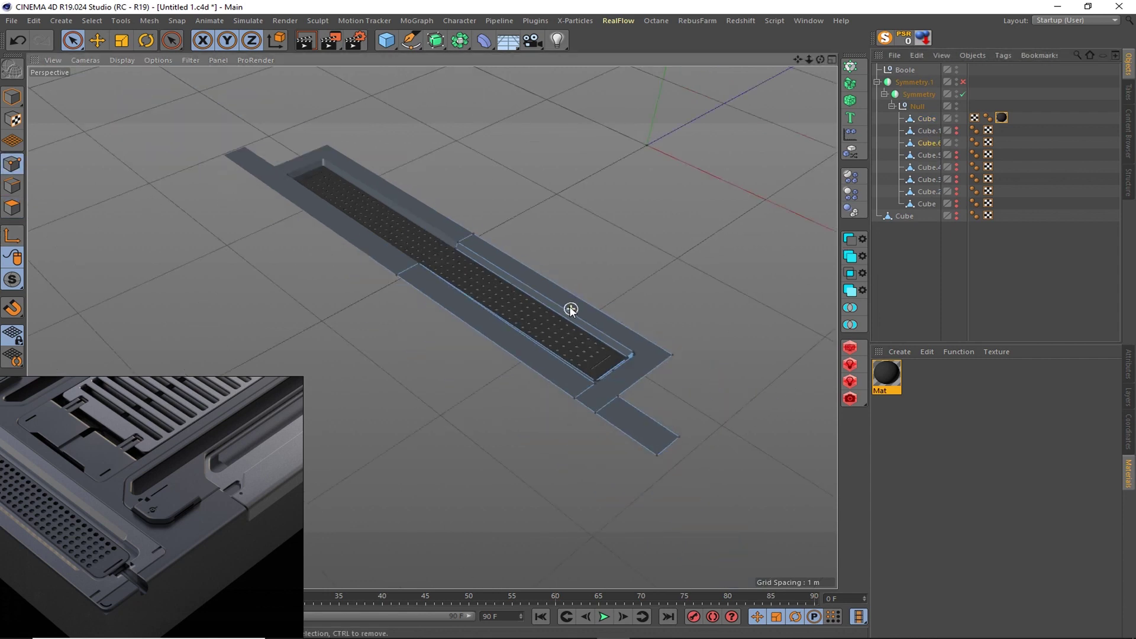
{"action": "left_click_drag", "start_coordinate": [569, 306], "coordinate": [364, 247], "text": "alt"}
{"action": "left_click", "coordinate": [956, 138]}
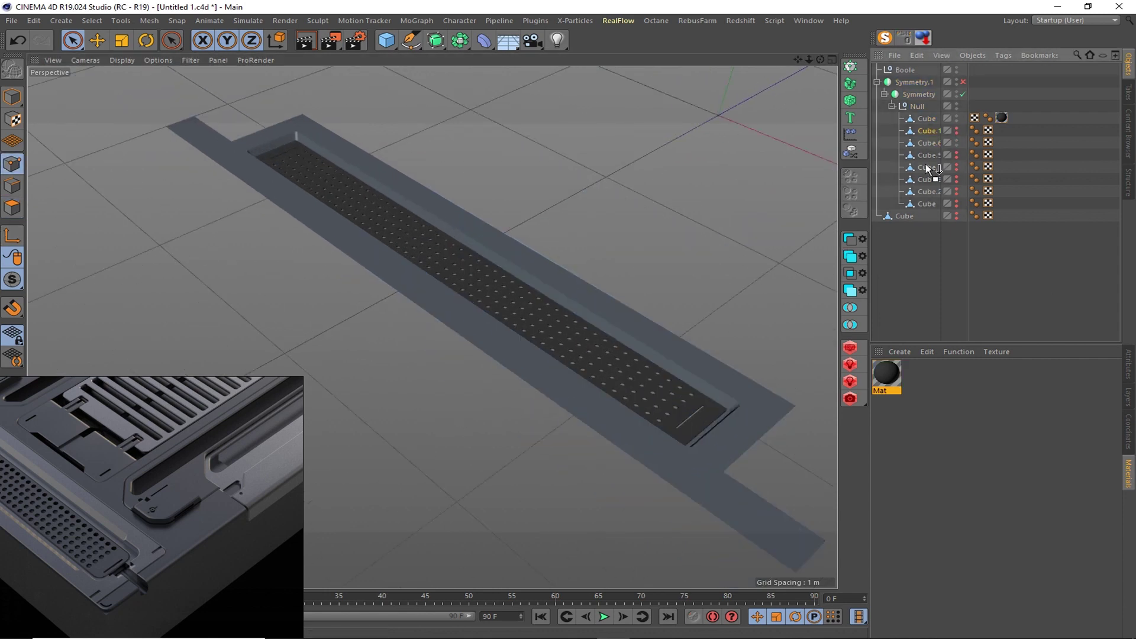
{"action": "left_click_drag", "start_coordinate": [957, 132], "coordinate": [926, 197]}
{"action": "left_click_drag", "start_coordinate": [568, 307], "coordinate": [599, 315], "text": "alt"}
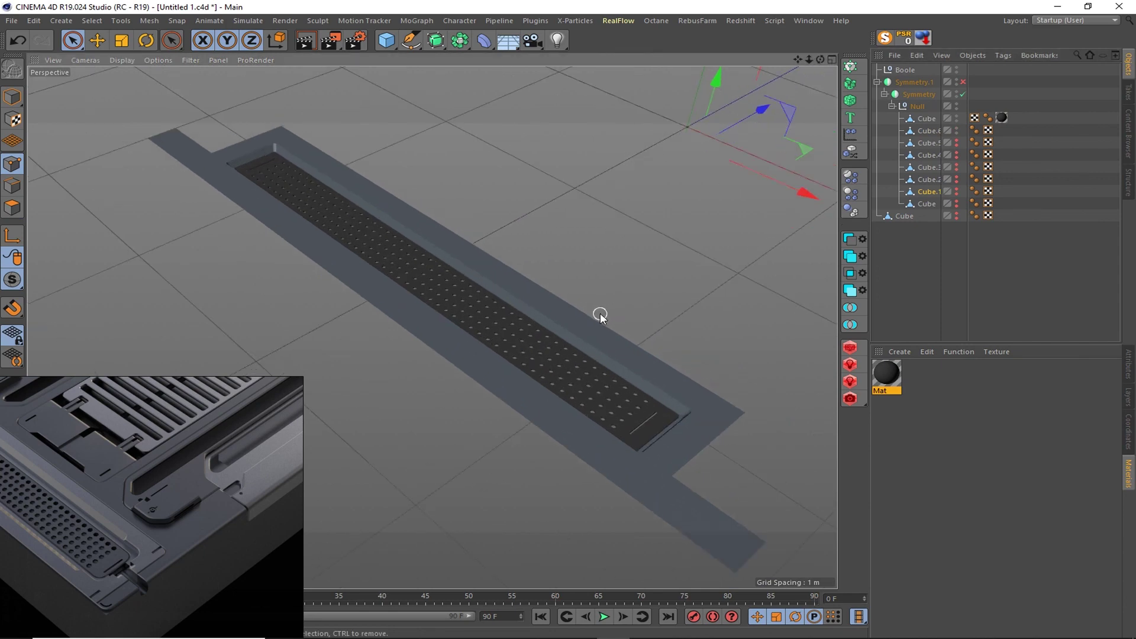
{"action": "scroll", "coordinate": [598, 315], "scroll_direction": "down", "scroll_amount": 2}
{"action": "left_click_drag", "start_coordinate": [956, 144], "coordinate": [957, 204]}
{"action": "left_click_drag", "start_coordinate": [627, 296], "coordinate": [532, 261], "text": "alt"}
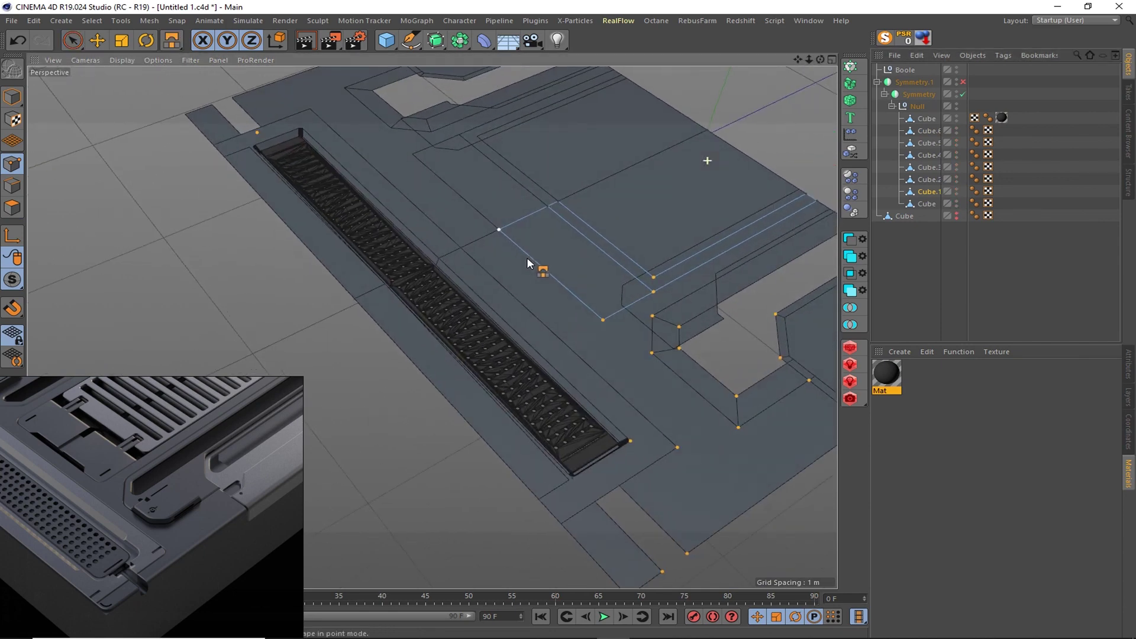
- Orbit to the panel pieces and select edges of the bevelled piece in edge mode
{"action": "scroll", "coordinate": [742, 246], "scroll_direction": "down", "scroll_amount": 3}
{"action": "scroll", "coordinate": [585, 236], "scroll_direction": "up", "scroll_amount": 3}
{"action": "left_click_drag", "start_coordinate": [586, 235], "coordinate": [608, 249], "text": "alt"}
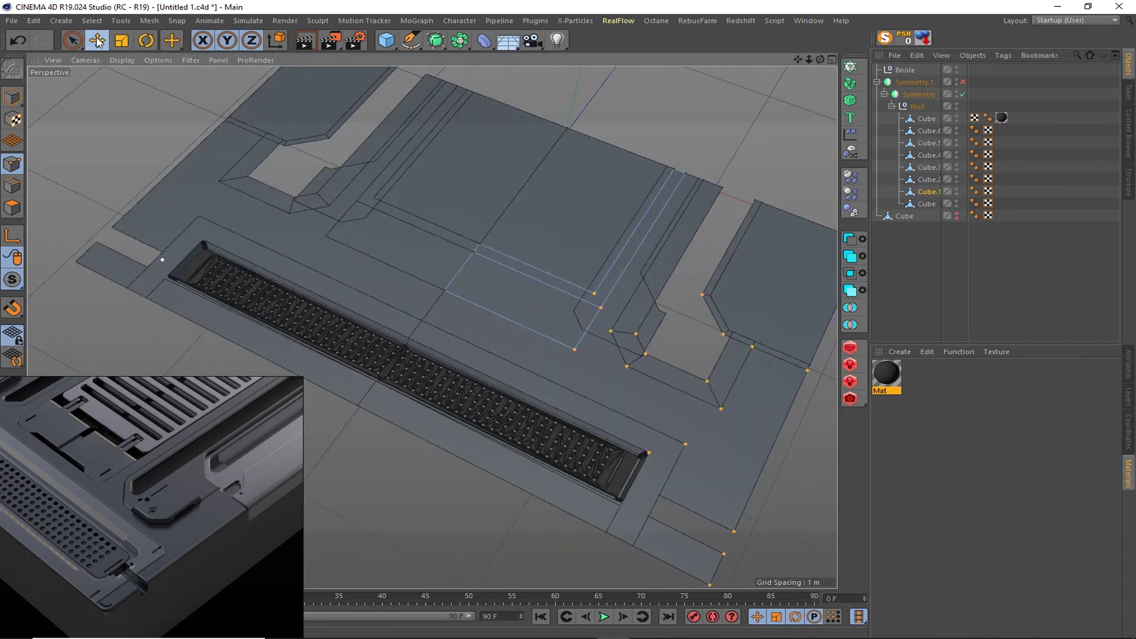
{"action": "key", "text": "Return"}
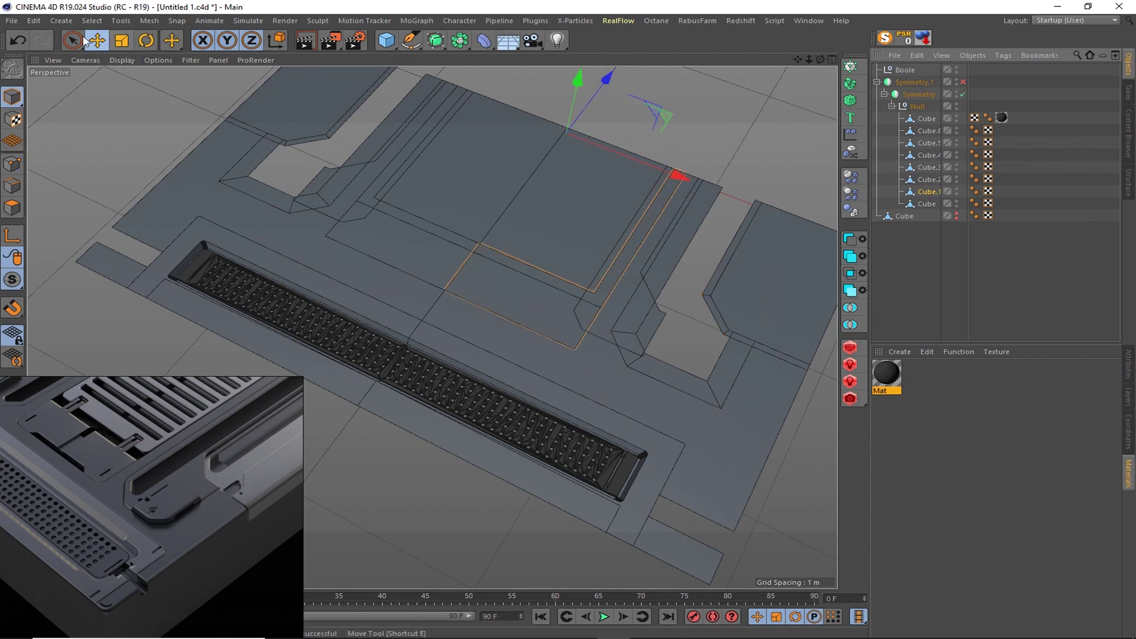
{"action": "left_click", "coordinate": [73, 40]}
{"action": "left_click", "coordinate": [681, 326]}
{"action": "left_click", "coordinate": [12, 185]}
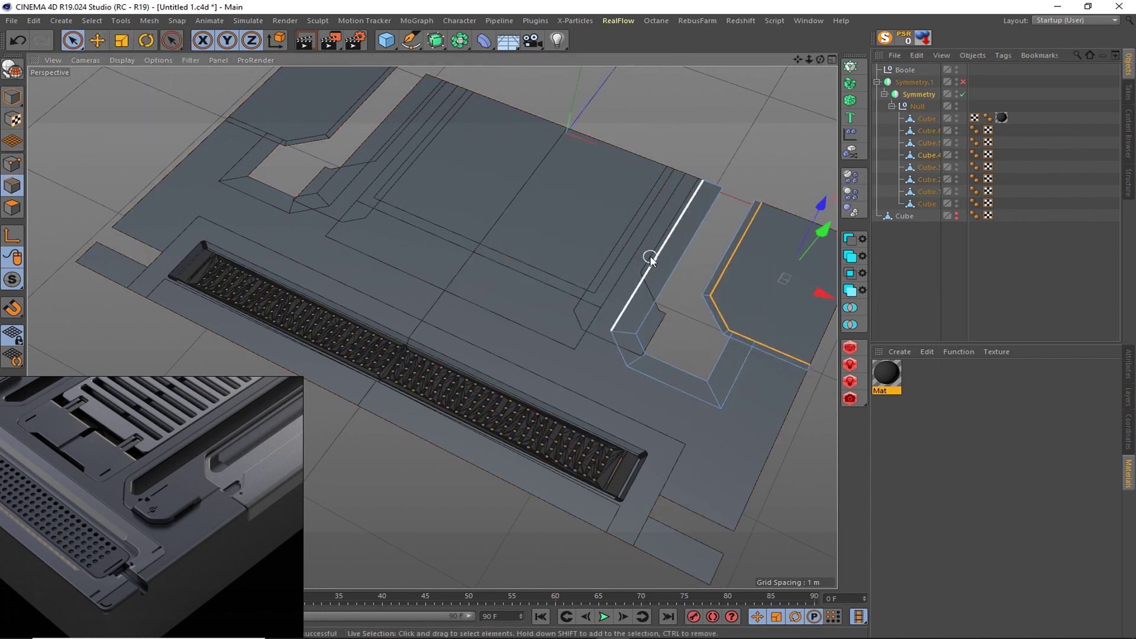
{"action": "left_click", "coordinate": [12, 96]}
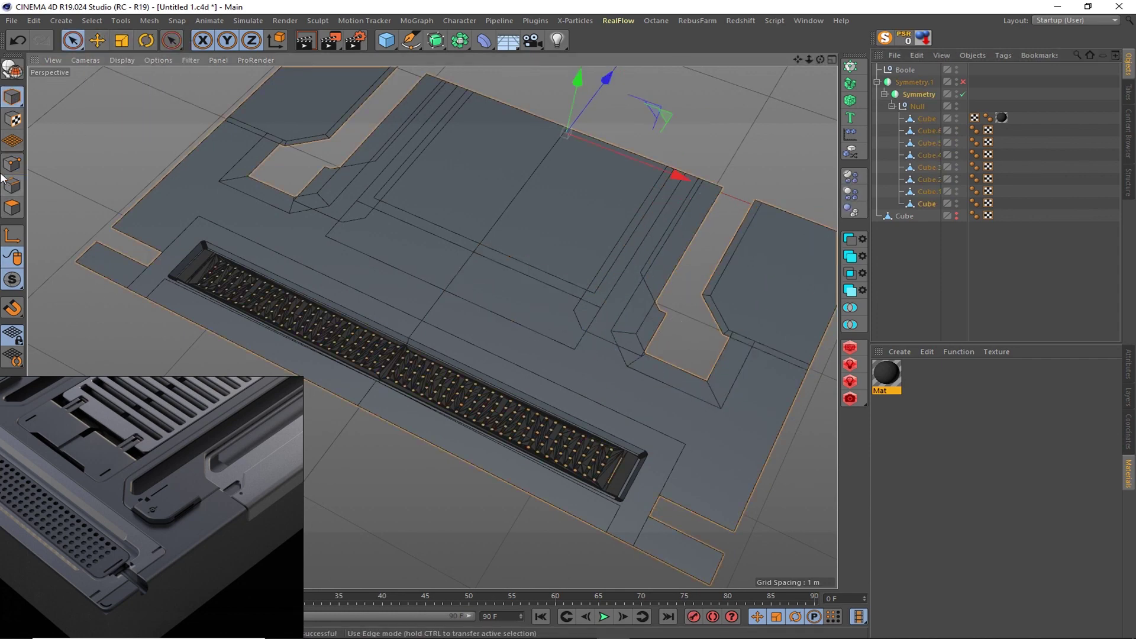
- Slide the mirrored panel piece sideways along X
{"action": "left_click", "coordinate": [663, 312]}
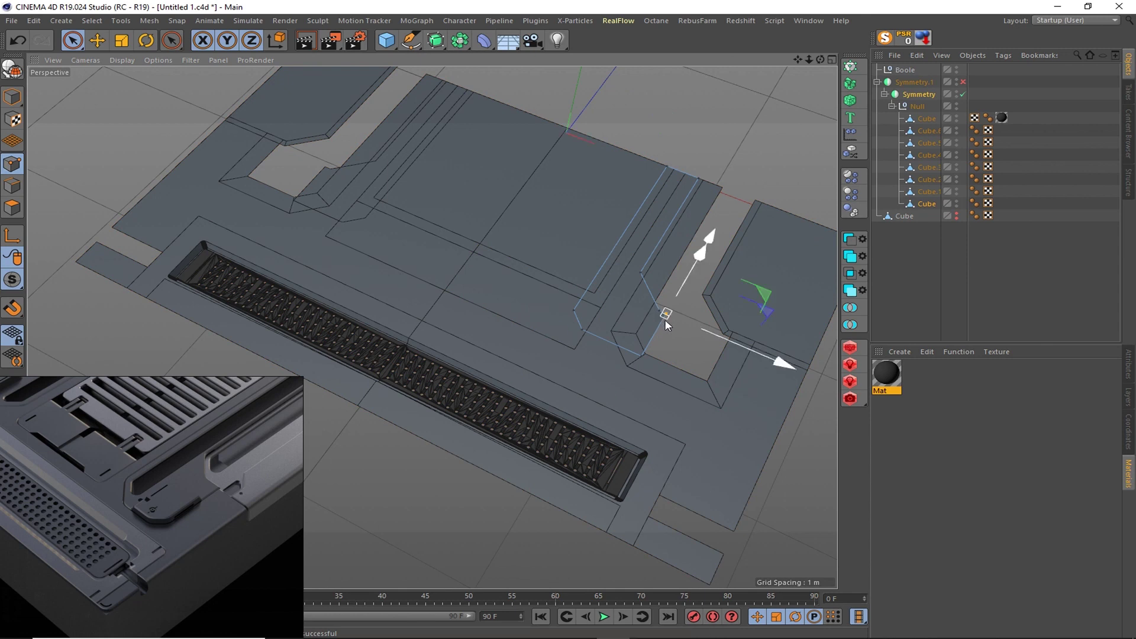
{"action": "left_click", "coordinate": [933, 266]}
{"action": "left_click_drag", "start_coordinate": [666, 177], "coordinate": [727, 193]}
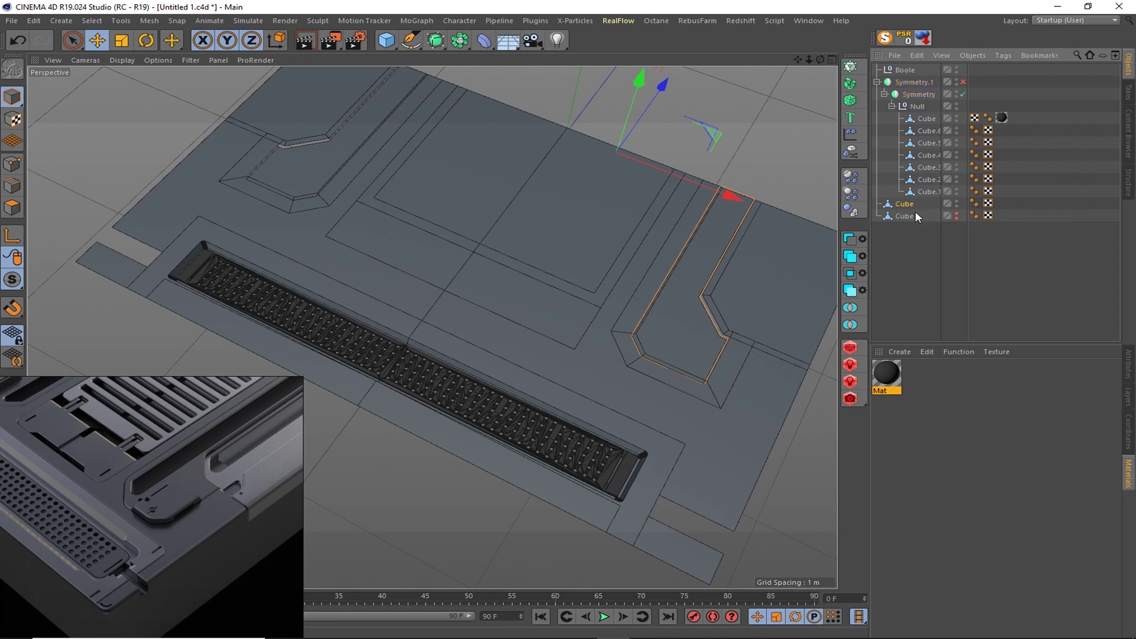
{"action": "mouse_move", "coordinate": [639, 268]}
{"action": "left_mouse_down", "text": "alt"}
{"action": "mouse_move", "coordinate": [516, 205]}
{"action": "mouse_move", "coordinate": [762, 377]}
{"action": "mouse_move", "coordinate": [834, 279]}
{"action": "left_mouse_up", "text": "alt"}
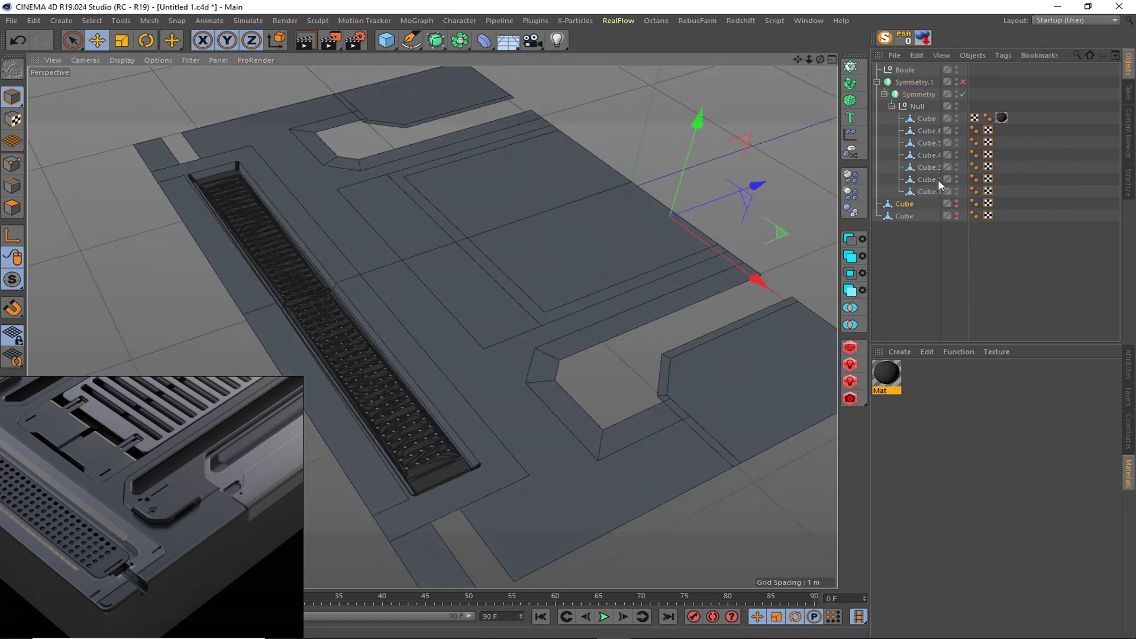
- Extrude Cube.4's notched polygons upward into a thicker raised block
{"action": "left_click", "coordinate": [927, 155]}
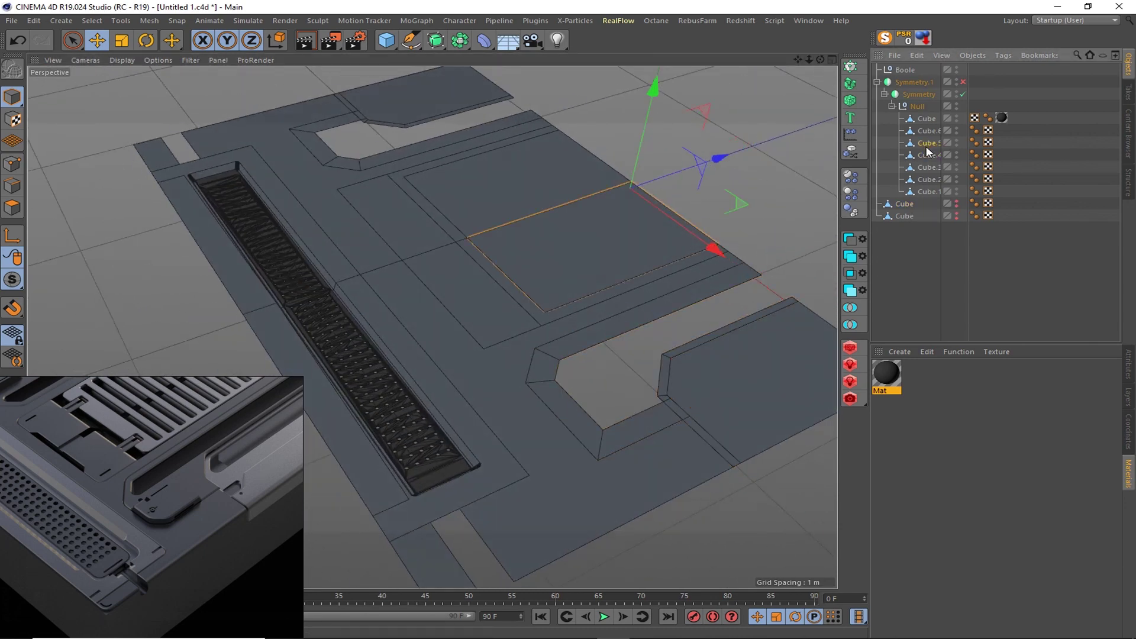
{"action": "left_click", "coordinate": [12, 208]}
{"action": "right_click", "coordinate": [613, 349]}
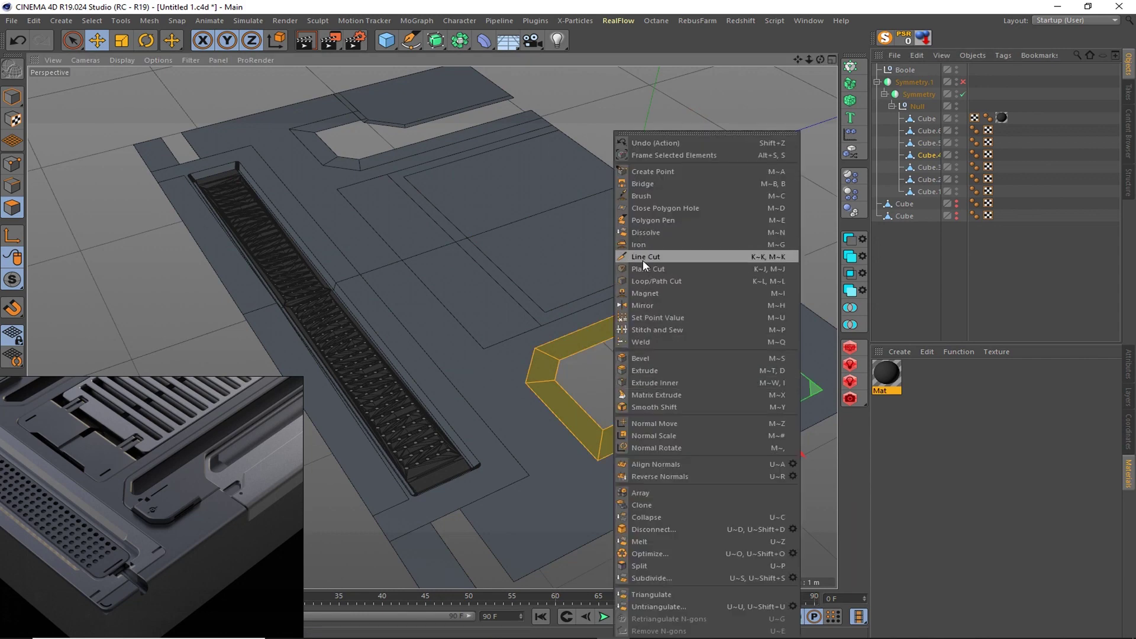
{"action": "left_click", "coordinate": [641, 371]}
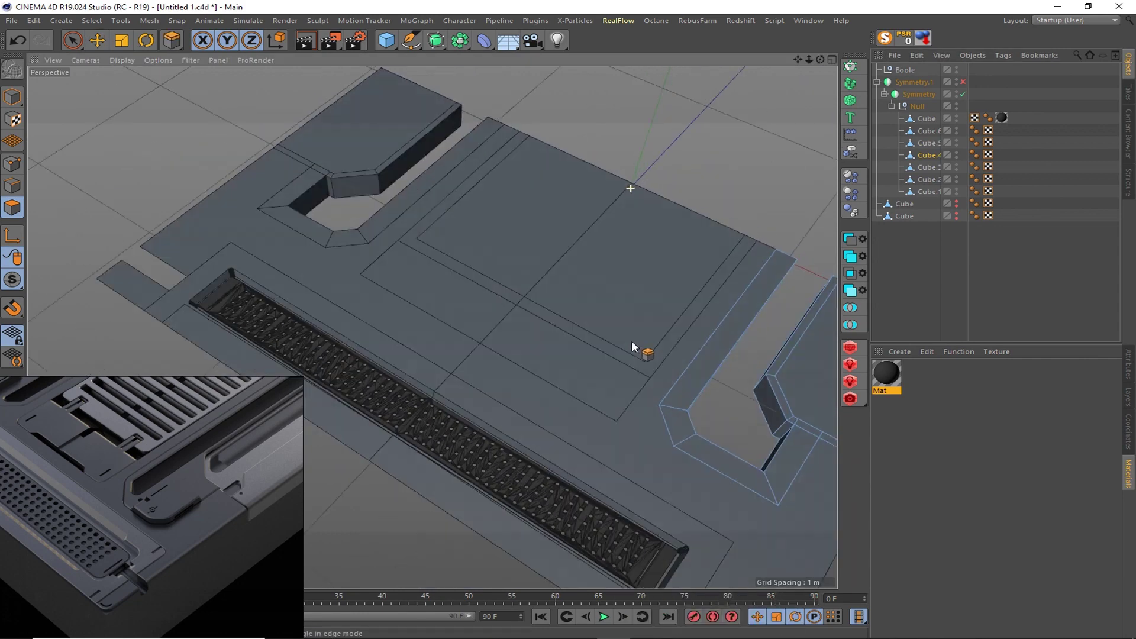
{"action": "mouse_move", "coordinate": [633, 347]}
{"action": "left_mouse_down", "text": "alt"}
{"action": "mouse_move", "coordinate": [533, 339]}
{"action": "mouse_move", "coordinate": [526, 366]}
{"action": "mouse_move", "coordinate": [577, 325]}
{"action": "mouse_move", "coordinate": [749, 397]}
{"action": "mouse_move", "coordinate": [635, 331]}
{"action": "mouse_move", "coordinate": [637, 386]}
{"action": "mouse_move", "coordinate": [592, 400]}
{"action": "left_mouse_up", "text": "alt"}
{"action": "scroll", "coordinate": [472, 346], "scroll_direction": "down", "scroll_amount": 5}
{"action": "scroll", "coordinate": [370, 119], "scroll_direction": "up", "scroll_amount": 8}
- Orbit closer to the raised block and select the upper plate in object mode
{"action": "left_click_drag", "start_coordinate": [72, 40], "coordinate": [104, 57]}
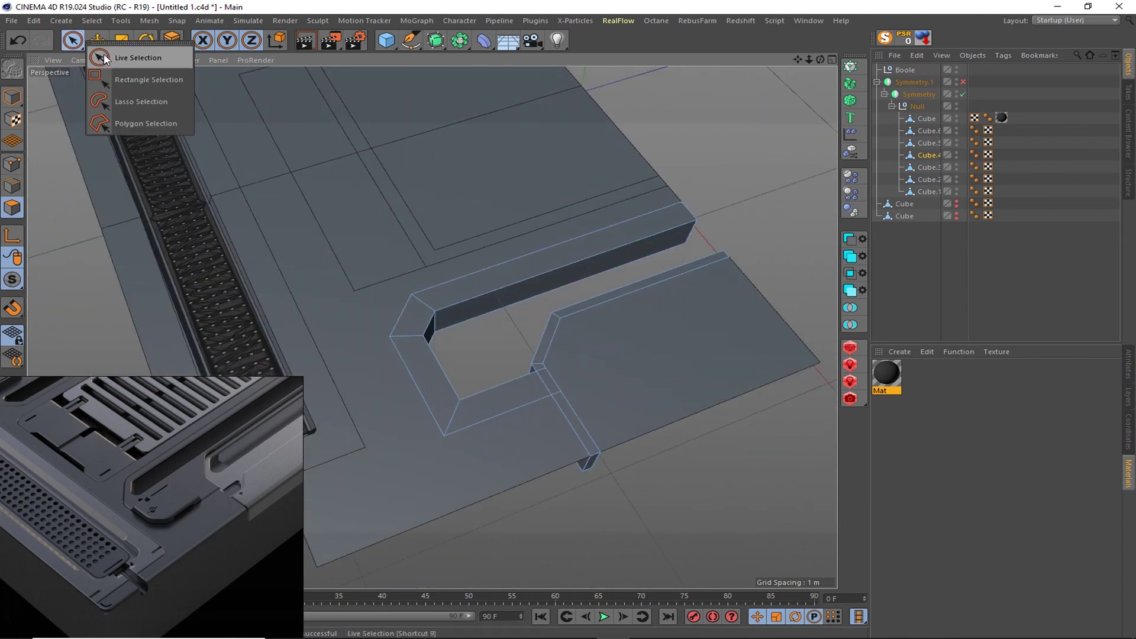
{"action": "left_click", "coordinate": [12, 97]}
{"action": "left_click", "coordinate": [521, 177]}
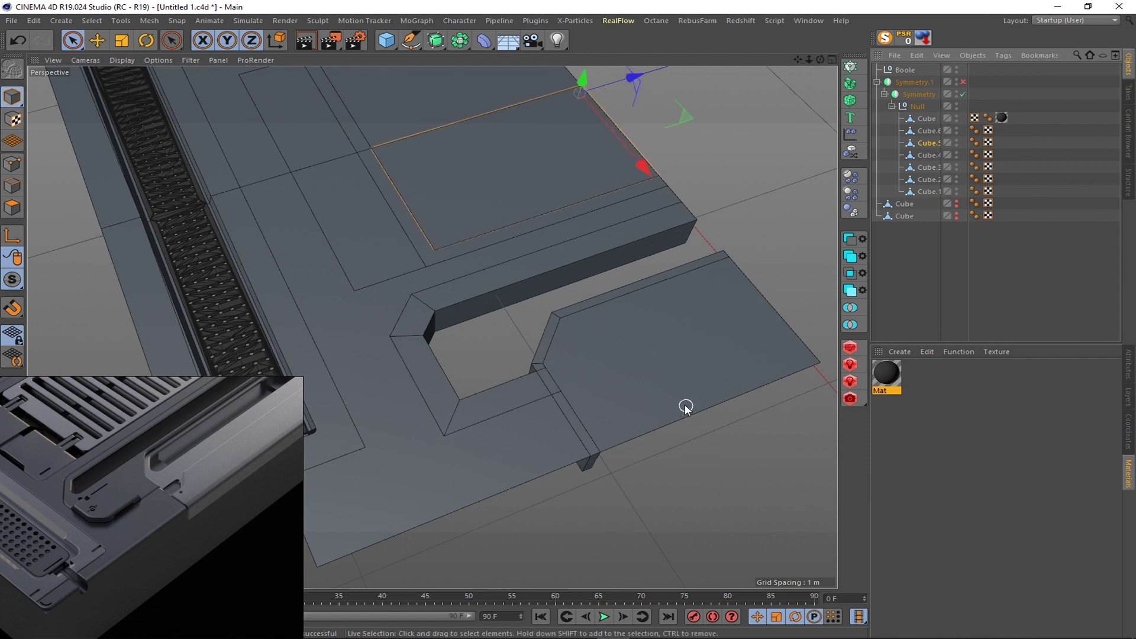
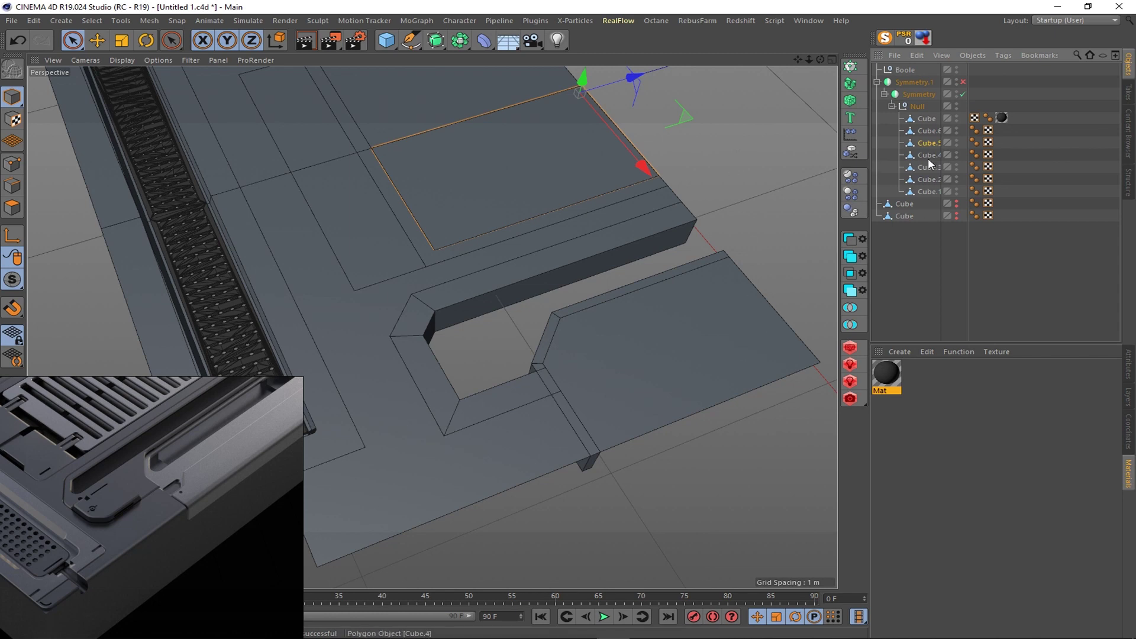
- Raise the sloped plate Cube.2 by about 0.026 m
{"action": "left_click", "coordinate": [927, 179], "text": "shift"}
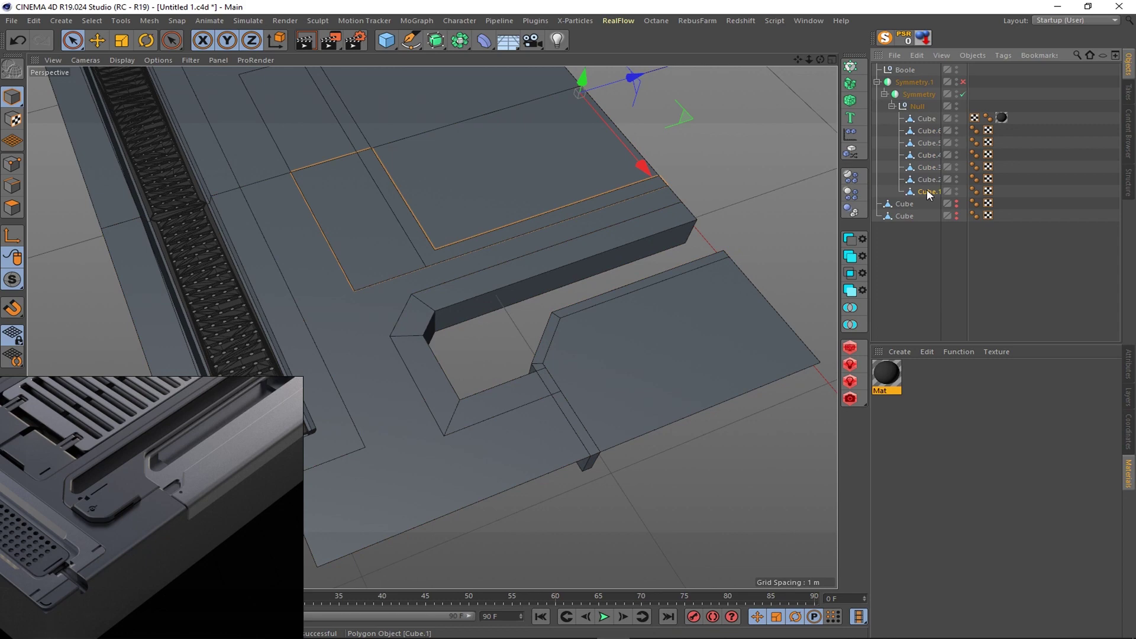
{"action": "left_click", "coordinate": [749, 391]}
{"action": "left_click_drag", "start_coordinate": [647, 373], "coordinate": [635, 200], "text": "alt"}
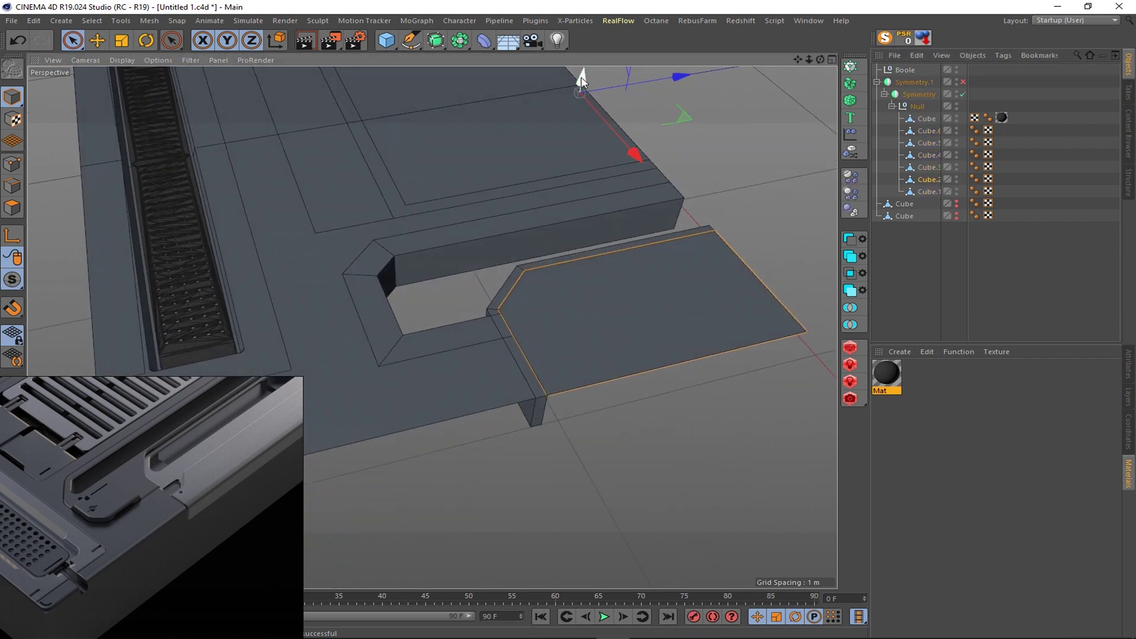
{"action": "mouse_move", "coordinate": [581, 79]}
{"action": "left_mouse_down"}
{"action": "mouse_move", "coordinate": [474, 283]}
{"action": "mouse_move", "coordinate": [587, 303]}
{"action": "mouse_move", "coordinate": [651, 278]}
{"action": "left_mouse_up"}
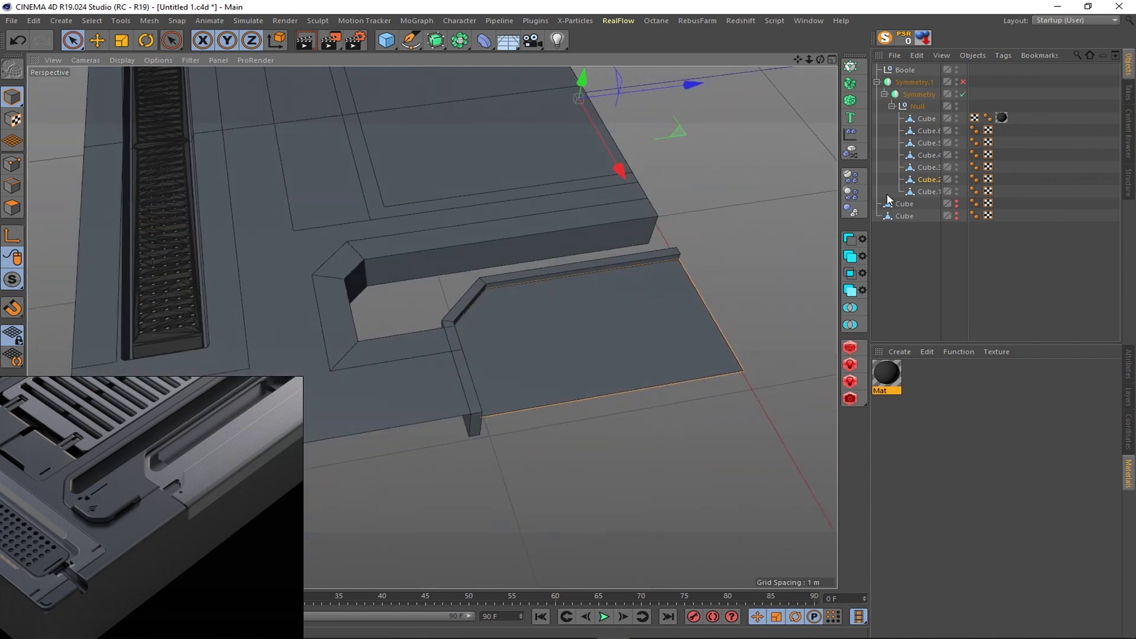
- Select the rim piece Cube.4 and zoom in on its corner edges
{"action": "mouse_move", "coordinate": [505, 231]}
{"action": "left_mouse_down", "text": "alt"}
{"action": "mouse_move", "coordinate": [501, 289]}
{"action": "mouse_move", "coordinate": [491, 268]}
{"action": "mouse_move", "coordinate": [340, 138]}
{"action": "mouse_move", "coordinate": [413, 157]}
{"action": "left_mouse_up", "text": "alt"}
{"action": "left_click", "coordinate": [547, 169]}
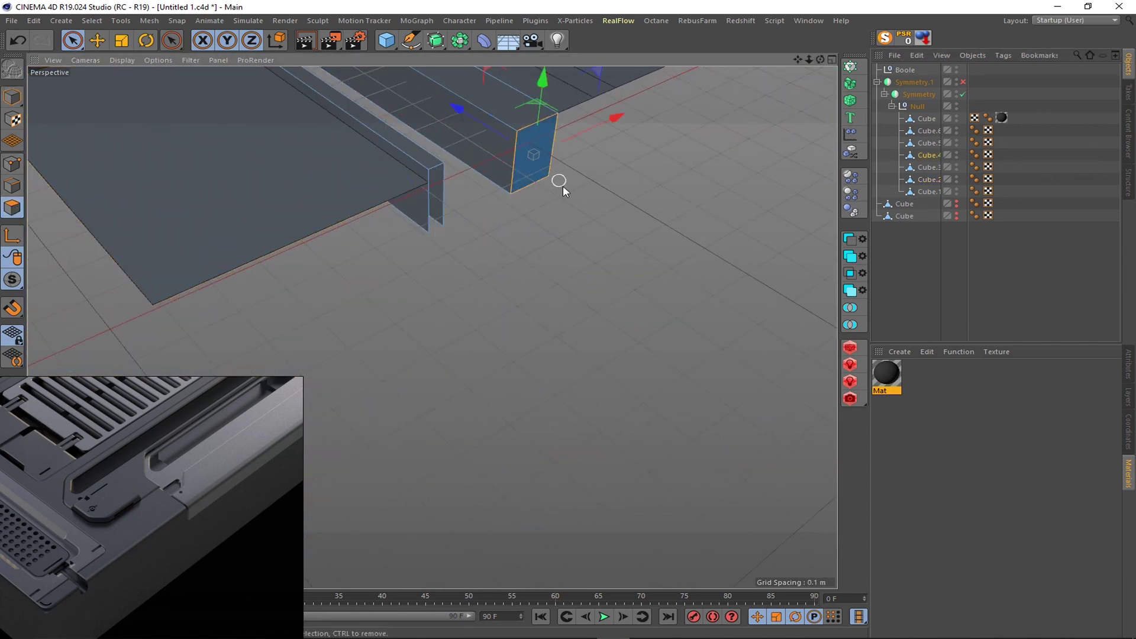
{"action": "key", "text": "o"}
{"action": "mouse_move", "coordinate": [448, 189]}
{"action": "left_mouse_down", "text": "alt"}
{"action": "mouse_move", "coordinate": [502, 311]}
{"action": "mouse_move", "coordinate": [535, 343]}
{"action": "mouse_move", "coordinate": [484, 327]}
{"action": "mouse_move", "coordinate": [512, 327]}
{"action": "mouse_move", "coordinate": [436, 382]}
{"action": "mouse_move", "coordinate": [477, 318]}
{"action": "left_mouse_up", "text": "alt"}
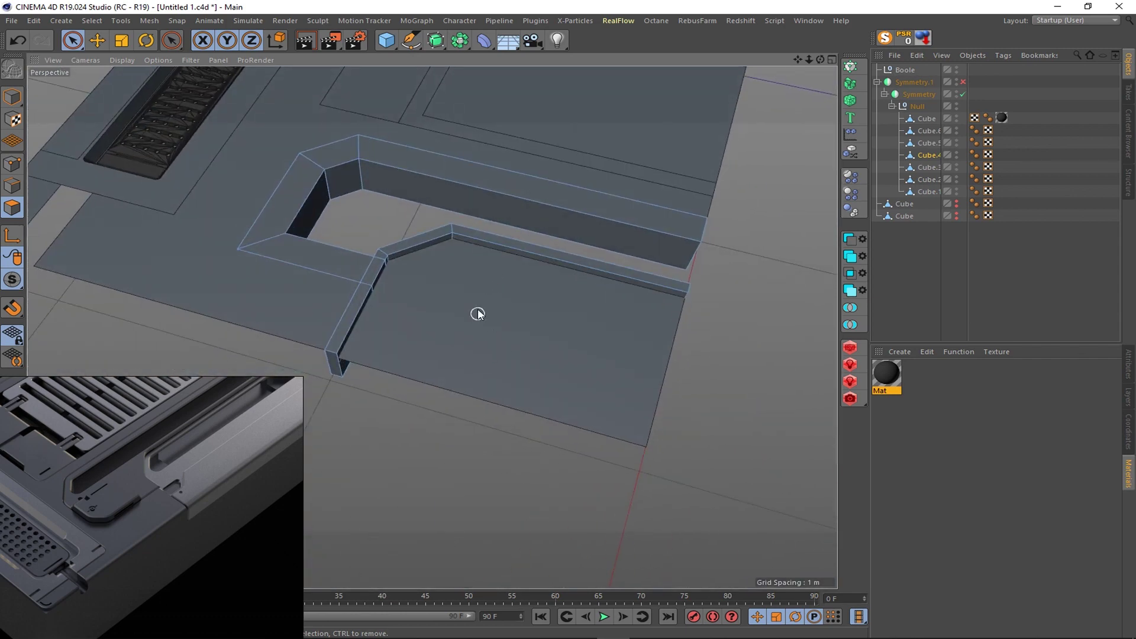
{"action": "left_click", "coordinate": [577, 267]}
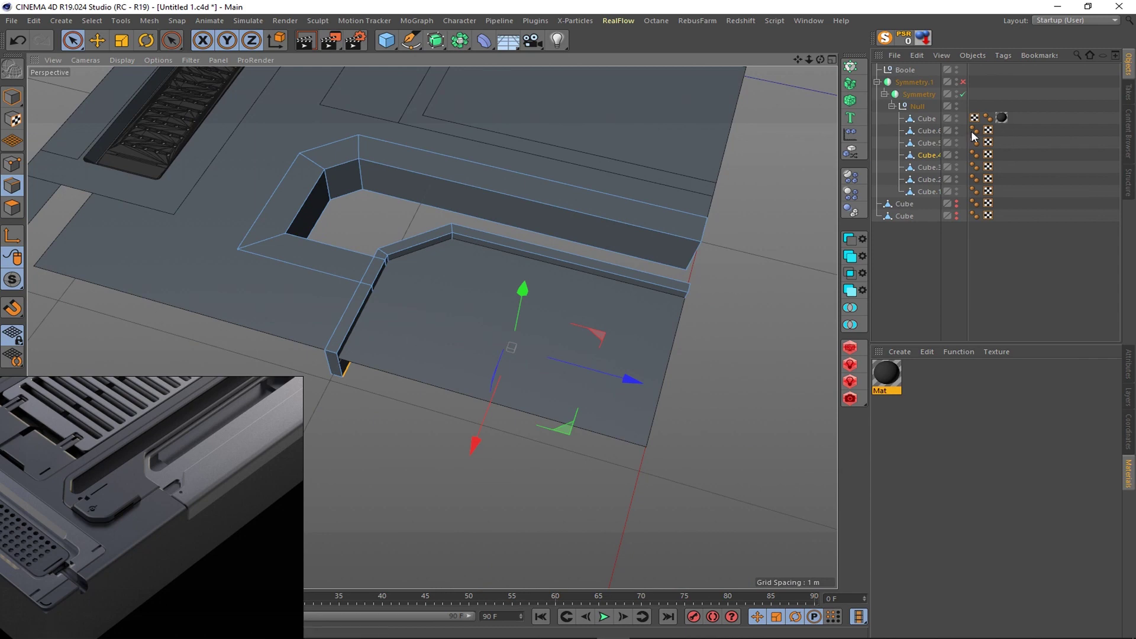
{"action": "left_click", "coordinate": [927, 155]}
{"action": "key", "text": "e"}
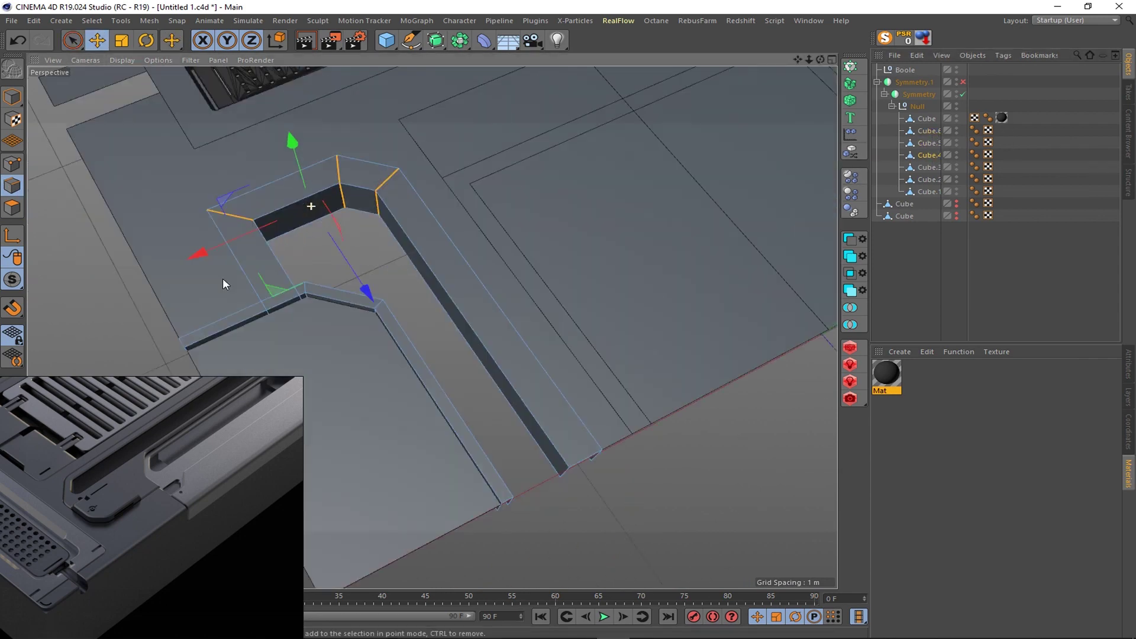
{"action": "mouse_move", "coordinate": [265, 239]}
{"action": "left_mouse_down", "text": "alt"}
{"action": "mouse_move", "coordinate": [222, 278]}
{"action": "mouse_move", "coordinate": [299, 265]}
{"action": "left_mouse_up", "text": "alt"}
{"action": "scroll", "coordinate": [430, 241], "scroll_direction": "up", "scroll_amount": 3}
- Bevel Cube.4's corner edges with a Round shape and 5 subdivisions
{"action": "key", "text": "m"}
{"action": "key", "text": "s"}
{"action": "left_click_drag", "start_coordinate": [413, 350], "coordinate": [416, 193]}
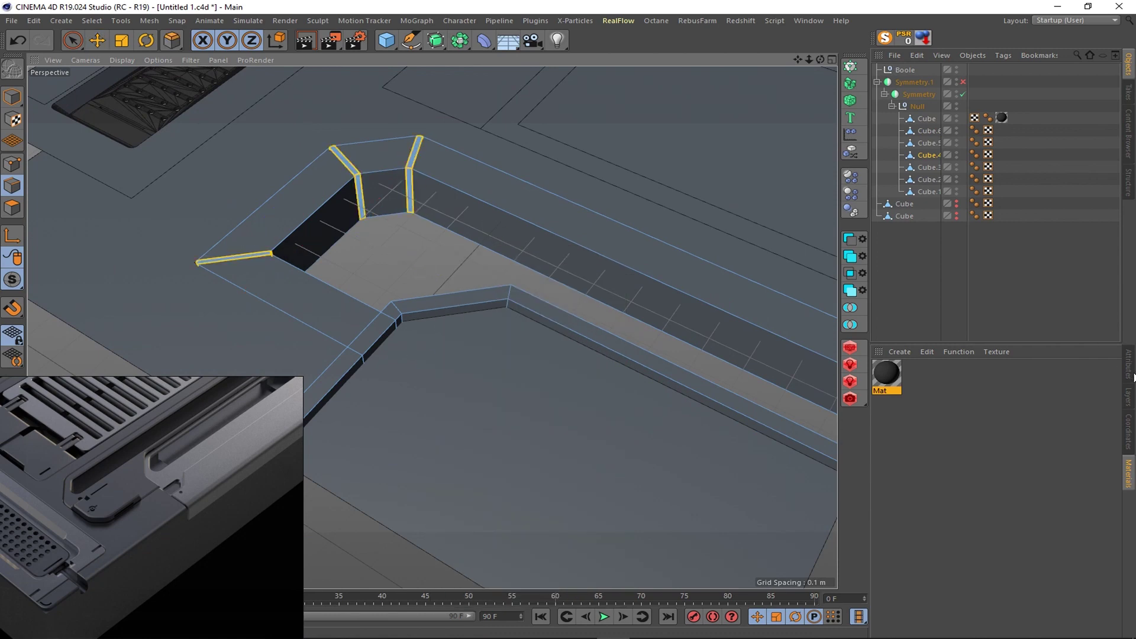
{"action": "left_click", "coordinate": [1128, 364]}
{"action": "left_click_drag", "start_coordinate": [982, 441], "coordinate": [1012, 441]}
{"action": "scroll", "coordinate": [463, 225], "scroll_direction": "up", "scroll_amount": 2}
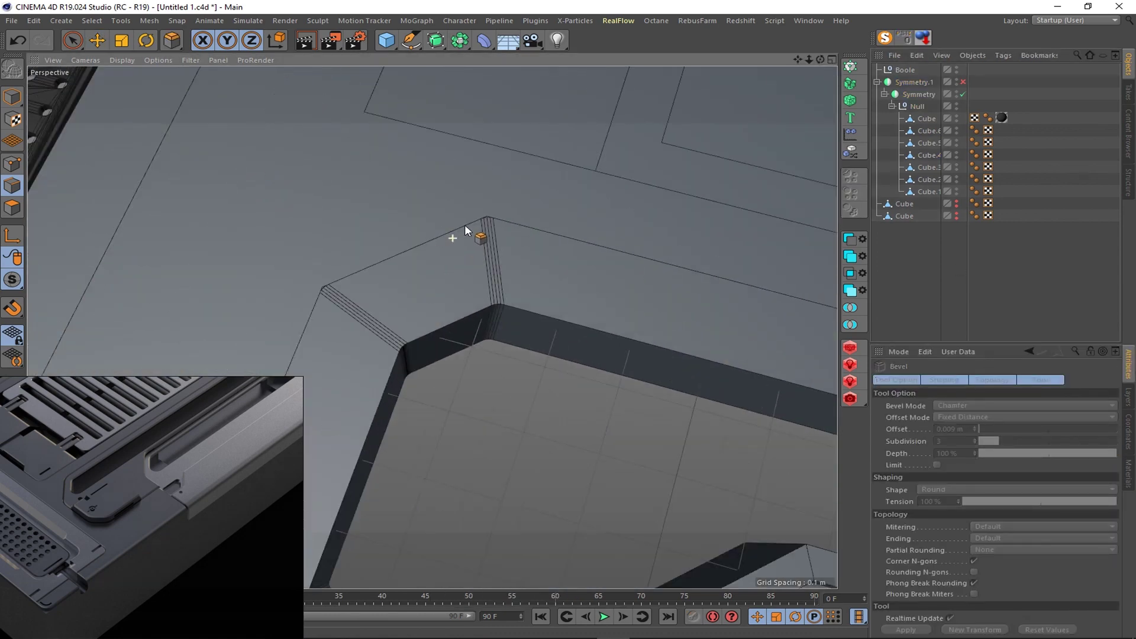
{"action": "scroll", "coordinate": [464, 225], "scroll_direction": "down", "scroll_amount": 4}
{"action": "left_click_drag", "start_coordinate": [463, 225], "coordinate": [491, 201], "text": "alt"}
{"action": "scroll", "coordinate": [492, 203], "scroll_direction": "up", "scroll_amount": 3}
{"action": "scroll", "coordinate": [491, 203], "scroll_direction": "down", "scroll_amount": 4}
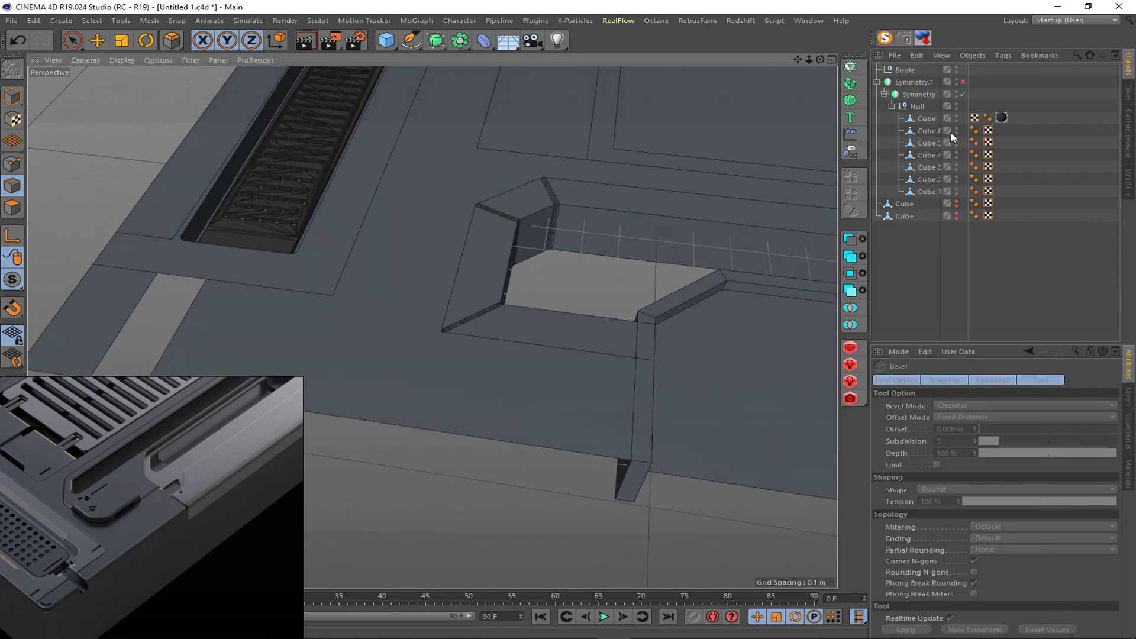
- Hide the rim to bevel the flat plate's corner points, then unhide the rim
{"action": "left_click", "coordinate": [928, 155]}
{"action": "left_click", "coordinate": [13, 164]}
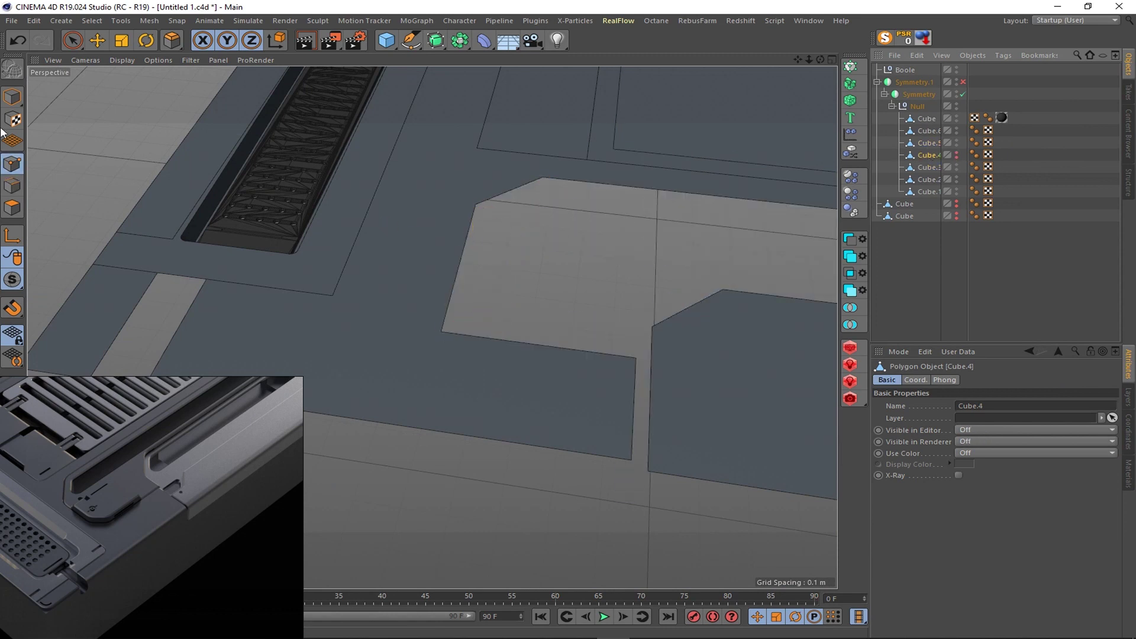
{"action": "left_click", "coordinate": [926, 171]}
{"action": "key", "text": "9"}
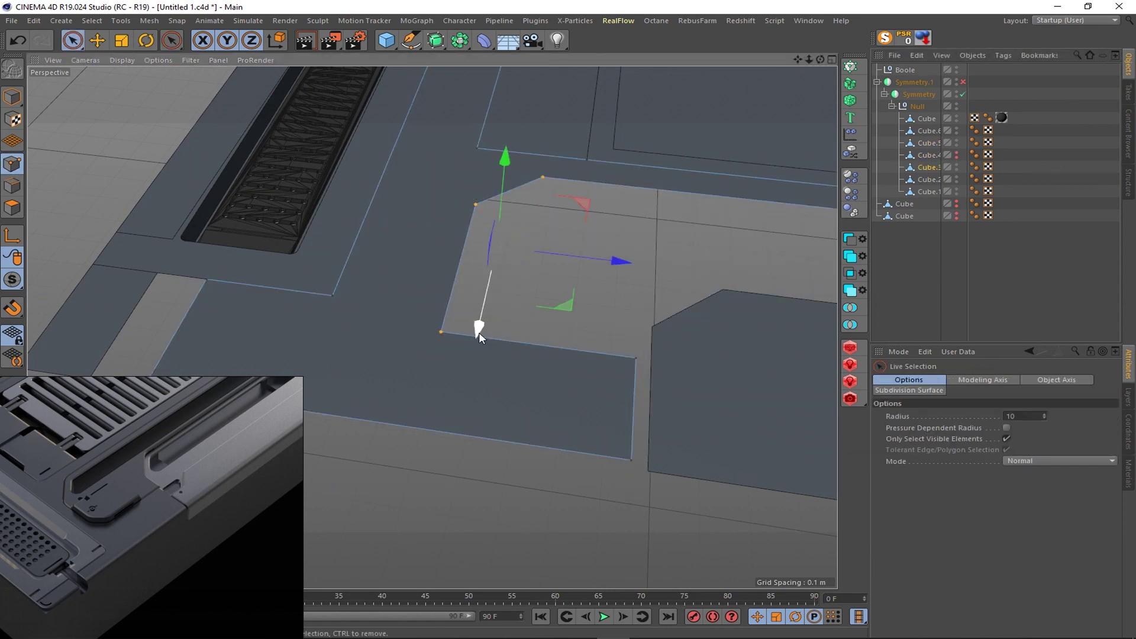
{"action": "key", "text": "m"}
{"action": "key", "text": "s"}
{"action": "left_click", "coordinate": [936, 265]}
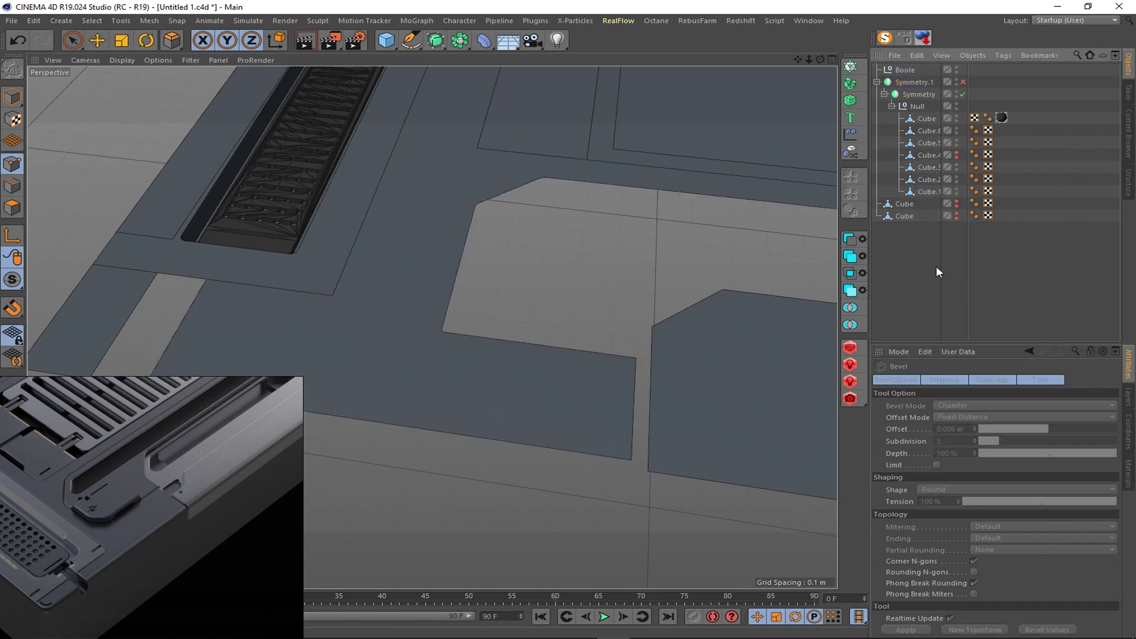
{"action": "scroll", "coordinate": [465, 309], "scroll_direction": "down", "scroll_amount": 5}
{"action": "left_click", "coordinate": [956, 155]}
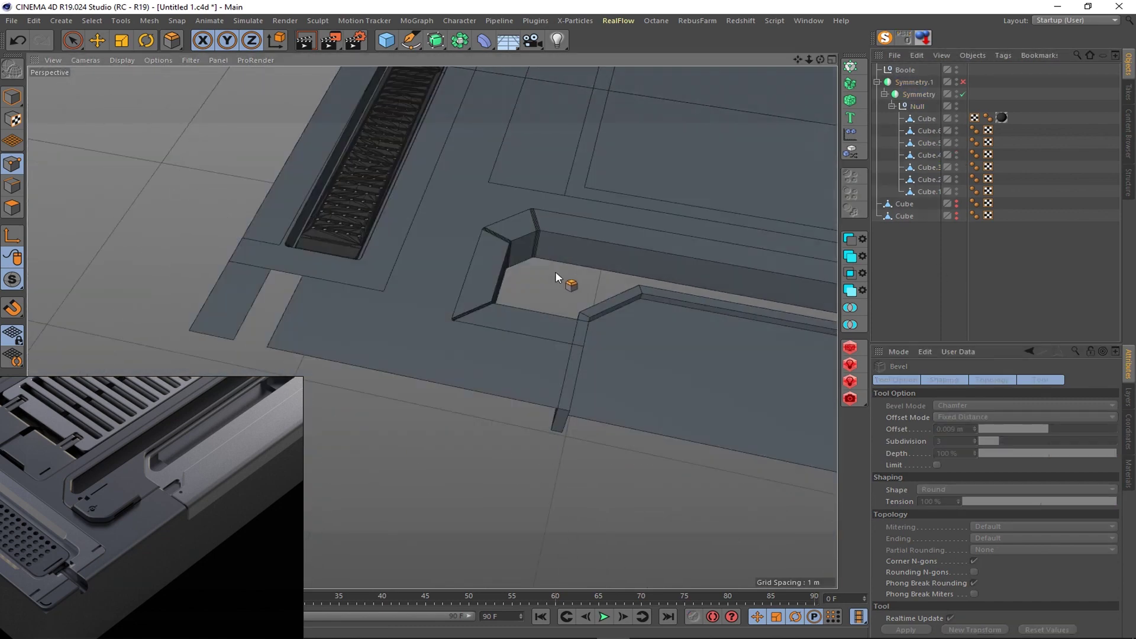
{"action": "mouse_move", "coordinate": [555, 271]}
{"action": "left_mouse_down", "text": "alt"}
{"action": "mouse_move", "coordinate": [566, 226]}
{"action": "mouse_move", "coordinate": [558, 257]}
{"action": "mouse_move", "coordinate": [520, 242]}
{"action": "mouse_move", "coordinate": [520, 207]}
{"action": "left_mouse_up", "text": "alt"}
{"action": "scroll", "coordinate": [520, 242], "scroll_direction": "up", "scroll_amount": 3}
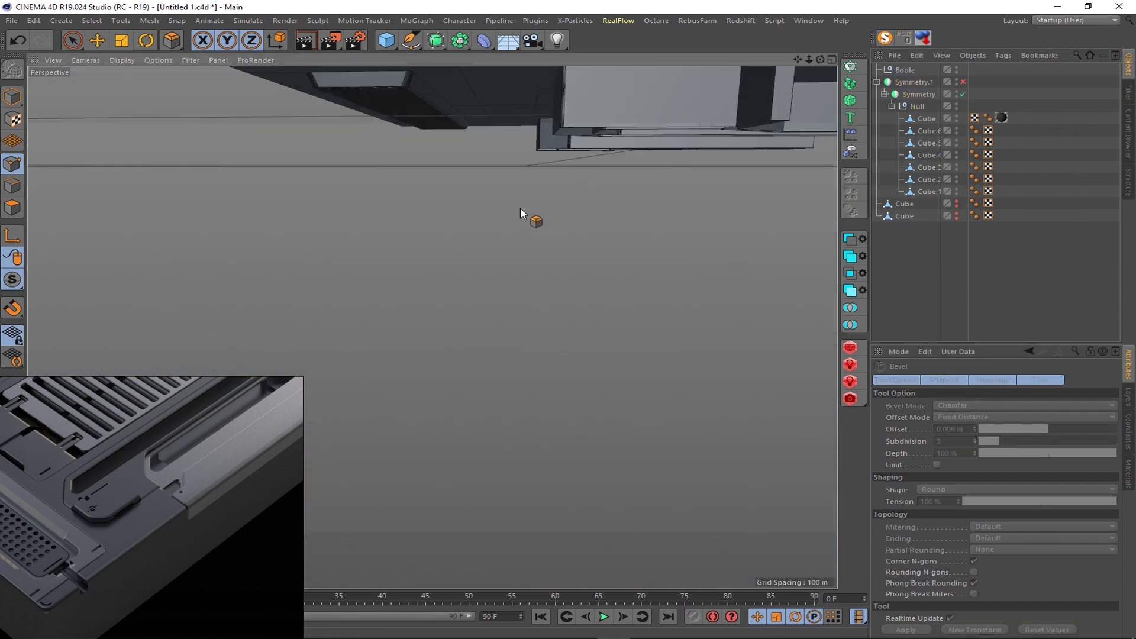
{"action": "left_click", "coordinate": [650, 230]}
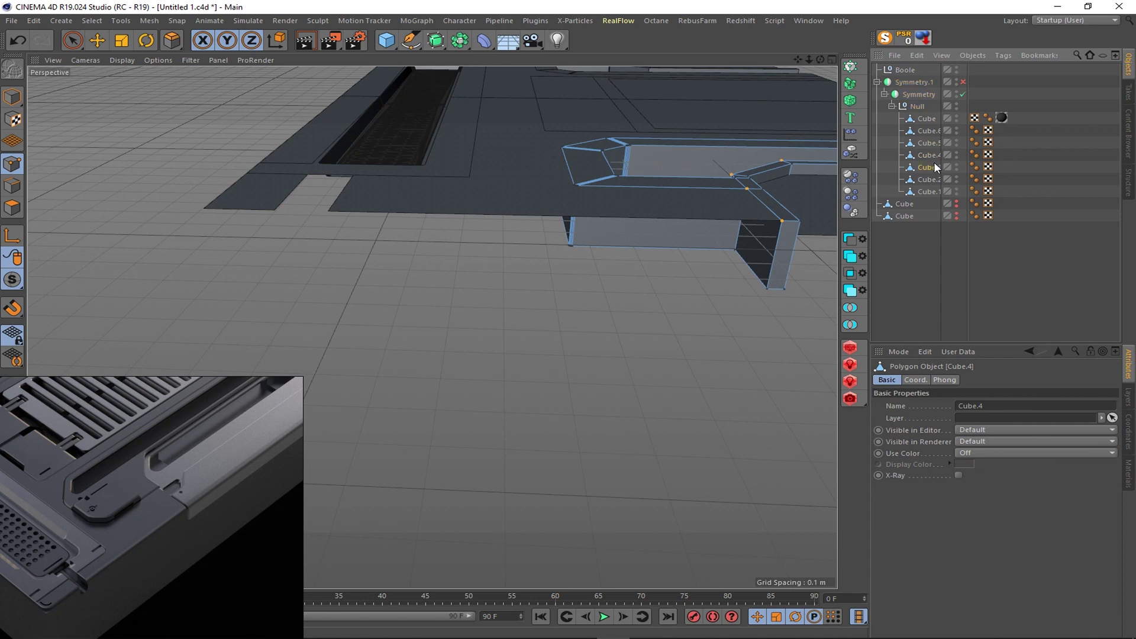
- Extrude the T-shaped strip Cube.3's top face by -0.192 m into a slab
{"action": "left_click", "coordinate": [73, 40]}
{"action": "left_click", "coordinate": [491, 198]}
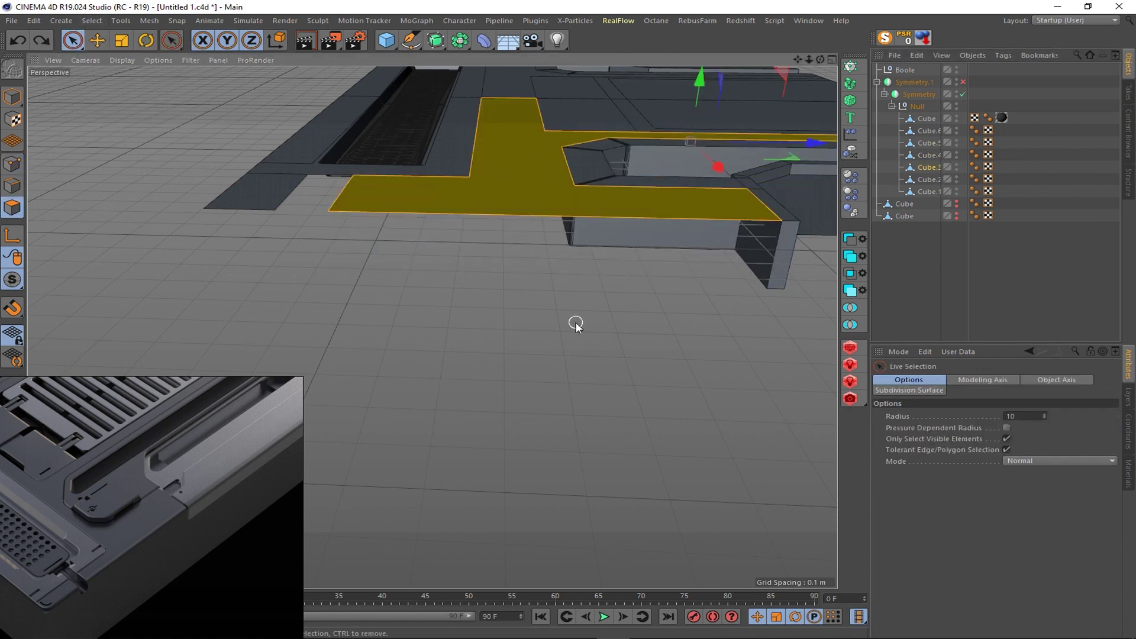
{"action": "key", "text": "d"}
{"action": "left_click_drag", "start_coordinate": [575, 324], "coordinate": [625, 355]}
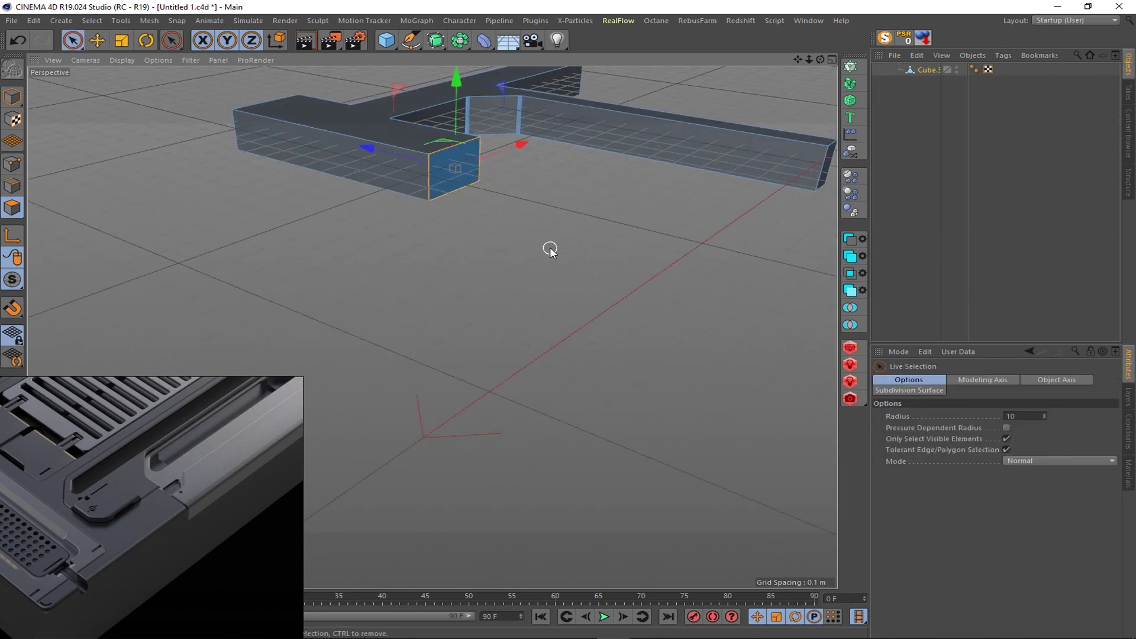
{"action": "mouse_move", "coordinate": [550, 249]}
{"action": "left_mouse_down", "text": "alt"}
{"action": "mouse_move", "coordinate": [489, 215]}
{"action": "mouse_move", "coordinate": [754, 200]}
{"action": "mouse_move", "coordinate": [573, 236]}
{"action": "left_mouse_up", "text": "alt"}
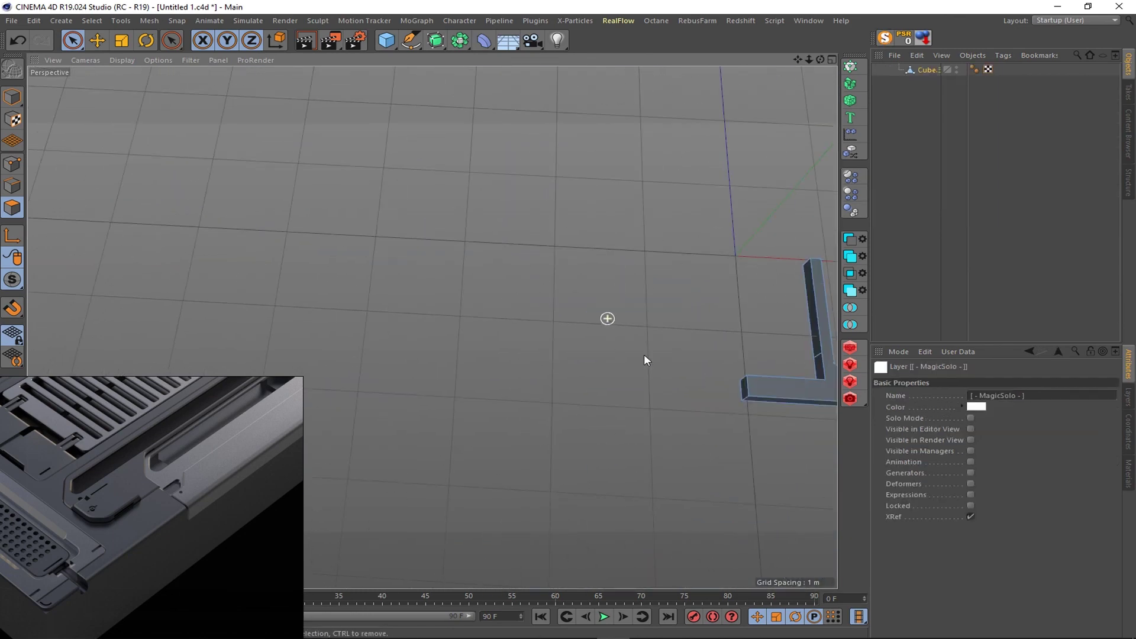
{"action": "mouse_move", "coordinate": [644, 356]}
{"action": "left_mouse_down", "text": "alt"}
{"action": "mouse_move", "coordinate": [703, 330]}
{"action": "mouse_move", "coordinate": [586, 300]}
{"action": "mouse_move", "coordinate": [514, 195]}
{"action": "left_mouse_up", "text": "alt"}
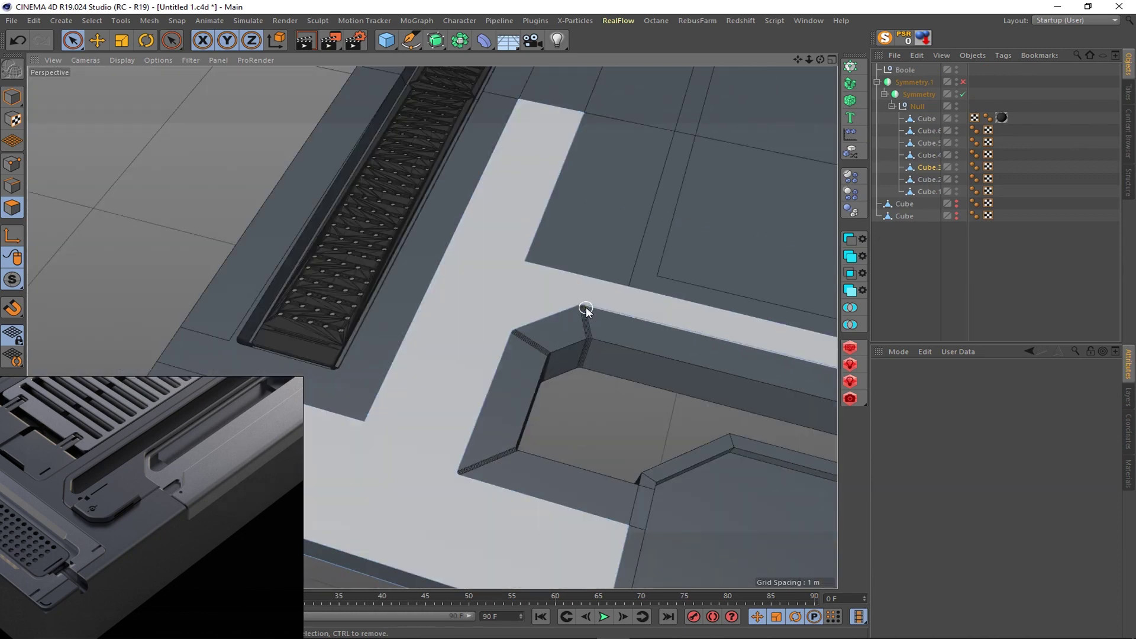
{"action": "mouse_move", "coordinate": [586, 306]}
{"action": "left_mouse_down", "text": "alt"}
{"action": "mouse_move", "coordinate": [791, 261]}
{"action": "mouse_move", "coordinate": [520, 347]}
{"action": "mouse_move", "coordinate": [381, 340]}
{"action": "mouse_move", "coordinate": [385, 331]}
{"action": "left_mouse_up", "text": "alt"}
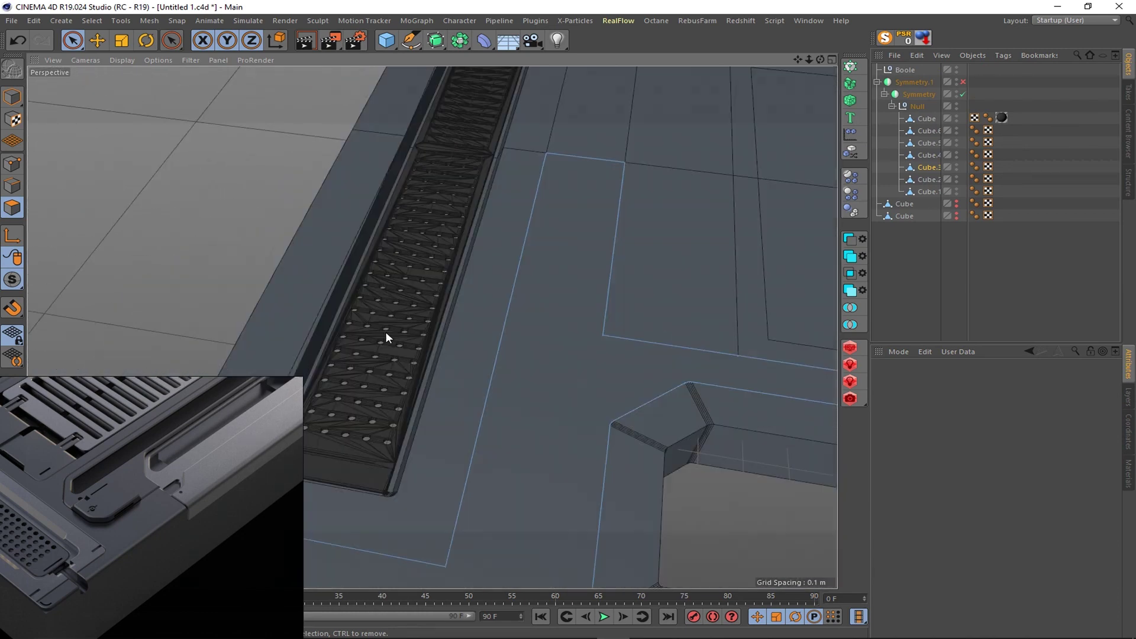
{"action": "scroll", "coordinate": [385, 331], "scroll_direction": "down", "scroll_amount": 4}
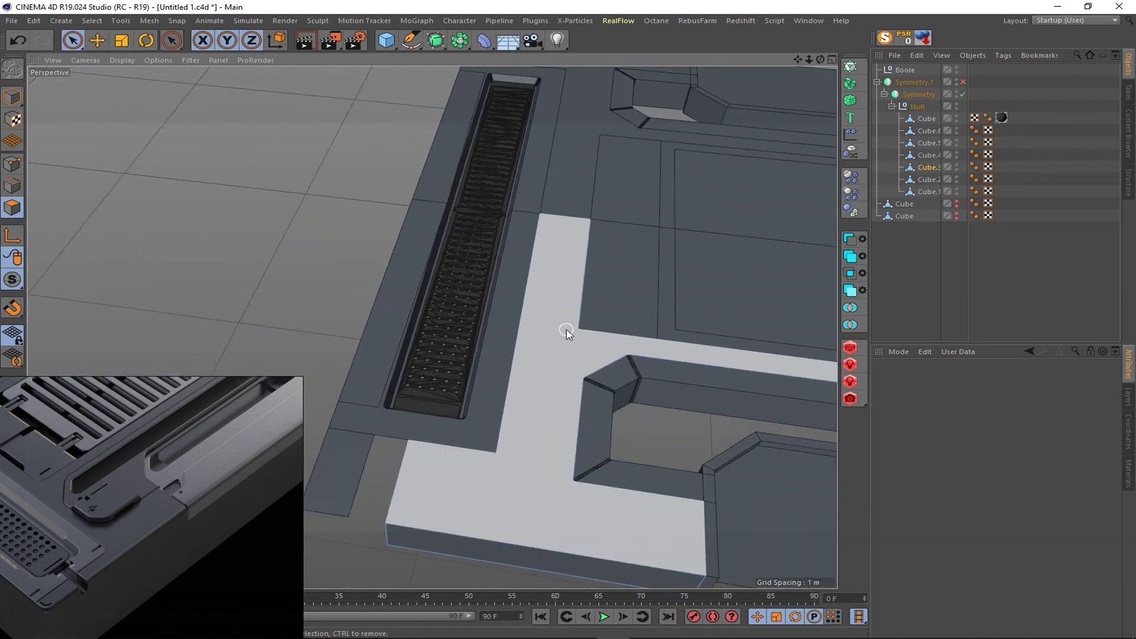
- Isolate the T-shaped slab with MagicSolo and bevel one of its edges
{"action": "left_click", "coordinate": [884, 38]}
{"action": "scroll", "coordinate": [522, 445], "scroll_direction": "down", "scroll_amount": 3}
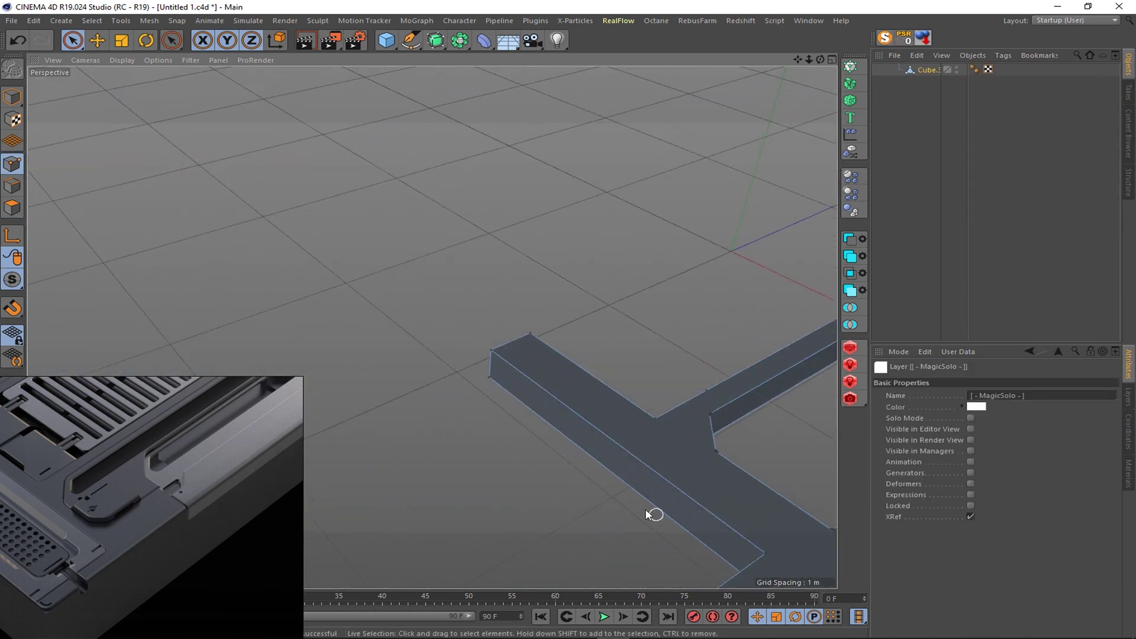
{"action": "mouse_move", "coordinate": [654, 515]}
{"action": "left_mouse_down", "text": "alt"}
{"action": "mouse_move", "coordinate": [476, 452]}
{"action": "mouse_move", "coordinate": [256, 308]}
{"action": "mouse_move", "coordinate": [488, 343]}
{"action": "mouse_move", "coordinate": [633, 448]}
{"action": "left_mouse_up", "text": "alt"}
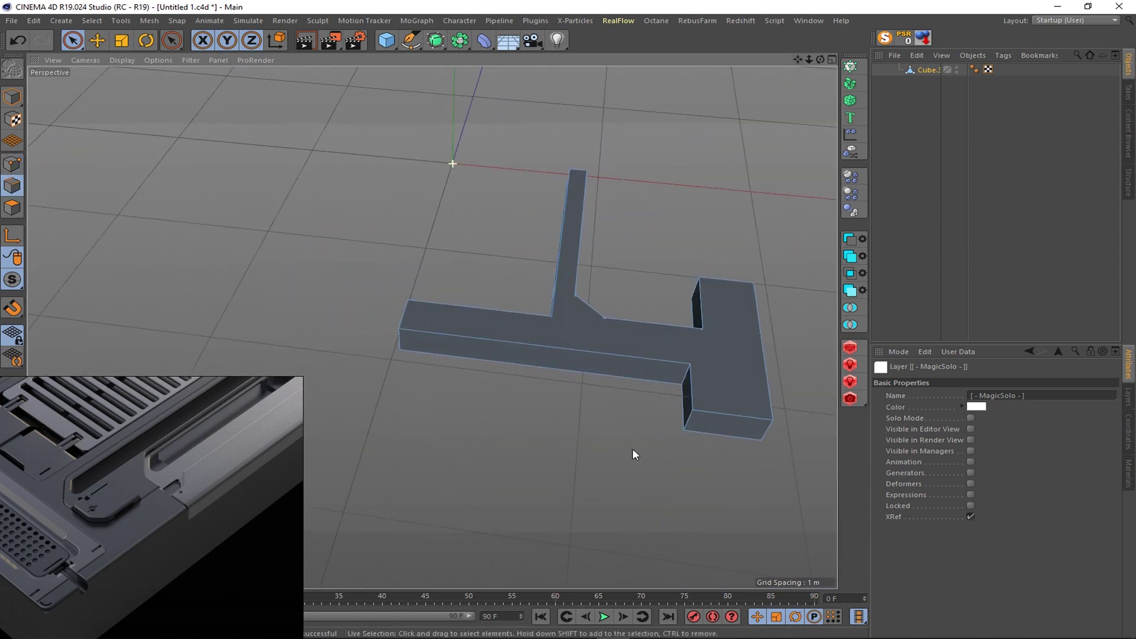
{"action": "scroll", "coordinate": [633, 449], "scroll_direction": "up", "scroll_amount": 3}
{"action": "key", "text": "Return"}
{"action": "scroll", "coordinate": [667, 350], "scroll_direction": "up", "scroll_amount": 2}
{"action": "scroll", "coordinate": [666, 355], "scroll_direction": "down", "scroll_amount": 3}
{"action": "right_click", "coordinate": [720, 275]}
{"action": "left_click", "coordinate": [787, 500]}
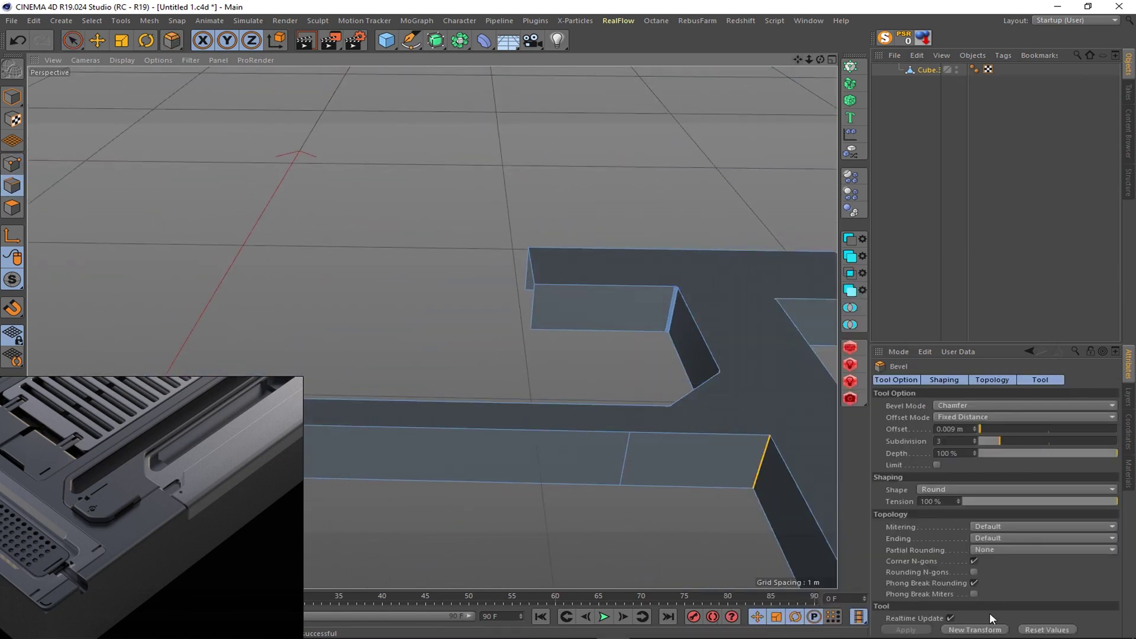
- Delete the end face of the slab's long bar
{"action": "scroll", "coordinate": [503, 378], "scroll_direction": "down", "scroll_amount": 5}
{"action": "mouse_move", "coordinate": [497, 410]}
{"action": "left_mouse_down", "text": "alt"}
{"action": "mouse_move", "coordinate": [548, 322]}
{"action": "mouse_move", "coordinate": [702, 249]}
{"action": "mouse_move", "coordinate": [531, 388]}
{"action": "mouse_move", "coordinate": [592, 355]}
{"action": "left_mouse_up", "text": "alt"}
{"action": "key", "text": "Return"}
{"action": "left_click", "coordinate": [497, 366]}
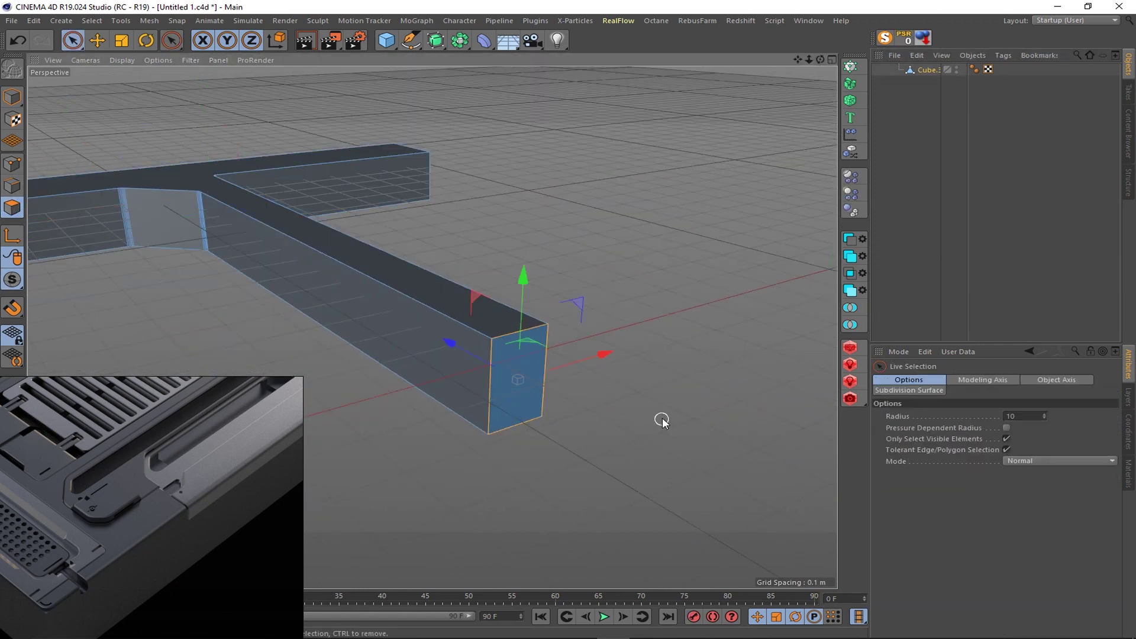
{"action": "key", "text": "Delete"}
- Orbit and pan to a low side view of the panel model
{"action": "scroll", "coordinate": [380, 228], "scroll_direction": "up", "scroll_amount": 3}
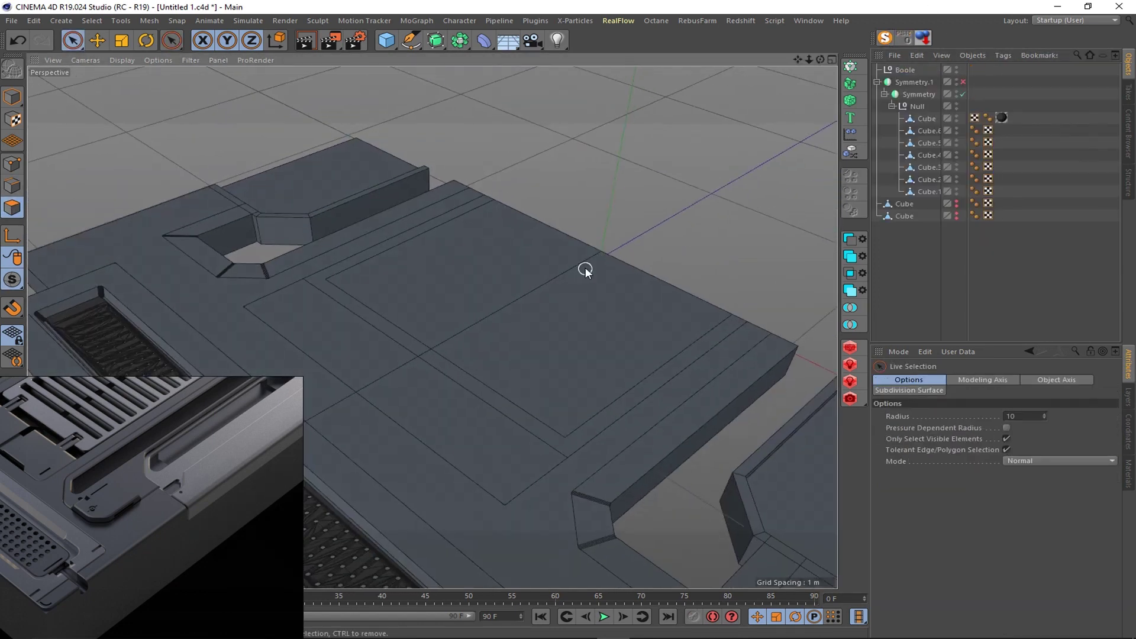
{"action": "scroll", "coordinate": [583, 354], "scroll_direction": "up", "scroll_amount": 3}
{"action": "scroll", "coordinate": [533, 438], "scroll_direction": "up", "scroll_amount": 3}
{"action": "scroll", "coordinate": [517, 426], "scroll_direction": "down", "scroll_amount": 5}
{"action": "scroll", "coordinate": [519, 420], "scroll_direction": "down", "scroll_amount": 3}
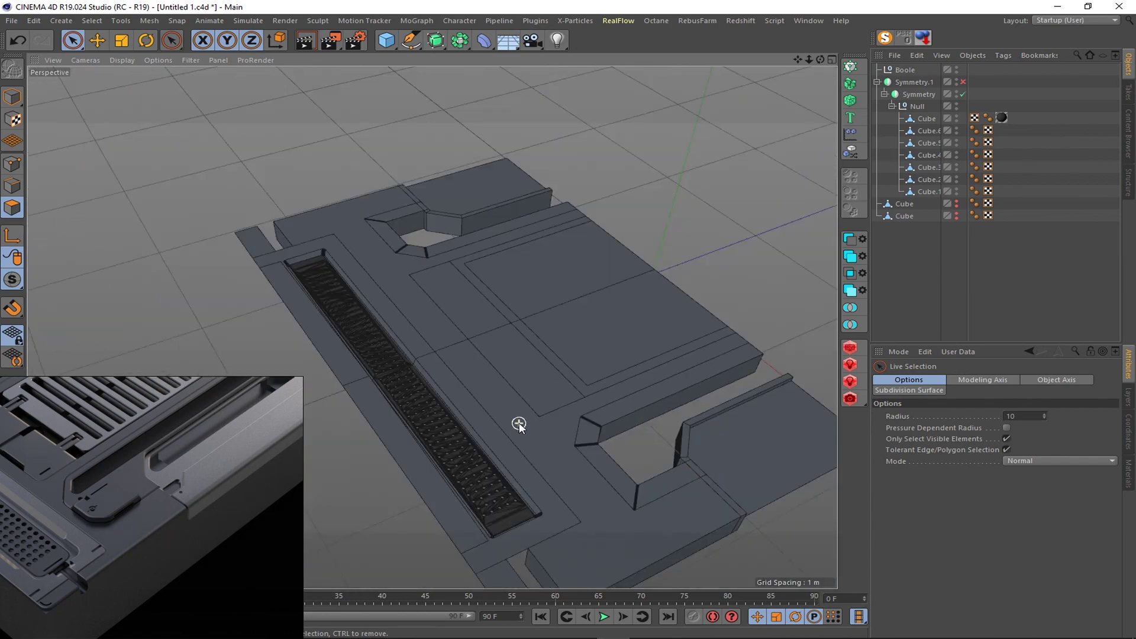
{"action": "scroll", "coordinate": [518, 424], "scroll_direction": "down", "scroll_amount": 2}
{"action": "mouse_move", "coordinate": [538, 428]}
{"action": "left_mouse_down", "text": "alt"}
{"action": "mouse_move", "coordinate": [312, 373]}
{"action": "mouse_move", "coordinate": [455, 385]}
{"action": "mouse_move", "coordinate": [141, 519]}
{"action": "left_mouse_up", "text": "alt"}
{"action": "scroll", "coordinate": [455, 385], "scroll_direction": "up", "scroll_amount": 3}
{"action": "scroll", "coordinate": [460, 343], "scroll_direction": "up", "scroll_amount": 2}
{"action": "scroll", "coordinate": [531, 496], "scroll_direction": "down", "scroll_amount": 5}
{"action": "scroll", "coordinate": [496, 454], "scroll_direction": "up", "scroll_amount": 2}
{"action": "left_click_drag", "start_coordinate": [794, 56], "coordinate": [924, 151]}
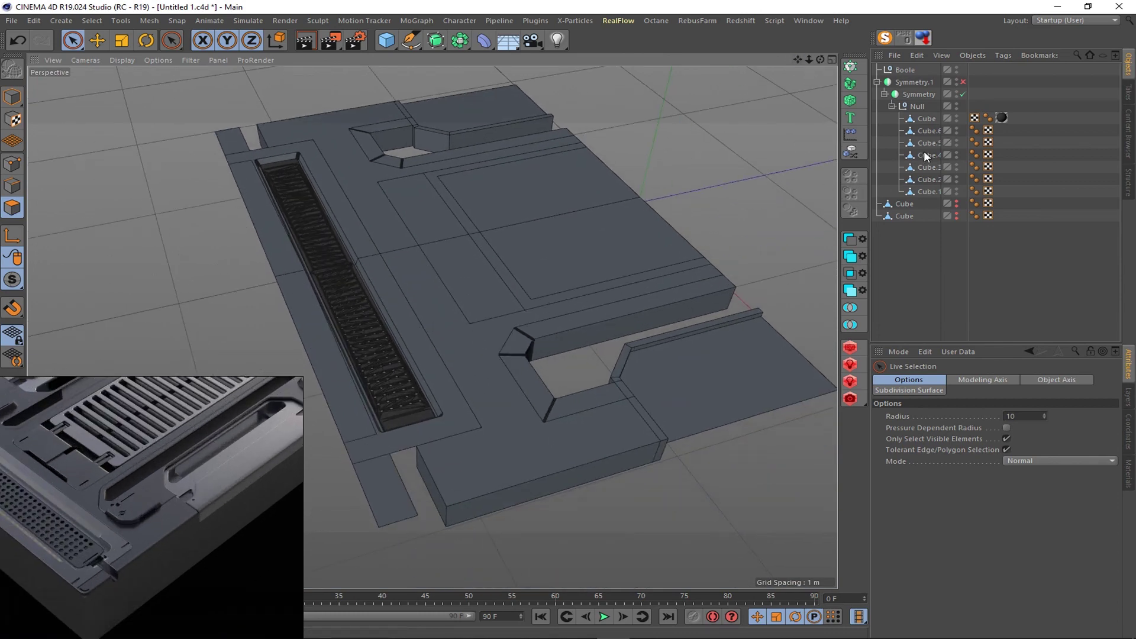
{"action": "right_click", "coordinate": [737, 355]}
{"action": "left_click", "coordinate": [793, 469]}
{"action": "scroll", "coordinate": [576, 324], "scroll_direction": "up", "scroll_amount": 3}
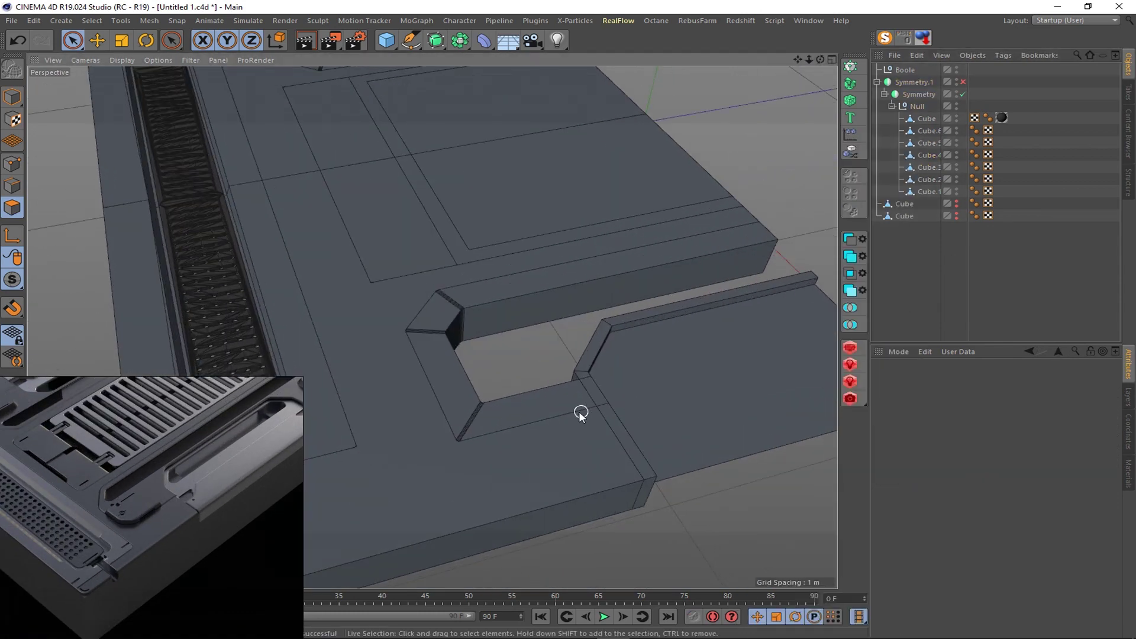
{"action": "scroll", "coordinate": [578, 411], "scroll_direction": "up", "scroll_amount": 3}
- Solo Cube.4 with MagicSolo and loop-select its inner corner edges
{"action": "left_click", "coordinate": [926, 153]}
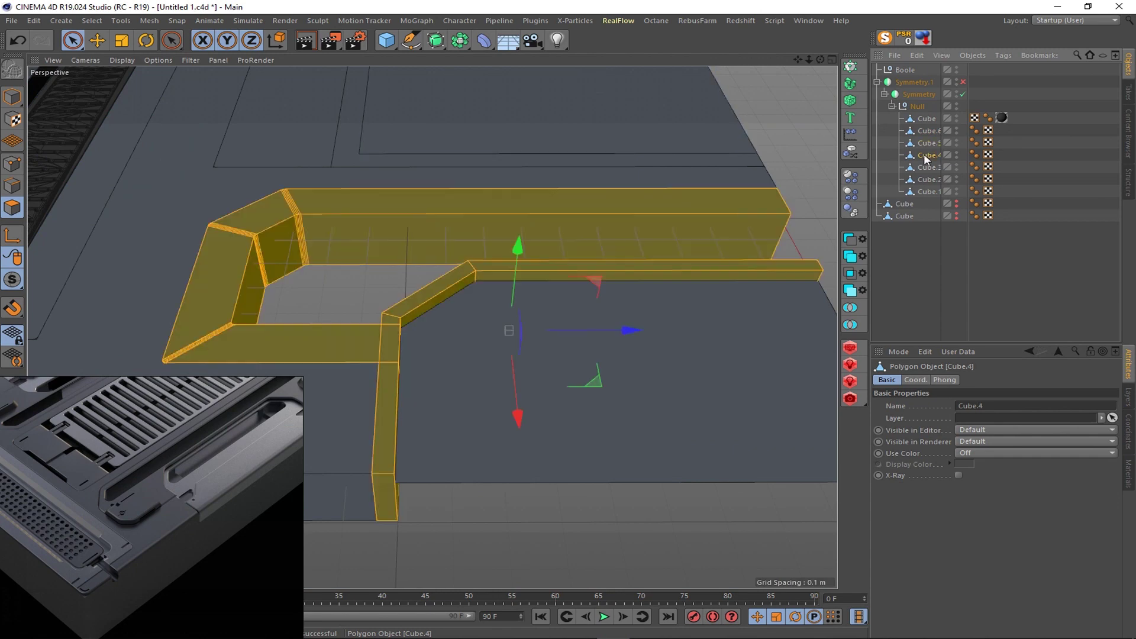
{"action": "scroll", "coordinate": [382, 296], "scroll_direction": "up", "scroll_amount": 2}
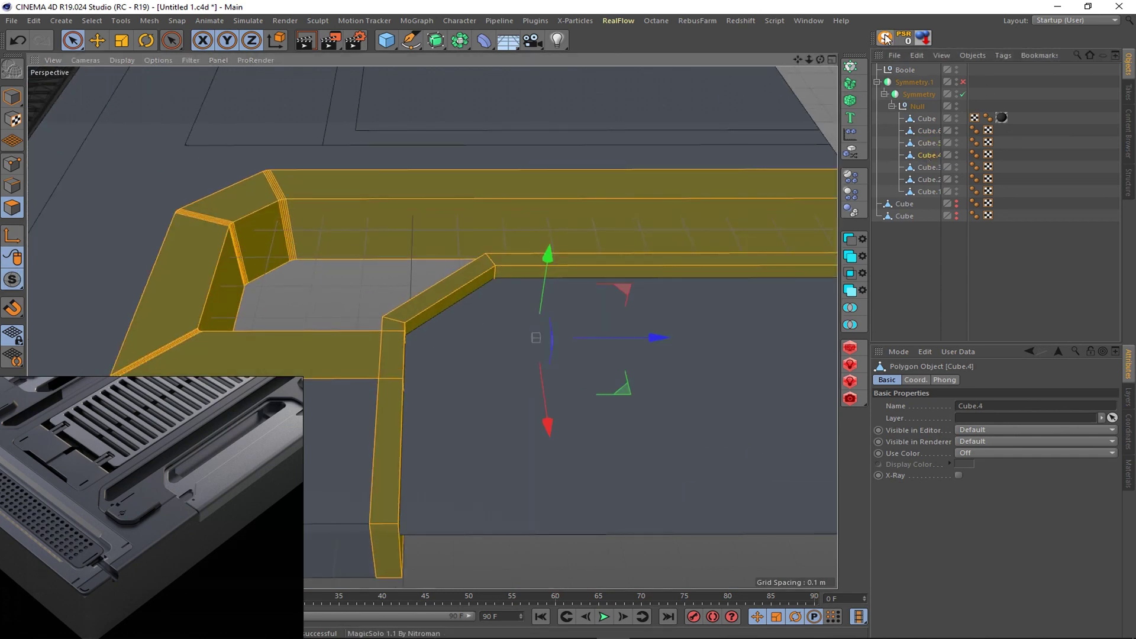
{"action": "left_click", "coordinate": [885, 39]}
{"action": "scroll", "coordinate": [320, 286], "scroll_direction": "up", "scroll_amount": 3}
{"action": "key", "text": "u"}
{"action": "key", "text": "l"}
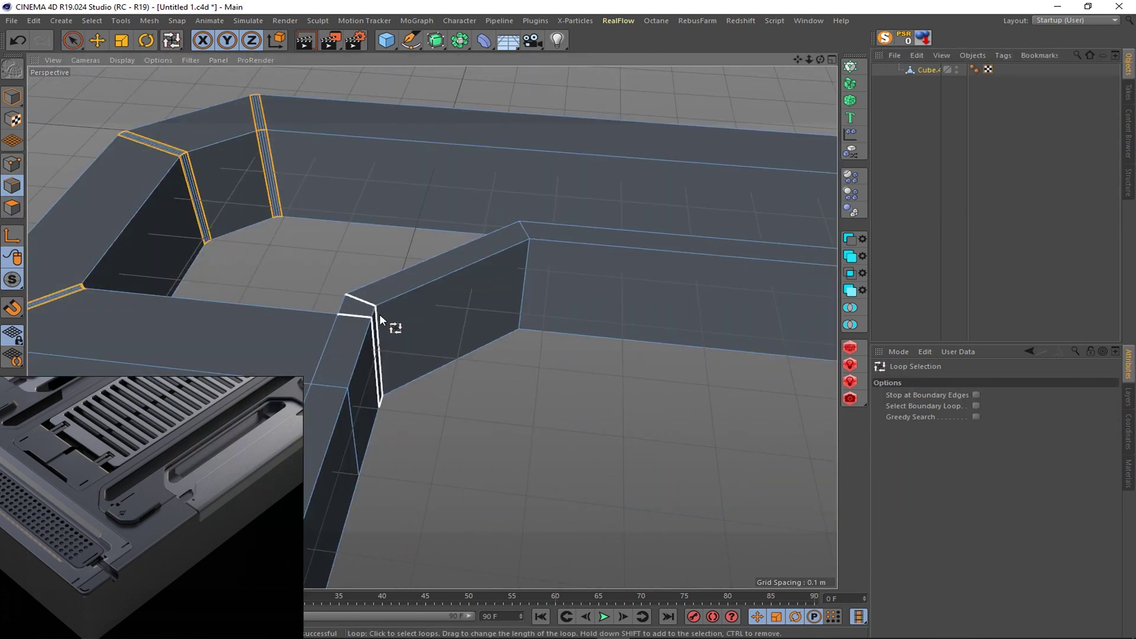
{"action": "left_click", "coordinate": [379, 313]}
{"action": "key", "text": "e"}
{"action": "scroll", "coordinate": [629, 294], "scroll_direction": "down", "scroll_amount": 5}
- Bevel the selected corner edges with a small 0.009 m chamfer
{"action": "right_click", "coordinate": [597, 276]}
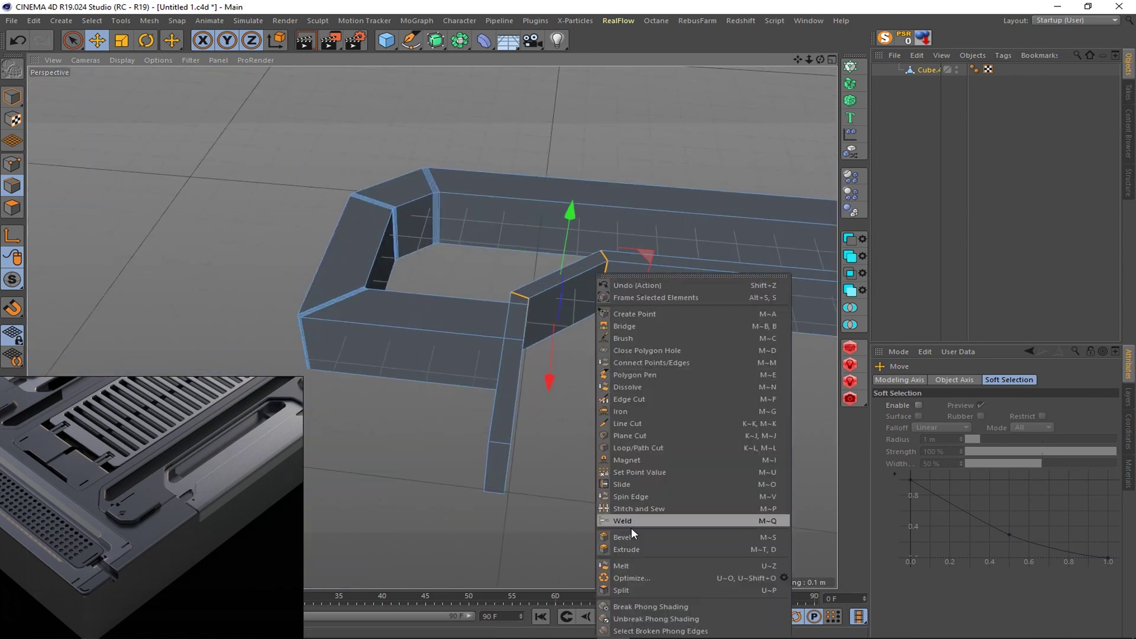
{"action": "left_click", "coordinate": [622, 537]}
{"action": "scroll", "coordinate": [532, 296], "scroll_direction": "up", "scroll_amount": 3}
{"action": "scroll", "coordinate": [607, 295], "scroll_direction": "down", "scroll_amount": 5}
{"action": "scroll", "coordinate": [467, 300], "scroll_direction": "up", "scroll_amount": 6}
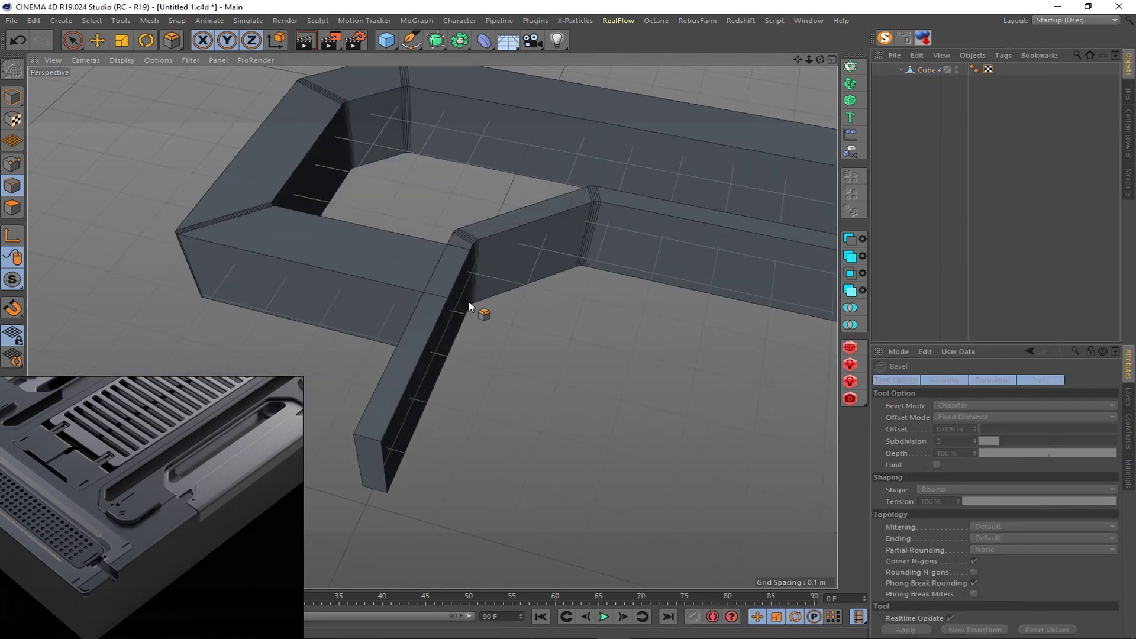
{"action": "scroll", "coordinate": [467, 301], "scroll_direction": "up", "scroll_amount": 2}
{"action": "scroll", "coordinate": [442, 271], "scroll_direction": "down", "scroll_amount": 3}
- Turn solo off and inspect the bevelled rim within the full panel
{"action": "left_click", "coordinate": [885, 40]}
{"action": "scroll", "coordinate": [530, 326], "scroll_direction": "down", "scroll_amount": 3}
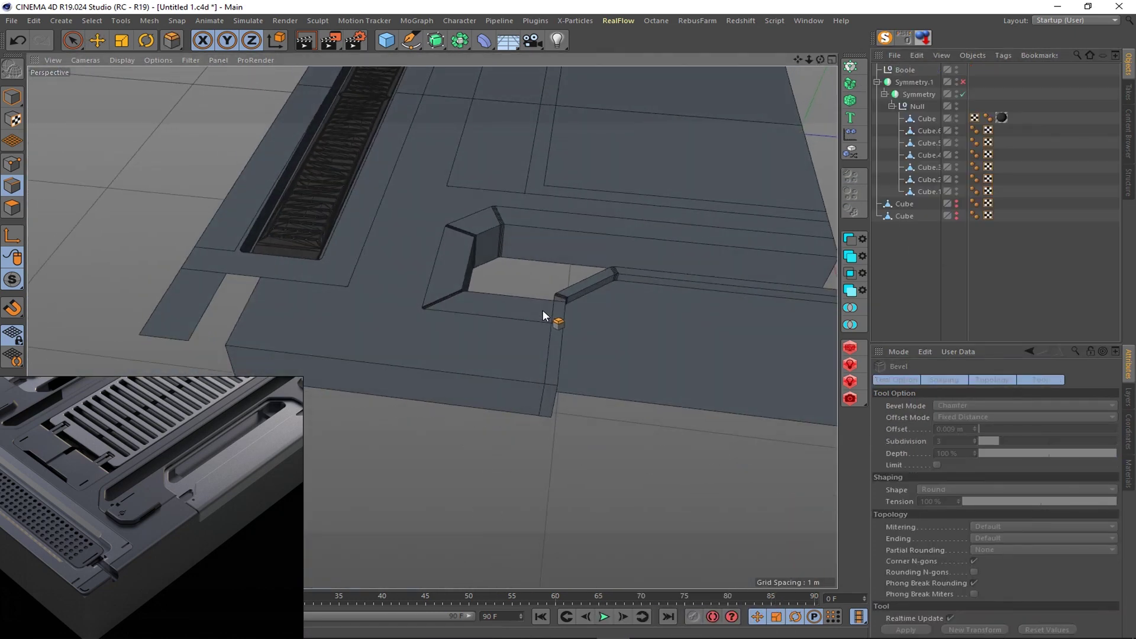
{"action": "mouse_move", "coordinate": [542, 310]}
{"action": "left_mouse_down", "text": "alt"}
{"action": "mouse_move", "coordinate": [559, 282]}
{"action": "mouse_move", "coordinate": [548, 312]}
{"action": "mouse_move", "coordinate": [446, 304]}
{"action": "mouse_move", "coordinate": [555, 294]}
{"action": "mouse_move", "coordinate": [527, 271]}
{"action": "left_mouse_up", "text": "alt"}
{"action": "scroll", "coordinate": [368, 236], "scroll_direction": "down", "scroll_amount": 3}
{"action": "scroll", "coordinate": [601, 330], "scroll_direction": "up", "scroll_amount": 5}
{"action": "scroll", "coordinate": [581, 362], "scroll_direction": "down", "scroll_amount": 2}
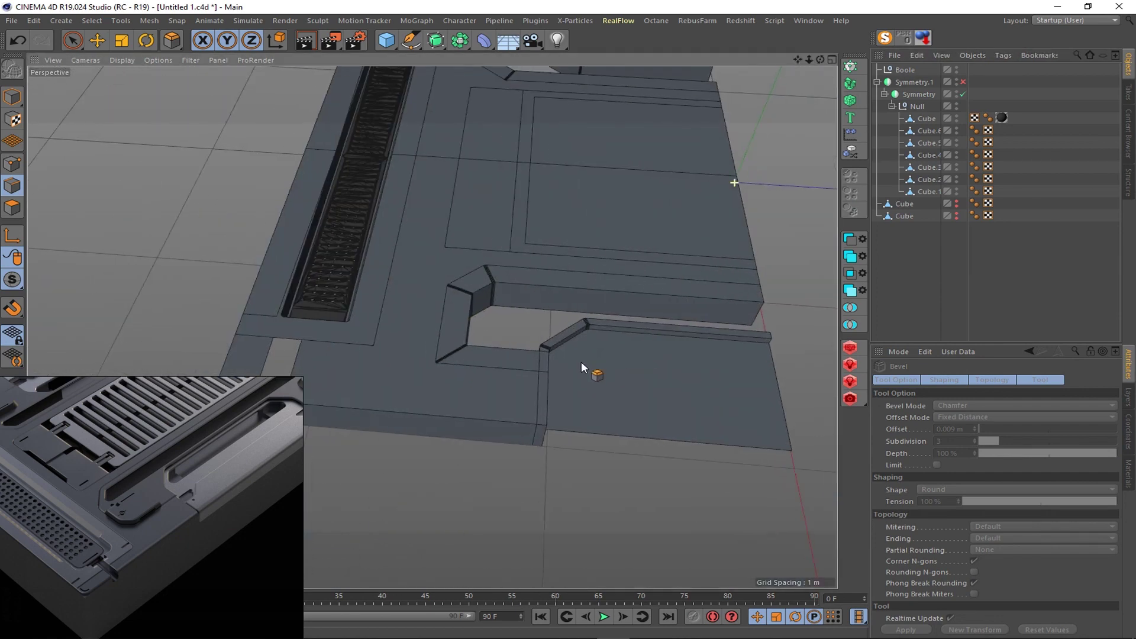
{"action": "scroll", "coordinate": [581, 366], "scroll_direction": "down", "scroll_amount": 1}
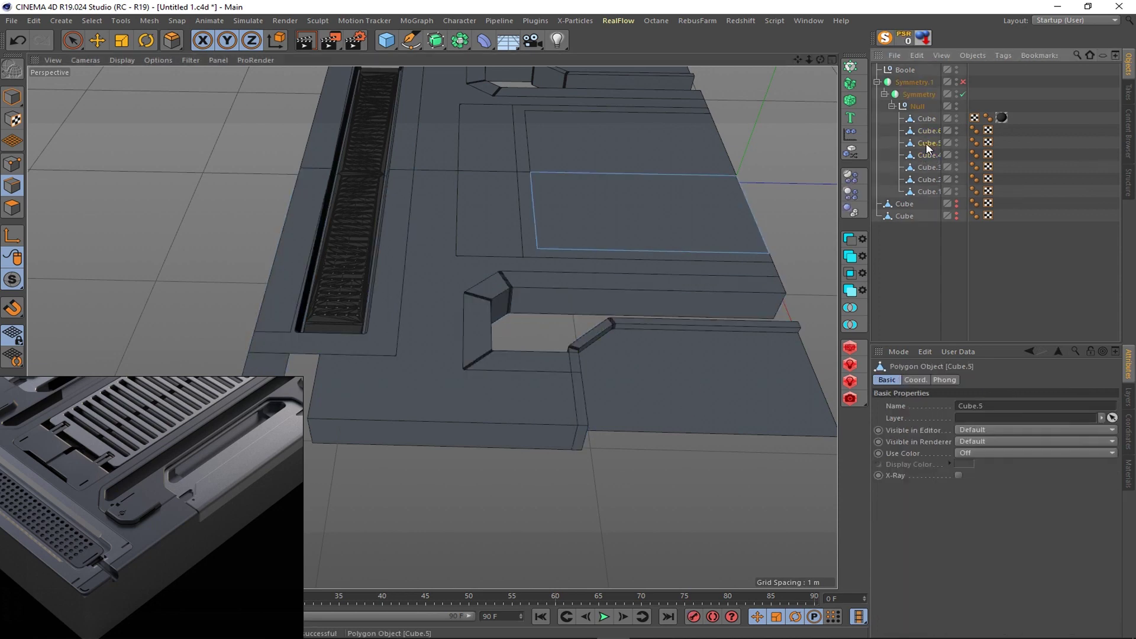
- Isolate the plate Cube.2 and frame it in the top view
{"action": "left_click", "coordinate": [927, 179]}
{"action": "key", "text": "F2"}
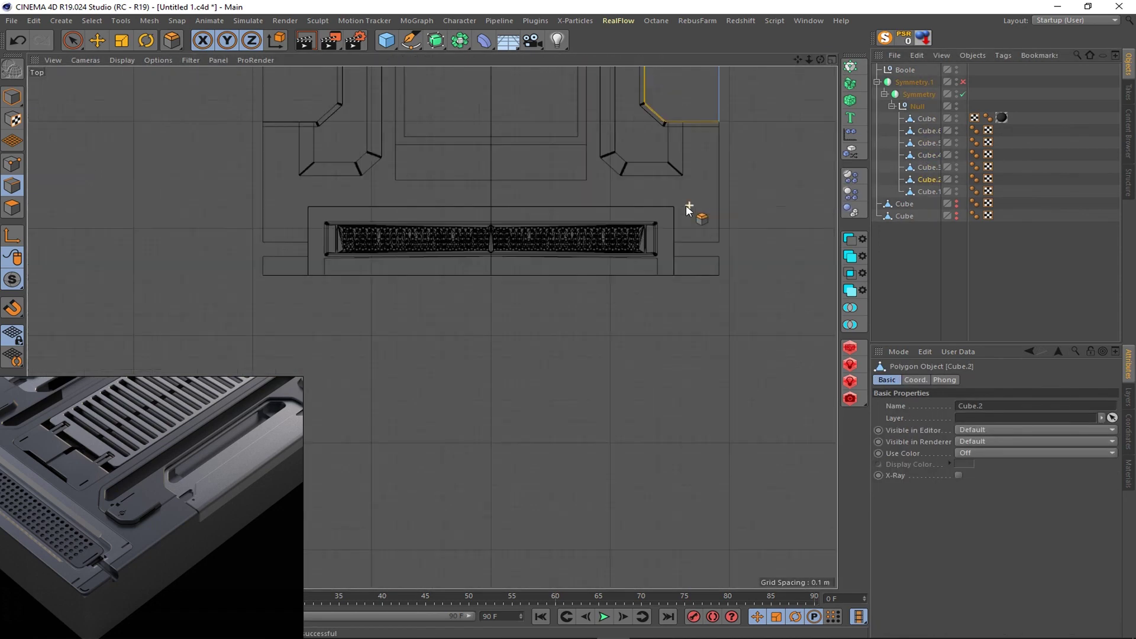
{"action": "left_click", "coordinate": [831, 60]}
{"action": "left_click", "coordinate": [832, 62]}
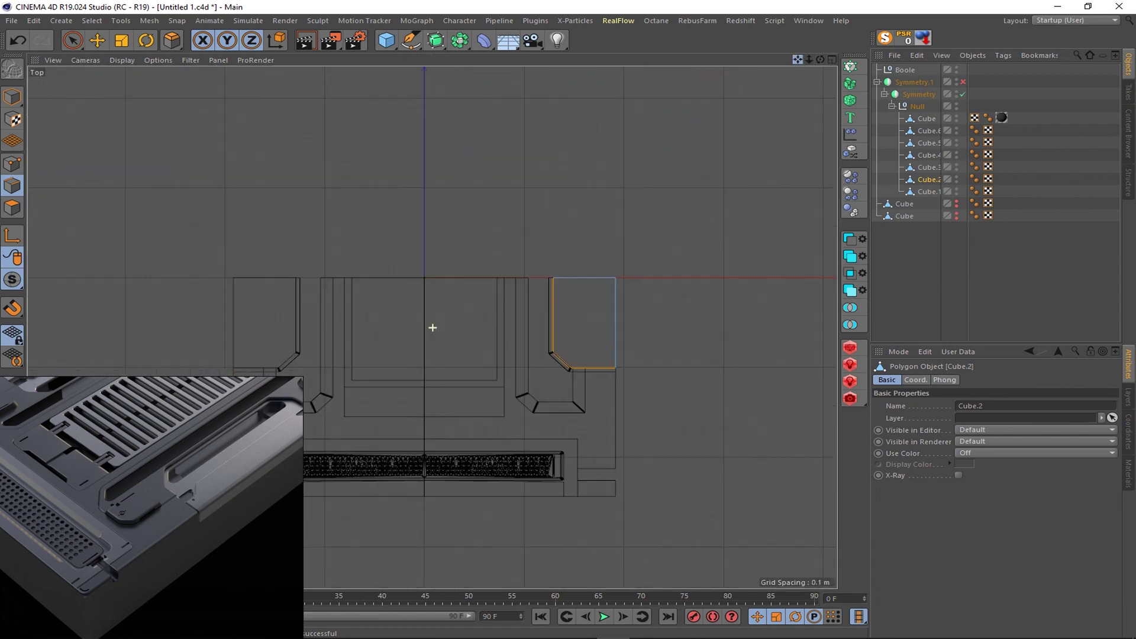
{"action": "key", "text": "o"}
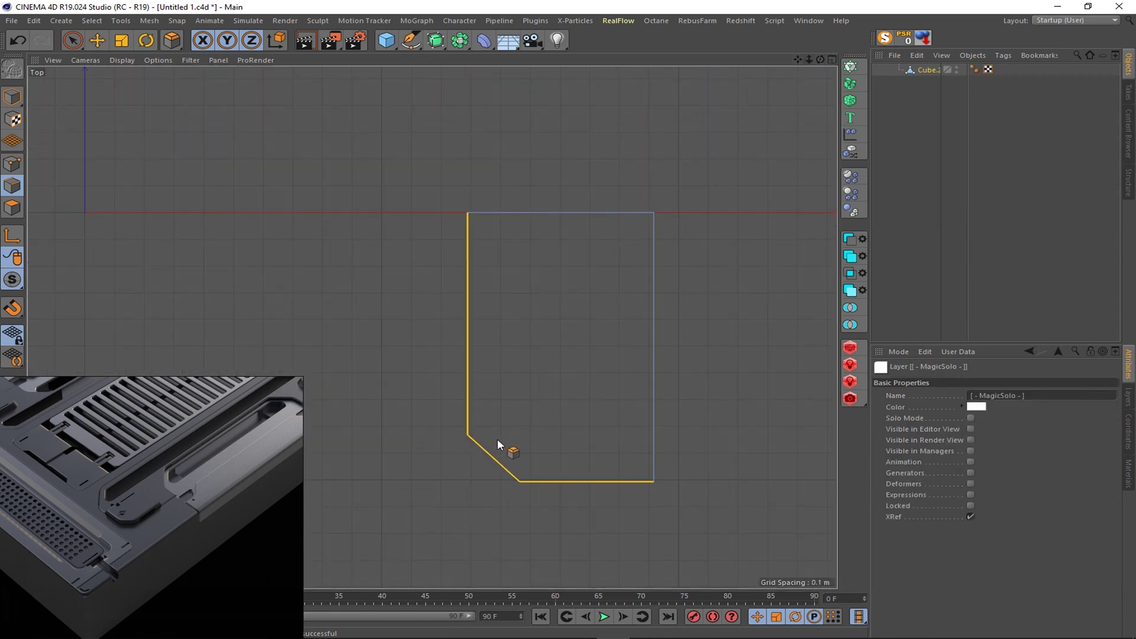
- Line-cut a vertical edge down the plate's left side and shift it to widen the slot
{"action": "key", "text": "k"}
{"action": "key", "text": "k"}
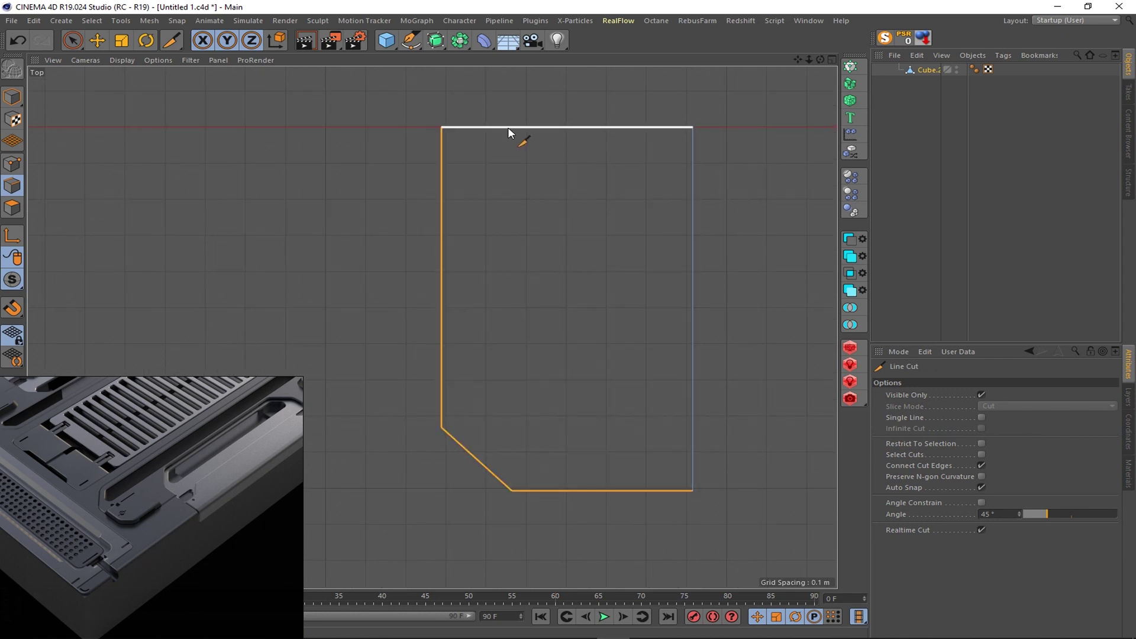
{"action": "left_click", "coordinate": [510, 127]}
{"action": "key", "text": "ctrl+z"}
{"action": "left_click_drag", "start_coordinate": [490, 487], "coordinate": [490, 102]}
{"action": "key", "text": "Escape"}
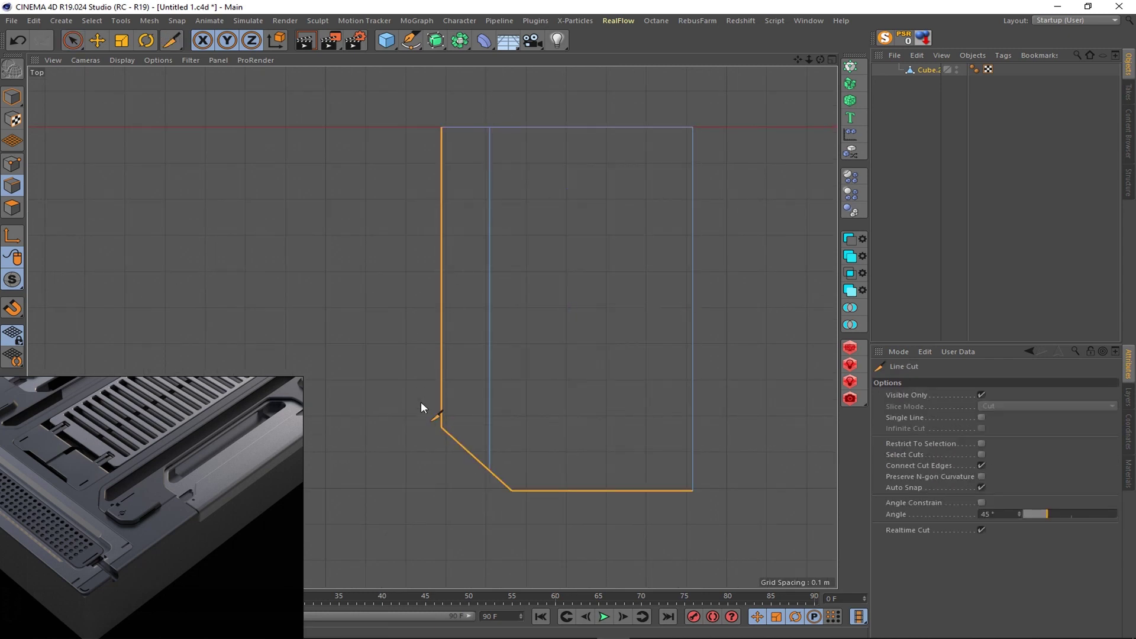
{"action": "key", "text": "space"}
{"action": "left_click", "coordinate": [480, 428]}
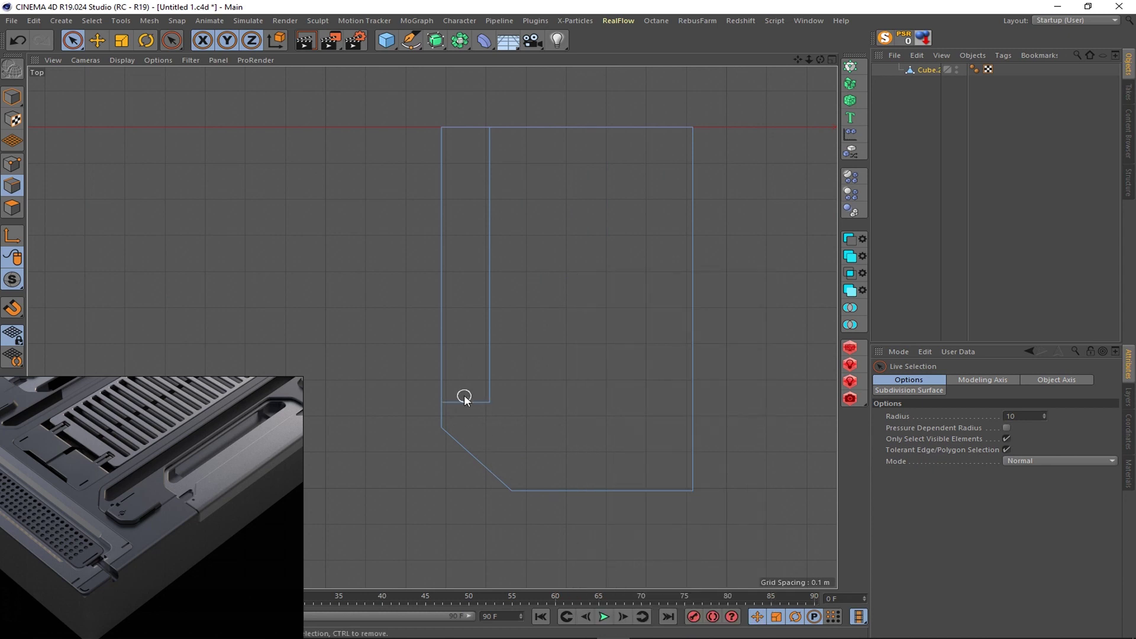
{"action": "scroll", "coordinate": [462, 396], "scroll_direction": "up", "scroll_amount": 3}
{"action": "scroll", "coordinate": [495, 342], "scroll_direction": "down", "scroll_amount": 3}
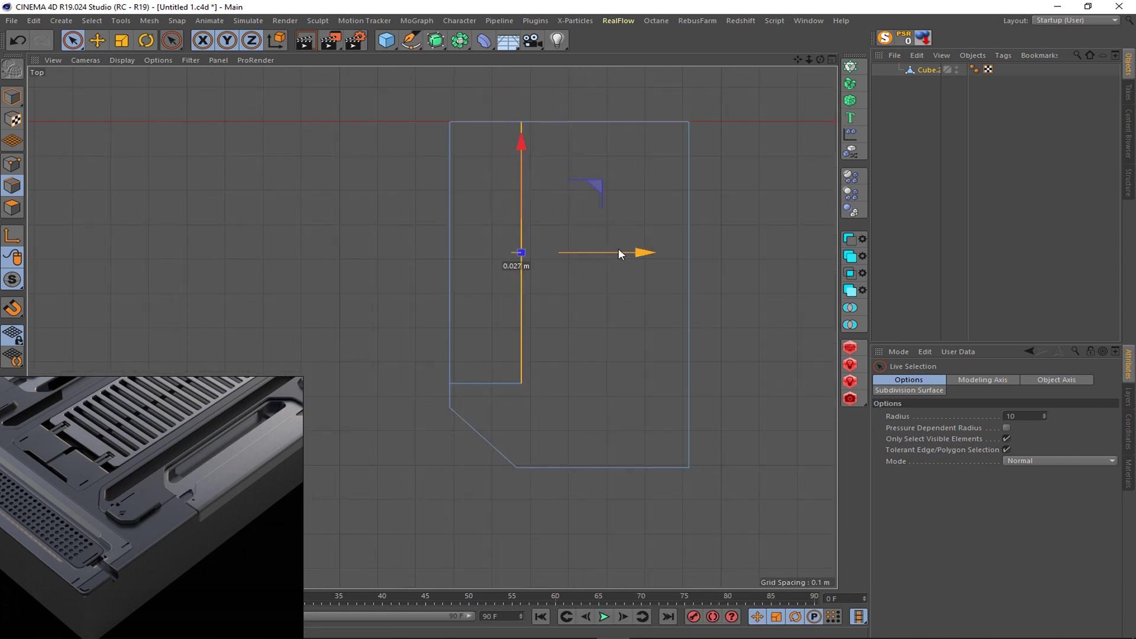
{"action": "key", "text": "k"}
{"action": "key", "text": "k"}
{"action": "left_click_drag", "start_coordinate": [468, 385], "coordinate": [459, 112]}
{"action": "key", "text": "space"}
- Delete the stray edge segment below the slot
{"action": "scroll", "coordinate": [465, 392], "scroll_direction": "up", "scroll_amount": 7}
{"action": "left_click", "coordinate": [466, 355]}
{"action": "right_click", "coordinate": [502, 355]}
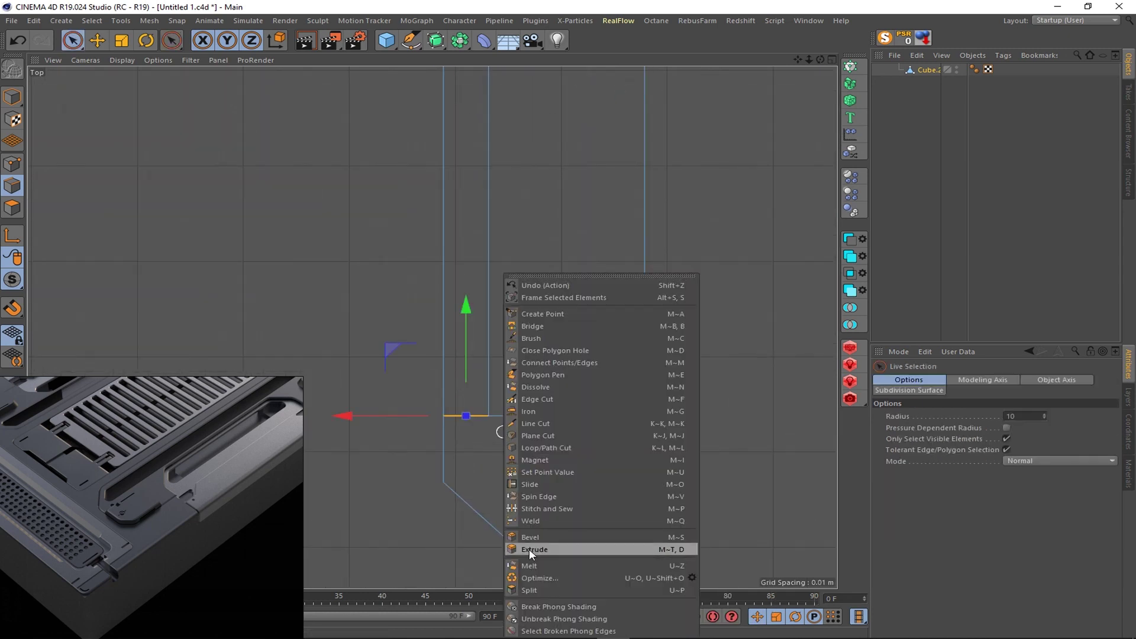
{"action": "left_click", "coordinate": [529, 549]}
{"action": "scroll", "coordinate": [517, 359], "scroll_direction": "down", "scroll_amount": 2}
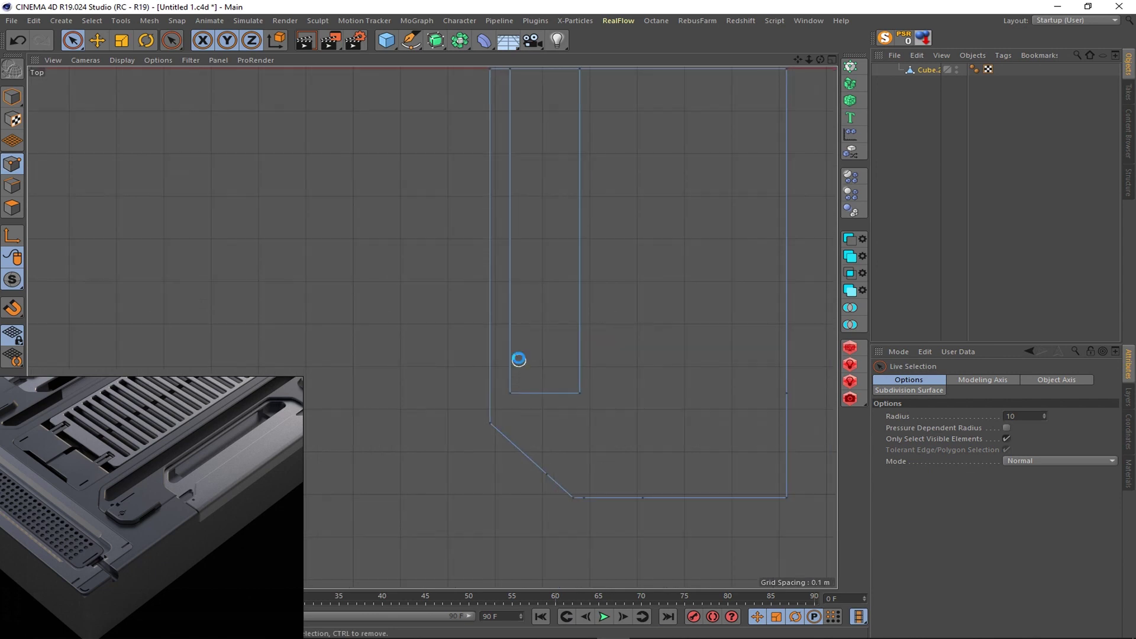
{"action": "scroll", "coordinate": [537, 393], "scroll_direction": "down", "scroll_amount": 2}
- Bevel the slot's inner corner into a chamfer
{"action": "right_click", "coordinate": [537, 393]}
{"action": "left_click", "coordinate": [577, 544]}
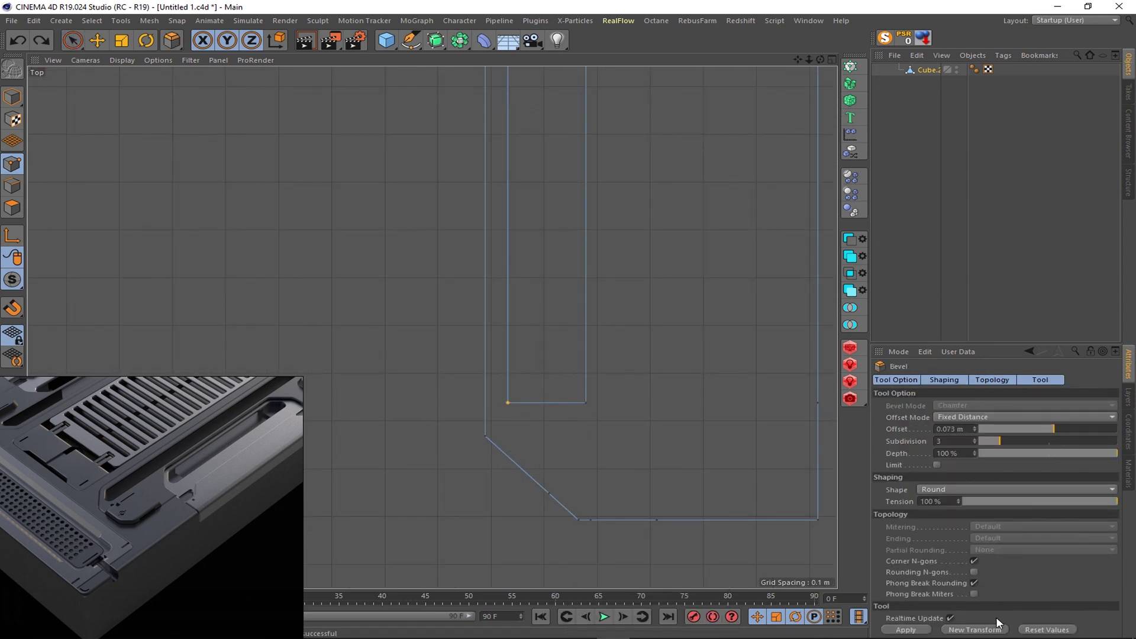
{"action": "left_click_drag", "start_coordinate": [502, 406], "coordinate": [545, 408]}
{"action": "key", "text": "space"}
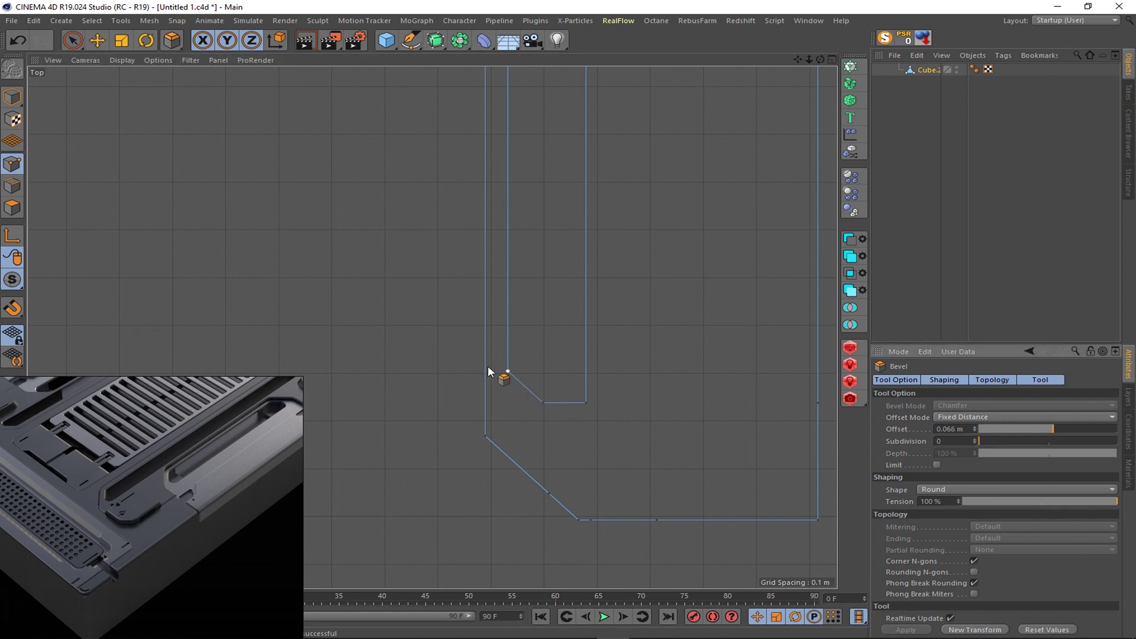
{"action": "scroll", "coordinate": [518, 384], "scroll_direction": "up", "scroll_amount": 2}
{"action": "middle_click", "coordinate": [495, 387]}
{"action": "key", "text": "F1"}
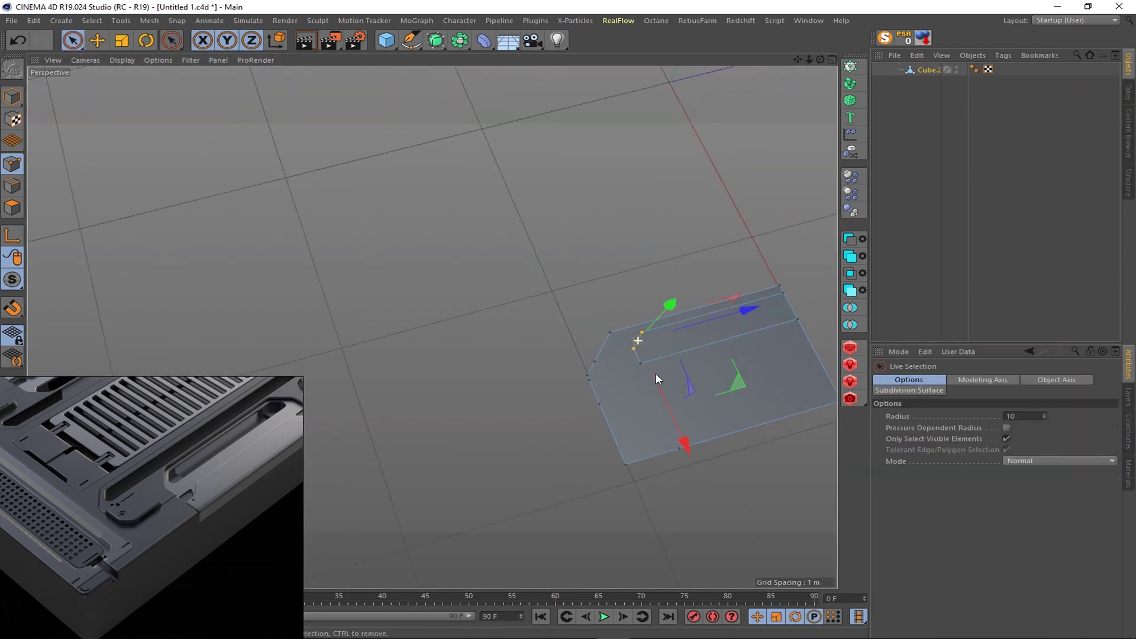
{"action": "scroll", "coordinate": [655, 373], "scroll_direction": "up", "scroll_amount": 2}
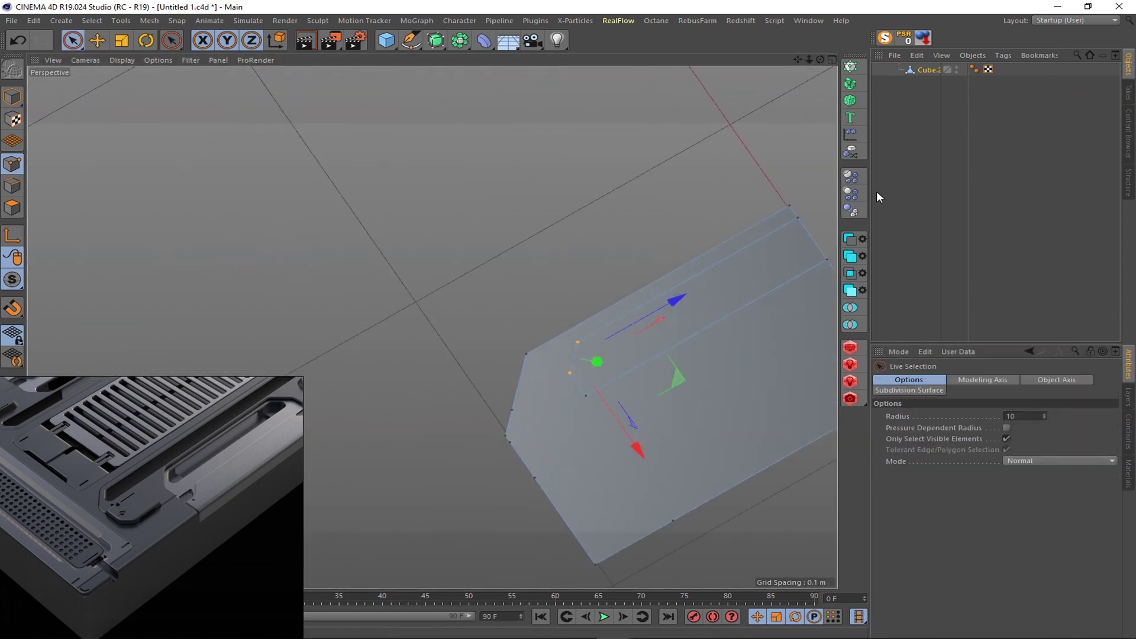
{"action": "left_click", "coordinate": [10, 209]}
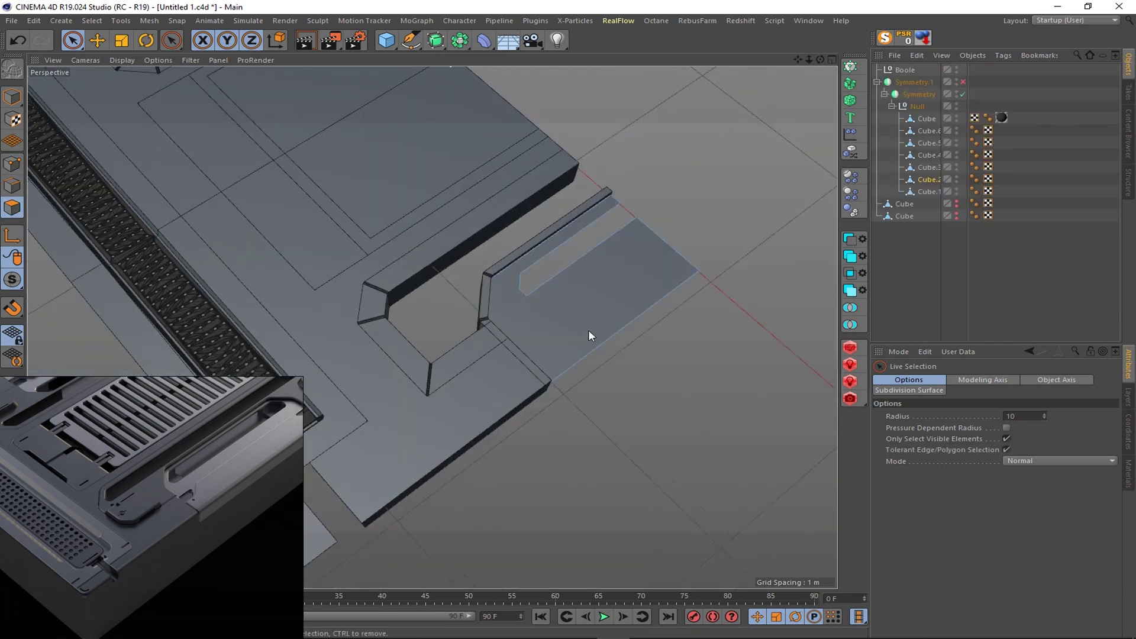
{"action": "scroll", "coordinate": [701, 237], "scroll_direction": "down", "scroll_amount": 2}
- Line-cut a small notch into the plate's bottom edge in the top view
{"action": "left_click", "coordinate": [884, 38]}
{"action": "key", "text": "F5"}
{"action": "key", "text": "F2"}
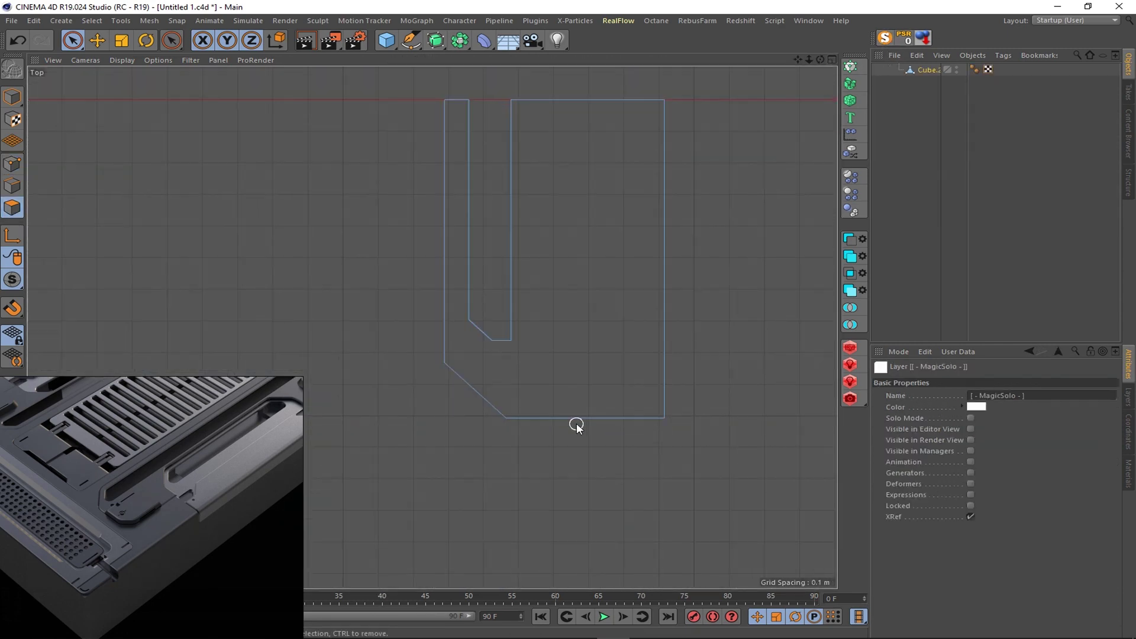
{"action": "key", "text": "k"}
{"action": "key", "text": "k"}
{"action": "left_click", "coordinate": [600, 427]}
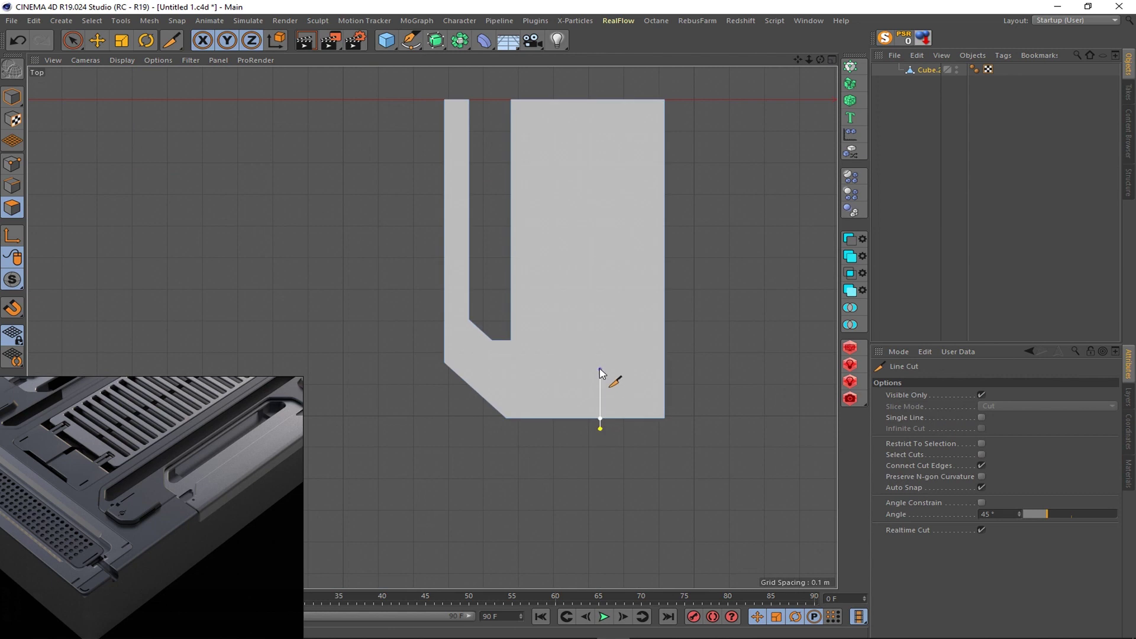
{"action": "left_click", "coordinate": [623, 388]}
{"action": "left_click", "coordinate": [623, 430]}
{"action": "key", "text": "space"}
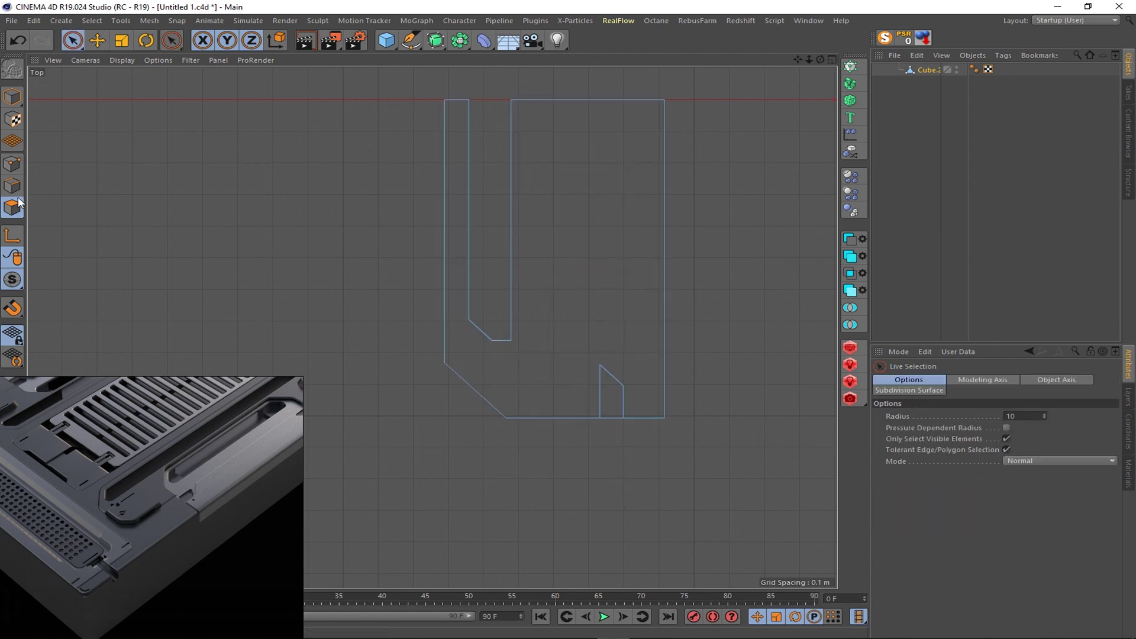
- Bevel the notch's top point to give it a rounded top
{"action": "scroll", "coordinate": [612, 348], "scroll_direction": "up", "scroll_amount": 3}
{"action": "key", "text": "Return"}
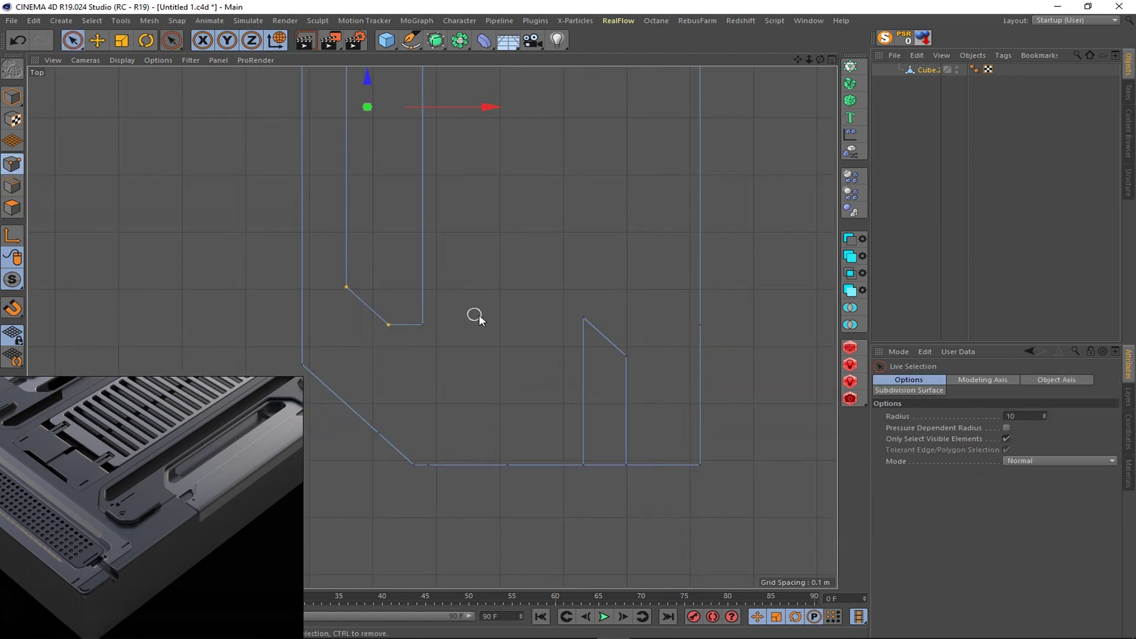
{"action": "right_click", "coordinate": [561, 280]}
{"action": "left_click", "coordinate": [583, 540]}
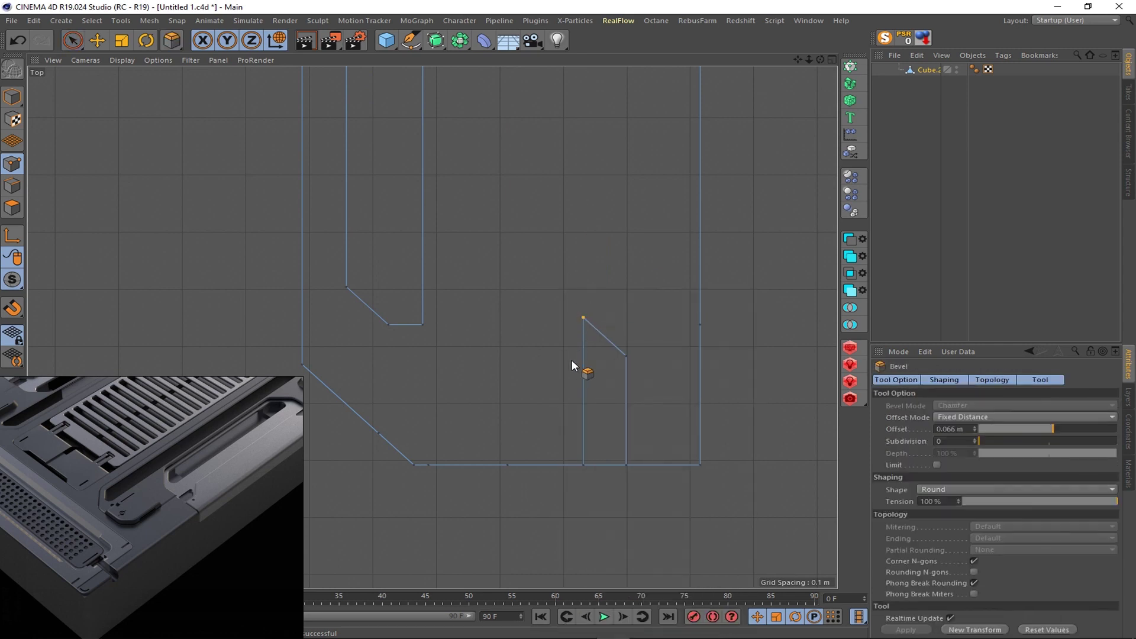
{"action": "key", "text": "space"}
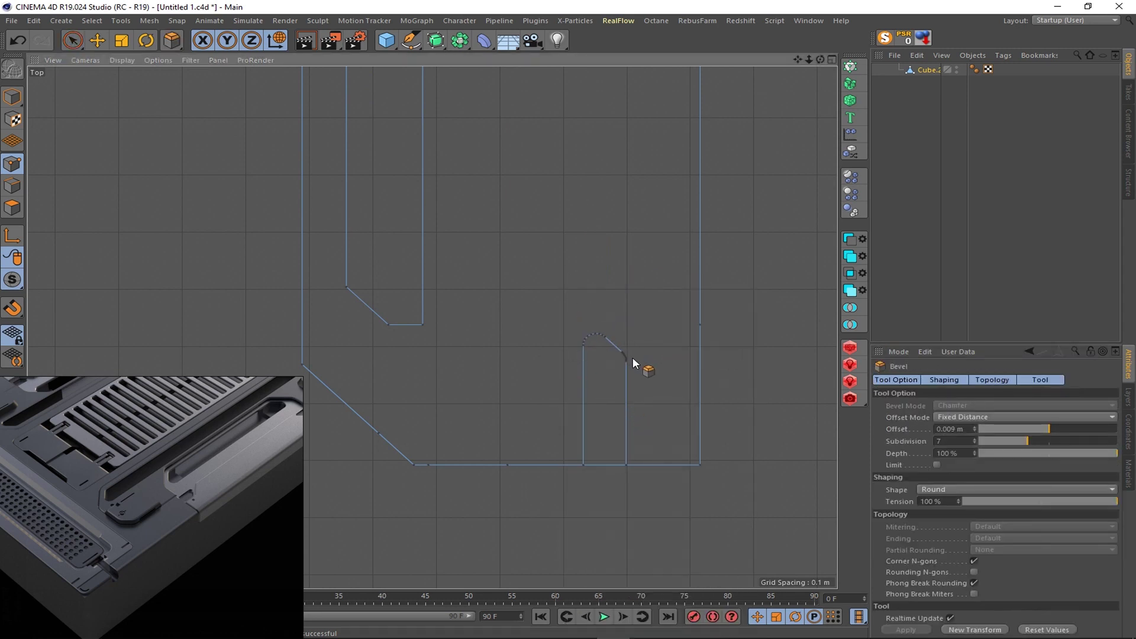
- Extrude the plate's polygons into a thick slab
{"action": "left_click", "coordinate": [14, 210]}
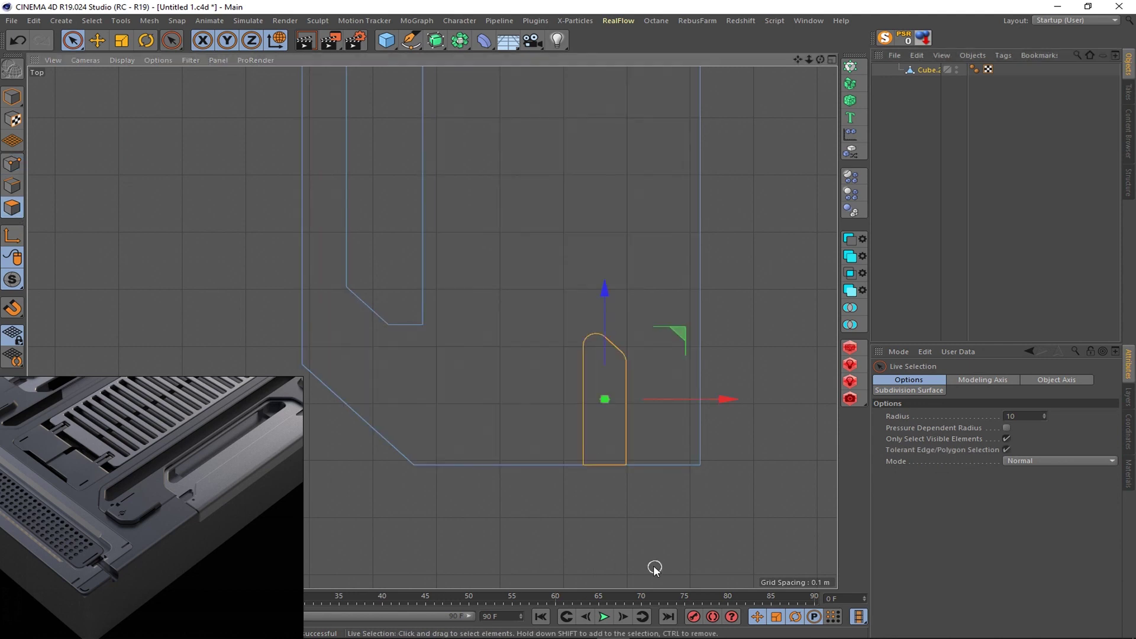
{"action": "left_click", "coordinate": [832, 61]}
{"action": "left_click", "coordinate": [418, 60]}
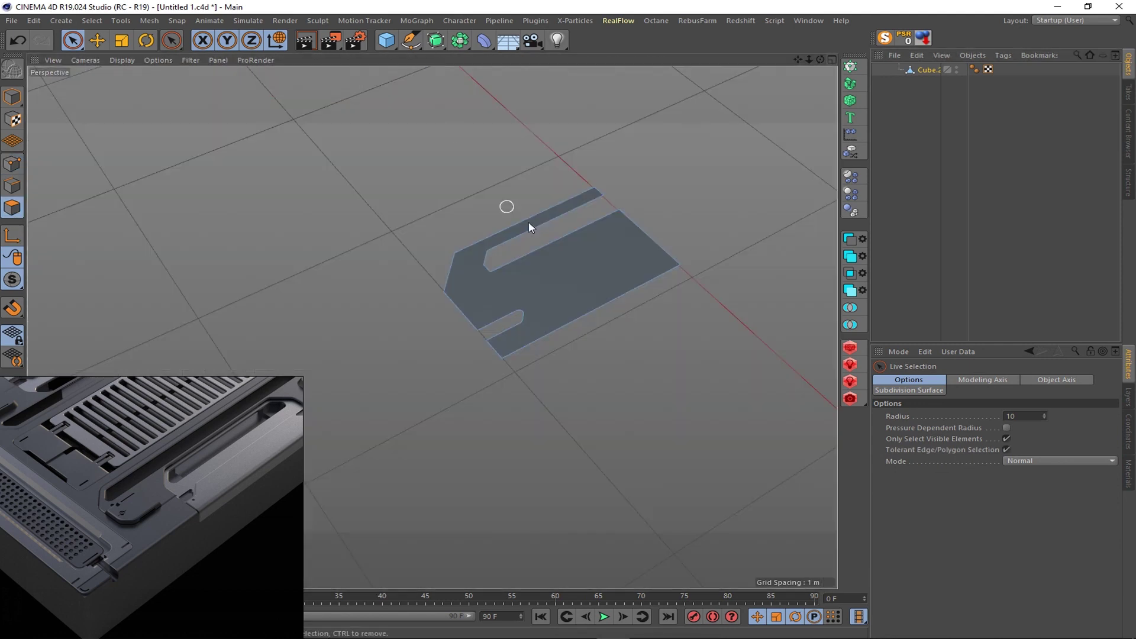
{"action": "right_click", "coordinate": [637, 294]}
{"action": "left_click", "coordinate": [638, 295]}
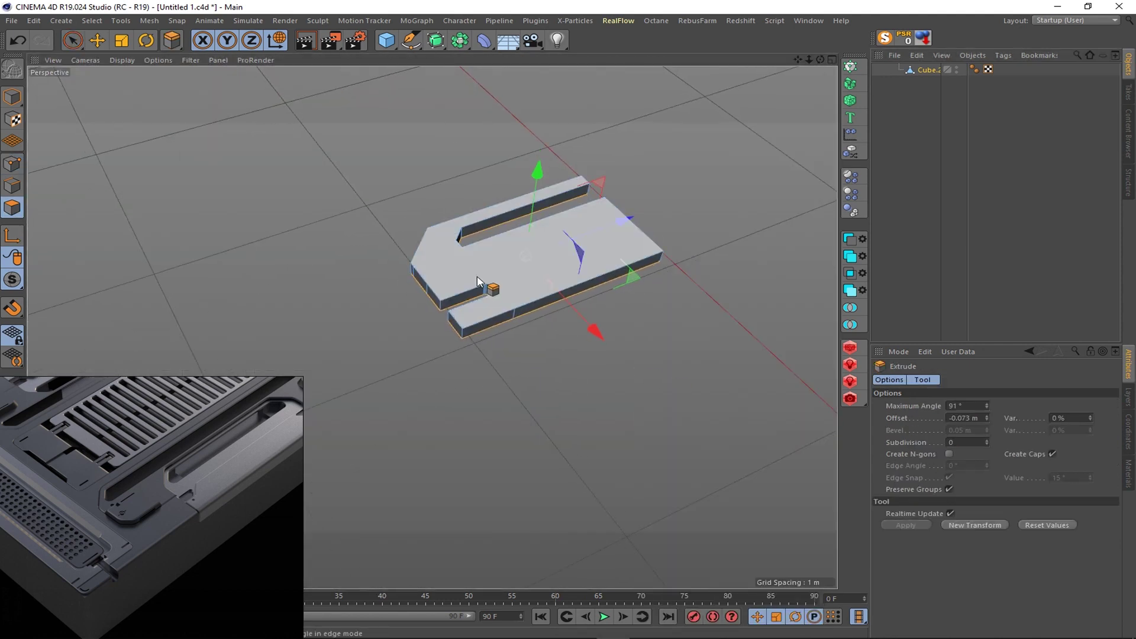
{"action": "key", "text": "Return"}
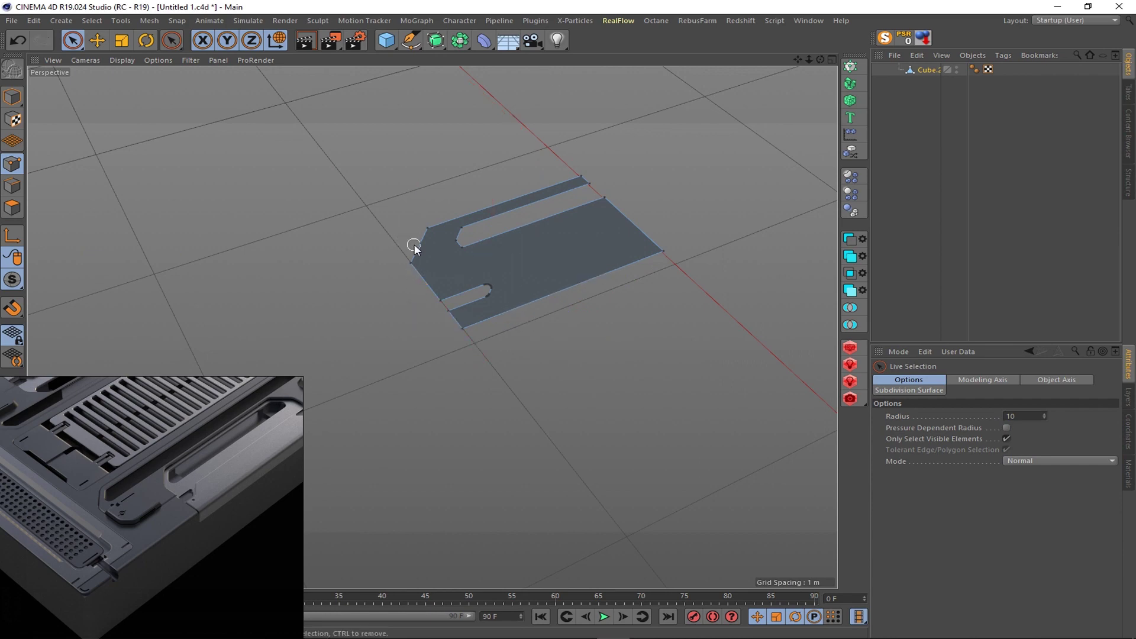
{"action": "left_click", "coordinate": [12, 207]}
{"action": "right_click", "coordinate": [518, 355]}
{"action": "left_click", "coordinate": [545, 367]}
{"action": "left_click_drag", "start_coordinate": [545, 366], "coordinate": [573, 378]}
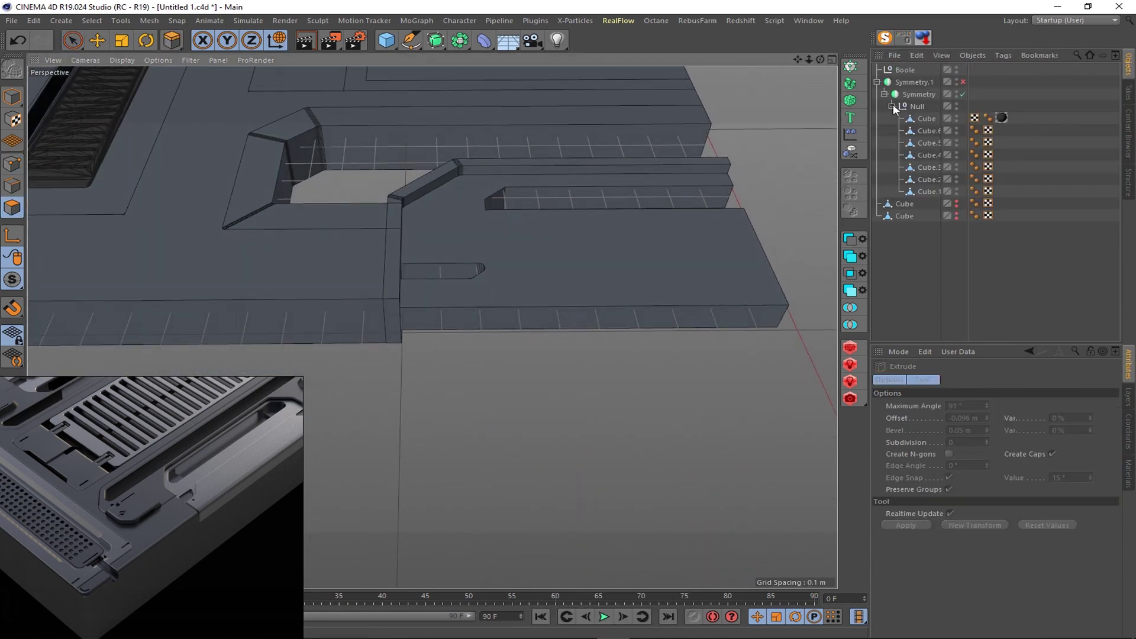
- Raise Cube.2 slightly along its height and view the whole panel
{"action": "left_click", "coordinate": [928, 179]}
{"action": "left_click_drag", "start_coordinate": [583, 153], "coordinate": [708, 367]}
{"action": "key", "text": "9"}
{"action": "left_click", "coordinate": [624, 298]}
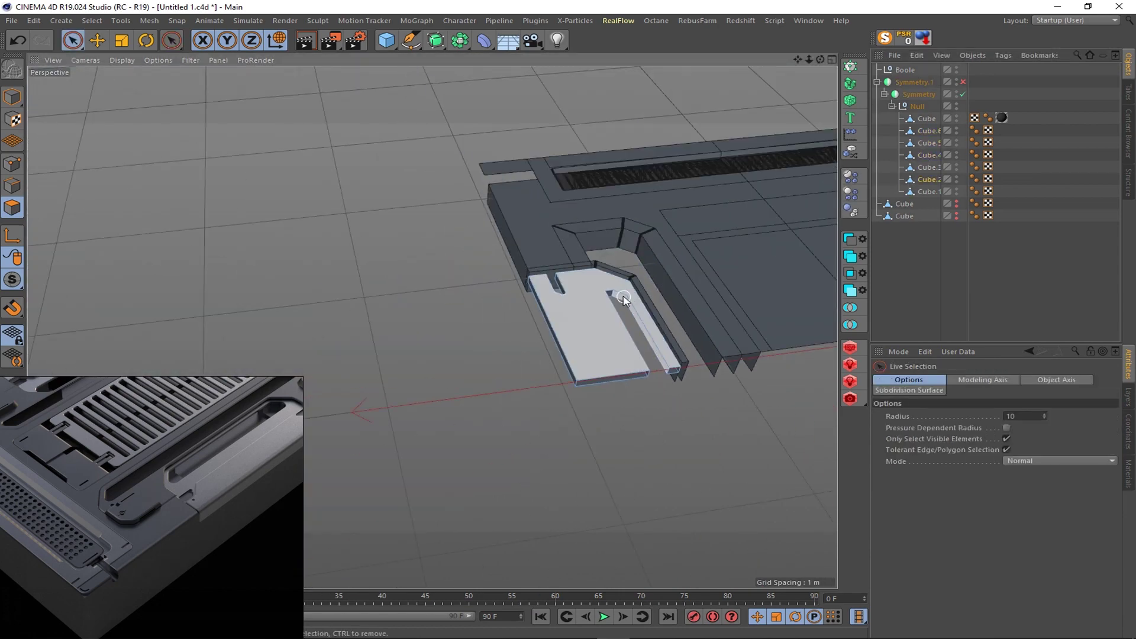
{"action": "left_click_drag", "start_coordinate": [624, 299], "coordinate": [704, 392], "text": "alt"}
{"action": "mouse_move", "coordinate": [718, 438]}
{"action": "left_mouse_down", "text": "alt"}
{"action": "mouse_move", "coordinate": [562, 410]}
{"action": "mouse_move", "coordinate": [538, 344]}
{"action": "left_mouse_up", "text": "alt"}
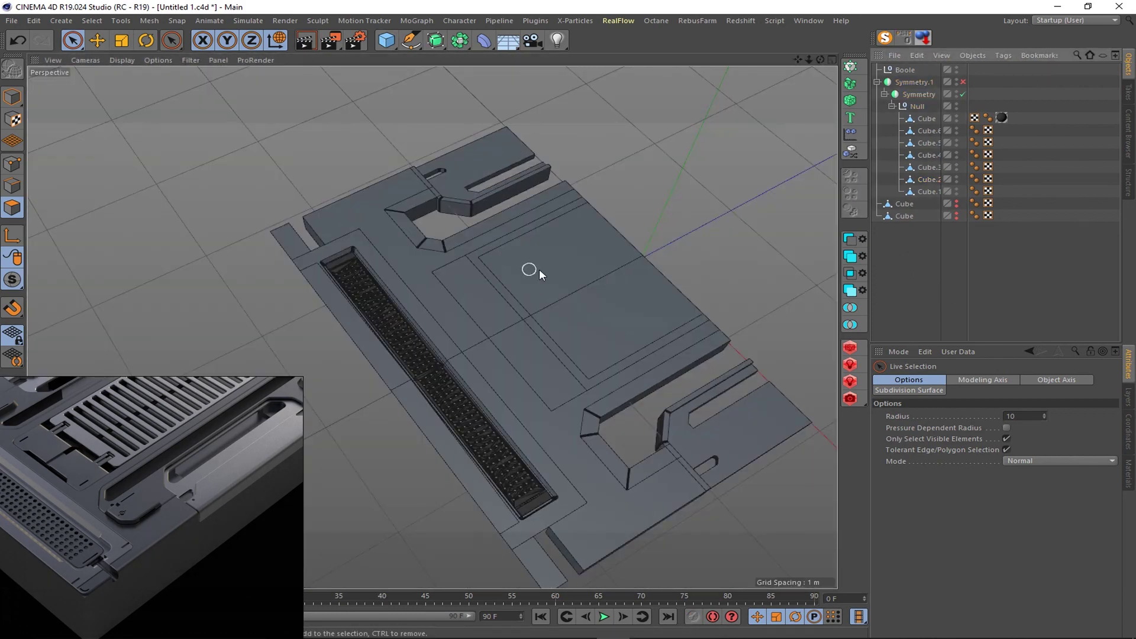
{"action": "mouse_move", "coordinate": [616, 396]}
{"action": "left_mouse_down", "text": "alt"}
{"action": "mouse_move", "coordinate": [517, 282]}
{"action": "mouse_move", "coordinate": [572, 322]}
{"action": "mouse_move", "coordinate": [562, 343]}
{"action": "left_mouse_up", "text": "alt"}
- Bevel Cube.6's corner point with a 0.009 m offset and 3 subdivisions
{"action": "left_click", "coordinate": [926, 131]}
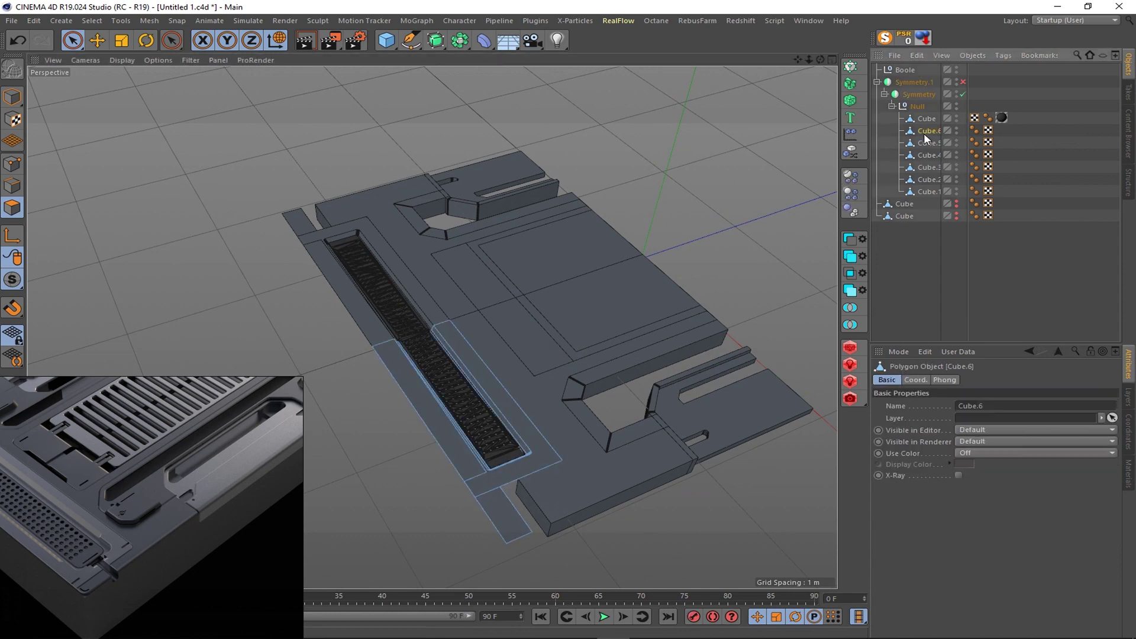
{"action": "left_click", "coordinate": [15, 171]}
{"action": "scroll", "coordinate": [584, 444], "scroll_direction": "up", "scroll_amount": 5}
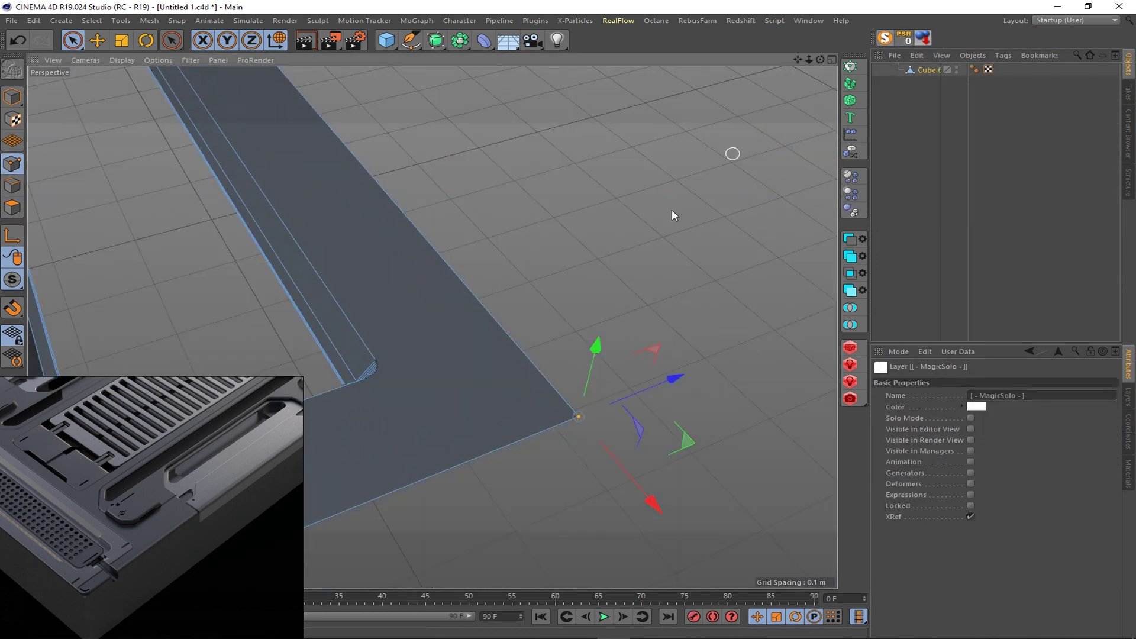
{"action": "right_click", "coordinate": [651, 441]}
{"action": "left_click", "coordinate": [681, 540]}
{"action": "key", "text": "F2"}
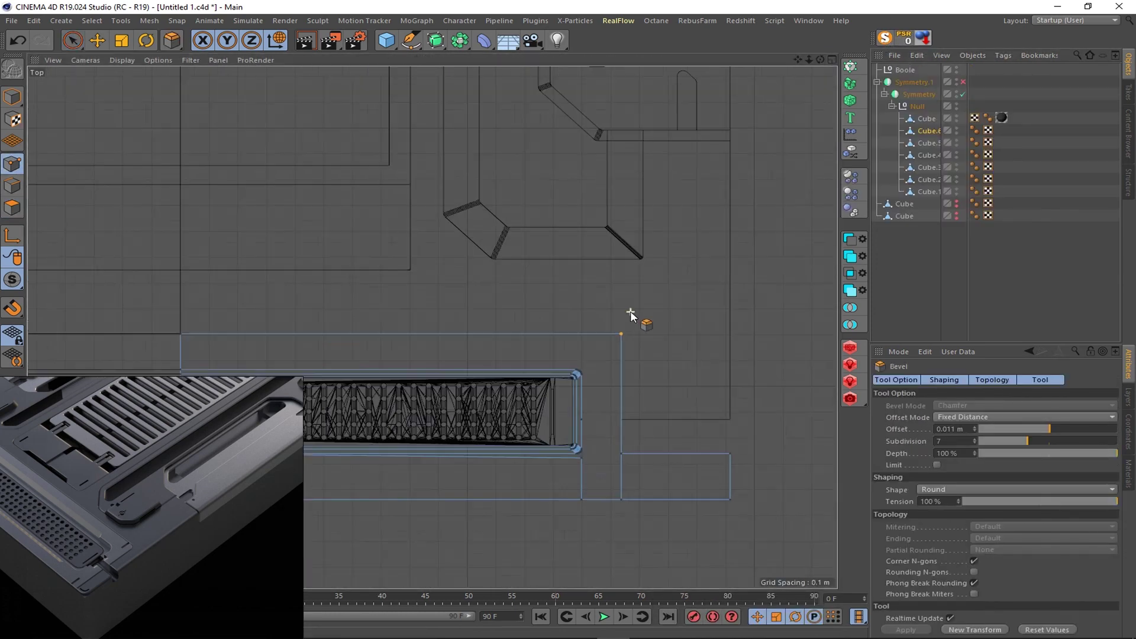
{"action": "scroll", "coordinate": [616, 337], "scroll_direction": "up", "scroll_amount": 5}
{"action": "scroll", "coordinate": [615, 349], "scroll_direction": "up", "scroll_amount": 3}
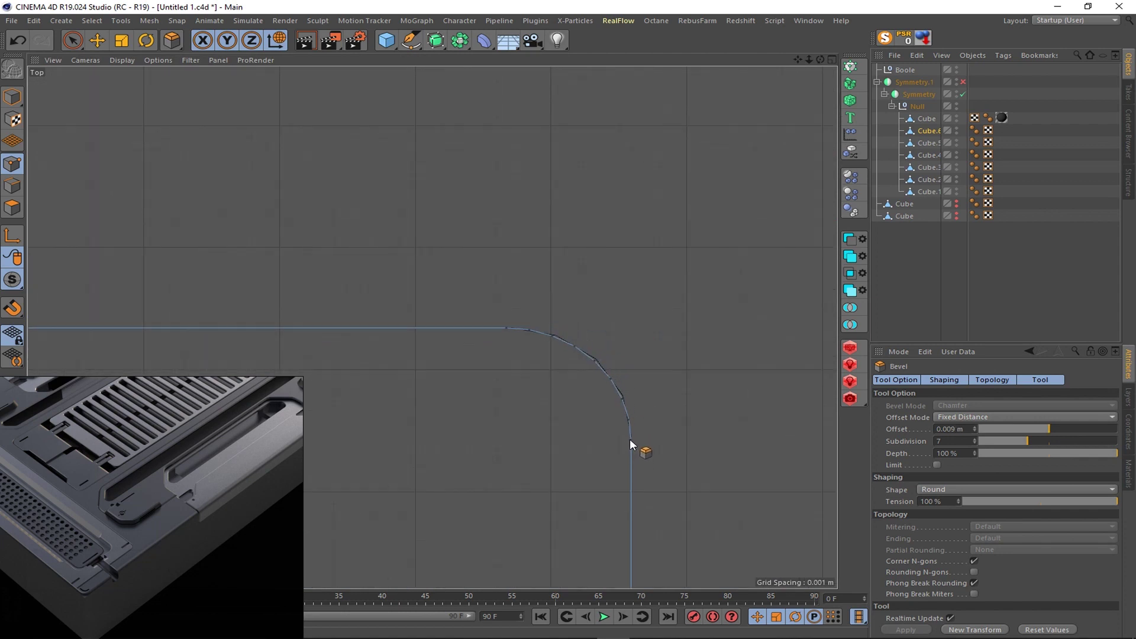
{"action": "left_click_drag", "start_coordinate": [627, 451], "coordinate": [628, 453]}
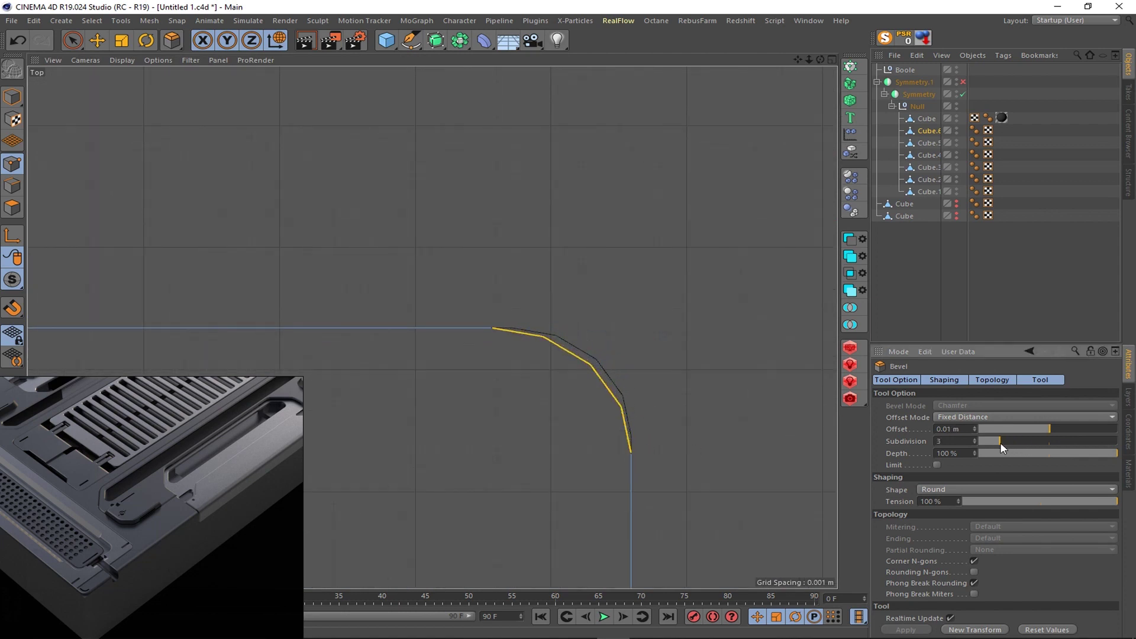
{"action": "left_click", "coordinate": [975, 430]}
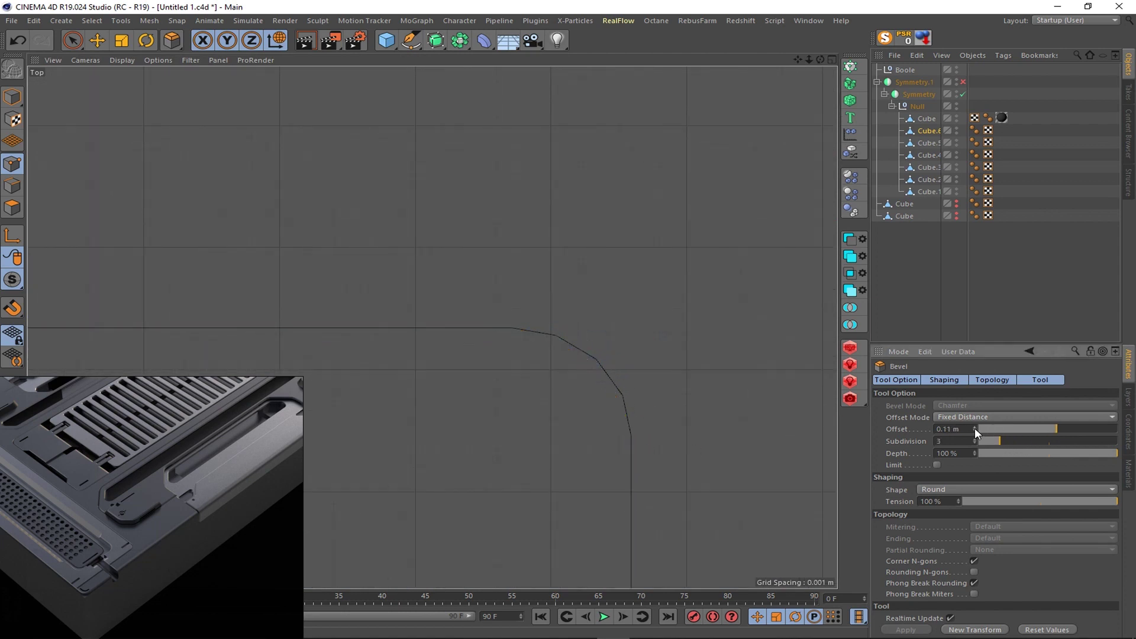
- Render a quick preview of the panel in the perspective view
{"action": "middle_click", "coordinate": [509, 248]}
{"action": "middle_click", "coordinate": [427, 71]}
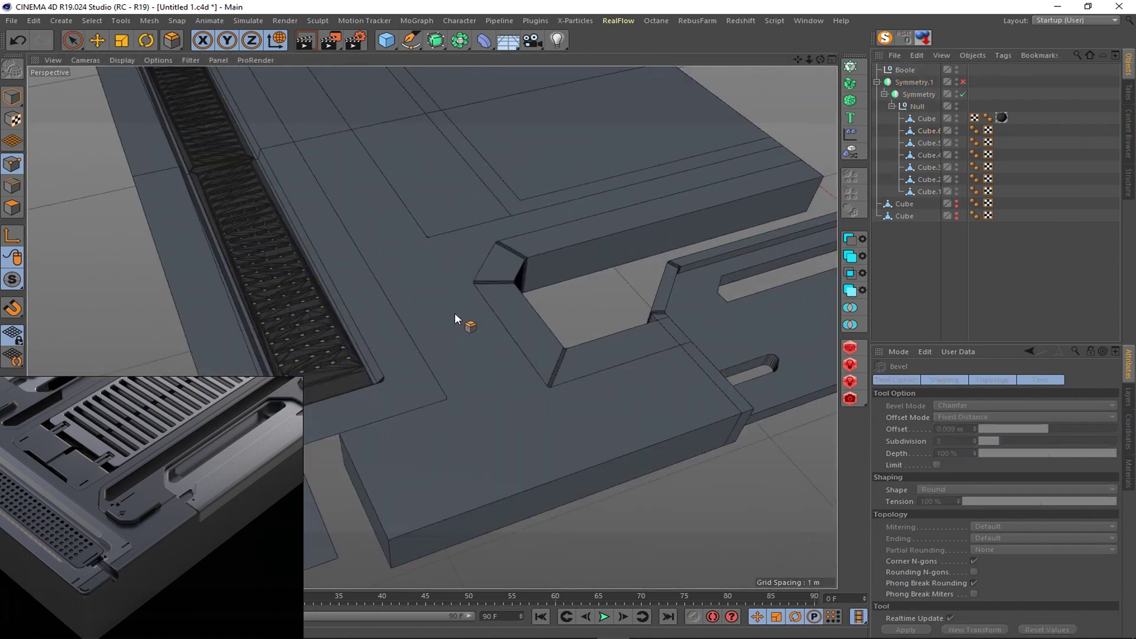
{"action": "scroll", "coordinate": [455, 318], "scroll_direction": "down", "scroll_amount": 5}
{"action": "scroll", "coordinate": [477, 307], "scroll_direction": "up", "scroll_amount": 4}
{"action": "key", "text": "ctrl+r"}
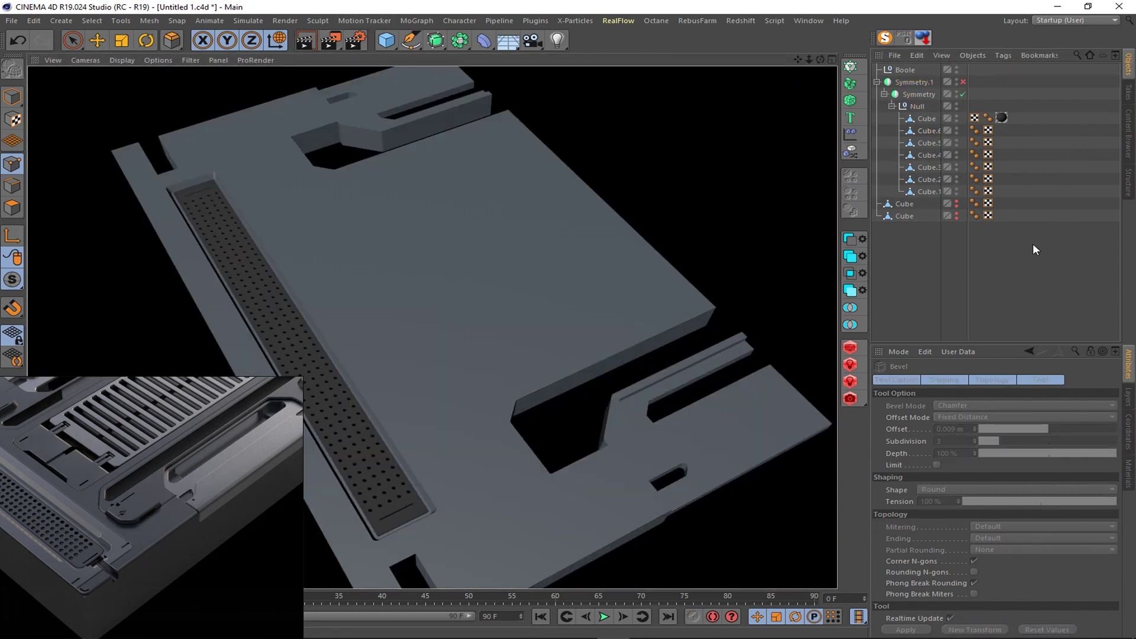
{"action": "scroll", "coordinate": [829, 246], "scroll_direction": "down", "scroll_amount": 3}
{"action": "scroll", "coordinate": [592, 266], "scroll_direction": "down", "scroll_amount": 3}
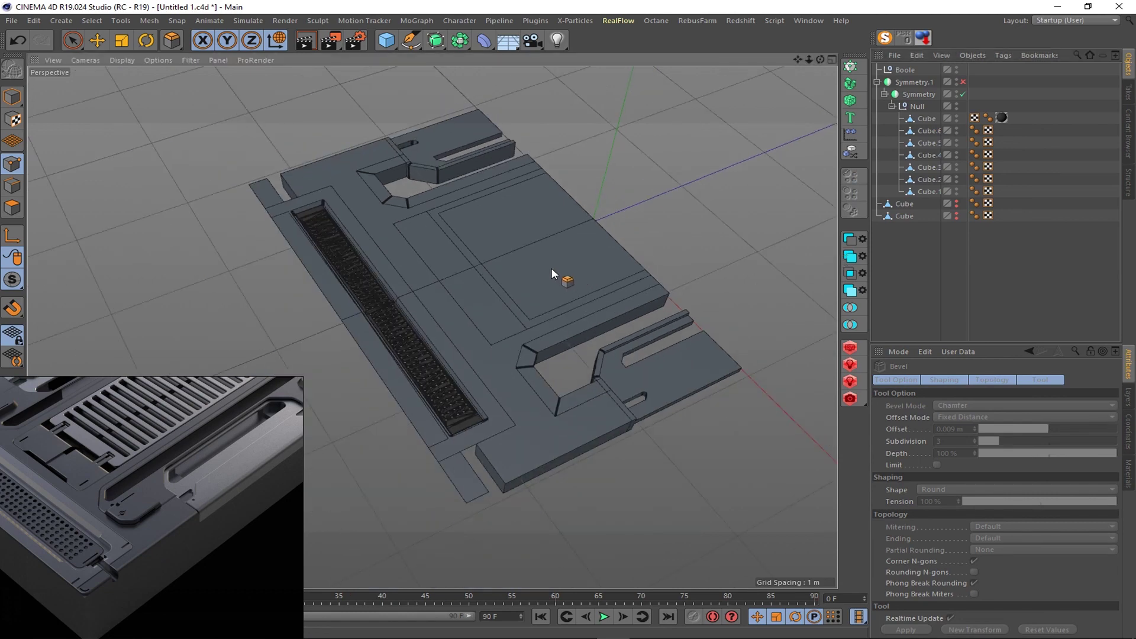
{"action": "scroll", "coordinate": [435, 485], "scroll_direction": "up", "scroll_amount": 3}
- Extrude Cube.6's strip faces deeper, to about -0.148 m
{"action": "left_click", "coordinate": [926, 168]}
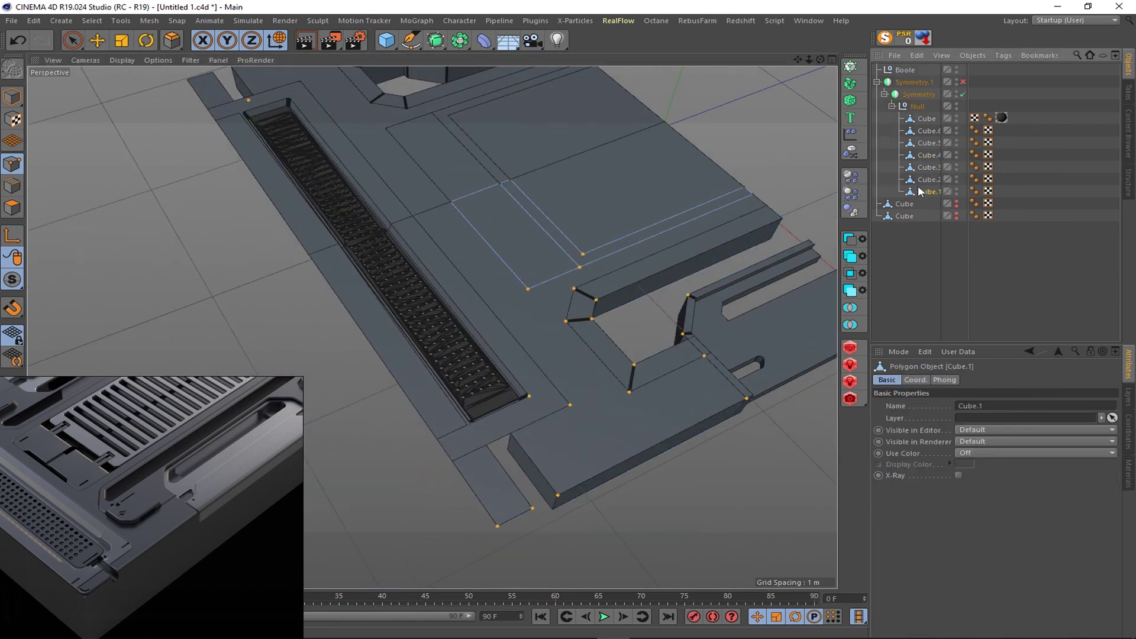
{"action": "left_click", "coordinate": [922, 129]}
{"action": "right_click", "coordinate": [458, 132]}
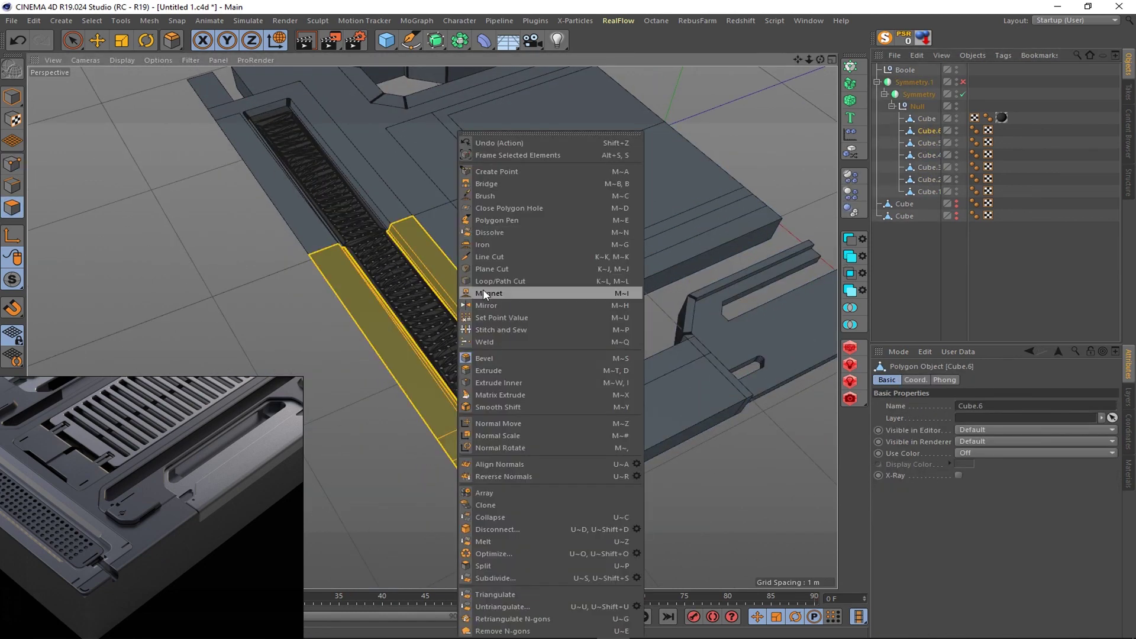
{"action": "left_click", "coordinate": [483, 290]}
{"action": "scroll", "coordinate": [486, 318], "scroll_direction": "down", "scroll_amount": 2}
{"action": "left_click_drag", "start_coordinate": [486, 318], "coordinate": [491, 248], "text": "alt"}
- Isolate Cube.6 and orbit to view the U-shaped strip from below
{"action": "left_click_drag", "start_coordinate": [581, 340], "coordinate": [633, 398], "text": "alt"}
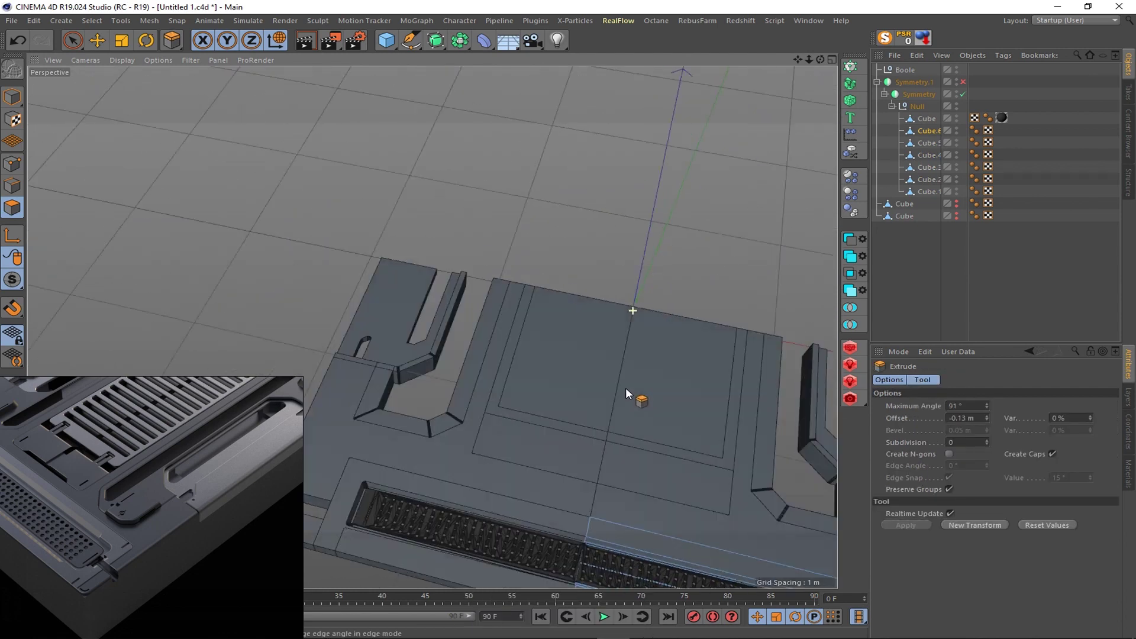
{"action": "key", "text": "alt+s"}
{"action": "scroll", "coordinate": [643, 485], "scroll_direction": "up", "scroll_amount": 3}
{"action": "key", "text": "alt+s"}
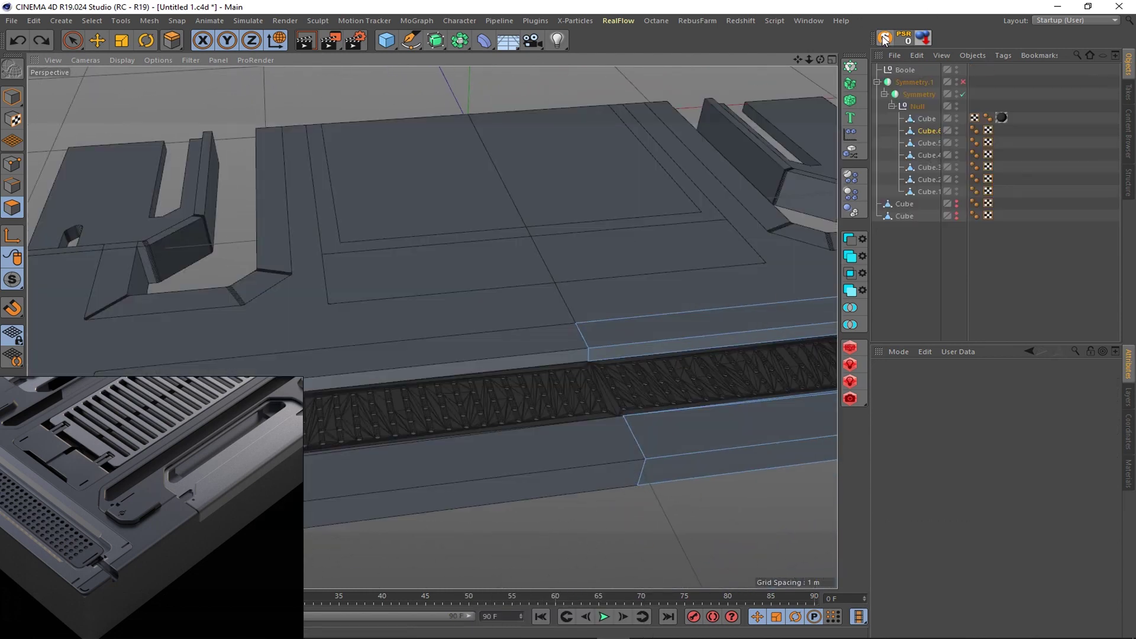
{"action": "key", "text": "alt+s"}
{"action": "scroll", "coordinate": [687, 449], "scroll_direction": "up", "scroll_amount": 2}
{"action": "key", "text": "o"}
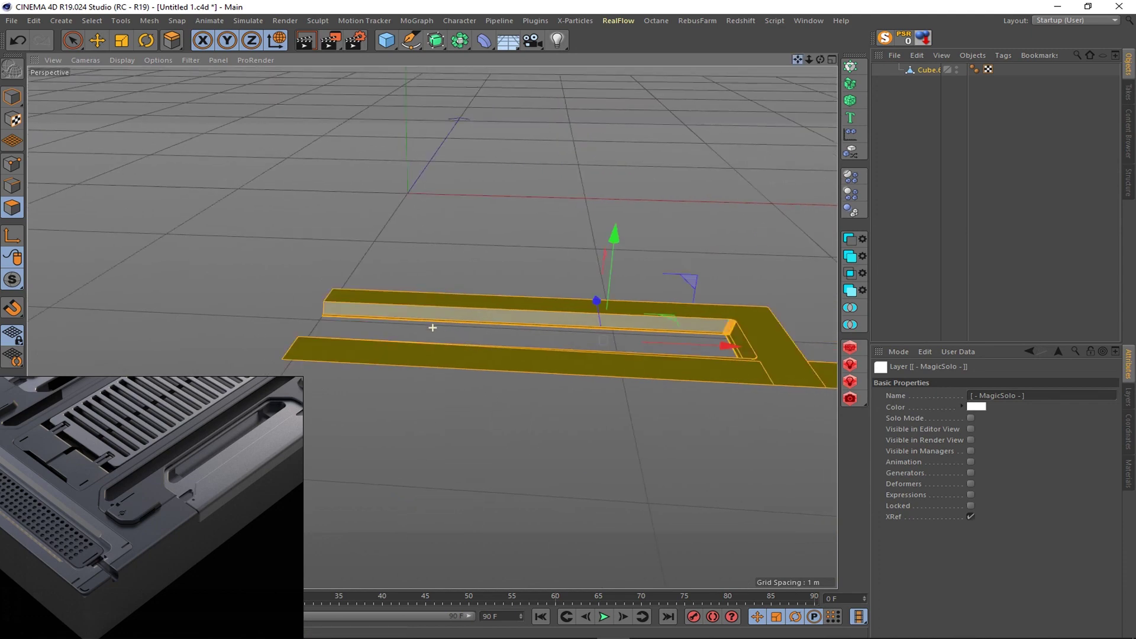
{"action": "key", "text": "ctrl+z"}
{"action": "scroll", "coordinate": [732, 407], "scroll_direction": "up", "scroll_amount": 2}
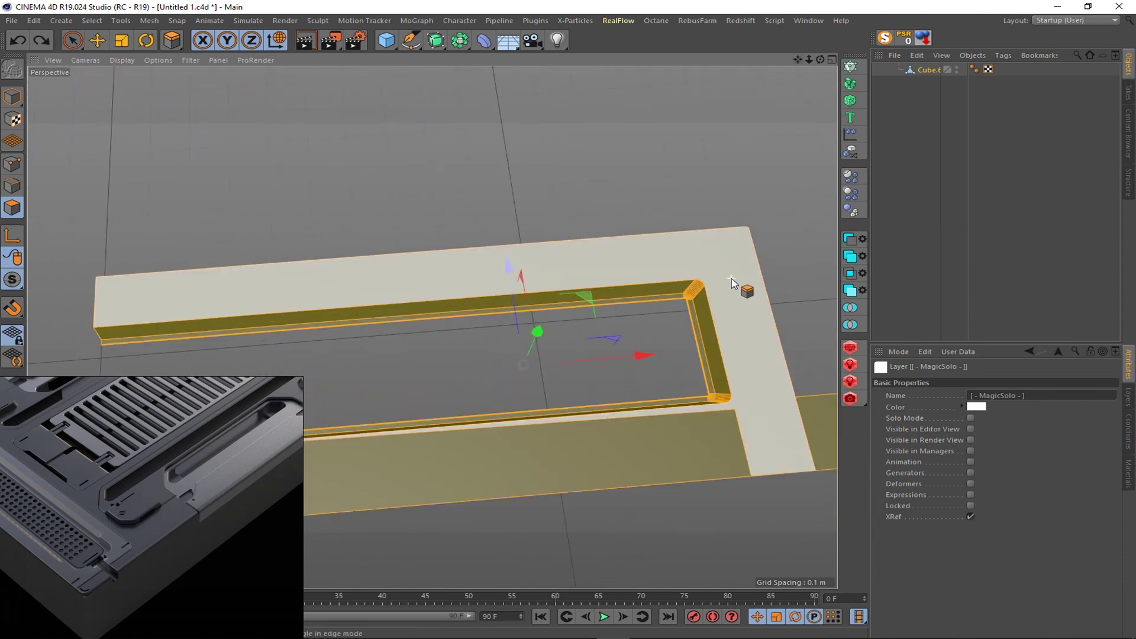
{"action": "left_click_drag", "start_coordinate": [733, 412], "coordinate": [499, 394], "text": "alt"}
- Select the strip's outline edges and push them further downward
{"action": "left_click", "coordinate": [16, 189]}
{"action": "left_click", "coordinate": [121, 20]}
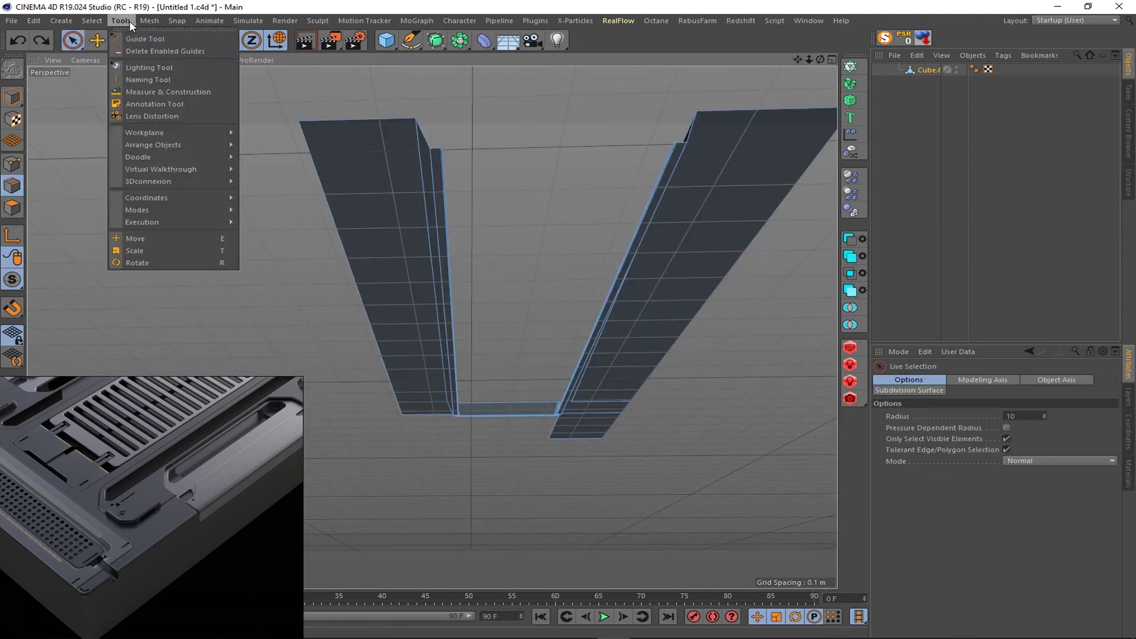
{"action": "left_click", "coordinate": [121, 153]}
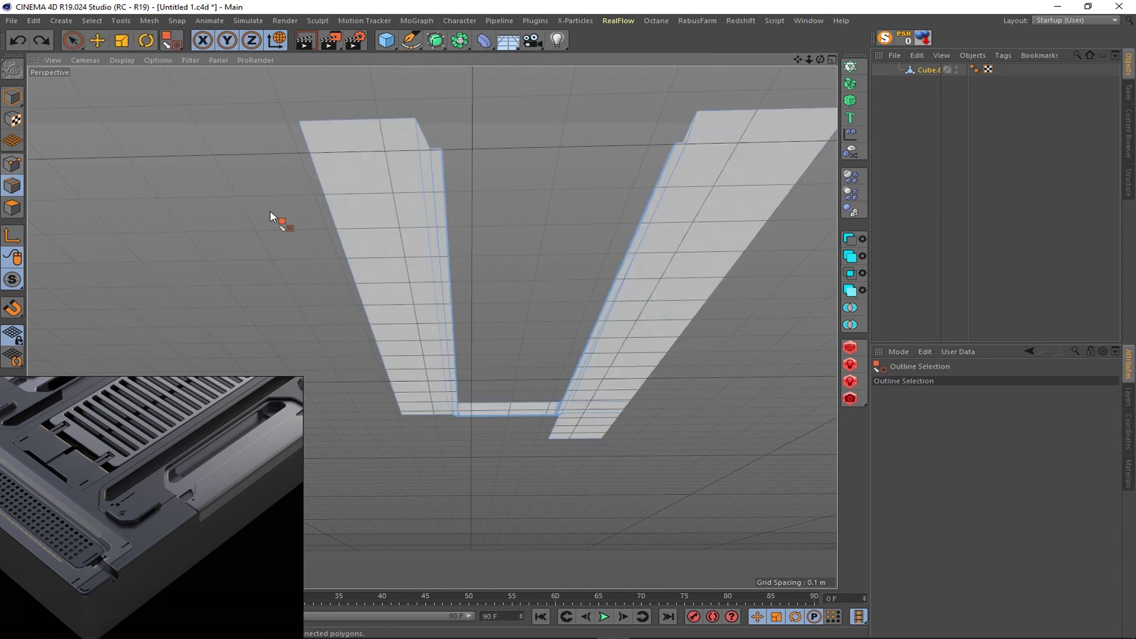
{"action": "left_click", "coordinate": [324, 177]}
{"action": "key", "text": "e"}
{"action": "mouse_move", "coordinate": [522, 277]}
{"action": "left_mouse_down", "text": "alt"}
{"action": "mouse_move", "coordinate": [624, 214]}
{"action": "mouse_move", "coordinate": [554, 340]}
{"action": "mouse_move", "coordinate": [609, 269]}
{"action": "mouse_move", "coordinate": [538, 280]}
{"action": "mouse_move", "coordinate": [533, 331]}
{"action": "left_mouse_up", "text": "alt"}
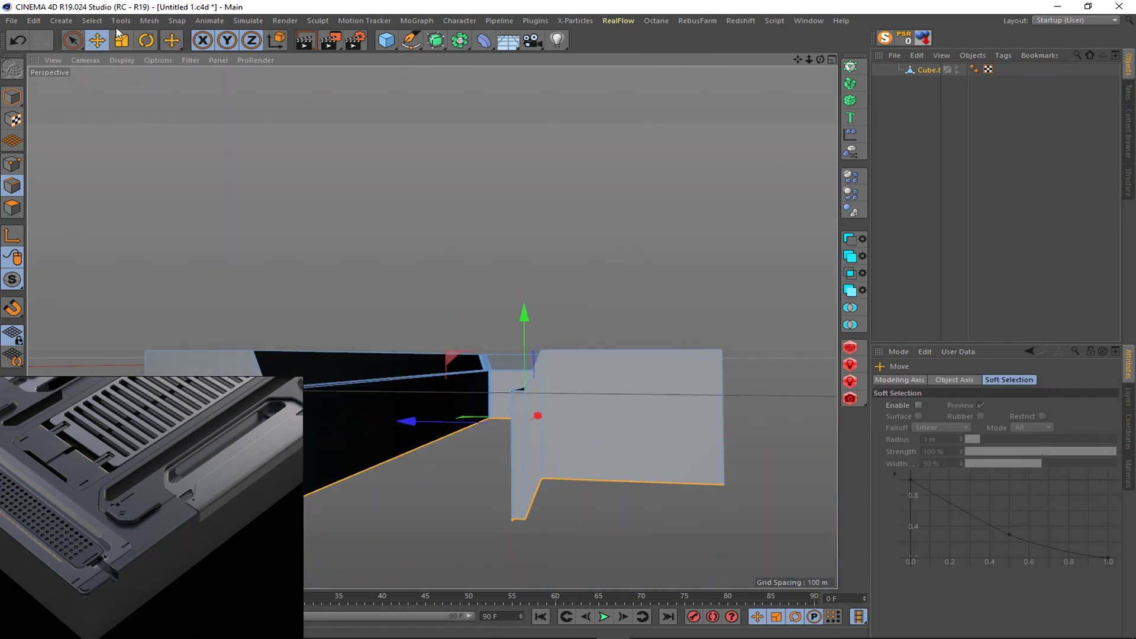
{"action": "key", "text": "t"}
{"action": "left_click_drag", "start_coordinate": [524, 402], "coordinate": [526, 416]}
{"action": "mouse_move", "coordinate": [583, 274]}
{"action": "left_mouse_down", "text": "alt"}
{"action": "mouse_move", "coordinate": [459, 235]}
{"action": "mouse_move", "coordinate": [515, 377]}
{"action": "mouse_move", "coordinate": [581, 220]}
{"action": "mouse_move", "coordinate": [494, 362]}
{"action": "mouse_move", "coordinate": [800, 61]}
{"action": "mouse_move", "coordinate": [477, 351]}
{"action": "mouse_move", "coordinate": [566, 310]}
{"action": "mouse_move", "coordinate": [467, 308]}
{"action": "mouse_move", "coordinate": [503, 344]}
{"action": "mouse_move", "coordinate": [486, 319]}
{"action": "left_mouse_up", "text": "alt"}
- Split the rectangular polygon of the central plate Cube.1 off into a new object, Cube.7
{"action": "left_click", "coordinate": [926, 167]}
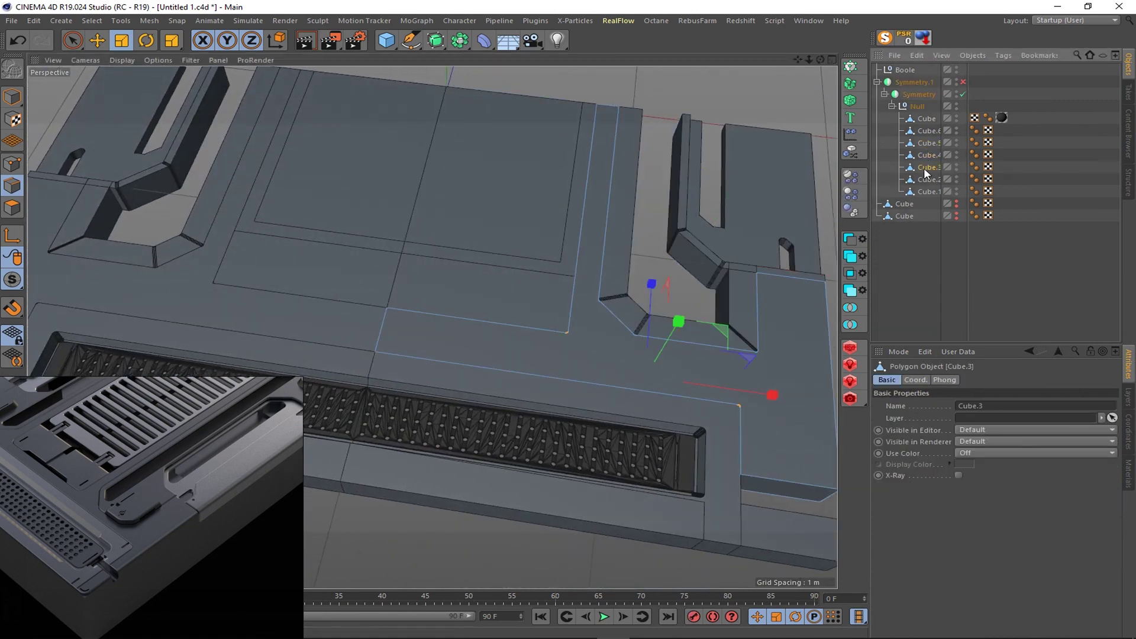
{"action": "left_click", "coordinate": [925, 179]}
{"action": "left_click", "coordinate": [924, 148]}
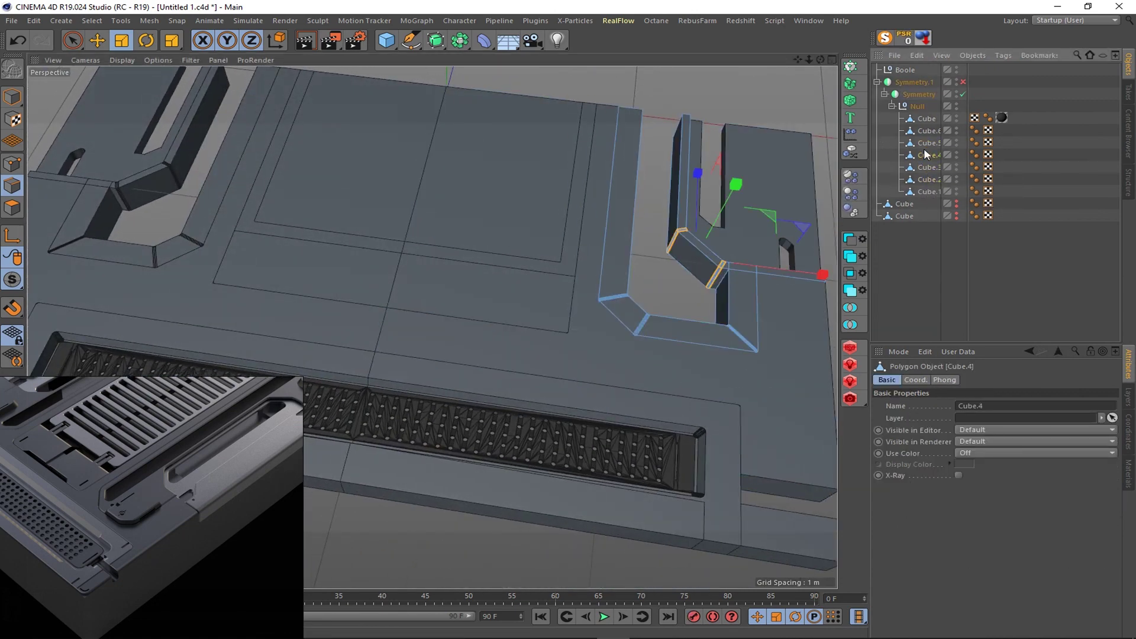
{"action": "left_click", "coordinate": [924, 119]}
{"action": "left_click", "coordinate": [927, 191]}
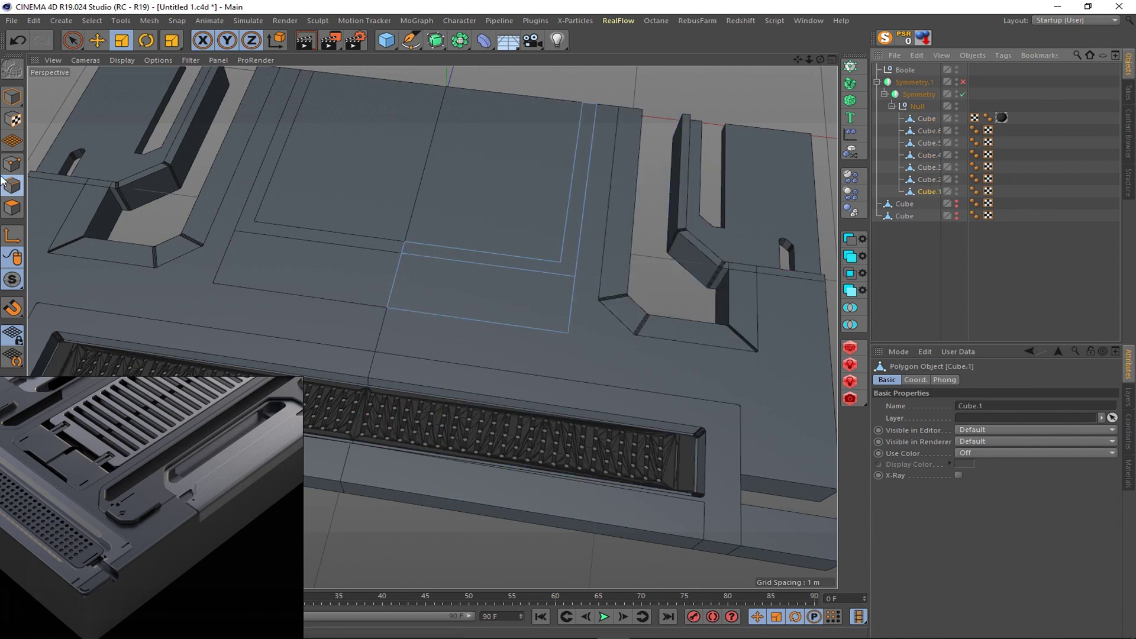
{"action": "left_click_drag", "start_coordinate": [73, 40], "coordinate": [108, 63]}
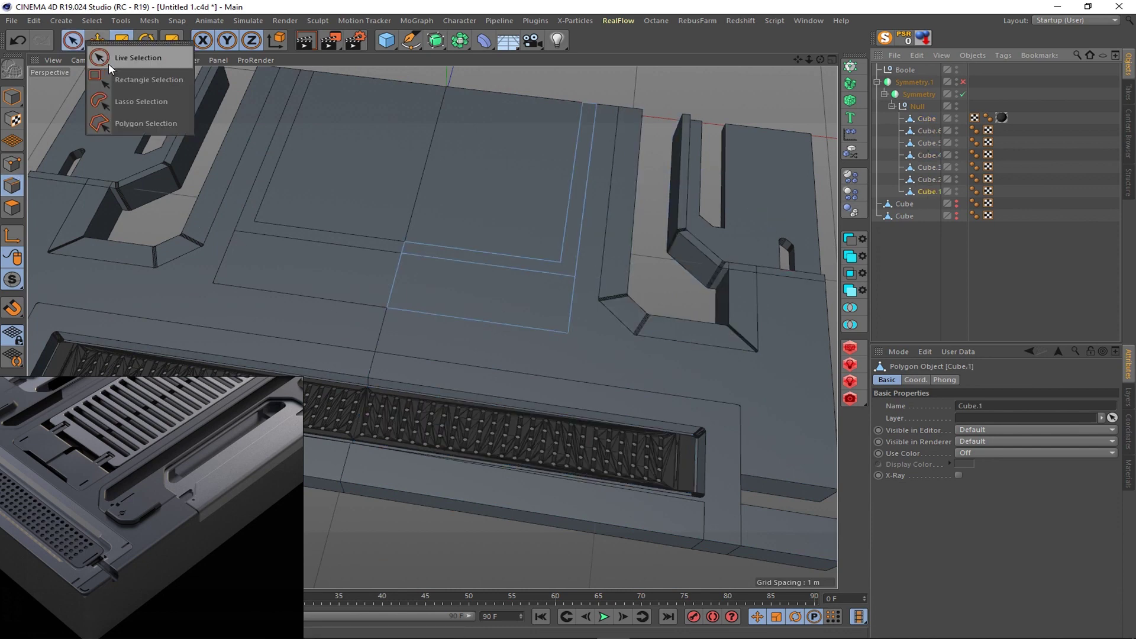
{"action": "left_click", "coordinate": [12, 207]}
{"action": "left_click", "coordinate": [559, 296]}
{"action": "right_click", "coordinate": [534, 356]}
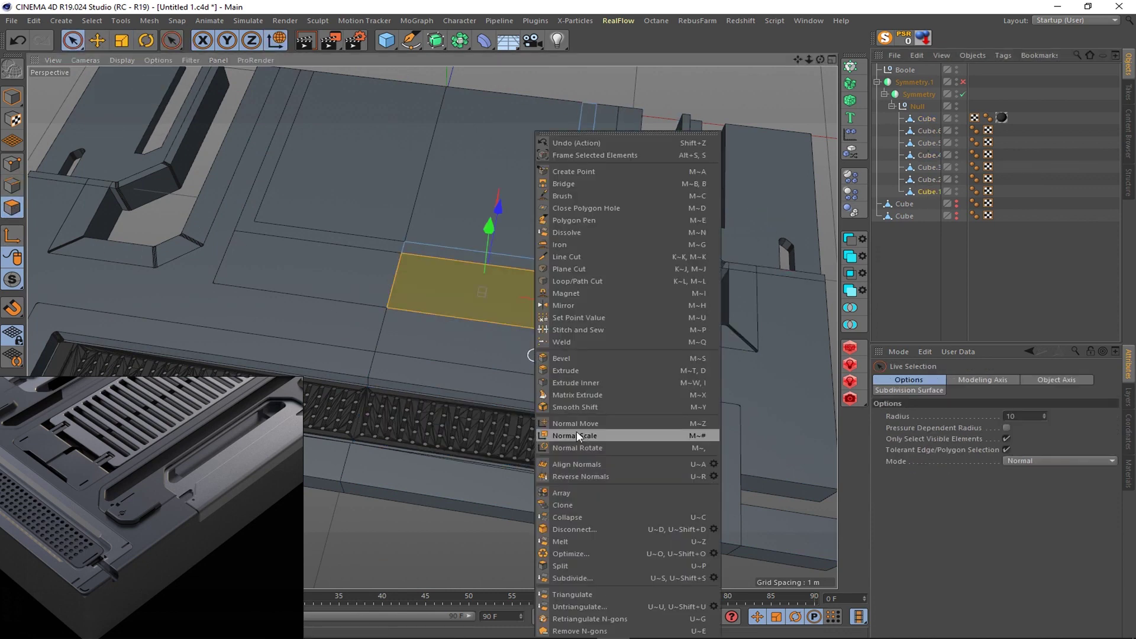
{"action": "left_click", "coordinate": [566, 566]}
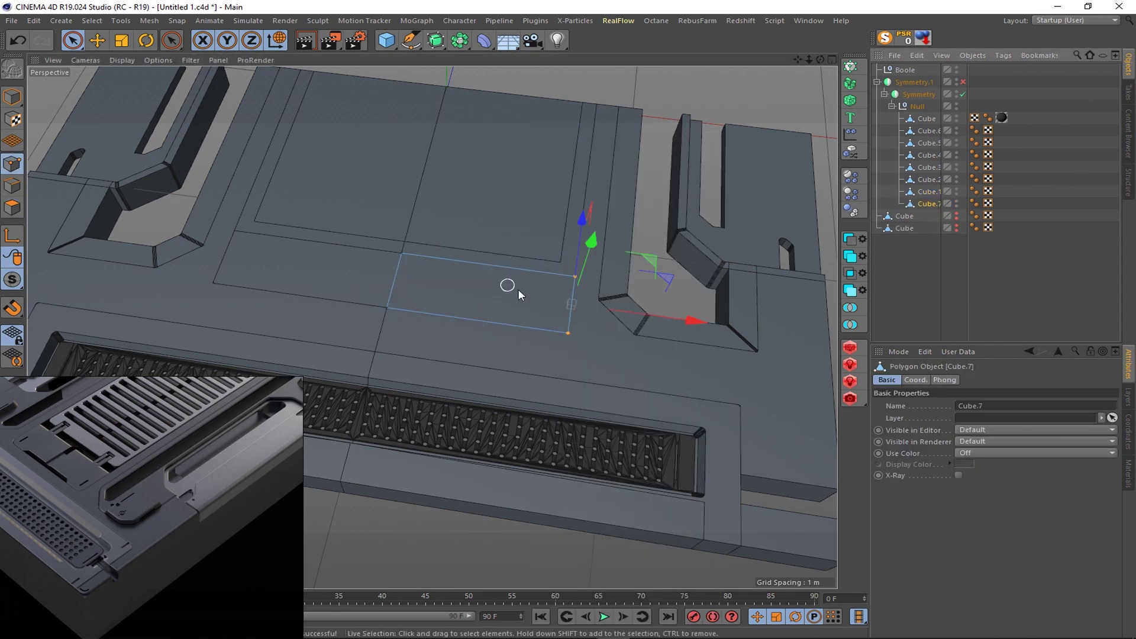
- Line Cut an angled notch into the Cube.7 plate outline in the isolated top view
{"action": "key", "text": "F2"}
{"action": "scroll", "coordinate": [525, 272], "scroll_direction": "down", "scroll_amount": 5}
{"action": "scroll", "coordinate": [514, 365], "scroll_direction": "up", "scroll_amount": 8}
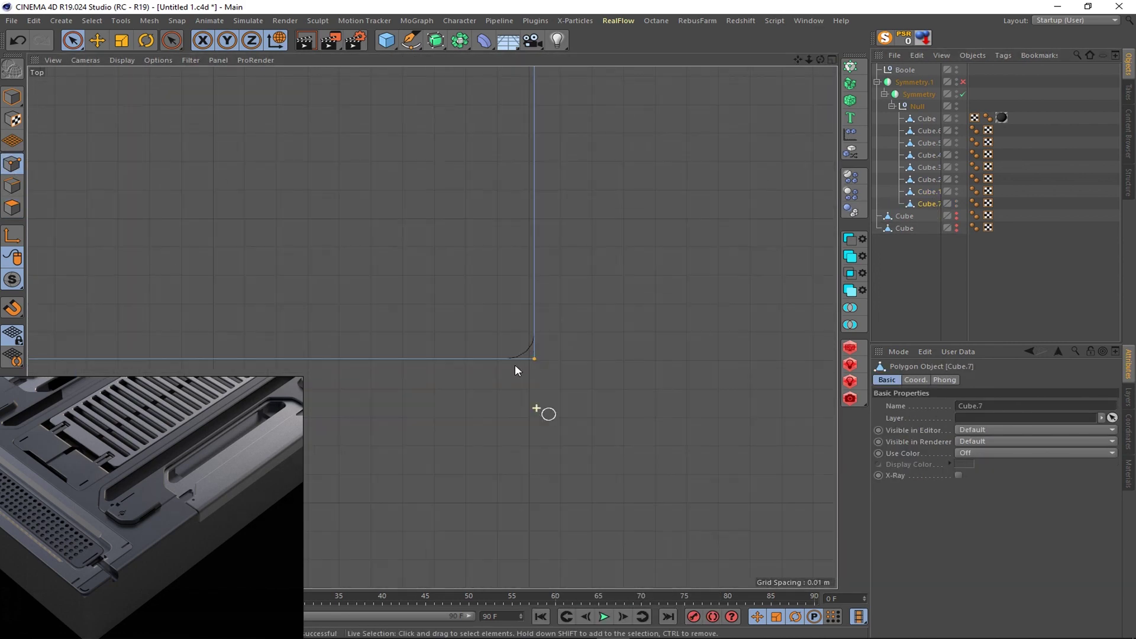
{"action": "scroll", "coordinate": [515, 364], "scroll_direction": "up", "scroll_amount": 4}
{"action": "right_click", "coordinate": [544, 379]}
{"action": "left_click", "coordinate": [567, 537]}
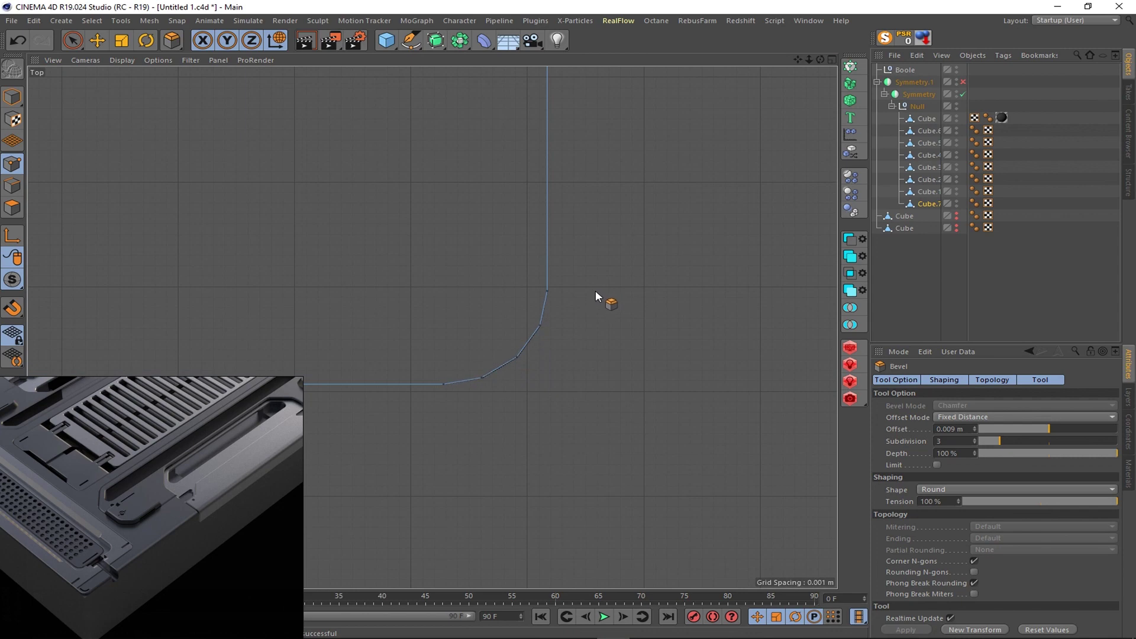
{"action": "scroll", "coordinate": [595, 290], "scroll_direction": "down", "scroll_amount": 6}
{"action": "scroll", "coordinate": [534, 331], "scroll_direction": "up", "scroll_amount": 4}
{"action": "key", "text": "F5"}
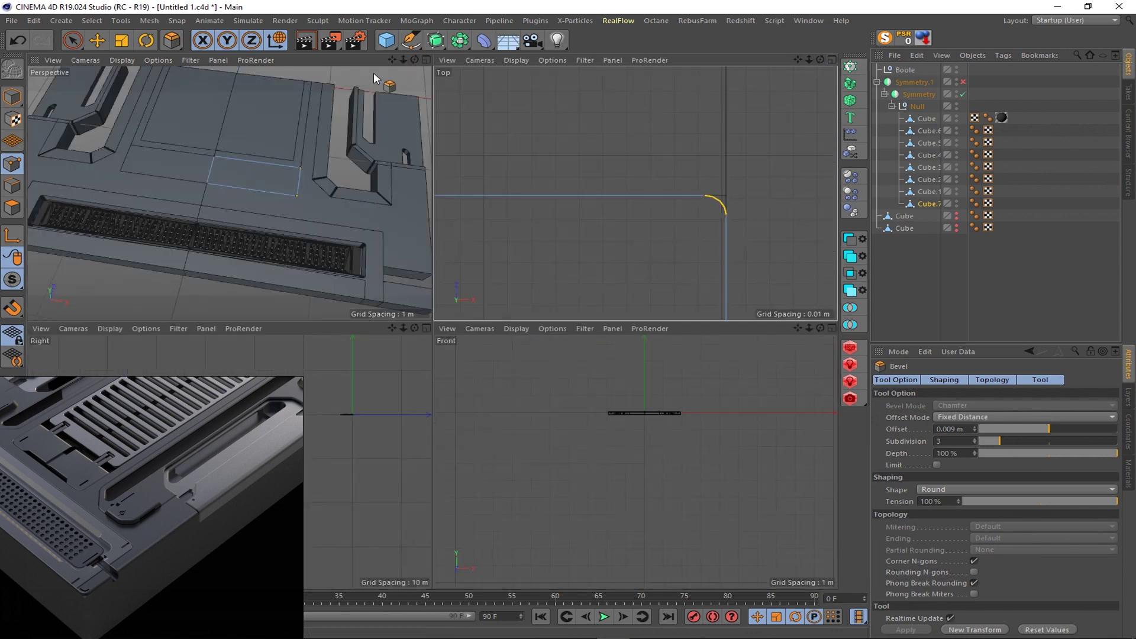
{"action": "left_click", "coordinate": [832, 60]}
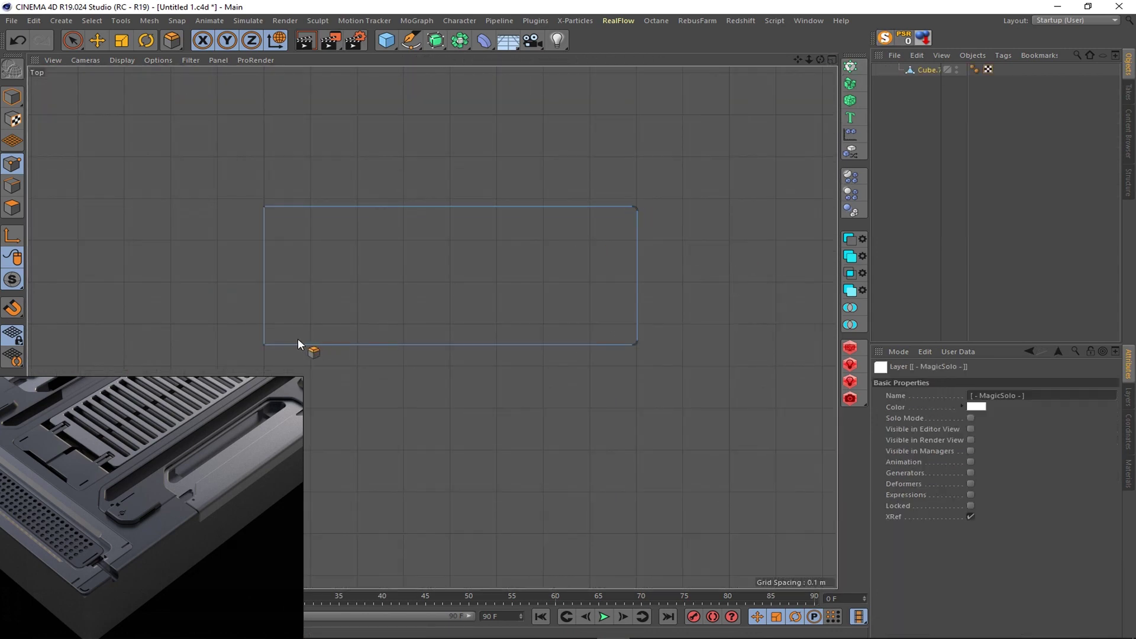
{"action": "key", "text": "k"}
{"action": "key", "text": "k"}
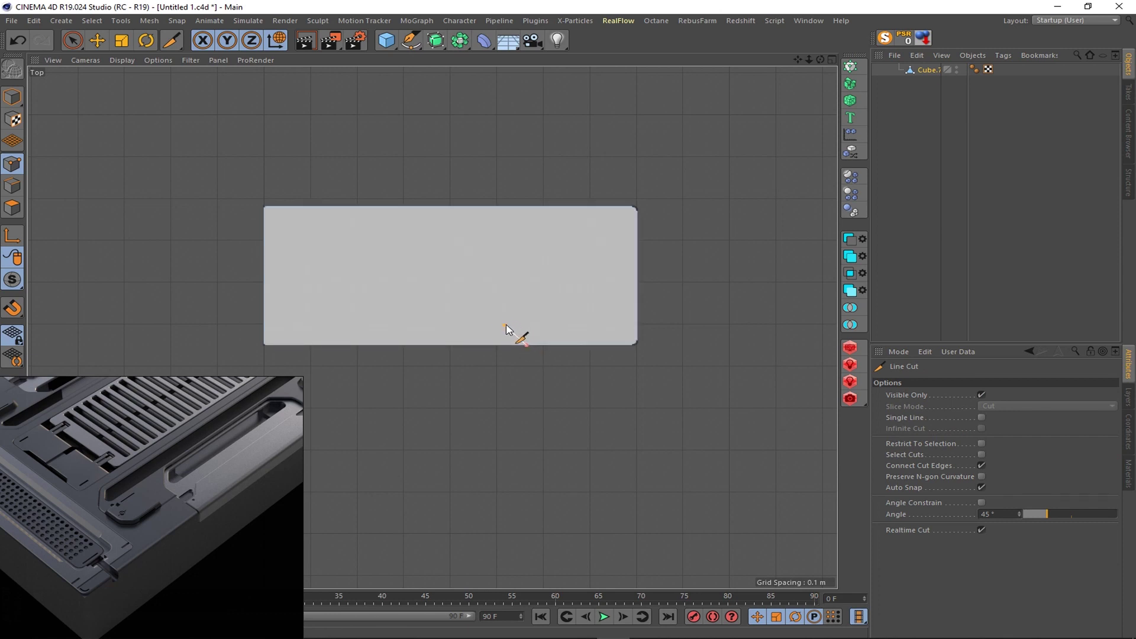
{"action": "key", "text": "space"}
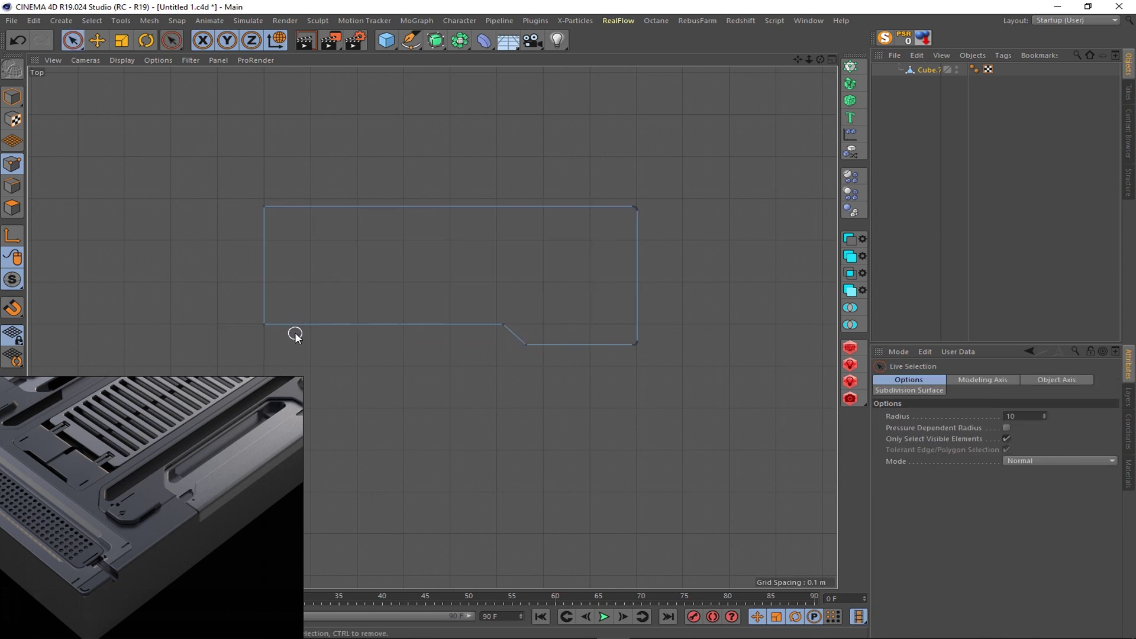
- Edge Slide-clone an edge and extrude the strip between into a sloped groove
{"action": "middle_click", "coordinate": [699, 77]}
{"action": "middle_click", "coordinate": [425, 62]}
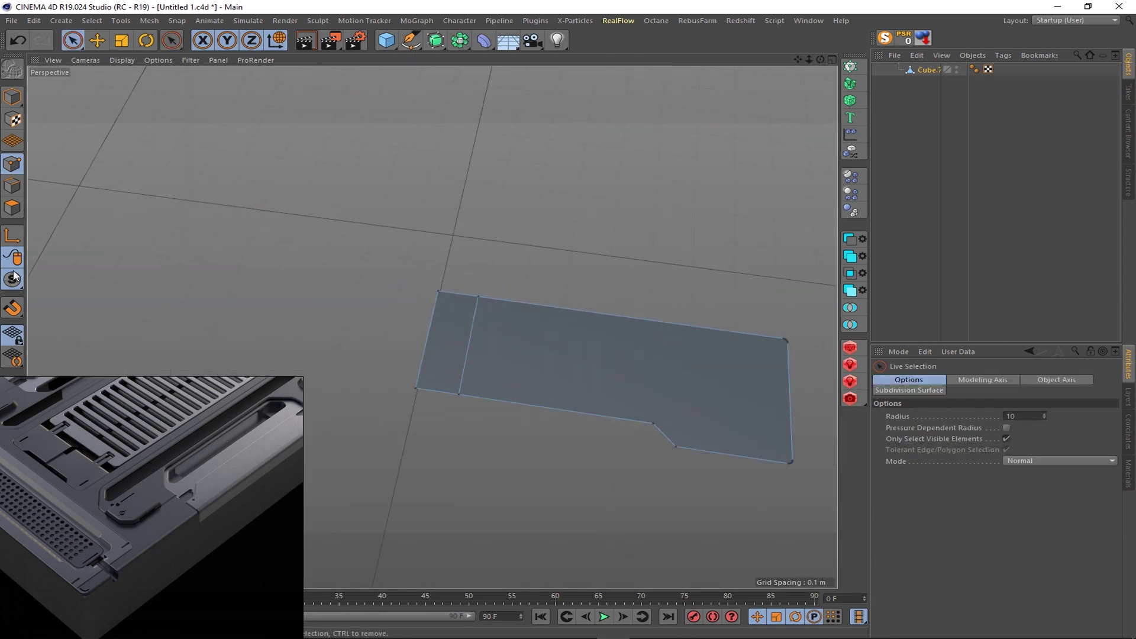
{"action": "right_click", "coordinate": [493, 355]}
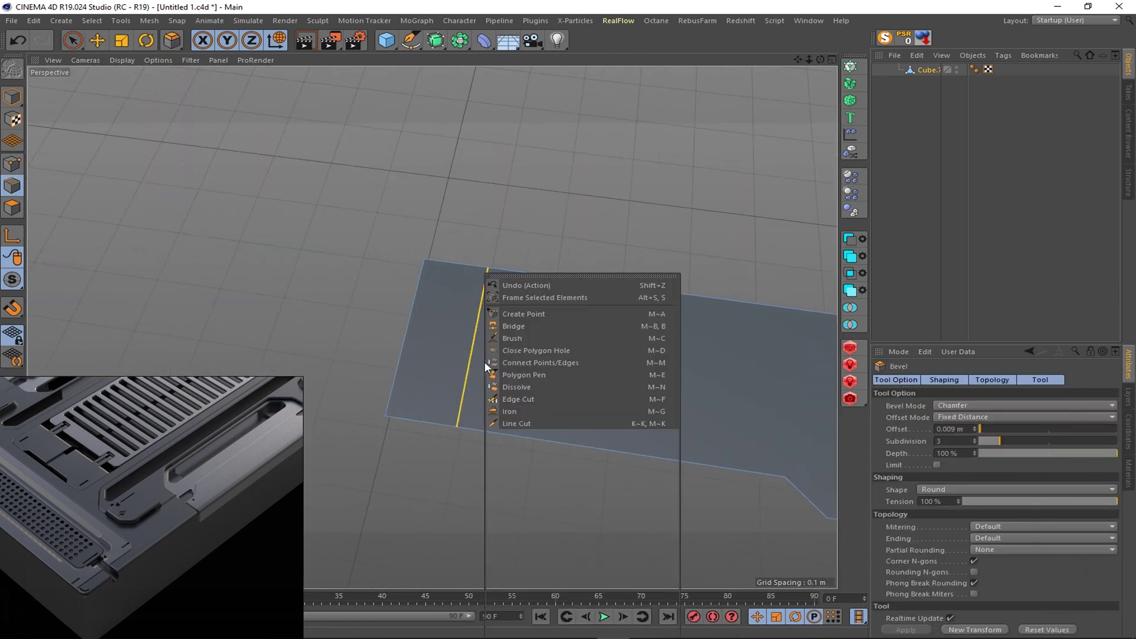
{"action": "left_click", "coordinate": [484, 361]}
{"action": "key", "text": "space"}
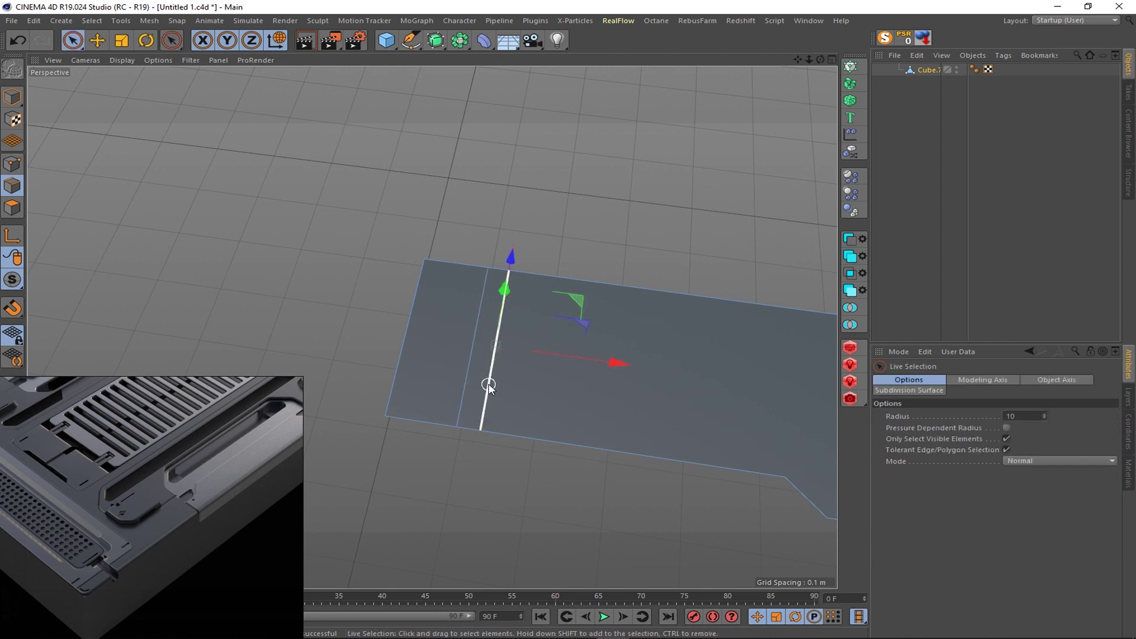
{"action": "key", "text": "space"}
{"action": "key", "text": "space"}
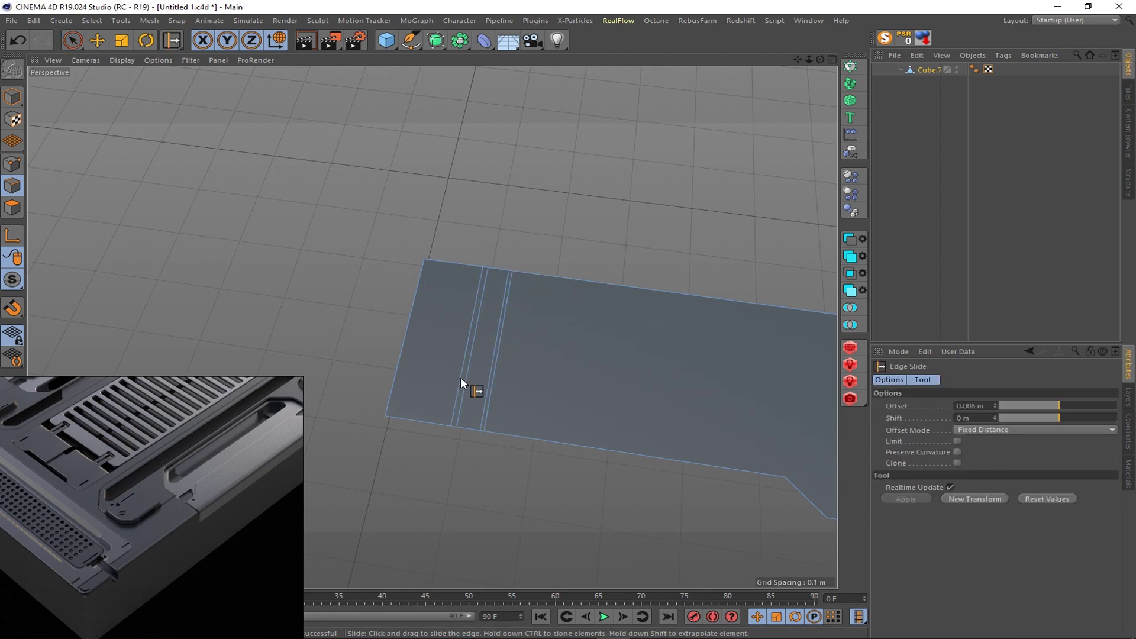
{"action": "left_click", "coordinate": [11, 207], "text": "ctrl"}
{"action": "left_click_drag", "start_coordinate": [489, 284], "coordinate": [488, 331], "text": "ctrl"}
{"action": "mouse_move", "coordinate": [497, 254]}
{"action": "left_mouse_down", "text": "alt"}
{"action": "mouse_move", "coordinate": [510, 276]}
{"action": "mouse_move", "coordinate": [482, 230]}
{"action": "mouse_move", "coordinate": [583, 332]}
{"action": "mouse_move", "coordinate": [461, 355]}
{"action": "mouse_move", "coordinate": [492, 239]}
{"action": "mouse_move", "coordinate": [709, 319]}
{"action": "mouse_move", "coordinate": [684, 239]}
{"action": "left_mouse_up", "text": "alt"}
- Loop-select the plate's outer border and extrude it upward into a thick slab
{"action": "left_click", "coordinate": [92, 21]}
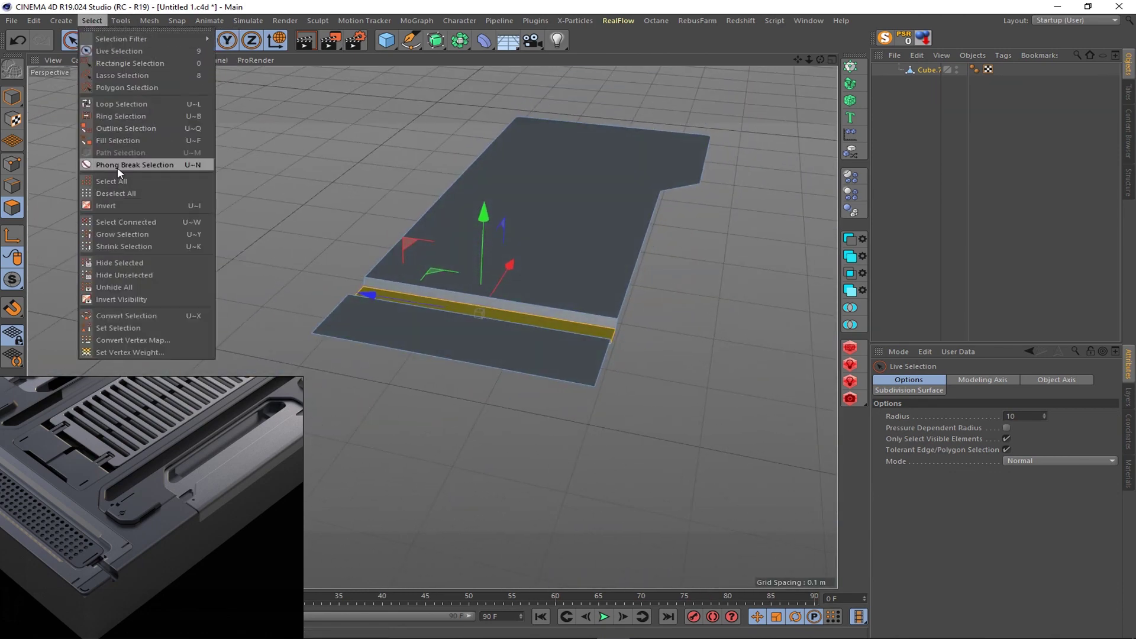
{"action": "left_click", "coordinate": [117, 167]}
{"action": "left_click", "coordinate": [461, 361]}
{"action": "left_click_drag", "start_coordinate": [474, 353], "coordinate": [585, 423], "text": "alt"}
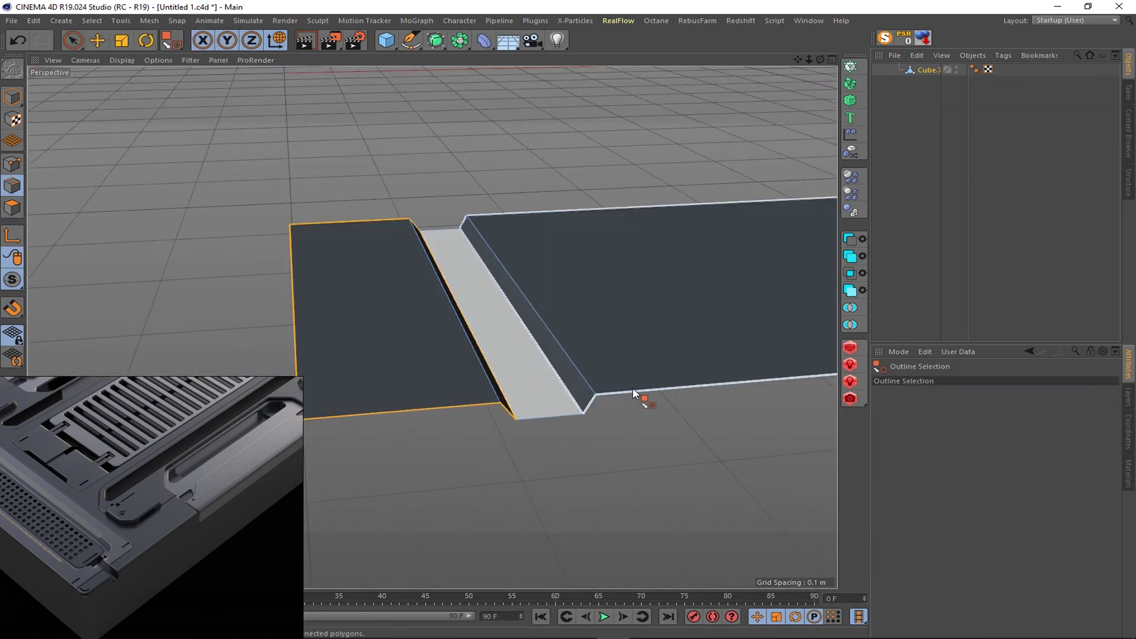
{"action": "key", "text": "e"}
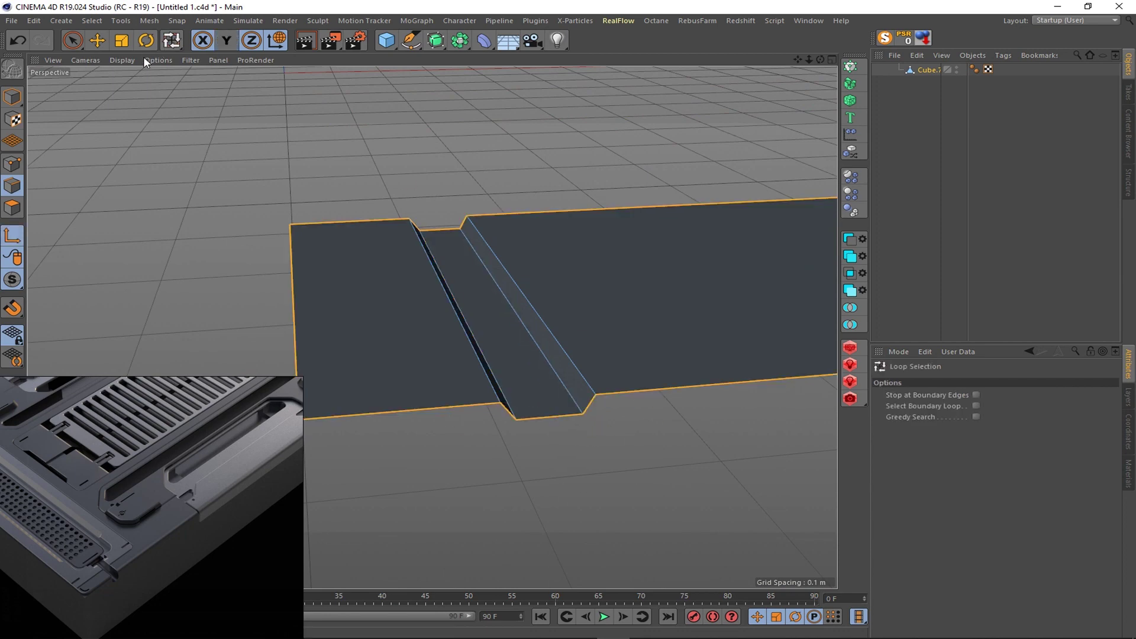
{"action": "left_click_drag", "start_coordinate": [451, 414], "coordinate": [725, 164], "text": "alt"}
{"action": "mouse_move", "coordinate": [716, 214]}
{"action": "left_mouse_down", "text": "ctrl"}
{"action": "mouse_move", "coordinate": [719, 196]}
{"action": "mouse_move", "coordinate": [55, 98]}
{"action": "left_mouse_up", "text": "ctrl"}
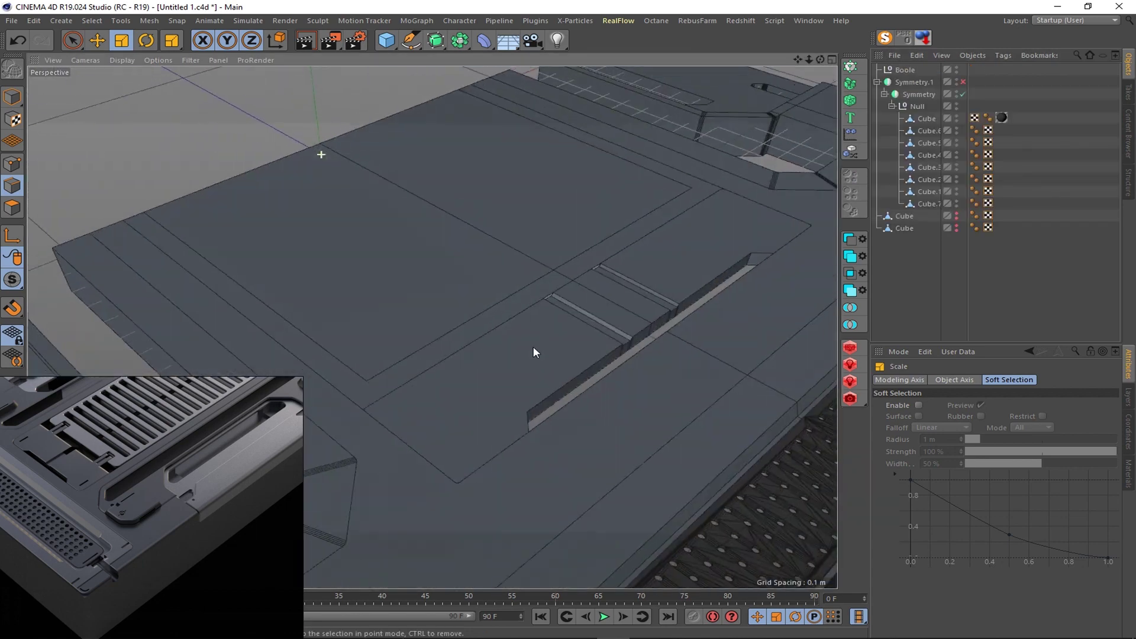
{"action": "mouse_move", "coordinate": [534, 348]}
{"action": "left_mouse_down", "text": "alt"}
{"action": "mouse_move", "coordinate": [461, 335]}
{"action": "mouse_move", "coordinate": [381, 417]}
{"action": "left_mouse_up", "text": "alt"}
- Orbit to the slots and select the slot edges on the Cube.7 piece
{"action": "scroll", "coordinate": [463, 364], "scroll_direction": "down", "scroll_amount": 5}
{"action": "scroll", "coordinate": [381, 417], "scroll_direction": "up", "scroll_amount": 3}
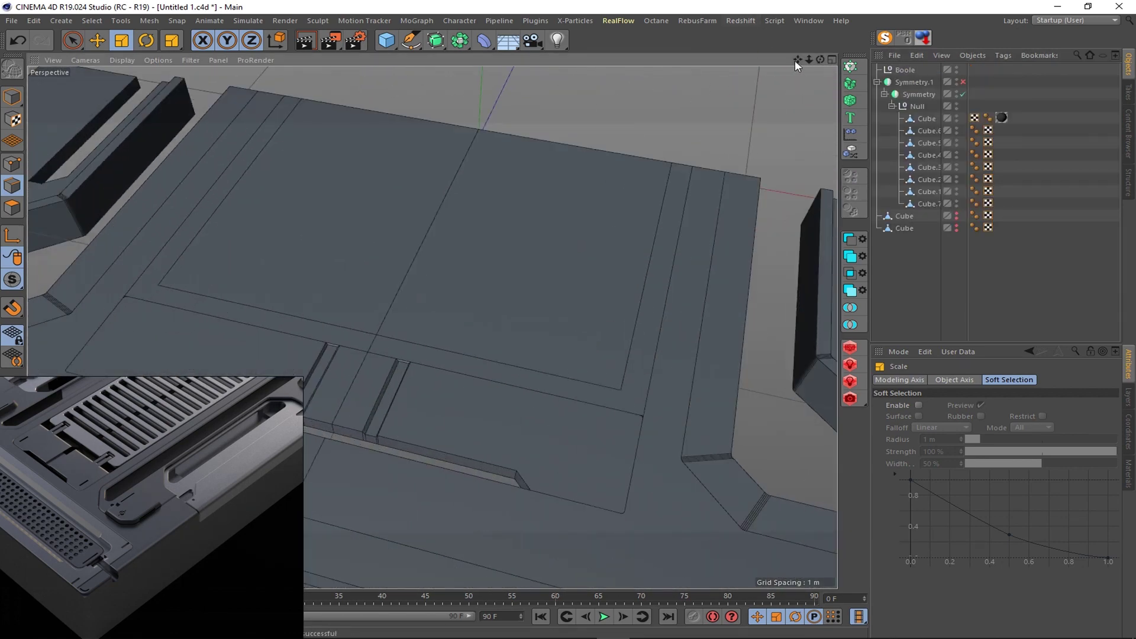
{"action": "scroll", "coordinate": [433, 327], "scroll_direction": "up", "scroll_amount": 2}
{"action": "left_click_drag", "start_coordinate": [432, 328], "coordinate": [455, 379], "text": "alt"}
{"action": "scroll", "coordinate": [391, 325], "scroll_direction": "down", "scroll_amount": 3}
{"action": "mouse_move", "coordinate": [392, 325]}
{"action": "left_mouse_down", "text": "alt"}
{"action": "mouse_move", "coordinate": [425, 332]}
{"action": "mouse_move", "coordinate": [462, 375]}
{"action": "mouse_move", "coordinate": [507, 358]}
{"action": "left_mouse_up", "text": "alt"}
{"action": "scroll", "coordinate": [364, 342], "scroll_direction": "up", "scroll_amount": 6}
{"action": "scroll", "coordinate": [363, 343], "scroll_direction": "down", "scroll_amount": 2}
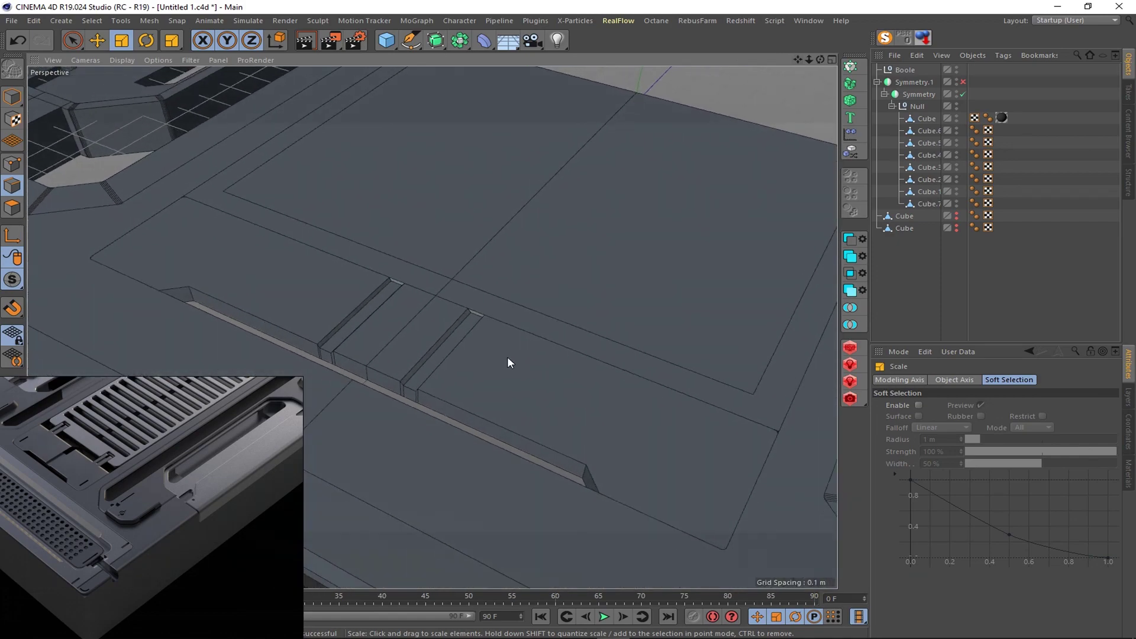
{"action": "left_click_drag", "start_coordinate": [575, 342], "coordinate": [609, 340], "text": "alt"}
{"action": "scroll", "coordinate": [401, 343], "scroll_direction": "up", "scroll_amount": 3}
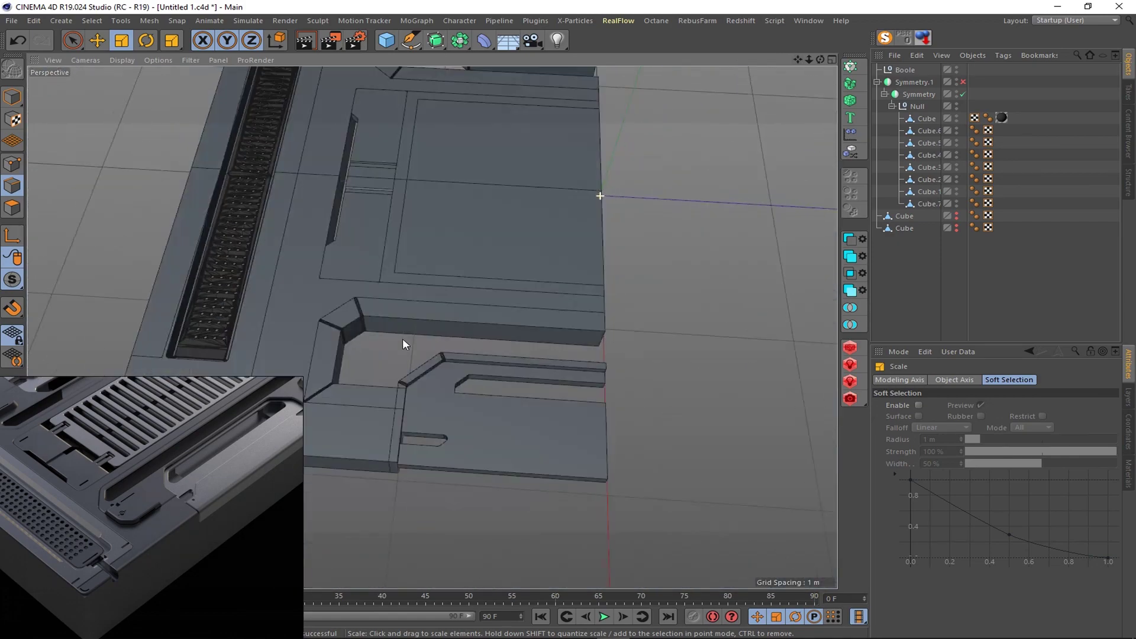
{"action": "scroll", "coordinate": [556, 259], "scroll_direction": "up", "scroll_amount": 3}
{"action": "scroll", "coordinate": [728, 155], "scroll_direction": "down", "scroll_amount": 2}
{"action": "key", "text": "space"}
{"action": "left_click", "coordinate": [546, 241]}
{"action": "left_click", "coordinate": [467, 241]}
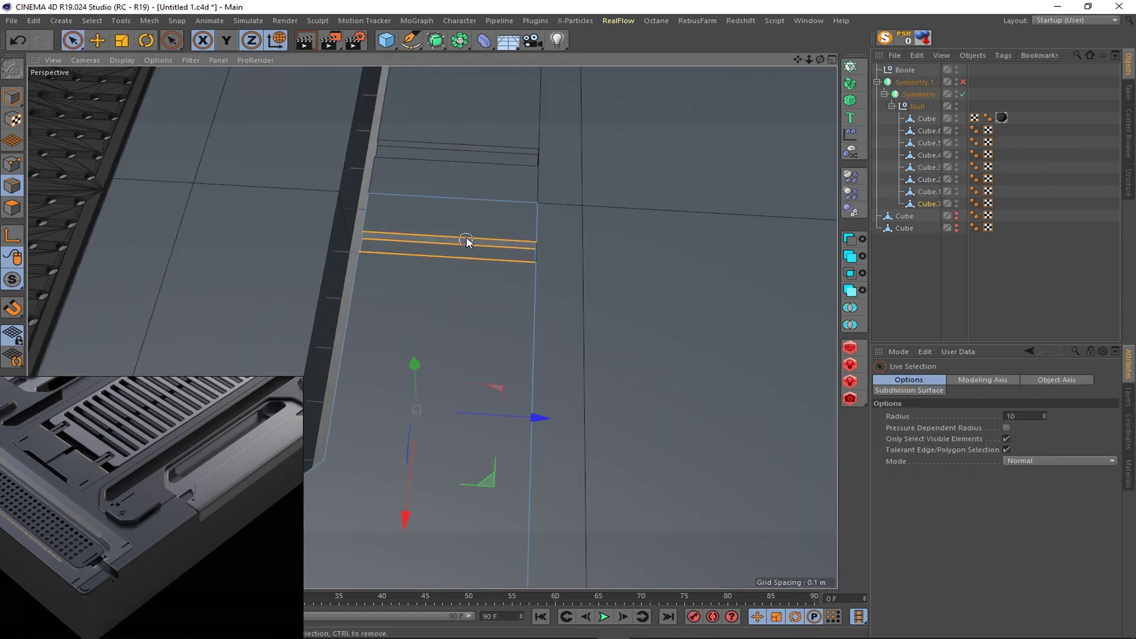
{"action": "mouse_move", "coordinate": [467, 240]}
{"action": "left_mouse_down", "text": "alt"}
{"action": "mouse_move", "coordinate": [343, 253]}
{"action": "mouse_move", "coordinate": [510, 330]}
{"action": "left_mouse_up", "text": "alt"}
- Bevel the selected slot edges with a small Round-shaped bevel
{"action": "scroll", "coordinate": [510, 330], "scroll_direction": "up", "scroll_amount": 3}
{"action": "key", "text": "m"}
{"action": "key", "text": "s"}
{"action": "scroll", "coordinate": [467, 435], "scroll_direction": "up", "scroll_amount": 2}
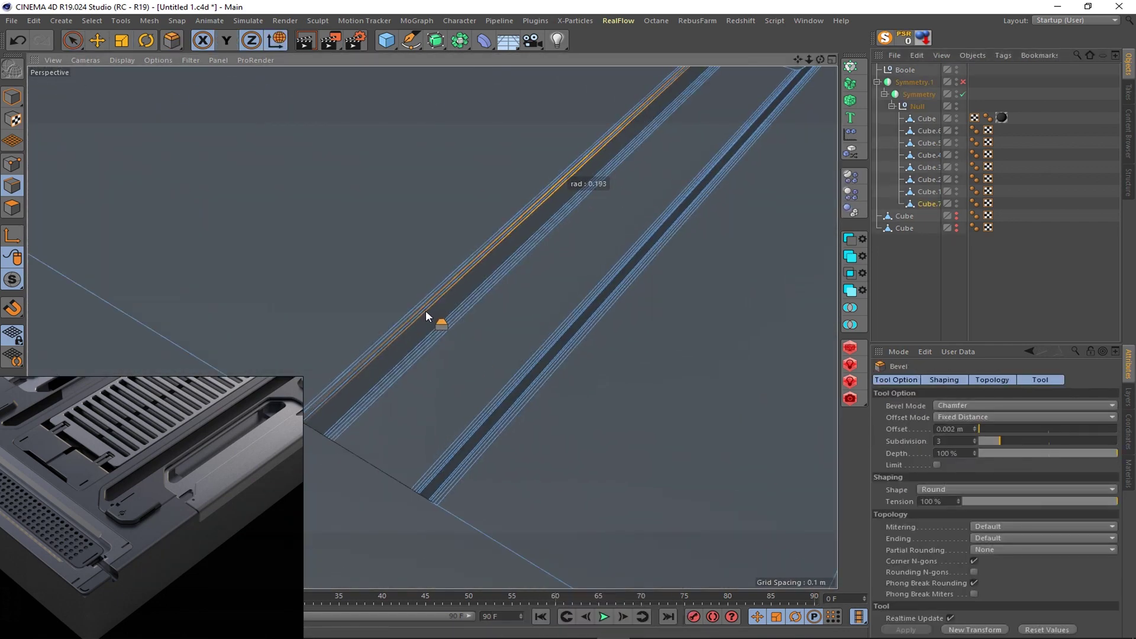
{"action": "left_click_drag", "start_coordinate": [425, 310], "coordinate": [388, 309]}
{"action": "scroll", "coordinate": [387, 305], "scroll_direction": "down", "scroll_amount": 2}
{"action": "scroll", "coordinate": [406, 222], "scroll_direction": "down", "scroll_amount": 3}
{"action": "scroll", "coordinate": [453, 208], "scroll_direction": "down", "scroll_amount": 3}
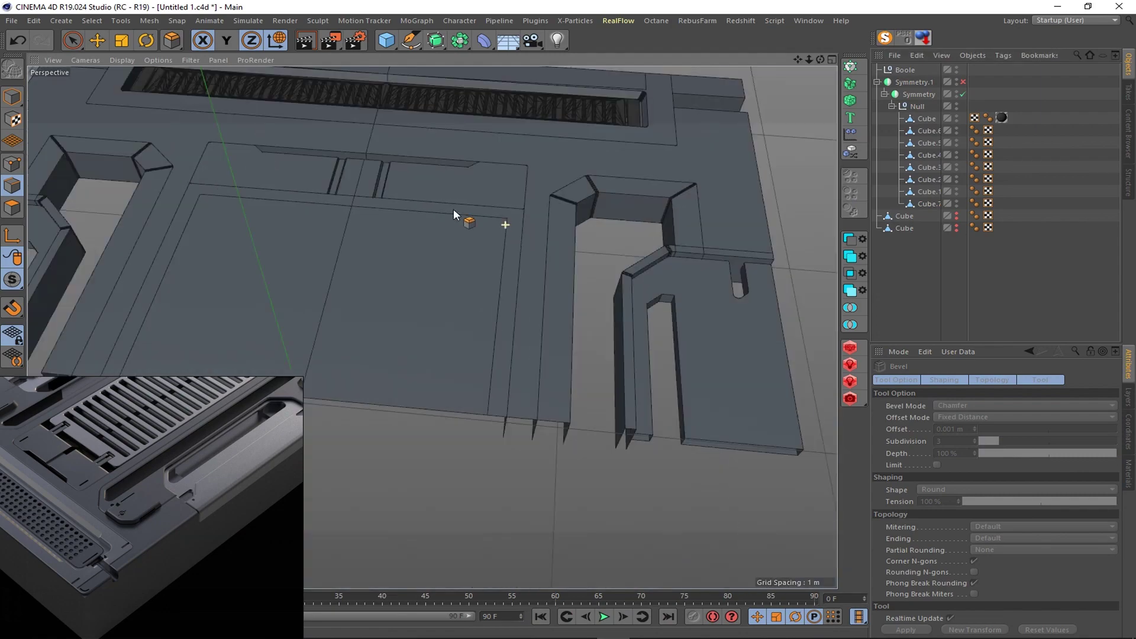
{"action": "scroll", "coordinate": [398, 195], "scroll_direction": "down", "scroll_amount": 3}
{"action": "scroll", "coordinate": [398, 195], "scroll_direction": "up", "scroll_amount": 3}
{"action": "scroll", "coordinate": [368, 398], "scroll_direction": "up", "scroll_amount": 2}
{"action": "scroll", "coordinate": [744, 147], "scroll_direction": "up", "scroll_amount": 2}
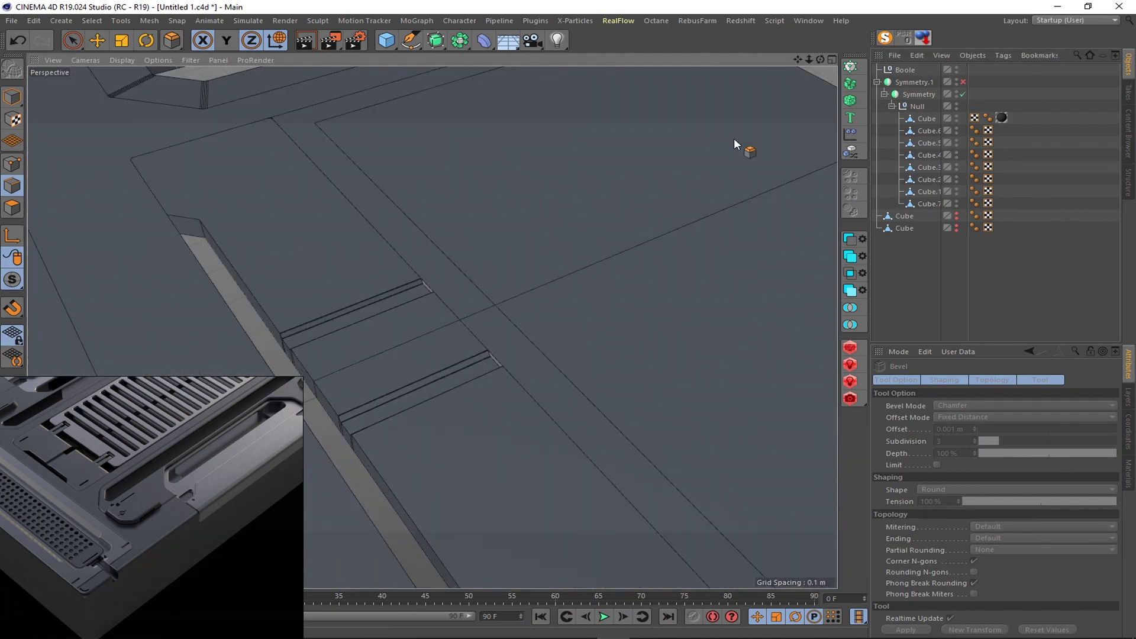
{"action": "scroll", "coordinate": [306, 329], "scroll_direction": "up", "scroll_amount": 2}
{"action": "scroll", "coordinate": [306, 329], "scroll_direction": "down", "scroll_amount": 4}
{"action": "left_click_drag", "start_coordinate": [355, 329], "coordinate": [532, 304], "text": "alt"}
{"action": "scroll", "coordinate": [521, 344], "scroll_direction": "up", "scroll_amount": 3}
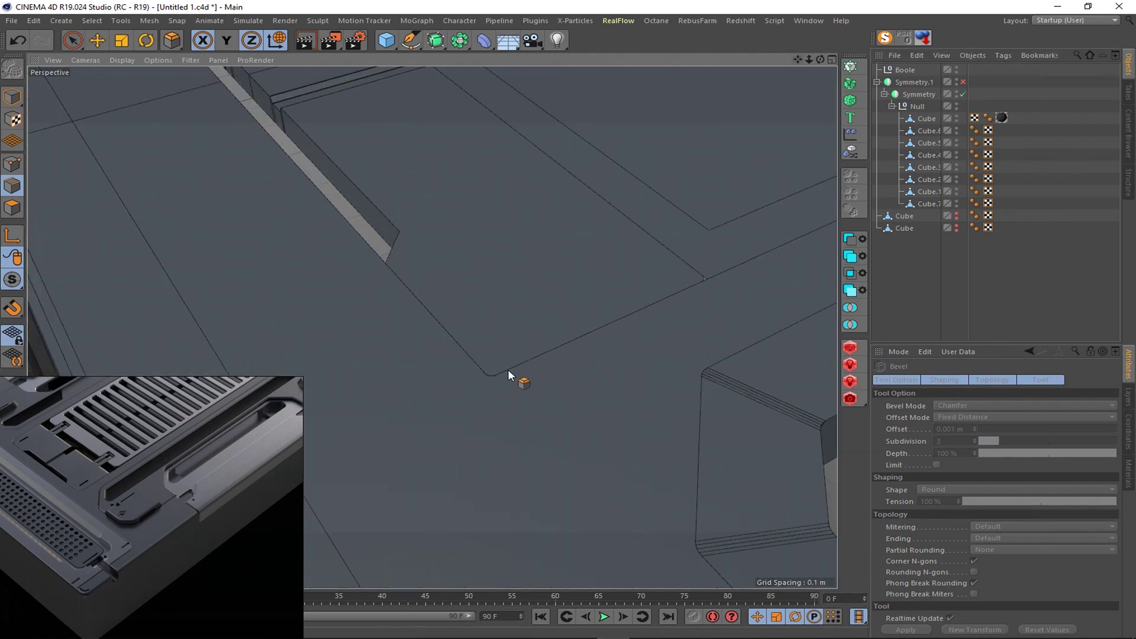
{"action": "scroll", "coordinate": [502, 319], "scroll_direction": "down", "scroll_amount": 3}
- Select Cube.5, the centre panel piece, and orbit to inspect it
{"action": "left_click", "coordinate": [927, 153]}
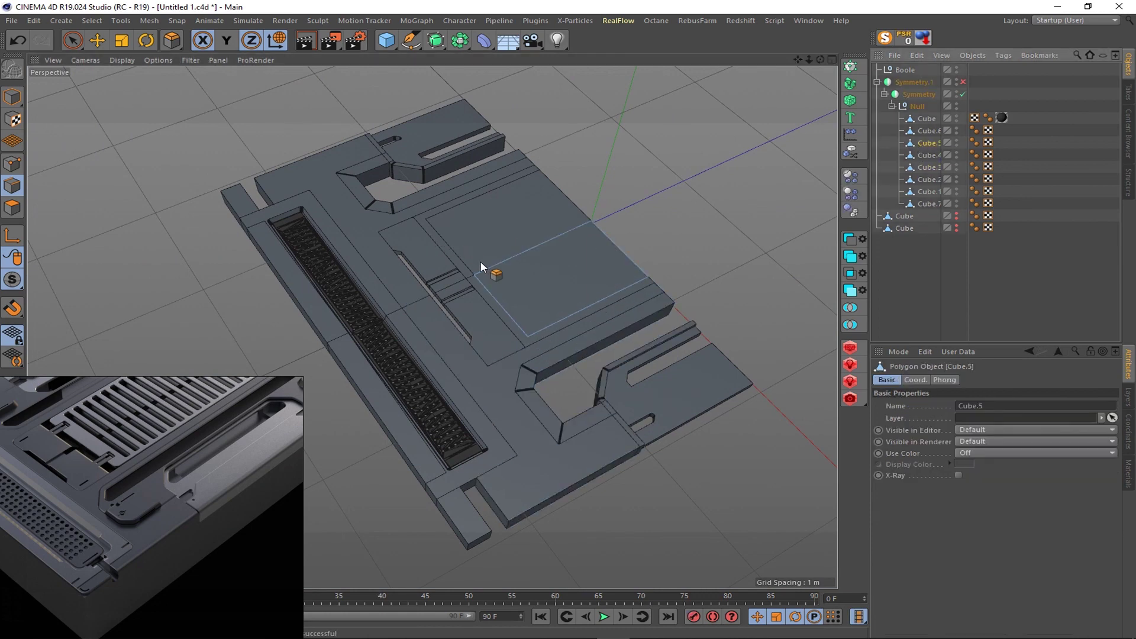
{"action": "scroll", "coordinate": [480, 261], "scroll_direction": "up", "scroll_amount": 2}
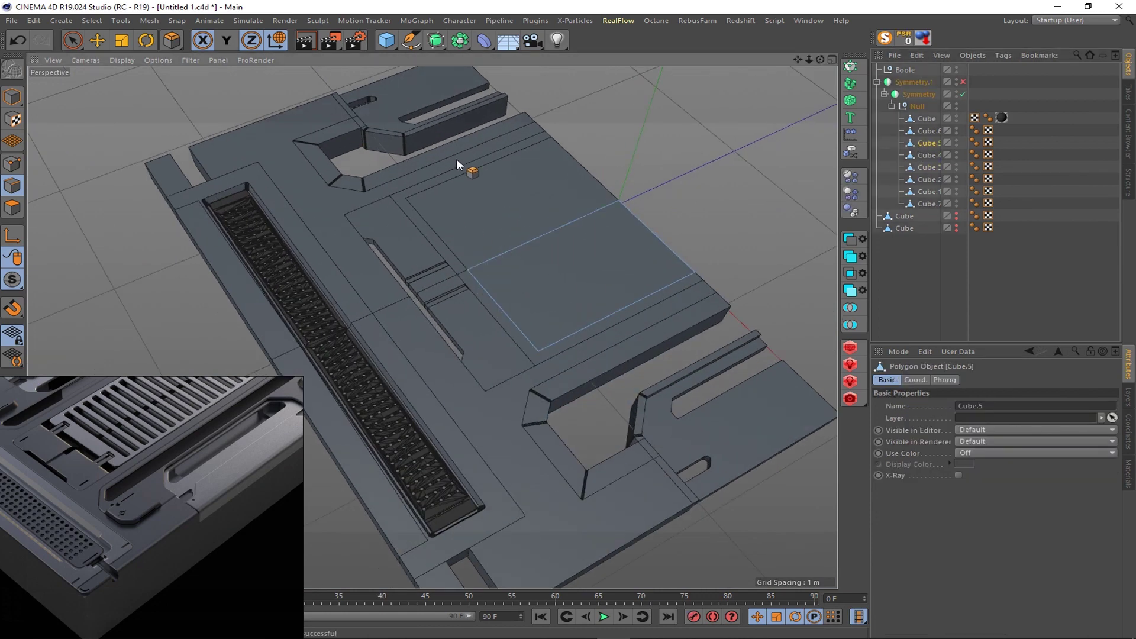
{"action": "scroll", "coordinate": [456, 164], "scroll_direction": "down", "scroll_amount": 2}
{"action": "left_click_drag", "start_coordinate": [450, 167], "coordinate": [824, 204], "text": "alt"}
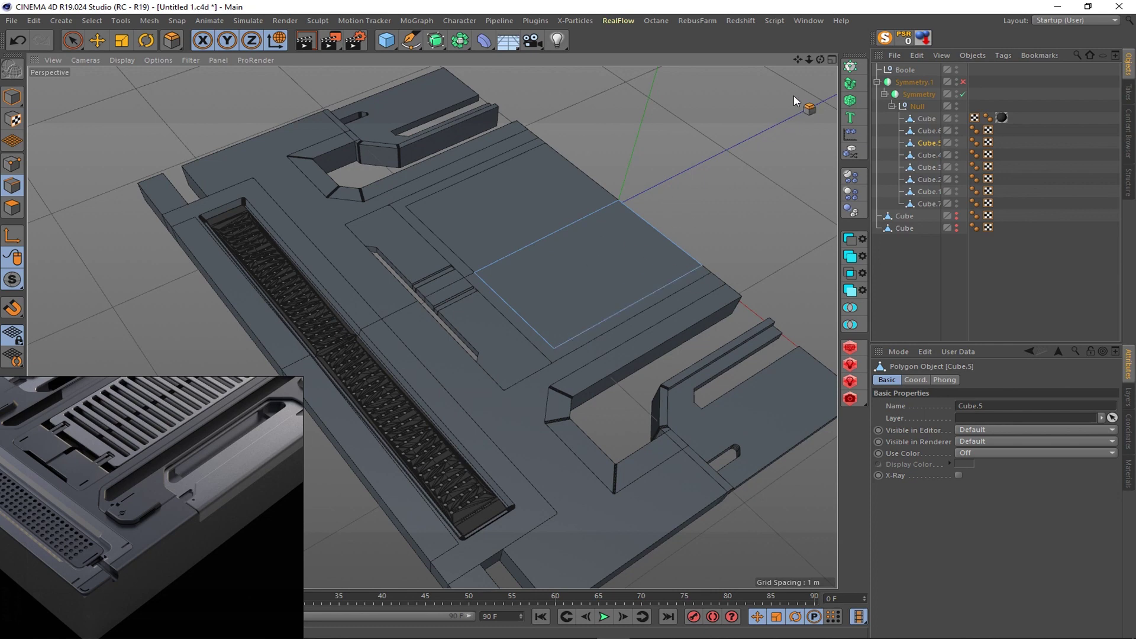
- Add 13 loop cuts across the Cube.5 centre panel in the top view
{"action": "key", "text": "F2"}
{"action": "scroll", "coordinate": [577, 288], "scroll_direction": "up", "scroll_amount": 3}
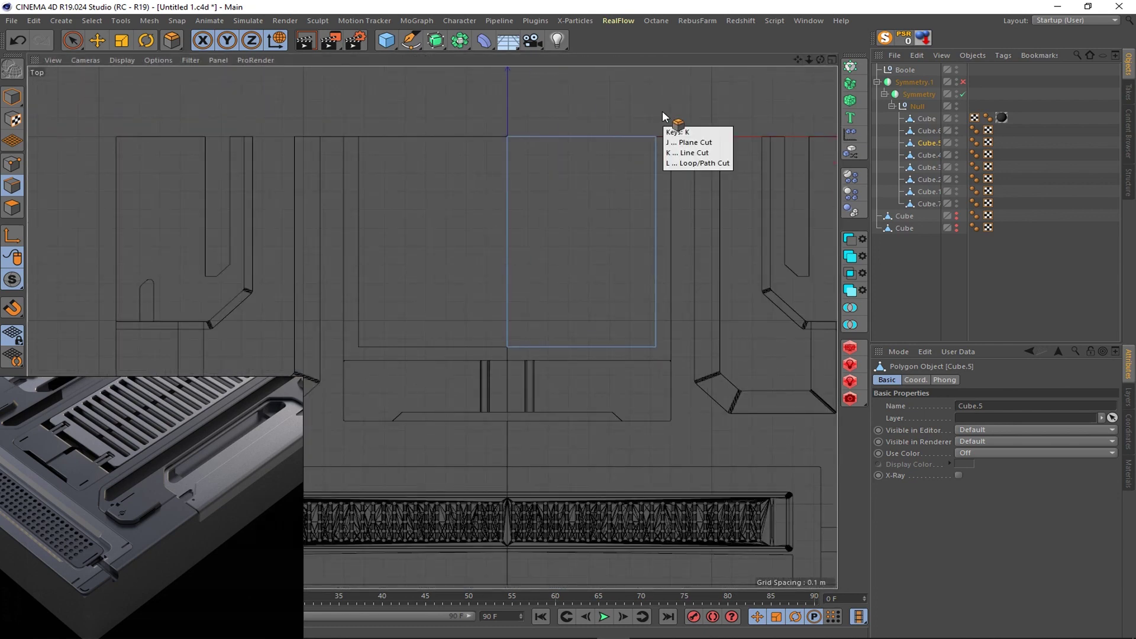
{"action": "key", "text": "l"}
{"action": "left_click", "coordinate": [655, 241]}
{"action": "left_click", "coordinate": [649, 97]}
{"action": "left_click", "coordinate": [648, 95]}
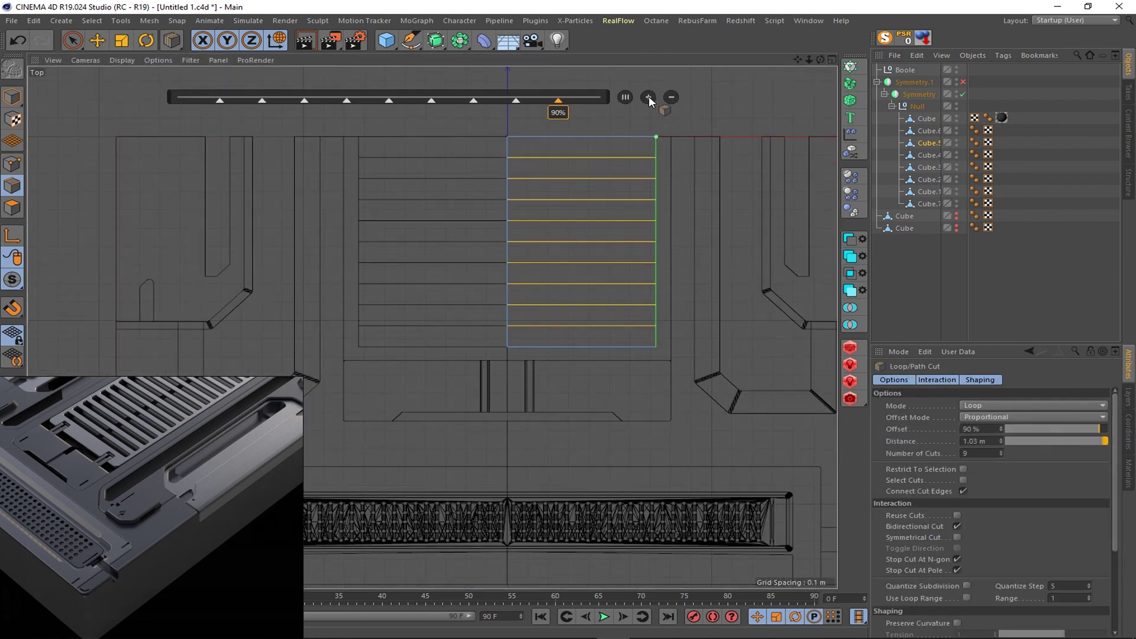
{"action": "left_click", "coordinate": [648, 96]}
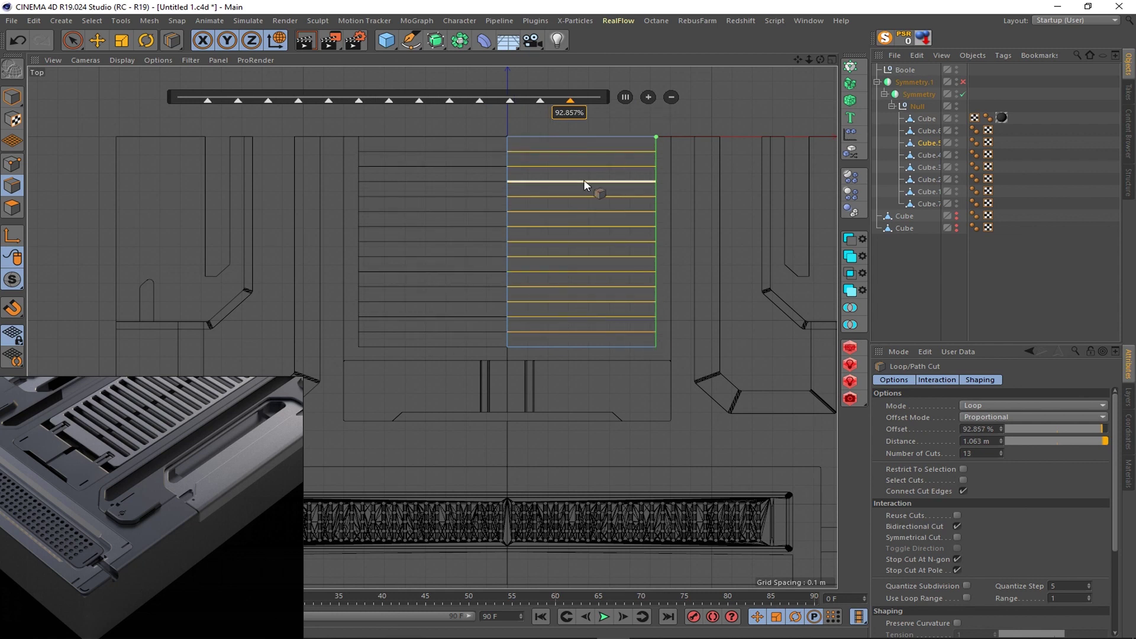
{"action": "scroll", "coordinate": [645, 135], "scroll_direction": "up", "scroll_amount": 3}
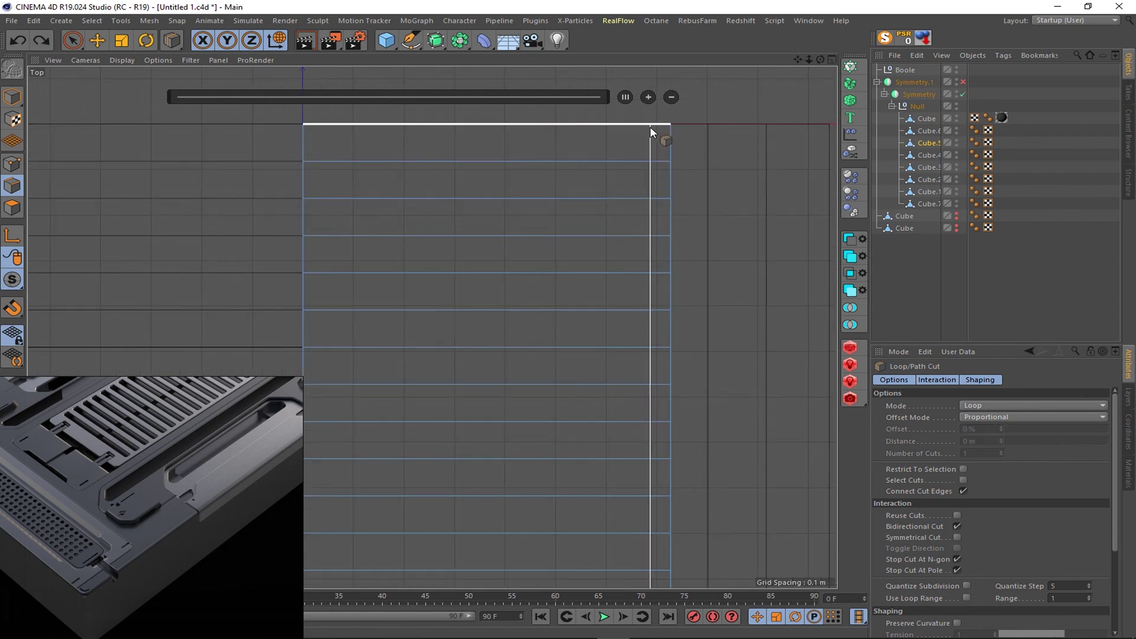
{"action": "key", "text": "space"}
{"action": "scroll", "coordinate": [662, 163], "scroll_direction": "up", "scroll_amount": 2}
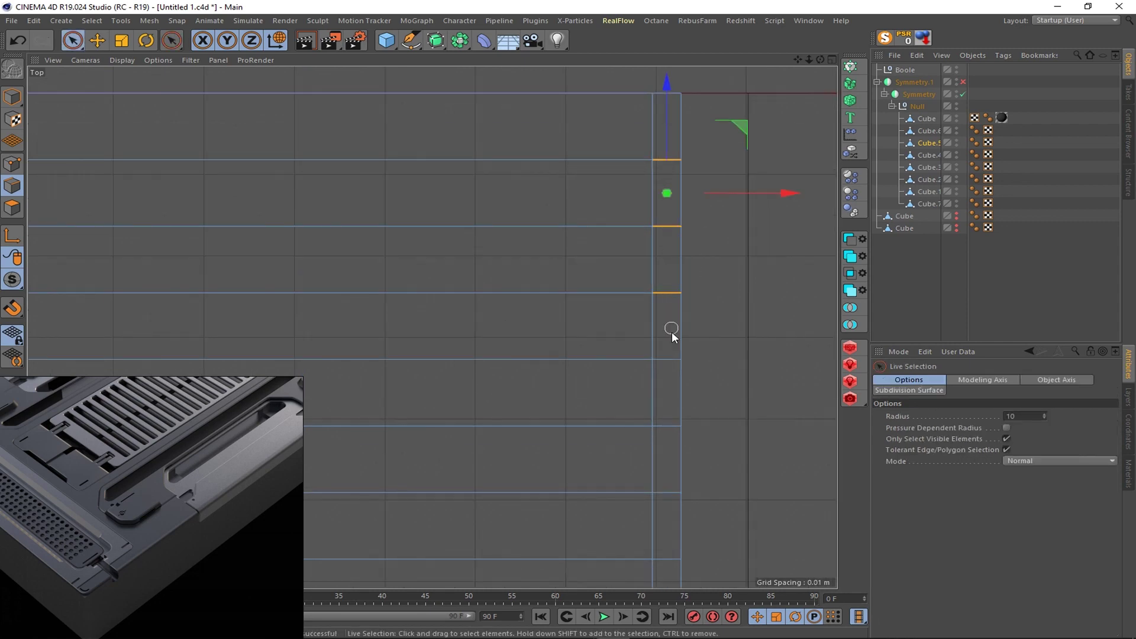
{"action": "middle_click_drag", "start_coordinate": [666, 472], "coordinate": [633, 254], "text": "alt"}
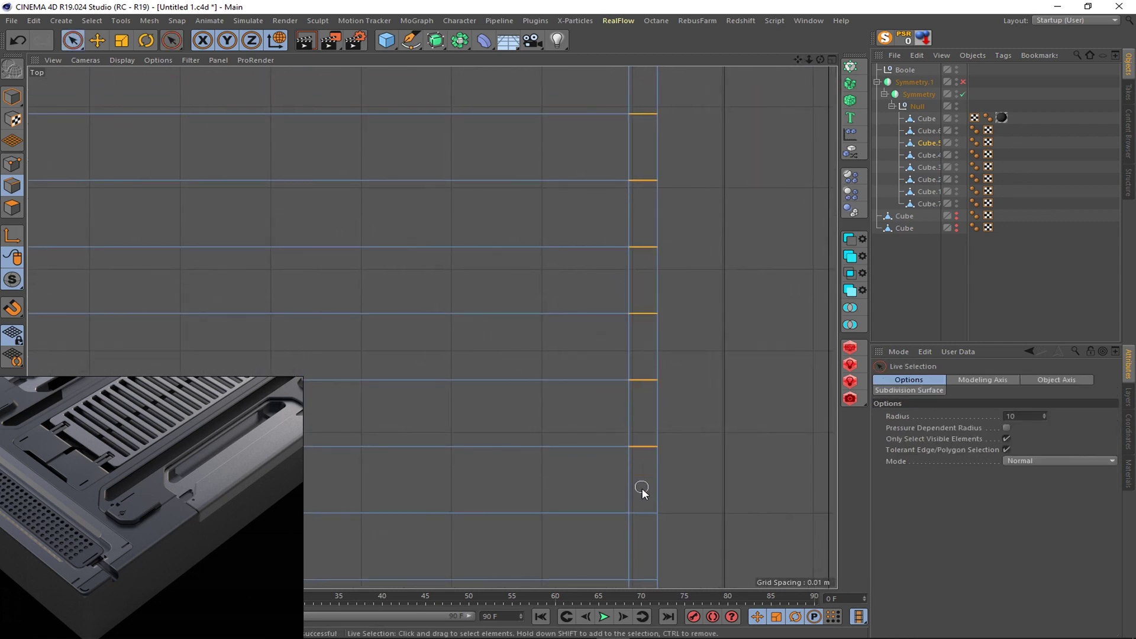
{"action": "scroll", "coordinate": [642, 491], "scroll_direction": "down", "scroll_amount": 1}
- Bevel the cross-cut edge loops at 0.016 m into narrow parallel slat strips
{"action": "right_click", "coordinate": [738, 366]}
{"action": "left_click", "coordinate": [770, 564]}
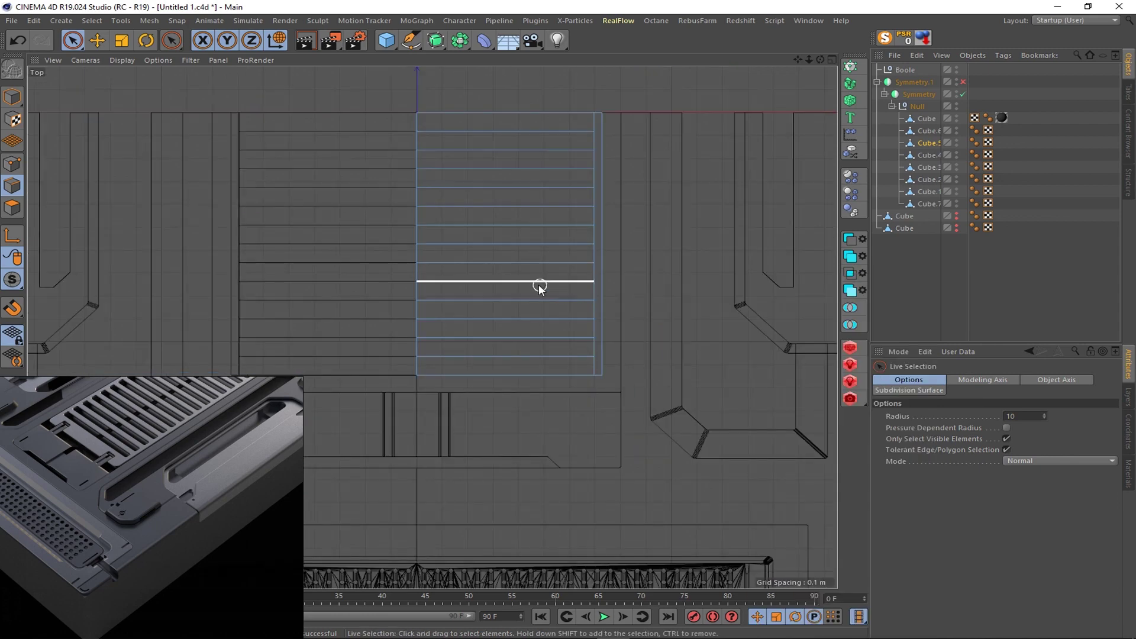
{"action": "scroll", "coordinate": [536, 286], "scroll_direction": "up", "scroll_amount": 2}
{"action": "left_click_drag", "start_coordinate": [794, 55], "coordinate": [578, 187]}
{"action": "right_click", "coordinate": [582, 207]}
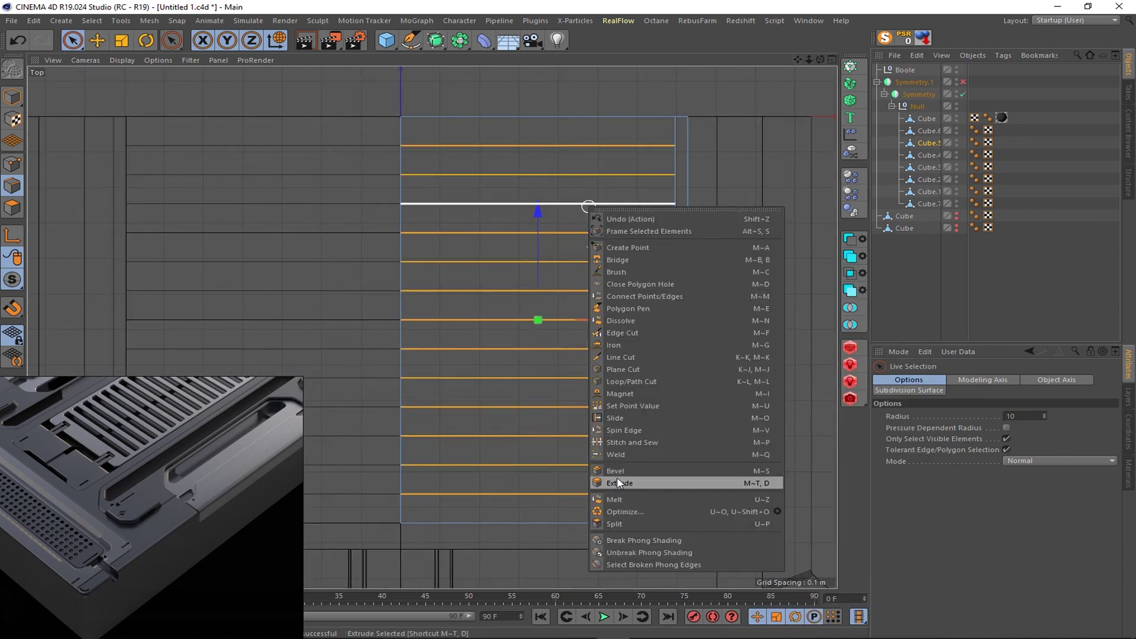
{"action": "left_click", "coordinate": [616, 474]}
{"action": "left_click_drag", "start_coordinate": [609, 460], "coordinate": [537, 473]}
{"action": "key", "text": "ctrl+z"}
{"action": "left_click_drag", "start_coordinate": [596, 431], "coordinate": [594, 430]}
{"action": "left_click", "coordinate": [13, 207]}
- Shift-select the slat polygons, then return to four views and clear the selection
{"action": "key", "text": "space"}
{"action": "scroll", "coordinate": [562, 494], "scroll_direction": "up", "scroll_amount": 3}
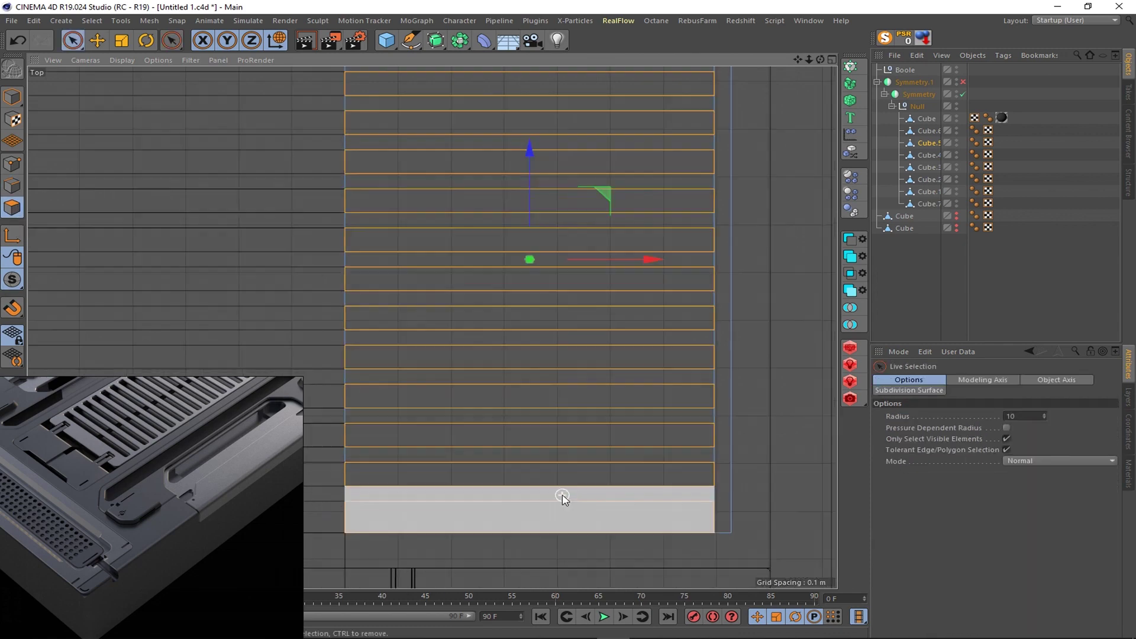
{"action": "scroll", "coordinate": [563, 495], "scroll_direction": "up", "scroll_amount": 2}
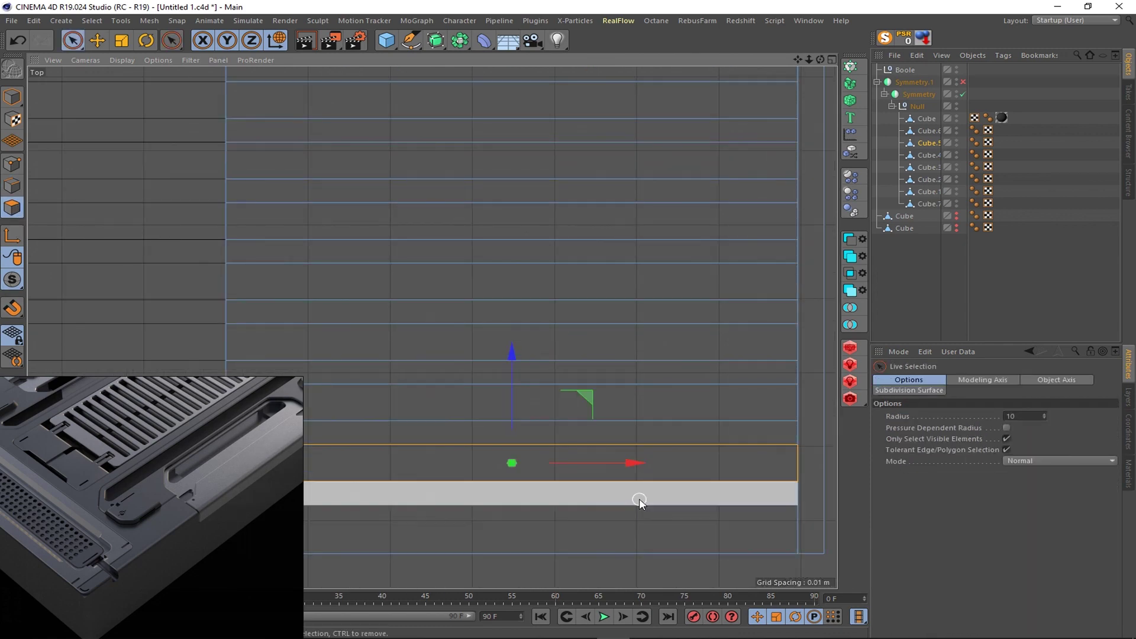
{"action": "left_click", "coordinate": [645, 402], "text": "shift"}
{"action": "left_click", "coordinate": [647, 342], "text": "shift"}
{"action": "left_click", "coordinate": [647, 284], "text": "shift"}
{"action": "left_click", "coordinate": [636, 220], "text": "shift"}
{"action": "left_click", "coordinate": [630, 158], "text": "shift"}
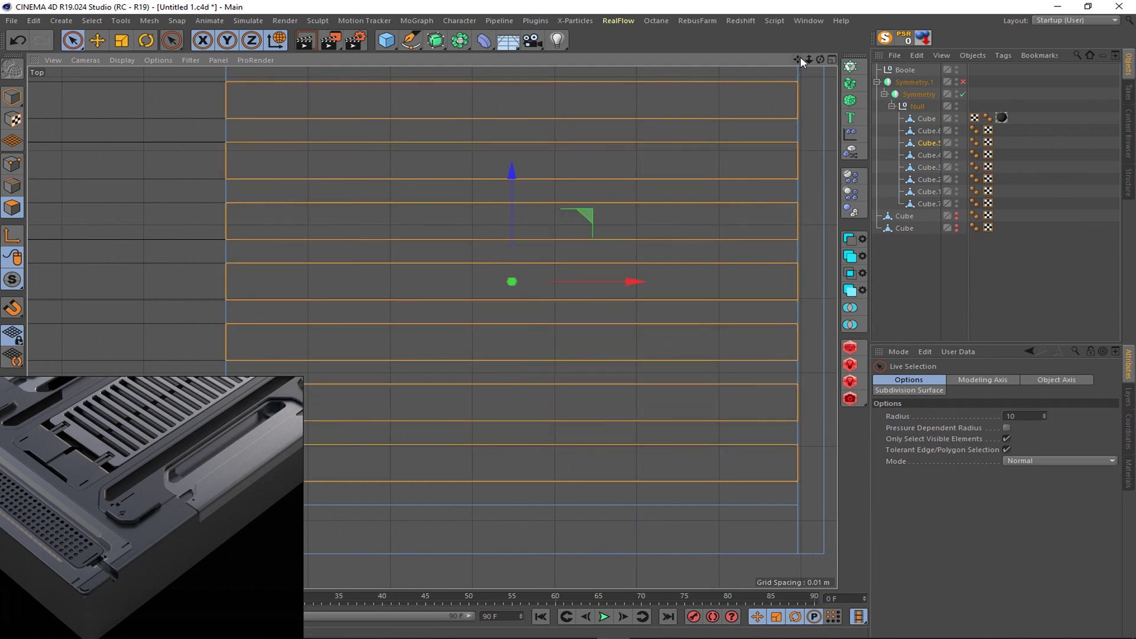
{"action": "mouse_move", "coordinate": [630, 159]}
{"action": "middle_mouse_down", "text": "alt"}
{"action": "mouse_move", "coordinate": [596, 286]}
{"action": "mouse_move", "coordinate": [547, 302]}
{"action": "middle_mouse_up", "text": "alt"}
{"action": "left_click", "coordinate": [596, 286], "text": "shift"}
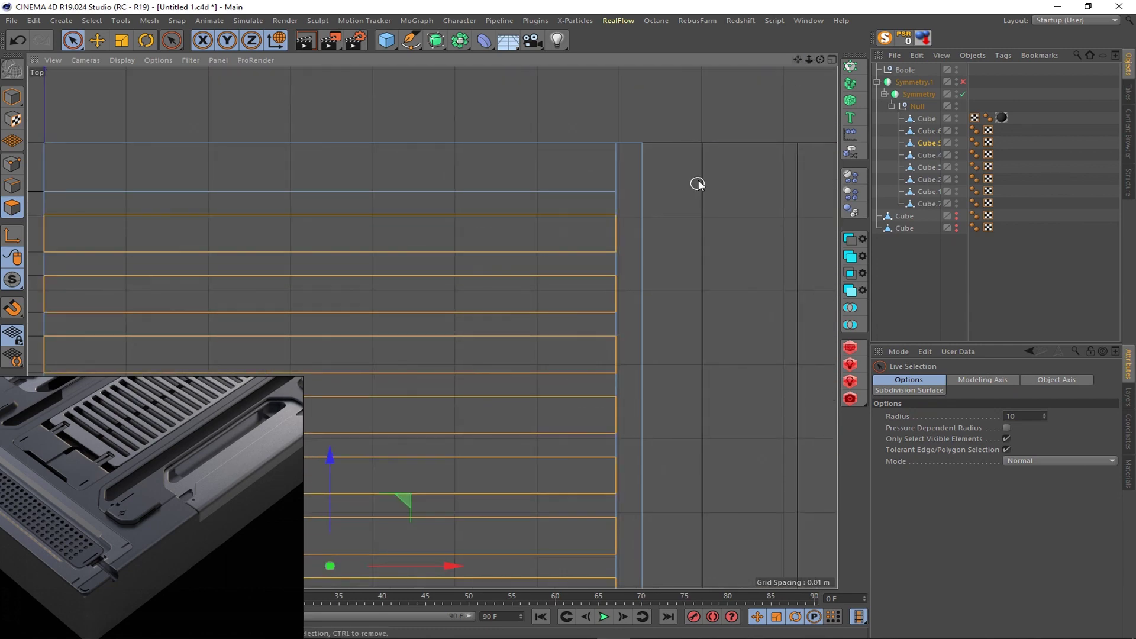
{"action": "scroll", "coordinate": [591, 237], "scroll_direction": "down", "scroll_amount": 5}
{"action": "key", "text": "ctrl+shift+a"}
{"action": "left_click", "coordinate": [832, 60]}
- Select all the vent slat polygons in perspective and extrude them into deep bars
{"action": "left_click", "coordinate": [426, 60]}
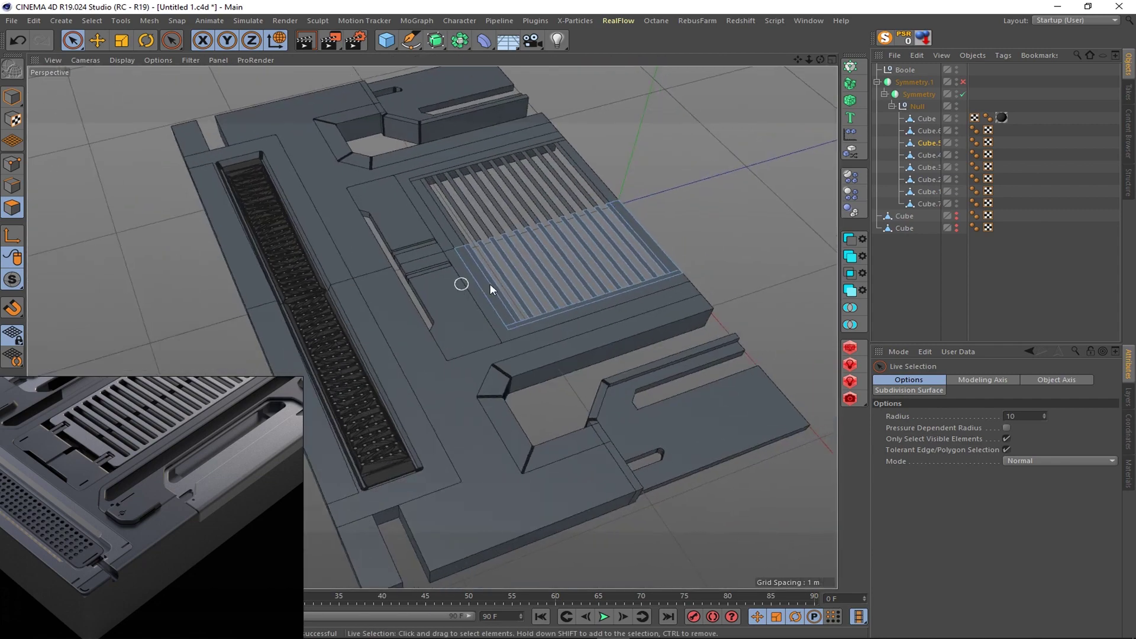
{"action": "scroll", "coordinate": [489, 283], "scroll_direction": "up", "scroll_amount": 4}
{"action": "scroll", "coordinate": [598, 264], "scroll_direction": "up", "scroll_amount": 1}
{"action": "left_click", "coordinate": [629, 225]}
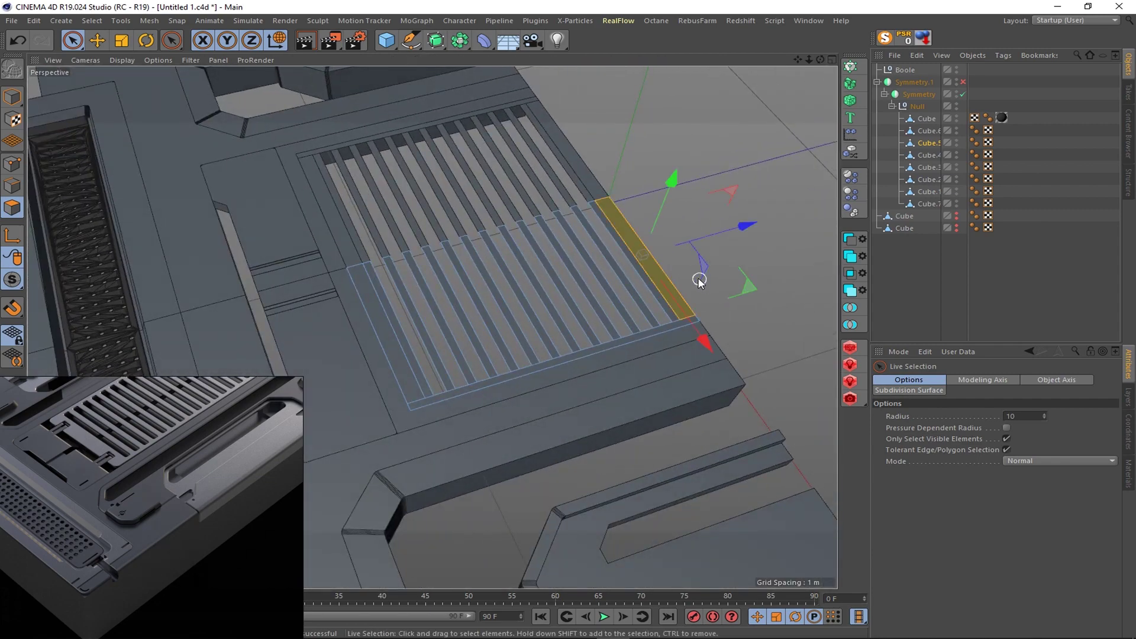
{"action": "mouse_move", "coordinate": [698, 274]}
{"action": "left_mouse_down", "text": "alt"}
{"action": "mouse_move", "coordinate": [616, 240]}
{"action": "mouse_move", "coordinate": [513, 329]}
{"action": "mouse_move", "coordinate": [670, 406]}
{"action": "mouse_move", "coordinate": [705, 254]}
{"action": "left_mouse_up", "text": "alt"}
{"action": "double_click", "coordinate": [616, 241]}
{"action": "right_click", "coordinate": [670, 407]}
{"action": "left_click", "coordinate": [674, 391]}
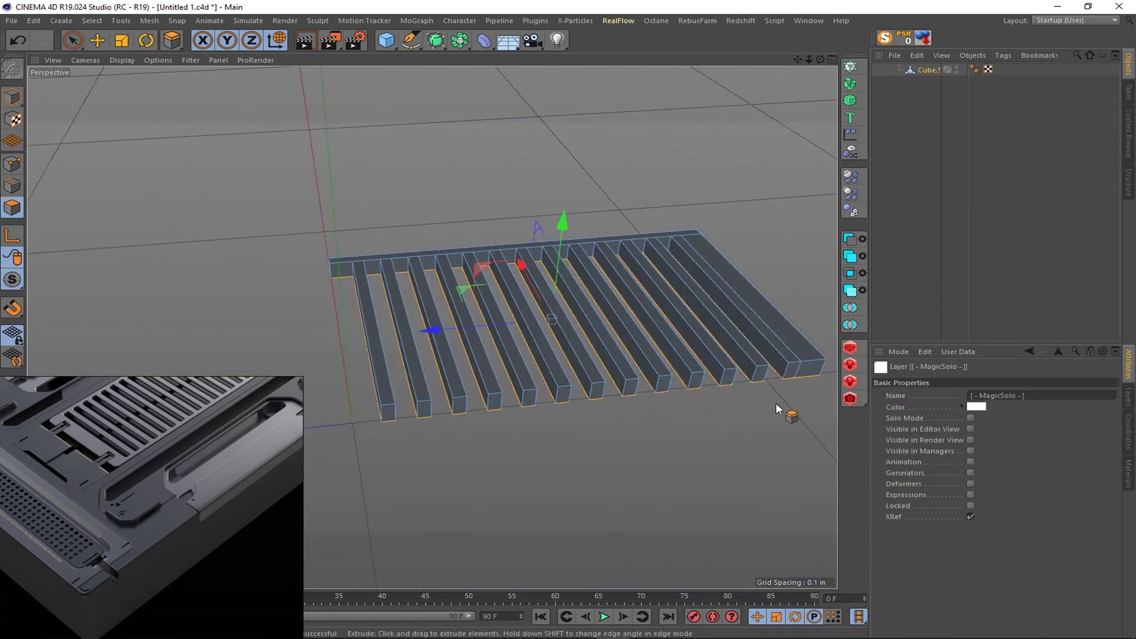
{"action": "key", "text": "space"}
- Undo the last change, select a parallel edge on each slat, and Magic-Solo Cube.5
{"action": "scroll", "coordinate": [760, 377], "scroll_direction": "up", "scroll_amount": 2}
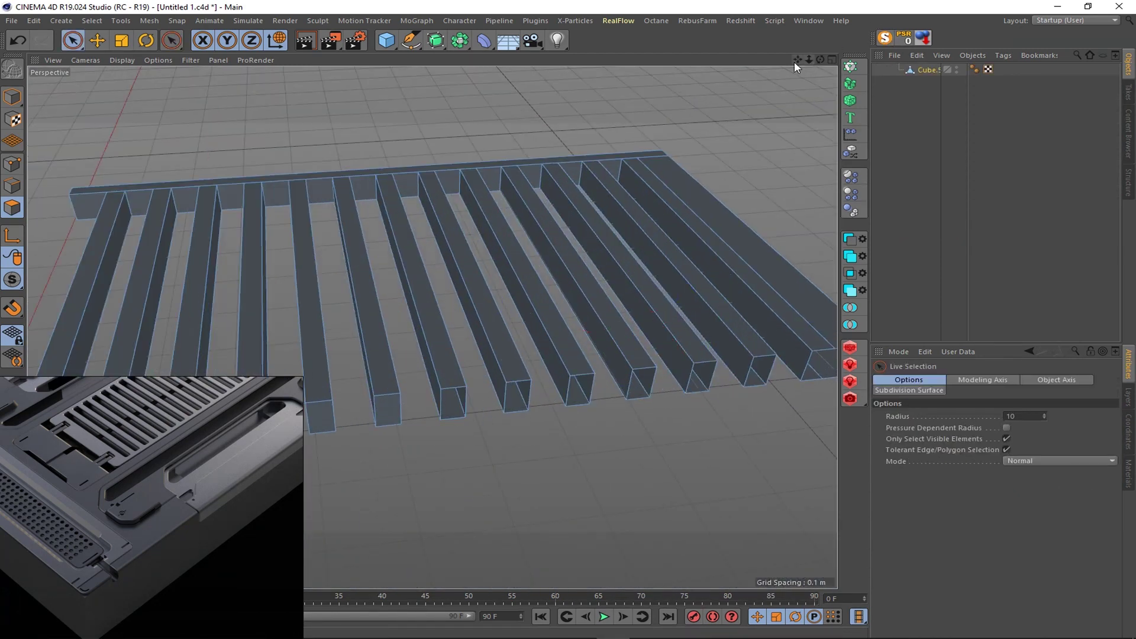
{"action": "left_click_drag", "start_coordinate": [794, 62], "coordinate": [540, 362]}
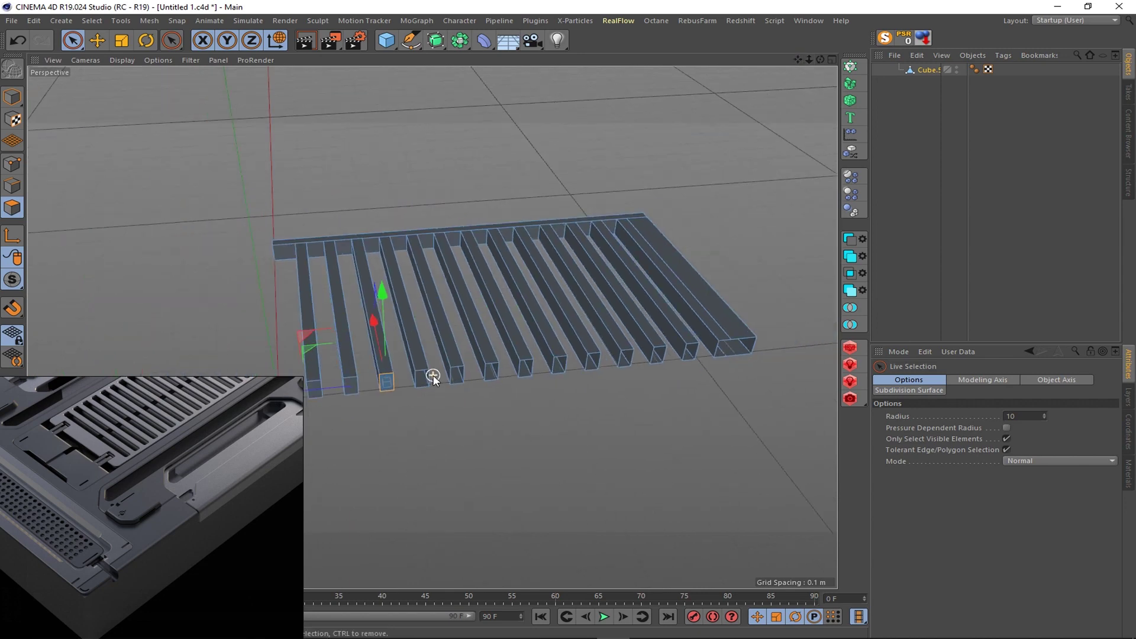
{"action": "scroll", "coordinate": [360, 396], "scroll_direction": "down", "scroll_amount": 5}
{"action": "scroll", "coordinate": [319, 391], "scroll_direction": "down", "scroll_amount": 3}
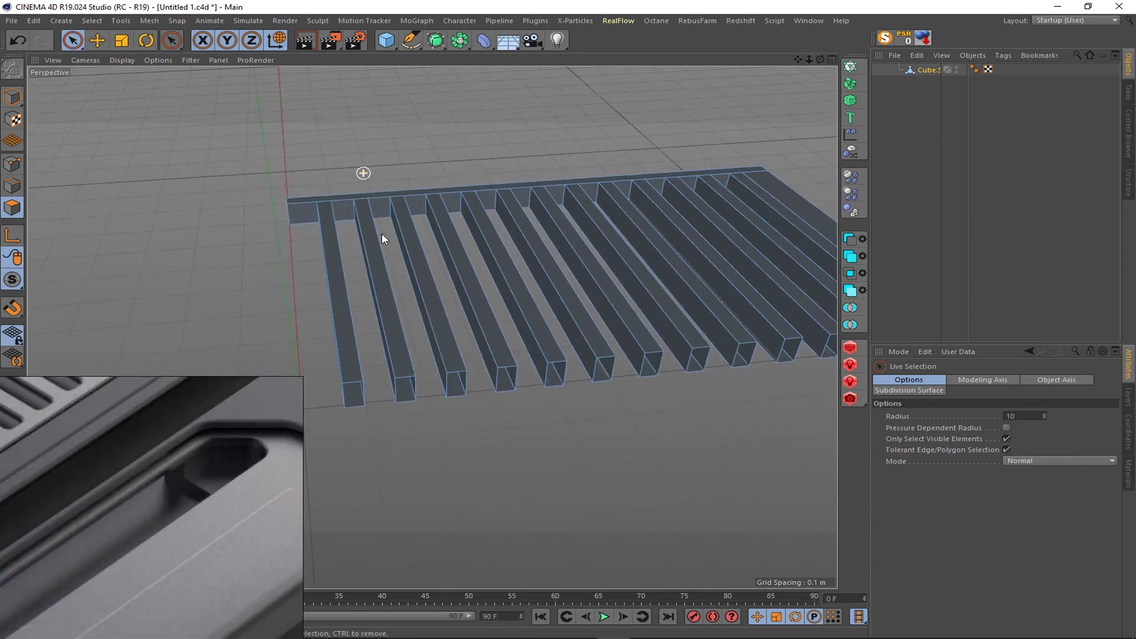
{"action": "left_click_drag", "start_coordinate": [381, 233], "coordinate": [586, 182], "text": "alt"}
{"action": "key", "text": "ctrl+z"}
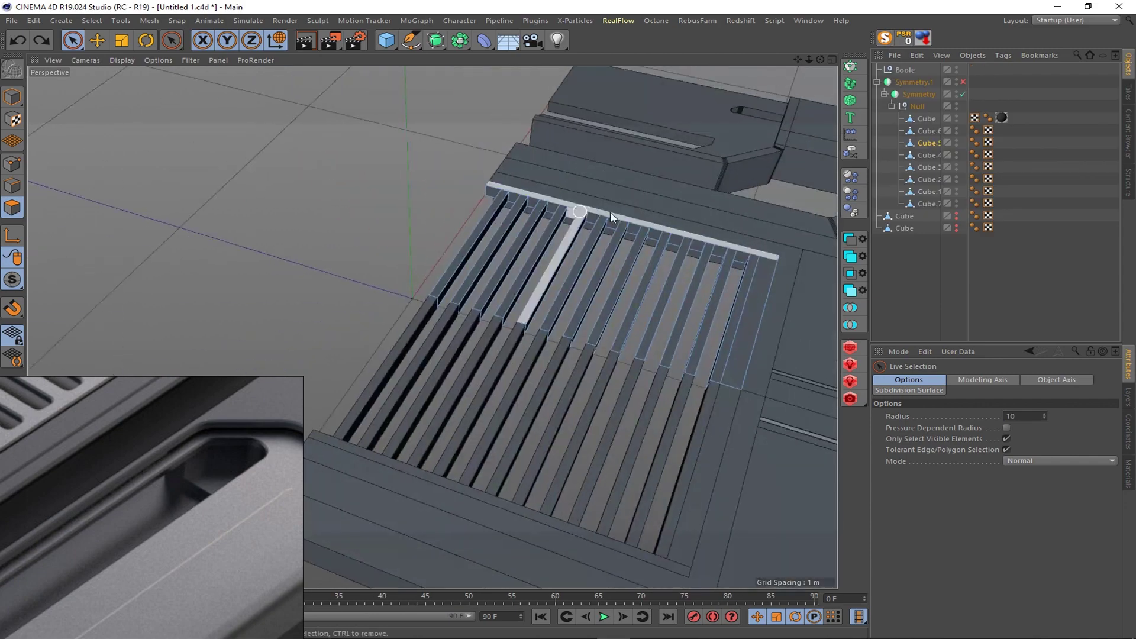
{"action": "mouse_move", "coordinate": [159, 123]}
{"action": "left_mouse_down"}
{"action": "mouse_move", "coordinate": [536, 123]}
{"action": "mouse_move", "coordinate": [482, 171]}
{"action": "mouse_move", "coordinate": [517, 162]}
{"action": "mouse_move", "coordinate": [431, 130]}
{"action": "mouse_move", "coordinate": [427, 175]}
{"action": "mouse_move", "coordinate": [371, 233]}
{"action": "mouse_move", "coordinate": [353, 205]}
{"action": "mouse_move", "coordinate": [256, 176]}
{"action": "mouse_move", "coordinate": [307, 197]}
{"action": "mouse_move", "coordinate": [354, 329]}
{"action": "mouse_move", "coordinate": [179, 158]}
{"action": "mouse_move", "coordinate": [377, 290]}
{"action": "mouse_move", "coordinate": [213, 331]}
{"action": "mouse_move", "coordinate": [431, 327]}
{"action": "mouse_move", "coordinate": [462, 220]}
{"action": "mouse_move", "coordinate": [353, 256]}
{"action": "mouse_move", "coordinate": [443, 160]}
{"action": "mouse_move", "coordinate": [317, 335]}
{"action": "mouse_move", "coordinate": [326, 185]}
{"action": "mouse_move", "coordinate": [224, 357]}
{"action": "mouse_move", "coordinate": [264, 187]}
{"action": "mouse_move", "coordinate": [318, 302]}
{"action": "left_mouse_up"}
{"action": "left_click", "coordinate": [884, 37]}
- Round the selected slat-to-rail corner edges with a 0.011 m bevel of 5 subdivisions
{"action": "left_click", "coordinate": [462, 220], "text": "shift"}
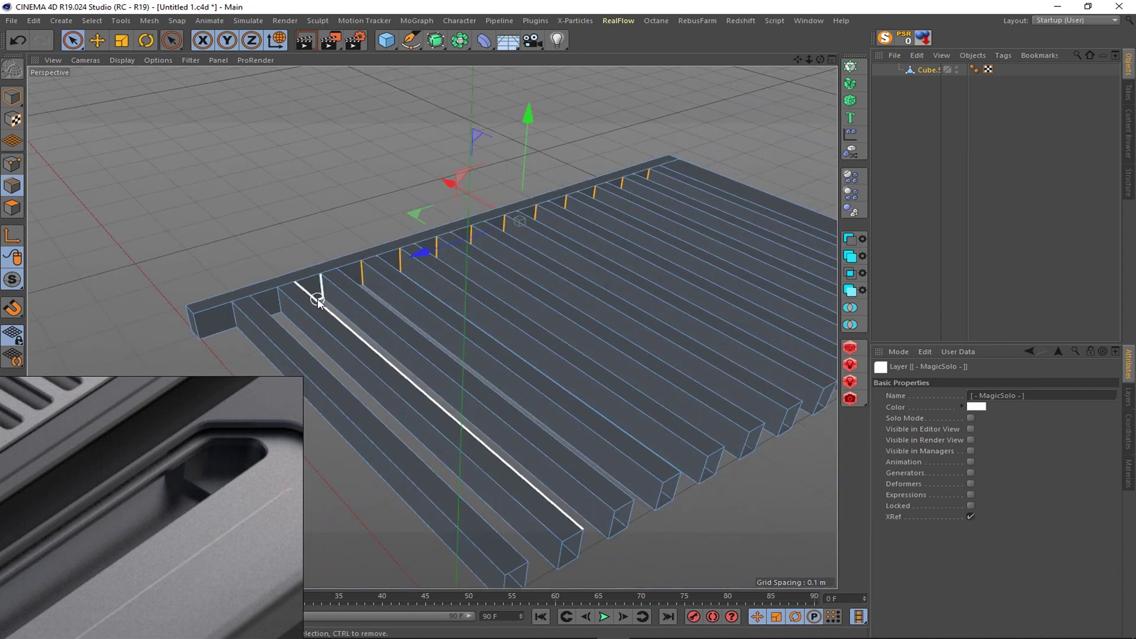
{"action": "mouse_move", "coordinate": [319, 291]}
{"action": "left_mouse_down", "text": "alt"}
{"action": "mouse_move", "coordinate": [249, 332]}
{"action": "mouse_move", "coordinate": [248, 162]}
{"action": "mouse_move", "coordinate": [280, 324]}
{"action": "mouse_move", "coordinate": [132, 229]}
{"action": "mouse_move", "coordinate": [279, 329]}
{"action": "left_mouse_up", "text": "alt"}
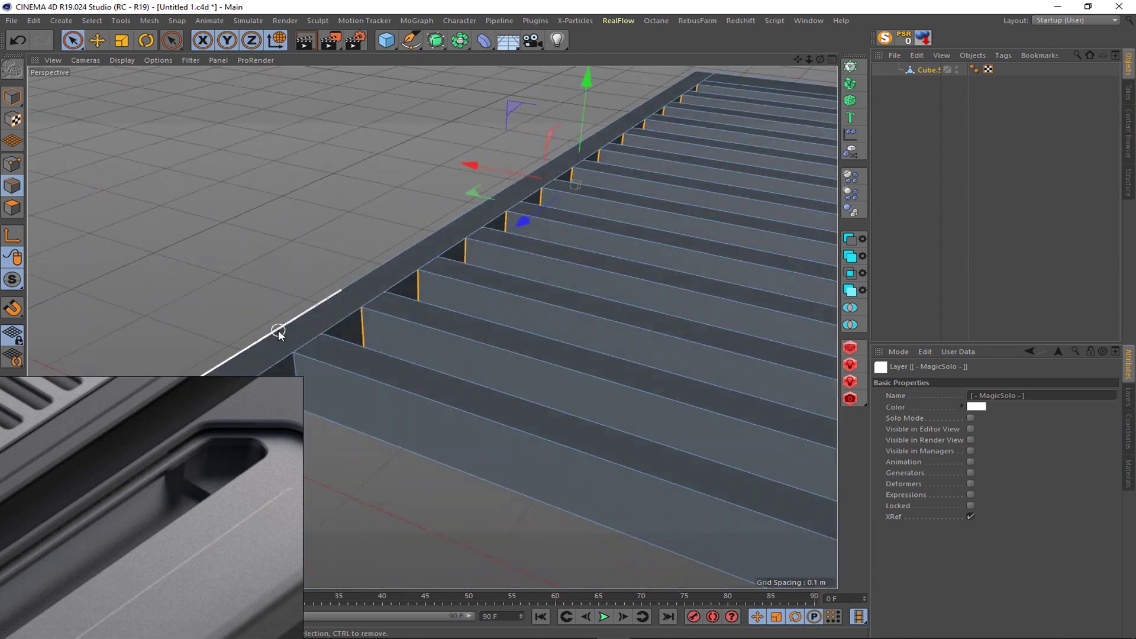
{"action": "right_click", "coordinate": [406, 276]}
{"action": "left_click", "coordinate": [438, 532]}
{"action": "left_click_drag", "start_coordinate": [359, 322], "coordinate": [773, 414]}
{"action": "left_click_drag", "start_coordinate": [979, 441], "coordinate": [1013, 441]}
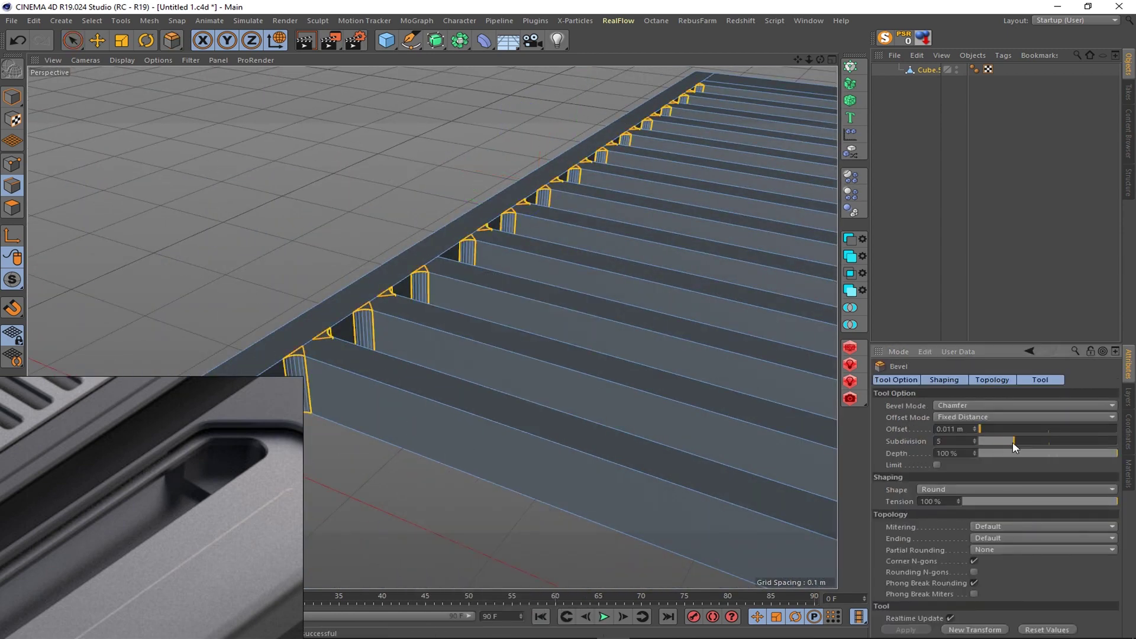
{"action": "scroll", "coordinate": [441, 303], "scroll_direction": "down", "scroll_amount": 5}
{"action": "scroll", "coordinate": [738, 182], "scroll_direction": "down", "scroll_amount": 3}
- Un-solo the grill to bring the rest of the panel back into view
{"action": "left_click_drag", "start_coordinate": [738, 182], "coordinate": [706, 186], "text": "alt"}
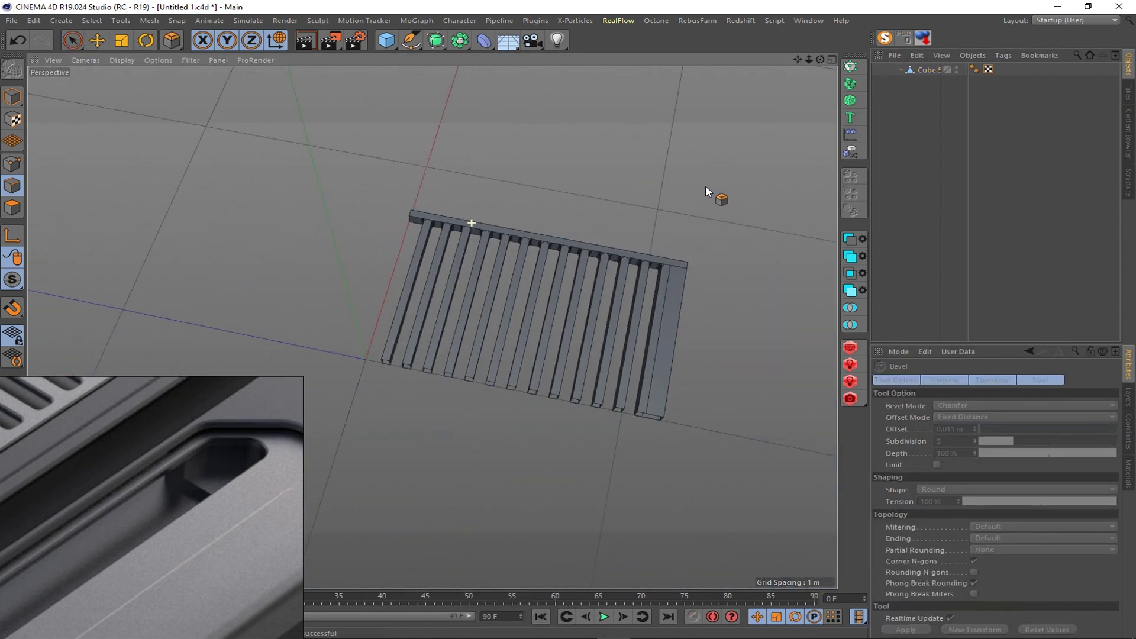
{"action": "left_click", "coordinate": [886, 38]}
{"action": "mouse_move", "coordinate": [595, 350]}
{"action": "left_mouse_down", "text": "alt"}
{"action": "mouse_move", "coordinate": [468, 381]}
{"action": "mouse_move", "coordinate": [470, 313]}
{"action": "mouse_move", "coordinate": [488, 327]}
{"action": "left_mouse_up", "text": "alt"}
{"action": "scroll", "coordinate": [467, 381], "scroll_direction": "up", "scroll_amount": 5}
{"action": "scroll", "coordinate": [520, 364], "scroll_direction": "down", "scroll_amount": 3}
{"action": "scroll", "coordinate": [521, 363], "scroll_direction": "down", "scroll_amount": 3}
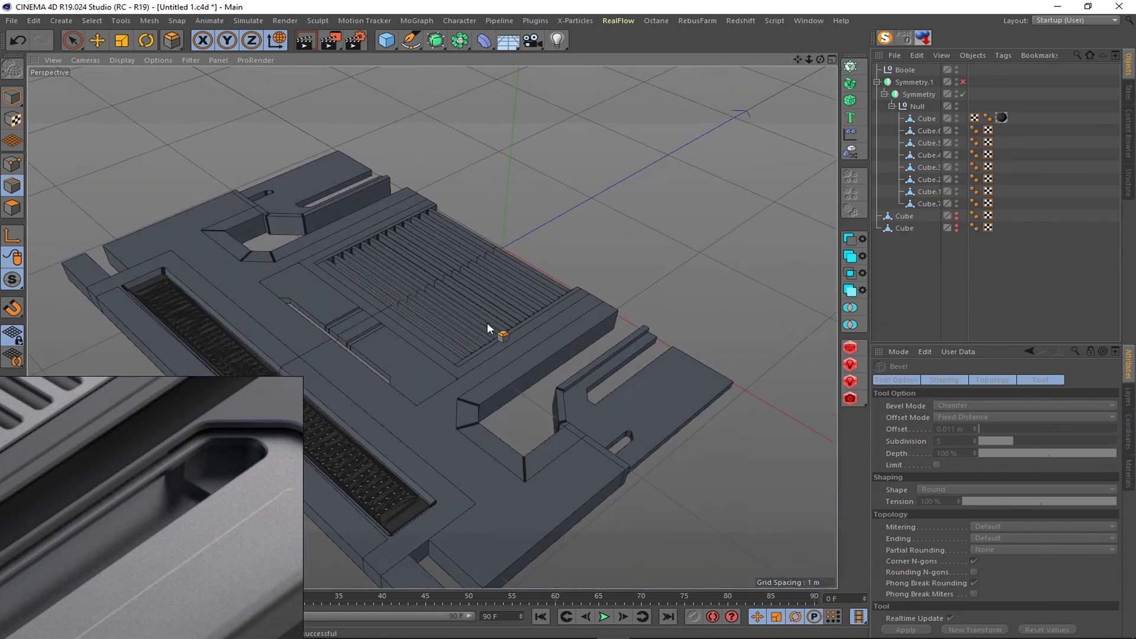
- Re-enable Symmetry.1, inspect the mirrored grill, and select Cube.4
{"action": "left_click", "coordinate": [962, 82]}
{"action": "left_click_drag", "start_coordinate": [740, 213], "coordinate": [668, 229], "text": "alt"}
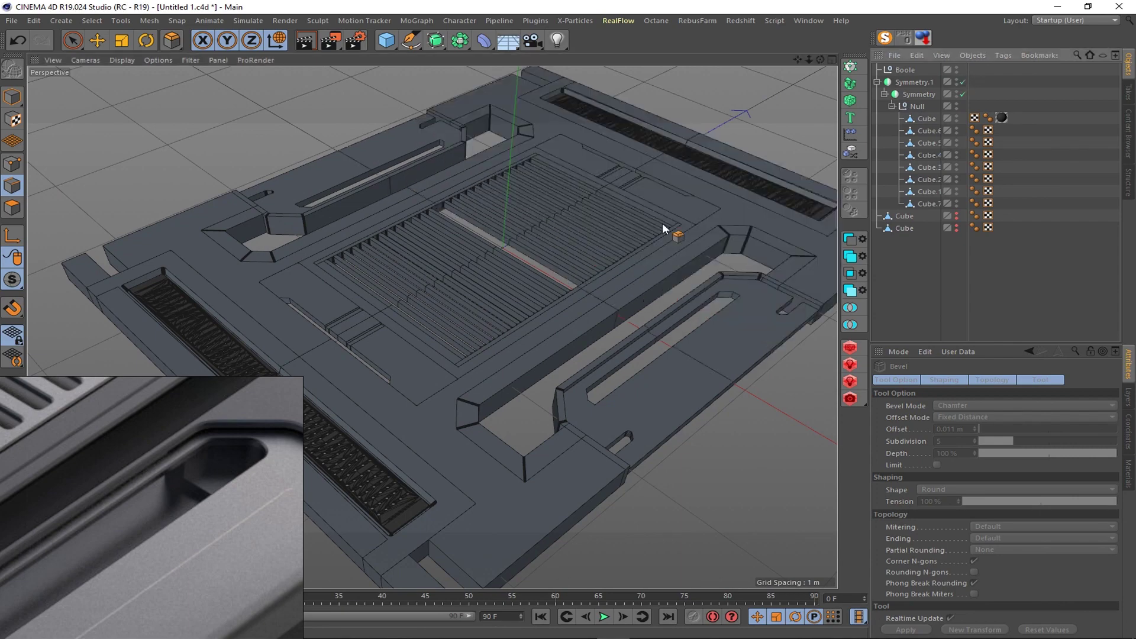
{"action": "scroll", "coordinate": [528, 297], "scroll_direction": "up", "scroll_amount": 3}
{"action": "scroll", "coordinate": [467, 177], "scroll_direction": "up", "scroll_amount": 3}
{"action": "scroll", "coordinate": [396, 308], "scroll_direction": "up", "scroll_amount": 3}
{"action": "left_click_drag", "start_coordinate": [396, 308], "coordinate": [478, 318], "text": "alt"}
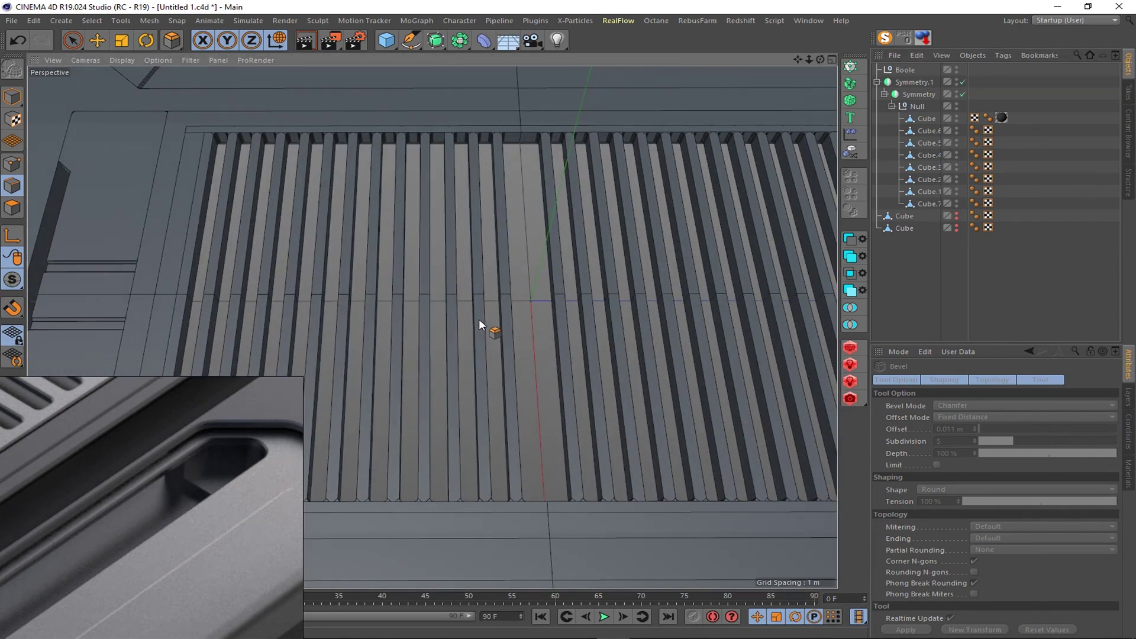
{"action": "scroll", "coordinate": [498, 282], "scroll_direction": "down", "scroll_amount": 4}
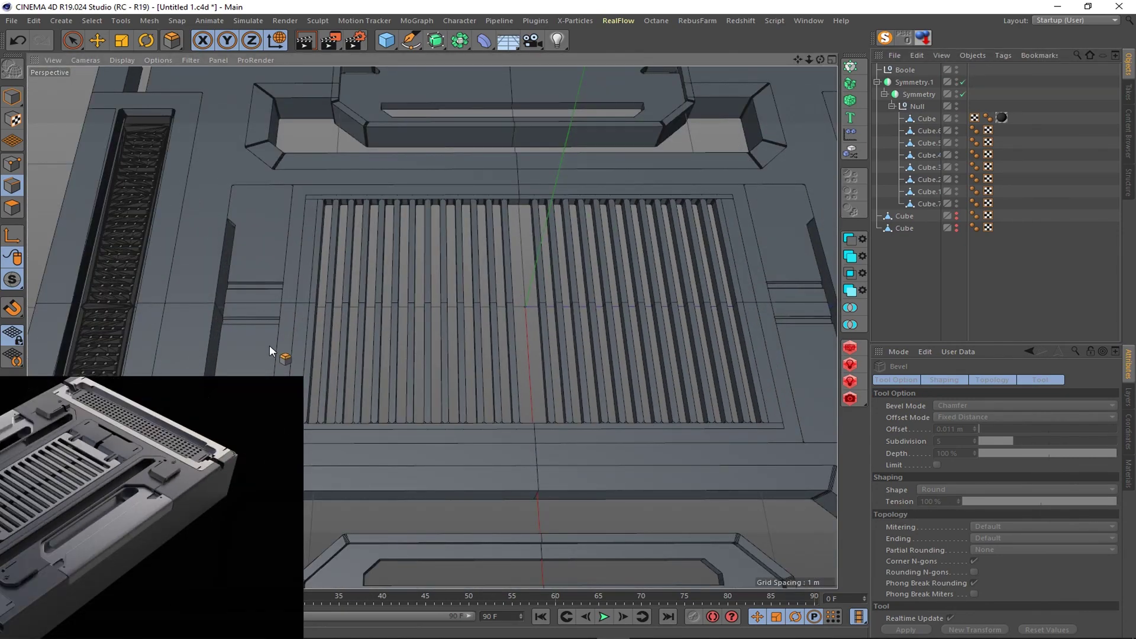
{"action": "scroll", "coordinate": [667, 246], "scroll_direction": "up", "scroll_amount": 3}
{"action": "left_click", "coordinate": [927, 155]}
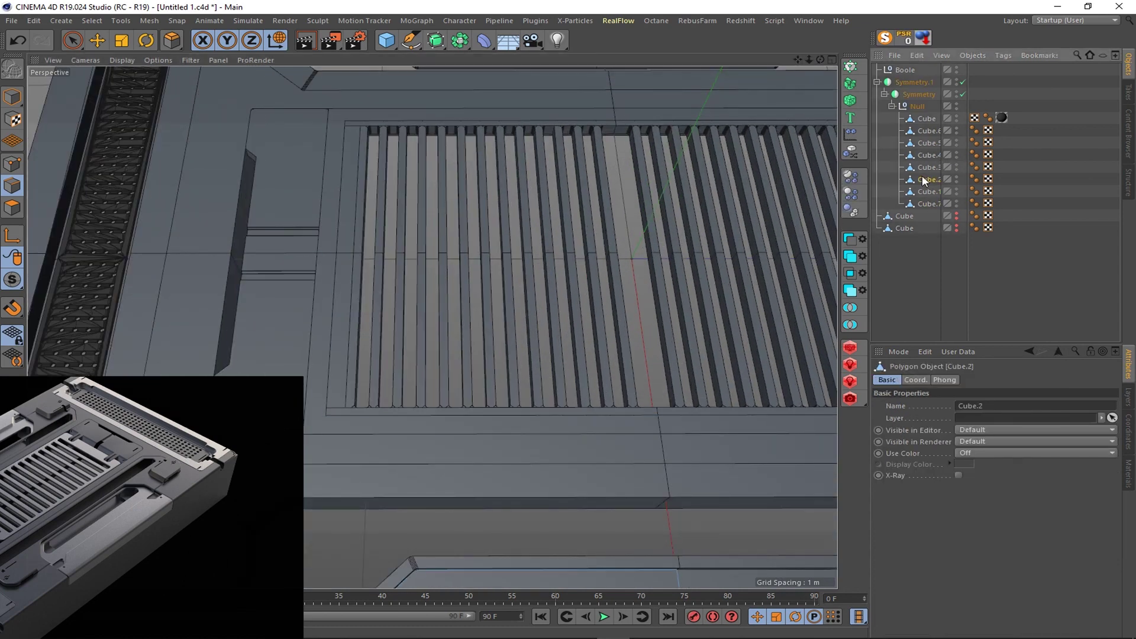
- Isolate the Cube.5 grate in polygon mode with nothing selected
{"action": "left_click", "coordinate": [924, 142]}
{"action": "left_click", "coordinate": [884, 38]}
{"action": "left_click_drag", "start_coordinate": [431, 350], "coordinate": [613, 136], "text": "alt"}
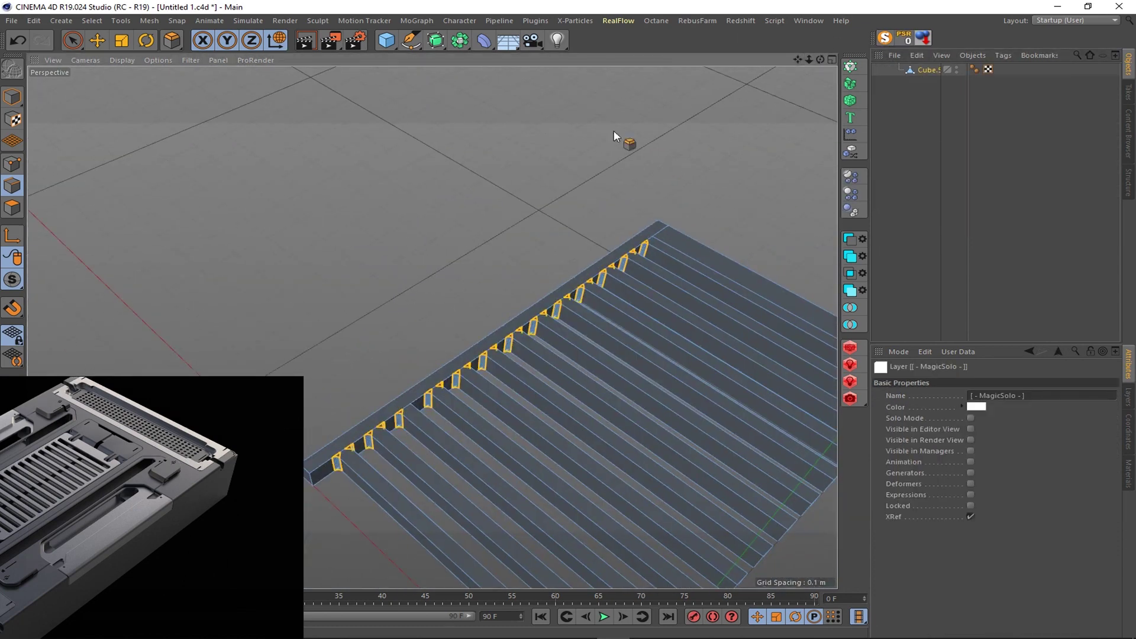
{"action": "scroll", "coordinate": [433, 327], "scroll_direction": "up", "scroll_amount": 3}
{"action": "scroll", "coordinate": [394, 325], "scroll_direction": "up", "scroll_amount": 4}
{"action": "left_click", "coordinate": [12, 207]}
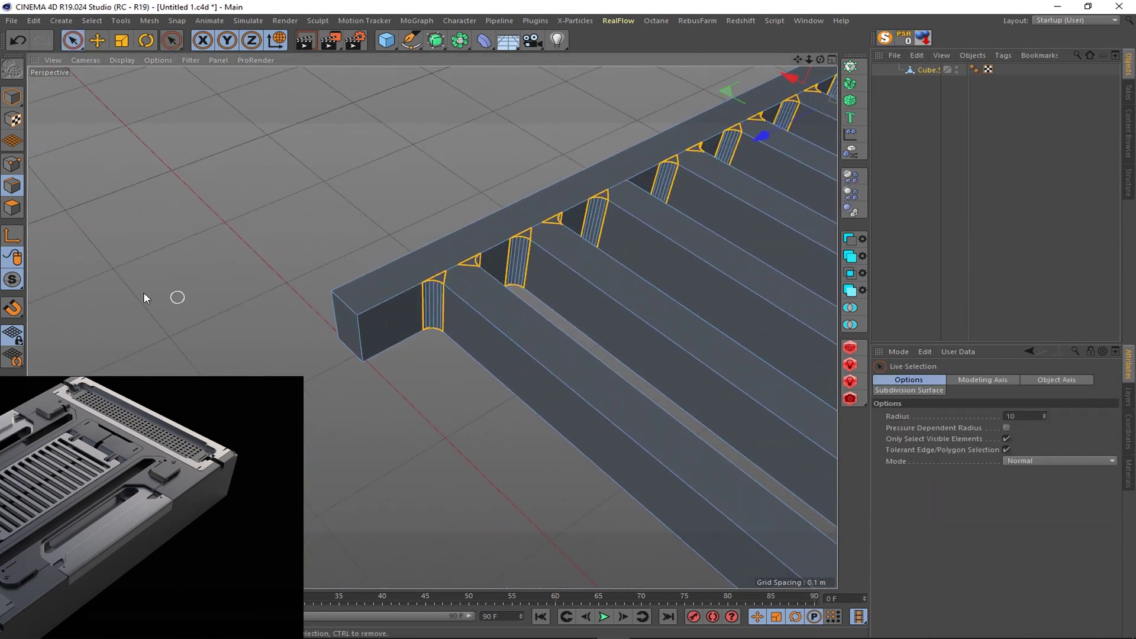
{"action": "key", "text": "ctrl+a"}
{"action": "key", "text": "ctrl+shift+a"}
- Add a K~L loop cut near the end of the grate rail
{"action": "key", "text": "k"}
{"action": "key", "text": "l"}
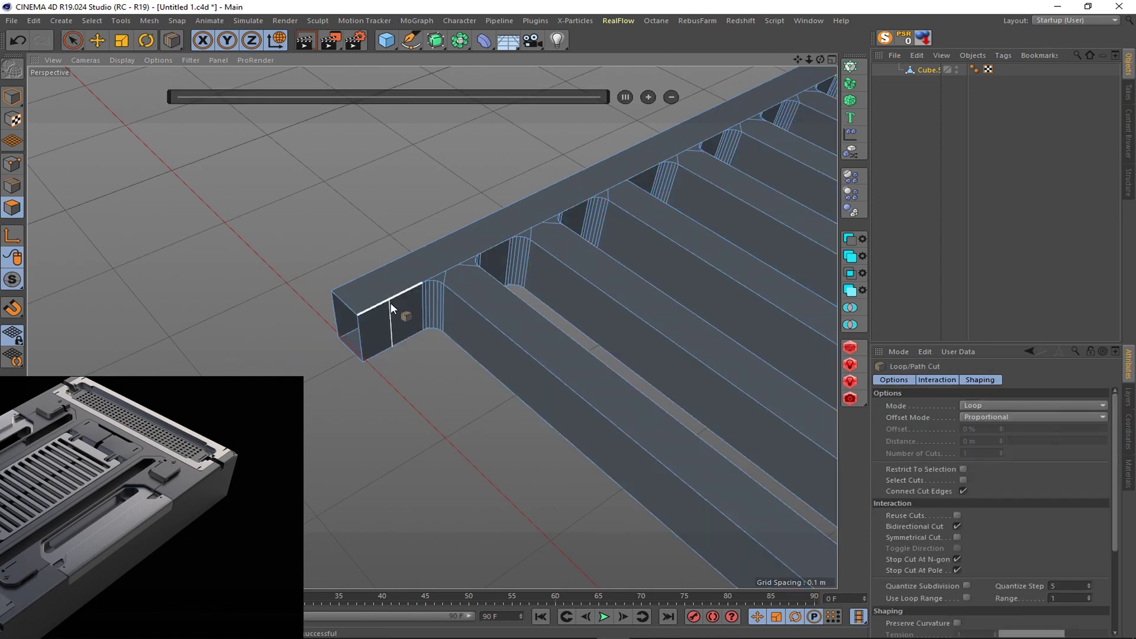
{"action": "left_click", "coordinate": [386, 309]}
{"action": "key", "text": "space"}
{"action": "scroll", "coordinate": [396, 355], "scroll_direction": "down", "scroll_amount": 3}
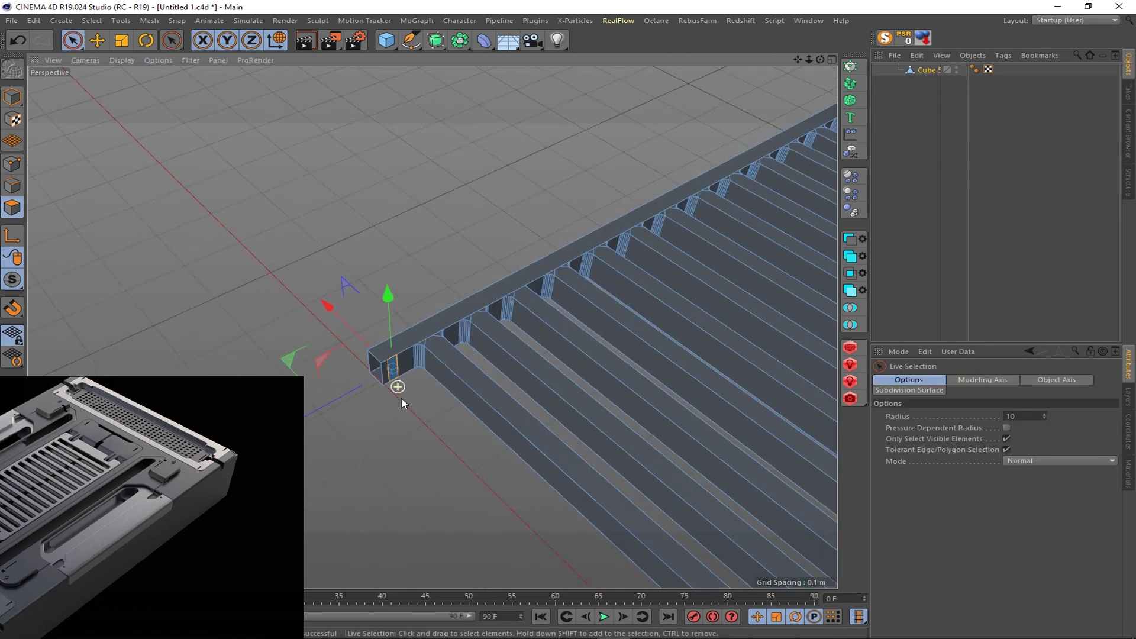
{"action": "scroll", "coordinate": [509, 505], "scroll_direction": "down", "scroll_amount": 2}
{"action": "scroll", "coordinate": [709, 172], "scroll_direction": "up", "scroll_amount": 4}
- Check the strips in the top view, then return to the four-view layout
{"action": "key", "text": "F2"}
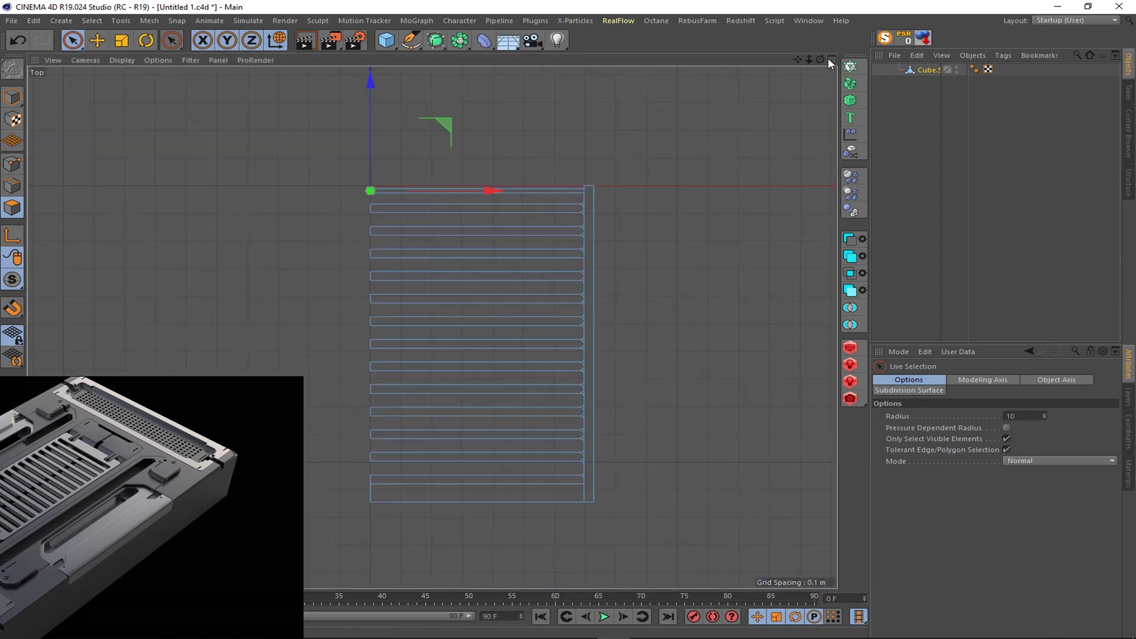
{"action": "scroll", "coordinate": [416, 310], "scroll_direction": "up", "scroll_amount": 3}
{"action": "middle_click_drag", "start_coordinate": [415, 311], "coordinate": [482, 233], "text": "alt"}
{"action": "scroll", "coordinate": [739, 225], "scroll_direction": "down", "scroll_amount": 4}
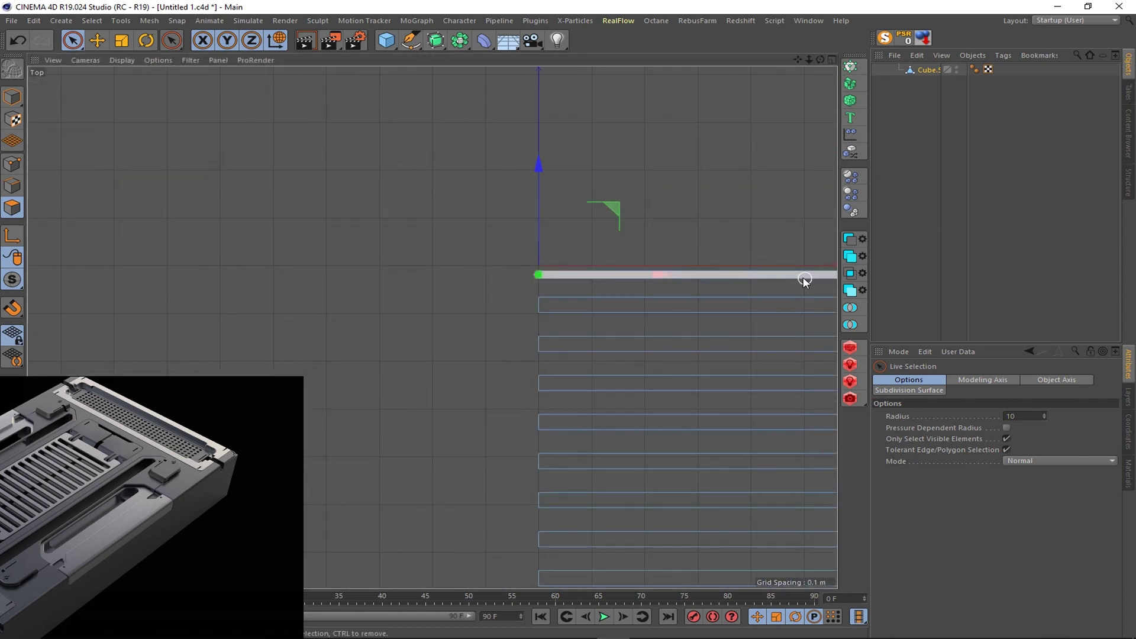
{"action": "scroll", "coordinate": [433, 327], "scroll_direction": "up", "scroll_amount": 8}
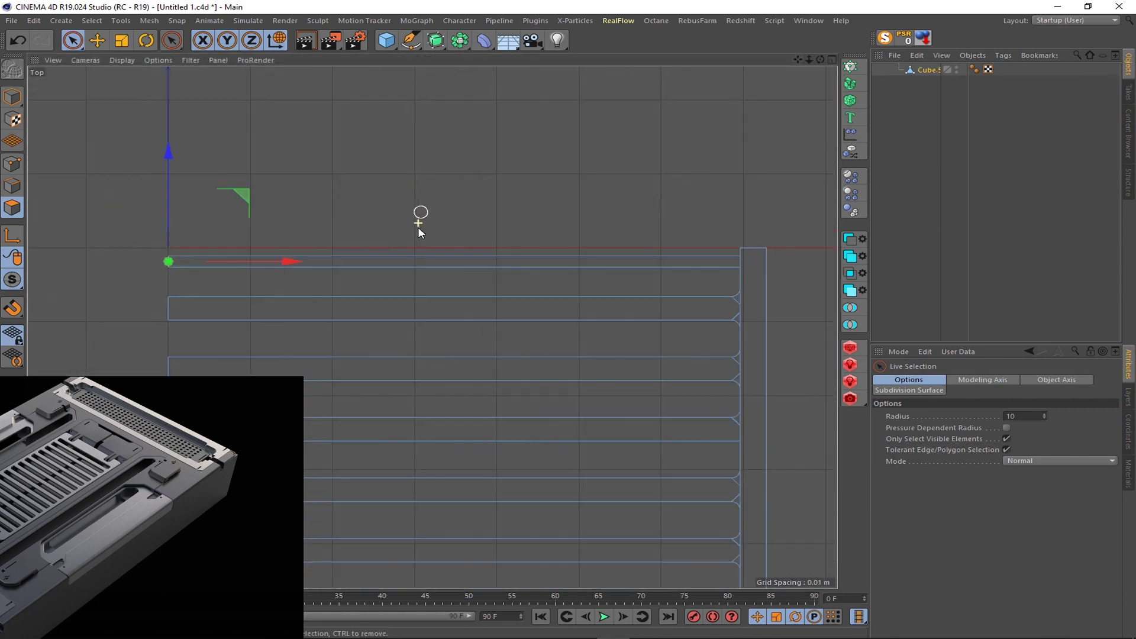
{"action": "left_click", "coordinate": [831, 64]}
{"action": "scroll", "coordinate": [322, 313], "scroll_direction": "down", "scroll_amount": 4}
{"action": "scroll", "coordinate": [311, 210], "scroll_direction": "up", "scroll_amount": 5}
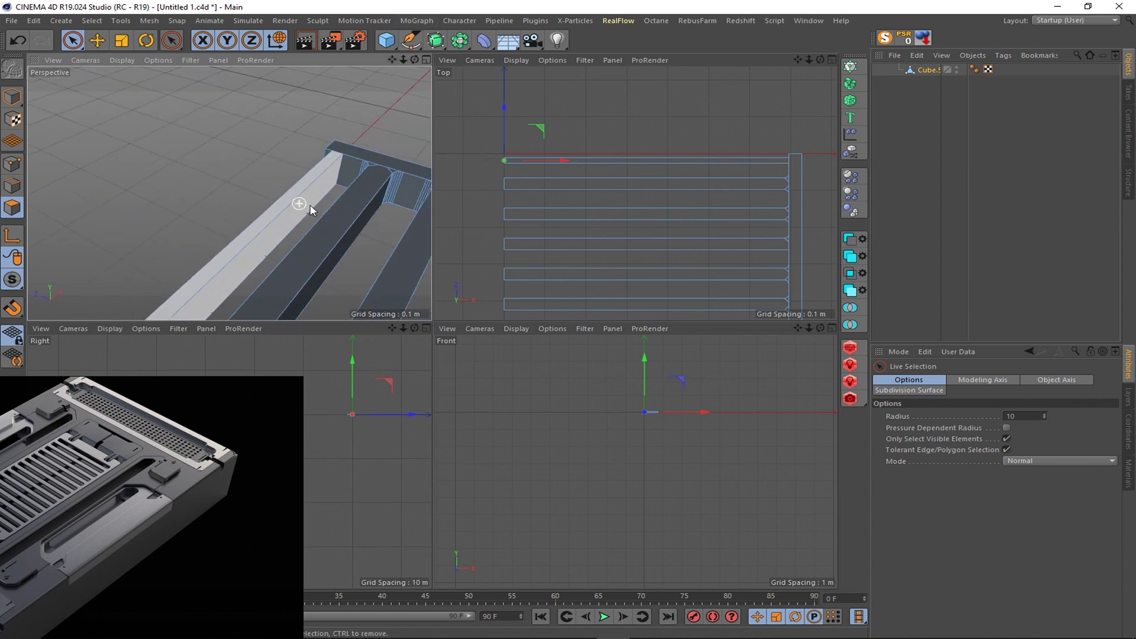
- Give the rail's outer corner edge a small 0.003 m rounded bevel, then restore the full scene
{"action": "left_click", "coordinate": [311, 210]}
{"action": "scroll", "coordinate": [656, 112], "scroll_direction": "up", "scroll_amount": 5}
{"action": "scroll", "coordinate": [367, 164], "scroll_direction": "down", "scroll_amount": 3}
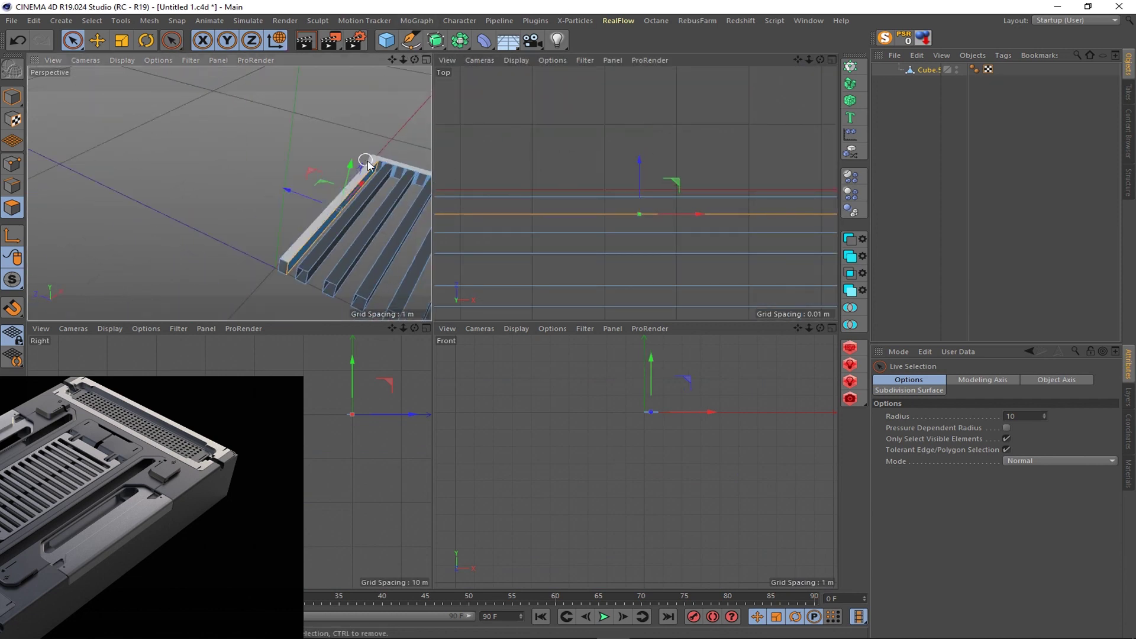
{"action": "scroll", "coordinate": [366, 164], "scroll_direction": "up", "scroll_amount": 5}
{"action": "mouse_move", "coordinate": [317, 190]}
{"action": "left_mouse_down", "text": "alt"}
{"action": "mouse_move", "coordinate": [294, 196]}
{"action": "mouse_move", "coordinate": [331, 269]}
{"action": "left_mouse_up", "text": "alt"}
{"action": "right_click", "coordinate": [337, 271]}
{"action": "left_click", "coordinate": [378, 353]}
{"action": "left_click_drag", "start_coordinate": [474, 362], "coordinate": [297, 240]}
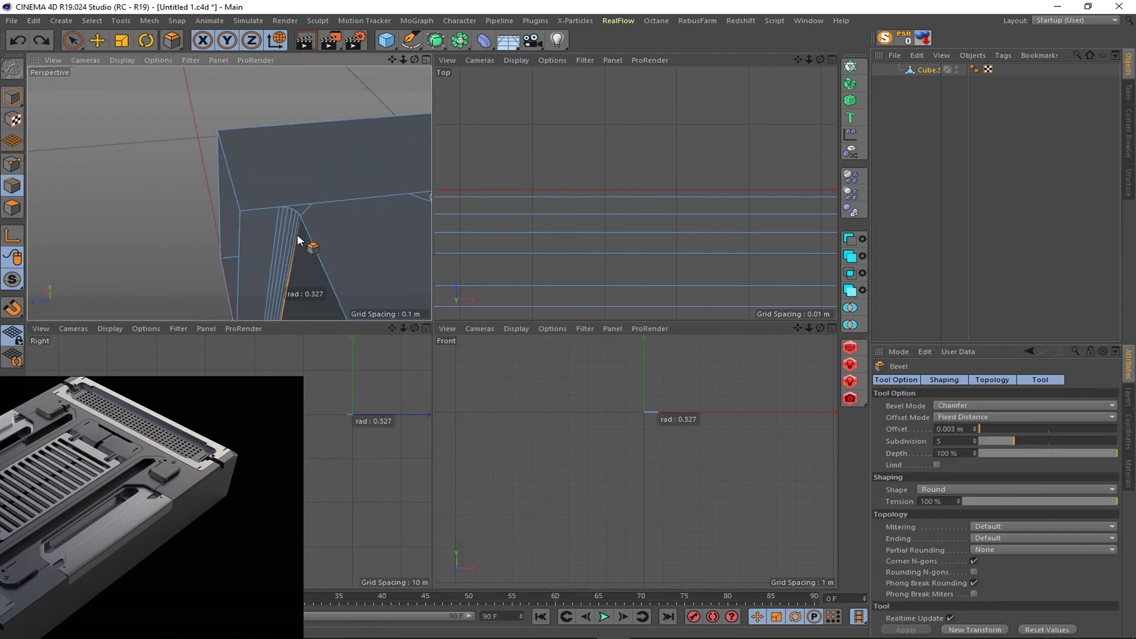
{"action": "key", "text": "F1"}
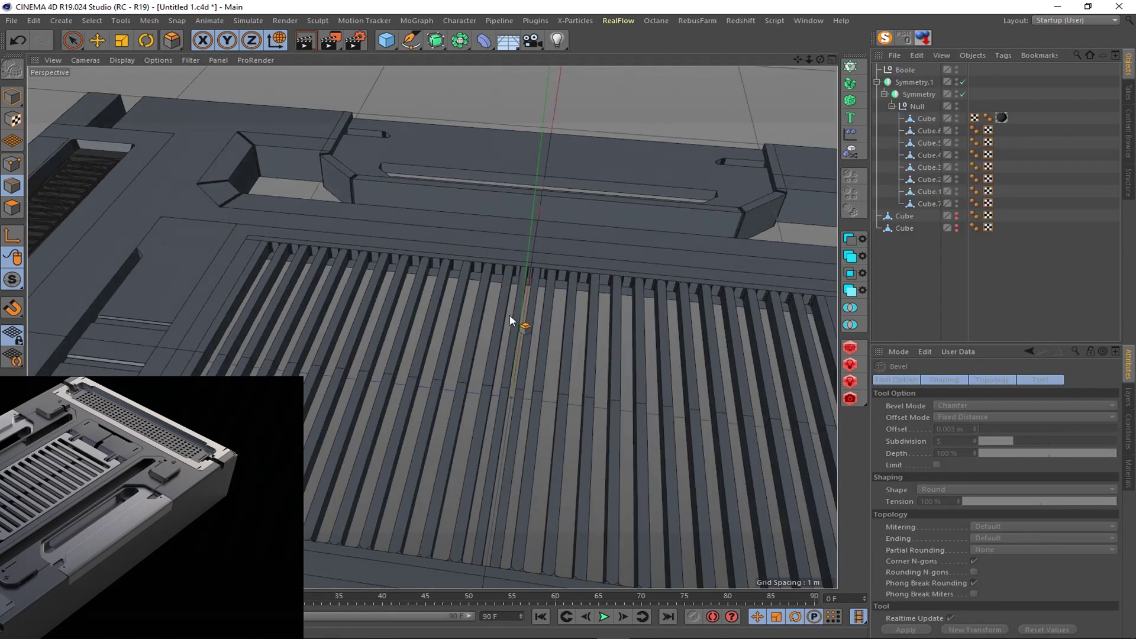
- Select Cube.5 and box-select the end edges of all the slats
{"action": "left_click_drag", "start_coordinate": [509, 314], "coordinate": [340, 307], "text": "alt"}
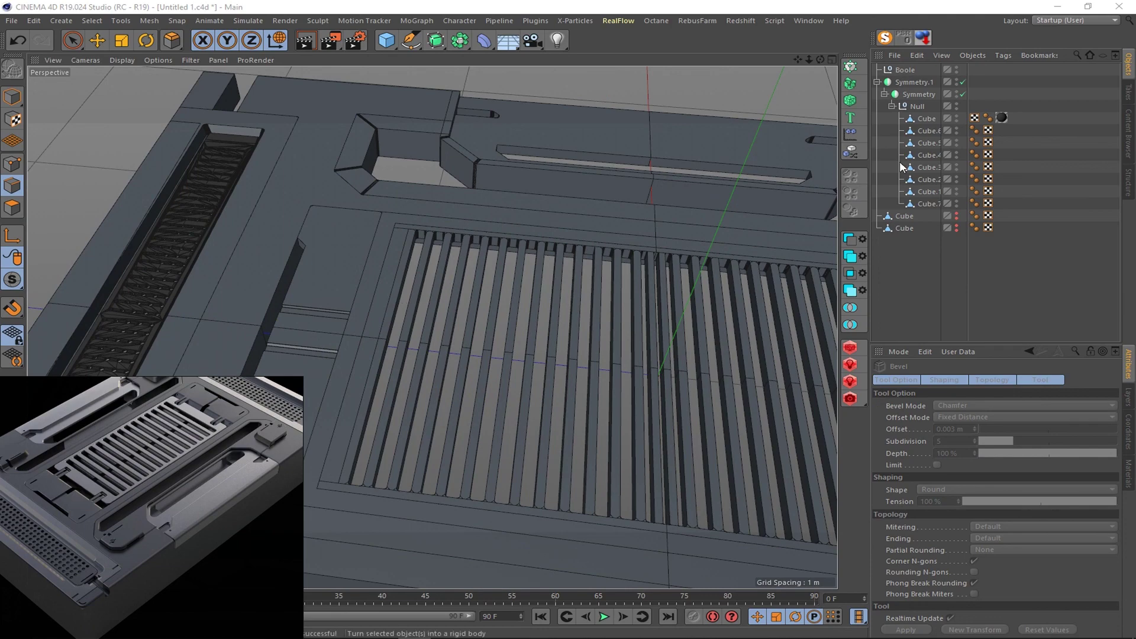
{"action": "left_click", "coordinate": [927, 143]}
{"action": "left_click_drag", "start_coordinate": [532, 355], "coordinate": [403, 384], "text": "alt"}
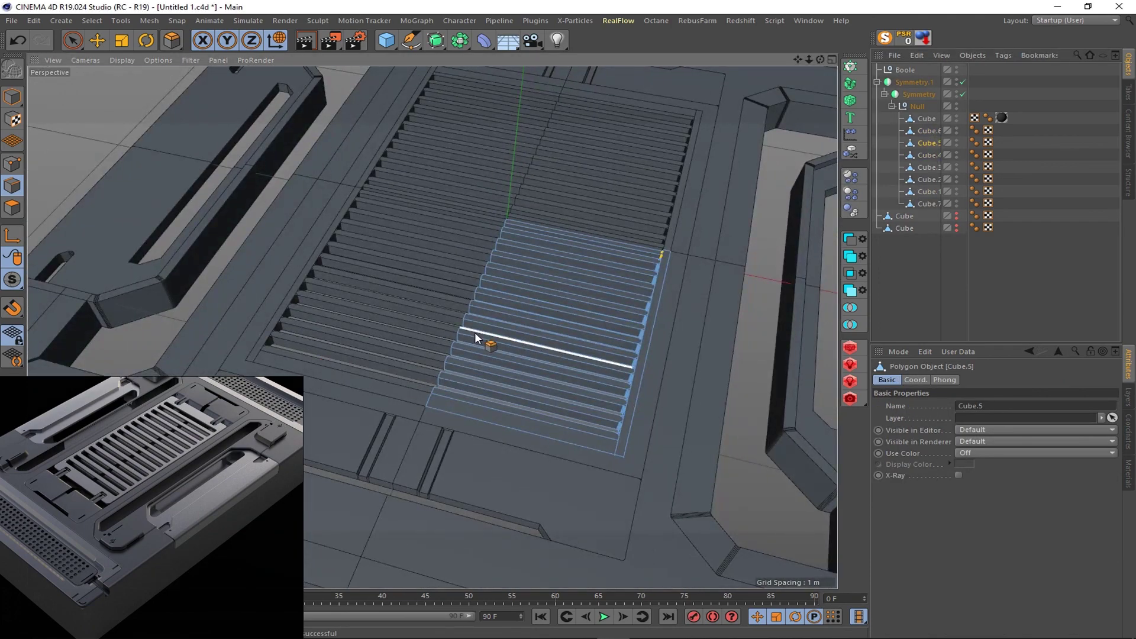
{"action": "scroll", "coordinate": [629, 465], "scroll_direction": "up", "scroll_amount": 3}
{"action": "left_click", "coordinate": [833, 59]}
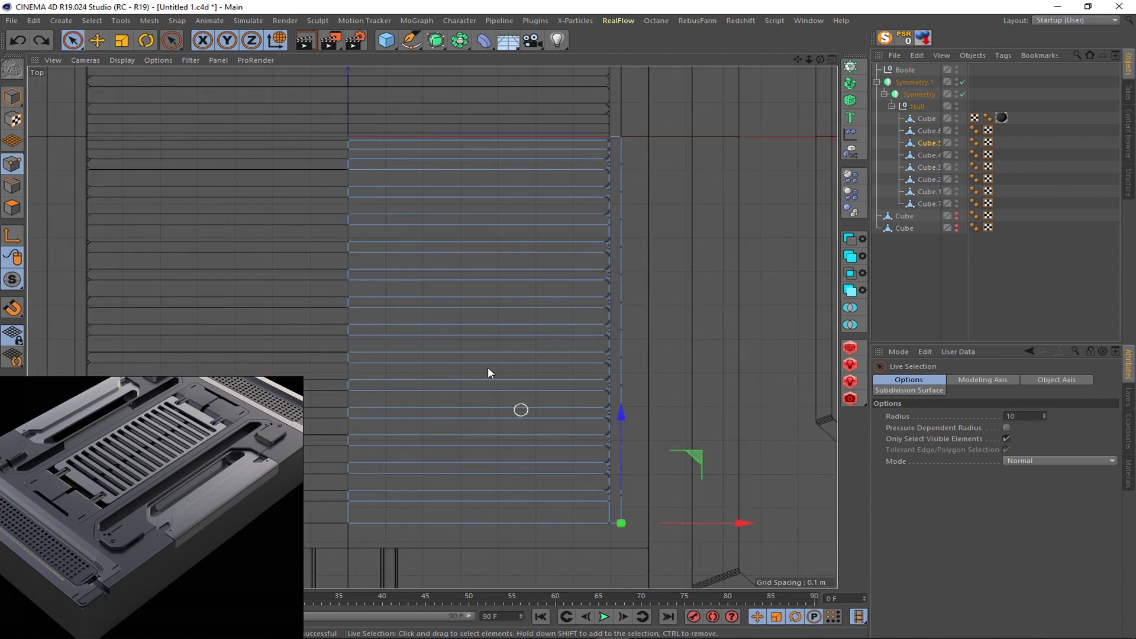
{"action": "key", "text": "0"}
{"action": "left_click_drag", "start_coordinate": [613, 493], "coordinate": [616, 494]}
{"action": "scroll", "coordinate": [630, 522], "scroll_direction": "up", "scroll_amount": 2}
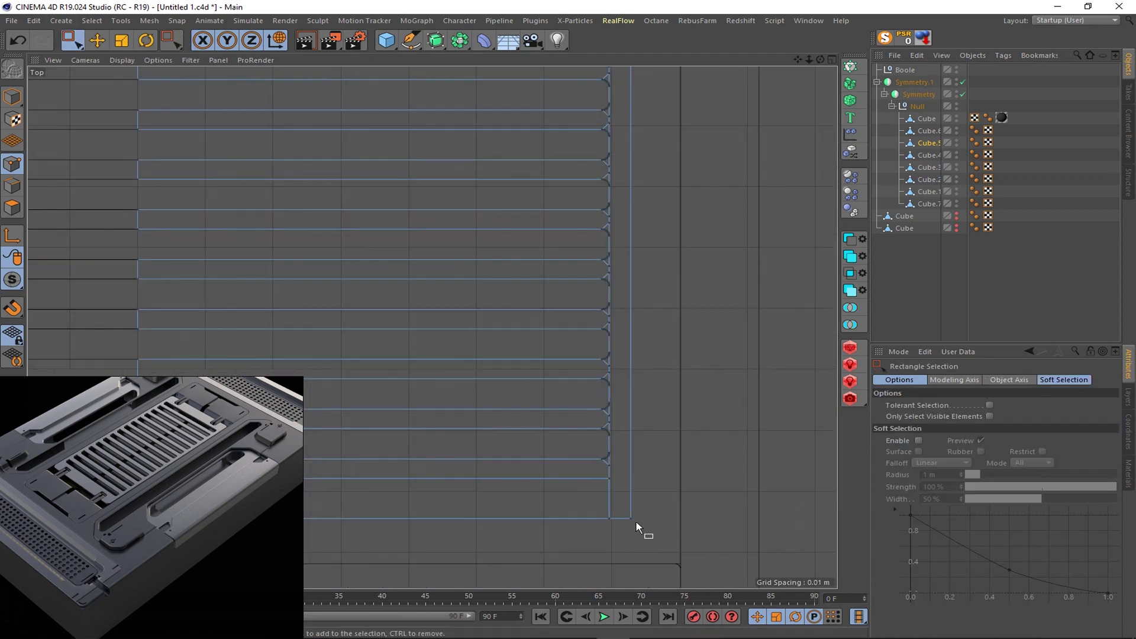
{"action": "scroll", "coordinate": [636, 530], "scroll_direction": "up", "scroll_amount": 2}
- Round the slat ends with a 0.003 m, 5-subdivision bevel and inspect them in perspective
{"action": "right_click", "coordinate": [630, 510]}
{"action": "left_click", "coordinate": [662, 543]}
{"action": "scroll", "coordinate": [627, 502], "scroll_direction": "up", "scroll_amount": 2}
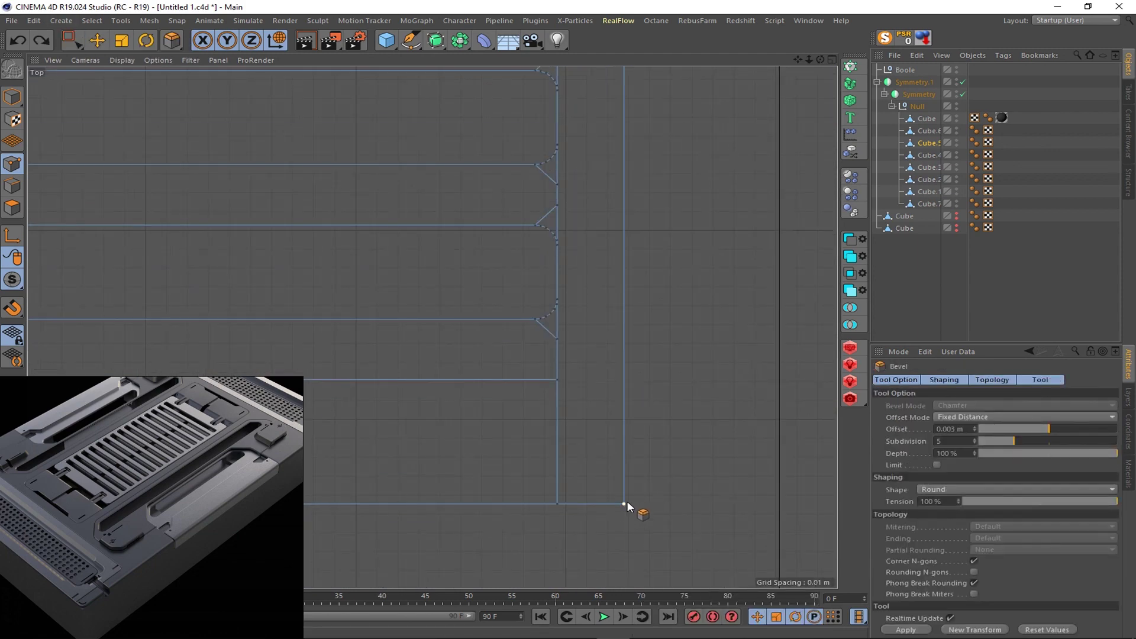
{"action": "left_click", "coordinate": [831, 60]}
{"action": "left_click", "coordinate": [420, 58]}
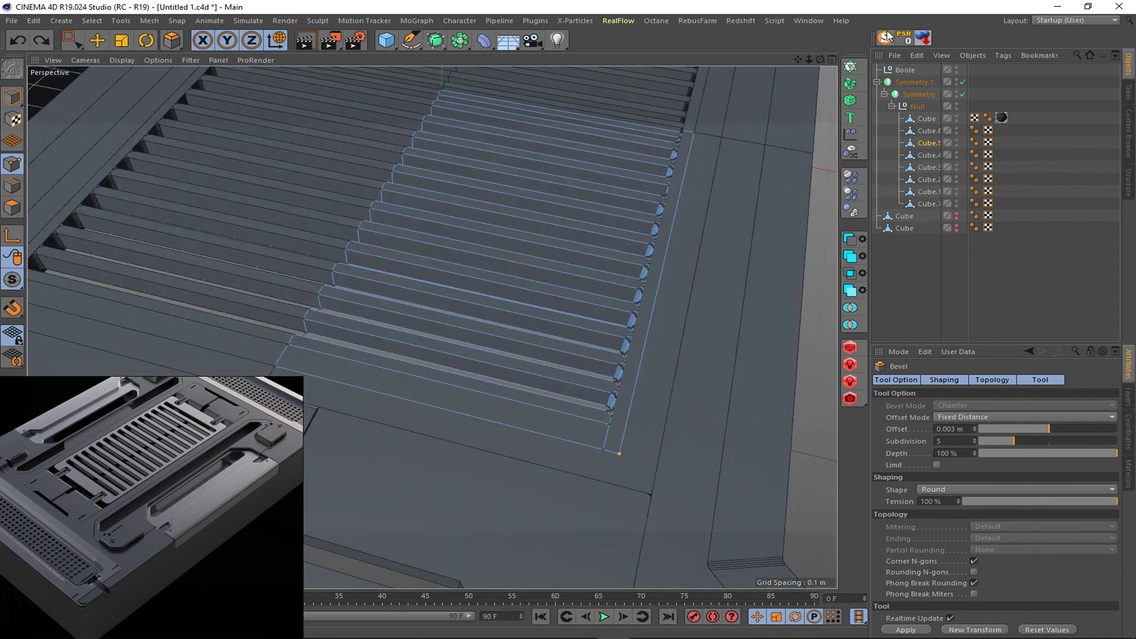
- Bevel the grate rail's outer corner edge to 0.013 m with 8 subdivisions
{"action": "left_click", "coordinate": [12, 185]}
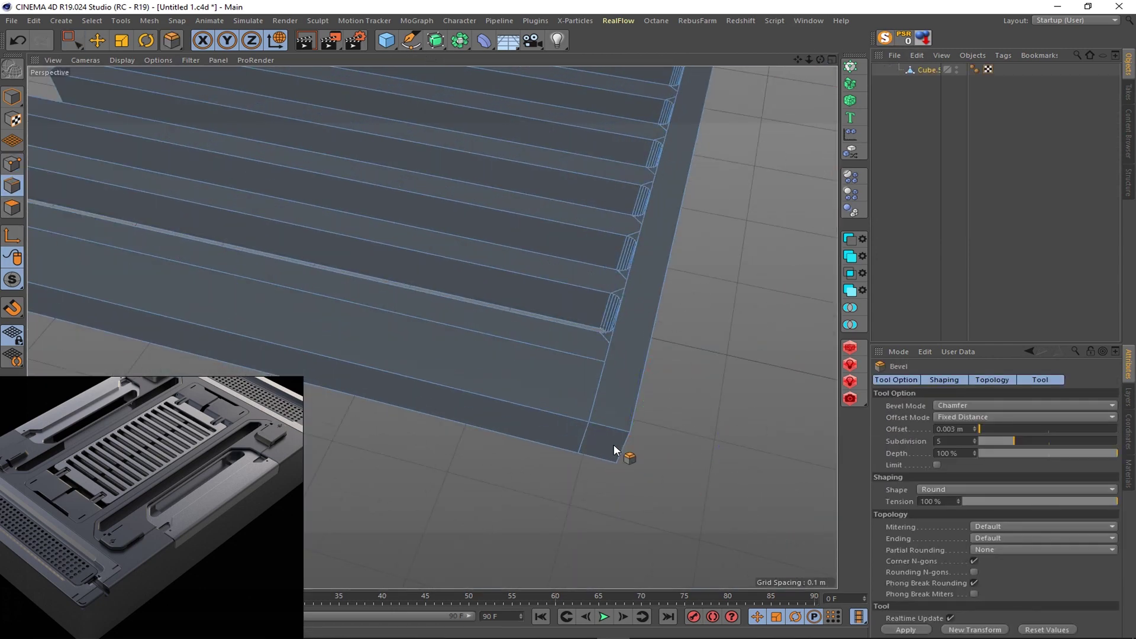
{"action": "key", "text": "9"}
{"action": "right_click", "coordinate": [707, 481]}
{"action": "left_click", "coordinate": [733, 537]}
{"action": "left_click", "coordinate": [885, 39]}
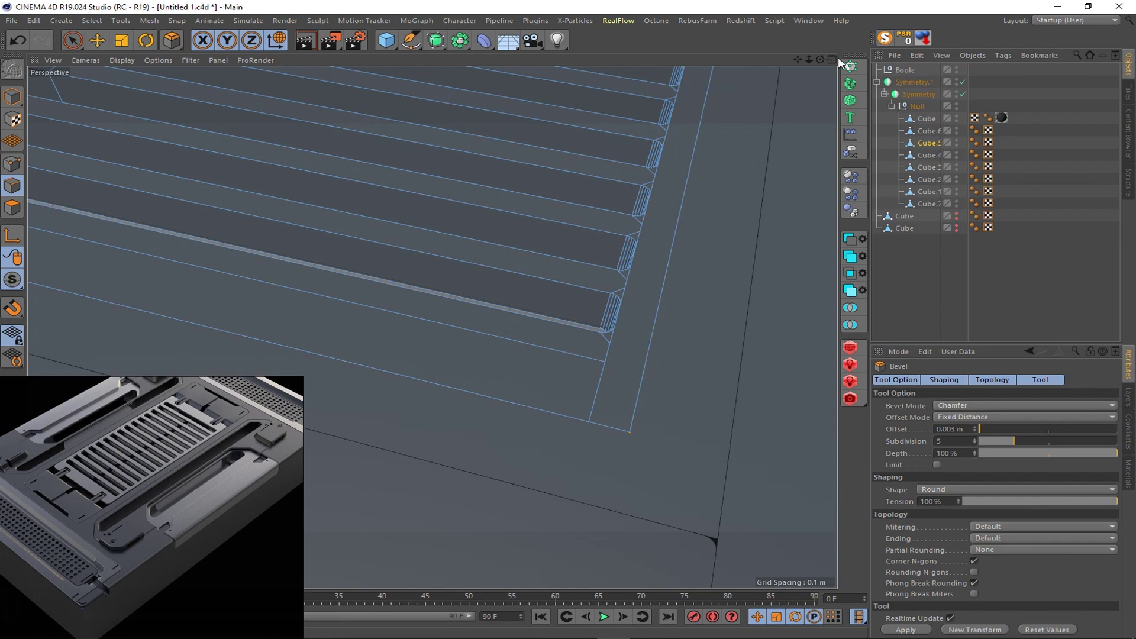
{"action": "key", "text": "F2"}
{"action": "left_click_drag", "start_coordinate": [627, 275], "coordinate": [644, 275]}
{"action": "scroll", "coordinate": [644, 275], "scroll_direction": "up", "scroll_amount": 2}
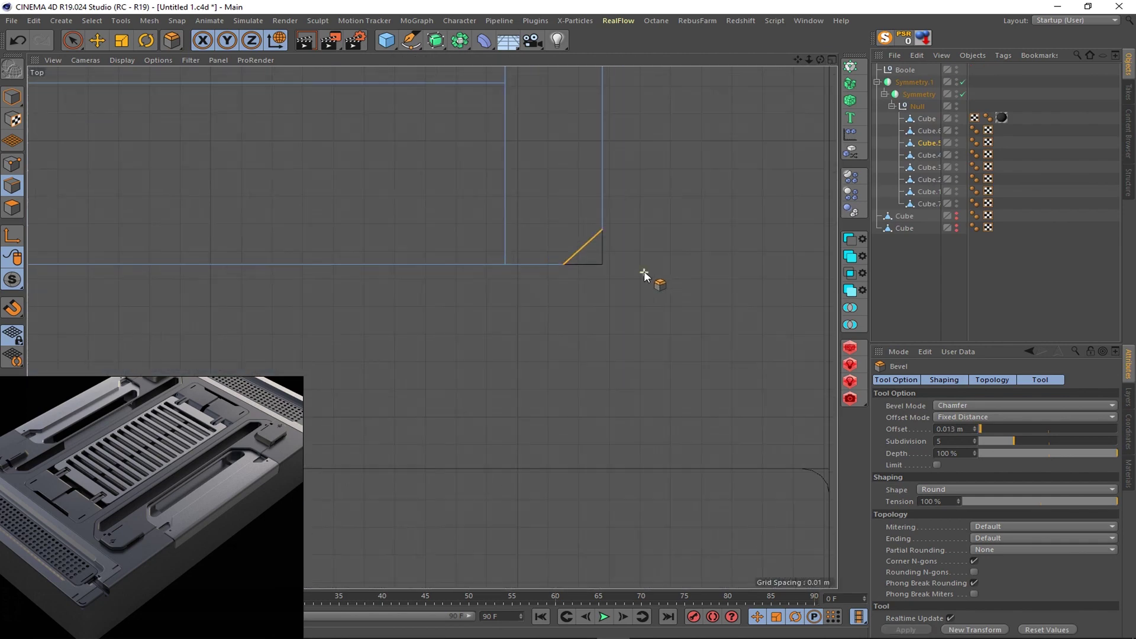
{"action": "scroll", "coordinate": [958, 441], "scroll_direction": "up", "scroll_amount": 1}
{"action": "scroll", "coordinate": [958, 441], "scroll_direction": "up", "scroll_amount": 2}
{"action": "middle_click", "coordinate": [655, 177]}
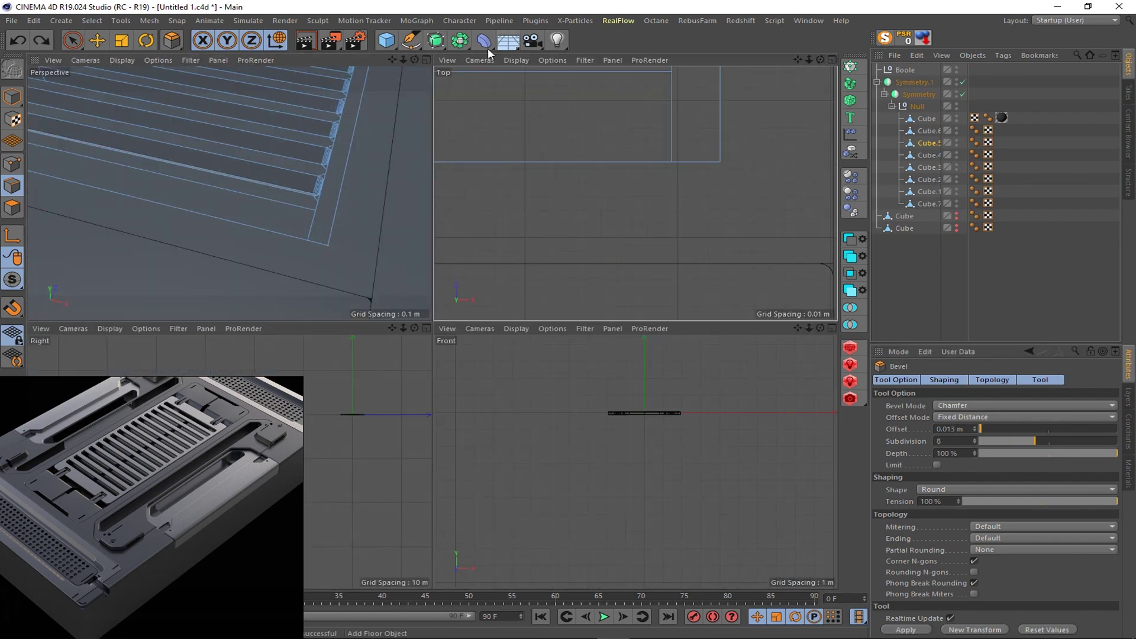
{"action": "key", "text": "F1"}
{"action": "scroll", "coordinate": [623, 410], "scroll_direction": "down", "scroll_amount": 3}
- Round the grill frame's outer corner with a 0.026 m bevel of 9 subdivisions
{"action": "scroll", "coordinate": [624, 410], "scroll_direction": "down", "scroll_amount": 3}
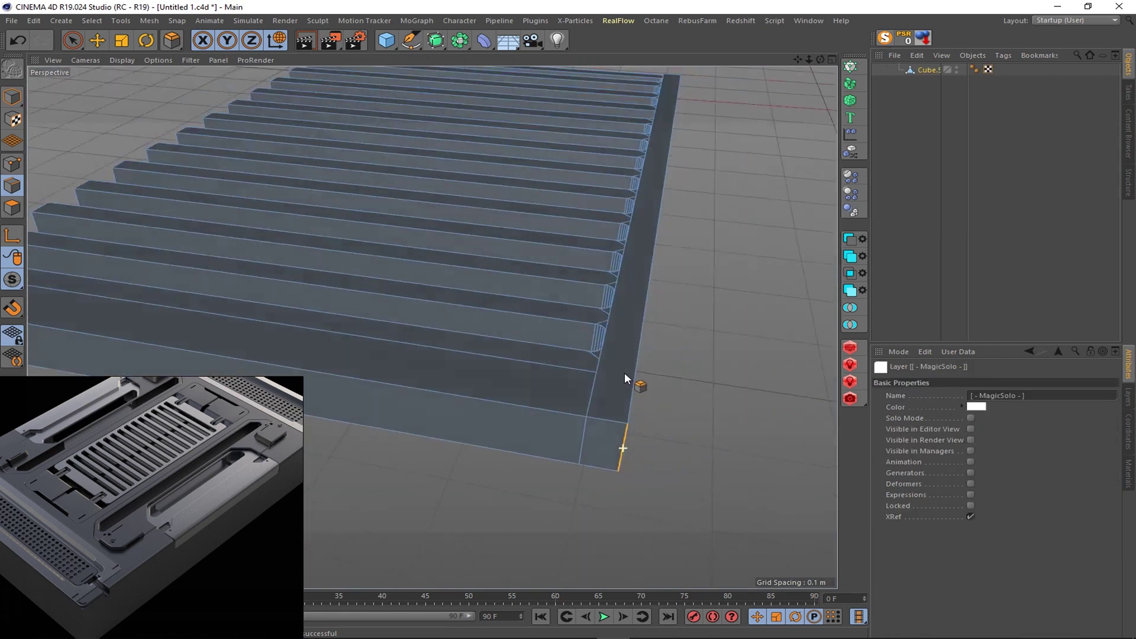
{"action": "scroll", "coordinate": [623, 372], "scroll_direction": "down", "scroll_amount": 3}
{"action": "right_click", "coordinate": [762, 275]}
{"action": "key", "text": "Escape"}
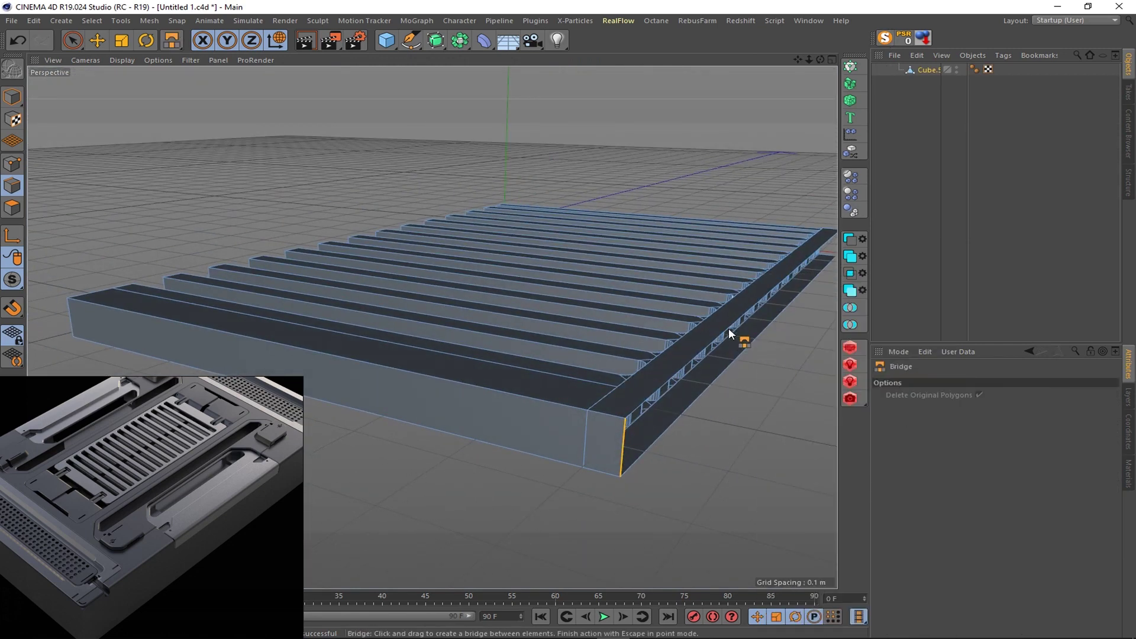
{"action": "left_click", "coordinate": [887, 39]}
{"action": "key", "text": "F2"}
{"action": "right_click", "coordinate": [633, 273]}
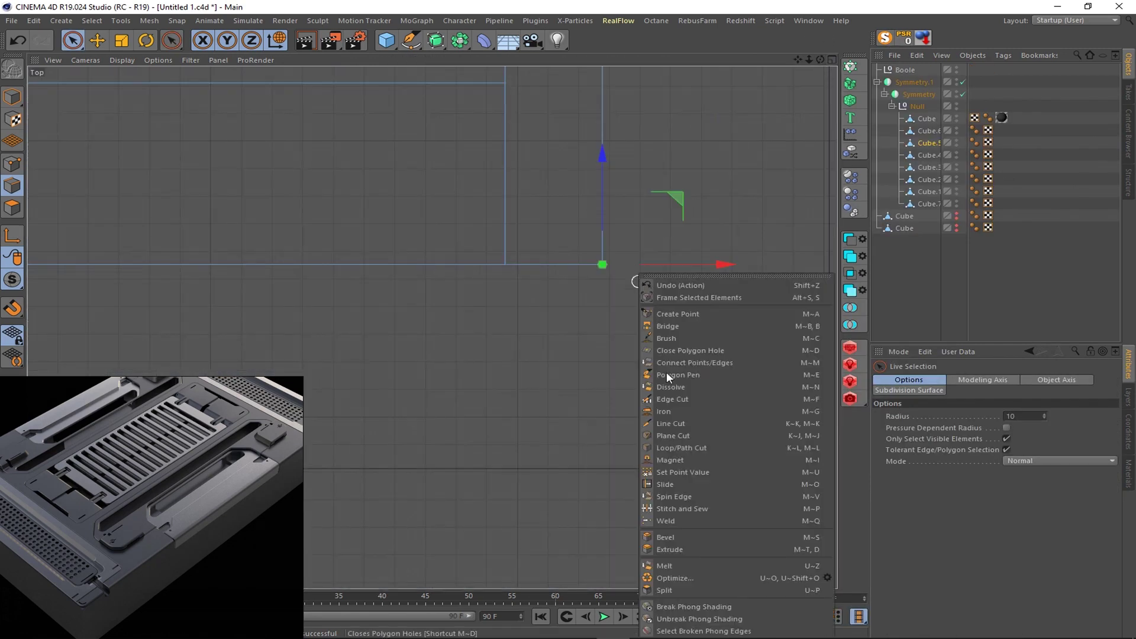
{"action": "left_click", "coordinate": [666, 372]}
{"action": "left_click_drag", "start_coordinate": [1013, 440], "coordinate": [1008, 444]}
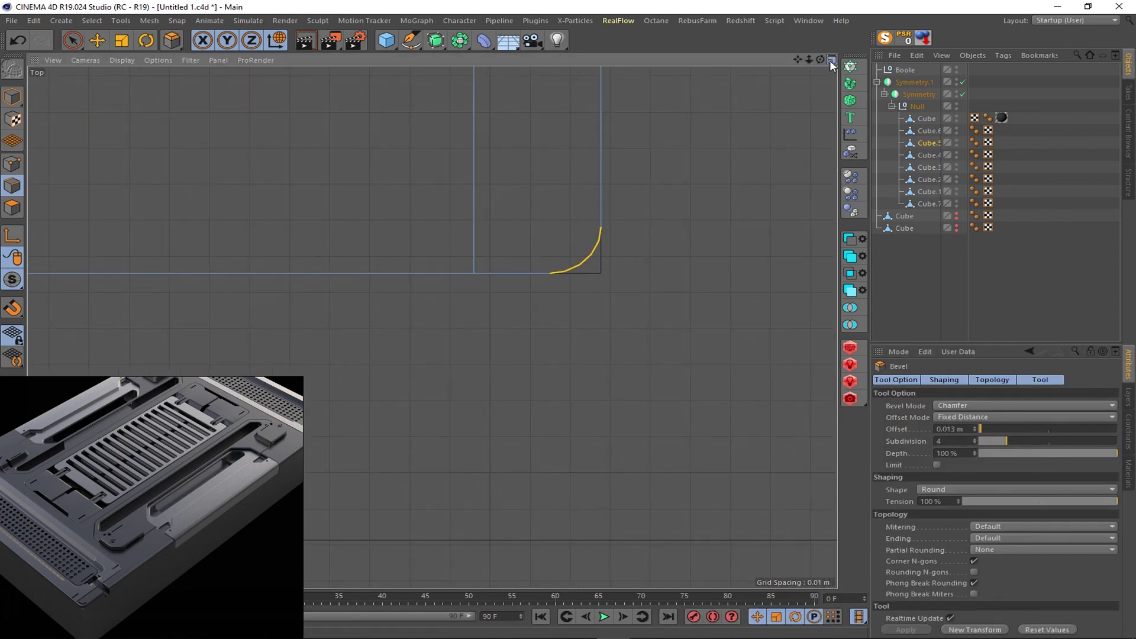
{"action": "key", "text": "F1"}
{"action": "scroll", "coordinate": [633, 450], "scroll_direction": "up", "scroll_amount": 3}
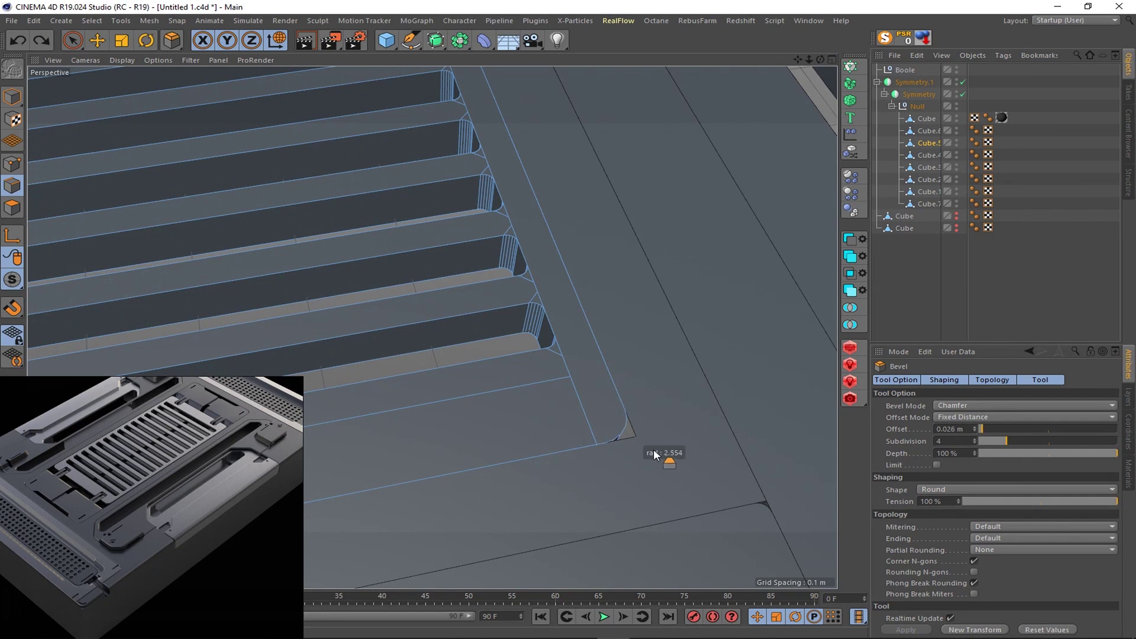
{"action": "left_click_drag", "start_coordinate": [1006, 441], "coordinate": [1042, 442]}
{"action": "left_click", "coordinate": [914, 143]}
- Inspect the rounded corner, then select the Cube.1 L-shaped strip piece
{"action": "scroll", "coordinate": [563, 267], "scroll_direction": "down", "scroll_amount": 3}
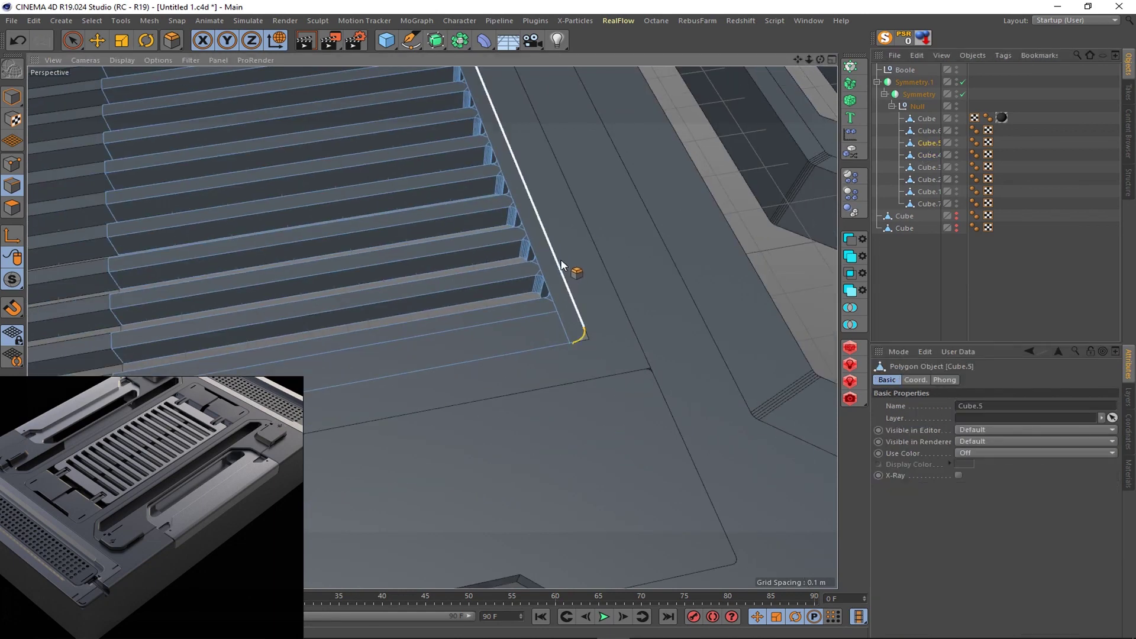
{"action": "left_click_drag", "start_coordinate": [563, 266], "coordinate": [392, 260], "text": "alt"}
{"action": "scroll", "coordinate": [579, 153], "scroll_direction": "up", "scroll_amount": 2}
{"action": "mouse_move", "coordinate": [579, 152]}
{"action": "left_mouse_down", "text": "alt"}
{"action": "mouse_move", "coordinate": [590, 196]}
{"action": "mouse_move", "coordinate": [493, 205]}
{"action": "left_mouse_up", "text": "alt"}
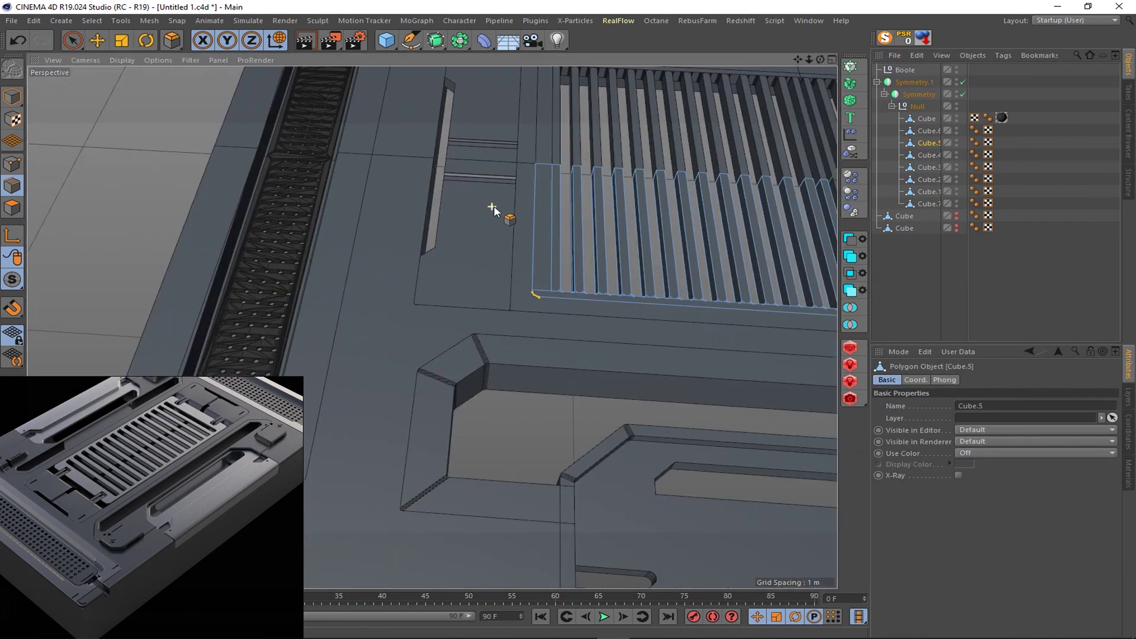
{"action": "scroll", "coordinate": [543, 269], "scroll_direction": "up", "scroll_amount": 3}
{"action": "left_click", "coordinate": [924, 130]}
{"action": "left_click", "coordinate": [926, 167]}
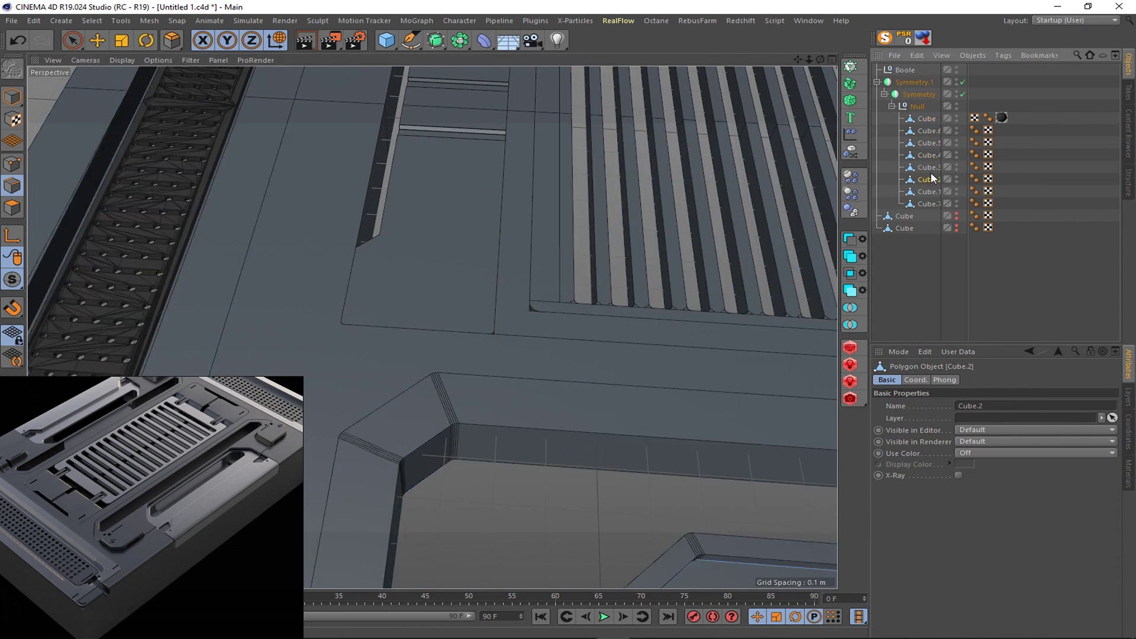
{"action": "left_click", "coordinate": [926, 191]}
- Solo Cube.1 and extrude the L-shaped strip into a thick bar
{"action": "left_click", "coordinate": [884, 37]}
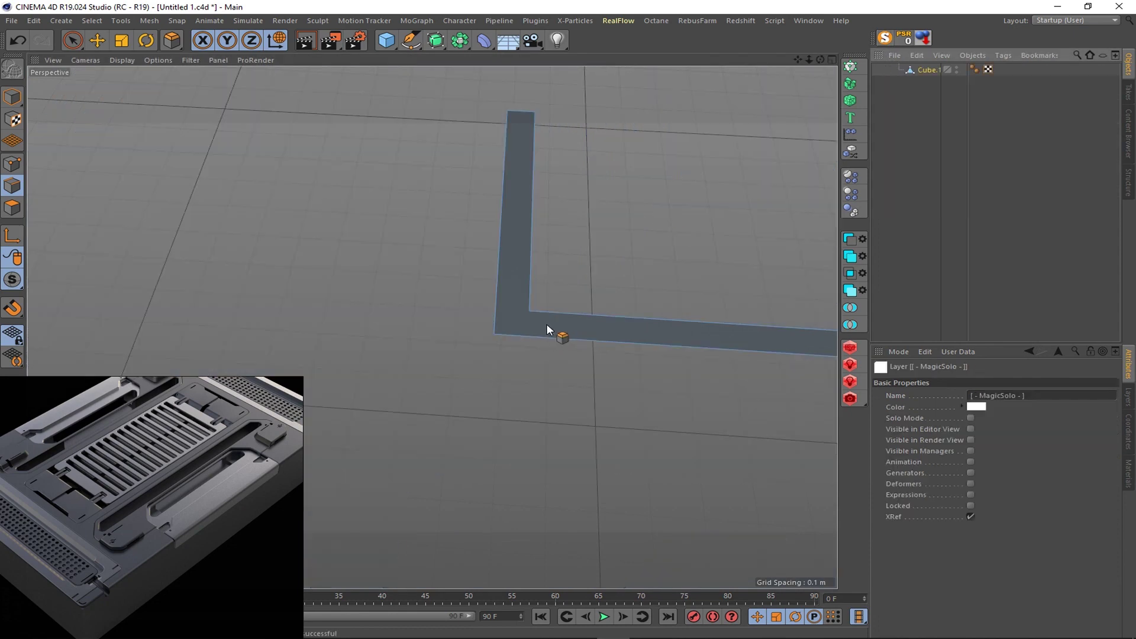
{"action": "left_click_drag", "start_coordinate": [562, 329], "coordinate": [436, 254], "text": "alt"}
{"action": "right_click", "coordinate": [451, 134]}
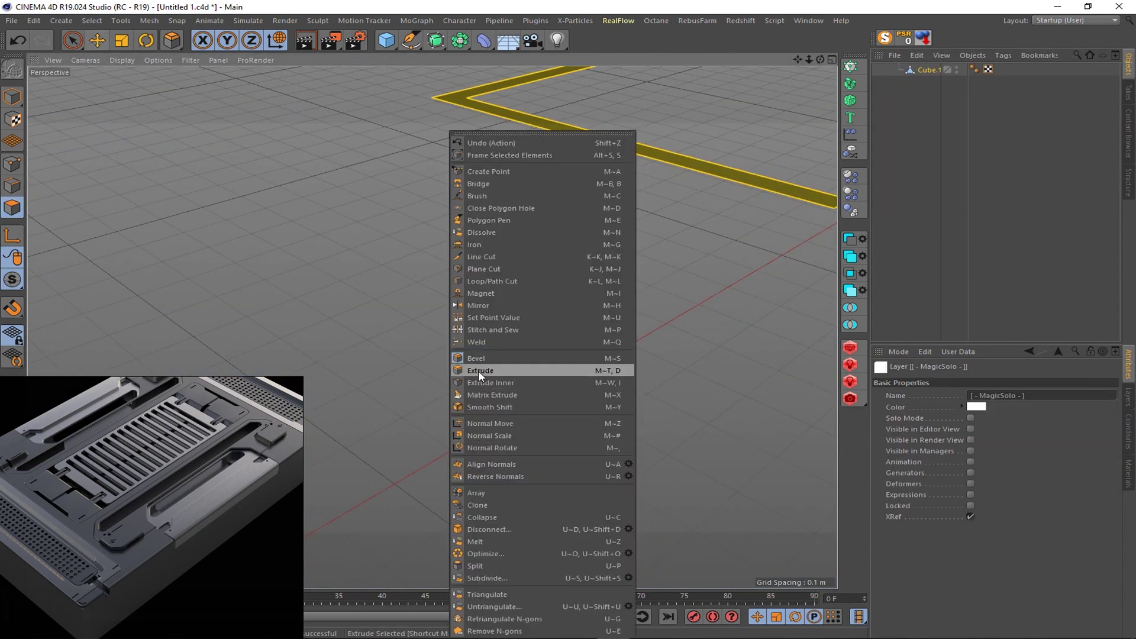
{"action": "left_click", "coordinate": [502, 372]}
{"action": "left_click_drag", "start_coordinate": [503, 373], "coordinate": [461, 332]}
{"action": "mouse_move", "coordinate": [532, 267]}
{"action": "left_mouse_down", "text": "alt"}
{"action": "mouse_move", "coordinate": [484, 169]}
{"action": "mouse_move", "coordinate": [786, 117]}
{"action": "mouse_move", "coordinate": [652, 192]}
{"action": "left_mouse_up", "text": "alt"}
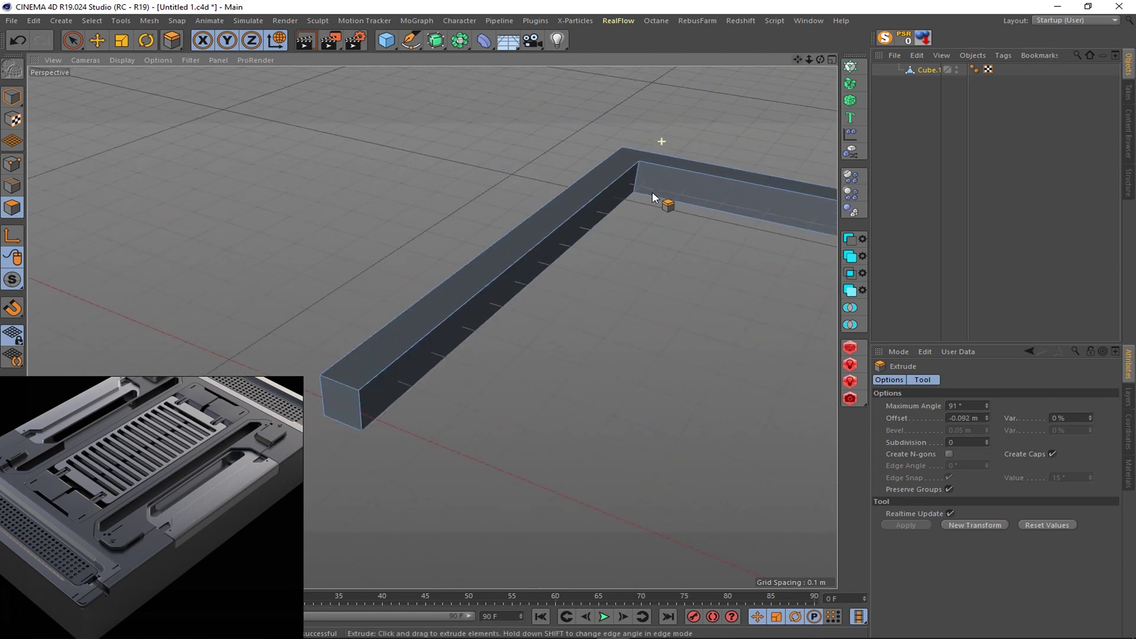
- Select the bar's corner edge, toggling solo and the viewport layouts
{"action": "key", "text": "space"}
{"action": "scroll", "coordinate": [165, 165], "scroll_direction": "up", "scroll_amount": 3}
{"action": "left_click", "coordinate": [637, 177]}
{"action": "scroll", "coordinate": [638, 177], "scroll_direction": "up", "scroll_amount": 3}
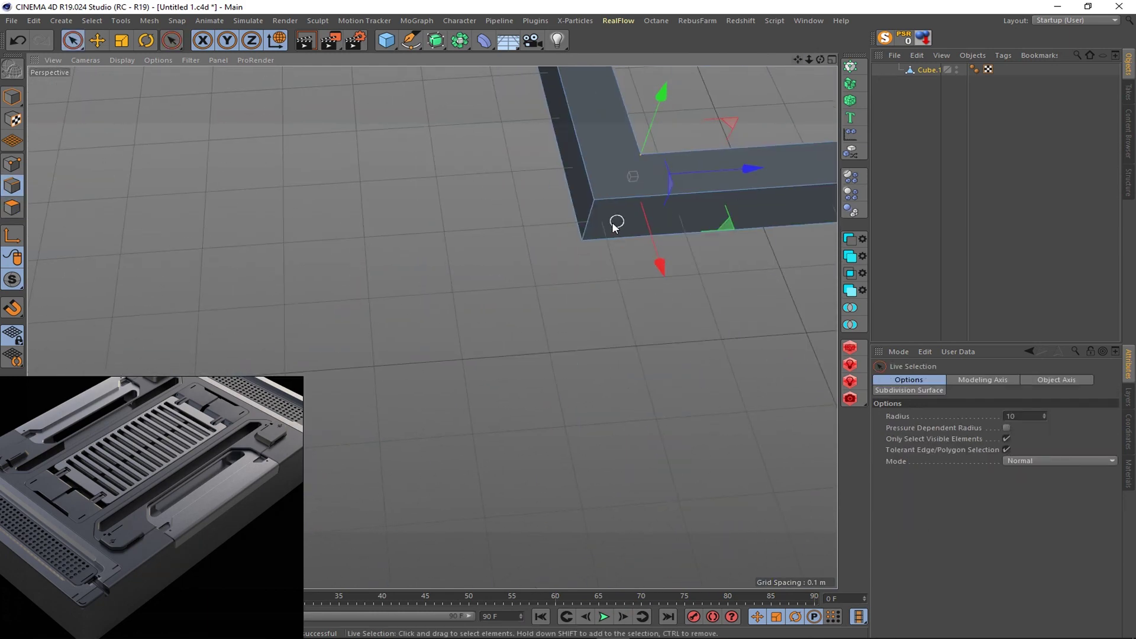
{"action": "left_click", "coordinate": [884, 37]}
{"action": "middle_click", "coordinate": [556, 222]}
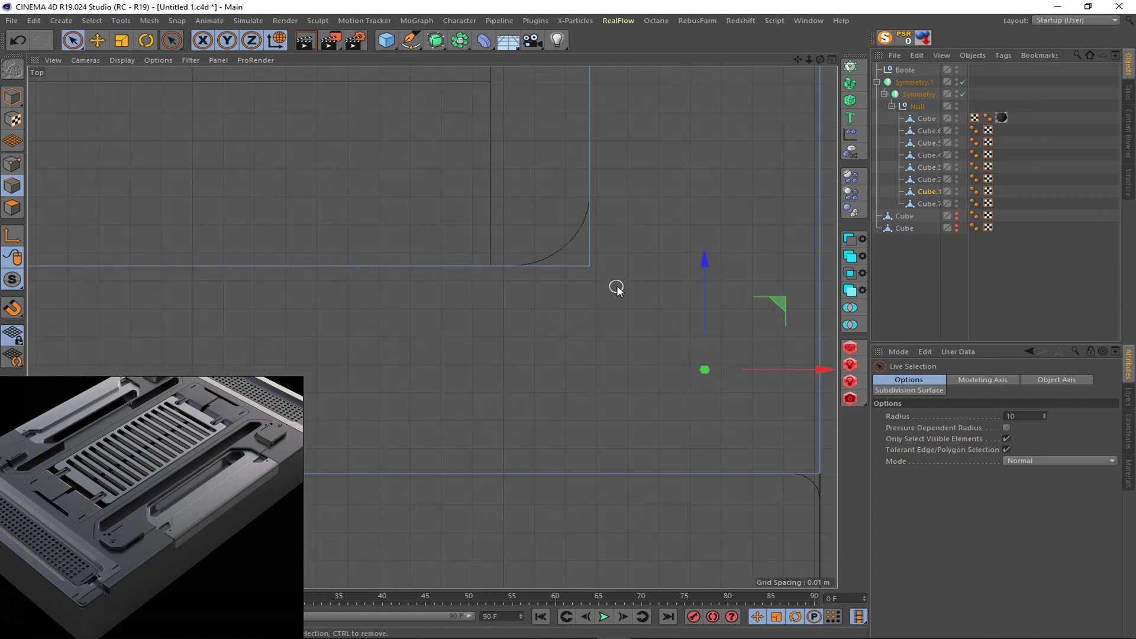
{"action": "middle_click", "coordinate": [616, 287]}
{"action": "middle_click", "coordinate": [424, 70]}
{"action": "left_click", "coordinate": [885, 38]}
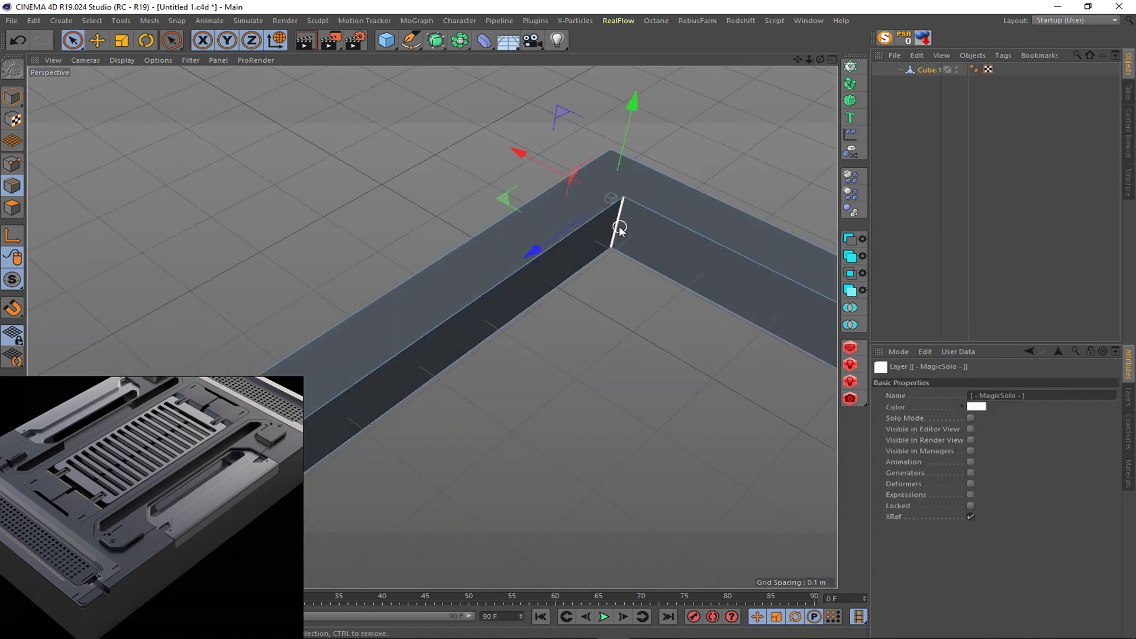
{"action": "middle_click", "coordinate": [689, 135]}
{"action": "middle_click", "coordinate": [566, 240]}
- Start a Bevel on the bar's corner edge and re-isolate the bar
{"action": "right_click", "coordinate": [567, 239]}
{"action": "left_click", "coordinate": [594, 504]}
{"action": "scroll", "coordinate": [543, 410], "scroll_direction": "up", "scroll_amount": 3}
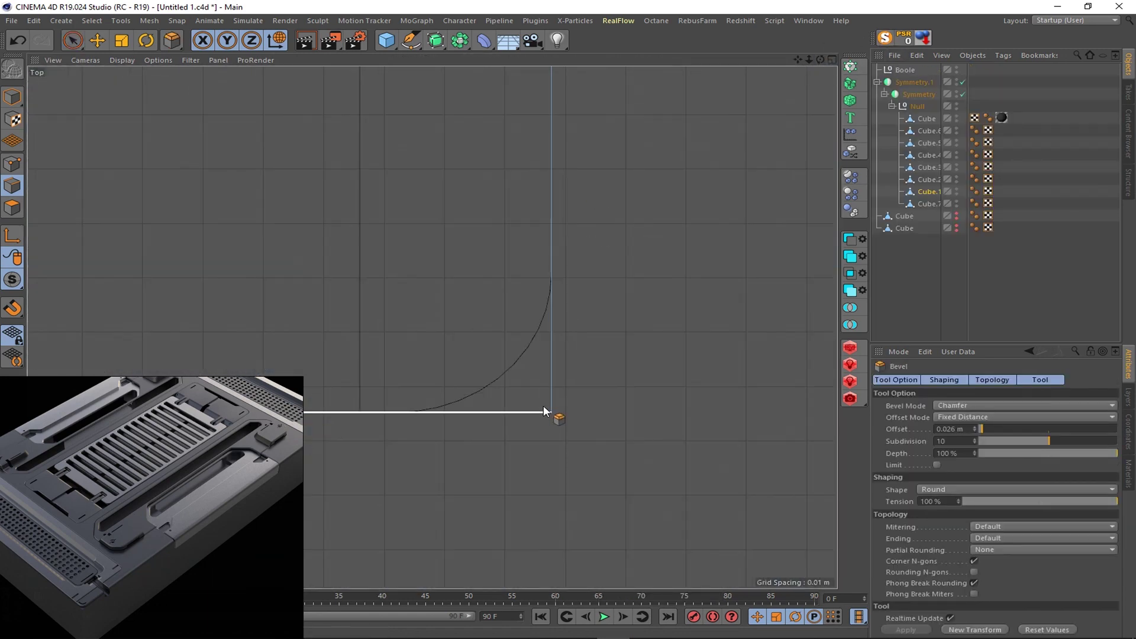
{"action": "scroll", "coordinate": [639, 474], "scroll_direction": "down", "scroll_amount": 3}
{"action": "scroll", "coordinate": [620, 441], "scroll_direction": "up", "scroll_amount": 6}
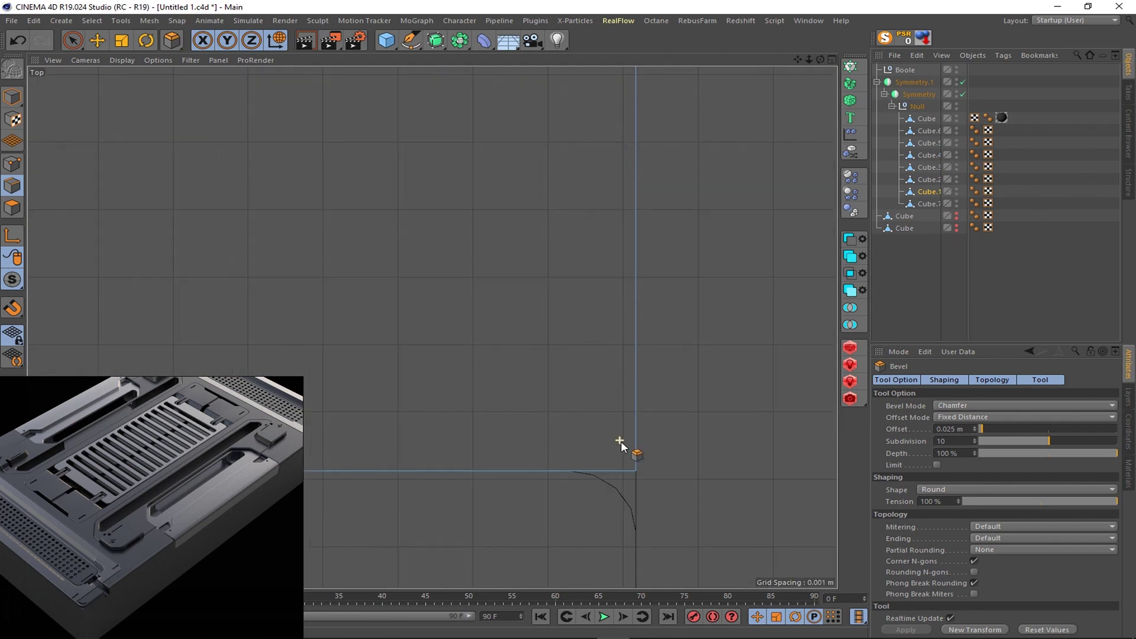
{"action": "left_click", "coordinate": [832, 59]}
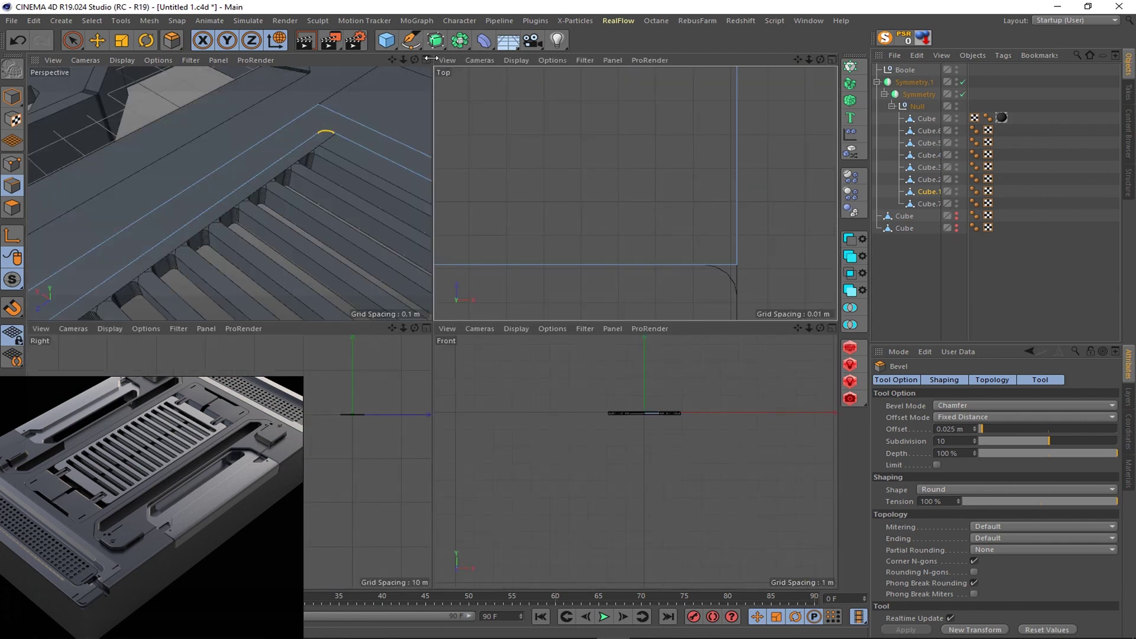
{"action": "key", "text": "F1"}
{"action": "scroll", "coordinate": [644, 222], "scroll_direction": "up", "scroll_amount": 3}
{"action": "scroll", "coordinate": [618, 324], "scroll_direction": "up", "scroll_amount": 3}
- Round the corner edge with a 0.015 m bevel of 10 subdivisions
{"action": "key", "text": "s"}
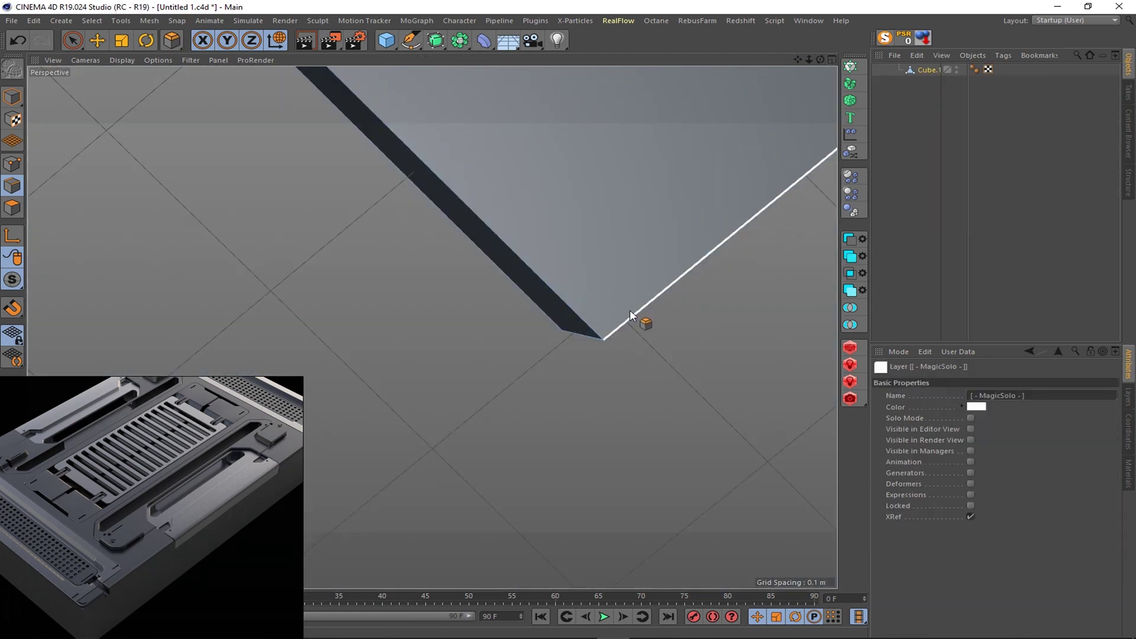
{"action": "scroll", "coordinate": [630, 310], "scroll_direction": "down", "scroll_amount": 2}
{"action": "left_click", "coordinate": [668, 319]}
{"action": "key", "text": "F2"}
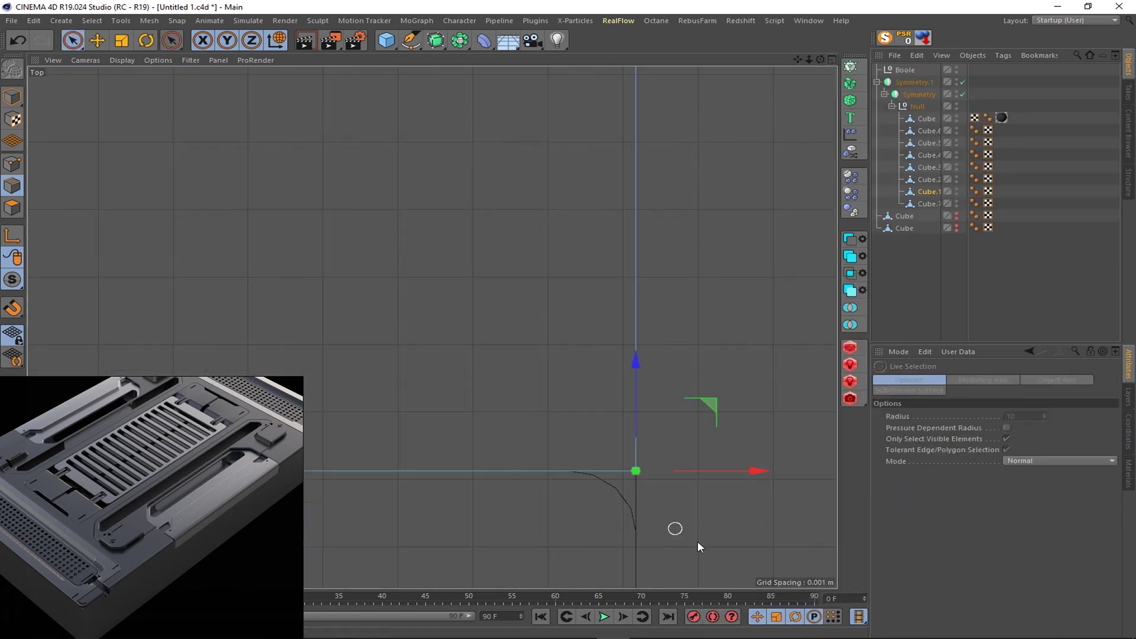
{"action": "key", "text": "m"}
{"action": "key", "text": "s"}
{"action": "left_click_drag", "start_coordinate": [648, 463], "coordinate": [686, 462]}
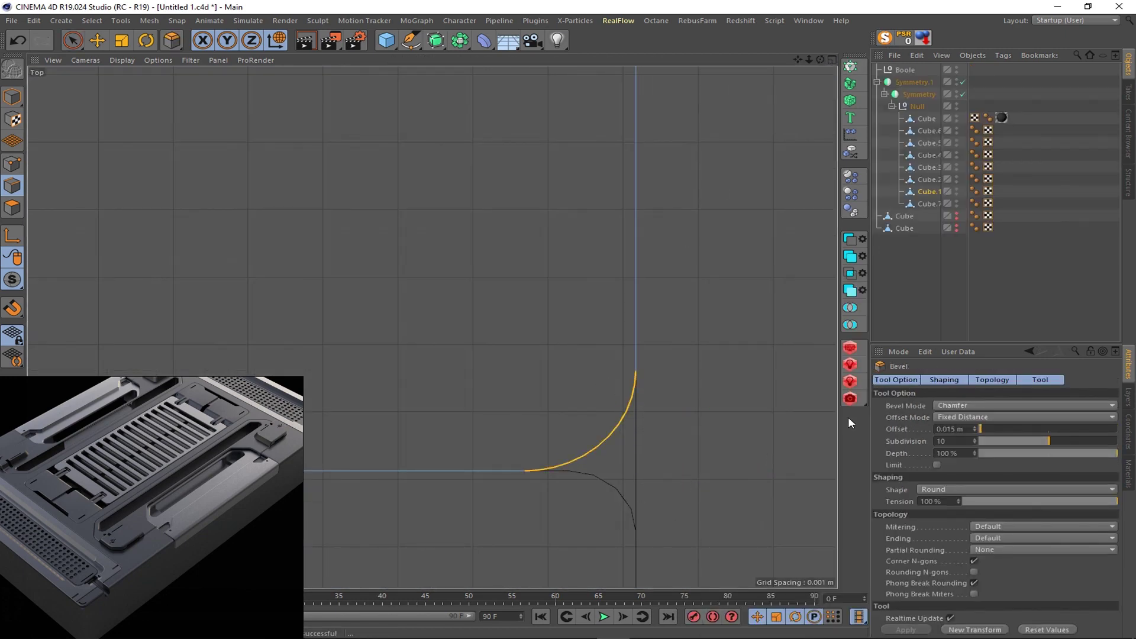
- Return to the perspective view and orbit out to the whole panel
{"action": "key", "text": "F5"}
{"action": "key", "text": "F1"}
{"action": "scroll", "coordinate": [441, 108], "scroll_direction": "down", "scroll_amount": 5}
{"action": "scroll", "coordinate": [421, 164], "scroll_direction": "up", "scroll_amount": 2}
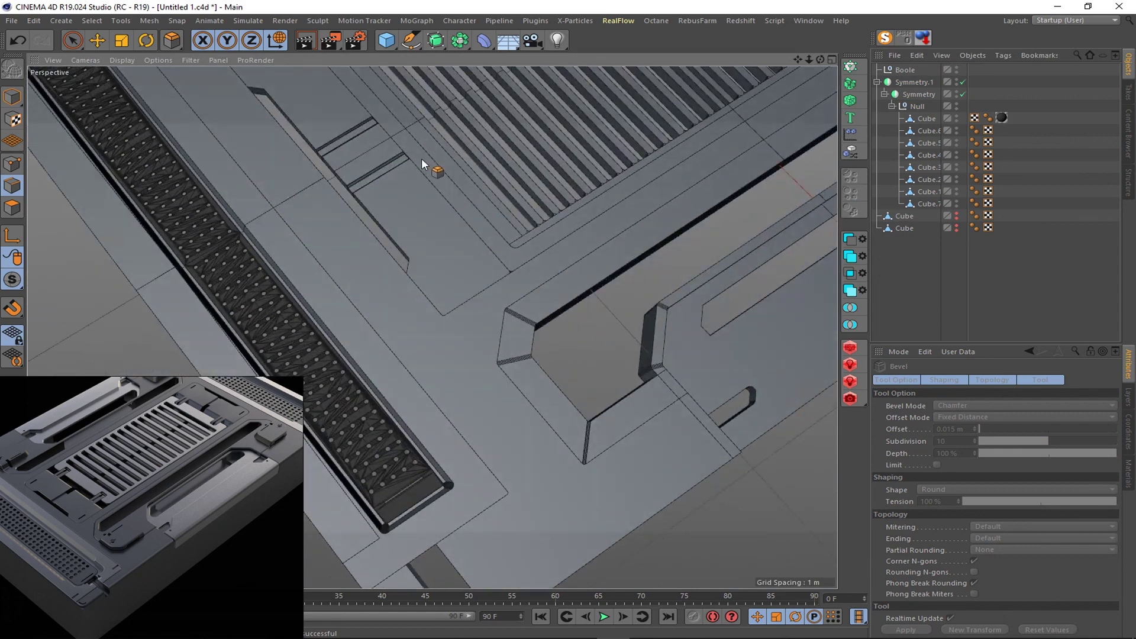
{"action": "scroll", "coordinate": [421, 163], "scroll_direction": "down", "scroll_amount": 5}
{"action": "left_click_drag", "start_coordinate": [800, 60], "coordinate": [579, 207], "text": "alt"}
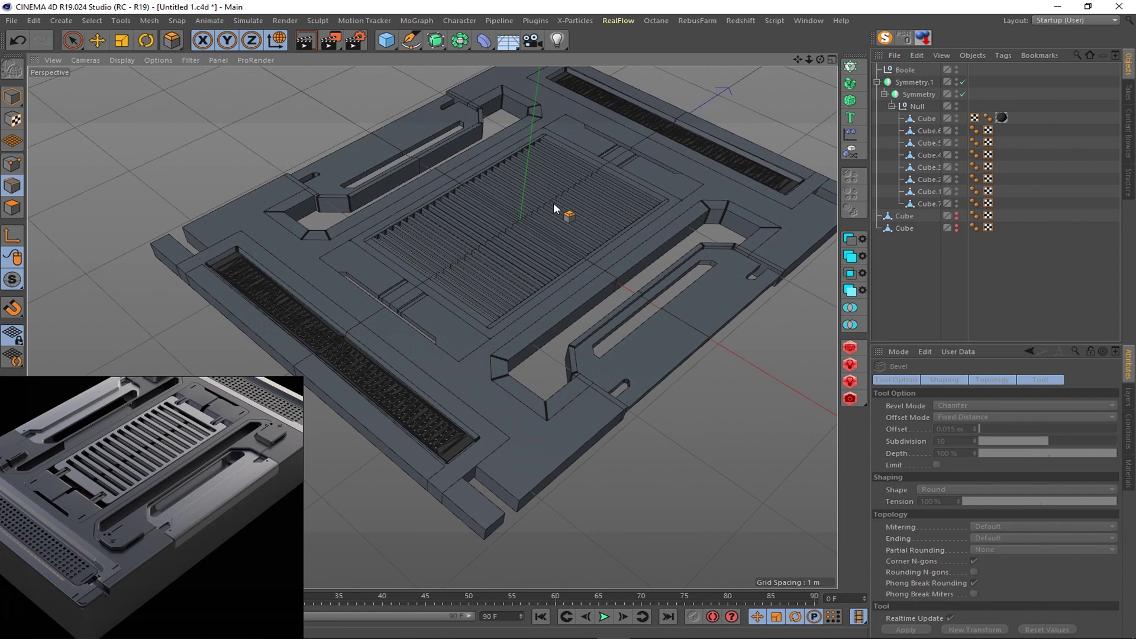
- Select the Cube.5 grille slats in Model mode with the Move tool
{"action": "left_click", "coordinate": [97, 40]}
{"action": "left_click", "coordinate": [13, 96]}
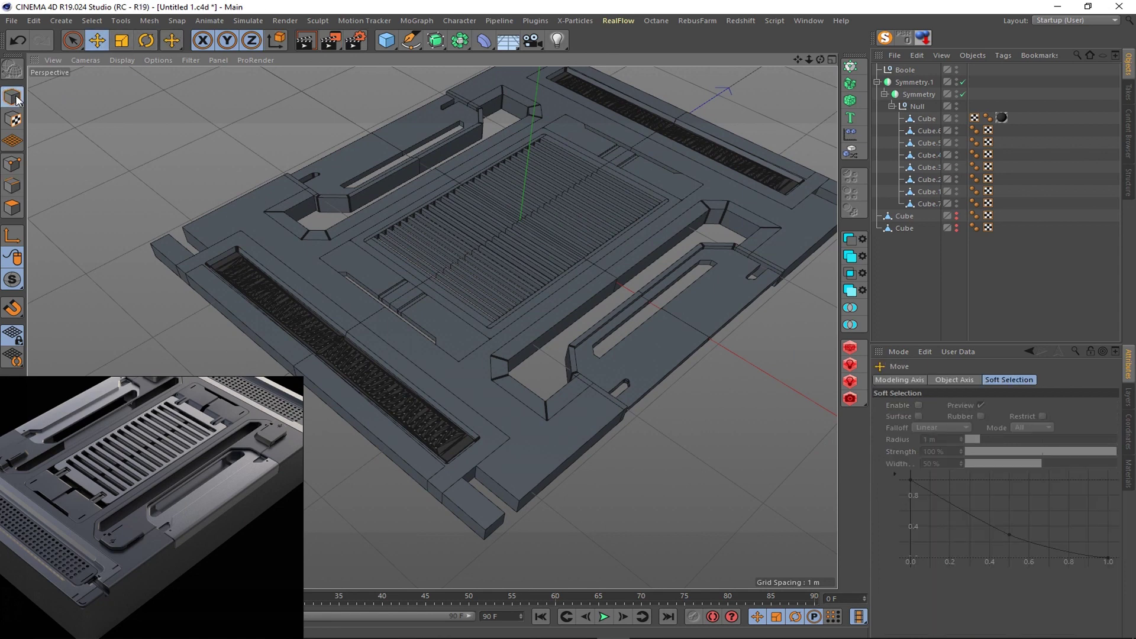
{"action": "left_click", "coordinate": [914, 82]}
{"action": "scroll", "coordinate": [569, 158], "scroll_direction": "up", "scroll_amount": 3}
{"action": "scroll", "coordinate": [544, 281], "scroll_direction": "up", "scroll_amount": 2}
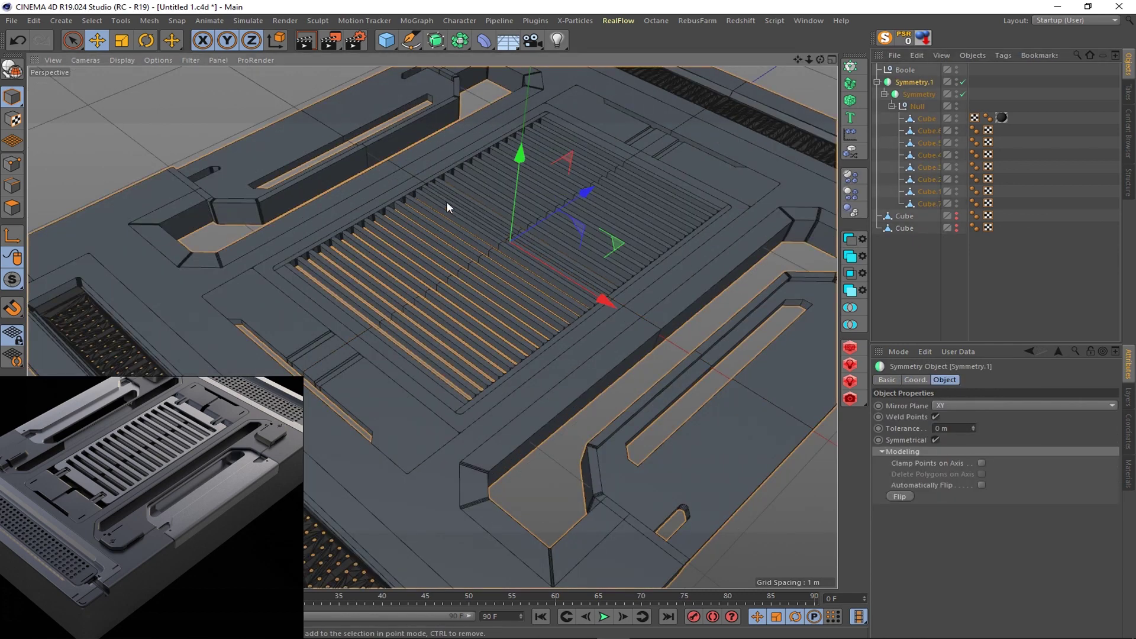
{"action": "left_click", "coordinate": [926, 147]}
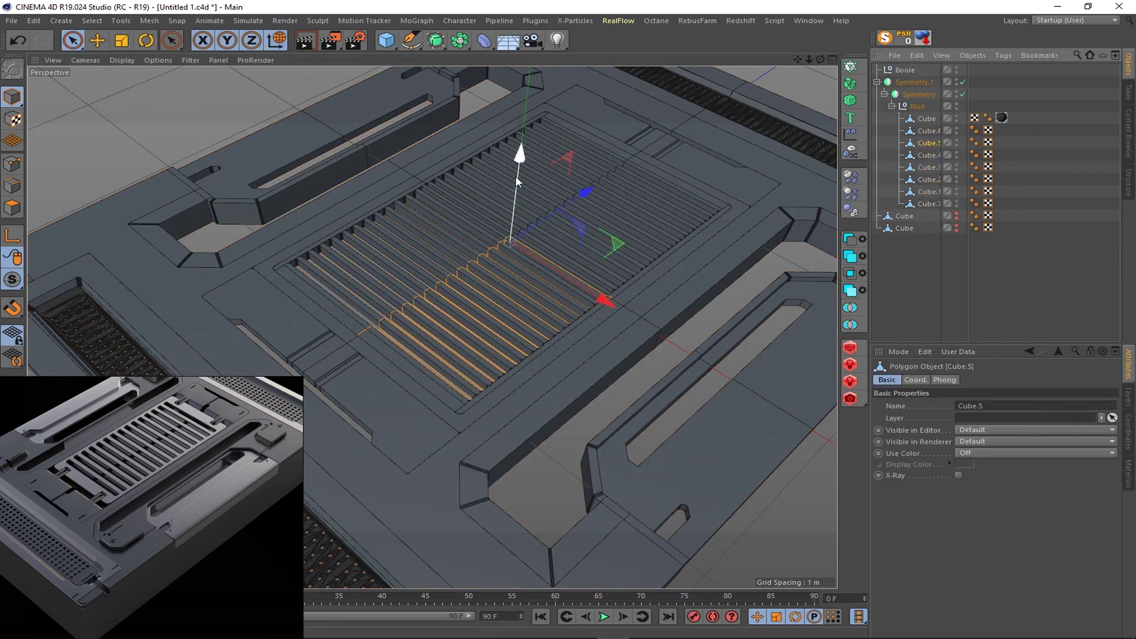
- Raise the slats about 0.051 m, comparing before and after with undo/redo
{"action": "left_click_drag", "start_coordinate": [516, 176], "coordinate": [521, 188]}
{"action": "key", "text": "ctrl+z"}
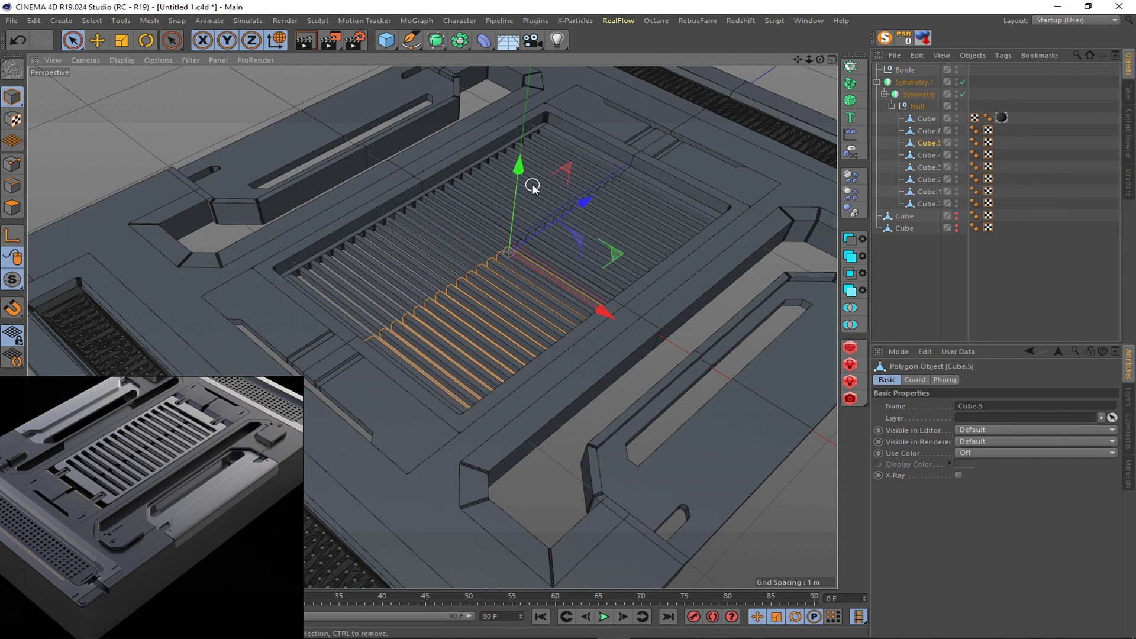
{"action": "key", "text": "ctrl+y"}
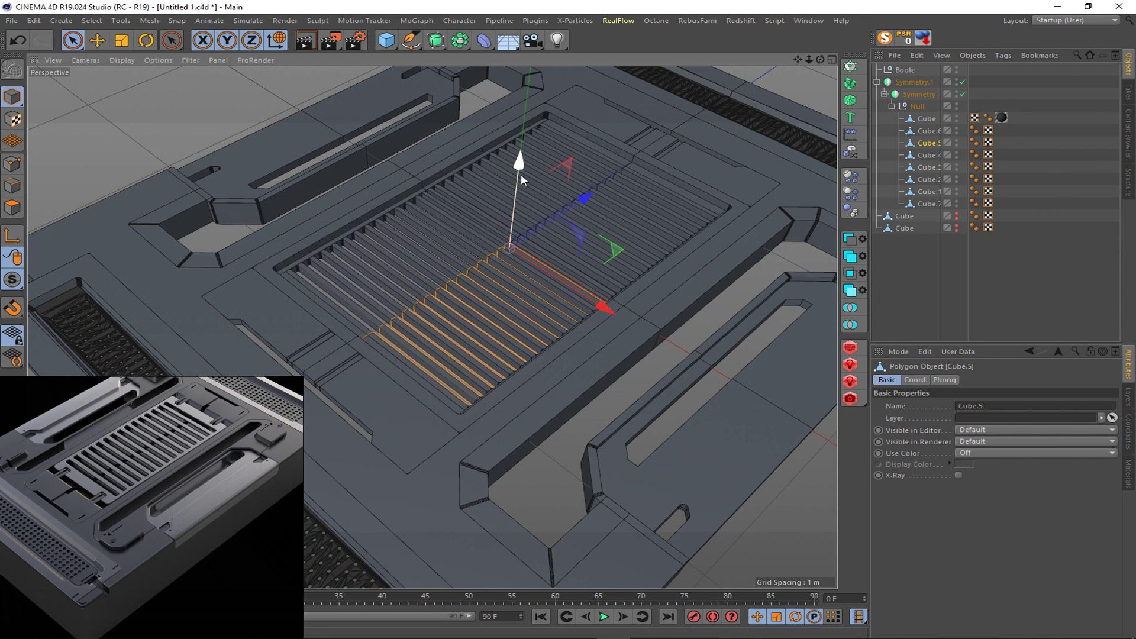
{"action": "key", "text": "ctrl+z"}
{"action": "key", "text": "ctrl+y"}
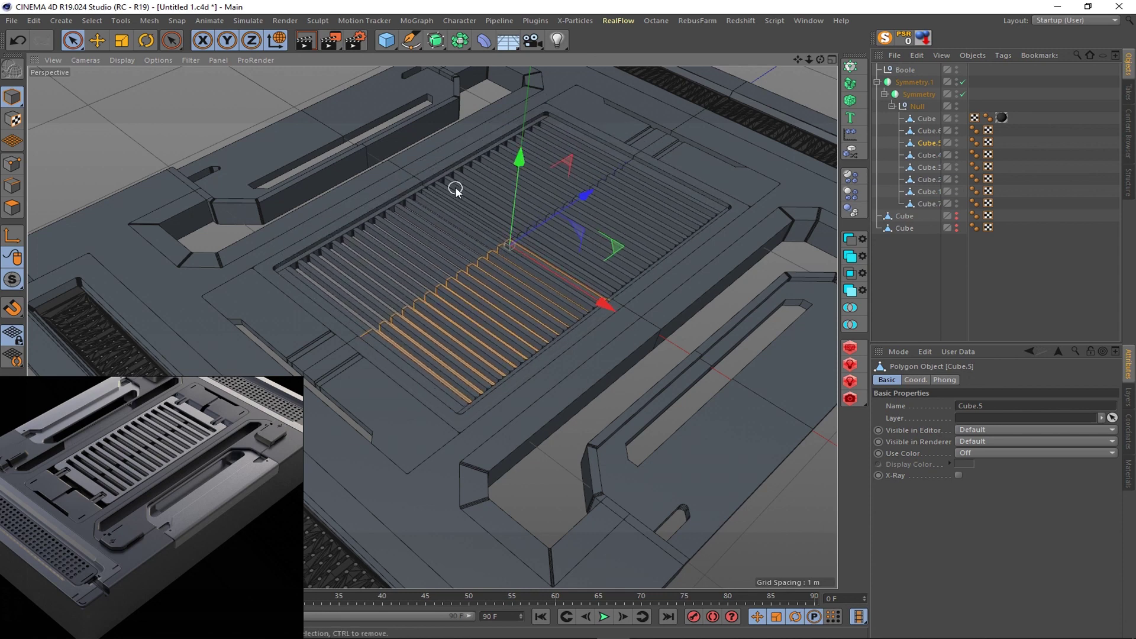
{"action": "scroll", "coordinate": [455, 189], "scroll_direction": "down", "scroll_amount": 3}
- Select the upper Cube object and frame it in the Top view
{"action": "scroll", "coordinate": [473, 314], "scroll_direction": "down", "scroll_amount": 2}
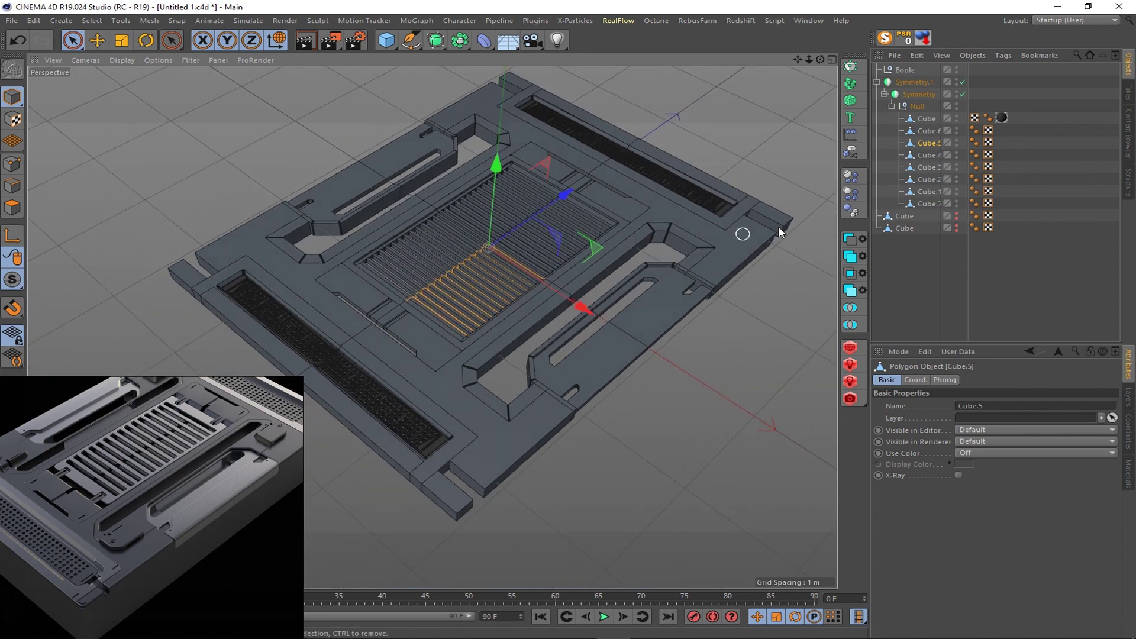
{"action": "left_click", "coordinate": [892, 106]}
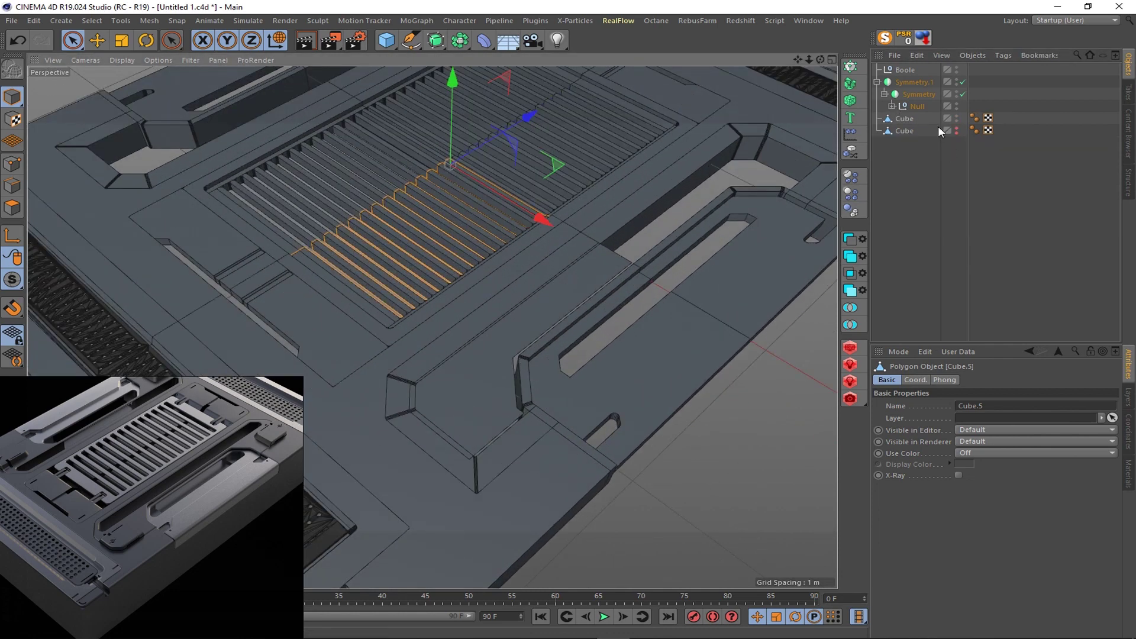
{"action": "left_click", "coordinate": [911, 119]}
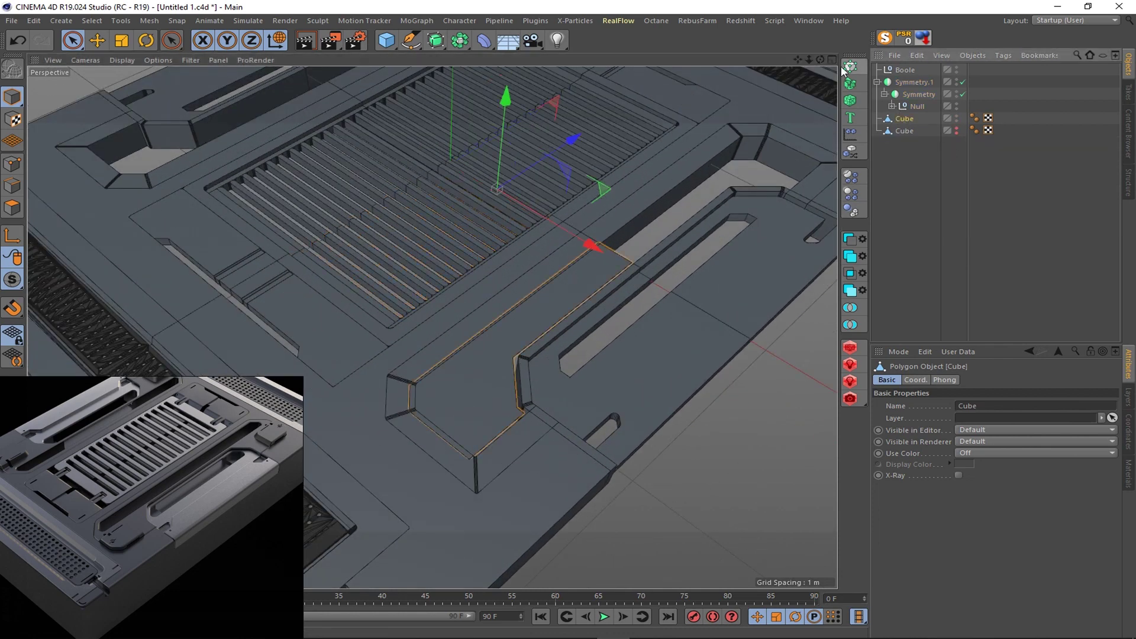
{"action": "left_click", "coordinate": [150, 21]}
{"action": "left_click", "coordinate": [195, 148]}
{"action": "key", "text": "F2"}
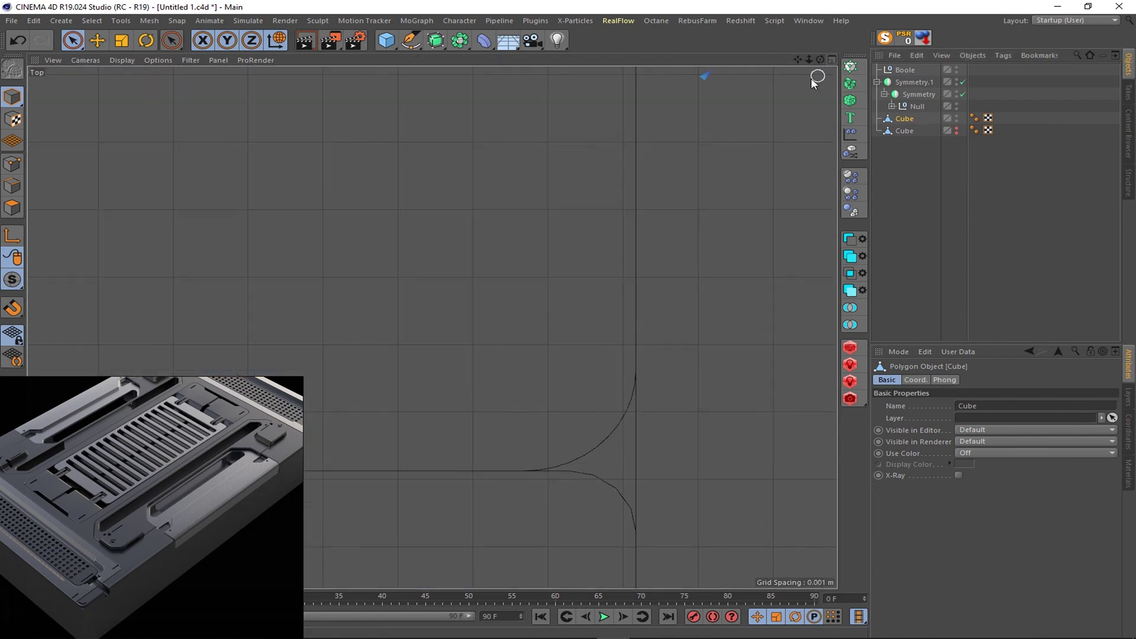
{"action": "key", "text": "o"}
{"action": "scroll", "coordinate": [431, 325], "scroll_direction": "up", "scroll_amount": 3}
{"action": "scroll", "coordinate": [558, 294], "scroll_direction": "up", "scroll_amount": 2}
{"action": "scroll", "coordinate": [573, 270], "scroll_direction": "up", "scroll_amount": 2}
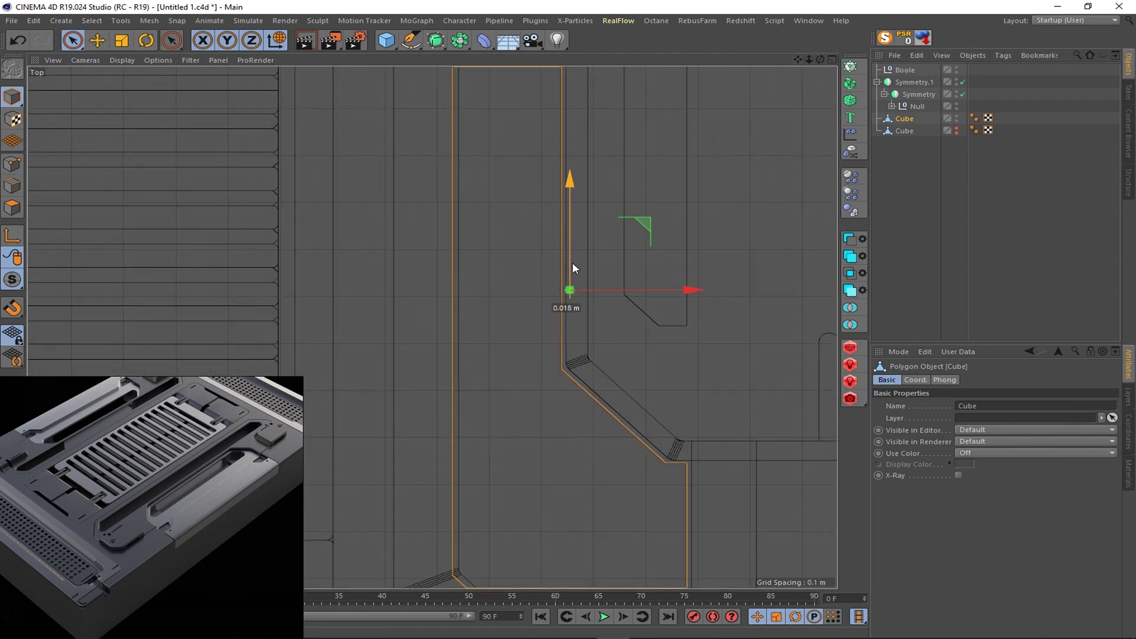
{"action": "scroll", "coordinate": [644, 355], "scroll_direction": "up", "scroll_amount": 2}
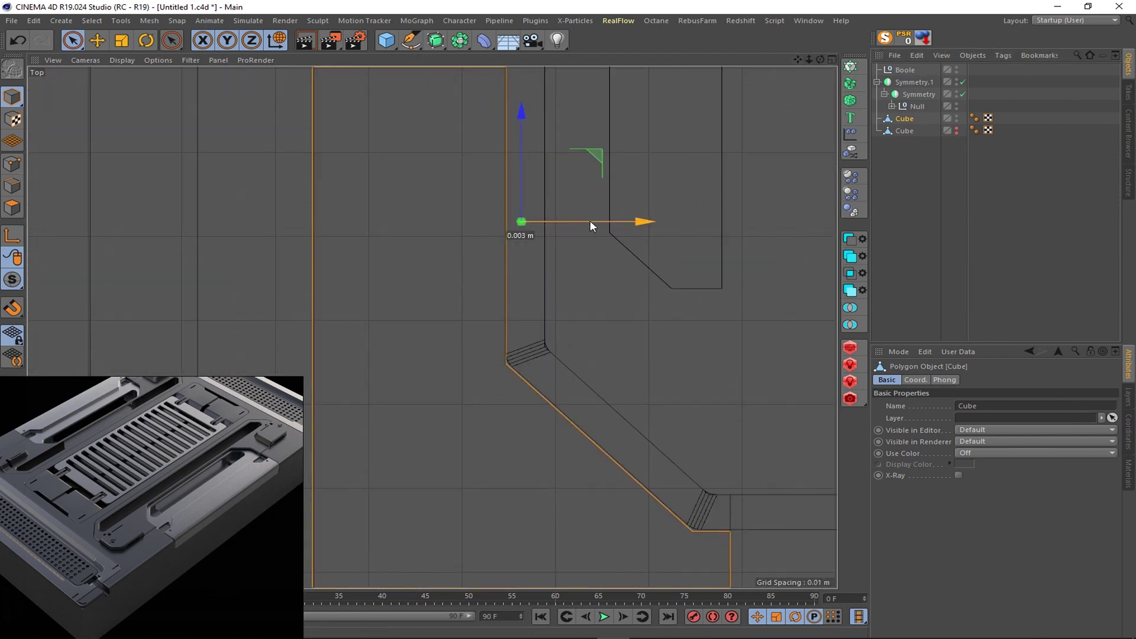
{"action": "scroll", "coordinate": [567, 215], "scroll_direction": "down", "scroll_amount": 2}
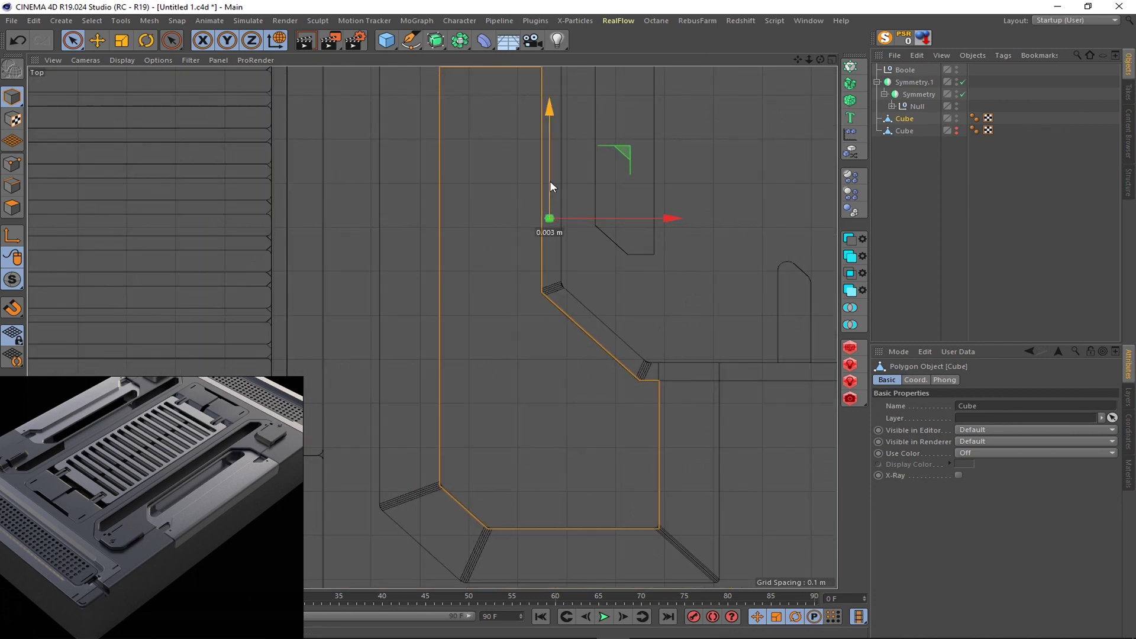
- Delete the extra Cube and return to the single Perspective view
{"action": "key", "text": "Delete"}
{"action": "key", "text": "F5"}
{"action": "key", "text": "F1"}
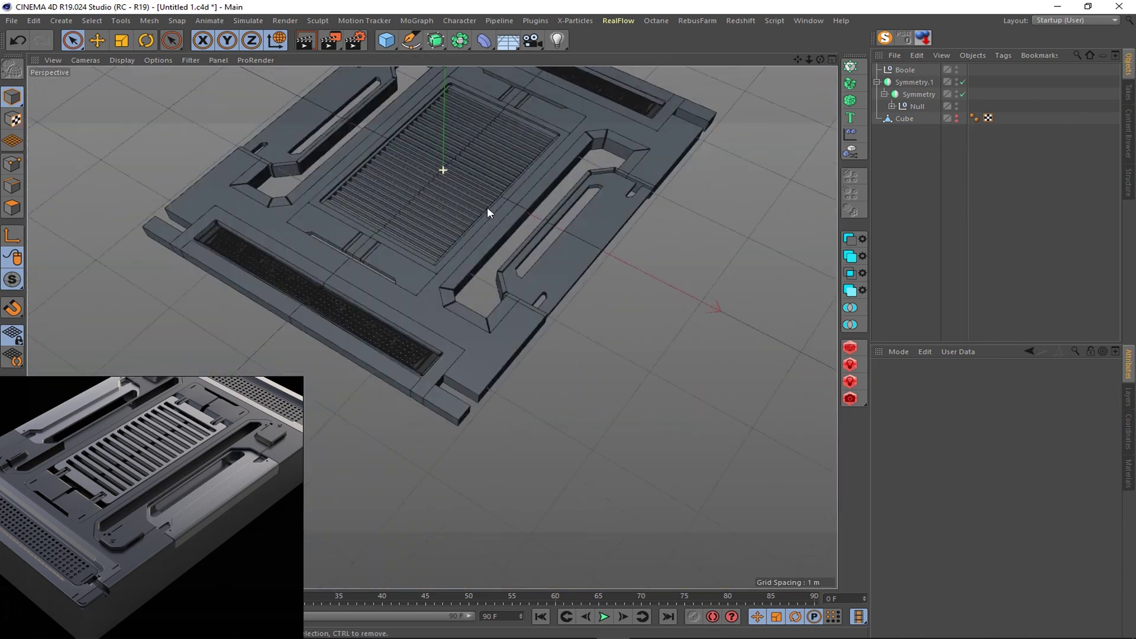
{"action": "mouse_move", "coordinate": [488, 212]}
{"action": "left_mouse_down", "text": "alt"}
{"action": "mouse_move", "coordinate": [467, 257]}
{"action": "mouse_move", "coordinate": [730, 185]}
{"action": "left_mouse_up", "text": "alt"}
{"action": "scroll", "coordinate": [472, 230], "scroll_direction": "up", "scroll_amount": 3}
- Move the Null under Boole and group the seven panel cubes under a new Null
{"action": "left_click_drag", "start_coordinate": [891, 112], "coordinate": [900, 79]}
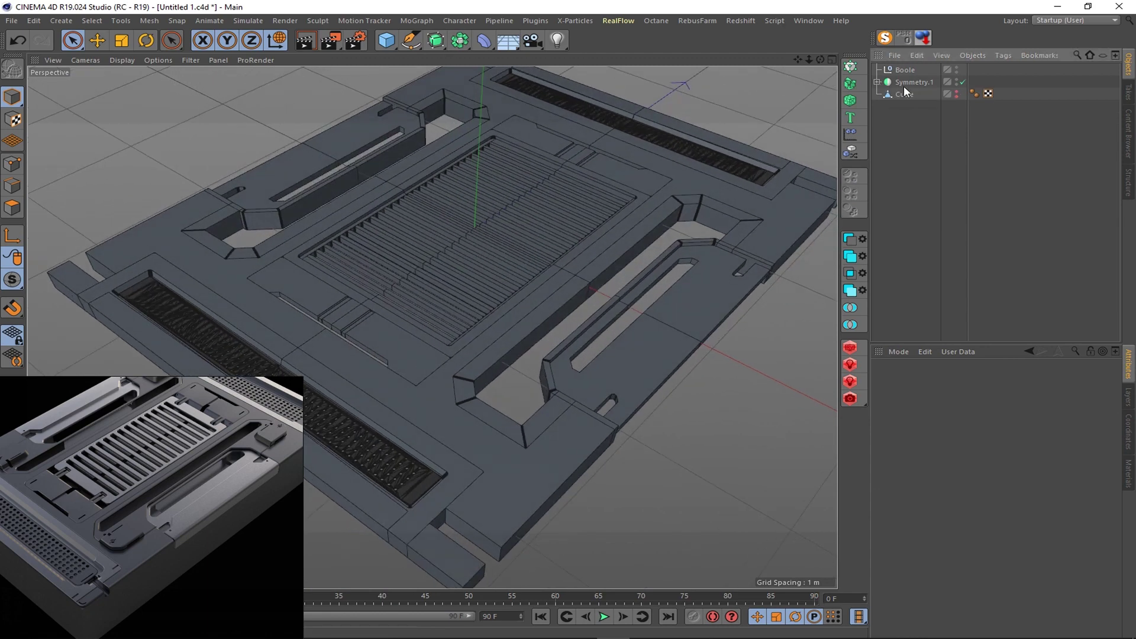
{"action": "left_click", "coordinate": [435, 299]}
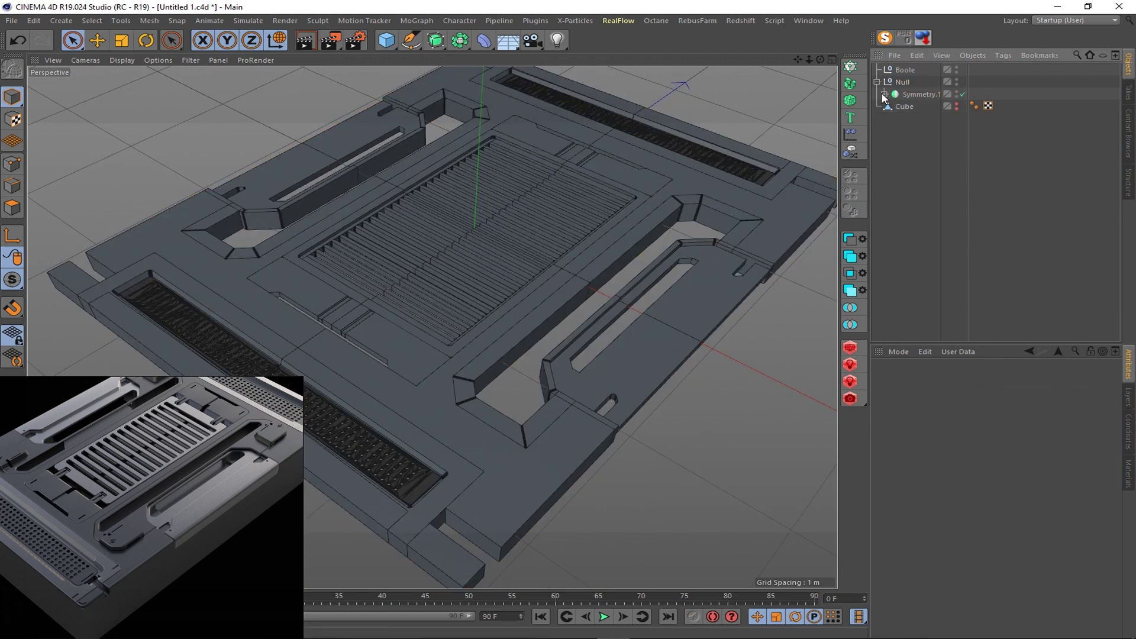
{"action": "left_click", "coordinate": [917, 148]}
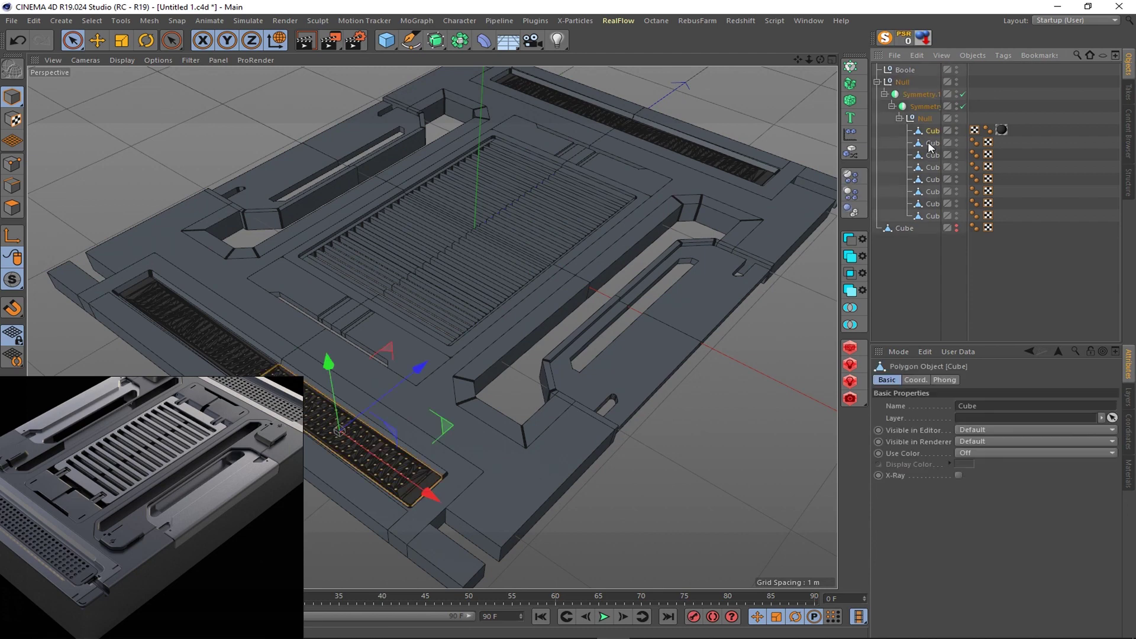
{"action": "left_click", "coordinate": [931, 215], "text": "shift"}
{"action": "key", "text": "alt+g"}
- Add a Bevel deformer to the group with Use Angle enabled
{"action": "left_click", "coordinate": [483, 41]}
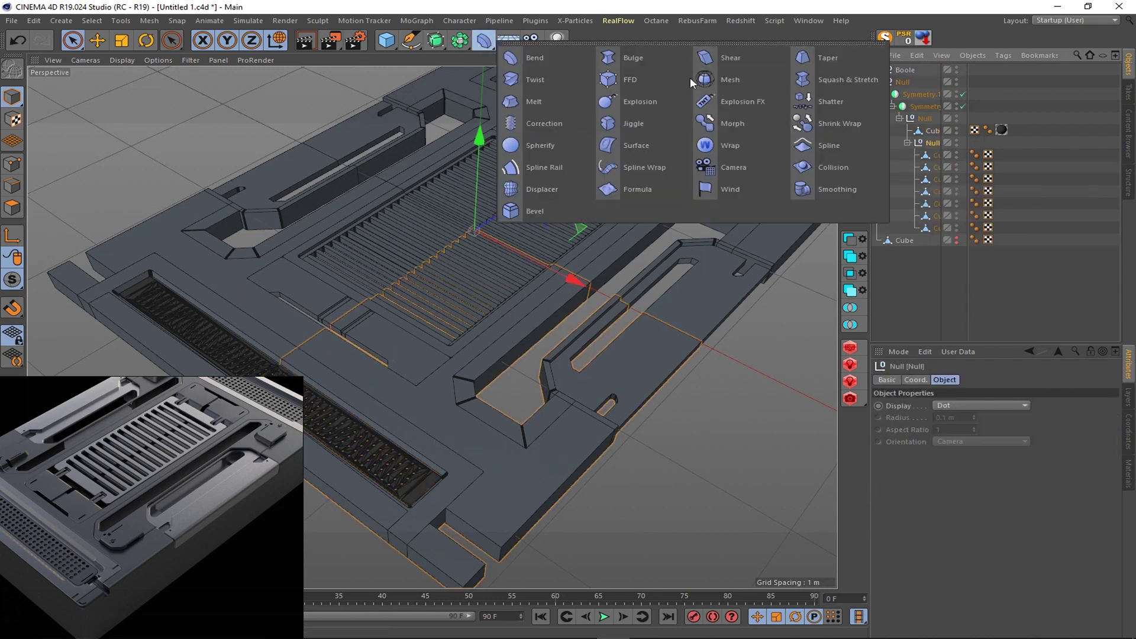
{"action": "left_click", "coordinate": [846, 196]}
{"action": "left_click", "coordinate": [950, 449]}
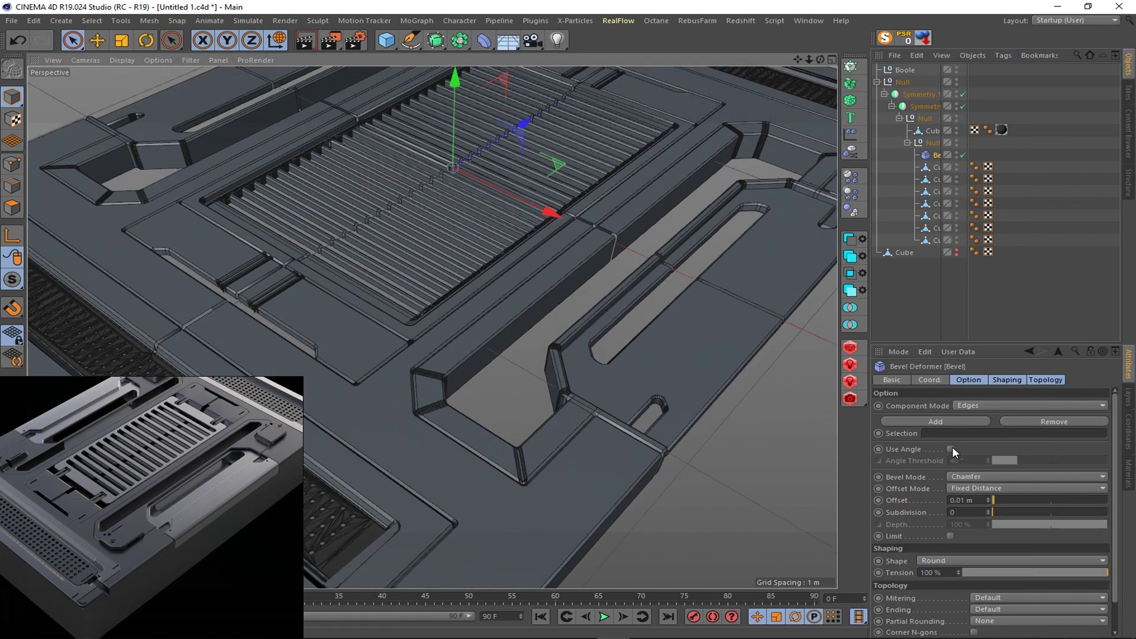
{"action": "scroll", "coordinate": [549, 266], "scroll_direction": "down", "scroll_amount": 5}
{"action": "left_click_drag", "start_coordinate": [550, 210], "coordinate": [701, 225], "text": "alt"}
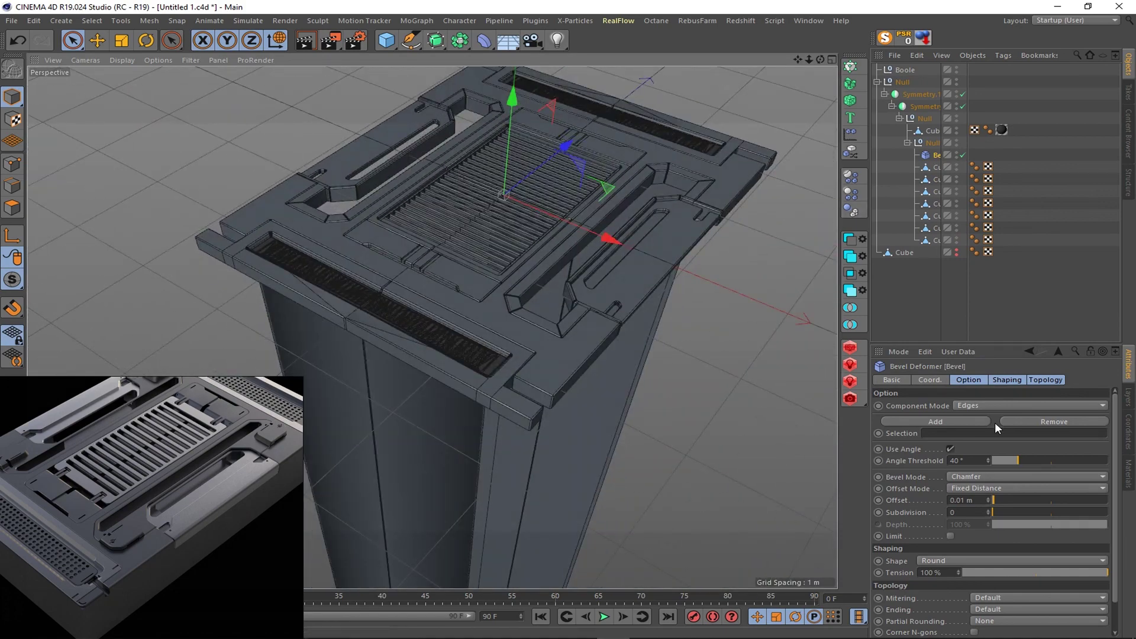
{"action": "key", "text": "ctrl+z"}
- Set the Bevel Subdivision to 3 and hide the pillar object
{"action": "double_click", "coordinate": [952, 512]}
{"action": "type", "text": "3"}
{"action": "key", "text": "Return"}
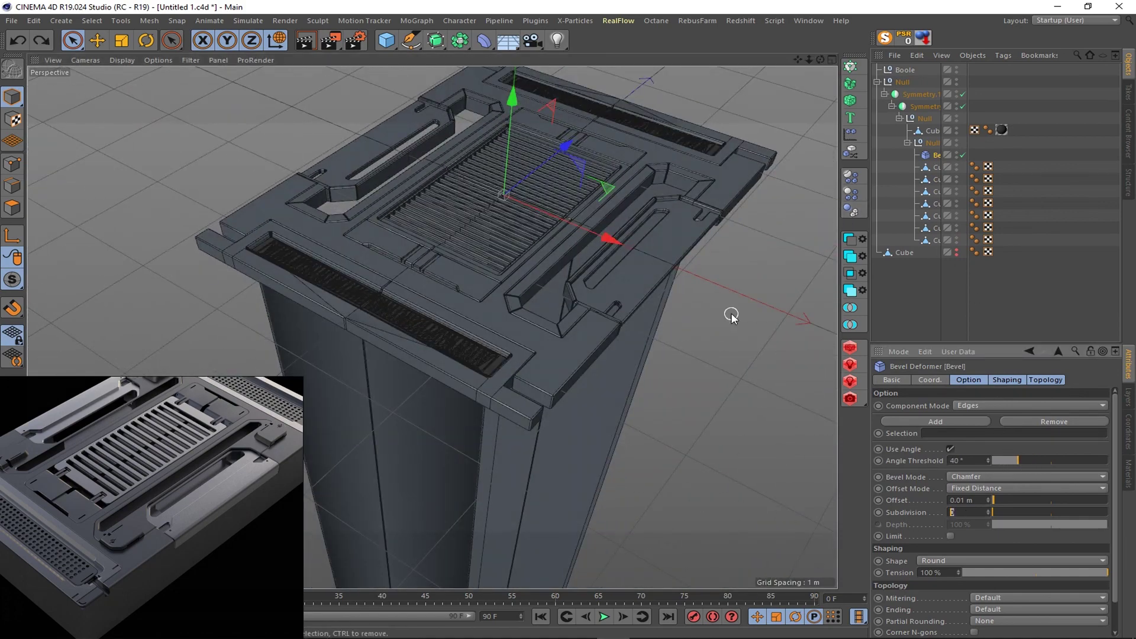
{"action": "scroll", "coordinate": [732, 316], "scroll_direction": "up", "scroll_amount": 5}
{"action": "scroll", "coordinate": [557, 285], "scroll_direction": "down", "scroll_amount": 2}
{"action": "mouse_move", "coordinate": [558, 286]}
{"action": "left_mouse_down", "text": "alt"}
{"action": "mouse_move", "coordinate": [495, 182]}
{"action": "mouse_move", "coordinate": [469, 286]}
{"action": "left_mouse_up", "text": "alt"}
{"action": "left_click", "coordinate": [957, 167]}
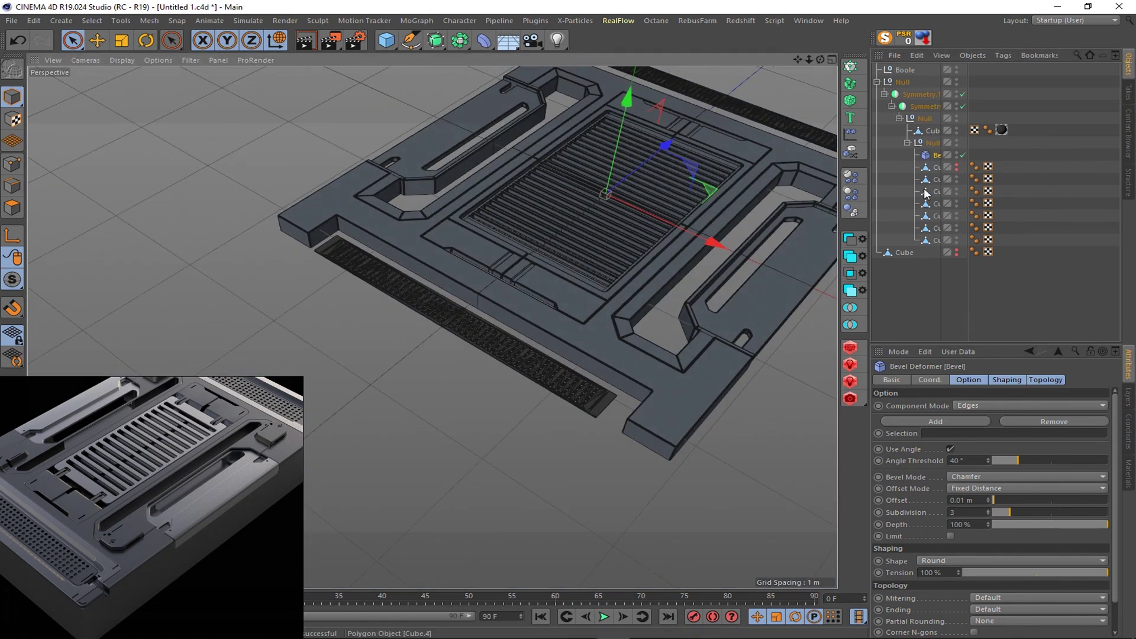
- Move Cube.6 out of the Bevel group and select its short end edge
{"action": "left_click_drag", "start_coordinate": [935, 167], "coordinate": [940, 140]}
{"action": "key", "text": "o"}
{"action": "left_click_drag", "start_coordinate": [528, 377], "coordinate": [172, 238], "text": "alt"}
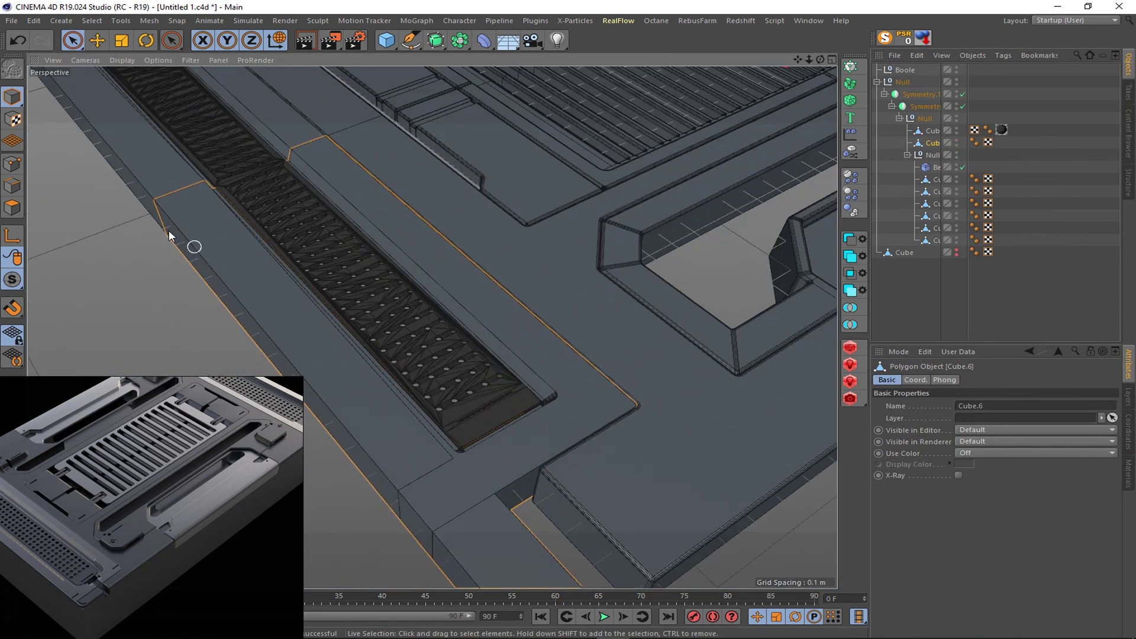
{"action": "left_click", "coordinate": [11, 185]}
{"action": "mouse_move", "coordinate": [430, 417]}
{"action": "left_mouse_down", "text": "alt"}
{"action": "mouse_move", "coordinate": [461, 329]}
{"action": "mouse_move", "coordinate": [351, 373]}
{"action": "mouse_move", "coordinate": [502, 361]}
{"action": "mouse_move", "coordinate": [620, 432]}
{"action": "left_mouse_up", "text": "alt"}
{"action": "left_click", "coordinate": [620, 432]}
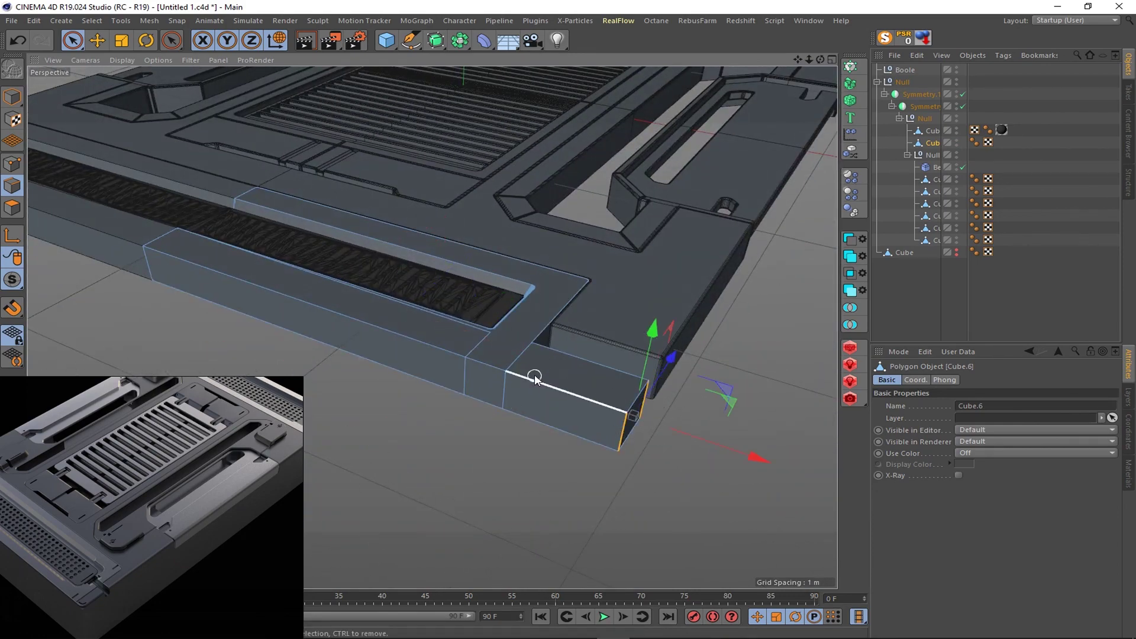
- Enable Select Boundary Loop in Loop Selection, solo the cube, then restore the full view
{"action": "key", "text": "u"}
{"action": "key", "text": "l"}
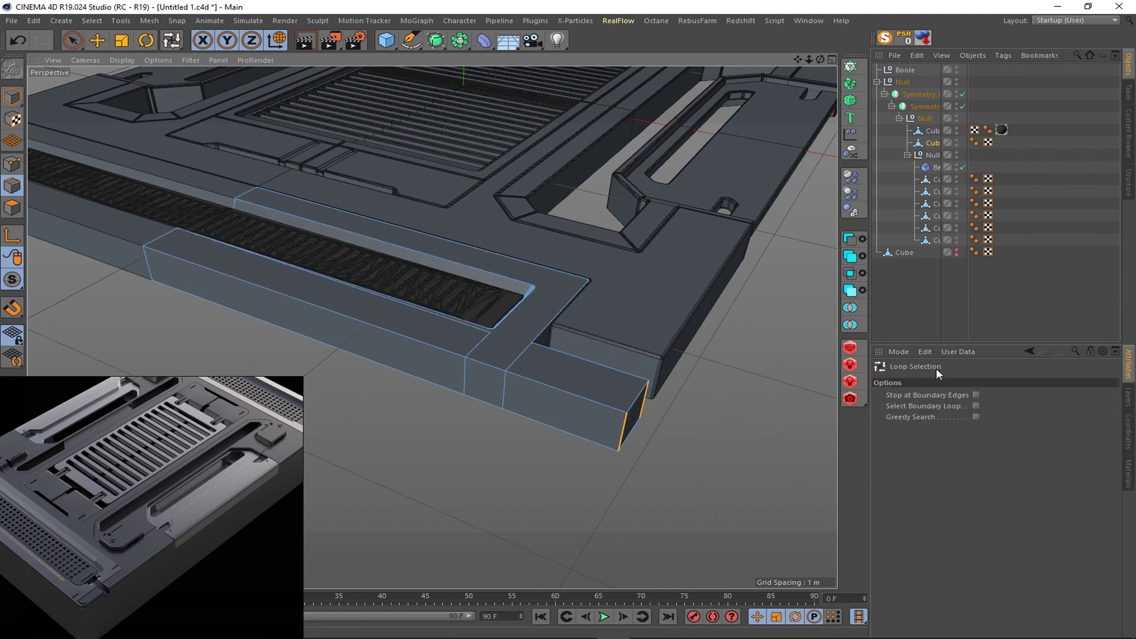
{"action": "left_click", "coordinate": [976, 394]}
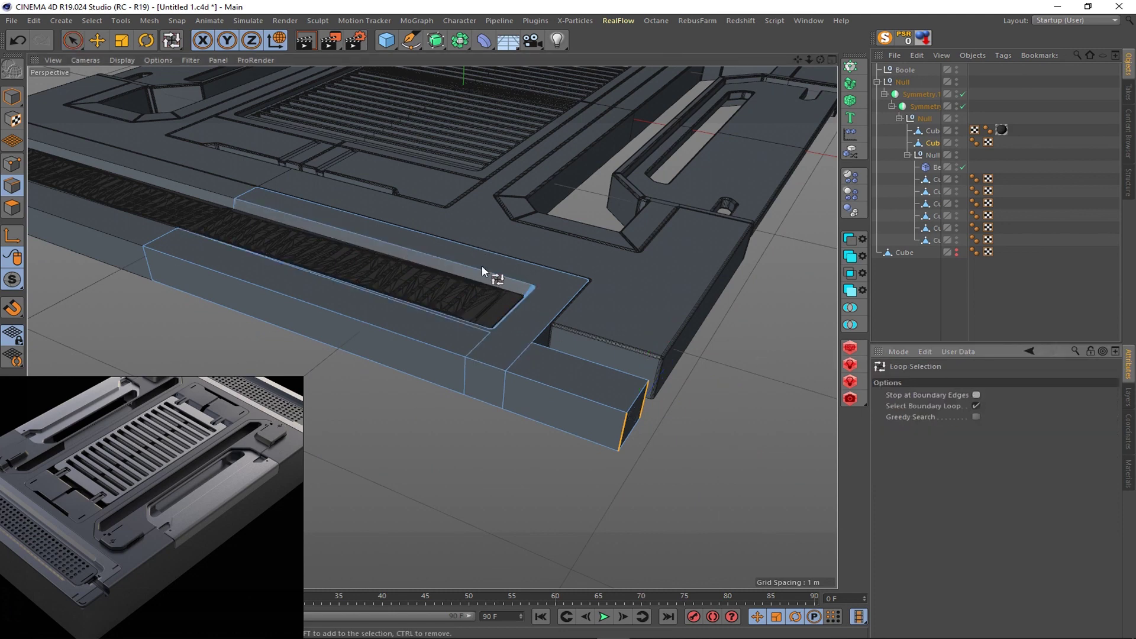
{"action": "key", "text": "alt+s"}
{"action": "scroll", "coordinate": [718, 350], "scroll_direction": "up", "scroll_amount": 3}
{"action": "scroll", "coordinate": [719, 350], "scroll_direction": "up", "scroll_amount": 3}
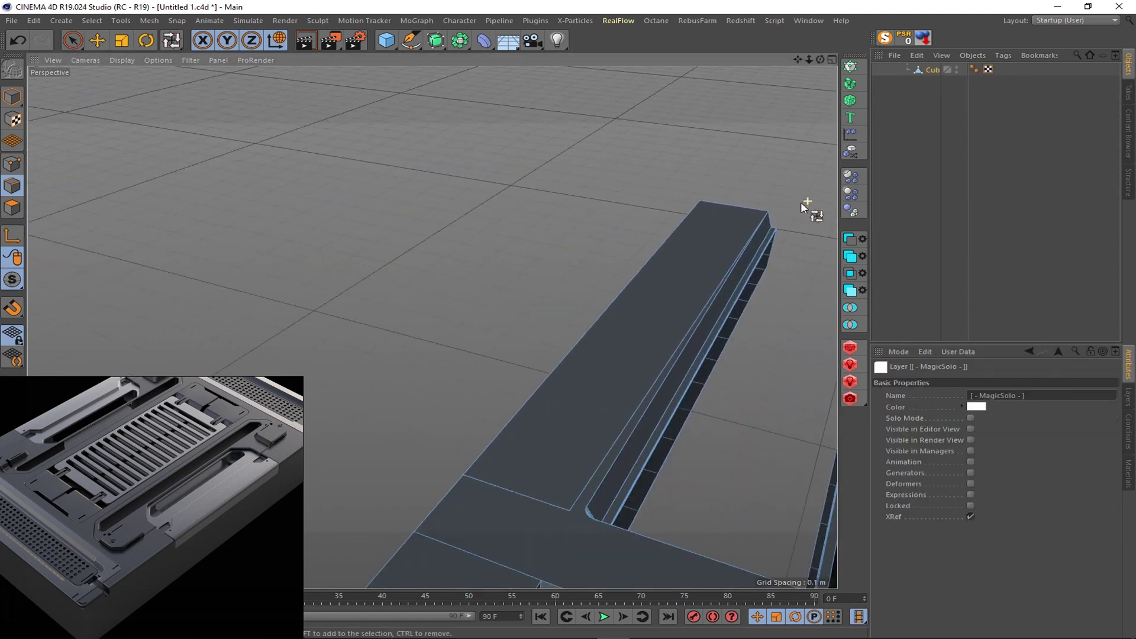
{"action": "key", "text": "ctrl+z"}
{"action": "scroll", "coordinate": [626, 396], "scroll_direction": "down", "scroll_amount": 5}
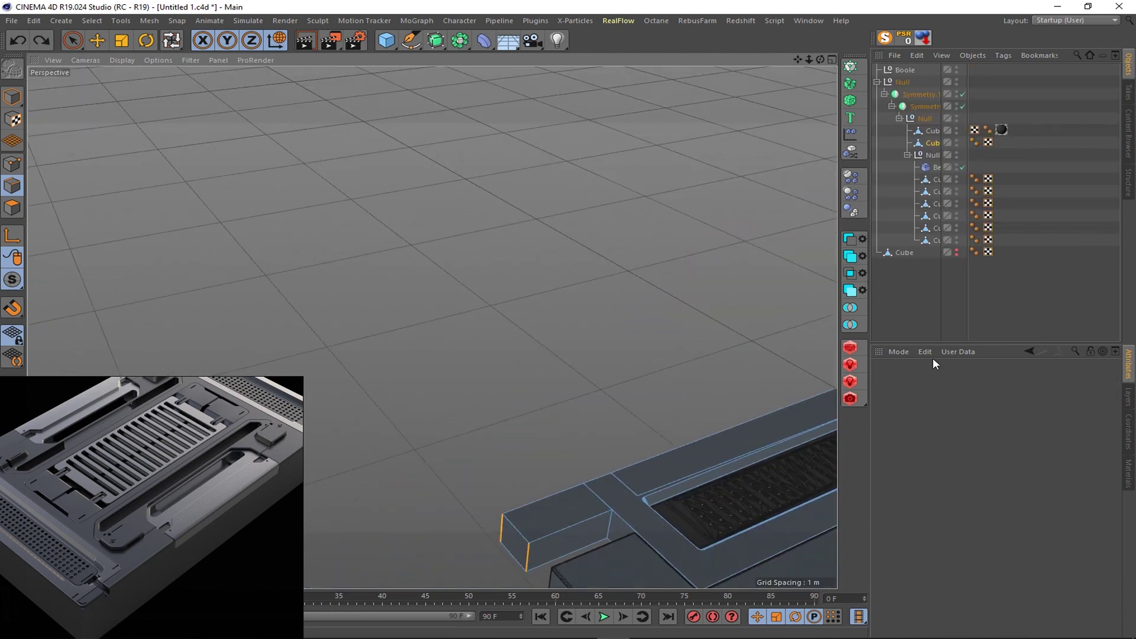
{"action": "left_click", "coordinate": [876, 80]}
{"action": "left_click_drag", "start_coordinate": [809, 60], "coordinate": [623, 400]}
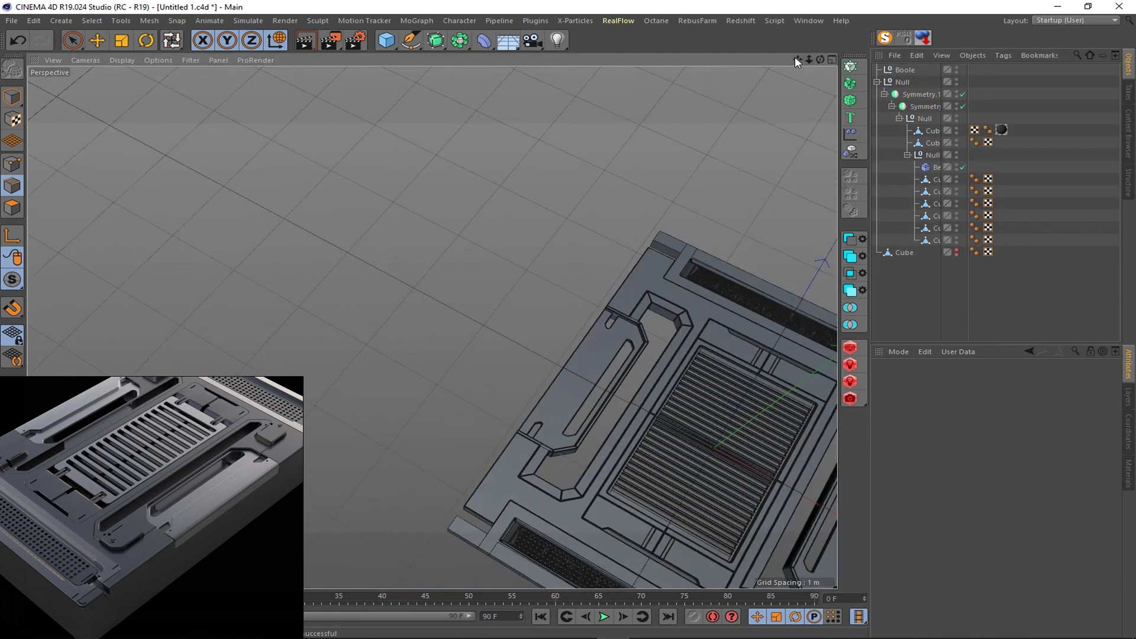
- Create a new material Mat.1 and darken its colour to 27% brightness
{"action": "left_click_drag", "start_coordinate": [797, 60], "coordinate": [576, 257]}
{"action": "left_click", "coordinate": [1129, 473]}
{"action": "double_click", "coordinate": [971, 378]}
{"action": "double_click", "coordinate": [918, 373]}
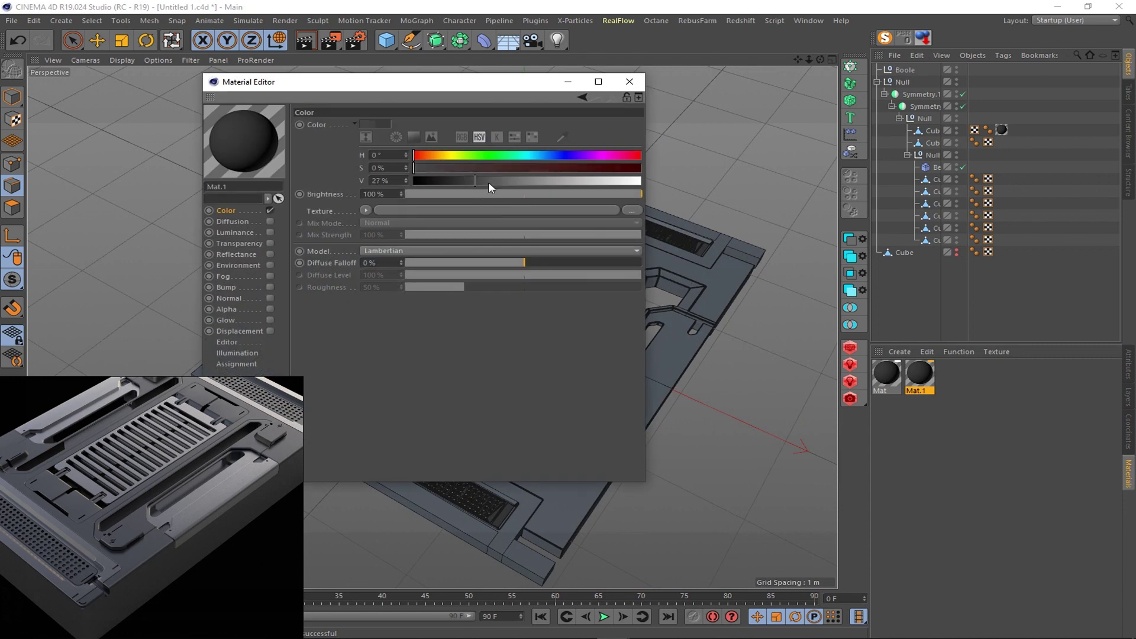
{"action": "left_click", "coordinate": [626, 81]}
- Apply Mat.1 and Mat to several cubes, render a preview, and disable the bevel
{"action": "mouse_move", "coordinate": [919, 372]}
{"action": "left_mouse_down"}
{"action": "mouse_move", "coordinate": [943, 161]}
{"action": "mouse_move", "coordinate": [935, 143]}
{"action": "mouse_move", "coordinate": [1001, 178]}
{"action": "mouse_move", "coordinate": [1001, 203]}
{"action": "left_mouse_up"}
{"action": "mouse_move", "coordinate": [886, 373]}
{"action": "left_mouse_down"}
{"action": "mouse_move", "coordinate": [935, 191]}
{"action": "mouse_move", "coordinate": [1001, 214]}
{"action": "left_mouse_up"}
{"action": "left_click_drag", "start_coordinate": [1001, 214], "coordinate": [1001, 239], "text": "ctrl"}
{"action": "left_click_drag", "start_coordinate": [535, 263], "coordinate": [561, 261], "text": "alt"}
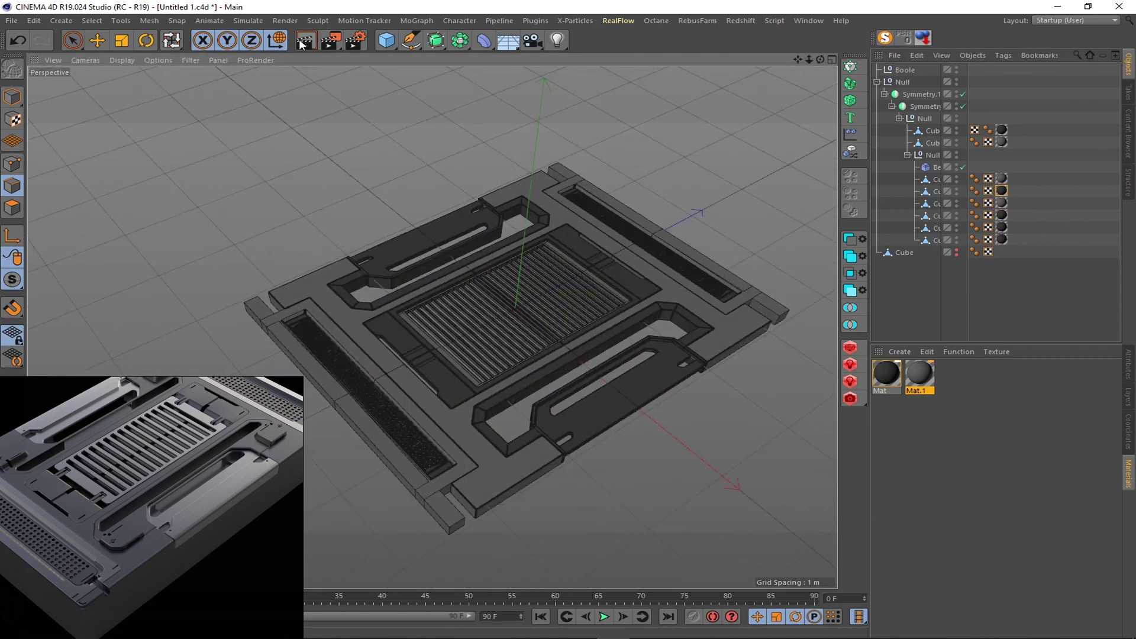
{"action": "key", "text": "ctrl+r"}
{"action": "left_click_drag", "start_coordinate": [576, 301], "coordinate": [377, 350], "text": "alt"}
{"action": "scroll", "coordinate": [658, 286], "scroll_direction": "up", "scroll_amount": 5}
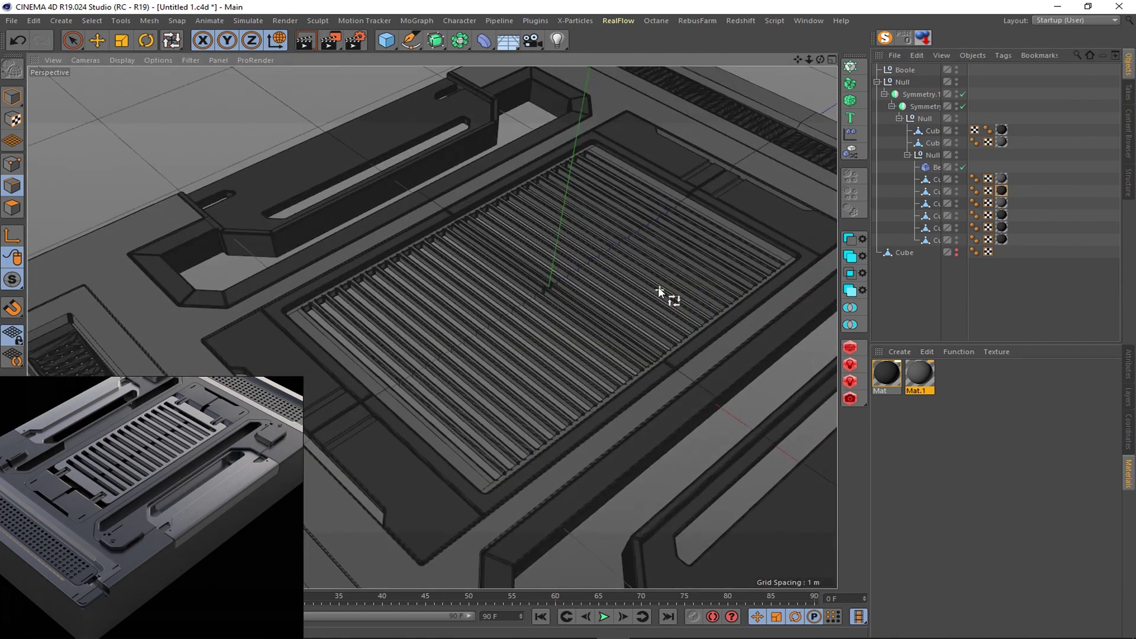
{"action": "scroll", "coordinate": [607, 282], "scroll_direction": "down", "scroll_amount": 3}
{"action": "mouse_move", "coordinate": [607, 283]}
{"action": "left_mouse_down", "text": "alt"}
{"action": "mouse_move", "coordinate": [619, 295]}
{"action": "mouse_move", "coordinate": [520, 127]}
{"action": "mouse_move", "coordinate": [646, 292]}
{"action": "mouse_move", "coordinate": [638, 264]}
{"action": "mouse_move", "coordinate": [565, 332]}
{"action": "mouse_move", "coordinate": [651, 260]}
{"action": "left_mouse_up", "text": "alt"}
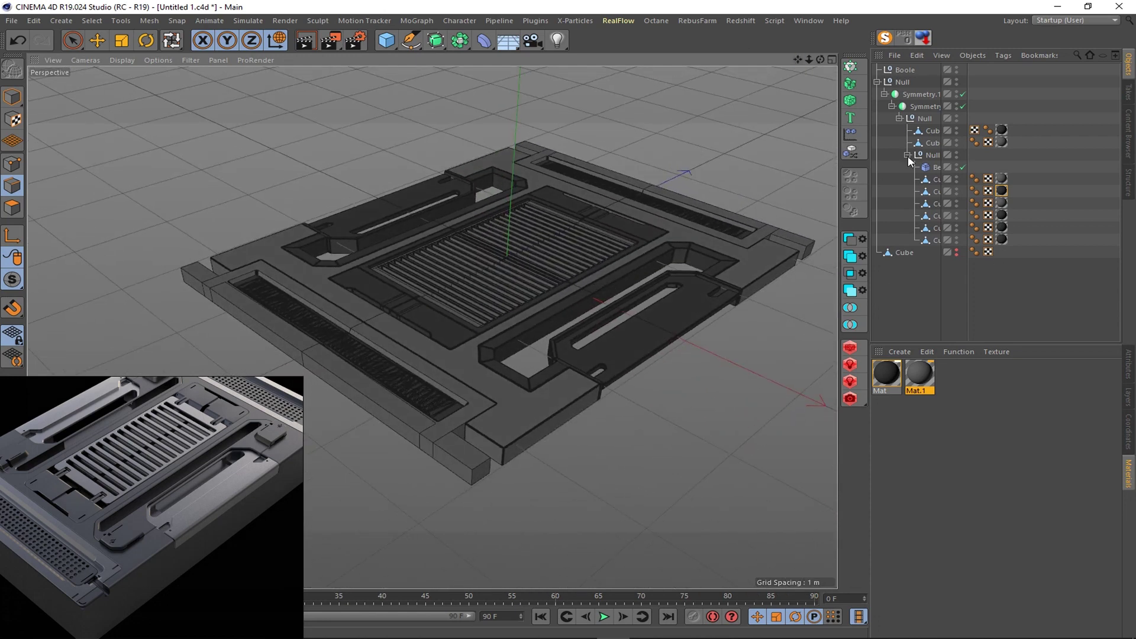
{"action": "left_click", "coordinate": [963, 166]}
- Rectangle-select a row of the panel's points in the maximized Front view
{"action": "left_click_drag", "start_coordinate": [890, 77], "coordinate": [932, 201]}
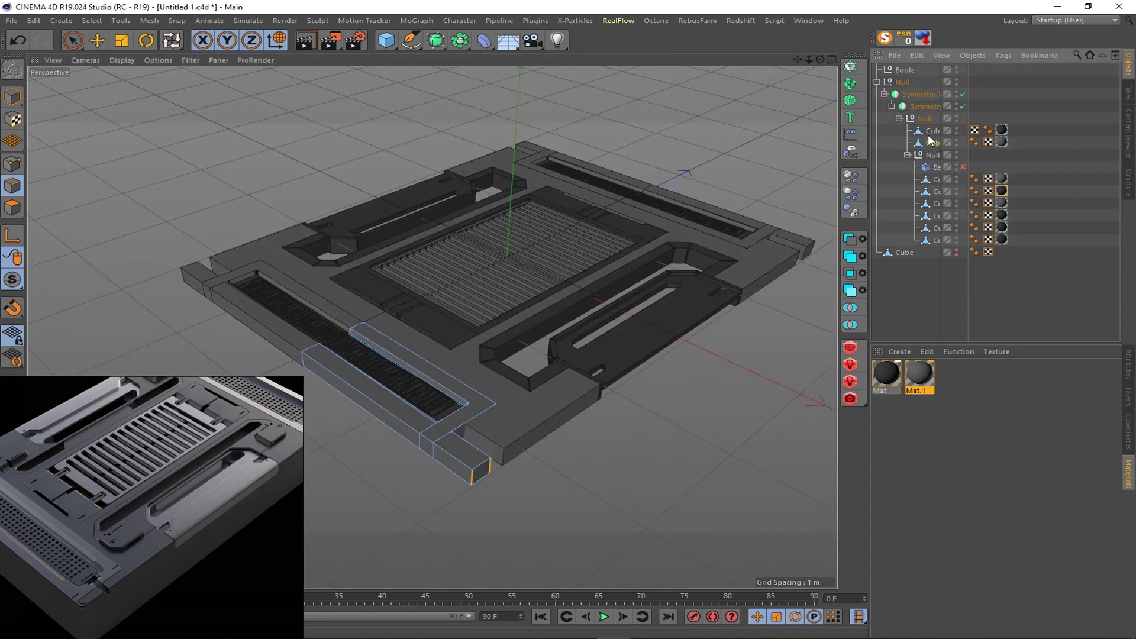
{"action": "key", "text": "F5"}
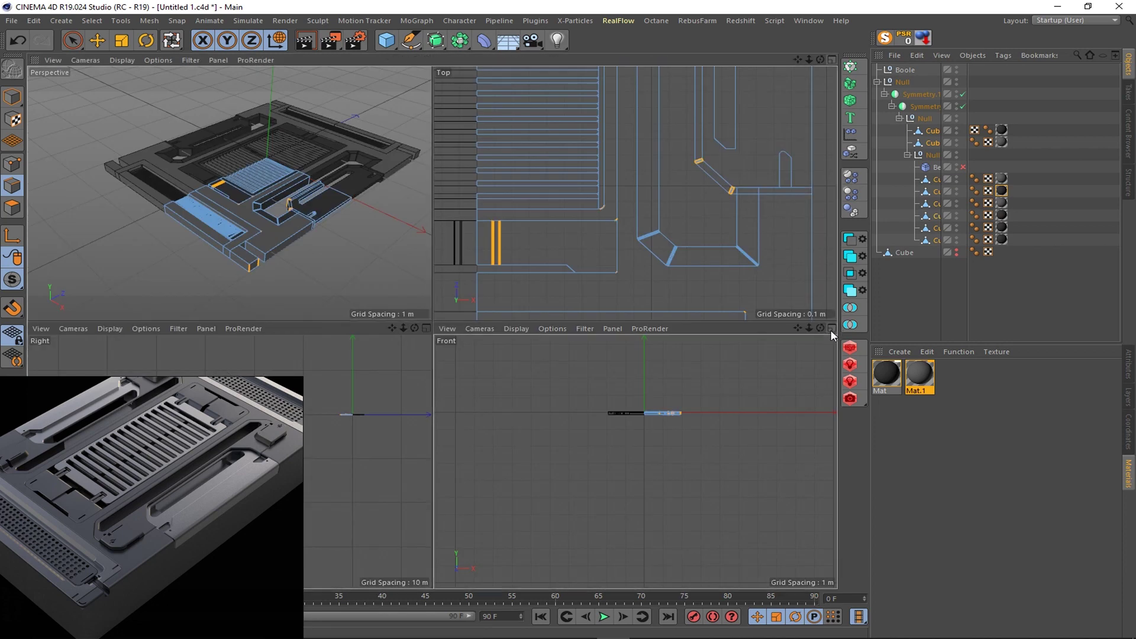
{"action": "key", "text": "F4"}
{"action": "left_click", "coordinate": [12, 163]}
{"action": "left_click_drag", "start_coordinate": [71, 40], "coordinate": [119, 79]}
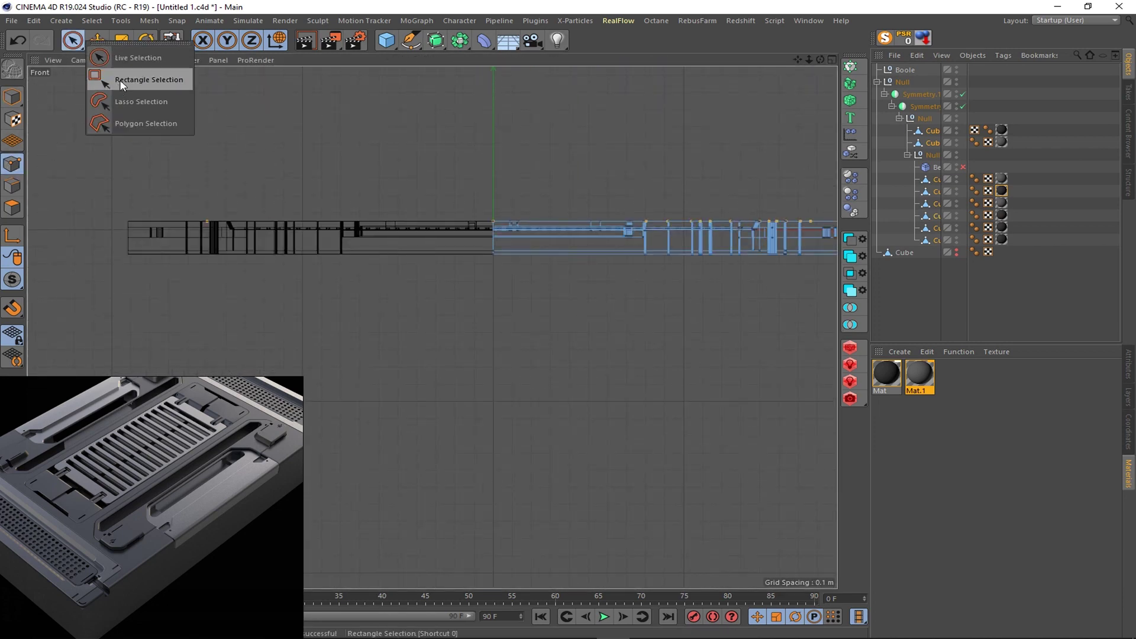
{"action": "scroll", "coordinate": [739, 266], "scroll_direction": "up", "scroll_amount": 3}
{"action": "scroll", "coordinate": [385, 249], "scroll_direction": "up", "scroll_amount": 5}
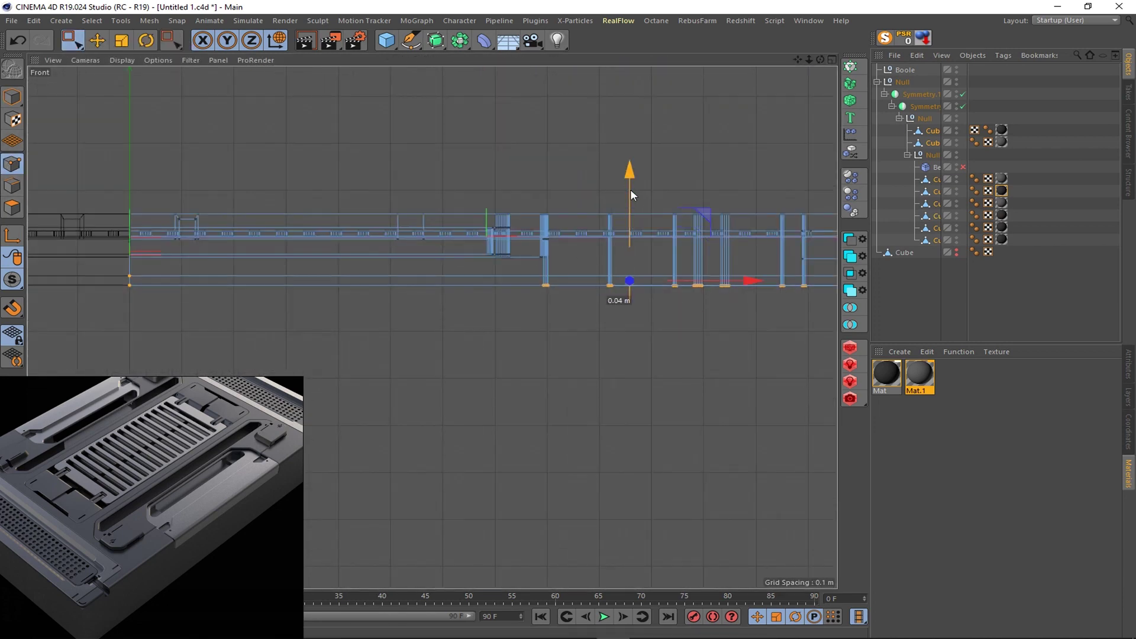
- Re-enable the Bevel, select the base Cube, and orbit to inspect the panel
{"action": "key", "text": "F1"}
{"action": "key", "text": "ctrl+z"}
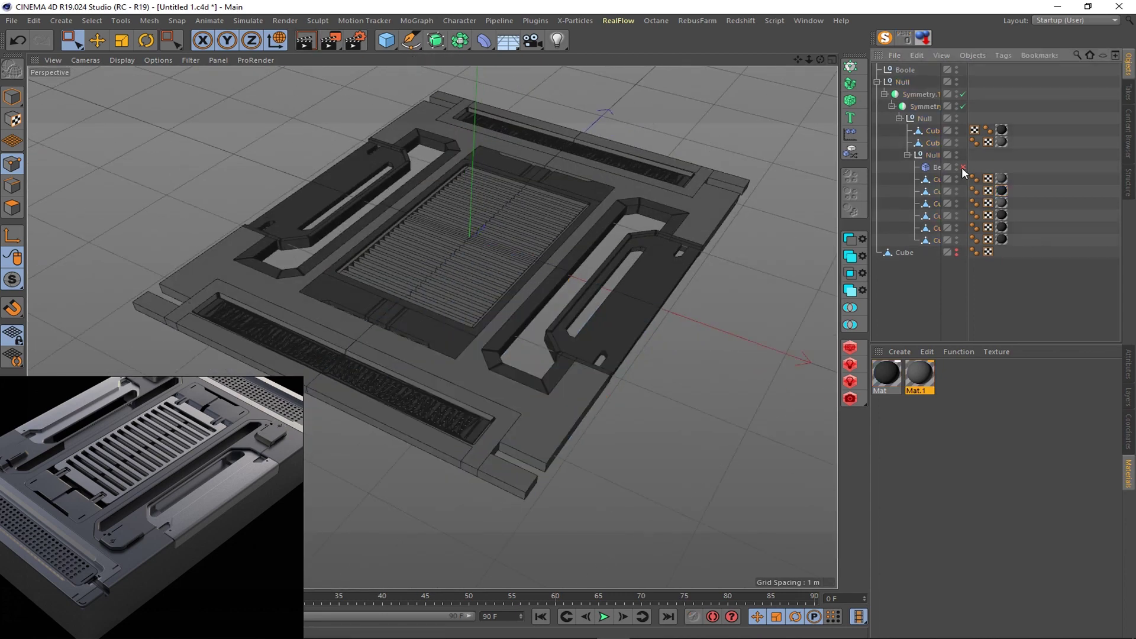
{"action": "left_click", "coordinate": [305, 40]}
{"action": "left_click", "coordinate": [892, 106]}
{"action": "left_click", "coordinate": [904, 118]}
{"action": "mouse_move", "coordinate": [474, 236]}
{"action": "left_mouse_down", "text": "alt"}
{"action": "mouse_move", "coordinate": [562, 169]}
{"action": "mouse_move", "coordinate": [795, 164]}
{"action": "mouse_move", "coordinate": [540, 182]}
{"action": "left_mouse_up", "text": "alt"}
{"action": "mouse_move", "coordinate": [540, 182]}
{"action": "right_mouse_down", "text": "alt"}
{"action": "mouse_move", "coordinate": [177, 74]}
{"action": "mouse_move", "coordinate": [474, 192]}
{"action": "right_mouse_up", "text": "alt"}
{"action": "left_click_drag", "start_coordinate": [473, 192], "coordinate": [444, 246], "text": "alt"}
{"action": "right_click_drag", "start_coordinate": [443, 246], "coordinate": [541, 202], "text": "alt"}
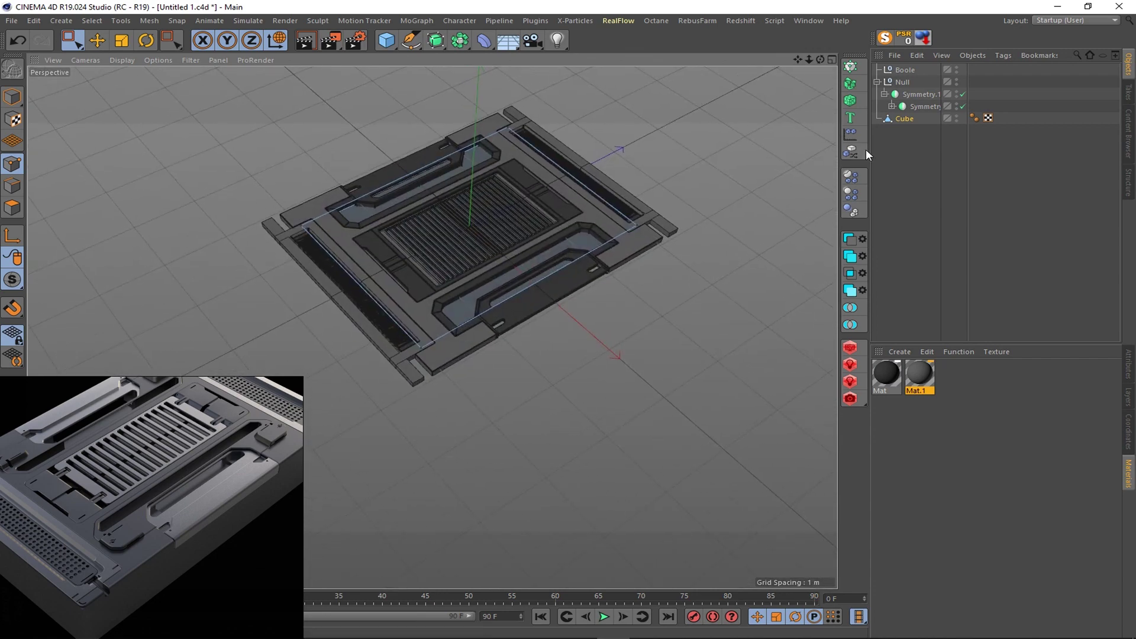
- Replace the old base Cube with a new Cube scaled in Top view to the panel's footprint
{"action": "key", "text": "Delete"}
{"action": "left_click", "coordinate": [390, 41]}
{"action": "key", "text": "F2"}
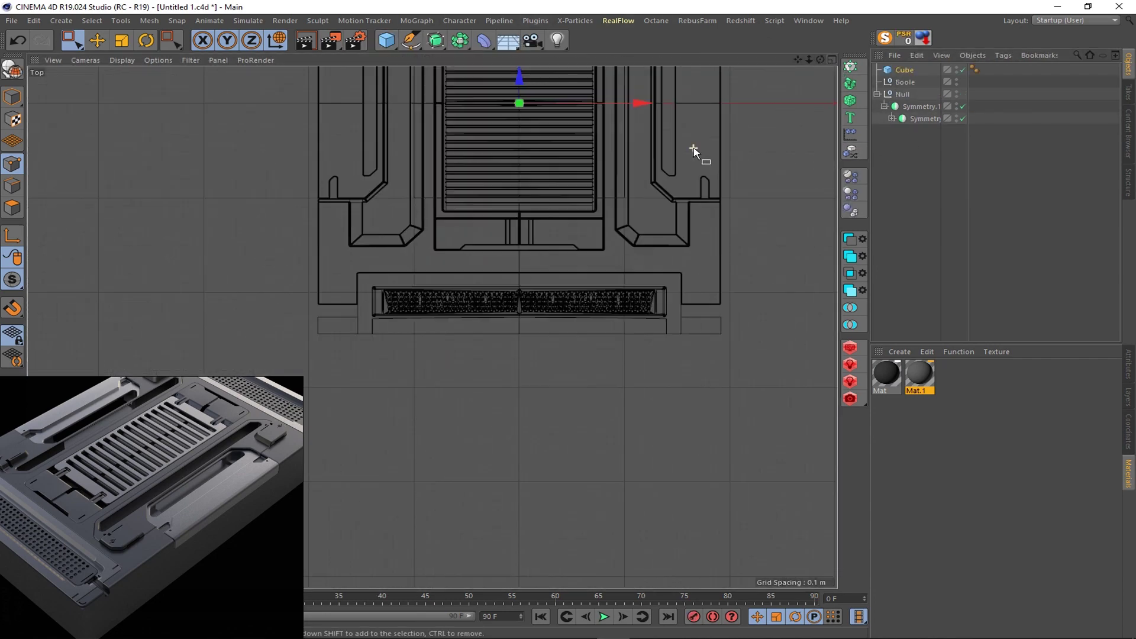
{"action": "right_click_drag", "start_coordinate": [694, 147], "coordinate": [538, 146], "text": "alt"}
{"action": "left_click_drag", "start_coordinate": [595, 270], "coordinate": [662, 270]}
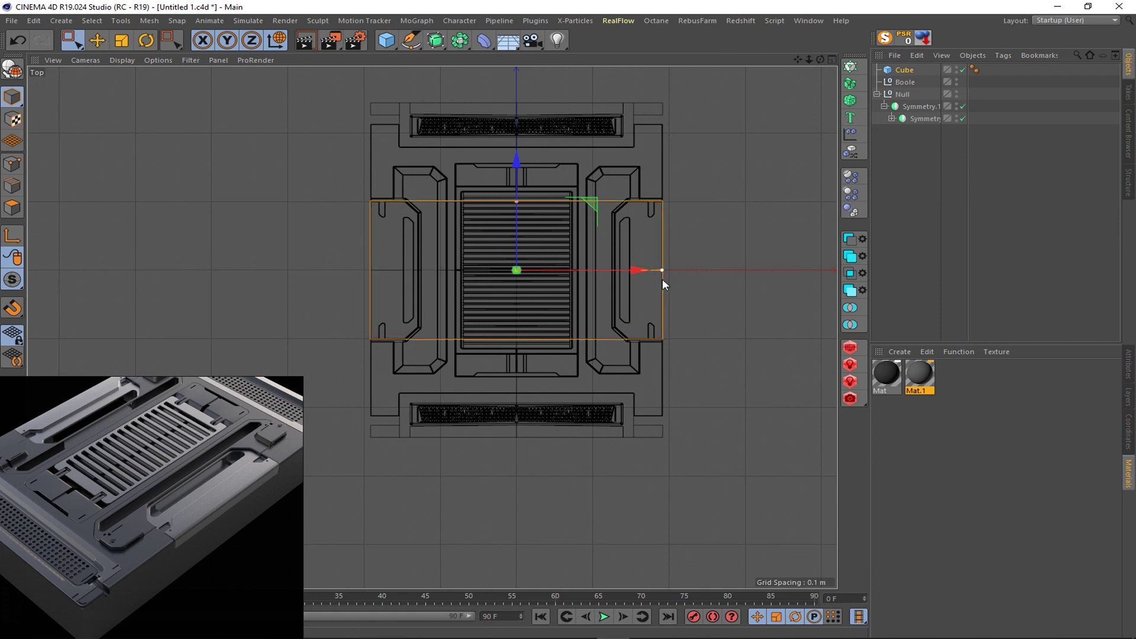
{"action": "left_click_drag", "start_coordinate": [531, 199], "coordinate": [531, 104]}
- Flatten the new cube in Front view and lower it beneath the panel
{"action": "middle_click", "coordinate": [531, 102]}
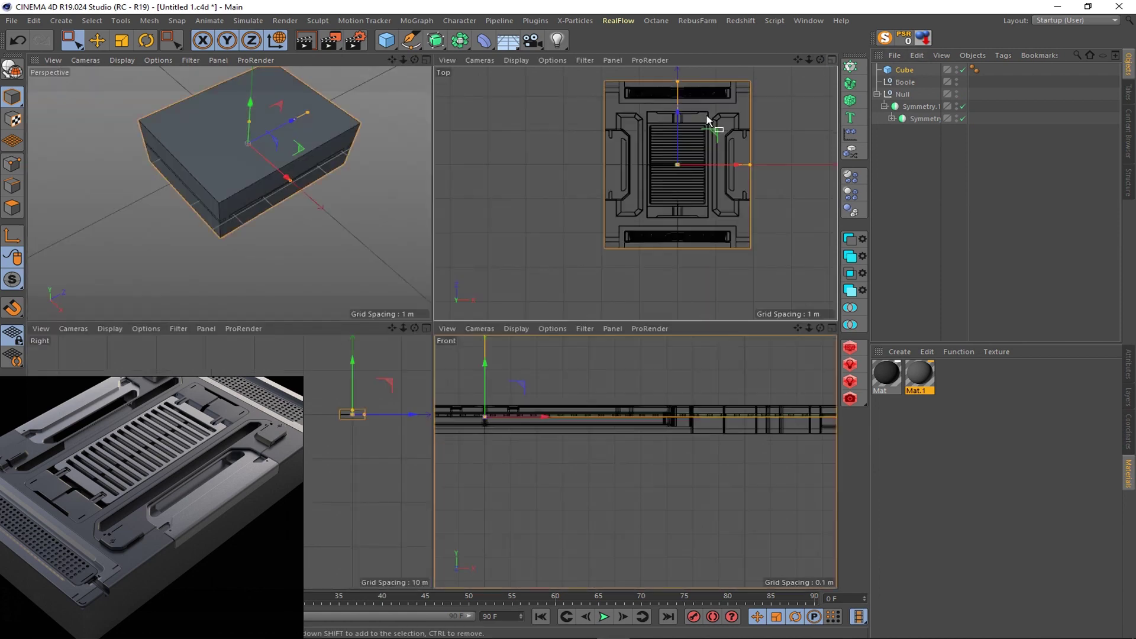
{"action": "middle_click", "coordinate": [780, 340]}
{"action": "scroll", "coordinate": [613, 266], "scroll_direction": "up", "scroll_amount": 2}
{"action": "left_click_drag", "start_coordinate": [683, 247], "coordinate": [682, 299]}
{"action": "mouse_move", "coordinate": [682, 299]}
{"action": "left_mouse_down"}
{"action": "mouse_move", "coordinate": [681, 321]}
{"action": "mouse_move", "coordinate": [681, 311]}
{"action": "left_mouse_up"}
{"action": "scroll", "coordinate": [717, 362], "scroll_direction": "up", "scroll_amount": 2}
{"action": "scroll", "coordinate": [717, 362], "scroll_direction": "up", "scroll_amount": 4}
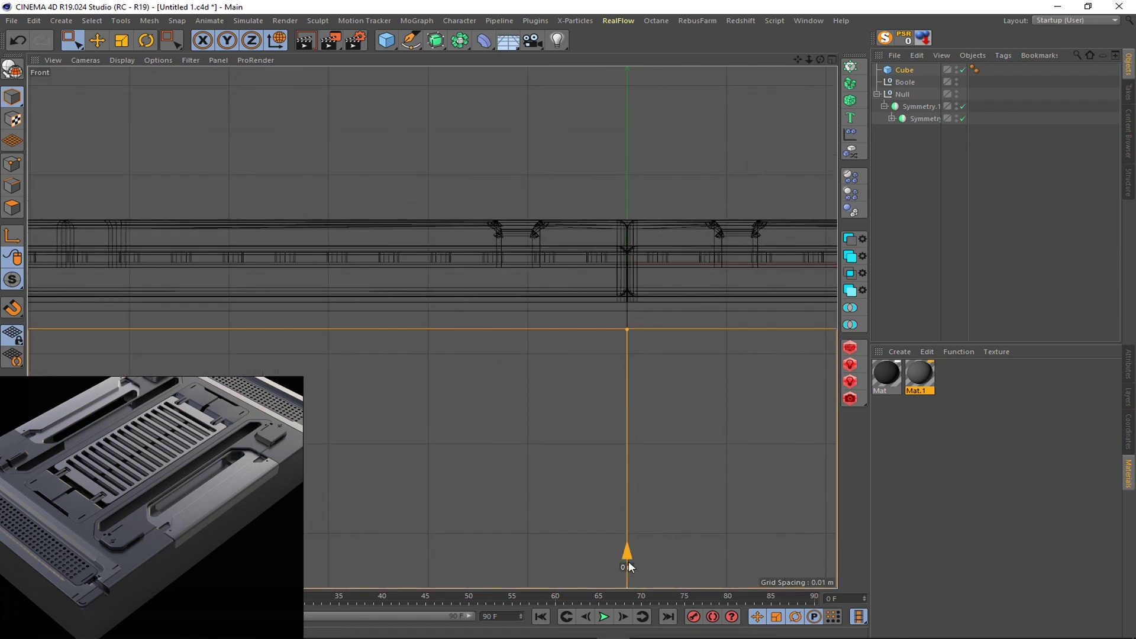
- Return to the perspective view and apply the black material to the base cube
{"action": "middle_click", "coordinate": [779, 255]}
{"action": "middle_click", "coordinate": [249, 196]}
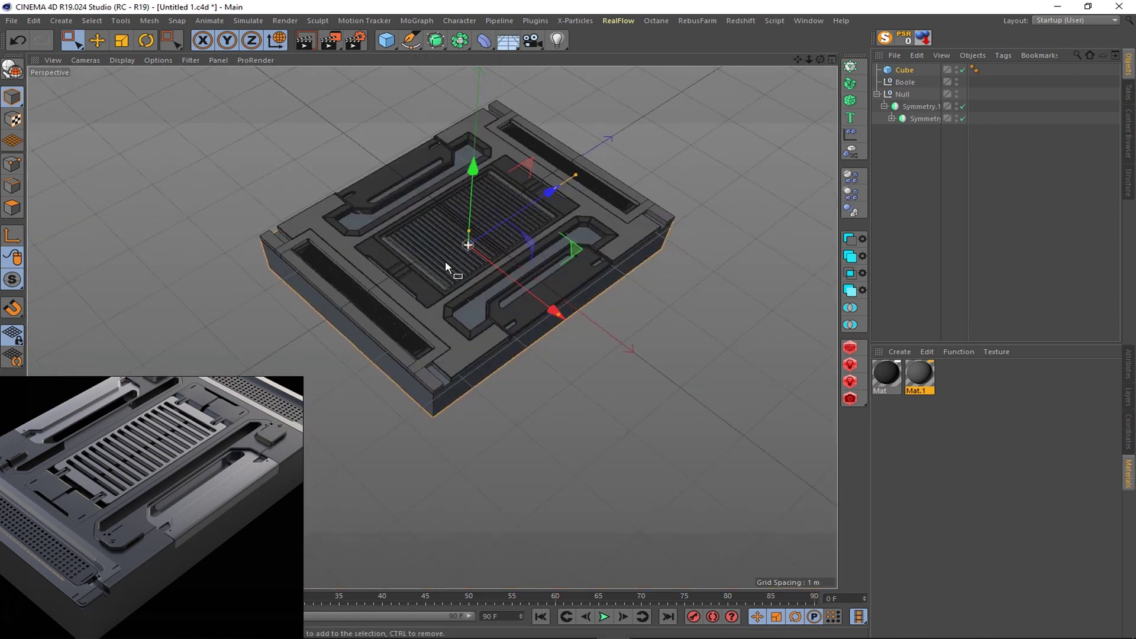
{"action": "left_click_drag", "start_coordinate": [886, 373], "coordinate": [500, 220]}
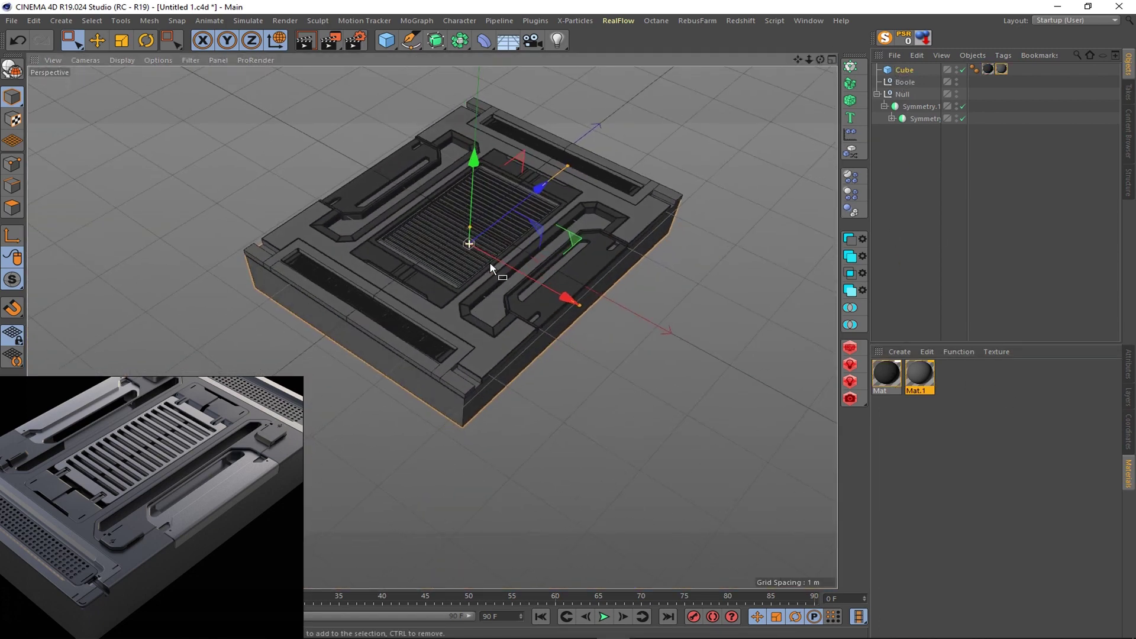
- Orbit above the block and convert the cube into an editable polygon mesh with C
{"action": "left_click", "coordinate": [302, 41]}
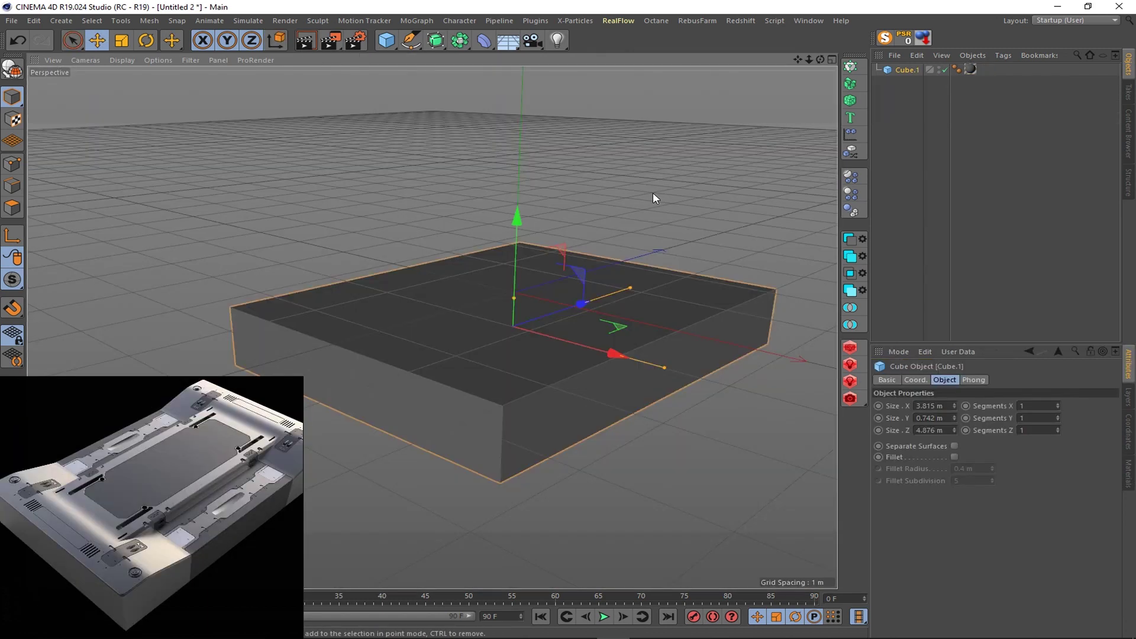
{"action": "mouse_move", "coordinate": [765, 166]}
{"action": "left_mouse_down", "text": "alt"}
{"action": "mouse_move", "coordinate": [544, 271]}
{"action": "mouse_move", "coordinate": [563, 275]}
{"action": "mouse_move", "coordinate": [513, 265]}
{"action": "mouse_move", "coordinate": [598, 272]}
{"action": "left_mouse_up", "text": "alt"}
{"action": "scroll", "coordinate": [563, 225], "scroll_direction": "up", "scroll_amount": 3}
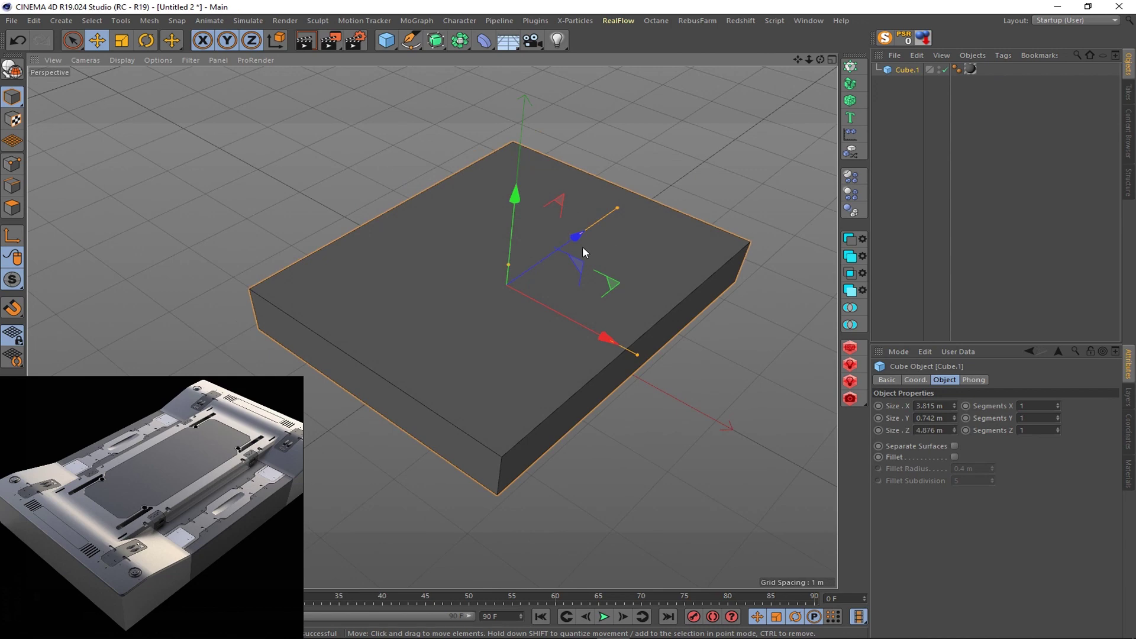
{"action": "key", "text": "c"}
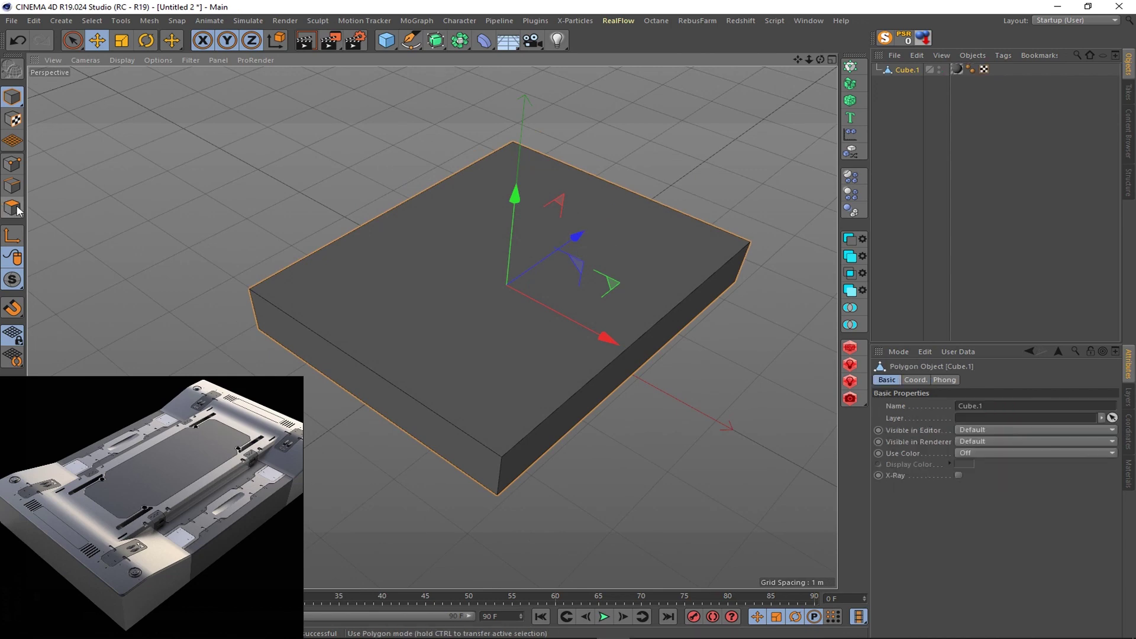
{"action": "left_click", "coordinate": [11, 207]}
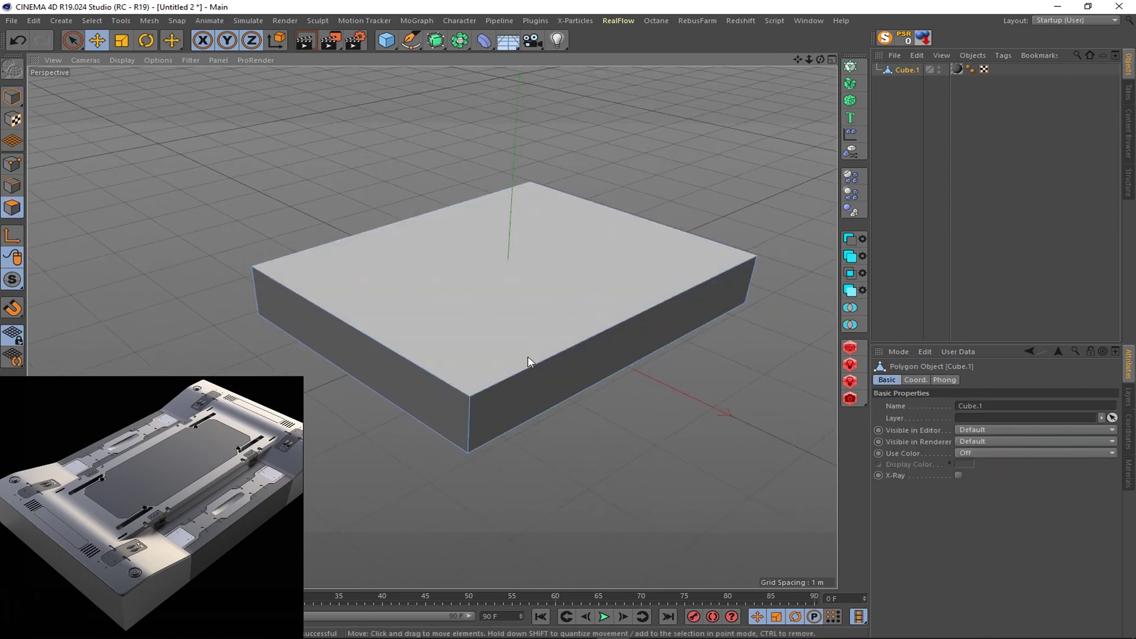
- Add two perpendicular loop cuts (K~L) dividing the block into quarters
{"action": "key", "text": "k"}
{"action": "key", "text": "l"}
{"action": "left_click", "coordinate": [635, 308]}
{"action": "left_click", "coordinate": [625, 214]}
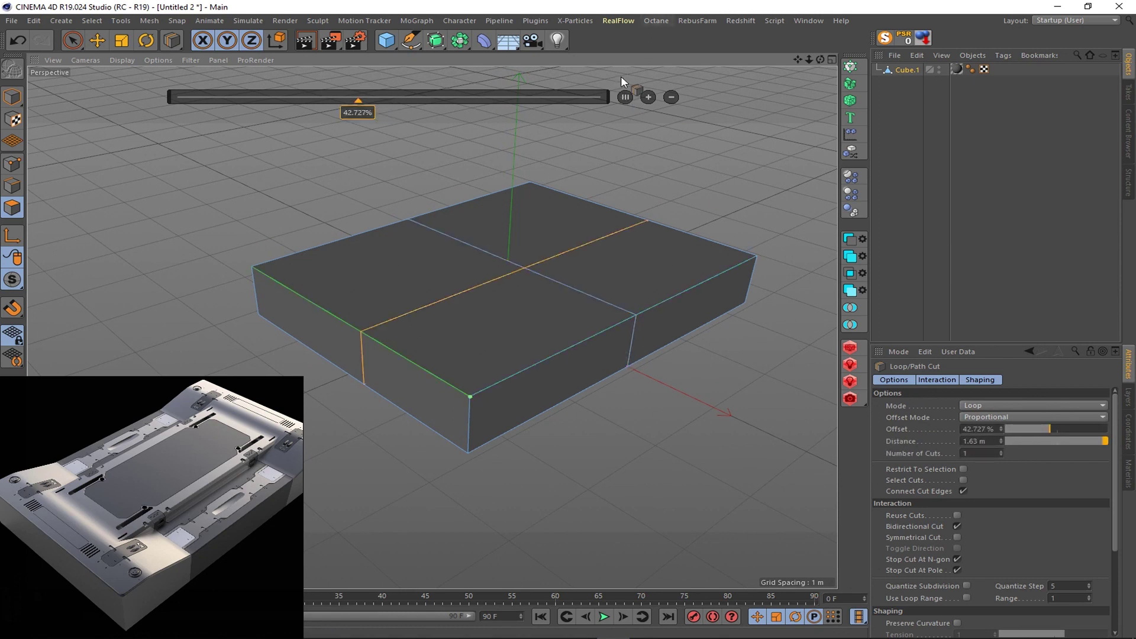
{"action": "left_click_drag", "start_coordinate": [80, 46], "coordinate": [107, 58]}
- Delete three quarters of the polygons and place the remaining quarter under a Symmetry
{"action": "left_click", "coordinate": [148, 79]}
{"action": "left_click_drag", "start_coordinate": [240, 177], "coordinate": [355, 296]}
{"action": "key", "text": "Delete"}
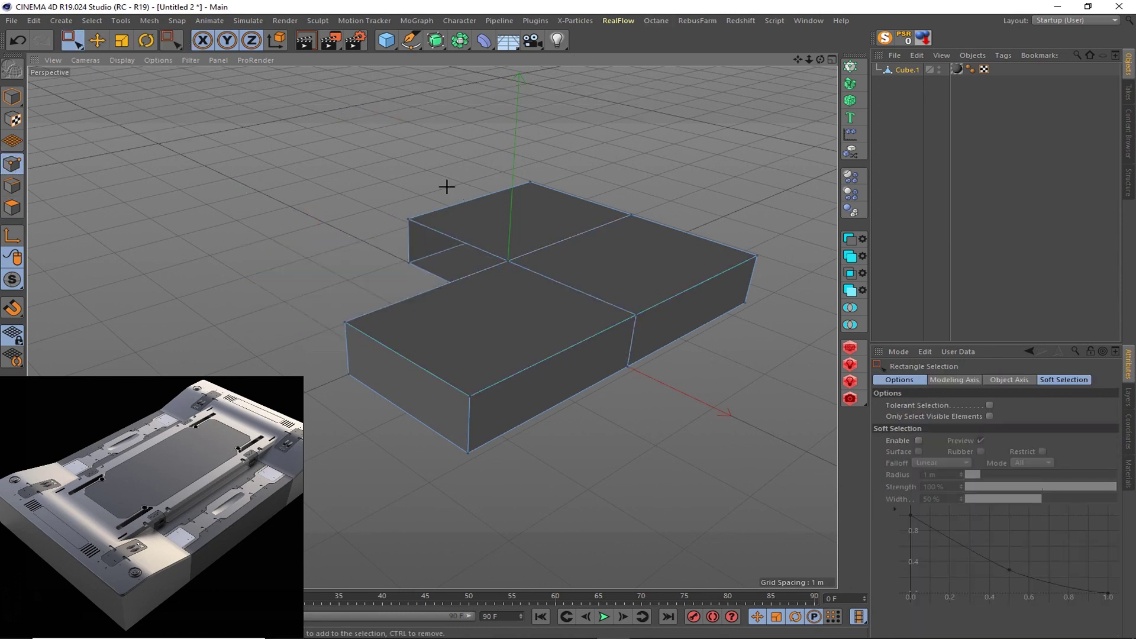
{"action": "left_click_drag", "start_coordinate": [406, 125], "coordinate": [621, 278]}
{"action": "key", "text": "Delete"}
{"action": "left_click_drag", "start_coordinate": [612, 222], "coordinate": [773, 253]}
{"action": "key", "text": "Delete"}
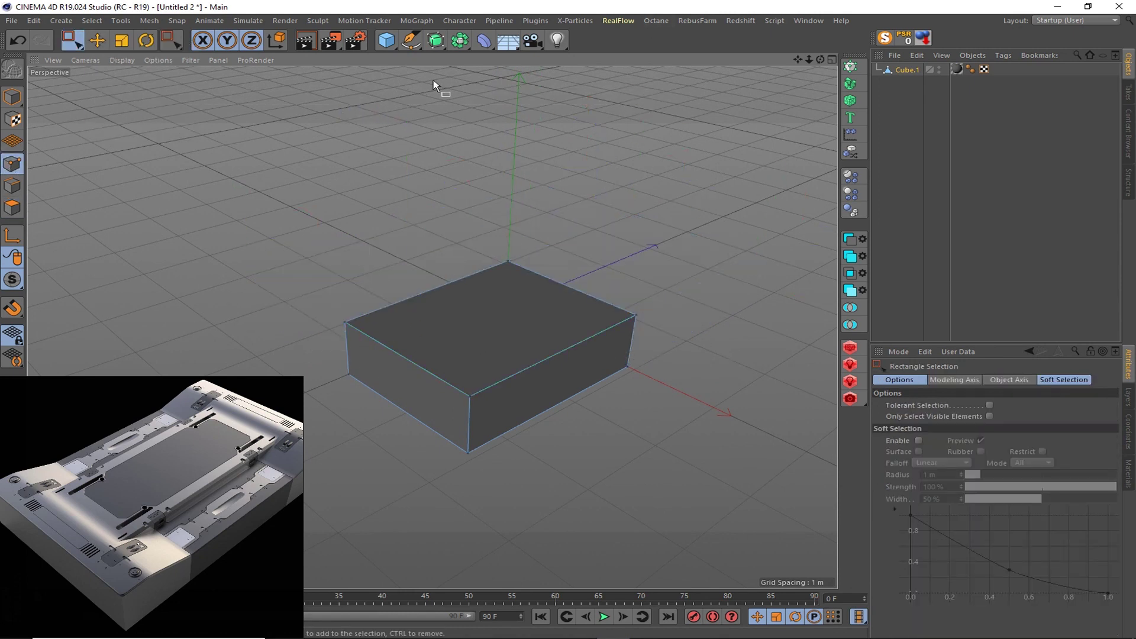
{"action": "left_click_drag", "start_coordinate": [460, 39], "coordinate": [598, 101]}
{"action": "left_click_drag", "start_coordinate": [460, 39], "coordinate": [597, 101], "text": "alt"}
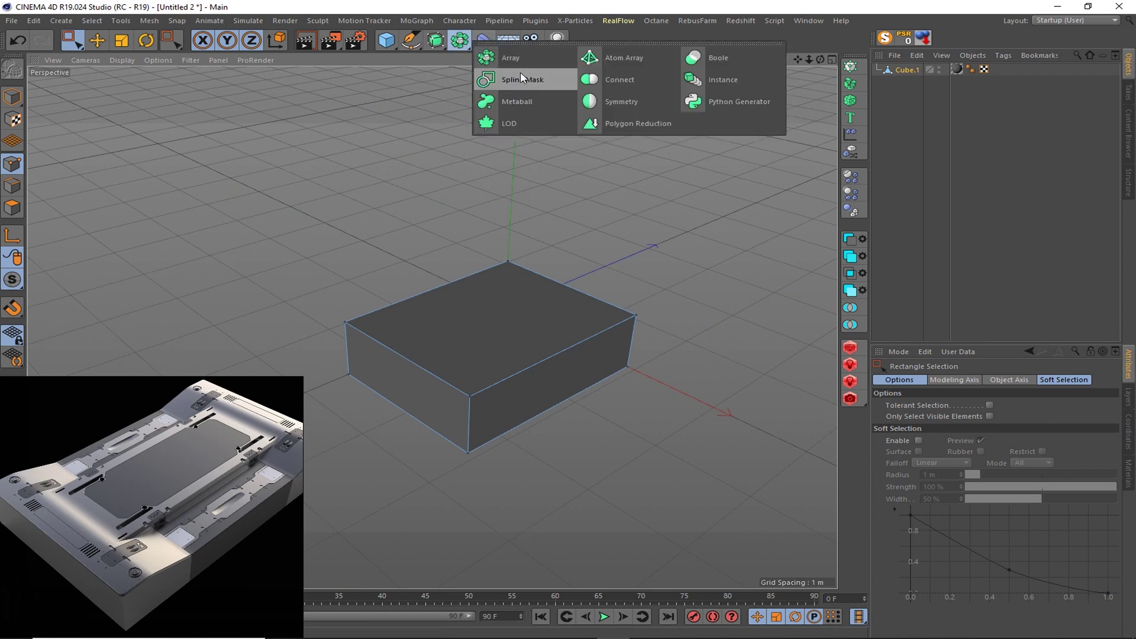
- Add a second outer Symmetry mirroring on XY, and loop-cut across the box
{"action": "left_click_drag", "start_coordinate": [435, 48], "coordinate": [614, 103], "text": "alt"}
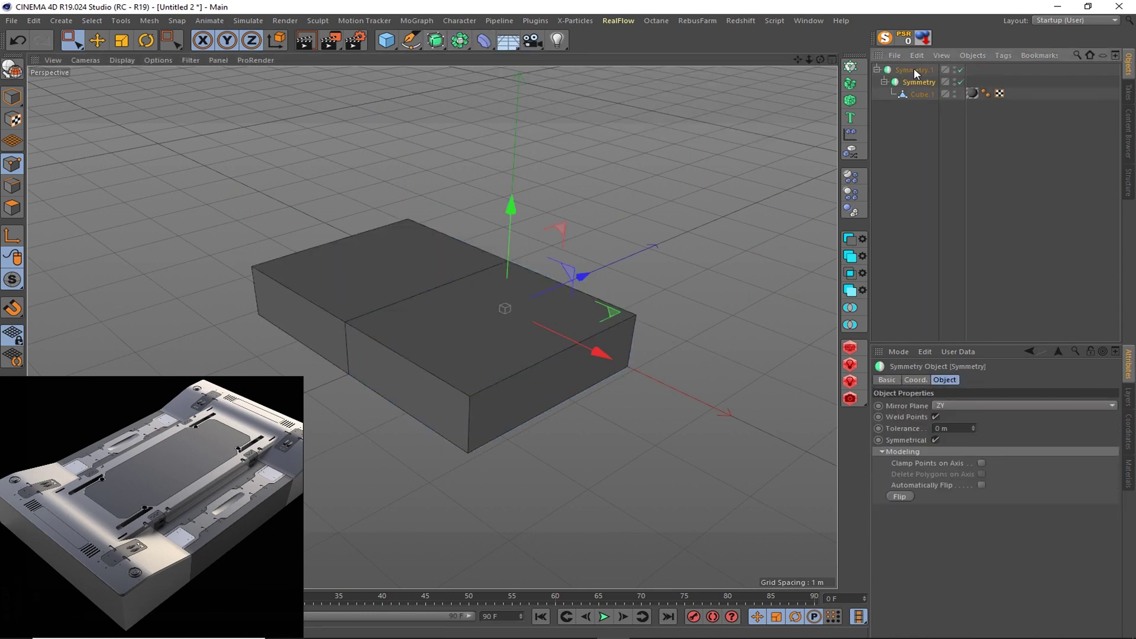
{"action": "left_click", "coordinate": [956, 407]}
{"action": "key", "text": "k"}
{"action": "key", "text": "l"}
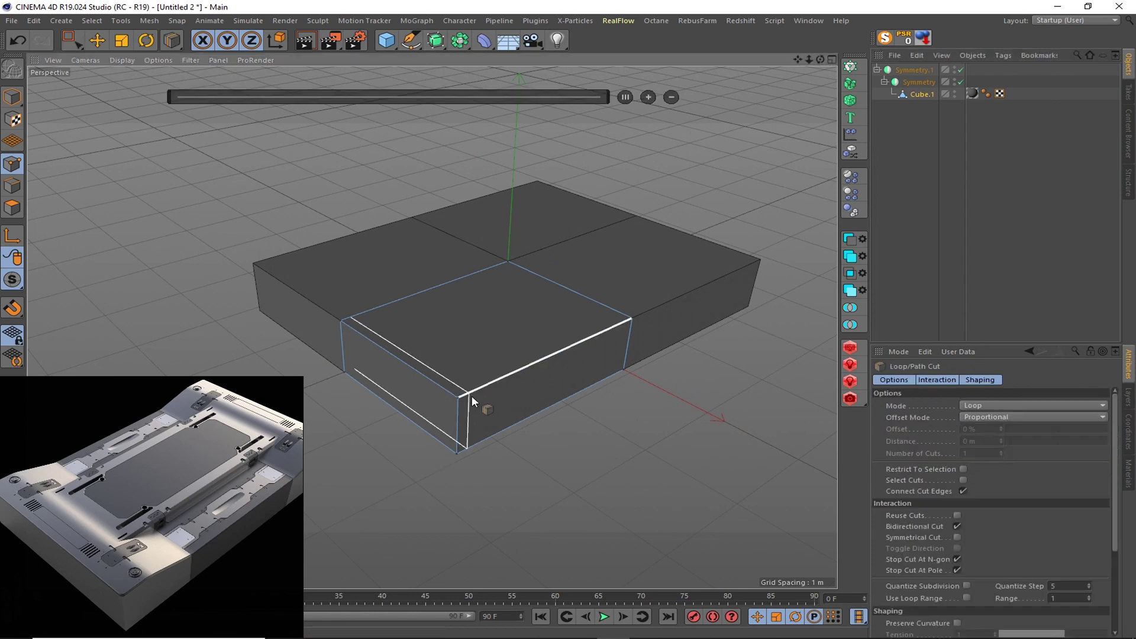
{"action": "left_click", "coordinate": [517, 371]}
- Push the centre polygons down on Y to form a recessed channel
{"action": "key", "text": "space"}
{"action": "scroll", "coordinate": [446, 350], "scroll_direction": "up", "scroll_amount": 3}
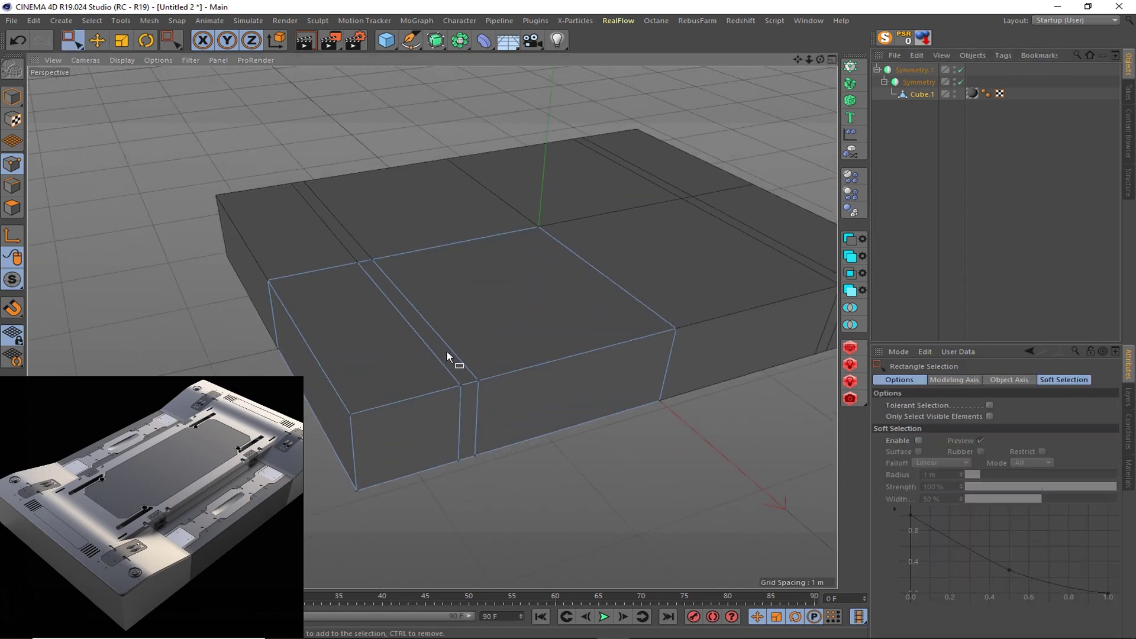
{"action": "mouse_move", "coordinate": [419, 229]}
{"action": "left_mouse_down", "text": "alt"}
{"action": "mouse_move", "coordinate": [663, 311]}
{"action": "mouse_move", "coordinate": [515, 223]}
{"action": "mouse_move", "coordinate": [522, 253]}
{"action": "mouse_move", "coordinate": [522, 243]}
{"action": "mouse_move", "coordinate": [434, 294]}
{"action": "left_mouse_up", "text": "alt"}
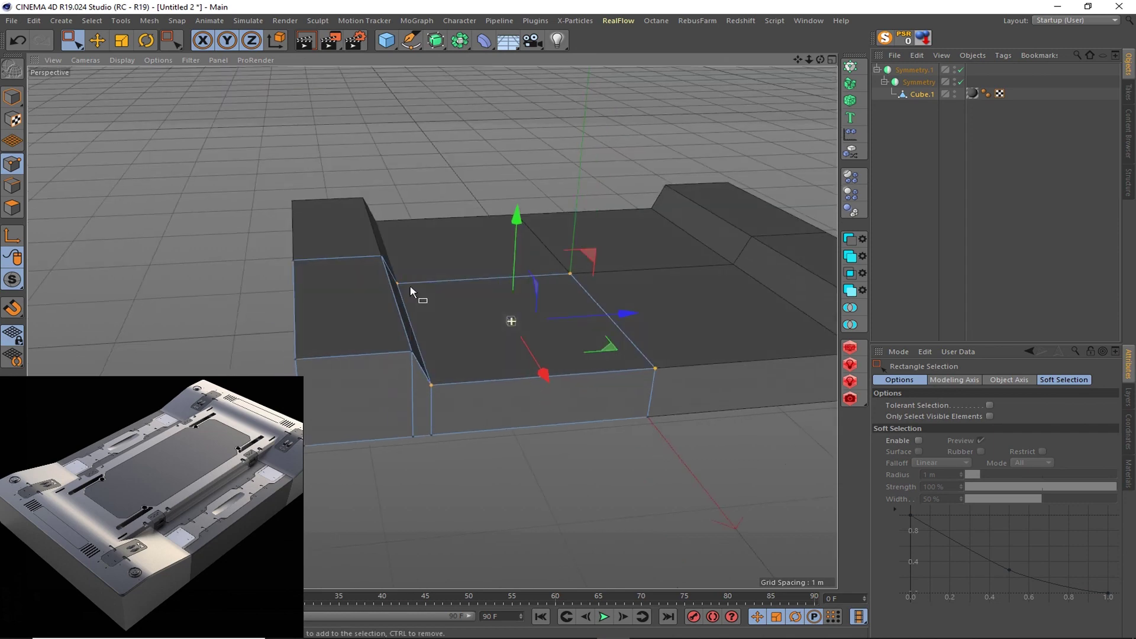
{"action": "scroll", "coordinate": [433, 294], "scroll_direction": "down", "scroll_amount": 2}
{"action": "scroll", "coordinate": [334, 266], "scroll_direction": "down", "scroll_amount": 2}
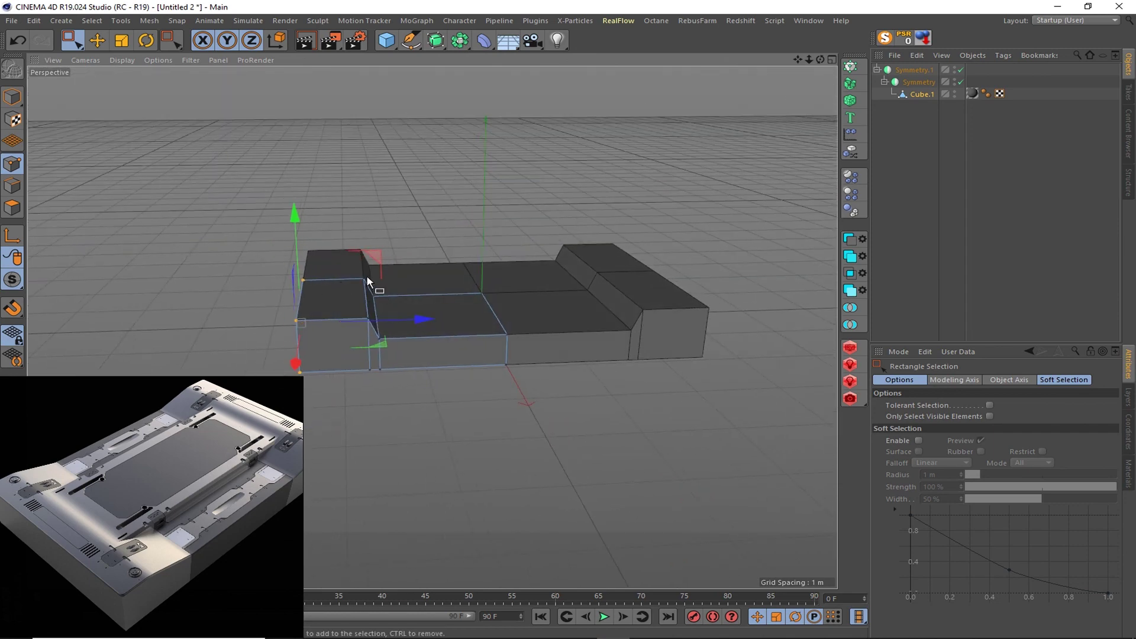
{"action": "scroll", "coordinate": [375, 328], "scroll_direction": "up", "scroll_amount": 2}
- Move the step edges outward so the channel walls become sloped ramps
{"action": "left_click_drag", "start_coordinate": [369, 256], "coordinate": [349, 407]}
{"action": "mouse_move", "coordinate": [474, 307]}
{"action": "left_mouse_down"}
{"action": "mouse_move", "coordinate": [393, 331]}
{"action": "mouse_move", "coordinate": [388, 297]}
{"action": "left_mouse_up"}
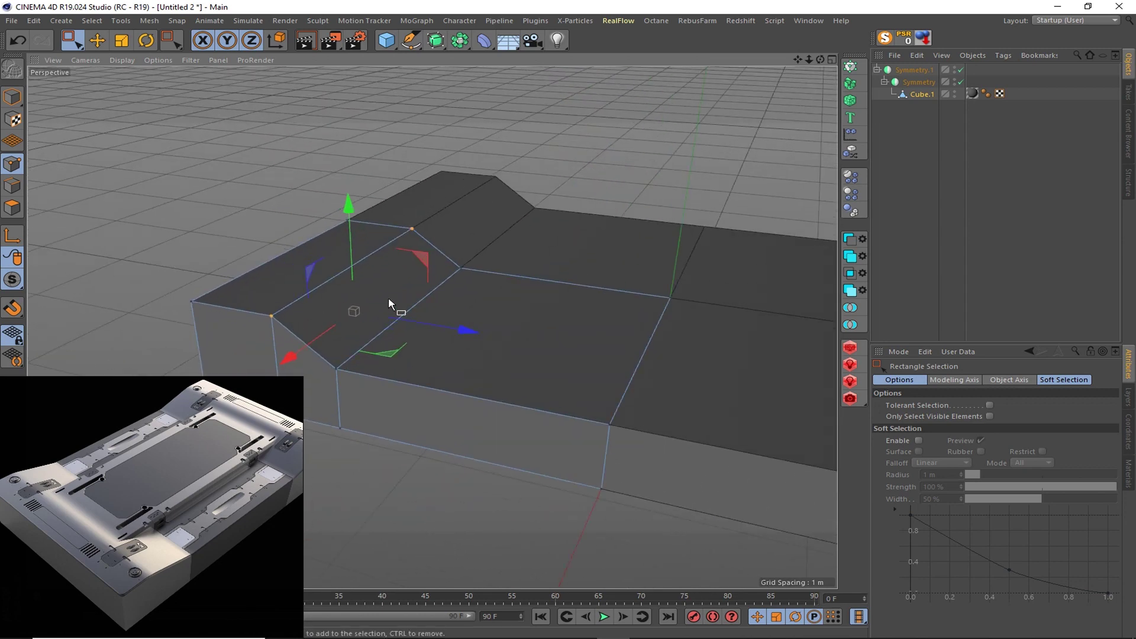
{"action": "left_click_drag", "start_coordinate": [419, 355], "coordinate": [416, 383], "text": "alt"}
{"action": "left_click_drag", "start_coordinate": [457, 258], "coordinate": [381, 414]}
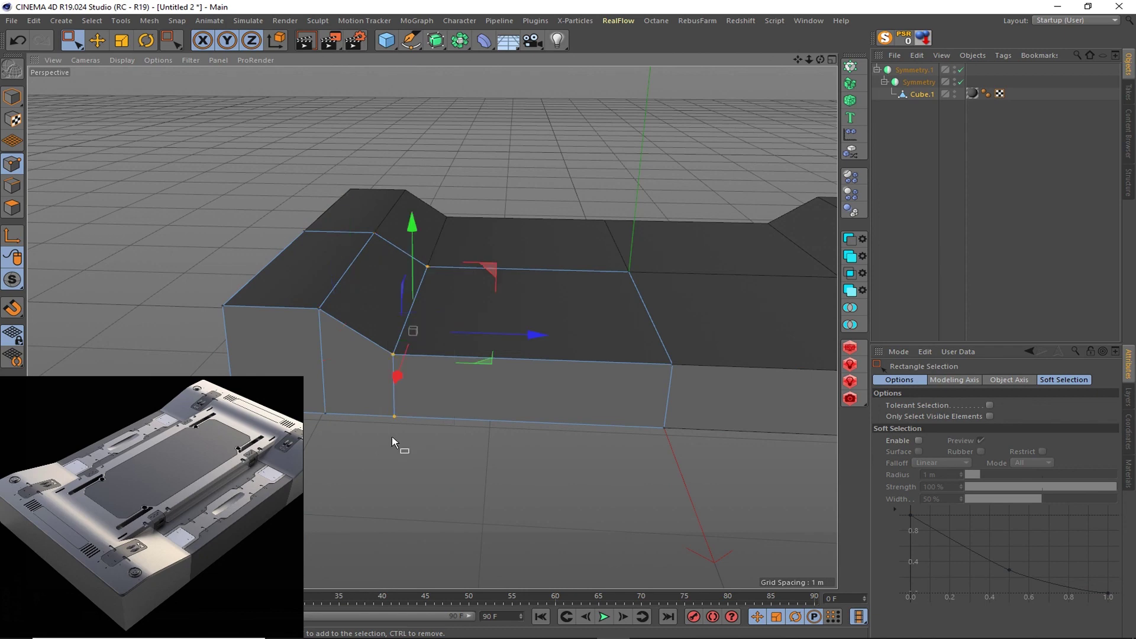
{"action": "mouse_move", "coordinate": [488, 361]}
{"action": "left_mouse_down", "text": "alt"}
{"action": "mouse_move", "coordinate": [532, 332]}
{"action": "mouse_move", "coordinate": [581, 353]}
{"action": "mouse_move", "coordinate": [414, 284]}
{"action": "left_mouse_up", "text": "alt"}
{"action": "left_click", "coordinate": [12, 185]}
- Add a loop cut across the top step and select two polygons along it
{"action": "key", "text": "u"}
{"action": "key", "text": "l"}
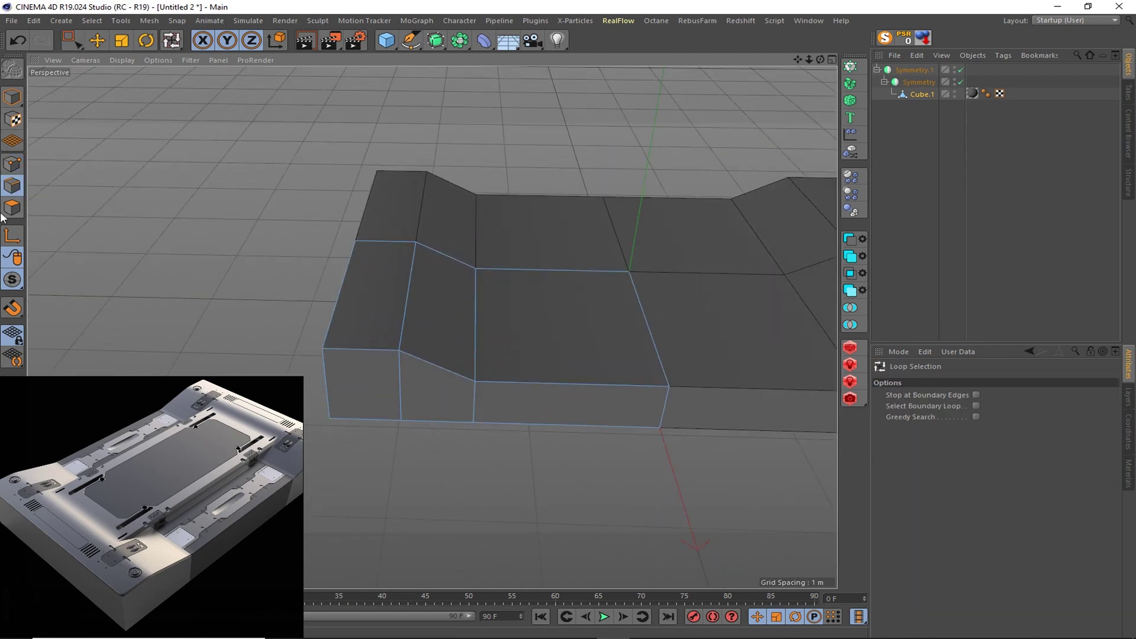
{"action": "left_click_drag", "start_coordinate": [478, 351], "coordinate": [535, 351], "text": "alt"}
{"action": "key", "text": "k"}
{"action": "key", "text": "l"}
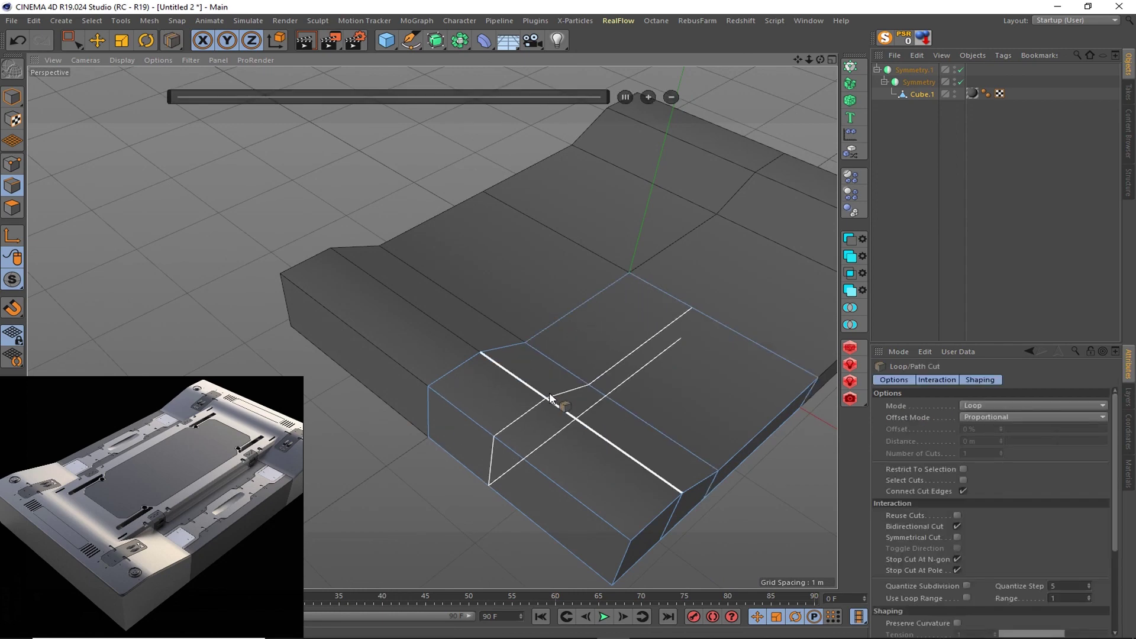
{"action": "mouse_move", "coordinate": [549, 392]}
{"action": "left_mouse_down", "text": "alt"}
{"action": "mouse_move", "coordinate": [687, 454]}
{"action": "mouse_move", "coordinate": [548, 400]}
{"action": "left_mouse_up", "text": "alt"}
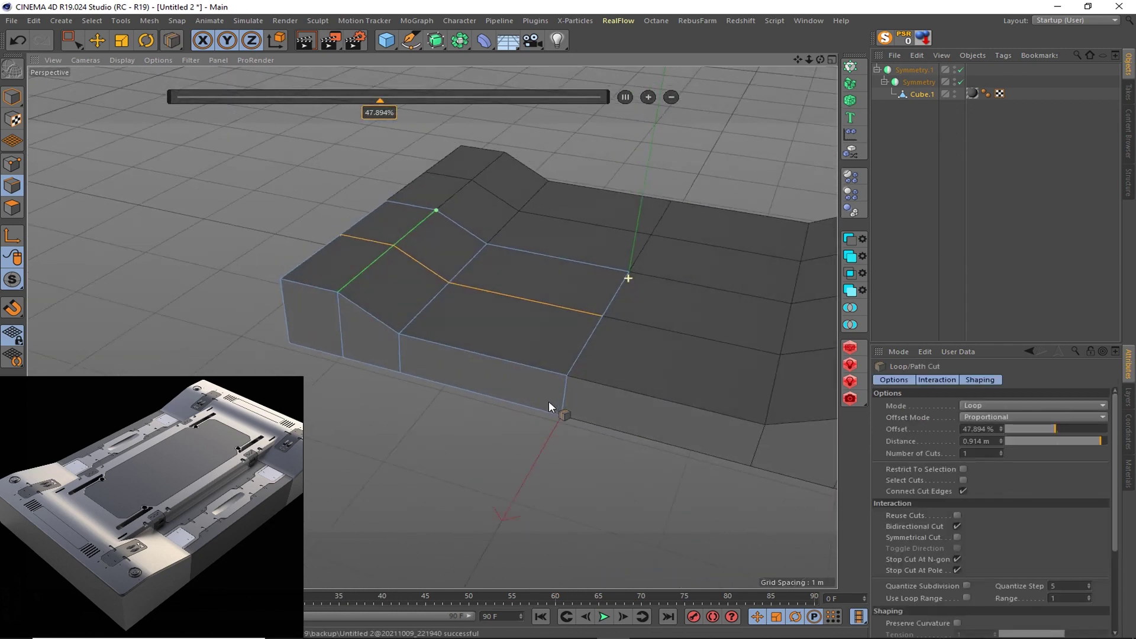
{"action": "left_click", "coordinate": [464, 268]}
{"action": "key", "text": "space"}
{"action": "left_click", "coordinate": [12, 207]}
{"action": "mouse_move", "coordinate": [568, 284]}
{"action": "left_mouse_down"}
{"action": "mouse_move", "coordinate": [439, 256]}
{"action": "mouse_move", "coordinate": [431, 274]}
{"action": "left_mouse_up"}
- Cut two new vertical edge loops at the ramp bends
{"action": "key", "text": "k"}
{"action": "key", "text": "l"}
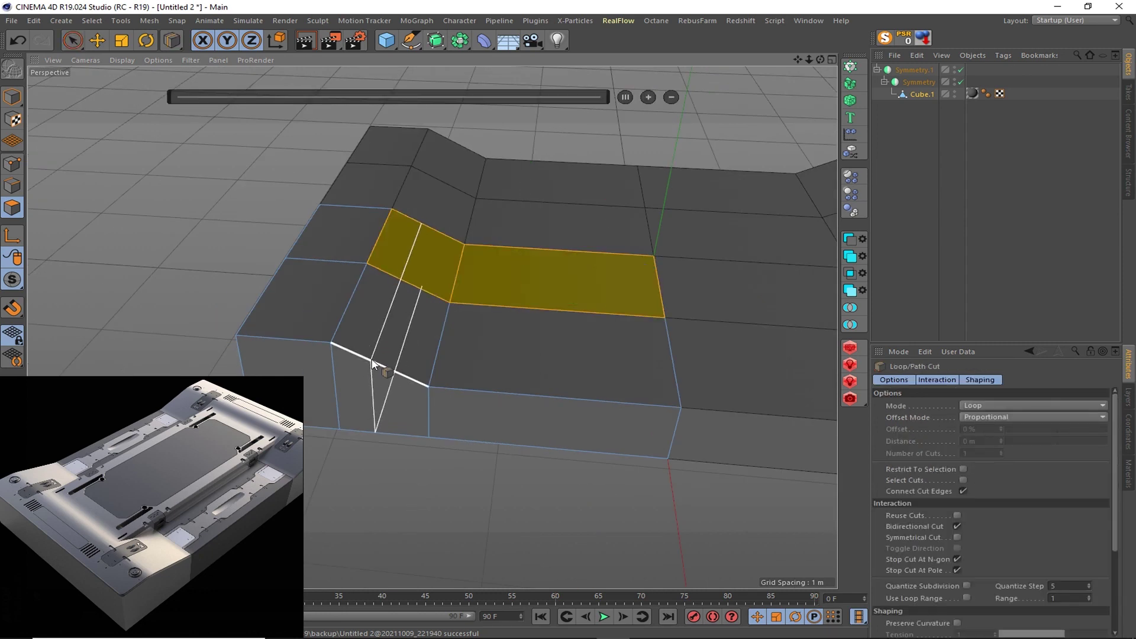
{"action": "key", "text": "Return"}
{"action": "key", "text": "u"}
{"action": "key", "text": "l"}
{"action": "key", "text": "e"}
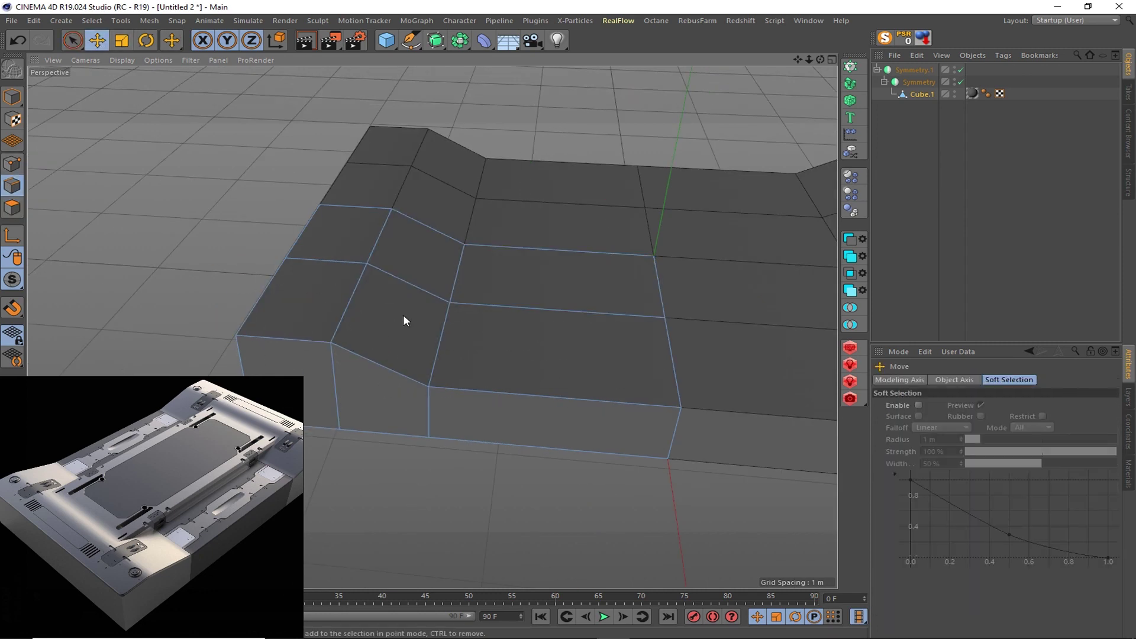
- Bevel the left edge loop with 2 subdivisions to round the first bend
{"action": "left_click", "coordinate": [350, 314]}
{"action": "right_click", "coordinate": [350, 314]}
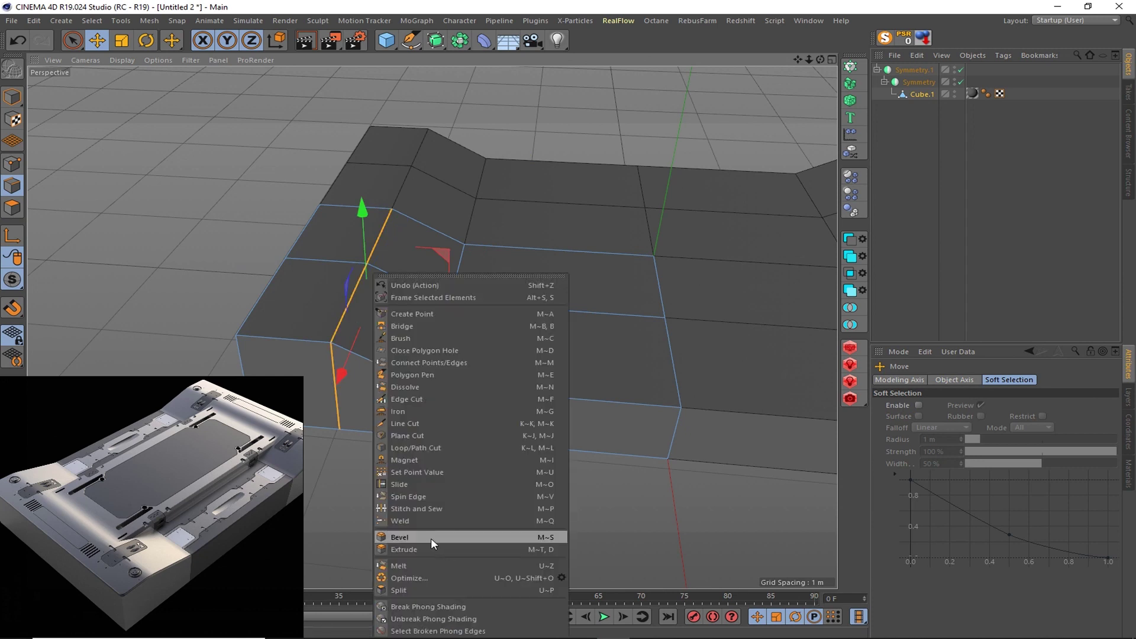
{"action": "left_click", "coordinate": [431, 538]}
{"action": "left_click_drag", "start_coordinate": [336, 378], "coordinate": [365, 392]}
{"action": "mouse_move", "coordinate": [980, 441]}
{"action": "left_mouse_down"}
{"action": "mouse_move", "coordinate": [1019, 429]}
{"action": "mouse_move", "coordinate": [1014, 442]}
{"action": "left_mouse_up"}
- Bevel the right edge loop at 0.17 m offset with 5 subdivisions
{"action": "key", "text": "u"}
{"action": "key", "text": "l"}
{"action": "key", "text": "e"}
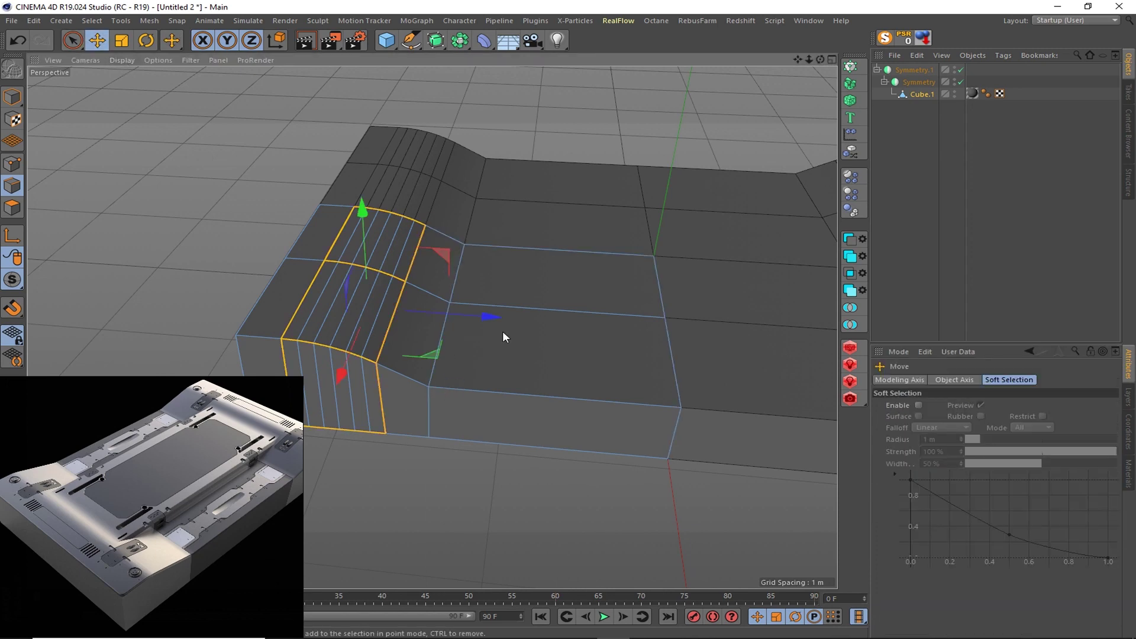
{"action": "double_click", "coordinate": [443, 342]}
{"action": "right_click", "coordinate": [615, 277]}
{"action": "left_click", "coordinate": [649, 537]}
{"action": "left_click_drag", "start_coordinate": [451, 351], "coordinate": [469, 356]}
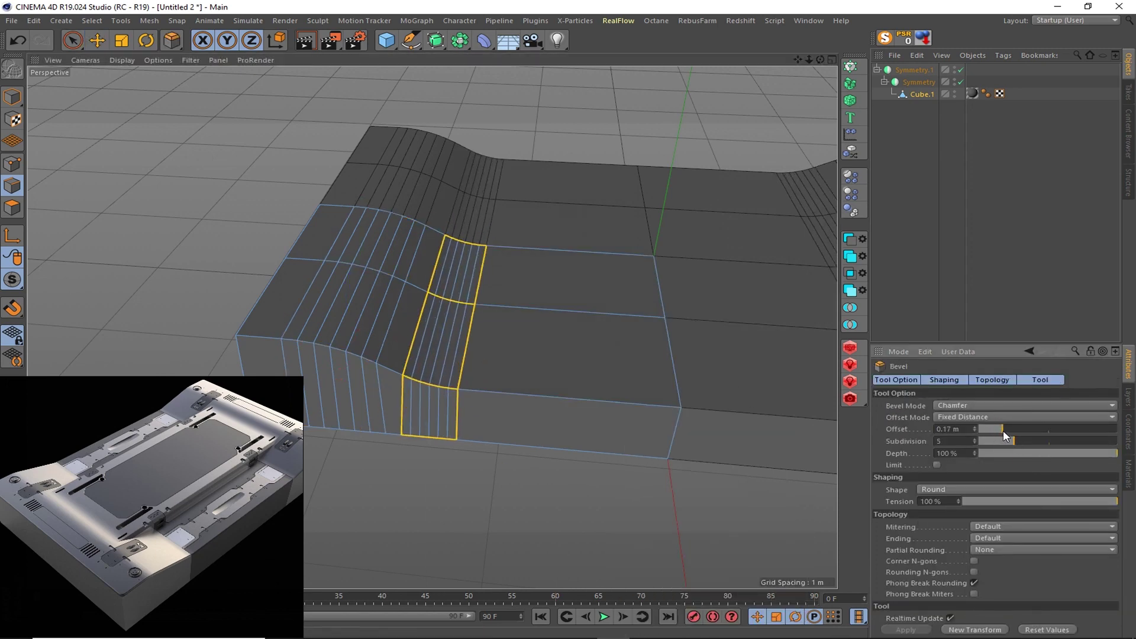
- Inspect the rounded ramp from low and high angles, then make Cube.1 active
{"action": "scroll", "coordinate": [585, 307], "scroll_direction": "down", "scroll_amount": 5}
{"action": "mouse_move", "coordinate": [585, 307]}
{"action": "left_mouse_down", "text": "alt"}
{"action": "mouse_move", "coordinate": [477, 246]}
{"action": "mouse_move", "coordinate": [688, 325]}
{"action": "mouse_move", "coordinate": [644, 368]}
{"action": "mouse_move", "coordinate": [563, 268]}
{"action": "mouse_move", "coordinate": [656, 278]}
{"action": "mouse_move", "coordinate": [581, 305]}
{"action": "mouse_move", "coordinate": [418, 266]}
{"action": "mouse_move", "coordinate": [495, 258]}
{"action": "mouse_move", "coordinate": [630, 295]}
{"action": "mouse_move", "coordinate": [590, 221]}
{"action": "left_mouse_up", "text": "alt"}
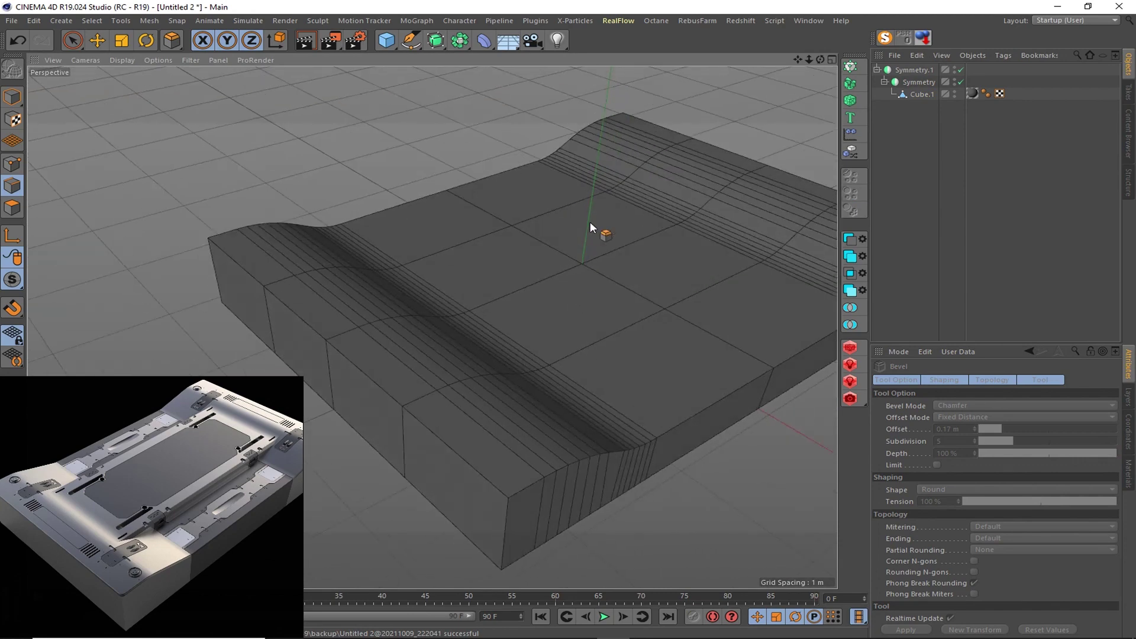
{"action": "left_click_drag", "start_coordinate": [72, 40], "coordinate": [119, 55]}
{"action": "left_click", "coordinate": [921, 94]}
- Select the centre-strip polygons, scale them, and raise them slightly on Y
{"action": "left_click", "coordinate": [498, 317]}
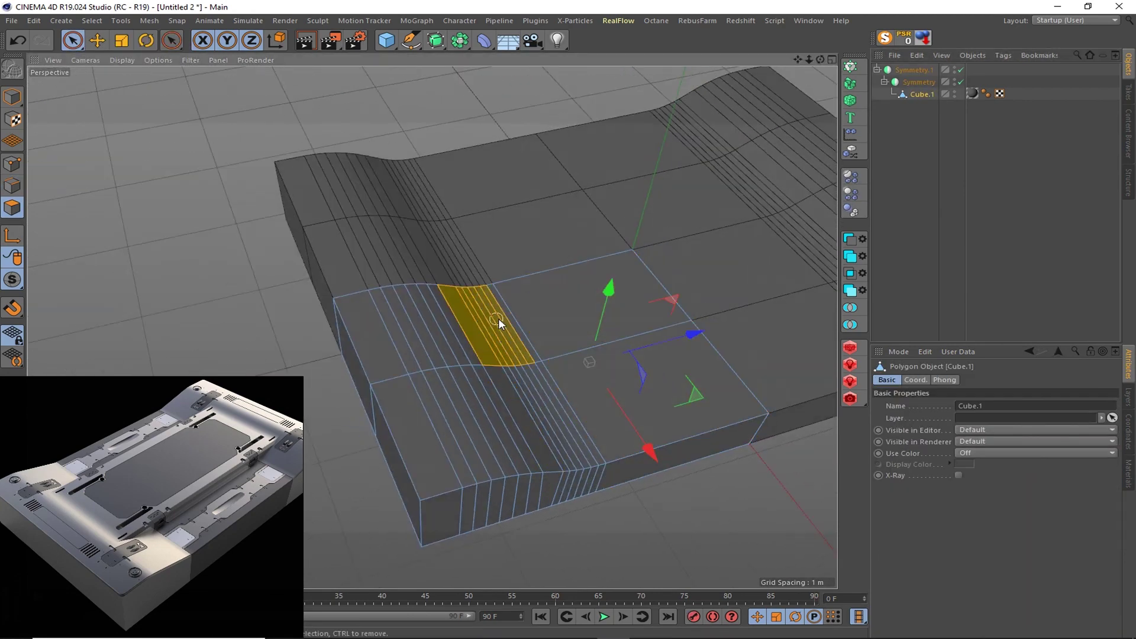
{"action": "mouse_move", "coordinate": [498, 318]}
{"action": "left_mouse_down", "text": "alt"}
{"action": "mouse_move", "coordinate": [403, 243]}
{"action": "mouse_move", "coordinate": [444, 263]}
{"action": "left_mouse_up", "text": "alt"}
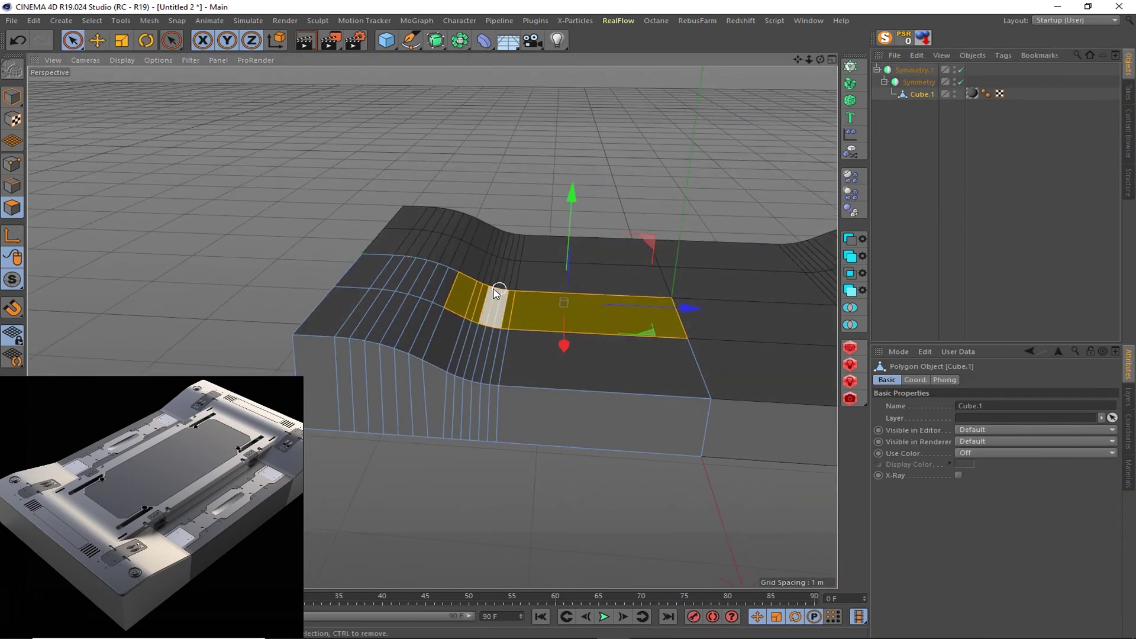
{"action": "left_click", "coordinate": [453, 287], "text": "shift"}
{"action": "mouse_move", "coordinate": [571, 203]}
{"action": "left_mouse_down"}
{"action": "mouse_move", "coordinate": [569, 179]}
{"action": "mouse_move", "coordinate": [563, 272]}
{"action": "mouse_move", "coordinate": [707, 314]}
{"action": "mouse_move", "coordinate": [550, 322]}
{"action": "mouse_move", "coordinate": [464, 388]}
{"action": "mouse_move", "coordinate": [533, 253]}
{"action": "left_mouse_up"}
{"action": "key", "text": "t"}
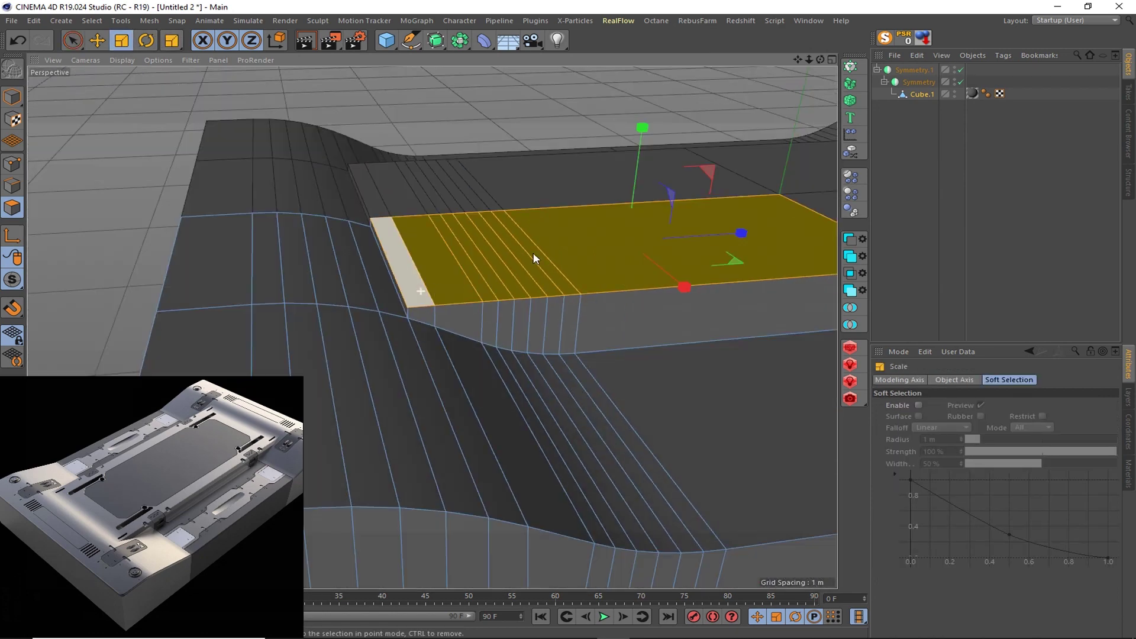
{"action": "key", "text": "e"}
{"action": "left_click_drag", "start_coordinate": [633, 173], "coordinate": [630, 162]}
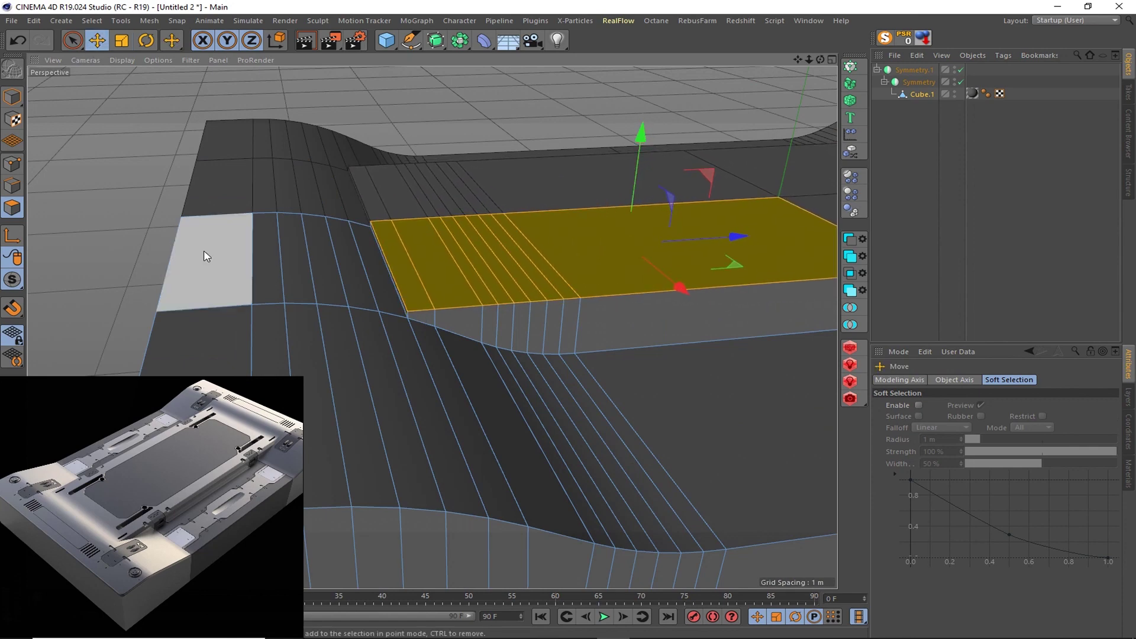
- Try welding a corner point of the raised strip, then undo the weld
{"action": "scroll", "coordinate": [474, 355], "scroll_direction": "up", "scroll_amount": 5}
{"action": "left_click_drag", "start_coordinate": [474, 357], "coordinate": [521, 316], "text": "alt"}
{"action": "left_click", "coordinate": [12, 164]}
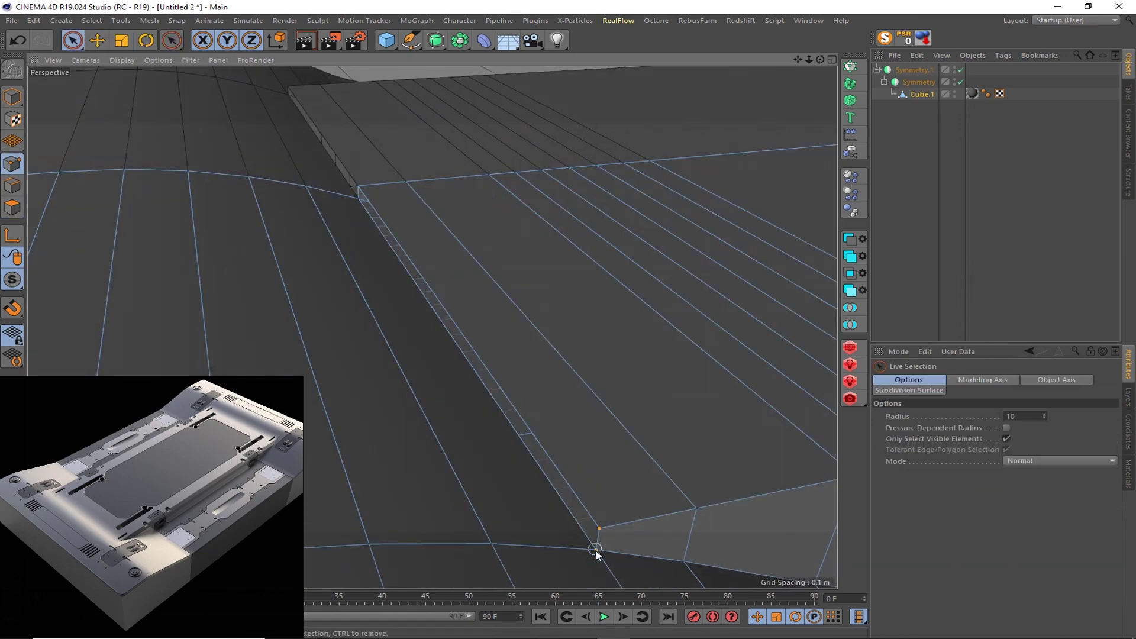
{"action": "key", "text": "m"}
{"action": "key", "text": "q"}
{"action": "scroll", "coordinate": [597, 473], "scroll_direction": "up", "scroll_amount": 4}
{"action": "key", "text": "ctrl+z"}
{"action": "key", "text": "ctrl+z"}
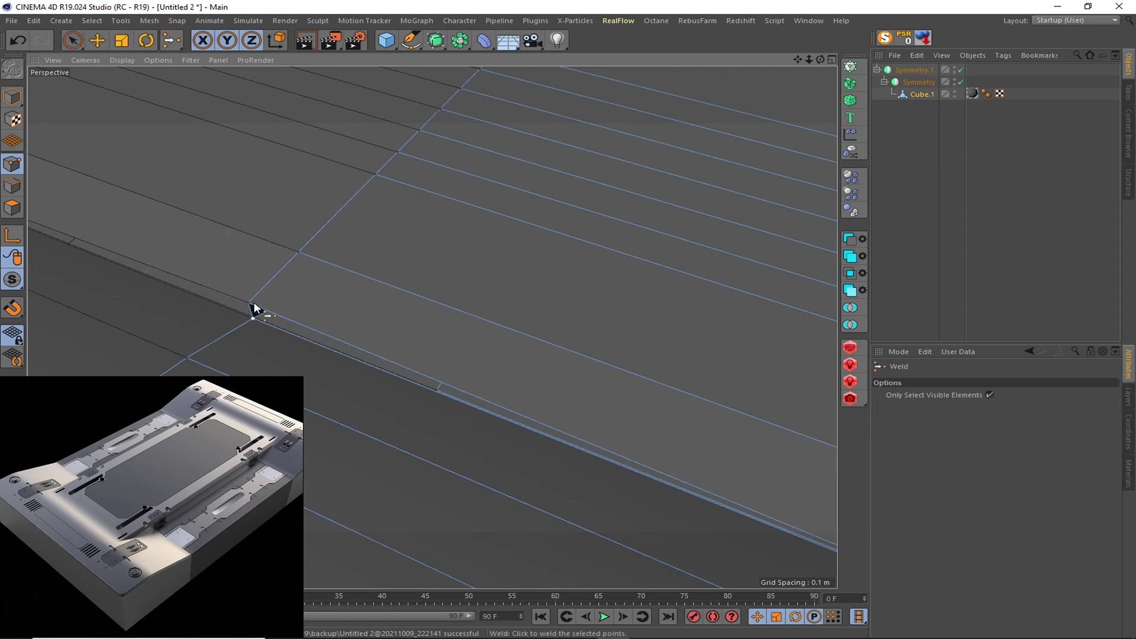
{"action": "key", "text": "ctrl+z"}
{"action": "key", "text": "ctrl+z"}
{"action": "scroll", "coordinate": [279, 293], "scroll_direction": "down", "scroll_amount": 4}
{"action": "left_click_drag", "start_coordinate": [281, 301], "coordinate": [249, 331], "text": "alt"}
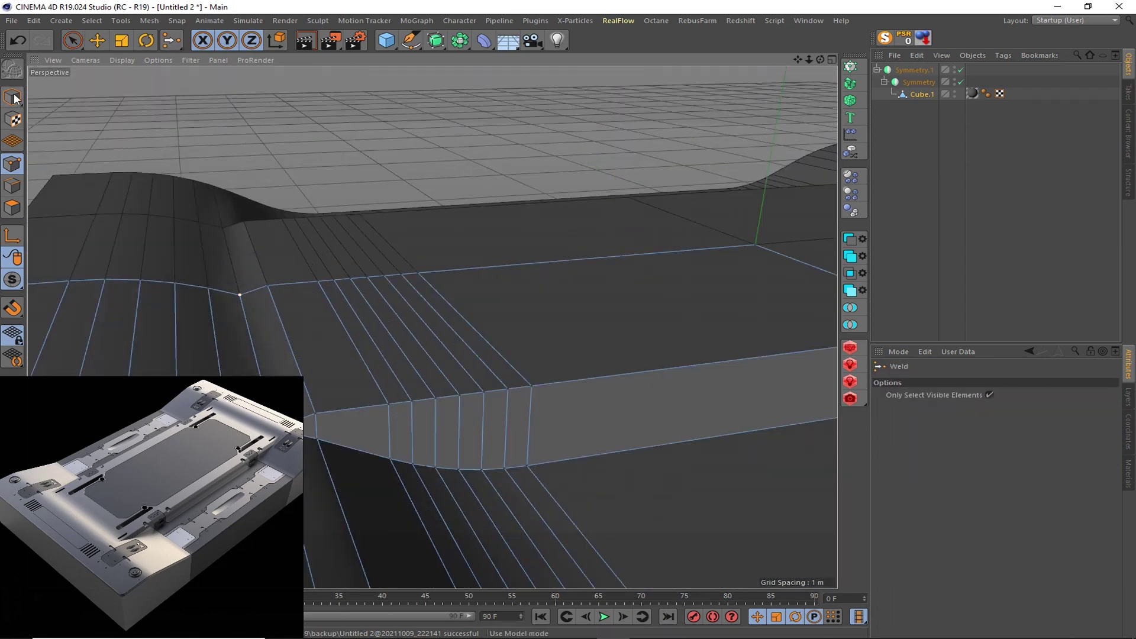
{"action": "left_click", "coordinate": [12, 186]}
{"action": "left_click", "coordinate": [72, 40]}
- Disable both Symmetry objects to inspect the underside, then turn mirroring back on
{"action": "left_click_drag", "start_coordinate": [256, 228], "coordinate": [321, 272], "text": "alt"}
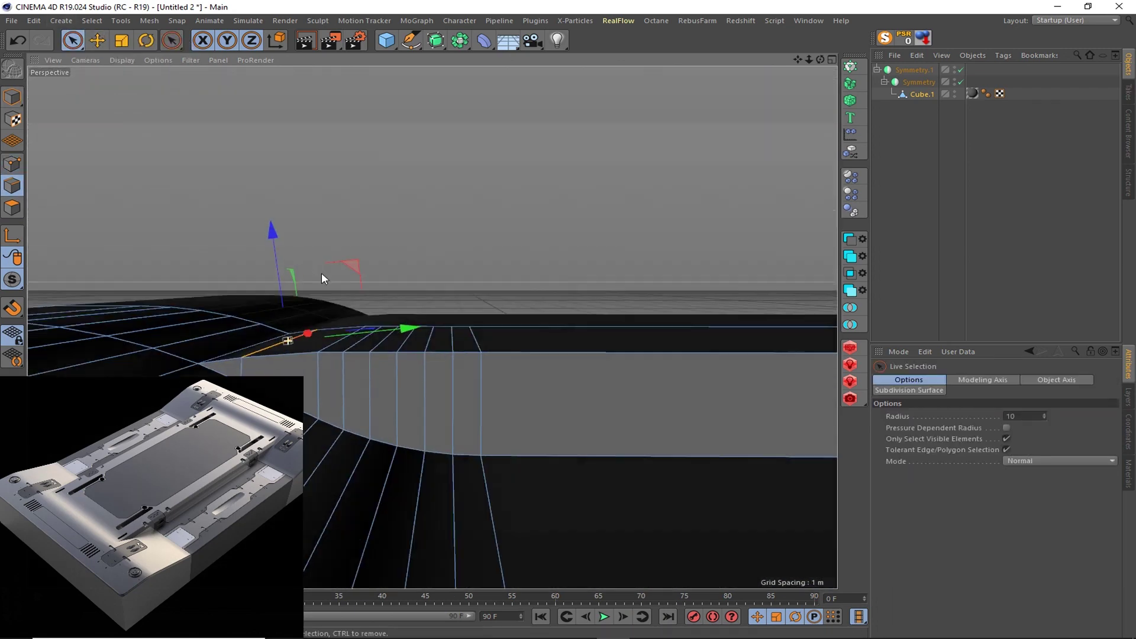
{"action": "left_click", "coordinate": [961, 70]}
{"action": "left_click", "coordinate": [960, 82]}
{"action": "mouse_move", "coordinate": [616, 236]}
{"action": "left_mouse_down", "text": "alt"}
{"action": "mouse_move", "coordinate": [218, 233]}
{"action": "mouse_move", "coordinate": [624, 233]}
{"action": "mouse_move", "coordinate": [573, 297]}
{"action": "left_mouse_up", "text": "alt"}
{"action": "left_click", "coordinate": [10, 204]}
{"action": "mouse_move", "coordinate": [441, 271]}
{"action": "left_mouse_down", "text": "alt"}
{"action": "mouse_move", "coordinate": [581, 317]}
{"action": "mouse_move", "coordinate": [556, 272]}
{"action": "mouse_move", "coordinate": [747, 271]}
{"action": "mouse_move", "coordinate": [568, 84]}
{"action": "mouse_move", "coordinate": [459, 162]}
{"action": "mouse_move", "coordinate": [221, 175]}
{"action": "mouse_move", "coordinate": [359, 267]}
{"action": "mouse_move", "coordinate": [353, 165]}
{"action": "mouse_move", "coordinate": [309, 157]}
{"action": "mouse_move", "coordinate": [328, 140]}
{"action": "mouse_move", "coordinate": [211, 103]}
{"action": "mouse_move", "coordinate": [213, 159]}
{"action": "mouse_move", "coordinate": [262, 112]}
{"action": "left_mouse_up", "text": "alt"}
{"action": "key", "text": "q"}
- Preview loop cuts around a side-wall polygon, then cancel and undo them
{"action": "key", "text": "k"}
{"action": "key", "text": "l"}
{"action": "left_click", "coordinate": [225, 144]}
{"action": "key", "text": "space"}
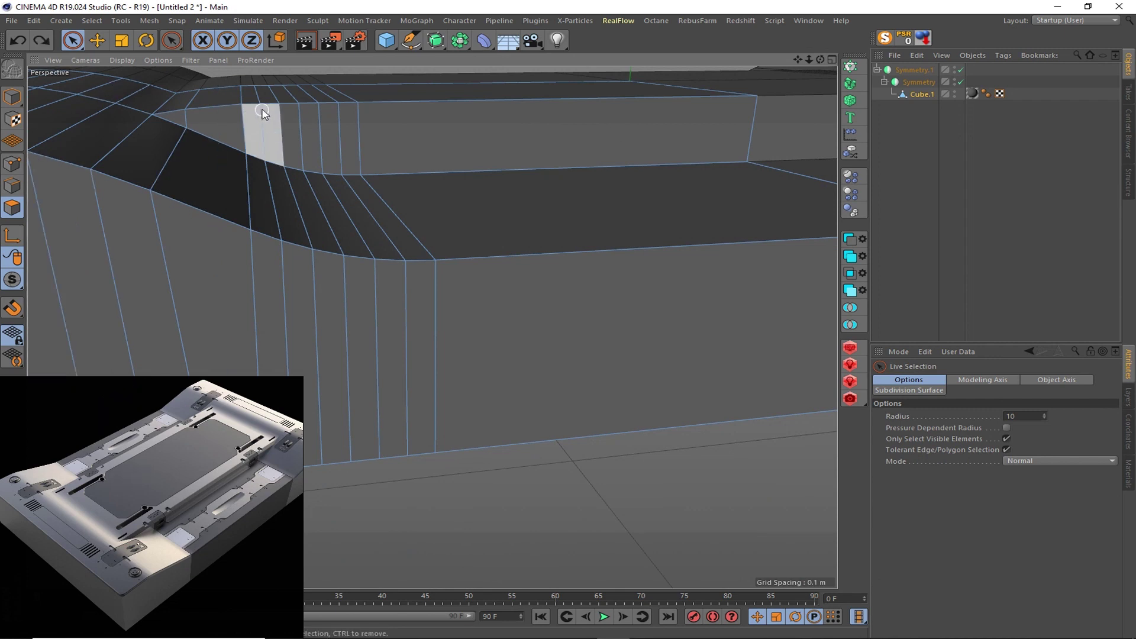
{"action": "key", "text": "k"}
{"action": "key", "text": "l"}
{"action": "key", "text": "space"}
{"action": "key", "text": "ctrl+z"}
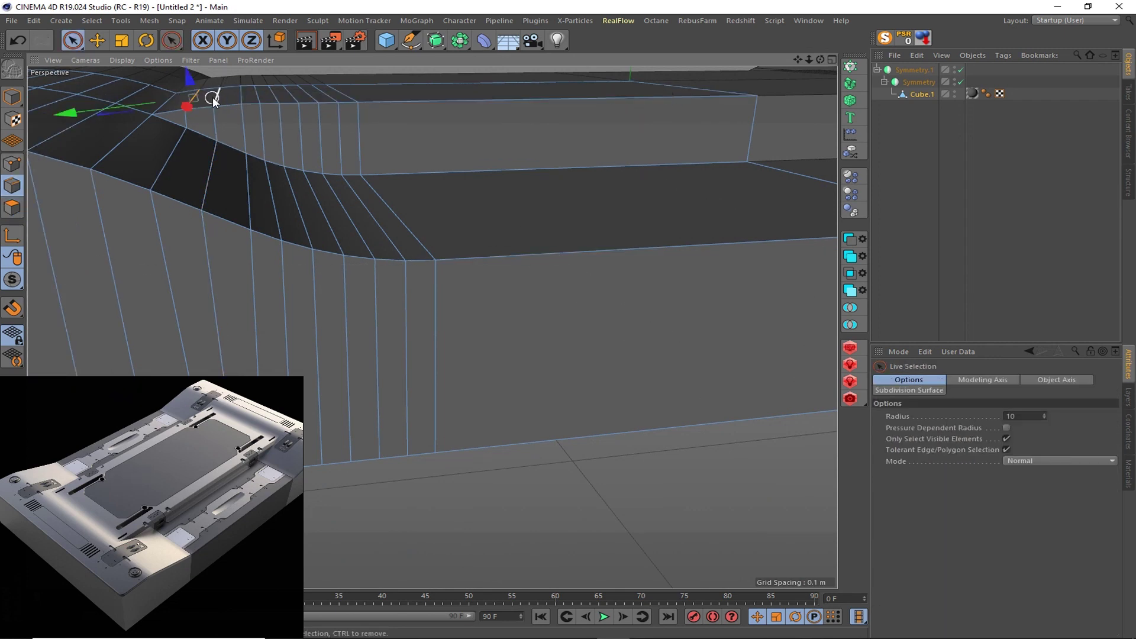
- Orbit and zoom around the model to inspect the top area
{"action": "left_click_drag", "start_coordinate": [240, 94], "coordinate": [340, 127], "text": "alt"}
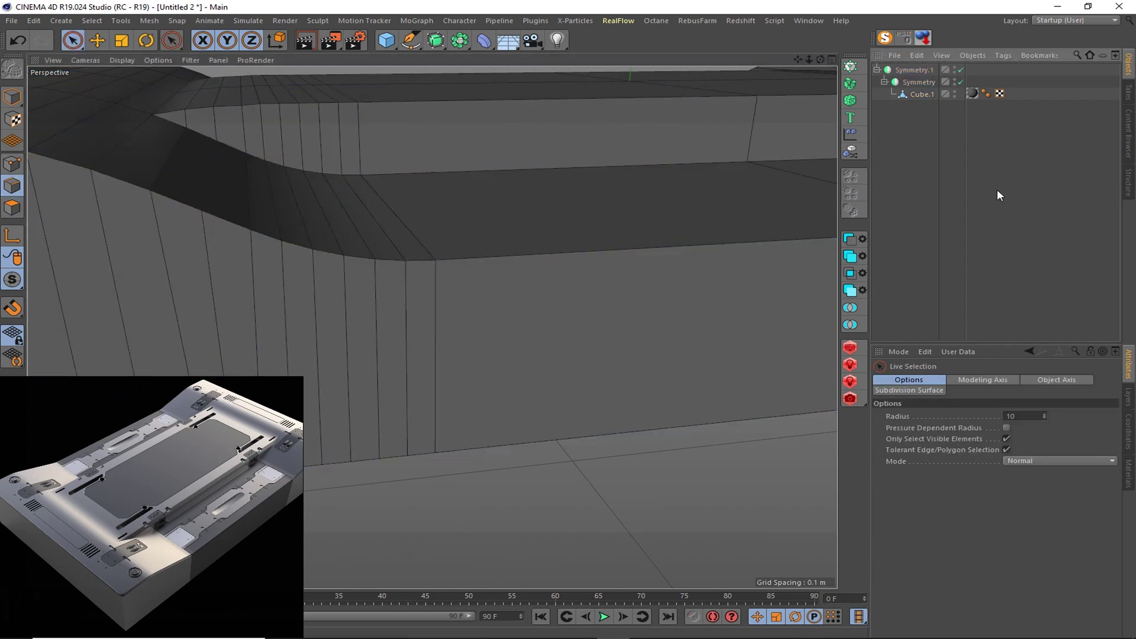
{"action": "scroll", "coordinate": [446, 140], "scroll_direction": "down", "scroll_amount": 5}
{"action": "scroll", "coordinate": [446, 137], "scroll_direction": "up", "scroll_amount": 5}
{"action": "mouse_move", "coordinate": [322, 190]}
{"action": "left_mouse_down", "text": "alt"}
{"action": "mouse_move", "coordinate": [218, 169]}
{"action": "mouse_move", "coordinate": [494, 196]}
{"action": "mouse_move", "coordinate": [663, 124]}
{"action": "left_mouse_up", "text": "alt"}
{"action": "scroll", "coordinate": [398, 191], "scroll_direction": "up", "scroll_amount": 2}
{"action": "scroll", "coordinate": [495, 195], "scroll_direction": "down", "scroll_amount": 3}
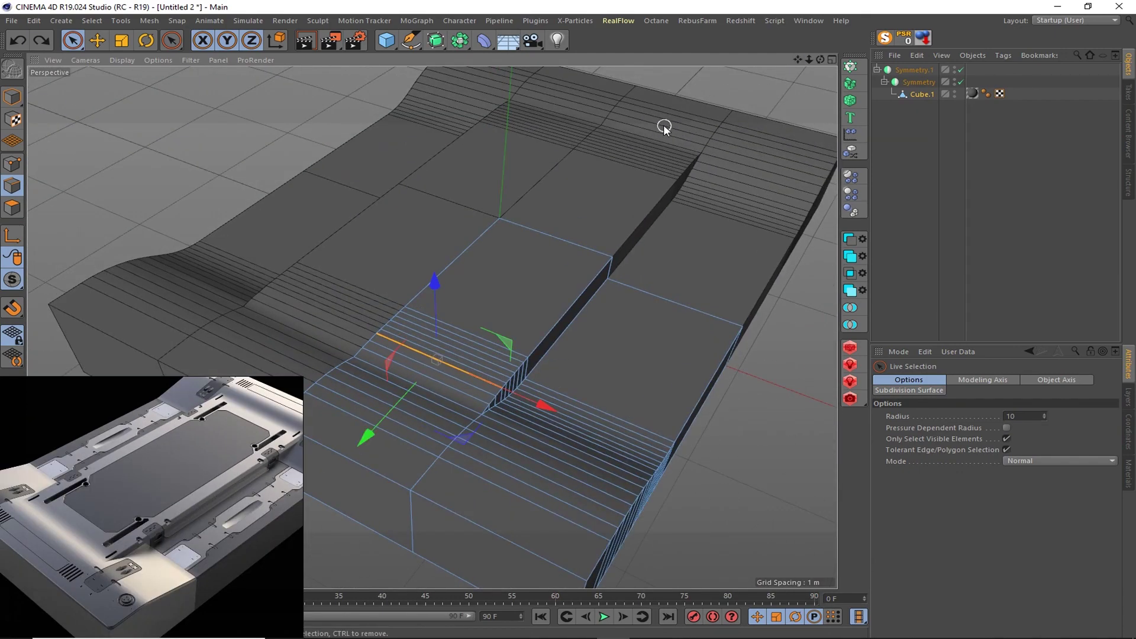
{"action": "mouse_move", "coordinate": [468, 329]}
{"action": "left_mouse_down", "text": "alt"}
{"action": "mouse_move", "coordinate": [545, 324]}
{"action": "mouse_move", "coordinate": [668, 187]}
{"action": "left_mouse_up", "text": "alt"}
- Show the four-view layout and change the viewport shading
{"action": "left_click", "coordinate": [831, 60]}
{"action": "scroll", "coordinate": [535, 280], "scroll_direction": "up", "scroll_amount": 8}
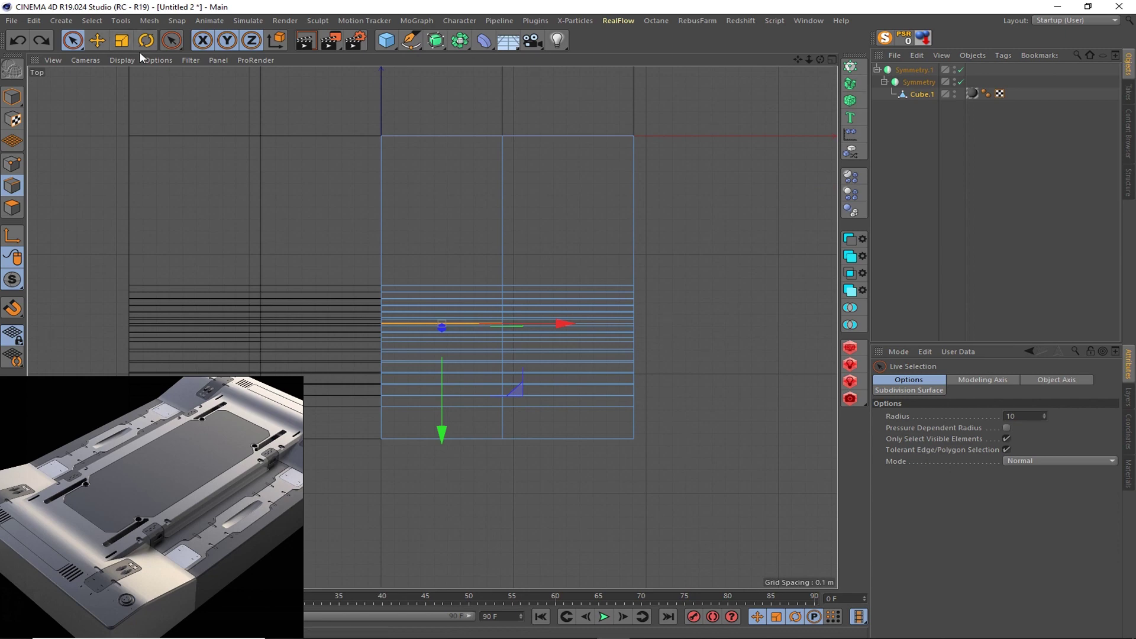
{"action": "left_click", "coordinate": [121, 60]}
{"action": "left_click", "coordinate": [154, 89]}
{"action": "middle_click", "coordinate": [465, 290]}
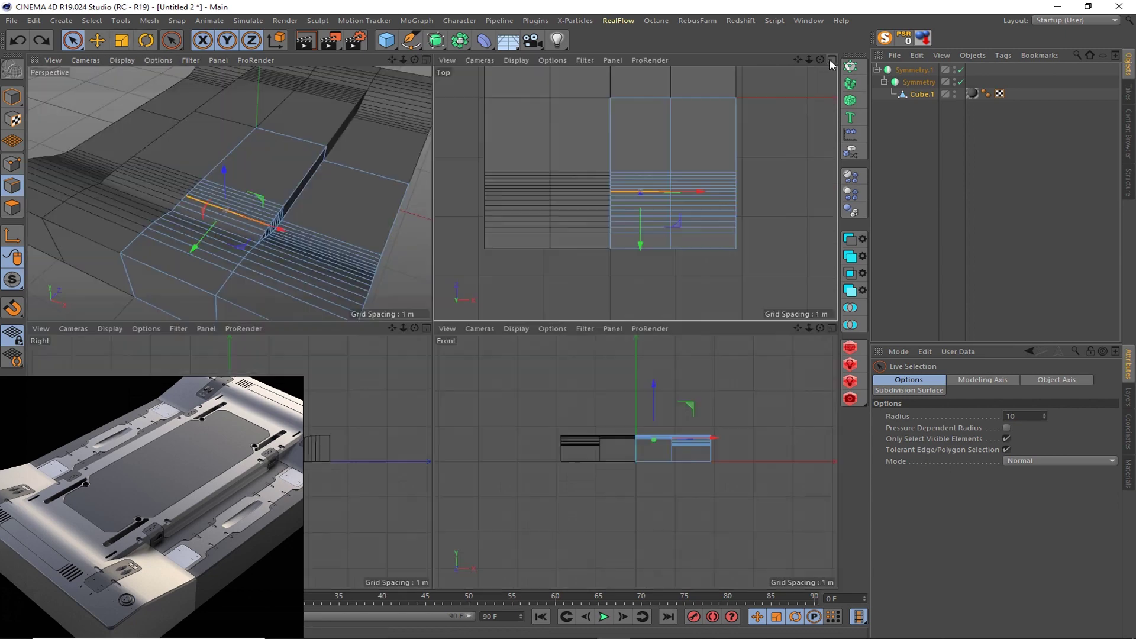
{"action": "scroll", "coordinate": [245, 213], "scroll_direction": "up", "scroll_amount": 3}
- Select a slat edge loop and start a Line Cut from it
{"action": "left_click", "coordinate": [248, 221]}
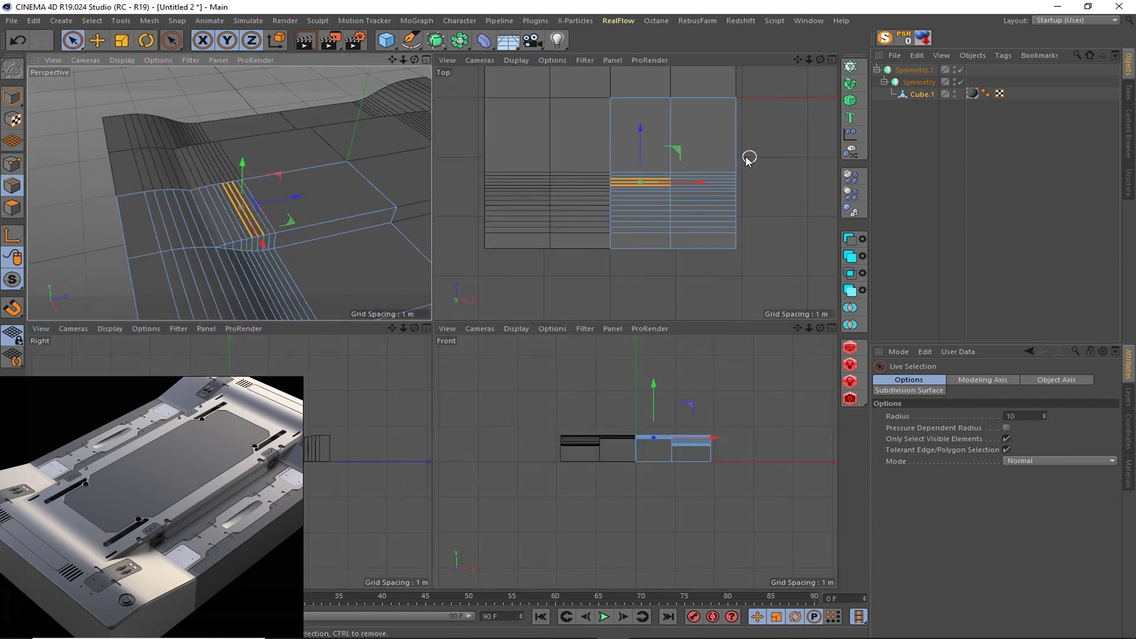
{"action": "left_click", "coordinate": [251, 220], "text": "ctrl"}
{"action": "scroll", "coordinate": [264, 239], "scroll_direction": "up", "scroll_amount": 2}
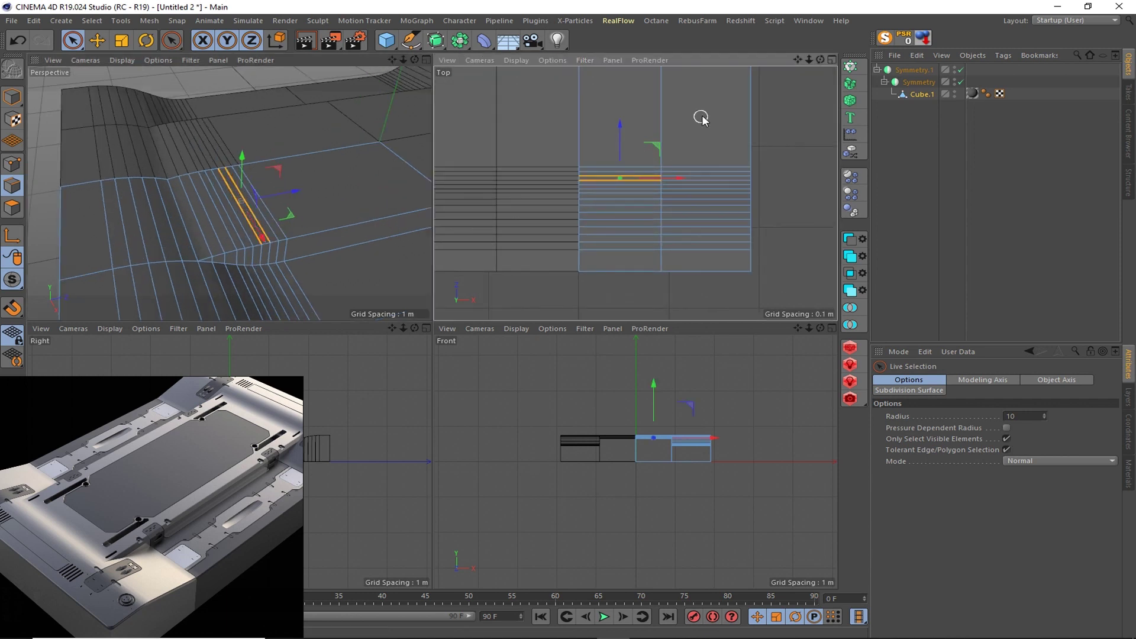
{"action": "scroll", "coordinate": [722, 130], "scroll_direction": "up", "scroll_amount": 3}
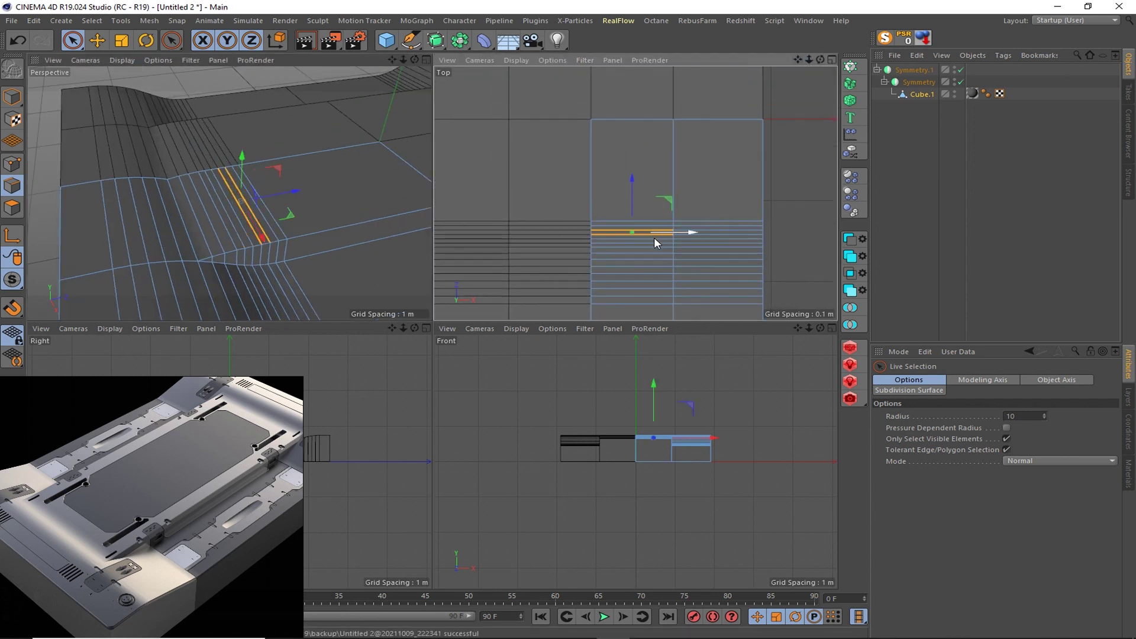
{"action": "key", "text": "k"}
{"action": "key", "text": "k"}
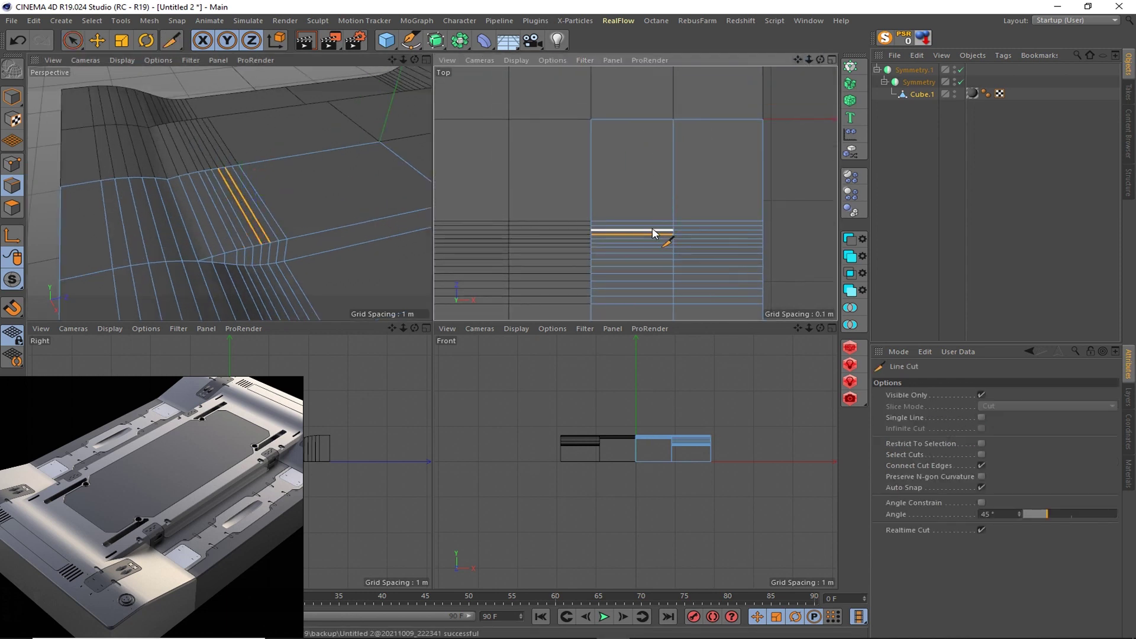
{"action": "scroll", "coordinate": [649, 260], "scroll_direction": "down", "scroll_amount": 2}
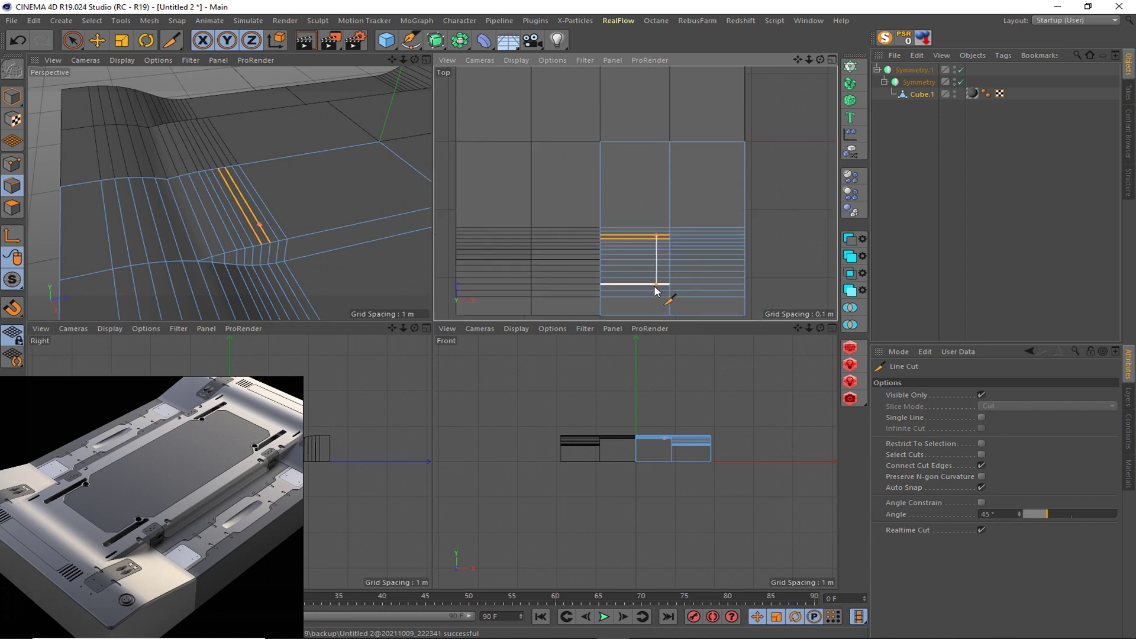
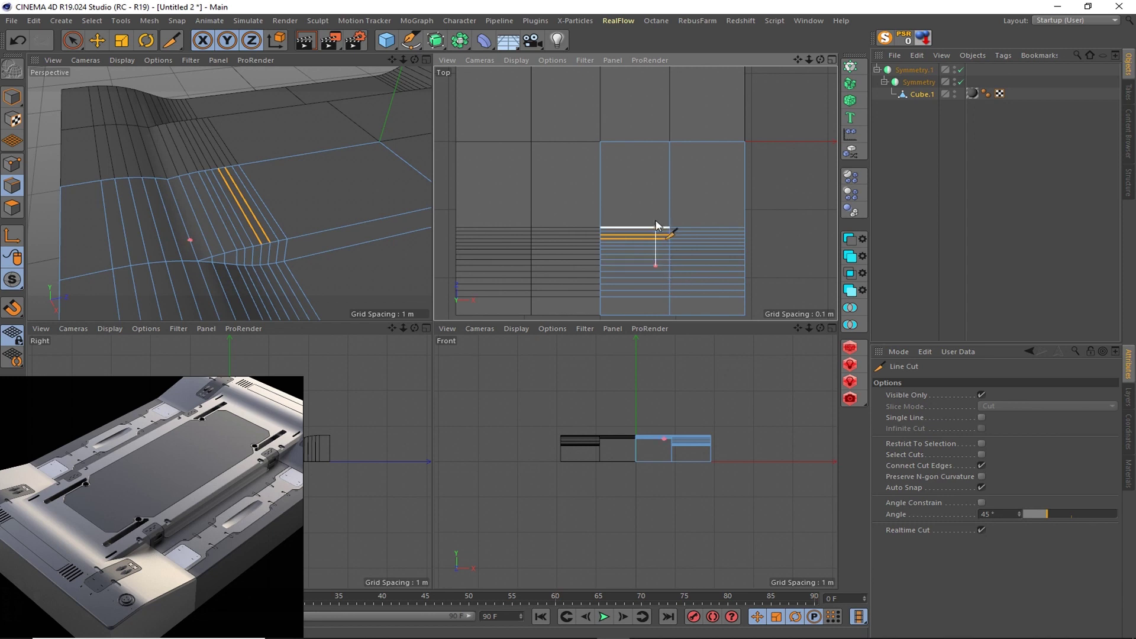
- Line-cut a thin slot outline into the panel beside the stepped grooves
{"action": "left_click", "coordinate": [657, 259]}
{"action": "left_click", "coordinate": [645, 208]}
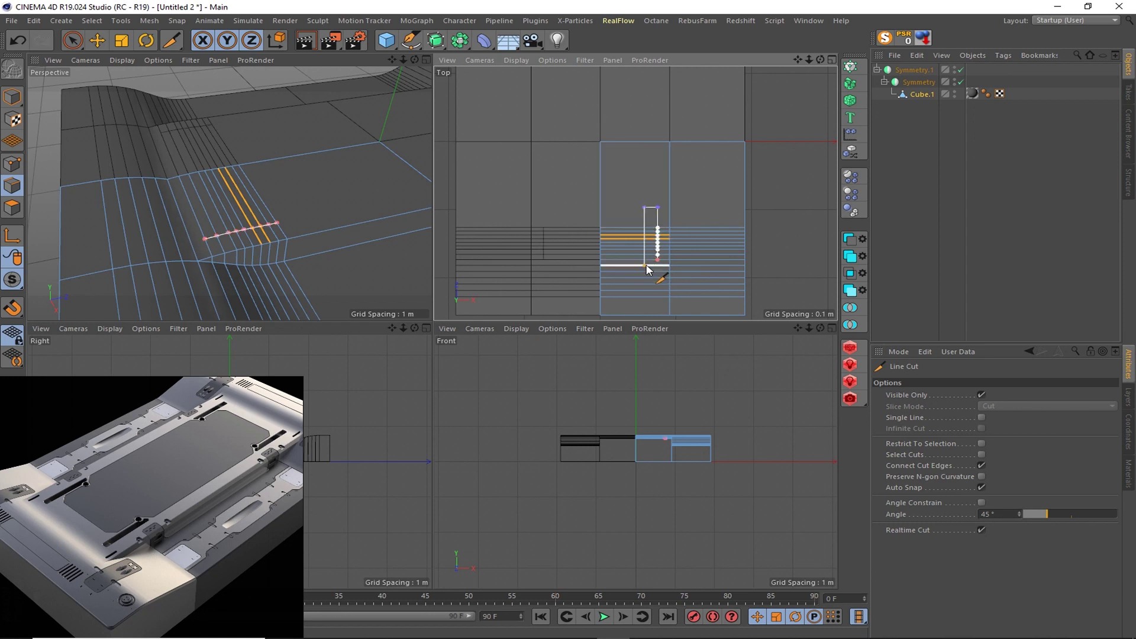
{"action": "key", "text": "space"}
{"action": "scroll", "coordinate": [677, 204], "scroll_direction": "up", "scroll_amount": 2}
{"action": "scroll", "coordinate": [652, 221], "scroll_direction": "up", "scroll_amount": 2}
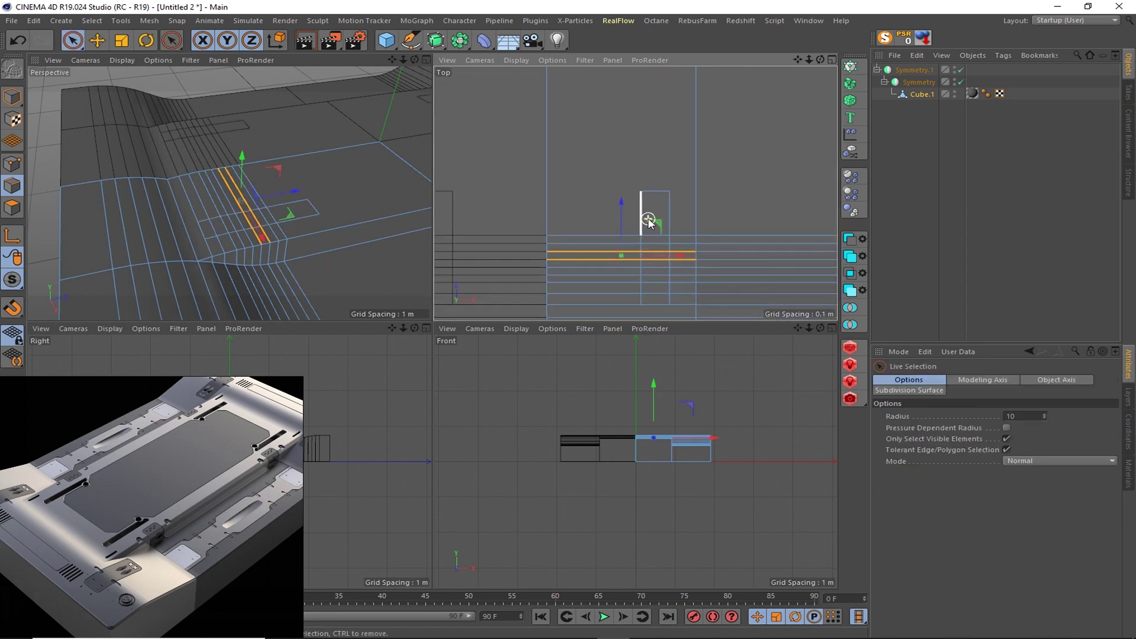
- Select the new slot edges, the parallel side and the rung edges between them
{"action": "left_click", "coordinate": [643, 236]}
{"action": "scroll", "coordinate": [627, 261], "scroll_direction": "up", "scroll_amount": 2}
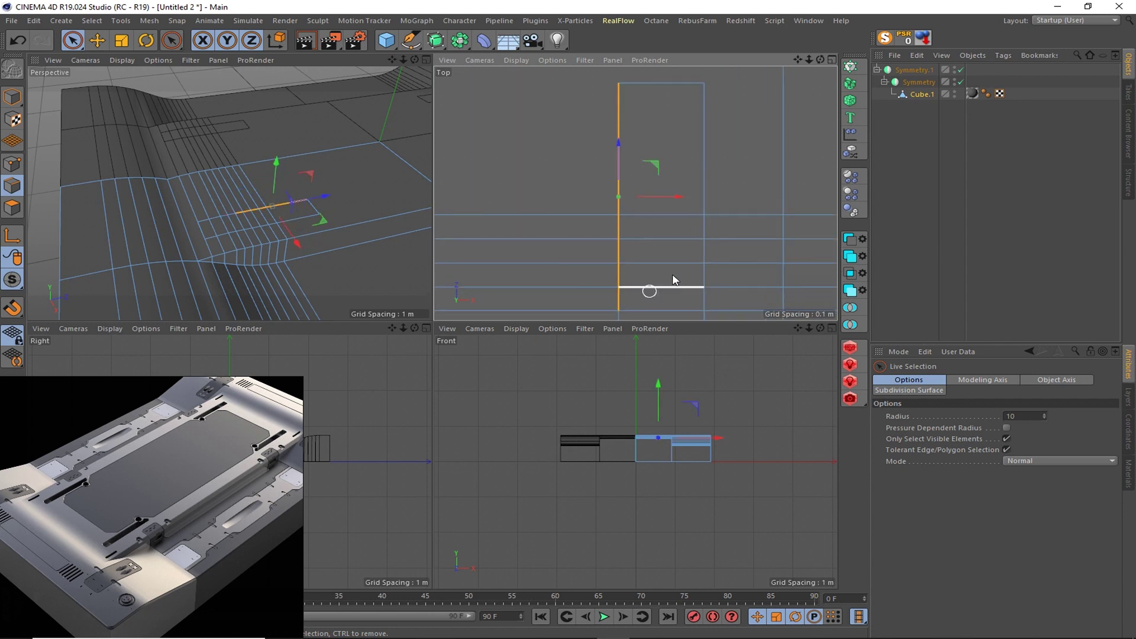
{"action": "scroll", "coordinate": [636, 194], "scroll_direction": "up", "scroll_amount": 2}
{"action": "scroll", "coordinate": [693, 182], "scroll_direction": "down", "scroll_amount": 2}
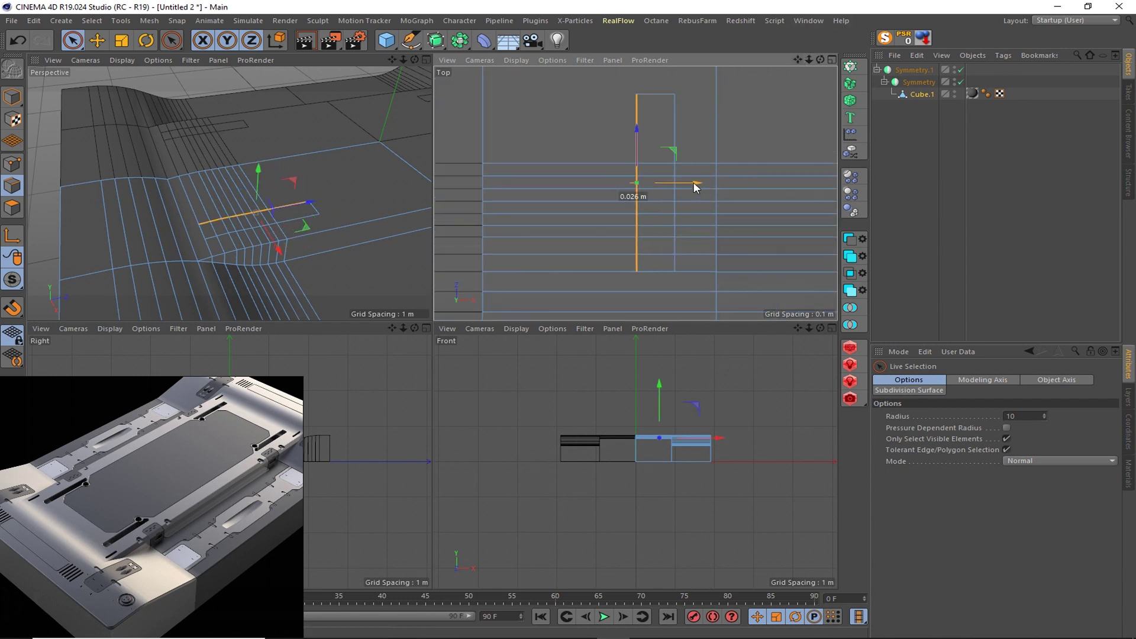
{"action": "left_click", "coordinate": [674, 248], "text": "shift"}
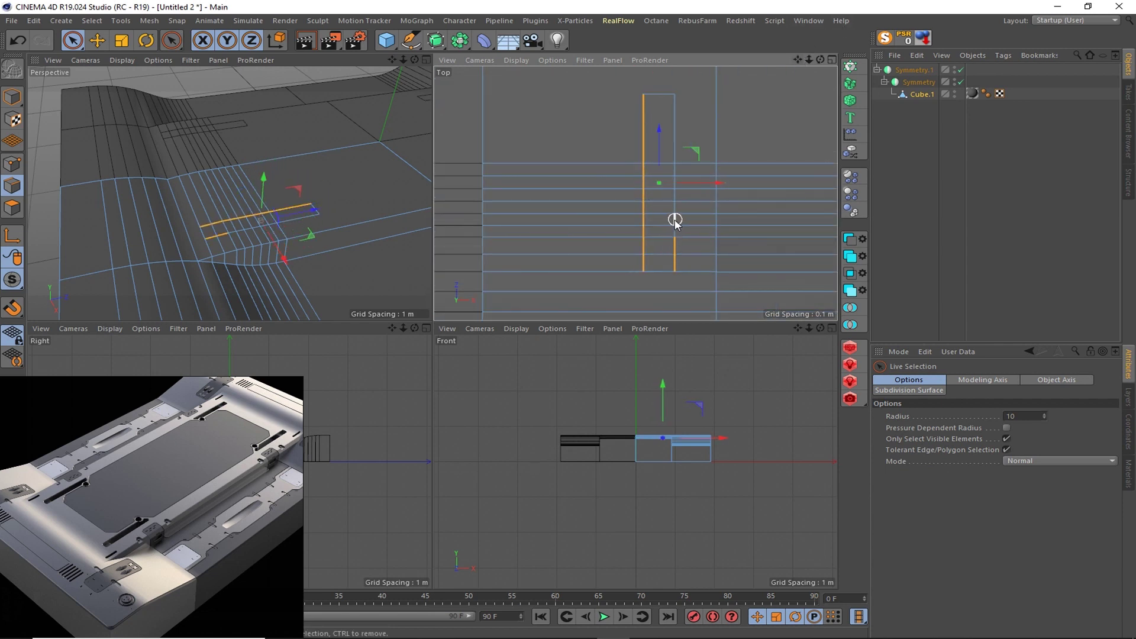
{"action": "mouse_move", "coordinate": [672, 223]}
{"action": "left_mouse_down", "text": "shift"}
{"action": "mouse_move", "coordinate": [675, 163]}
{"action": "mouse_move", "coordinate": [722, 184]}
{"action": "left_mouse_up", "text": "shift"}
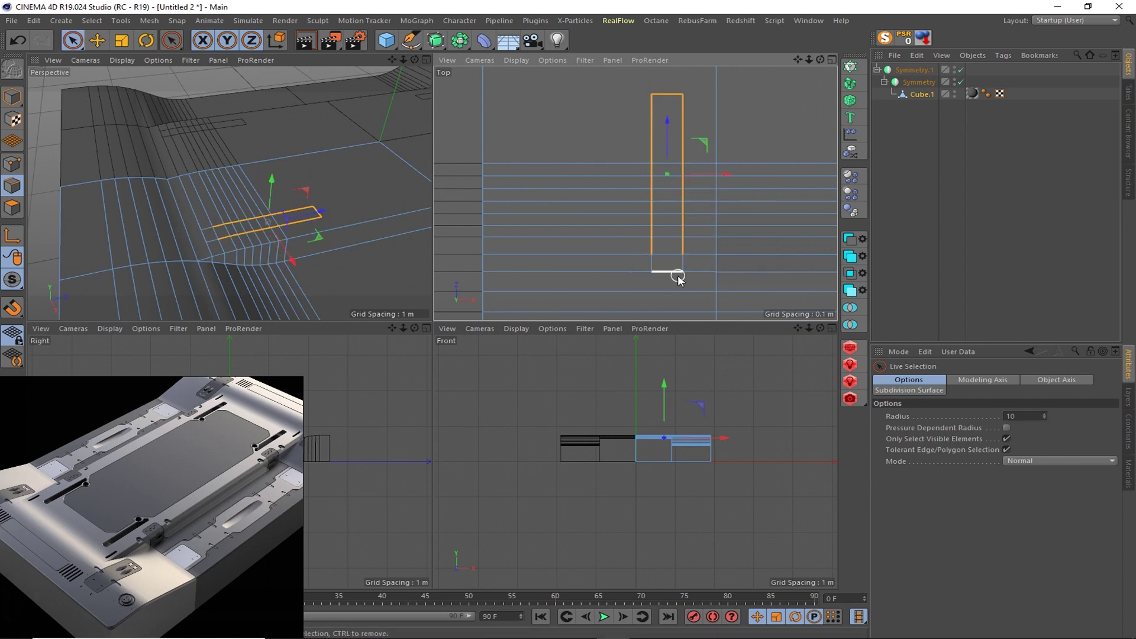
- Melt the slot's unwanted bottom edge loop away
{"action": "left_click_drag", "start_coordinate": [258, 240], "coordinate": [251, 240], "text": "alt"}
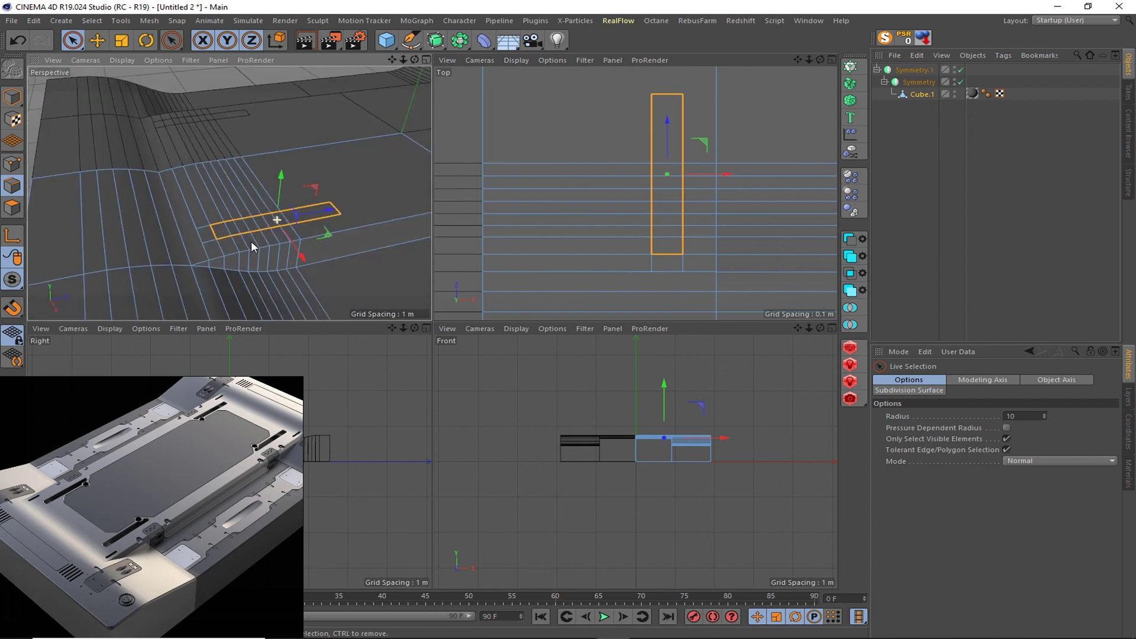
{"action": "left_click", "coordinate": [677, 256]}
{"action": "scroll", "coordinate": [672, 264], "scroll_direction": "up", "scroll_amount": 2}
{"action": "right_click", "coordinate": [672, 264]}
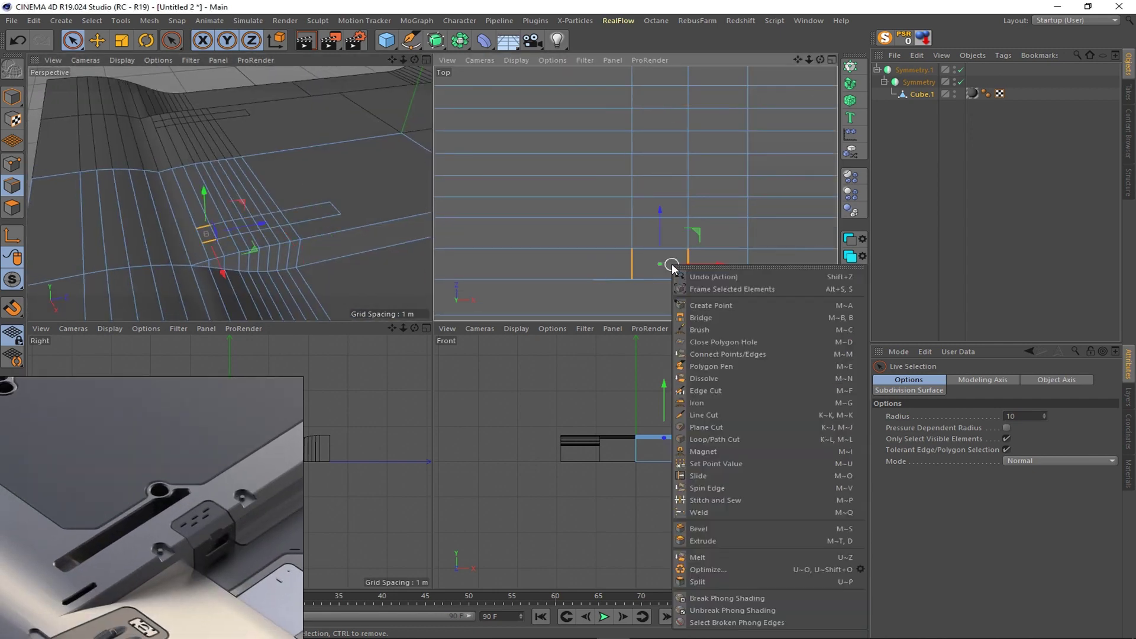
{"action": "left_click", "coordinate": [706, 581]}
{"action": "right_click", "coordinate": [737, 256]}
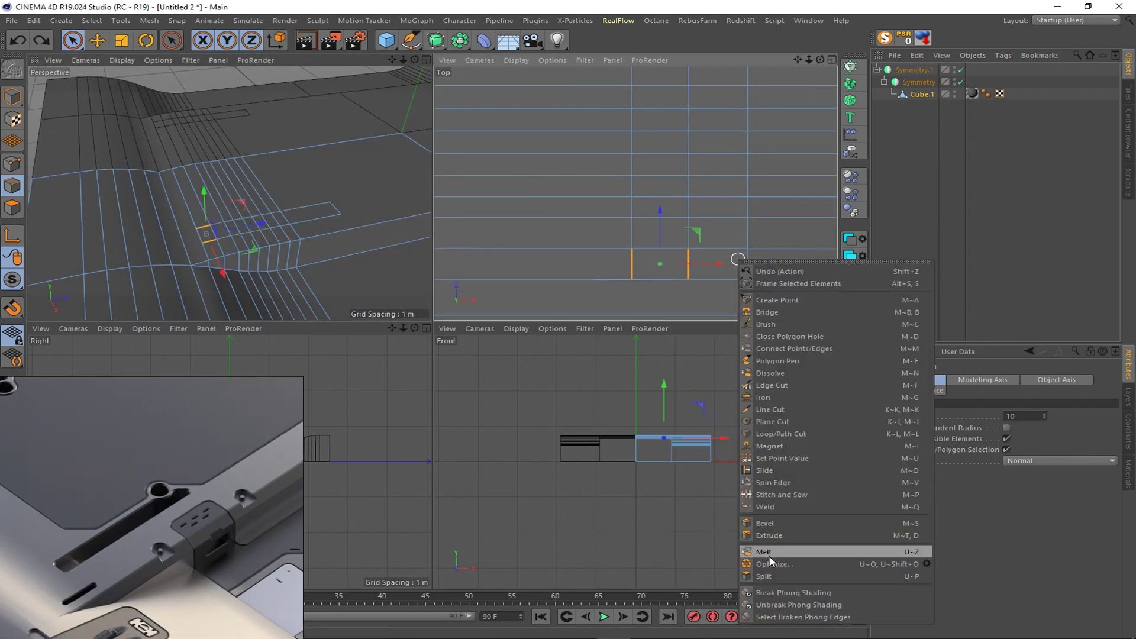
{"action": "left_click", "coordinate": [763, 553]}
- Loop-select edges through the slot, then clear the edge selection
{"action": "scroll", "coordinate": [693, 237], "scroll_direction": "down", "scroll_amount": 3}
{"action": "double_click", "coordinate": [661, 229]}
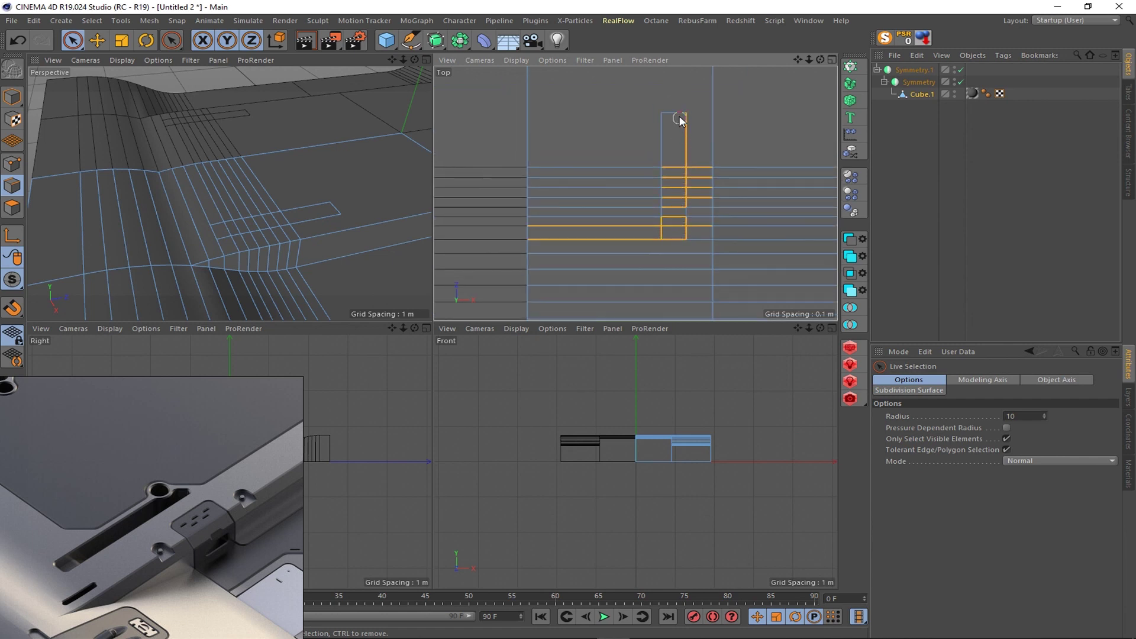
{"action": "double_click", "coordinate": [689, 233]}
{"action": "scroll", "coordinate": [681, 218], "scroll_direction": "up", "scroll_amount": 2}
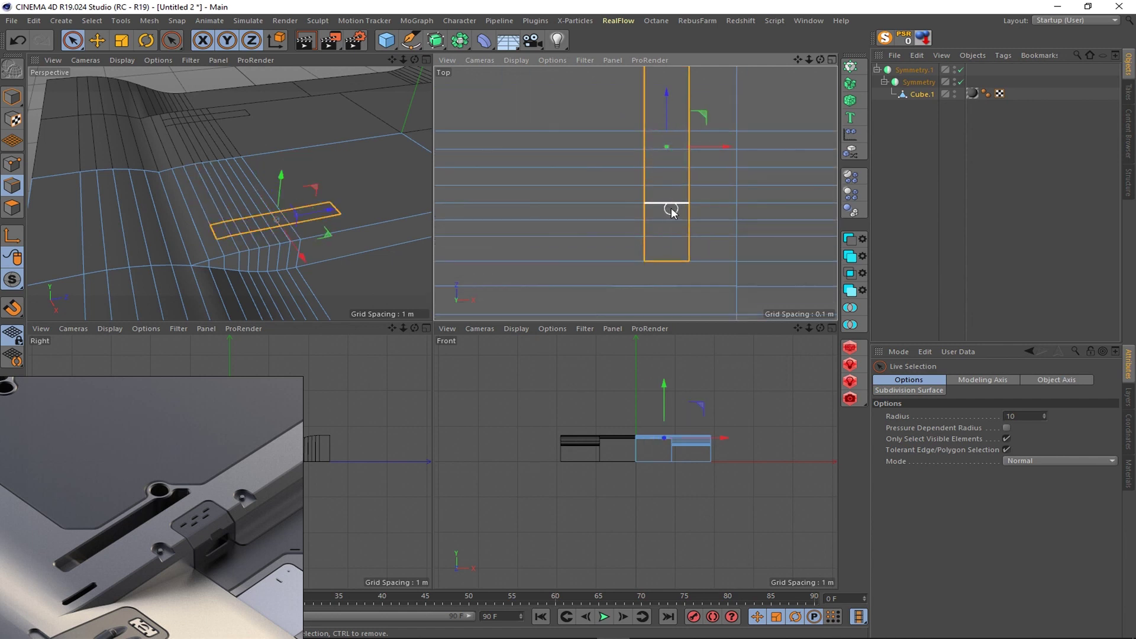
{"action": "scroll", "coordinate": [673, 178], "scroll_direction": "down", "scroll_amount": 1}
{"action": "scroll", "coordinate": [672, 262], "scroll_direction": "up", "scroll_amount": 2}
{"action": "left_click", "coordinate": [703, 288]}
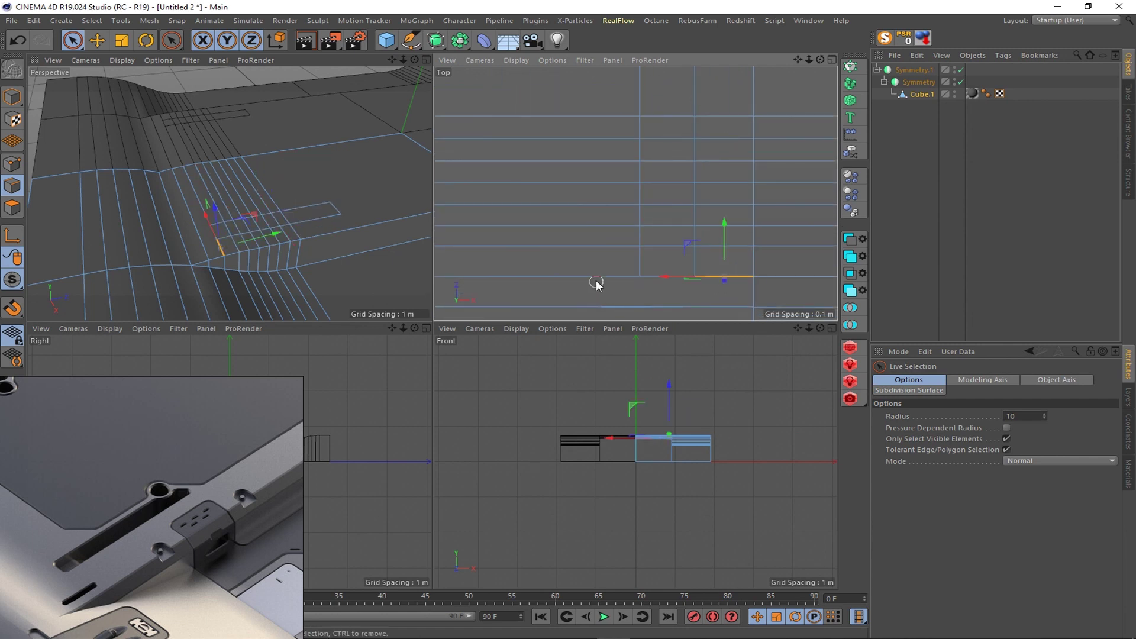
{"action": "right_click", "coordinate": [621, 279]}
{"action": "left_click", "coordinate": [652, 534]}
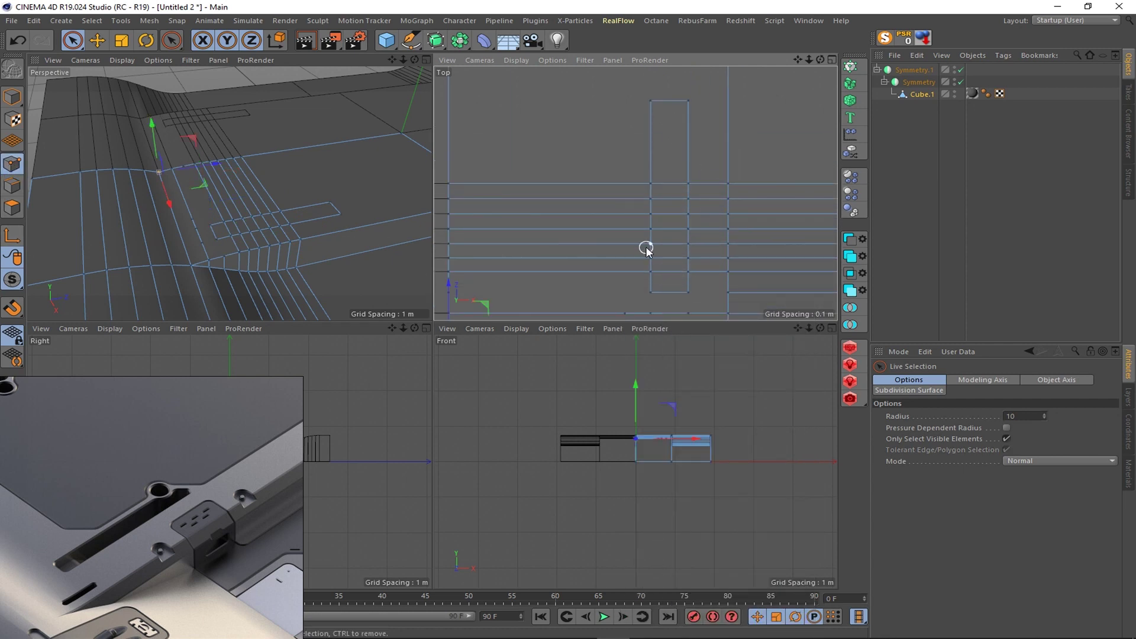
{"action": "scroll", "coordinate": [646, 250], "scroll_direction": "down", "scroll_amount": 2}
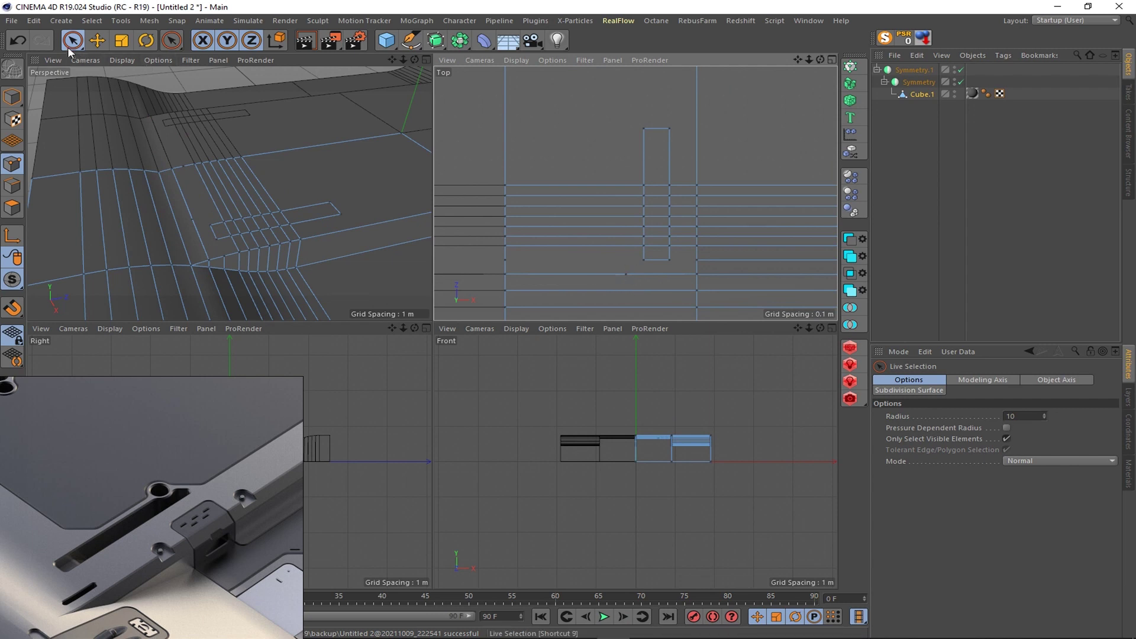
- Box-select the points of the slot strip
{"action": "left_click_drag", "start_coordinate": [72, 40], "coordinate": [106, 65]}
{"action": "scroll", "coordinate": [634, 191], "scroll_direction": "down", "scroll_amount": 1}
{"action": "scroll", "coordinate": [631, 189], "scroll_direction": "down", "scroll_amount": 1}
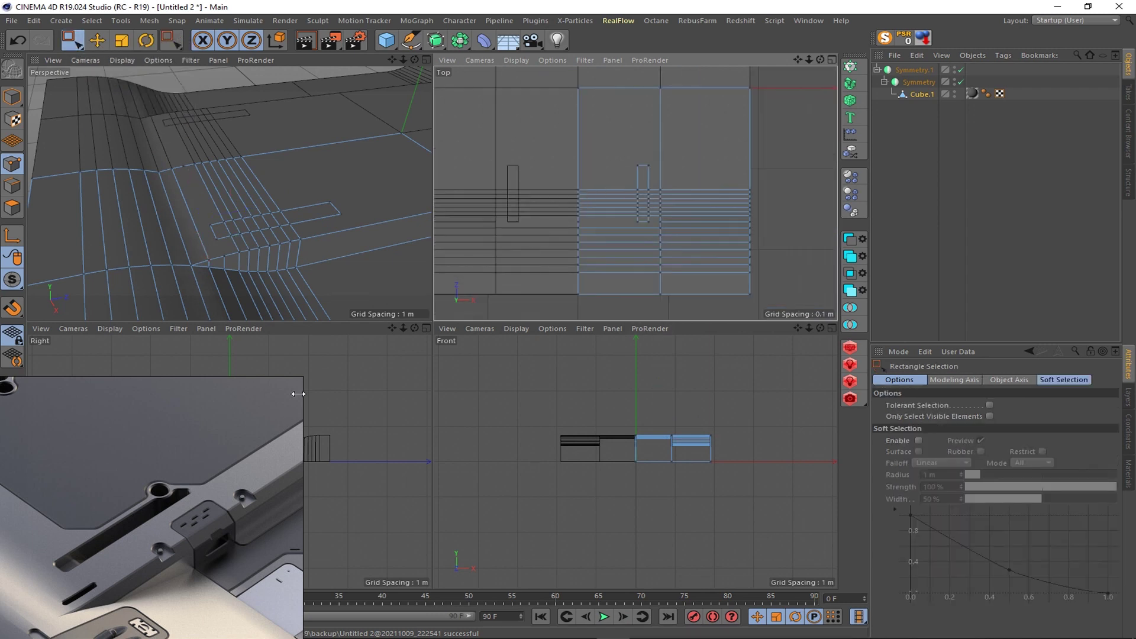
{"action": "scroll", "coordinate": [631, 190], "scroll_direction": "up", "scroll_amount": 1}
{"action": "left_click_drag", "start_coordinate": [657, 149], "coordinate": [633, 246]}
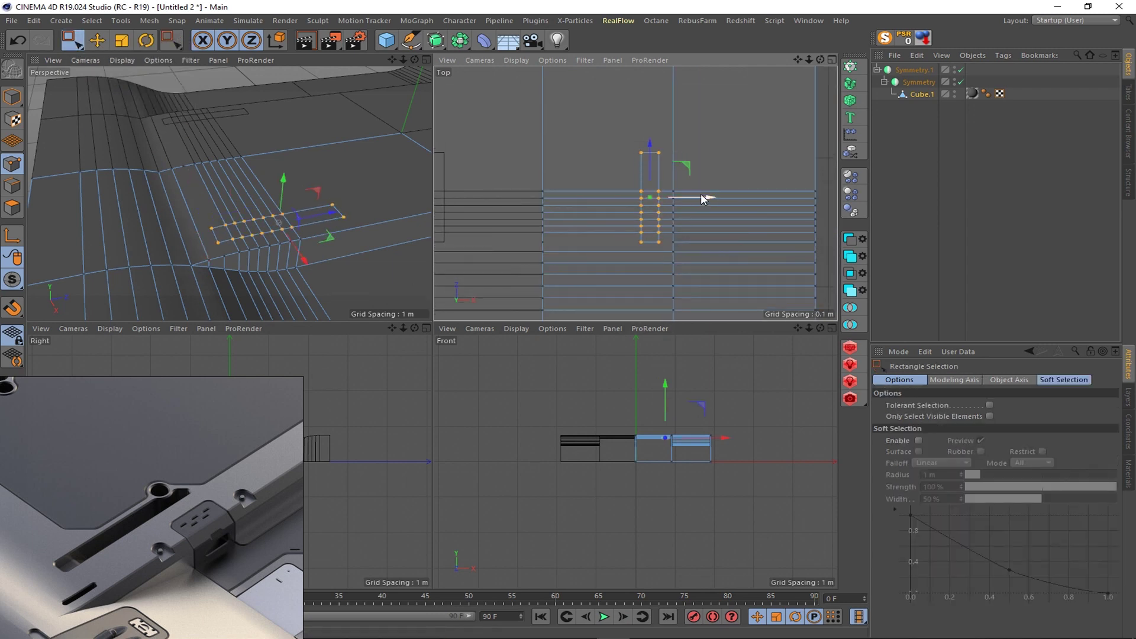
{"action": "scroll", "coordinate": [669, 183], "scroll_direction": "up", "scroll_amount": 2}
- Narrow the slot points to about 84% on X and shift them sideways
{"action": "key", "text": "t"}
{"action": "left_click_drag", "start_coordinate": [690, 211], "coordinate": [682, 211]}
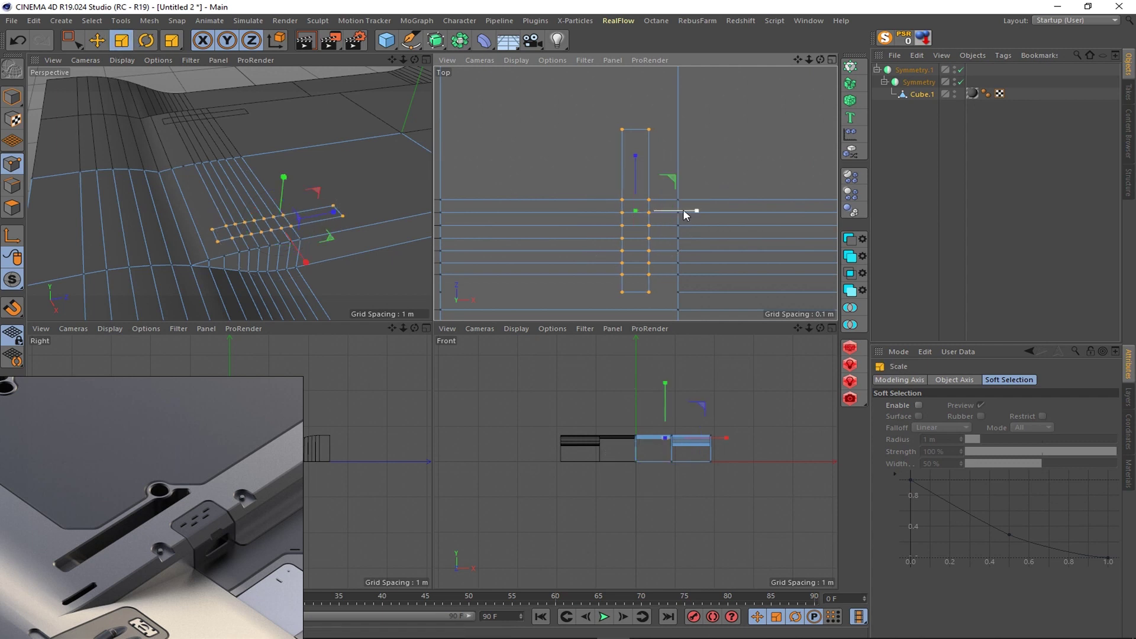
{"action": "scroll", "coordinate": [683, 213], "scroll_direction": "up", "scroll_amount": 1}
{"action": "key", "text": "e"}
{"action": "middle_click_drag", "start_coordinate": [676, 215], "coordinate": [645, 212], "text": "alt"}
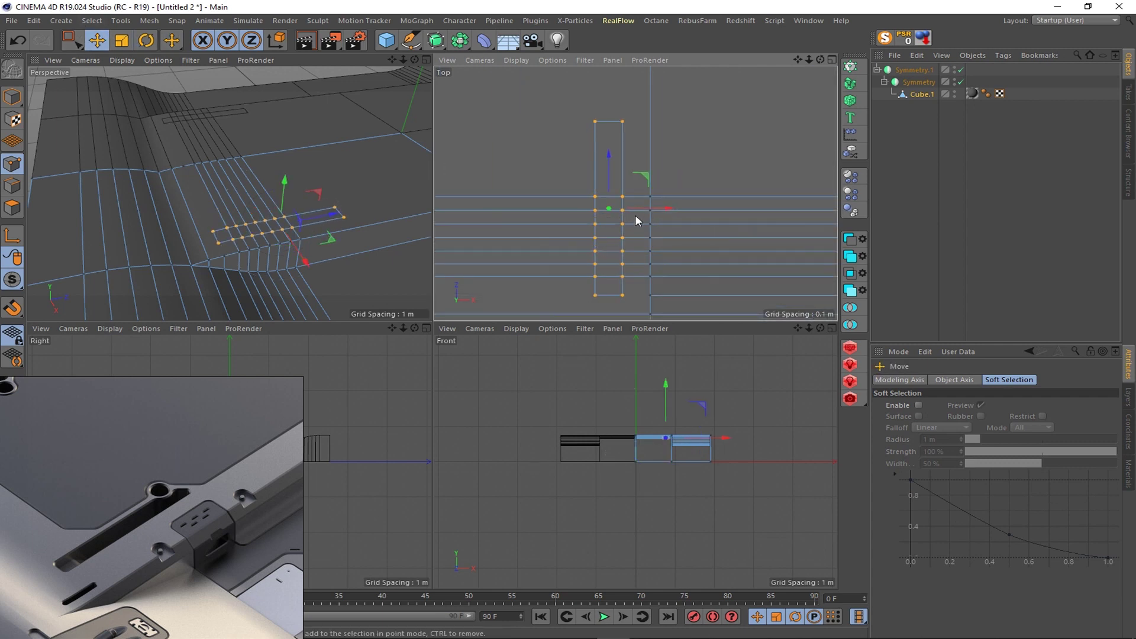
{"action": "scroll", "coordinate": [592, 230], "scroll_direction": "down", "scroll_amount": 2}
{"action": "scroll", "coordinate": [533, 248], "scroll_direction": "down", "scroll_amount": 2}
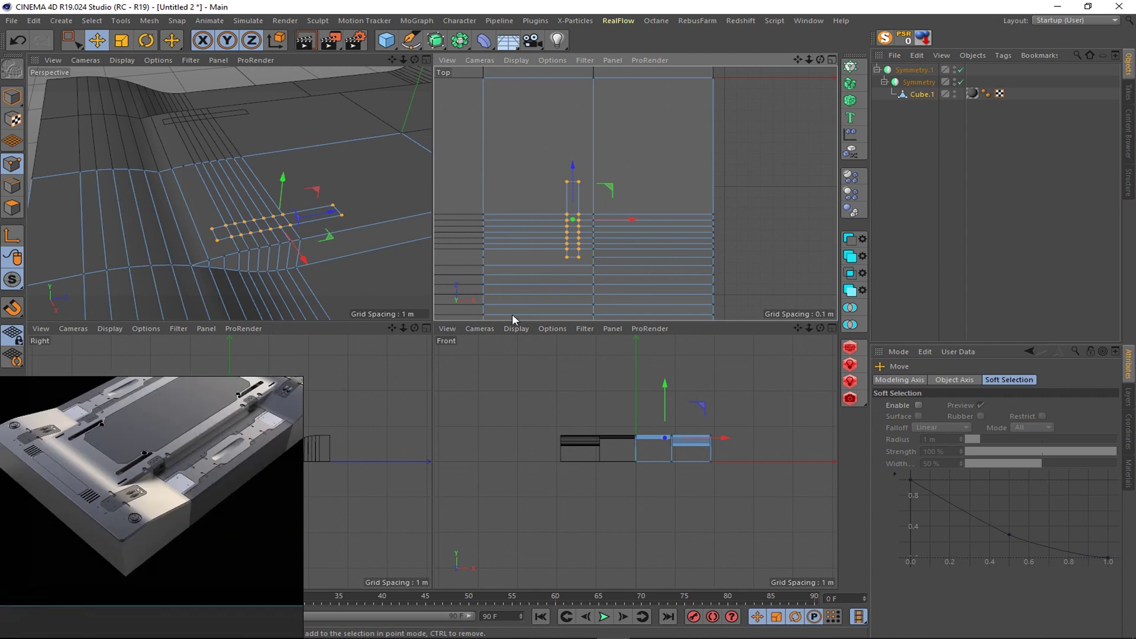
- Line-cut an angled edge from beside the slot up to the panel's top edge
{"action": "key", "text": "k"}
{"action": "key", "text": "k"}
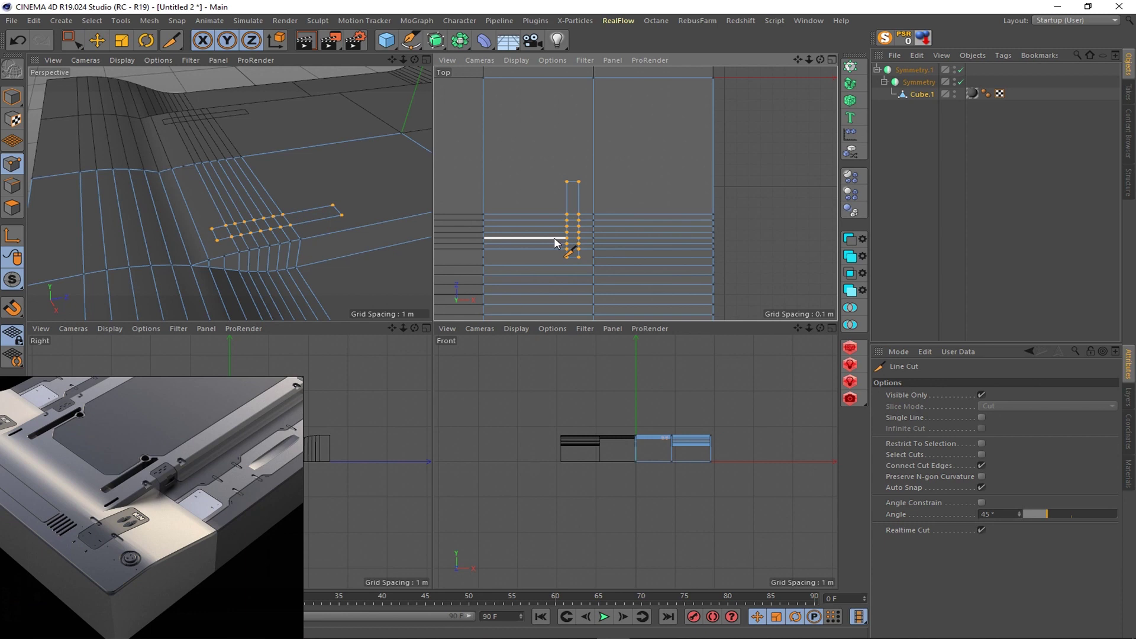
{"action": "scroll", "coordinate": [554, 237], "scroll_direction": "up", "scroll_amount": 3}
{"action": "left_click", "coordinate": [563, 240]}
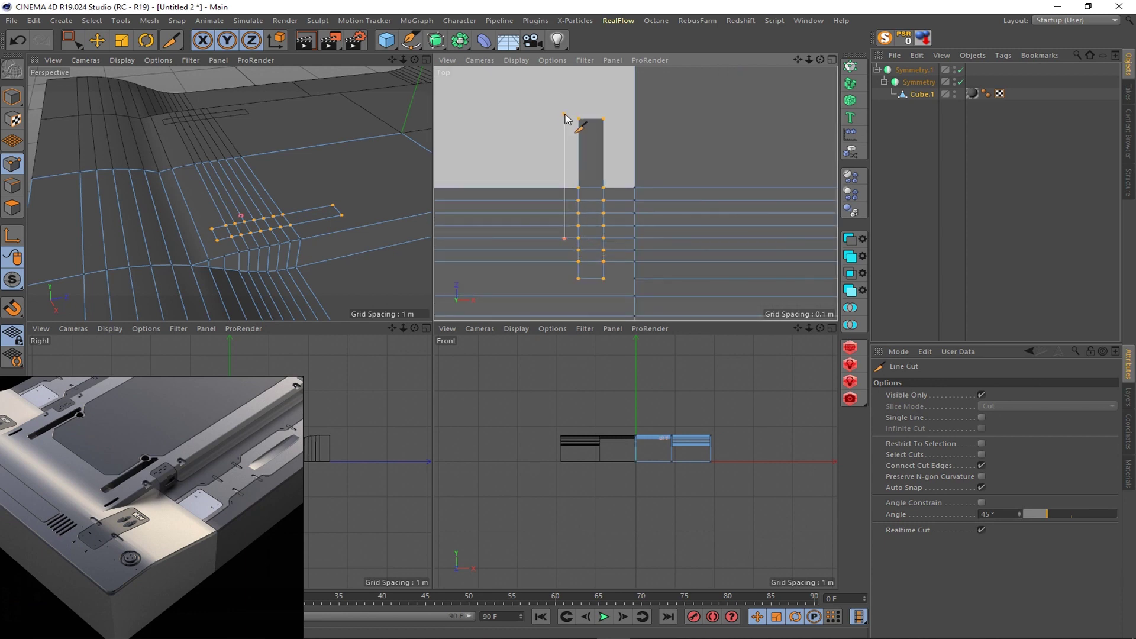
{"action": "left_click", "coordinate": [598, 107]}
{"action": "scroll", "coordinate": [611, 59], "scroll_direction": "down", "scroll_amount": 2}
{"action": "left_click_drag", "start_coordinate": [802, 60], "coordinate": [696, 184]}
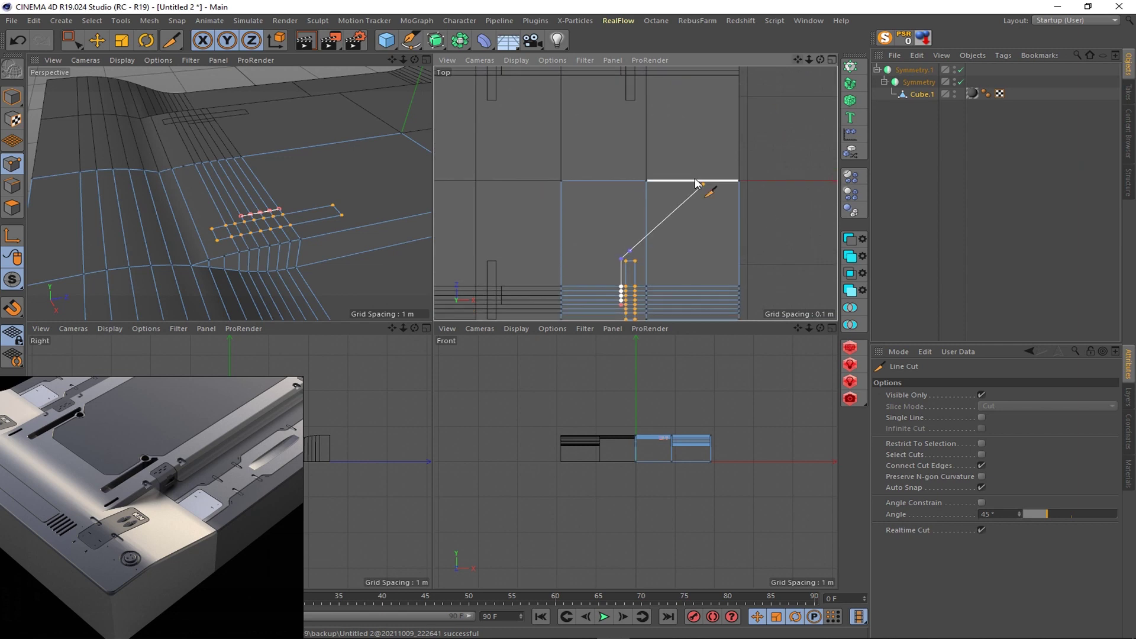
{"action": "left_click", "coordinate": [630, 177]}
- Melt the horizontal edges crossing the slot
{"action": "key", "text": "0"}
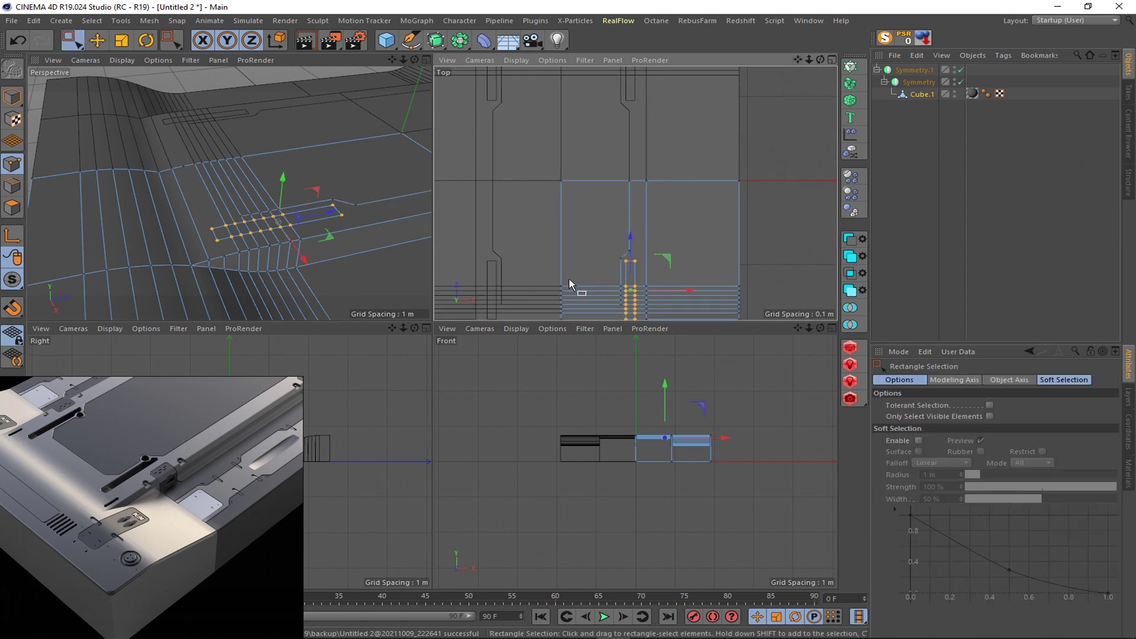
{"action": "scroll", "coordinate": [613, 213], "scroll_direction": "up", "scroll_amount": 3}
{"action": "key", "text": "9"}
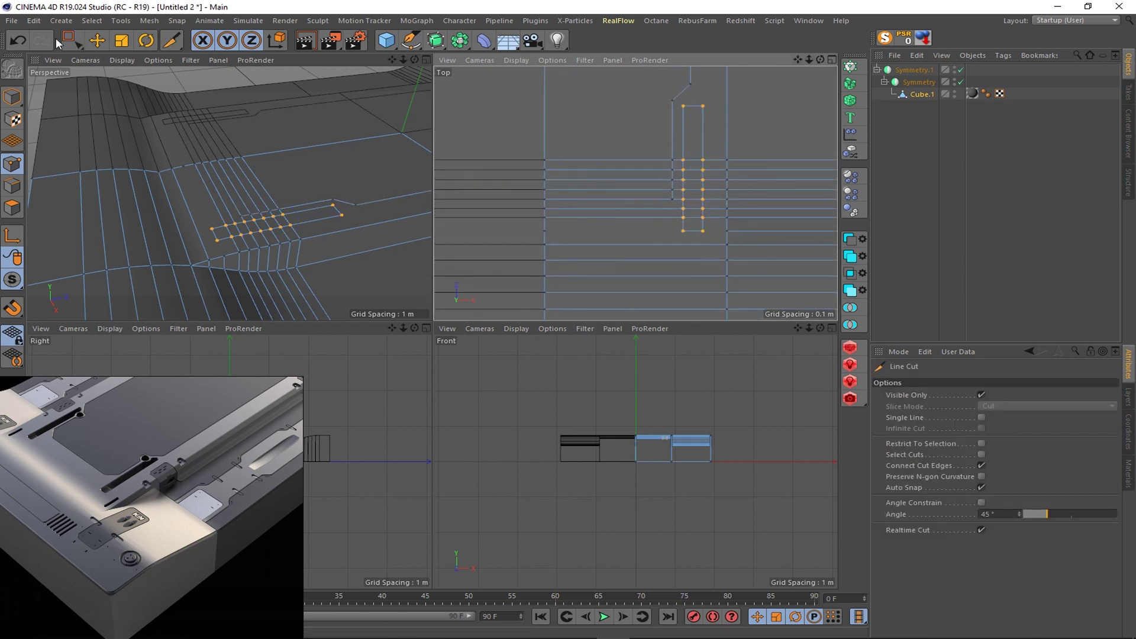
{"action": "left_click", "coordinate": [599, 213]}
{"action": "right_click", "coordinate": [599, 214]}
{"action": "left_click", "coordinate": [639, 520]}
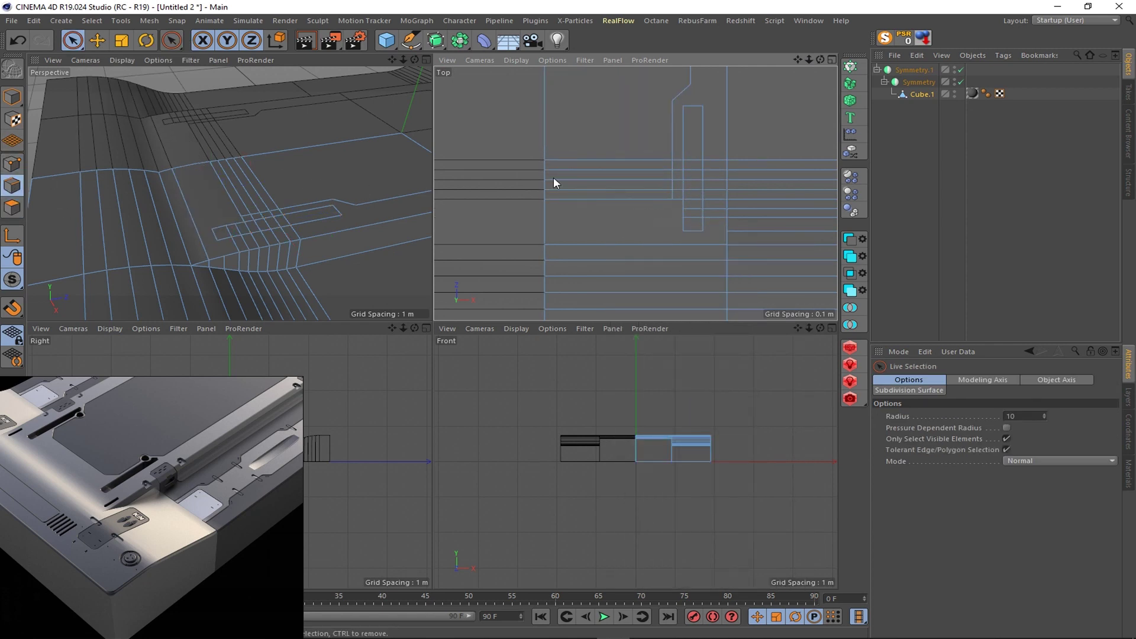
{"action": "left_click_drag", "start_coordinate": [553, 161], "coordinate": [555, 190]}
{"action": "right_click", "coordinate": [628, 185]}
{"action": "left_click", "coordinate": [644, 483]}
- Melt the leftover edges along the slot's side
{"action": "scroll", "coordinate": [651, 189], "scroll_direction": "up", "scroll_amount": 3}
{"action": "left_click", "coordinate": [664, 107]}
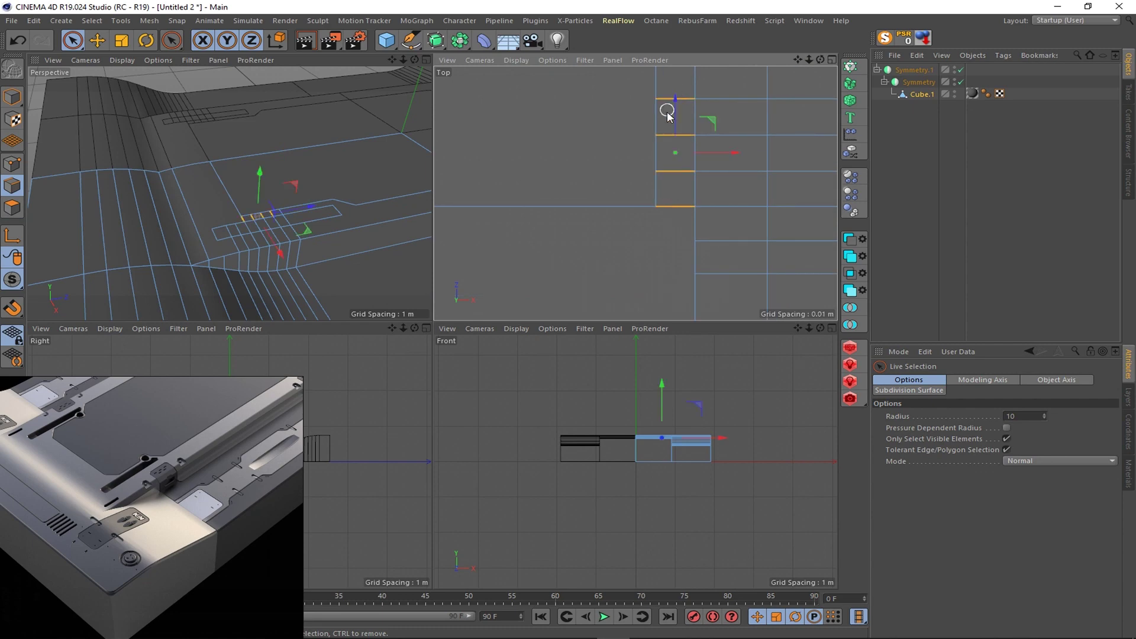
{"action": "right_click", "coordinate": [672, 130]}
{"action": "left_click", "coordinate": [700, 422]}
{"action": "scroll", "coordinate": [598, 228], "scroll_direction": "up", "scroll_amount": 2}
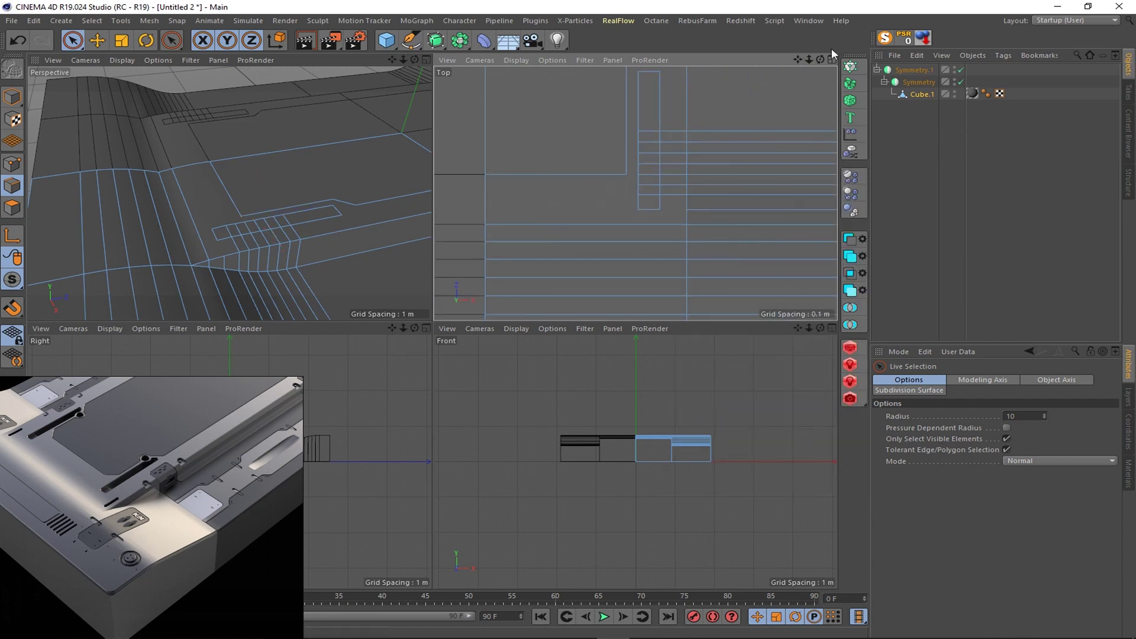
{"action": "scroll", "coordinate": [634, 190], "scroll_direction": "up", "scroll_amount": 2}
{"action": "scroll", "coordinate": [329, 181], "scroll_direction": "up", "scroll_amount": 4}
{"action": "scroll", "coordinate": [296, 172], "scroll_direction": "up", "scroll_amount": 2}
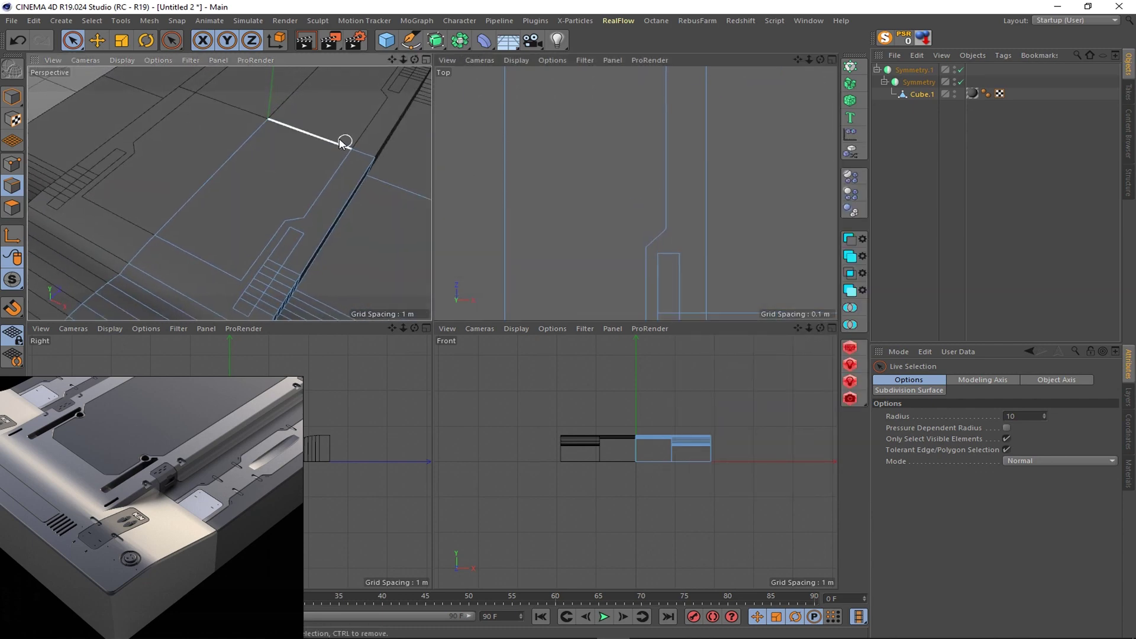
- Bevel the angled plate's corner edge by about 0.121 m
{"action": "left_click", "coordinate": [647, 280]}
{"action": "right_click", "coordinate": [686, 288]}
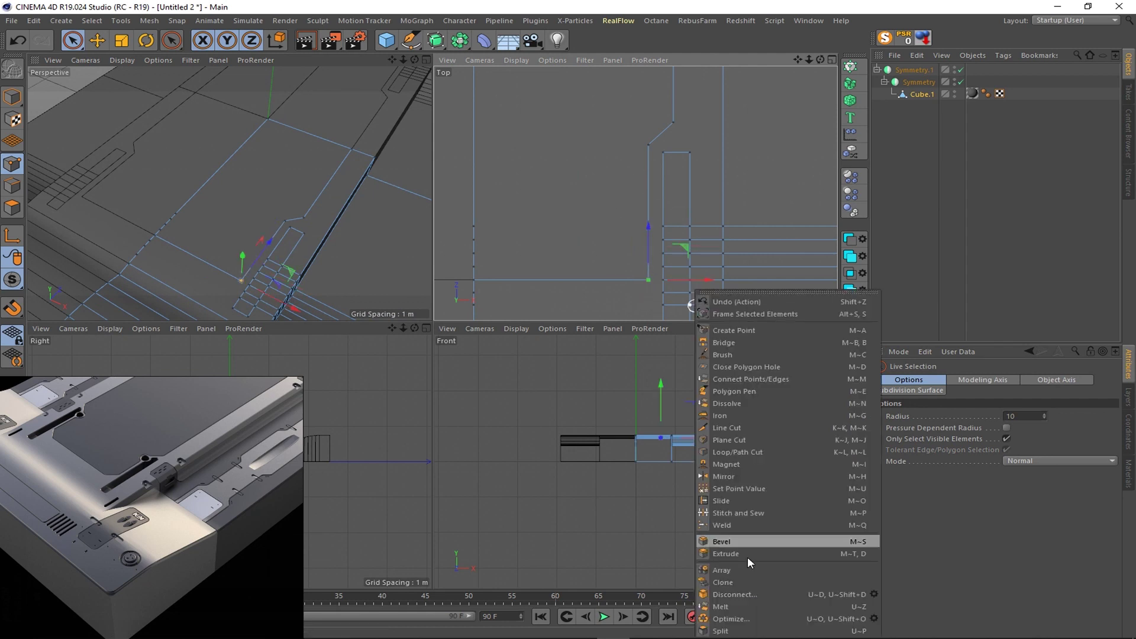
{"action": "left_click", "coordinate": [751, 612]}
{"action": "left_click_drag", "start_coordinate": [654, 281], "coordinate": [620, 271]}
{"action": "scroll", "coordinate": [621, 272], "scroll_direction": "down", "scroll_amount": 3}
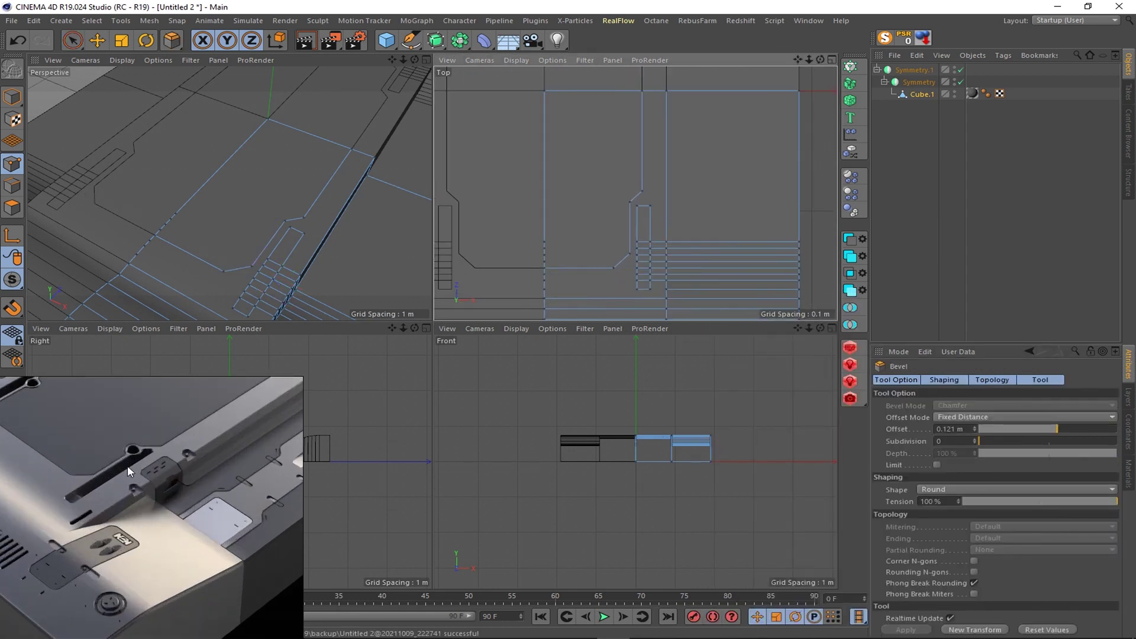
{"action": "scroll", "coordinate": [571, 286], "scroll_direction": "up", "scroll_amount": 3}
{"action": "key", "text": "space"}
- Dissolve the stray stripe edges beside the slot
{"action": "left_click", "coordinate": [12, 186]}
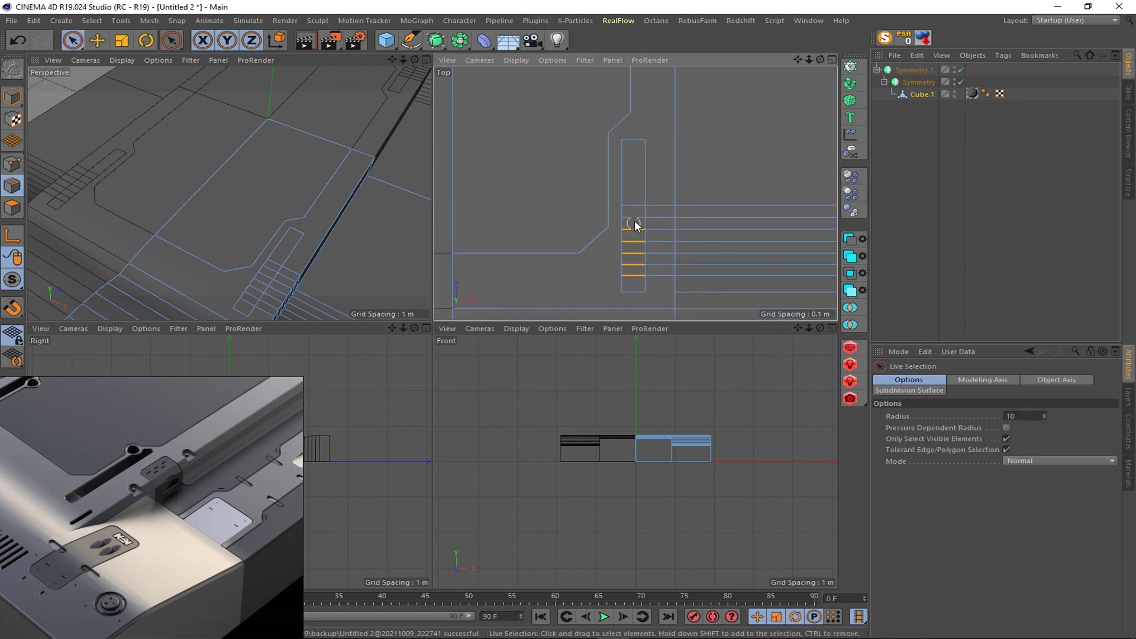
{"action": "right_click", "coordinate": [634, 224]}
{"action": "left_click", "coordinate": [721, 494]}
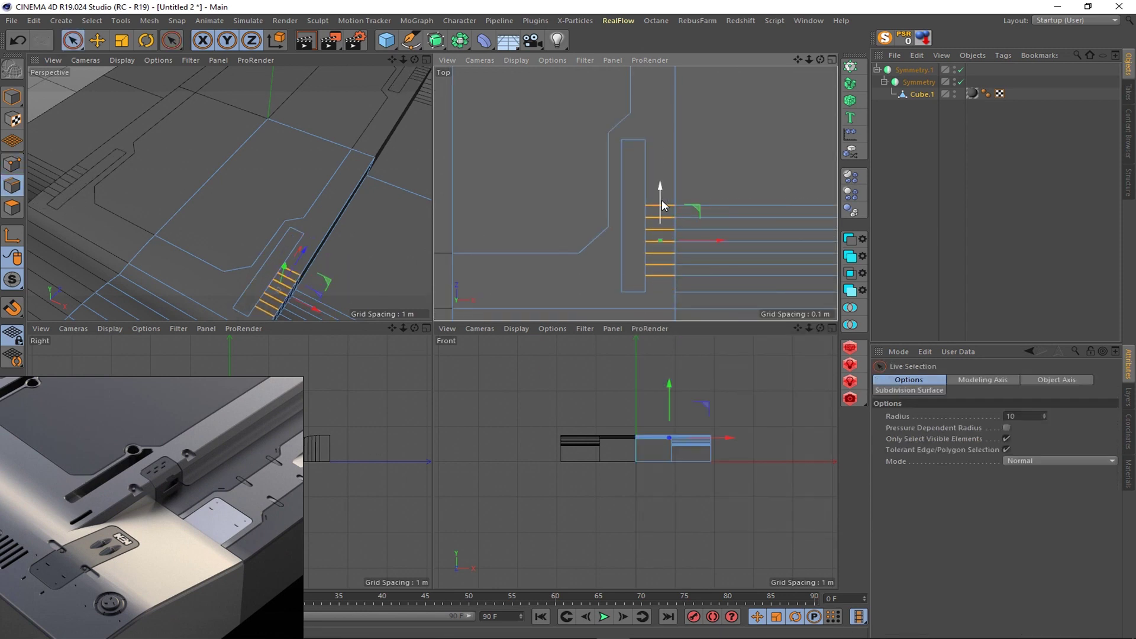
{"action": "right_click", "coordinate": [662, 204]}
{"action": "left_click", "coordinate": [722, 499]}
- Bevel the slot's end corner points into a rounded end, then Close Polygon Hole
{"action": "key", "text": "Return"}
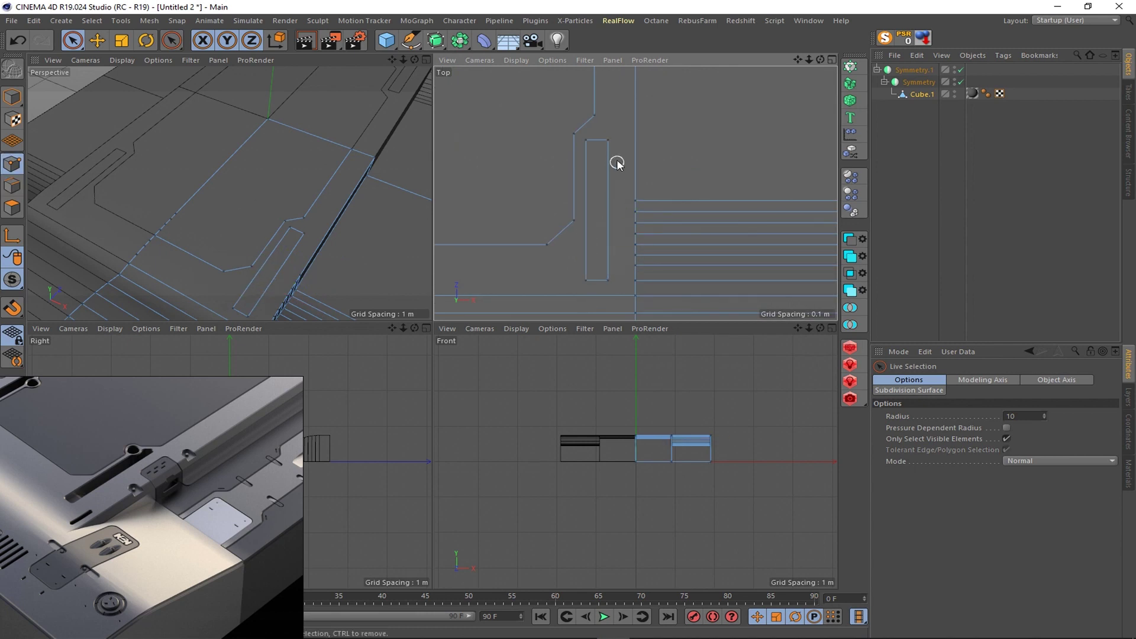
{"action": "right_click", "coordinate": [642, 295]}
{"action": "left_click", "coordinate": [657, 331]}
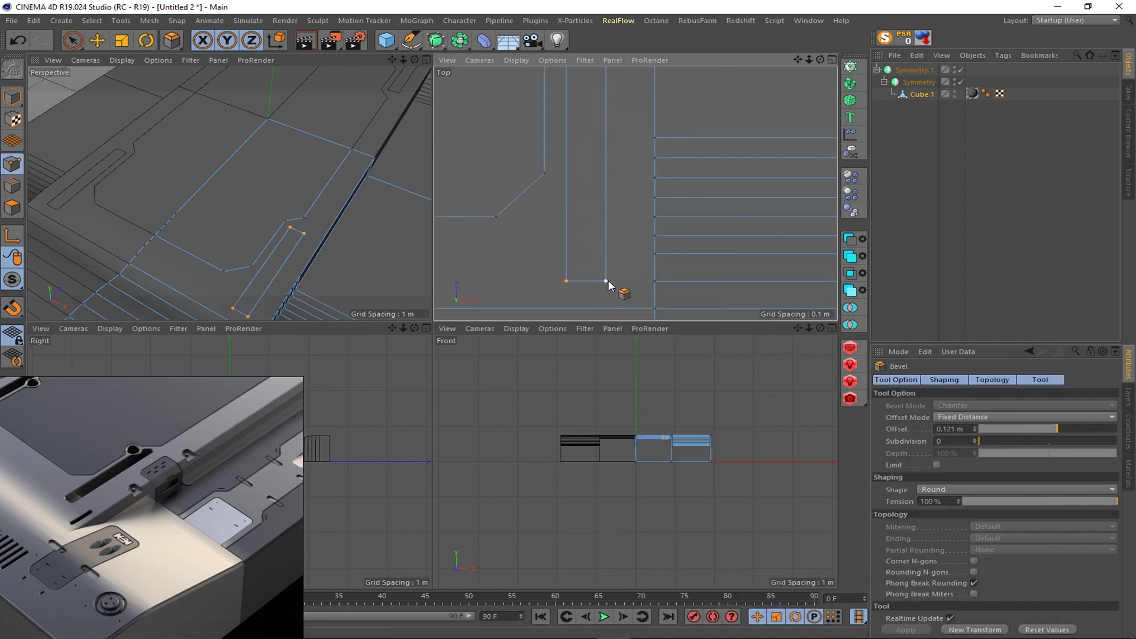
{"action": "left_click_drag", "start_coordinate": [979, 441], "coordinate": [1027, 442]}
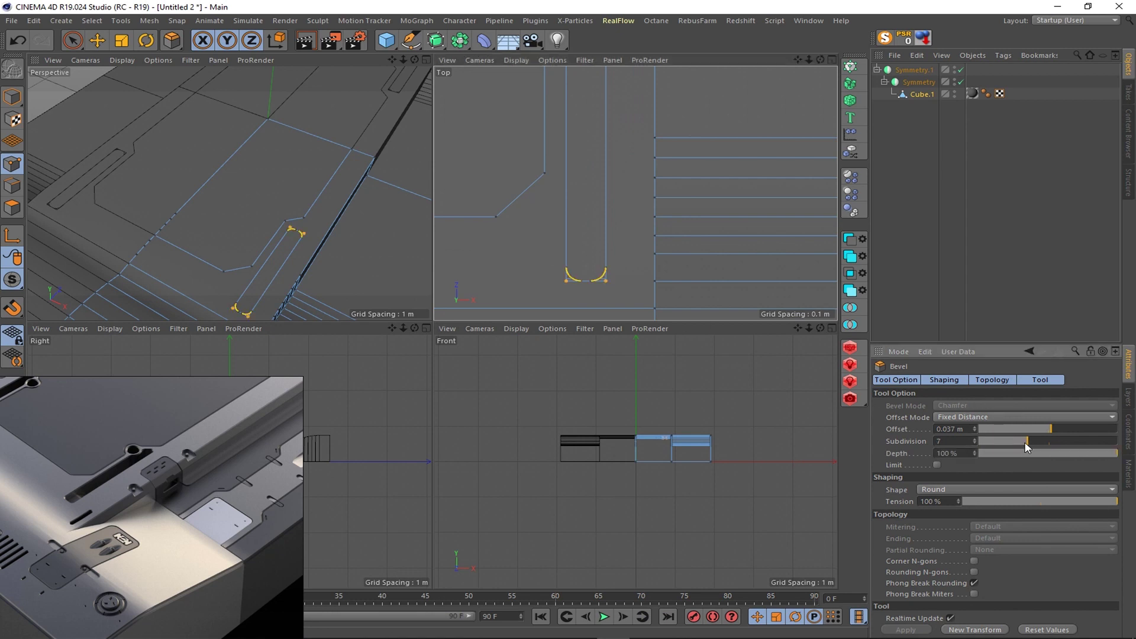
{"action": "scroll", "coordinate": [563, 274], "scroll_direction": "up", "scroll_amount": 3}
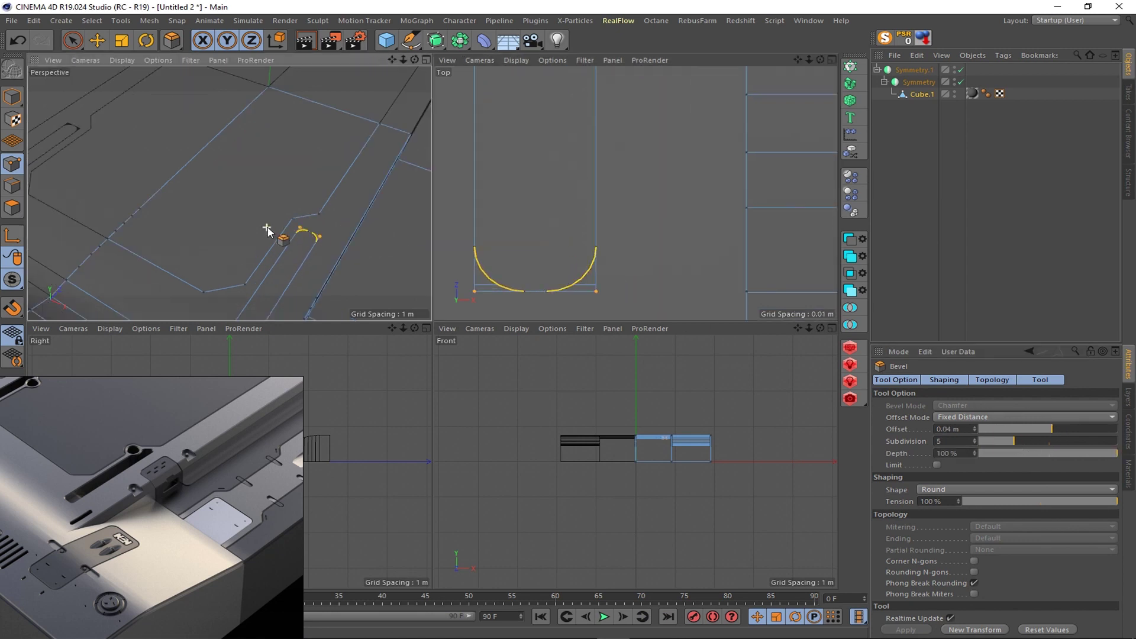
{"action": "scroll", "coordinate": [272, 234], "scroll_direction": "up", "scroll_amount": 3}
{"action": "right_click", "coordinate": [340, 195]}
{"action": "left_click", "coordinate": [402, 264]}
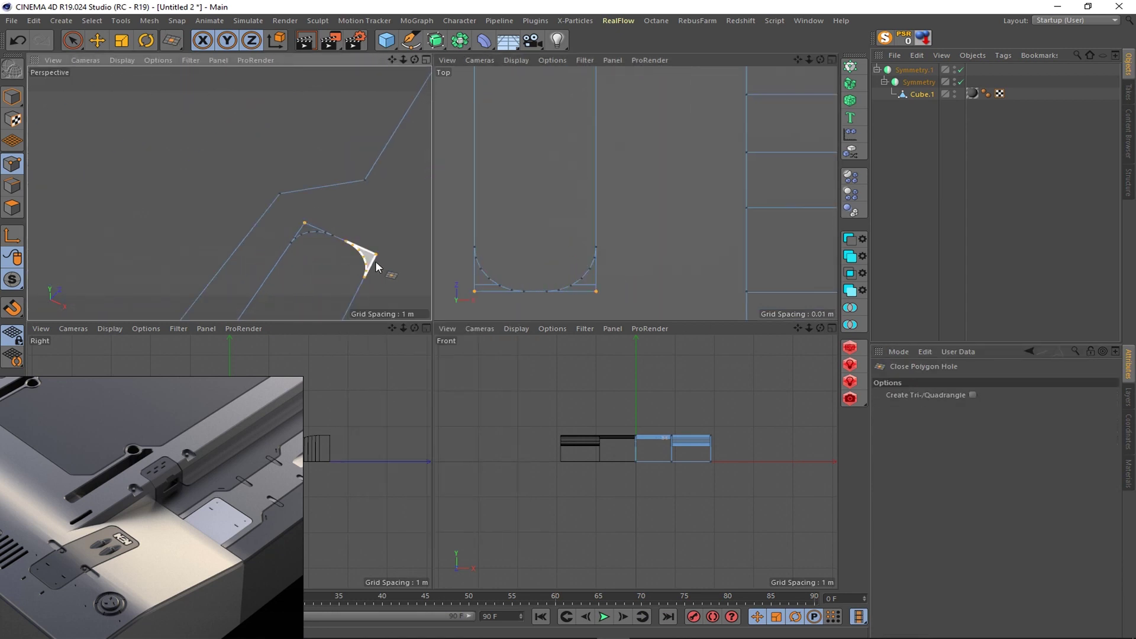
- Extrude the slot face downward to sink it into the panel
{"action": "left_click", "coordinate": [426, 59]}
{"action": "left_click", "coordinate": [77, 43]}
{"action": "left_click", "coordinate": [136, 55]}
{"action": "right_click", "coordinate": [581, 449]}
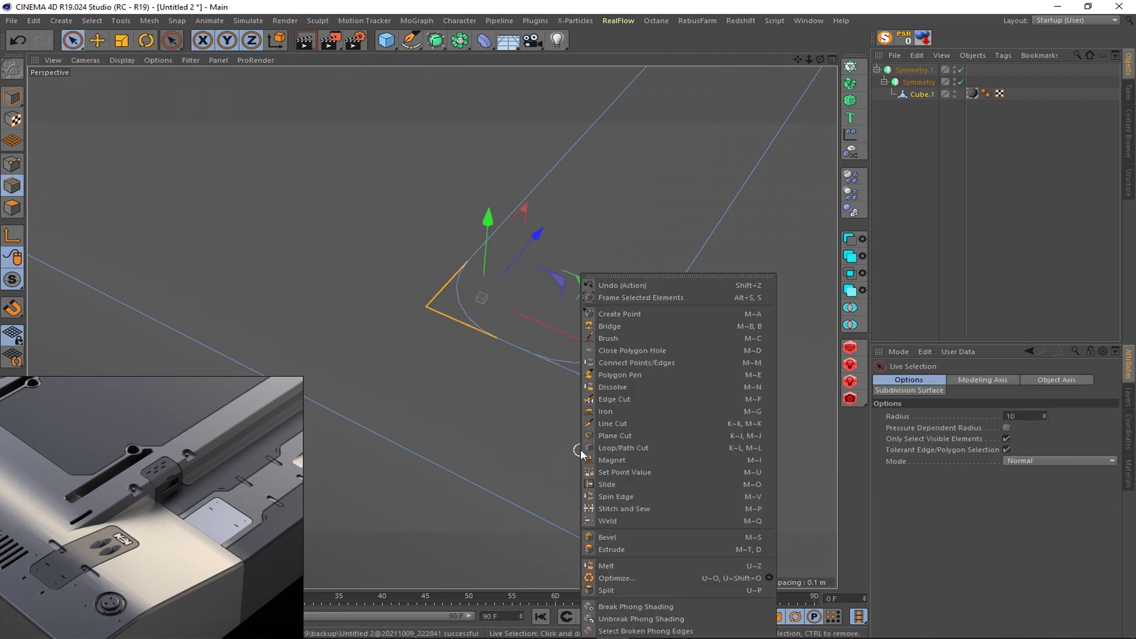
{"action": "key", "text": "Escape"}
{"action": "right_click", "coordinate": [667, 389]}
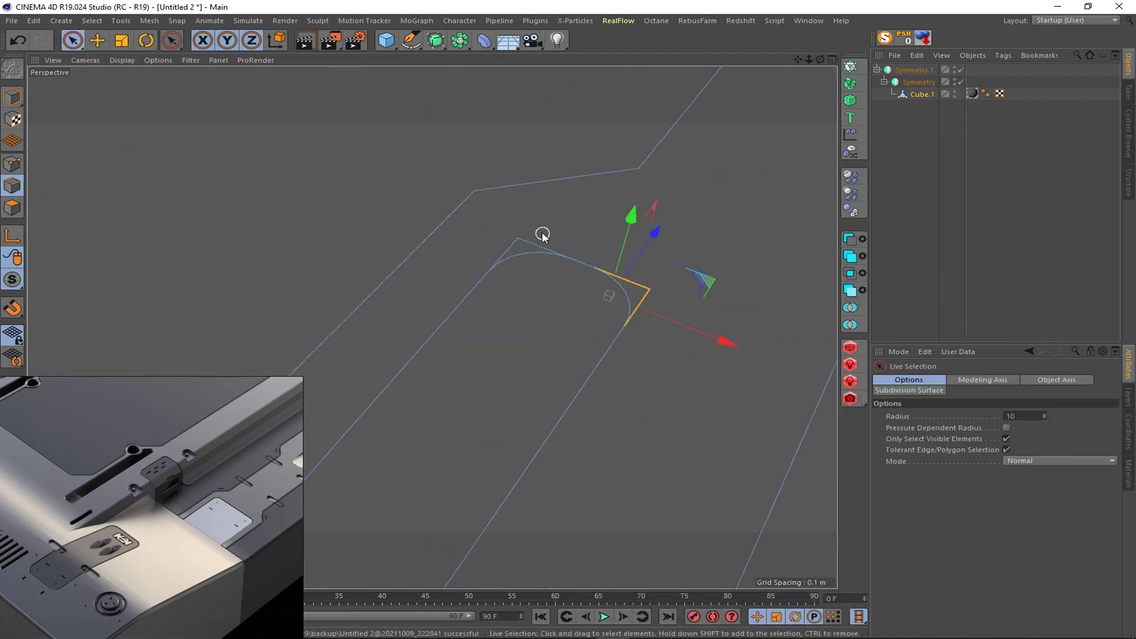
{"action": "left_click", "coordinate": [499, 451]}
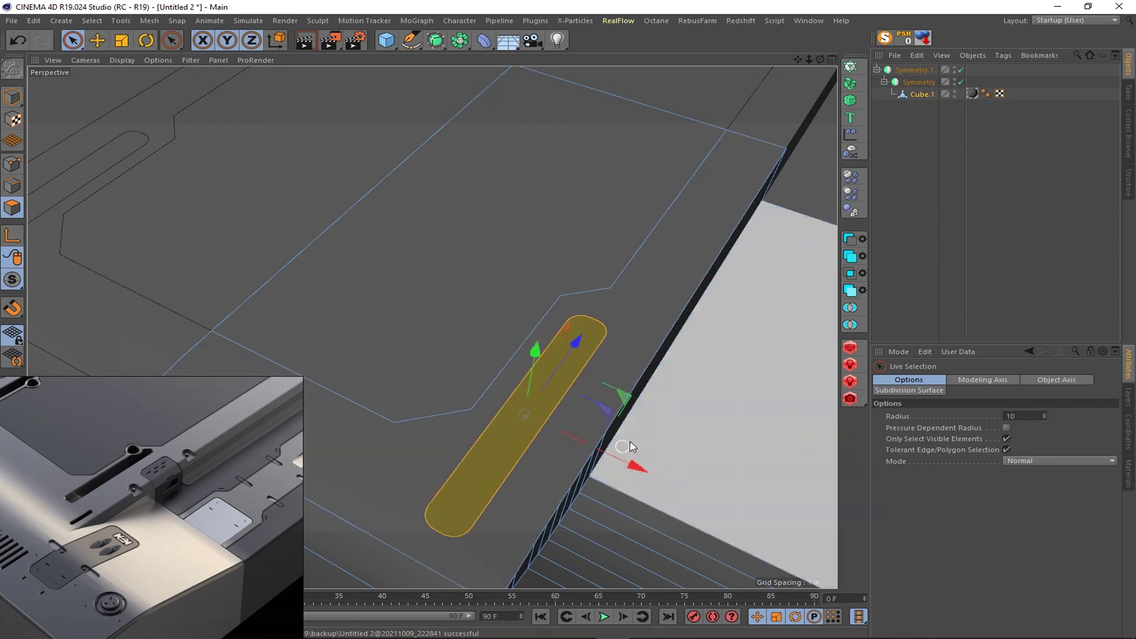
{"action": "mouse_move", "coordinate": [629, 447]}
{"action": "left_mouse_down", "text": "alt"}
{"action": "mouse_move", "coordinate": [528, 355]}
{"action": "mouse_move", "coordinate": [648, 412]}
{"action": "mouse_move", "coordinate": [436, 389]}
{"action": "left_mouse_up", "text": "alt"}
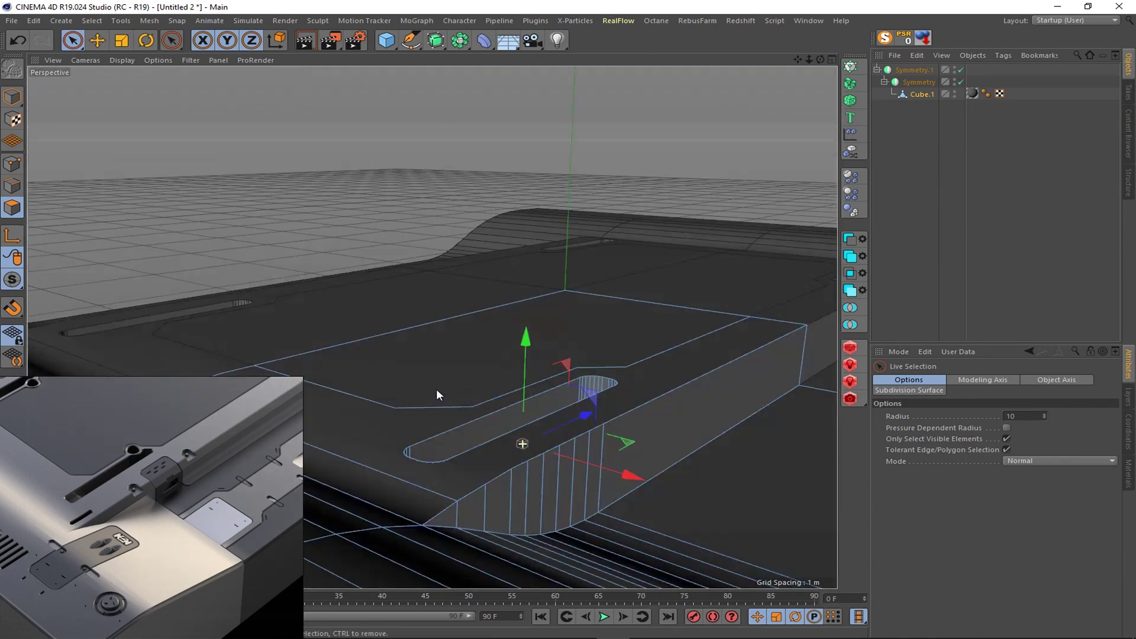
- Loop-select the slot's rim edges and bevel them round
{"action": "left_click", "coordinate": [367, 435]}
{"action": "scroll", "coordinate": [399, 426], "scroll_direction": "up", "scroll_amount": 2}
{"action": "mouse_move", "coordinate": [399, 426]}
{"action": "left_mouse_down", "text": "alt"}
{"action": "mouse_move", "coordinate": [459, 445]}
{"action": "mouse_move", "coordinate": [570, 419]}
{"action": "mouse_move", "coordinate": [479, 417]}
{"action": "left_mouse_up", "text": "alt"}
{"action": "scroll", "coordinate": [479, 417], "scroll_direction": "up", "scroll_amount": 3}
{"action": "key", "text": "u"}
{"action": "key", "text": "l"}
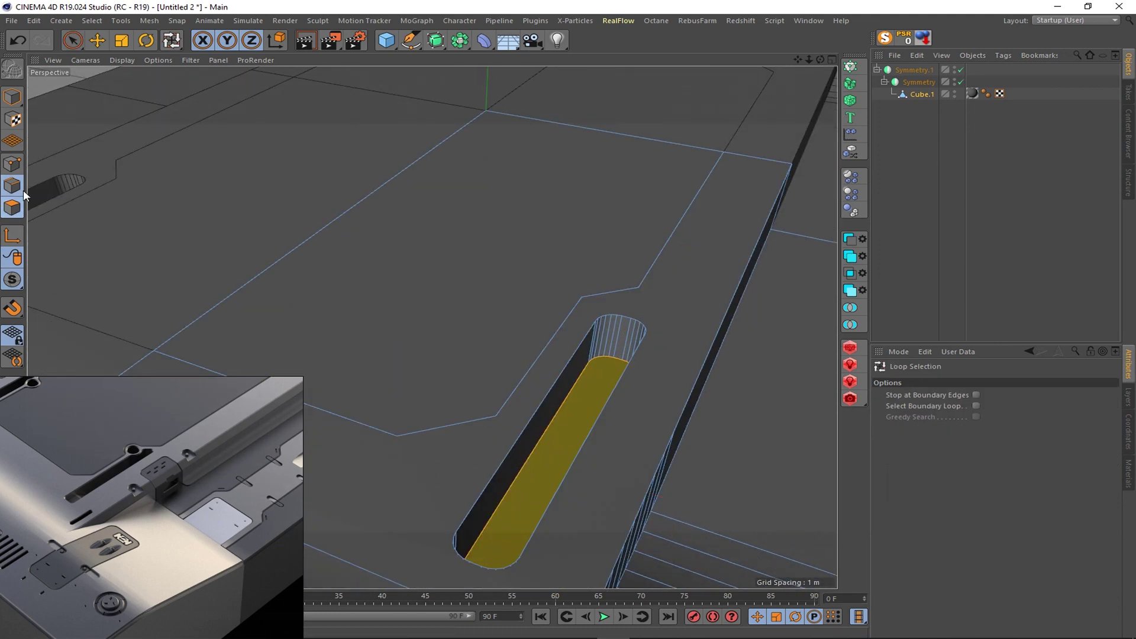
{"action": "left_click", "coordinate": [553, 392]}
{"action": "right_click", "coordinate": [646, 414]}
{"action": "left_click", "coordinate": [671, 536]}
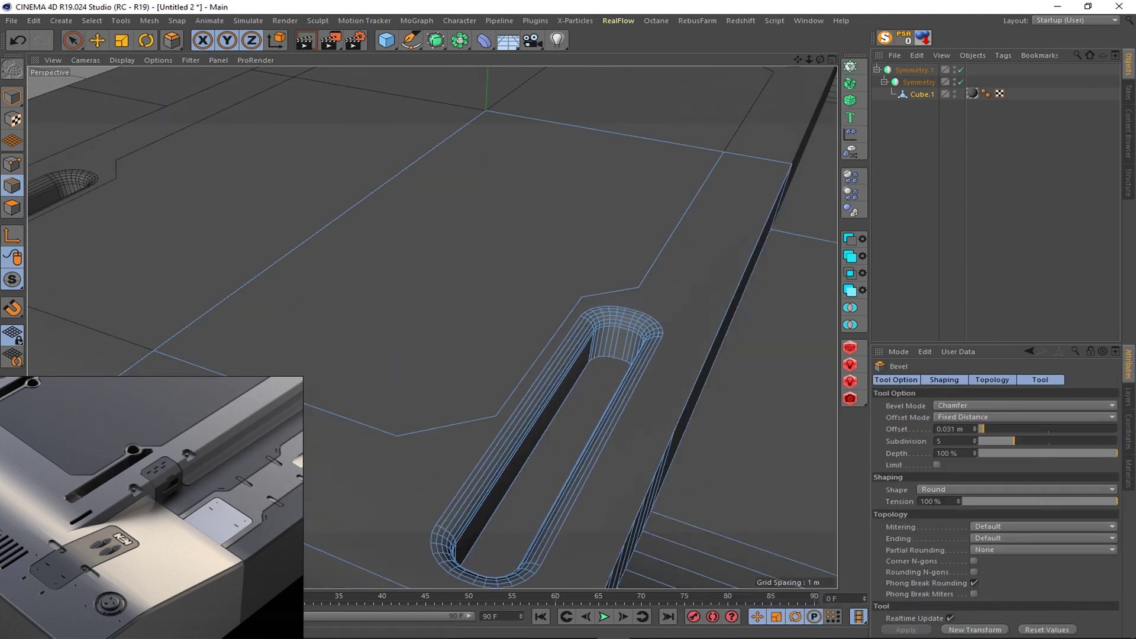
- Split the plate faces into a new object and group it with the panel
{"action": "scroll", "coordinate": [297, 184], "scroll_direction": "down", "scroll_amount": 5}
{"action": "mouse_move", "coordinate": [297, 183]}
{"action": "left_mouse_down", "text": "alt"}
{"action": "mouse_move", "coordinate": [385, 226]}
{"action": "mouse_move", "coordinate": [567, 404]}
{"action": "left_mouse_up", "text": "alt"}
{"action": "scroll", "coordinate": [509, 356], "scroll_direction": "up", "scroll_amount": 1}
{"action": "key", "text": "space"}
{"action": "scroll", "coordinate": [567, 405], "scroll_direction": "up", "scroll_amount": 2}
{"action": "right_click", "coordinate": [651, 422]}
{"action": "left_click", "coordinate": [681, 565]}
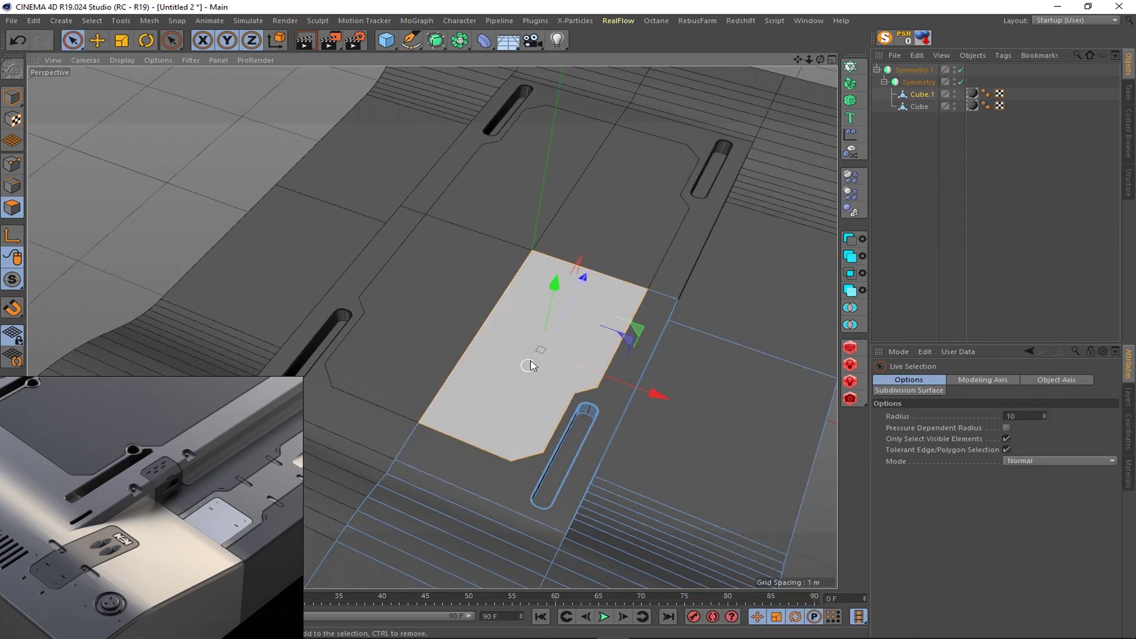
{"action": "left_click", "coordinate": [925, 95], "text": "ctrl"}
{"action": "key", "text": "alt+g"}
- Create a new dark material for the central panel
{"action": "left_click", "coordinate": [1128, 474]}
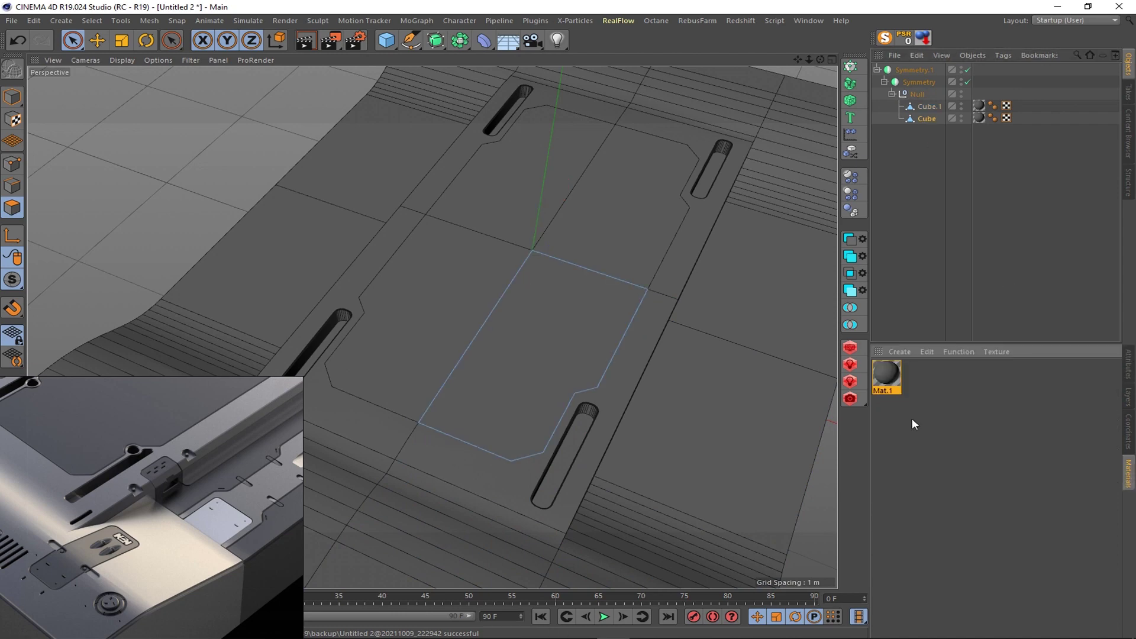
{"action": "double_click", "coordinate": [912, 418]}
{"action": "double_click", "coordinate": [920, 373]}
{"action": "left_click", "coordinate": [636, 101]}
- Apply the dark material to the plate and round one corner with a subdivided bevel
{"action": "left_click_drag", "start_coordinate": [919, 373], "coordinate": [477, 322]}
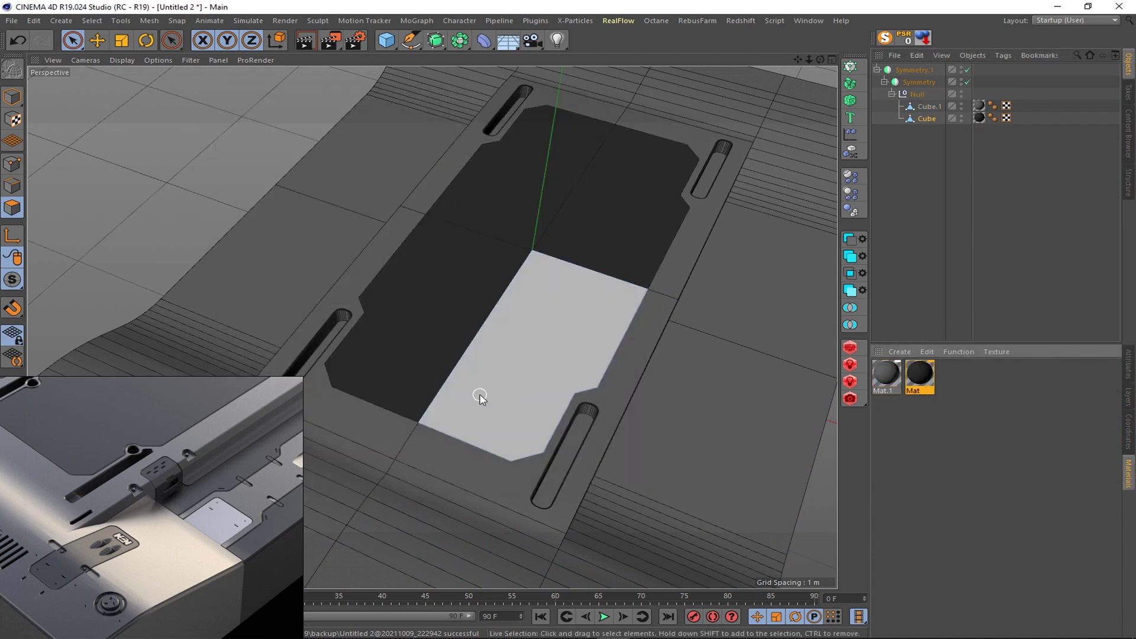
{"action": "left_click", "coordinate": [543, 454]}
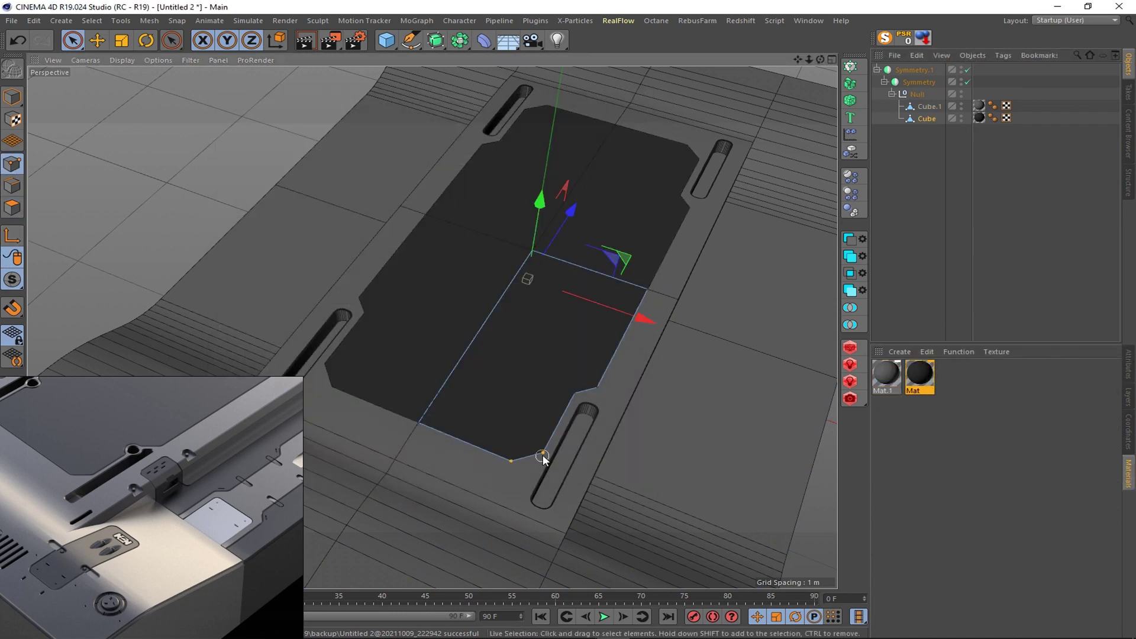
{"action": "scroll", "coordinate": [608, 395], "scroll_direction": "up", "scroll_amount": 3}
{"action": "right_click", "coordinate": [421, 559]}
{"action": "left_click", "coordinate": [473, 541]}
{"action": "scroll", "coordinate": [498, 509], "scroll_direction": "up", "scroll_amount": 3}
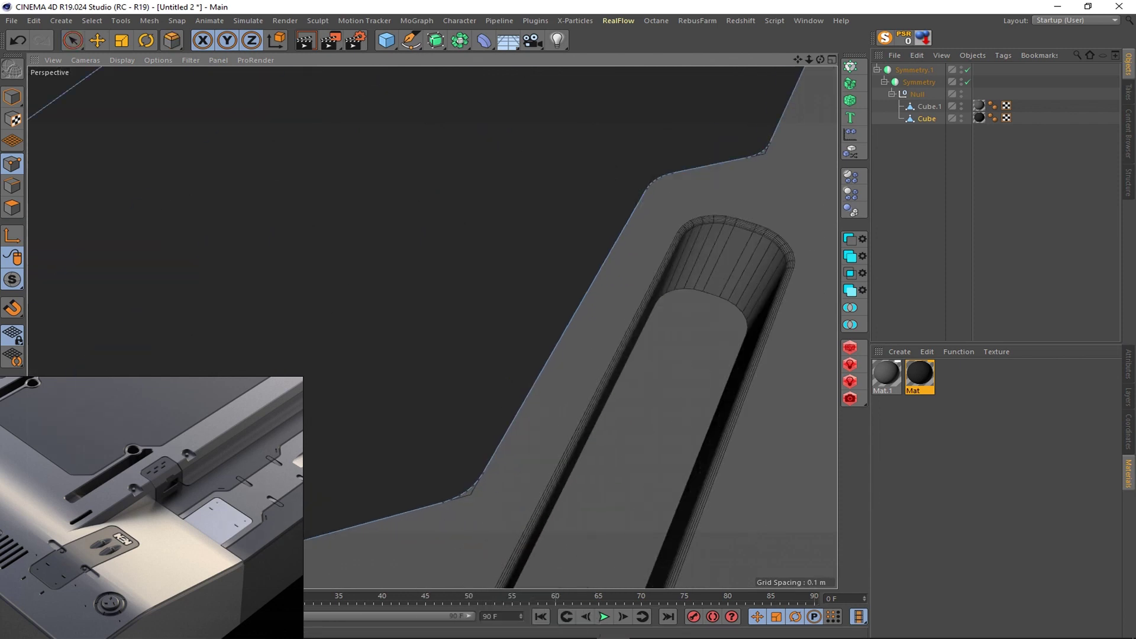
{"action": "scroll", "coordinate": [465, 517], "scroll_direction": "down", "scroll_amount": 3}
{"action": "scroll", "coordinate": [467, 474], "scroll_direction": "up", "scroll_amount": 2}
{"action": "scroll", "coordinate": [485, 480], "scroll_direction": "up", "scroll_amount": 2}
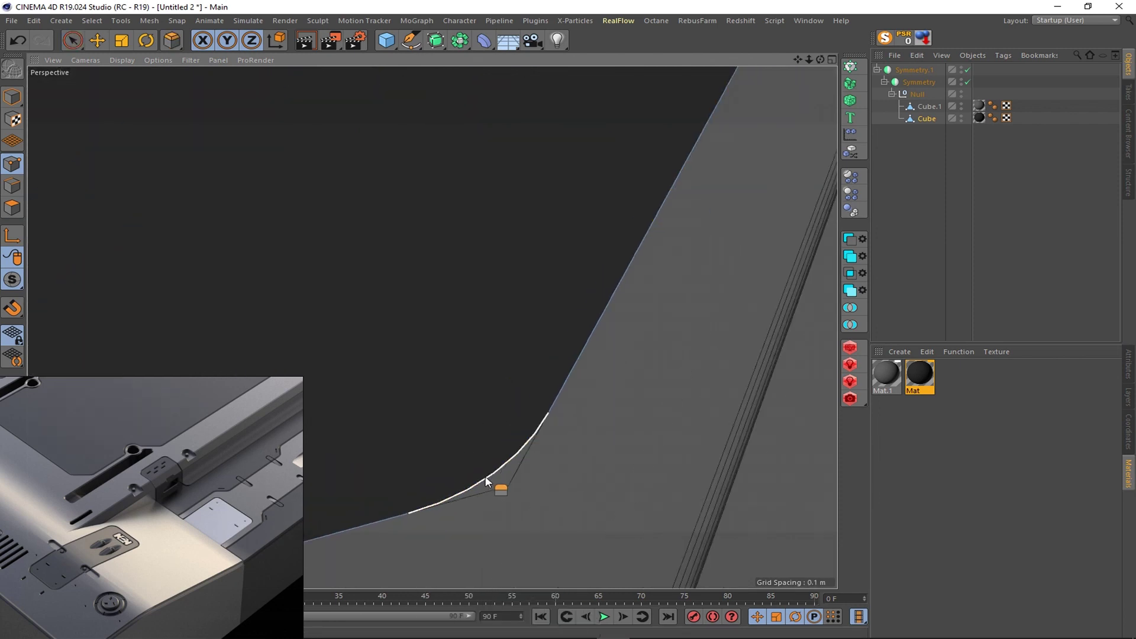
{"action": "left_click_drag", "start_coordinate": [1042, 441], "coordinate": [1054, 441]}
- Select the notch corner points on the outer panel Cube.1 and orbit to inspect them
{"action": "left_click", "coordinate": [932, 109]}
{"action": "scroll", "coordinate": [520, 470], "scroll_direction": "down", "scroll_amount": 3}
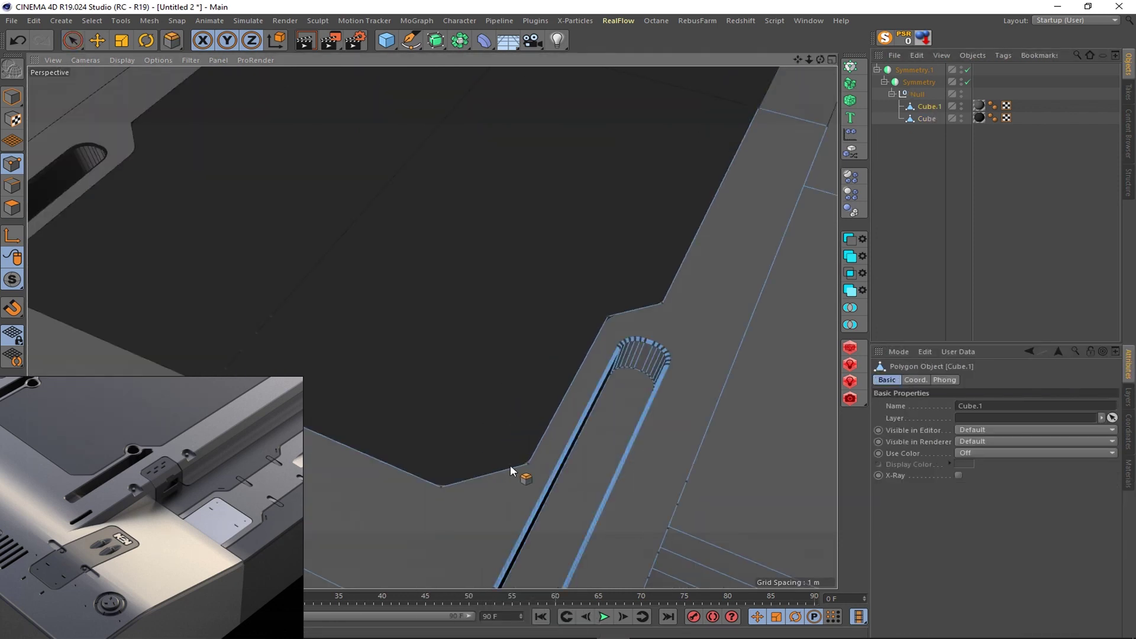
{"action": "key", "text": "space"}
{"action": "right_click", "coordinate": [661, 307]}
{"action": "left_click", "coordinate": [843, 510]}
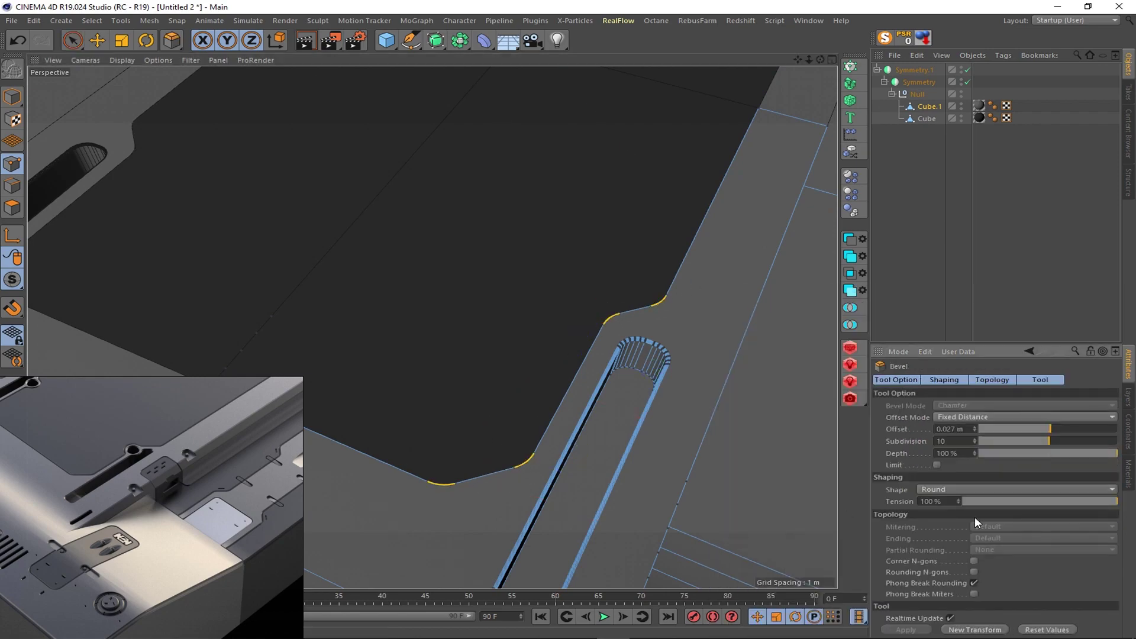
{"action": "scroll", "coordinate": [627, 266], "scroll_direction": "up", "scroll_amount": 2}
{"action": "scroll", "coordinate": [636, 260], "scroll_direction": "up", "scroll_amount": 3}
{"action": "scroll", "coordinate": [650, 308], "scroll_direction": "down", "scroll_amount": 5}
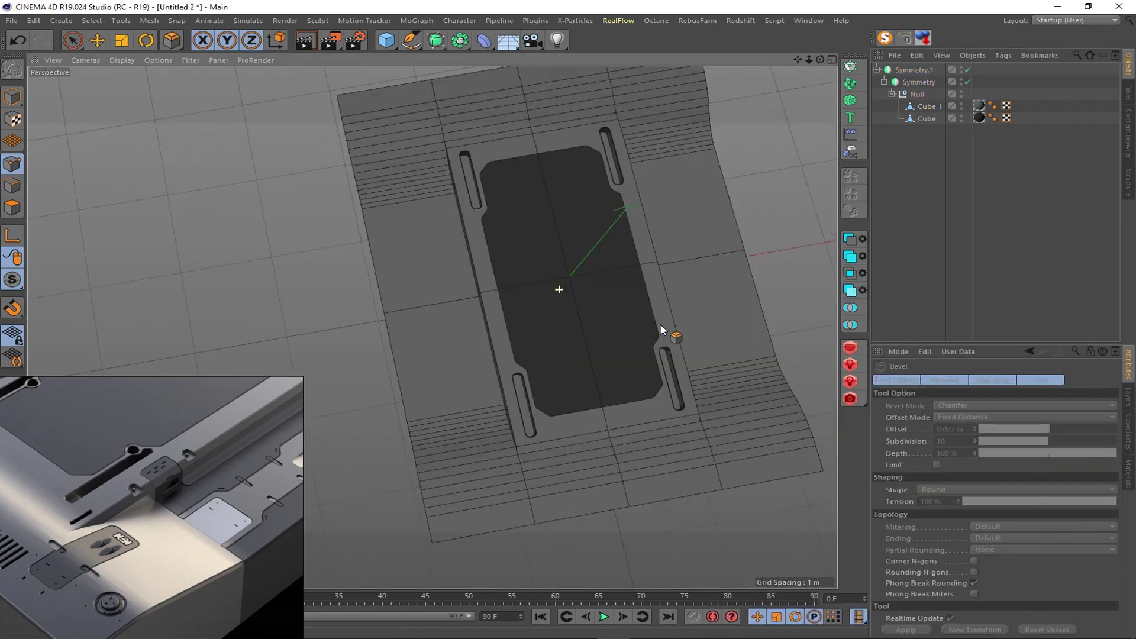
{"action": "left_click_drag", "start_coordinate": [667, 329], "coordinate": [533, 297], "text": "alt"}
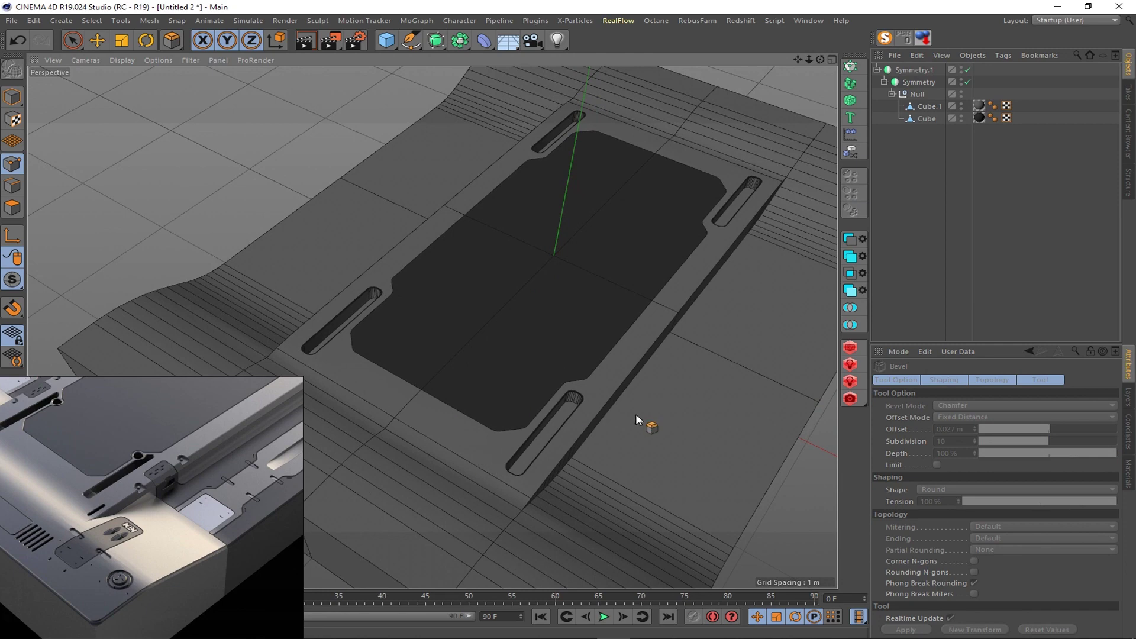
{"action": "left_click_drag", "start_coordinate": [635, 413], "coordinate": [640, 314], "text": "alt"}
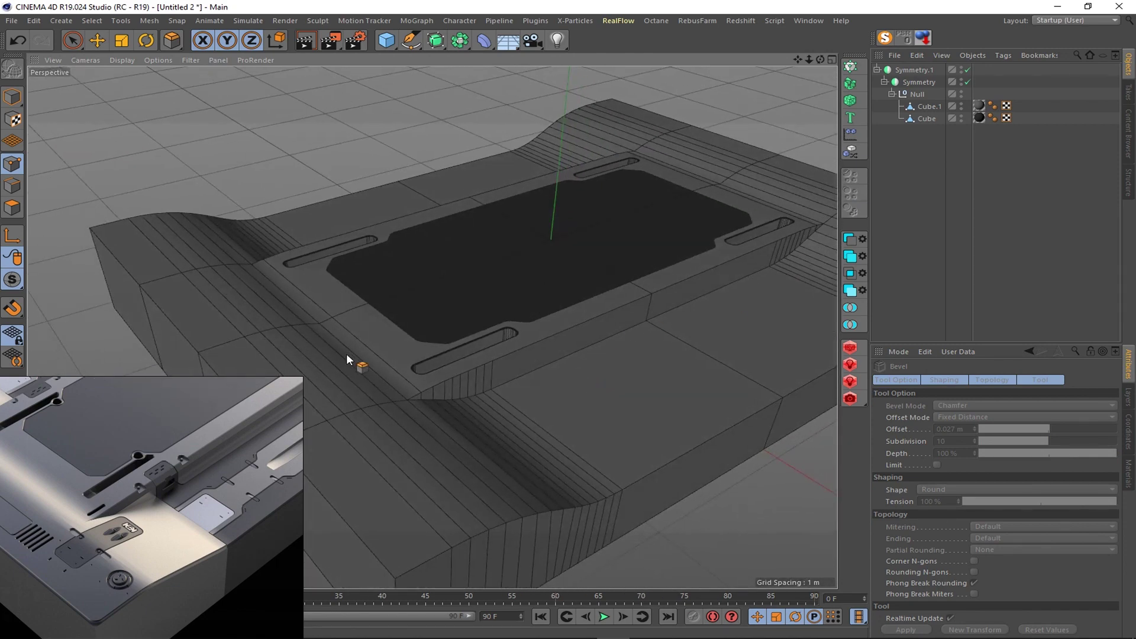
{"action": "scroll", "coordinate": [533, 379], "scroll_direction": "up", "scroll_amount": 4}
- Reselect Cube.1, then select the inner plate and orbit toward its notch corner
{"action": "left_click", "coordinate": [927, 106]}
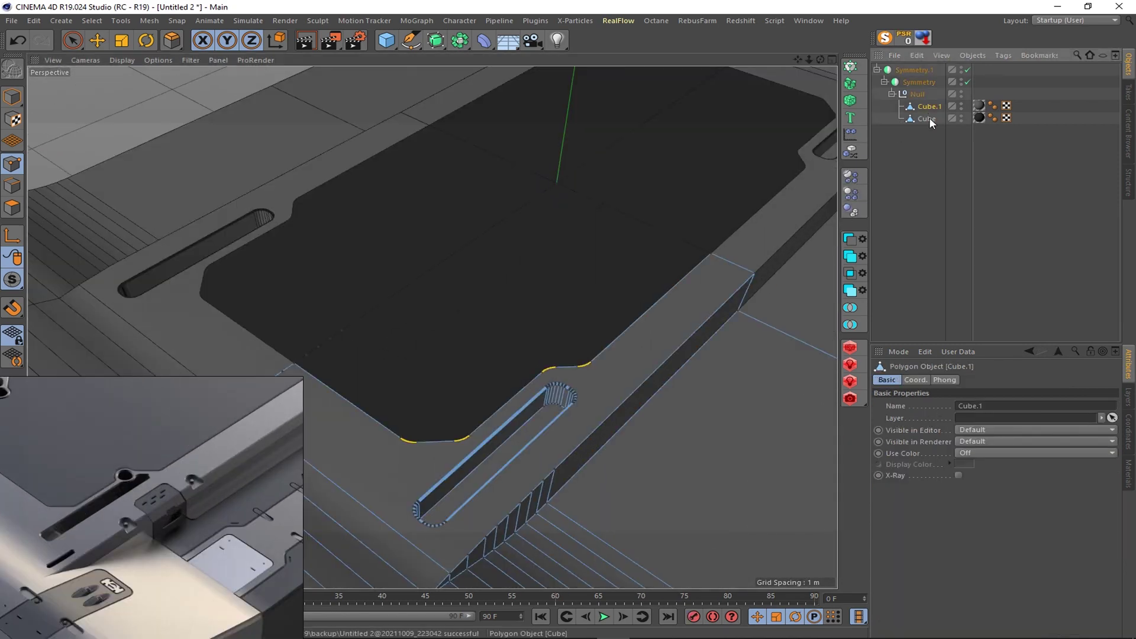
{"action": "key", "text": "9"}
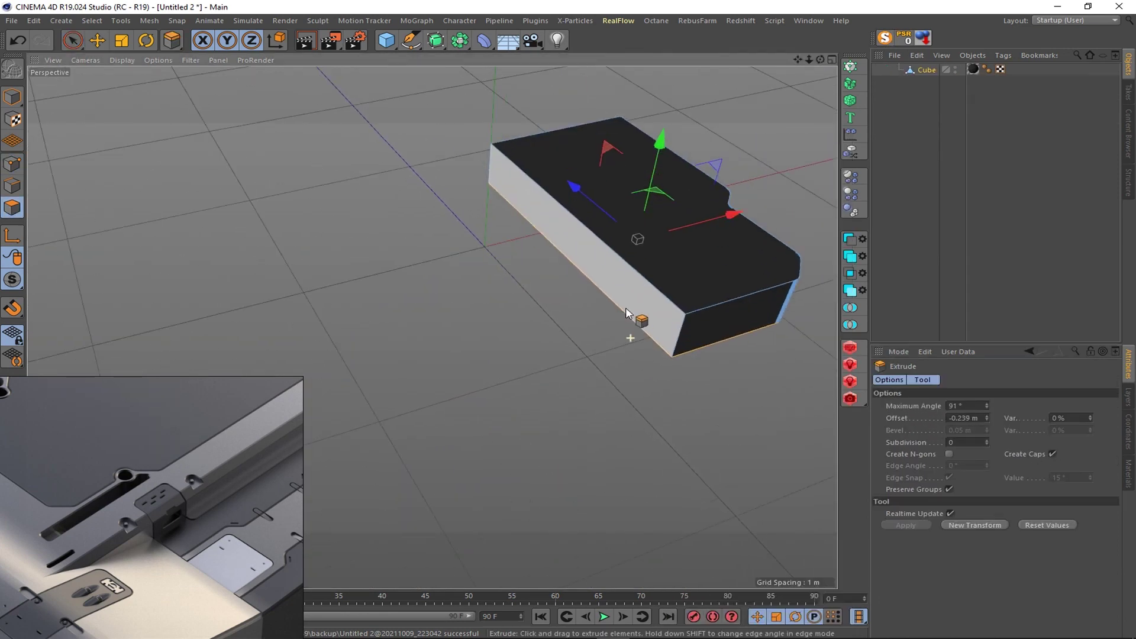
{"action": "key", "text": "space"}
{"action": "left_click_drag", "start_coordinate": [519, 329], "coordinate": [482, 186], "text": "alt"}
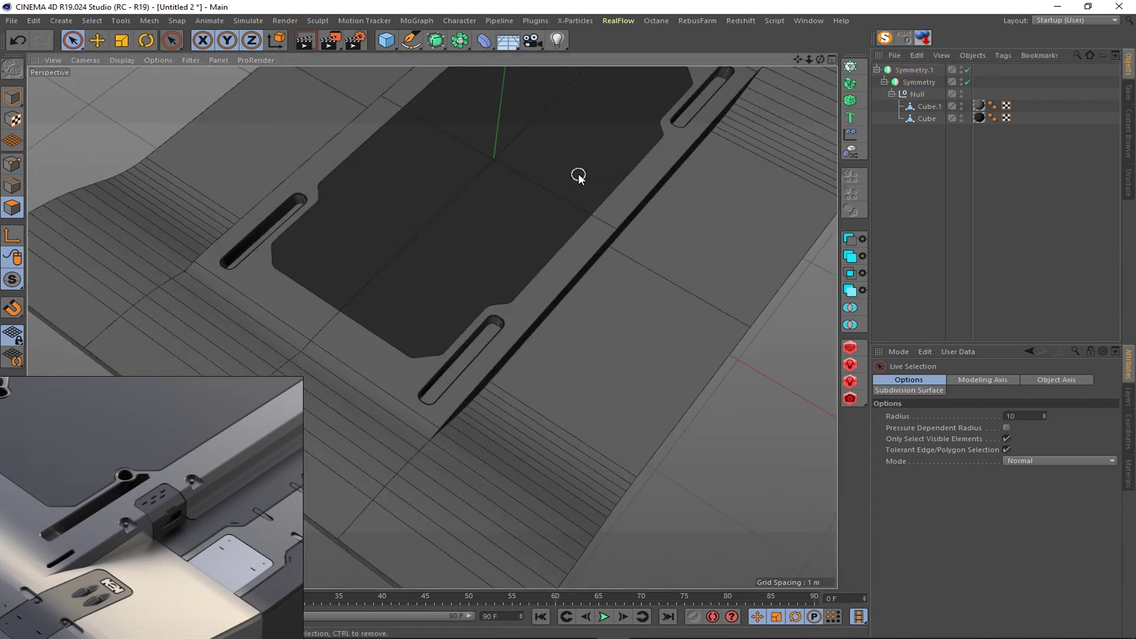
{"action": "left_click_drag", "start_coordinate": [602, 203], "coordinate": [684, 231], "text": "alt"}
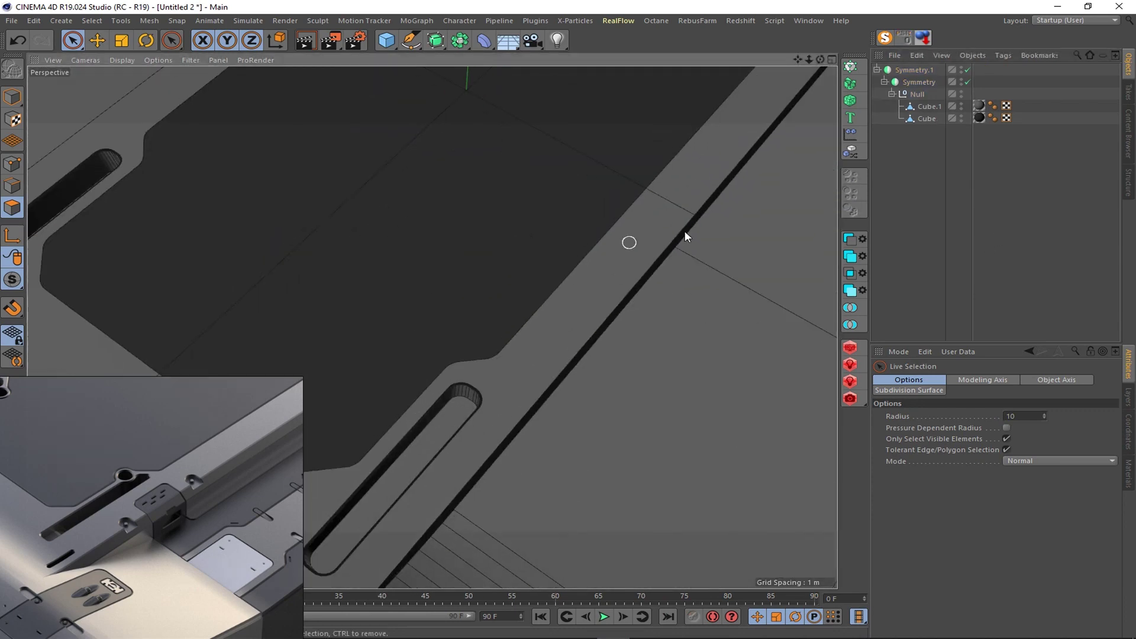
{"action": "left_click", "coordinate": [541, 223]}
{"action": "mouse_move", "coordinate": [541, 223]}
{"action": "left_mouse_down", "text": "alt"}
{"action": "mouse_move", "coordinate": [592, 287]}
{"action": "mouse_move", "coordinate": [492, 378]}
{"action": "left_mouse_up", "text": "alt"}
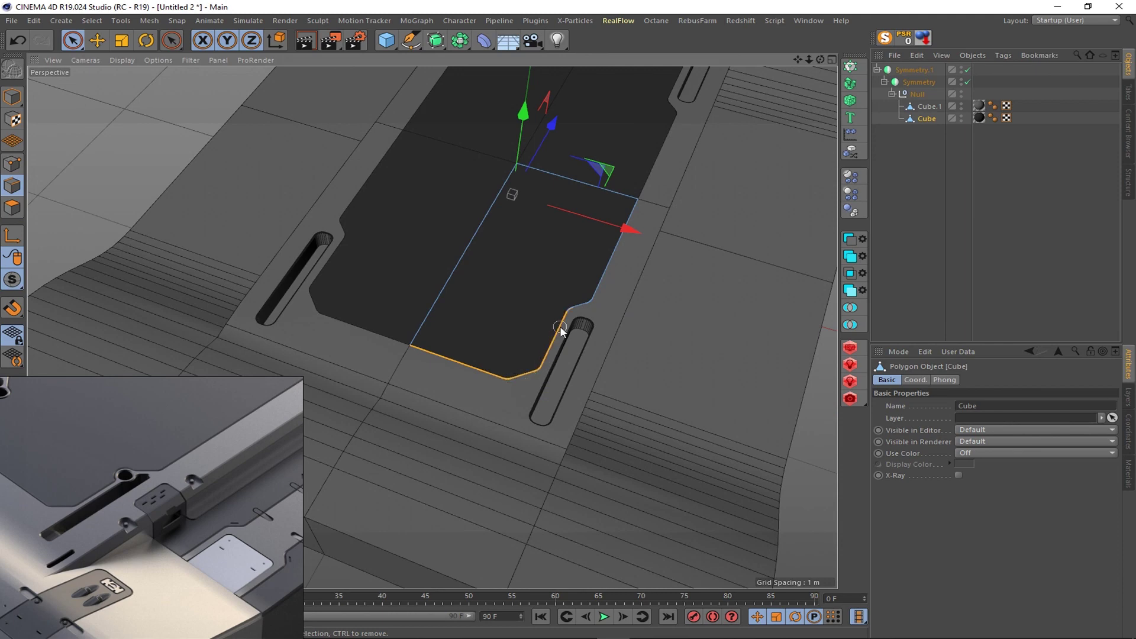
{"action": "right_click", "coordinate": [565, 351]}
{"action": "scroll", "coordinate": [576, 348], "scroll_direction": "up", "scroll_amount": 3}
{"action": "scroll", "coordinate": [565, 302], "scroll_direction": "up", "scroll_amount": 3}
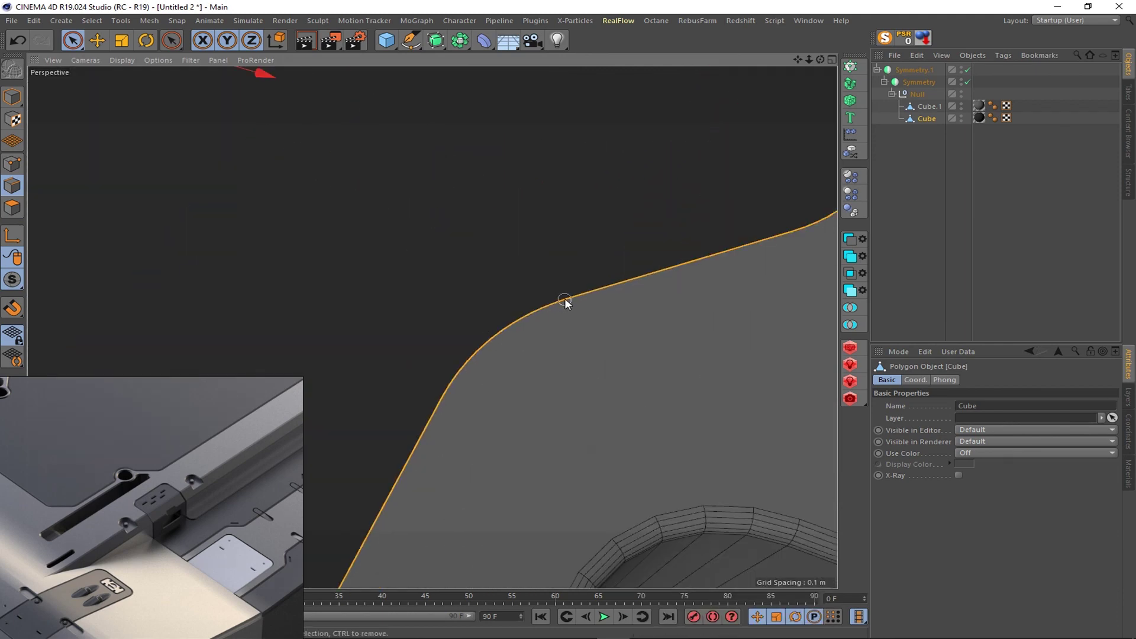
{"action": "scroll", "coordinate": [616, 256], "scroll_direction": "up", "scroll_amount": 3}
- Bevel the plate's outline edges with a round, 10-subdivision chamfer of about 0.002 m
{"action": "mouse_move", "coordinate": [615, 256]}
{"action": "left_mouse_down", "text": "alt"}
{"action": "mouse_move", "coordinate": [502, 388]}
{"action": "mouse_move", "coordinate": [459, 362]}
{"action": "left_mouse_up", "text": "alt"}
{"action": "right_click", "coordinate": [548, 278]}
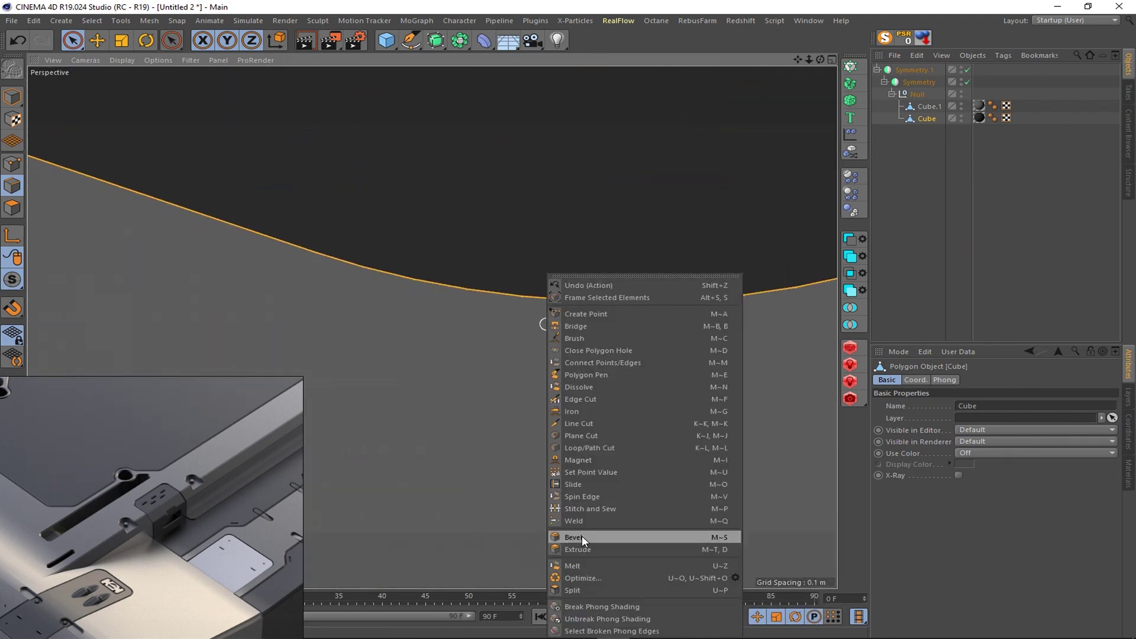
{"action": "left_click", "coordinate": [581, 535]}
{"action": "scroll", "coordinate": [631, 264], "scroll_direction": "down", "scroll_amount": 5}
{"action": "scroll", "coordinate": [538, 321], "scroll_direction": "down", "scroll_amount": 5}
{"action": "left_click", "coordinate": [591, 229]}
{"action": "left_click_drag", "start_coordinate": [590, 229], "coordinate": [531, 179], "text": "alt"}
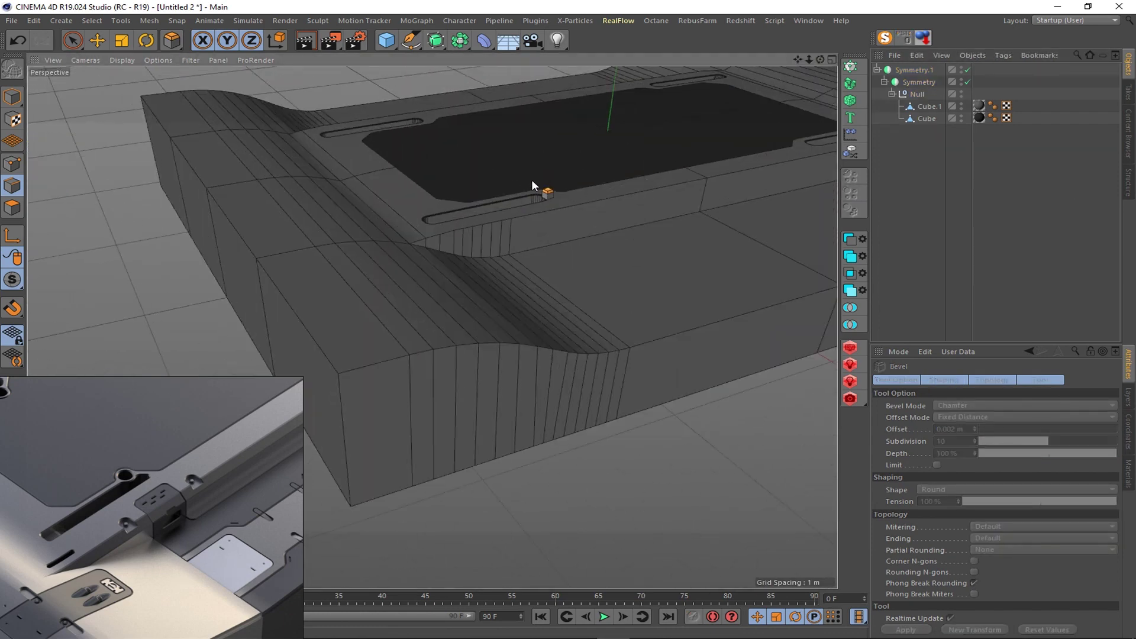
{"action": "scroll", "coordinate": [531, 179], "scroll_direction": "up", "scroll_amount": 3}
- Select the rail's top edge and give it an initial chamfer
{"action": "key", "text": "space"}
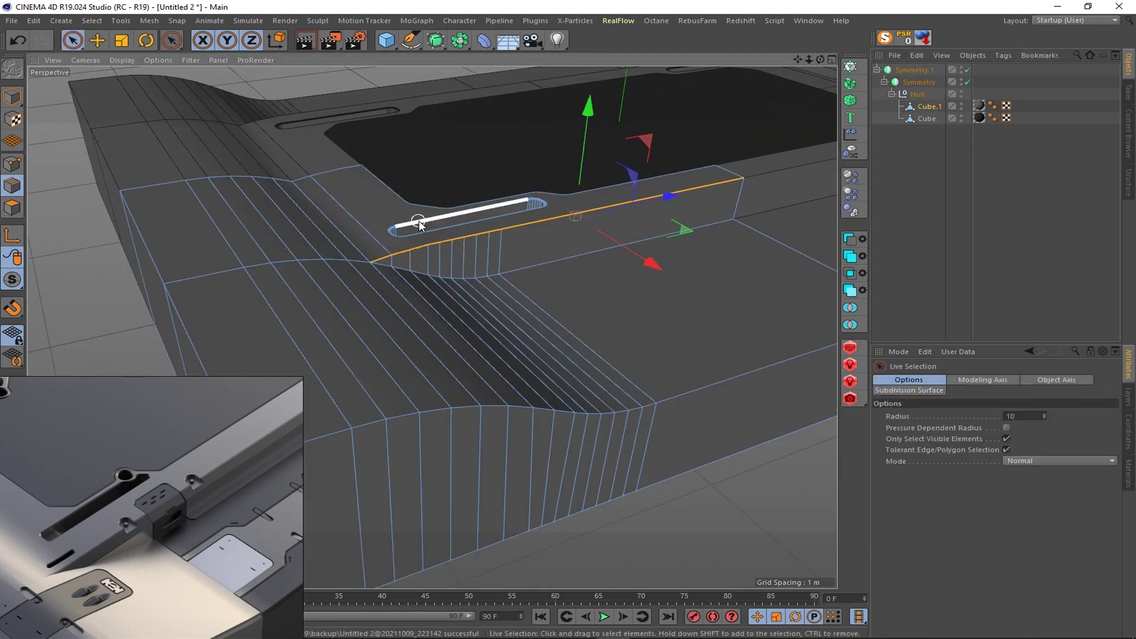
{"action": "mouse_move", "coordinate": [426, 253]}
{"action": "left_mouse_down", "text": "alt"}
{"action": "mouse_move", "coordinate": [568, 293]}
{"action": "mouse_move", "coordinate": [655, 291]}
{"action": "left_mouse_up", "text": "alt"}
{"action": "right_click", "coordinate": [655, 291]}
{"action": "left_click", "coordinate": [687, 537]}
{"action": "mouse_move", "coordinate": [562, 332]}
{"action": "left_mouse_down"}
{"action": "mouse_move", "coordinate": [474, 329]}
{"action": "mouse_move", "coordinate": [485, 414]}
{"action": "left_mouse_up"}
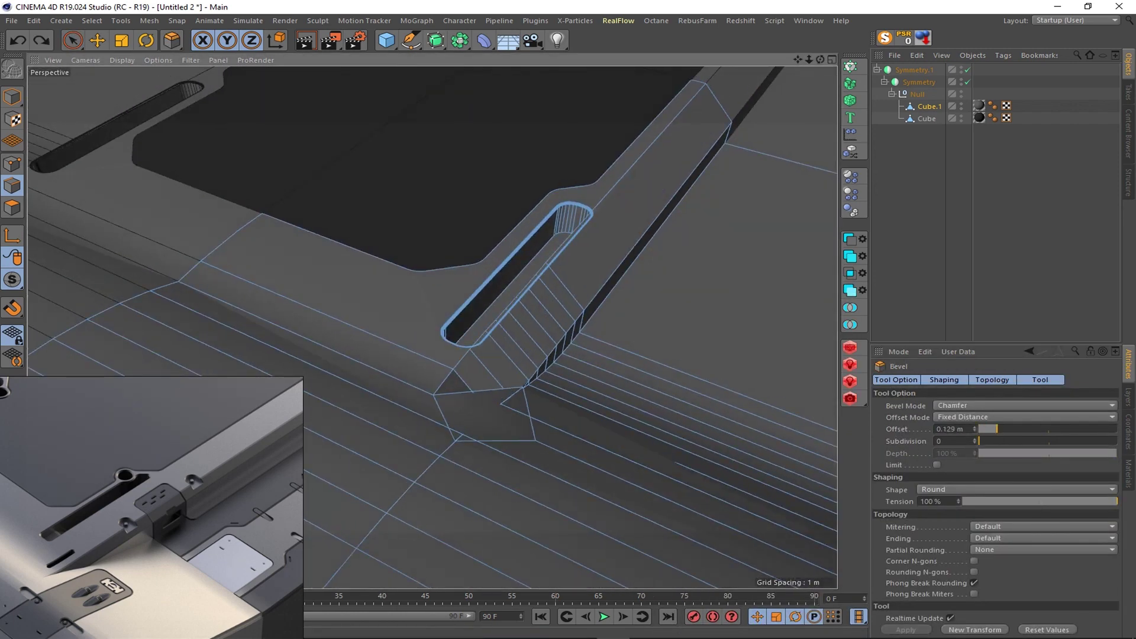
{"action": "key", "text": "space"}
- Select the rail's whole top edge loop and chamfer it
{"action": "left_click", "coordinate": [471, 431]}
{"action": "double_click", "coordinate": [471, 430]}
{"action": "right_click", "coordinate": [533, 430]}
{"action": "left_click", "coordinate": [576, 519]}
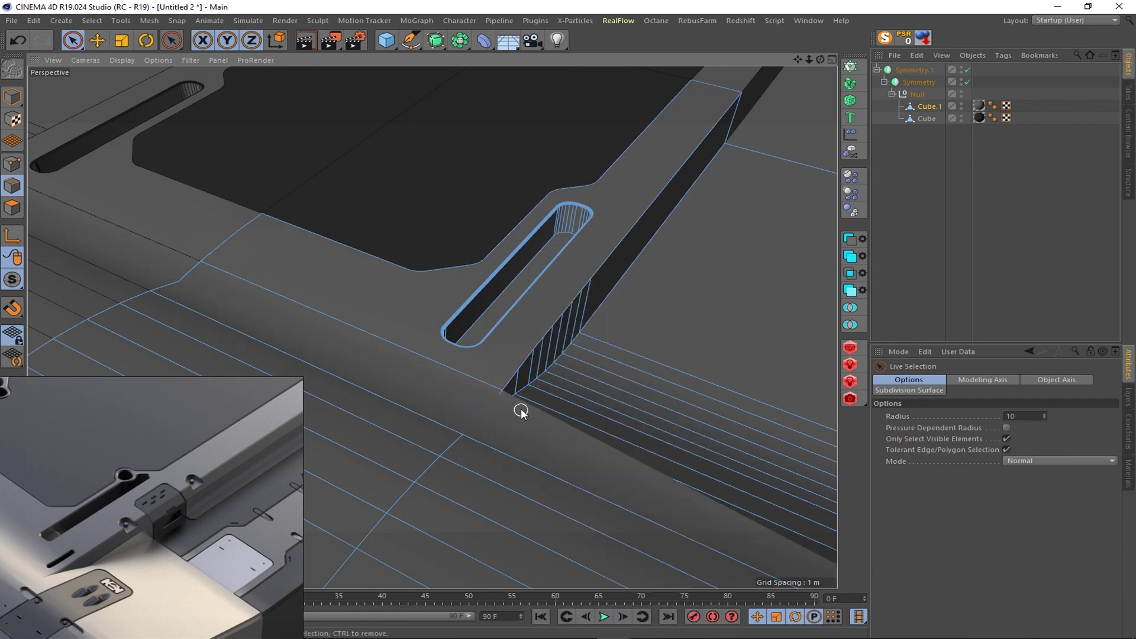
{"action": "mouse_move", "coordinate": [520, 406]}
{"action": "left_mouse_down", "text": "alt"}
{"action": "mouse_move", "coordinate": [260, 336]}
{"action": "mouse_move", "coordinate": [800, 61]}
{"action": "mouse_move", "coordinate": [679, 198]}
{"action": "left_mouse_up", "text": "alt"}
{"action": "double_click", "coordinate": [680, 198]}
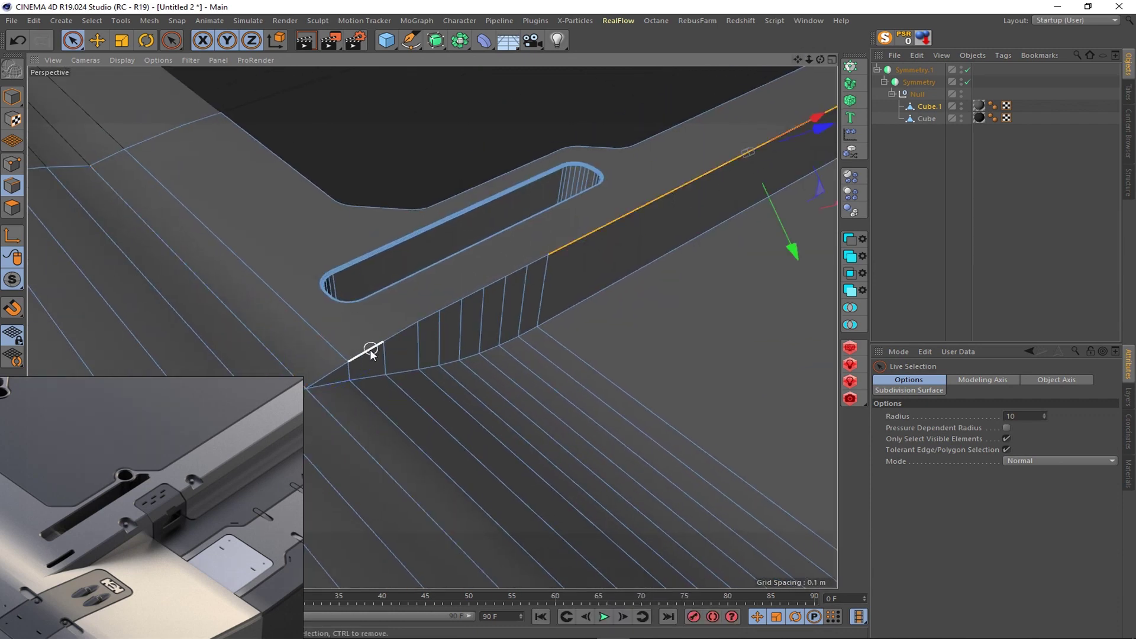
{"action": "right_click", "coordinate": [651, 355]}
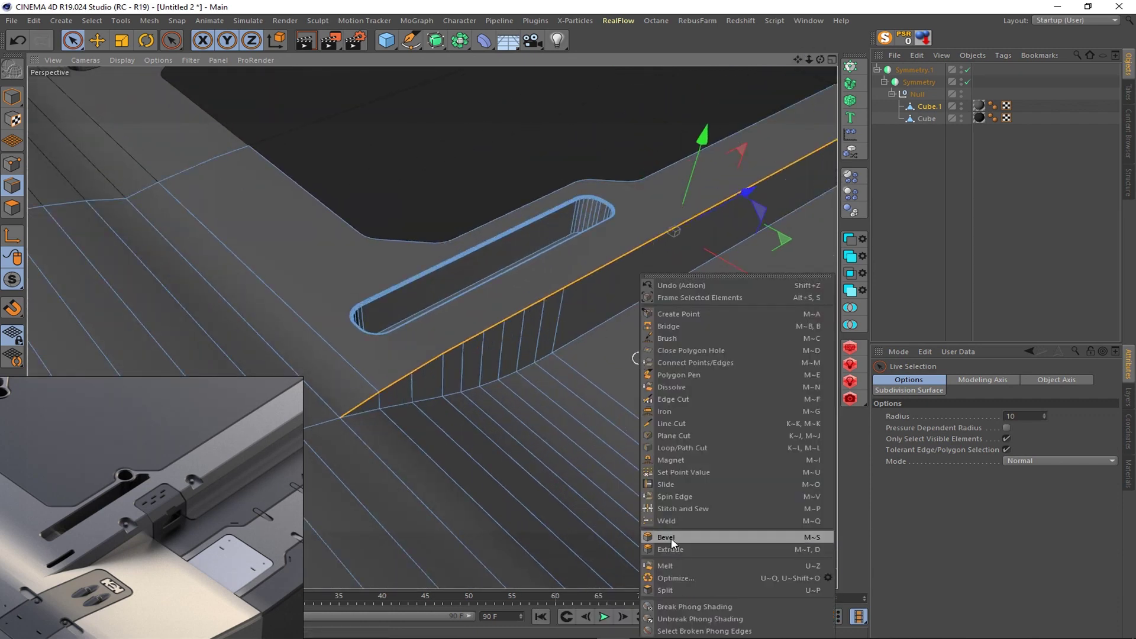
{"action": "left_click", "coordinate": [671, 538]}
{"action": "mouse_move", "coordinate": [671, 538]}
{"action": "left_mouse_down"}
{"action": "mouse_move", "coordinate": [698, 538]}
{"action": "mouse_move", "coordinate": [588, 415]}
{"action": "mouse_move", "coordinate": [574, 321]}
{"action": "mouse_move", "coordinate": [486, 449]}
{"action": "mouse_move", "coordinate": [532, 449]}
{"action": "left_mouse_up"}
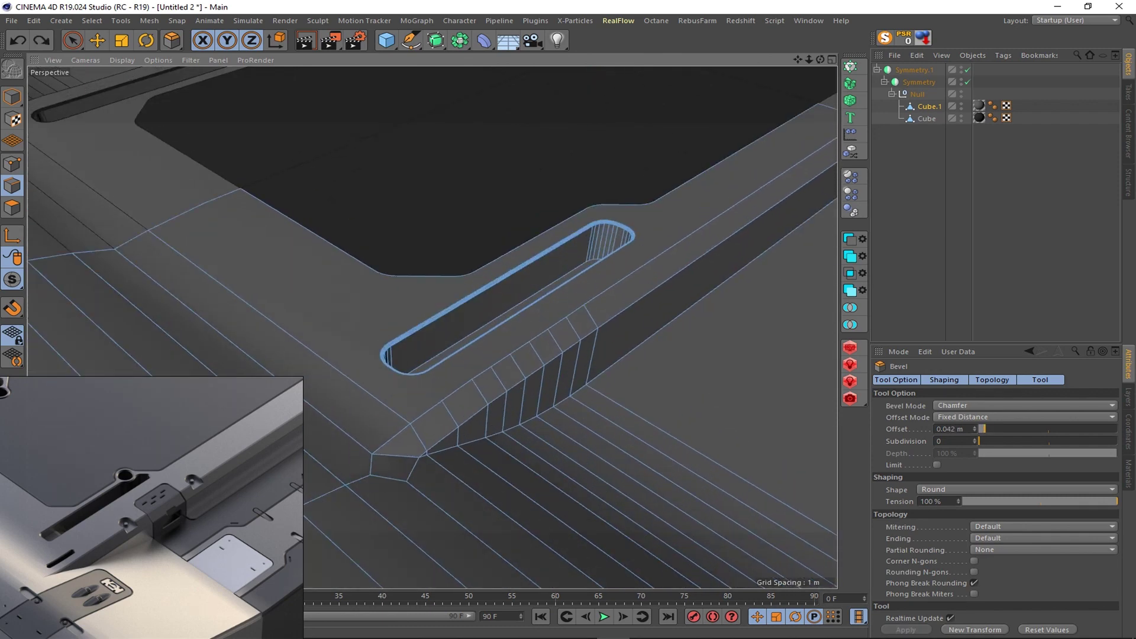
{"action": "scroll", "coordinate": [478, 474], "scroll_direction": "up", "scroll_amount": 5}
{"action": "key", "text": "space"}
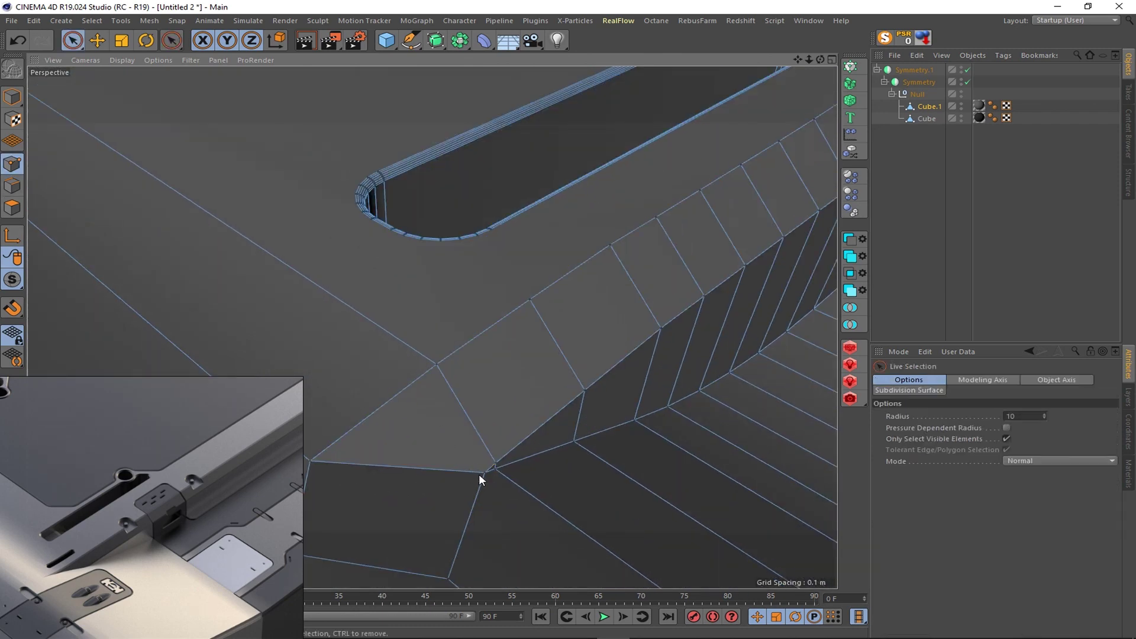
- Weld the stray chamfer corner points together, then undo the merge
{"action": "mouse_move", "coordinate": [507, 467]}
{"action": "left_mouse_down", "text": "alt"}
{"action": "mouse_move", "coordinate": [451, 488]}
{"action": "mouse_move", "coordinate": [510, 509]}
{"action": "left_mouse_up", "text": "alt"}
{"action": "left_click", "coordinate": [467, 534]}
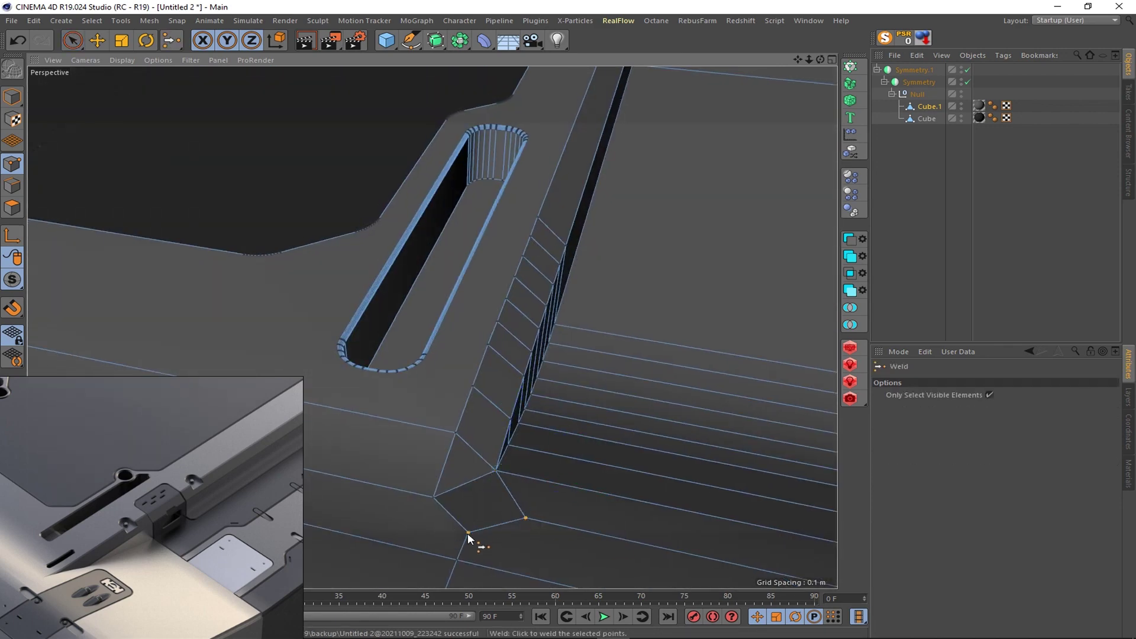
{"action": "key", "text": "m"}
{"action": "key", "text": "q"}
{"action": "scroll", "coordinate": [458, 539], "scroll_direction": "down", "scroll_amount": 5}
{"action": "scroll", "coordinate": [824, 294], "scroll_direction": "down", "scroll_amount": 5}
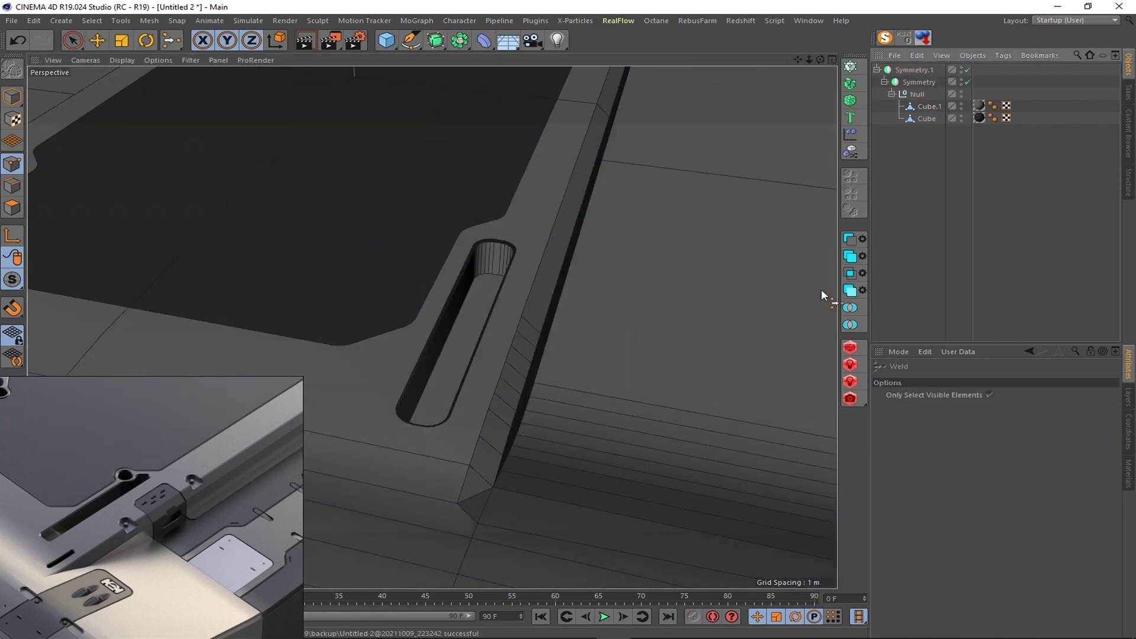
{"action": "mouse_move", "coordinate": [824, 294]}
{"action": "left_mouse_down", "text": "alt"}
{"action": "mouse_move", "coordinate": [507, 385]}
{"action": "mouse_move", "coordinate": [229, 324]}
{"action": "left_mouse_up", "text": "alt"}
{"action": "key", "text": "ctrl+z"}
- Line Cut a new edge across the slot corner to clean it up
{"action": "left_click_drag", "start_coordinate": [297, 46], "coordinate": [175, 250], "text": "alt"}
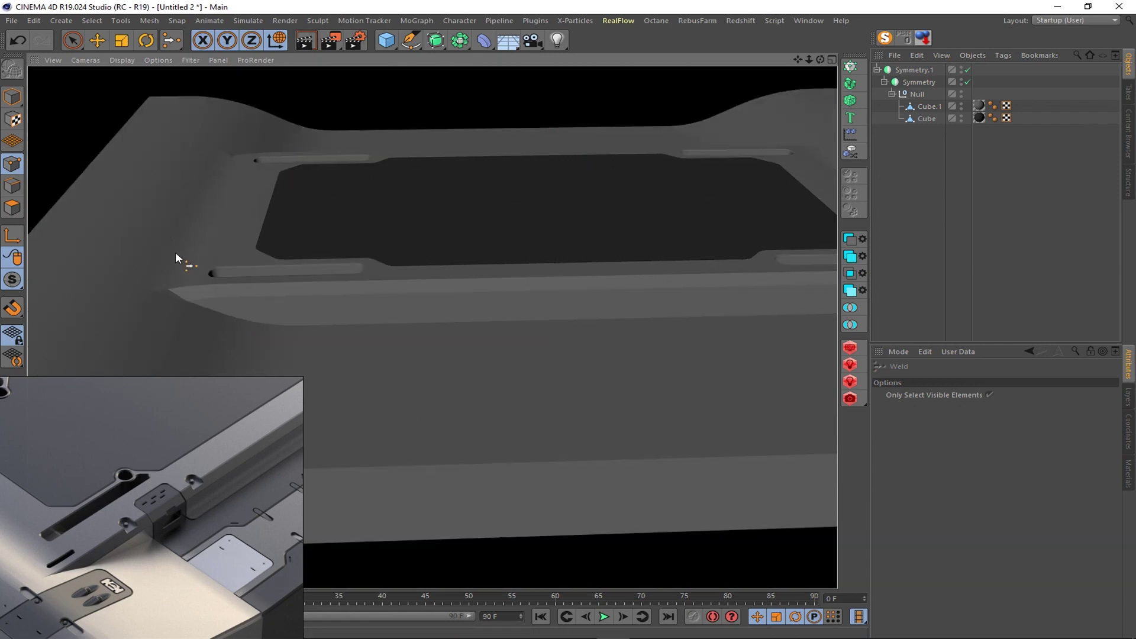
{"action": "scroll", "coordinate": [564, 439], "scroll_direction": "up", "scroll_amount": 5}
{"action": "scroll", "coordinate": [569, 452], "scroll_direction": "up", "scroll_amount": 3}
{"action": "key", "text": "k"}
{"action": "key", "text": "k"}
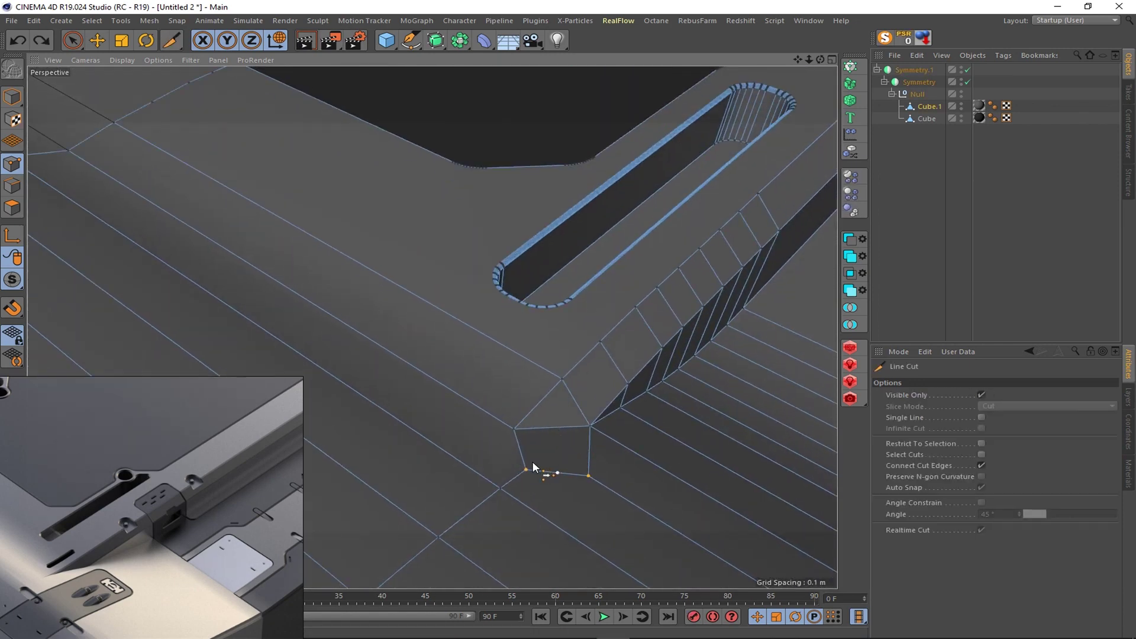
{"action": "key", "text": "space"}
{"action": "scroll", "coordinate": [449, 442], "scroll_direction": "down", "scroll_amount": 5}
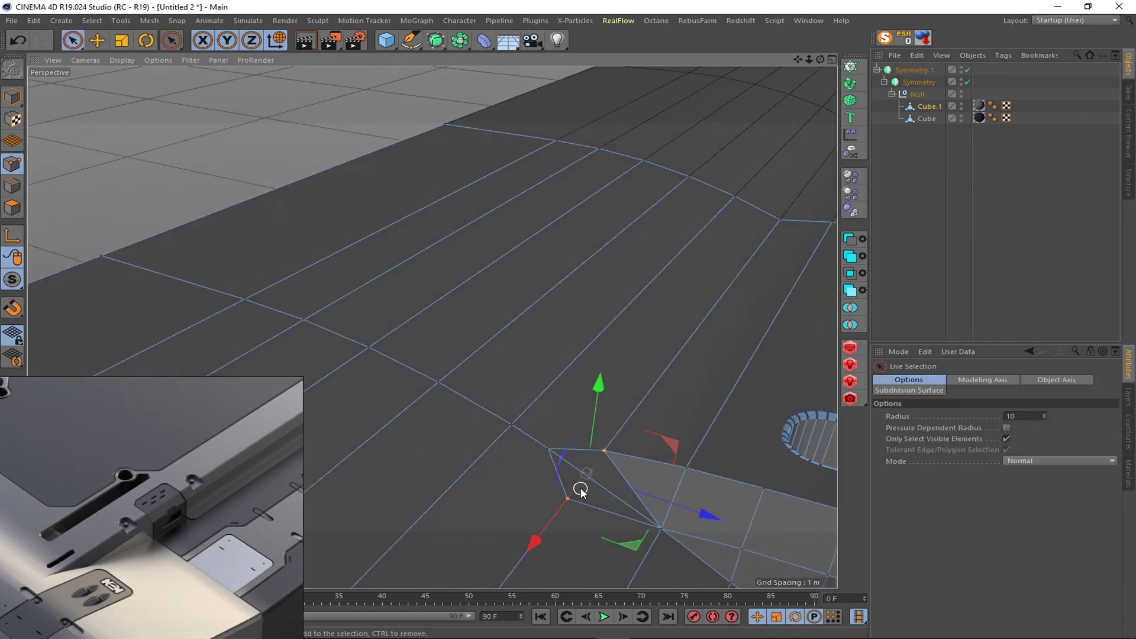
{"action": "scroll", "coordinate": [587, 478], "scroll_direction": "up", "scroll_amount": 5}
{"action": "scroll", "coordinate": [452, 438], "scroll_direction": "down", "scroll_amount": 5}
{"action": "scroll", "coordinate": [582, 485], "scroll_direction": "up", "scroll_amount": 3}
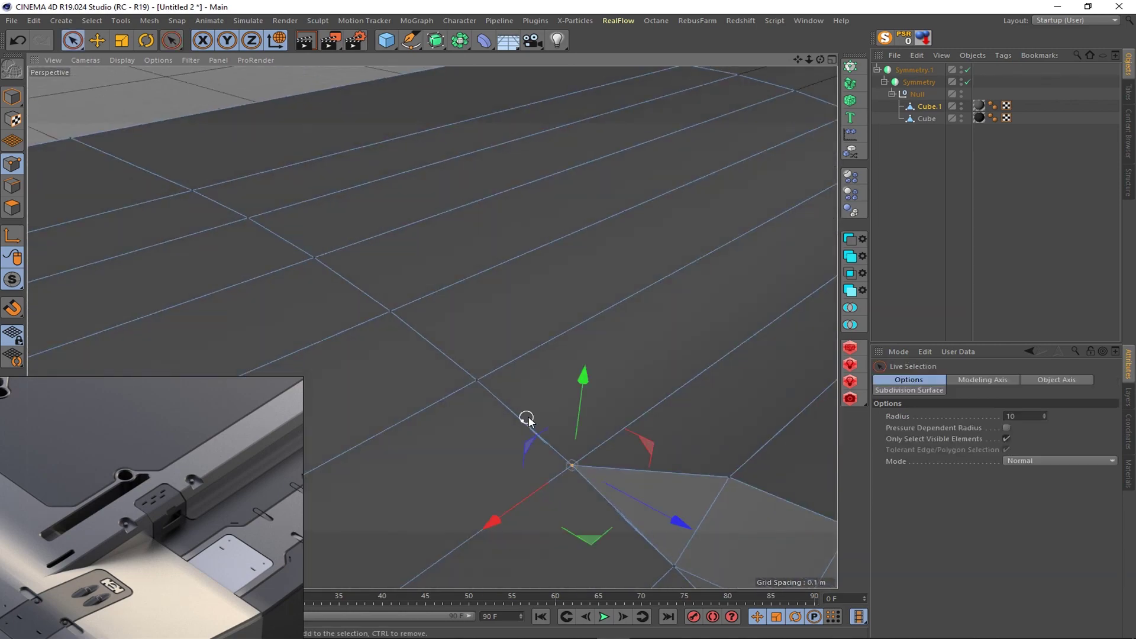
{"action": "scroll", "coordinate": [591, 455], "scroll_direction": "down", "scroll_amount": 5}
{"action": "scroll", "coordinate": [692, 538], "scroll_direction": "up", "scroll_amount": 2}
{"action": "scroll", "coordinate": [537, 477], "scroll_direction": "up", "scroll_amount": 3}
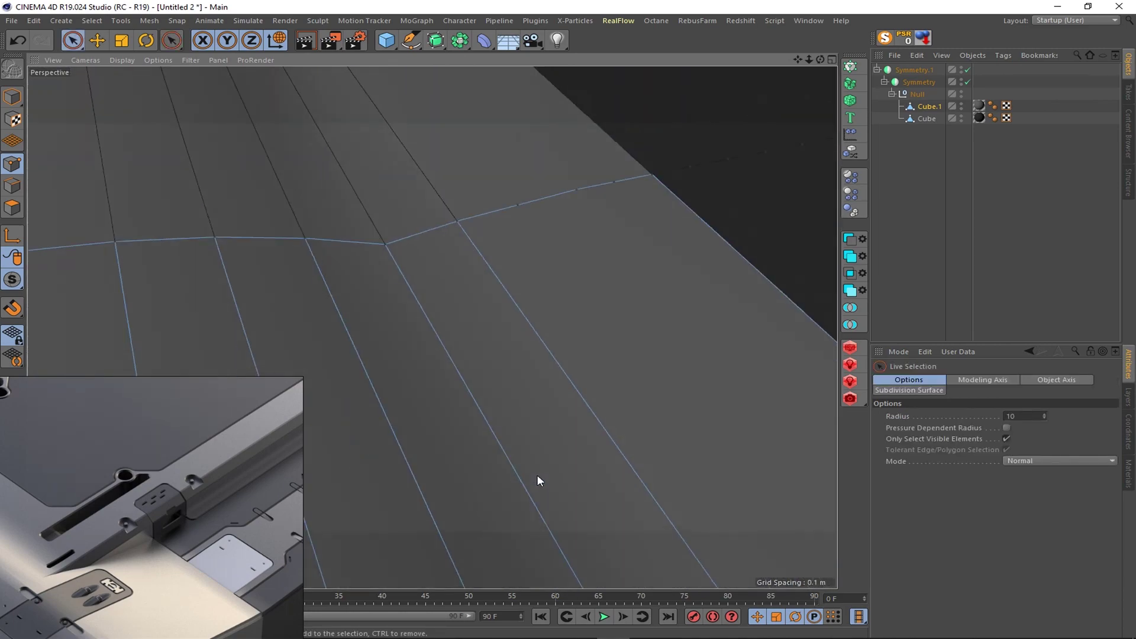
{"action": "scroll", "coordinate": [567, 431], "scroll_direction": "down", "scroll_amount": 2}
{"action": "scroll", "coordinate": [567, 430], "scroll_direction": "up", "scroll_amount": 3}
- Bevel the row of rail edges with a 0.003 m, 3-subdivision rounded bevel
{"action": "left_click", "coordinate": [12, 185]}
{"action": "left_click_drag", "start_coordinate": [322, 375], "coordinate": [456, 371]}
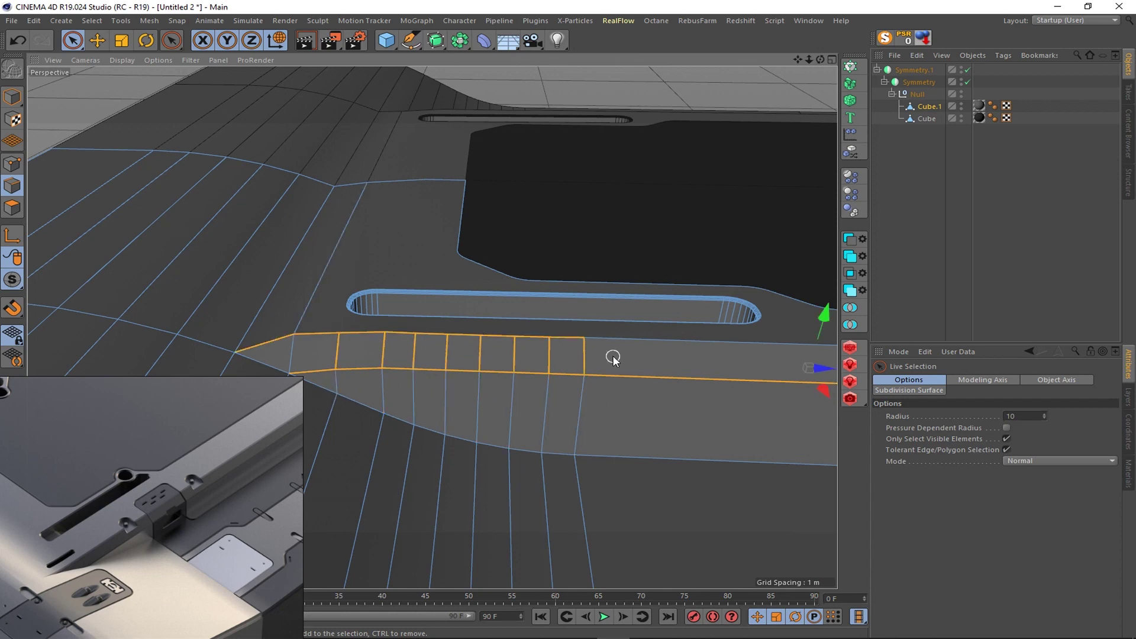
{"action": "scroll", "coordinate": [679, 345], "scroll_direction": "down", "scroll_amount": 3}
{"action": "scroll", "coordinate": [456, 403], "scroll_direction": "up", "scroll_amount": 4}
{"action": "scroll", "coordinate": [457, 404], "scroll_direction": "up", "scroll_amount": 2}
{"action": "right_click", "coordinate": [393, 280]}
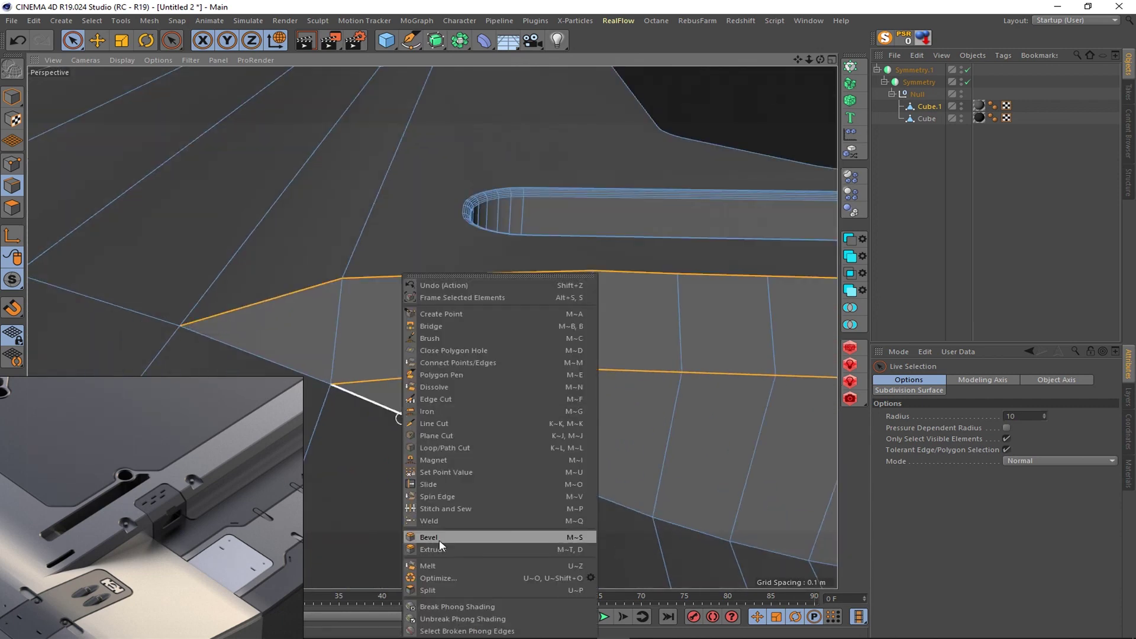
{"action": "left_click", "coordinate": [439, 540]}
{"action": "left_click_drag", "start_coordinate": [279, 303], "coordinate": [289, 305]}
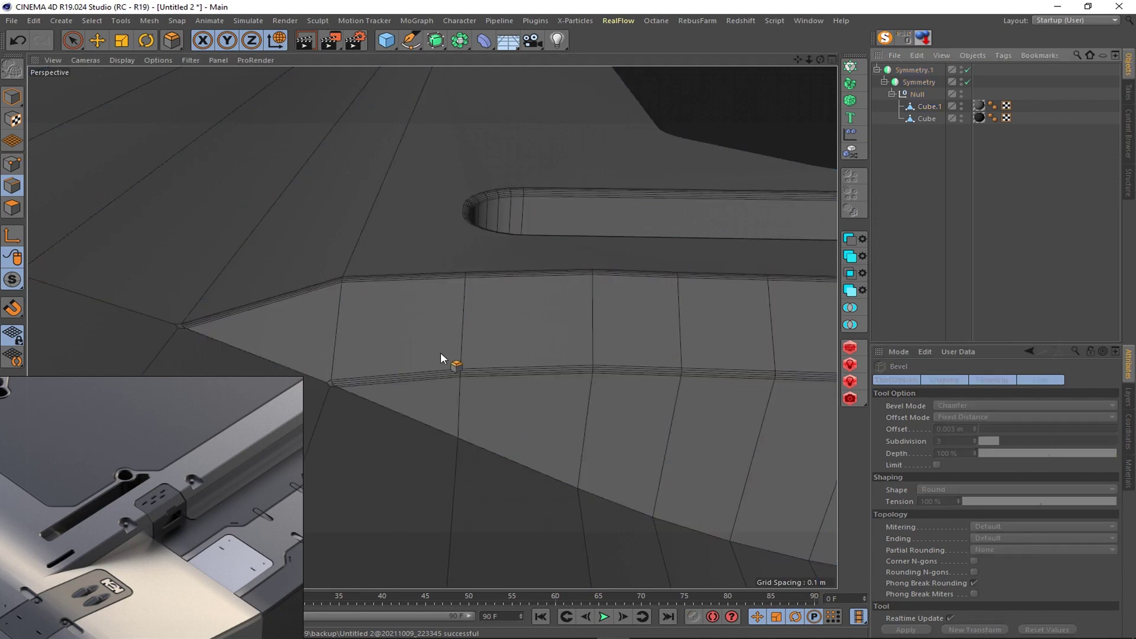
{"action": "scroll", "coordinate": [649, 370], "scroll_direction": "down", "scroll_amount": 5}
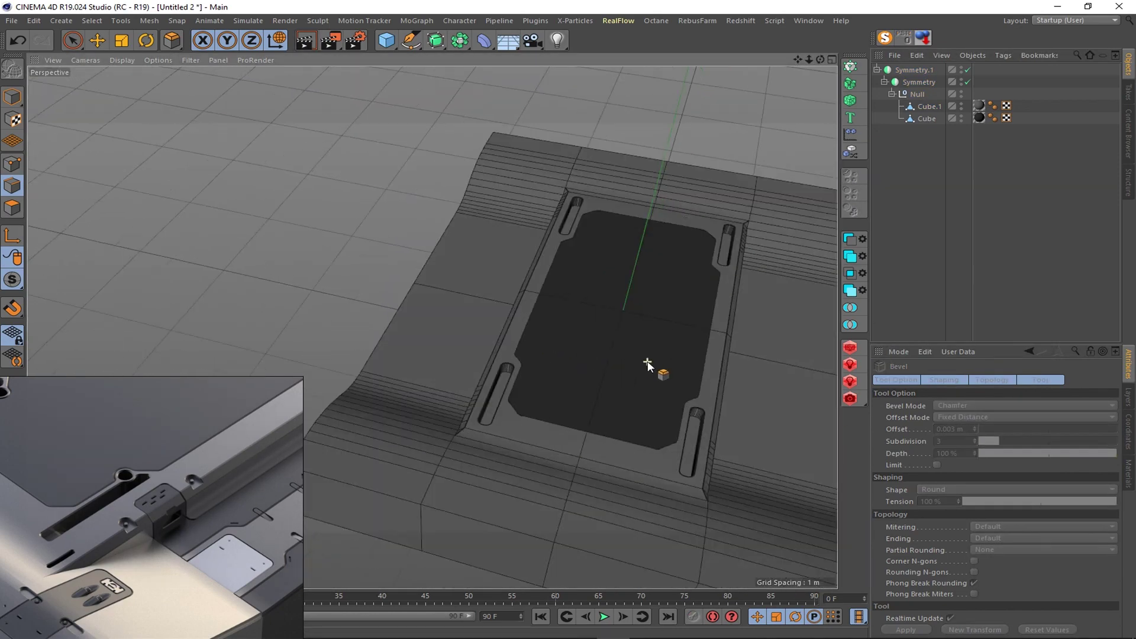
{"action": "left_click_drag", "start_coordinate": [650, 371], "coordinate": [589, 322], "text": "alt"}
{"action": "scroll", "coordinate": [546, 398], "scroll_direction": "up", "scroll_amount": 8}
{"action": "scroll", "coordinate": [427, 371], "scroll_direction": "up", "scroll_amount": 3}
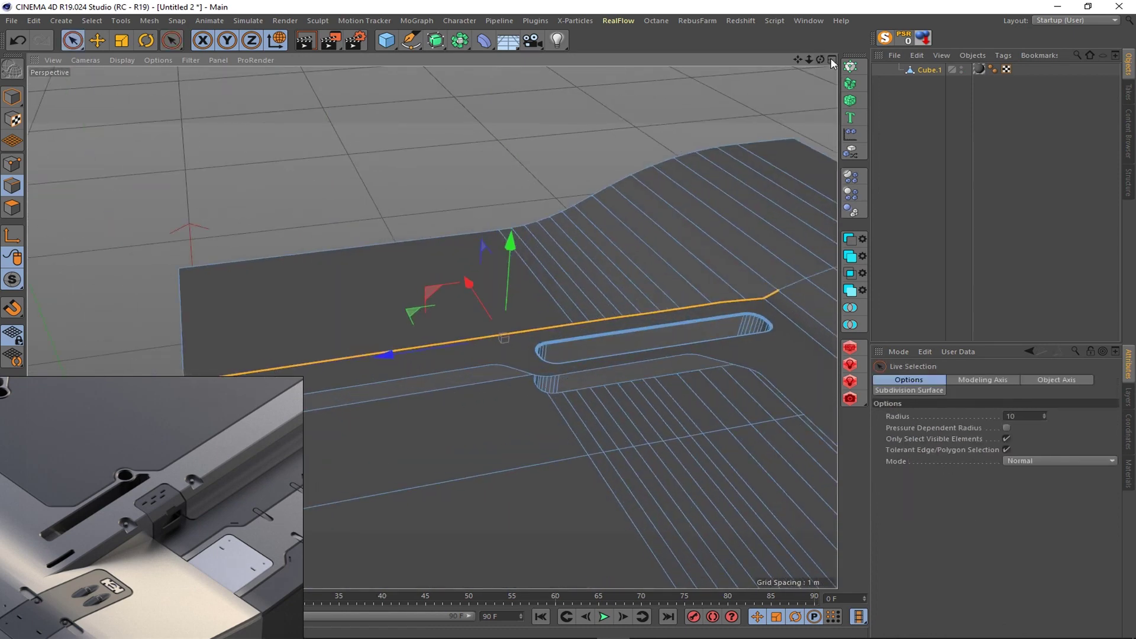
- From the top view, select the slot's upper-left, vertical and horizontal edges
{"action": "key", "text": "F2"}
{"action": "scroll", "coordinate": [668, 197], "scroll_direction": "up", "scroll_amount": 3}
{"action": "scroll", "coordinate": [624, 196], "scroll_direction": "up", "scroll_amount": 2}
{"action": "scroll", "coordinate": [609, 474], "scroll_direction": "down", "scroll_amount": 2}
{"action": "mouse_move", "coordinate": [620, 292]}
{"action": "left_mouse_down"}
{"action": "mouse_move", "coordinate": [609, 474]}
{"action": "mouse_move", "coordinate": [456, 523]}
{"action": "left_mouse_up"}
{"action": "scroll", "coordinate": [780, 75], "scroll_direction": "down", "scroll_amount": 2}
{"action": "left_click", "coordinate": [540, 256]}
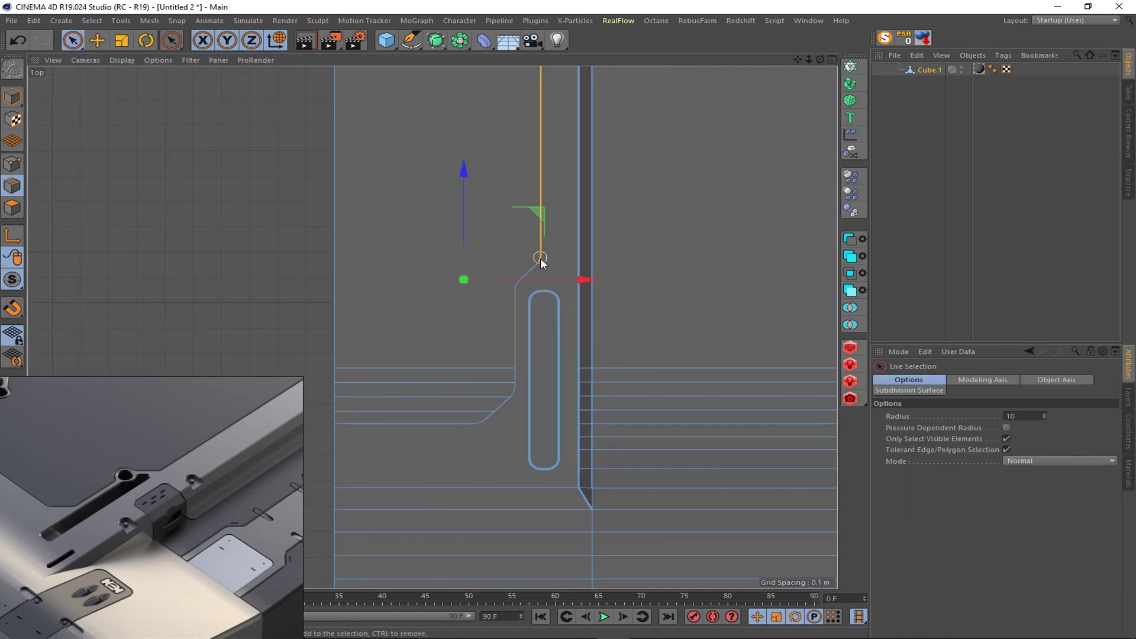
{"action": "scroll", "coordinate": [512, 286], "scroll_direction": "up", "scroll_amount": 2}
{"action": "left_click", "coordinate": [512, 287], "text": "shift"}
{"action": "scroll", "coordinate": [563, 236], "scroll_direction": "up", "scroll_amount": 2}
{"action": "scroll", "coordinate": [504, 317], "scroll_direction": "down", "scroll_amount": 2}
{"action": "mouse_move", "coordinate": [504, 318]}
{"action": "left_mouse_down", "text": "shift"}
{"action": "mouse_move", "coordinate": [439, 385]}
{"action": "mouse_move", "coordinate": [488, 159]}
{"action": "left_mouse_up", "text": "shift"}
{"action": "scroll", "coordinate": [488, 159], "scroll_direction": "down", "scroll_amount": 5}
- Select the bar's top edge and its bend loops in the perspective view
{"action": "left_click", "coordinate": [833, 59]}
{"action": "left_click", "coordinate": [426, 60]}
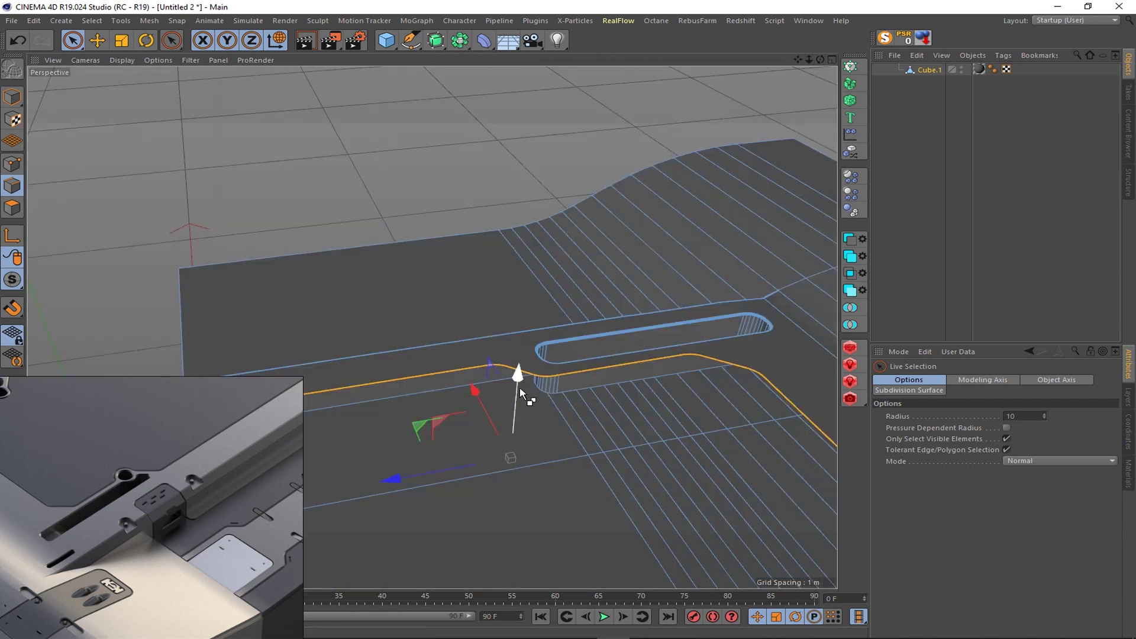
{"action": "scroll", "coordinate": [532, 485], "scroll_direction": "down", "scroll_amount": 3}
{"action": "scroll", "coordinate": [462, 347], "scroll_direction": "up", "scroll_amount": 2}
{"action": "scroll", "coordinate": [462, 348], "scroll_direction": "up", "scroll_amount": 1}
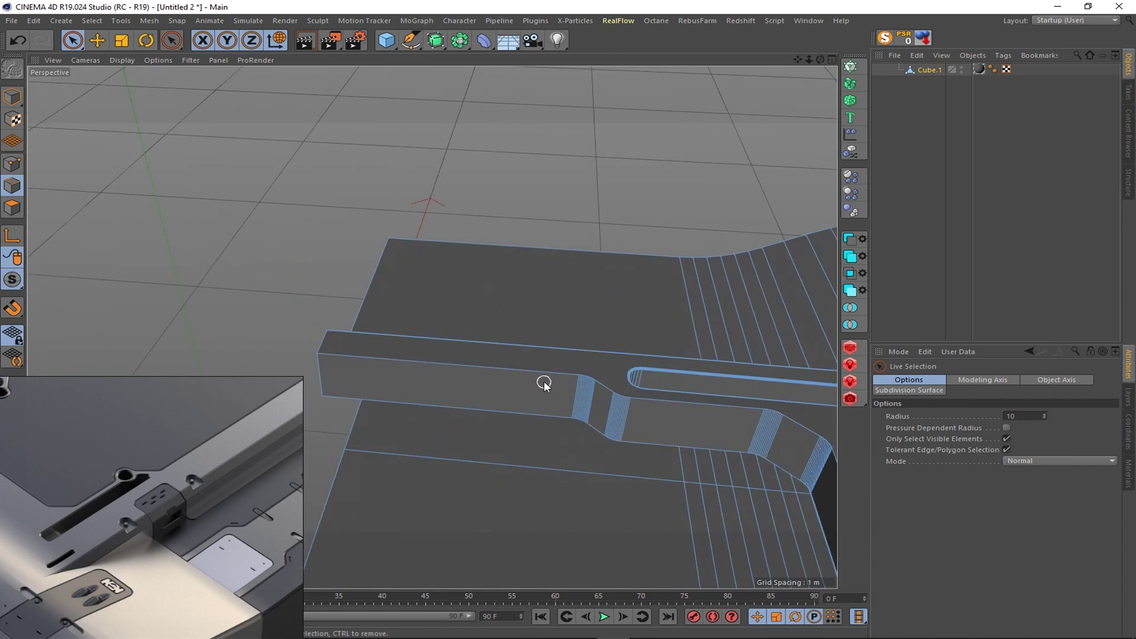
{"action": "mouse_move", "coordinate": [544, 381]}
{"action": "left_mouse_down"}
{"action": "mouse_move", "coordinate": [751, 420]}
{"action": "mouse_move", "coordinate": [534, 347]}
{"action": "left_mouse_up"}
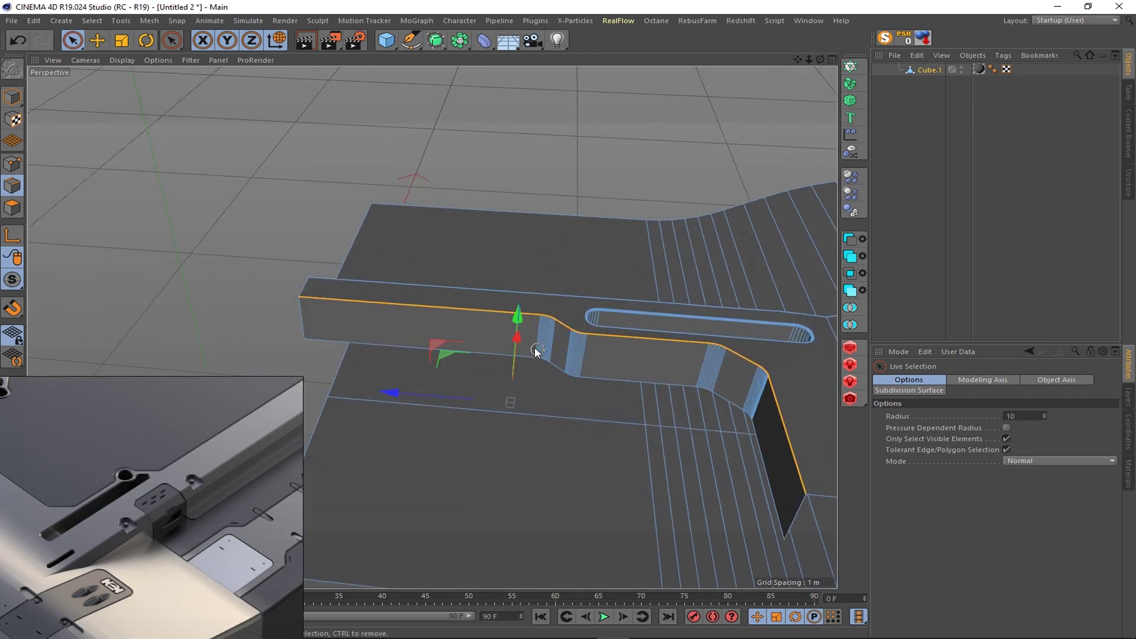
{"action": "scroll", "coordinate": [534, 347], "scroll_direction": "up", "scroll_amount": 2}
- Give the bar's top edge a small rounded bevel, replacing an oversized first attempt
{"action": "right_click", "coordinate": [534, 346]}
{"action": "left_click", "coordinate": [601, 512]}
{"action": "left_click_drag", "start_coordinate": [197, 298], "coordinate": [209, 294]}
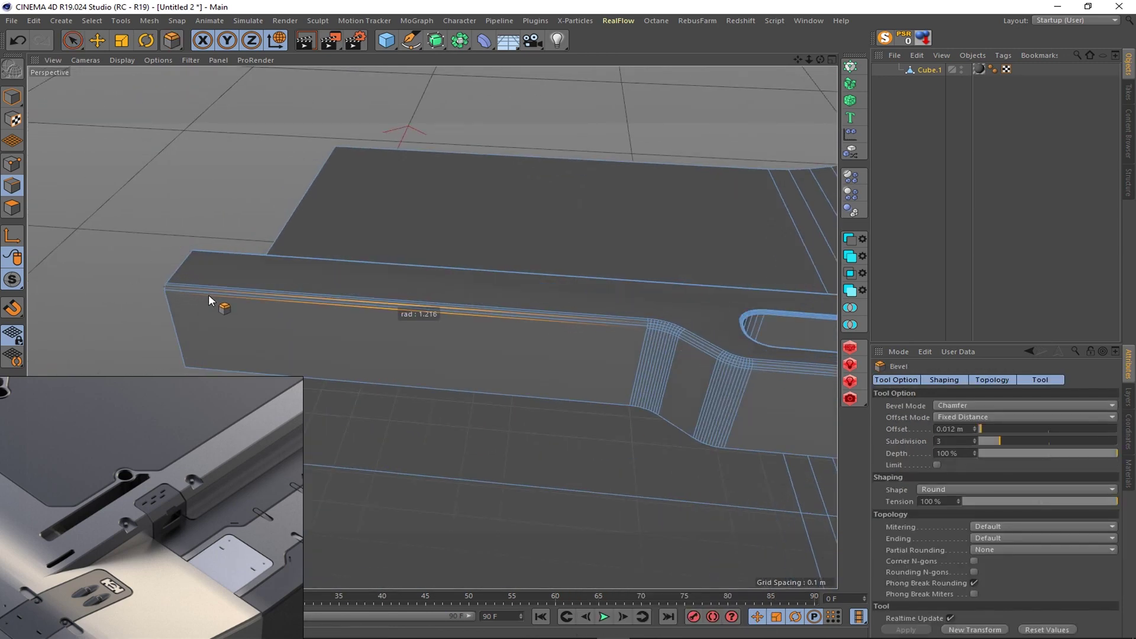
{"action": "key", "text": "ctrl+z"}
{"action": "scroll", "coordinate": [631, 279], "scroll_direction": "up", "scroll_amount": 3}
{"action": "left_click_drag", "start_coordinate": [662, 305], "coordinate": [662, 308]}
{"action": "left_click", "coordinate": [953, 101]}
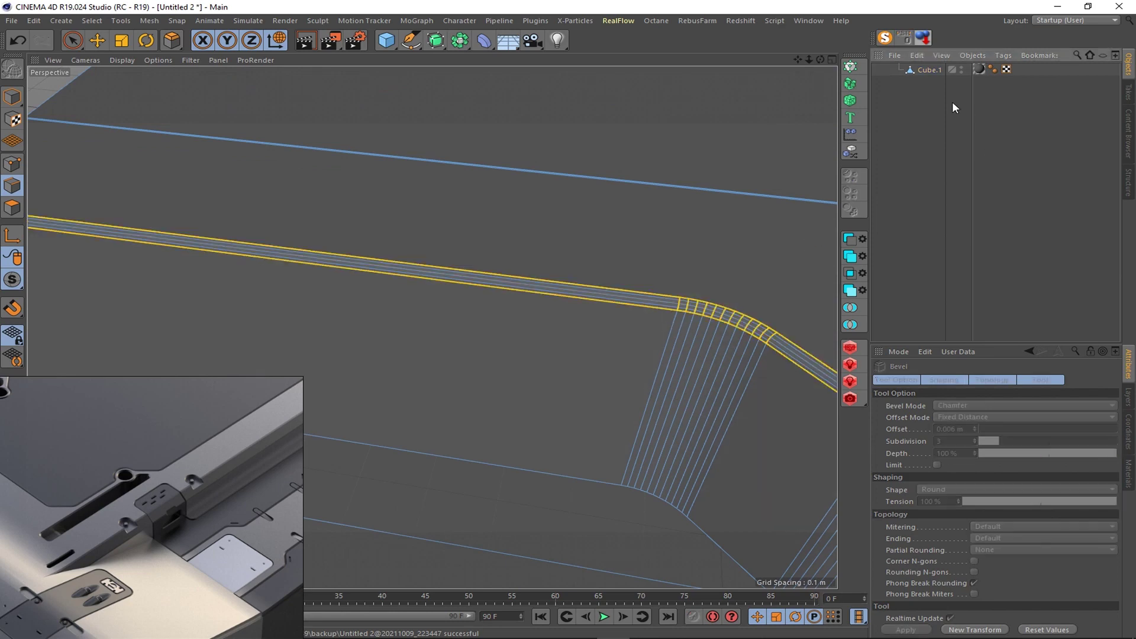
{"action": "scroll", "coordinate": [606, 342], "scroll_direction": "down", "scroll_amount": 5}
{"action": "scroll", "coordinate": [478, 302], "scroll_direction": "down", "scroll_amount": 3}
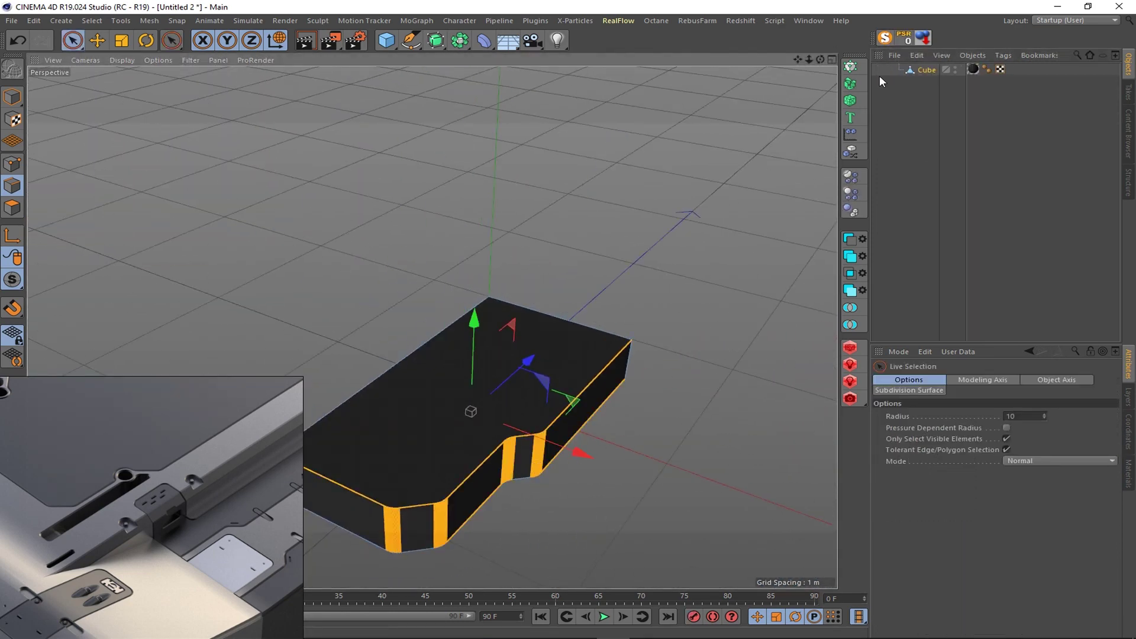
- Loop-select the block's top edge loop and start bevelling it with M~S
{"action": "left_click", "coordinate": [832, 59]}
{"action": "scroll", "coordinate": [407, 460], "scroll_direction": "up", "scroll_amount": 1}
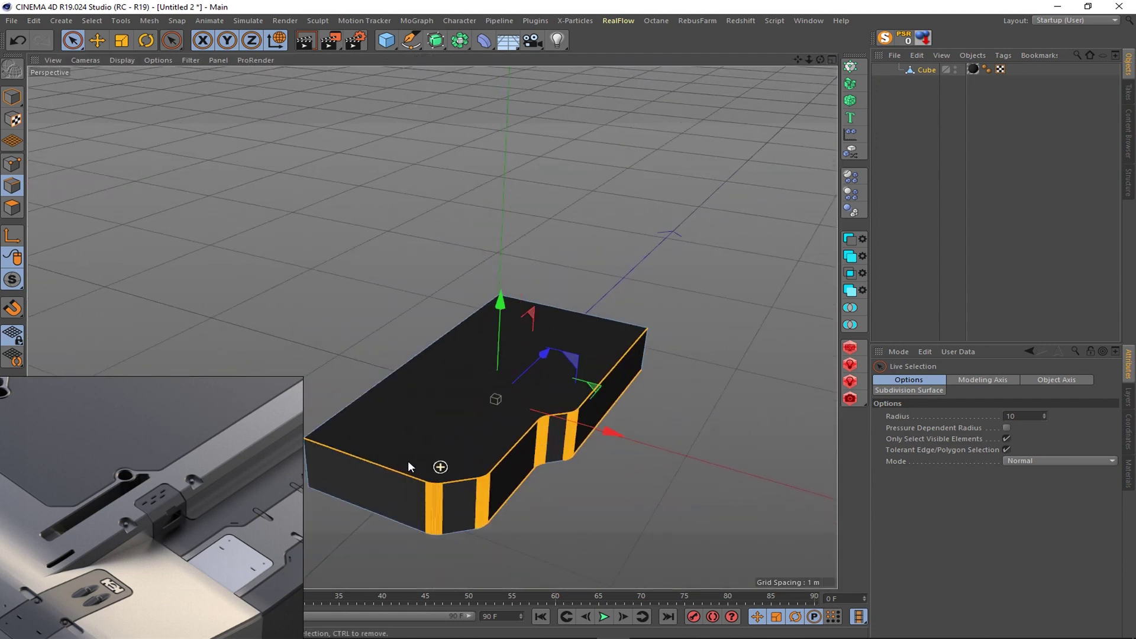
{"action": "left_click", "coordinate": [223, 95]}
{"action": "key", "text": "u"}
{"action": "key", "text": "l"}
{"action": "left_click", "coordinate": [591, 393]}
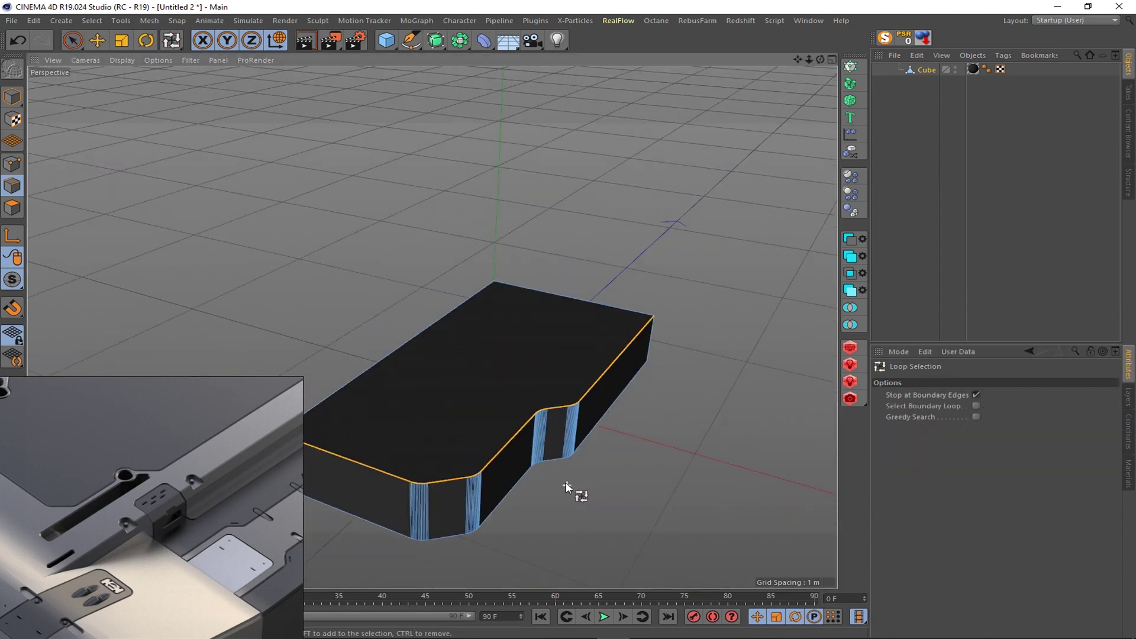
{"action": "key", "text": "m"}
{"action": "key", "text": "s"}
{"action": "scroll", "coordinate": [709, 530], "scroll_direction": "up", "scroll_amount": 2}
{"action": "scroll", "coordinate": [737, 504], "scroll_direction": "up", "scroll_amount": 2}
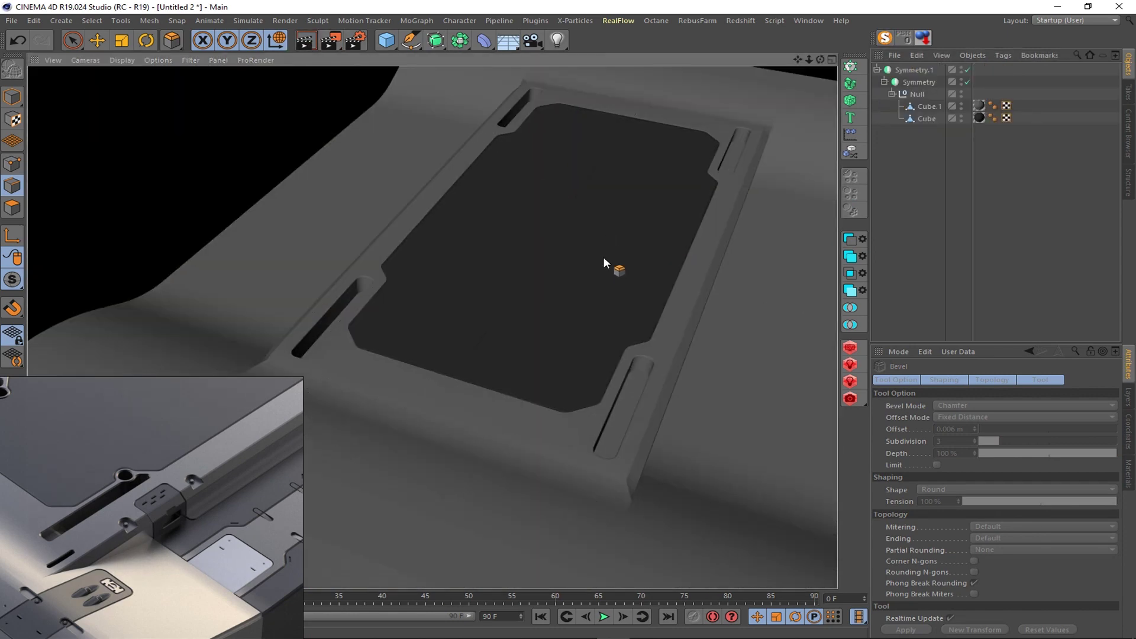
{"action": "scroll", "coordinate": [580, 266], "scroll_direction": "down", "scroll_amount": 1}
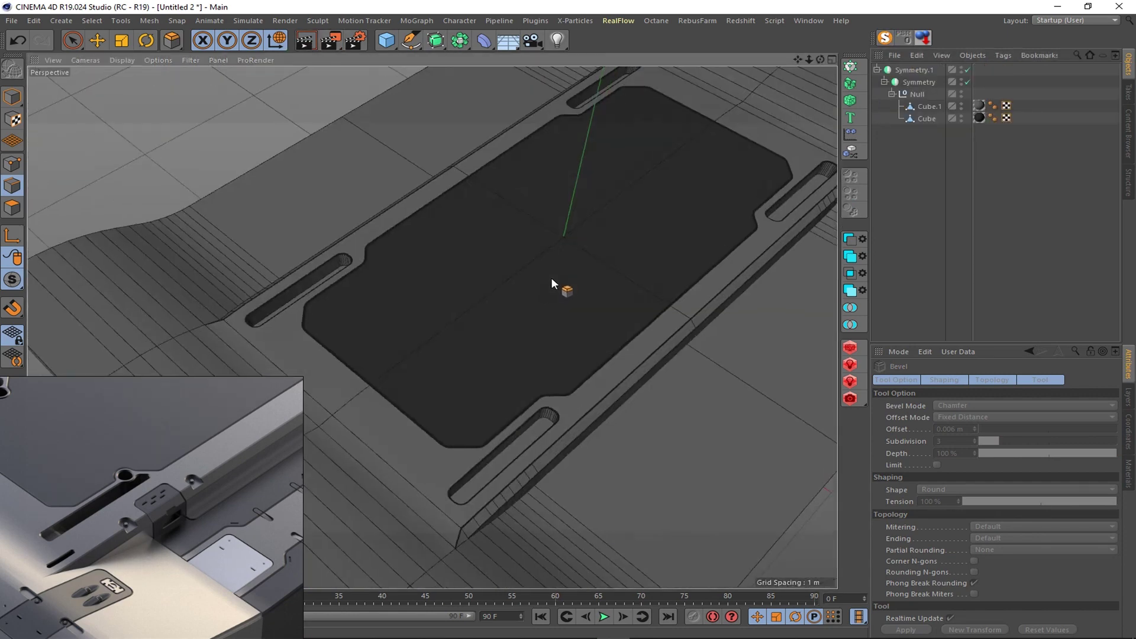
{"action": "scroll", "coordinate": [608, 300], "scroll_direction": "down", "scroll_amount": 5}
{"action": "left_click", "coordinate": [839, 619]}
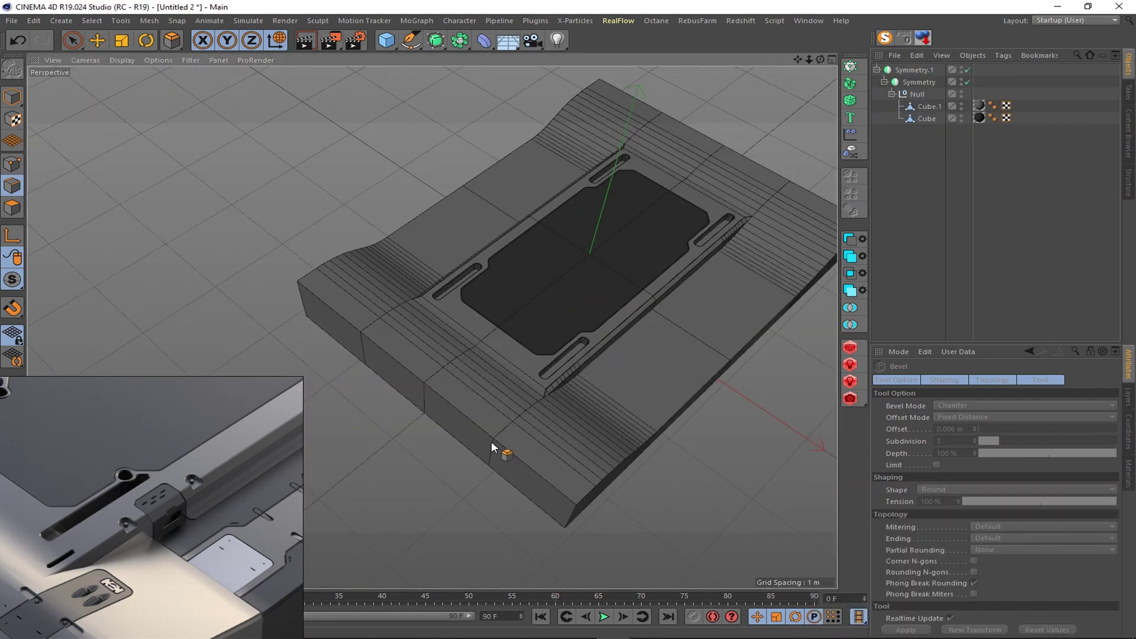
- Bevel the raised side rail's outer corner edge from a low side angle
{"action": "scroll", "coordinate": [630, 378], "scroll_direction": "up", "scroll_amount": 3}
{"action": "left_click_drag", "start_coordinate": [545, 472], "coordinate": [475, 436], "text": "alt"}
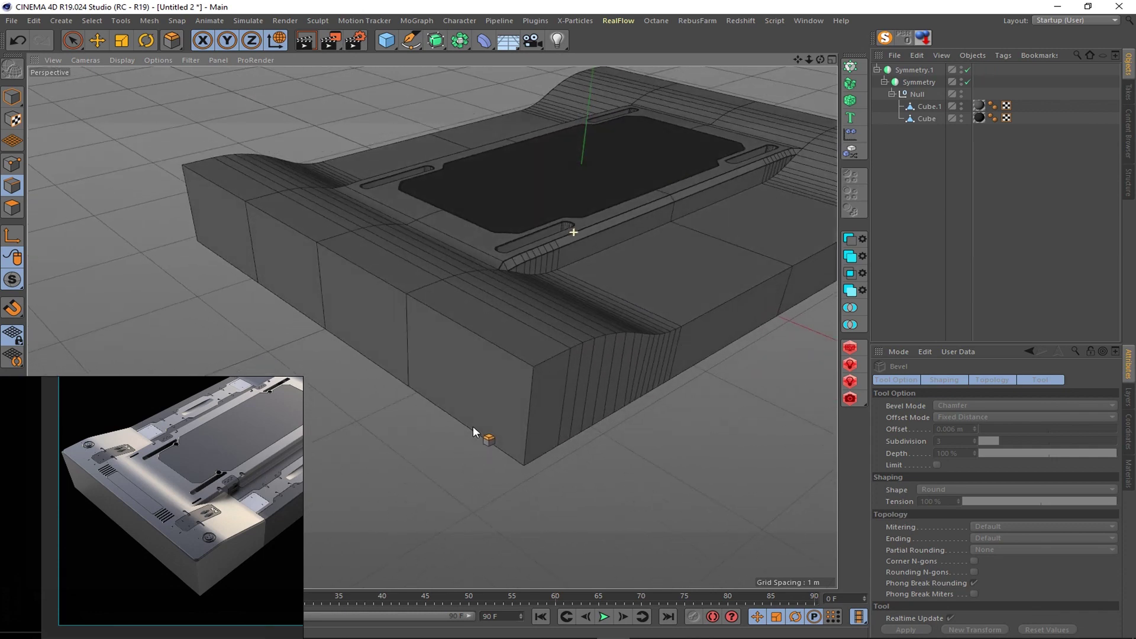
{"action": "scroll", "coordinate": [474, 436], "scroll_direction": "up", "scroll_amount": 3}
{"action": "left_click", "coordinate": [927, 111]}
{"action": "left_click", "coordinate": [538, 426]}
{"action": "right_click", "coordinate": [588, 481]}
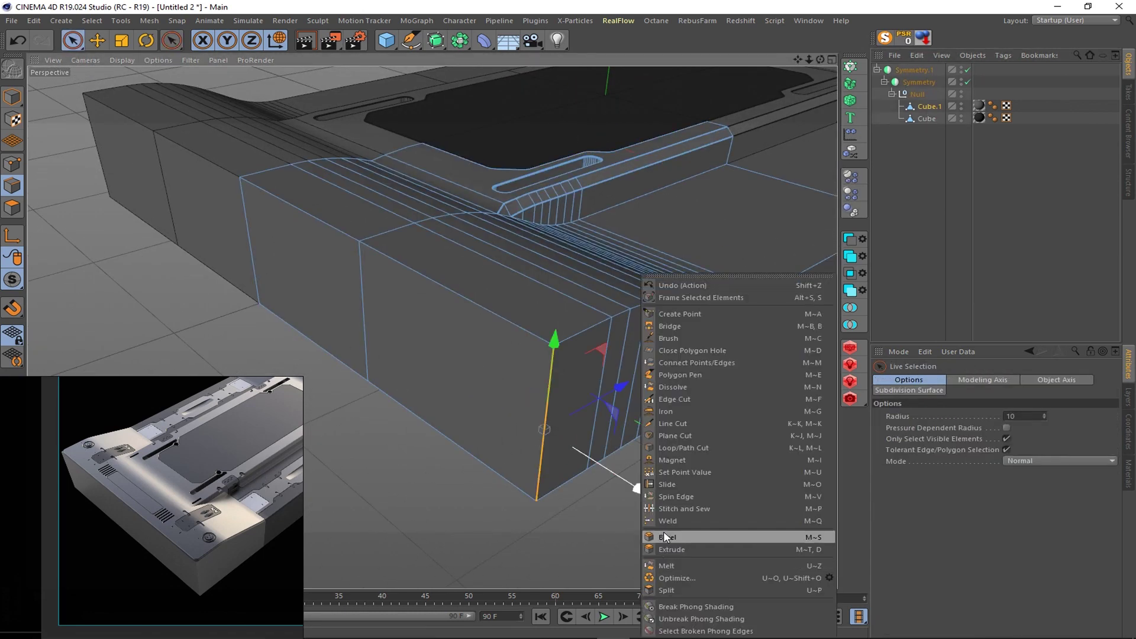
{"action": "left_click", "coordinate": [645, 236]}
{"action": "scroll", "coordinate": [459, 335], "scroll_direction": "down", "scroll_amount": 5}
- Orbit around the bevelled panel and select both cube objects
{"action": "mouse_move", "coordinate": [459, 334]}
{"action": "left_mouse_down", "text": "alt"}
{"action": "mouse_move", "coordinate": [496, 386]}
{"action": "mouse_move", "coordinate": [429, 370]}
{"action": "mouse_move", "coordinate": [406, 329]}
{"action": "left_mouse_up", "text": "alt"}
{"action": "scroll", "coordinate": [501, 389], "scroll_direction": "up", "scroll_amount": 2}
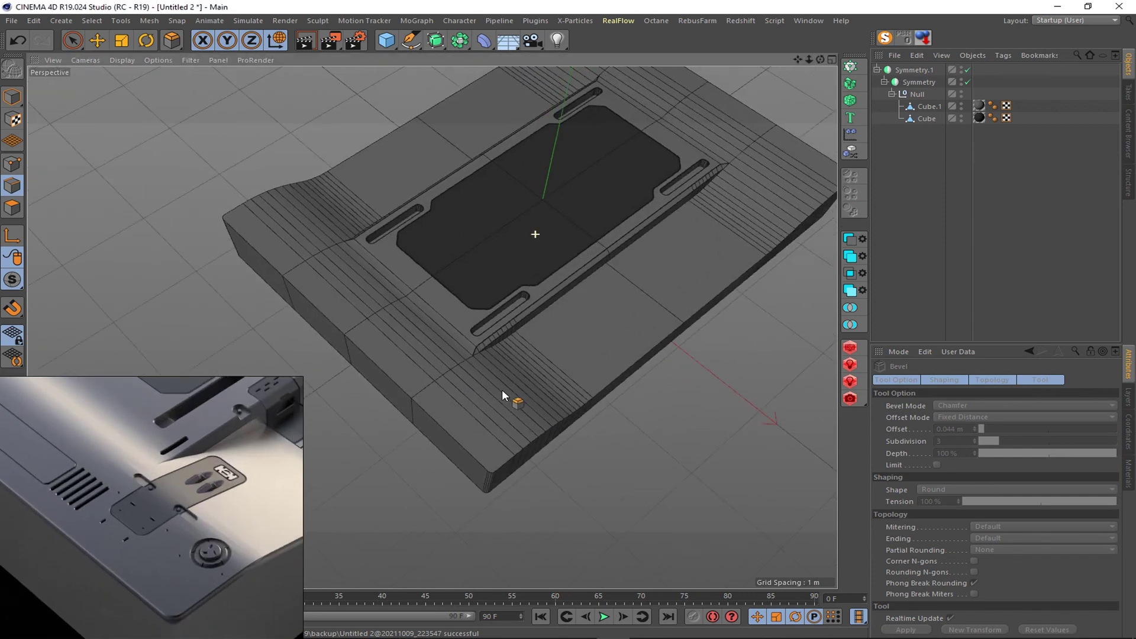
{"action": "scroll", "coordinate": [502, 389], "scroll_direction": "up", "scroll_amount": 2}
{"action": "mouse_move", "coordinate": [502, 389]}
{"action": "left_mouse_down", "text": "alt"}
{"action": "mouse_move", "coordinate": [524, 331]}
{"action": "mouse_move", "coordinate": [604, 343]}
{"action": "mouse_move", "coordinate": [568, 307]}
{"action": "left_mouse_up", "text": "alt"}
{"action": "scroll", "coordinate": [568, 308], "scroll_direction": "up", "scroll_amount": 3}
{"action": "left_click", "coordinate": [910, 117]}
{"action": "left_click", "coordinate": [923, 106], "text": "ctrl"}
{"action": "scroll", "coordinate": [538, 402], "scroll_direction": "up", "scroll_amount": 3}
- Preview a loop cut near the panel corner, deselect everything, and show the four-view layout
{"action": "mouse_move", "coordinate": [539, 402]}
{"action": "left_mouse_down", "text": "alt"}
{"action": "mouse_move", "coordinate": [630, 411]}
{"action": "mouse_move", "coordinate": [692, 455]}
{"action": "left_mouse_up", "text": "alt"}
{"action": "key", "text": "k"}
{"action": "key", "text": "l"}
{"action": "right_click", "coordinate": [601, 293]}
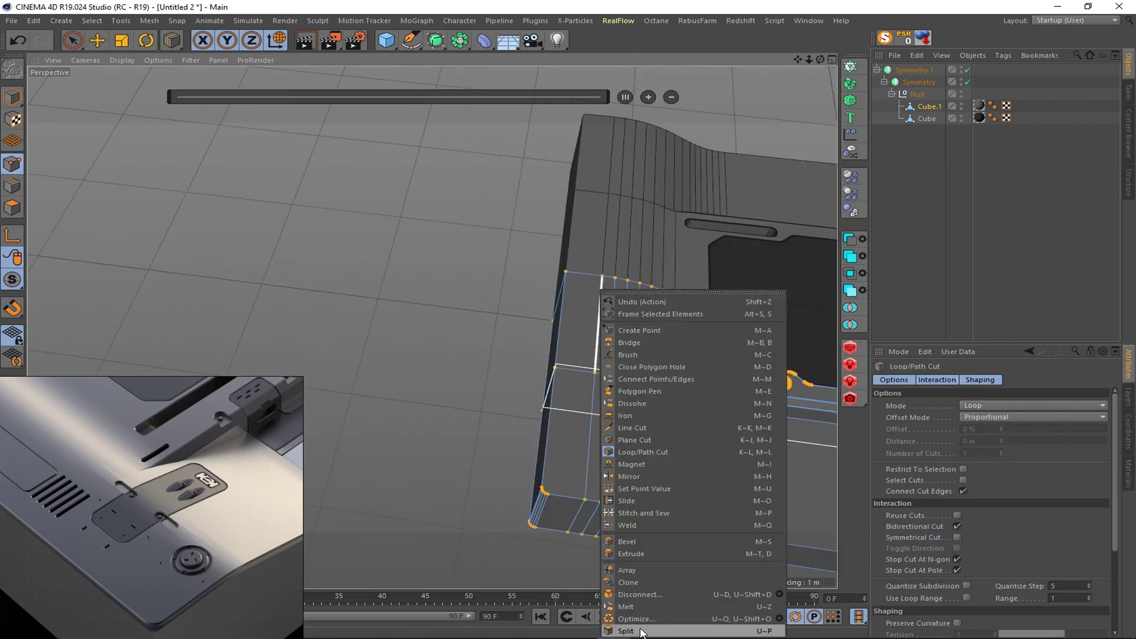
{"action": "left_click", "coordinate": [943, 259]}
{"action": "left_click_drag", "start_coordinate": [431, 443], "coordinate": [467, 298], "text": "alt"}
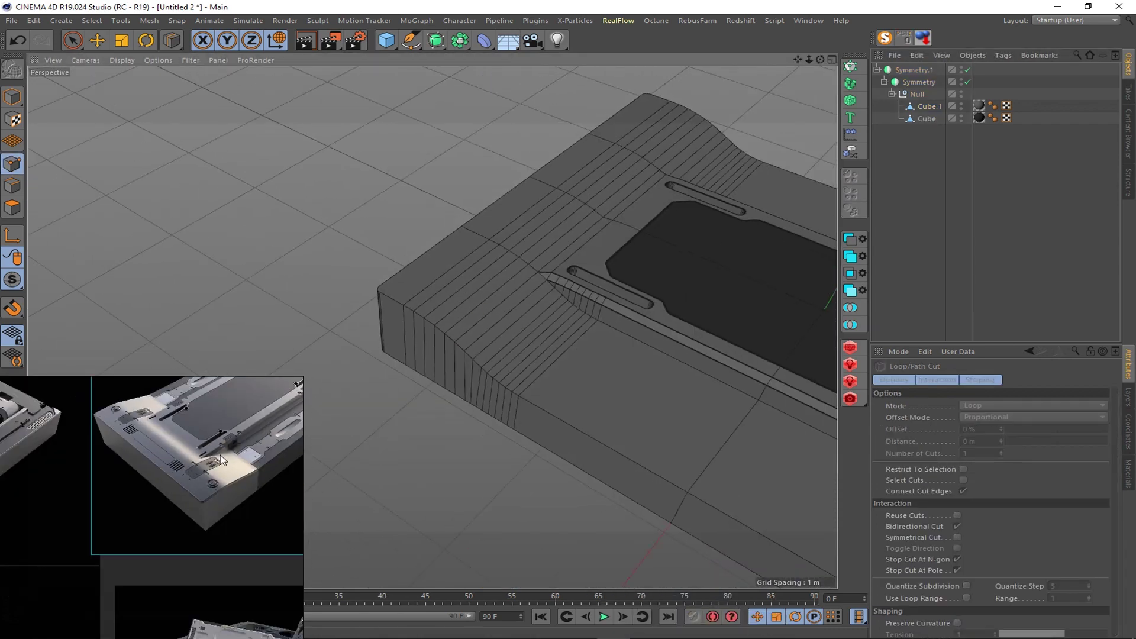
{"action": "scroll", "coordinate": [467, 299], "scroll_direction": "up", "scroll_amount": 2}
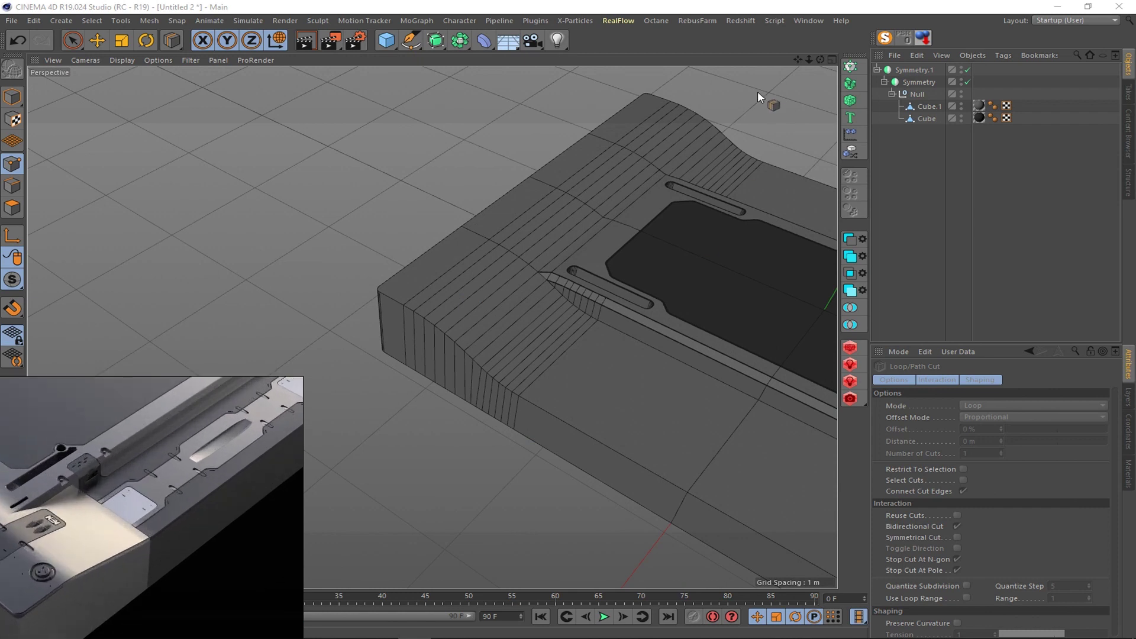
{"action": "left_click", "coordinate": [832, 60]}
{"action": "scroll", "coordinate": [431, 324], "scroll_direction": "down", "scroll_amount": 5}
- On Cube.1, draw a stepped zigzag line cut across the side plate
{"action": "scroll", "coordinate": [431, 325], "scroll_direction": "up", "scroll_amount": 5}
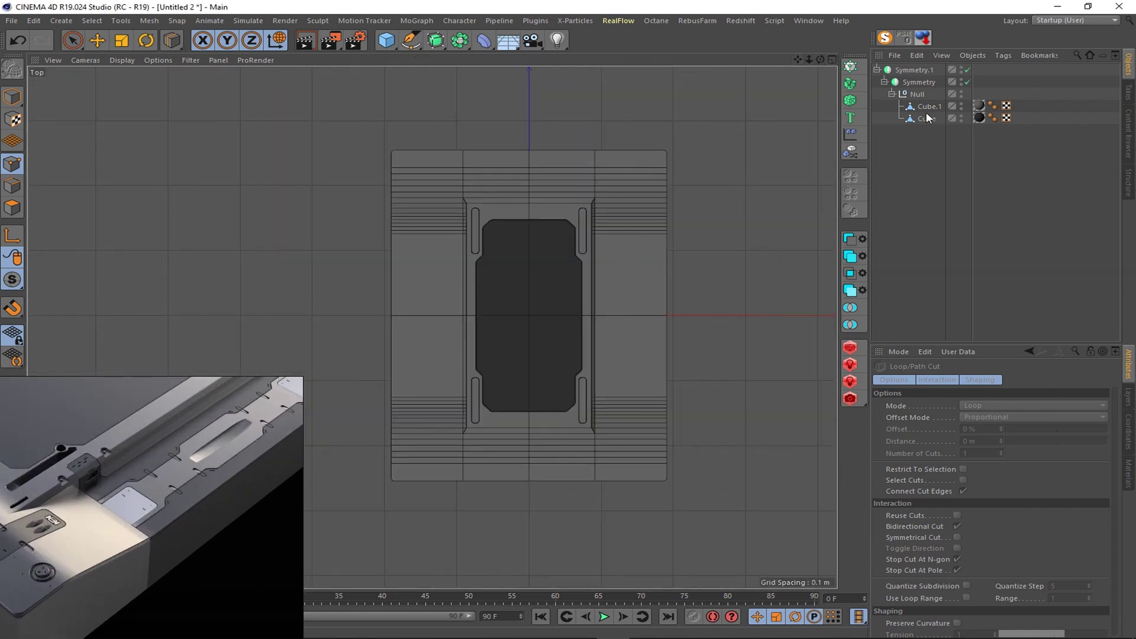
{"action": "left_click", "coordinate": [926, 106]}
{"action": "scroll", "coordinate": [614, 384], "scroll_direction": "up", "scroll_amount": 2}
{"action": "key", "text": "k"}
{"action": "key", "text": "k"}
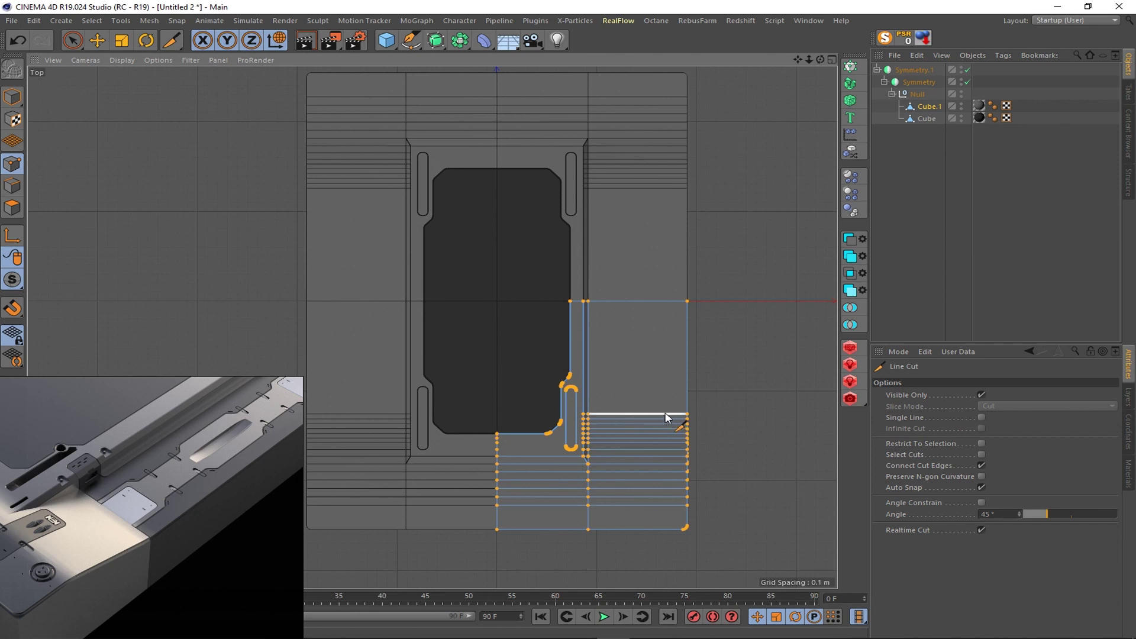
{"action": "left_click", "coordinate": [665, 414]}
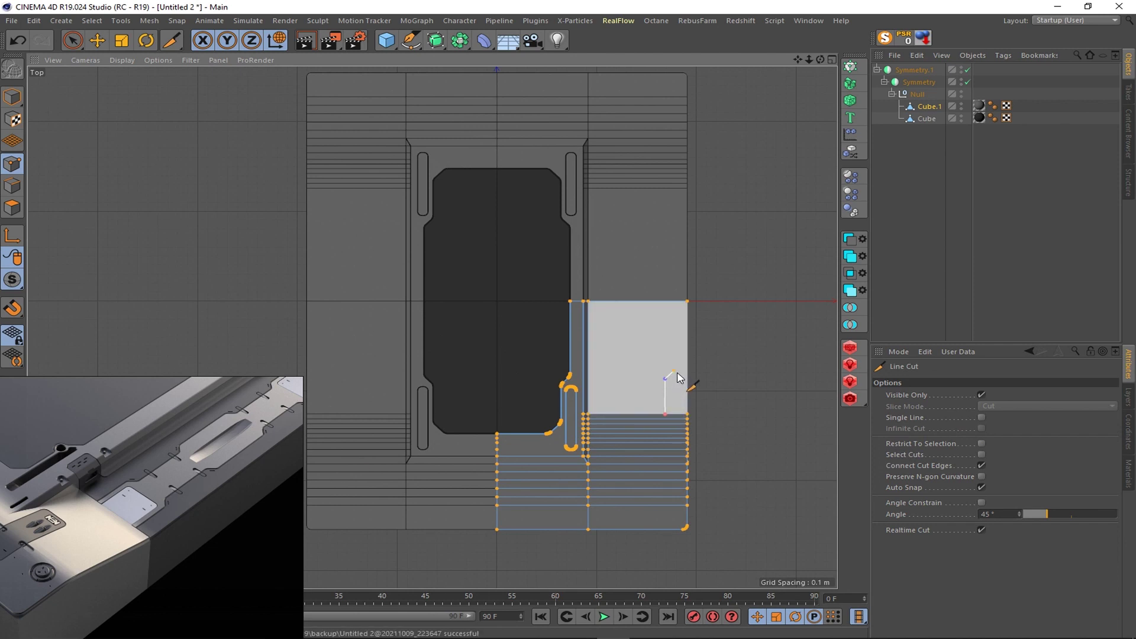
{"action": "left_click", "coordinate": [675, 370]}
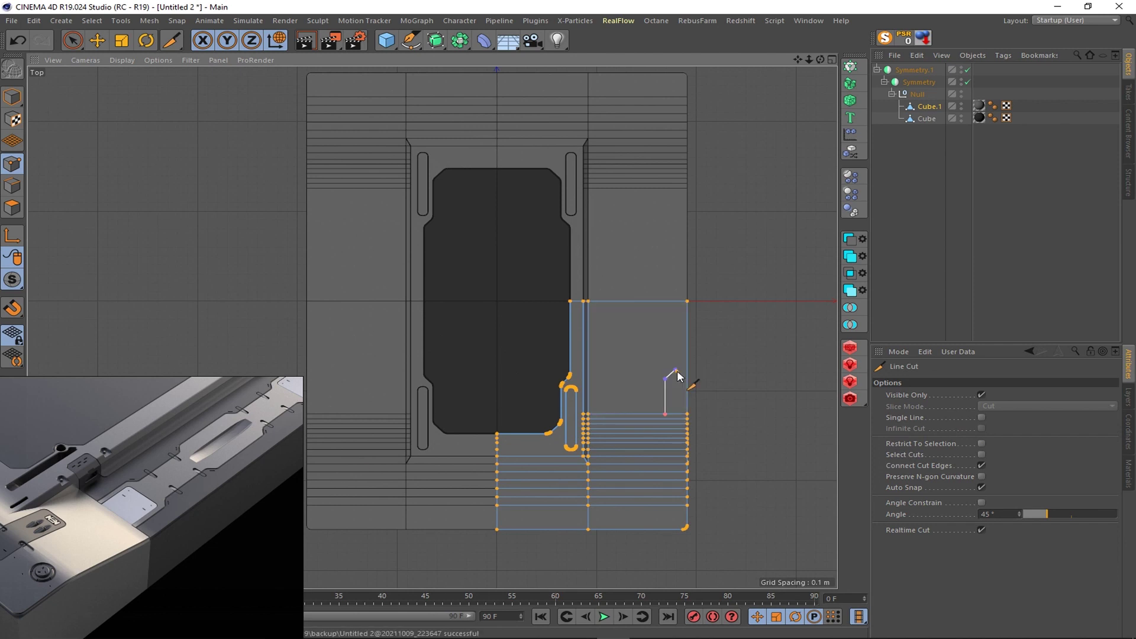
{"action": "left_click", "coordinate": [675, 334]}
{"action": "left_click", "coordinate": [665, 324]}
{"action": "left_click", "coordinate": [665, 301]}
{"action": "key", "text": "space"}
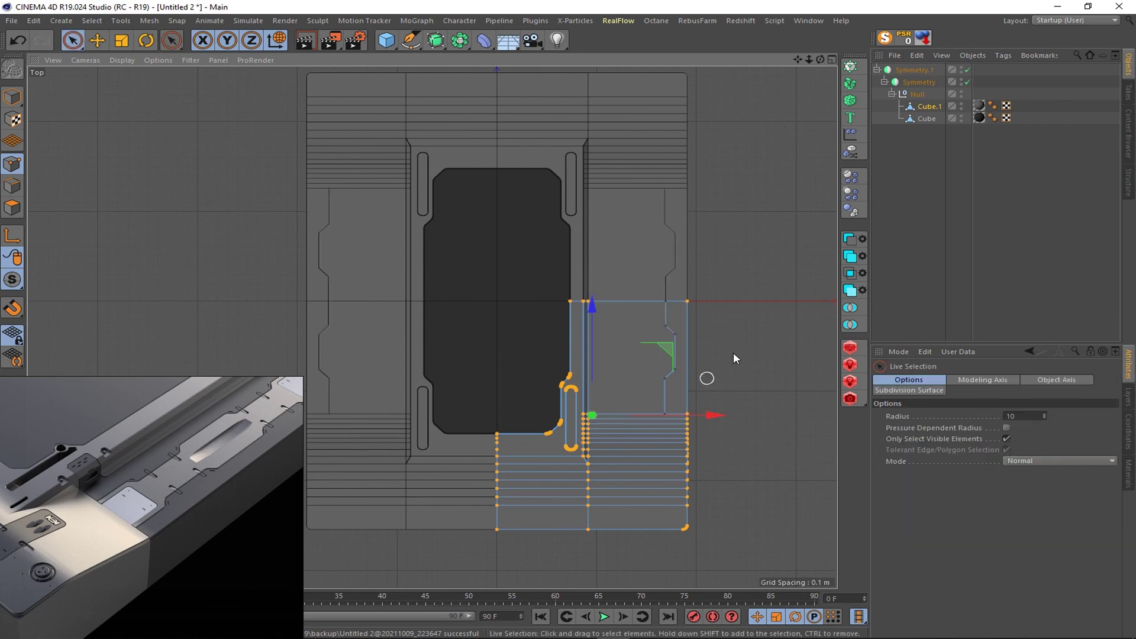
- Select the zigzag cut loop and shift it and two of its points along X
{"action": "middle_click", "coordinate": [733, 359]}
{"action": "middle_click", "coordinate": [414, 177]}
{"action": "left_click_drag", "start_coordinate": [524, 333], "coordinate": [563, 454], "text": "alt"}
{"action": "key", "text": "Return"}
{"action": "double_click", "coordinate": [506, 372]}
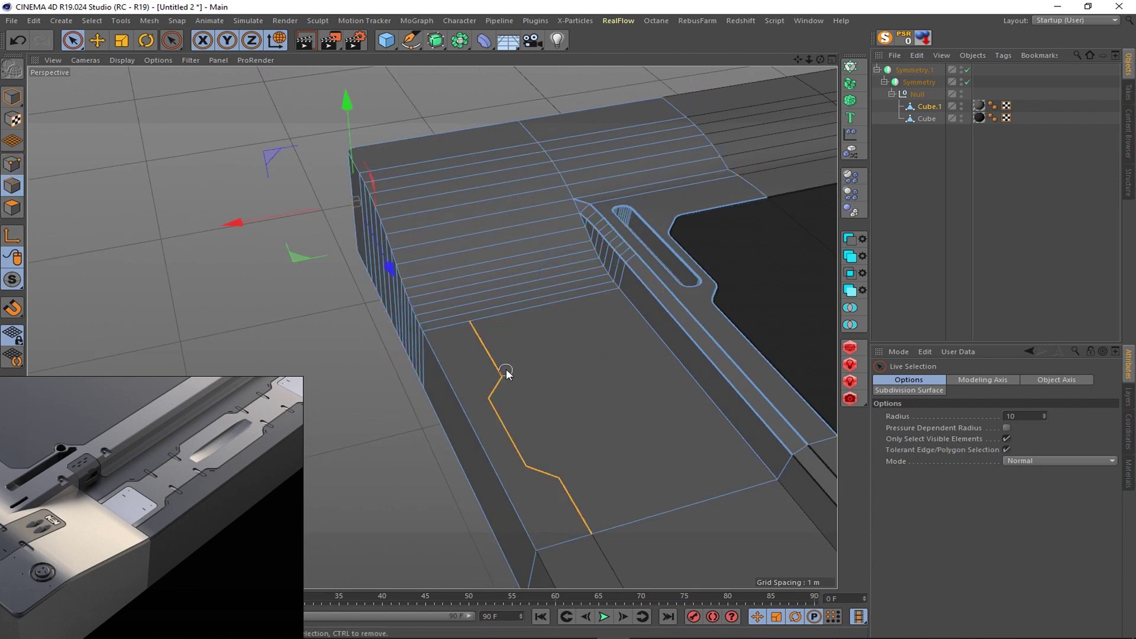
{"action": "left_click_drag", "start_coordinate": [397, 442], "coordinate": [439, 441]}
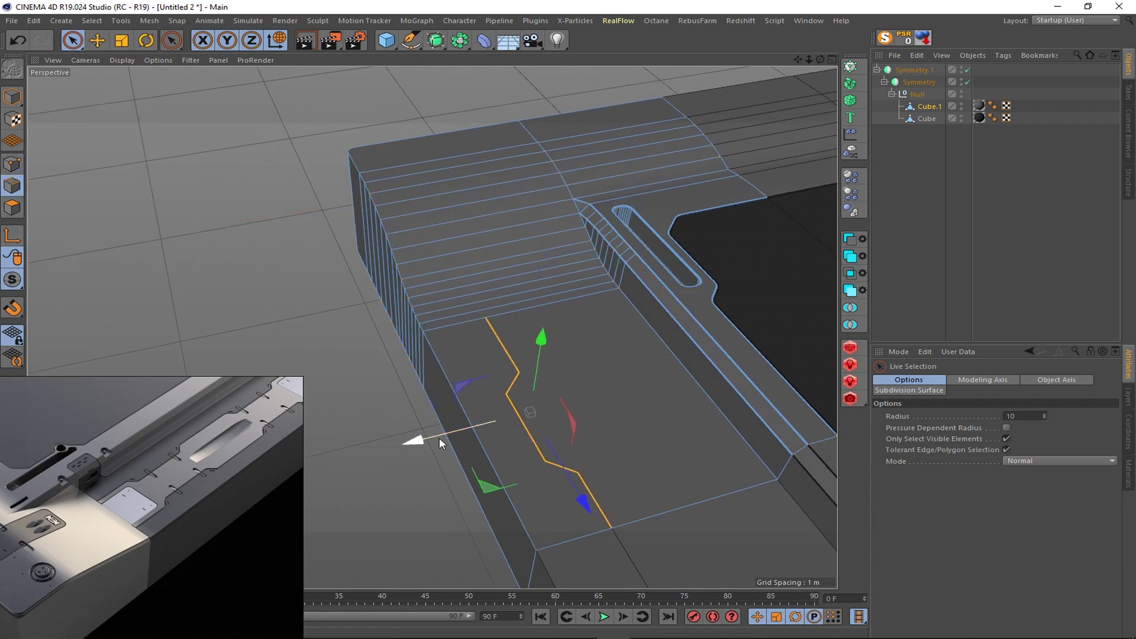
{"action": "mouse_move", "coordinate": [76, 303]}
{"action": "left_mouse_down", "text": "alt"}
{"action": "mouse_move", "coordinate": [154, 278]}
{"action": "mouse_move", "coordinate": [119, 177]}
{"action": "left_mouse_up", "text": "alt"}
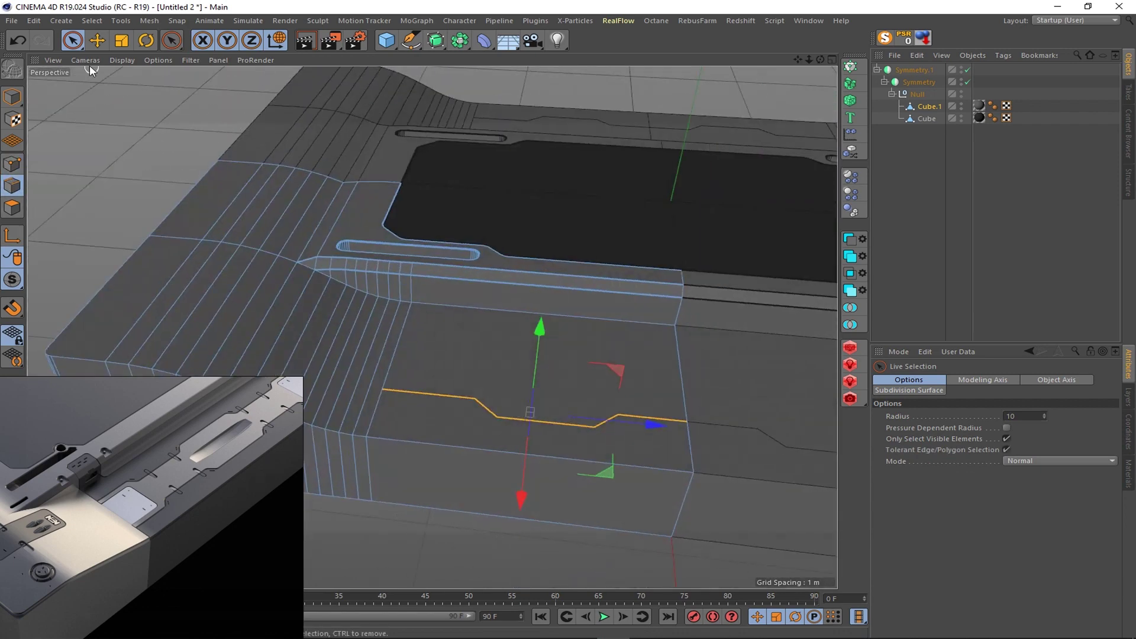
{"action": "left_click_drag", "start_coordinate": [72, 40], "coordinate": [100, 59]}
{"action": "left_click", "coordinate": [11, 164]}
{"action": "mouse_move", "coordinate": [600, 423]}
{"action": "left_mouse_down"}
{"action": "mouse_move", "coordinate": [556, 424]}
{"action": "mouse_move", "coordinate": [635, 425]}
{"action": "left_mouse_up"}
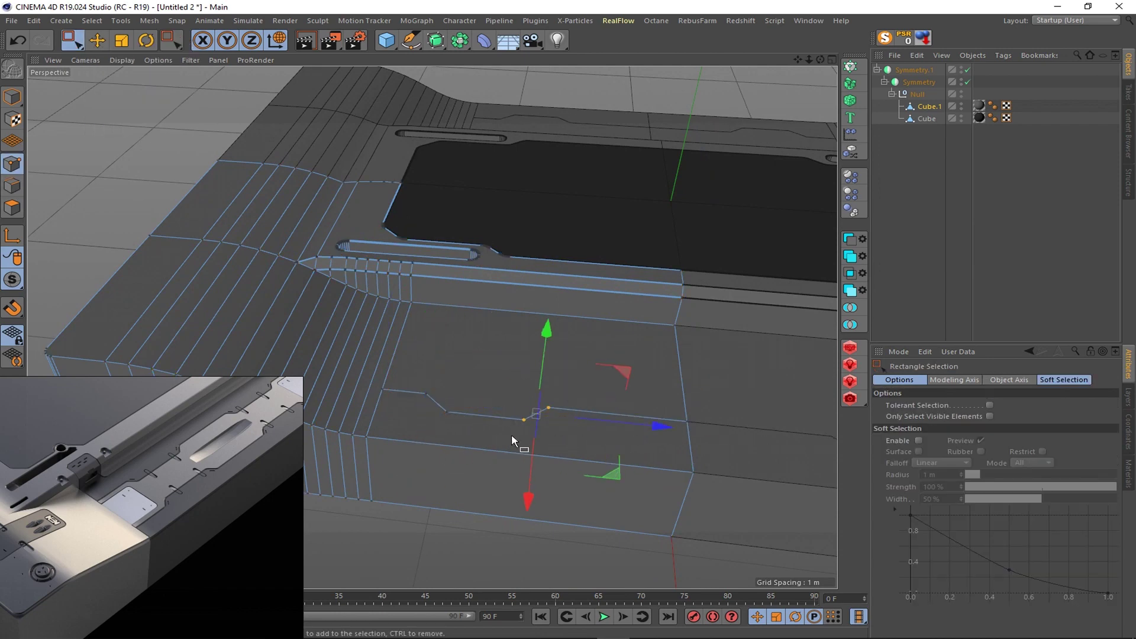
- Undo the last move, then box-select a zigzag point in Top view and raise it
{"action": "left_click_drag", "start_coordinate": [545, 439], "coordinate": [606, 367], "text": "alt"}
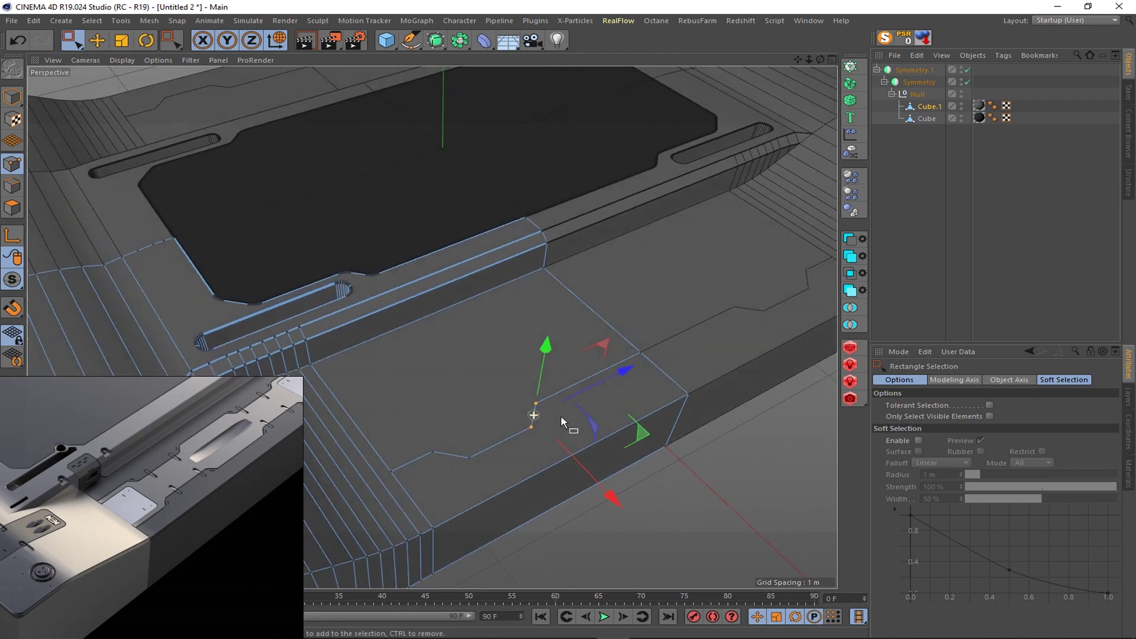
{"action": "key", "text": "k"}
{"action": "key", "text": "k"}
{"action": "key", "text": "ctrl+z"}
{"action": "left_click", "coordinate": [832, 59]}
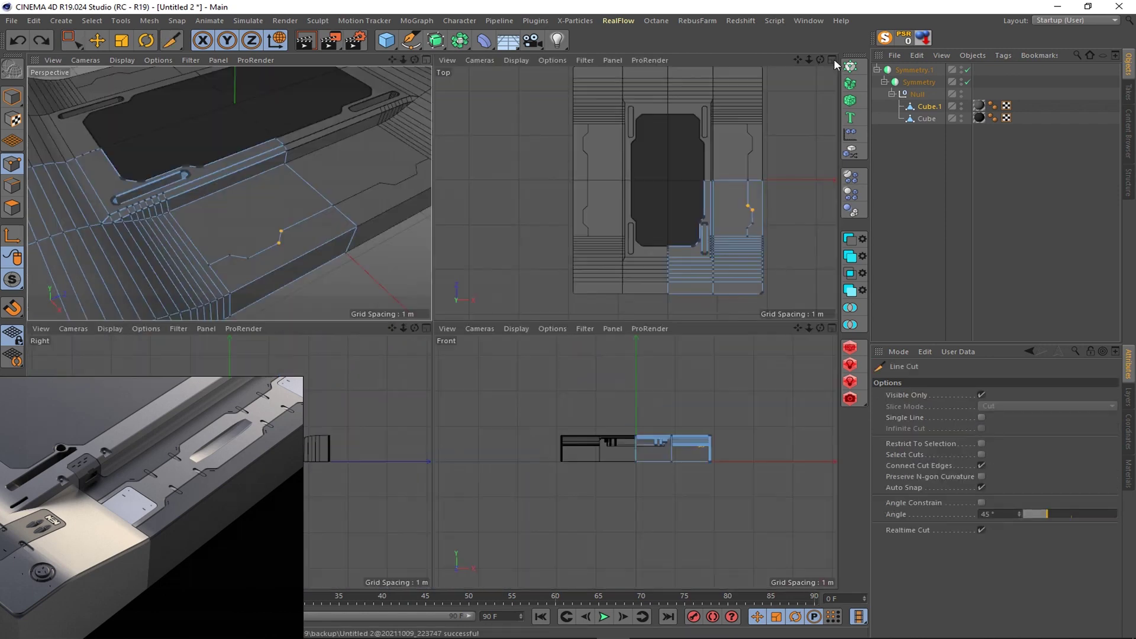
{"action": "key", "text": "0"}
{"action": "scroll", "coordinate": [708, 363], "scroll_direction": "up", "scroll_amount": 2}
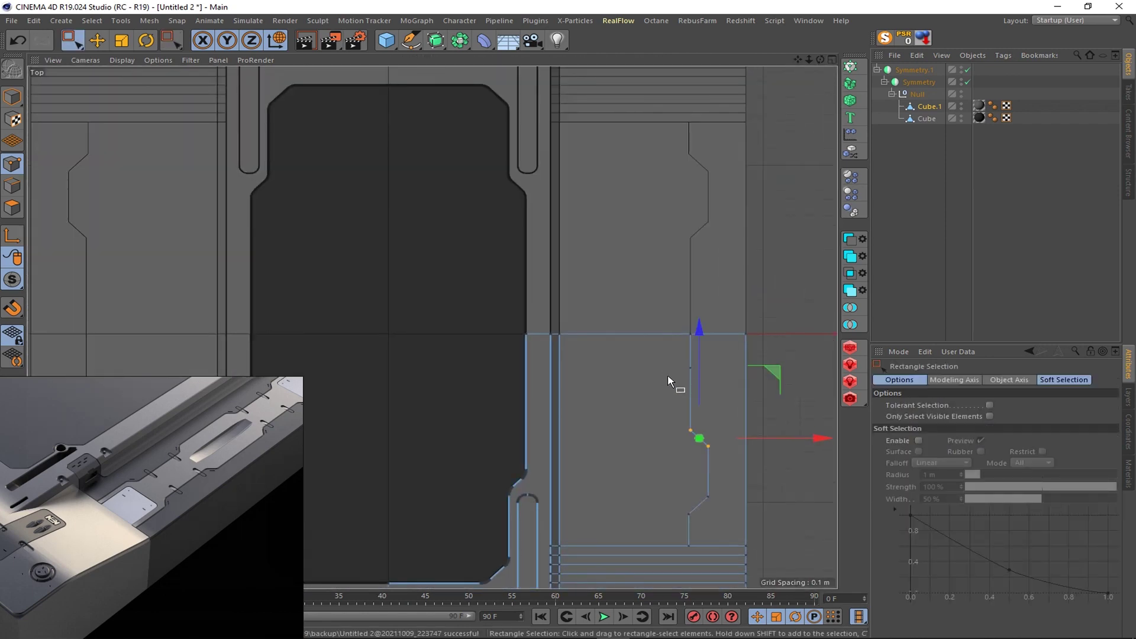
{"action": "key", "text": "space"}
{"action": "key", "text": "space"}
{"action": "key", "text": "space"}
{"action": "key", "text": "space"}
{"action": "scroll", "coordinate": [697, 373], "scroll_direction": "up", "scroll_amount": 2}
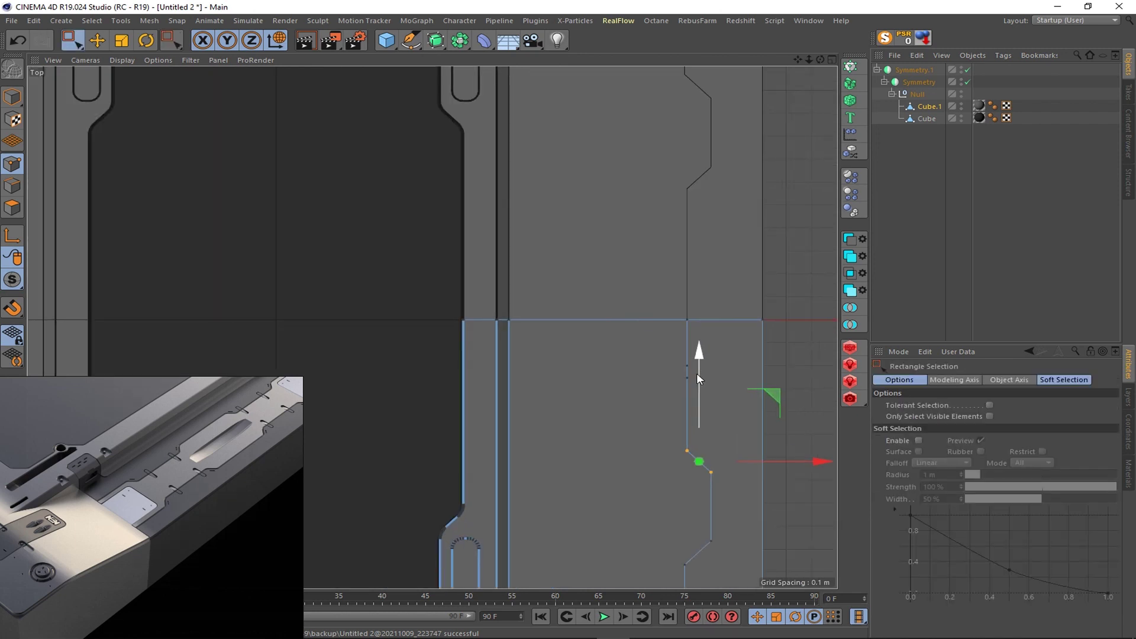
{"action": "left_click_drag", "start_coordinate": [697, 372], "coordinate": [672, 328]}
{"action": "scroll", "coordinate": [710, 357], "scroll_direction": "down", "scroll_amount": 2}
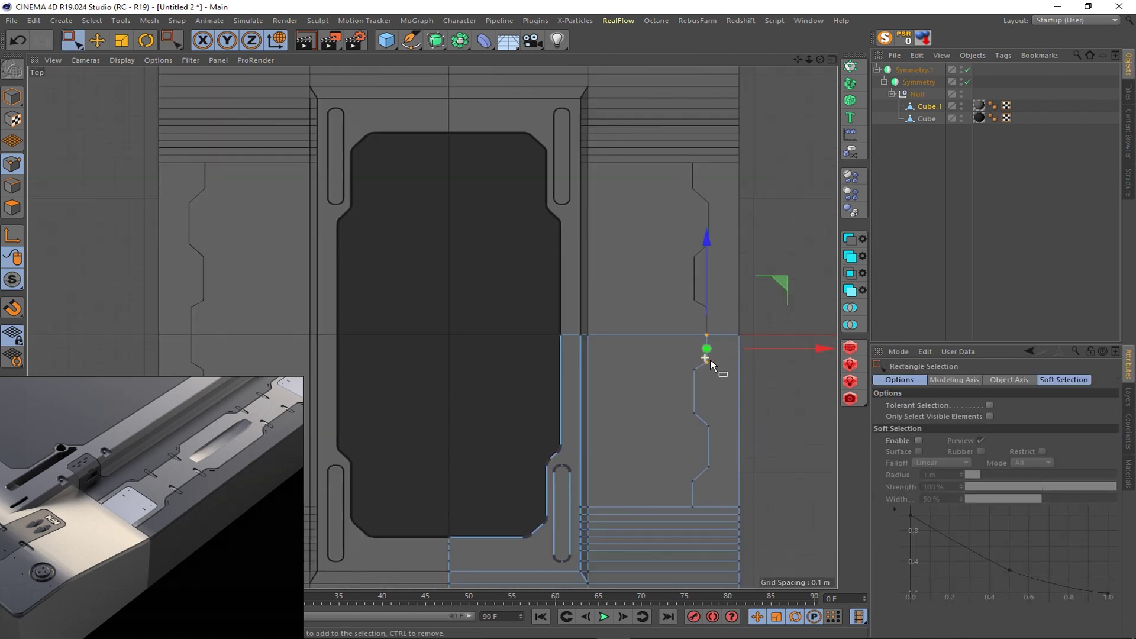
{"action": "middle_click", "coordinate": [710, 357]}
{"action": "key", "text": "F1"}
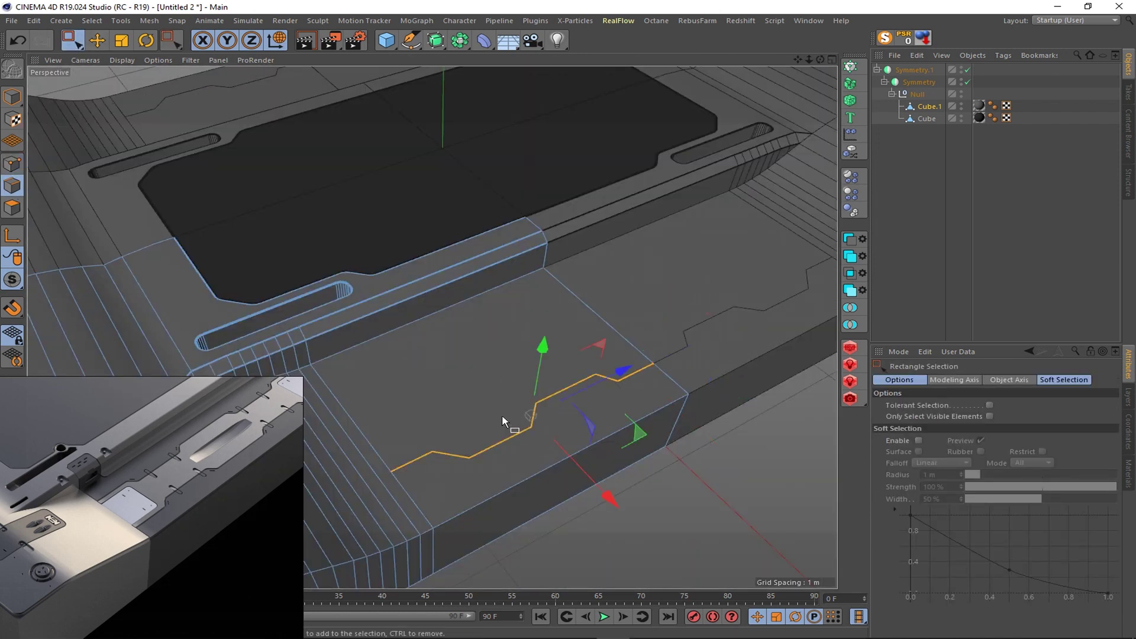
- Edge Slide the zigzag loop slightly along the plate surface
{"action": "right_click", "coordinate": [562, 408]}
{"action": "left_click", "coordinate": [584, 533]}
{"action": "mouse_move", "coordinate": [509, 436]}
{"action": "left_mouse_down"}
{"action": "mouse_move", "coordinate": [545, 395]}
{"action": "mouse_move", "coordinate": [544, 460]}
{"action": "mouse_move", "coordinate": [510, 423]}
{"action": "left_mouse_up"}
{"action": "key", "text": "e"}
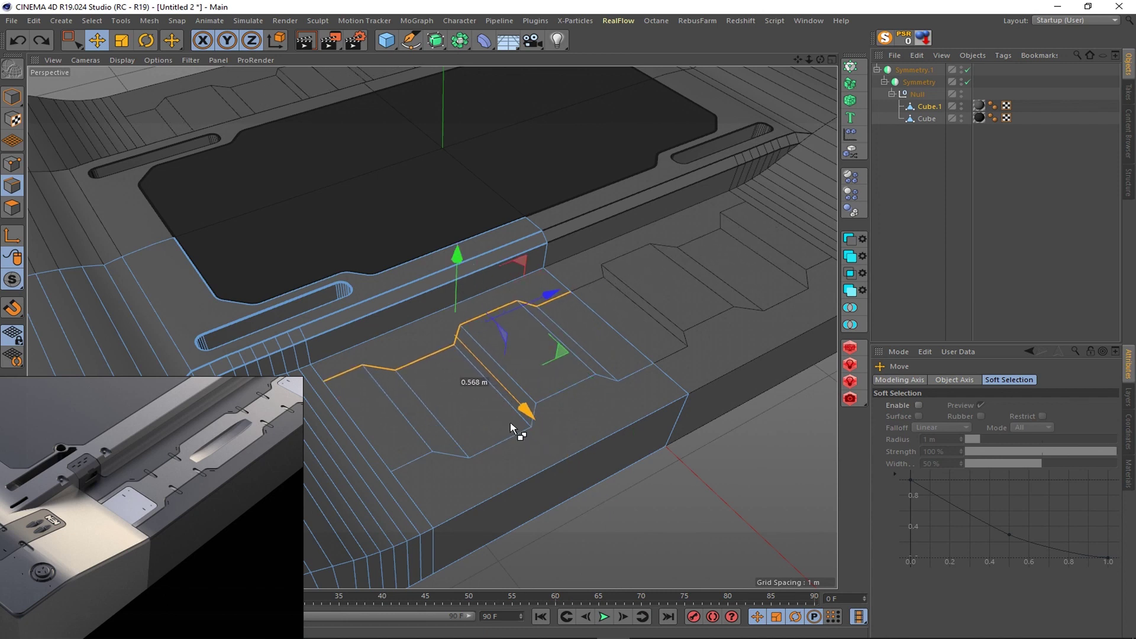
{"action": "key", "text": "9"}
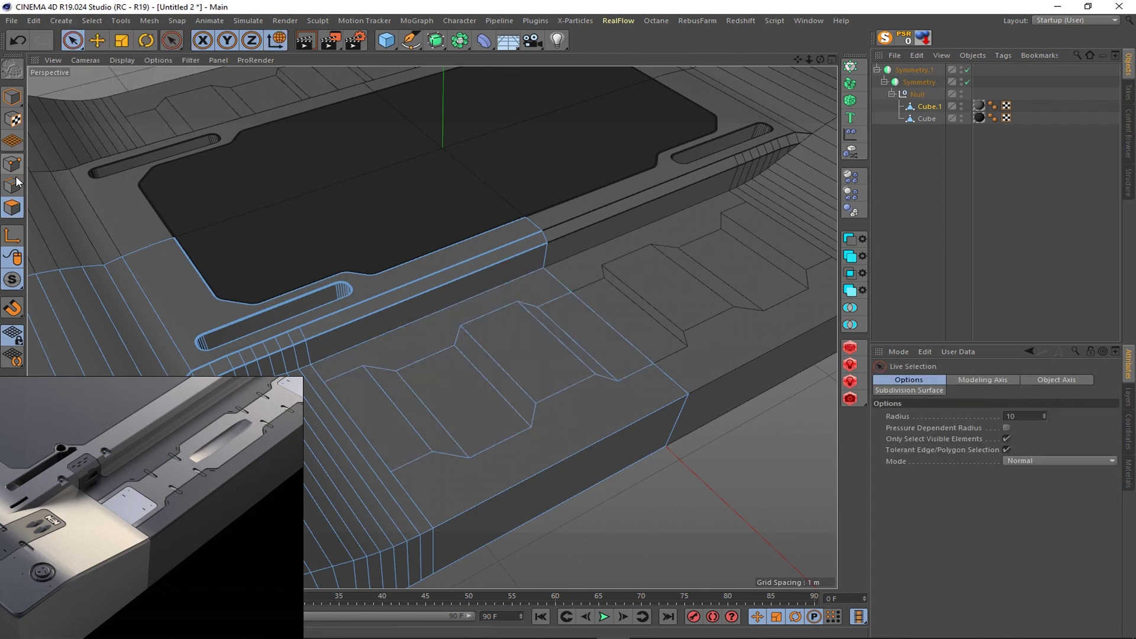
- Try deleting and then chamfering the zigzag edges, undoing both
{"action": "left_click", "coordinate": [14, 184]}
{"action": "key", "text": "Delete"}
{"action": "key", "text": "ctrl+z"}
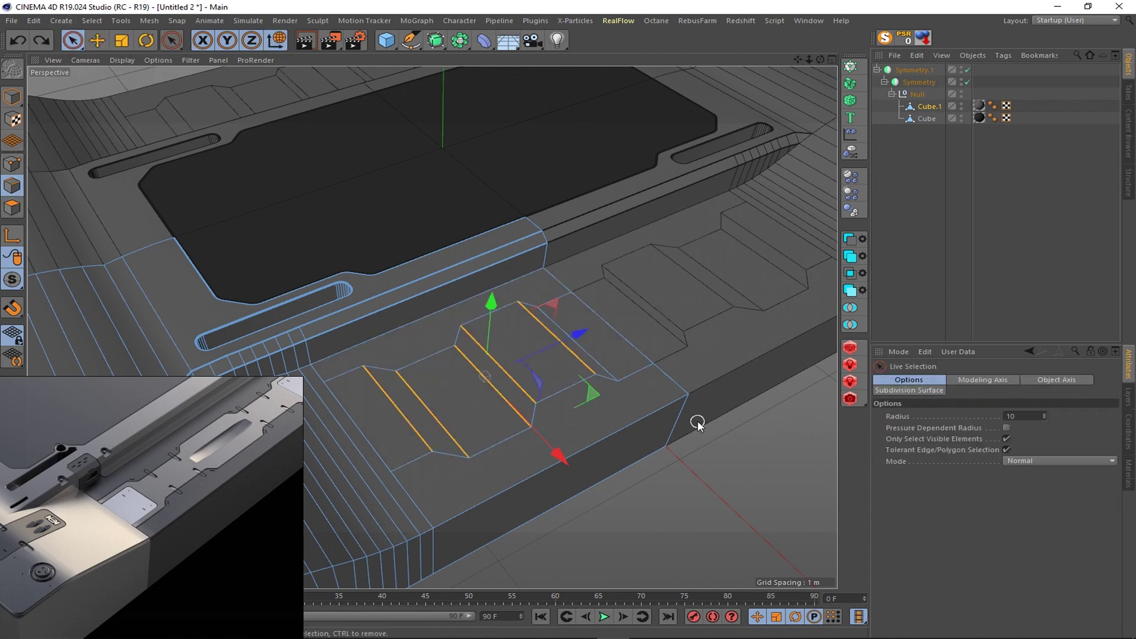
{"action": "key", "text": "ctrl+z"}
{"action": "right_click", "coordinate": [562, 470]}
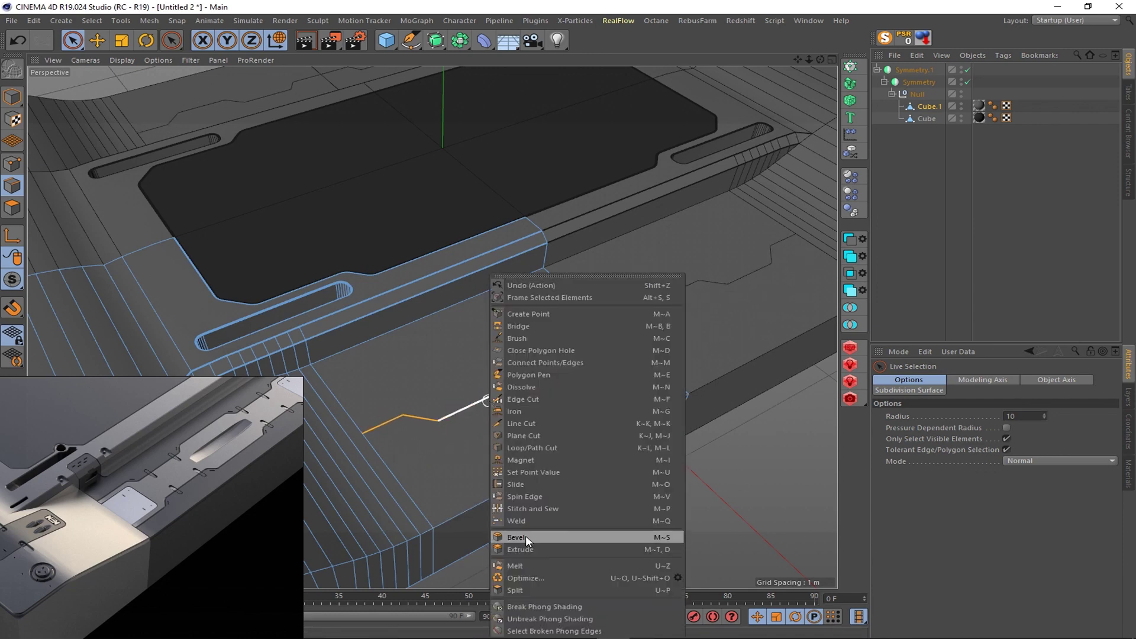
{"action": "left_click", "coordinate": [518, 611]}
{"action": "left_click_drag", "start_coordinate": [517, 592], "coordinate": [478, 439]}
{"action": "left_click_drag", "start_coordinate": [982, 442], "coordinate": [1006, 430]}
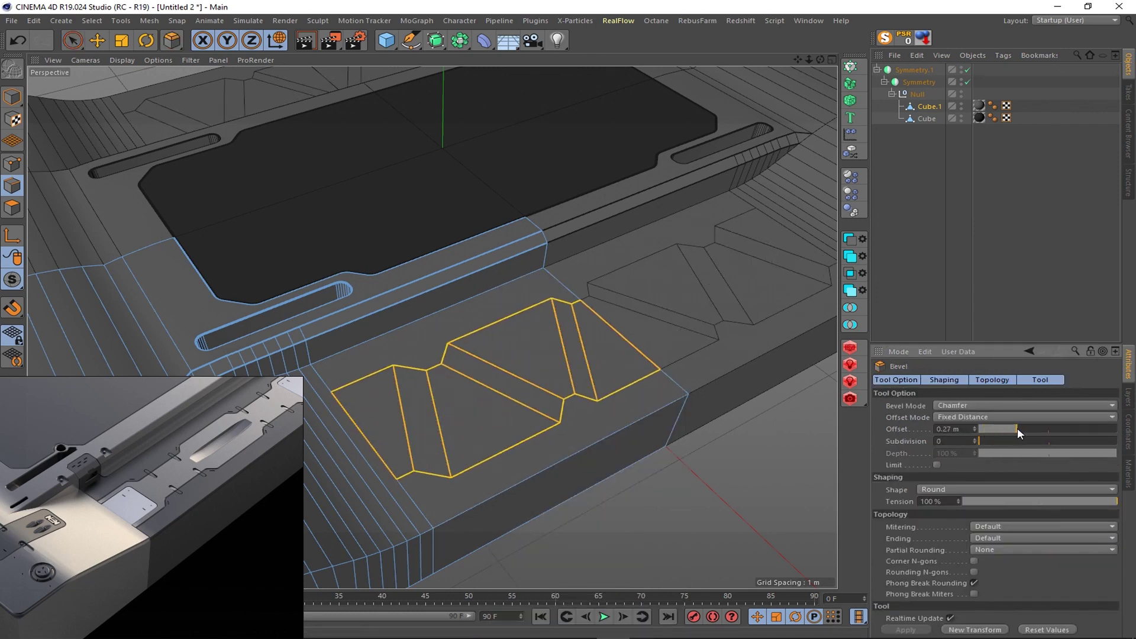
{"action": "key", "text": "ctrl+z"}
{"action": "key", "text": "F5"}
- In Top view, shift the zigzag edges right along X and switch to Rectangle Selection
{"action": "key", "text": "F2"}
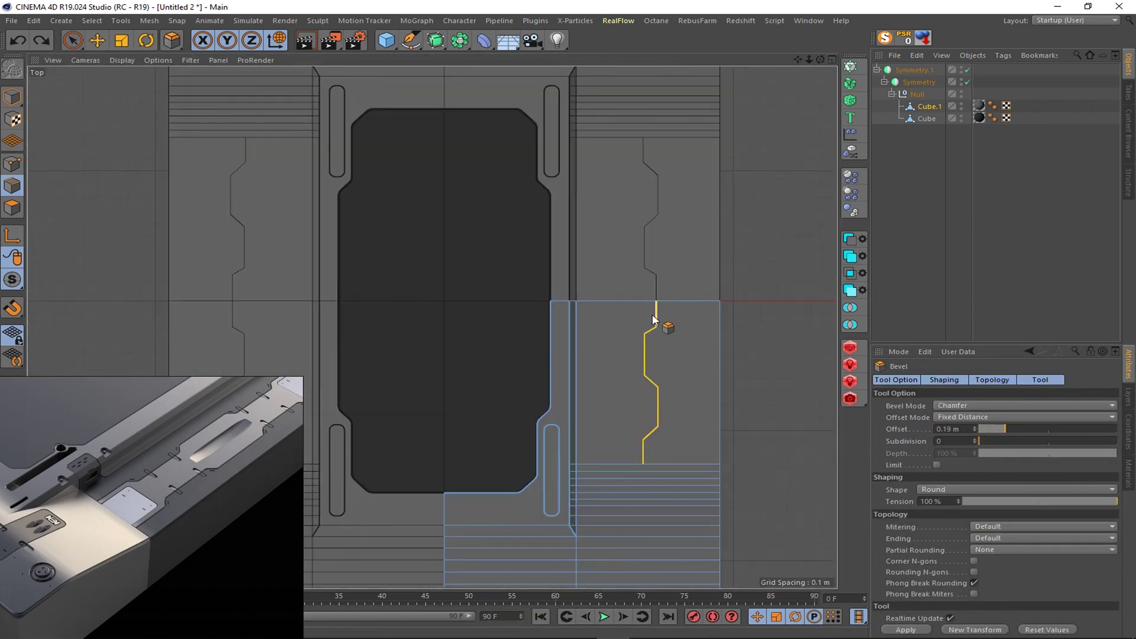
{"action": "key", "text": "e"}
{"action": "left_click_drag", "start_coordinate": [766, 386], "coordinate": [809, 386]}
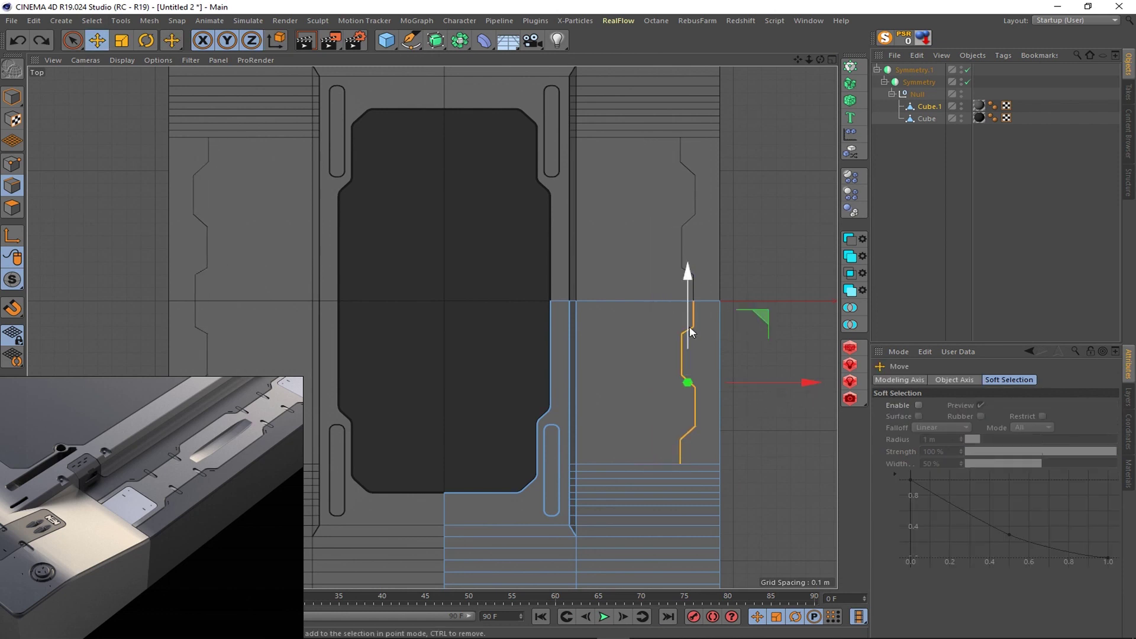
{"action": "scroll", "coordinate": [696, 358], "scroll_direction": "up", "scroll_amount": 2}
{"action": "key", "text": "space"}
{"action": "left_click_drag", "start_coordinate": [73, 39], "coordinate": [108, 76]}
{"action": "left_click", "coordinate": [108, 76]}
- Box-select the zigzag's middle points, move them down, and slide them left
{"action": "left_click_drag", "start_coordinate": [705, 299], "coordinate": [639, 419]}
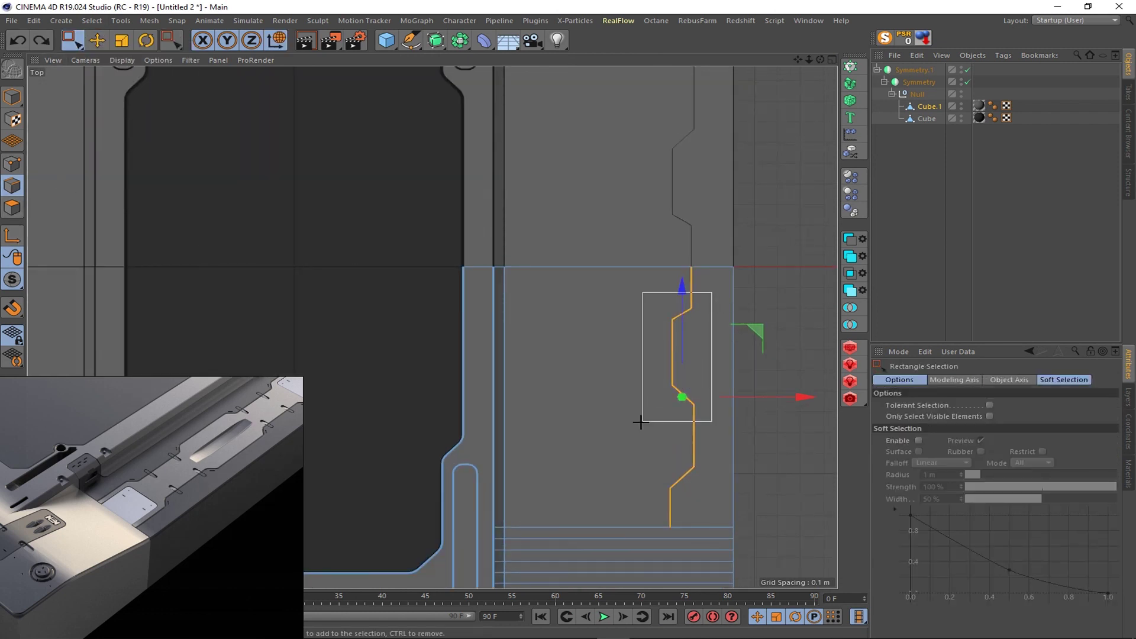
{"action": "left_click_drag", "start_coordinate": [682, 282], "coordinate": [662, 355]}
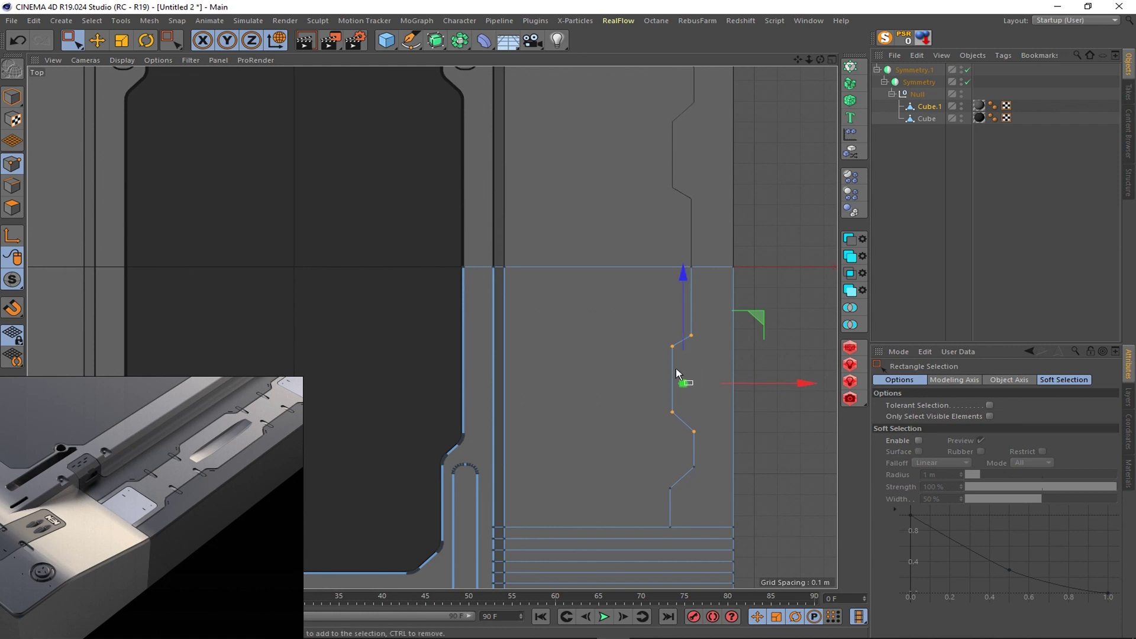
{"action": "left_click_drag", "start_coordinate": [683, 308], "coordinate": [683, 334]}
{"action": "left_click_drag", "start_coordinate": [710, 320], "coordinate": [656, 465]}
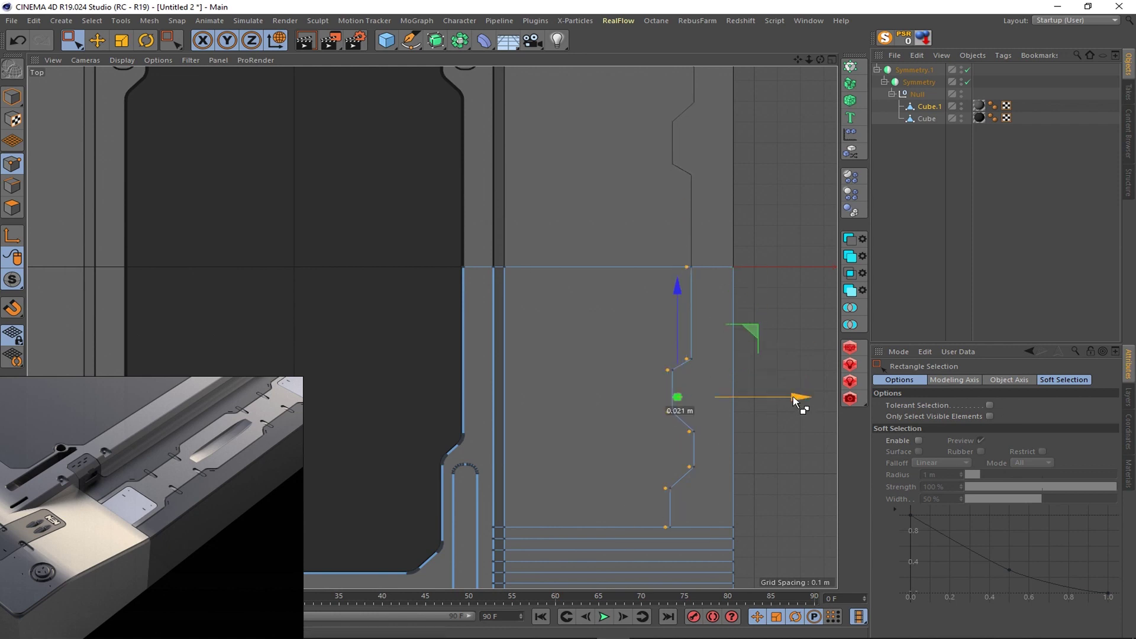
{"action": "left_click", "coordinate": [12, 185]}
{"action": "key", "text": "Return"}
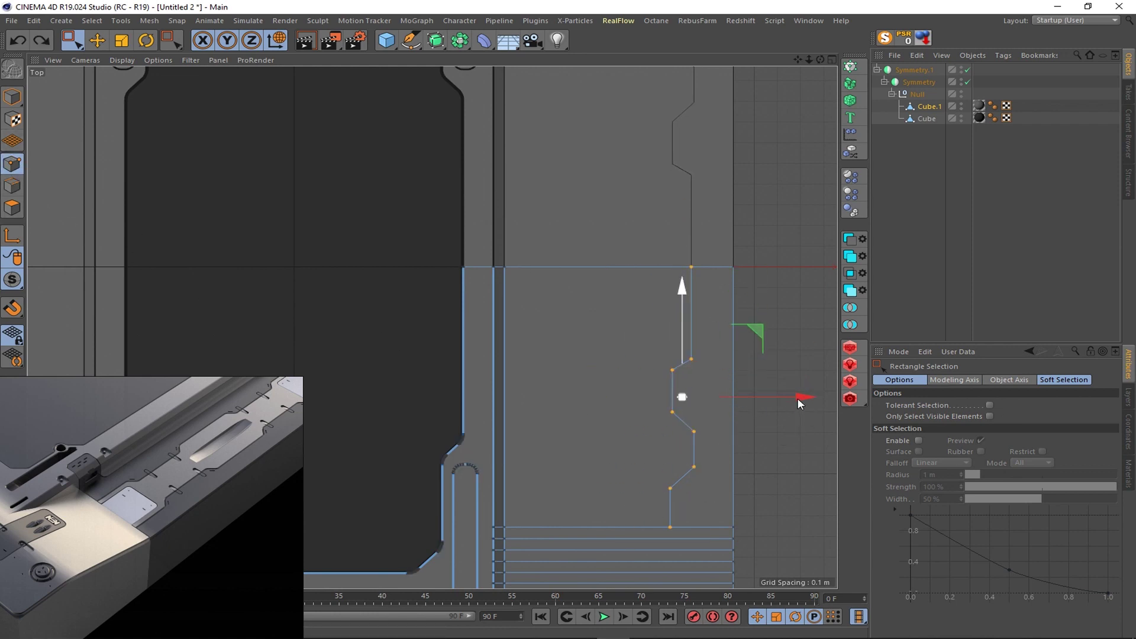
{"action": "left_click_drag", "start_coordinate": [797, 400], "coordinate": [669, 403]}
- Knife a second zigzag cut across the plate, inspect it in Perspective, then refine the point selection
{"action": "key", "text": "k"}
{"action": "key", "text": "k"}
{"action": "left_click", "coordinate": [539, 520]}
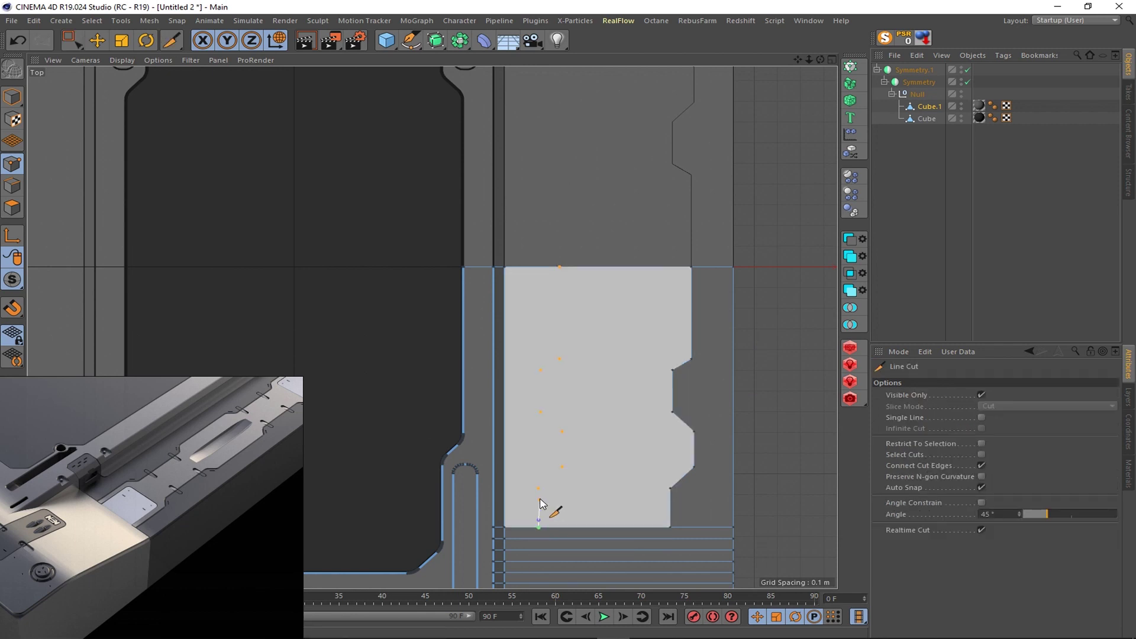
{"action": "left_click", "coordinate": [565, 465]}
{"action": "key", "text": "Escape"}
{"action": "middle_click", "coordinate": [534, 387]}
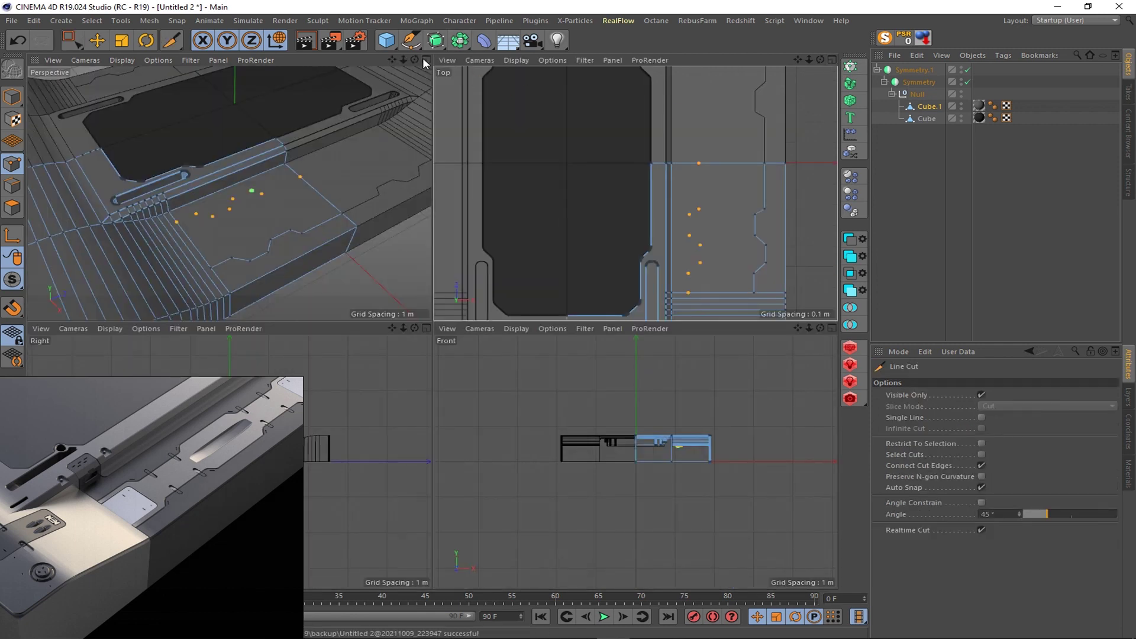
{"action": "key", "text": "F1"}
{"action": "left_click", "coordinate": [574, 294]}
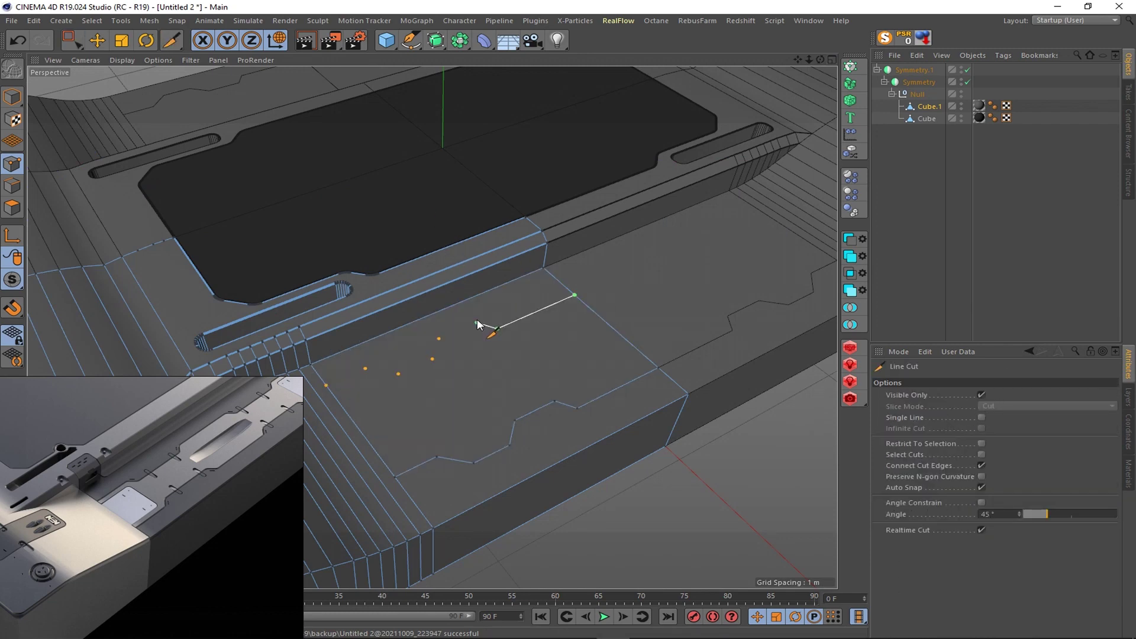
{"action": "key", "text": "space"}
{"action": "mouse_move", "coordinate": [329, 389]}
{"action": "left_mouse_down", "text": "alt"}
{"action": "mouse_move", "coordinate": [552, 407]}
{"action": "mouse_move", "coordinate": [510, 364]}
{"action": "left_mouse_up", "text": "alt"}
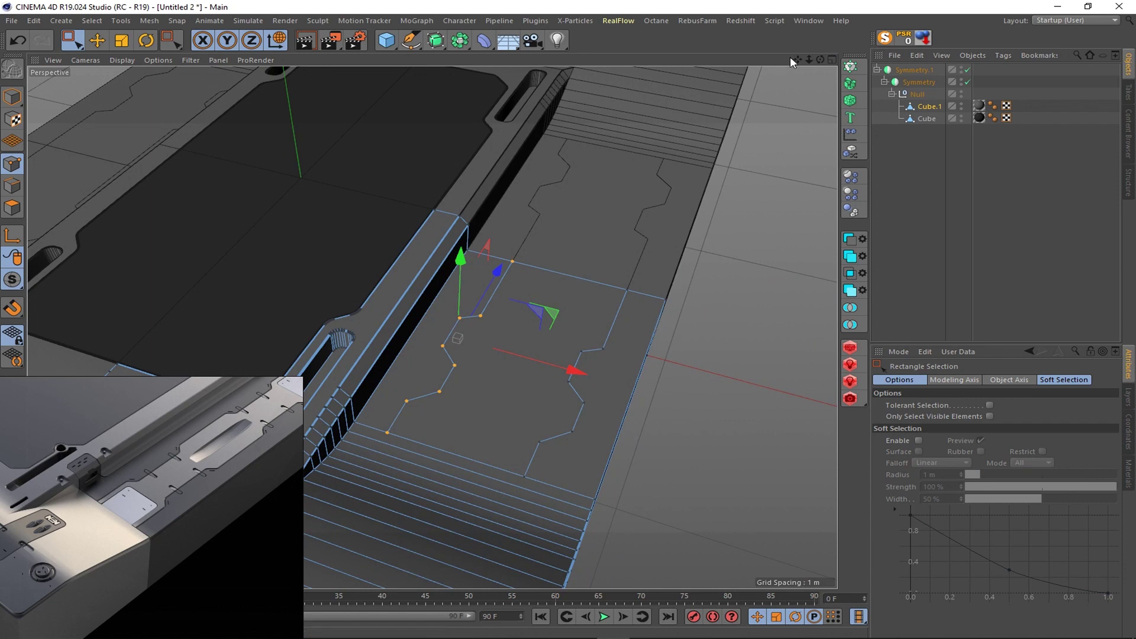
{"action": "key", "text": "F2"}
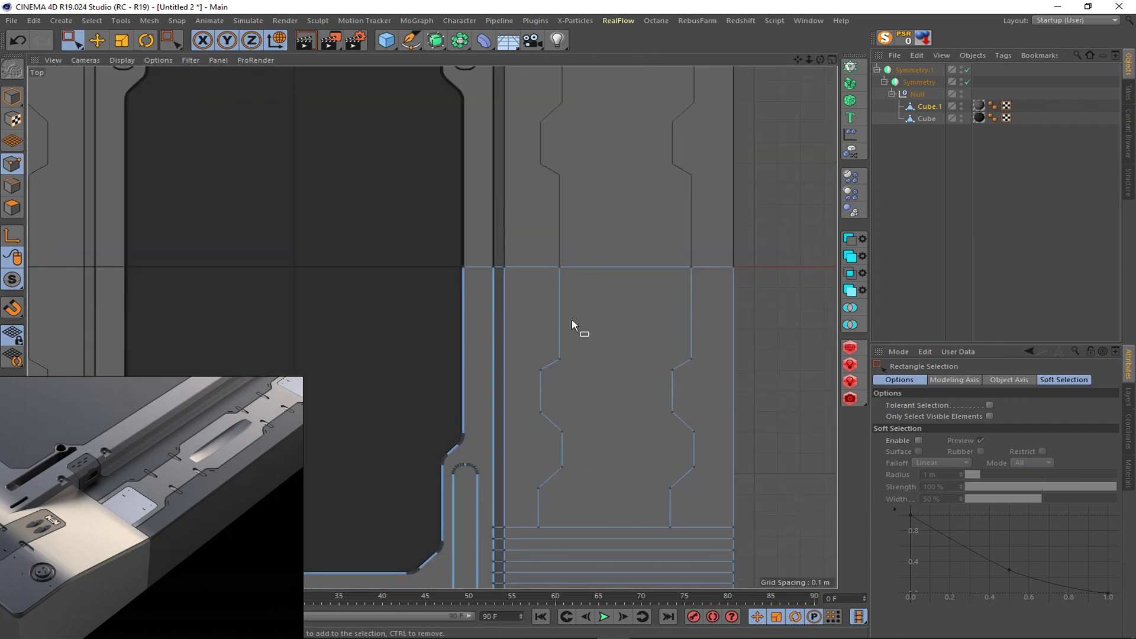
{"action": "left_click_drag", "start_coordinate": [571, 319], "coordinate": [530, 536]}
- Scale the right and left zigzag points flat into straight lines
{"action": "left_click_drag", "start_coordinate": [700, 255], "coordinate": [670, 534]}
{"action": "key", "text": "t"}
{"action": "left_click_drag", "start_coordinate": [807, 395], "coordinate": [534, 312]}
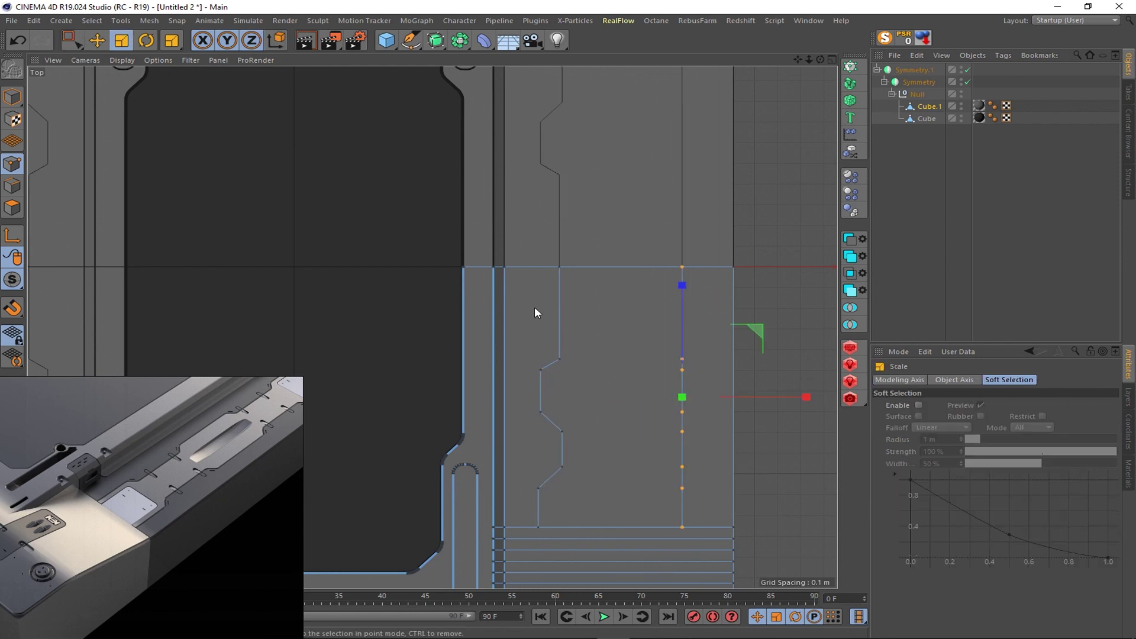
{"action": "left_click_drag", "start_coordinate": [579, 254], "coordinate": [530, 537]}
{"action": "left_click_drag", "start_coordinate": [614, 400], "coordinate": [548, 404]}
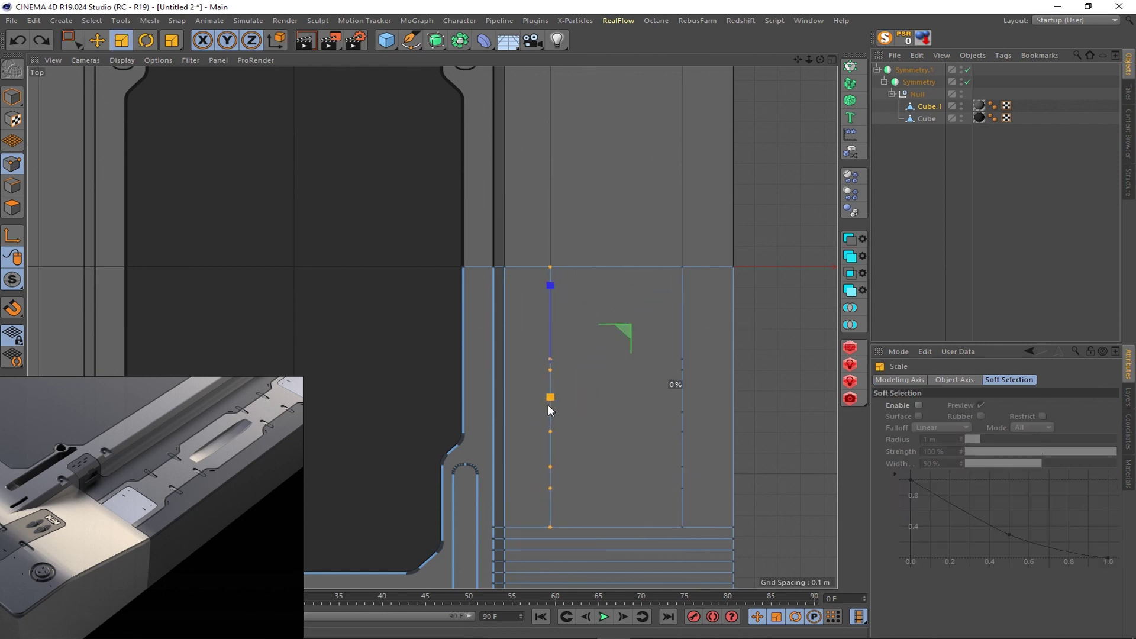
{"action": "key", "text": "0"}
- Move the lower right-column points 0.103 m left and reselect the column points
{"action": "scroll", "coordinate": [686, 491], "scroll_direction": "up", "scroll_amount": 1}
{"action": "left_click_drag", "start_coordinate": [690, 479], "coordinate": [669, 538]}
{"action": "left_click_drag", "start_coordinate": [755, 512], "coordinate": [736, 512]}
{"action": "left_click_drag", "start_coordinate": [690, 458], "coordinate": [674, 483]}
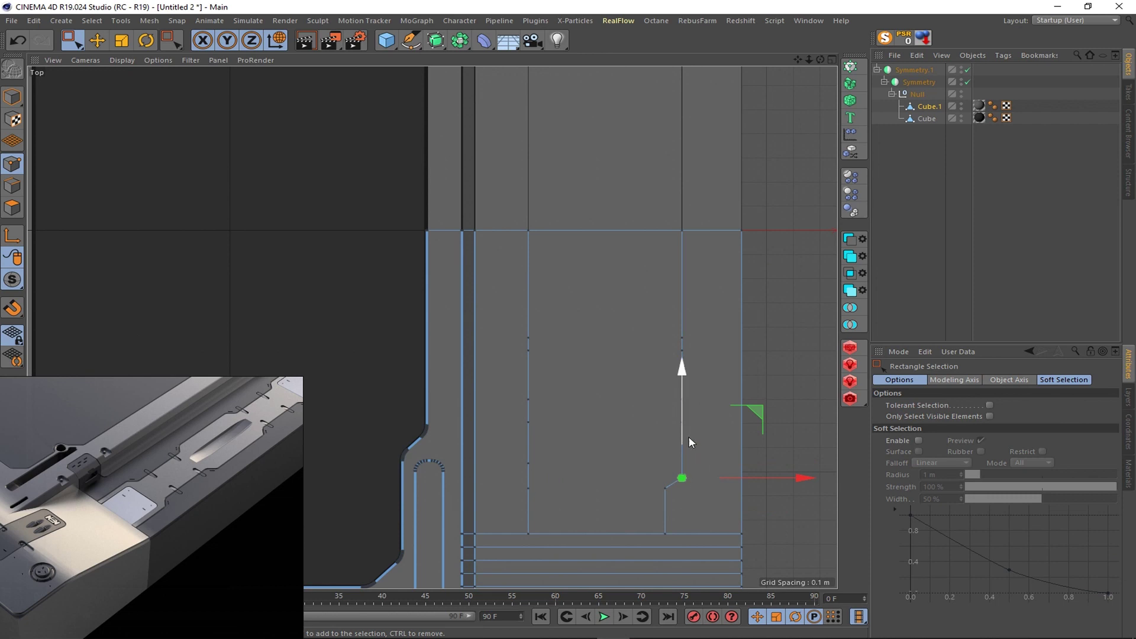
{"action": "left_click_drag", "start_coordinate": [696, 404], "coordinate": [696, 404]}
{"action": "left_click_drag", "start_coordinate": [644, 336], "coordinate": [722, 398]}
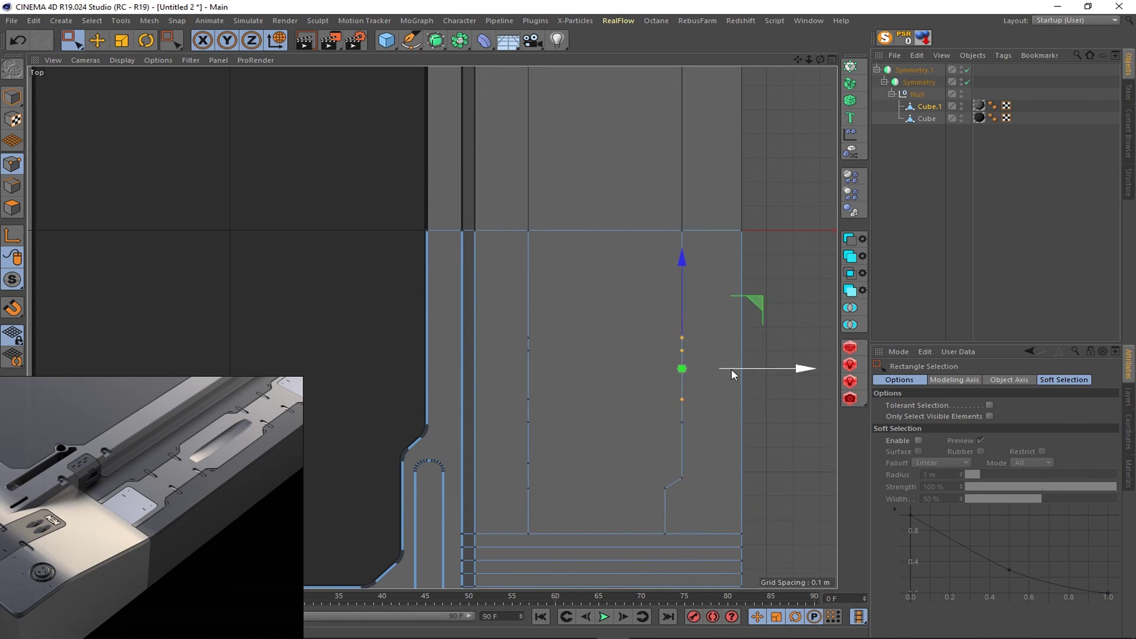
- Undo the profile edits back to the plain plate
{"action": "key", "text": "ctrl+z"}
{"action": "key", "text": "ctrl+z"}
{"action": "key", "text": "ctrl+z"}
{"action": "key", "text": "ctrl+z"}
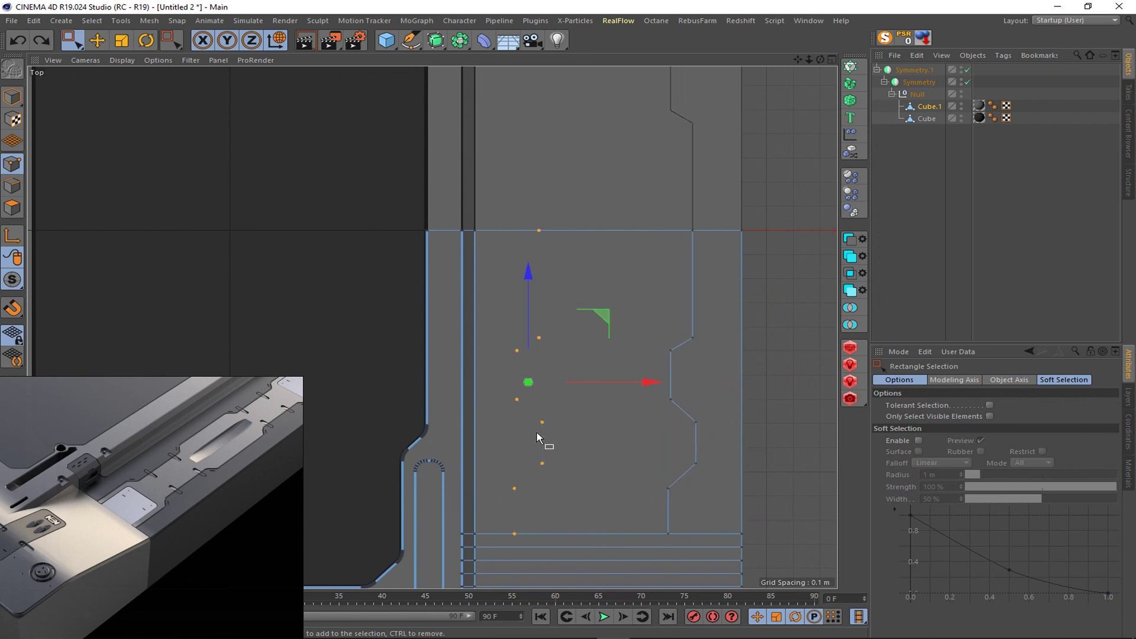
{"action": "left_click", "coordinate": [18, 40]}
{"action": "left_click", "coordinate": [18, 40]}
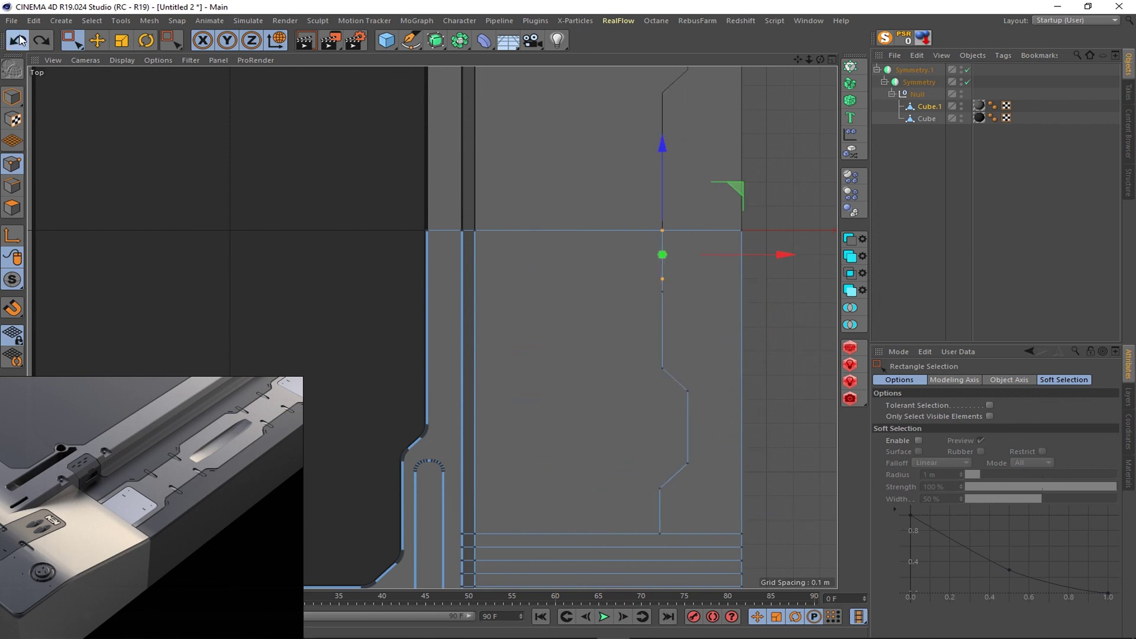
{"action": "left_click", "coordinate": [18, 39]}
{"action": "left_click", "coordinate": [18, 39]}
- Cut a short bent line up from the bottom edge and move its points down 0.103 m
{"action": "key", "text": "k"}
{"action": "key", "text": "k"}
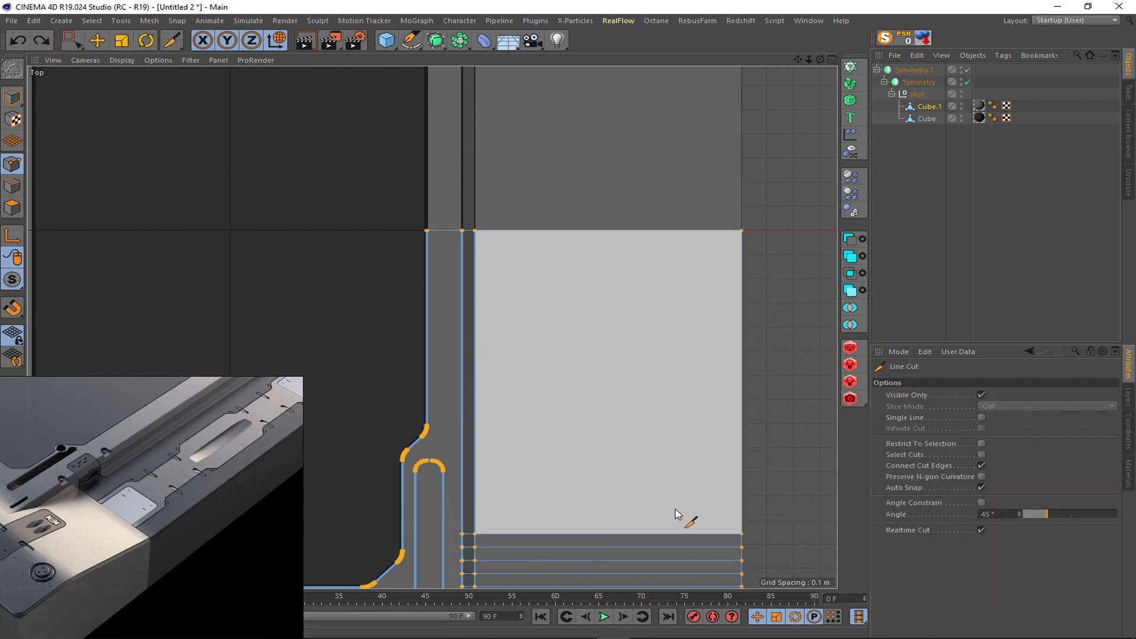
{"action": "left_click", "coordinate": [681, 533]}
{"action": "left_click", "coordinate": [681, 484]}
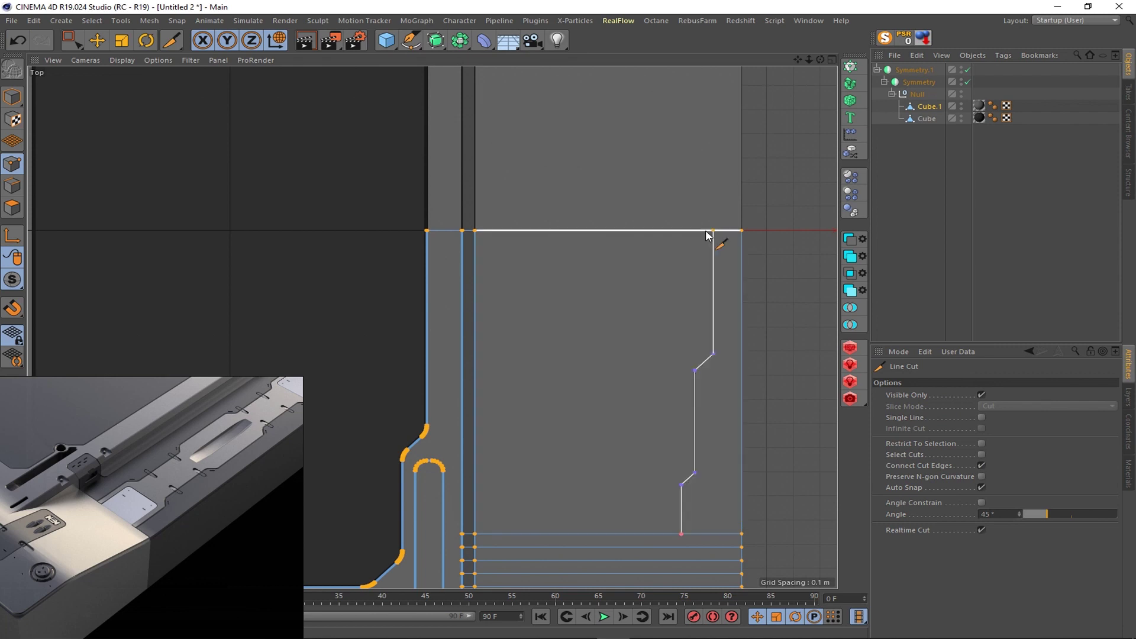
{"action": "key", "text": "Escape"}
{"action": "left_click", "coordinate": [680, 534]}
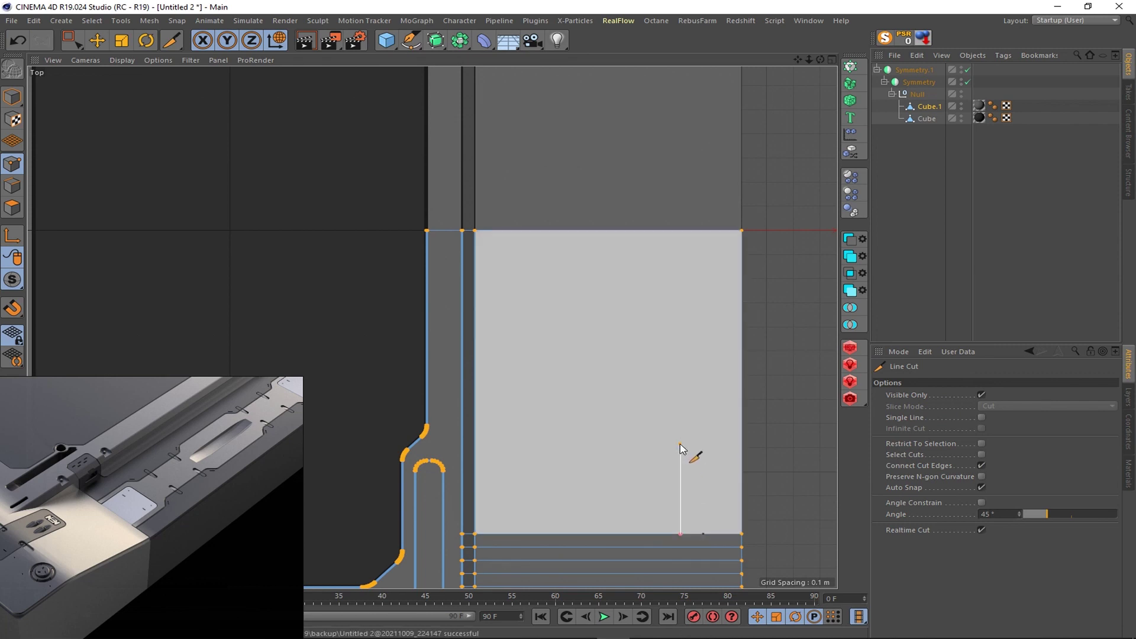
{"action": "left_click", "coordinate": [698, 465]}
{"action": "key", "text": "Escape"}
{"action": "key", "text": "0"}
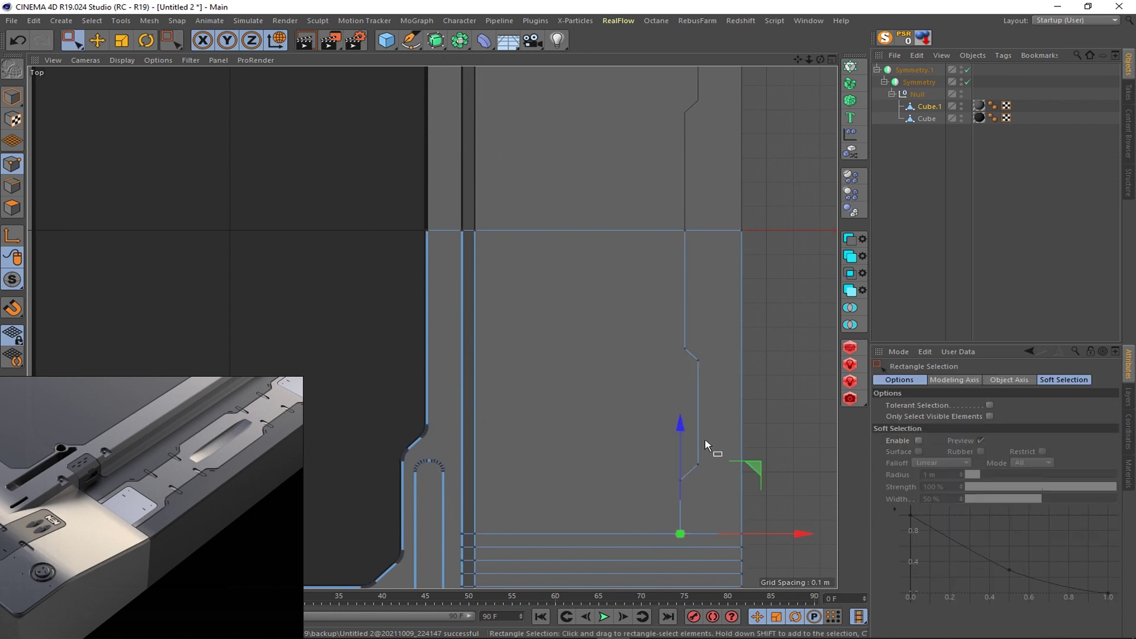
{"action": "left_click_drag", "start_coordinate": [702, 456], "coordinate": [674, 488]}
{"action": "left_click_drag", "start_coordinate": [690, 415], "coordinate": [690, 437]}
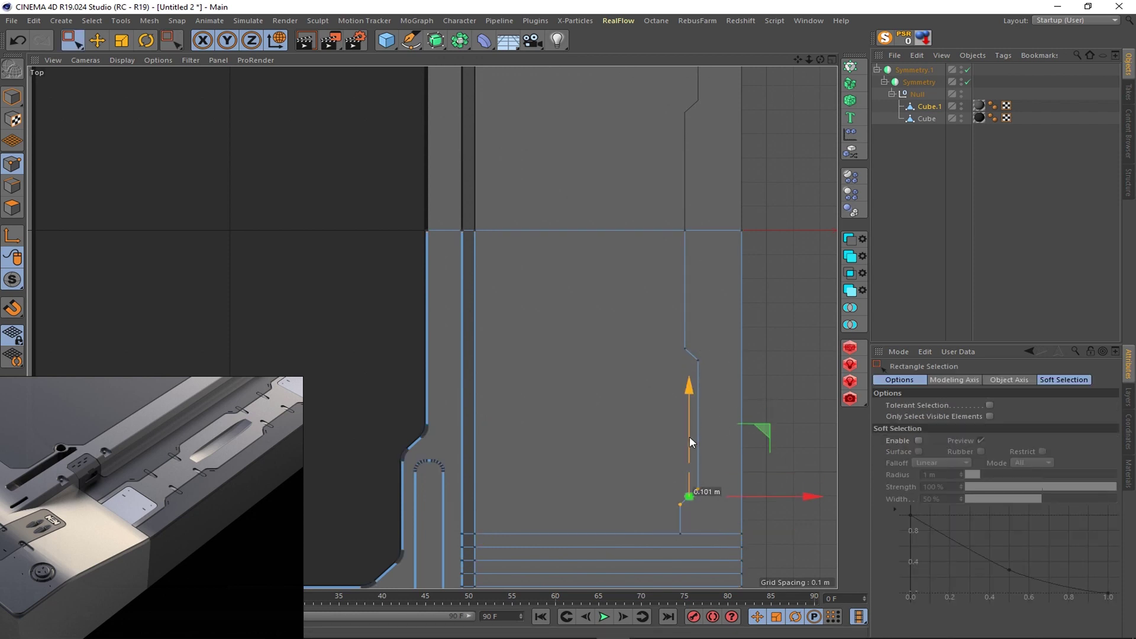
- Cut a bent line from the plate's bottom edge to its top edge on the right
{"action": "key", "text": "k"}
{"action": "key", "text": "k"}
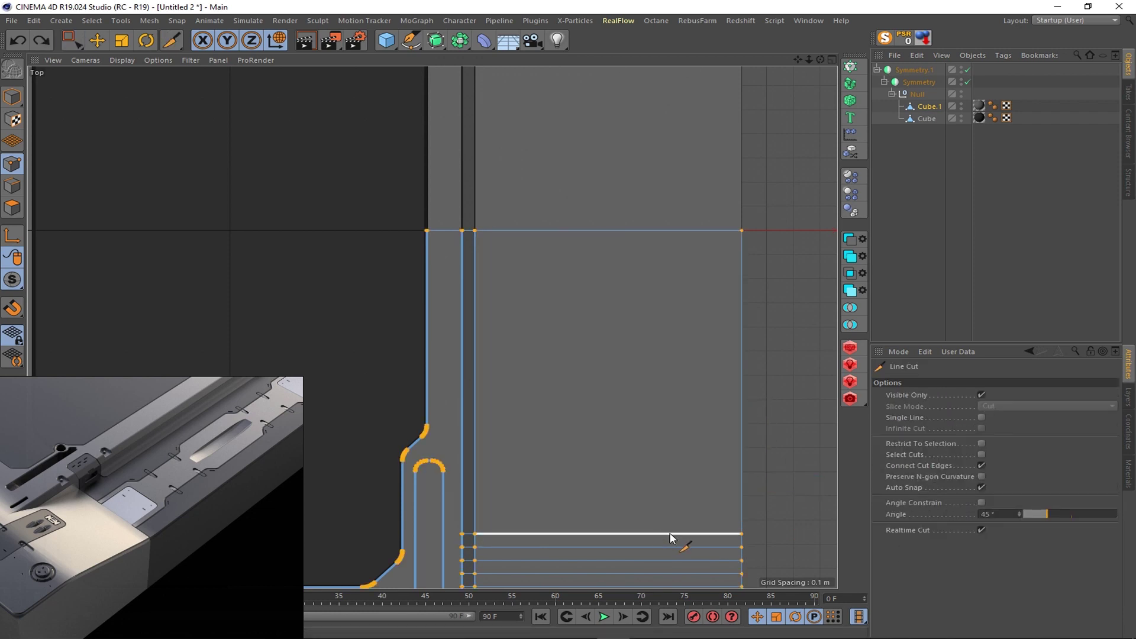
{"action": "left_click", "coordinate": [669, 534]}
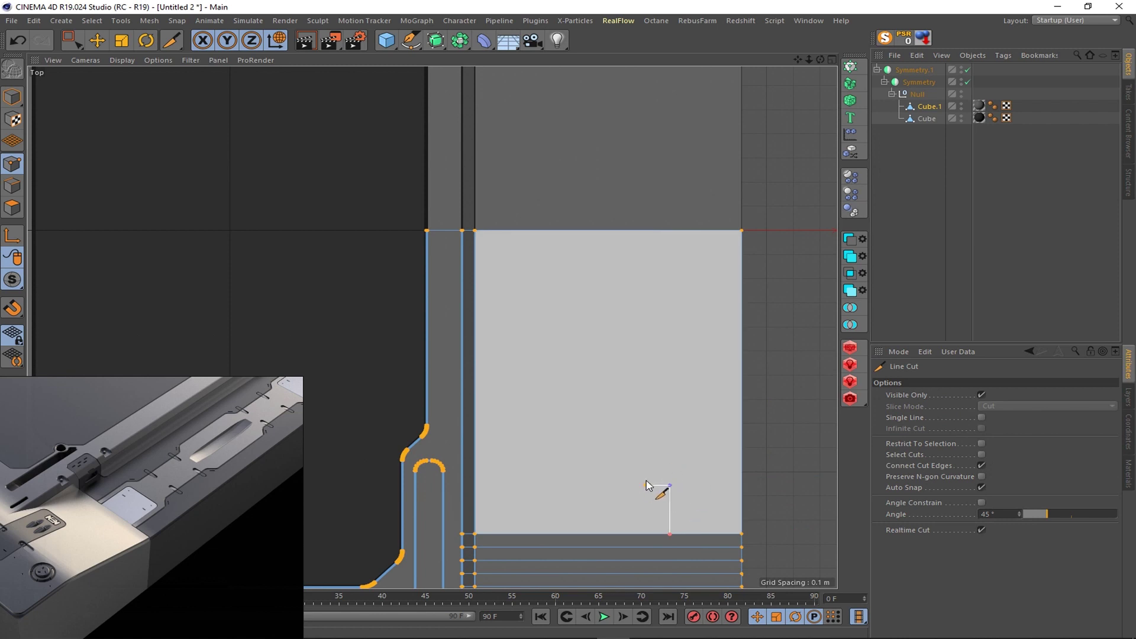
{"action": "left_click", "coordinate": [655, 384]}
{"action": "left_click", "coordinate": [661, 231]}
{"action": "key", "text": "0"}
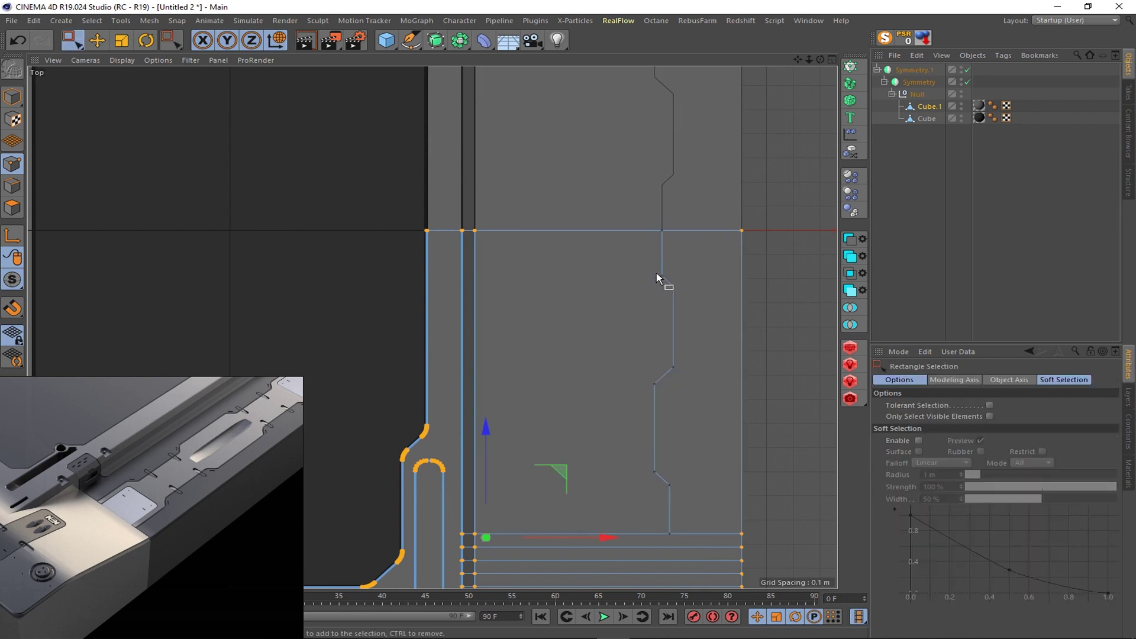
- Cut the mirrored left line from the top edge down to the bottom edge
{"action": "key", "text": "k"}
{"action": "key", "text": "k"}
{"action": "left_click", "coordinate": [543, 230]}
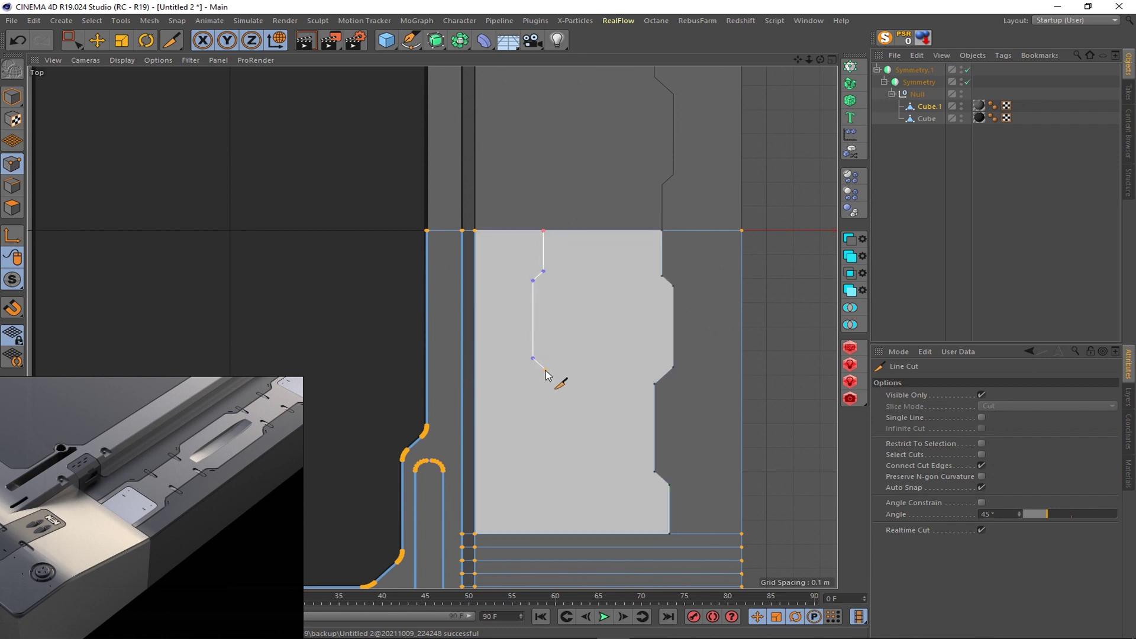
{"action": "left_click", "coordinate": [546, 371]}
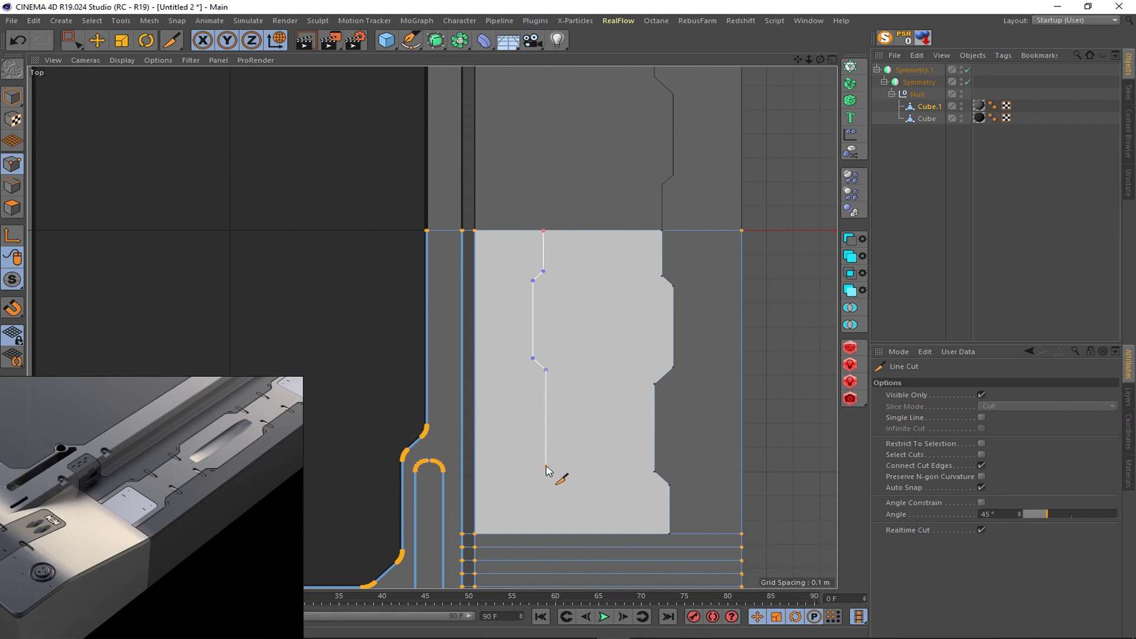
{"action": "left_click", "coordinate": [531, 481]}
{"action": "left_click", "coordinate": [530, 534]}
{"action": "key", "text": "Escape"}
{"action": "key", "text": "space"}
- Scale the lower and upper bend points vertically to level them
{"action": "left_click_drag", "start_coordinate": [525, 467], "coordinate": [676, 506]}
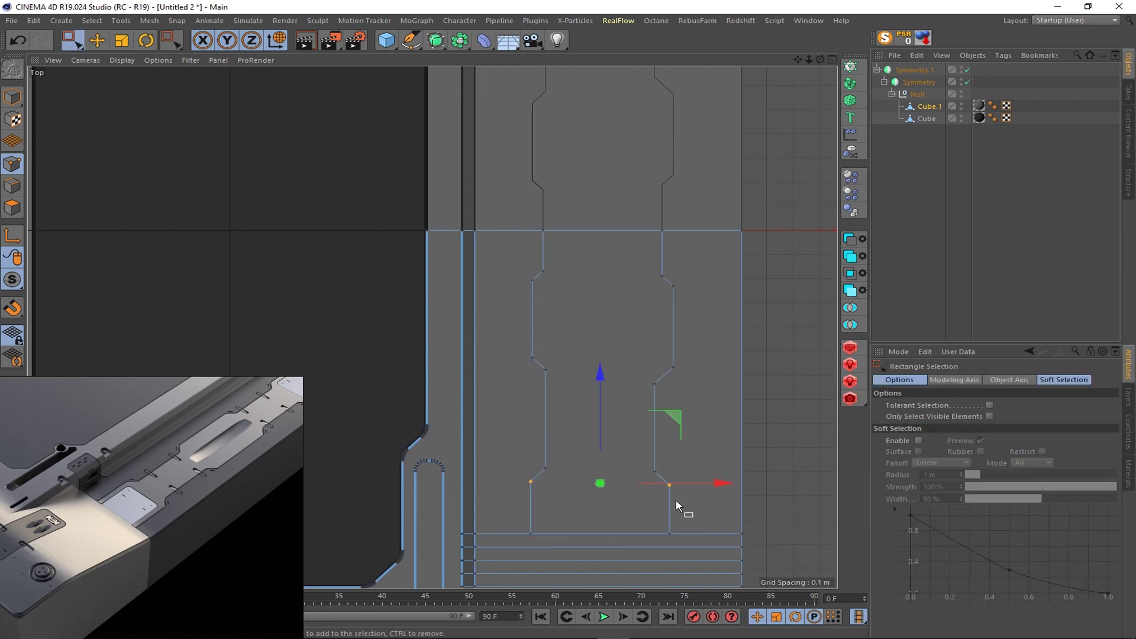
{"action": "key", "text": "t"}
{"action": "left_click_drag", "start_coordinate": [599, 374], "coordinate": [599, 441]}
{"action": "key", "text": "space"}
{"action": "left_click_drag", "start_coordinate": [680, 459], "coordinate": [541, 477]}
{"action": "key", "text": "space"}
{"action": "left_click_drag", "start_coordinate": [599, 372], "coordinate": [597, 452]}
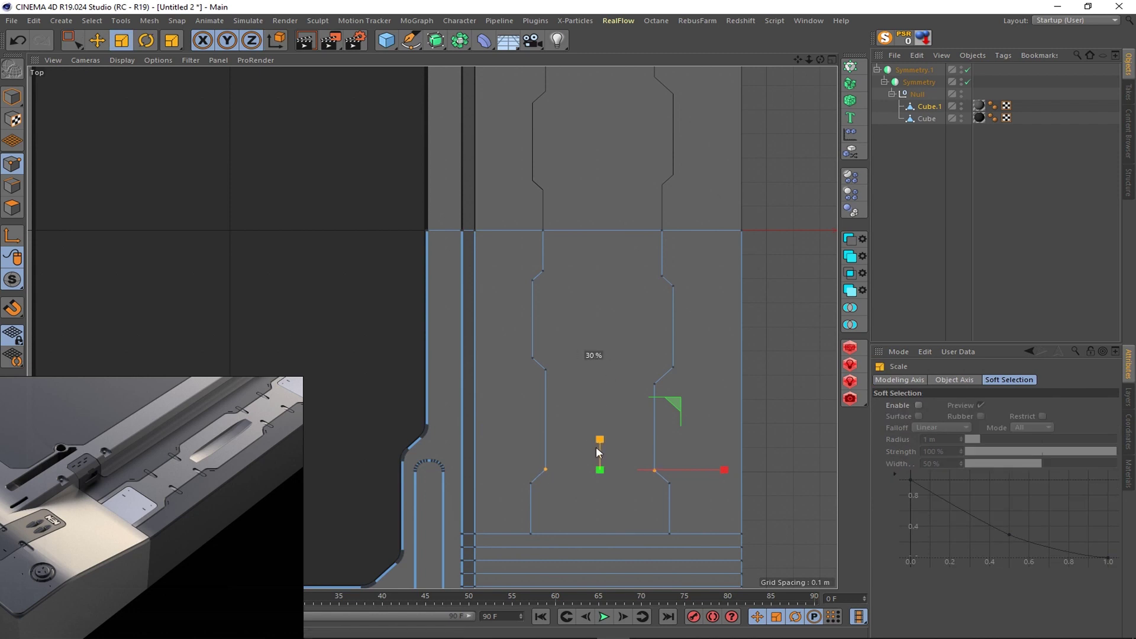
- Level the upper left and right point pairs onto matching lines
{"action": "left_click", "coordinate": [654, 384]}
{"action": "left_click", "coordinate": [546, 369], "text": "shift"}
{"action": "left_click_drag", "start_coordinate": [599, 265], "coordinate": [597, 361]}
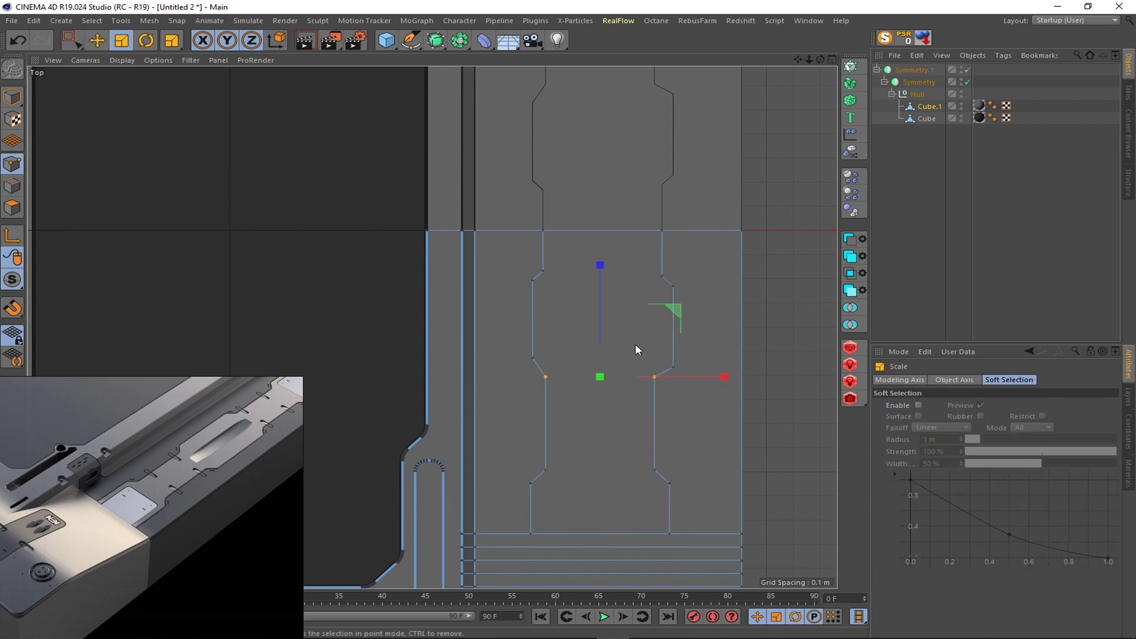
{"action": "left_click", "coordinate": [533, 358]}
{"action": "left_click", "coordinate": [673, 367], "text": "shift"}
{"action": "left_click_drag", "start_coordinate": [602, 253], "coordinate": [612, 358]}
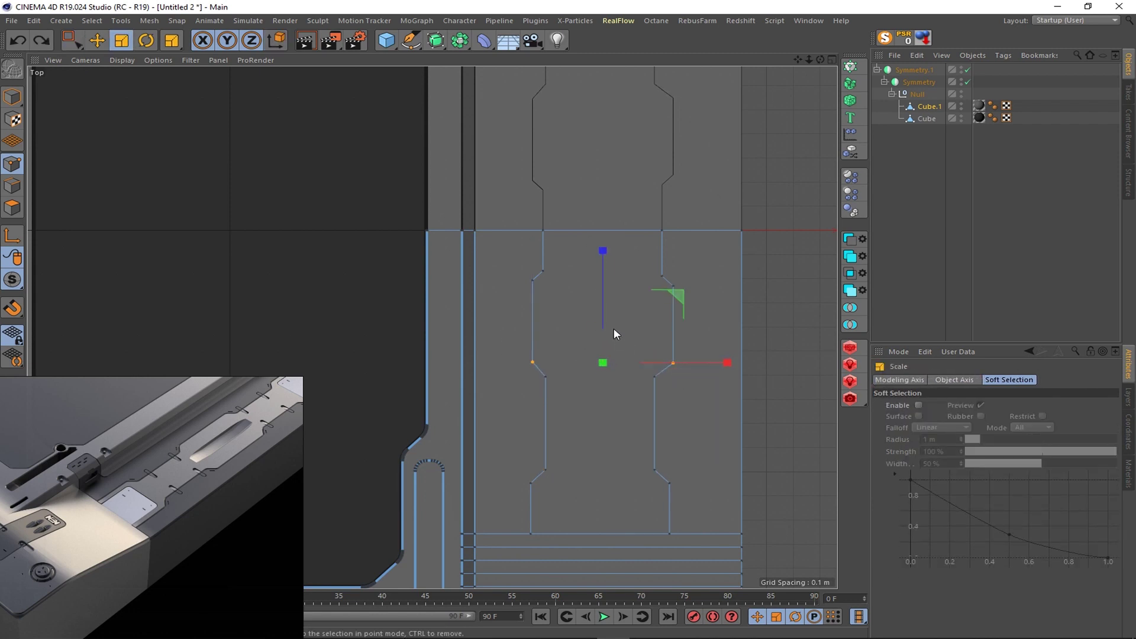
- Nudge a set of upper bend points slightly upward
{"action": "key", "text": "0"}
{"action": "left_click_drag", "start_coordinate": [687, 281], "coordinate": [567, 305]}
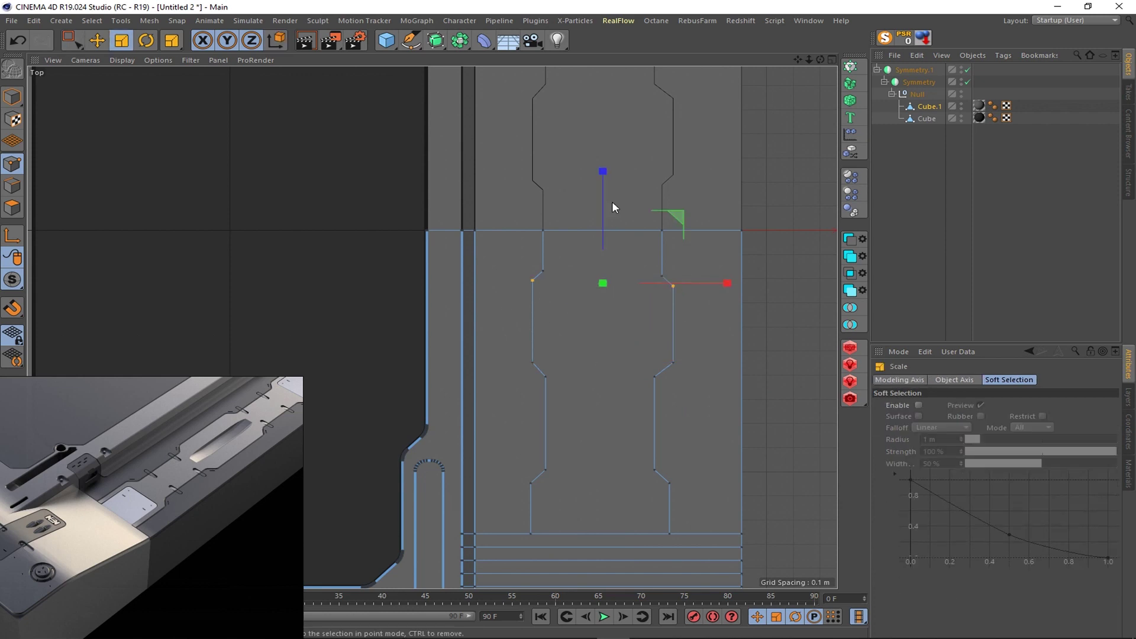
{"action": "left_click_drag", "start_coordinate": [673, 267], "coordinate": [590, 278]}
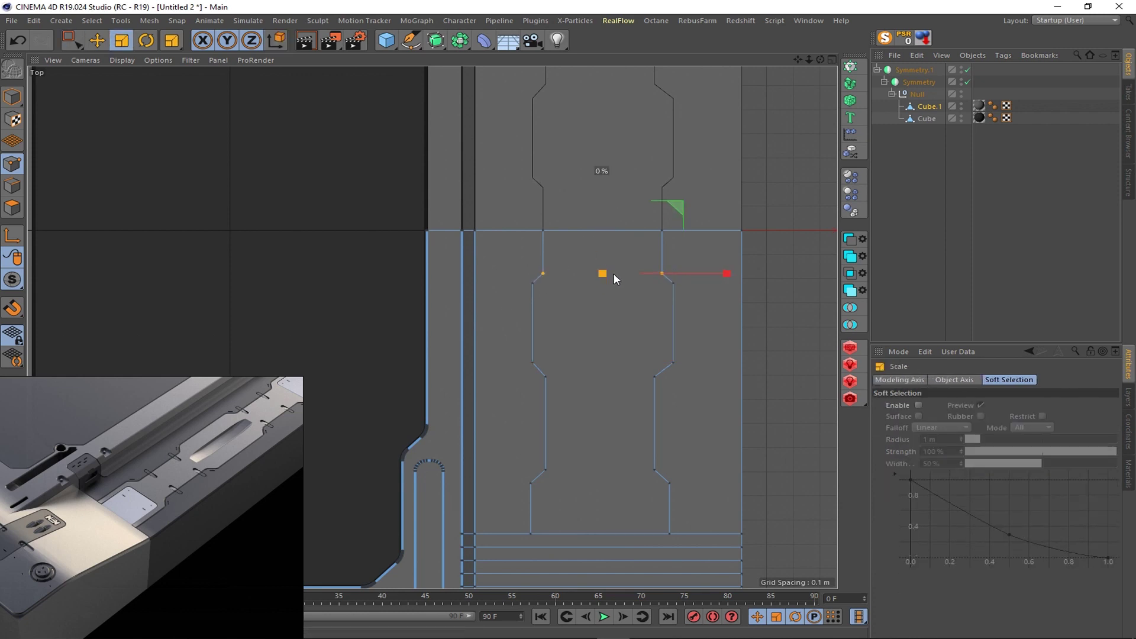
{"action": "key", "text": "e"}
{"action": "left_click_drag", "start_coordinate": [603, 148], "coordinate": [606, 167]}
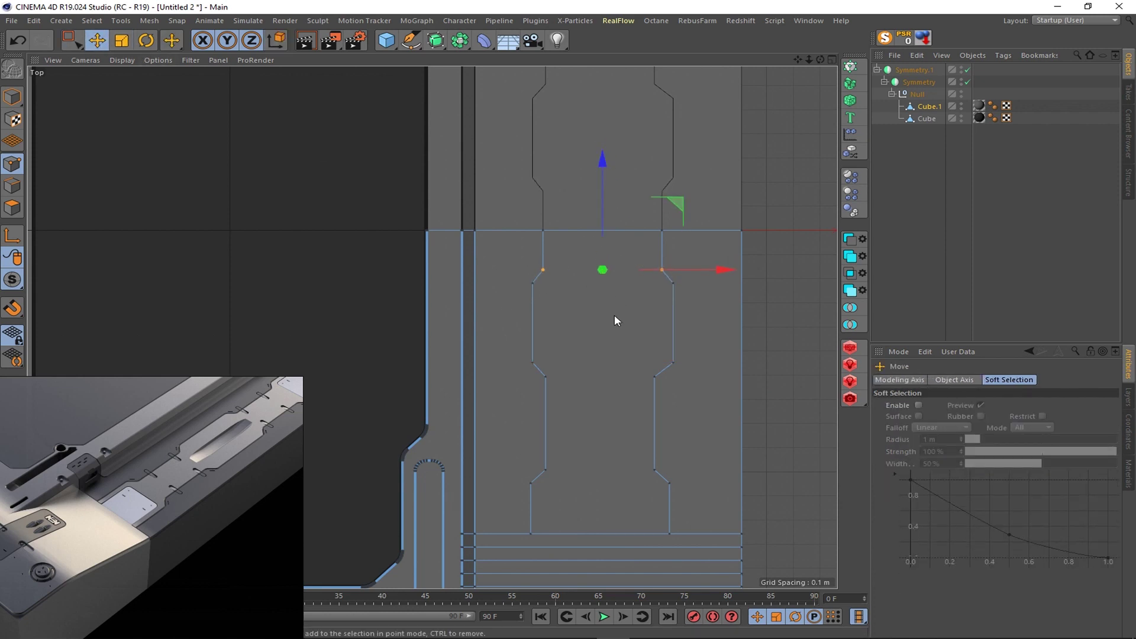
{"action": "key", "text": "0"}
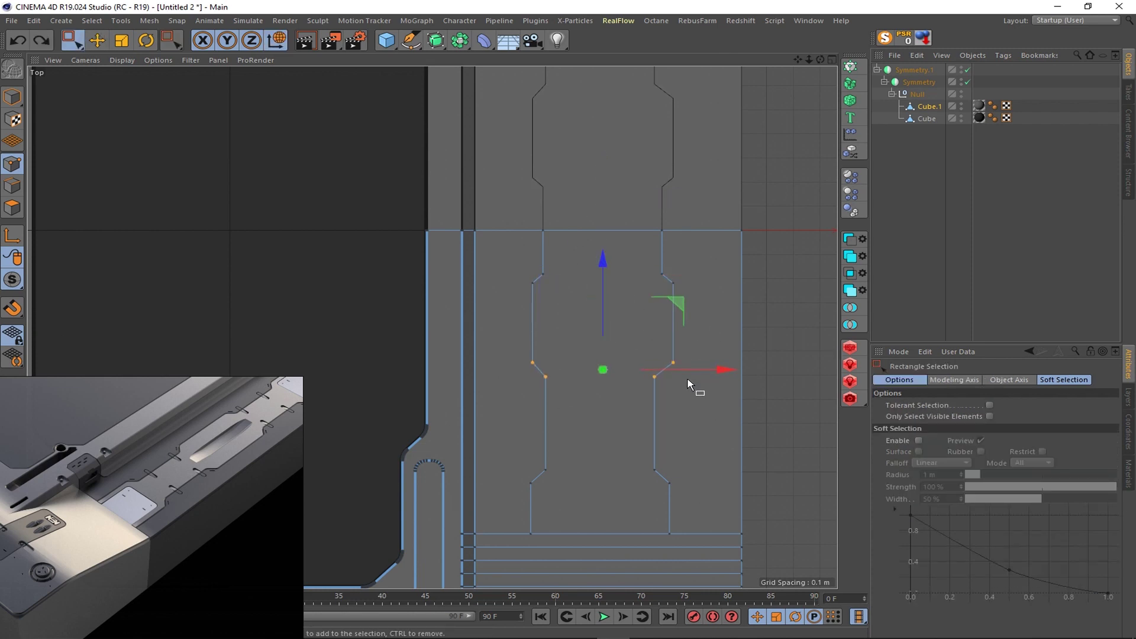
- Cut a bracket across the plate's lower end, splitting off a small square section
{"action": "left_click_drag", "start_coordinate": [687, 214], "coordinate": [619, 533]}
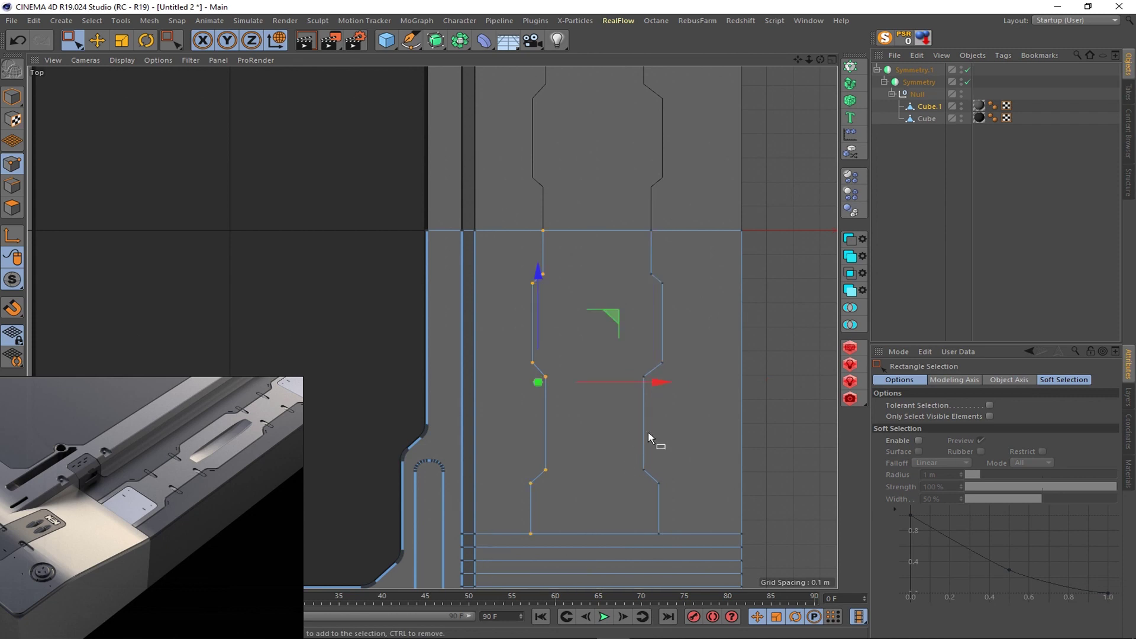
{"action": "key", "text": "k"}
{"action": "key", "text": "k"}
{"action": "left_click", "coordinate": [553, 532]}
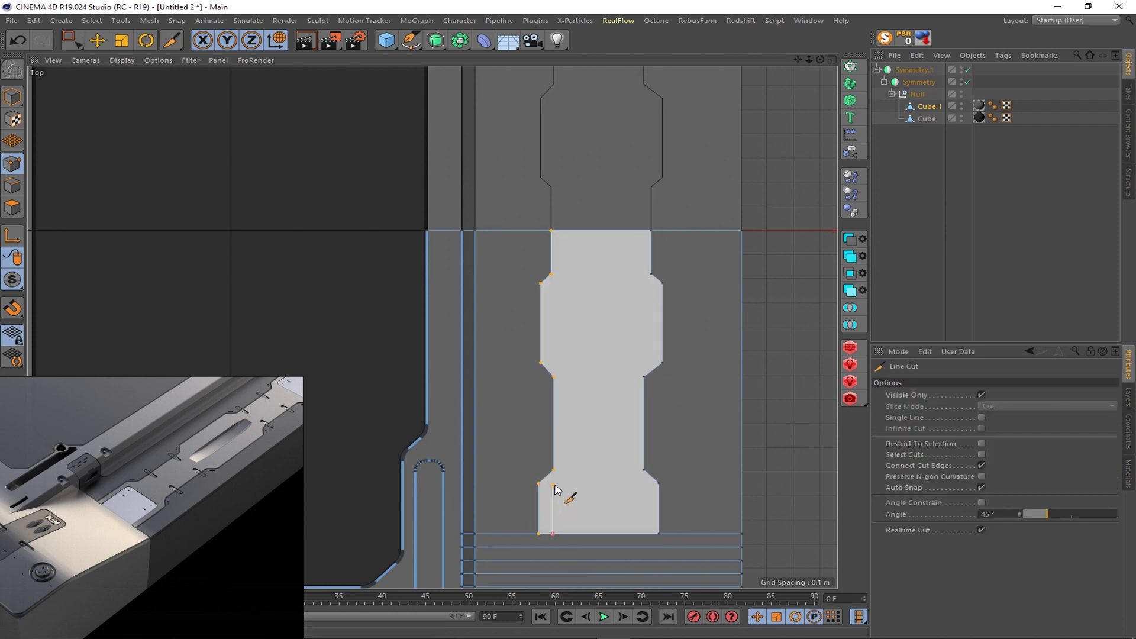
{"action": "left_click", "coordinate": [554, 484]}
{"action": "left_click", "coordinate": [643, 483]}
{"action": "left_click", "coordinate": [643, 534]}
{"action": "key", "text": "0"}
{"action": "scroll", "coordinate": [639, 528], "scroll_direction": "up", "scroll_amount": 2}
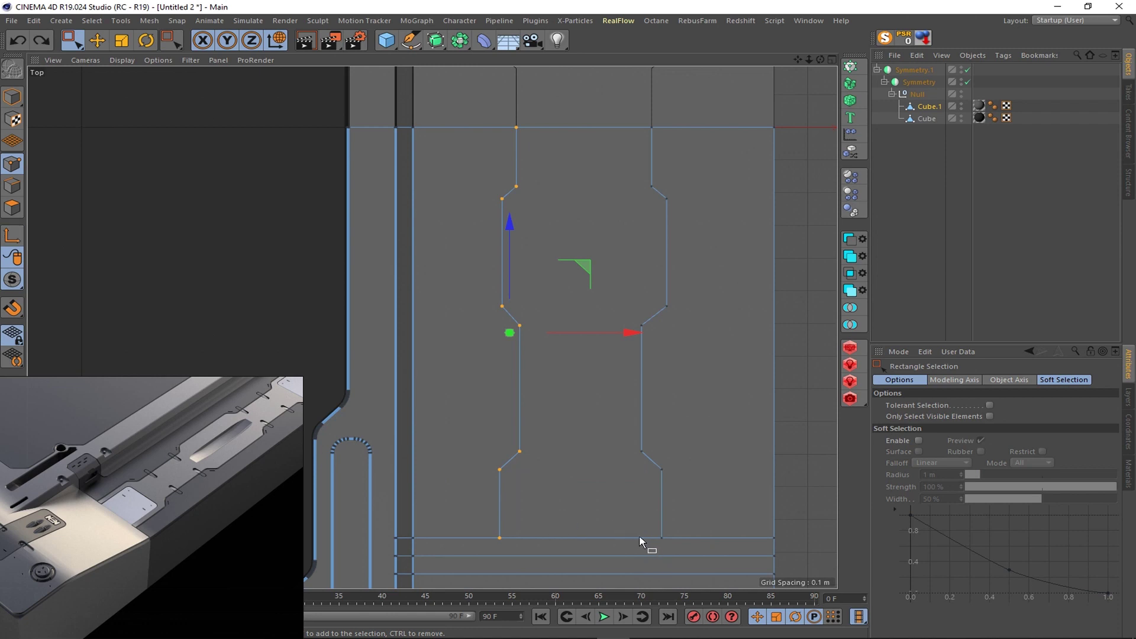
- Select the plate's lower horizontal edge and return to the full Perspective view
{"action": "key", "text": "k"}
{"action": "key", "text": "k"}
{"action": "key", "text": "0"}
{"action": "left_click_drag", "start_coordinate": [519, 461], "coordinate": [599, 481]}
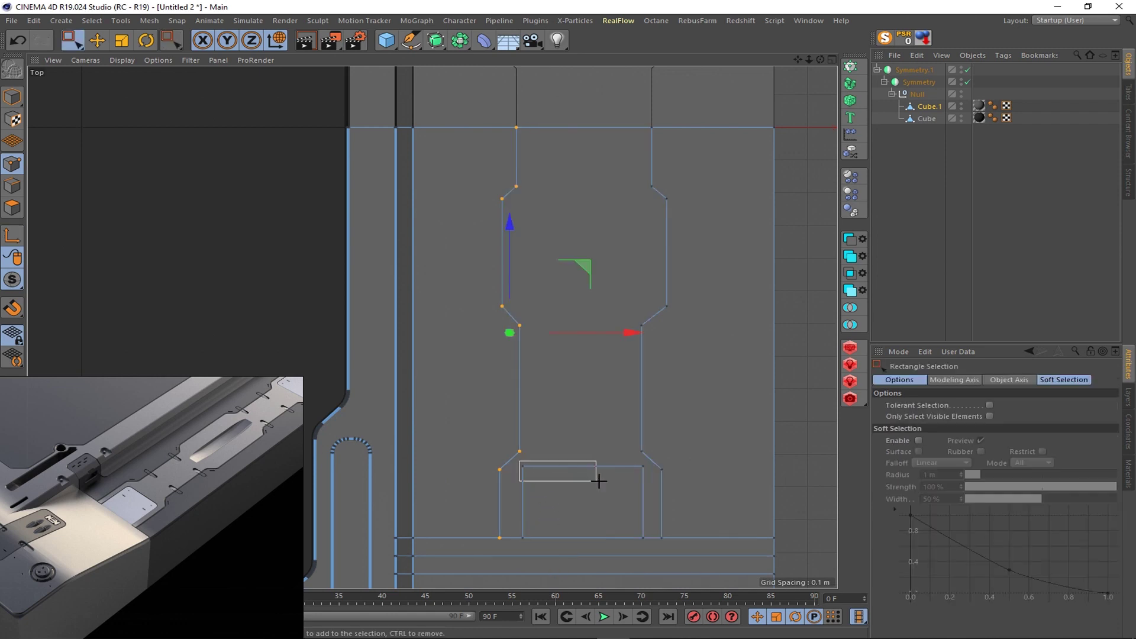
{"action": "right_click", "coordinate": [586, 519]}
{"action": "key", "text": "Escape"}
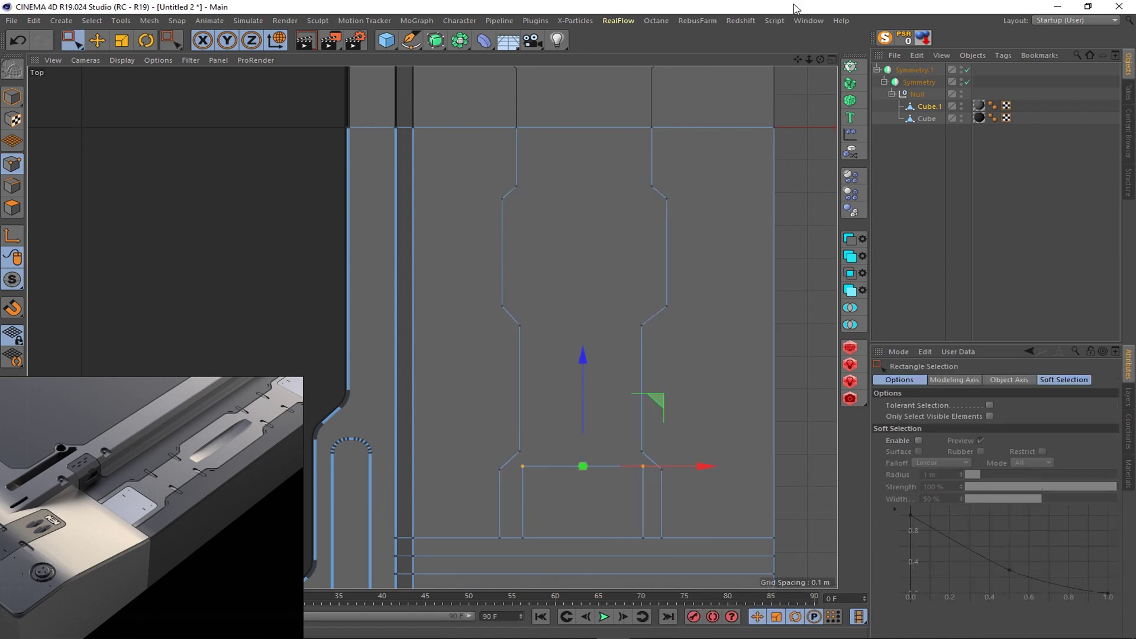
{"action": "middle_click", "coordinate": [540, 510]}
{"action": "middle_click", "coordinate": [369, 286]}
- Split the stepped plate polygon island into its own object, Cube.2
{"action": "key", "text": "9"}
{"action": "key", "text": "Return"}
{"action": "double_click", "coordinate": [492, 406]}
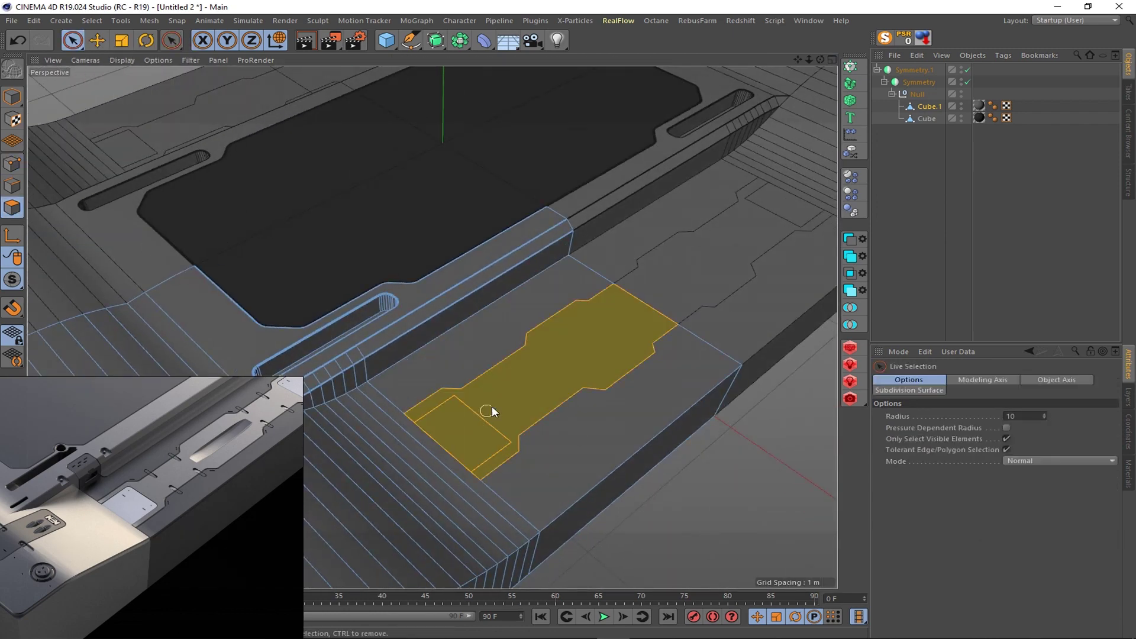
{"action": "right_click", "coordinate": [621, 414]}
{"action": "left_click", "coordinate": [663, 553]}
- Split the square polygon at the plate's end into Cube.3
{"action": "left_click", "coordinate": [462, 432]}
{"action": "right_click", "coordinate": [584, 370]}
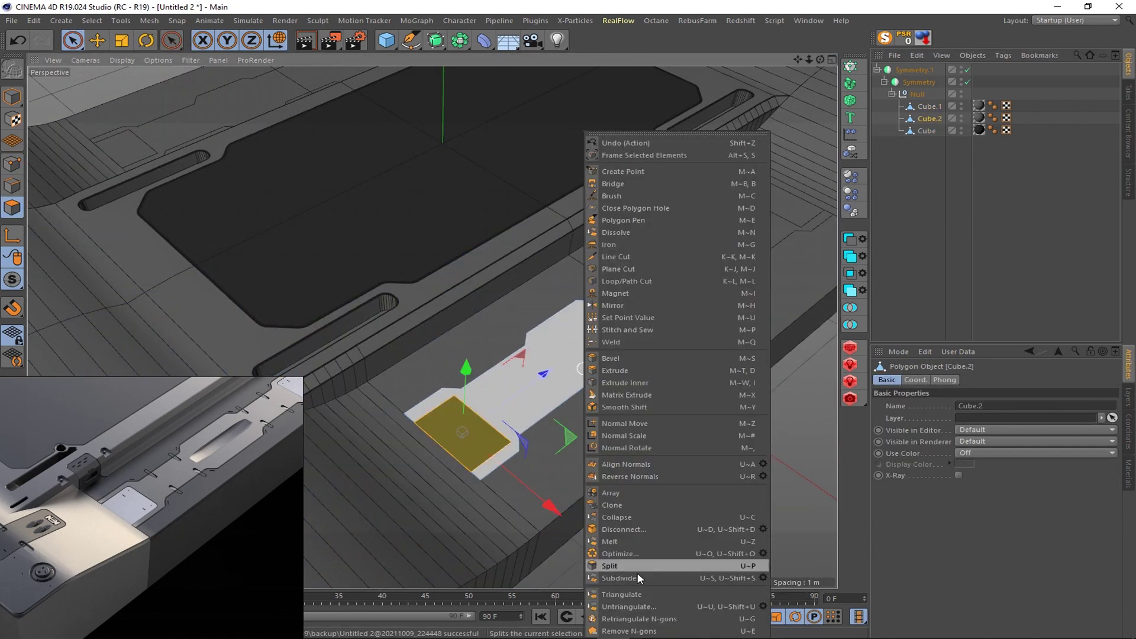
{"action": "left_click", "coordinate": [613, 565]}
{"action": "scroll", "coordinate": [544, 393], "scroll_direction": "up", "scroll_amount": 5}
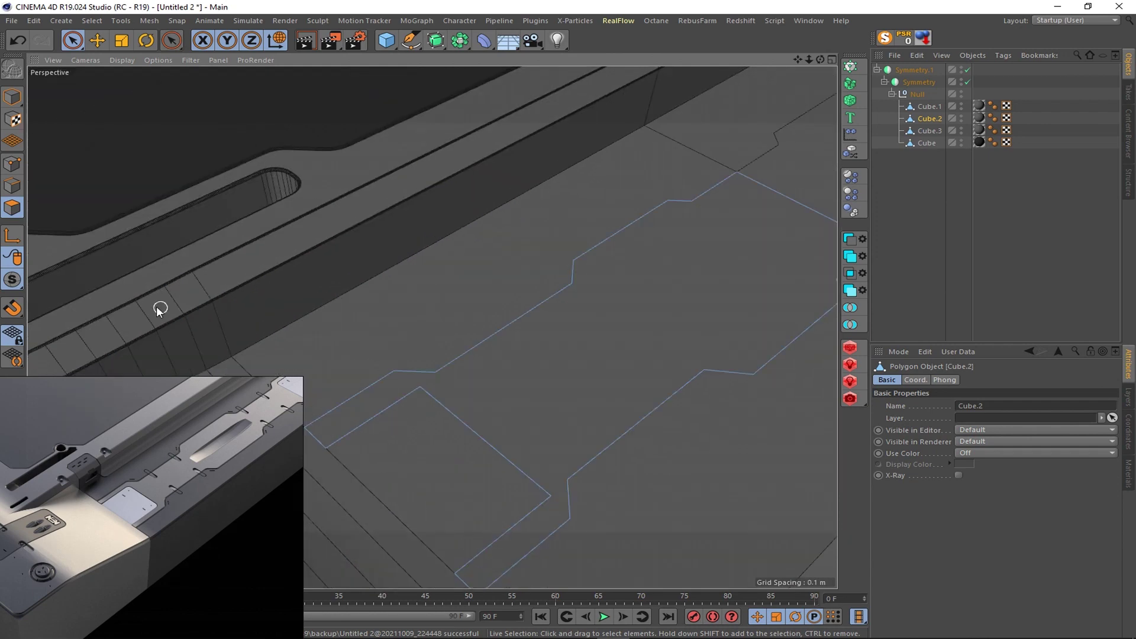
{"action": "scroll", "coordinate": [449, 414], "scroll_direction": "up", "scroll_amount": 2}
- Bevel the plate and Cube.3 corners with 0.008 m rounding
{"action": "key", "text": "m"}
{"action": "key", "text": "s"}
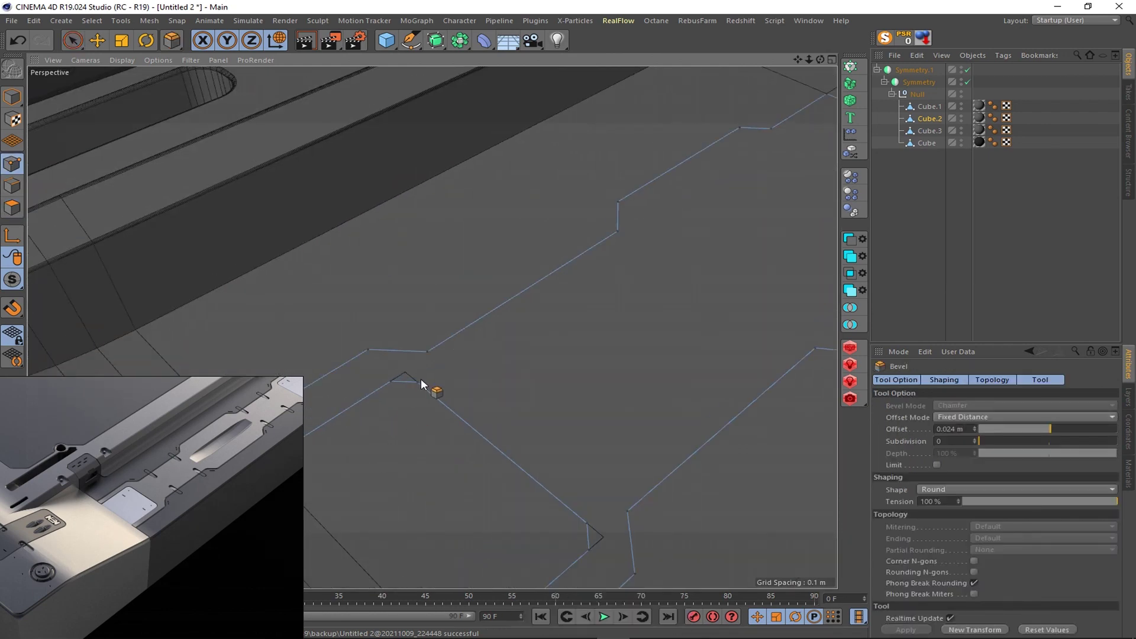
{"action": "left_click_drag", "start_coordinate": [421, 383], "coordinate": [425, 384]}
{"action": "left_click", "coordinate": [1020, 441]}
{"action": "left_click", "coordinate": [929, 127]}
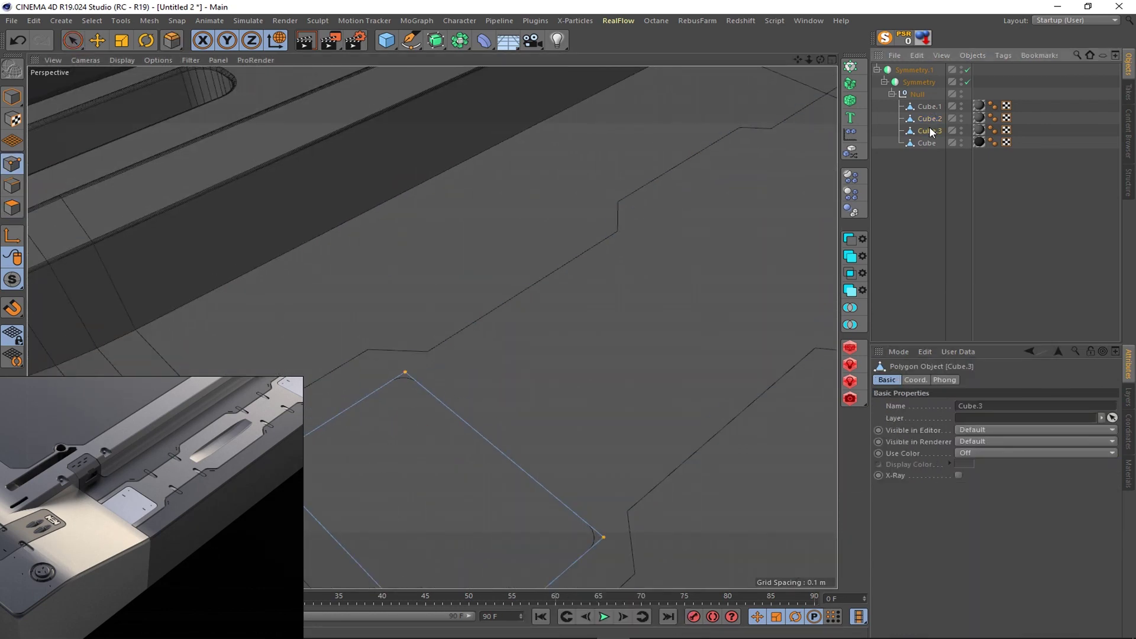
{"action": "left_click", "coordinate": [171, 40]}
{"action": "left_click", "coordinate": [195, 55]}
{"action": "left_click", "coordinate": [932, 597]}
{"action": "scroll", "coordinate": [539, 406], "scroll_direction": "down", "scroll_amount": 3}
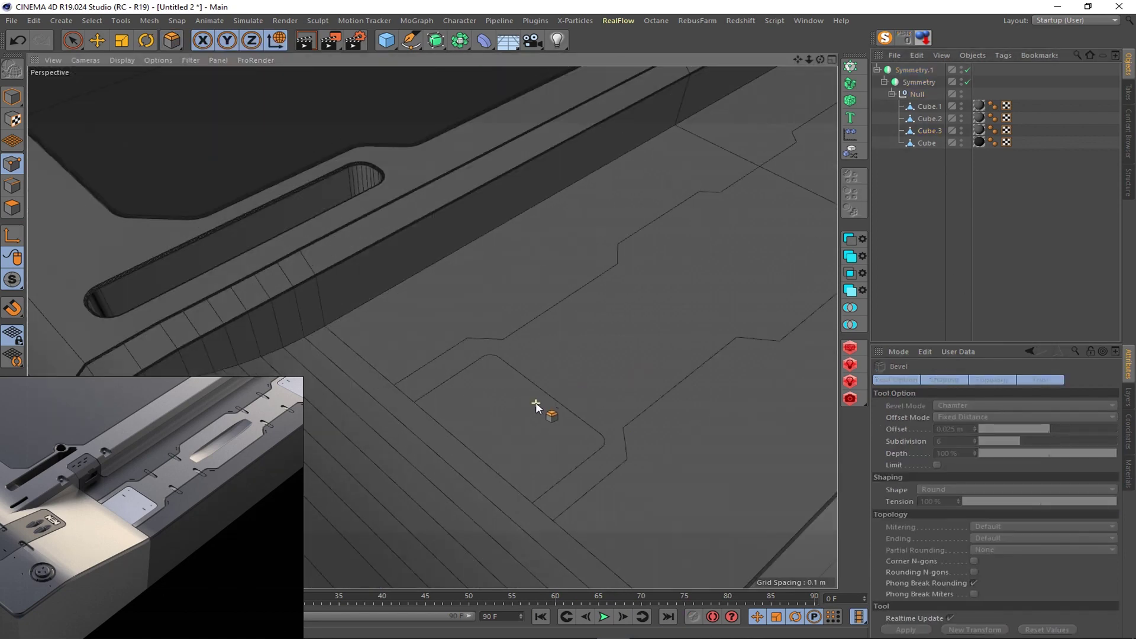
{"action": "left_click", "coordinate": [929, 118]}
- Isolate Cube.3 and extrude its face into a thick block
{"action": "key", "text": "space"}
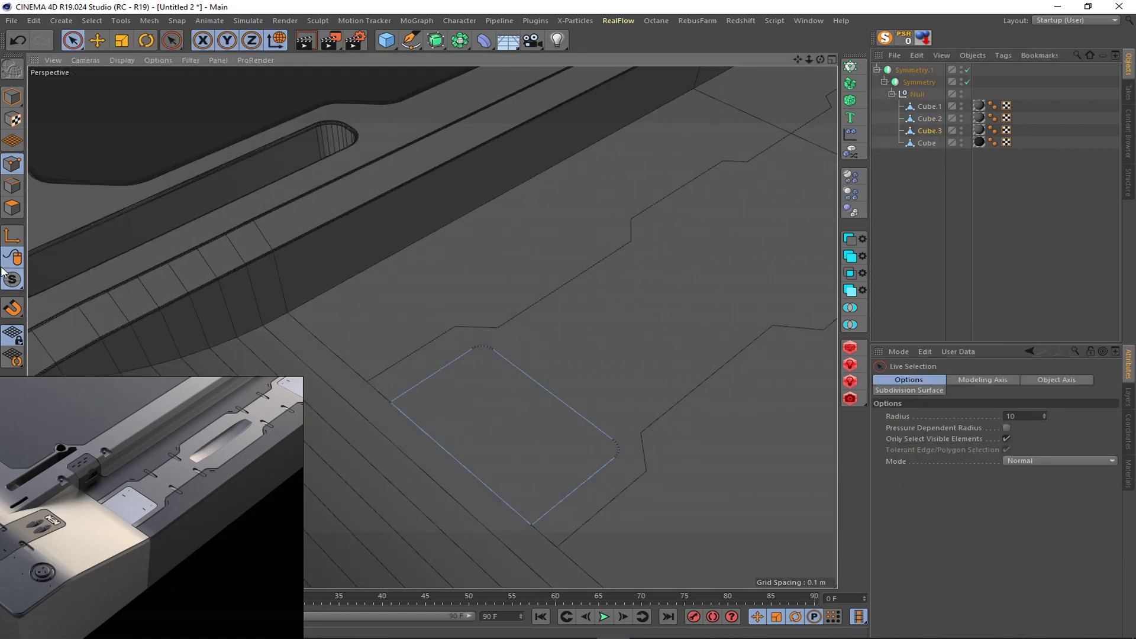
{"action": "key", "text": "Return"}
{"action": "left_click", "coordinate": [888, 37]}
{"action": "right_click", "coordinate": [598, 378]}
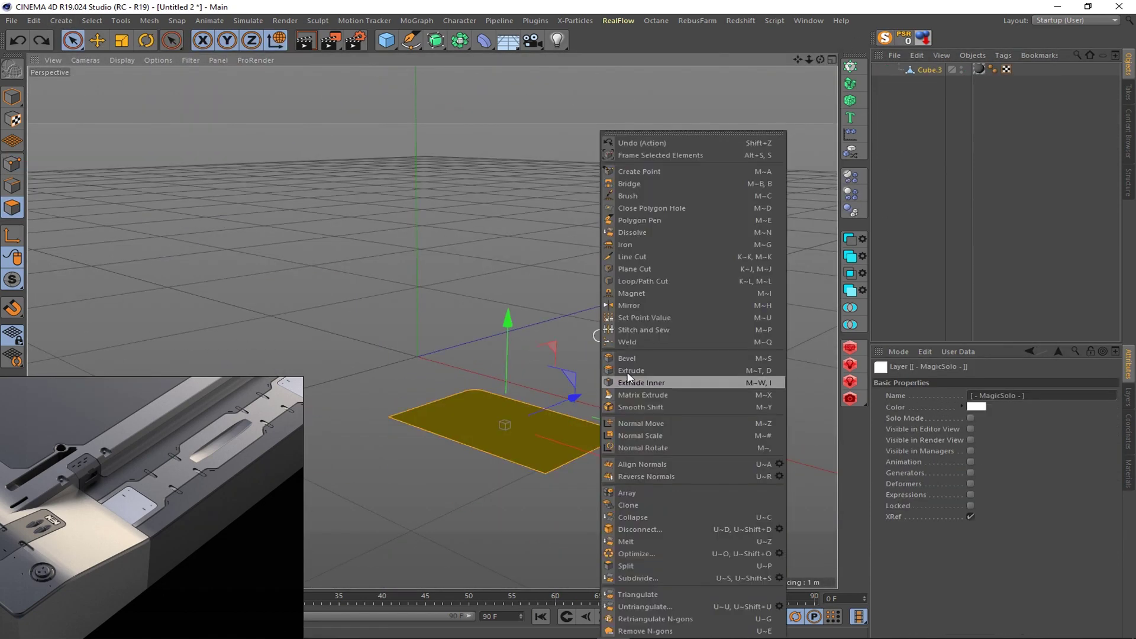
{"action": "left_click", "coordinate": [615, 381]}
{"action": "left_click_drag", "start_coordinate": [650, 378], "coordinate": [592, 378]}
{"action": "left_click", "coordinate": [886, 37]}
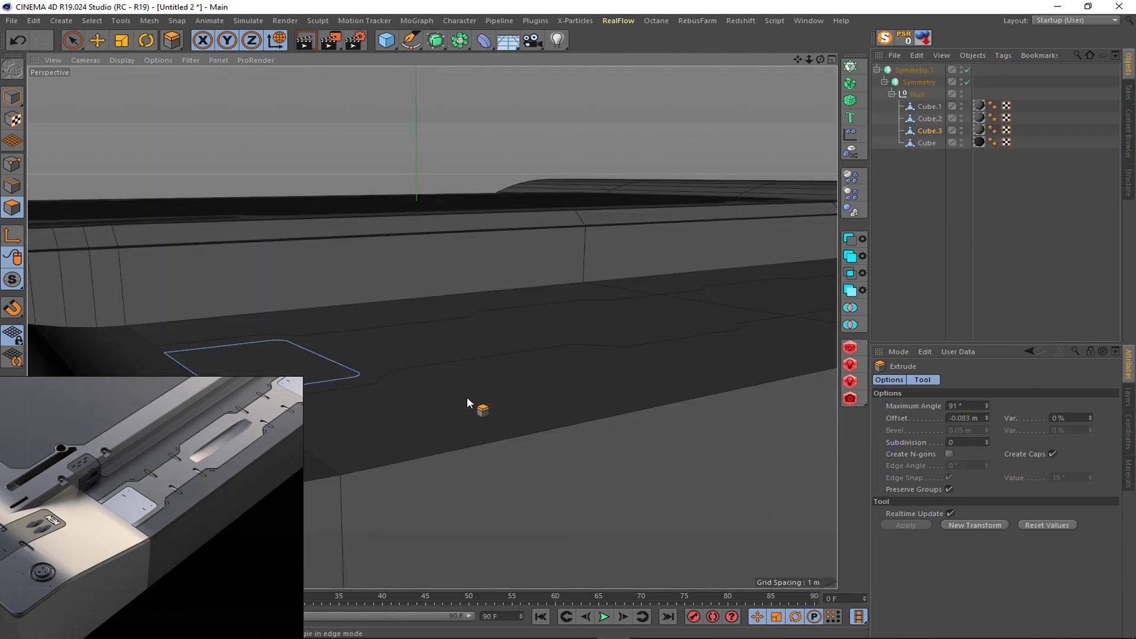
{"action": "scroll", "coordinate": [503, 399], "scroll_direction": "up", "scroll_amount": 5}
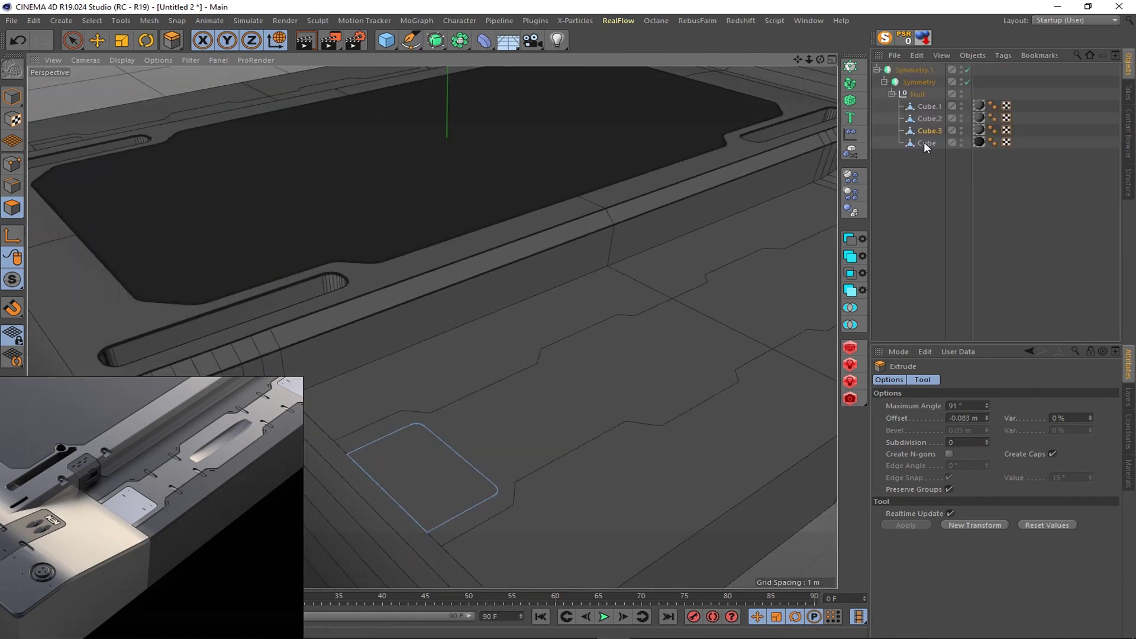
- Try a round bevel on Cube.2's stepped corner points, then undo the oversized result
{"action": "left_click", "coordinate": [930, 118]}
{"action": "key", "text": "Return"}
{"action": "key", "text": "space"}
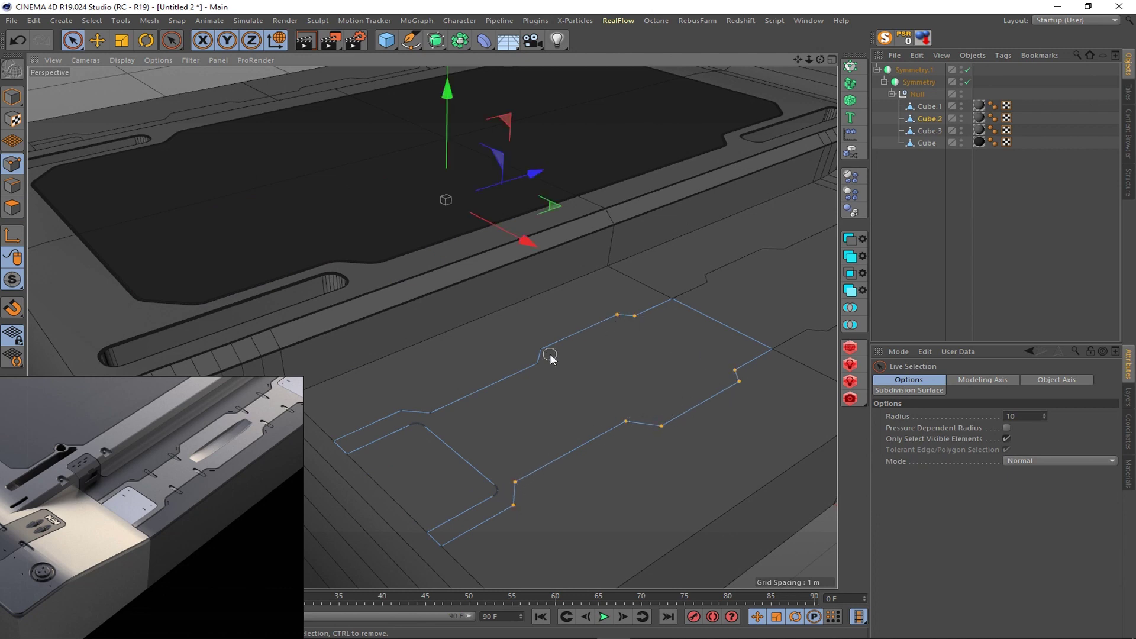
{"action": "right_click", "coordinate": [553, 415]}
{"action": "left_click", "coordinate": [569, 547]}
{"action": "scroll", "coordinate": [569, 414], "scroll_direction": "up", "scroll_amount": 3}
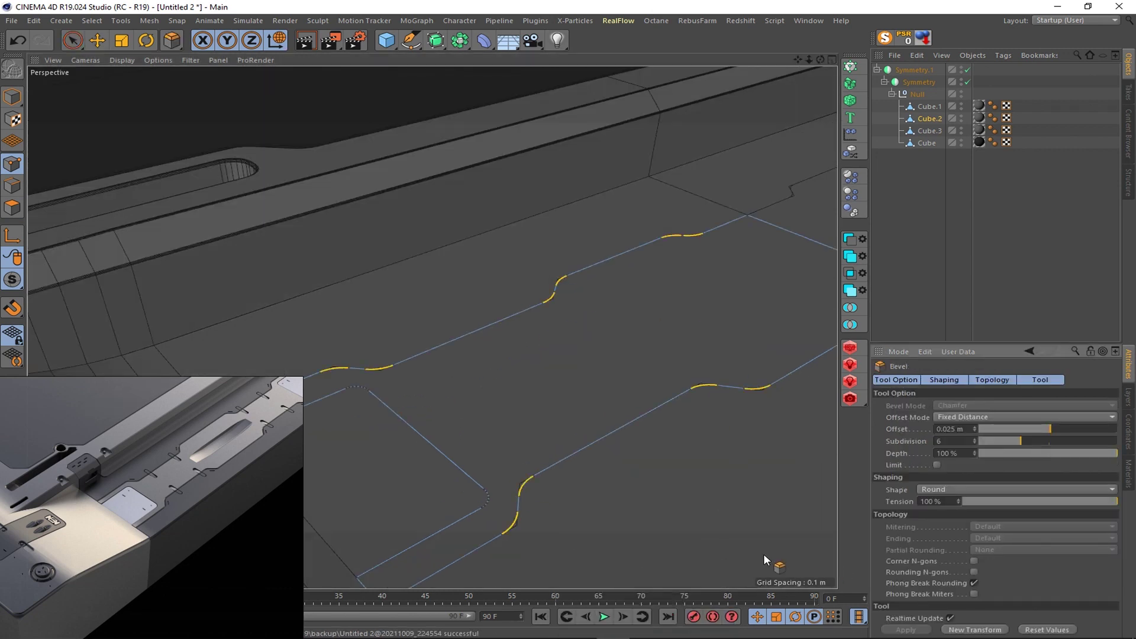
{"action": "key", "text": "ctrl+z"}
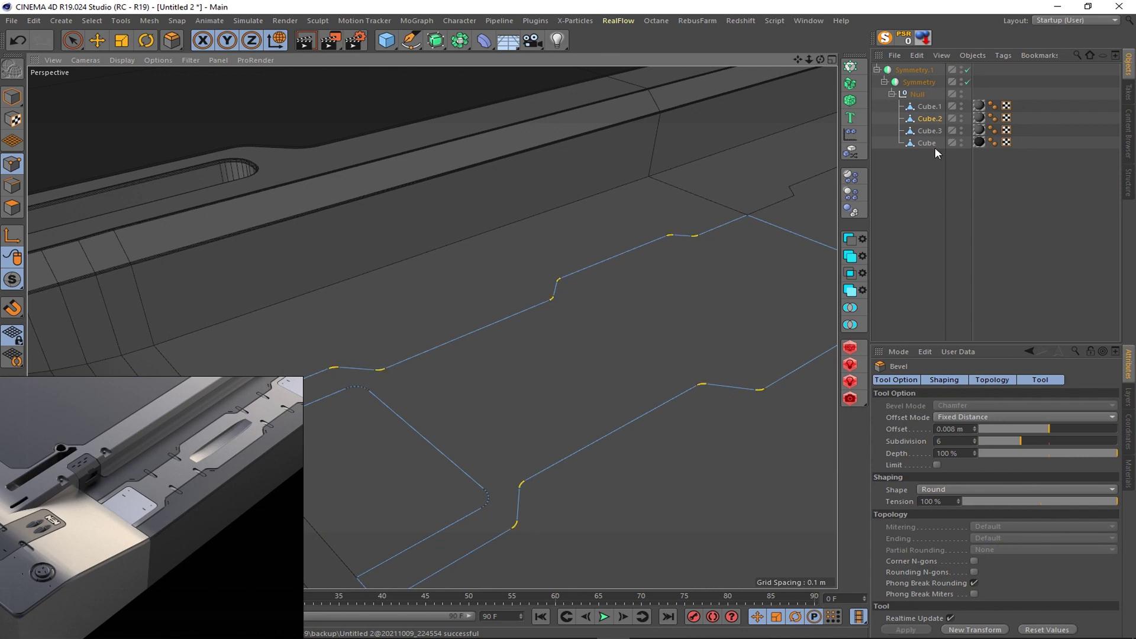
{"action": "left_click", "coordinate": [930, 118]}
{"action": "scroll", "coordinate": [414, 295], "scroll_direction": "down", "scroll_amount": 5}
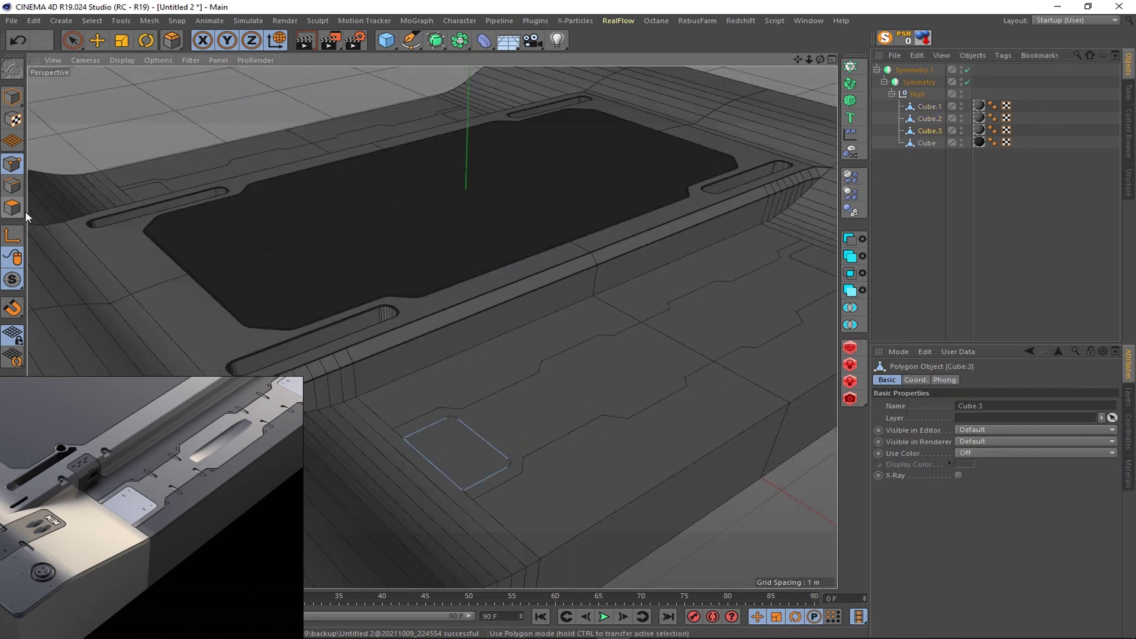
- Make Cube.3 always visible and bevel Cube.1's stepped corners into small rounded bends
{"action": "left_click", "coordinate": [960, 131], "text": "ctrl"}
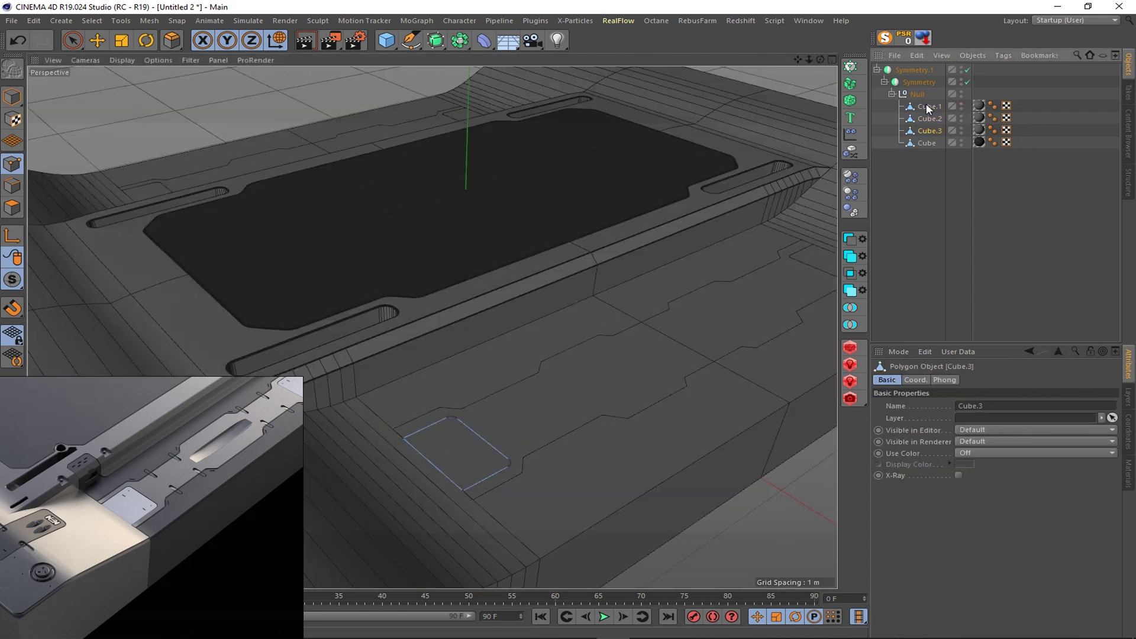
{"action": "left_click", "coordinate": [925, 104]}
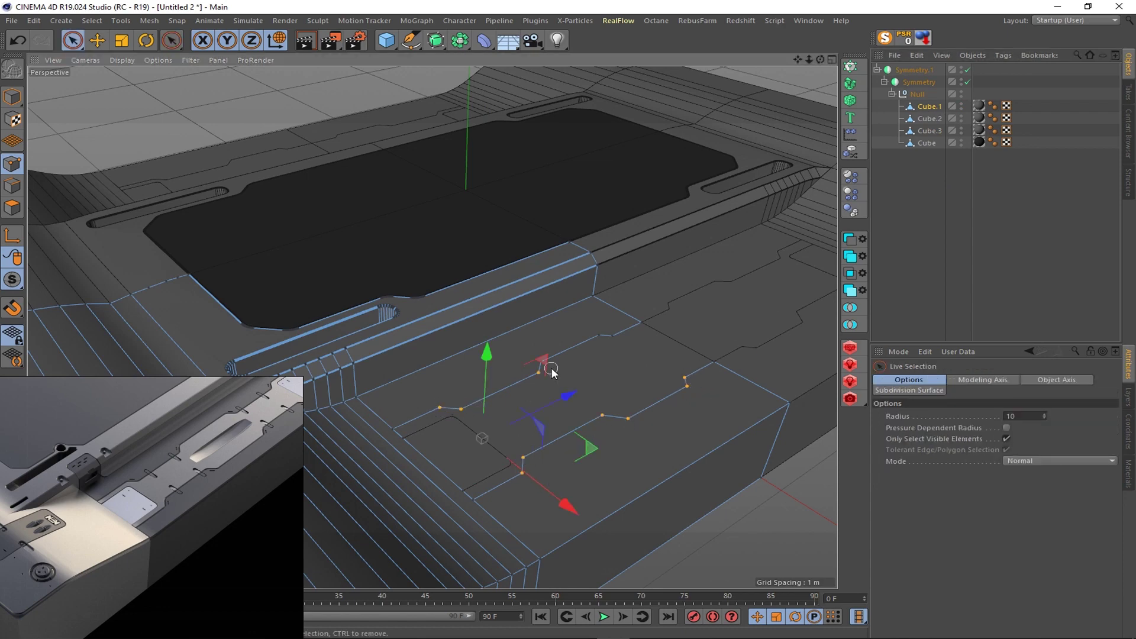
{"action": "key", "text": "m"}
{"action": "key", "text": "s"}
{"action": "left_click_drag", "start_coordinate": [553, 457], "coordinate": [698, 365], "text": "alt"}
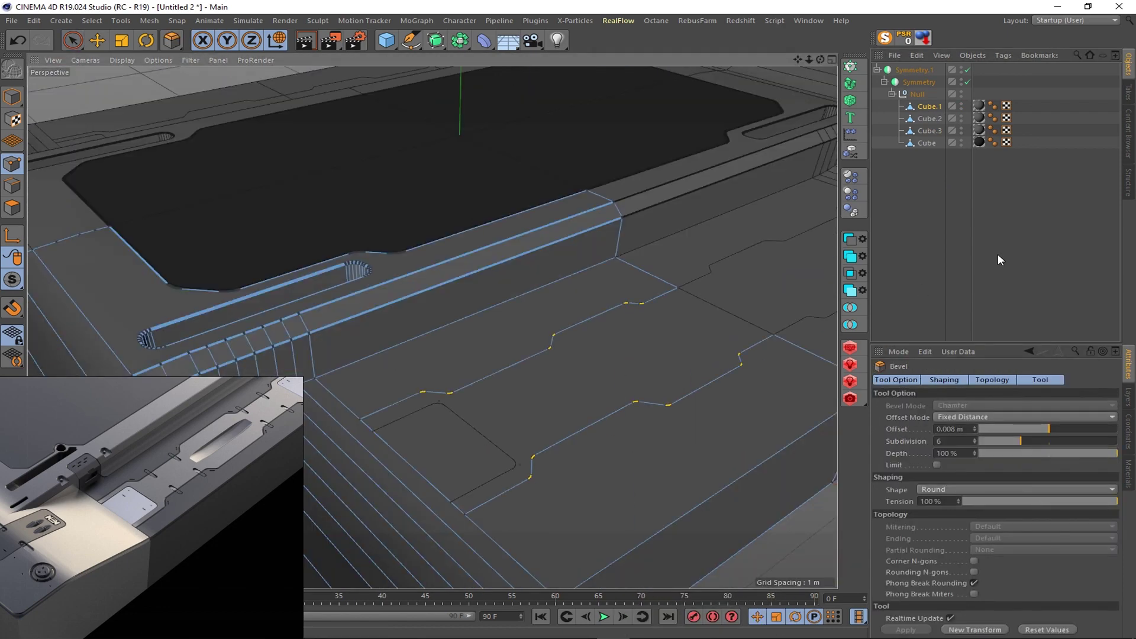
{"action": "left_click", "coordinate": [698, 361]}
{"action": "scroll", "coordinate": [698, 360], "scroll_direction": "up", "scroll_amount": 5}
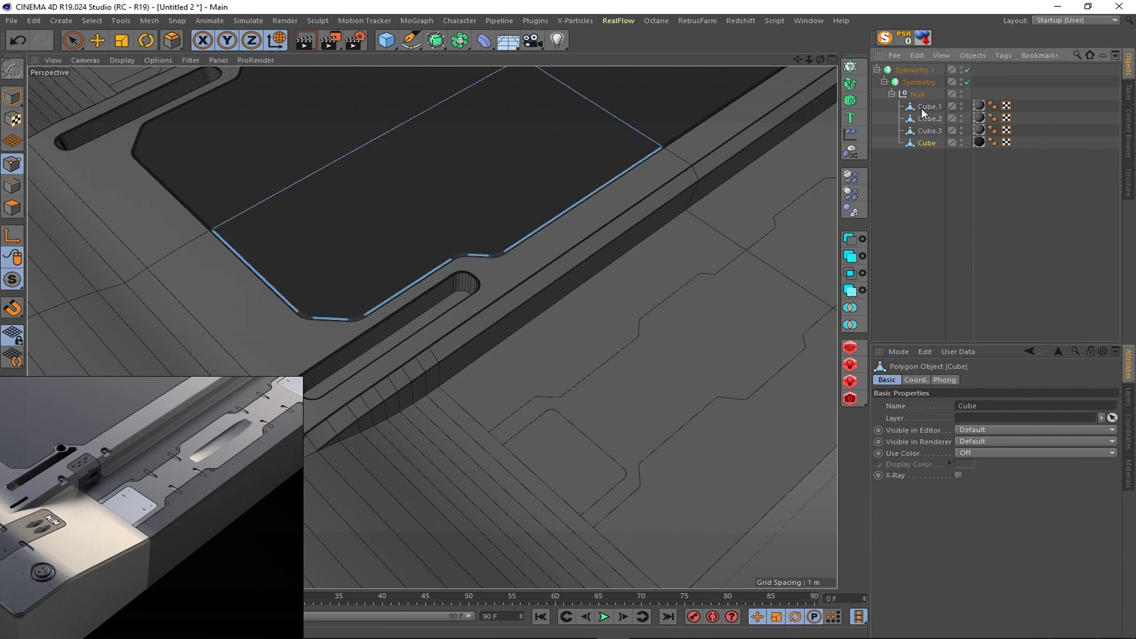
- Show the scene's materials and orbit around to inspect the dark inset panel
{"action": "left_click", "coordinate": [1128, 473]}
{"action": "scroll", "coordinate": [606, 449], "scroll_direction": "down", "scroll_amount": 5}
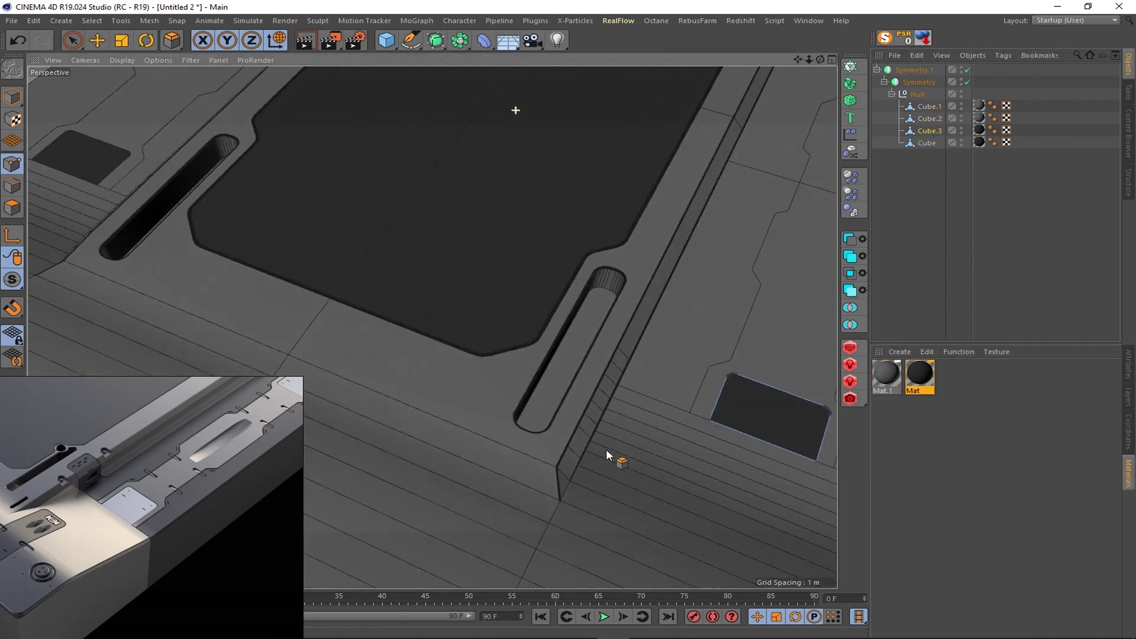
{"action": "left_click_drag", "start_coordinate": [606, 449], "coordinate": [649, 288], "text": "alt"}
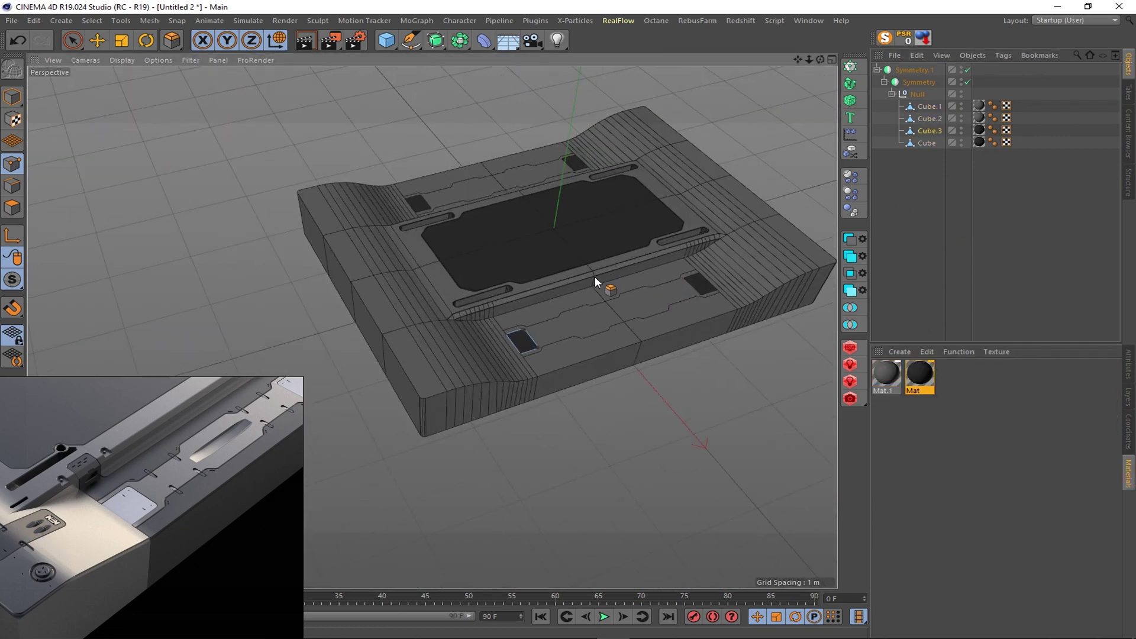
{"action": "scroll", "coordinate": [594, 279], "scroll_direction": "up", "scroll_amount": 2}
{"action": "scroll", "coordinate": [556, 343], "scroll_direction": "up", "scroll_amount": 2}
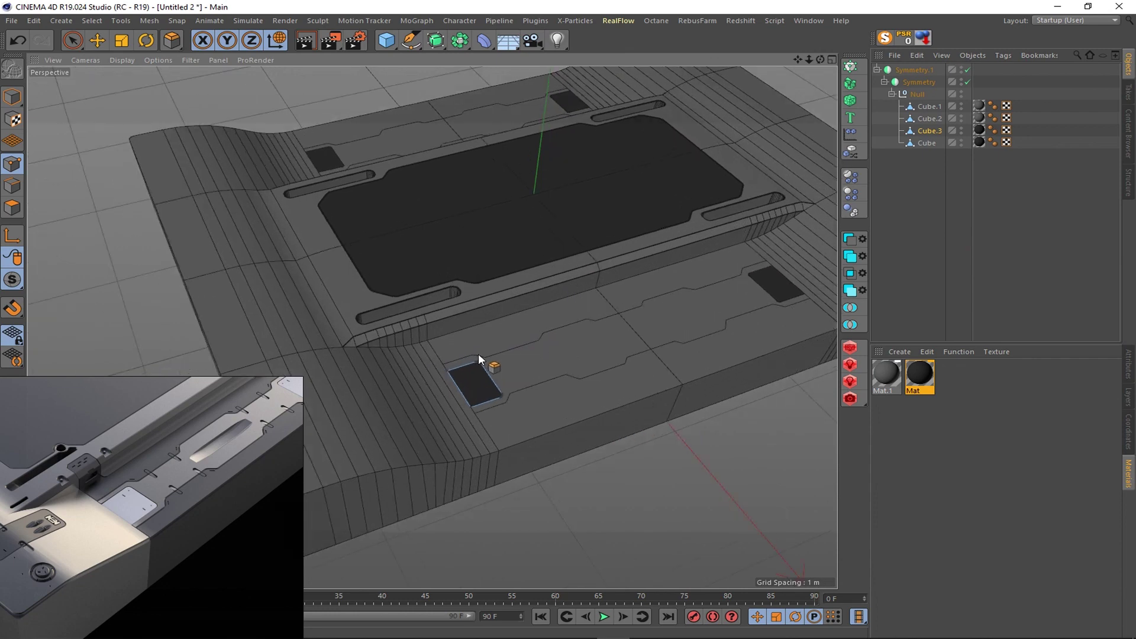
{"action": "left_click_drag", "start_coordinate": [478, 354], "coordinate": [609, 436], "text": "alt"}
{"action": "scroll", "coordinate": [672, 398], "scroll_direction": "down", "scroll_amount": 4}
{"action": "left_click_drag", "start_coordinate": [672, 398], "coordinate": [718, 254], "text": "alt"}
{"action": "scroll", "coordinate": [662, 367], "scroll_direction": "up", "scroll_amount": 2}
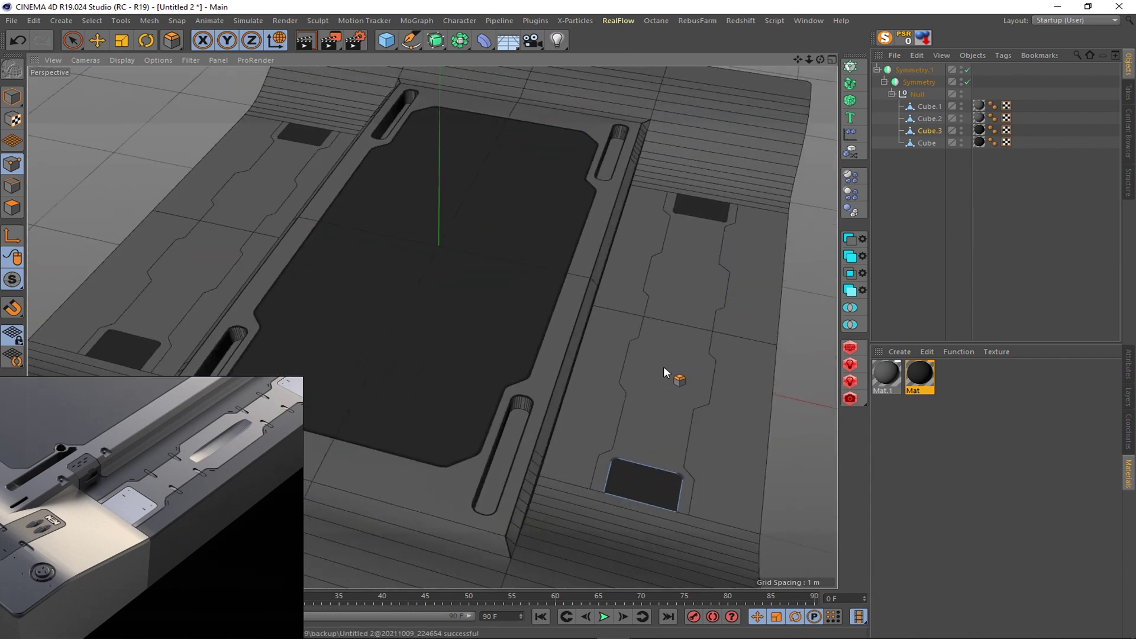
{"action": "scroll", "coordinate": [662, 355], "scroll_direction": "down", "scroll_amount": 3}
{"action": "left_click_drag", "start_coordinate": [675, 399], "coordinate": [654, 384], "text": "alt"}
{"action": "scroll", "coordinate": [654, 385], "scroll_direction": "up", "scroll_amount": 2}
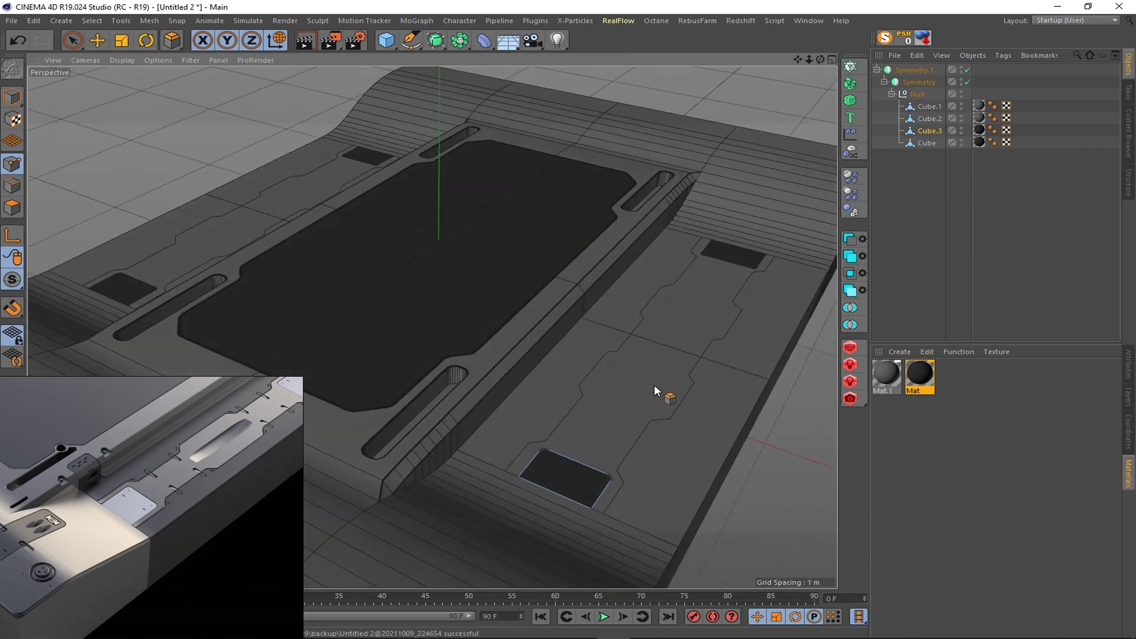
{"action": "scroll", "coordinate": [577, 470], "scroll_direction": "up", "scroll_amount": 3}
{"action": "scroll", "coordinate": [578, 470], "scroll_direction": "up", "scroll_amount": 2}
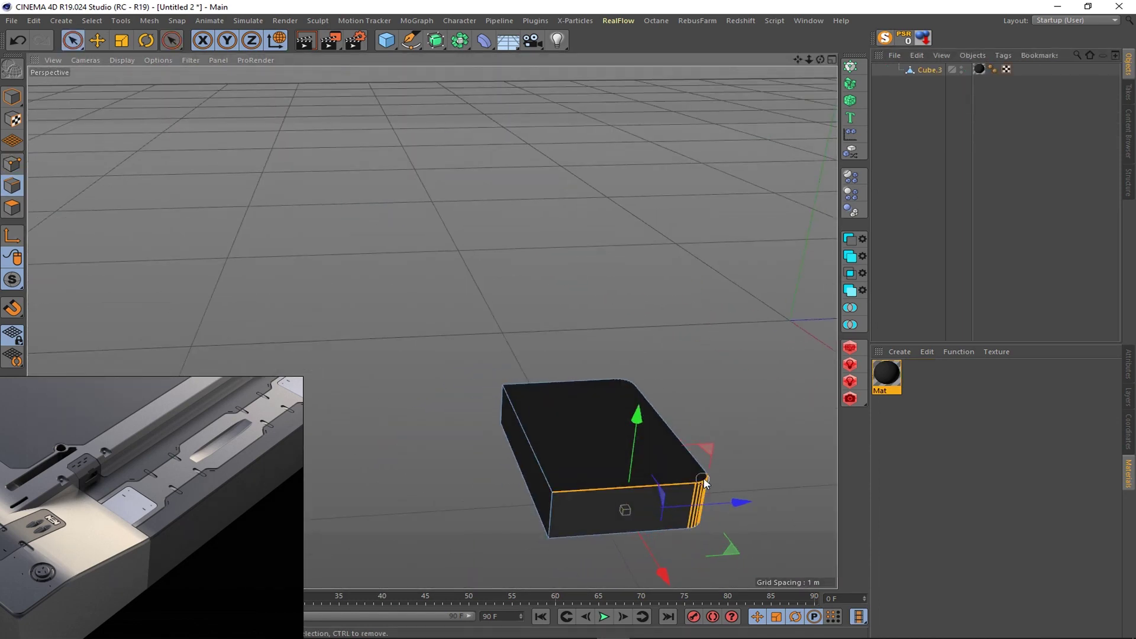
- Add the block's side corner edge to the selection and bevel it
{"action": "left_click", "coordinate": [699, 467], "text": "shift"}
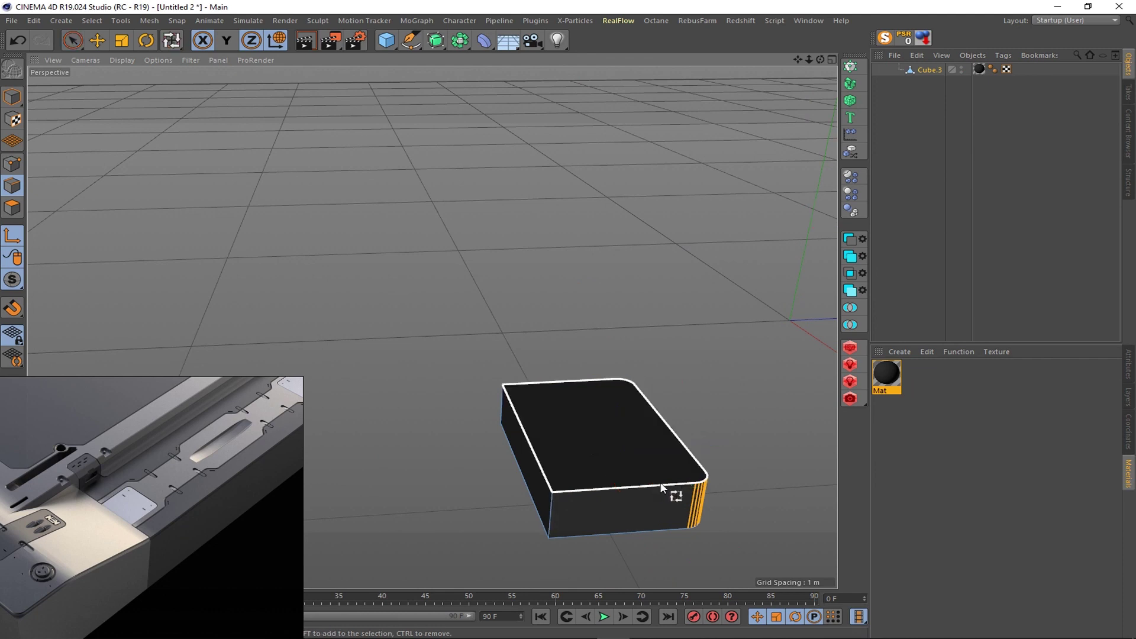
{"action": "key", "text": "m"}
{"action": "key", "text": "s"}
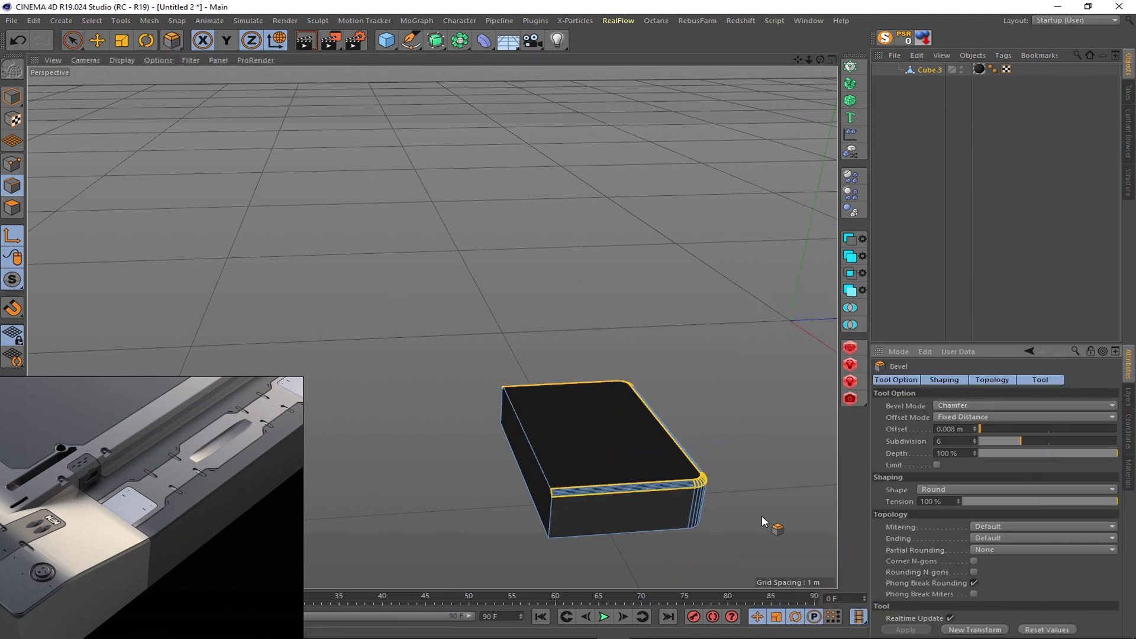
{"action": "scroll", "coordinate": [761, 516], "scroll_direction": "up", "scroll_amount": 2}
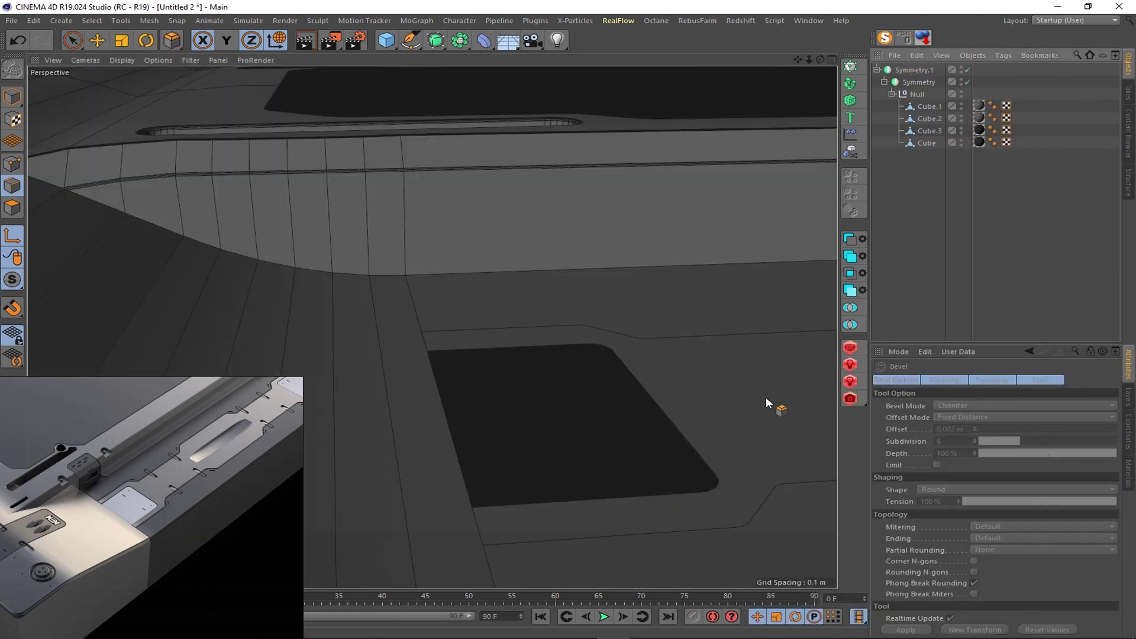
- Select all polygons of the Cube.3 plate and extrude them into a thick shape
{"action": "left_click", "coordinate": [928, 131]}
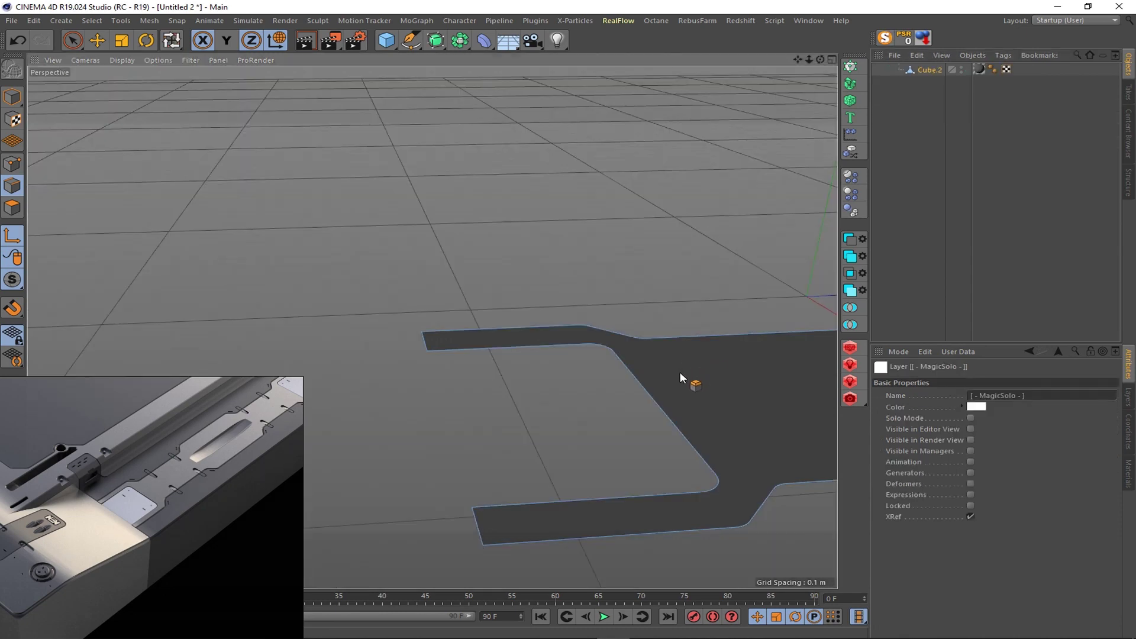
{"action": "scroll", "coordinate": [310, 332], "scroll_direction": "down", "scroll_amount": 3}
{"action": "key", "text": "space"}
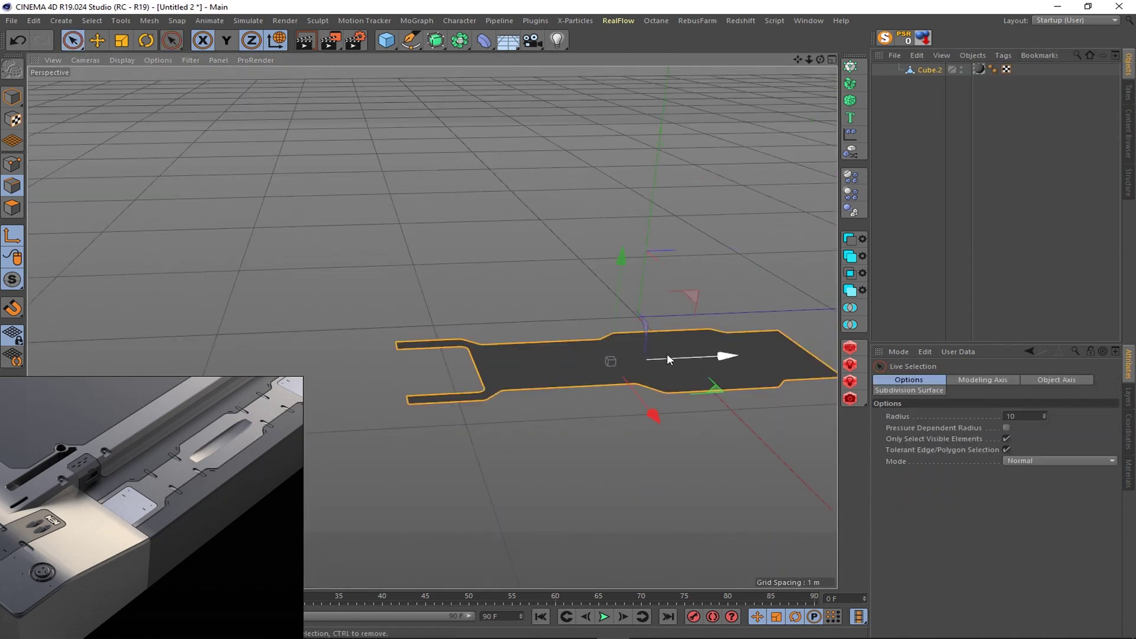
{"action": "key", "text": "ctrl+a"}
{"action": "right_click", "coordinate": [692, 255]}
{"action": "left_click", "coordinate": [728, 371]}
{"action": "mouse_move", "coordinate": [728, 371]}
{"action": "left_mouse_down"}
{"action": "mouse_move", "coordinate": [685, 446]}
{"action": "mouse_move", "coordinate": [509, 367]}
{"action": "mouse_move", "coordinate": [567, 384]}
{"action": "mouse_move", "coordinate": [578, 351]}
{"action": "left_mouse_up"}
- Loop-select the edge around the plate and bevel it into tiny rounded edges
{"action": "left_click", "coordinate": [92, 20]}
{"action": "left_click", "coordinate": [113, 96]}
{"action": "left_click", "coordinate": [581, 476]}
{"action": "key", "text": "m"}
{"action": "key", "text": "s"}
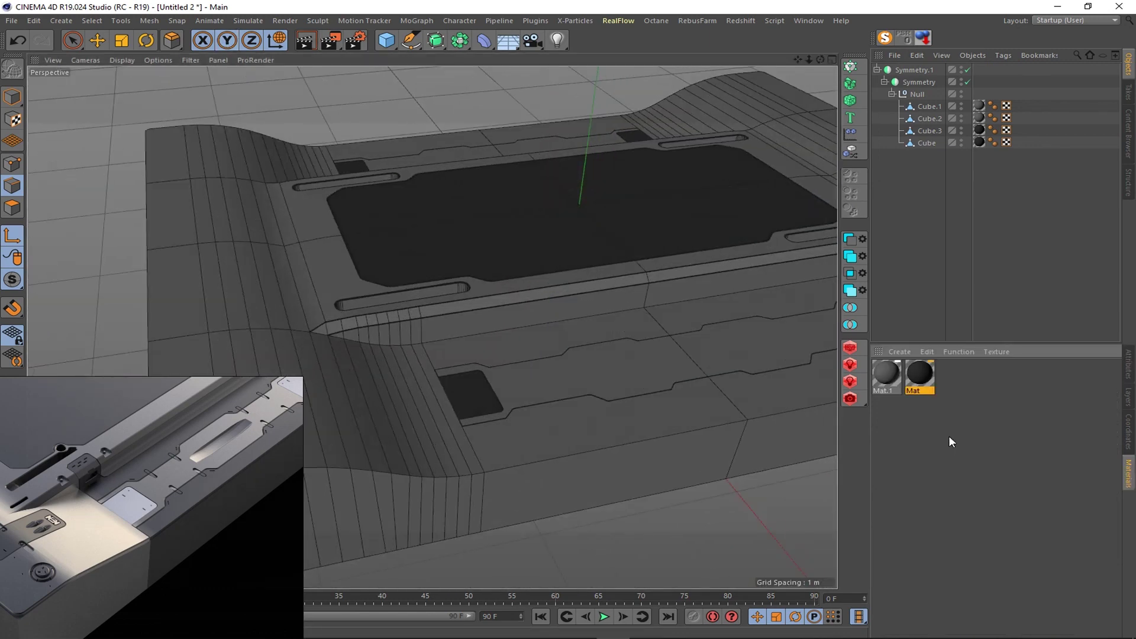
- Create a new light grey material, Mat.2, and apply it to Cube.3
{"action": "double_click", "coordinate": [979, 130]}
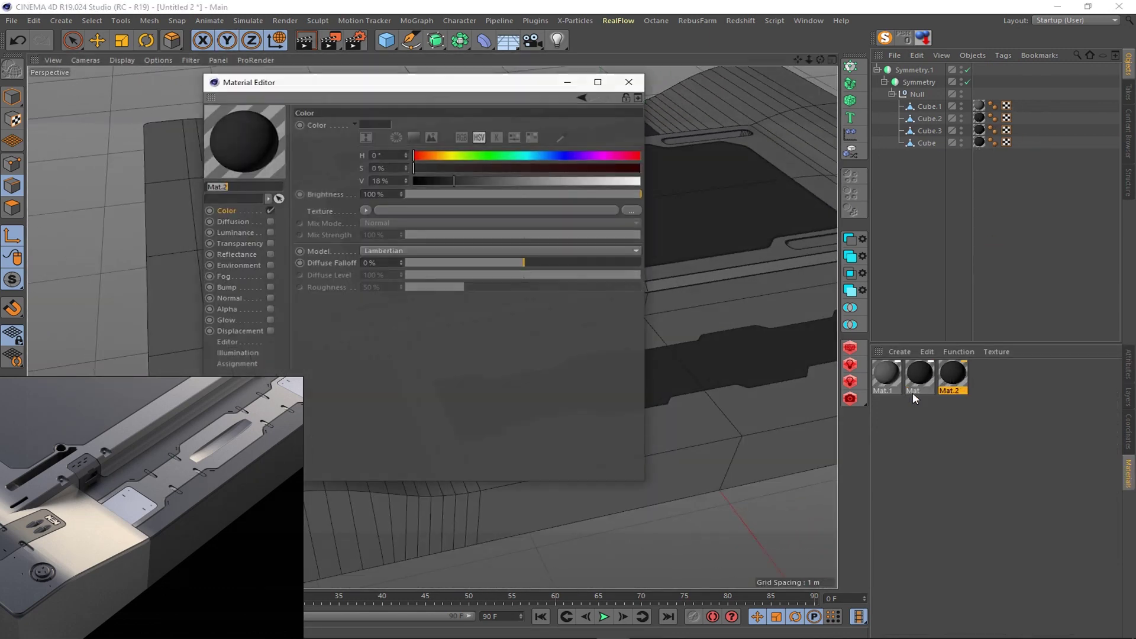
{"action": "mouse_move", "coordinate": [526, 375]}
{"action": "left_mouse_down", "text": "alt"}
{"action": "mouse_move", "coordinate": [607, 463]}
{"action": "mouse_move", "coordinate": [506, 439]}
{"action": "left_mouse_up", "text": "alt"}
{"action": "left_click", "coordinate": [506, 438]}
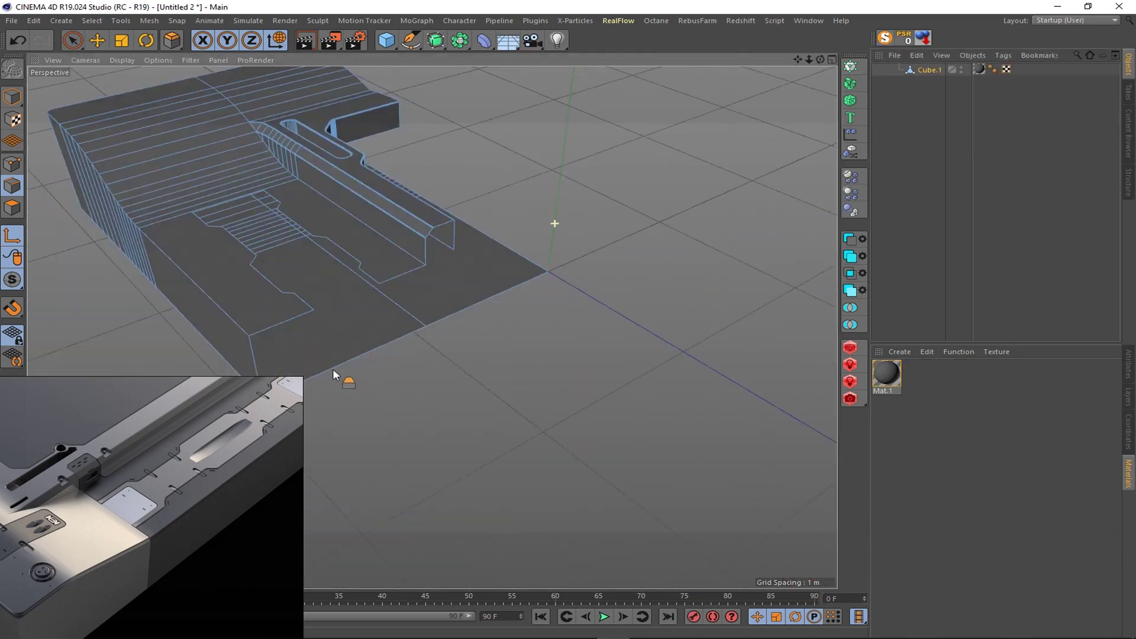
- Finish the knife cut of the recess outline on Cube.1 and switch to lasso selection
{"action": "left_click", "coordinate": [658, 505]}
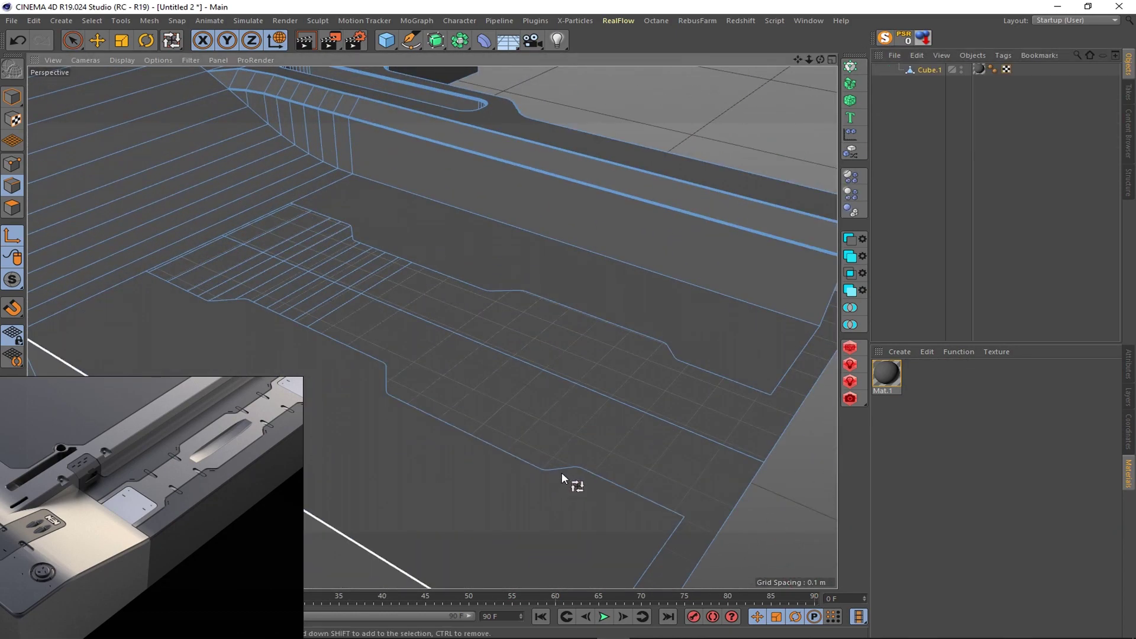
{"action": "left_click", "coordinate": [832, 60]}
{"action": "middle_click", "coordinate": [697, 197]}
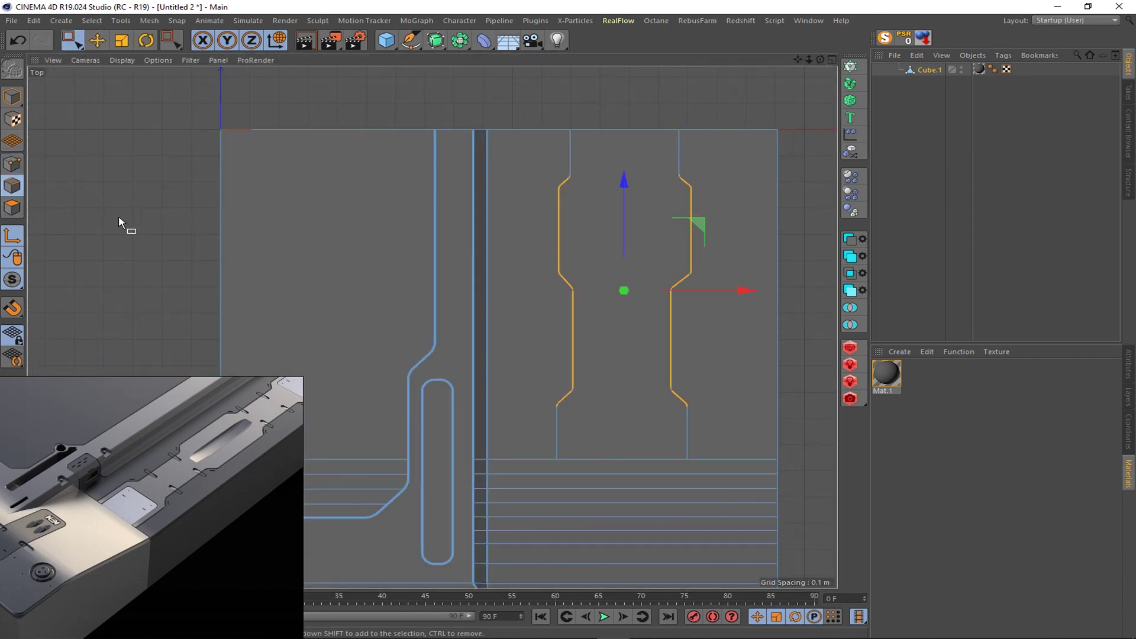
{"action": "scroll", "coordinate": [659, 406], "scroll_direction": "up", "scroll_amount": 3}
{"action": "left_click", "coordinate": [72, 40]}
{"action": "left_click", "coordinate": [124, 103]}
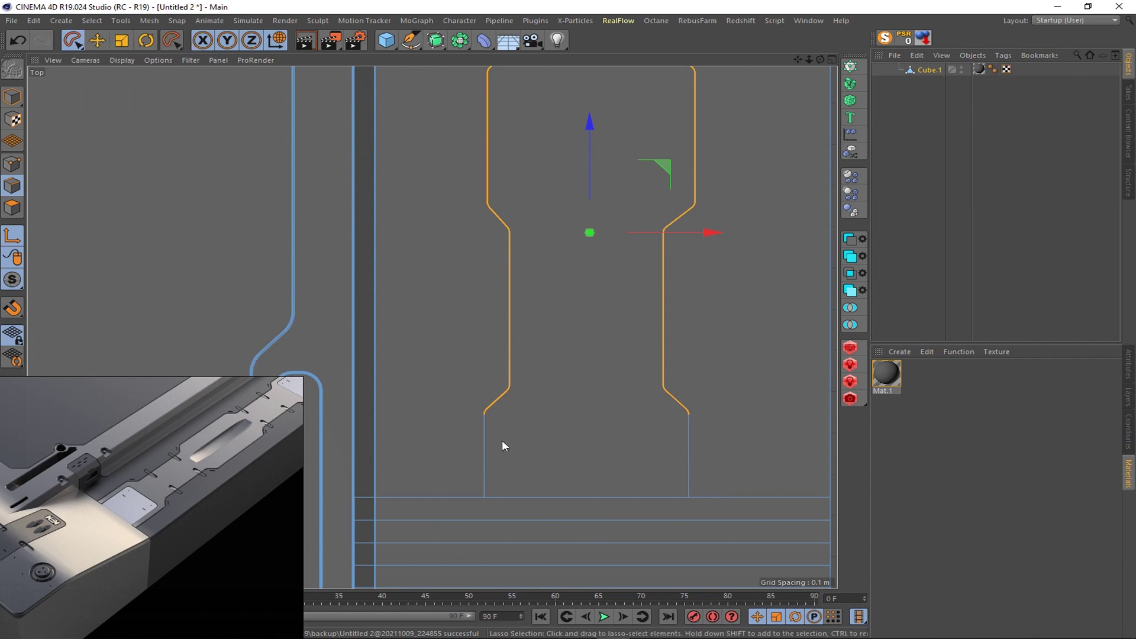
{"action": "key", "text": "9"}
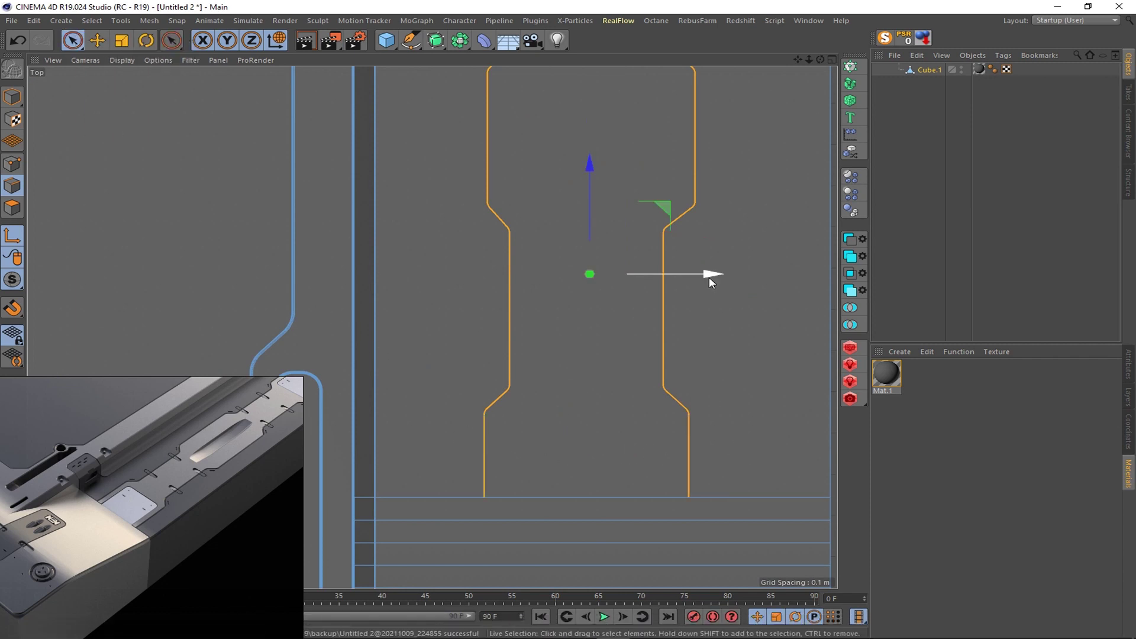
- Enlarge the perspective view and orbit around the model to inspect the stair recess
{"action": "scroll", "coordinate": [709, 276], "scroll_direction": "down", "scroll_amount": 2}
{"action": "middle_click", "coordinate": [390, 159]}
{"action": "middle_click", "coordinate": [417, 128]}
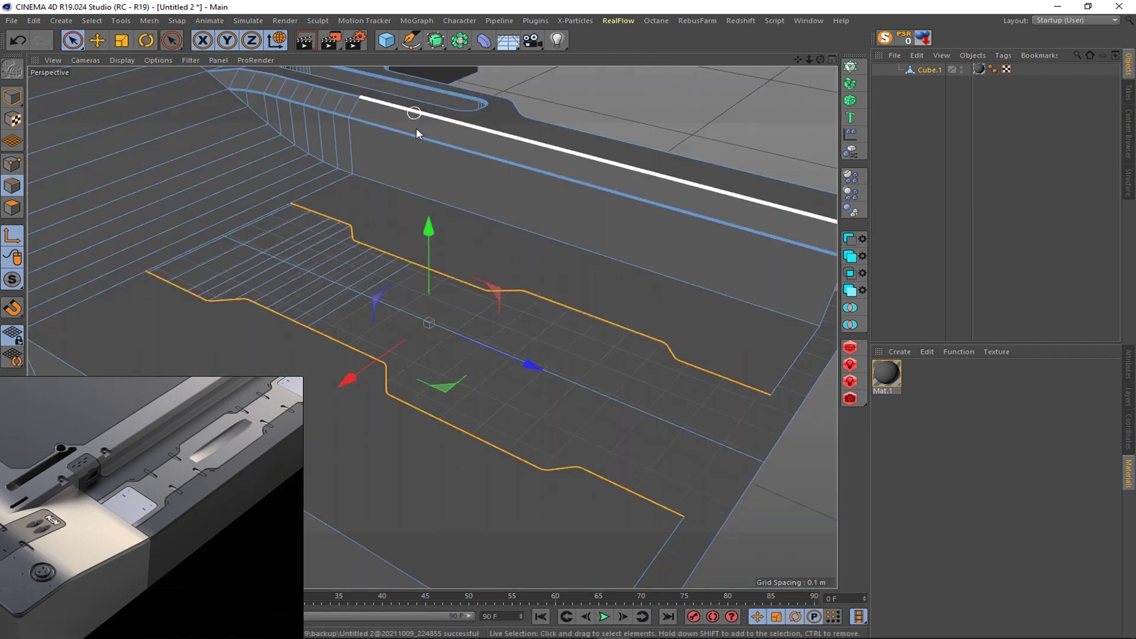
{"action": "scroll", "coordinate": [191, 246], "scroll_direction": "up", "scroll_amount": 2}
{"action": "scroll", "coordinate": [127, 276], "scroll_direction": "up", "scroll_amount": 2}
{"action": "scroll", "coordinate": [126, 276], "scroll_direction": "up", "scroll_amount": 1}
{"action": "scroll", "coordinate": [411, 227], "scroll_direction": "down", "scroll_amount": 2}
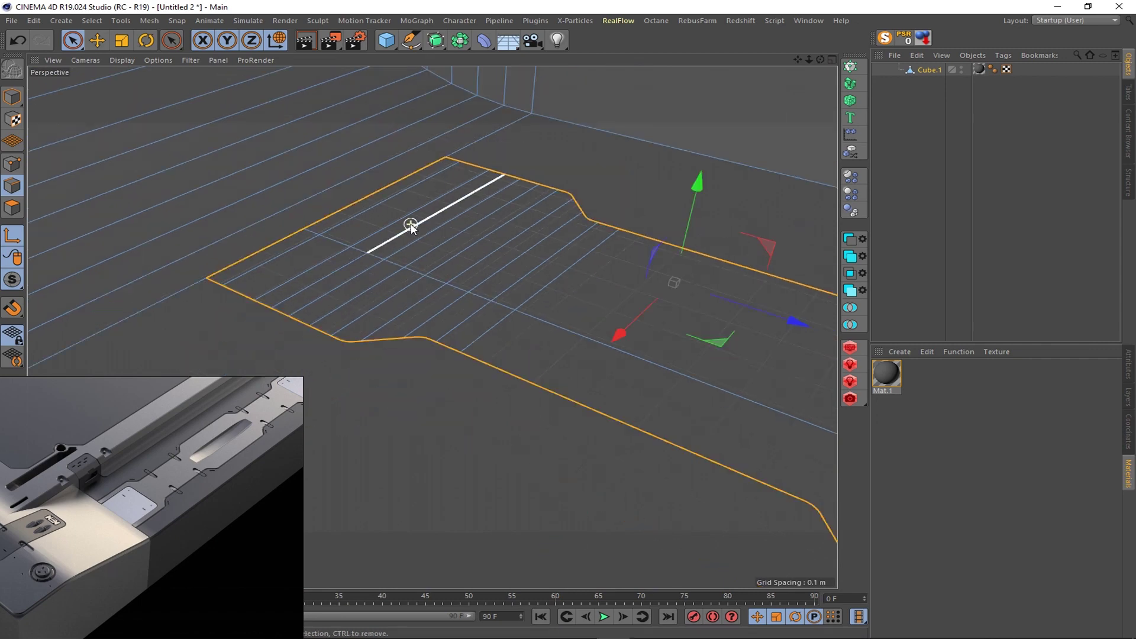
{"action": "scroll", "coordinate": [411, 228], "scroll_direction": "down", "scroll_amount": 5}
{"action": "mouse_move", "coordinate": [47, 247]}
{"action": "left_mouse_down", "text": "alt"}
{"action": "mouse_move", "coordinate": [570, 203]}
{"action": "mouse_move", "coordinate": [558, 260]}
{"action": "left_mouse_up", "text": "alt"}
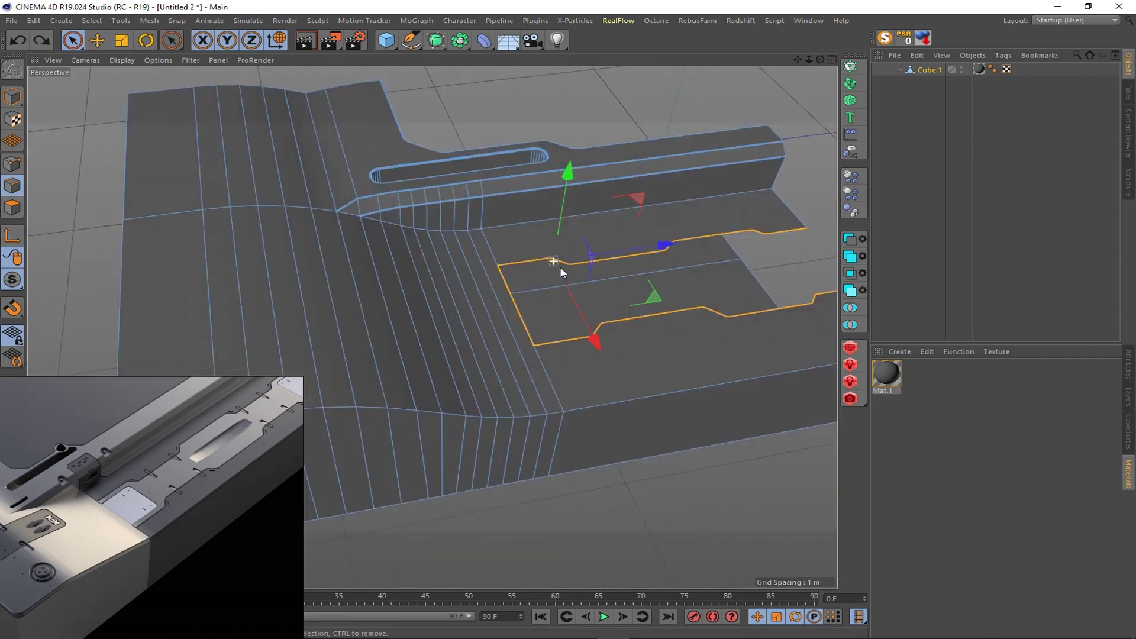
{"action": "scroll", "coordinate": [325, 329], "scroll_direction": "up", "scroll_amount": 3}
{"action": "scroll", "coordinate": [576, 158], "scroll_direction": "down", "scroll_amount": 6}
{"action": "scroll", "coordinate": [577, 158], "scroll_direction": "up", "scroll_amount": 5}
{"action": "mouse_move", "coordinate": [603, 225]}
{"action": "left_mouse_down", "text": "alt"}
{"action": "mouse_move", "coordinate": [274, 330]}
{"action": "mouse_move", "coordinate": [652, 347]}
{"action": "mouse_move", "coordinate": [321, 324]}
{"action": "mouse_move", "coordinate": [560, 219]}
{"action": "mouse_move", "coordinate": [659, 276]}
{"action": "mouse_move", "coordinate": [499, 231]}
{"action": "left_mouse_up", "text": "alt"}
- Melt away the stray edges around the stair recess
{"action": "left_click", "coordinate": [471, 236]}
{"action": "right_click", "coordinate": [512, 247]}
{"action": "left_click", "coordinate": [550, 278]}
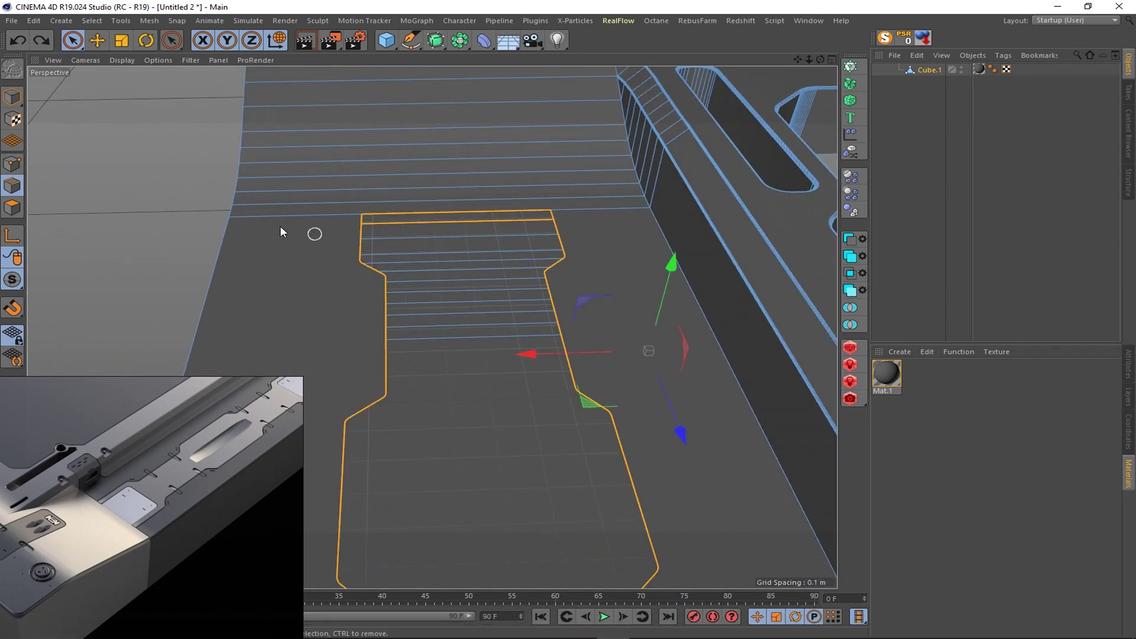
{"action": "left_click", "coordinate": [18, 40]}
{"action": "right_click", "coordinate": [419, 224]}
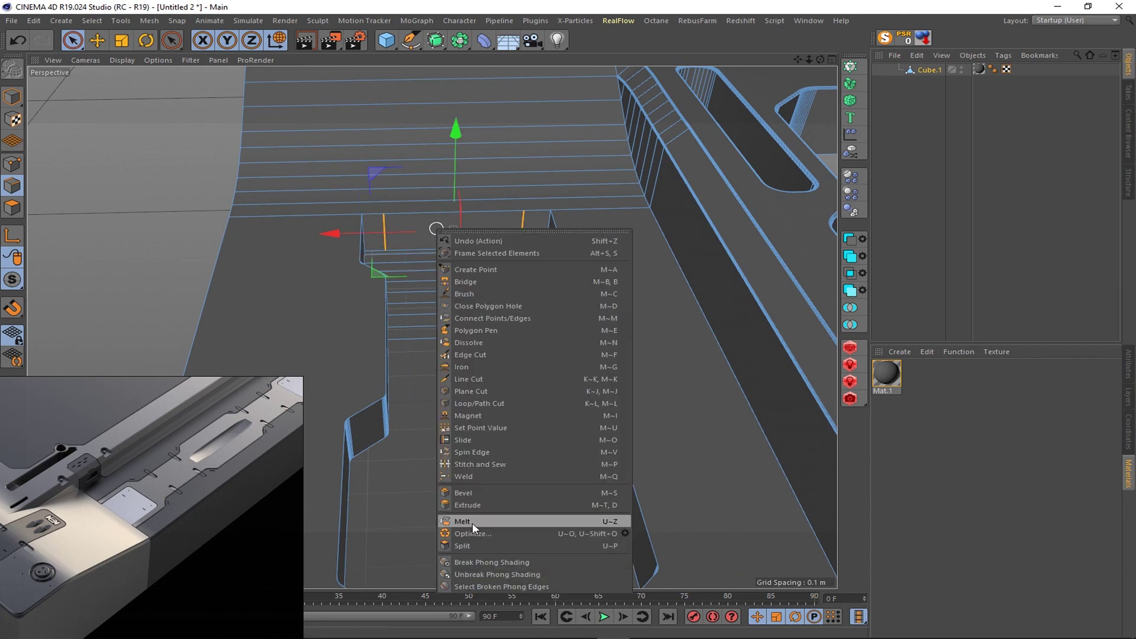
{"action": "left_click", "coordinate": [472, 523]}
- Bevel the recess rim loop: 0.004 m offset, Subdivision 6, Phong Break Rounding
{"action": "left_click", "coordinate": [563, 283]}
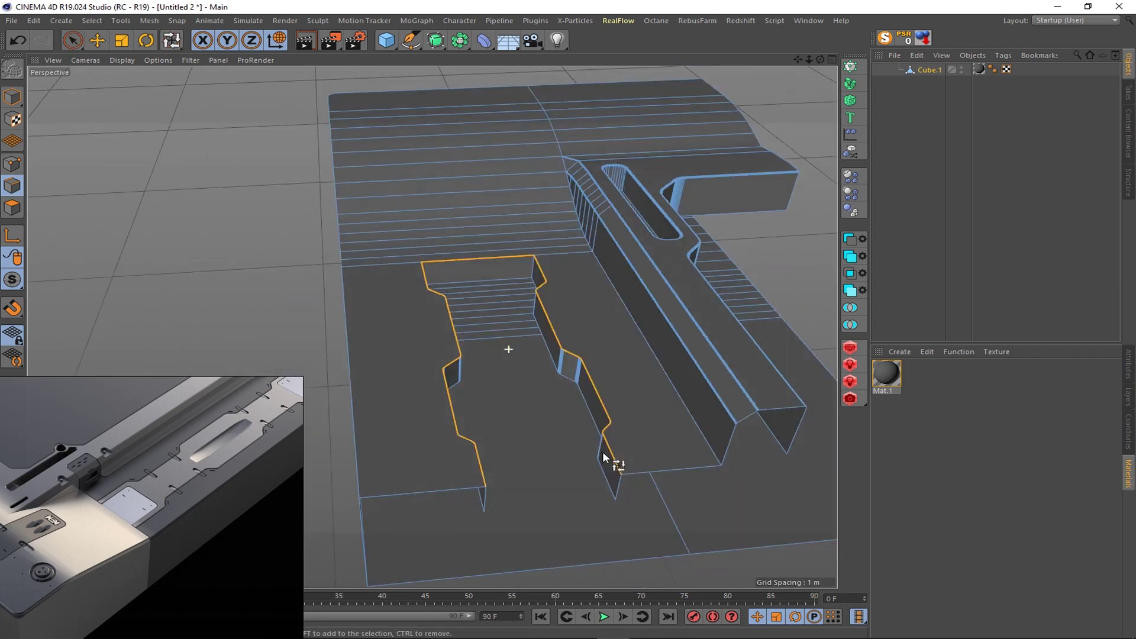
{"action": "mouse_move", "coordinate": [508, 348]}
{"action": "left_mouse_down", "text": "alt"}
{"action": "mouse_move", "coordinate": [414, 287]}
{"action": "mouse_move", "coordinate": [483, 249]}
{"action": "left_mouse_up", "text": "alt"}
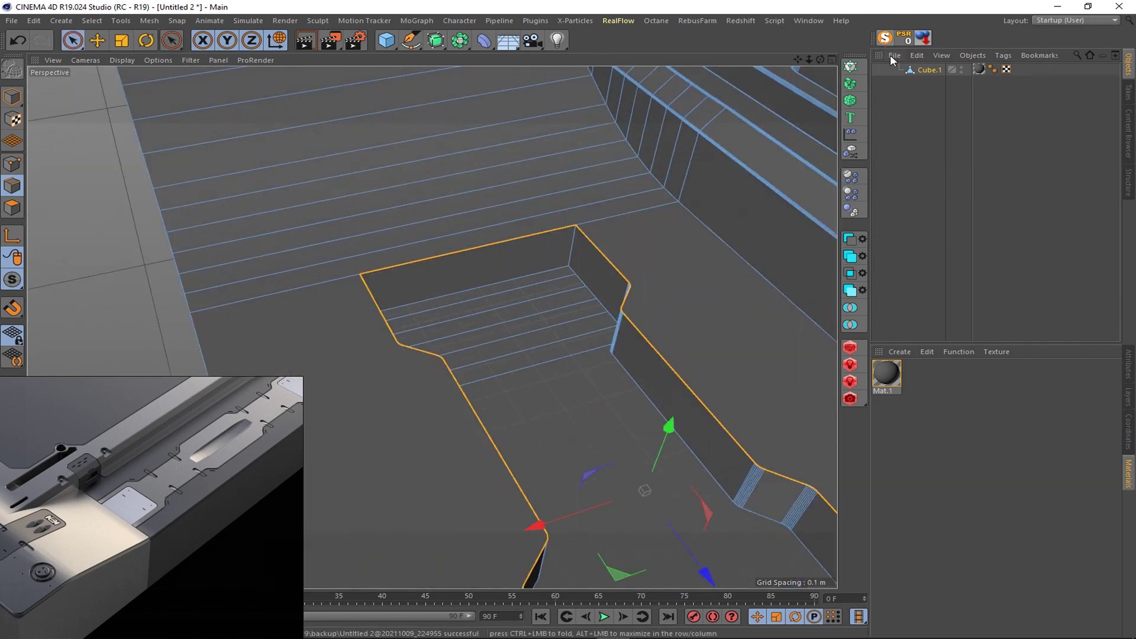
{"action": "right_click", "coordinate": [495, 208]}
{"action": "left_click", "coordinate": [541, 507]}
{"action": "key", "text": "ctrl+z"}
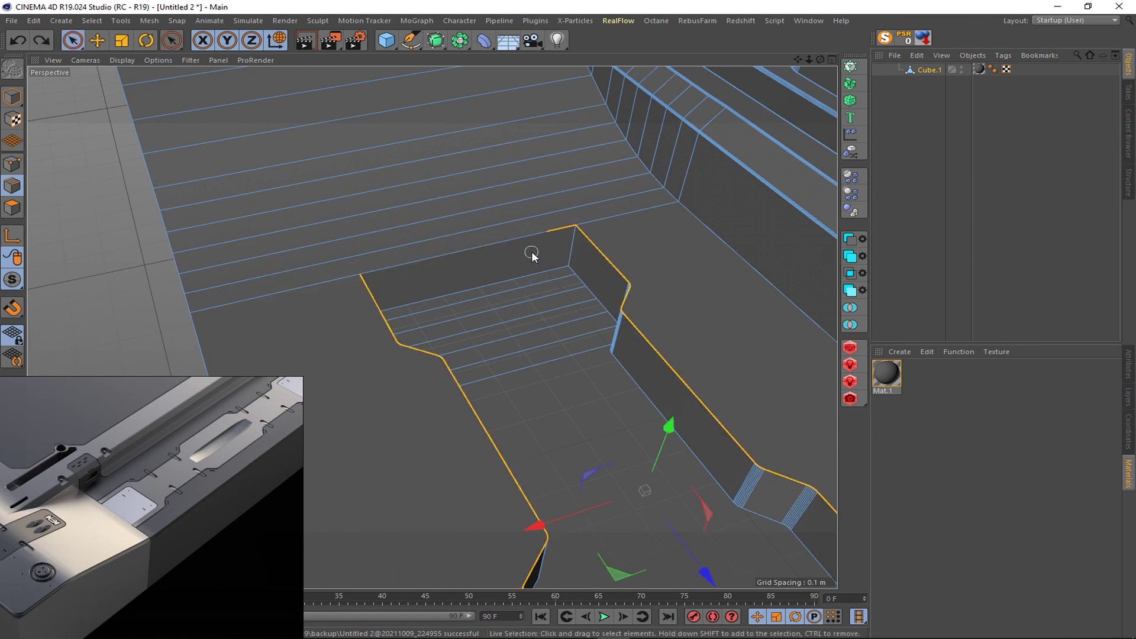
{"action": "right_click", "coordinate": [531, 254]}
{"action": "left_click", "coordinate": [581, 537]}
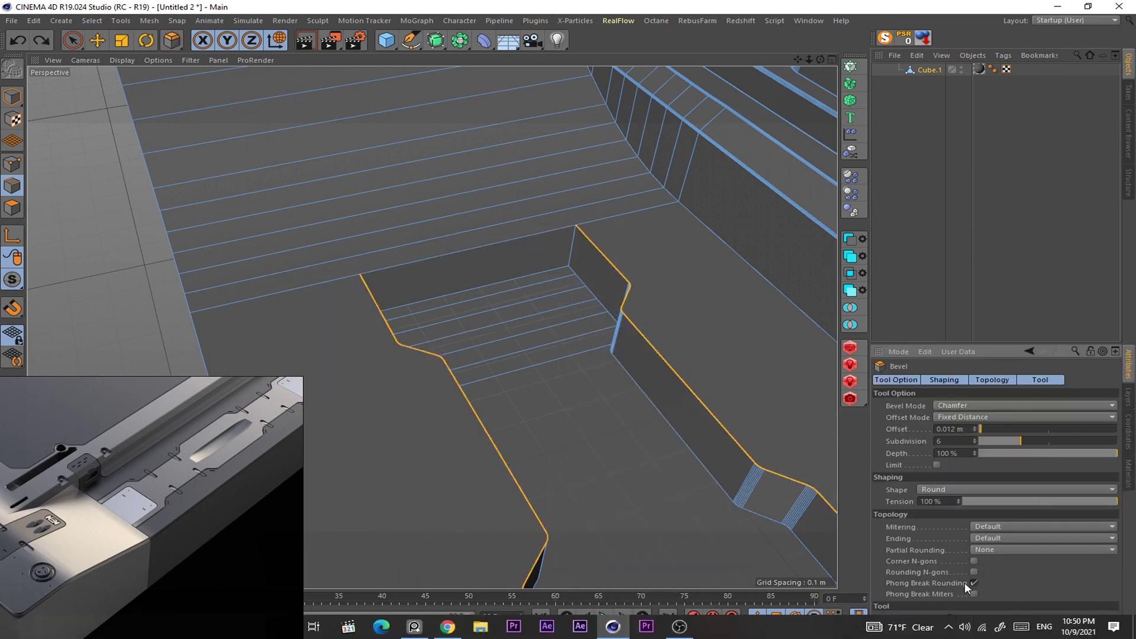
{"action": "left_click", "coordinate": [974, 630]}
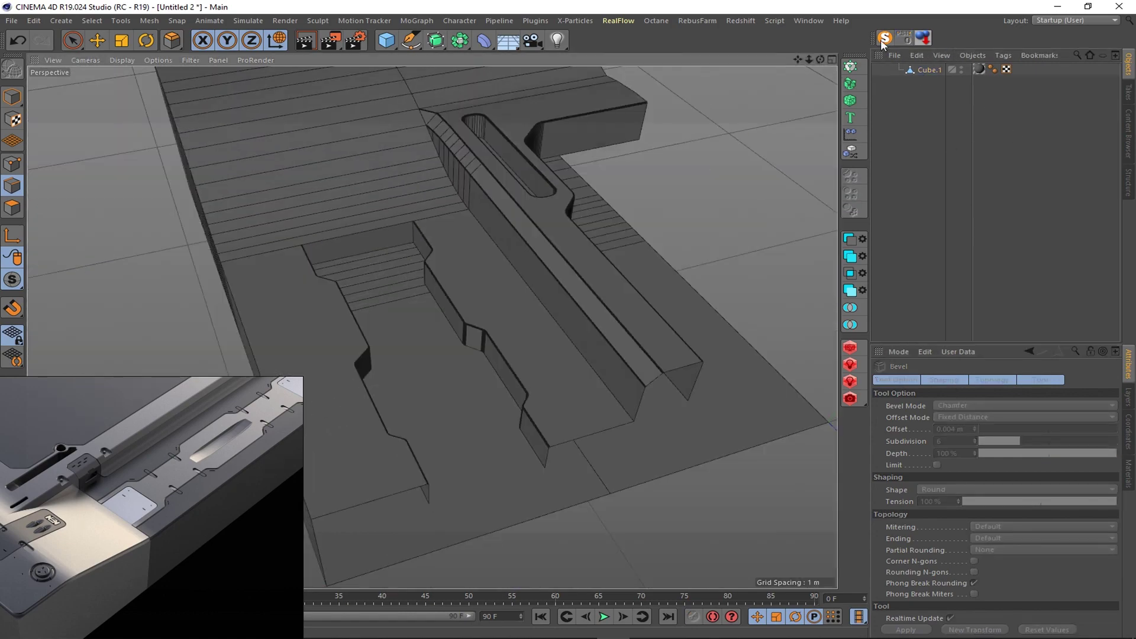
{"action": "right_click_drag", "start_coordinate": [477, 354], "coordinate": [770, 428], "text": "alt"}
{"action": "left_click_drag", "start_coordinate": [770, 428], "coordinate": [355, 71], "text": "alt"}
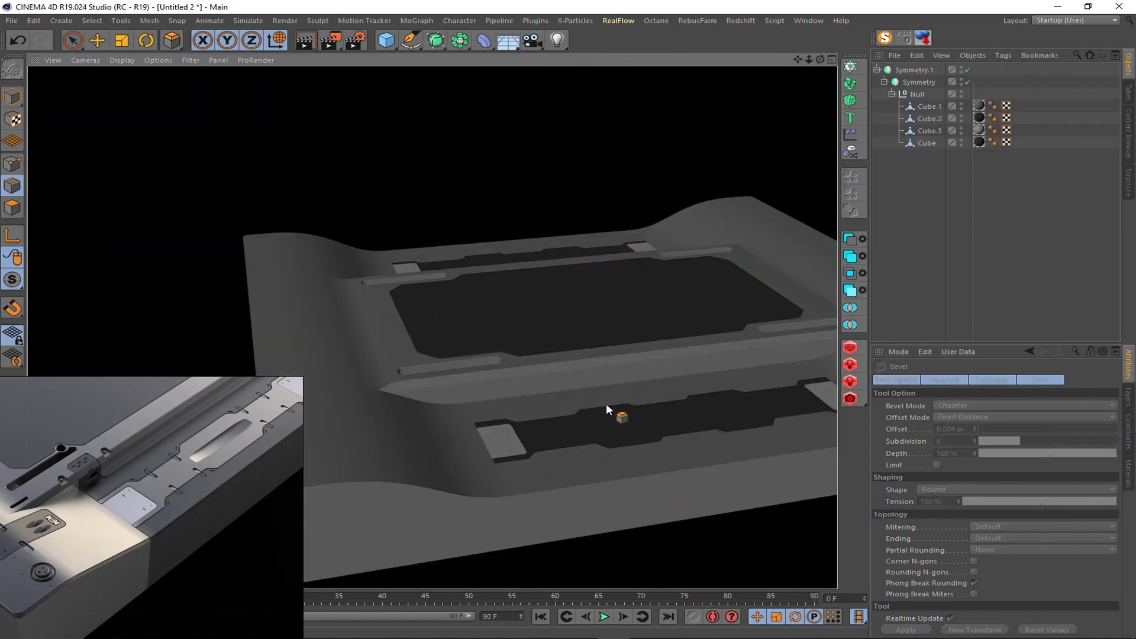
- Select the Cube.2 plate and maximise the top view for loop cutting
{"action": "scroll", "coordinate": [616, 413], "scroll_direction": "up", "scroll_amount": 5}
{"action": "left_click", "coordinate": [928, 119]}
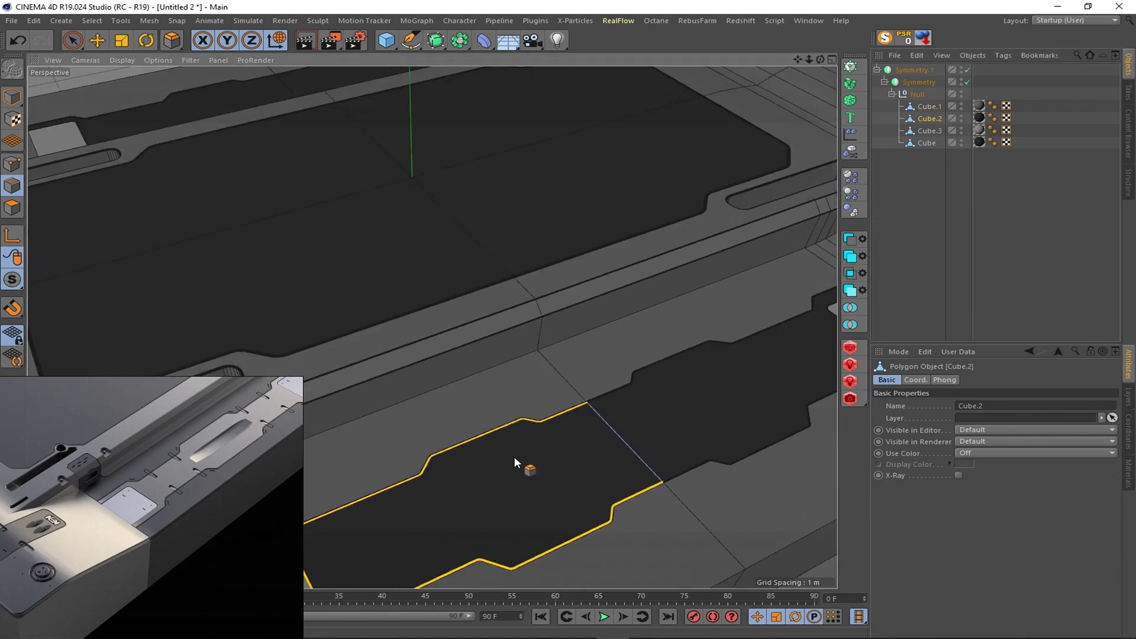
{"action": "middle_click", "coordinate": [532, 454]}
{"action": "middle_click", "coordinate": [587, 130]}
{"action": "key", "text": "k"}
{"action": "key", "text": "l"}
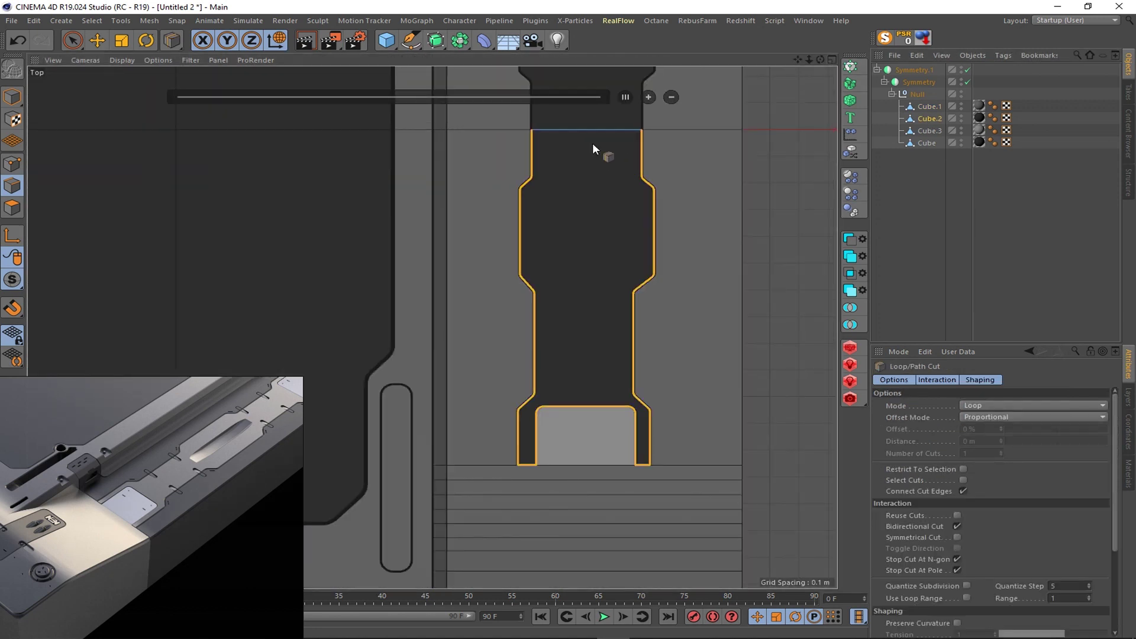
{"action": "scroll", "coordinate": [589, 112], "scroll_direction": "up", "scroll_amount": 4}
{"action": "key", "text": "space"}
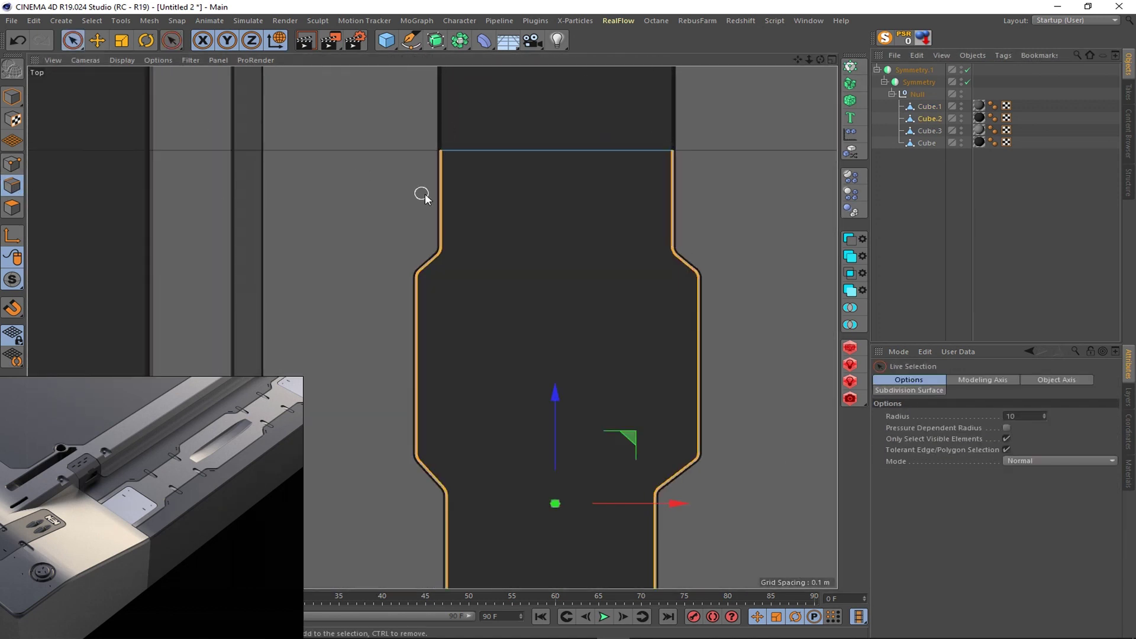
- Bevel Cube.2's vertical centre edge into a widened strip
{"action": "left_click", "coordinate": [674, 185]}
{"action": "scroll", "coordinate": [496, 239], "scroll_direction": "down", "scroll_amount": 5}
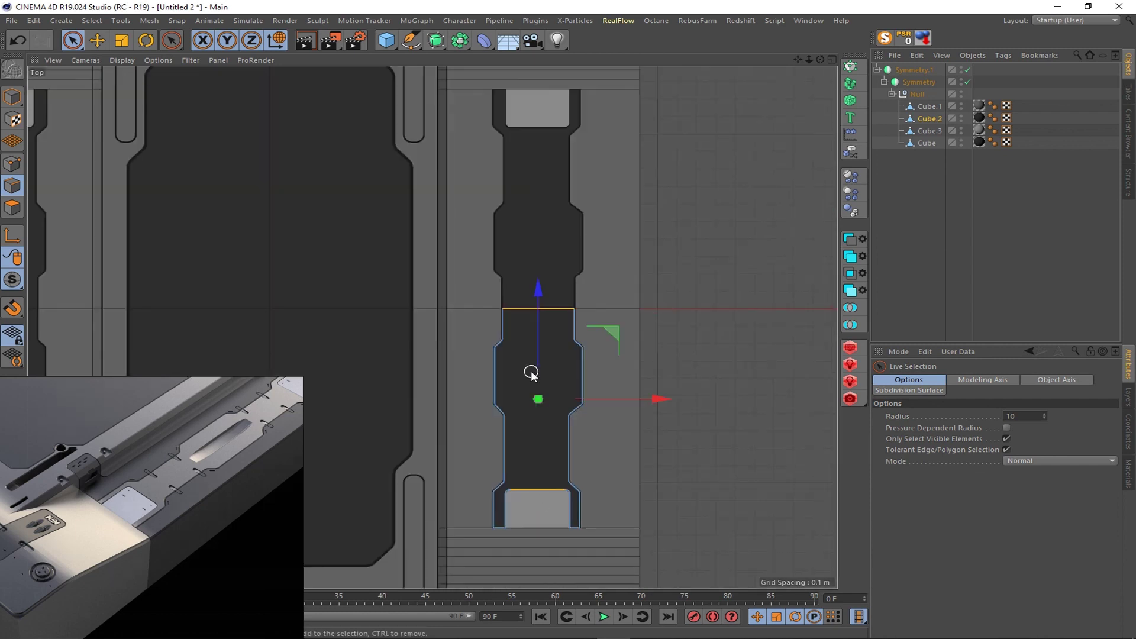
{"action": "left_click", "coordinate": [562, 414]}
{"action": "scroll", "coordinate": [564, 460], "scroll_direction": "up", "scroll_amount": 2}
{"action": "scroll", "coordinate": [555, 297], "scroll_direction": "up", "scroll_amount": 2}
{"action": "scroll", "coordinate": [573, 327], "scroll_direction": "up", "scroll_amount": 1}
{"action": "right_click", "coordinate": [580, 327]}
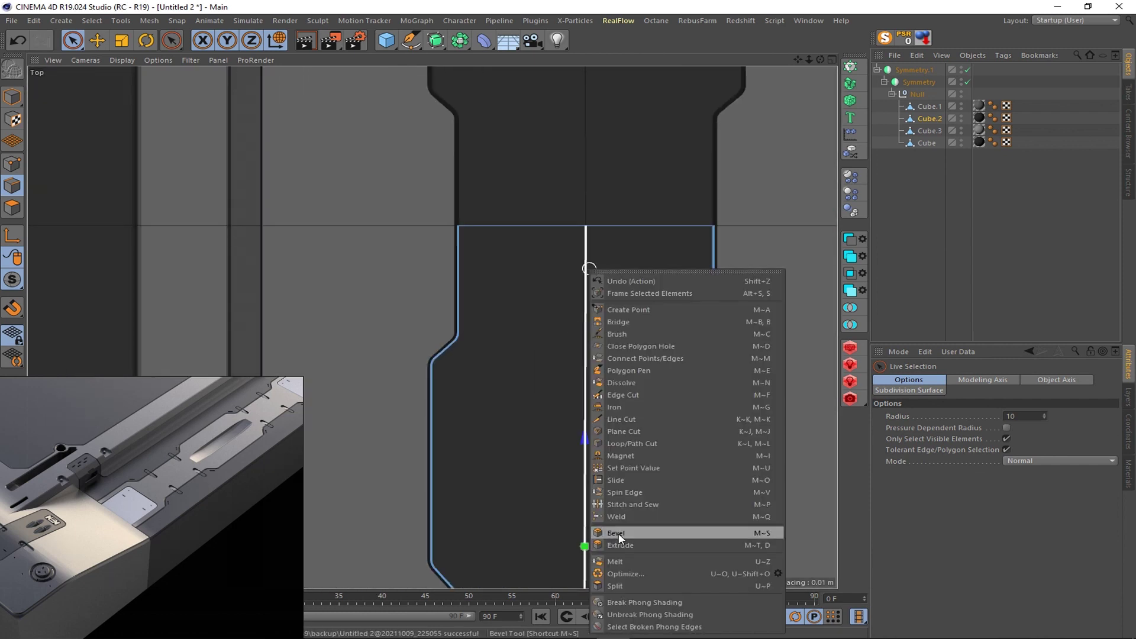
{"action": "left_click", "coordinate": [591, 536]}
{"action": "left_click_drag", "start_coordinate": [614, 354], "coordinate": [604, 388]}
{"action": "left_click_drag", "start_coordinate": [981, 429], "coordinate": [990, 424]}
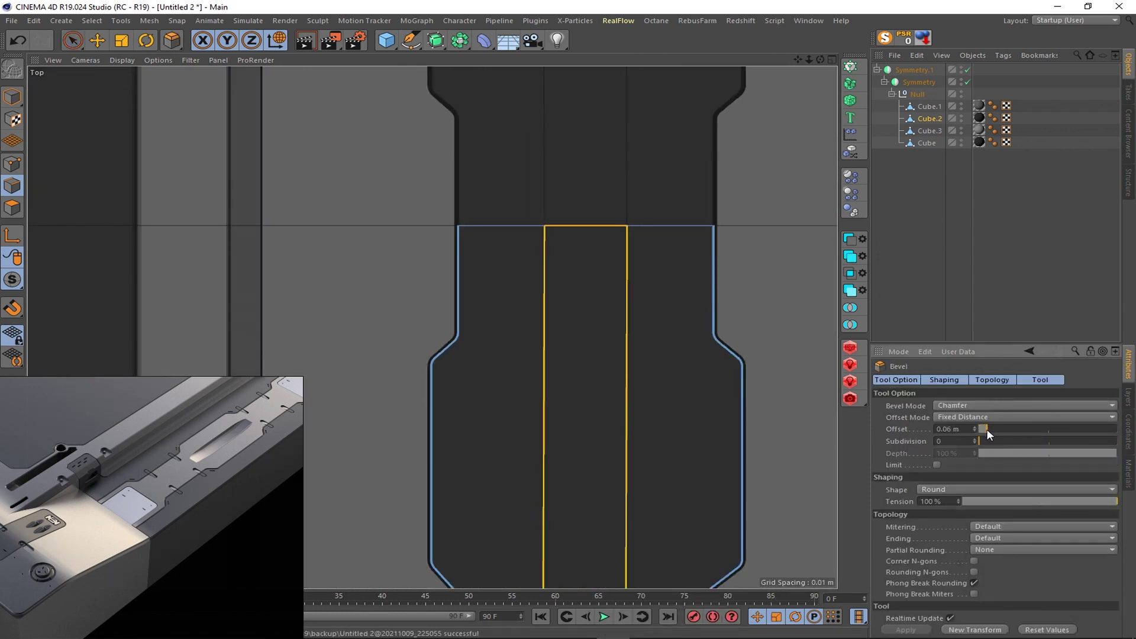
- Knife-cut a line across the strip and deselect its lower polygon
{"action": "scroll", "coordinate": [534, 360], "scroll_direction": "down", "scroll_amount": 2}
{"action": "key", "text": "k"}
{"action": "key", "text": "k"}
{"action": "left_click", "coordinate": [520, 404]}
{"action": "key", "text": "space"}
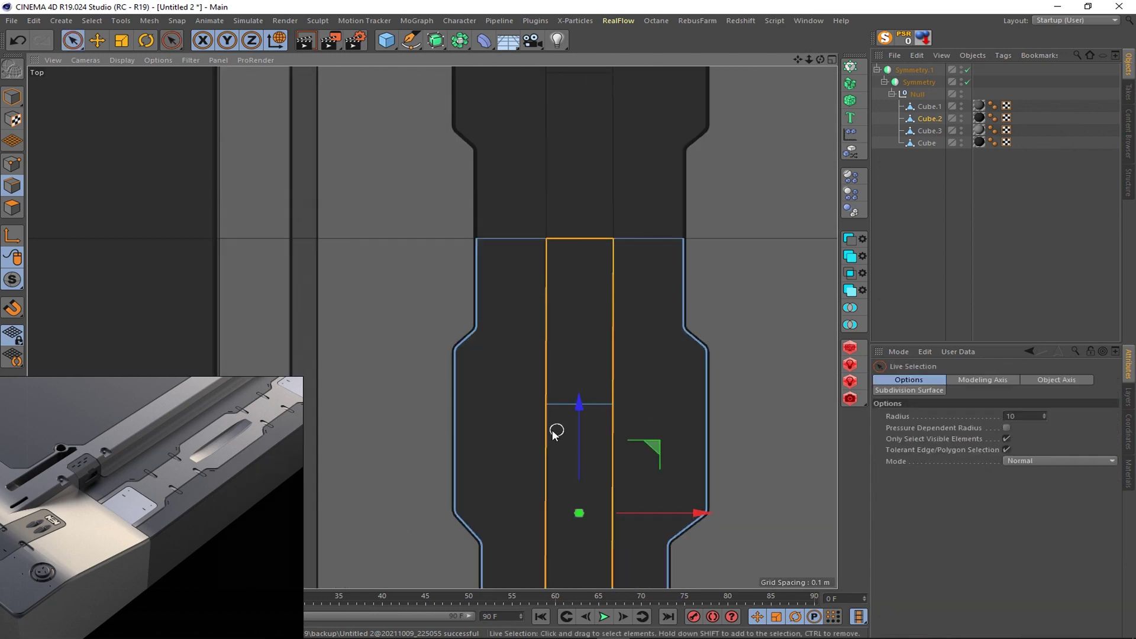
{"action": "left_click", "coordinate": [601, 426]}
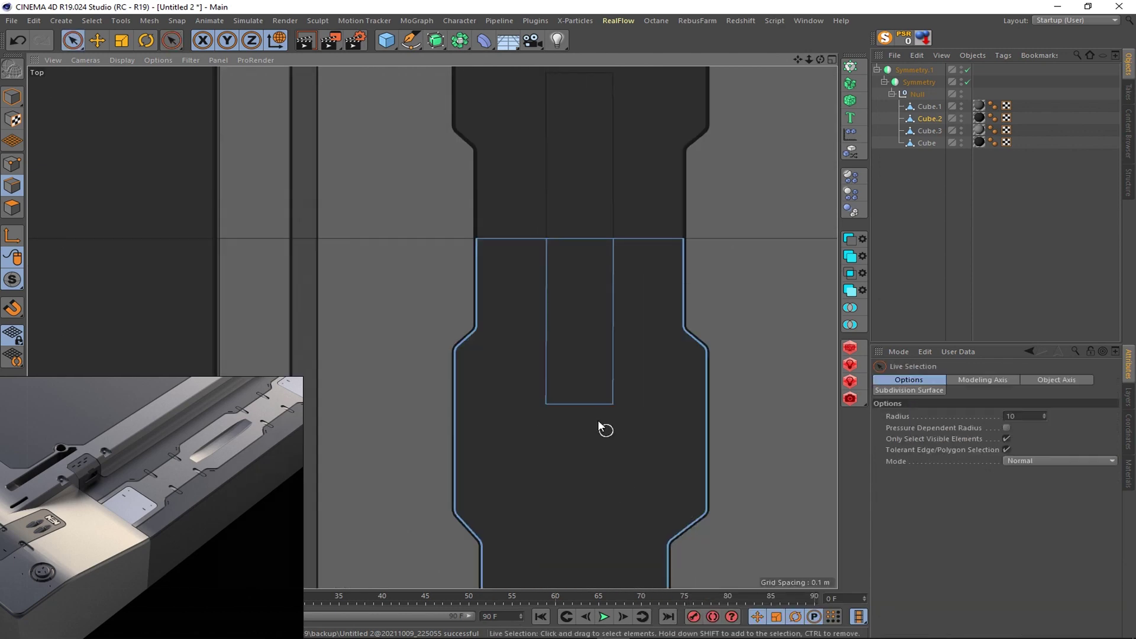
- Return to the perspective view and put the strip into edge mode
{"action": "left_click", "coordinate": [832, 59]}
{"action": "middle_click", "coordinate": [230, 195]}
{"action": "scroll", "coordinate": [530, 417], "scroll_direction": "up", "scroll_amount": 2}
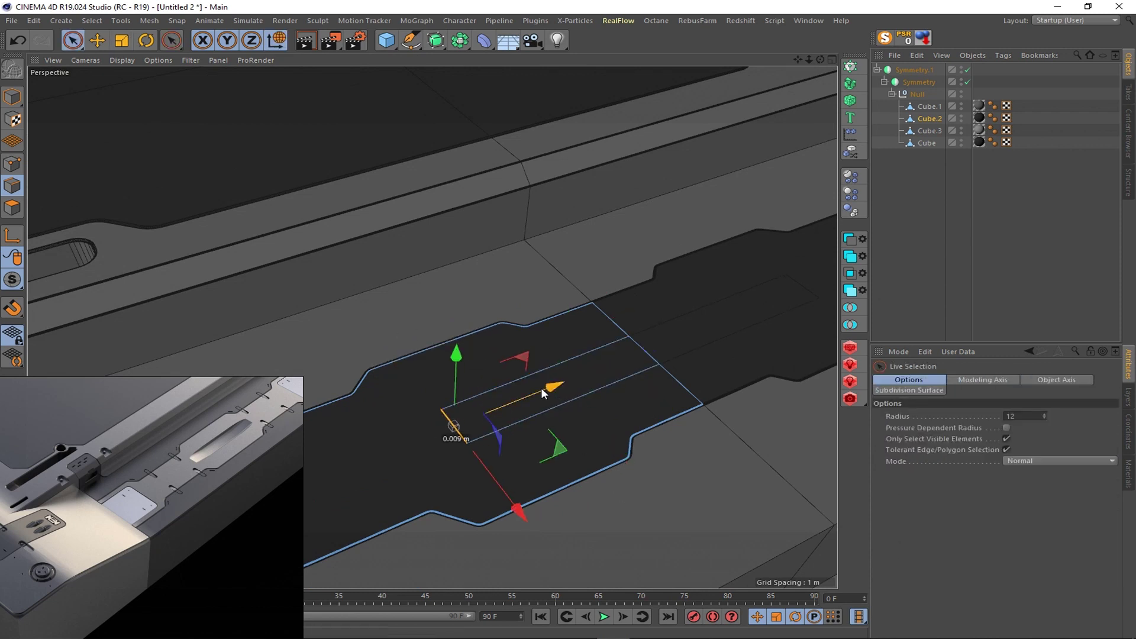
{"action": "key", "text": "k"}
{"action": "key", "text": "l"}
{"action": "key", "text": "space"}
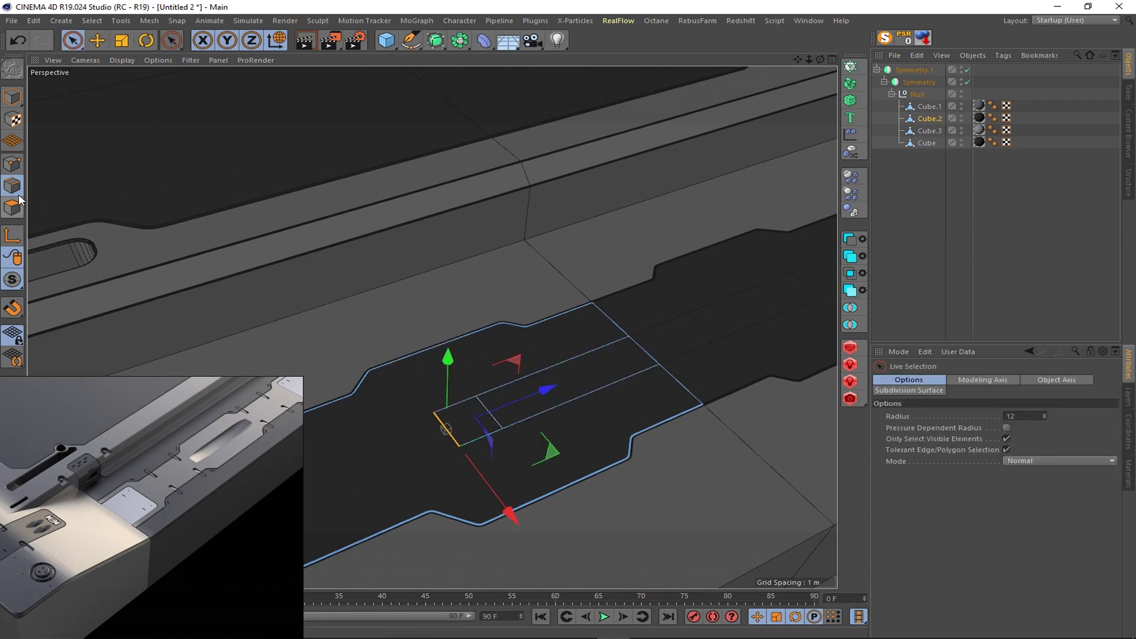
{"action": "left_click", "coordinate": [11, 209]}
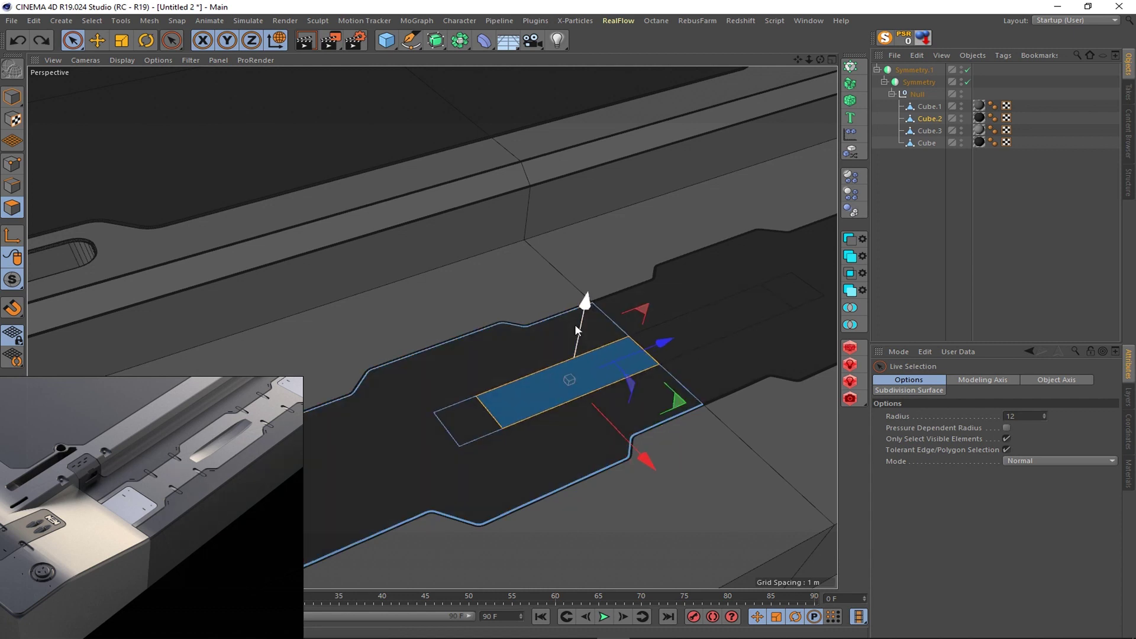
{"action": "left_click", "coordinate": [11, 186]}
- Select the strip's short end edge and long bottom edge
{"action": "left_click", "coordinate": [446, 409]}
{"action": "right_click", "coordinate": [510, 425]}
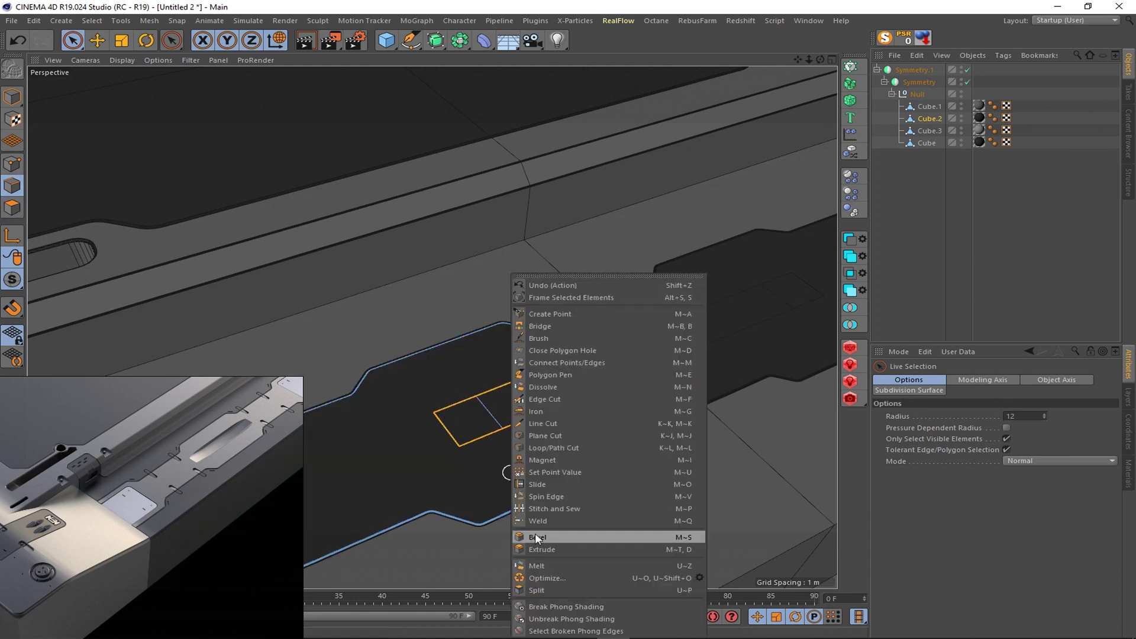
{"action": "left_click", "coordinate": [534, 533]}
{"action": "scroll", "coordinate": [470, 439], "scroll_direction": "up", "scroll_amount": 3}
{"action": "key", "text": "space"}
{"action": "left_click", "coordinate": [482, 397]}
{"action": "key", "text": "e"}
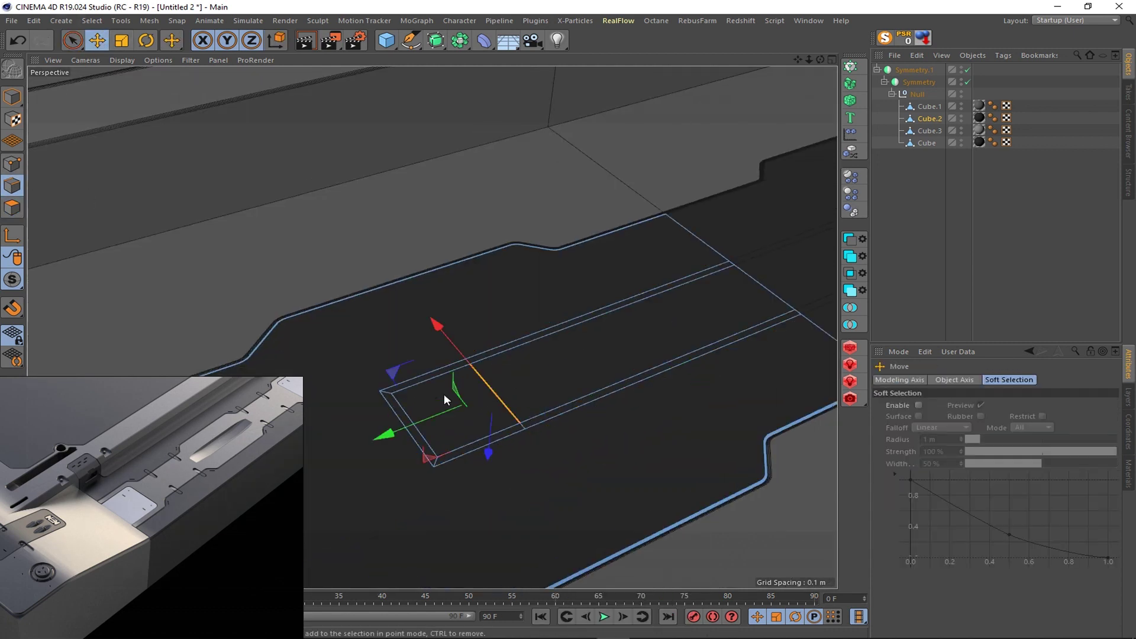
{"action": "left_click", "coordinate": [500, 401]}
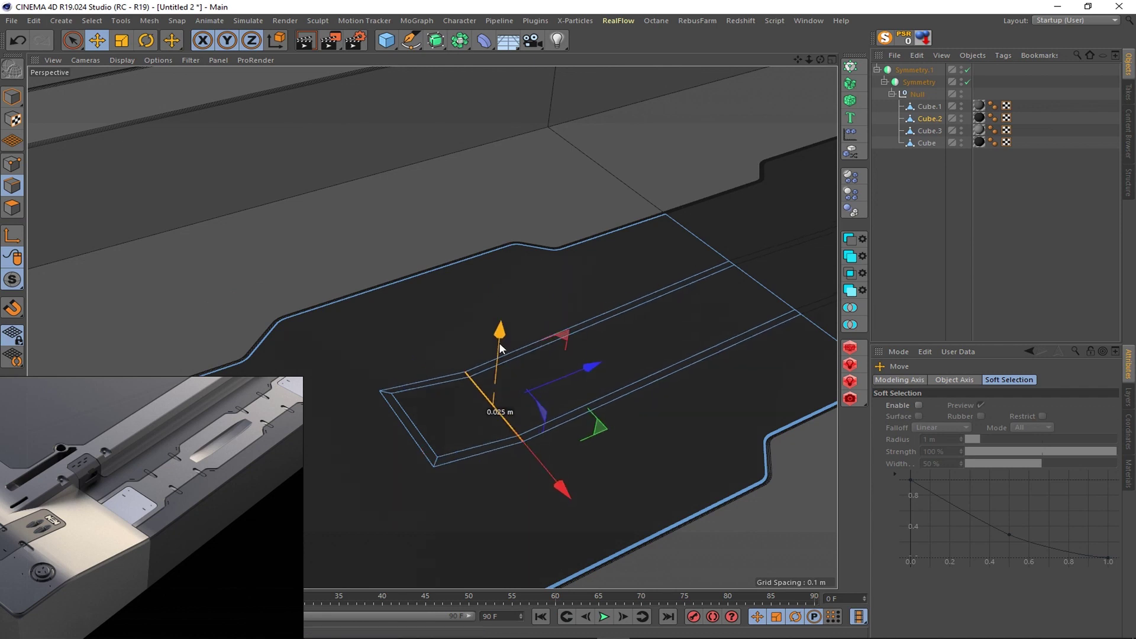
{"action": "left_click", "coordinate": [505, 427]}
{"action": "key", "text": "space"}
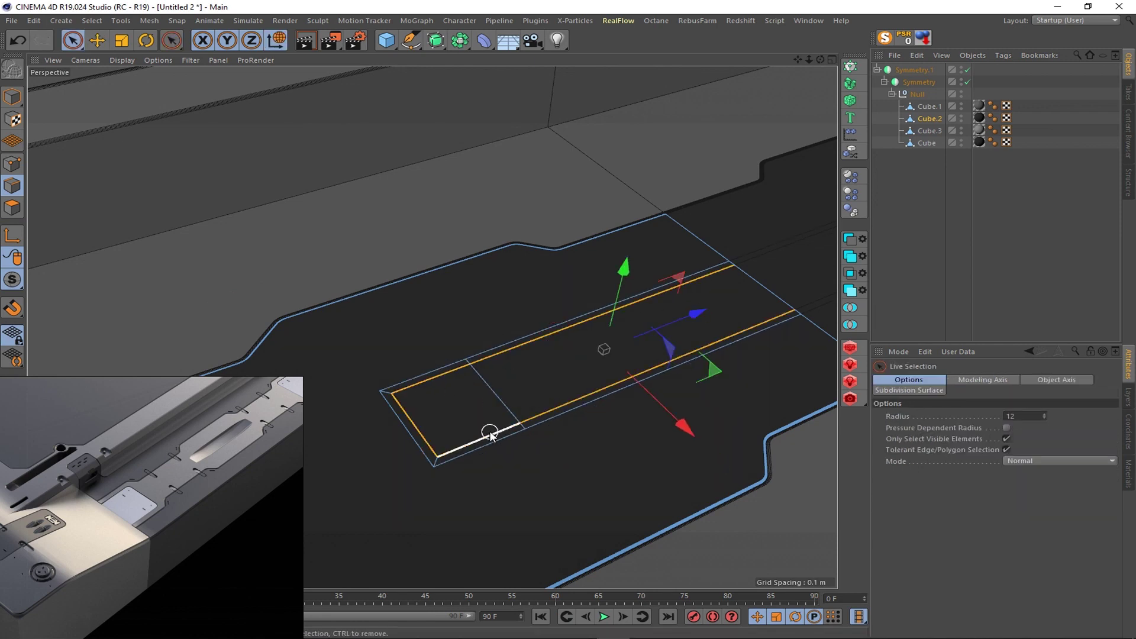
- Loop-cut the strip, then scale the new loop inward and push it down into a groove
{"action": "key", "text": "k"}
{"action": "key", "text": "l"}
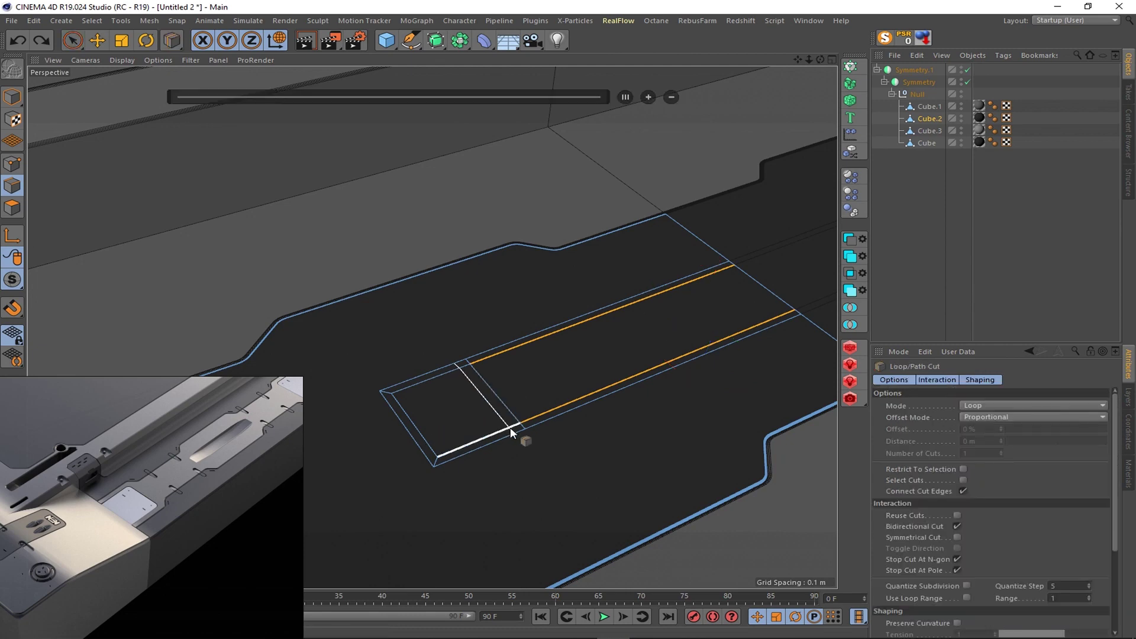
{"action": "left_click", "coordinate": [516, 432]}
{"action": "key", "text": "space"}
{"action": "mouse_move", "coordinate": [633, 321]}
{"action": "left_mouse_down", "text": "alt"}
{"action": "mouse_move", "coordinate": [356, 353]}
{"action": "mouse_move", "coordinate": [581, 329]}
{"action": "left_mouse_up", "text": "alt"}
{"action": "scroll", "coordinate": [581, 335], "scroll_direction": "down", "scroll_amount": 2}
{"action": "left_click", "coordinate": [121, 40]}
{"action": "mouse_move", "coordinate": [568, 379]}
{"action": "left_mouse_down"}
{"action": "mouse_move", "coordinate": [509, 379]}
{"action": "mouse_move", "coordinate": [414, 296]}
{"action": "left_mouse_up"}
{"action": "left_click", "coordinate": [97, 40]}
{"action": "mouse_move", "coordinate": [614, 325]}
{"action": "left_mouse_down"}
{"action": "mouse_move", "coordinate": [615, 413]}
{"action": "mouse_move", "coordinate": [630, 437]}
{"action": "mouse_move", "coordinate": [592, 392]}
{"action": "left_mouse_up"}
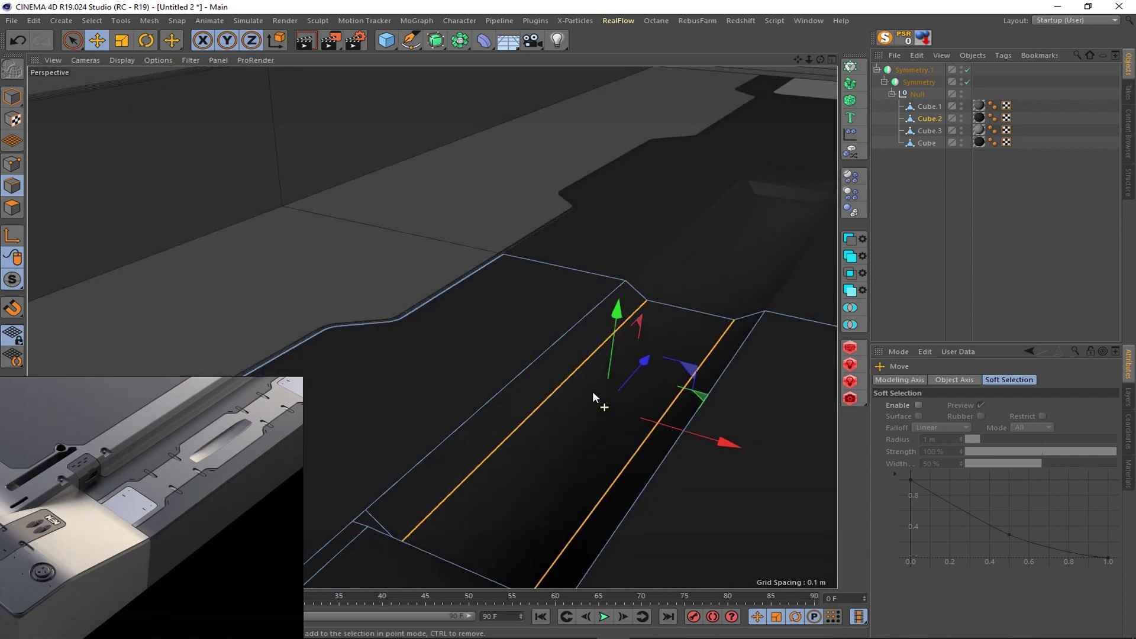
{"action": "left_click_drag", "start_coordinate": [623, 352], "coordinate": [491, 364], "text": "alt"}
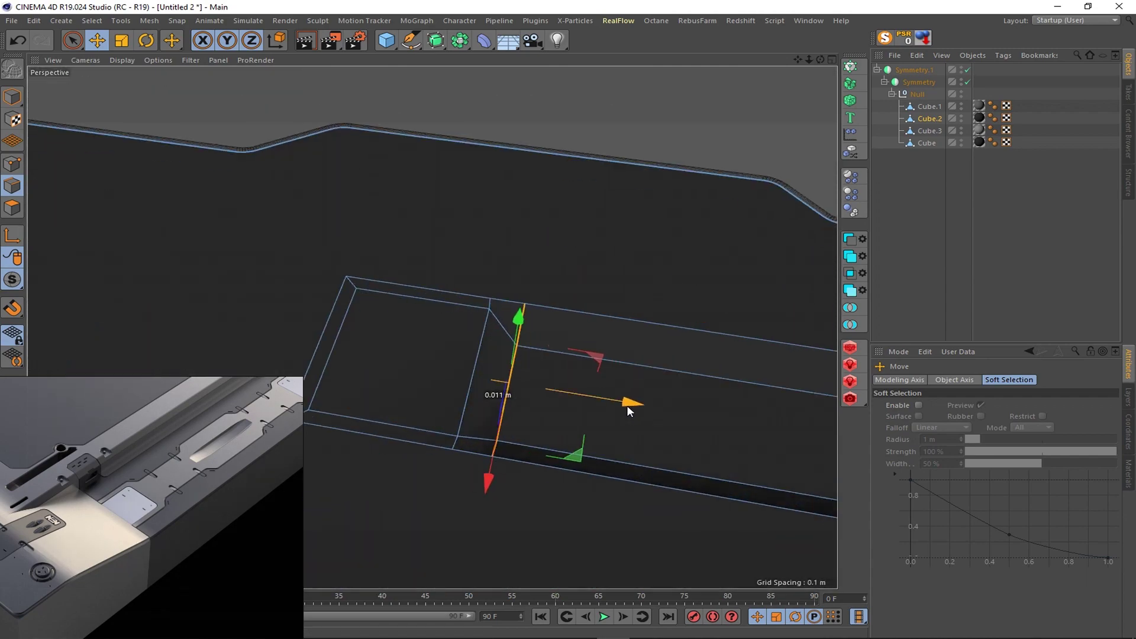
{"action": "mouse_move", "coordinate": [627, 406]}
{"action": "left_mouse_down", "text": "alt"}
{"action": "mouse_move", "coordinate": [280, 307]}
{"action": "mouse_move", "coordinate": [704, 364]}
{"action": "mouse_move", "coordinate": [669, 395]}
{"action": "mouse_move", "coordinate": [477, 365]}
{"action": "mouse_move", "coordinate": [594, 392]}
{"action": "mouse_move", "coordinate": [470, 413]}
{"action": "mouse_move", "coordinate": [527, 358]}
{"action": "mouse_move", "coordinate": [474, 356]}
{"action": "mouse_move", "coordinate": [503, 304]}
{"action": "mouse_move", "coordinate": [560, 413]}
{"action": "mouse_move", "coordinate": [724, 483]}
{"action": "mouse_move", "coordinate": [684, 421]}
{"action": "mouse_move", "coordinate": [520, 414]}
{"action": "mouse_move", "coordinate": [509, 391]}
{"action": "mouse_move", "coordinate": [491, 398]}
{"action": "left_mouse_up", "text": "alt"}
- Chamfer Cube.2's top edge loop with a 0.001 m bevel offset
{"action": "left_click", "coordinate": [520, 414]}
{"action": "left_click", "coordinate": [493, 392]}
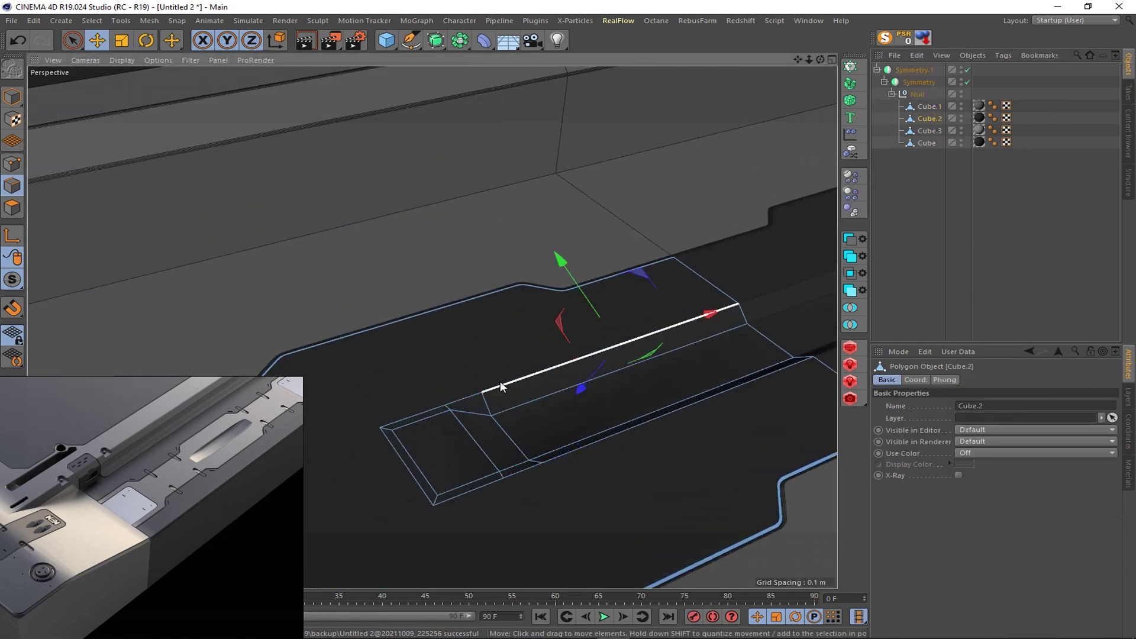
{"action": "mouse_move", "coordinate": [451, 448]}
{"action": "left_mouse_down", "text": "alt"}
{"action": "mouse_move", "coordinate": [598, 454]}
{"action": "mouse_move", "coordinate": [548, 446]}
{"action": "left_mouse_up", "text": "alt"}
{"action": "double_click", "coordinate": [591, 442]}
{"action": "right_click", "coordinate": [548, 445]}
{"action": "left_click", "coordinate": [612, 537]}
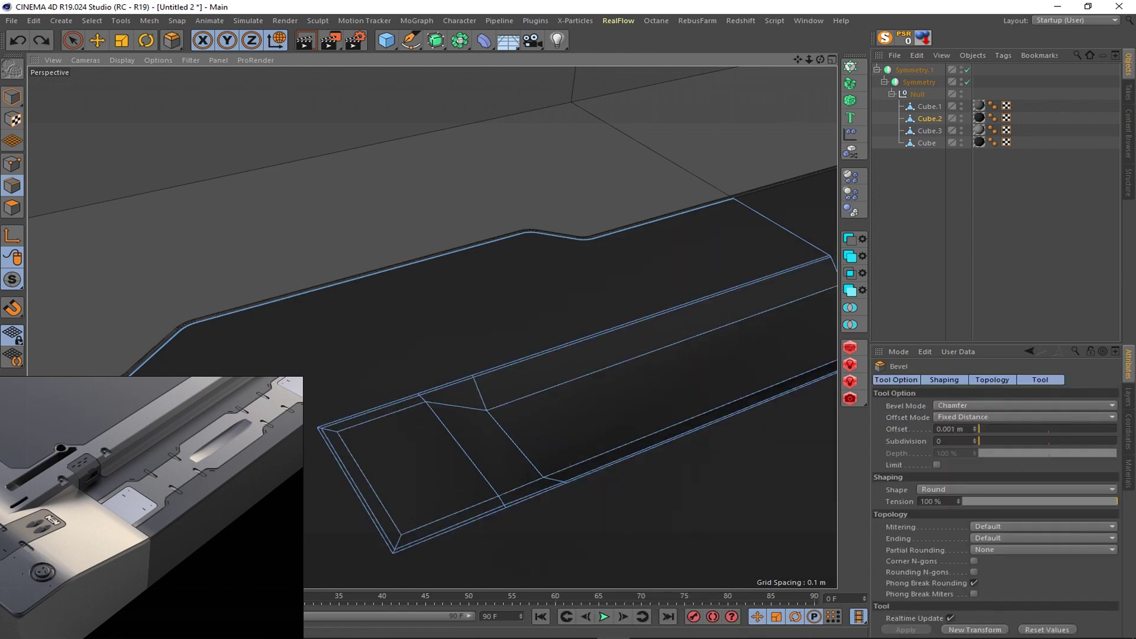
{"action": "left_click_drag", "start_coordinate": [980, 429], "coordinate": [996, 431]}
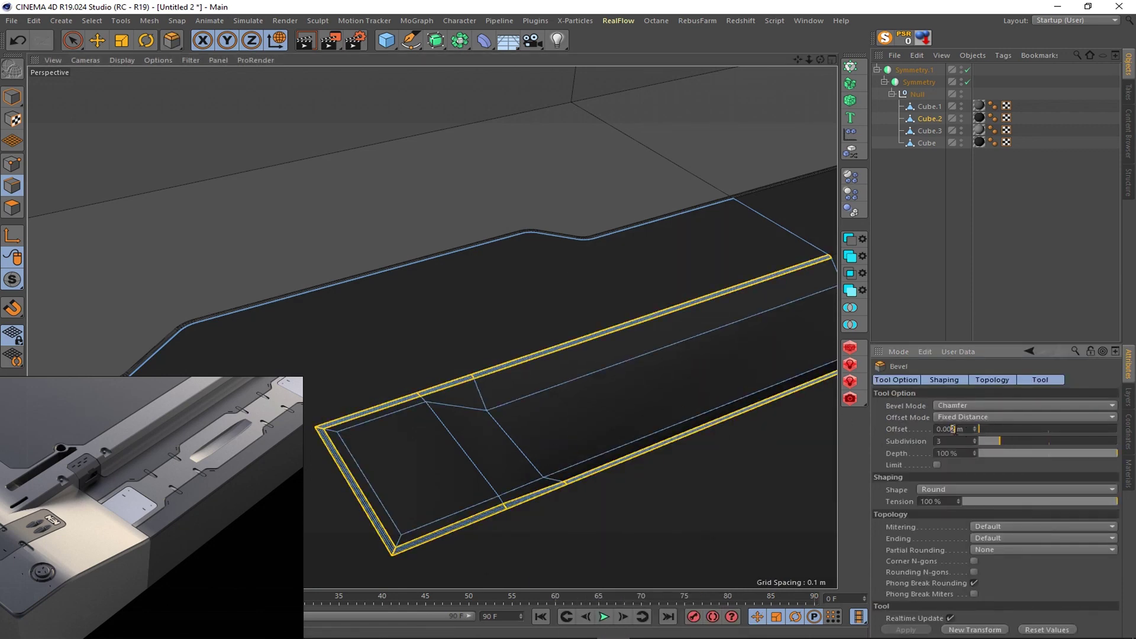
{"action": "type", "text": "0.001"}
{"action": "key", "text": "Return"}
- Inspect the chamfered strip from low angles and refine the edge-loop bevel
{"action": "left_click_drag", "start_coordinate": [612, 395], "coordinate": [578, 438], "text": "alt"}
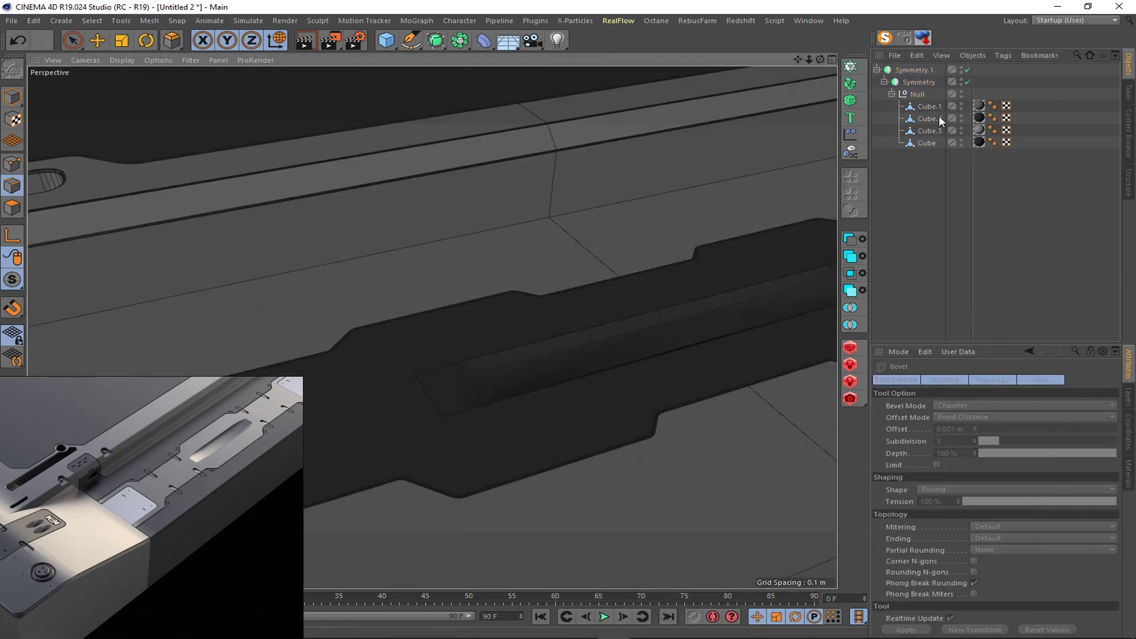
{"action": "left_click", "coordinate": [992, 118]}
{"action": "left_click_drag", "start_coordinate": [769, 420], "coordinate": [428, 406], "text": "alt"}
{"action": "scroll", "coordinate": [531, 438], "scroll_direction": "up", "scroll_amount": 5}
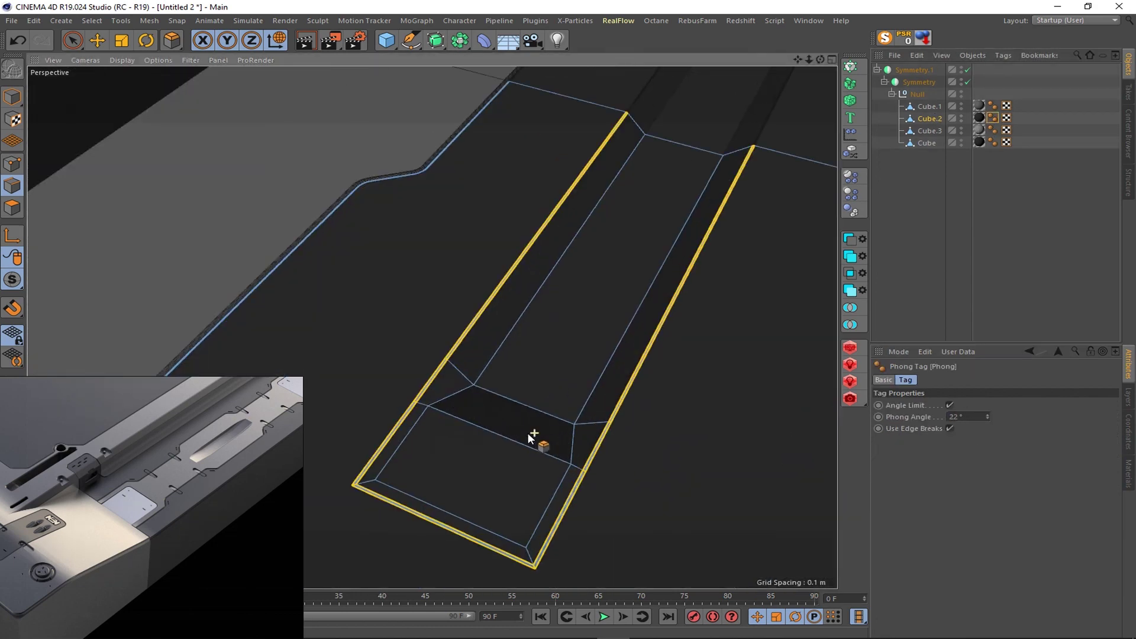
{"action": "scroll", "coordinate": [534, 417], "scroll_direction": "down", "scroll_amount": 3}
{"action": "left_click_drag", "start_coordinate": [534, 416], "coordinate": [417, 439], "text": "alt"}
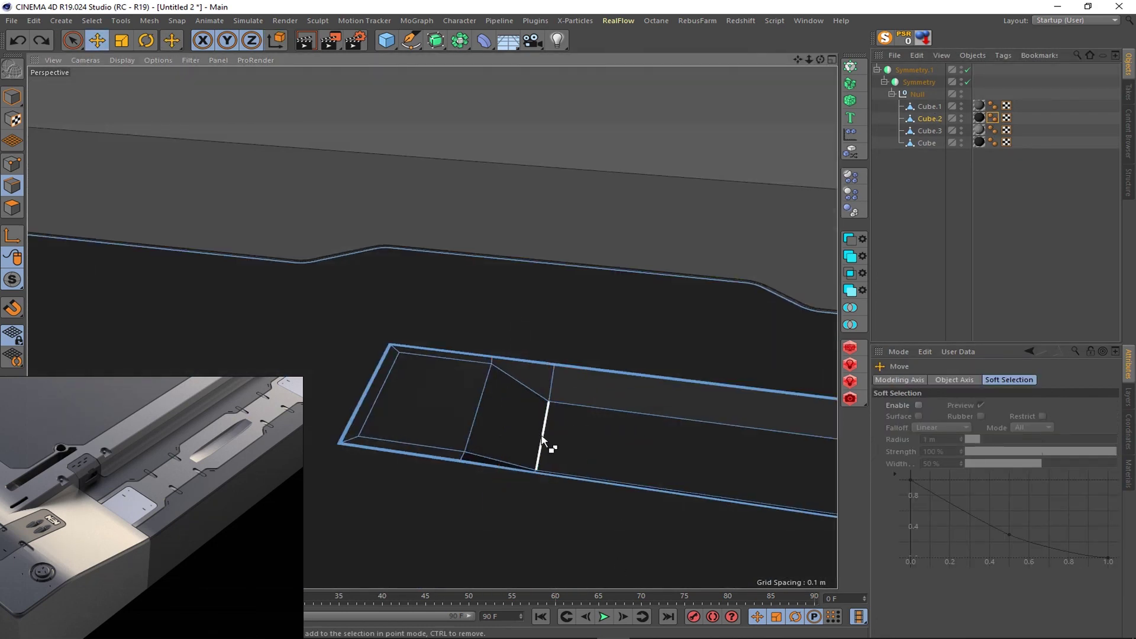
{"action": "scroll", "coordinate": [600, 534], "scroll_direction": "up", "scroll_amount": 2}
{"action": "left_click_drag", "start_coordinate": [549, 441], "coordinate": [553, 437]}
- Solo Cube.2 on its own, after briefly hiding and restoring Cube.3
{"action": "mouse_move", "coordinate": [669, 400]}
{"action": "left_mouse_down", "text": "alt"}
{"action": "mouse_move", "coordinate": [522, 361]}
{"action": "mouse_move", "coordinate": [368, 357]}
{"action": "mouse_move", "coordinate": [444, 390]}
{"action": "mouse_move", "coordinate": [723, 356]}
{"action": "mouse_move", "coordinate": [639, 507]}
{"action": "left_mouse_up", "text": "alt"}
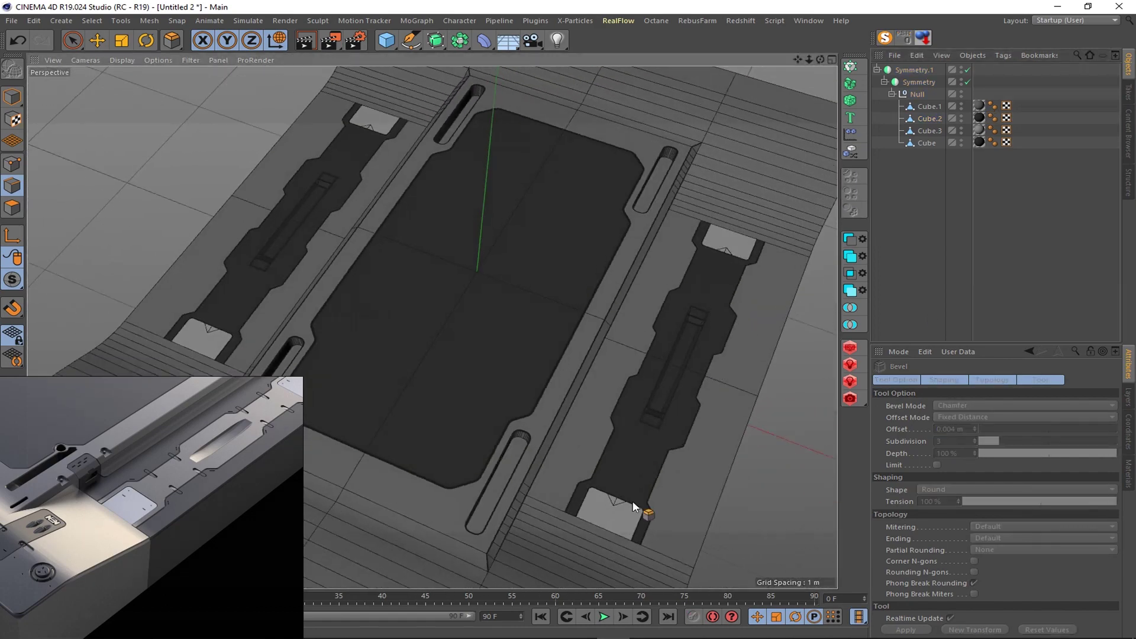
{"action": "scroll", "coordinate": [634, 491], "scroll_direction": "up", "scroll_amount": 5}
{"action": "scroll", "coordinate": [492, 405], "scroll_direction": "down", "scroll_amount": 5}
{"action": "scroll", "coordinate": [492, 404], "scroll_direction": "up", "scroll_amount": 4}
{"action": "left_click", "coordinate": [928, 118]}
{"action": "left_click", "coordinate": [961, 130], "text": "ctrl"}
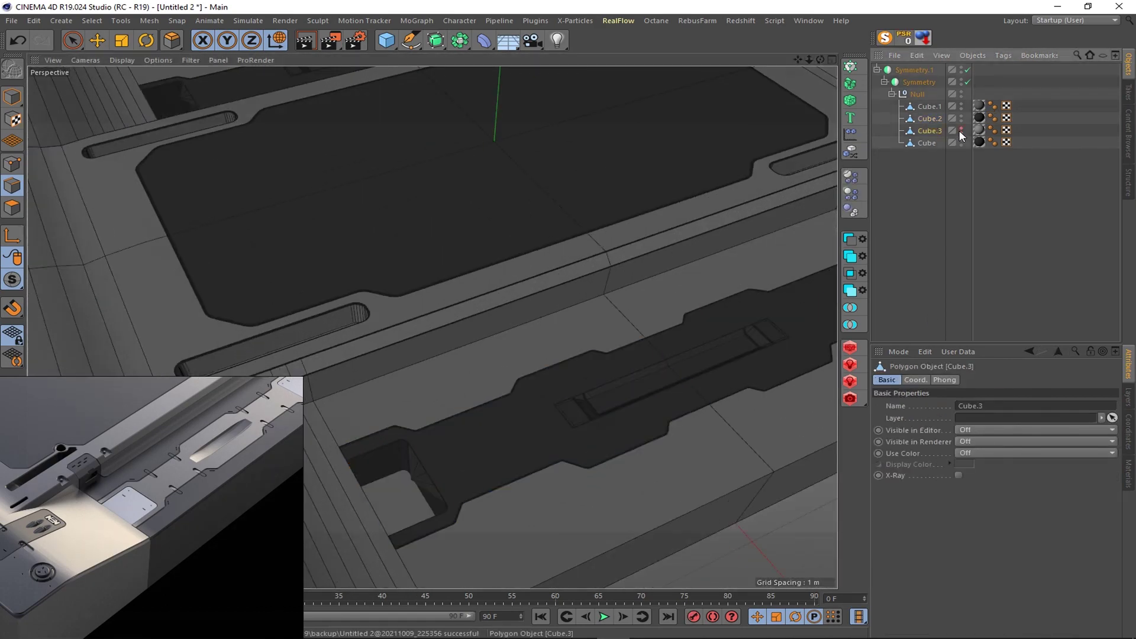
{"action": "mouse_move", "coordinate": [592, 414]}
{"action": "left_mouse_down", "text": "alt"}
{"action": "mouse_move", "coordinate": [406, 473]}
{"action": "mouse_move", "coordinate": [535, 424]}
{"action": "mouse_move", "coordinate": [397, 465]}
{"action": "left_mouse_up", "text": "alt"}
{"action": "key", "text": "ctrl+z"}
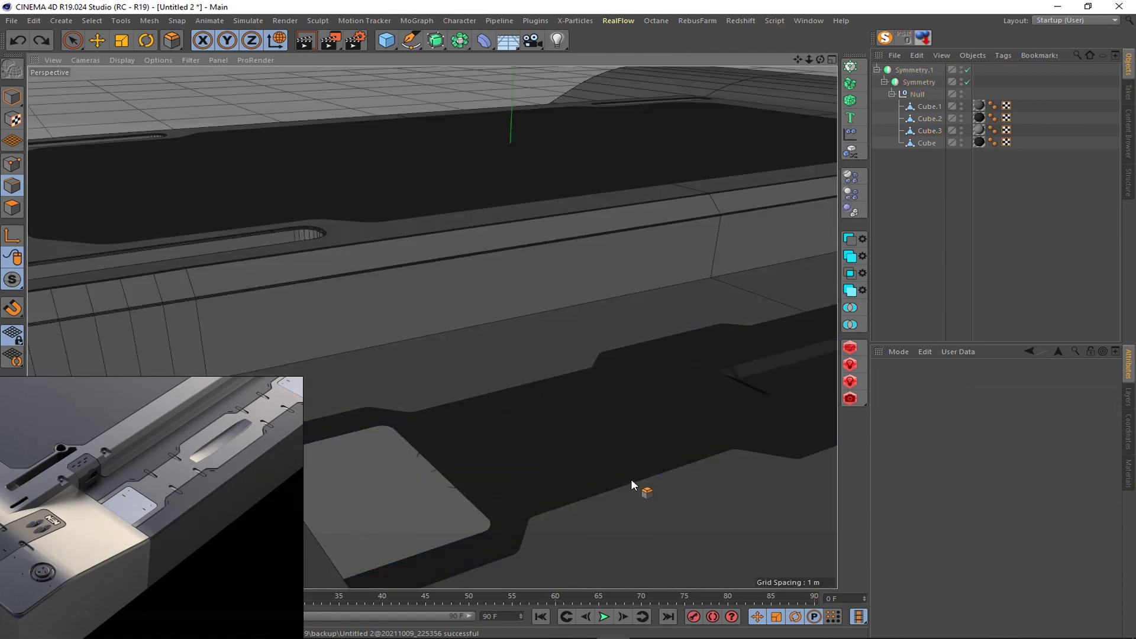
{"action": "key", "text": "ctrl+z"}
{"action": "key", "text": "ctrl+z"}
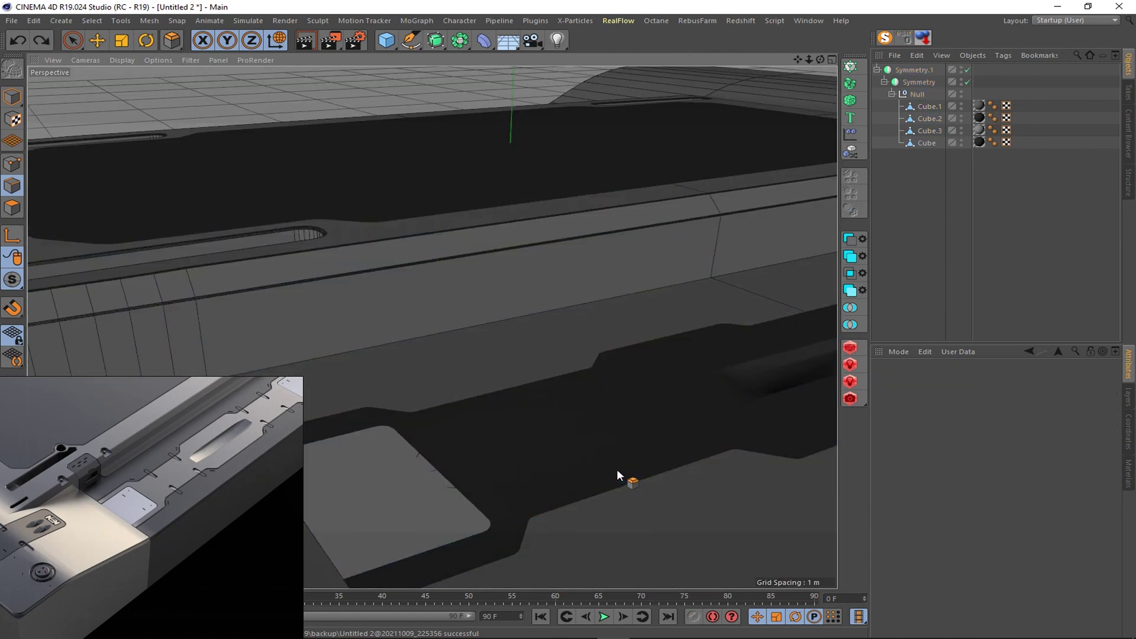
{"action": "left_click", "coordinate": [886, 38]}
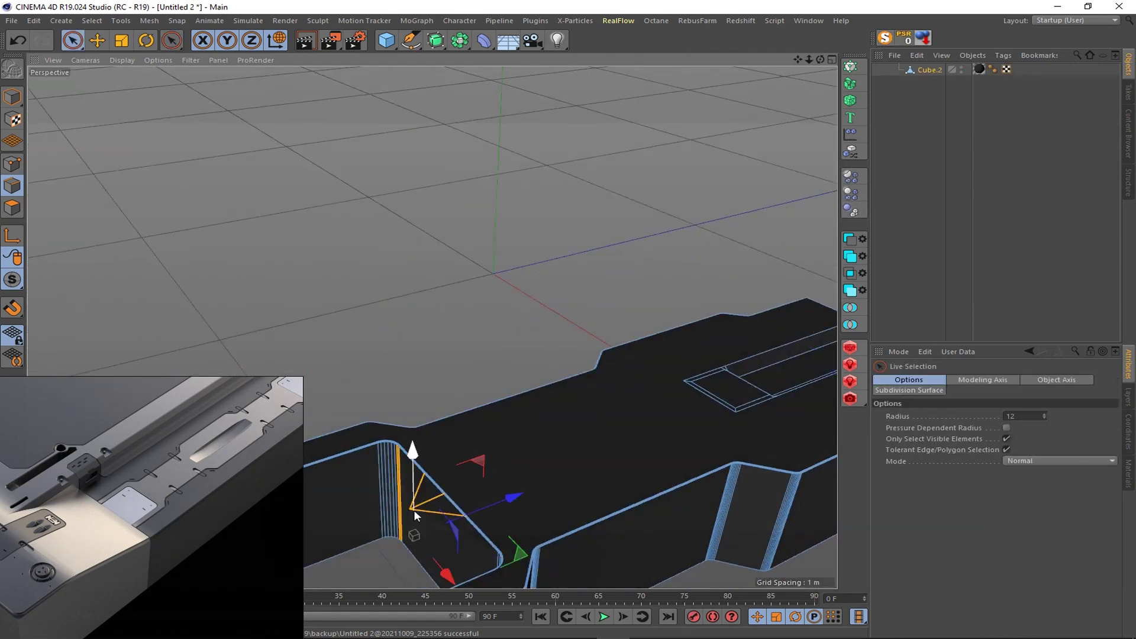
{"action": "mouse_move", "coordinate": [555, 488]}
{"action": "left_mouse_down", "text": "alt"}
{"action": "mouse_move", "coordinate": [535, 399]}
{"action": "mouse_move", "coordinate": [538, 234]}
{"action": "mouse_move", "coordinate": [616, 240]}
{"action": "left_mouse_up", "text": "alt"}
{"action": "scroll", "coordinate": [598, 411], "scroll_direction": "up", "scroll_amount": 5}
{"action": "scroll", "coordinate": [608, 337], "scroll_direction": "up", "scroll_amount": 3}
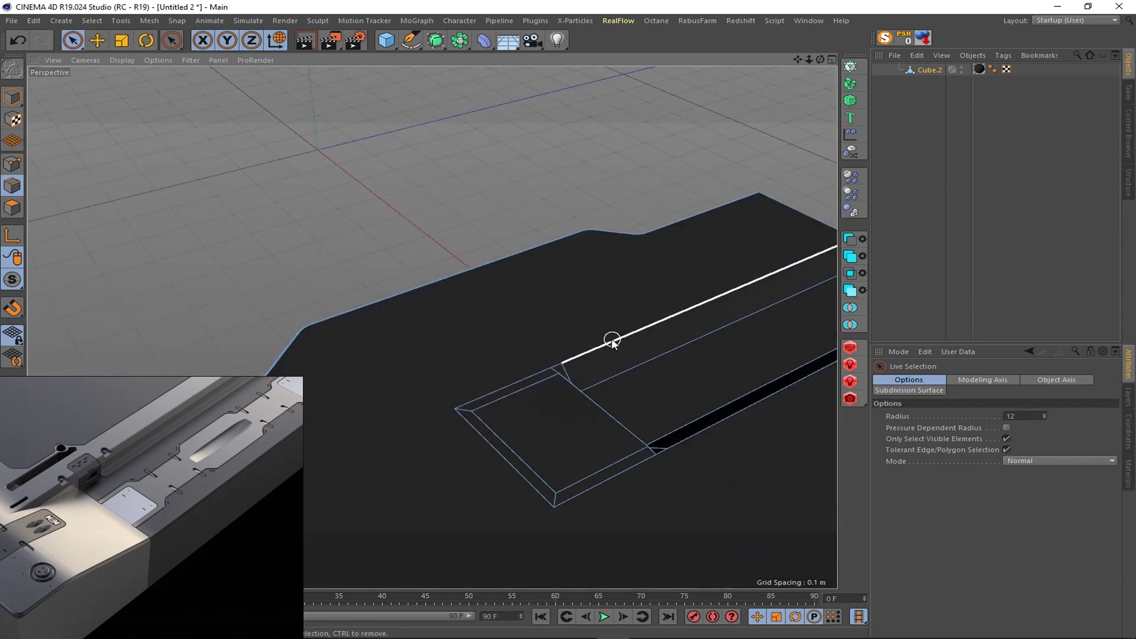
- Loop-select the slot's edge loop and start a bevel on it
{"action": "key", "text": "u"}
{"action": "key", "text": "l"}
{"action": "left_click", "coordinate": [601, 349]}
{"action": "mouse_move", "coordinate": [600, 349]}
{"action": "left_mouse_down", "text": "alt"}
{"action": "mouse_move", "coordinate": [500, 473]}
{"action": "mouse_move", "coordinate": [704, 278]}
{"action": "left_mouse_up", "text": "alt"}
{"action": "right_click", "coordinate": [704, 279]}
{"action": "left_click", "coordinate": [727, 319]}
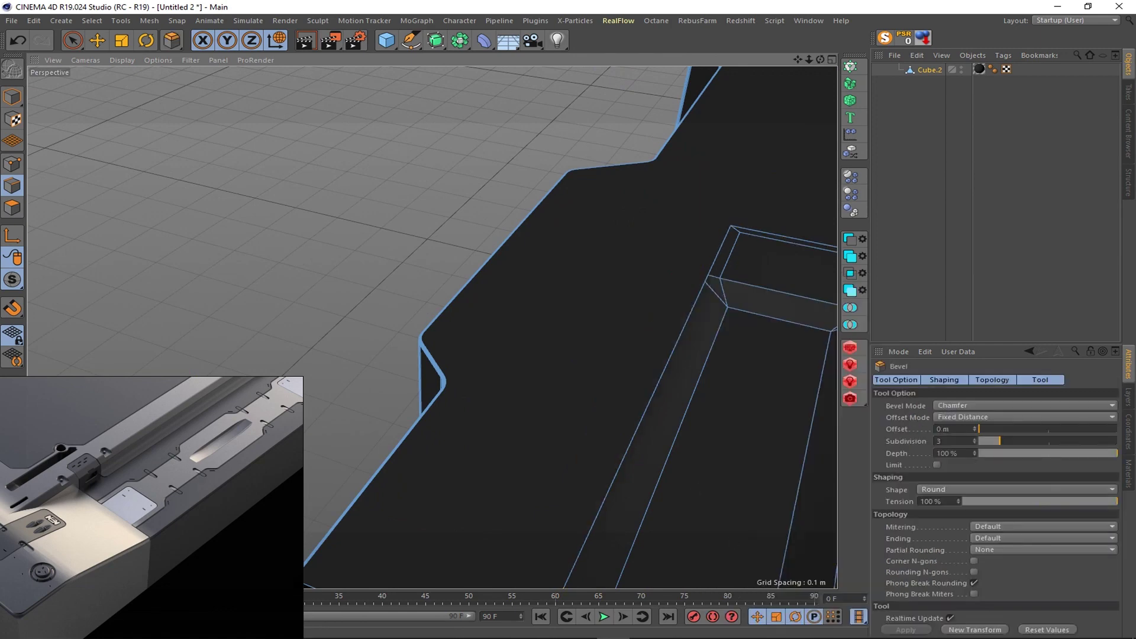
{"action": "scroll", "coordinate": [610, 426], "scroll_direction": "down", "scroll_amount": 5}
{"action": "scroll", "coordinate": [605, 424], "scroll_direction": "up", "scroll_amount": 4}
{"action": "scroll", "coordinate": [599, 434], "scroll_direction": "up", "scroll_amount": 3}
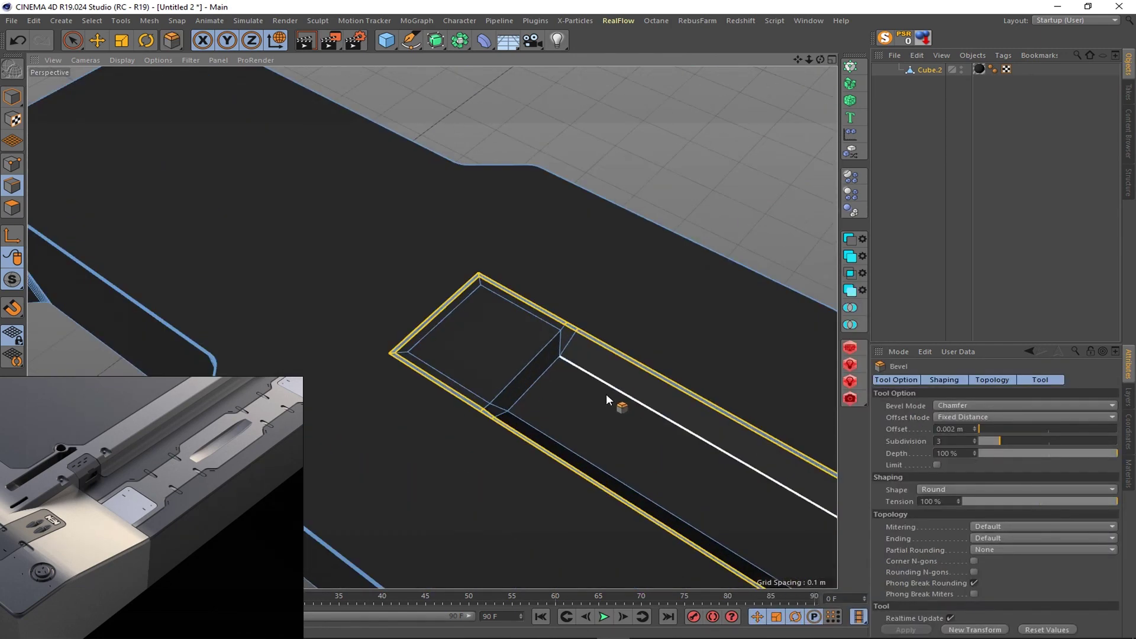
- Chamfer the slot's inner edge loop by 0.002 m with 3 subdivisions
{"action": "key", "text": "u"}
{"action": "key", "text": "l"}
{"action": "left_click", "coordinate": [578, 369]}
{"action": "scroll", "coordinate": [587, 395], "scroll_direction": "down", "scroll_amount": 2}
{"action": "key", "text": "m"}
{"action": "key", "text": "s"}
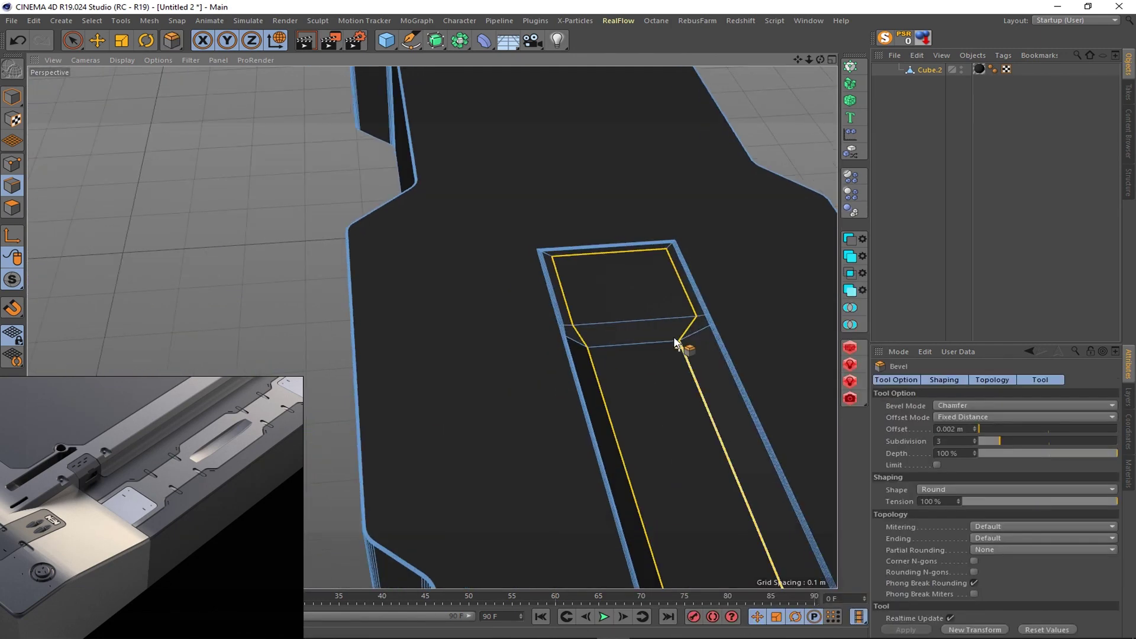
{"action": "left_click_drag", "start_coordinate": [679, 348], "coordinate": [704, 331]}
{"action": "scroll", "coordinate": [724, 243], "scroll_direction": "down", "scroll_amount": 5}
{"action": "scroll", "coordinate": [610, 371], "scroll_direction": "down", "scroll_amount": 4}
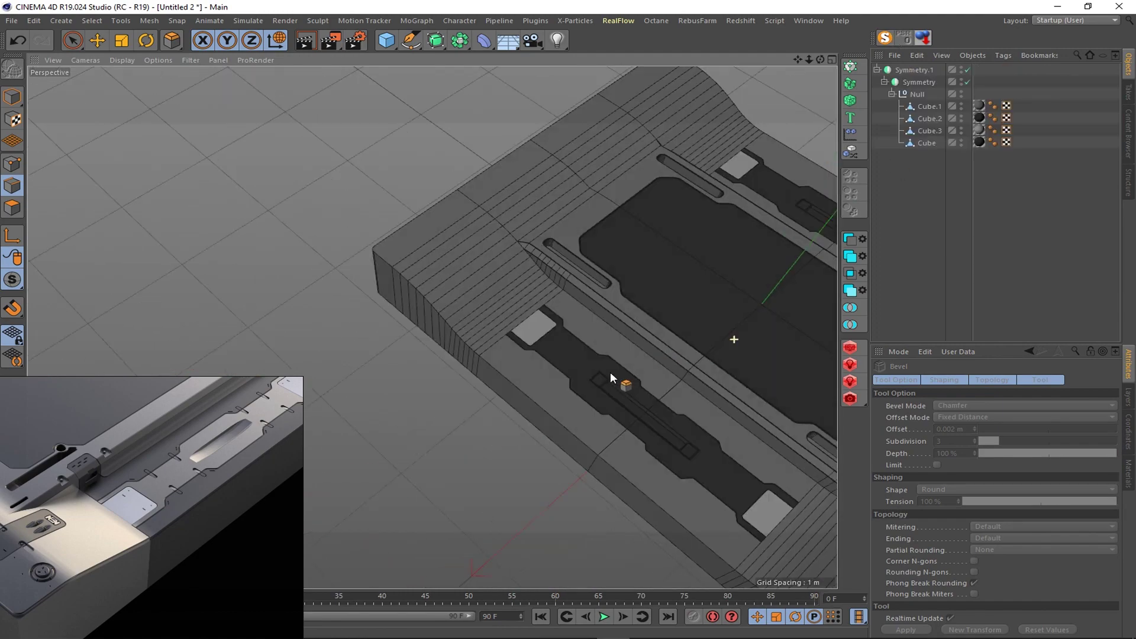
{"action": "scroll", "coordinate": [484, 399], "scroll_direction": "up", "scroll_amount": 3}
{"action": "scroll", "coordinate": [611, 318], "scroll_direction": "down", "scroll_amount": 3}
{"action": "scroll", "coordinate": [503, 312], "scroll_direction": "up", "scroll_amount": 3}
- Save the scene as file '22'
{"action": "key", "text": "ctrl+s"}
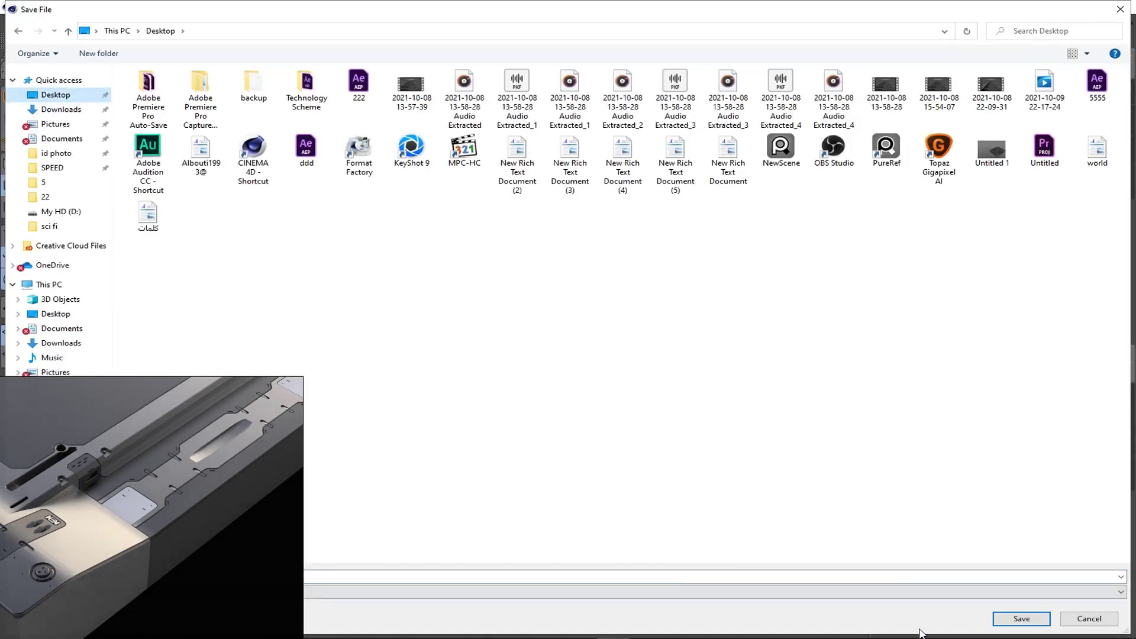
{"action": "type", "text": "22"}
{"action": "key", "text": "Return"}
{"action": "mouse_move", "coordinate": [640, 211]}
{"action": "left_mouse_down", "text": "alt"}
{"action": "mouse_move", "coordinate": [640, 385]}
{"action": "mouse_move", "coordinate": [567, 410]}
{"action": "left_mouse_up", "text": "alt"}
{"action": "scroll", "coordinate": [501, 370], "scroll_direction": "up", "scroll_amount": 3}
{"action": "scroll", "coordinate": [577, 352], "scroll_direction": "down", "scroll_amount": 3}
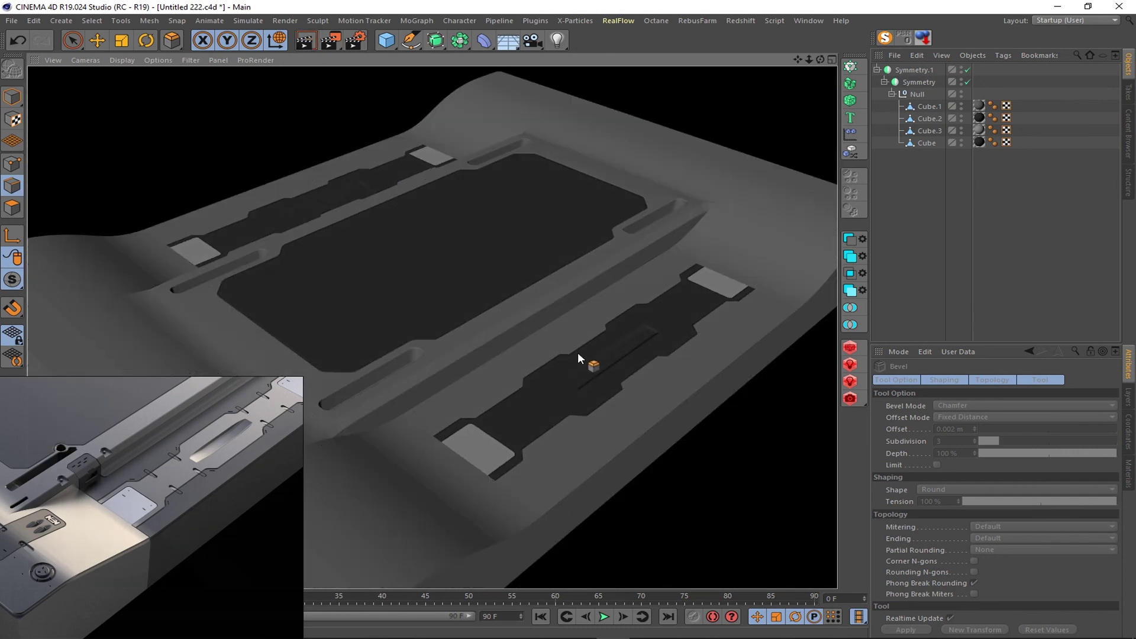
{"action": "scroll", "coordinate": [620, 363], "scroll_direction": "up", "scroll_amount": 3}
{"action": "scroll", "coordinate": [486, 222], "scroll_direction": "up", "scroll_amount": 5}
- Select Cube.2 and move its edge to reshape the notch
{"action": "left_click", "coordinate": [326, 94]}
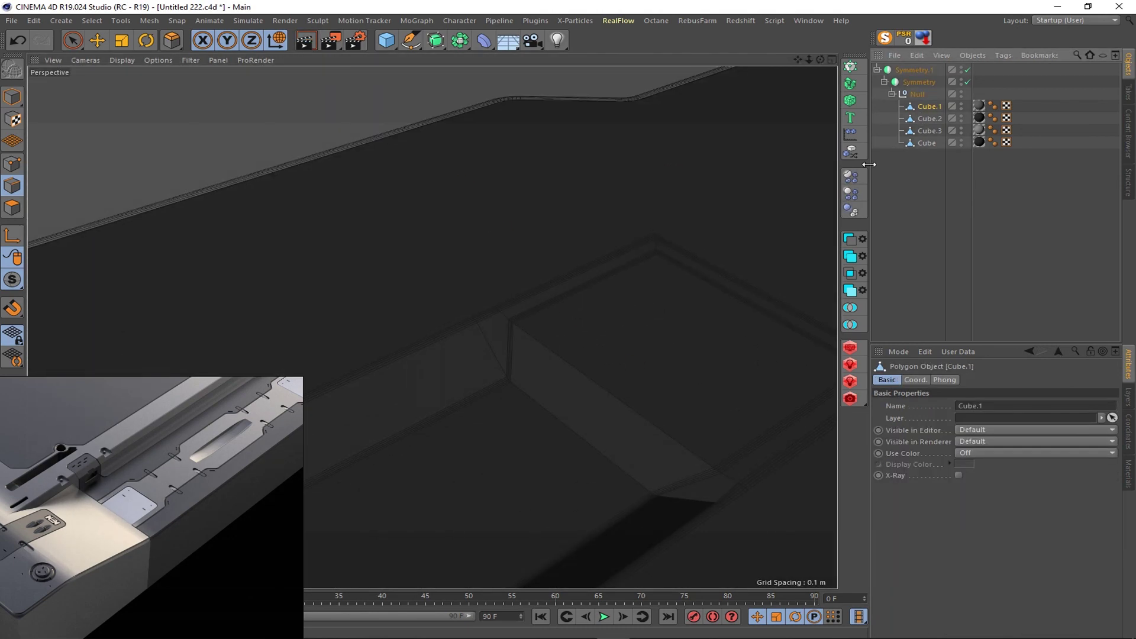
{"action": "scroll", "coordinate": [397, 438], "scroll_direction": "down", "scroll_amount": 3}
{"action": "scroll", "coordinate": [486, 522], "scroll_direction": "up", "scroll_amount": 3}
{"action": "scroll", "coordinate": [486, 523], "scroll_direction": "down", "scroll_amount": 2}
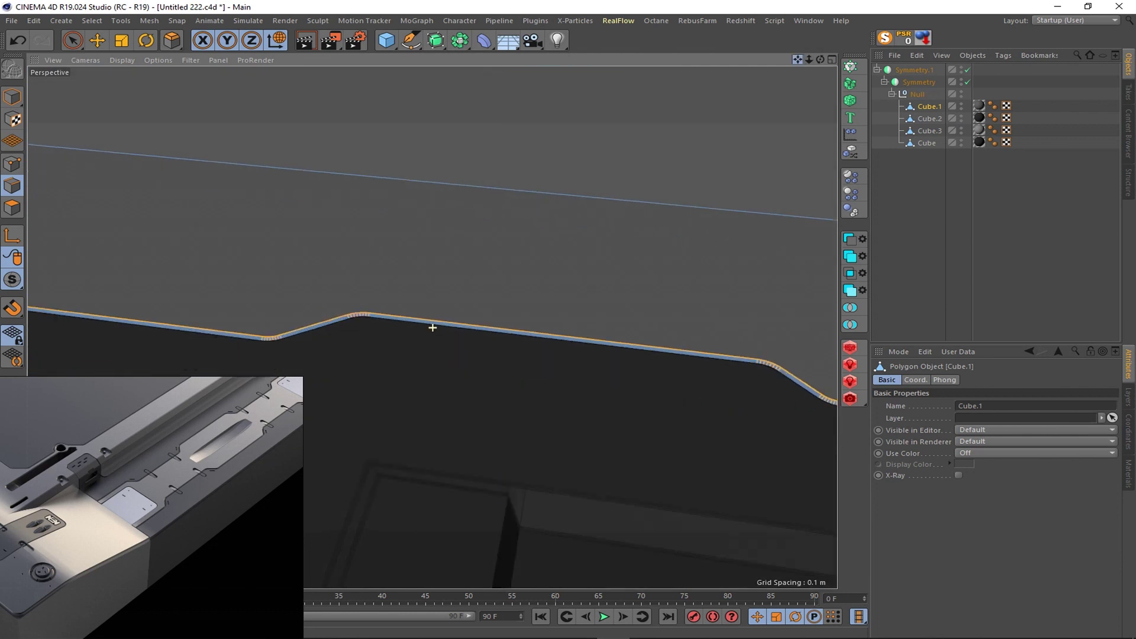
{"action": "scroll", "coordinate": [519, 542], "scroll_direction": "down", "scroll_amount": 2}
{"action": "scroll", "coordinate": [520, 542], "scroll_direction": "down", "scroll_amount": 2}
{"action": "left_click", "coordinate": [458, 443]}
{"action": "key", "text": "e"}
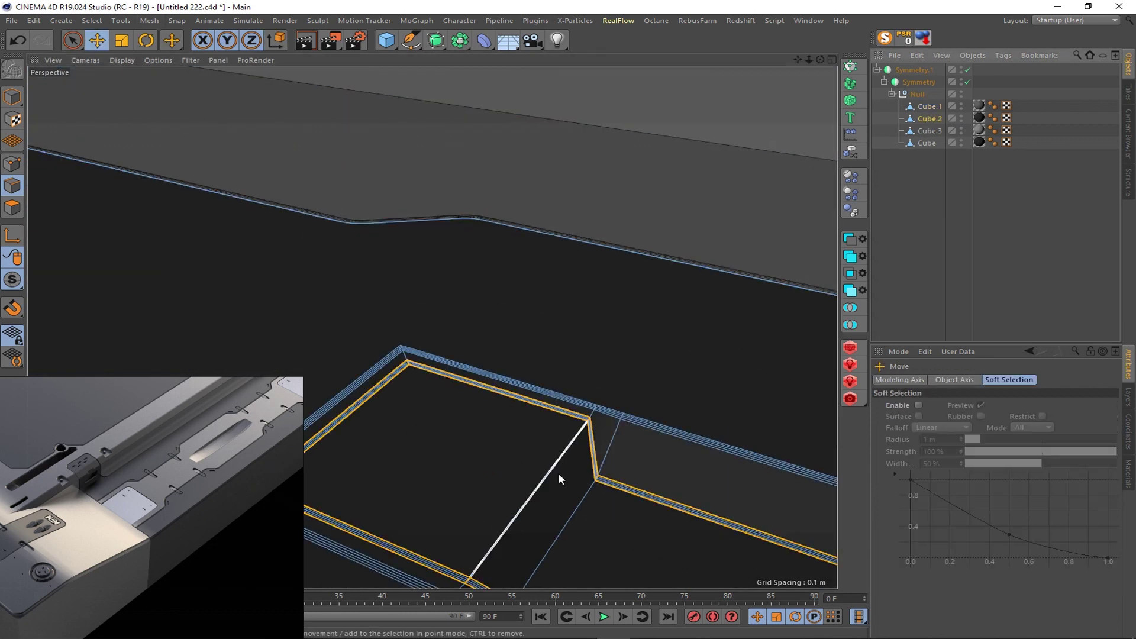
{"action": "left_click_drag", "start_coordinate": [559, 473], "coordinate": [591, 521]}
- Bevel the notch edge by 0.02 m with 7 subdivisions
{"action": "right_click", "coordinate": [608, 520]}
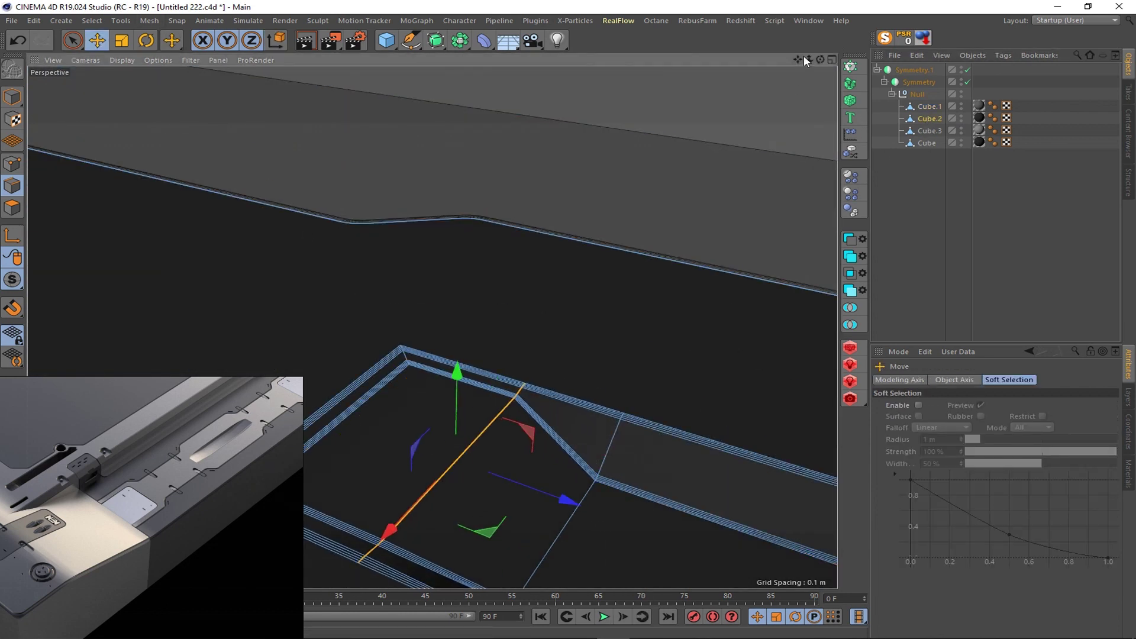
{"action": "scroll", "coordinate": [584, 456], "scroll_direction": "down", "scroll_amount": 2}
{"action": "key", "text": "m"}
{"action": "key", "text": "s"}
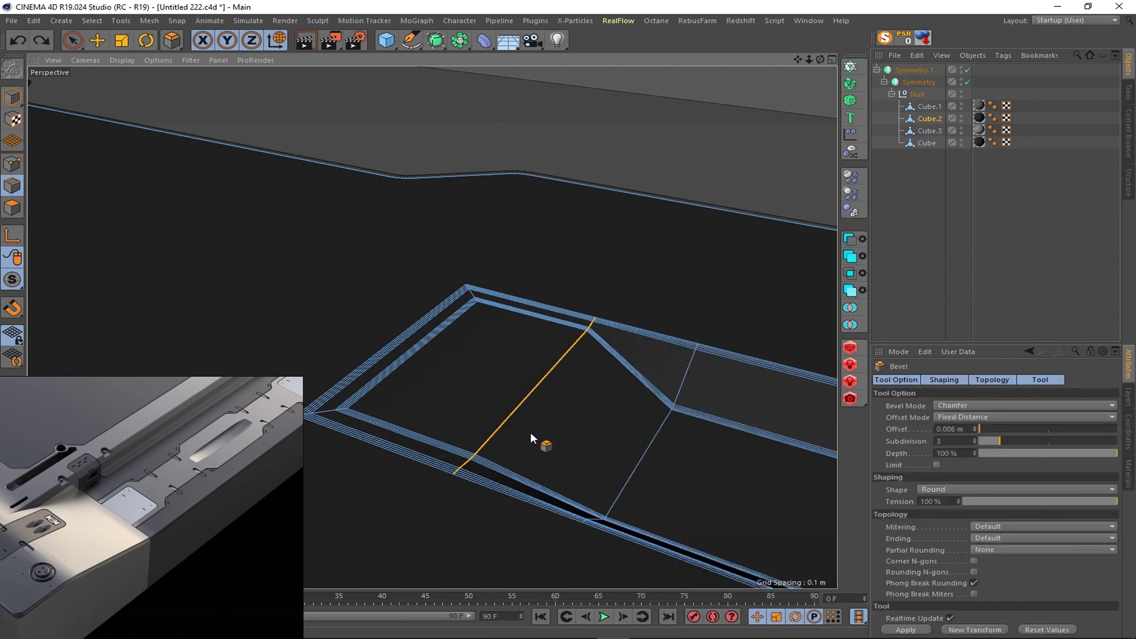
{"action": "mouse_move", "coordinate": [535, 441]}
{"action": "left_mouse_down"}
{"action": "mouse_move", "coordinate": [563, 436]}
{"action": "mouse_move", "coordinate": [450, 414]}
{"action": "left_mouse_up"}
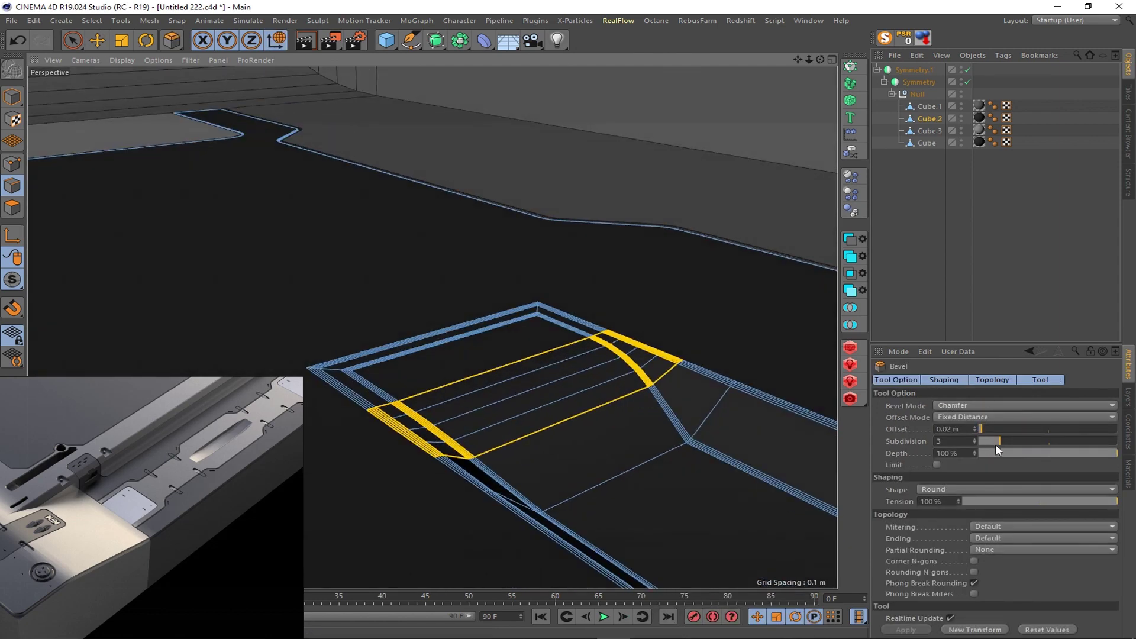
{"action": "left_click_drag", "start_coordinate": [974, 441], "coordinate": [968, 433]}
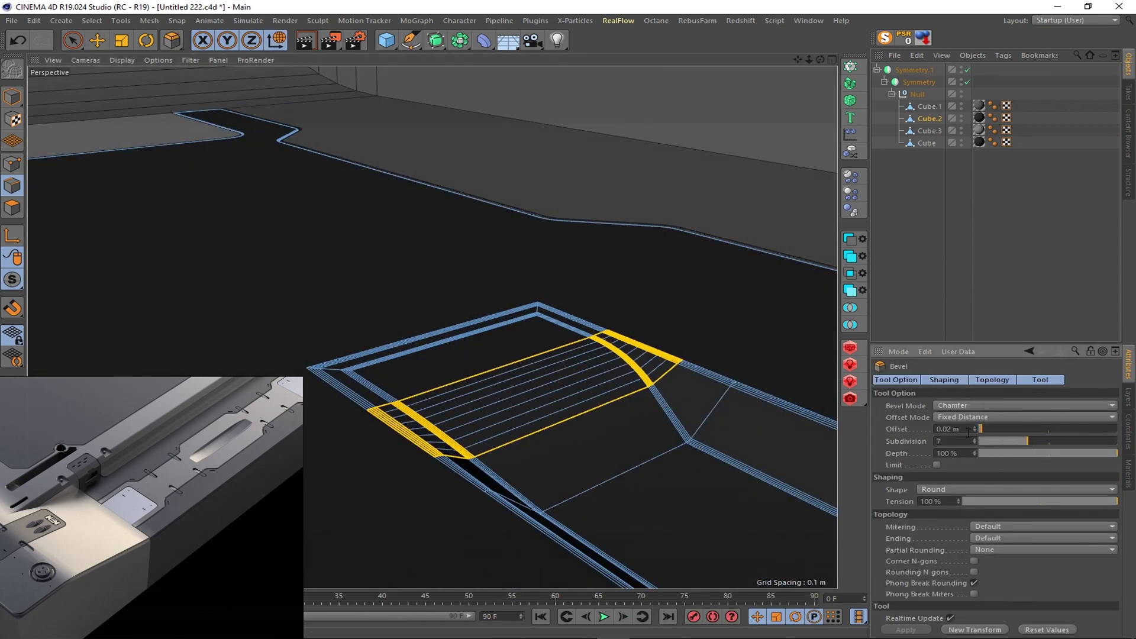
- Bevel the edge loop across the sloped recess into a wider, 3-subdivision rounded transition
{"action": "key", "text": "u"}
{"action": "key", "text": "l"}
{"action": "left_click", "coordinate": [712, 413]}
{"action": "key", "text": "m"}
{"action": "key", "text": "s"}
{"action": "left_click_drag", "start_coordinate": [714, 406], "coordinate": [662, 520]}
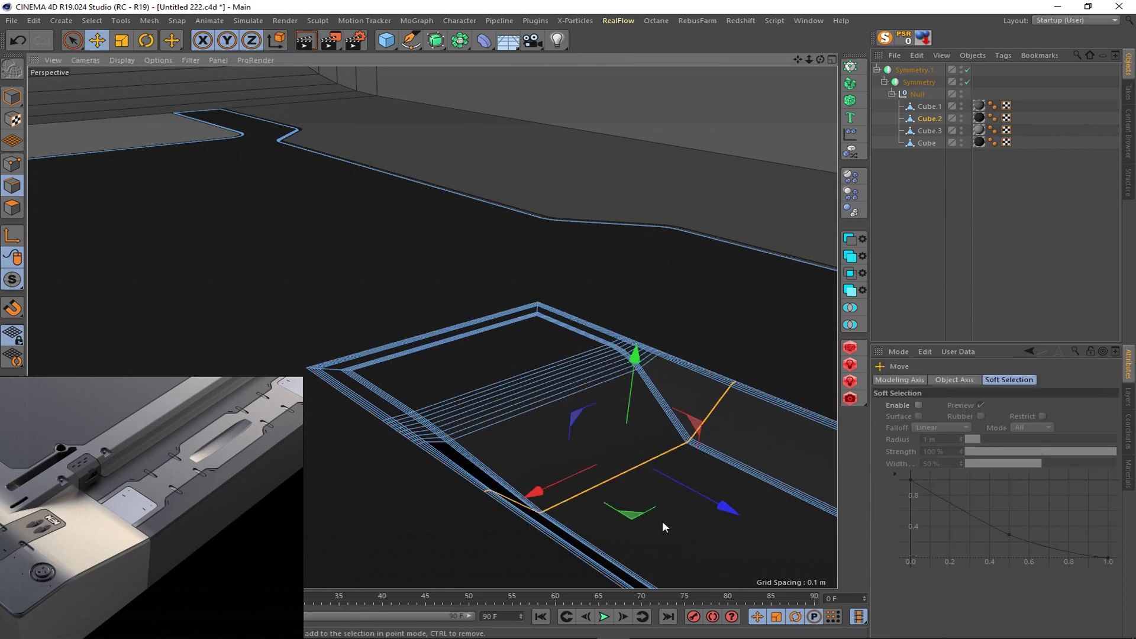
{"action": "left_click_drag", "start_coordinate": [1014, 442], "coordinate": [982, 430]}
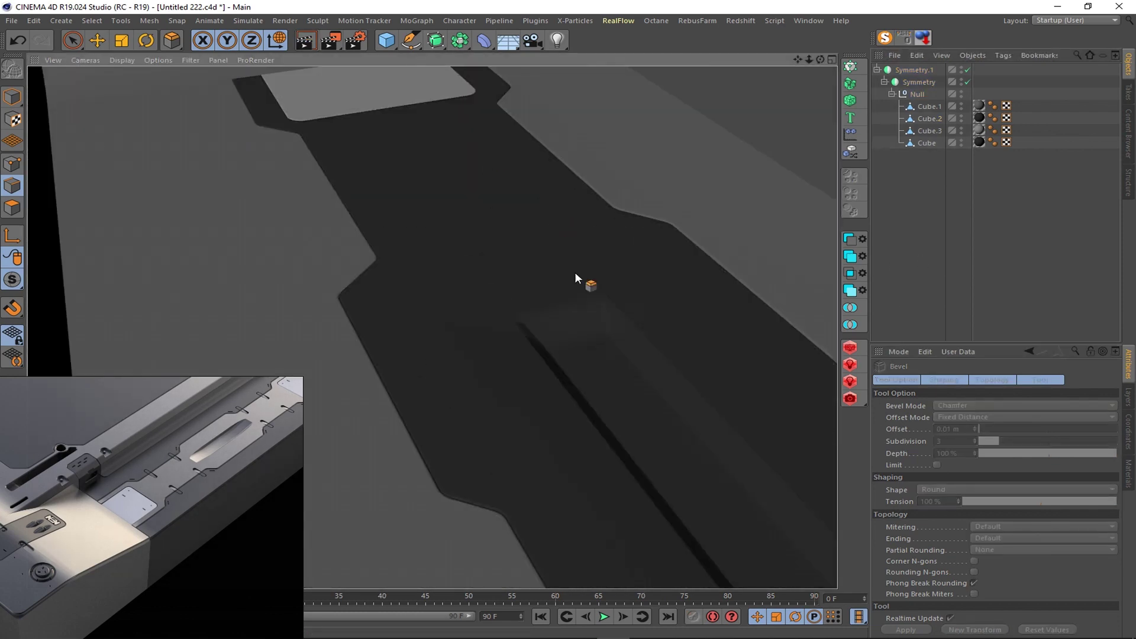
- Turn the view onto the rectangular recess and select Cube.2's corner edge there
{"action": "left_click_drag", "start_coordinate": [556, 299], "coordinate": [538, 279], "text": "alt"}
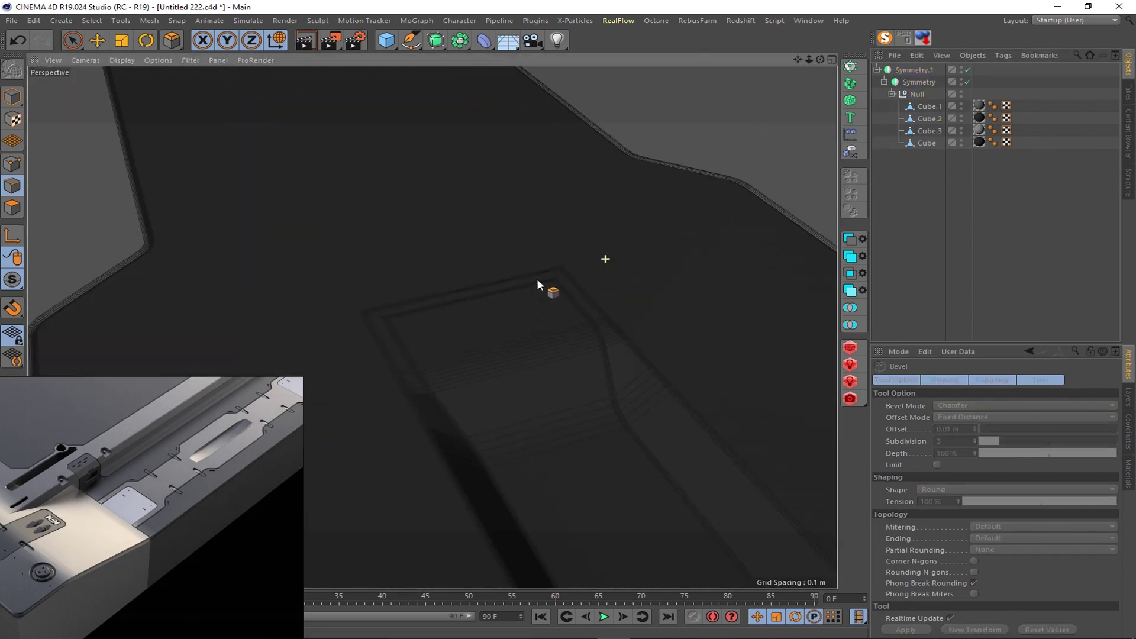
{"action": "left_click", "coordinate": [912, 121]}
{"action": "key", "text": "e"}
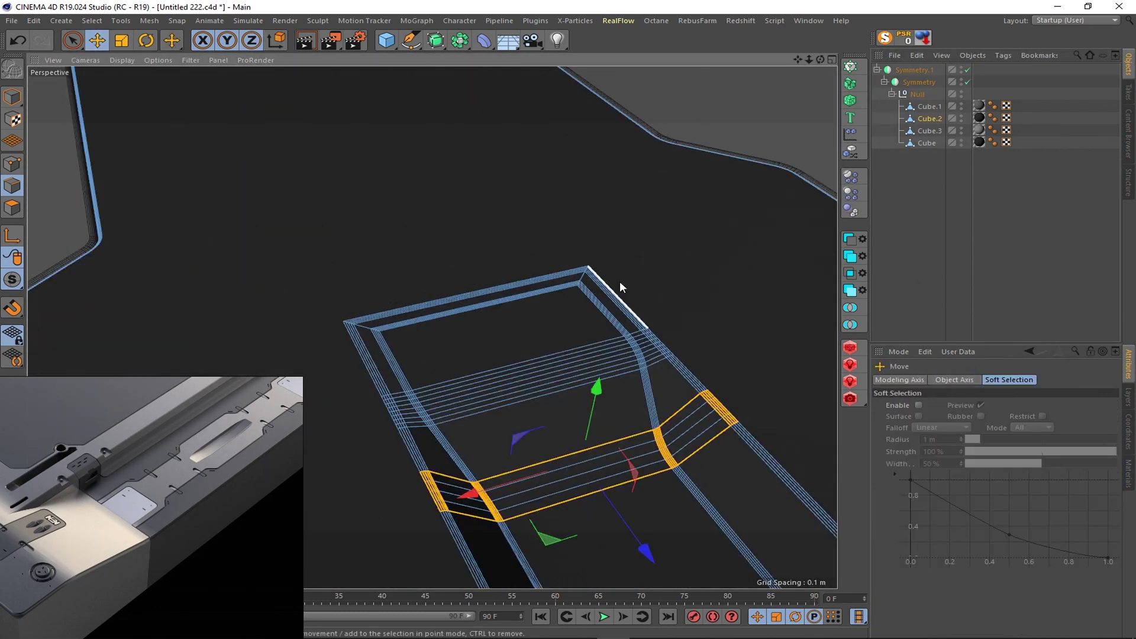
{"action": "left_click", "coordinate": [584, 273]}
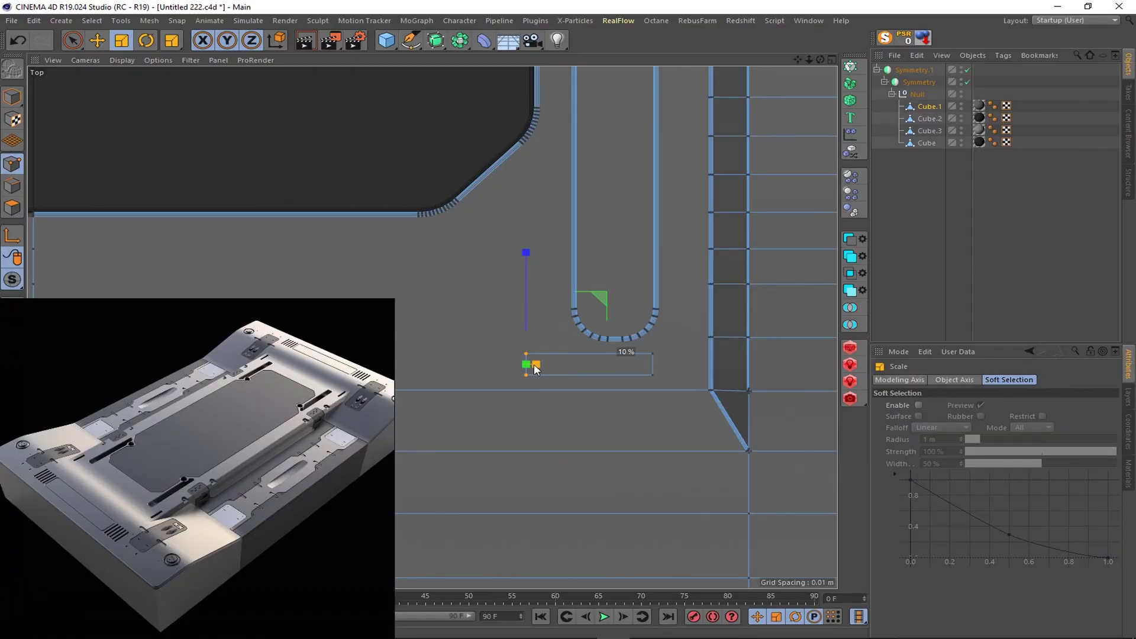
- Select the strip's bottom edge and both long edges, orbiting the perspective view around the slot end
{"action": "key", "text": "space"}
{"action": "key", "text": "space"}
{"action": "key", "text": "space"}
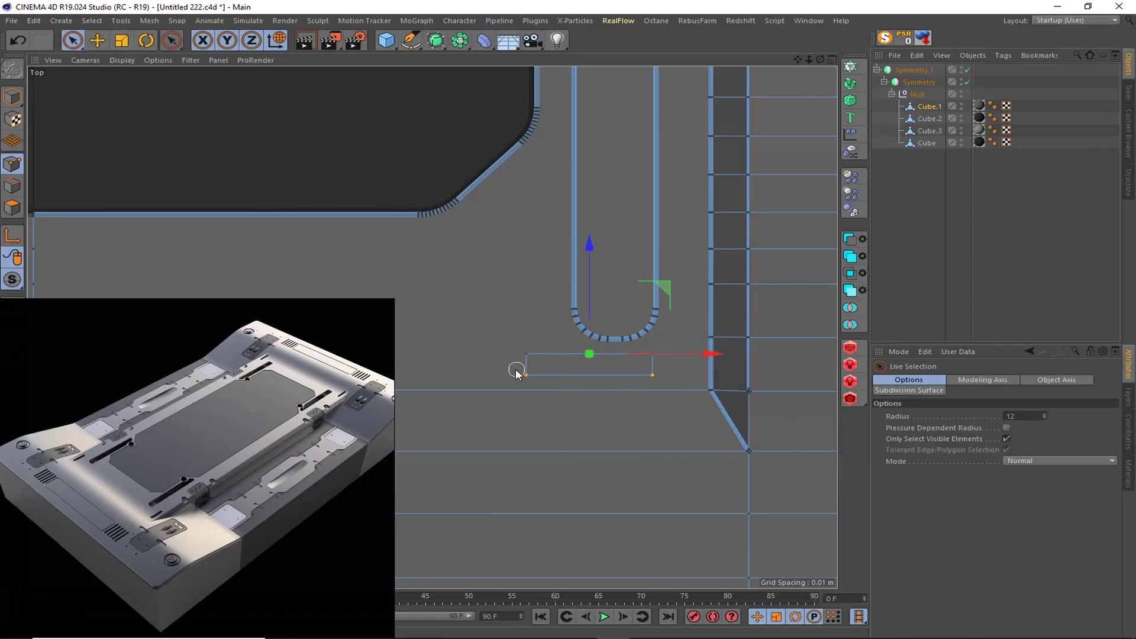
{"action": "left_click", "coordinate": [517, 374]}
{"action": "key", "text": "space"}
{"action": "middle_click", "coordinate": [594, 372]}
{"action": "middle_click", "coordinate": [409, 119]}
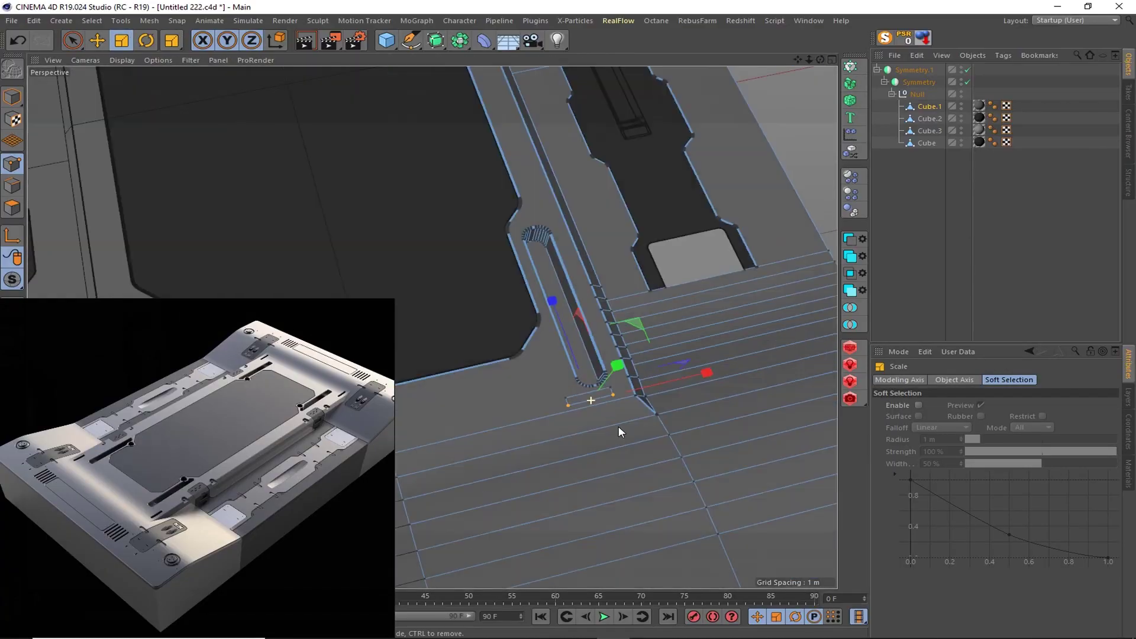
{"action": "left_click_drag", "start_coordinate": [619, 426], "coordinate": [465, 365], "text": "alt"}
{"action": "key", "text": "space"}
{"action": "double_click", "coordinate": [577, 383]}
{"action": "key", "text": "space"}
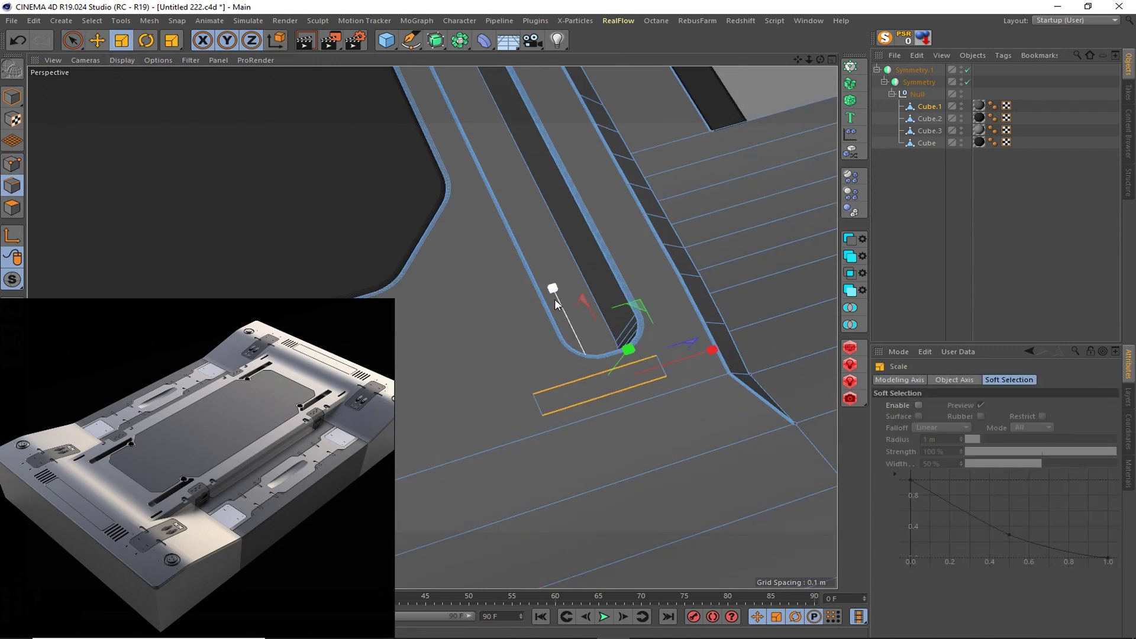
- Zoom in on the slot end and cycle through the selection, move and scale tools
{"action": "scroll", "coordinate": [739, 377], "scroll_direction": "up", "scroll_amount": 3}
{"action": "key", "text": "ctrl+z"}
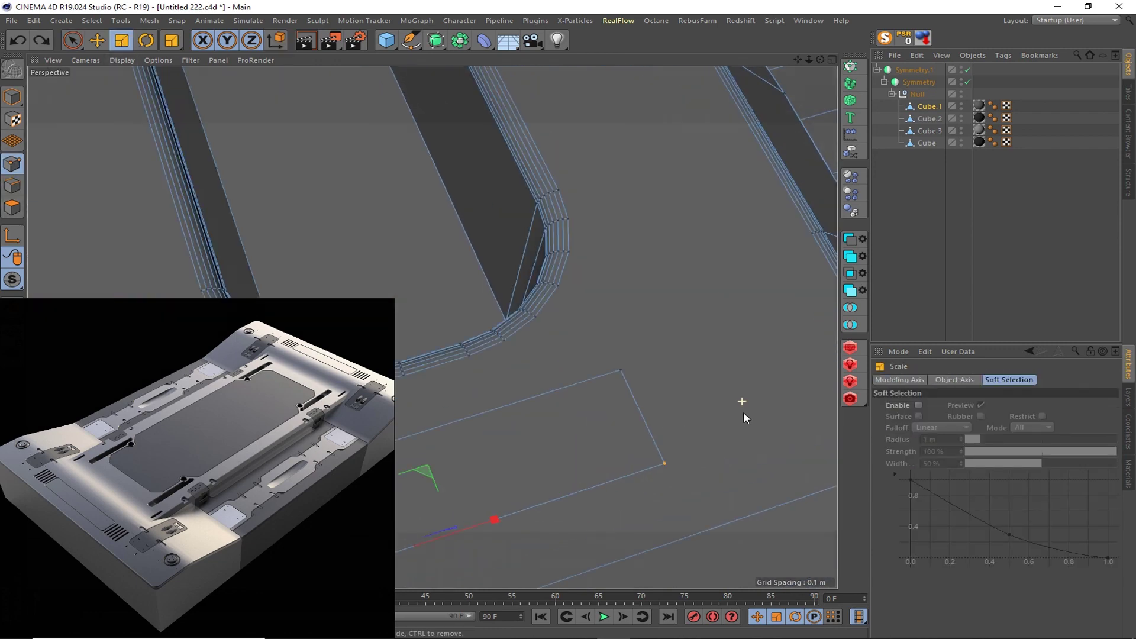
{"action": "scroll", "coordinate": [743, 412], "scroll_direction": "up", "scroll_amount": 2}
{"action": "scroll", "coordinate": [608, 417], "scroll_direction": "up", "scroll_amount": 1}
{"action": "key", "text": "space"}
{"action": "key", "text": "m"}
{"action": "key", "text": "s"}
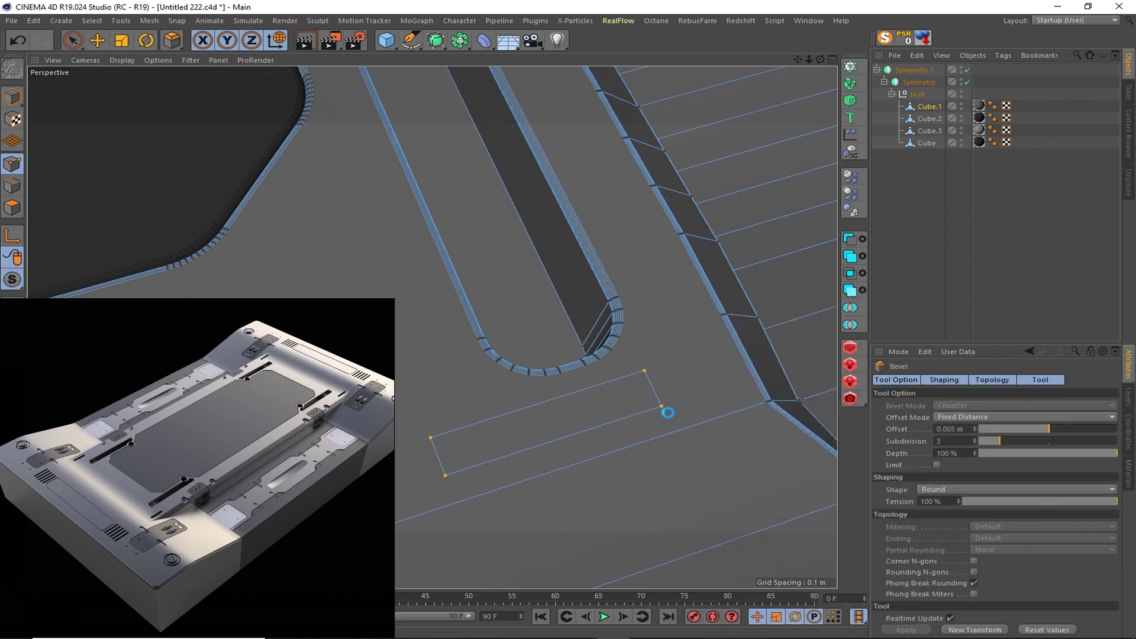
{"action": "scroll", "coordinate": [664, 419], "scroll_direction": "up", "scroll_amount": 2}
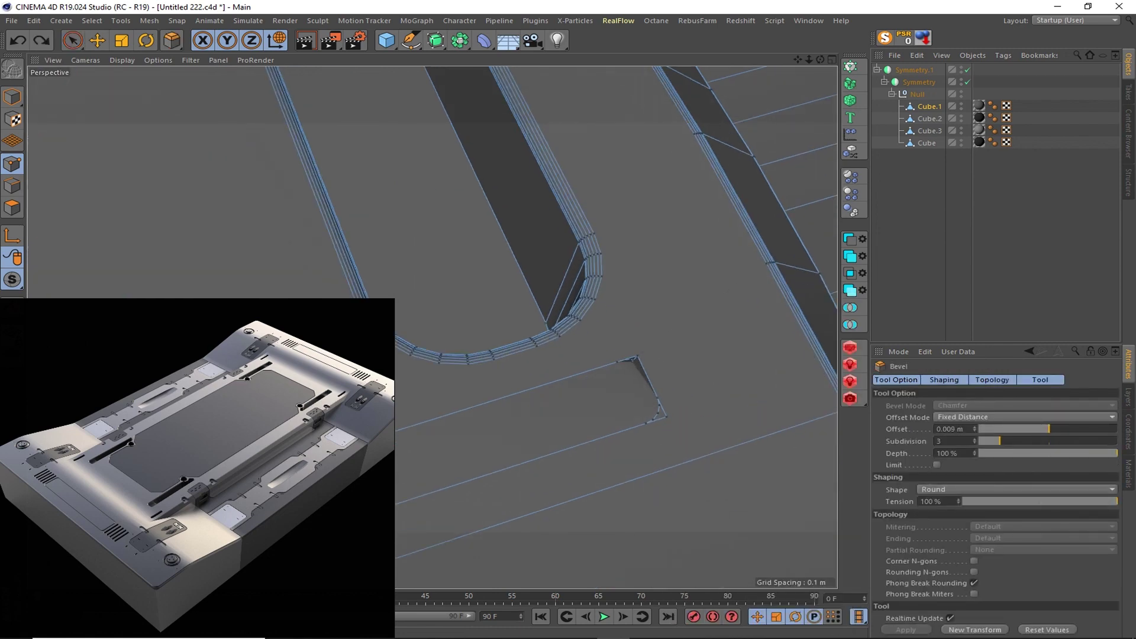
{"action": "scroll", "coordinate": [672, 420], "scroll_direction": "down", "scroll_amount": 3}
{"action": "key", "text": "space"}
- Extrude the strip polygon inward to sink it into a recessed groove
{"action": "left_click", "coordinate": [609, 444]}
{"action": "right_click", "coordinate": [647, 368]}
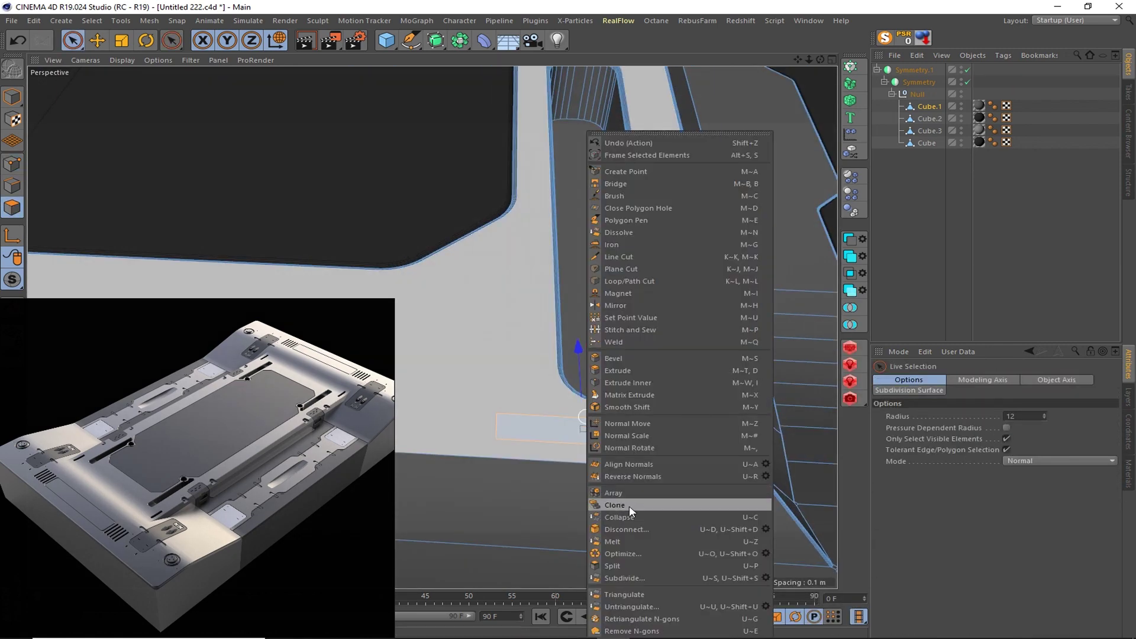
{"action": "left_click", "coordinate": [629, 505]}
{"action": "left_click", "coordinate": [592, 431]}
{"action": "right_click", "coordinate": [654, 435]}
{"action": "left_click", "coordinate": [698, 476]}
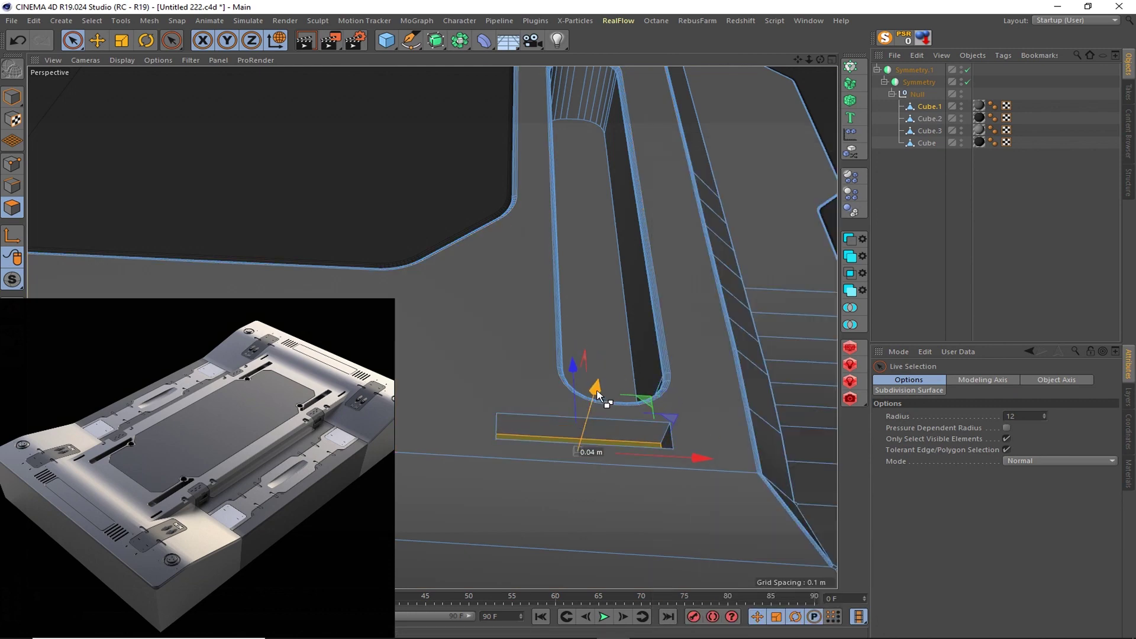
{"action": "mouse_move", "coordinate": [602, 393]}
{"action": "left_mouse_down", "text": "alt"}
{"action": "mouse_move", "coordinate": [622, 407]}
{"action": "mouse_move", "coordinate": [592, 426]}
{"action": "left_mouse_up", "text": "alt"}
- Bevel the groove's short end edge, then undo both the bevel and the extrusion
{"action": "left_click", "coordinate": [12, 185]}
{"action": "left_click", "coordinate": [92, 20]}
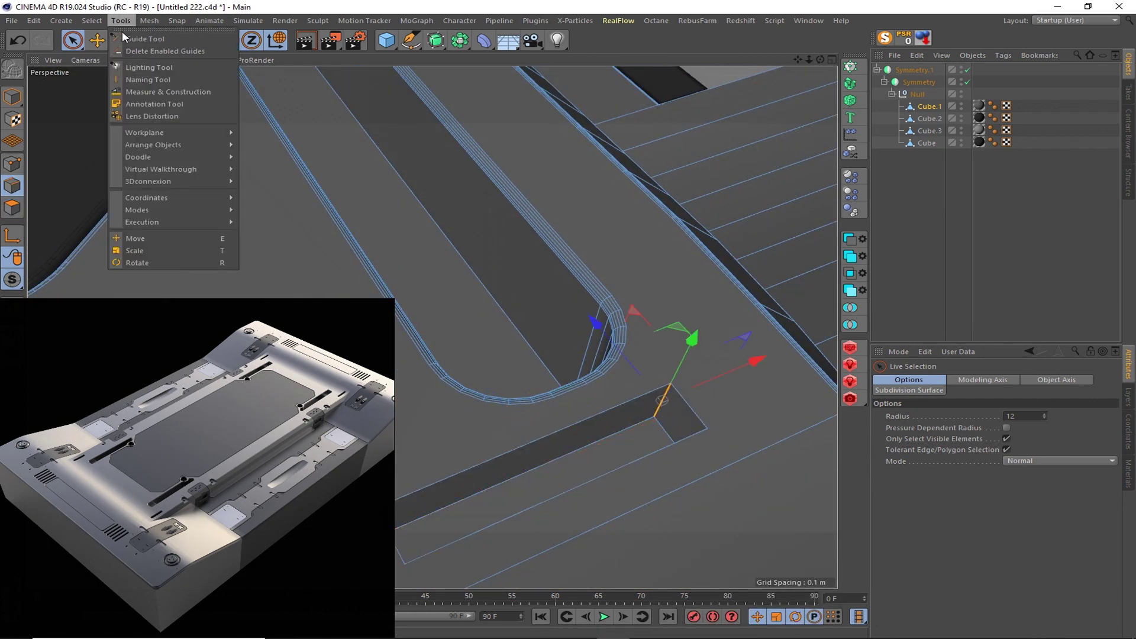
{"action": "right_click", "coordinate": [730, 441]}
{"action": "left_click", "coordinate": [730, 447]}
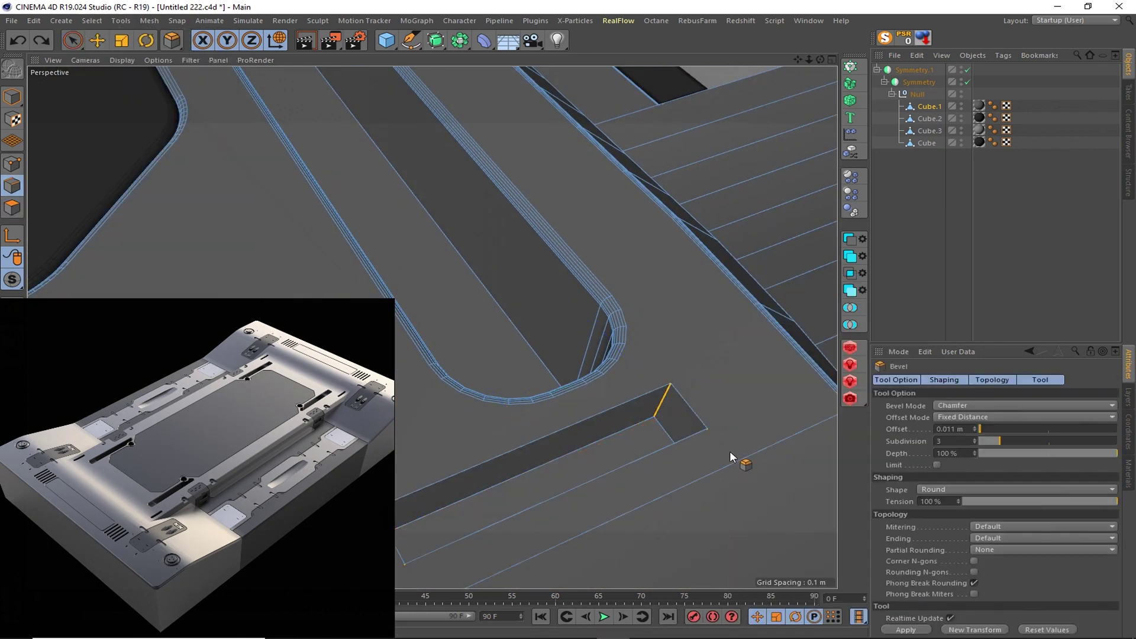
{"action": "left_click_drag", "start_coordinate": [702, 434], "coordinate": [686, 449], "text": "alt"}
{"action": "key", "text": "ctrl+z"}
{"action": "key", "text": "ctrl+z"}
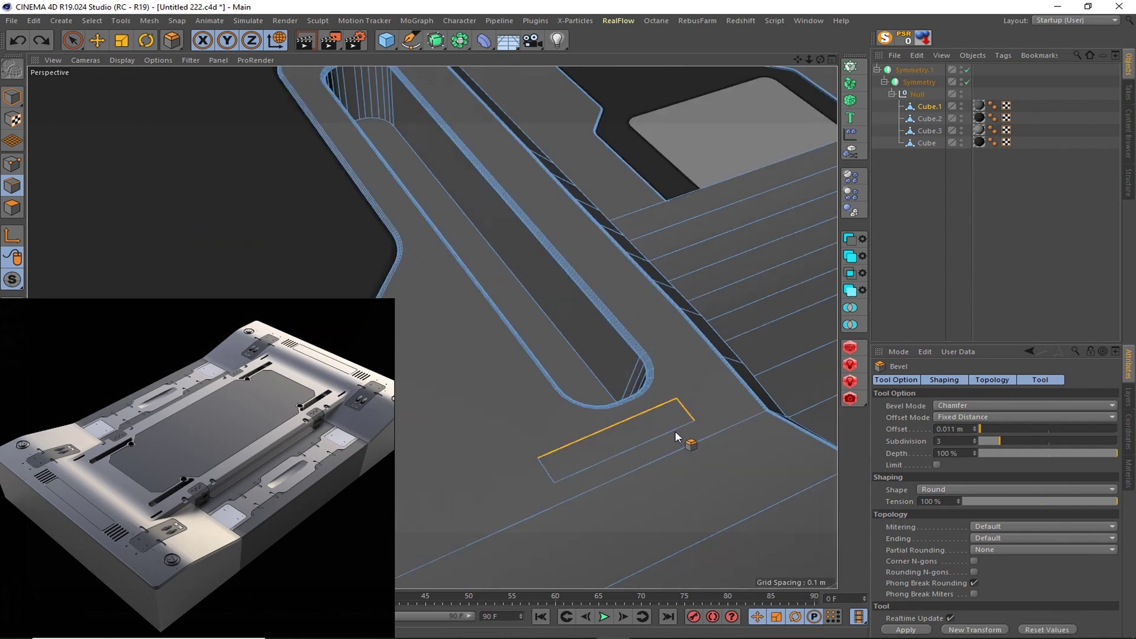
{"action": "key", "text": "ctrl+z"}
- In Top view, Line Cut a rectangle from the rail edge below the slot end
{"action": "key", "text": "F2"}
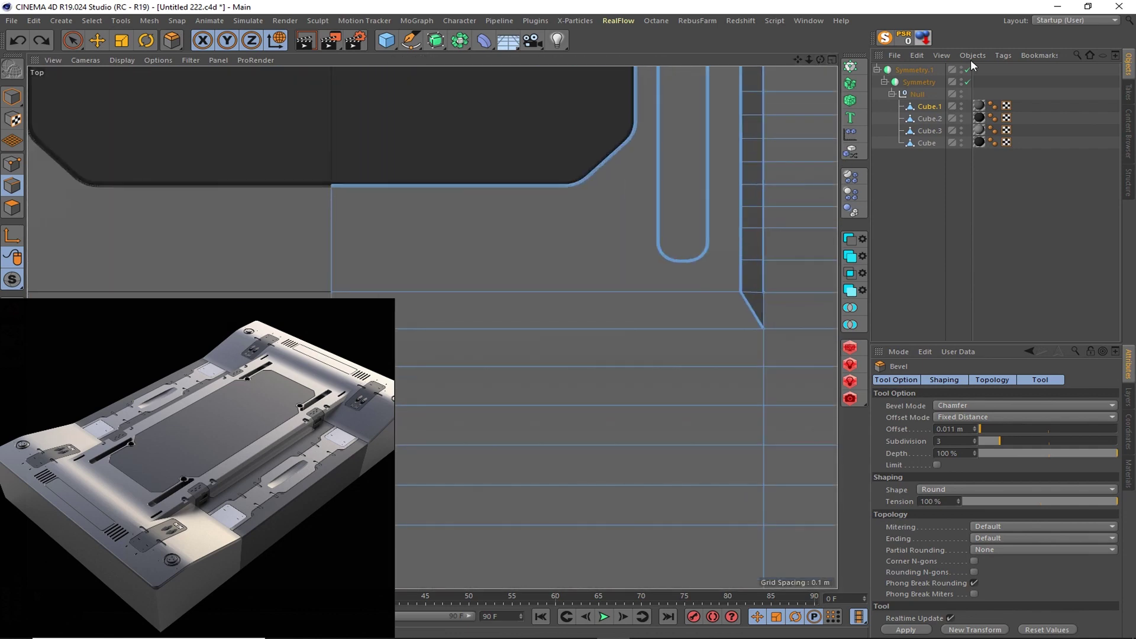
{"action": "key", "text": "k"}
{"action": "key", "text": "k"}
{"action": "scroll", "coordinate": [738, 279], "scroll_direction": "up", "scroll_amount": 3}
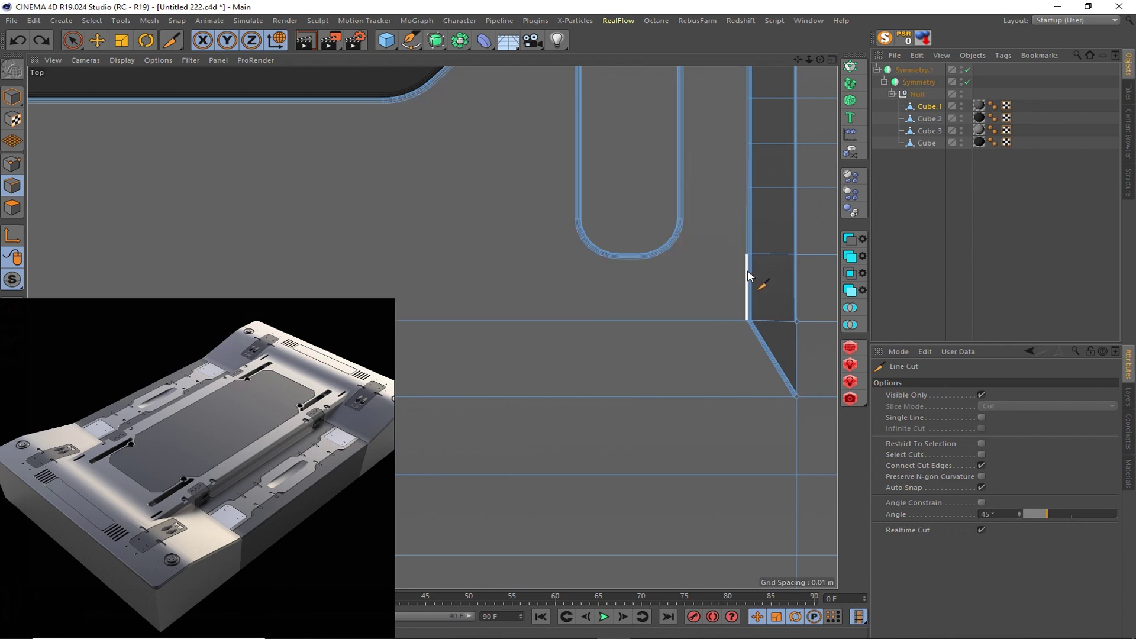
{"action": "left_click", "coordinate": [747, 270]}
{"action": "left_click", "coordinate": [537, 304]}
{"action": "left_click", "coordinate": [747, 306]}
- Slide the rectangle's middle edge to the right and return to the perspective view
{"action": "key", "text": "space"}
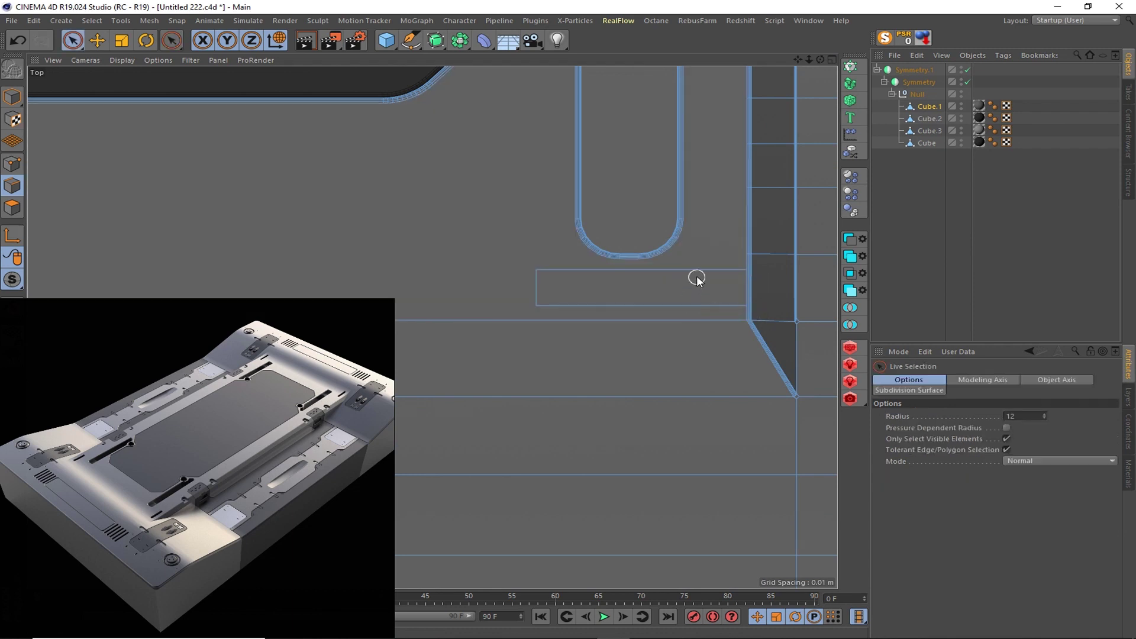
{"action": "left_click_drag", "start_coordinate": [641, 287], "coordinate": [705, 287]}
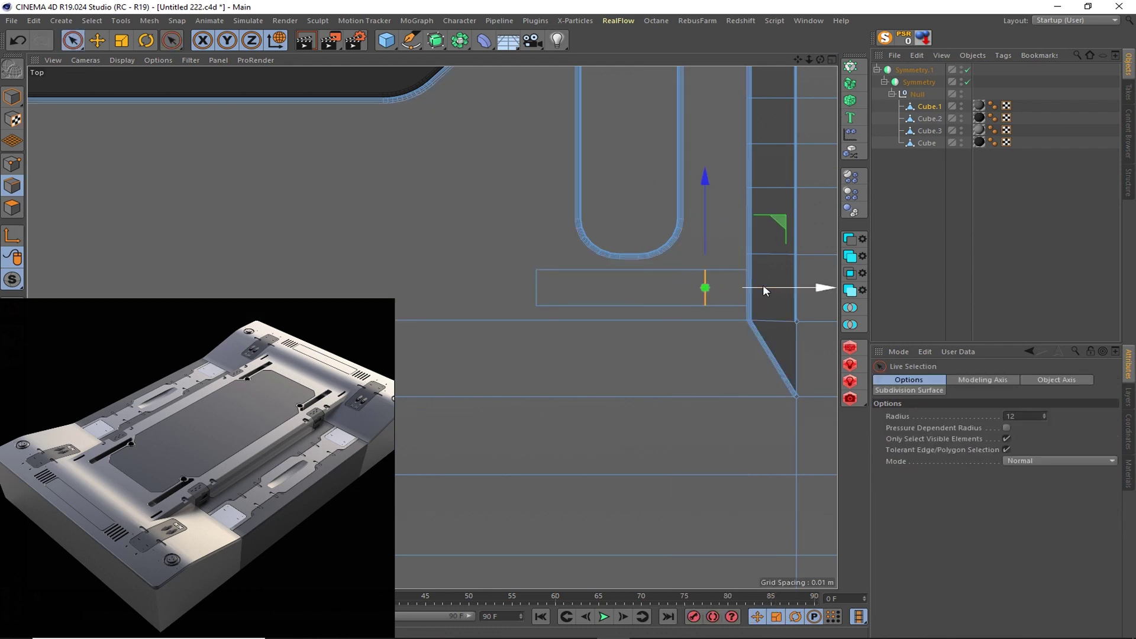
{"action": "right_click", "coordinate": [718, 274]}
{"action": "key", "text": "Escape"}
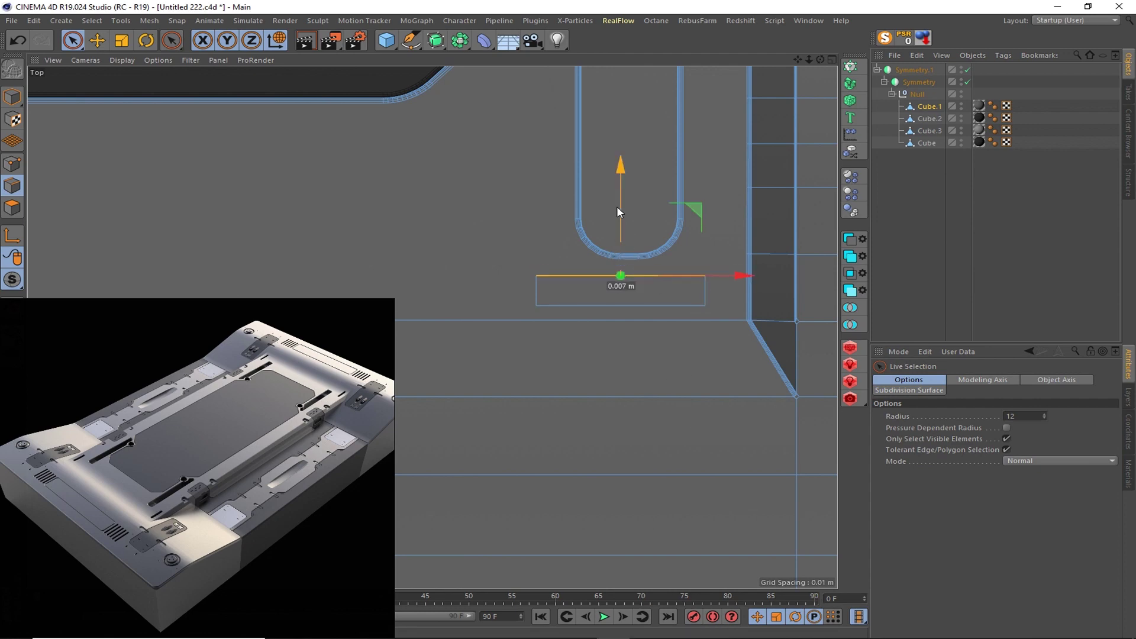
{"action": "middle_click", "coordinate": [424, 69]}
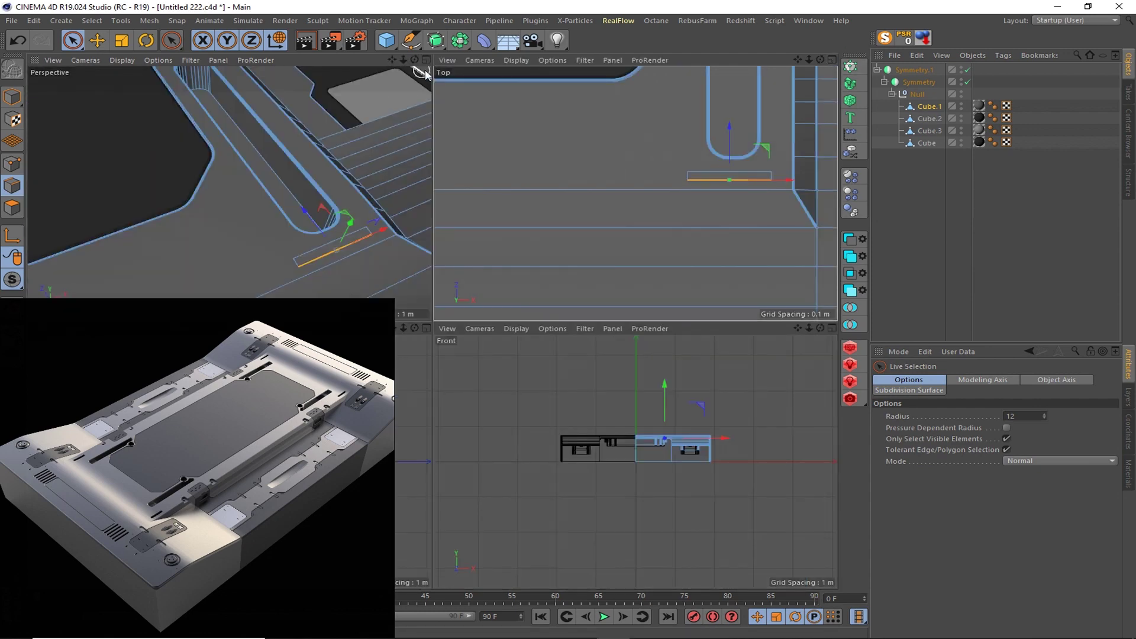
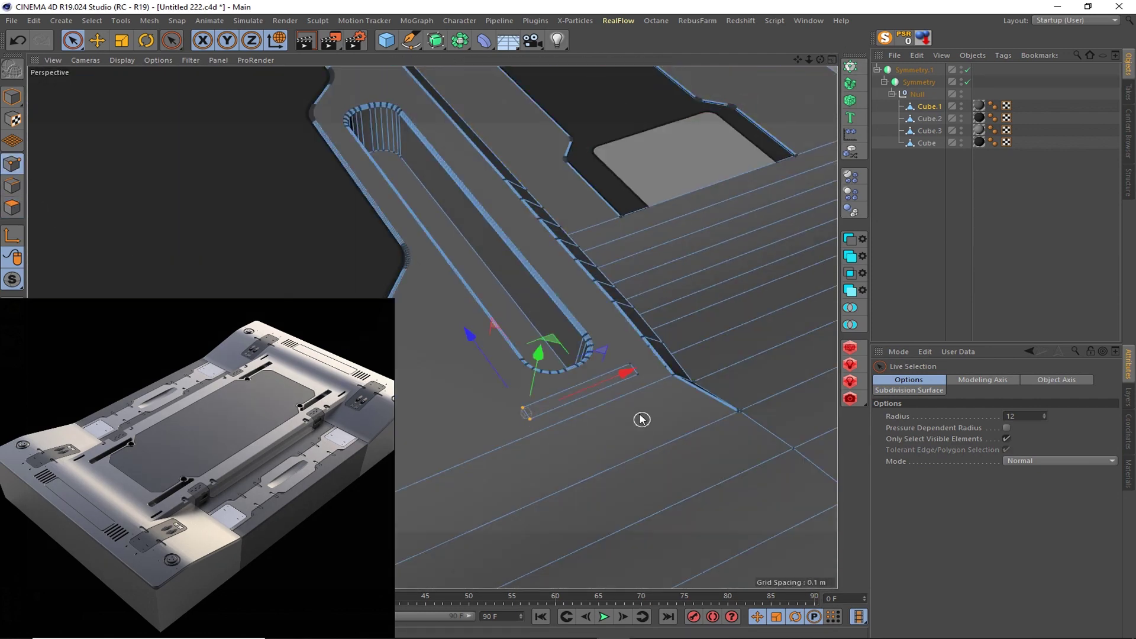
- Sink the thin strip polygon beside the slot into a recessed slot
{"action": "scroll", "coordinate": [472, 393], "scroll_direction": "up", "scroll_amount": 5}
{"action": "left_click", "coordinate": [699, 355]}
{"action": "key", "text": "d"}
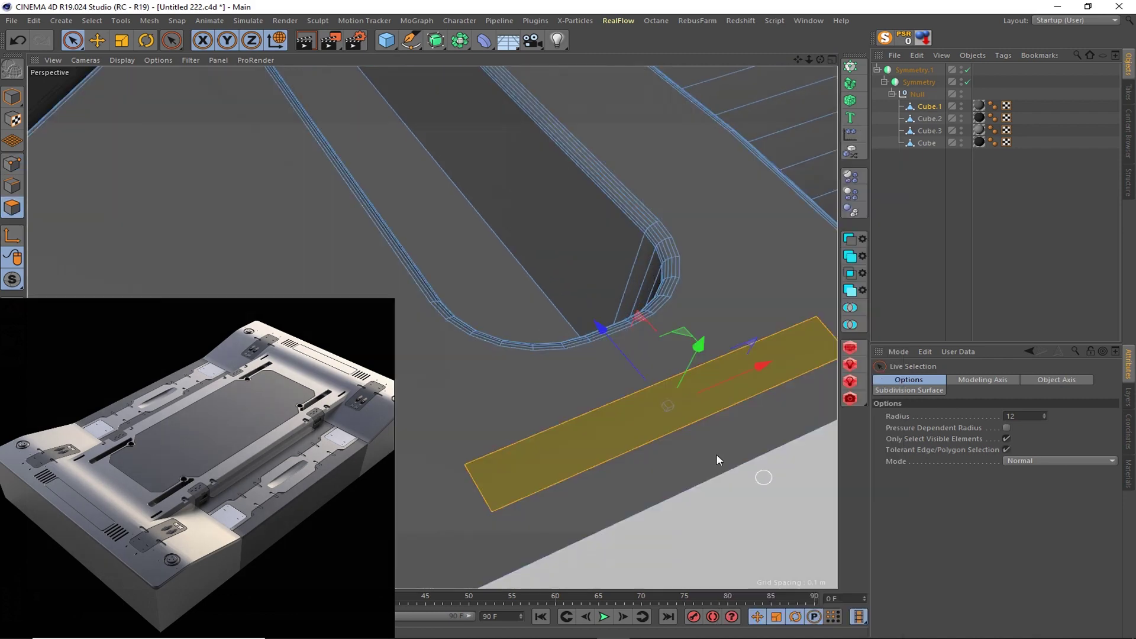
{"action": "mouse_move", "coordinate": [716, 453]}
{"action": "left_mouse_down"}
{"action": "mouse_move", "coordinate": [686, 382]}
{"action": "mouse_move", "coordinate": [517, 389]}
{"action": "left_mouse_up"}
- Ring-select the edges across the slot and bevel them with 7 subdivisions
{"action": "left_click", "coordinate": [92, 21]}
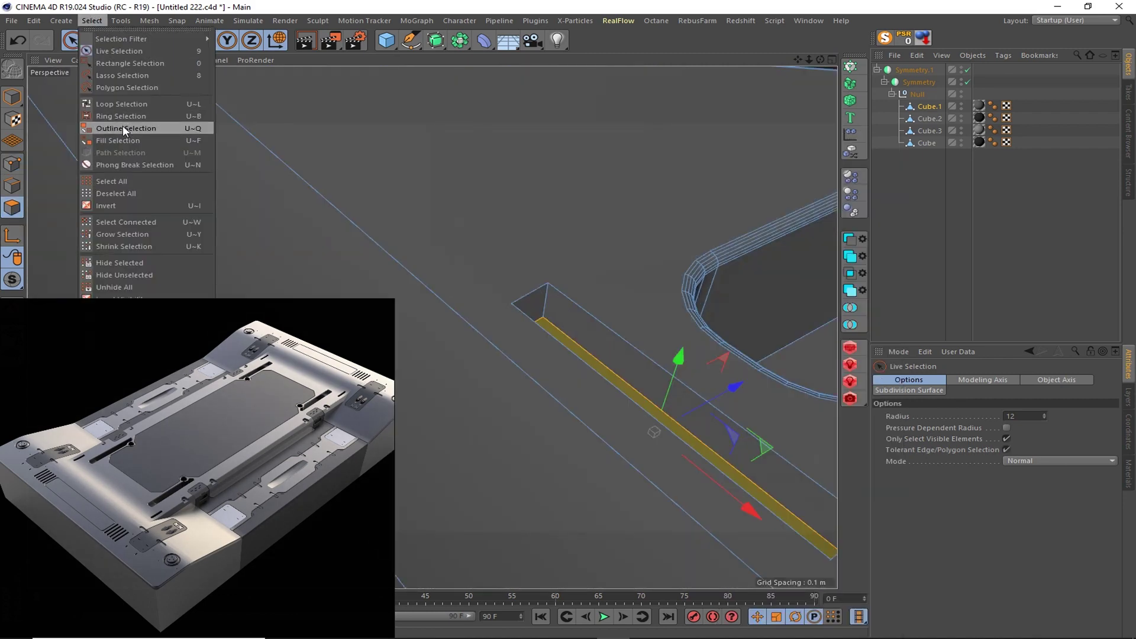
{"action": "left_click", "coordinate": [121, 116]}
{"action": "left_click", "coordinate": [13, 184]}
{"action": "left_click", "coordinate": [577, 336]}
{"action": "key", "text": "m"}
{"action": "key", "text": "s"}
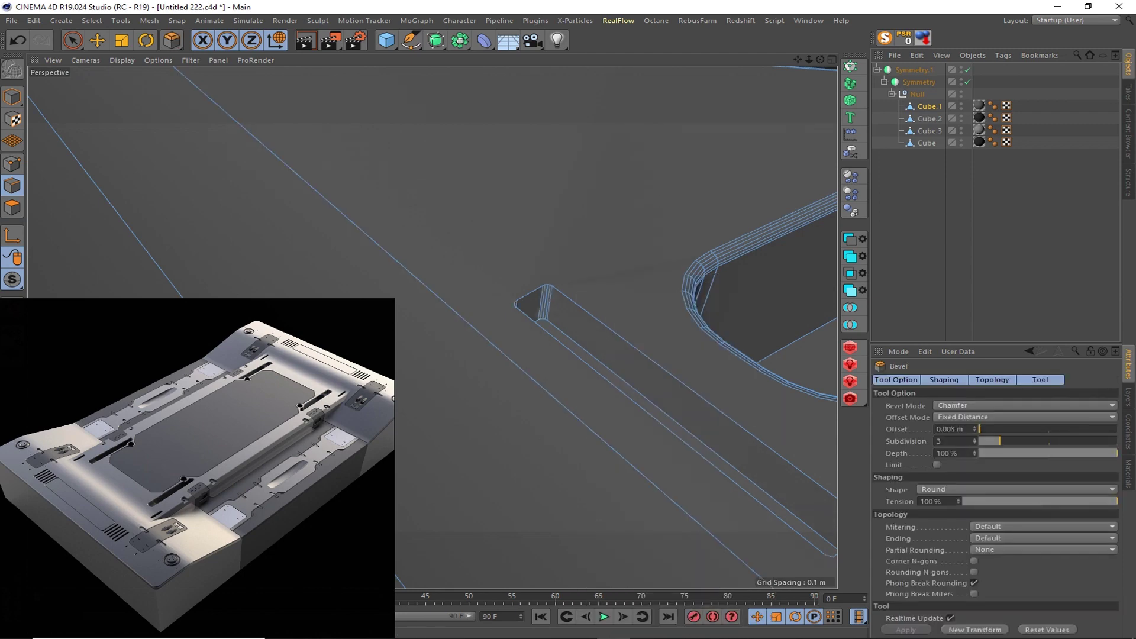
{"action": "mouse_move", "coordinate": [528, 376]}
{"action": "left_mouse_down", "text": "alt"}
{"action": "mouse_move", "coordinate": [682, 371]}
{"action": "mouse_move", "coordinate": [658, 336]}
{"action": "left_mouse_up", "text": "alt"}
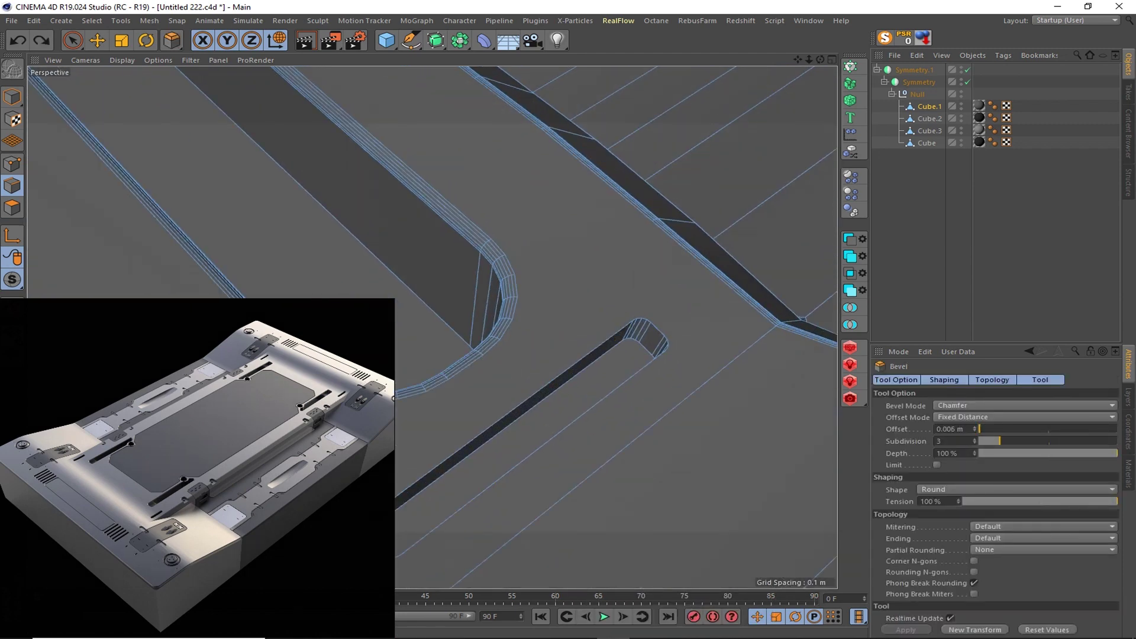
{"action": "left_click_drag", "start_coordinate": [999, 441], "coordinate": [1027, 441]}
{"action": "key", "text": "u"}
{"action": "key", "text": "l"}
- Select the edge loop around the slot, then undo the slot bevel
{"action": "left_click", "coordinate": [666, 352]}
{"action": "key", "text": "m"}
{"action": "key", "text": "s"}
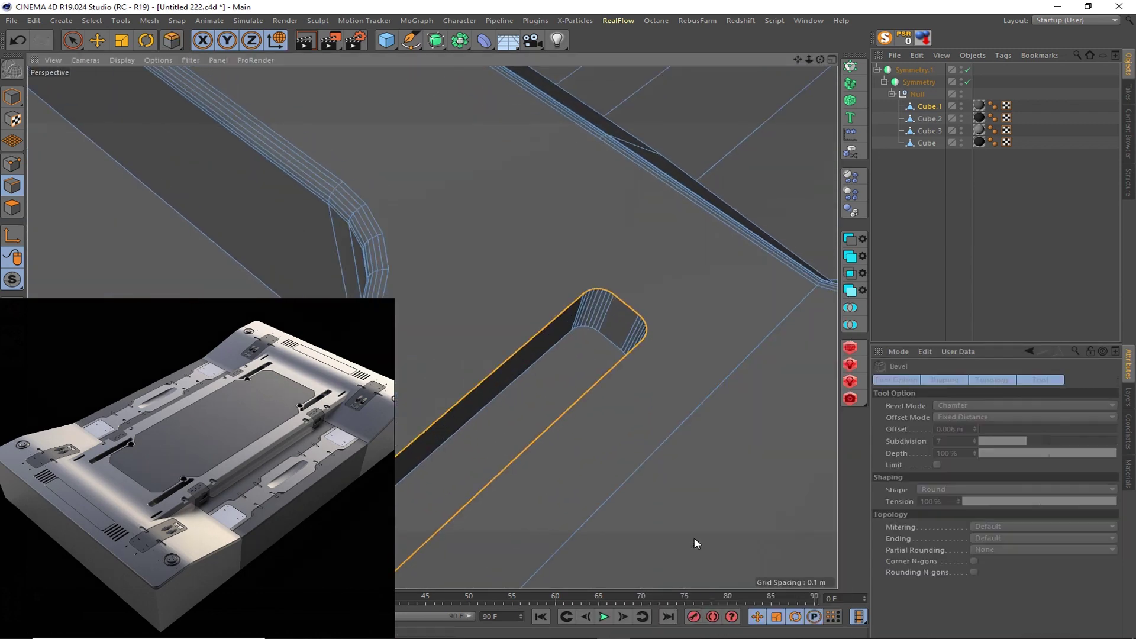
{"action": "key", "text": "ctrl+z"}
{"action": "left_click_drag", "start_coordinate": [641, 368], "coordinate": [630, 313], "text": "alt"}
- Inset and sink the slot floor polygon into a groove
{"action": "right_click", "coordinate": [618, 372]}
{"action": "key", "text": "Escape"}
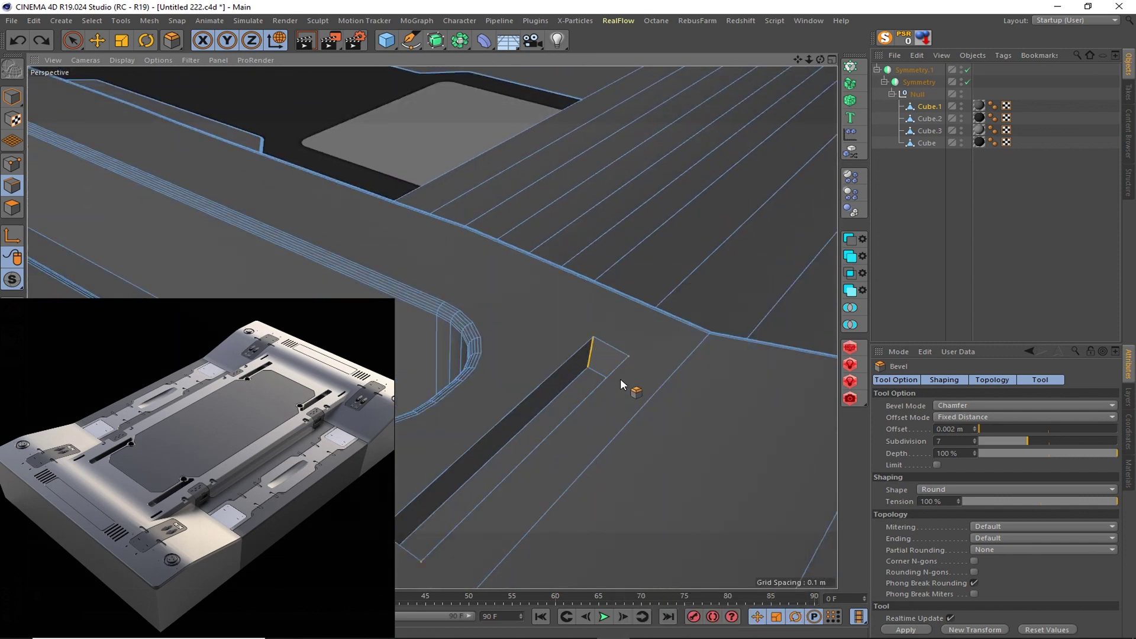
{"action": "key", "text": "Return"}
{"action": "left_click", "coordinate": [586, 384]}
{"action": "right_click", "coordinate": [642, 381]}
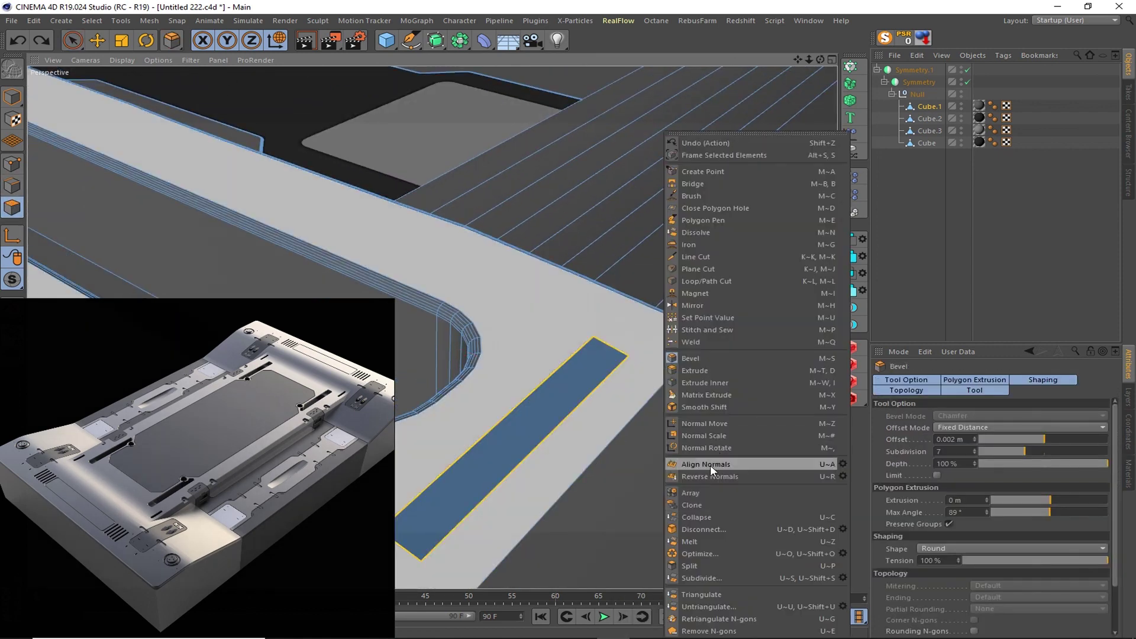
{"action": "left_click", "coordinate": [682, 383]}
{"action": "left_click_drag", "start_coordinate": [521, 376], "coordinate": [595, 347]}
- Start beveling the groove's end edge in edge mode
{"action": "left_click", "coordinate": [13, 186]}
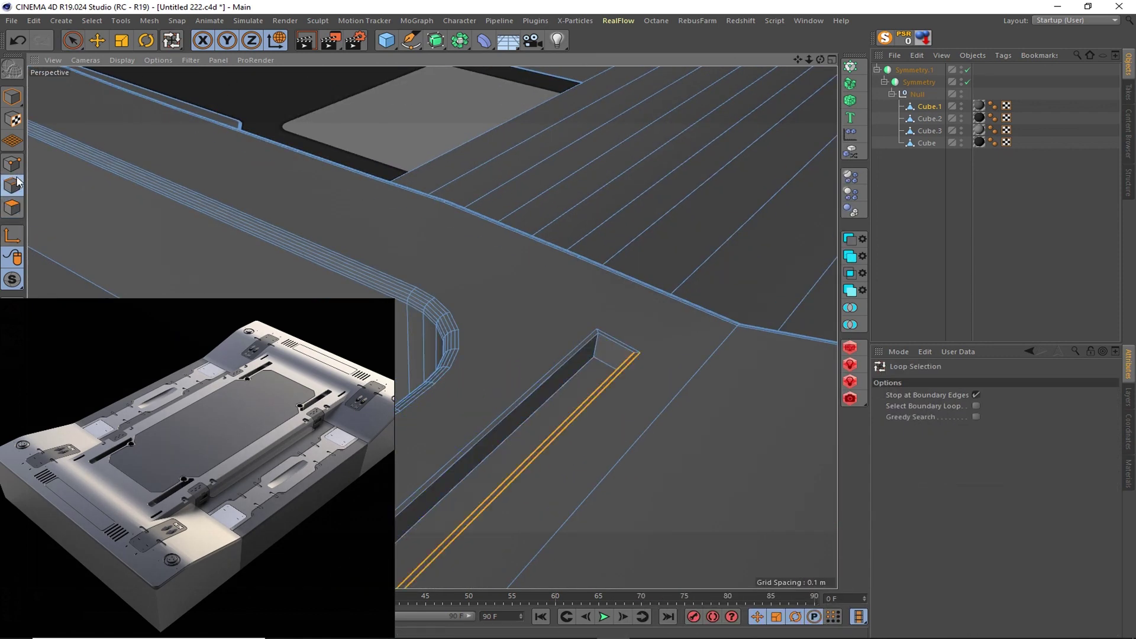
{"action": "left_click", "coordinate": [70, 22]}
{"action": "scroll", "coordinate": [598, 330], "scroll_direction": "up", "scroll_amount": 3}
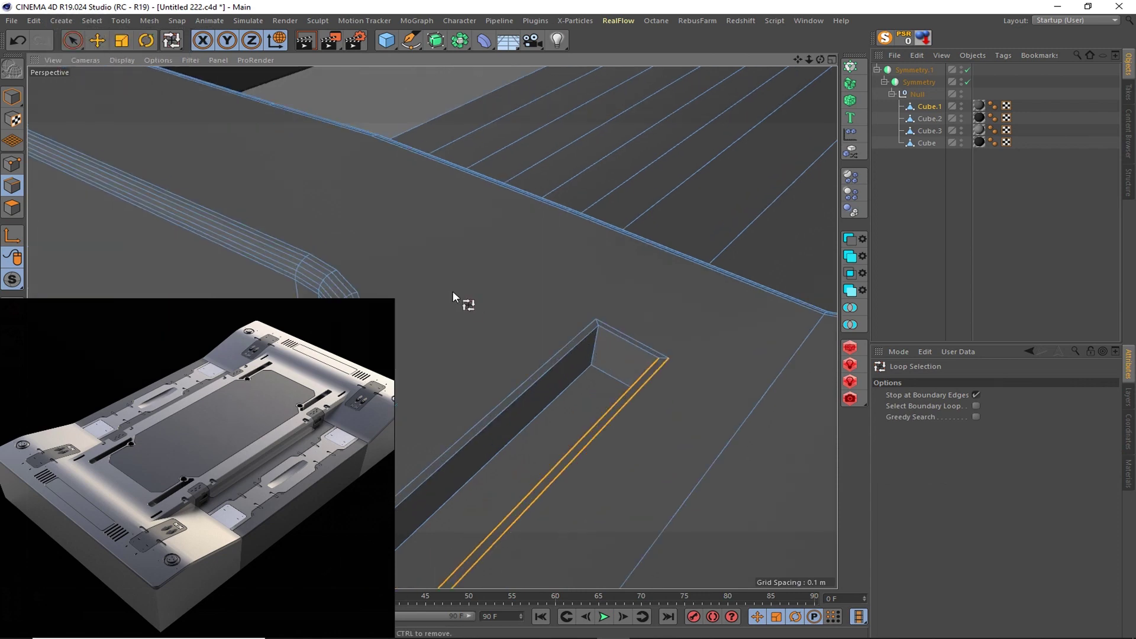
{"action": "key", "text": "9"}
{"action": "right_click", "coordinate": [602, 378]}
{"action": "left_click", "coordinate": [647, 535]}
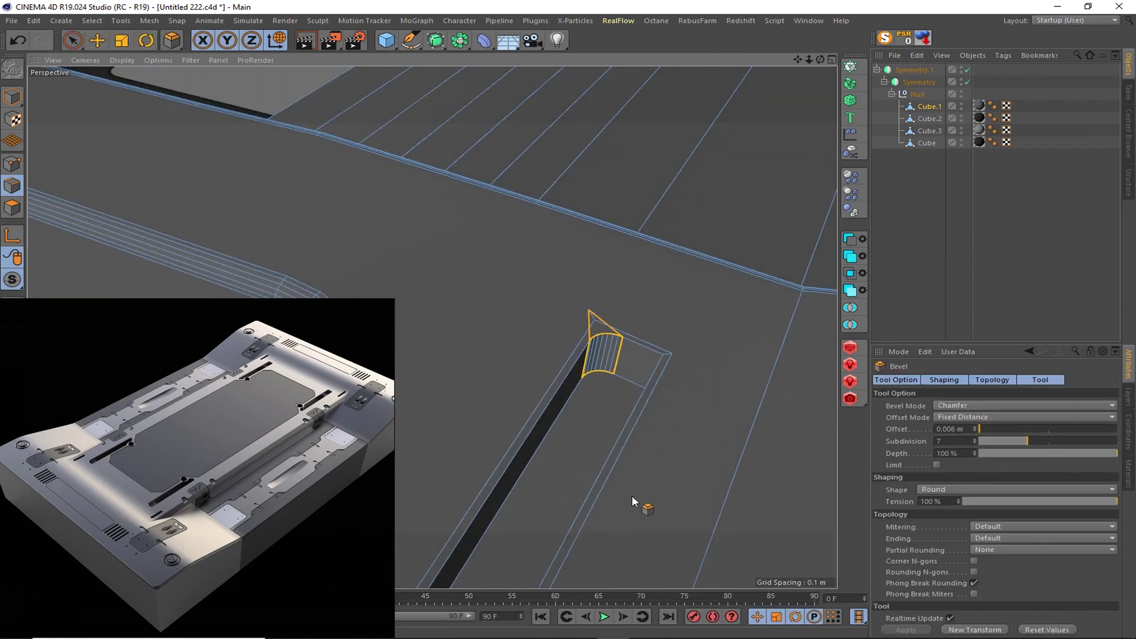
- Ring-select the groove edges and bevel them again
{"action": "left_click", "coordinate": [91, 21]}
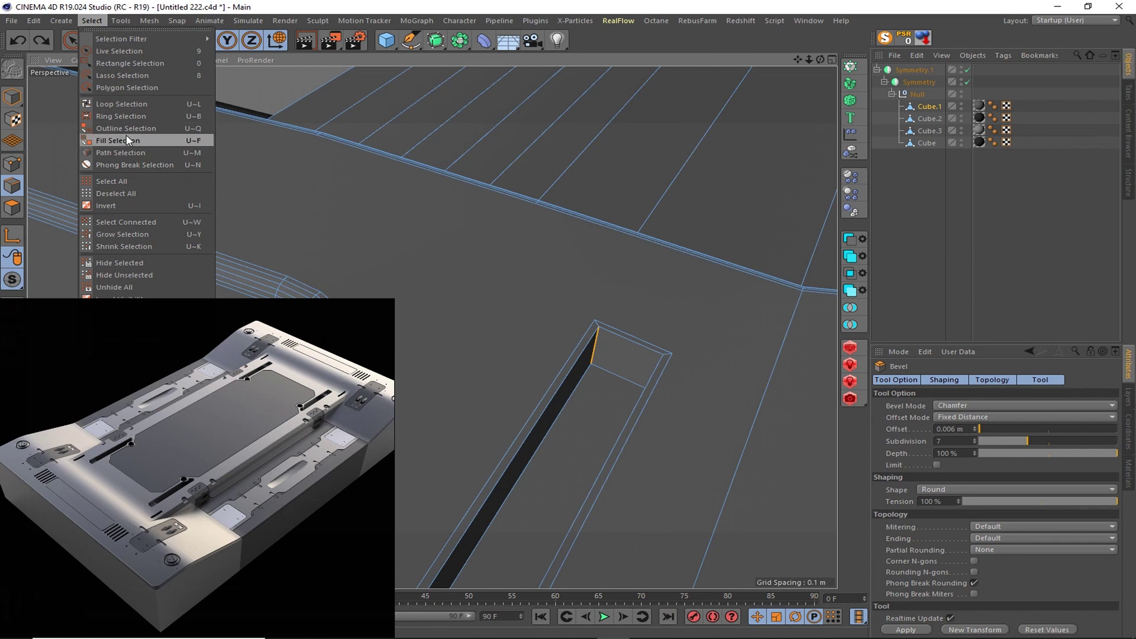
{"action": "left_click", "coordinate": [121, 116]}
{"action": "right_click", "coordinate": [596, 325]}
{"action": "left_click", "coordinate": [692, 534]}
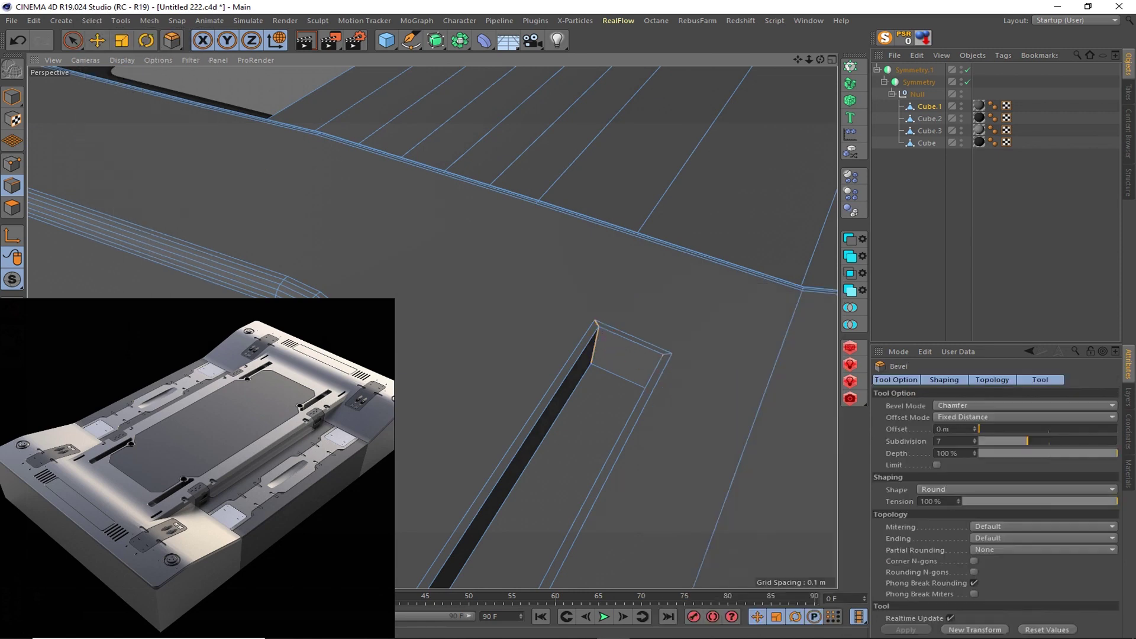
{"action": "scroll", "coordinate": [559, 289], "scroll_direction": "down", "scroll_amount": 5}
{"action": "left_click_drag", "start_coordinate": [560, 288], "coordinate": [380, 319], "text": "alt"}
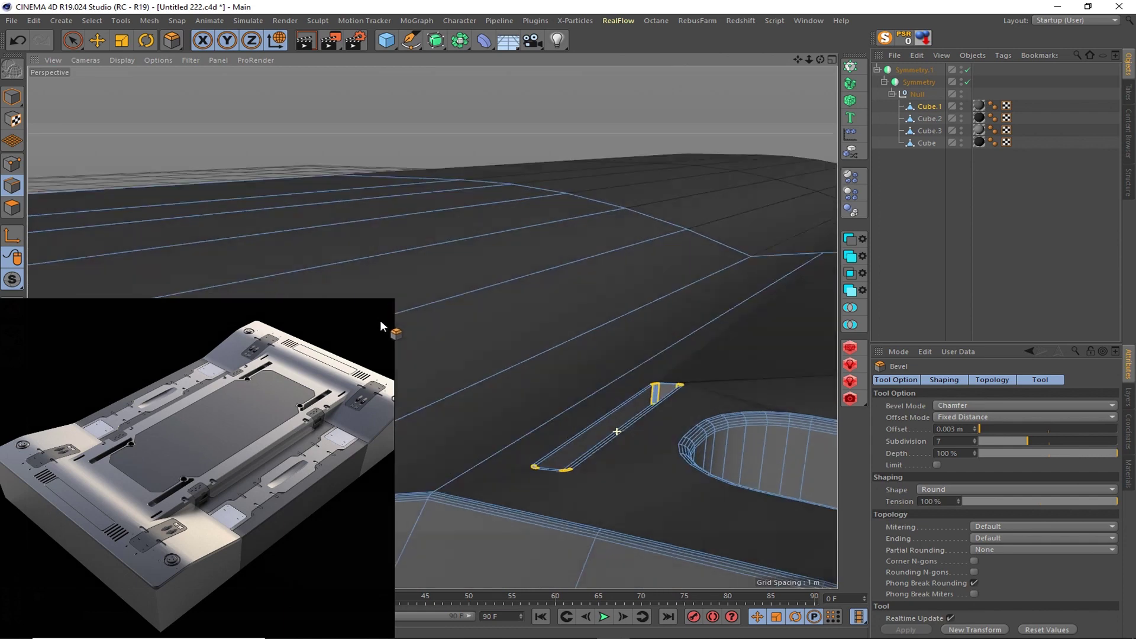
- Undo the groove and slot edits, restoring the 22° smoothing angle
{"action": "key", "text": "ctrl+z"}
{"action": "left_click_drag", "start_coordinate": [661, 403], "coordinate": [723, 365], "text": "alt"}
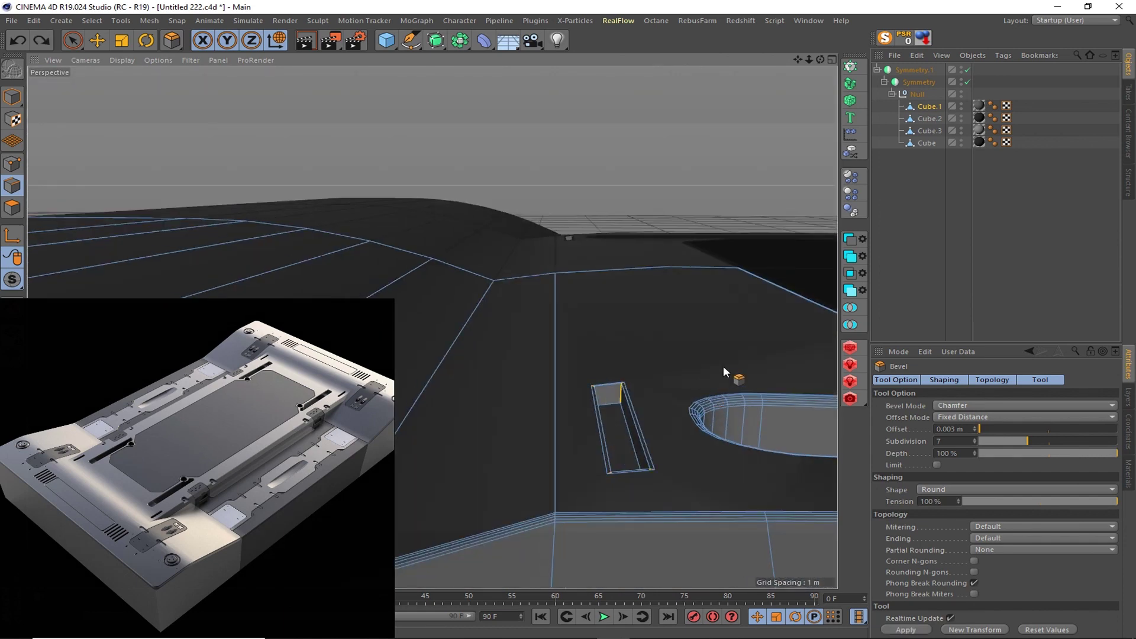
{"action": "key", "text": "ctrl+z"}
{"action": "key", "text": "ctrl+z"}
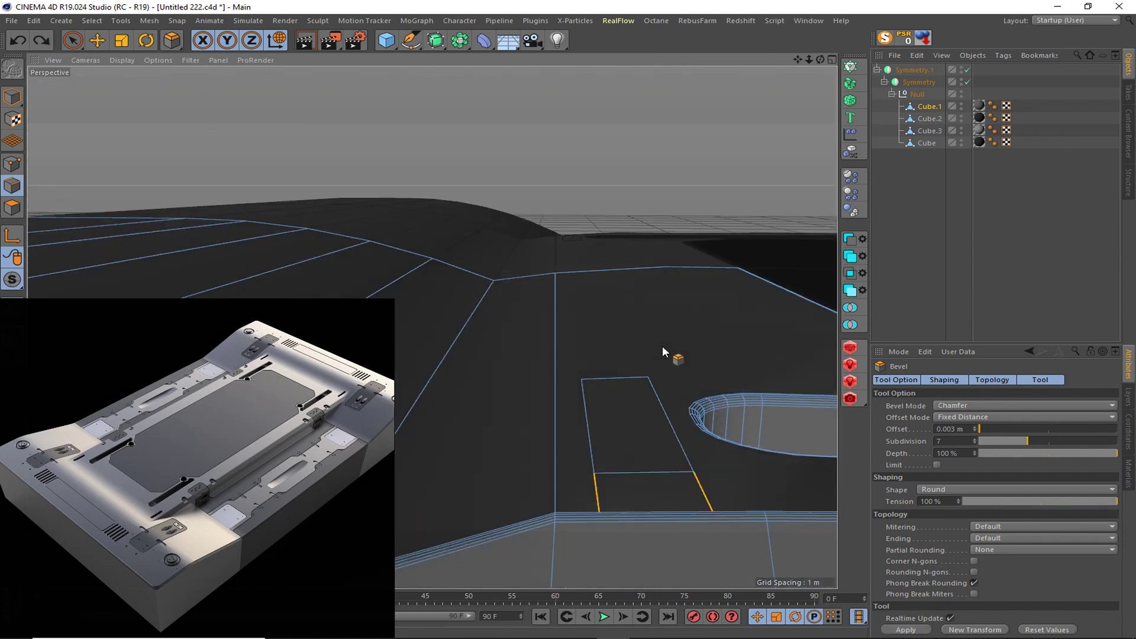
{"action": "key", "text": "ctrl+z"}
{"action": "key", "text": "ctrl+z"}
{"action": "key", "text": "ctrl+z"}
{"action": "key", "text": "ctrl+z"}
{"action": "key", "text": "ctrl+z"}
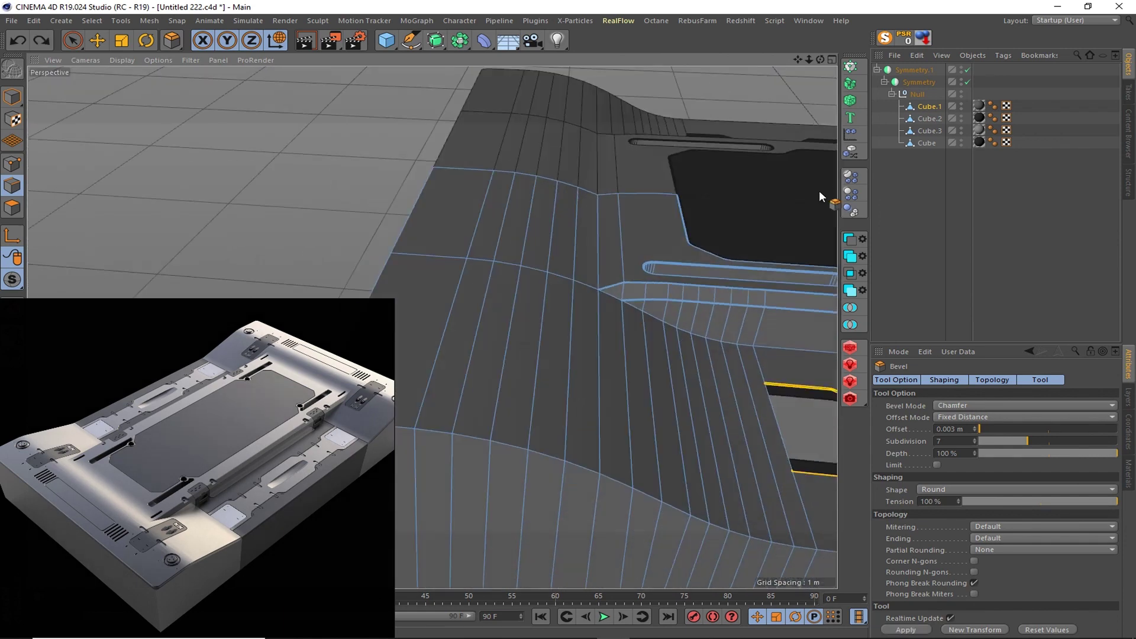
{"action": "key", "text": "ctrl+z"}
{"action": "key", "text": "ctrl+z"}
{"action": "key", "text": "ctrl+z"}
{"action": "key", "text": "ctrl+z"}
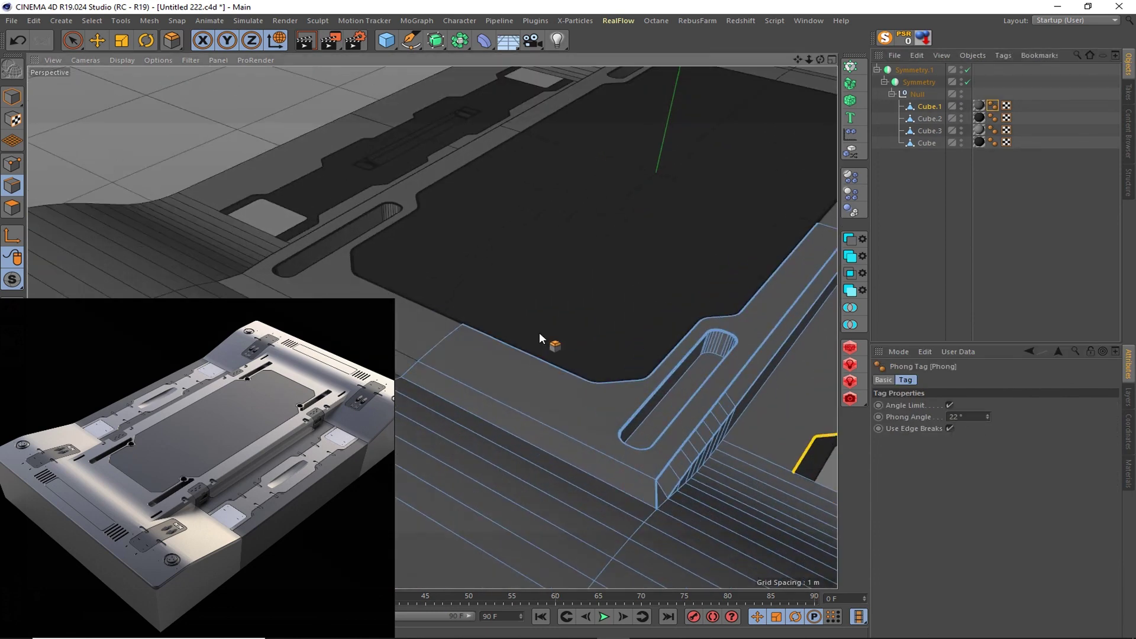
{"action": "key", "text": "ctrl+z"}
- In the top view, cut a thin rectangle and shorten it to about 46%
{"action": "middle_click", "coordinate": [815, 71]}
{"action": "middle_click", "coordinate": [459, 185]}
{"action": "key", "text": "k"}
{"action": "key", "text": "k"}
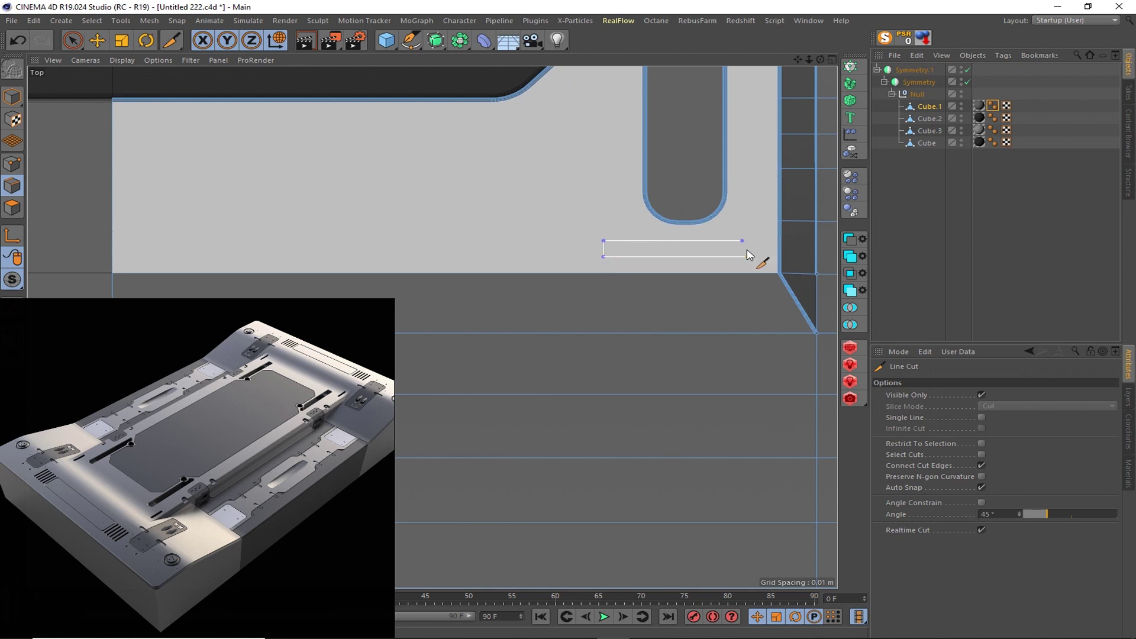
{"action": "scroll", "coordinate": [744, 257], "scroll_direction": "up", "scroll_amount": 2}
{"action": "key", "text": "t"}
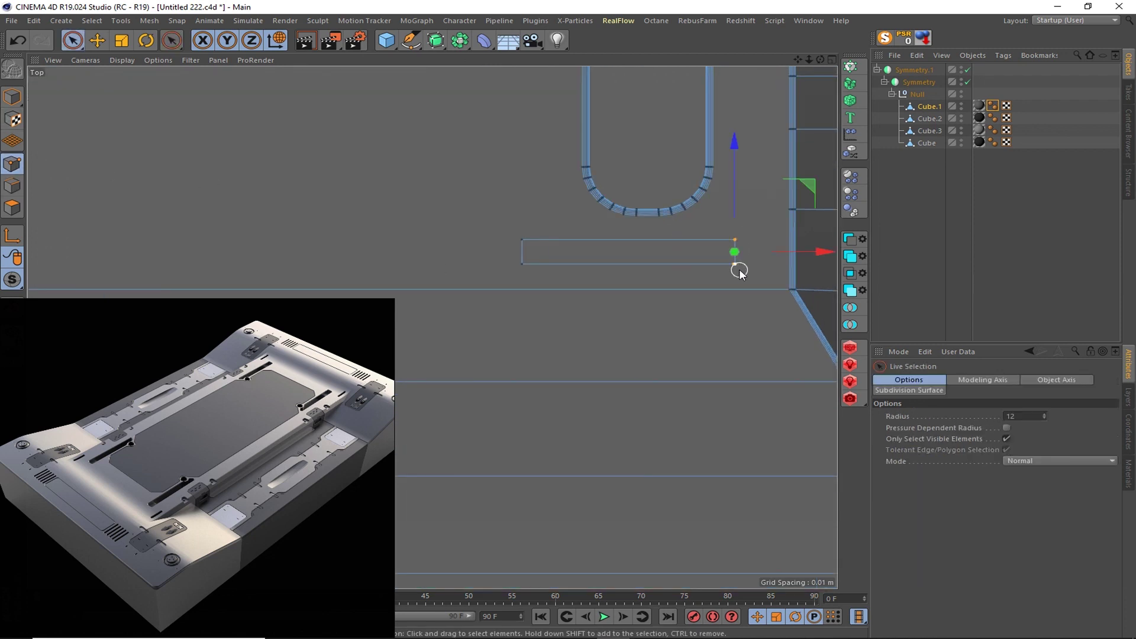
{"action": "left_click_drag", "start_coordinate": [738, 266], "coordinate": [754, 263]}
- Select the rectangle's end, top and bottom edges
{"action": "key", "text": "space"}
{"action": "left_click", "coordinate": [517, 246]}
{"action": "key", "text": "space"}
{"action": "key", "text": "space"}
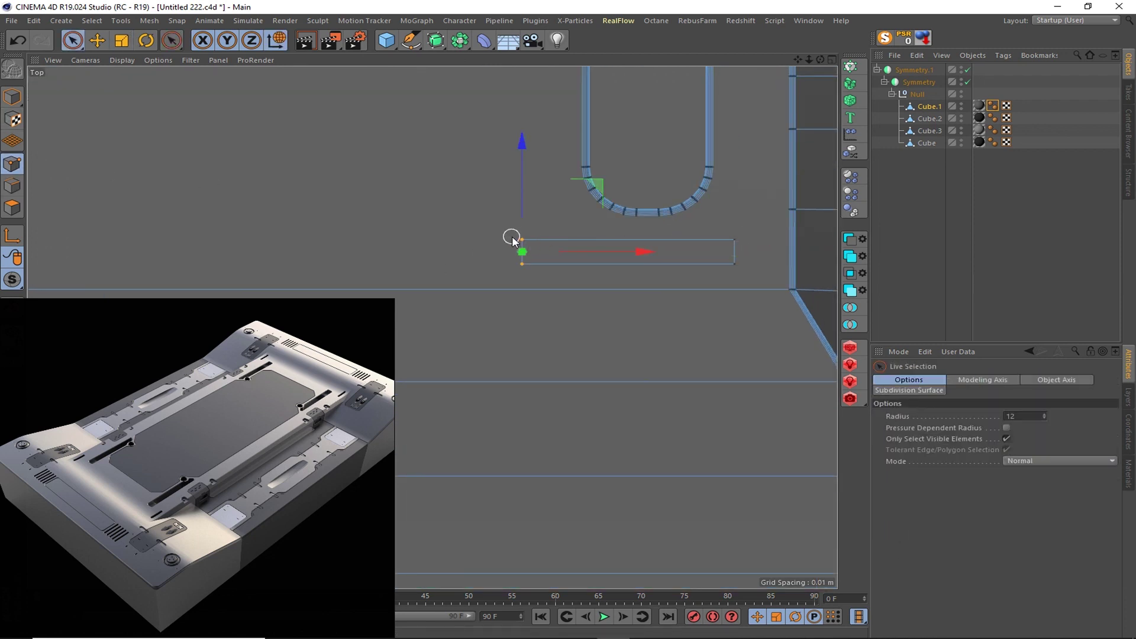
{"action": "left_click", "coordinate": [523, 239]}
{"action": "key", "text": "space"}
- Slide the rectangle's end edge in the perspective view to resize it
{"action": "key", "text": "space"}
{"action": "left_click", "coordinate": [734, 263]}
{"action": "key", "text": "space"}
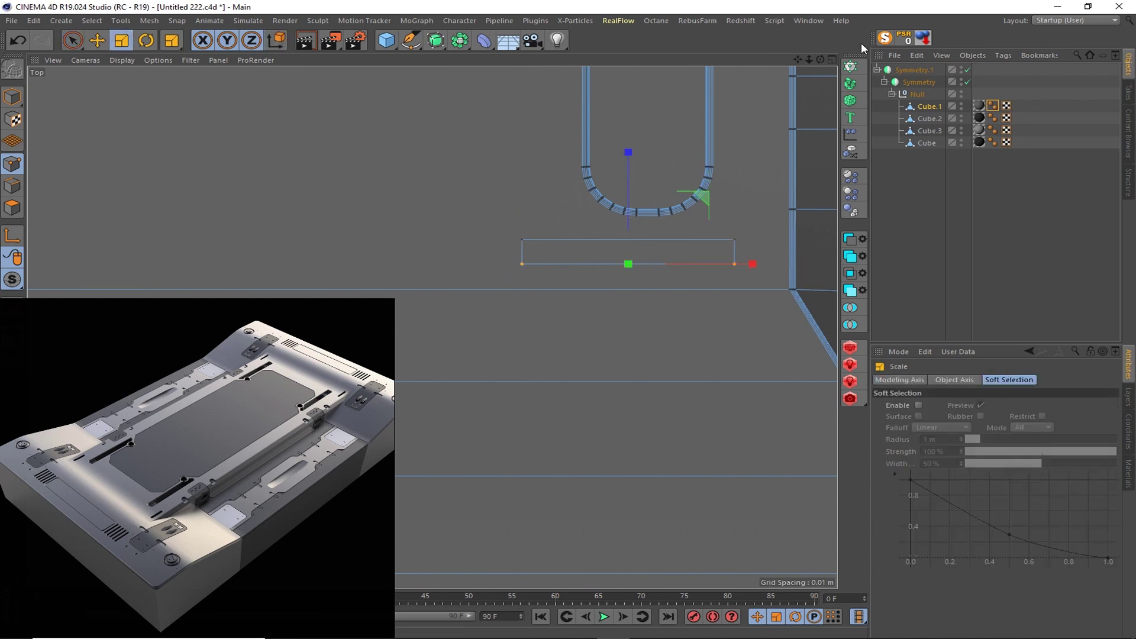
{"action": "key", "text": "F5"}
{"action": "key", "text": "F1"}
{"action": "key", "text": "space"}
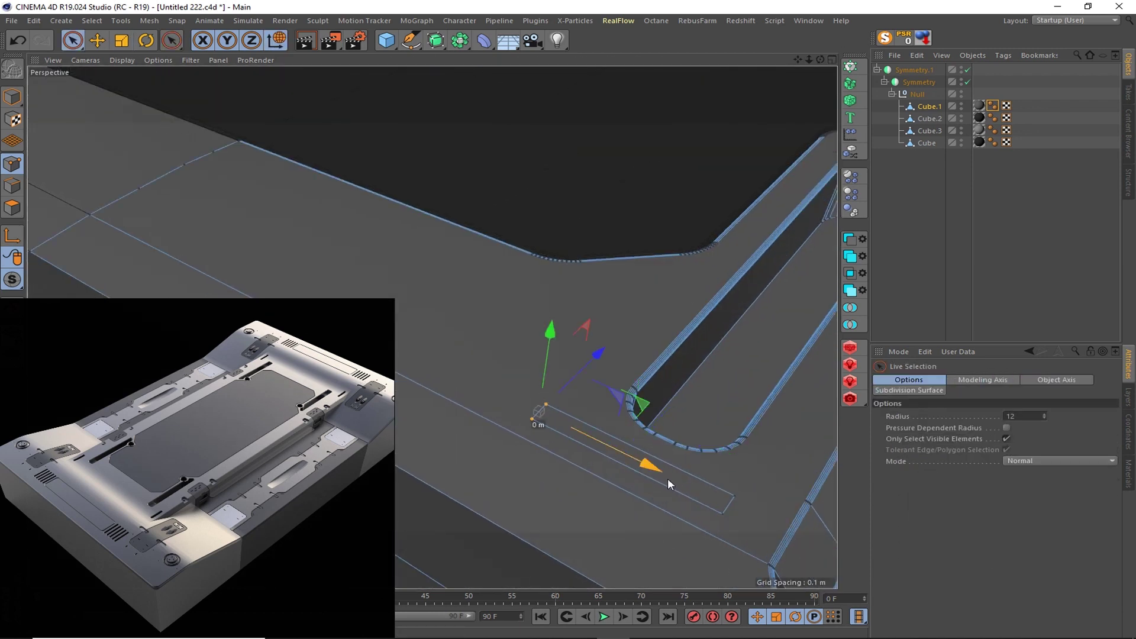
{"action": "left_click_drag", "start_coordinate": [752, 493], "coordinate": [663, 483]}
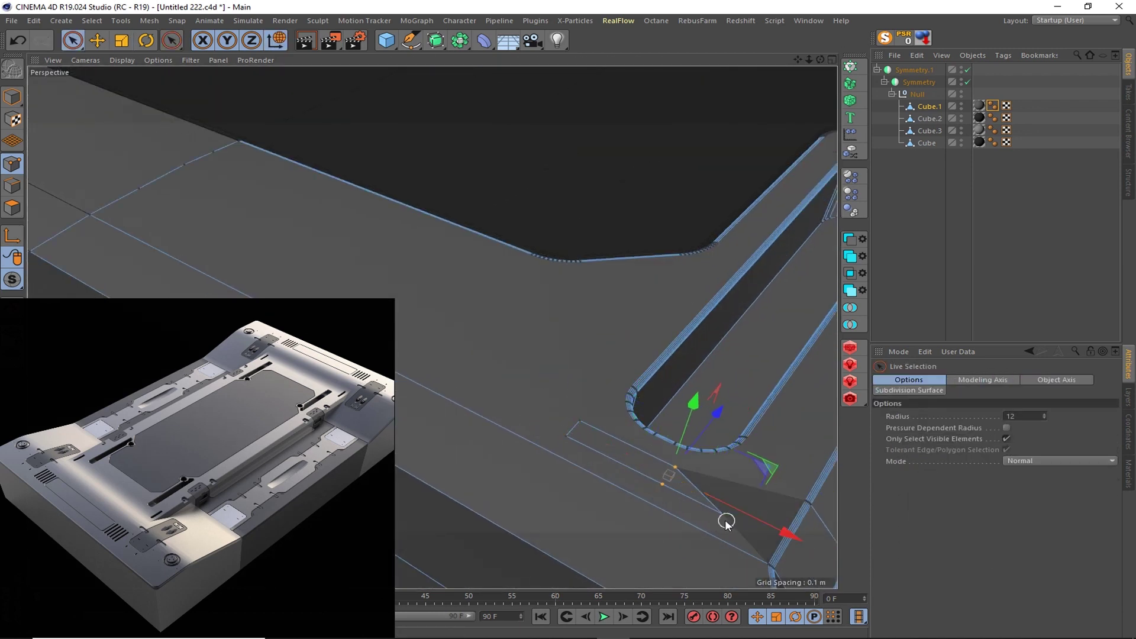
{"action": "scroll", "coordinate": [662, 483], "scroll_direction": "down", "scroll_amount": 3}
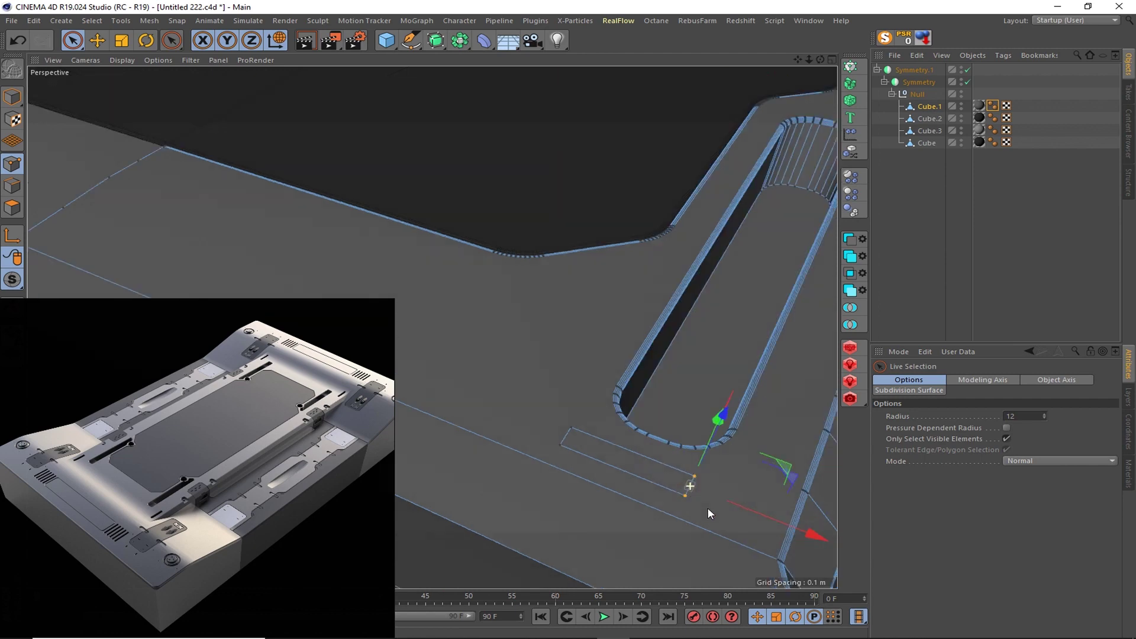
{"action": "scroll", "coordinate": [687, 506], "scroll_direction": "up", "scroll_amount": 3}
- Try rounding the rectangle's corner points, then undo the bevel
{"action": "right_click", "coordinate": [717, 526]}
{"action": "left_click", "coordinate": [744, 541]}
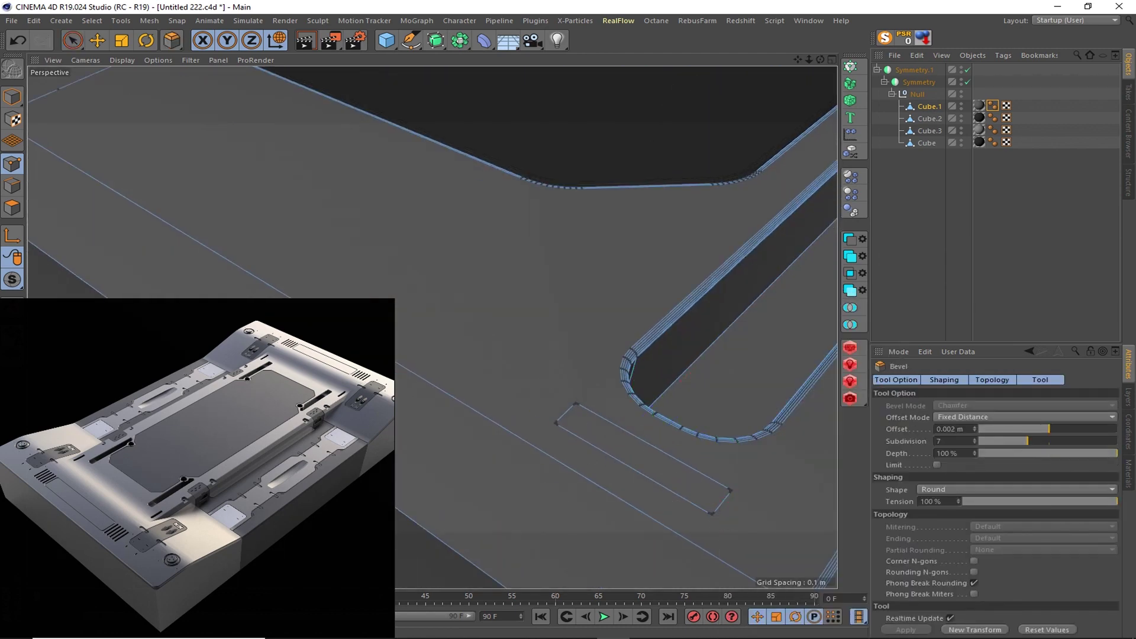
{"action": "scroll", "coordinate": [564, 419], "scroll_direction": "down", "scroll_amount": 5}
{"action": "scroll", "coordinate": [540, 414], "scroll_direction": "up", "scroll_amount": 3}
{"action": "scroll", "coordinate": [535, 368], "scroll_direction": "up", "scroll_amount": 3}
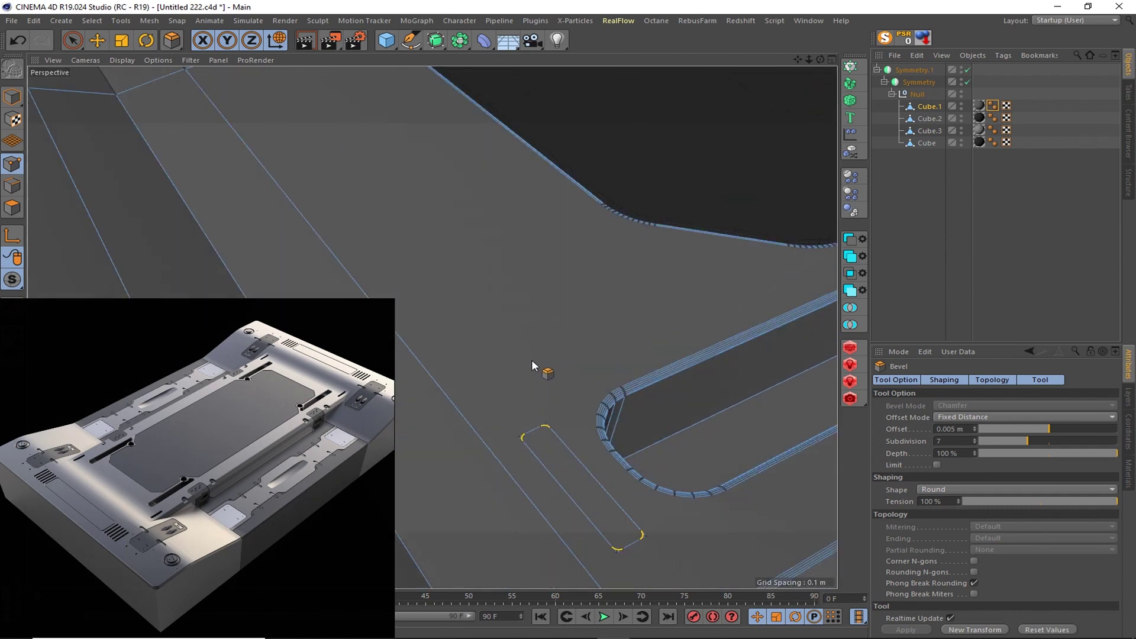
{"action": "scroll", "coordinate": [474, 304], "scroll_direction": "up", "scroll_amount": 2}
{"action": "scroll", "coordinate": [474, 304], "scroll_direction": "up", "scroll_amount": 3}
{"action": "key", "text": "ctrl+z"}
{"action": "scroll", "coordinate": [535, 240], "scroll_direction": "down", "scroll_amount": 2}
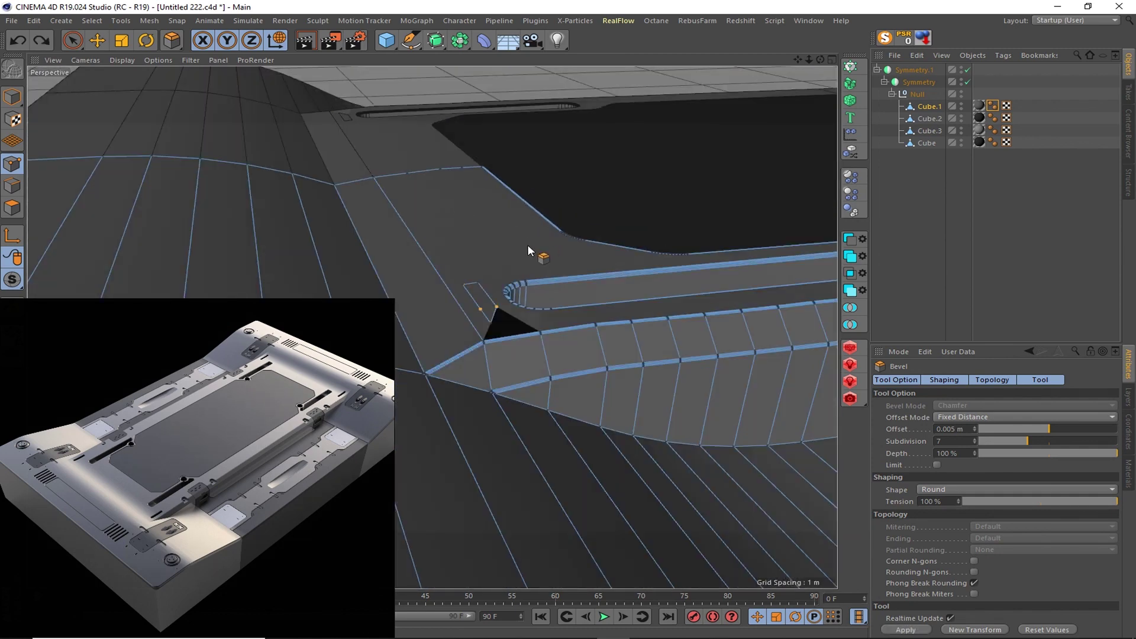
{"action": "key", "text": "ctrl+z"}
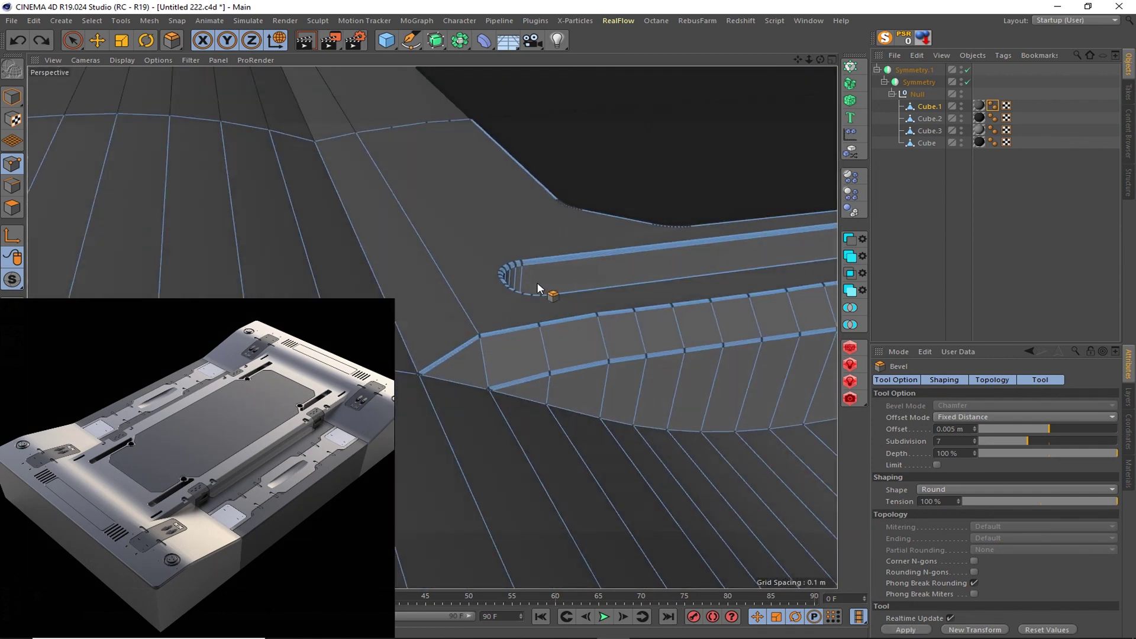
- Select Cube.1's smoothing tag and apply Extrude Inner to the selected polygons
{"action": "left_click", "coordinate": [986, 107]}
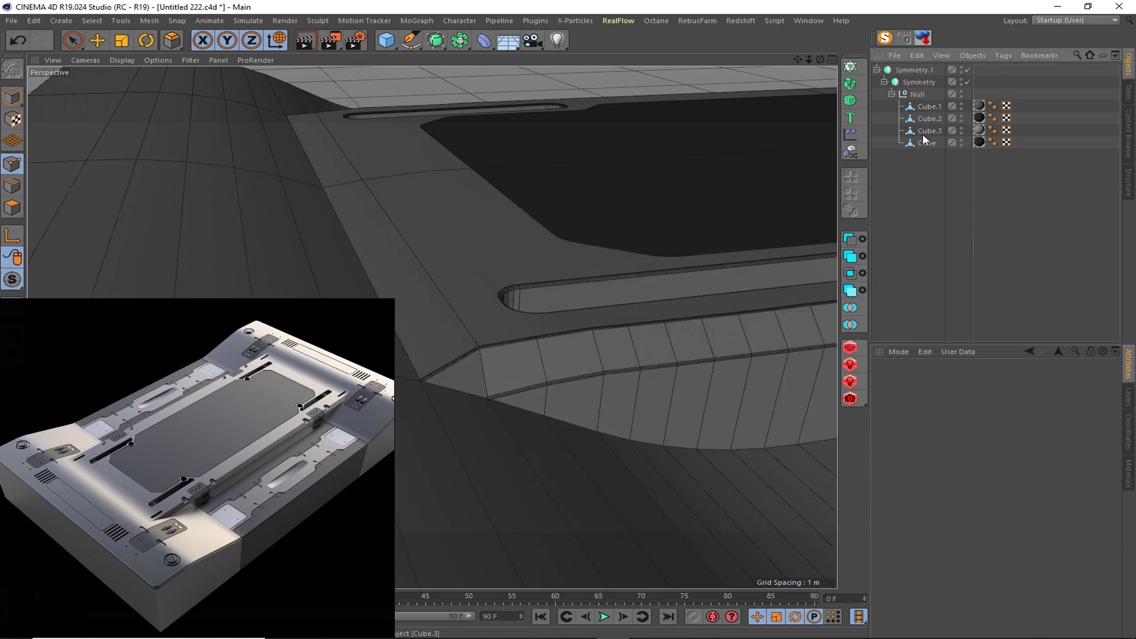
{"action": "right_click", "coordinate": [565, 391]}
{"action": "left_click", "coordinate": [600, 383]}
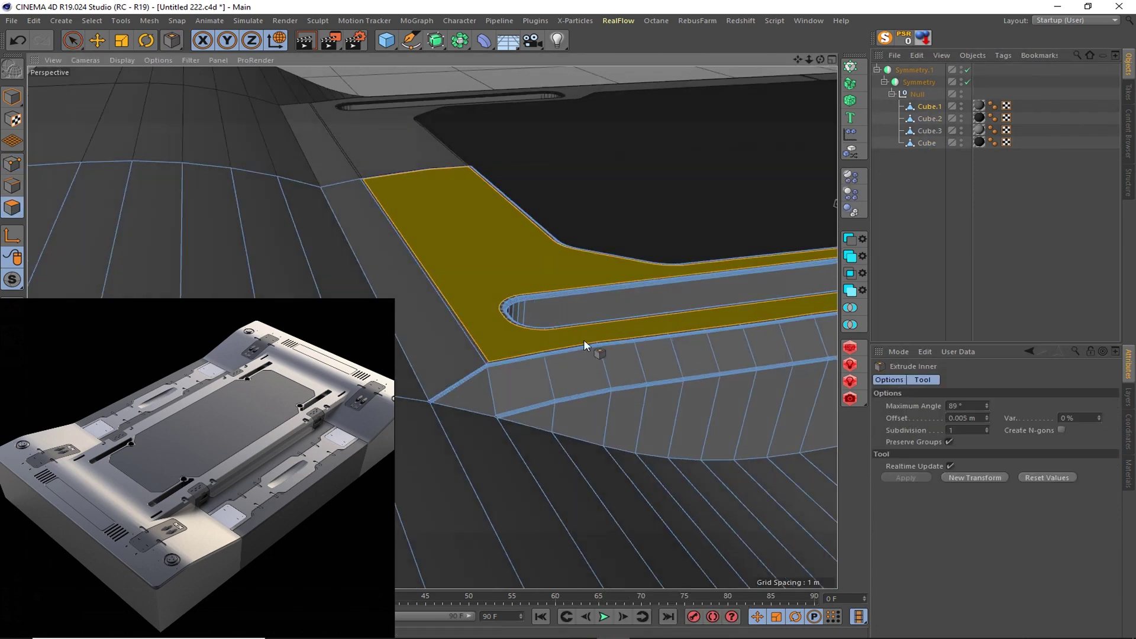
{"action": "scroll", "coordinate": [568, 320], "scroll_direction": "up", "scroll_amount": 5}
{"action": "scroll", "coordinate": [549, 296], "scroll_direction": "up", "scroll_amount": 5}
{"action": "scroll", "coordinate": [626, 308], "scroll_direction": "down", "scroll_amount": 5}
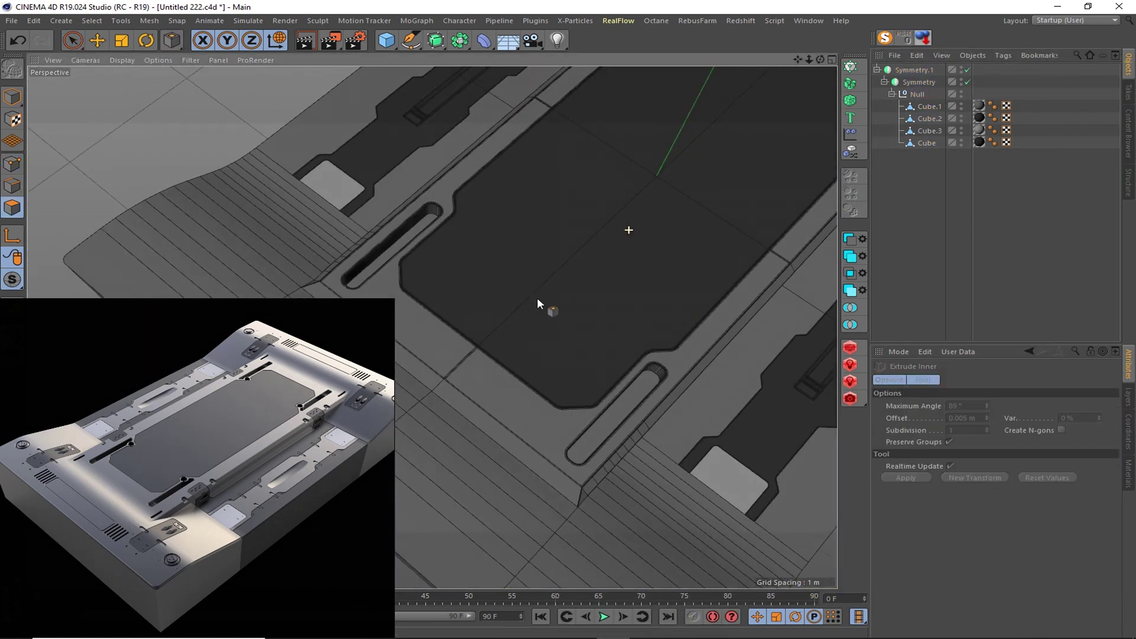
{"action": "scroll", "coordinate": [539, 319], "scroll_direction": "down", "scroll_amount": 3}
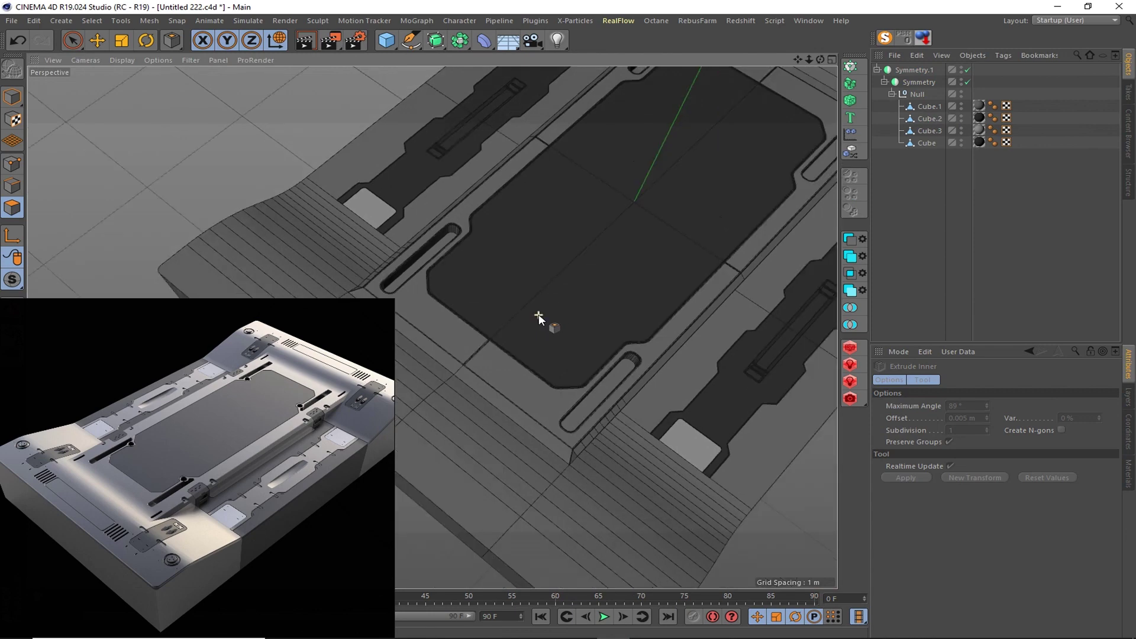
{"action": "scroll", "coordinate": [540, 319], "scroll_direction": "down", "scroll_amount": 3}
- Disable mirroring so only a single quarter panel piece remains
{"action": "left_click", "coordinate": [967, 82]}
{"action": "mouse_move", "coordinate": [559, 441]}
{"action": "left_mouse_down", "text": "alt"}
{"action": "mouse_move", "coordinate": [505, 335]}
{"action": "mouse_move", "coordinate": [558, 313]}
{"action": "left_mouse_up", "text": "alt"}
{"action": "scroll", "coordinate": [557, 312], "scroll_direction": "up", "scroll_amount": 3}
{"action": "left_click", "coordinate": [386, 40]}
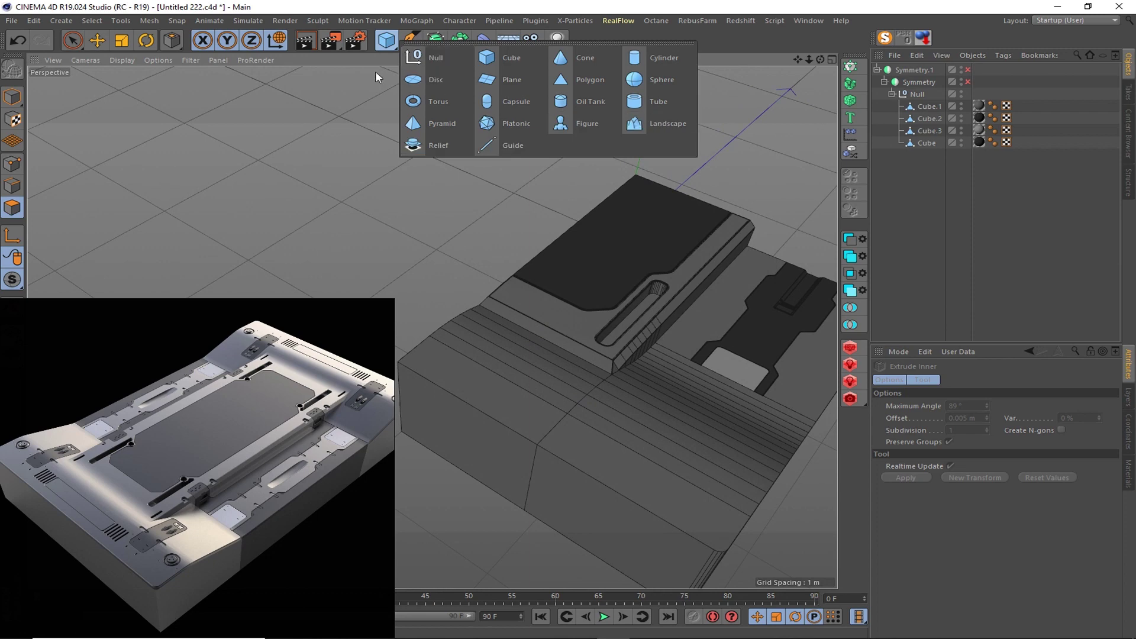
- Add a new cube and move it down into the recess
{"action": "left_click", "coordinate": [928, 106]}
{"action": "left_click", "coordinate": [386, 40]}
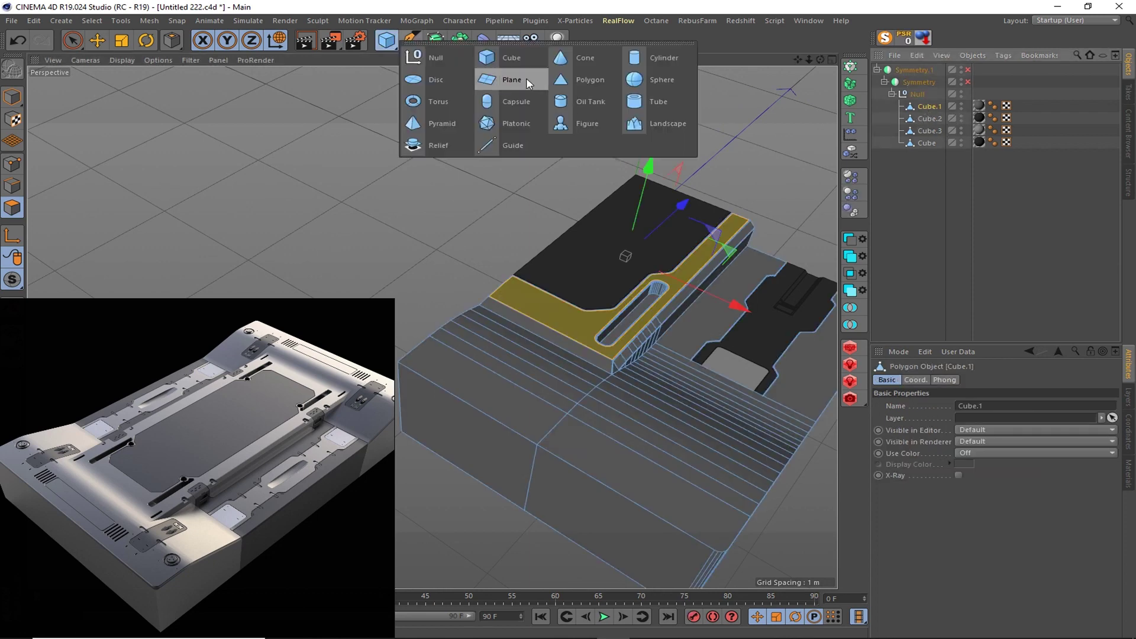
{"action": "left_click", "coordinate": [527, 77]}
{"action": "left_click", "coordinate": [97, 39]}
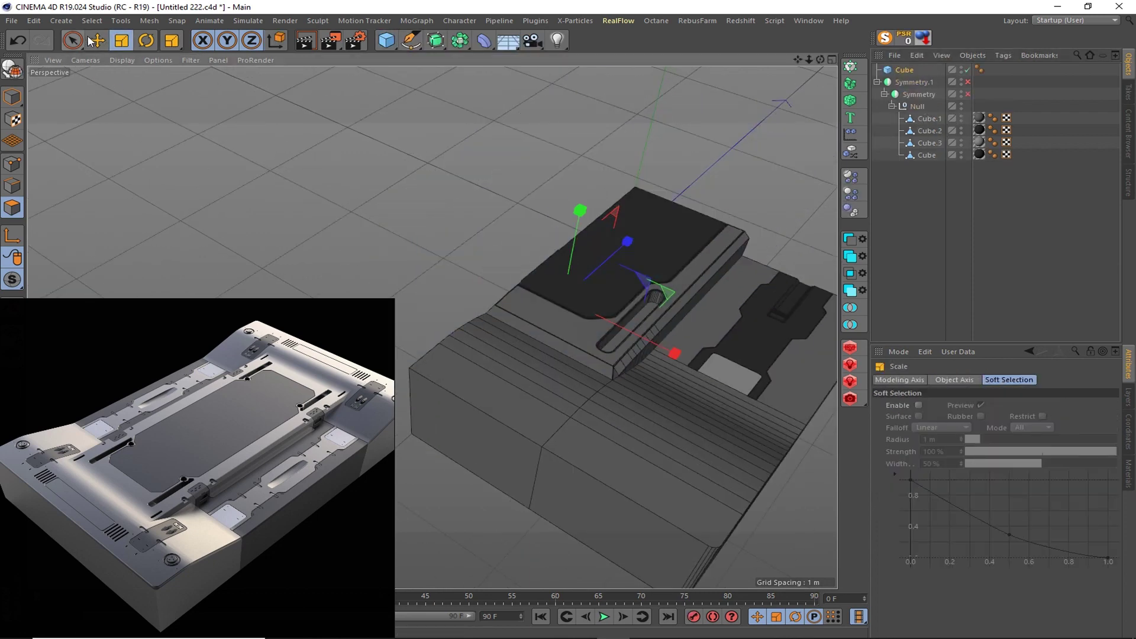
{"action": "mouse_move", "coordinate": [578, 219]}
{"action": "left_mouse_down"}
{"action": "mouse_move", "coordinate": [570, 165]}
{"action": "mouse_move", "coordinate": [588, 259]}
{"action": "left_mouse_up"}
{"action": "scroll", "coordinate": [583, 325], "scroll_direction": "up", "scroll_amount": 3}
- Shrink the cube to a small thin box positioned beside the slot end
{"action": "left_click", "coordinate": [903, 69]}
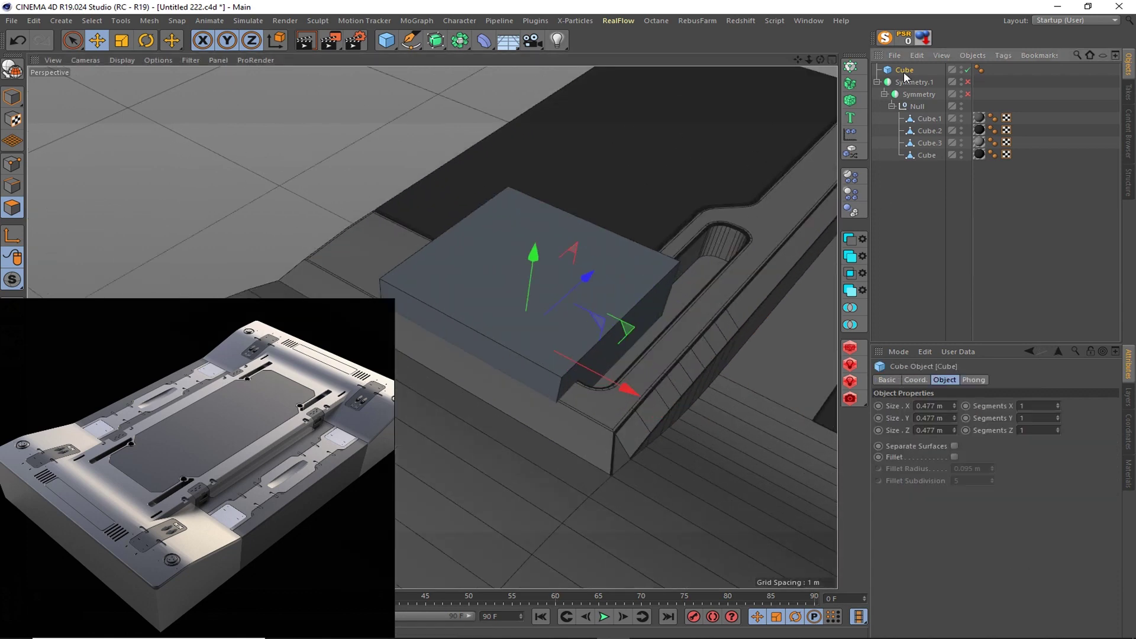
{"action": "mouse_move", "coordinate": [953, 417]}
{"action": "left_mouse_down"}
{"action": "mouse_move", "coordinate": [954, 409]}
{"action": "mouse_move", "coordinate": [954, 438]}
{"action": "left_mouse_up"}
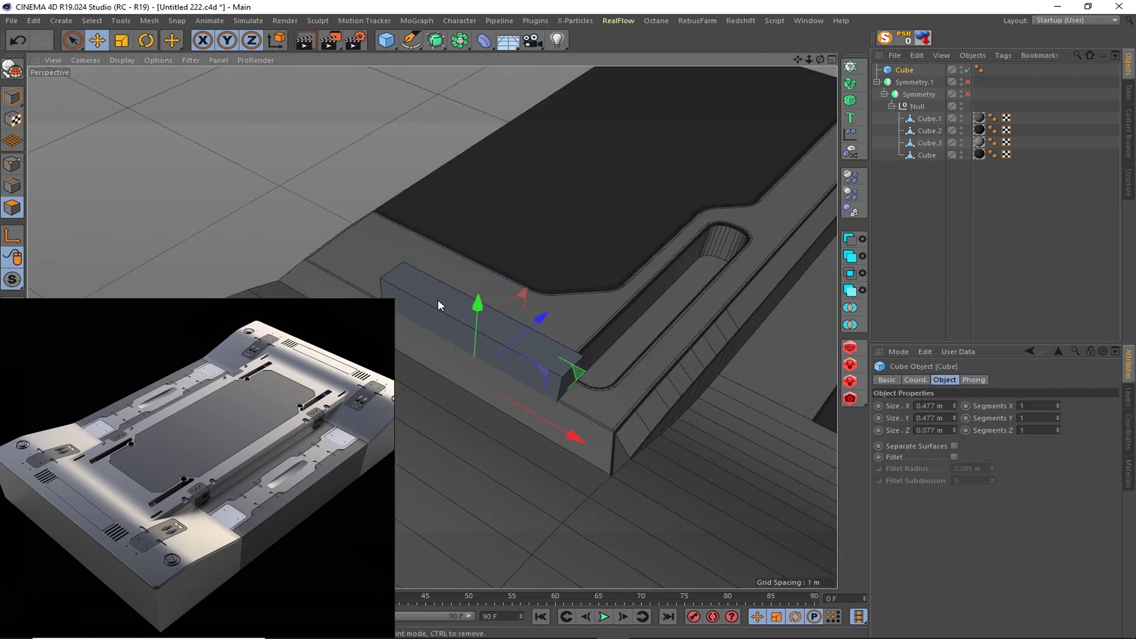
{"action": "key", "text": "ctrl+z"}
{"action": "left_click", "coordinate": [121, 40]}
{"action": "left_click", "coordinate": [97, 39]}
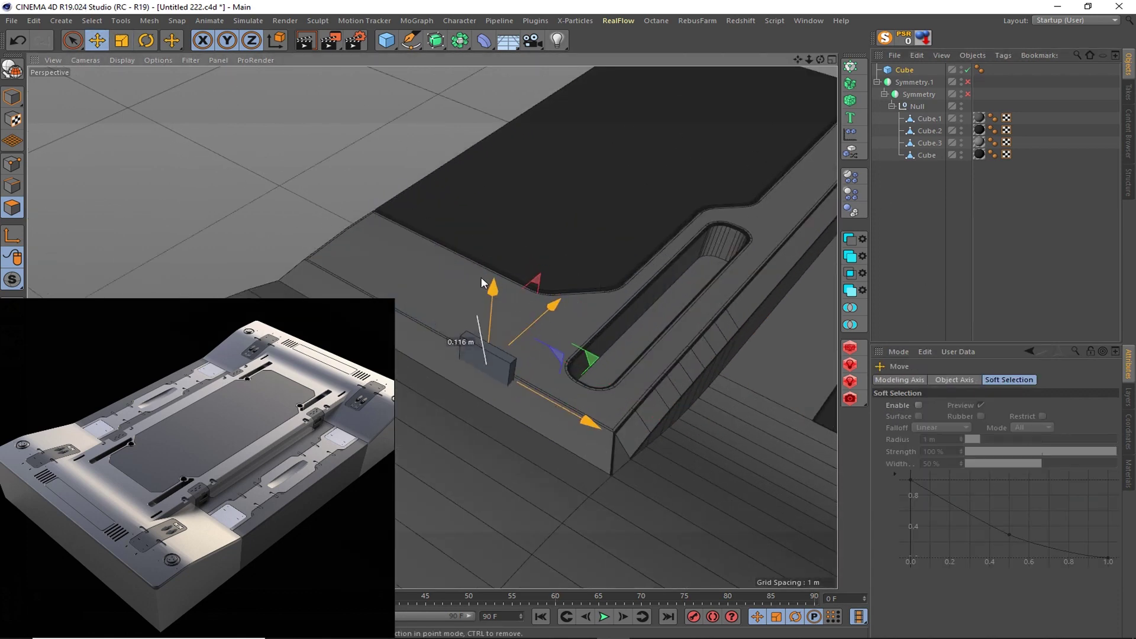
{"action": "mouse_move", "coordinate": [520, 307]}
{"action": "left_mouse_down"}
{"action": "mouse_move", "coordinate": [616, 408]}
{"action": "mouse_move", "coordinate": [469, 376]}
{"action": "left_mouse_up"}
{"action": "scroll", "coordinate": [613, 408], "scroll_direction": "up", "scroll_amount": 3}
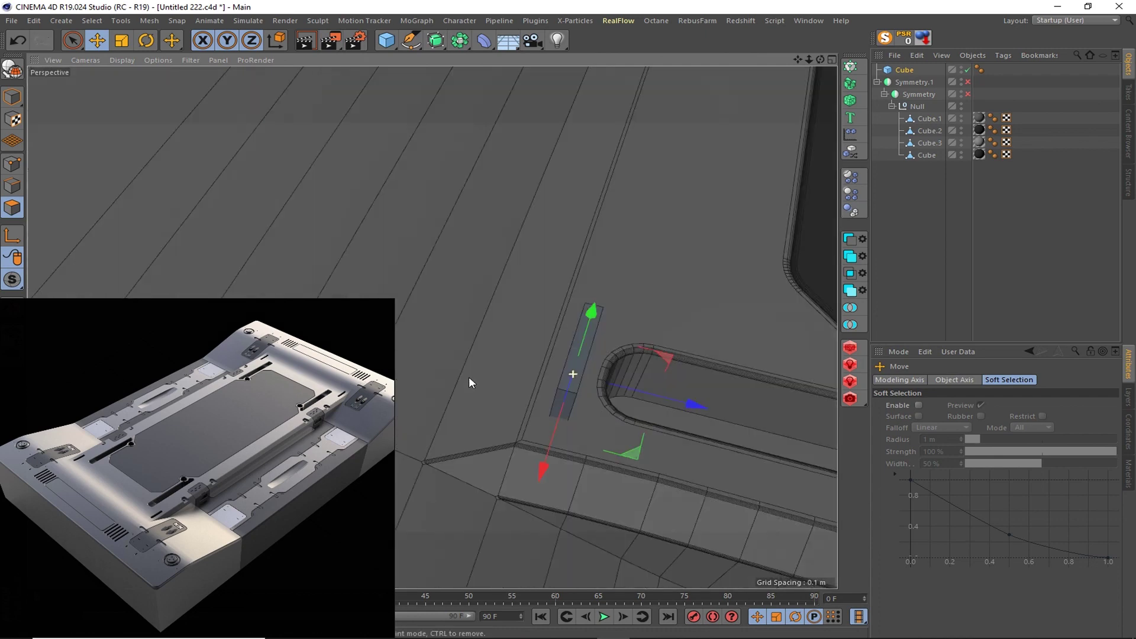
{"action": "mouse_move", "coordinate": [704, 402]}
{"action": "left_mouse_down", "text": "alt"}
{"action": "mouse_move", "coordinate": [762, 321]}
{"action": "mouse_move", "coordinate": [678, 330]}
{"action": "left_mouse_up", "text": "alt"}
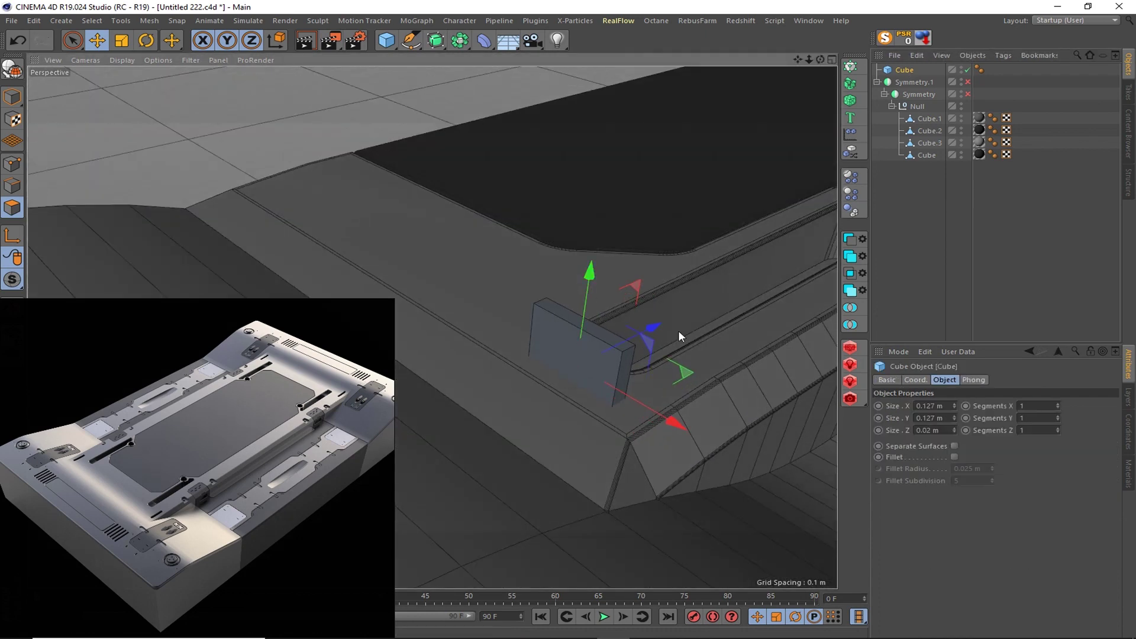
- Set the box height to 0.027 m and its Z size to 0.01 m
{"action": "left_click_drag", "start_coordinate": [953, 421], "coordinate": [952, 434]}
{"action": "left_click", "coordinate": [952, 434]}
{"action": "type", "text": "0.1"}
{"action": "key", "text": "Return"}
{"action": "type", "text": "0.01"}
{"action": "key", "text": "Return"}
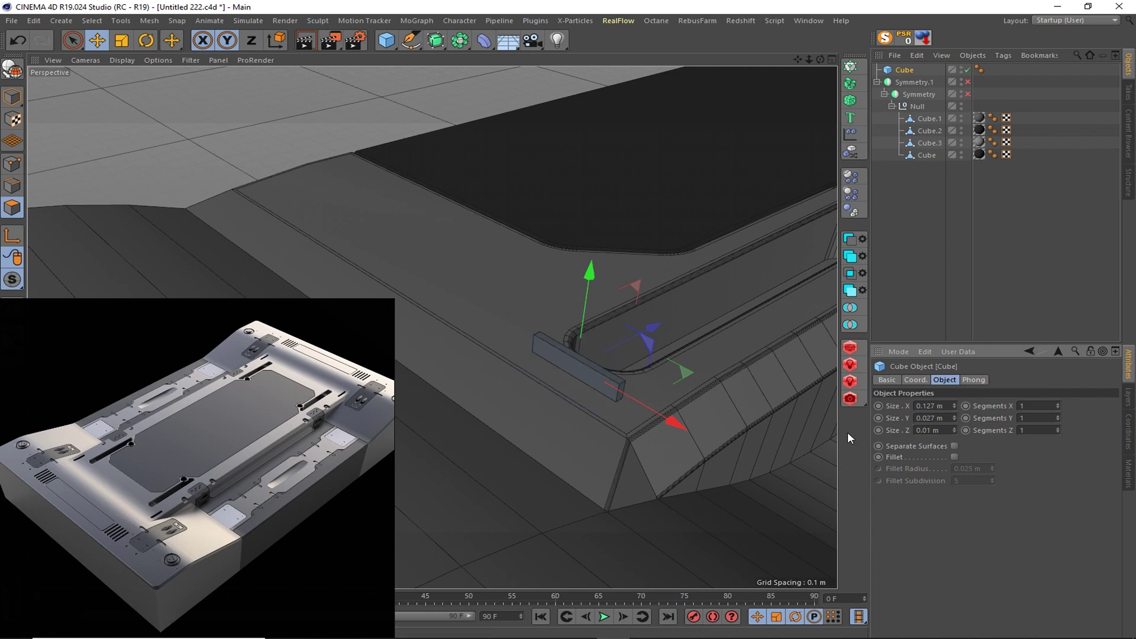
{"action": "scroll", "coordinate": [587, 348], "scroll_direction": "up", "scroll_amount": 3}
{"action": "scroll", "coordinate": [593, 442], "scroll_direction": "up", "scroll_amount": 2}
{"action": "scroll", "coordinate": [593, 445], "scroll_direction": "up", "scroll_amount": 1}
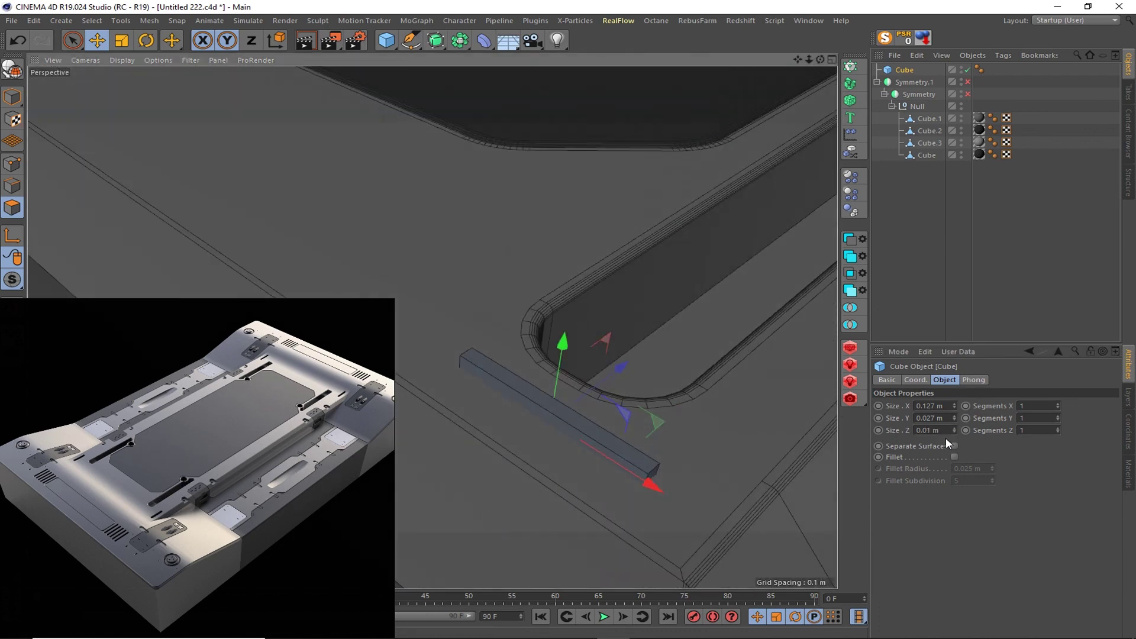
- Make the bar editable and switch to outline selection
{"action": "key", "text": "c"}
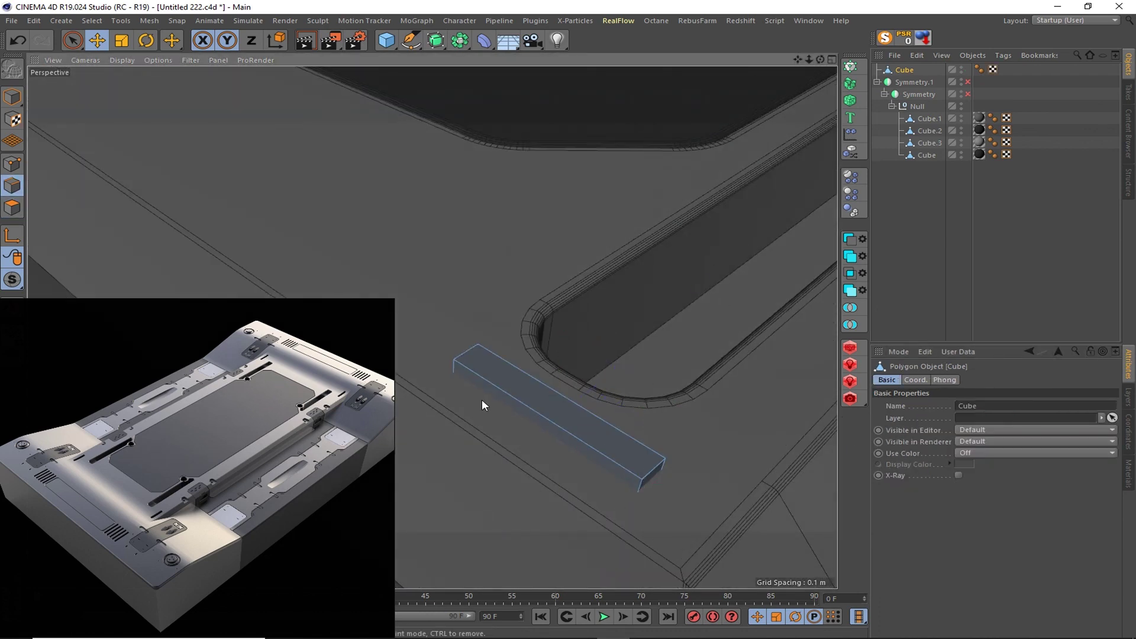
{"action": "left_click", "coordinate": [92, 21]}
{"action": "left_click", "coordinate": [138, 129]}
{"action": "key", "text": "b"}
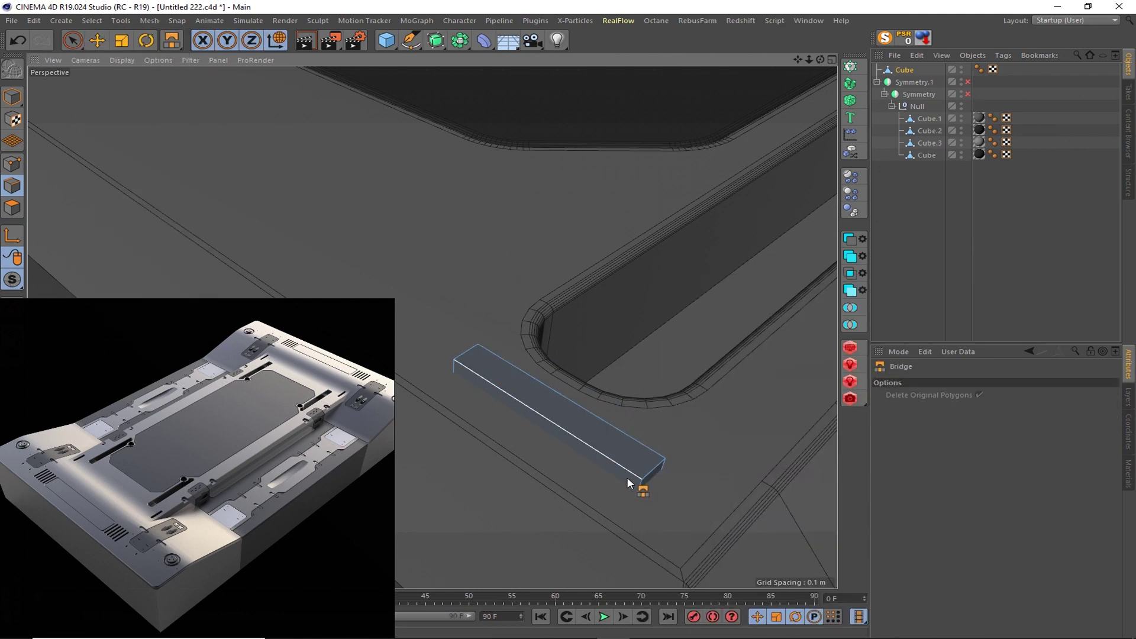
{"action": "left_click", "coordinate": [91, 20]}
{"action": "left_click", "coordinate": [183, 165]}
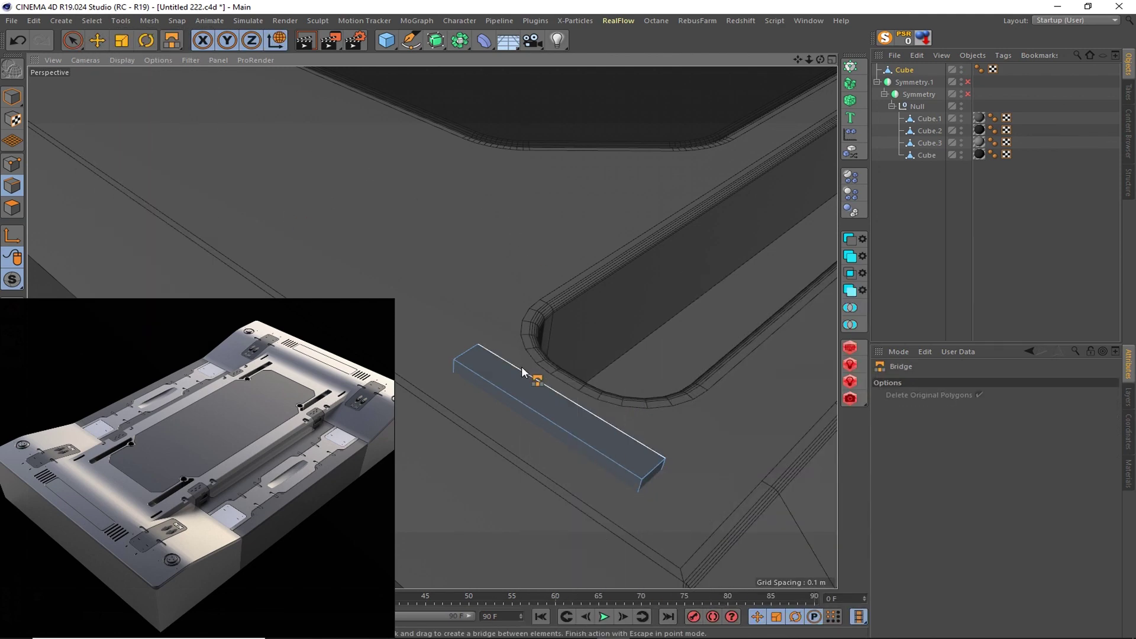
{"action": "left_click", "coordinate": [91, 21]}
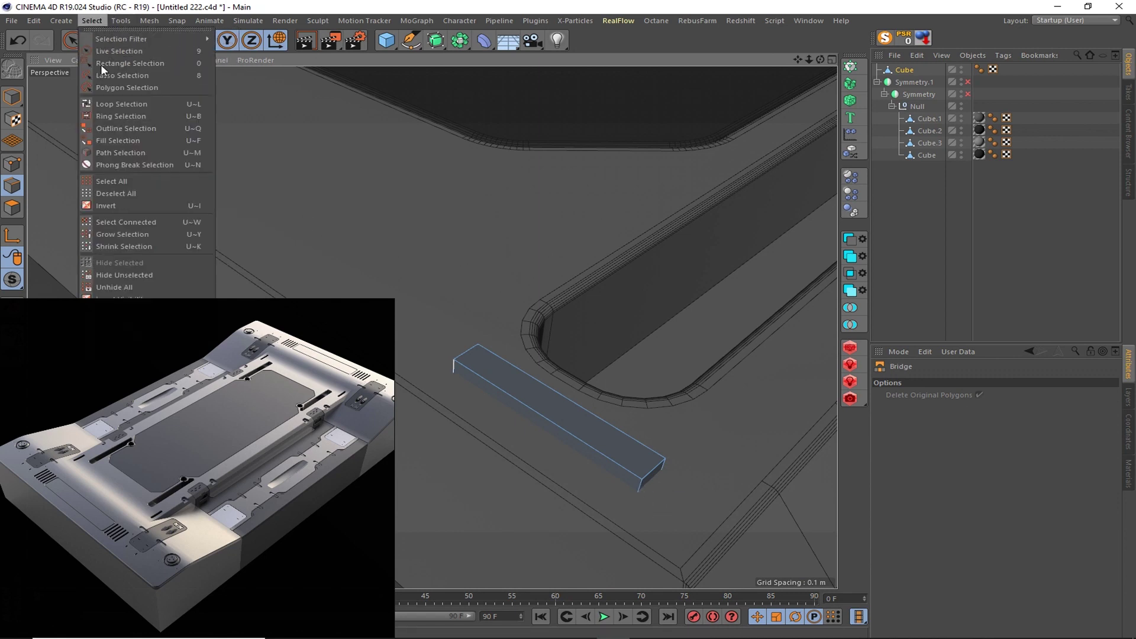
{"action": "left_click", "coordinate": [116, 131]}
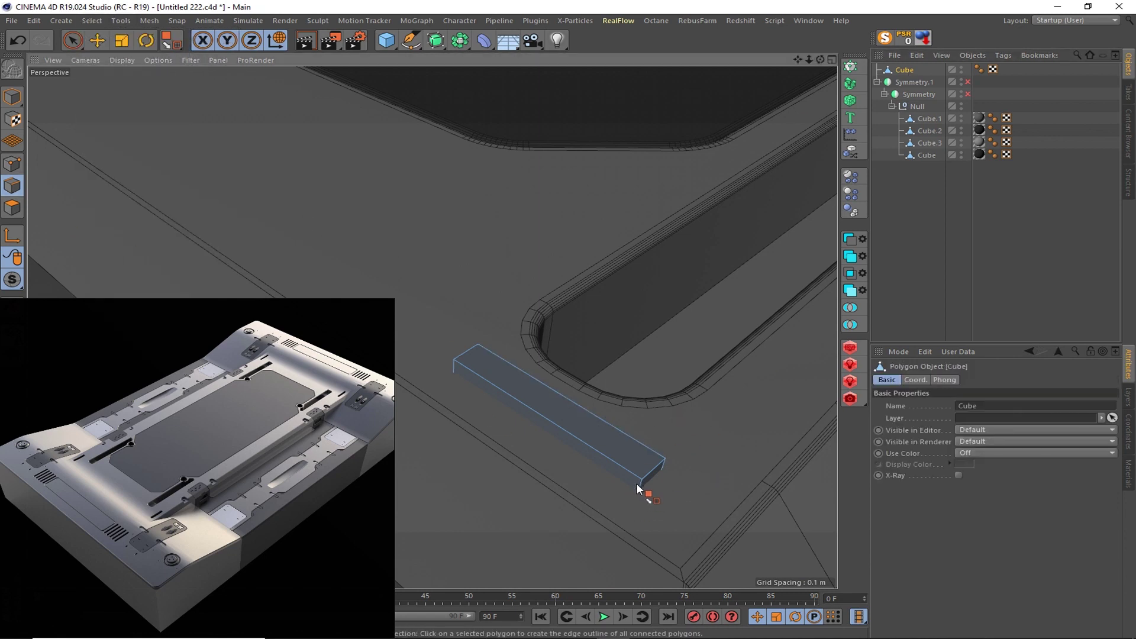
- Ring-select the bar's end edges and bevel them into rounded caps
{"action": "key", "text": "s"}
{"action": "left_click", "coordinate": [92, 21]}
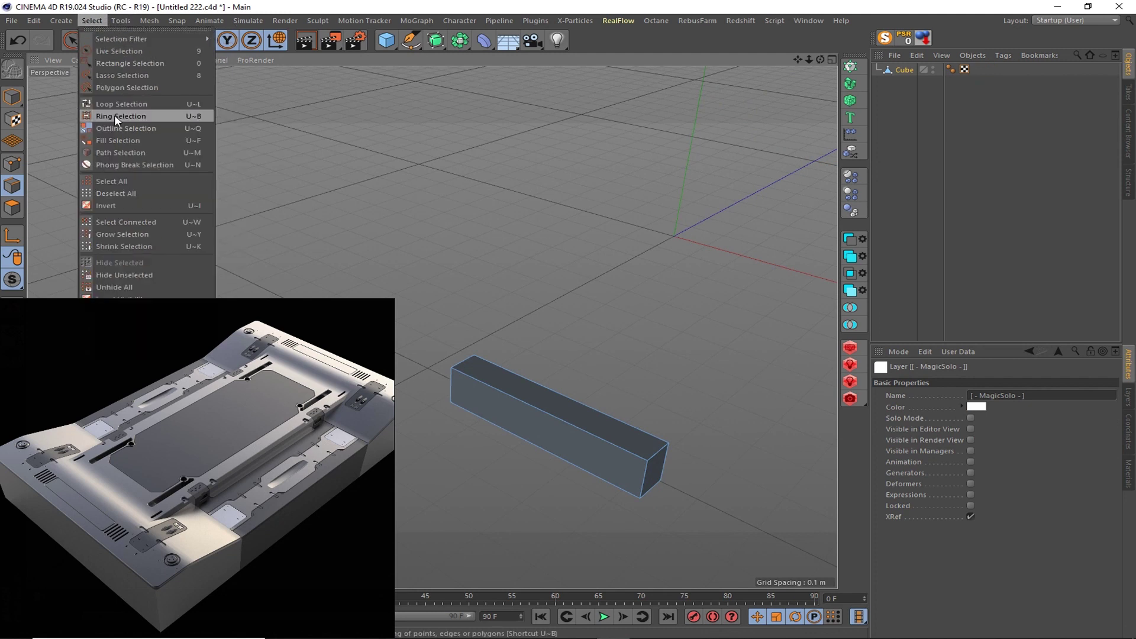
{"action": "left_click", "coordinate": [135, 165]}
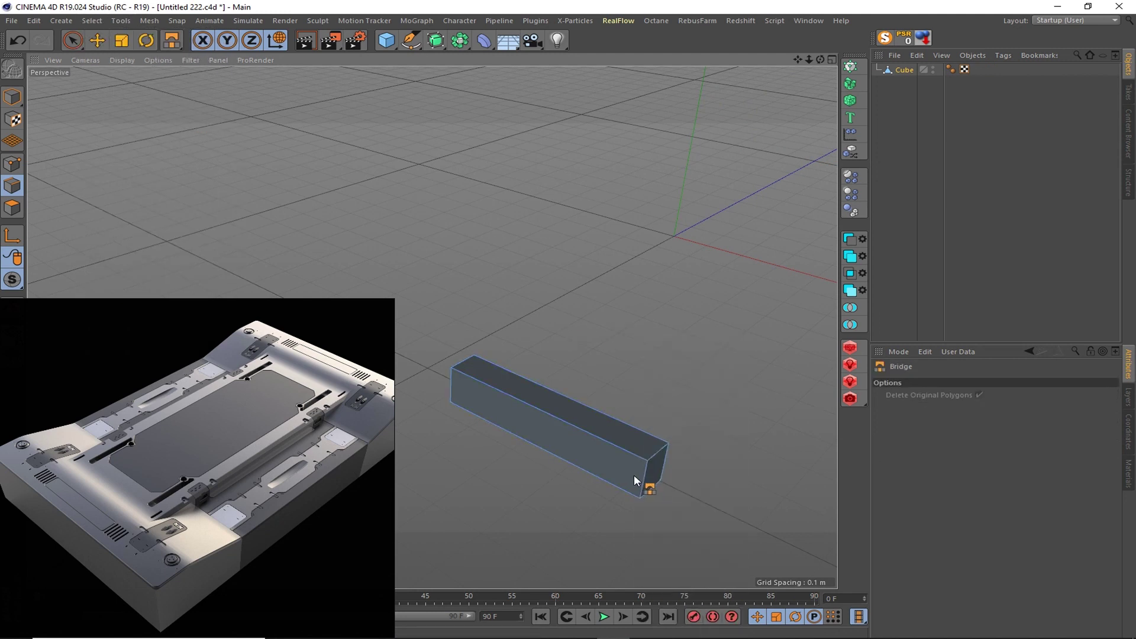
{"action": "left_click", "coordinate": [92, 20]}
{"action": "left_click", "coordinate": [121, 113]}
{"action": "right_click", "coordinate": [741, 414]}
{"action": "left_click", "coordinate": [773, 549]}
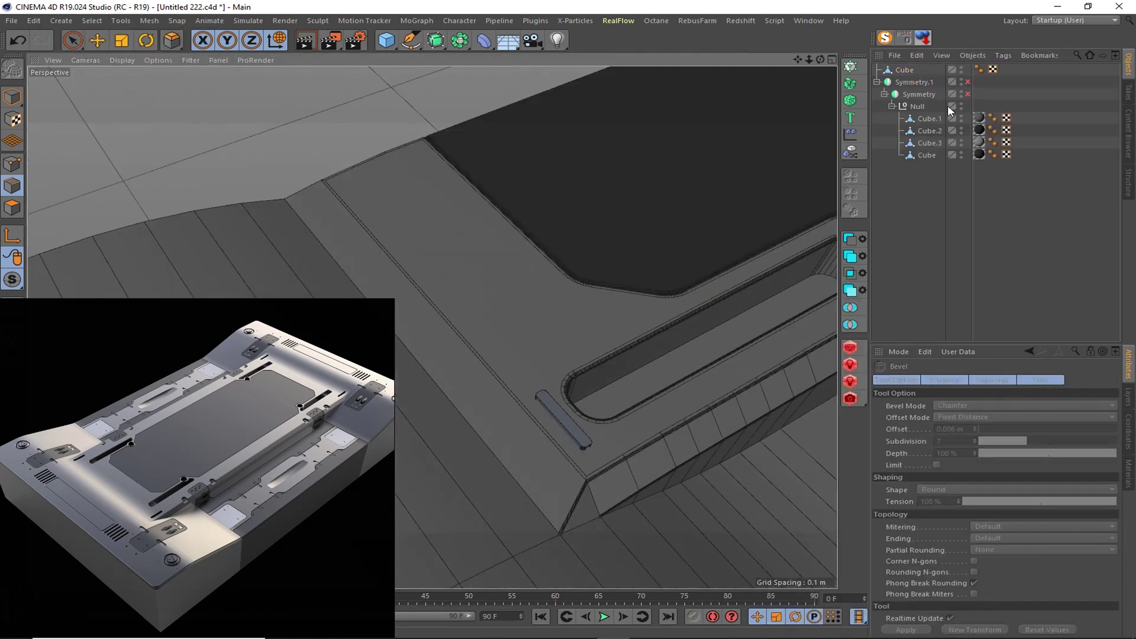
- Combine Cube.1 and the bar in a Mesh Boolean, dismissing the warning
{"action": "left_click", "coordinate": [902, 69]}
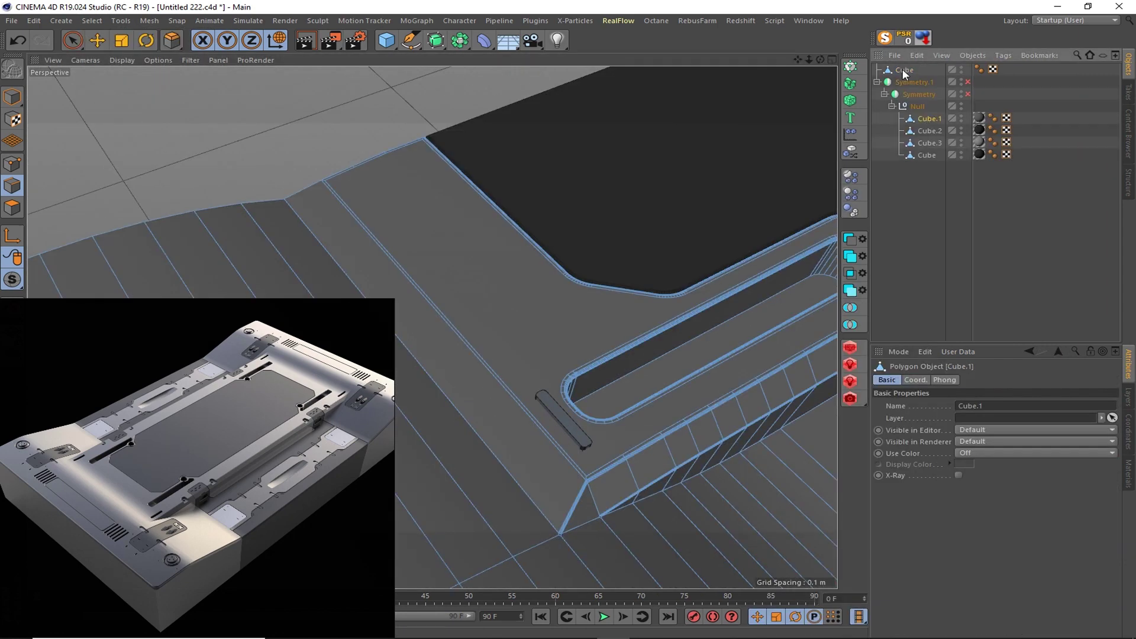
{"action": "left_click", "coordinate": [929, 118], "text": "ctrl"}
{"action": "left_click", "coordinate": [850, 308]}
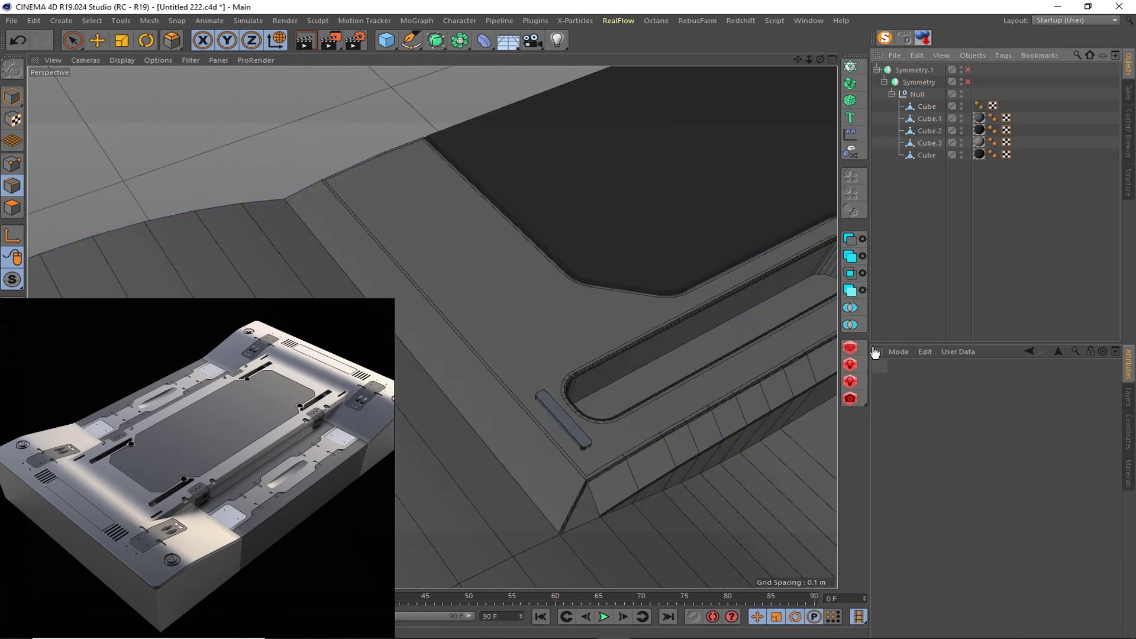
{"action": "left_click", "coordinate": [850, 239]}
{"action": "key", "text": "Return"}
{"action": "scroll", "coordinate": [631, 260], "scroll_direction": "down", "scroll_amount": 5}
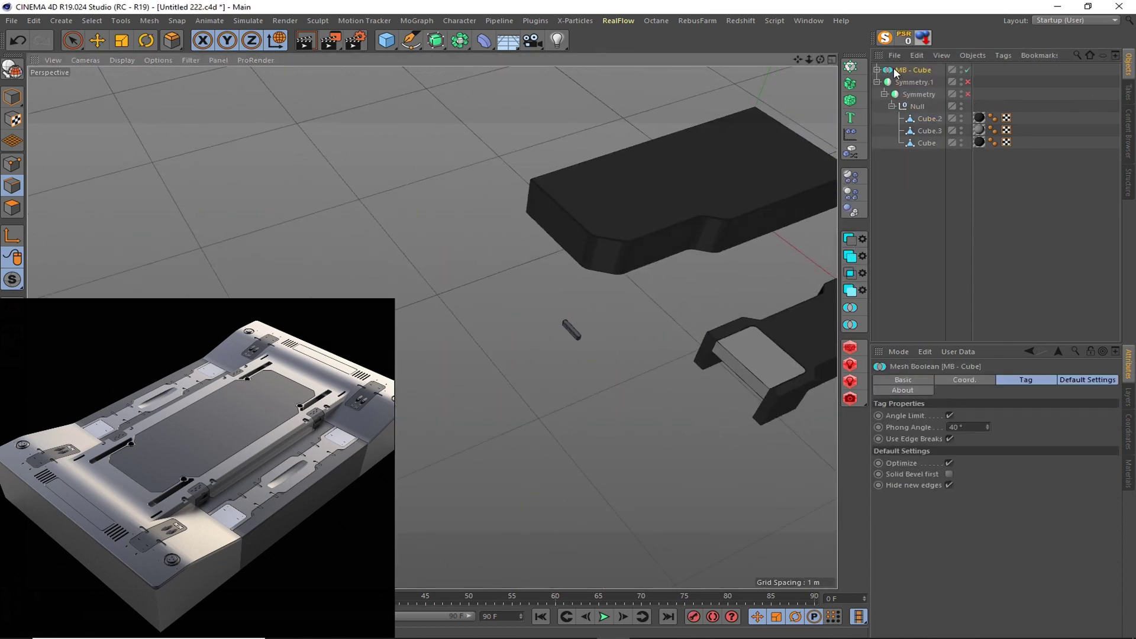
- Undo and redo the MeshBoolean setup on MB - Cube to restore the slot cut
{"action": "left_click", "coordinate": [631, 261]}
{"action": "scroll", "coordinate": [591, 307], "scroll_direction": "up", "scroll_amount": 5}
{"action": "scroll", "coordinate": [544, 356], "scroll_direction": "down", "scroll_amount": 3}
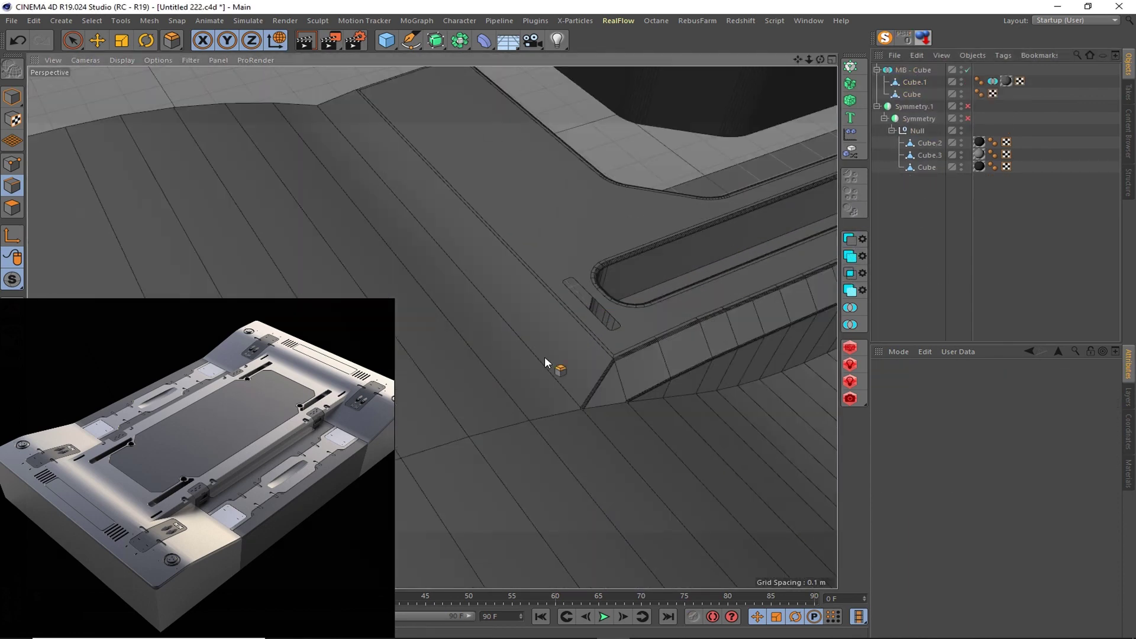
{"action": "scroll", "coordinate": [519, 356], "scroll_direction": "down", "scroll_amount": 2}
{"action": "scroll", "coordinate": [515, 368], "scroll_direction": "up", "scroll_amount": 5}
{"action": "scroll", "coordinate": [515, 368], "scroll_direction": "down", "scroll_amount": 5}
{"action": "key", "text": "ctrl+z"}
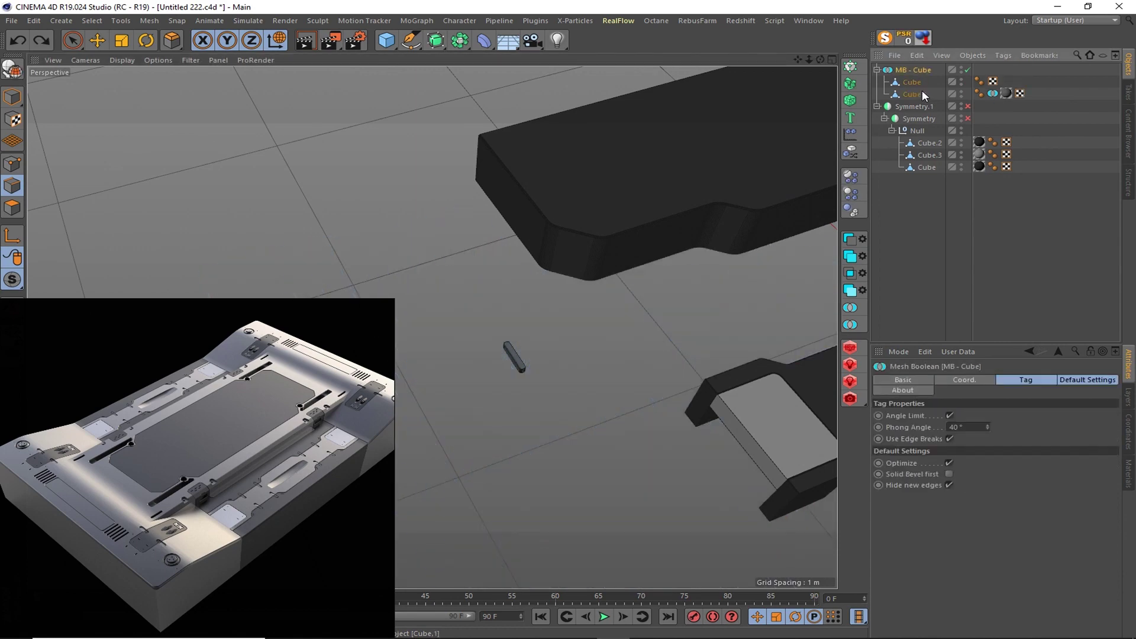
{"action": "key", "text": "ctrl+z"}
{"action": "key", "text": "ctrl+z"}
{"action": "key", "text": "ctrl+z"}
{"action": "key", "text": "ctrl+z"}
{"action": "key", "text": "ctrl+z"}
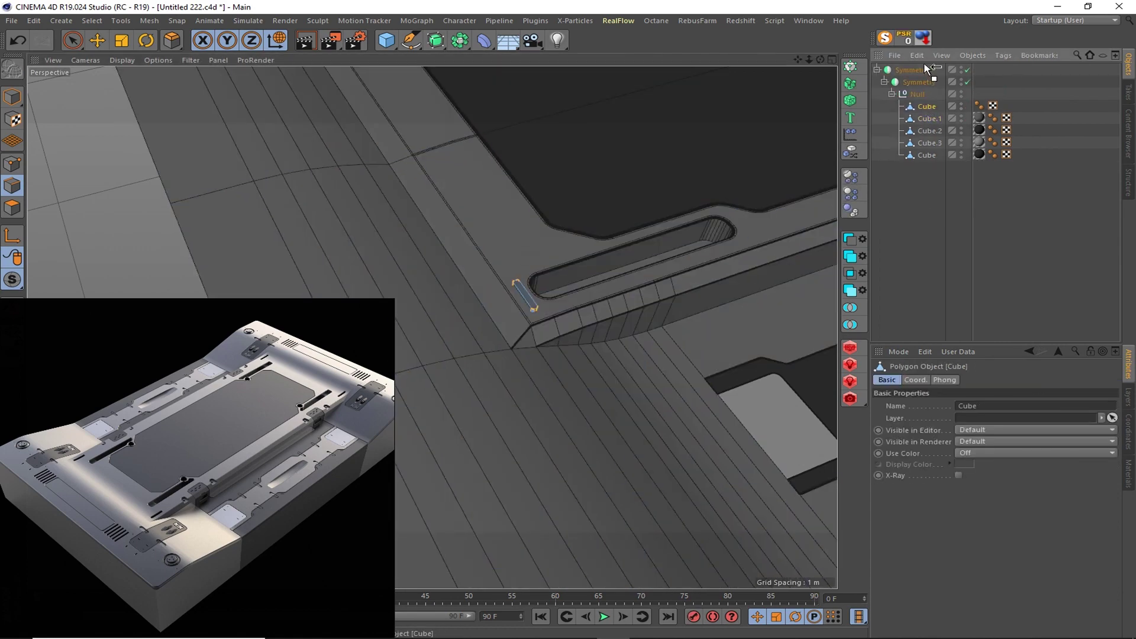
{"action": "key", "text": "ctrl+z"}
{"action": "key", "text": "ctrl+z"}
{"action": "key", "text": "ctrl+z"}
{"action": "key", "text": "ctrl+y"}
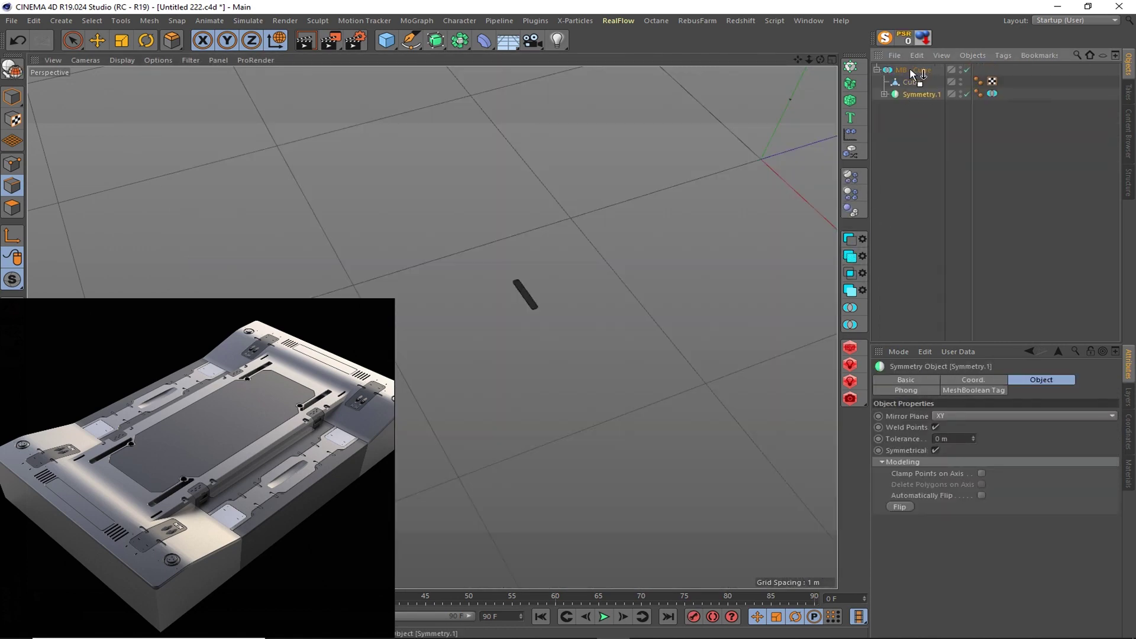
{"action": "key", "text": "ctrl+y"}
{"action": "key", "text": "ctrl+y"}
{"action": "key", "text": "ctrl+y"}
{"action": "key", "text": "ctrl+y"}
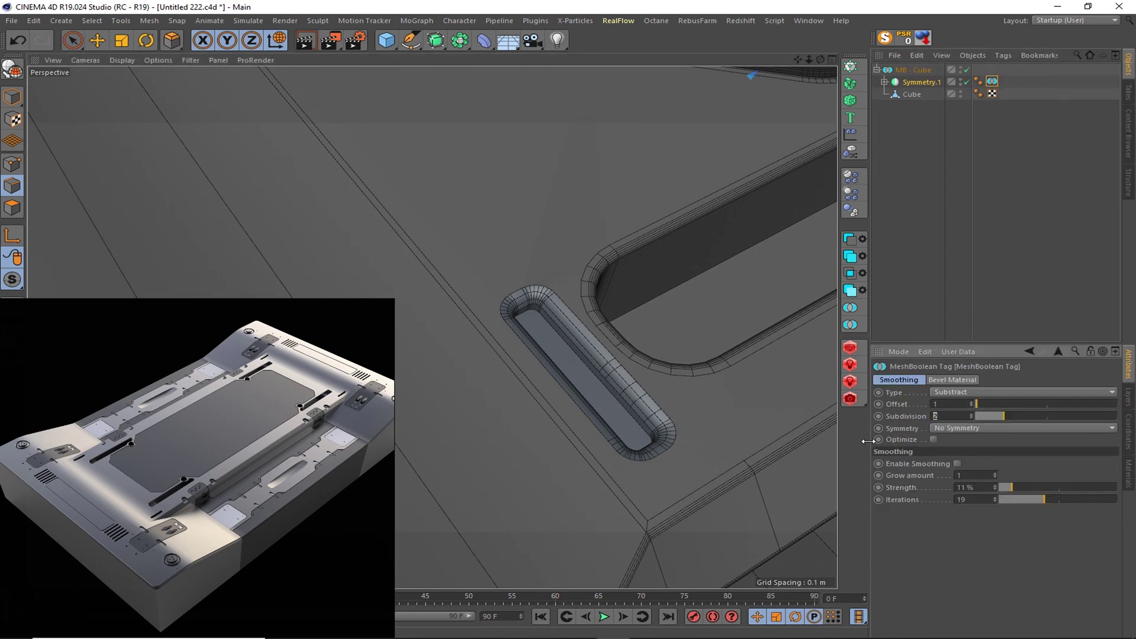
{"action": "key", "text": "ctrl+y"}
{"action": "key", "text": "ctrl+y"}
{"action": "key", "text": "ctrl+y"}
{"action": "key", "text": "ctrl+y"}
{"action": "key", "text": "ctrl+y"}
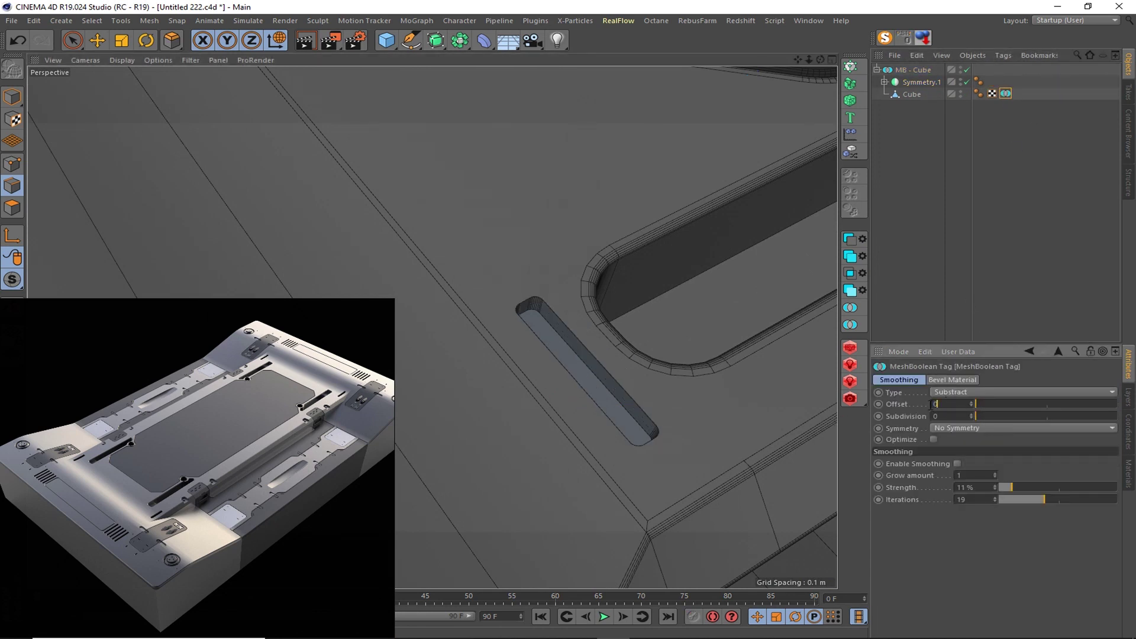
- Try Boolean bevel offsets of 0.1 and 0.2 and raise the bevel subdivision to 3
{"action": "type", "text": "0.1"}
{"action": "key", "text": "Return"}
{"action": "left_click_drag", "start_coordinate": [541, 414], "coordinate": [650, 384], "text": "alt"}
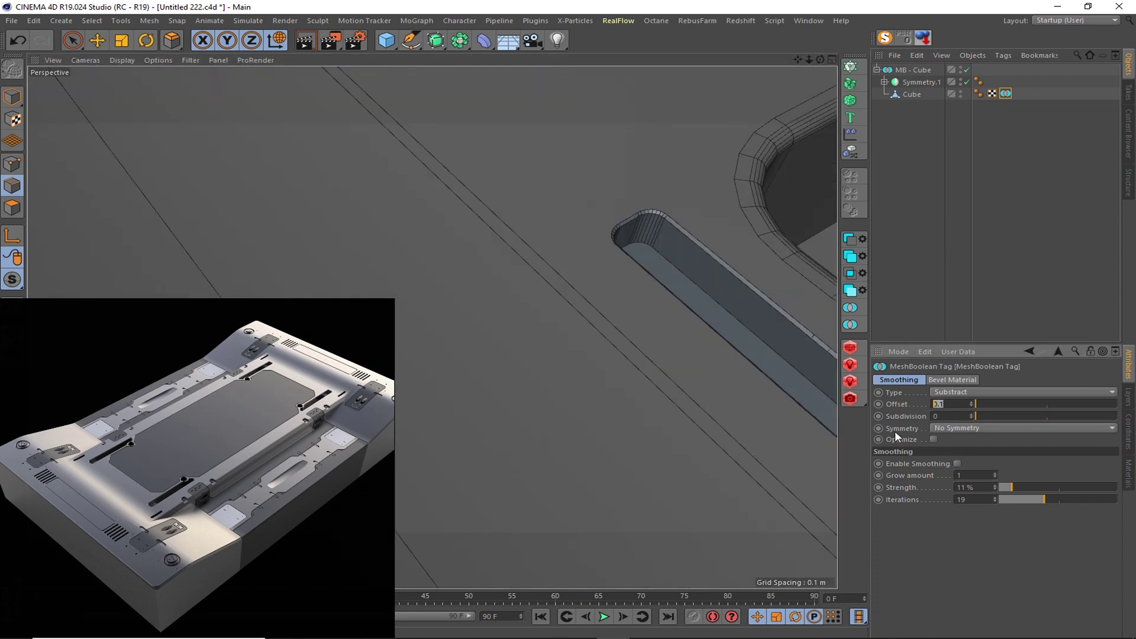
{"action": "type", "text": "0.2"}
{"action": "key", "text": "Return"}
{"action": "left_click_drag", "start_coordinate": [493, 309], "coordinate": [815, 418], "text": "alt"}
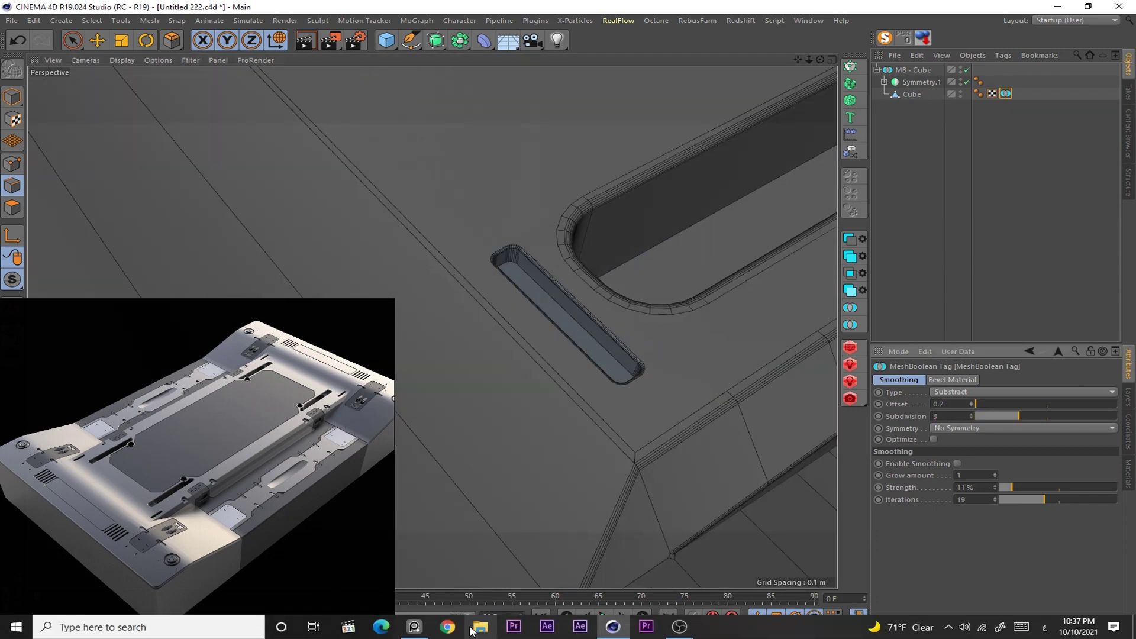
{"action": "left_click", "coordinate": [959, 142]}
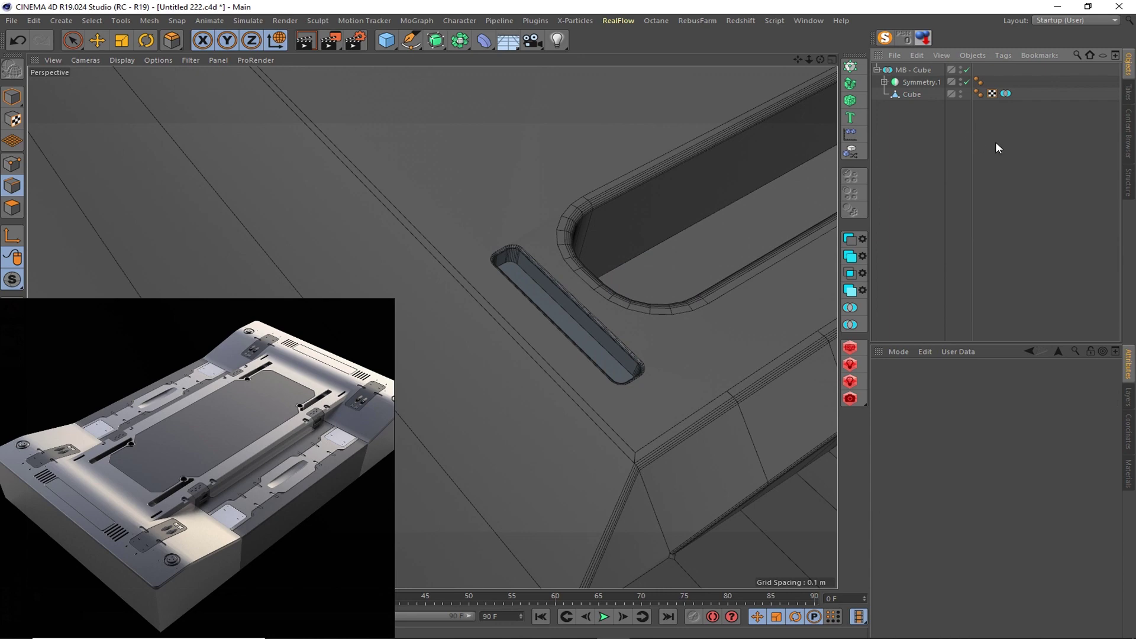
{"action": "mouse_move", "coordinate": [809, 87]}
{"action": "left_mouse_down", "text": "alt"}
{"action": "mouse_move", "coordinate": [542, 257]}
{"action": "mouse_move", "coordinate": [421, 90]}
{"action": "mouse_move", "coordinate": [541, 214]}
{"action": "mouse_move", "coordinate": [734, 166]}
{"action": "left_mouse_up", "text": "alt"}
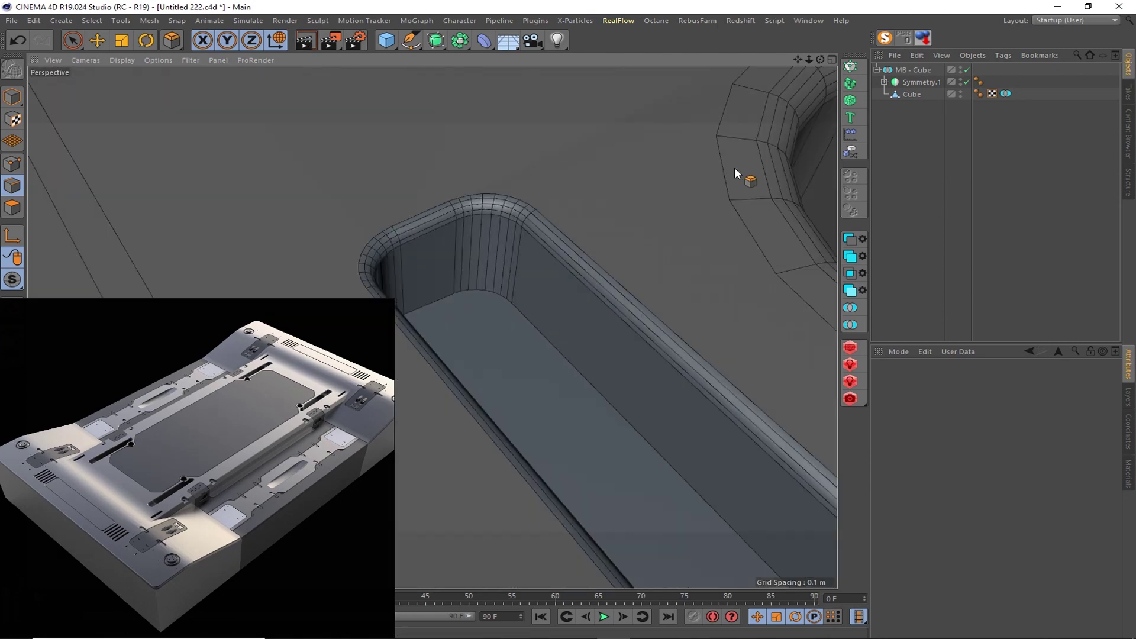
- Set the Boolean tag's offset back to 0.1 and apply Mat.2 to the Cube
{"action": "left_click", "coordinate": [1005, 93]}
{"action": "double_click", "coordinate": [950, 404]}
{"action": "type", "text": "0.1"}
{"action": "key", "text": "Return"}
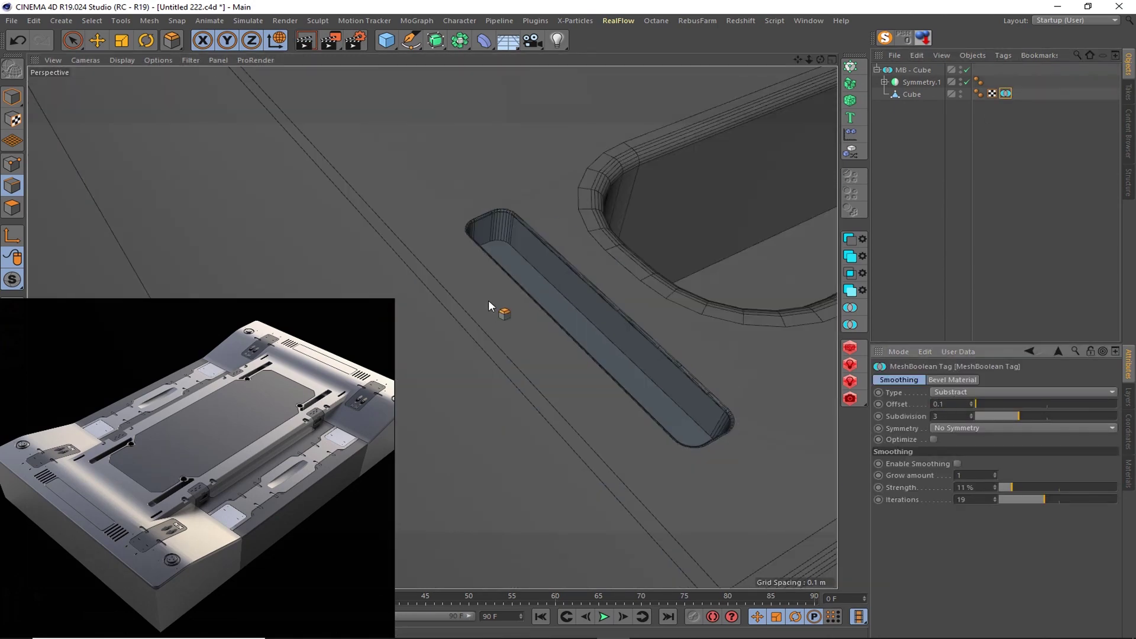
{"action": "left_click_drag", "start_coordinate": [489, 300], "coordinate": [772, 210], "text": "alt"}
{"action": "left_click", "coordinate": [1128, 473]}
{"action": "left_click_drag", "start_coordinate": [951, 373], "coordinate": [911, 94]}
- Switch the viewport to Gouraud Shading and frame the recessed panel in Perspective
{"action": "key", "text": "n"}
{"action": "key", "text": "a"}
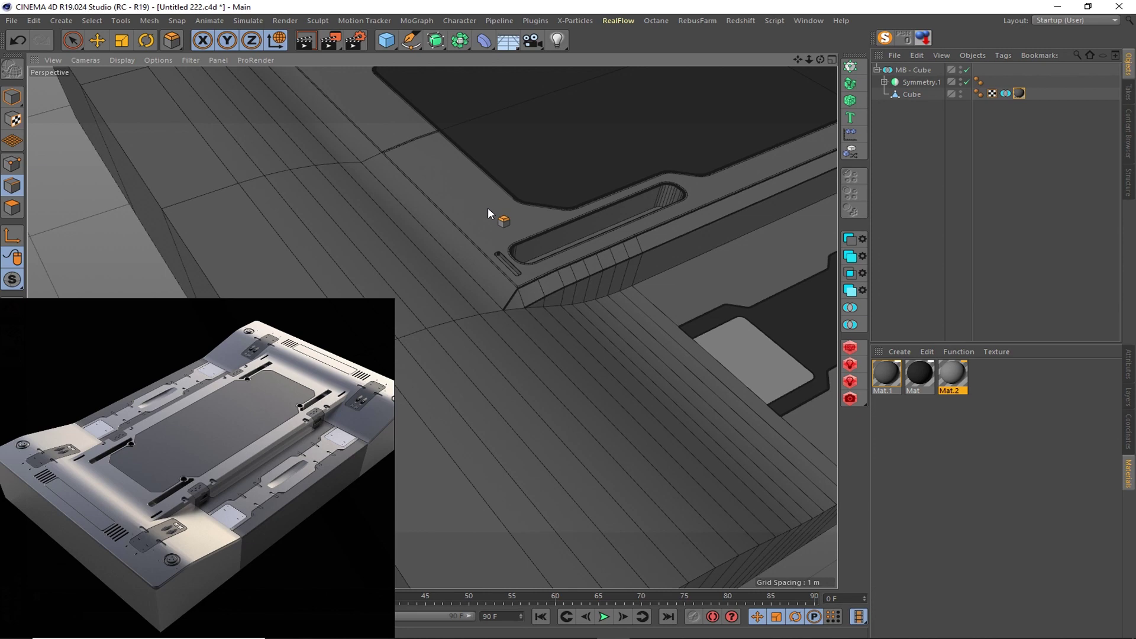
{"action": "left_click_drag", "start_coordinate": [487, 207], "coordinate": [655, 317], "text": "alt"}
{"action": "scroll", "coordinate": [651, 237], "scroll_direction": "up", "scroll_amount": 5}
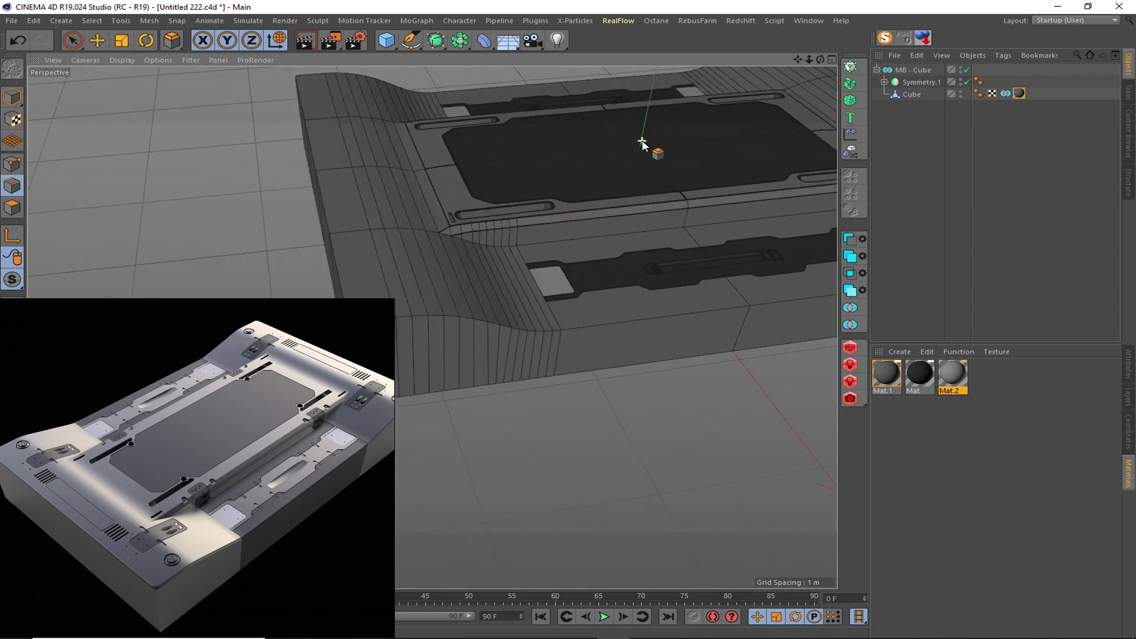
{"action": "mouse_move", "coordinate": [647, 152]}
{"action": "left_mouse_down", "text": "alt"}
{"action": "mouse_move", "coordinate": [474, 200]}
{"action": "mouse_move", "coordinate": [615, 452]}
{"action": "mouse_move", "coordinate": [532, 355]}
{"action": "left_mouse_up", "text": "alt"}
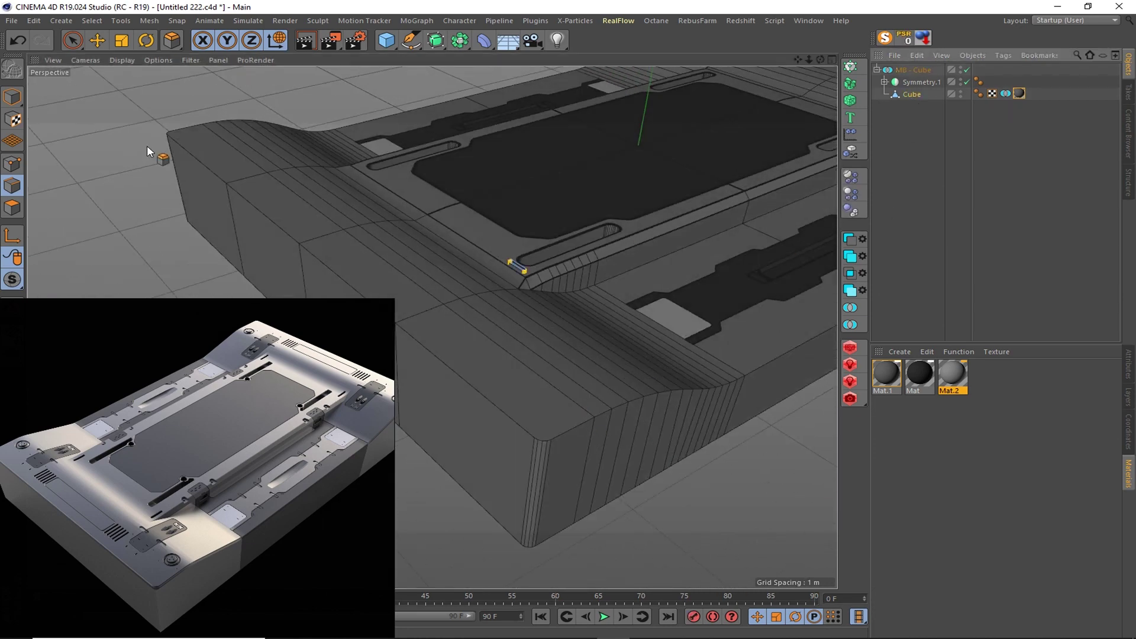
- Select Cube.1 in Symmetry.1 and bevel its outer corner edge loop
{"action": "left_click", "coordinate": [884, 82]}
{"action": "left_click", "coordinate": [921, 83]}
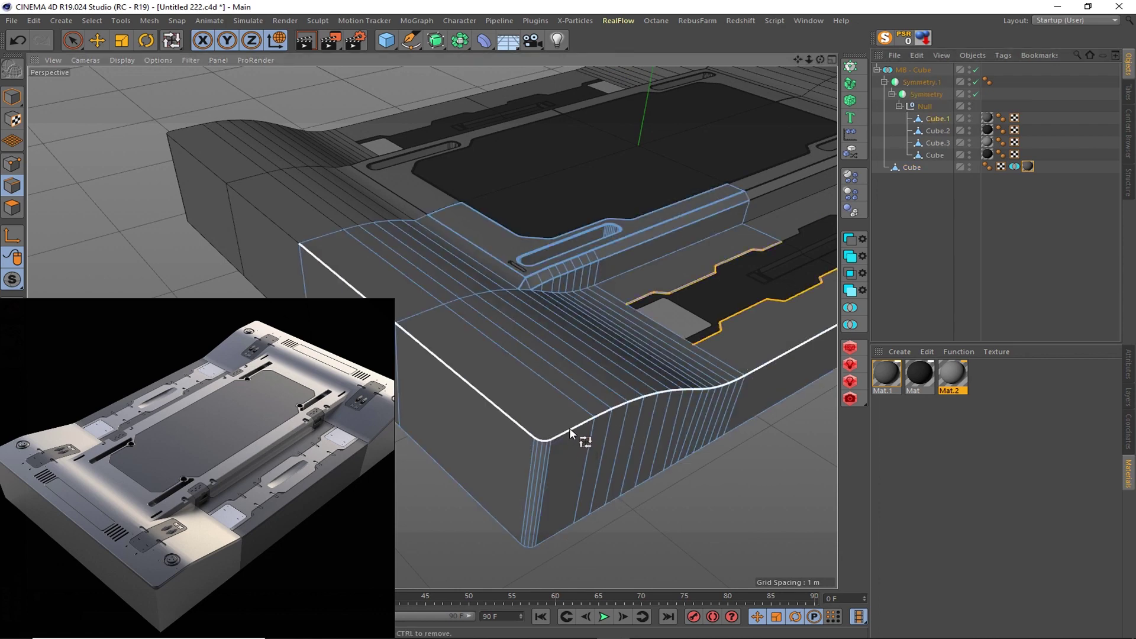
{"action": "left_click_drag", "start_coordinate": [569, 428], "coordinate": [514, 452], "text": "alt"}
{"action": "right_click", "coordinate": [534, 424]}
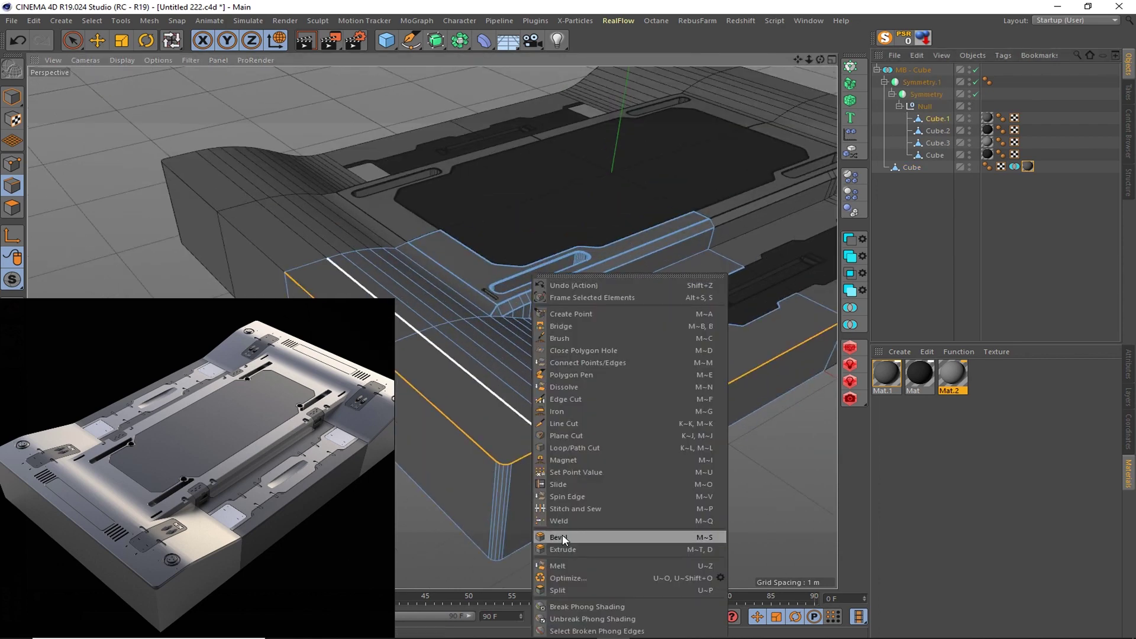
{"action": "left_click", "coordinate": [562, 538]}
{"action": "scroll", "coordinate": [530, 474], "scroll_direction": "up", "scroll_amount": 3}
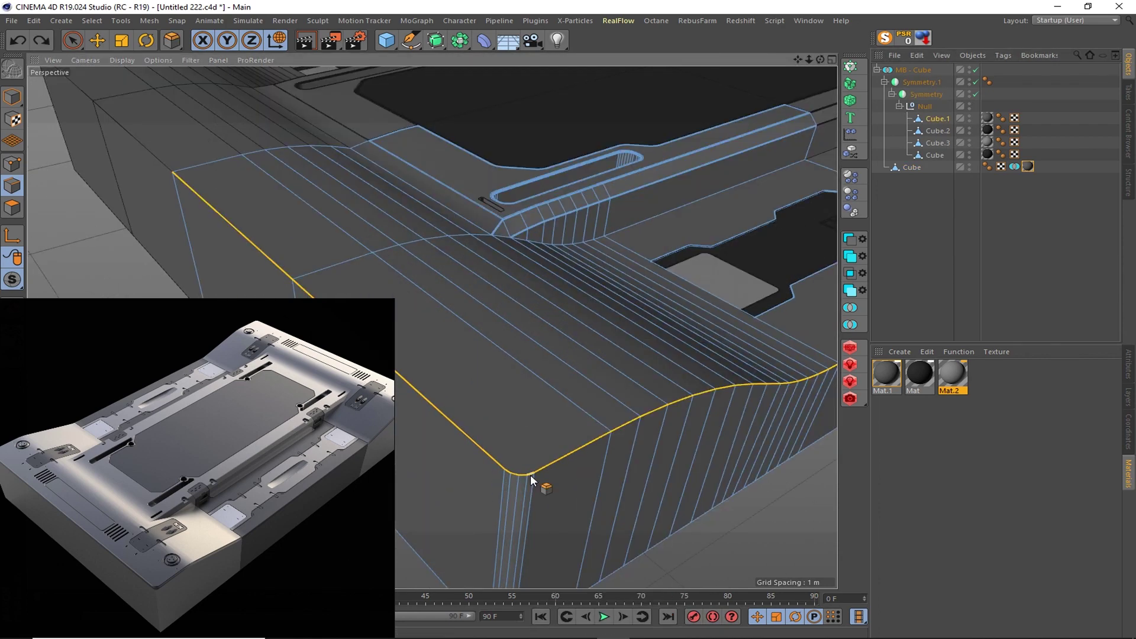
{"action": "double_click", "coordinate": [559, 457]}
{"action": "left_click_drag", "start_coordinate": [579, 435], "coordinate": [686, 509]}
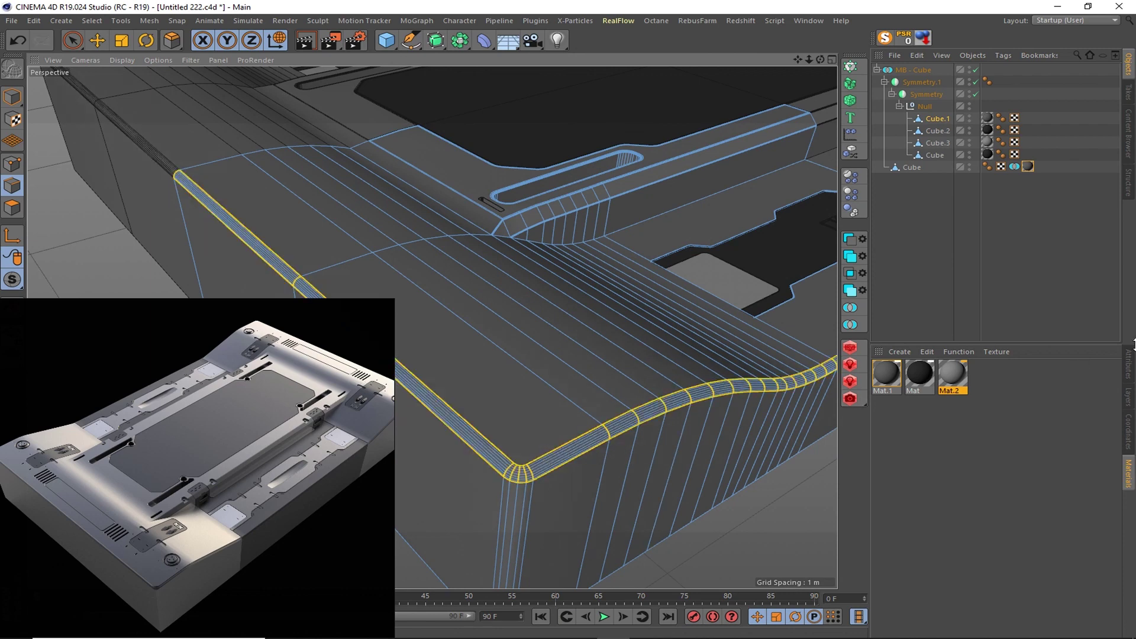
- Loop-select the top rim edge of Cube.1 and bevel it
{"action": "key", "text": "u"}
{"action": "key", "text": "l"}
{"action": "scroll", "coordinate": [533, 381], "scroll_direction": "up", "scroll_amount": 2}
{"action": "scroll", "coordinate": [537, 424], "scroll_direction": "down", "scroll_amount": 3}
{"action": "scroll", "coordinate": [533, 420], "scroll_direction": "up", "scroll_amount": 3}
{"action": "left_click", "coordinate": [533, 420]}
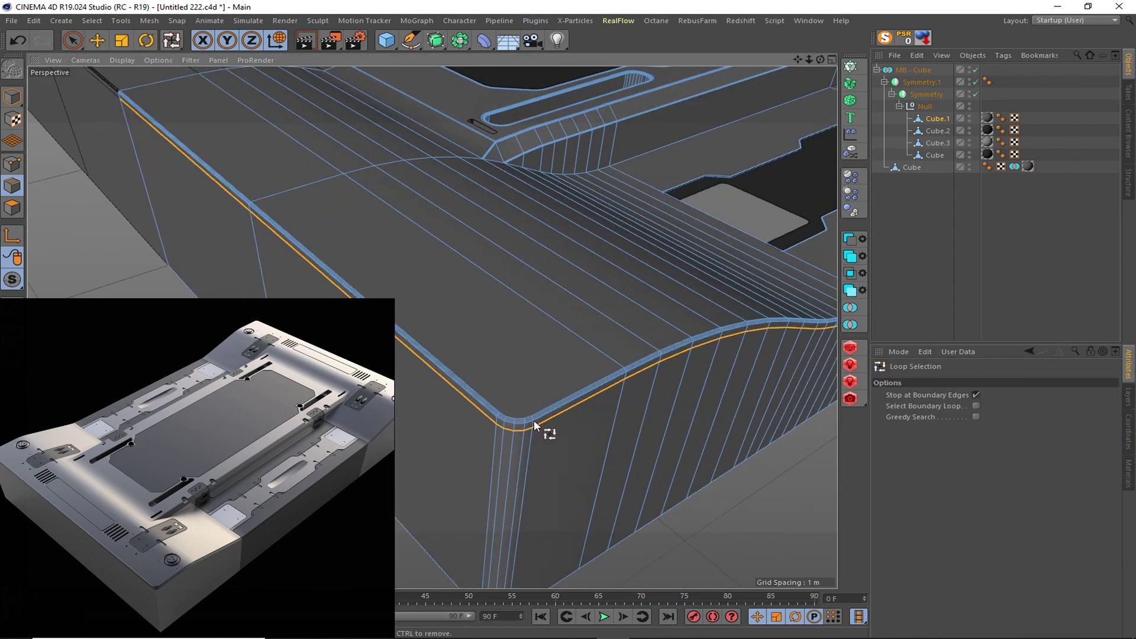
{"action": "key", "text": "m"}
{"action": "key", "text": "s"}
{"action": "scroll", "coordinate": [577, 528], "scroll_direction": "up", "scroll_amount": 2}
{"action": "scroll", "coordinate": [553, 417], "scroll_direction": "up", "scroll_amount": 3}
{"action": "scroll", "coordinate": [556, 423], "scroll_direction": "up", "scroll_amount": 2}
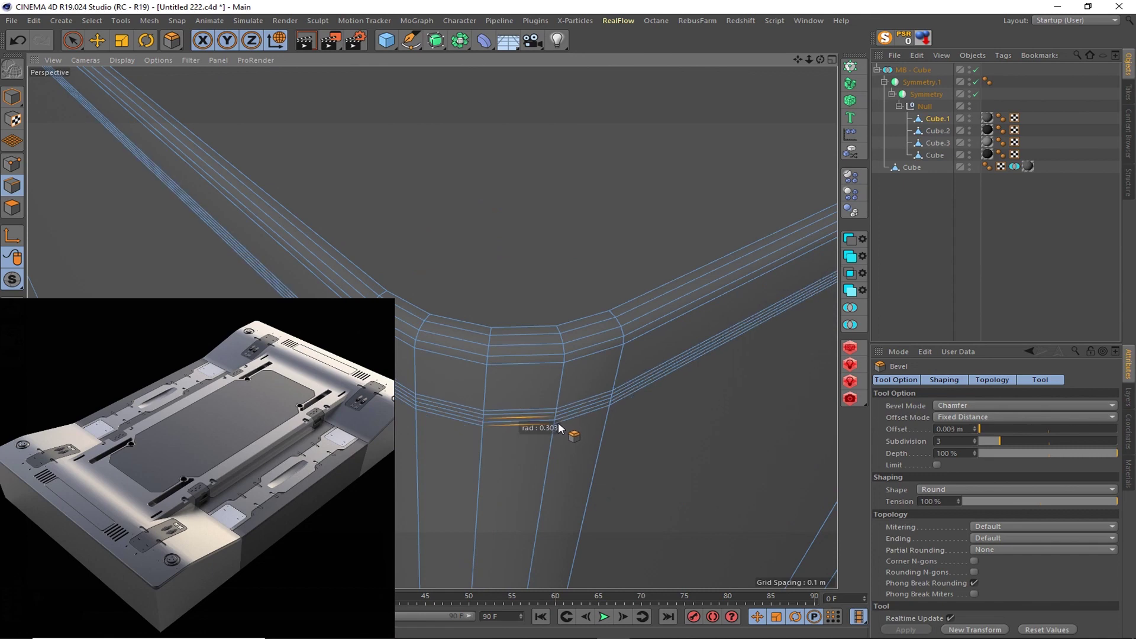
- Loop-select the thin polygon strip along the rim and extrude it -0.004 m into a groove
{"action": "key", "text": "u"}
{"action": "key", "text": "l"}
{"action": "key", "text": "Return"}
{"action": "left_click", "coordinate": [556, 418]}
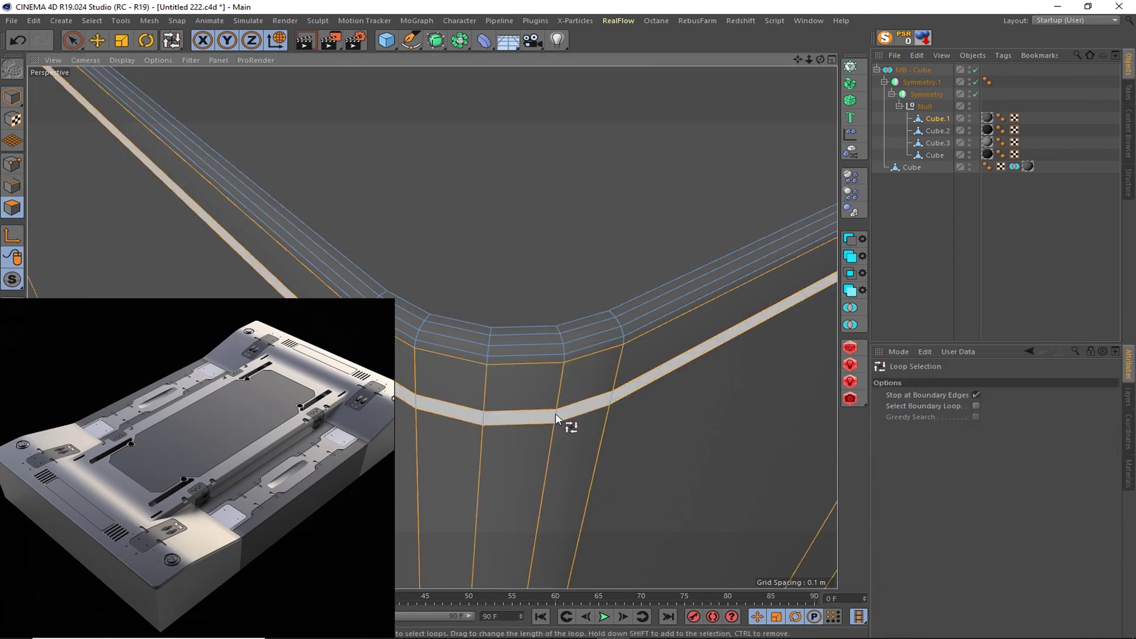
{"action": "right_click", "coordinate": [645, 414]}
{"action": "left_click", "coordinate": [710, 368]}
{"action": "left_click_drag", "start_coordinate": [557, 418], "coordinate": [551, 418]}
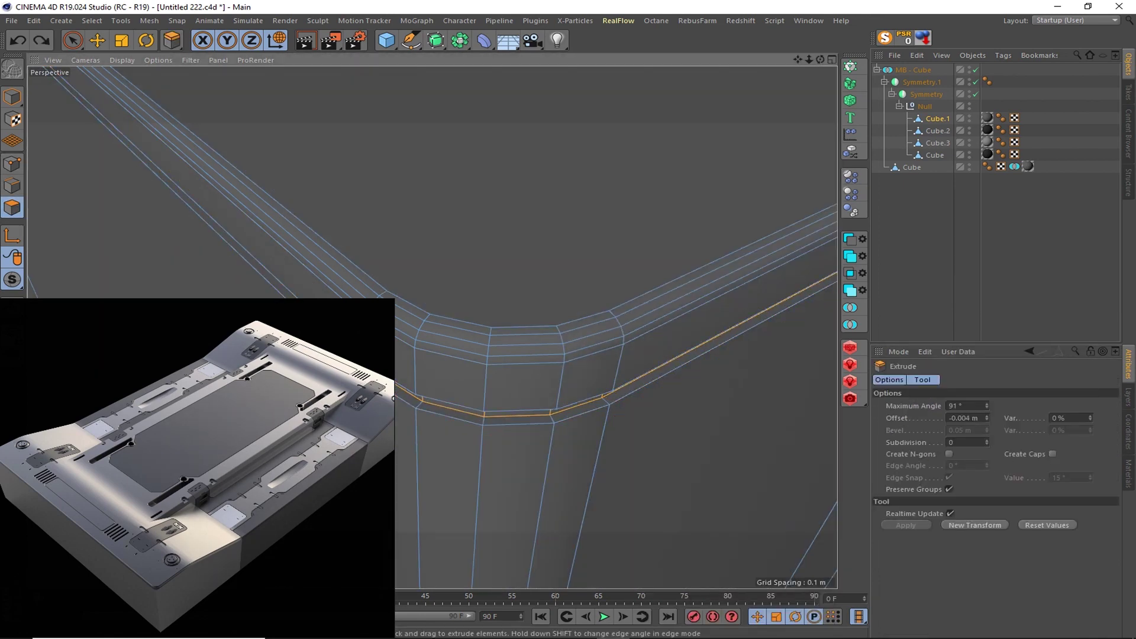
{"action": "scroll", "coordinate": [531, 367], "scroll_direction": "down", "scroll_amount": 5}
{"action": "scroll", "coordinate": [531, 366], "scroll_direction": "down", "scroll_amount": 3}
{"action": "mouse_move", "coordinate": [531, 367]}
{"action": "left_mouse_down", "text": "alt"}
{"action": "mouse_move", "coordinate": [204, 155]}
{"action": "mouse_move", "coordinate": [176, 167]}
{"action": "left_mouse_up", "text": "alt"}
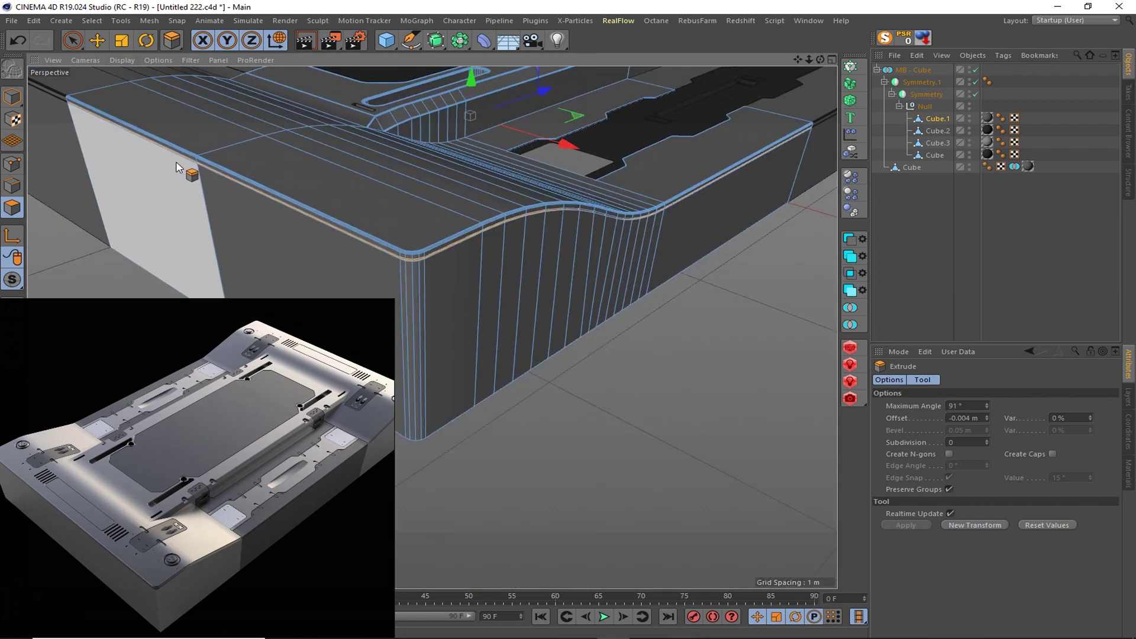
{"action": "scroll", "coordinate": [436, 254], "scroll_direction": "up", "scroll_amount": 5}
{"action": "scroll", "coordinate": [406, 274], "scroll_direction": "up", "scroll_amount": 4}
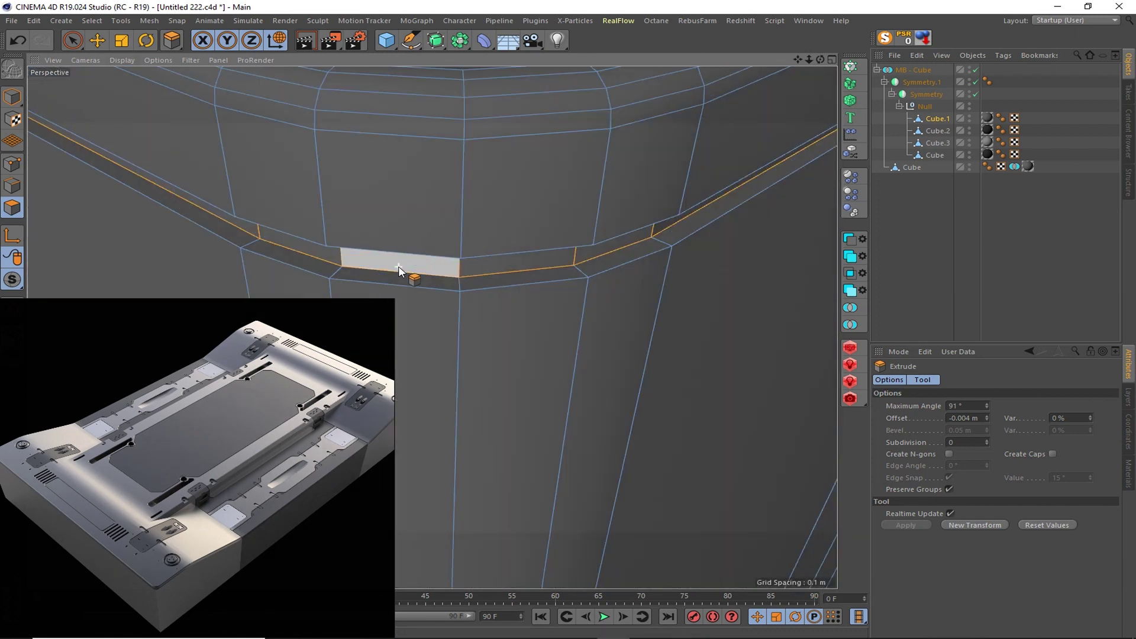
{"action": "key", "text": "u"}
{"action": "key", "text": "l"}
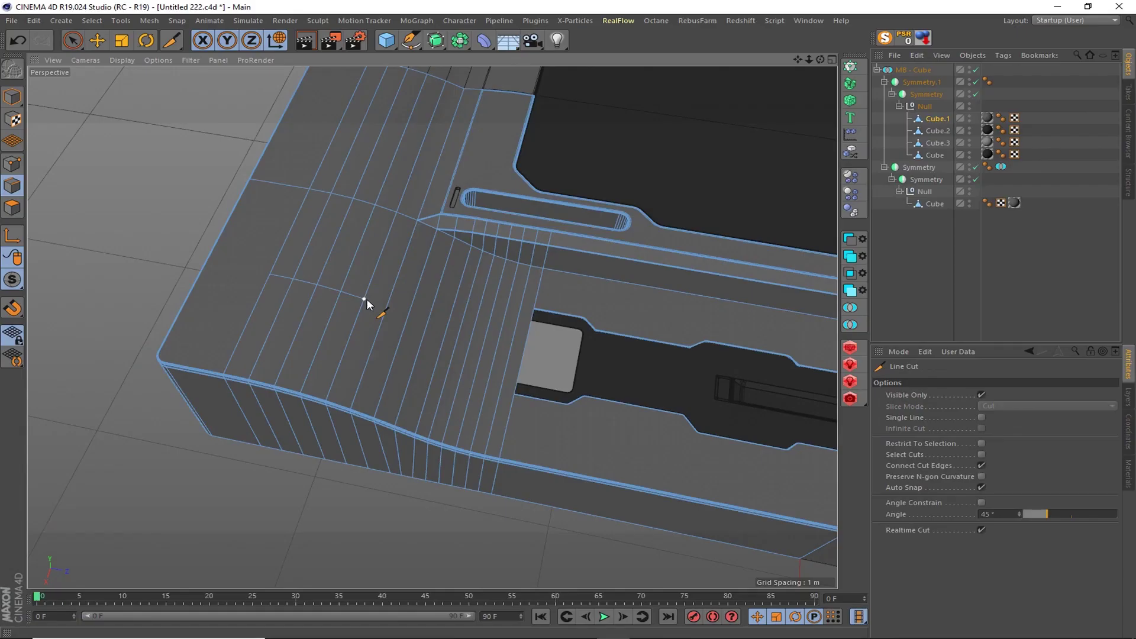
- Cut an edge loop across the top face in Top view, then dissolve it
{"action": "key", "text": "F2"}
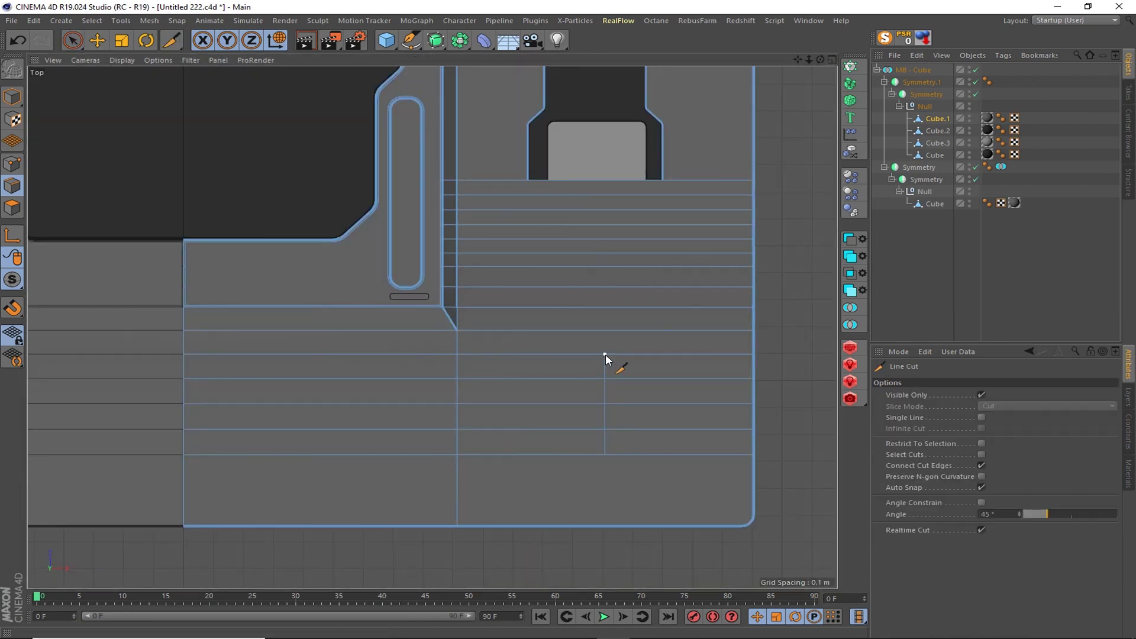
{"action": "left_click", "coordinate": [605, 240]}
{"action": "key", "text": "space"}
{"action": "key", "text": "F5"}
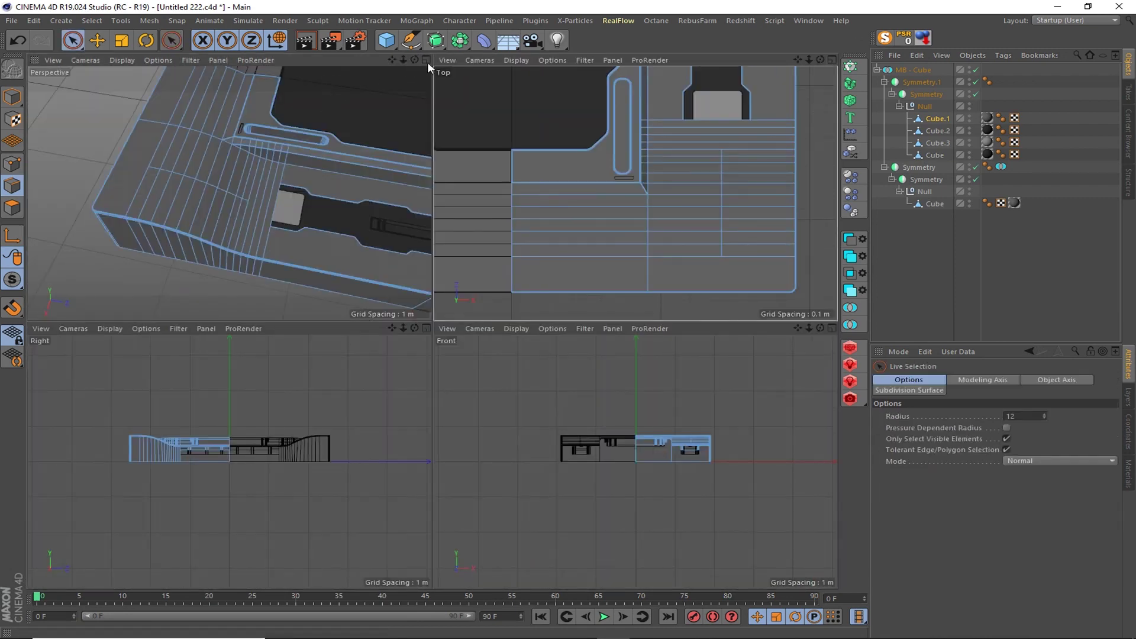
{"action": "left_click", "coordinate": [426, 60]}
{"action": "left_click", "coordinate": [285, 192]}
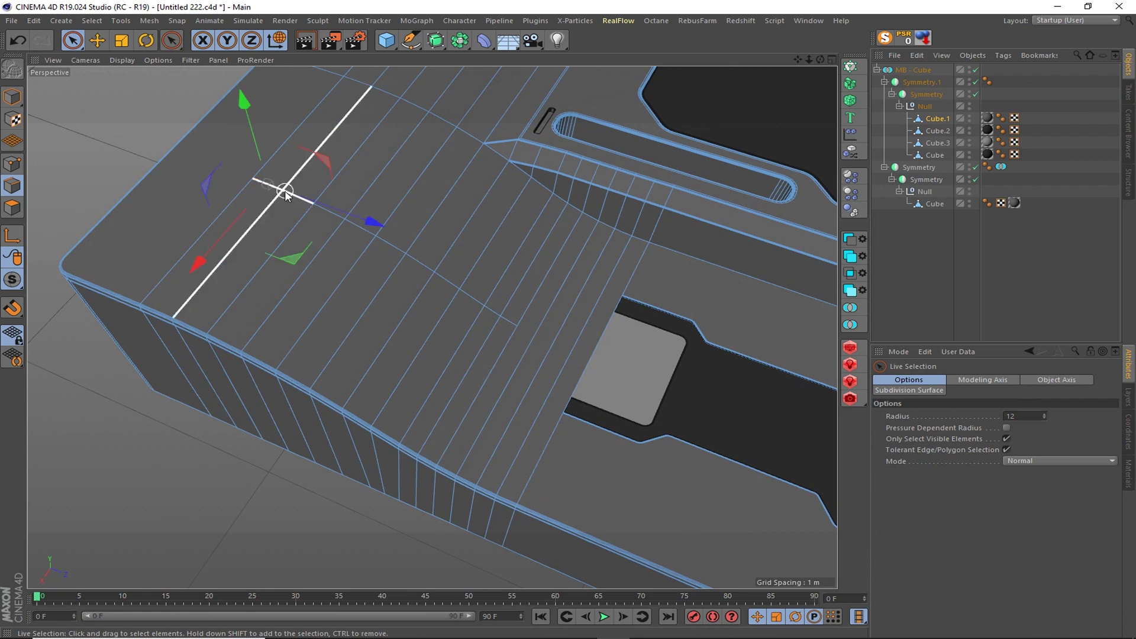
{"action": "right_click", "coordinate": [371, 180]}
{"action": "left_click", "coordinate": [435, 451]}
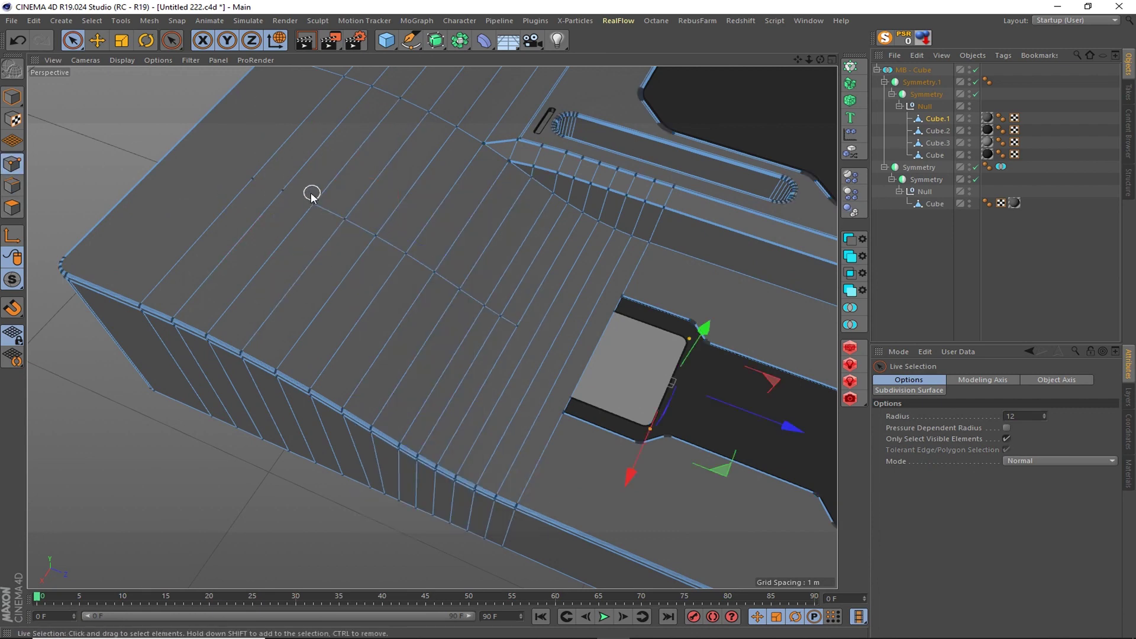
- Select points and edges near the inset corner and inspect the top face
{"action": "left_click", "coordinate": [282, 190]}
{"action": "left_click", "coordinate": [215, 207]}
{"action": "left_click", "coordinate": [508, 321]}
{"action": "right_click", "coordinate": [532, 303]}
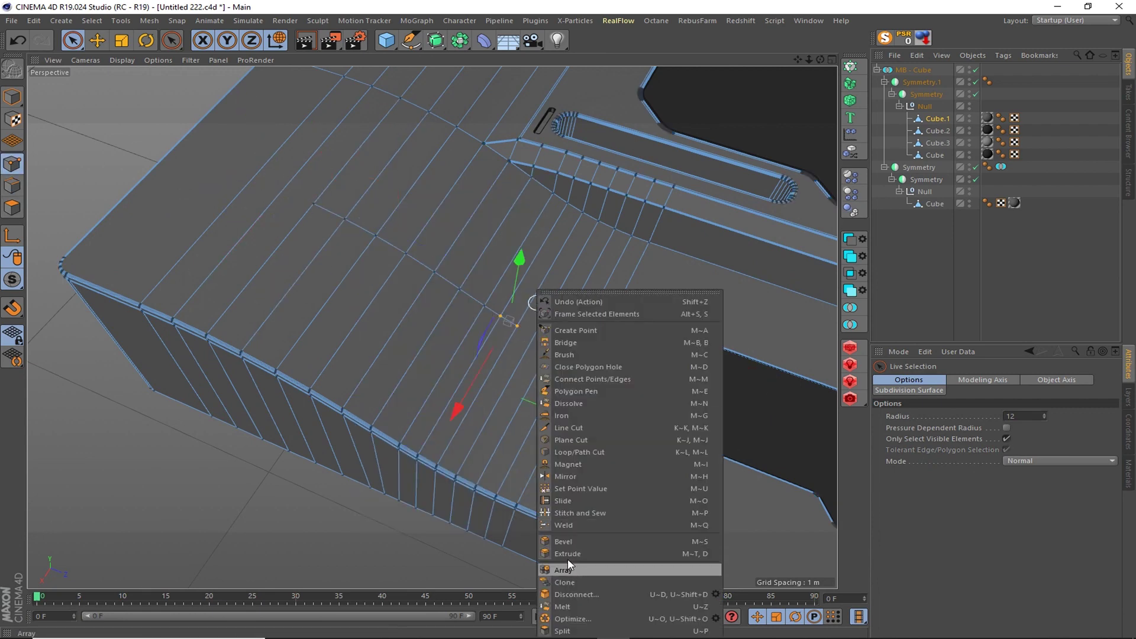
{"action": "key", "text": "Escape"}
{"action": "left_click", "coordinate": [507, 321]}
{"action": "right_click", "coordinate": [529, 275]}
{"action": "key", "text": "Escape"}
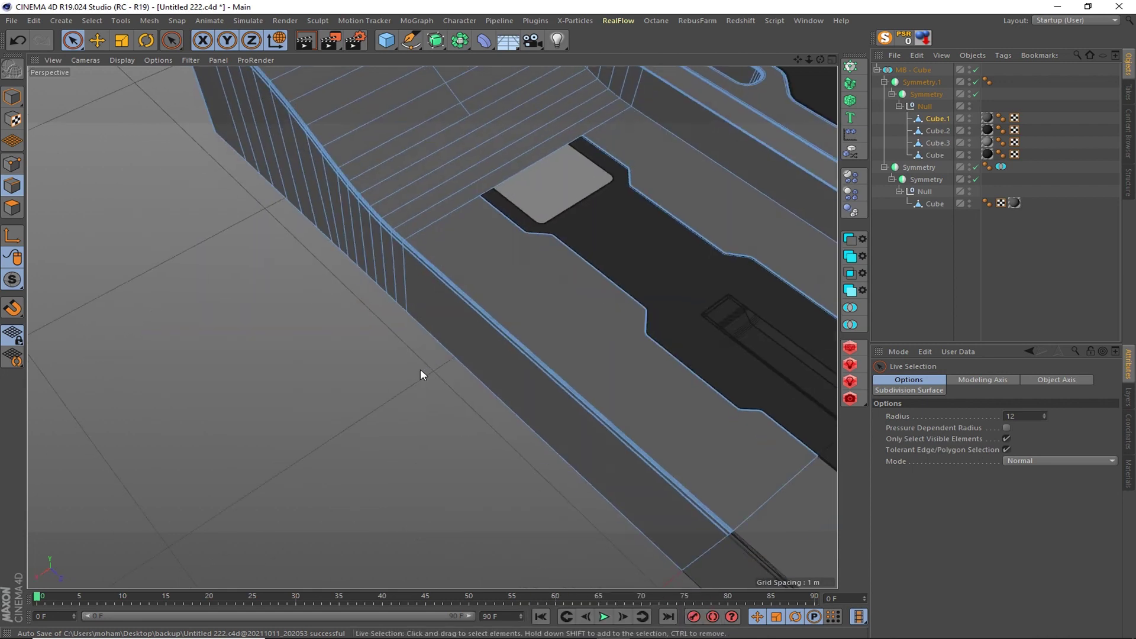
{"action": "left_click_drag", "start_coordinate": [420, 373], "coordinate": [532, 236], "text": "alt"}
{"action": "scroll", "coordinate": [532, 237], "scroll_direction": "up", "scroll_amount": 2}
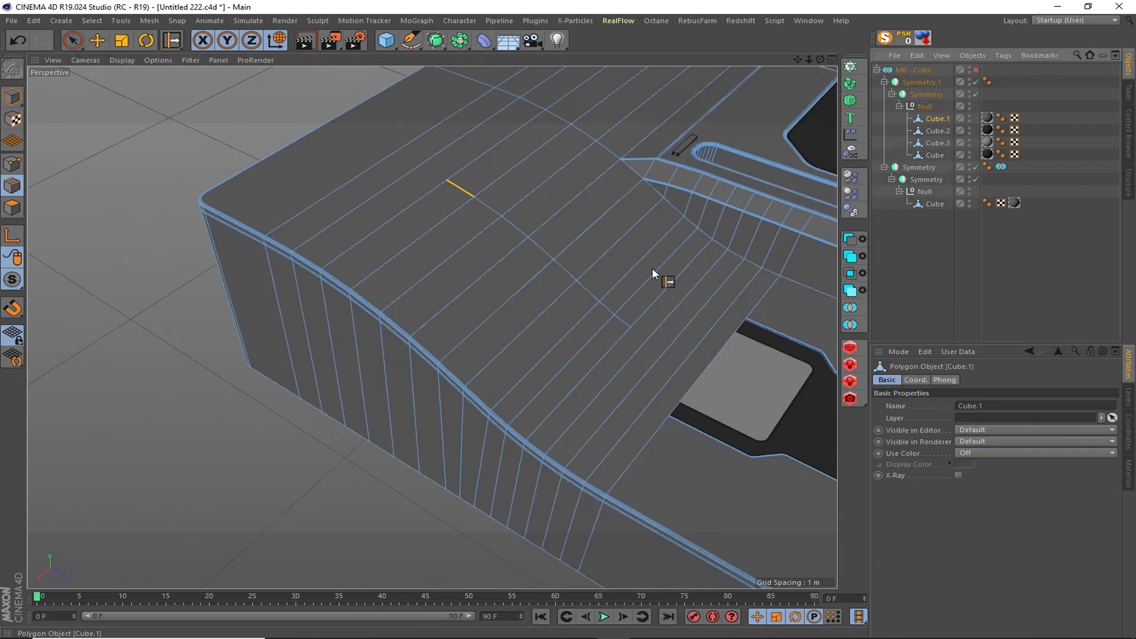
{"action": "left_click_drag", "start_coordinate": [651, 267], "coordinate": [609, 325], "text": "alt"}
- Edge Slide the top-face loop toward the upper left across the top face
{"action": "key", "text": "m"}
{"action": "key", "text": "o"}
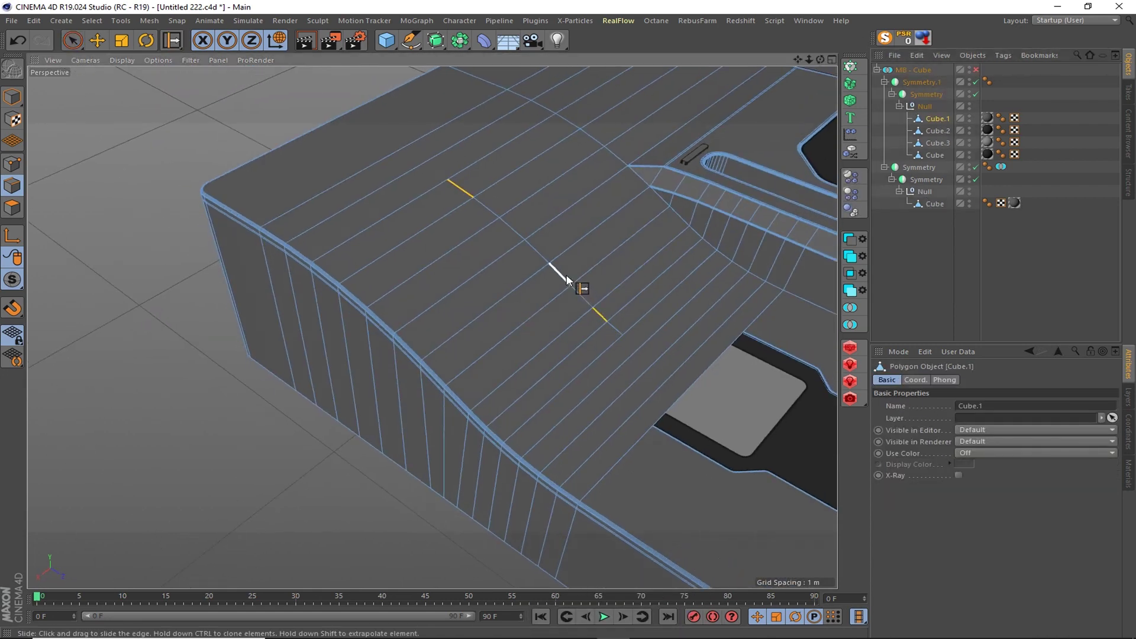
{"action": "left_click_drag", "start_coordinate": [575, 292], "coordinate": [516, 235]}
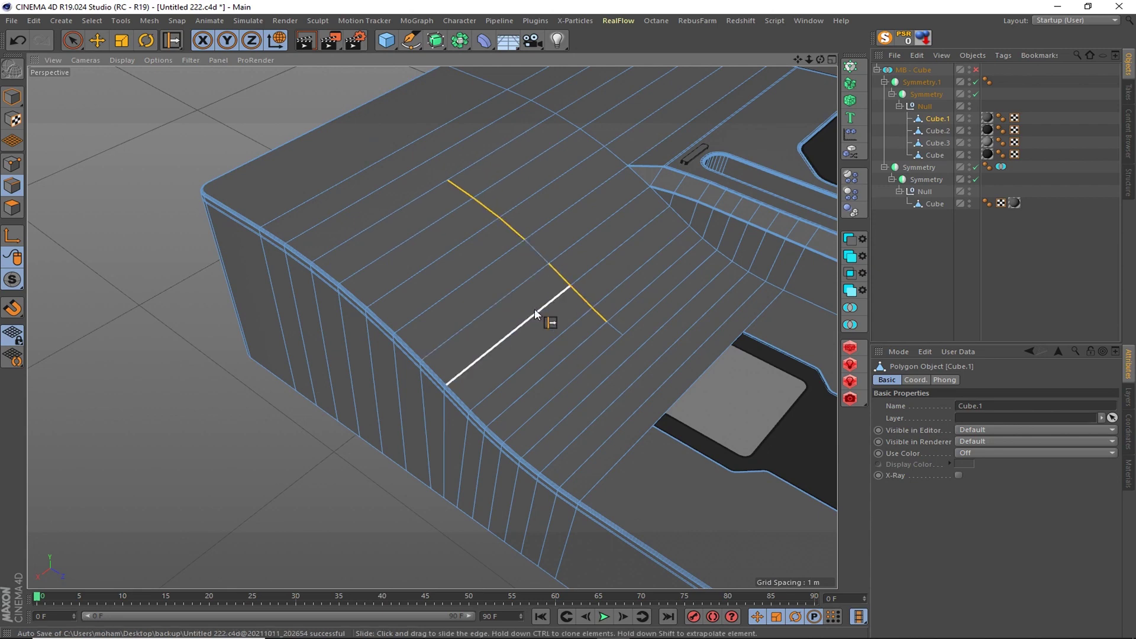
{"action": "left_click_drag", "start_coordinate": [535, 314], "coordinate": [530, 265], "text": "alt"}
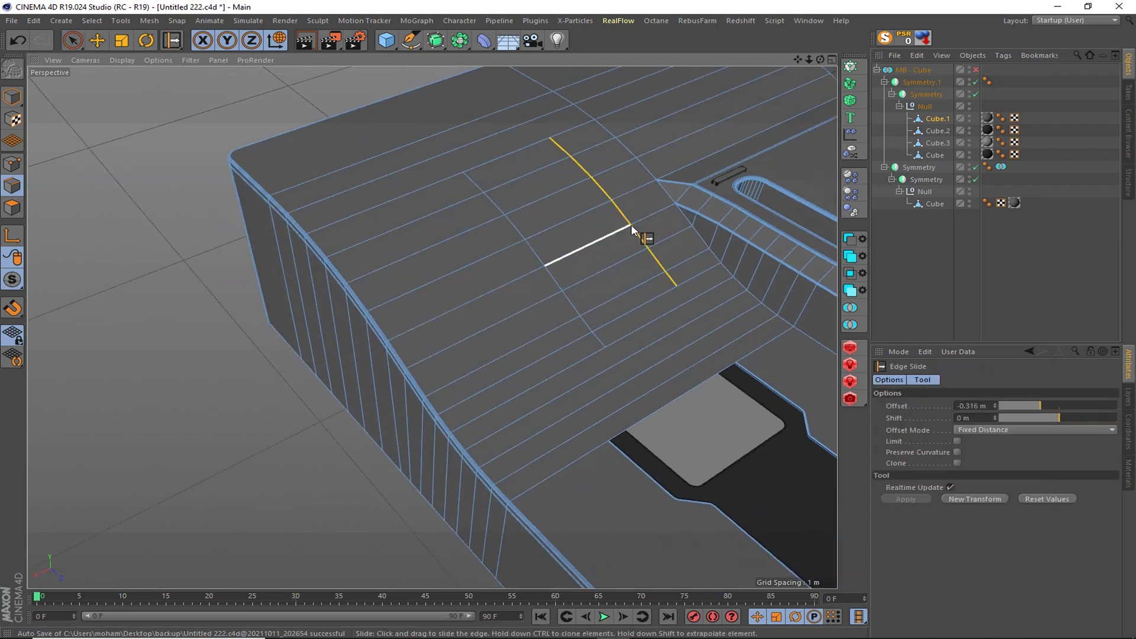
{"action": "left_click_drag", "start_coordinate": [631, 225], "coordinate": [639, 347], "text": "alt"}
- Select two edge loops on the top face and move them left along X
{"action": "key", "text": "space"}
{"action": "left_click", "coordinate": [662, 378]}
{"action": "right_click_drag", "start_coordinate": [661, 377], "coordinate": [559, 401], "text": "alt"}
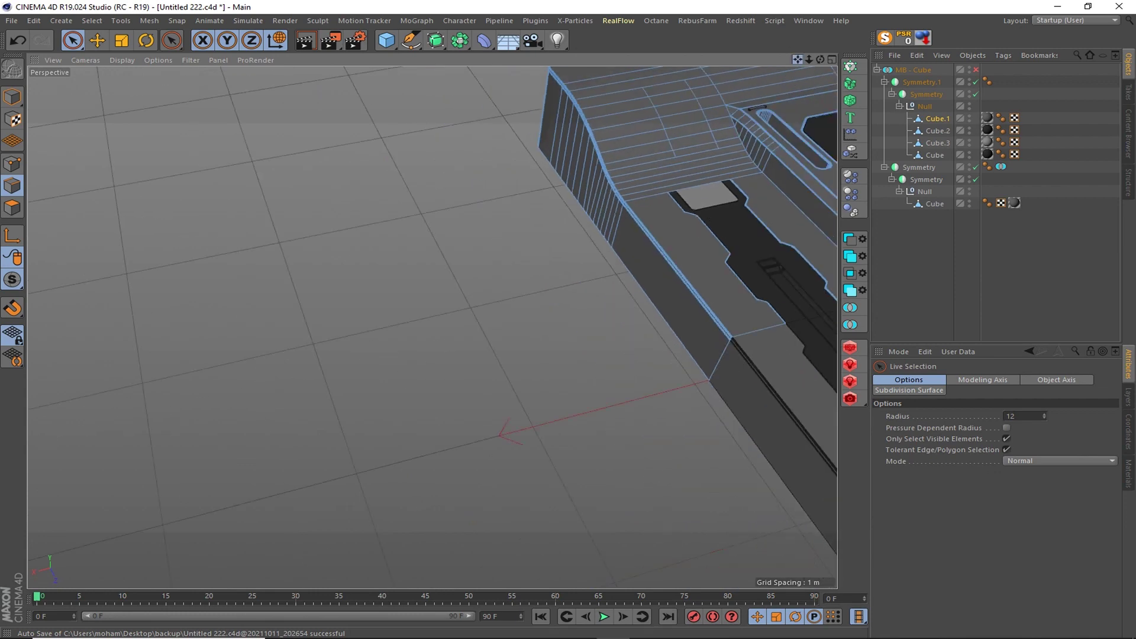
{"action": "scroll", "coordinate": [432, 325], "scroll_direction": "down", "scroll_amount": 3}
{"action": "key", "text": "e"}
{"action": "left_click", "coordinate": [577, 302]}
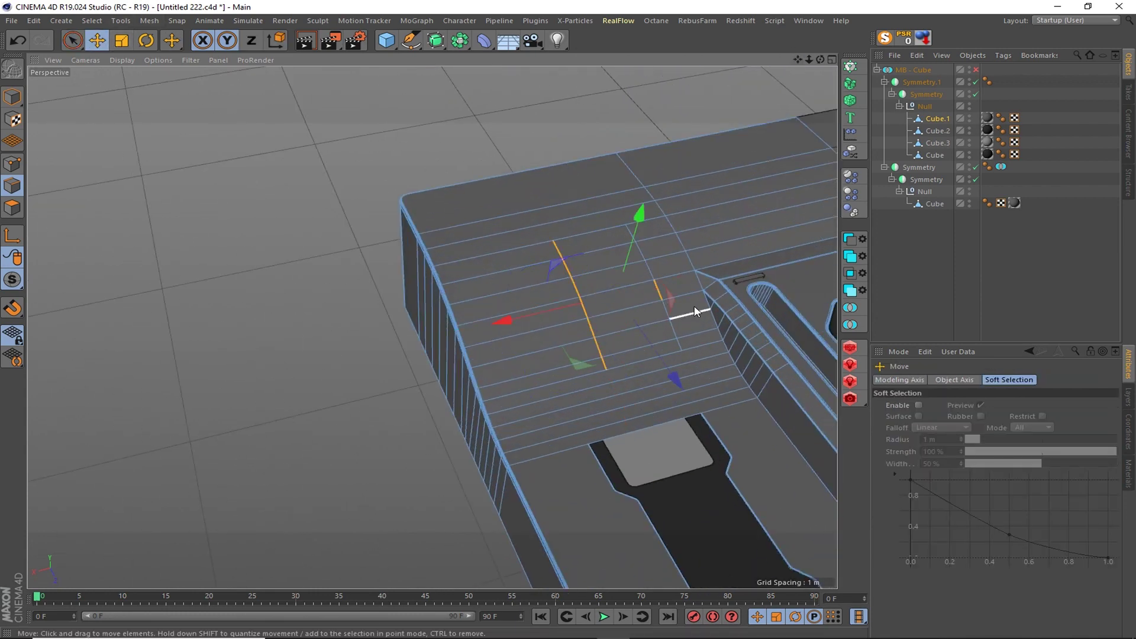
{"action": "double_click", "coordinate": [670, 323], "text": "shift"}
{"action": "left_click_drag", "start_coordinate": [528, 319], "coordinate": [485, 321]}
{"action": "mouse_move", "coordinate": [603, 317]}
{"action": "left_mouse_down", "text": "alt"}
{"action": "mouse_move", "coordinate": [637, 297]}
{"action": "mouse_move", "coordinate": [643, 365]}
{"action": "left_mouse_up", "text": "alt"}
{"action": "scroll", "coordinate": [644, 366], "scroll_direction": "up", "scroll_amount": 3}
- Select the short edges of the rectangular patch and bring up the mesh commands
{"action": "key", "text": "space"}
{"action": "left_click_drag", "start_coordinate": [406, 229], "coordinate": [502, 439]}
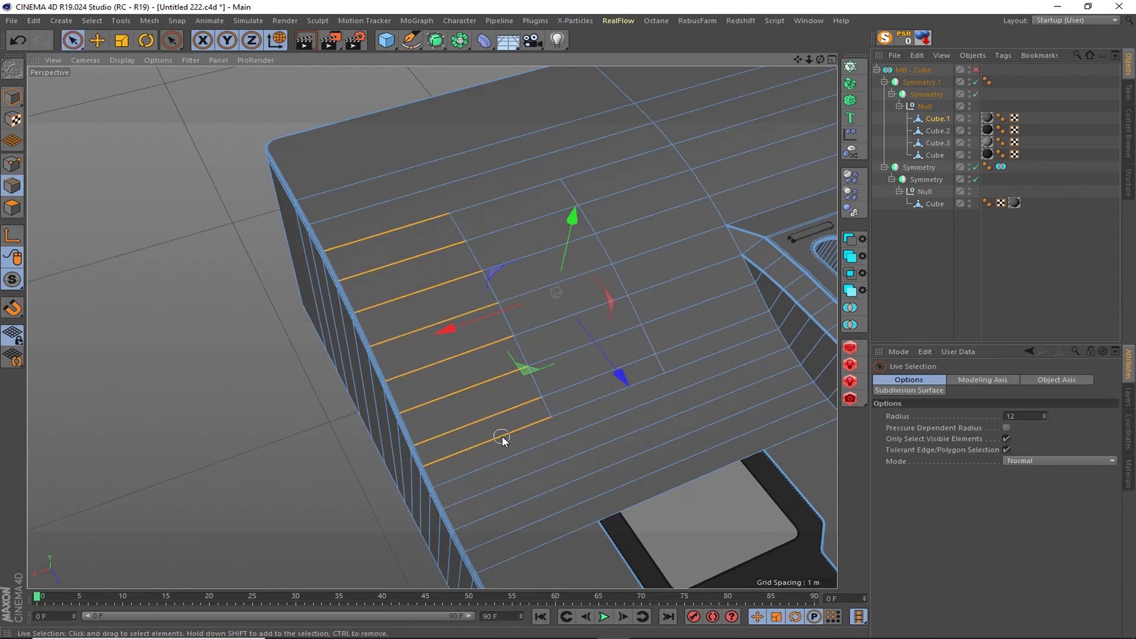
{"action": "left_click_drag", "start_coordinate": [662, 379], "coordinate": [620, 176], "text": "shift"}
{"action": "right_click", "coordinate": [620, 175]}
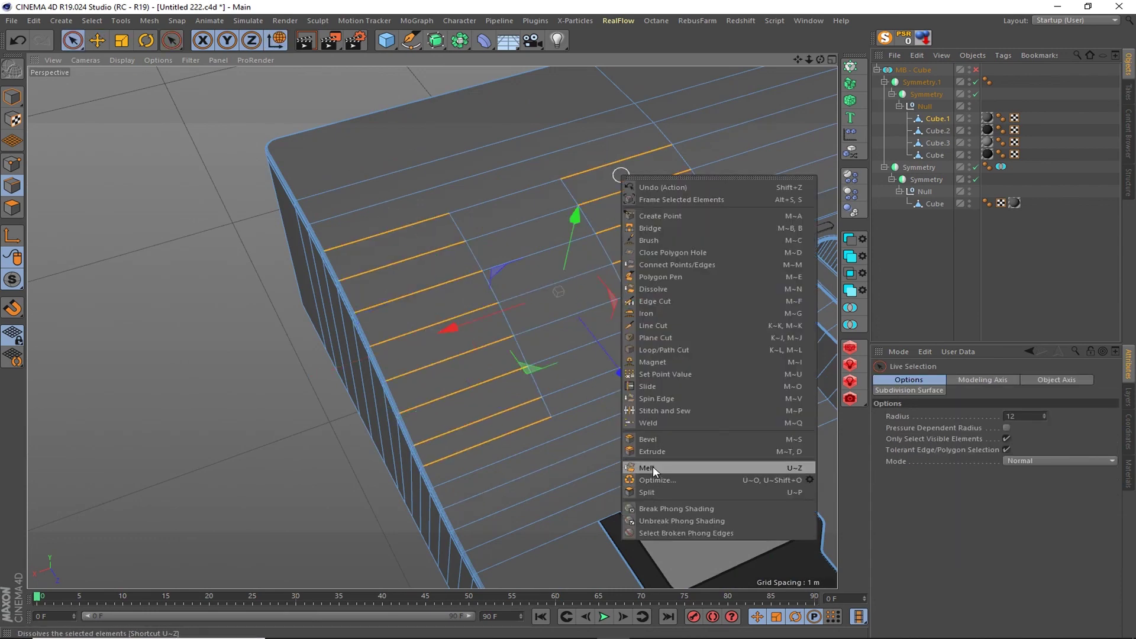
- Melt the selected short edges to leave the striped rectangular inset
{"action": "left_click", "coordinate": [652, 466]}
{"action": "scroll", "coordinate": [637, 375], "scroll_direction": "down", "scroll_amount": 5}
{"action": "scroll", "coordinate": [638, 374], "scroll_direction": "up", "scroll_amount": 4}
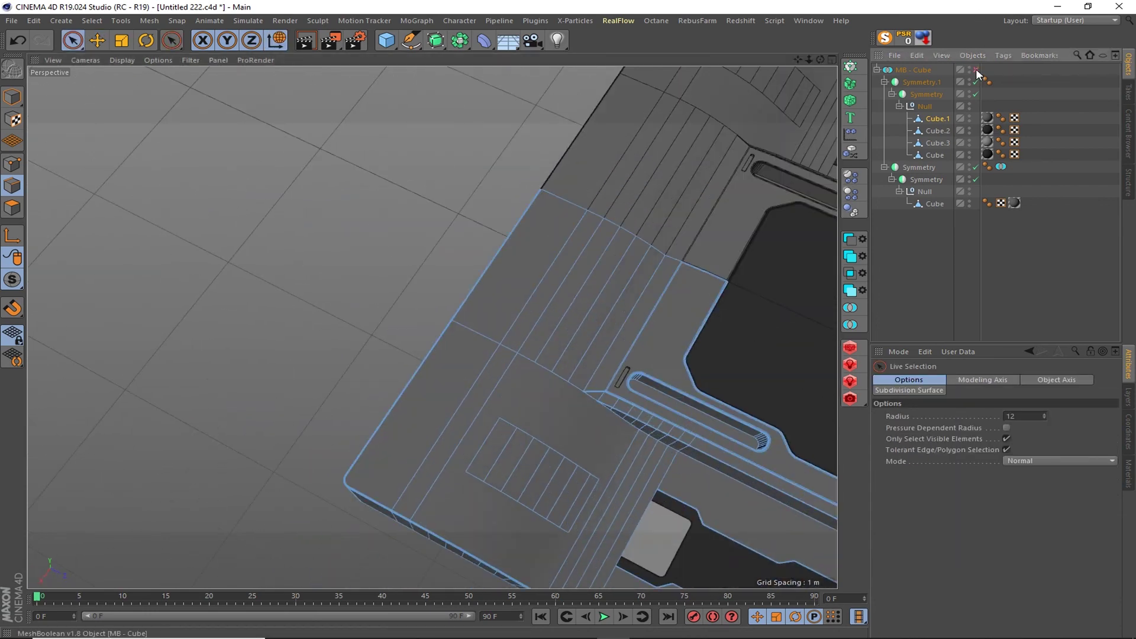
{"action": "mouse_move", "coordinate": [591, 355]}
{"action": "left_mouse_down", "text": "alt"}
{"action": "mouse_move", "coordinate": [559, 417]}
{"action": "mouse_move", "coordinate": [478, 431]}
{"action": "left_mouse_up", "text": "alt"}
{"action": "scroll", "coordinate": [430, 288], "scroll_direction": "up", "scroll_amount": 3}
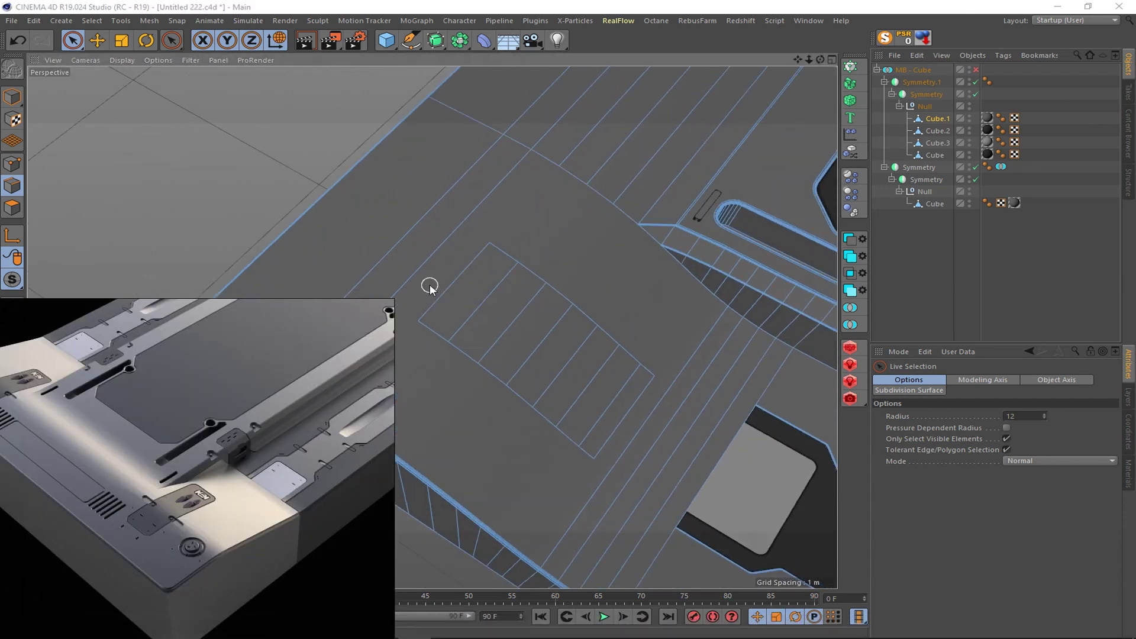
- Bevel the rectangle's corner points in Point mode with 10 subdivisions
{"action": "left_click", "coordinate": [11, 163]}
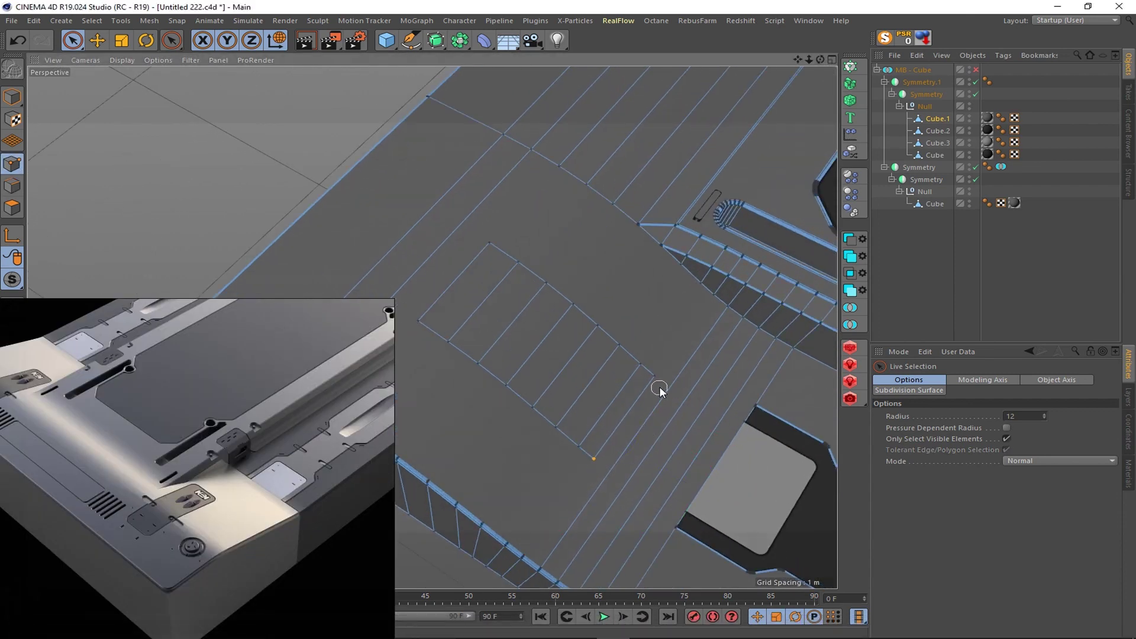
{"action": "scroll", "coordinate": [446, 312], "scroll_direction": "up", "scroll_amount": 3}
{"action": "right_click", "coordinate": [432, 276]}
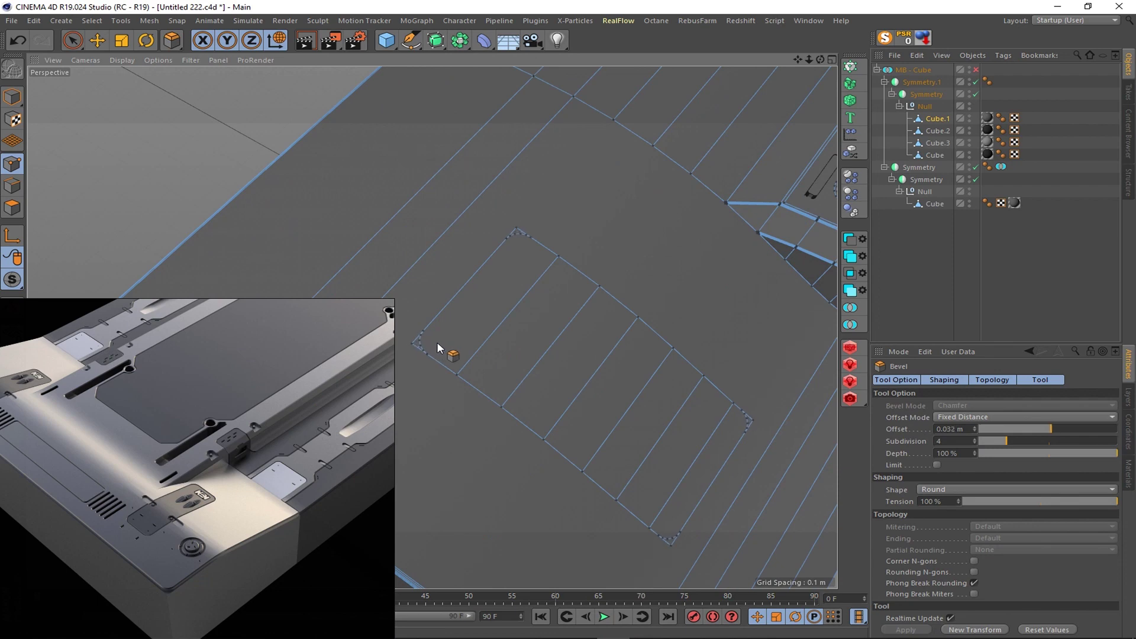
{"action": "left_click_drag", "start_coordinate": [439, 348], "coordinate": [439, 342]}
{"action": "left_click", "coordinate": [1013, 441]}
{"action": "scroll", "coordinate": [518, 224], "scroll_direction": "up", "scroll_amount": 3}
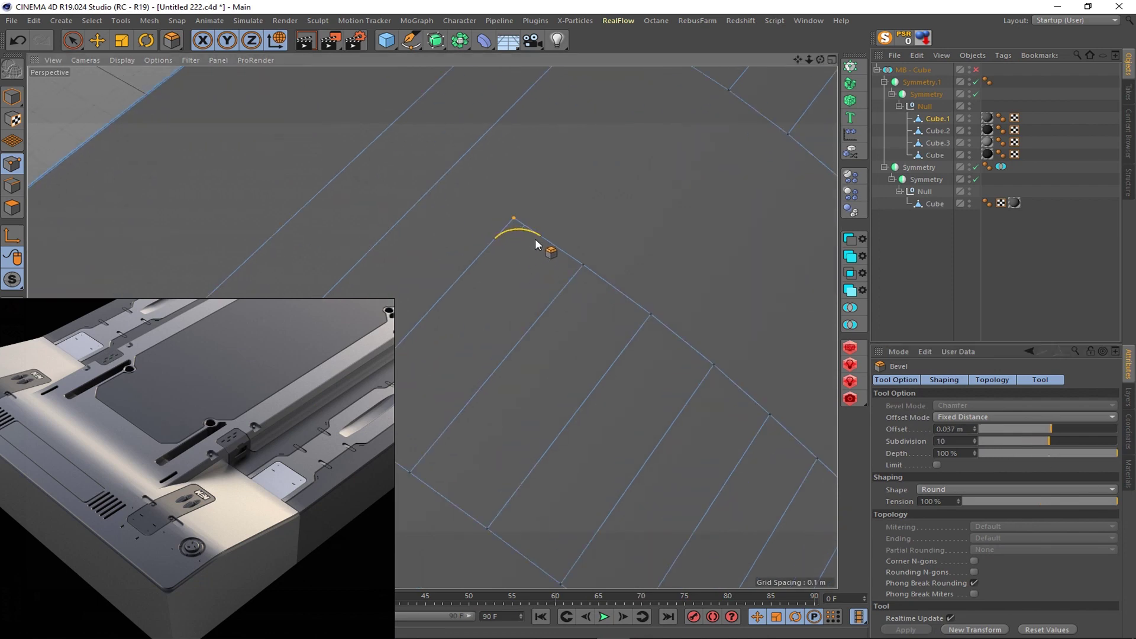
- Use Close Polygon Hole to fill any gaps in the inset
{"action": "key", "text": "m"}
{"action": "key", "text": "d"}
{"action": "scroll", "coordinate": [497, 402], "scroll_direction": "down", "scroll_amount": 2}
{"action": "scroll", "coordinate": [750, 468], "scroll_direction": "down", "scroll_amount": 2}
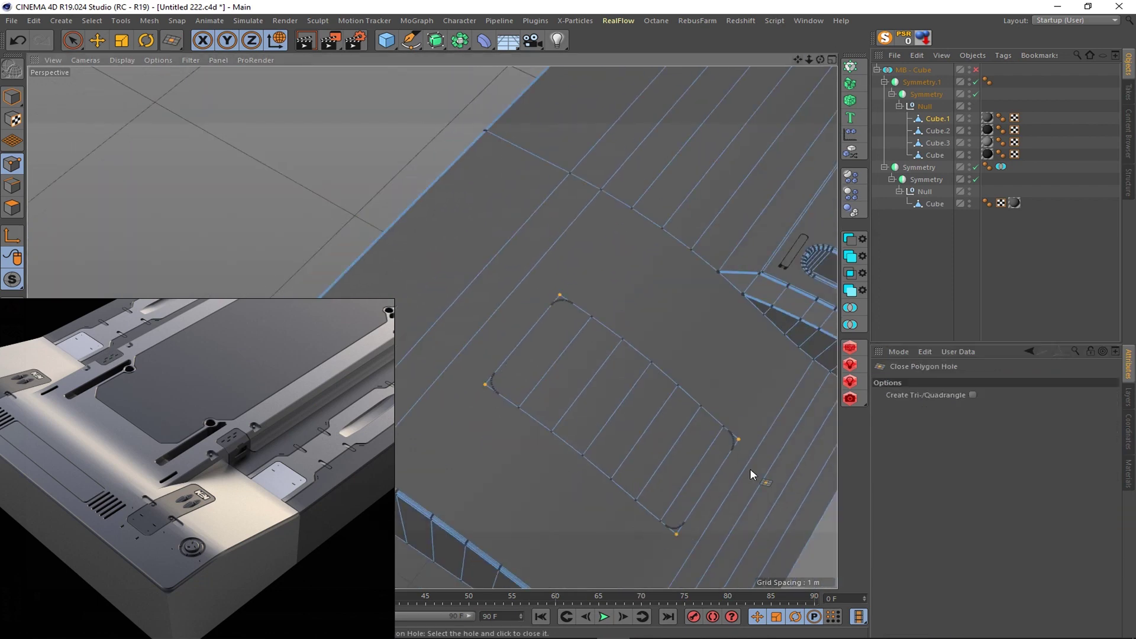
{"action": "scroll", "coordinate": [488, 364], "scroll_direction": "up", "scroll_amount": 3}
{"action": "key", "text": "space"}
- Check the rectangle's corner points, then switch to edge loop selection
{"action": "left_click", "coordinate": [478, 217]}
{"action": "right_click", "coordinate": [478, 218]}
{"action": "key", "text": "Escape"}
{"action": "scroll", "coordinate": [467, 349], "scroll_direction": "down", "scroll_amount": 2}
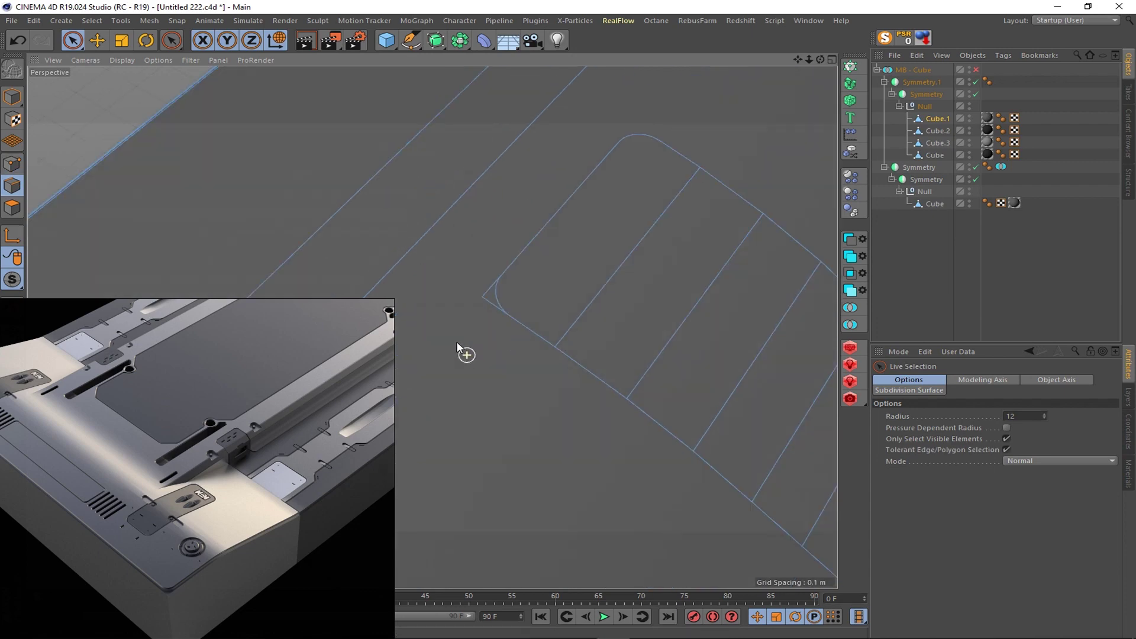
{"action": "right_click", "coordinate": [474, 297]}
{"action": "key", "text": "Escape"}
{"action": "scroll", "coordinate": [502, 330], "scroll_direction": "up", "scroll_amount": 3}
{"action": "scroll", "coordinate": [581, 434], "scroll_direction": "down", "scroll_amount": 2}
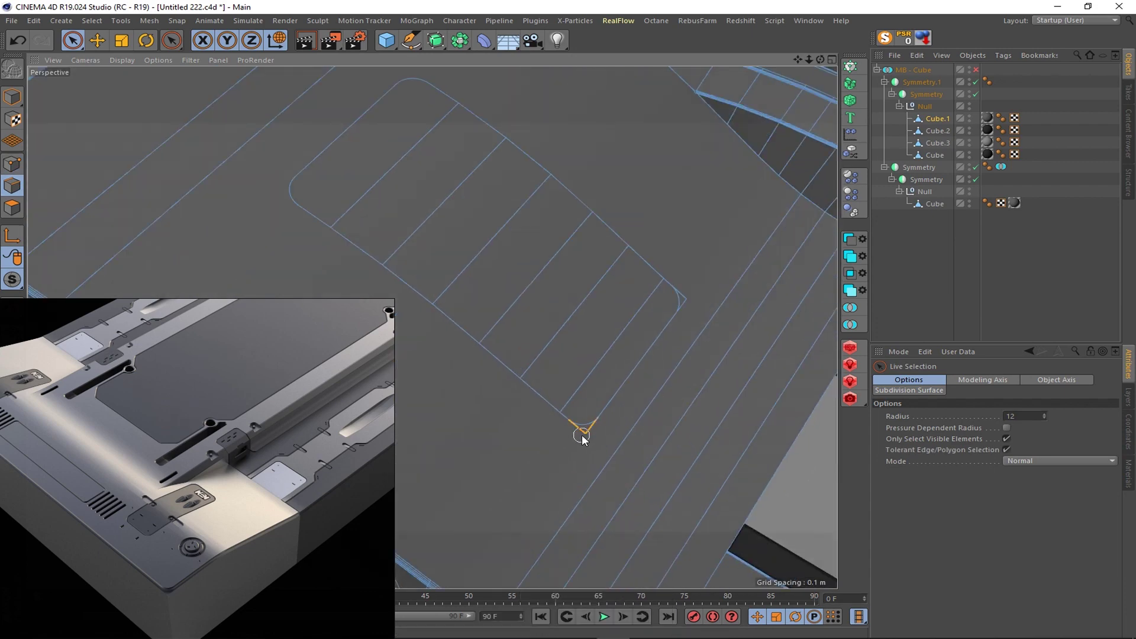
{"action": "right_click", "coordinate": [694, 296]}
{"action": "left_click", "coordinate": [787, 609]}
{"action": "scroll", "coordinate": [518, 256], "scroll_direction": "down", "scroll_amount": 2}
{"action": "scroll", "coordinate": [497, 191], "scroll_direction": "up", "scroll_amount": 2}
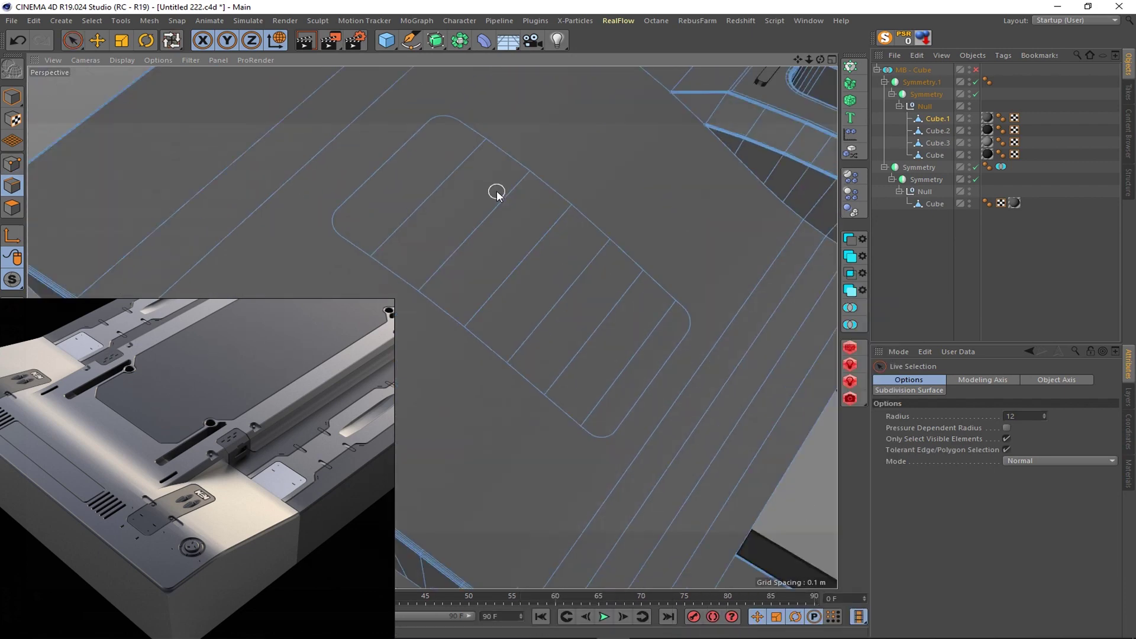
- Box-select the rounded rectangle's edges from the top view, then return to the perspective view
{"action": "key", "text": "e"}
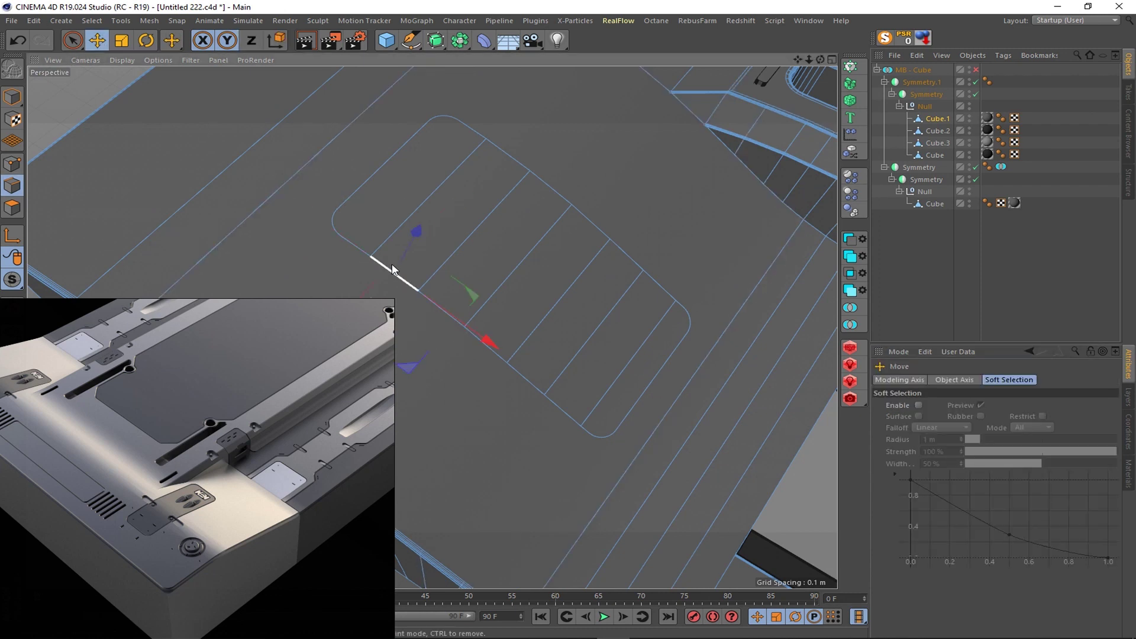
{"action": "key", "text": "u"}
{"action": "key", "text": "l"}
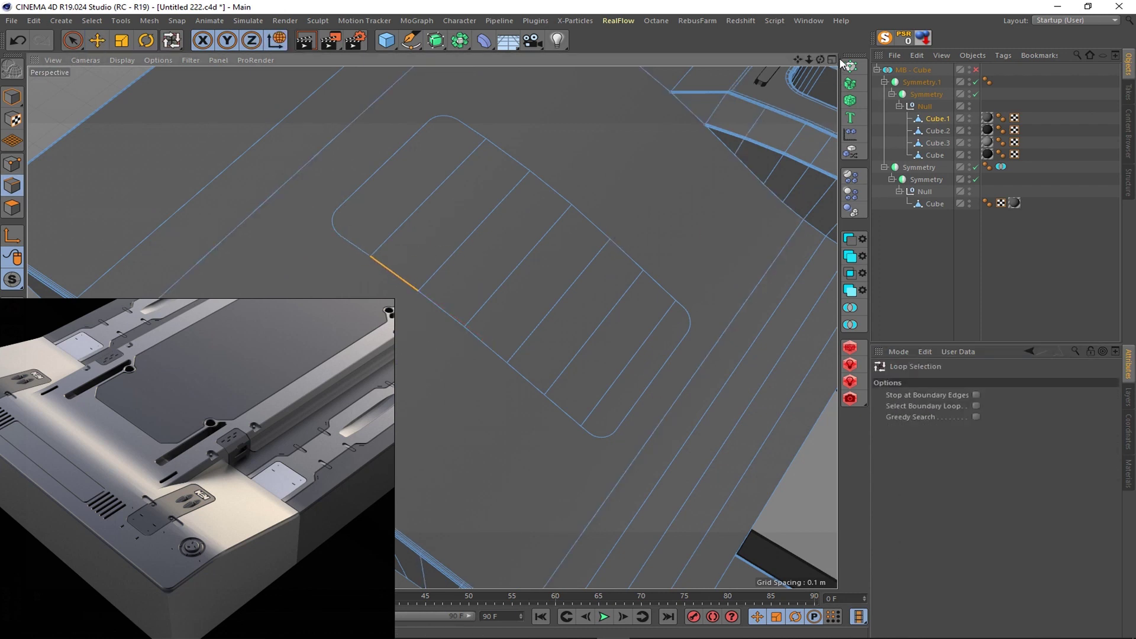
{"action": "key", "text": "F2"}
{"action": "key", "text": "9"}
{"action": "left_click", "coordinate": [121, 79]}
{"action": "left_click_drag", "start_coordinate": [680, 244], "coordinate": [572, 361]}
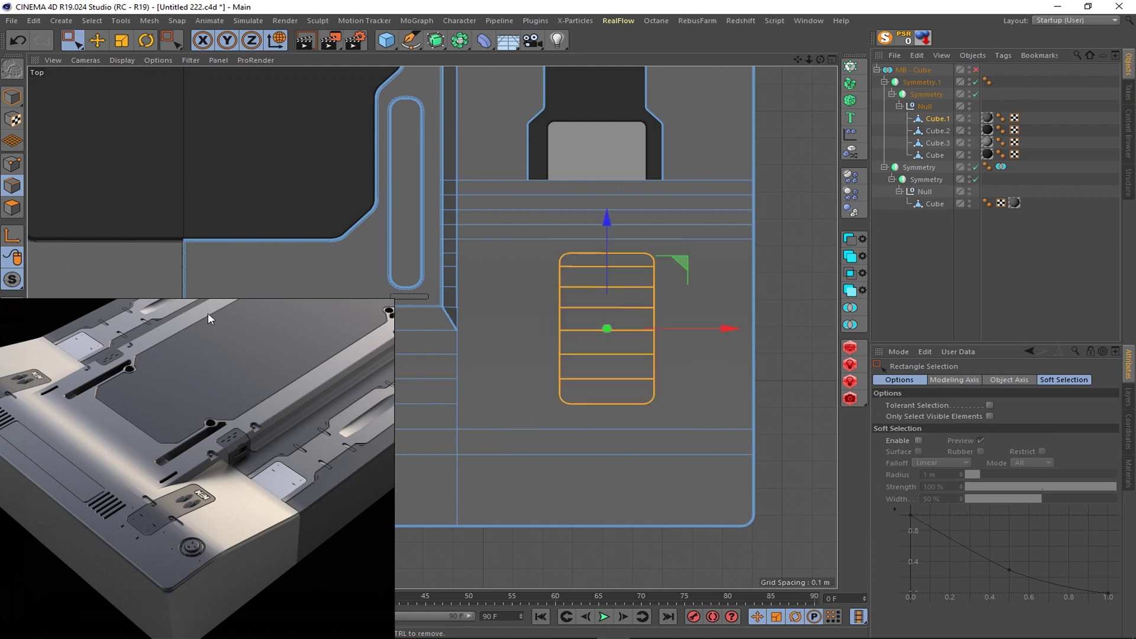
{"action": "left_click", "coordinate": [72, 40]}
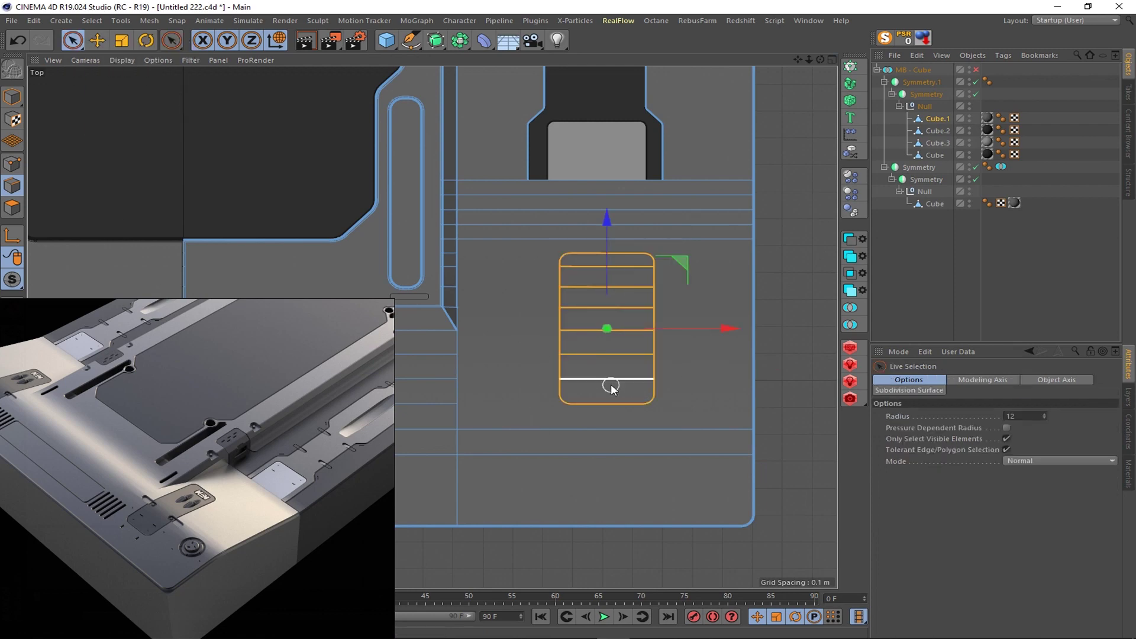
{"action": "middle_click", "coordinate": [794, 96]}
{"action": "middle_click", "coordinate": [408, 186]}
- Try sliding the selected edge, then loop-select the rectangle's inner edge loop
{"action": "right_click", "coordinate": [389, 203]}
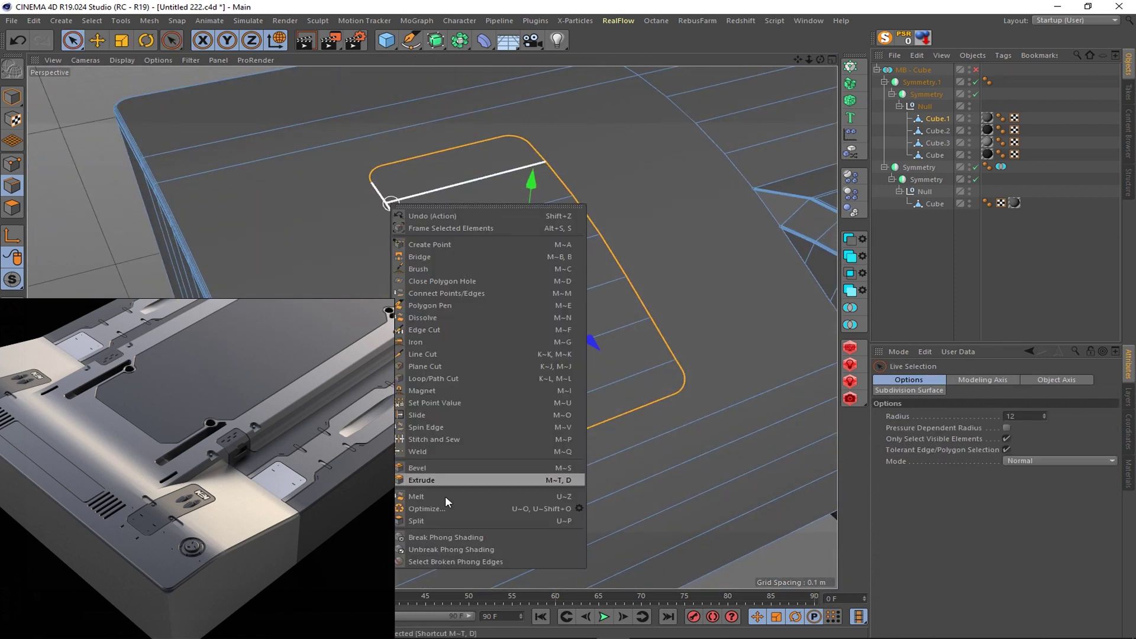
{"action": "left_click", "coordinate": [416, 415]}
{"action": "key", "text": "u"}
{"action": "key", "text": "l"}
{"action": "left_click", "coordinate": [443, 273]}
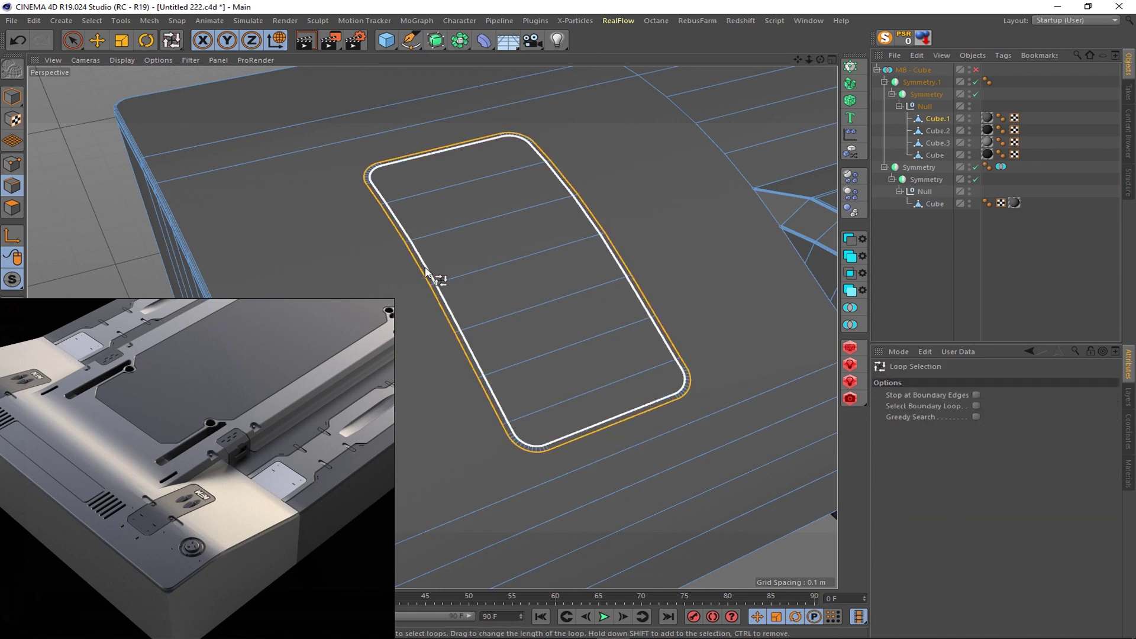
{"action": "scroll", "coordinate": [438, 278], "scroll_direction": "up", "scroll_amount": 5}
{"action": "right_click", "coordinate": [508, 275]}
{"action": "left_click", "coordinate": [521, 538]}
- Bevel the inner loop into a thin strip, then undo back to the single loop
{"action": "left_click_drag", "start_coordinate": [463, 360], "coordinate": [489, 370]}
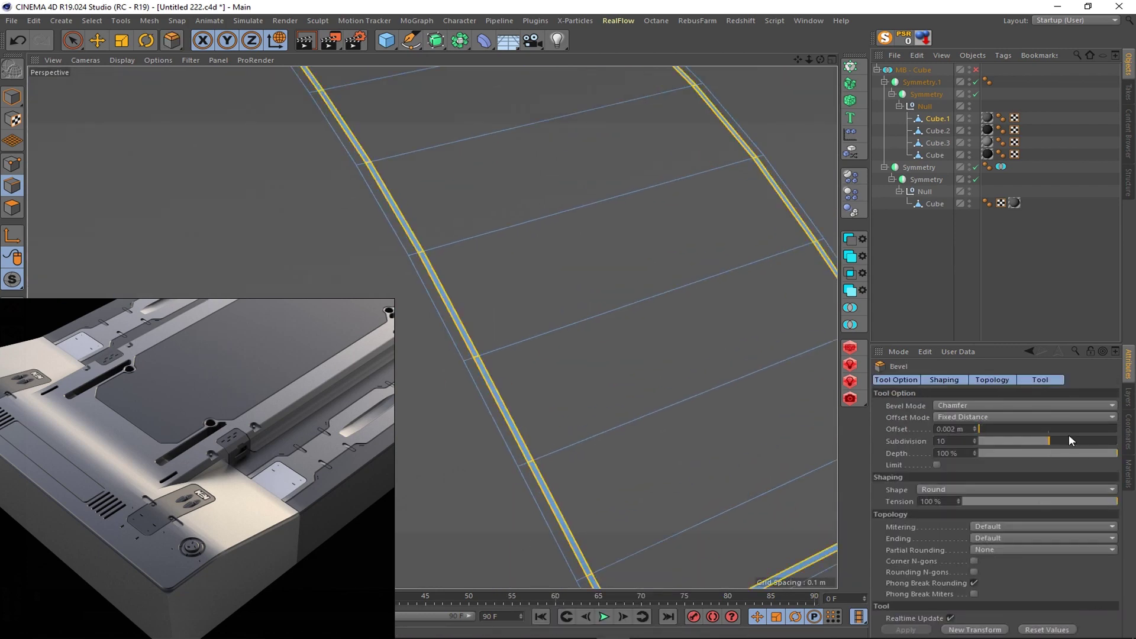
{"action": "key", "text": "ctrl+z"}
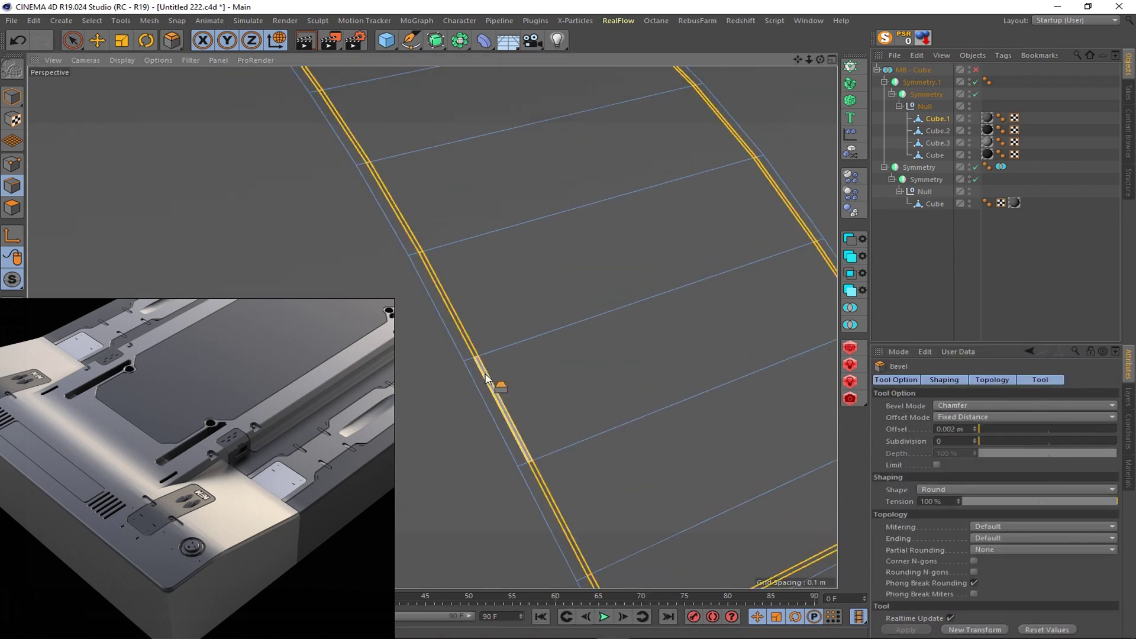
{"action": "key", "text": "ctrl+z"}
{"action": "key", "text": "u"}
{"action": "key", "text": "l"}
{"action": "scroll", "coordinate": [516, 343], "scroll_direction": "down", "scroll_amount": 5}
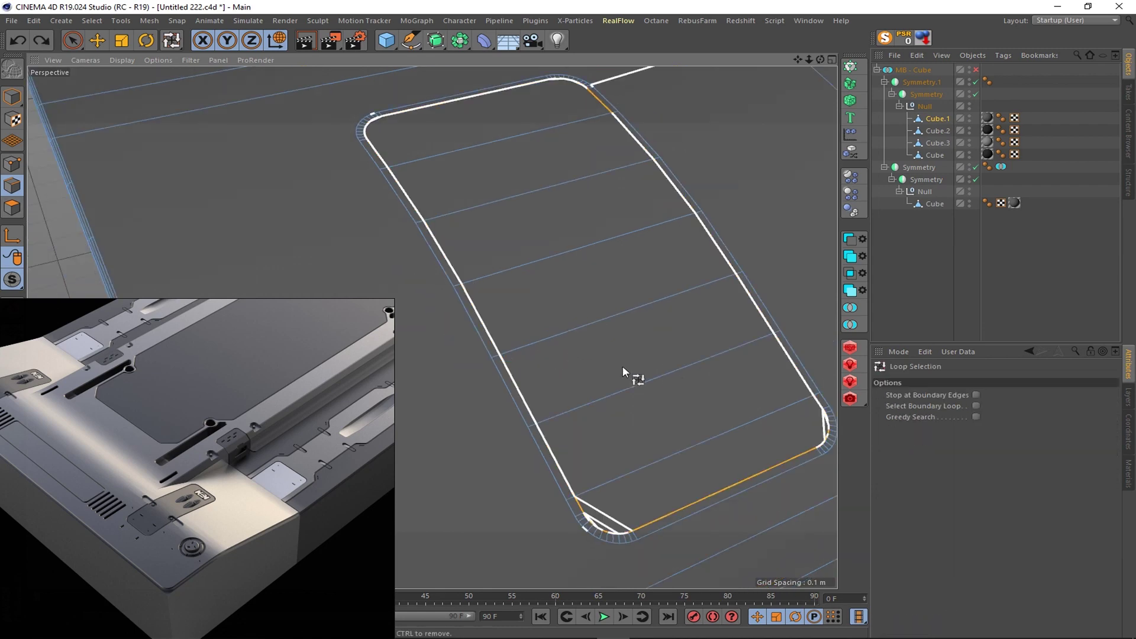
- Select the inset's polygon strips and split them into a new object, Cube.4
{"action": "left_click", "coordinate": [72, 40]}
{"action": "left_click", "coordinate": [12, 207]}
{"action": "left_click", "coordinate": [680, 467]}
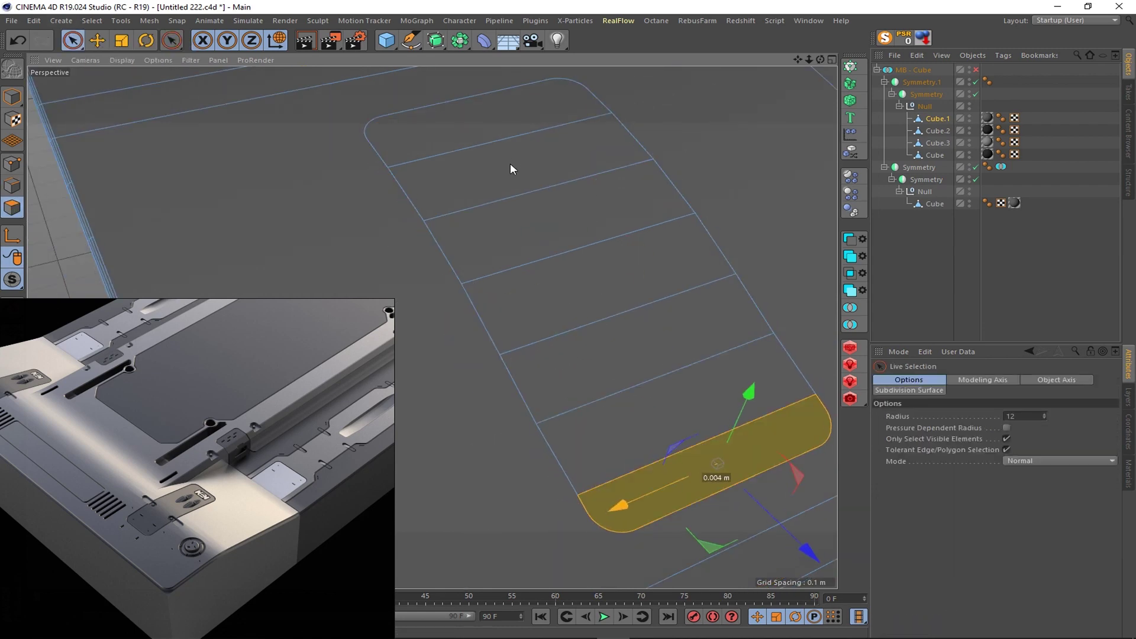
{"action": "left_click_drag", "start_coordinate": [680, 451], "coordinate": [524, 196]}
{"action": "right_click", "coordinate": [524, 196]}
{"action": "left_click", "coordinate": [533, 566]}
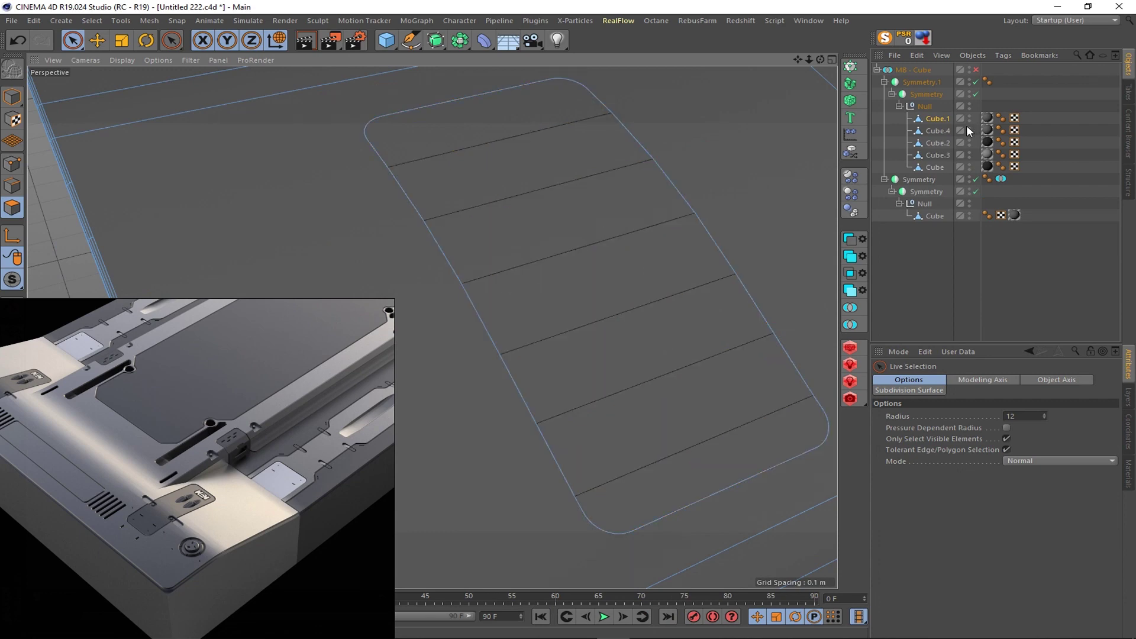
- Isolate Cube.1 and bevel the inset's top edge loop with rounded segments
{"action": "left_click", "coordinate": [929, 123]}
{"action": "left_click", "coordinate": [884, 38]}
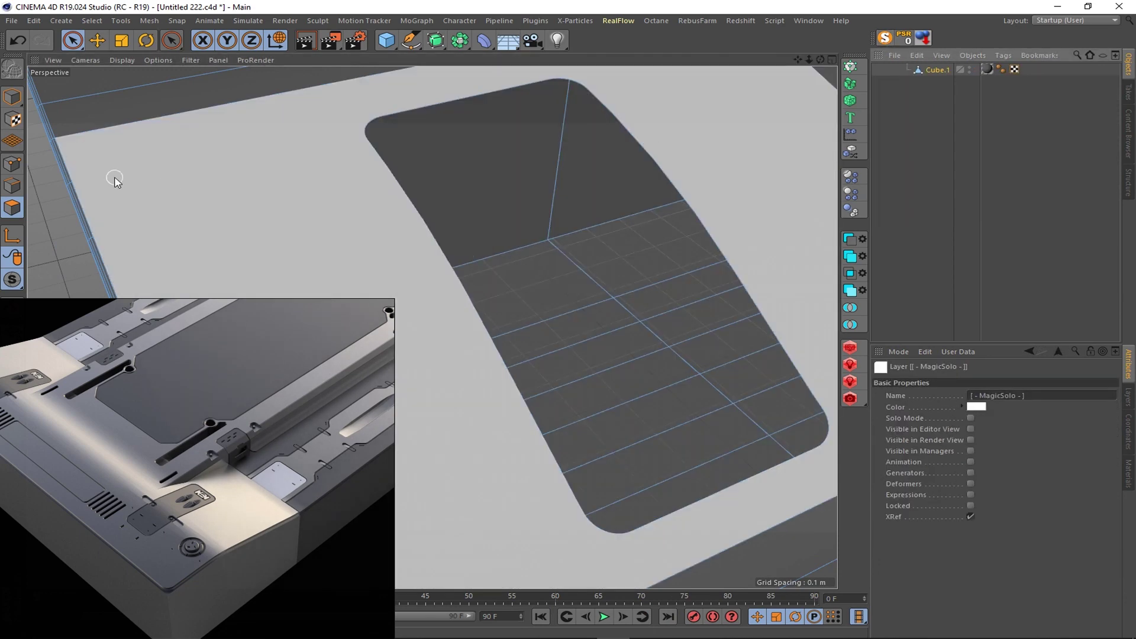
{"action": "left_click", "coordinate": [12, 186]}
{"action": "mouse_move", "coordinate": [614, 205]}
{"action": "left_mouse_down", "text": "alt"}
{"action": "mouse_move", "coordinate": [601, 240]}
{"action": "mouse_move", "coordinate": [507, 223]}
{"action": "left_mouse_up", "text": "alt"}
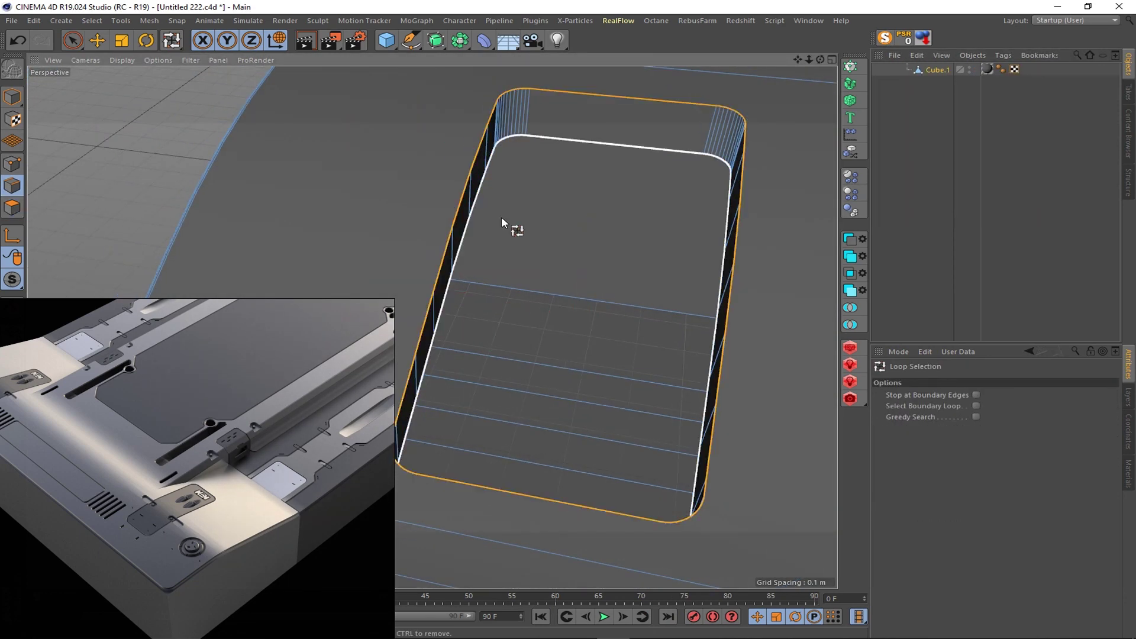
{"action": "key", "text": "m"}
{"action": "key", "text": "s"}
{"action": "scroll", "coordinate": [503, 98], "scroll_direction": "up", "scroll_amount": 5}
{"action": "left_click_drag", "start_coordinate": [497, 96], "coordinate": [525, 122]}
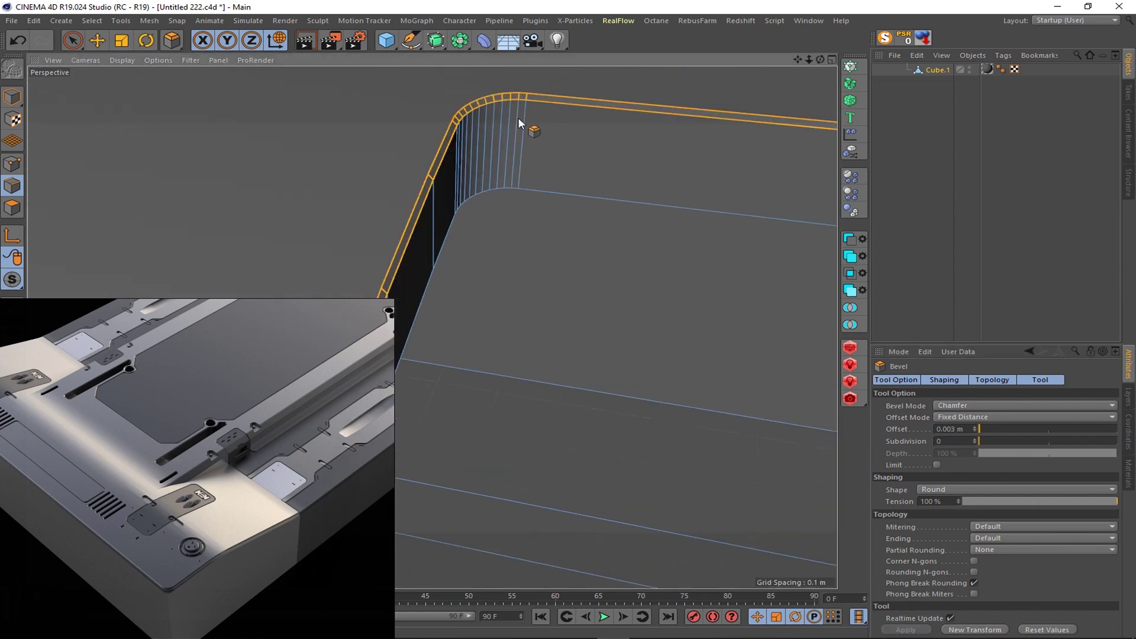
{"action": "left_click_drag", "start_coordinate": [979, 440], "coordinate": [1022, 441]}
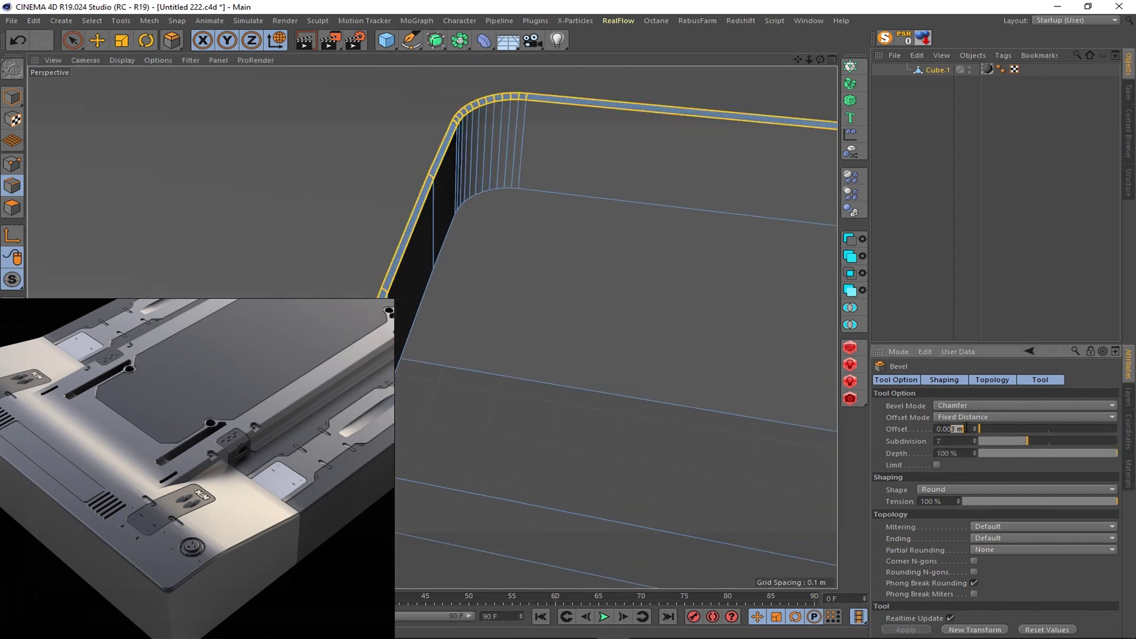
{"action": "scroll", "coordinate": [662, 373], "scroll_direction": "down", "scroll_amount": 5}
- Isolate the rounded inset pad and bevel its rim edge loop
{"action": "left_click", "coordinate": [885, 38]}
{"action": "left_click", "coordinate": [794, 254]}
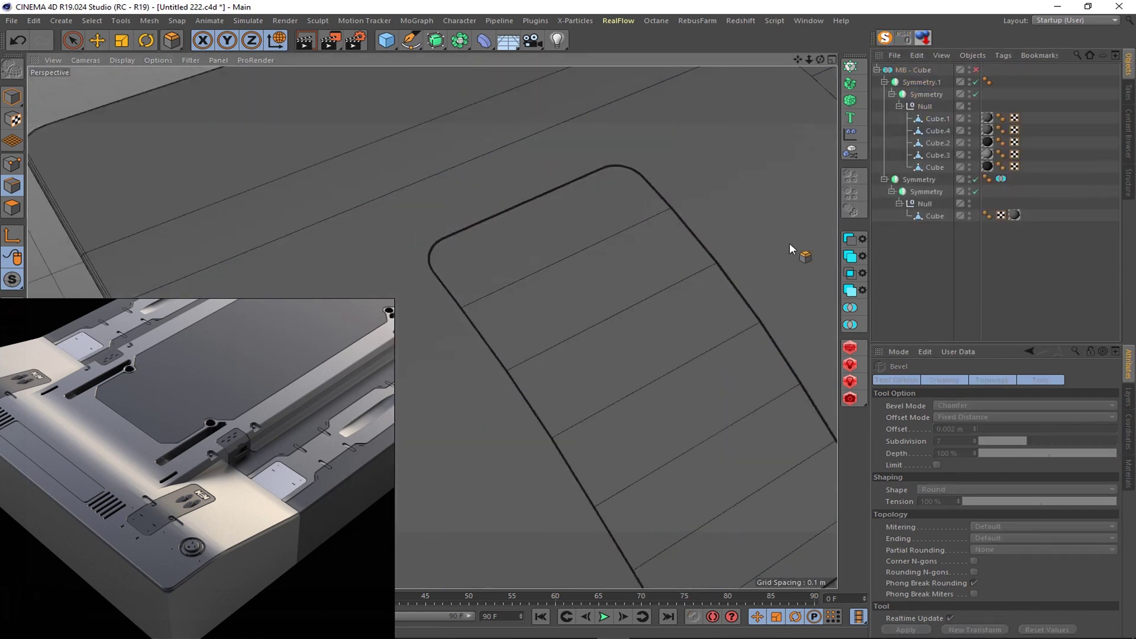
{"action": "left_click", "coordinate": [884, 37]}
{"action": "mouse_move", "coordinate": [627, 313]}
{"action": "left_mouse_down", "text": "alt"}
{"action": "mouse_move", "coordinate": [553, 376]}
{"action": "mouse_move", "coordinate": [545, 362]}
{"action": "left_mouse_up", "text": "alt"}
{"action": "key", "text": "u"}
{"action": "key", "text": "l"}
{"action": "left_click", "coordinate": [622, 422]}
{"action": "right_click", "coordinate": [623, 423]}
{"action": "left_click", "coordinate": [740, 537]}
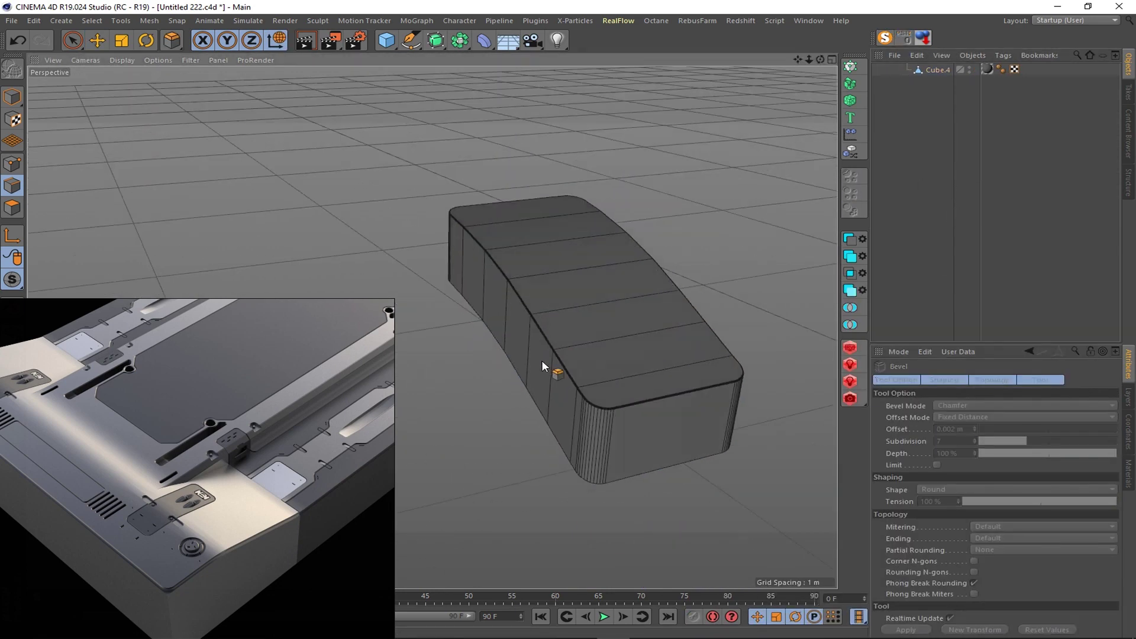
- Apply the black material to the pad on the full model
{"action": "left_click", "coordinate": [885, 38]}
{"action": "left_click_drag", "start_coordinate": [592, 248], "coordinate": [558, 252], "text": "alt"}
{"action": "left_click", "coordinate": [1128, 473]}
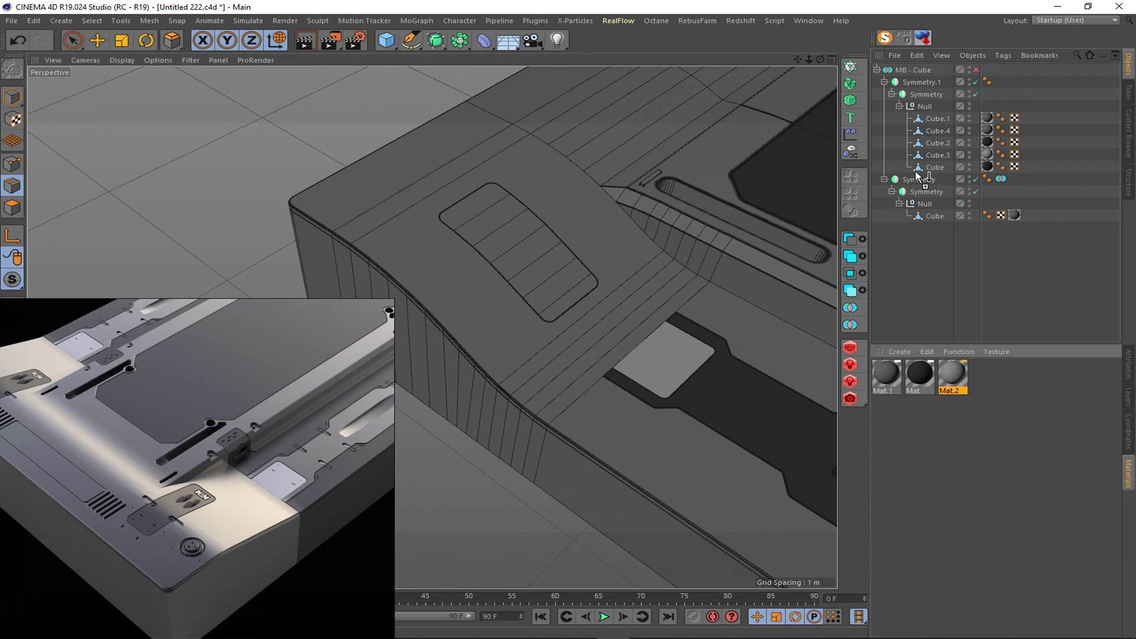
{"action": "left_click_drag", "start_coordinate": [919, 373], "coordinate": [986, 131]}
{"action": "scroll", "coordinate": [477, 172], "scroll_direction": "up", "scroll_amount": 3}
{"action": "scroll", "coordinate": [500, 185], "scroll_direction": "up", "scroll_amount": 3}
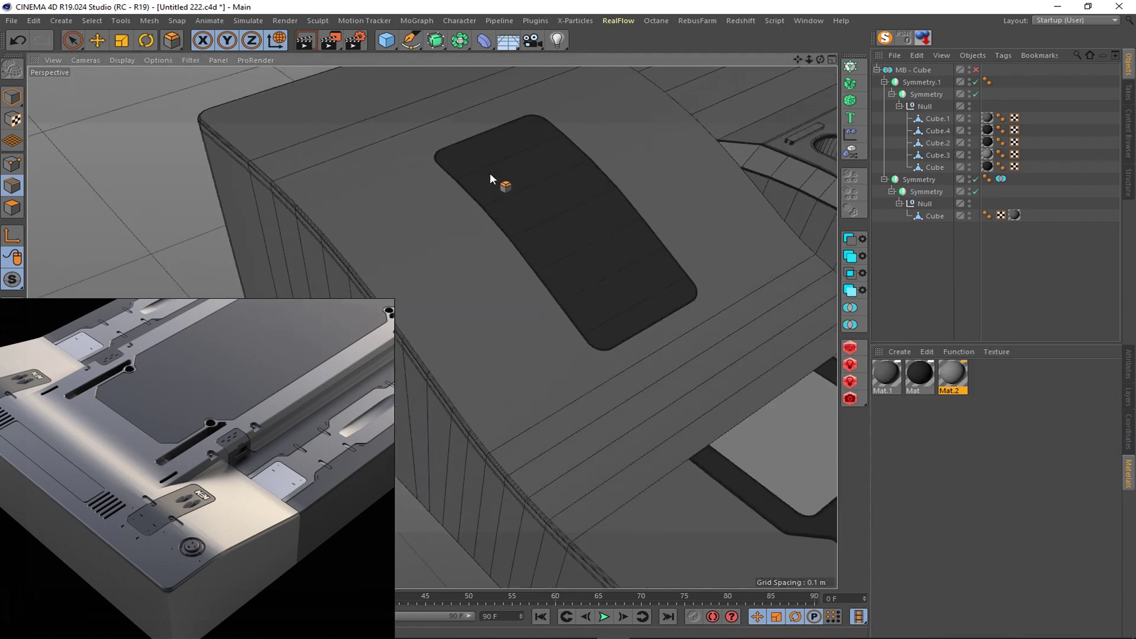
{"action": "scroll", "coordinate": [555, 219], "scroll_direction": "up", "scroll_amount": 3}
- Add a Loop/Path Cut edge loop across the pad
{"action": "left_click", "coordinate": [598, 301]}
{"action": "key", "text": "k"}
{"action": "key", "text": "l"}
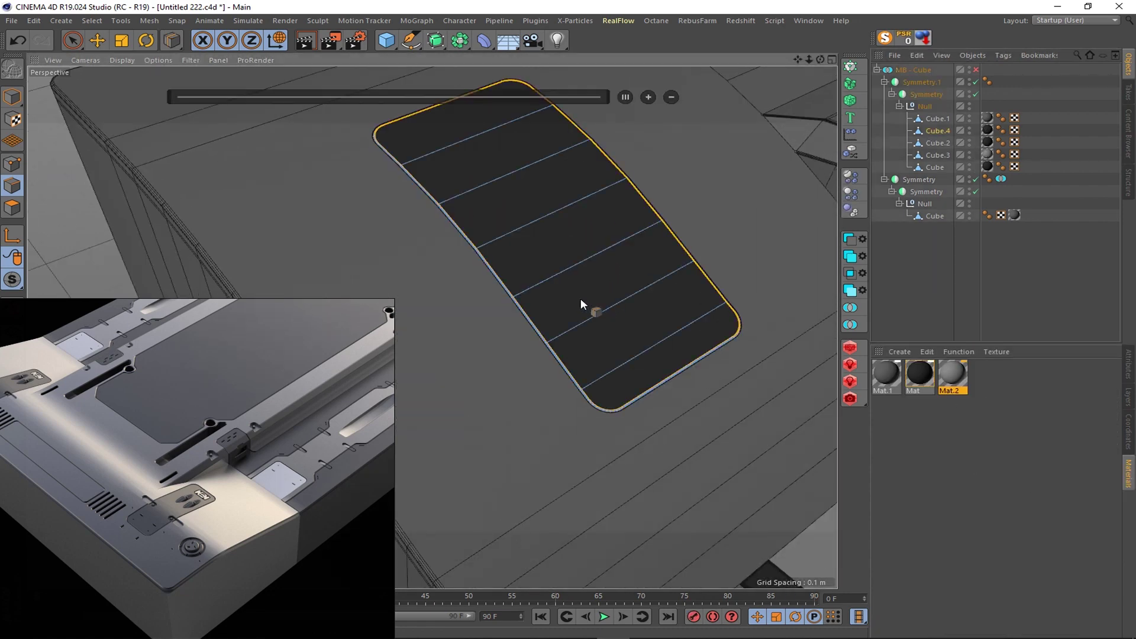
{"action": "left_click", "coordinate": [593, 308]}
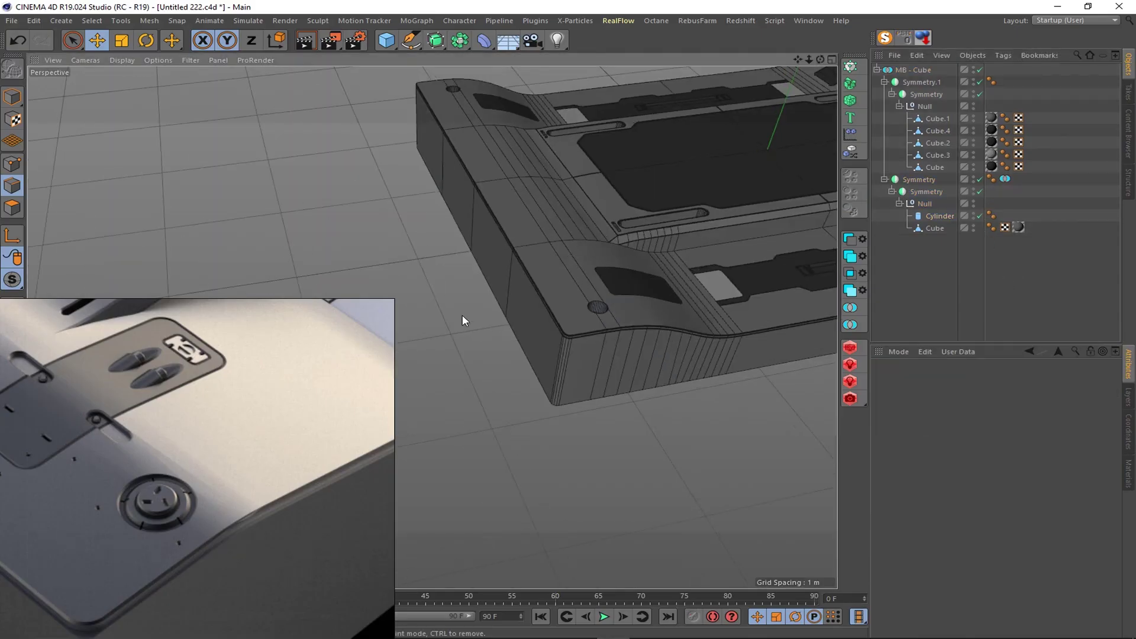
- Duplicate the cylinder to the top level and make the copy editable
{"action": "scroll", "coordinate": [562, 446], "scroll_direction": "up", "scroll_amount": 5}
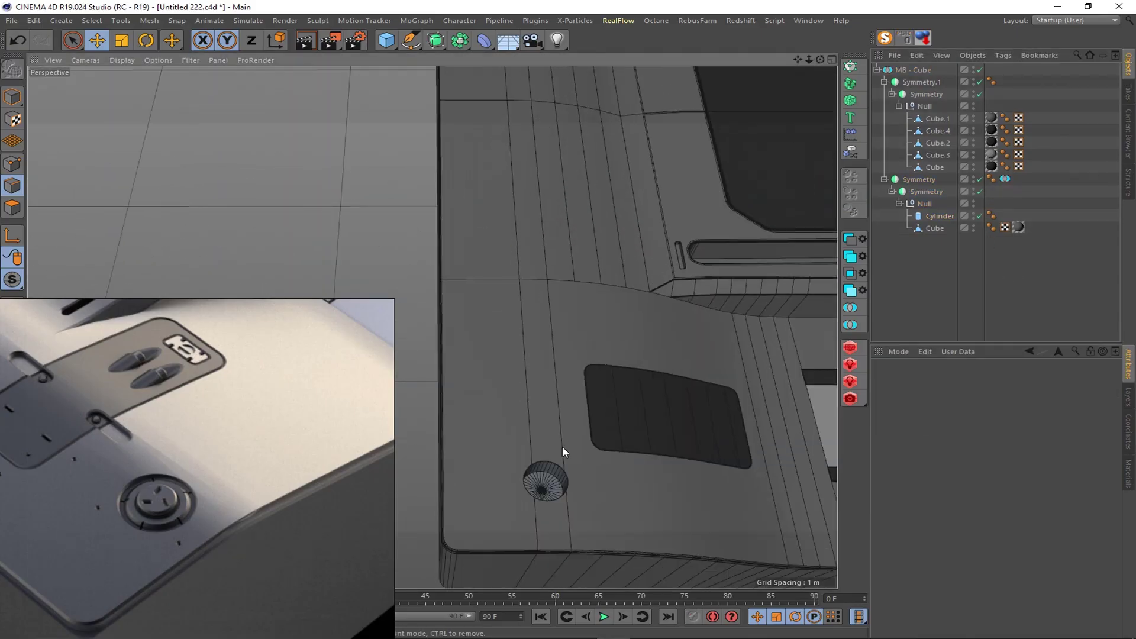
{"action": "scroll", "coordinate": [562, 446], "scroll_direction": "up", "scroll_amount": 5}
{"action": "left_click", "coordinate": [934, 227]}
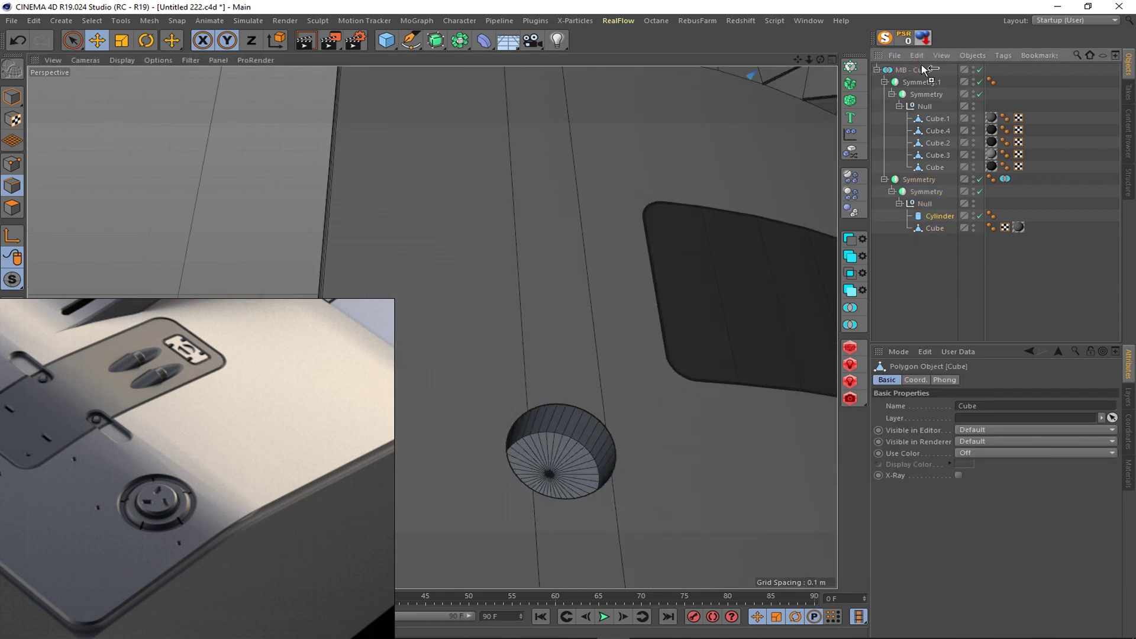
{"action": "left_click_drag", "start_coordinate": [923, 69], "coordinate": [923, 66], "text": "ctrl"}
{"action": "key", "text": "c"}
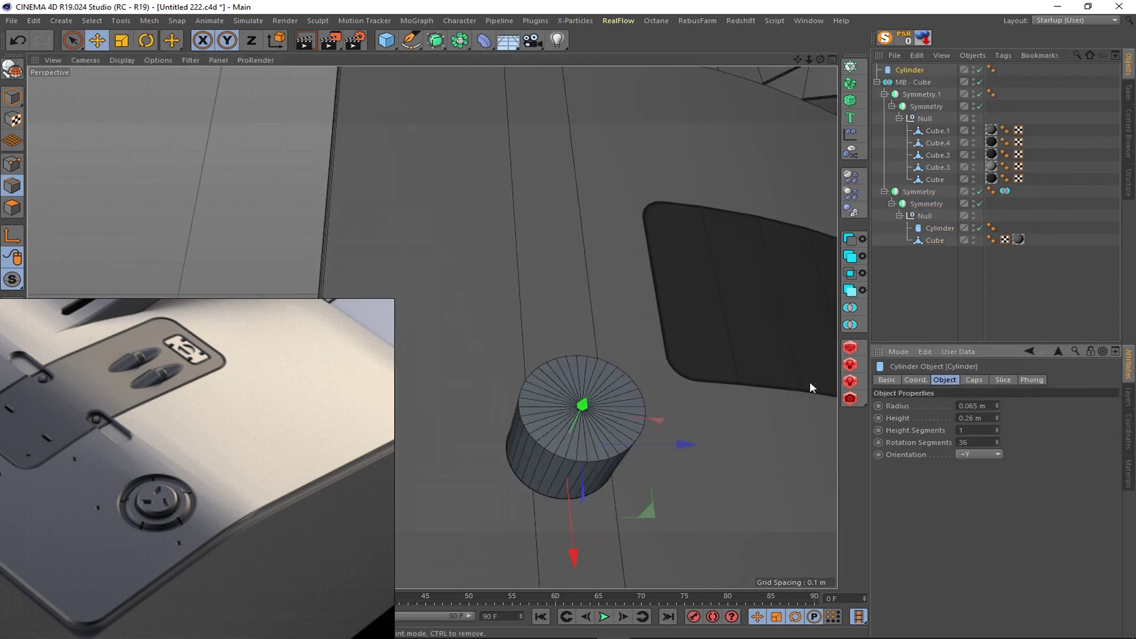
- Select the cylinder's top cap faces and split them into their own object, Cylinder.1
{"action": "right_click", "coordinate": [616, 409]}
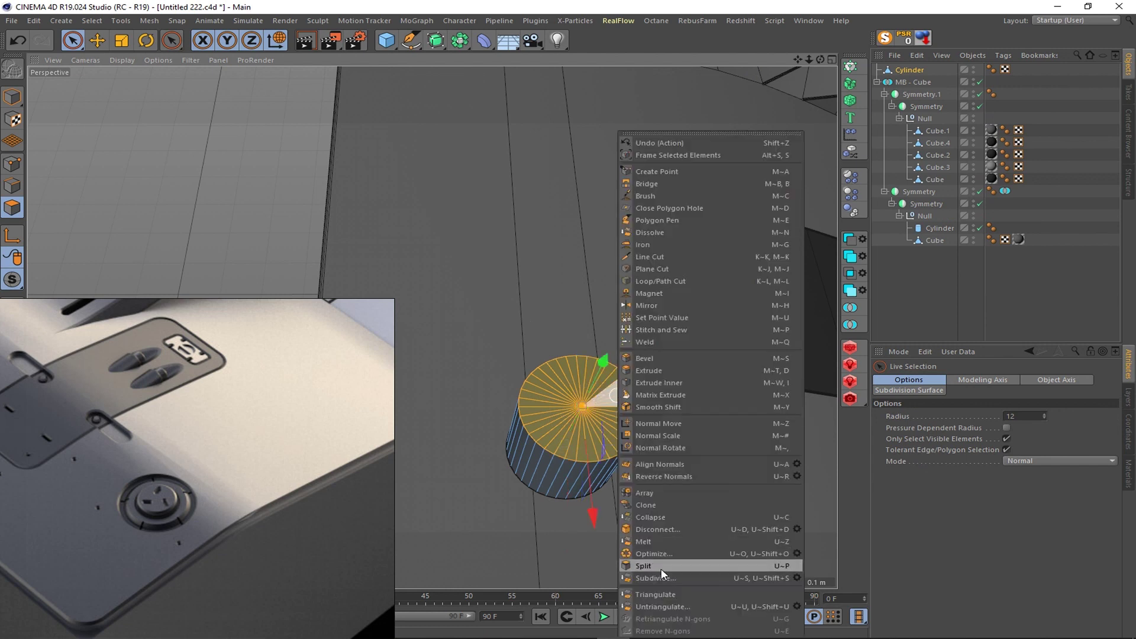
{"action": "left_click", "coordinate": [620, 407]}
{"action": "left_click", "coordinate": [581, 407]}
{"action": "right_click", "coordinate": [591, 384]}
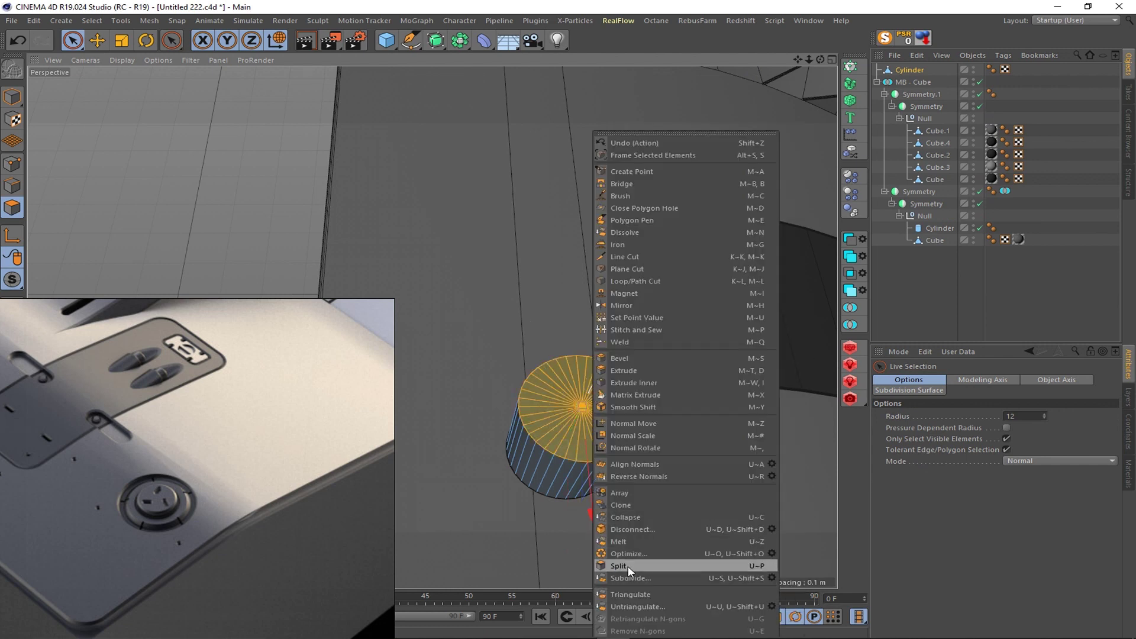
{"action": "left_click", "coordinate": [619, 568]}
{"action": "left_click", "coordinate": [101, 43]}
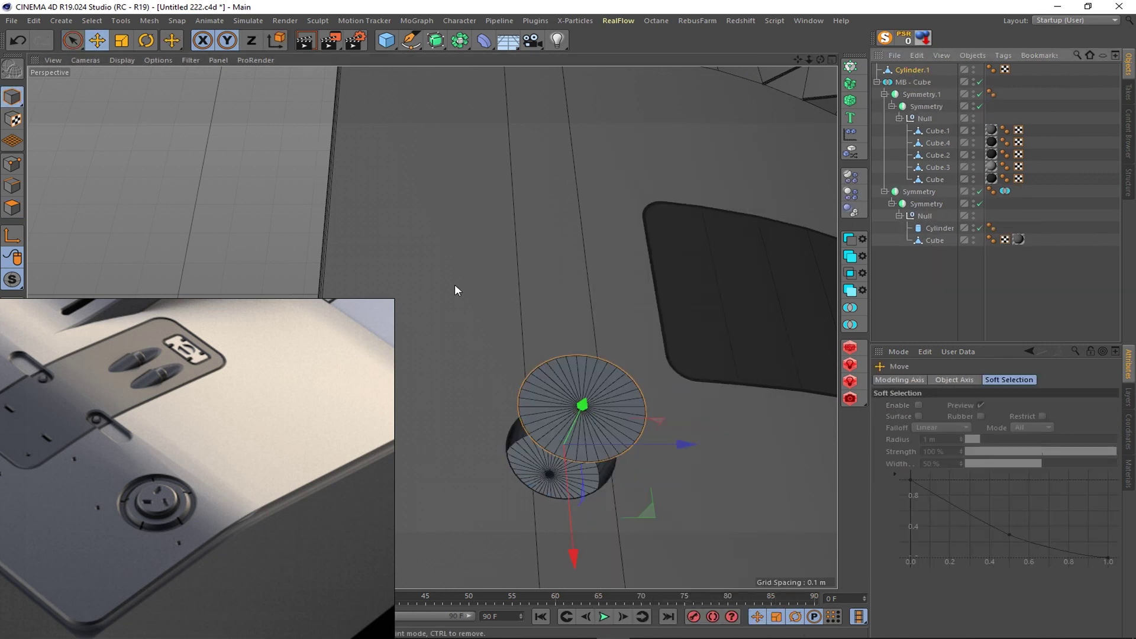
{"action": "scroll", "coordinate": [373, 281], "scroll_direction": "up", "scroll_amount": 3}
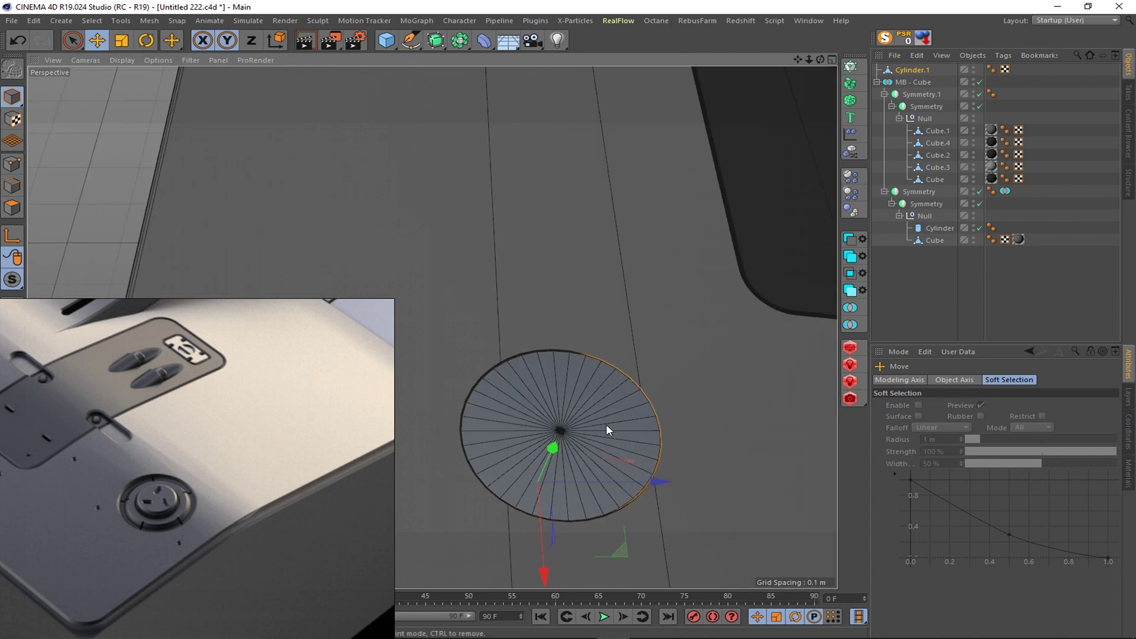
{"action": "mouse_move", "coordinate": [605, 423]}
{"action": "left_mouse_down", "text": "alt"}
{"action": "mouse_move", "coordinate": [562, 402]}
{"action": "mouse_move", "coordinate": [606, 391]}
{"action": "left_mouse_up", "text": "alt"}
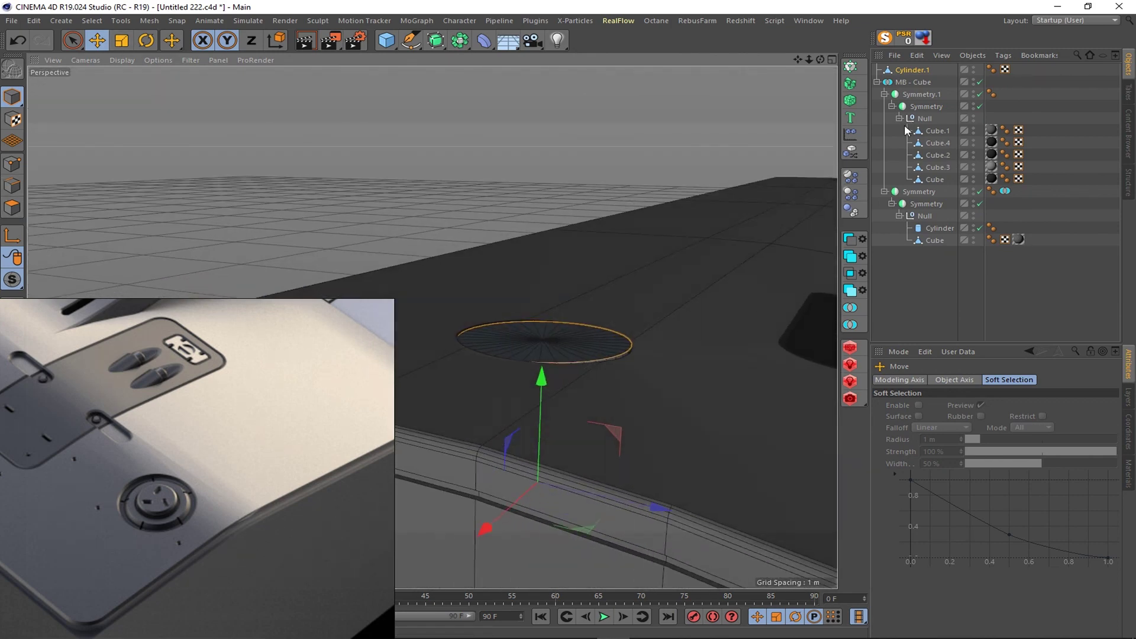
- Wrap the main panel body in a Cloth Surface parent, then disable it
{"action": "left_click", "coordinate": [632, 272]}
{"action": "left_click", "coordinate": [215, 26]}
{"action": "left_click", "coordinate": [349, 33]}
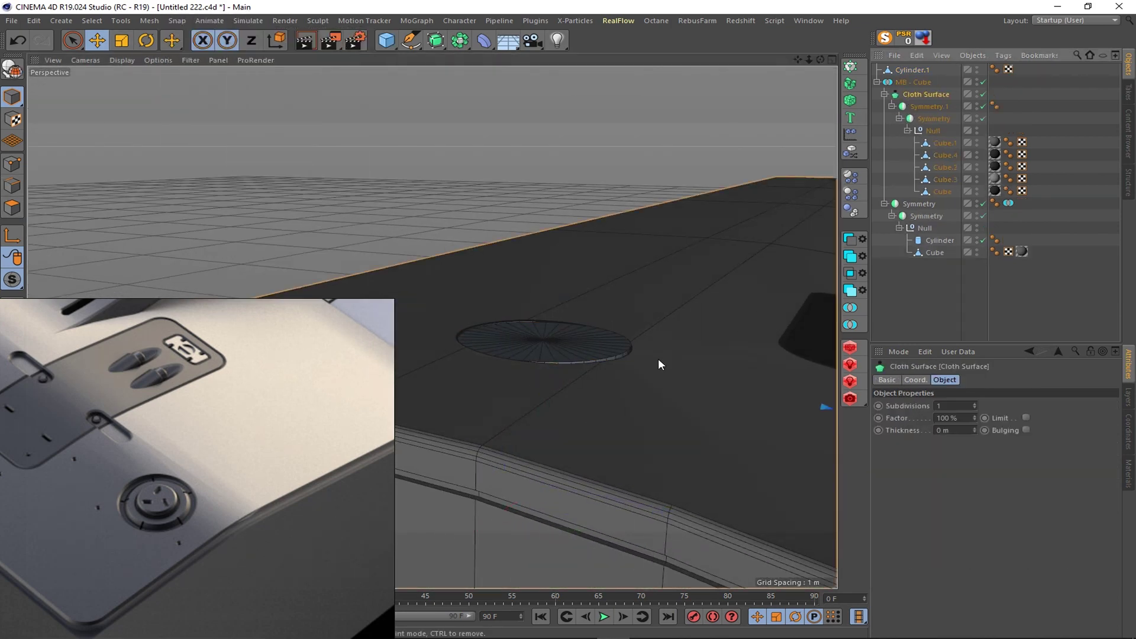
{"action": "left_click", "coordinate": [1027, 430]}
{"action": "left_click", "coordinate": [1026, 430]}
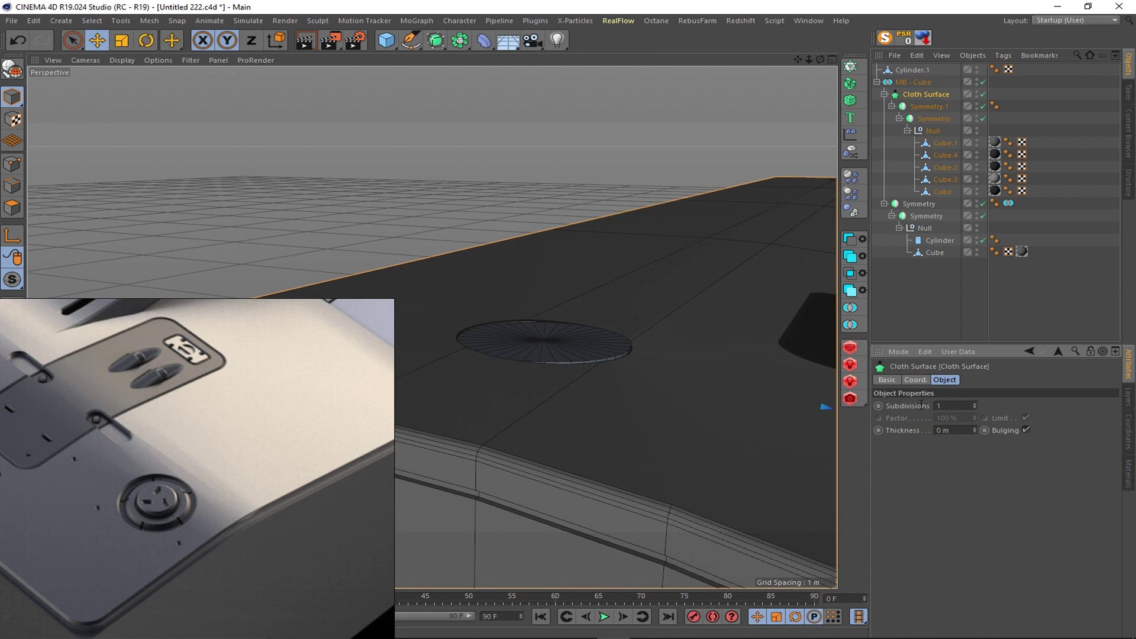
{"action": "left_click", "coordinate": [1028, 321]}
{"action": "mouse_move", "coordinate": [659, 258]}
{"action": "left_mouse_down", "text": "alt"}
{"action": "mouse_move", "coordinate": [631, 302]}
{"action": "mouse_move", "coordinate": [672, 366]}
{"action": "mouse_move", "coordinate": [779, 261]}
{"action": "mouse_move", "coordinate": [768, 55]}
{"action": "mouse_move", "coordinate": [514, 314]}
{"action": "left_mouse_up", "text": "alt"}
{"action": "scroll", "coordinate": [514, 314], "scroll_direction": "up", "scroll_amount": 2}
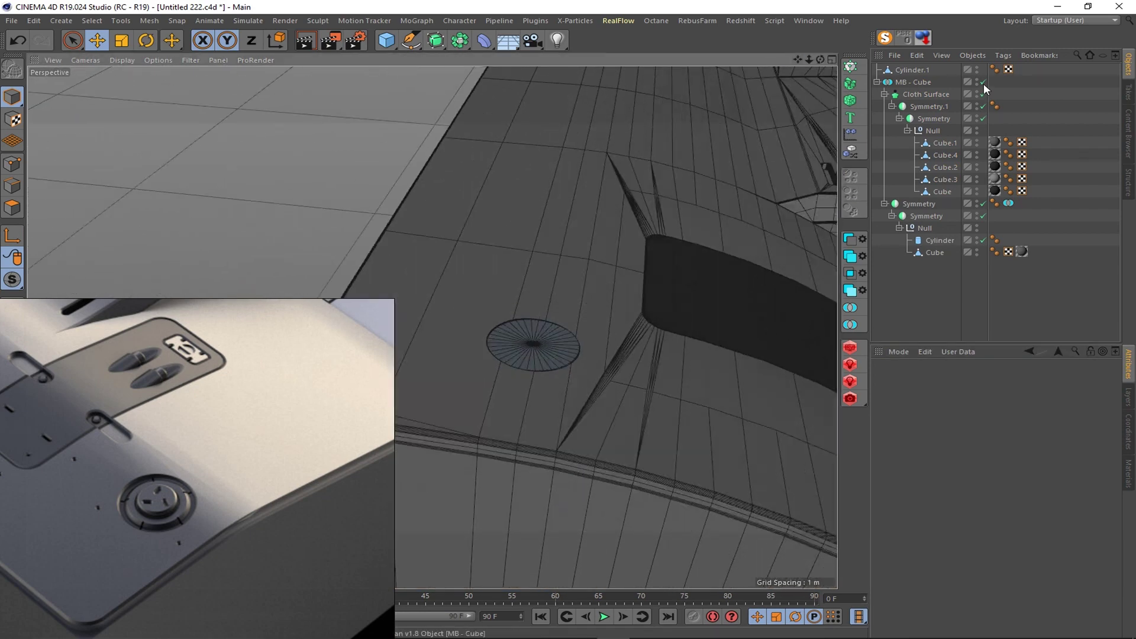
{"action": "left_click", "coordinate": [983, 94]}
- Select all of Cylinder.1's polygons and inset them to form an inner face
{"action": "left_click", "coordinate": [914, 69]}
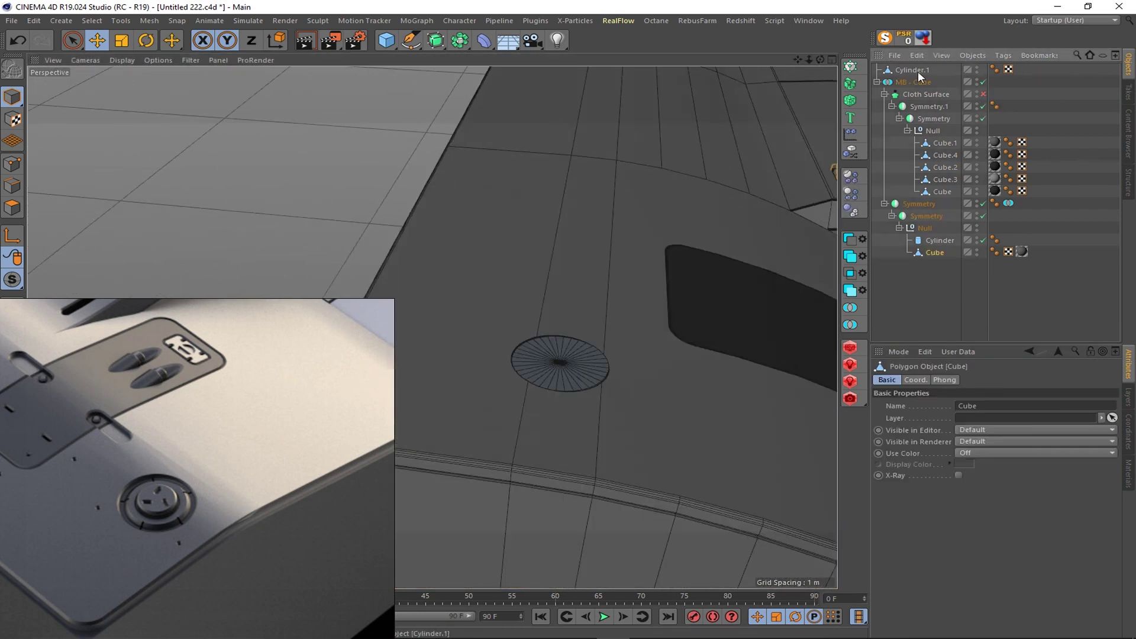
{"action": "scroll", "coordinate": [563, 360], "scroll_direction": "up", "scroll_amount": 3}
{"action": "scroll", "coordinate": [563, 367], "scroll_direction": "up", "scroll_amount": 2}
{"action": "key", "text": "Return"}
{"action": "key", "text": "ctrl+a"}
{"action": "right_click", "coordinate": [754, 423]}
{"action": "left_click", "coordinate": [780, 331]}
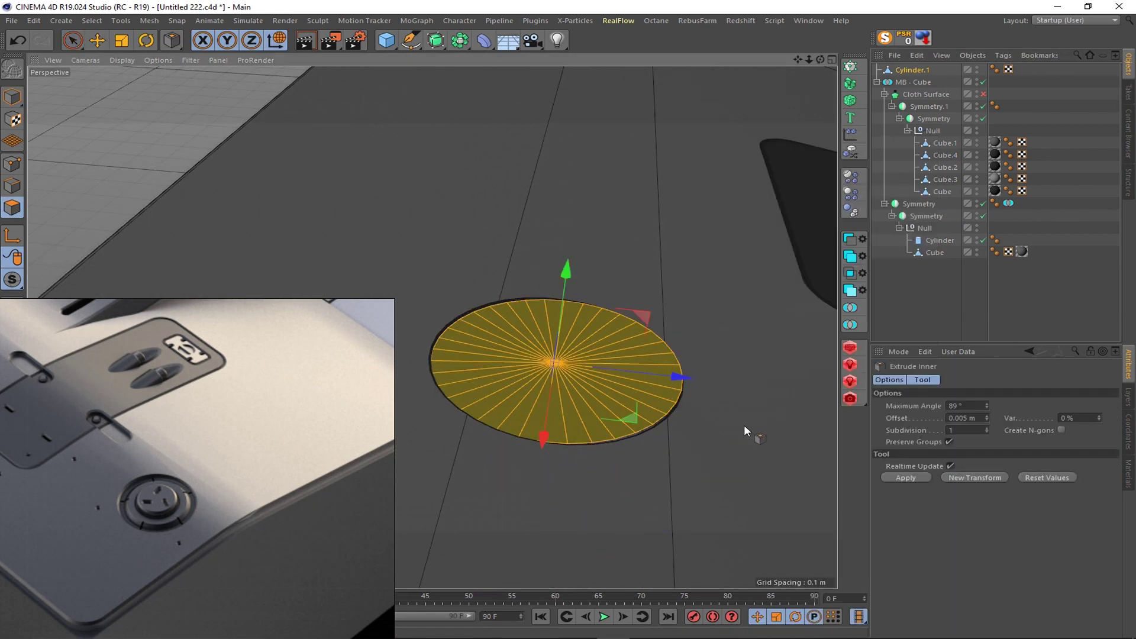
{"action": "key", "text": "u"}
{"action": "key", "text": "l"}
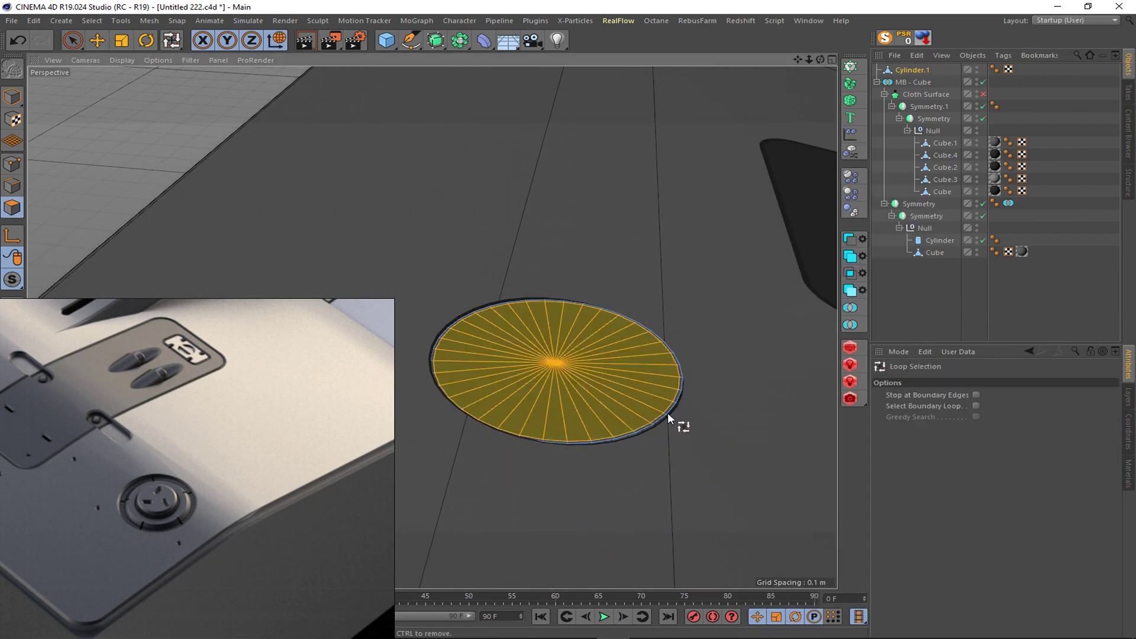
{"action": "key", "text": "ctrl+z"}
{"action": "key", "text": "ctrl+z"}
{"action": "key", "text": "ctrl+z"}
- Try extruding the disc's inner polygons downward, then undo the extrusion
{"action": "left_click", "coordinate": [674, 371]}
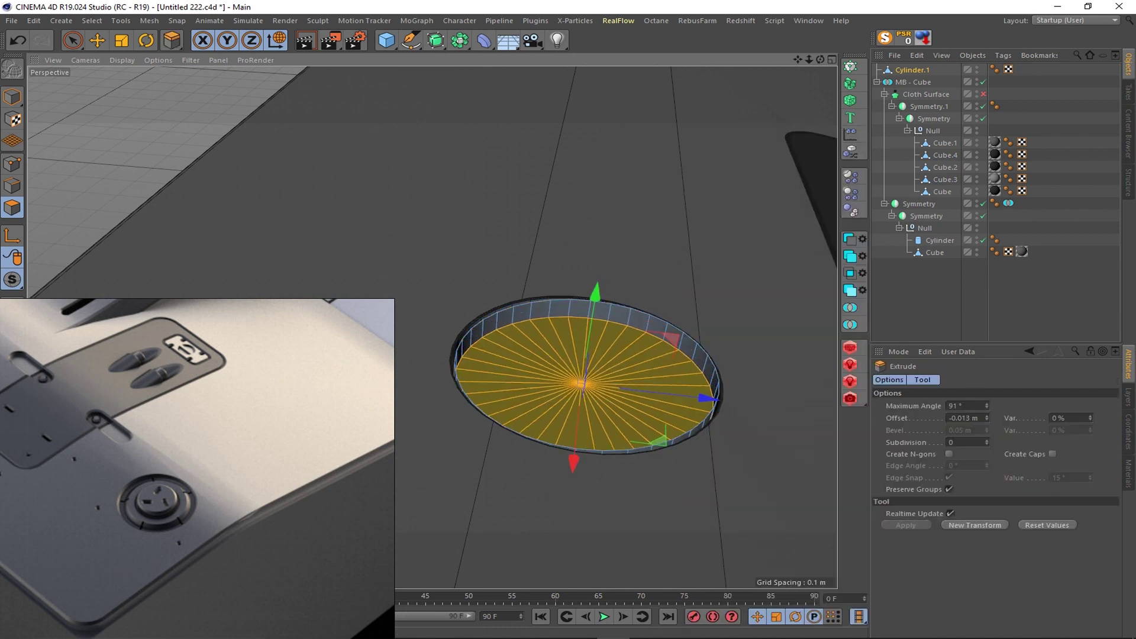
{"action": "left_click", "coordinate": [806, 398]}
{"action": "key", "text": "e"}
{"action": "key", "text": "ctrl+z"}
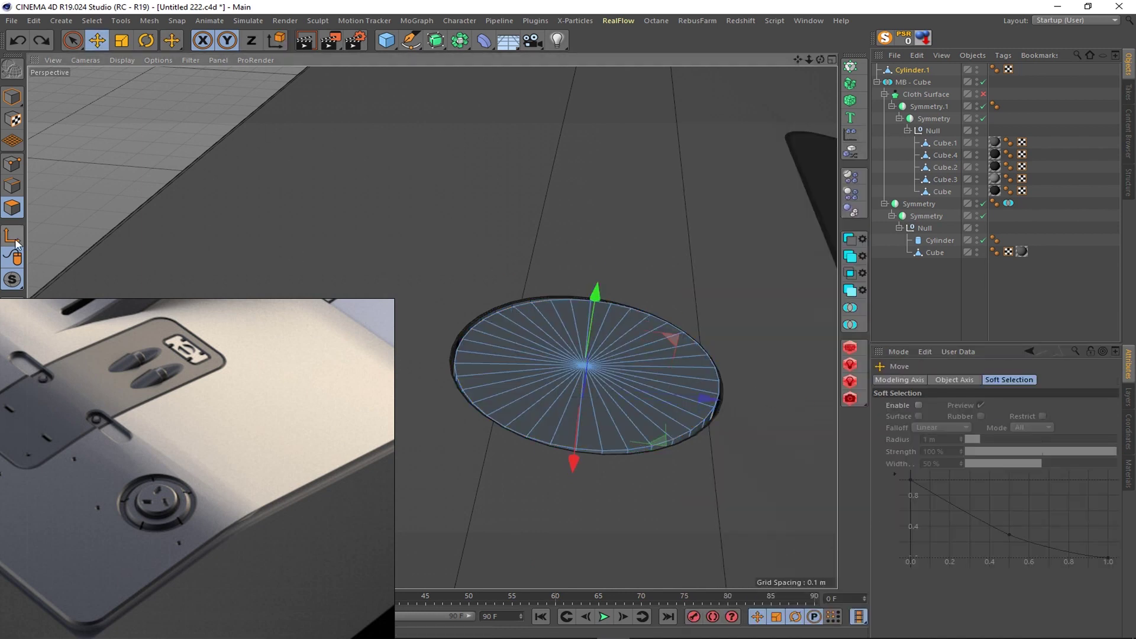
{"action": "key", "text": "ctrl+z"}
{"action": "key", "text": "ctrl+z"}
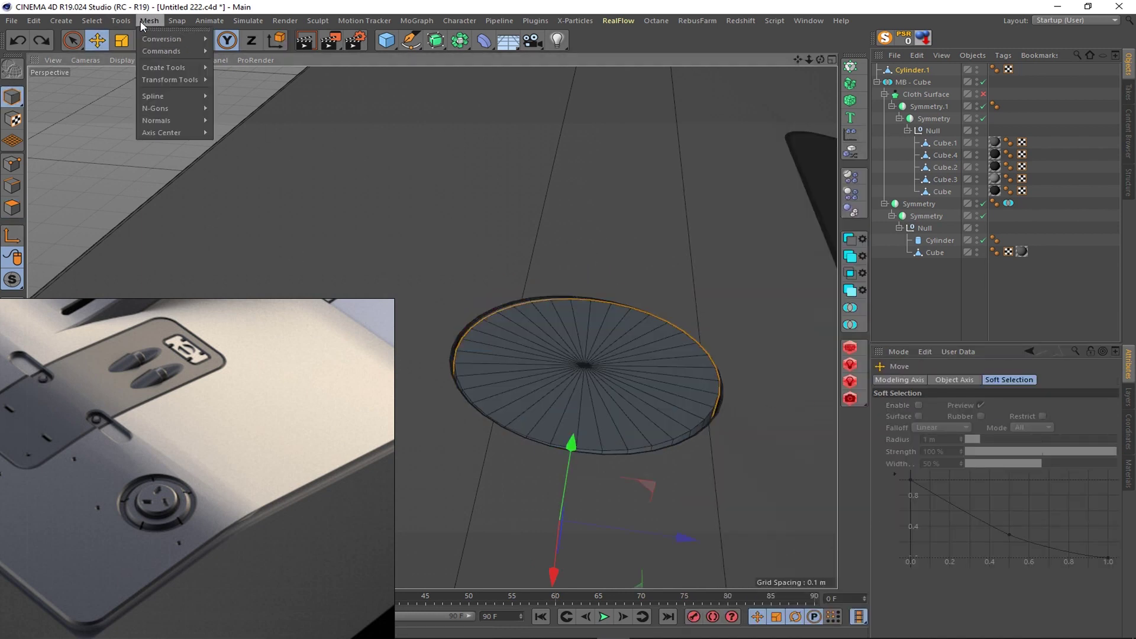
- Center the disc's axis, thicken it and bevel its top rim, then undo both
{"action": "left_click", "coordinate": [246, 155]}
{"action": "left_click_drag", "start_coordinate": [595, 297], "coordinate": [595, 289]}
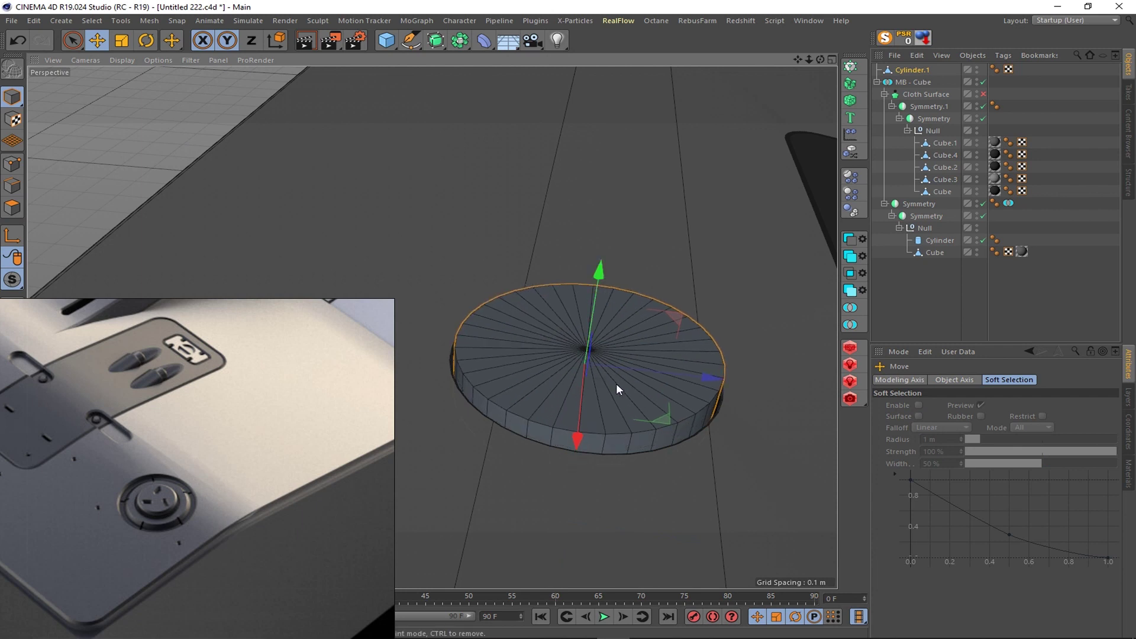
{"action": "key", "text": "u"}
{"action": "key", "text": "l"}
{"action": "left_click", "coordinate": [634, 444]}
{"action": "right_click", "coordinate": [682, 449]}
{"action": "left_click", "coordinate": [710, 540]}
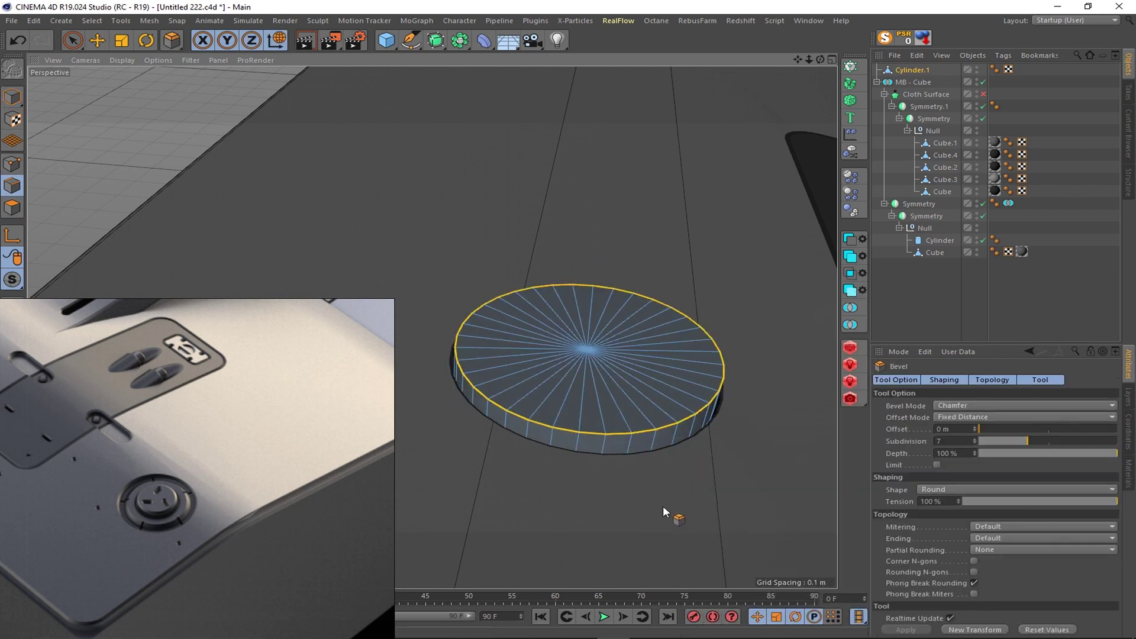
{"action": "key", "text": "ctrl+z"}
{"action": "key", "text": "ctrl+z"}
{"action": "key", "text": "ctrl+z"}
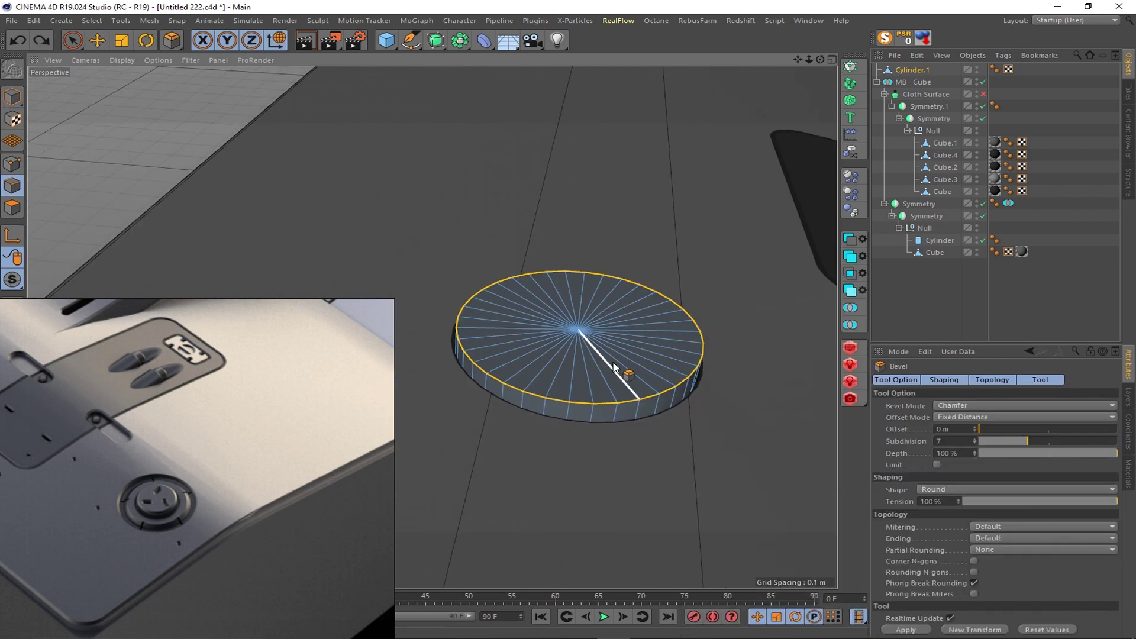
{"action": "key", "text": "ctrl+z"}
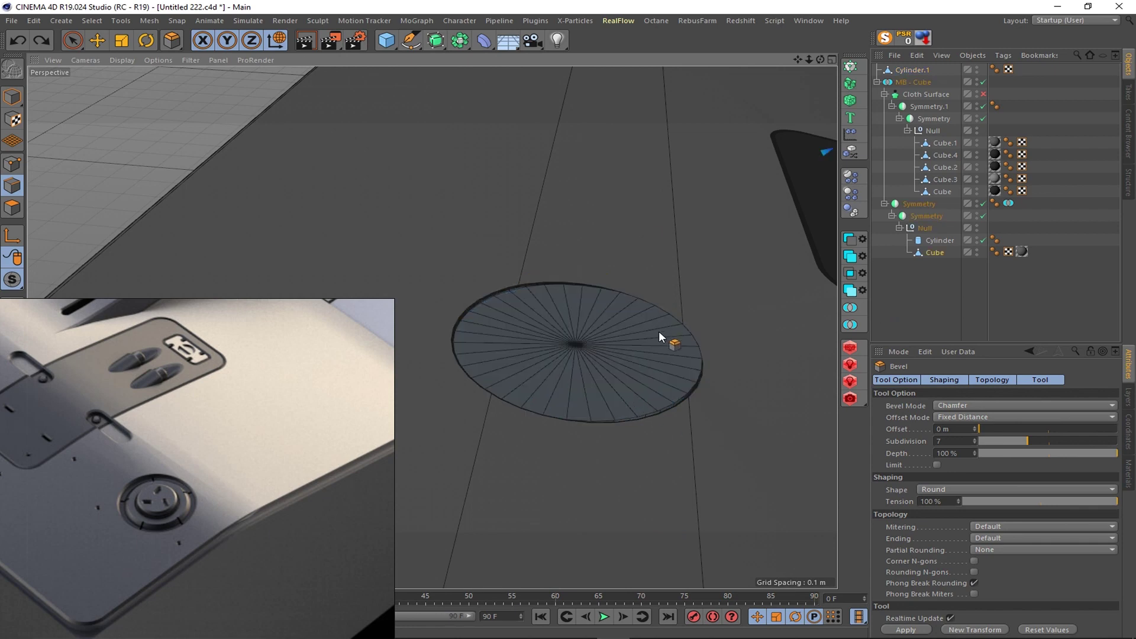
- Chamfer the disc's outer rim edge loop with a flat bevel
{"action": "key", "text": "u"}
{"action": "key", "text": "l"}
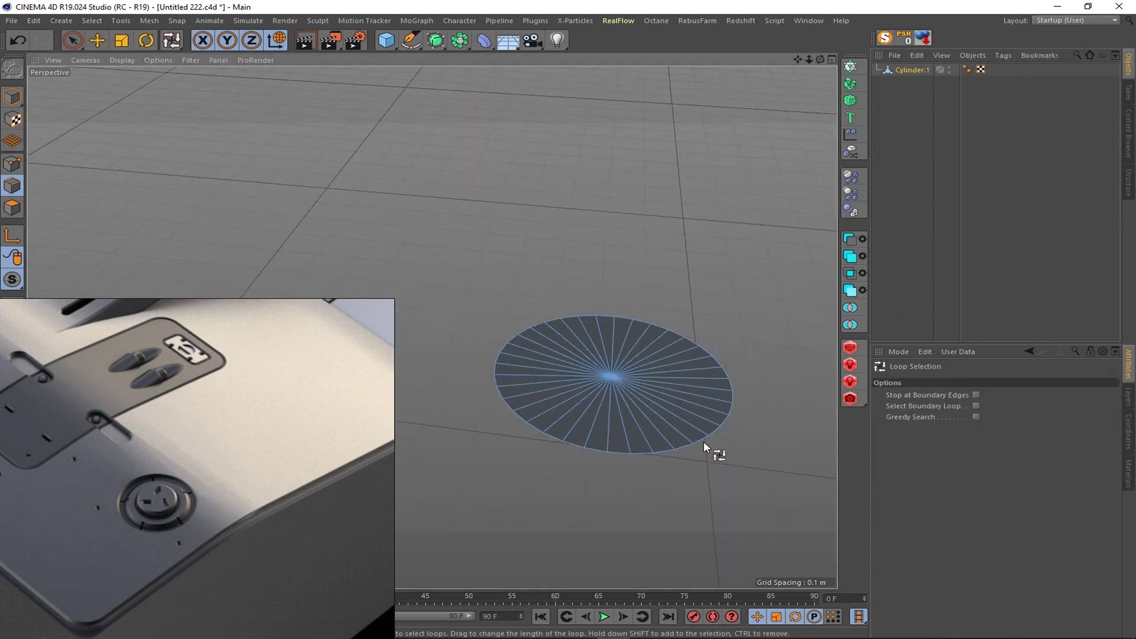
{"action": "left_click", "coordinate": [703, 440]}
{"action": "key", "text": "e"}
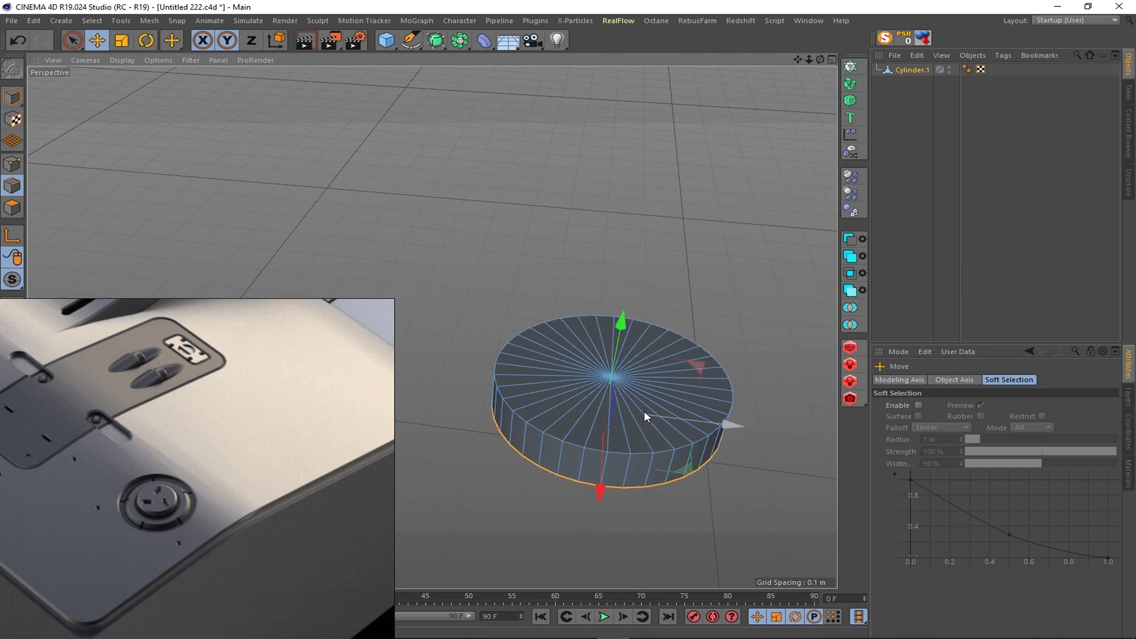
{"action": "right_click", "coordinate": [680, 417]}
{"action": "left_click", "coordinate": [698, 513]}
{"action": "left_click_drag", "start_coordinate": [662, 475], "coordinate": [675, 397]}
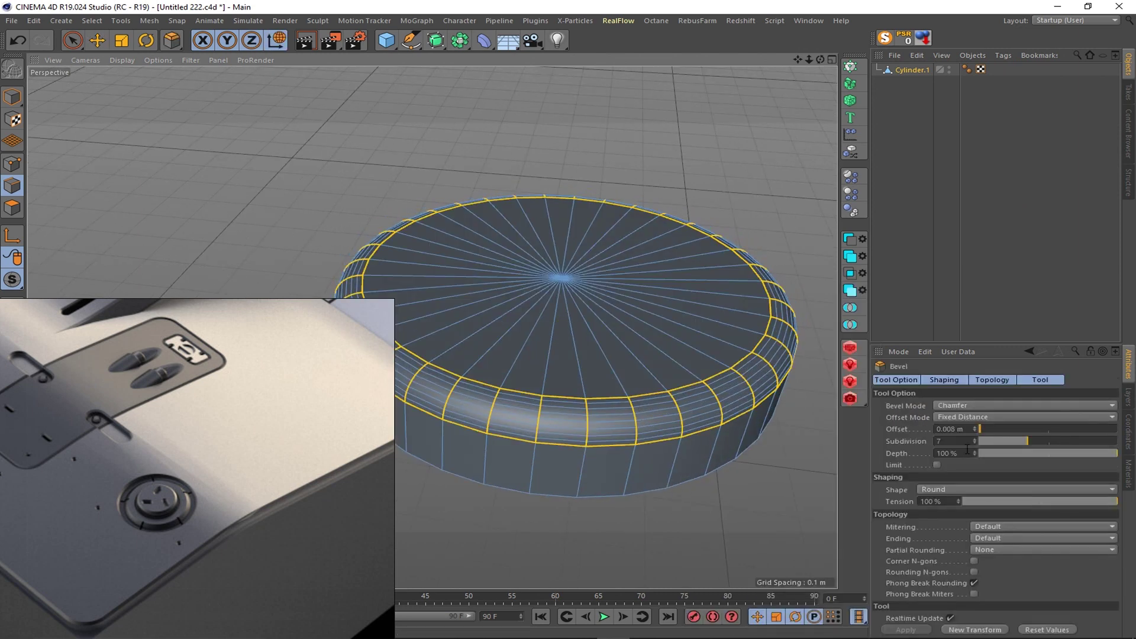
{"action": "left_click_drag", "start_coordinate": [974, 441], "coordinate": [662, 425]}
- Select the disc's inner top polygons and extrude them into a raised plateau
{"action": "key", "text": "space"}
{"action": "left_click_drag", "start_coordinate": [561, 302], "coordinate": [520, 279]}
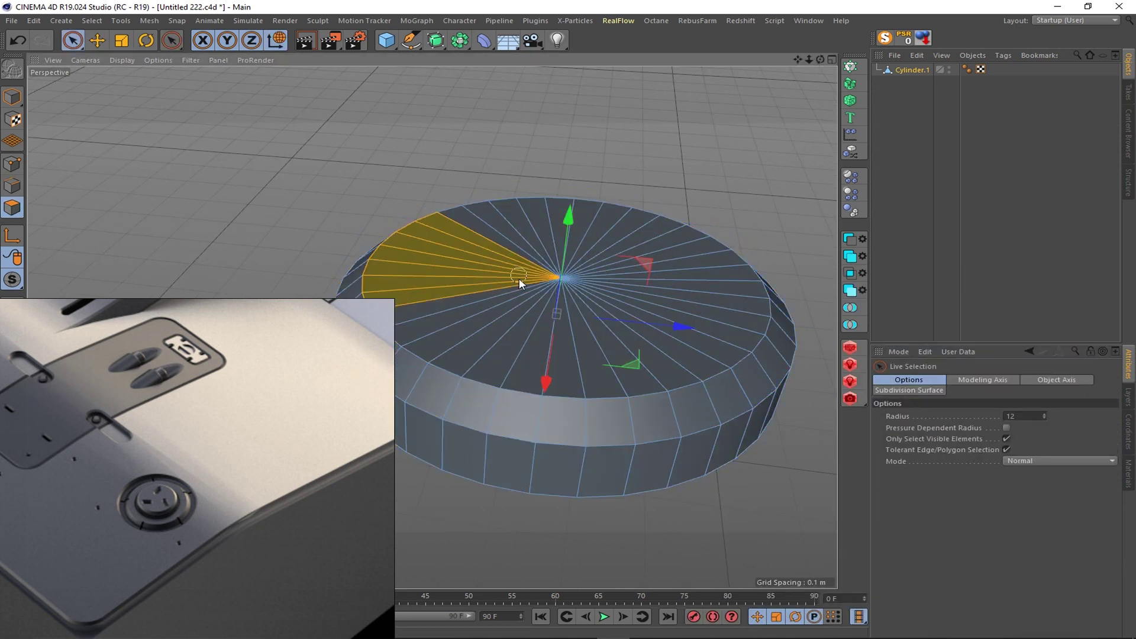
{"action": "double_click", "coordinate": [616, 286]}
{"action": "double_click", "coordinate": [563, 240]}
{"action": "right_click", "coordinate": [616, 284]}
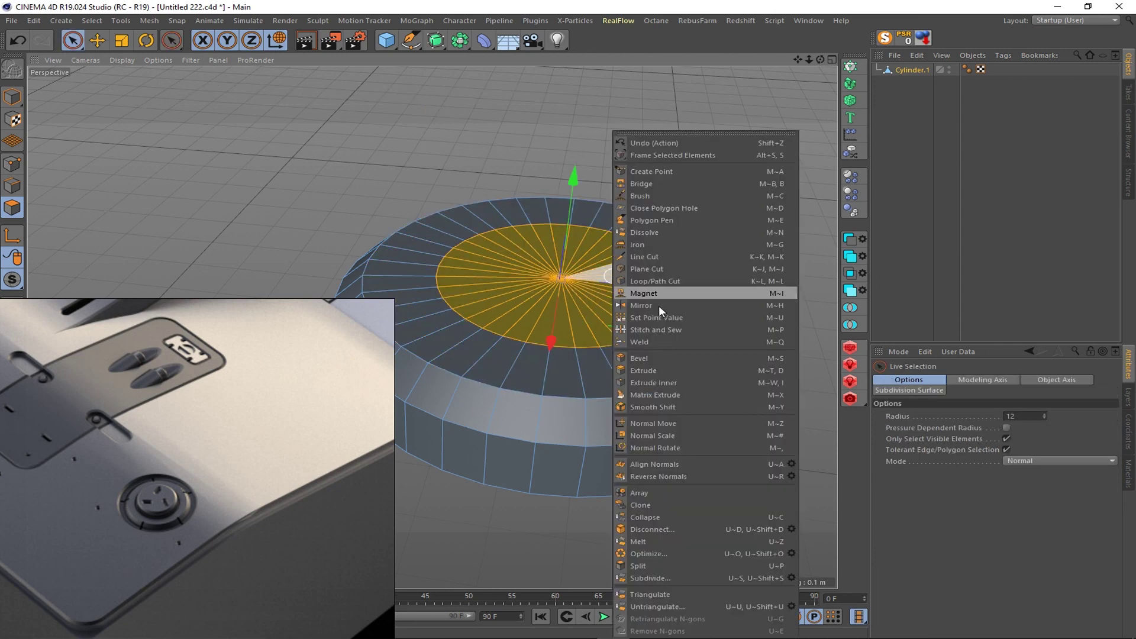
{"action": "left_click", "coordinate": [658, 293]}
- Bevel the raised plateau's top edge loop at 0.003 m
{"action": "key", "text": "u"}
{"action": "key", "text": "l"}
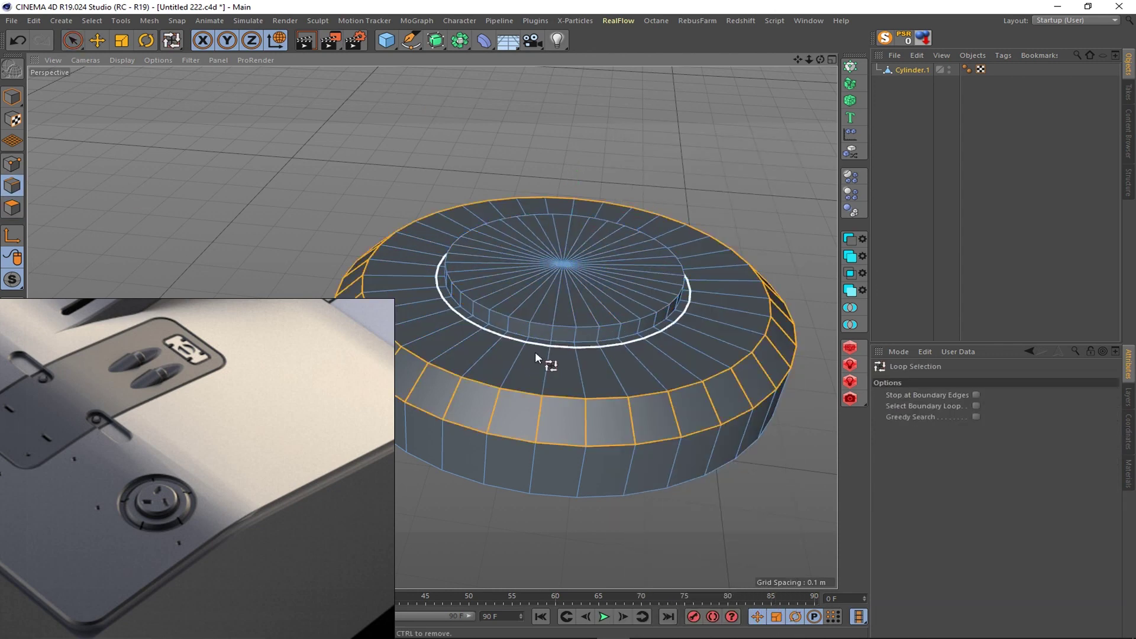
{"action": "left_click", "coordinate": [535, 352]}
{"action": "right_click", "coordinate": [636, 355]}
{"action": "left_click", "coordinate": [667, 526]}
{"action": "scroll", "coordinate": [591, 329], "scroll_direction": "up", "scroll_amount": 3}
{"action": "left_click_drag", "start_coordinate": [591, 329], "coordinate": [641, 328]}
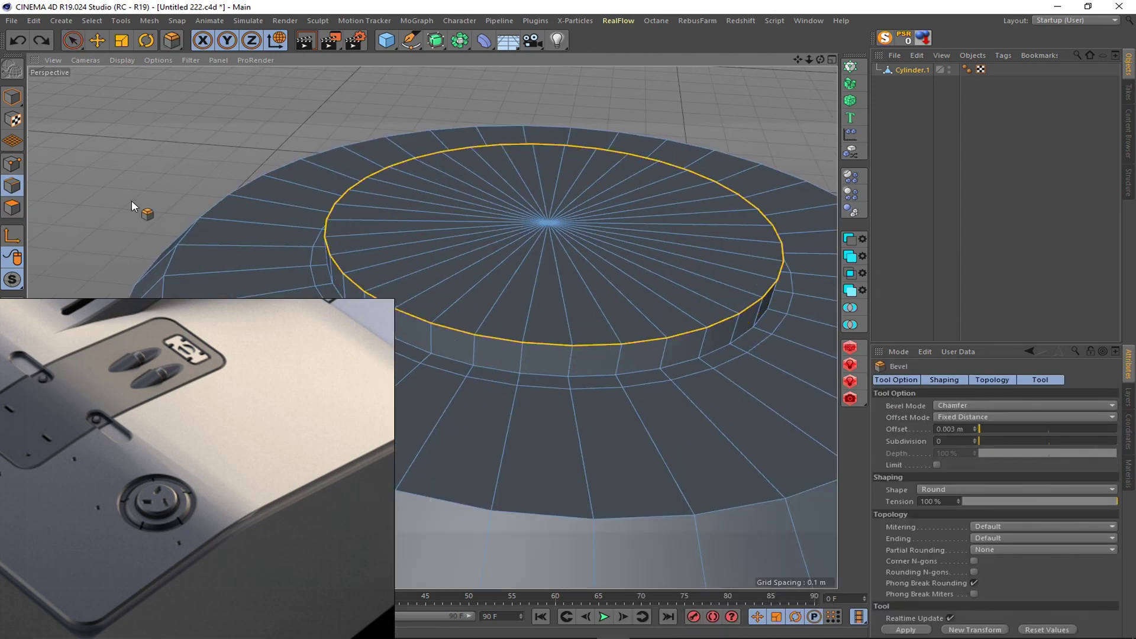
- Add a Loop/Path Cut around the raised plateau's side wall
{"action": "left_click", "coordinate": [12, 164]}
{"action": "key", "text": "u"}
{"action": "key", "text": "l"}
{"action": "left_click", "coordinate": [11, 186]}
{"action": "left_click", "coordinate": [591, 344]}
{"action": "right_click", "coordinate": [620, 278]}
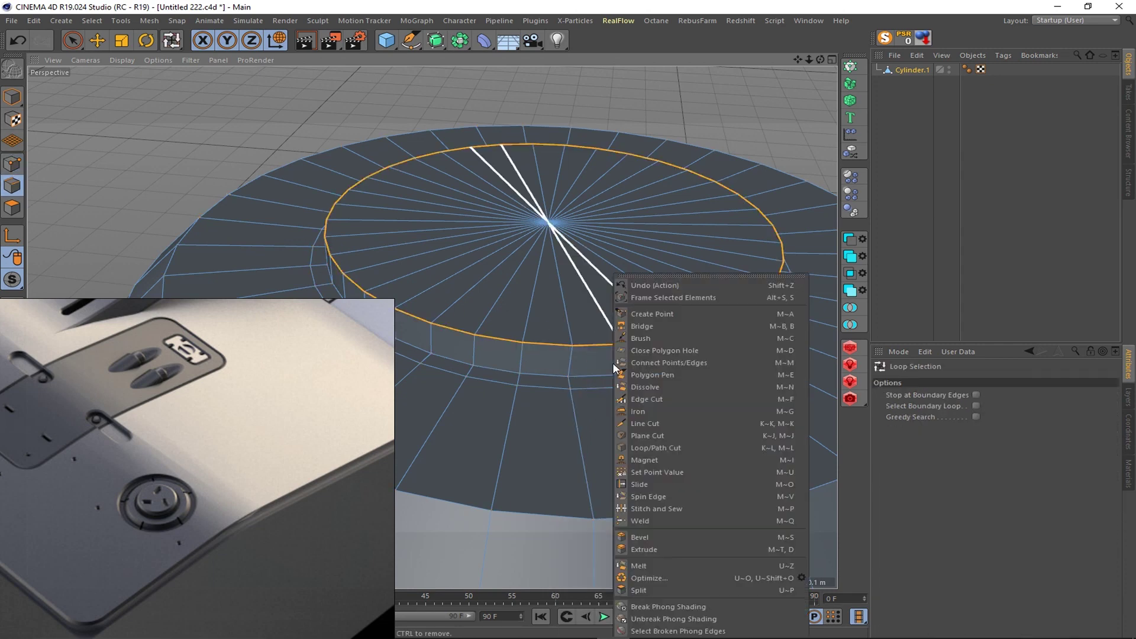
{"action": "left_click", "coordinate": [651, 450]}
{"action": "key", "text": "l"}
{"action": "left_click", "coordinate": [569, 355]}
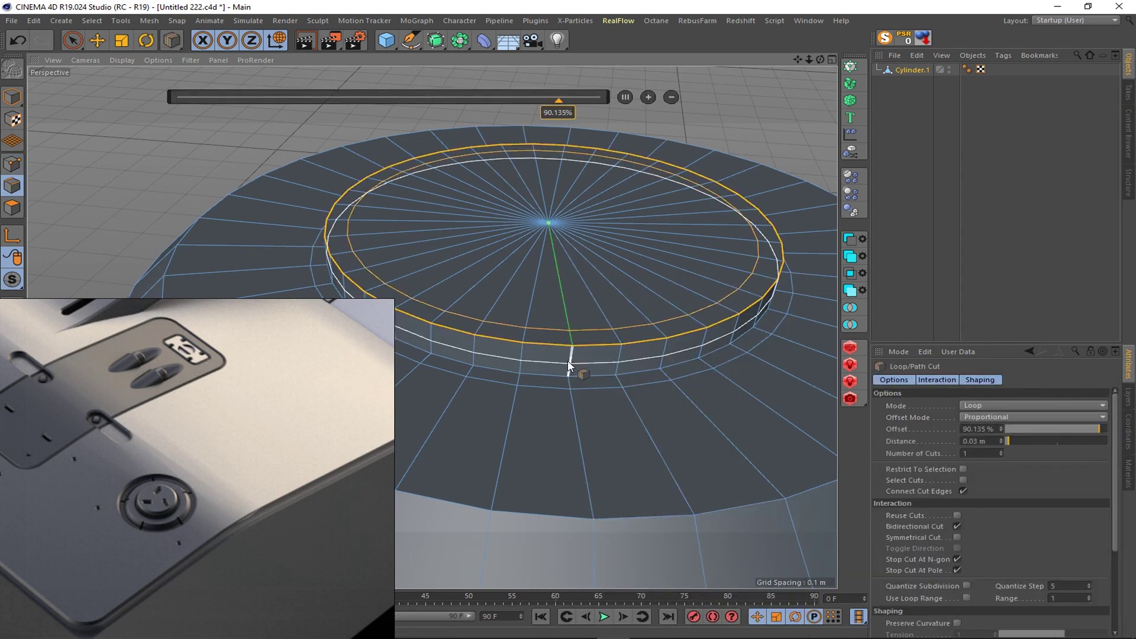
{"action": "key", "text": "u"}
{"action": "key", "text": "l"}
{"action": "right_click", "coordinate": [627, 349]}
{"action": "left_click", "coordinate": [673, 326]}
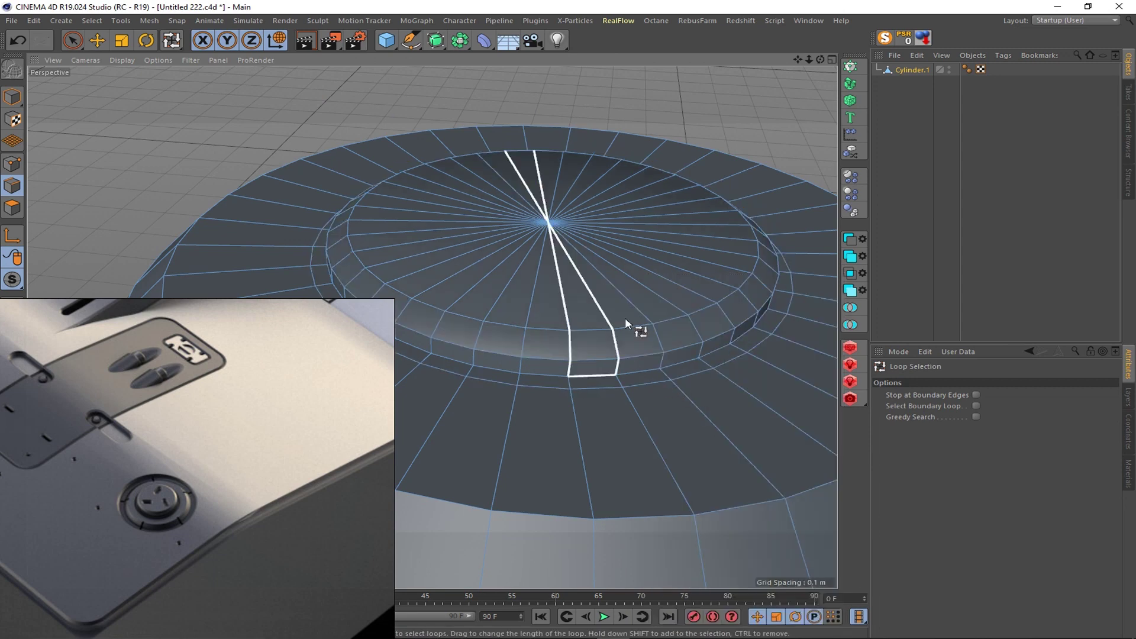
{"action": "scroll", "coordinate": [627, 322], "scroll_direction": "down", "scroll_amount": 5}
{"action": "scroll", "coordinate": [627, 323], "scroll_direction": "up", "scroll_amount": 5}
{"action": "key", "text": "space"}
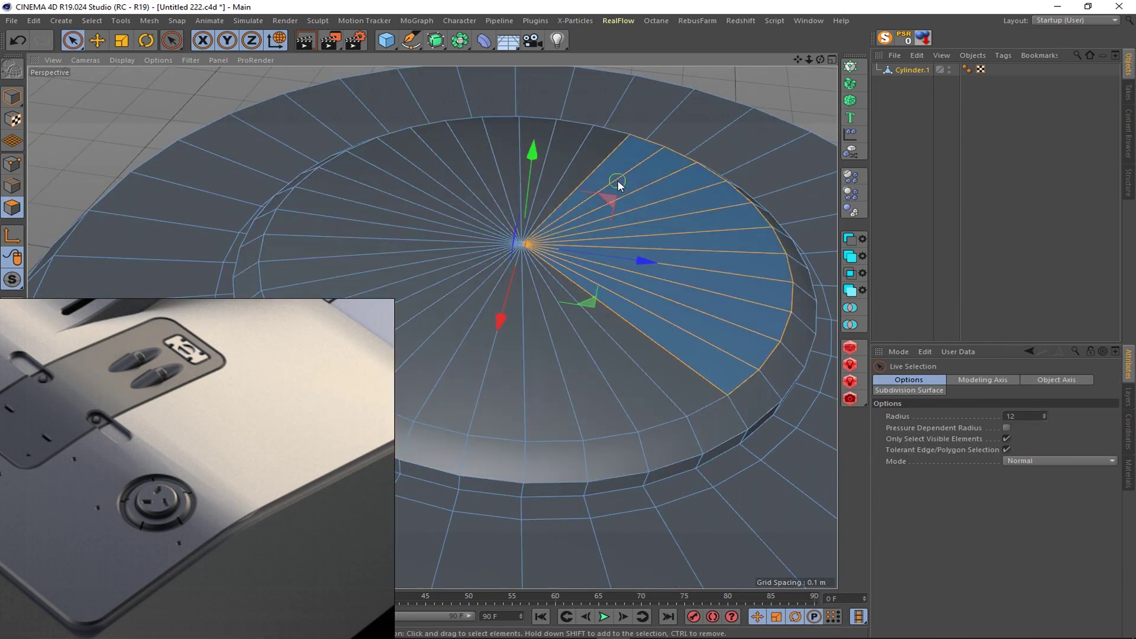
{"action": "right_click", "coordinate": [645, 183]}
{"action": "left_click", "coordinate": [734, 543]}
{"action": "left_click_drag", "start_coordinate": [381, 259], "coordinate": [426, 327]}
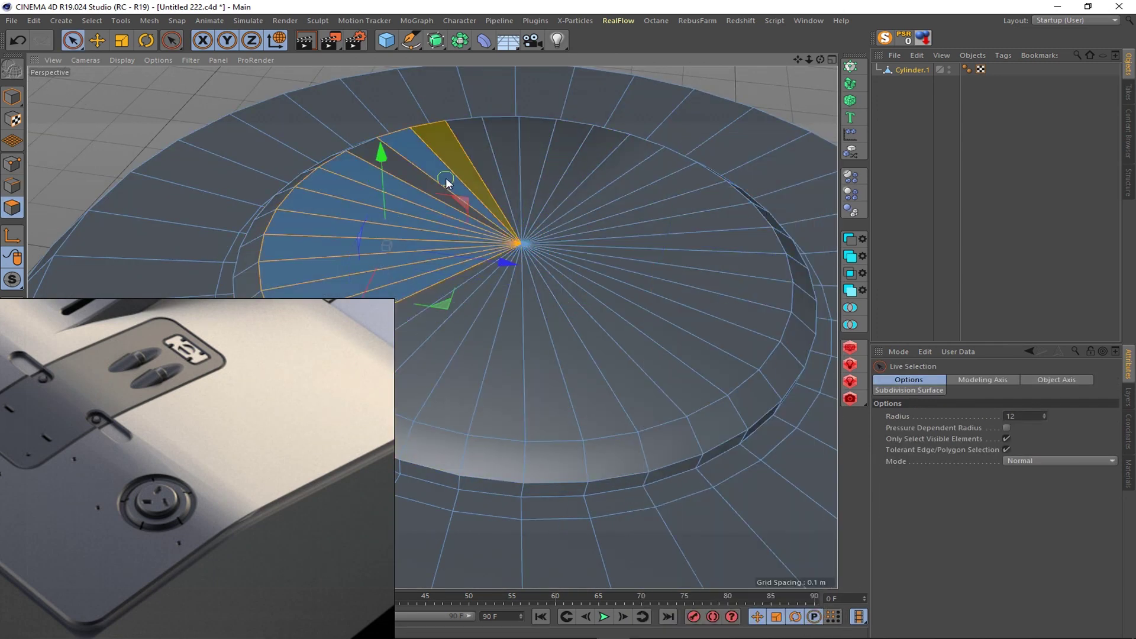
{"action": "right_click", "coordinate": [506, 183]}
{"action": "left_click", "coordinate": [592, 548]}
{"action": "scroll", "coordinate": [525, 294], "scroll_direction": "down", "scroll_amount": 3}
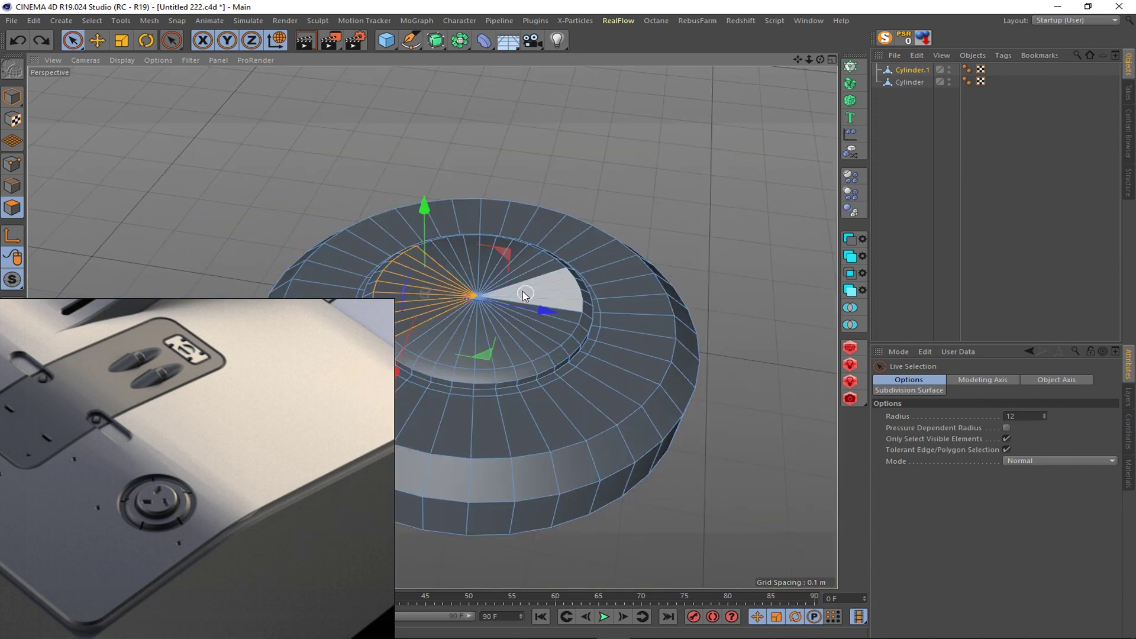
{"action": "right_click", "coordinate": [424, 275]}
{"action": "left_click", "coordinate": [484, 517]}
{"action": "left_click_drag", "start_coordinate": [514, 468], "coordinate": [627, 444]}
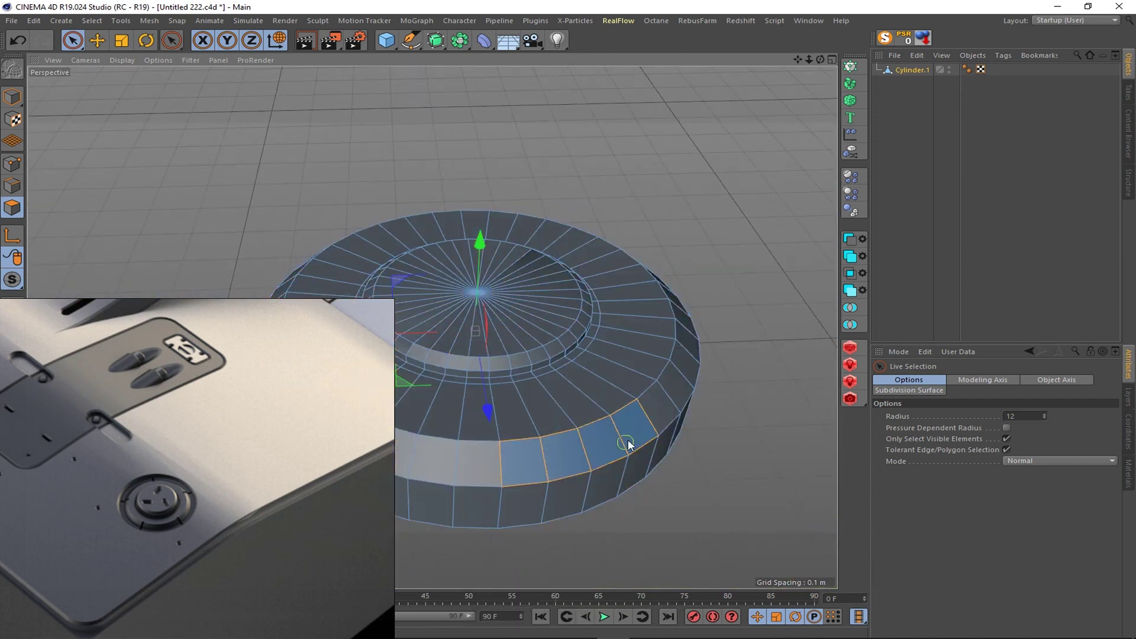
{"action": "left_click_drag", "start_coordinate": [680, 352], "coordinate": [596, 372], "text": "shift"}
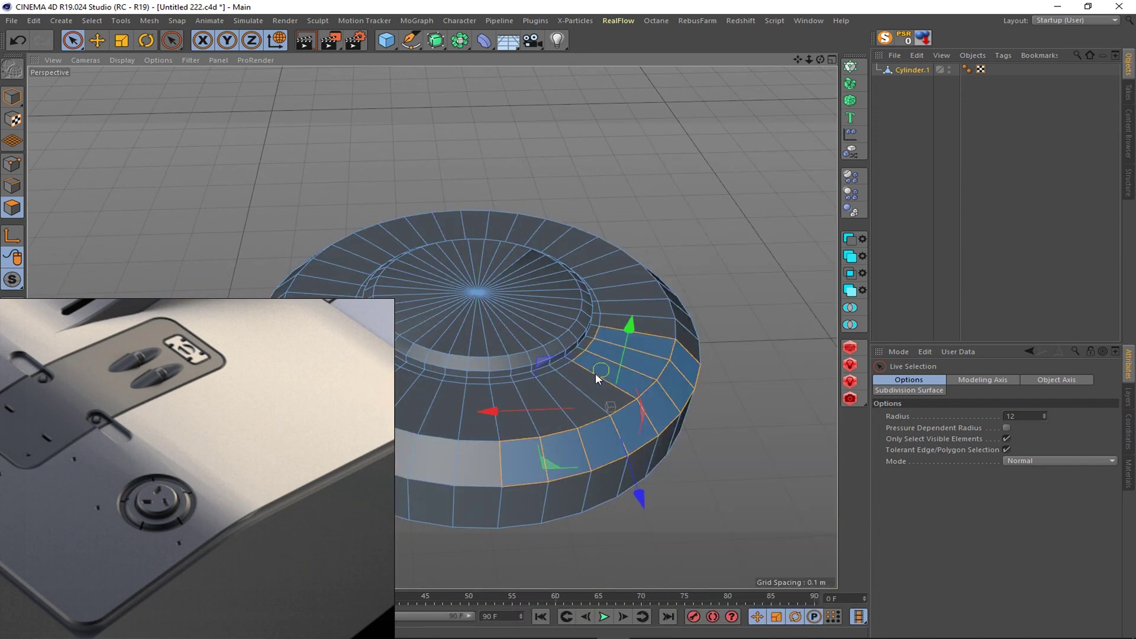
{"action": "right_click", "coordinate": [559, 378]}
{"action": "left_click", "coordinate": [640, 393]}
{"action": "scroll", "coordinate": [570, 410], "scroll_direction": "up", "scroll_amount": 5}
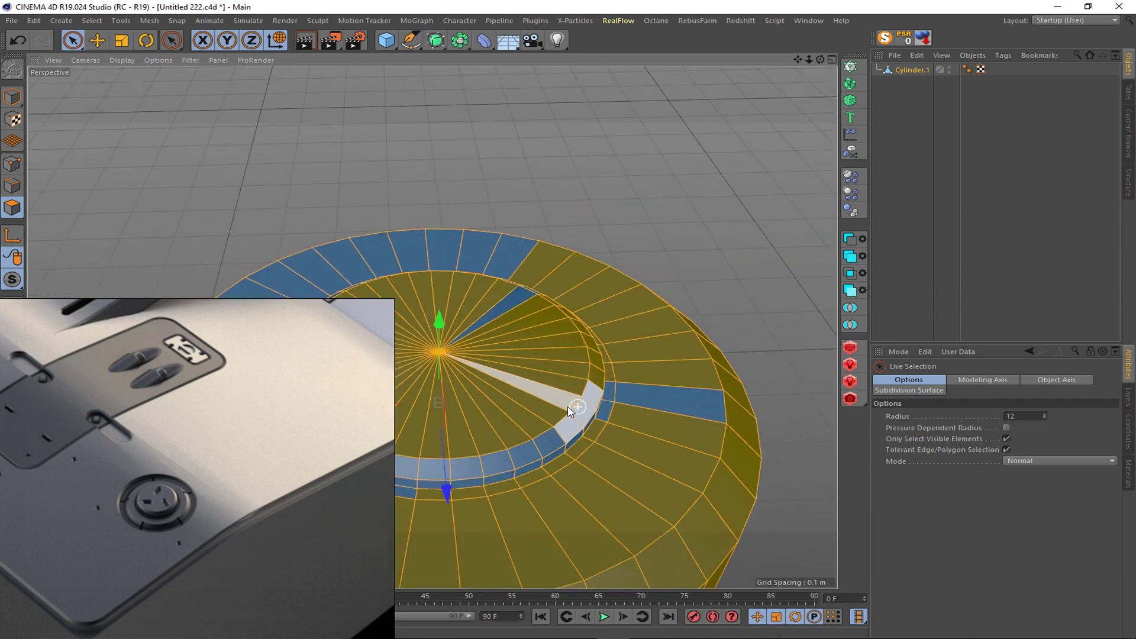
{"action": "left_click_drag", "start_coordinate": [589, 407], "coordinate": [544, 420], "text": "alt"}
{"action": "left_click", "coordinate": [544, 420]}
{"action": "mouse_move", "coordinate": [452, 446]}
{"action": "left_mouse_down", "text": "alt"}
{"action": "mouse_move", "coordinate": [431, 325]}
{"action": "mouse_move", "coordinate": [536, 435]}
{"action": "left_mouse_up", "text": "alt"}
{"action": "right_click", "coordinate": [766, 471]}
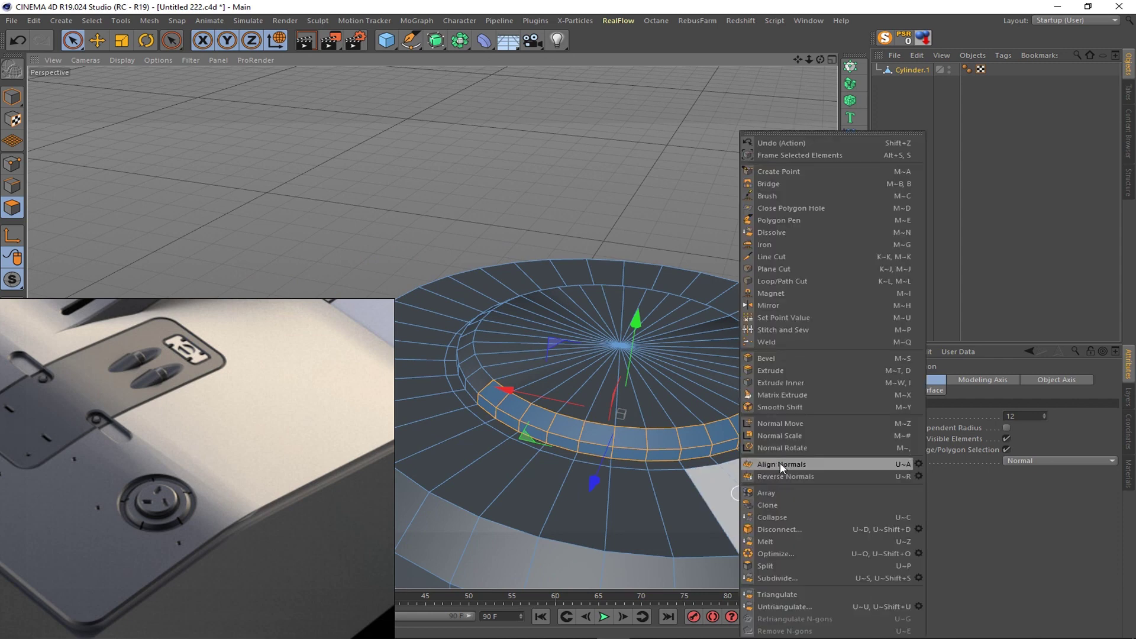
{"action": "left_click", "coordinate": [780, 463]}
{"action": "scroll", "coordinate": [673, 437], "scroll_direction": "down", "scroll_amount": 3}
{"action": "scroll", "coordinate": [655, 431], "scroll_direction": "up", "scroll_amount": 4}
{"action": "scroll", "coordinate": [655, 420], "scroll_direction": "up", "scroll_amount": 3}
{"action": "left_click", "coordinate": [656, 420]}
{"action": "scroll", "coordinate": [656, 420], "scroll_direction": "down", "scroll_amount": 3}
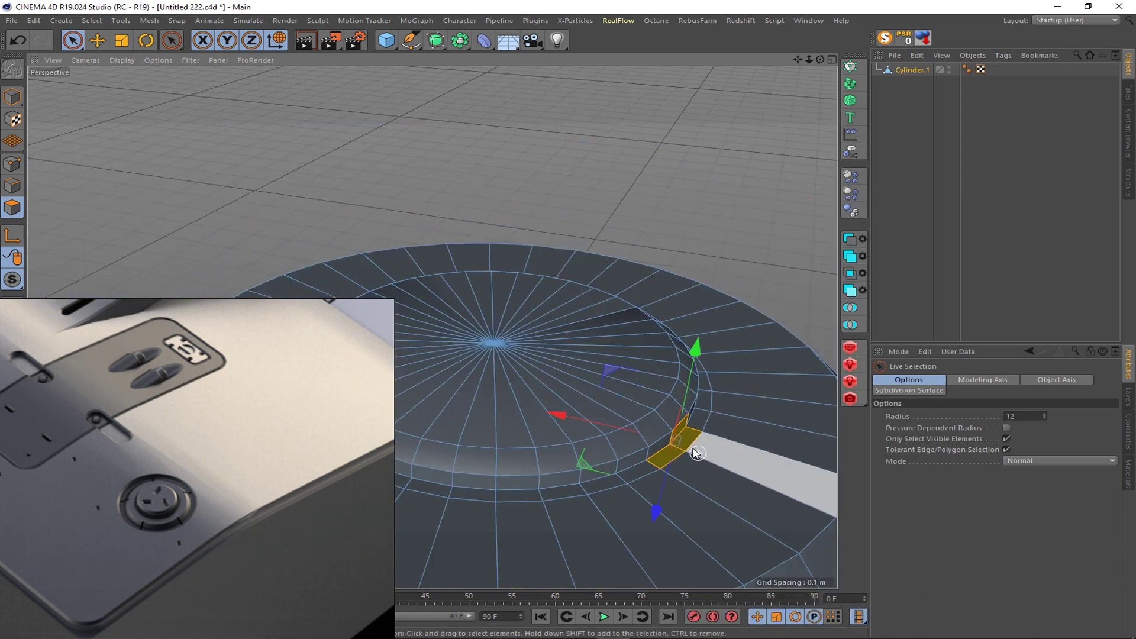
{"action": "right_click", "coordinate": [724, 473]}
{"action": "left_click", "coordinate": [757, 541]}
{"action": "scroll", "coordinate": [626, 386], "scroll_direction": "up", "scroll_amount": 3}
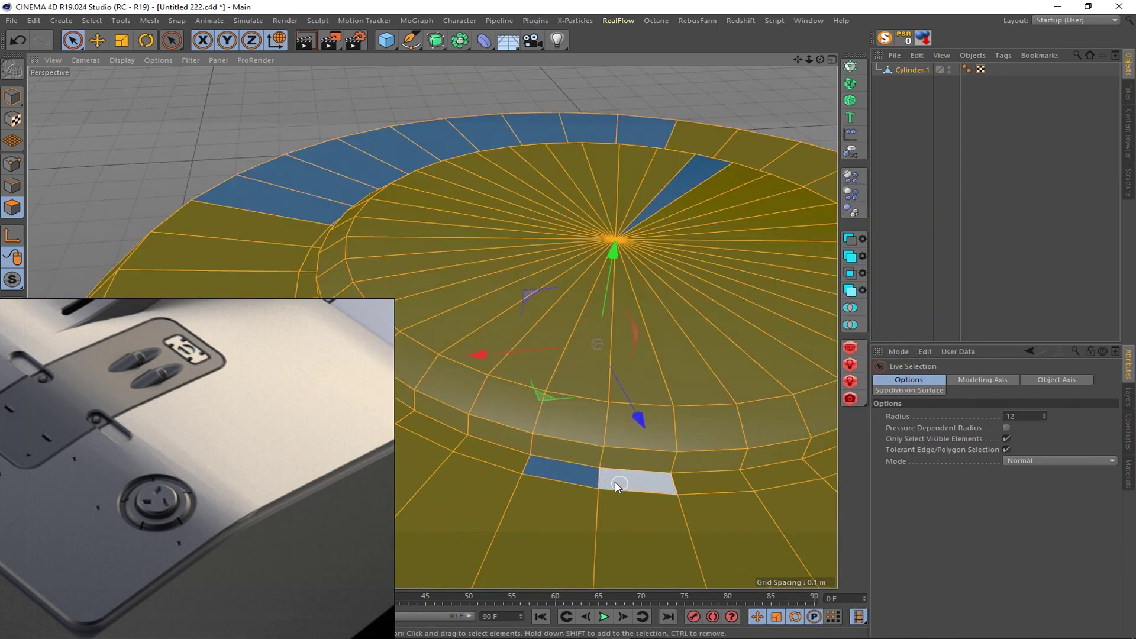
{"action": "right_click", "coordinate": [614, 482]}
{"action": "left_click", "coordinate": [672, 549]}
{"action": "scroll", "coordinate": [532, 331], "scroll_direction": "up", "scroll_amount": 5}
{"action": "right_click", "coordinate": [521, 296]}
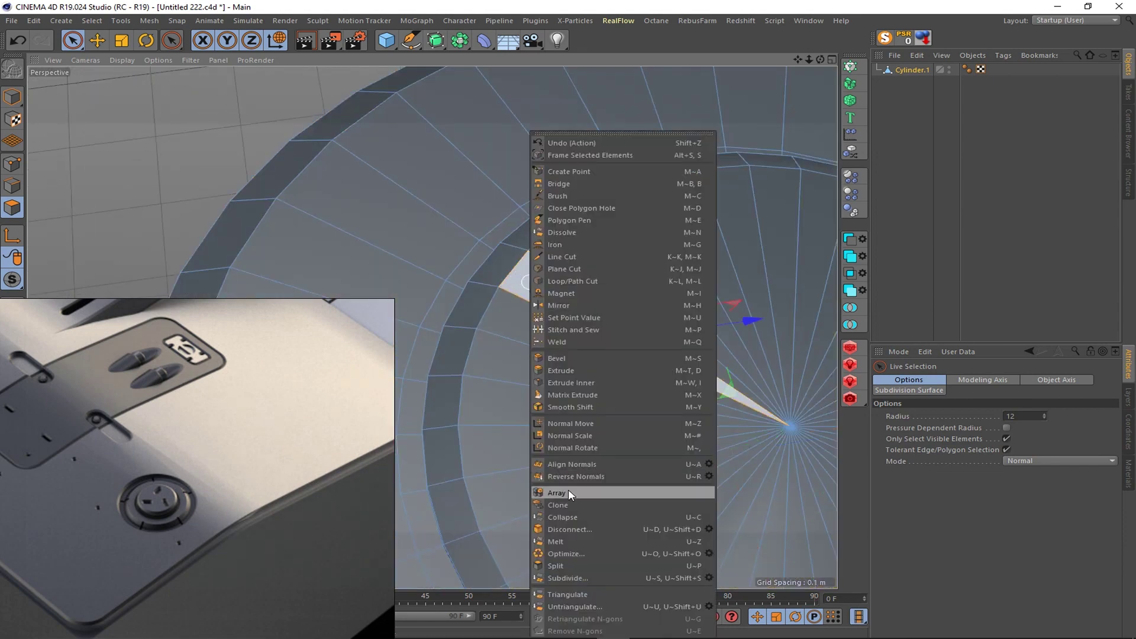
{"action": "left_click", "coordinate": [568, 489]}
{"action": "scroll", "coordinate": [578, 342], "scroll_direction": "down", "scroll_amount": 3}
{"action": "scroll", "coordinate": [651, 414], "scroll_direction": "down", "scroll_amount": 3}
{"action": "left_click", "coordinate": [708, 459]}
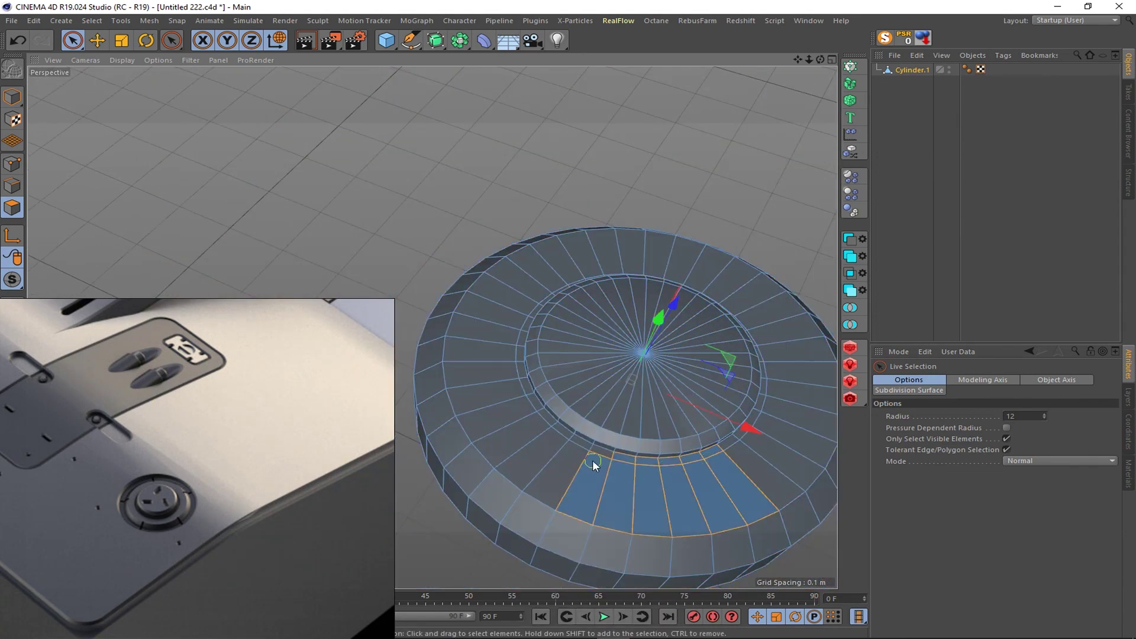
{"action": "left_click", "coordinate": [520, 464]}
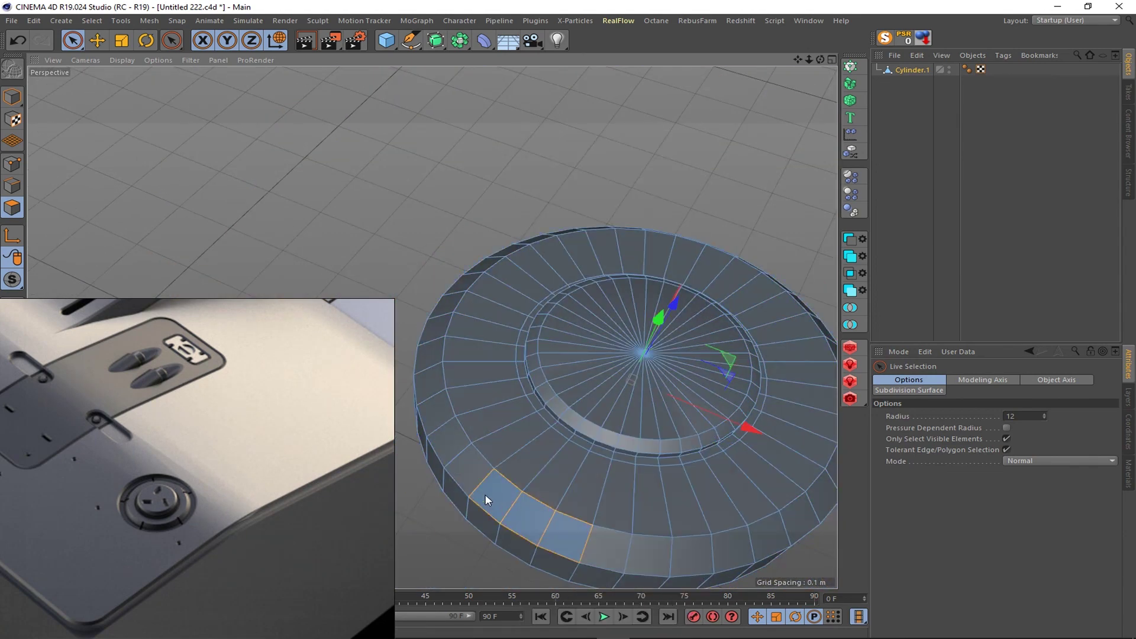
{"action": "left_click", "coordinate": [578, 437]}
{"action": "scroll", "coordinate": [685, 449], "scroll_direction": "up", "scroll_amount": 3}
{"action": "left_click_drag", "start_coordinate": [685, 449], "coordinate": [541, 438]}
{"action": "right_click", "coordinate": [541, 438]}
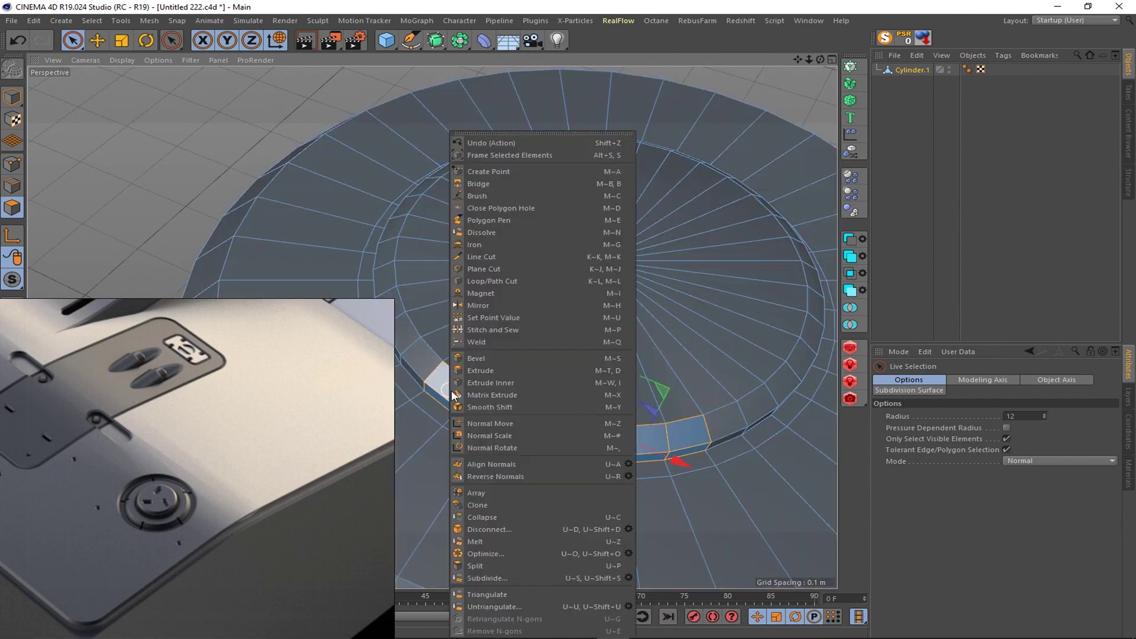
{"action": "left_click", "coordinate": [533, 178]}
{"action": "scroll", "coordinate": [532, 414], "scroll_direction": "down", "scroll_amount": 3}
{"action": "scroll", "coordinate": [421, 444], "scroll_direction": "up", "scroll_amount": 4}
{"action": "left_click", "coordinate": [421, 444]}
{"action": "right_click", "coordinate": [535, 426]}
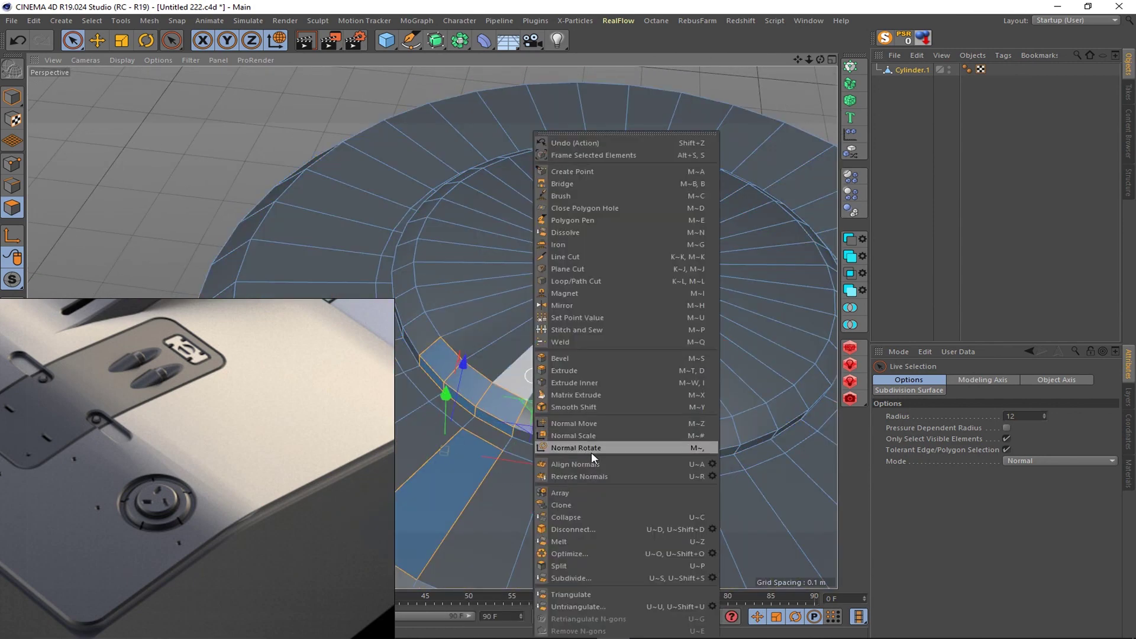
{"action": "left_click", "coordinate": [591, 443]}
{"action": "scroll", "coordinate": [650, 414], "scroll_direction": "down", "scroll_amount": 3}
{"action": "scroll", "coordinate": [604, 426], "scroll_direction": "up", "scroll_amount": 4}
{"action": "key", "text": "k"}
{"action": "key", "text": "l"}
- Select Cylinder.1 and raise the disc slightly along its height
{"action": "scroll", "coordinate": [586, 196], "scroll_direction": "down", "scroll_amount": 5}
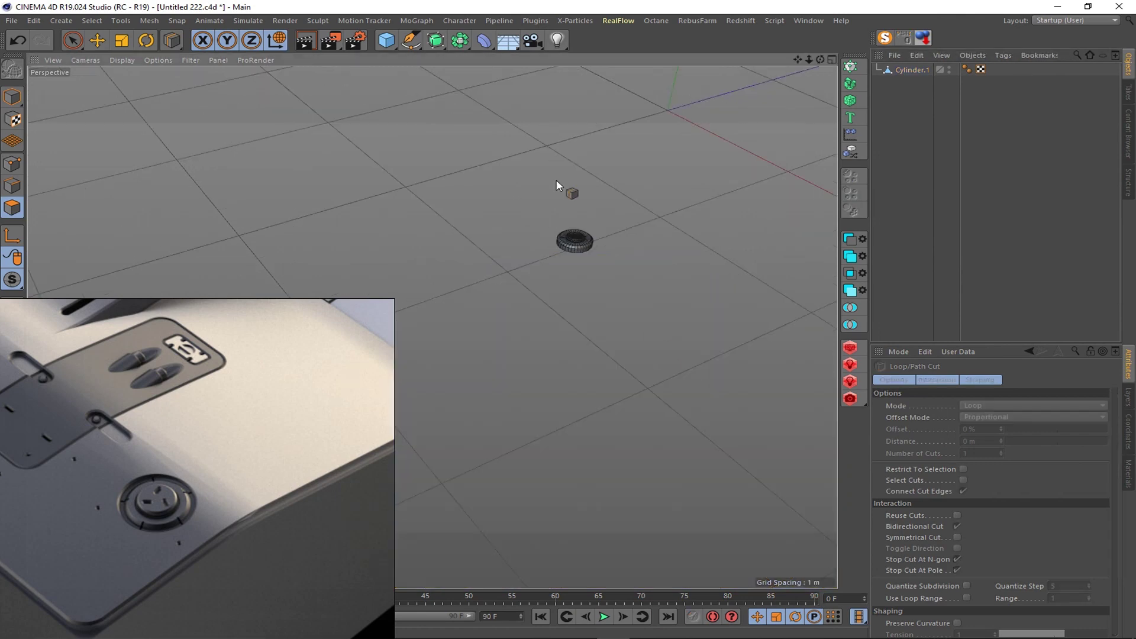
{"action": "scroll", "coordinate": [558, 406], "scroll_direction": "up", "scroll_amount": 3}
{"action": "scroll", "coordinate": [747, 529], "scroll_direction": "up", "scroll_amount": 2}
{"action": "scroll", "coordinate": [627, 456], "scroll_direction": "up", "scroll_amount": 3}
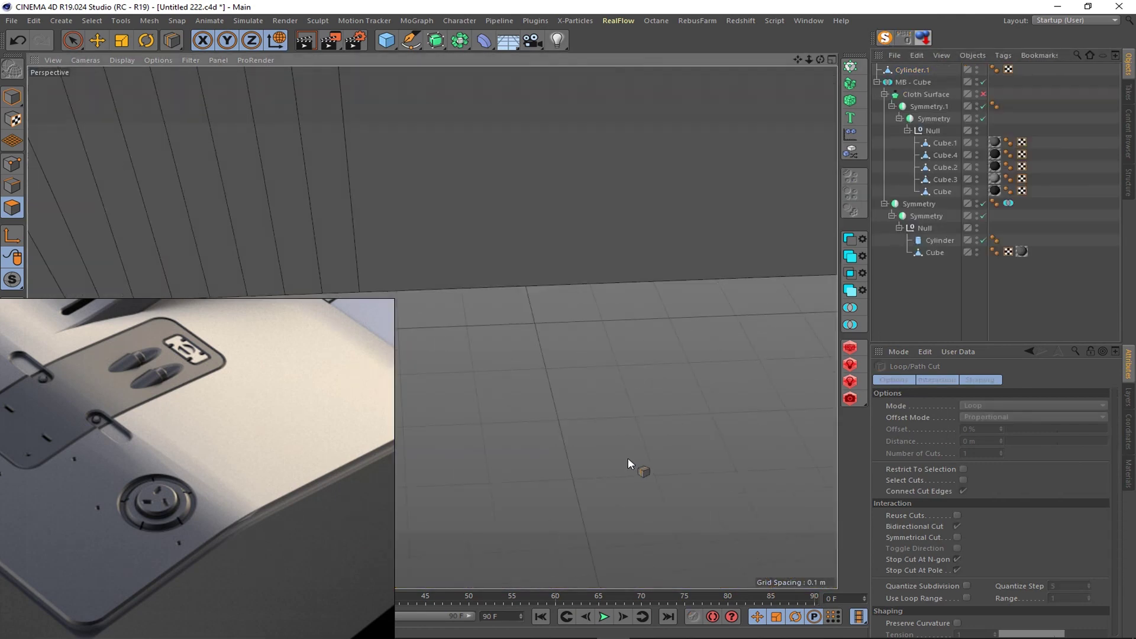
{"action": "scroll", "coordinate": [650, 461], "scroll_direction": "down", "scroll_amount": 3}
{"action": "scroll", "coordinate": [650, 461], "scroll_direction": "down", "scroll_amount": 3}
{"action": "left_click", "coordinate": [914, 70]}
{"action": "key", "text": "o"}
{"action": "key", "text": "e"}
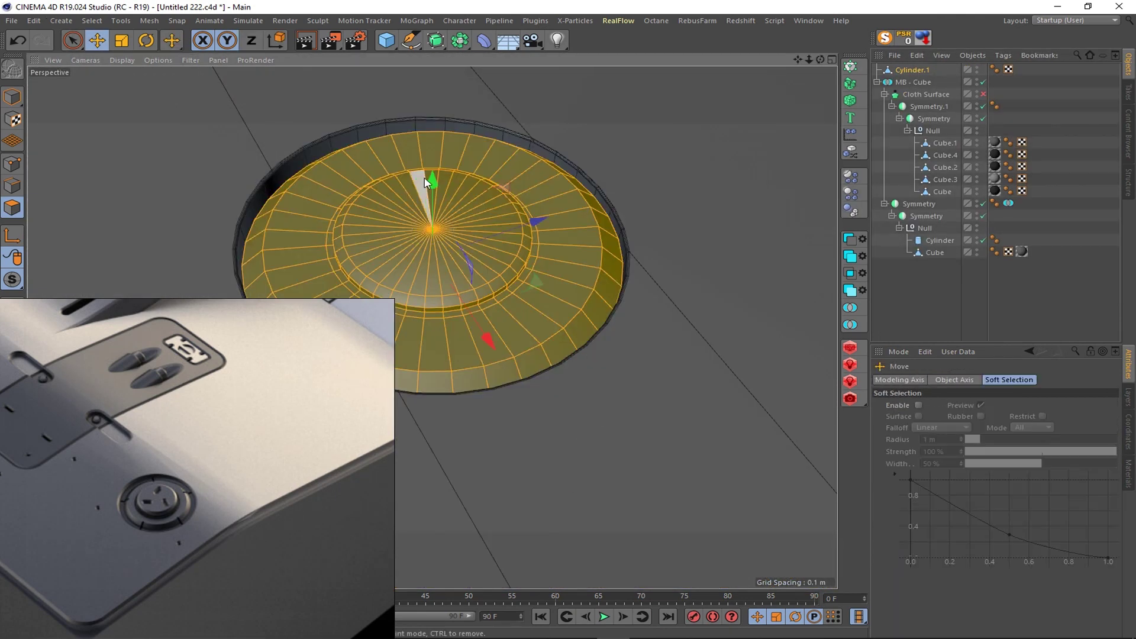
{"action": "scroll", "coordinate": [434, 296], "scroll_direction": "up", "scroll_amount": 2}
{"action": "key", "text": "ctrl+z"}
{"action": "scroll", "coordinate": [434, 343], "scroll_direction": "up", "scroll_amount": 2}
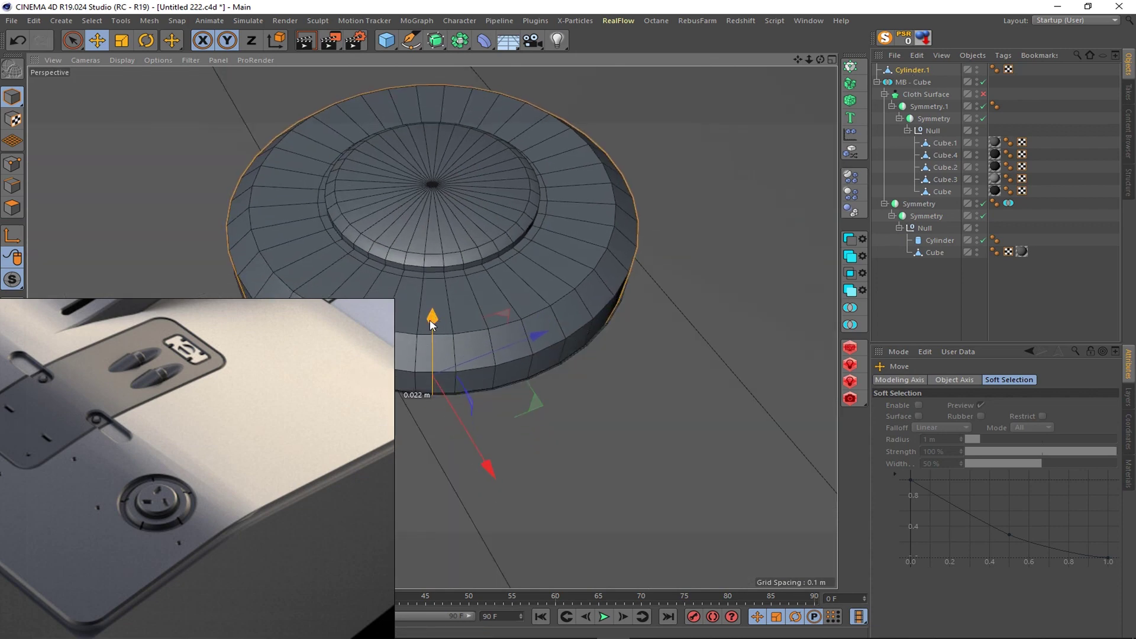
{"action": "left_click_drag", "start_coordinate": [434, 343], "coordinate": [420, 307]}
{"action": "scroll", "coordinate": [413, 293], "scroll_direction": "down", "scroll_amount": 5}
{"action": "left_click_drag", "start_coordinate": [459, 236], "coordinate": [440, 305], "text": "alt"}
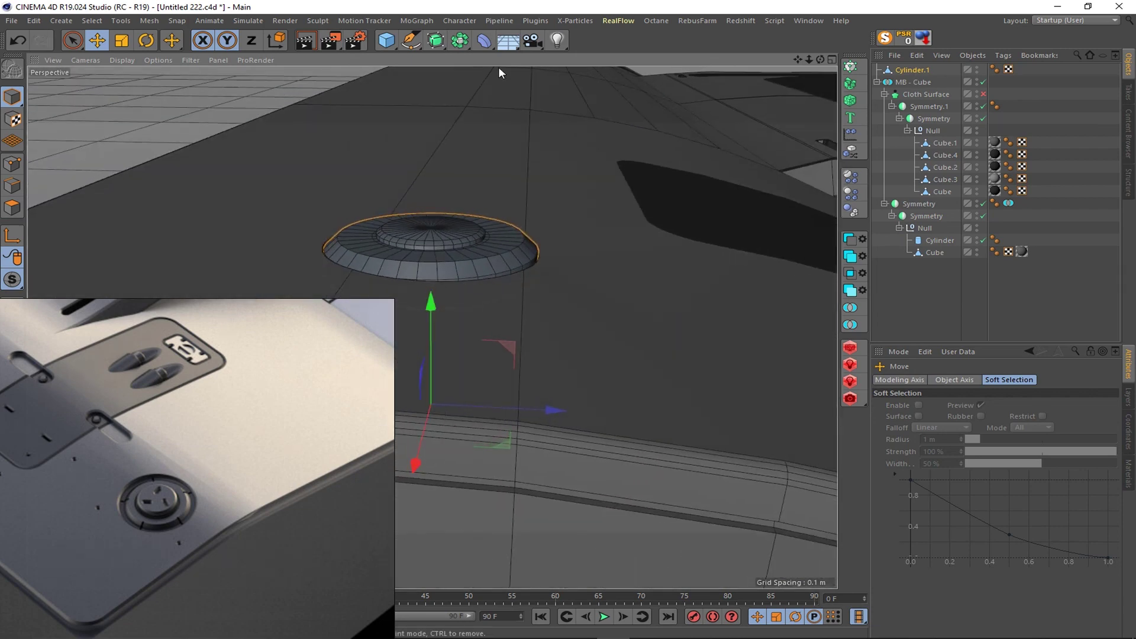
- Wrap Cylinder.1 in a Subdivision Surface and turn its smoothing off
{"action": "left_click", "coordinate": [435, 39], "text": "alt"}
{"action": "left_click_drag", "start_coordinate": [481, 255], "coordinate": [473, 201], "text": "alt"}
{"action": "left_click", "coordinate": [919, 81]}
{"action": "left_click", "coordinate": [990, 69]}
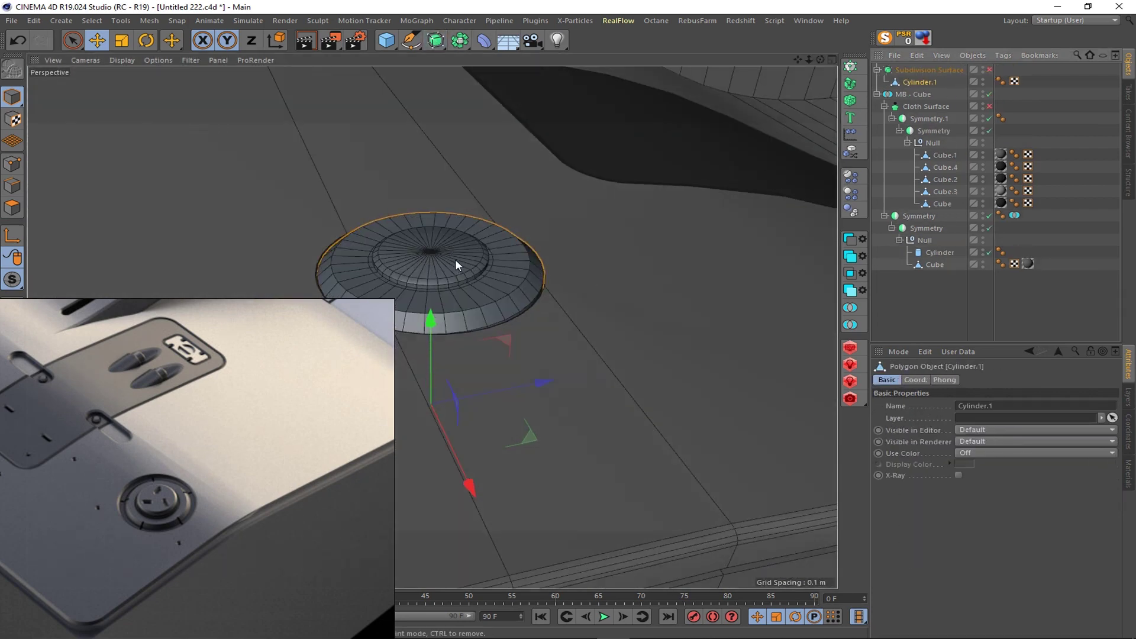
{"action": "scroll", "coordinate": [299, 180], "scroll_direction": "up", "scroll_amount": 3}
- Add a Bevel deformer with Use Angle and a 0.2 m offset, then reselect Cylinder.1
{"action": "left_click", "coordinate": [484, 40]}
{"action": "left_click", "coordinate": [547, 210], "text": "shift"}
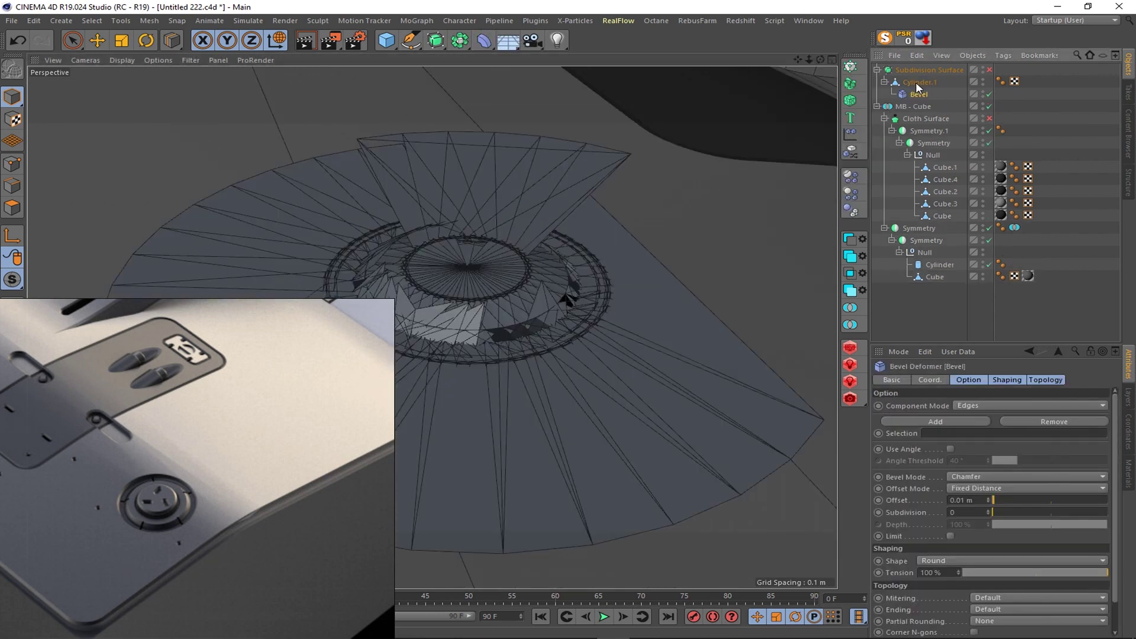
{"action": "left_click", "coordinate": [951, 448]}
{"action": "type", "text": "0.2"}
{"action": "key", "text": "Return"}
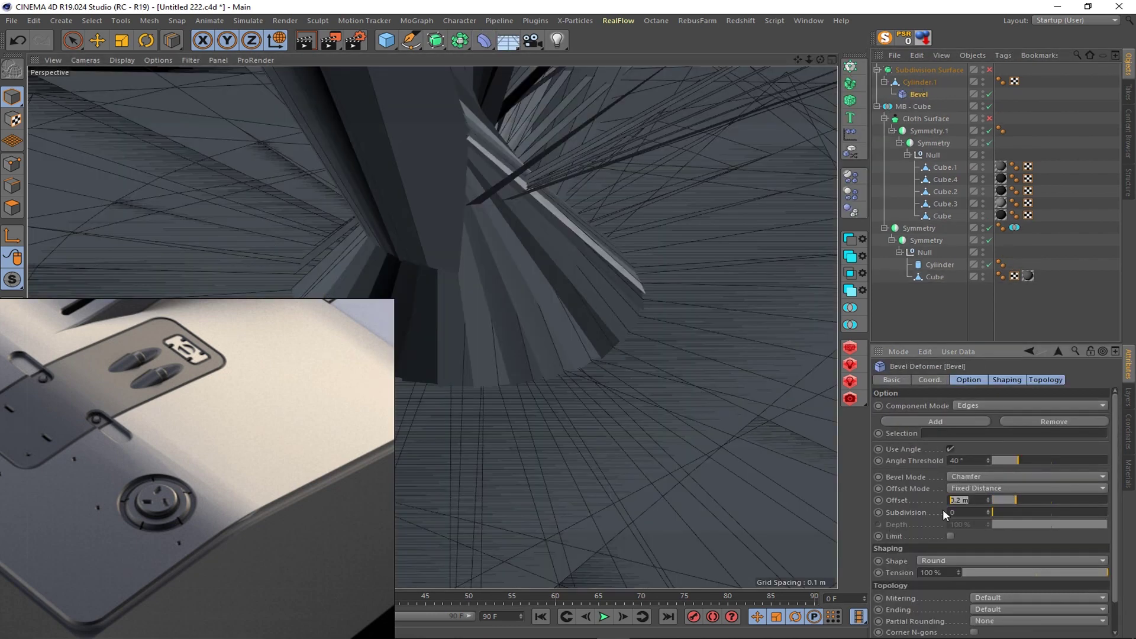
{"action": "left_click", "coordinate": [917, 82]}
- Solo Cylinder.1 and add rim loop cuts with the Loop/Path Cut (K~L)
{"action": "left_click", "coordinate": [885, 37]}
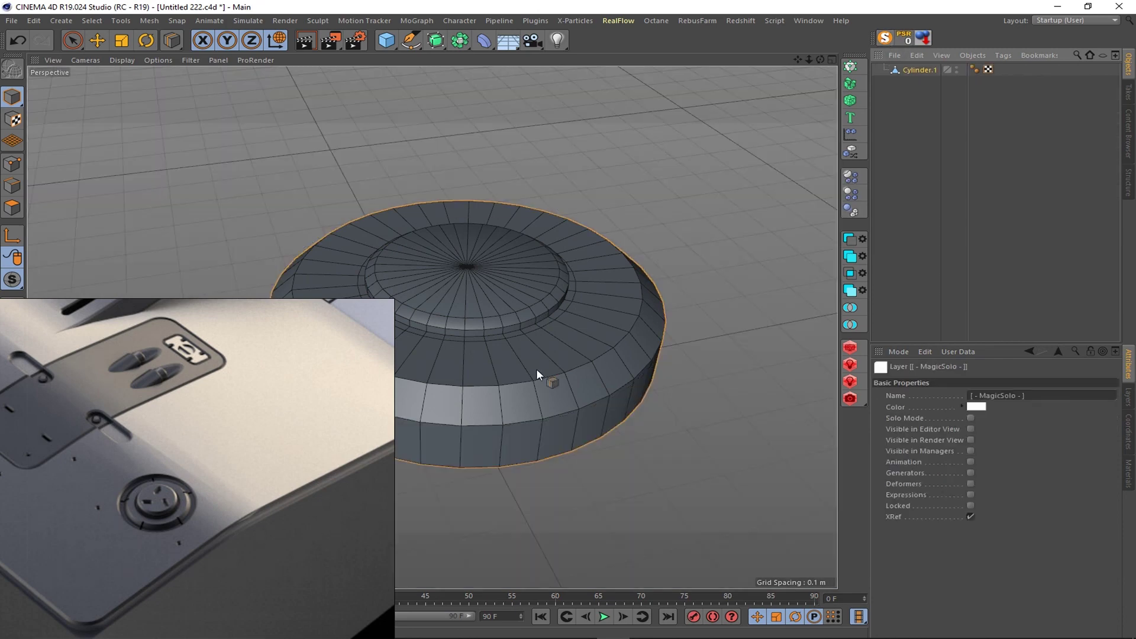
{"action": "key", "text": "k"}
{"action": "key", "text": "l"}
{"action": "scroll", "coordinate": [629, 455], "scroll_direction": "up", "scroll_amount": 5}
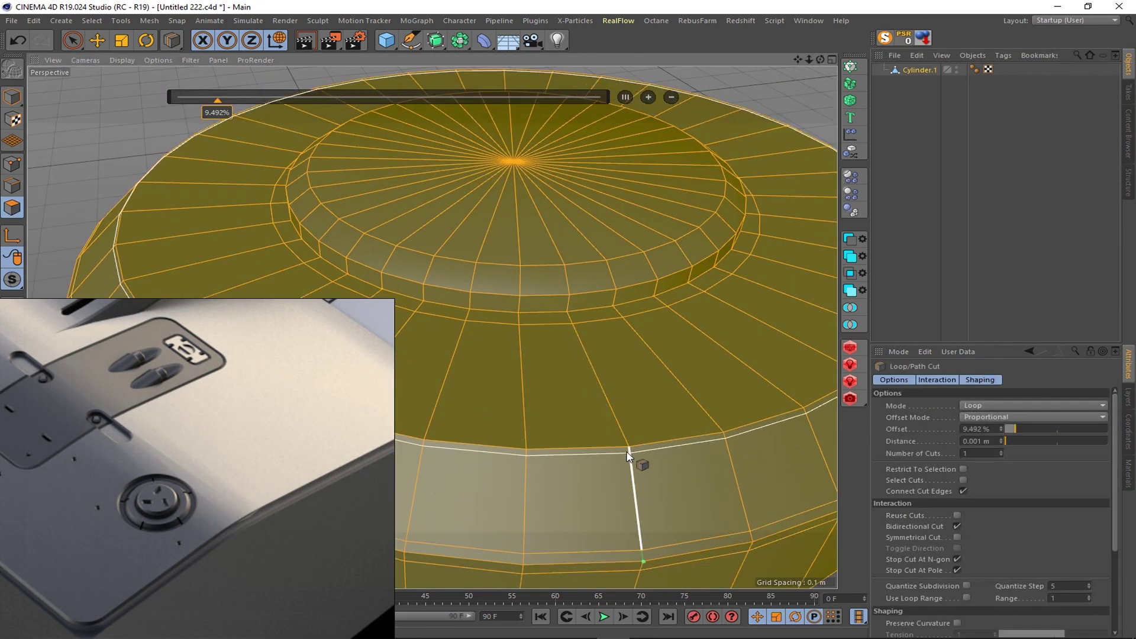
{"action": "scroll", "coordinate": [569, 304], "scroll_direction": "up", "scroll_amount": 3}
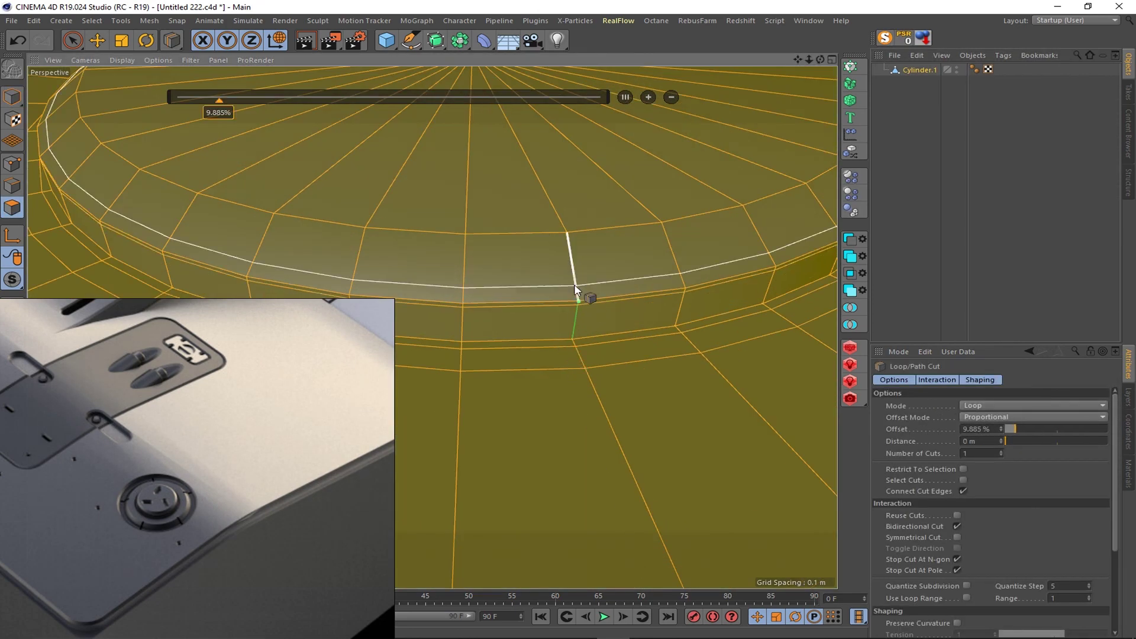
{"action": "scroll", "coordinate": [571, 246], "scroll_direction": "up", "scroll_amount": 3}
{"action": "left_click", "coordinate": [970, 110]}
{"action": "scroll", "coordinate": [627, 236], "scroll_direction": "down", "scroll_amount": 3}
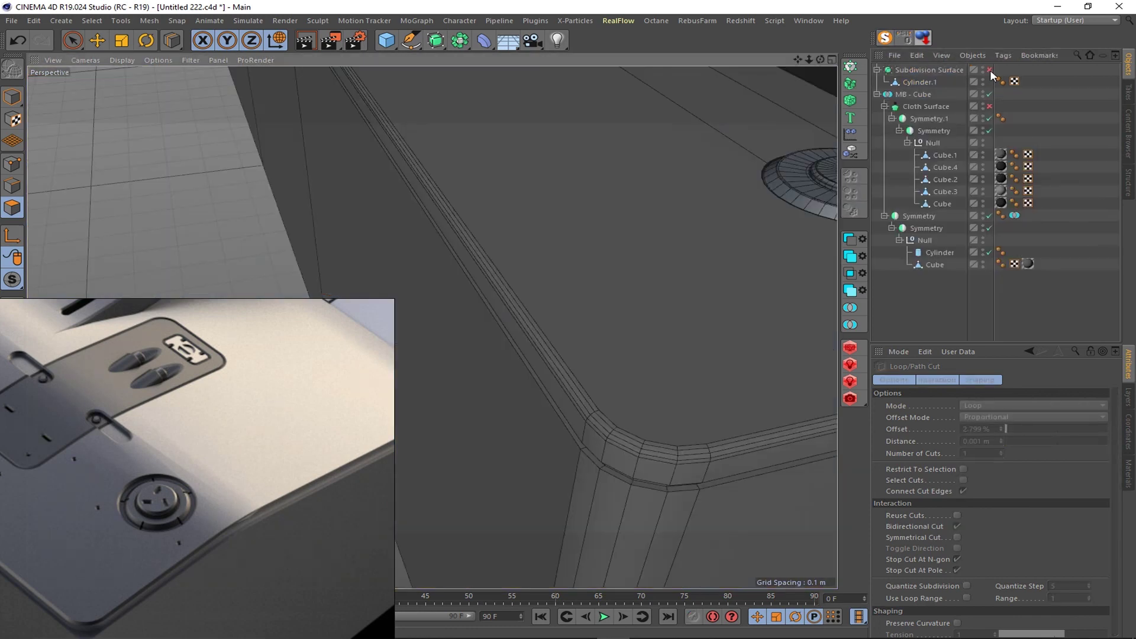
{"action": "scroll", "coordinate": [637, 218], "scroll_direction": "down", "scroll_amount": 4}
{"action": "scroll", "coordinate": [610, 319], "scroll_direction": "down", "scroll_amount": 5}
{"action": "scroll", "coordinate": [532, 307], "scroll_direction": "up", "scroll_amount": 4}
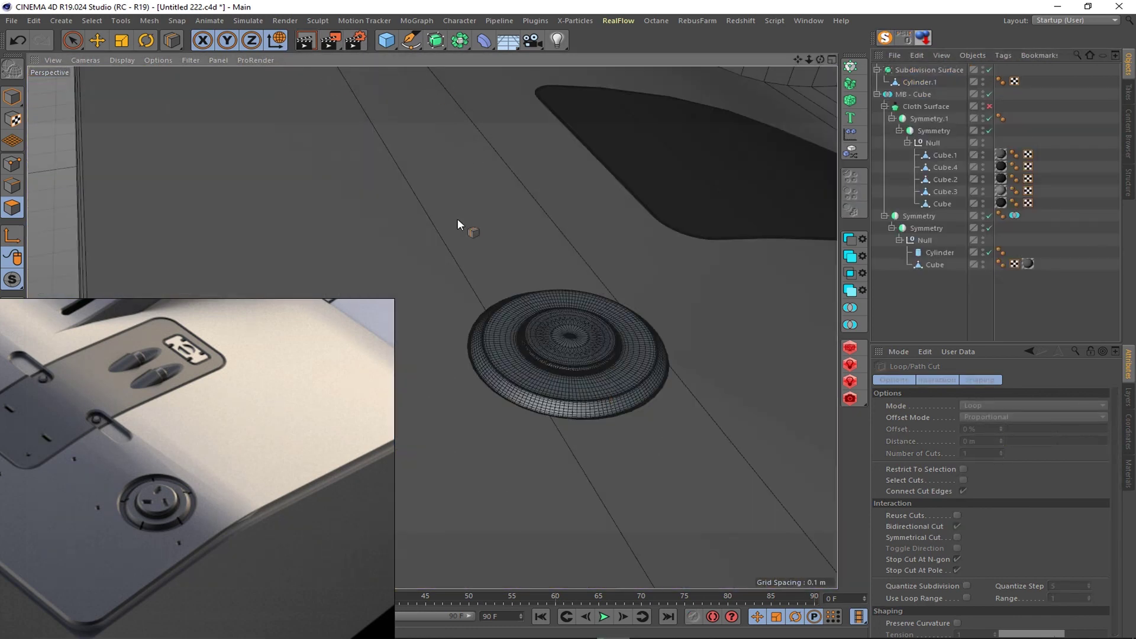
{"action": "left_click", "coordinate": [457, 219]}
{"action": "scroll", "coordinate": [449, 326], "scroll_direction": "down", "scroll_amount": 3}
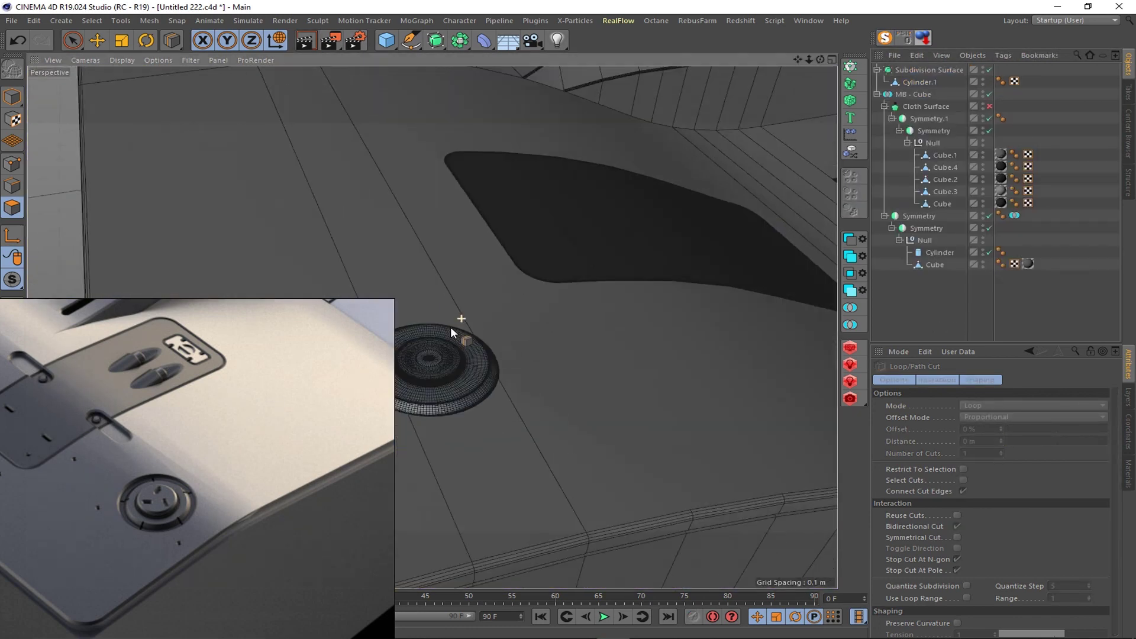
{"action": "scroll", "coordinate": [432, 324], "scroll_direction": "up", "scroll_amount": 4}
- Move Cylinder.1 into the Null under Subdivision Surface > Symmetry and collapse the hierarchy
{"action": "left_click", "coordinate": [916, 83]}
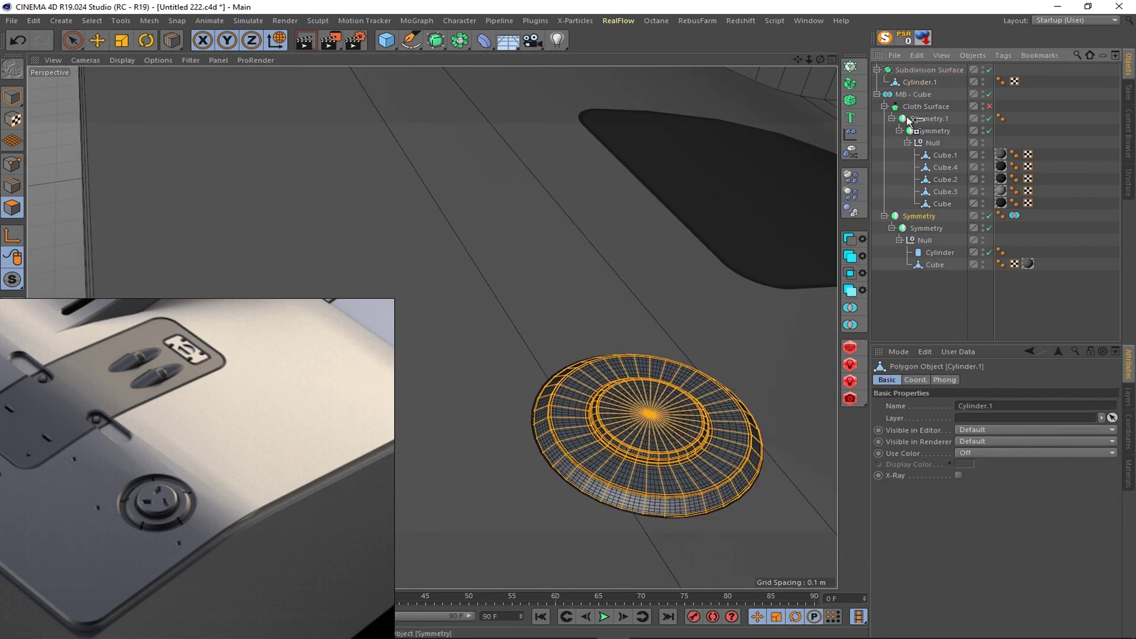
{"action": "mouse_move", "coordinate": [910, 120]}
{"action": "left_mouse_down", "text": "ctrl"}
{"action": "mouse_move", "coordinate": [917, 87]}
{"action": "mouse_move", "coordinate": [928, 120]}
{"action": "left_mouse_up", "text": "ctrl"}
{"action": "scroll", "coordinate": [584, 171], "scroll_direction": "down", "scroll_amount": 5}
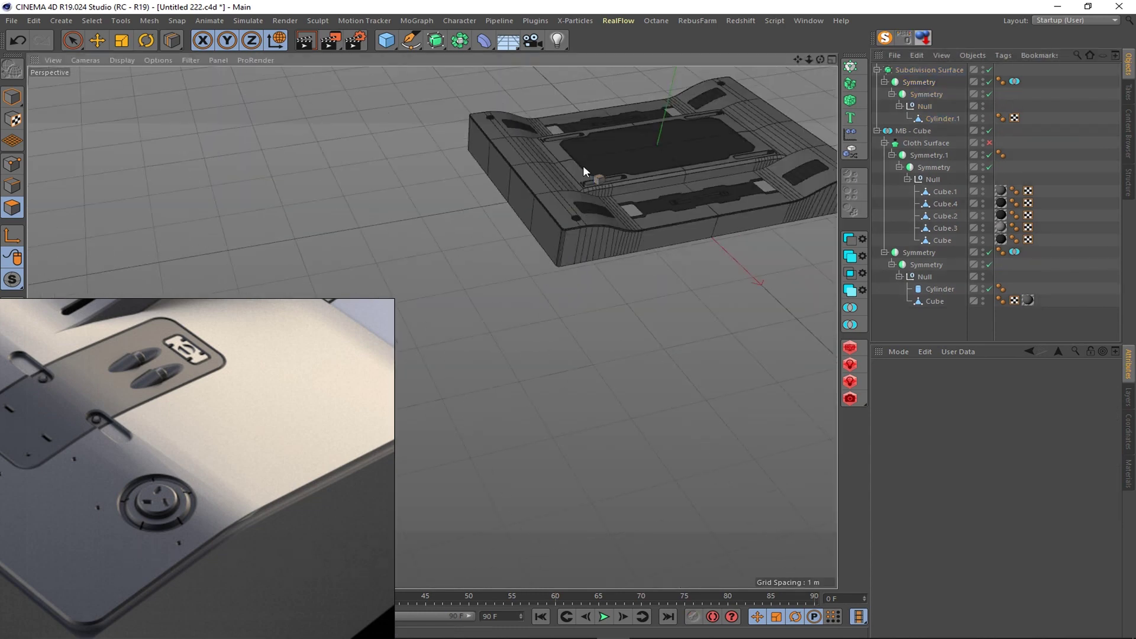
{"action": "scroll", "coordinate": [584, 171], "scroll_direction": "up", "scroll_amount": 5}
{"action": "left_click", "coordinate": [1128, 473]}
- Select Cube.1 under MB - Cube and switch to the Top view (F2)
{"action": "left_click", "coordinate": [878, 69]}
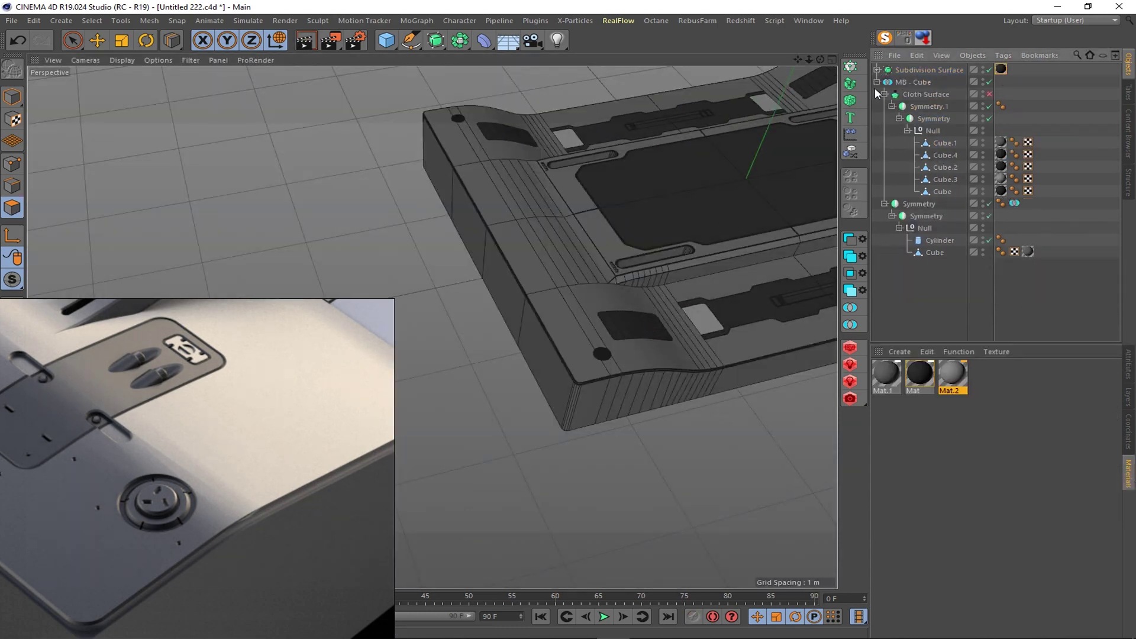
{"action": "mouse_move", "coordinate": [432, 325]}
{"action": "left_mouse_down", "text": "alt"}
{"action": "mouse_move", "coordinate": [655, 305]}
{"action": "mouse_move", "coordinate": [552, 249]}
{"action": "left_mouse_up", "text": "alt"}
{"action": "scroll", "coordinate": [492, 346], "scroll_direction": "up", "scroll_amount": 3}
{"action": "left_click", "coordinate": [877, 82]}
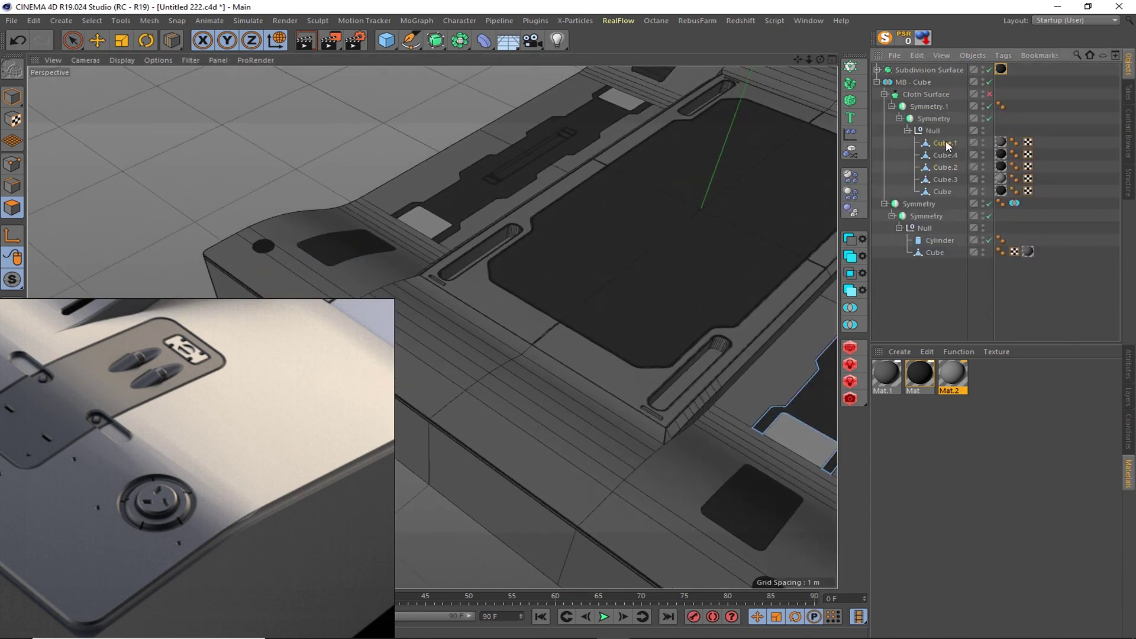
{"action": "left_click", "coordinate": [945, 144]}
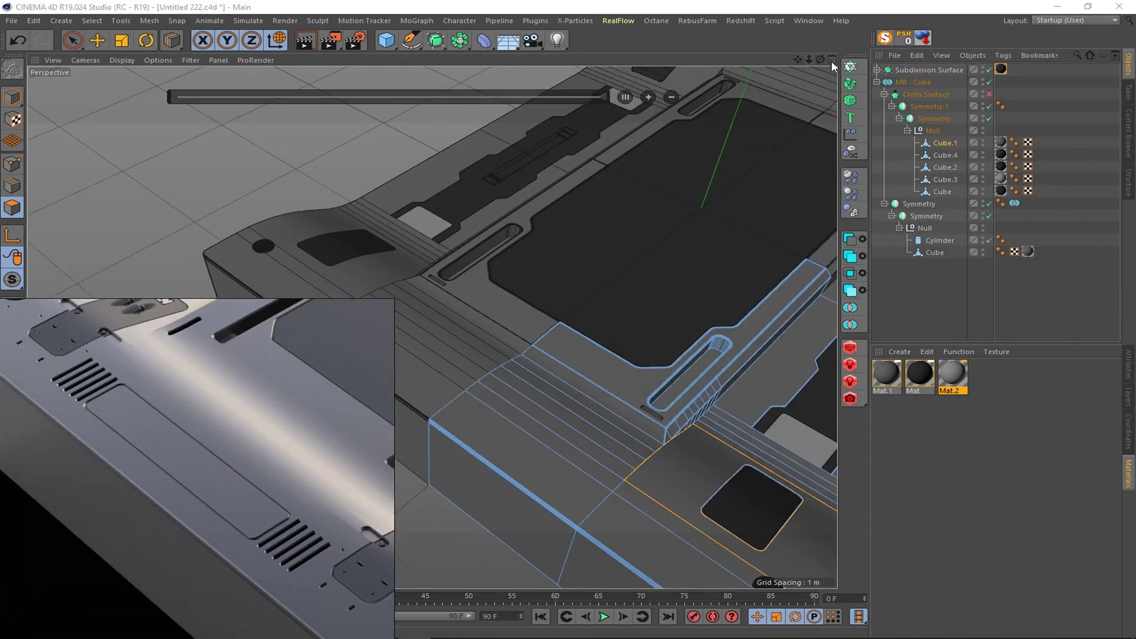
{"action": "key", "text": "F2"}
{"action": "scroll", "coordinate": [432, 325], "scroll_direction": "down", "scroll_amount": 5}
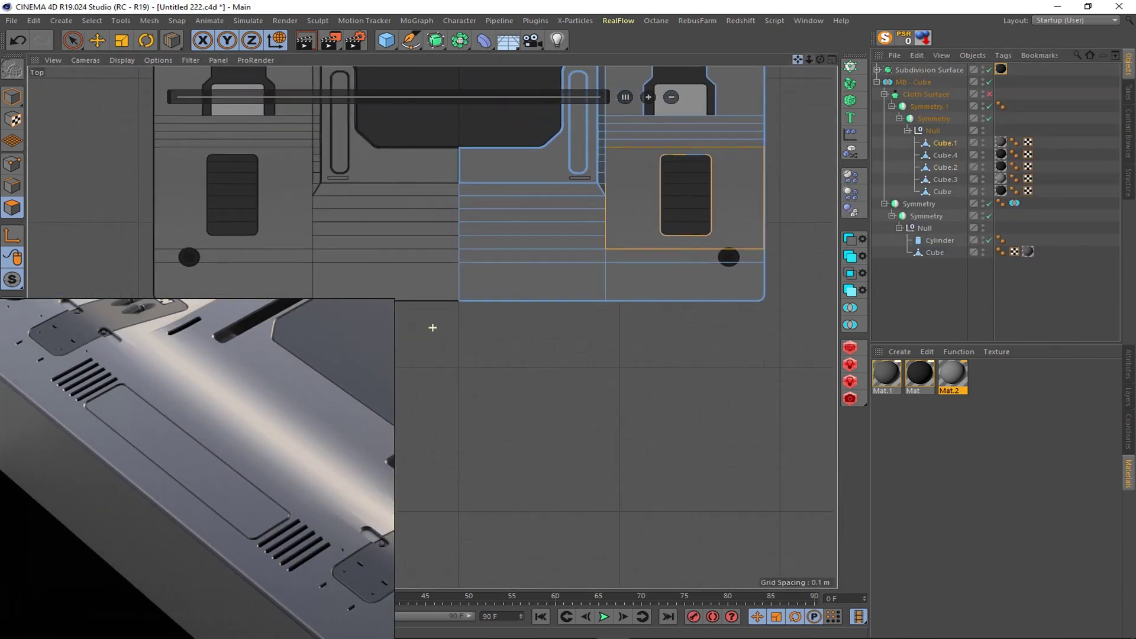
{"action": "scroll", "coordinate": [431, 325], "scroll_direction": "up", "scroll_amount": 5}
- Cut horizontal loops and a vertical knife line across Cube.1 near its lower edge
{"action": "left_click", "coordinate": [465, 327]}
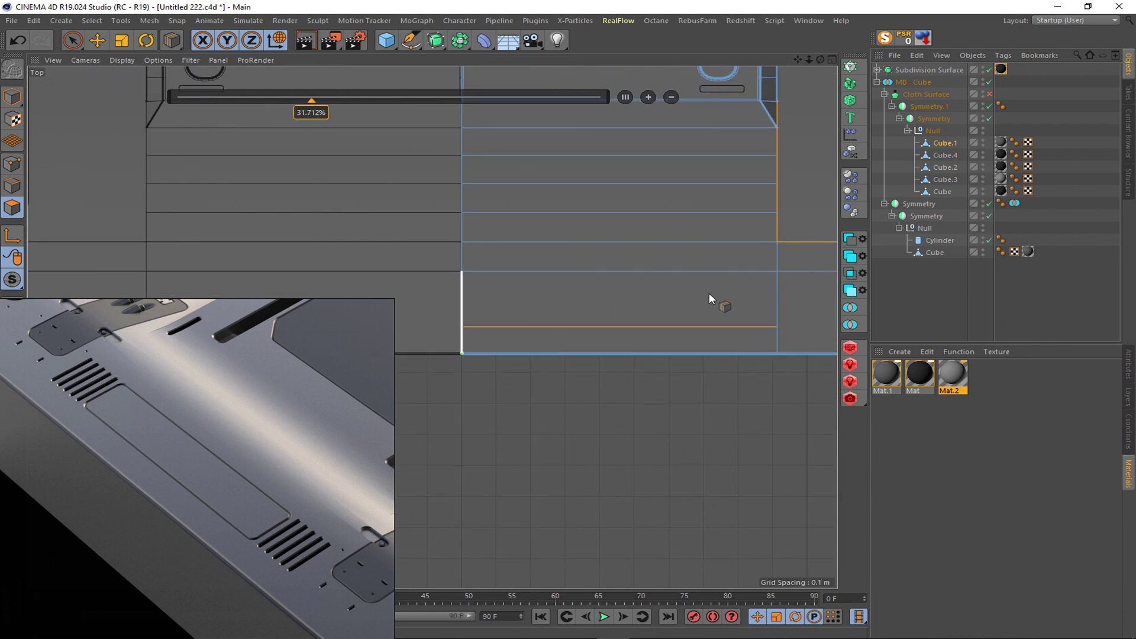
{"action": "key", "text": "Escape"}
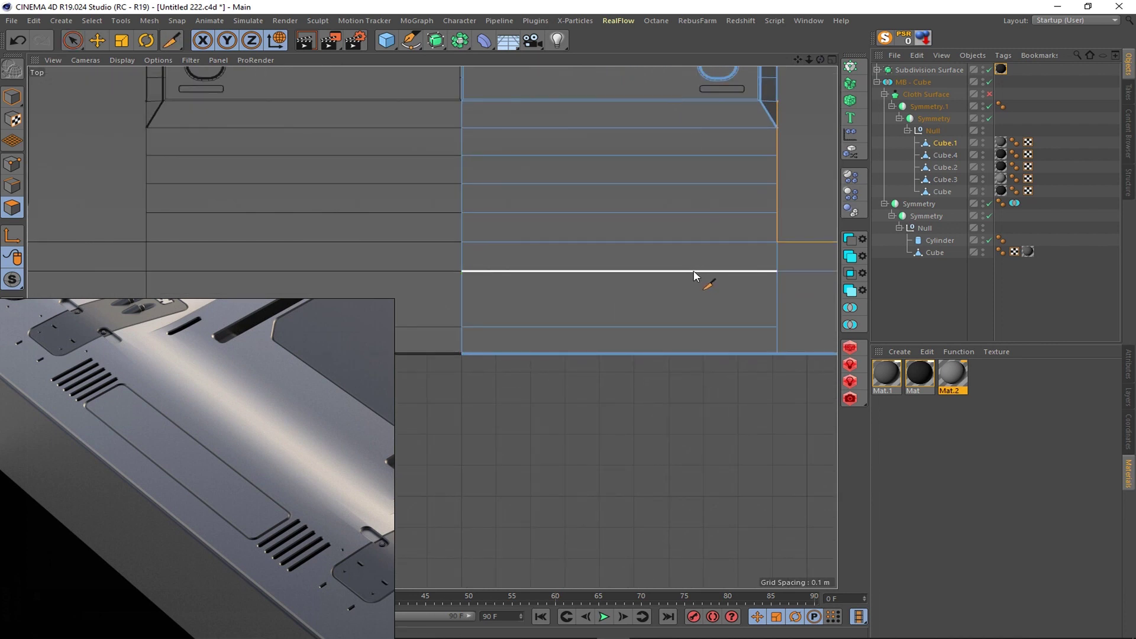
{"action": "left_click", "coordinate": [692, 272]}
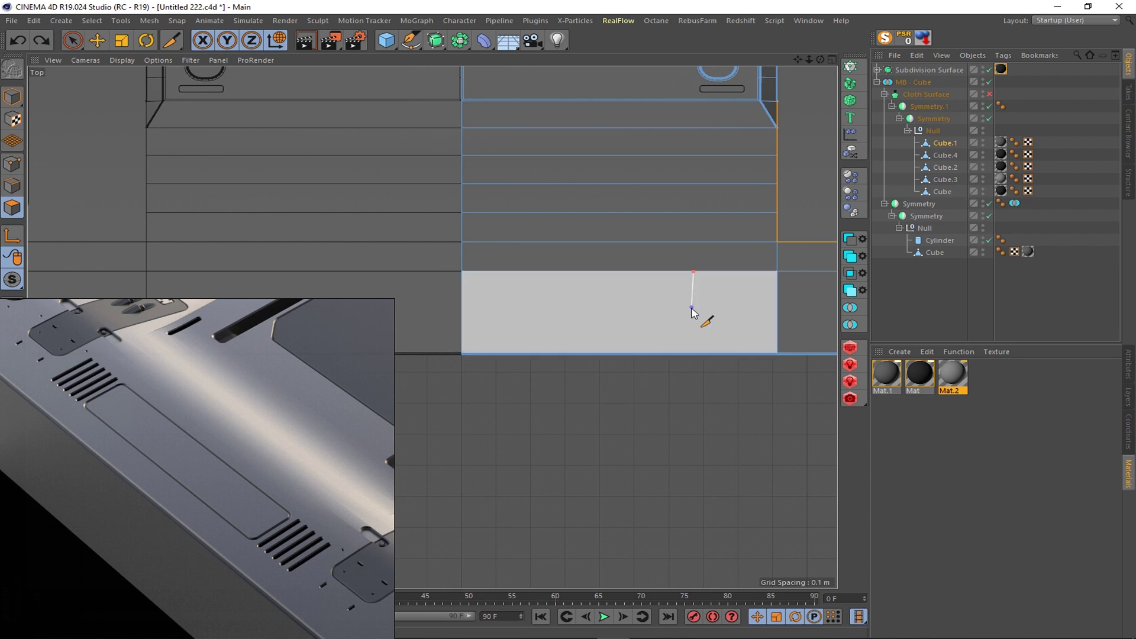
{"action": "key", "text": "k"}
{"action": "key", "text": "l"}
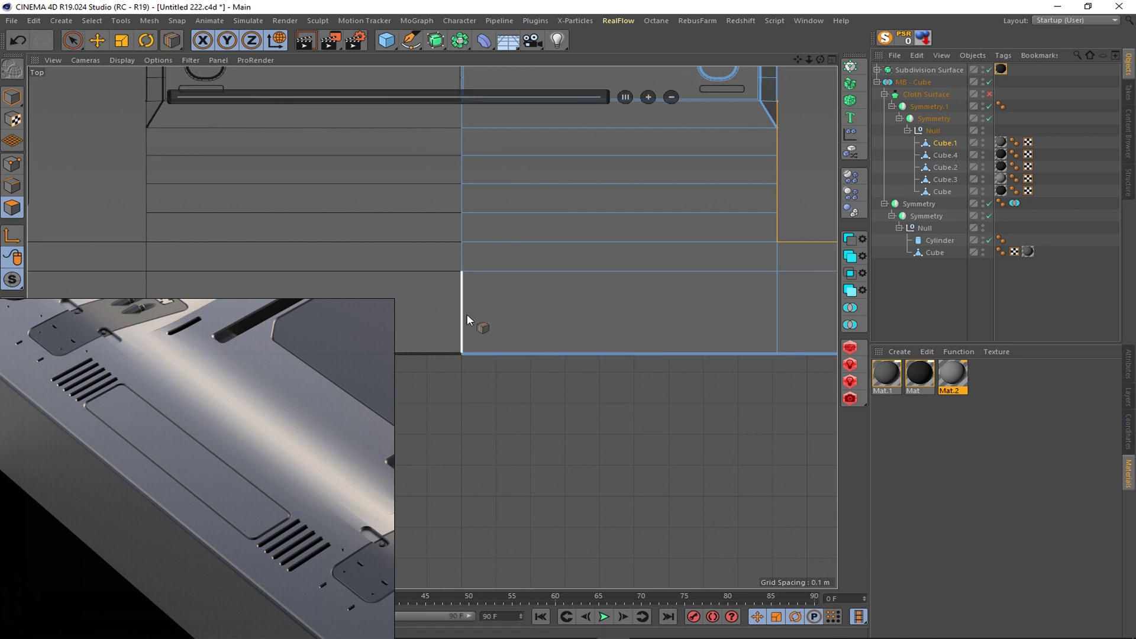
{"action": "left_click", "coordinate": [945, 142]}
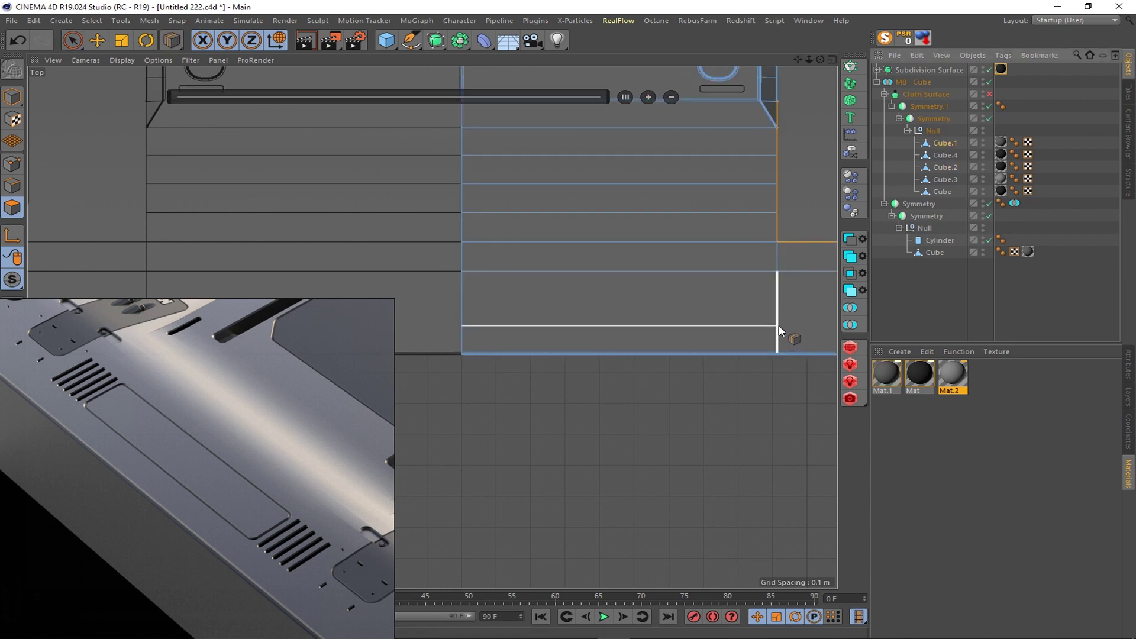
{"action": "key", "text": "k"}
{"action": "key", "text": "k"}
{"action": "left_click", "coordinate": [708, 271]}
{"action": "left_click", "coordinate": [708, 325]}
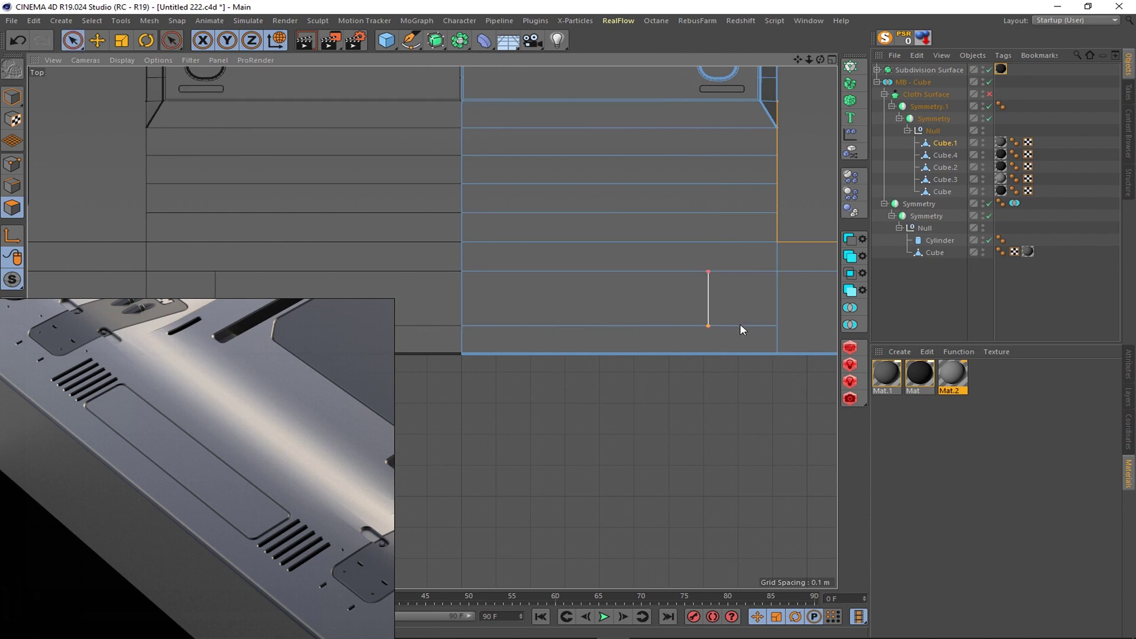
- Select the new rectangular polygon and return to the Perspective view
{"action": "key", "text": "9"}
{"action": "left_click", "coordinate": [743, 298]}
{"action": "right_click", "coordinate": [747, 324]}
{"action": "left_click", "coordinate": [779, 555]}
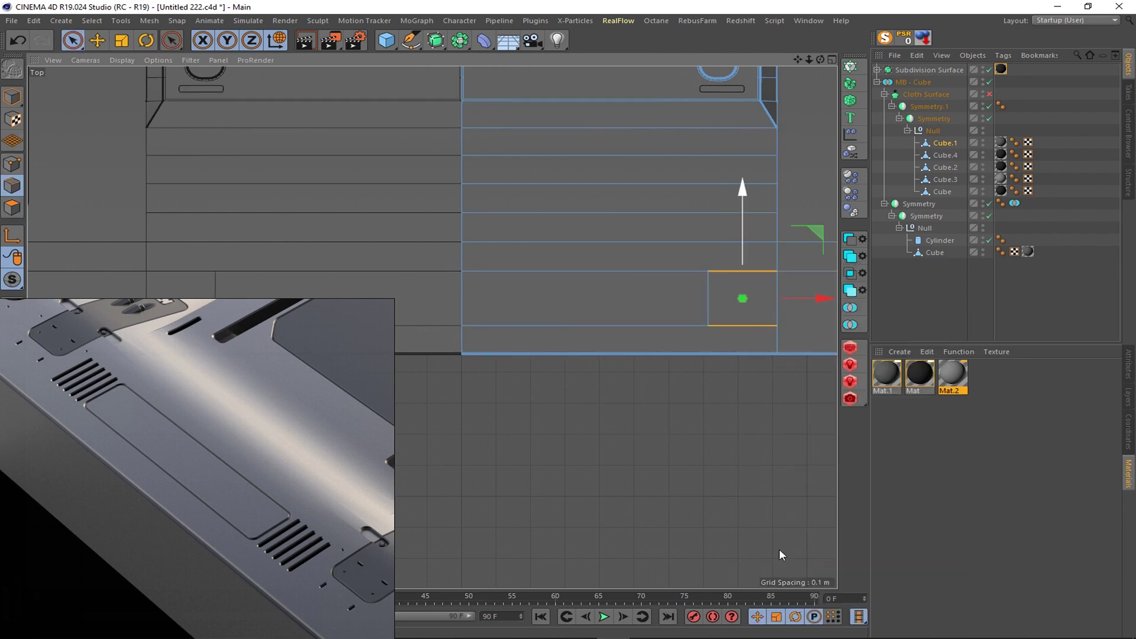
{"action": "right_click", "coordinate": [762, 312]}
{"action": "key", "text": "Escape"}
{"action": "left_click", "coordinate": [833, 60]}
- Maximize the Perspective view and switch off both Symmetry objects
{"action": "left_click", "coordinate": [426, 61]}
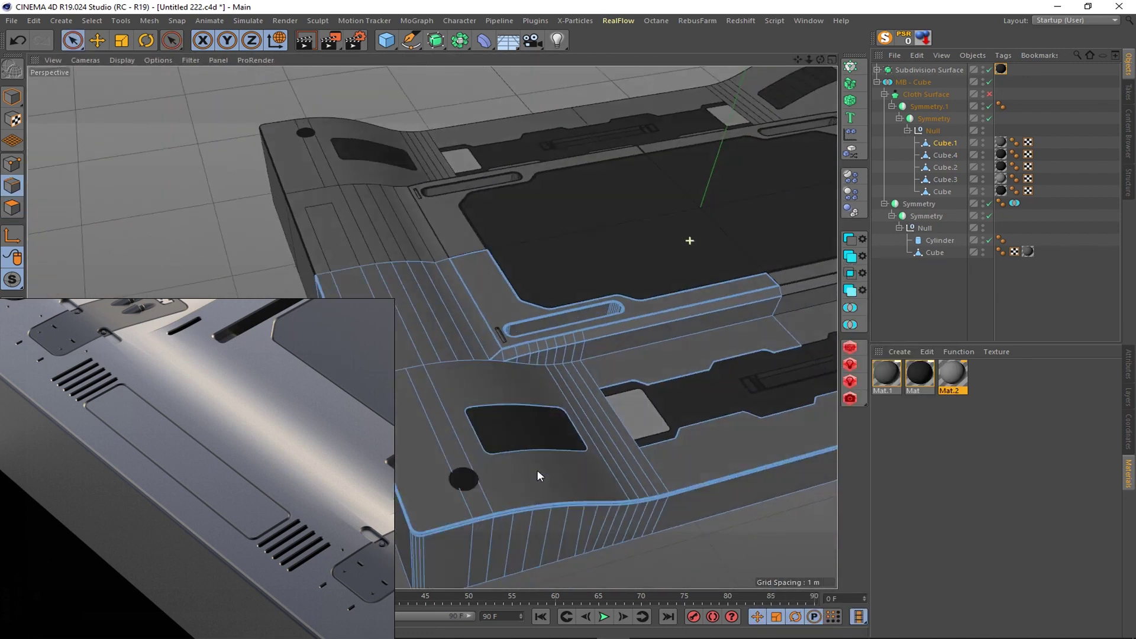
{"action": "mouse_move", "coordinate": [539, 476]}
{"action": "left_mouse_down", "text": "alt"}
{"action": "mouse_move", "coordinate": [720, 438]}
{"action": "mouse_move", "coordinate": [827, 455]}
{"action": "mouse_move", "coordinate": [769, 414]}
{"action": "left_mouse_up", "text": "alt"}
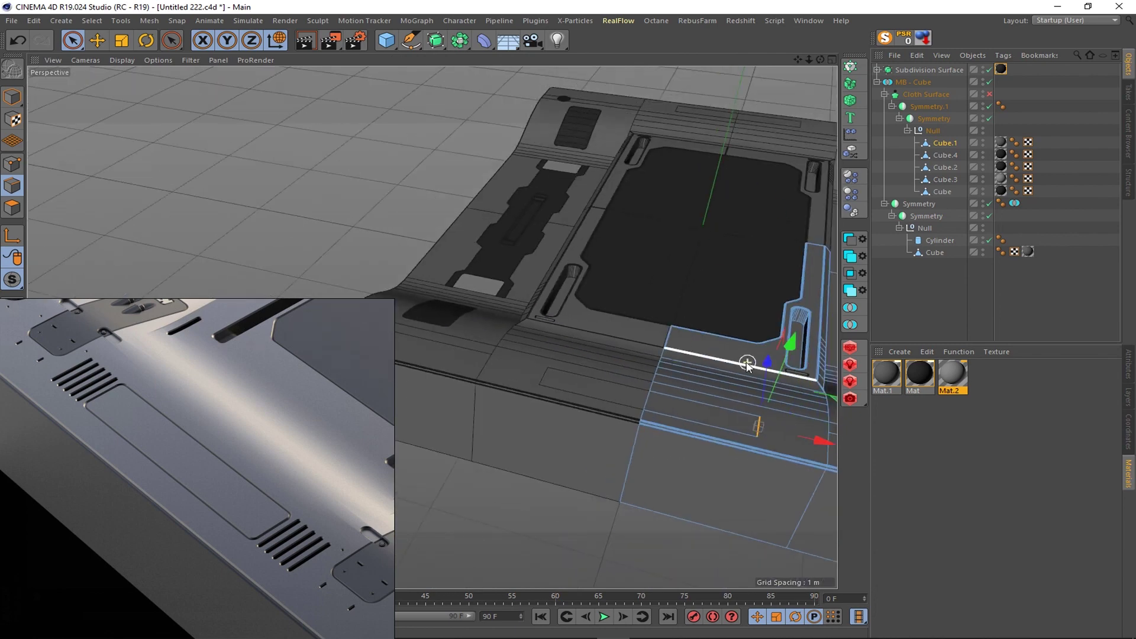
{"action": "left_click_drag", "start_coordinate": [989, 107], "coordinate": [989, 119]}
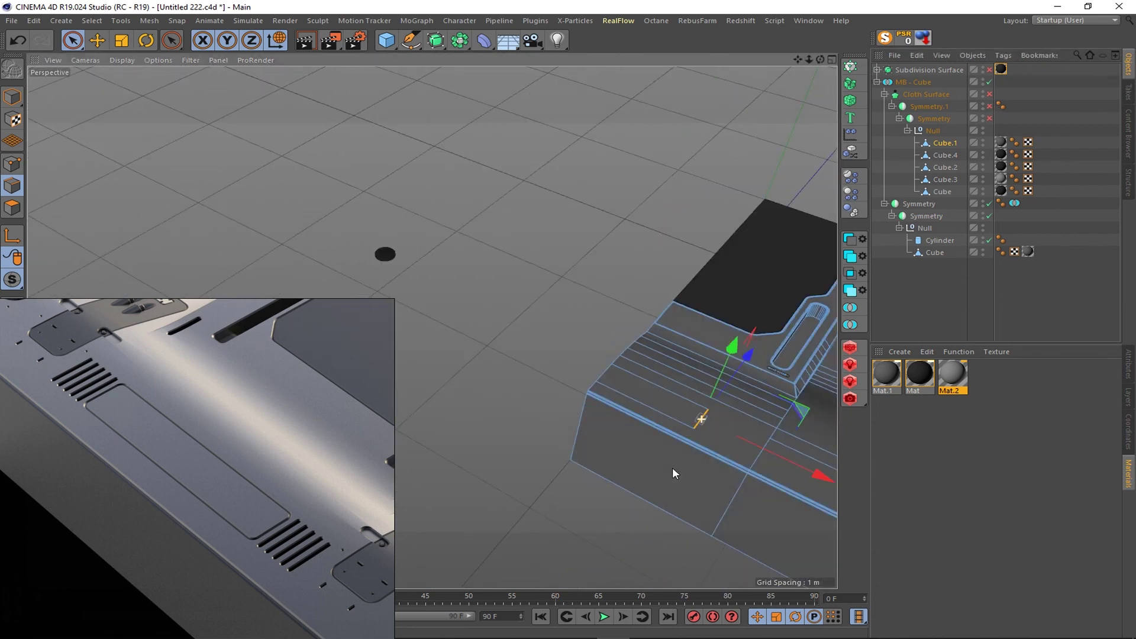
{"action": "scroll", "coordinate": [686, 452], "scroll_direction": "up", "scroll_amount": 5}
{"action": "right_click", "coordinate": [726, 377]}
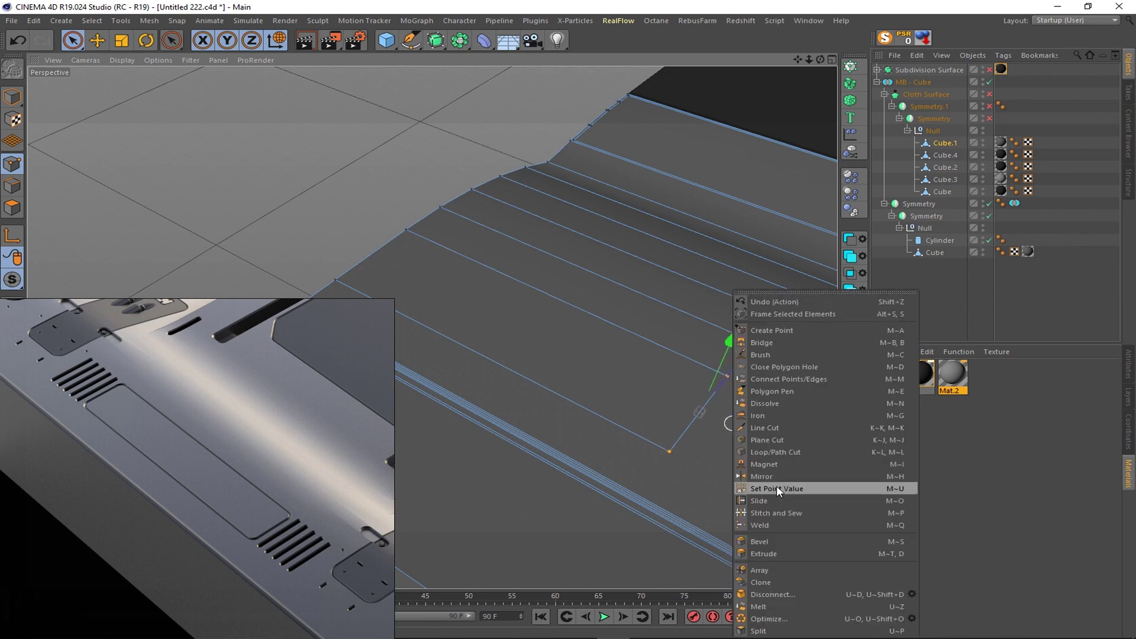
{"action": "left_click", "coordinate": [769, 553]}
- Split the inner plate polygon off into a new Cube.5 and hide it
{"action": "key", "text": "space"}
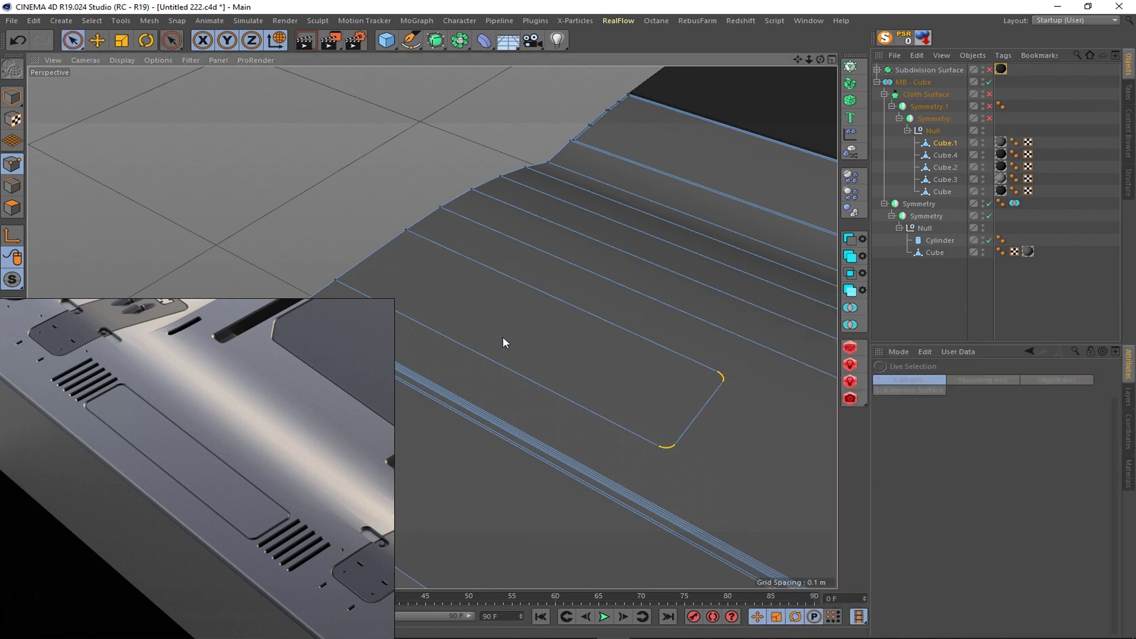
{"action": "left_click", "coordinate": [555, 354]}
{"action": "left_click_drag", "start_coordinate": [554, 354], "coordinate": [691, 309], "text": "alt"}
{"action": "right_click", "coordinate": [691, 309]}
{"action": "left_click", "coordinate": [714, 543]}
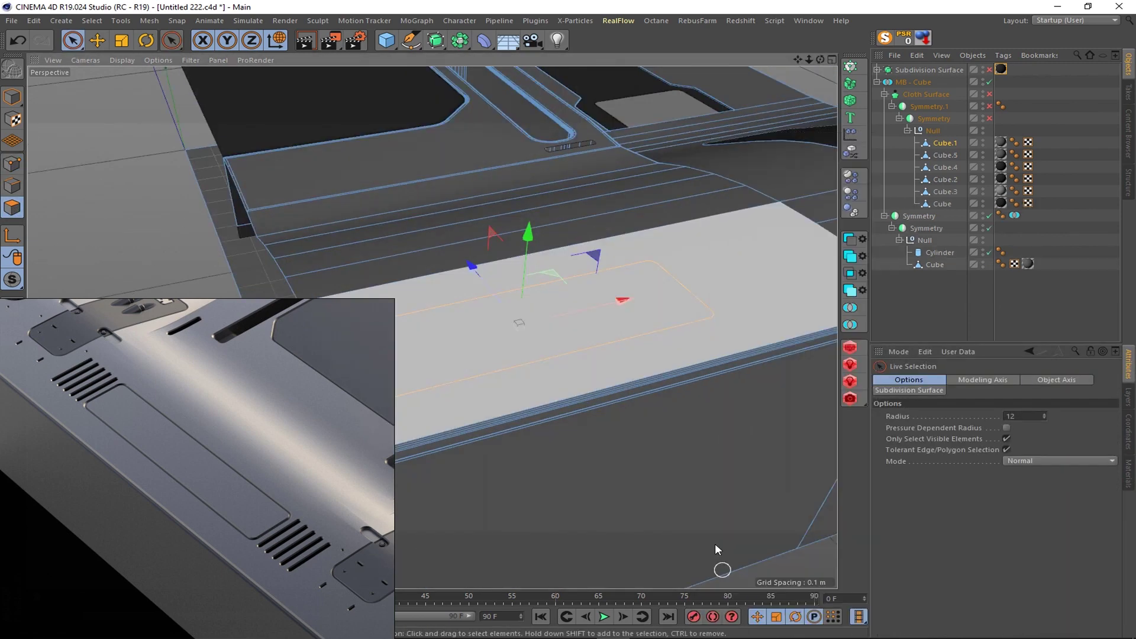
{"action": "left_click", "coordinate": [952, 155]}
{"action": "left_click", "coordinate": [945, 142]}
{"action": "key", "text": "h"}
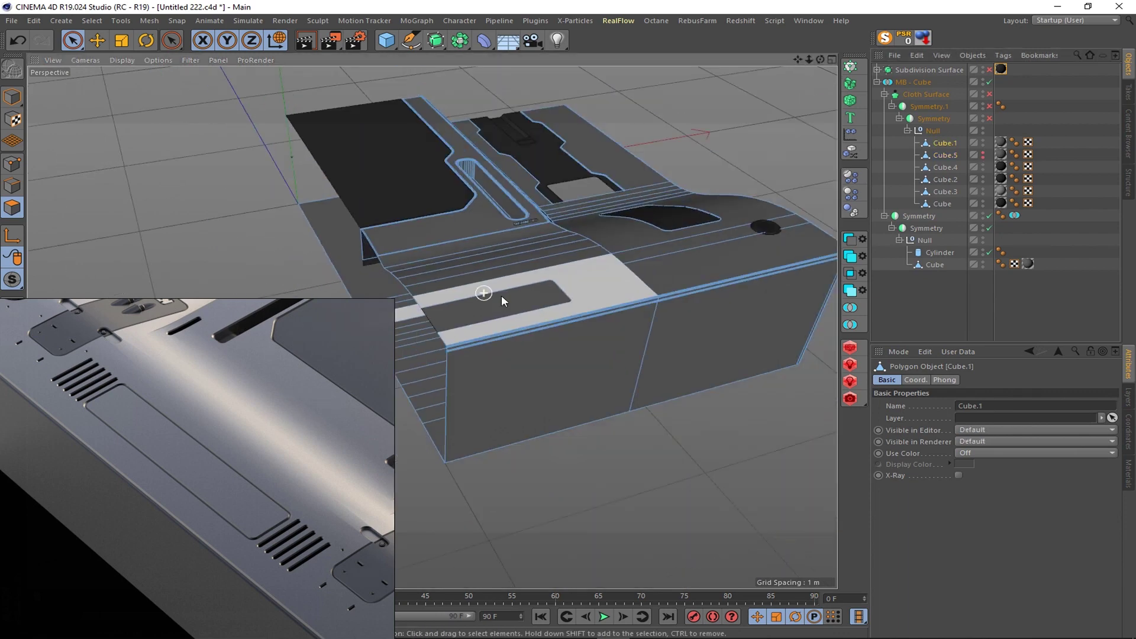
{"action": "left_click", "coordinate": [983, 155], "text": "ctrl"}
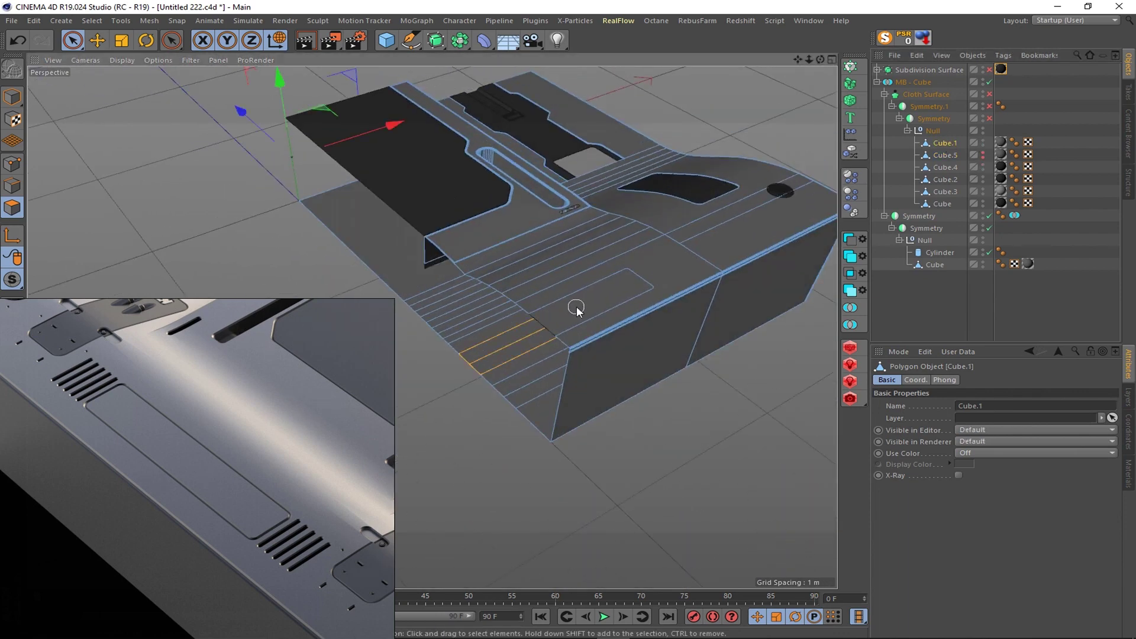
- Toggle the MB - Cube boolean off and on, then re-enable both Symmetry objects
{"action": "scroll", "coordinate": [579, 304], "scroll_direction": "up", "scroll_amount": 3}
{"action": "left_click", "coordinate": [893, 218]}
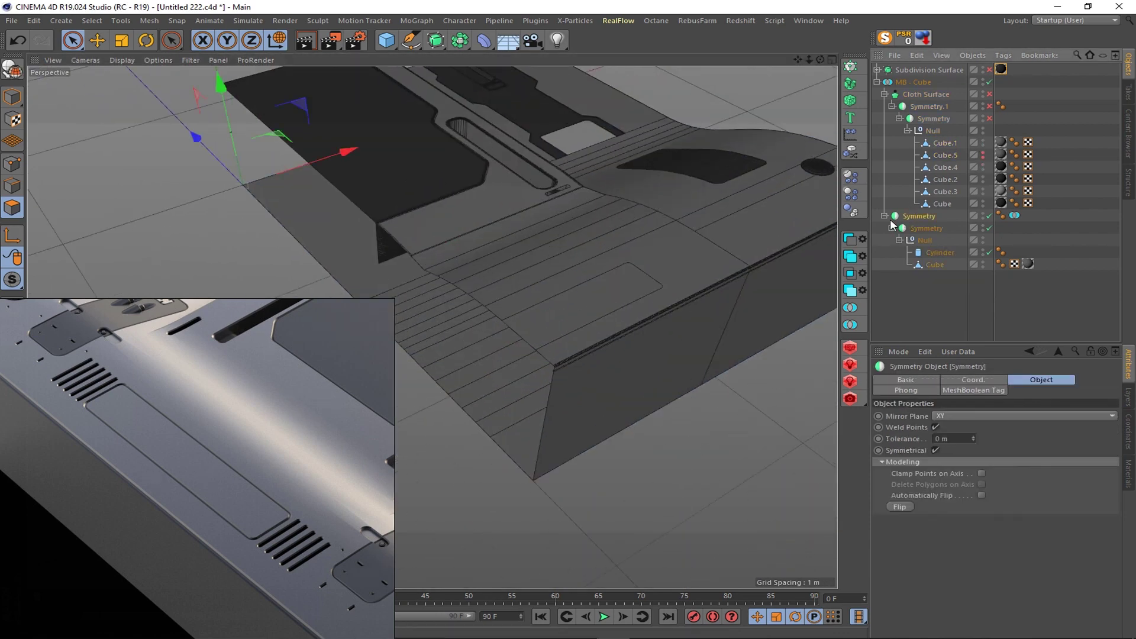
{"action": "left_click", "coordinate": [989, 82]}
{"action": "left_click", "coordinate": [989, 81]}
{"action": "mouse_move", "coordinate": [547, 313]}
{"action": "left_mouse_down", "text": "alt"}
{"action": "mouse_move", "coordinate": [507, 287]}
{"action": "mouse_move", "coordinate": [484, 311]}
{"action": "left_mouse_up", "text": "alt"}
{"action": "left_click", "coordinate": [989, 119]}
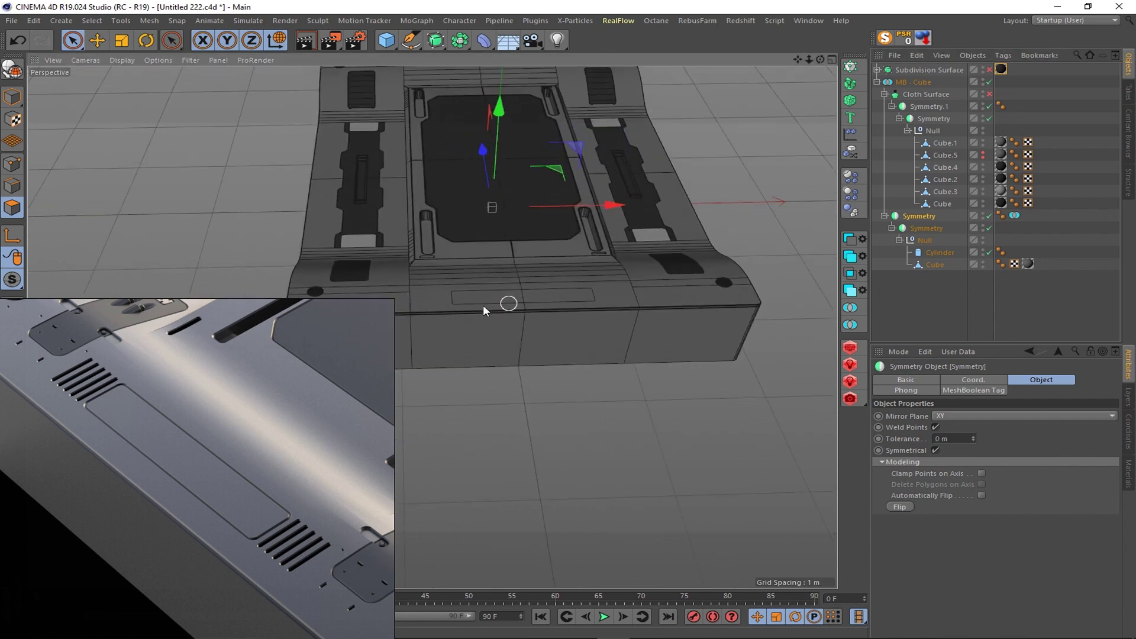
- Apply the light grey Mat.2 material to Cube.5
{"action": "scroll", "coordinate": [447, 307], "scroll_direction": "up", "scroll_amount": 5}
{"action": "left_click", "coordinate": [432, 290]}
{"action": "scroll", "coordinate": [430, 290], "scroll_direction": "up", "scroll_amount": 3}
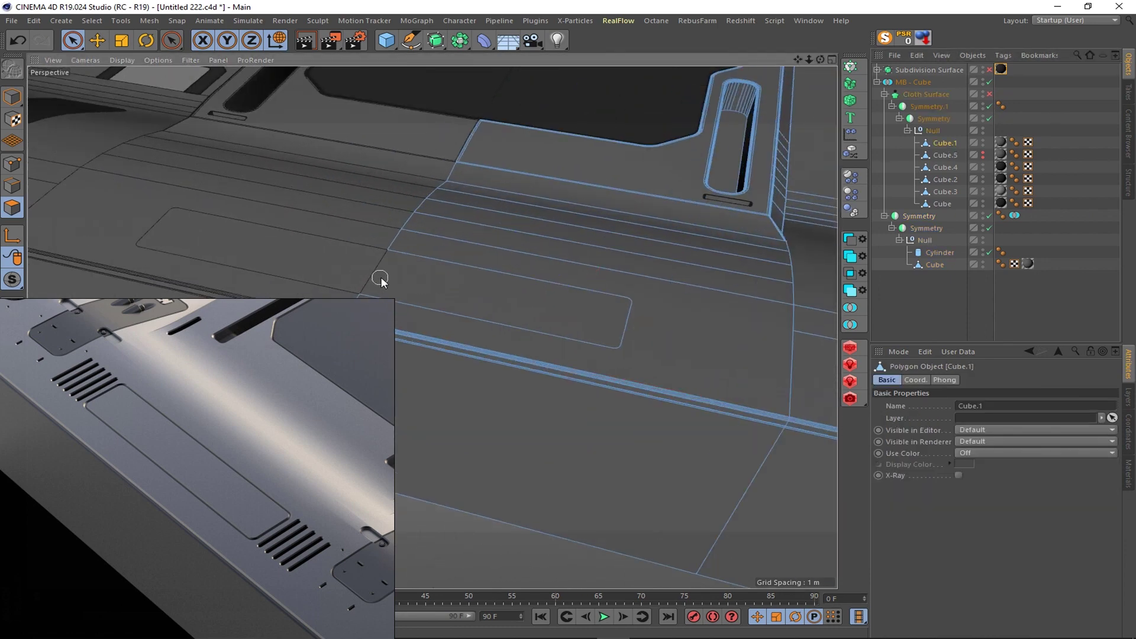
{"action": "left_click_drag", "start_coordinate": [380, 278], "coordinate": [512, 307], "text": "alt"}
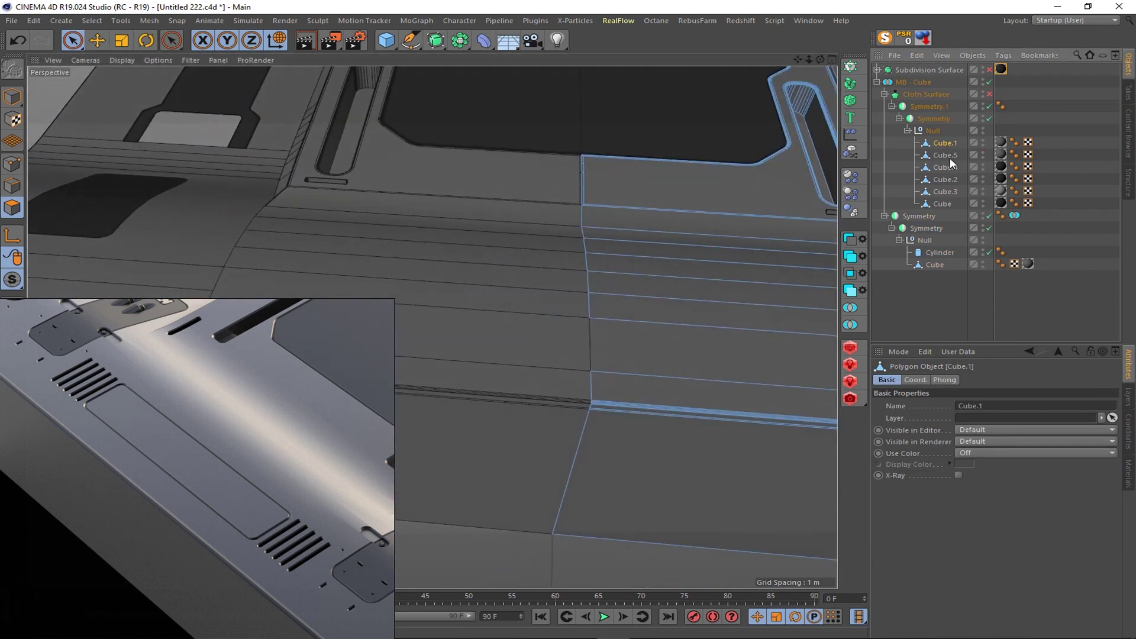
{"action": "left_click", "coordinate": [945, 155]}
{"action": "key", "text": "shift+F2"}
{"action": "left_click_drag", "start_coordinate": [995, 157], "coordinate": [1000, 156]}
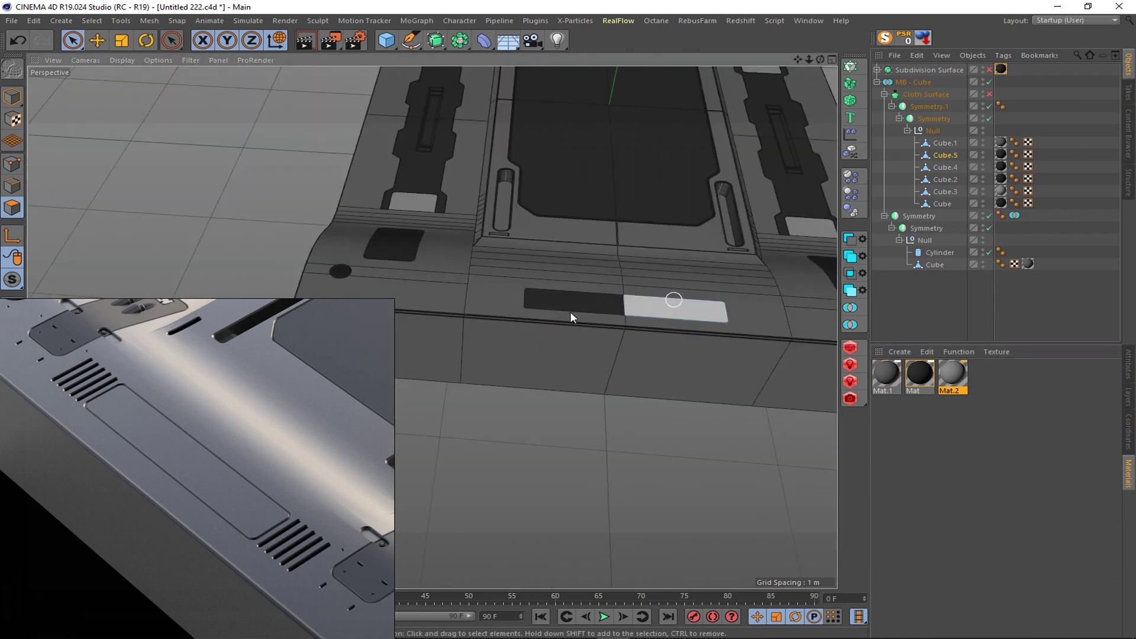
- Loop-select Cube.5's top edges and give them a Round bevel with 4 subdivisions
{"action": "left_click_drag", "start_coordinate": [571, 317], "coordinate": [643, 319], "text": "alt"}
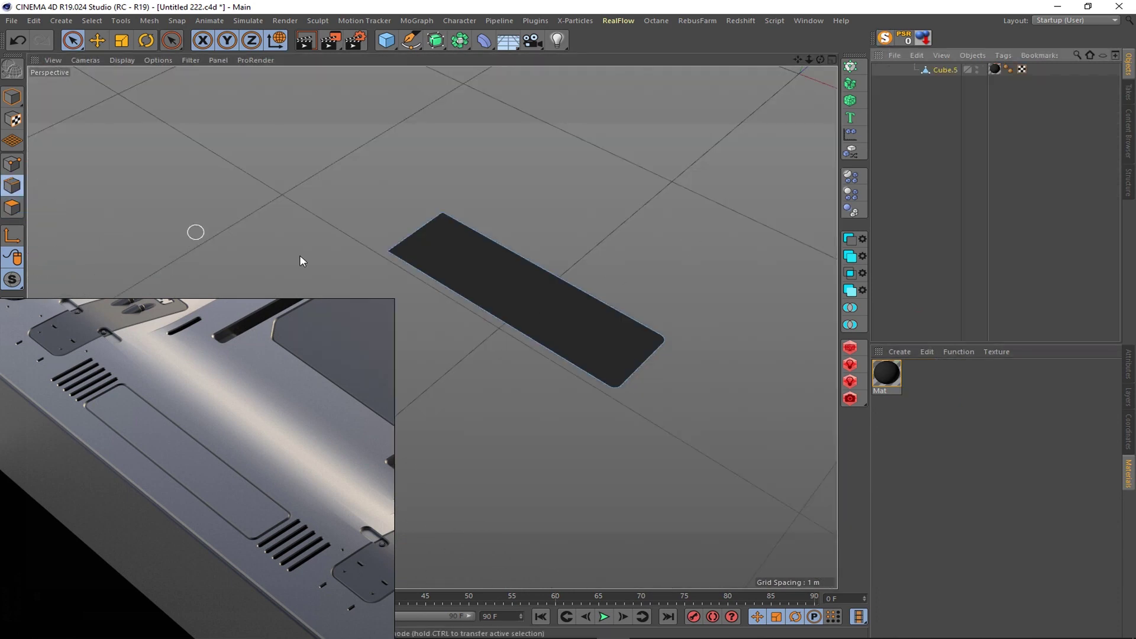
{"action": "mouse_move", "coordinate": [537, 221]}
{"action": "left_mouse_down", "text": "alt"}
{"action": "mouse_move", "coordinate": [768, 311]}
{"action": "mouse_move", "coordinate": [641, 318]}
{"action": "left_mouse_up", "text": "alt"}
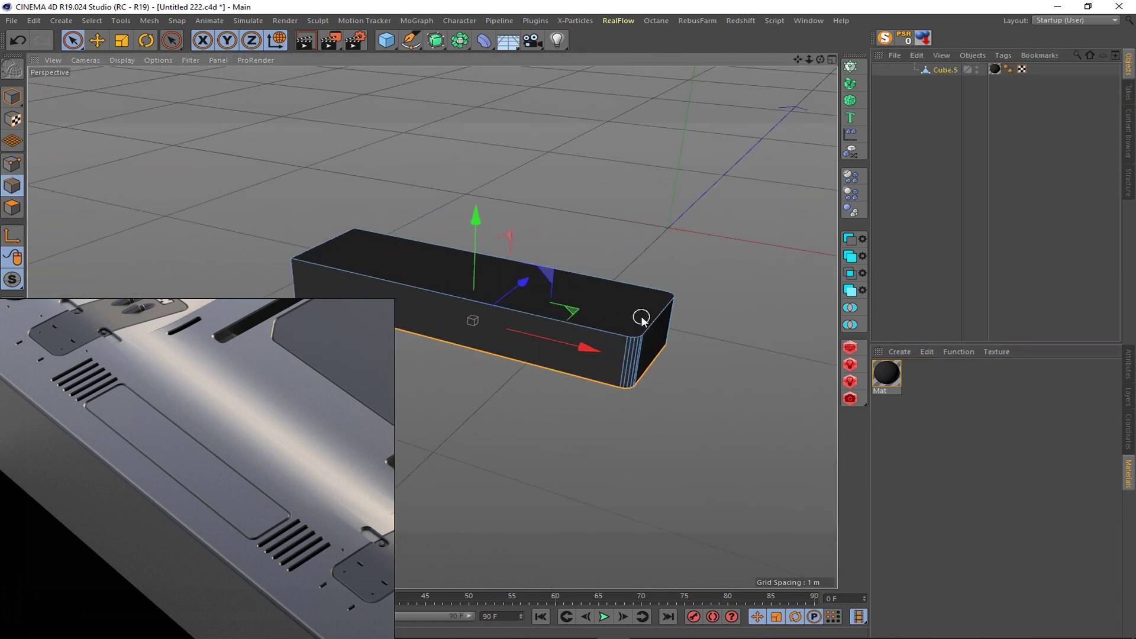
{"action": "left_click", "coordinate": [657, 320]}
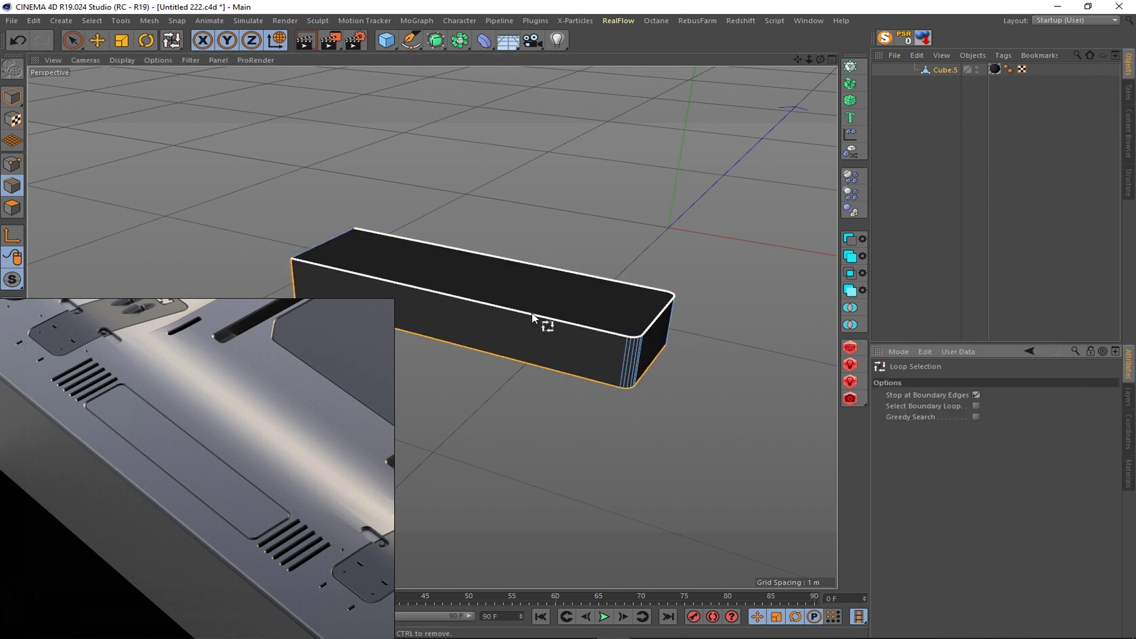
{"action": "key", "text": "m"}
{"action": "key", "text": "s"}
{"action": "scroll", "coordinate": [649, 540], "scroll_direction": "up", "scroll_amount": 3}
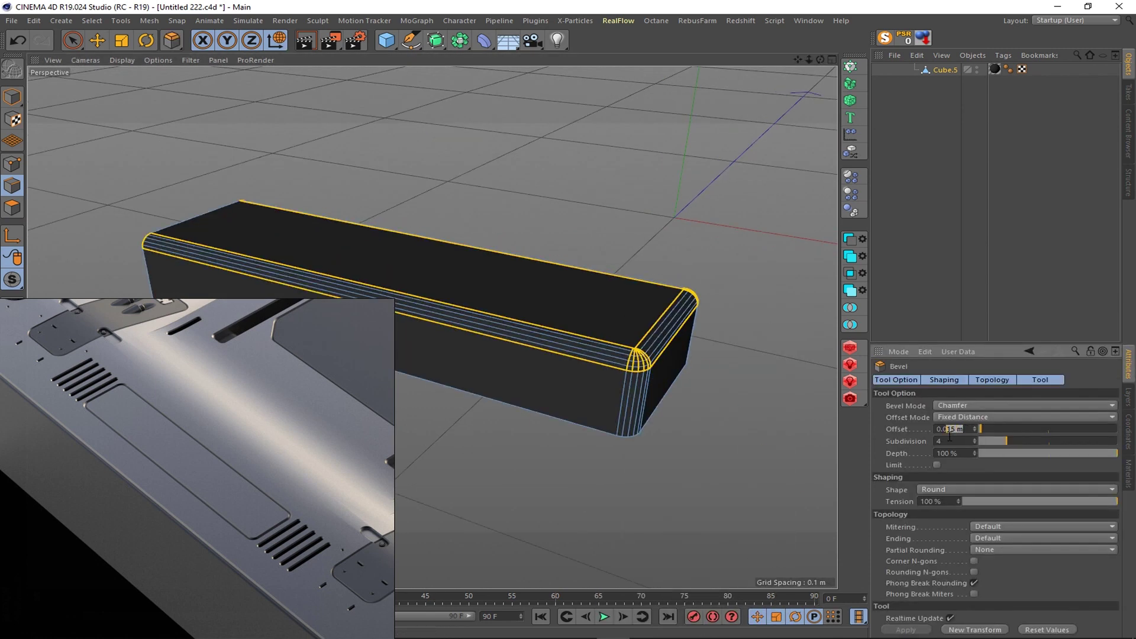
{"action": "left_click", "coordinate": [684, 236]}
{"action": "scroll", "coordinate": [718, 107], "scroll_direction": "down", "scroll_amount": 5}
{"action": "scroll", "coordinate": [392, 247], "scroll_direction": "up", "scroll_amount": 8}
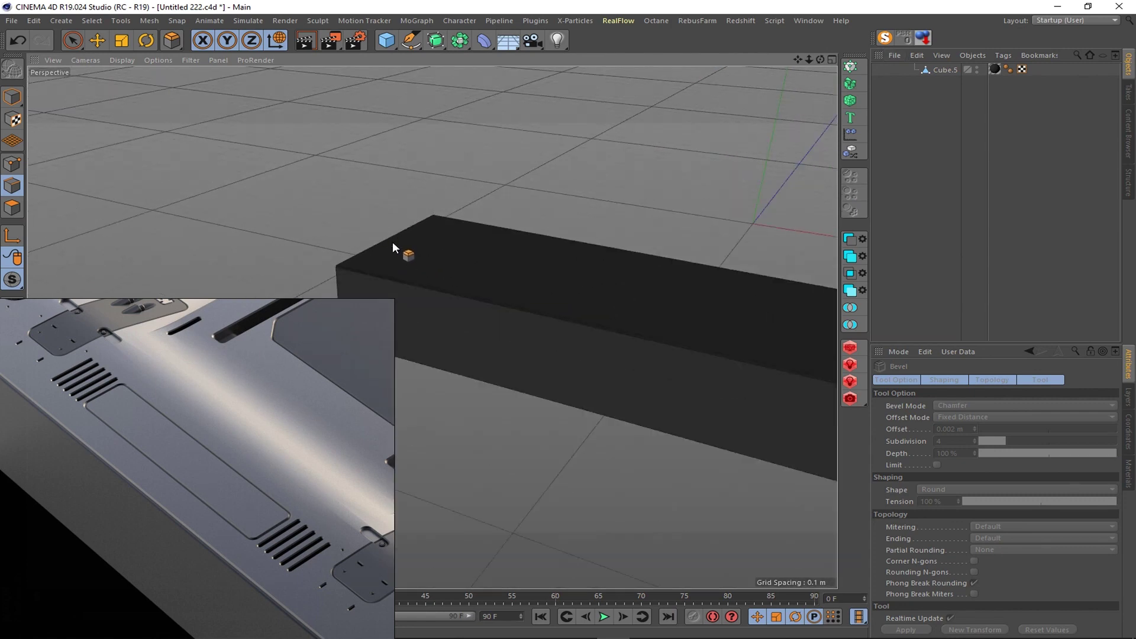
{"action": "scroll", "coordinate": [392, 247], "scroll_direction": "down", "scroll_amount": 5}
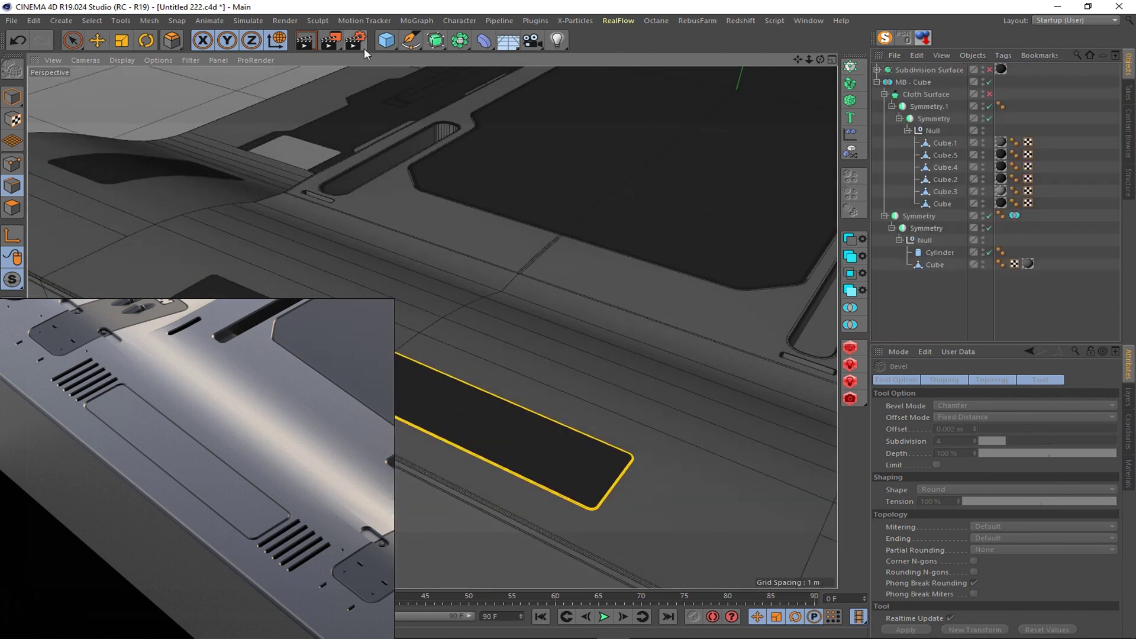
- Solo Cube.1 and path-select the edges around its rectangular inset
{"action": "left_click", "coordinate": [356, 41]}
{"action": "left_click", "coordinate": [381, 55]}
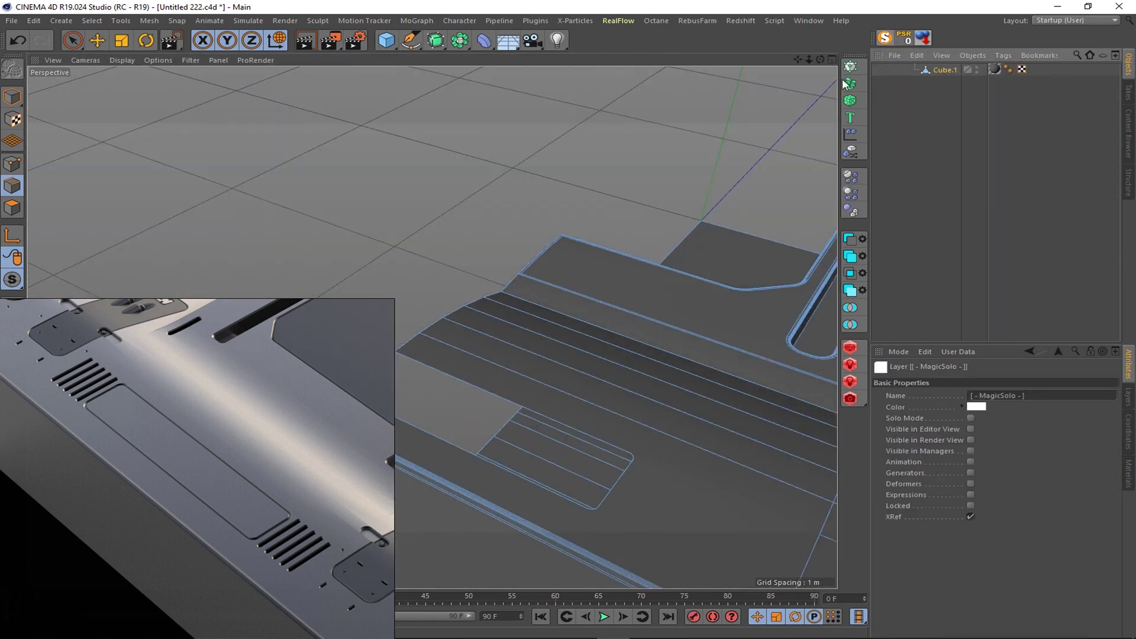
{"action": "scroll", "coordinate": [579, 414], "scroll_direction": "up", "scroll_amount": 5}
{"action": "left_click_drag", "start_coordinate": [578, 414], "coordinate": [568, 408], "text": "alt"}
{"action": "scroll", "coordinate": [563, 401], "scroll_direction": "down", "scroll_amount": 5}
{"action": "scroll", "coordinate": [602, 402], "scroll_direction": "up", "scroll_amount": 5}
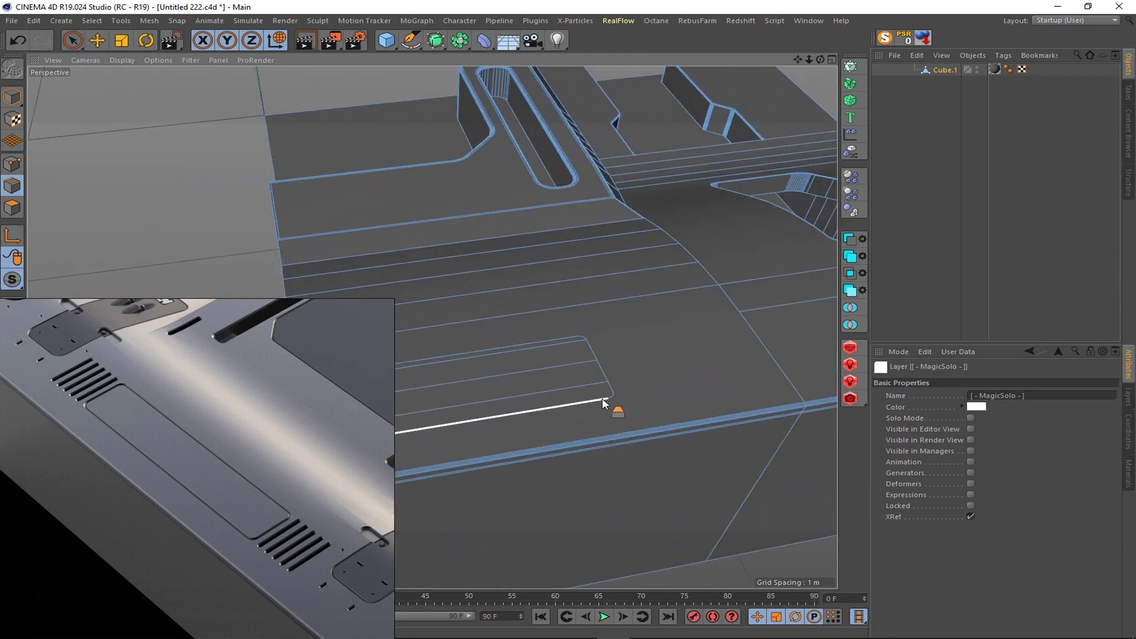
{"action": "key", "text": "space"}
{"action": "scroll", "coordinate": [601, 402], "scroll_direction": "down", "scroll_amount": 3}
{"action": "mouse_move", "coordinate": [623, 392]}
{"action": "left_mouse_down", "text": "alt"}
{"action": "mouse_move", "coordinate": [731, 288]}
{"action": "mouse_move", "coordinate": [426, 252]}
{"action": "left_mouse_up", "text": "alt"}
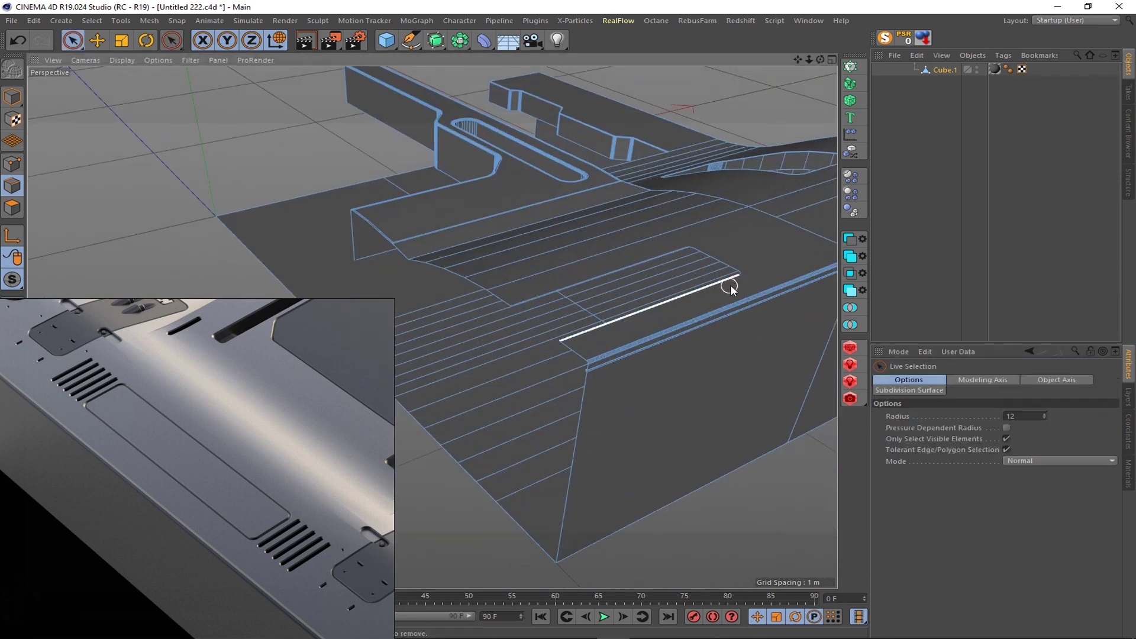
{"action": "left_click", "coordinate": [92, 20]}
{"action": "left_click", "coordinate": [137, 147]}
{"action": "left_click_drag", "start_coordinate": [750, 261], "coordinate": [691, 422], "text": "alt"}
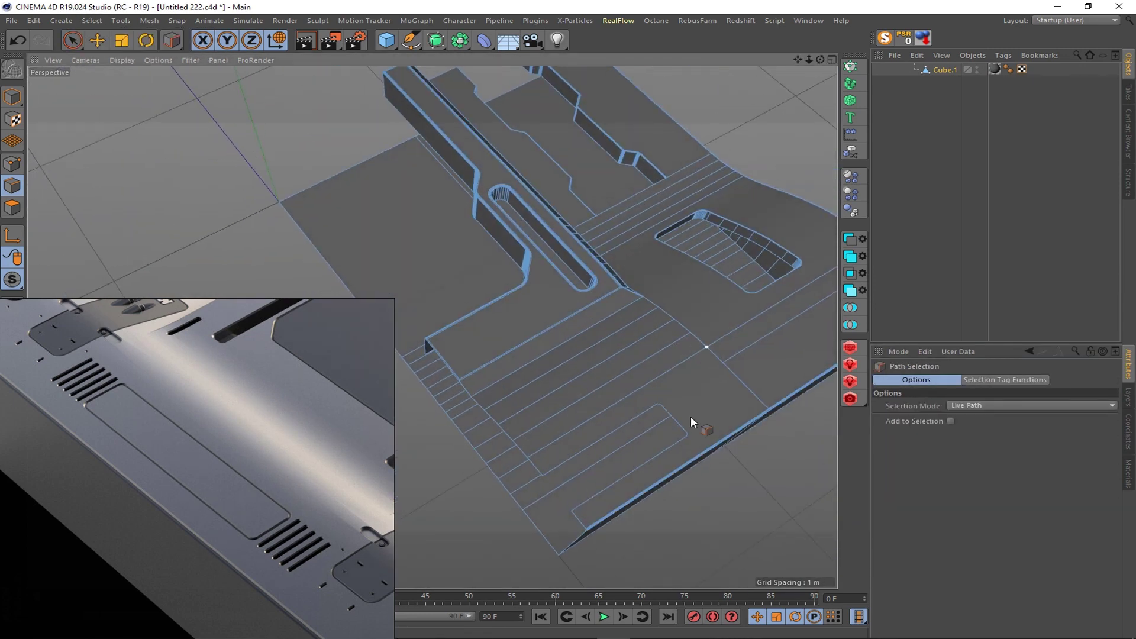
{"action": "scroll", "coordinate": [691, 422], "scroll_direction": "up", "scroll_amount": 3}
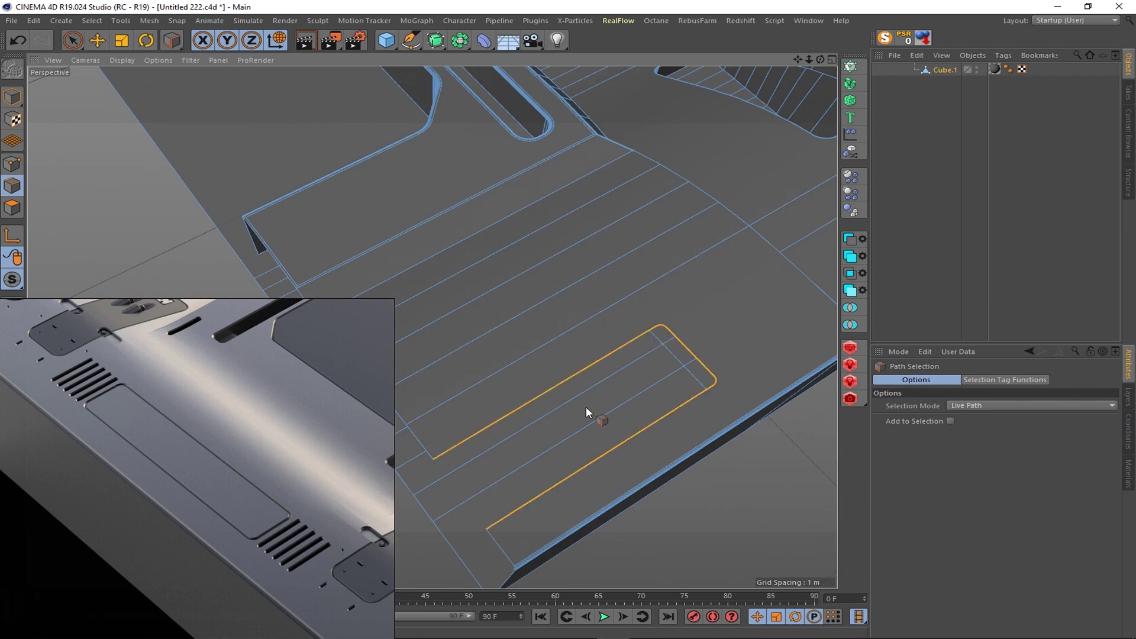
- Move the inset edges, then loop-select the inset's top edge loop and bevel it
{"action": "key", "text": "e"}
{"action": "mouse_move", "coordinate": [578, 346]}
{"action": "left_mouse_down", "text": "alt"}
{"action": "mouse_move", "coordinate": [588, 317]}
{"action": "mouse_move", "coordinate": [621, 355]}
{"action": "mouse_move", "coordinate": [613, 381]}
{"action": "left_mouse_up", "text": "alt"}
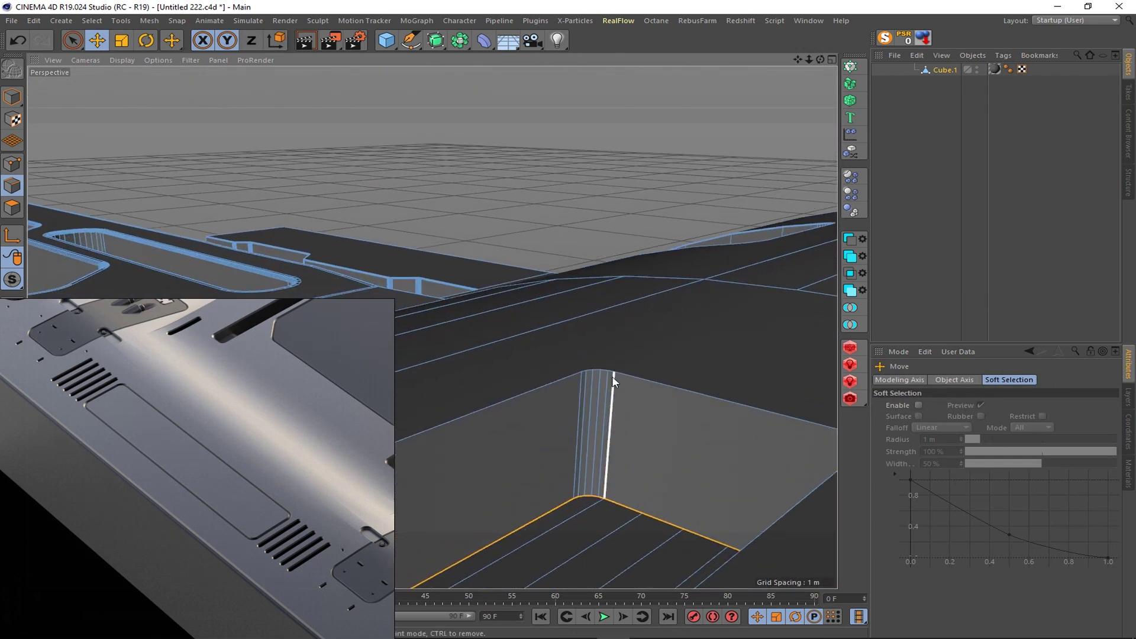
{"action": "key", "text": "u"}
{"action": "key", "text": "l"}
{"action": "left_click", "coordinate": [642, 383]}
{"action": "right_click", "coordinate": [690, 384]}
{"action": "left_click", "coordinate": [733, 539]}
{"action": "scroll", "coordinate": [606, 260], "scroll_direction": "down", "scroll_amount": 5}
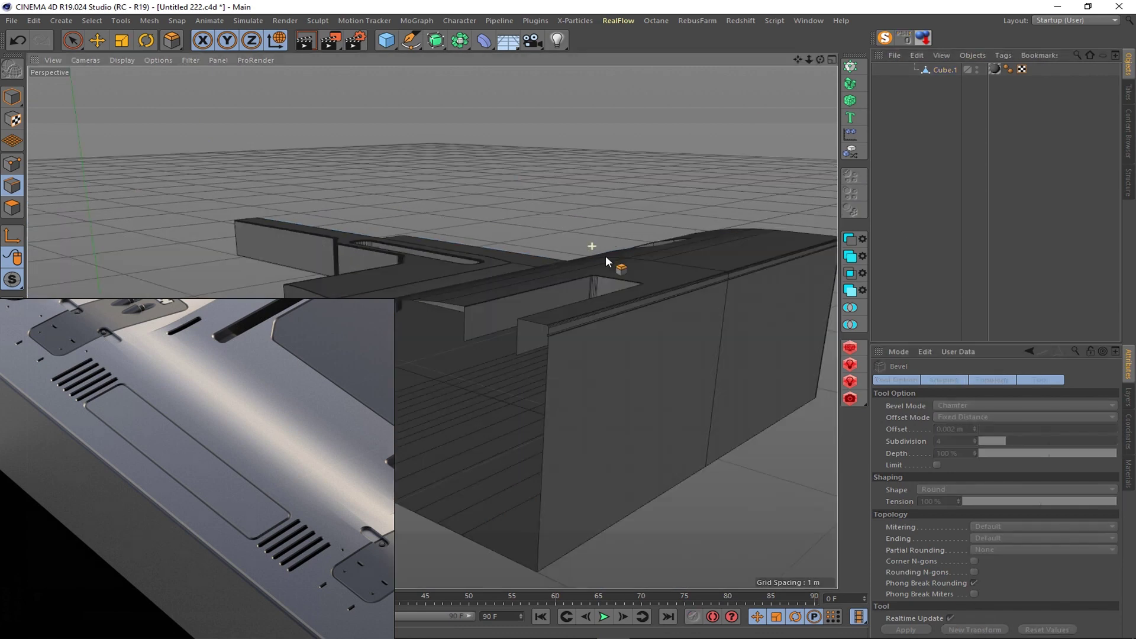
{"action": "left_click_drag", "start_coordinate": [606, 261], "coordinate": [515, 419], "text": "alt"}
{"action": "left_click_drag", "start_coordinate": [563, 329], "coordinate": [590, 301], "text": "alt"}
- Switch off the MB - Cube boolean and inspect the bevelled panel from several angles
{"action": "scroll", "coordinate": [671, 284], "scroll_direction": "up", "scroll_amount": 3}
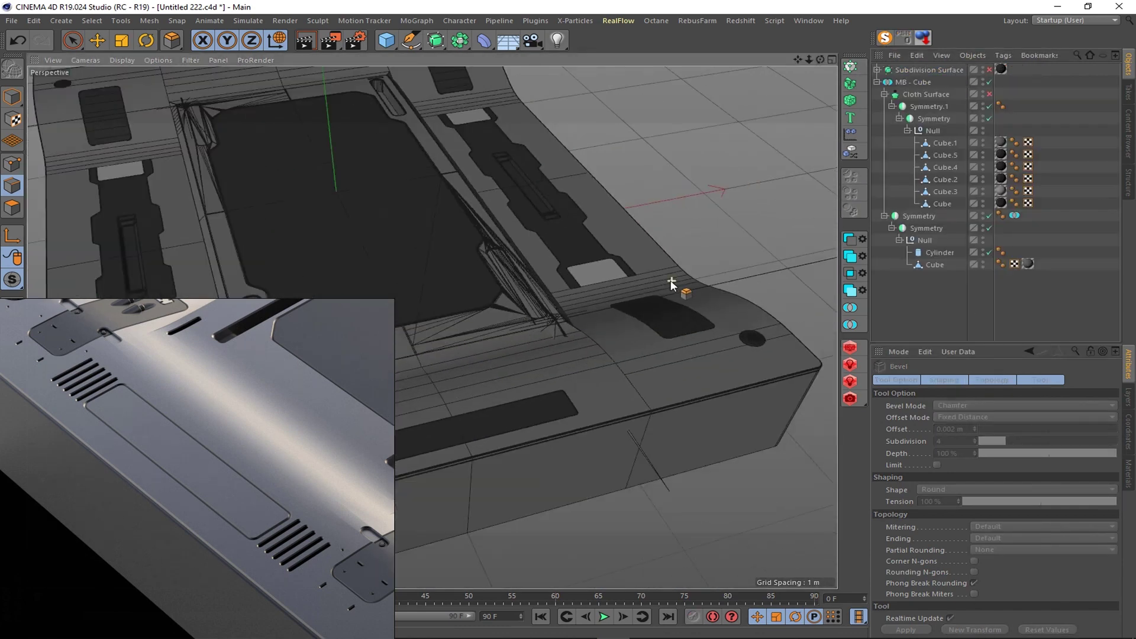
{"action": "left_click_drag", "start_coordinate": [671, 284], "coordinate": [824, 197], "text": "alt"}
{"action": "scroll", "coordinate": [456, 257], "scroll_direction": "up", "scroll_amount": 3}
{"action": "scroll", "coordinate": [355, 195], "scroll_direction": "down", "scroll_amount": 3}
{"action": "scroll", "coordinate": [355, 195], "scroll_direction": "up", "scroll_amount": 5}
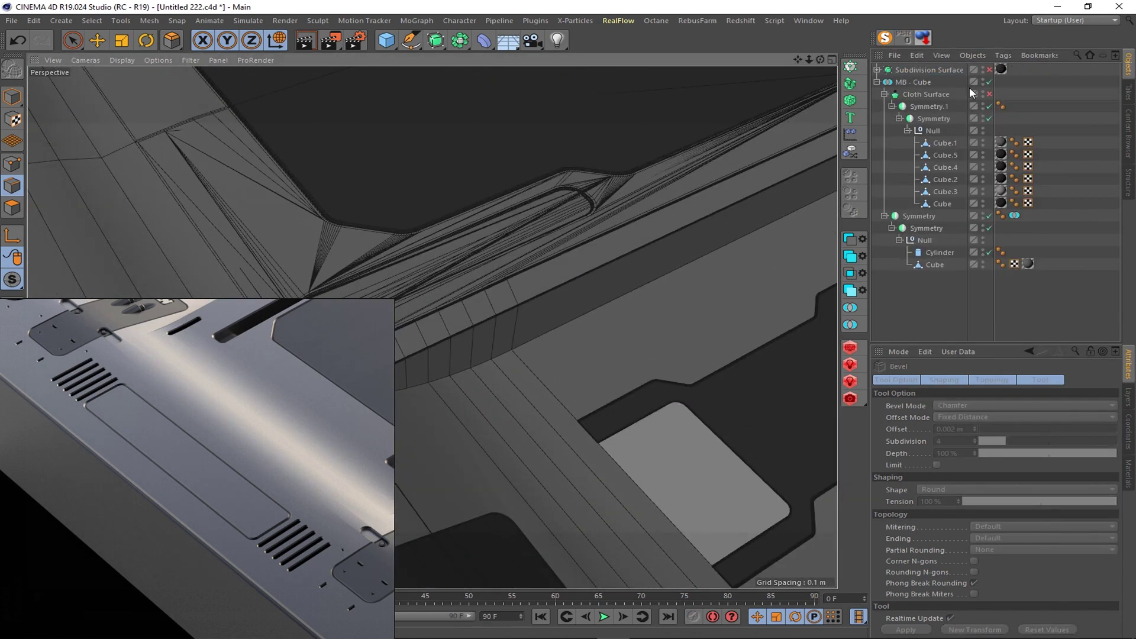
{"action": "left_click_drag", "start_coordinate": [431, 325], "coordinate": [449, 308], "text": "alt"}
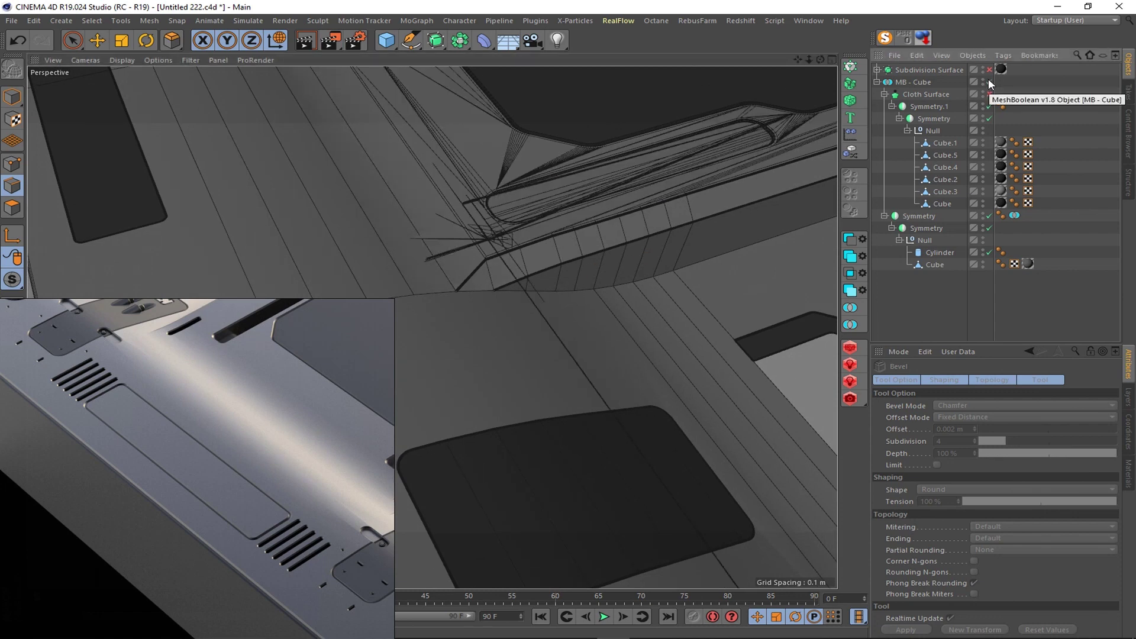
{"action": "left_click", "coordinate": [989, 82]}
{"action": "scroll", "coordinate": [608, 247], "scroll_direction": "down", "scroll_amount": 3}
{"action": "mouse_move", "coordinate": [609, 247]}
{"action": "left_mouse_down", "text": "alt"}
{"action": "mouse_move", "coordinate": [515, 238]}
{"action": "mouse_move", "coordinate": [593, 278]}
{"action": "mouse_move", "coordinate": [657, 177]}
{"action": "left_mouse_up", "text": "alt"}
{"action": "left_click", "coordinate": [989, 94]}
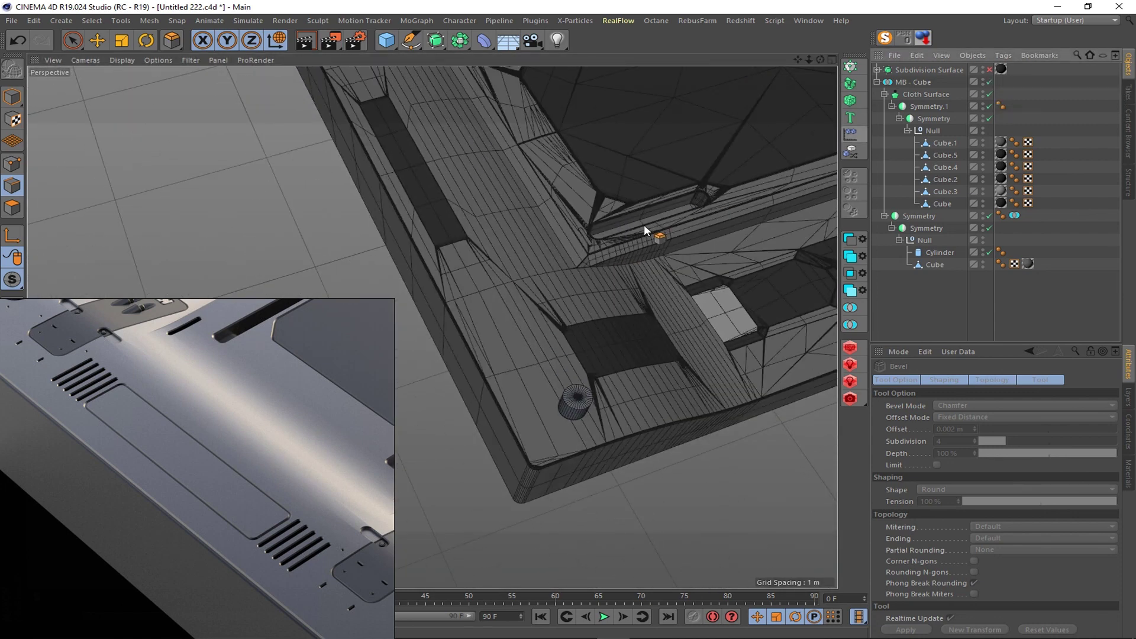
{"action": "mouse_move", "coordinate": [645, 229]}
{"action": "left_mouse_down", "text": "alt"}
{"action": "mouse_move", "coordinate": [621, 221]}
{"action": "mouse_move", "coordinate": [540, 253]}
{"action": "left_mouse_up", "text": "alt"}
{"action": "scroll", "coordinate": [609, 223], "scroll_direction": "down", "scroll_amount": 5}
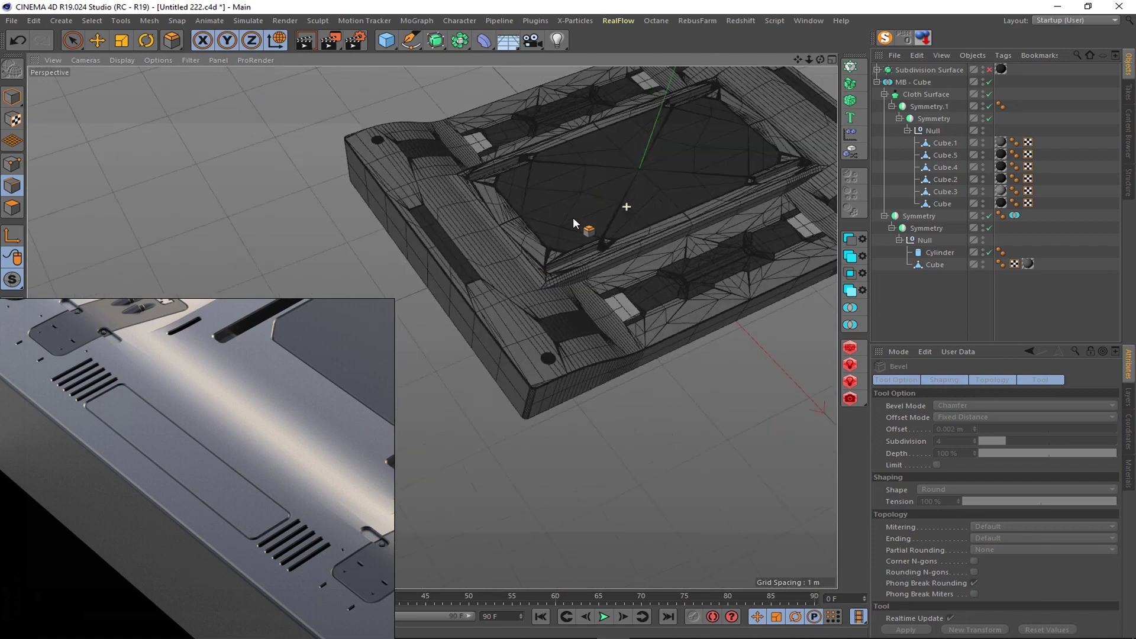
- Render the view, change the viewport shading mode and disable the Cloth Surface generator
{"action": "left_click", "coordinate": [313, 42]}
{"action": "scroll", "coordinate": [540, 307], "scroll_direction": "up", "scroll_amount": 3}
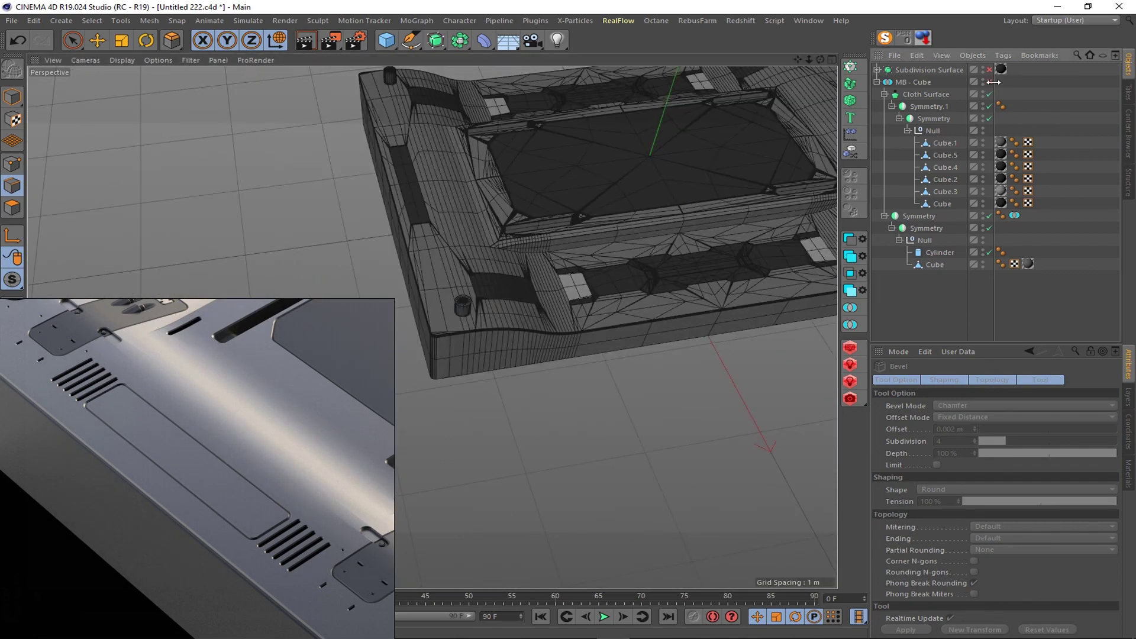
{"action": "left_click", "coordinate": [135, 62]}
{"action": "left_click", "coordinate": [154, 172]}
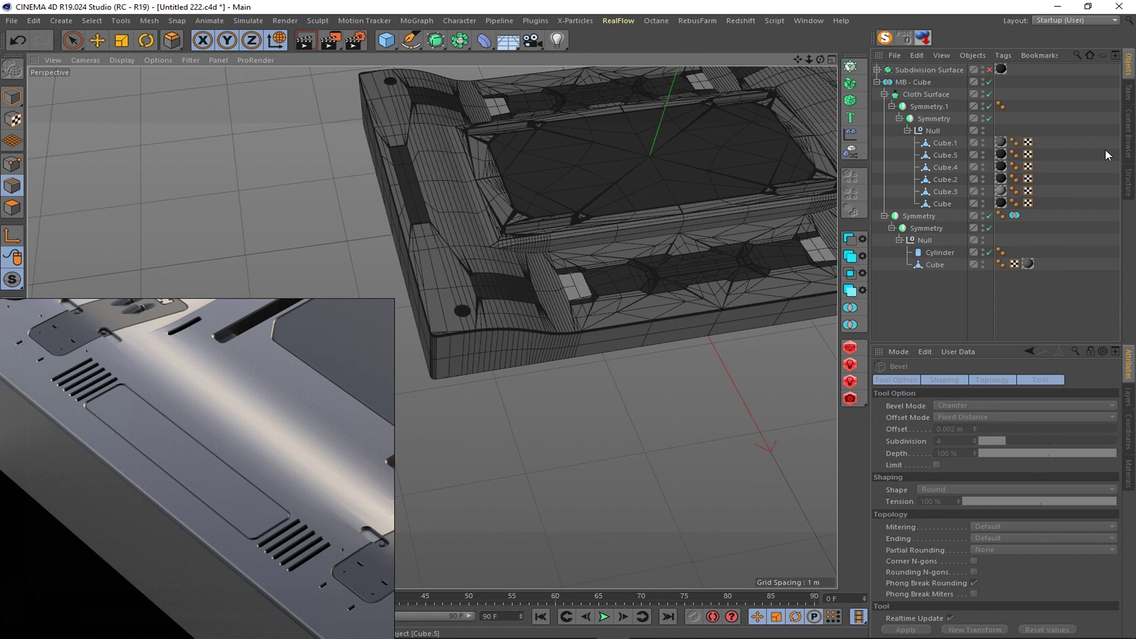
{"action": "left_click", "coordinate": [989, 94]}
{"action": "scroll", "coordinate": [520, 274], "scroll_direction": "up", "scroll_amount": 2}
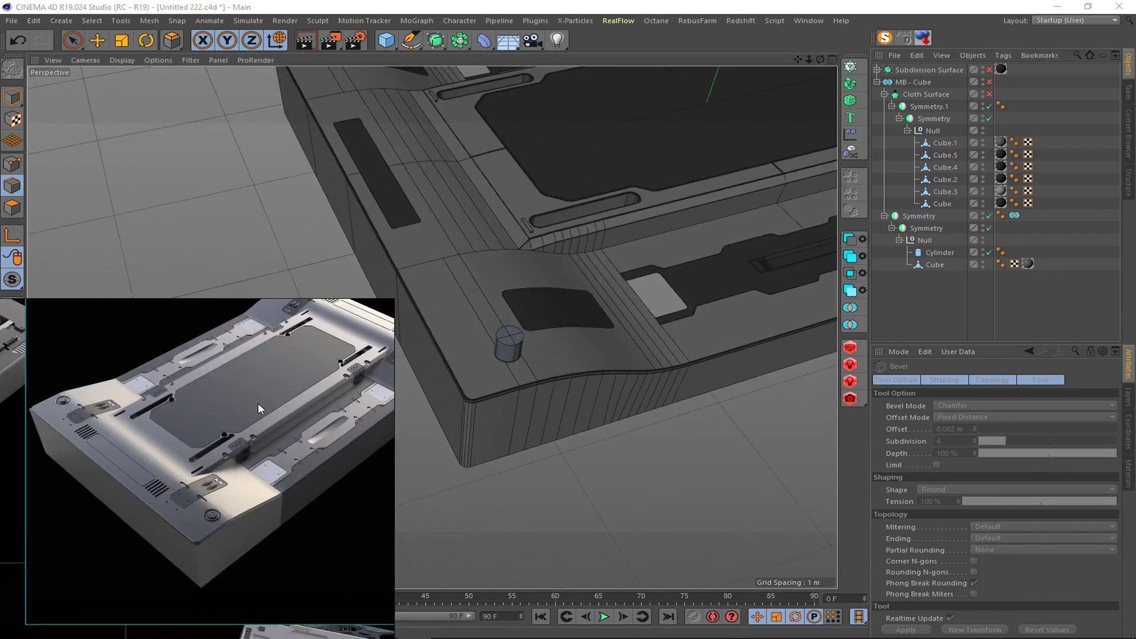
- Turn the Cloth Surface generator back on and preview the model in Render View
{"action": "left_click", "coordinate": [989, 94]}
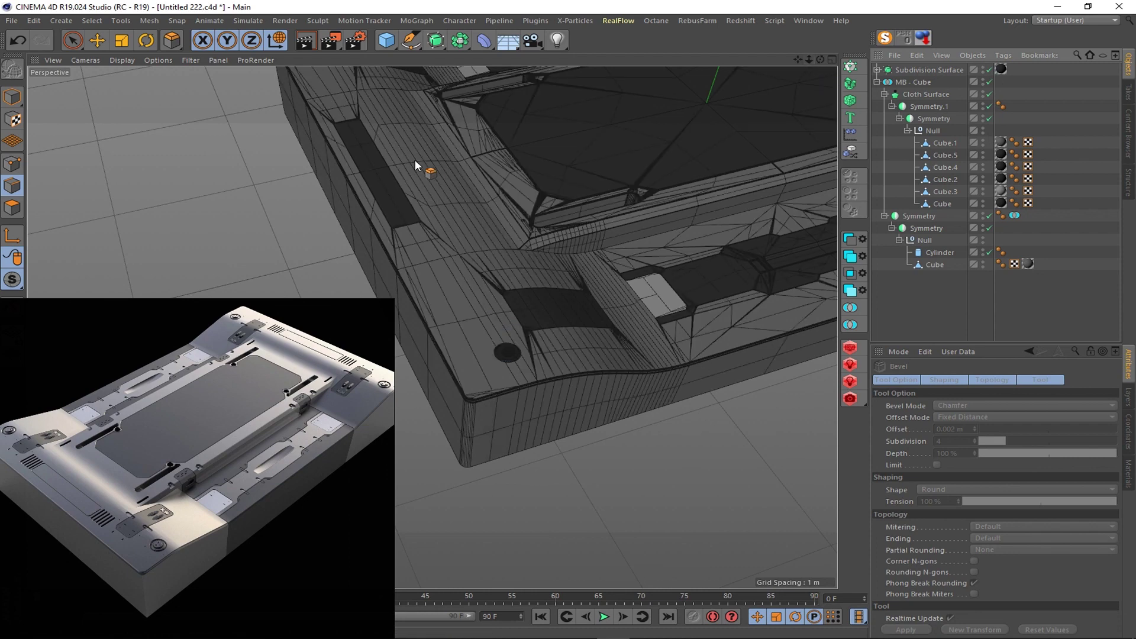
{"action": "left_click", "coordinate": [305, 42]}
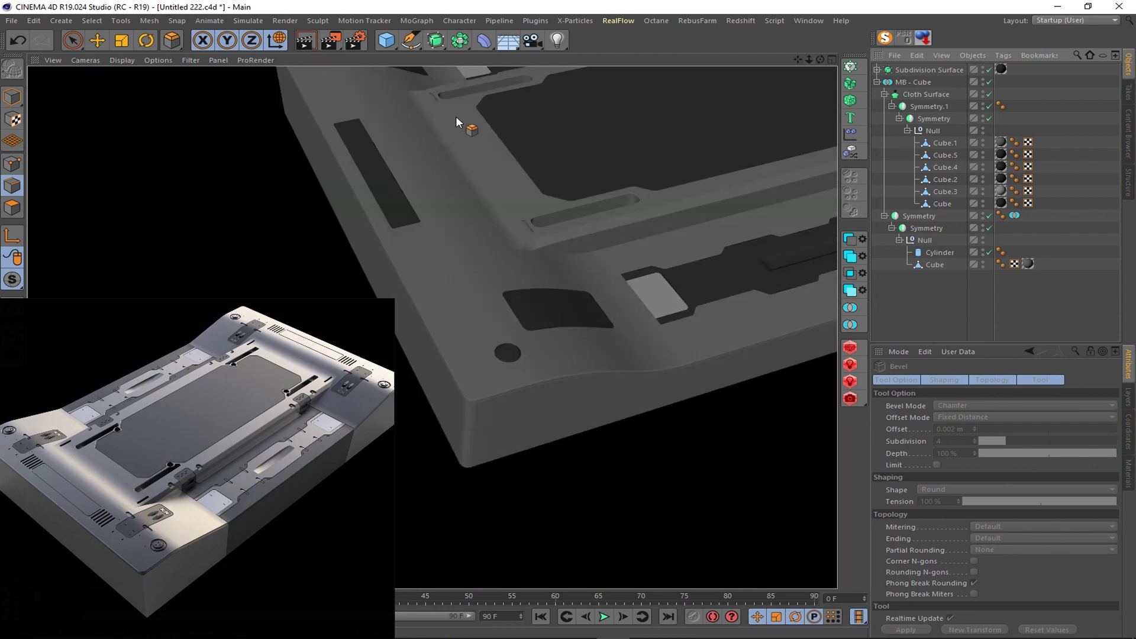
{"action": "left_click", "coordinate": [924, 286]}
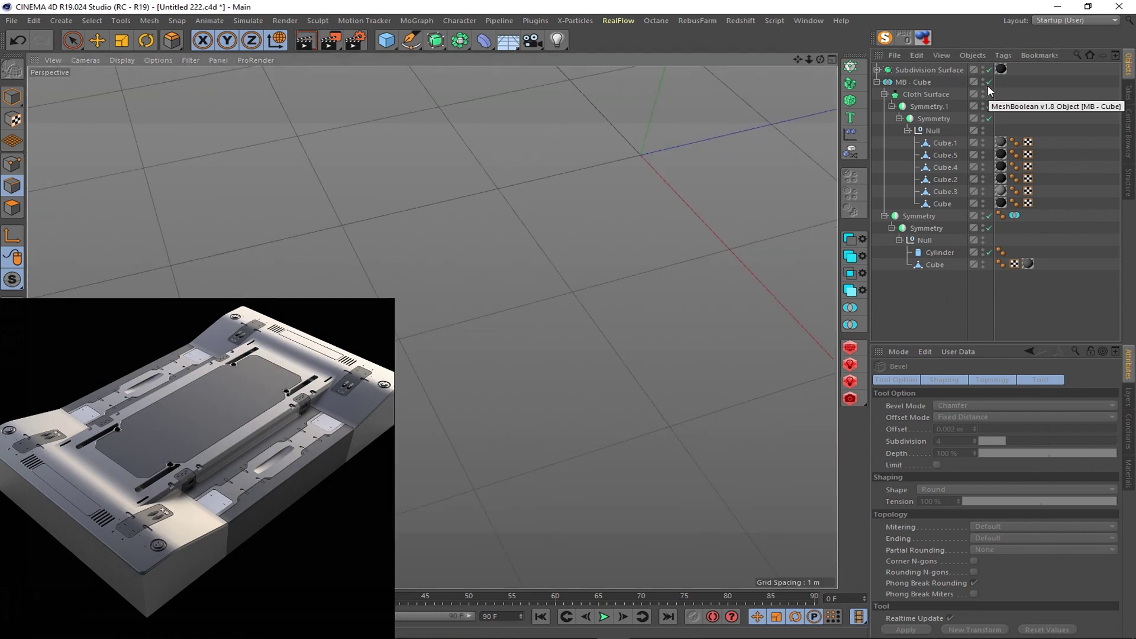
- Switch off the subdivision, boolean and cloth generators and add a Cube under Cube.5
{"action": "left_click_drag", "start_coordinate": [989, 69], "coordinate": [989, 106]}
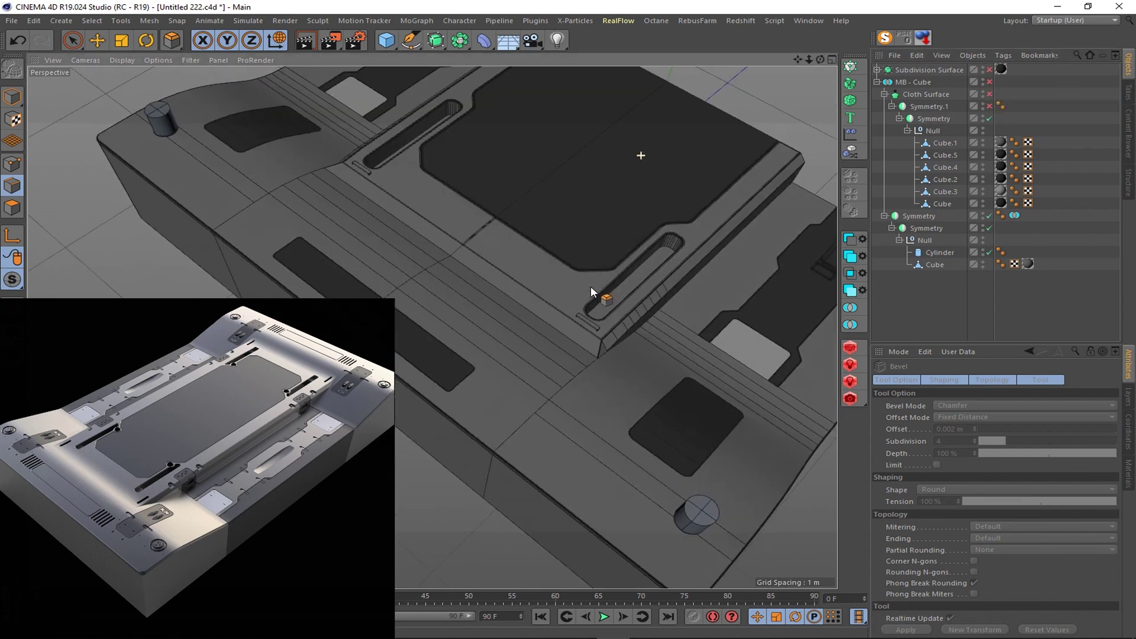
{"action": "left_click", "coordinate": [934, 264]}
{"action": "left_click", "coordinate": [944, 167]}
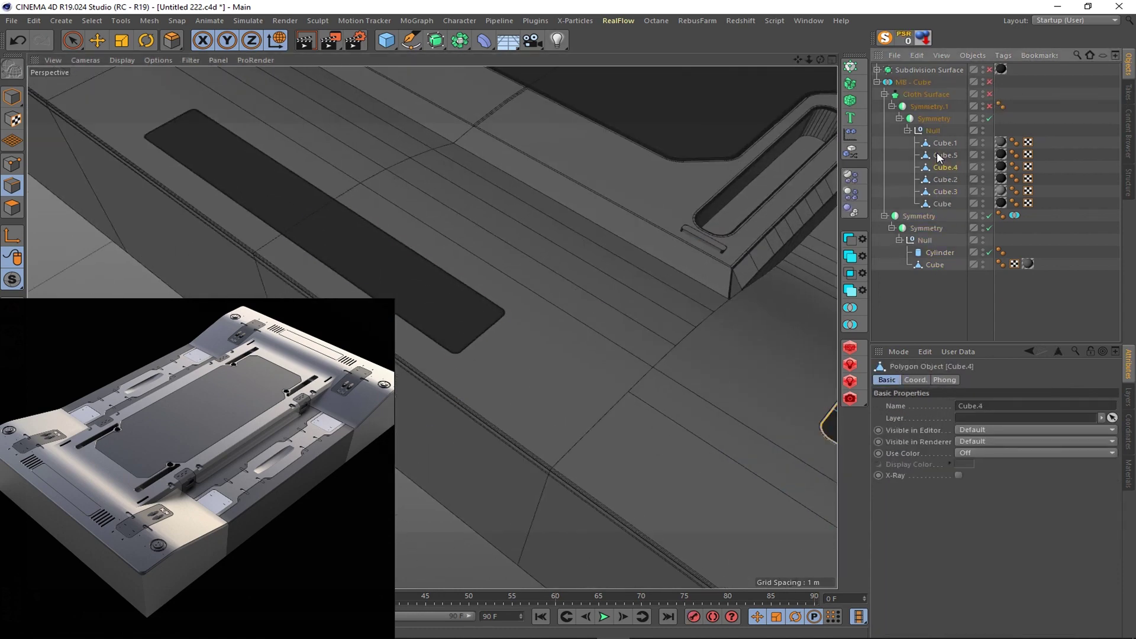
{"action": "left_click", "coordinate": [385, 40], "text": "shift"}
- Add a cube under Cube.5, narrow it to about 0.35 m and place it beside the slot
{"action": "left_click", "coordinate": [924, 39]}
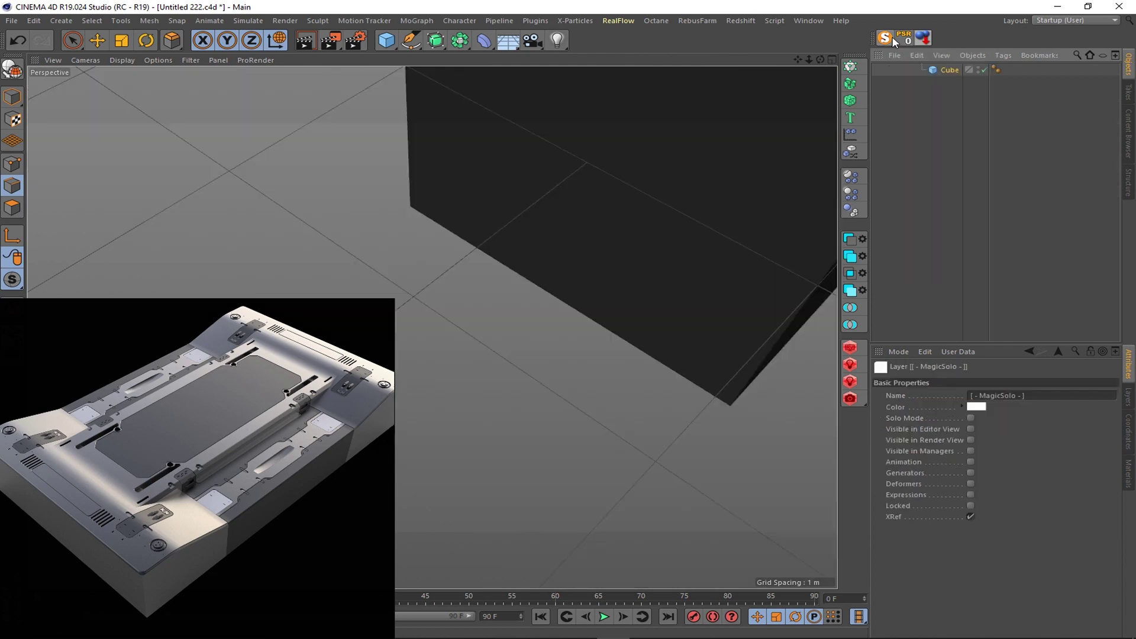
{"action": "key", "text": "h"}
{"action": "key", "text": "e"}
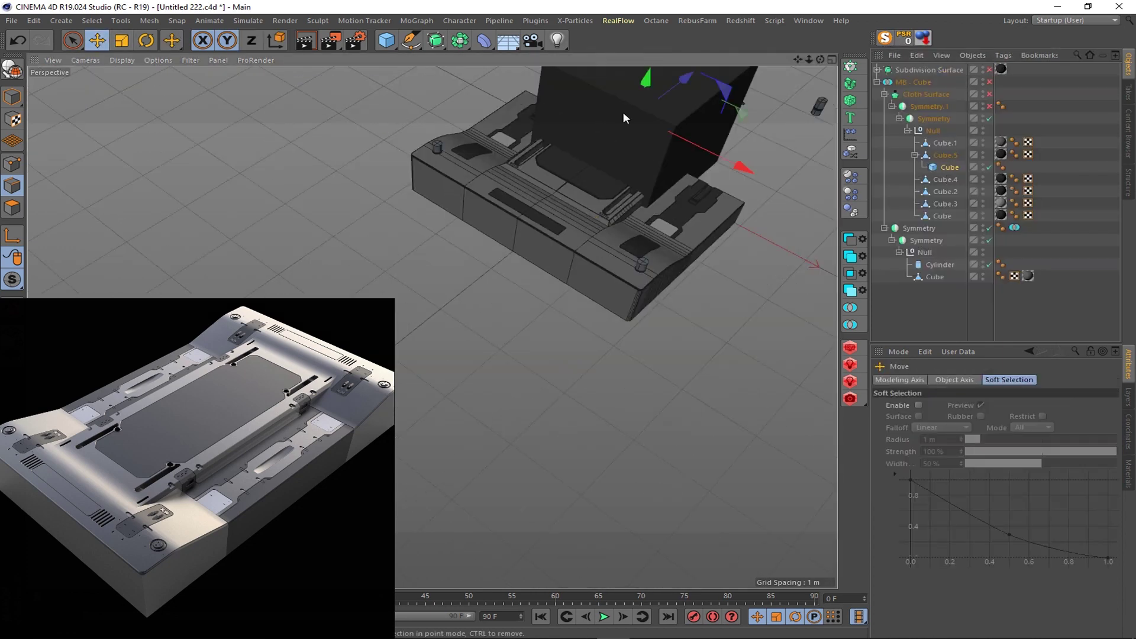
{"action": "left_click", "coordinate": [945, 155]}
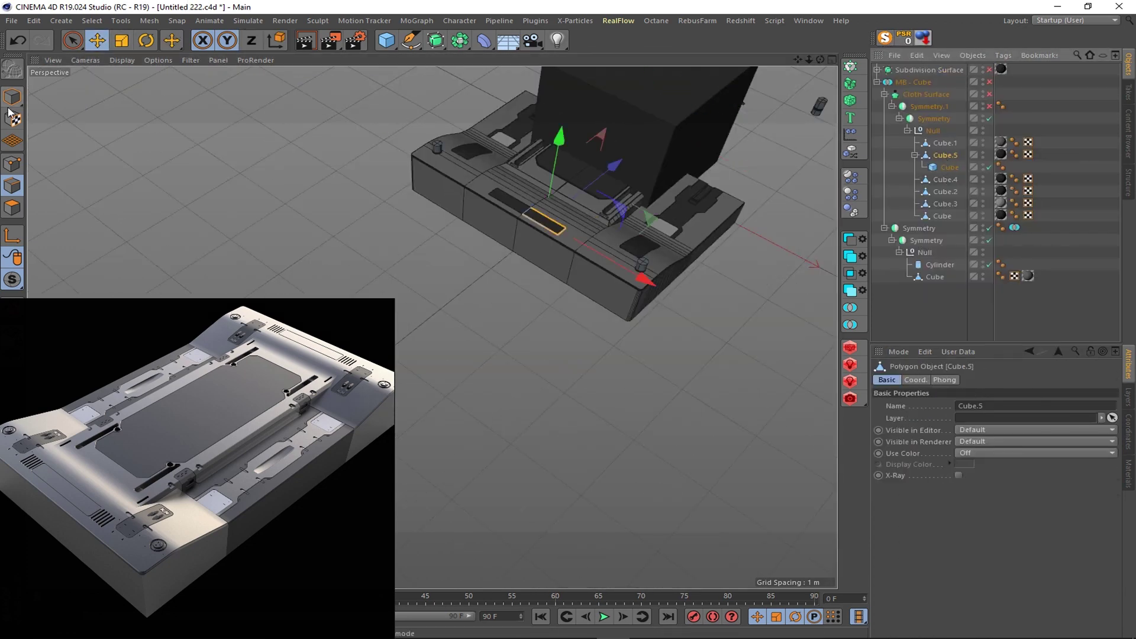
{"action": "left_click", "coordinate": [949, 168]}
{"action": "key", "text": "o"}
{"action": "key", "text": "F2"}
{"action": "left_click_drag", "start_coordinate": [729, 168], "coordinate": [630, 168]}
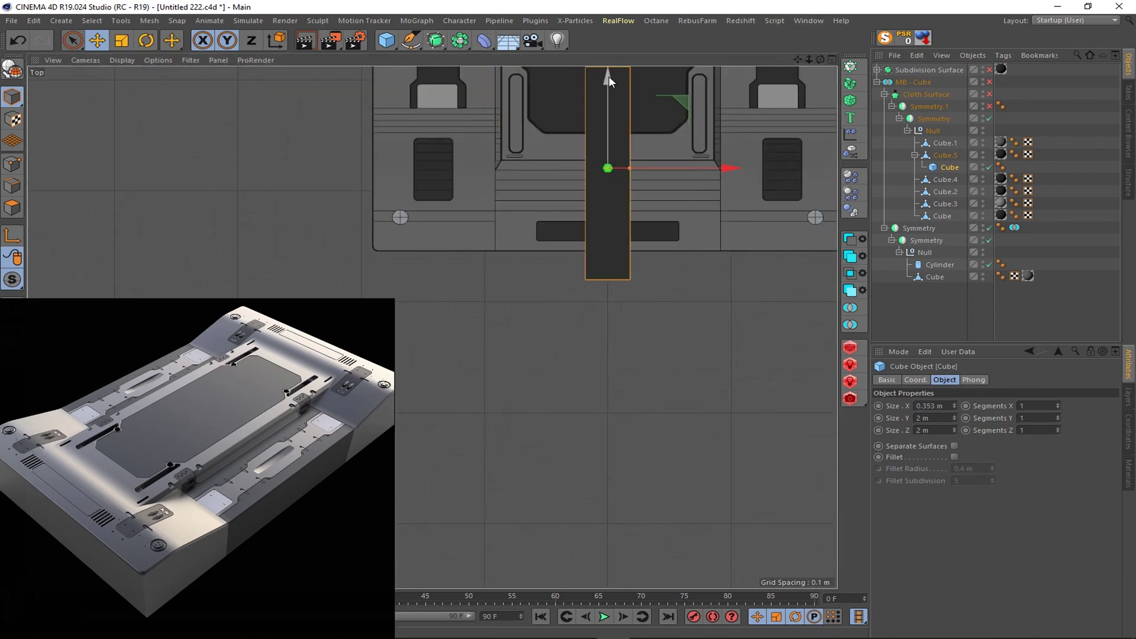
{"action": "left_click_drag", "start_coordinate": [608, 75], "coordinate": [602, 159]}
{"action": "scroll", "coordinate": [623, 242], "scroll_direction": "up", "scroll_amount": 3}
{"action": "left_click_drag", "start_coordinate": [635, 272], "coordinate": [760, 266]}
{"action": "scroll", "coordinate": [761, 263], "scroll_direction": "up", "scroll_amount": 2}
{"action": "scroll", "coordinate": [762, 268], "scroll_direction": "up", "scroll_amount": 2}
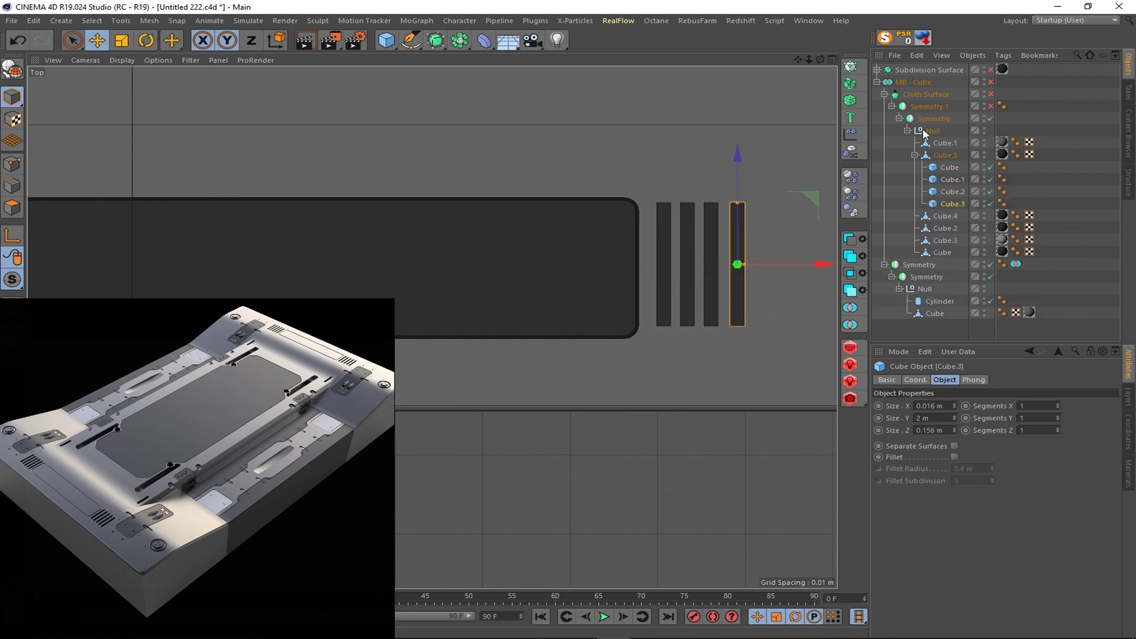
- Copy the bar into a row of four bars lengthened to 0.256 m
{"action": "left_click", "coordinate": [949, 167], "text": "shift"}
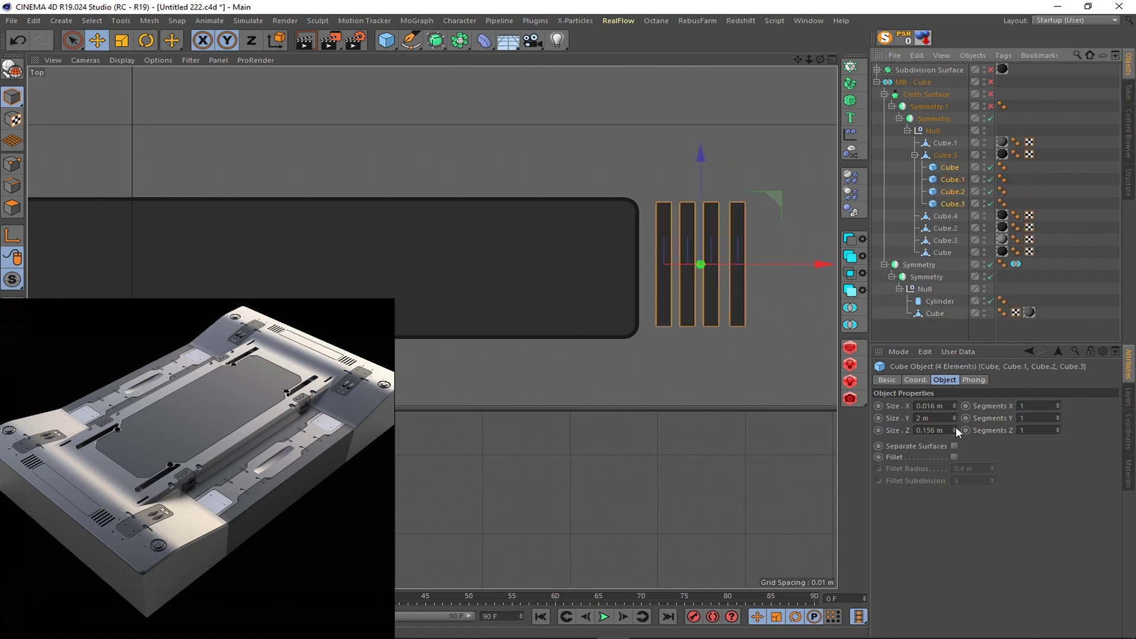
{"action": "left_click_drag", "start_coordinate": [954, 431], "coordinate": [952, 428]}
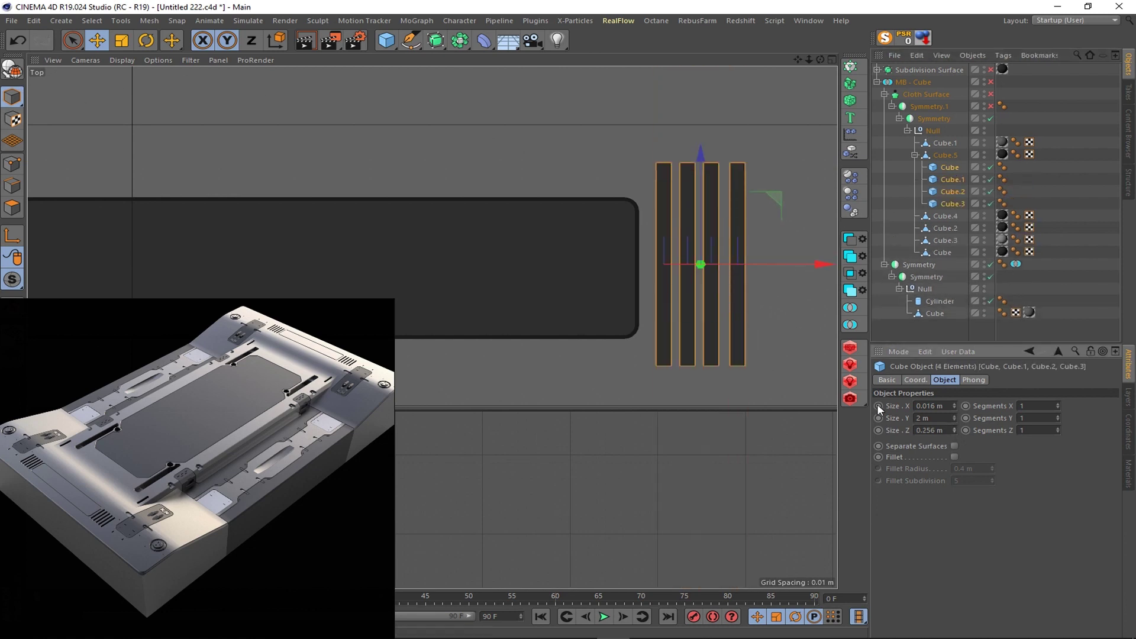
{"action": "left_click", "coordinate": [949, 168]}
{"action": "left_click_drag", "start_coordinate": [663, 163], "coordinate": [663, 189]}
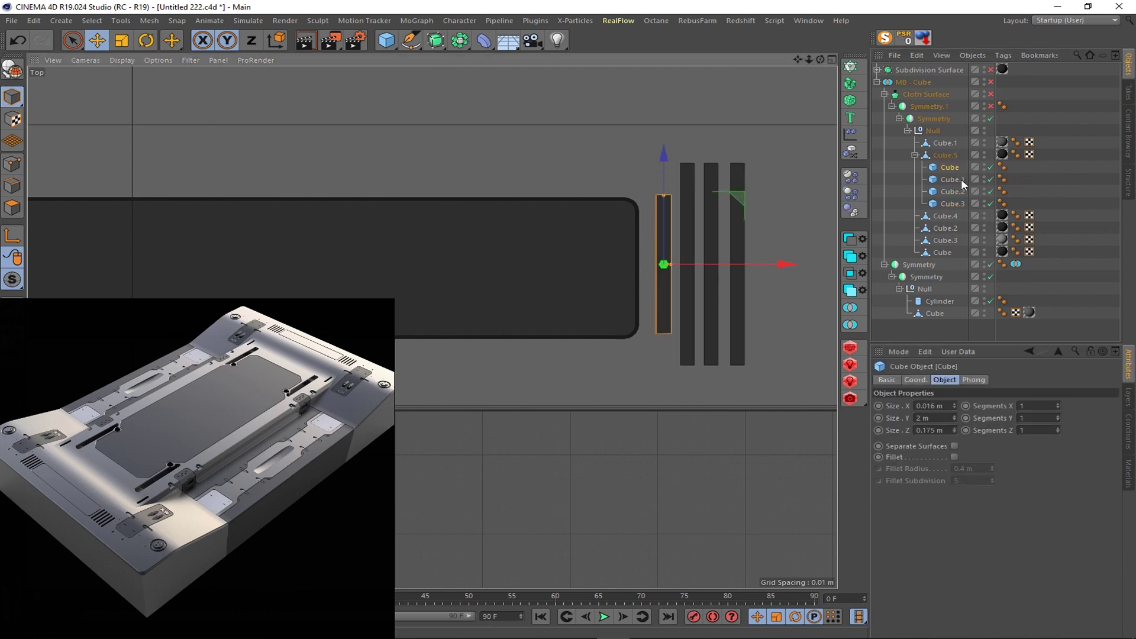
{"action": "key", "text": "ctrl+z"}
{"action": "left_click_drag", "start_coordinate": [754, 264], "coordinate": [822, 266], "text": "ctrl"}
{"action": "key", "text": "ctrl+z"}
{"action": "left_click", "coordinate": [950, 191], "text": "ctrl"}
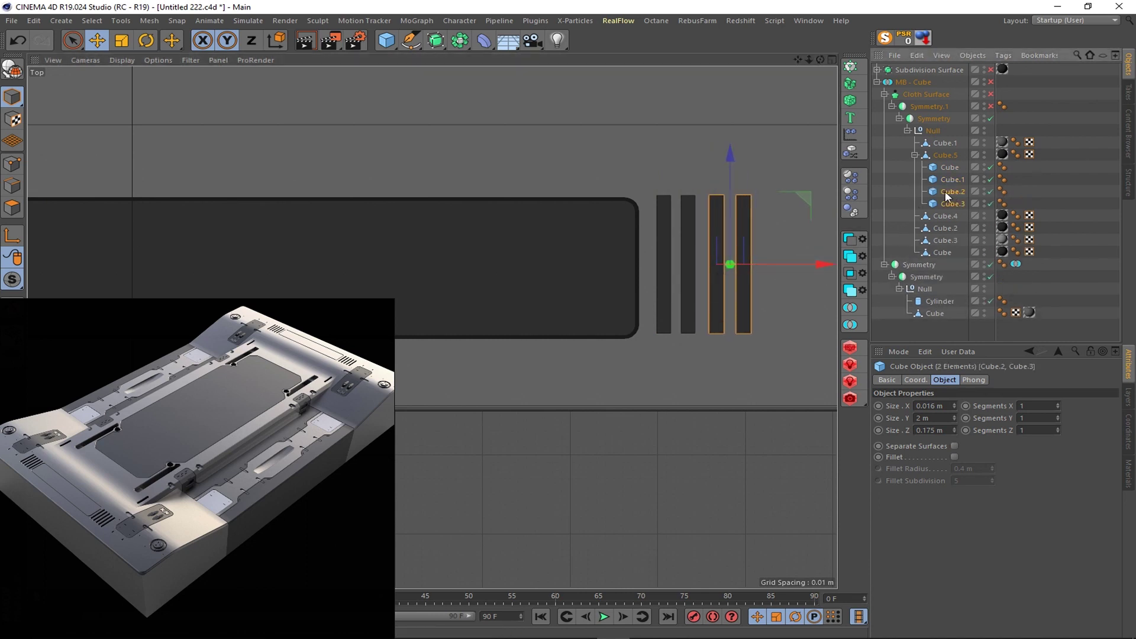
{"action": "key", "text": "F5"}
{"action": "key", "text": "F1"}
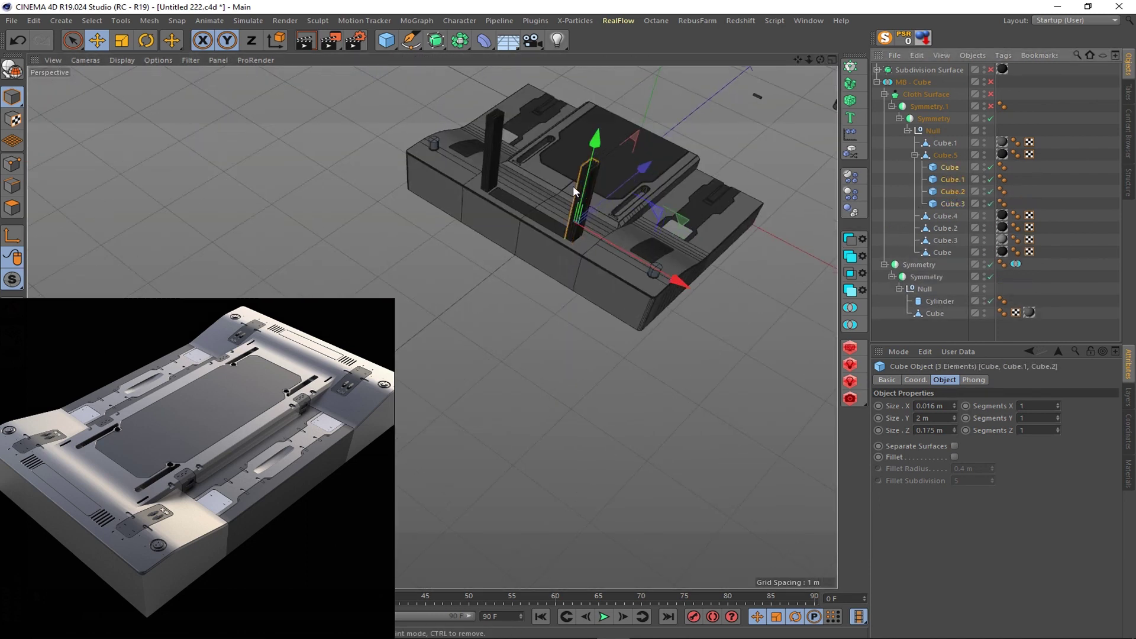
{"action": "key", "text": "ctrl+z"}
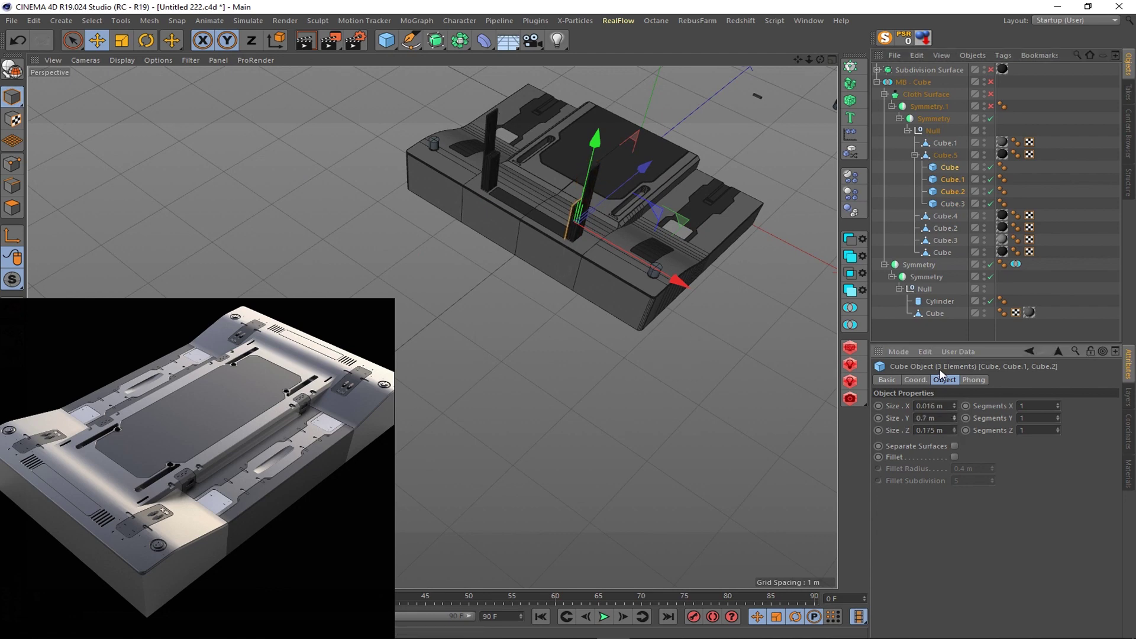
{"action": "left_click", "coordinate": [953, 203], "text": "ctrl"}
- Set the Size Y of all four bars to 0.2 m
{"action": "left_click", "coordinate": [932, 418]}
{"action": "type", "text": "0.2"}
{"action": "key", "text": "Return"}
{"action": "scroll", "coordinate": [503, 213], "scroll_direction": "up", "scroll_amount": 3}
{"action": "scroll", "coordinate": [529, 215], "scroll_direction": "up", "scroll_amount": 5}
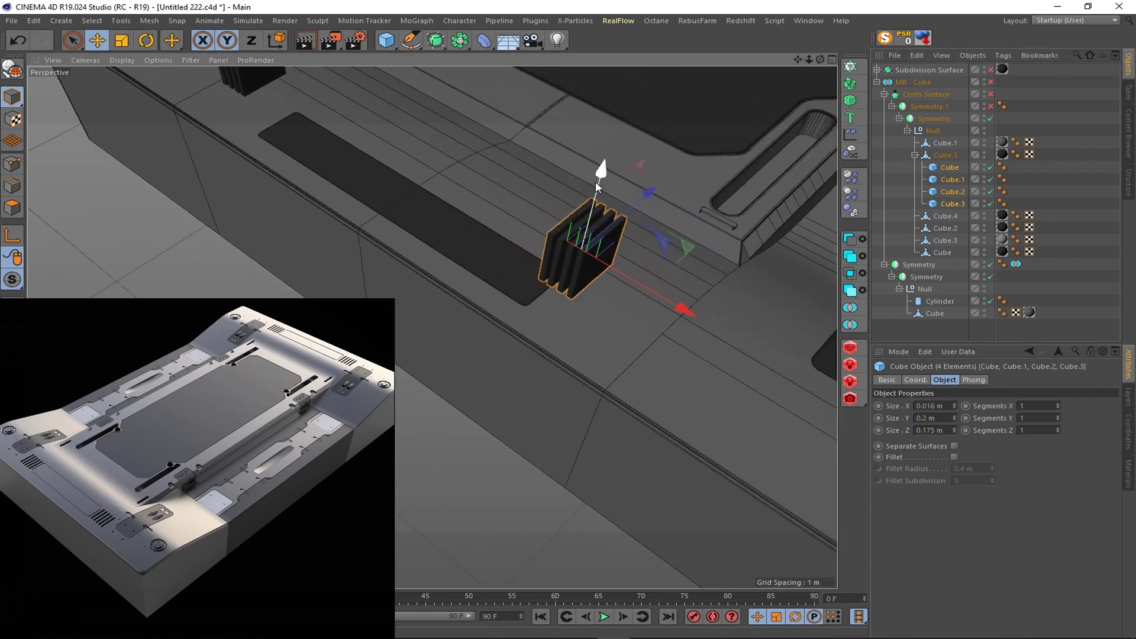
{"action": "mouse_move", "coordinate": [595, 181]}
{"action": "left_mouse_down", "text": "alt"}
{"action": "mouse_move", "coordinate": [568, 259]}
{"action": "mouse_move", "coordinate": [667, 332]}
{"action": "mouse_move", "coordinate": [588, 402]}
{"action": "left_mouse_up", "text": "alt"}
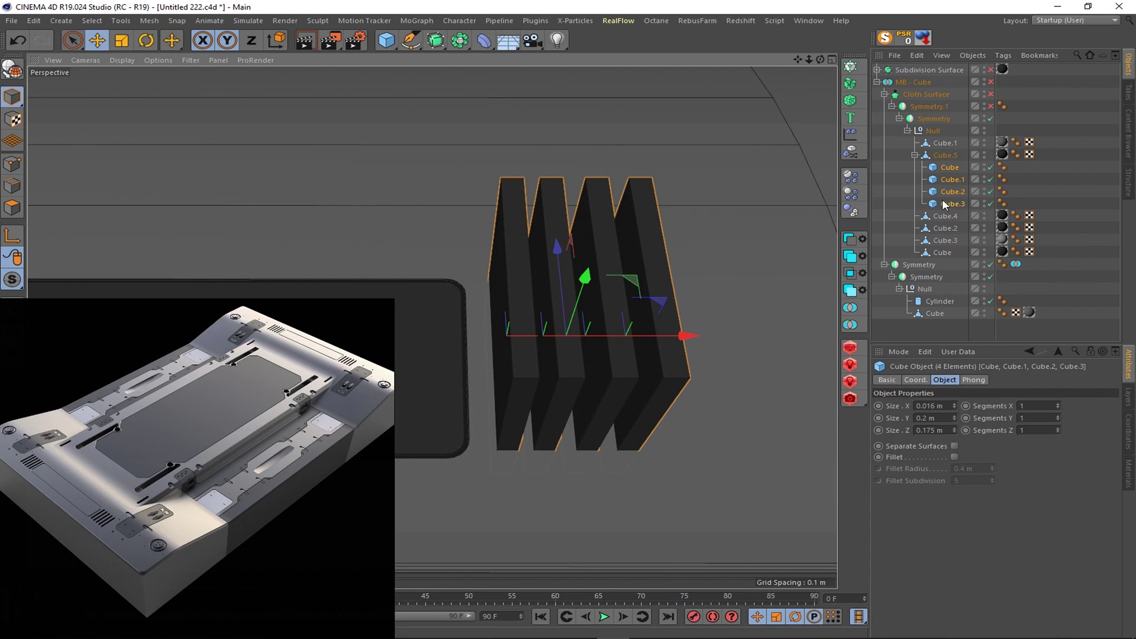
- Make the four fins editable and connect them into one object, Cube.4
{"action": "key", "text": "c"}
{"action": "right_click", "coordinate": [918, 183]}
{"action": "left_click", "coordinate": [1014, 495]}
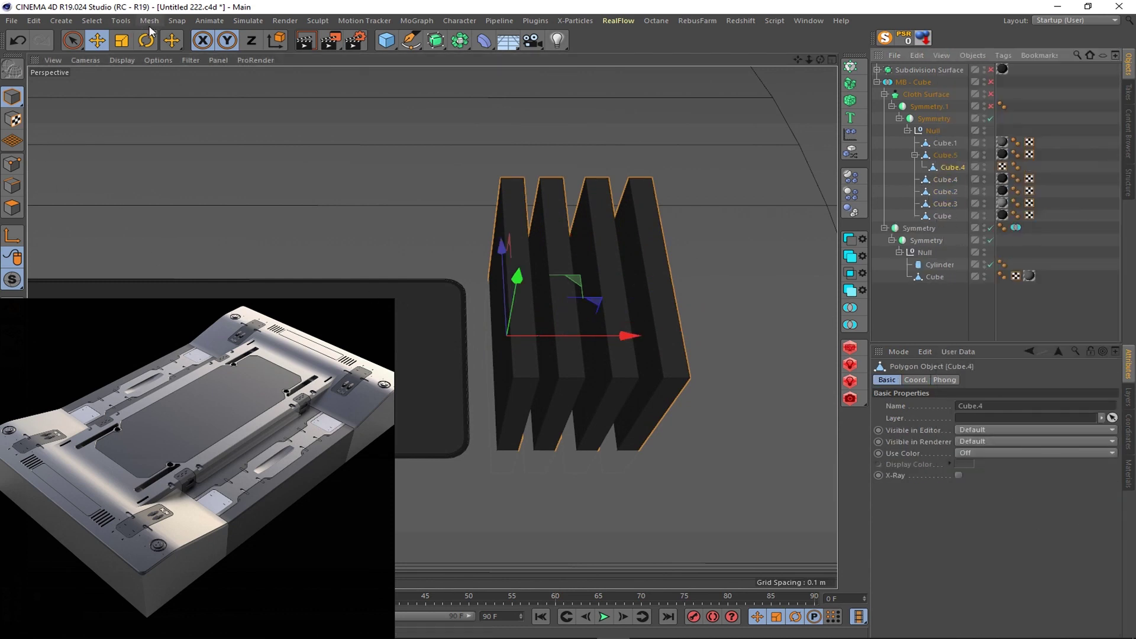
- Ring-select the fin edges and bevel them
{"action": "left_click", "coordinate": [92, 20]}
{"action": "left_click", "coordinate": [12, 185]}
{"action": "left_click", "coordinate": [92, 20]}
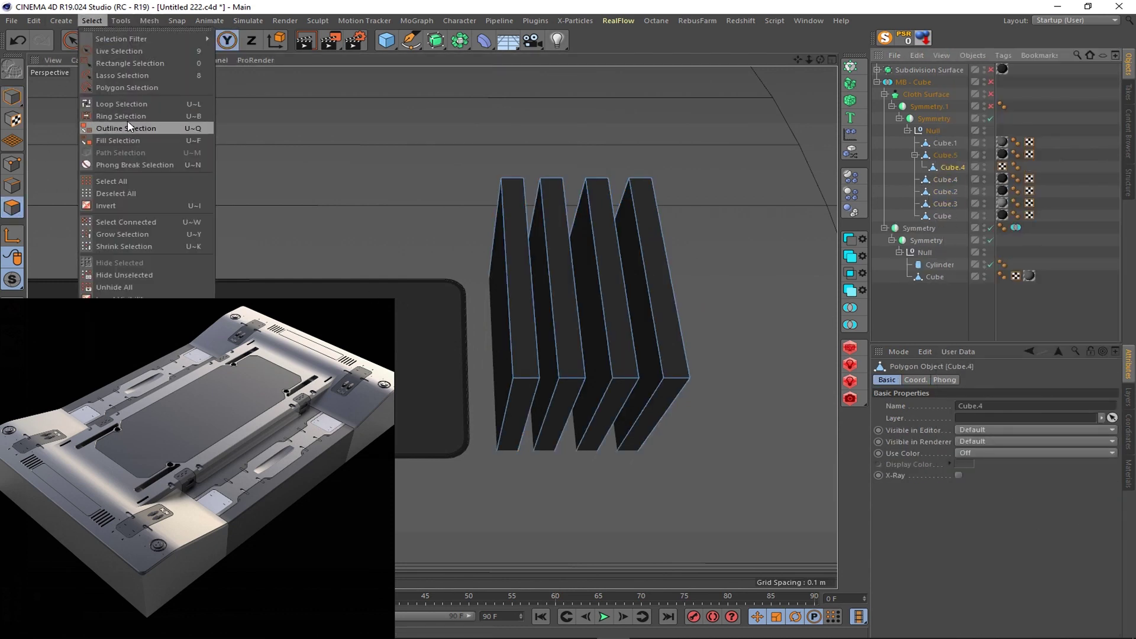
{"action": "left_click", "coordinate": [121, 116]}
{"action": "left_click", "coordinate": [662, 428], "text": "shift"}
{"action": "key", "text": "m"}
{"action": "key", "text": "s"}
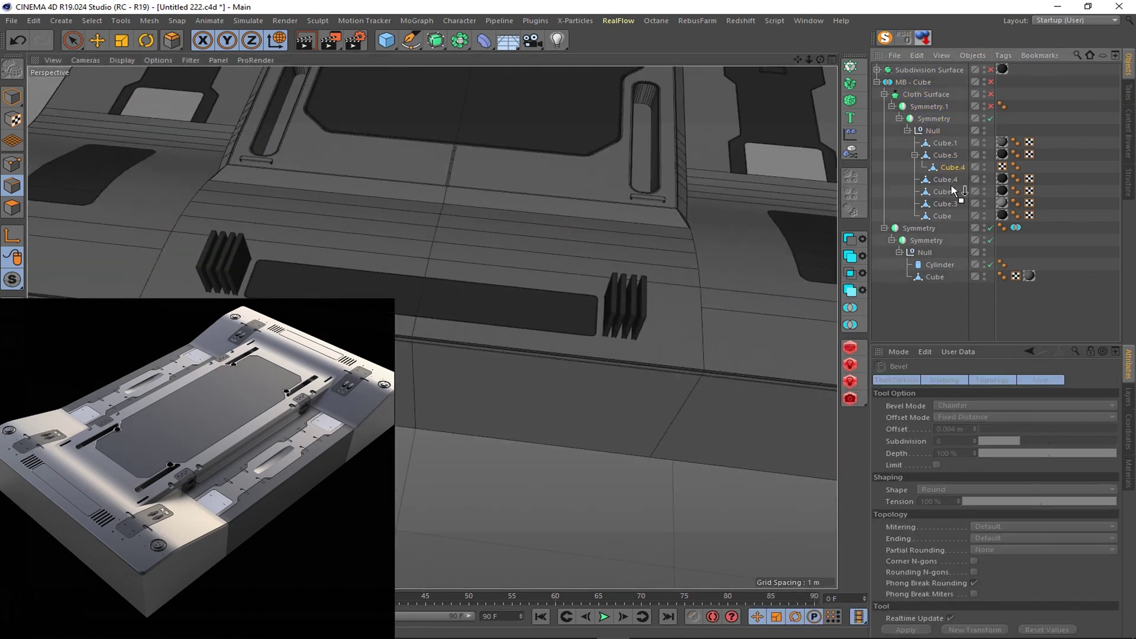
- Re-enable the mesh boolean and orbit to view the whole model from above
{"action": "left_click", "coordinate": [990, 82]}
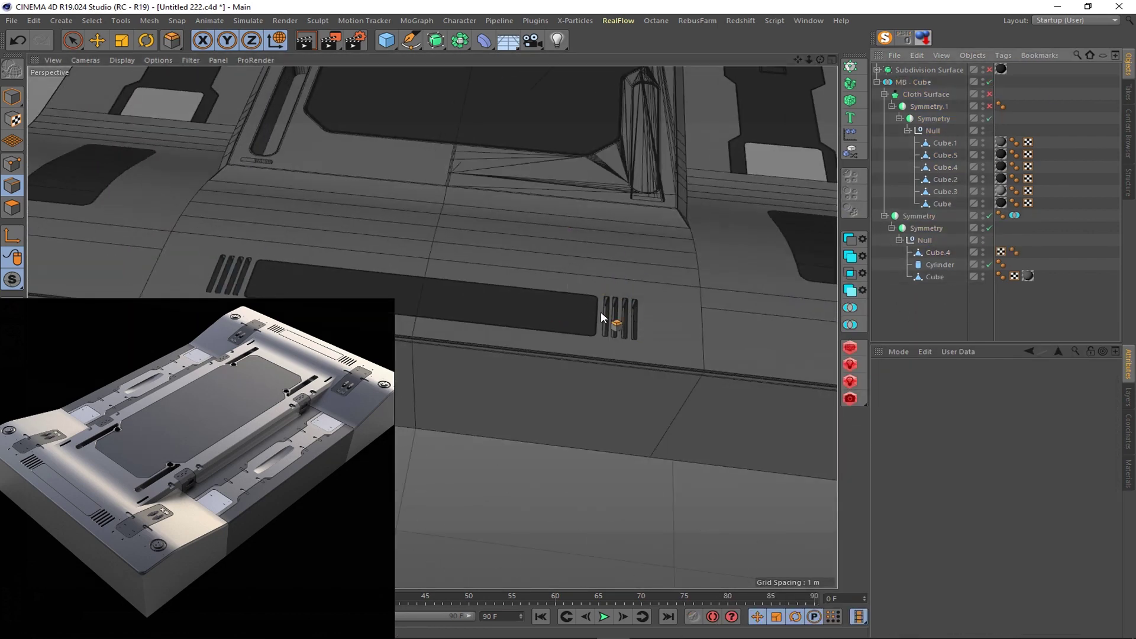
{"action": "scroll", "coordinate": [621, 183], "scroll_direction": "down", "scroll_amount": 3}
{"action": "scroll", "coordinate": [604, 221], "scroll_direction": "down", "scroll_amount": 5}
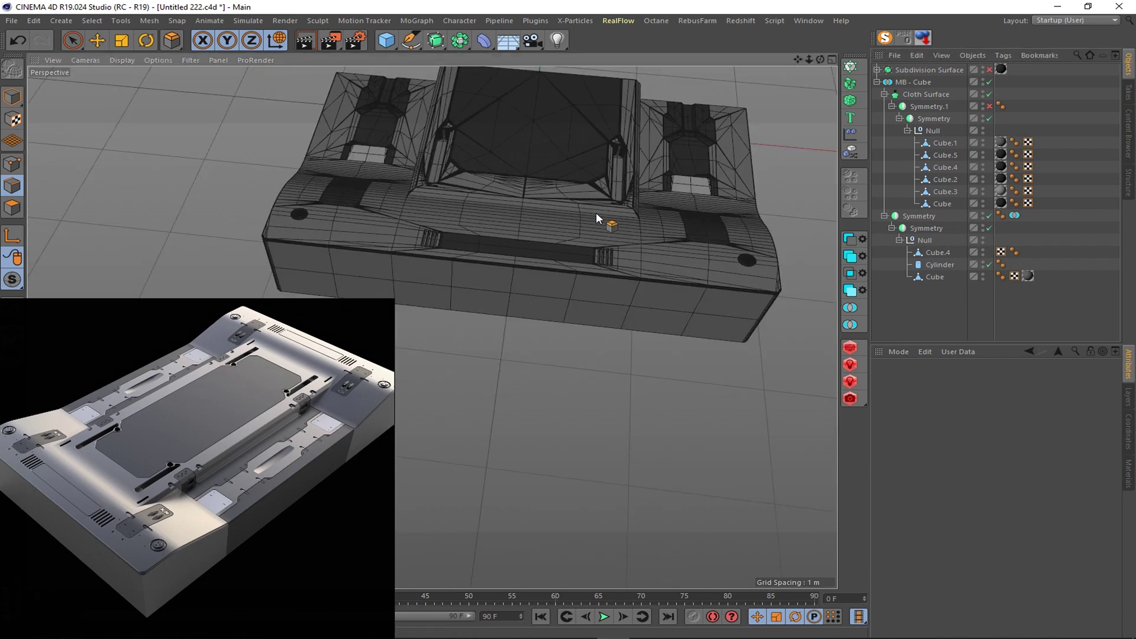
{"action": "mouse_move", "coordinate": [604, 220]}
{"action": "left_mouse_down", "text": "alt"}
{"action": "mouse_move", "coordinate": [601, 107]}
{"action": "mouse_move", "coordinate": [433, 328]}
{"action": "left_mouse_up", "text": "alt"}
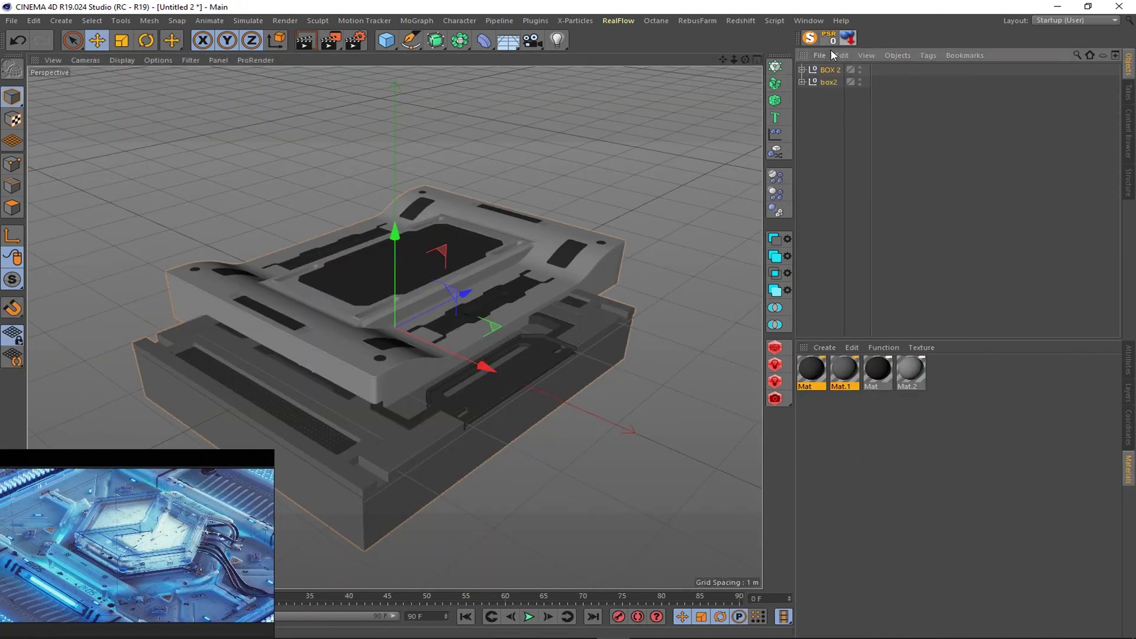
{"action": "mouse_move", "coordinate": [450, 248]}
{"action": "left_mouse_down", "text": "alt"}
{"action": "mouse_move", "coordinate": [320, 251]}
{"action": "mouse_move", "coordinate": [414, 254]}
{"action": "left_mouse_up", "text": "alt"}
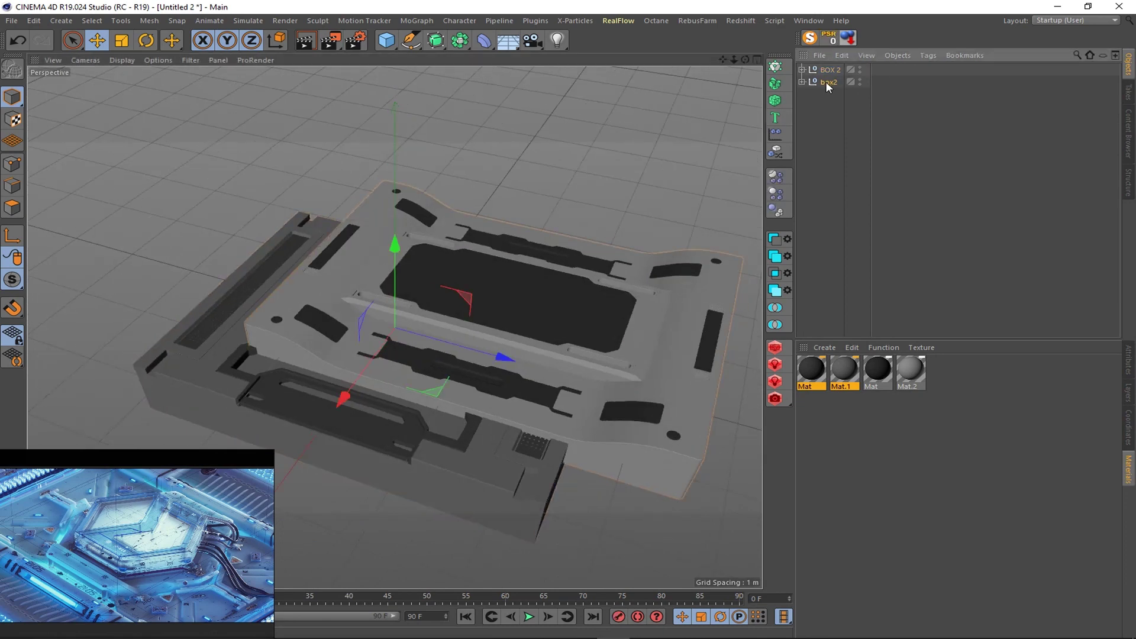
- Restore box2 and its materials, then delete the BOX 2 object
{"action": "key", "text": "ctrl+z"}
{"action": "key", "text": "ctrl+y"}
{"action": "key", "text": "Delete"}
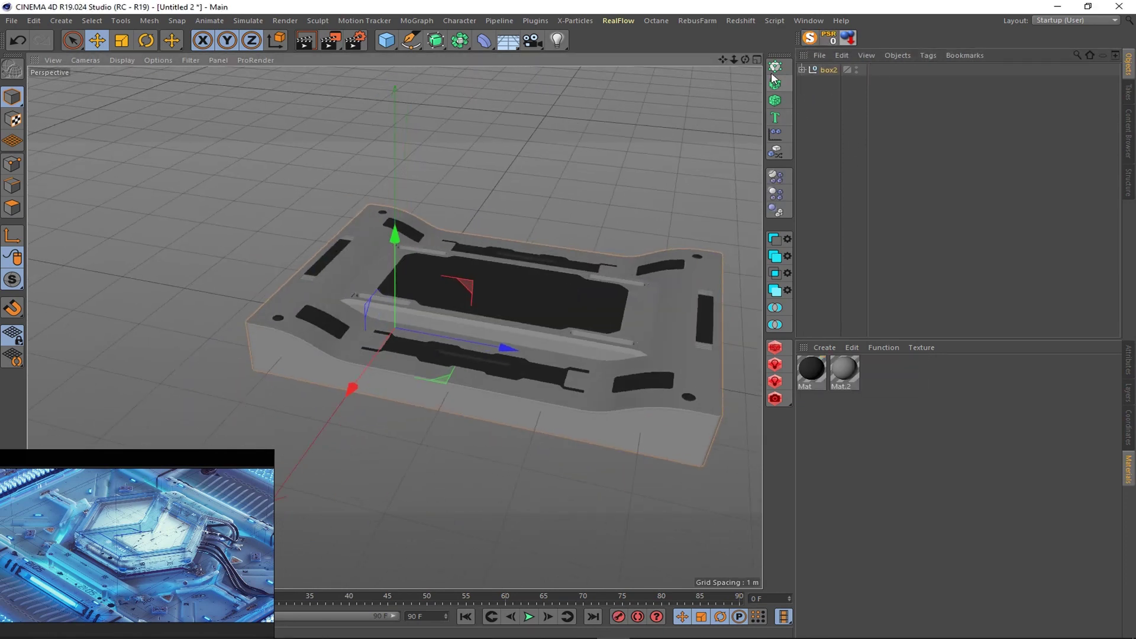
{"action": "key", "text": "F2"}
- In the Perspective view, paste BOX 1 into the scene and add an empty Cloner
{"action": "scroll", "coordinate": [425, 231], "scroll_direction": "up", "scroll_amount": 5}
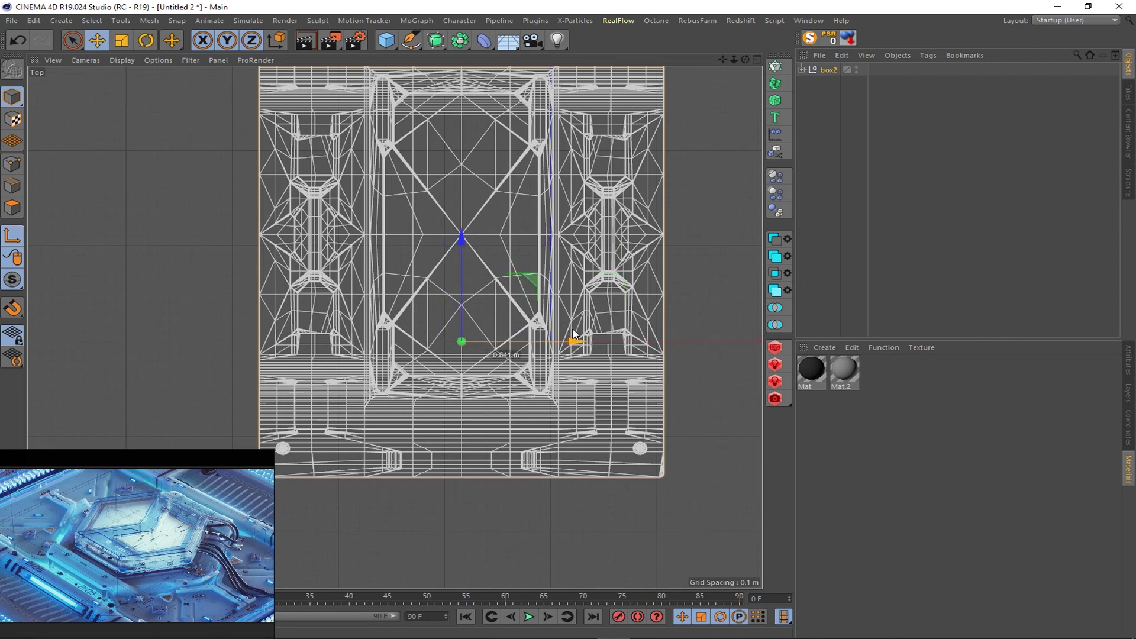
{"action": "key", "text": "F5"}
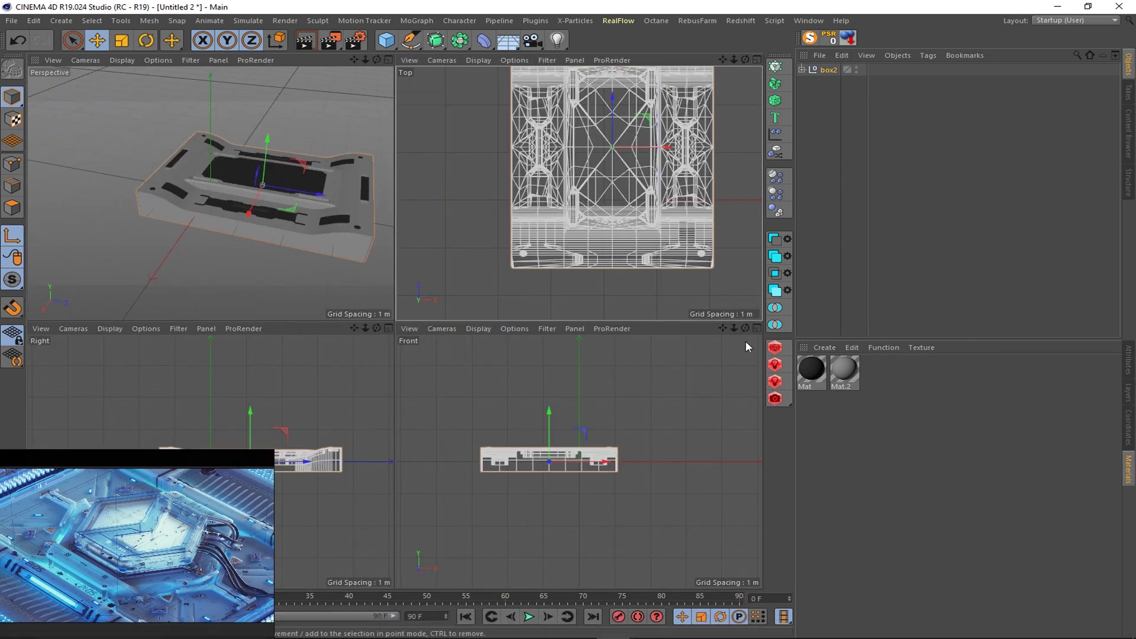
{"action": "key", "text": "F4"}
{"action": "scroll", "coordinate": [414, 302], "scroll_direction": "up", "scroll_amount": 3}
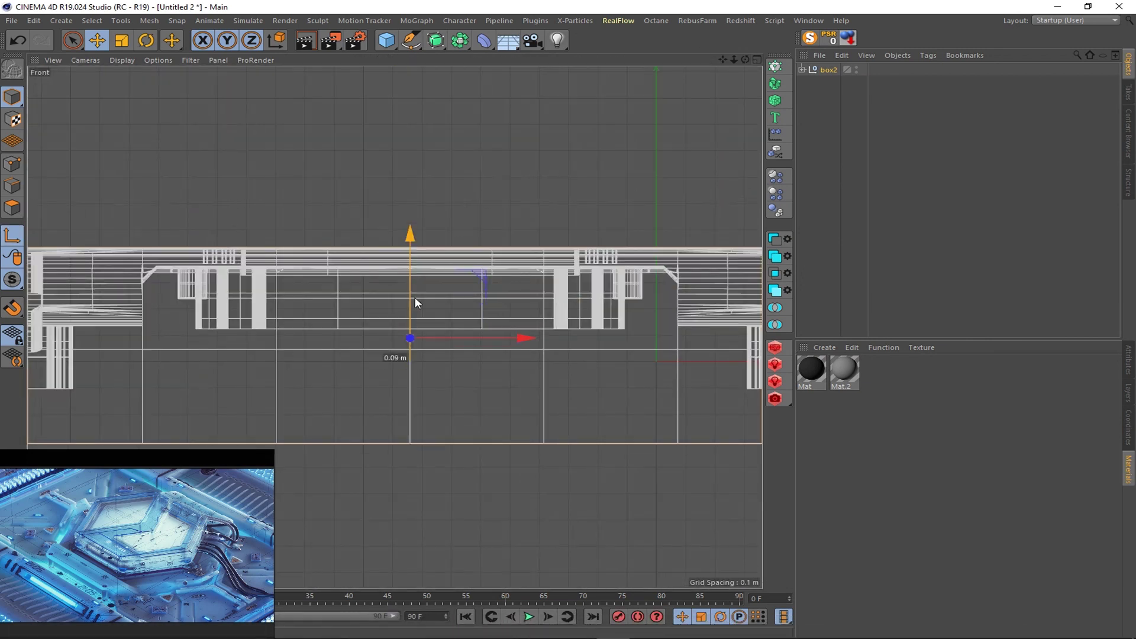
{"action": "left_click", "coordinate": [756, 60]}
{"action": "key", "text": "F1"}
{"action": "key", "text": "ctrl+v"}
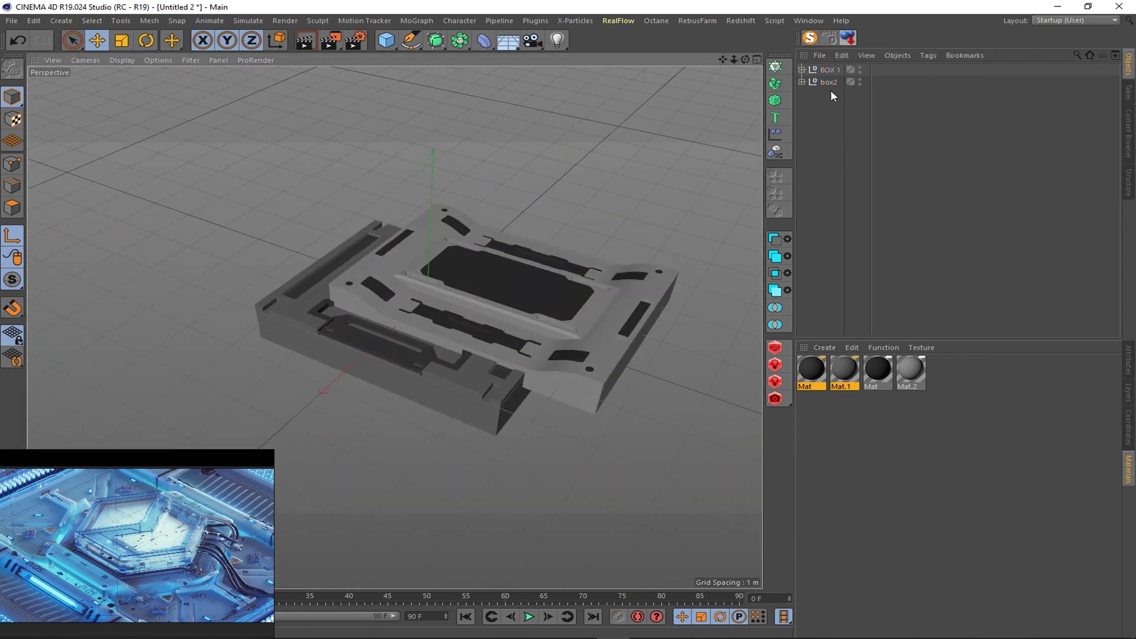
{"action": "key", "text": "ctrl+v"}
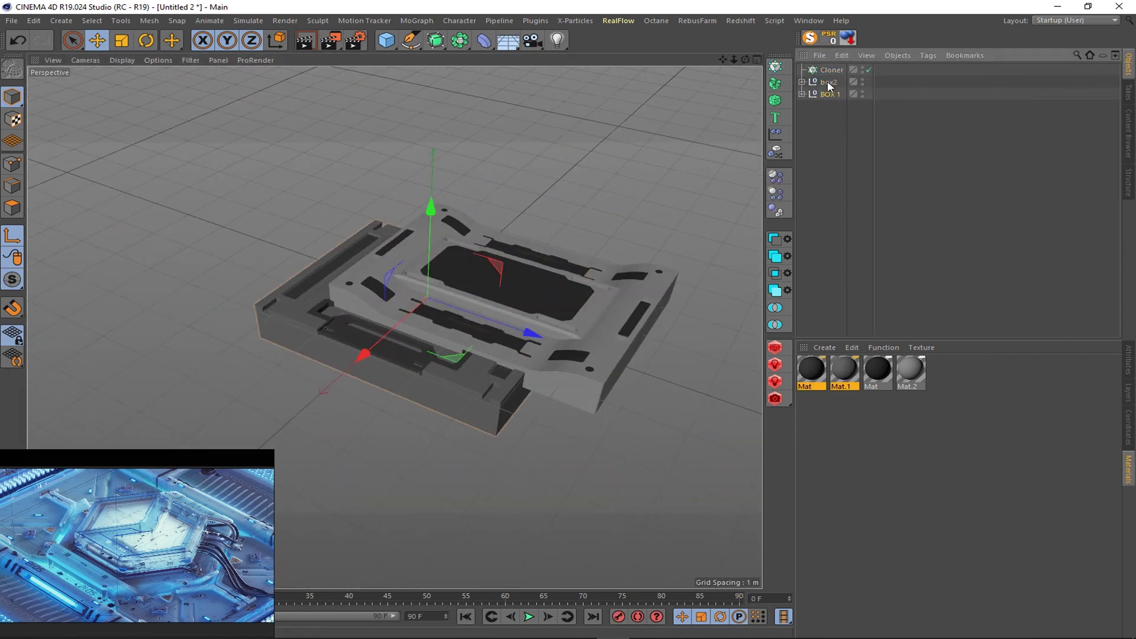
- Shift box2 along X and scale BOX 1 up to about 103%
{"action": "left_click", "coordinate": [828, 83]}
{"action": "left_click_drag", "start_coordinate": [608, 321], "coordinate": [552, 331]}
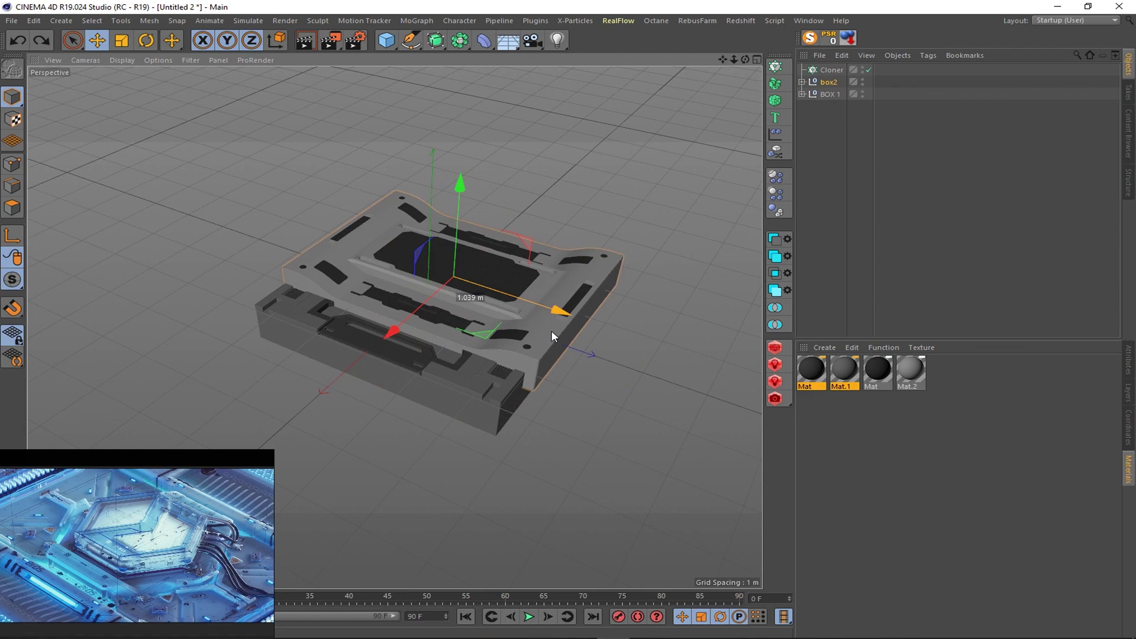
{"action": "left_click", "coordinate": [757, 59]}
{"action": "middle_click", "coordinate": [611, 199]}
{"action": "left_click_drag", "start_coordinate": [598, 291], "coordinate": [669, 293]}
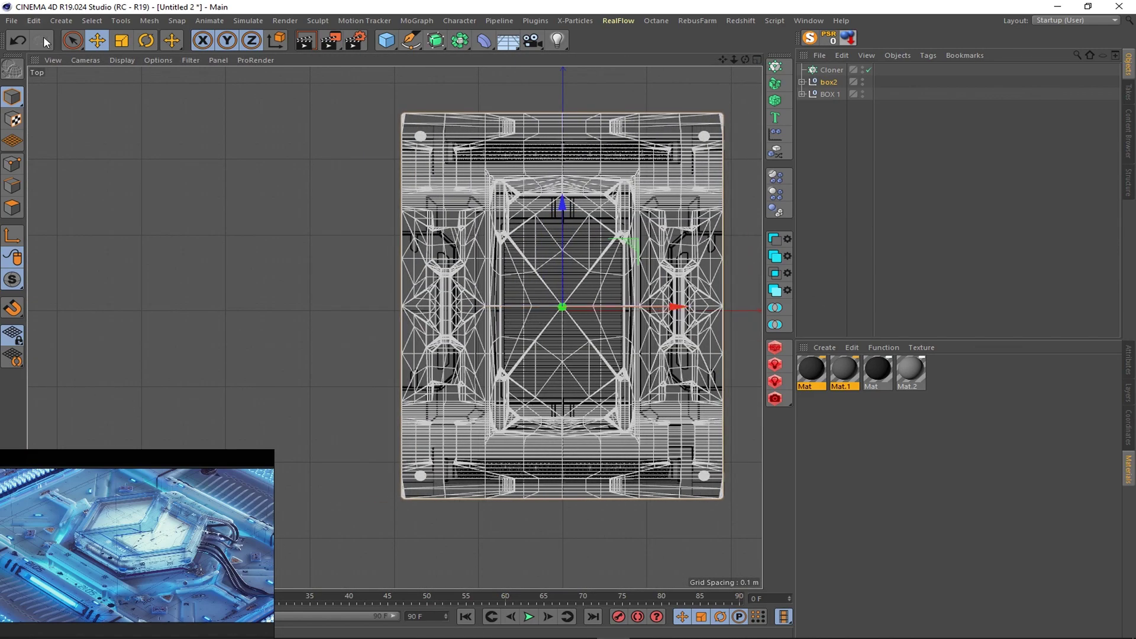
{"action": "left_click", "coordinate": [830, 93]}
{"action": "left_click_drag", "start_coordinate": [496, 278], "coordinate": [514, 310]}
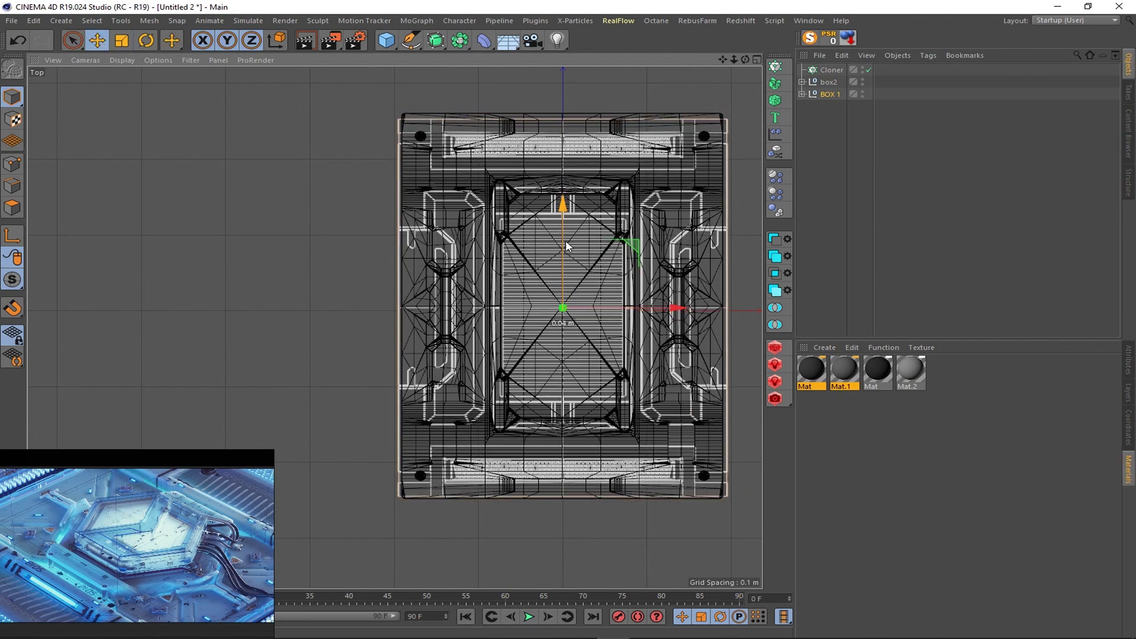
{"action": "left_click_drag", "start_coordinate": [567, 239], "coordinate": [219, 294]}
{"action": "middle_click", "coordinate": [310, 311]}
- Put both panels under the Cloner: Grid Array, 3×1×3, 9 m by 10 m, Random clones
{"action": "left_click", "coordinate": [828, 82], "text": "ctrl"}
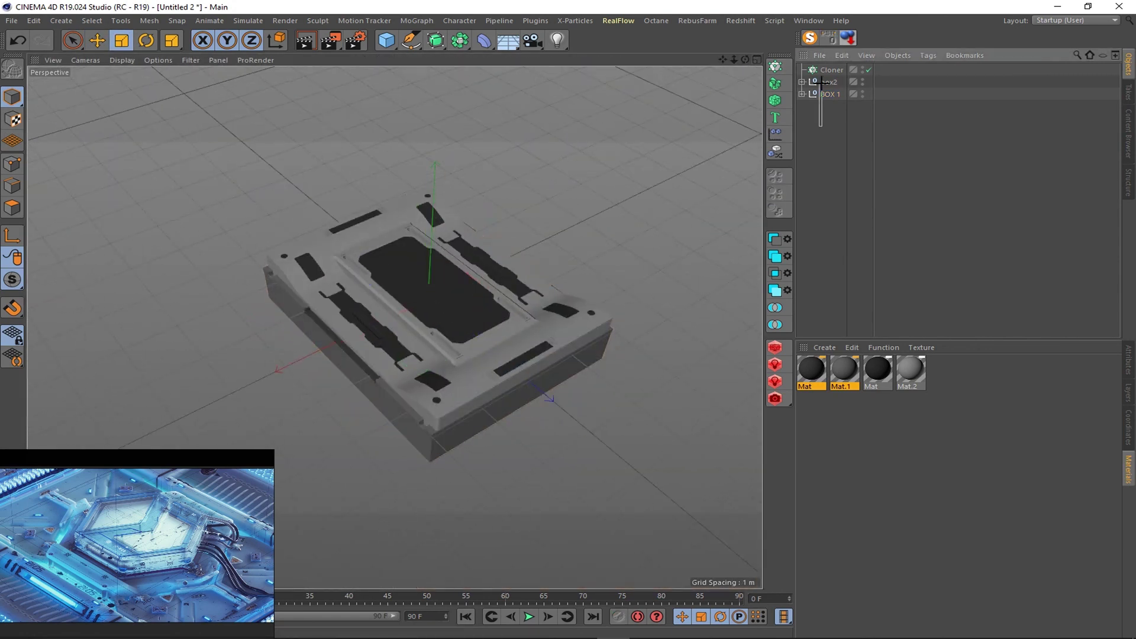
{"action": "left_click_drag", "start_coordinate": [828, 81], "coordinate": [831, 70]}
{"action": "left_click", "coordinate": [831, 69]}
{"action": "left_click", "coordinate": [869, 400]}
{"action": "left_click", "coordinate": [871, 450]}
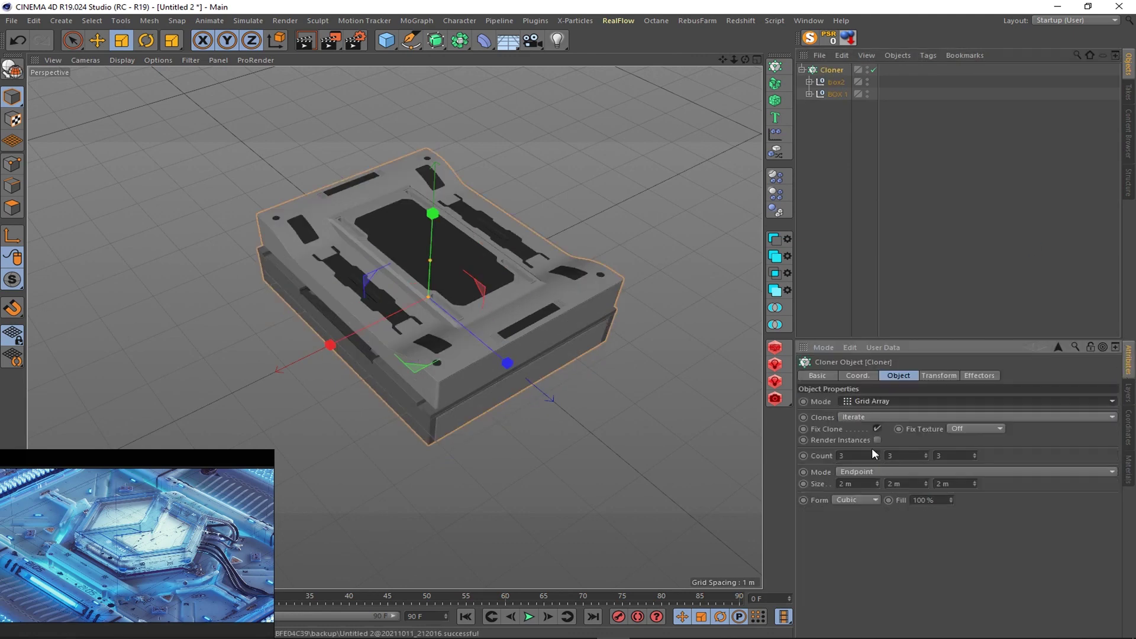
{"action": "left_click_drag", "start_coordinate": [925, 484], "coordinate": [704, 357]}
{"action": "key", "text": "ctrl+z"}
{"action": "mouse_move", "coordinate": [926, 455]}
{"action": "left_mouse_down"}
{"action": "mouse_move", "coordinate": [871, 462]}
{"action": "mouse_move", "coordinate": [876, 452]}
{"action": "left_mouse_up"}
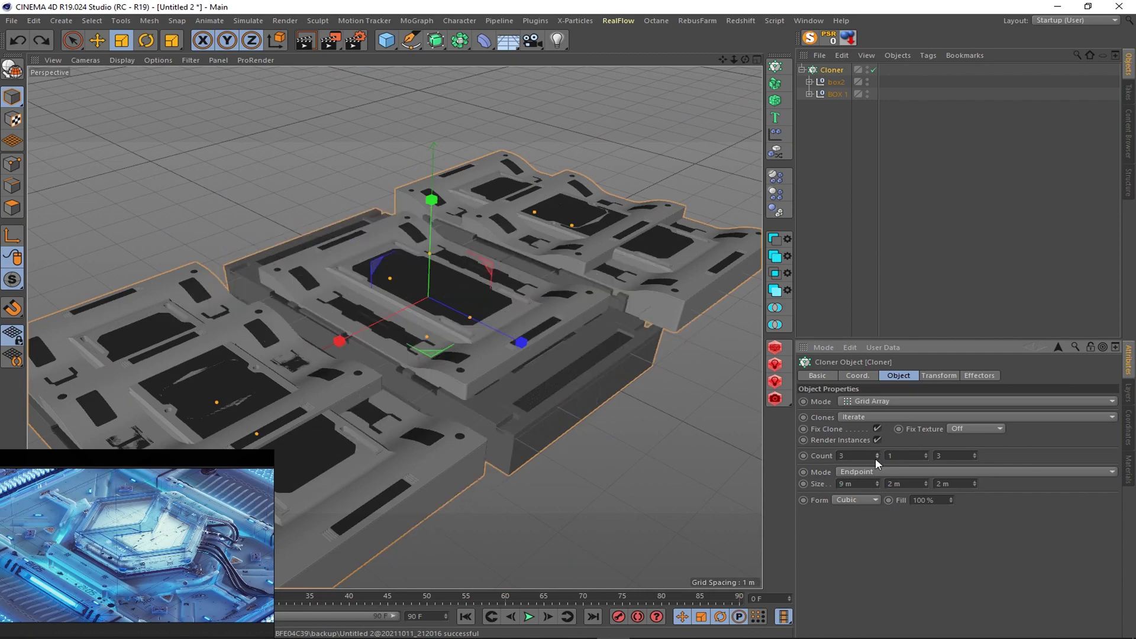
{"action": "mouse_move", "coordinate": [974, 484]}
{"action": "left_mouse_down"}
{"action": "mouse_move", "coordinate": [459, 329]}
{"action": "mouse_move", "coordinate": [543, 290]}
{"action": "mouse_move", "coordinate": [519, 320]}
{"action": "mouse_move", "coordinate": [512, 178]}
{"action": "left_mouse_up"}
{"action": "left_click", "coordinate": [876, 417]}
{"action": "left_click", "coordinate": [893, 422]}
- With the Cloner disabled, raise BOX 1 slightly
{"action": "left_click", "coordinate": [874, 69]}
{"action": "left_click", "coordinate": [836, 82]}
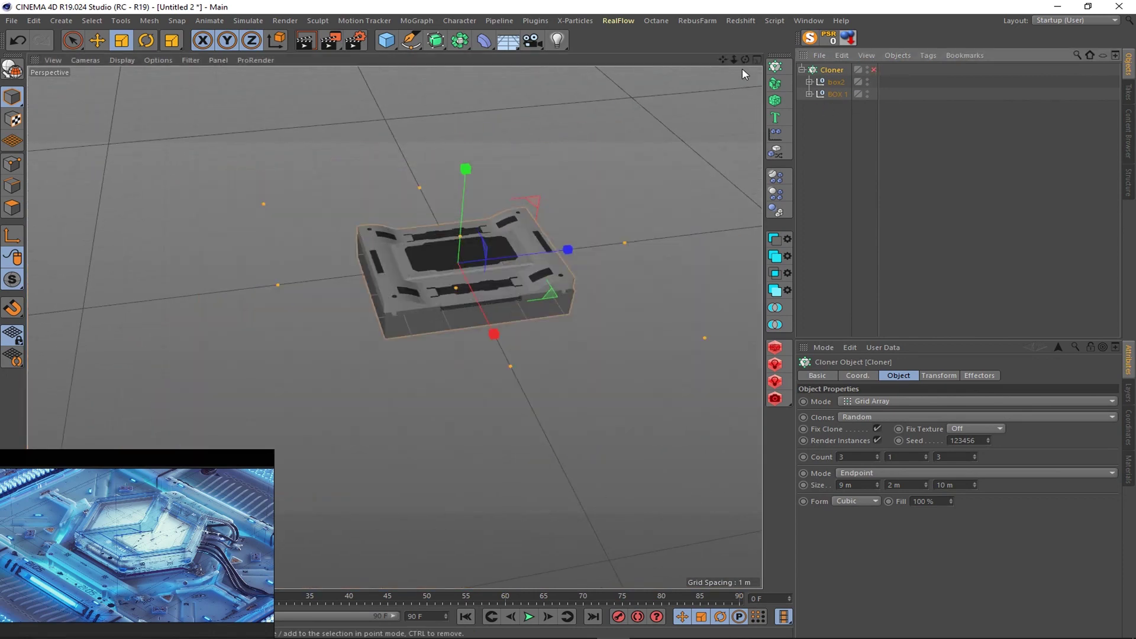
{"action": "key", "text": "F4"}
{"action": "scroll", "coordinate": [750, 331], "scroll_direction": "down", "scroll_amount": 2}
{"action": "left_click", "coordinate": [521, 313]}
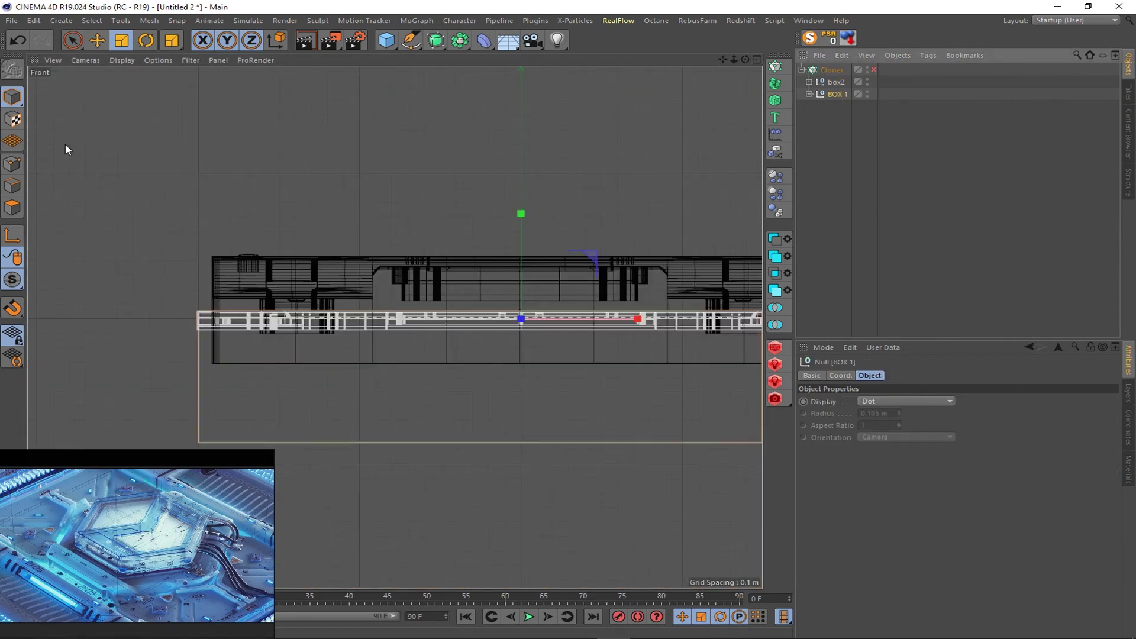
{"action": "left_click", "coordinate": [98, 40]}
{"action": "scroll", "coordinate": [532, 399], "scroll_direction": "up", "scroll_amount": 3}
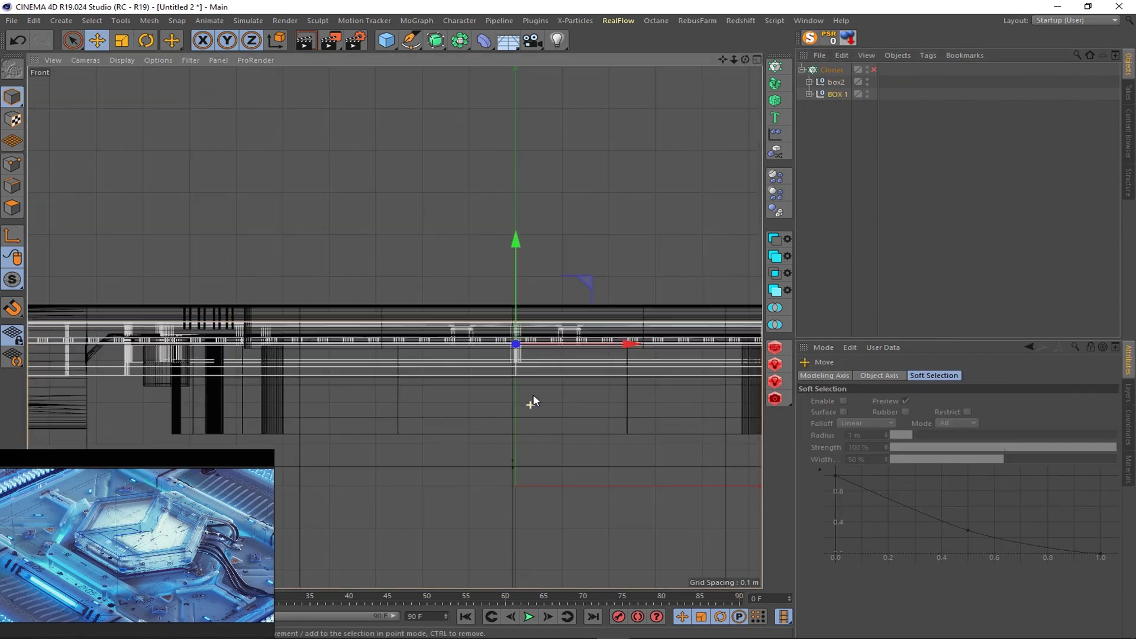
{"action": "scroll", "coordinate": [521, 296], "scroll_direction": "up", "scroll_amount": 3}
{"action": "scroll", "coordinate": [517, 233], "scroll_direction": "up", "scroll_amount": 2}
{"action": "scroll", "coordinate": [512, 260], "scroll_direction": "up", "scroll_amount": 2}
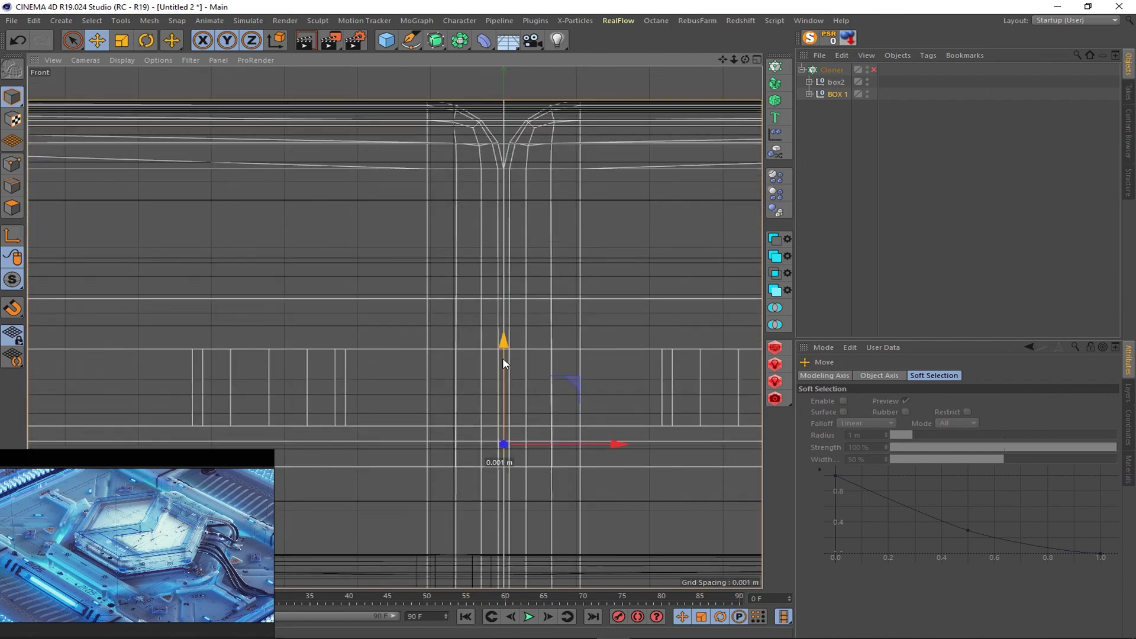
{"action": "key", "text": "F1"}
{"action": "left_click_drag", "start_coordinate": [395, 73], "coordinate": [499, 286], "text": "alt"}
- Re-enable the Cloner and orbit across the clone grid
{"action": "left_click", "coordinate": [874, 69]}
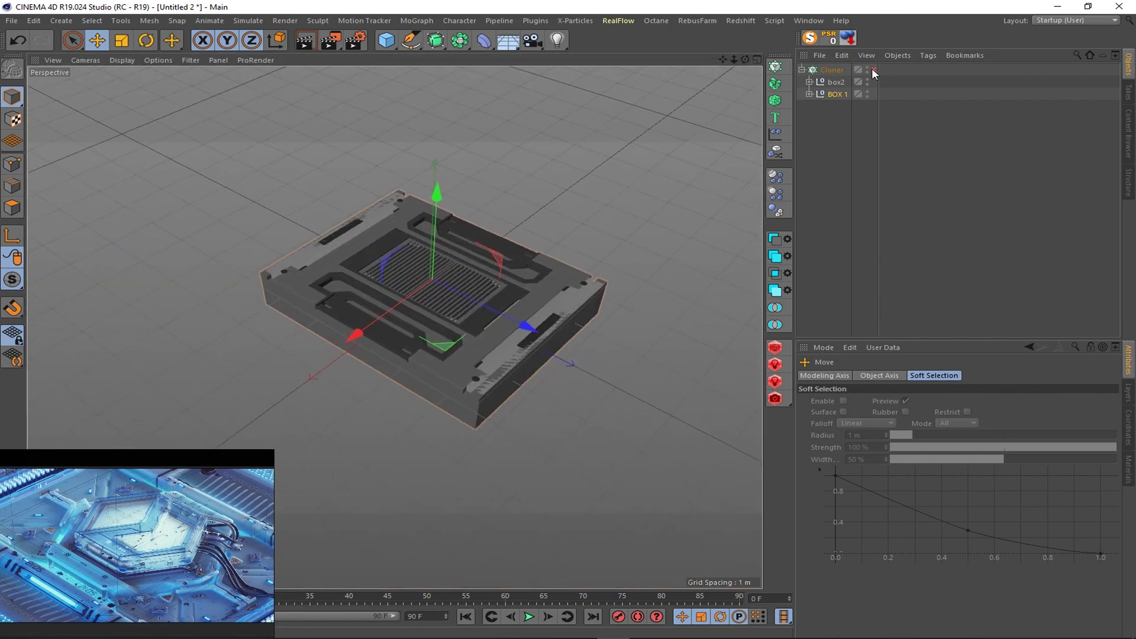
{"action": "scroll", "coordinate": [571, 296], "scroll_direction": "down", "scroll_amount": 3}
{"action": "scroll", "coordinate": [520, 260], "scroll_direction": "up", "scroll_amount": 5}
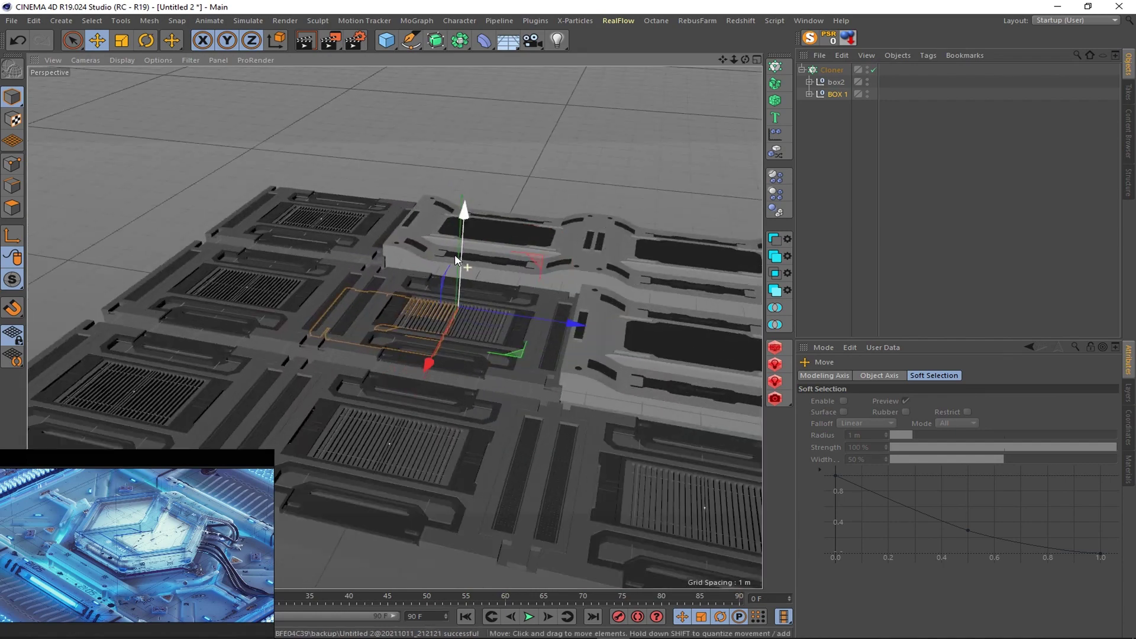
{"action": "left_click_drag", "start_coordinate": [454, 254], "coordinate": [497, 258], "text": "alt"}
{"action": "left_click", "coordinate": [497, 258]}
- Turn off Fix Clone and set a Honeycomb Array oriented Y (XZ)
{"action": "left_click", "coordinate": [877, 428]}
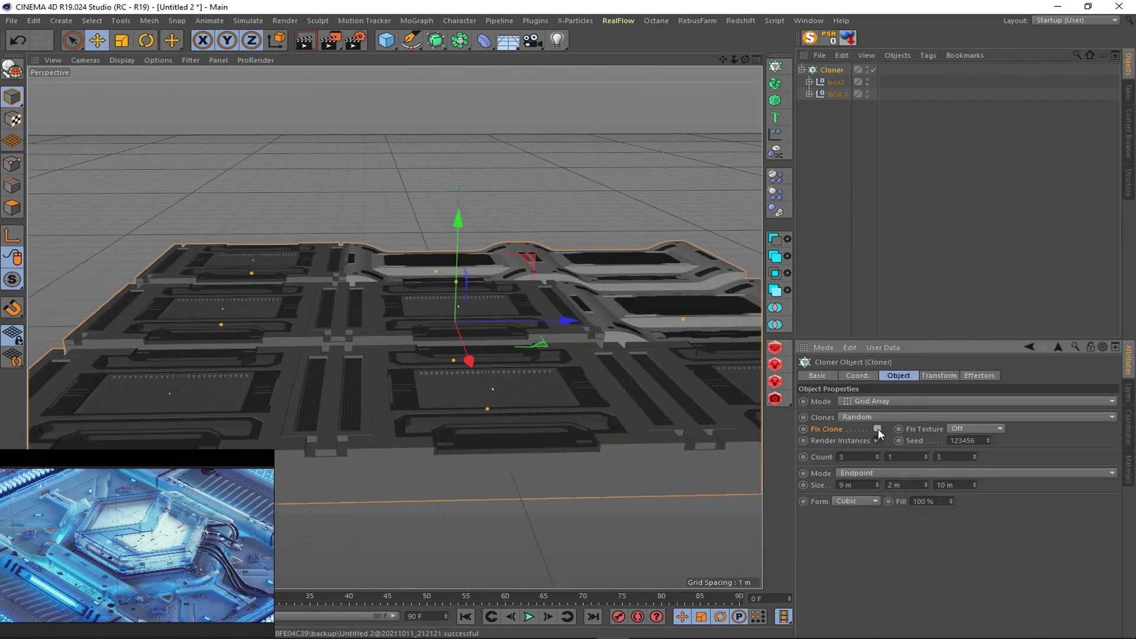
{"action": "left_click_drag", "start_coordinate": [519, 367], "coordinate": [542, 322], "text": "alt"}
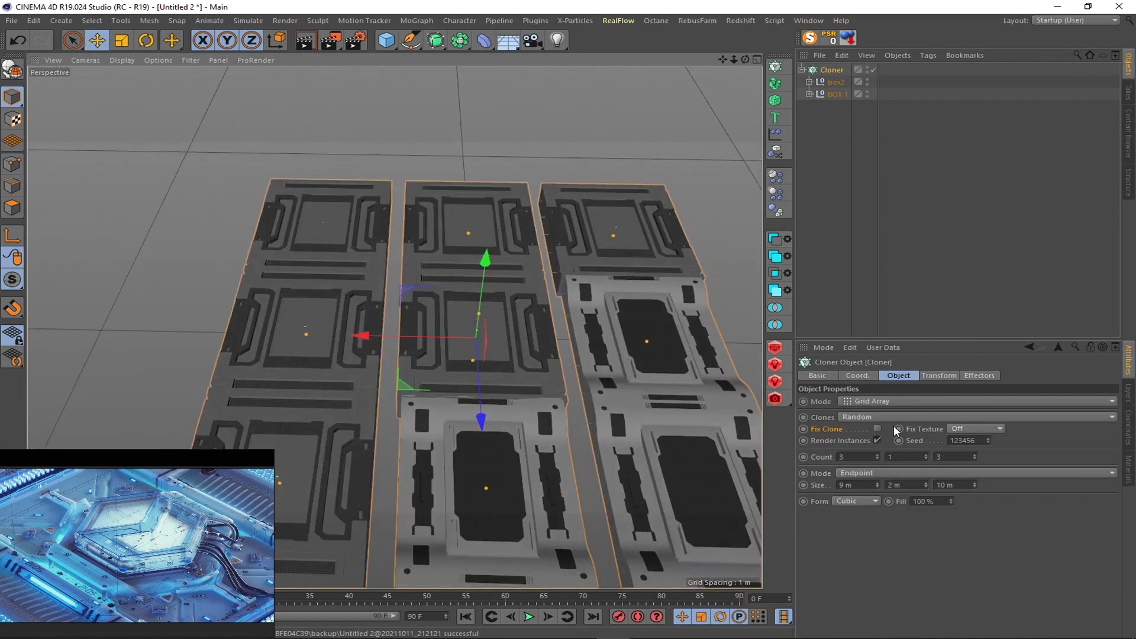
{"action": "left_click", "coordinate": [888, 402]}
{"action": "left_click", "coordinate": [867, 463]}
{"action": "left_click", "coordinate": [870, 494]}
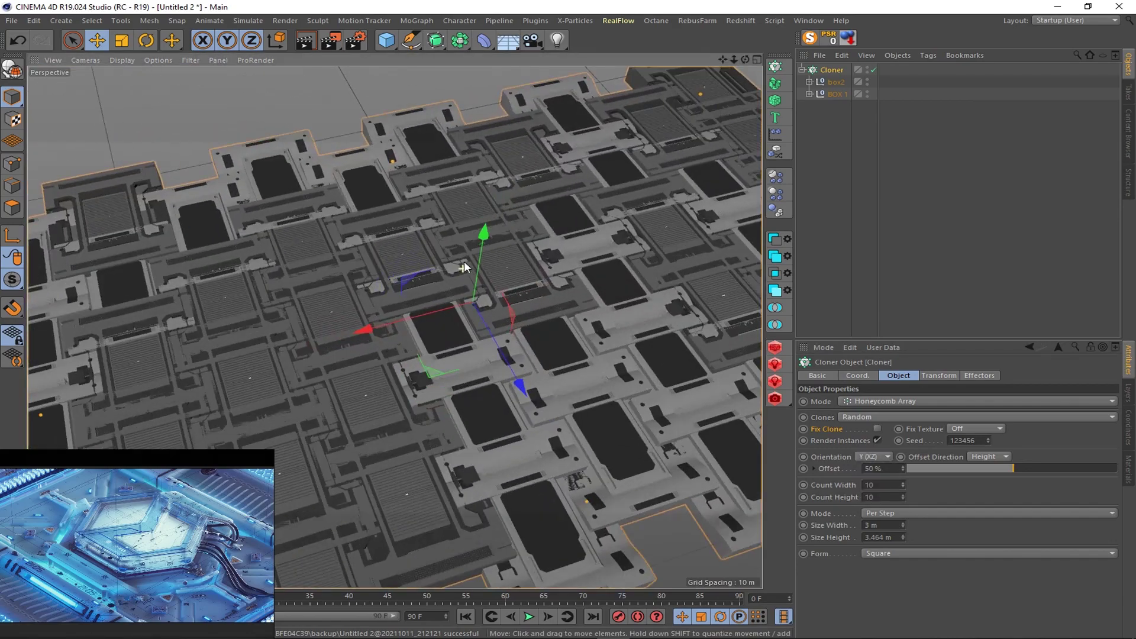
- Set the honeycomb size to 4 m wide by 5.164 m high
{"action": "left_click", "coordinate": [901, 535]}
{"action": "left_click_drag", "start_coordinate": [900, 537], "coordinate": [903, 526]}
{"action": "middle_click", "coordinate": [506, 231]}
{"action": "scroll", "coordinate": [506, 231], "scroll_direction": "up", "scroll_amount": 3}
{"action": "left_click", "coordinate": [903, 523]}
{"action": "left_click", "coordinate": [903, 539]}
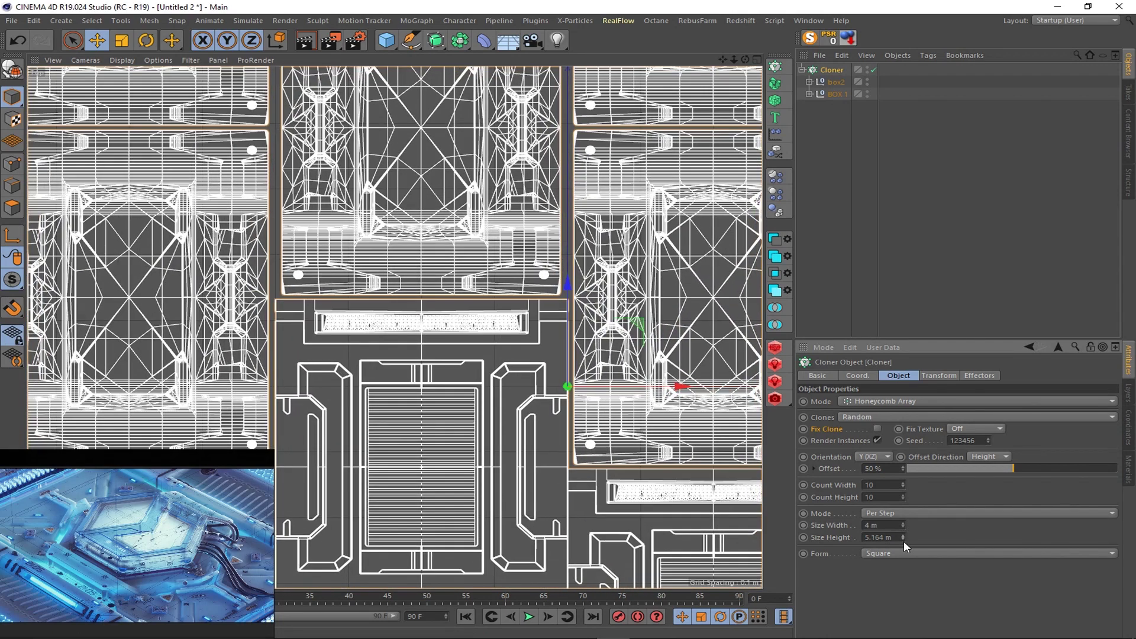
- Inspect the honeycomb tiling up close in the Perspective view
{"action": "scroll", "coordinate": [468, 304], "scroll_direction": "up", "scroll_amount": 2}
{"action": "scroll", "coordinate": [548, 321], "scroll_direction": "down", "scroll_amount": 3}
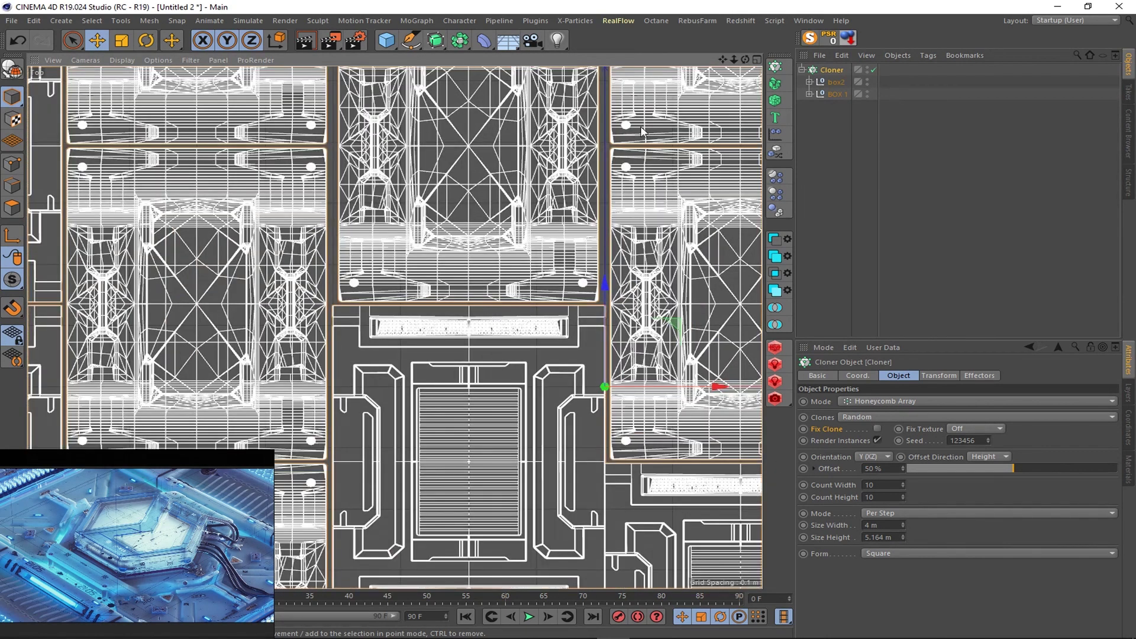
{"action": "middle_click", "coordinate": [548, 321]}
{"action": "middle_click", "coordinate": [332, 77]}
{"action": "scroll", "coordinate": [421, 281], "scroll_direction": "up", "scroll_amount": 3}
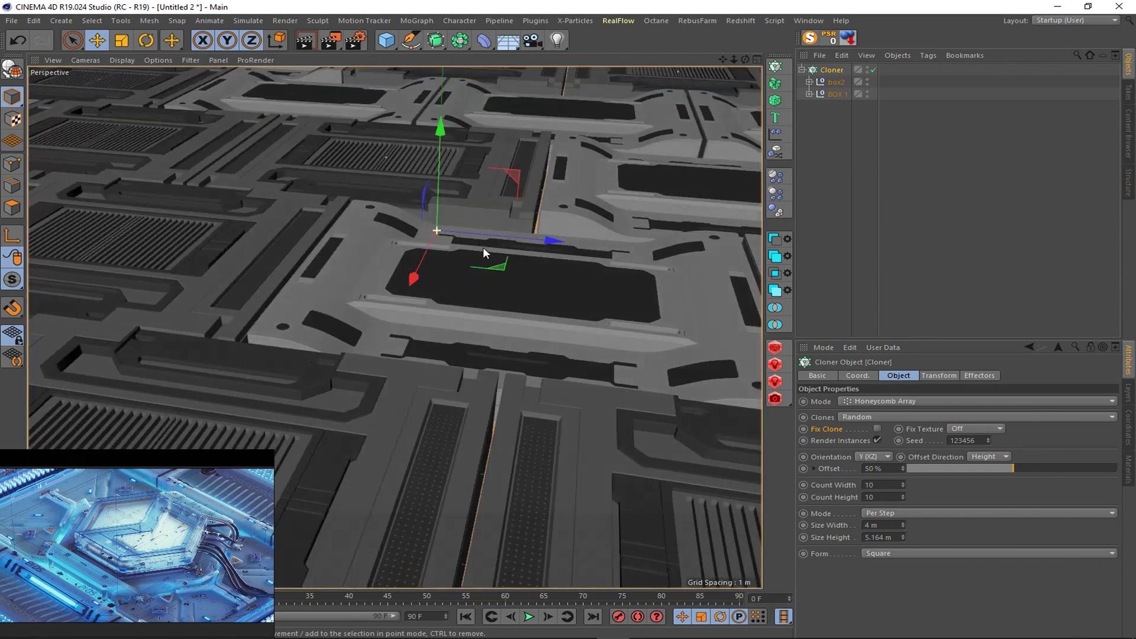
{"action": "left_click_drag", "start_coordinate": [483, 246], "coordinate": [474, 272], "text": "alt"}
{"action": "left_click", "coordinate": [879, 527]}
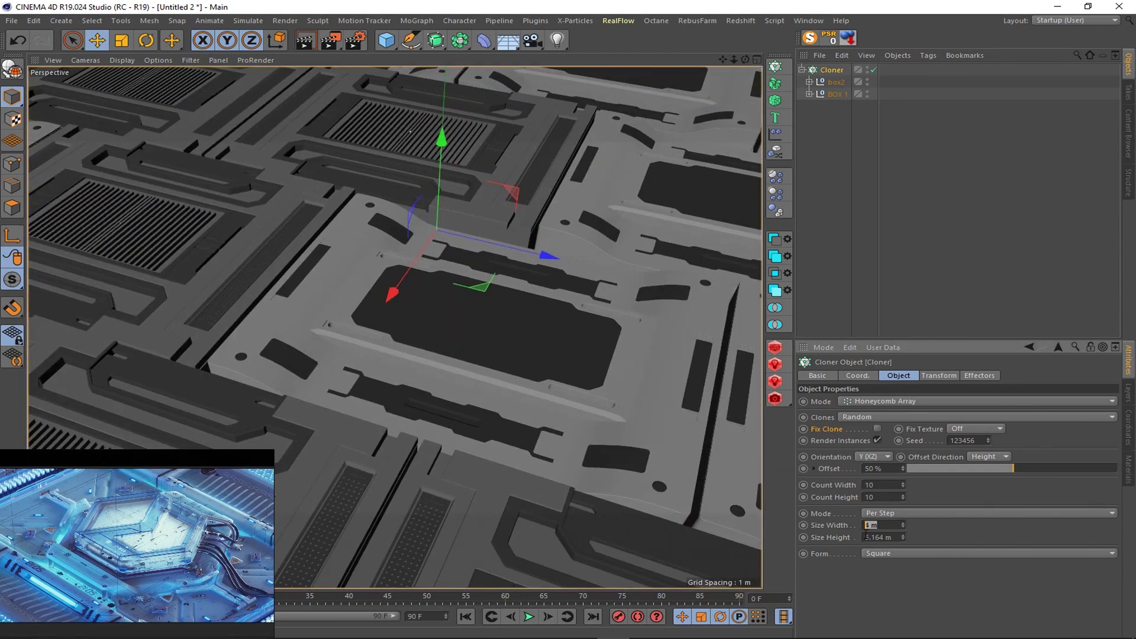
{"action": "left_click", "coordinate": [836, 82]}
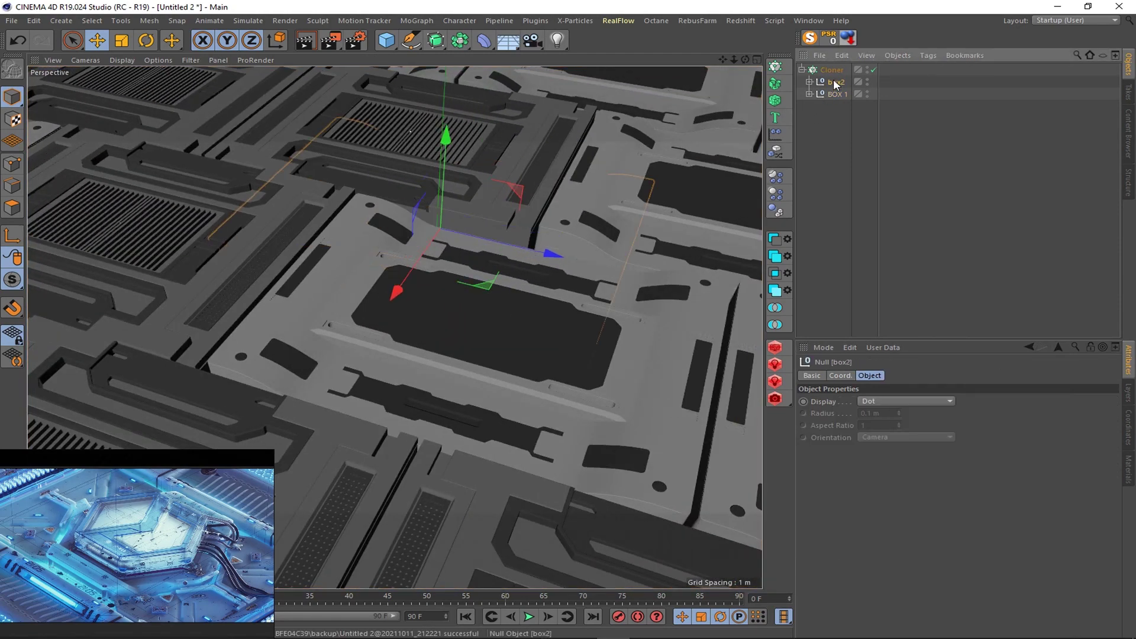
- With the Cloner briefly off, scale BOX 1 to about 92% along X, then re-enable it
{"action": "left_click", "coordinate": [874, 69]}
{"action": "left_click", "coordinate": [835, 94]}
{"action": "key", "text": "F2"}
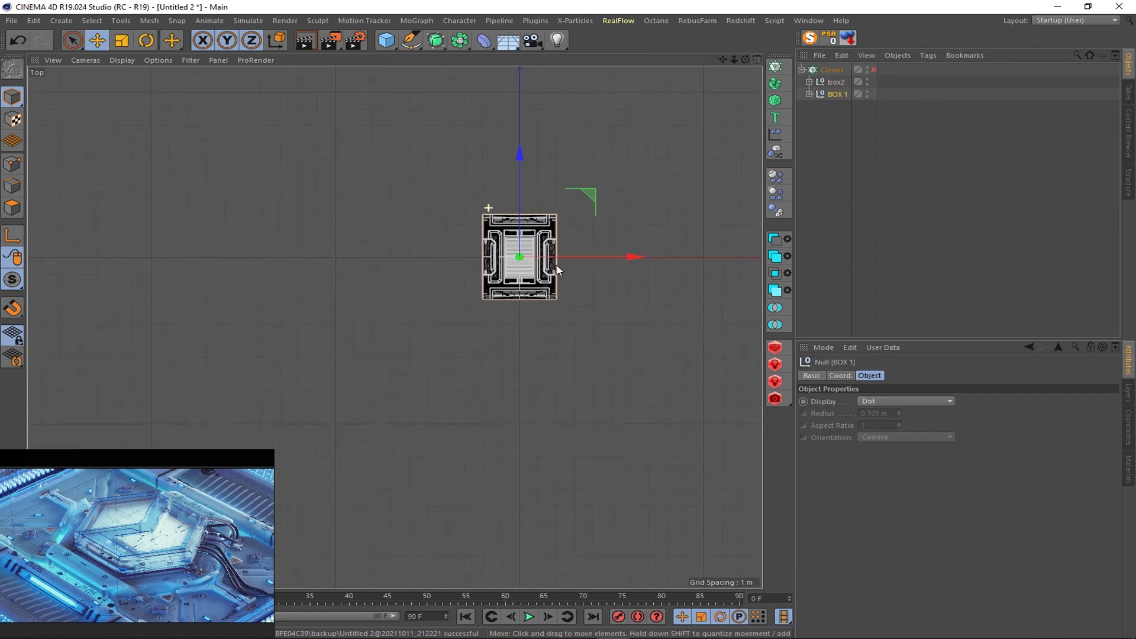
{"action": "scroll", "coordinate": [374, 160], "scroll_direction": "up", "scroll_amount": 5}
{"action": "left_click", "coordinate": [867, 80]}
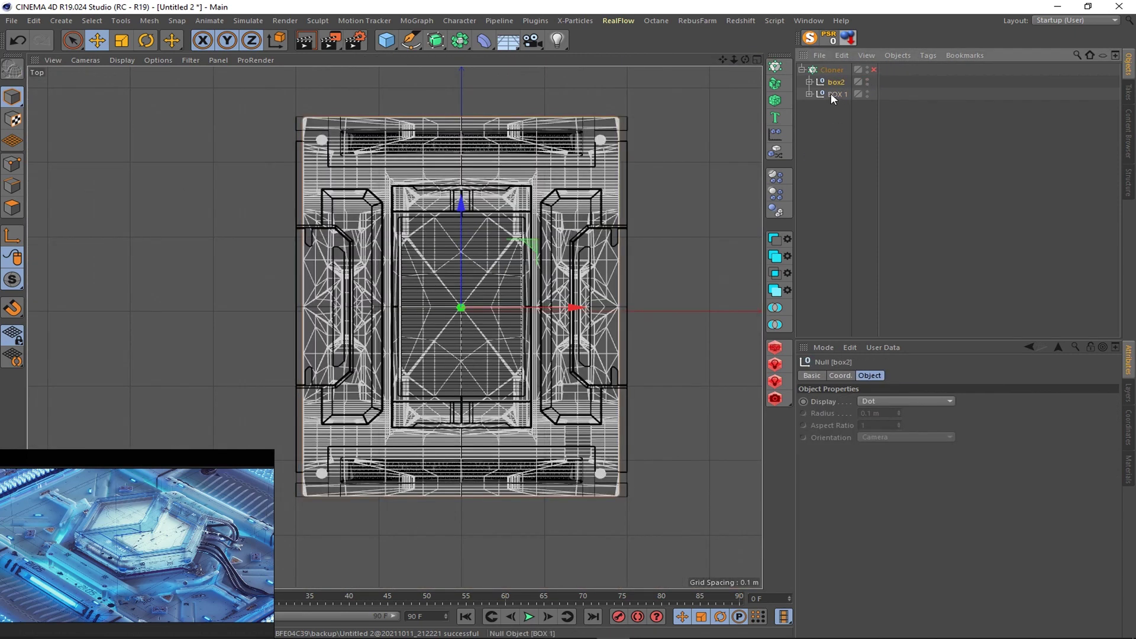
{"action": "left_click", "coordinate": [120, 47]}
{"action": "scroll", "coordinate": [568, 314], "scroll_direction": "down", "scroll_amount": 2}
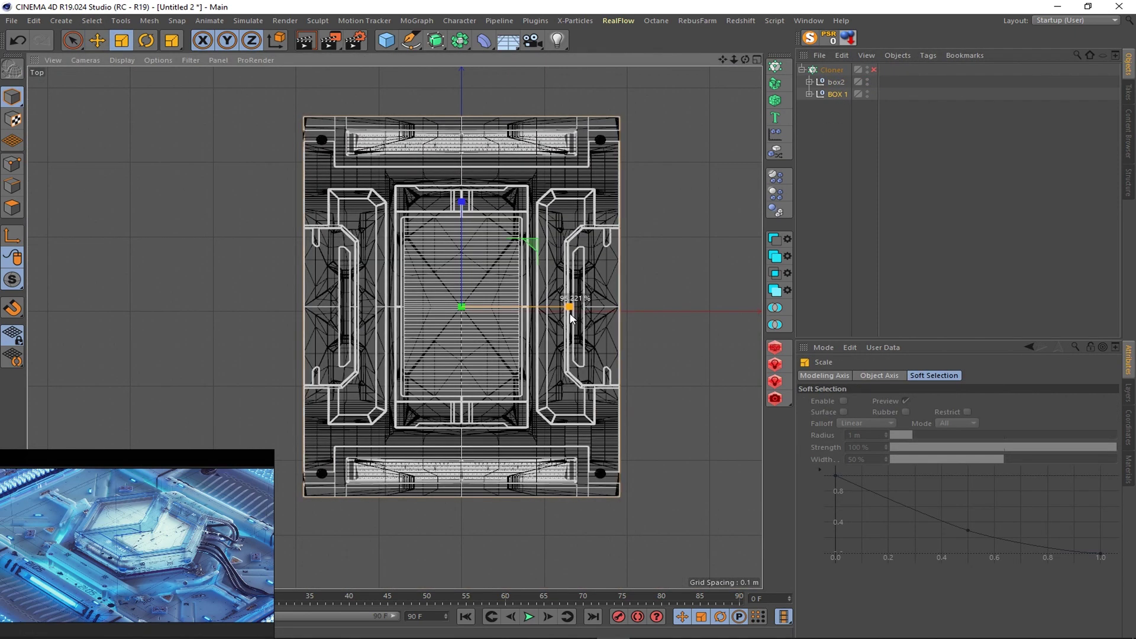
{"action": "key", "text": "F5"}
{"action": "key", "text": "F1"}
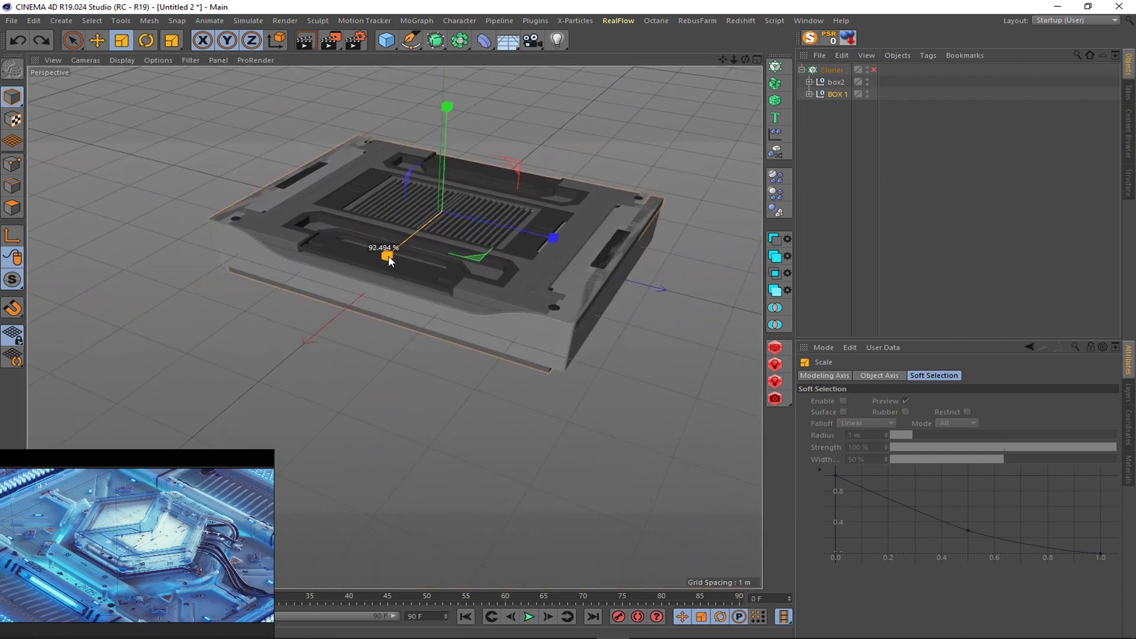
{"action": "left_click_drag", "start_coordinate": [389, 260], "coordinate": [519, 235]}
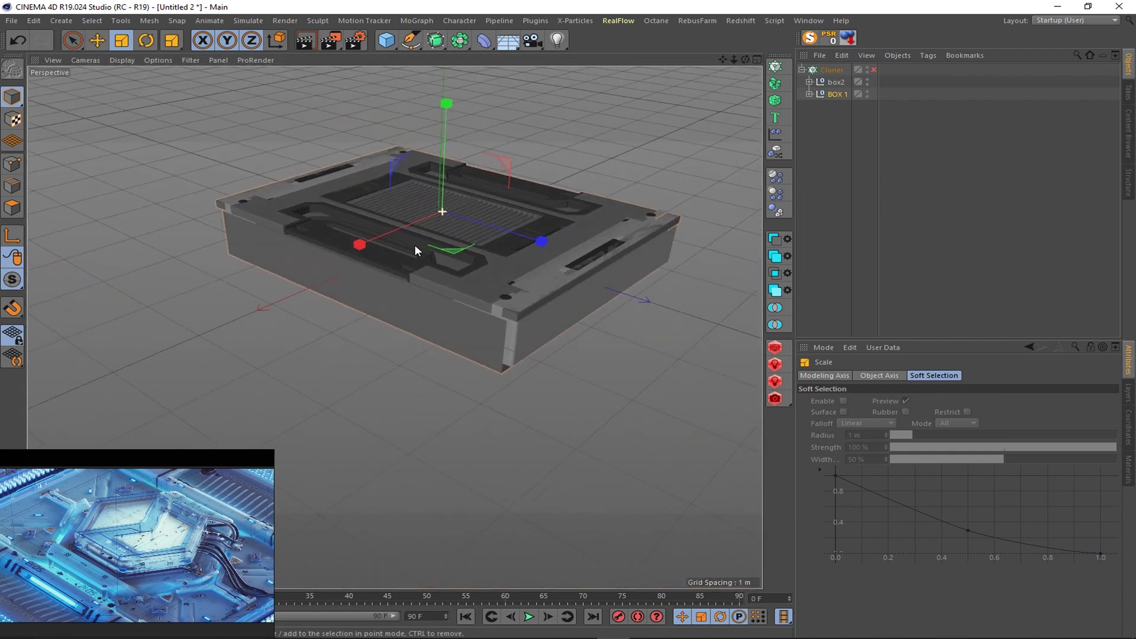
{"action": "left_click", "coordinate": [873, 69]}
- Set the honeycomb Cloner cell size to 3.846 m wide by 5.108 m high in the maximized Top view
{"action": "key", "text": "F5"}
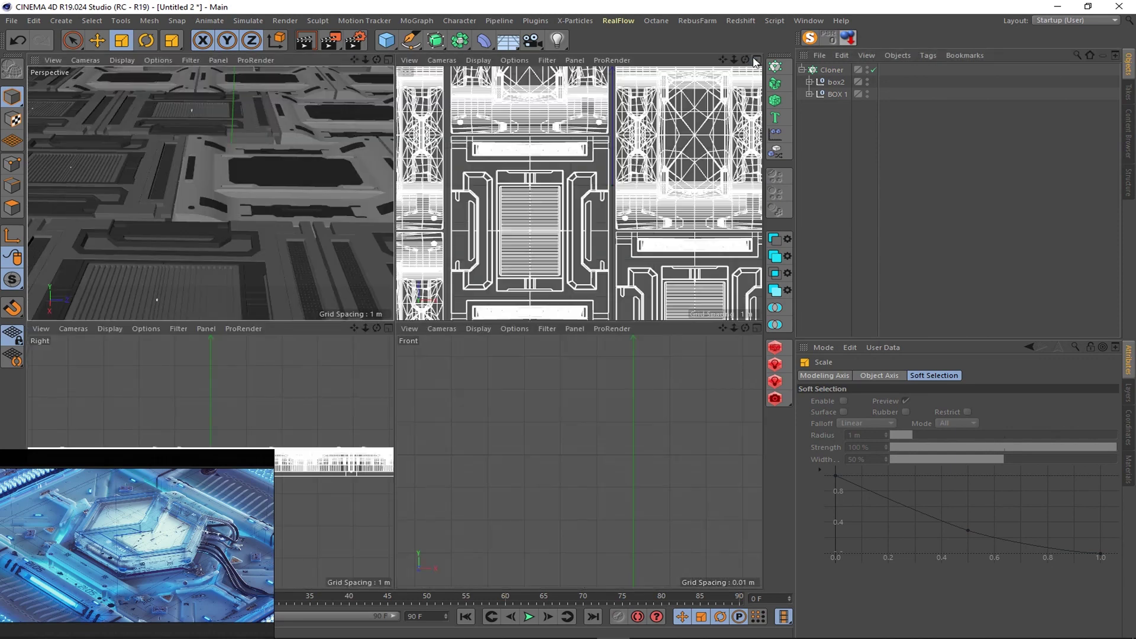
{"action": "left_click", "coordinate": [583, 191]}
{"action": "key", "text": "F2"}
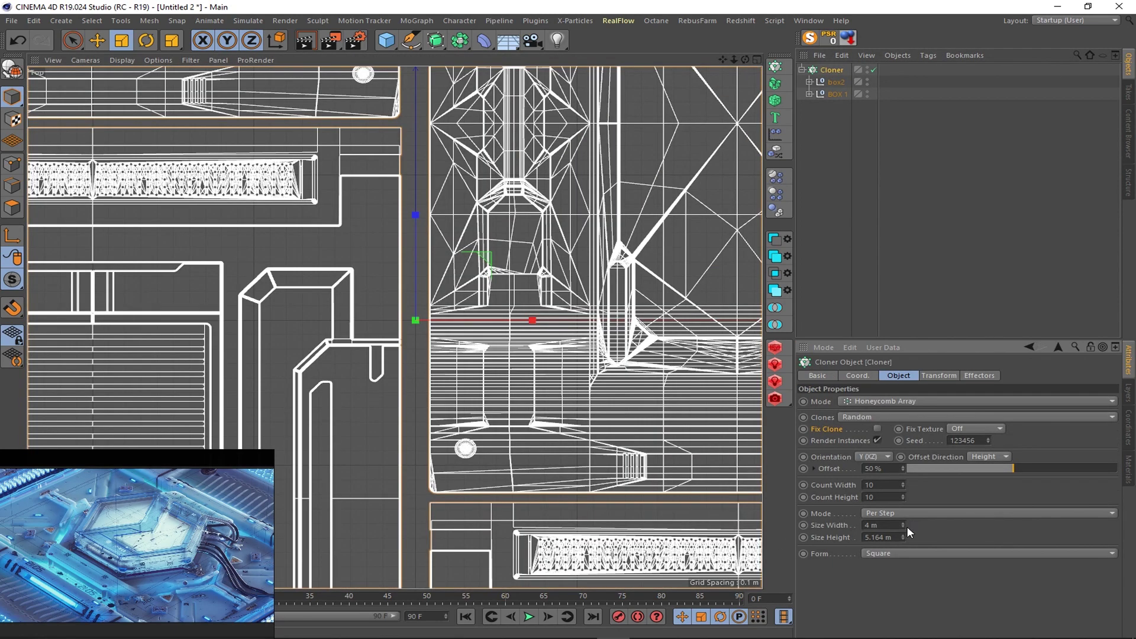
{"action": "left_click_drag", "start_coordinate": [903, 525], "coordinate": [875, 526]}
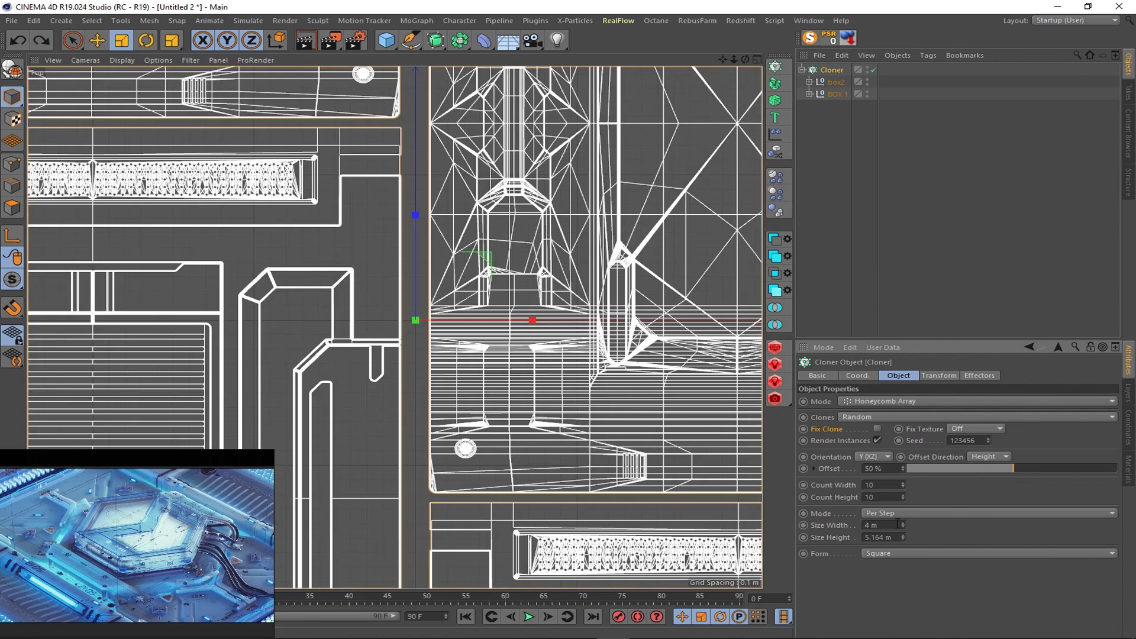
{"action": "left_click", "coordinate": [904, 523]}
{"action": "left_click", "coordinate": [902, 536]}
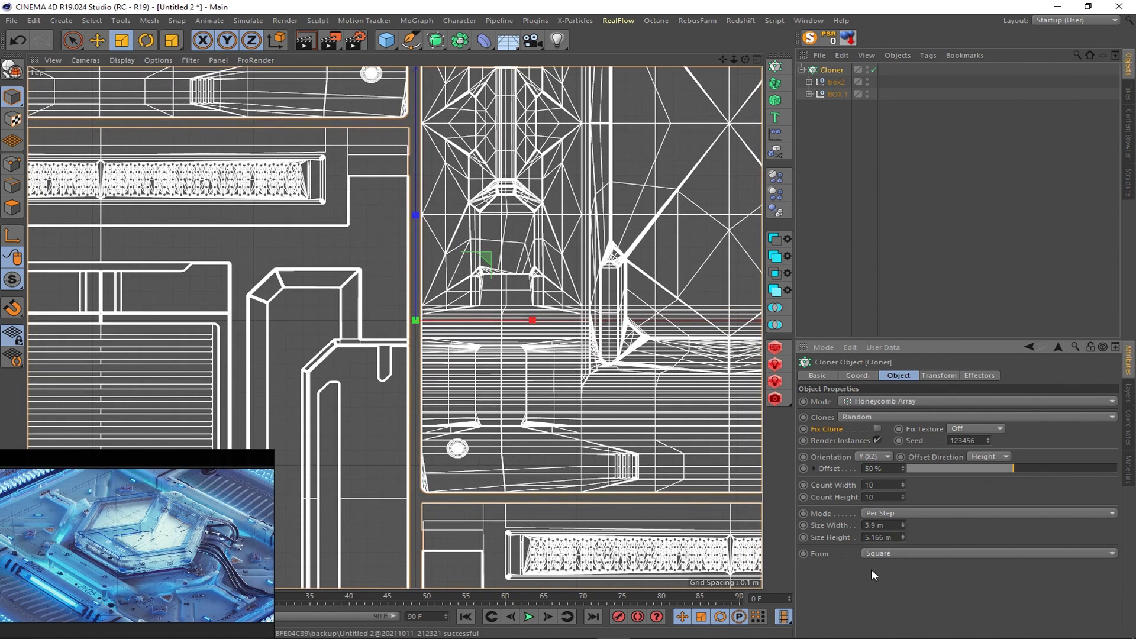
{"action": "key", "text": "BackSpace"}
{"action": "key", "text": "Return"}
{"action": "scroll", "coordinate": [514, 327], "scroll_direction": "down", "scroll_amount": 5}
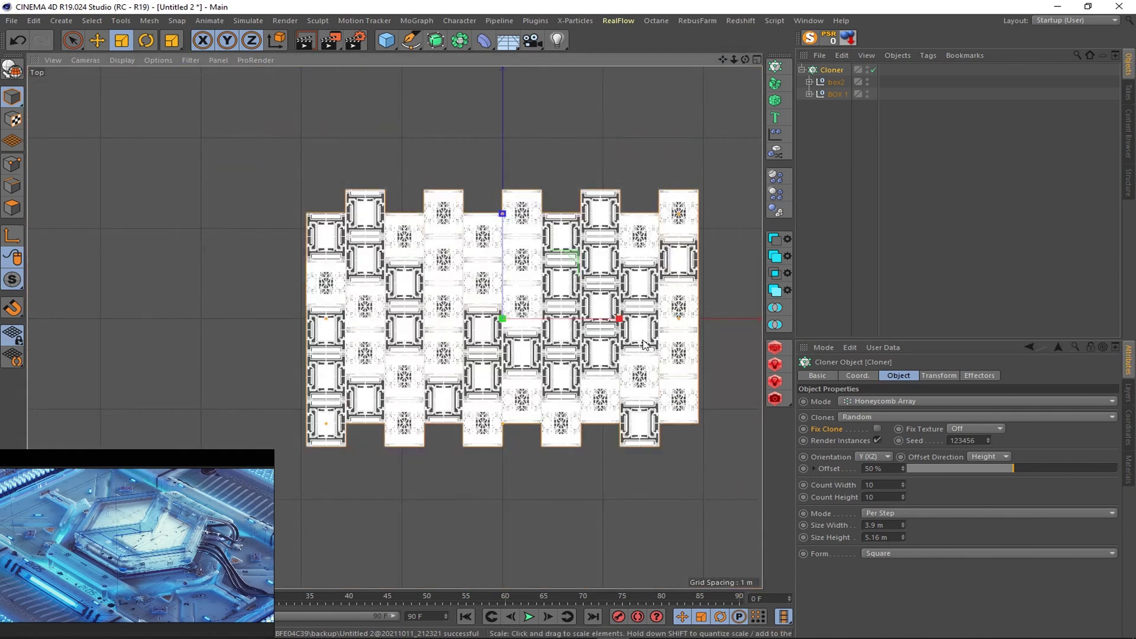
{"action": "scroll", "coordinate": [642, 251], "scroll_direction": "up", "scroll_amount": 5}
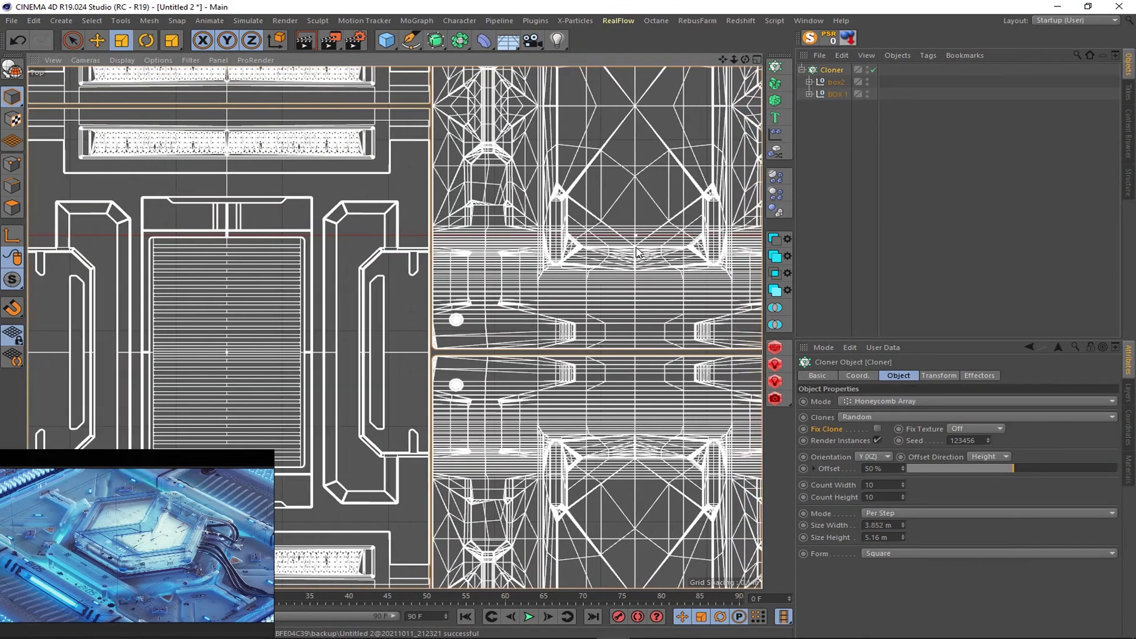
{"action": "scroll", "coordinate": [642, 252], "scroll_direction": "down", "scroll_amount": 3}
{"action": "scroll", "coordinate": [642, 252], "scroll_direction": "down", "scroll_amount": 2}
{"action": "scroll", "coordinate": [438, 239], "scroll_direction": "up", "scroll_amount": 5}
{"action": "scroll", "coordinate": [437, 239], "scroll_direction": "up", "scroll_amount": 3}
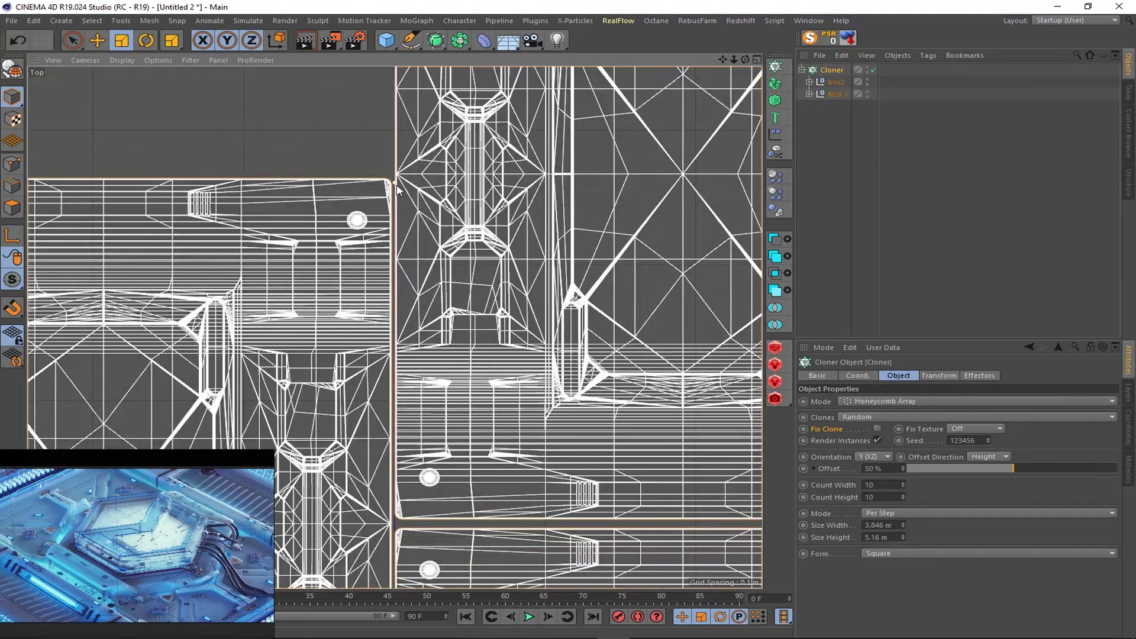
{"action": "key", "text": "F1"}
- Pull back for a wide view and step the Cloner seed up to 123468
{"action": "scroll", "coordinate": [388, 203], "scroll_direction": "down", "scroll_amount": 5}
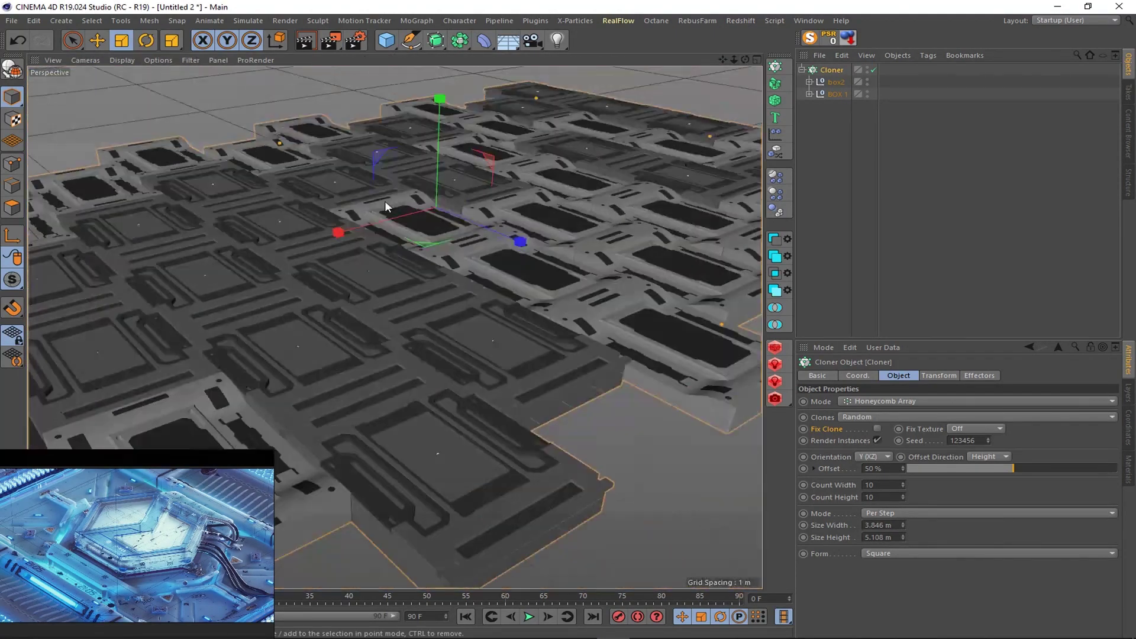
{"action": "mouse_move", "coordinate": [388, 203]}
{"action": "left_mouse_down", "text": "alt"}
{"action": "mouse_move", "coordinate": [562, 256]}
{"action": "mouse_move", "coordinate": [739, 355]}
{"action": "left_mouse_up", "text": "alt"}
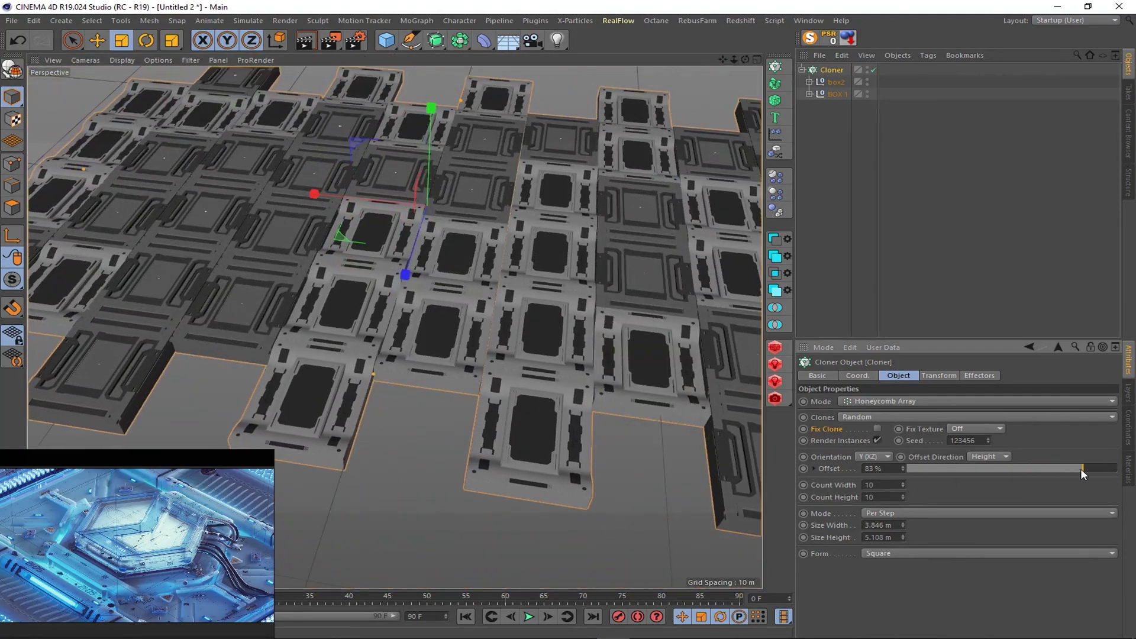
{"action": "left_click", "coordinate": [988, 439]}
{"action": "left_click", "coordinate": [988, 438]}
{"action": "key", "text": "ctrl+z"}
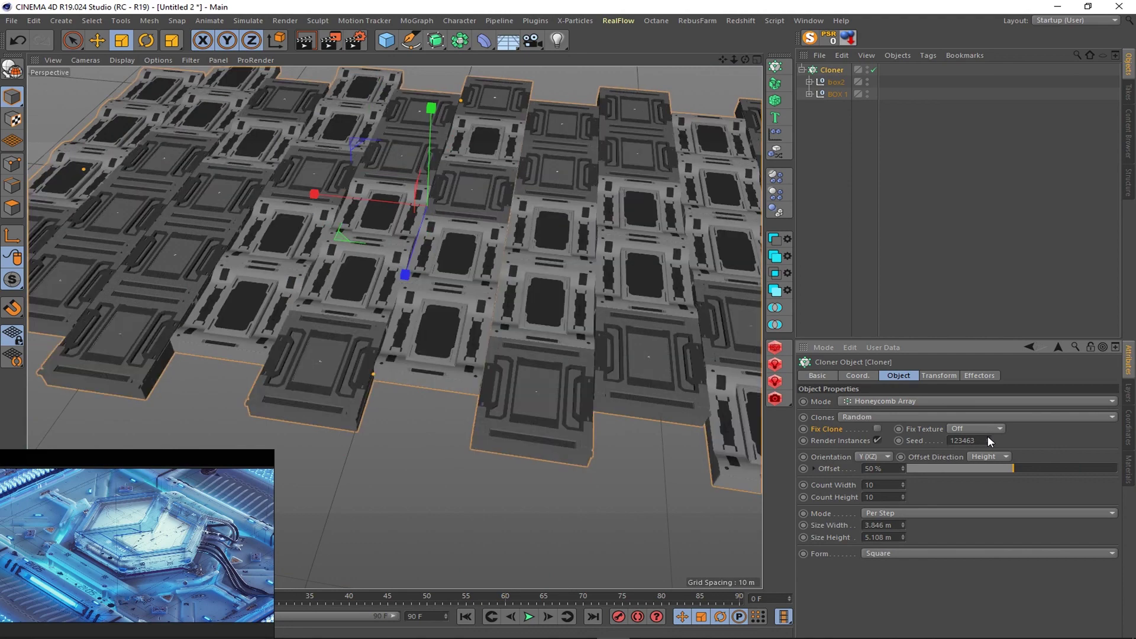
{"action": "key", "text": "ctrl+z"}
{"action": "key", "text": "ctrl+z"}
{"action": "key", "text": "ctrl+z"}
{"action": "key", "text": "ctrl+z"}
{"action": "left_click", "coordinate": [988, 439]}
{"action": "left_click", "coordinate": [988, 438]}
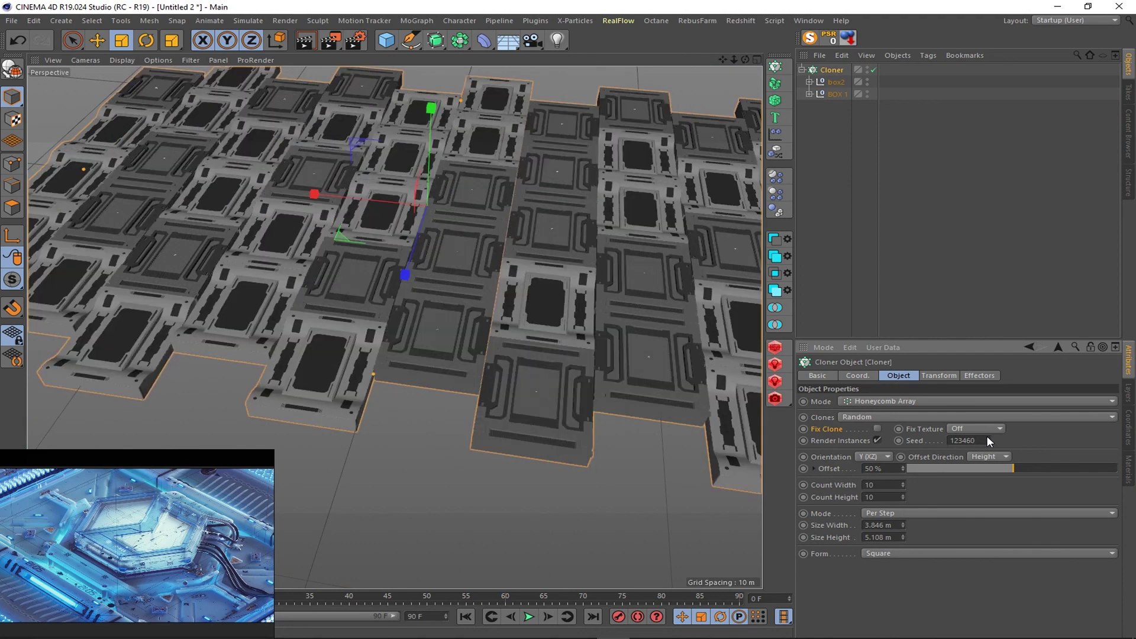
{"action": "left_click", "coordinate": [986, 438]}
{"action": "left_click", "coordinate": [986, 438]}
{"action": "left_click", "coordinate": [986, 438]}
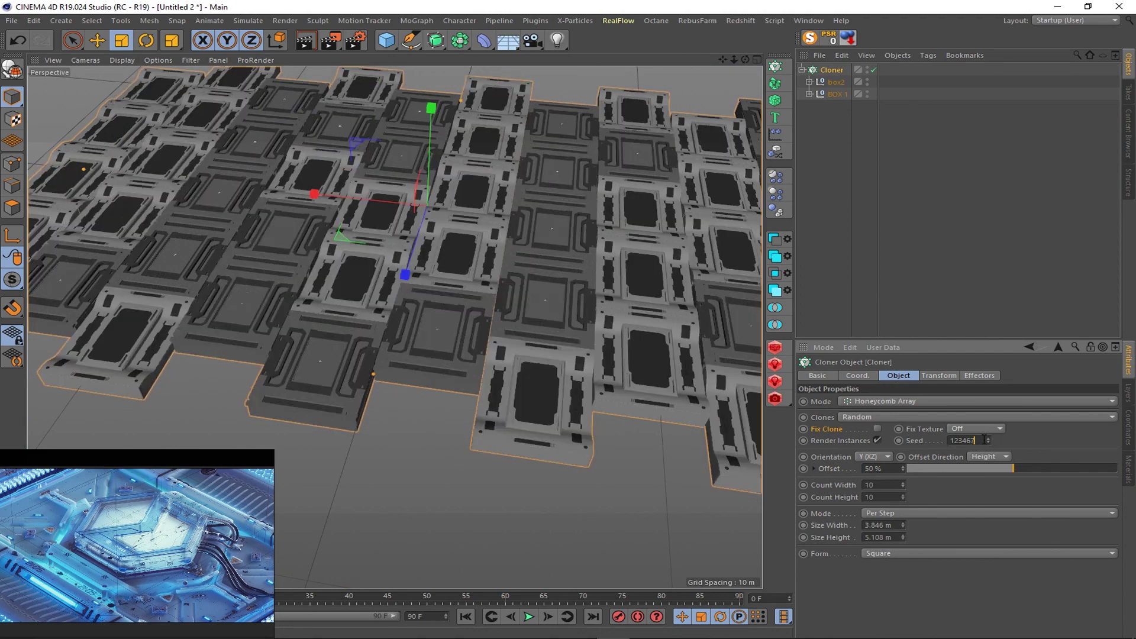
- Orbit to a lower oblique angle on the tiles and bring up the camera types list
{"action": "scroll", "coordinate": [529, 258], "scroll_direction": "up", "scroll_amount": 5}
{"action": "mouse_move", "coordinate": [395, 327]}
{"action": "left_mouse_down", "text": "alt"}
{"action": "mouse_move", "coordinate": [434, 262]}
{"action": "mouse_move", "coordinate": [257, 262]}
{"action": "mouse_move", "coordinate": [482, 305]}
{"action": "left_mouse_up", "text": "alt"}
{"action": "left_click", "coordinate": [532, 40]}
- Add a camera at the current view with a 50 mm focal length, then reselect the Cloner
{"action": "left_click", "coordinate": [553, 56]}
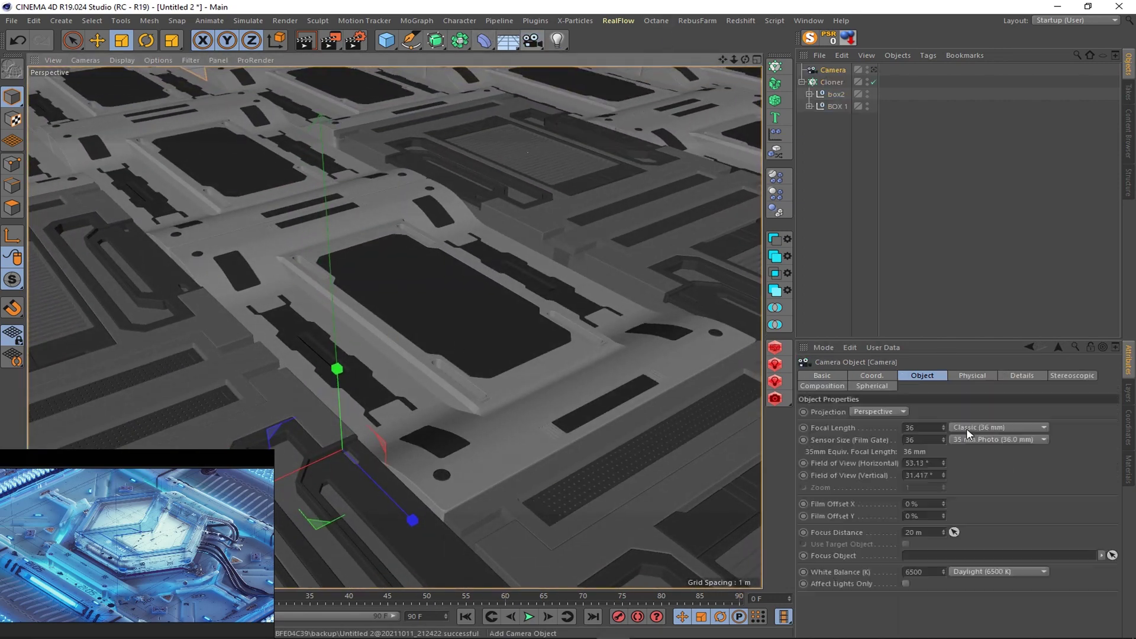
{"action": "left_click", "coordinate": [873, 69]}
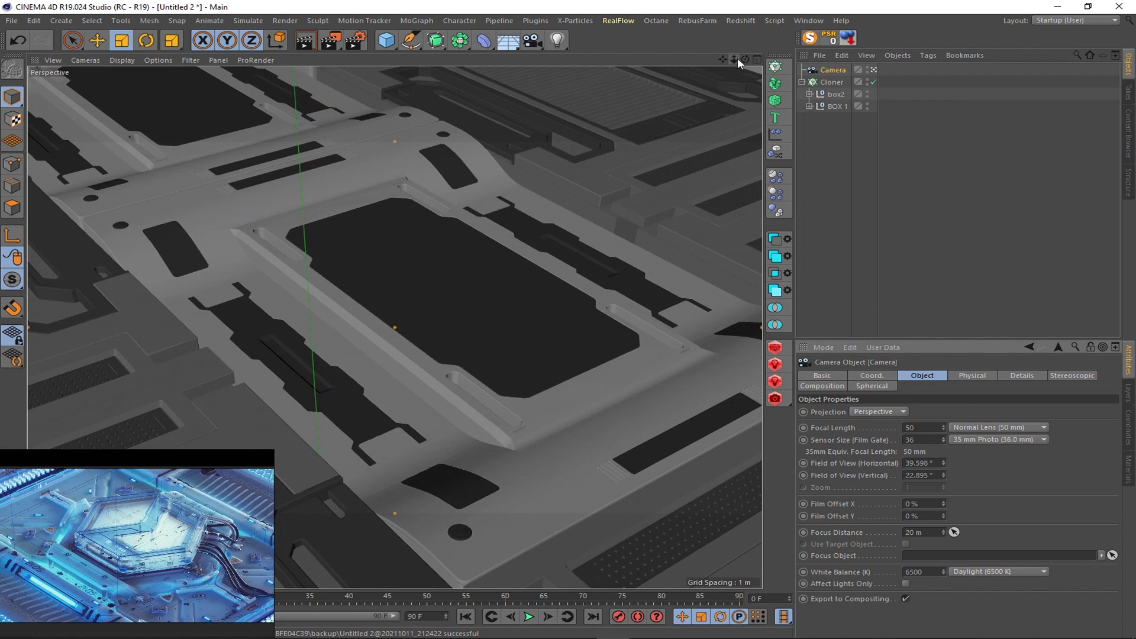
{"action": "left_click", "coordinate": [831, 82]}
- In the Untitled 3 logo scene, set the LOGO Extrude movement to -1.8 m
{"action": "mouse_move", "coordinate": [733, 58]}
{"action": "left_mouse_down"}
{"action": "mouse_move", "coordinate": [698, 59]}
{"action": "mouse_move", "coordinate": [723, 59]}
{"action": "left_mouse_up"}
{"action": "scroll", "coordinate": [395, 327], "scroll_direction": "up", "scroll_amount": 3}
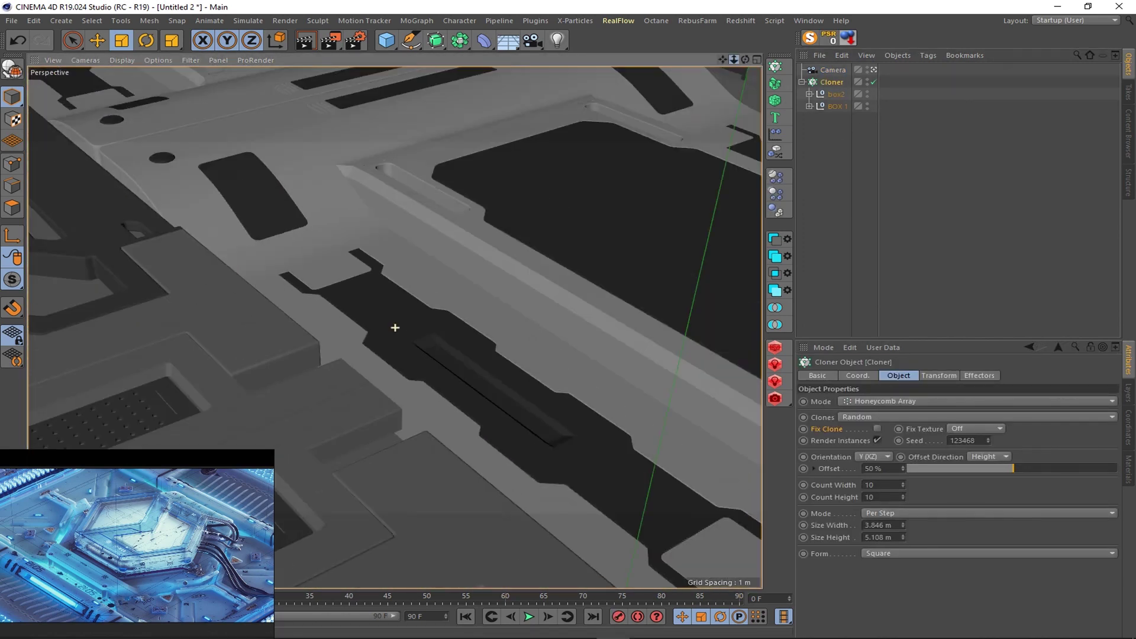
{"action": "scroll", "coordinate": [395, 327], "scroll_direction": "down", "scroll_amount": 3}
{"action": "right_click", "coordinate": [832, 88]}
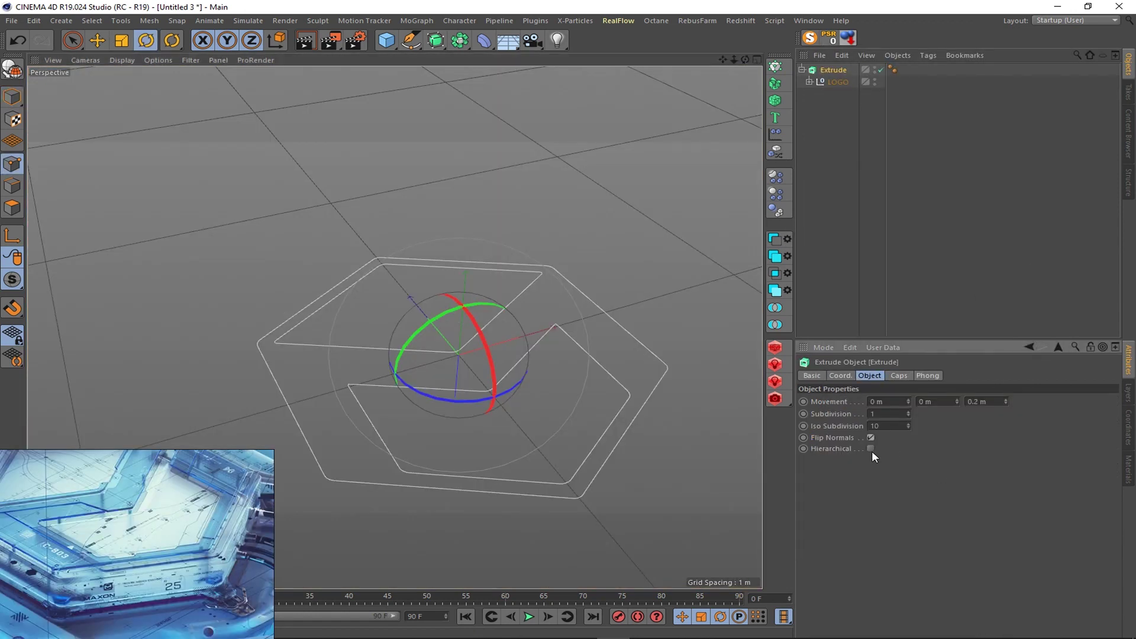
{"action": "left_click_drag", "start_coordinate": [1005, 401], "coordinate": [1010, 408]}
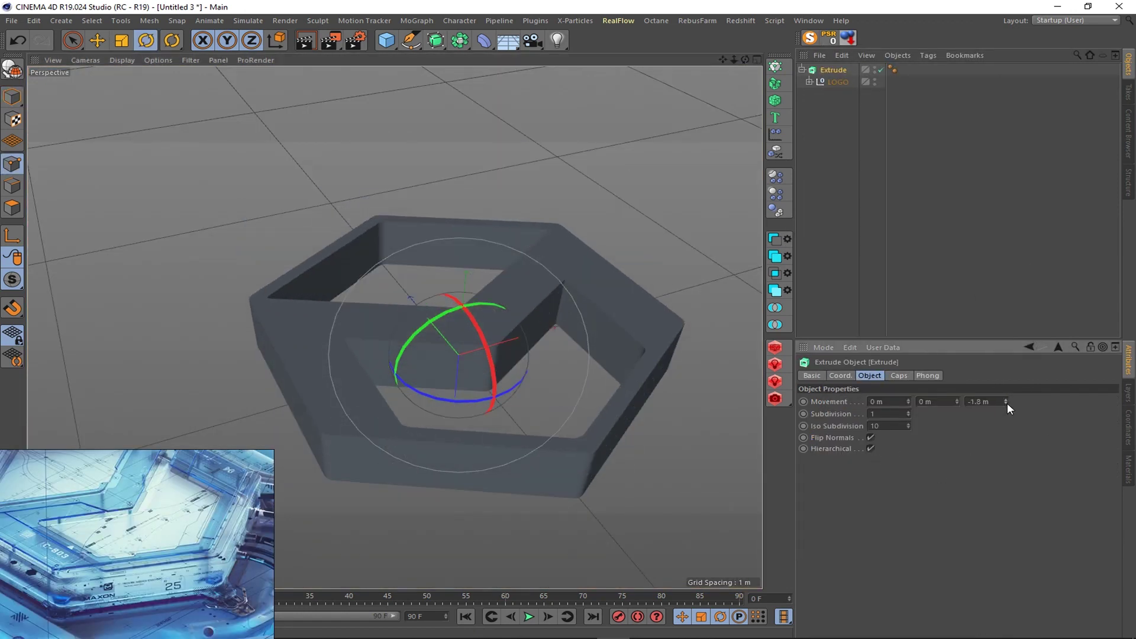
- Copy the LOGO null, hide the old Extrude, and delete Path 3's inner hexagon points
{"action": "left_click_drag", "start_coordinate": [837, 82], "coordinate": [835, 97], "text": "ctrl"}
{"action": "left_click", "coordinate": [874, 70]}
{"action": "left_click", "coordinate": [802, 94]}
{"action": "left_click", "coordinate": [836, 106]}
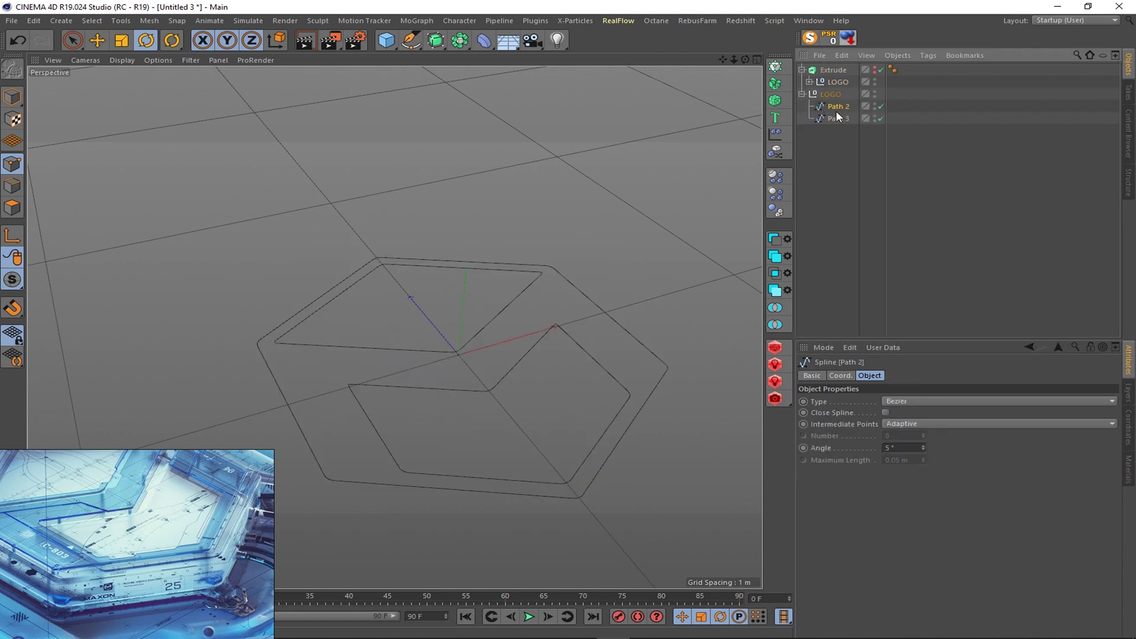
{"action": "key", "text": "9"}
{"action": "mouse_move", "coordinate": [565, 325]}
{"action": "left_mouse_down"}
{"action": "mouse_move", "coordinate": [452, 393]}
{"action": "mouse_move", "coordinate": [401, 474]}
{"action": "mouse_move", "coordinate": [643, 396]}
{"action": "left_mouse_up"}
{"action": "key", "text": "Delete"}
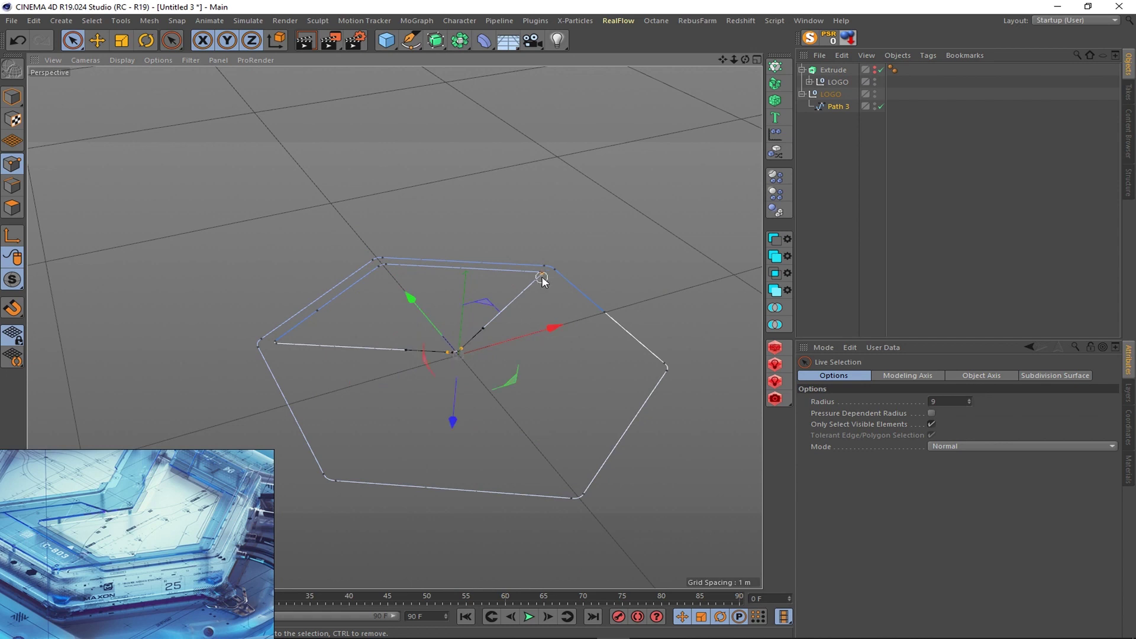
- Wrap the remaining Path 3 outline in a new Extrude with -0.7 m movement
{"action": "left_click", "coordinate": [454, 44]}
{"action": "left_click", "coordinate": [583, 56], "text": "alt"}
{"action": "double_click", "coordinate": [982, 401]}
{"action": "type", "text": "0"}
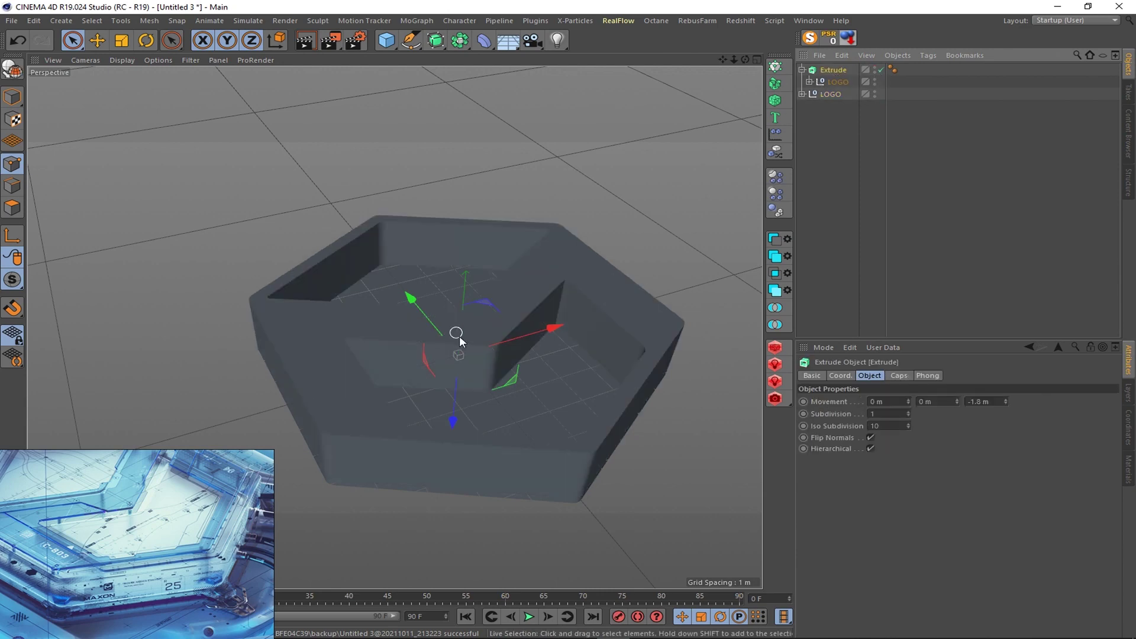
{"action": "left_click_drag", "start_coordinate": [459, 335], "coordinate": [449, 355], "text": "alt"}
{"action": "left_click_drag", "start_coordinate": [1005, 403], "coordinate": [1004, 390]}
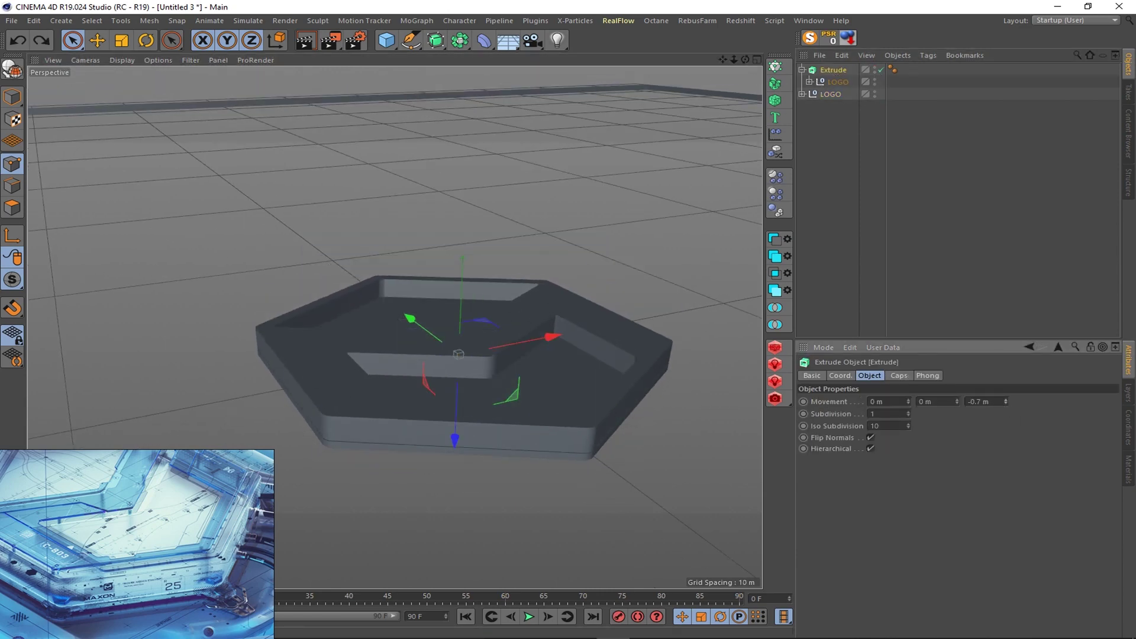
{"action": "scroll", "coordinate": [503, 307], "scroll_direction": "down", "scroll_amount": 2}
{"action": "scroll", "coordinate": [503, 307], "scroll_direction": "down", "scroll_amount": 6}
{"action": "scroll", "coordinate": [503, 308], "scroll_direction": "down", "scroll_amount": 3}
- Delete the Path 2 spline from LOGO and orbit to a lower angle on the plate
{"action": "left_click", "coordinate": [809, 82]}
{"action": "left_click", "coordinate": [845, 95]}
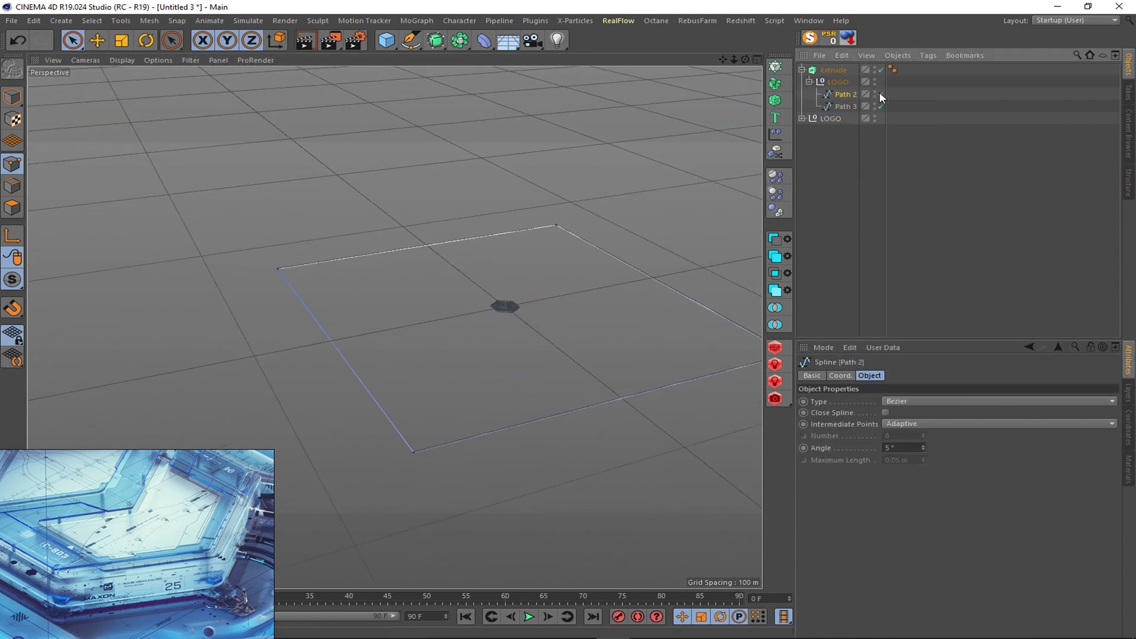
{"action": "key", "text": "Delete"}
{"action": "scroll", "coordinate": [520, 308], "scroll_direction": "up", "scroll_amount": 5}
{"action": "scroll", "coordinate": [473, 340], "scroll_direction": "up", "scroll_amount": 3}
{"action": "scroll", "coordinate": [467, 367], "scroll_direction": "up", "scroll_amount": 2}
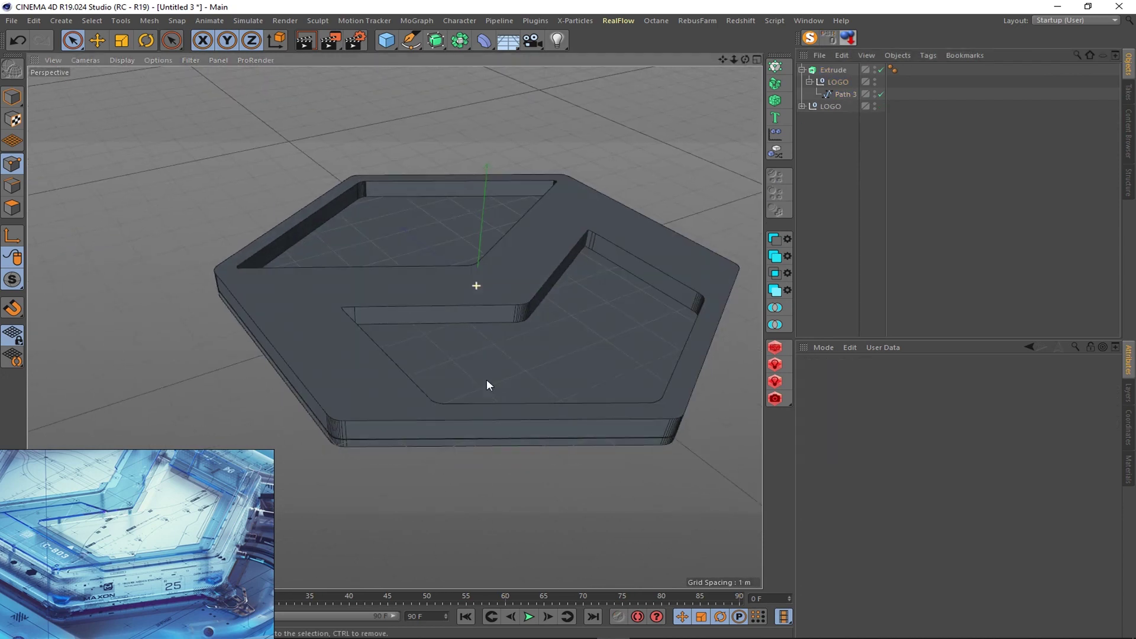
{"action": "mouse_move", "coordinate": [487, 381]}
{"action": "left_mouse_down", "text": "alt"}
{"action": "mouse_move", "coordinate": [445, 341]}
{"action": "mouse_move", "coordinate": [527, 408]}
{"action": "left_mouse_up", "text": "alt"}
- Set the plate Extrude's start and end caps to Fillet Cap with Constrain enabled
{"action": "left_click", "coordinate": [838, 83]}
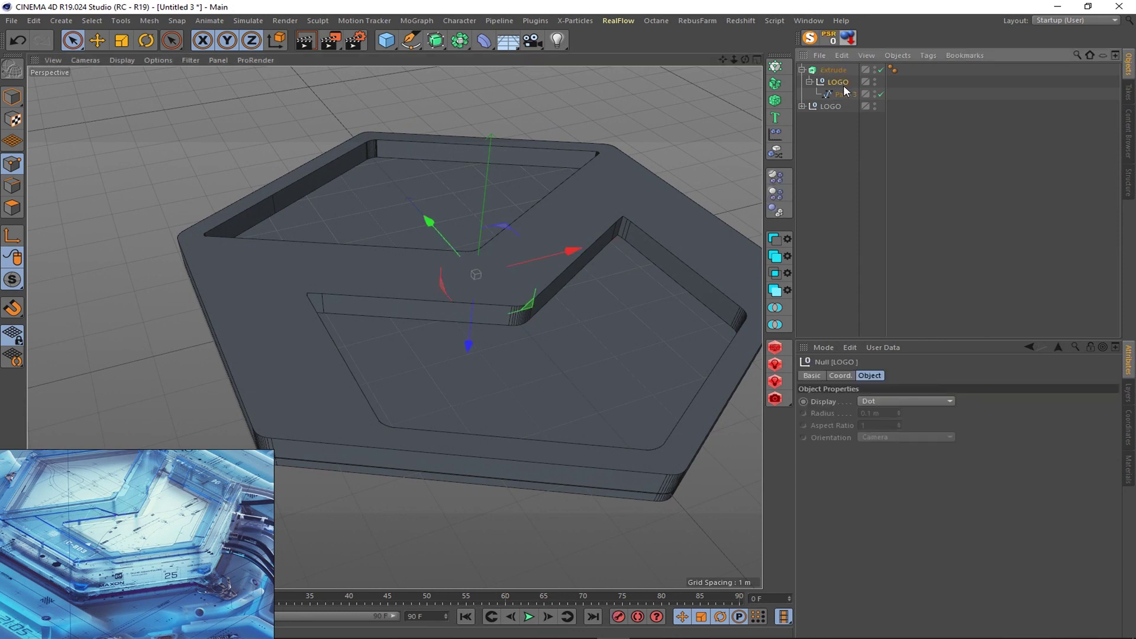
{"action": "left_click", "coordinate": [833, 70]}
{"action": "left_click", "coordinate": [898, 375]}
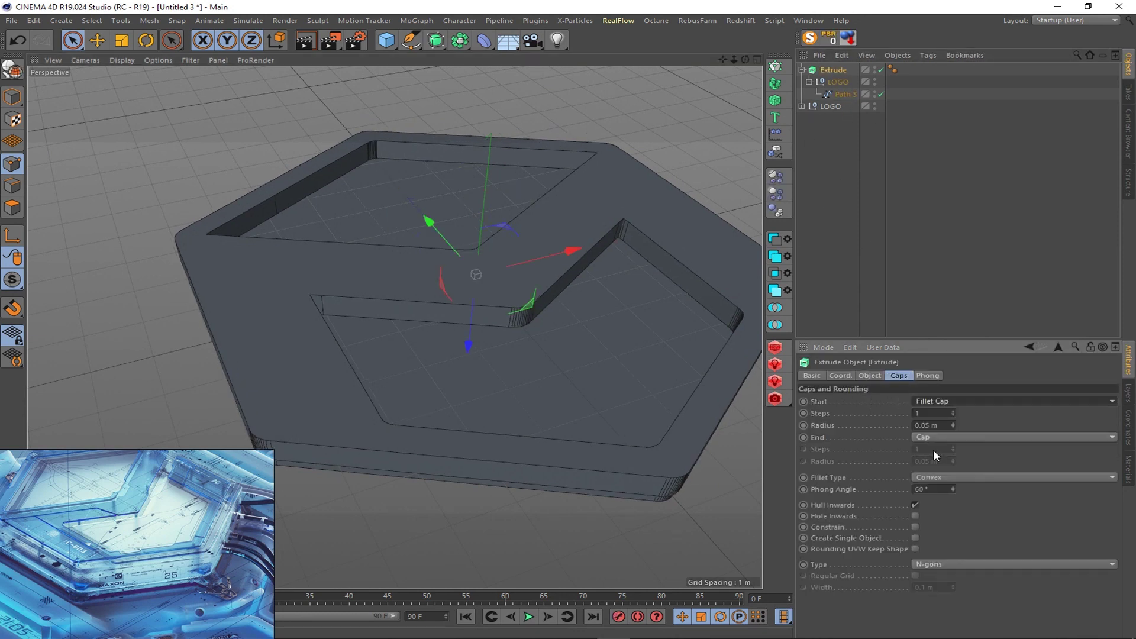
{"action": "left_click", "coordinate": [946, 436]}
{"action": "left_click", "coordinate": [935, 474]}
{"action": "left_click", "coordinate": [915, 527]}
- Set both fillet cap radii to 0.01 m and reselect the extruded plate
{"action": "double_click", "coordinate": [926, 425]}
{"action": "type", "text": "0.0"}
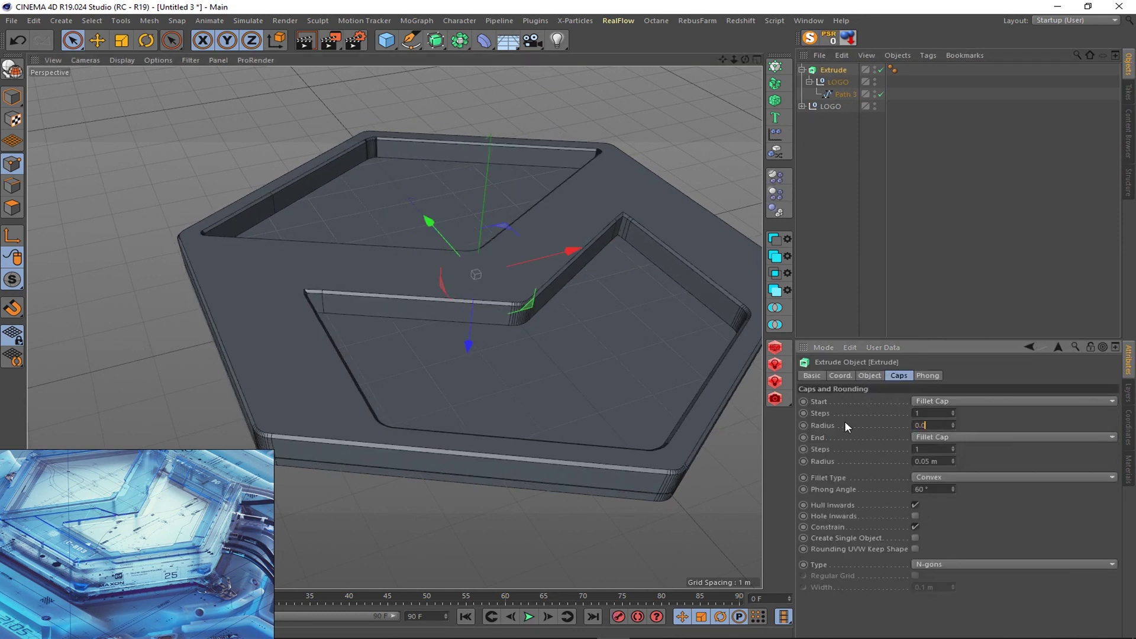
{"action": "type", "text": "1"}
{"action": "key", "text": "Return"}
{"action": "double_click", "coordinate": [924, 460]}
{"action": "type", "text": "0.01"}
{"action": "key", "text": "Return"}
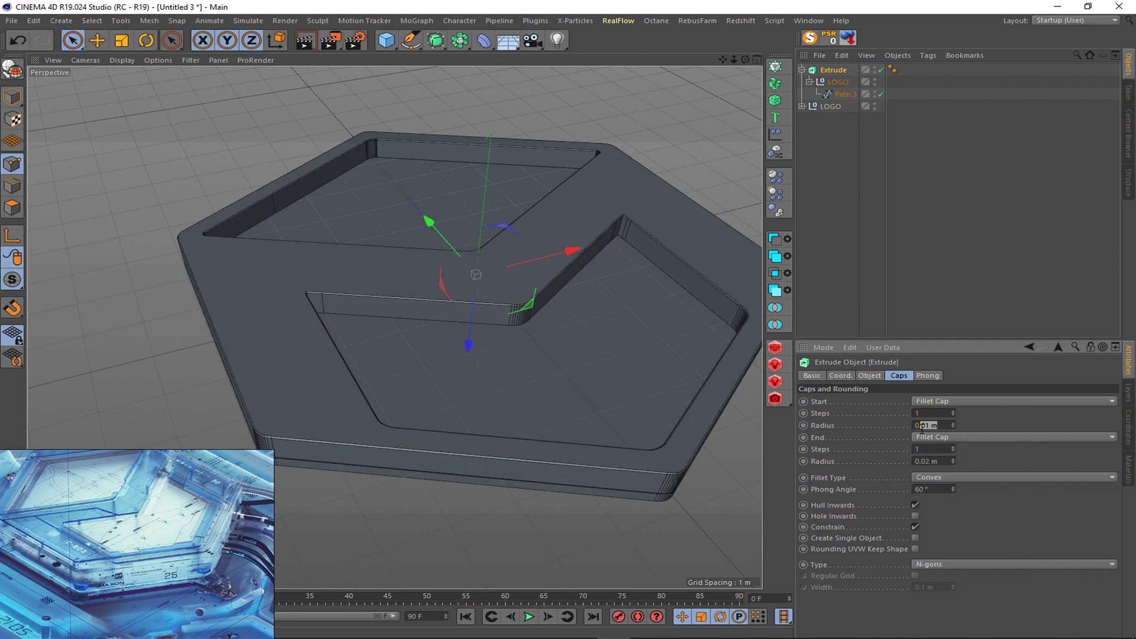
{"action": "scroll", "coordinate": [544, 268], "scroll_direction": "down", "scroll_amount": 4}
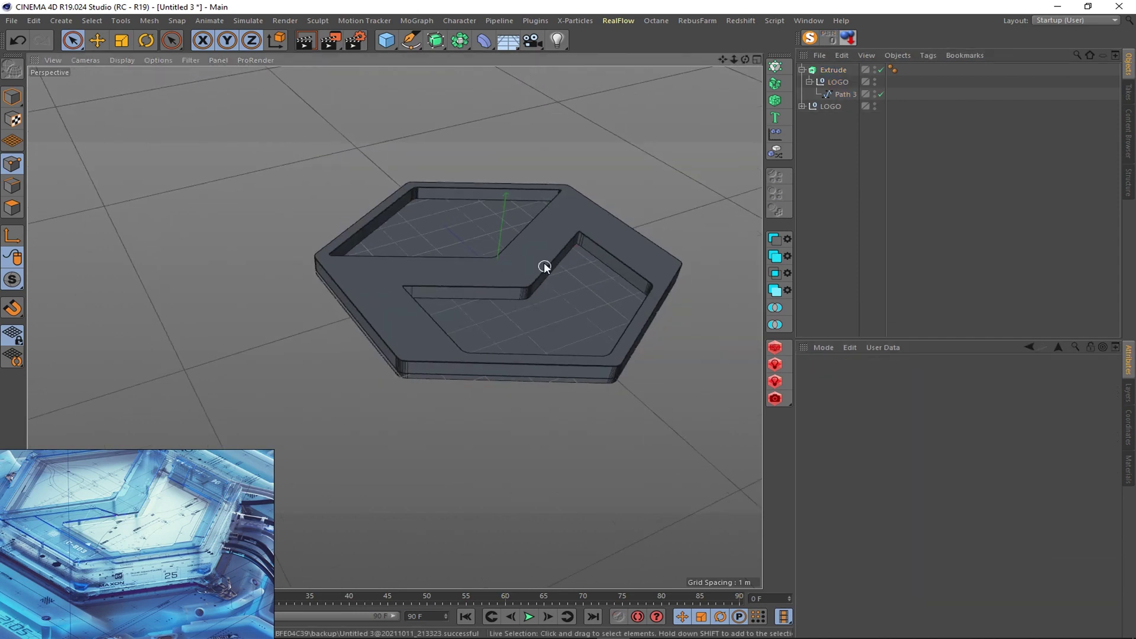
{"action": "scroll", "coordinate": [544, 267], "scroll_direction": "up", "scroll_amount": 3}
{"action": "left_click", "coordinate": [833, 70]}
- Duplicate the extruded plate and drag its Path 3 spline out as a standalone object
{"action": "key", "text": "ctrl+c"}
{"action": "key", "text": "ctrl+v"}
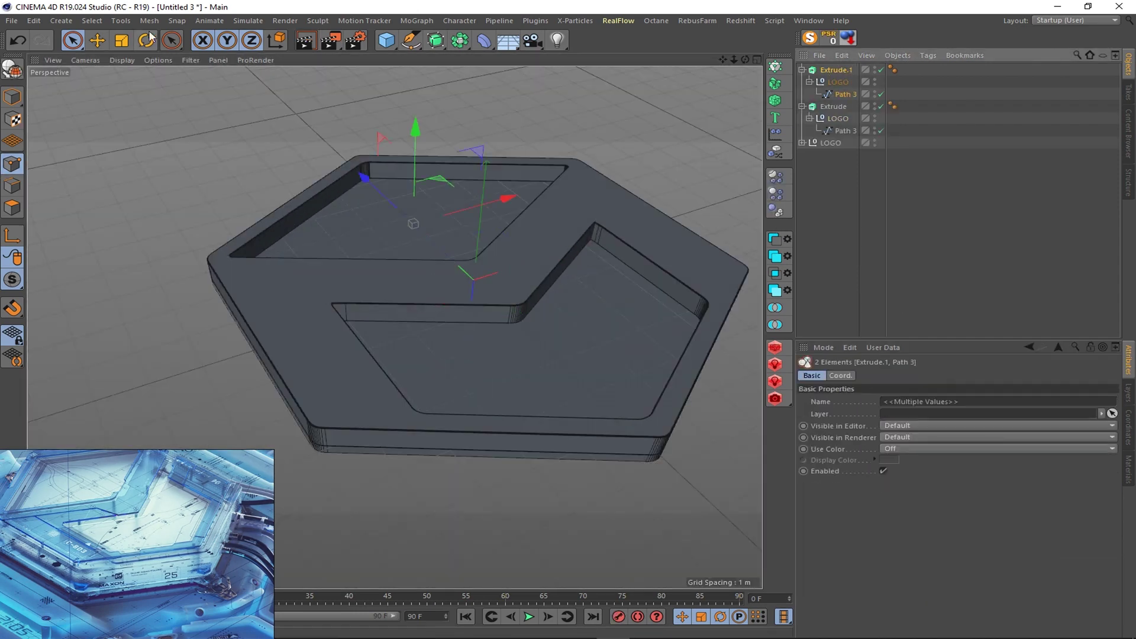
{"action": "left_click_drag", "start_coordinate": [843, 94], "coordinate": [834, 106]}
{"action": "left_click_drag", "start_coordinate": [837, 107], "coordinate": [834, 97]}
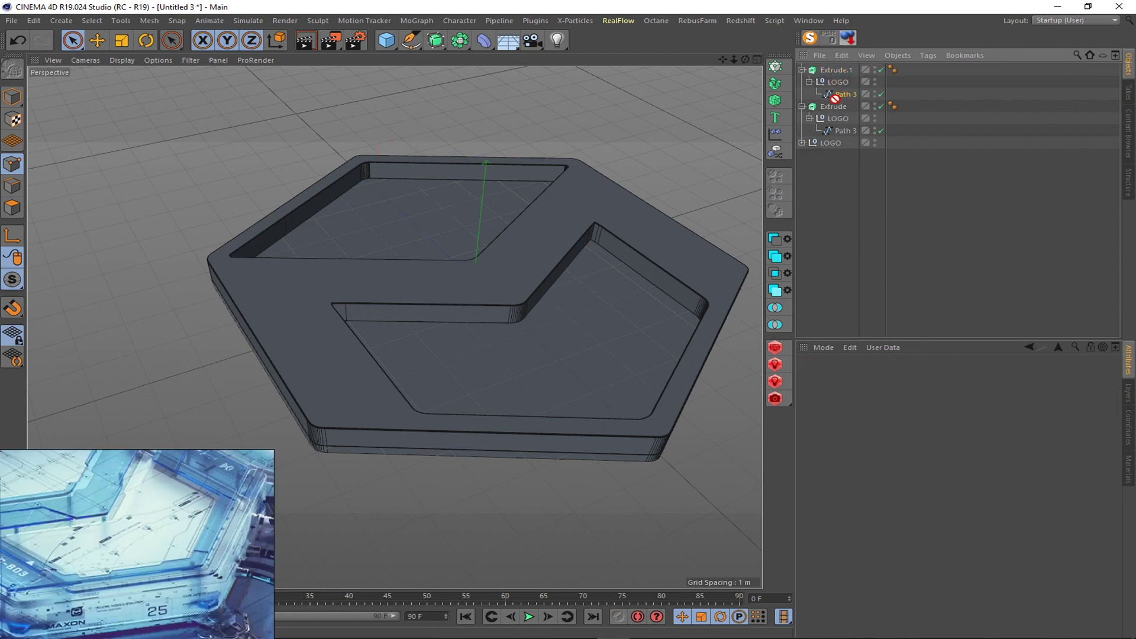
- Solo Path 3 and create an inset outline of about 0.05 m inside its edges
{"action": "left_click", "coordinate": [843, 94]}
{"action": "left_click", "coordinate": [775, 176]}
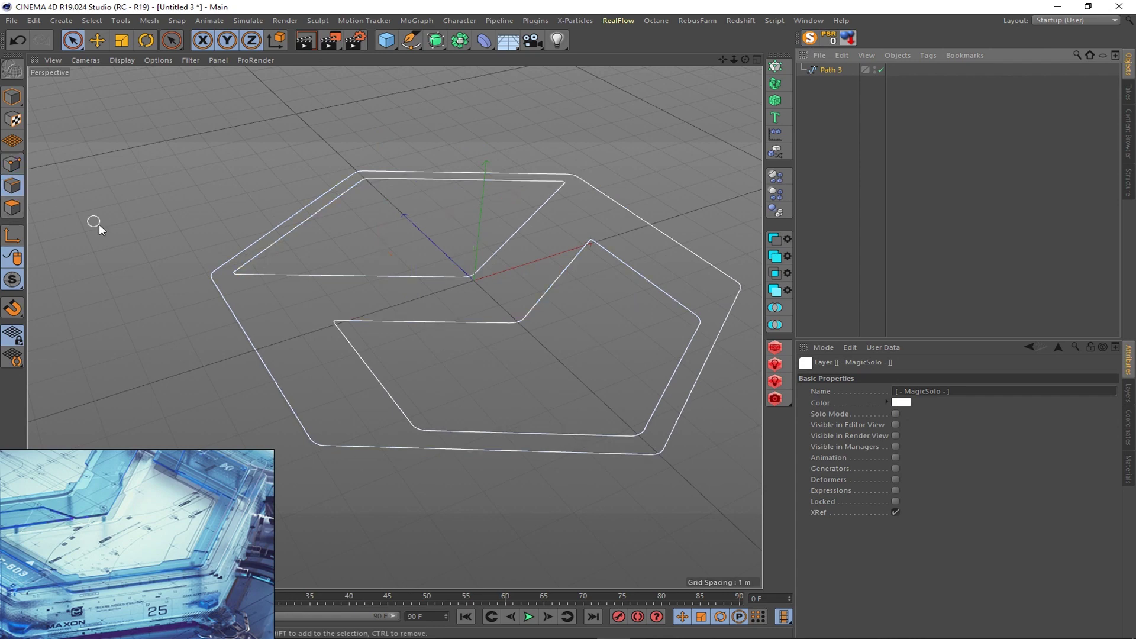
{"action": "left_click", "coordinate": [12, 164]}
{"action": "right_click", "coordinate": [531, 269]}
{"action": "left_click", "coordinate": [531, 394]}
{"action": "scroll", "coordinate": [578, 327], "scroll_direction": "up", "scroll_amount": 2}
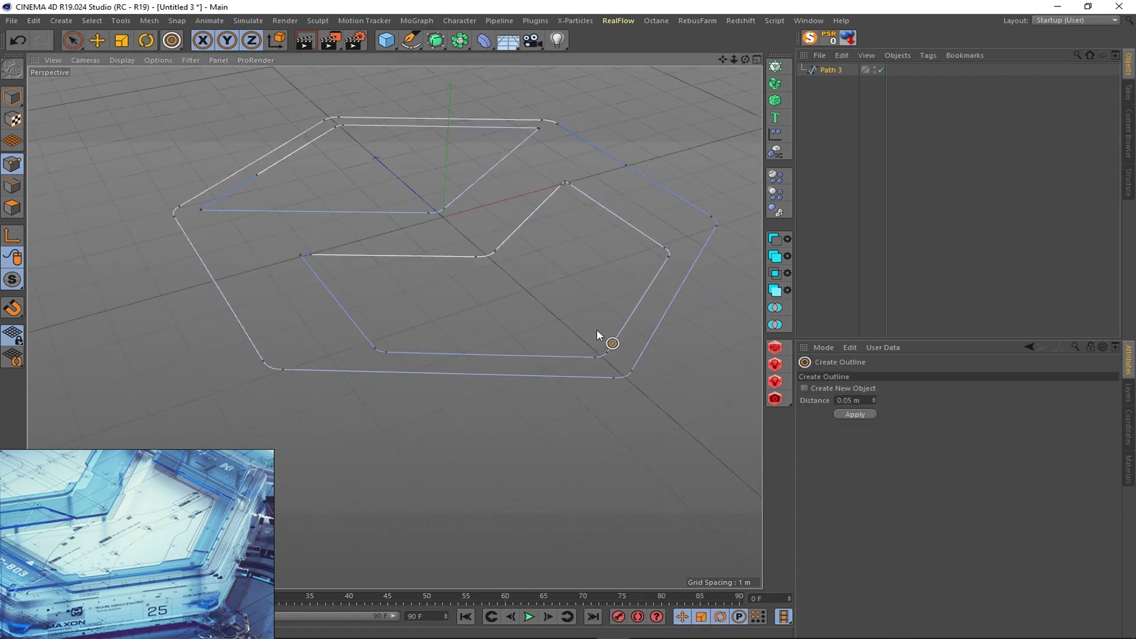
{"action": "left_click_drag", "start_coordinate": [596, 329], "coordinate": [592, 324]}
{"action": "left_click", "coordinate": [810, 39]}
{"action": "key", "text": "e"}
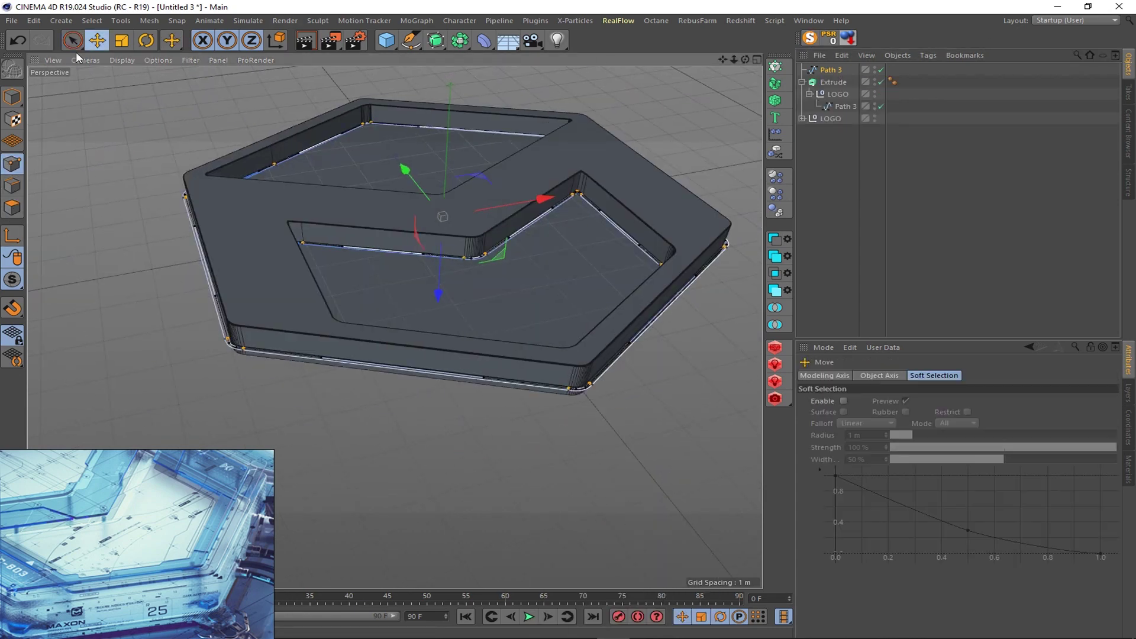
{"action": "left_click", "coordinate": [12, 97]}
{"action": "left_click", "coordinate": [460, 41]}
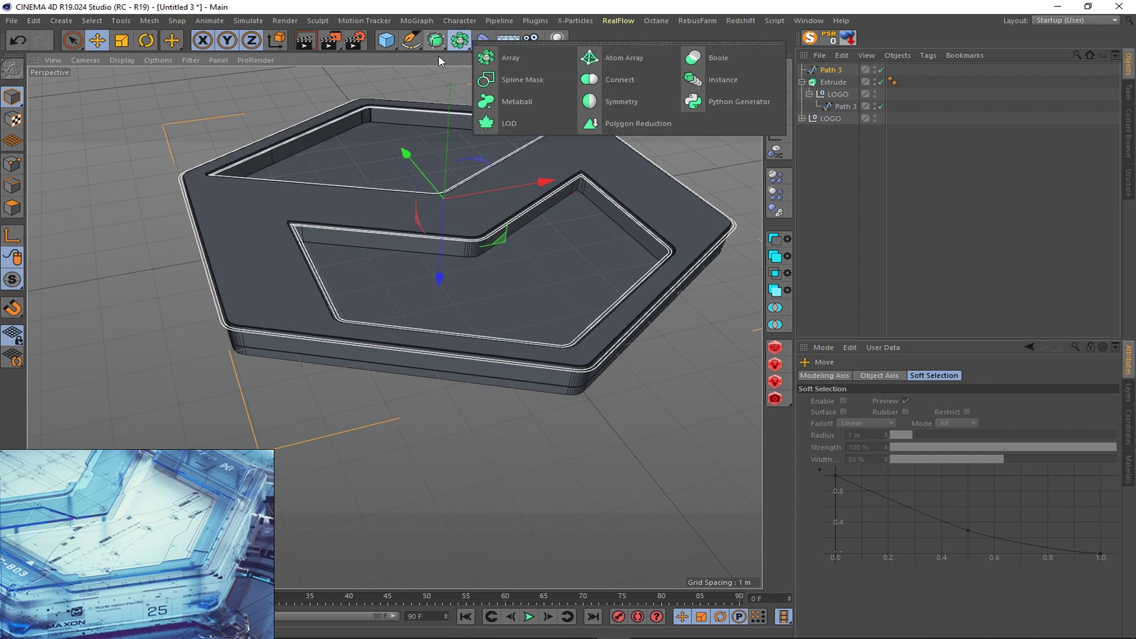
- Set the new Extrude.1 depth on the outlined Path 3 to about -1 m
{"action": "left_click", "coordinate": [869, 376]}
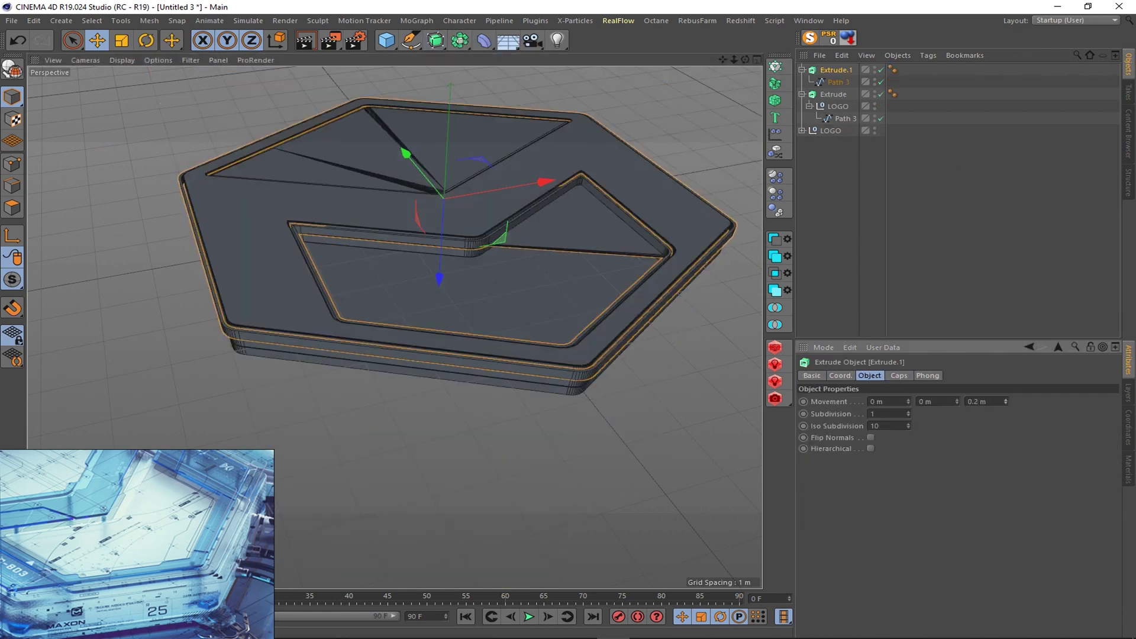
{"action": "left_click_drag", "start_coordinate": [1005, 401], "coordinate": [1005, 450]}
{"action": "left_click_drag", "start_coordinate": [627, 268], "coordinate": [515, 216], "text": "alt"}
{"action": "left_click_drag", "start_coordinate": [1005, 401], "coordinate": [1004, 406]}
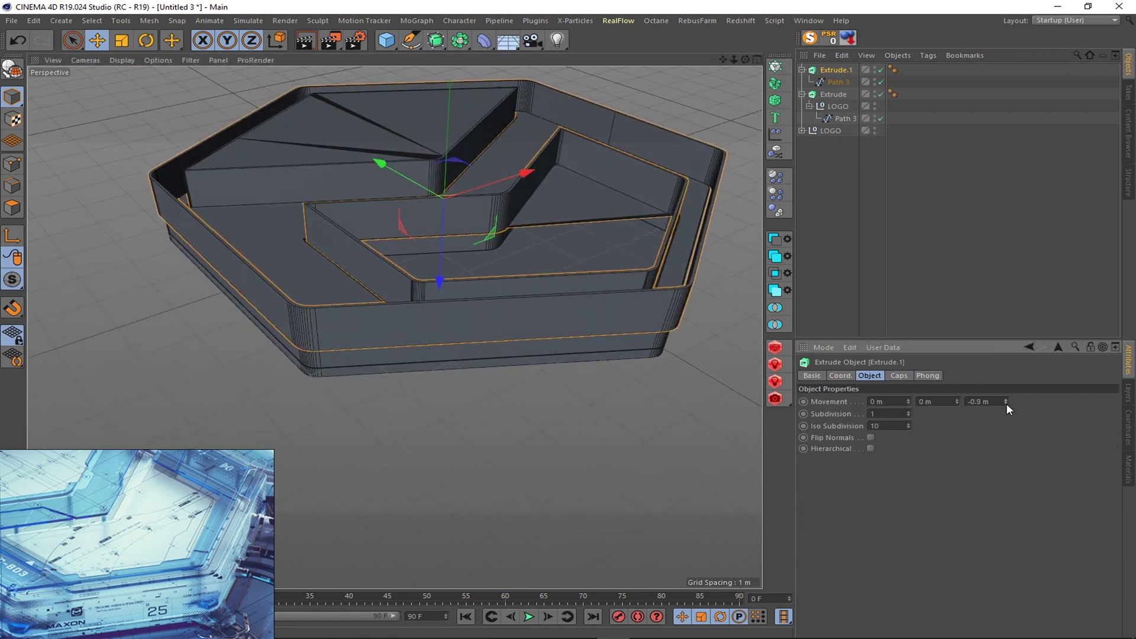
{"action": "left_click_drag", "start_coordinate": [444, 250], "coordinate": [445, 265]}
- Hide the original logo extrusion, disable Extrude.1, and weld Path 3's two loose end points
{"action": "left_click_drag", "start_coordinate": [874, 93], "coordinate": [874, 129]}
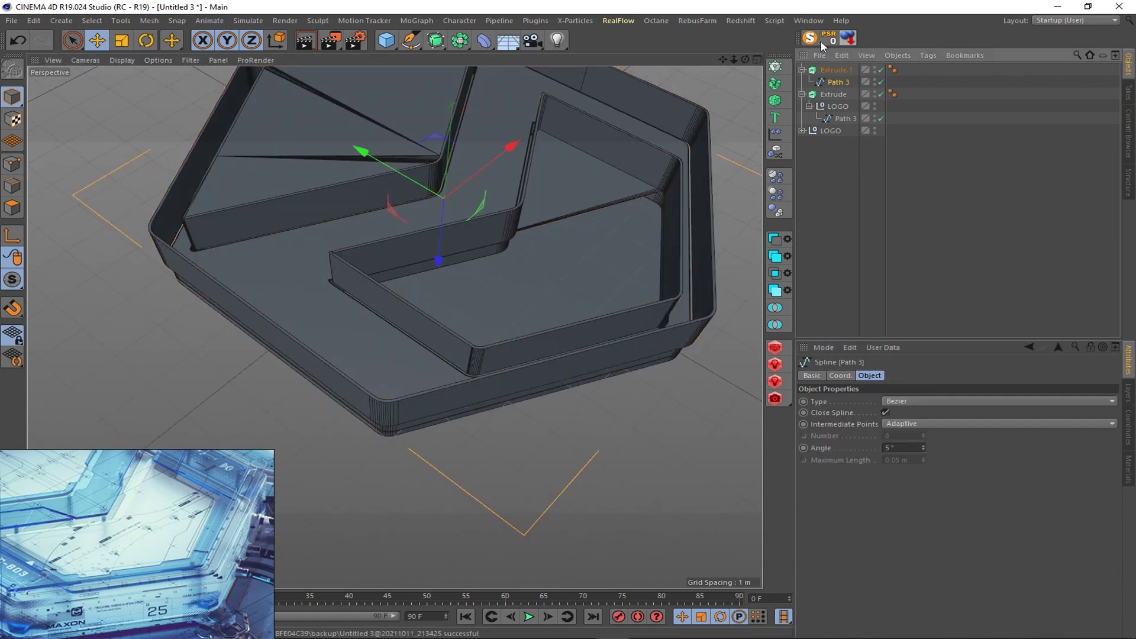
{"action": "left_click", "coordinate": [846, 81]}
{"action": "left_click", "coordinate": [881, 69]}
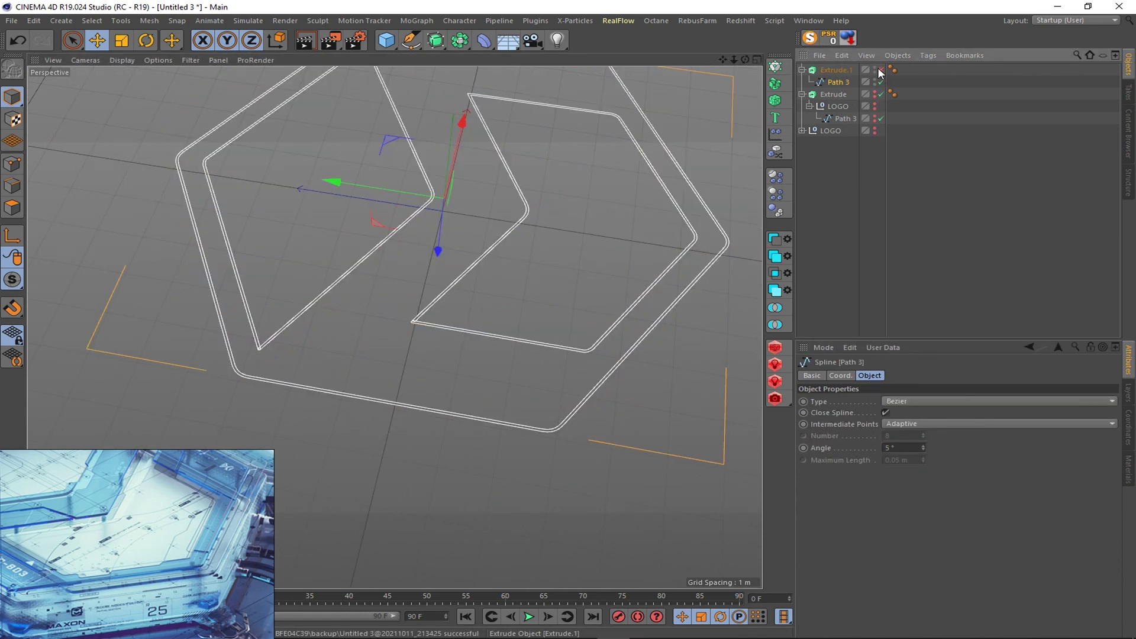
{"action": "scroll", "coordinate": [654, 185], "scroll_direction": "up", "scroll_amount": 10}
{"action": "scroll", "coordinate": [654, 185], "scroll_direction": "down", "scroll_amount": 8}
{"action": "left_click", "coordinate": [12, 164]}
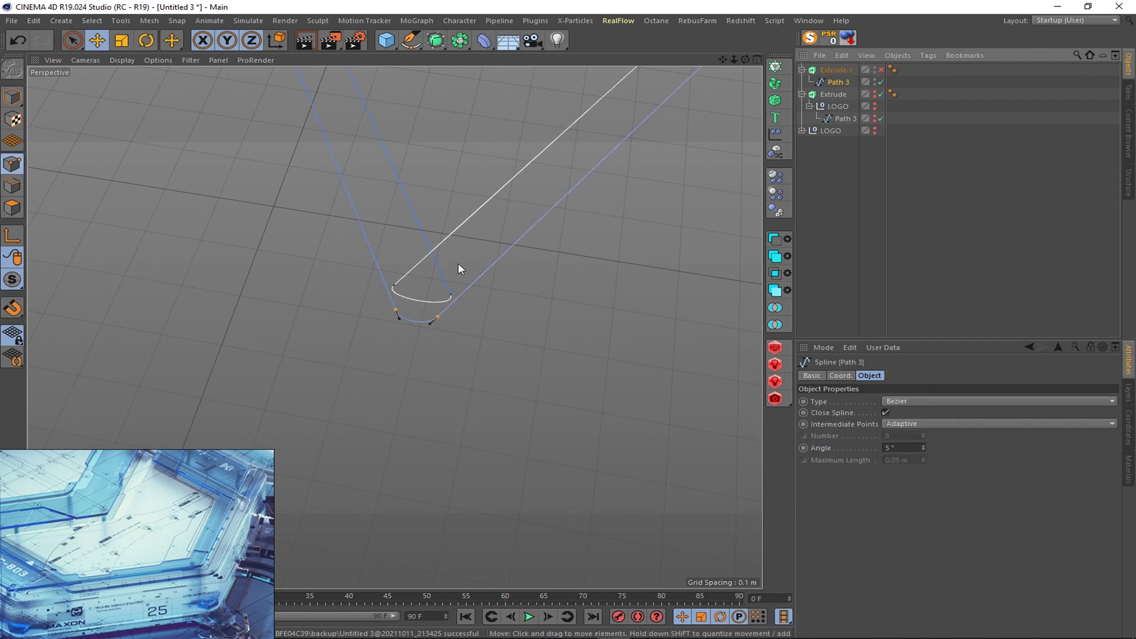
{"action": "left_click_drag", "start_coordinate": [393, 286], "coordinate": [451, 295]}
{"action": "key", "text": "m"}
{"action": "key", "text": "q"}
{"action": "left_click", "coordinate": [420, 292]}
- Chamfer the welded Path 3 corner to round it off
{"action": "right_click", "coordinate": [424, 301]}
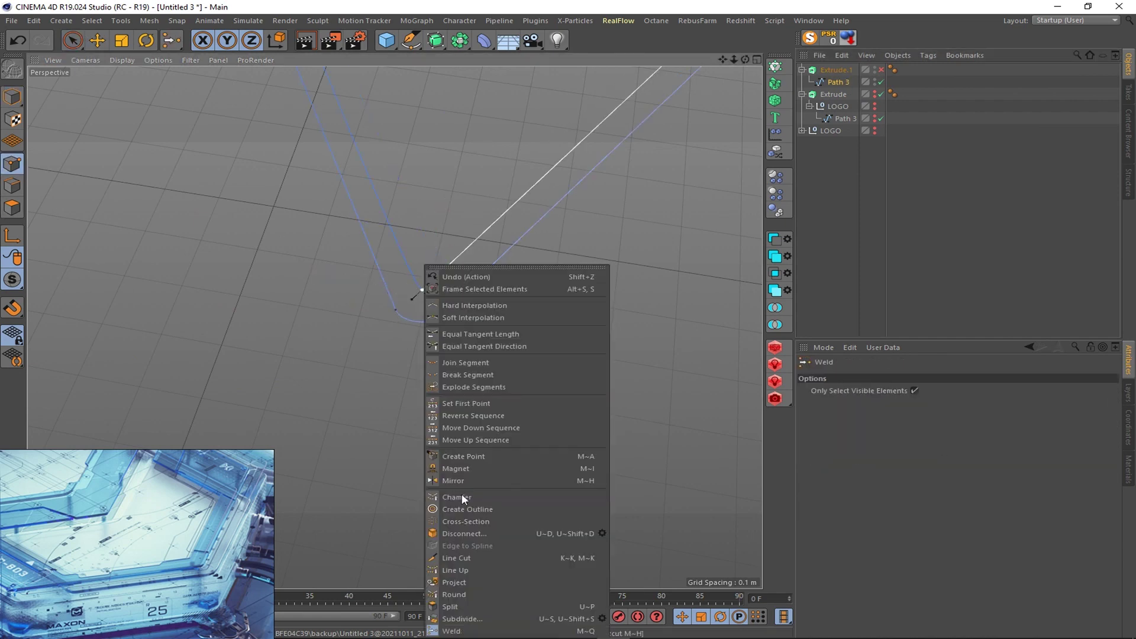
{"action": "left_click", "coordinate": [460, 493]}
{"action": "mouse_move", "coordinate": [432, 373]}
{"action": "left_mouse_down"}
{"action": "mouse_move", "coordinate": [449, 375]}
{"action": "mouse_move", "coordinate": [524, 219]}
{"action": "mouse_move", "coordinate": [609, 241]}
{"action": "left_mouse_up"}
{"action": "scroll", "coordinate": [450, 375], "scroll_direction": "up", "scroll_amount": 5}
{"action": "key", "text": "space"}
{"action": "right_click", "coordinate": [620, 222]}
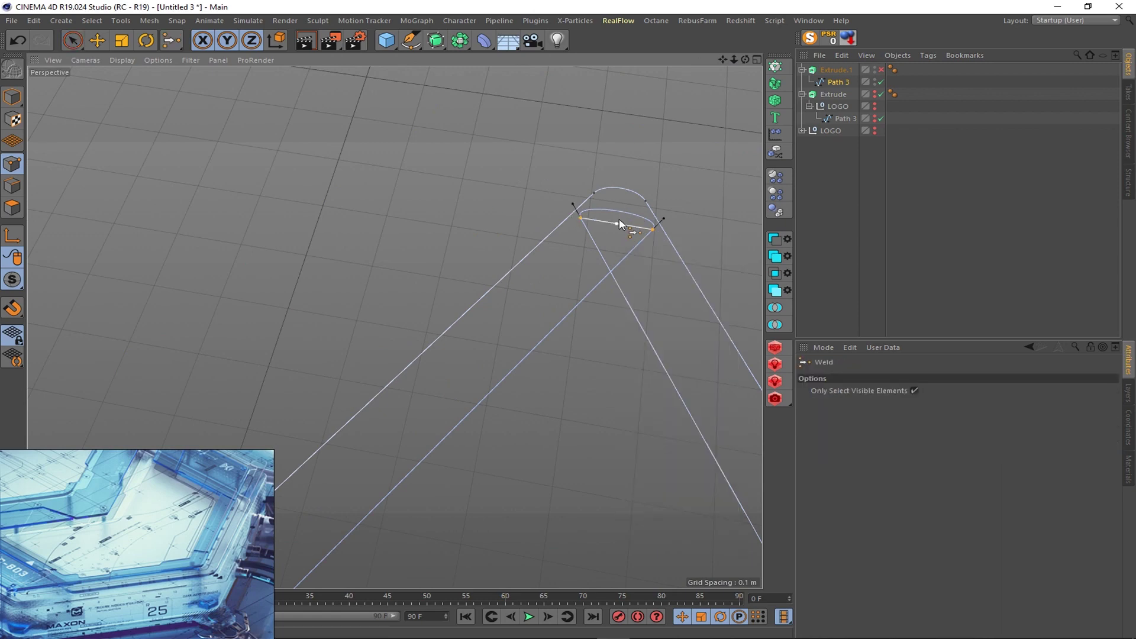
{"action": "left_click", "coordinate": [652, 304]}
{"action": "right_click", "coordinate": [595, 274]}
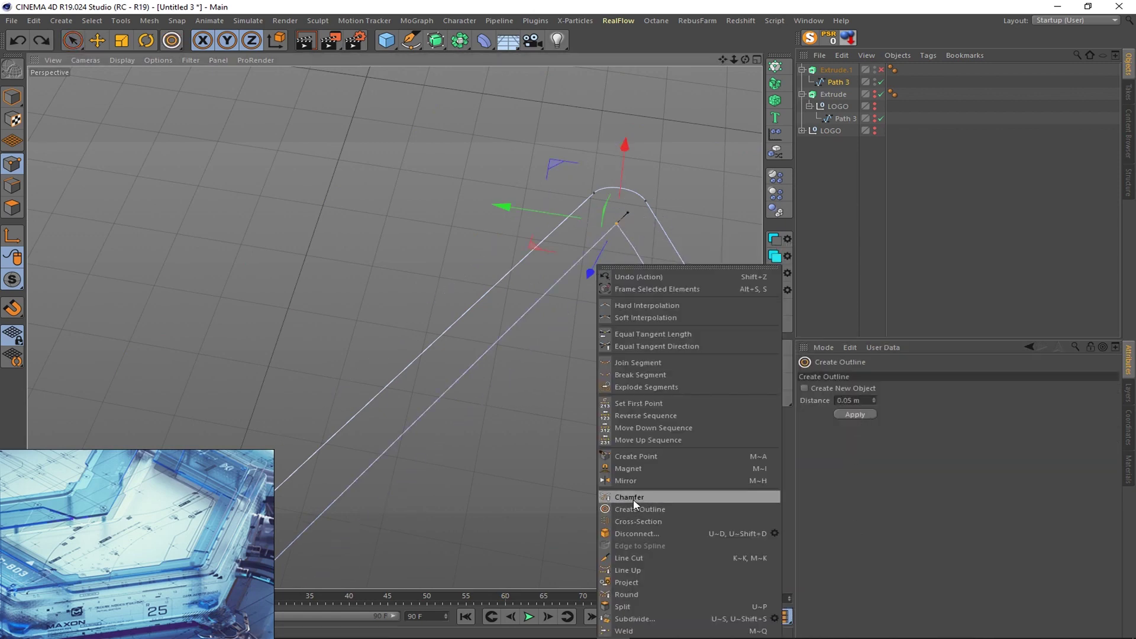
{"action": "left_click", "coordinate": [633, 498]}
- Frame the logo and toggle Extrude.1 on and off to check the walls
{"action": "key", "text": "h"}
{"action": "left_click", "coordinate": [881, 69]}
{"action": "mouse_move", "coordinate": [659, 264]}
{"action": "left_mouse_down", "text": "alt"}
{"action": "mouse_move", "coordinate": [716, 372]}
{"action": "mouse_move", "coordinate": [673, 241]}
{"action": "left_mouse_up", "text": "alt"}
{"action": "scroll", "coordinate": [673, 241], "scroll_direction": "up", "scroll_amount": 3}
{"action": "left_click", "coordinate": [881, 69]}
{"action": "scroll", "coordinate": [593, 271], "scroll_direction": "up", "scroll_amount": 3}
{"action": "scroll", "coordinate": [559, 248], "scroll_direction": "up", "scroll_amount": 2}
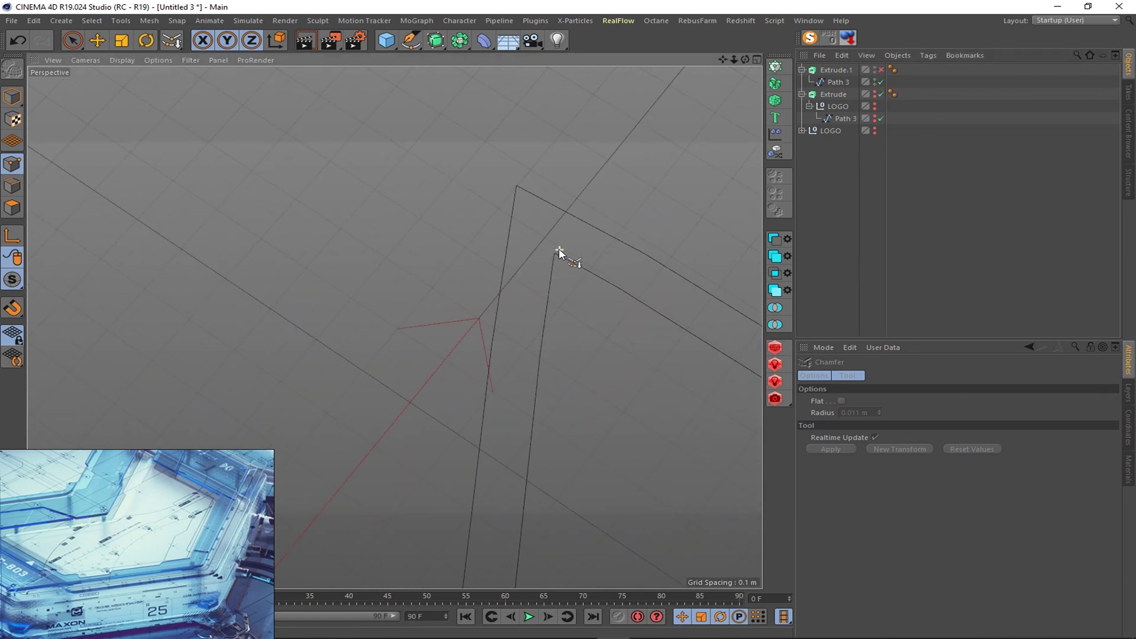
- Switch to box selection and select a corner point of Path 3
{"action": "left_click", "coordinate": [838, 82]}
{"action": "left_click", "coordinate": [72, 40]}
{"action": "left_click", "coordinate": [148, 79]}
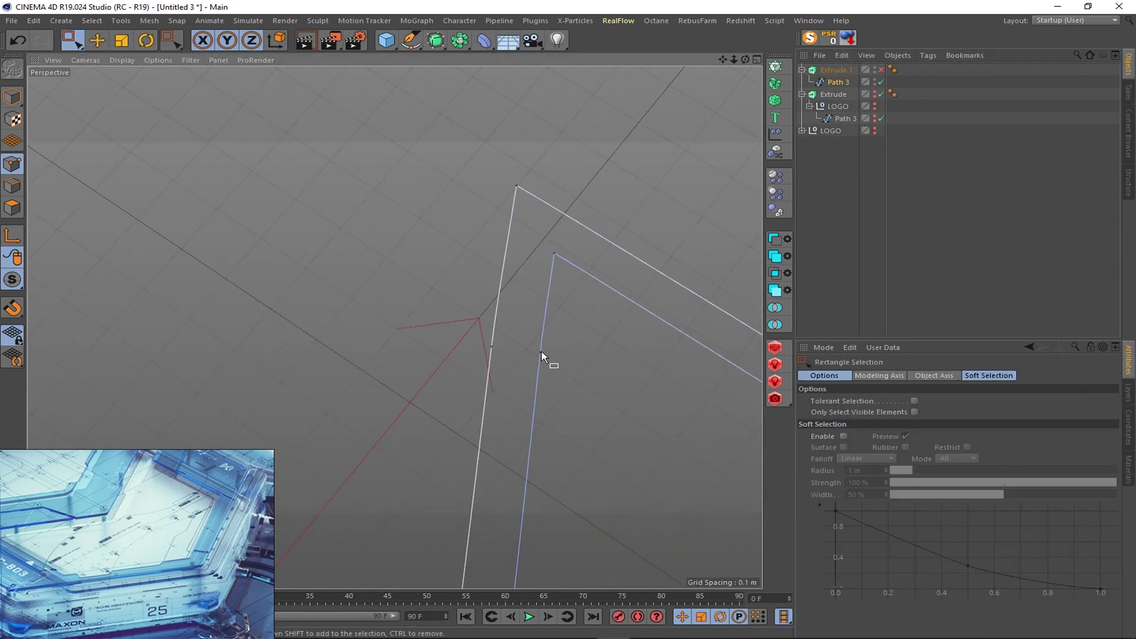
{"action": "mouse_move", "coordinate": [426, 385]}
{"action": "left_mouse_down", "text": "alt"}
{"action": "mouse_move", "coordinate": [622, 524]}
{"action": "mouse_move", "coordinate": [392, 325]}
{"action": "mouse_move", "coordinate": [419, 329]}
{"action": "mouse_move", "coordinate": [162, 355]}
{"action": "left_mouse_up", "text": "alt"}
{"action": "scroll", "coordinate": [166, 388], "scroll_direction": "up", "scroll_amount": 3}
{"action": "middle_click_drag", "start_coordinate": [165, 387], "coordinate": [176, 390], "text": "alt"}
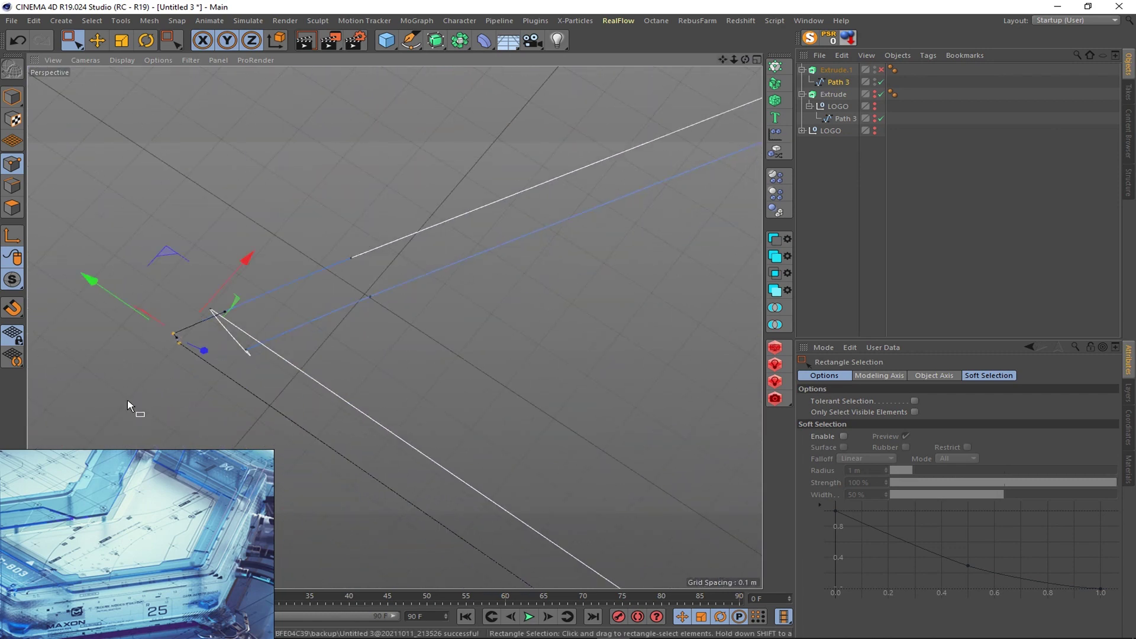
{"action": "left_click_drag", "start_coordinate": [130, 402], "coordinate": [237, 337]}
- Re-enable Extrude.1 and the original logo extrusion, then orbit to a top-down view
{"action": "scroll", "coordinate": [302, 339], "scroll_direction": "down", "scroll_amount": 5}
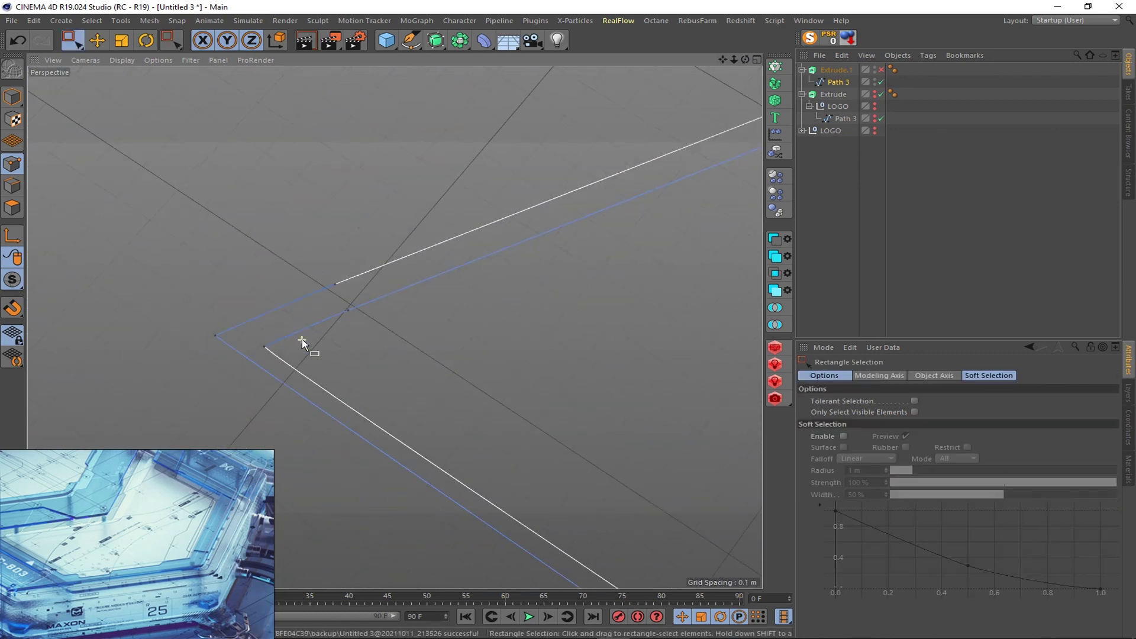
{"action": "scroll", "coordinate": [414, 349], "scroll_direction": "down", "scroll_amount": 5}
{"action": "left_click", "coordinate": [880, 69]}
{"action": "mouse_move", "coordinate": [307, 284]}
{"action": "left_mouse_down", "text": "alt"}
{"action": "mouse_move", "coordinate": [262, 266]}
{"action": "mouse_move", "coordinate": [214, 217]}
{"action": "mouse_move", "coordinate": [331, 273]}
{"action": "left_mouse_up", "text": "alt"}
{"action": "left_click", "coordinate": [874, 105]}
{"action": "mouse_move", "coordinate": [438, 266]}
{"action": "left_mouse_down", "text": "alt"}
{"action": "mouse_move", "coordinate": [438, 151]}
{"action": "mouse_move", "coordinate": [443, 249]}
{"action": "left_mouse_up", "text": "alt"}
{"action": "left_click_drag", "start_coordinate": [346, 351], "coordinate": [507, 224], "text": "alt"}
- Duplicate the logo extrusion and raise the copy as a 0.2 m slab above the logo
{"action": "left_click", "coordinate": [833, 94]}
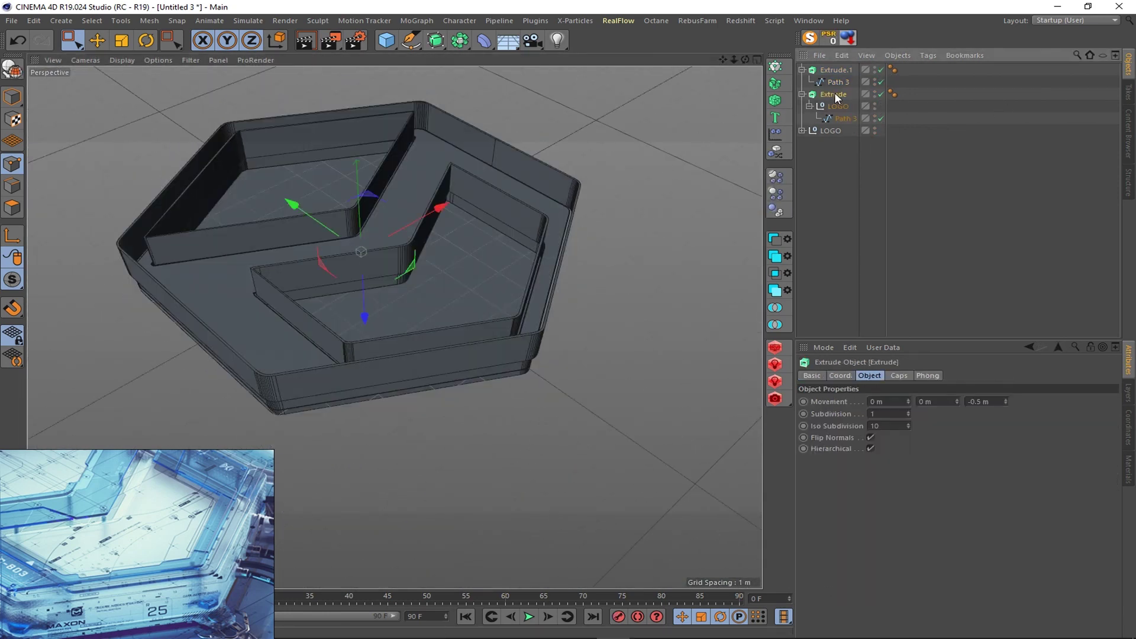
{"action": "left_click_drag", "start_coordinate": [834, 94], "coordinate": [829, 66], "text": "ctrl"}
{"action": "left_click_drag", "start_coordinate": [365, 314], "coordinate": [372, 260]}
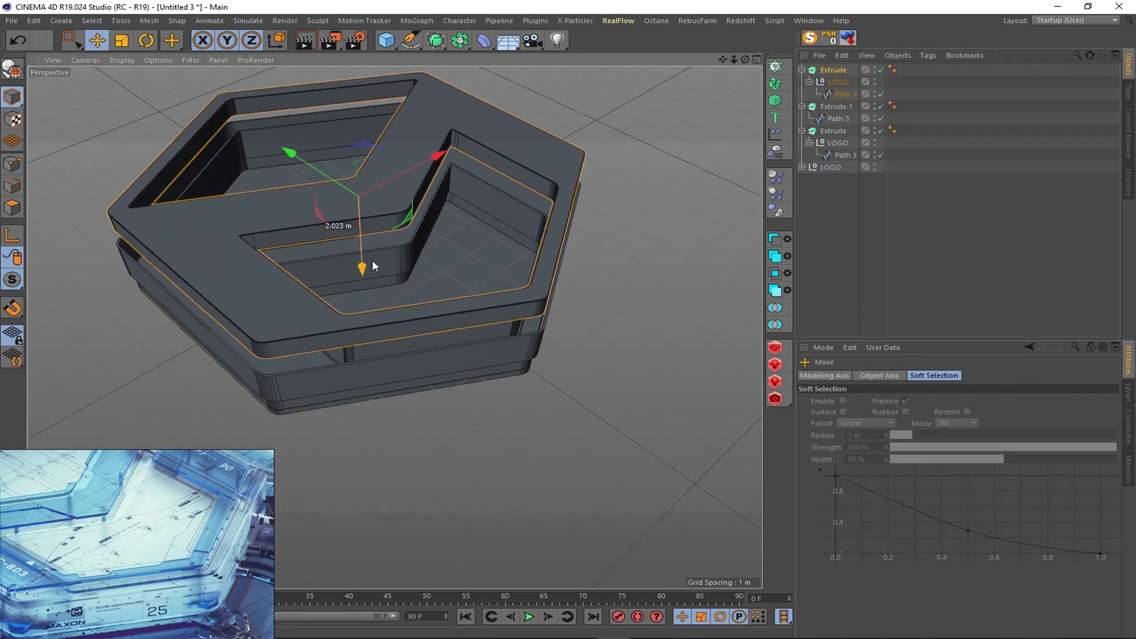
{"action": "left_click_drag", "start_coordinate": [1005, 403], "coordinate": [1005, 385]}
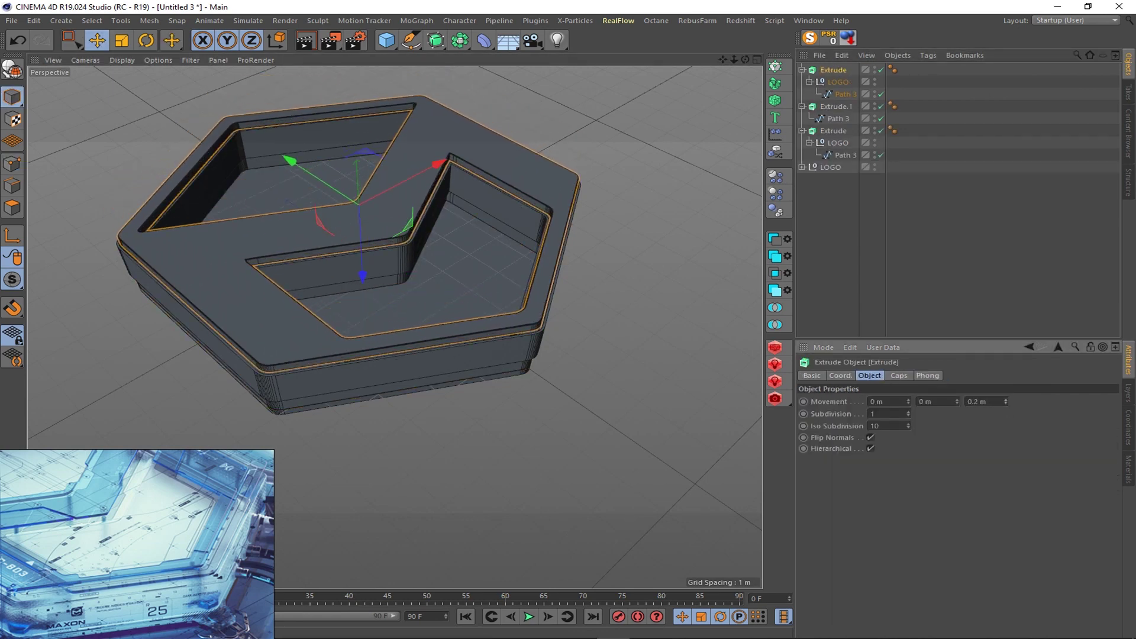
- Set the copy's Caps Start and End fillet radii to 0.01 m
{"action": "left_click", "coordinate": [899, 376]}
{"action": "double_click", "coordinate": [926, 426]}
{"action": "type", "text": "0.01"}
{"action": "key", "text": "Return"}
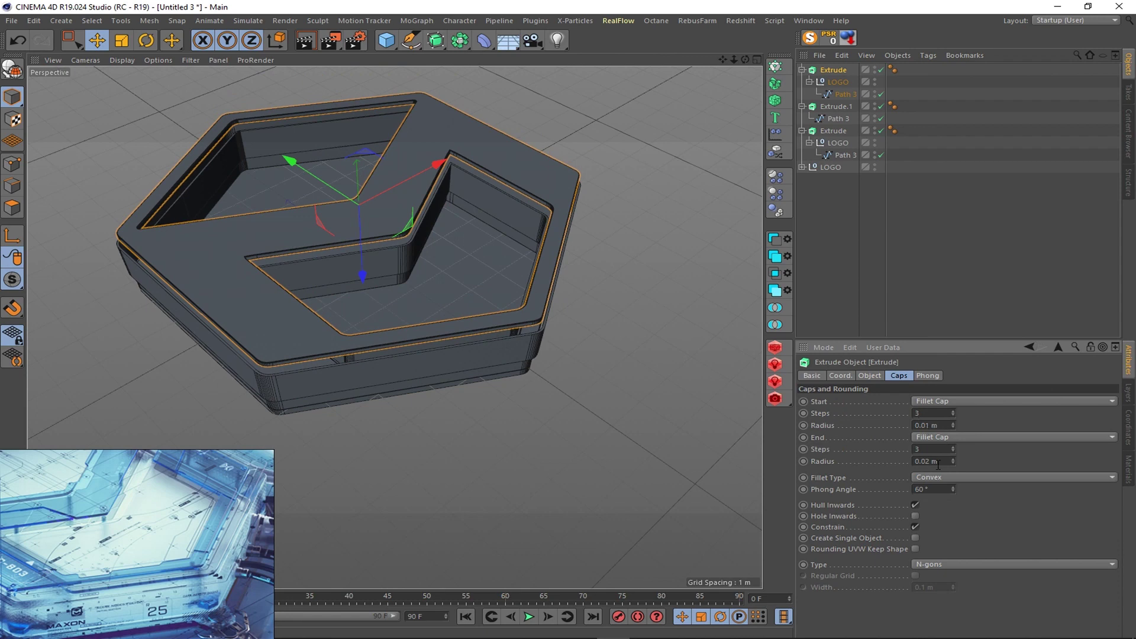
{"action": "double_click", "coordinate": [926, 461]}
{"action": "type", "text": "0.01"}
{"action": "key", "text": "Return"}
- Preview-render the capped plate, then duplicate the top extrusion as Extrude.2
{"action": "scroll", "coordinate": [380, 253], "scroll_direction": "up", "scroll_amount": 3}
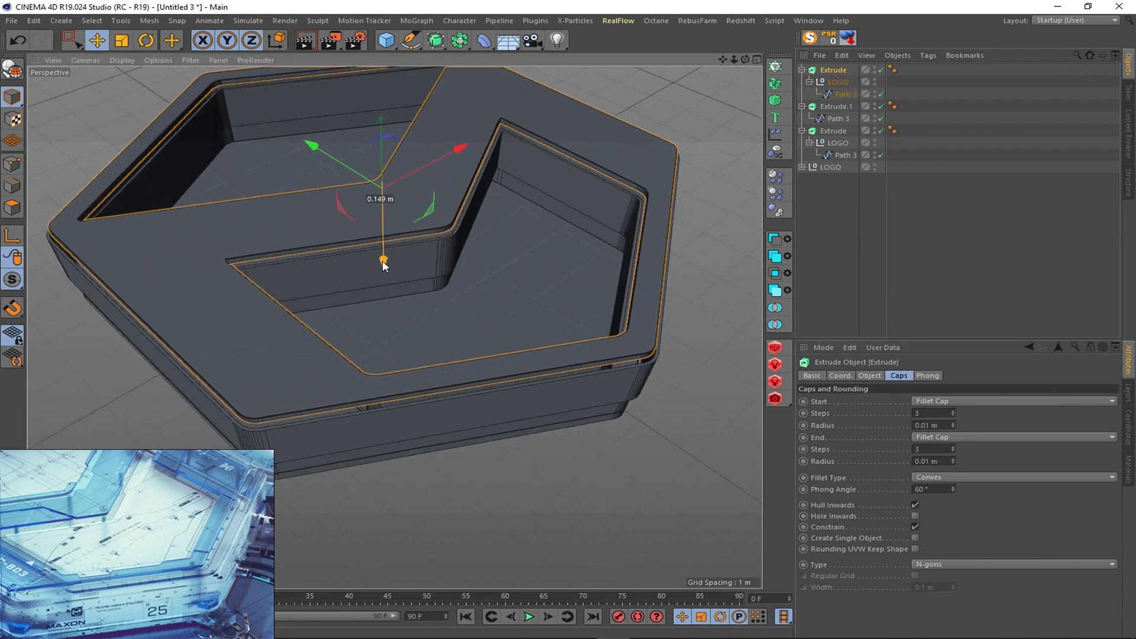
{"action": "left_click_drag", "start_coordinate": [381, 253], "coordinate": [418, 299], "text": "alt"}
{"action": "scroll", "coordinate": [418, 293], "scroll_direction": "down", "scroll_amount": 3}
{"action": "left_click_drag", "start_coordinate": [213, 431], "coordinate": [444, 201], "text": "alt"}
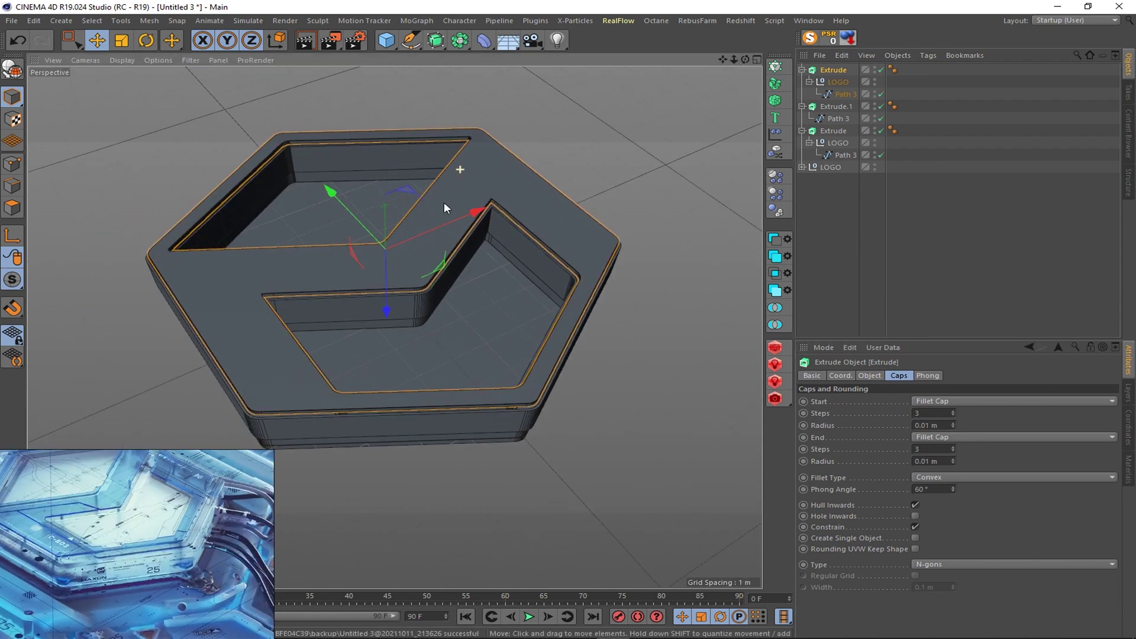
{"action": "key", "text": "ctrl+r"}
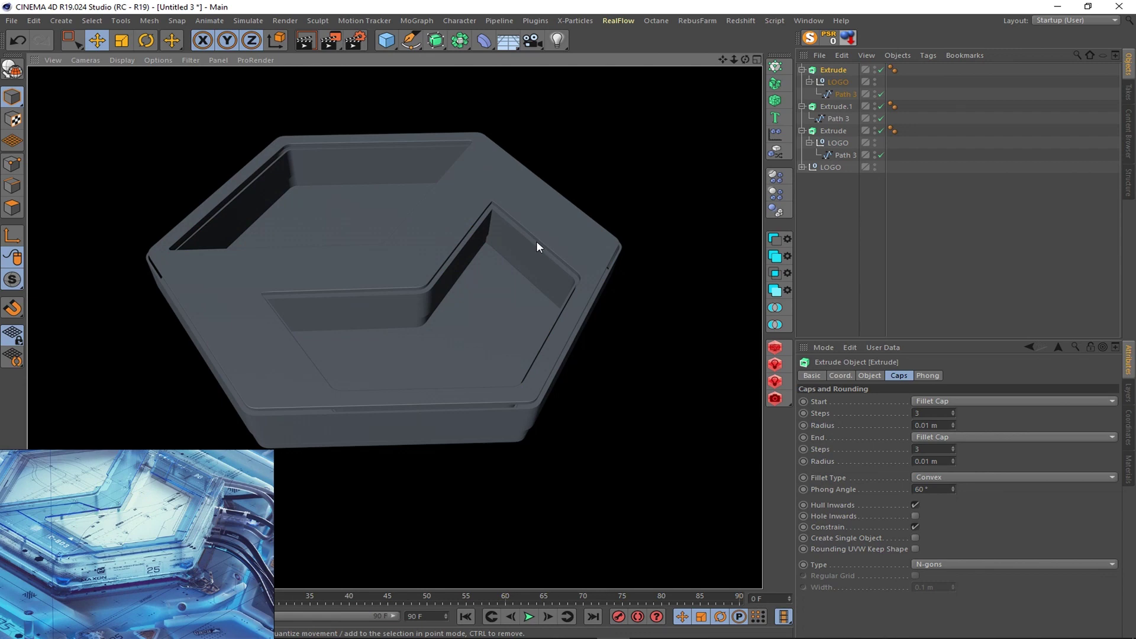
{"action": "mouse_move", "coordinate": [538, 246]}
{"action": "left_mouse_down", "text": "alt"}
{"action": "mouse_move", "coordinate": [610, 299]}
{"action": "mouse_move", "coordinate": [294, 314]}
{"action": "mouse_move", "coordinate": [392, 318]}
{"action": "mouse_move", "coordinate": [460, 290]}
{"action": "mouse_move", "coordinate": [439, 304]}
{"action": "left_mouse_up", "text": "alt"}
{"action": "key", "text": "ctrl+z"}
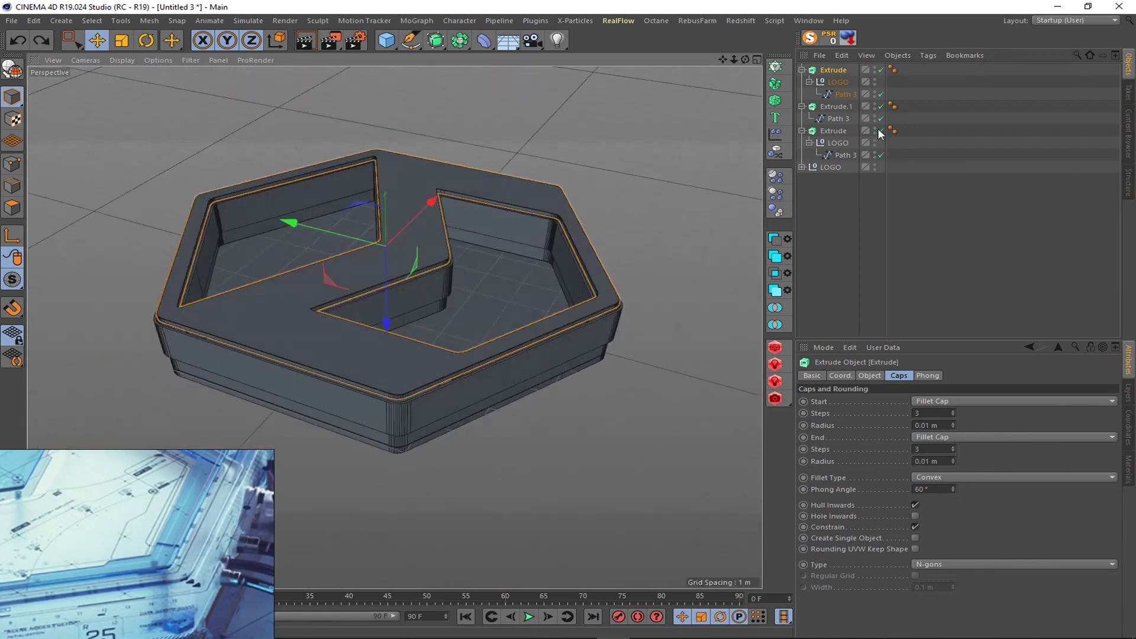
{"action": "left_click_drag", "start_coordinate": [836, 69], "coordinate": [836, 69], "text": "ctrl"}
{"action": "left_click", "coordinate": [12, 164]}
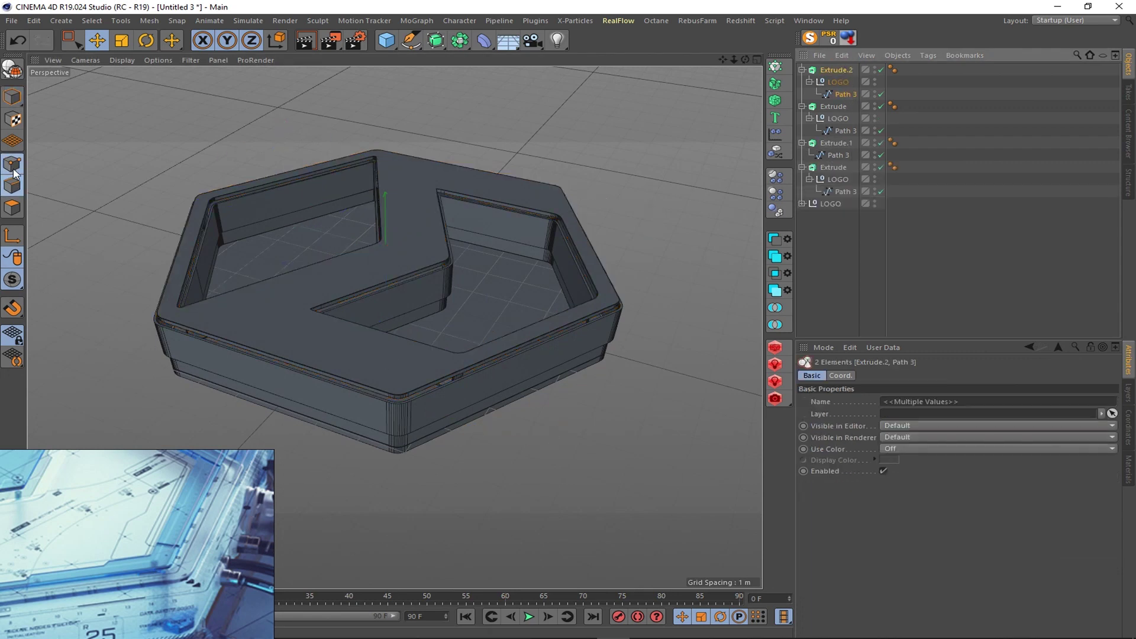
- Create an offset outline on Extrude.2's Path 3 spline
{"action": "right_click", "coordinate": [492, 265]}
{"action": "left_click", "coordinate": [534, 503]}
{"action": "left_click", "coordinate": [836, 86]}
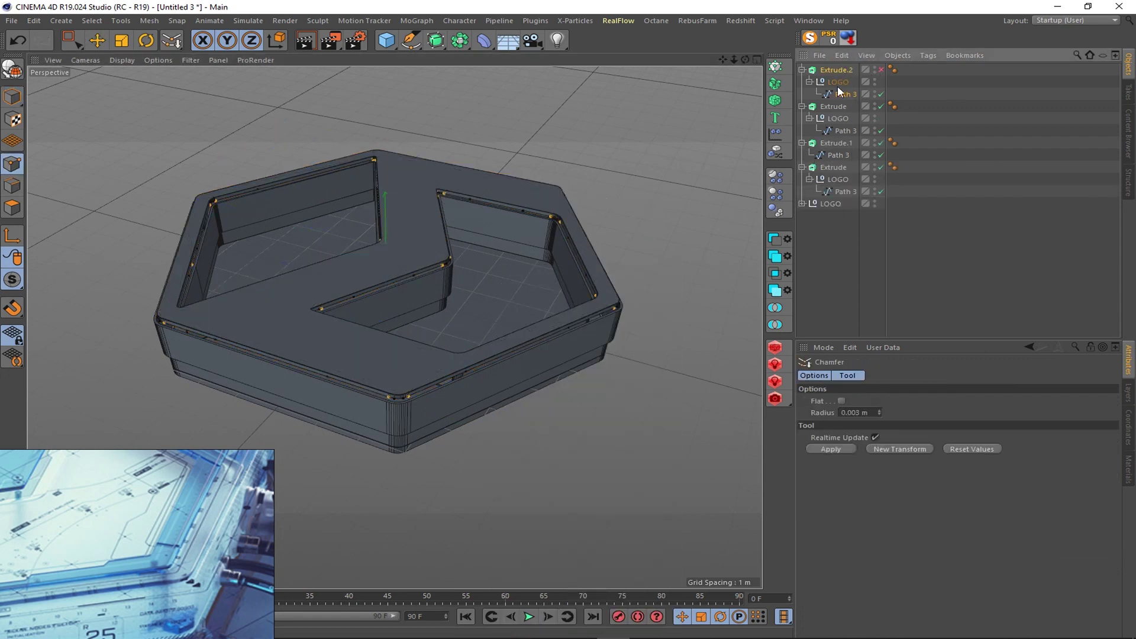
{"action": "right_click", "coordinate": [463, 396]}
{"action": "left_click", "coordinate": [507, 509]}
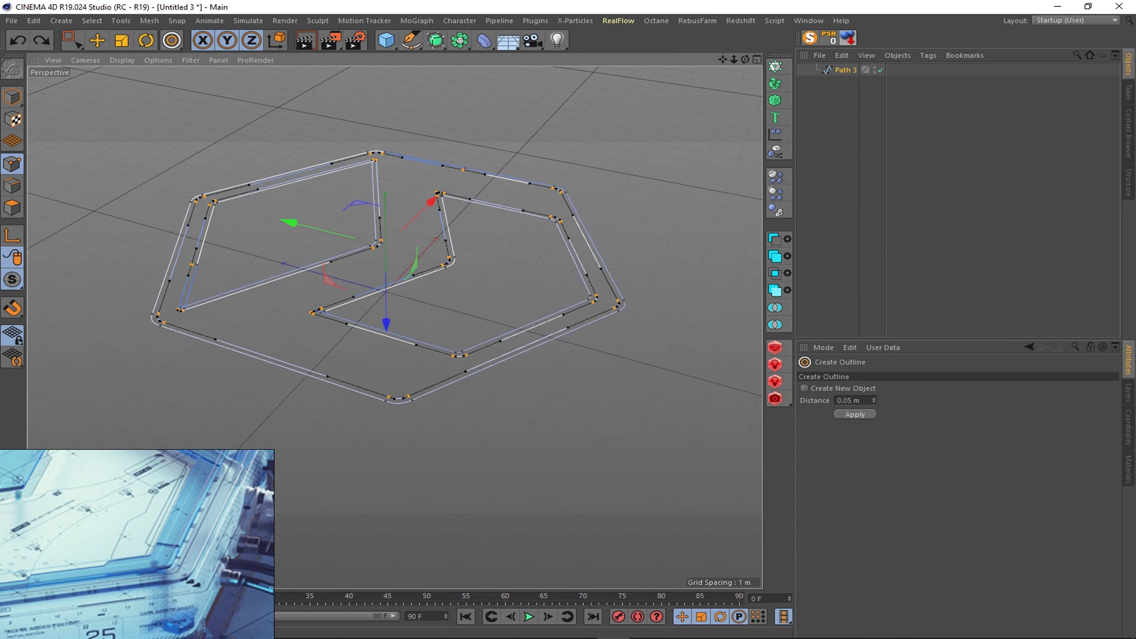
- Delete the inner outline points and segments, leaving only the outer spline
{"action": "scroll", "coordinate": [284, 383], "scroll_direction": "up", "scroll_amount": 5}
{"action": "key", "text": "0"}
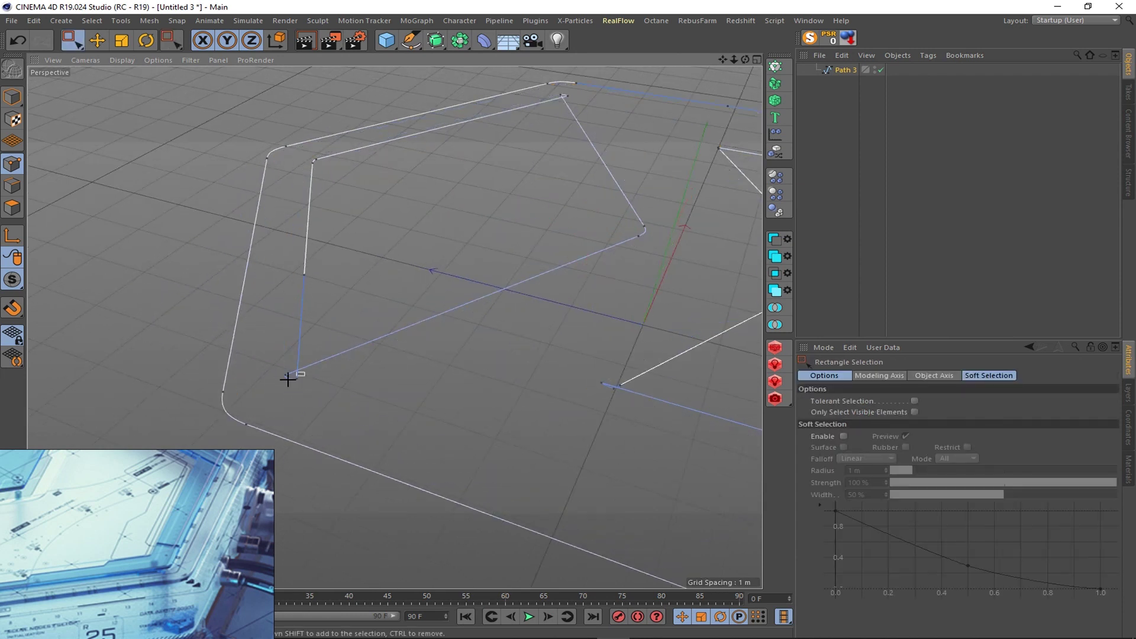
{"action": "scroll", "coordinate": [355, 373], "scroll_direction": "down", "scroll_amount": 8}
{"action": "left_click_drag", "start_coordinate": [454, 338], "coordinate": [550, 355]}
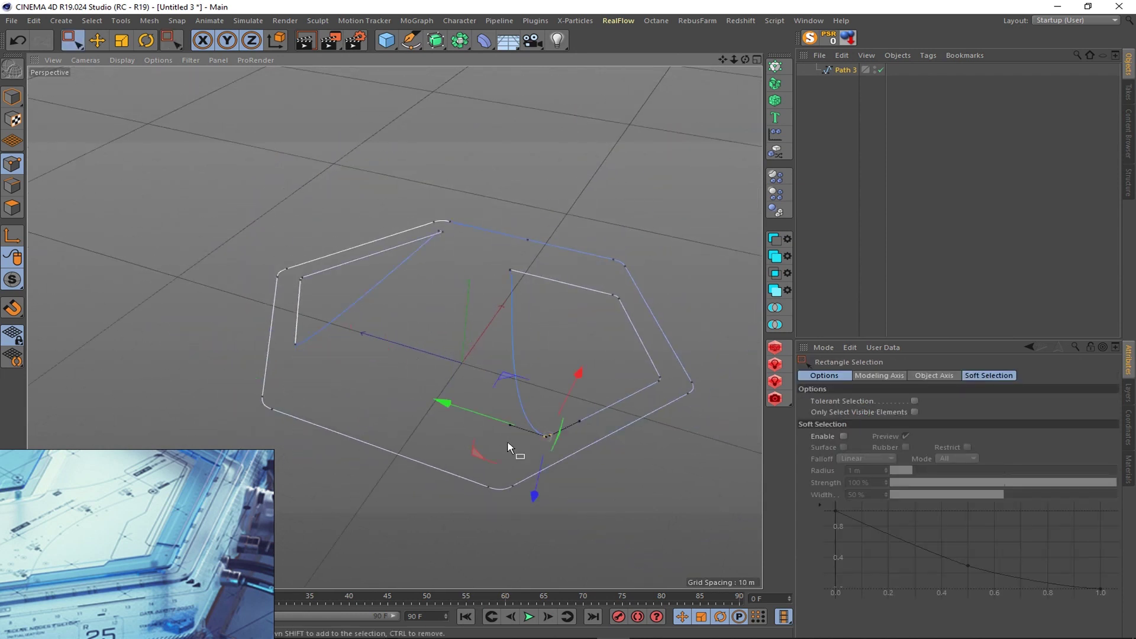
{"action": "key", "text": "Delete"}
{"action": "left_click_drag", "start_coordinate": [284, 263], "coordinate": [325, 374]}
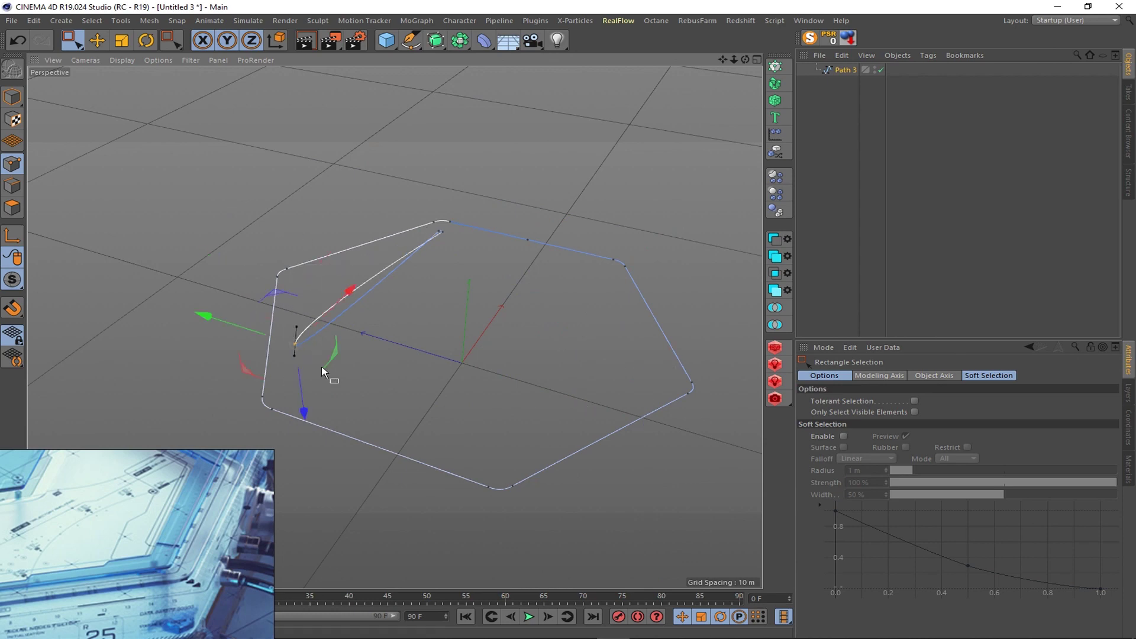
{"action": "key", "text": "Delete"}
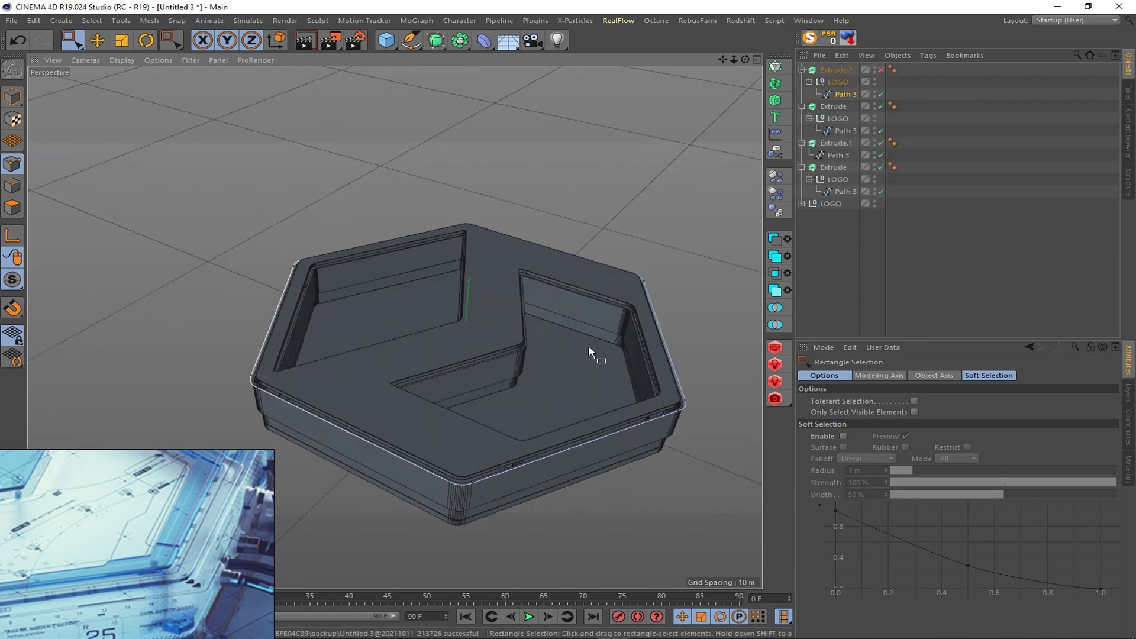
- Add another outline to the plate spline and check the plate in a quick test render
{"action": "right_click", "coordinate": [685, 320]}
{"action": "left_click", "coordinate": [730, 503]}
{"action": "scroll", "coordinate": [710, 473], "scroll_direction": "up", "scroll_amount": 5}
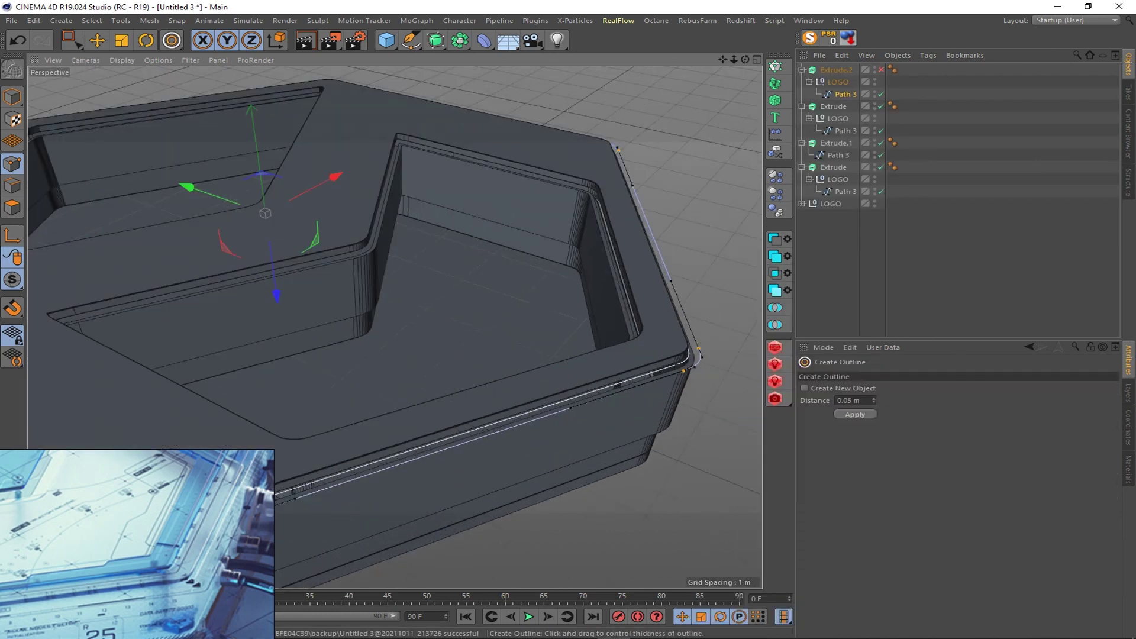
{"action": "left_click", "coordinate": [435, 40]}
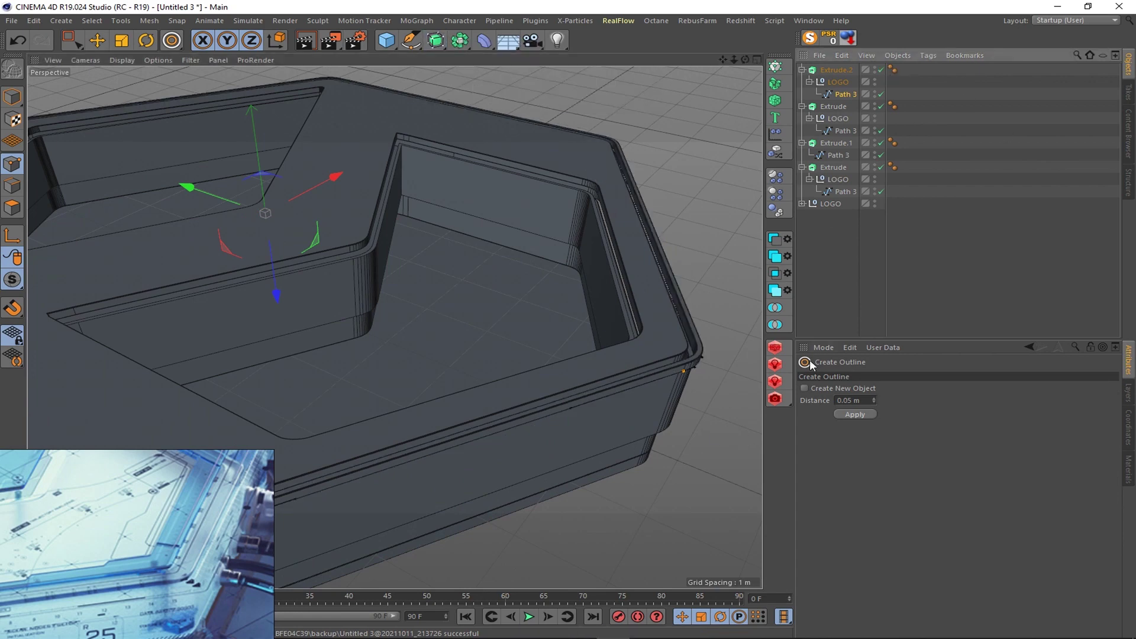
{"action": "scroll", "coordinate": [500, 336], "scroll_direction": "down", "scroll_amount": 4}
{"action": "scroll", "coordinate": [411, 263], "scroll_direction": "down", "scroll_amount": 2}
{"action": "left_click_drag", "start_coordinate": [410, 263], "coordinate": [355, 177], "text": "alt"}
{"action": "left_click", "coordinate": [305, 41]}
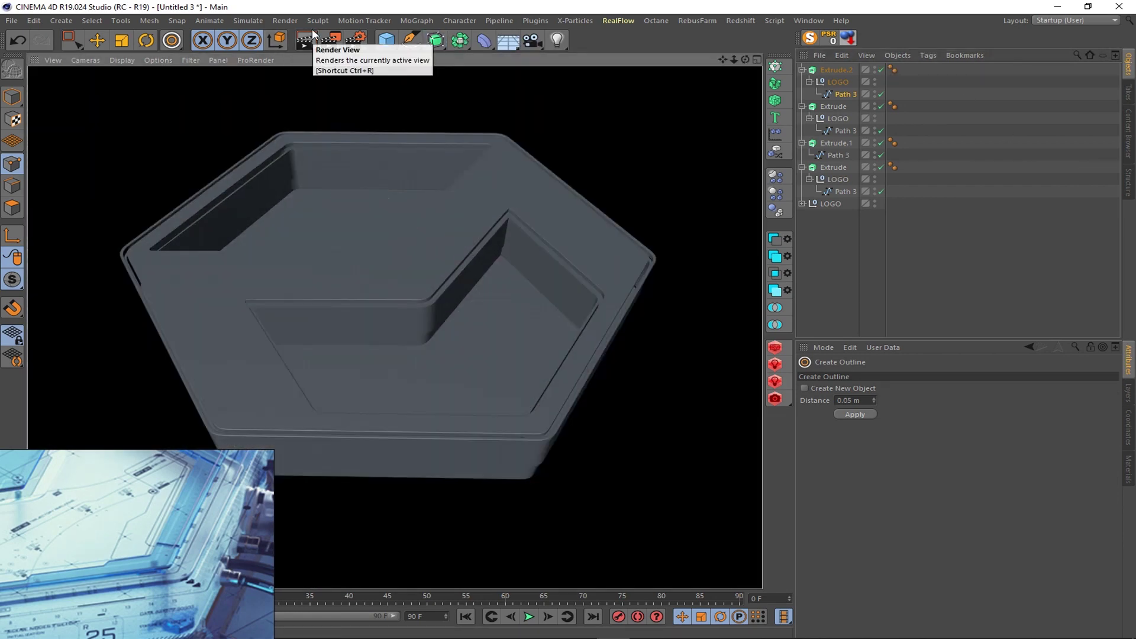
{"action": "scroll", "coordinate": [439, 276], "scroll_direction": "down", "scroll_amount": 2}
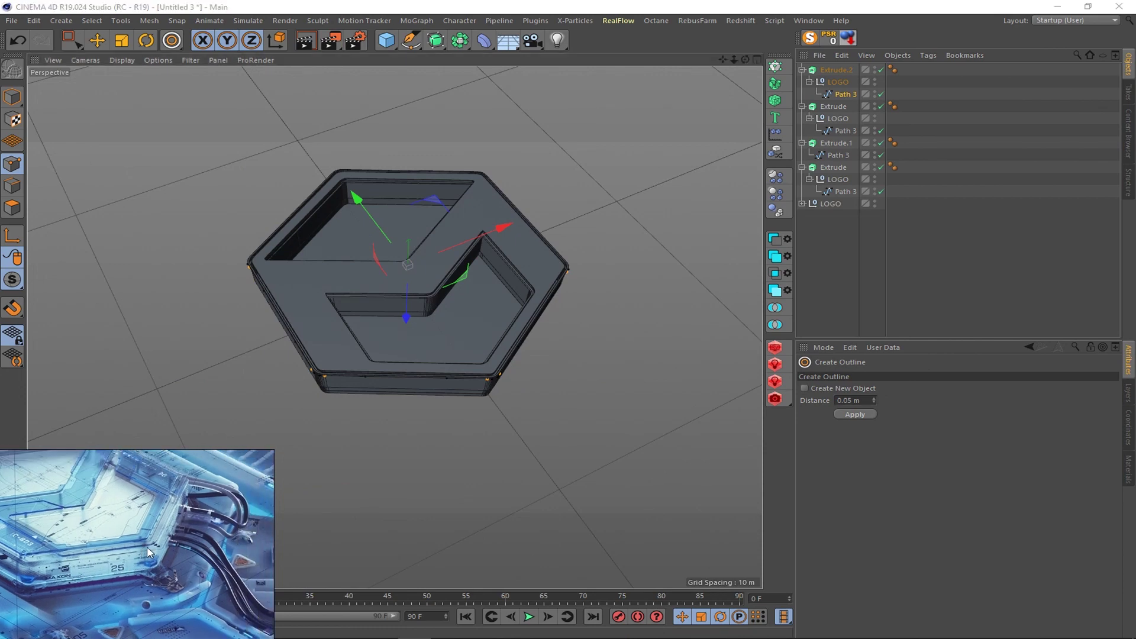
{"action": "mouse_move", "coordinate": [414, 331]}
{"action": "left_mouse_down", "text": "alt"}
{"action": "mouse_move", "coordinate": [440, 331]}
{"action": "mouse_move", "coordinate": [440, 296]}
{"action": "left_mouse_up", "text": "alt"}
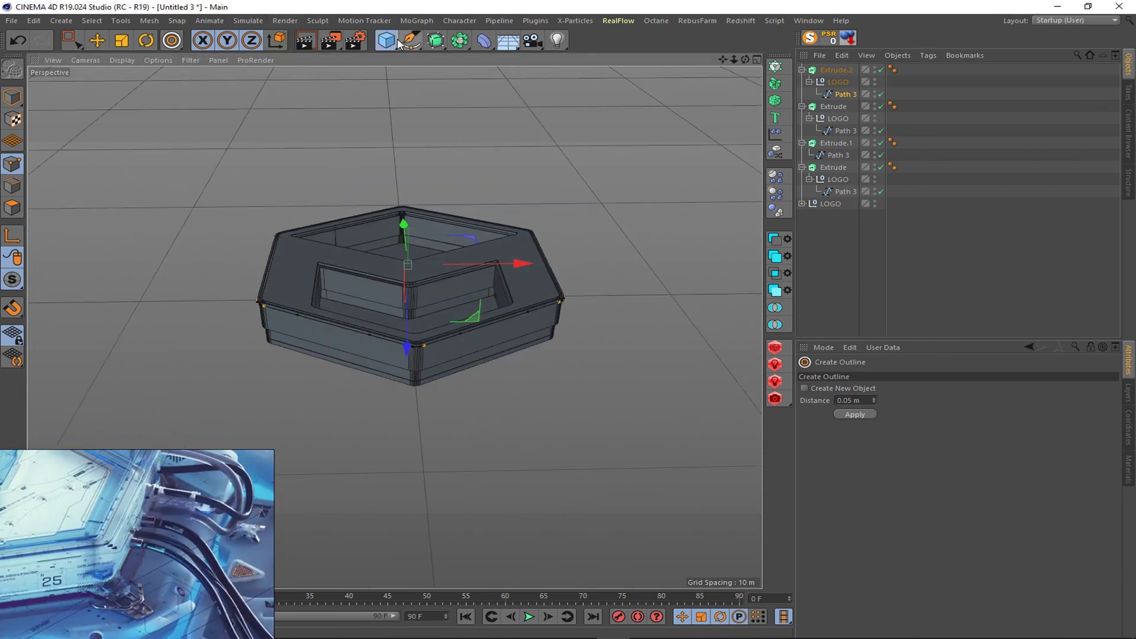
- Add a cylinder, move it to the plate's side and tip it onto its side
{"action": "left_click", "coordinate": [385, 40]}
{"action": "left_click", "coordinate": [432, 83]}
{"action": "key", "text": "e"}
{"action": "mouse_move", "coordinate": [411, 254]}
{"action": "left_mouse_down"}
{"action": "mouse_move", "coordinate": [409, 379]}
{"action": "mouse_move", "coordinate": [500, 340]}
{"action": "mouse_move", "coordinate": [254, 236]}
{"action": "mouse_move", "coordinate": [386, 335]}
{"action": "left_mouse_up"}
{"action": "key", "text": "r"}
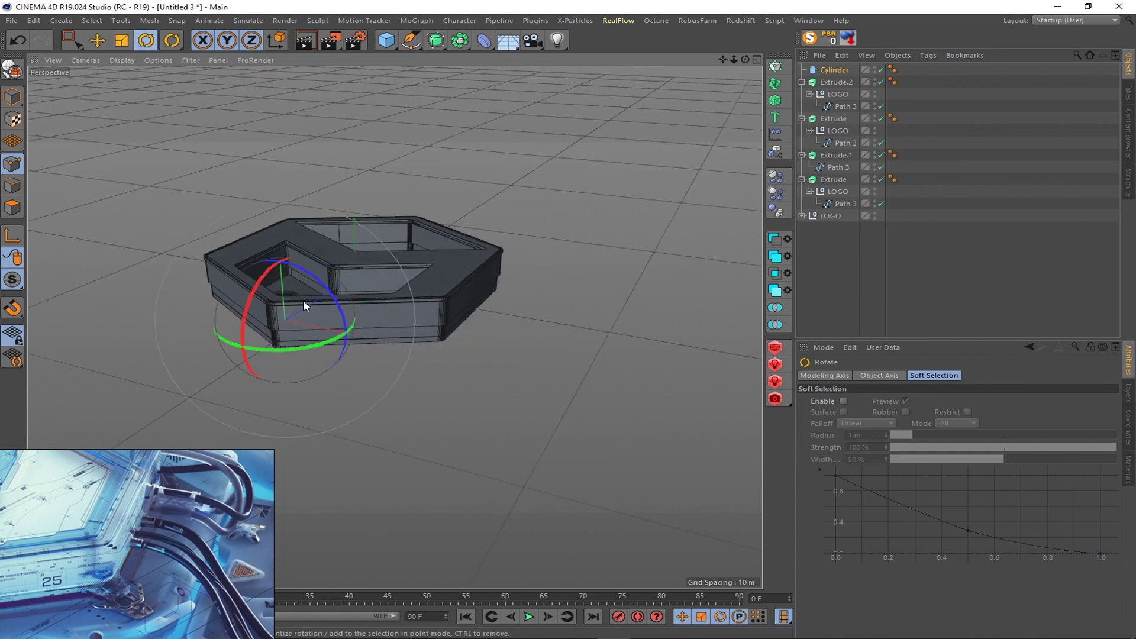
{"action": "mouse_move", "coordinate": [290, 355]}
{"action": "left_mouse_down"}
{"action": "mouse_move", "coordinate": [254, 331]}
{"action": "mouse_move", "coordinate": [270, 294]}
{"action": "left_mouse_up"}
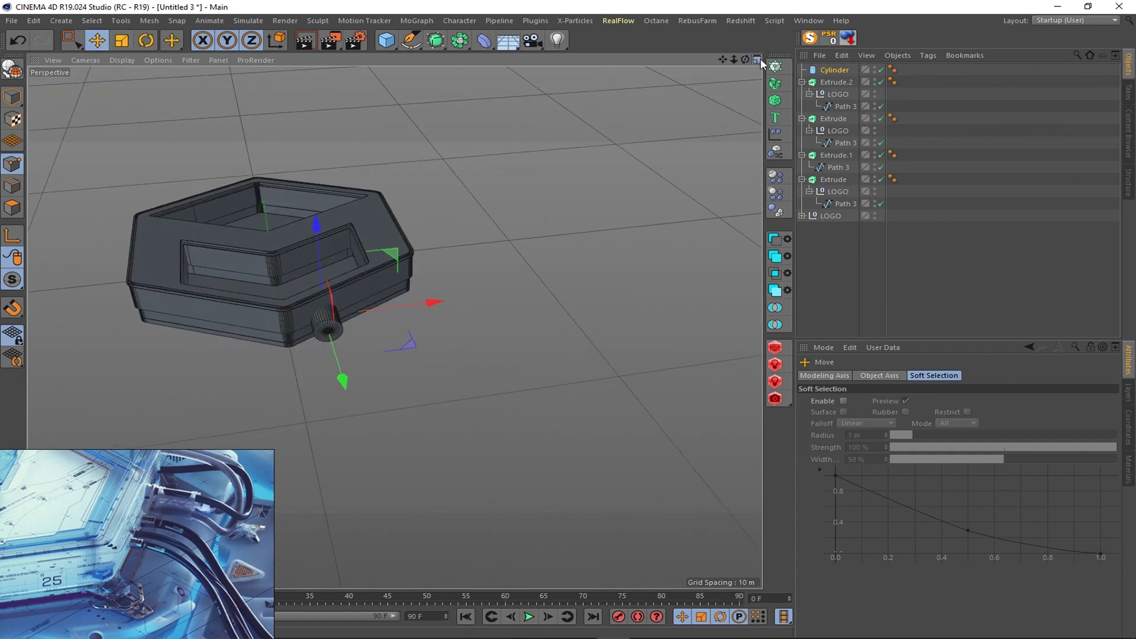
- Set the cylinder's rotation values, banking it 30° to align with the plate edge
{"action": "key", "text": "F2"}
{"action": "left_click", "coordinate": [840, 375]}
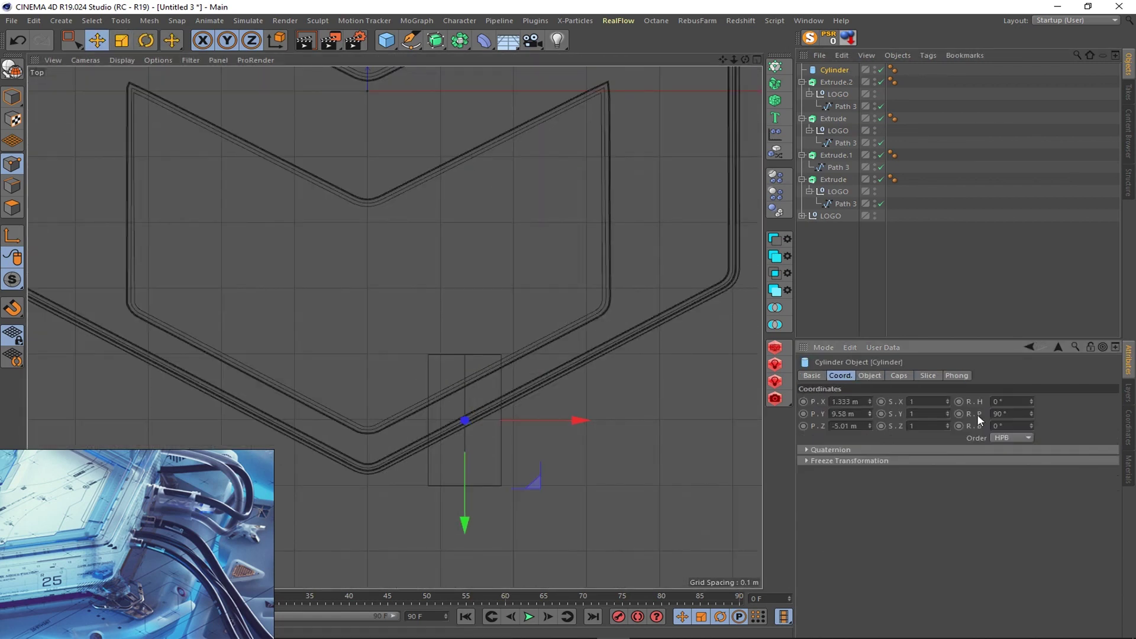
{"action": "key", "text": "BackSpace"}
{"action": "type", "text": "0"}
{"action": "key", "text": "Return"}
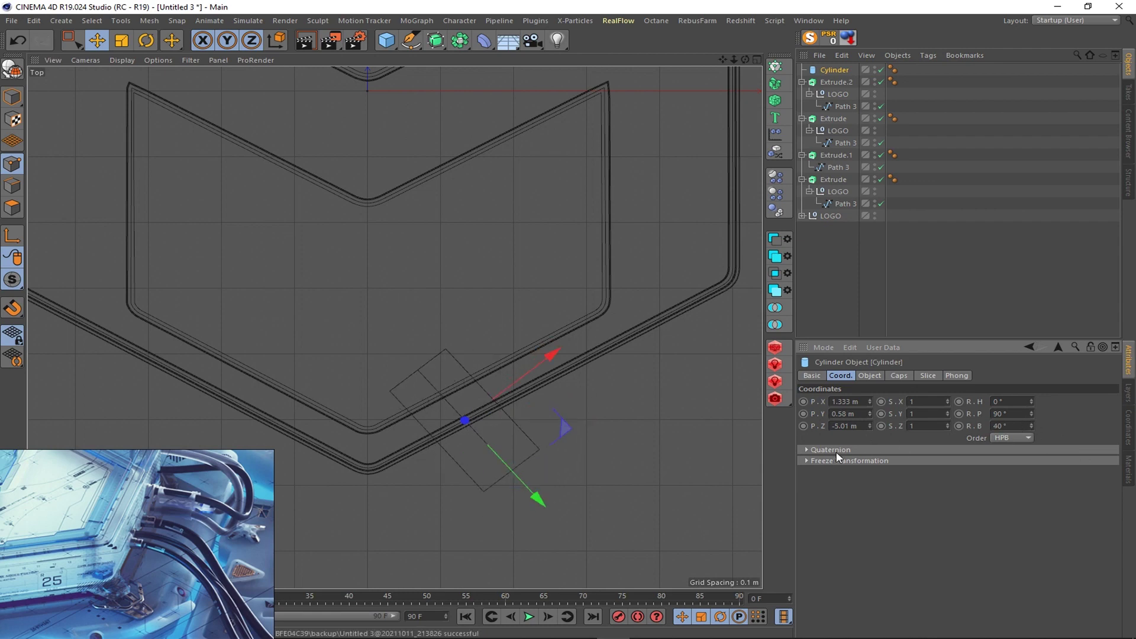
{"action": "type", "text": "30"}
{"action": "key", "text": "Return"}
{"action": "scroll", "coordinate": [441, 377], "scroll_direction": "up", "scroll_amount": 3}
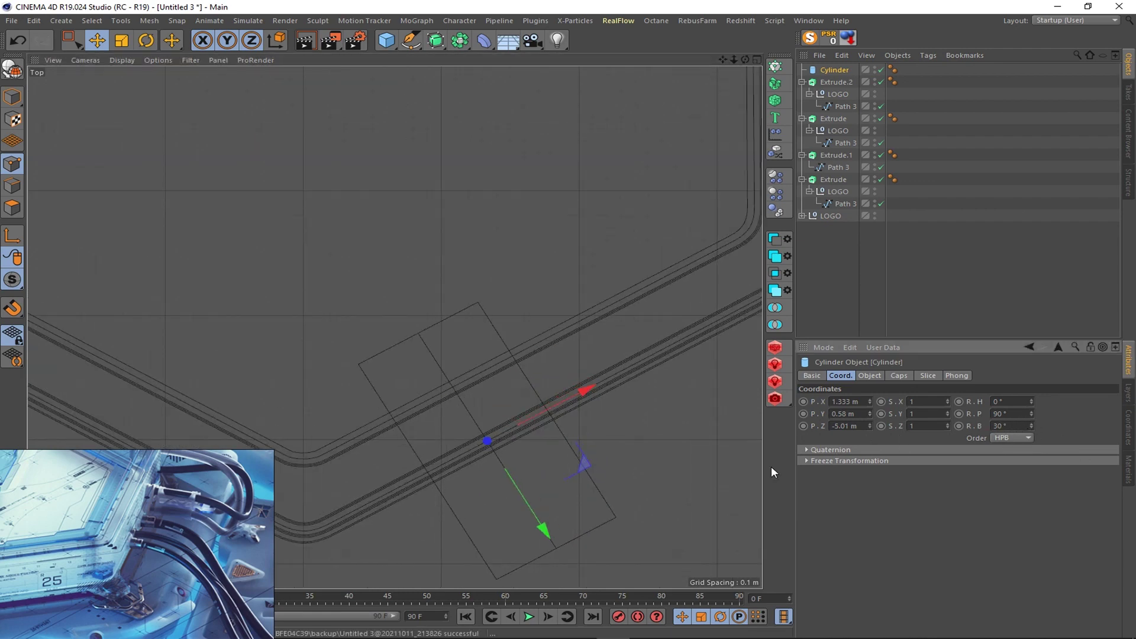
{"action": "key", "text": "F5"}
{"action": "middle_click", "coordinate": [357, 74]}
{"action": "mouse_move", "coordinate": [417, 267]}
{"action": "left_mouse_down", "text": "alt"}
{"action": "mouse_move", "coordinate": [232, 225]}
{"action": "mouse_move", "coordinate": [261, 267]}
{"action": "mouse_move", "coordinate": [473, 236]}
{"action": "left_mouse_up", "text": "alt"}
- Restack the Extrude, Extrude.1 and Extrude.2 layers by adjusting their Y positions
{"action": "left_click", "coordinate": [834, 118]}
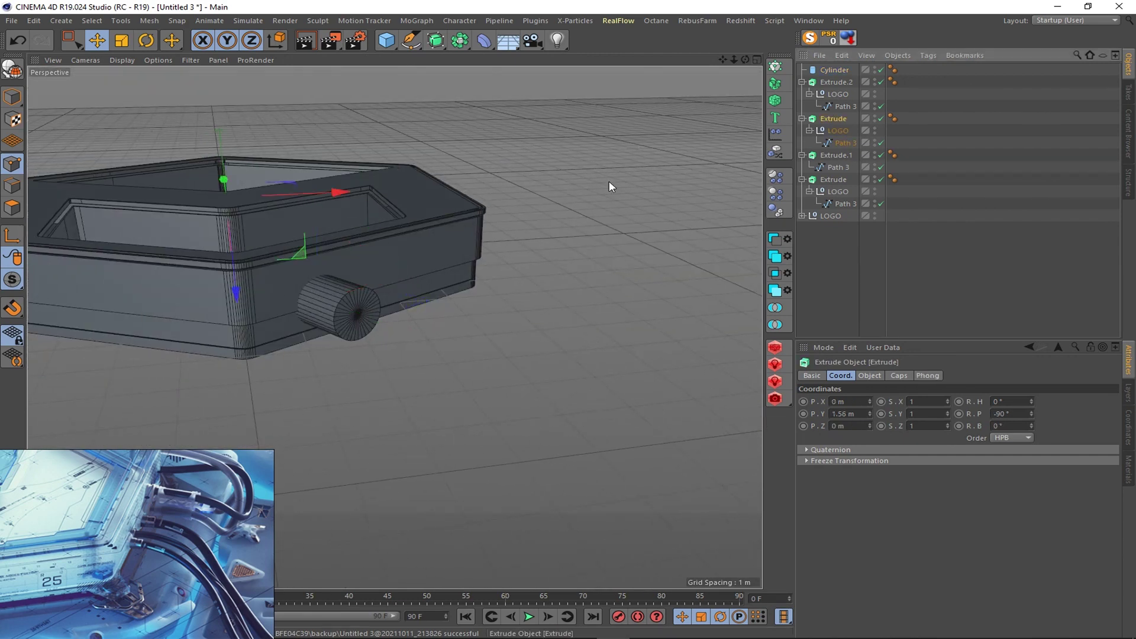
{"action": "left_click", "coordinate": [836, 82]}
{"action": "left_click_drag", "start_coordinate": [235, 275], "coordinate": [235, 286]}
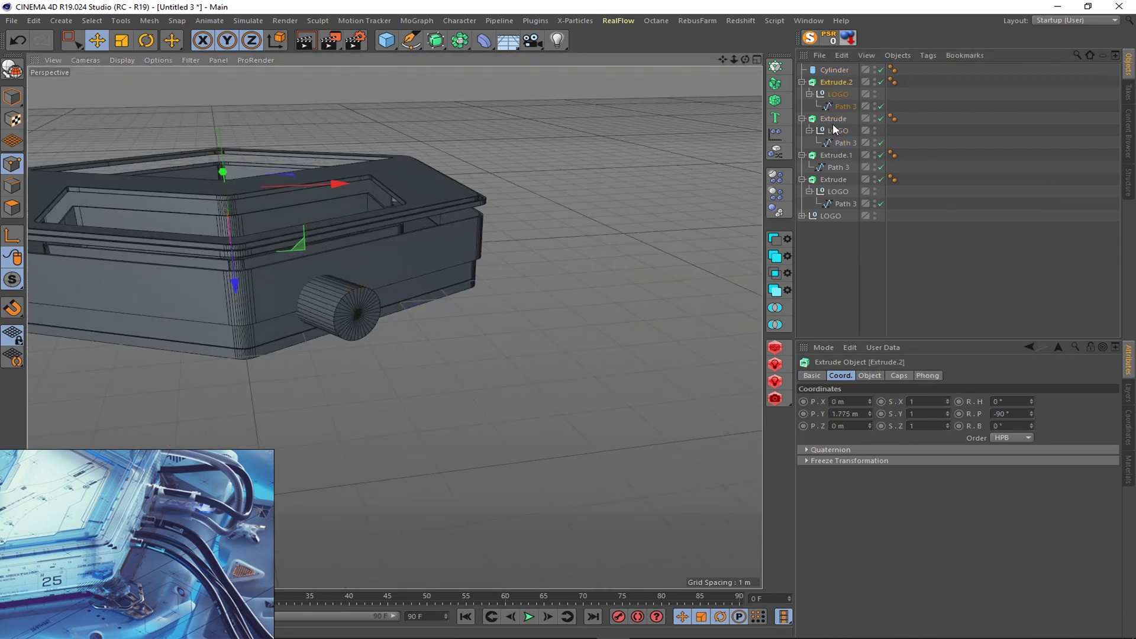
{"action": "left_click", "coordinate": [836, 155]}
{"action": "mouse_move", "coordinate": [242, 331]}
{"action": "left_mouse_down"}
{"action": "mouse_move", "coordinate": [264, 304]}
{"action": "mouse_move", "coordinate": [236, 320]}
{"action": "left_mouse_up"}
{"action": "left_click", "coordinate": [237, 327]}
{"action": "left_click", "coordinate": [870, 375]}
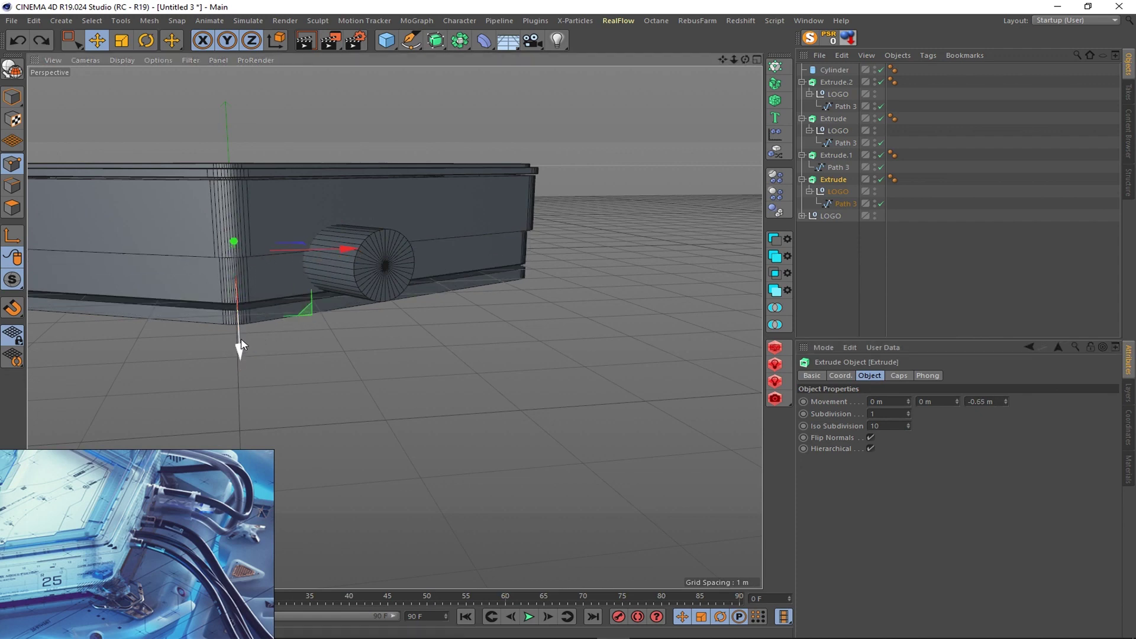
{"action": "left_click_drag", "start_coordinate": [238, 352], "coordinate": [246, 349]}
- Shrink the cylinder's radius and height and slide it along its axis toward the plate
{"action": "left_click", "coordinate": [834, 70]}
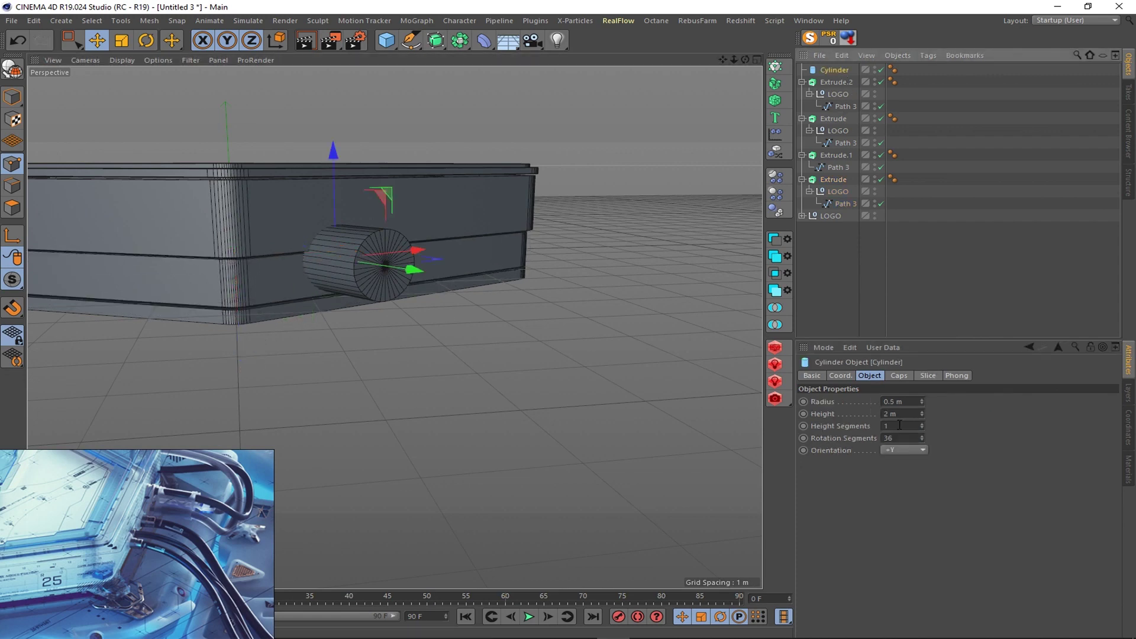
{"action": "left_click", "coordinate": [921, 404]}
{"action": "mouse_move", "coordinate": [269, 316]}
{"action": "left_mouse_down", "text": "alt"}
{"action": "mouse_move", "coordinate": [435, 276]}
{"action": "mouse_move", "coordinate": [711, 86]}
{"action": "left_mouse_up", "text": "alt"}
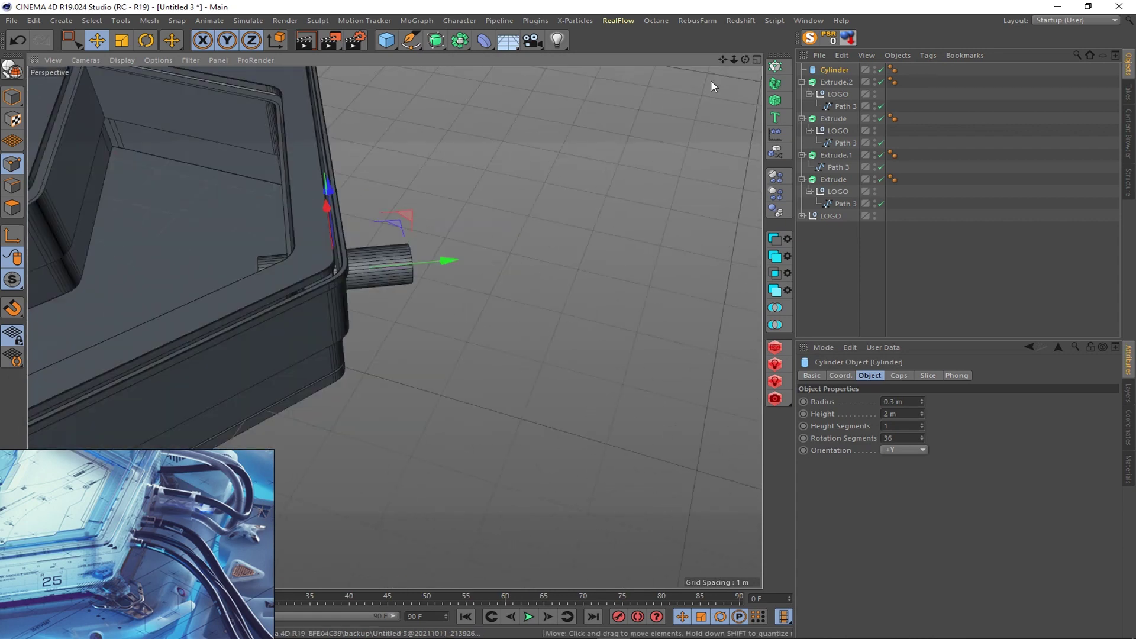
{"action": "key", "text": "F2"}
{"action": "left_click", "coordinate": [921, 416]}
{"action": "scroll", "coordinate": [590, 472], "scroll_direction": "up", "scroll_amount": 2}
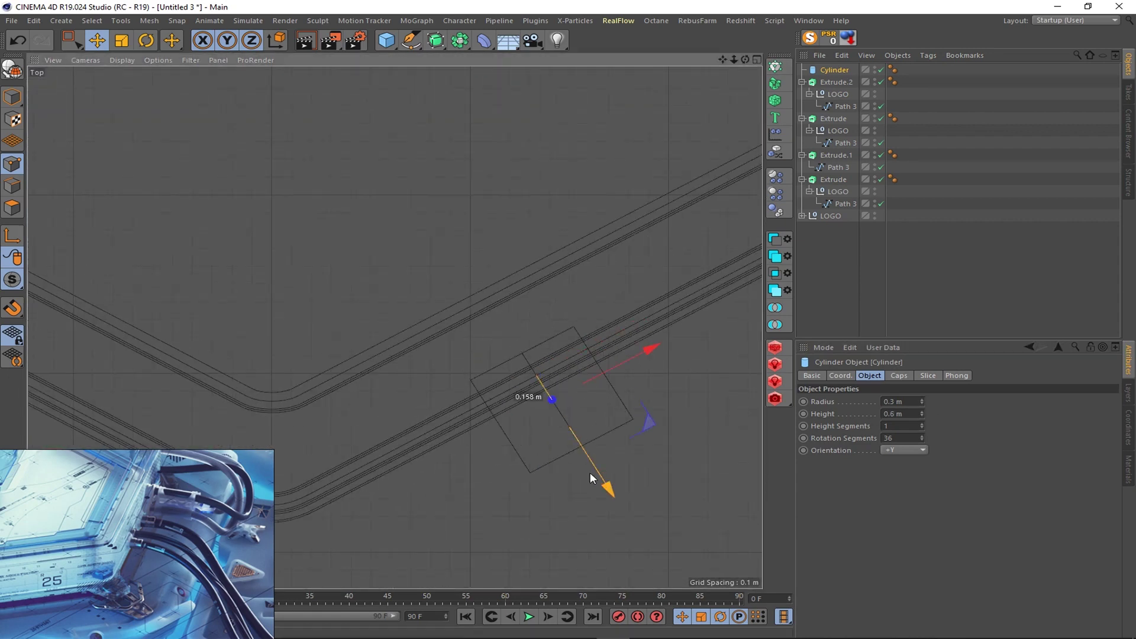
{"action": "scroll", "coordinate": [529, 420], "scroll_direction": "up", "scroll_amount": 2}
{"action": "middle_click_drag", "start_coordinate": [528, 420], "coordinate": [544, 315], "text": "alt"}
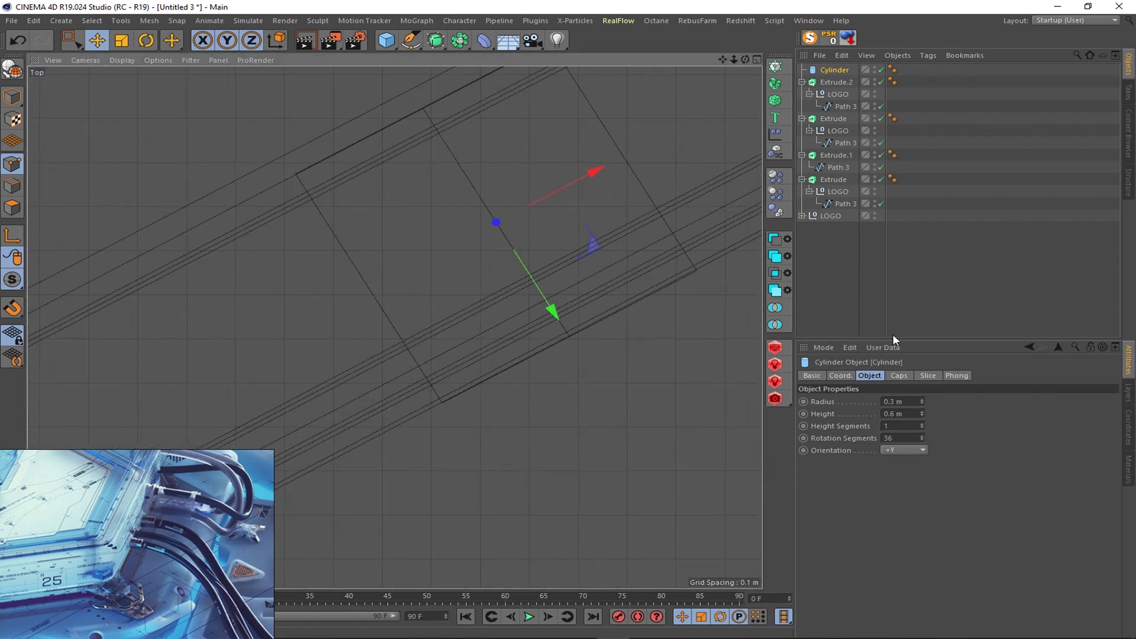
{"action": "left_click", "coordinate": [840, 375]}
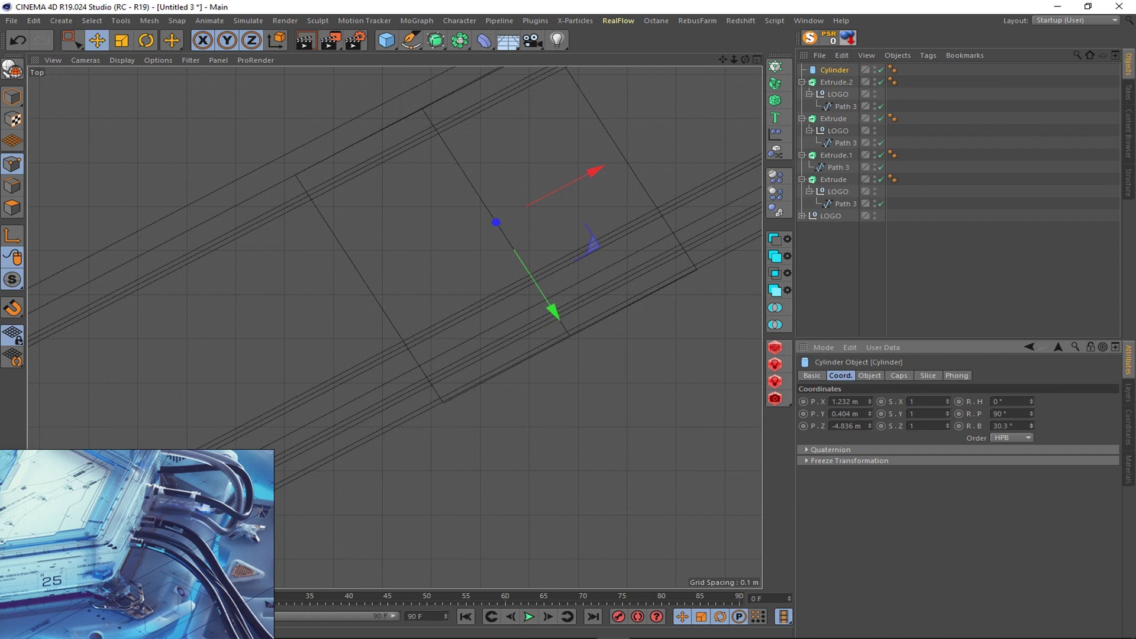
{"action": "left_click_drag", "start_coordinate": [555, 312], "coordinate": [619, 388]}
- Set the cylinder height to 0.2 m and push it against the plate's side
{"action": "key", "text": "F5"}
{"action": "key", "text": "F1"}
{"action": "scroll", "coordinate": [257, 224], "scroll_direction": "up", "scroll_amount": 3}
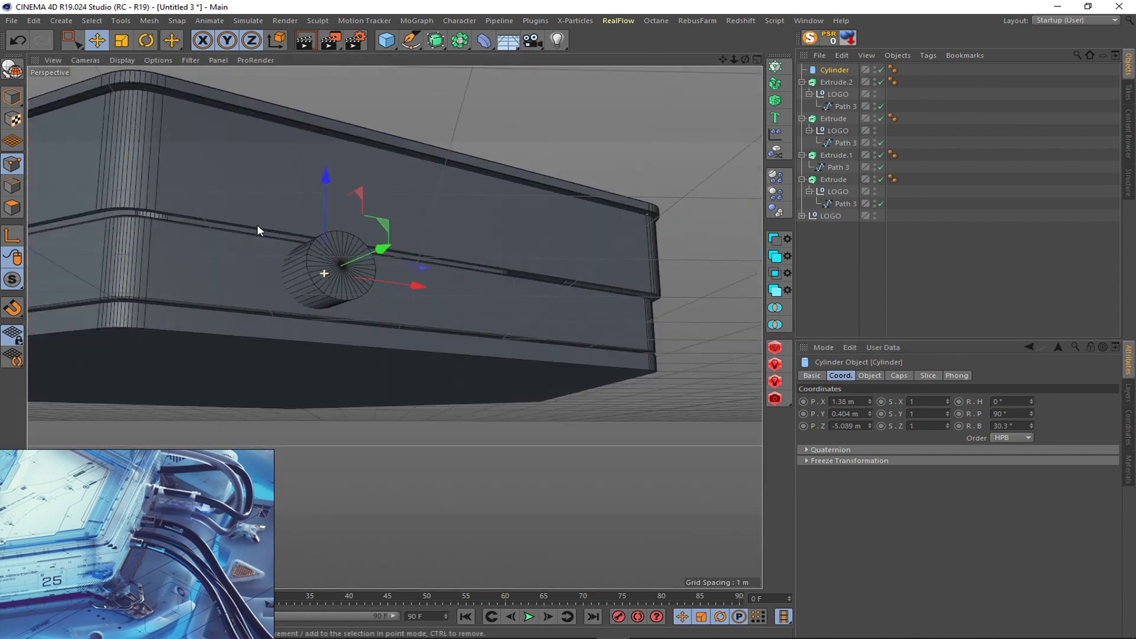
{"action": "left_click_drag", "start_coordinate": [256, 225], "coordinate": [278, 220], "text": "alt"}
{"action": "left_click", "coordinate": [869, 375]}
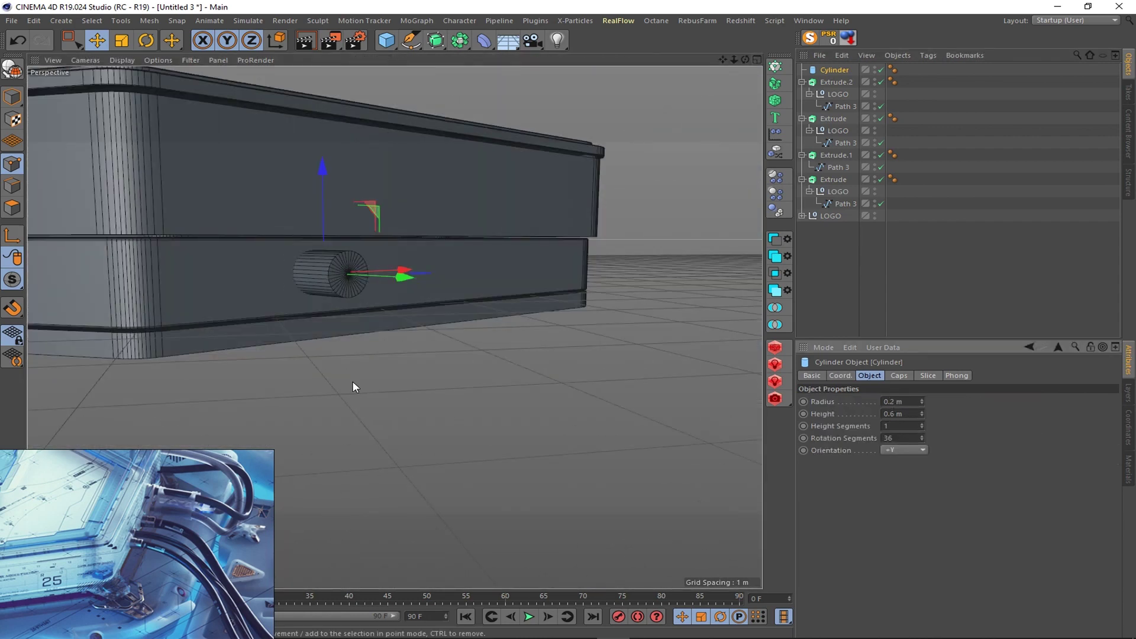
{"action": "left_click_drag", "start_coordinate": [355, 387], "coordinate": [414, 379], "text": "alt"}
{"action": "left_click", "coordinate": [885, 414]}
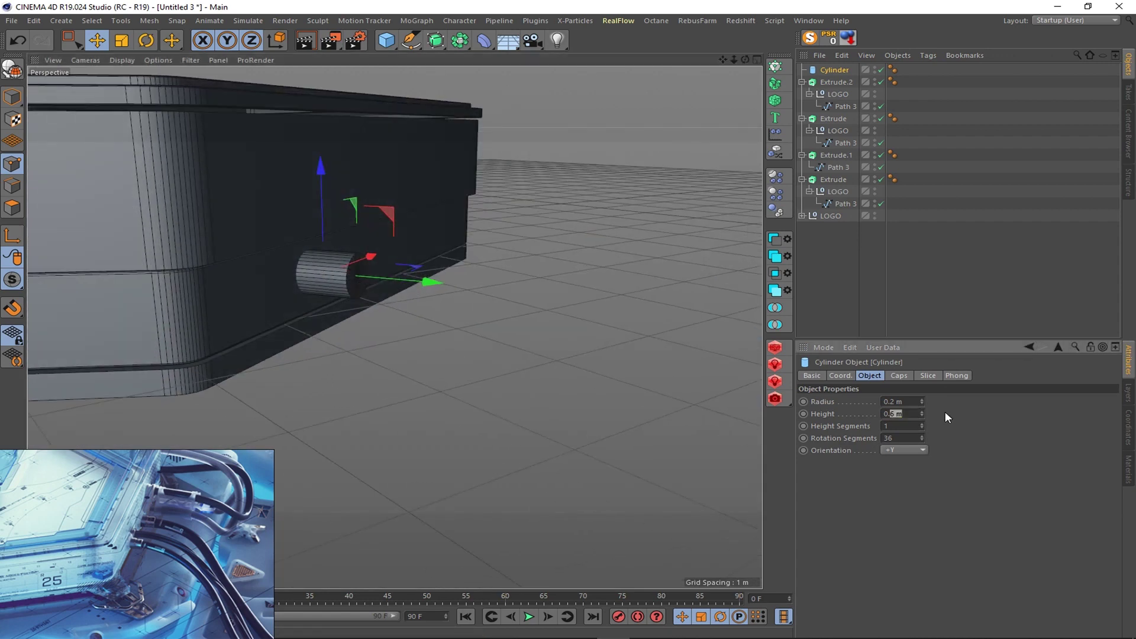
{"action": "type", "text": "2"}
{"action": "key", "text": "Return"}
{"action": "left_click_drag", "start_coordinate": [279, 236], "coordinate": [314, 310], "text": "alt"}
{"action": "mouse_move", "coordinate": [435, 314]}
{"action": "left_mouse_down"}
{"action": "mouse_move", "coordinate": [448, 321]}
{"action": "mouse_move", "coordinate": [407, 332]}
{"action": "mouse_move", "coordinate": [751, 431]}
{"action": "left_mouse_up"}
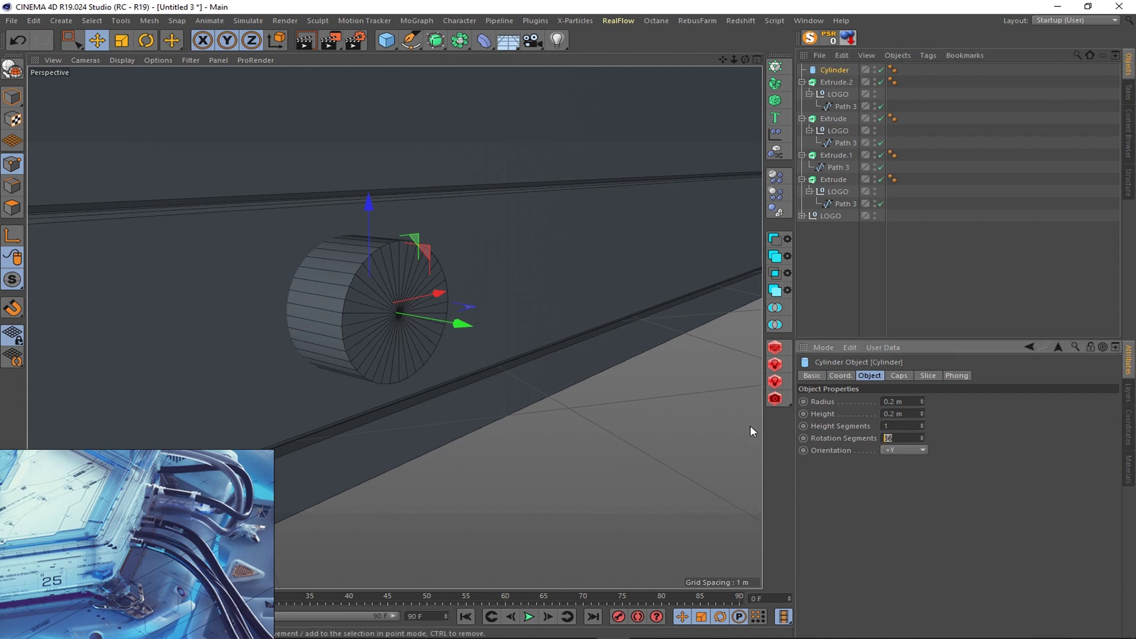
- Give the cylinder 16 rotation segments, make it editable, and select its cap polygons
{"action": "type", "text": "16"}
{"action": "key", "text": "Return"}
{"action": "key", "text": "c"}
{"action": "left_click_drag", "start_coordinate": [71, 40], "coordinate": [115, 54]}
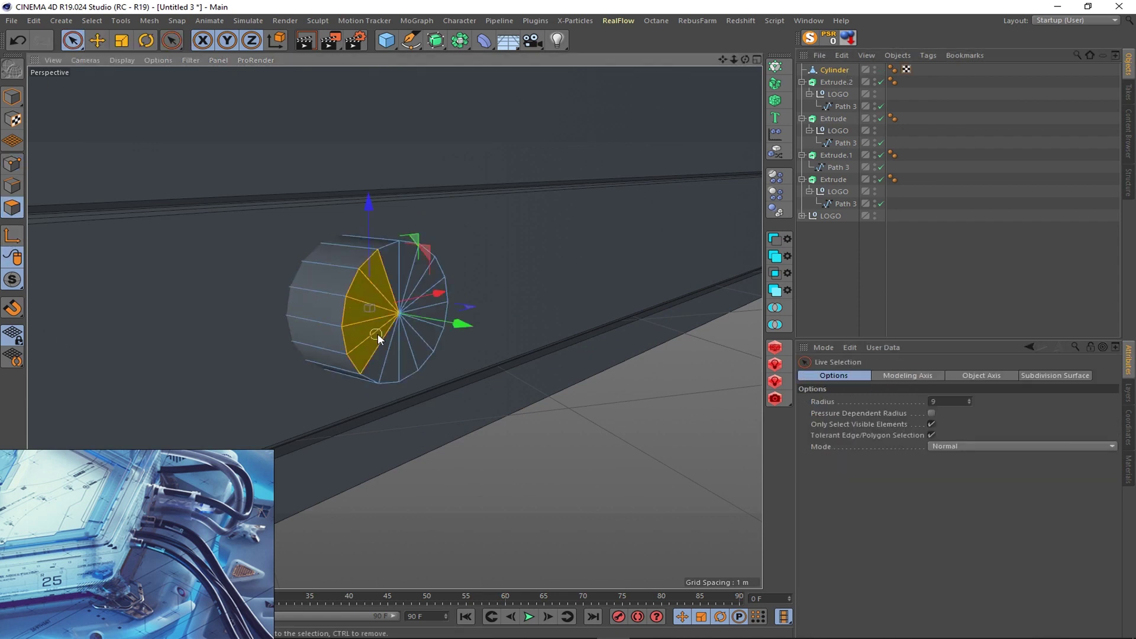
- Delete the cylinder caps to leave an open tube, loop-cut it and extrude a polygon loop
{"action": "key", "text": "Delete"}
{"action": "key", "text": "k"}
{"action": "key", "text": "l"}
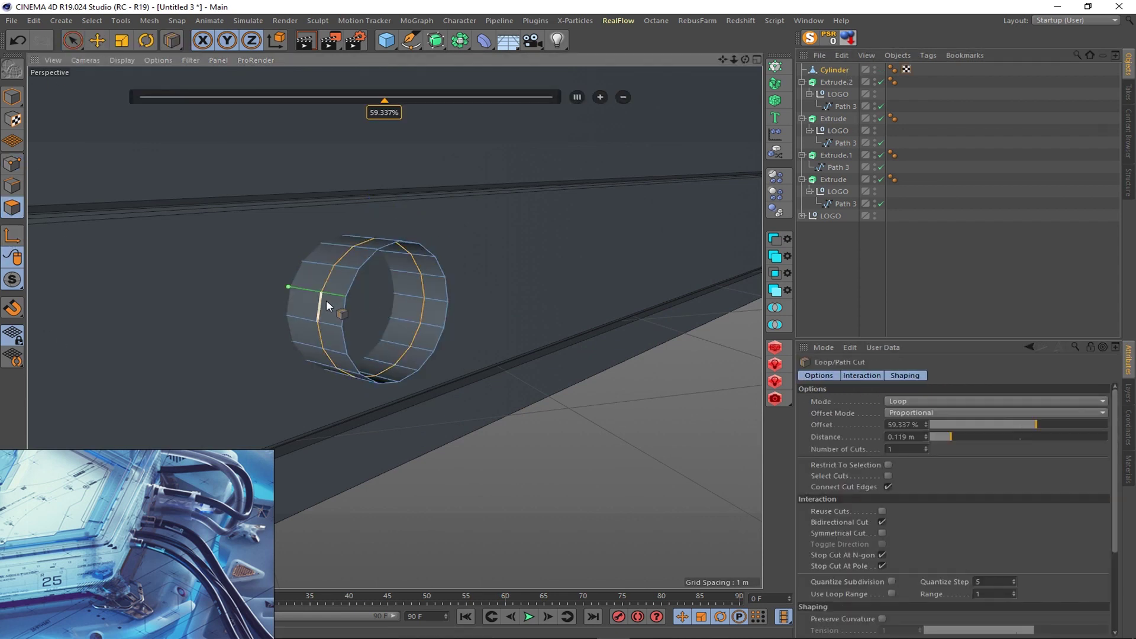
{"action": "key", "text": "u"}
{"action": "key", "text": "l"}
{"action": "left_click", "coordinate": [317, 305]}
{"action": "right_click", "coordinate": [316, 305]}
{"action": "left_click", "coordinate": [339, 374]}
{"action": "key", "text": "u"}
{"action": "key", "text": "l"}
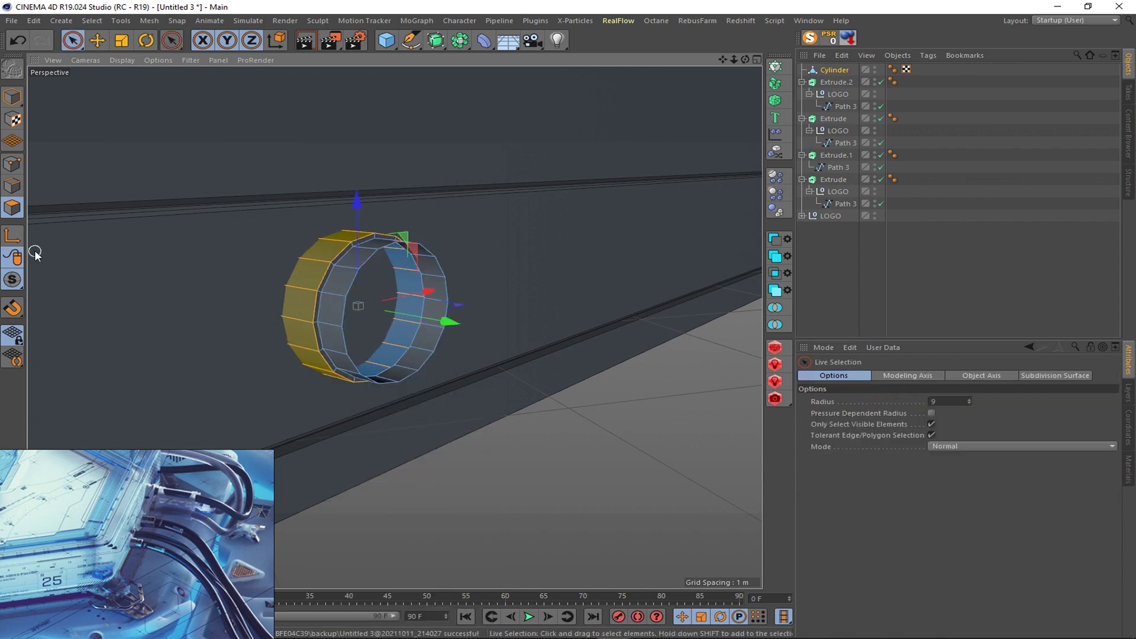
{"action": "key", "text": "Return"}
- Extrude the tube's front edge loop and fold the new rim inward at -90°
{"action": "key", "text": "e"}
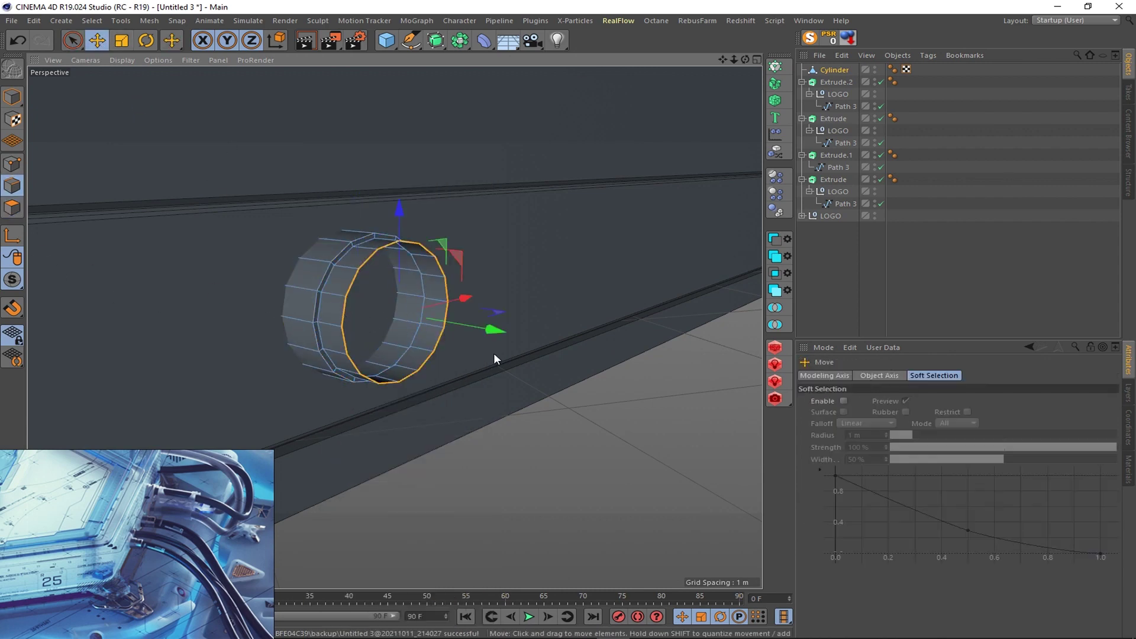
{"action": "right_click", "coordinate": [560, 355]}
{"action": "left_click", "coordinate": [597, 543]}
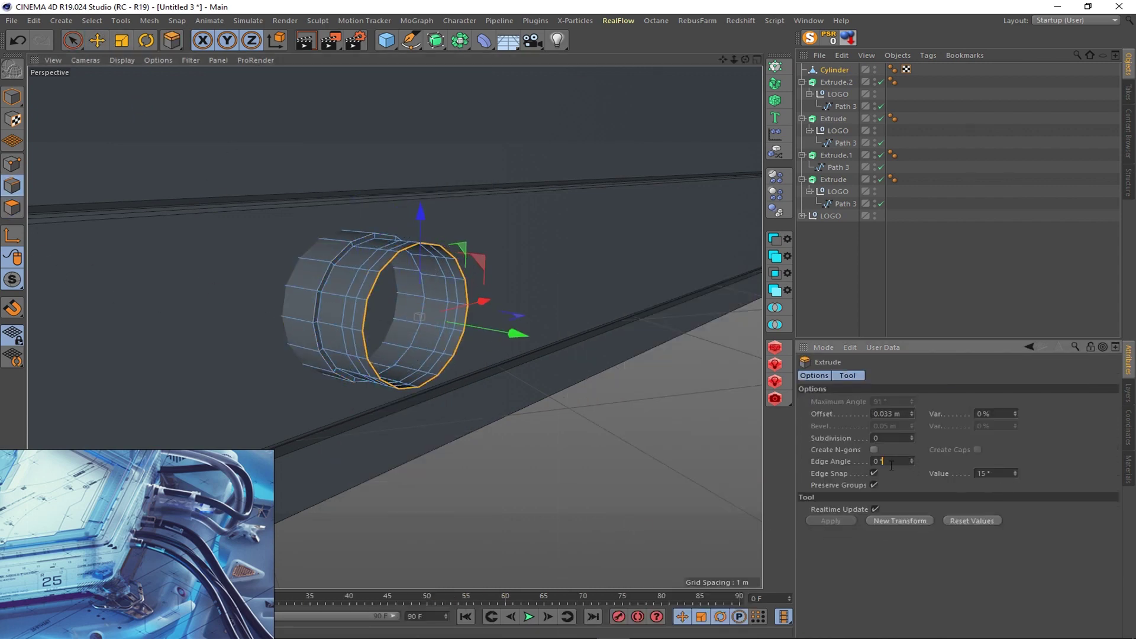
{"action": "left_click_drag", "start_coordinate": [764, 517], "coordinate": [751, 458], "text": "ctrl"}
{"action": "type", "text": "-90"}
{"action": "key", "text": "Return"}
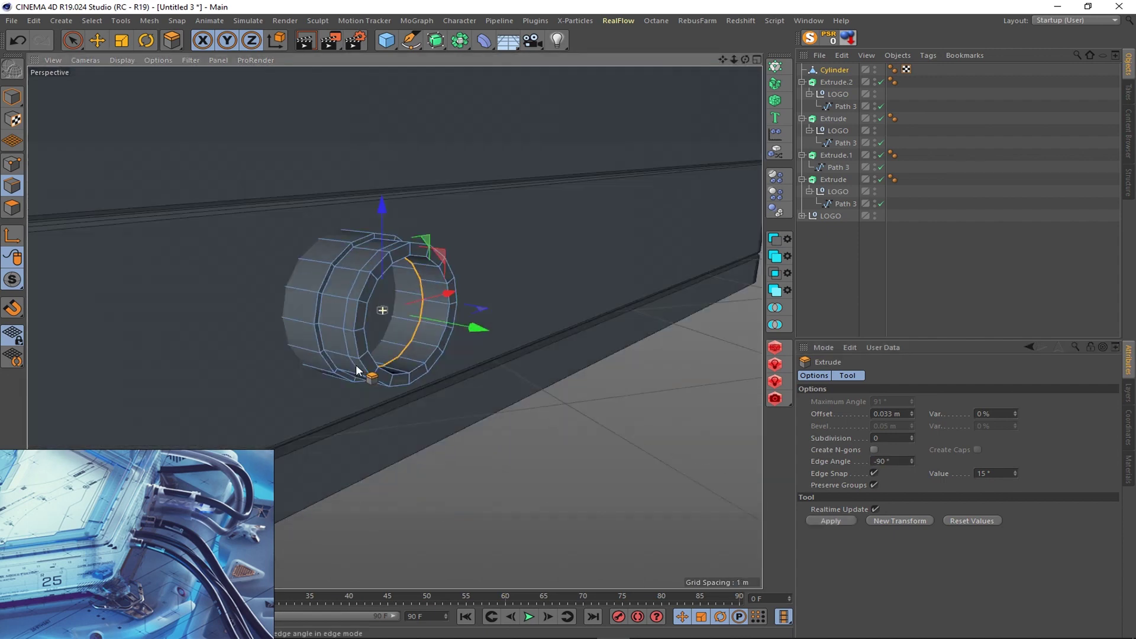
- Add a loop cut around the ring and bevel the rim's edge loop
{"action": "left_click_drag", "start_coordinate": [356, 364], "coordinate": [330, 295], "text": "alt"}
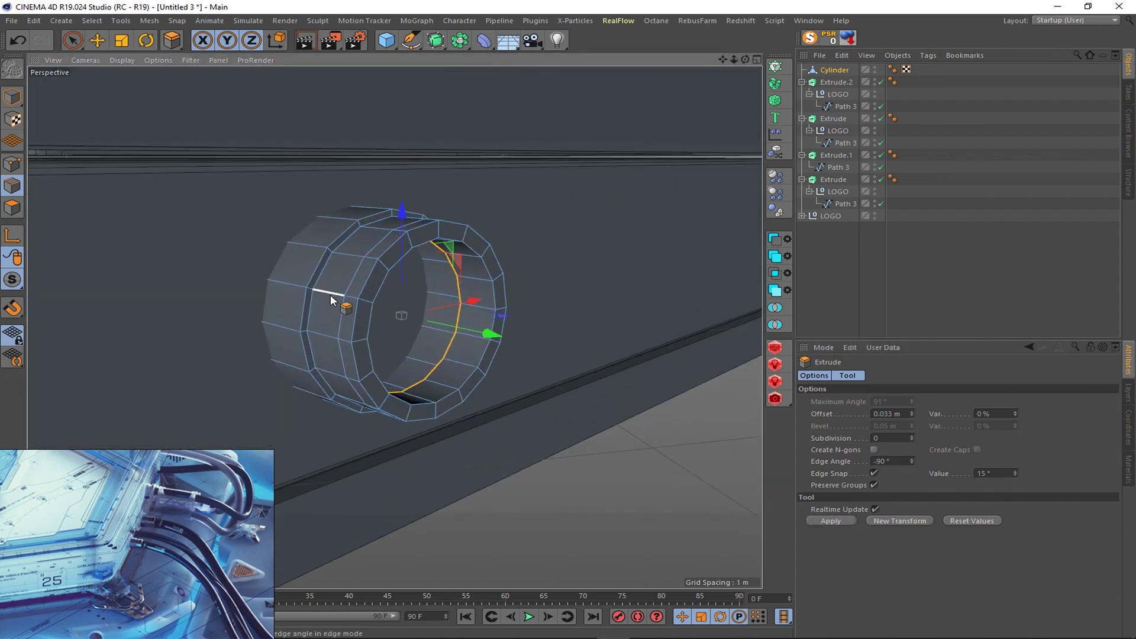
{"action": "key", "text": "k"}
{"action": "key", "text": "l"}
{"action": "left_click", "coordinate": [369, 305]}
{"action": "key", "text": "u"}
{"action": "key", "text": "l"}
{"action": "left_click", "coordinate": [370, 300]}
{"action": "right_click", "coordinate": [370, 300]}
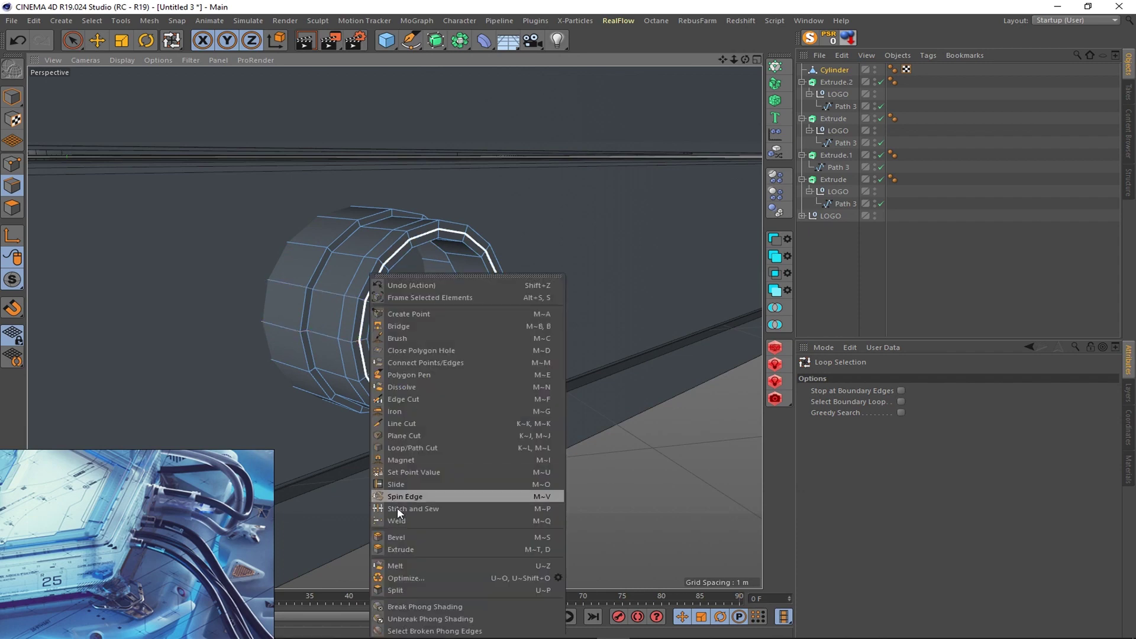
{"action": "left_click", "coordinate": [393, 579]}
- Extrude the inner rim's polygon loop inward to recess it
{"action": "scroll", "coordinate": [402, 367], "scroll_direction": "up", "scroll_amount": 3}
{"action": "double_click", "coordinate": [456, 317]}
{"action": "right_click", "coordinate": [548, 349]}
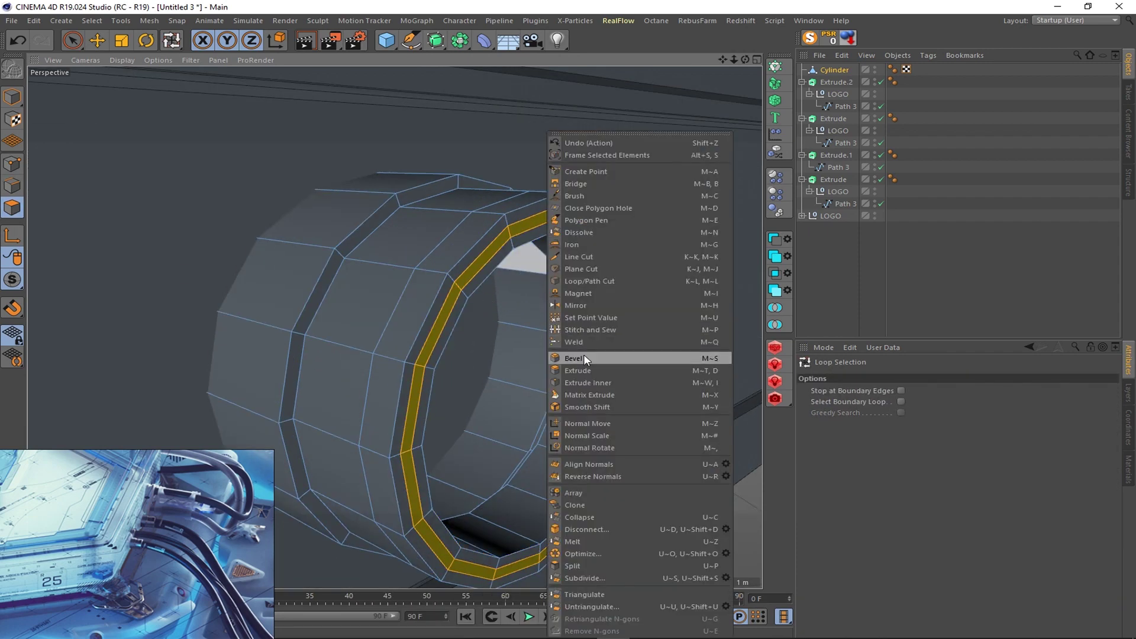
{"action": "left_click", "coordinate": [584, 354]}
{"action": "scroll", "coordinate": [473, 180], "scroll_direction": "down", "scroll_amount": 5}
{"action": "scroll", "coordinate": [388, 183], "scroll_direction": "down", "scroll_amount": 3}
{"action": "left_click_drag", "start_coordinate": [388, 183], "coordinate": [563, 248], "text": "alt"}
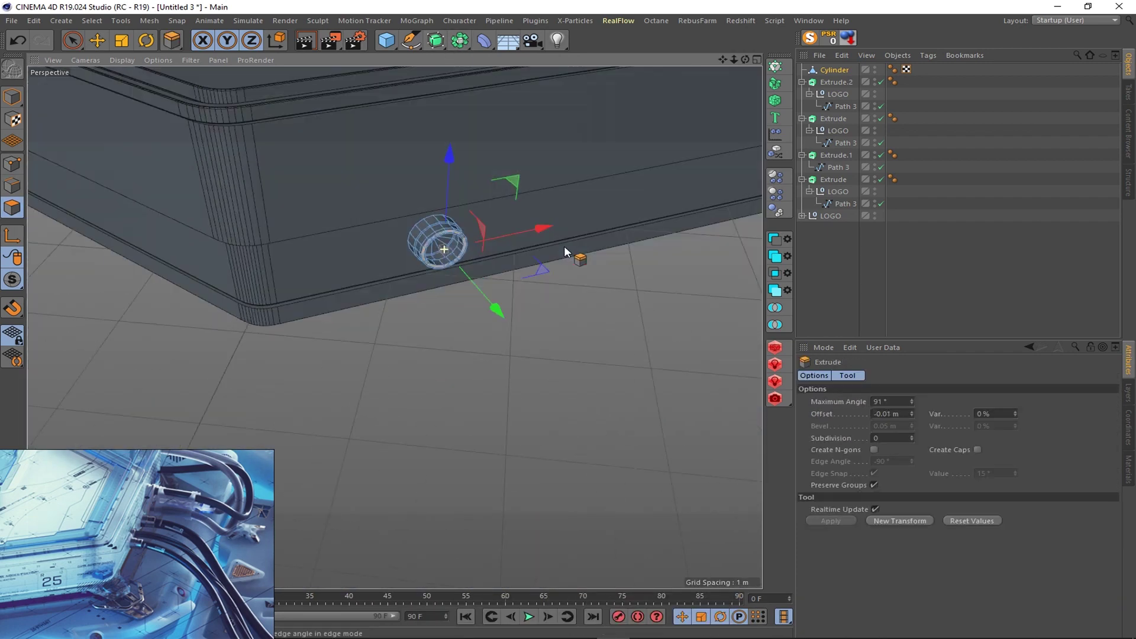
{"action": "scroll", "coordinate": [470, 243], "scroll_direction": "up", "scroll_amount": 3}
{"action": "left_click", "coordinate": [12, 96]}
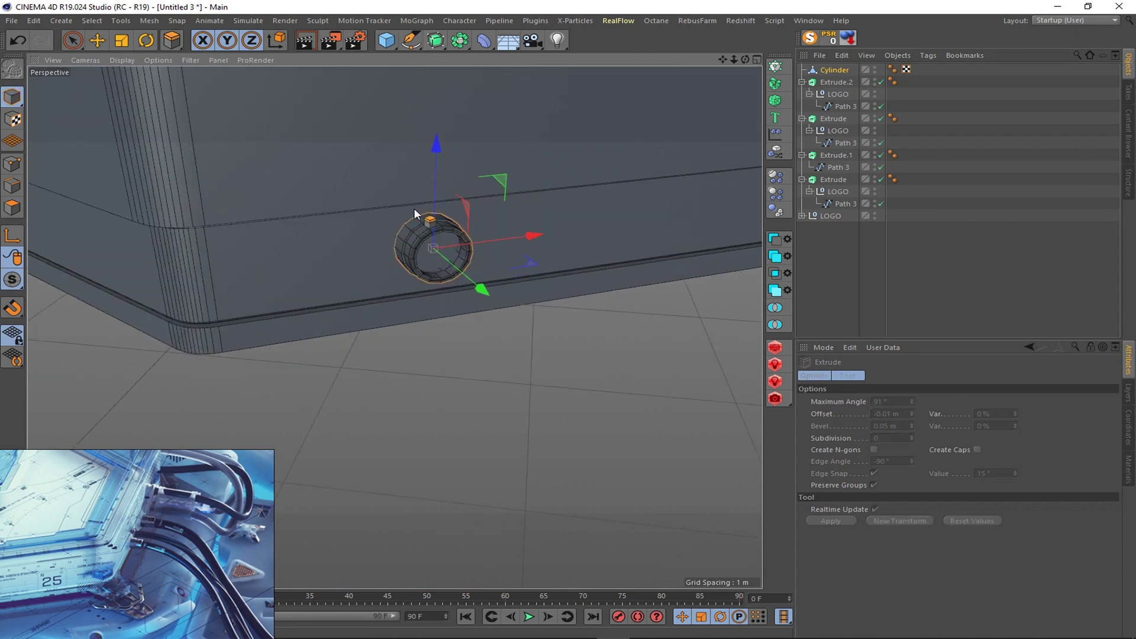
- Add a 0.001 m Bevel deformer to the ring and smooth it inside a Subdivision Surface
{"action": "scroll", "coordinate": [414, 208], "scroll_direction": "up", "scroll_amount": 2}
{"action": "scroll", "coordinate": [429, 257], "scroll_direction": "up", "scroll_amount": 2}
{"action": "left_click", "coordinate": [484, 41]}
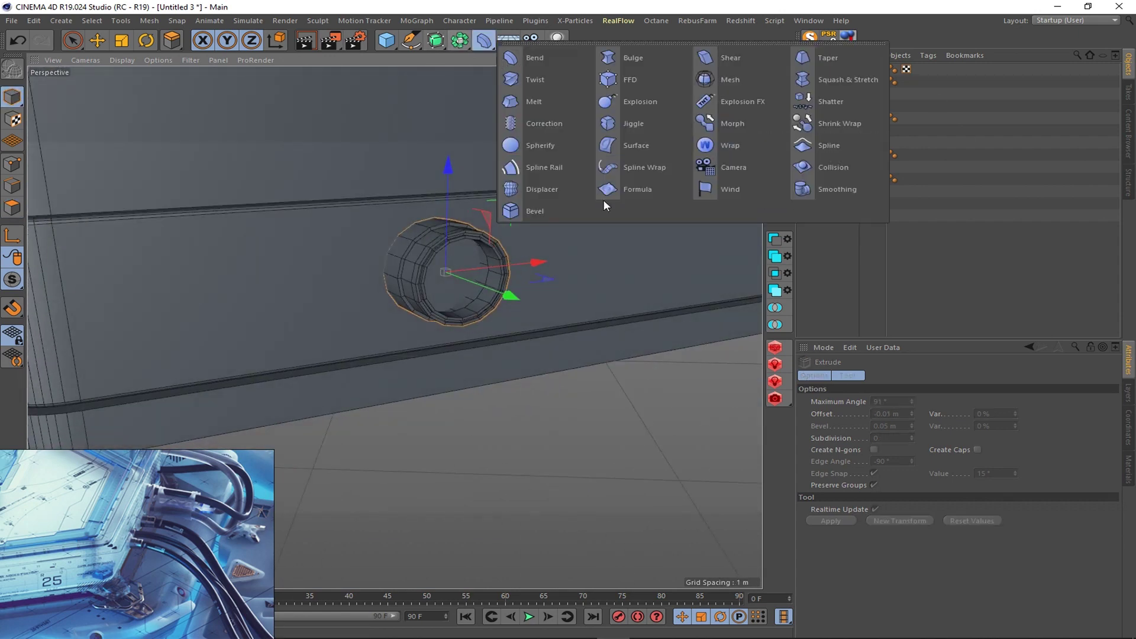
{"action": "left_click", "coordinate": [604, 203], "text": "shift"}
{"action": "scroll", "coordinate": [497, 284], "scroll_direction": "up", "scroll_amount": 3}
{"action": "scroll", "coordinate": [497, 284], "scroll_direction": "up", "scroll_amount": 2}
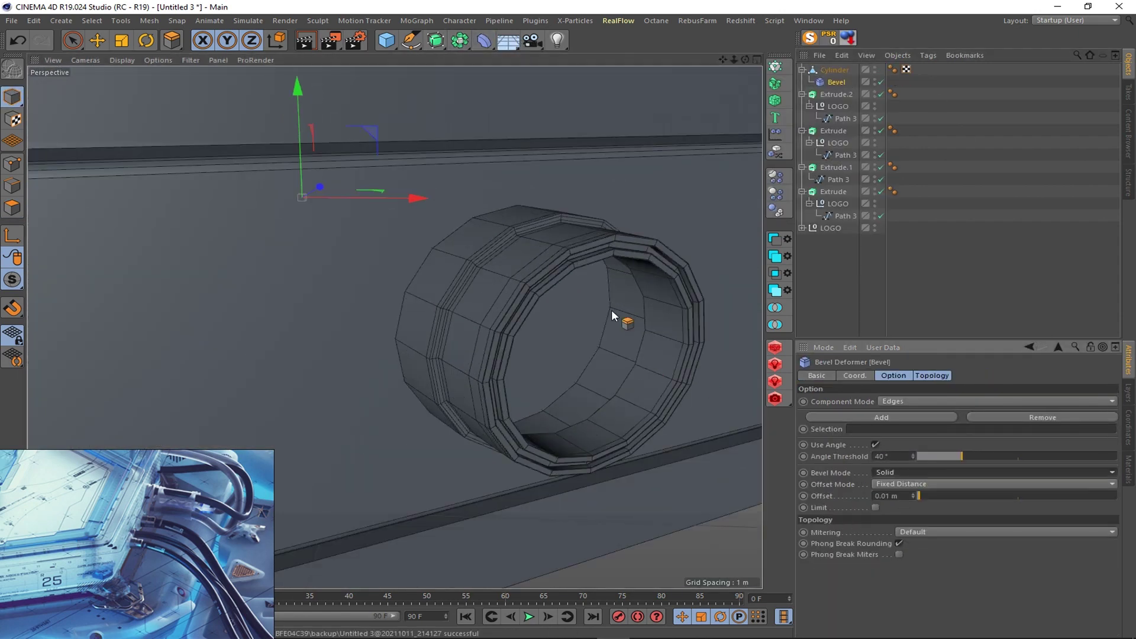
{"action": "scroll", "coordinate": [612, 310], "scroll_direction": "up", "scroll_amount": 3}
{"action": "left_click", "coordinate": [459, 40], "text": "alt"}
{"action": "scroll", "coordinate": [581, 168], "scroll_direction": "down", "scroll_amount": 2}
{"action": "scroll", "coordinate": [581, 170], "scroll_direction": "up", "scroll_amount": 2}
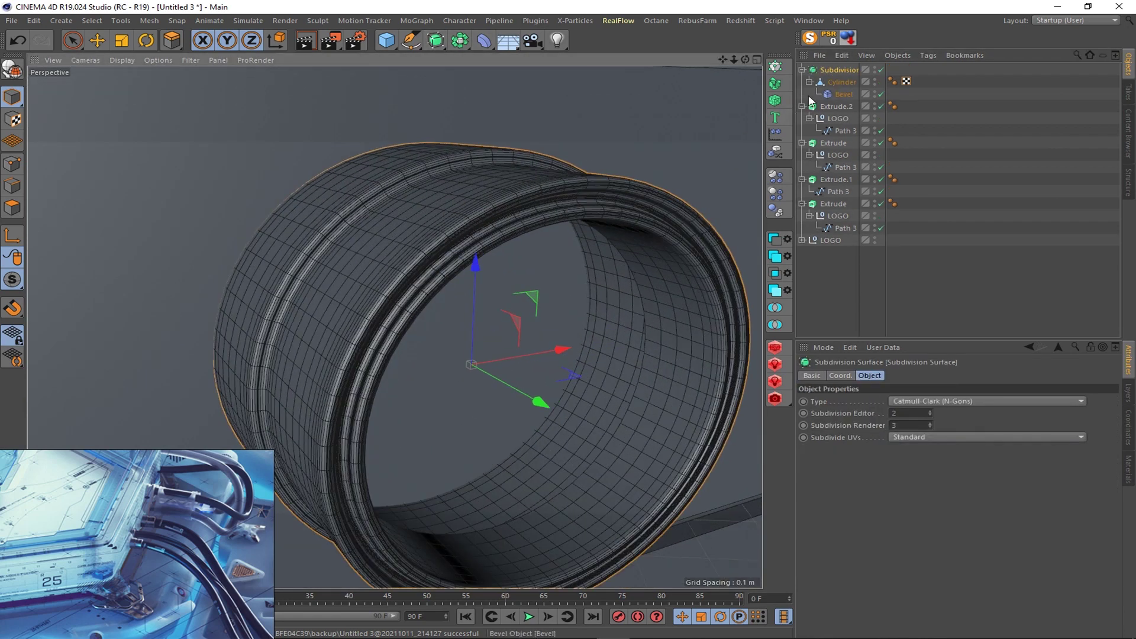
{"action": "left_click", "coordinate": [844, 94]}
{"action": "scroll", "coordinate": [404, 361], "scroll_direction": "down", "scroll_amount": 5}
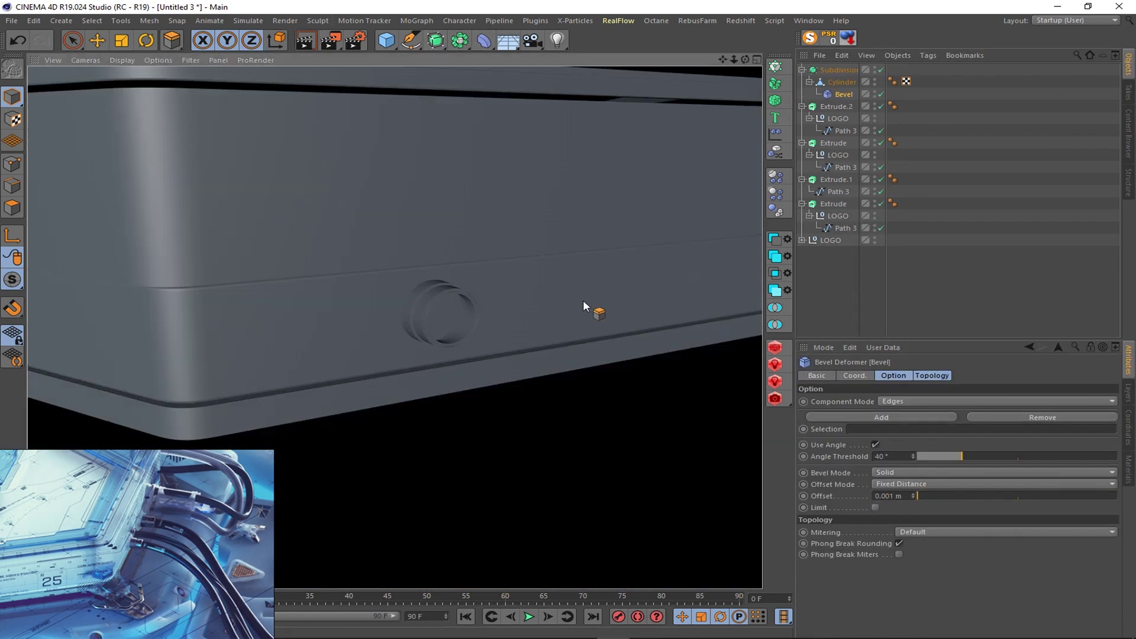
- Clone the ring knob cylinder with a Linear Cloner: 4 copies spaced 0.6 m along Z
{"action": "left_click", "coordinate": [775, 66]}
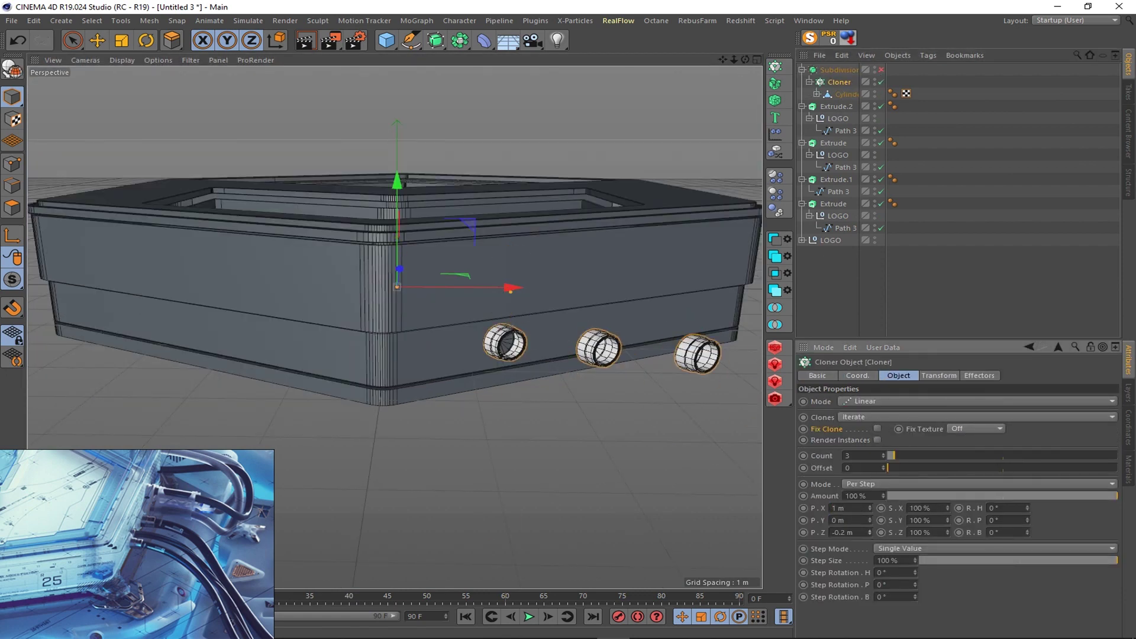
{"action": "left_click_drag", "start_coordinate": [870, 532], "coordinate": [869, 534]}
{"action": "key", "text": "F5"}
{"action": "key", "text": "F2"}
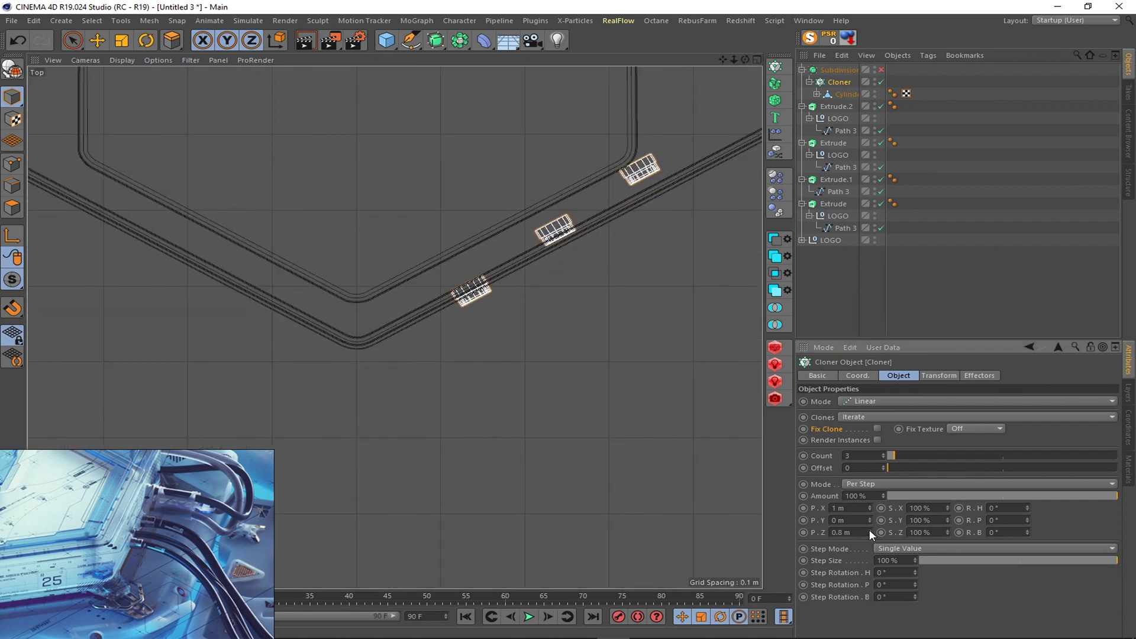
{"action": "left_click", "coordinate": [846, 94]}
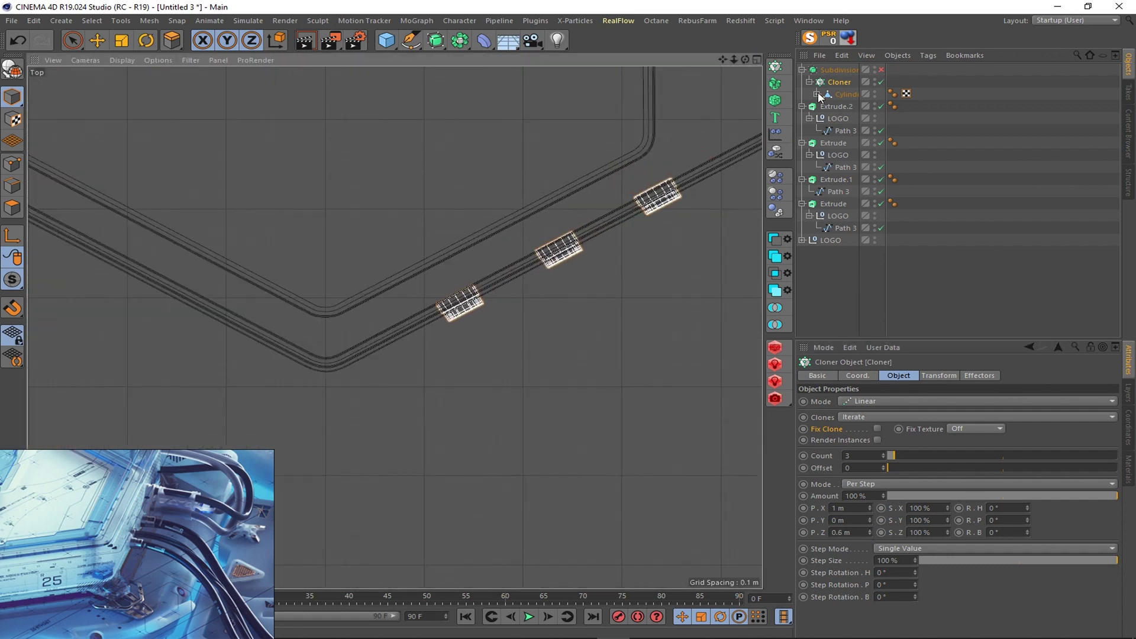
{"action": "key", "text": "F5"}
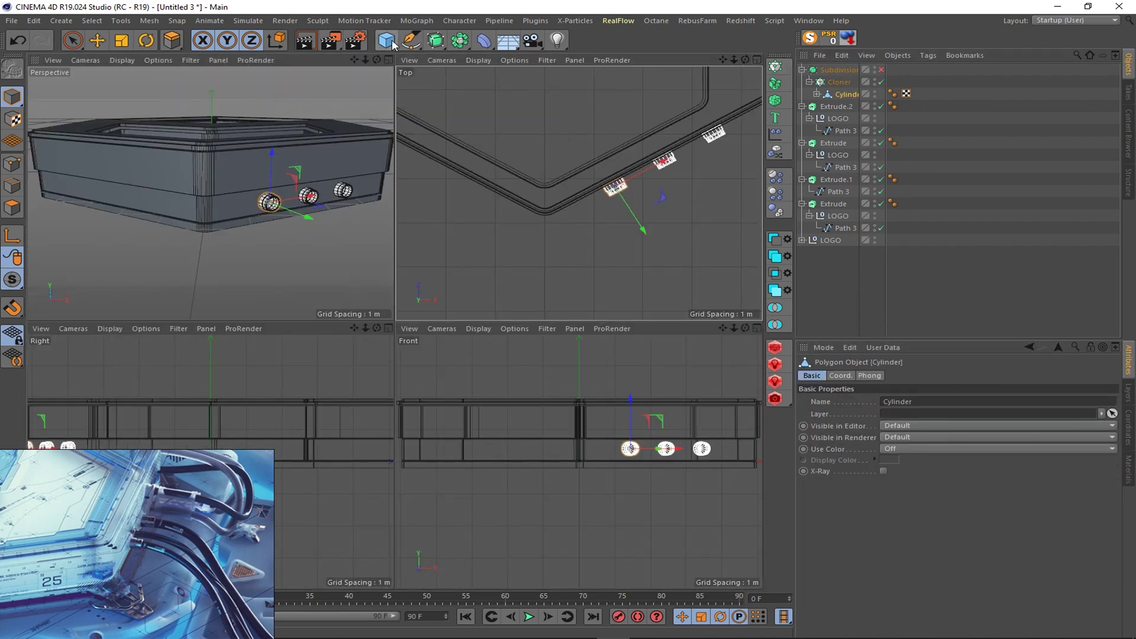
{"action": "key", "text": "F1"}
{"action": "scroll", "coordinate": [424, 357], "scroll_direction": "down", "scroll_amount": 5}
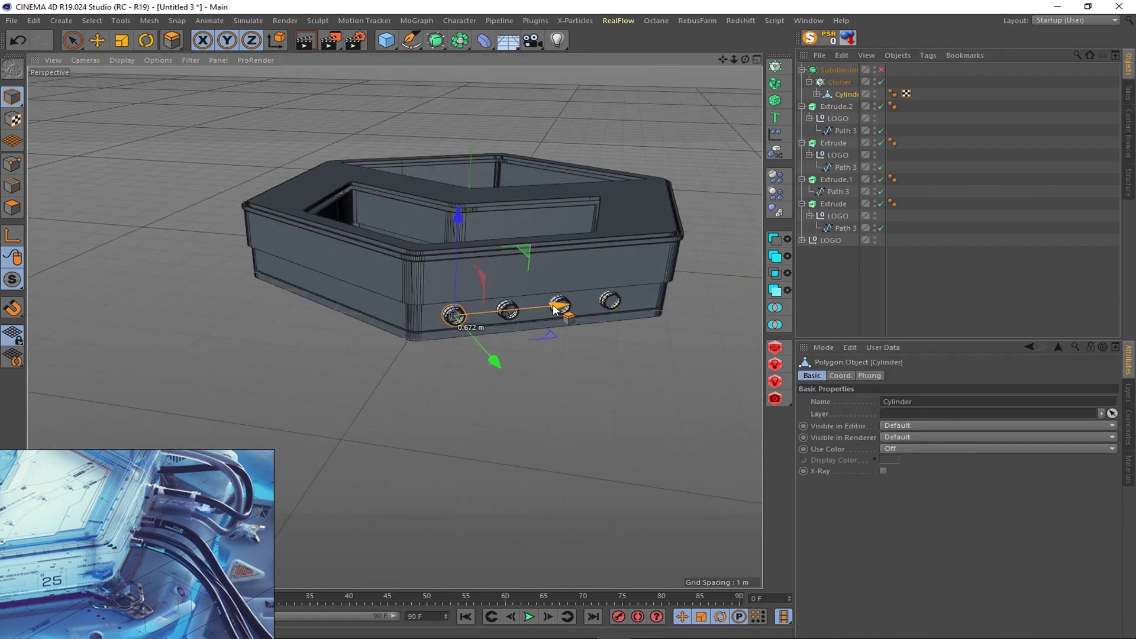
{"action": "left_click", "coordinate": [839, 81]}
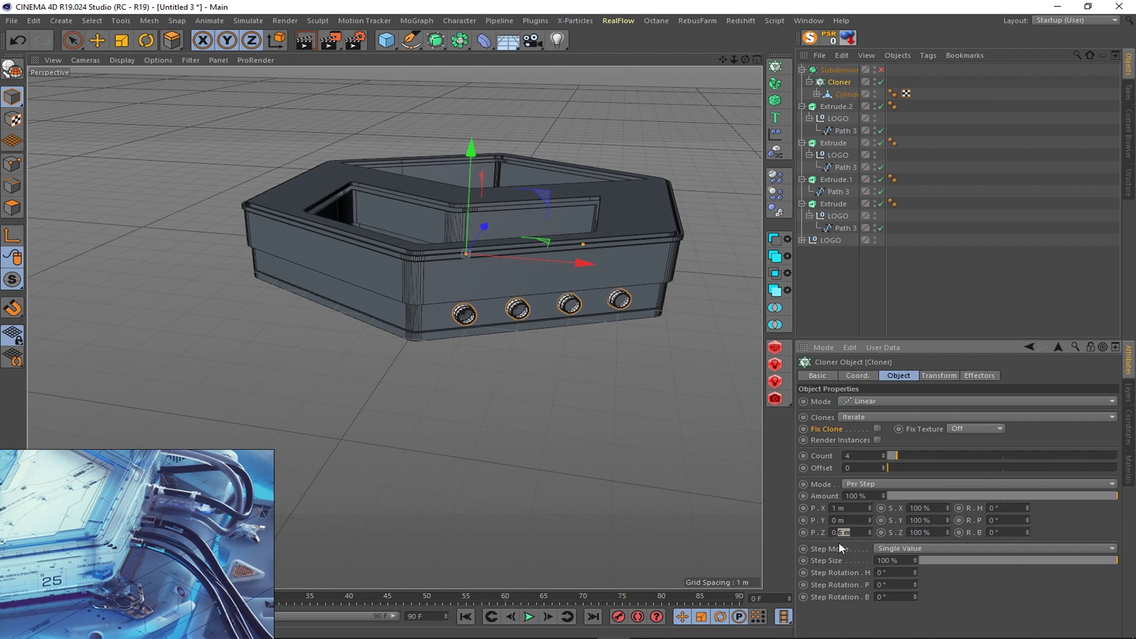
{"action": "key", "text": "ctrl+z"}
{"action": "mouse_move", "coordinate": [551, 292]}
{"action": "left_mouse_down", "text": "alt"}
{"action": "mouse_move", "coordinate": [498, 361]}
{"action": "mouse_move", "coordinate": [537, 368]}
{"action": "left_mouse_up", "text": "alt"}
{"action": "left_click", "coordinate": [305, 40]}
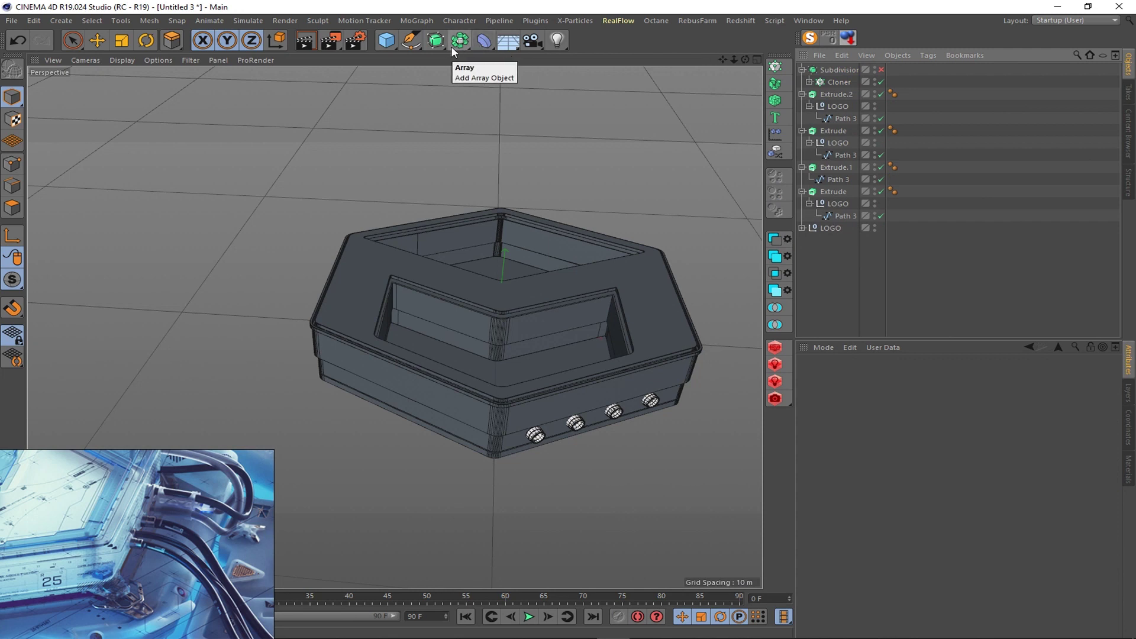
- Add a Symmetry object and move the Cloner into it to mirror the knob row onto the neighbouring side
{"action": "left_click", "coordinate": [479, 47]}
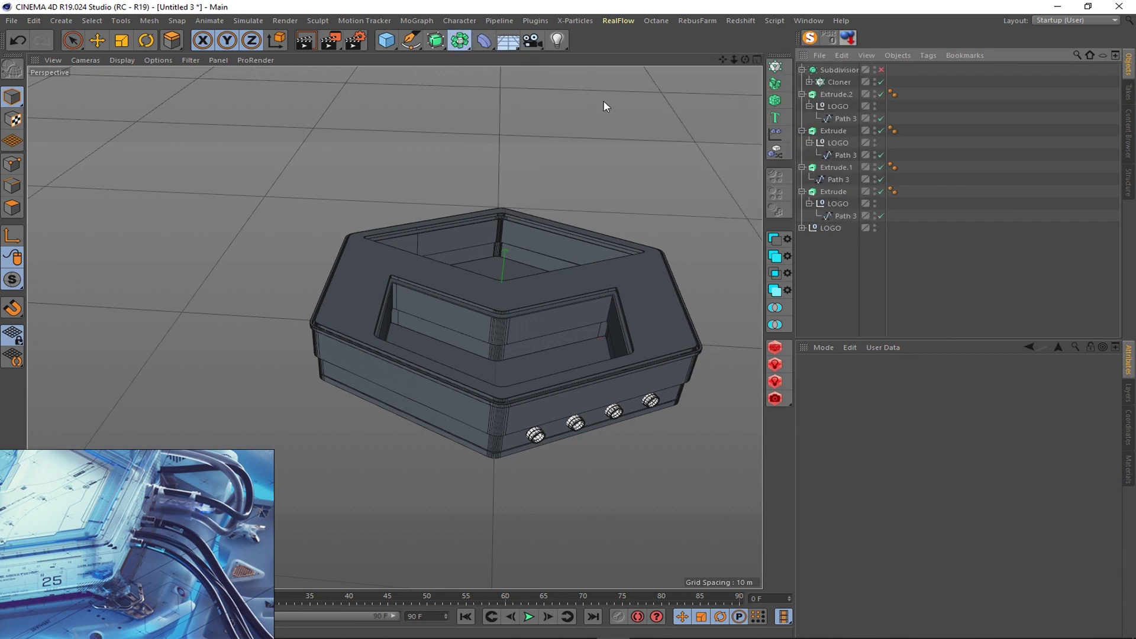
{"action": "left_click_drag", "start_coordinate": [831, 70], "coordinate": [839, 83]}
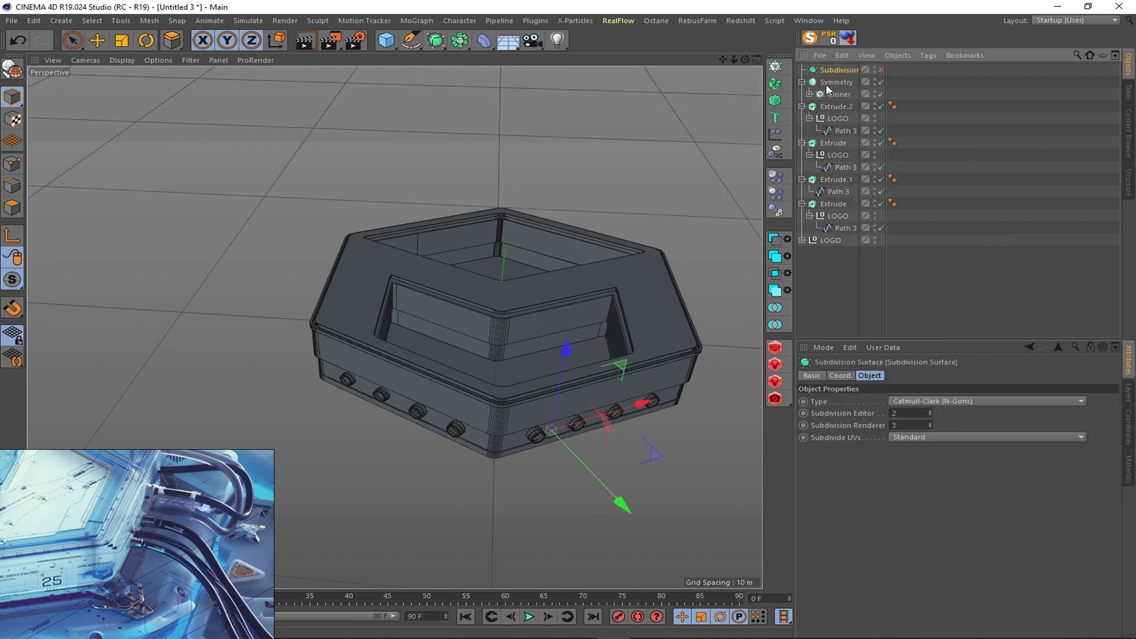
{"action": "left_click_drag", "start_coordinate": [549, 396], "coordinate": [509, 355], "text": "alt"}
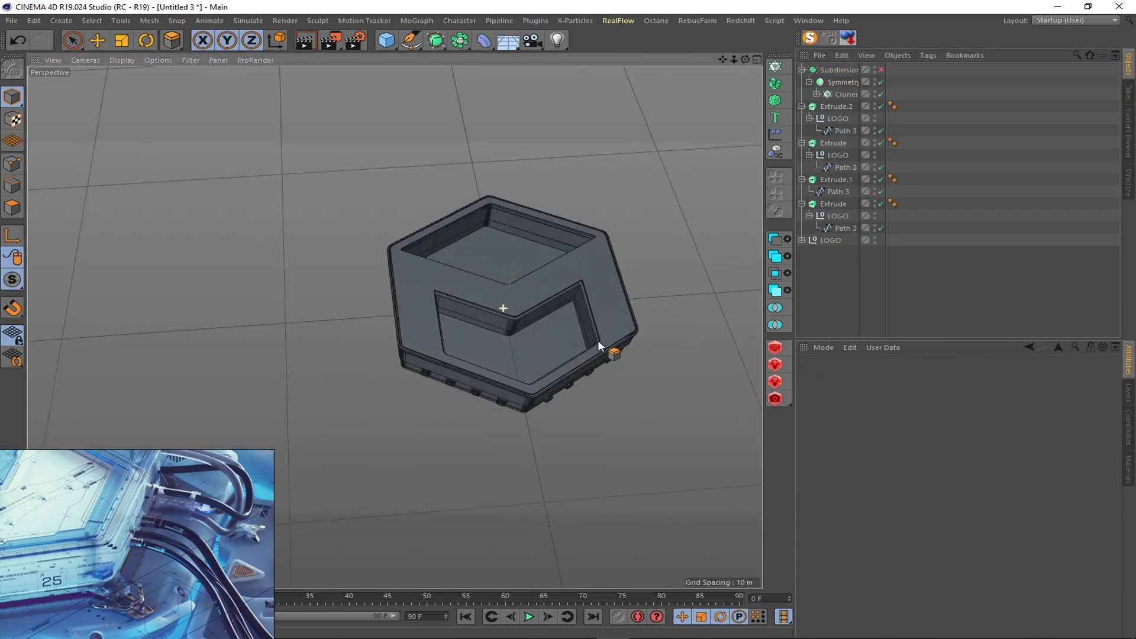
{"action": "left_click_drag", "start_coordinate": [598, 339], "coordinate": [569, 329], "text": "alt"}
{"action": "scroll", "coordinate": [569, 329], "scroll_direction": "up", "scroll_amount": 3}
{"action": "left_click", "coordinate": [757, 60]}
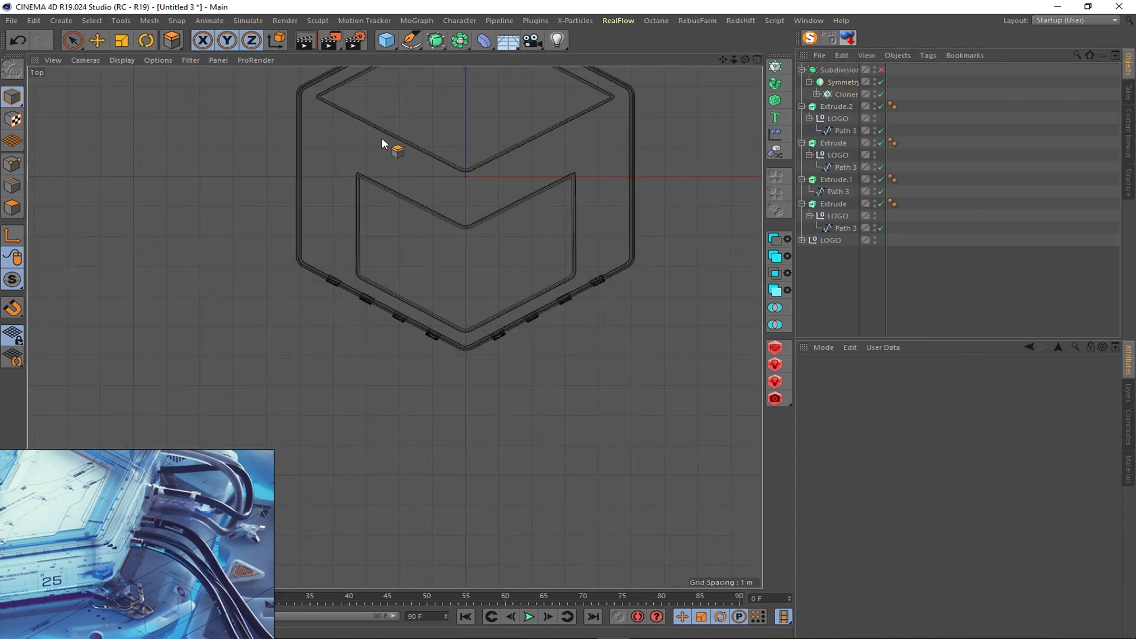
{"action": "left_click", "coordinate": [410, 40]}
- Sketch a freehand cable spline leading out from a knob
{"action": "left_click", "coordinate": [455, 81]}
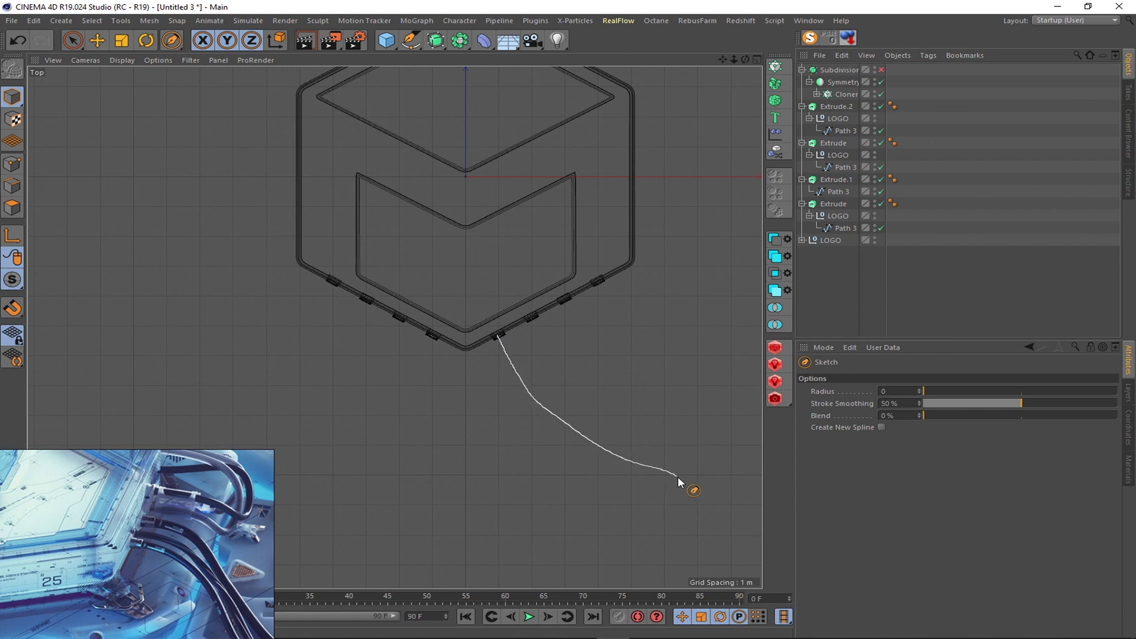
{"action": "left_click_drag", "start_coordinate": [677, 477], "coordinate": [698, 490]}
{"action": "scroll", "coordinate": [523, 331], "scroll_direction": "up", "scroll_amount": 2}
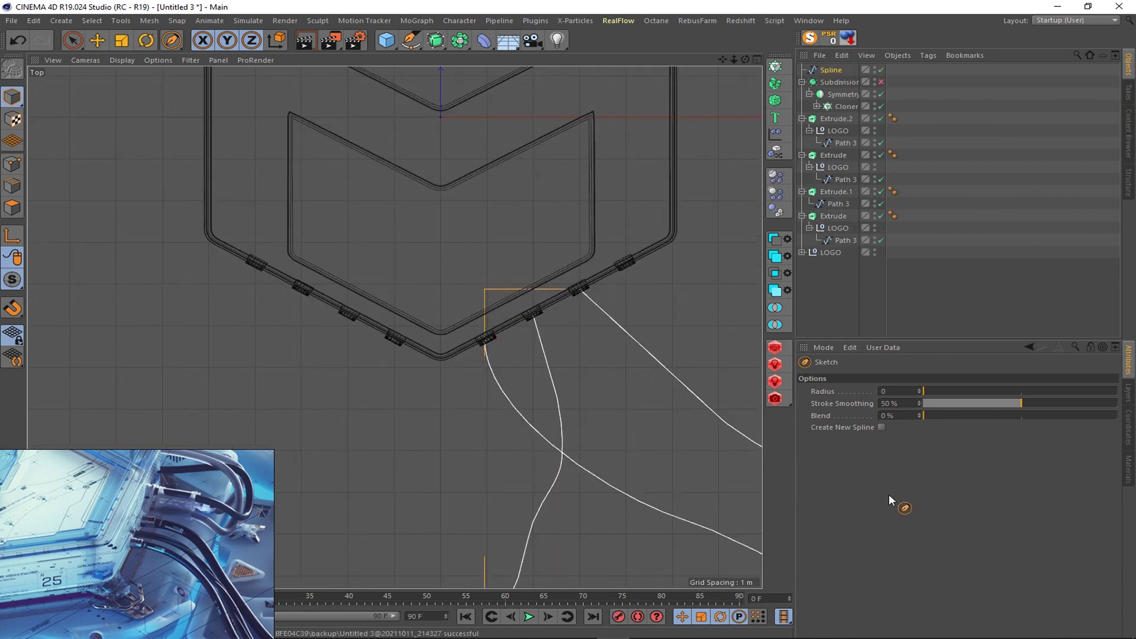
{"action": "scroll", "coordinate": [570, 393], "scroll_direction": "up", "scroll_amount": 2}
{"action": "scroll", "coordinate": [581, 271], "scroll_direction": "up", "scroll_amount": 2}
{"action": "middle_click", "coordinate": [685, 89]}
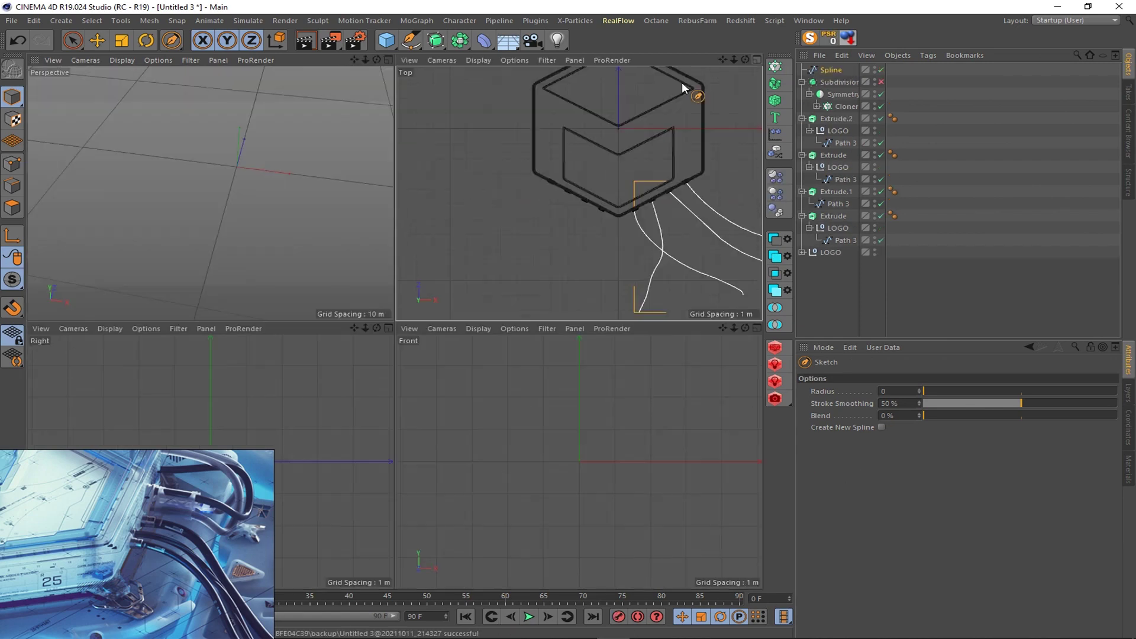
{"action": "middle_click", "coordinate": [386, 73]}
{"action": "scroll", "coordinate": [386, 73], "scroll_direction": "down", "scroll_amount": 5}
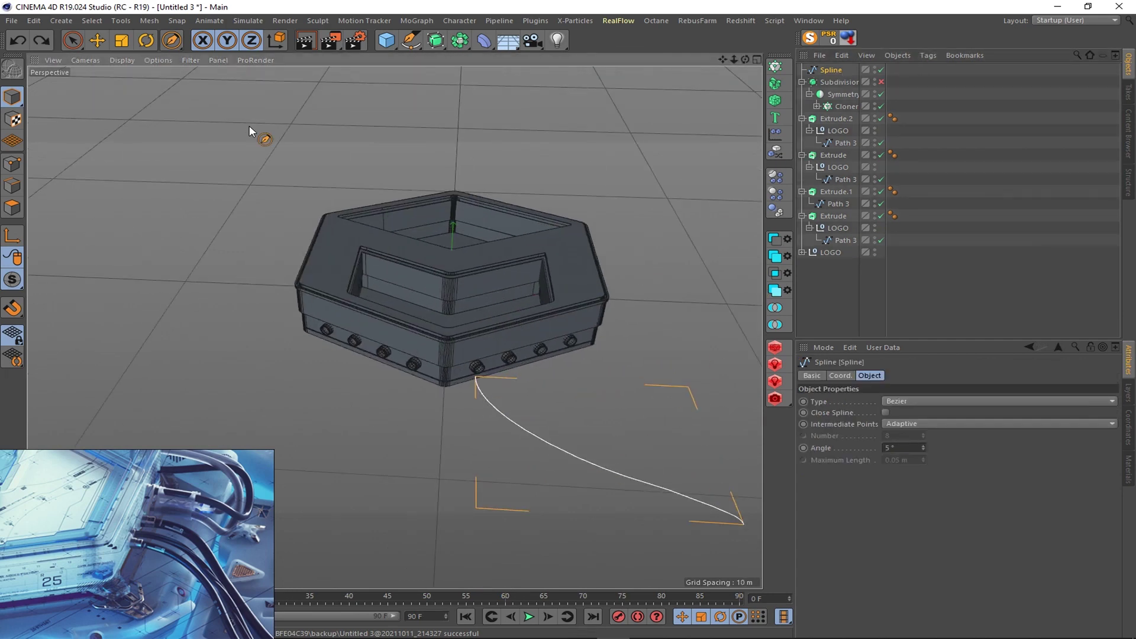
- Replace the sketched splines with a single cable path drawn from a knob in the Top view
{"action": "key", "text": "Delete"}
{"action": "left_click", "coordinate": [757, 59]}
{"action": "middle_click", "coordinate": [463, 308]}
{"action": "left_click_drag", "start_coordinate": [463, 314], "coordinate": [545, 472]}
{"action": "key", "text": "ctrl+z"}
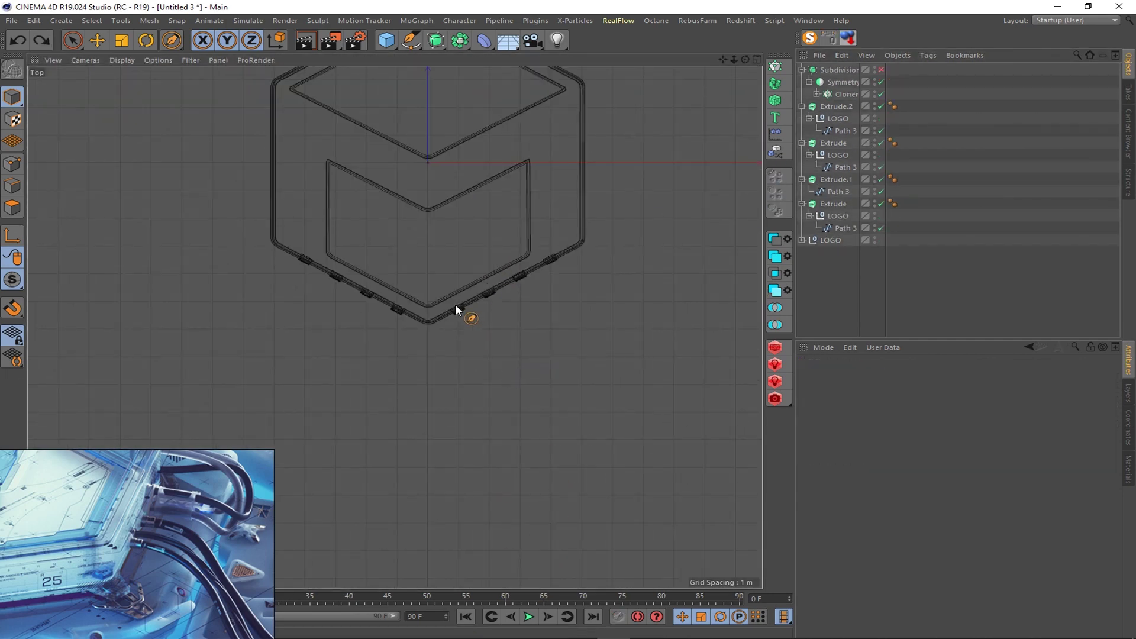
- Move the cable spline's starting point onto the centre of a fitting
{"action": "middle_click", "coordinate": [481, 541]}
{"action": "key", "text": "F1"}
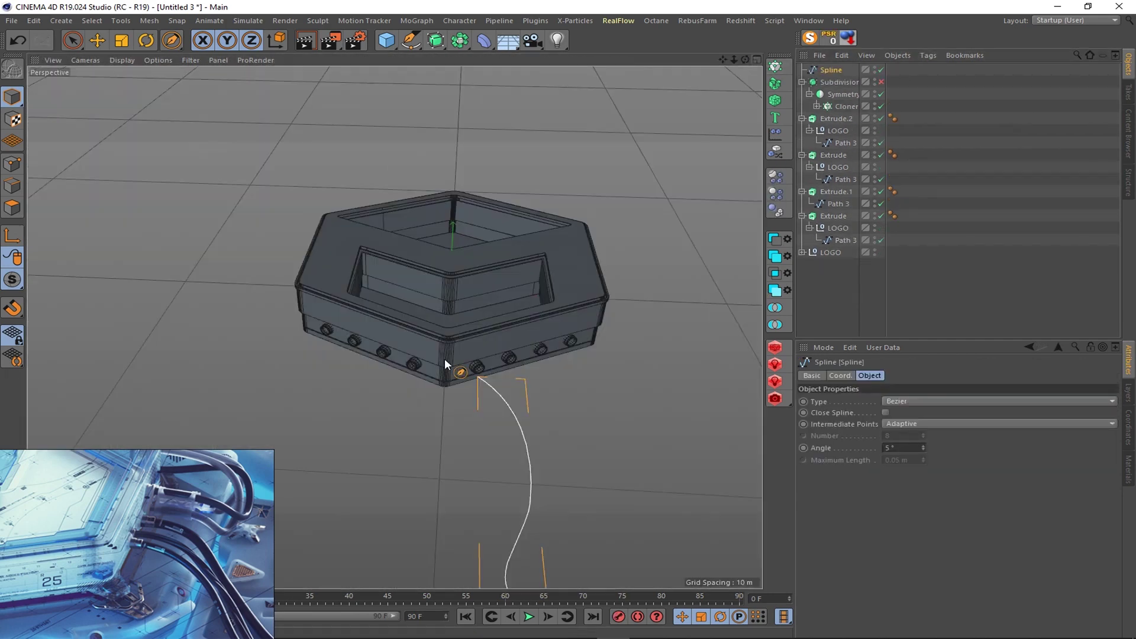
{"action": "scroll", "coordinate": [445, 357], "scroll_direction": "up", "scroll_amount": 3}
{"action": "key", "text": "space"}
{"action": "left_click_drag", "start_coordinate": [545, 395], "coordinate": [434, 108], "text": "alt"}
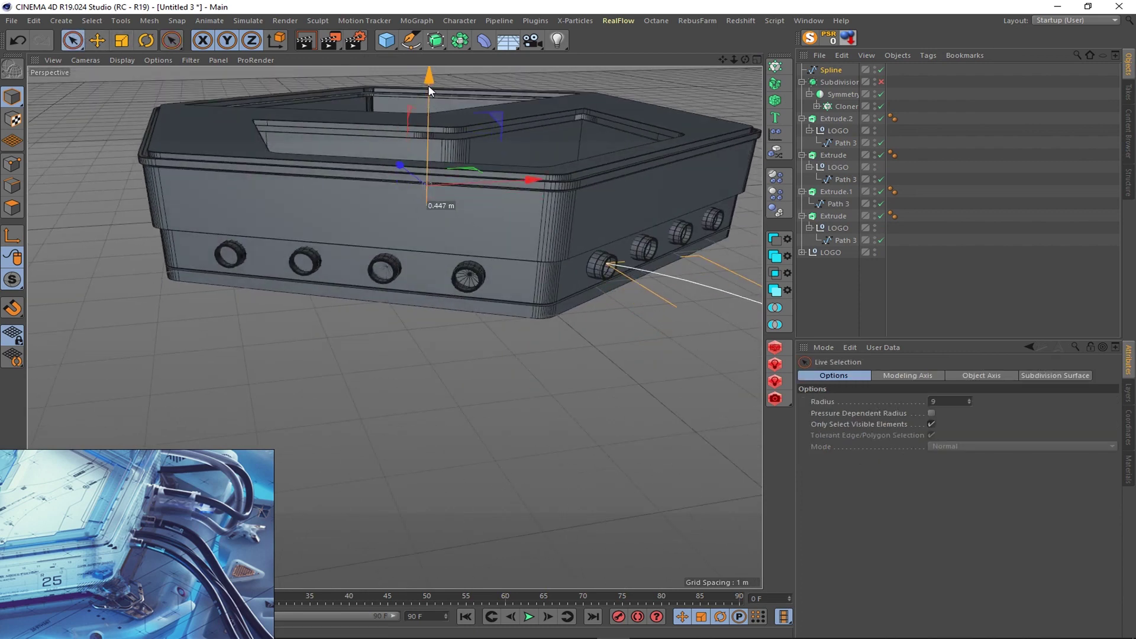
{"action": "left_click", "coordinate": [753, 59]}
{"action": "middle_click", "coordinate": [417, 247]}
{"action": "scroll", "coordinate": [417, 247], "scroll_direction": "up", "scroll_amount": 3}
{"action": "left_click", "coordinate": [12, 164]}
{"action": "left_click", "coordinate": [72, 40]}
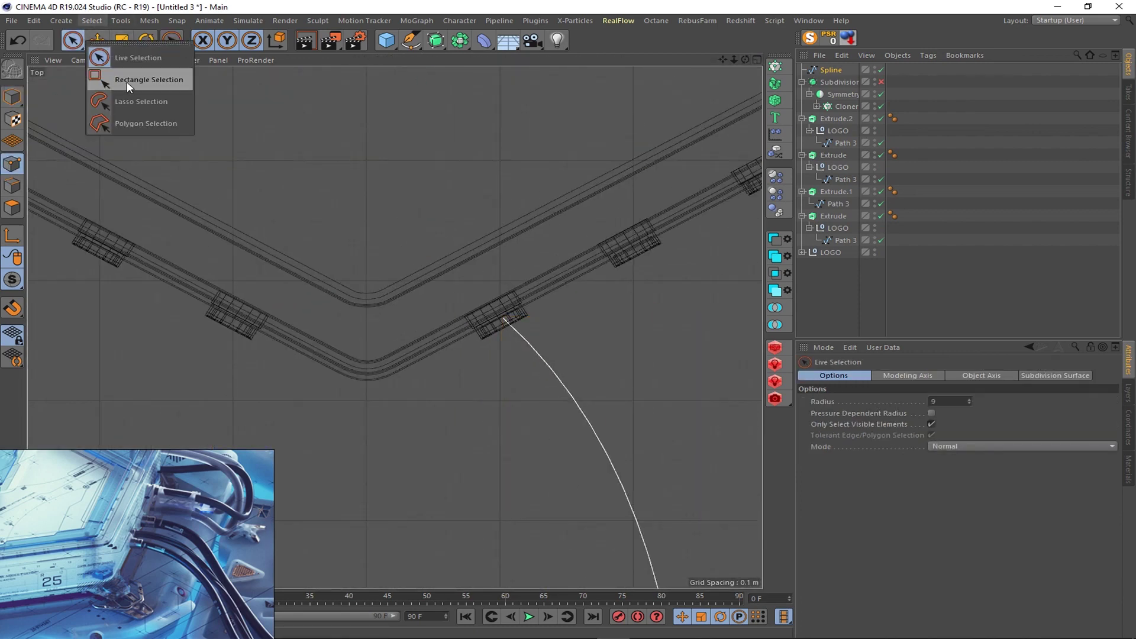
{"action": "left_click", "coordinate": [142, 83]}
{"action": "key", "text": "e"}
{"action": "left_click_drag", "start_coordinate": [619, 523], "coordinate": [615, 523]}
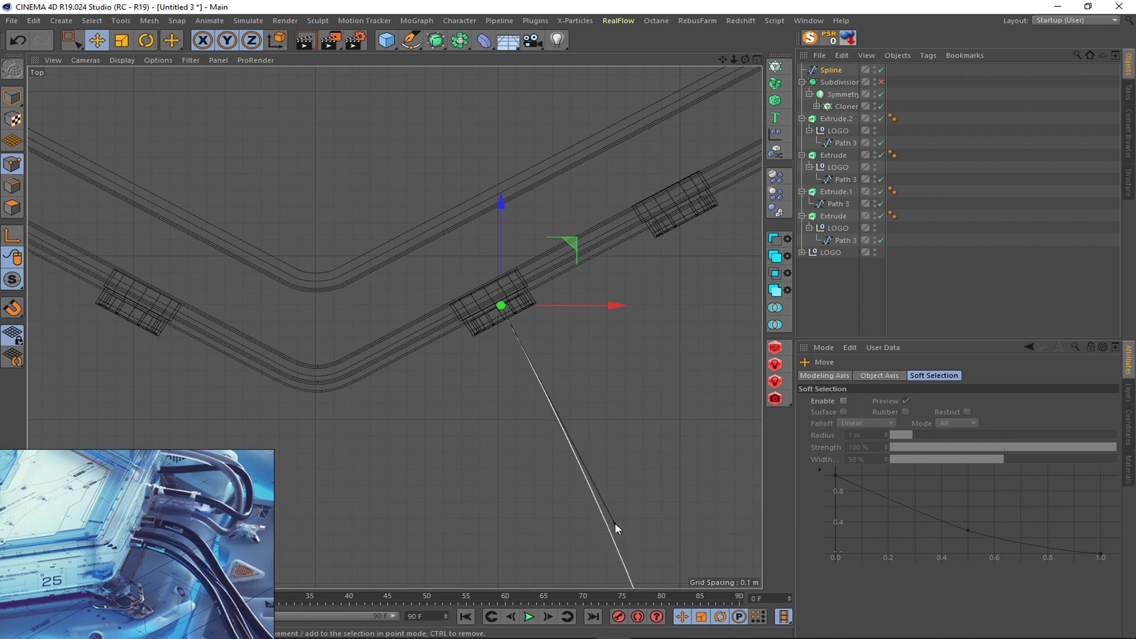
- Add a new cylinder and move it down beside the hexagonal box
{"action": "left_click", "coordinate": [757, 59]}
{"action": "left_click", "coordinate": [392, 60]}
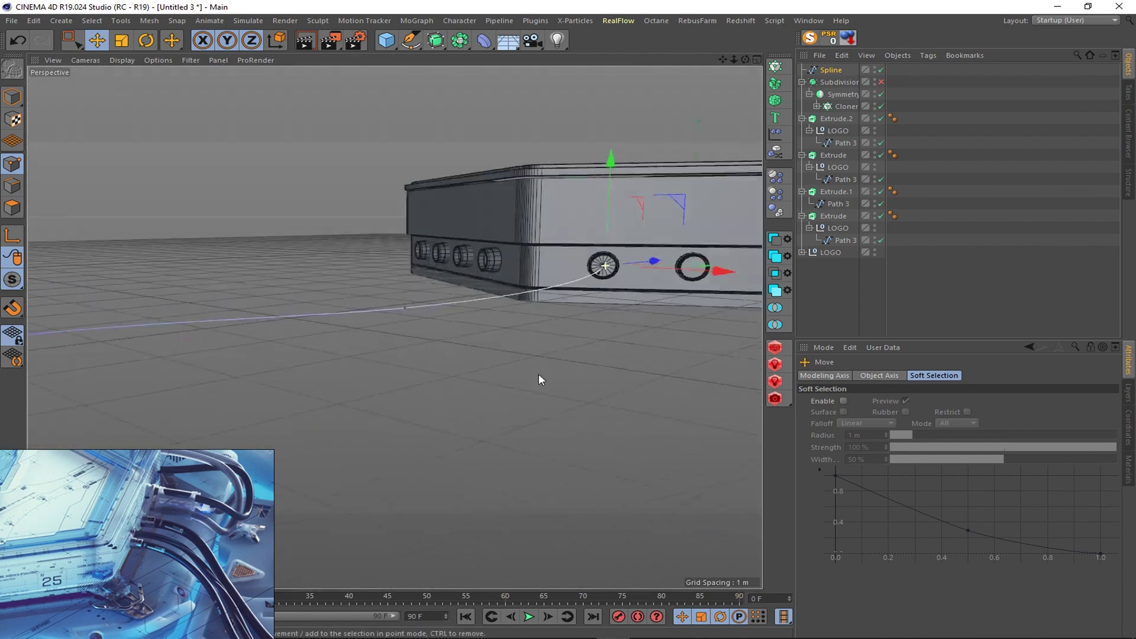
{"action": "mouse_move", "coordinate": [538, 374]}
{"action": "left_mouse_down", "text": "alt"}
{"action": "mouse_move", "coordinate": [583, 285]}
{"action": "mouse_move", "coordinate": [534, 286]}
{"action": "mouse_move", "coordinate": [422, 246]}
{"action": "left_mouse_up", "text": "alt"}
{"action": "scroll", "coordinate": [583, 285], "scroll_direction": "up", "scroll_amount": 3}
{"action": "scroll", "coordinate": [618, 271], "scroll_direction": "down", "scroll_amount": 3}
{"action": "scroll", "coordinate": [618, 271], "scroll_direction": "down", "scroll_amount": 2}
{"action": "left_click", "coordinate": [385, 40]}
{"action": "left_click", "coordinate": [373, 108]}
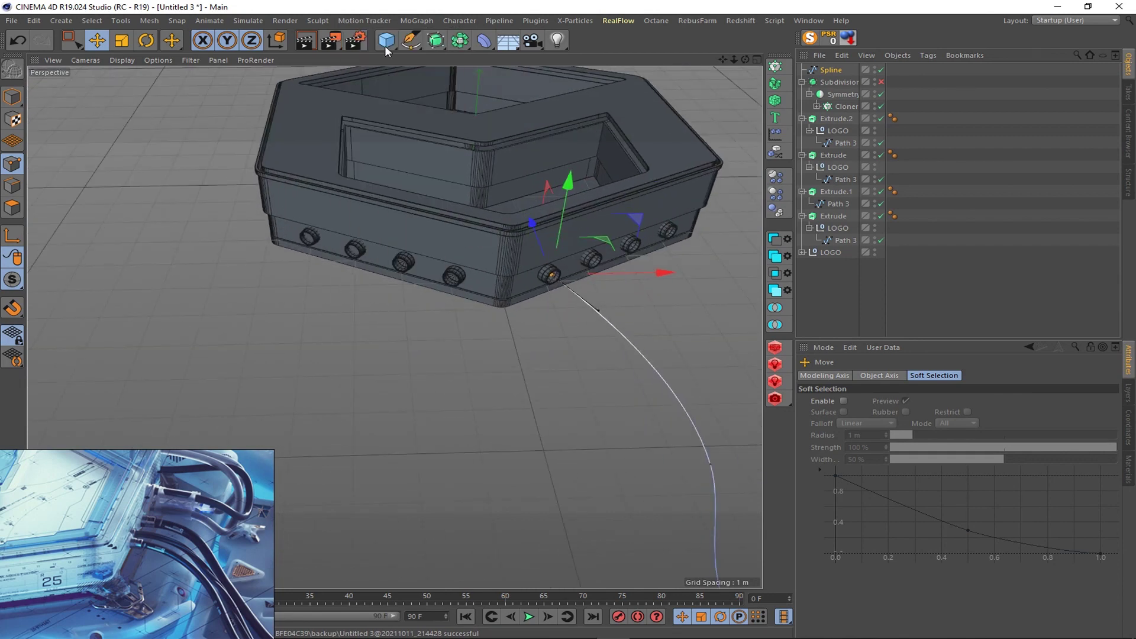
{"action": "left_click_drag", "start_coordinate": [444, 451], "coordinate": [537, 378]}
{"action": "left_click", "coordinate": [909, 451]}
- Lay the cylinder along +X and reduce its radius and height
{"action": "left_click", "coordinate": [899, 402]}
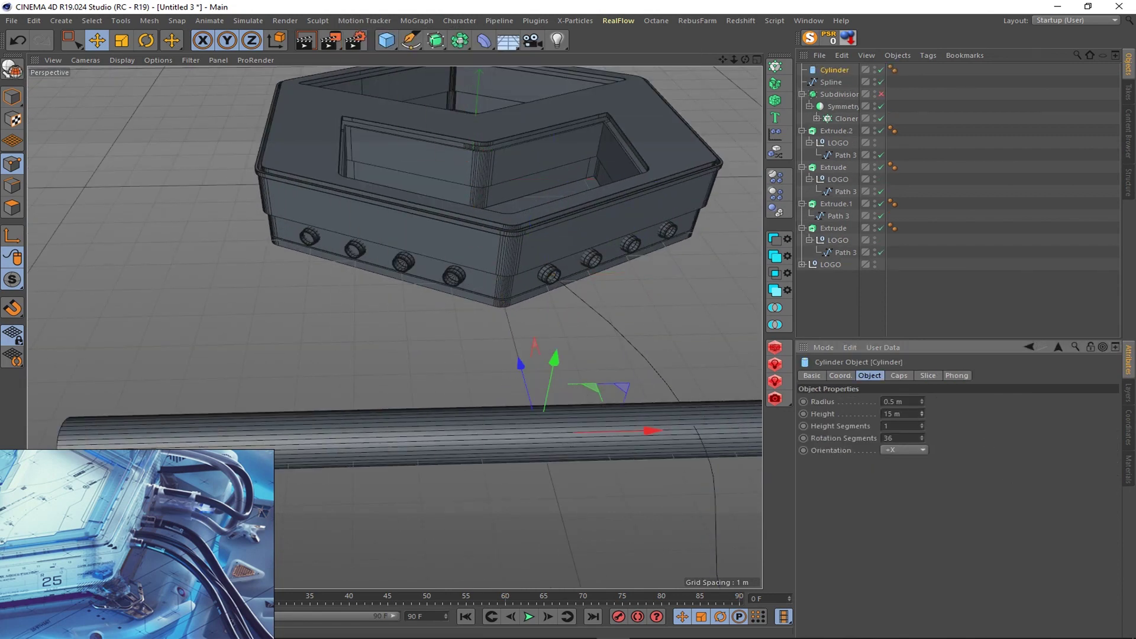
{"action": "mouse_move", "coordinate": [921, 413]}
{"action": "left_mouse_down"}
{"action": "mouse_move", "coordinate": [922, 390]}
{"action": "mouse_move", "coordinate": [921, 404]}
{"action": "left_mouse_up"}
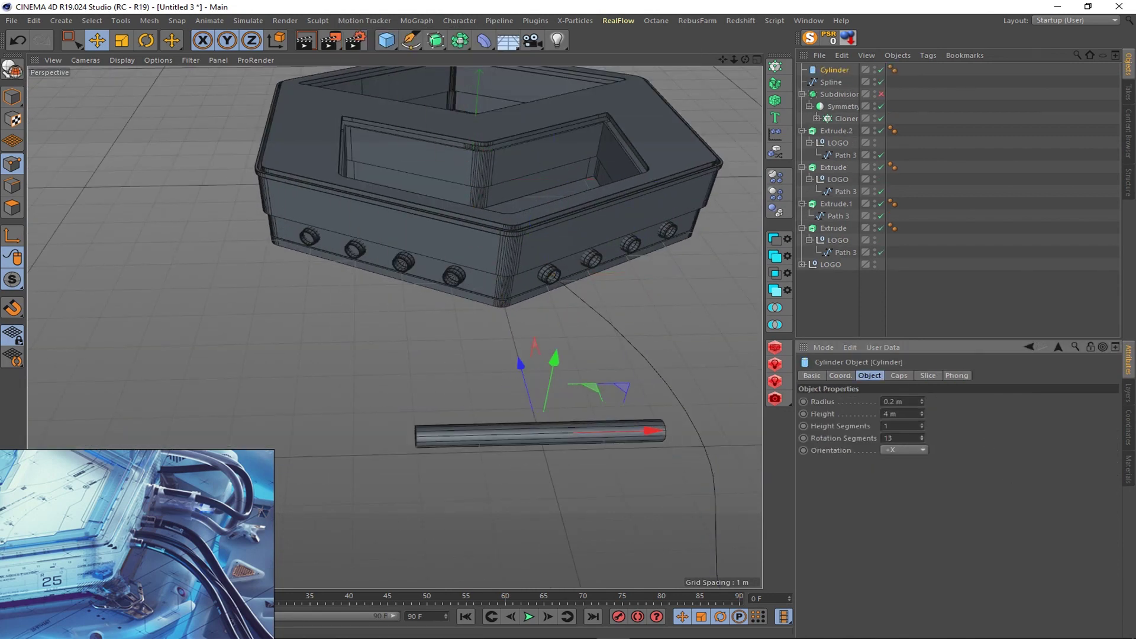
{"action": "mouse_move", "coordinate": [592, 426]}
{"action": "left_mouse_down", "text": "alt"}
{"action": "mouse_move", "coordinate": [667, 423]}
{"action": "mouse_move", "coordinate": [597, 424]}
{"action": "left_mouse_up", "text": "alt"}
{"action": "left_click", "coordinate": [898, 375]}
{"action": "mouse_move", "coordinate": [533, 438]}
{"action": "left_mouse_down", "text": "alt"}
{"action": "mouse_move", "coordinate": [492, 475]}
{"action": "mouse_move", "coordinate": [592, 414]}
{"action": "left_mouse_up", "text": "alt"}
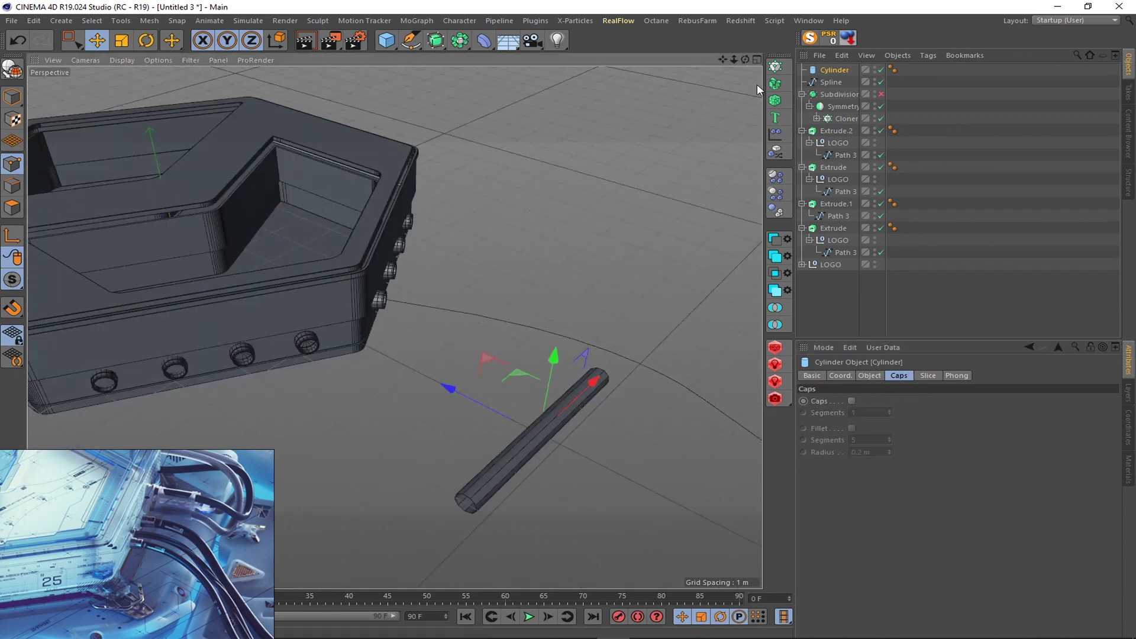
- Add a Spline Wrap deformer under the cylinder to bend it along the sketched spline
{"action": "left_click", "coordinate": [465, 41]}
{"action": "left_click", "coordinate": [654, 157]}
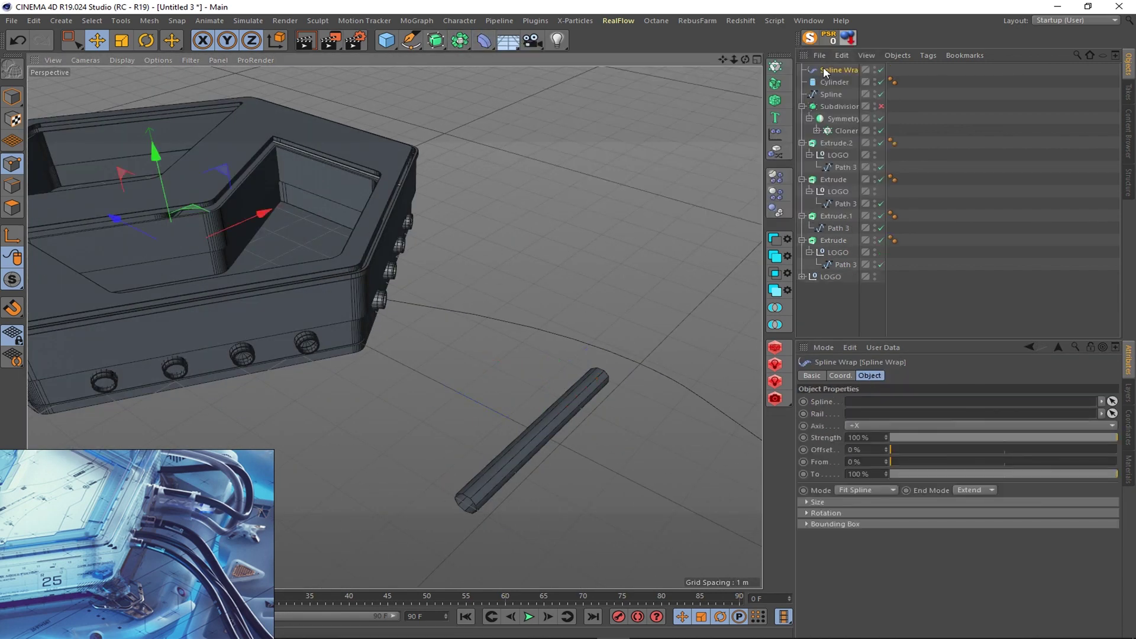
{"action": "left_click_drag", "start_coordinate": [831, 70], "coordinate": [833, 86]}
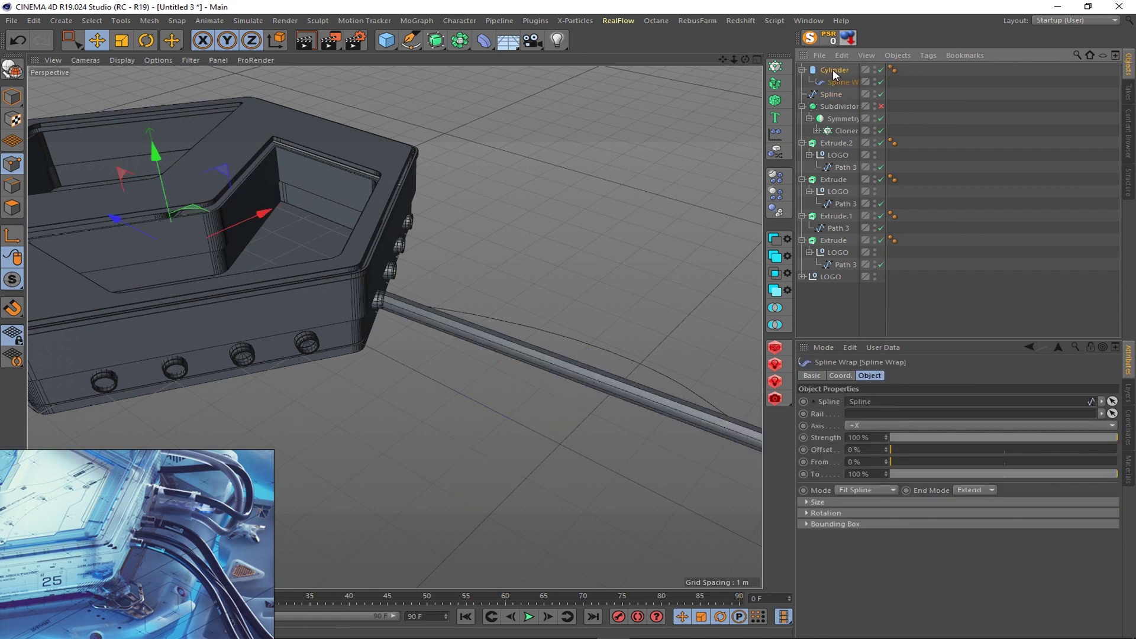
{"action": "left_click", "coordinate": [835, 72]}
{"action": "left_click_drag", "start_coordinate": [370, 350], "coordinate": [538, 360], "text": "alt"}
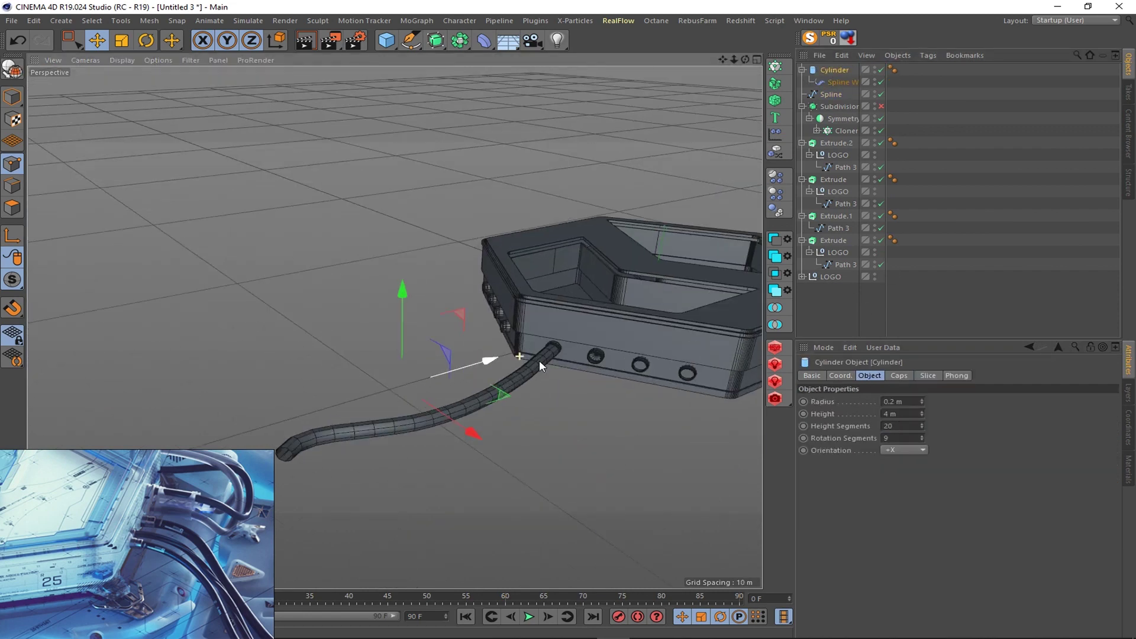
{"action": "scroll", "coordinate": [535, 357], "scroll_direction": "up", "scroll_amount": 5}
{"action": "scroll", "coordinate": [531, 349], "scroll_direction": "up", "scroll_amount": 3}
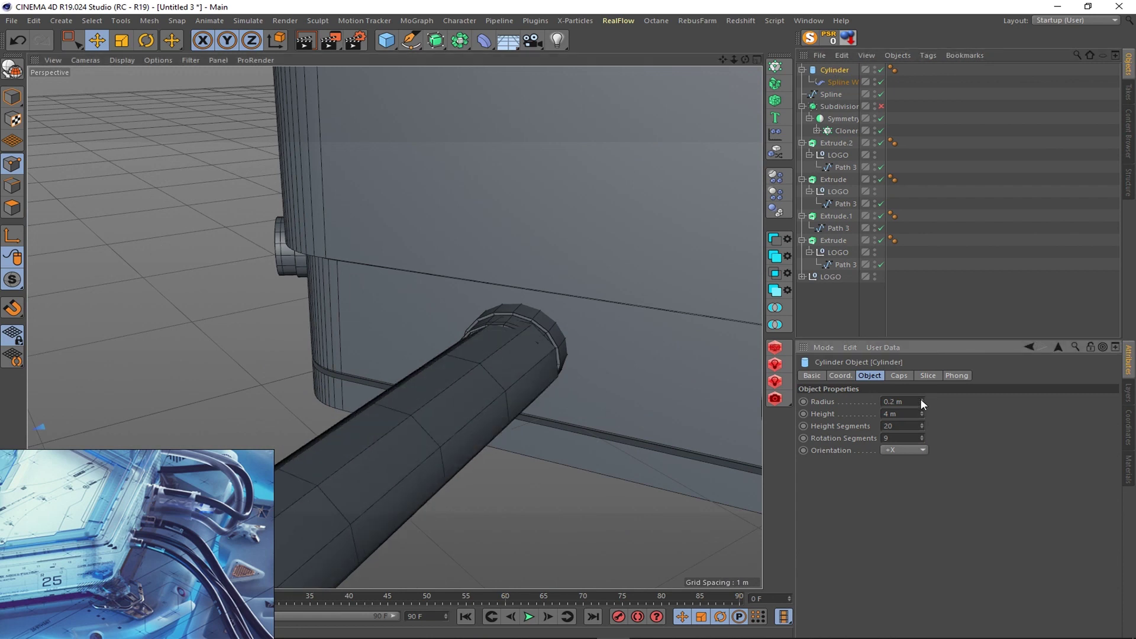
- Thin the cable cylinder to a 0.1 m radius
{"action": "double_click", "coordinate": [898, 402]}
{"action": "type", "text": "0.1"}
{"action": "key", "text": "Return"}
{"action": "type", "text": "1"}
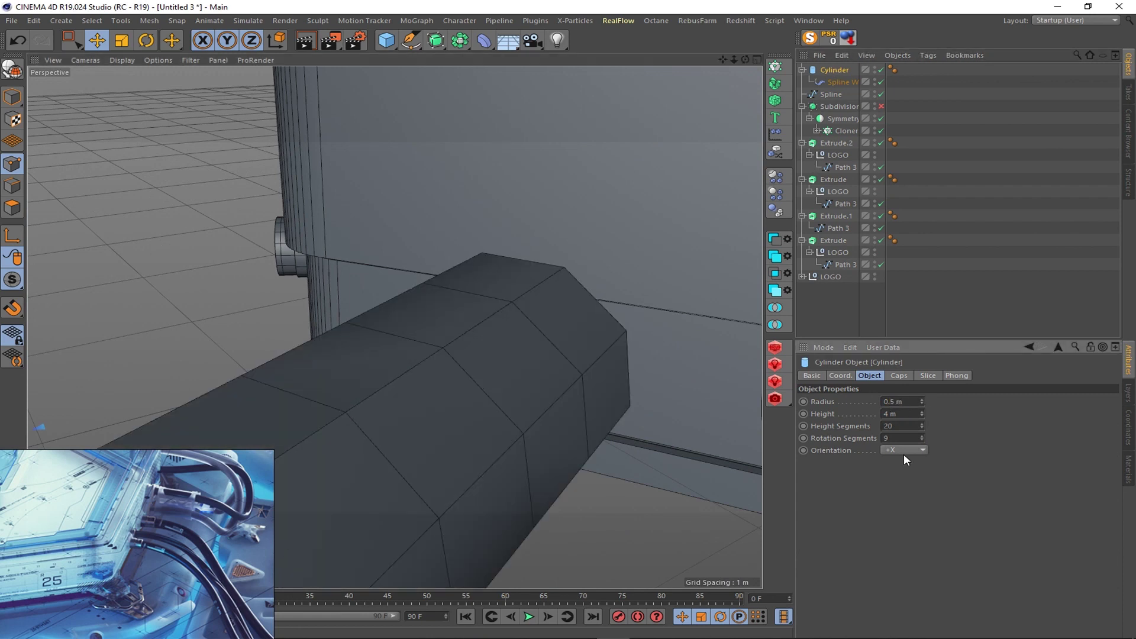
{"action": "key", "text": "Escape"}
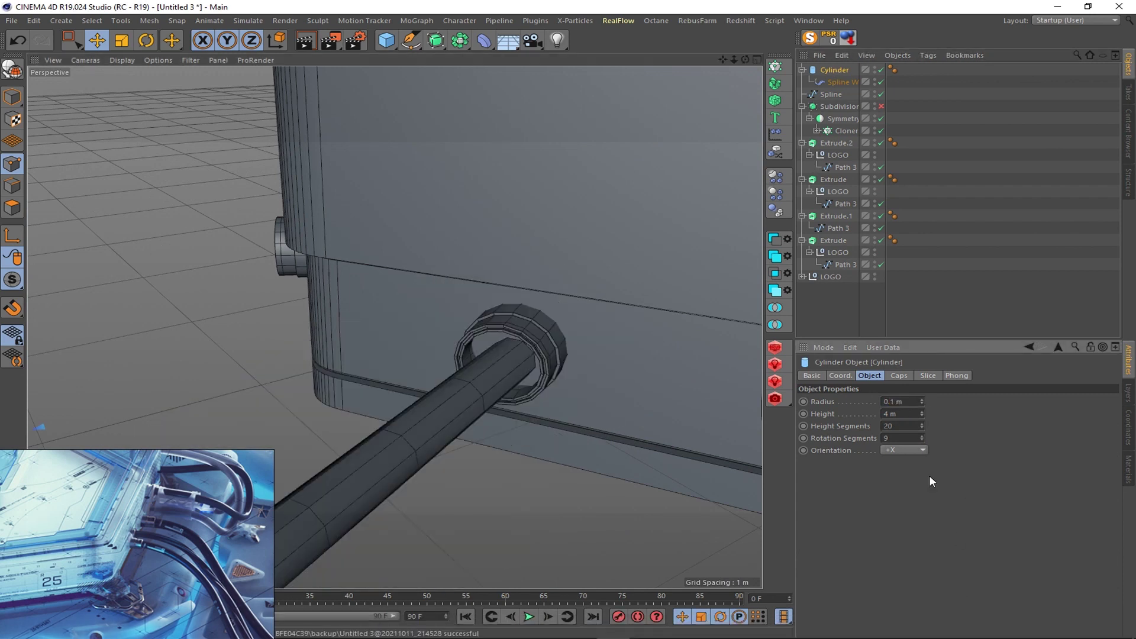
{"action": "key", "text": "t"}
{"action": "mouse_move", "coordinate": [591, 225]}
{"action": "left_mouse_down", "text": "alt"}
{"action": "mouse_move", "coordinate": [421, 335]}
{"action": "mouse_move", "coordinate": [376, 291]}
{"action": "mouse_move", "coordinate": [285, 297]}
{"action": "left_mouse_up", "text": "alt"}
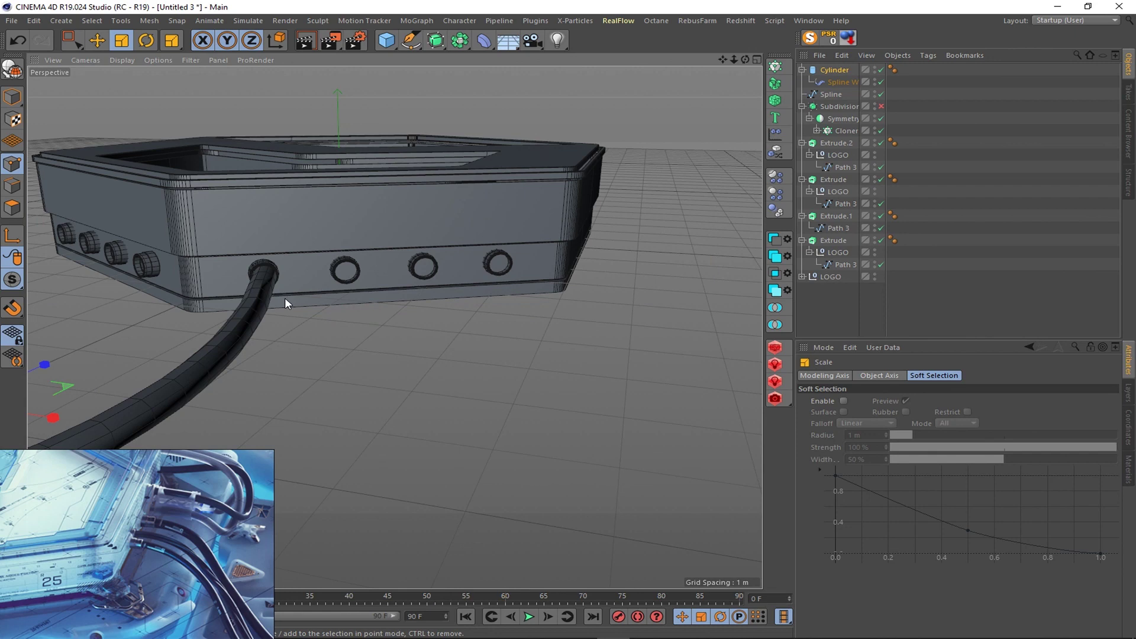
- Move the cable spline's end point onto the ring centre in the Top view
{"action": "scroll", "coordinate": [292, 289], "scroll_direction": "up", "scroll_amount": 5}
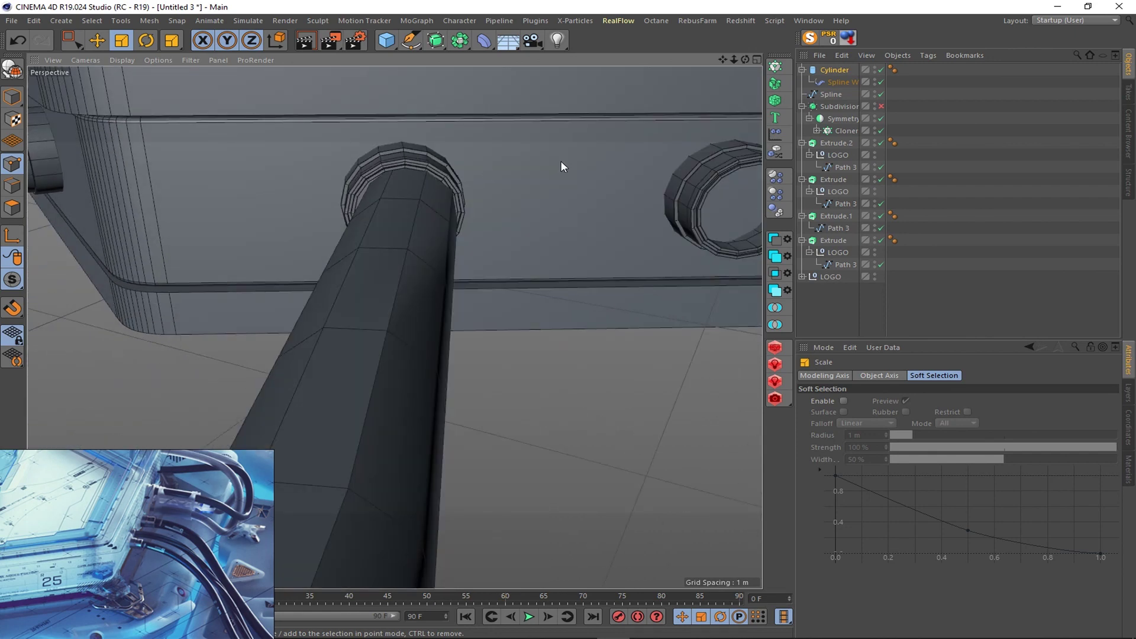
{"action": "left_click", "coordinate": [831, 94]}
{"action": "left_click", "coordinate": [756, 60]}
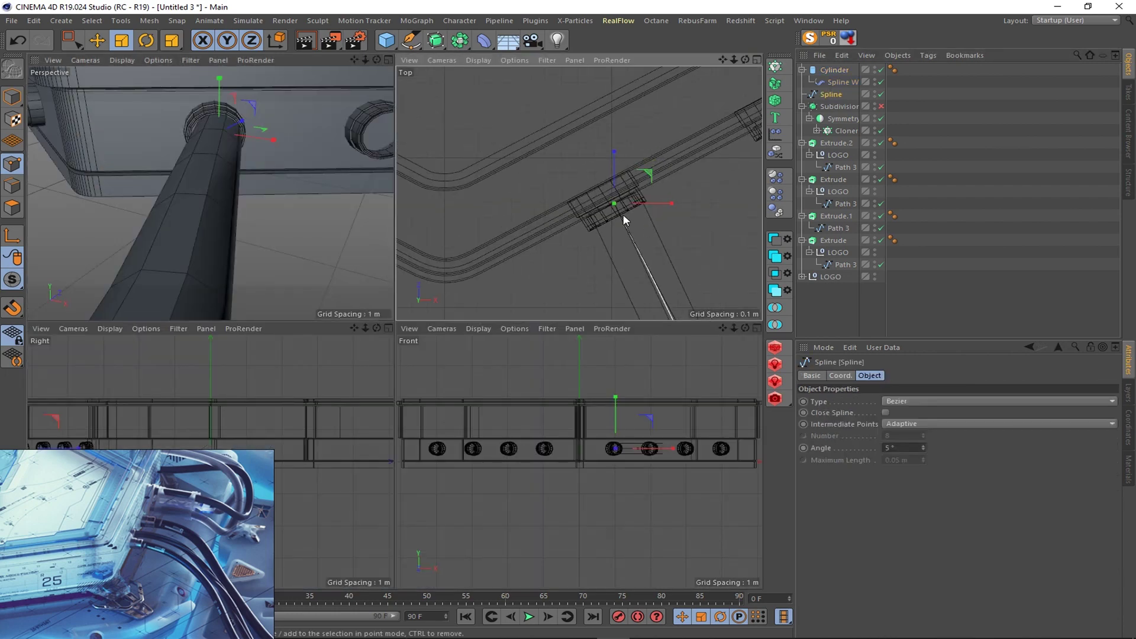
{"action": "scroll", "coordinate": [623, 218], "scroll_direction": "down", "scroll_amount": 3}
{"action": "key", "text": "e"}
{"action": "left_click_drag", "start_coordinate": [677, 308], "coordinate": [681, 299]}
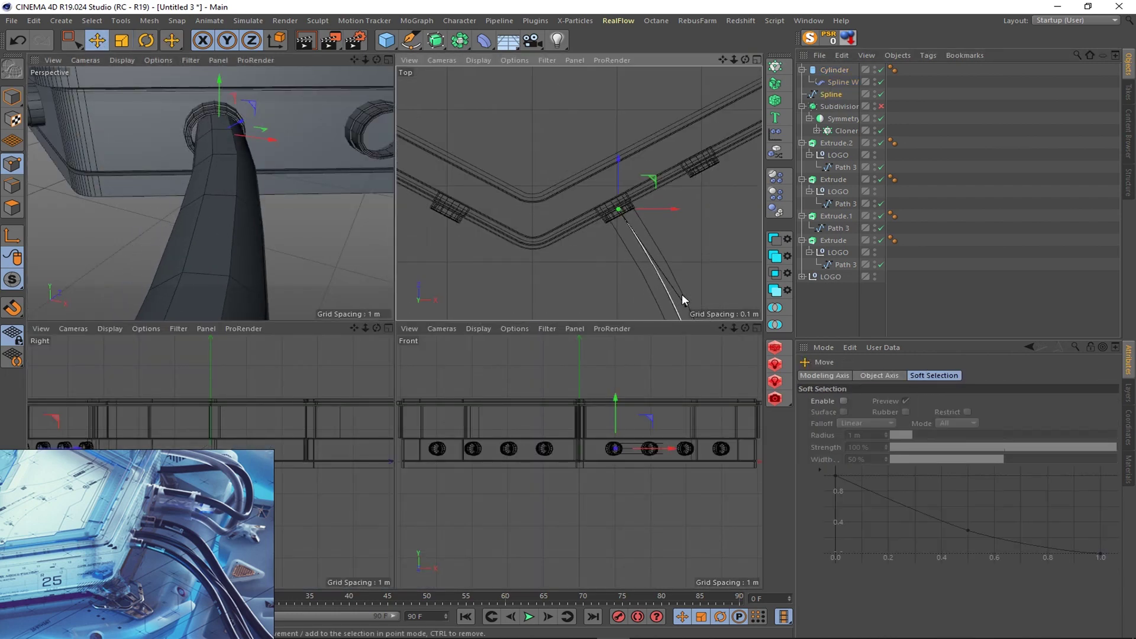
{"action": "scroll", "coordinate": [639, 216], "scroll_direction": "up", "scroll_amount": 3}
{"action": "left_click_drag", "start_coordinate": [642, 210], "coordinate": [640, 211]}
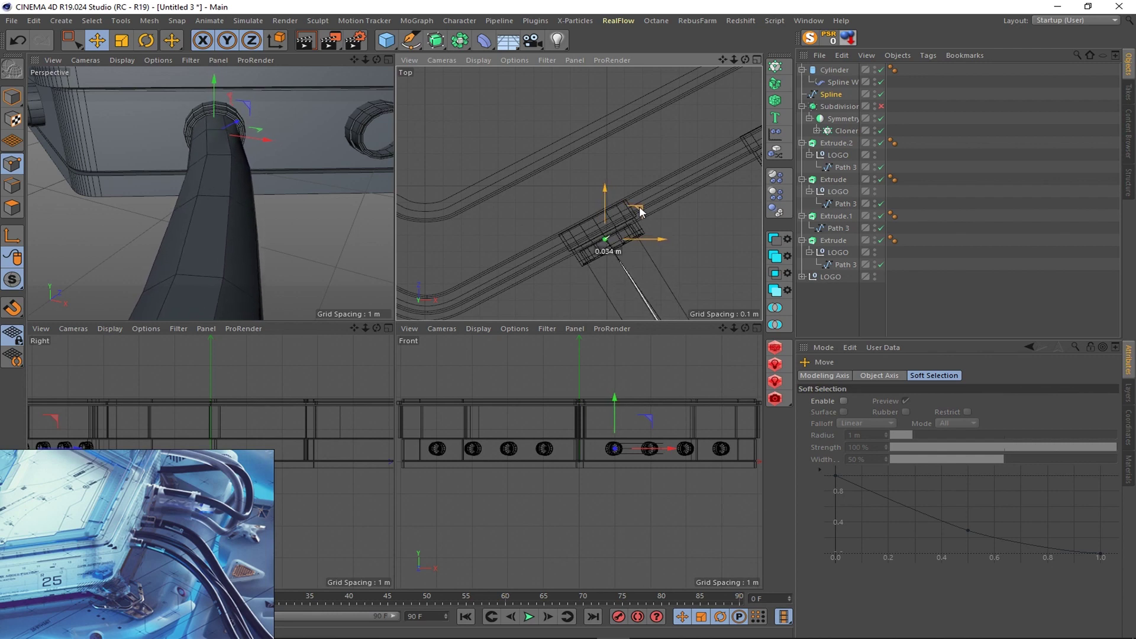
{"action": "key", "text": "F1"}
{"action": "mouse_move", "coordinate": [532, 225]}
{"action": "left_mouse_down", "text": "alt"}
{"action": "mouse_move", "coordinate": [453, 207]}
{"action": "mouse_move", "coordinate": [509, 355]}
{"action": "left_mouse_up", "text": "alt"}
- Set the cable cylinder's rotation segments to 8
{"action": "left_click", "coordinate": [835, 70]}
{"action": "left_click", "coordinate": [921, 441]}
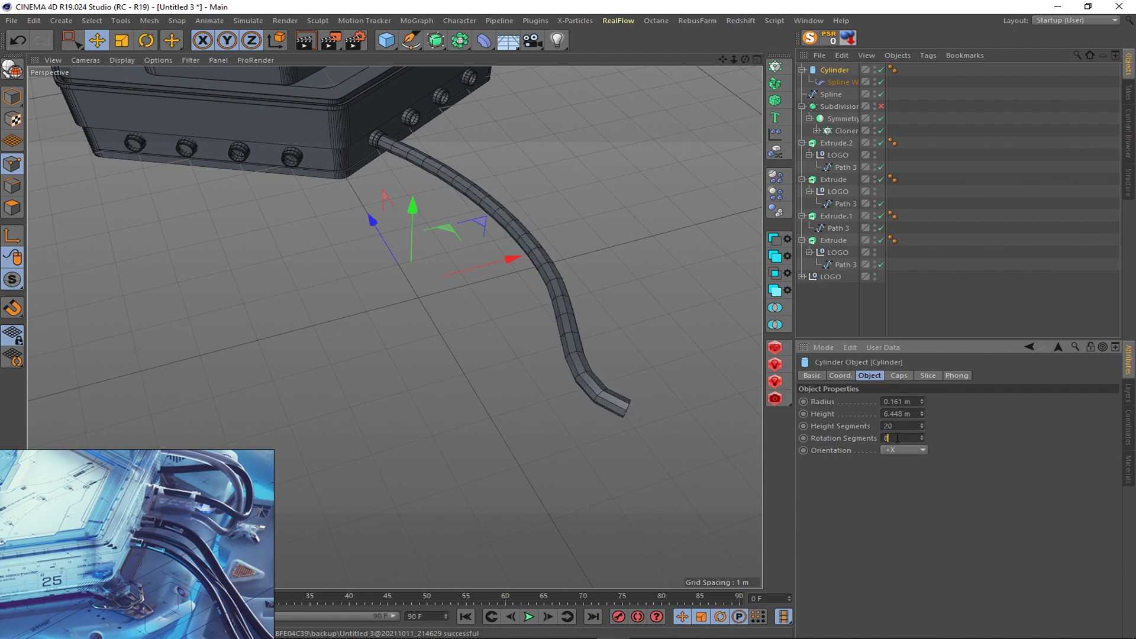
{"action": "mouse_move", "coordinate": [532, 236]}
{"action": "left_mouse_down", "text": "alt"}
{"action": "mouse_move", "coordinate": [449, 179]}
{"action": "mouse_move", "coordinate": [297, 171]}
{"action": "mouse_move", "coordinate": [302, 140]}
{"action": "mouse_move", "coordinate": [701, 236]}
{"action": "mouse_move", "coordinate": [576, 310]}
{"action": "left_mouse_up", "text": "alt"}
{"action": "left_click", "coordinate": [625, 354]}
{"action": "left_click_drag", "start_coordinate": [625, 354], "coordinate": [592, 332], "text": "alt"}
{"action": "key", "text": "t"}
{"action": "left_click", "coordinate": [843, 82]}
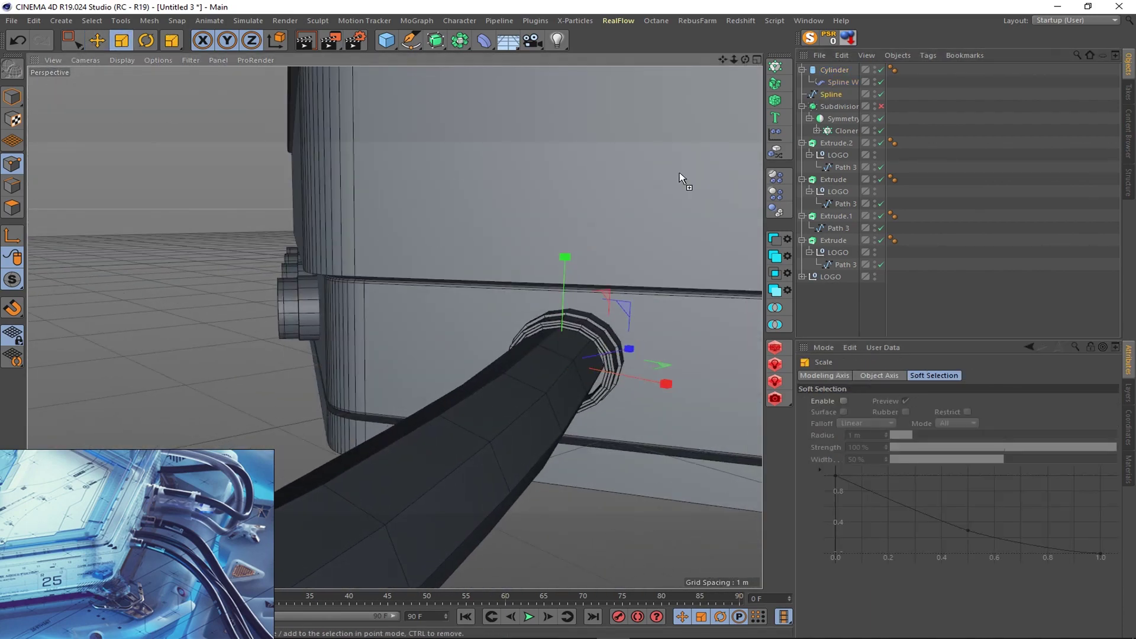
{"action": "left_click_drag", "start_coordinate": [662, 354], "coordinate": [579, 332], "text": "alt"}
- Smooth the cable with a Subdivision Surface and show it on its own
{"action": "left_click", "coordinate": [436, 40], "text": "alt"}
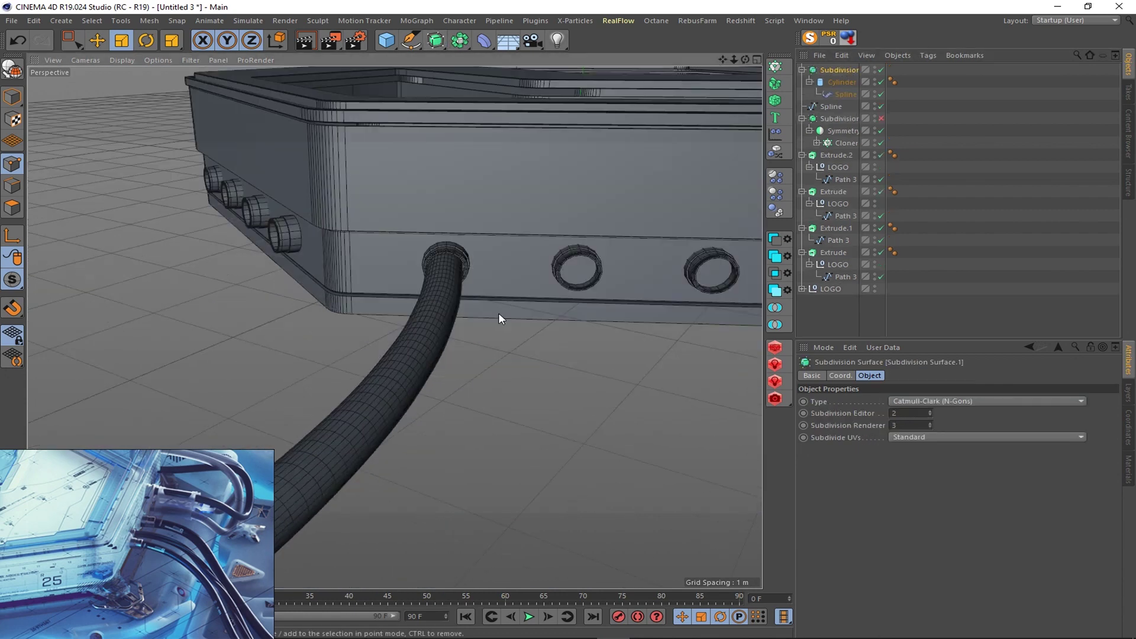
{"action": "left_click_drag", "start_coordinate": [498, 313], "coordinate": [482, 324], "text": "alt"}
{"action": "scroll", "coordinate": [482, 324], "scroll_direction": "down", "scroll_amount": 3}
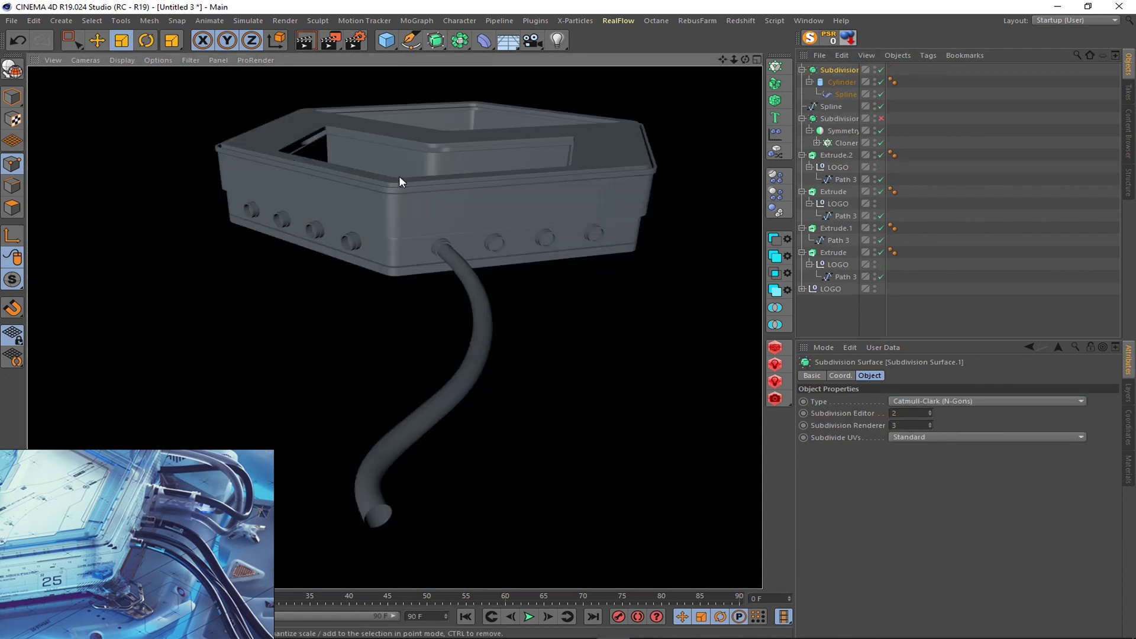
{"action": "left_click", "coordinate": [11, 280]}
- Make the cylinder editable, select a polygon loop on it and extrude it
{"action": "key", "text": "c"}
{"action": "left_click", "coordinate": [12, 207]}
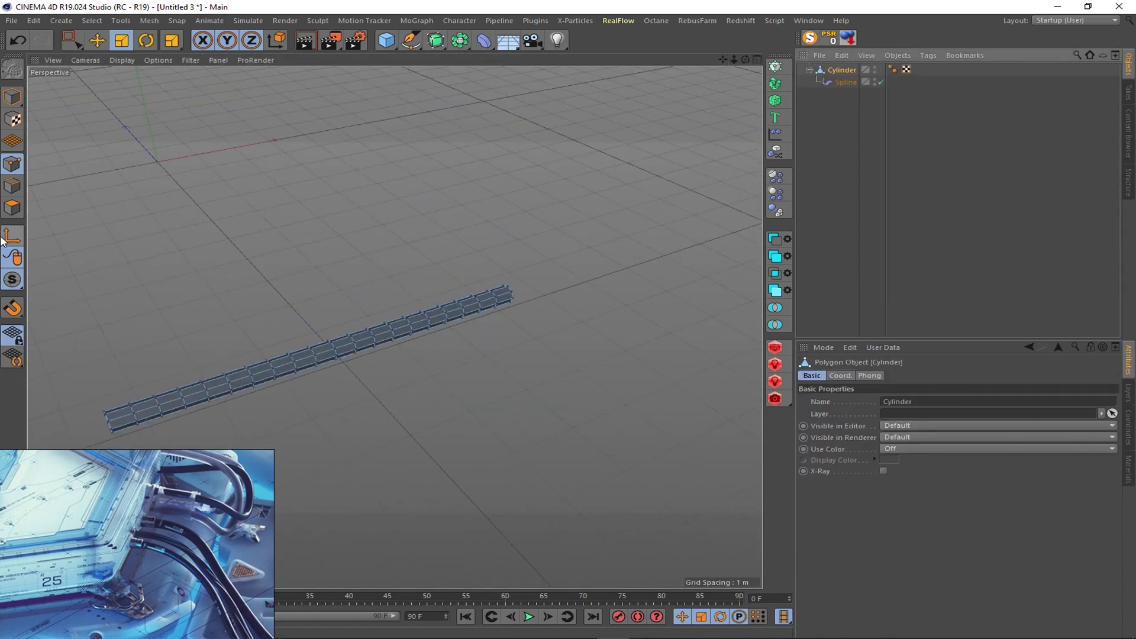
{"action": "right_click", "coordinate": [247, 355]}
{"action": "left_click", "coordinate": [284, 408]}
{"action": "mouse_move", "coordinate": [321, 353]}
{"action": "left_mouse_down", "text": "alt"}
{"action": "mouse_move", "coordinate": [573, 249]}
{"action": "mouse_move", "coordinate": [253, 291]}
{"action": "mouse_move", "coordinate": [421, 406]}
{"action": "mouse_move", "coordinate": [528, 342]}
{"action": "mouse_move", "coordinate": [533, 364]}
{"action": "left_mouse_up", "text": "alt"}
{"action": "left_click", "coordinate": [529, 342]}
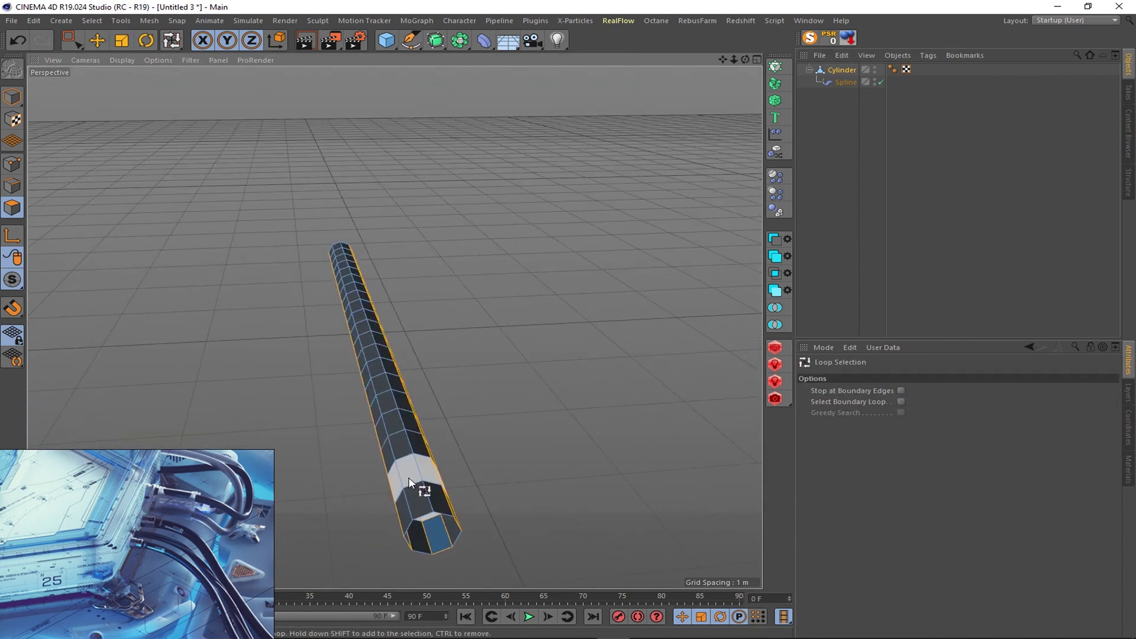
{"action": "right_click", "coordinate": [533, 363]}
{"action": "left_click", "coordinate": [559, 375]}
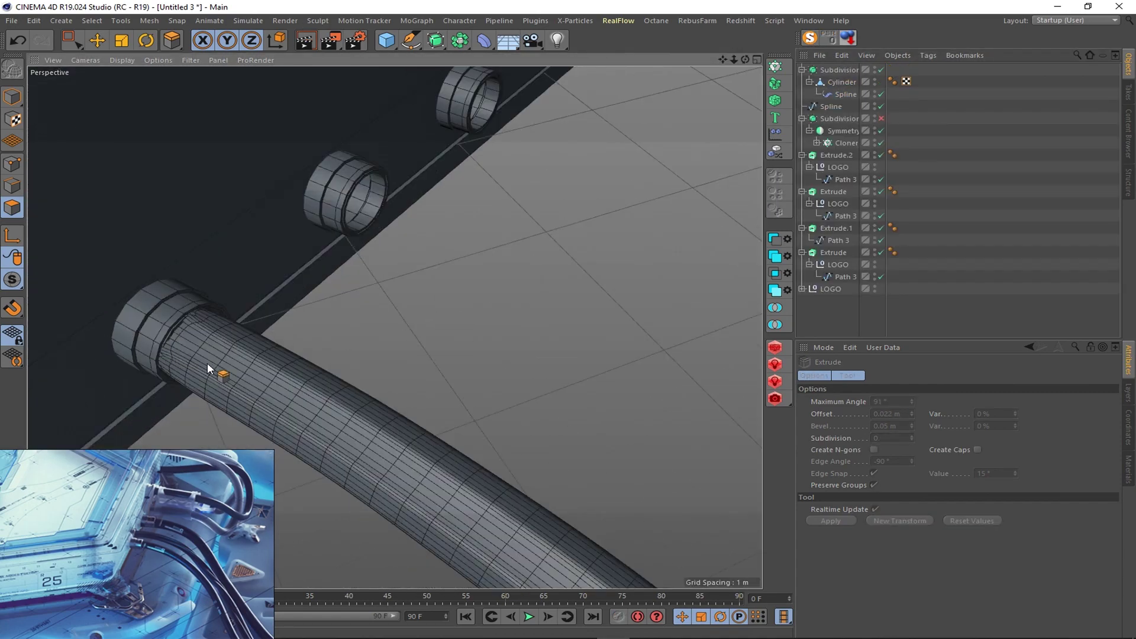
- Select the spline, then the cable cylinder, while viewing the wall and hose end
{"action": "left_click", "coordinate": [830, 107]}
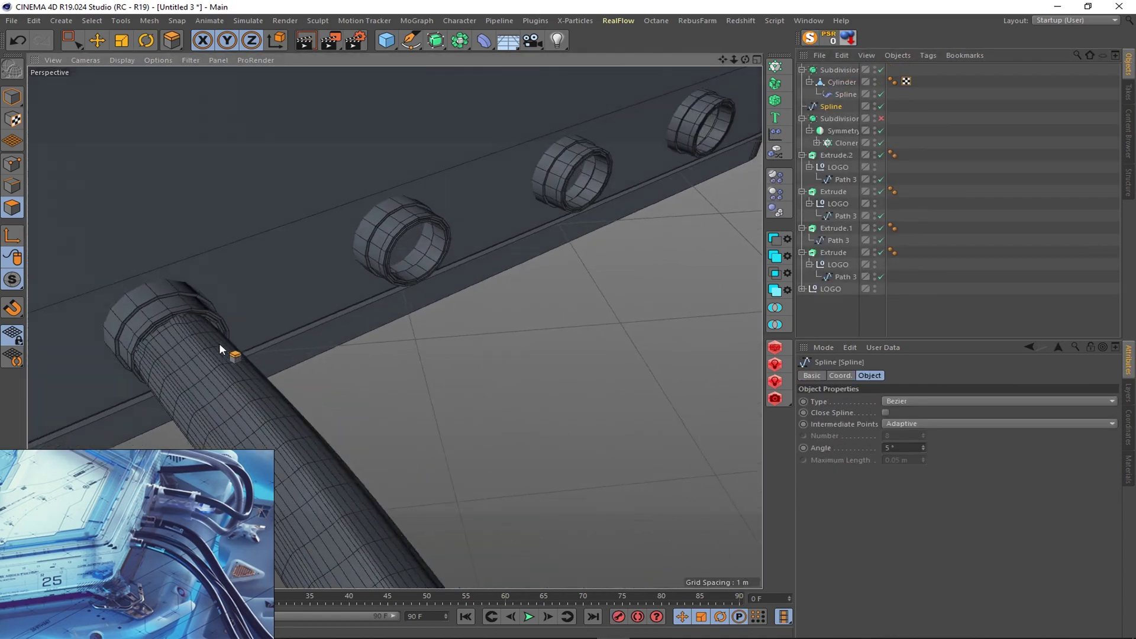
{"action": "scroll", "coordinate": [41, 259], "scroll_direction": "up", "scroll_amount": 3}
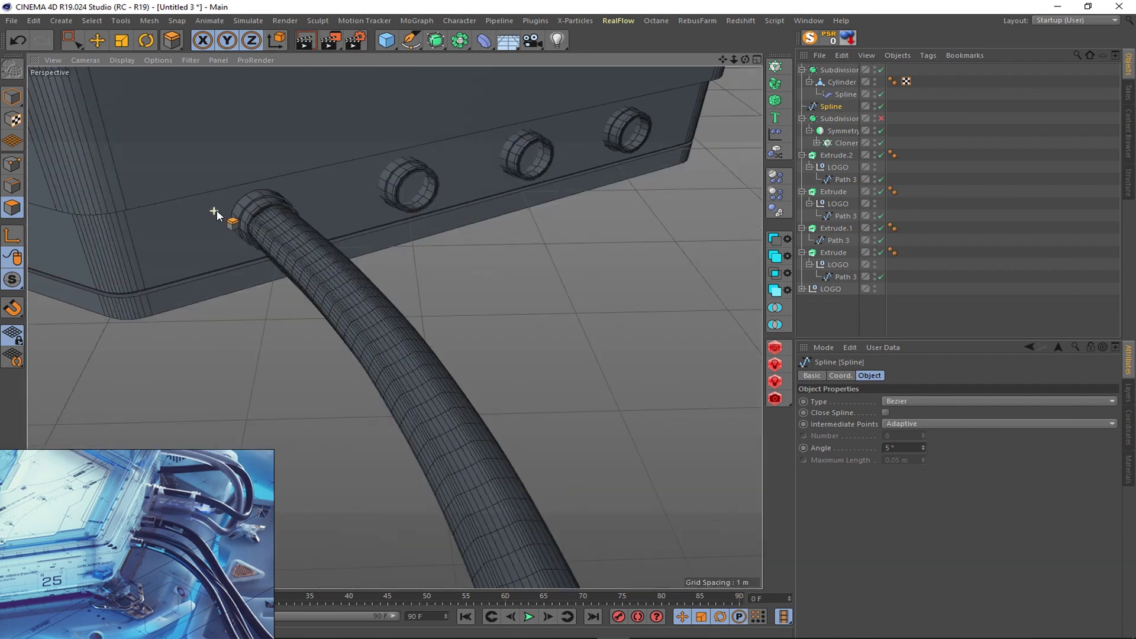
{"action": "scroll", "coordinate": [217, 211], "scroll_direction": "up", "scroll_amount": 3}
{"action": "key", "text": "e"}
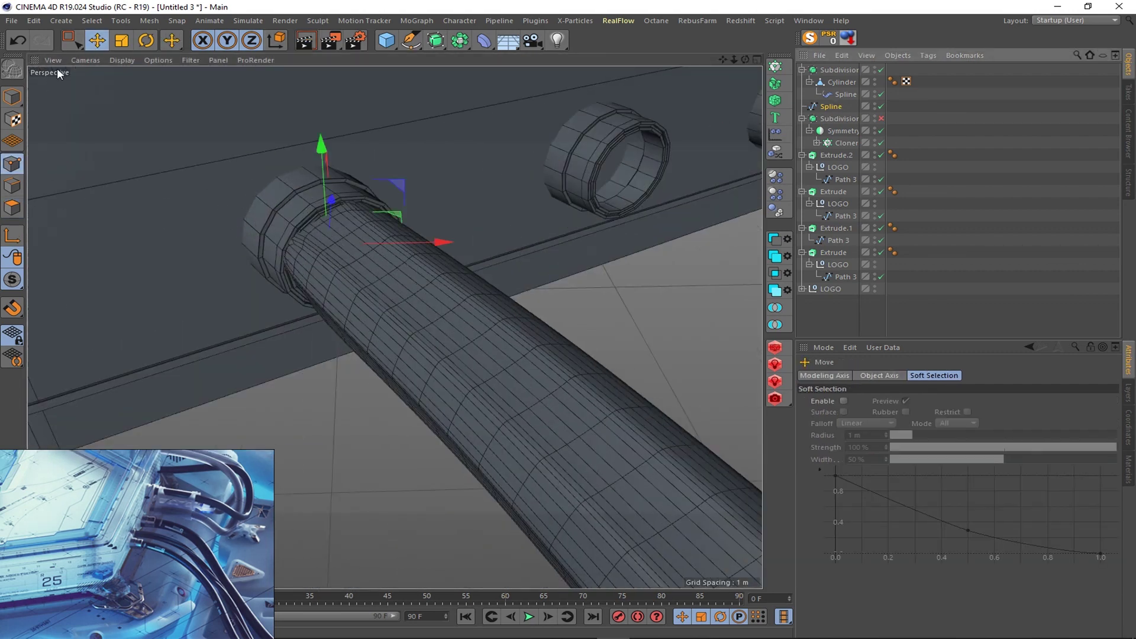
{"action": "key", "text": "0"}
{"action": "left_click_drag", "start_coordinate": [443, 243], "coordinate": [340, 190], "text": "alt"}
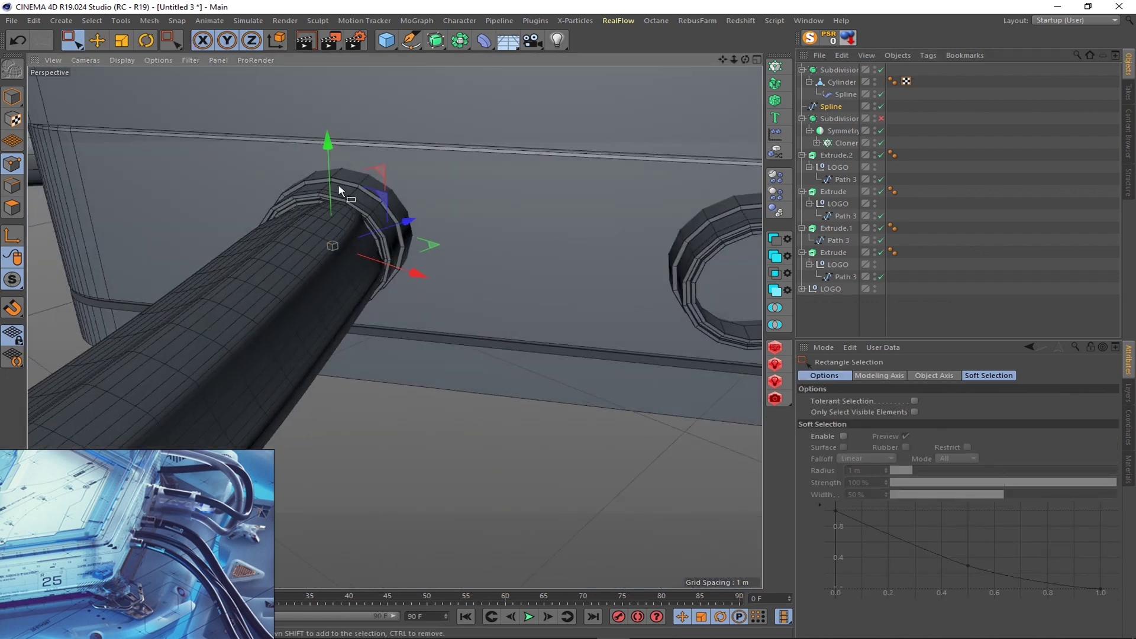
{"action": "key", "text": "e"}
{"action": "left_click", "coordinate": [111, 290]}
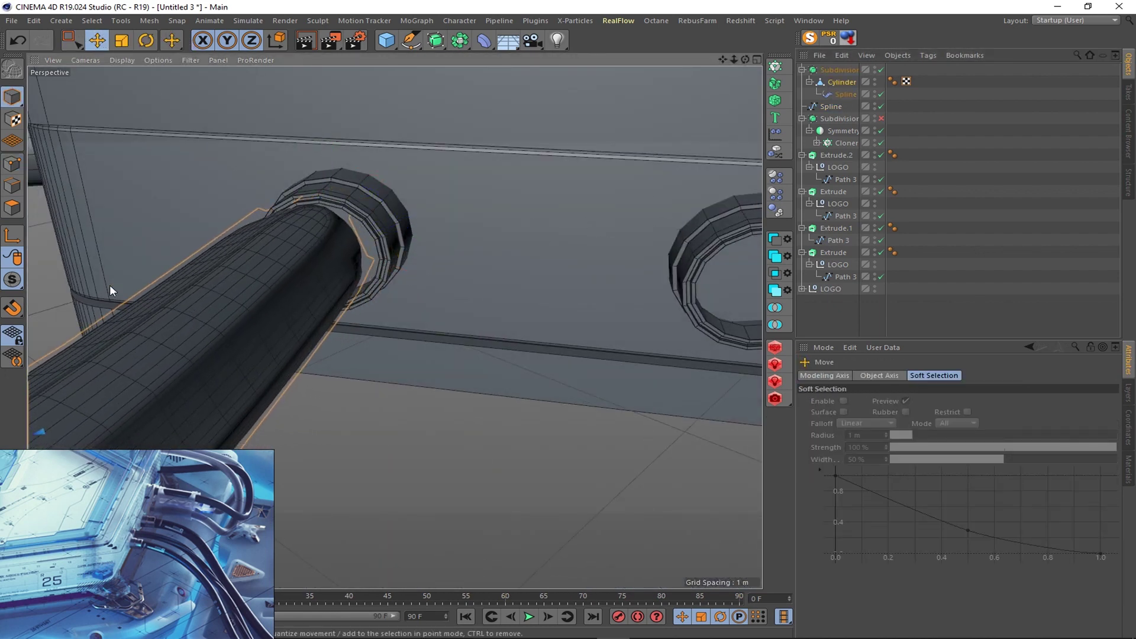
{"action": "key", "text": "t"}
{"action": "scroll", "coordinate": [481, 217], "scroll_direction": "down", "scroll_amount": 5}
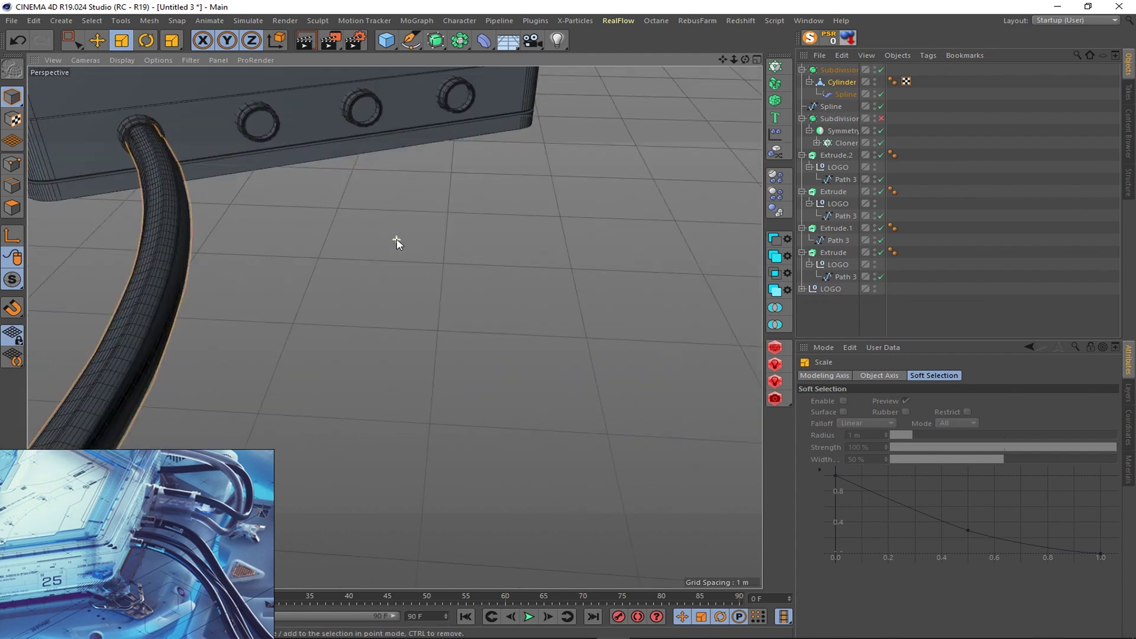
- With the cable soloed, add an edge loop near its end using Loop/Path Cut (K~L)
{"action": "key", "text": "s"}
{"action": "scroll", "coordinate": [261, 282], "scroll_direction": "up", "scroll_amount": 3}
{"action": "scroll", "coordinate": [342, 428], "scroll_direction": "up", "scroll_amount": 3}
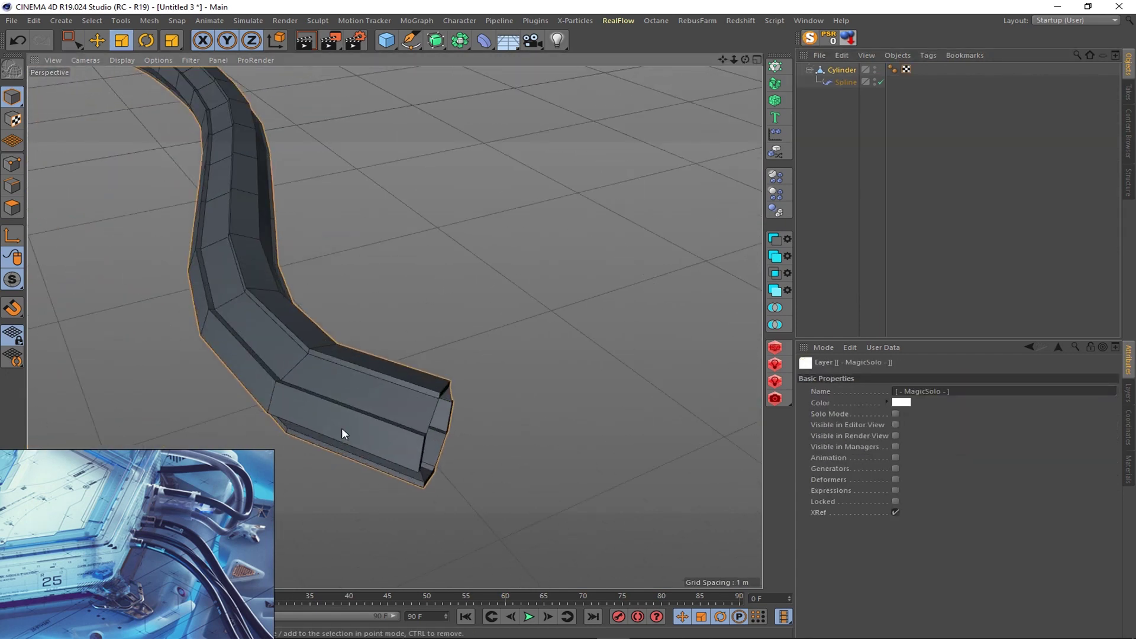
{"action": "key", "text": "k"}
{"action": "key", "text": "l"}
{"action": "scroll", "coordinate": [431, 179], "scroll_direction": "up", "scroll_amount": 3}
{"action": "scroll", "coordinate": [431, 128], "scroll_direction": "down", "scroll_amount": 2}
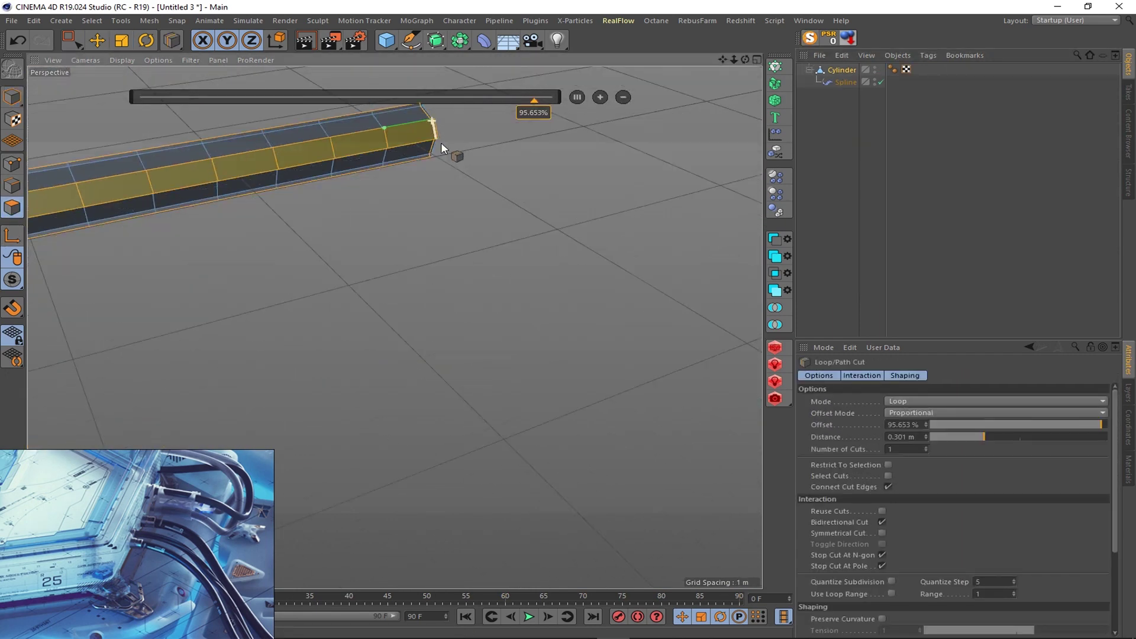
{"action": "scroll", "coordinate": [441, 142], "scroll_direction": "down", "scroll_amount": 3}
{"action": "scroll", "coordinate": [160, 272], "scroll_direction": "up", "scroll_amount": 8}
{"action": "scroll", "coordinate": [66, 131], "scroll_direction": "down", "scroll_amount": 6}
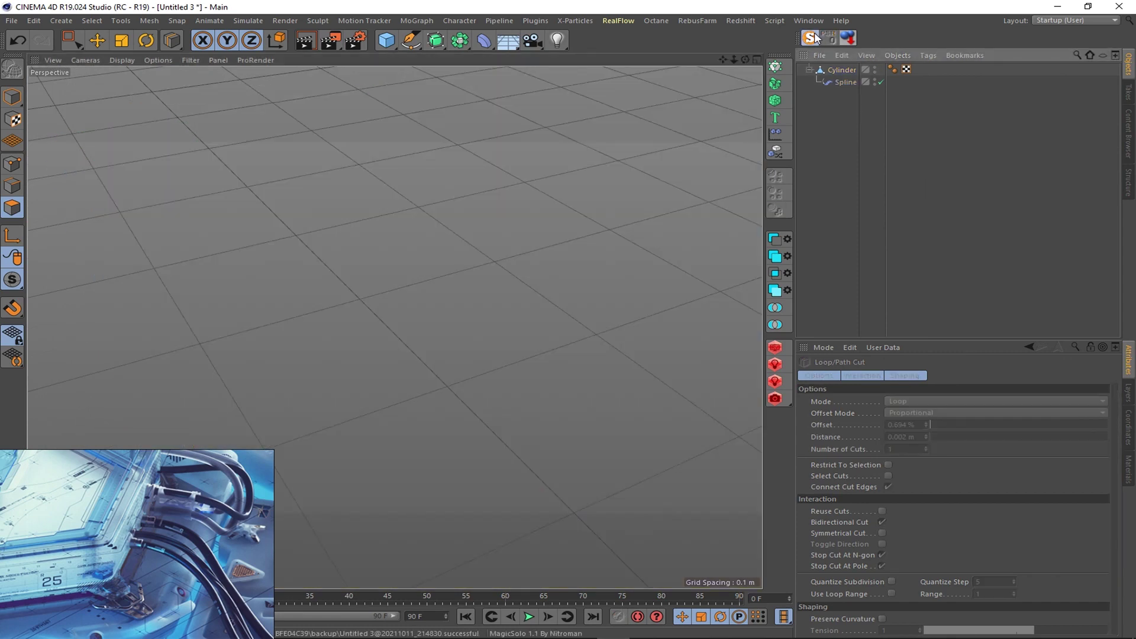
- Turn off solo so all scene objects show again
{"action": "key", "text": "s"}
{"action": "scroll", "coordinate": [477, 177], "scroll_direction": "up", "scroll_amount": 8}
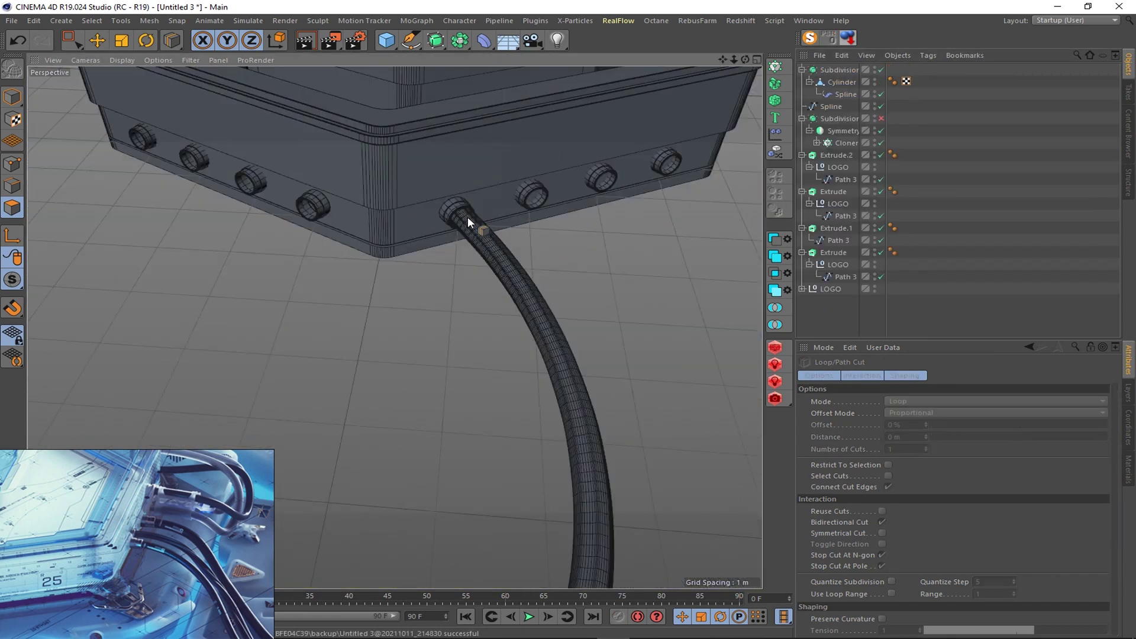
{"action": "scroll", "coordinate": [468, 216], "scroll_direction": "down", "scroll_amount": 5}
- Orbit to the top of the plate and render a preview of the view
{"action": "left_click_drag", "start_coordinate": [414, 178], "coordinate": [329, 74], "text": "alt"}
{"action": "key", "text": "ctrl+r"}
{"action": "scroll", "coordinate": [450, 333], "scroll_direction": "up", "scroll_amount": 3}
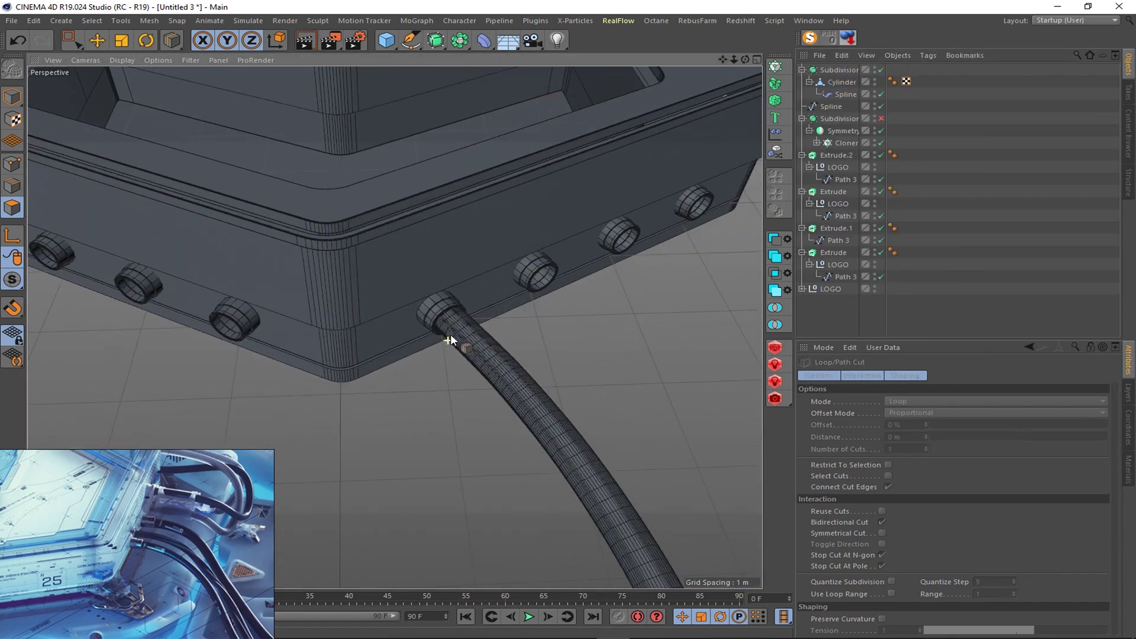
{"action": "scroll", "coordinate": [446, 293], "scroll_direction": "up", "scroll_amount": 3}
{"action": "scroll", "coordinate": [434, 268], "scroll_direction": "up", "scroll_amount": 2}
{"action": "scroll", "coordinate": [435, 269], "scroll_direction": "down", "scroll_amount": 10}
{"action": "scroll", "coordinate": [452, 228], "scroll_direction": "up", "scroll_amount": 4}
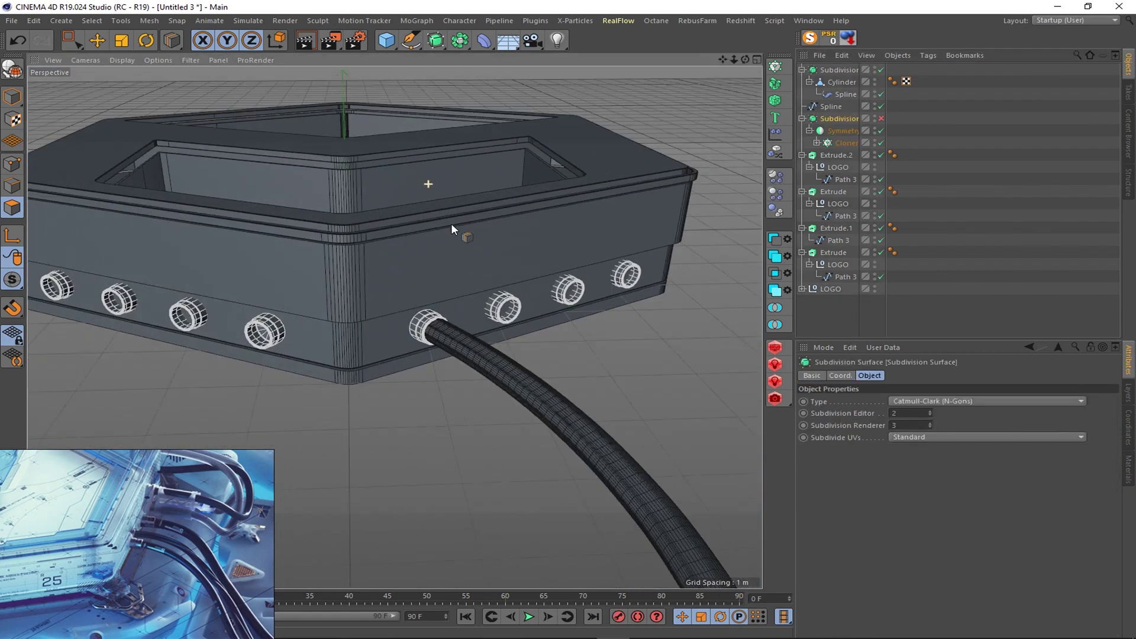
{"action": "scroll", "coordinate": [442, 297], "scroll_direction": "up", "scroll_amount": 4}
{"action": "scroll", "coordinate": [441, 296], "scroll_direction": "up", "scroll_amount": 1}
- Enable the second Subdivision Surface so the ring knobs are smoothly subdivided
{"action": "left_click", "coordinate": [839, 118]}
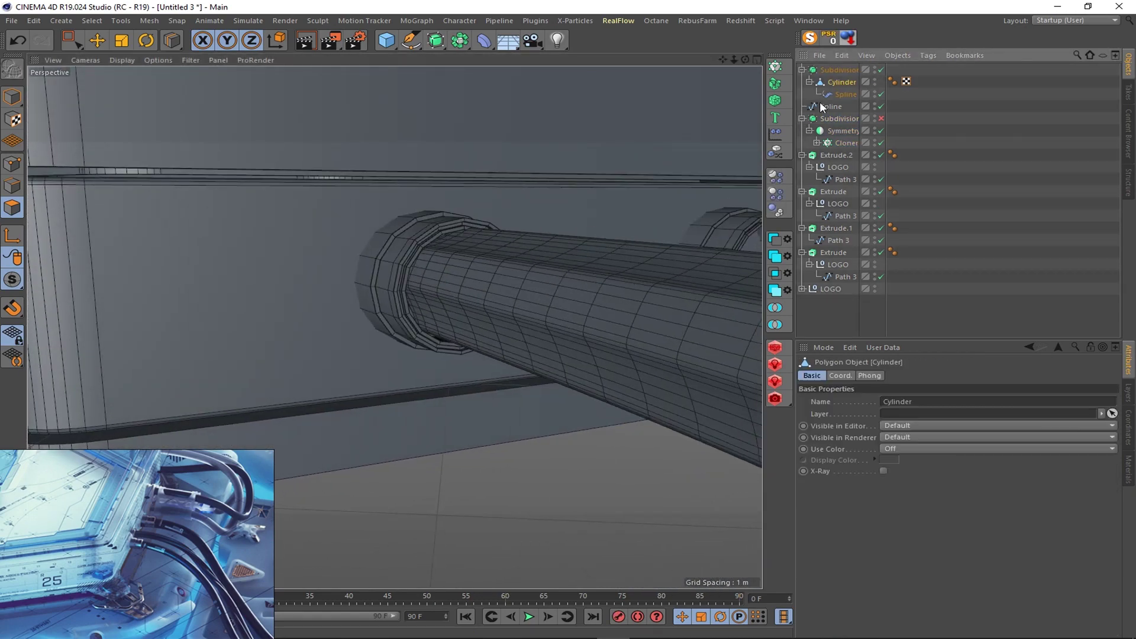
{"action": "scroll", "coordinate": [441, 254], "scroll_direction": "down", "scroll_amount": 3}
{"action": "left_click", "coordinate": [881, 118]}
{"action": "scroll", "coordinate": [334, 101], "scroll_direction": "down", "scroll_amount": 3}
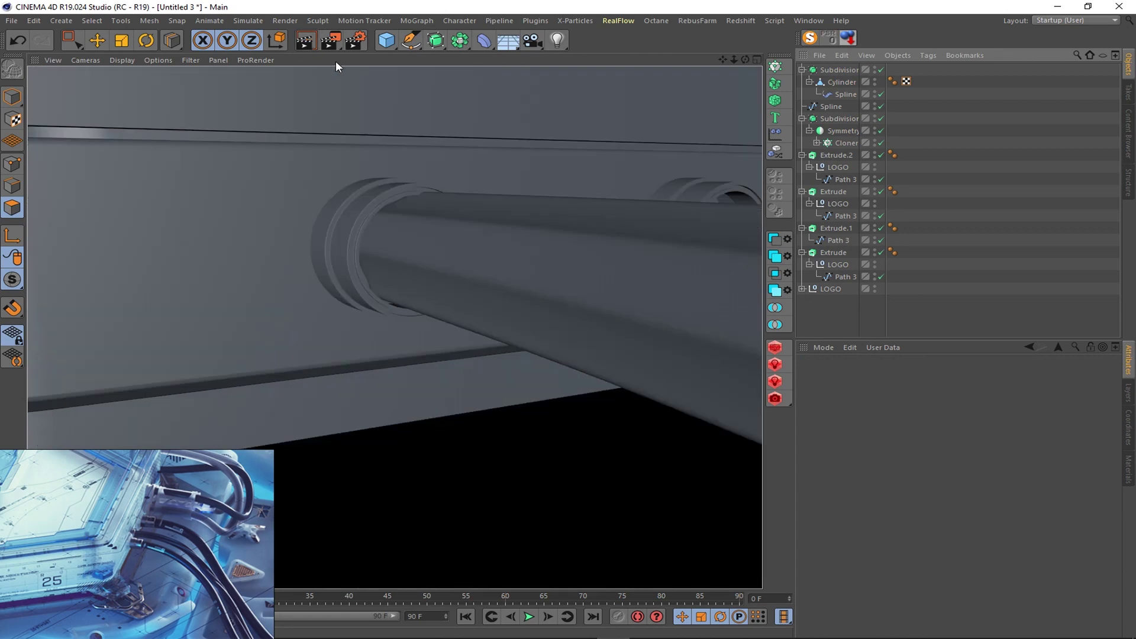
{"action": "scroll", "coordinate": [385, 172], "scroll_direction": "down", "scroll_amount": 5}
{"action": "left_click_drag", "start_coordinate": [385, 172], "coordinate": [353, 196], "text": "alt"}
{"action": "scroll", "coordinate": [352, 196], "scroll_direction": "up", "scroll_amount": 2}
{"action": "left_click_drag", "start_coordinate": [722, 63], "coordinate": [283, 49]}
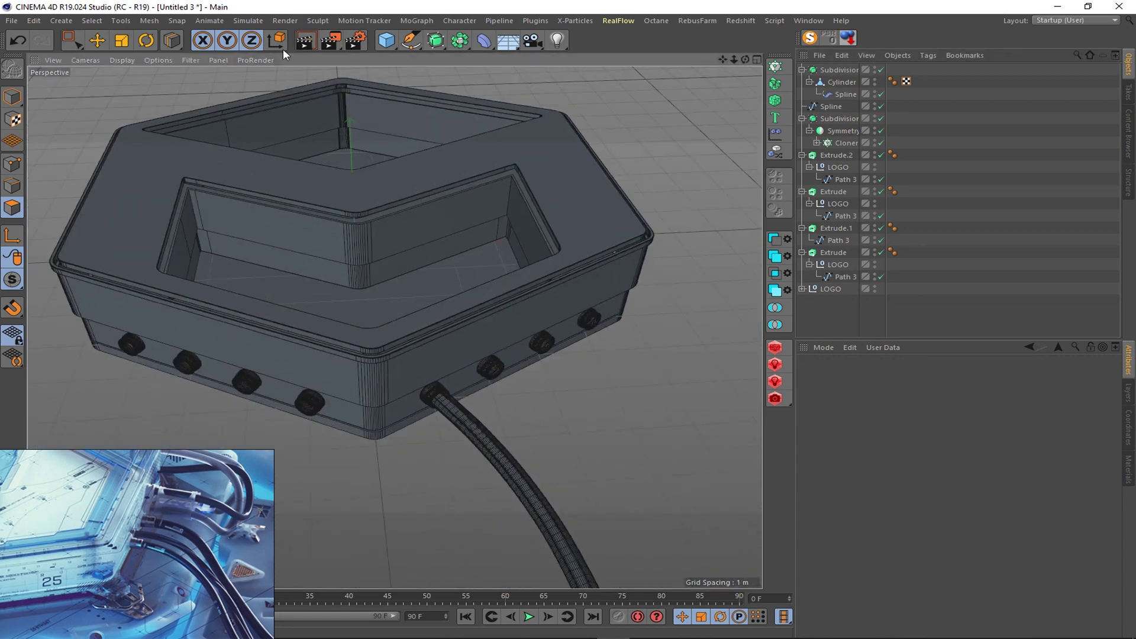
- Select the first cable's spline in Points mode with box selection and the Move tool
{"action": "left_click", "coordinate": [487, 376]}
{"action": "scroll", "coordinate": [488, 376], "scroll_direction": "up", "scroll_amount": 3}
{"action": "left_click", "coordinate": [71, 39]}
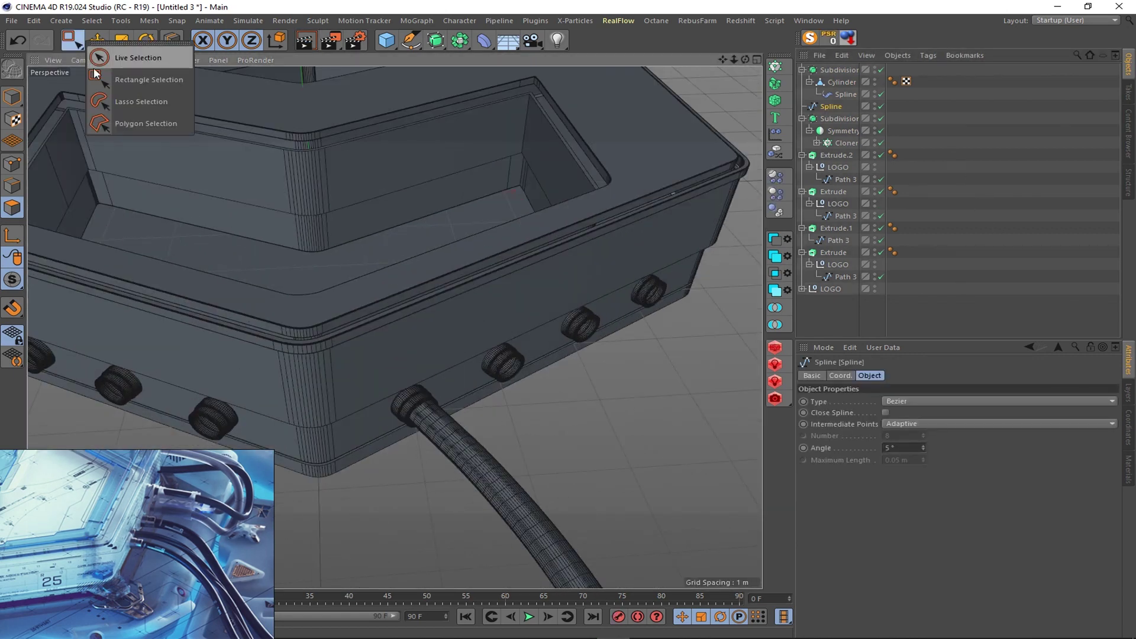
{"action": "left_click", "coordinate": [94, 70]}
{"action": "left_click", "coordinate": [12, 164]}
{"action": "scroll", "coordinate": [65, 126], "scroll_direction": "up", "scroll_amount": 3}
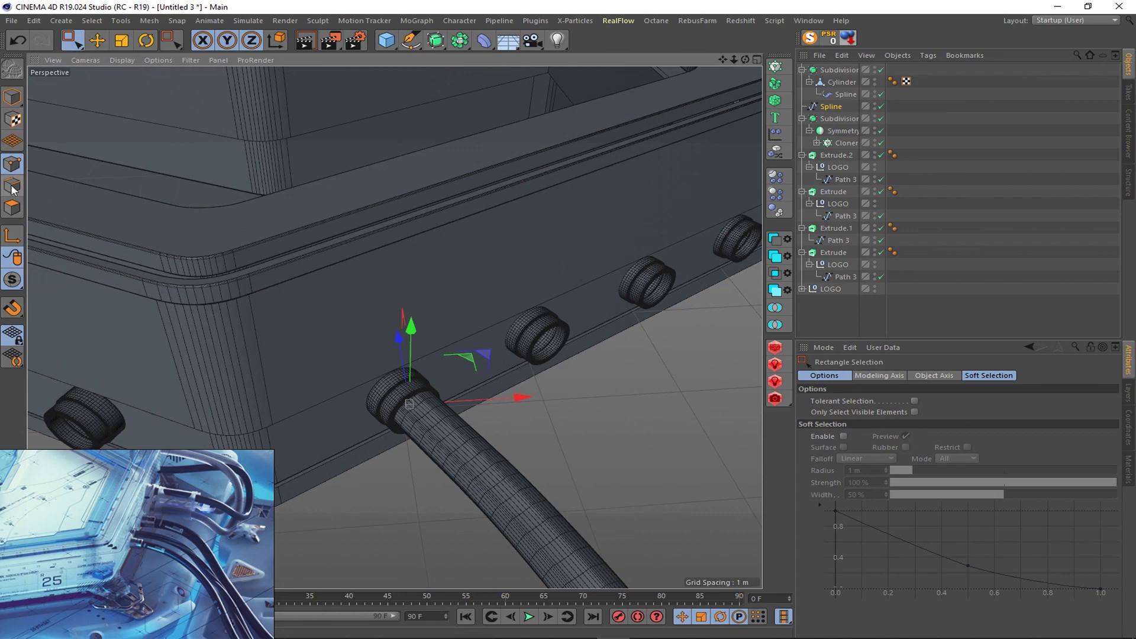
{"action": "key", "text": "e"}
{"action": "scroll", "coordinate": [477, 374], "scroll_direction": "up", "scroll_amount": 2}
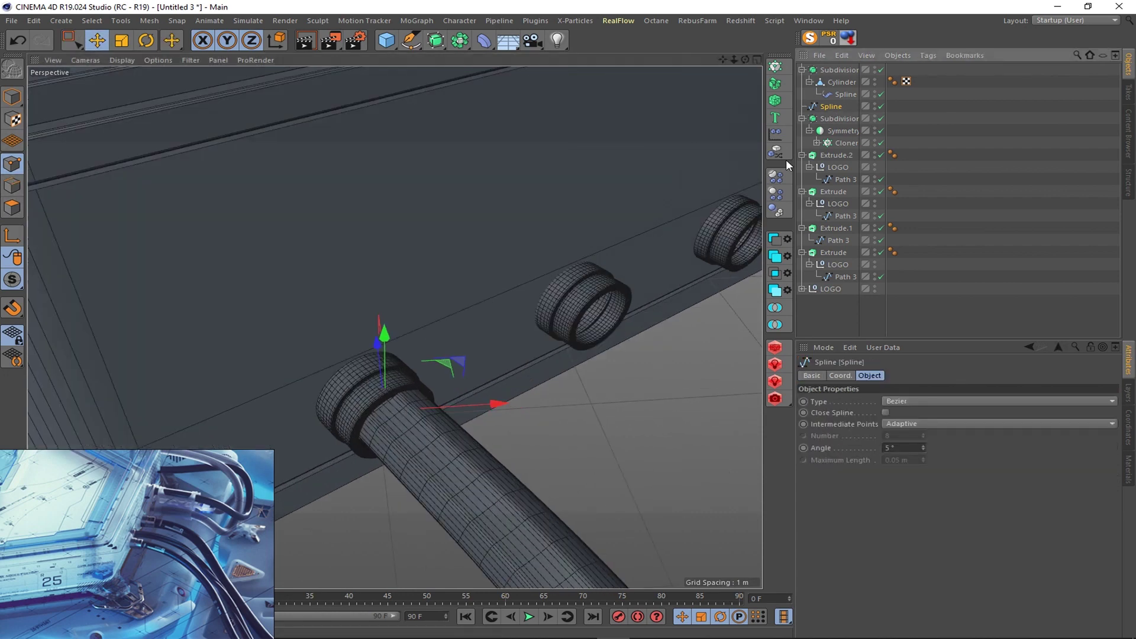
- Hide the Cylinder cable to inspect its spline end, then show it again
{"action": "left_click", "coordinate": [875, 80]}
{"action": "scroll", "coordinate": [512, 518], "scroll_direction": "down", "scroll_amount": 3}
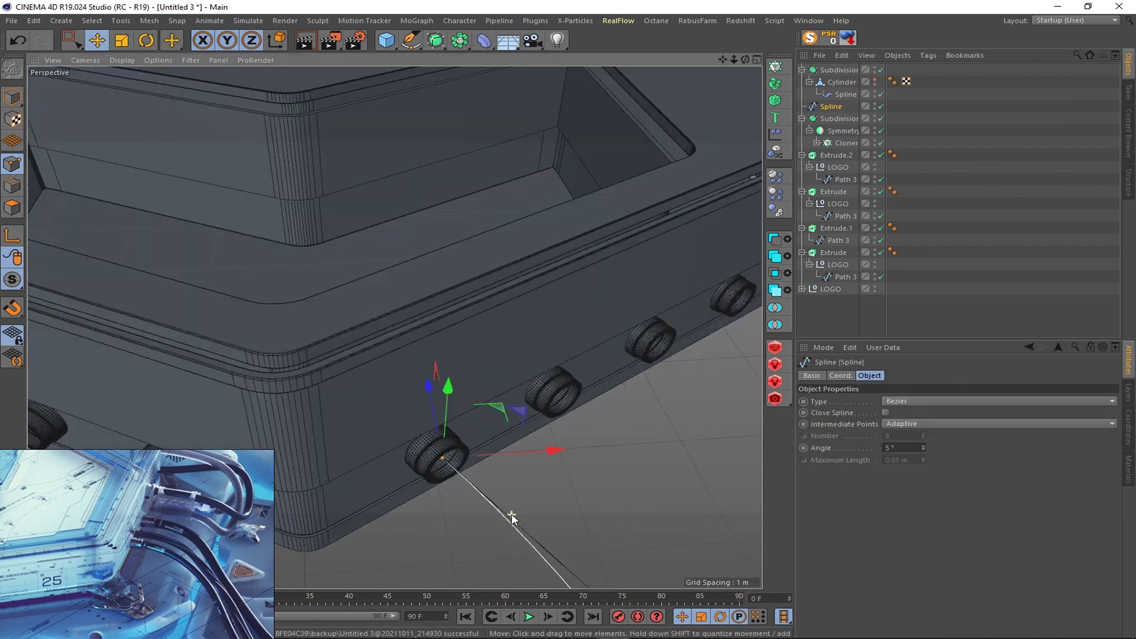
{"action": "scroll", "coordinate": [513, 519], "scroll_direction": "down", "scroll_amount": 2}
{"action": "left_click_drag", "start_coordinate": [393, 325], "coordinate": [521, 464], "text": "alt"}
{"action": "left_click", "coordinate": [875, 81]}
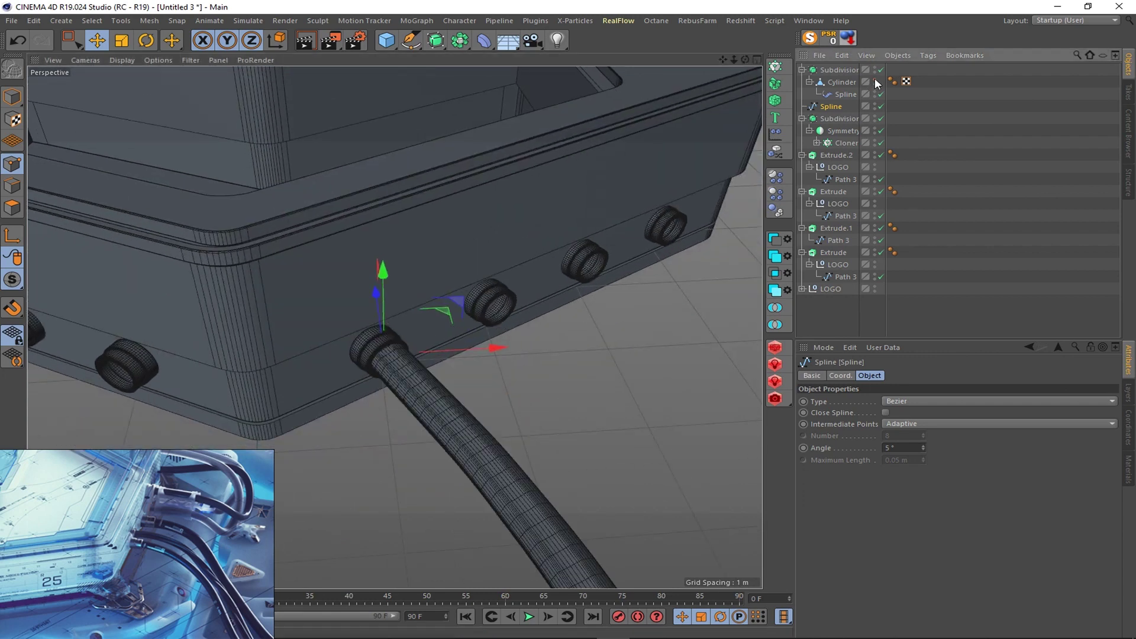
{"action": "scroll", "coordinate": [520, 208], "scroll_direction": "down", "scroll_amount": 3}
- Switch to the Top view and select the first cable's spline
{"action": "key", "text": "F2"}
{"action": "scroll", "coordinate": [591, 213], "scroll_direction": "up", "scroll_amount": 5}
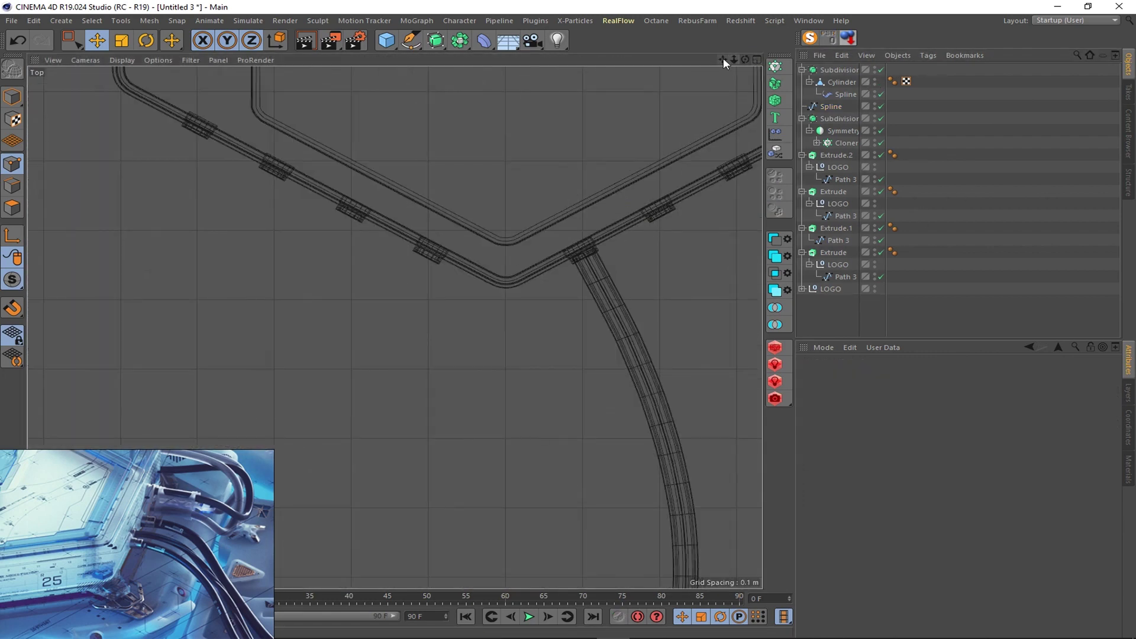
{"action": "scroll", "coordinate": [499, 253], "scroll_direction": "down", "scroll_amount": 3}
{"action": "left_click", "coordinate": [474, 225]}
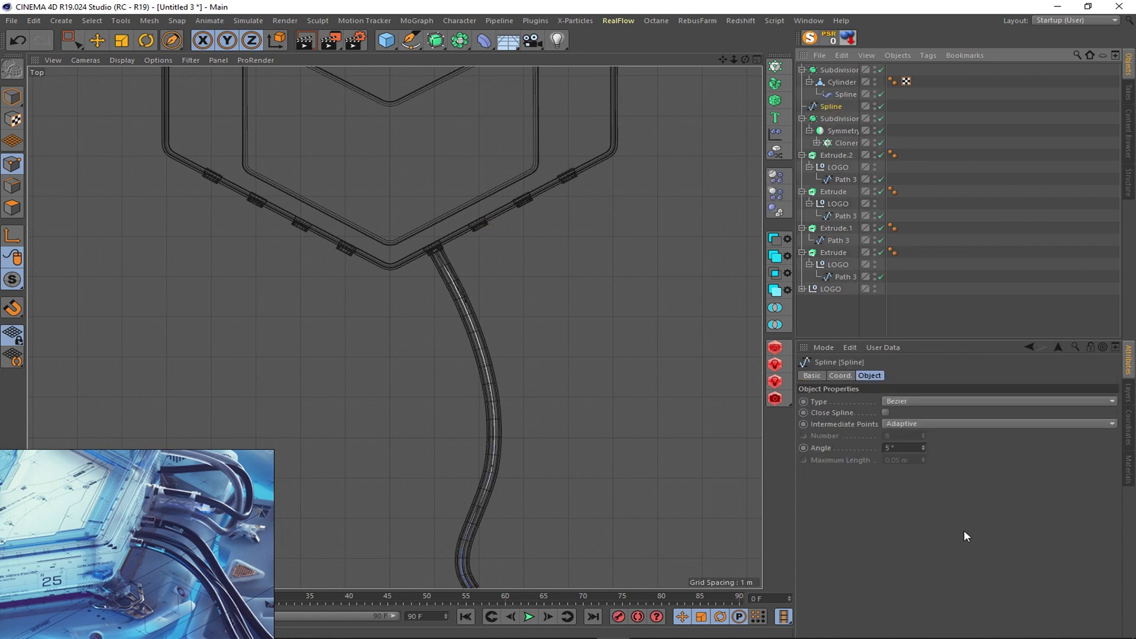
- Sketch Spline.1 from the neighbouring knob and place the duplicated cable in a Null
{"action": "left_click_drag", "start_coordinate": [478, 229], "coordinate": [760, 437]}
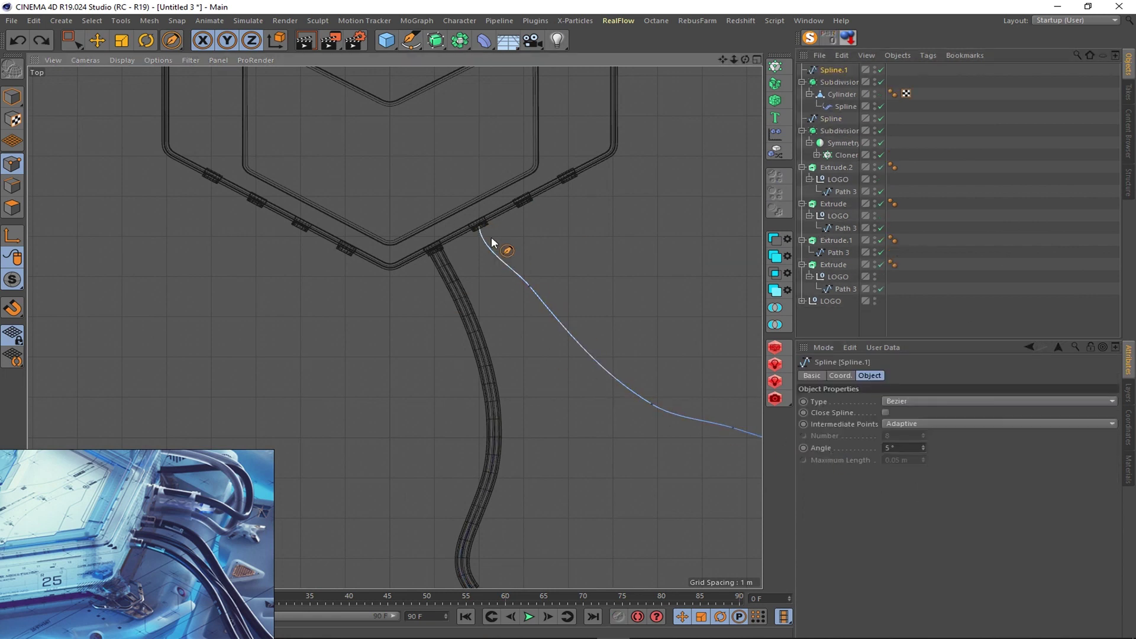
{"action": "scroll", "coordinate": [425, 233], "scroll_direction": "up", "scroll_amount": 3}
{"action": "scroll", "coordinate": [521, 236], "scroll_direction": "up", "scroll_amount": 2}
{"action": "left_click", "coordinate": [803, 81]}
{"action": "left_click_drag", "start_coordinate": [831, 70], "coordinate": [825, 93]}
{"action": "left_click", "coordinate": [803, 81]}
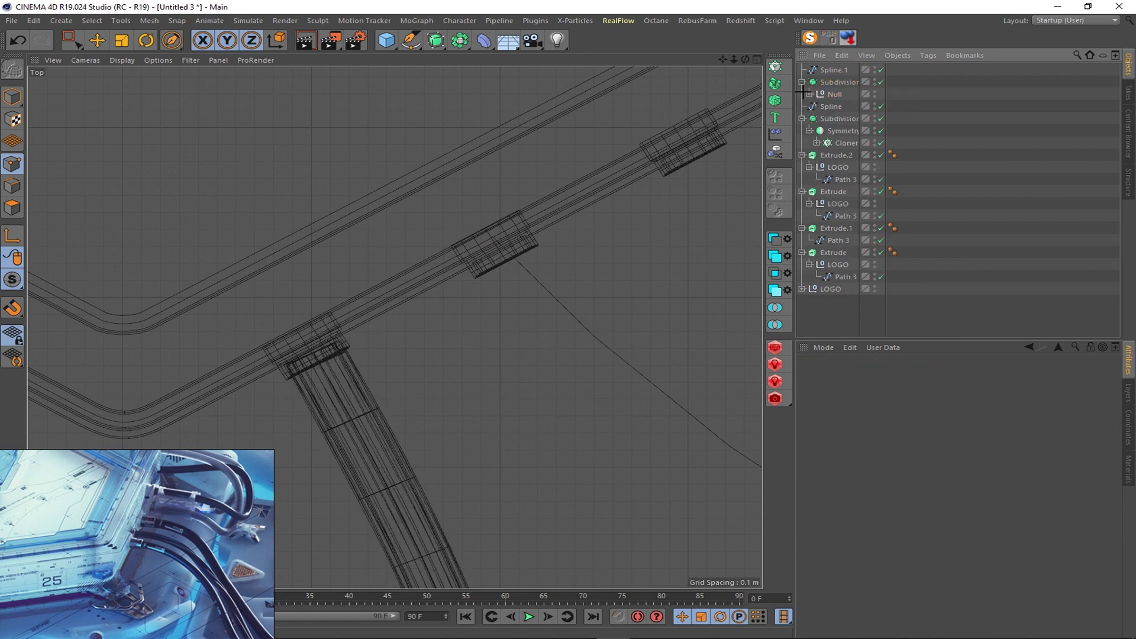
{"action": "left_click", "coordinate": [817, 106]}
- Link Spline.1 into the second cable's Spline Wrap
{"action": "left_click", "coordinate": [850, 119]}
{"action": "left_click_drag", "start_coordinate": [833, 70], "coordinate": [970, 402]}
{"action": "scroll", "coordinate": [558, 321], "scroll_direction": "down", "scroll_amount": 2}
{"action": "scroll", "coordinate": [574, 308], "scroll_direction": "down", "scroll_amount": 2}
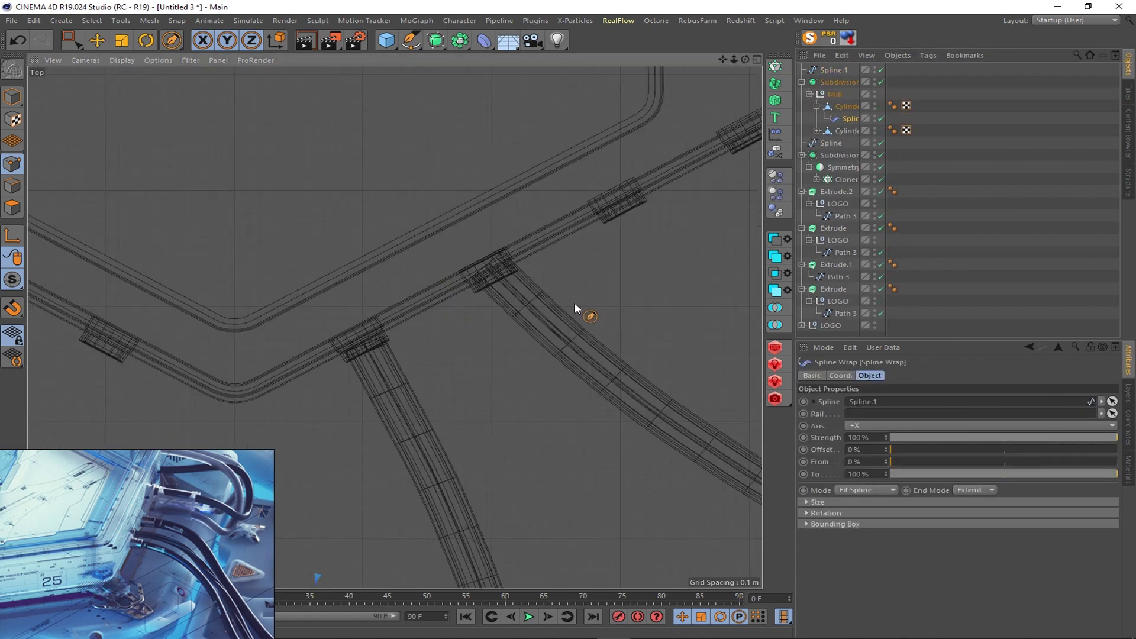
{"action": "key", "text": "e"}
- Edit Spline.1's points to reshape the cable's curve near the knob
{"action": "left_click", "coordinate": [833, 70]}
{"action": "scroll", "coordinate": [638, 408], "scroll_direction": "down", "scroll_amount": 3}
{"action": "scroll", "coordinate": [637, 408], "scroll_direction": "down", "scroll_amount": 1}
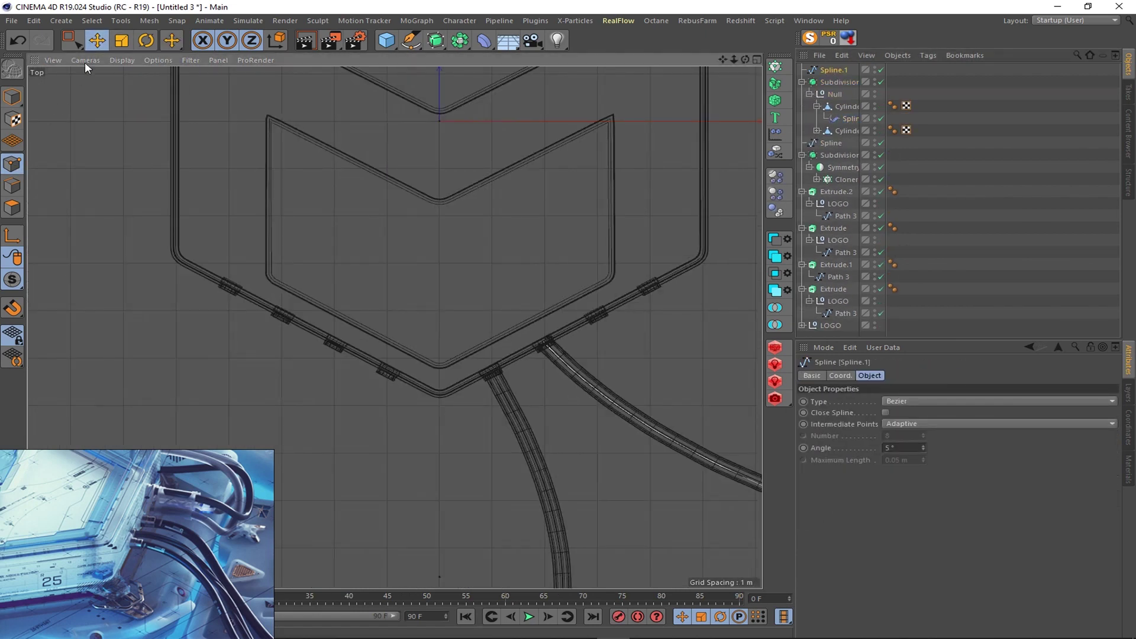
{"action": "key", "text": "Return"}
{"action": "scroll", "coordinate": [382, 319], "scroll_direction": "up", "scroll_amount": 5}
{"action": "mouse_move", "coordinate": [739, 503]}
{"action": "left_mouse_down"}
{"action": "mouse_move", "coordinate": [599, 547]}
{"action": "mouse_move", "coordinate": [612, 539]}
{"action": "left_mouse_up"}
- Lower Spline.1's end to the knob's height using the four-view layout
{"action": "key", "text": "F5"}
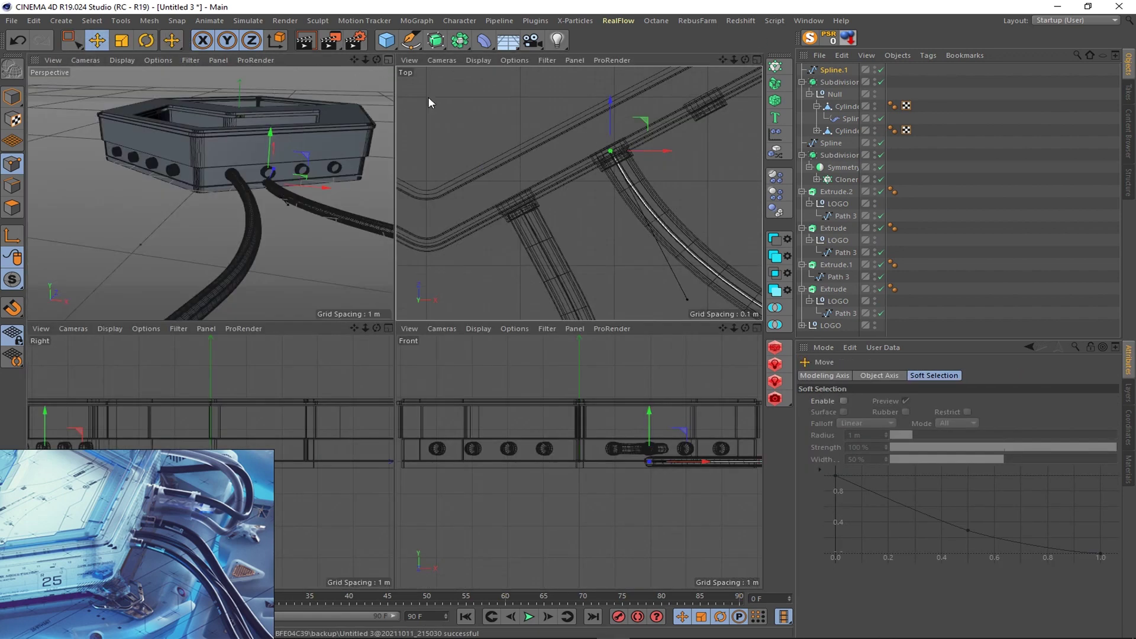
{"action": "scroll", "coordinate": [578, 419], "scroll_direction": "up", "scroll_amount": 3}
{"action": "scroll", "coordinate": [640, 414], "scroll_direction": "down", "scroll_amount": 4}
{"action": "left_click_drag", "start_coordinate": [640, 414], "coordinate": [639, 408]}
{"action": "scroll", "coordinate": [191, 204], "scroll_direction": "up", "scroll_amount": 3}
{"action": "scroll", "coordinate": [190, 204], "scroll_direction": "up", "scroll_amount": 4}
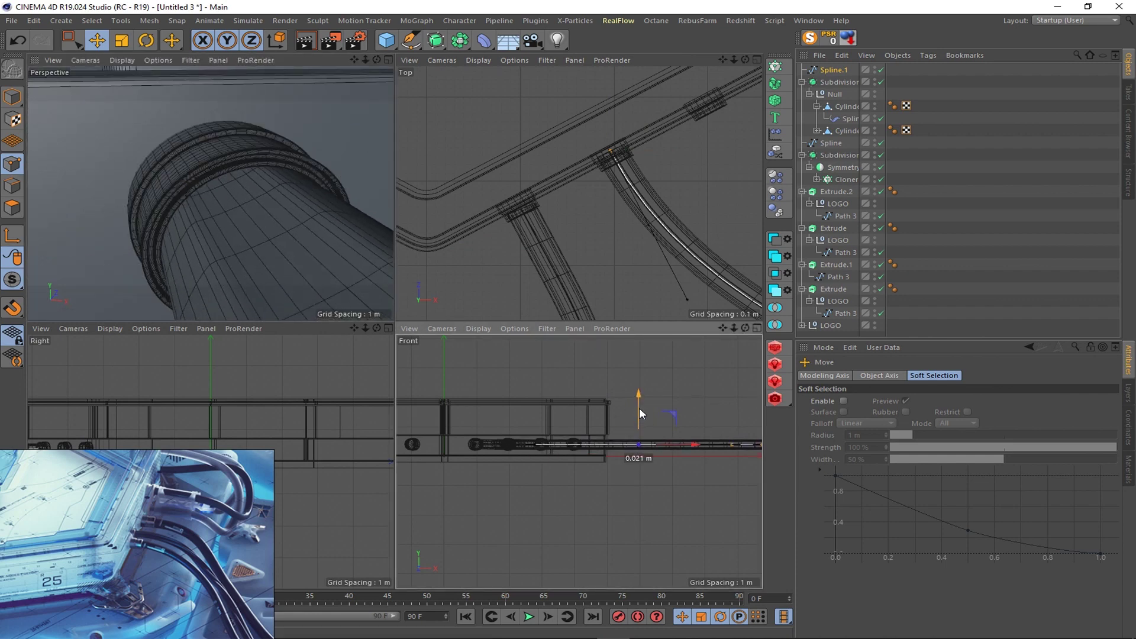
{"action": "scroll", "coordinate": [245, 208], "scroll_direction": "down", "scroll_amount": 5}
{"action": "key", "text": "F1"}
{"action": "scroll", "coordinate": [558, 311], "scroll_direction": "up", "scroll_amount": 2}
{"action": "scroll", "coordinate": [458, 293], "scroll_direction": "up", "scroll_amount": 3}
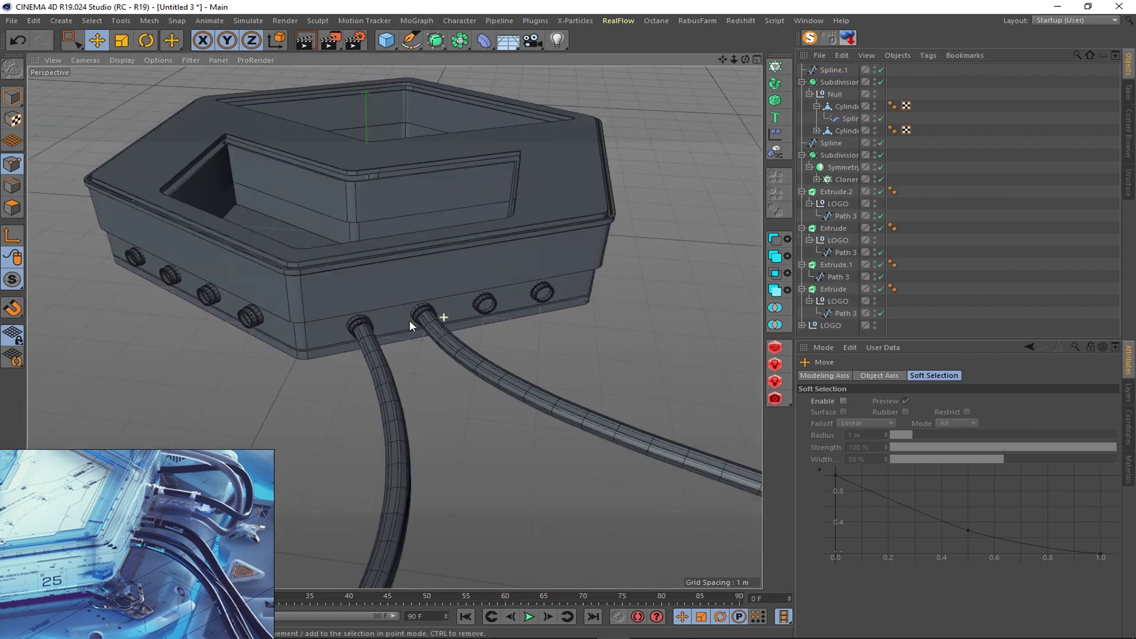
- Orbit to check both cables, then return to the Top view
{"action": "mouse_move", "coordinate": [409, 321]}
{"action": "left_mouse_down", "text": "alt"}
{"action": "mouse_move", "coordinate": [485, 307]}
{"action": "mouse_move", "coordinate": [545, 344]}
{"action": "mouse_move", "coordinate": [468, 402]}
{"action": "mouse_move", "coordinate": [363, 374]}
{"action": "mouse_move", "coordinate": [446, 342]}
{"action": "left_mouse_up", "text": "alt"}
{"action": "scroll", "coordinate": [485, 306], "scroll_direction": "down", "scroll_amount": 3}
{"action": "scroll", "coordinate": [468, 403], "scroll_direction": "up", "scroll_amount": 3}
{"action": "left_click", "coordinate": [810, 93]}
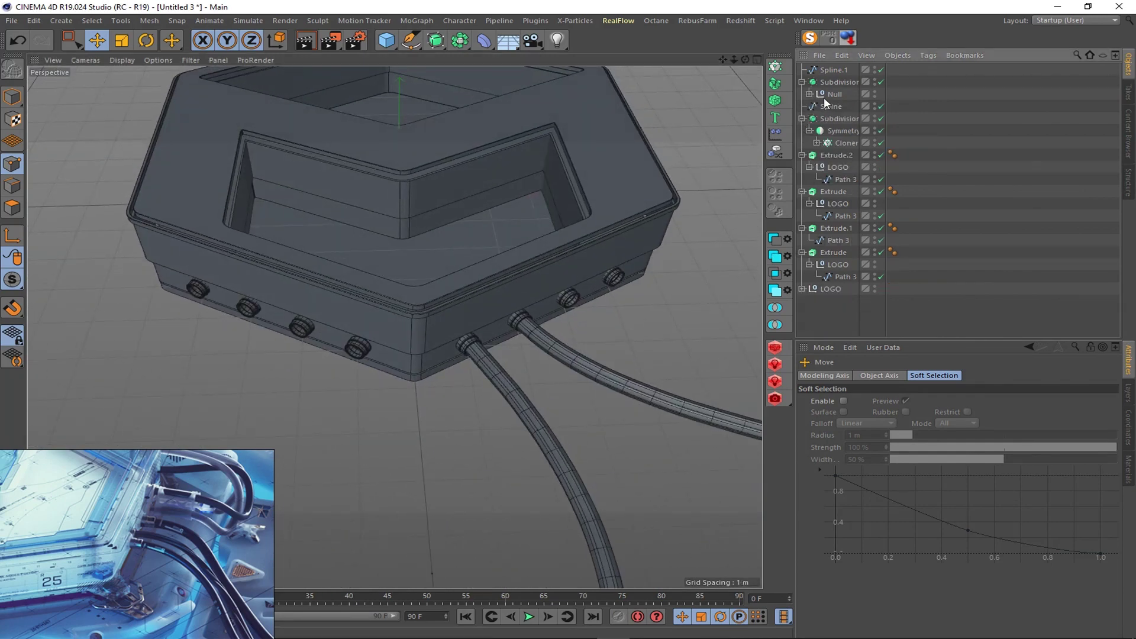
{"action": "left_click", "coordinate": [809, 94]}
{"action": "key", "text": "F2"}
{"action": "scroll", "coordinate": [570, 224], "scroll_direction": "down", "scroll_amount": 3}
- Freehand-sketch Spline.2 as the path for the third cable
{"action": "left_click", "coordinate": [411, 40]}
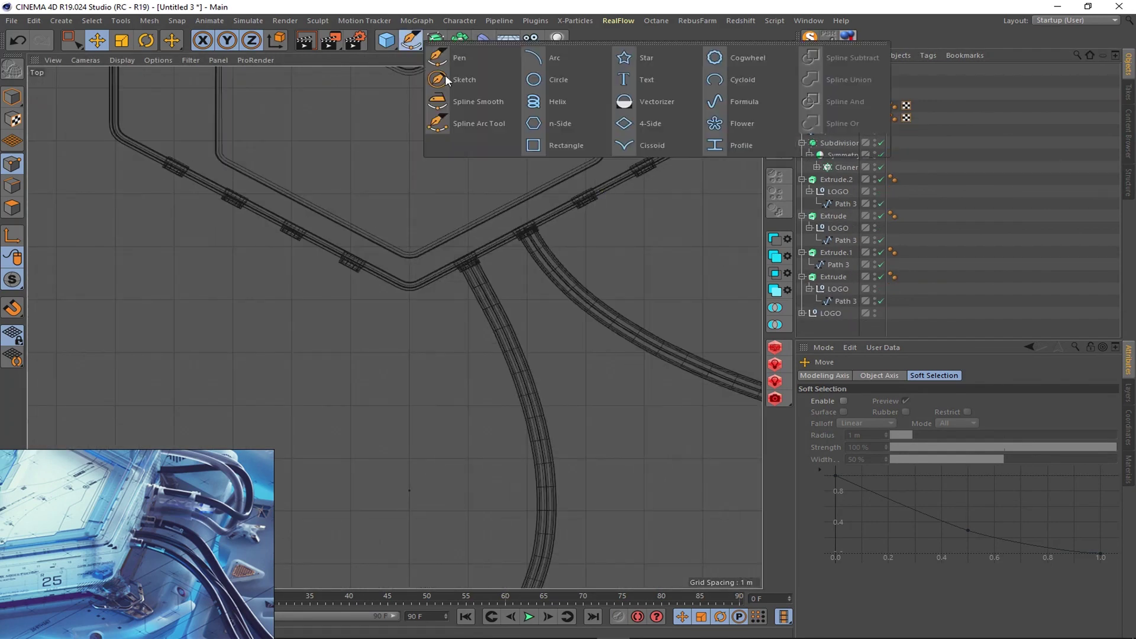
{"action": "left_click", "coordinate": [445, 80]}
{"action": "left_click_drag", "start_coordinate": [584, 199], "coordinate": [619, 292]}
{"action": "key", "text": "ctrl+z"}
{"action": "mouse_move", "coordinate": [586, 195]}
{"action": "left_mouse_down"}
{"action": "mouse_move", "coordinate": [605, 215]}
{"action": "mouse_move", "coordinate": [733, 582]}
{"action": "left_mouse_up"}
{"action": "middle_click", "coordinate": [605, 140]}
{"action": "middle_click", "coordinate": [388, 60]}
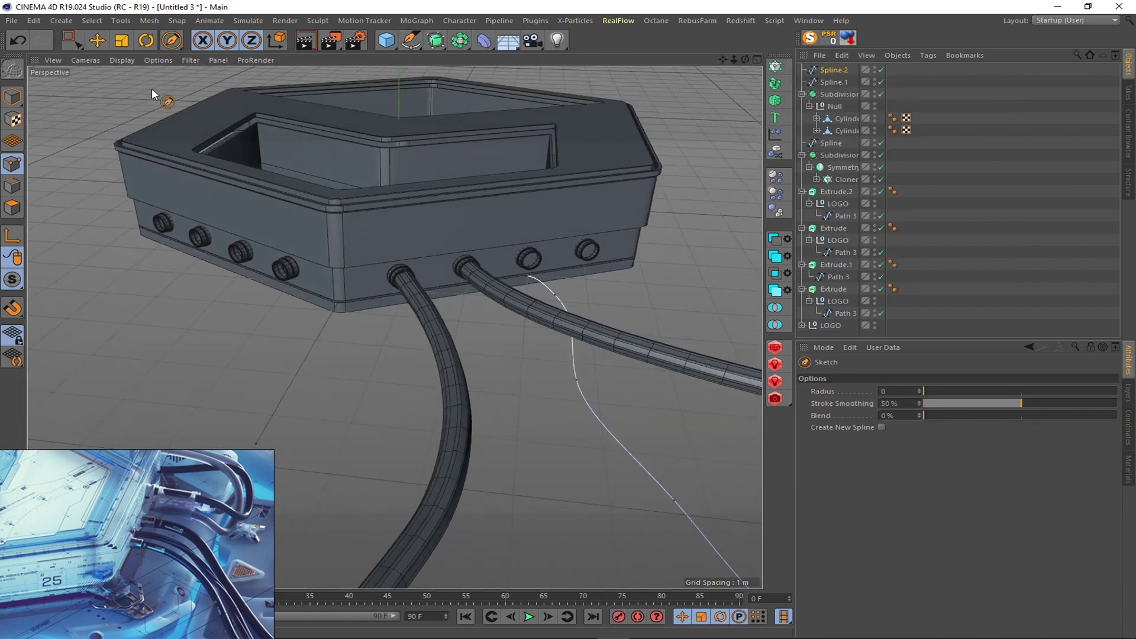
- Move Spline.2's end point toward the empty knob in Points mode
{"action": "left_click", "coordinate": [72, 40]}
{"action": "left_click_drag", "start_coordinate": [704, 307], "coordinate": [609, 365], "text": "alt"}
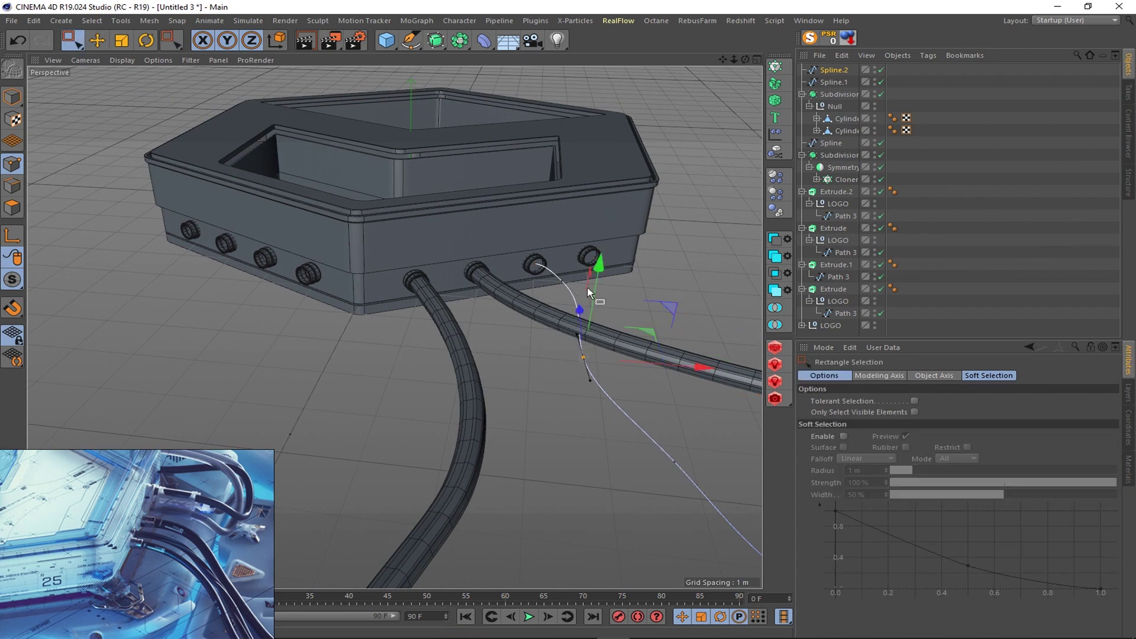
{"action": "left_click_drag", "start_coordinate": [633, 499], "coordinate": [696, 420], "text": "alt"}
{"action": "scroll", "coordinate": [696, 420], "scroll_direction": "up", "scroll_amount": 5}
{"action": "mouse_move", "coordinate": [472, 357]}
{"action": "left_mouse_down", "text": "alt"}
{"action": "mouse_move", "coordinate": [615, 377]}
{"action": "mouse_move", "coordinate": [635, 287]}
{"action": "left_mouse_up", "text": "alt"}
{"action": "scroll", "coordinate": [616, 379], "scroll_direction": "up", "scroll_amount": 3}
{"action": "key", "text": "e"}
{"action": "scroll", "coordinate": [683, 358], "scroll_direction": "up", "scroll_amount": 2}
- Delete Spline.2's middle point to simplify the cable curve
{"action": "key", "text": "alt+s"}
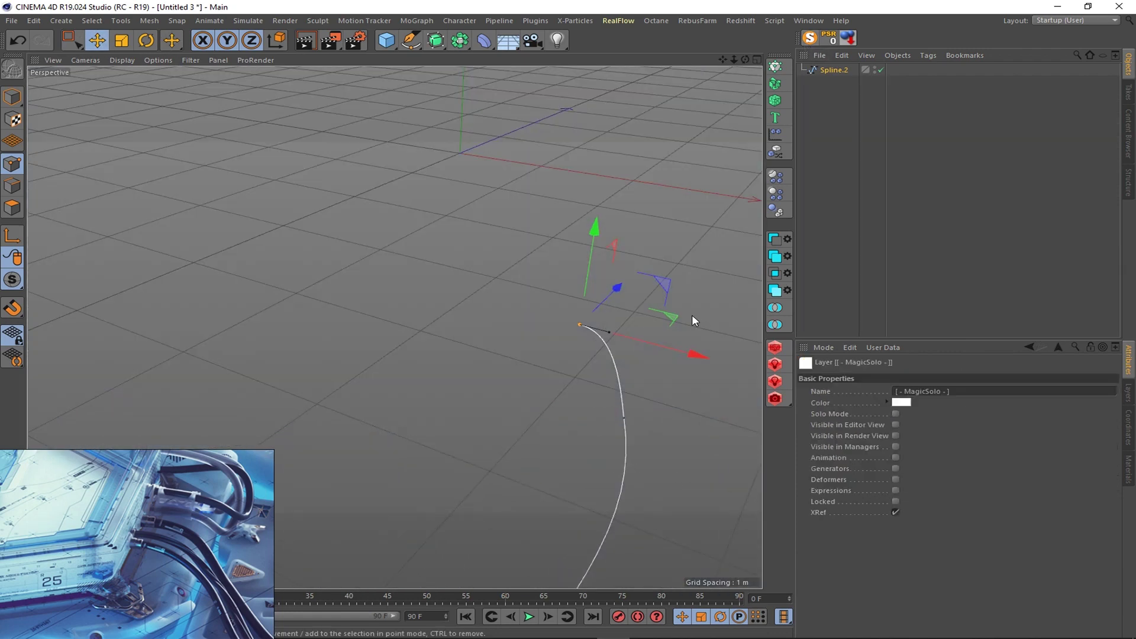
{"action": "key", "text": "alt+s"}
{"action": "left_click", "coordinate": [623, 419]}
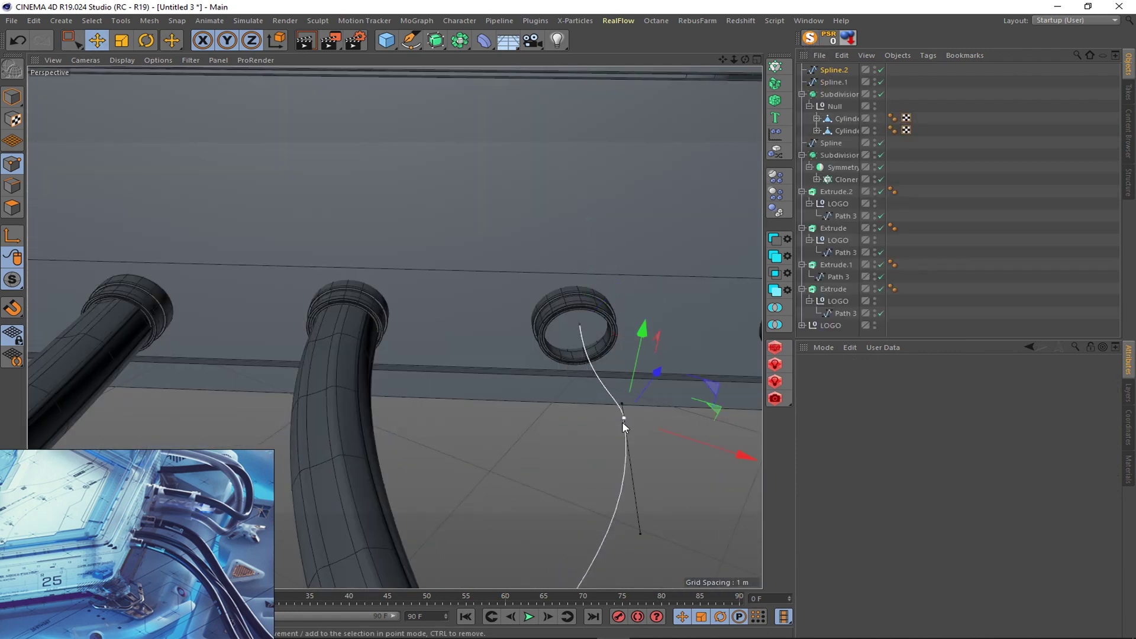
{"action": "key", "text": "Delete"}
{"action": "scroll", "coordinate": [608, 401], "scroll_direction": "down", "scroll_amount": 3}
{"action": "left_click_drag", "start_coordinate": [620, 449], "coordinate": [595, 275], "text": "alt"}
{"action": "scroll", "coordinate": [628, 416], "scroll_direction": "up", "scroll_amount": 2}
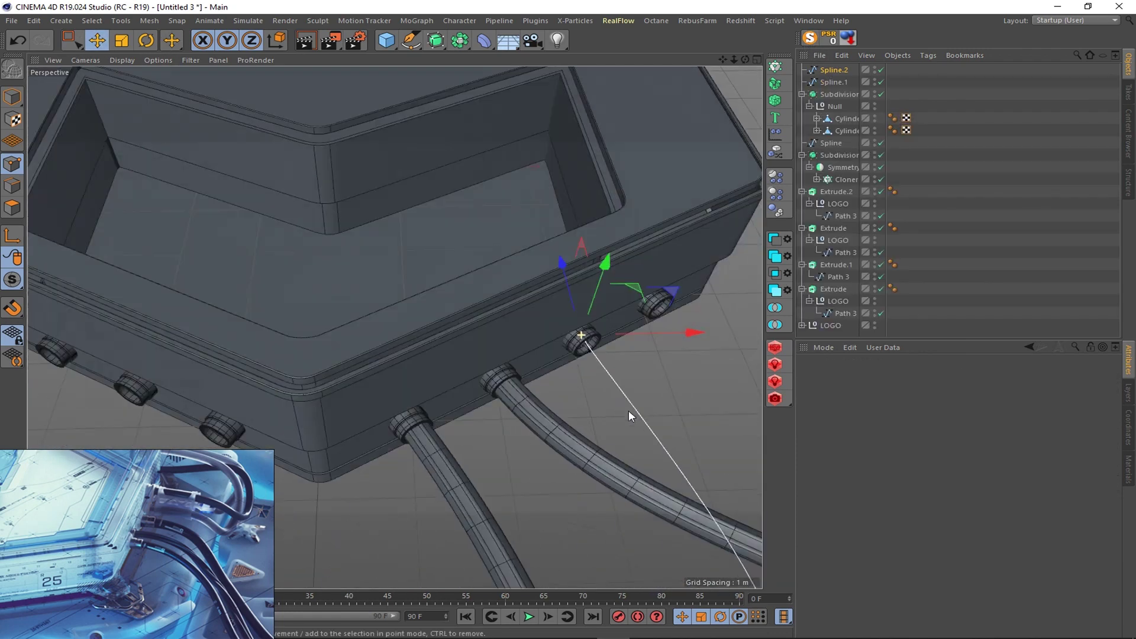
{"action": "scroll", "coordinate": [628, 410], "scroll_direction": "down", "scroll_amount": 3}
{"action": "scroll", "coordinate": [606, 400], "scroll_direction": "up", "scroll_amount": 3}
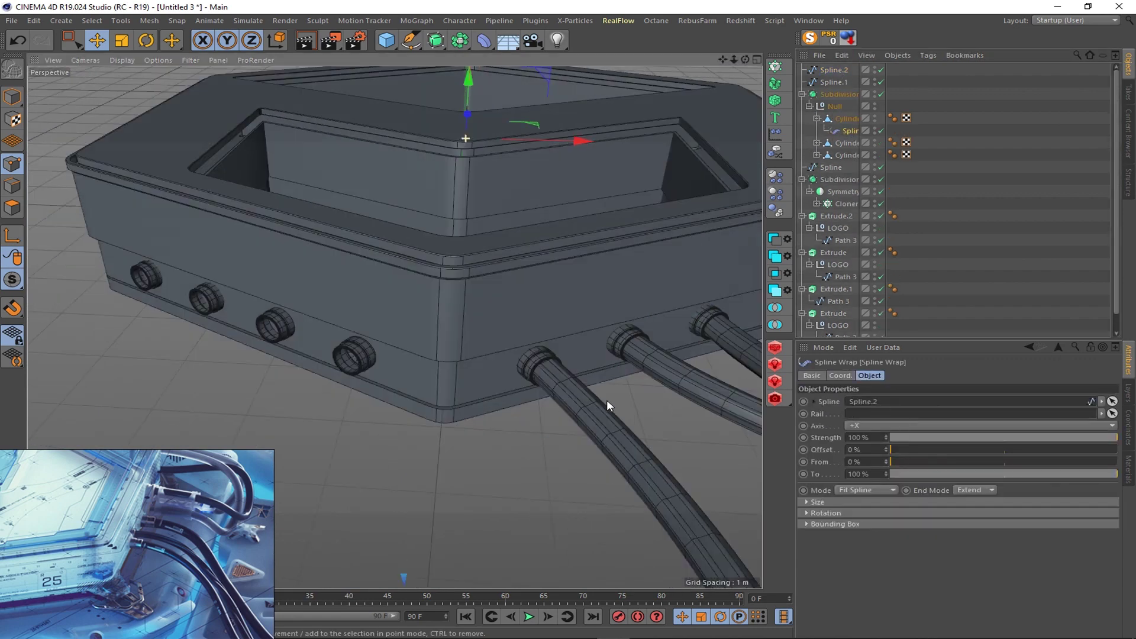
{"action": "scroll", "coordinate": [606, 400], "scroll_direction": "down", "scroll_amount": 3}
{"action": "scroll", "coordinate": [566, 432], "scroll_direction": "down", "scroll_amount": 2}
{"action": "left_click_drag", "start_coordinate": [644, 505], "coordinate": [568, 427], "text": "alt"}
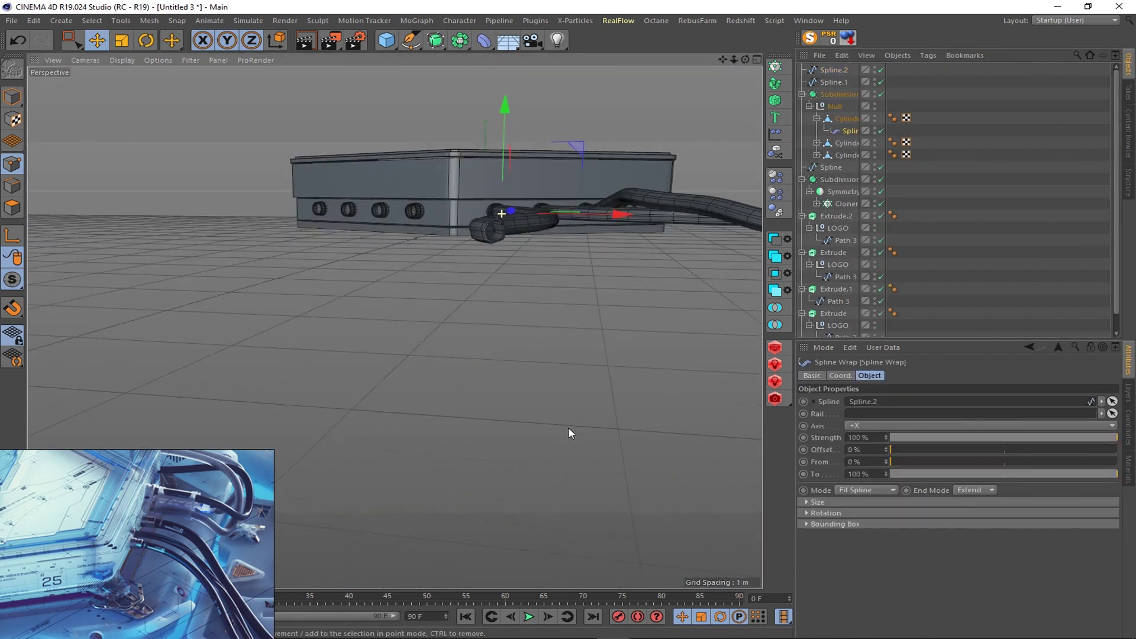
{"action": "scroll", "coordinate": [568, 427], "scroll_direction": "up", "scroll_amount": 3}
- Move Spline.2's end into the ring knob on the plate's side
{"action": "left_click", "coordinate": [634, 150]}
{"action": "left_click", "coordinate": [71, 41]}
{"action": "left_click", "coordinate": [119, 74]}
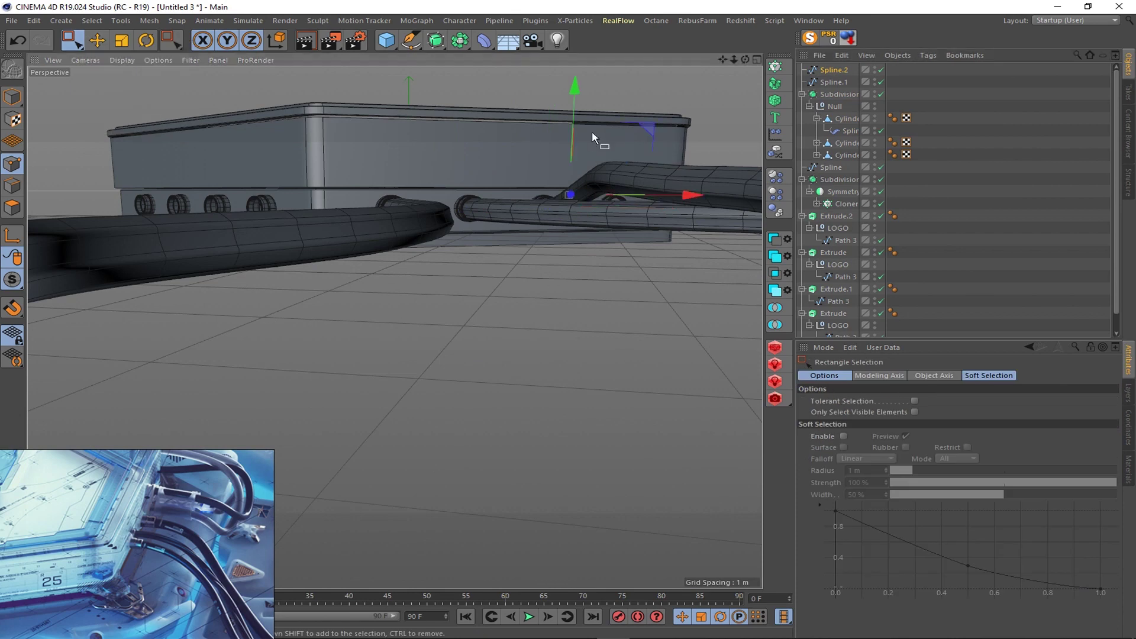
{"action": "mouse_move", "coordinate": [606, 118]}
{"action": "left_mouse_down", "text": "alt"}
{"action": "mouse_move", "coordinate": [677, 229]}
{"action": "mouse_move", "coordinate": [515, 185]}
{"action": "left_mouse_up", "text": "alt"}
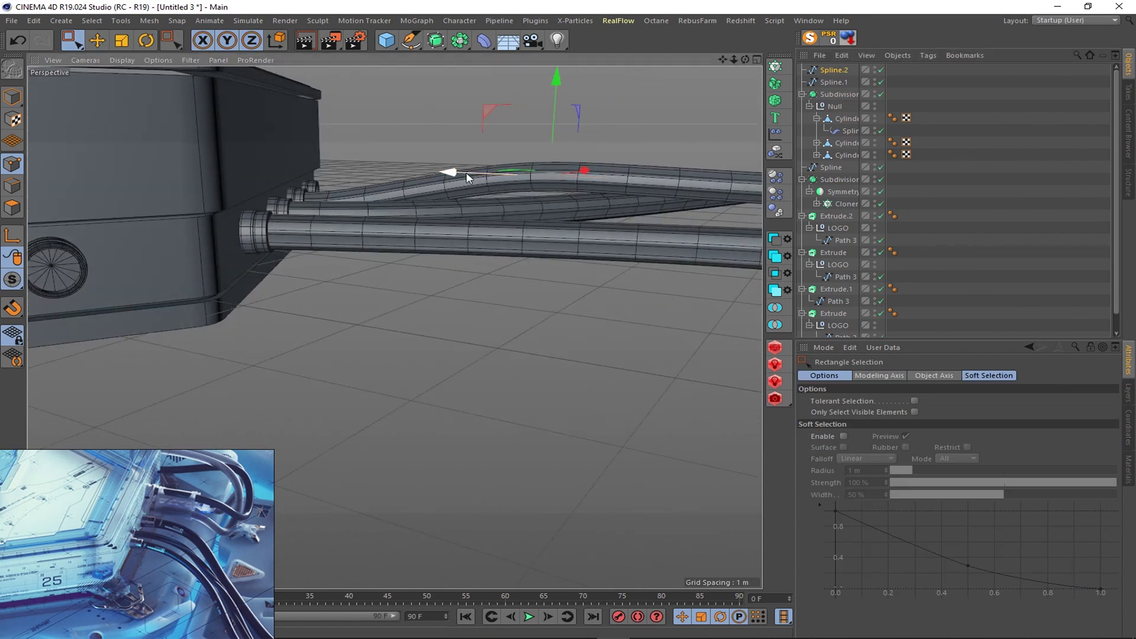
{"action": "mouse_move", "coordinate": [553, 122]}
{"action": "left_mouse_down", "text": "alt"}
{"action": "mouse_move", "coordinate": [408, 116]}
{"action": "mouse_move", "coordinate": [496, 136]}
{"action": "left_mouse_up", "text": "alt"}
{"action": "scroll", "coordinate": [496, 136], "scroll_direction": "up", "scroll_amount": 3}
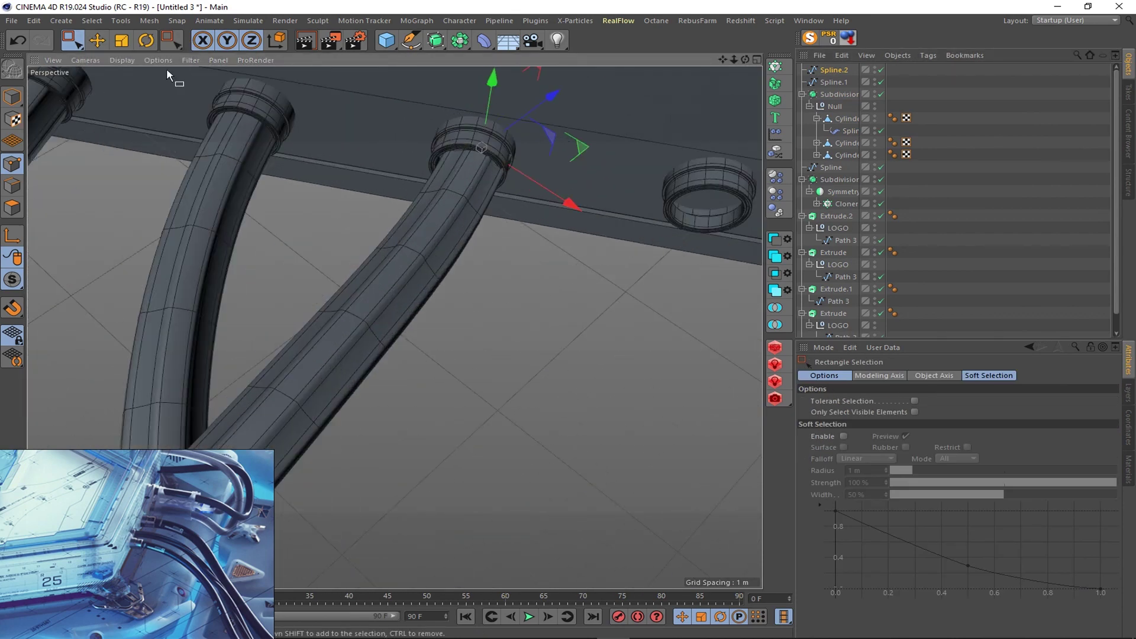
{"action": "key", "text": "e"}
{"action": "mouse_move", "coordinate": [503, 175]}
{"action": "left_mouse_down", "text": "alt"}
{"action": "mouse_move", "coordinate": [595, 173]}
{"action": "mouse_move", "coordinate": [500, 192]}
{"action": "left_mouse_up", "text": "alt"}
{"action": "key", "text": "alt+s"}
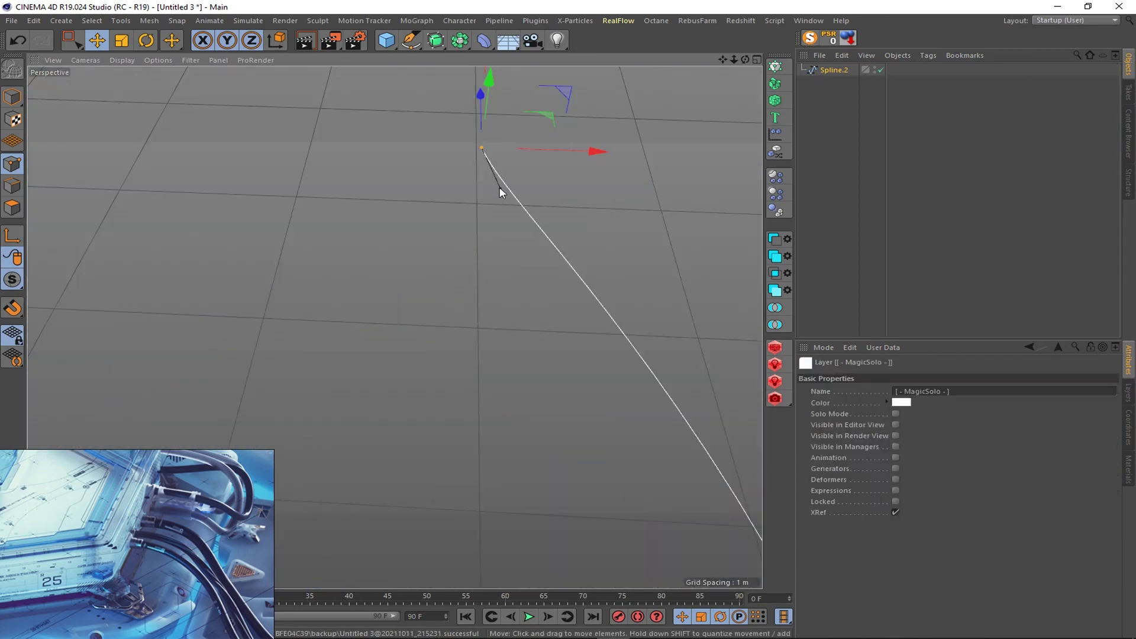
{"action": "key", "text": "alt+s"}
{"action": "mouse_move", "coordinate": [696, 95]}
{"action": "left_mouse_down", "text": "alt"}
{"action": "mouse_move", "coordinate": [491, 172]}
{"action": "mouse_move", "coordinate": [551, 165]}
{"action": "mouse_move", "coordinate": [514, 173]}
{"action": "mouse_move", "coordinate": [503, 206]}
{"action": "mouse_move", "coordinate": [473, 195]}
{"action": "left_mouse_up", "text": "alt"}
{"action": "scroll", "coordinate": [503, 206], "scroll_direction": "up", "scroll_amount": 2}
- Render a preview of the three cables and return to the Top view
{"action": "left_click", "coordinate": [306, 42]}
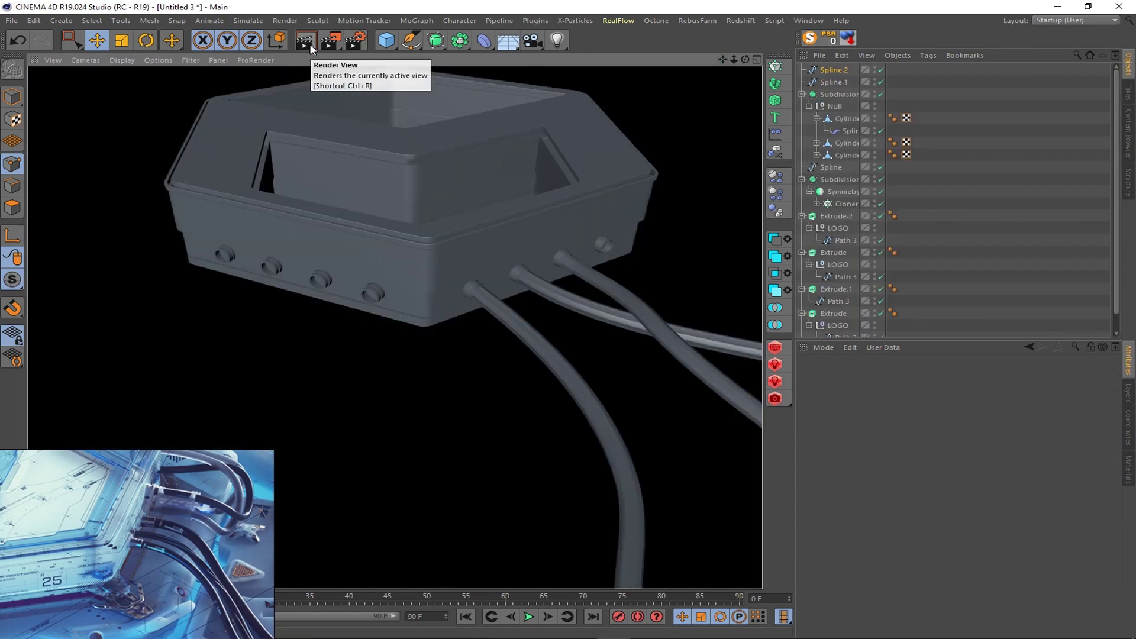
{"action": "mouse_move", "coordinate": [536, 212]}
{"action": "left_mouse_down", "text": "alt"}
{"action": "mouse_move", "coordinate": [435, 249]}
{"action": "mouse_move", "coordinate": [645, 271]}
{"action": "left_mouse_up", "text": "alt"}
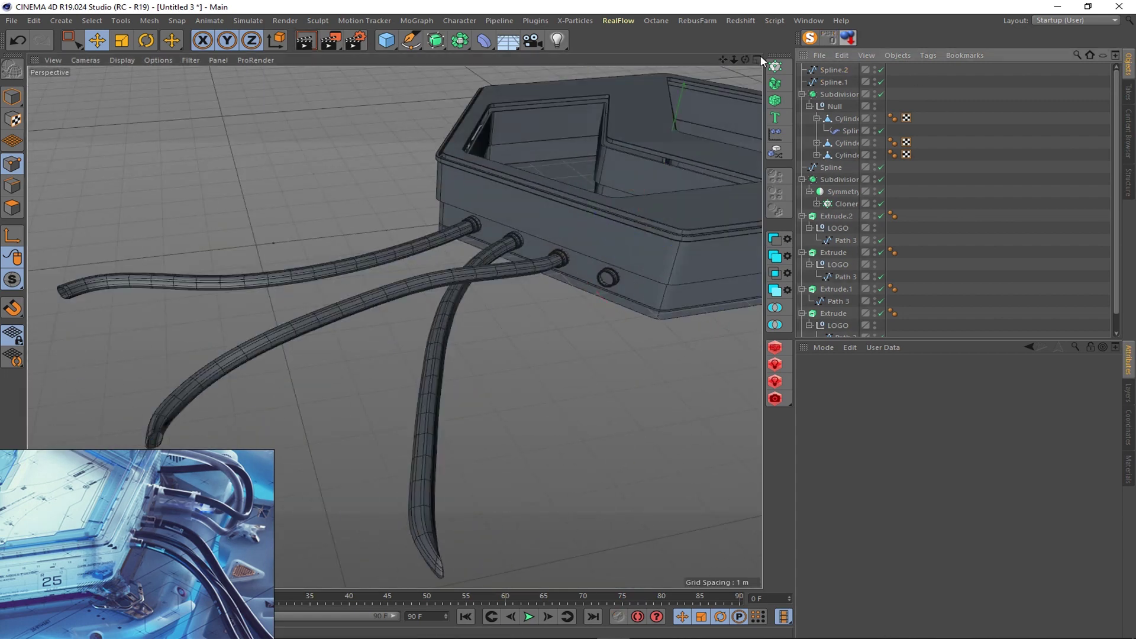
{"action": "key", "text": "F2"}
{"action": "scroll", "coordinate": [353, 227], "scroll_direction": "up", "scroll_amount": 5}
- Freehand-sketch a new cable spline, Spline.3, across the Top view
{"action": "left_click", "coordinate": [411, 41]}
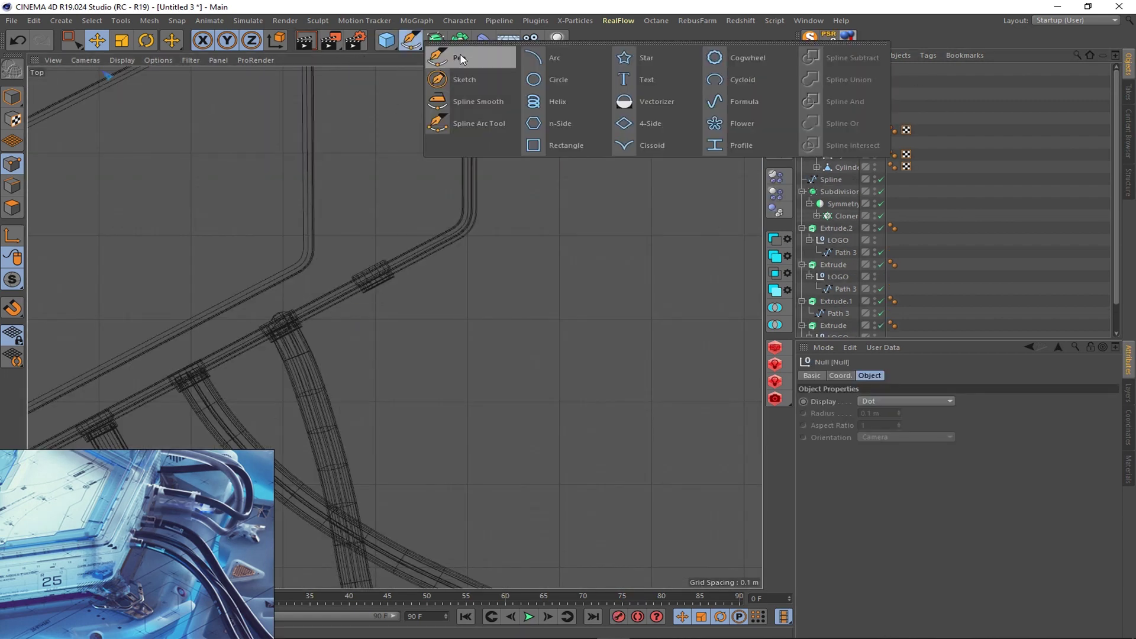
{"action": "left_click", "coordinate": [464, 80]}
{"action": "left_click_drag", "start_coordinate": [380, 286], "coordinate": [761, 324]}
{"action": "left_click_drag", "start_coordinate": [761, 177], "coordinate": [477, 297]}
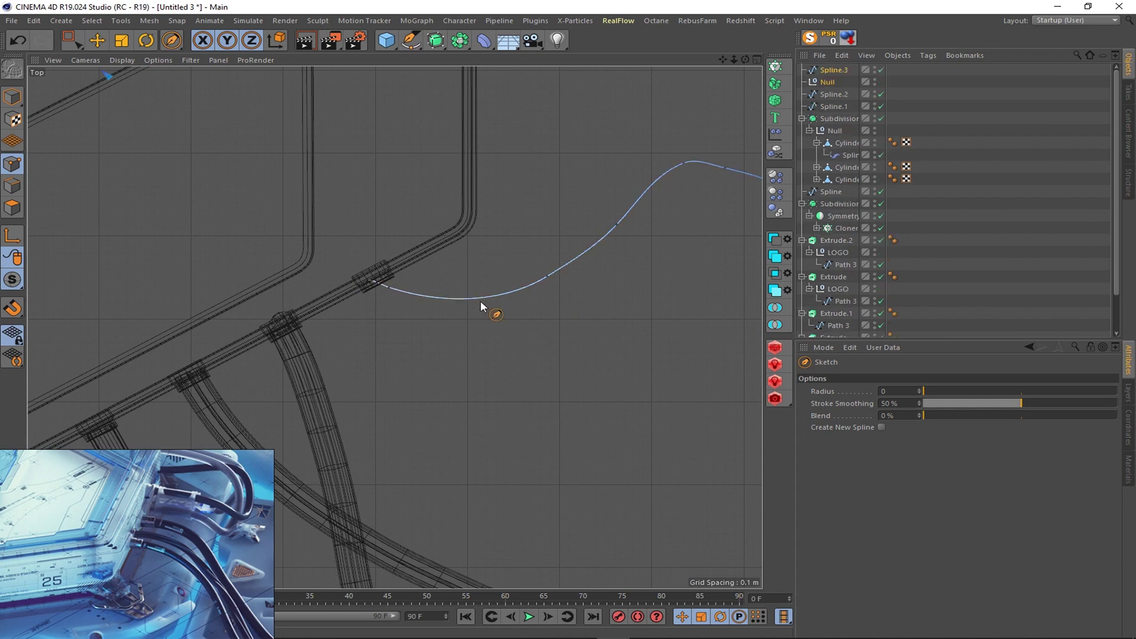
- Move the new spline's left end point to the right along X
{"action": "key", "text": "e"}
{"action": "left_click", "coordinate": [373, 276]}
{"action": "scroll", "coordinate": [347, 244], "scroll_direction": "up", "scroll_amount": 5}
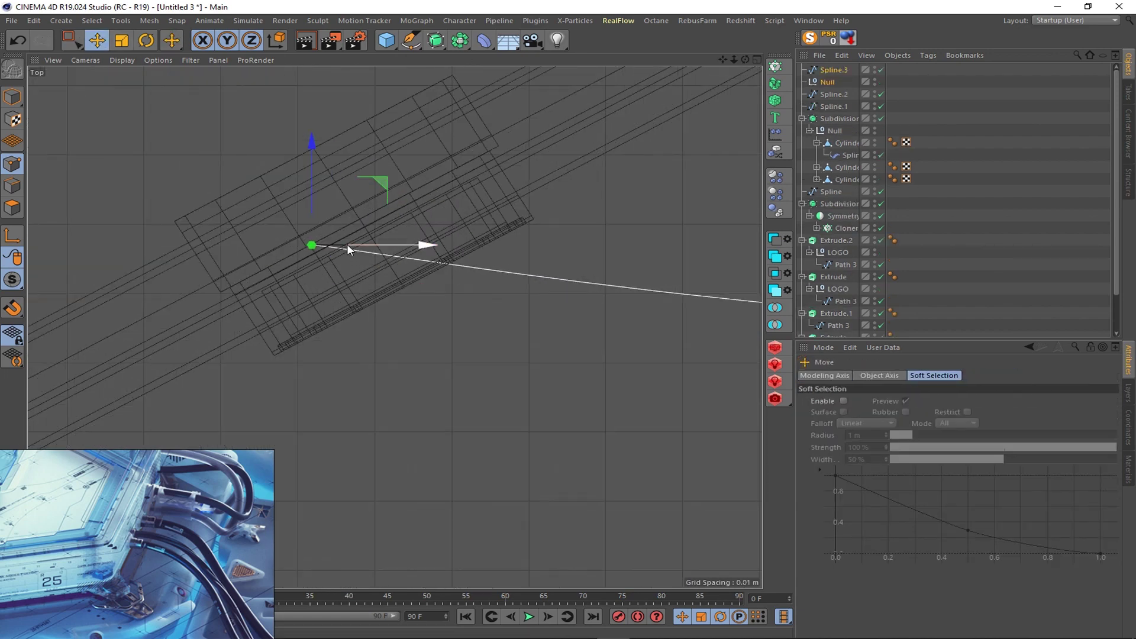
{"action": "mouse_move", "coordinate": [346, 244]}
{"action": "left_mouse_down"}
{"action": "mouse_move", "coordinate": [432, 244]}
{"action": "mouse_move", "coordinate": [463, 278]}
{"action": "left_mouse_up"}
{"action": "scroll", "coordinate": [431, 242], "scroll_direction": "up", "scroll_amount": 3}
{"action": "key", "text": "ctrl+z"}
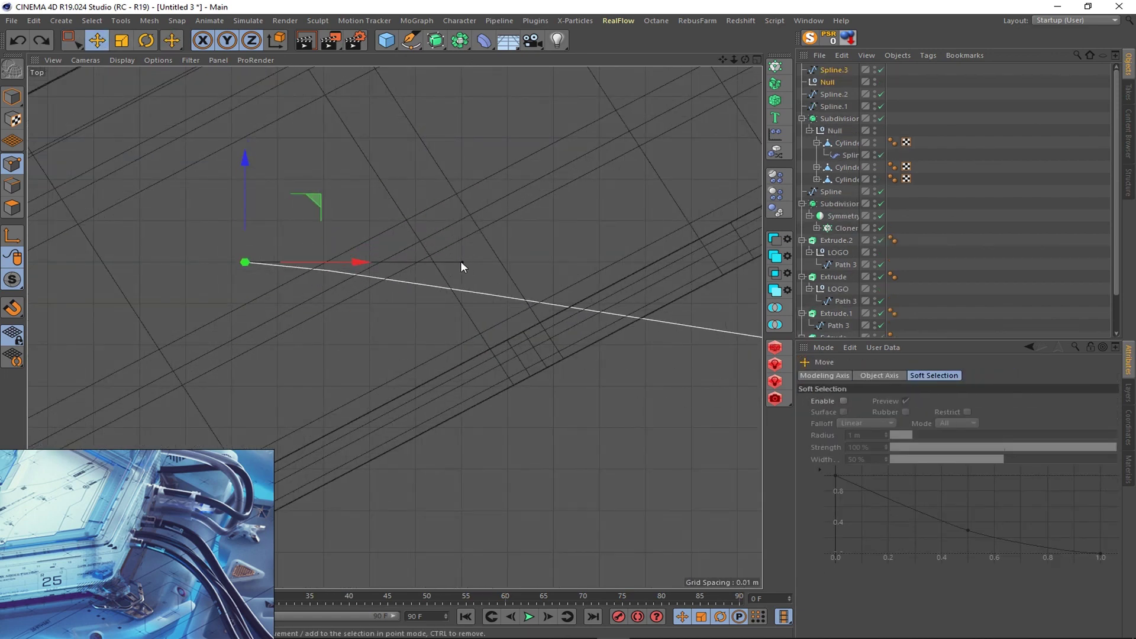
{"action": "key", "text": "ctrl+y"}
{"action": "key", "text": "ctrl+z"}
{"action": "key", "text": "ctrl+y"}
- Inspect the cables in perspective and delete the stray empty Null object
{"action": "middle_click", "coordinate": [344, 79]}
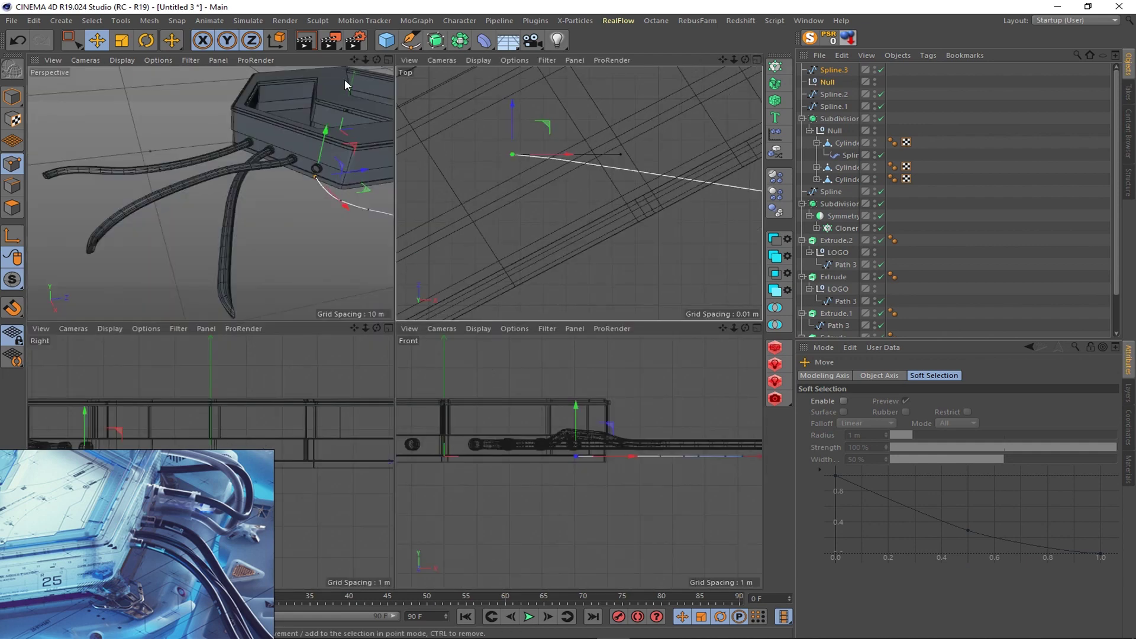
{"action": "mouse_move", "coordinate": [344, 79]}
{"action": "left_mouse_down", "text": "alt"}
{"action": "mouse_move", "coordinate": [615, 300]}
{"action": "mouse_move", "coordinate": [432, 367]}
{"action": "left_mouse_up", "text": "alt"}
{"action": "key", "text": "ctrl+z"}
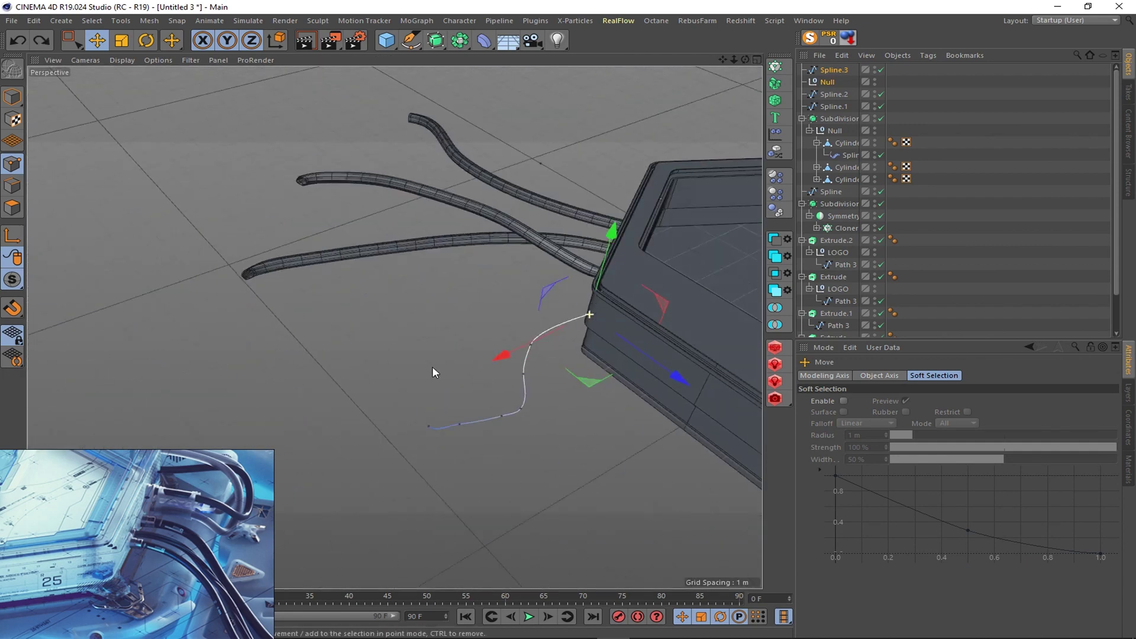
{"action": "scroll", "coordinate": [644, 299], "scroll_direction": "up", "scroll_amount": 5}
{"action": "scroll", "coordinate": [657, 299], "scroll_direction": "up", "scroll_amount": 3}
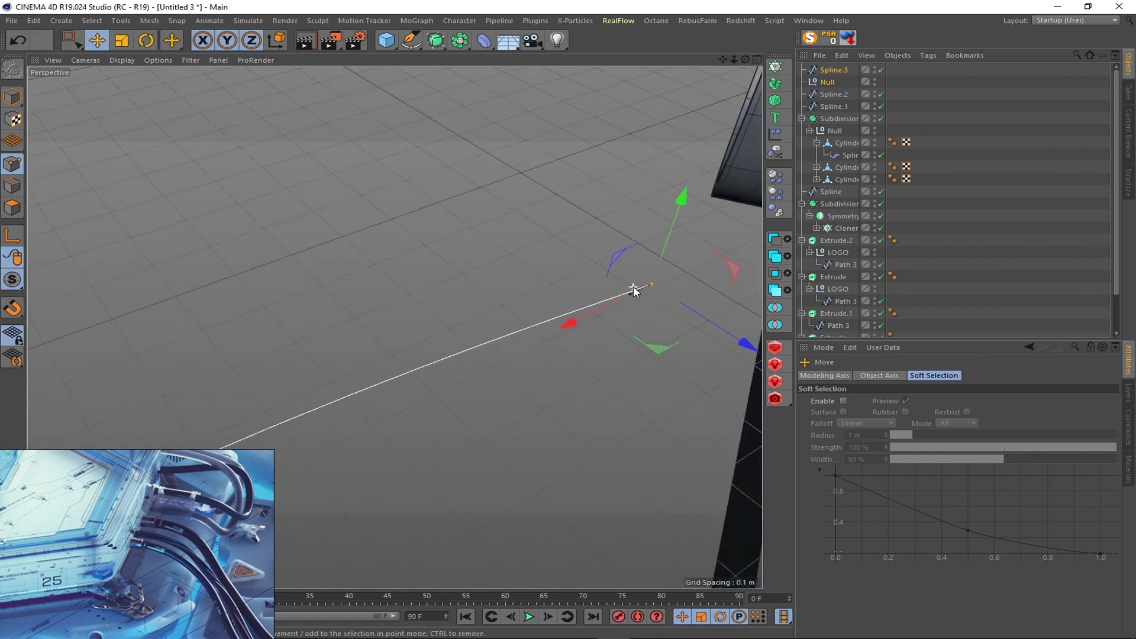
{"action": "scroll", "coordinate": [633, 299], "scroll_direction": "up", "scroll_amount": 3}
{"action": "scroll", "coordinate": [483, 215], "scroll_direction": "up", "scroll_amount": 2}
{"action": "scroll", "coordinate": [518, 259], "scroll_direction": "up", "scroll_amount": 2}
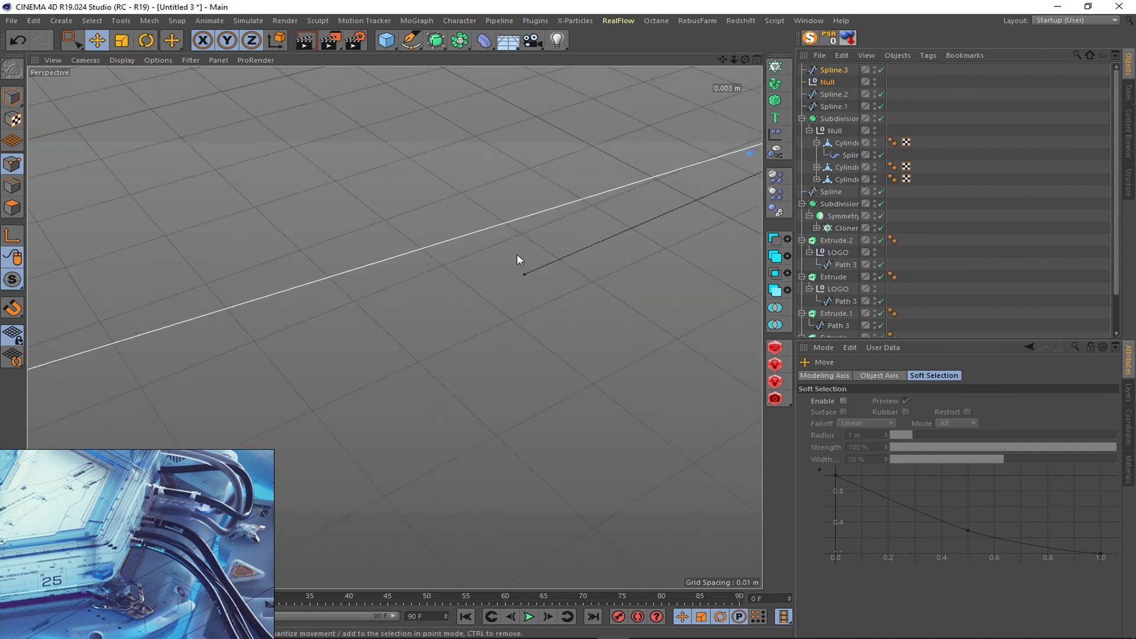
{"action": "scroll", "coordinate": [517, 259], "scroll_direction": "down", "scroll_amount": 5}
{"action": "left_click", "coordinate": [827, 81]}
{"action": "key", "text": "Delete"}
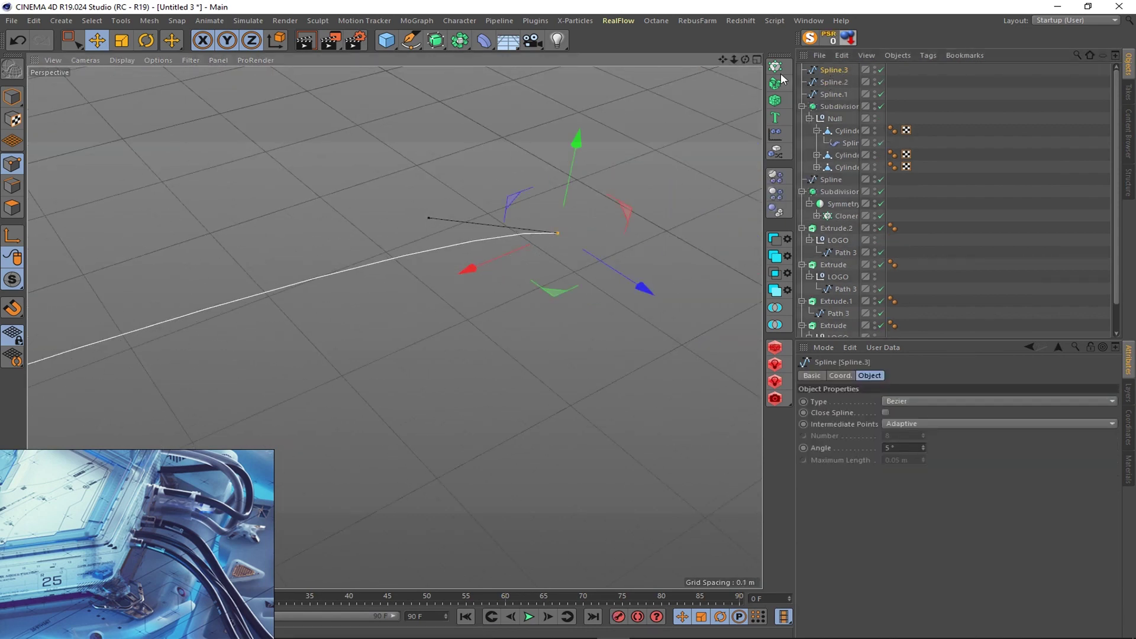
- Reposition the spline end and its tangent so it sits inside the fourth ring
{"action": "key", "text": "F5"}
{"action": "left_click_drag", "start_coordinate": [672, 233], "coordinate": [626, 126]}
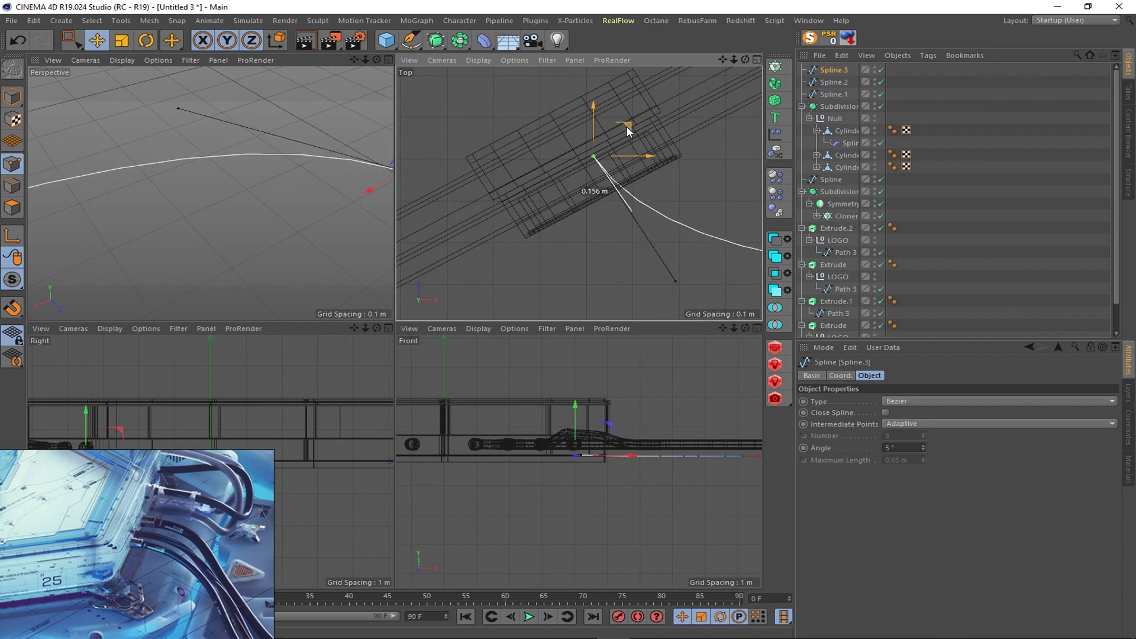
{"action": "left_click_drag", "start_coordinate": [676, 281], "coordinate": [545, 190]}
{"action": "key", "text": "F1"}
{"action": "mouse_move", "coordinate": [492, 238]}
{"action": "left_mouse_down", "text": "alt"}
{"action": "mouse_move", "coordinate": [573, 185]}
{"action": "mouse_move", "coordinate": [448, 332]}
{"action": "left_mouse_up", "text": "alt"}
{"action": "scroll", "coordinate": [573, 185], "scroll_direction": "down", "scroll_amount": 5}
{"action": "scroll", "coordinate": [446, 313], "scroll_direction": "up", "scroll_amount": 3}
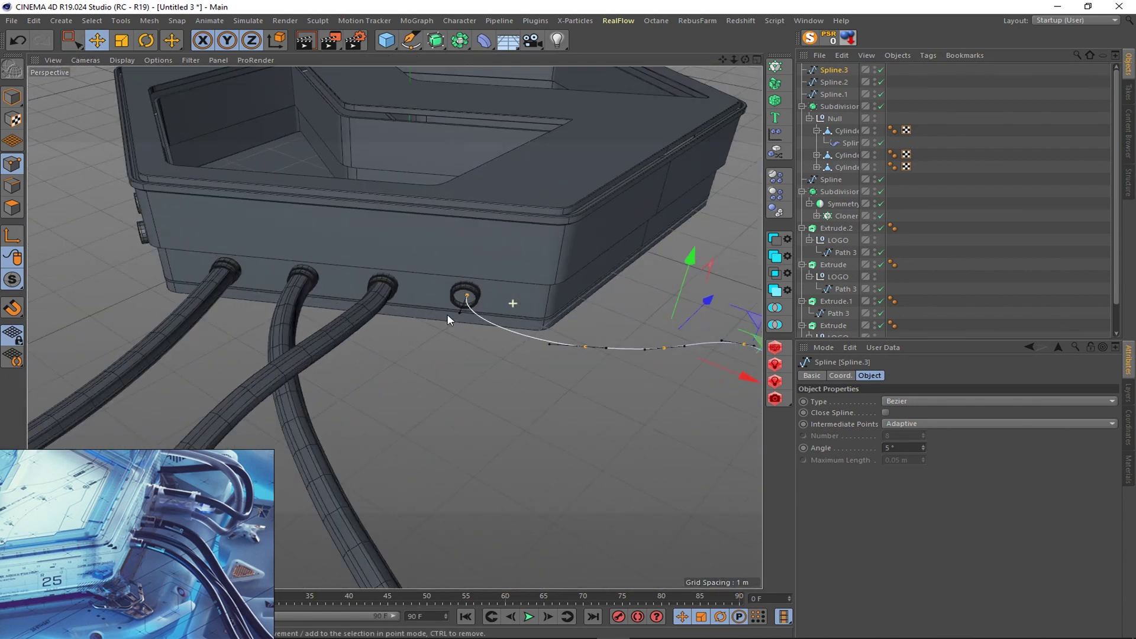
{"action": "scroll", "coordinate": [446, 314], "scroll_direction": "up", "scroll_amount": 3}
{"action": "key", "text": "0"}
{"action": "left_click", "coordinate": [507, 278]}
- Duplicate the Cylinder with its Spline Wrap and link the copy to Spline.3
{"action": "left_click", "coordinate": [817, 130]}
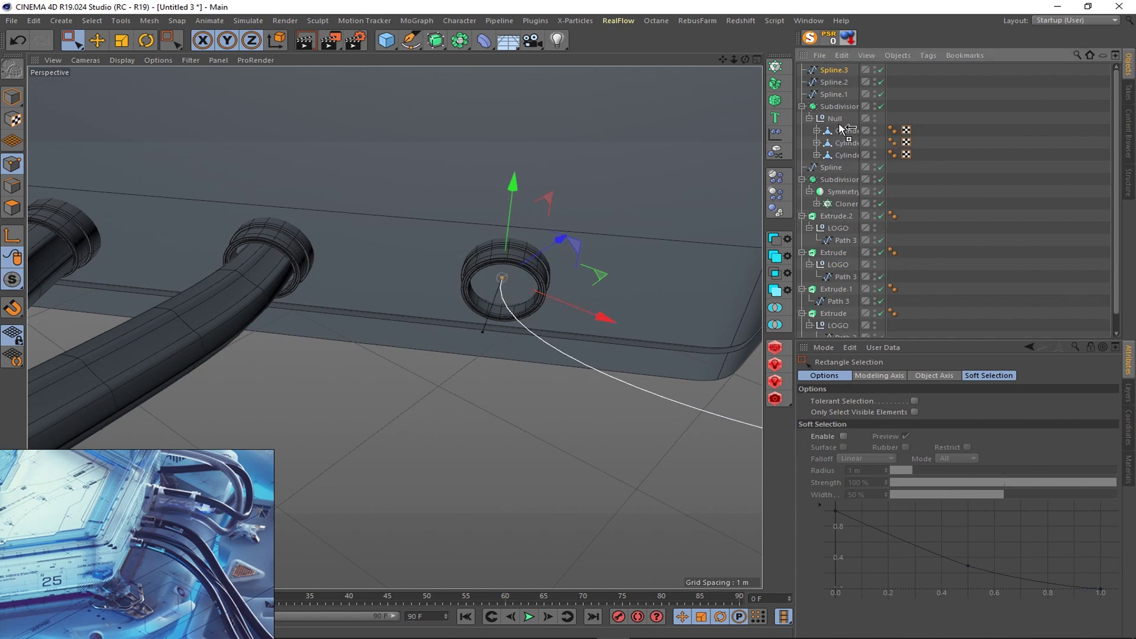
{"action": "left_click_drag", "start_coordinate": [842, 129], "coordinate": [841, 131], "text": "ctrl"}
{"action": "left_click", "coordinate": [850, 143]}
{"action": "left_click_drag", "start_coordinate": [833, 70], "coordinate": [862, 401]}
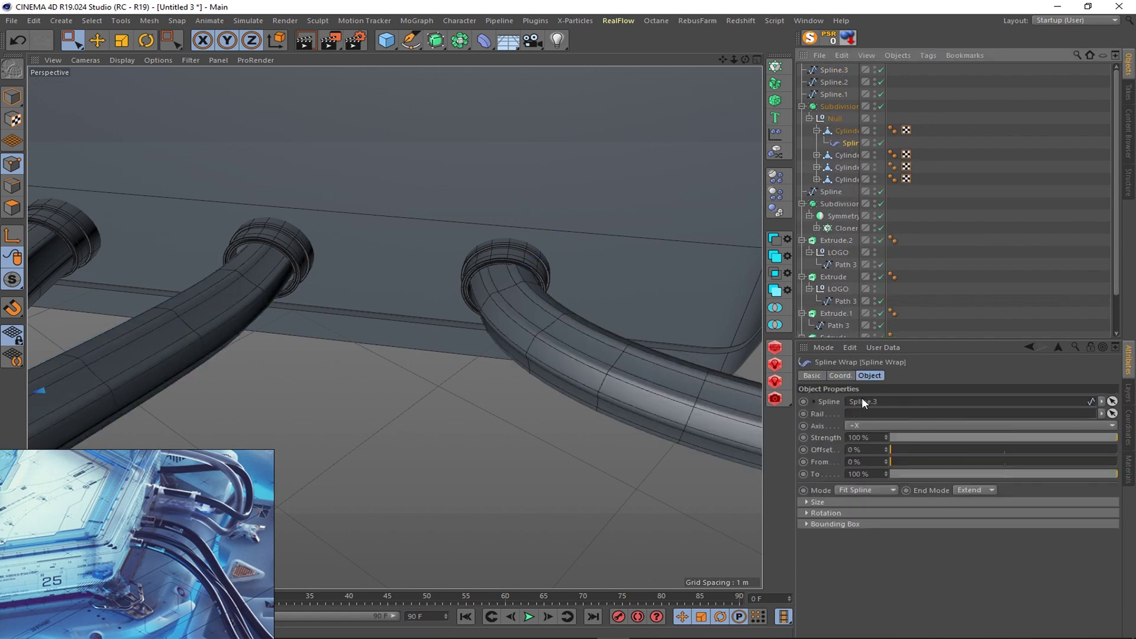
{"action": "scroll", "coordinate": [517, 284], "scroll_direction": "down", "scroll_amount": 5}
{"action": "scroll", "coordinate": [466, 338], "scroll_direction": "down", "scroll_amount": 3}
- Pull a point on the new spline further to the lower right
{"action": "left_click_drag", "start_coordinate": [699, 503], "coordinate": [608, 559]}
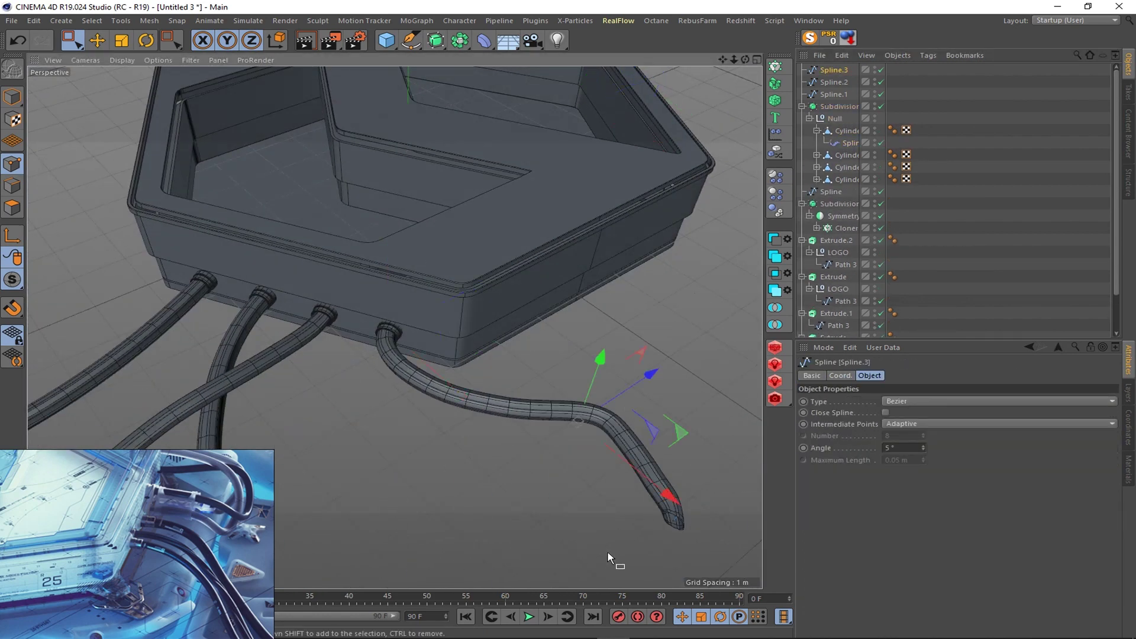
{"action": "left_click", "coordinate": [737, 583], "text": "ctrl"}
{"action": "mouse_move", "coordinate": [664, 389]}
{"action": "left_mouse_down"}
{"action": "mouse_move", "coordinate": [685, 463]}
{"action": "mouse_move", "coordinate": [617, 380]}
{"action": "left_mouse_up"}
{"action": "scroll", "coordinate": [627, 402], "scroll_direction": "down", "scroll_amount": 3}
- Smooth out the wavy new cable with the Spline Smooth brush
{"action": "left_click", "coordinate": [411, 40]}
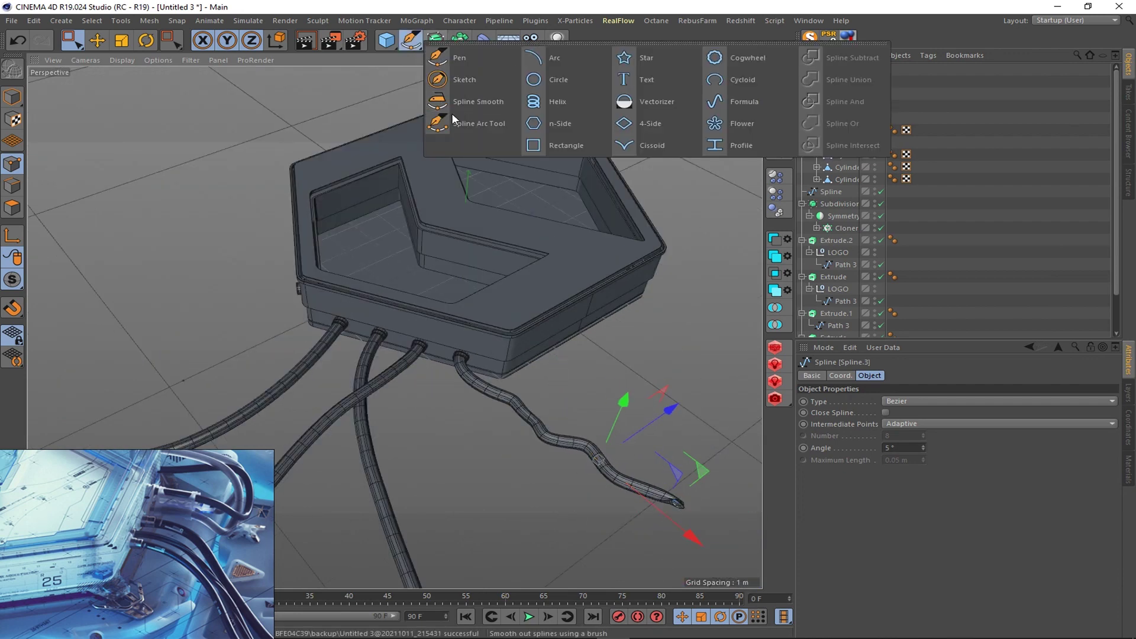
{"action": "left_click", "coordinate": [452, 110]}
{"action": "left_click_drag", "start_coordinate": [482, 406], "coordinate": [467, 401]}
{"action": "scroll", "coordinate": [468, 401], "scroll_direction": "up", "scroll_amount": 5}
{"action": "left_click_drag", "start_coordinate": [72, 40], "coordinate": [110, 79]}
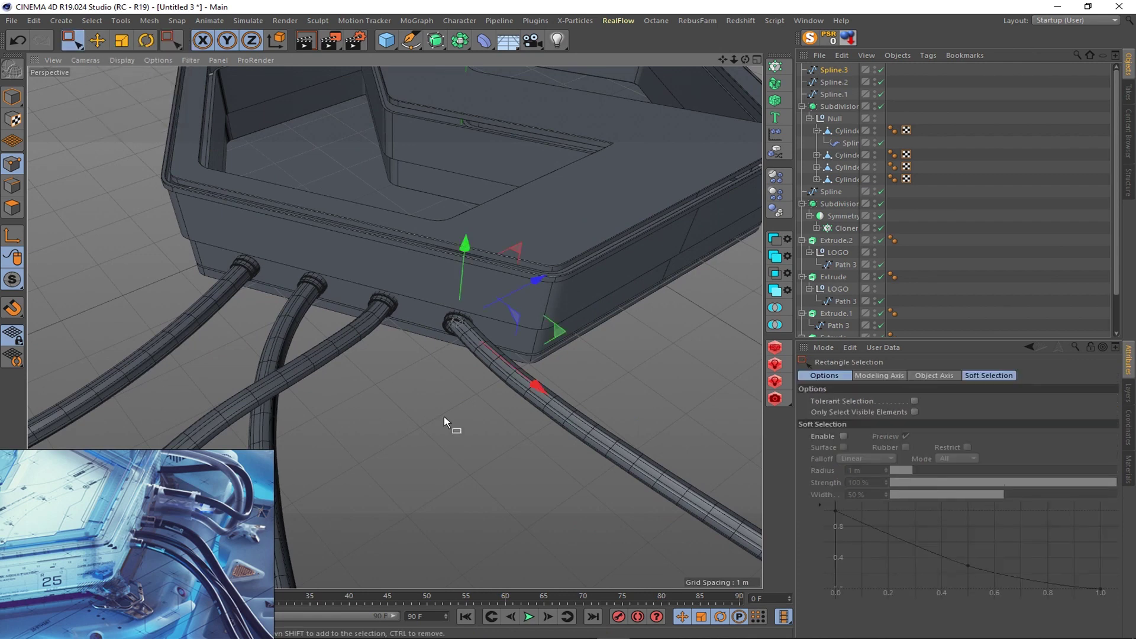
{"action": "scroll", "coordinate": [445, 423], "scroll_direction": "up", "scroll_amount": 3}
- Reshape the tangent where the cable leaves the ring, toggling the wrap off and back on
{"action": "key", "text": "e"}
{"action": "left_click", "coordinate": [879, 143]}
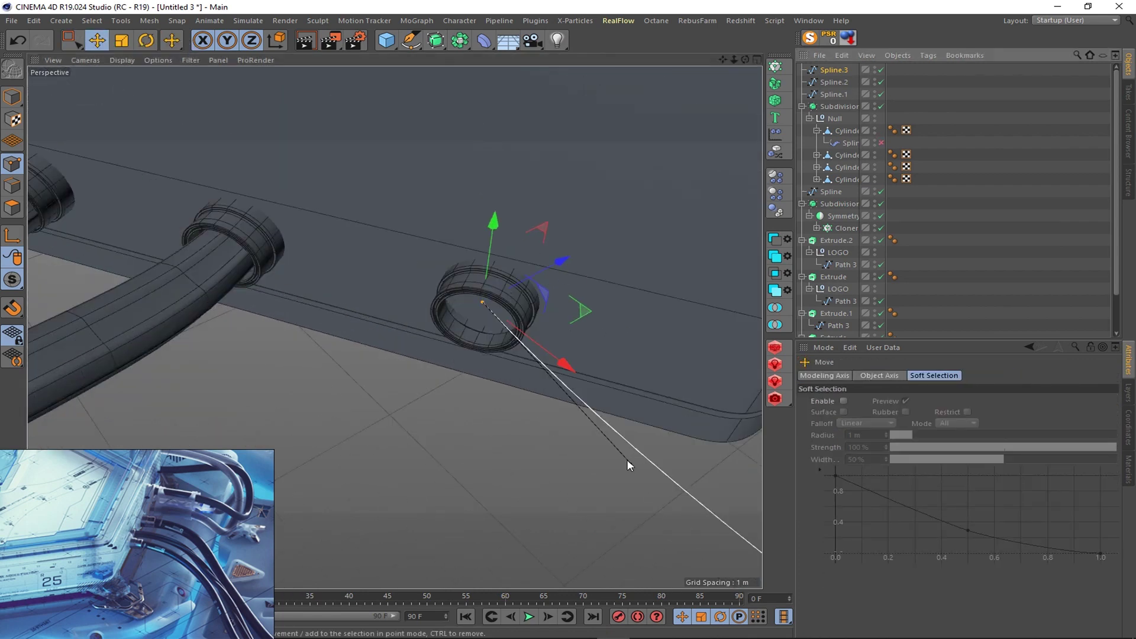
{"action": "left_click_drag", "start_coordinate": [639, 468], "coordinate": [374, 467]}
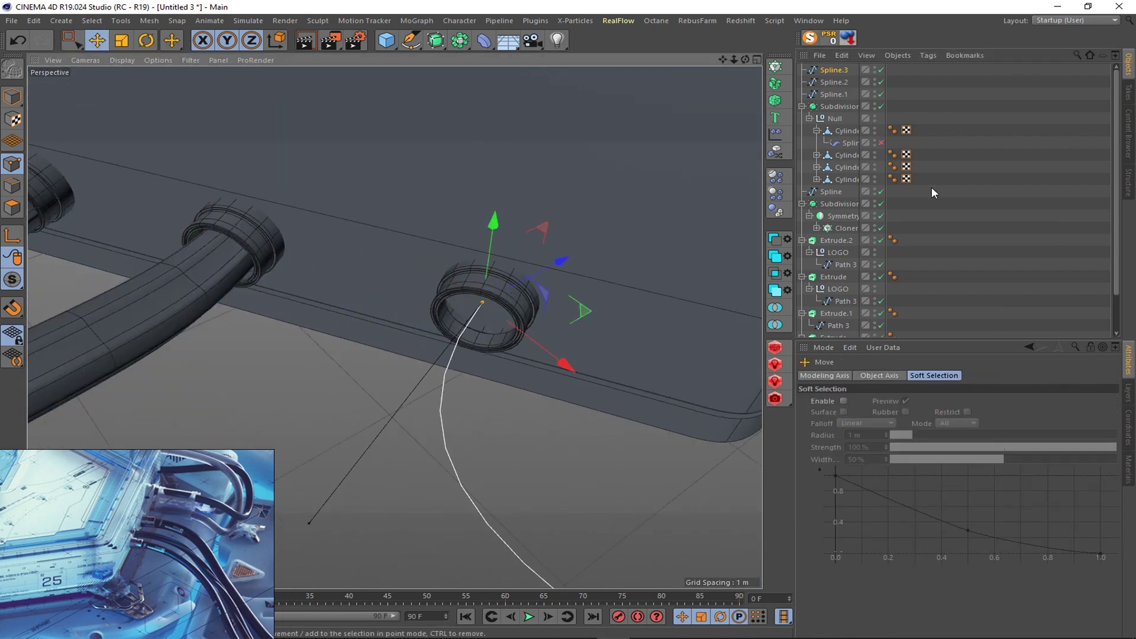
{"action": "left_click", "coordinate": [879, 143]}
{"action": "left_click_drag", "start_coordinate": [451, 422], "coordinate": [347, 508], "text": "alt"}
{"action": "left_click", "coordinate": [834, 94], "text": "shift"}
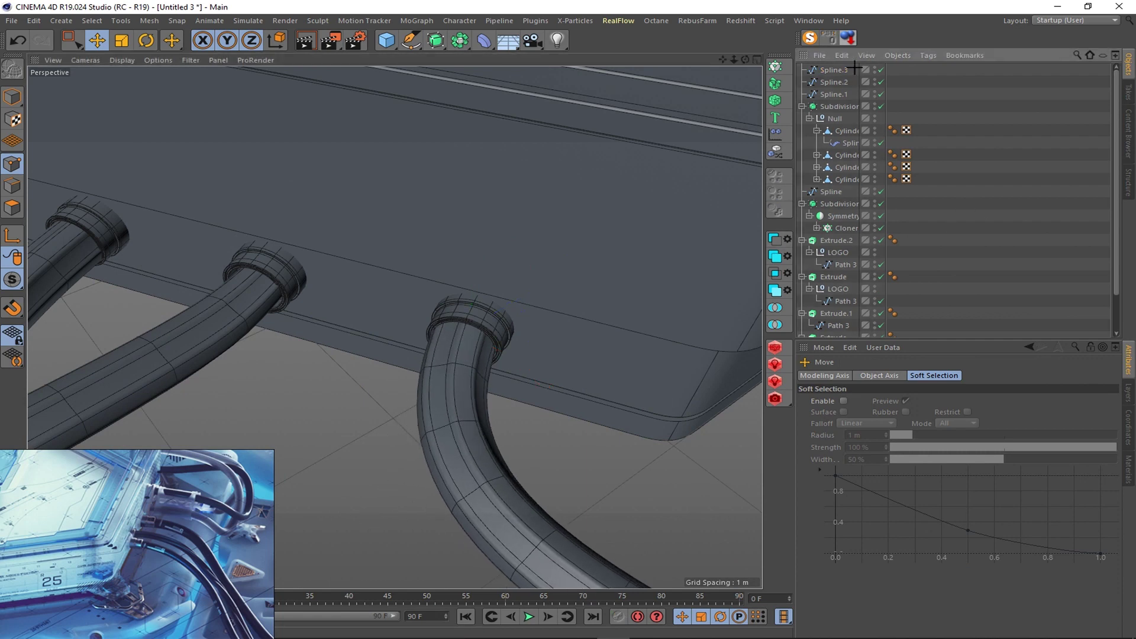
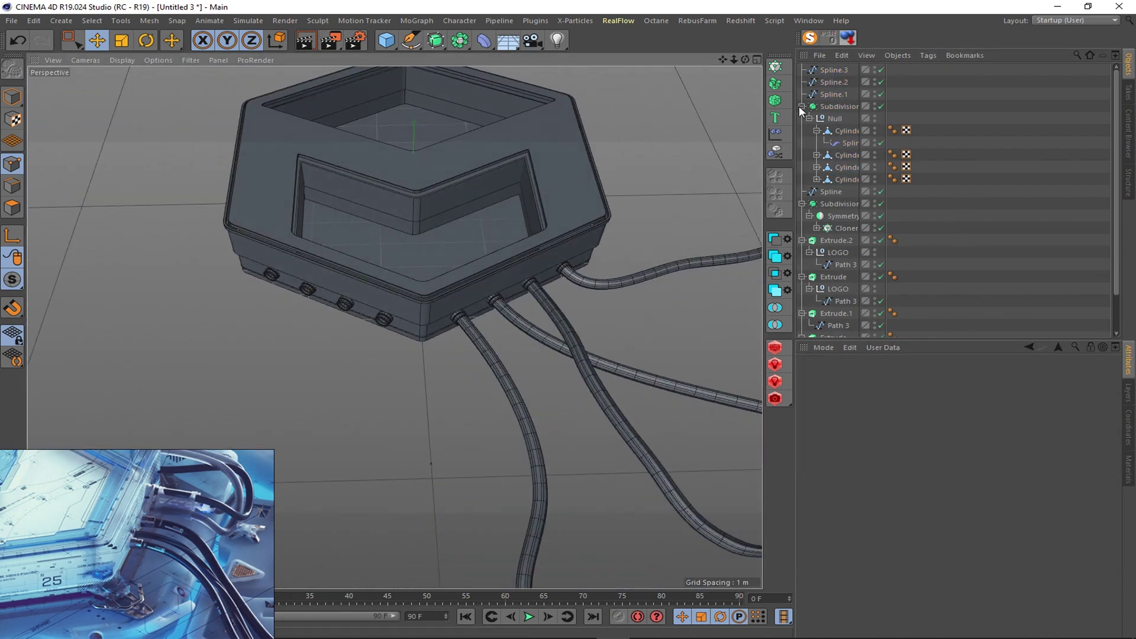
- Mirror the cables to the other side with a Symmetry object over the cable group
{"action": "left_click", "coordinate": [833, 106]}
{"action": "left_click", "coordinate": [831, 118]}
{"action": "left_click", "coordinate": [459, 39]}
{"action": "left_click", "coordinate": [512, 101], "text": "alt"}
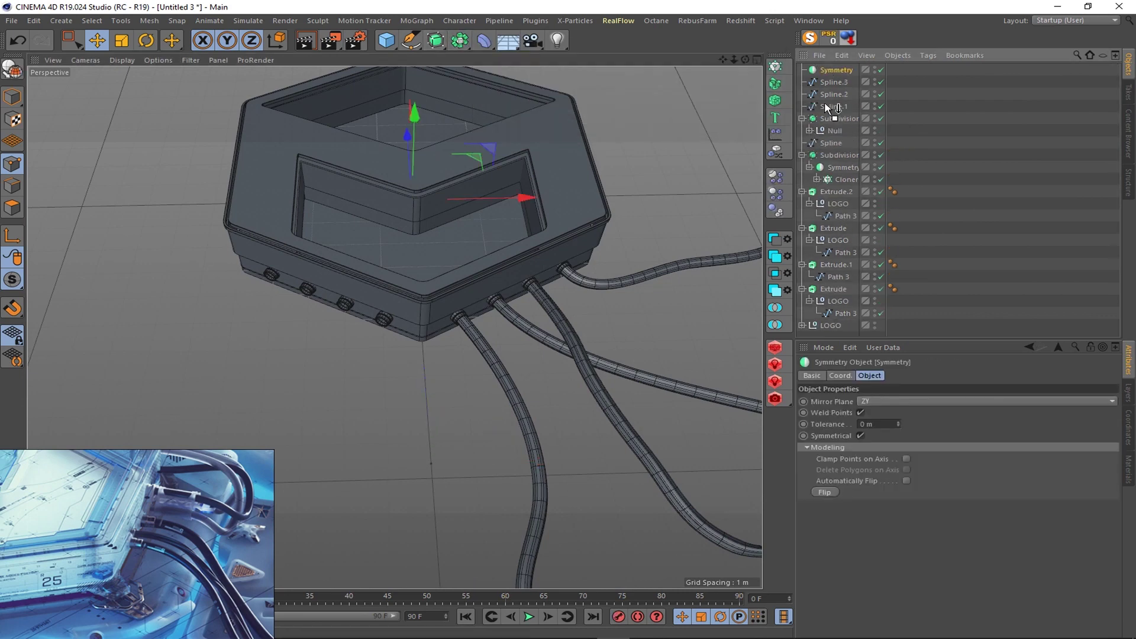
{"action": "left_click", "coordinate": [840, 130]}
{"action": "left_click_drag", "start_coordinate": [440, 236], "coordinate": [545, 222], "text": "alt"}
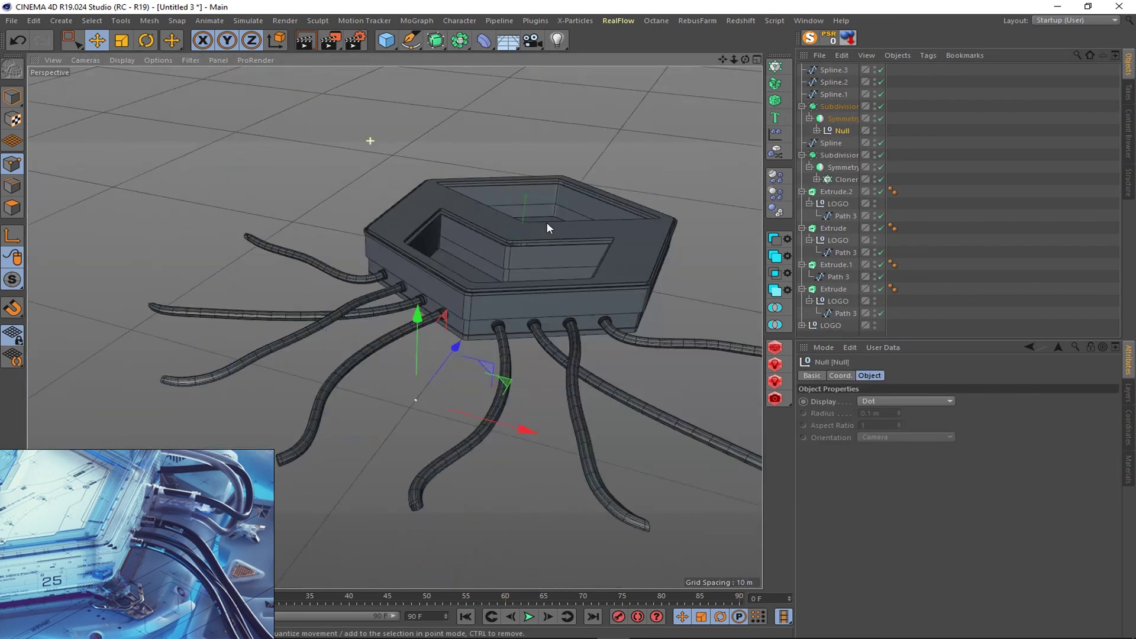
- Group and copy the logo parts, then move to the sci-fi panel scene
{"action": "left_click", "coordinate": [802, 106]}
{"action": "key", "text": "ctrl+z"}
{"action": "key", "text": "ctrl+z"}
{"action": "key", "text": "ctrl+z"}
{"action": "key", "text": "ctrl+z"}
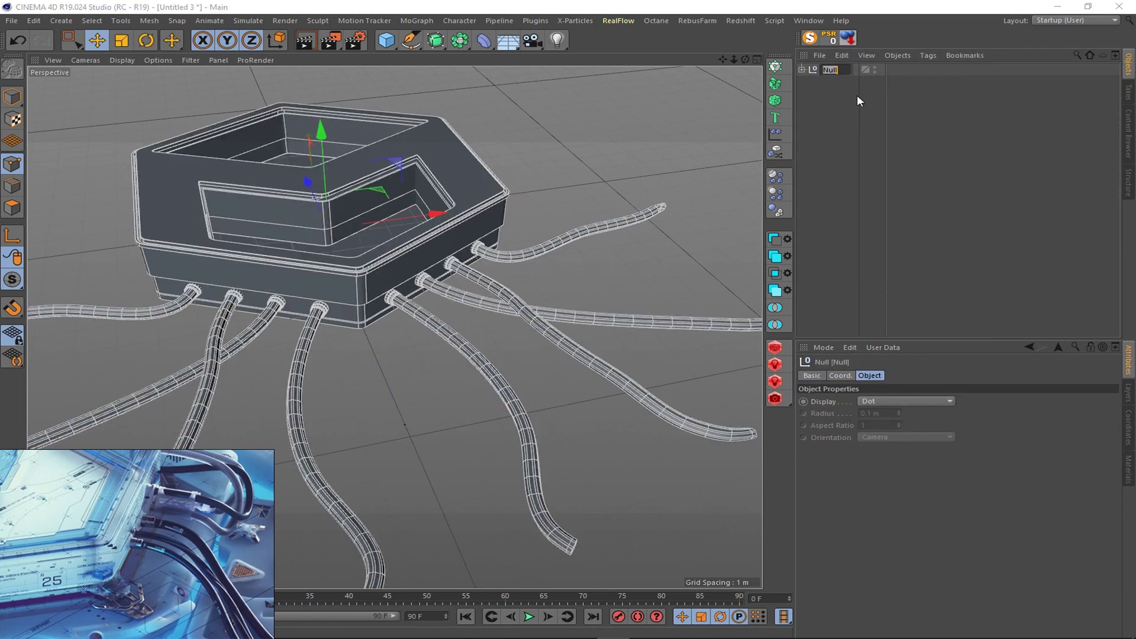
{"action": "key", "text": "ctrl+z"}
{"action": "left_click", "coordinate": [802, 22]}
{"action": "left_click", "coordinate": [836, 317]}
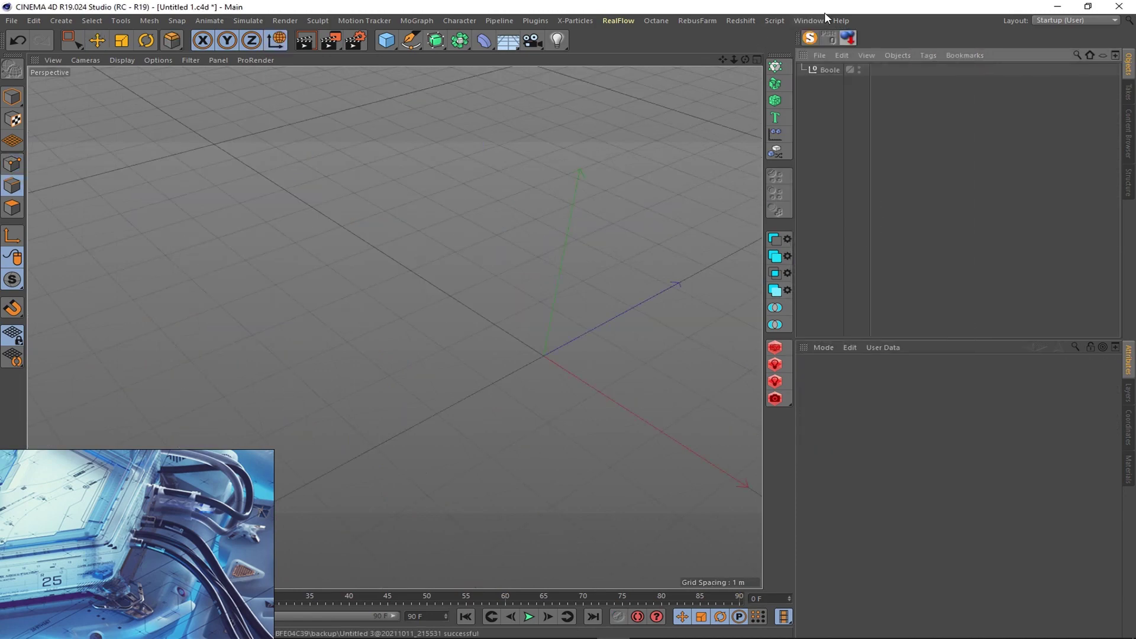
{"action": "left_click", "coordinate": [673, 632]}
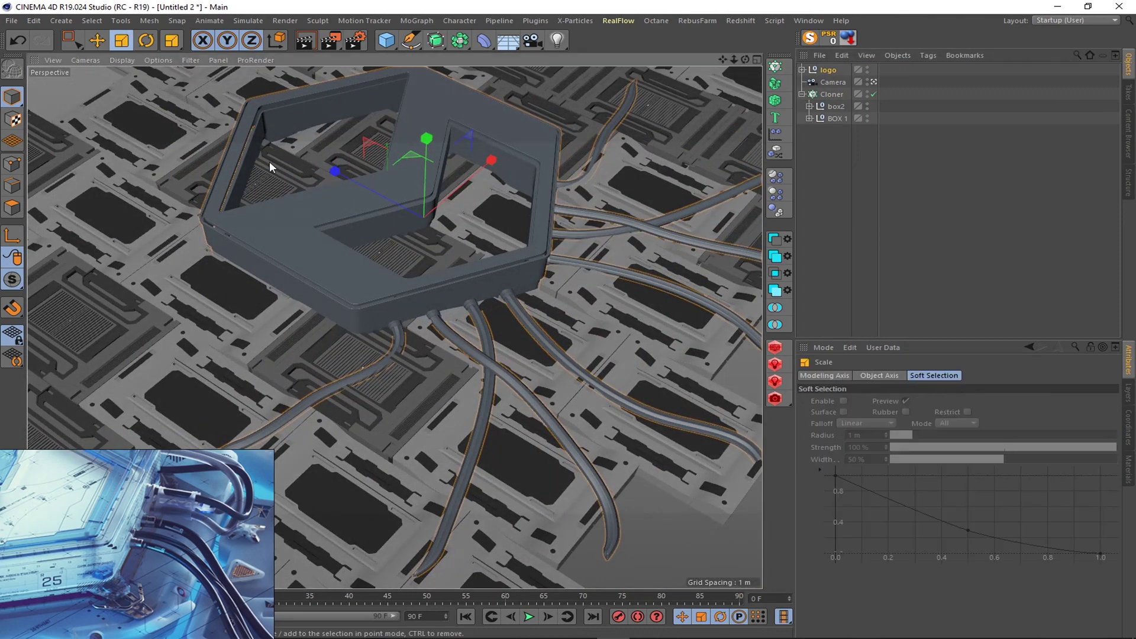
- Scale the logo down to about 89% and raise it 0.178 m
{"action": "left_click_drag", "start_coordinate": [449, 214], "coordinate": [427, 214]}
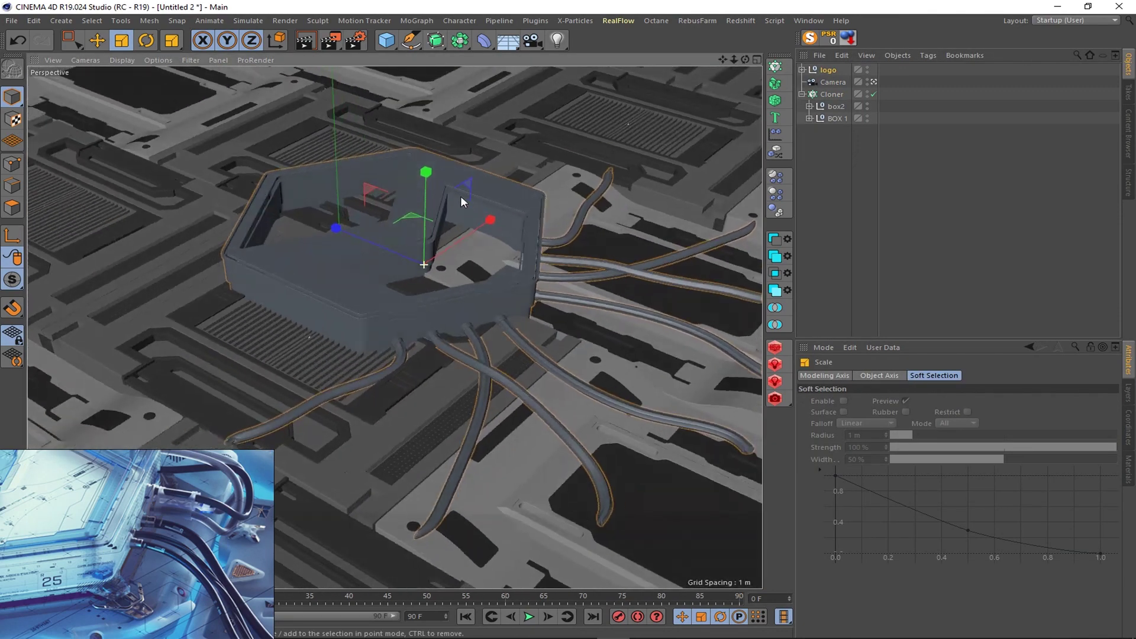
{"action": "key", "text": "e"}
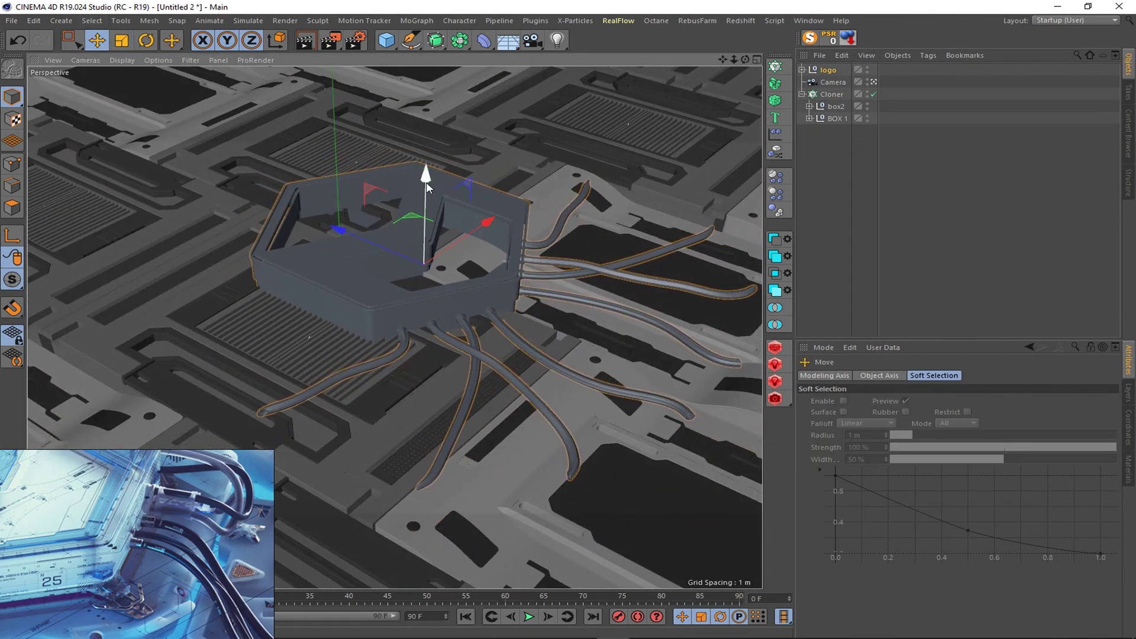
{"action": "mouse_move", "coordinate": [426, 182]}
{"action": "left_mouse_down"}
{"action": "mouse_move", "coordinate": [428, 172]}
{"action": "mouse_move", "coordinate": [601, 210]}
{"action": "left_mouse_up"}
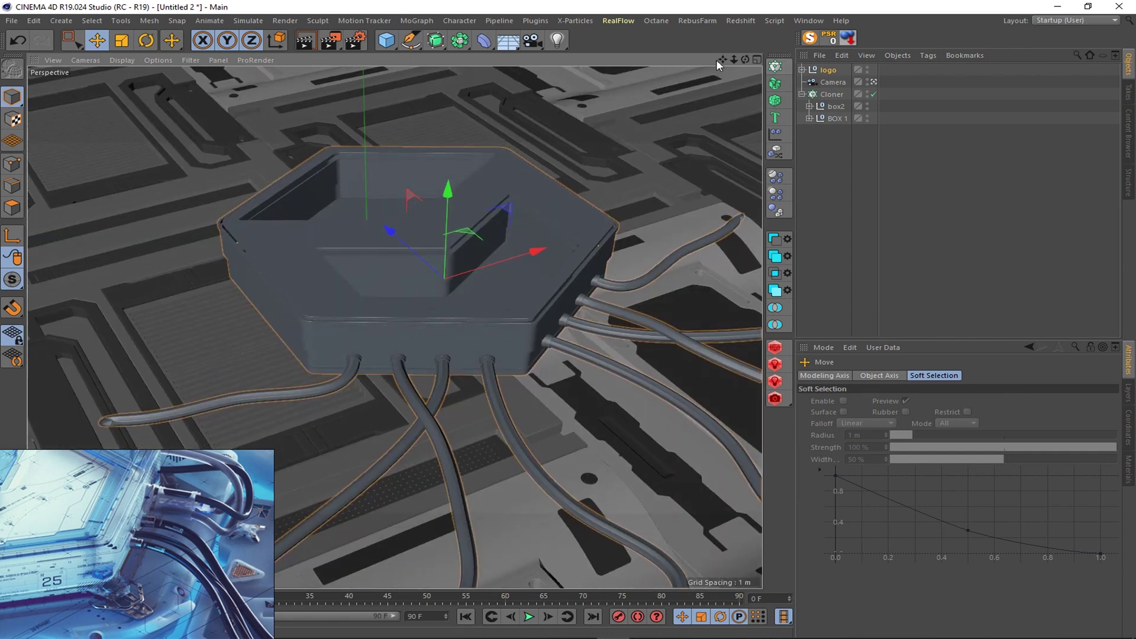
{"action": "left_click_drag", "start_coordinate": [733, 59], "coordinate": [732, 68]}
{"action": "mouse_move", "coordinate": [391, 309]}
{"action": "left_mouse_down", "text": "alt"}
{"action": "mouse_move", "coordinate": [415, 319]}
{"action": "mouse_move", "coordinate": [473, 302]}
{"action": "mouse_move", "coordinate": [303, 270]}
{"action": "mouse_move", "coordinate": [246, 235]}
{"action": "mouse_move", "coordinate": [507, 278]}
{"action": "mouse_move", "coordinate": [502, 267]}
{"action": "left_mouse_up", "text": "alt"}
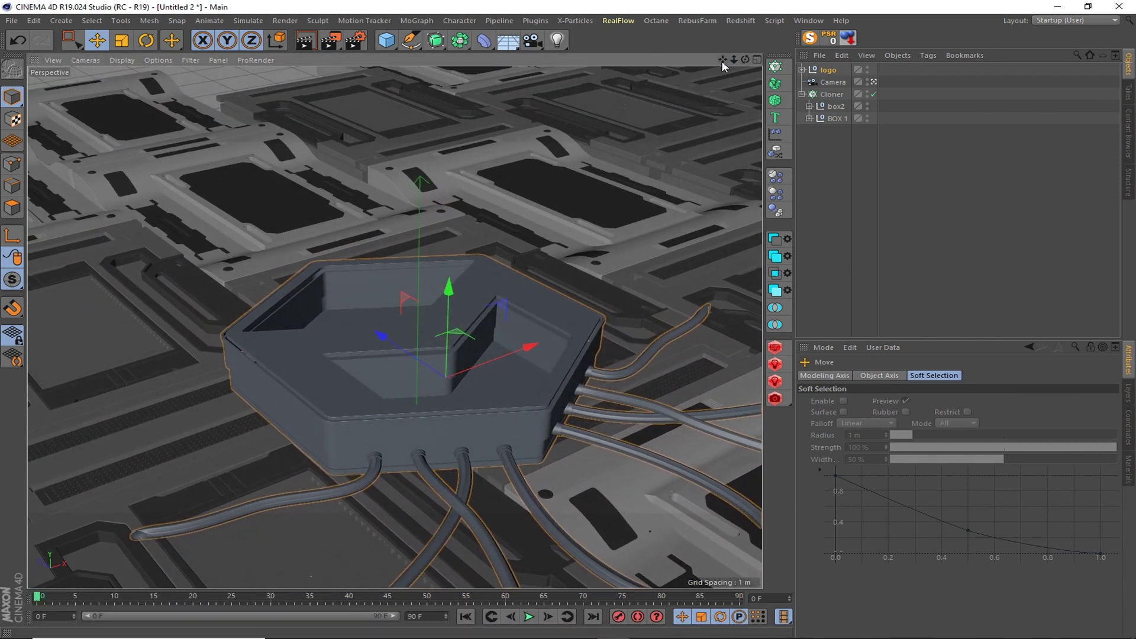
- Enable the camera's Diagonal and Golden Spiral composition guides
{"action": "left_click", "coordinate": [833, 82]}
{"action": "left_click", "coordinate": [1021, 376]}
{"action": "left_click", "coordinate": [1065, 376]}
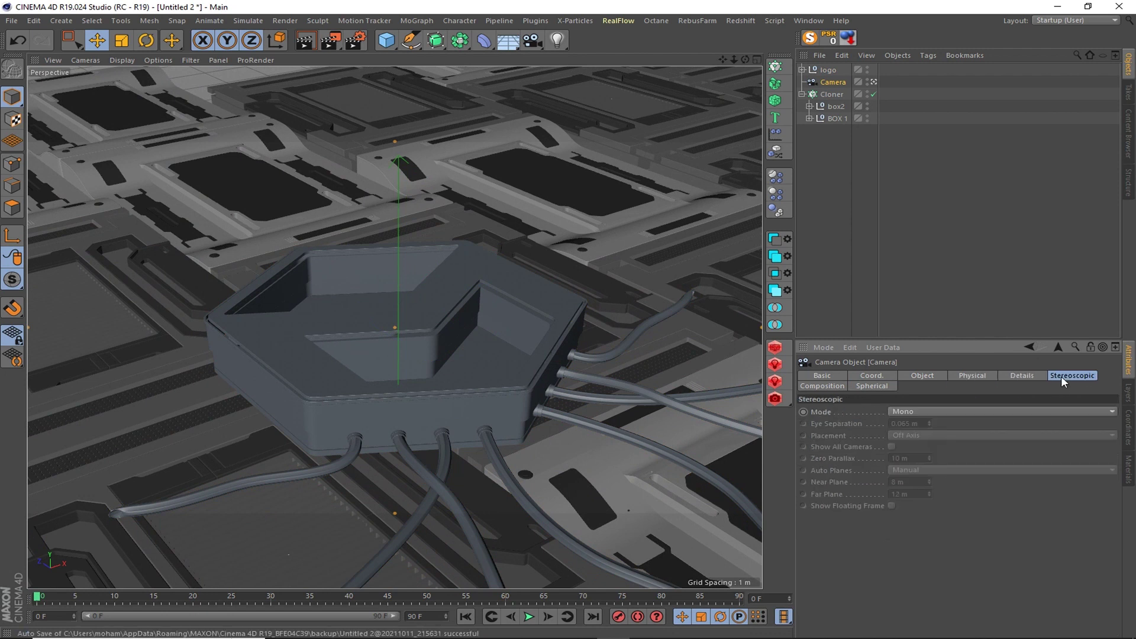
{"action": "left_click", "coordinate": [822, 385]}
{"action": "left_click", "coordinate": [865, 411]}
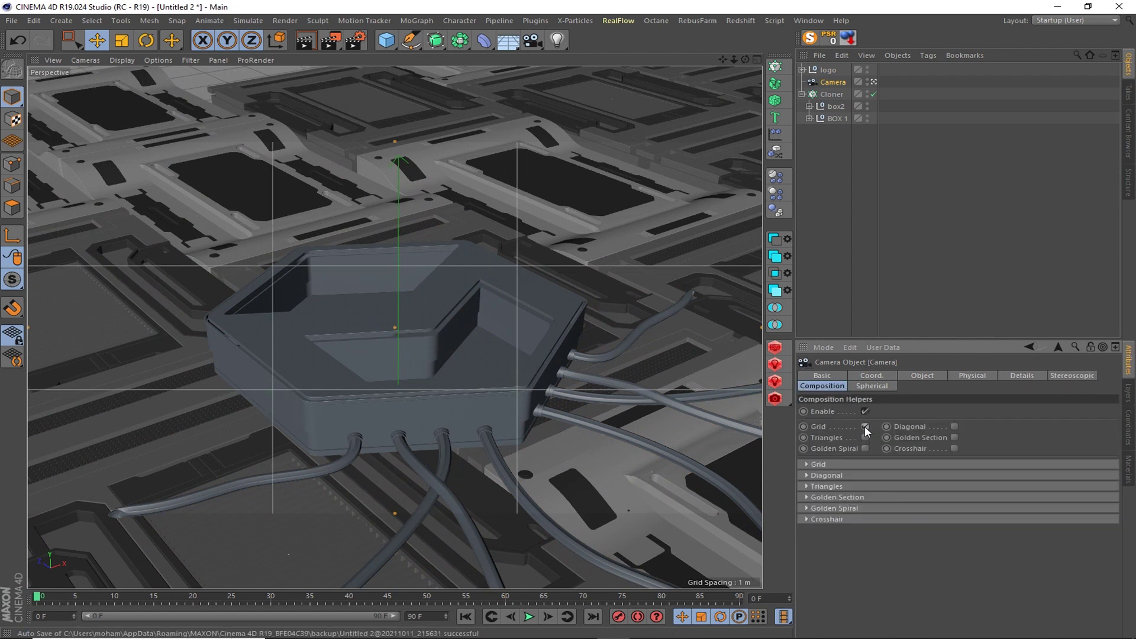
{"action": "left_click", "coordinate": [865, 438]}
{"action": "left_click", "coordinate": [954, 438]}
{"action": "left_click", "coordinate": [865, 438]}
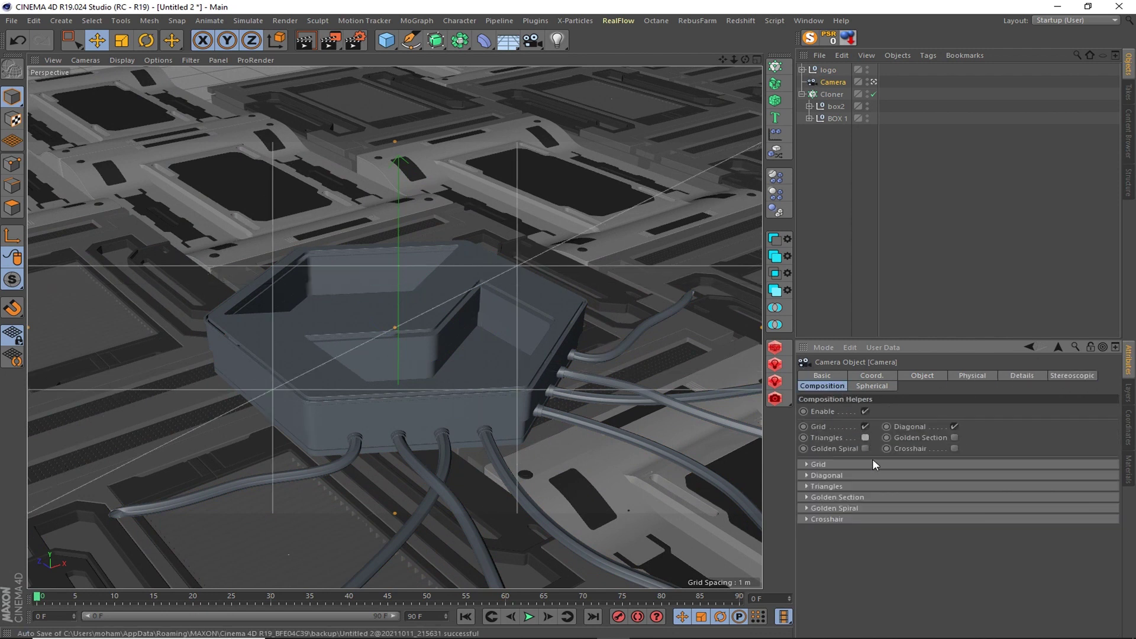
- Raise the viewport's tinted border opacity to 96%
{"action": "mouse_move", "coordinate": [596, 253]}
{"action": "left_mouse_down", "text": "alt"}
{"action": "mouse_move", "coordinate": [452, 356]}
{"action": "mouse_move", "coordinate": [485, 214]}
{"action": "mouse_move", "coordinate": [394, 328]}
{"action": "left_mouse_up", "text": "alt"}
{"action": "left_click", "coordinate": [485, 214]}
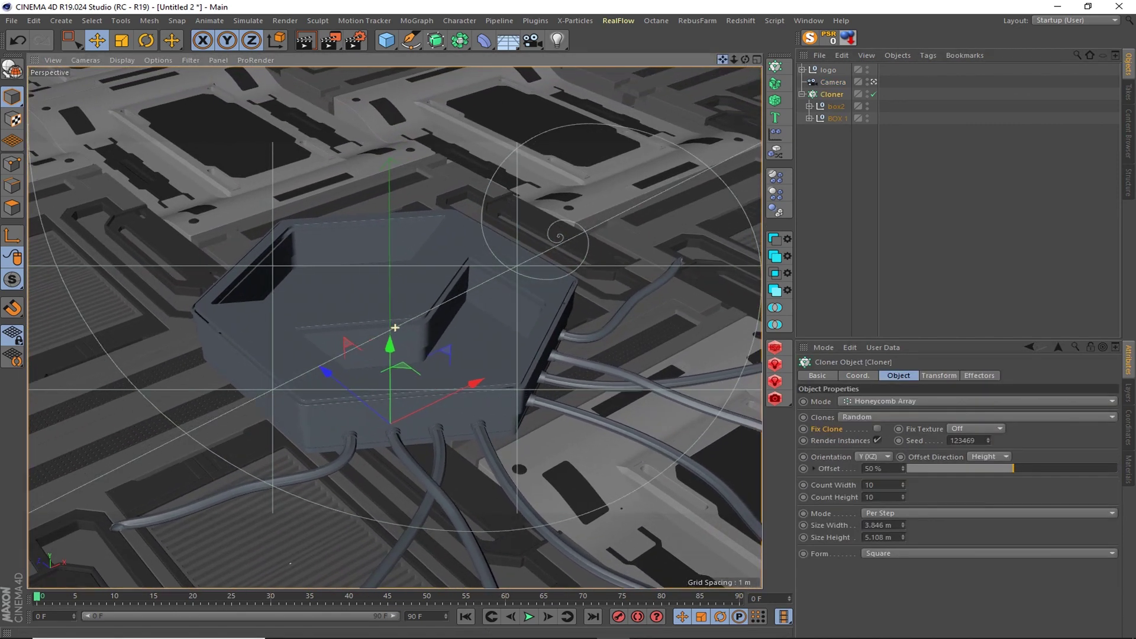
{"action": "left_click_drag", "start_coordinate": [733, 59], "coordinate": [747, 62]}
{"action": "key", "text": "shift+v"}
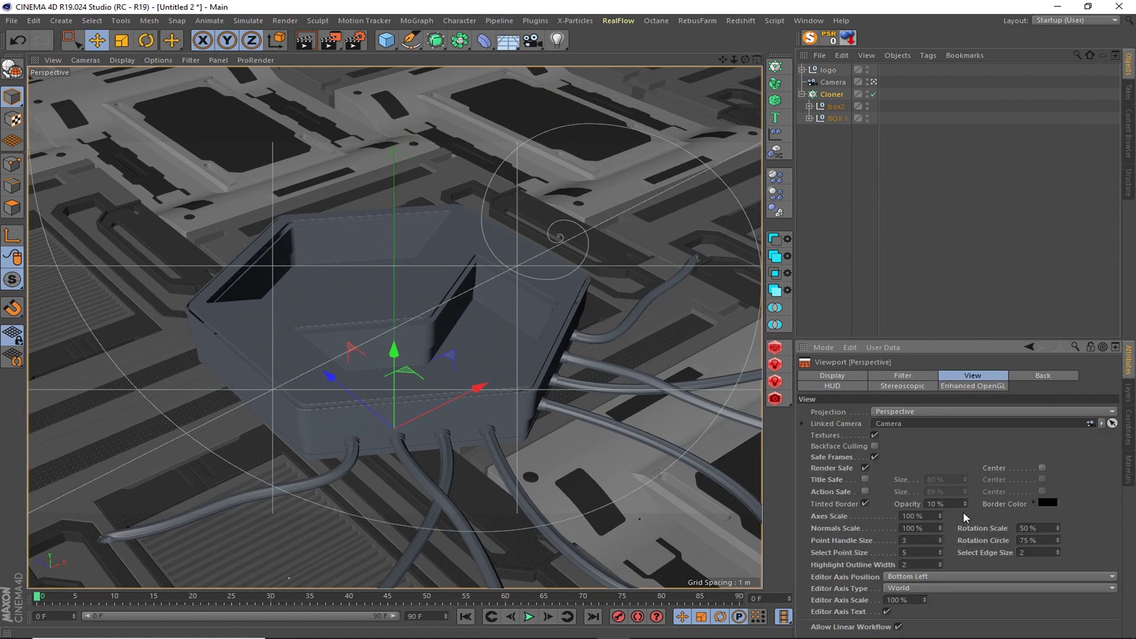
{"action": "left_click_drag", "start_coordinate": [965, 503], "coordinate": [964, 449]}
{"action": "left_click_drag", "start_coordinate": [502, 266], "coordinate": [533, 225], "text": "alt"}
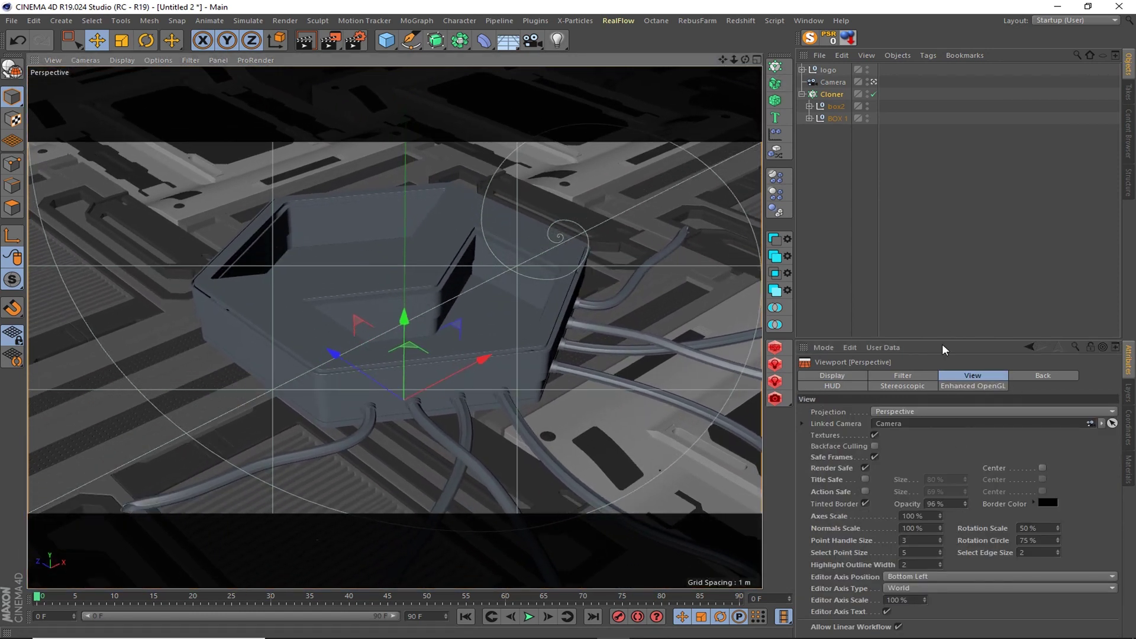
- Look through the scene camera and set its focal length to 20 mm
{"action": "left_click", "coordinate": [887, 423]}
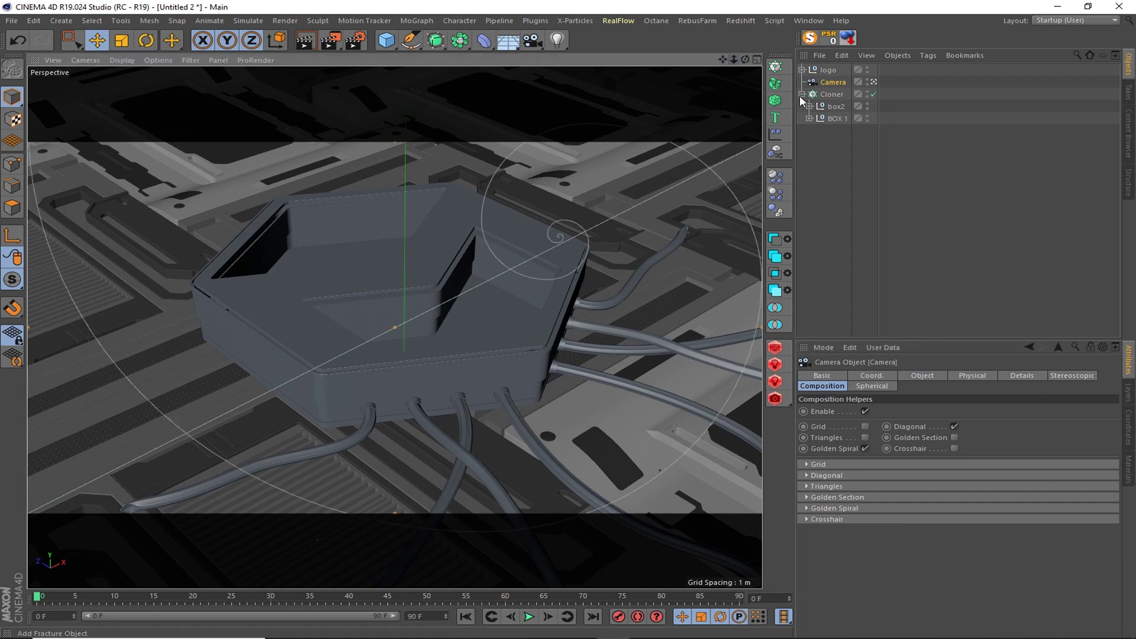
{"action": "left_click", "coordinate": [831, 94]}
{"action": "left_click_drag", "start_coordinate": [426, 225], "coordinate": [407, 211], "text": "alt"}
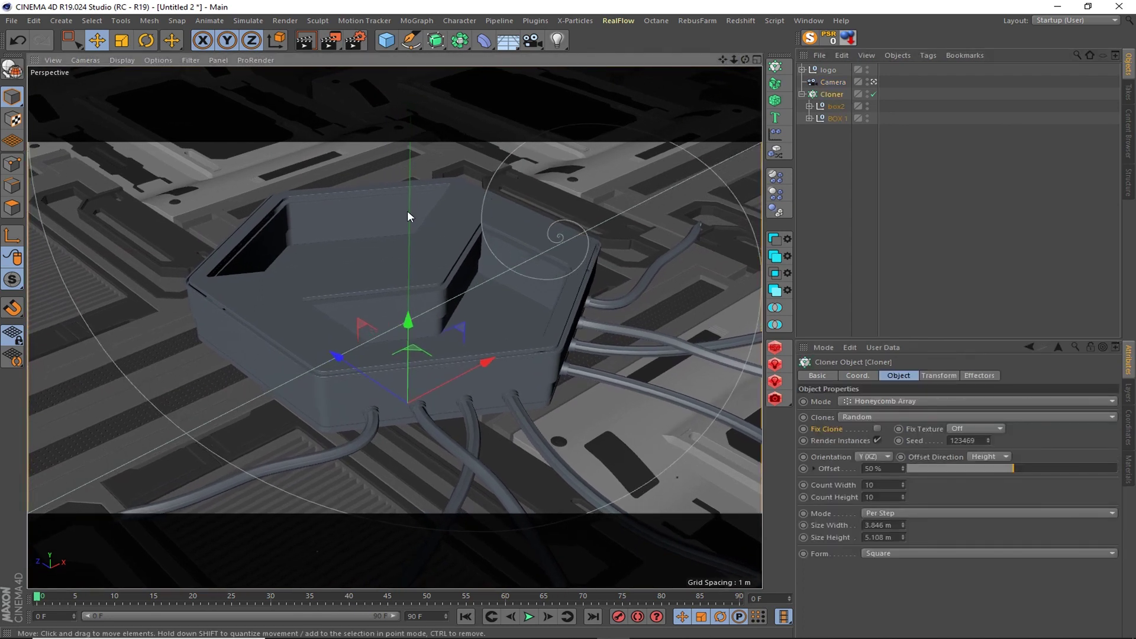
{"action": "left_click", "coordinate": [716, 287]}
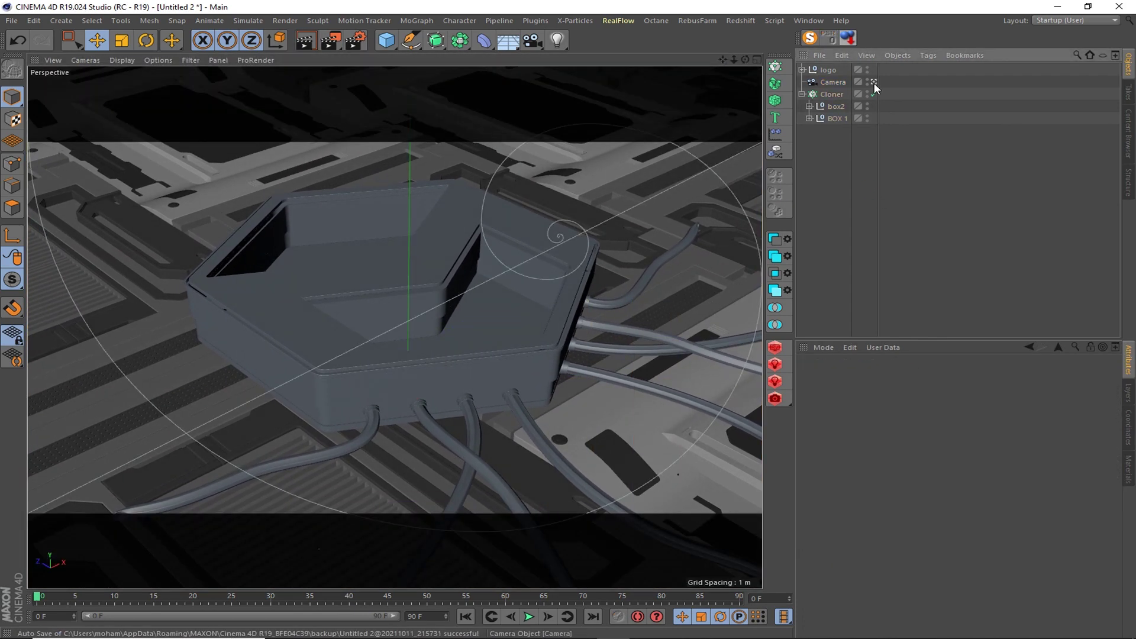
{"action": "left_click", "coordinate": [874, 83]}
{"action": "left_click", "coordinate": [922, 375]}
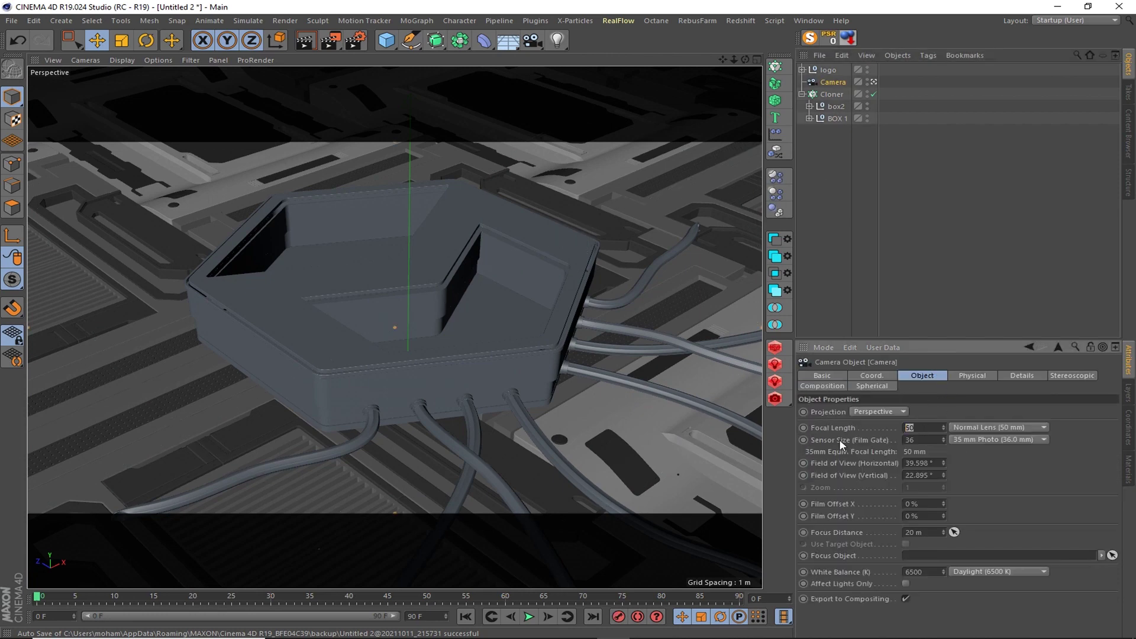
{"action": "type", "text": "20"}
{"action": "key", "text": "Return"}
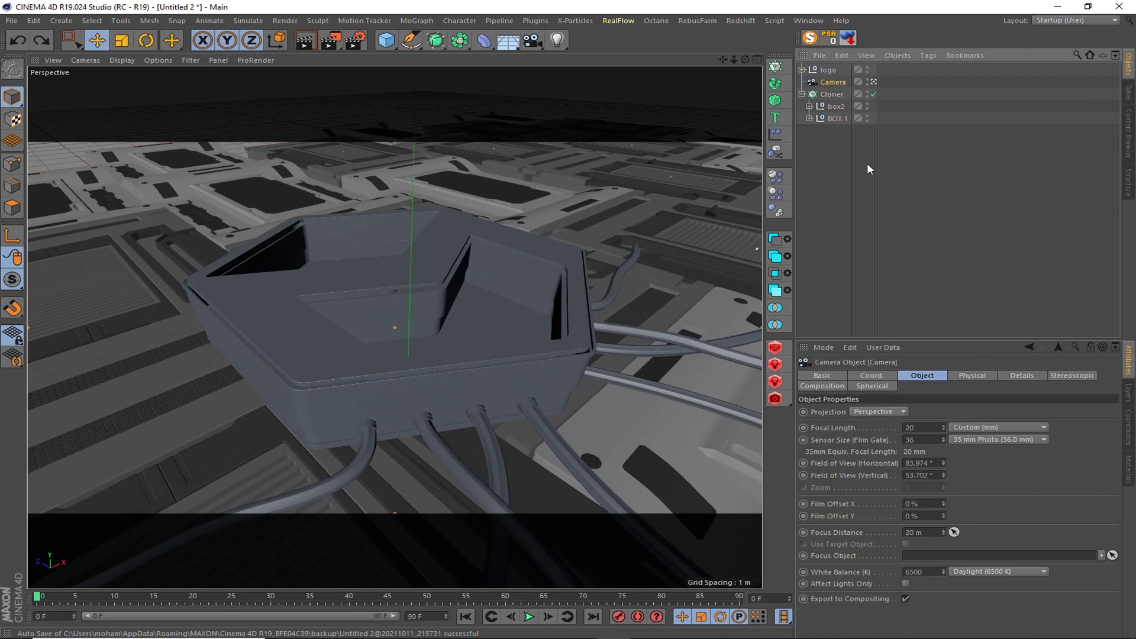
{"action": "left_click", "coordinate": [680, 325]}
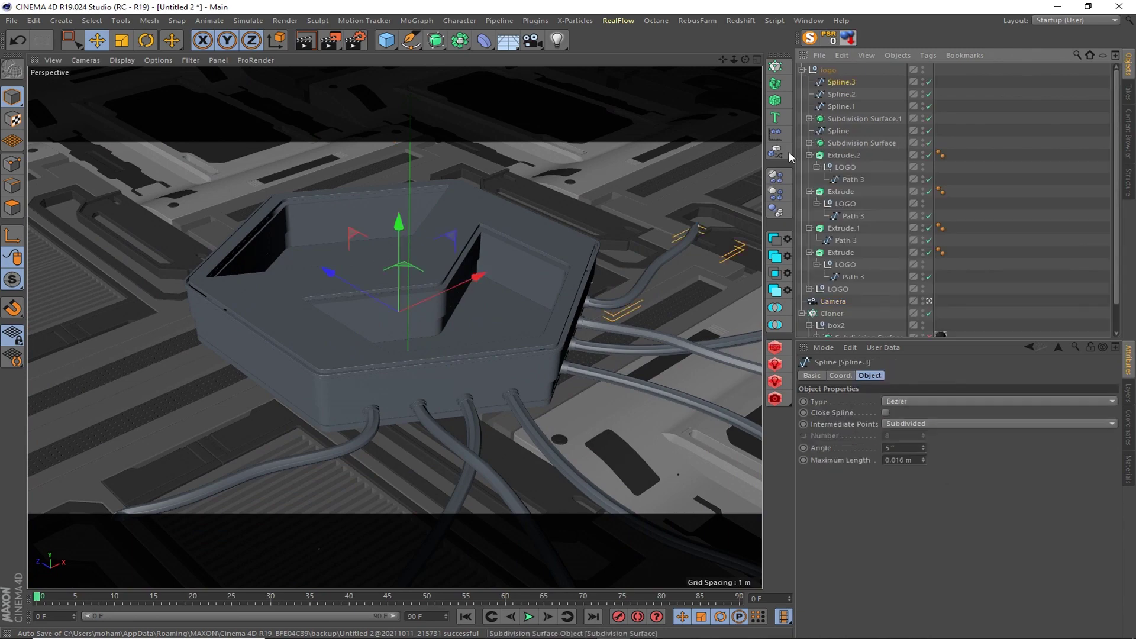
- Isolate Spline.3 in top view and add a new end point with the pen
{"action": "key", "text": "F2"}
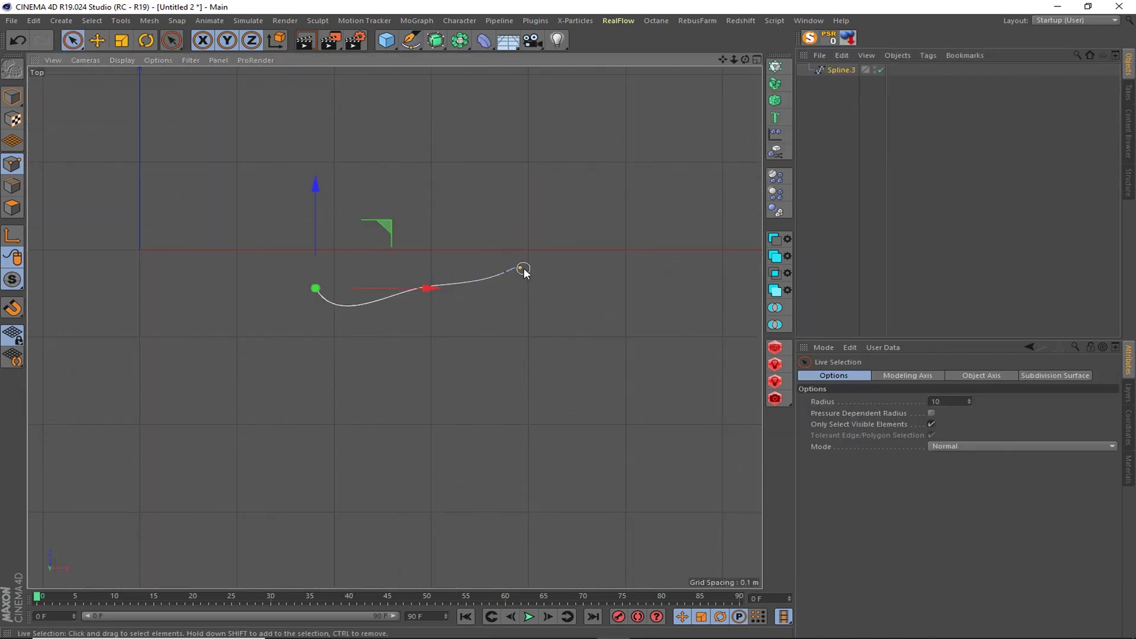
{"action": "left_click", "coordinate": [521, 269]}
{"action": "scroll", "coordinate": [510, 268], "scroll_direction": "up", "scroll_amount": 3}
{"action": "left_click_drag", "start_coordinate": [411, 39], "coordinate": [459, 57]}
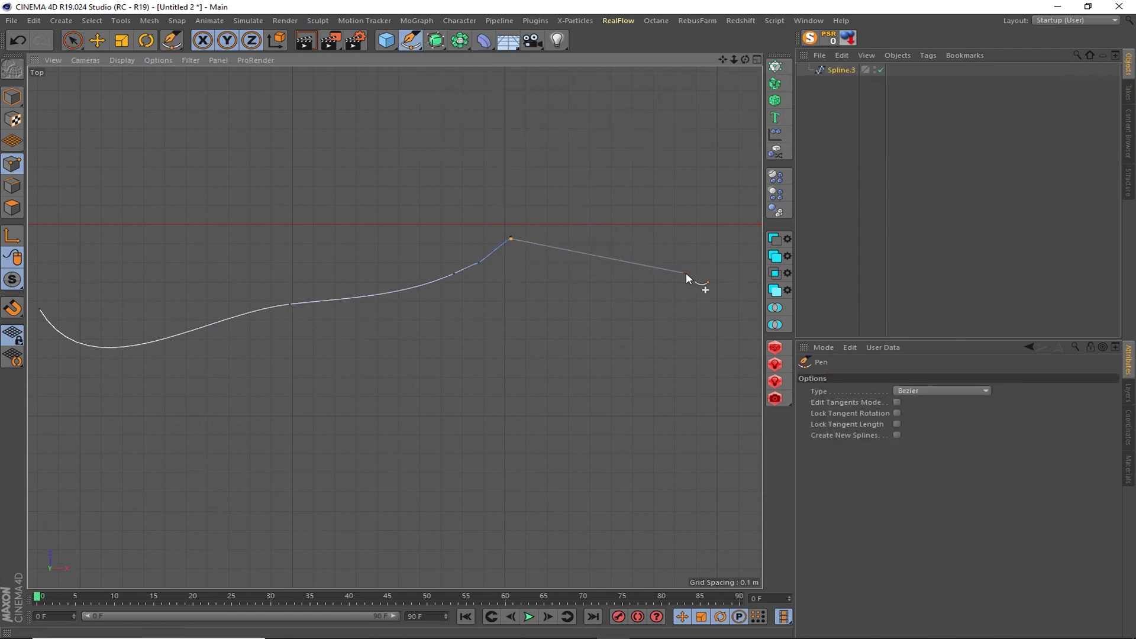
{"action": "left_click", "coordinate": [722, 279]}
{"action": "scroll", "coordinate": [456, 282], "scroll_direction": "up", "scroll_amount": 3}
- Chamfer Spline.3's peak point to round off the sharp tip
{"action": "left_click", "coordinate": [464, 253]}
{"action": "right_click", "coordinate": [471, 260]}
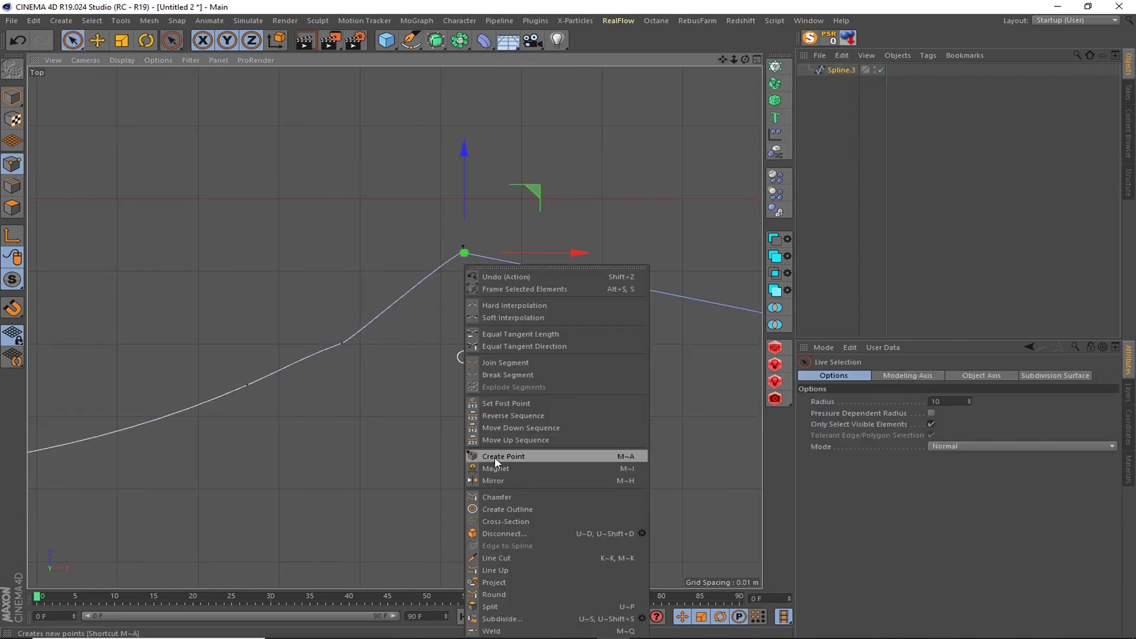
{"action": "left_click", "coordinate": [495, 457]}
{"action": "left_click_drag", "start_coordinate": [395, 234], "coordinate": [394, 237]}
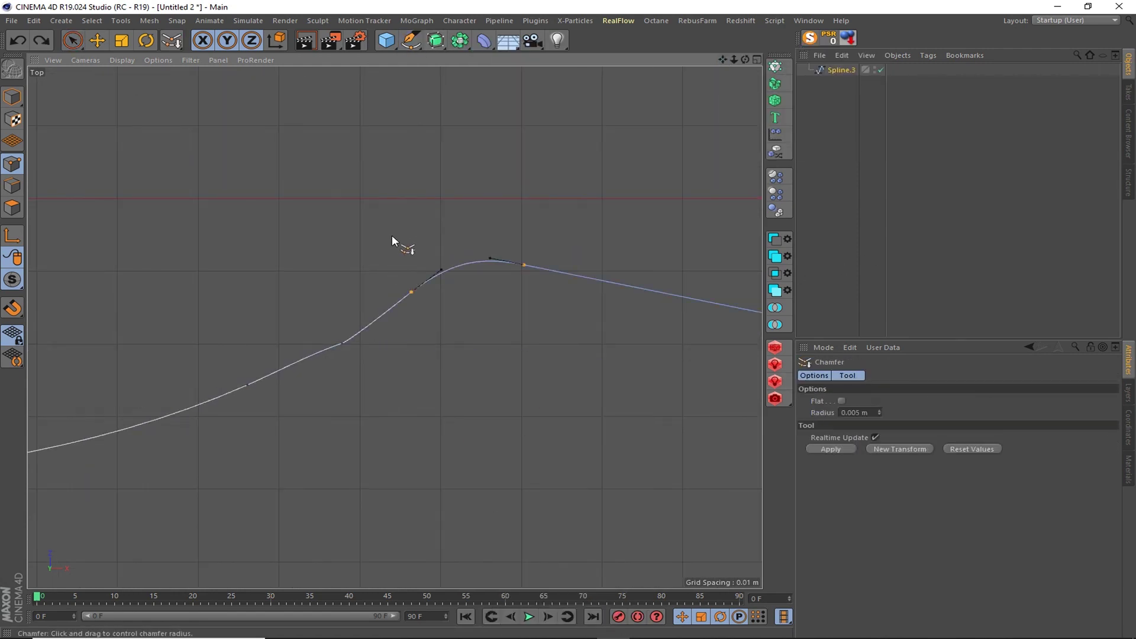
{"action": "key", "text": "space"}
{"action": "key", "text": "e"}
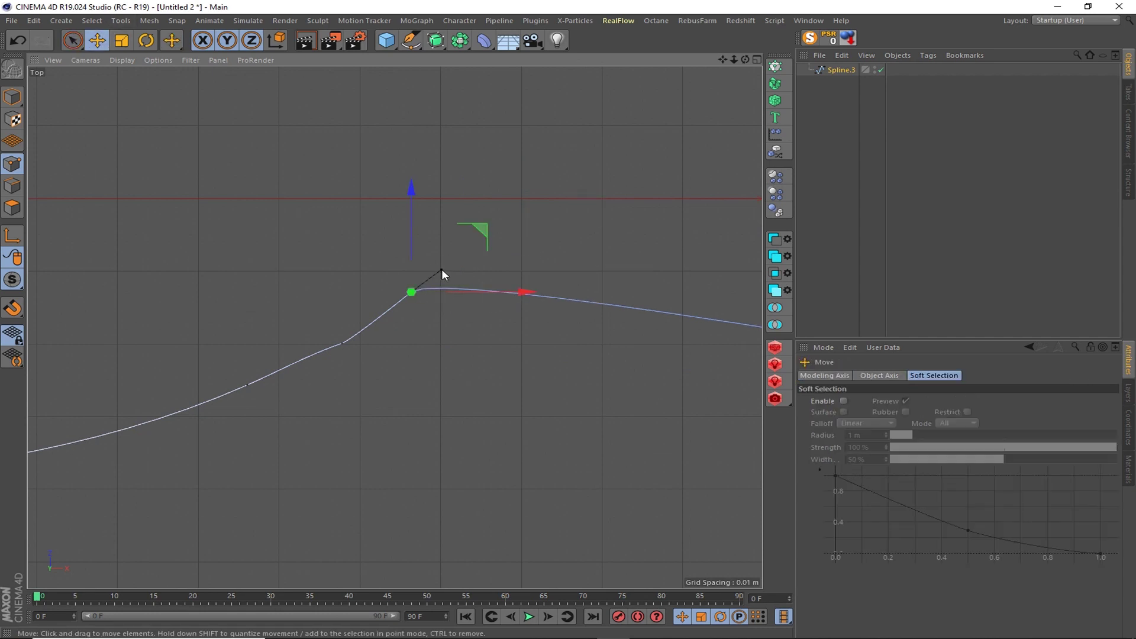
{"action": "key", "text": "alt+s"}
- Show the whole scene again and add a new camera from the perspective view
{"action": "key", "text": "F5"}
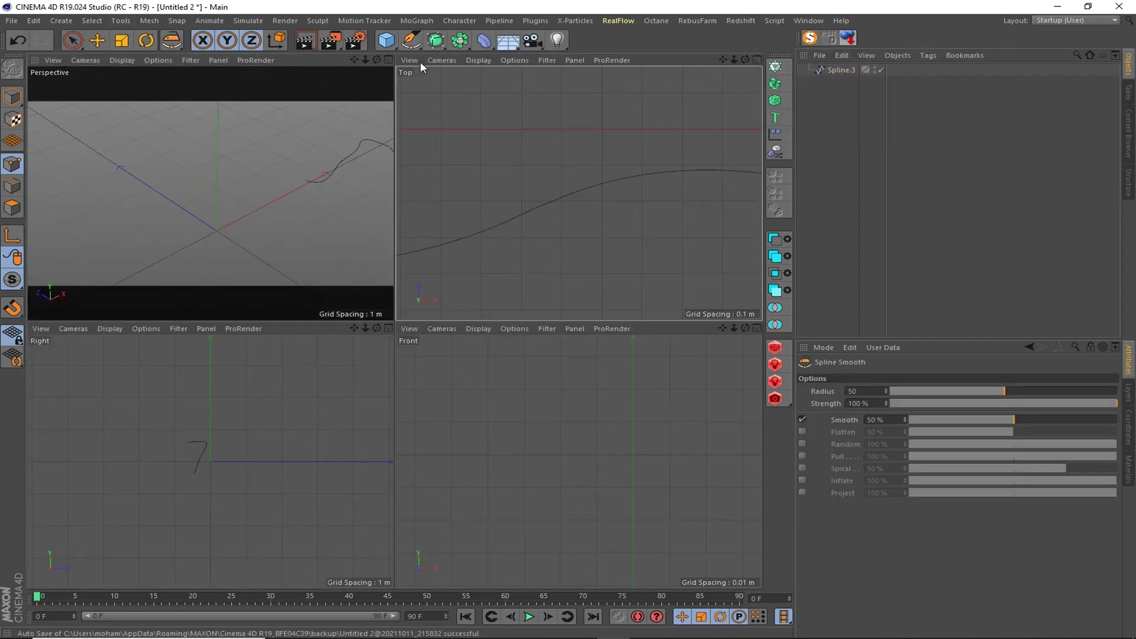
{"action": "key", "text": "F1"}
{"action": "left_click", "coordinate": [808, 38]}
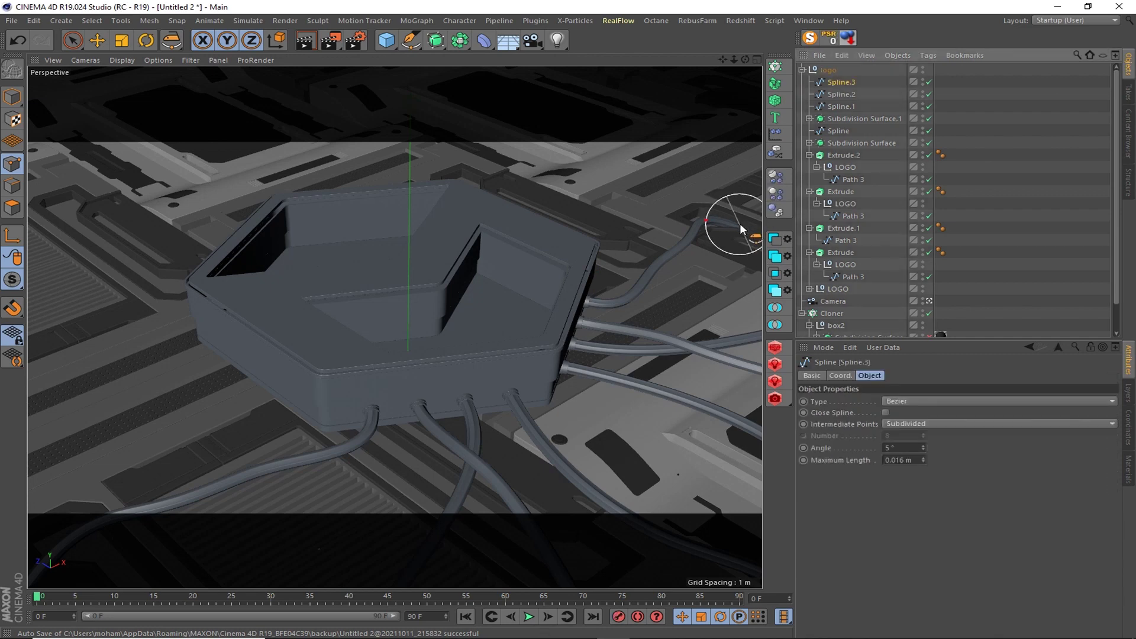
{"action": "key", "text": "F5"}
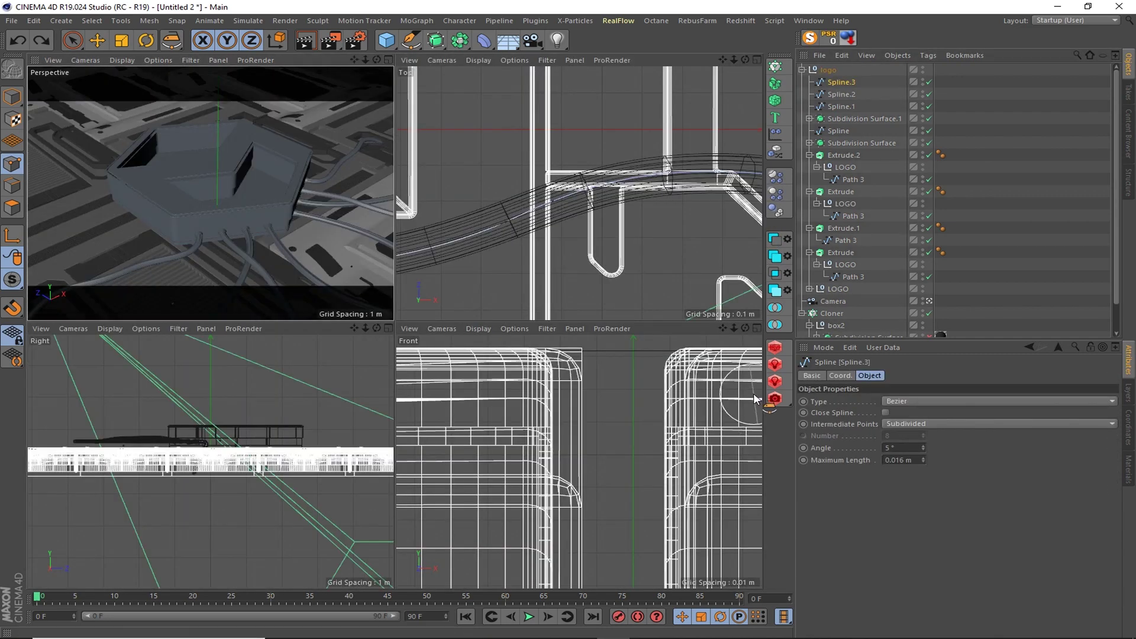
{"action": "left_click", "coordinate": [388, 61]}
{"action": "left_click", "coordinate": [532, 39]}
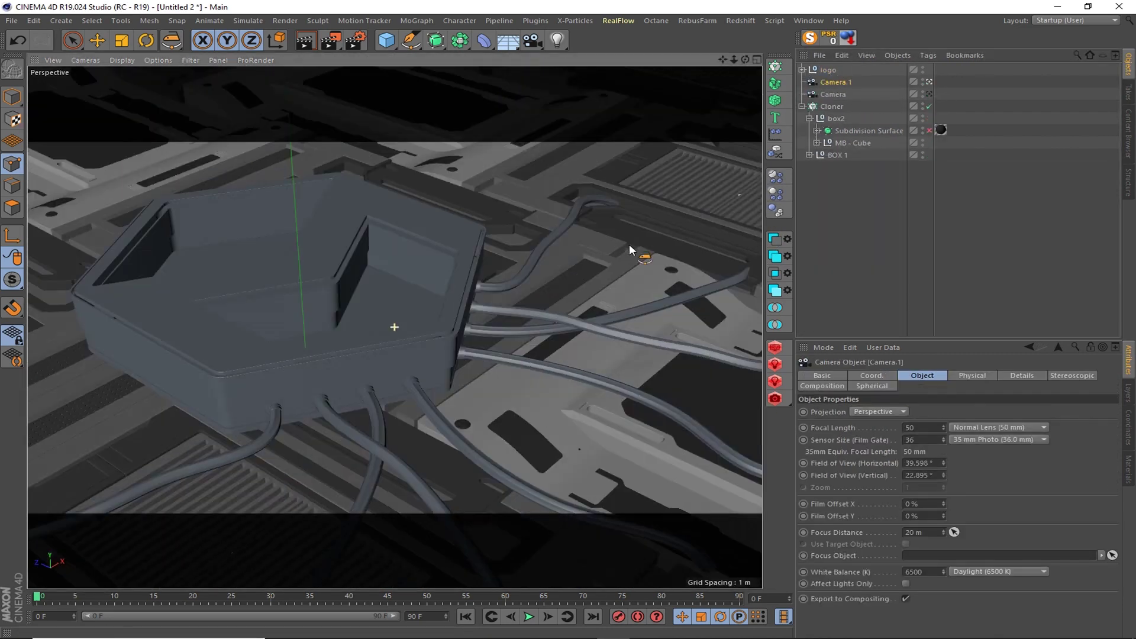
{"action": "left_click_drag", "start_coordinate": [630, 244], "coordinate": [406, 211], "text": "alt"}
- Inspect the logo's splines in isolation, then show top, right and front views
{"action": "key", "text": "0"}
{"action": "left_click", "coordinate": [808, 155]}
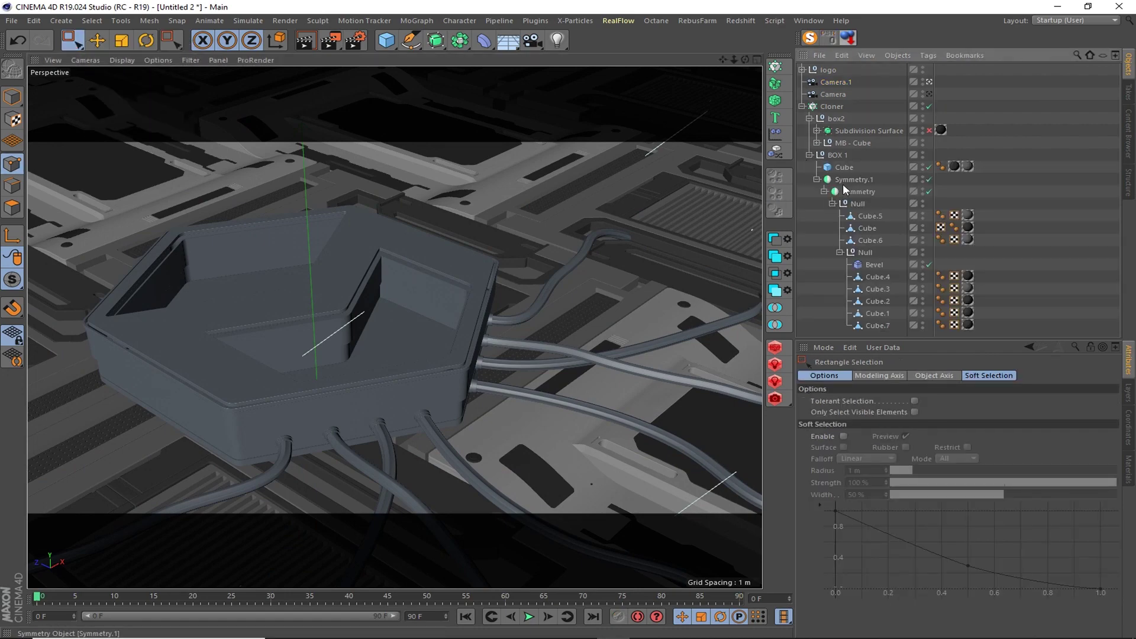
{"action": "mouse_move", "coordinate": [414, 295]}
{"action": "left_mouse_down", "text": "alt"}
{"action": "mouse_move", "coordinate": [626, 308]}
{"action": "mouse_move", "coordinate": [588, 413]}
{"action": "left_mouse_up", "text": "alt"}
{"action": "mouse_move", "coordinate": [238, 350]}
{"action": "left_mouse_down"}
{"action": "mouse_move", "coordinate": [236, 322]}
{"action": "mouse_move", "coordinate": [207, 396]}
{"action": "left_mouse_up"}
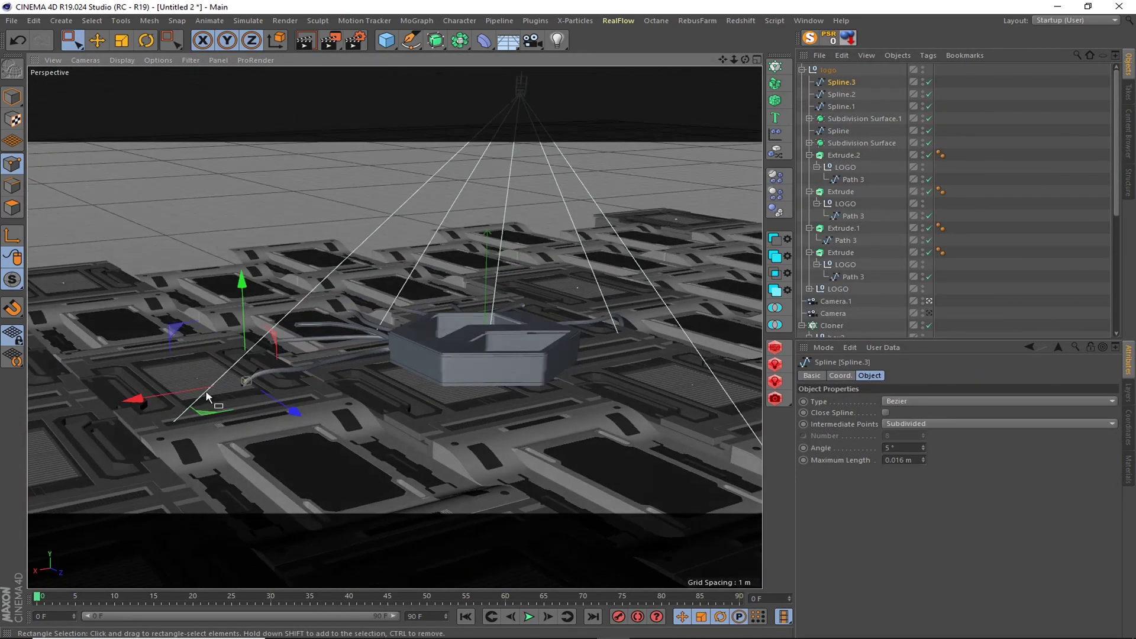
{"action": "left_click", "coordinate": [774, 255]}
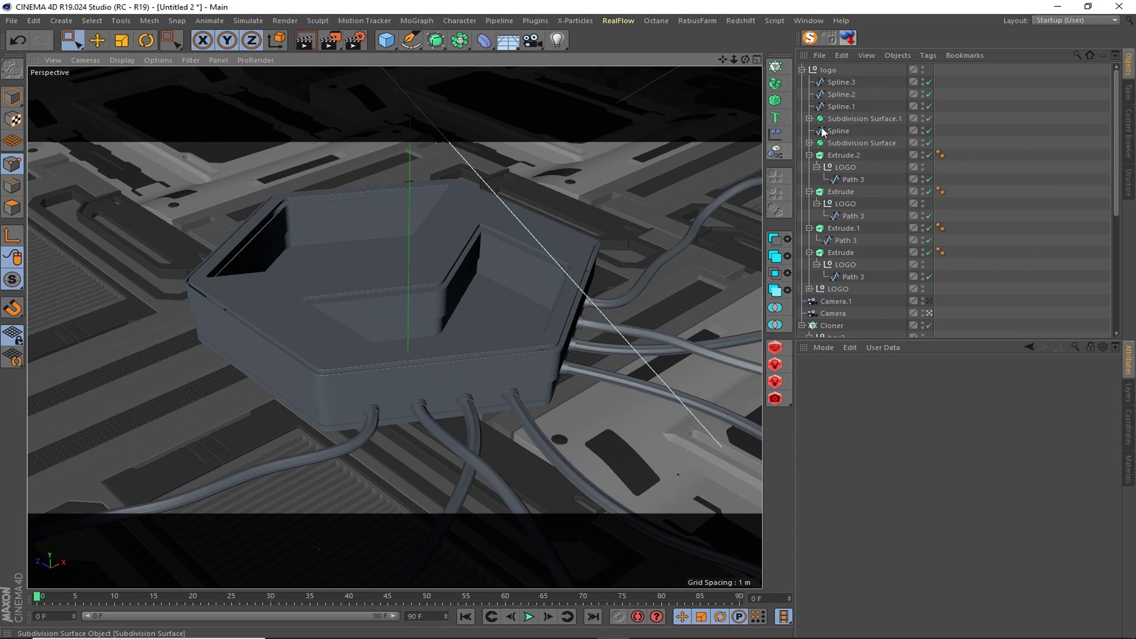
{"action": "left_click", "coordinate": [840, 81]}
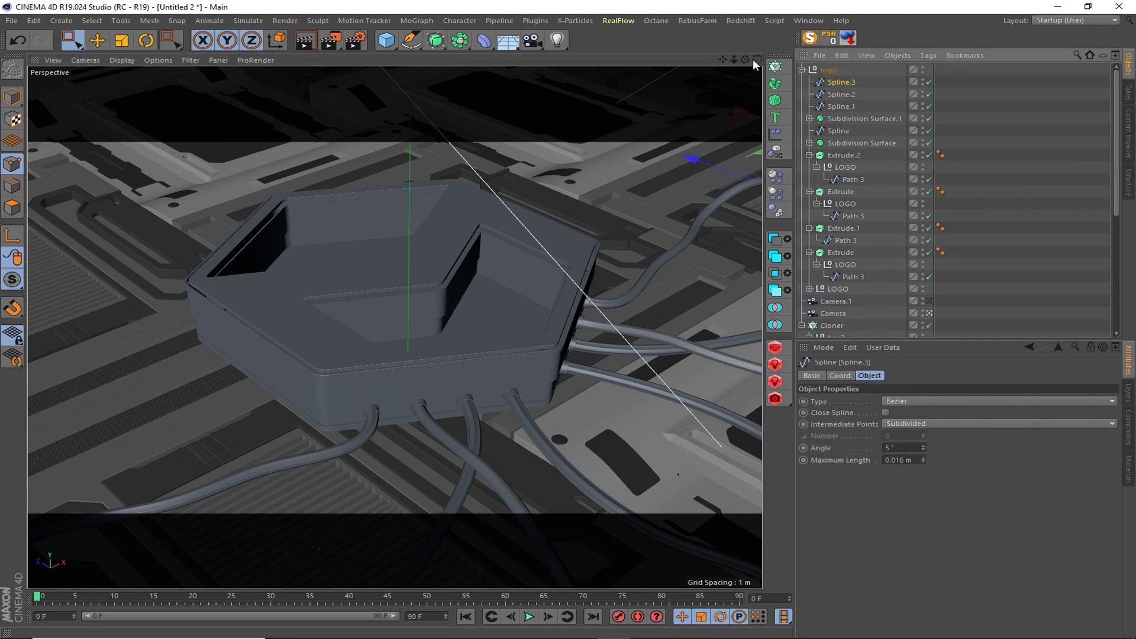
{"action": "left_click", "coordinate": [756, 60]}
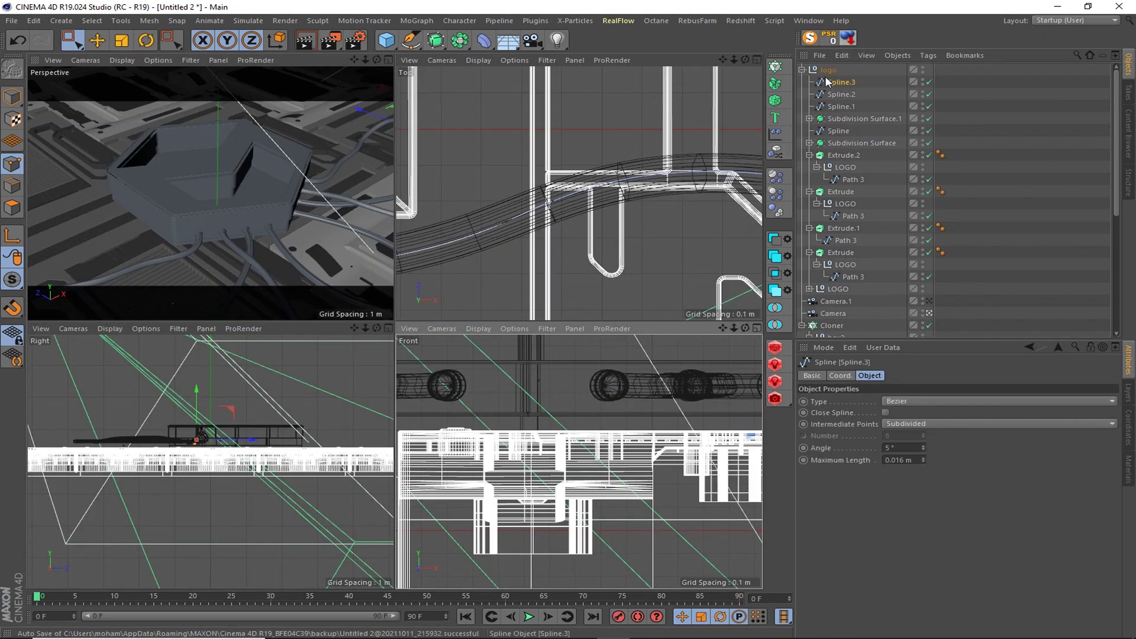
- Nudge the logo group vertically in front view and reselect Spline.3
{"action": "left_click", "coordinate": [613, 382]}
{"action": "scroll", "coordinate": [594, 408], "scroll_direction": "up", "scroll_amount": 5}
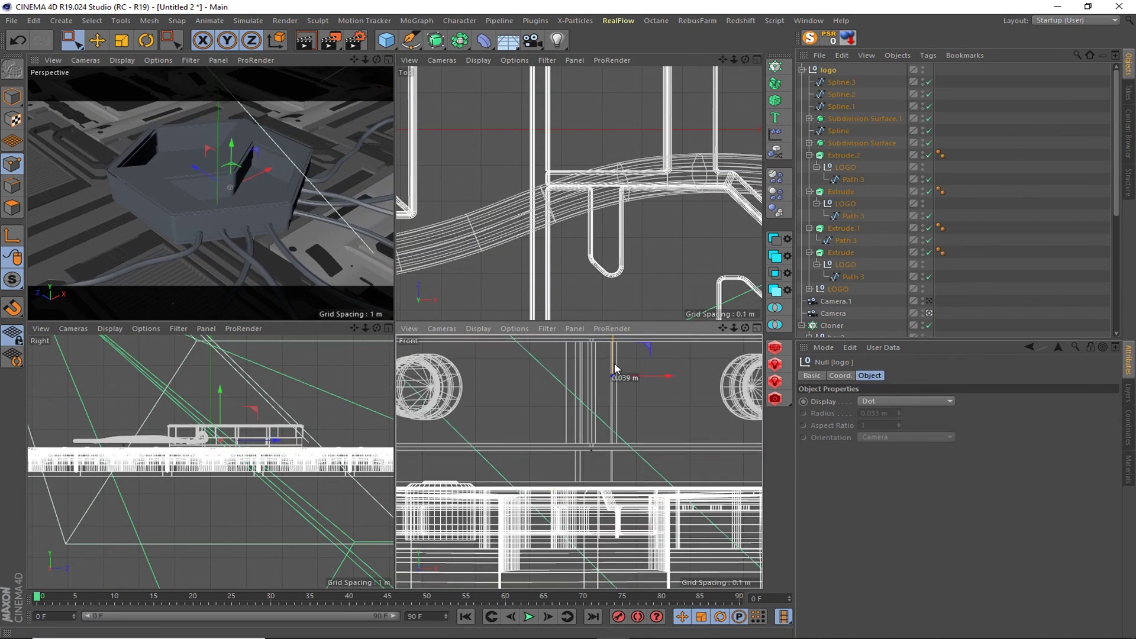
{"action": "scroll", "coordinate": [604, 379], "scroll_direction": "up", "scroll_amount": 1}
{"action": "left_click_drag", "start_coordinate": [613, 355], "coordinate": [612, 356]}
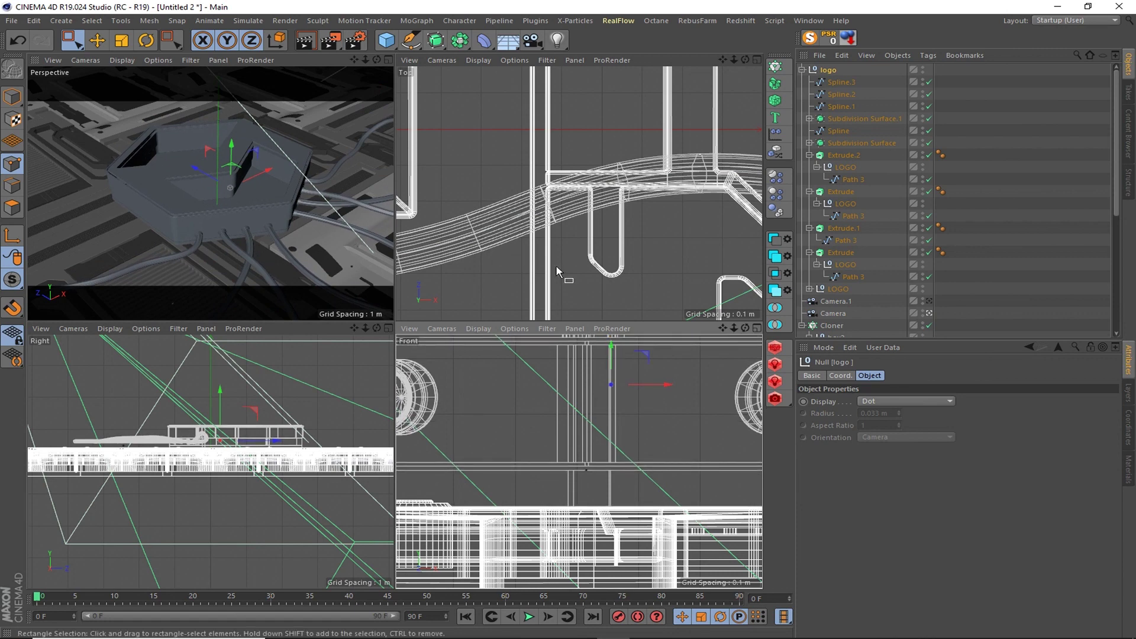
{"action": "left_click", "coordinate": [389, 60]}
{"action": "left_click", "coordinate": [843, 82]}
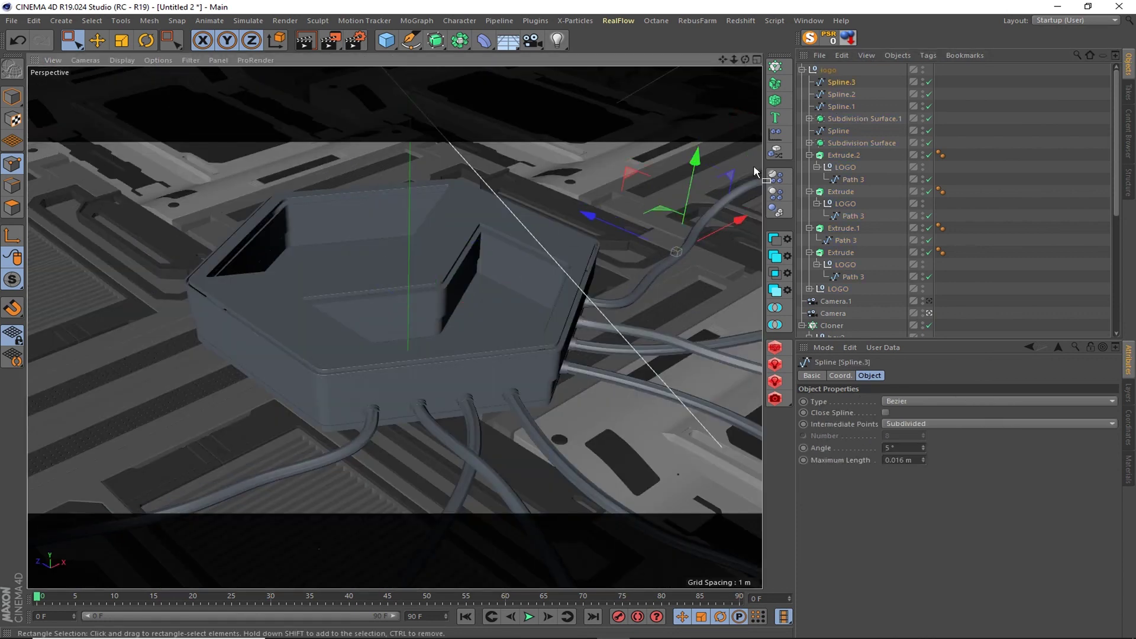
- Preview a render, collapse the Cloner, list materials, and move logo below the cameras
{"action": "left_click", "coordinate": [312, 40]}
{"action": "left_click", "coordinate": [811, 156]}
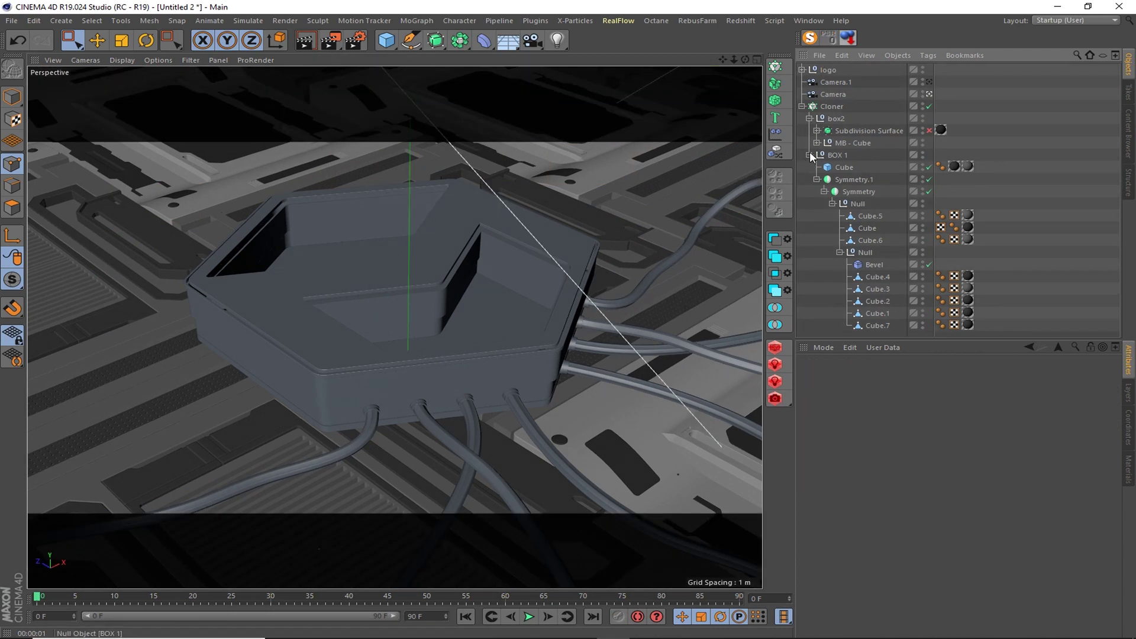
{"action": "left_click", "coordinate": [802, 107]}
{"action": "left_click", "coordinate": [1128, 468]}
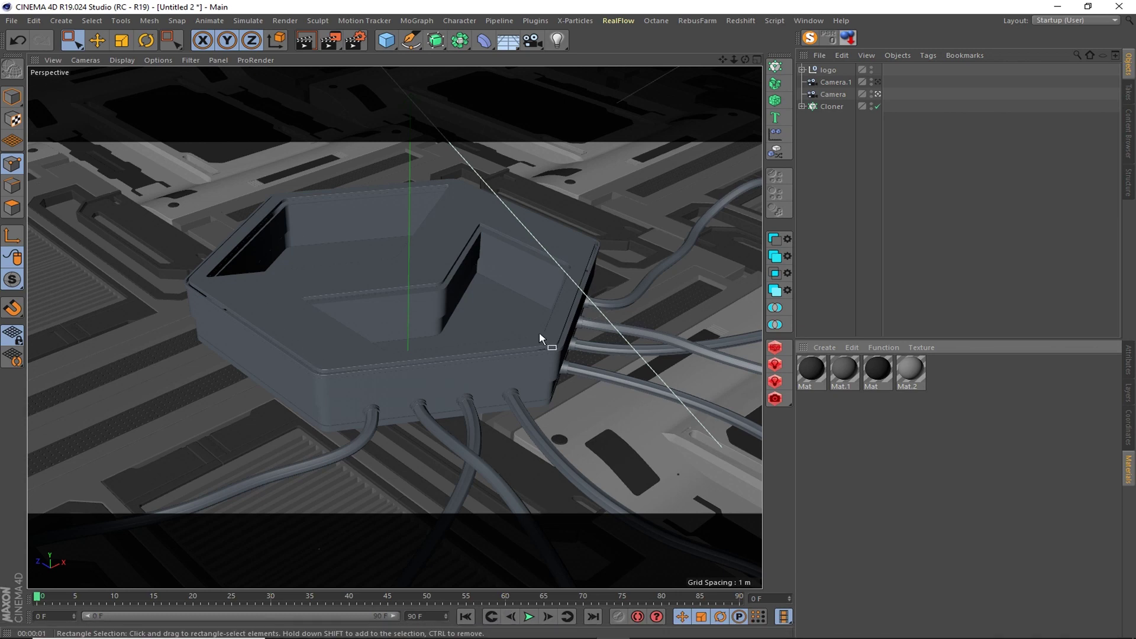
{"action": "left_click_drag", "start_coordinate": [827, 70], "coordinate": [827, 101]}
- Create the logo 1 material, apply it to LOGO and save the scene
{"action": "left_click", "coordinate": [802, 94]}
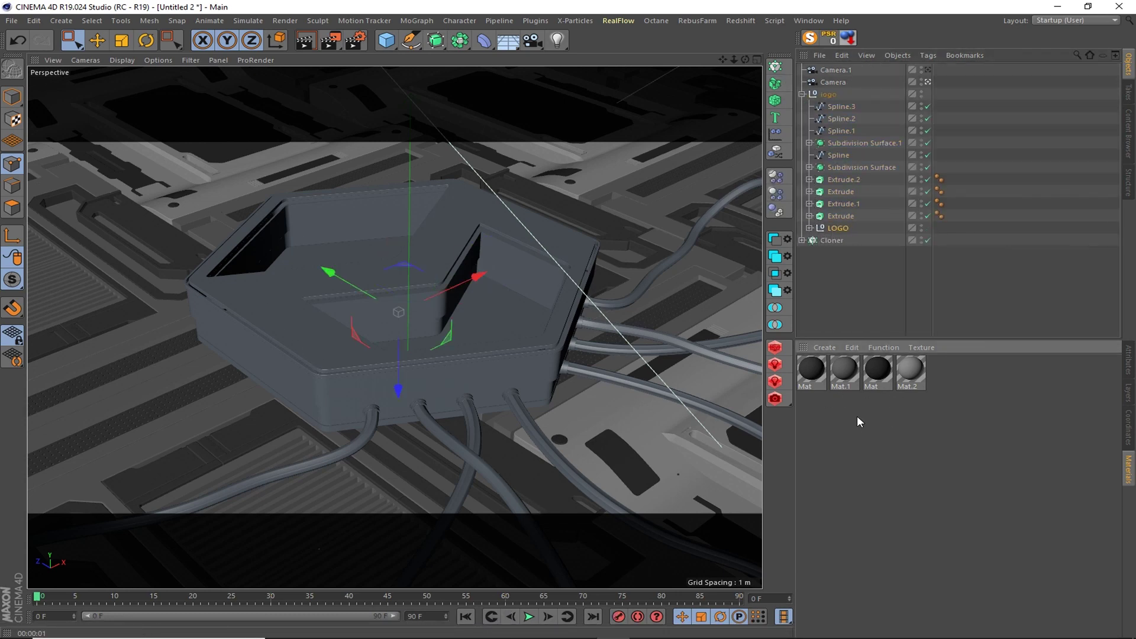
{"action": "double_click", "coordinate": [815, 389]}
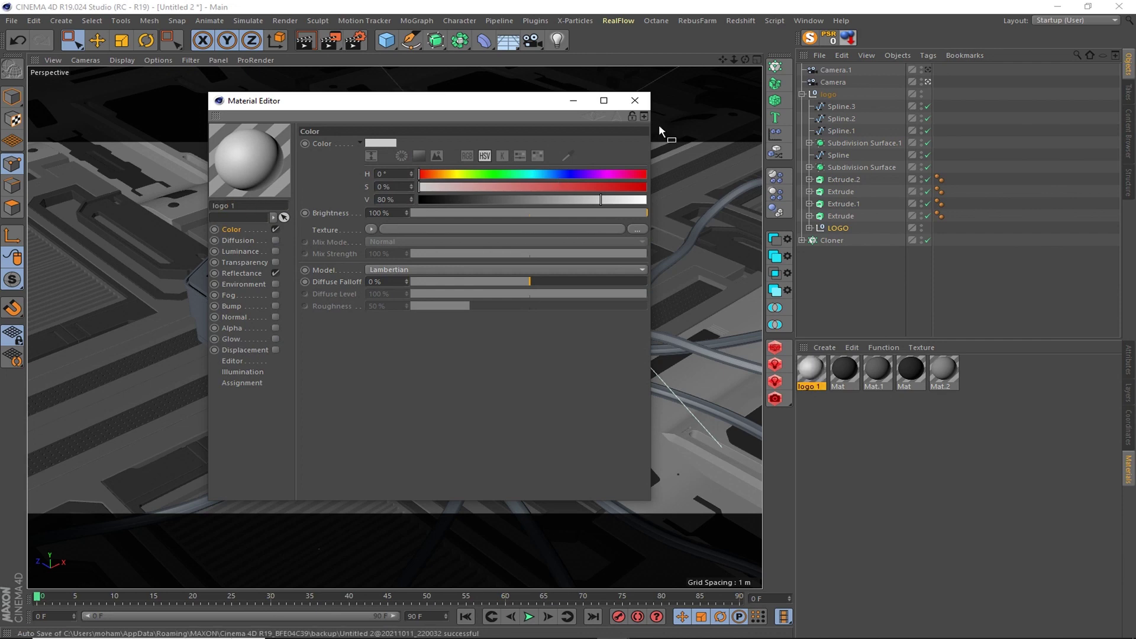
{"action": "left_click", "coordinate": [635, 100]}
{"action": "mouse_move", "coordinate": [811, 371]}
{"action": "left_mouse_down"}
{"action": "mouse_move", "coordinate": [838, 228]}
{"action": "mouse_move", "coordinate": [843, 370]}
{"action": "left_mouse_up"}
{"action": "double_click", "coordinate": [844, 371]}
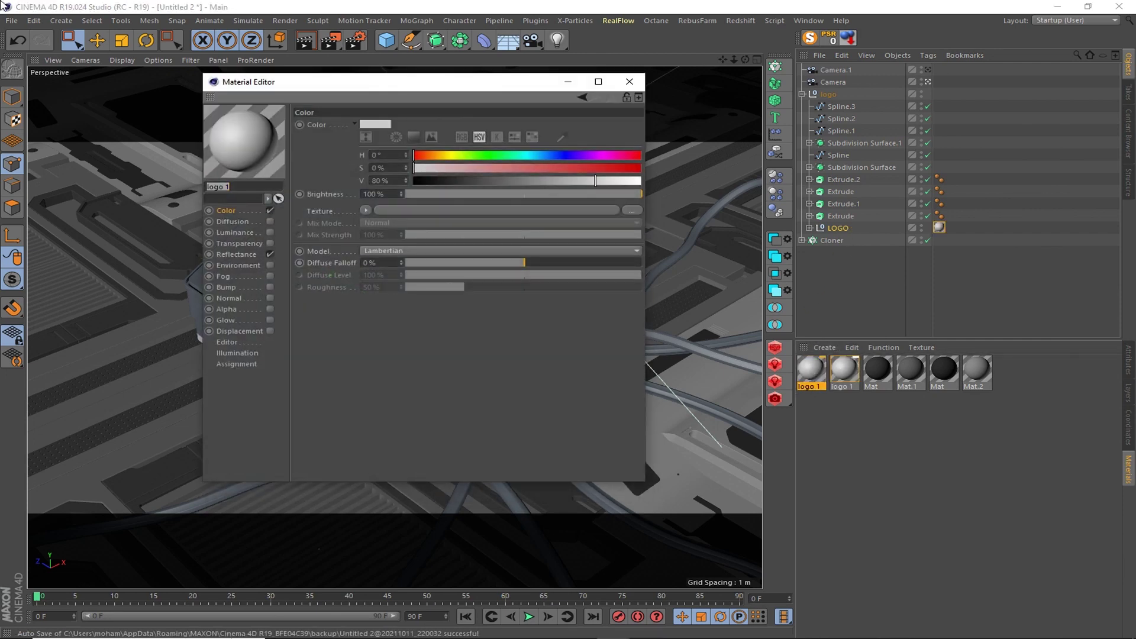
{"action": "type", "text": "2"}
{"action": "key", "text": "ctrl+s"}
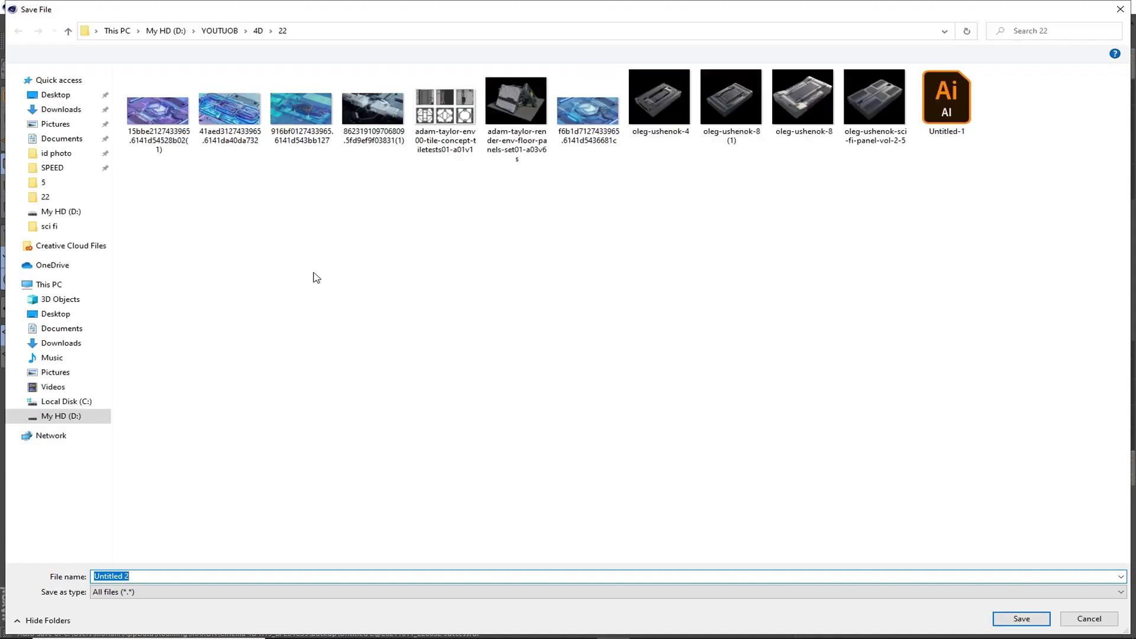
{"action": "left_click", "coordinate": [1014, 616]}
- Apply logo materials to Extrude.1 and Extrude, making the side walls darker with logo 2
{"action": "mouse_move", "coordinate": [939, 227]}
{"action": "left_mouse_down", "text": "ctrl"}
{"action": "mouse_move", "coordinate": [952, 203]}
{"action": "mouse_move", "coordinate": [953, 215]}
{"action": "left_mouse_up", "text": "ctrl"}
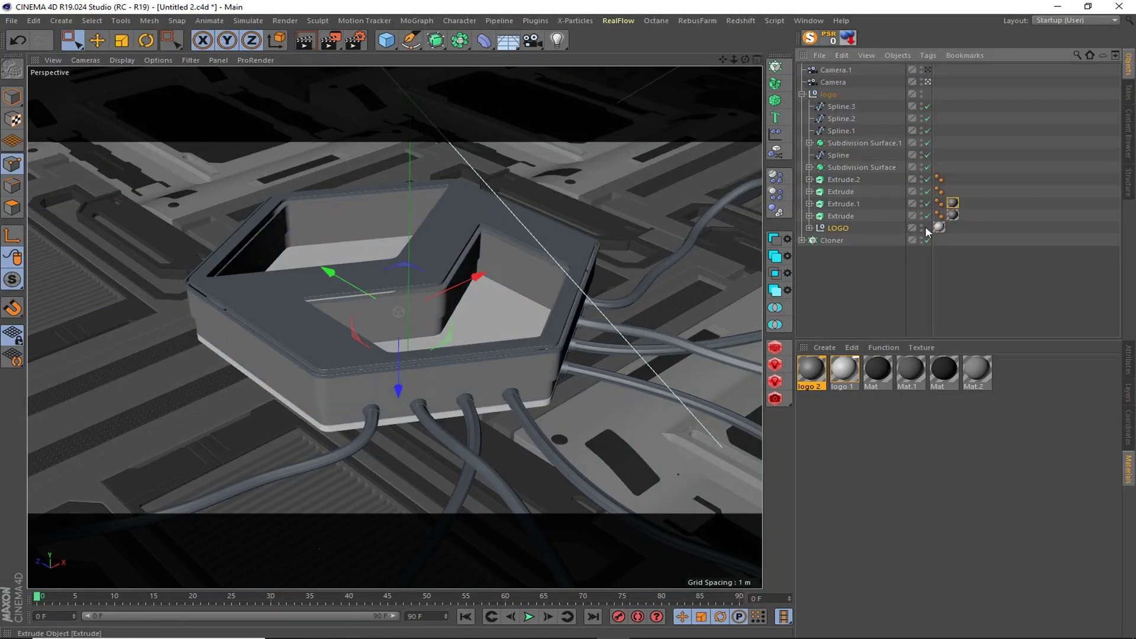
{"action": "mouse_move", "coordinate": [800, 396]}
{"action": "left_mouse_down", "text": "ctrl"}
{"action": "mouse_move", "coordinate": [799, 365]}
{"action": "mouse_move", "coordinate": [940, 193]}
{"action": "left_mouse_up", "text": "ctrl"}
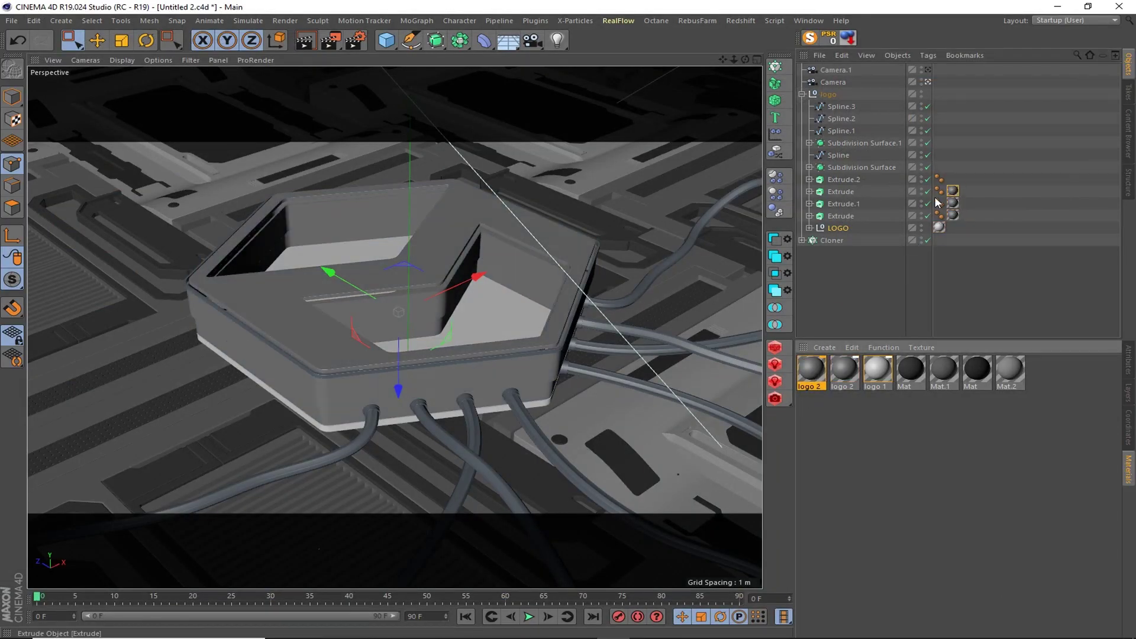
{"action": "double_click", "coordinate": [811, 370]}
{"action": "left_click", "coordinate": [633, 82]}
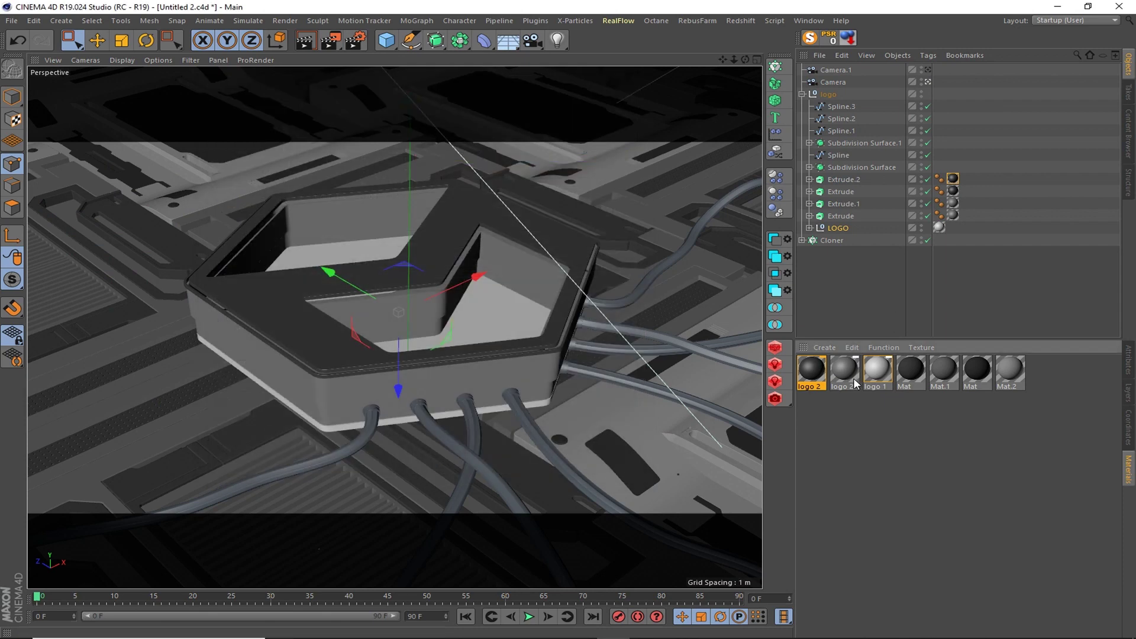
{"action": "left_click_drag", "start_coordinate": [837, 365], "coordinate": [939, 217]}
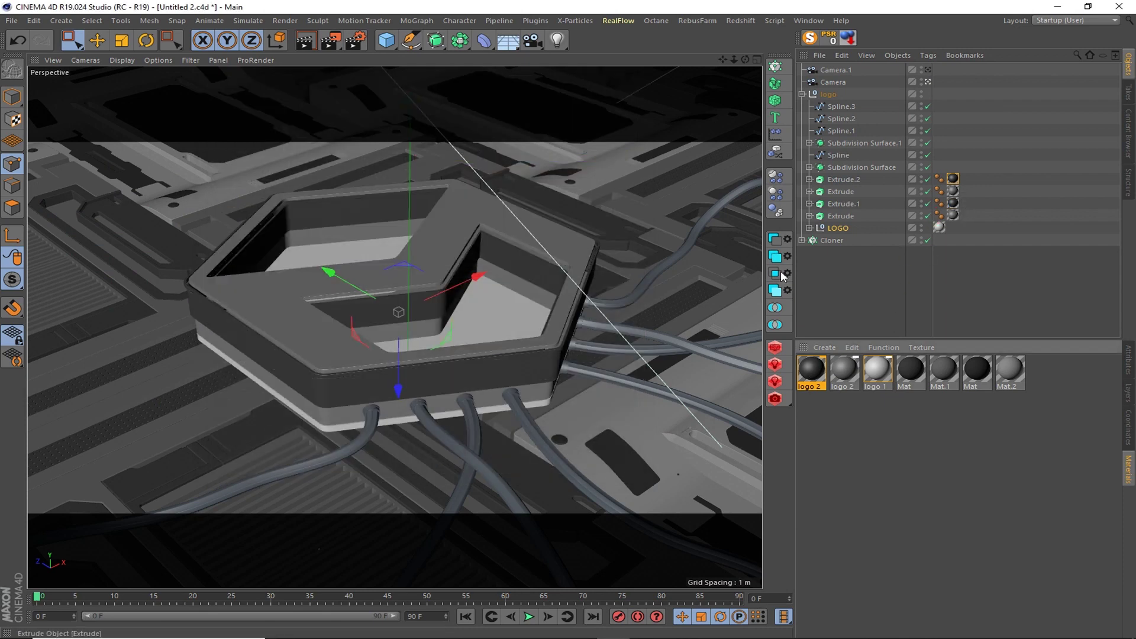
- Duplicate the logo 2 material for Extrude.2
{"action": "left_click", "coordinate": [841, 178]}
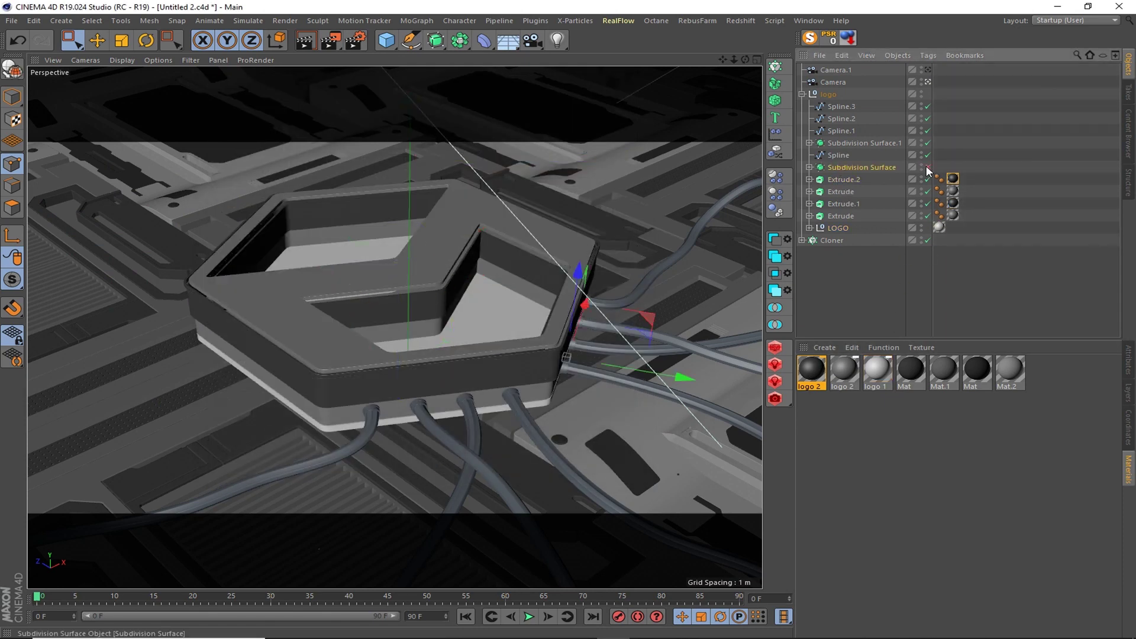
{"action": "left_click_drag", "start_coordinate": [811, 369], "coordinate": [844, 369], "text": "ctrl"}
{"action": "double_click", "coordinate": [845, 370]}
{"action": "left_click", "coordinate": [629, 81]}
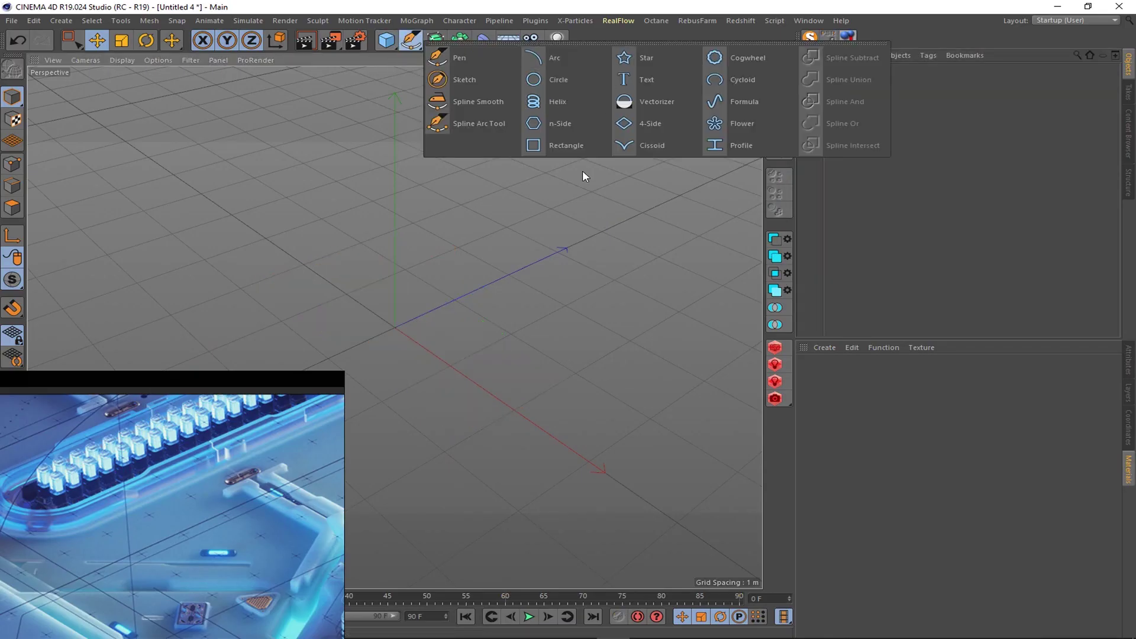
- Make the rectangle 1.1 m high with rounded corners and widen it
{"action": "left_click_drag", "start_coordinate": [922, 414], "coordinate": [921, 402]}
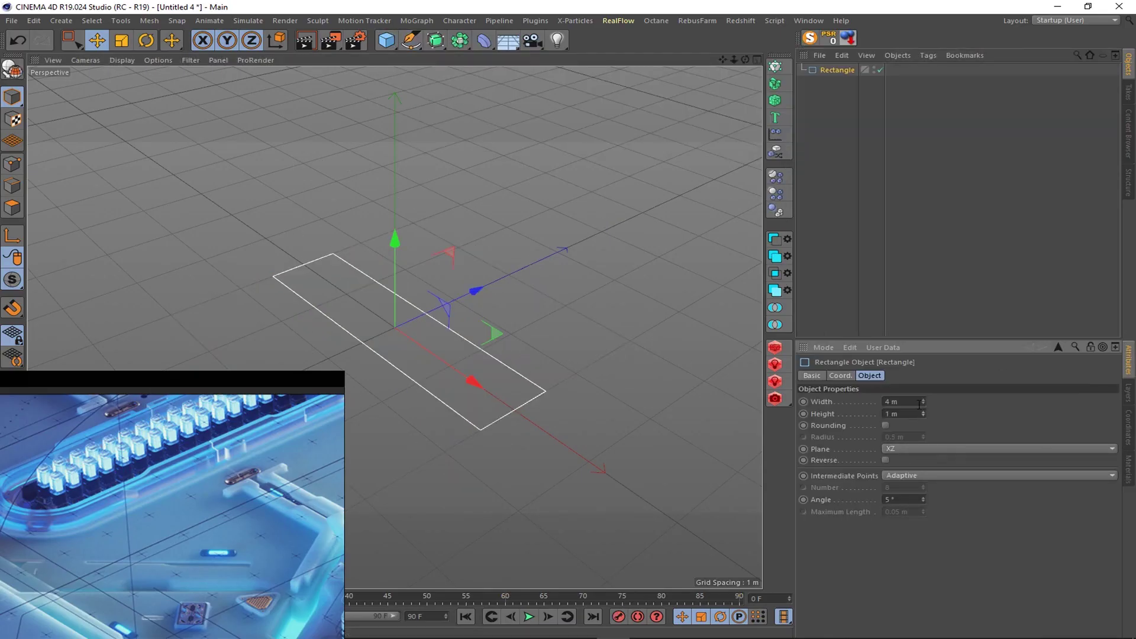
{"action": "type", "text": "1.2"}
{"action": "key", "text": "Return"}
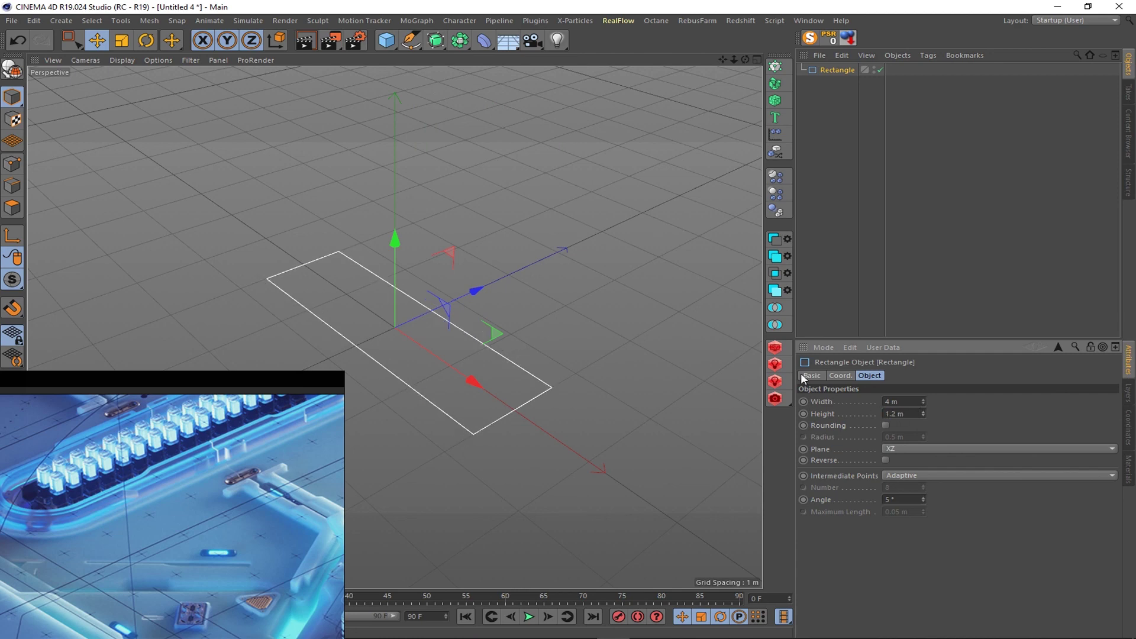
{"action": "scroll", "coordinate": [602, 378], "scroll_direction": "up", "scroll_amount": 1}
{"action": "left_click", "coordinate": [885, 425]}
{"action": "mouse_move", "coordinate": [651, 384]}
{"action": "left_mouse_down", "text": "alt"}
{"action": "mouse_move", "coordinate": [492, 371]}
{"action": "mouse_move", "coordinate": [704, 363]}
{"action": "left_mouse_up", "text": "alt"}
{"action": "left_click_drag", "start_coordinate": [921, 403], "coordinate": [921, 401]}
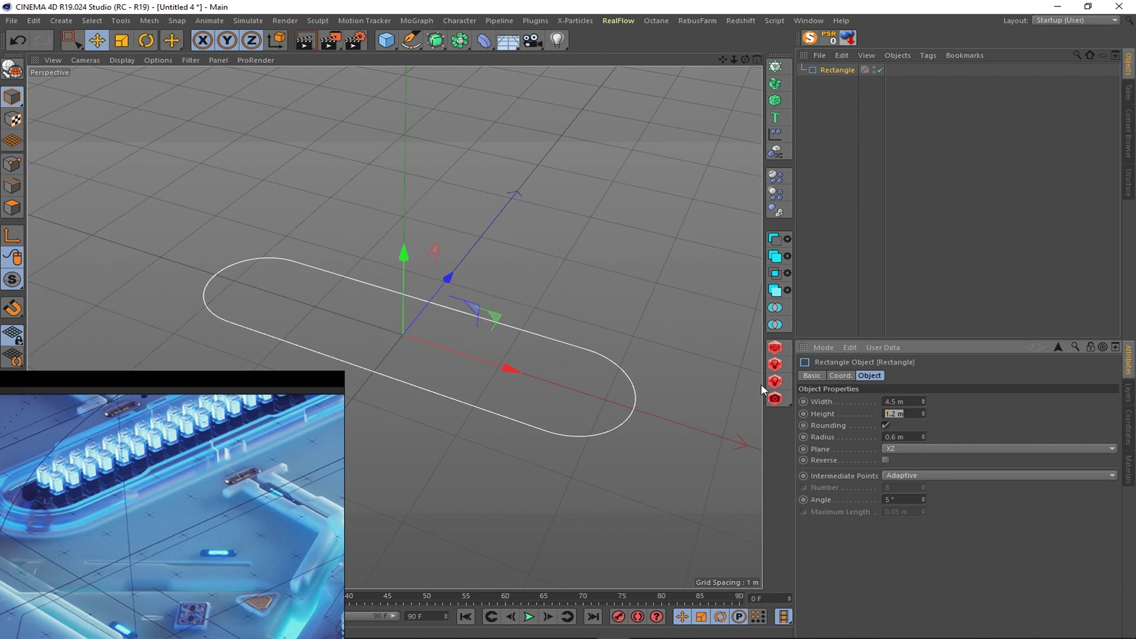
{"action": "type", "text": "1.1"}
{"action": "key", "text": "Return"}
{"action": "left_click_drag", "start_coordinate": [265, 463], "coordinate": [180, 473], "text": "alt"}
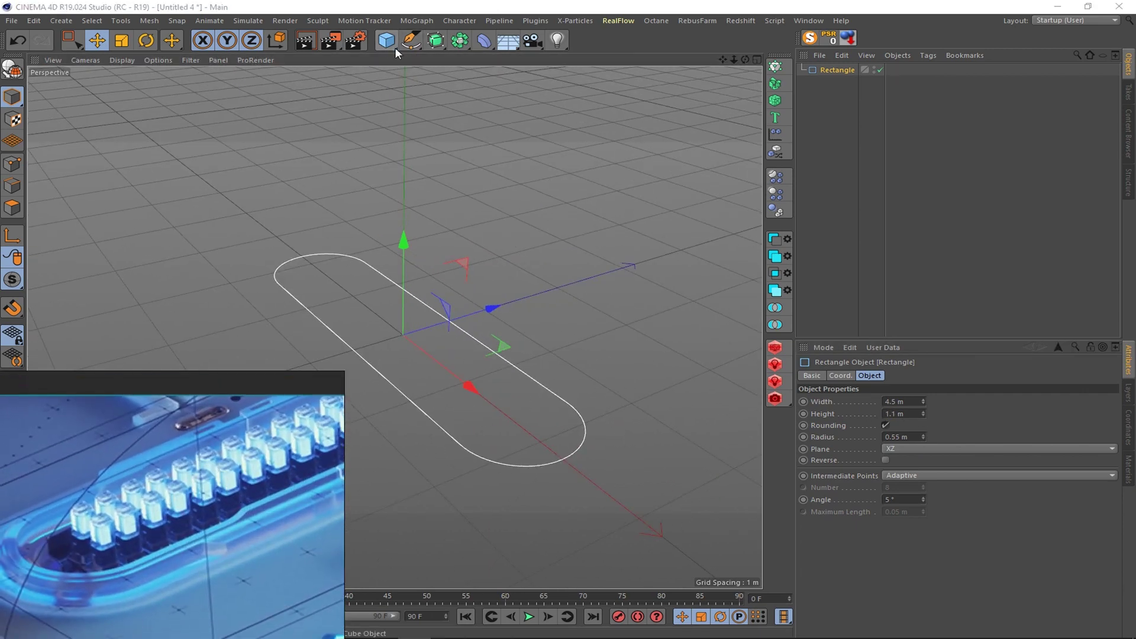
- Extrude the rounded rectangle along Y into a 0.1 m thick slab
{"action": "left_click_drag", "start_coordinate": [435, 40], "coordinate": [481, 76], "text": "alt"}
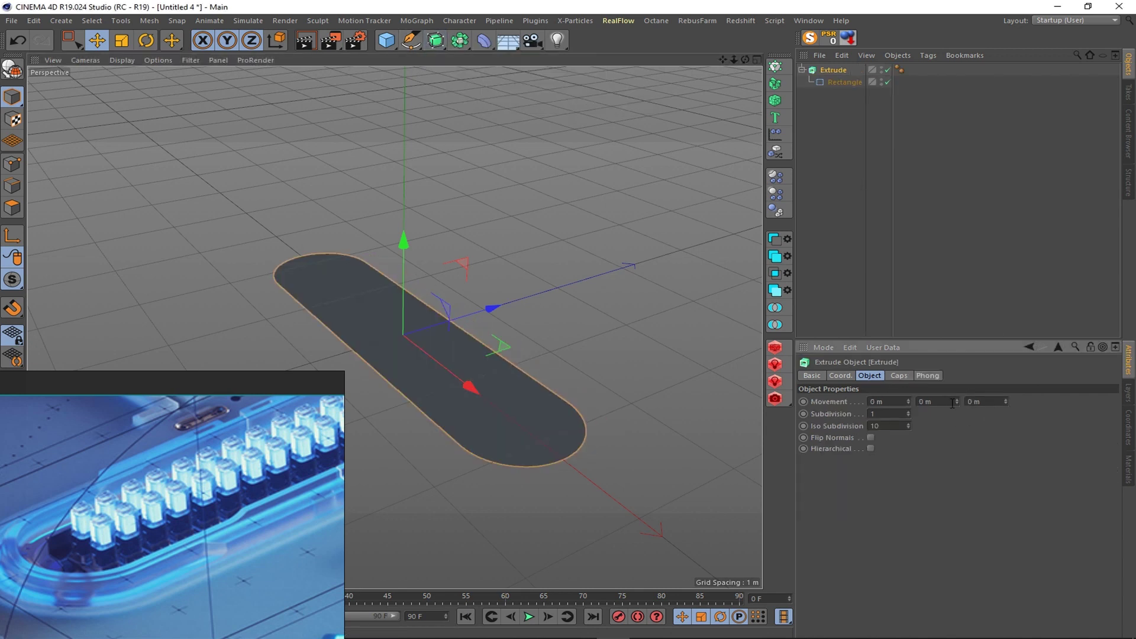
{"action": "left_click", "coordinate": [629, 388]}
{"action": "left_click", "coordinate": [839, 71]}
{"action": "left_click_drag", "start_coordinate": [957, 401], "coordinate": [963, 414]}
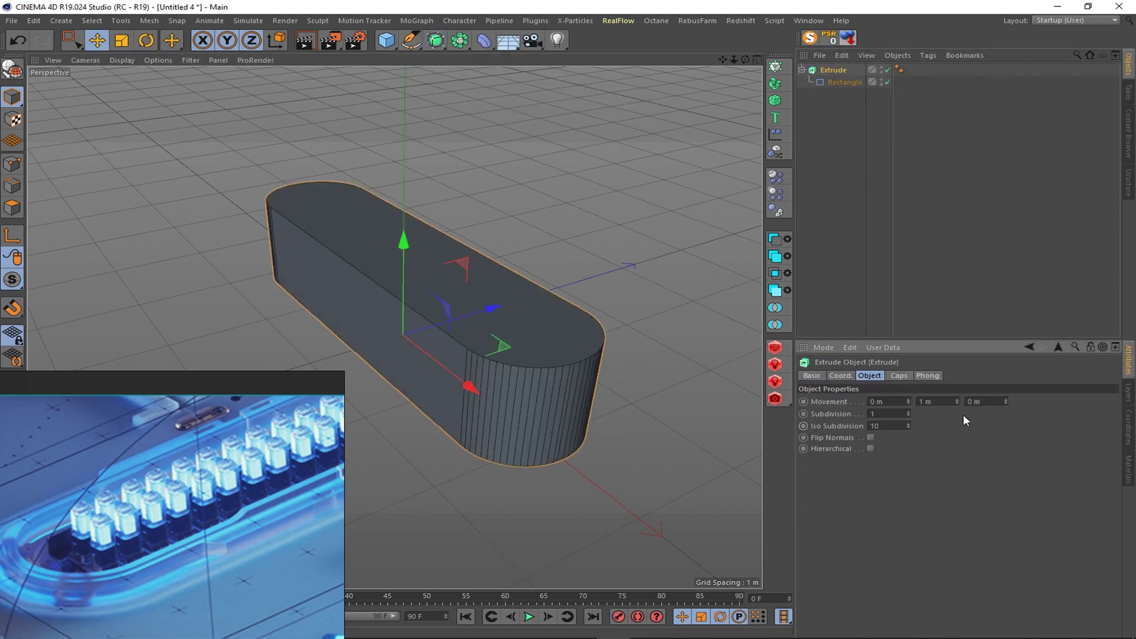
{"action": "type", "text": ".2"}
{"action": "key", "text": "Return"}
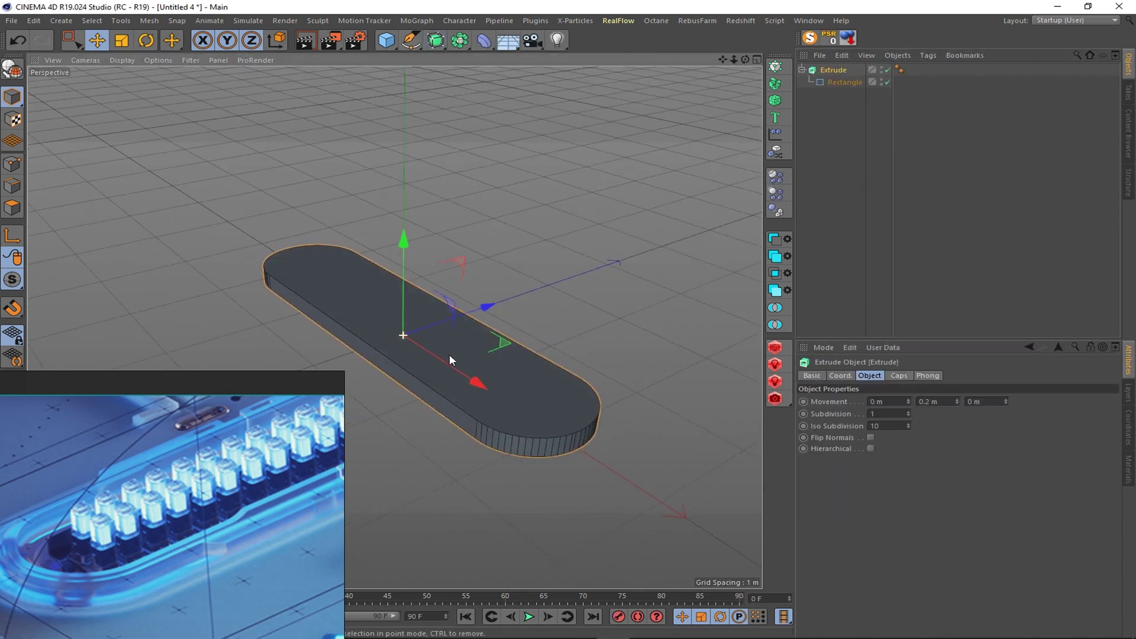
{"action": "double_click", "coordinate": [947, 402]}
{"action": "type", "text": ".1"}
{"action": "key", "text": "Return"}
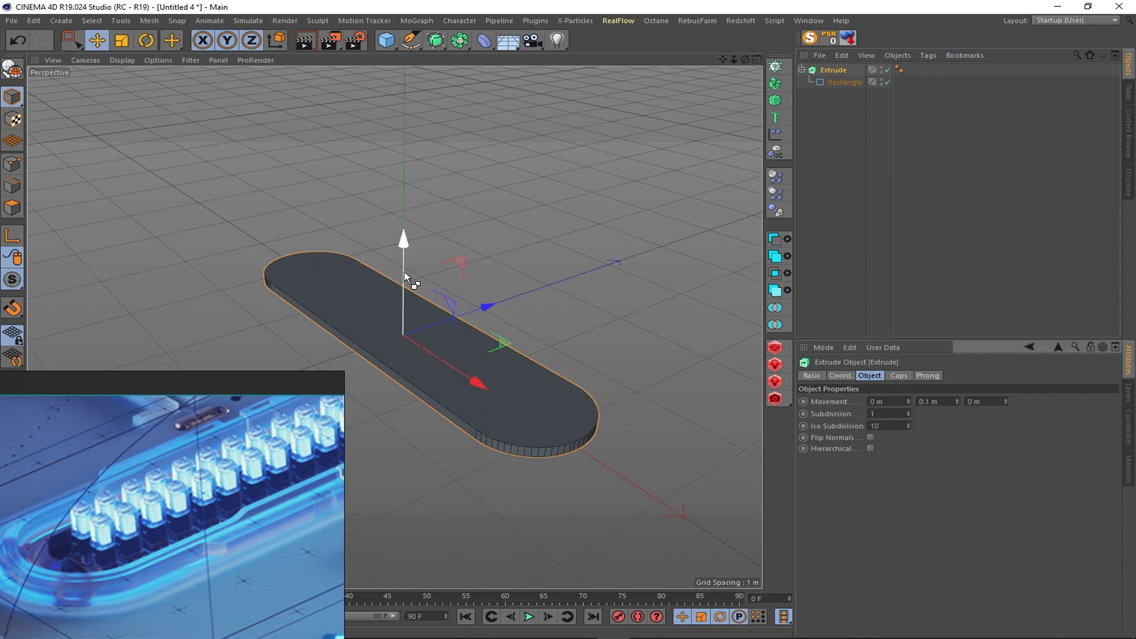
- Duplicate the slab, hide the copy and make its rectangle an editable spline
{"action": "left_click_drag", "start_coordinate": [403, 271], "coordinate": [404, 260], "text": "ctrl"}
{"action": "left_click", "coordinate": [844, 82]}
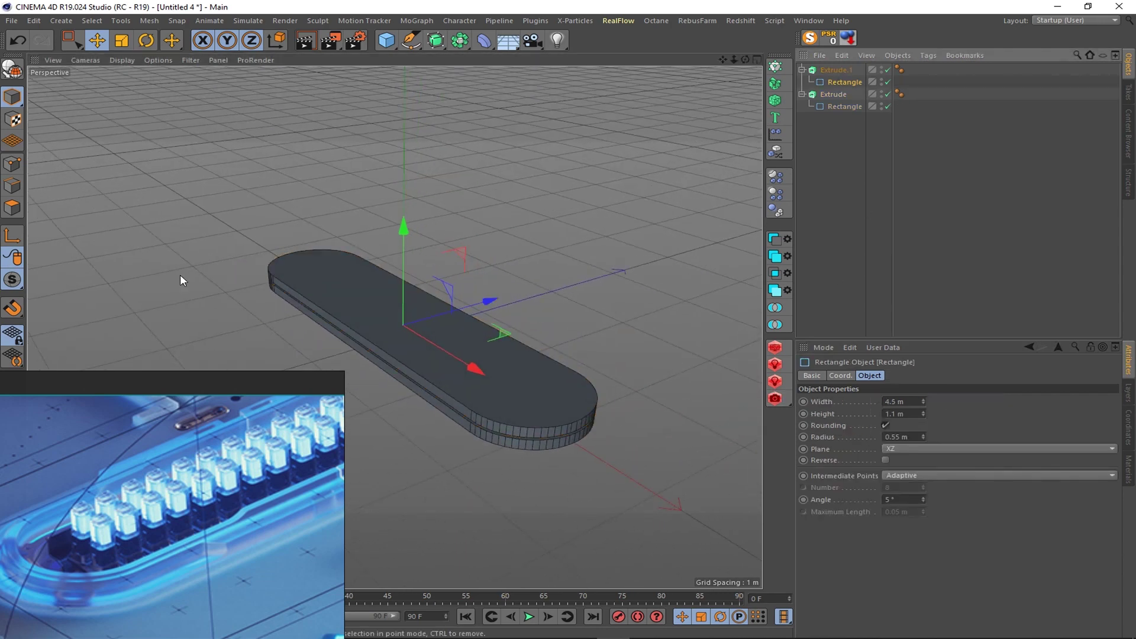
{"action": "left_click", "coordinate": [887, 70]}
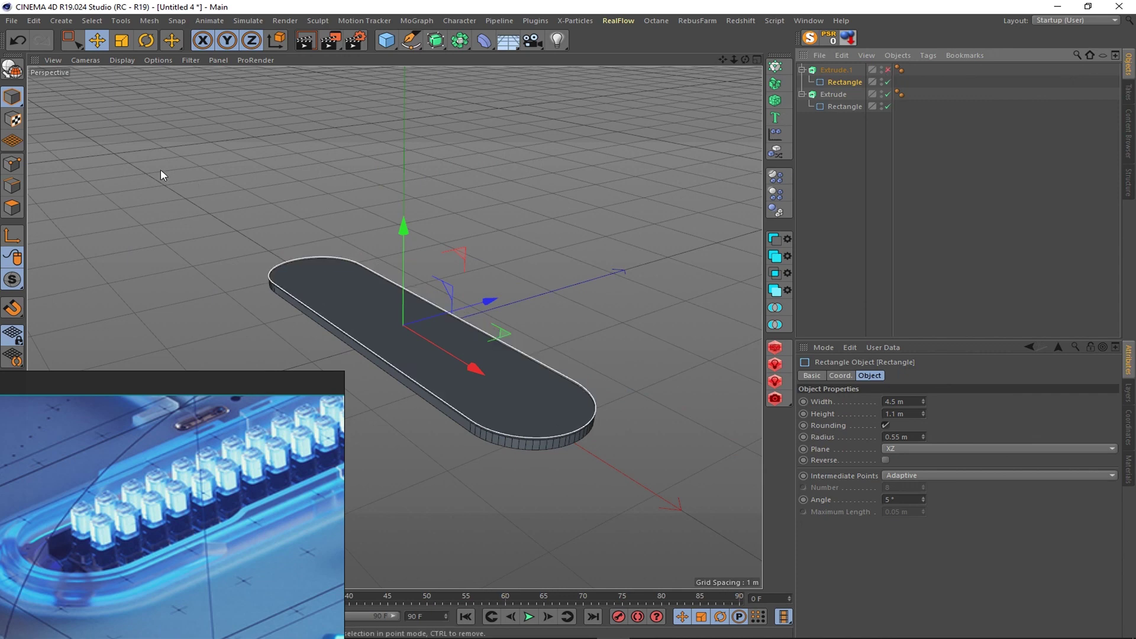
{"action": "key", "text": "c"}
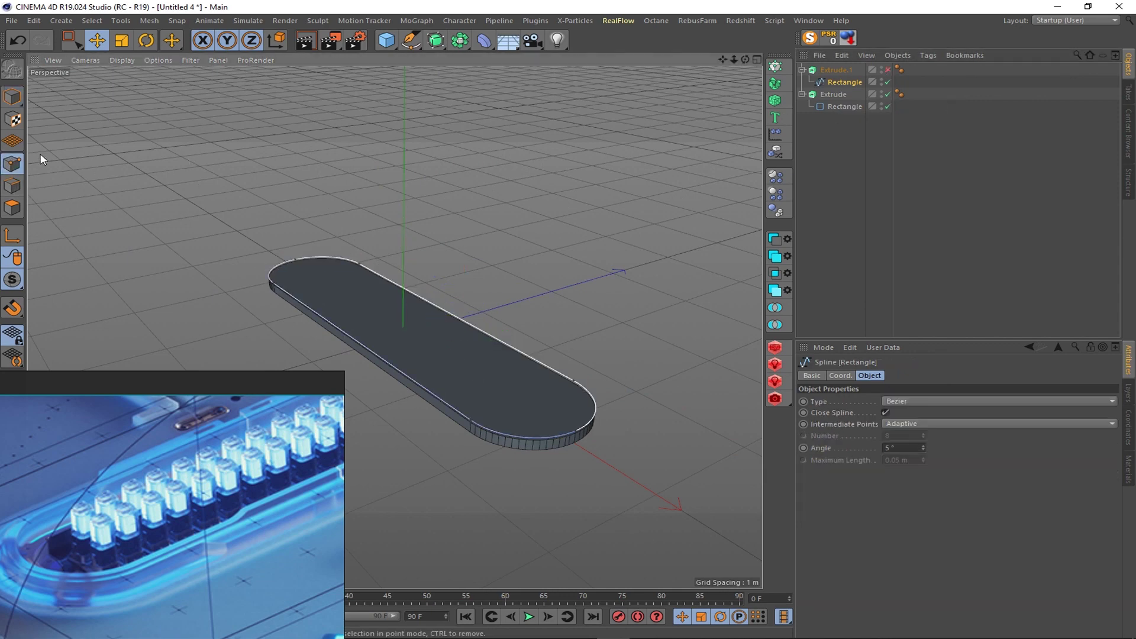
{"action": "right_click", "coordinate": [494, 411]}
{"action": "left_click", "coordinate": [469, 509]}
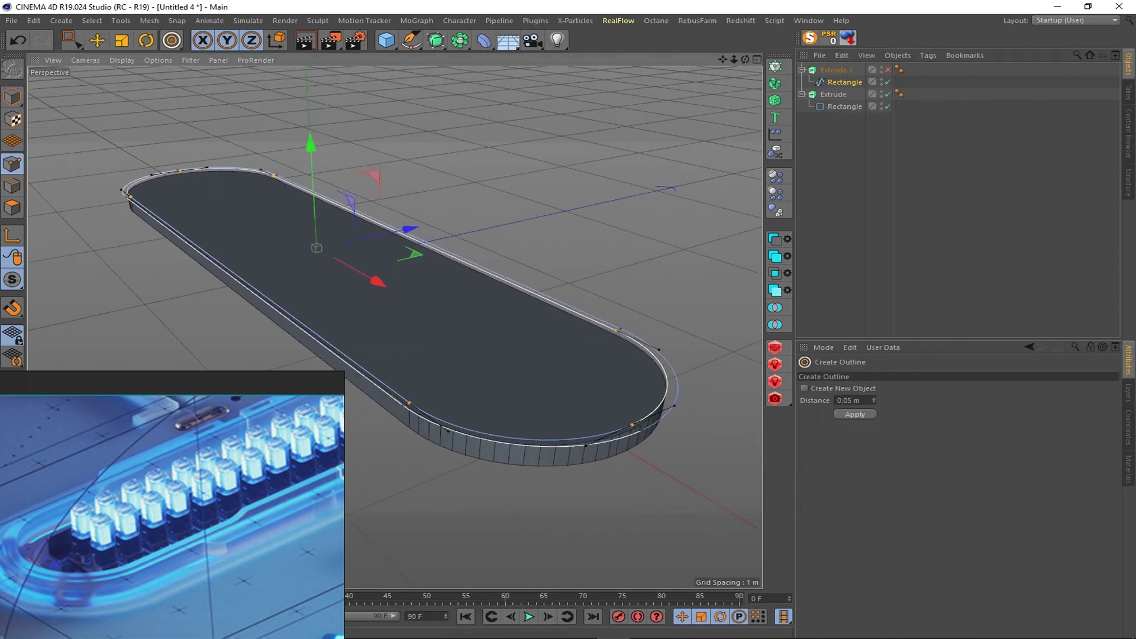
{"action": "left_click", "coordinate": [887, 70]}
{"action": "key", "text": "ctrl+z"}
- Raise the Extrude.1 rim slab slightly along Y
{"action": "key", "text": "e"}
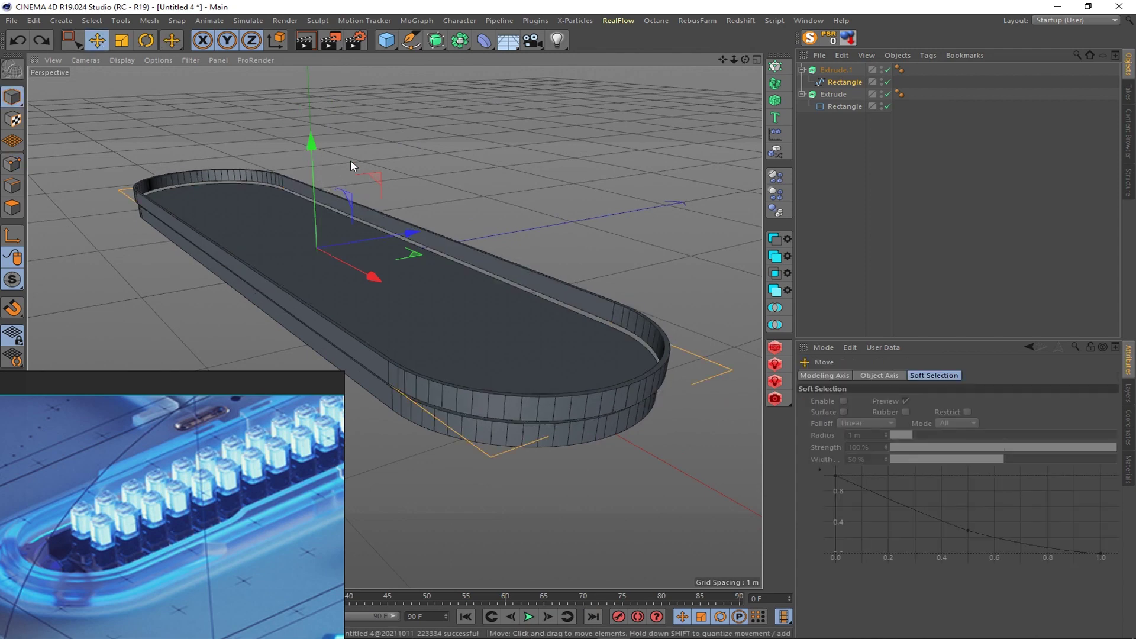
{"action": "left_click_drag", "start_coordinate": [311, 146], "coordinate": [366, 218]}
{"action": "scroll", "coordinate": [473, 244], "scroll_direction": "down", "scroll_amount": 3}
{"action": "scroll", "coordinate": [351, 168], "scroll_direction": "up", "scroll_amount": 3}
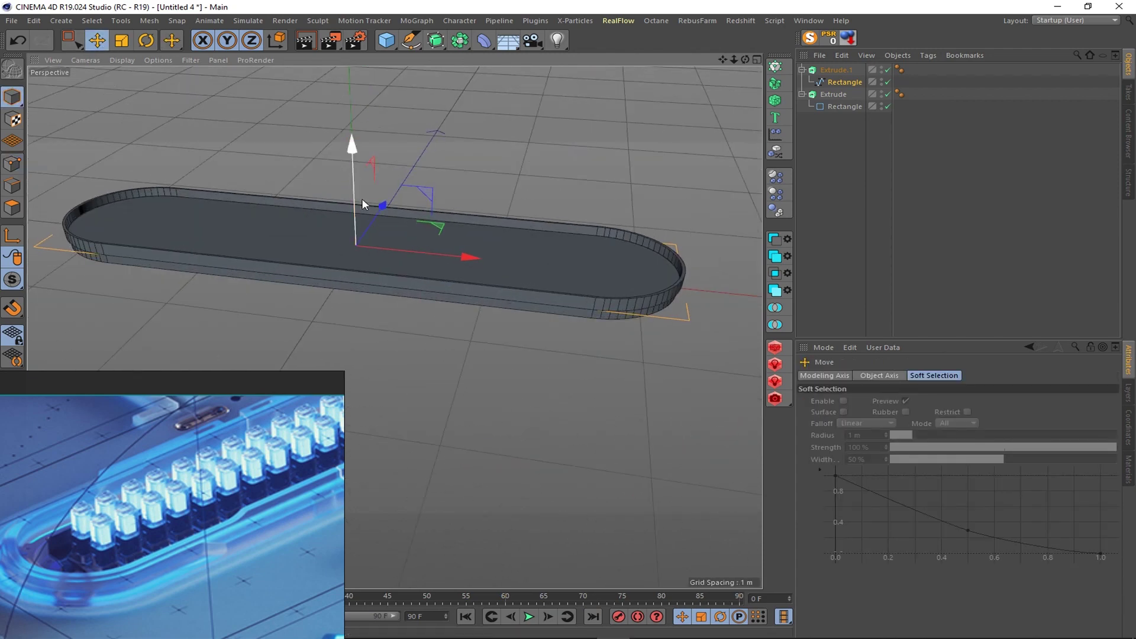
{"action": "scroll", "coordinate": [361, 198], "scroll_direction": "up", "scroll_amount": 5}
{"action": "scroll", "coordinate": [394, 282], "scroll_direction": "down", "scroll_amount": 5}
- Make Extrude.1 editable and connect the wall and its caps into one object
{"action": "key", "text": "c"}
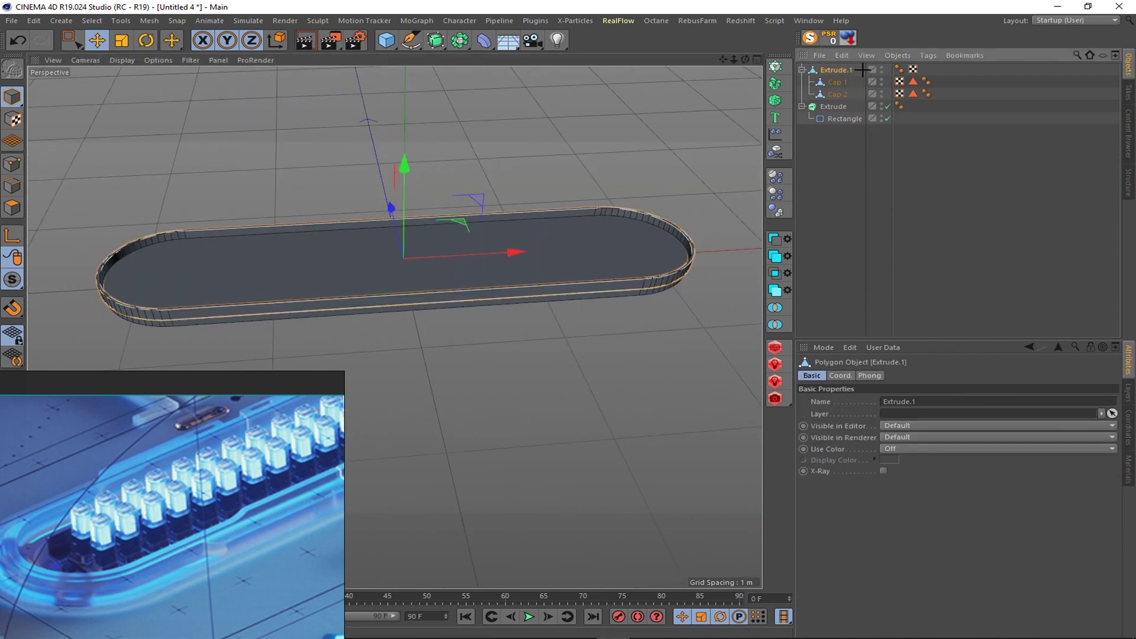
{"action": "right_click", "coordinate": [863, 70]}
{"action": "left_click", "coordinate": [925, 499]}
{"action": "scroll", "coordinate": [468, 284], "scroll_direction": "up", "scroll_amount": 3}
{"action": "scroll", "coordinate": [446, 268], "scroll_direction": "down", "scroll_amount": 2}
- Add a loop cut around the wall at mid-height
{"action": "key", "text": "k"}
{"action": "key", "text": "l"}
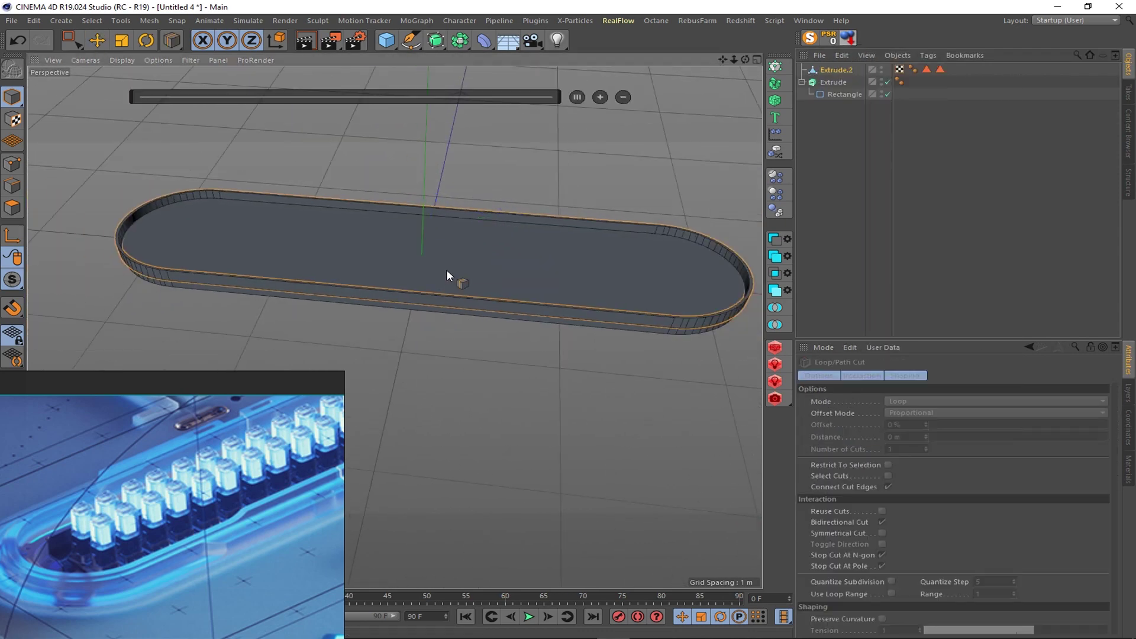
{"action": "left_click", "coordinate": [410, 296]}
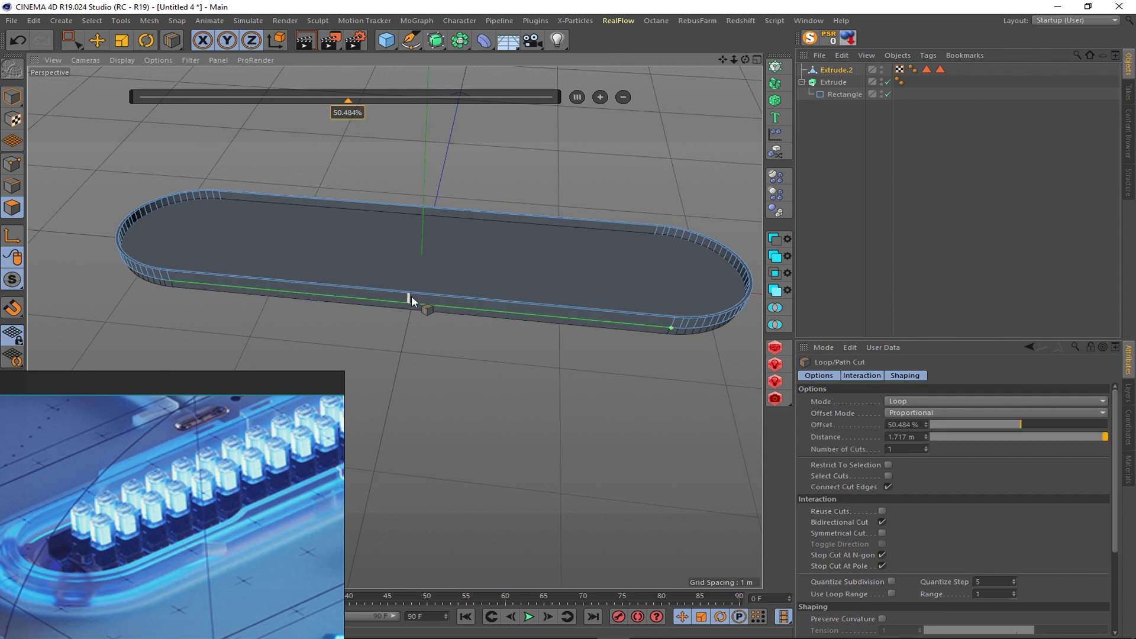
{"action": "scroll", "coordinate": [424, 292], "scroll_direction": "up", "scroll_amount": 5}
{"action": "scroll", "coordinate": [344, 312], "scroll_direction": "up", "scroll_amount": 2}
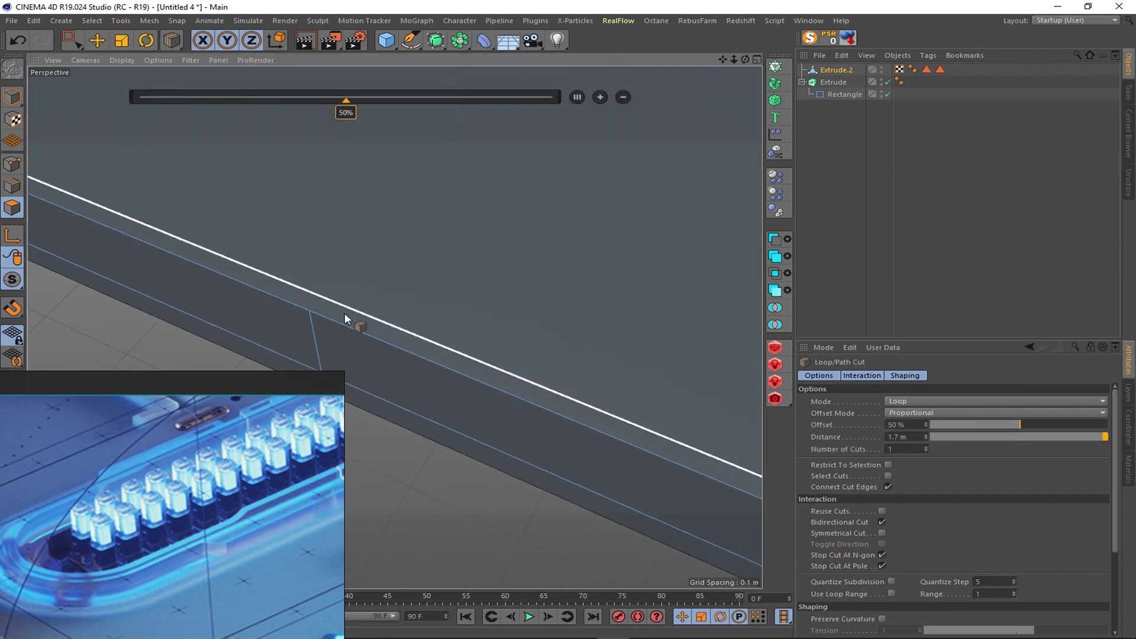
{"action": "scroll", "coordinate": [368, 315], "scroll_direction": "down", "scroll_amount": 5}
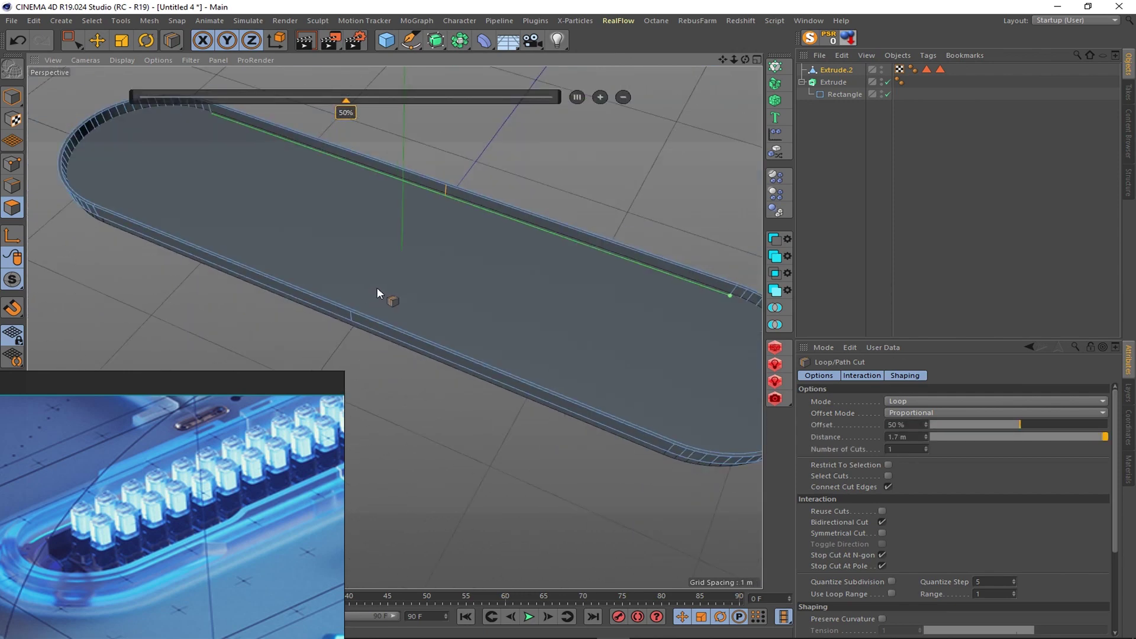
{"action": "left_click", "coordinate": [521, 224]}
- Line-cut vertically through the shape's centre in top view and box-select the left-half edges
{"action": "key", "text": "F2"}
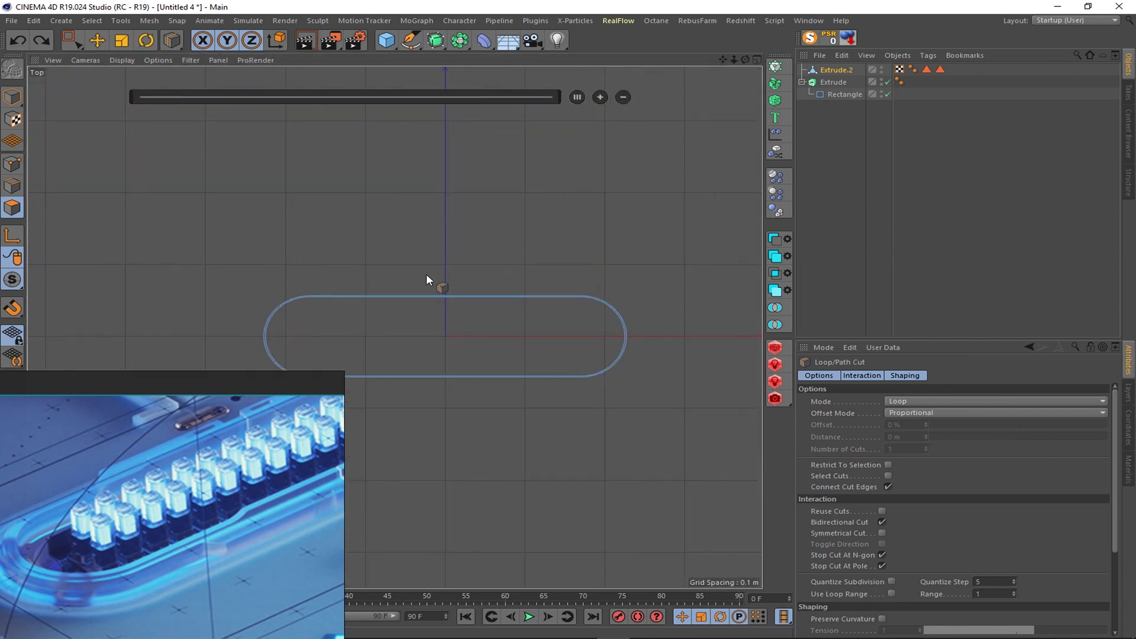
{"action": "key", "text": "k"}
{"action": "key", "text": "k"}
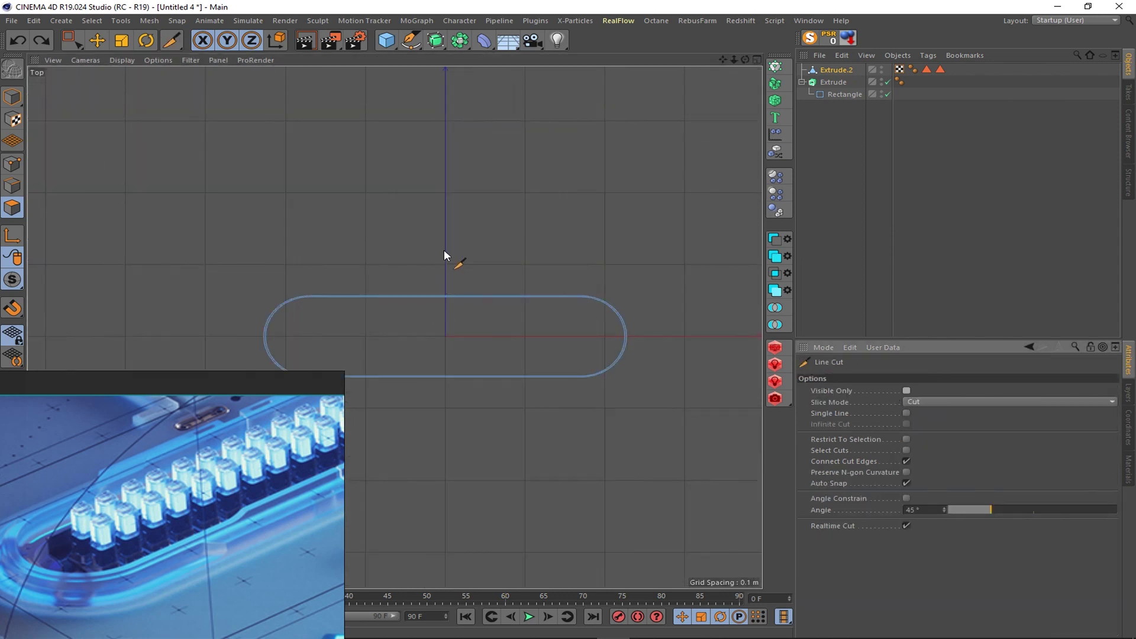
{"action": "left_click_drag", "start_coordinate": [446, 248], "coordinate": [446, 474]}
{"action": "left_click", "coordinate": [73, 40]}
{"action": "left_click", "coordinate": [12, 164]}
{"action": "left_click_drag", "start_coordinate": [72, 40], "coordinate": [119, 83]}
{"action": "left_click_drag", "start_coordinate": [248, 272], "coordinate": [355, 398]}
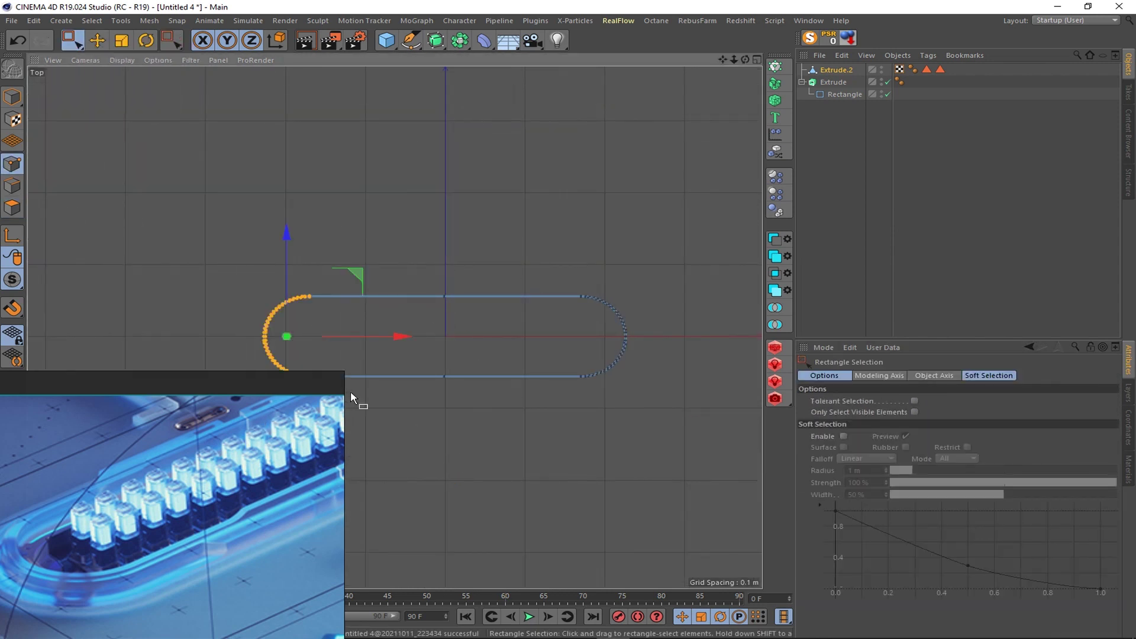
- Select an edge on the wall from the enlarged perspective view
{"action": "key", "text": "F5"}
{"action": "key", "text": "F1"}
{"action": "left_click_drag", "start_coordinate": [456, 286], "coordinate": [446, 239], "text": "alt"}
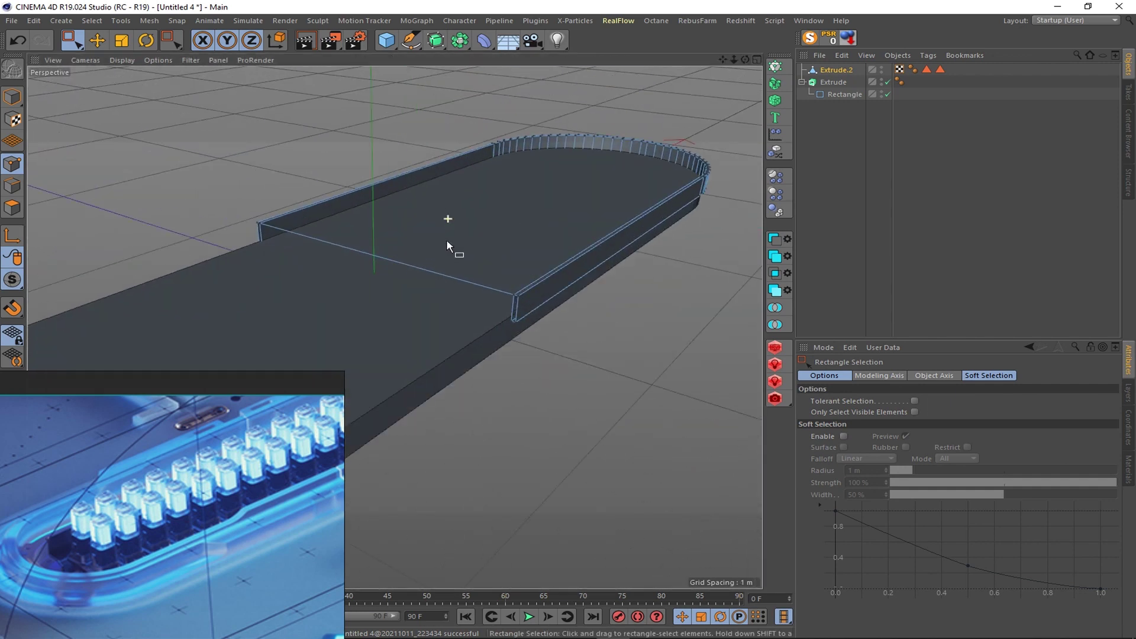
{"action": "scroll", "coordinate": [446, 239], "scroll_direction": "up", "scroll_amount": 5}
{"action": "key", "text": "space"}
{"action": "left_click", "coordinate": [381, 247]}
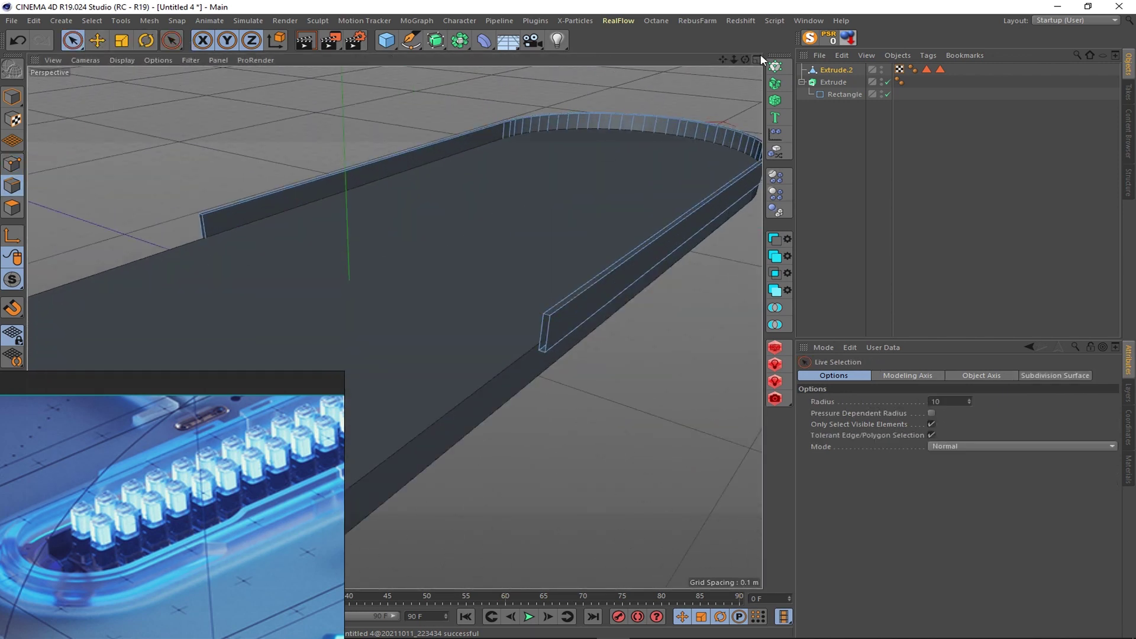
{"action": "key", "text": "F2"}
{"action": "scroll", "coordinate": [710, 177], "scroll_direction": "up", "scroll_amount": 3}
- Select Extrude.2 and box-select the shape's upper edges
{"action": "left_click", "coordinate": [836, 70]}
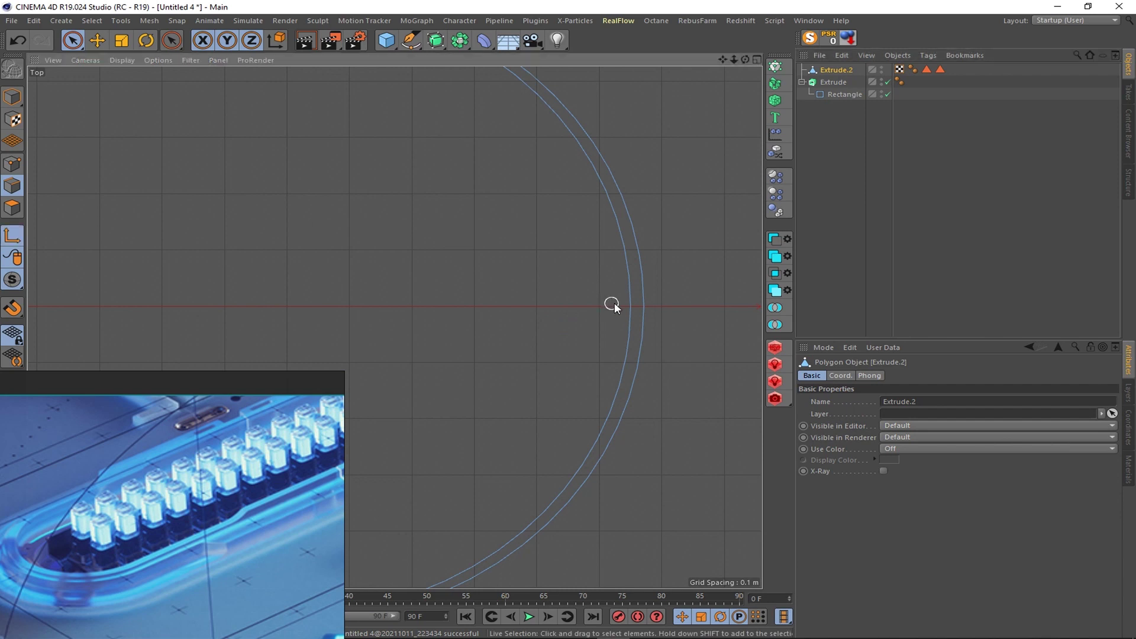
{"action": "key", "text": "k"}
{"action": "key", "text": "k"}
{"action": "scroll", "coordinate": [703, 312], "scroll_direction": "down", "scroll_amount": 5}
{"action": "key", "text": "space"}
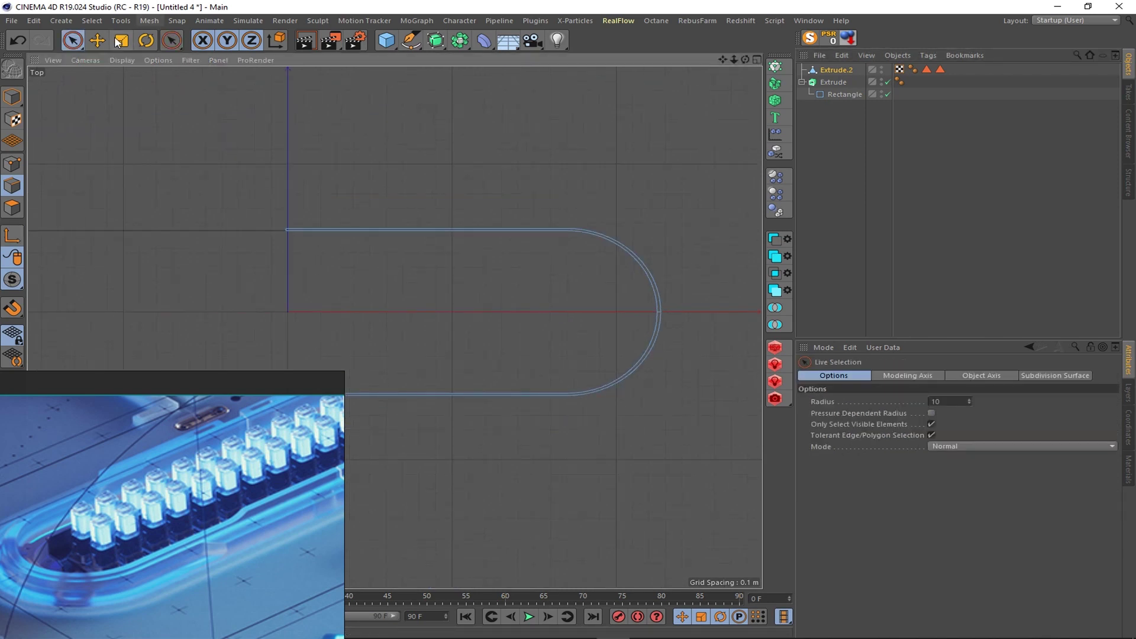
{"action": "key", "text": "0"}
{"action": "left_click_drag", "start_coordinate": [730, 198], "coordinate": [328, 296]}
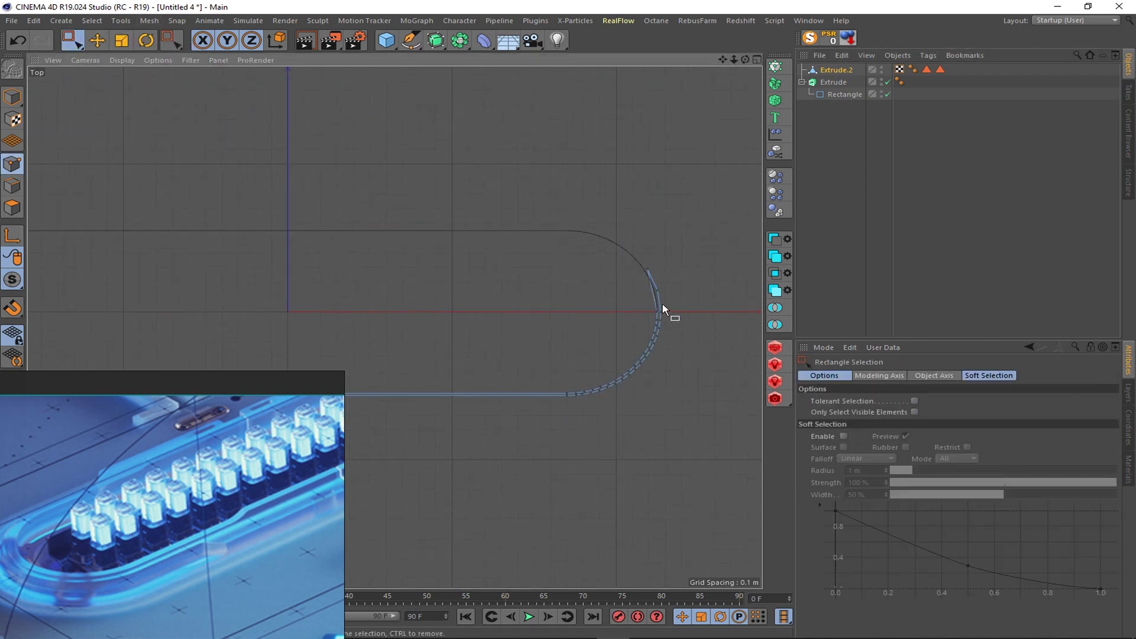
{"action": "scroll", "coordinate": [662, 307], "scroll_direction": "down", "scroll_amount": 2}
{"action": "scroll", "coordinate": [557, 312], "scroll_direction": "down", "scroll_amount": 2}
- Use edge loop selection to pick a vertical edge on the wall
{"action": "key", "text": "F5"}
{"action": "middle_click", "coordinate": [733, 83]}
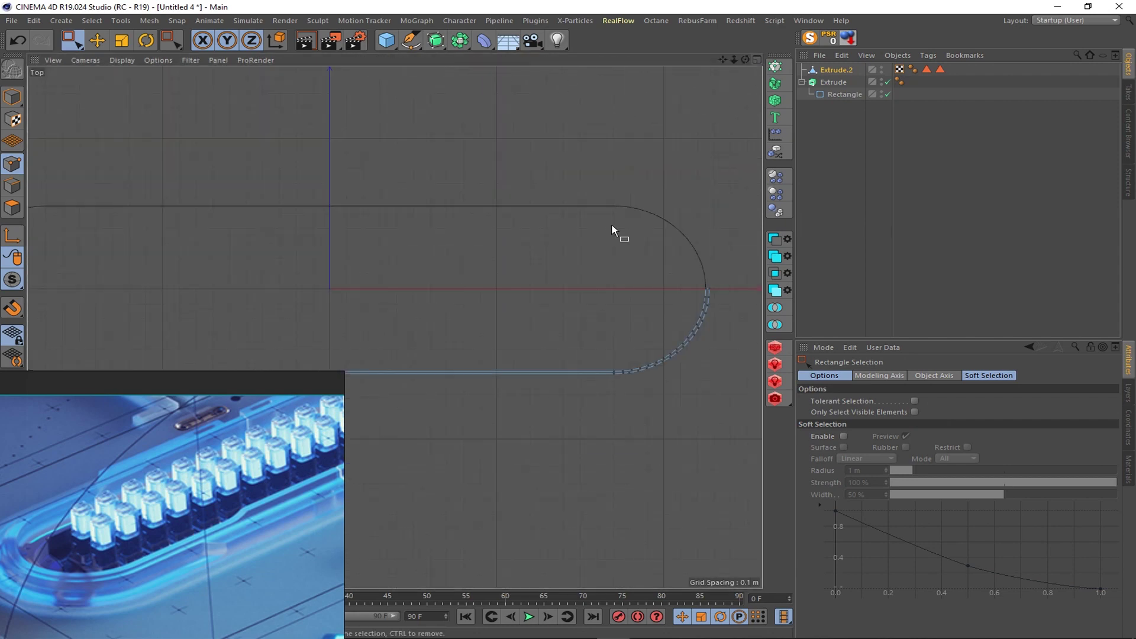
{"action": "key", "text": "F5"}
{"action": "middle_click", "coordinate": [317, 94]}
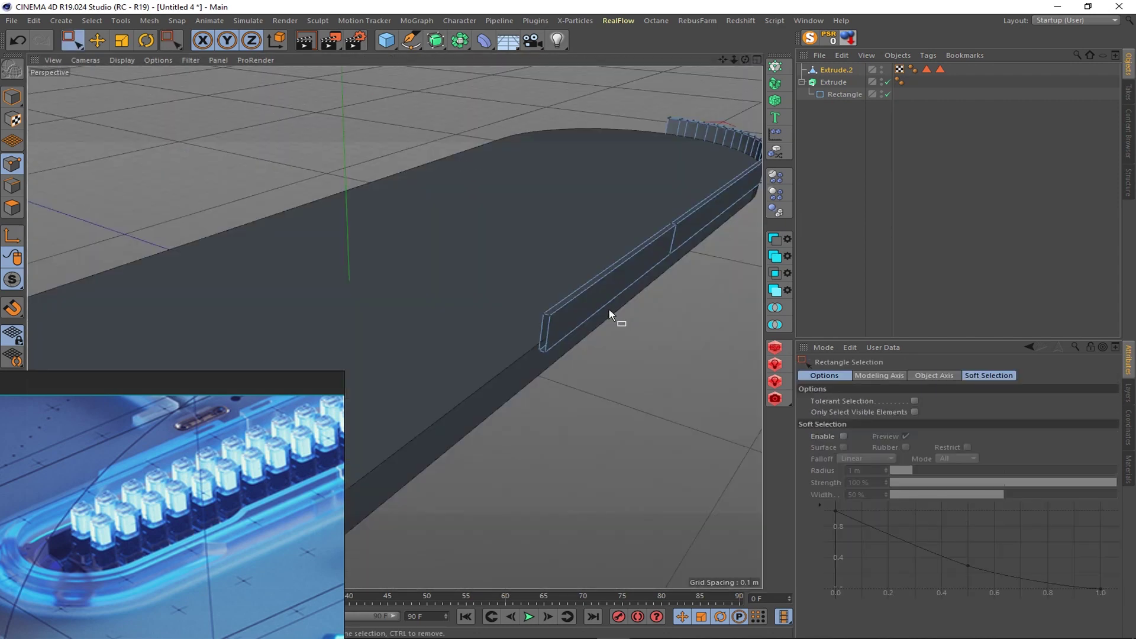
{"action": "scroll", "coordinate": [591, 319], "scroll_direction": "up", "scroll_amount": 3}
{"action": "scroll", "coordinate": [567, 320], "scroll_direction": "up", "scroll_amount": 3}
{"action": "key", "text": "Return"}
{"action": "key", "text": "u"}
{"action": "key", "text": "l"}
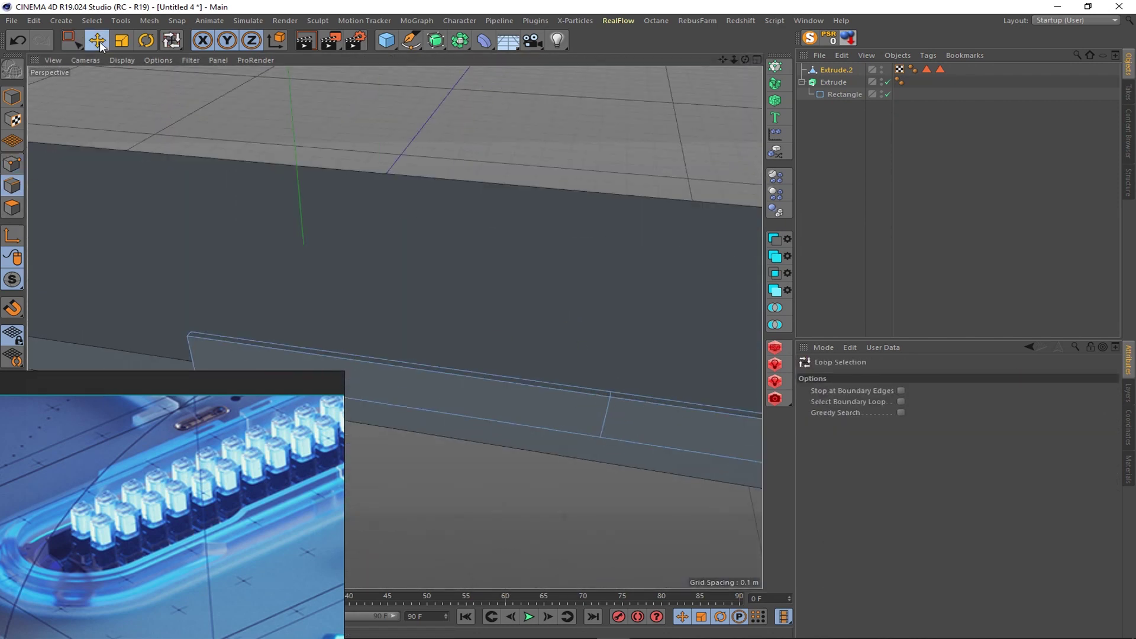
{"action": "scroll", "coordinate": [612, 385], "scroll_direction": "up", "scroll_amount": 2}
{"action": "left_click", "coordinate": [612, 385]}
- Isolate the wall object, try a bevel on the selected edge, then undo it
{"action": "key", "text": "0"}
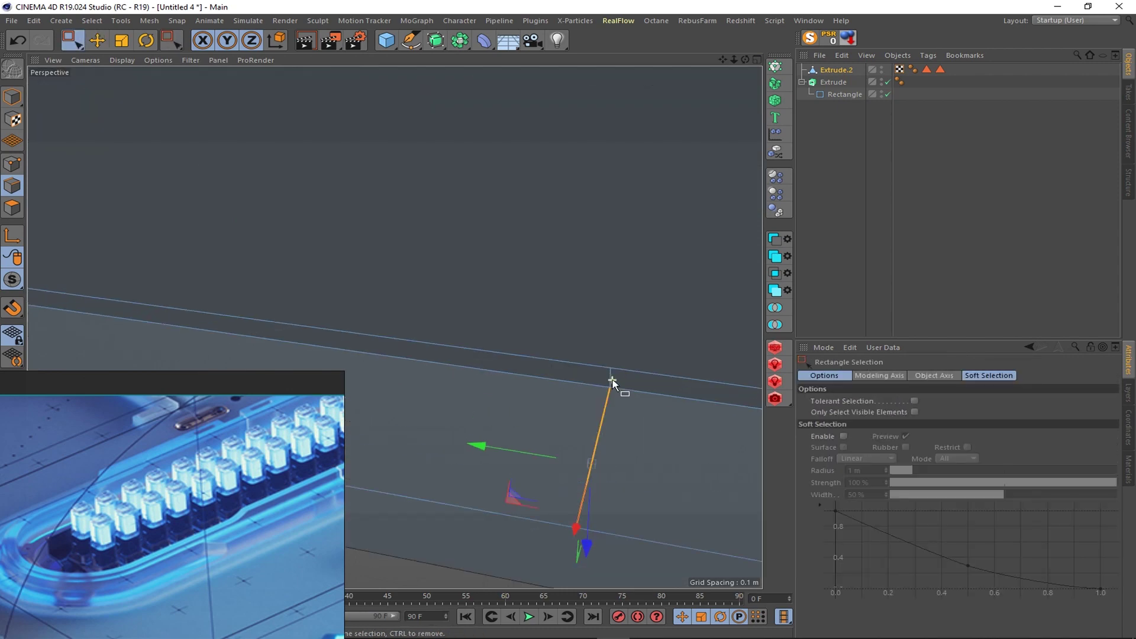
{"action": "left_click", "coordinate": [72, 39]}
{"action": "left_click", "coordinate": [137, 47]}
{"action": "left_click", "coordinate": [847, 38]}
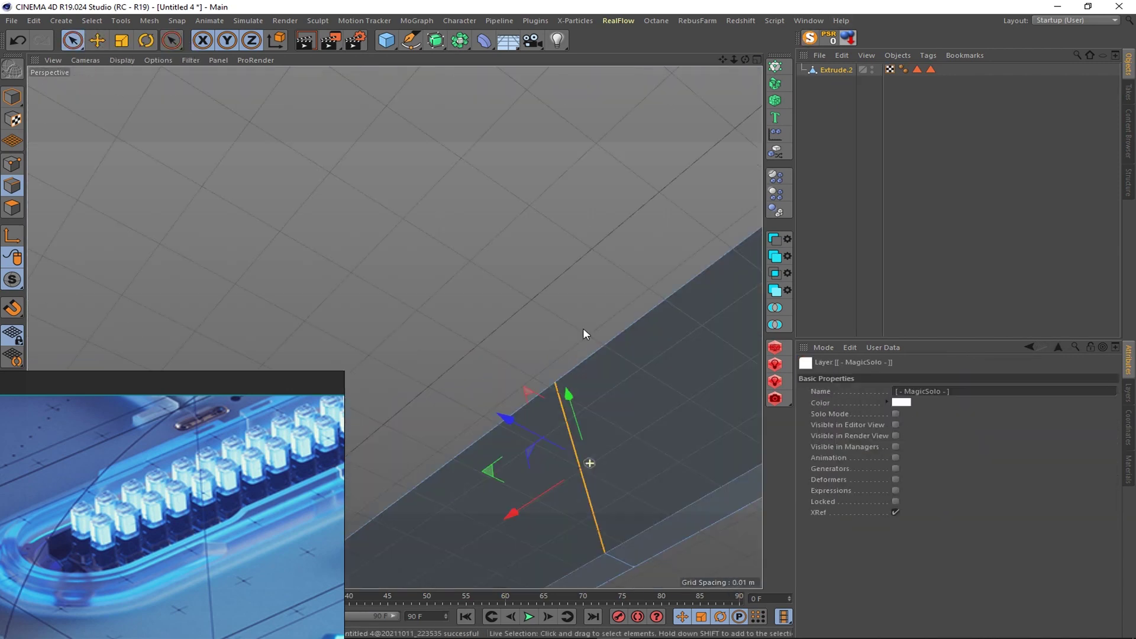
{"action": "scroll", "coordinate": [583, 334], "scroll_direction": "down", "scroll_amount": 3}
{"action": "right_click", "coordinate": [594, 472]}
{"action": "left_click", "coordinate": [620, 542]}
{"action": "key", "text": "space"}
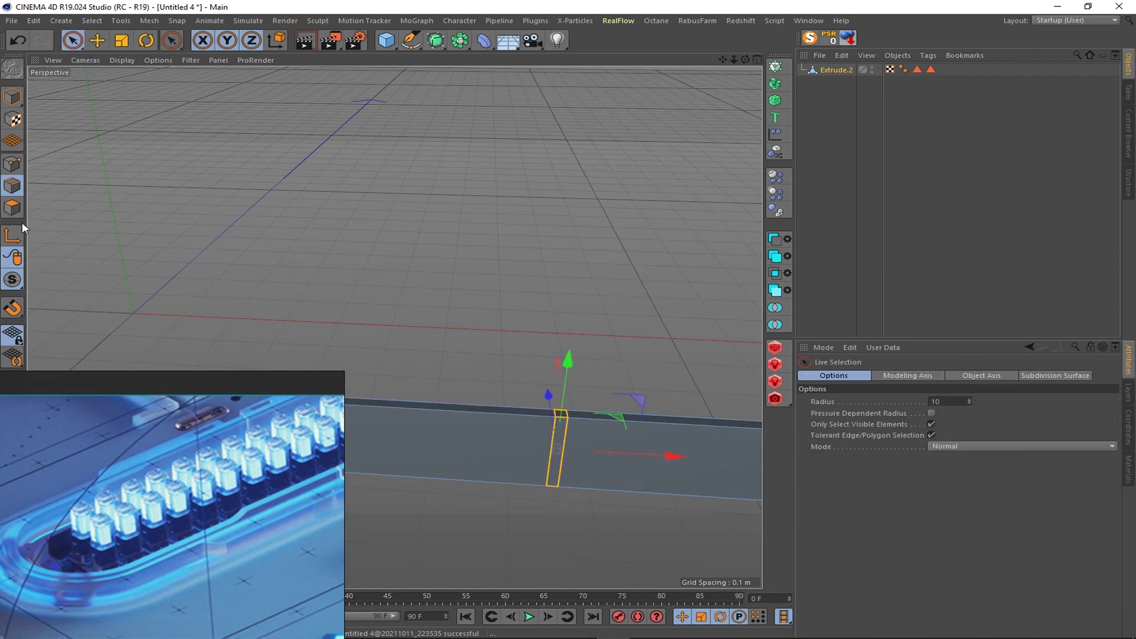
{"action": "key", "text": "ctrl+z"}
- Extrude the wall's long top edge upward and bevel the corner edge with 3 subdivisions
{"action": "mouse_move", "coordinate": [431, 400]}
{"action": "left_mouse_down", "text": "alt"}
{"action": "mouse_move", "coordinate": [284, 281]}
{"action": "mouse_move", "coordinate": [300, 310]}
{"action": "left_mouse_up", "text": "alt"}
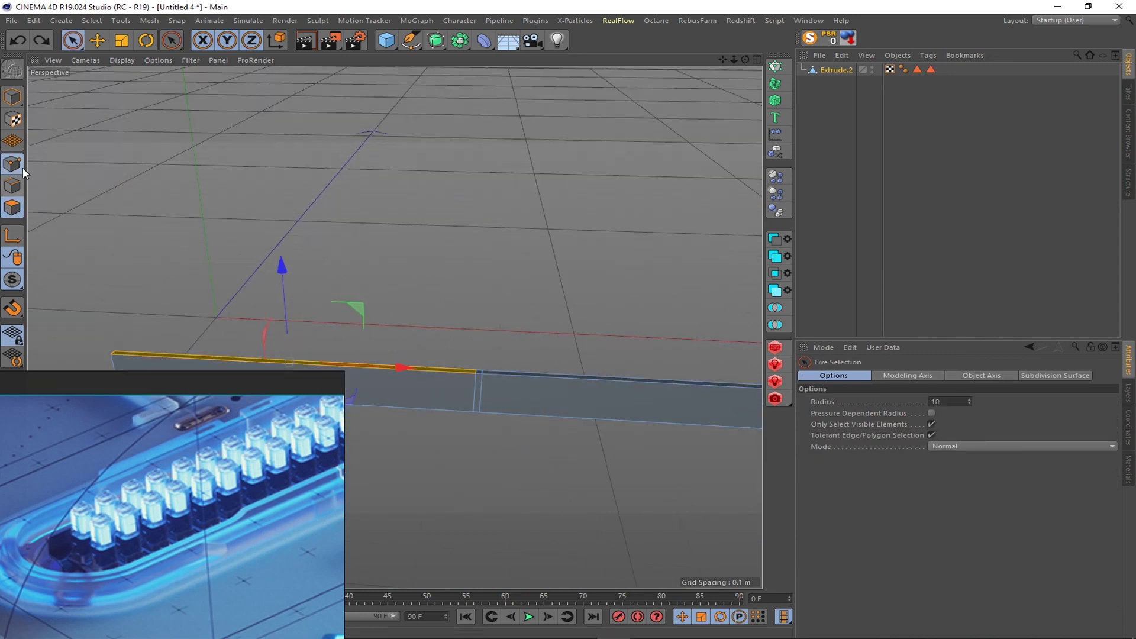
{"action": "mouse_move", "coordinate": [299, 254]}
{"action": "left_mouse_down", "text": "ctrl"}
{"action": "mouse_move", "coordinate": [299, 228]}
{"action": "mouse_move", "coordinate": [450, 391]}
{"action": "mouse_move", "coordinate": [500, 329]}
{"action": "mouse_move", "coordinate": [304, 351]}
{"action": "mouse_move", "coordinate": [448, 349]}
{"action": "mouse_move", "coordinate": [534, 397]}
{"action": "left_mouse_up", "text": "ctrl"}
{"action": "mouse_move", "coordinate": [652, 410]}
{"action": "left_mouse_down", "text": "alt"}
{"action": "mouse_move", "coordinate": [569, 411]}
{"action": "mouse_move", "coordinate": [606, 397]}
{"action": "mouse_move", "coordinate": [562, 456]}
{"action": "mouse_move", "coordinate": [535, 448]}
{"action": "mouse_move", "coordinate": [588, 409]}
{"action": "mouse_move", "coordinate": [627, 536]}
{"action": "left_mouse_up", "text": "alt"}
{"action": "right_click", "coordinate": [627, 536]}
{"action": "left_click", "coordinate": [666, 565]}
{"action": "left_click_drag", "start_coordinate": [917, 438], "coordinate": [934, 437]}
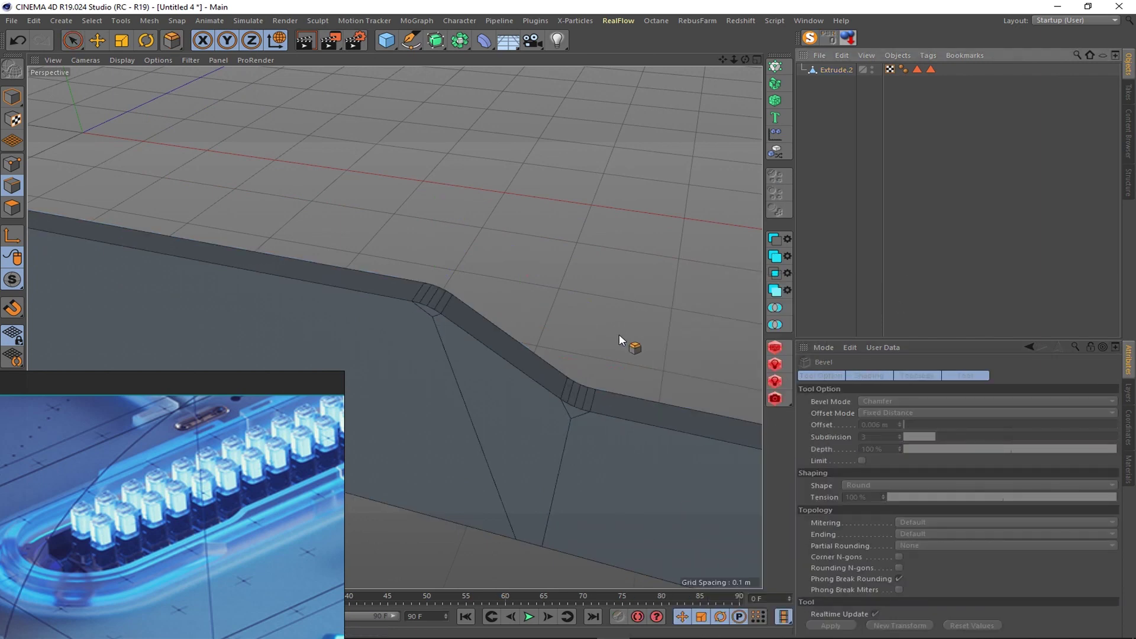
{"action": "scroll", "coordinate": [522, 278], "scroll_direction": "down", "scroll_amount": 5}
{"action": "left_click_drag", "start_coordinate": [522, 279], "coordinate": [530, 294], "text": "alt"}
{"action": "left_click", "coordinate": [460, 40]}
- Wrap the wall in a Symmetry object and check the mirrored half
{"action": "left_click", "coordinate": [620, 101], "text": "alt"}
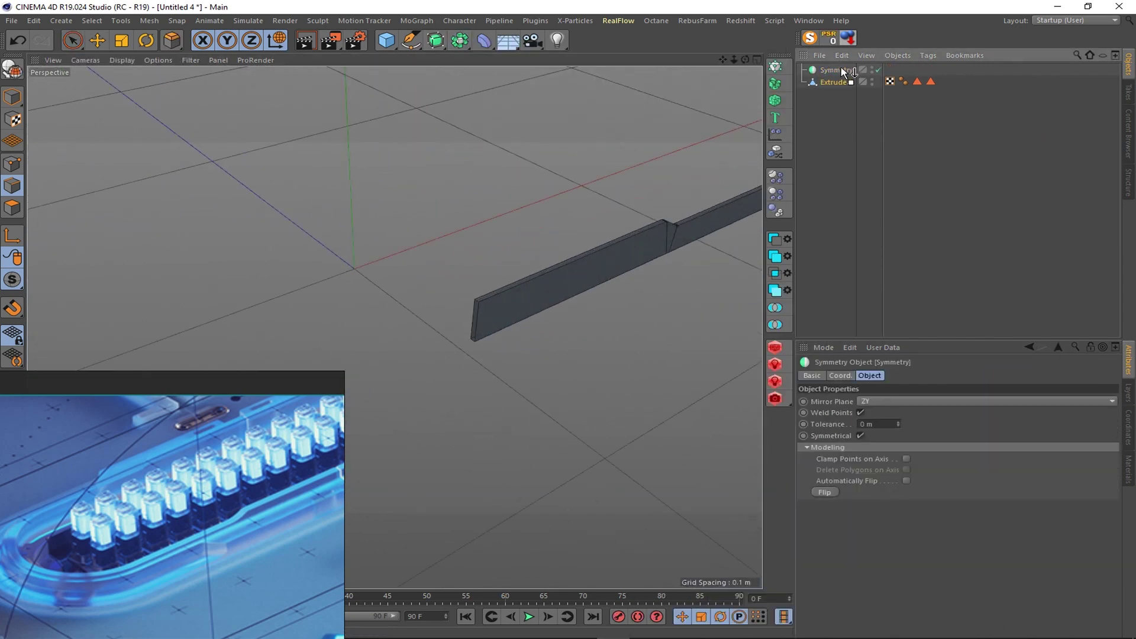
{"action": "left_click_drag", "start_coordinate": [620, 101], "coordinate": [498, 293], "text": "alt"}
{"action": "scroll", "coordinate": [743, 425], "scroll_direction": "down", "scroll_amount": 5}
{"action": "left_click_drag", "start_coordinate": [743, 425], "coordinate": [503, 310], "text": "alt"}
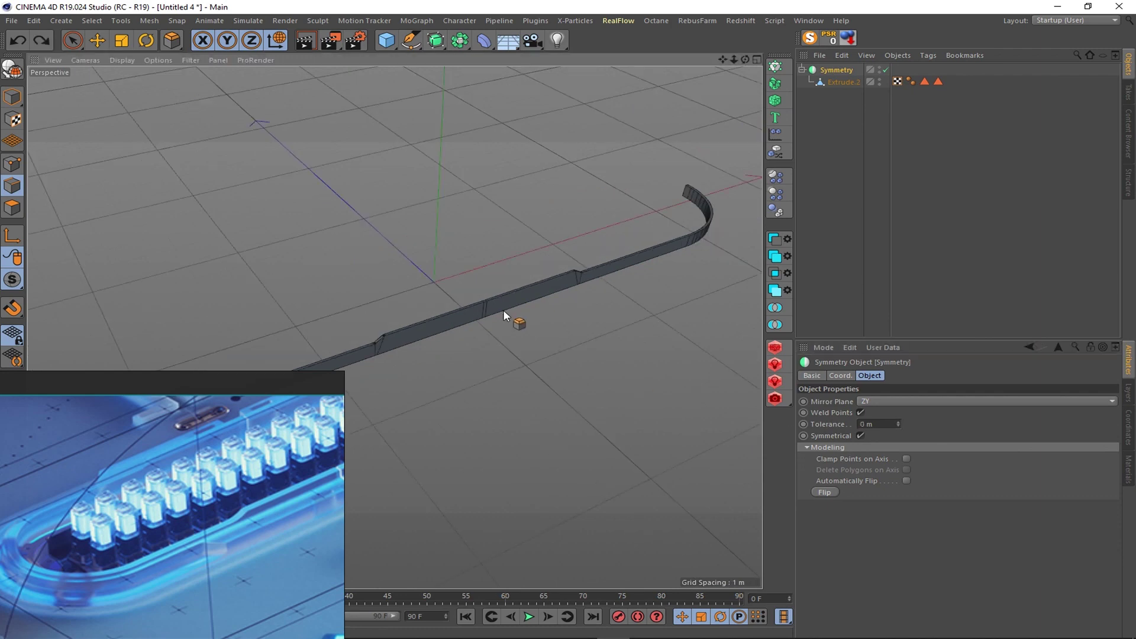
- Add a second Symmetry with Mirror Plane set to XY to close the rim
{"action": "left_click", "coordinate": [460, 41]}
{"action": "left_click", "coordinate": [532, 78]}
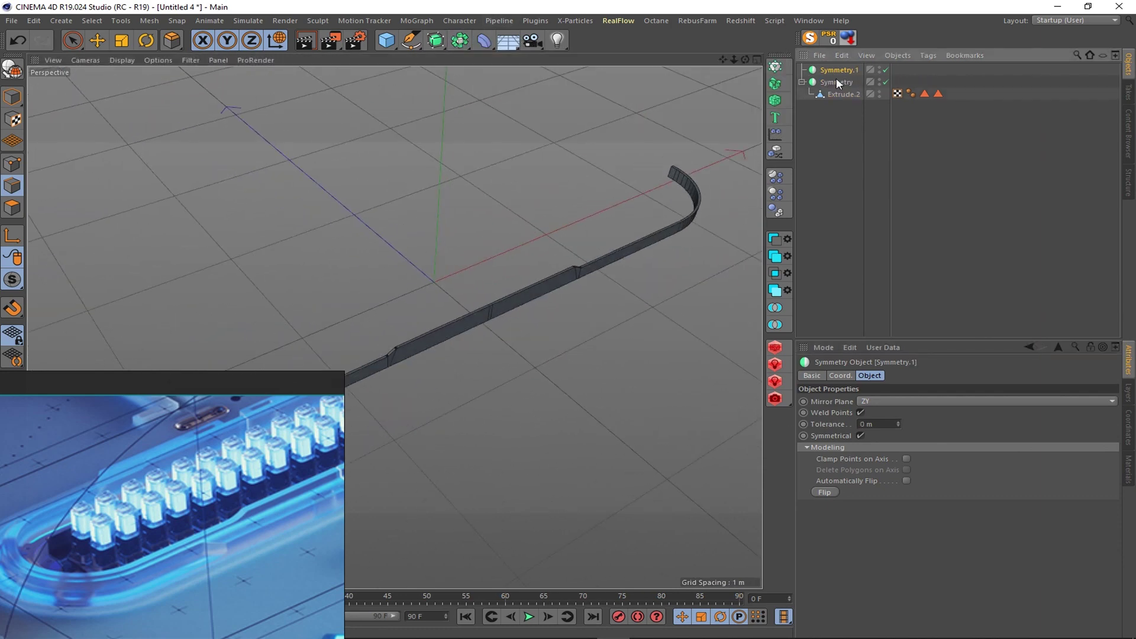
{"action": "left_click", "coordinate": [876, 402]}
{"action": "left_click", "coordinate": [876, 391]}
{"action": "mouse_move", "coordinate": [522, 324]}
{"action": "left_mouse_down", "text": "alt"}
{"action": "mouse_move", "coordinate": [396, 288]}
{"action": "mouse_move", "coordinate": [468, 271]}
{"action": "mouse_move", "coordinate": [384, 227]}
{"action": "left_mouse_up", "text": "alt"}
{"action": "scroll", "coordinate": [397, 288], "scroll_direction": "up", "scroll_amount": 5}
{"action": "scroll", "coordinate": [388, 296], "scroll_direction": "down", "scroll_amount": 5}
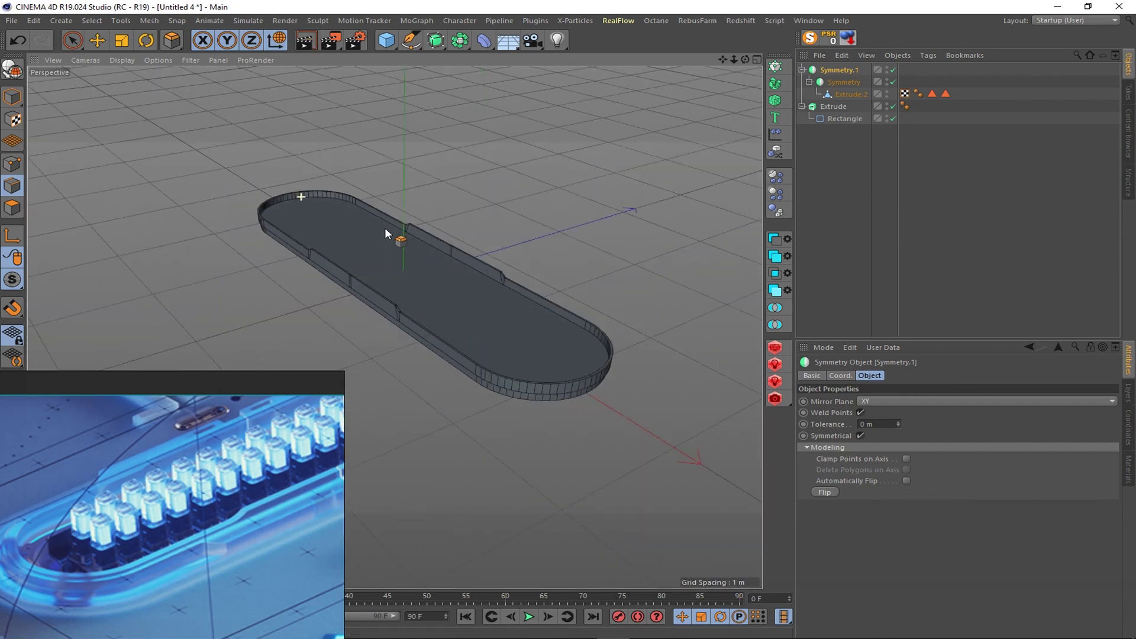
{"action": "scroll", "coordinate": [385, 228], "scroll_direction": "up", "scroll_amount": 5}
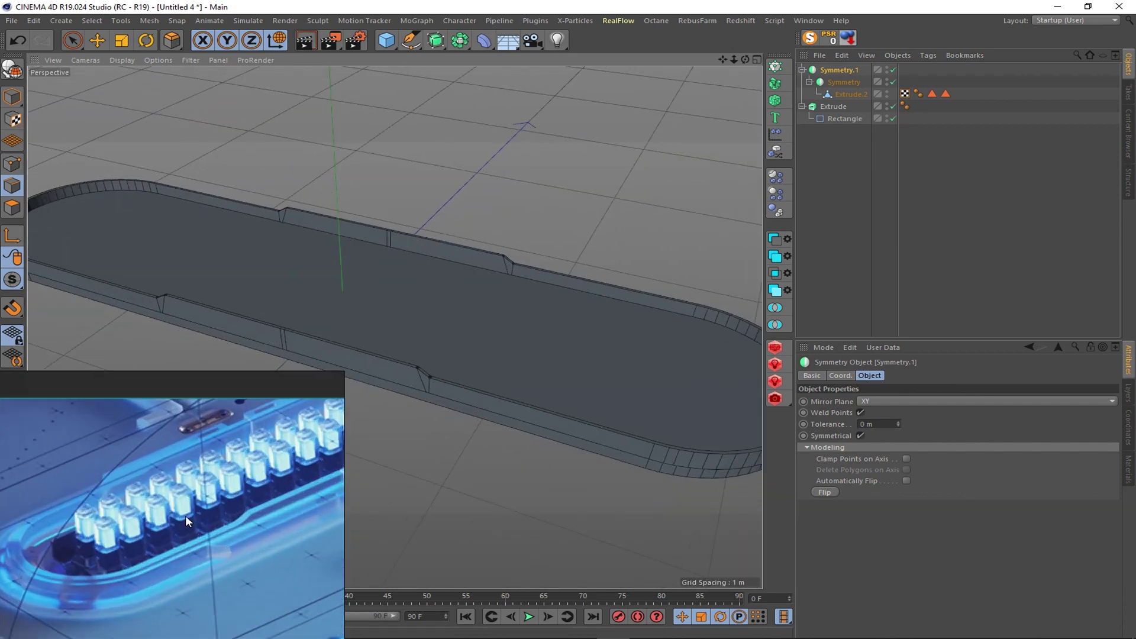
{"action": "scroll", "coordinate": [434, 125], "scroll_direction": "down", "scroll_amount": 3}
- Add a Plane object to the scene
{"action": "left_click", "coordinate": [386, 40]}
{"action": "left_click", "coordinate": [508, 75]}
{"action": "scroll", "coordinate": [296, 88], "scroll_direction": "down", "scroll_amount": 3}
- Raise the plane up into the tray and select it
{"action": "key", "text": "e"}
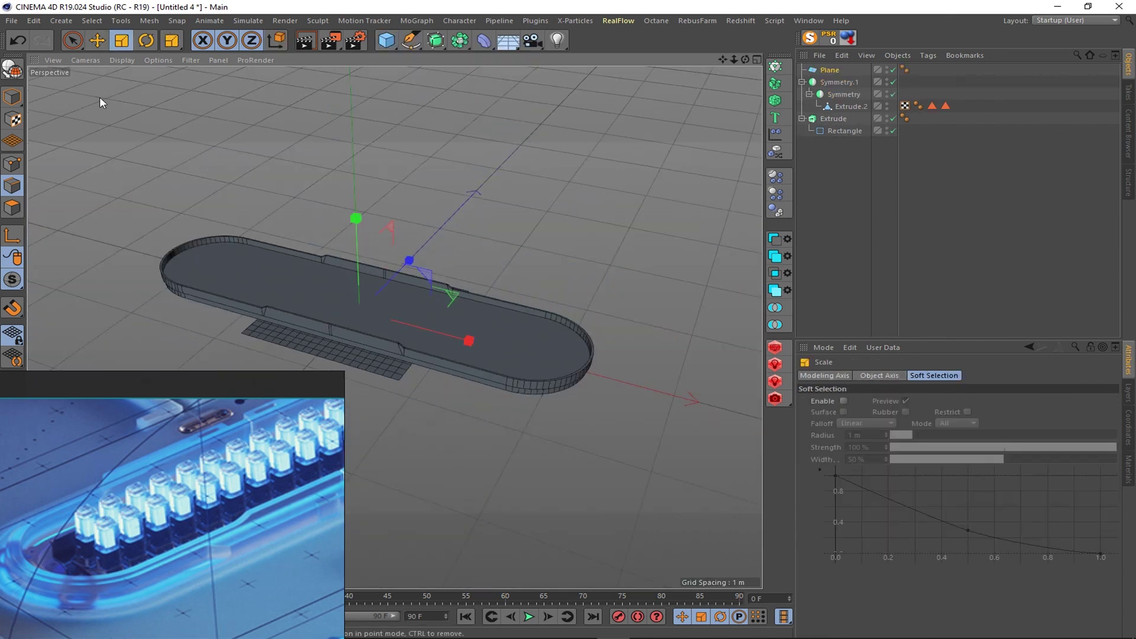
{"action": "mouse_move", "coordinate": [355, 254]}
{"action": "left_mouse_down"}
{"action": "mouse_move", "coordinate": [355, 211]}
{"action": "mouse_move", "coordinate": [360, 229]}
{"action": "left_mouse_up"}
{"action": "key", "text": "t"}
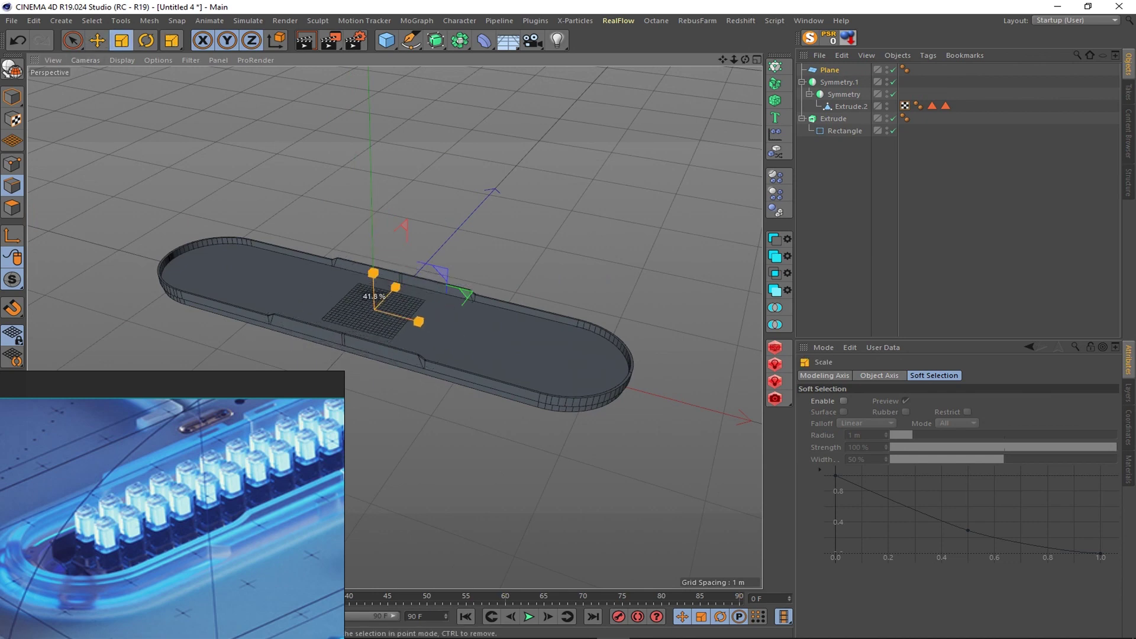
{"action": "scroll", "coordinate": [297, 247], "scroll_direction": "up", "scroll_amount": 2}
{"action": "scroll", "coordinate": [326, 339], "scroll_direction": "up", "scroll_amount": 3}
{"action": "scroll", "coordinate": [411, 302], "scroll_direction": "up", "scroll_amount": 2}
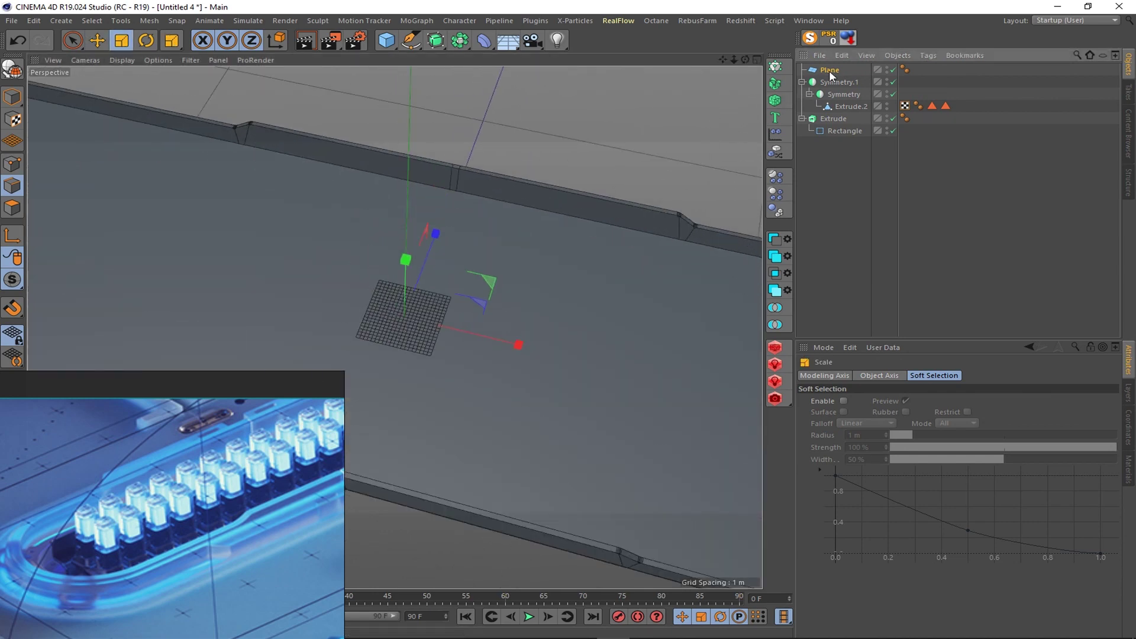
{"action": "left_click", "coordinate": [829, 70]}
{"action": "scroll", "coordinate": [384, 304], "scroll_direction": "up", "scroll_amount": 2}
- Make the plane editable, inset its polygon about 0.045 m and again, then split it off
{"action": "key", "text": "c"}
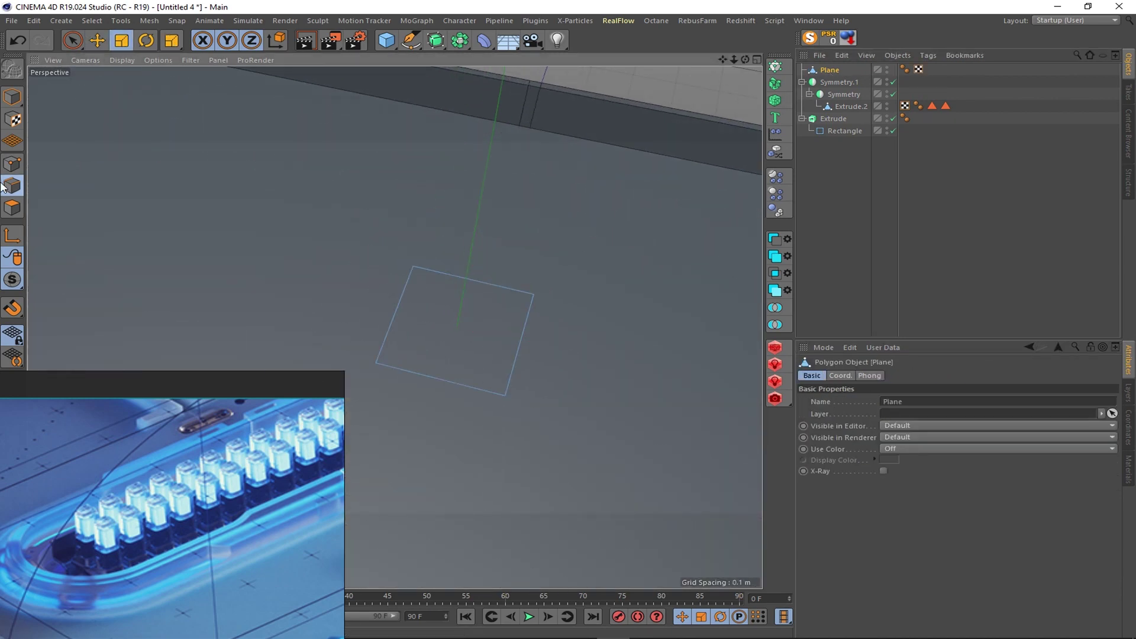
{"action": "left_click", "coordinate": [464, 322]}
{"action": "right_click", "coordinate": [498, 383]}
{"action": "left_click", "coordinate": [499, 385]}
{"action": "left_click_drag", "start_coordinate": [498, 385], "coordinate": [509, 385]}
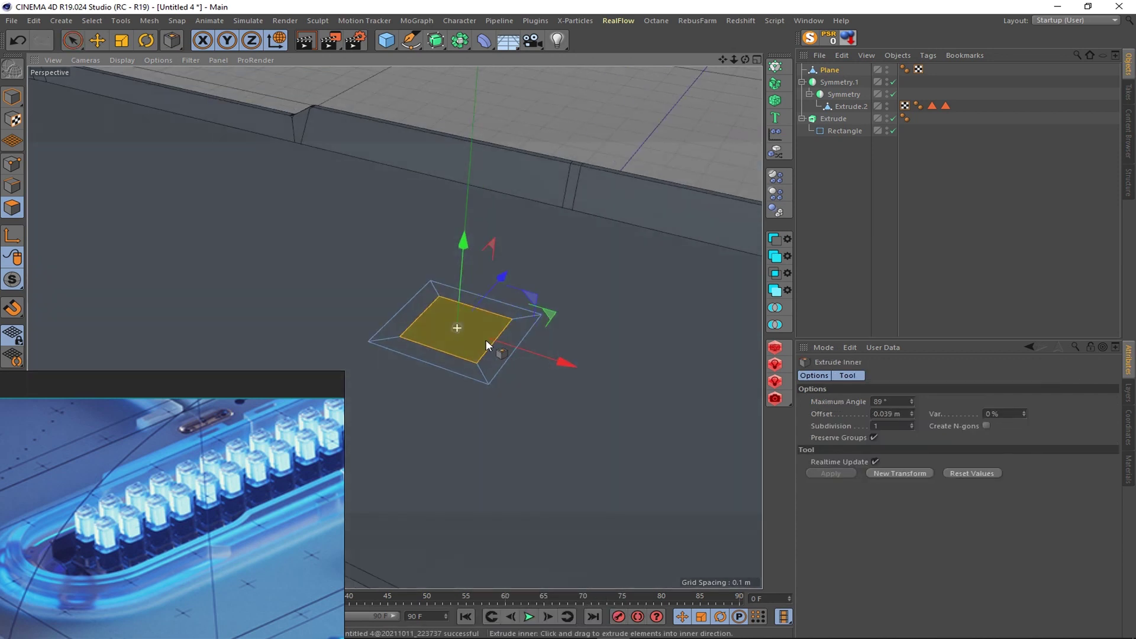
{"action": "mouse_move", "coordinate": [536, 400]}
{"action": "left_mouse_down", "text": "alt"}
{"action": "mouse_move", "coordinate": [485, 340]}
{"action": "mouse_move", "coordinate": [471, 258]}
{"action": "mouse_move", "coordinate": [532, 320]}
{"action": "left_mouse_up", "text": "alt"}
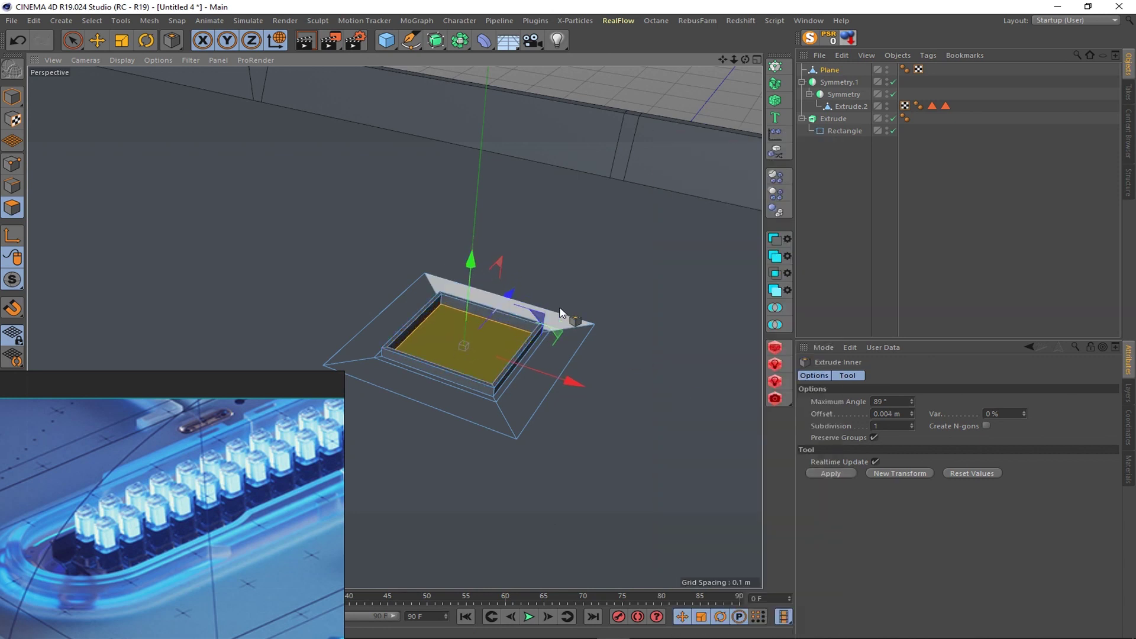
{"action": "right_click", "coordinate": [565, 331]}
{"action": "left_click", "coordinate": [633, 566]}
- Reselect Plane and select its outer edges and the rim's front edge
{"action": "left_click", "coordinate": [829, 70]}
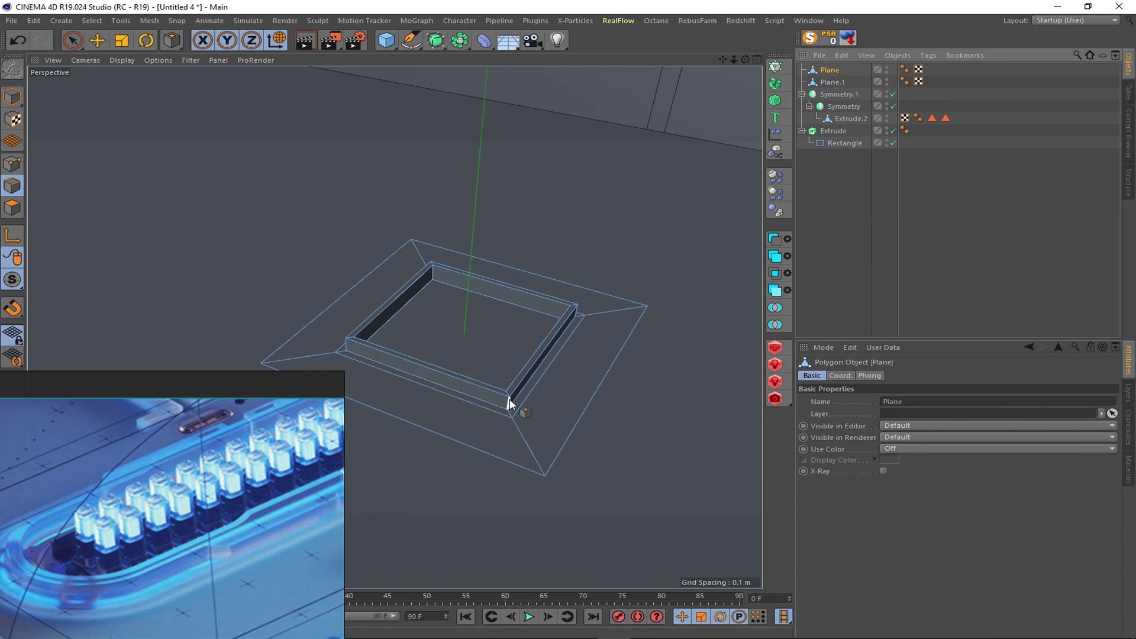
{"action": "left_click", "coordinate": [65, 40]}
{"action": "left_click", "coordinate": [540, 465]}
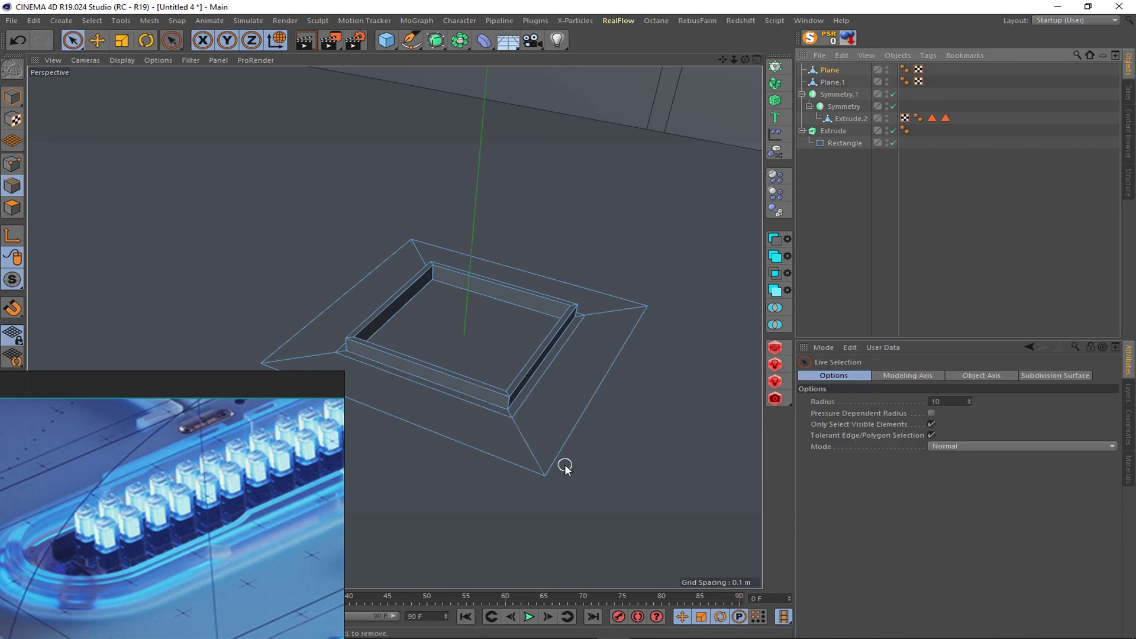
{"action": "left_click", "coordinate": [603, 313], "text": "shift"}
{"action": "right_click", "coordinate": [421, 268]}
{"action": "left_click", "coordinate": [515, 553]}
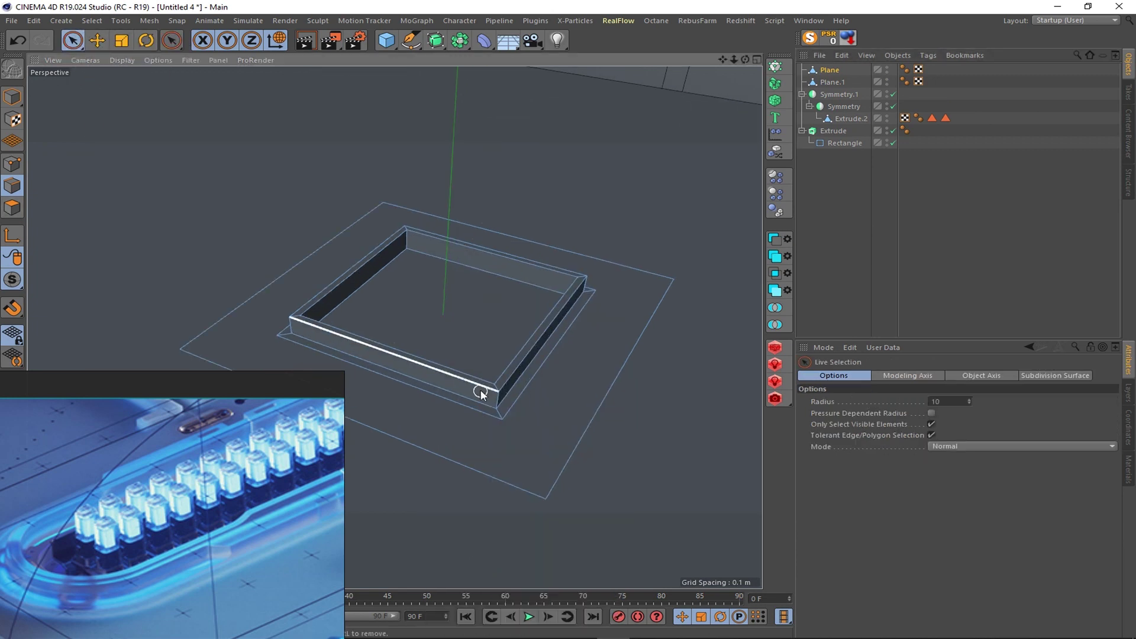
- Select the vertical corner edges of the walls and round them with a bevel
{"action": "key", "text": "e"}
{"action": "left_click", "coordinate": [581, 278], "text": "shift"}
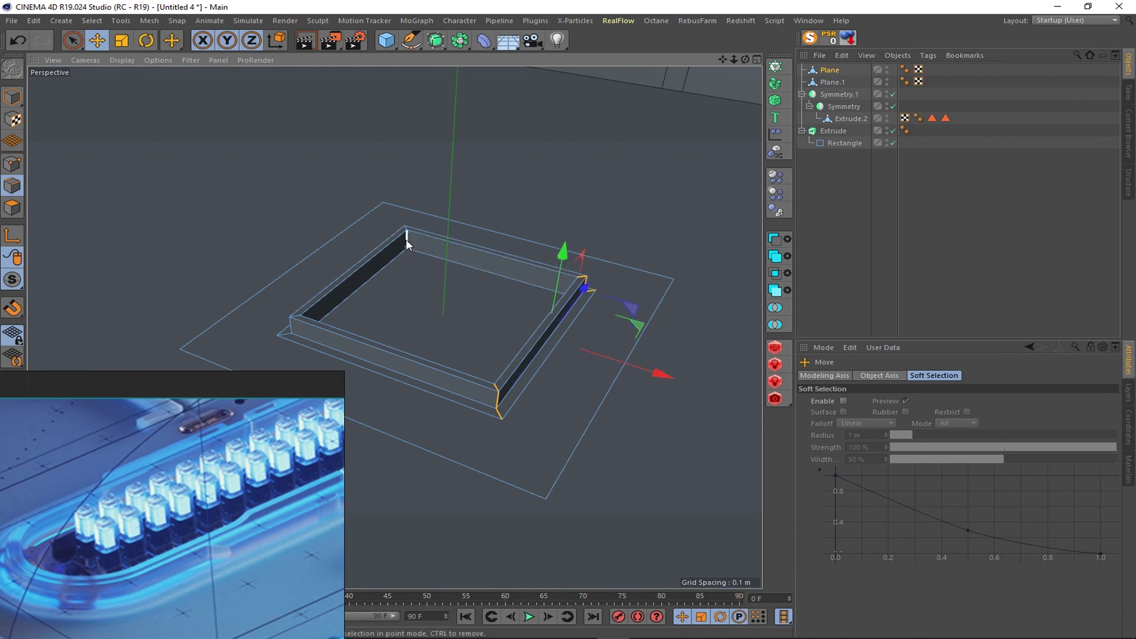
{"action": "left_click", "coordinate": [406, 236], "text": "shift"}
{"action": "left_click", "coordinate": [293, 322], "text": "shift"}
{"action": "right_click", "coordinate": [355, 325]}
{"action": "left_click", "coordinate": [420, 537]}
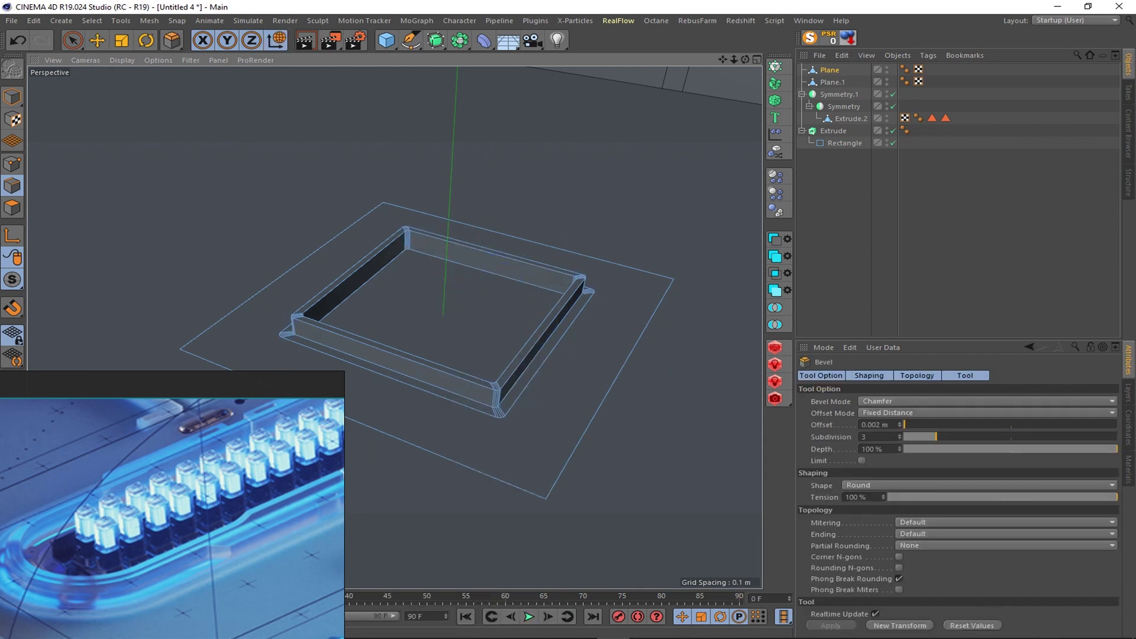
{"action": "left_click", "coordinate": [830, 70]}
{"action": "scroll", "coordinate": [484, 306], "scroll_direction": "up", "scroll_amount": 5}
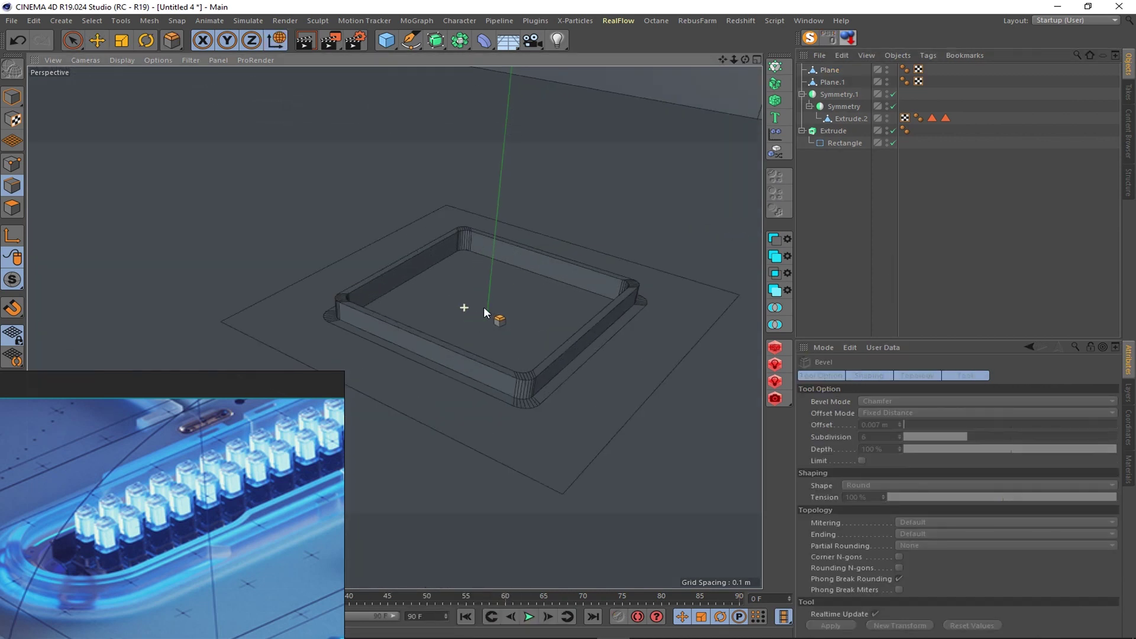
- Select the walls' top polygon loop and move it up to make the walls taller
{"action": "key", "text": "u"}
{"action": "key", "text": "l"}
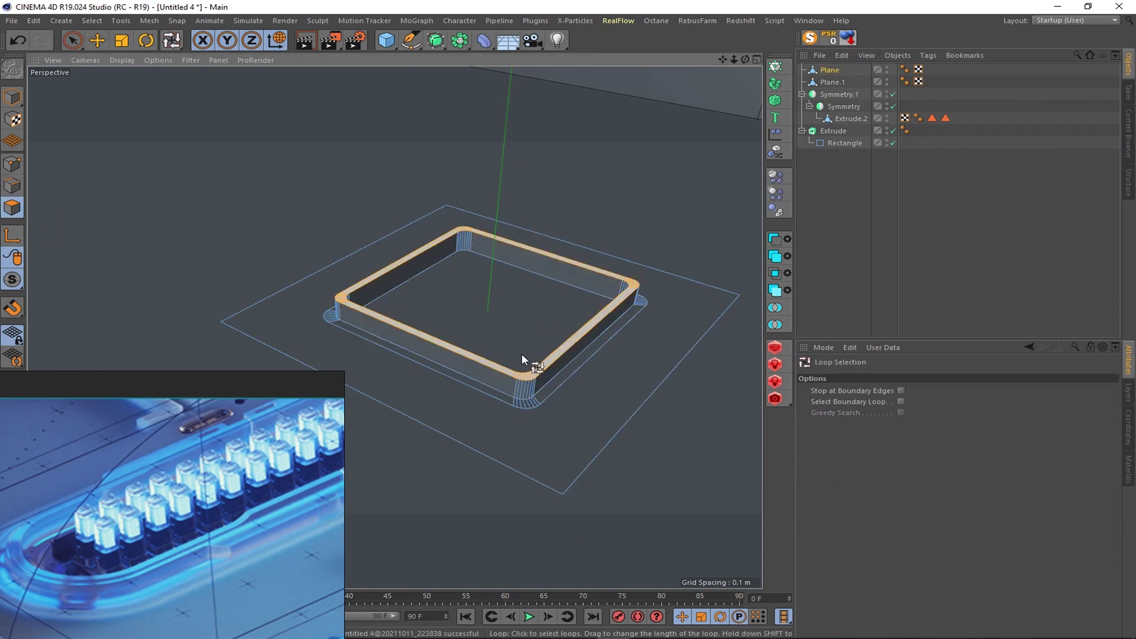
{"action": "left_click", "coordinate": [520, 353]}
{"action": "key", "text": "e"}
{"action": "left_click_drag", "start_coordinate": [515, 200], "coordinate": [477, 193]}
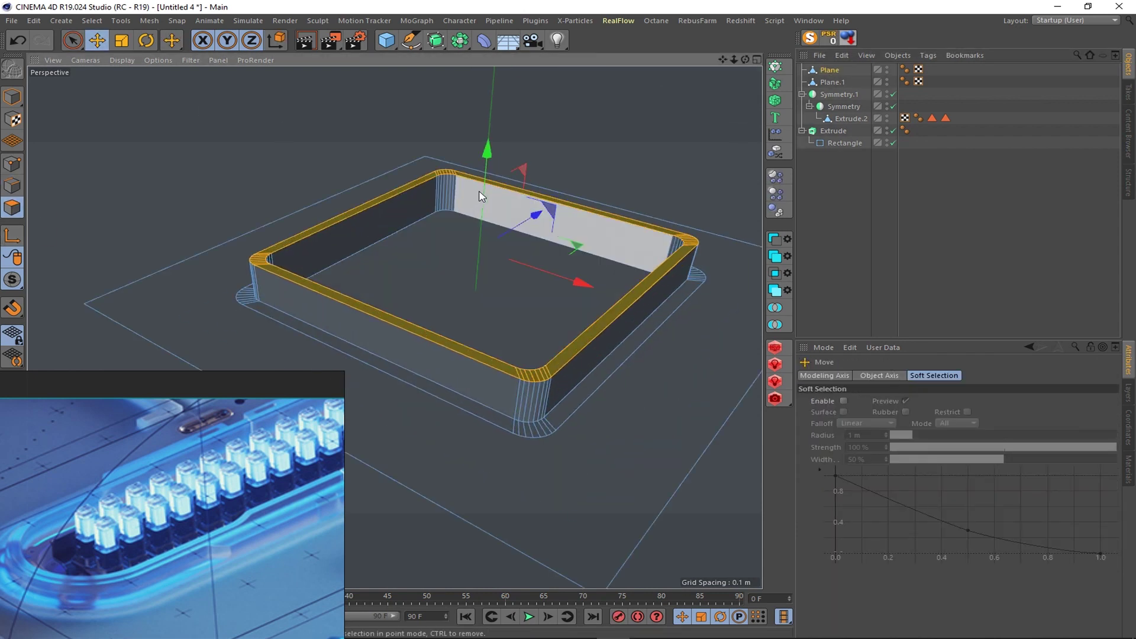
- Give the top edge loop a small rounded bevel and delete the duplicate Plane.1
{"action": "key", "text": "u"}
{"action": "key", "text": "l"}
{"action": "left_click", "coordinate": [680, 536]}
{"action": "scroll", "coordinate": [555, 422], "scroll_direction": "up", "scroll_amount": 5}
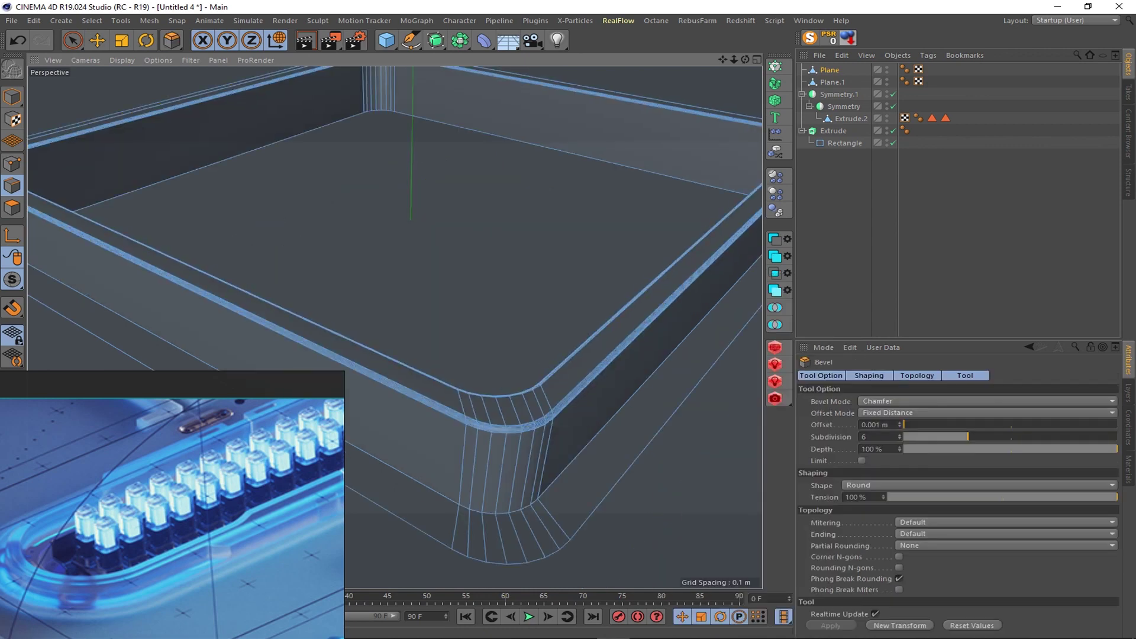
{"action": "left_click", "coordinate": [273, 152]}
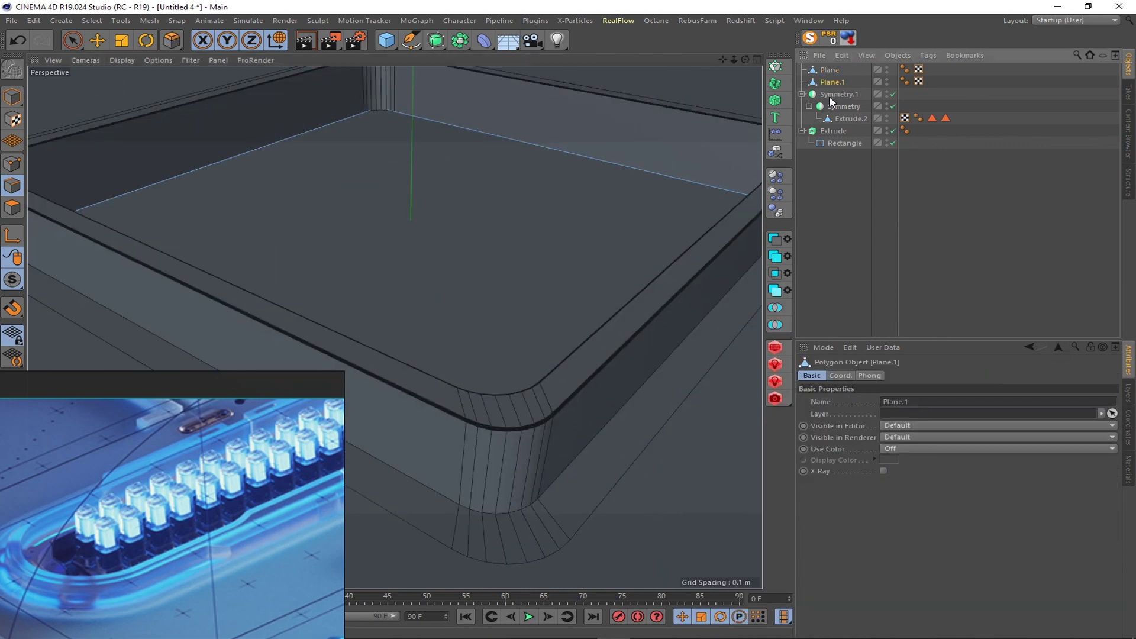
{"action": "key", "text": "Delete"}
{"action": "left_click", "coordinate": [229, 139]}
- Split the tray's top face into a new object, Plane.1
{"action": "left_click", "coordinate": [12, 207]}
{"action": "right_click", "coordinate": [504, 135]}
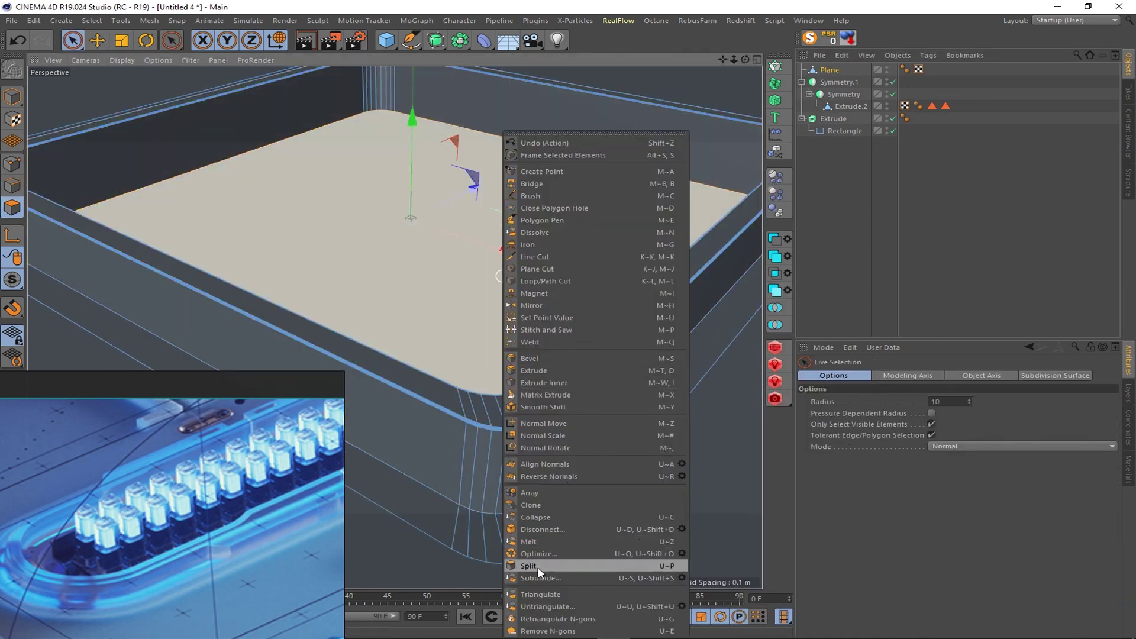
{"action": "left_click", "coordinate": [529, 566]}
{"action": "scroll", "coordinate": [433, 180], "scroll_direction": "down", "scroll_amount": 5}
{"action": "left_click", "coordinate": [833, 82]}
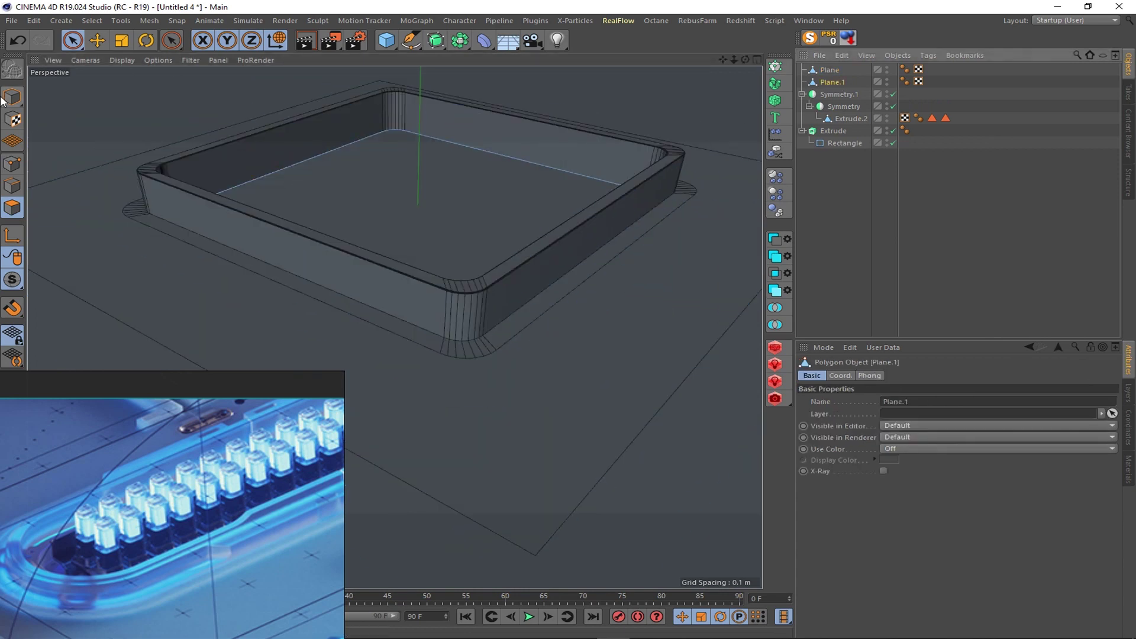
- Extrude the top face about 0.012 m, then inset it and push the centre down into a recess
{"action": "left_click", "coordinate": [12, 96]}
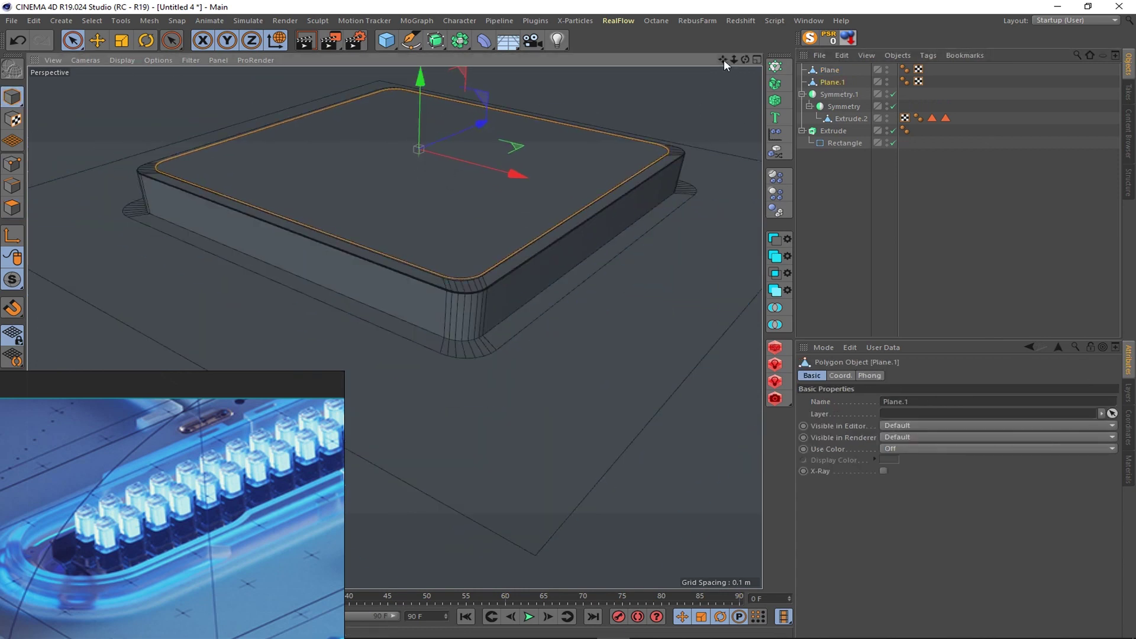
{"action": "scroll", "coordinate": [433, 236], "scroll_direction": "up", "scroll_amount": 3}
{"action": "right_click", "coordinate": [520, 296]}
{"action": "left_click", "coordinate": [515, 375]}
{"action": "left_click_drag", "start_coordinate": [516, 376], "coordinate": [521, 355]}
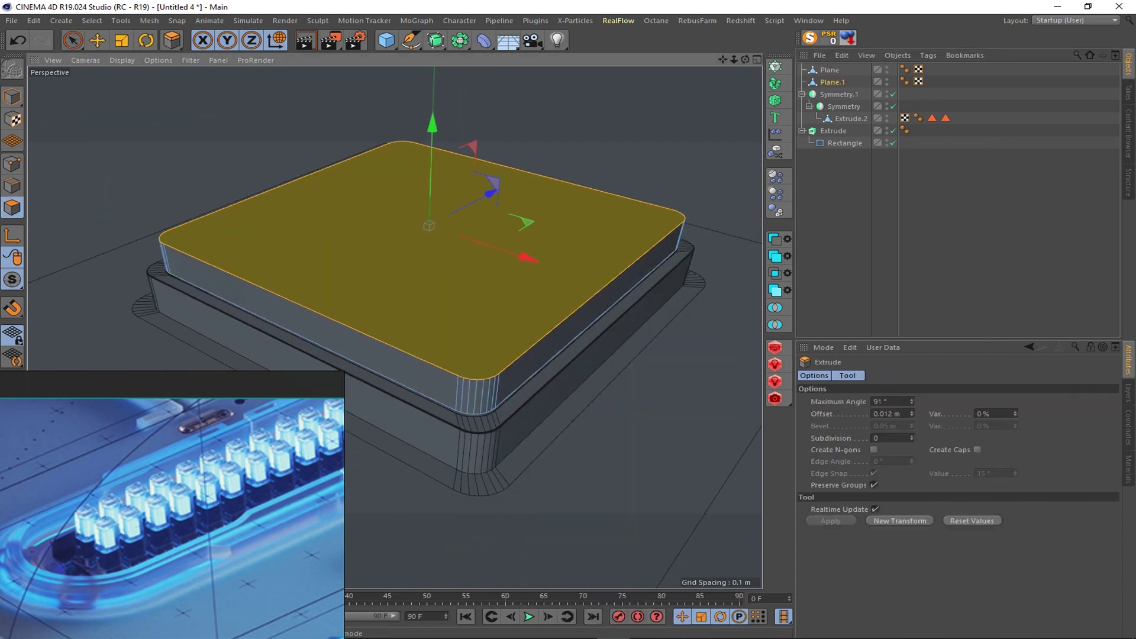
{"action": "key", "text": "i"}
{"action": "left_click_drag", "start_coordinate": [527, 286], "coordinate": [431, 165]}
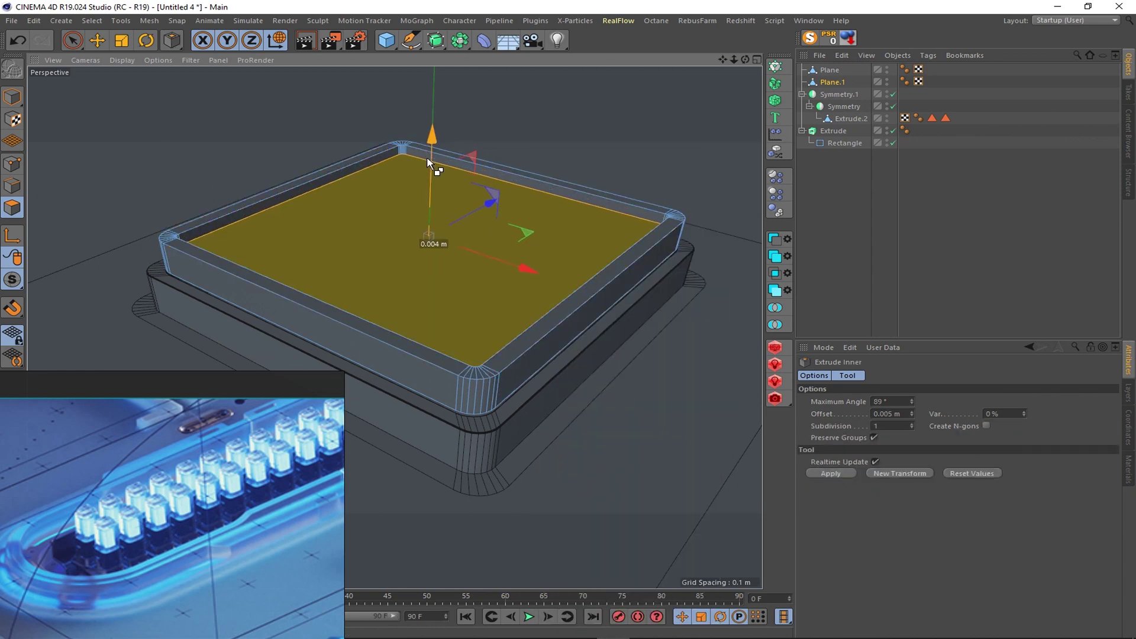
{"action": "left_click_drag", "start_coordinate": [509, 336], "coordinate": [555, 215]}
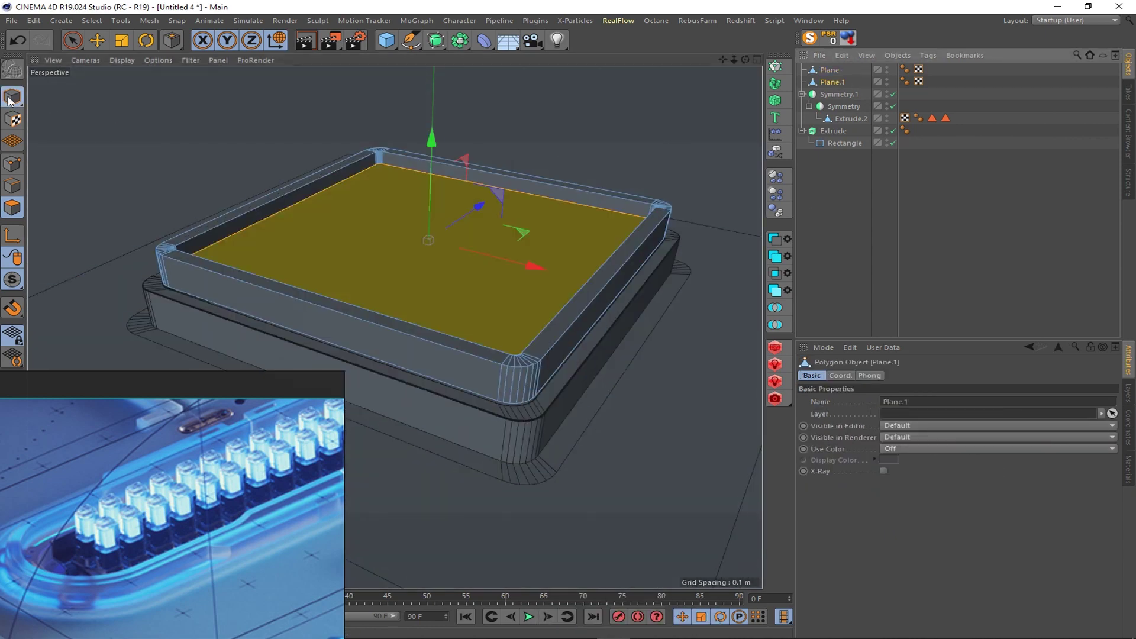
{"action": "key", "text": "Return"}
- Raise the Plane's rim so the inner walls get taller
{"action": "left_click_drag", "start_coordinate": [427, 161], "coordinate": [446, 296], "text": "alt"}
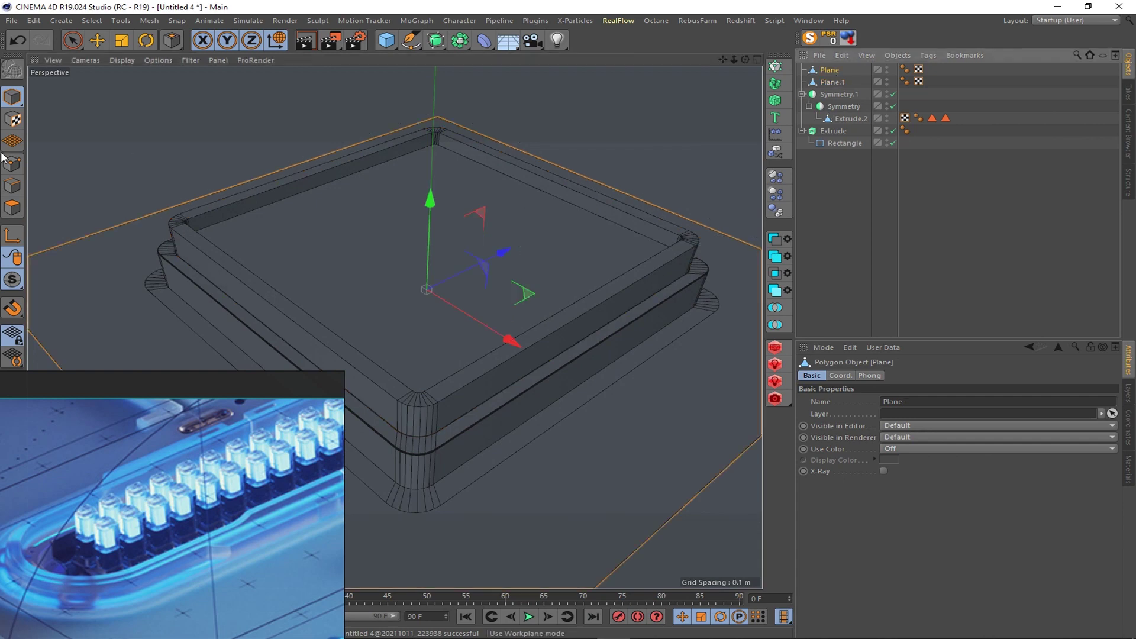
{"action": "left_click", "coordinate": [829, 70]}
{"action": "key", "text": "e"}
{"action": "key", "text": "ctrl+a"}
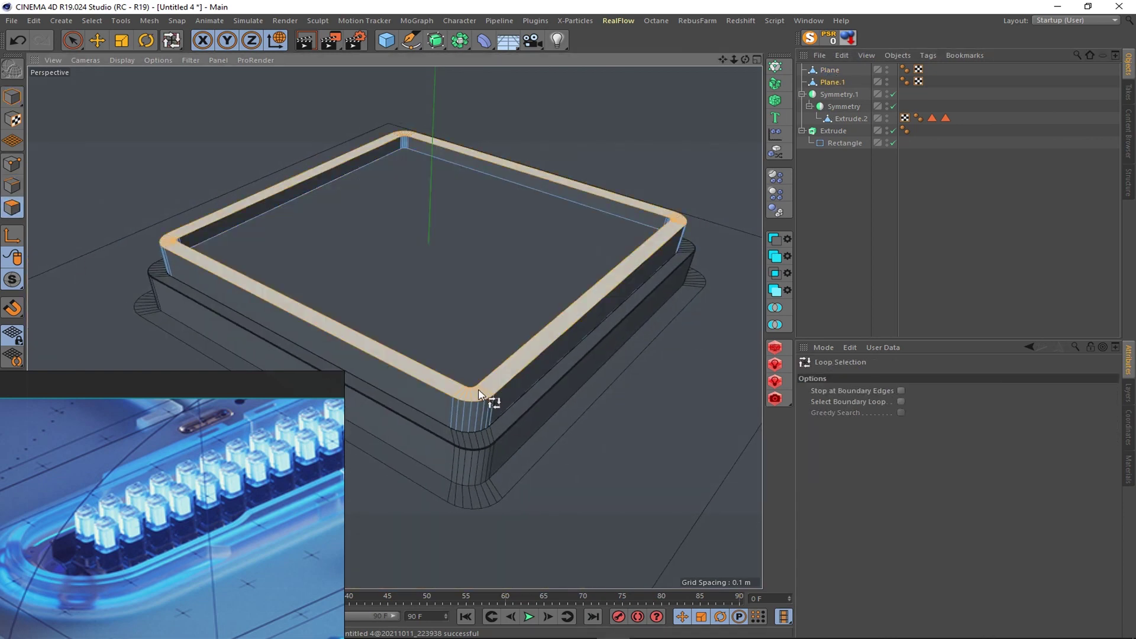
{"action": "left_click_drag", "start_coordinate": [401, 157], "coordinate": [403, 135]}
{"action": "scroll", "coordinate": [583, 217], "scroll_direction": "up", "scroll_amount": 2}
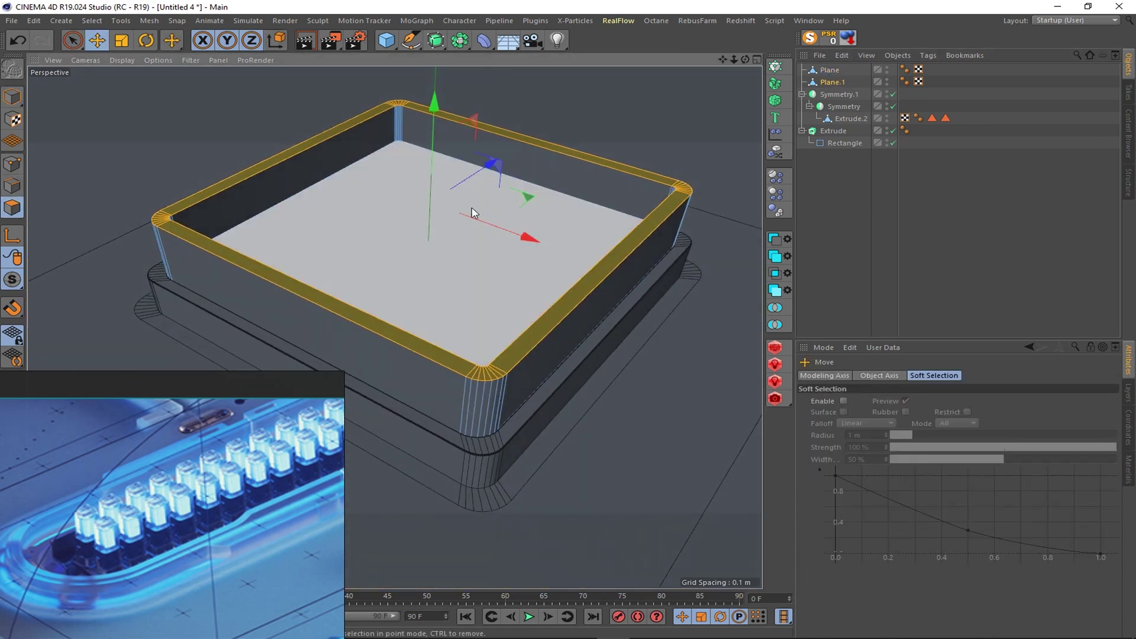
{"action": "scroll", "coordinate": [583, 217], "scroll_direction": "up", "scroll_amount": 2}
- Split the rim polygons into Plane.3 and delete the extra Plane.2
{"action": "right_click", "coordinate": [621, 203]}
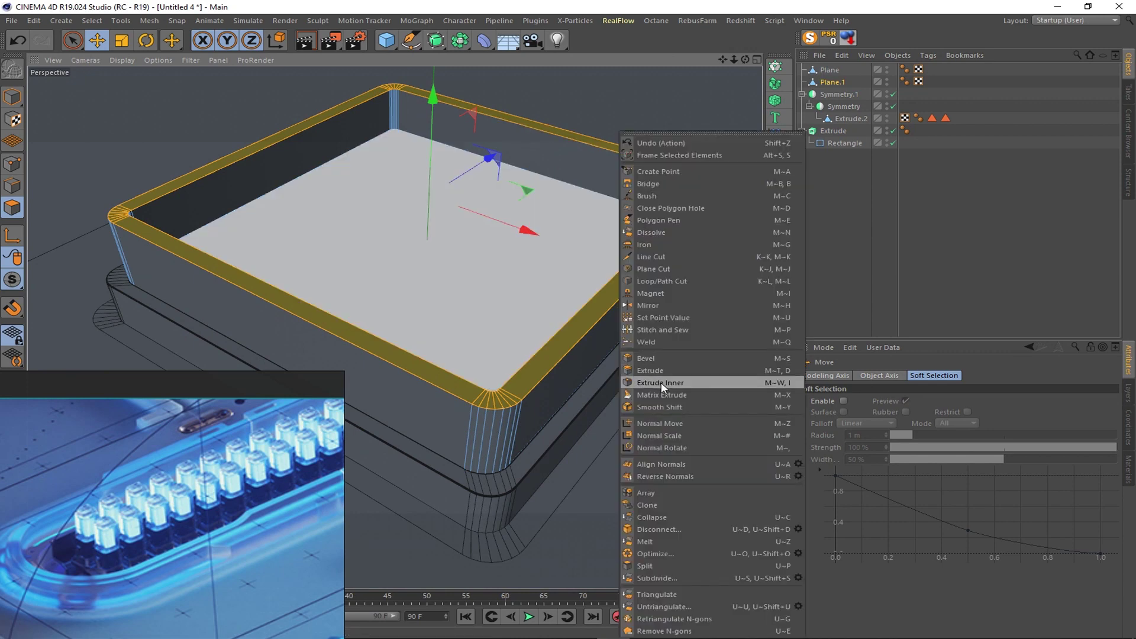
{"action": "left_click", "coordinate": [649, 565]}
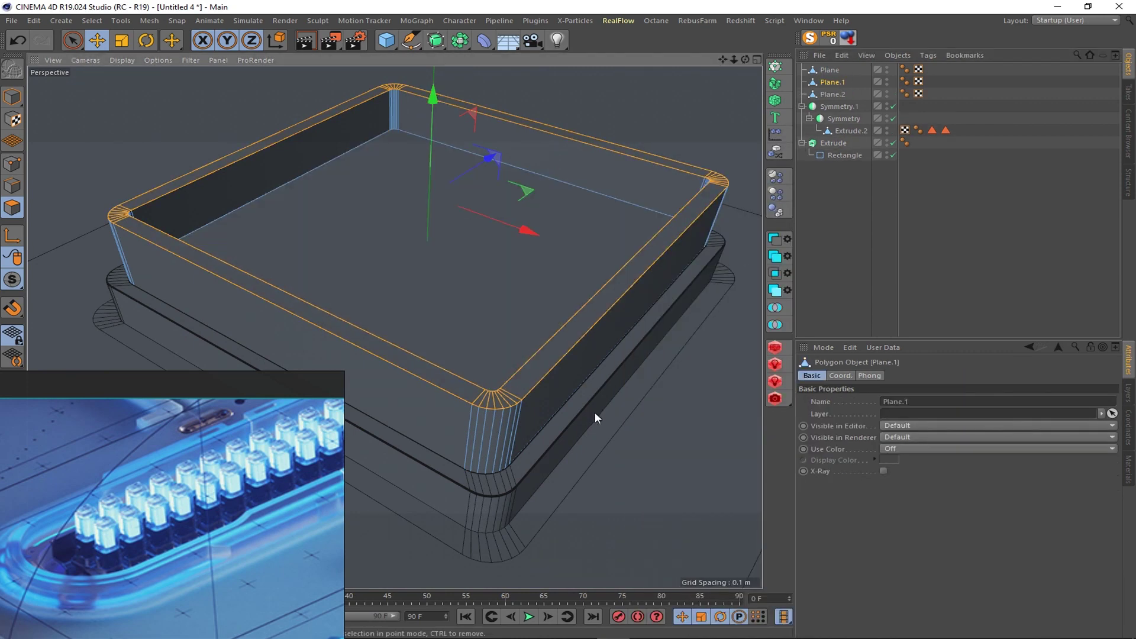
{"action": "right_click", "coordinate": [692, 334]}
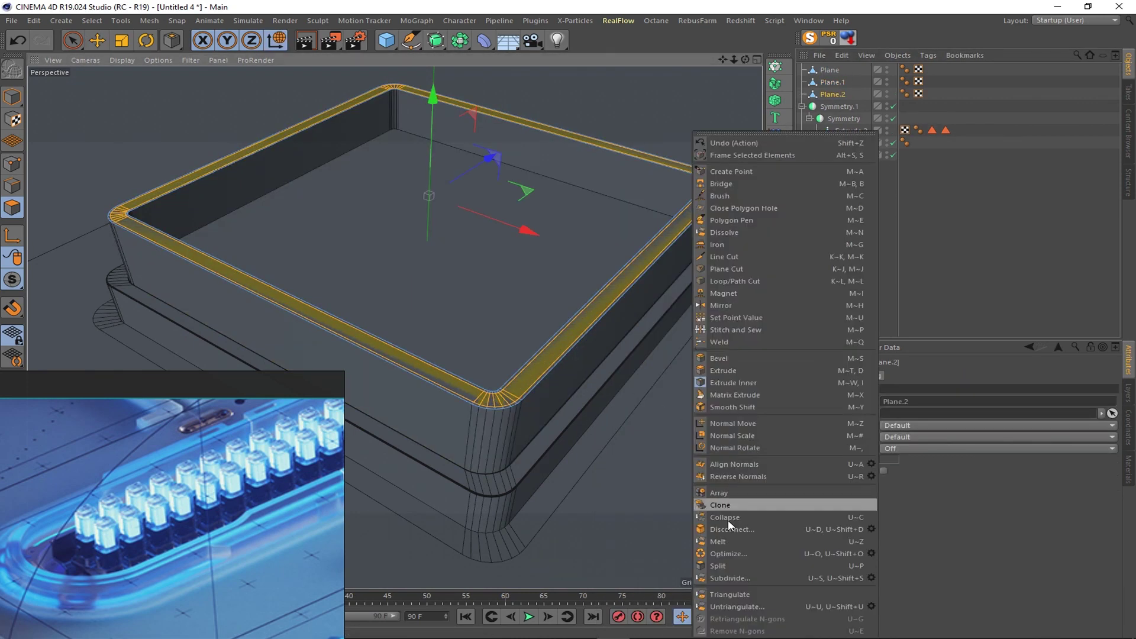
{"action": "left_click", "coordinate": [727, 566]}
{"action": "left_click", "coordinate": [831, 104]}
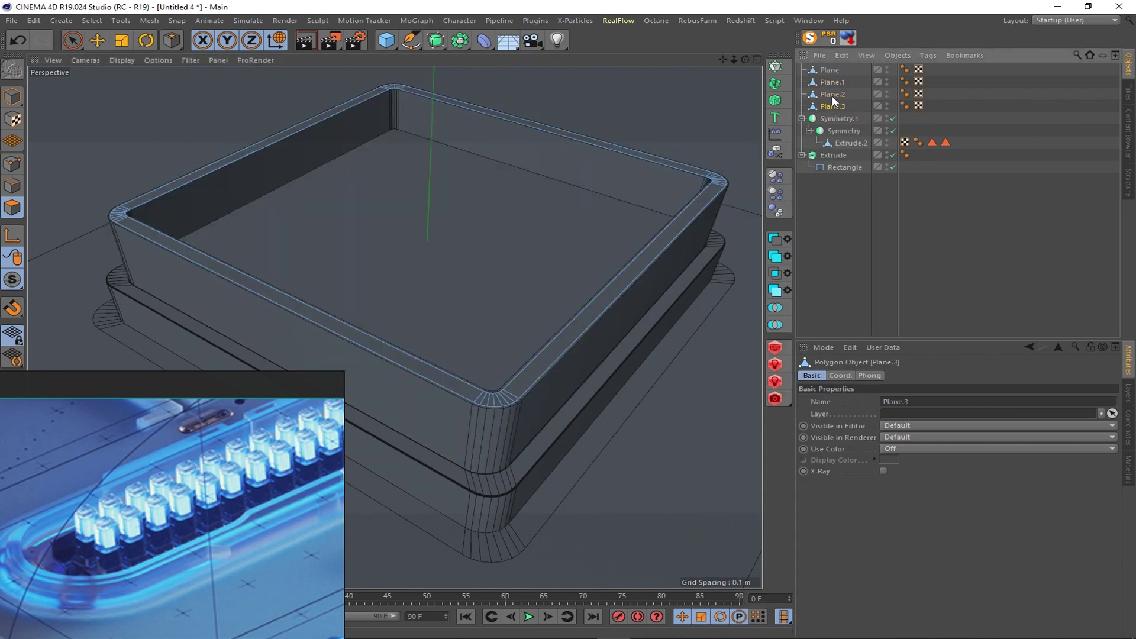
{"action": "key", "text": "Delete"}
- Extrude Plane.3's rim upward into walls about 0.054 m tall
{"action": "key", "text": "d"}
{"action": "left_click_drag", "start_coordinate": [429, 288], "coordinate": [533, 76]}
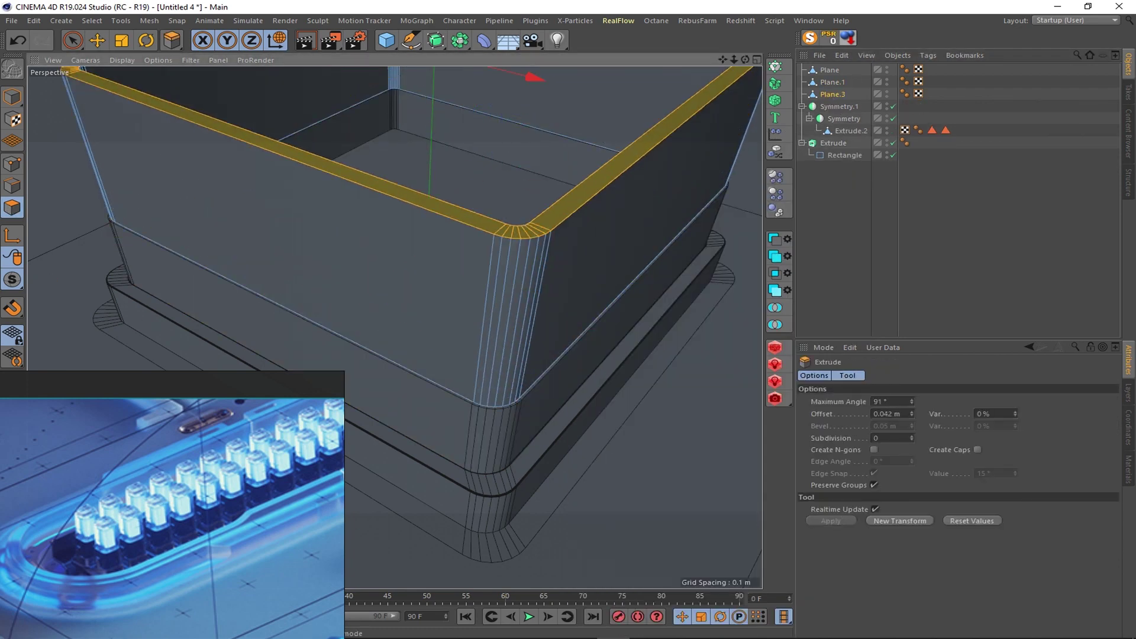
{"action": "left_click_drag", "start_coordinate": [621, 139], "coordinate": [349, 162], "text": "alt"}
{"action": "scroll", "coordinate": [349, 163], "scroll_direction": "up", "scroll_amount": 2}
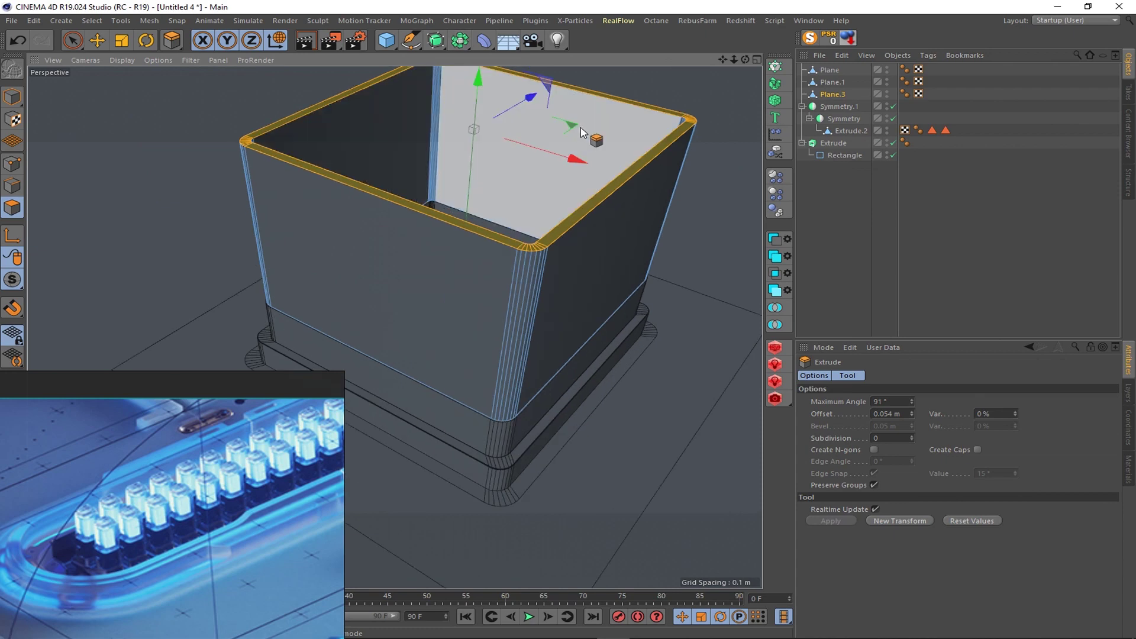
{"action": "key", "text": "u"}
{"action": "key", "text": "l"}
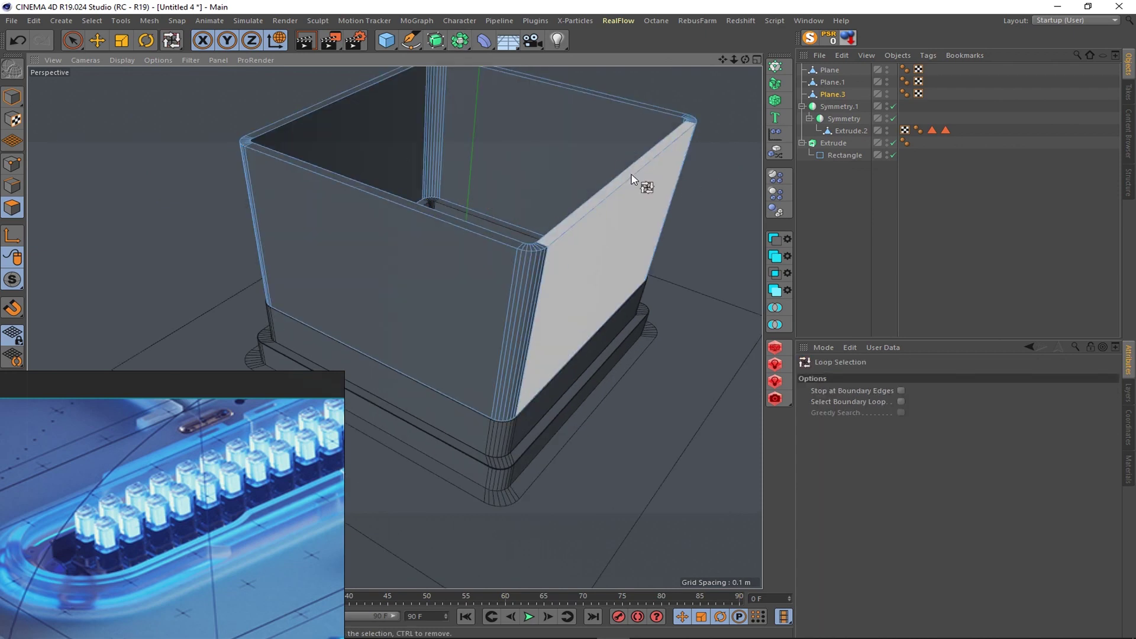
{"action": "left_click_drag", "start_coordinate": [642, 183], "coordinate": [500, 286], "text": "alt"}
{"action": "scroll", "coordinate": [457, 228], "scroll_direction": "down", "scroll_amount": 5}
{"action": "scroll", "coordinate": [478, 337], "scroll_direction": "up", "scroll_amount": 5}
- Close Plane.3's top rim opening with Bridge and Close Polygon Hole
{"action": "left_click", "coordinate": [478, 337]}
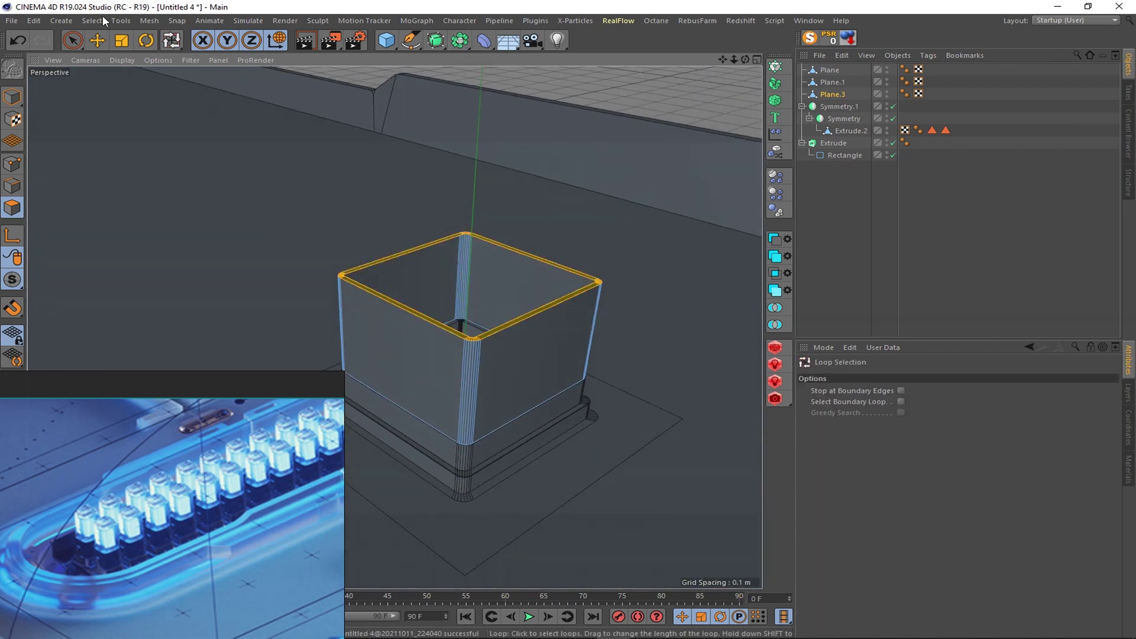
{"action": "key", "text": "e"}
{"action": "scroll", "coordinate": [438, 253], "scroll_direction": "up", "scroll_amount": 3}
{"action": "right_click", "coordinate": [610, 213]}
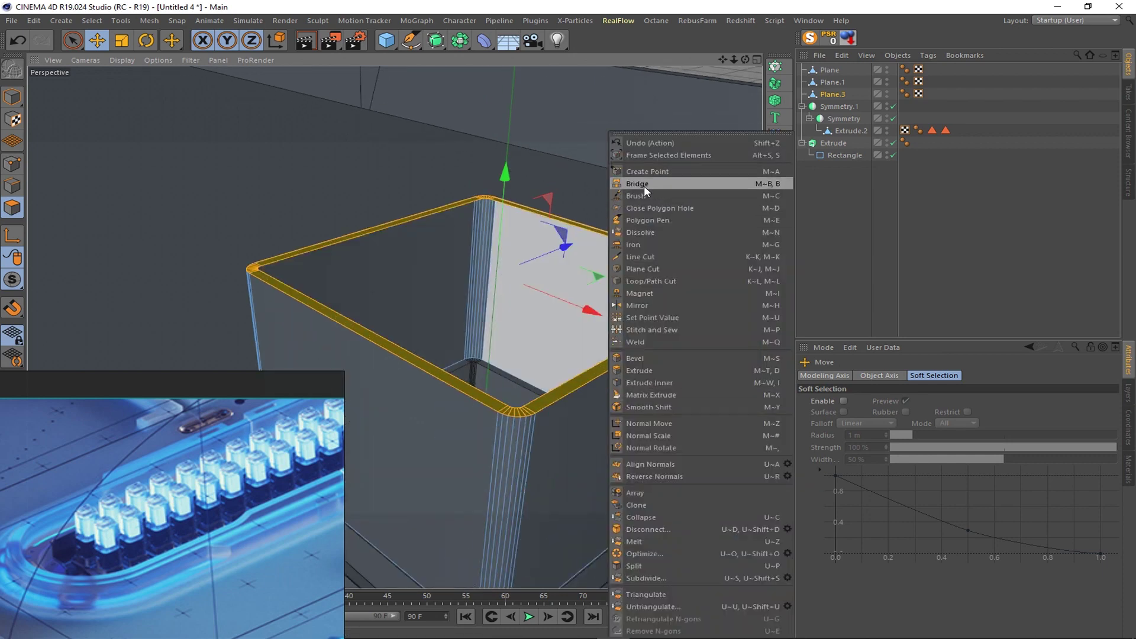
{"action": "left_click", "coordinate": [643, 186]}
{"action": "right_click", "coordinate": [422, 296]}
{"action": "left_click", "coordinate": [509, 209]}
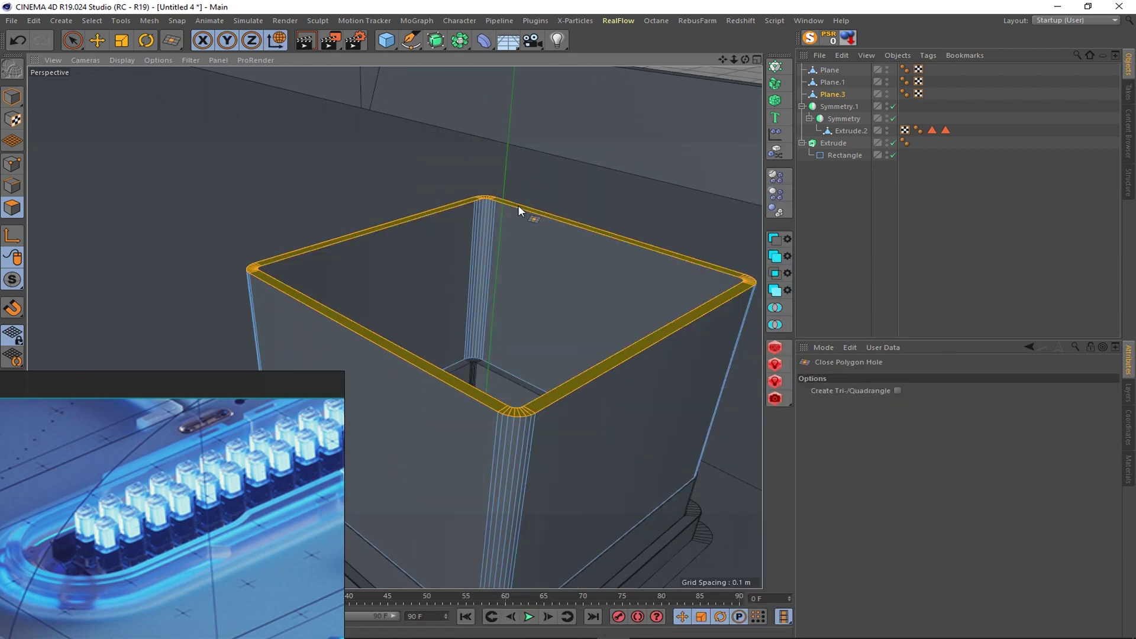
{"action": "left_click_drag", "start_coordinate": [517, 204], "coordinate": [493, 357], "text": "alt"}
{"action": "scroll", "coordinate": [521, 332], "scroll_direction": "down", "scroll_amount": 3}
{"action": "scroll", "coordinate": [470, 304], "scroll_direction": "up", "scroll_amount": 3}
{"action": "scroll", "coordinate": [470, 305], "scroll_direction": "up", "scroll_amount": 2}
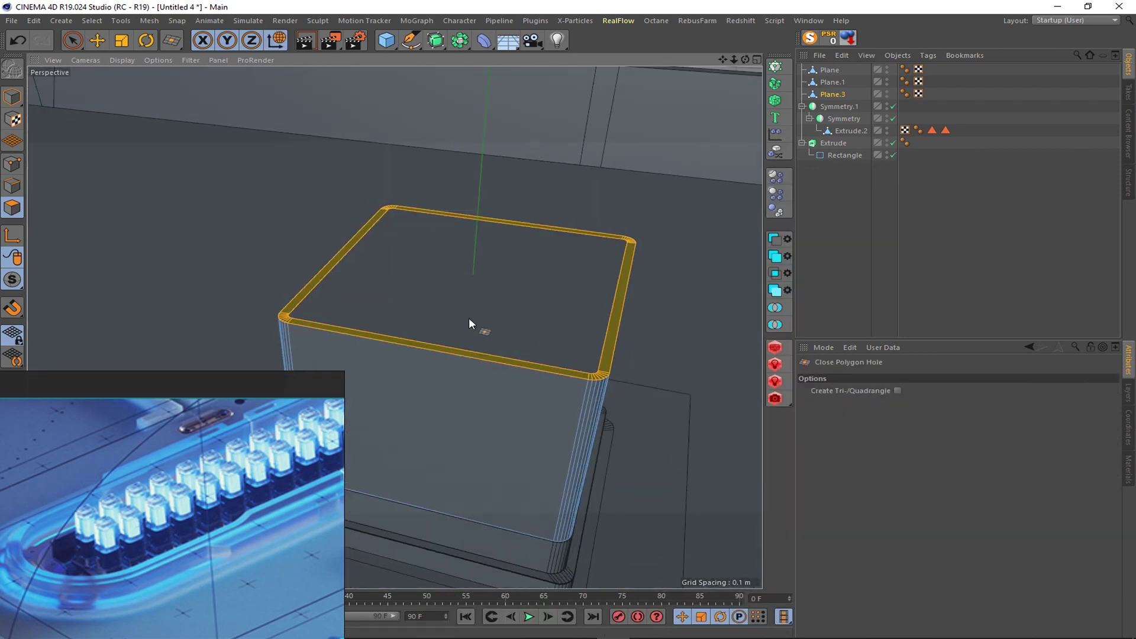
{"action": "left_click", "coordinate": [833, 96]}
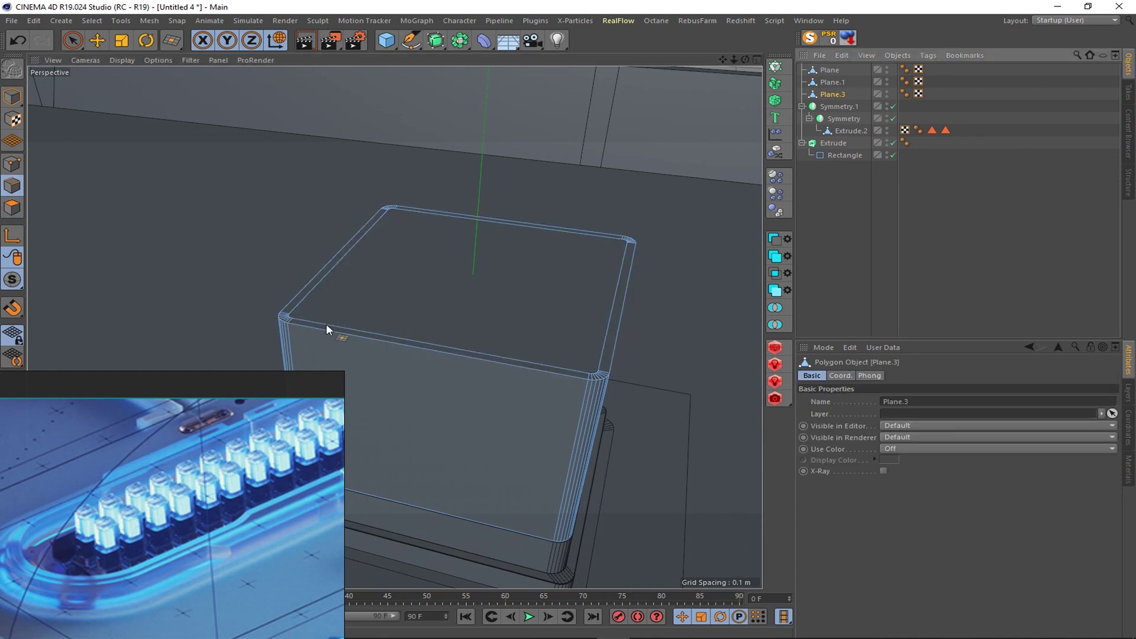
- Bevel the top rim edge loop by 0.003 m and lower the loop slightly
{"action": "key", "text": "u"}
{"action": "key", "text": "l"}
{"action": "left_click", "coordinate": [578, 376]}
{"action": "key", "text": "m"}
{"action": "key", "text": "s"}
{"action": "scroll", "coordinate": [629, 380], "scroll_direction": "up", "scroll_amount": 3}
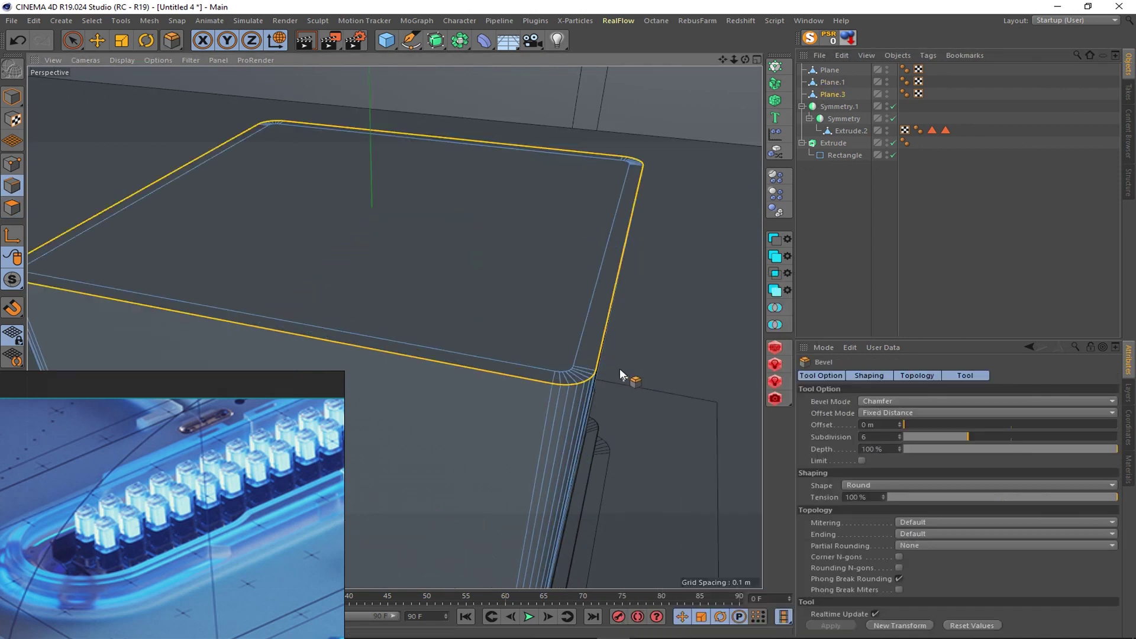
{"action": "left_click_drag", "start_coordinate": [508, 278], "coordinate": [520, 278]}
{"action": "scroll", "coordinate": [519, 277], "scroll_direction": "down", "scroll_amount": 3}
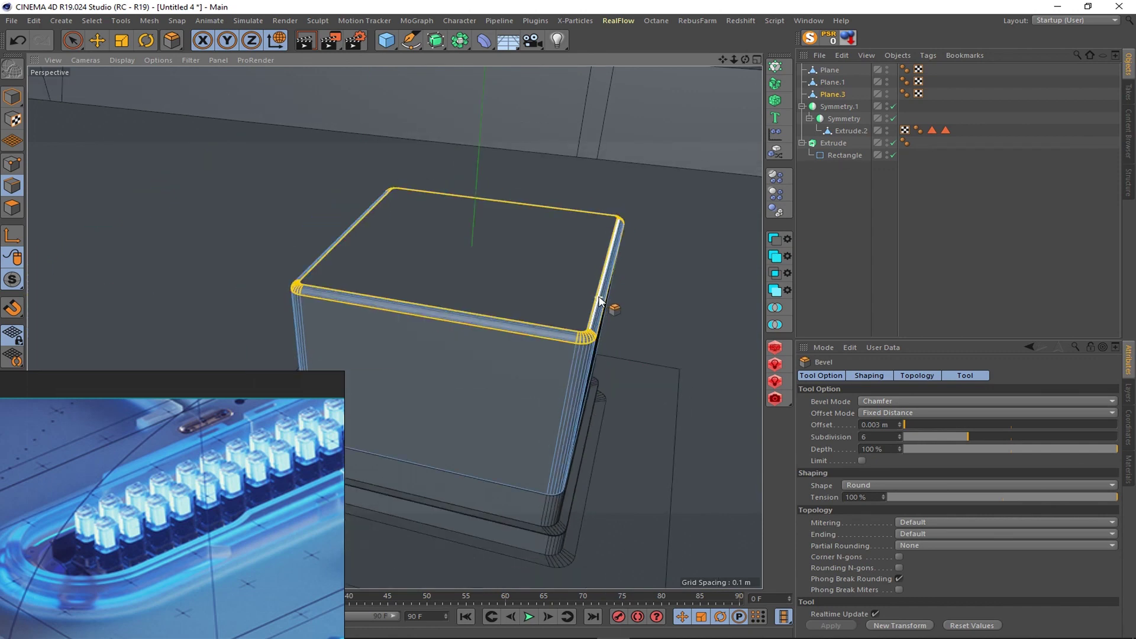
{"action": "key", "text": "space"}
{"action": "left_click_drag", "start_coordinate": [473, 148], "coordinate": [472, 222]}
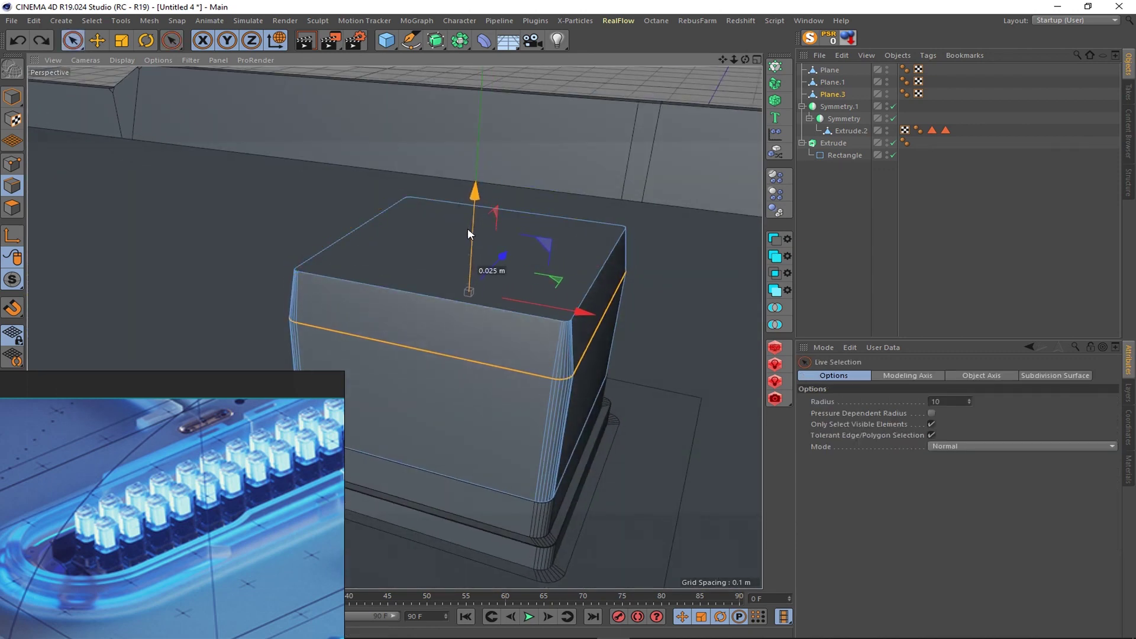
- Edge Slide the top rim loop to a new position
{"action": "key", "text": "u"}
{"action": "key", "text": "l"}
{"action": "scroll", "coordinate": [619, 355], "scroll_direction": "up", "scroll_amount": 4}
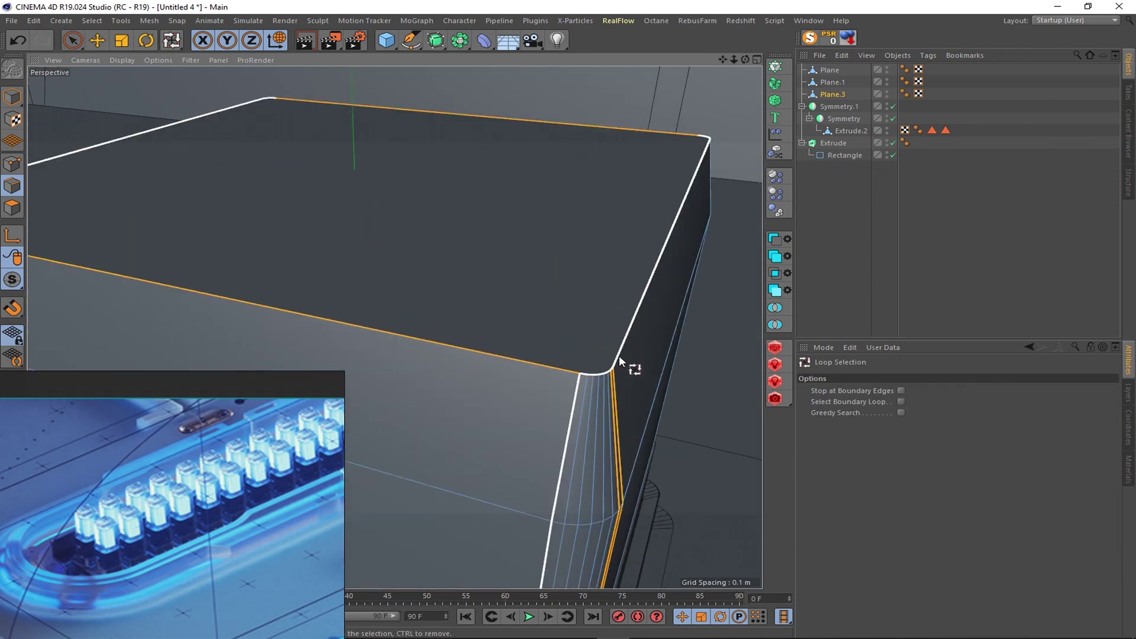
{"action": "left_click", "coordinate": [562, 372]}
{"action": "right_click", "coordinate": [698, 481]}
{"action": "left_click", "coordinate": [723, 504]}
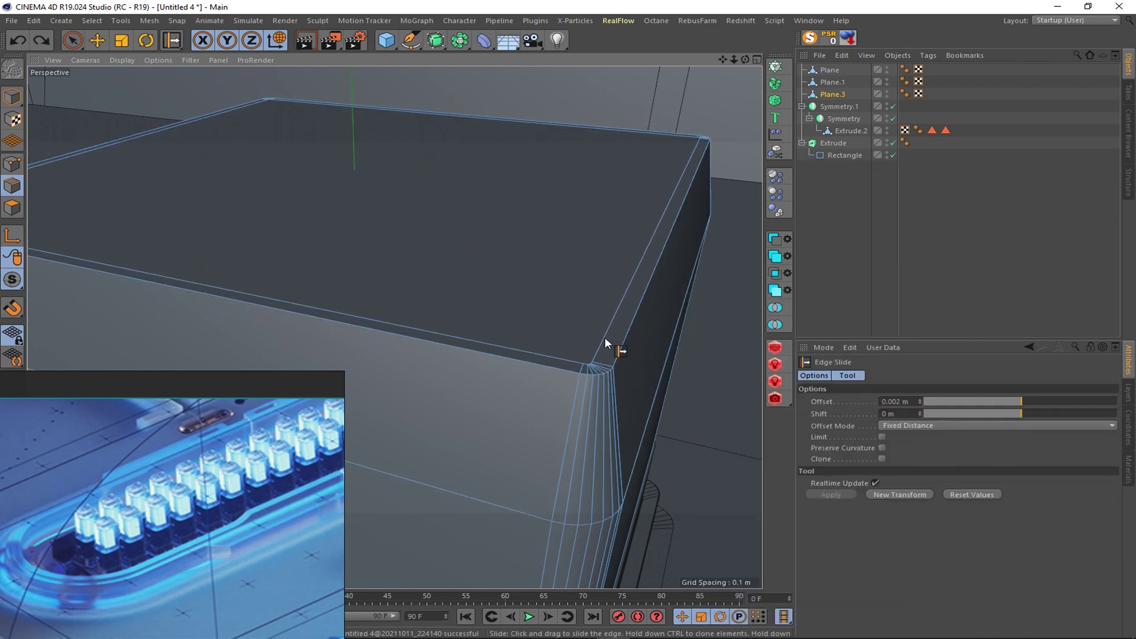
{"action": "left_click_drag", "start_coordinate": [605, 342], "coordinate": [621, 375]}
{"action": "right_click", "coordinate": [656, 378]}
{"action": "key", "text": "Escape"}
- Raise the lower rounded edge loop 0.008 m and bevel the edges at 0.004 m
{"action": "key", "text": "u"}
{"action": "key", "text": "l"}
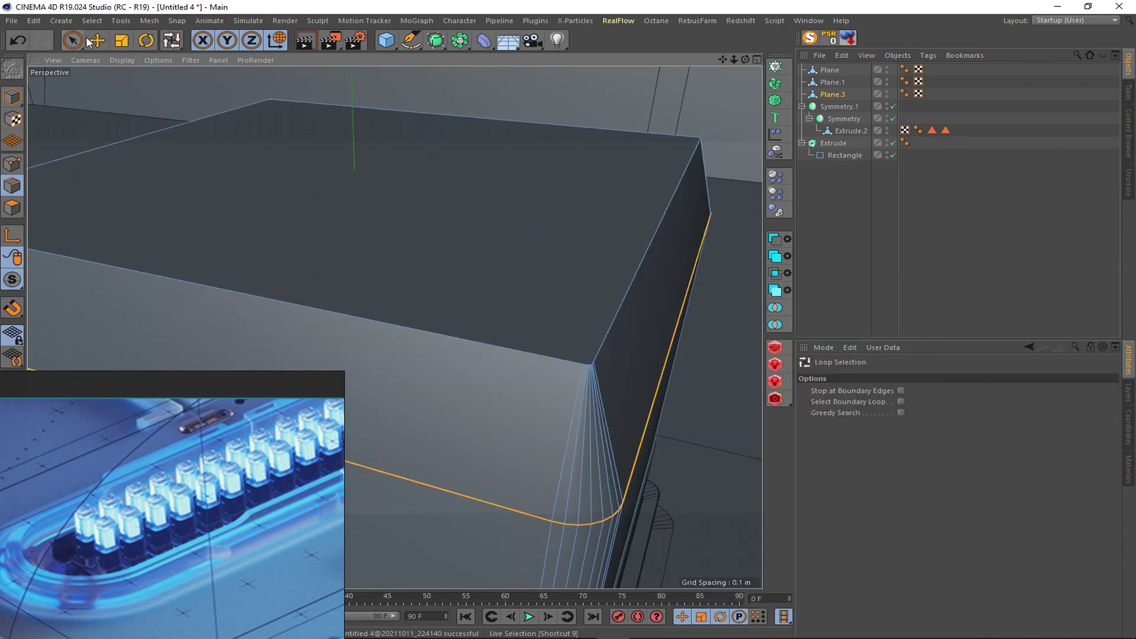
{"action": "left_click", "coordinate": [96, 40]}
{"action": "left_click_drag", "start_coordinate": [355, 151], "coordinate": [355, 133]}
{"action": "right_click", "coordinate": [716, 216]}
{"action": "left_click", "coordinate": [740, 461]}
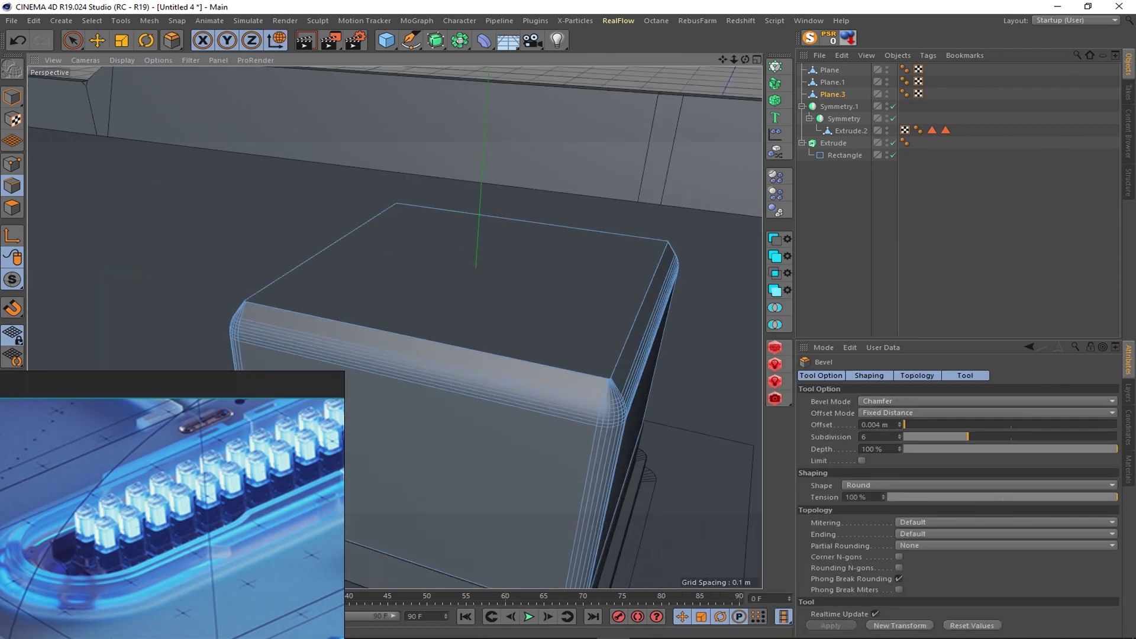
{"action": "scroll", "coordinate": [456, 444], "scroll_direction": "down", "scroll_amount": 5}
{"action": "mouse_move", "coordinate": [456, 444]}
{"action": "left_mouse_down", "text": "alt"}
{"action": "mouse_move", "coordinate": [507, 278]}
{"action": "mouse_move", "coordinate": [474, 322]}
{"action": "mouse_move", "coordinate": [509, 358]}
{"action": "left_mouse_up", "text": "alt"}
{"action": "scroll", "coordinate": [508, 358], "scroll_direction": "up", "scroll_amount": 3}
{"action": "left_click", "coordinate": [502, 355]}
- Split Plane.1's inner floor polygon into a new object, Plane.2
{"action": "left_click_drag", "start_coordinate": [599, 428], "coordinate": [599, 414], "text": "alt"}
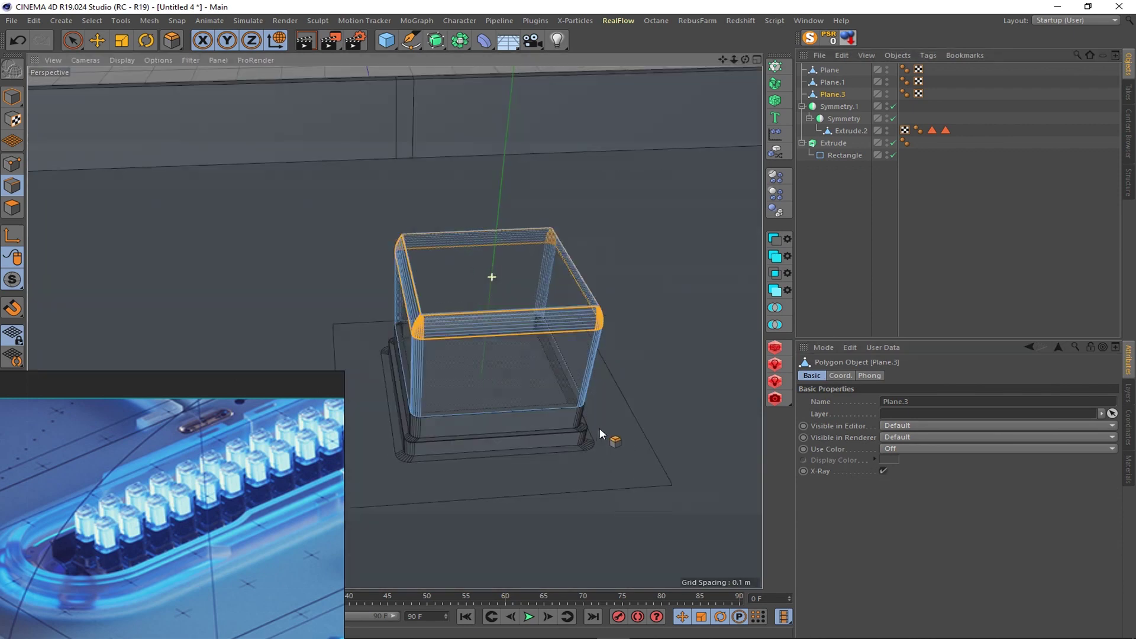
{"action": "left_click", "coordinate": [832, 83]}
{"action": "key", "text": "i"}
{"action": "left_click", "coordinate": [474, 386]}
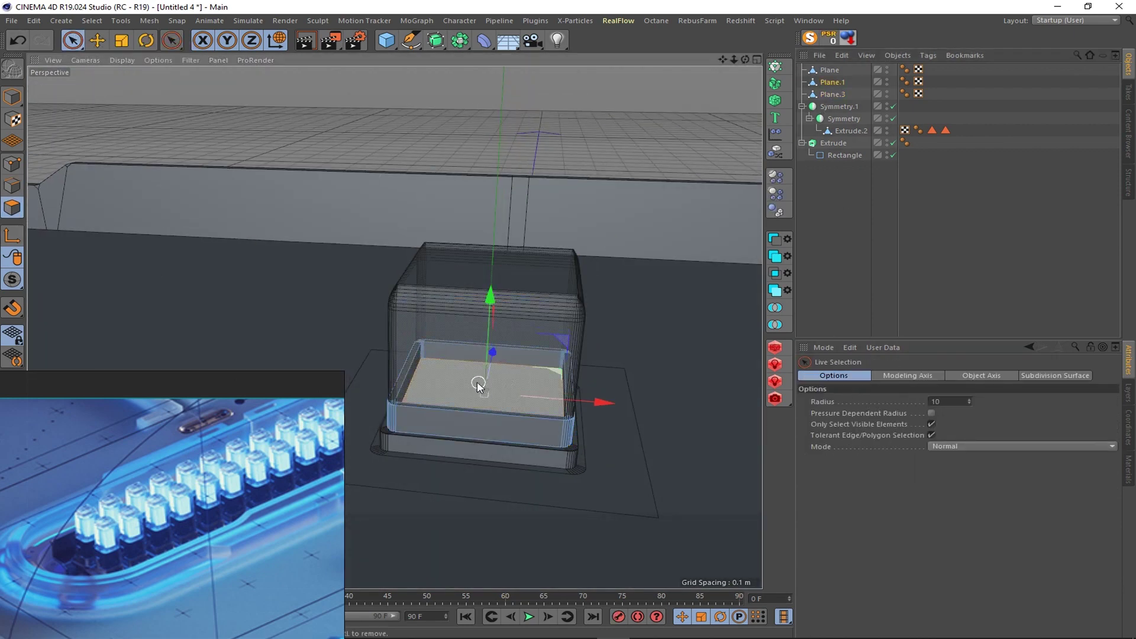
{"action": "key", "text": "u"}
{"action": "key", "text": "p"}
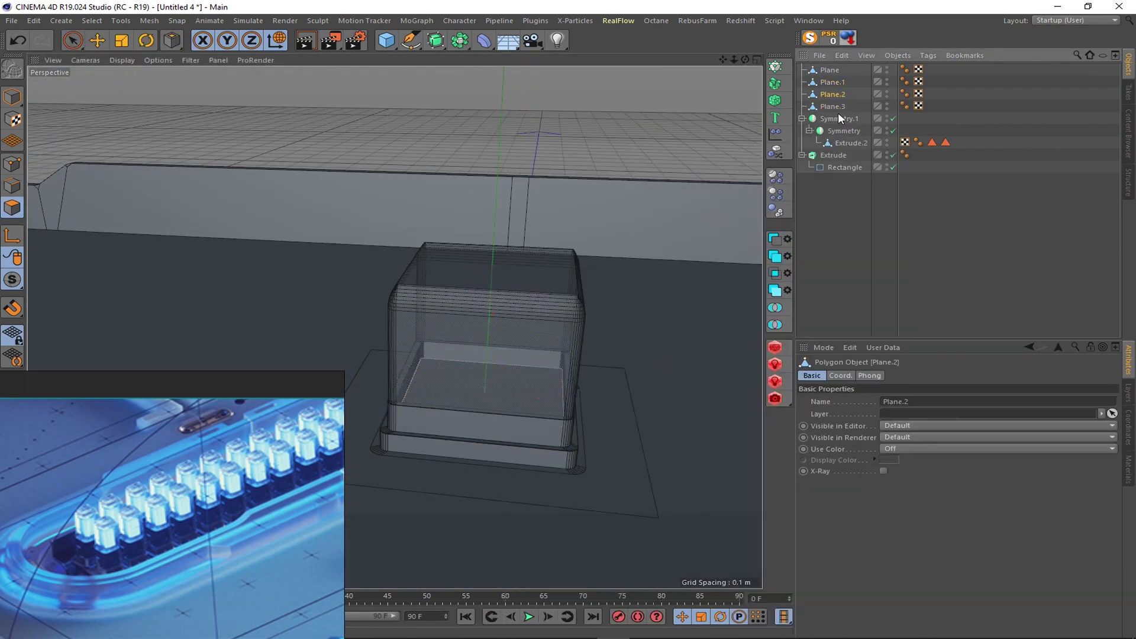
- Extrude Plane.2 upward into a block and inset its top face
{"action": "right_click", "coordinate": [652, 374]}
{"action": "left_click", "coordinate": [656, 284]}
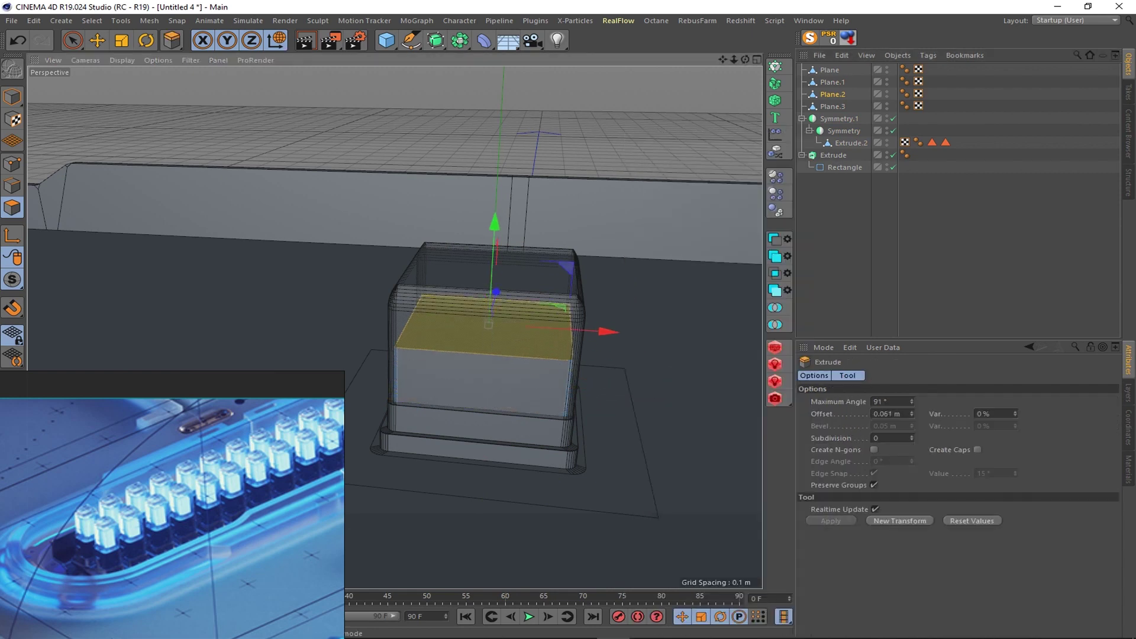
{"action": "left_click_drag", "start_coordinate": [657, 284], "coordinate": [674, 284]}
{"action": "right_click", "coordinate": [633, 284]}
{"action": "left_click", "coordinate": [656, 255]}
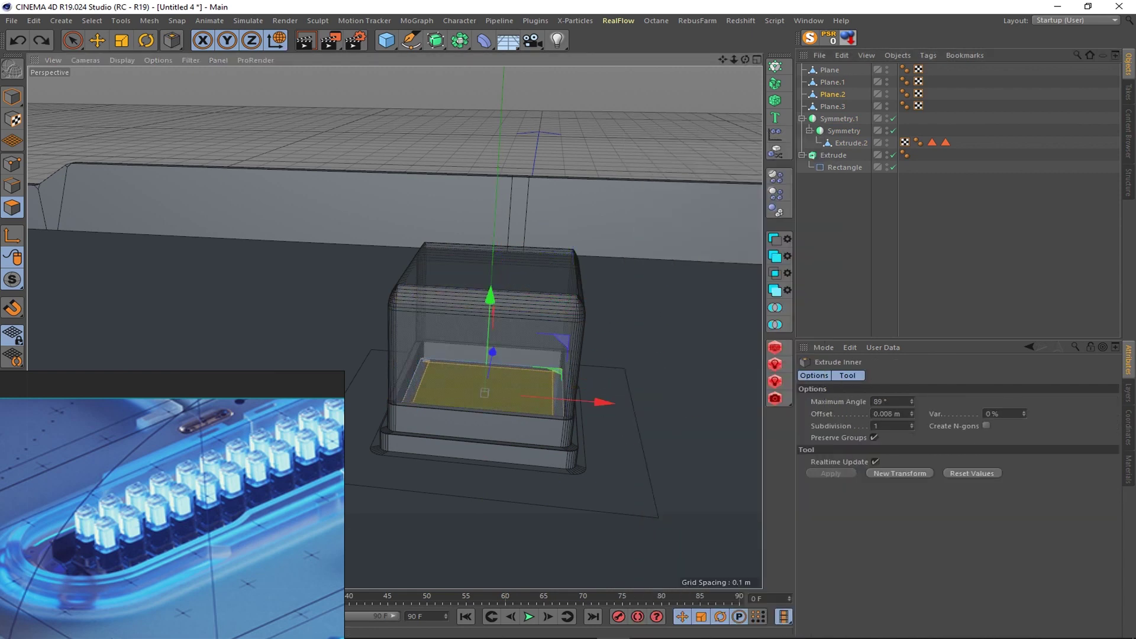
{"action": "scroll", "coordinate": [438, 373], "scroll_direction": "up", "scroll_amount": 5}
{"action": "scroll", "coordinate": [477, 415], "scroll_direction": "down", "scroll_amount": 5}
{"action": "mouse_move", "coordinate": [477, 416]}
{"action": "left_mouse_down", "text": "alt"}
{"action": "mouse_move", "coordinate": [495, 424]}
{"action": "mouse_move", "coordinate": [573, 262]}
{"action": "left_mouse_up", "text": "alt"}
{"action": "scroll", "coordinate": [572, 262], "scroll_direction": "down", "scroll_amount": 5}
- Wrap Plane.2 in a Subdivision Surface with editor subdivision 4 and create a new material
{"action": "left_click_drag", "start_coordinate": [601, 329], "coordinate": [601, 284], "text": "alt"}
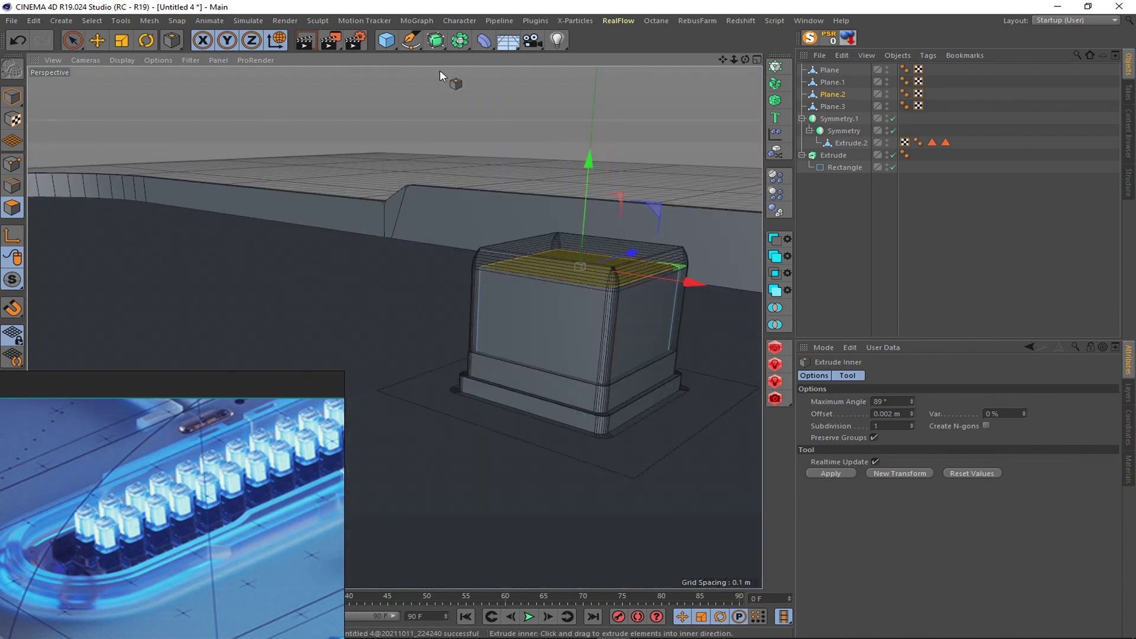
{"action": "left_click", "coordinate": [434, 40], "text": "alt"}
{"action": "double_click", "coordinate": [908, 413]}
{"action": "type", "text": "4"}
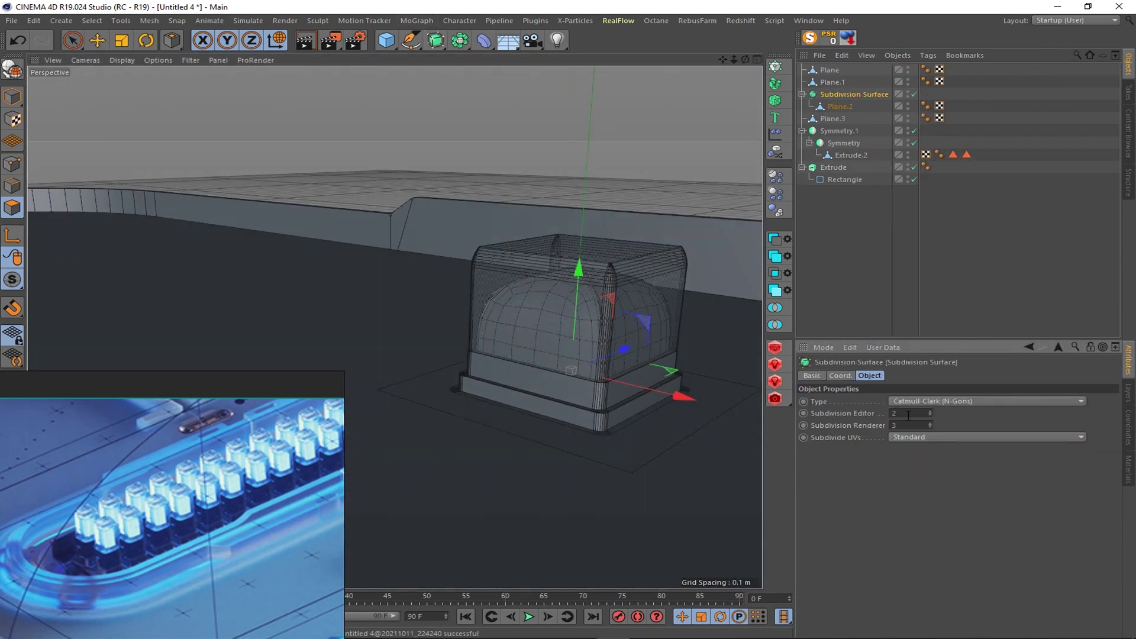
{"action": "key", "text": "Return"}
{"action": "scroll", "coordinate": [568, 332], "scroll_direction": "down", "scroll_amount": 4}
{"action": "left_click_drag", "start_coordinate": [568, 331], "coordinate": [591, 308], "text": "alt"}
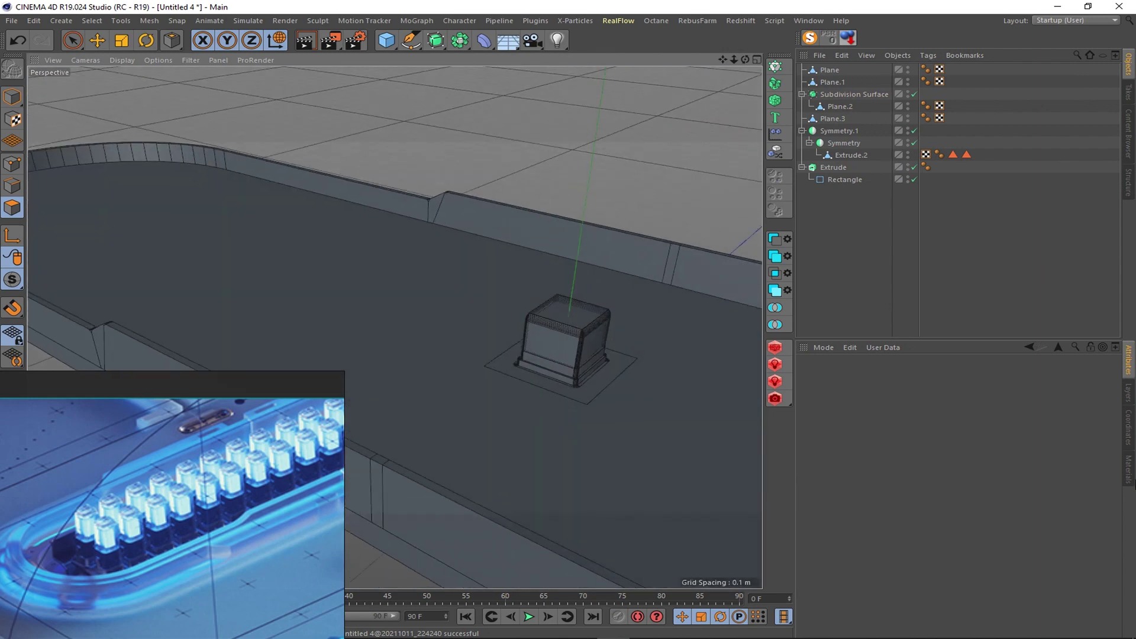
{"action": "double_click", "coordinate": [820, 377]}
- Give the material full white luminance, apply it to Plane.2, and remove the Subdivision Surface
{"action": "left_click_drag", "start_coordinate": [595, 181], "coordinate": [641, 181]}
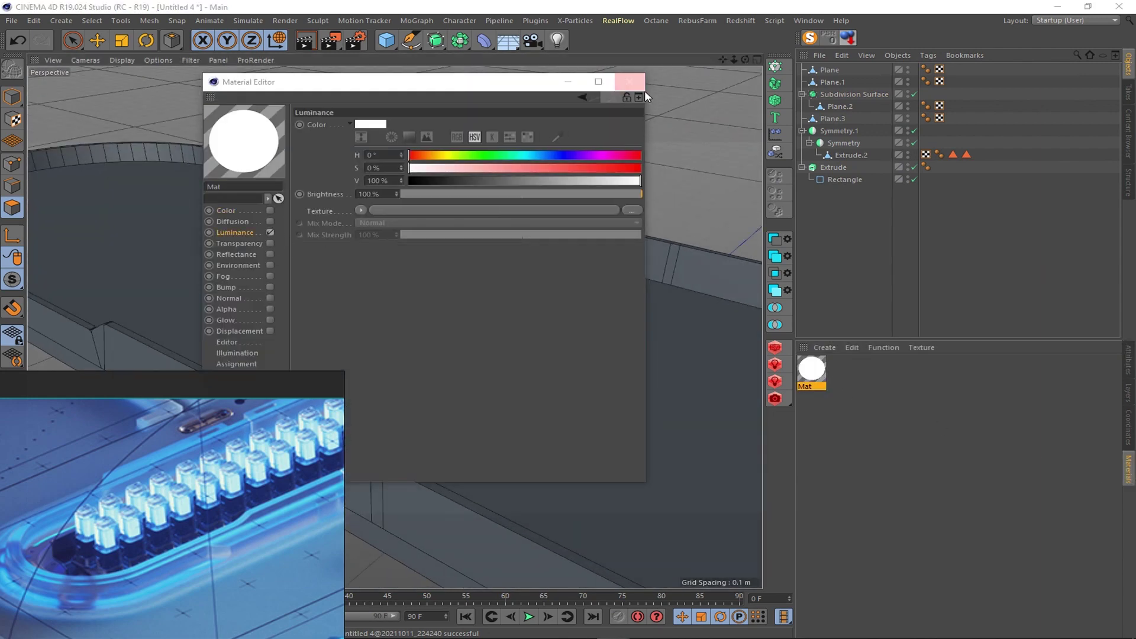
{"action": "left_click", "coordinate": [629, 81]}
{"action": "left_click_drag", "start_coordinate": [811, 368], "coordinate": [845, 136]}
{"action": "left_click", "coordinate": [836, 97]}
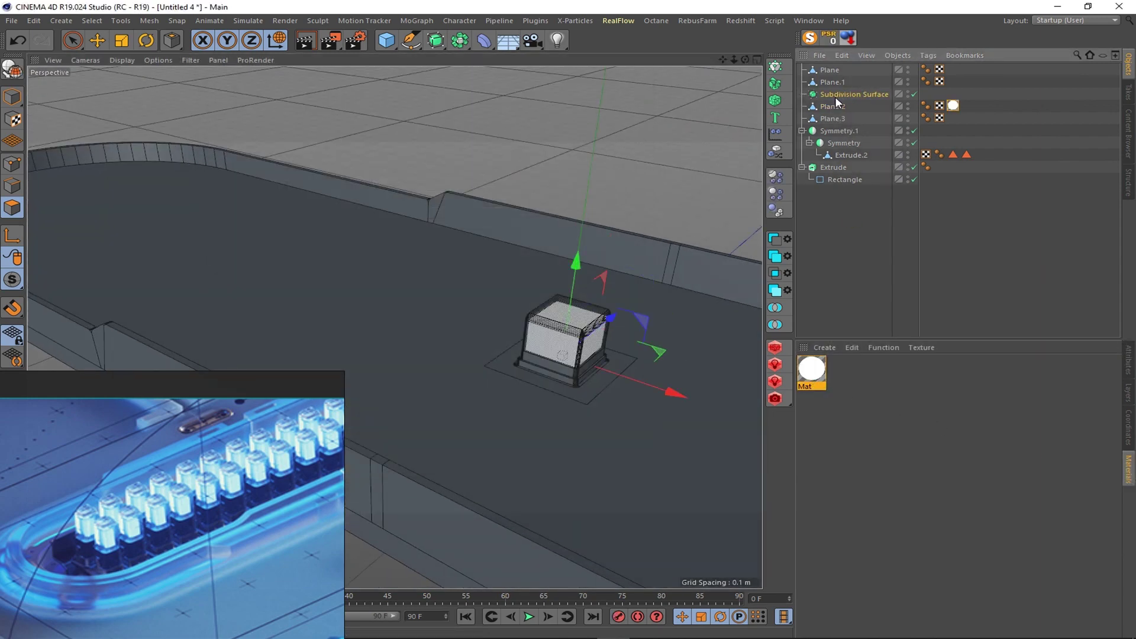
{"action": "key", "text": "Delete"}
- Try and undo a bevel on the Plane's outer edges, then select all four plane objects
{"action": "left_click", "coordinate": [830, 70]}
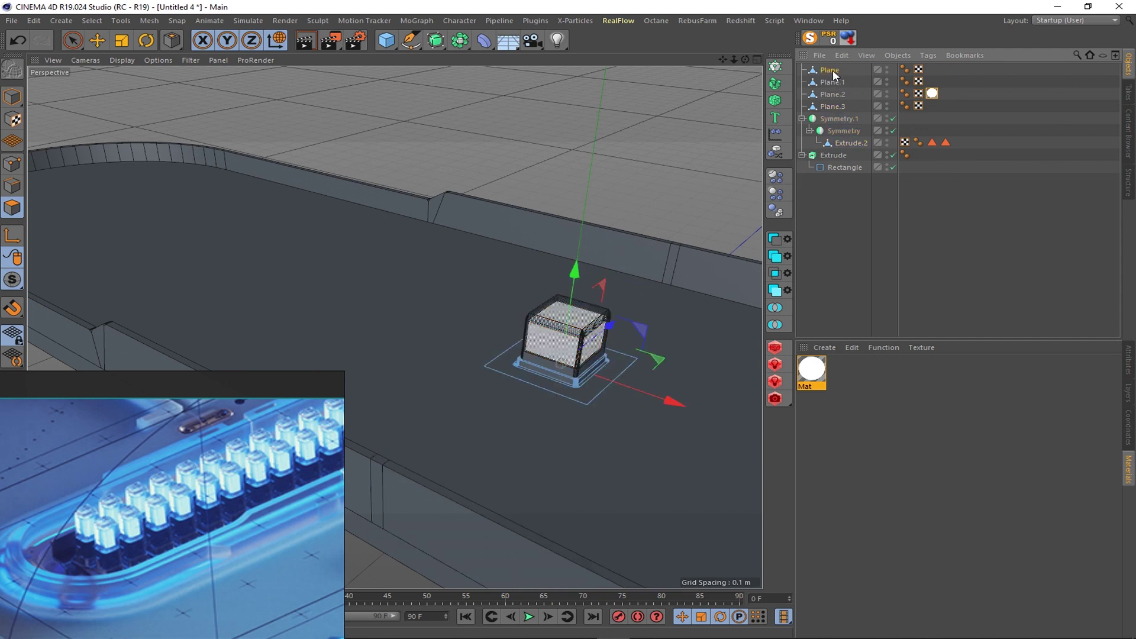
{"action": "key", "text": "o"}
{"action": "left_click", "coordinate": [588, 437]}
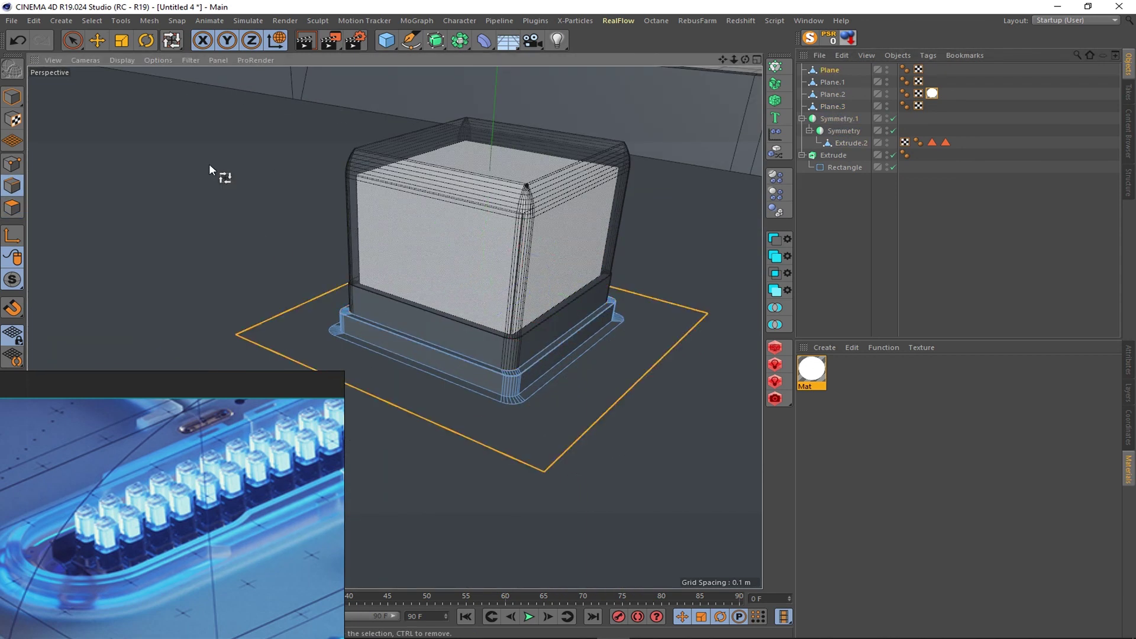
{"action": "left_click", "coordinate": [91, 21]}
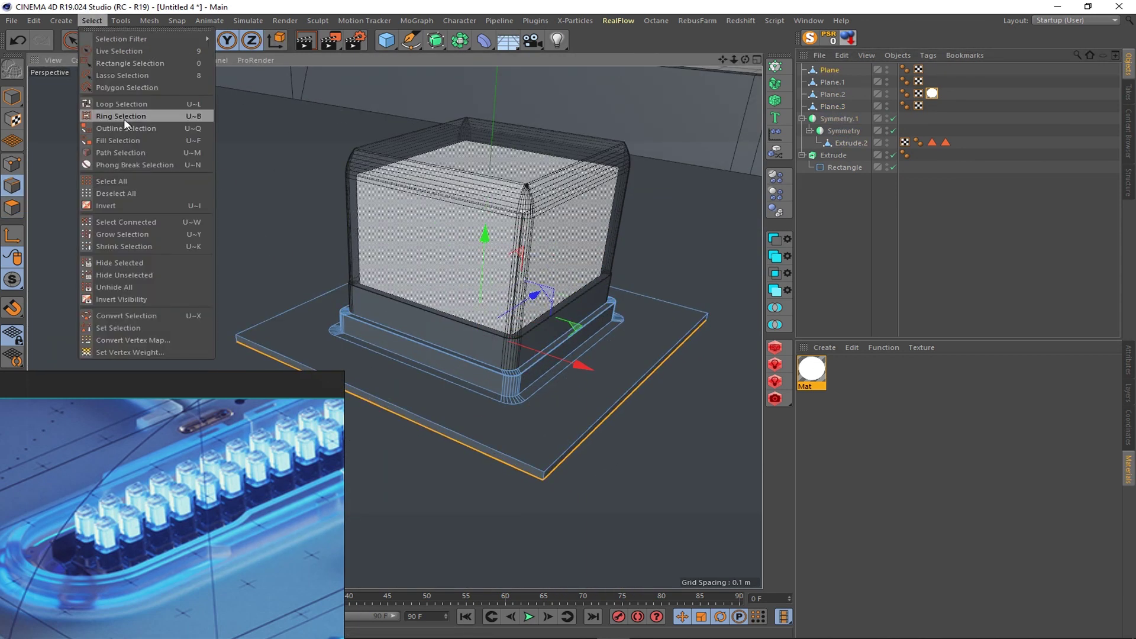
{"action": "left_click", "coordinate": [125, 123]}
{"action": "left_click", "coordinate": [546, 480]}
{"action": "right_click", "coordinate": [550, 482]}
{"action": "left_click", "coordinate": [595, 532]}
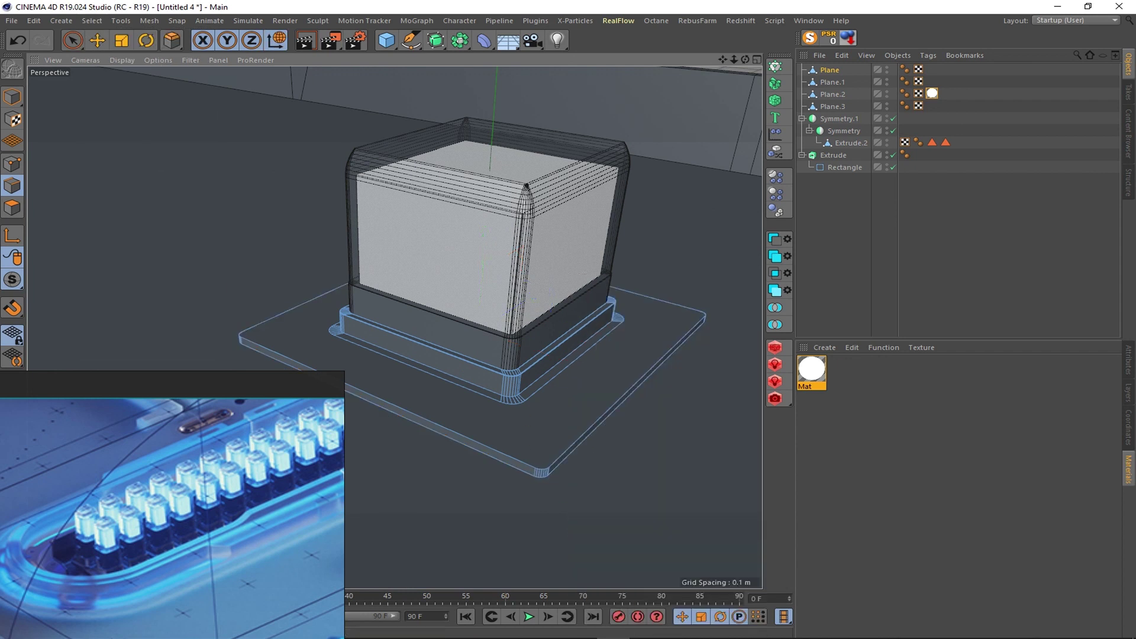
{"action": "scroll", "coordinate": [503, 389], "scroll_direction": "down", "scroll_amount": 5}
{"action": "key", "text": "ctrl+z"}
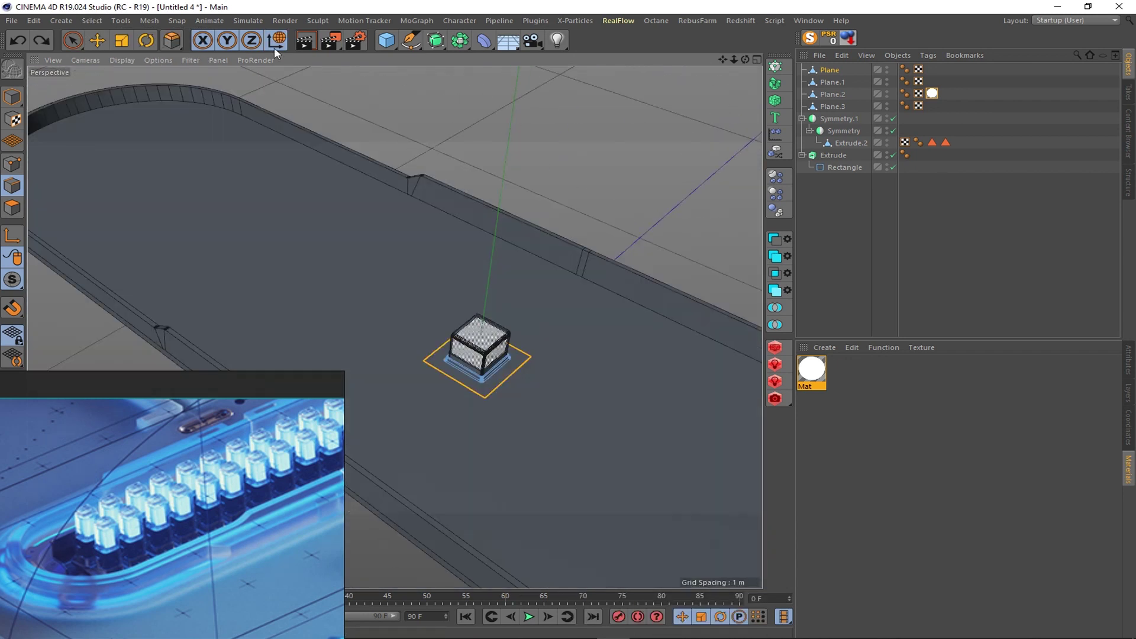
{"action": "mouse_move", "coordinate": [857, 71]}
{"action": "left_mouse_down"}
{"action": "mouse_move", "coordinate": [831, 111]}
{"action": "mouse_move", "coordinate": [831, 72]}
{"action": "left_mouse_up"}
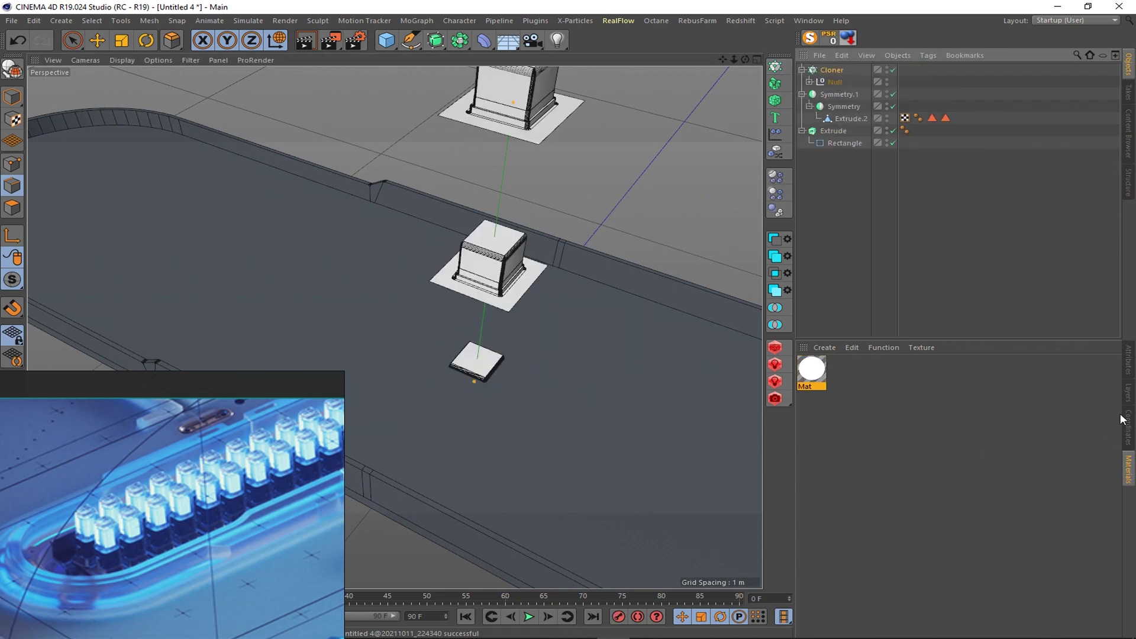
- Group the cap parts under a Null and put them in a Cloner
{"action": "left_click", "coordinate": [1129, 358]}
{"action": "left_click", "coordinate": [939, 375]}
{"action": "left_click", "coordinate": [836, 457]}
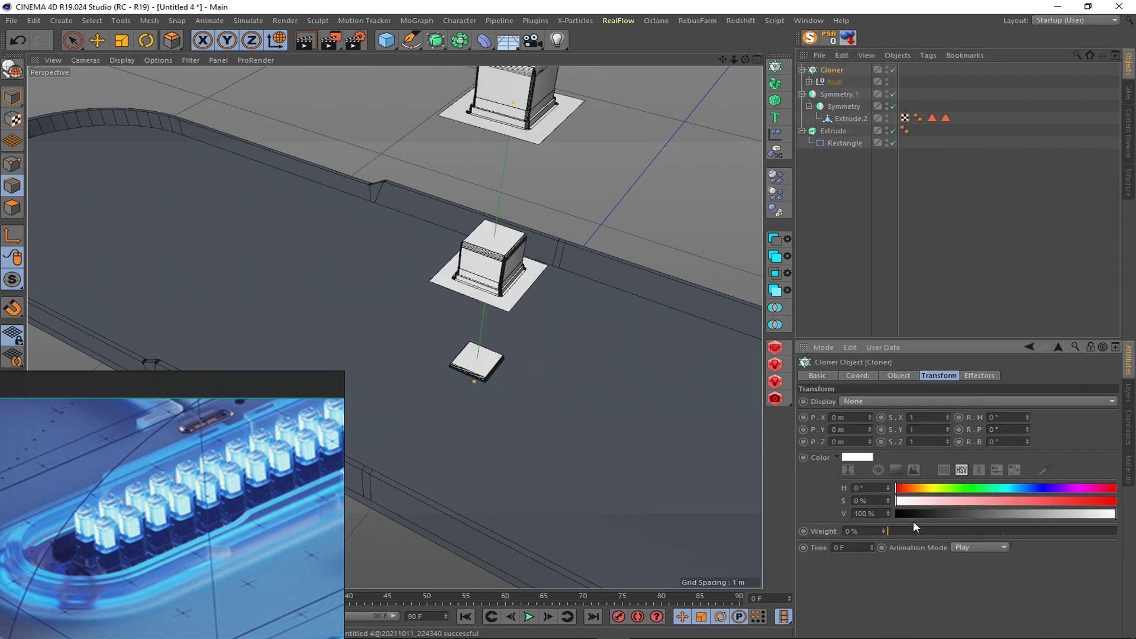
{"action": "left_click", "coordinate": [847, 471]}
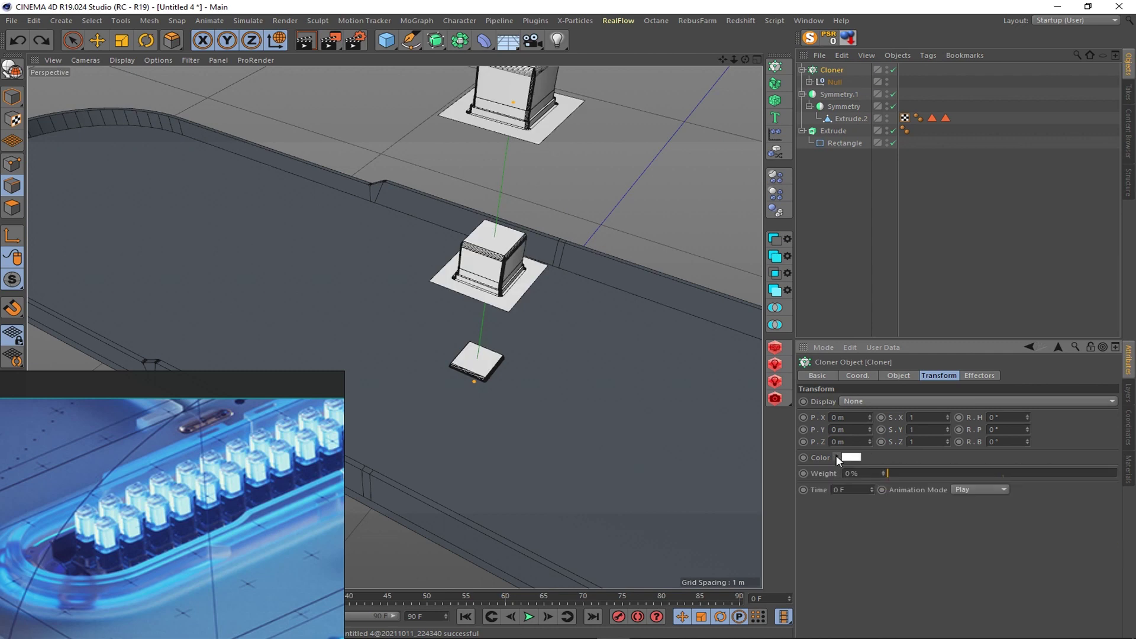
{"action": "left_click", "coordinate": [898, 375]}
- Try a flat Honeycomb Array with clone spacing width shrunk to 0.2 m
{"action": "left_click", "coordinate": [947, 401]}
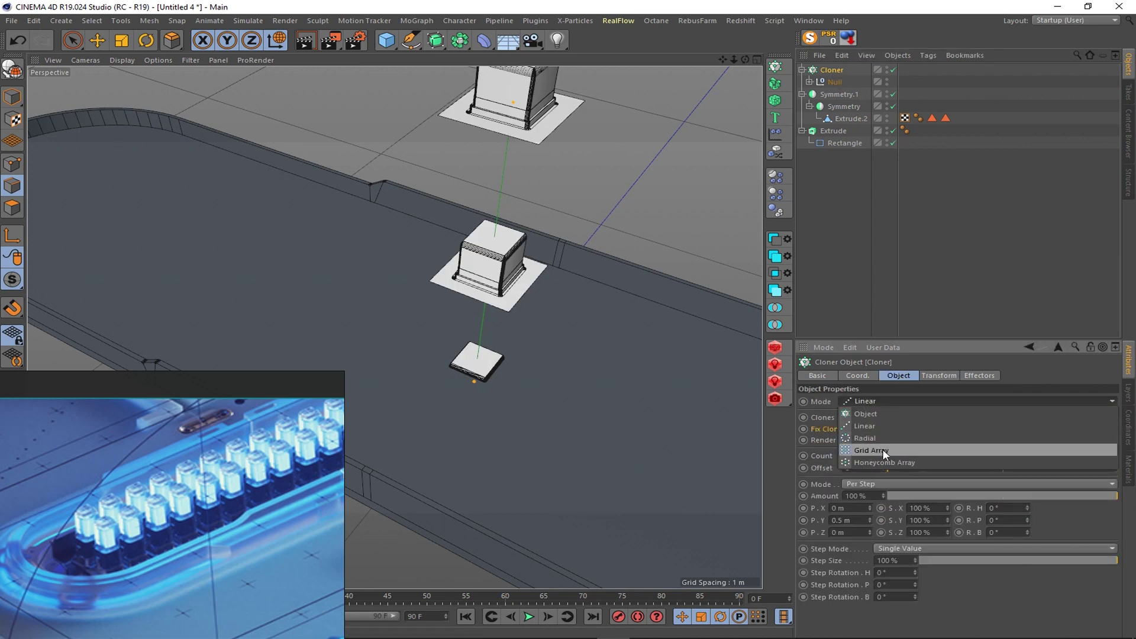
{"action": "left_click", "coordinate": [858, 451]}
{"action": "left_click", "coordinate": [873, 455]}
{"action": "scroll", "coordinate": [687, 405], "scroll_direction": "down", "scroll_amount": 5}
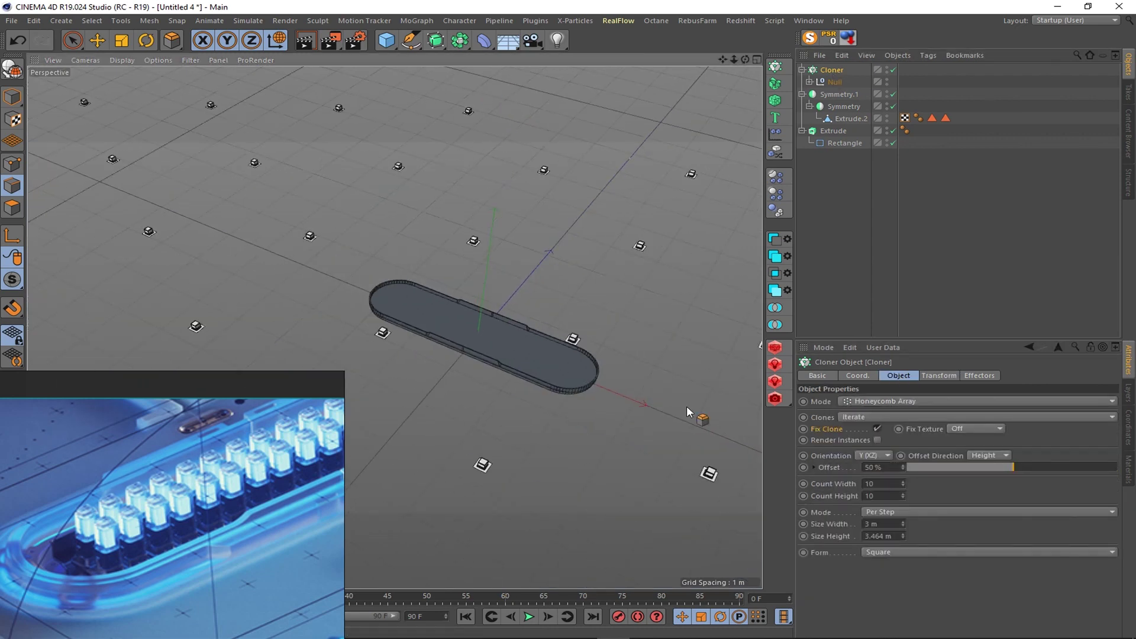
{"action": "left_click_drag", "start_coordinate": [905, 530], "coordinate": [906, 523]}
{"action": "left_click_drag", "start_coordinate": [485, 331], "coordinate": [514, 382], "text": "alt"}
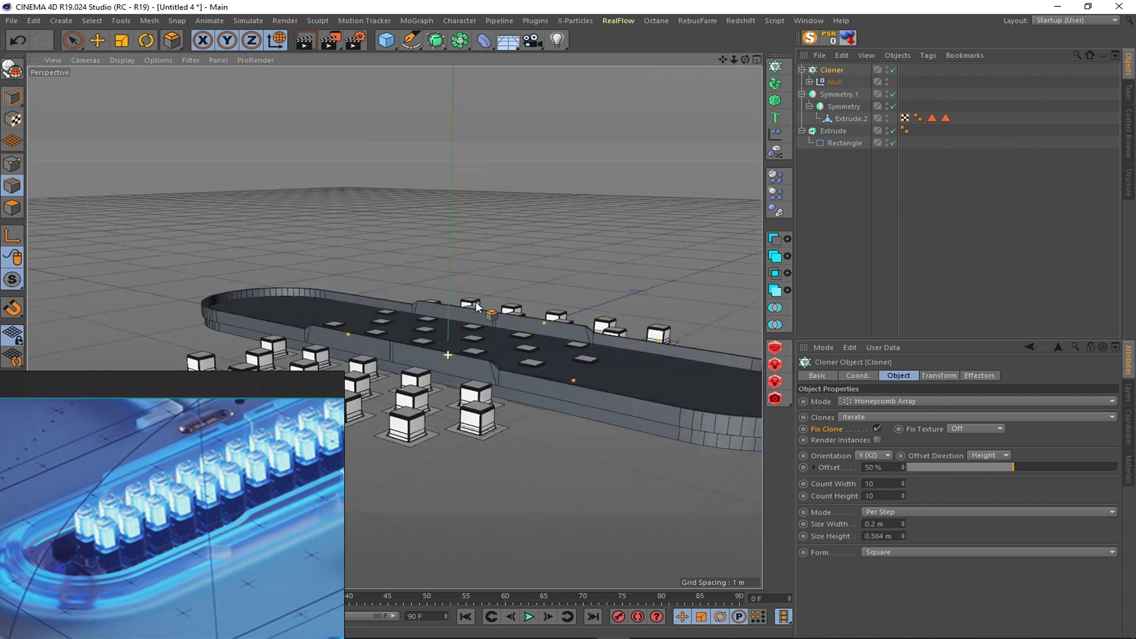
{"action": "scroll", "coordinate": [513, 382], "scroll_direction": "up", "scroll_amount": 3}
- Switch the Cloner to a 3 × 1 × 3 Grid Array and view it from the top
{"action": "left_click", "coordinate": [887, 401]}
{"action": "left_click", "coordinate": [871, 450]}
{"action": "left_click_drag", "start_coordinate": [926, 456], "coordinate": [926, 473]}
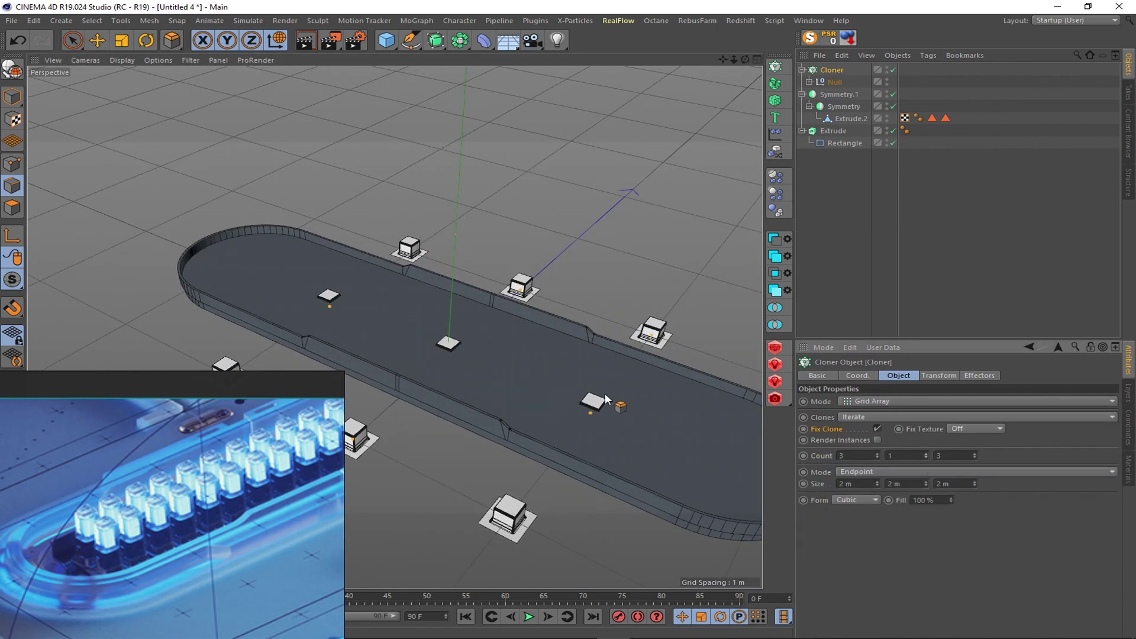
{"action": "key", "text": "F2"}
{"action": "middle_click_drag", "start_coordinate": [496, 190], "coordinate": [651, 207], "text": "alt"}
{"action": "key", "text": "e"}
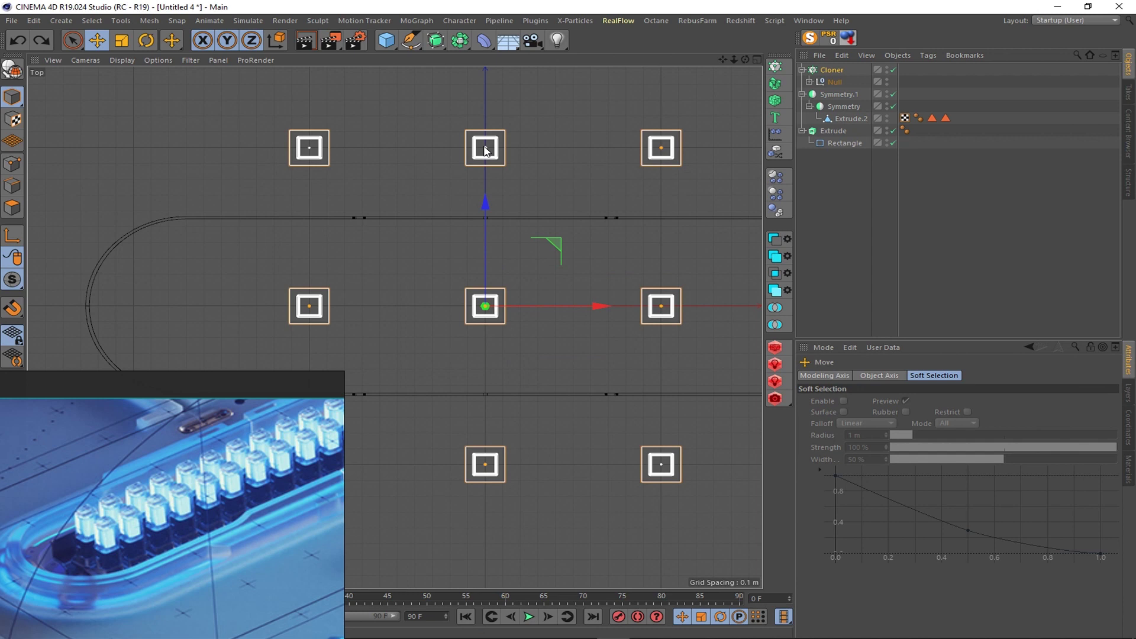
{"action": "type", "text": "4"}
- Set the Cloner to 16 clones along X with an X size of 3.319 m to fit the tray
{"action": "scroll", "coordinate": [478, 338], "scroll_direction": "up", "scroll_amount": 5}
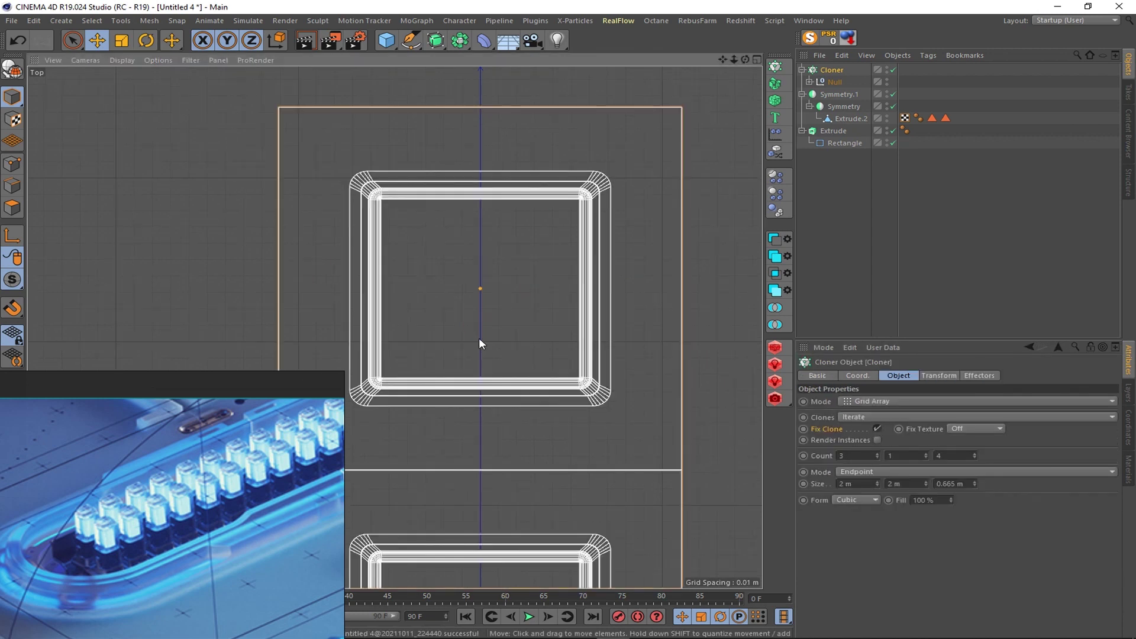
{"action": "scroll", "coordinate": [483, 289], "scroll_direction": "down", "scroll_amount": 5}
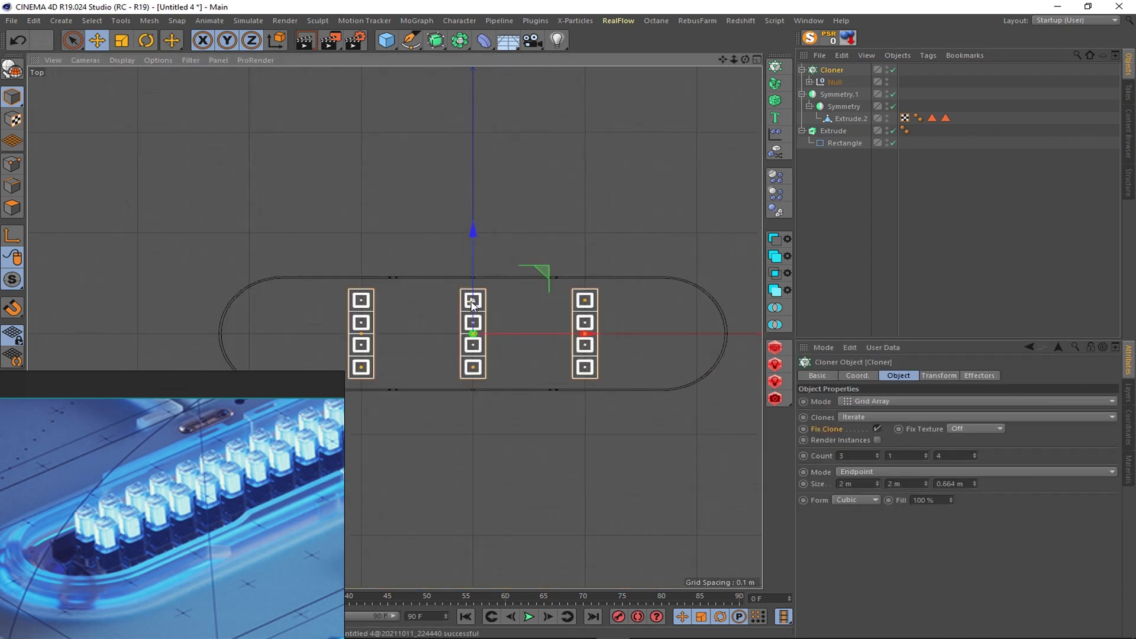
{"action": "left_click_drag", "start_coordinate": [876, 455], "coordinate": [876, 438]}
{"action": "left_click_drag", "start_coordinate": [586, 343], "coordinate": [658, 345]}
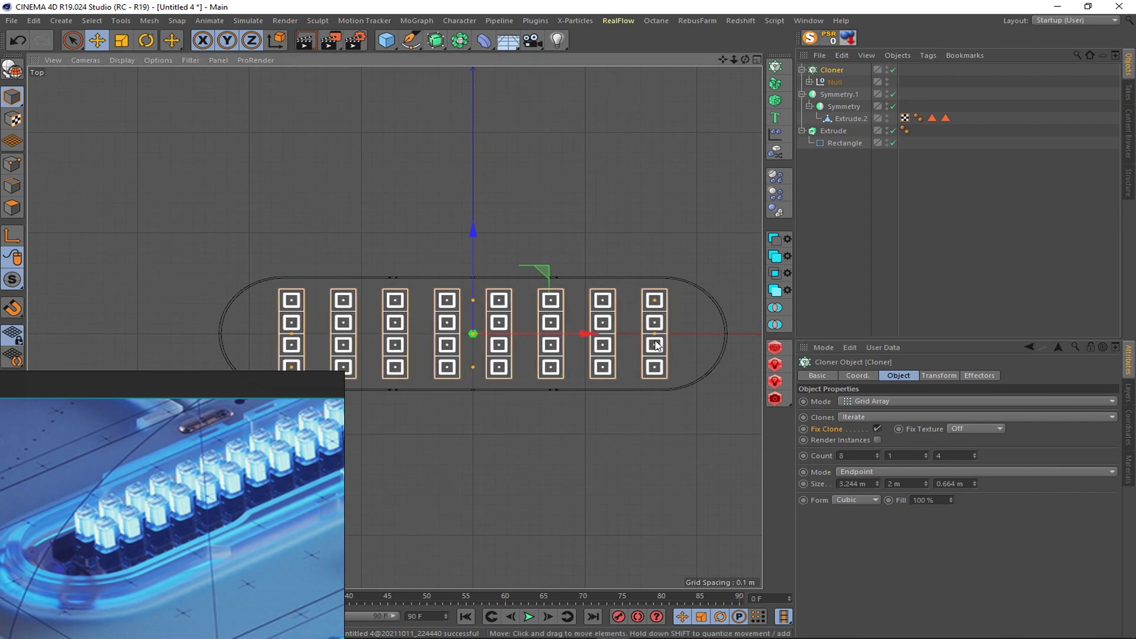
{"action": "left_click_drag", "start_coordinate": [876, 456], "coordinate": [876, 437]}
{"action": "right_click_drag", "start_coordinate": [507, 287], "coordinate": [701, 388], "text": "alt"}
{"action": "scroll", "coordinate": [701, 387], "scroll_direction": "down", "scroll_amount": 3}
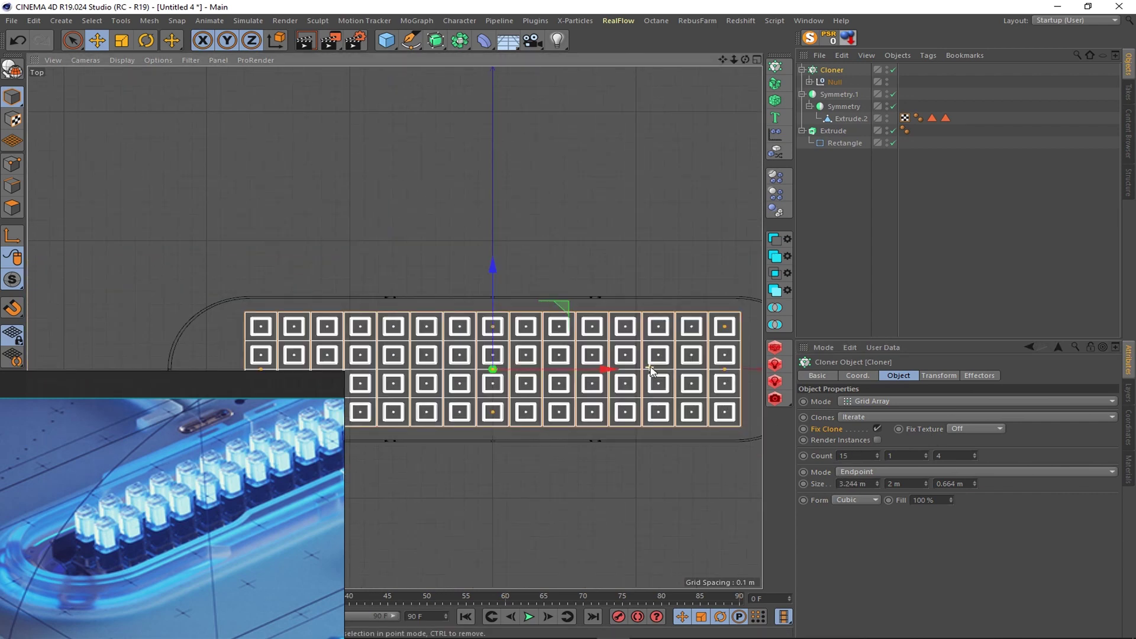
{"action": "left_click_drag", "start_coordinate": [876, 455], "coordinate": [876, 453]}
{"action": "left_click_drag", "start_coordinate": [876, 483], "coordinate": [876, 480]}
{"action": "scroll", "coordinate": [730, 383], "scroll_direction": "up", "scroll_amount": 5}
{"action": "left_click_drag", "start_coordinate": [729, 383], "coordinate": [738, 387]}
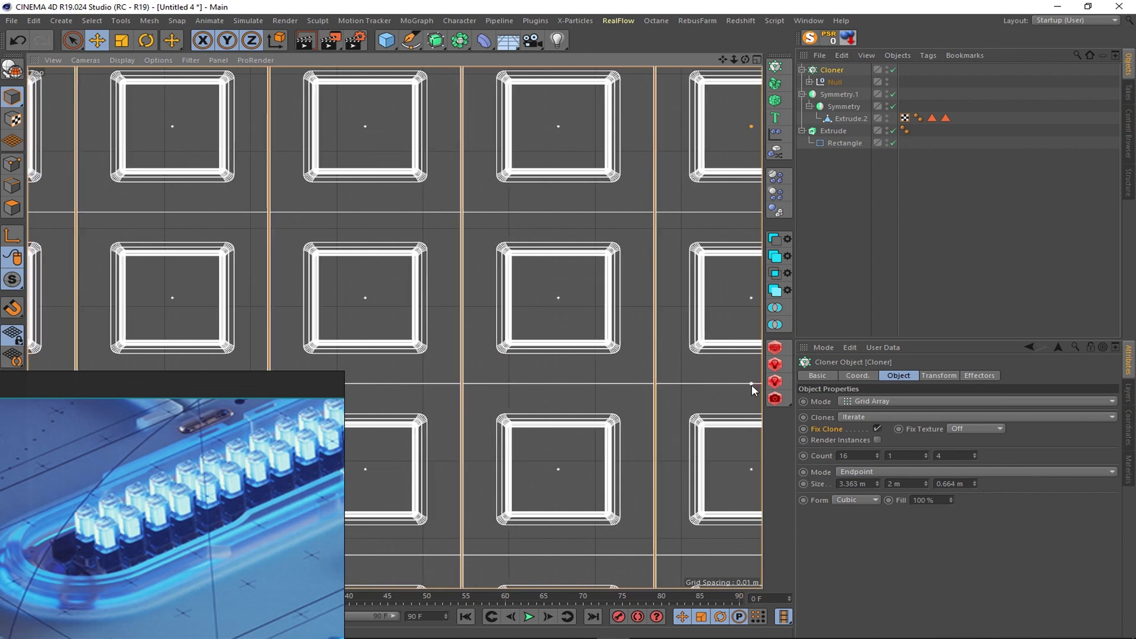
{"action": "scroll", "coordinate": [489, 346], "scroll_direction": "down", "scroll_amount": 3}
- Check the caps in the Front and Perspective views, nudging them slightly vertically
{"action": "middle_click", "coordinate": [489, 346]}
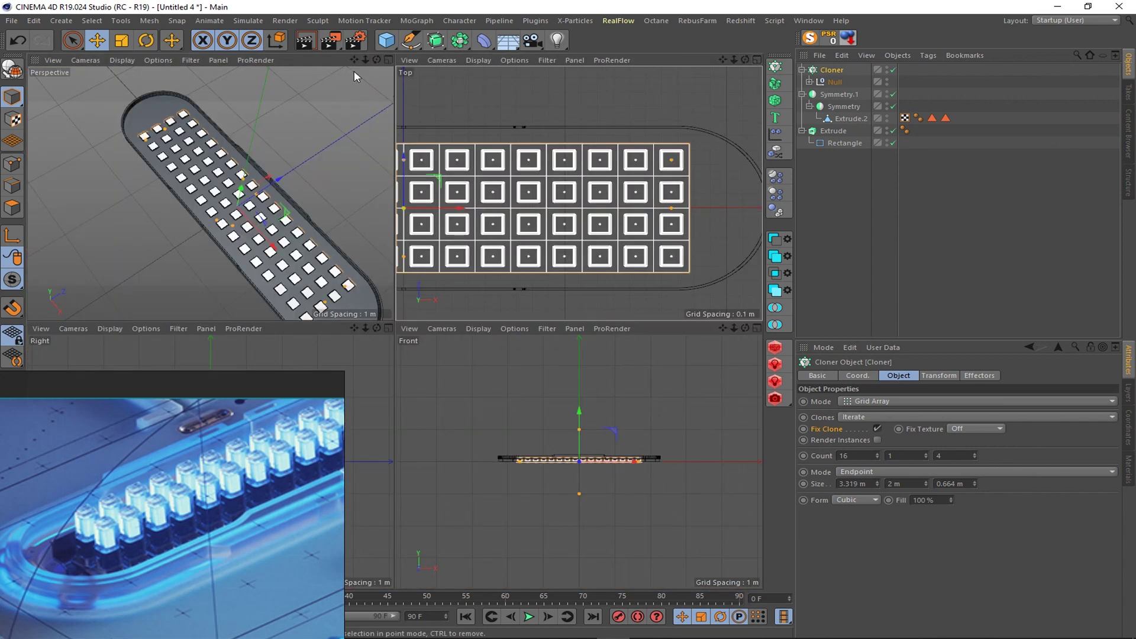
{"action": "middle_click", "coordinate": [354, 70]}
{"action": "middle_click", "coordinate": [718, 371]}
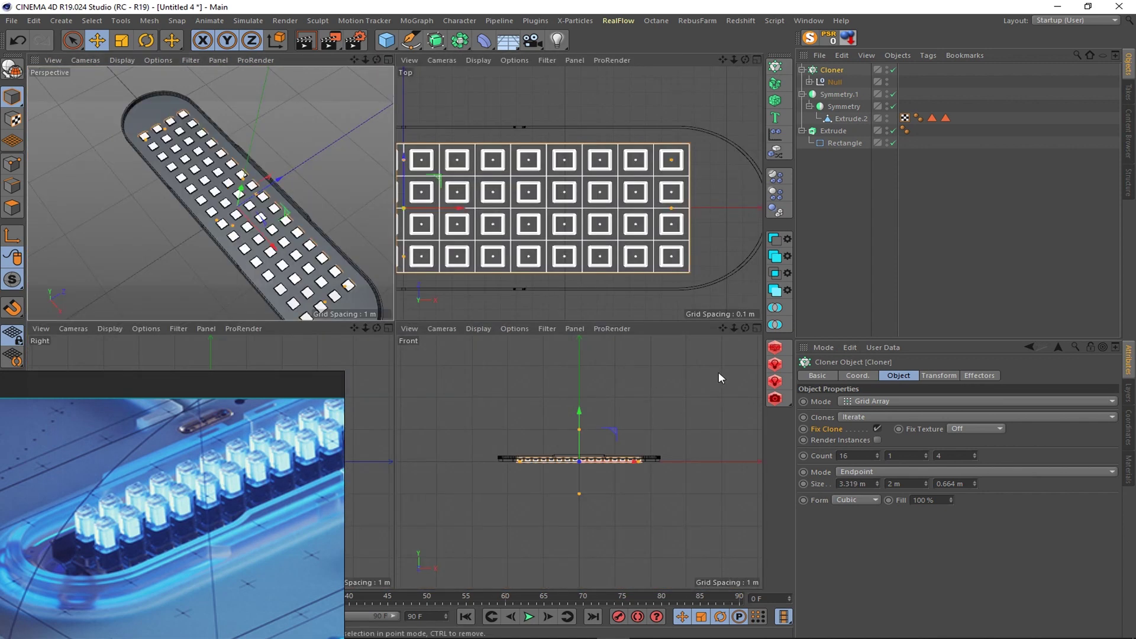
{"action": "middle_click", "coordinate": [754, 334]}
{"action": "scroll", "coordinate": [469, 236], "scroll_direction": "up", "scroll_amount": 5}
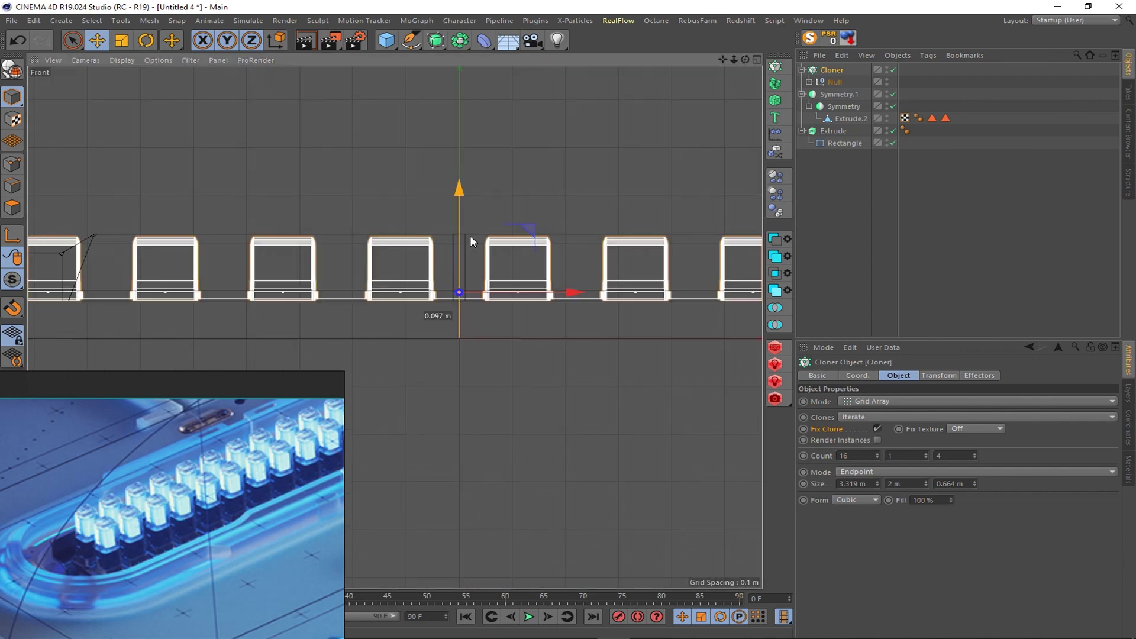
{"action": "middle_click", "coordinate": [469, 236]}
{"action": "middle_click", "coordinate": [237, 177]}
{"action": "scroll", "coordinate": [237, 178], "scroll_direction": "up", "scroll_amount": 3}
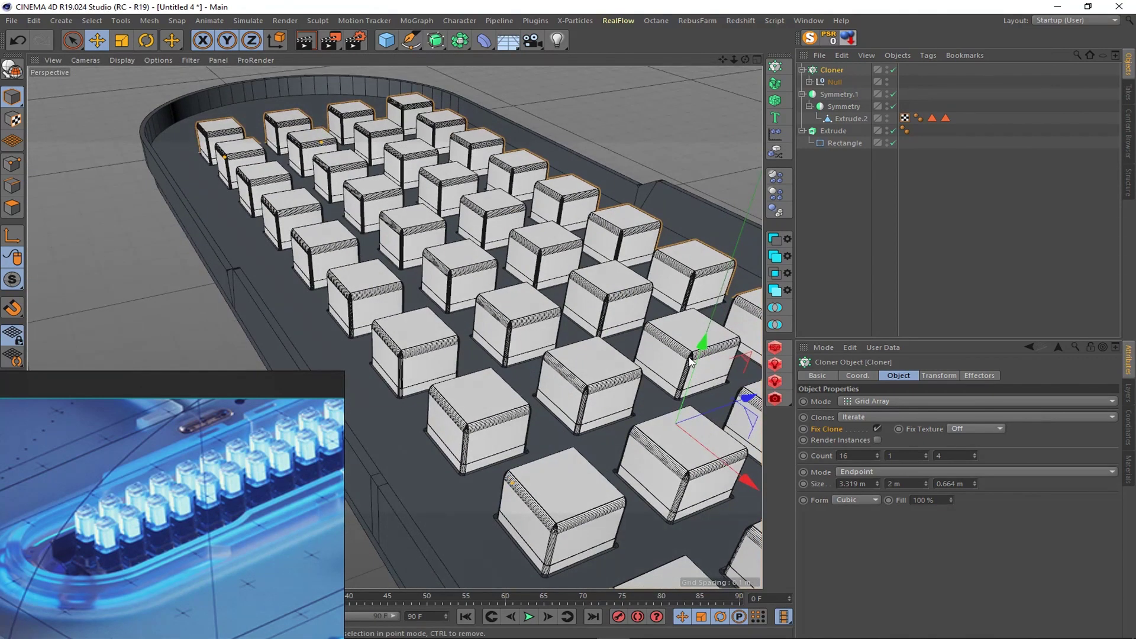
{"action": "left_click_drag", "start_coordinate": [698, 358], "coordinate": [704, 337]}
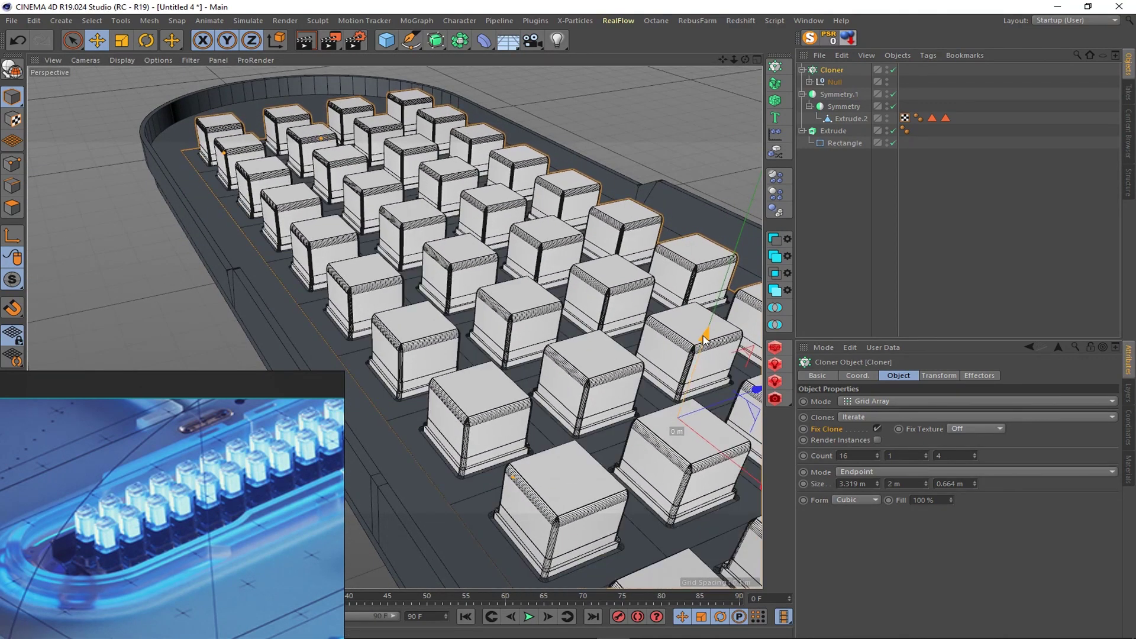
{"action": "scroll", "coordinate": [477, 296], "scroll_direction": "down", "scroll_amount": 10}
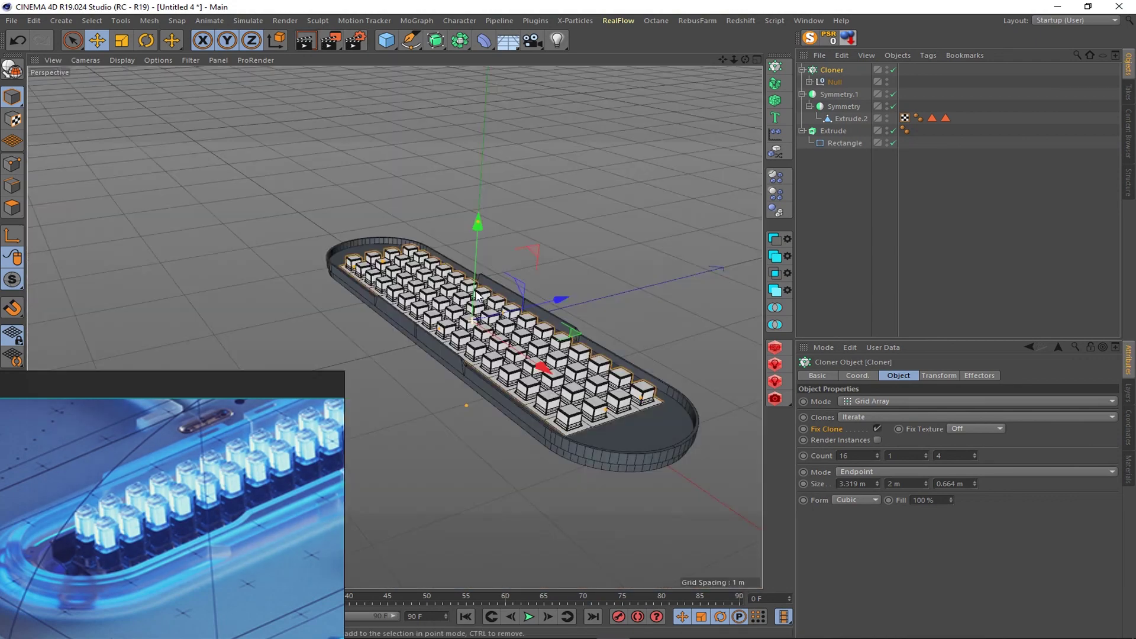
{"action": "scroll", "coordinate": [477, 295], "scroll_direction": "up", "scroll_amount": 4}
{"action": "left_click_drag", "start_coordinate": [477, 295], "coordinate": [532, 266], "text": "alt"}
- Delete Plane.3 under the Null to flatten the keys, and add a Rectangle spline
{"action": "left_click", "coordinate": [822, 224]}
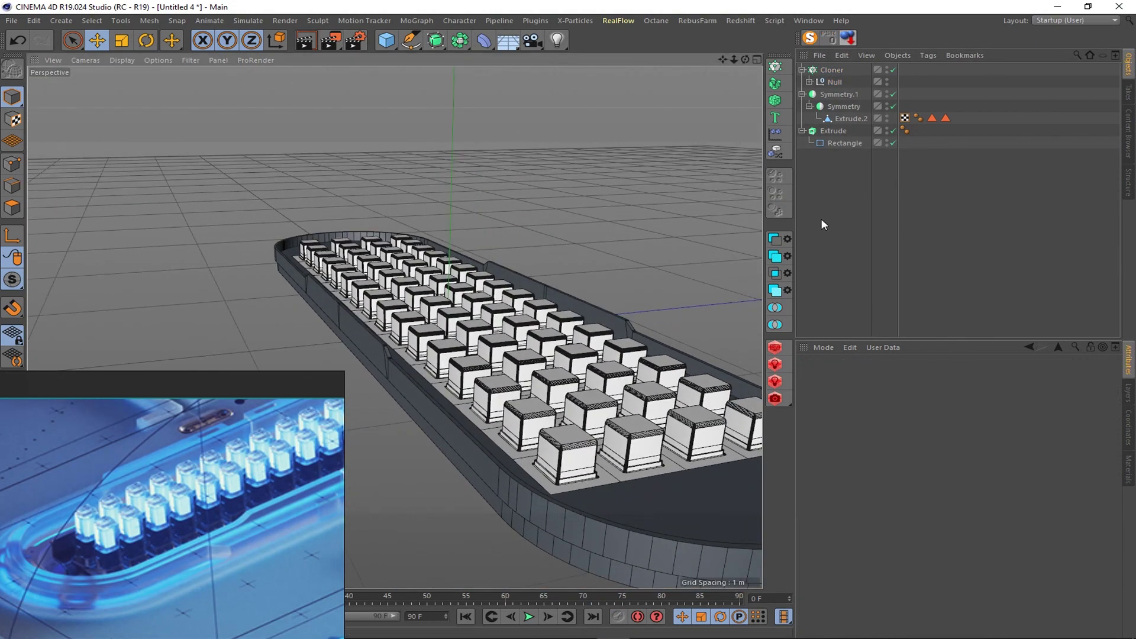
{"action": "left_click", "coordinate": [809, 82]}
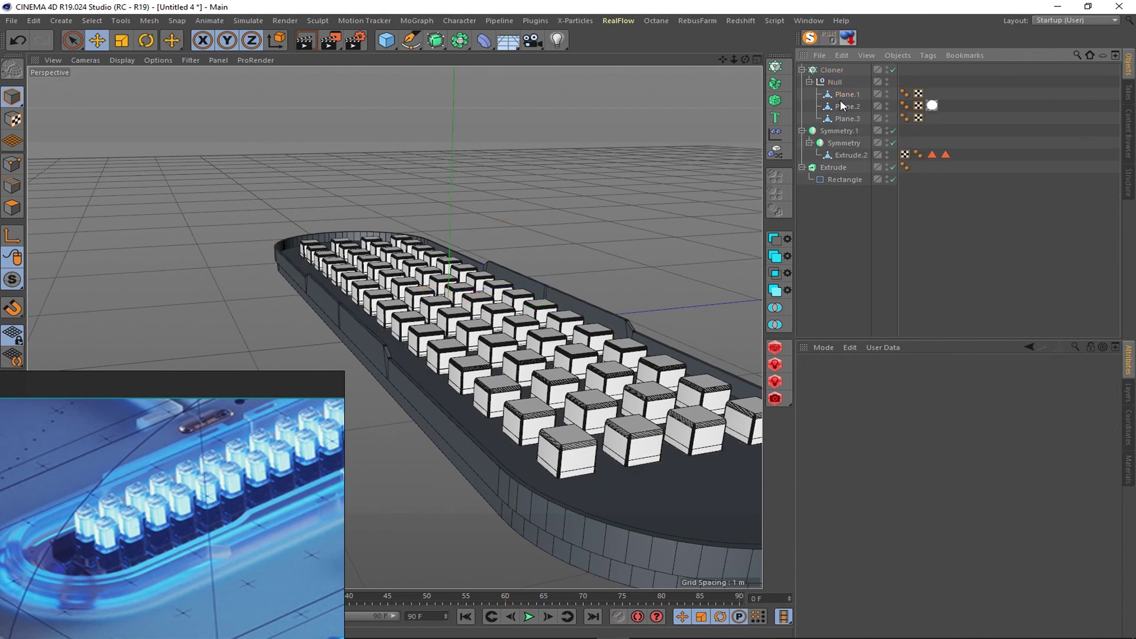
{"action": "left_click", "coordinate": [843, 119]}
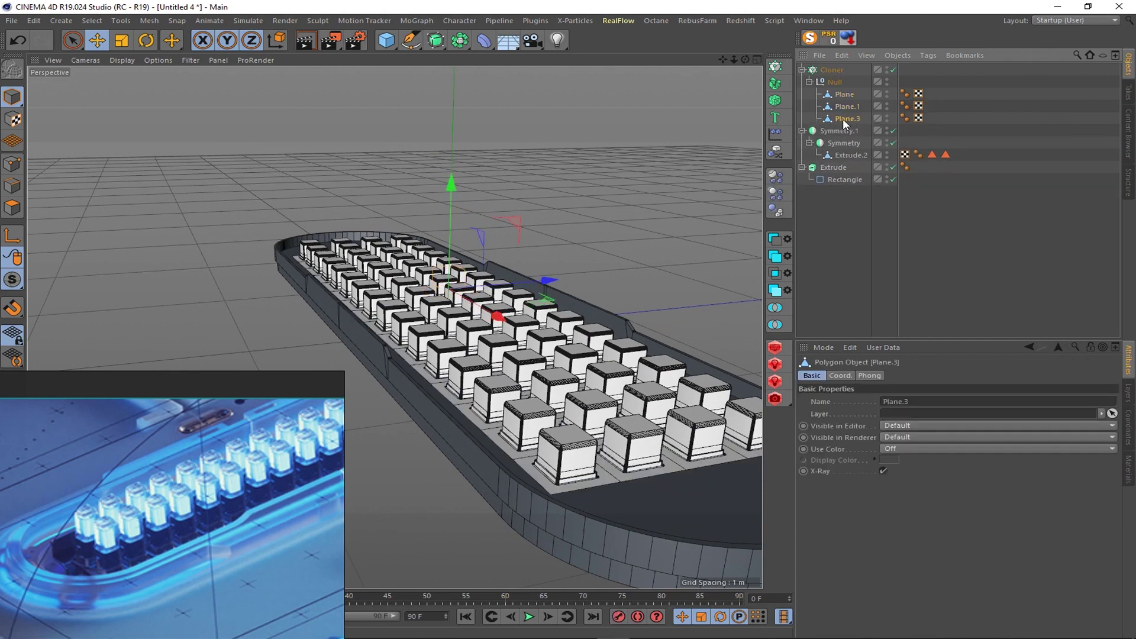
{"action": "key", "text": "Delete"}
{"action": "mouse_move", "coordinate": [485, 449]}
{"action": "left_mouse_down", "text": "alt"}
{"action": "mouse_move", "coordinate": [538, 465]}
{"action": "mouse_move", "coordinate": [537, 444]}
{"action": "left_mouse_up", "text": "alt"}
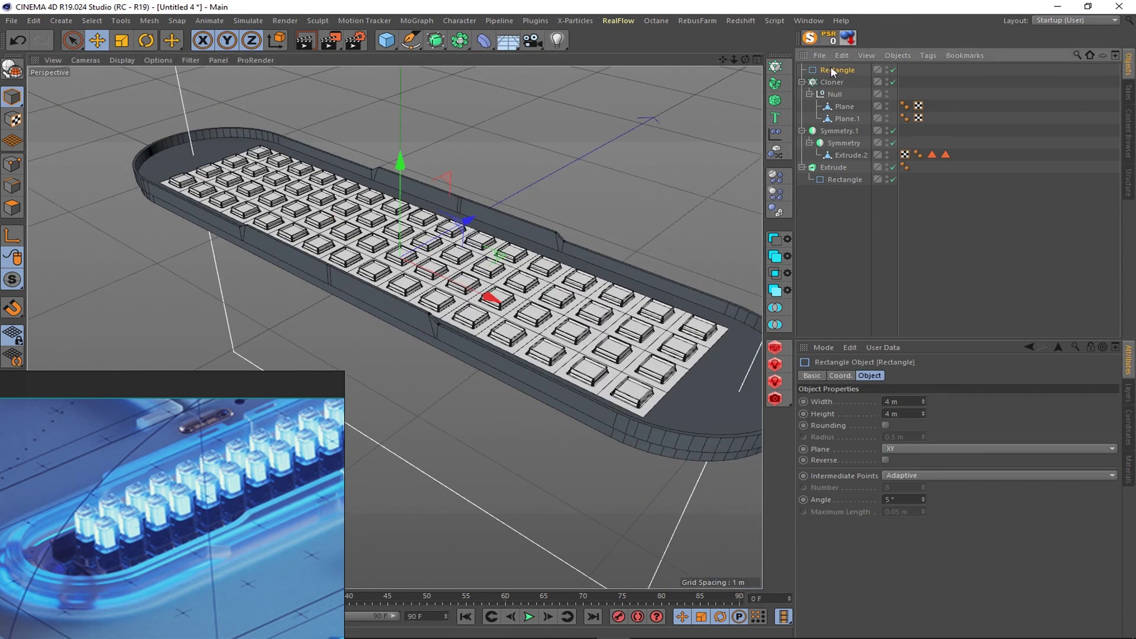
{"action": "mouse_move", "coordinate": [834, 70]}
{"action": "left_mouse_down"}
{"action": "mouse_move", "coordinate": [846, 106]}
{"action": "mouse_move", "coordinate": [826, 67]}
{"action": "left_mouse_up"}
- Rotate the Rectangle flat, disable the Cloner, and scale the Rectangle to about 63%
{"action": "key", "text": "r"}
{"action": "left_click_drag", "start_coordinate": [355, 237], "coordinate": [325, 296]}
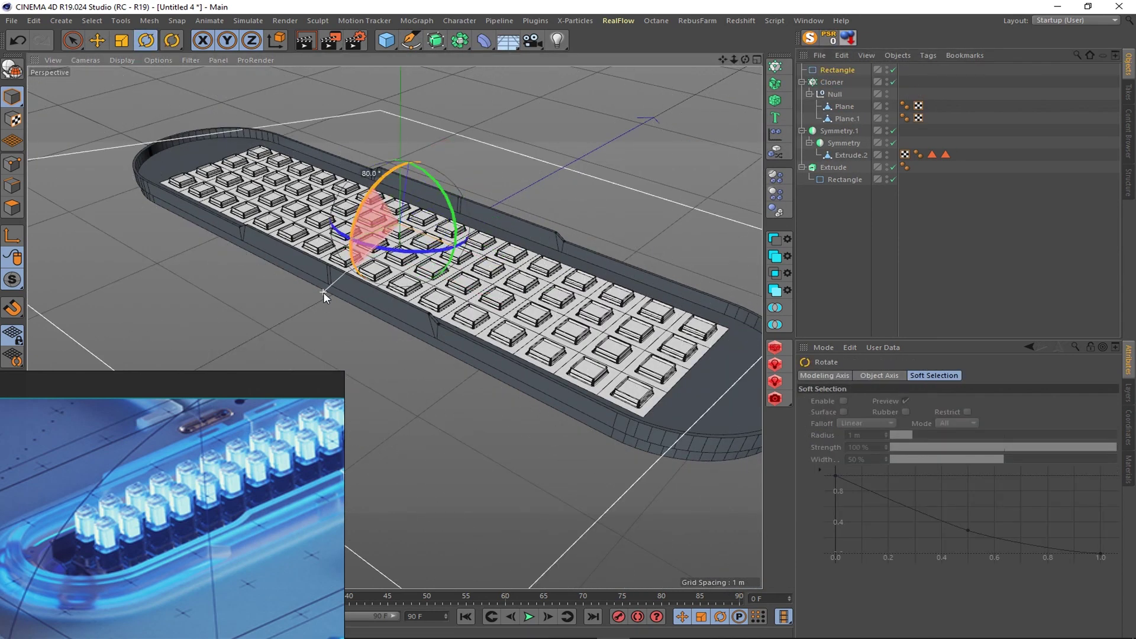
{"action": "key", "text": "t"}
{"action": "left_click", "coordinate": [894, 82]}
{"action": "scroll", "coordinate": [409, 312], "scroll_direction": "up", "scroll_amount": 10}
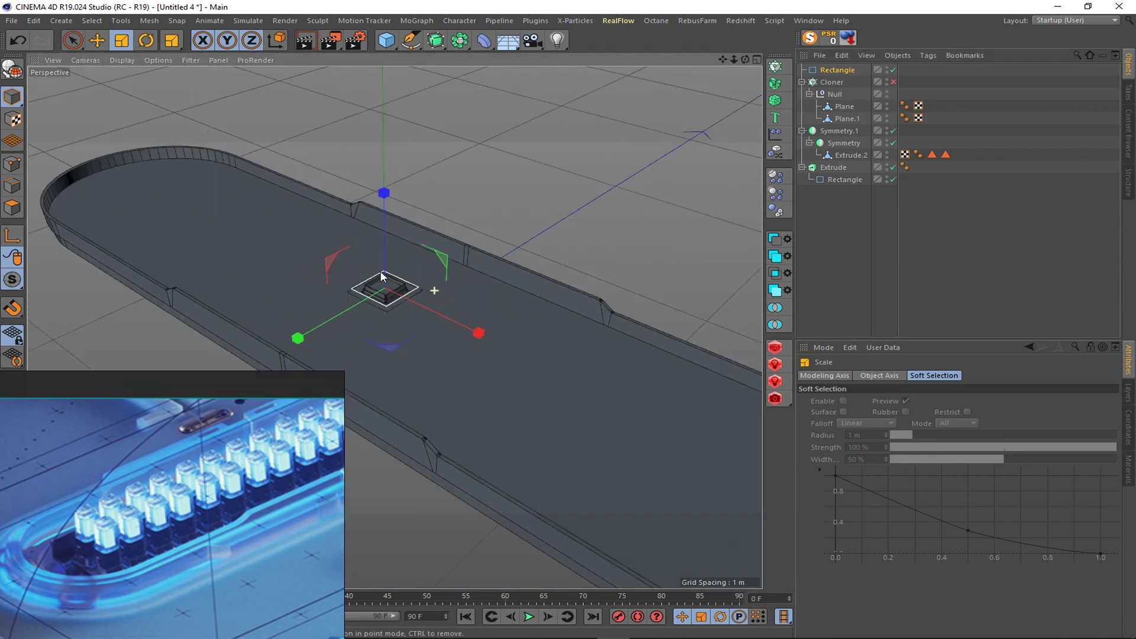
{"action": "left_click_drag", "start_coordinate": [409, 311], "coordinate": [313, 329]}
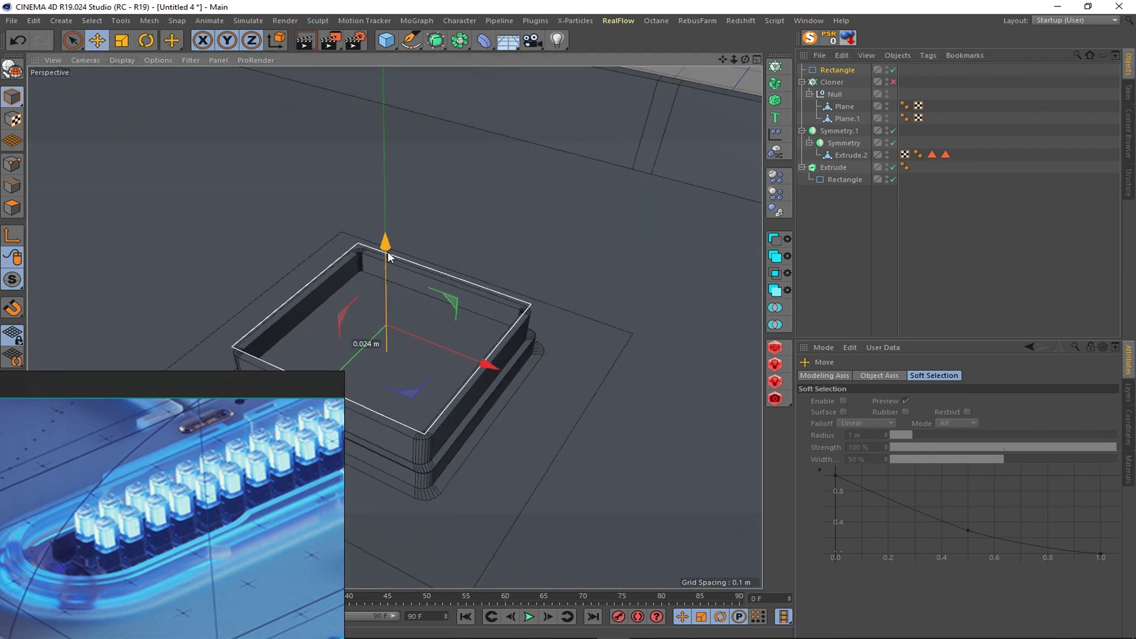
- Enable Rounding on the Rectangle with a 0.009 m radius and scale it slightly smaller
{"action": "left_click", "coordinate": [837, 70]}
{"action": "left_click", "coordinate": [886, 426]}
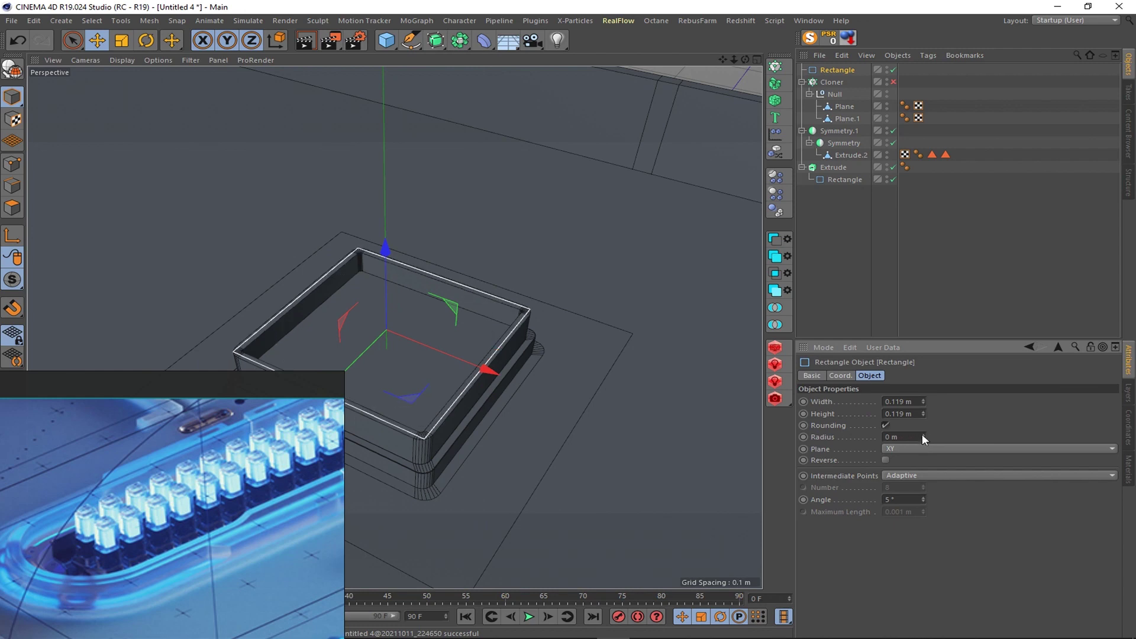
{"action": "left_click_drag", "start_coordinate": [922, 438], "coordinate": [923, 414]}
{"action": "key", "text": "Return"}
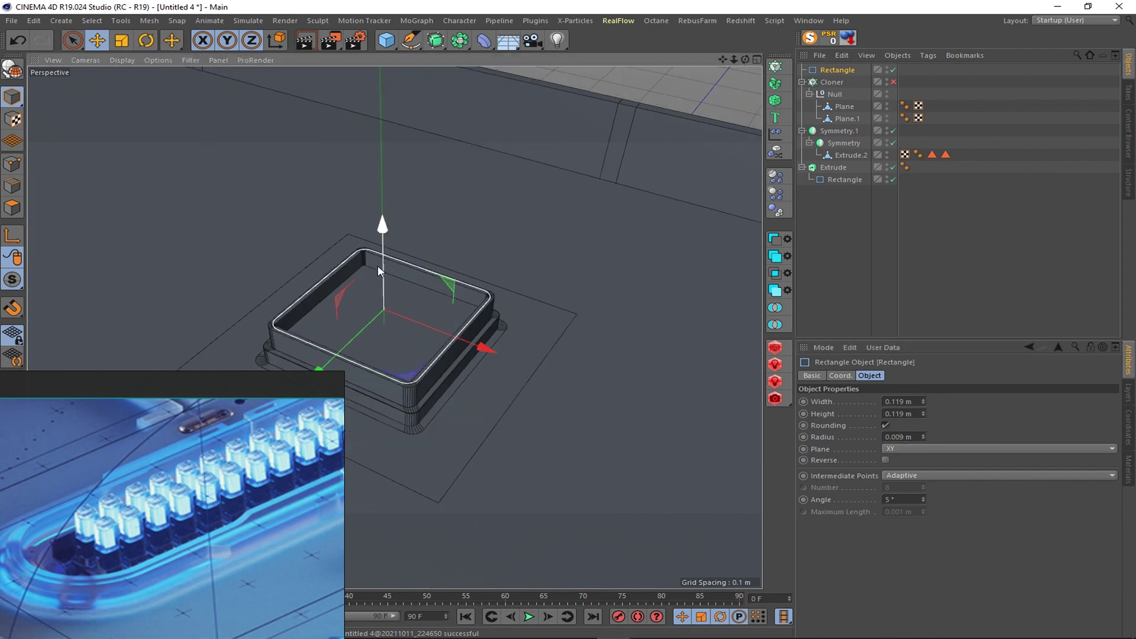
{"action": "scroll", "coordinate": [526, 347], "scroll_direction": "up", "scroll_amount": 3}
{"action": "scroll", "coordinate": [441, 297], "scroll_direction": "down", "scroll_amount": 3}
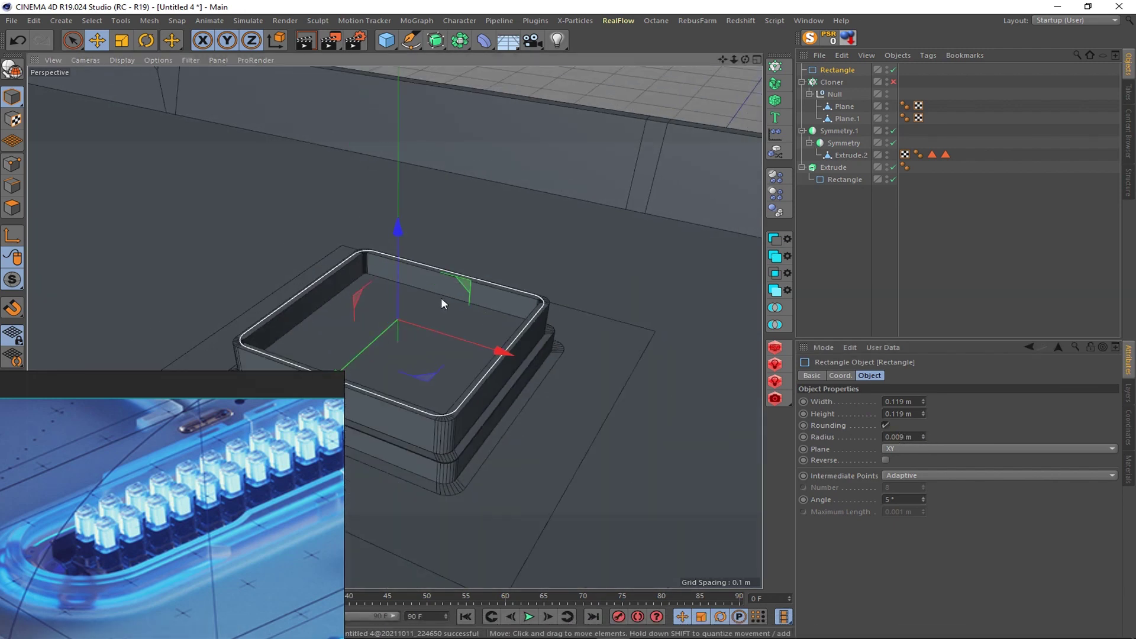
{"action": "scroll", "coordinate": [442, 297], "scroll_direction": "up", "scroll_amount": 1}
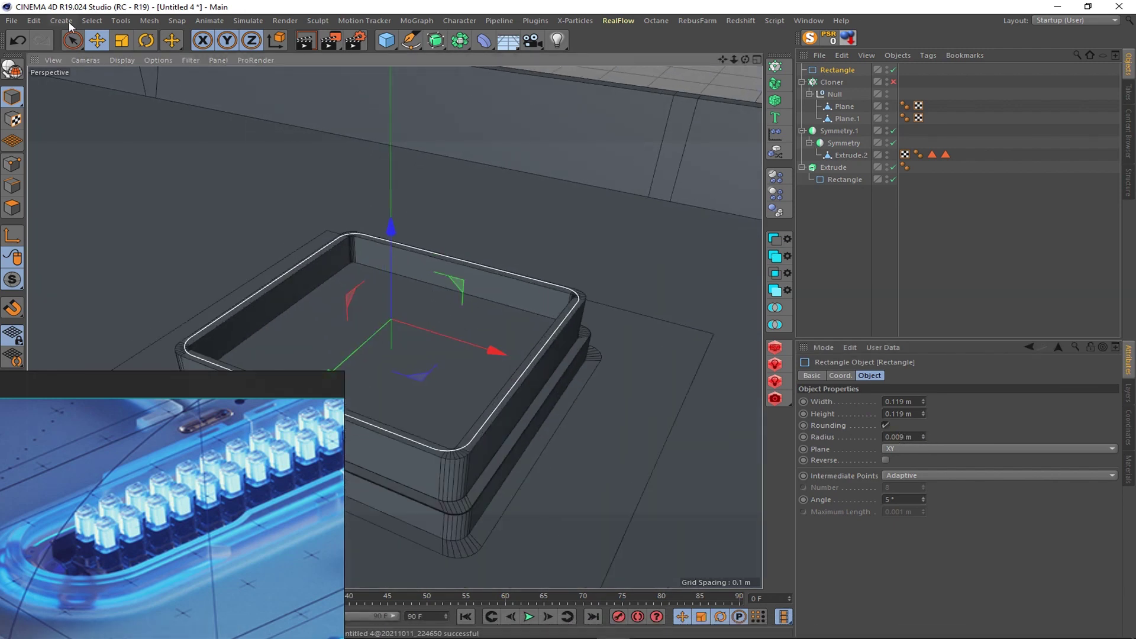
{"action": "key", "text": "t"}
{"action": "left_click_drag", "start_coordinate": [414, 237], "coordinate": [398, 228]}
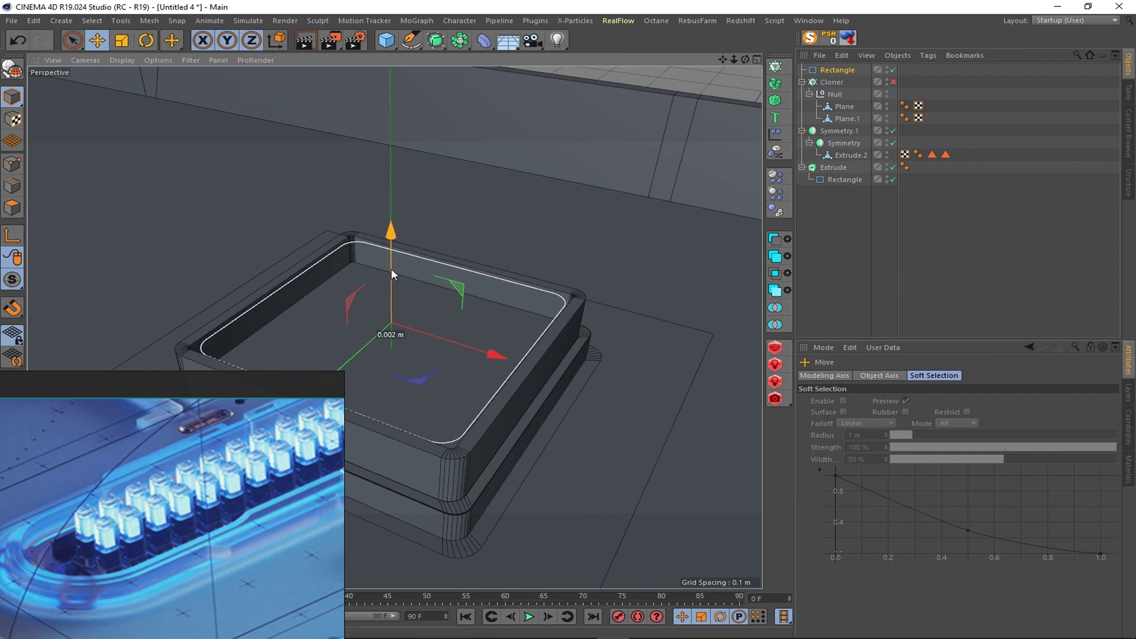
{"action": "left_click_drag", "start_coordinate": [387, 268], "coordinate": [414, 225], "text": "alt"}
- Extrude the Rectangle into a box with 0.1 m depth
{"action": "left_click", "coordinate": [837, 70]}
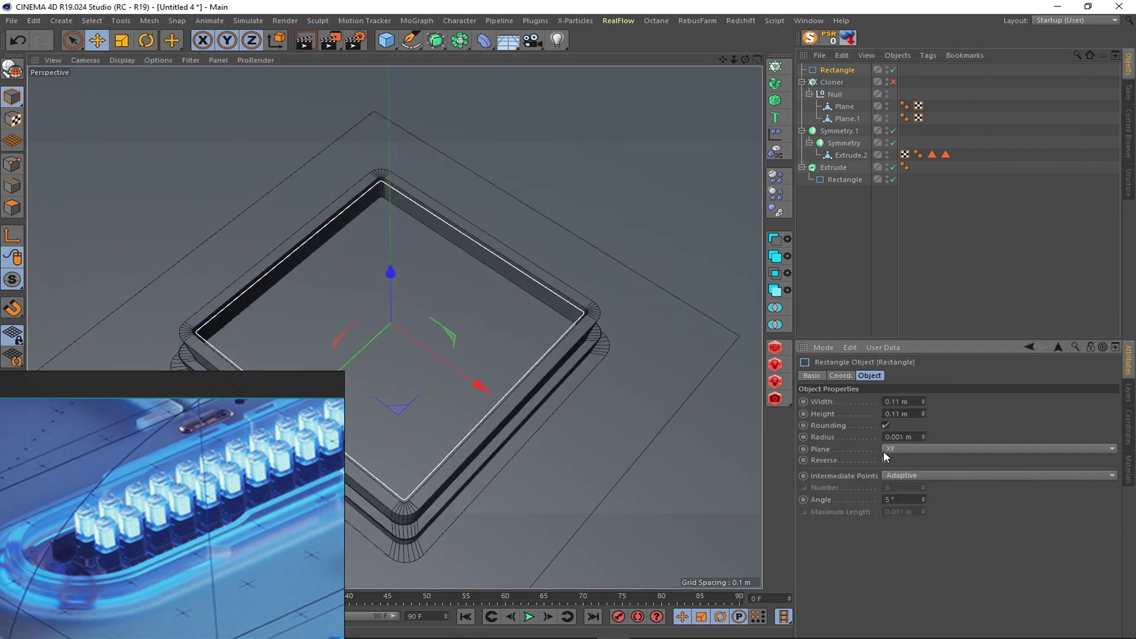
{"action": "left_click", "coordinate": [436, 40], "text": "alt"}
{"action": "scroll", "coordinate": [556, 291], "scroll_direction": "down", "scroll_amount": 5}
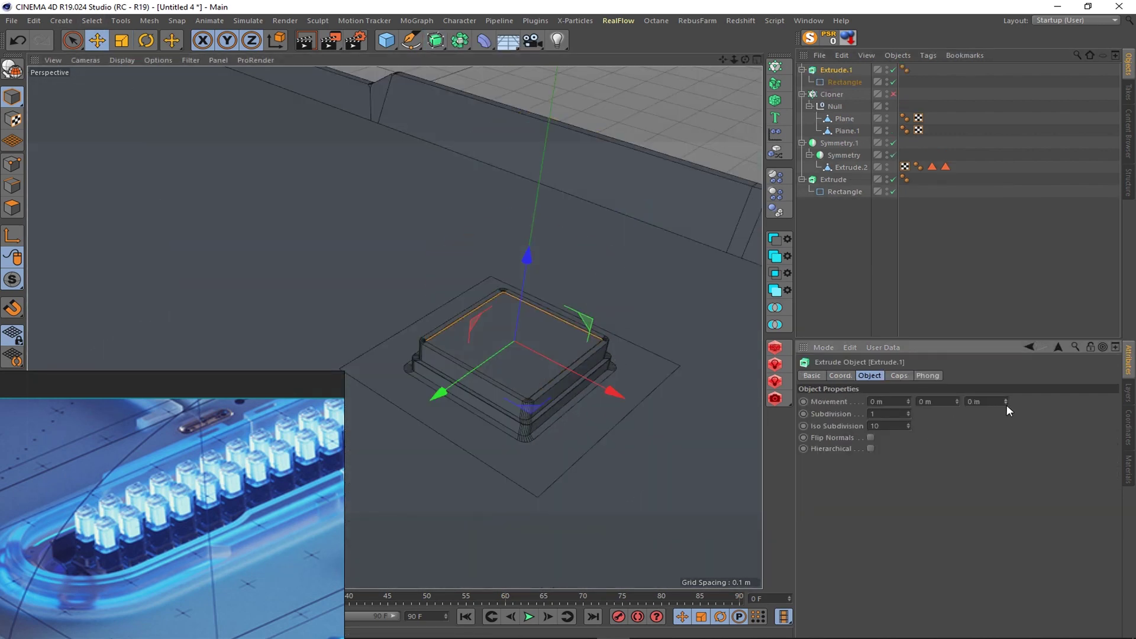
{"action": "left_click_drag", "start_coordinate": [1004, 401], "coordinate": [1004, 398]}
{"action": "left_click_drag", "start_coordinate": [583, 414], "coordinate": [602, 350], "text": "alt"}
- Give the Extrude a fillet end cap with 5 steps and a 0.04 m radius
{"action": "left_click", "coordinate": [898, 375]}
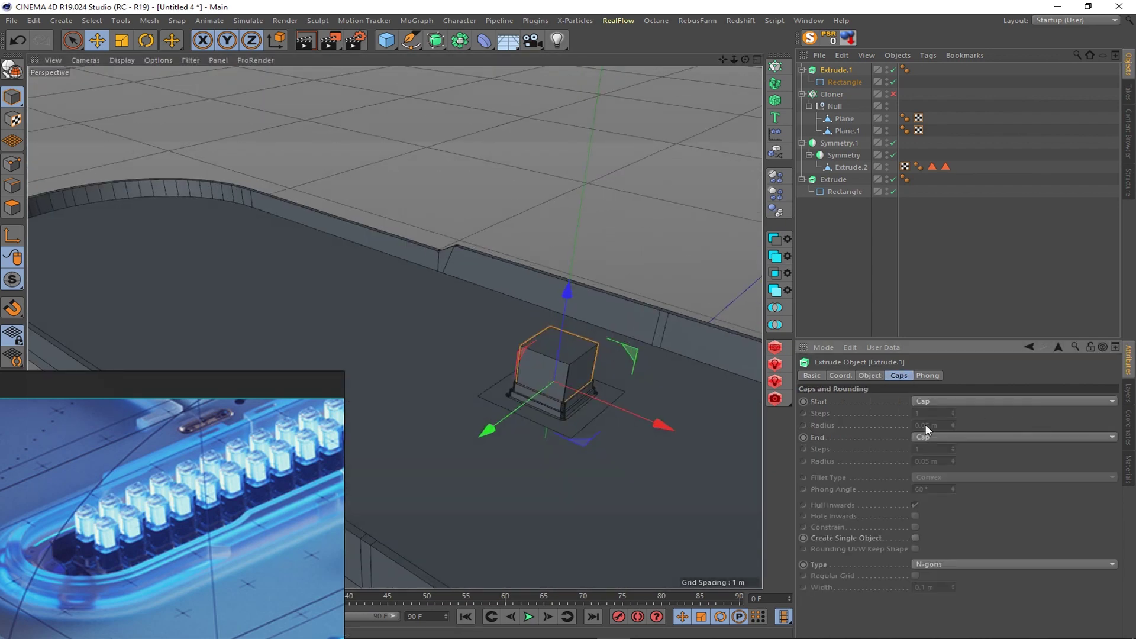
{"action": "left_click", "coordinate": [929, 437]}
{"action": "left_click", "coordinate": [933, 457]}
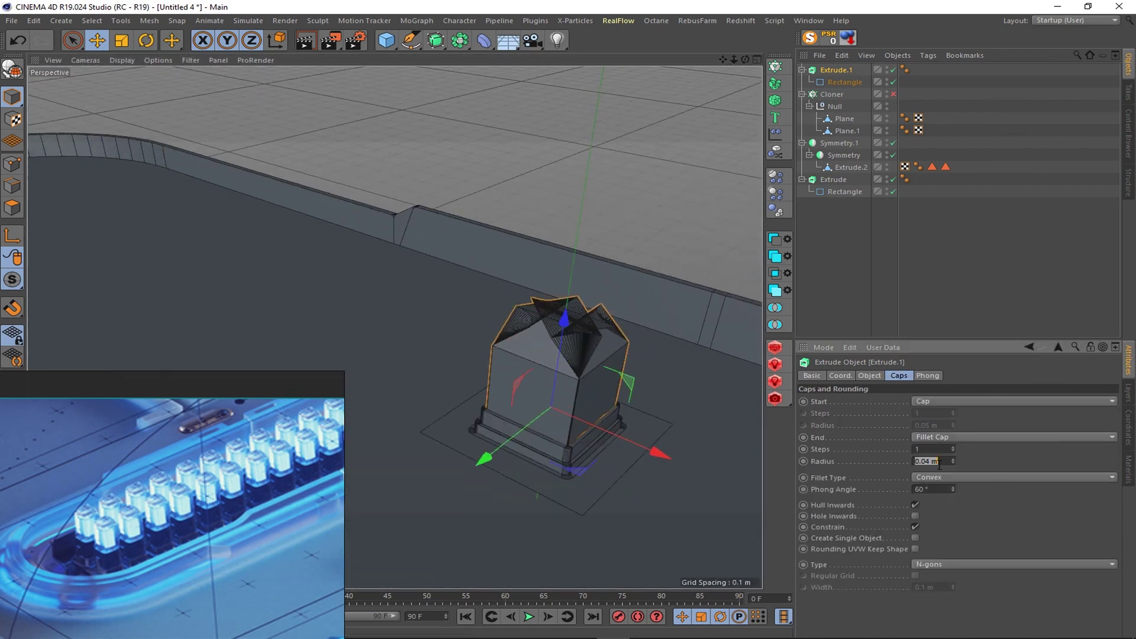
{"action": "key", "text": "Return"}
{"action": "scroll", "coordinate": [509, 368], "scroll_direction": "up", "scroll_amount": 3}
{"action": "scroll", "coordinate": [534, 395], "scroll_direction": "up", "scroll_amount": 2}
{"action": "scroll", "coordinate": [534, 396], "scroll_direction": "down", "scroll_amount": 5}
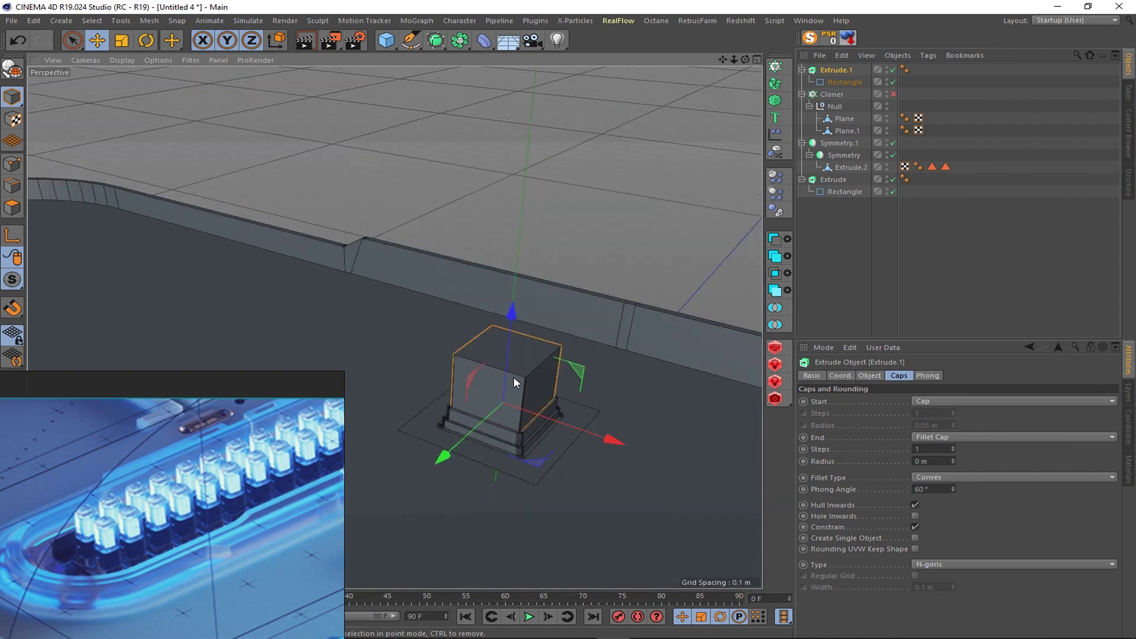
{"action": "scroll", "coordinate": [506, 368], "scroll_direction": "up", "scroll_amount": 3}
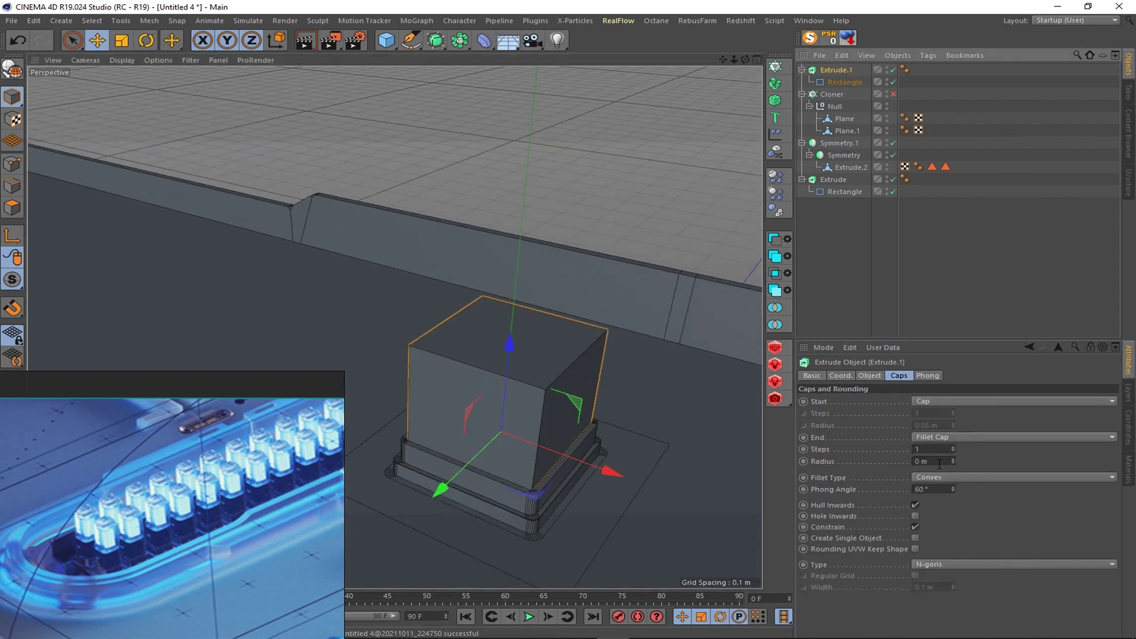
{"action": "key", "text": "ctrl+z"}
{"action": "scroll", "coordinate": [939, 460], "scroll_direction": "up", "scroll_amount": 2}
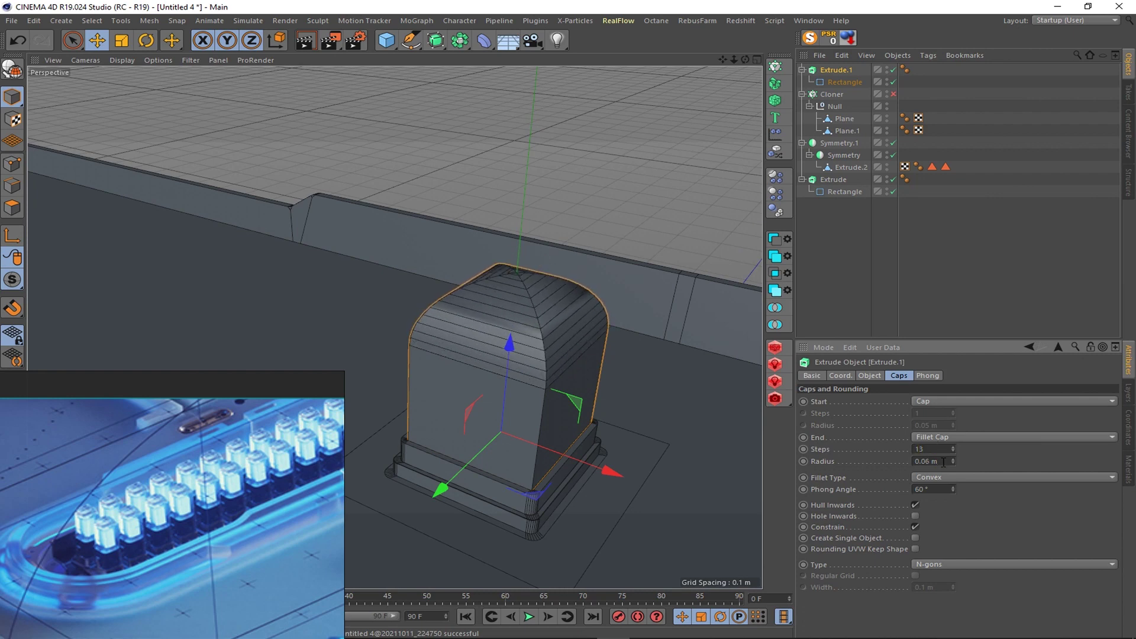
- Turn on corner rounding for the key cap's profile Rectangle and inspect the domed cap
{"action": "left_click", "coordinate": [843, 83]}
{"action": "left_click", "coordinate": [886, 425]}
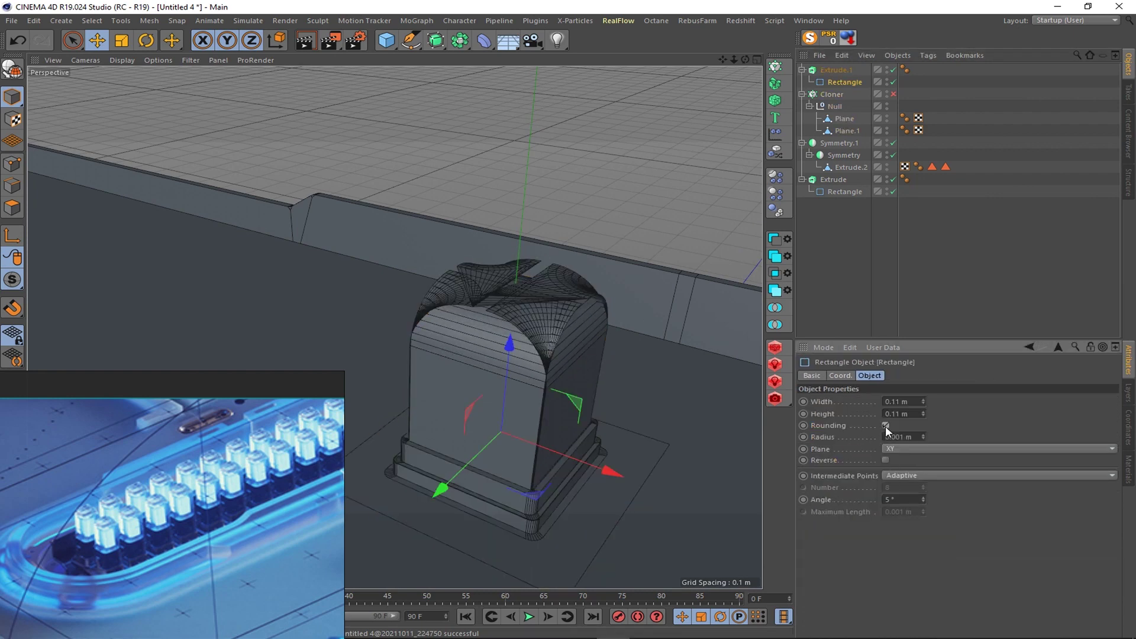
{"action": "scroll", "coordinate": [902, 437], "scroll_direction": "up", "scroll_amount": 3}
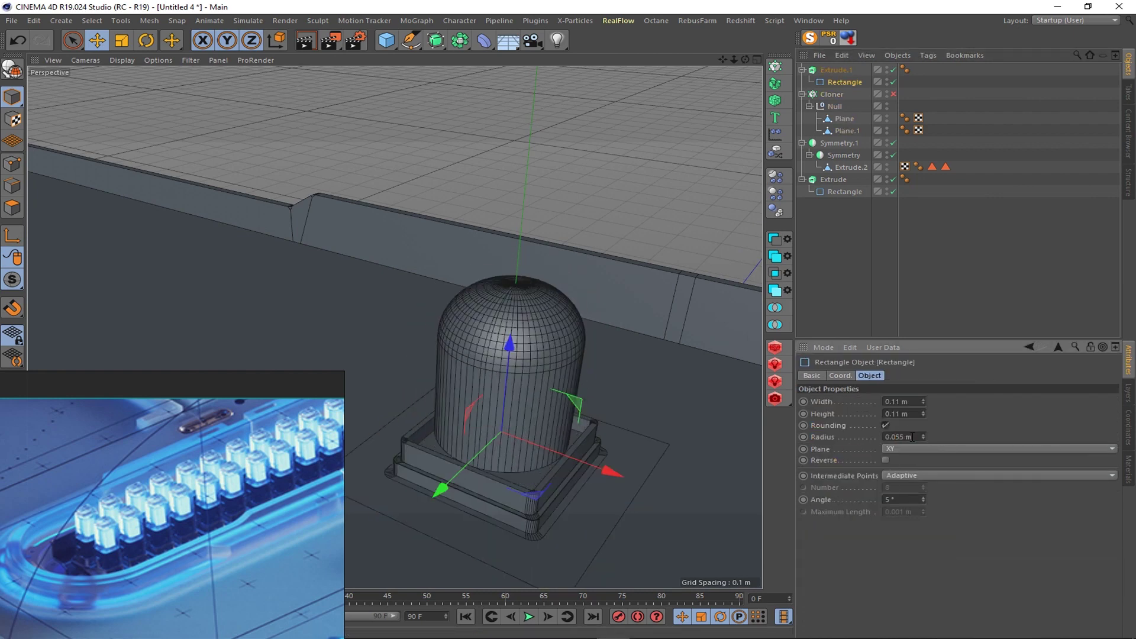
{"action": "mouse_move", "coordinate": [404, 361]}
{"action": "left_mouse_down", "text": "alt"}
{"action": "mouse_move", "coordinate": [570, 388]}
{"action": "mouse_move", "coordinate": [497, 396]}
{"action": "mouse_move", "coordinate": [678, 480]}
{"action": "mouse_move", "coordinate": [533, 434]}
{"action": "mouse_move", "coordinate": [435, 432]}
{"action": "left_mouse_up", "text": "alt"}
{"action": "scroll", "coordinate": [435, 432], "scroll_direction": "down", "scroll_amount": 2}
{"action": "scroll", "coordinate": [563, 478], "scroll_direction": "down", "scroll_amount": 4}
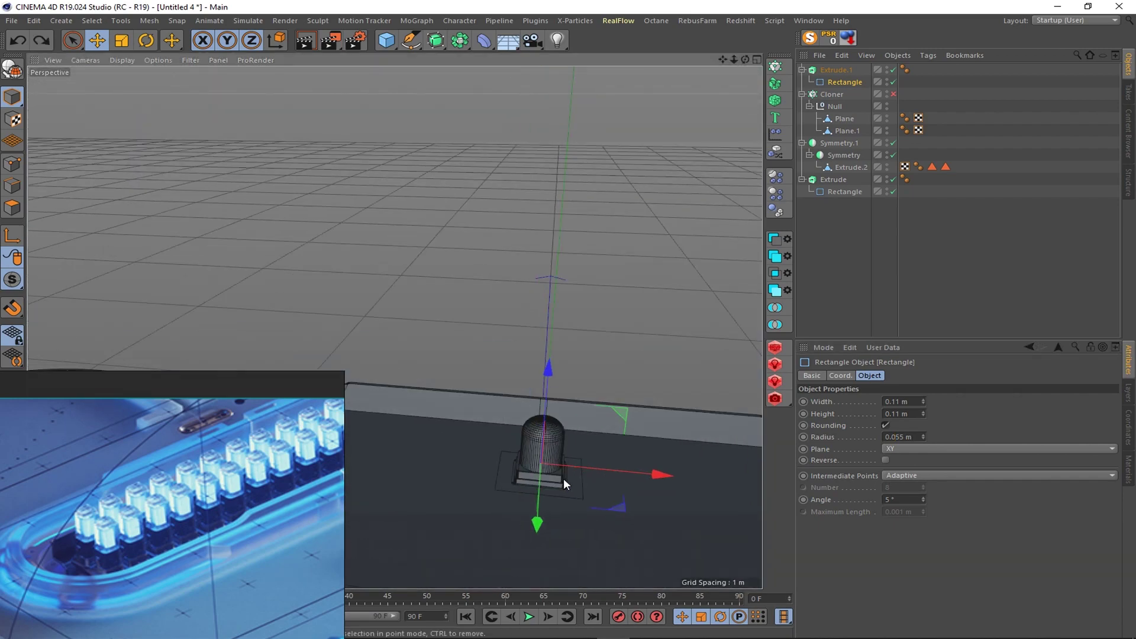
{"action": "scroll", "coordinate": [551, 439], "scroll_direction": "up", "scroll_amount": 2}
{"action": "scroll", "coordinate": [551, 439], "scroll_direction": "up", "scroll_amount": 2}
- Try profile radii of 0.035 m and 0.01 m, then set 0 m and turn Rounding off
{"action": "left_click_drag", "start_coordinate": [918, 438], "coordinate": [919, 444]}
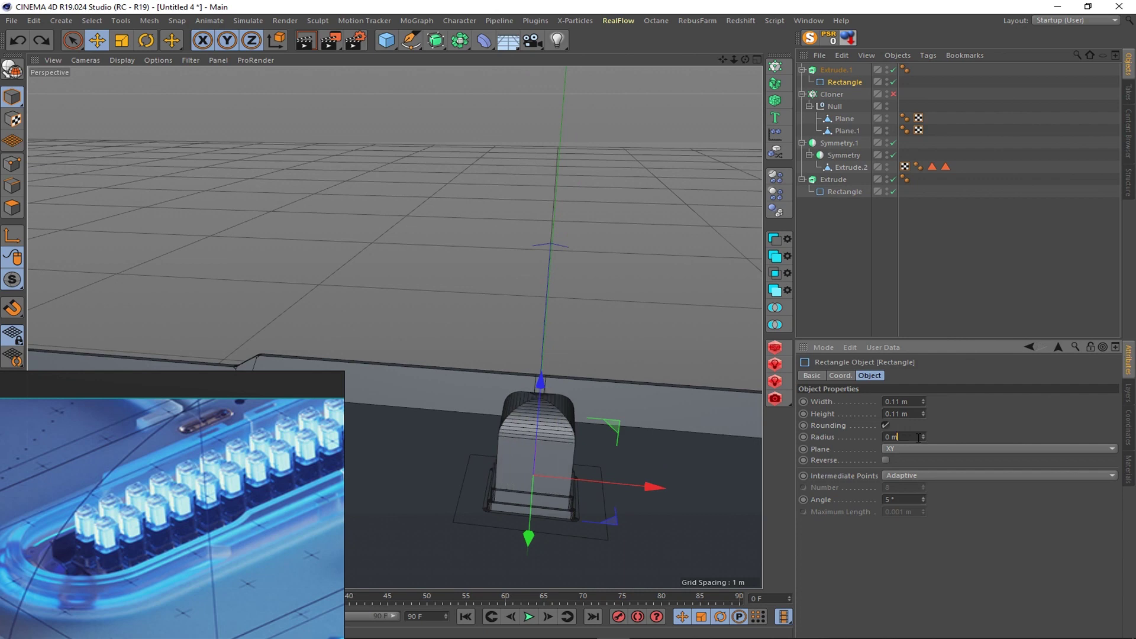
{"action": "mouse_move", "coordinate": [591, 485]}
{"action": "left_mouse_down", "text": "alt"}
{"action": "mouse_move", "coordinate": [555, 516]}
{"action": "mouse_move", "coordinate": [608, 501]}
{"action": "mouse_move", "coordinate": [507, 478]}
{"action": "mouse_move", "coordinate": [484, 389]}
{"action": "left_mouse_up", "text": "alt"}
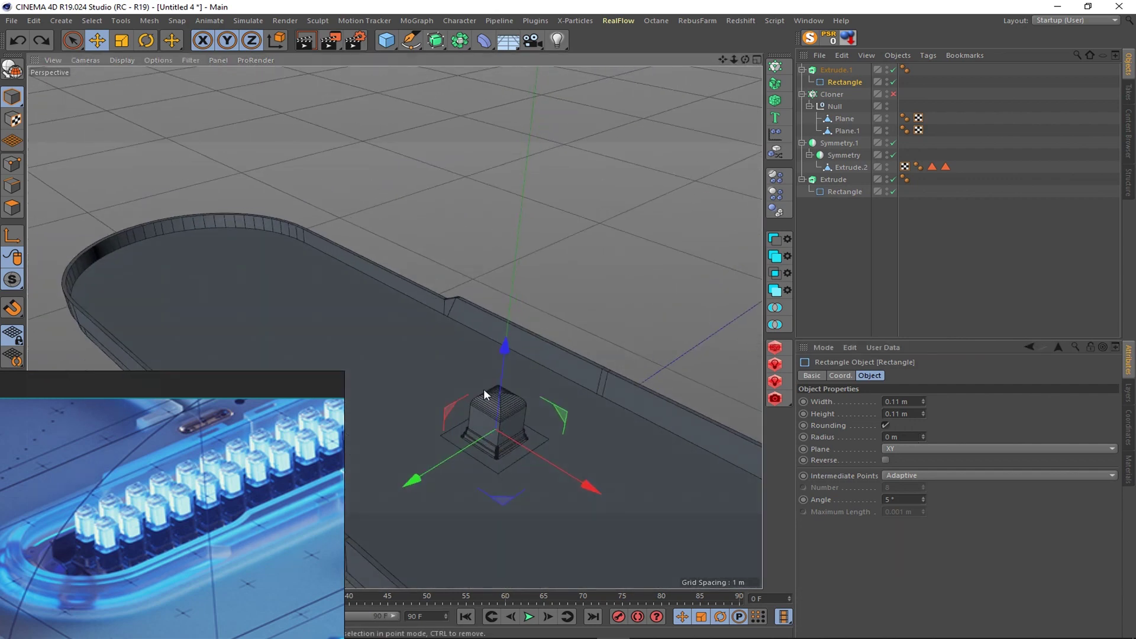
{"action": "scroll", "coordinate": [513, 402], "scroll_direction": "up", "scroll_amount": 3}
{"action": "left_click_drag", "start_coordinate": [923, 437], "coordinate": [754, 456]}
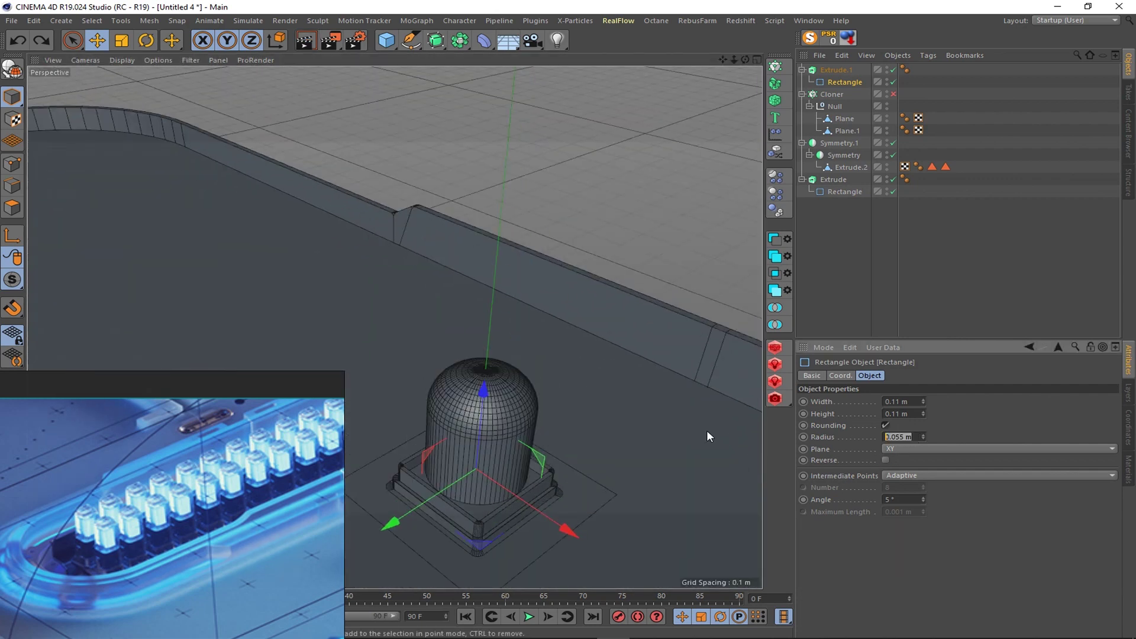
{"action": "type", "text": "0.01"}
{"action": "key", "text": "Return"}
{"action": "left_click_drag", "start_coordinate": [923, 438], "coordinate": [928, 449]}
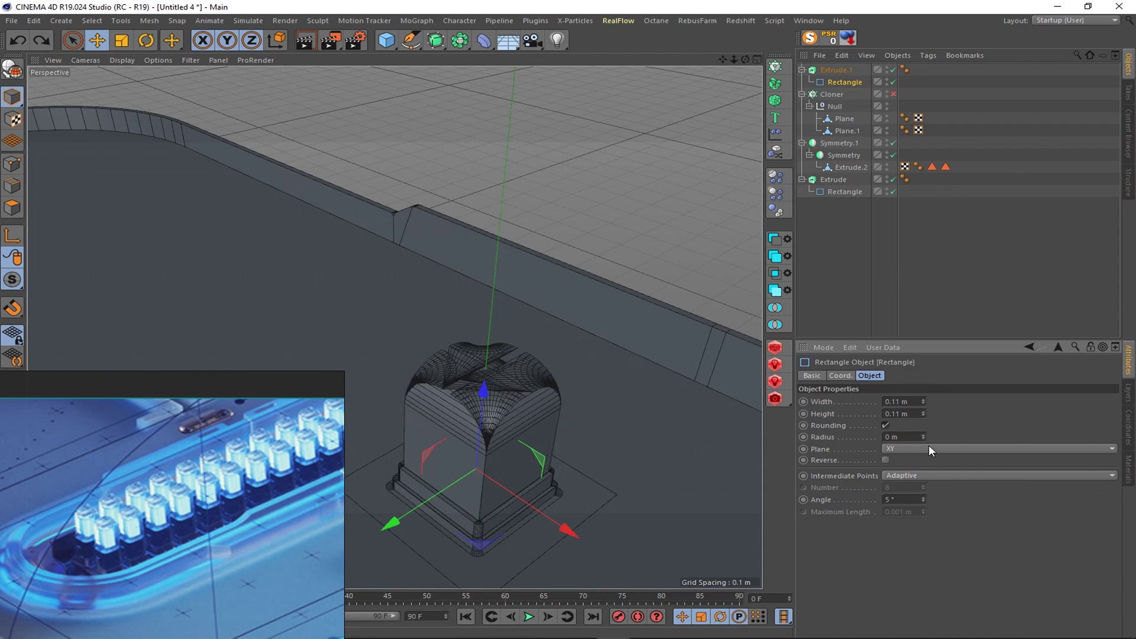
{"action": "left_click", "coordinate": [885, 426]}
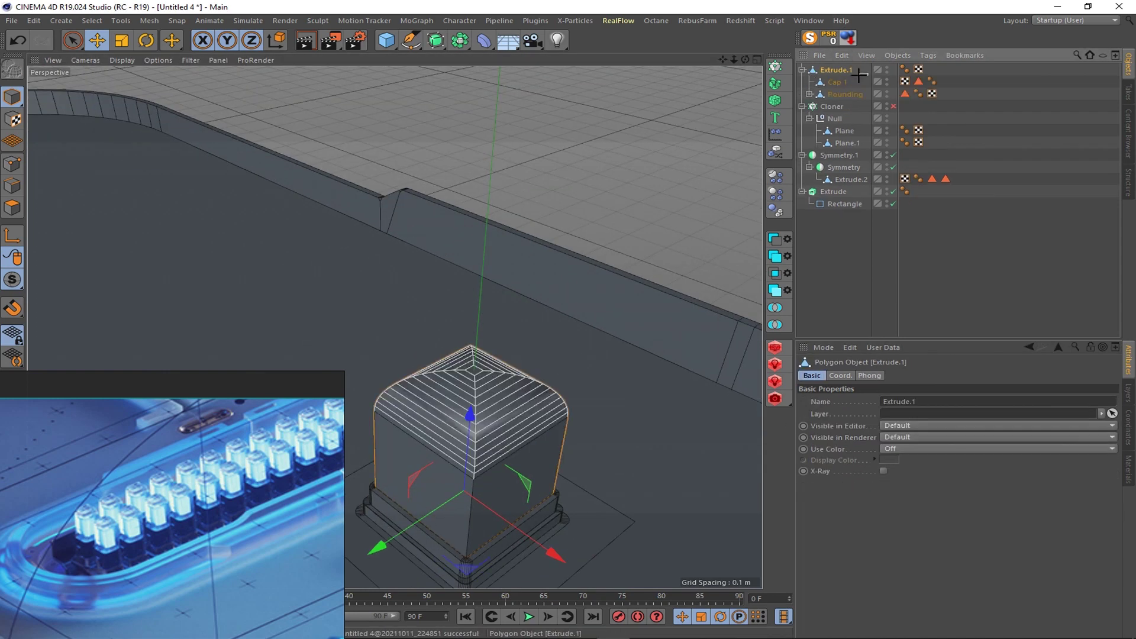
- Make Extrude.1 editable and loop-select the key cap's corner edges
{"action": "right_click", "coordinate": [845, 72]}
{"action": "left_click", "coordinate": [896, 492]}
{"action": "scroll", "coordinate": [467, 364], "scroll_direction": "up", "scroll_amount": 2}
{"action": "double_click", "coordinate": [525, 351]}
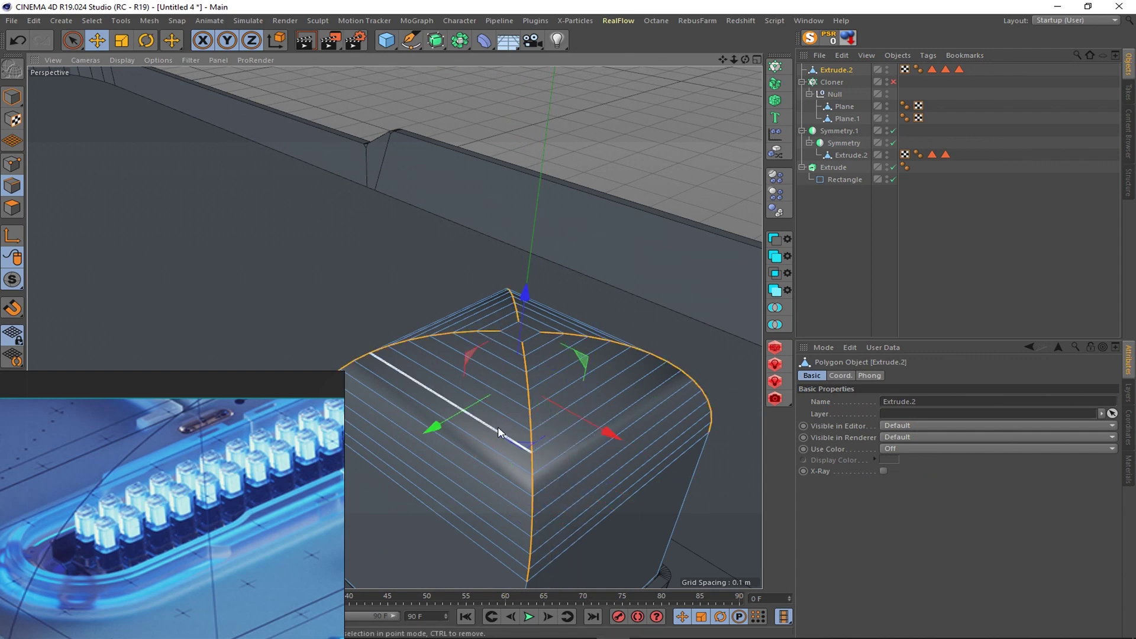
- Round-bevel the selected corner edges with 6 subdivisions
{"action": "right_click", "coordinate": [568, 432]}
{"action": "left_click", "coordinate": [604, 537]}
{"action": "scroll", "coordinate": [533, 562], "scroll_direction": "down", "scroll_amount": 2}
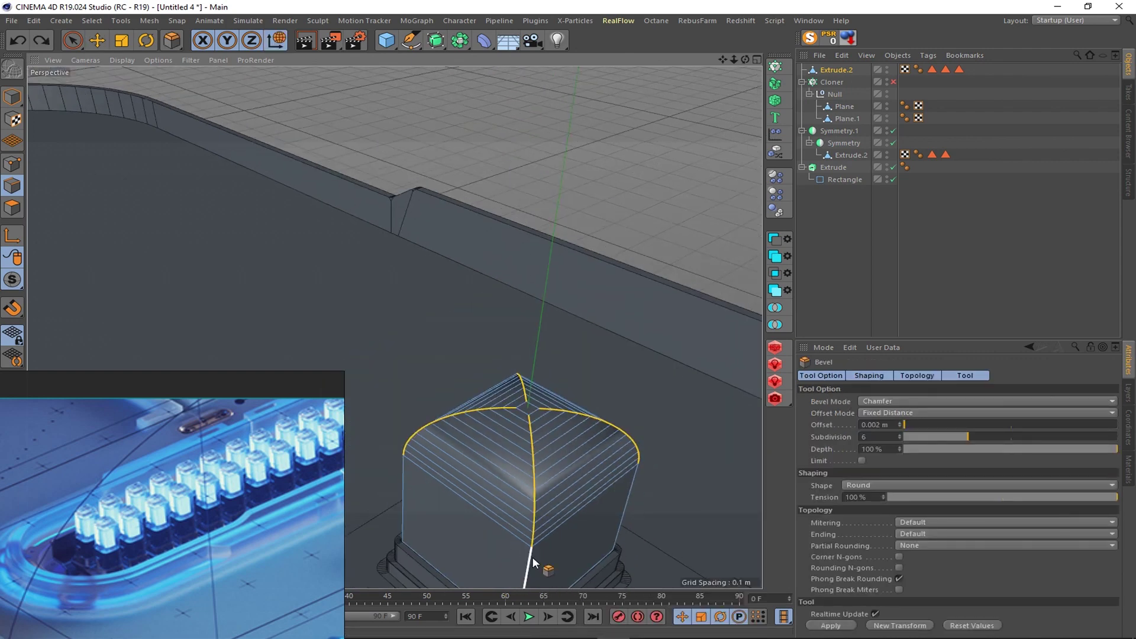
{"action": "key", "text": "space"}
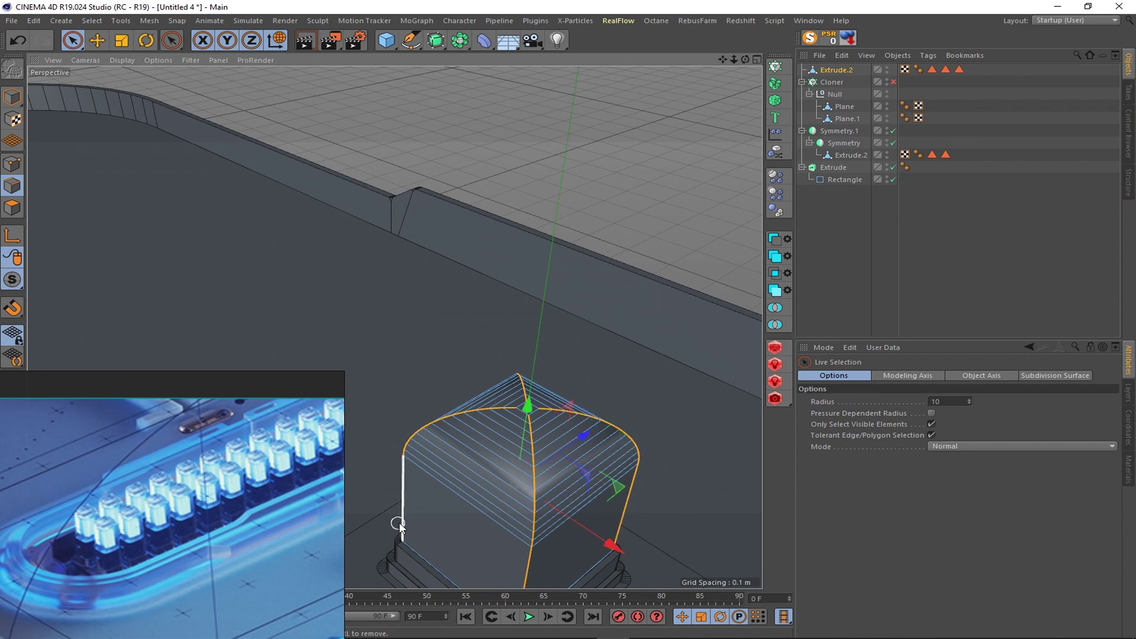
{"action": "scroll", "coordinate": [414, 503], "scroll_direction": "up", "scroll_amount": 3}
{"action": "right_click", "coordinate": [520, 274]}
{"action": "left_click", "coordinate": [556, 379]}
{"action": "mouse_move", "coordinate": [474, 355]}
{"action": "left_mouse_down"}
{"action": "mouse_move", "coordinate": [509, 355]}
{"action": "mouse_move", "coordinate": [497, 343]}
{"action": "left_mouse_up"}
- Move the key cap mesh into the Cloner's Null
{"action": "scroll", "coordinate": [497, 343], "scroll_direction": "down", "scroll_amount": 5}
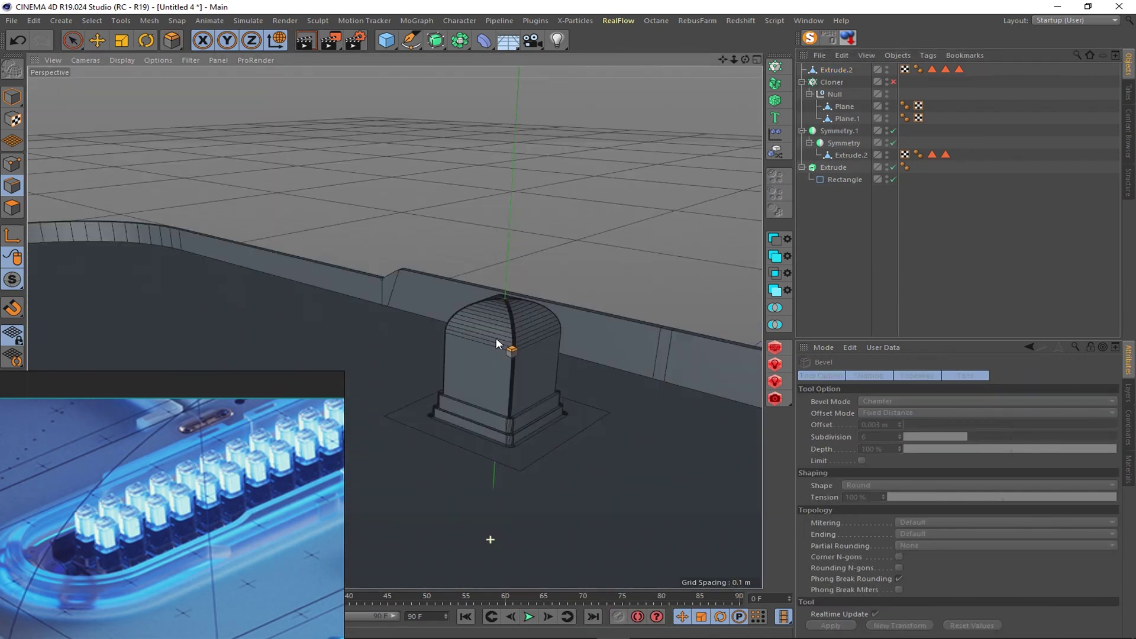
{"action": "scroll", "coordinate": [497, 343], "scroll_direction": "down", "scroll_amount": 2}
{"action": "left_click_drag", "start_coordinate": [836, 70], "coordinate": [834, 94]}
{"action": "scroll", "coordinate": [503, 355], "scroll_direction": "up", "scroll_amount": 3}
- Add a Capsule inside the Cloner's Null with Orientation set to -Z
{"action": "left_click", "coordinate": [844, 107]}
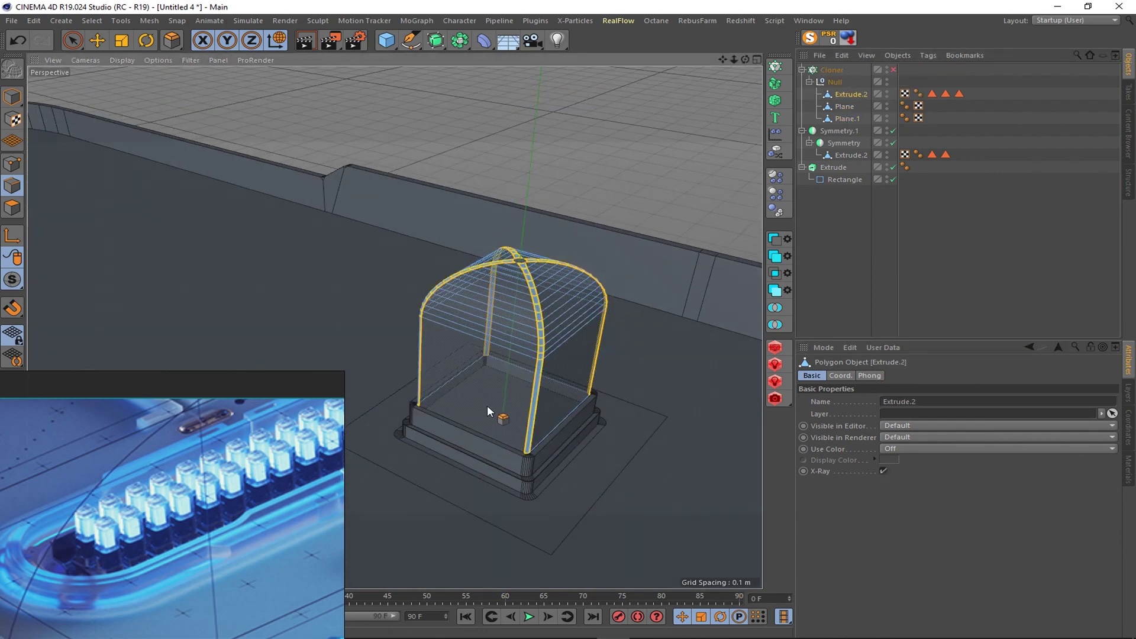
{"action": "left_click", "coordinate": [844, 107]}
{"action": "left_click", "coordinate": [387, 40]}
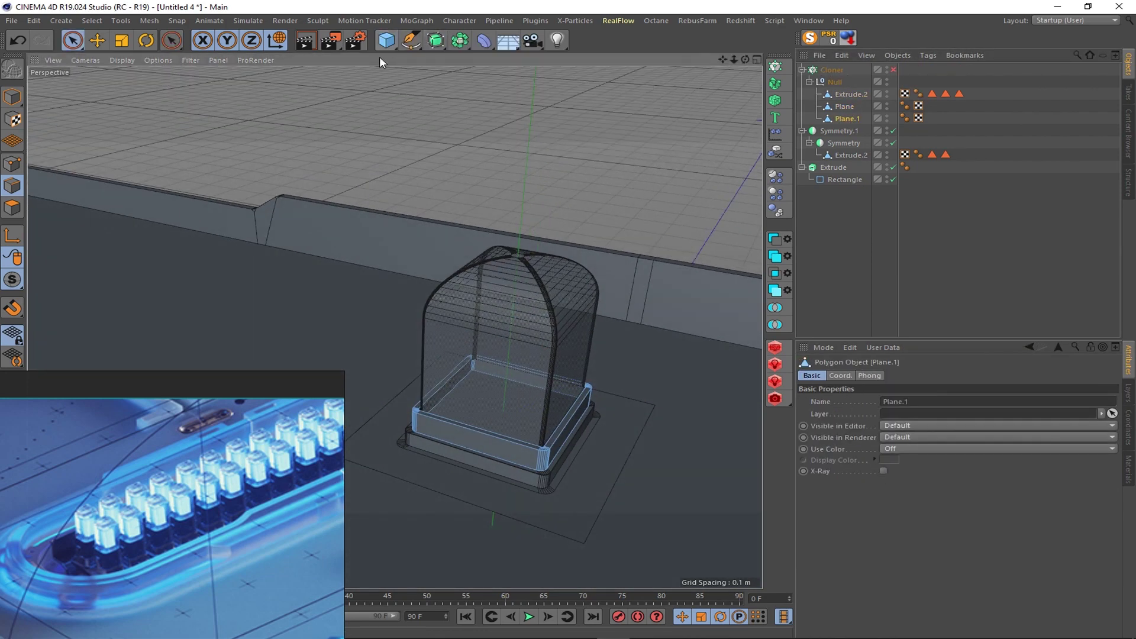
{"action": "left_click", "coordinate": [386, 40]}
{"action": "left_click", "coordinate": [516, 102]}
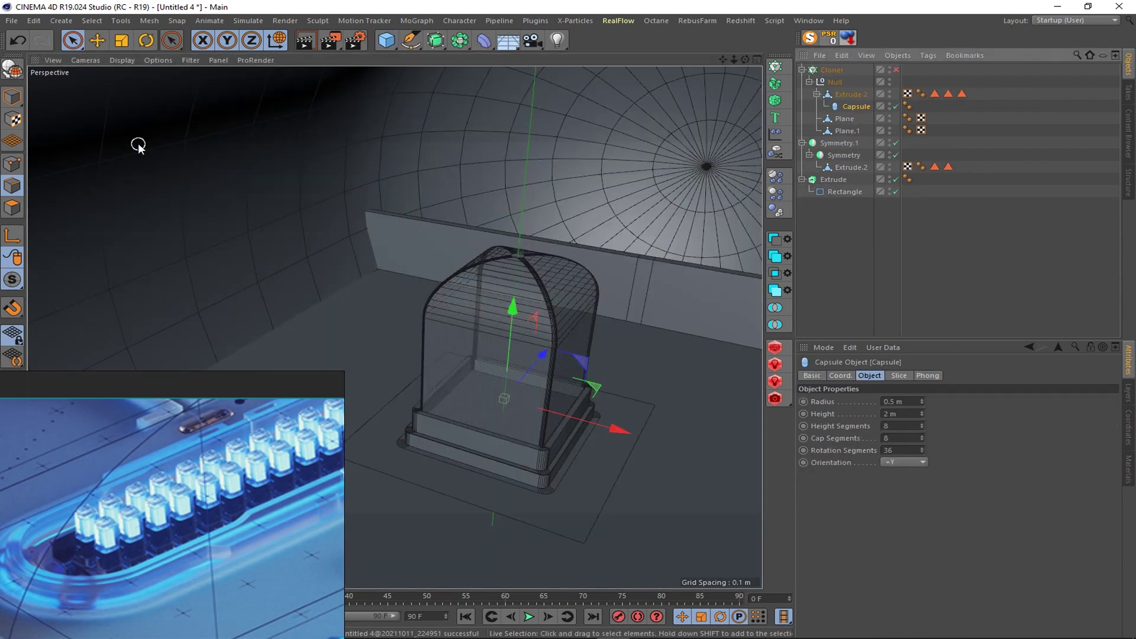
{"action": "left_click", "coordinate": [896, 463]}
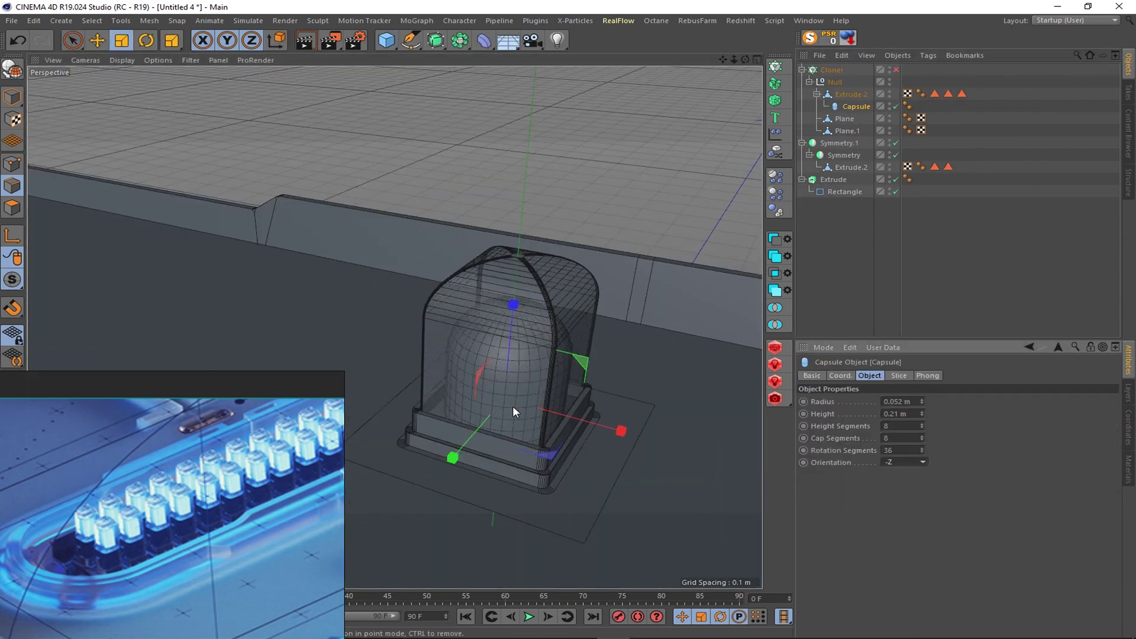
{"action": "left_click_drag", "start_coordinate": [512, 406], "coordinate": [449, 379], "text": "alt"}
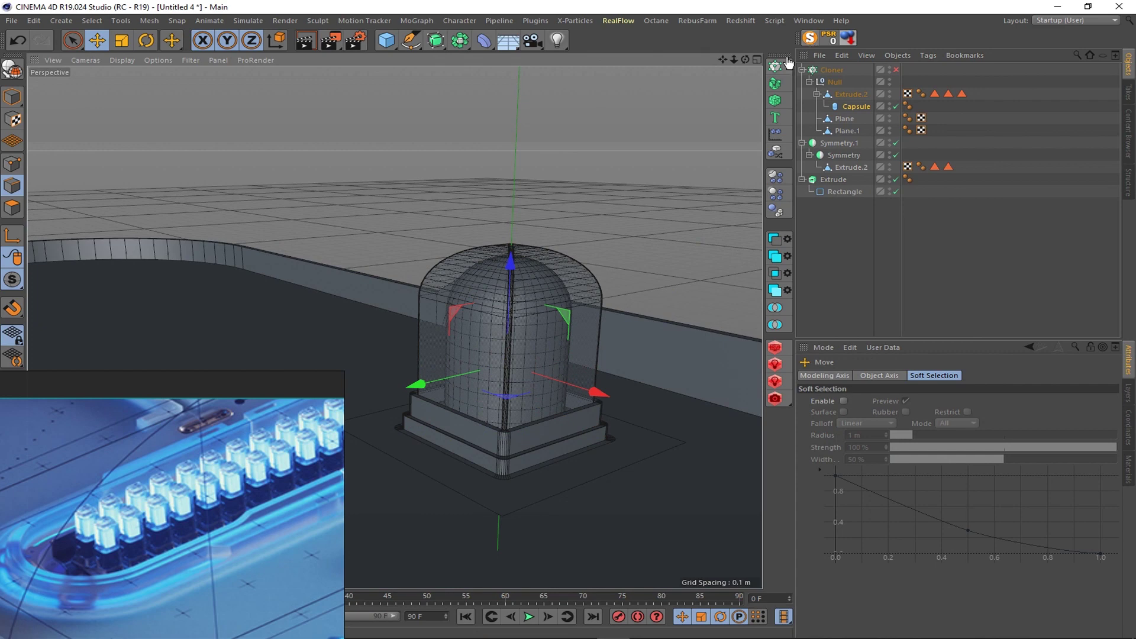
- Make the Capsule editable and place it above the key cap in the Null
{"action": "left_click", "coordinate": [758, 60]}
{"action": "scroll", "coordinate": [580, 425], "scroll_direction": "up", "scroll_amount": 5}
{"action": "key", "text": "c"}
{"action": "key", "text": "0"}
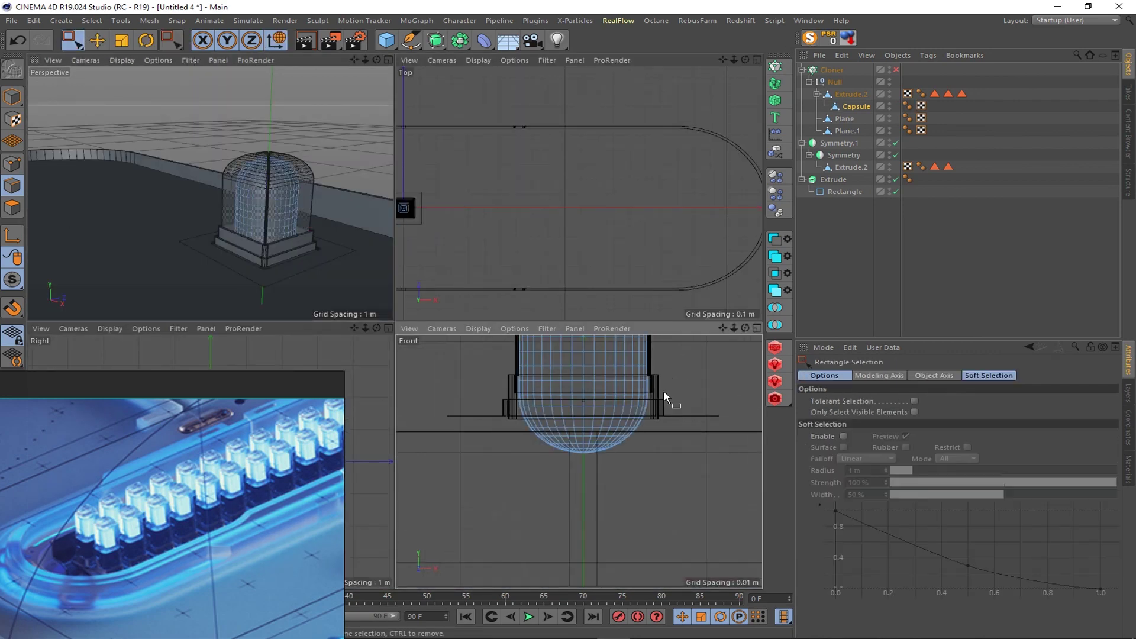
{"action": "scroll", "coordinate": [566, 370], "scroll_direction": "up", "scroll_amount": 3}
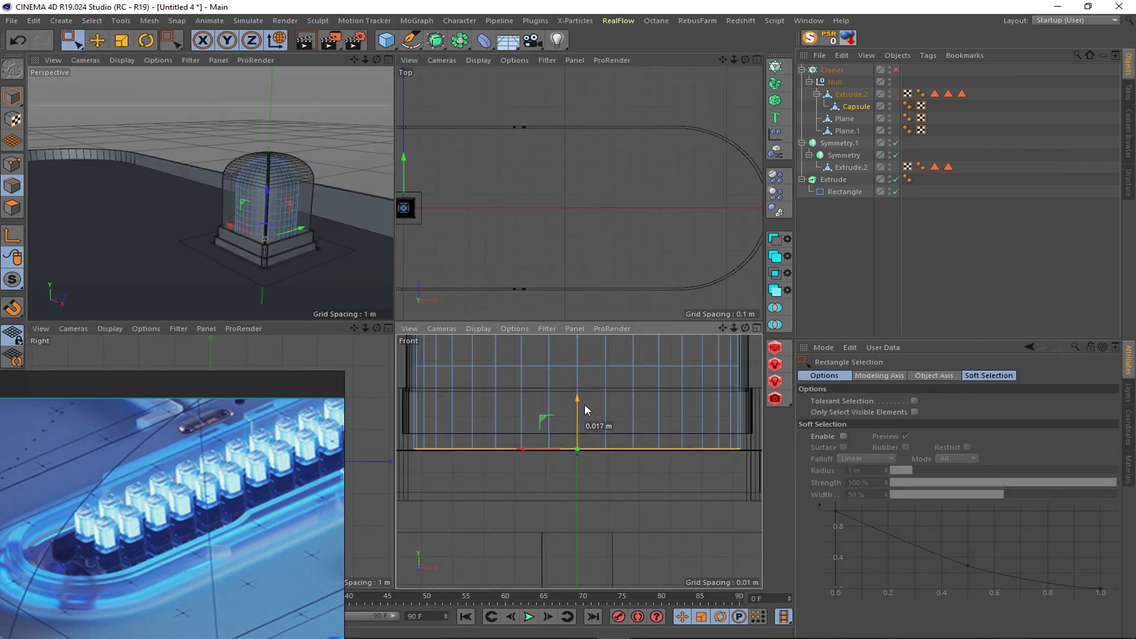
{"action": "middle_click", "coordinate": [378, 89]}
{"action": "key", "text": "shift+F2"}
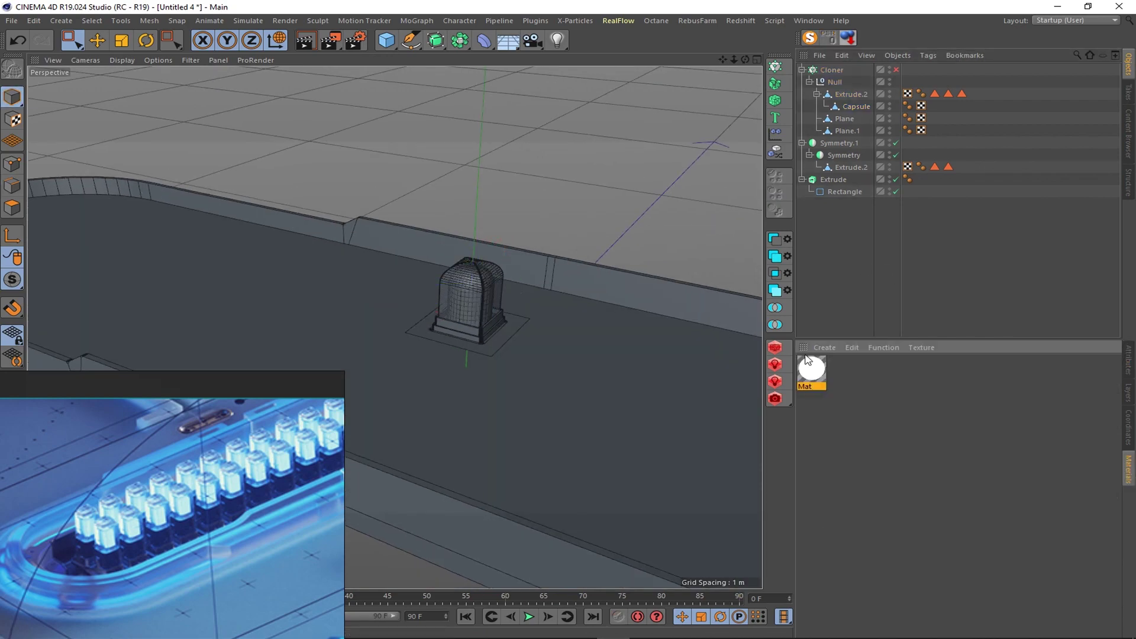
{"action": "left_click_drag", "start_coordinate": [844, 95], "coordinate": [845, 92]}
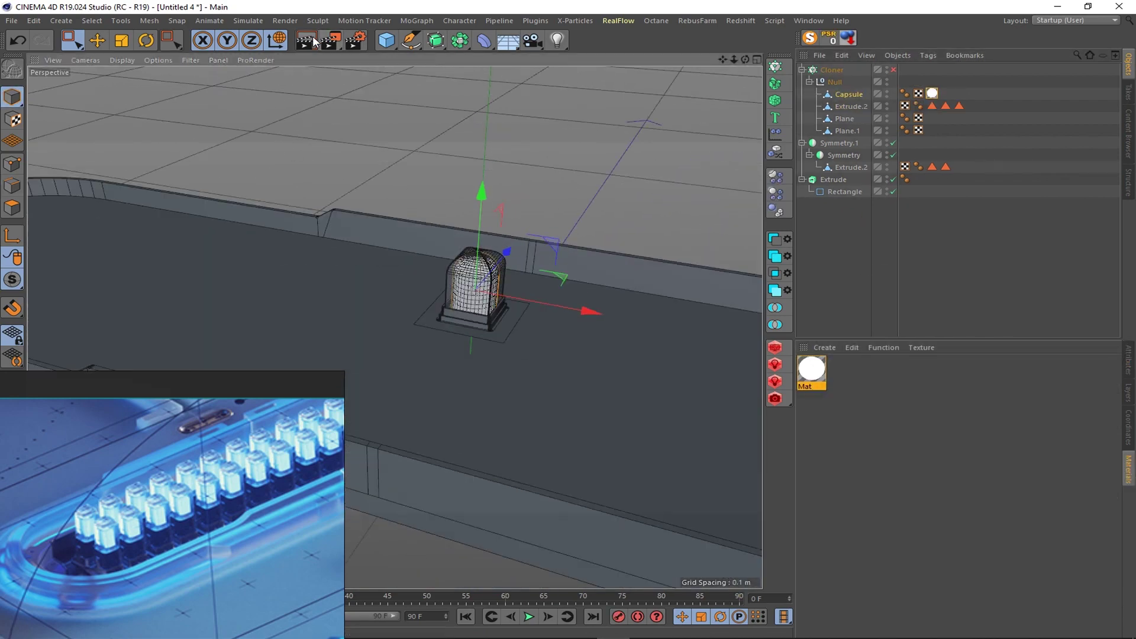
- Re-enable the Cloner to fill the tray with key caps, then select Symmetry.1
{"action": "left_click", "coordinate": [895, 69]}
{"action": "left_click", "coordinate": [481, 288]}
{"action": "scroll", "coordinate": [529, 332], "scroll_direction": "down", "scroll_amount": 6}
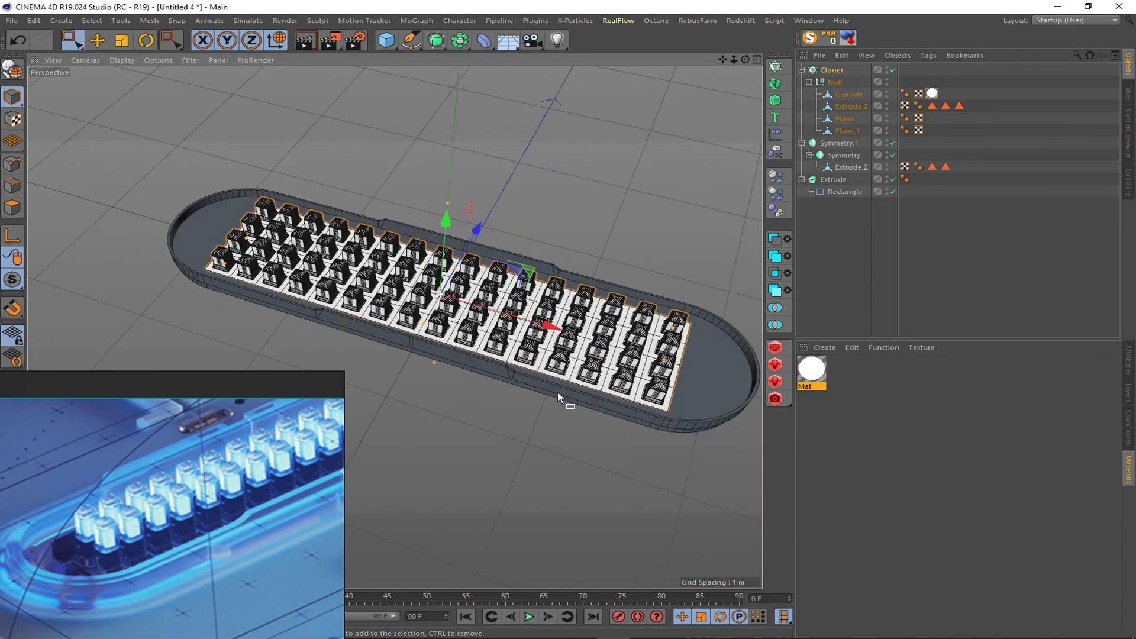
{"action": "scroll", "coordinate": [562, 349], "scroll_direction": "up", "scroll_amount": 3}
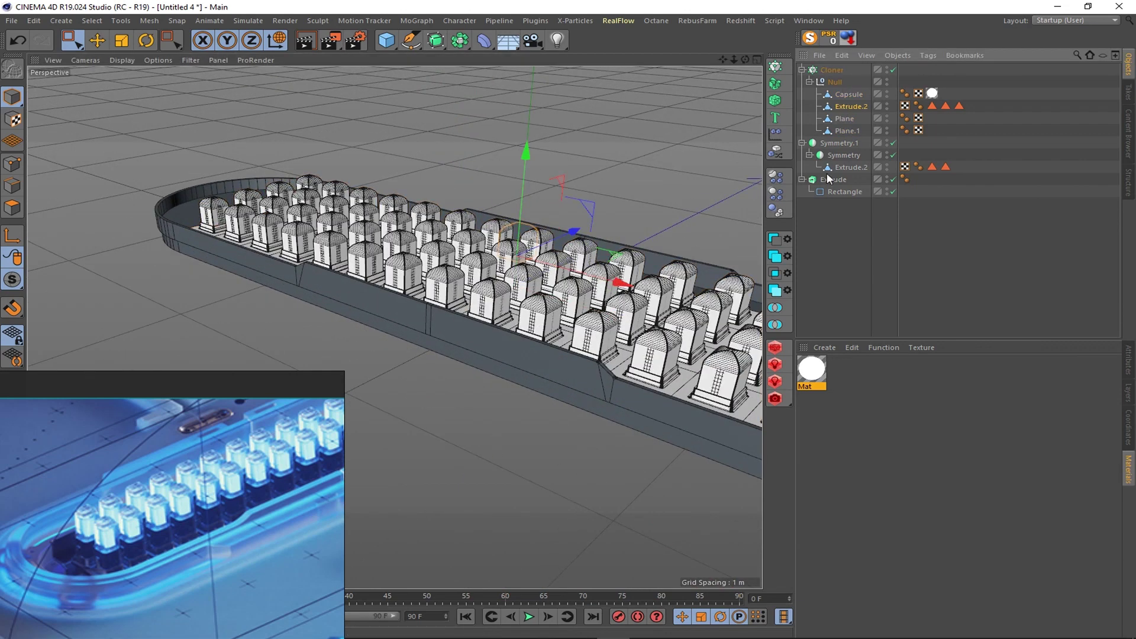
{"action": "left_click", "coordinate": [450, 337]}
- Switch to loop selection, then select and melt the diagonal corner edge of the wall
{"action": "scroll", "coordinate": [608, 393], "scroll_direction": "up", "scroll_amount": 5}
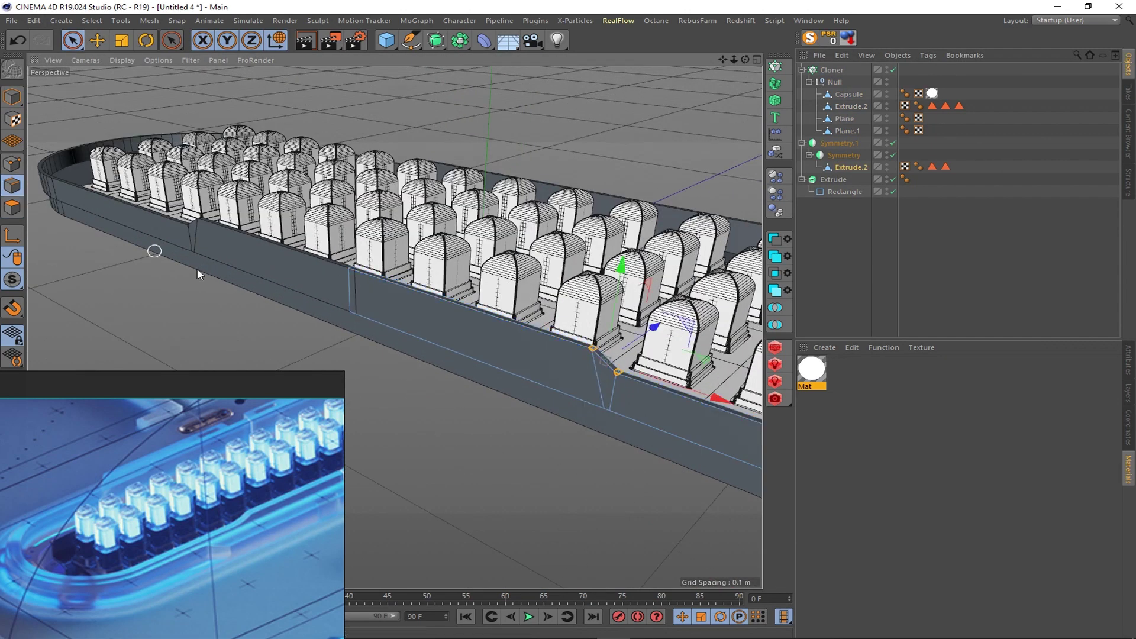
{"action": "right_click", "coordinate": [598, 384]}
{"action": "left_click", "coordinate": [591, 568]}
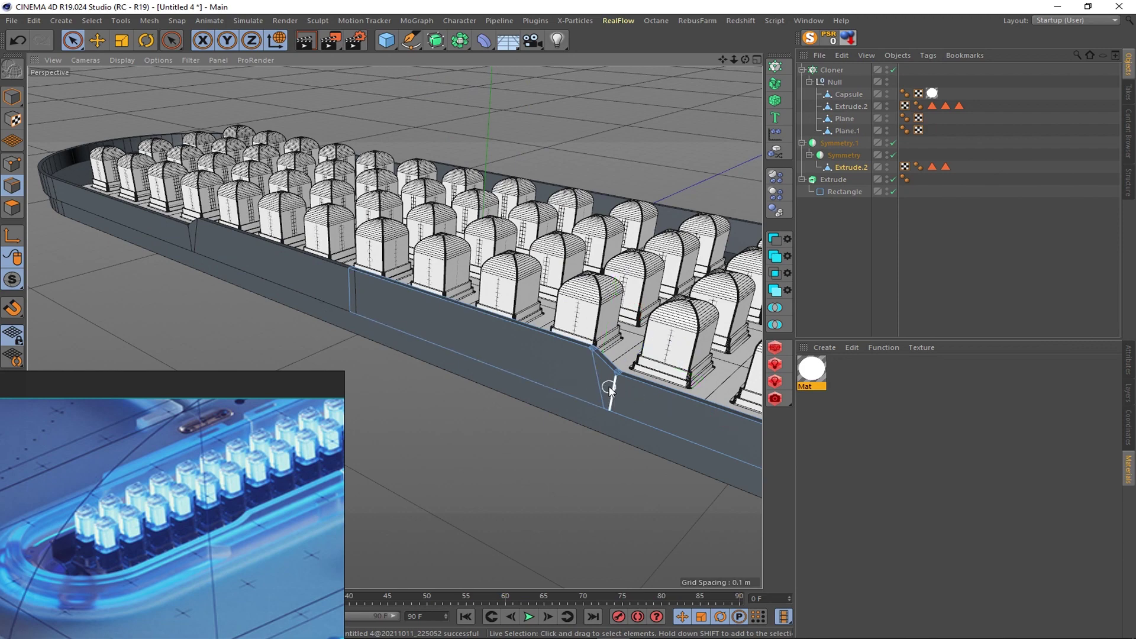
{"action": "right_click", "coordinate": [560, 385]}
{"action": "key", "text": "Escape"}
{"action": "scroll", "coordinate": [592, 329], "scroll_direction": "up", "scroll_amount": 3}
{"action": "scroll", "coordinate": [613, 313], "scroll_direction": "up", "scroll_amount": 2}
{"action": "left_click", "coordinate": [614, 313]}
{"action": "right_click", "coordinate": [599, 325]}
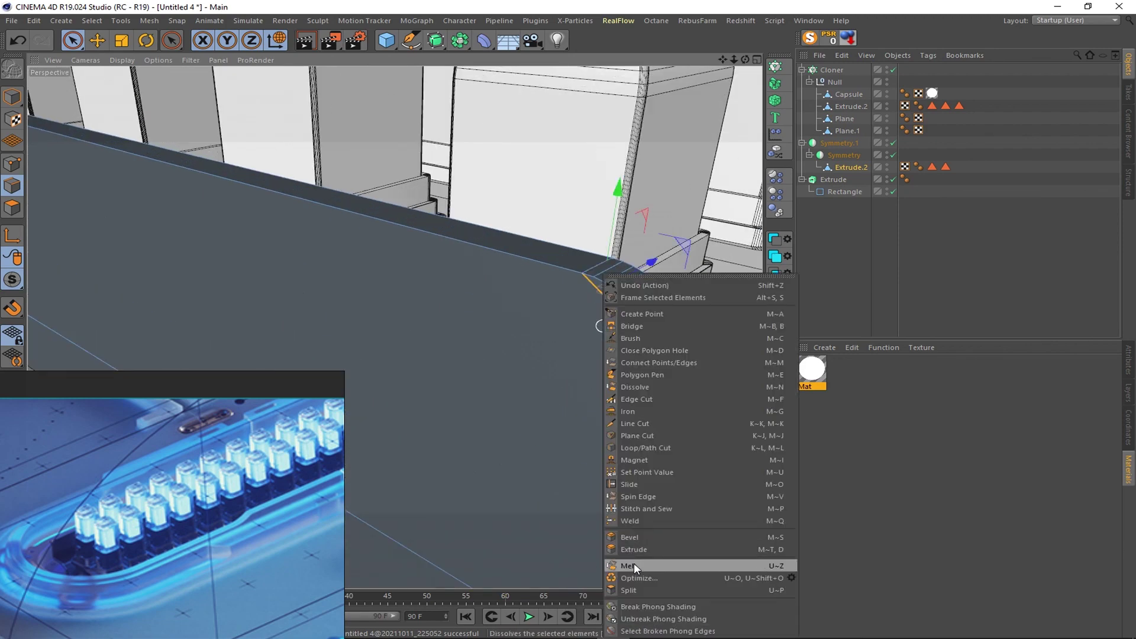
{"action": "left_click", "coordinate": [633, 563]}
{"action": "scroll", "coordinate": [592, 449], "scroll_direction": "down", "scroll_amount": 3}
- Select the wall's side polygon and apply the Extrude tool to it
{"action": "left_click", "coordinate": [355, 312]}
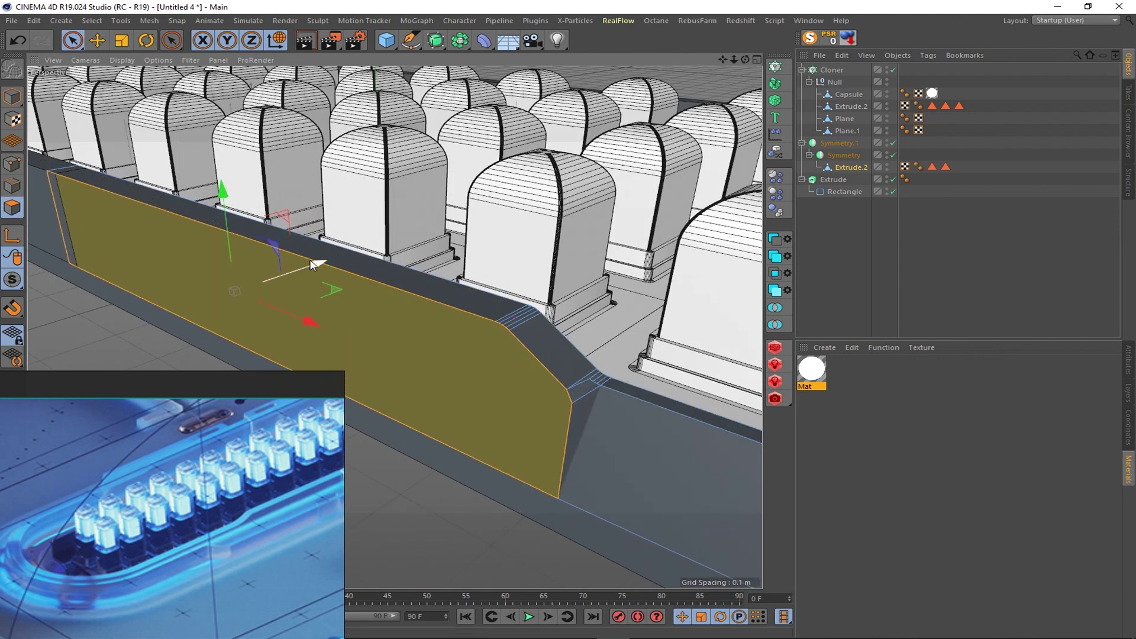
{"action": "scroll", "coordinate": [312, 264], "scroll_direction": "down", "scroll_amount": 3}
{"action": "right_click", "coordinate": [359, 296]}
{"action": "left_click", "coordinate": [402, 249]}
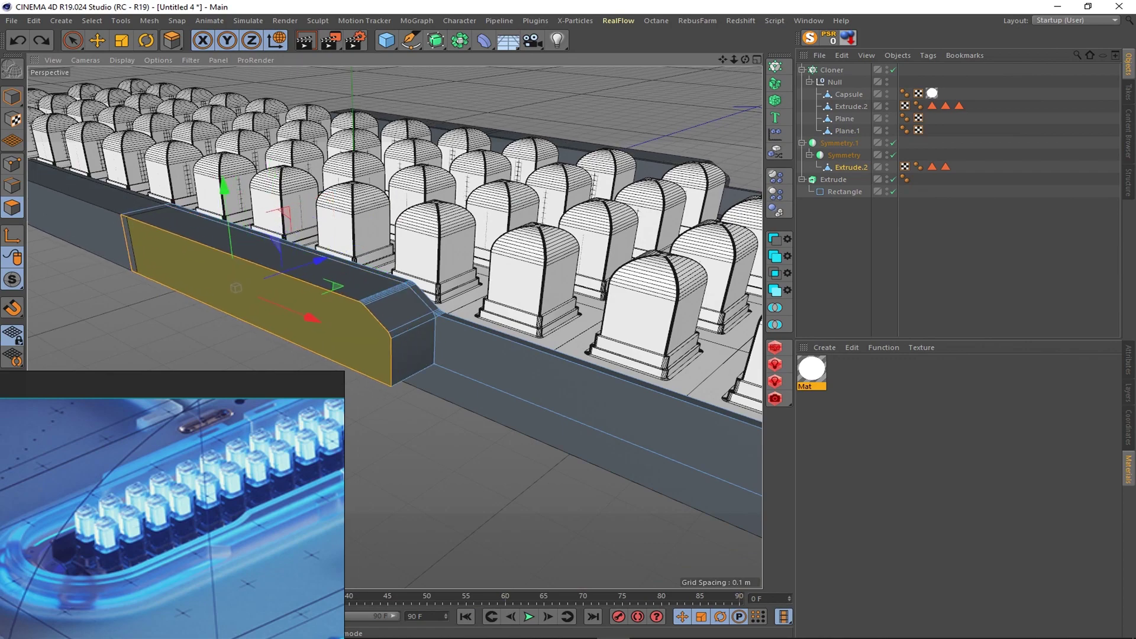
{"action": "scroll", "coordinate": [391, 296], "scroll_direction": "down", "scroll_amount": 3}
{"action": "left_click_drag", "start_coordinate": [391, 296], "coordinate": [532, 249], "text": "alt"}
- Box-select the left edge of the wall segment
{"action": "scroll", "coordinate": [450, 284], "scroll_direction": "up", "scroll_amount": 3}
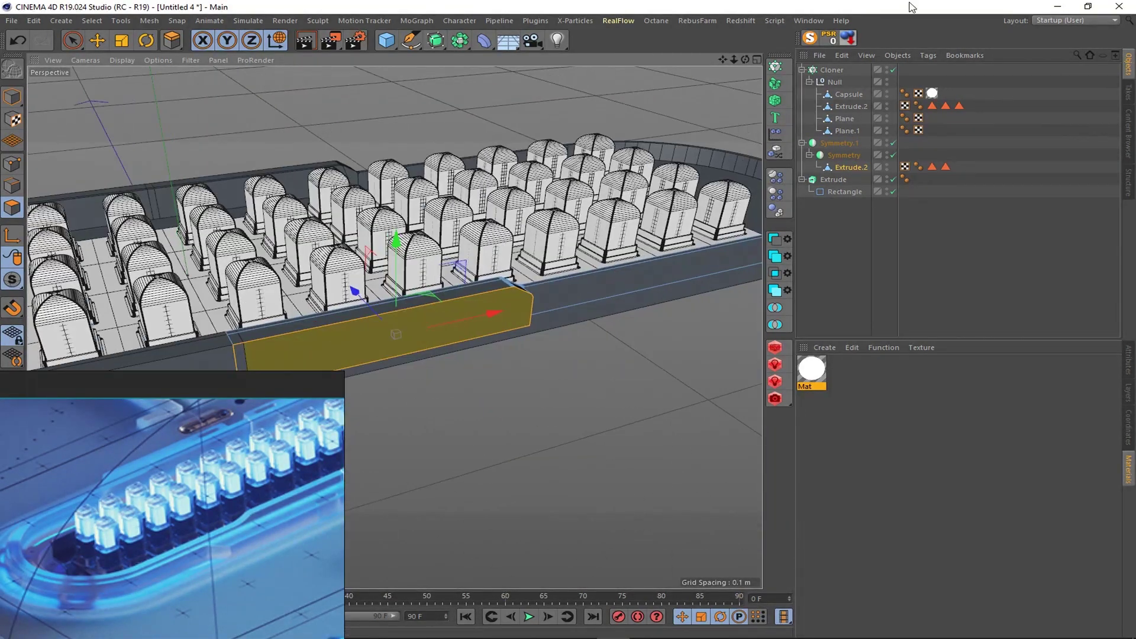
{"action": "scroll", "coordinate": [230, 337], "scroll_direction": "up", "scroll_amount": 2}
{"action": "left_click", "coordinate": [101, 77]}
{"action": "left_click_drag", "start_coordinate": [325, 330], "coordinate": [152, 385], "text": "alt"}
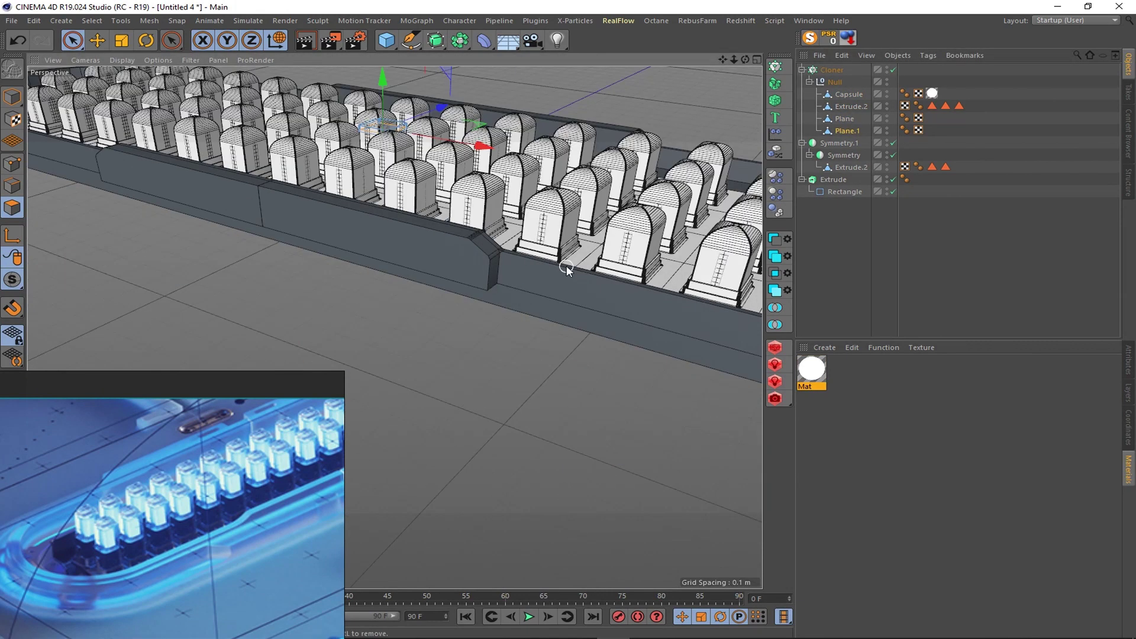
- Loop-select the tray wall edges and bevel them round: 0.008 m, 6 subdivisions
{"action": "left_click", "coordinate": [851, 94]}
{"action": "left_click", "coordinate": [847, 167]}
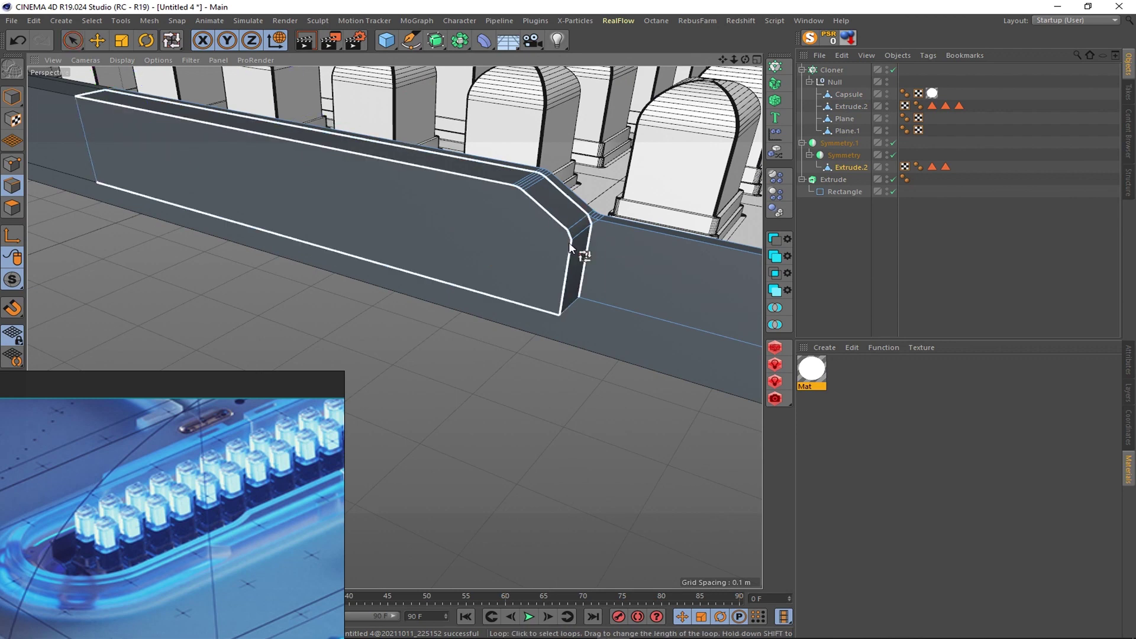
{"action": "left_click", "coordinate": [569, 261]}
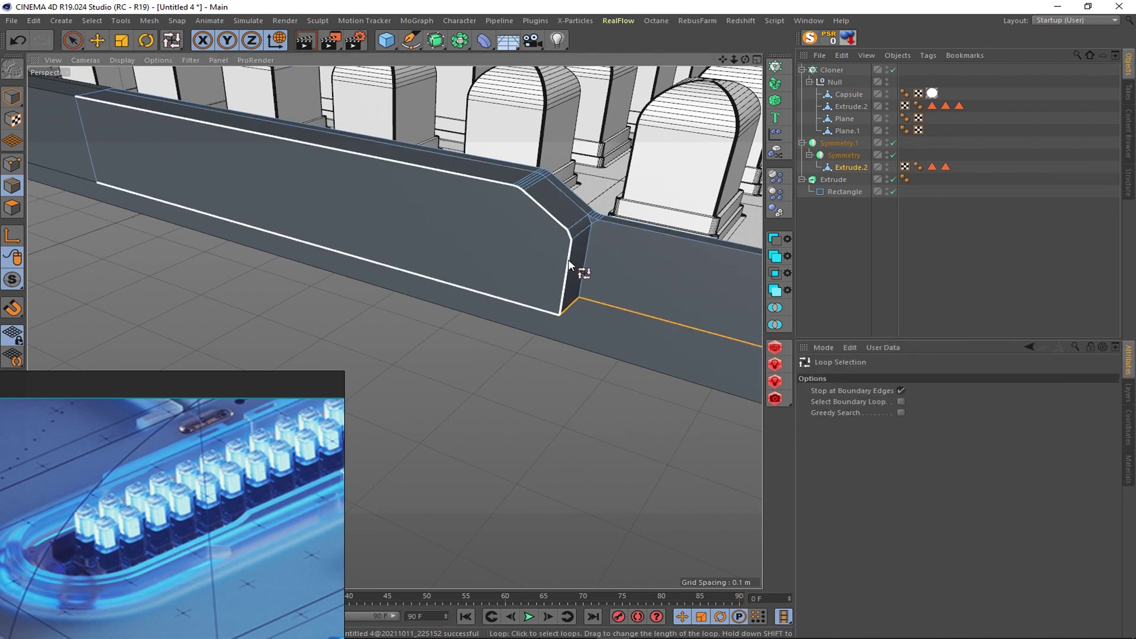
{"action": "key", "text": "9"}
{"action": "key", "text": "m"}
{"action": "key", "text": "s"}
{"action": "left_click_drag", "start_coordinate": [558, 532], "coordinate": [568, 533]}
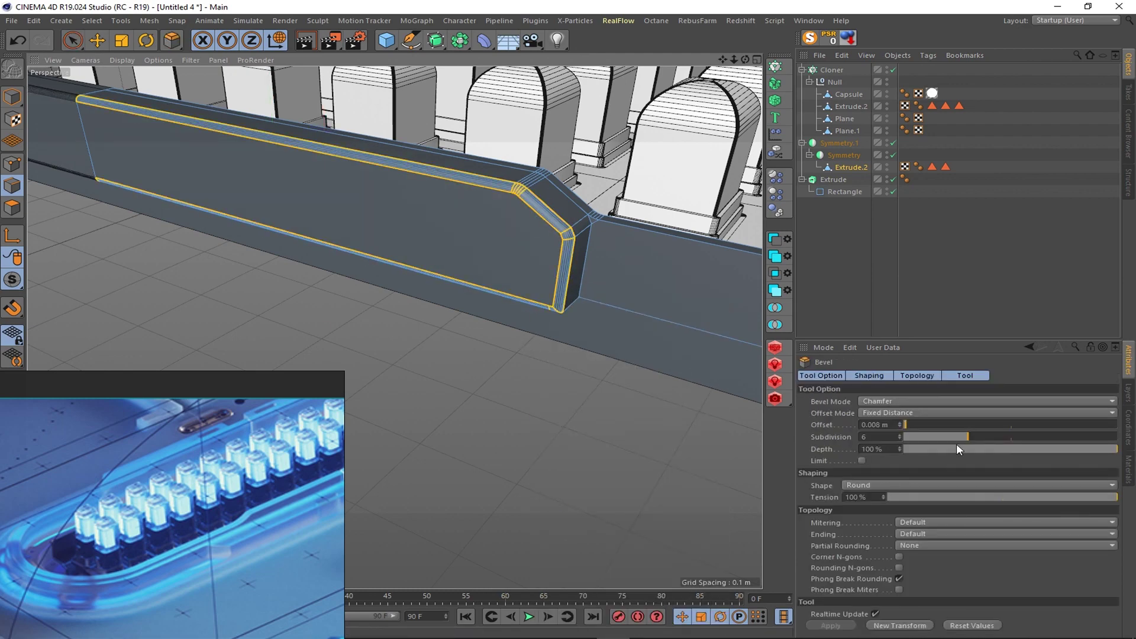
{"action": "left_click", "coordinate": [892, 240]}
{"action": "scroll", "coordinate": [320, 227], "scroll_direction": "down", "scroll_amount": 10}
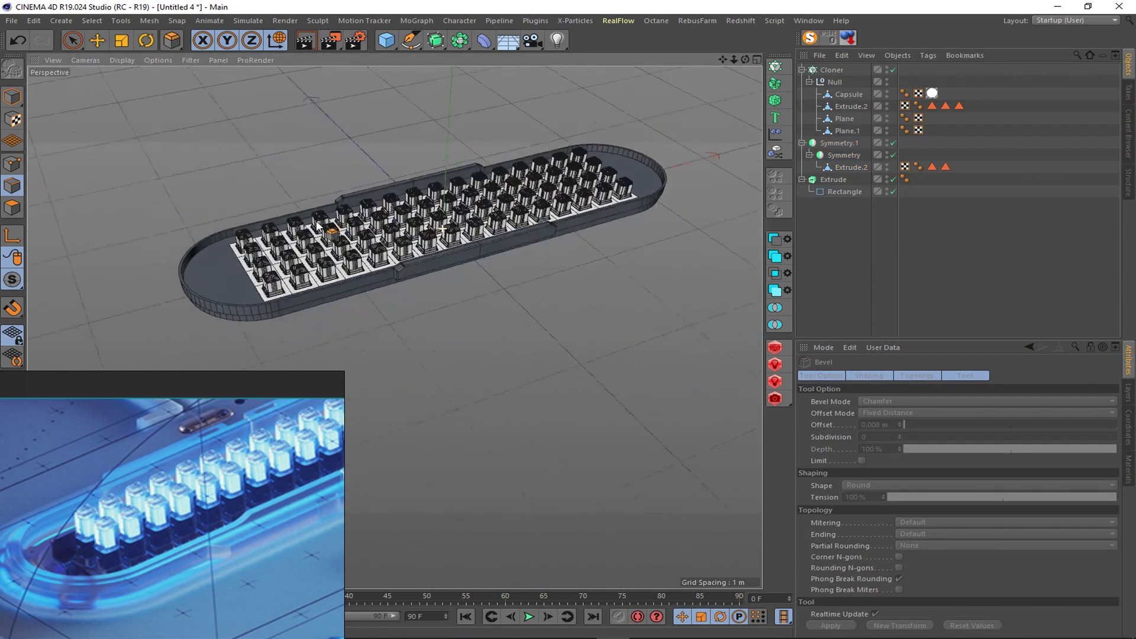
- Preview-render the tray and collapse the Cloner, Symmetry.1 and Extrude hierarchies
{"action": "scroll", "coordinate": [317, 227], "scroll_direction": "up", "scroll_amount": 4}
{"action": "key", "text": "ctrl+r"}
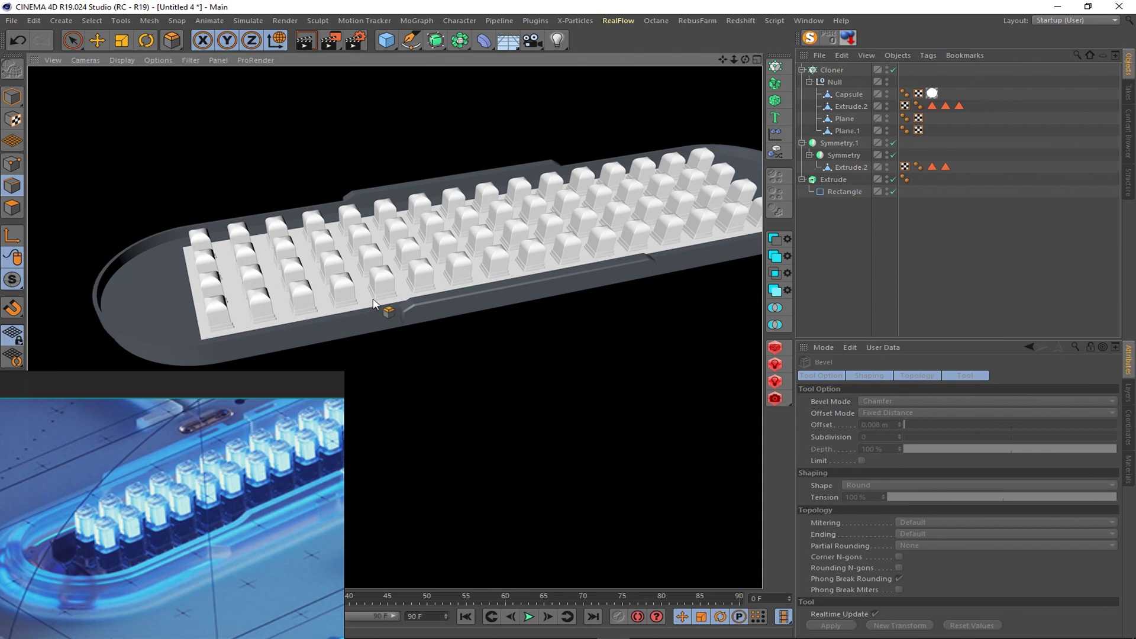
{"action": "scroll", "coordinate": [373, 303], "scroll_direction": "down", "scroll_amount": 2}
{"action": "left_click_drag", "start_coordinate": [372, 303], "coordinate": [414, 284], "text": "alt"}
{"action": "scroll", "coordinate": [414, 284], "scroll_direction": "down", "scroll_amount": 3}
{"action": "left_click", "coordinate": [802, 69]}
{"action": "left_click", "coordinate": [802, 82]}
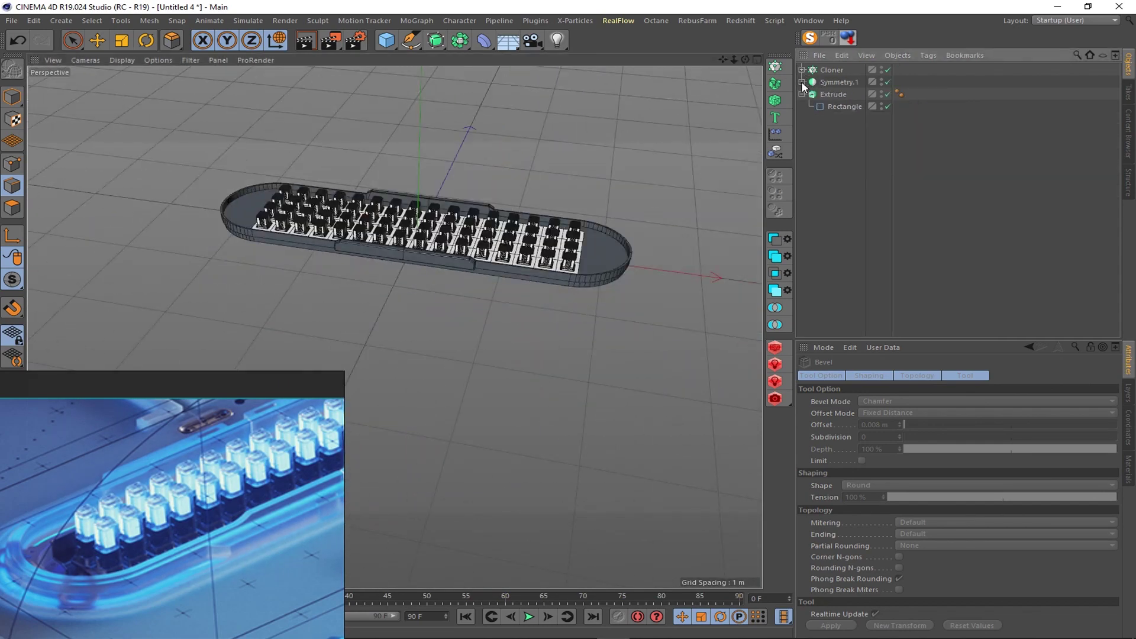
{"action": "left_click", "coordinate": [1128, 469]}
- Create Mat.1 with about 23% grey colour and preview-render the darkened tray
{"action": "double_click", "coordinate": [981, 431]}
{"action": "double_click", "coordinate": [811, 370]}
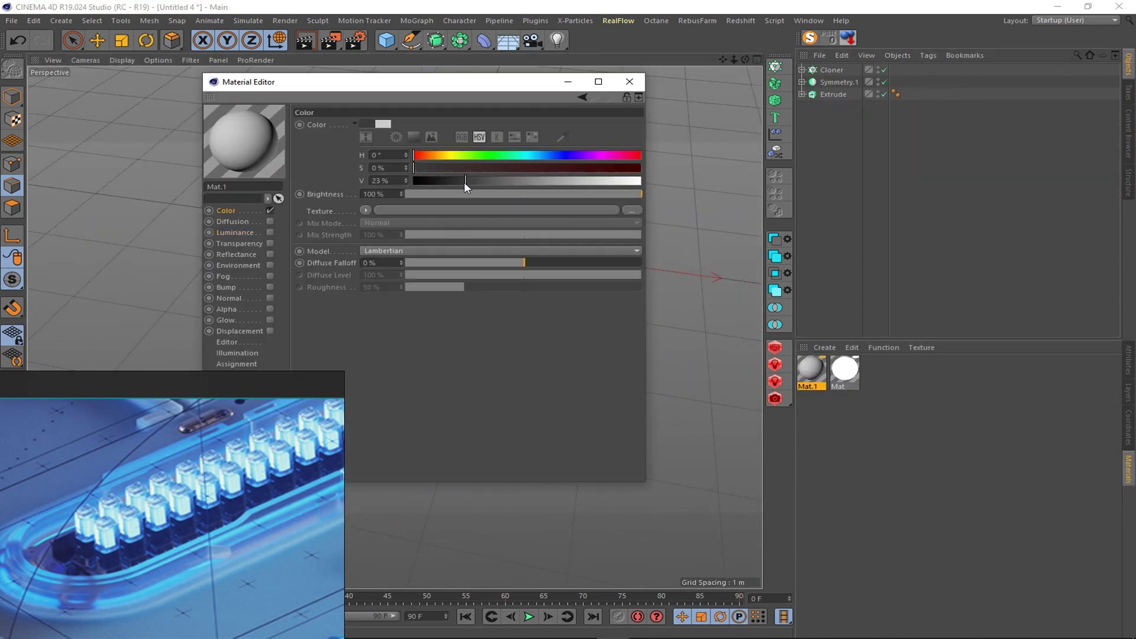
{"action": "left_click", "coordinate": [629, 81]}
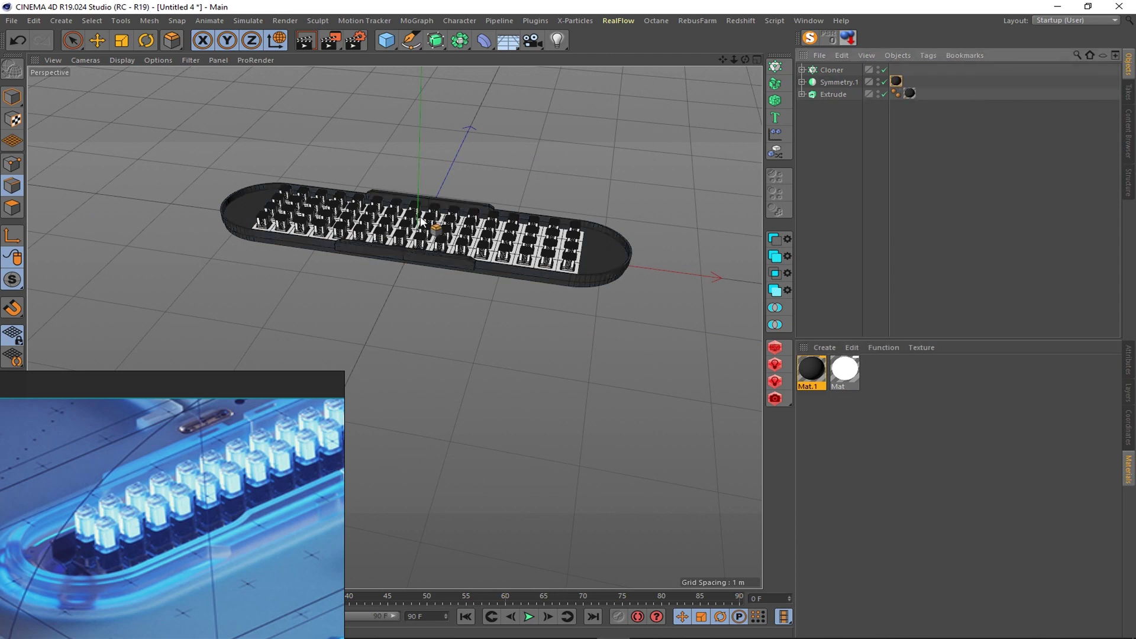
{"action": "mouse_move", "coordinate": [422, 221]}
{"action": "left_mouse_down", "text": "alt"}
{"action": "mouse_move", "coordinate": [583, 247]}
{"action": "mouse_move", "coordinate": [432, 228]}
{"action": "mouse_move", "coordinate": [398, 244]}
{"action": "mouse_move", "coordinate": [273, 22]}
{"action": "left_mouse_up", "text": "alt"}
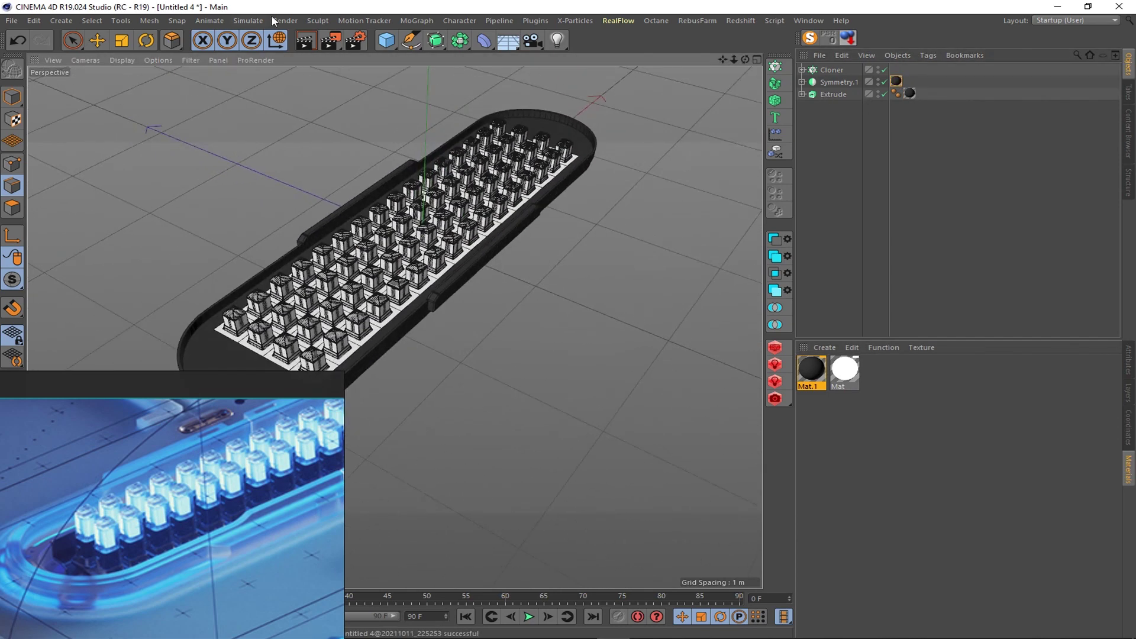
{"action": "left_click", "coordinate": [305, 40]}
{"action": "left_click", "coordinate": [802, 70]}
- Group the whole model under a Null and switch to the Untitled 2.c4d scene
{"action": "key", "text": "alt+g"}
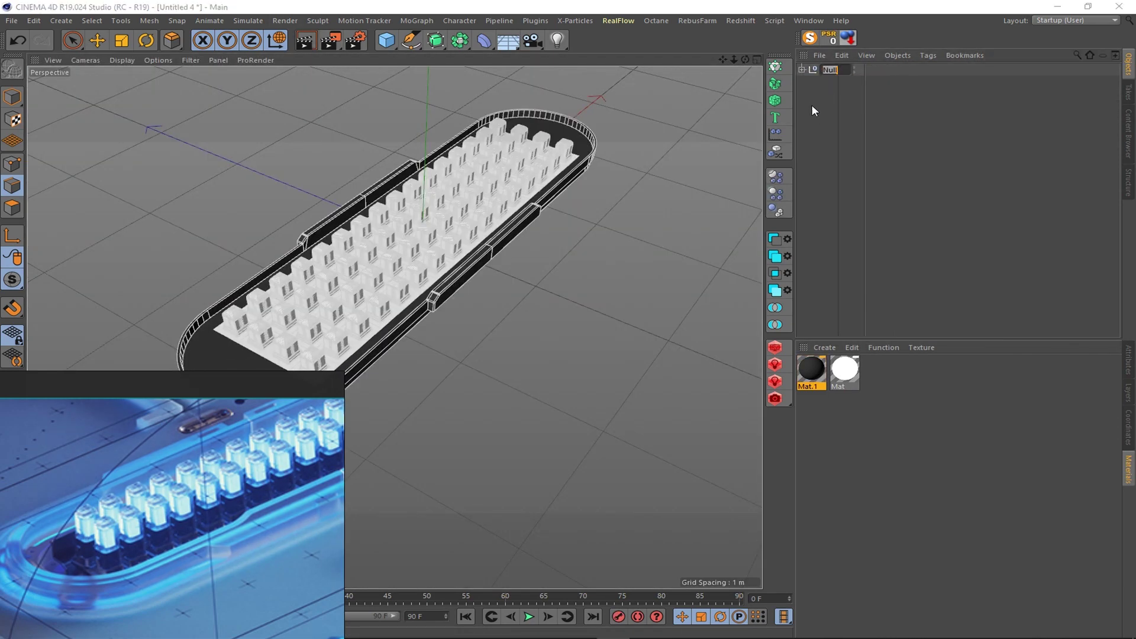
{"action": "left_click", "coordinate": [808, 20]}
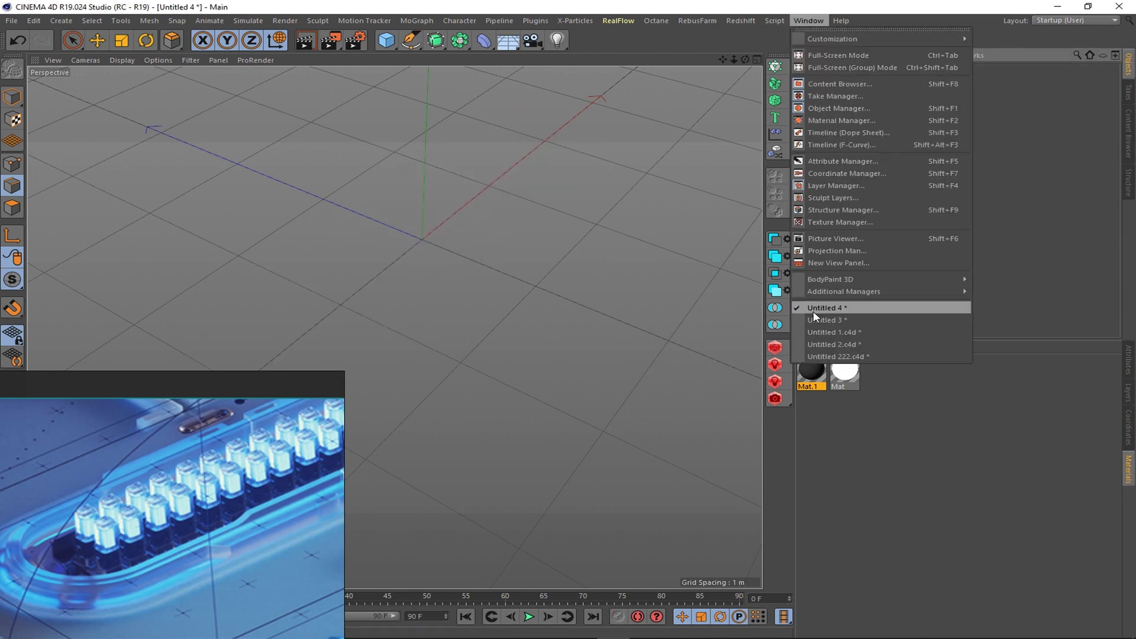
{"action": "left_click", "coordinate": [824, 320]}
{"action": "left_click", "coordinate": [808, 20]}
{"action": "left_click", "coordinate": [847, 310]}
{"action": "left_click", "coordinate": [808, 20]}
{"action": "left_click", "coordinate": [831, 344]}
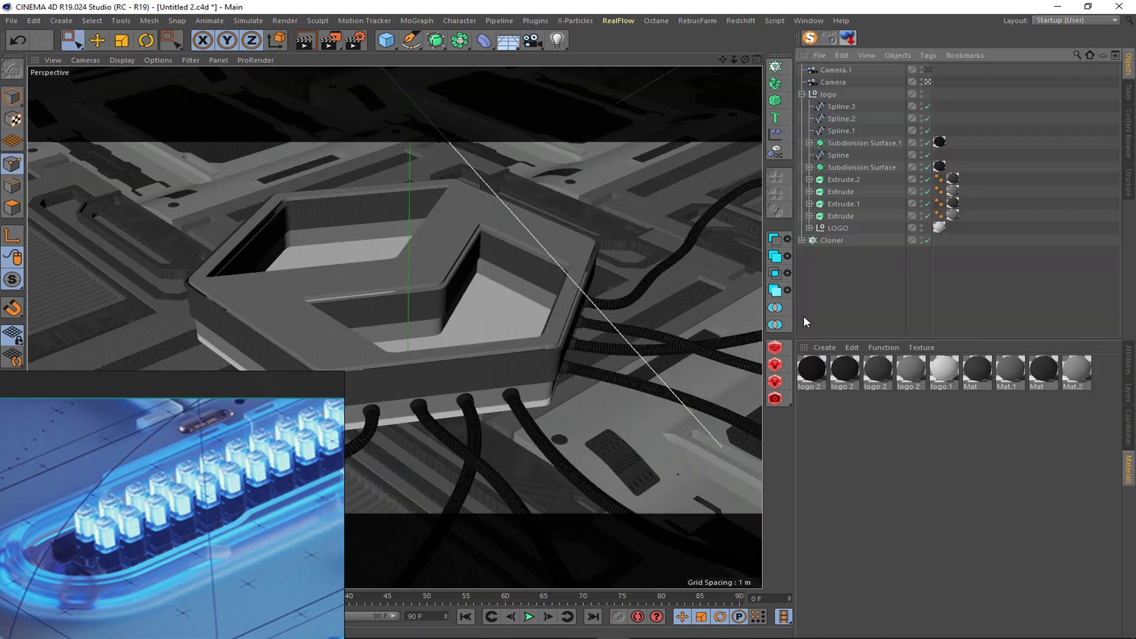
- Place the pasted keypad tray behind the hexagonal block
{"action": "scroll", "coordinate": [663, 218], "scroll_direction": "down", "scroll_amount": 10}
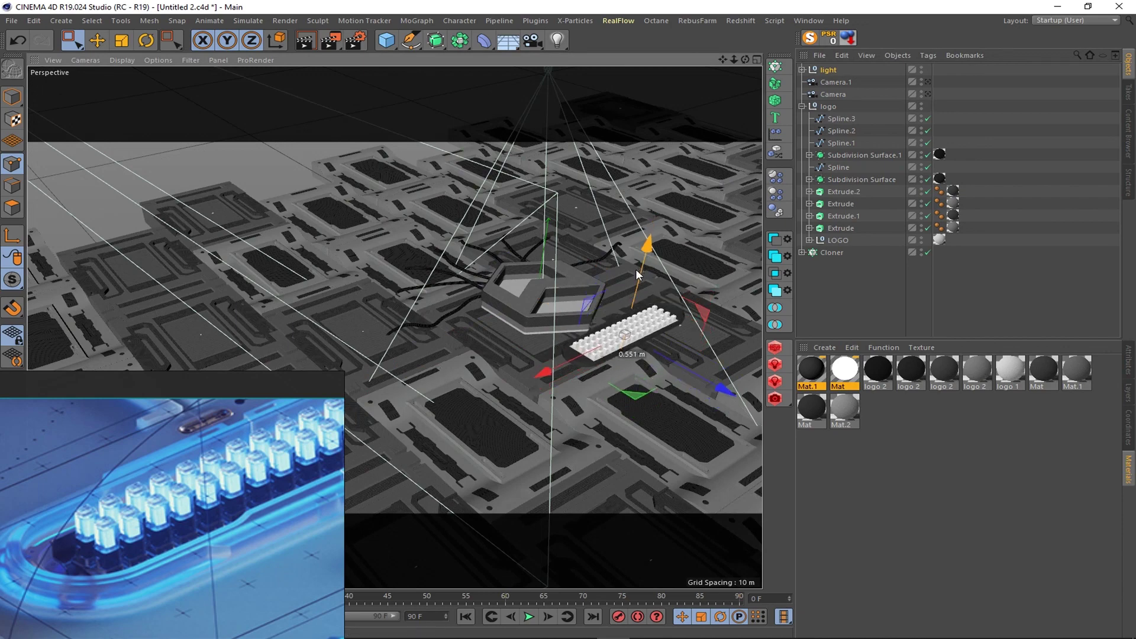
{"action": "scroll", "coordinate": [635, 269], "scroll_direction": "up", "scroll_amount": 5}
{"action": "scroll", "coordinate": [635, 268], "scroll_direction": "up", "scroll_amount": 5}
{"action": "key", "text": "k"}
{"action": "key", "text": "l"}
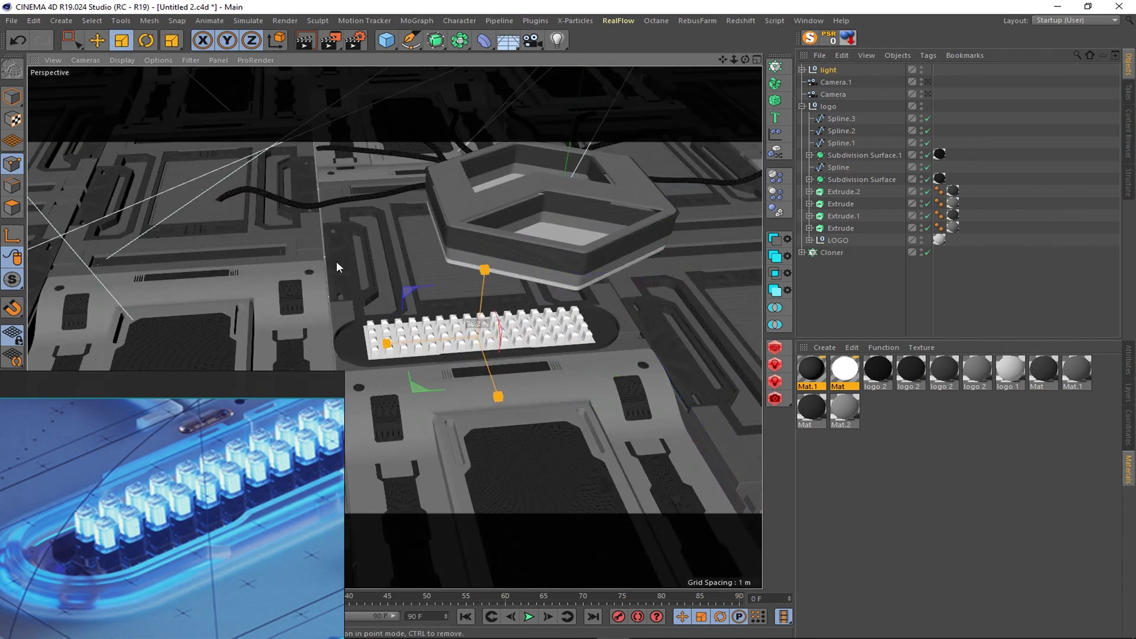
{"action": "left_click_drag", "start_coordinate": [336, 261], "coordinate": [534, 293], "text": "alt"}
{"action": "key", "text": "e"}
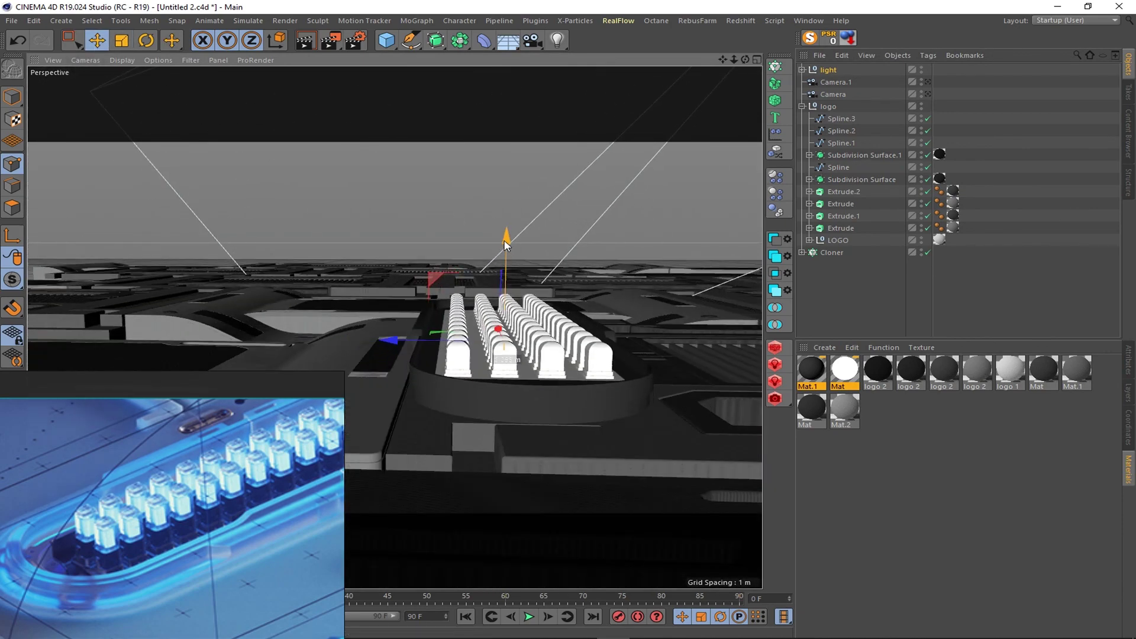
{"action": "scroll", "coordinate": [456, 386], "scroll_direction": "down", "scroll_amount": 5}
{"action": "left_click_drag", "start_coordinate": [457, 385], "coordinate": [396, 342], "text": "alt"}
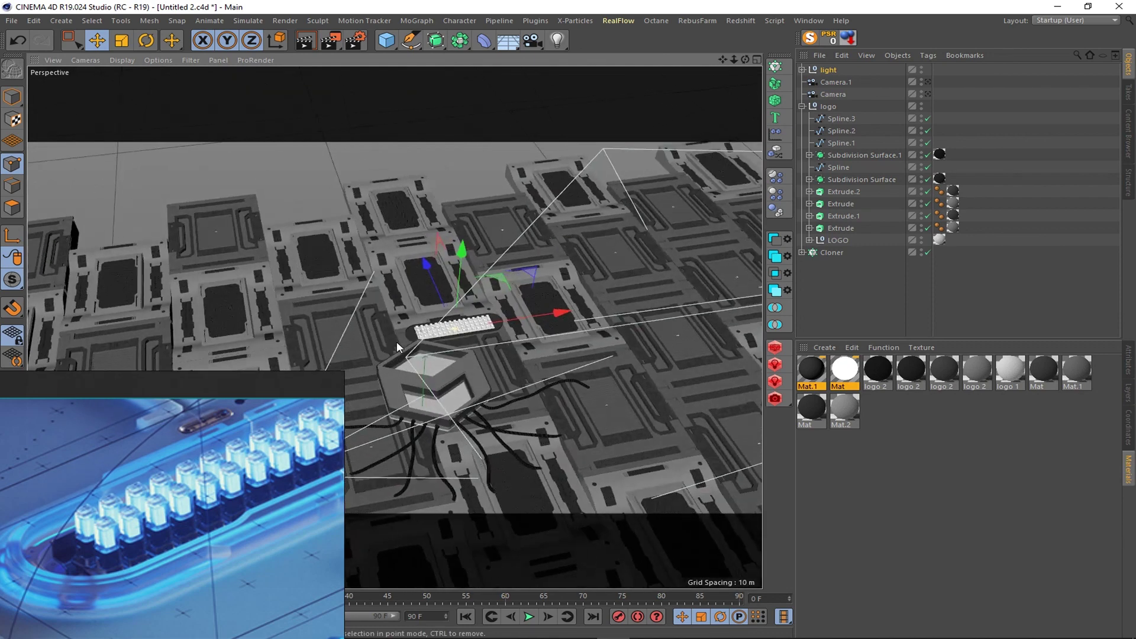
{"action": "scroll", "coordinate": [396, 342], "scroll_direction": "up", "scroll_amount": 5}
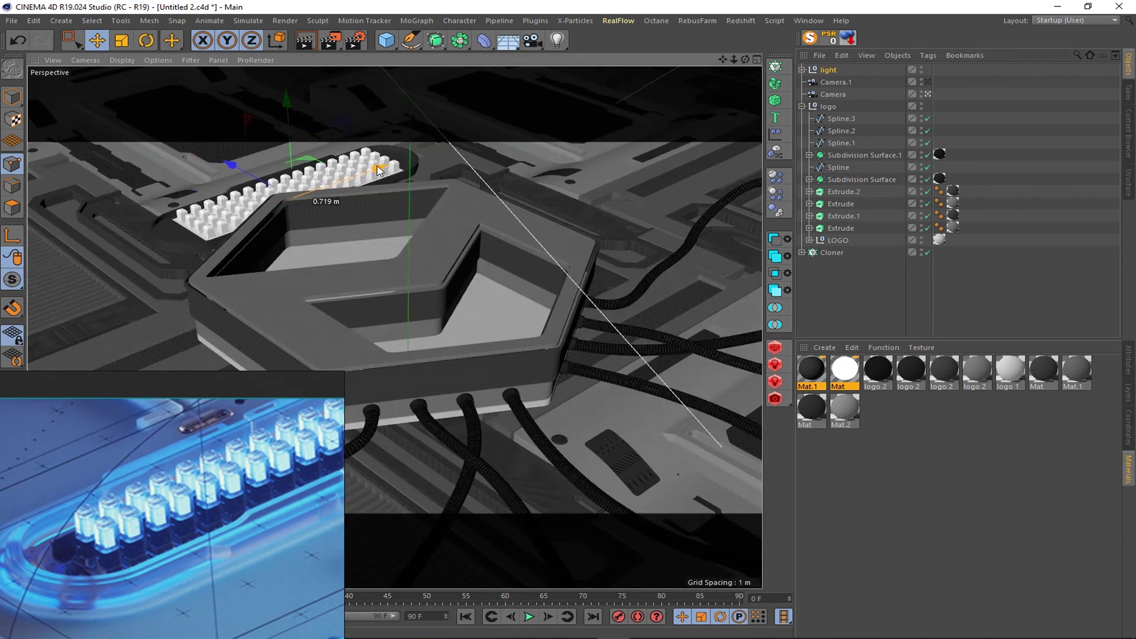
{"action": "mouse_move", "coordinate": [379, 171]}
{"action": "left_mouse_down", "text": "alt"}
{"action": "mouse_move", "coordinate": [202, 134]}
{"action": "mouse_move", "coordinate": [281, 171]}
{"action": "left_mouse_up", "text": "alt"}
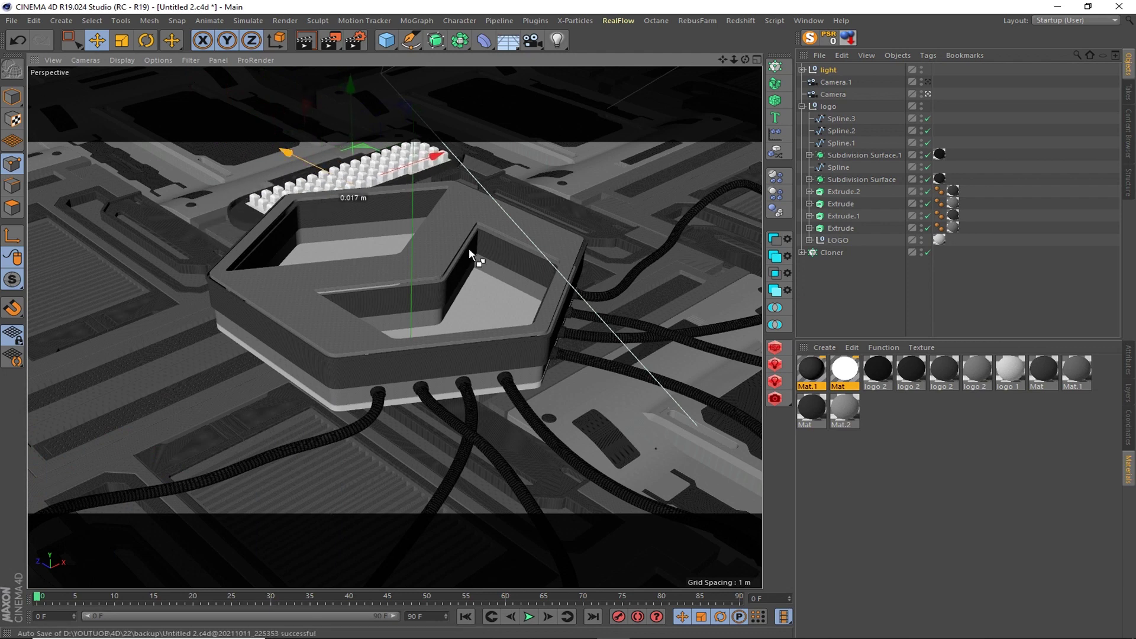
- Duplicate the keypad, rotate the copy -90°, and move it to the block's lower left
{"action": "left_click_drag", "start_coordinate": [471, 254], "coordinate": [196, 389], "text": "ctrl"}
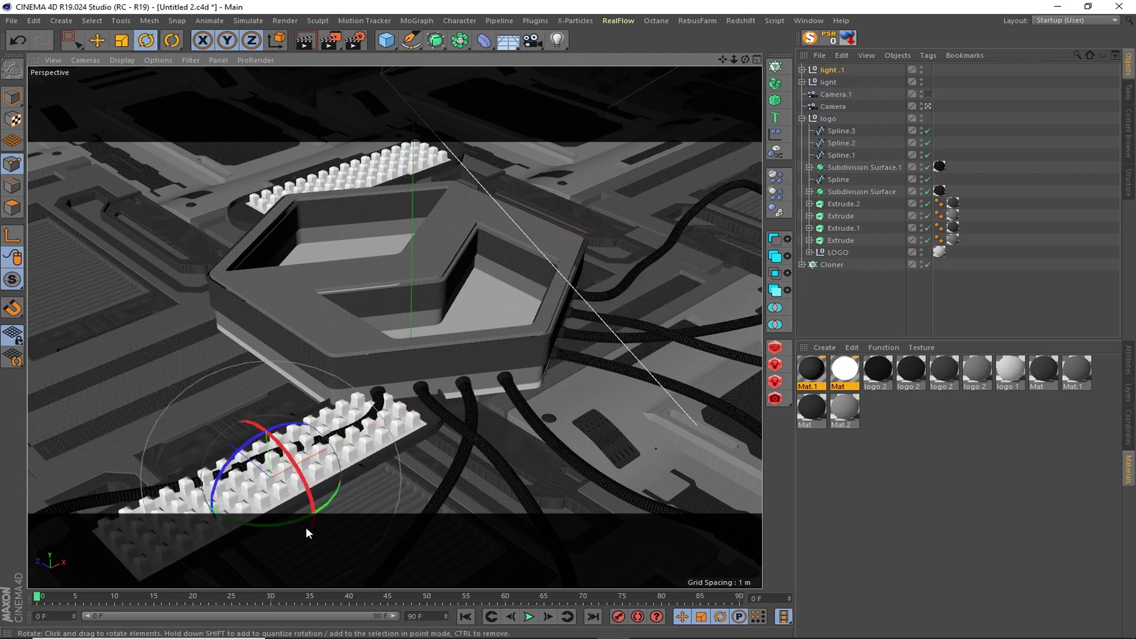
{"action": "left_click_drag", "start_coordinate": [307, 532], "coordinate": [173, 516], "text": "shift"}
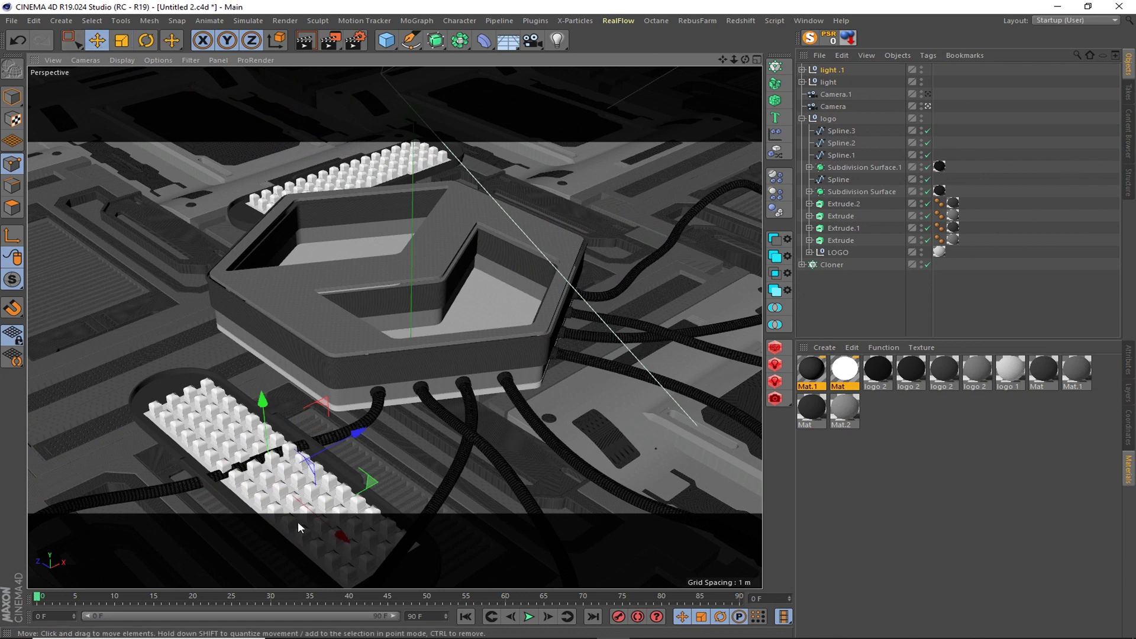
{"action": "mouse_move", "coordinate": [299, 527]}
{"action": "left_mouse_down"}
{"action": "mouse_move", "coordinate": [130, 222]}
{"action": "mouse_move", "coordinate": [212, 275]}
{"action": "left_mouse_up"}
{"action": "left_click_drag", "start_coordinate": [104, 187], "coordinate": [207, 149]}
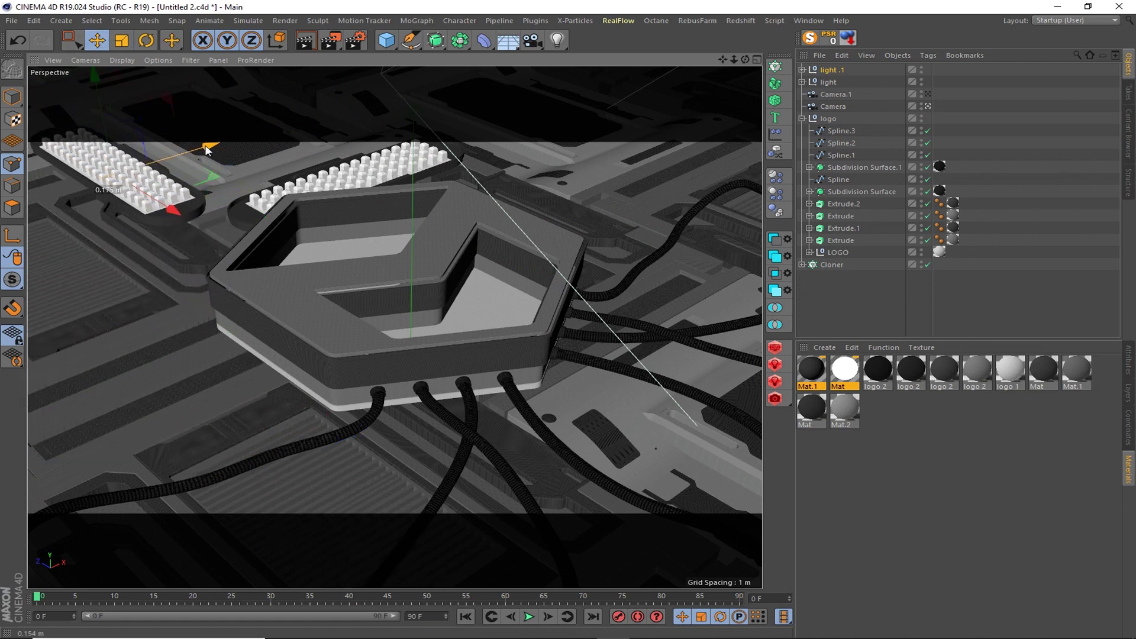
{"action": "mouse_move", "coordinate": [191, 195]}
{"action": "left_mouse_down"}
{"action": "mouse_move", "coordinate": [230, 417]}
{"action": "mouse_move", "coordinate": [178, 438]}
{"action": "mouse_move", "coordinate": [192, 445]}
{"action": "mouse_move", "coordinate": [100, 466]}
{"action": "left_mouse_up"}
{"action": "key", "text": "r"}
{"action": "key", "text": "e"}
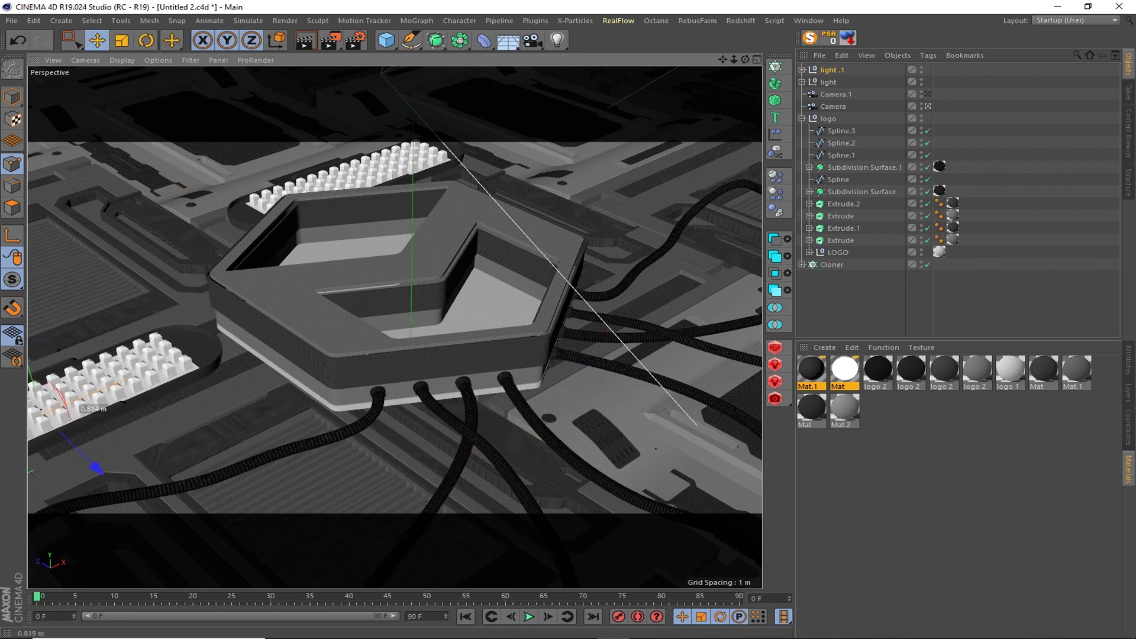
- Adjust the lower-left keypad and place a third copy at the upper right
{"action": "left_click", "coordinate": [306, 40]}
{"action": "left_click", "coordinate": [883, 282]}
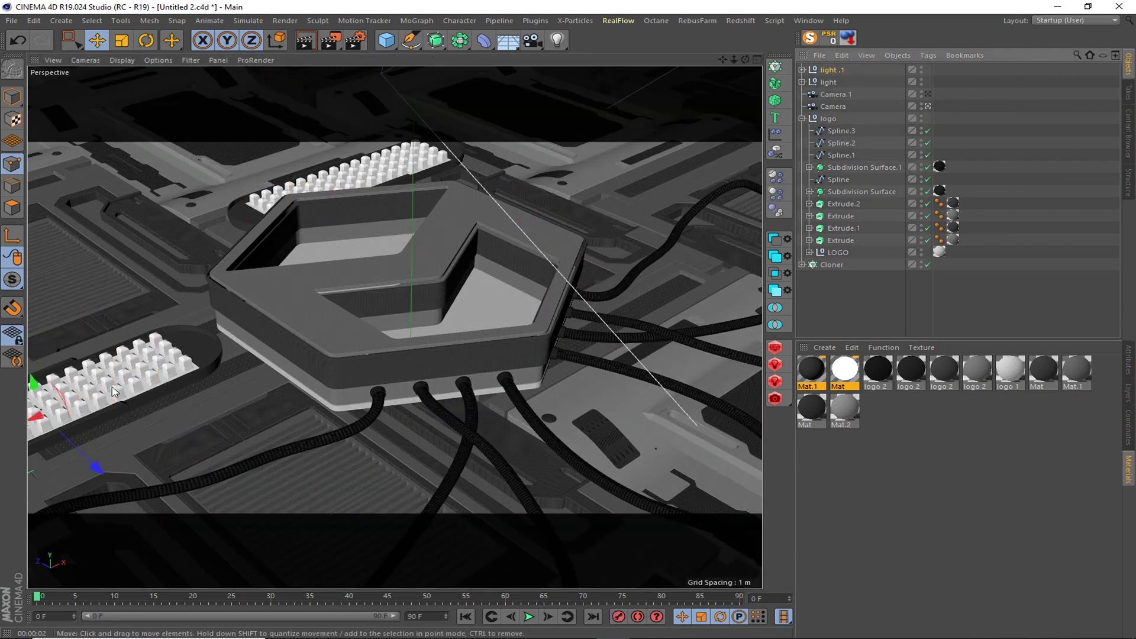
{"action": "left_click_drag", "start_coordinate": [114, 391], "coordinate": [460, 296]}
{"action": "left_click_drag", "start_coordinate": [719, 204], "coordinate": [759, 211]}
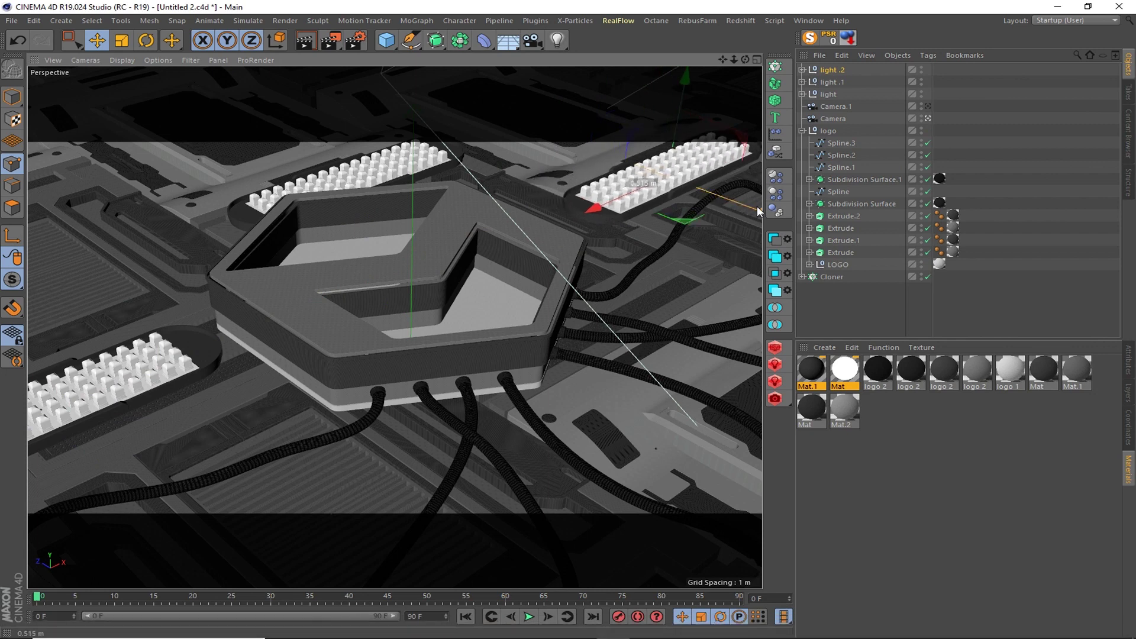
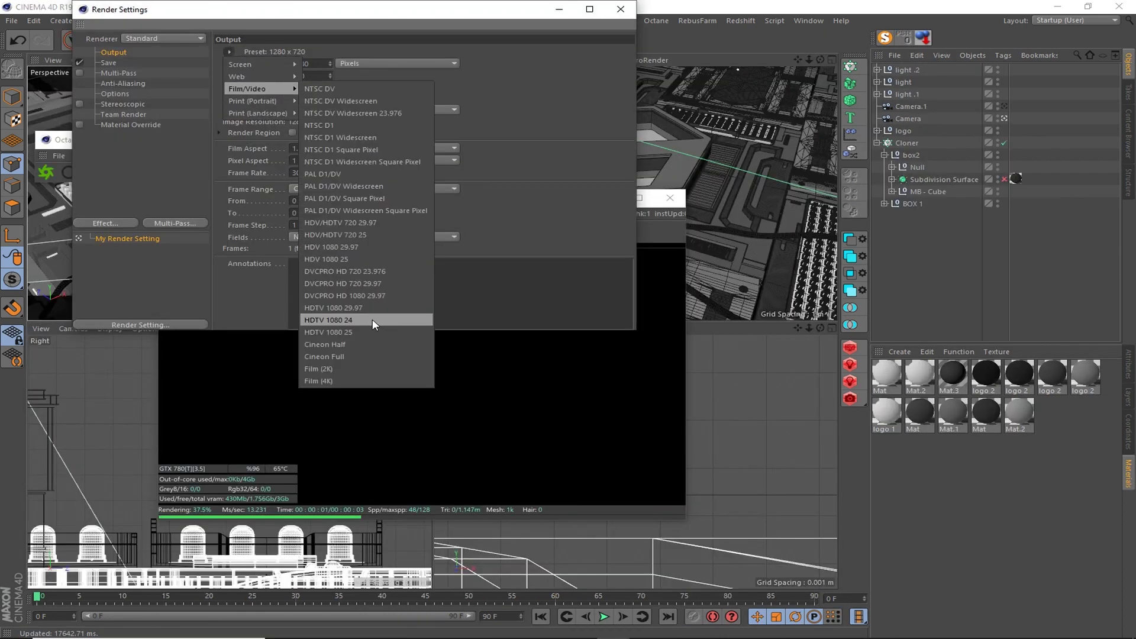
- Add an Octane Targeted Arealight from the Live Viewer's Objects menu
{"action": "left_click_drag", "start_coordinate": [373, 198], "coordinate": [251, 175]}
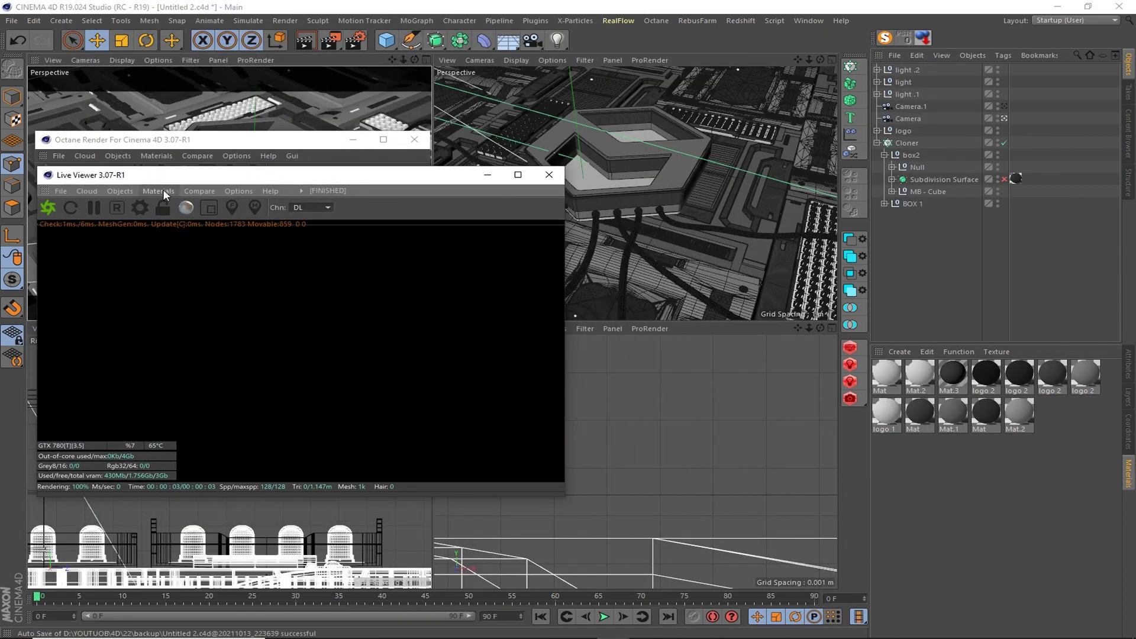
{"action": "left_click", "coordinate": [162, 189]}
{"action": "left_click", "coordinate": [831, 59]}
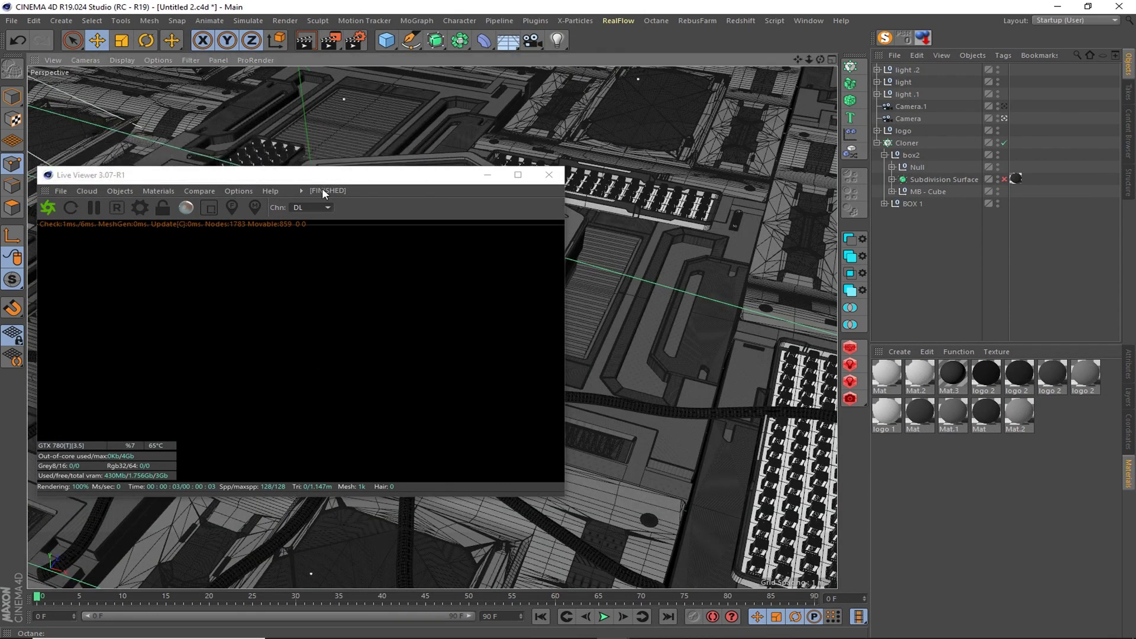
{"action": "left_click_drag", "start_coordinate": [322, 175], "coordinate": [399, 118]}
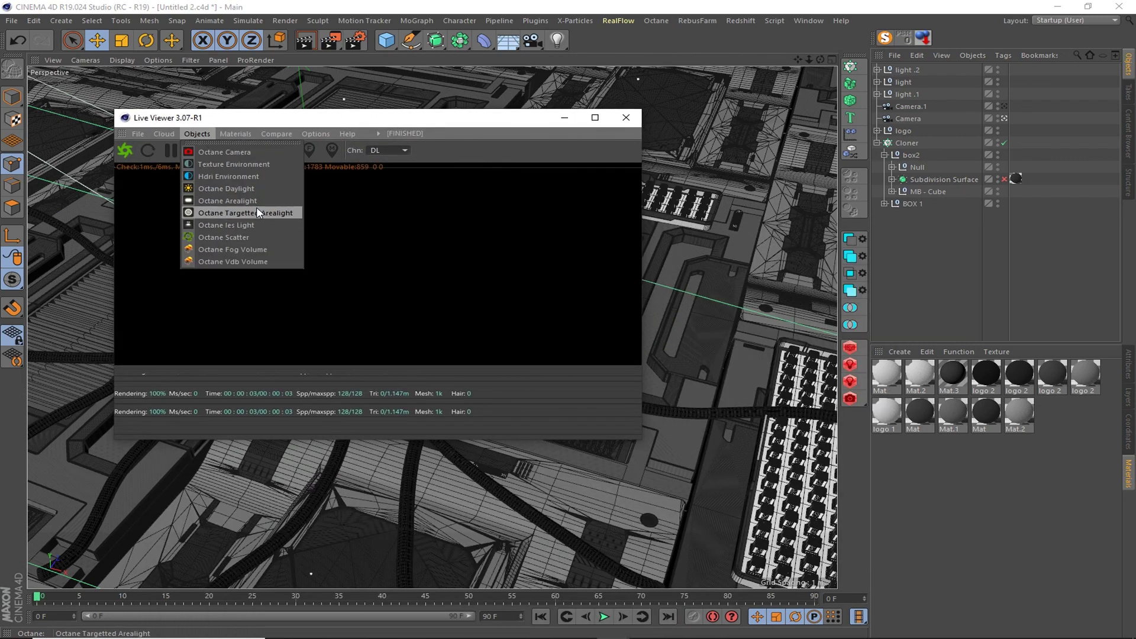
{"action": "left_click", "coordinate": [197, 134]}
{"action": "left_click", "coordinate": [226, 201]}
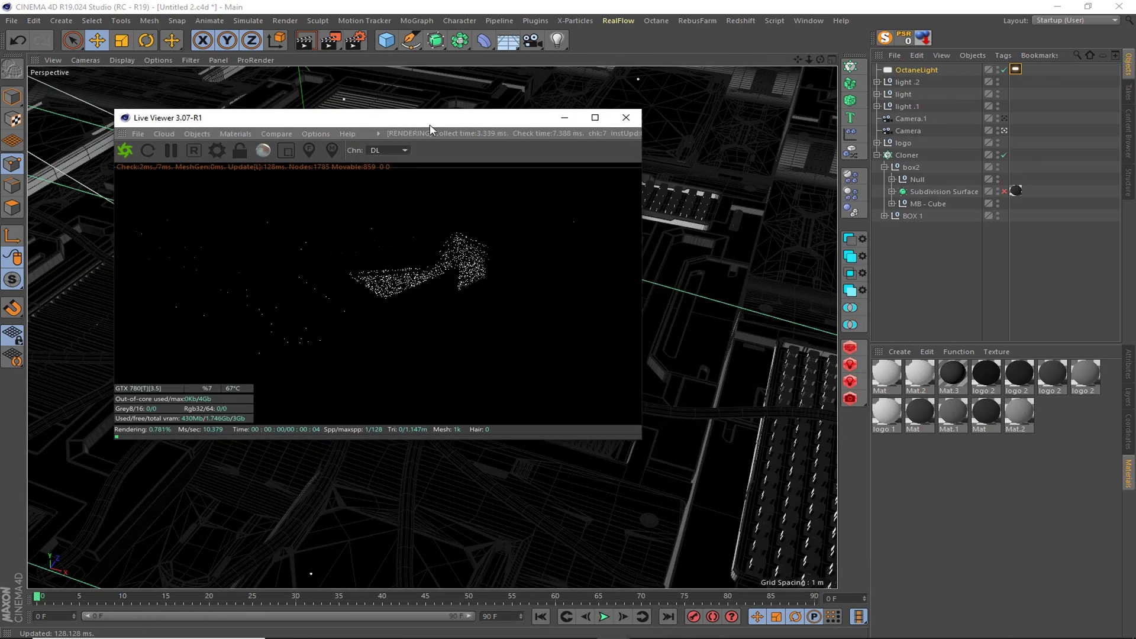
{"action": "mouse_move", "coordinate": [430, 125]}
{"action": "left_mouse_down"}
{"action": "mouse_move", "coordinate": [703, 359]}
{"action": "mouse_move", "coordinate": [945, 176]}
{"action": "mouse_move", "coordinate": [385, 192]}
{"action": "left_mouse_up"}
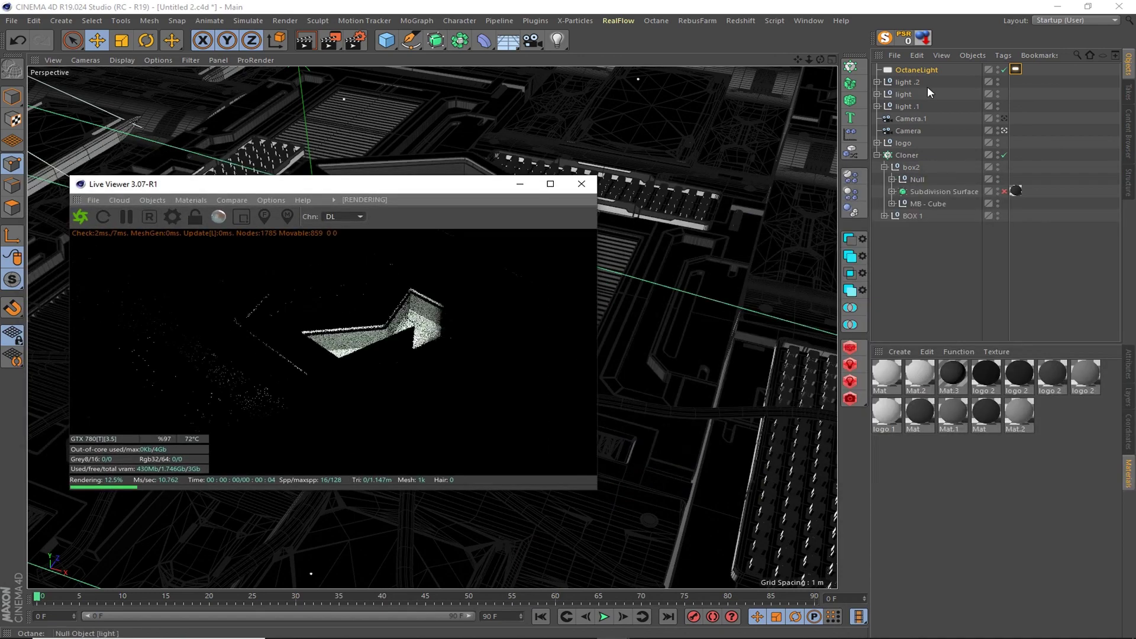
- Give the OctaneLight a Target tag aimed at a null, then move the light to light the platform
{"action": "right_click", "coordinate": [926, 70]}
{"action": "left_click", "coordinate": [920, 309]}
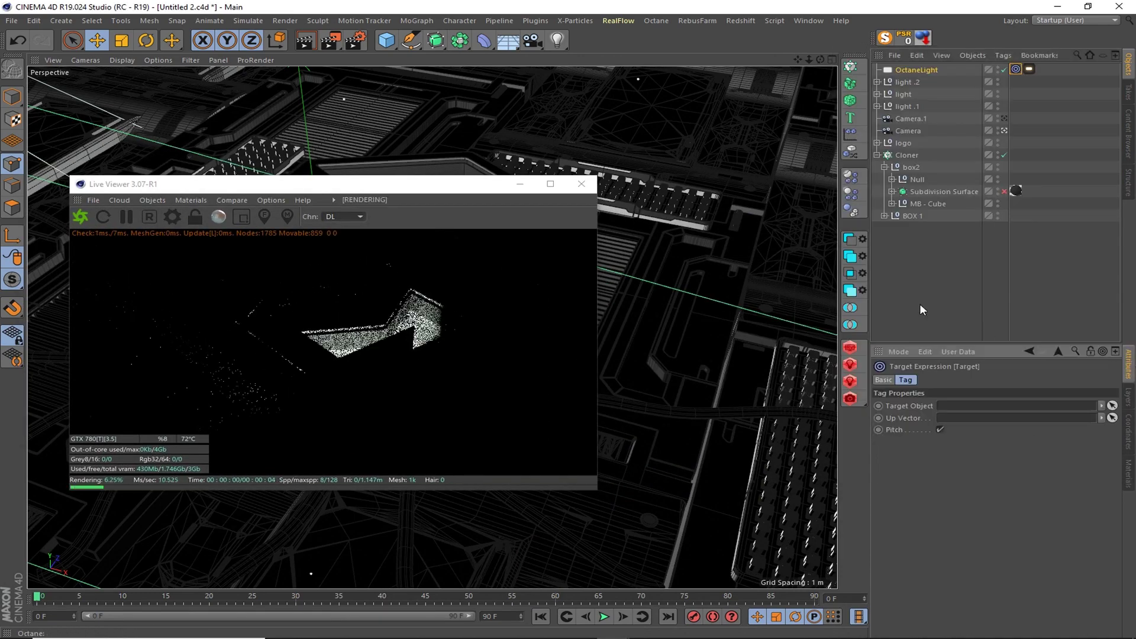
{"action": "left_click", "coordinate": [878, 155]}
{"action": "left_click_drag", "start_coordinate": [903, 143], "coordinate": [982, 406]}
{"action": "left_click_drag", "start_coordinate": [295, 183], "coordinate": [697, 251]}
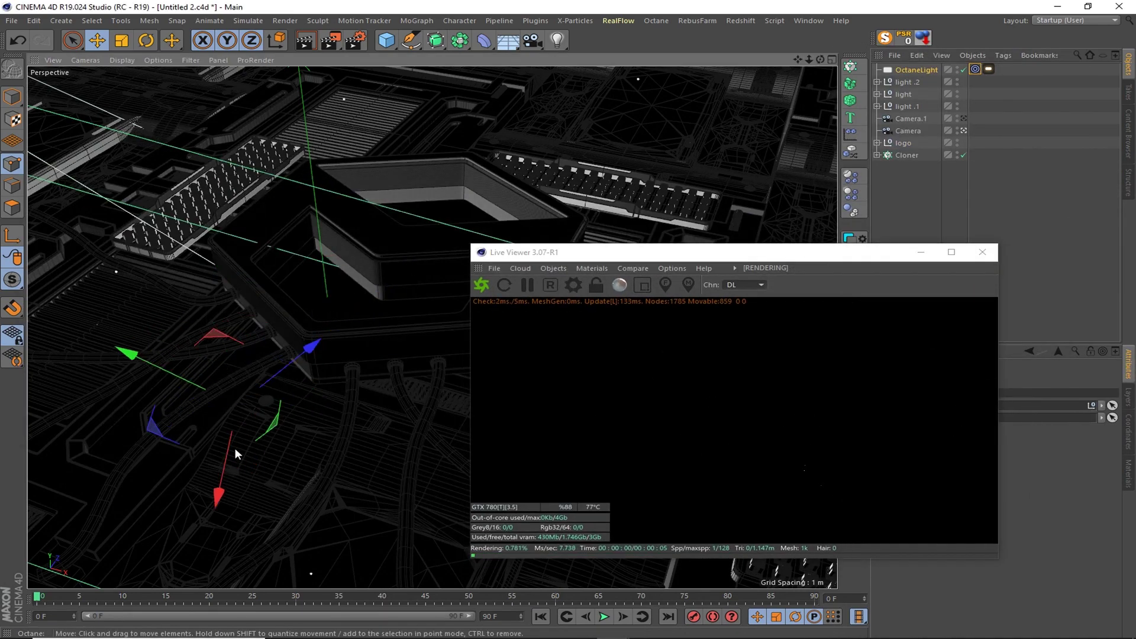
{"action": "mouse_move", "coordinate": [235, 449]}
{"action": "left_mouse_down"}
{"action": "mouse_move", "coordinate": [224, 270]}
{"action": "mouse_move", "coordinate": [258, 183]}
{"action": "mouse_move", "coordinate": [261, 219]}
{"action": "mouse_move", "coordinate": [193, 85]}
{"action": "left_mouse_up"}
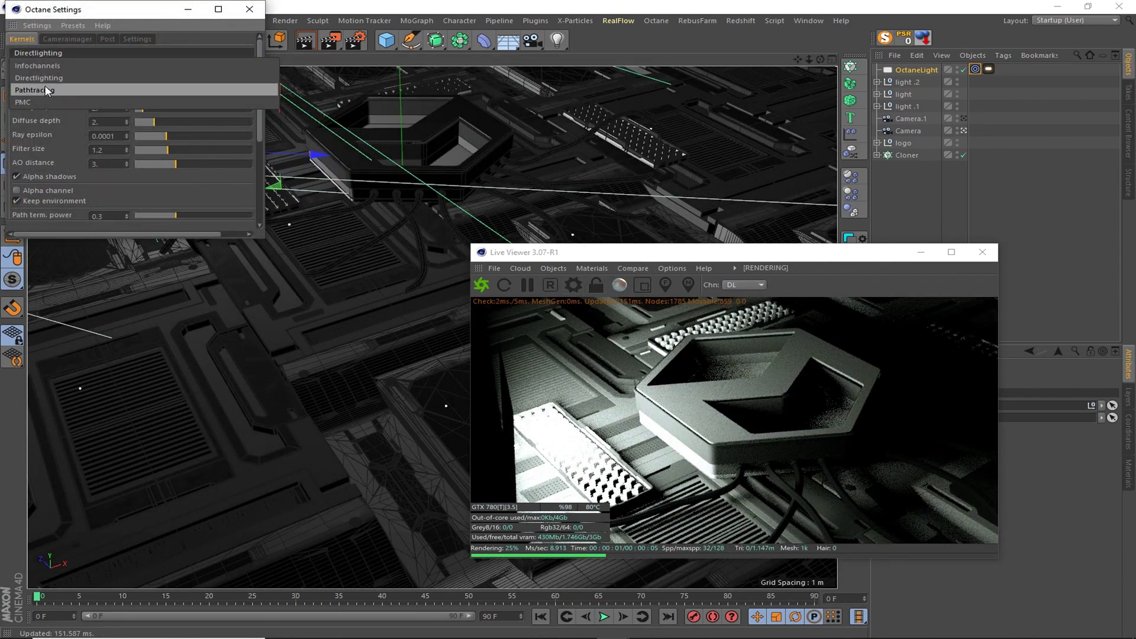
- Switch the Octane render kernel to Pathtracing
{"action": "left_click", "coordinate": [47, 90]}
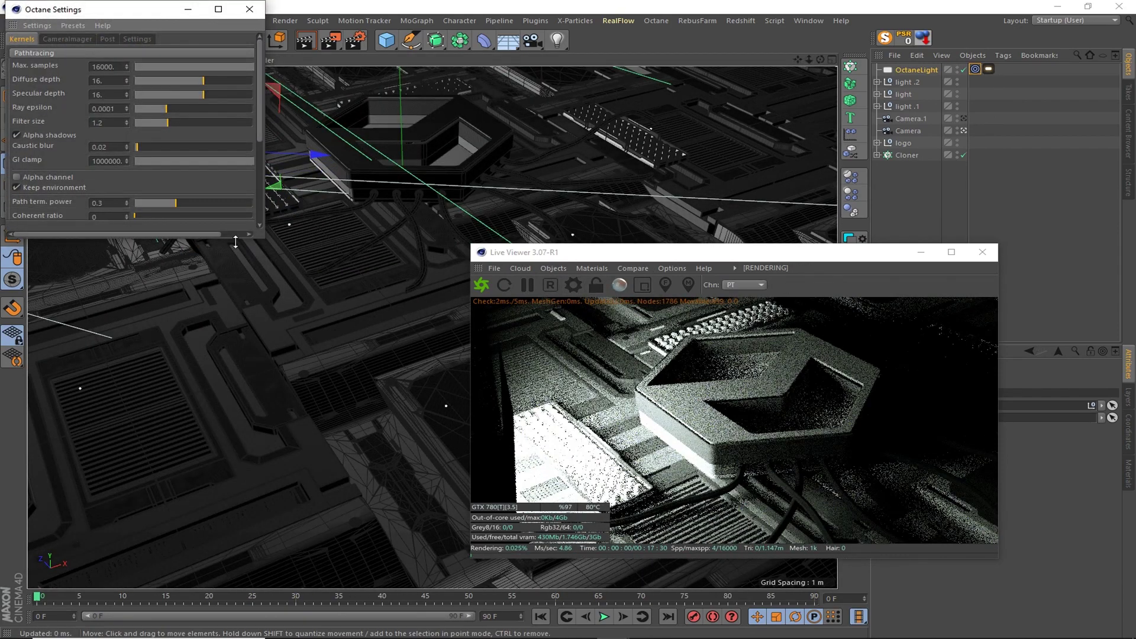
{"action": "left_click", "coordinate": [92, 39]}
{"action": "left_click", "coordinate": [396, 7]}
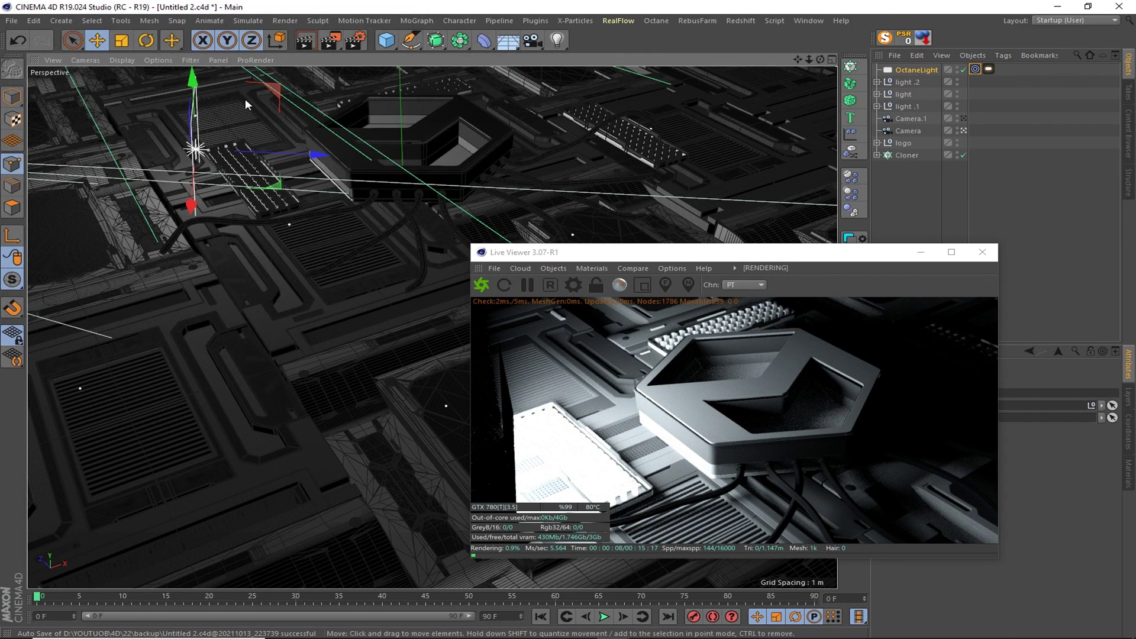
{"action": "mouse_move", "coordinate": [761, 253]}
{"action": "left_mouse_down"}
{"action": "mouse_move", "coordinate": [430, 322]}
{"action": "mouse_move", "coordinate": [662, 326]}
{"action": "left_mouse_up"}
- Move the OctaneLight left along X and raise its Temperature to 11121.01
{"action": "left_click", "coordinate": [988, 70]}
{"action": "left_click_drag", "start_coordinate": [324, 163], "coordinate": [495, 175], "text": "alt"}
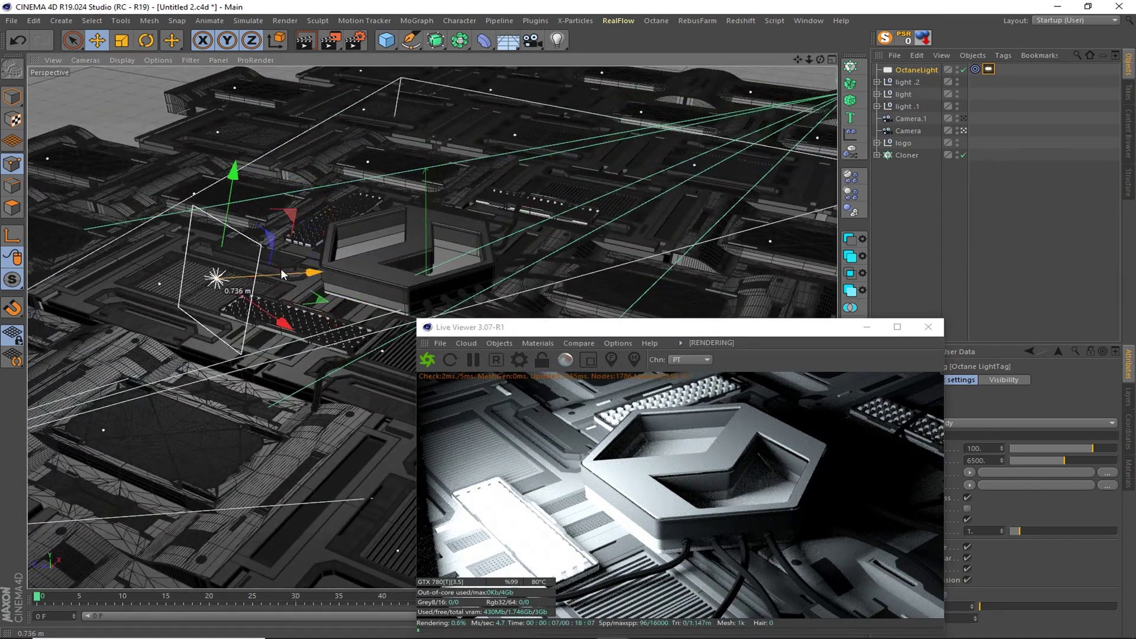
{"action": "left_click_drag", "start_coordinate": [280, 268], "coordinate": [226, 272]}
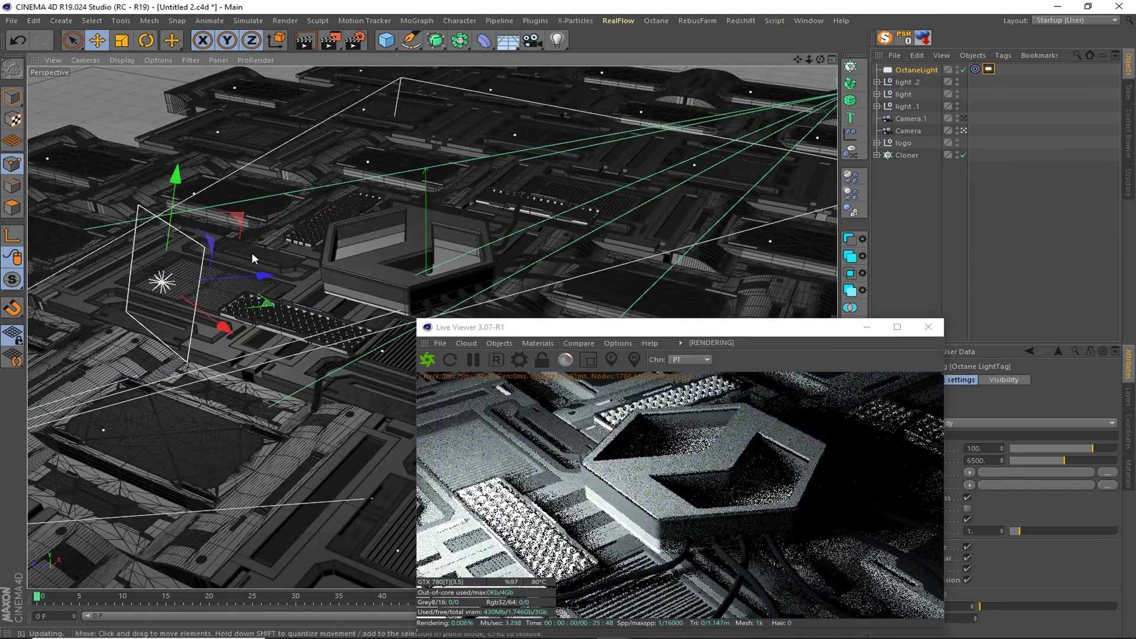
{"action": "left_click_drag", "start_coordinate": [640, 336], "coordinate": [466, 208]}
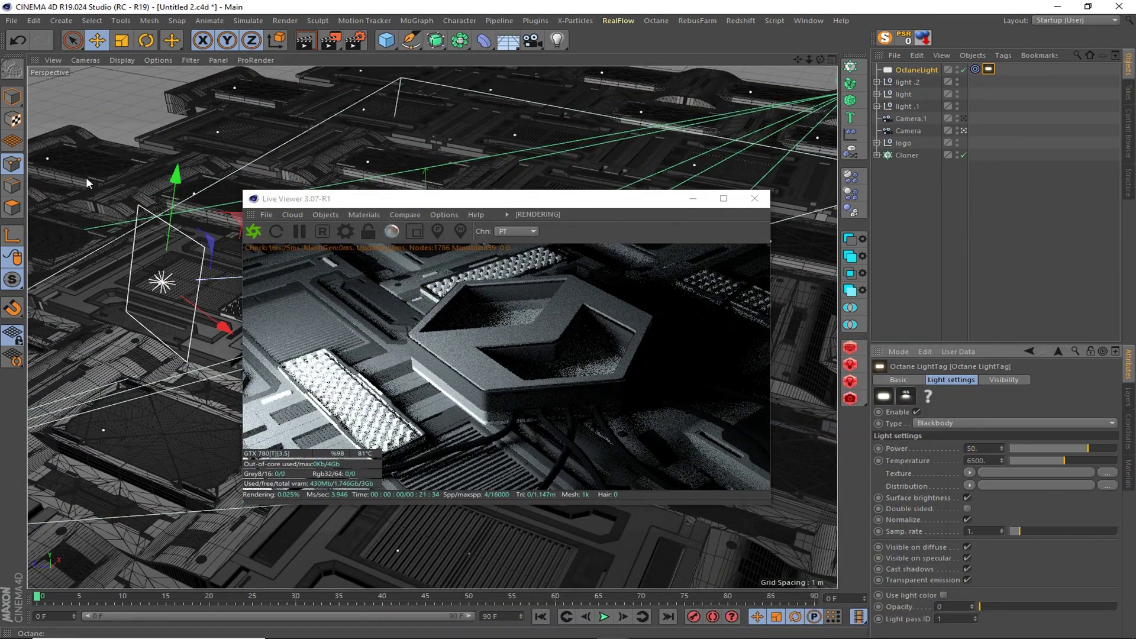
{"action": "left_click_drag", "start_coordinate": [379, 198], "coordinate": [421, 430]}
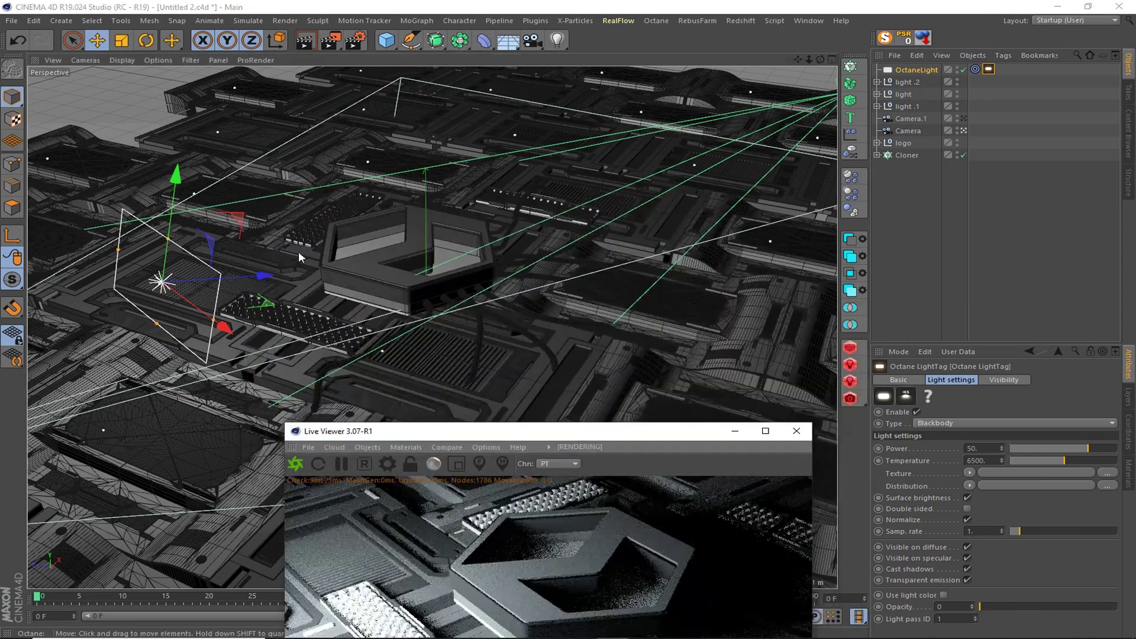
{"action": "left_click_drag", "start_coordinate": [298, 251], "coordinate": [331, 254], "text": "alt"}
{"action": "left_click_drag", "start_coordinate": [543, 431], "coordinate": [478, 120]}
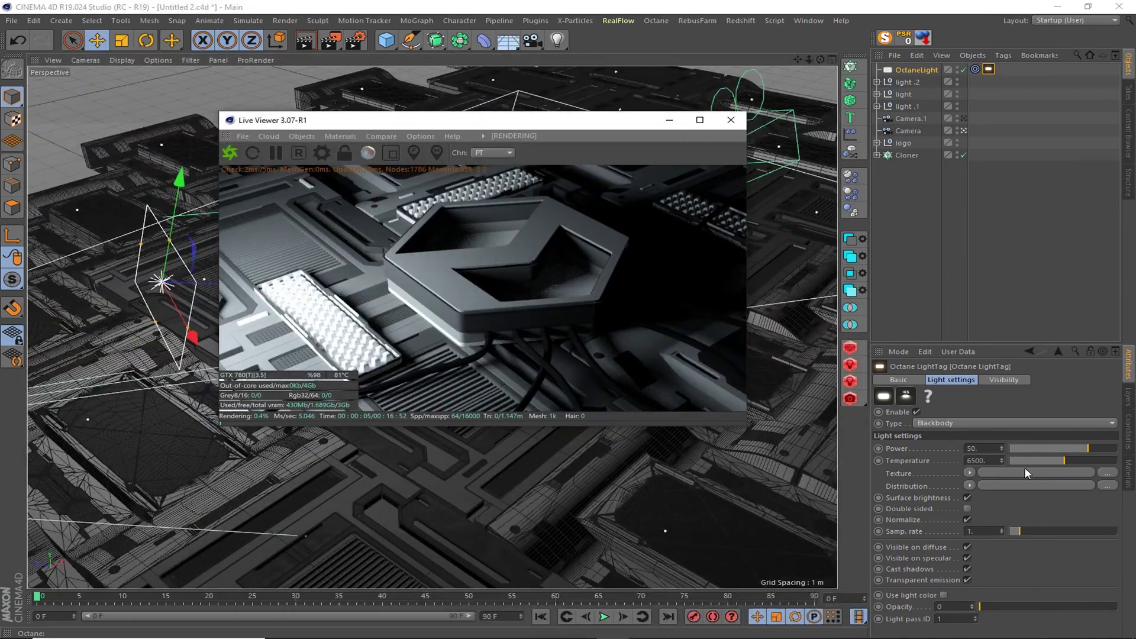
{"action": "left_click_drag", "start_coordinate": [1063, 460], "coordinate": [1107, 460]}
{"action": "left_click_drag", "start_coordinate": [473, 120], "coordinate": [468, 472]}
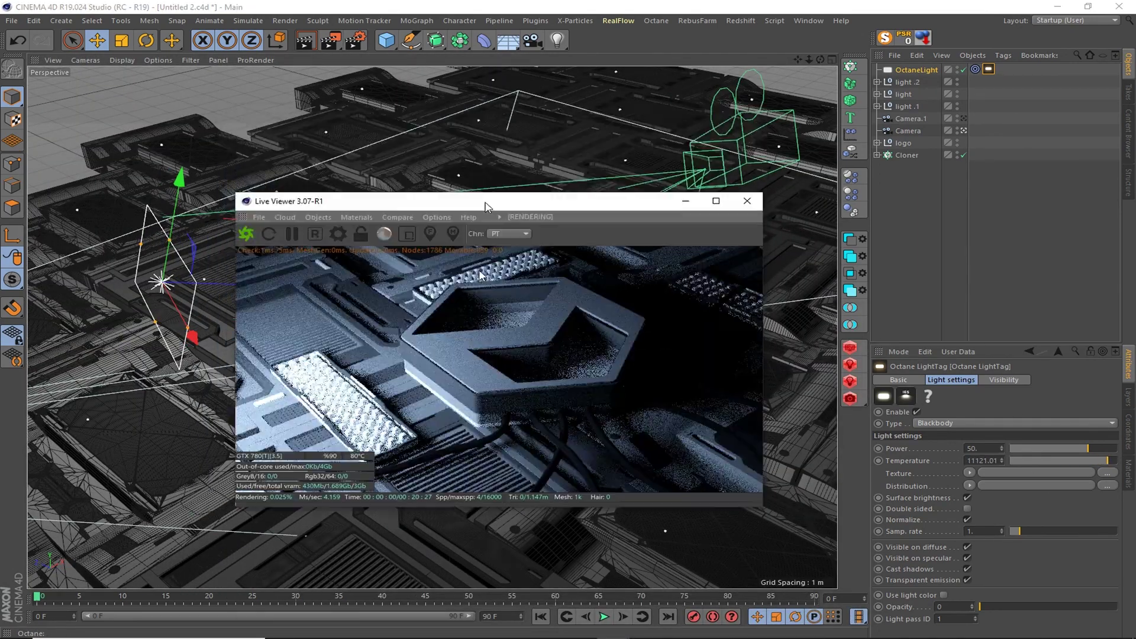
- Duplicate the OctaneLight as OctaneLight.1 and position it around the hexagon
{"action": "right_click", "coordinate": [918, 74]}
{"action": "left_click", "coordinate": [923, 255]}
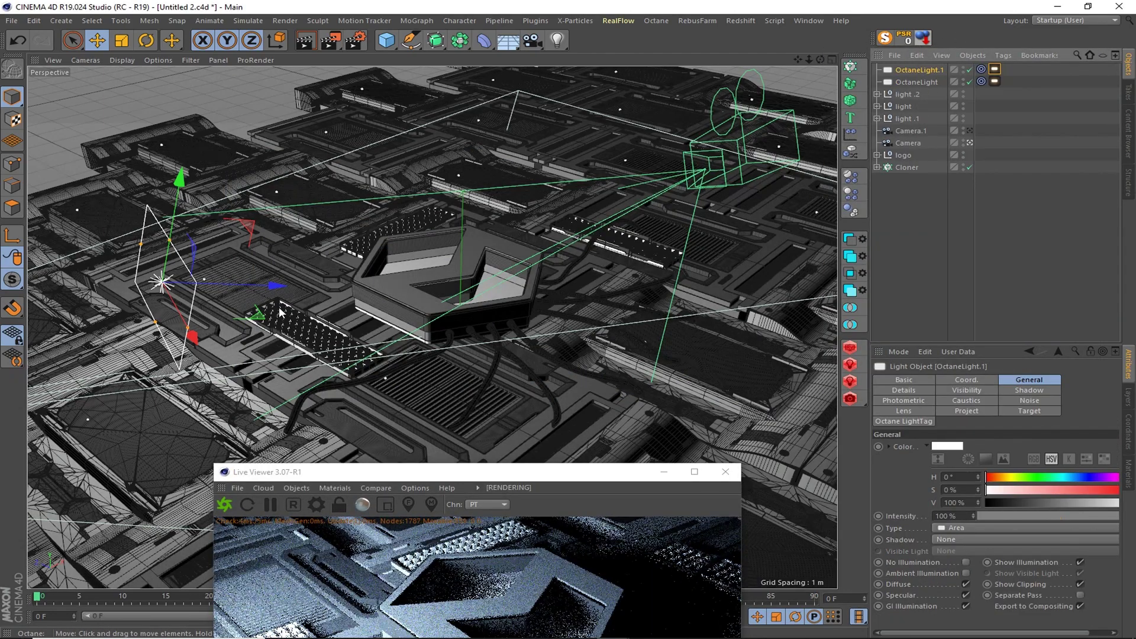
{"action": "left_click_drag", "start_coordinate": [248, 253], "coordinate": [445, 139], "text": "alt"}
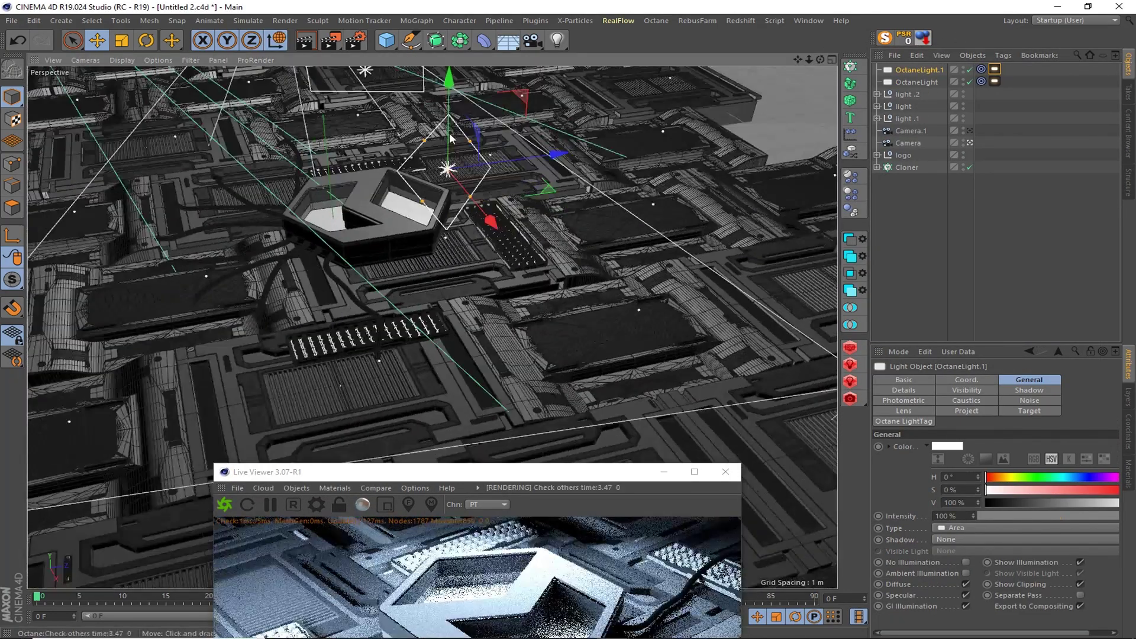
{"action": "left_click_drag", "start_coordinate": [496, 471], "coordinate": [569, 285]}
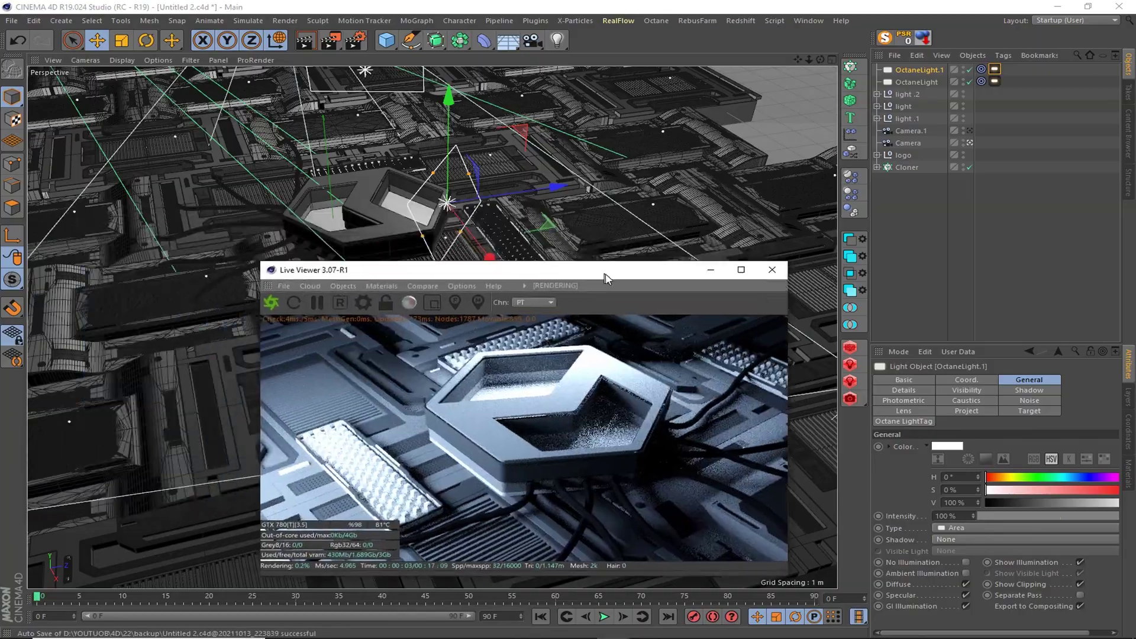
{"action": "left_click_drag", "start_coordinate": [547, 191], "coordinate": [477, 221], "text": "alt"}
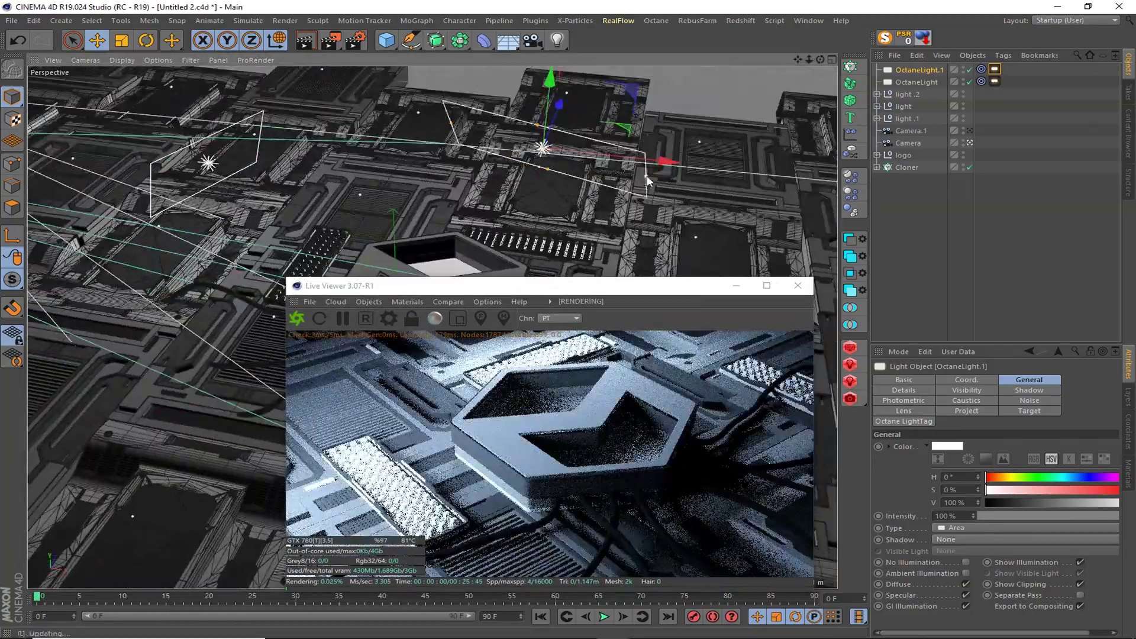
{"action": "left_click_drag", "start_coordinate": [473, 285], "coordinate": [722, 280]}
{"action": "mouse_move", "coordinate": [462, 254]}
{"action": "left_mouse_down", "text": "alt"}
{"action": "mouse_move", "coordinate": [395, 246]}
{"action": "mouse_move", "coordinate": [355, 197]}
{"action": "mouse_move", "coordinate": [342, 209]}
{"action": "mouse_move", "coordinate": [499, 218]}
{"action": "mouse_move", "coordinate": [428, 124]}
{"action": "mouse_move", "coordinate": [424, 136]}
{"action": "mouse_move", "coordinate": [587, 232]}
{"action": "left_mouse_up", "text": "alt"}
{"action": "left_click_drag", "start_coordinate": [811, 280], "coordinate": [372, 166]}
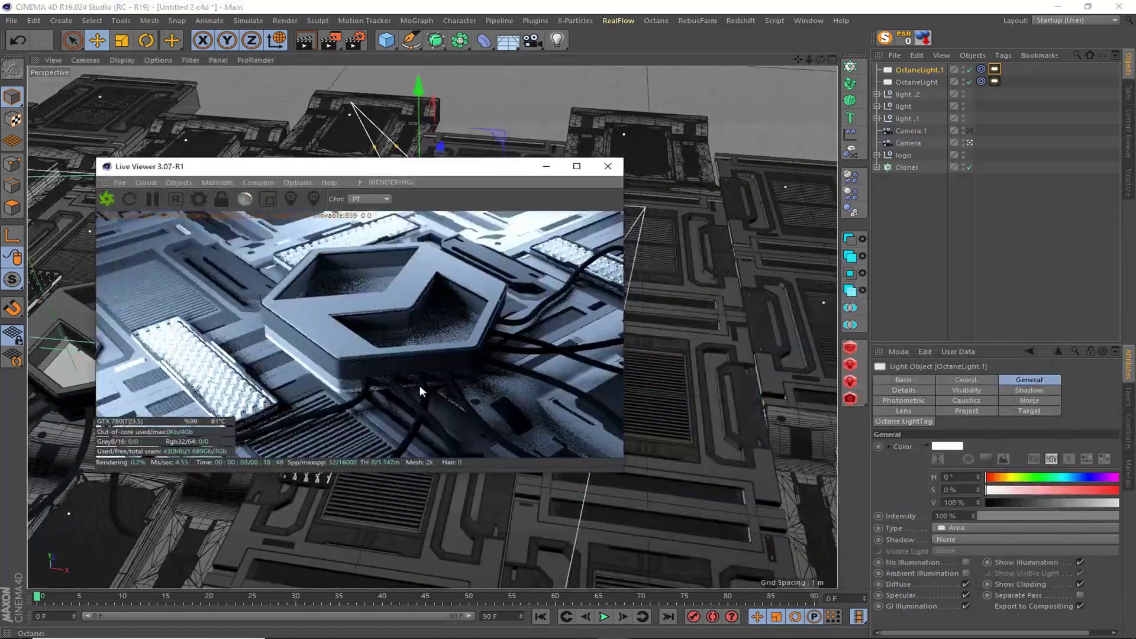
{"action": "left_click", "coordinate": [995, 70]}
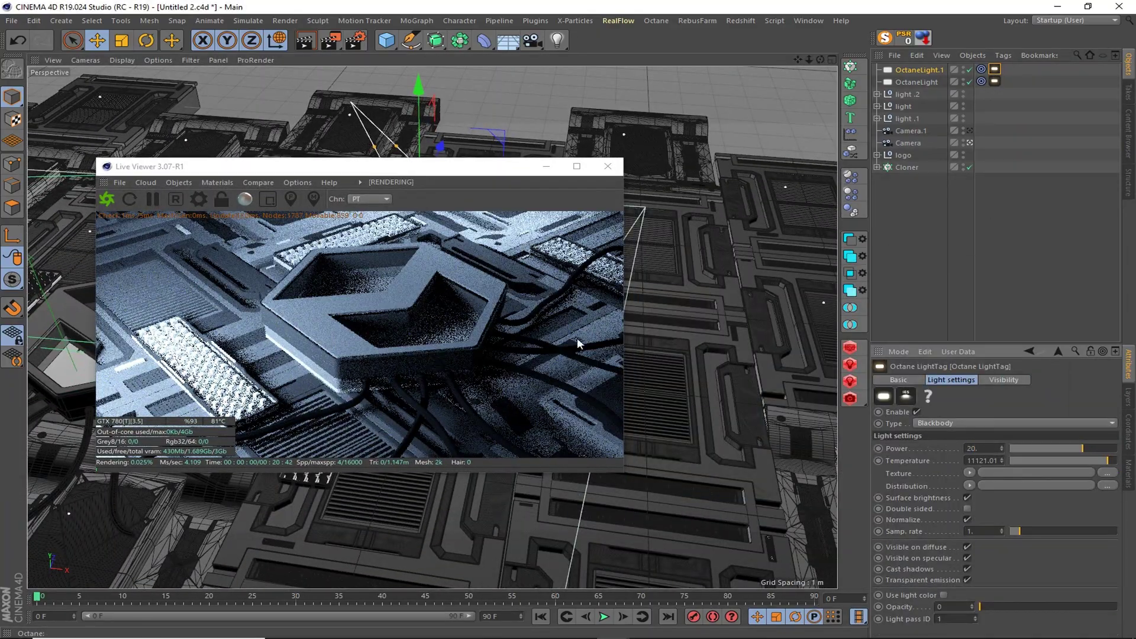
{"action": "mouse_move", "coordinate": [388, 169]}
{"action": "left_mouse_down"}
{"action": "mouse_move", "coordinate": [805, 161]}
{"action": "mouse_move", "coordinate": [384, 213]}
{"action": "left_mouse_up"}
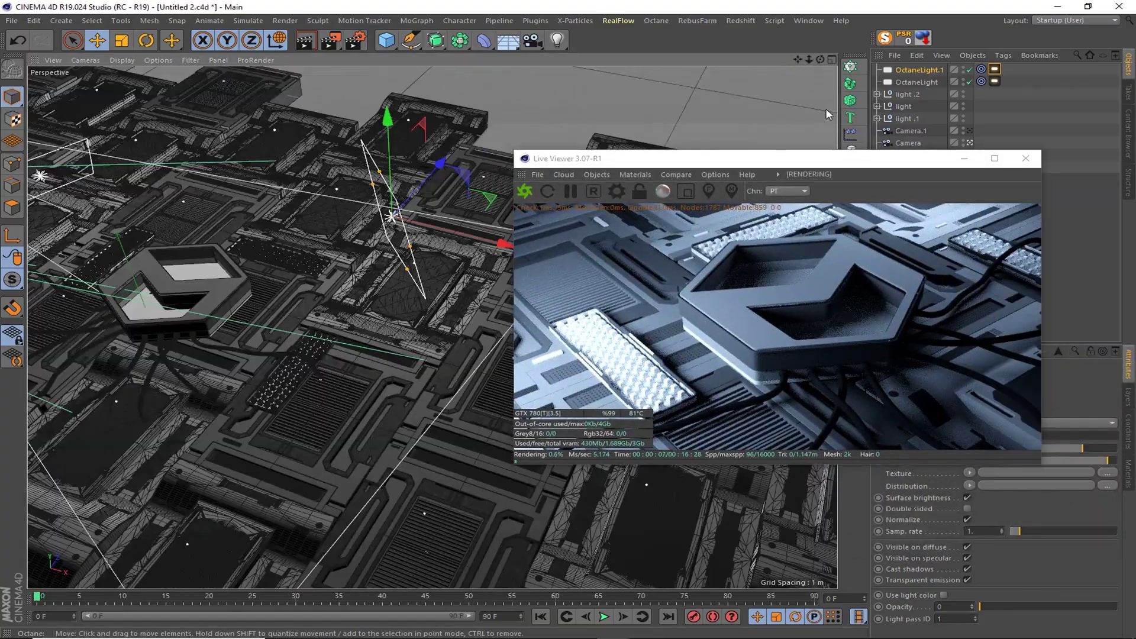
- Copy the light to create OctaneLight.2 and slide it 2.6 m along X beside the hexagon
{"action": "left_click", "coordinate": [919, 82]}
{"action": "left_click_drag", "start_coordinate": [919, 74], "coordinate": [919, 78], "text": "ctrl"}
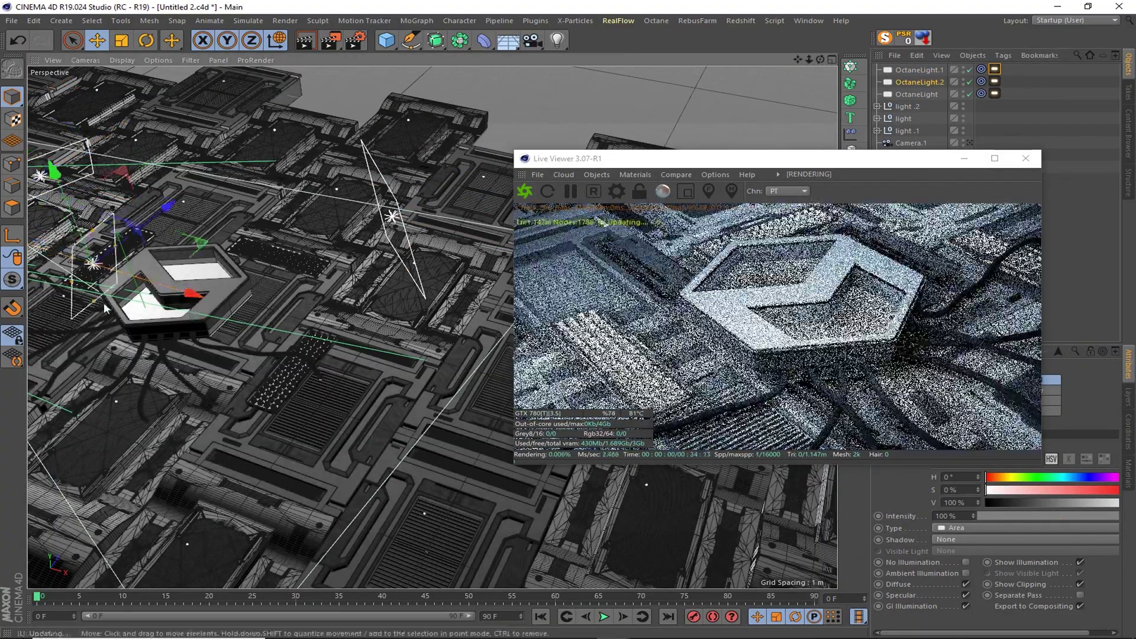
{"action": "left_click_drag", "start_coordinate": [178, 295], "coordinate": [83, 294], "text": "alt"}
{"action": "mouse_move", "coordinate": [211, 229]}
{"action": "left_mouse_down", "text": "alt"}
{"action": "mouse_move", "coordinate": [266, 237]}
{"action": "mouse_move", "coordinate": [179, 258]}
{"action": "left_mouse_up", "text": "alt"}
{"action": "left_click_drag", "start_coordinate": [592, 158], "coordinate": [249, 122]}
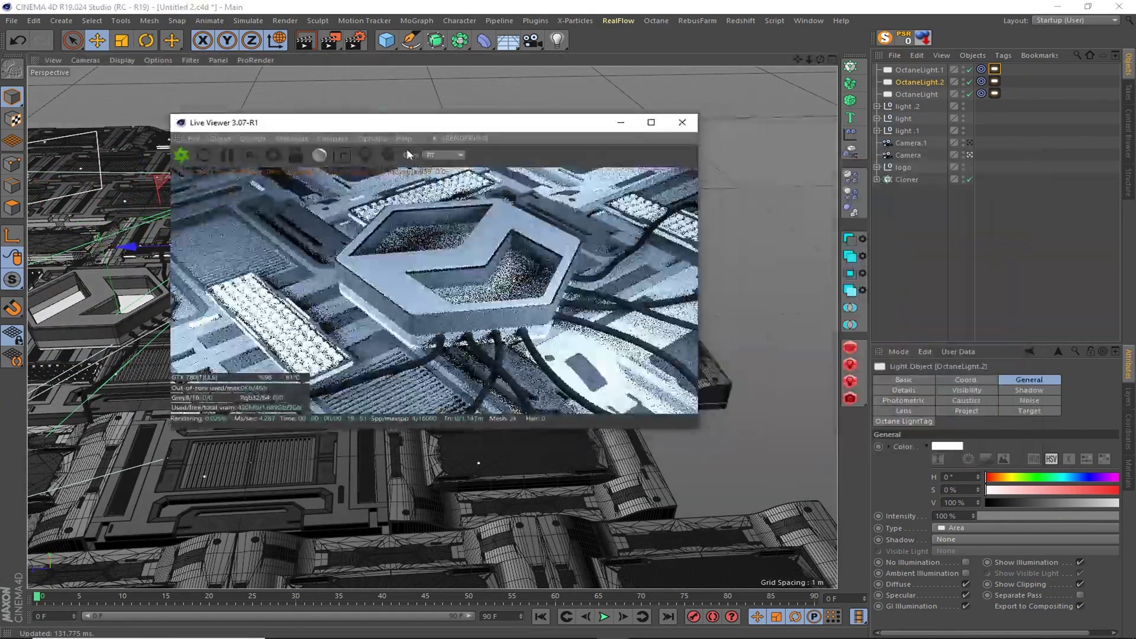
- Set OctaneLight.2's LightTag Power to 20
{"action": "left_click", "coordinate": [995, 82]}
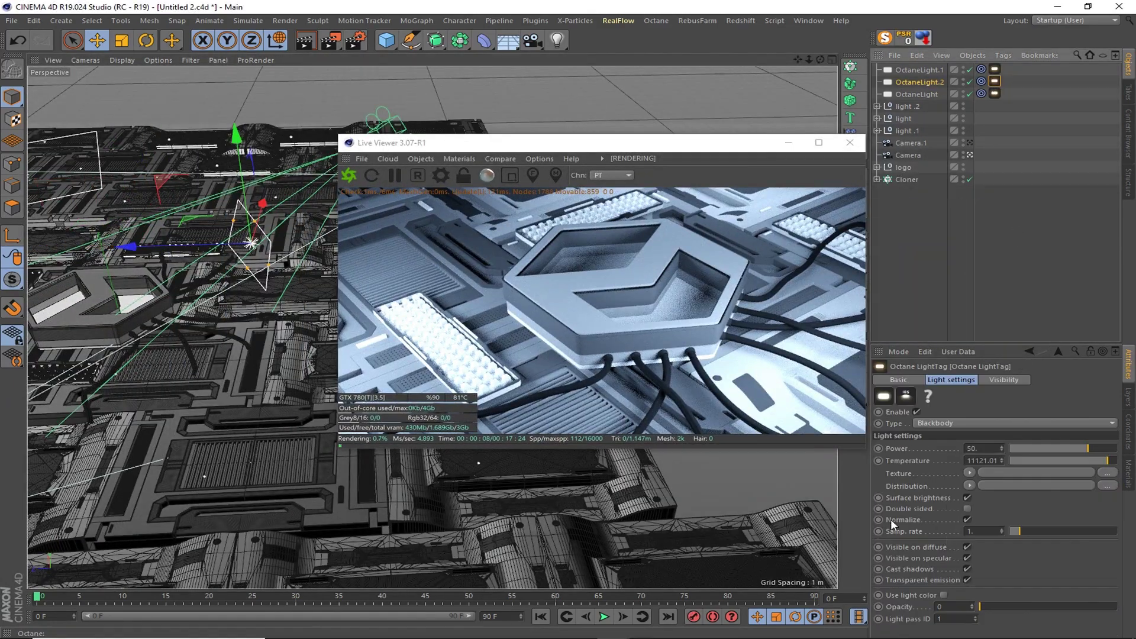
{"action": "type", "text": "20"}
{"action": "key", "text": "Return"}
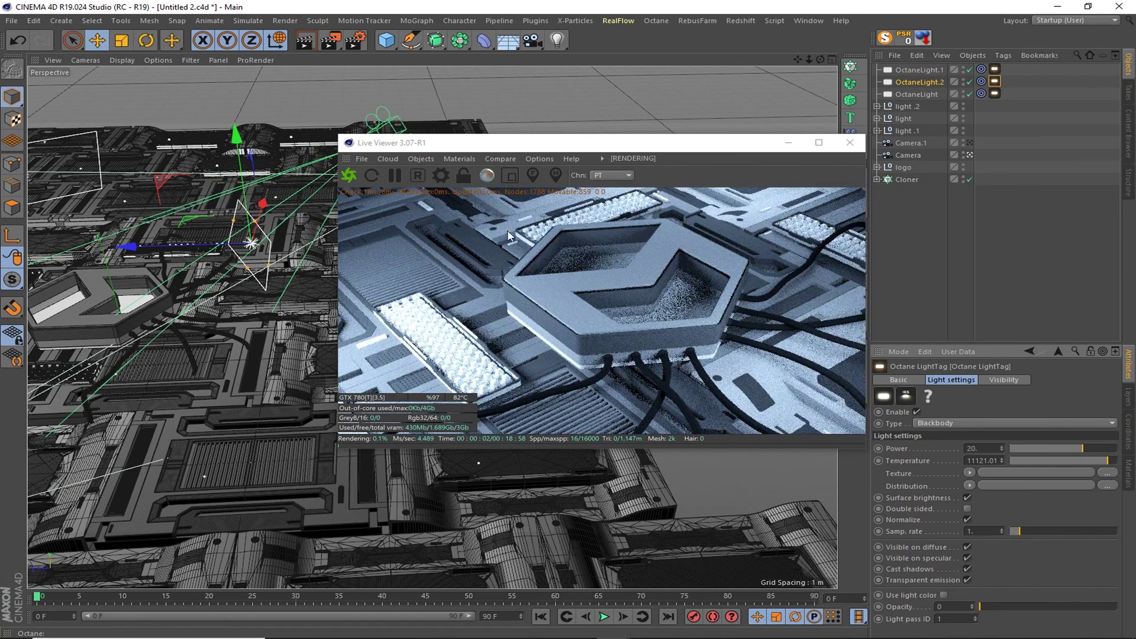
{"action": "left_click_drag", "start_coordinate": [587, 148], "coordinate": [416, 114]}
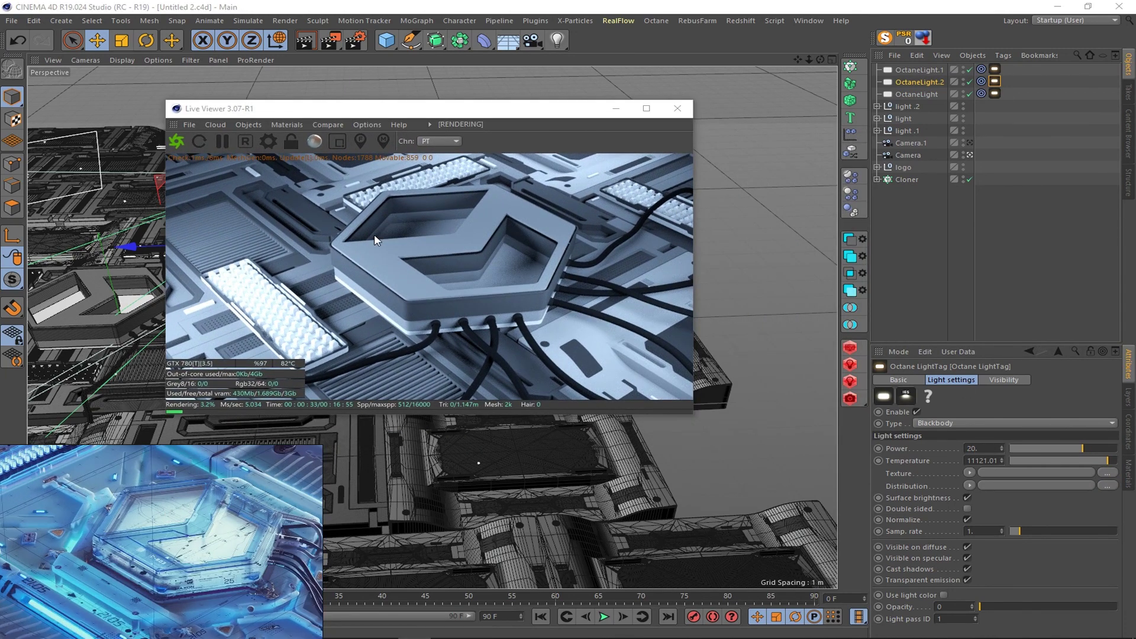
{"action": "left_click_drag", "start_coordinate": [502, 112], "coordinate": [548, 49]}
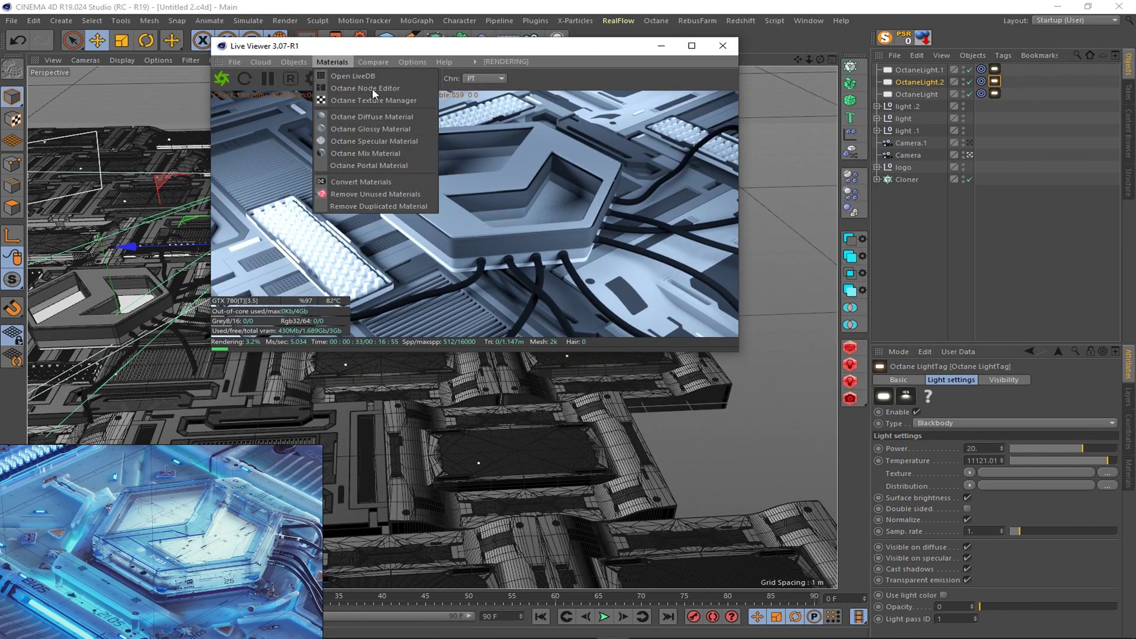
- Add an HDRI Link tag to the OctaneSky object
{"action": "right_click", "coordinate": [931, 74]}
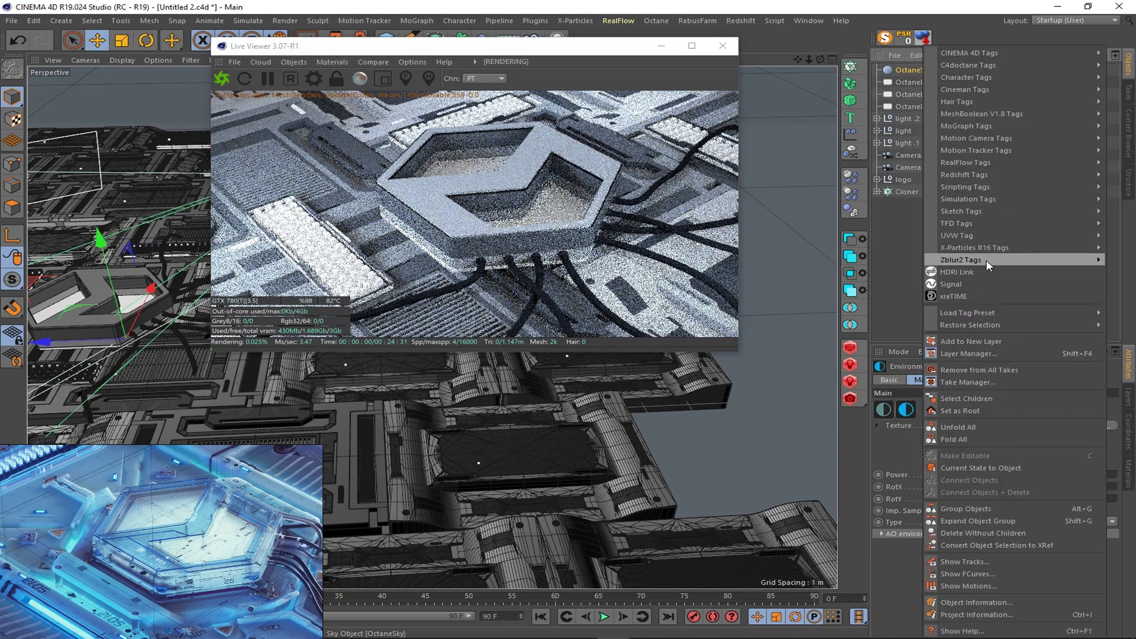
{"action": "left_click", "coordinate": [986, 284]}
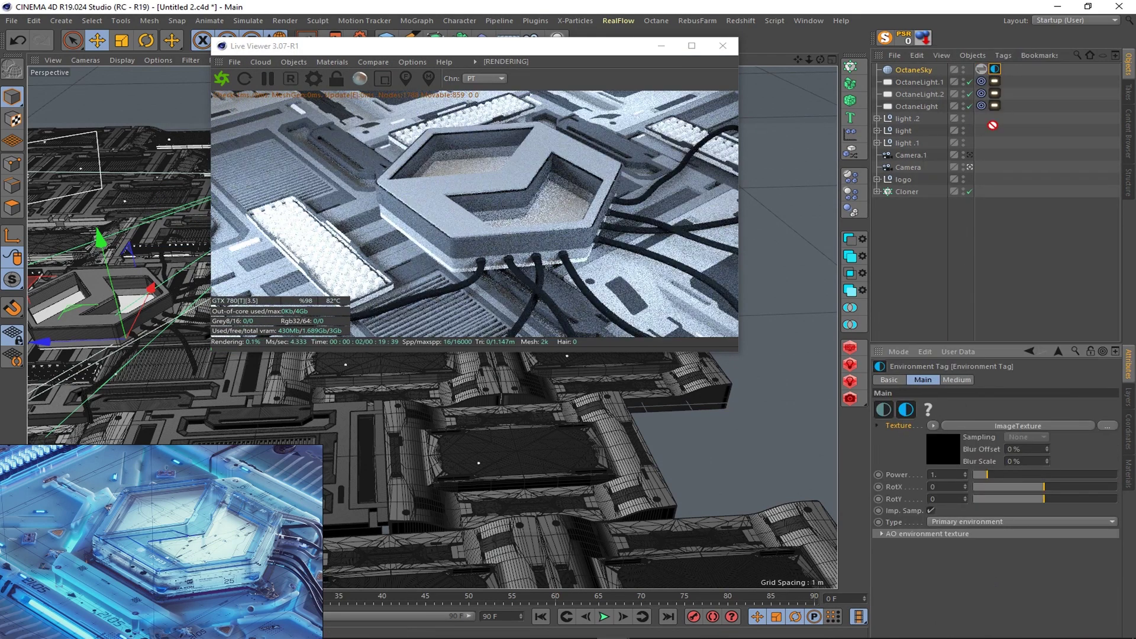
{"action": "left_click", "coordinate": [981, 70]}
- Browse the Pro Studios Metal pack in the HDRI Browser
{"action": "left_click", "coordinate": [927, 411]}
{"action": "left_click", "coordinate": [439, 220]}
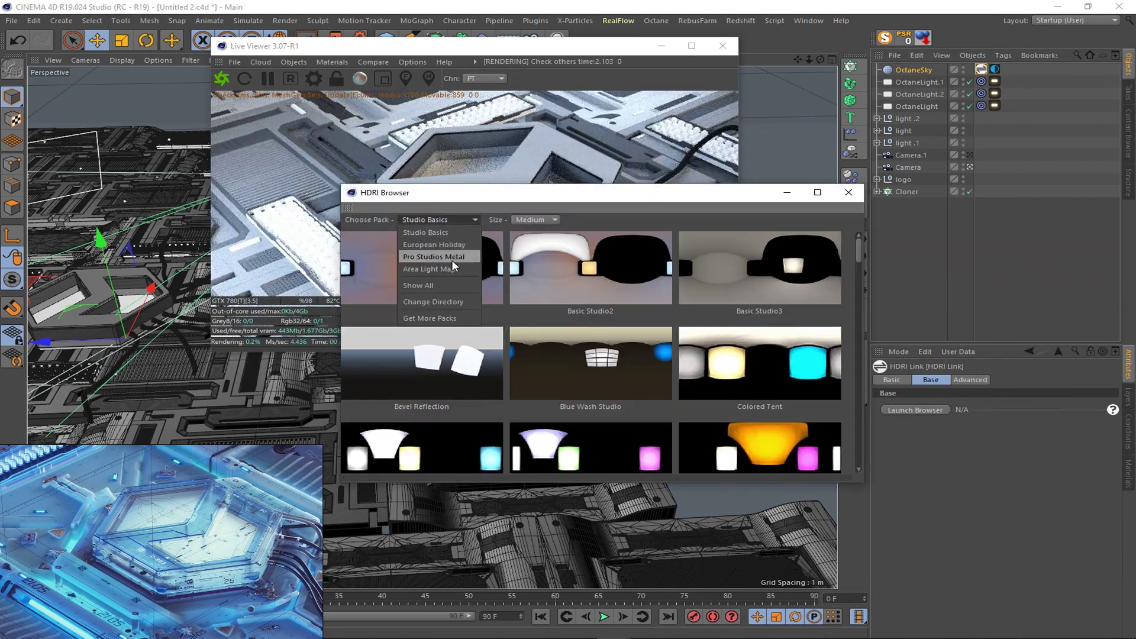
{"action": "left_click", "coordinate": [414, 278]}
{"action": "scroll", "coordinate": [507, 291], "scroll_direction": "down", "scroll_amount": 3}
{"action": "scroll", "coordinate": [514, 296], "scroll_direction": "down", "scroll_amount": 3}
{"action": "scroll", "coordinate": [523, 303], "scroll_direction": "up", "scroll_amount": 6}
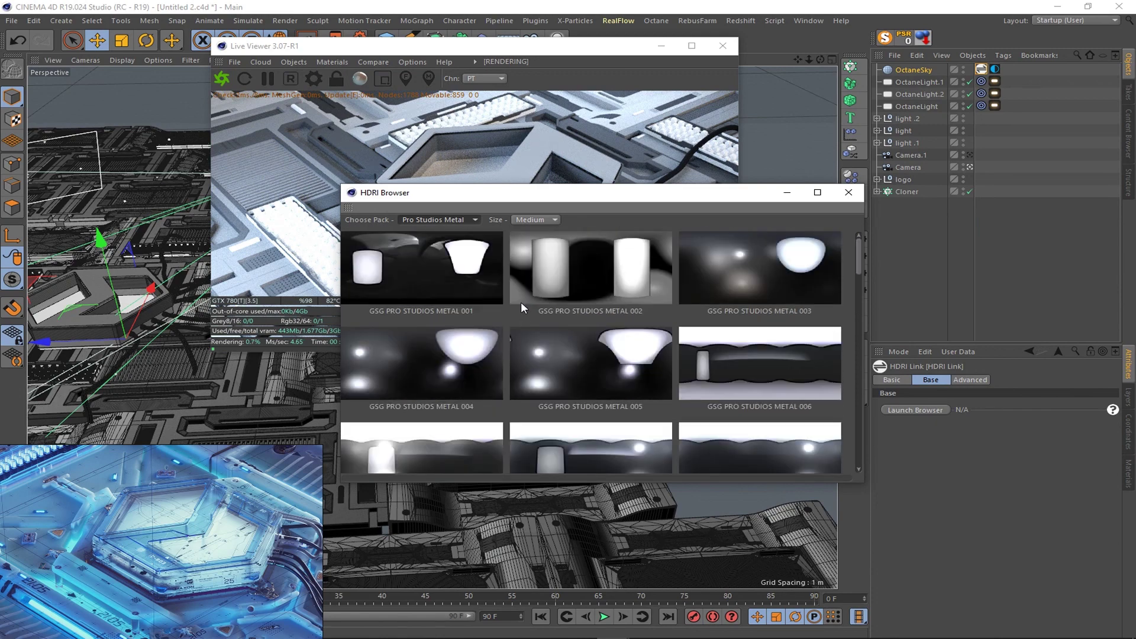
{"action": "left_click_drag", "start_coordinate": [523, 195], "coordinate": [801, 242]}
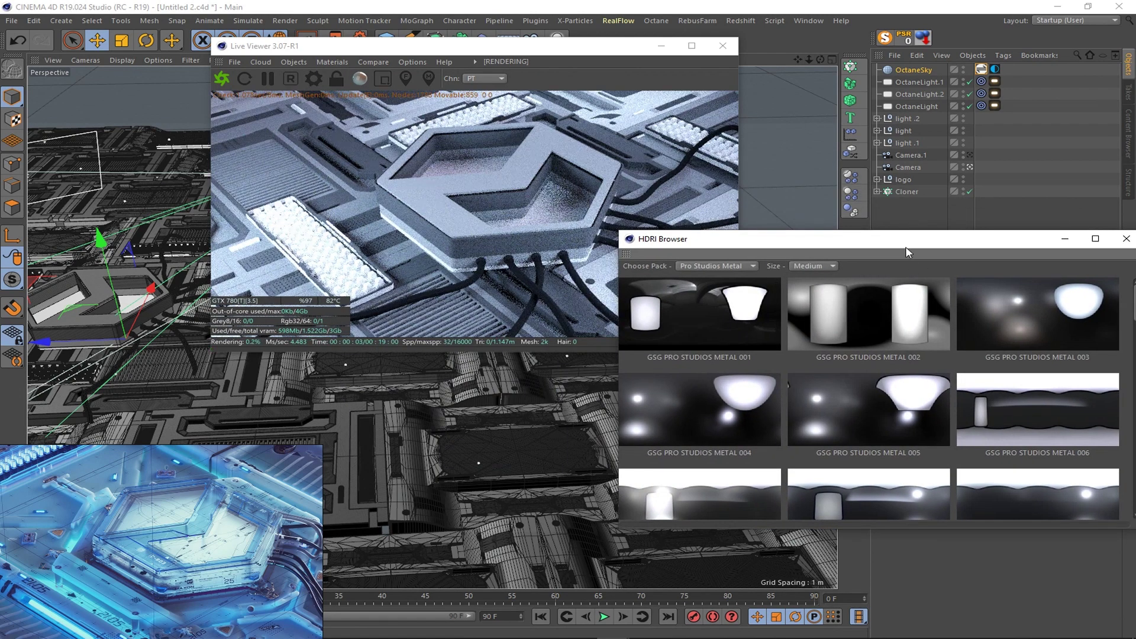
{"action": "left_click_drag", "start_coordinate": [733, 238], "coordinate": [655, 188]}
{"action": "scroll", "coordinate": [885, 296], "scroll_direction": "down", "scroll_amount": 3}
{"action": "scroll", "coordinate": [926, 303], "scroll_direction": "up", "scroll_amount": 1}
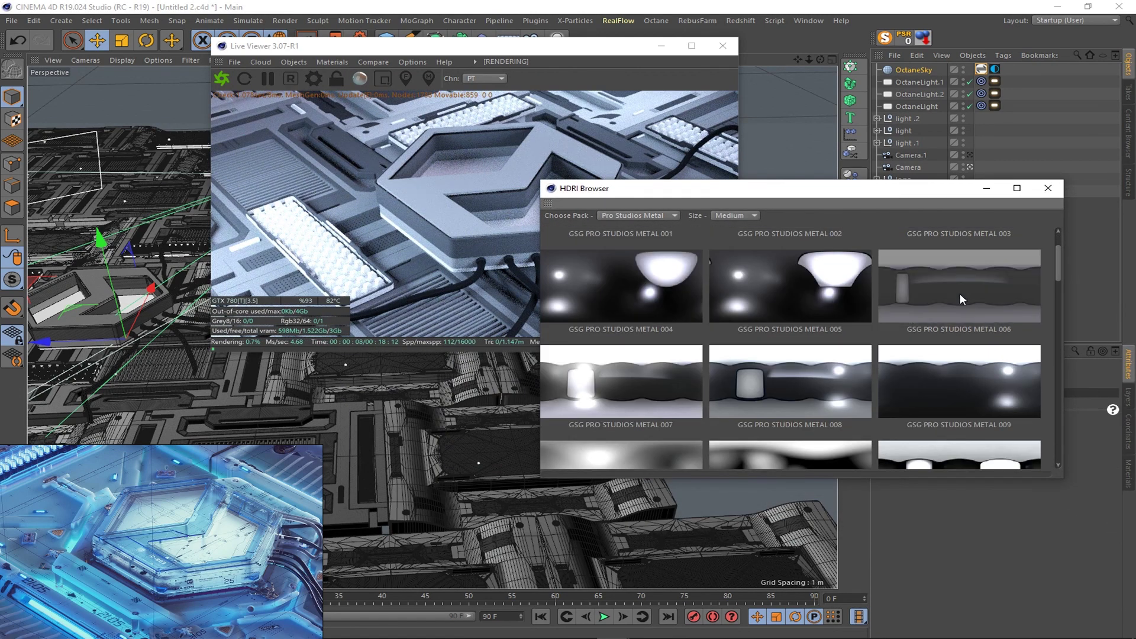
- Apply the GSG PRO STUDIOS METAL 002 HDRI to light the scene
{"action": "left_click", "coordinate": [960, 295]}
{"action": "left_click", "coordinate": [796, 377]}
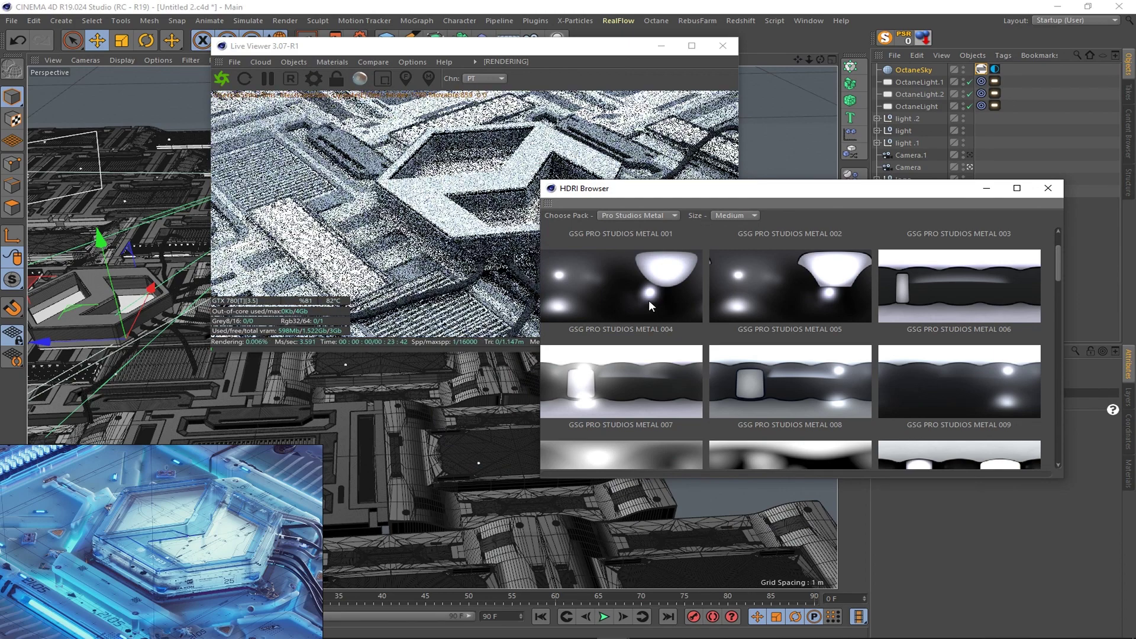
{"action": "left_click_drag", "start_coordinate": [367, 46], "coordinate": [214, 46]}
{"action": "scroll", "coordinate": [790, 387], "scroll_direction": "down", "scroll_amount": 2}
{"action": "scroll", "coordinate": [788, 384], "scroll_direction": "down", "scroll_amount": 3}
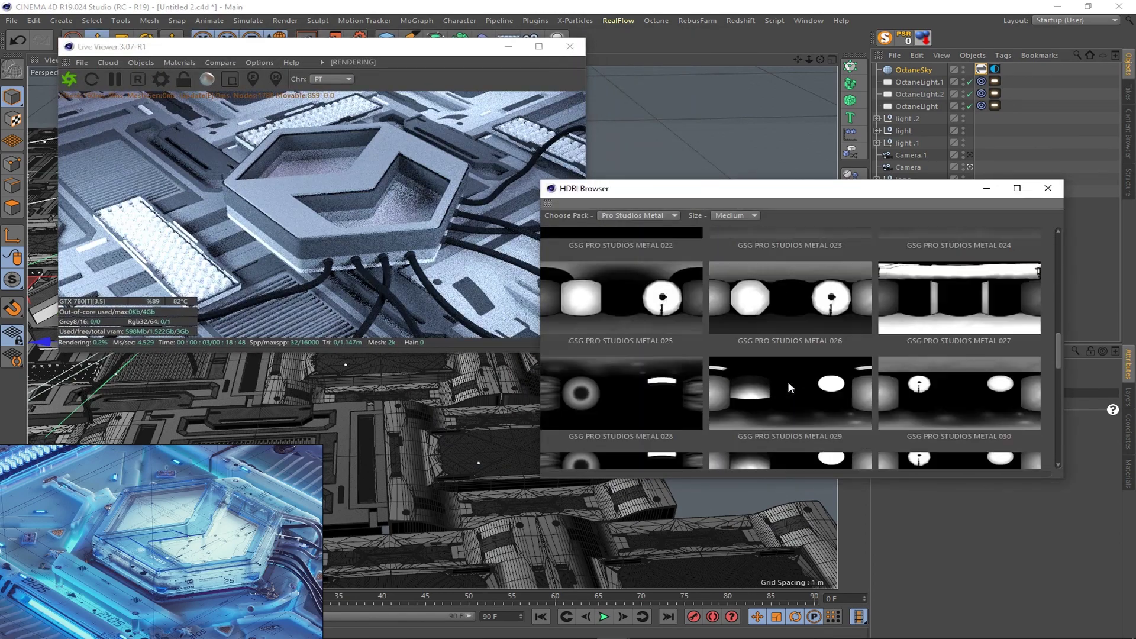
{"action": "scroll", "coordinate": [677, 320], "scroll_direction": "up", "scroll_amount": 5}
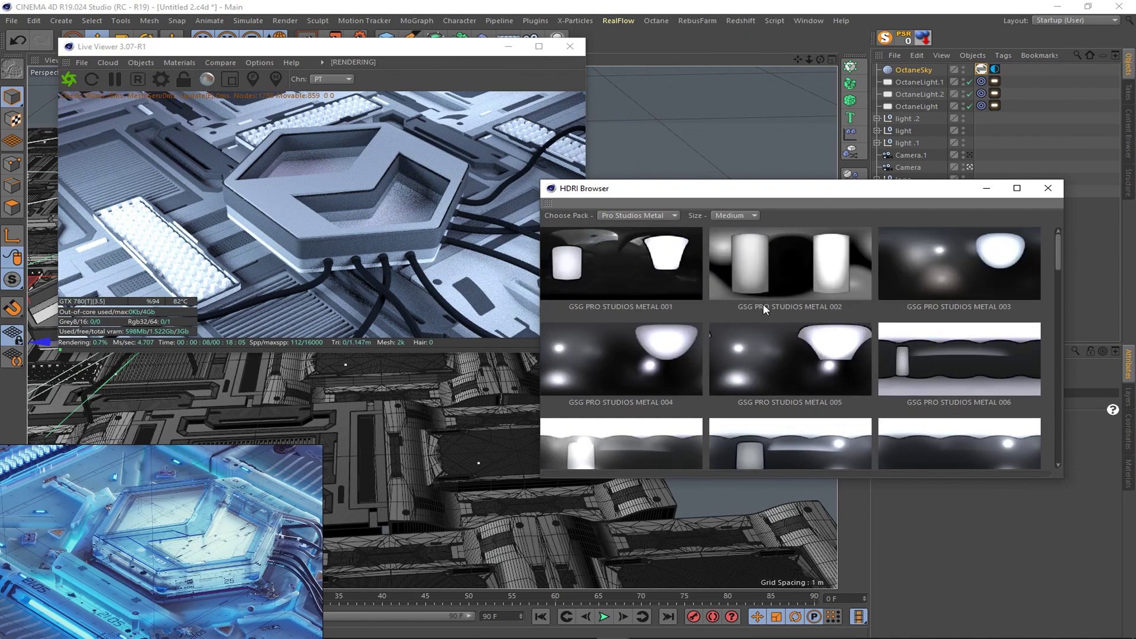
{"action": "left_click", "coordinate": [787, 275]}
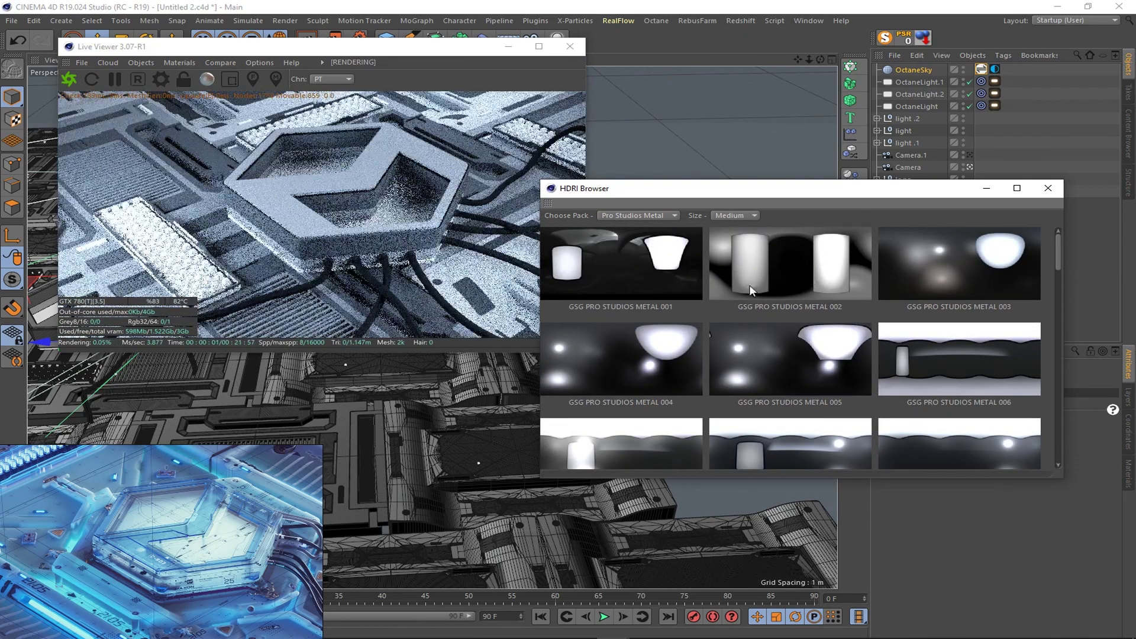
{"action": "left_click", "coordinate": [1048, 189]}
{"action": "left_click", "coordinate": [160, 79]}
- Set Octane Pathtracing Max samples to 500 and the trace depths to 4
{"action": "left_click", "coordinate": [17, 38]}
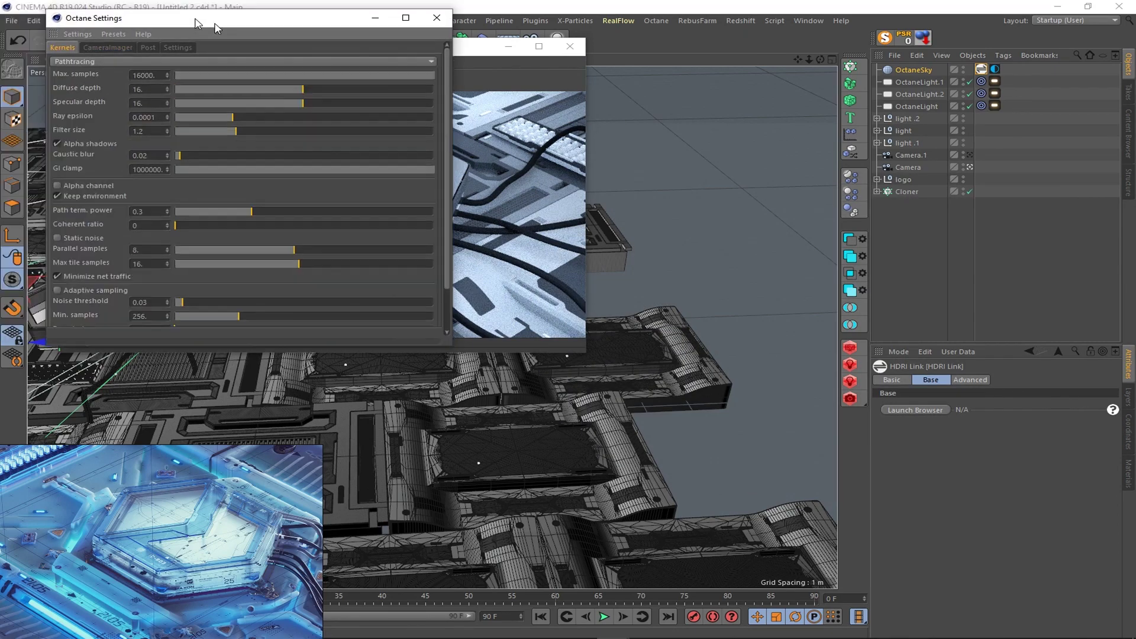
{"action": "left_click_drag", "start_coordinate": [148, 9], "coordinate": [515, 150]}
{"action": "type", "text": "500"}
{"action": "key", "text": "Tab"}
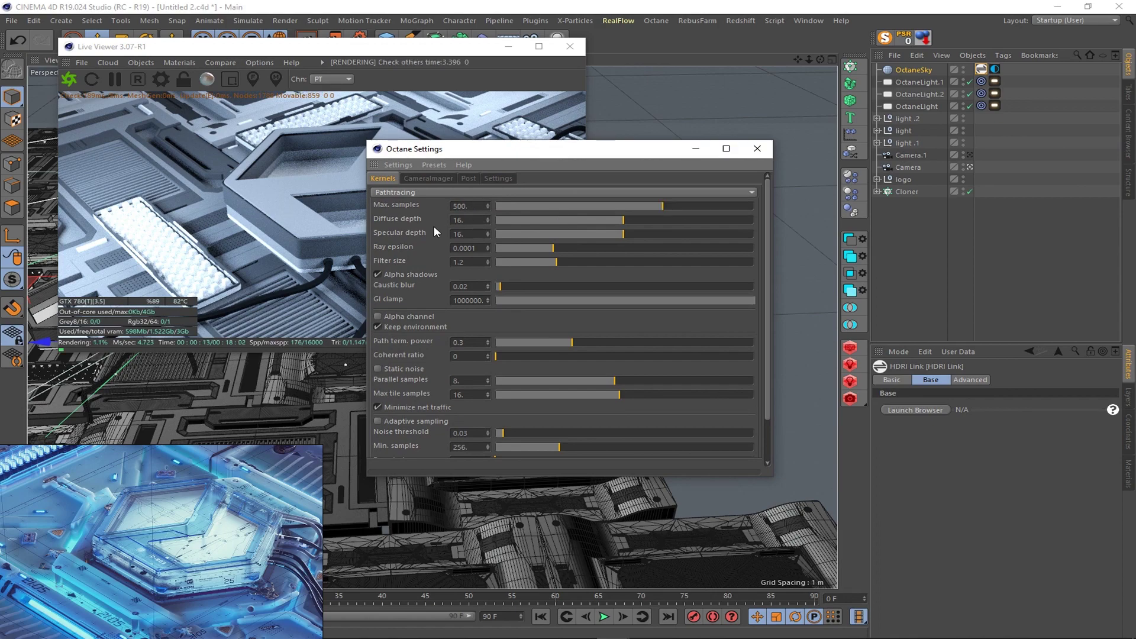
{"action": "type", "text": "4"}
{"action": "key", "text": "Tab"}
{"action": "type", "text": "4"}
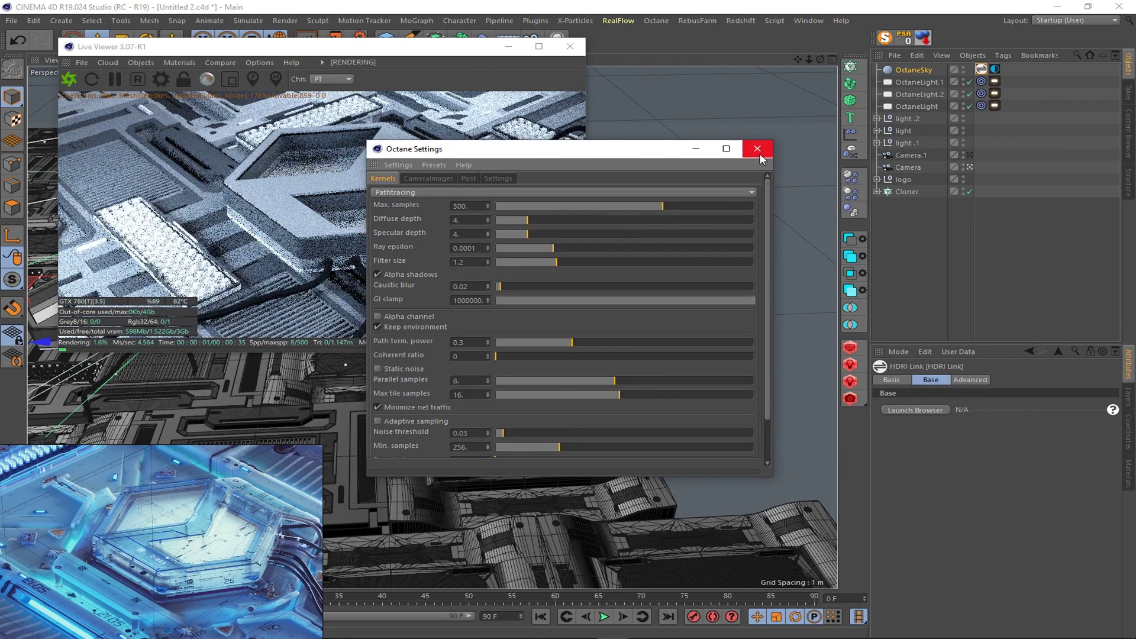
{"action": "left_click", "coordinate": [757, 149]}
- Enable region rendering over the lower-right part of the render
{"action": "left_click", "coordinate": [230, 78]}
{"action": "left_click_drag", "start_coordinate": [377, 139], "coordinate": [586, 308]}
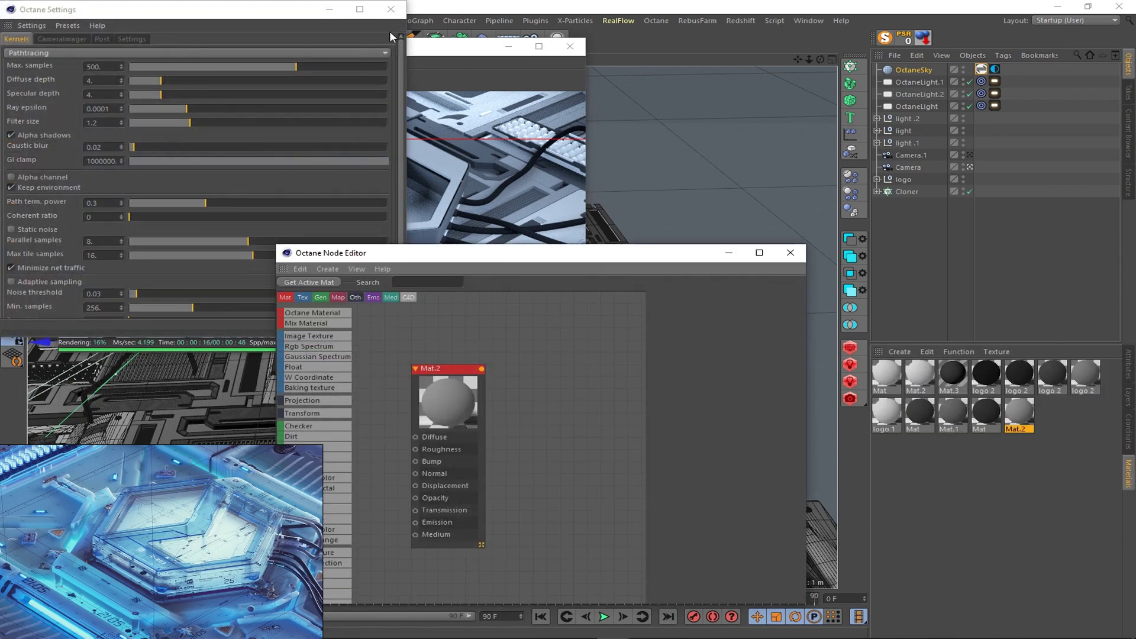
{"action": "left_click_drag", "start_coordinate": [465, 260], "coordinate": [733, 151]}
- Make Mat.2's diffuse colour black and change its type to Glossy
{"action": "left_click", "coordinate": [966, 343]}
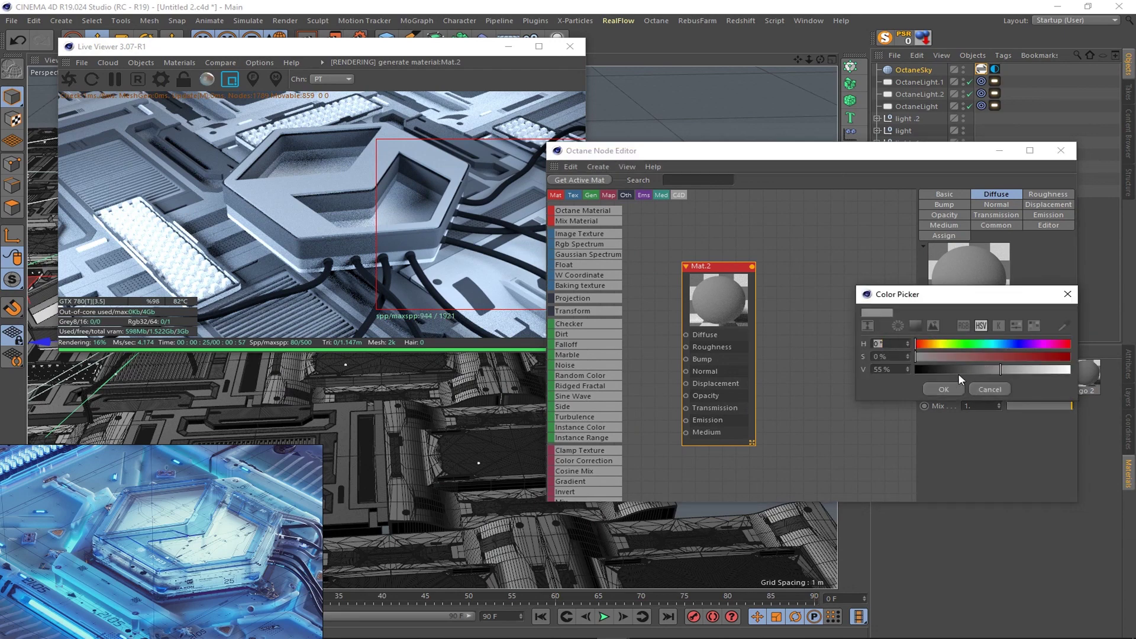
{"action": "left_click_drag", "start_coordinate": [999, 369], "coordinate": [916, 370]}
{"action": "left_click", "coordinate": [943, 389]}
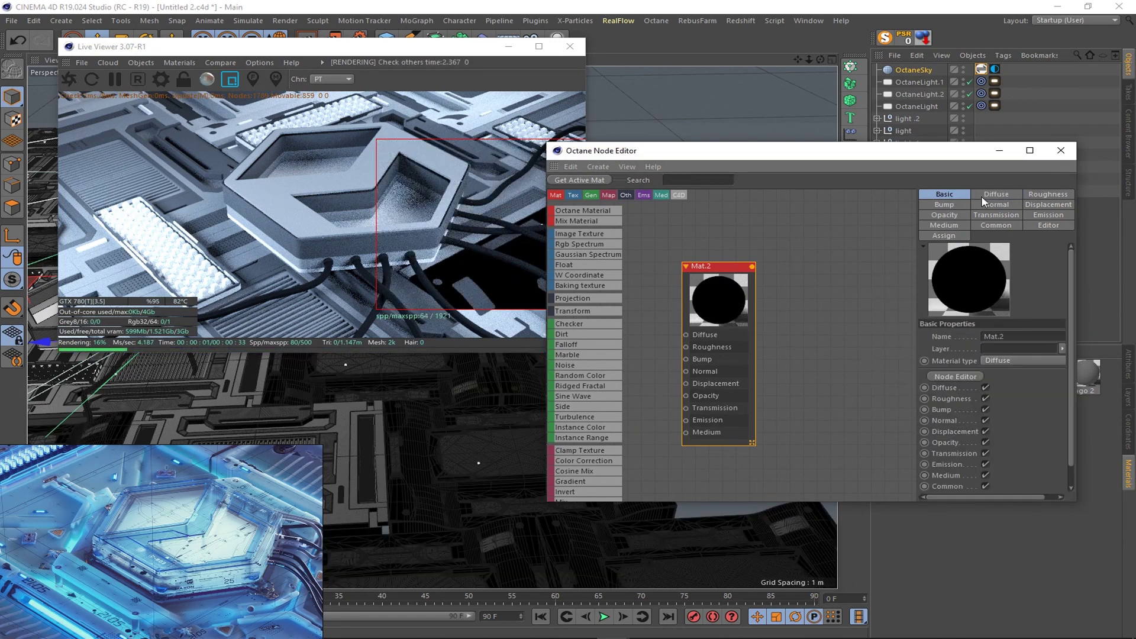
{"action": "left_click", "coordinate": [944, 194]}
{"action": "left_click", "coordinate": [997, 360]}
{"action": "left_click", "coordinate": [1006, 392]}
{"action": "left_click_drag", "start_coordinate": [769, 150], "coordinate": [857, 192]}
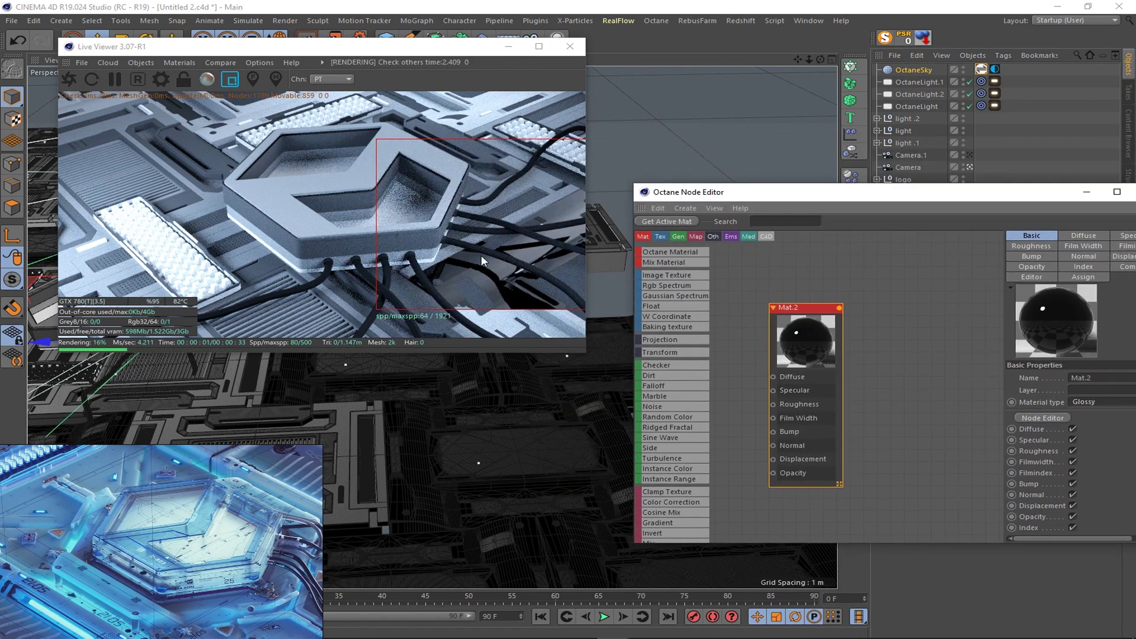
- Redraw the render region, settling on the lower-right area
{"action": "left_click_drag", "start_coordinate": [230, 97], "coordinate": [528, 205]}
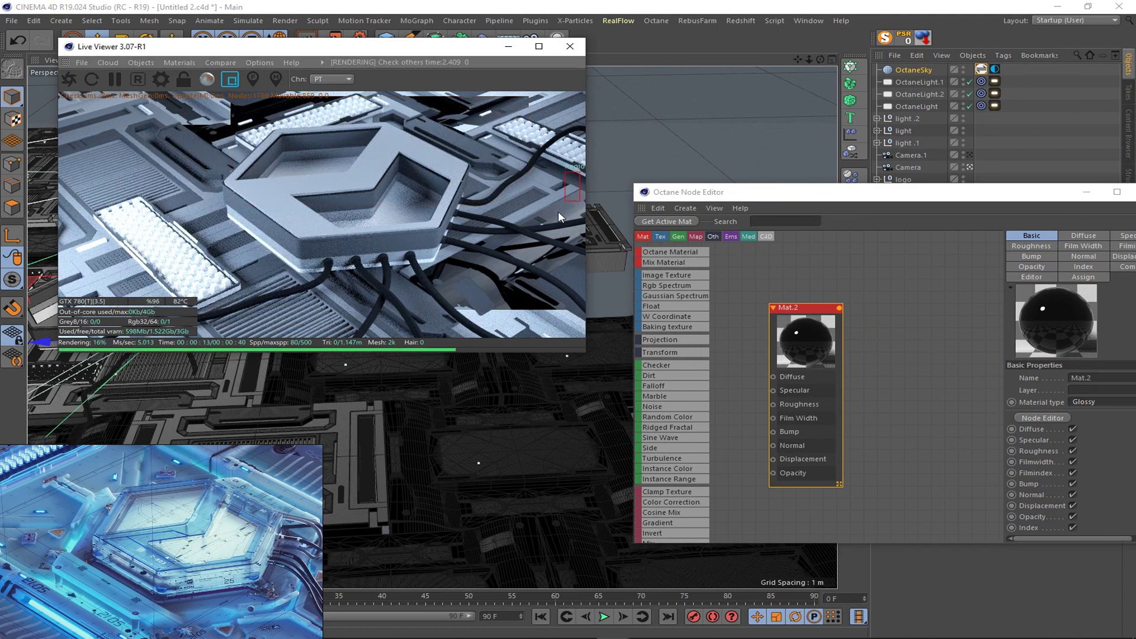
{"action": "left_click_drag", "start_coordinate": [363, 173], "coordinate": [580, 339]}
{"action": "left_click_drag", "start_coordinate": [769, 192], "coordinate": [604, 139]}
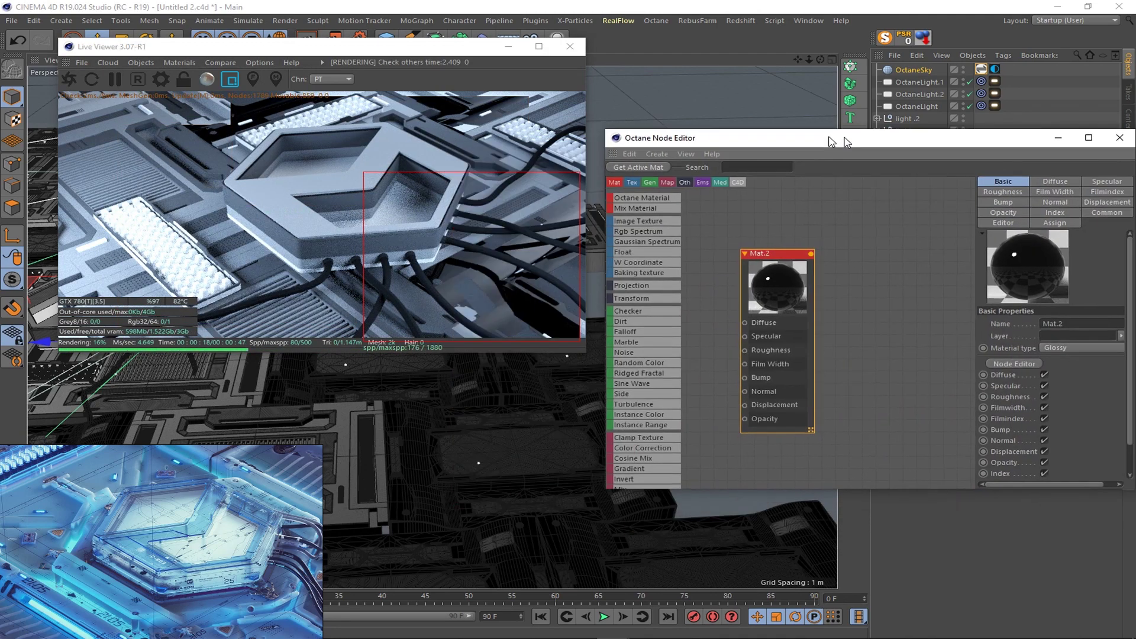
- Open Mat.2 in the Material Editor and lower its Index to 1.297
{"action": "left_click", "coordinate": [982, 139]}
{"action": "double_click", "coordinate": [1019, 411]}
{"action": "left_click_drag", "start_coordinate": [448, 101], "coordinate": [896, 118]}
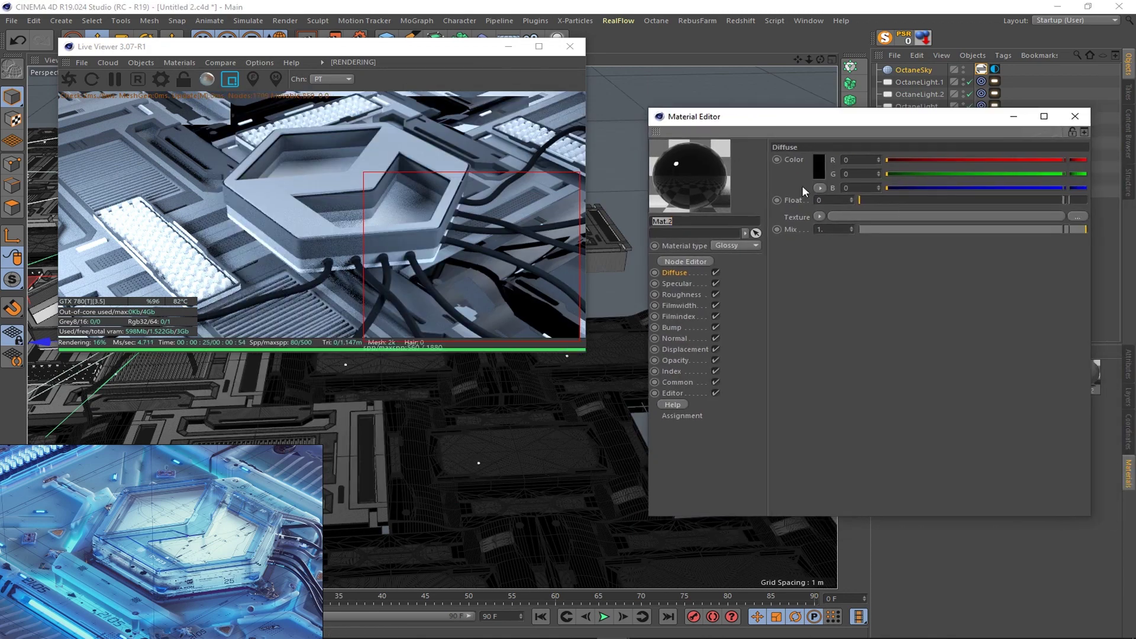
{"action": "left_click_drag", "start_coordinate": [843, 159], "coordinate": [839, 163]}
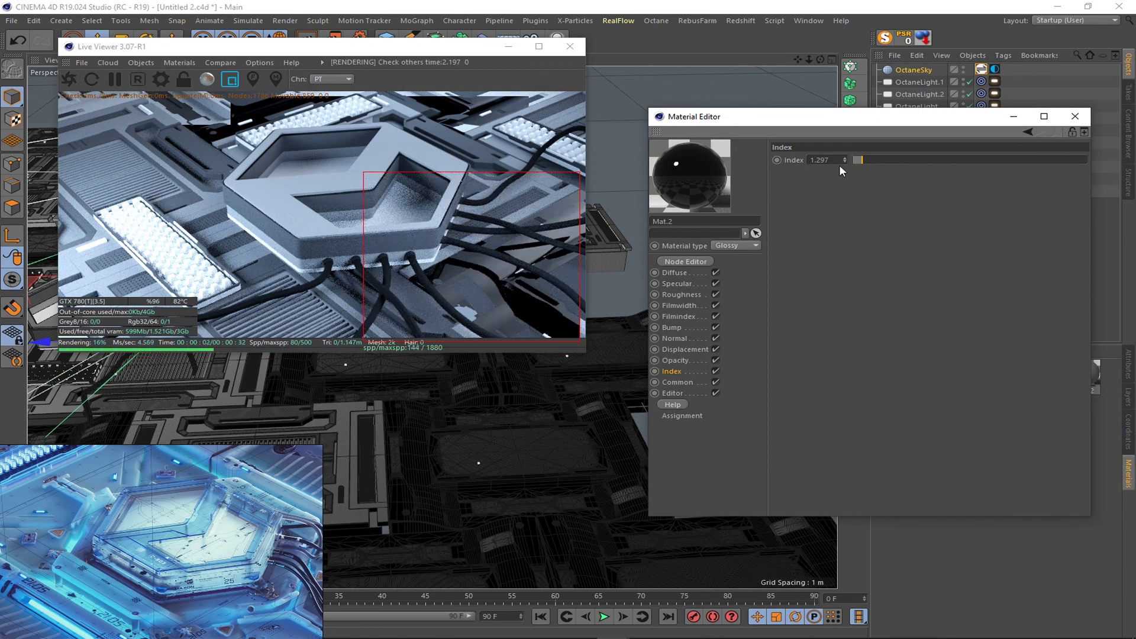
- Set roughness near 0.13 and a reference-sampled blue specular at about 0.17 strength
{"action": "left_click", "coordinate": [682, 294]}
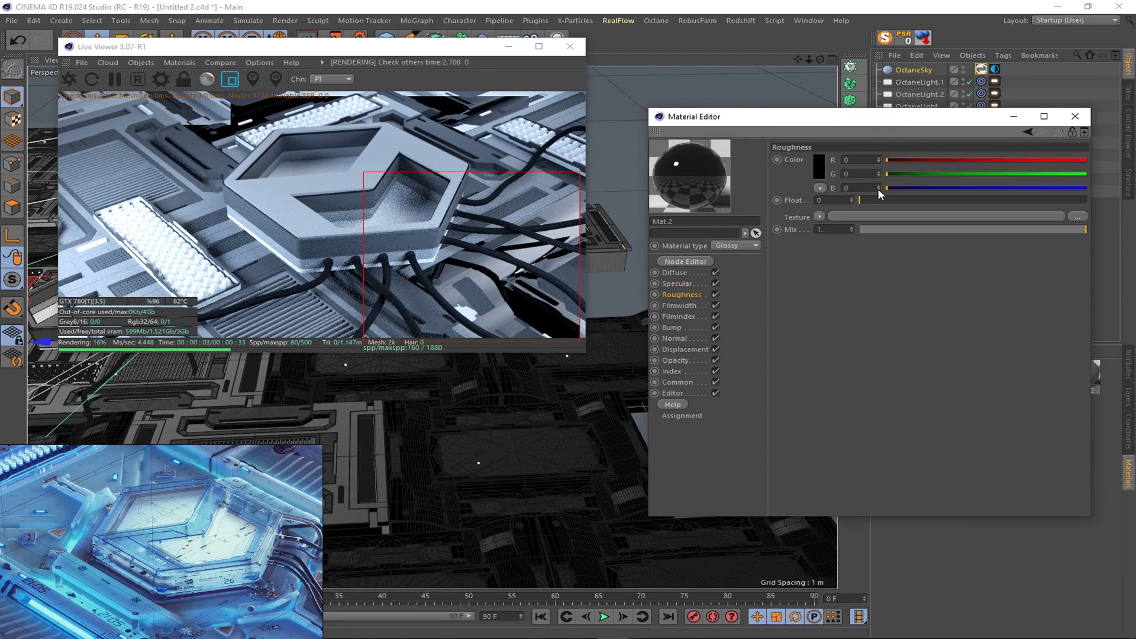
{"action": "mouse_move", "coordinate": [880, 200]}
{"action": "left_mouse_down"}
{"action": "mouse_move", "coordinate": [945, 202]}
{"action": "mouse_move", "coordinate": [868, 200]}
{"action": "mouse_move", "coordinate": [925, 201]}
{"action": "left_mouse_up"}
{"action": "left_click", "coordinate": [676, 283]}
{"action": "left_click", "coordinate": [818, 166]}
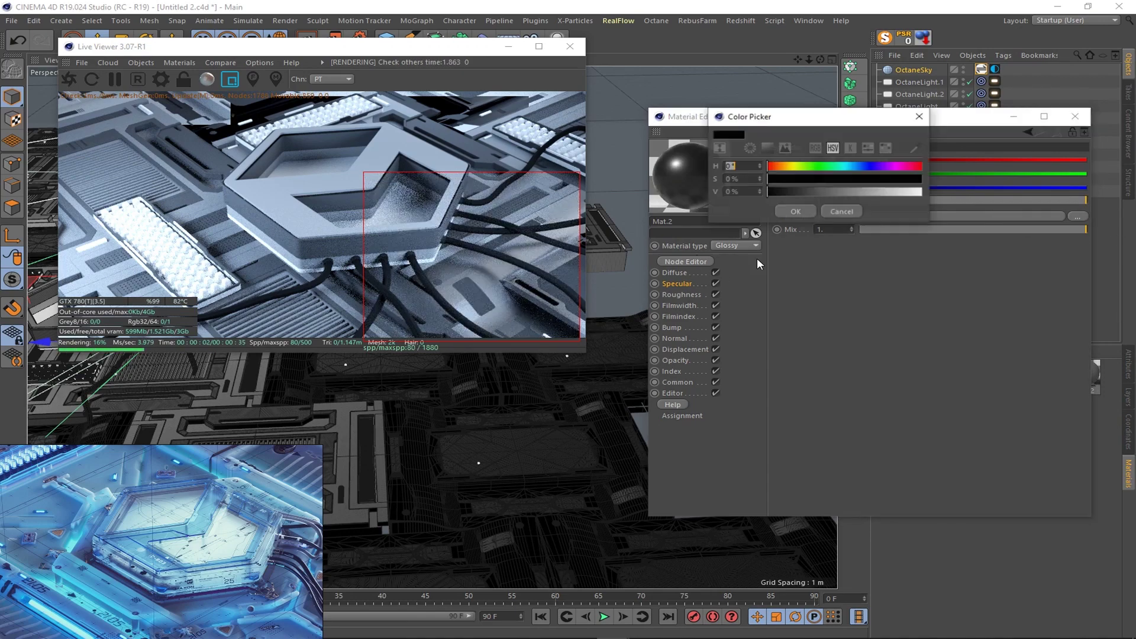
{"action": "left_click", "coordinate": [916, 148]}
{"action": "left_click", "coordinate": [199, 493]}
{"action": "key", "text": "Return"}
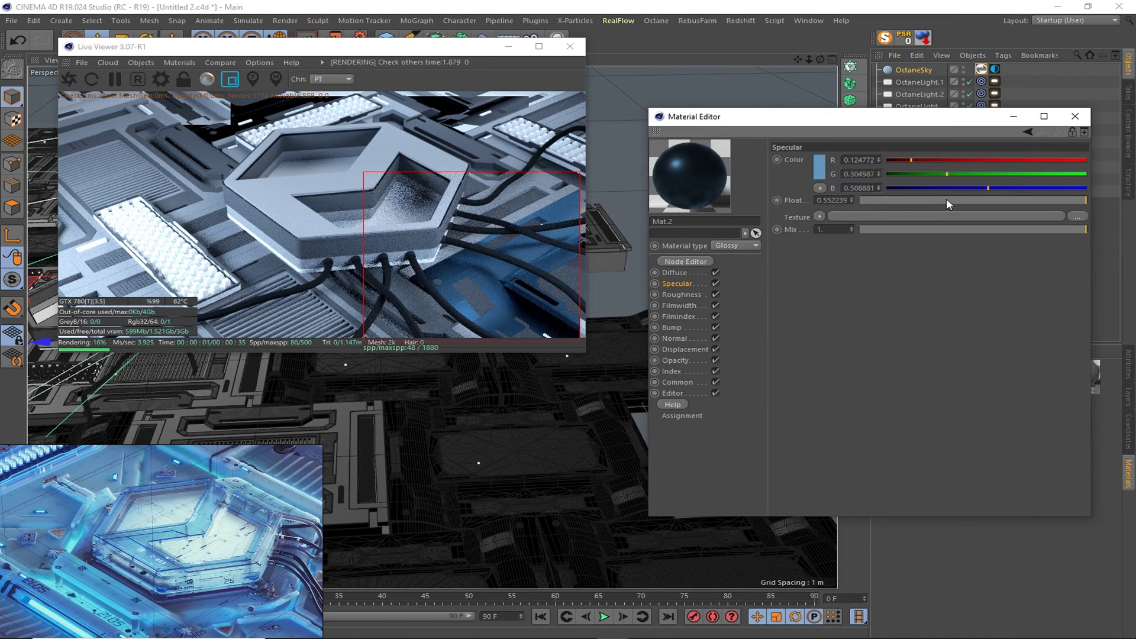
{"action": "left_click_drag", "start_coordinate": [946, 197], "coordinate": [897, 197]}
- Adjust diffuse and a lighter blue-grey specular, lowering roughness to about 0.04
{"action": "left_click", "coordinate": [674, 272]}
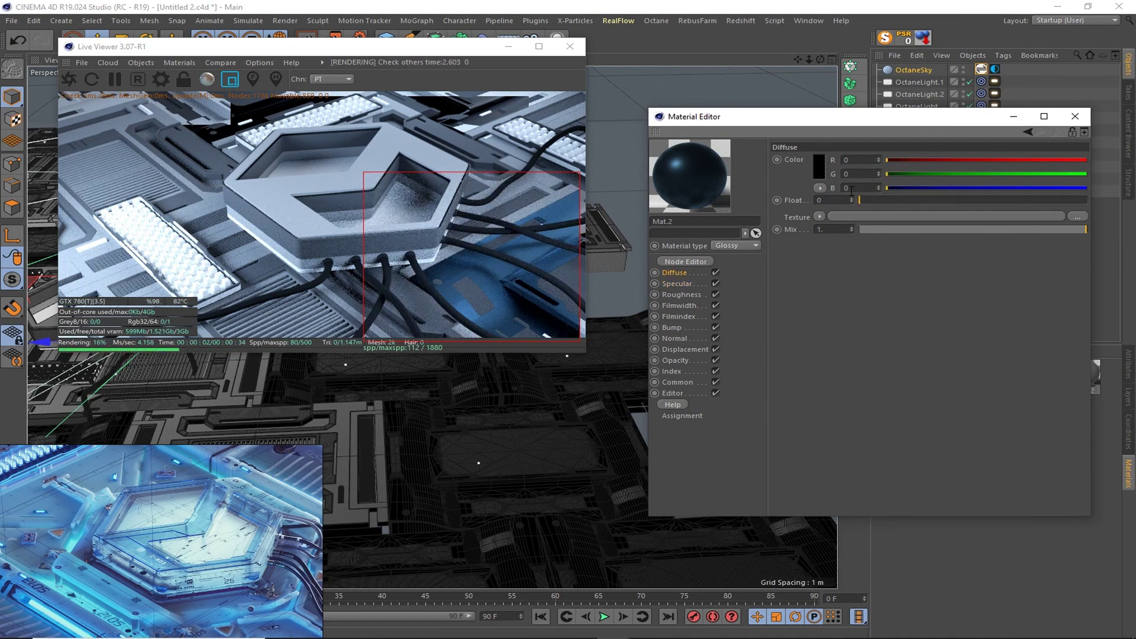
{"action": "left_click", "coordinate": [819, 166]}
{"action": "left_click", "coordinate": [798, 212]}
{"action": "left_click", "coordinate": [675, 283]}
{"action": "left_click", "coordinate": [818, 167]}
{"action": "left_click", "coordinate": [796, 213]}
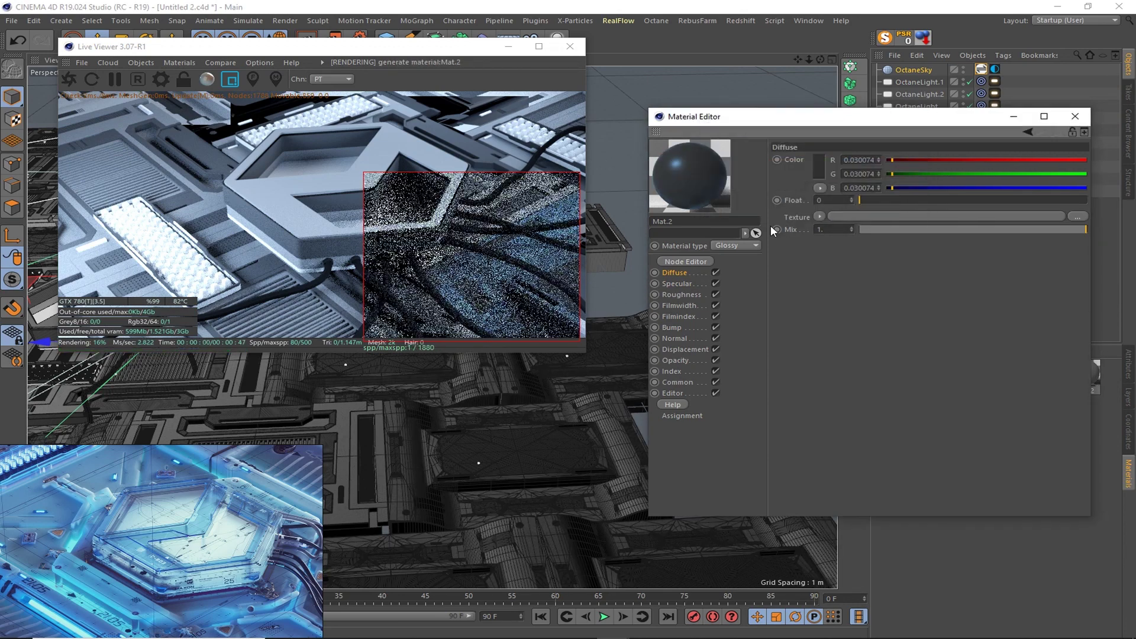
{"action": "left_click", "coordinate": [818, 166]}
{"action": "left_click", "coordinate": [819, 211]}
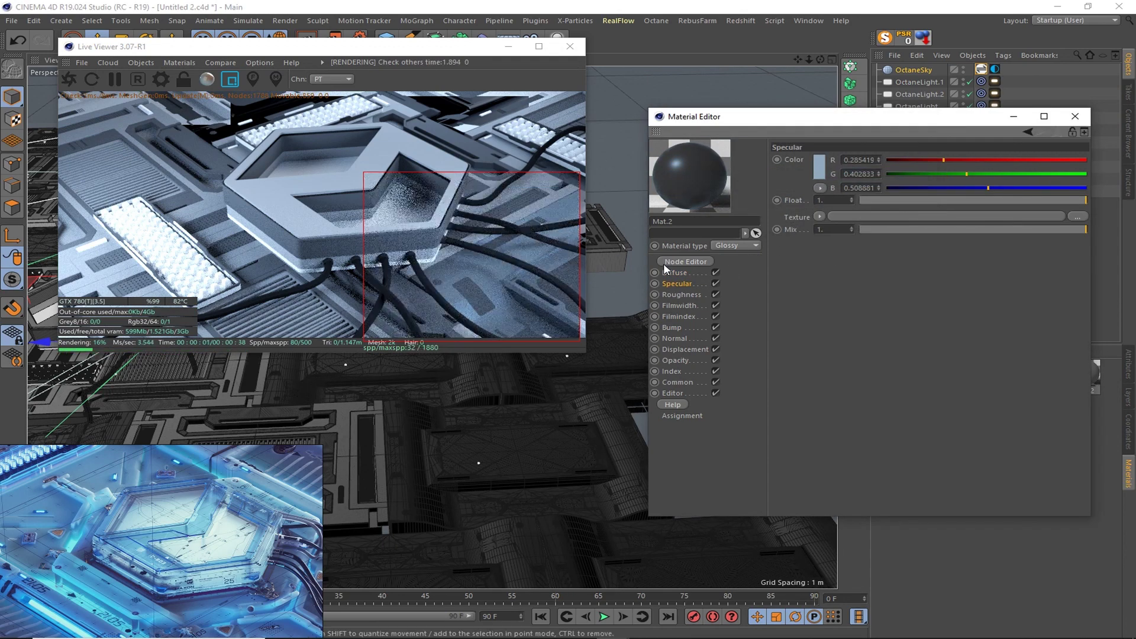
{"action": "left_click", "coordinate": [680, 294]}
{"action": "left_click_drag", "start_coordinate": [946, 200], "coordinate": [876, 200]}
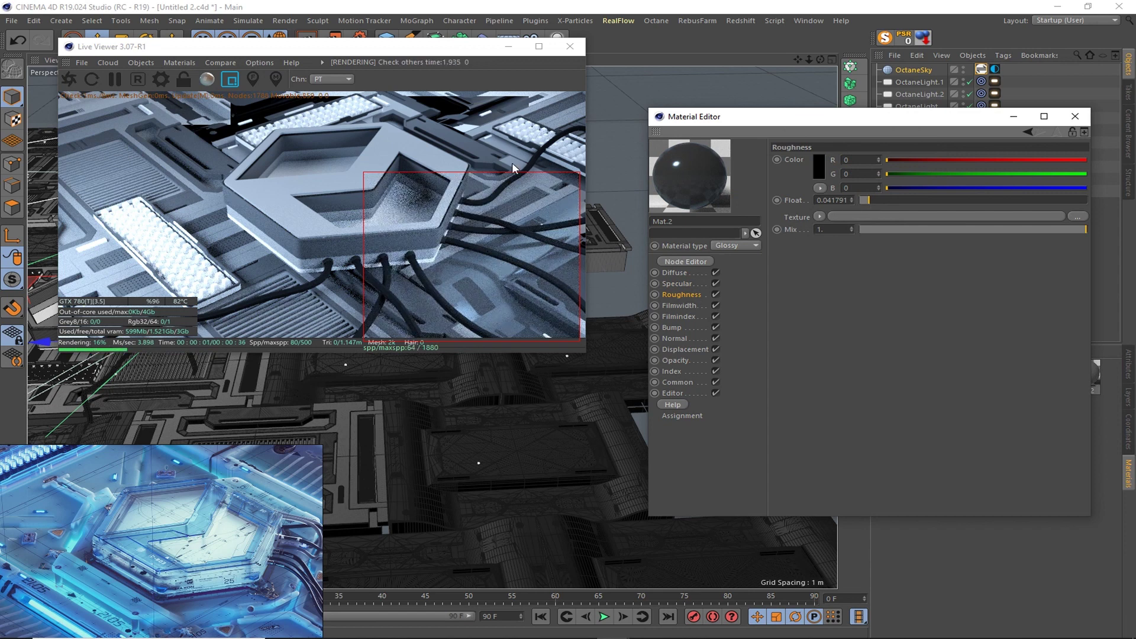
- Set Mat.2's roughness to about 0.1 and its Index to about 2.12
{"action": "left_click", "coordinate": [677, 283]}
{"action": "left_click", "coordinate": [819, 167]}
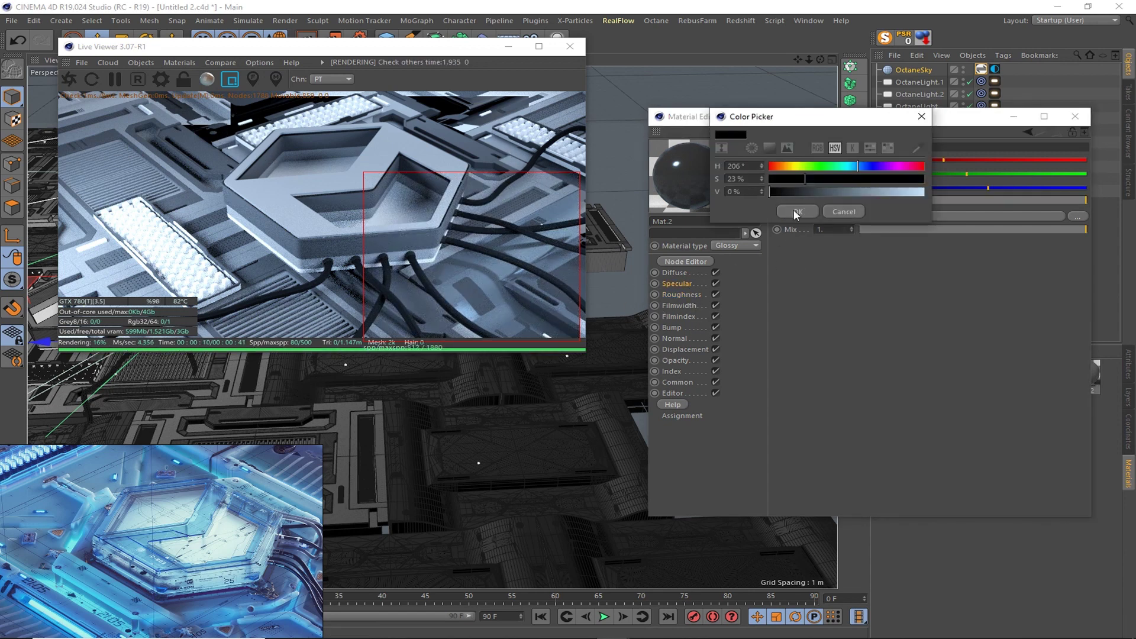
{"action": "left_click", "coordinate": [882, 200]}
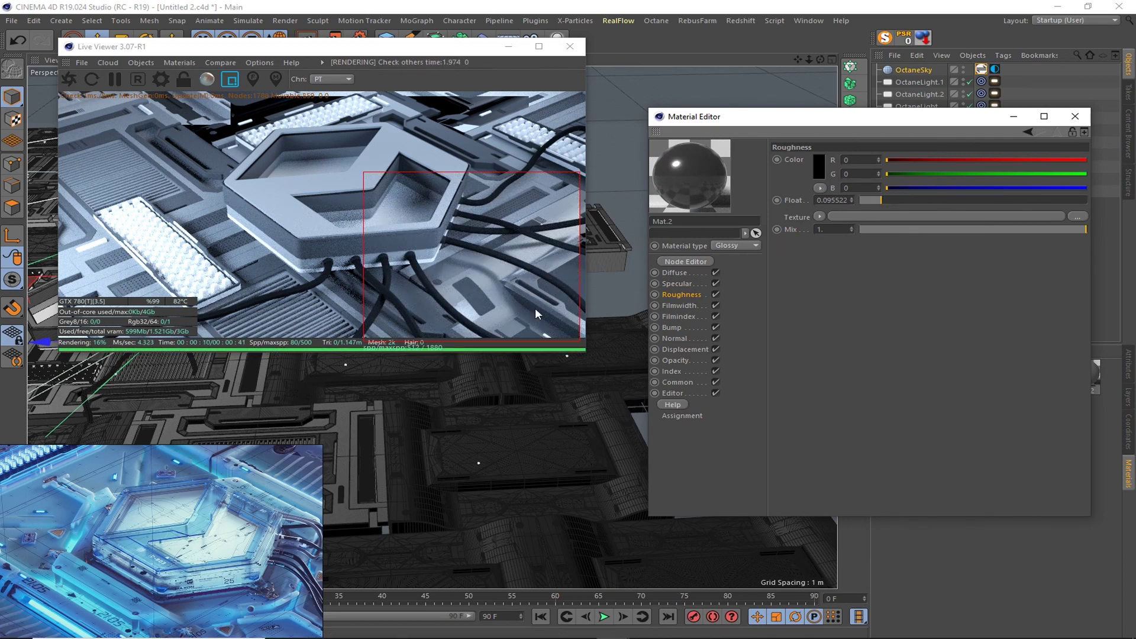
{"action": "left_click", "coordinate": [672, 371]}
{"action": "left_click_drag", "start_coordinate": [923, 161], "coordinate": [886, 160]}
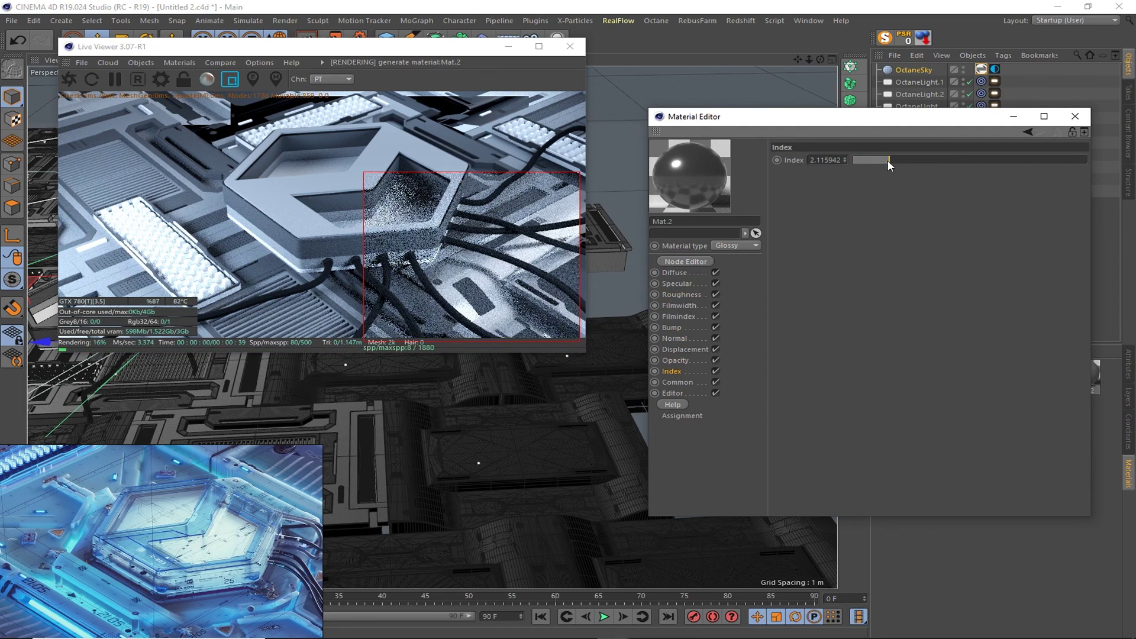
{"action": "left_click", "coordinate": [681, 294]}
{"action": "left_click", "coordinate": [686, 261]}
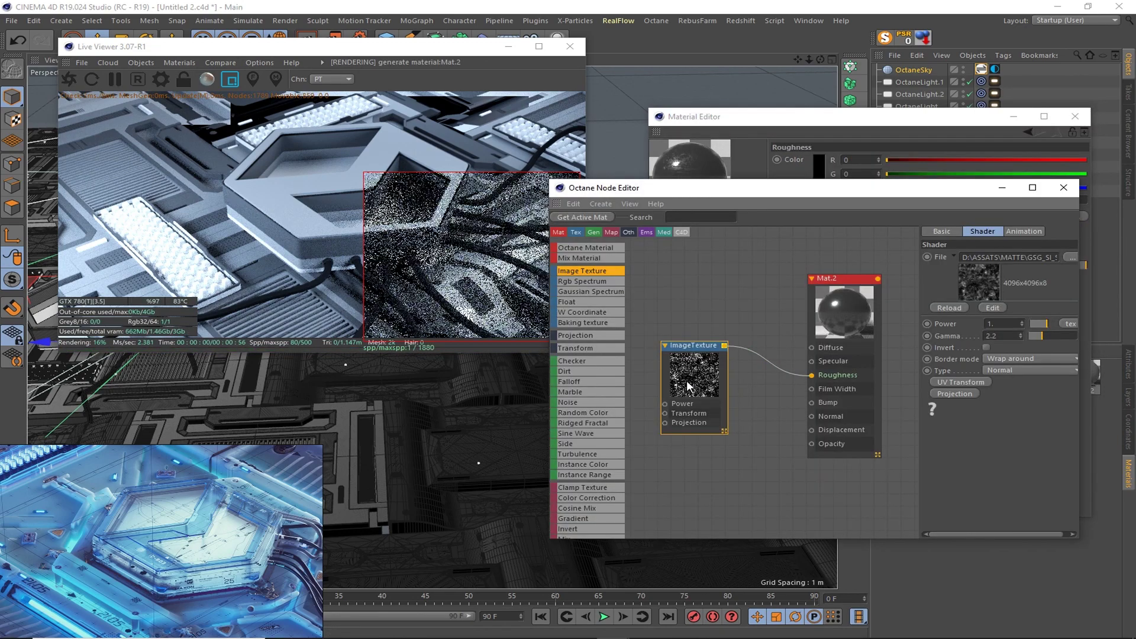
- Invert the scratches roughness texture and try higher Power and Gamma values
{"action": "left_click_drag", "start_coordinate": [688, 188], "coordinate": [760, 185]}
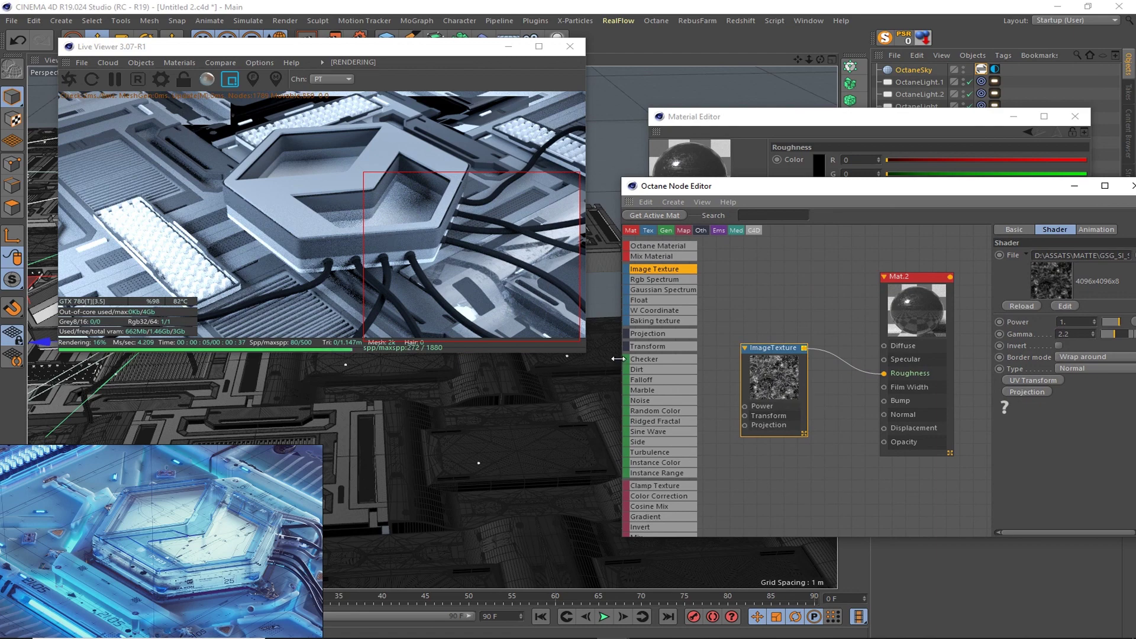
{"action": "left_click_drag", "start_coordinate": [618, 358], "coordinate": [586, 359]}
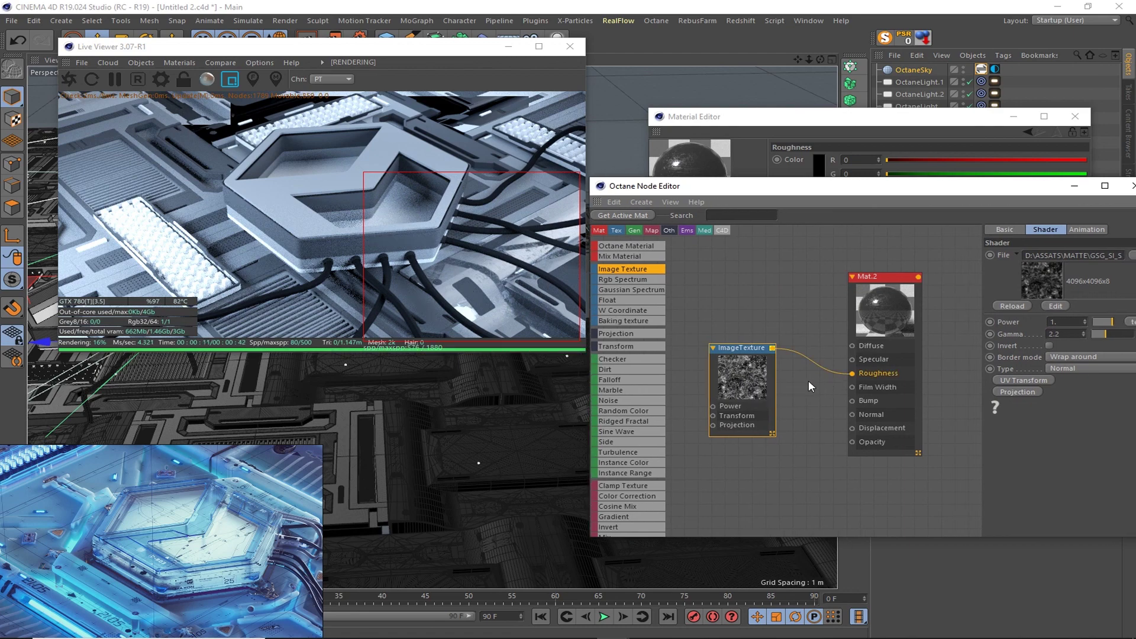
{"action": "left_click", "coordinate": [1049, 345]}
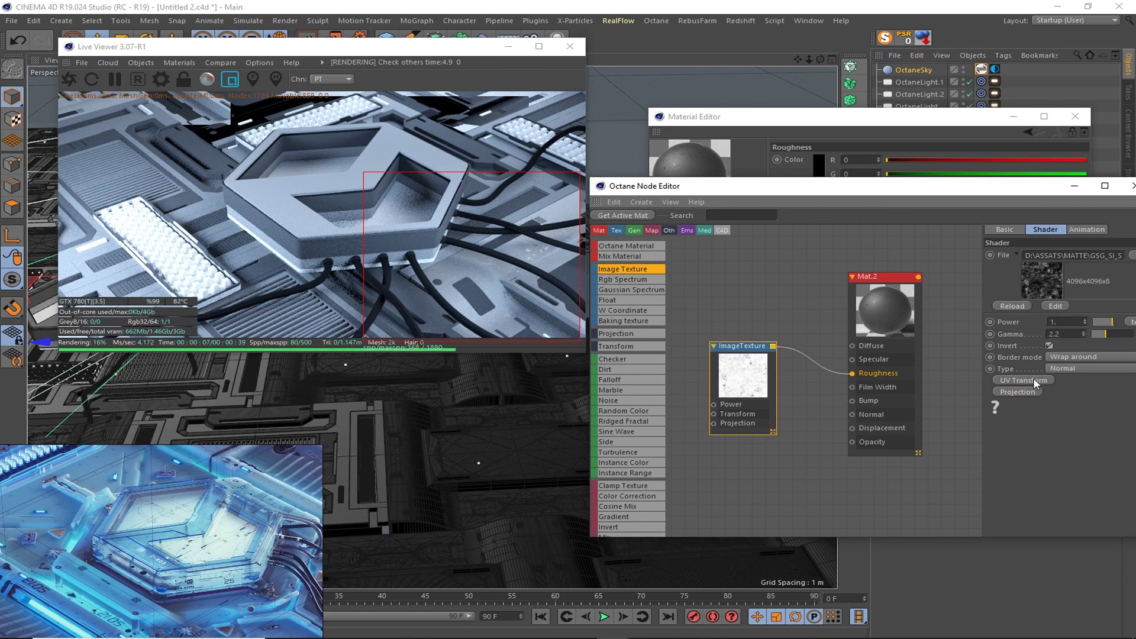
{"action": "mouse_move", "coordinate": [1083, 322]}
{"action": "left_mouse_down"}
{"action": "mouse_move", "coordinate": [1037, 322]}
{"action": "mouse_move", "coordinate": [1015, 341]}
{"action": "mouse_move", "coordinate": [1080, 318]}
{"action": "mouse_move", "coordinate": [1121, 322]}
{"action": "left_mouse_up"}
{"action": "mouse_move", "coordinate": [1015, 333]}
{"action": "left_mouse_down"}
{"action": "mouse_move", "coordinate": [1076, 336]}
{"action": "mouse_move", "coordinate": [1092, 323]}
{"action": "mouse_move", "coordinate": [1032, 320]}
{"action": "mouse_move", "coordinate": [1110, 322]}
{"action": "mouse_move", "coordinate": [1071, 335]}
{"action": "left_mouse_up"}
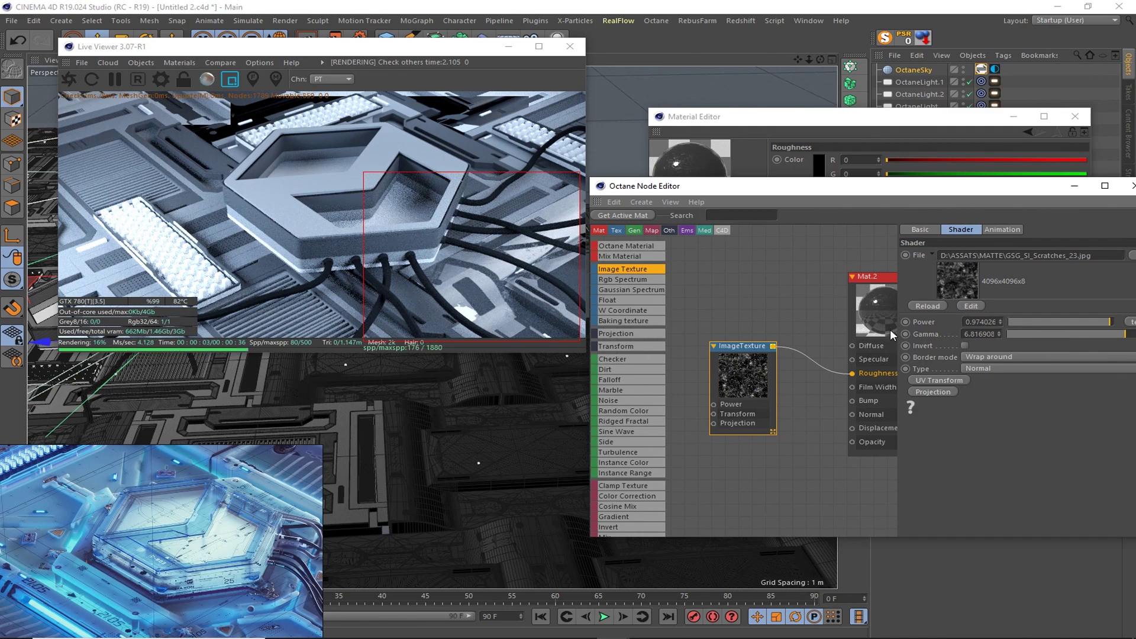
- Toggle Invert again and reset the texture's Power to 1 and Gamma to 2.2
{"action": "left_click", "coordinate": [964, 346]}
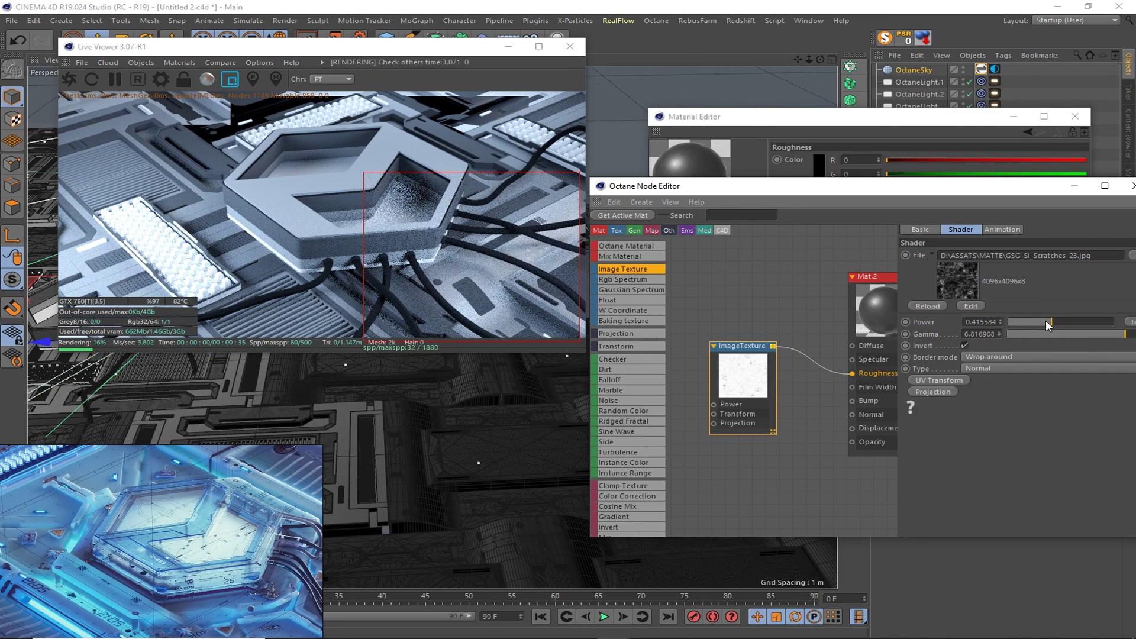
{"action": "left_click_drag", "start_coordinate": [1044, 321], "coordinate": [1021, 317]}
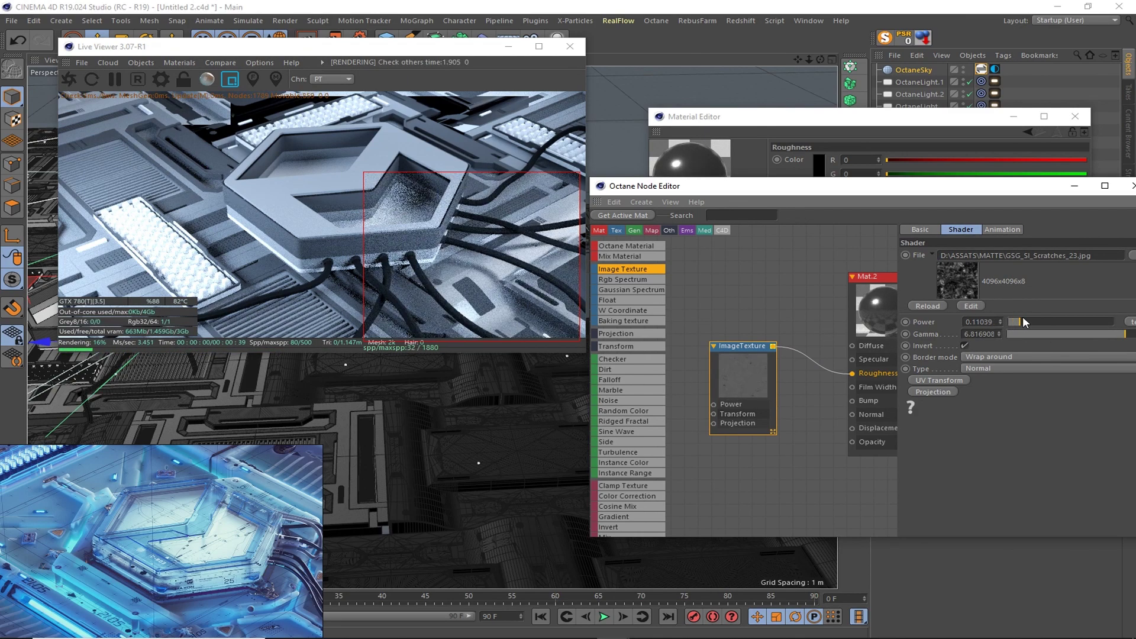
{"action": "left_click", "coordinate": [912, 322]}
{"action": "left_click", "coordinate": [924, 334], "text": "shift"}
{"action": "right_click", "coordinate": [924, 330]}
{"action": "left_click", "coordinate": [959, 361]}
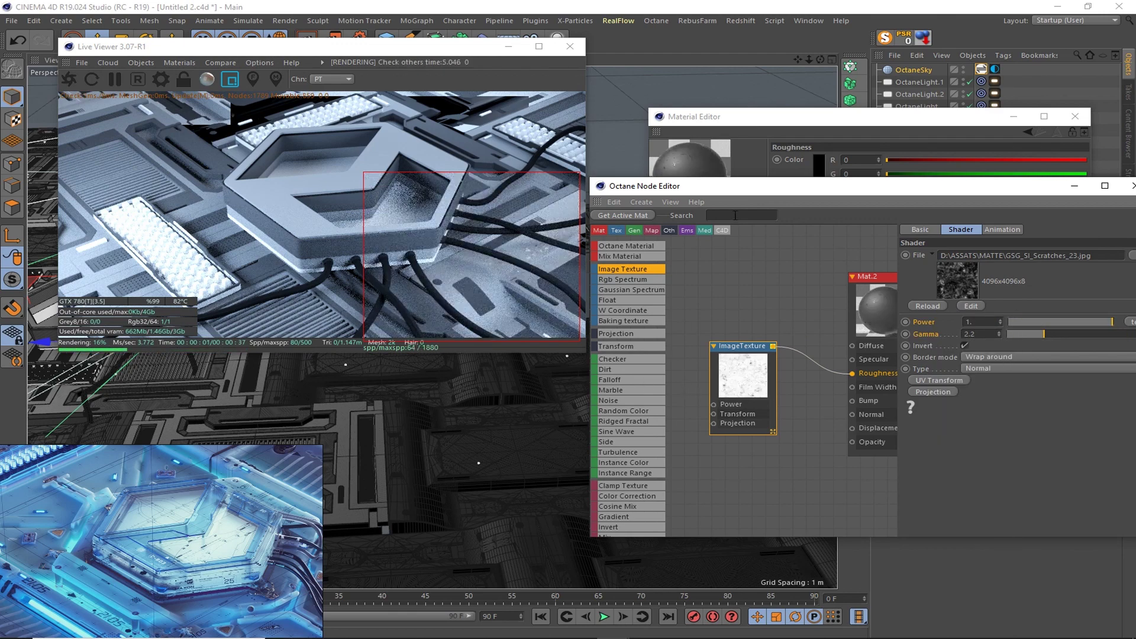
- Insert an inverted Color Correction node on the Roughness link: saturation 0, gamma about 0.28, contrast 1
{"action": "type", "text": "co"}
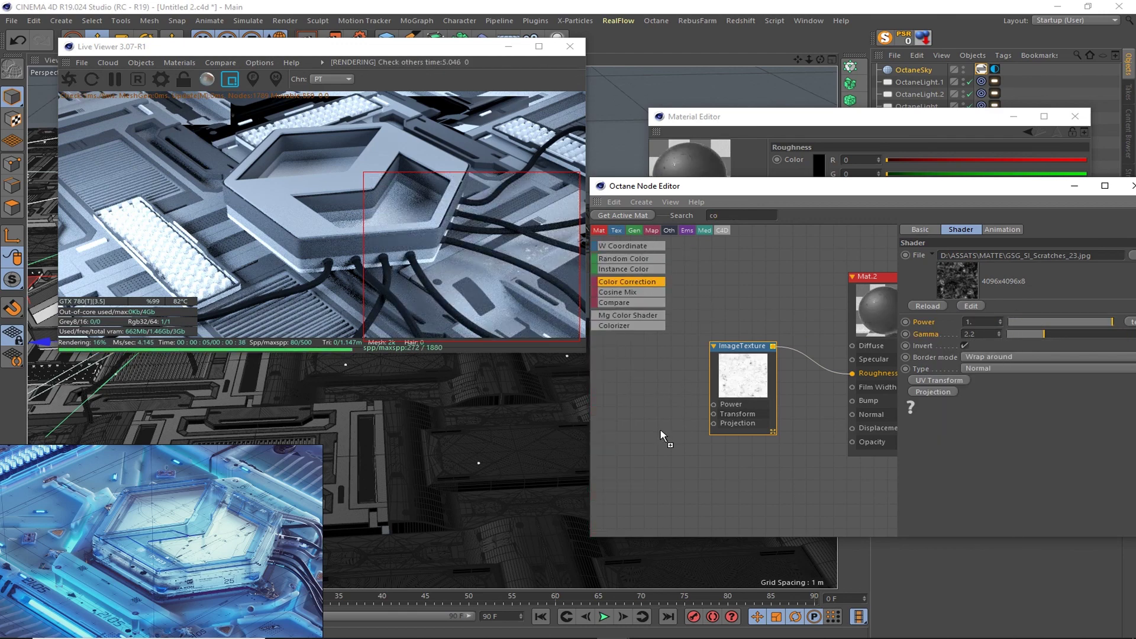
{"action": "mouse_move", "coordinate": [701, 293]}
{"action": "left_mouse_down"}
{"action": "mouse_move", "coordinate": [794, 368]}
{"action": "mouse_move", "coordinate": [750, 380]}
{"action": "left_mouse_up"}
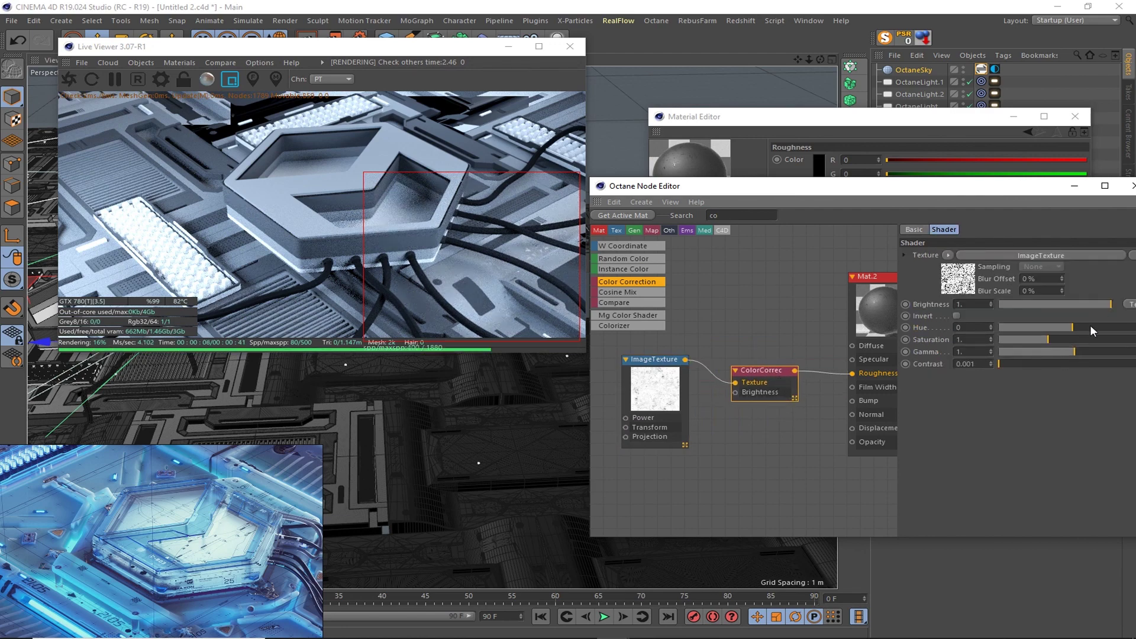
{"action": "left_click_drag", "start_coordinate": [999, 363], "coordinate": [1012, 363]}
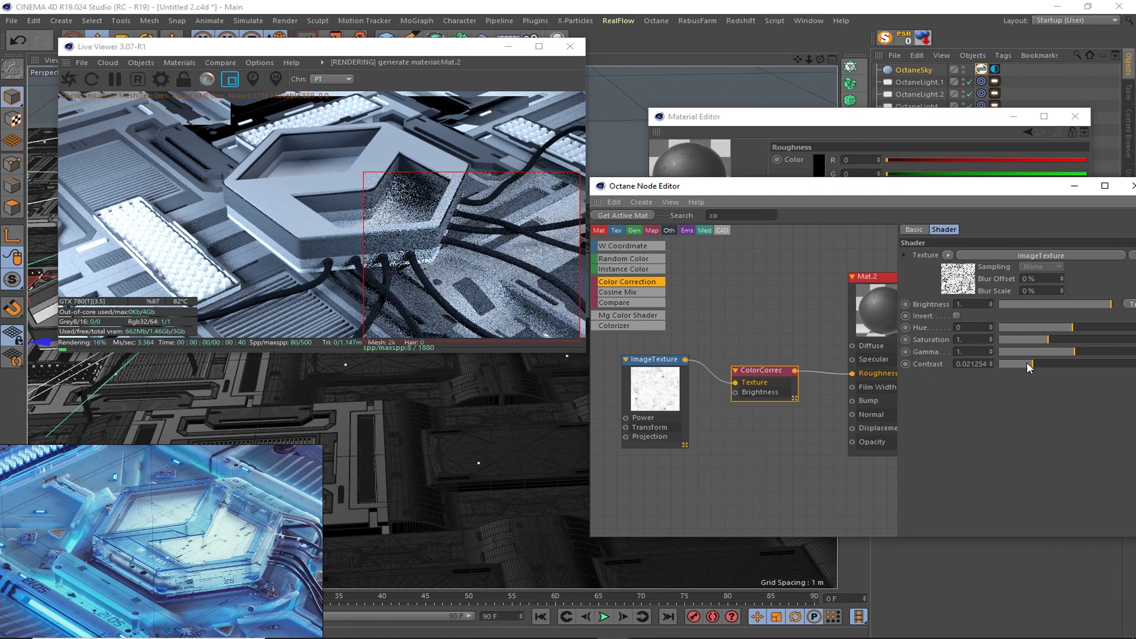
{"action": "left_click_drag", "start_coordinate": [1111, 304], "coordinate": [1014, 304]}
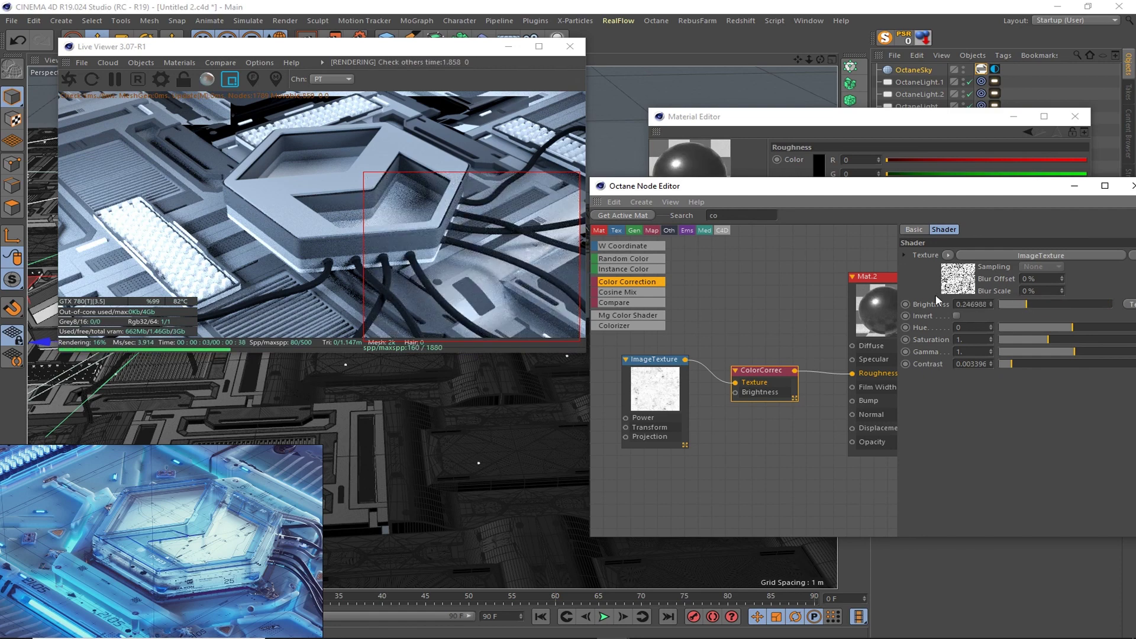
{"action": "left_click", "coordinate": [957, 315]}
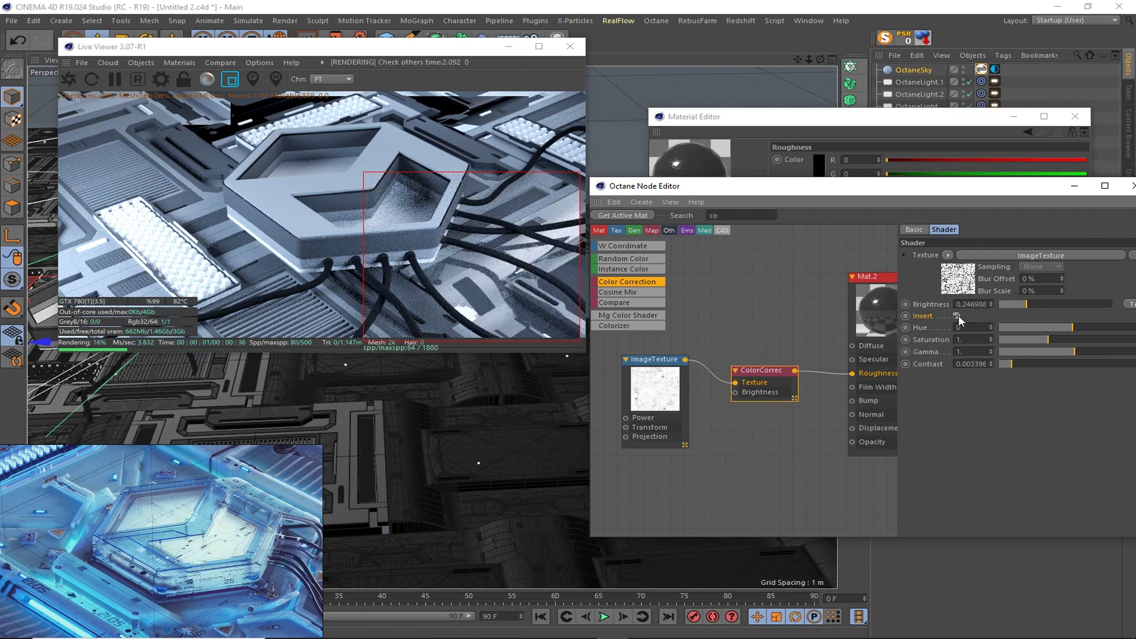
{"action": "left_click_drag", "start_coordinate": [1026, 304], "coordinate": [1109, 304]}
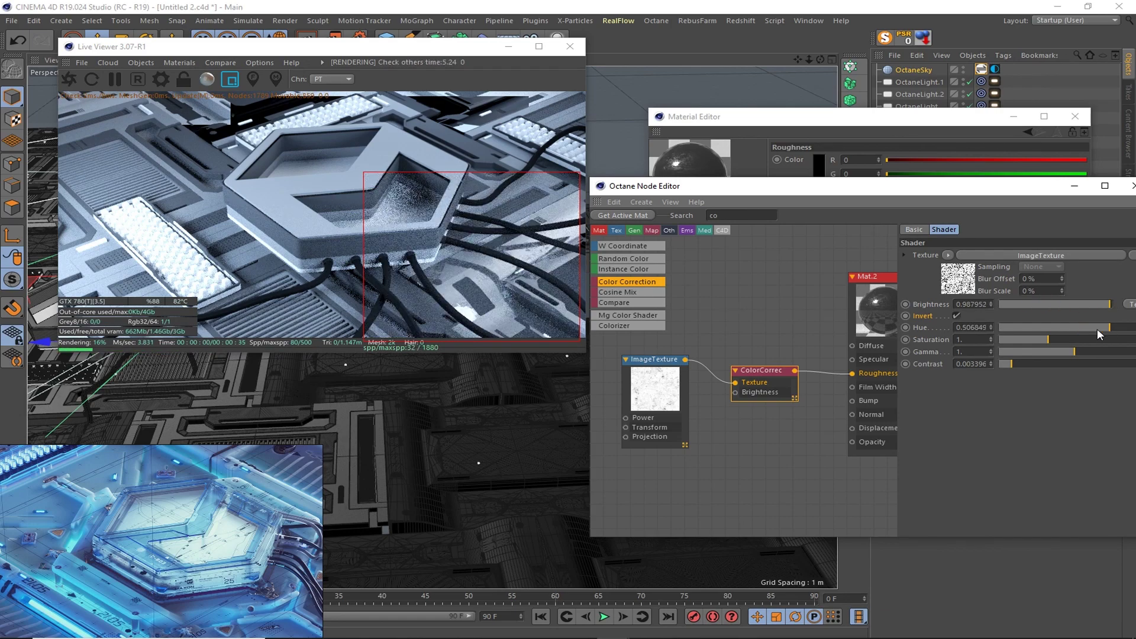
{"action": "left_click_drag", "start_coordinate": [1048, 339], "coordinate": [998, 339]}
{"action": "mouse_move", "coordinate": [1074, 352]}
{"action": "left_mouse_down"}
{"action": "mouse_move", "coordinate": [1037, 351]}
{"action": "mouse_move", "coordinate": [1075, 363]}
{"action": "mouse_move", "coordinate": [1053, 351]}
{"action": "left_mouse_up"}
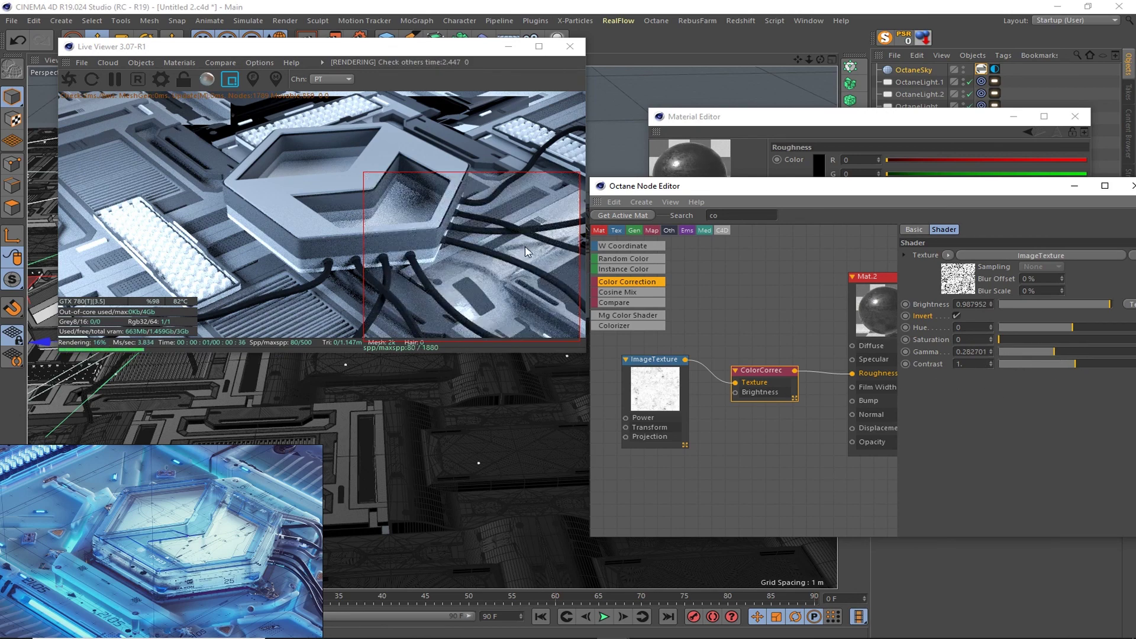
{"action": "right_click", "coordinate": [651, 384]}
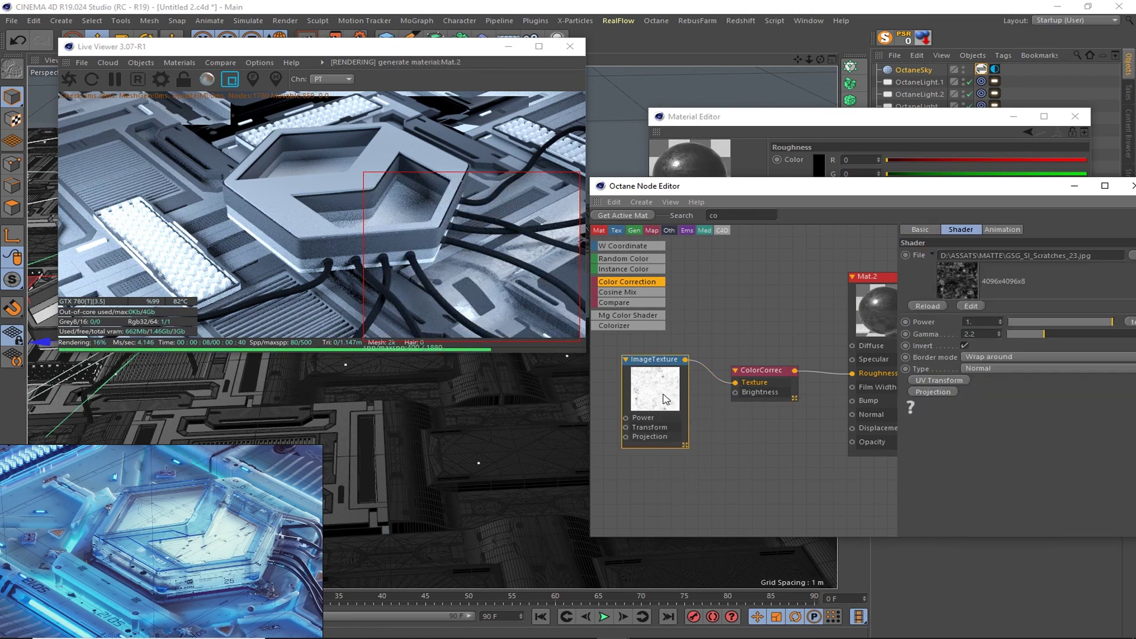
- Wire Texture Projection and Transform nodes into the scratches ImageTexture node
{"action": "left_click_drag", "start_coordinate": [663, 399], "coordinate": [703, 412]}
{"action": "left_click", "coordinate": [933, 392]}
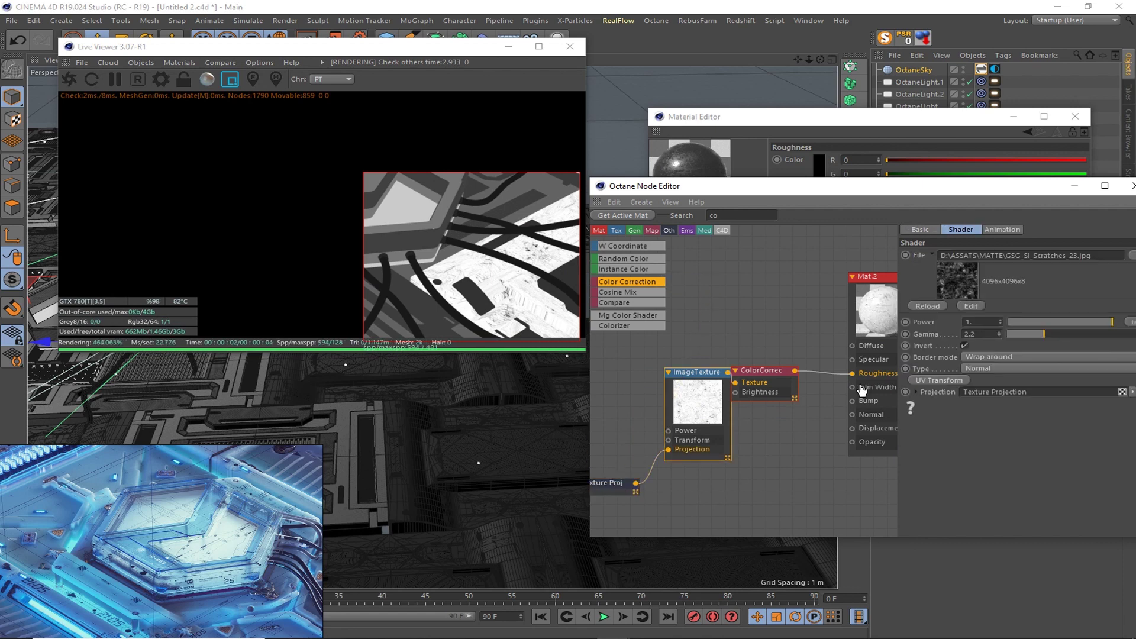
{"action": "left_click", "coordinate": [949, 381]}
{"action": "left_click", "coordinate": [1075, 116]}
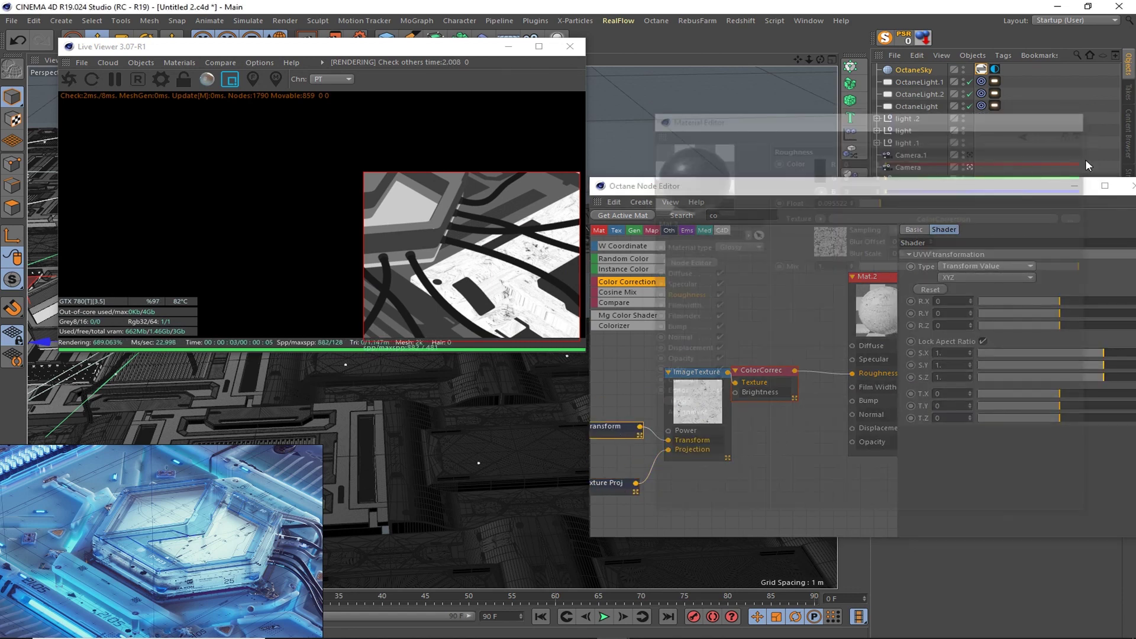
{"action": "left_click", "coordinate": [959, 351]}
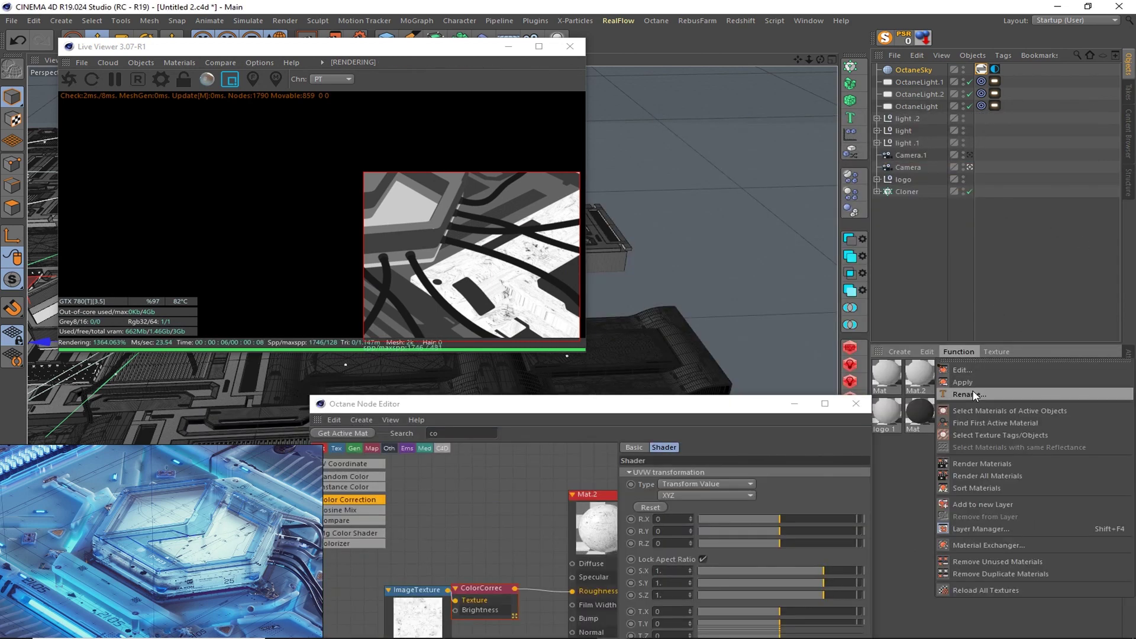
- Set the Cloth Surface-Symmetry texture tags inside the Cloner to Cubic projection
{"action": "left_click", "coordinate": [878, 192]}
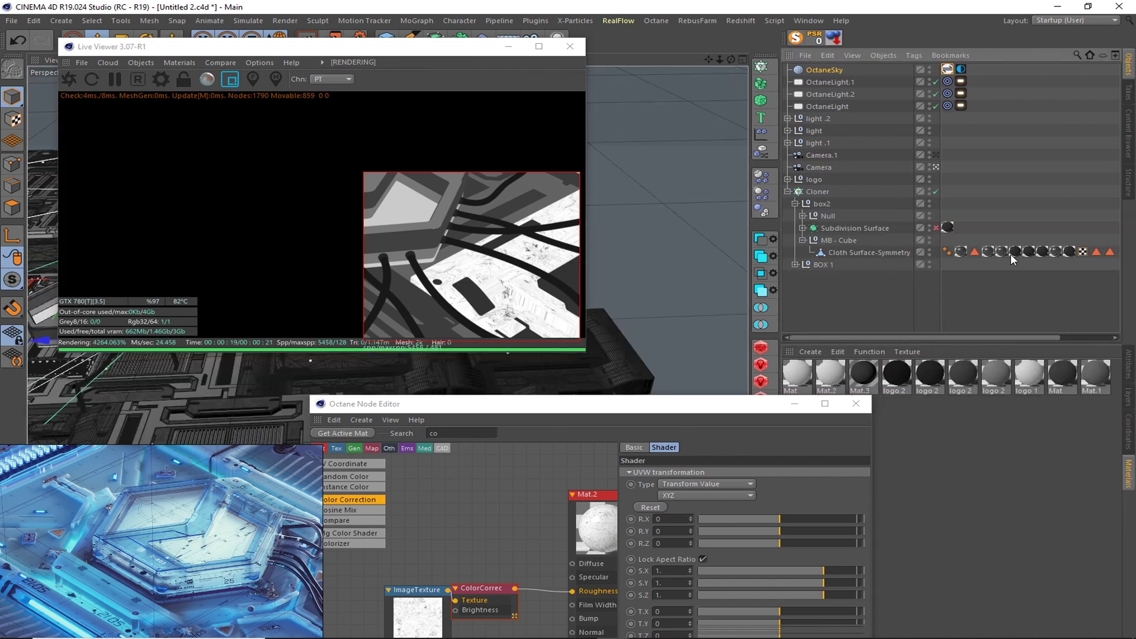
{"action": "left_click", "coordinate": [1004, 252]}
{"action": "left_click", "coordinate": [959, 429]}
{"action": "left_click", "coordinate": [952, 479]}
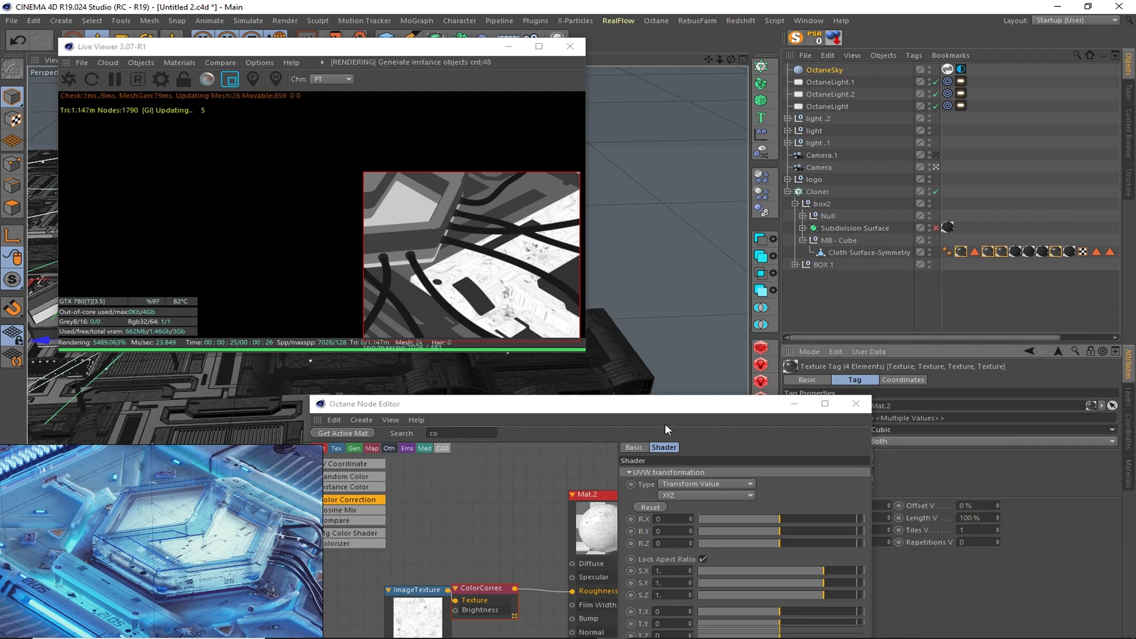
- Reposition the node editor and inspect the ImageTexture node's settings
{"action": "left_click_drag", "start_coordinate": [573, 405], "coordinate": [869, 210]}
{"action": "right_click", "coordinate": [717, 413]}
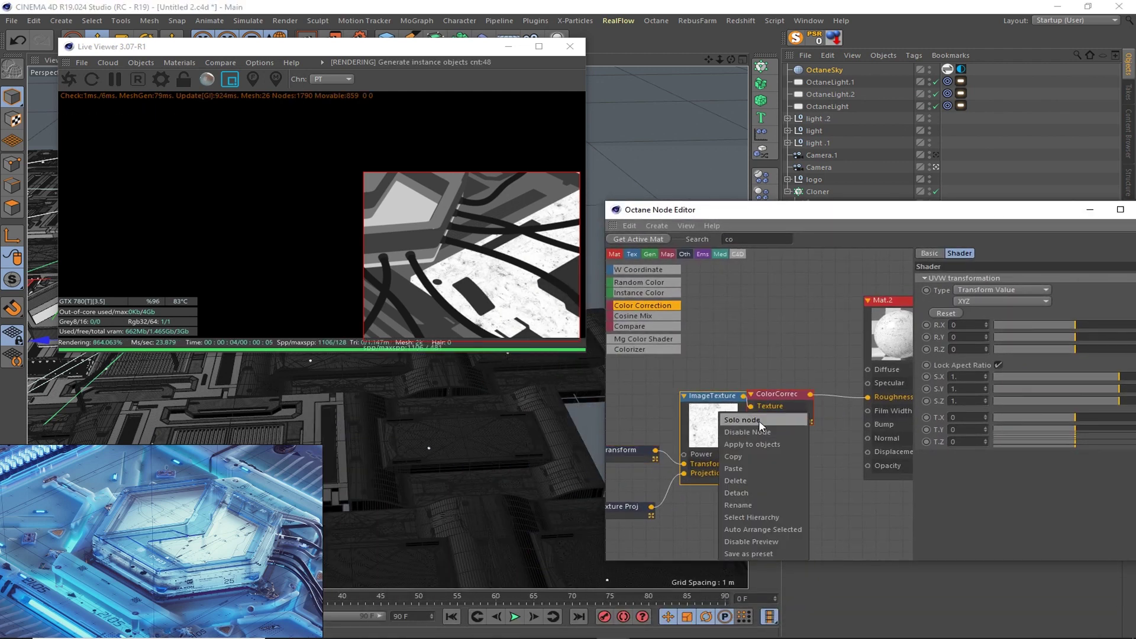
{"action": "left_click", "coordinate": [726, 402]}
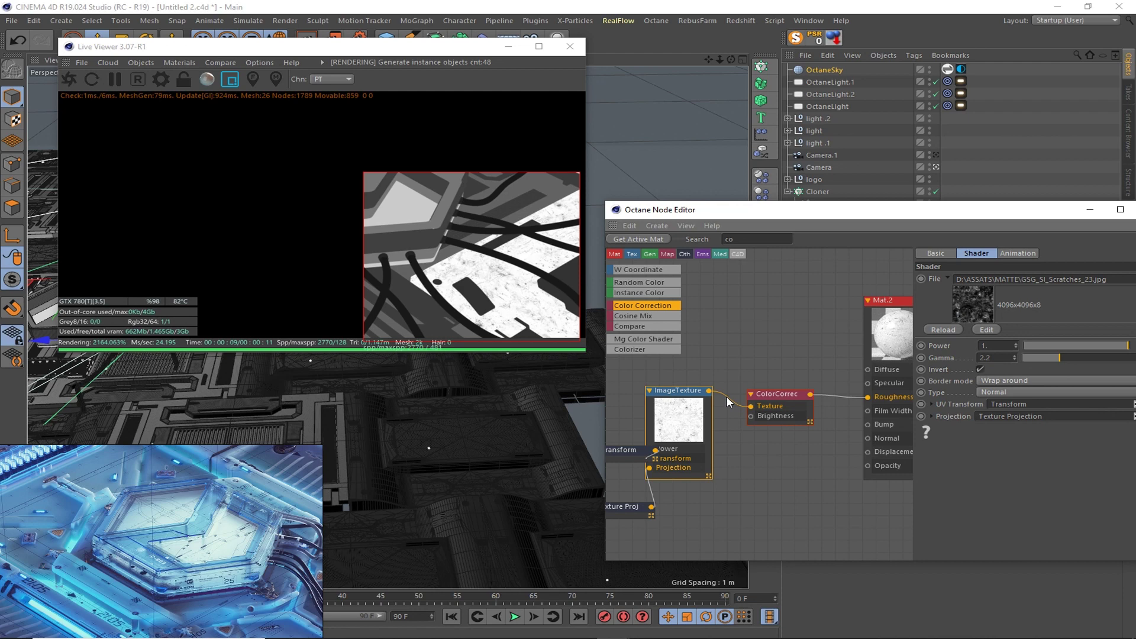
- Select the Mat.2 material node
{"action": "left_click", "coordinate": [887, 345]}
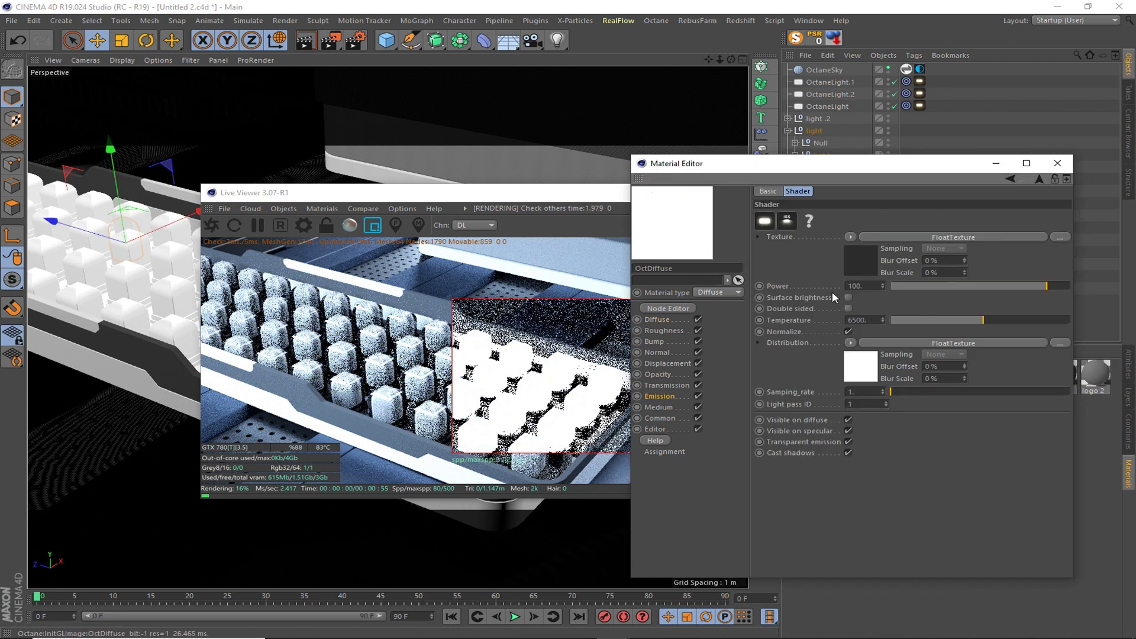
- Load a blue-to-dark-blue Gradient as the emission texture and lower the emission power
{"action": "left_click", "coordinate": [850, 237]}
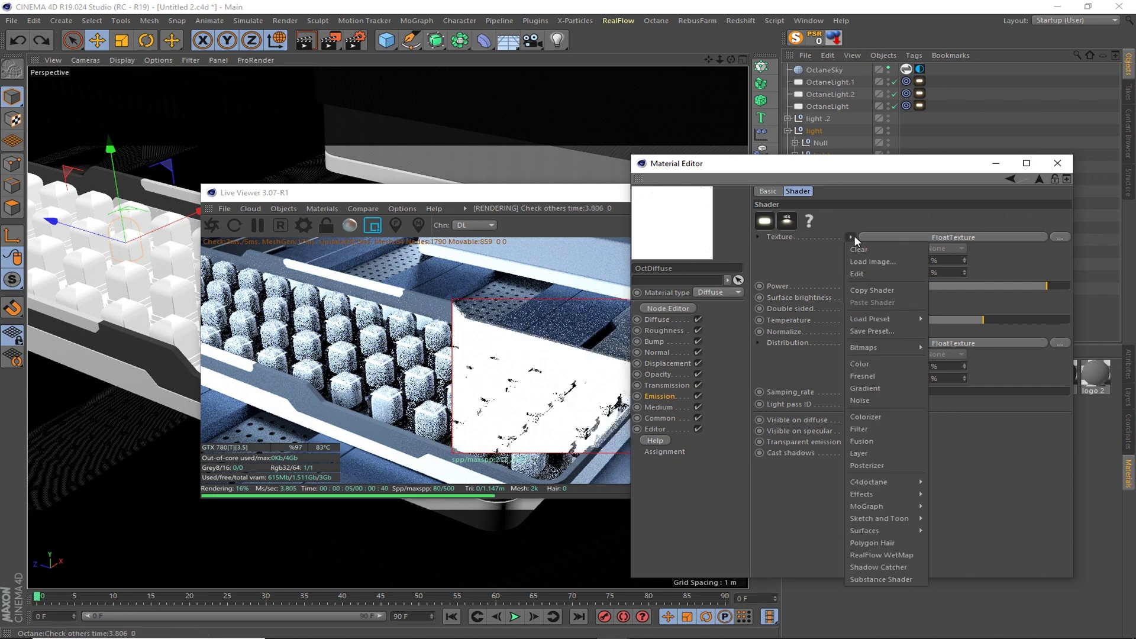
{"action": "left_click", "coordinate": [858, 249]}
{"action": "left_click", "coordinate": [851, 237]}
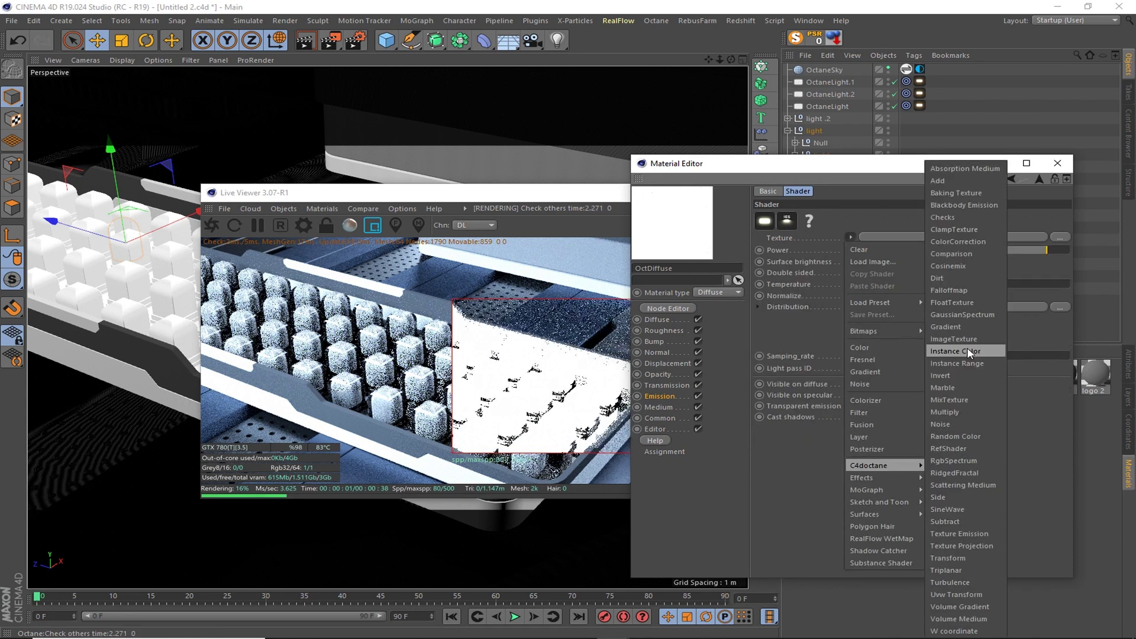
{"action": "left_click", "coordinate": [967, 327]}
{"action": "double_click", "coordinate": [823, 288]}
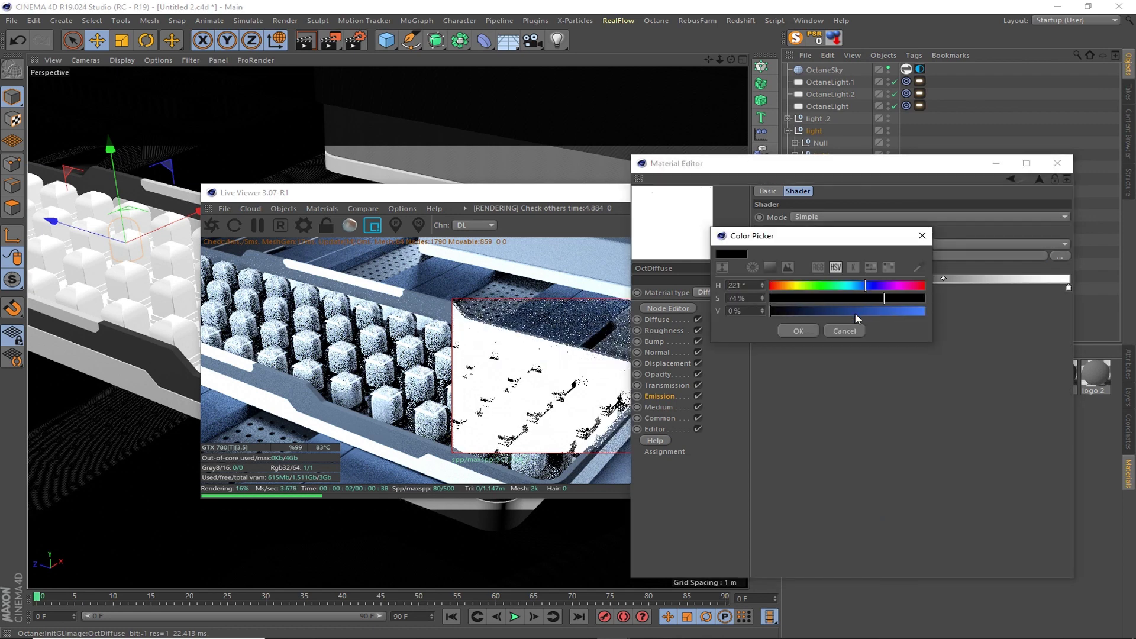
{"action": "left_click", "coordinate": [798, 331]}
{"action": "double_click", "coordinate": [1067, 286]}
{"action": "left_click", "coordinate": [1001, 331]}
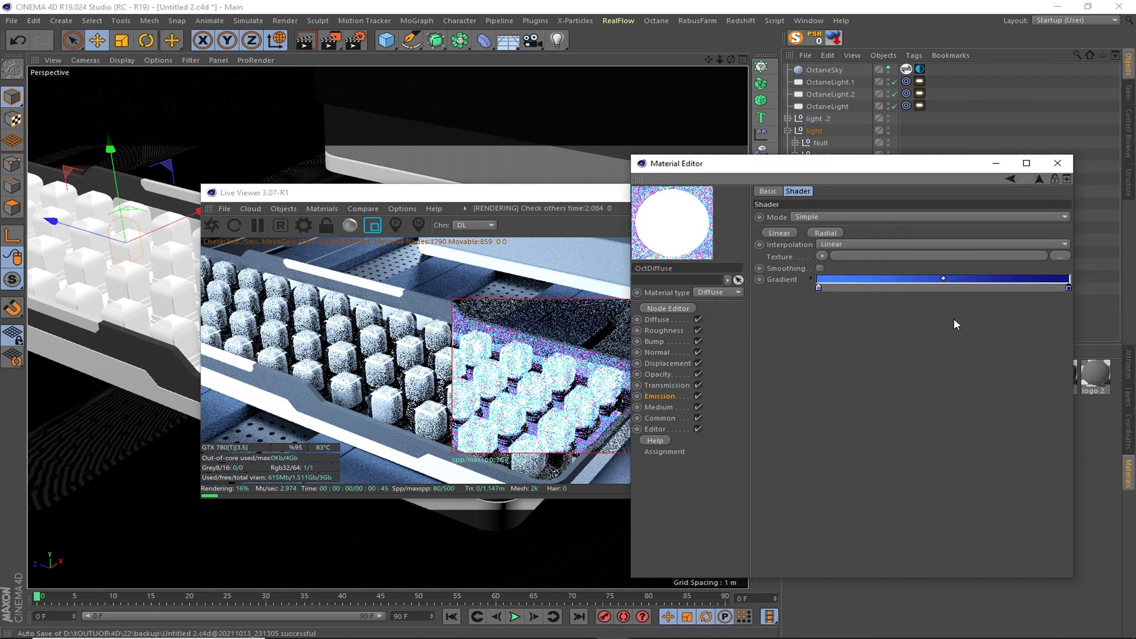
{"action": "left_click", "coordinate": [1039, 179]}
{"action": "left_click_drag", "start_coordinate": [969, 288], "coordinate": [992, 285]}
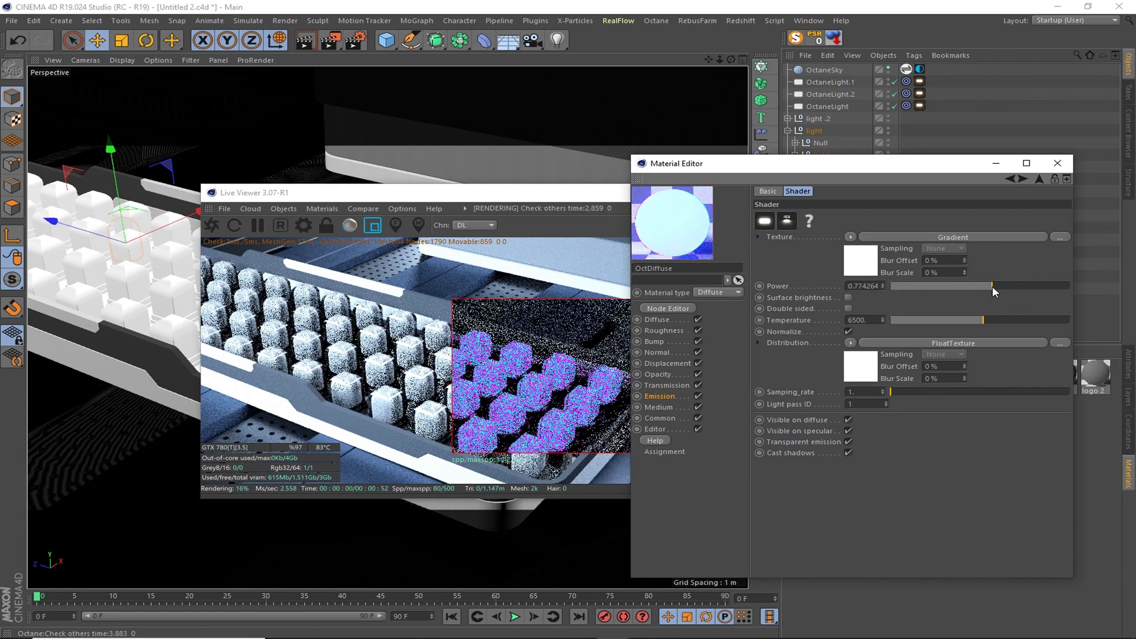
{"action": "left_click", "coordinate": [848, 297]}
- Give the key material a light blue diffuse colour and emission distribution 0.338
{"action": "left_click", "coordinate": [656, 319]}
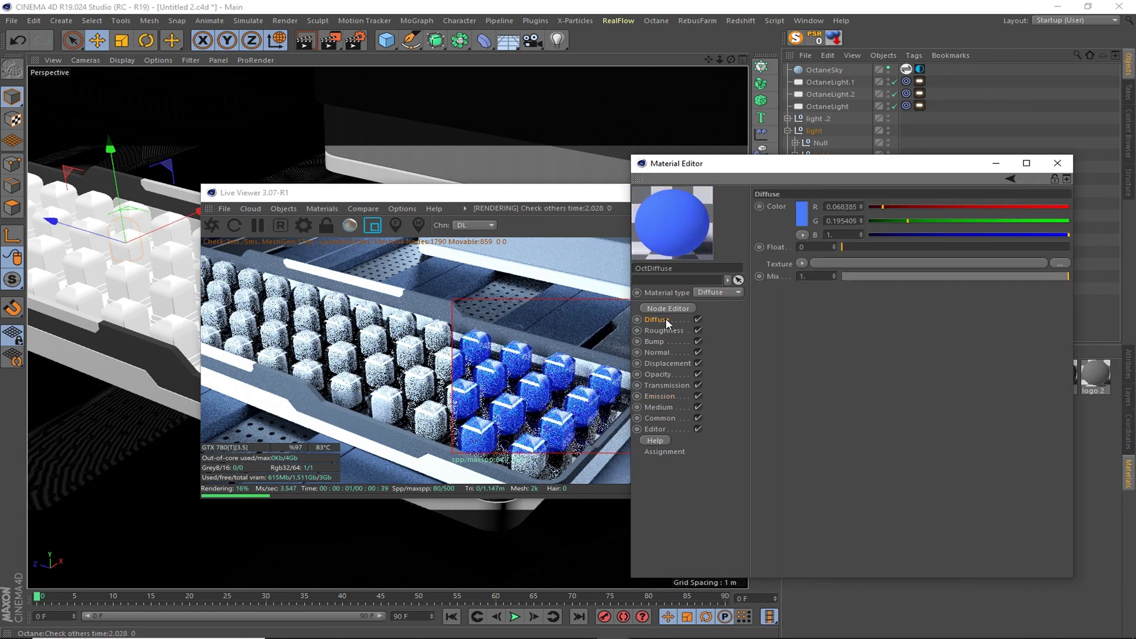
{"action": "left_click", "coordinate": [801, 213]}
{"action": "left_click", "coordinate": [804, 234]}
{"action": "left_click", "coordinate": [773, 254]}
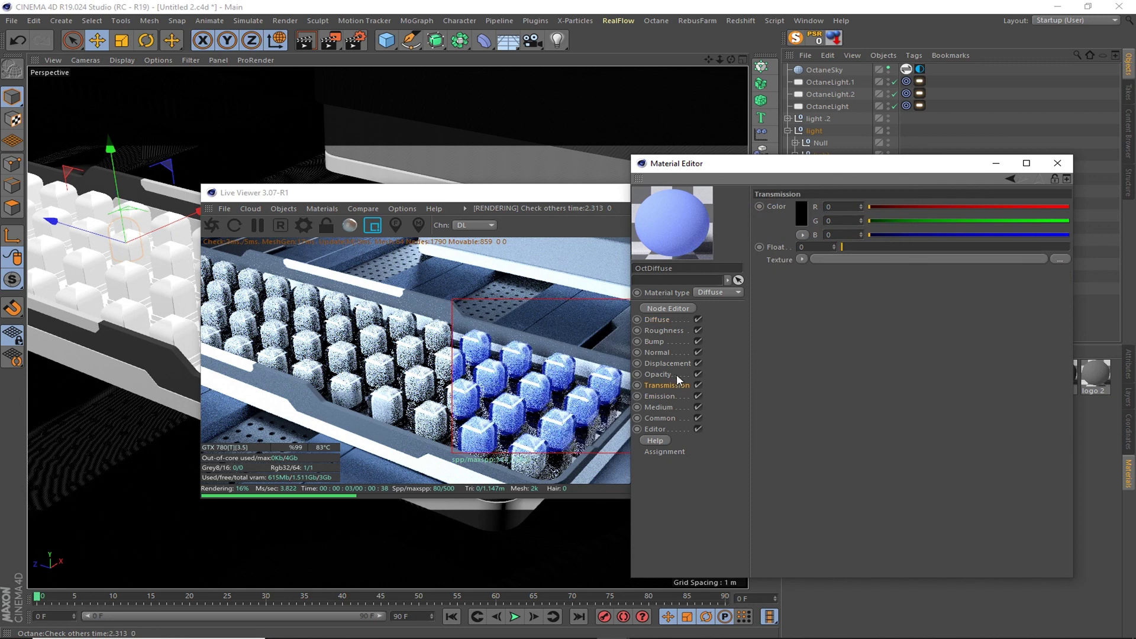
{"action": "left_click", "coordinate": [674, 395]}
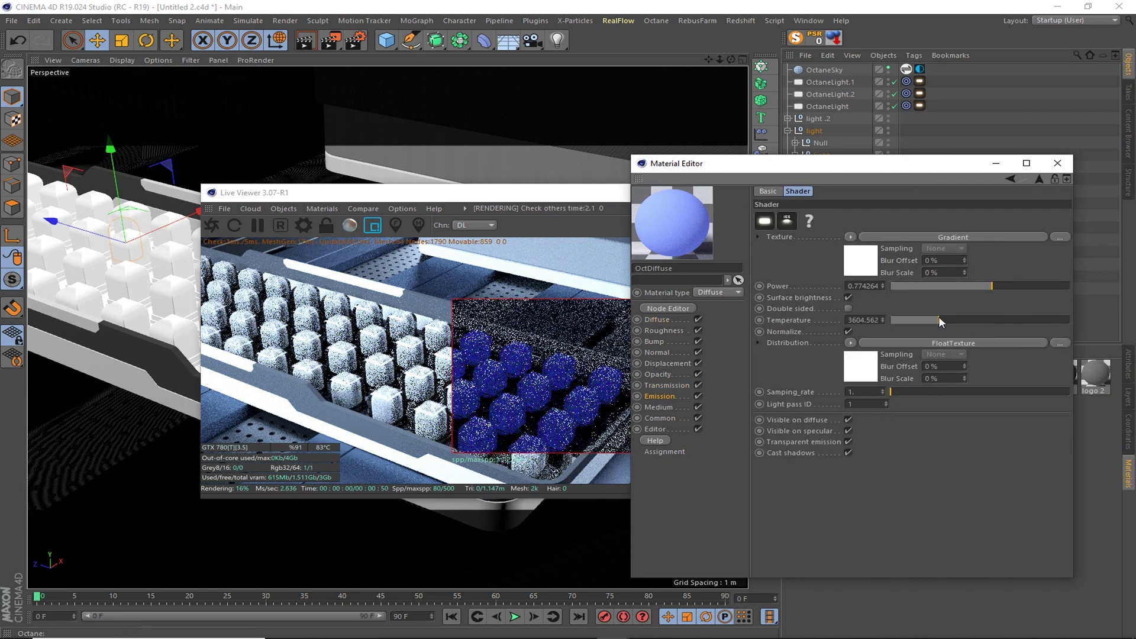
{"action": "left_click", "coordinate": [953, 343]}
{"action": "left_click_drag", "start_coordinate": [947, 216], "coordinate": [905, 216]}
- Clear the emission texture and switch the key material to Blackbody emission
{"action": "left_click", "coordinate": [660, 396]}
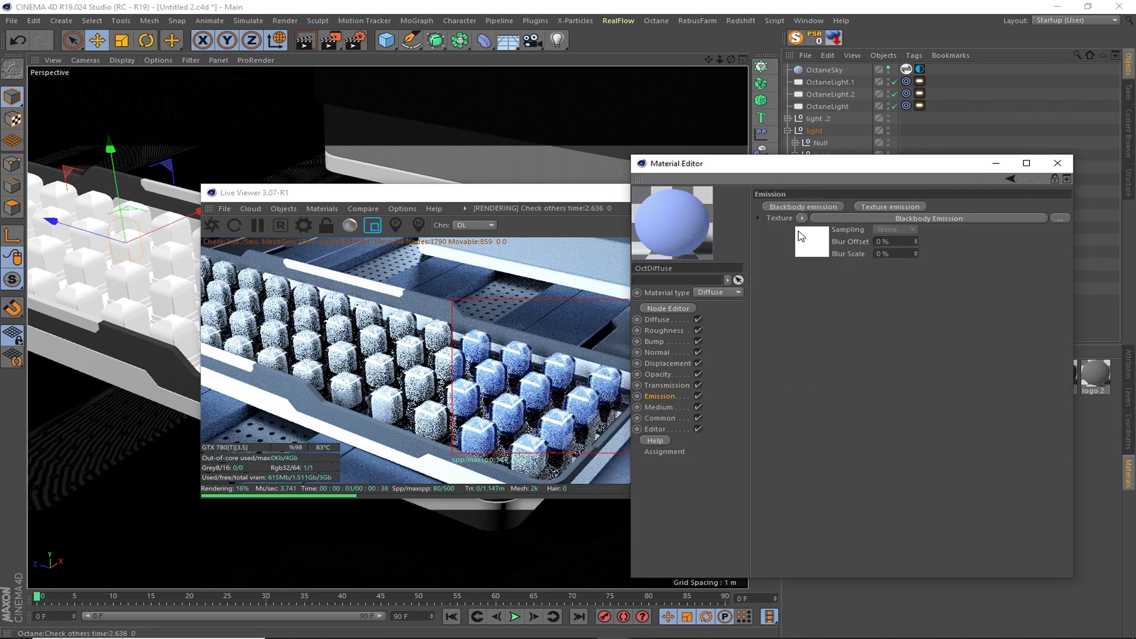
{"action": "left_click", "coordinate": [697, 384]}
{"action": "left_click", "coordinate": [804, 225]}
{"action": "left_click", "coordinate": [823, 248]}
{"action": "double_click", "coordinate": [772, 301]}
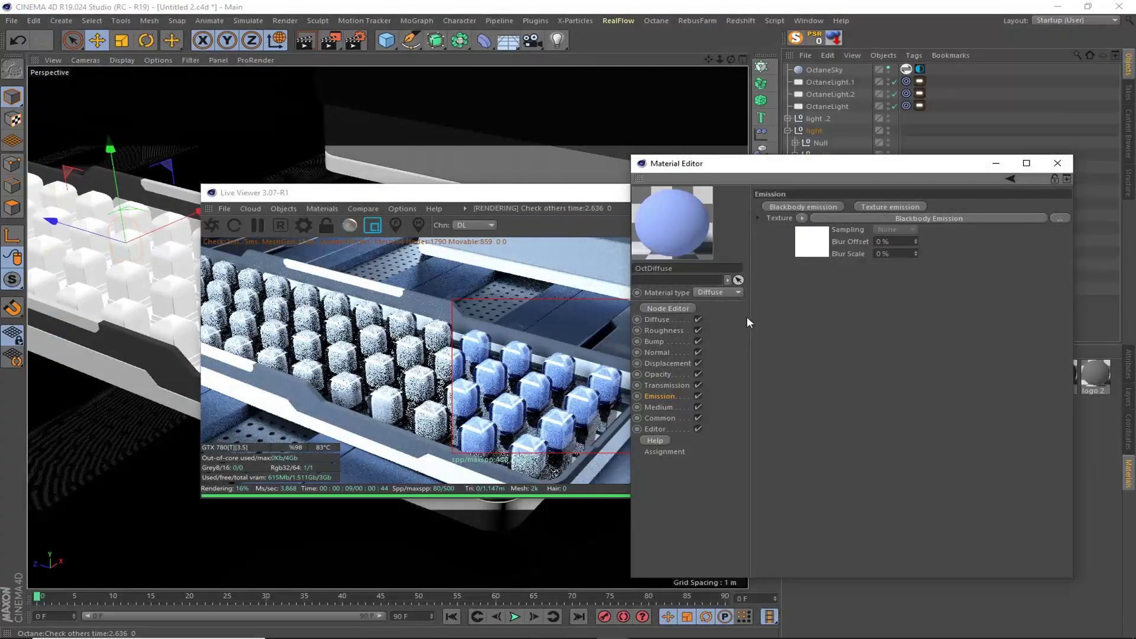
{"action": "left_click", "coordinate": [801, 219]}
{"action": "left_click", "coordinate": [804, 228]}
{"action": "left_click", "coordinate": [803, 207]}
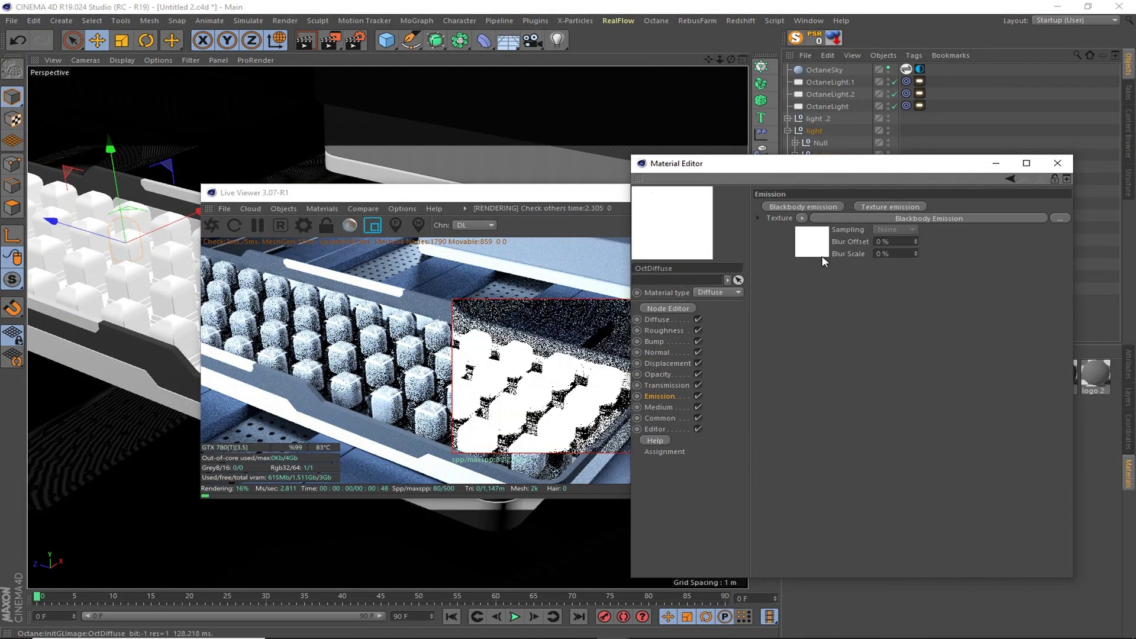
- Disable specular visibility and shadows, enable Surface brightness, disable Normalize, raise Power to about 460
{"action": "left_click", "coordinate": [816, 240]}
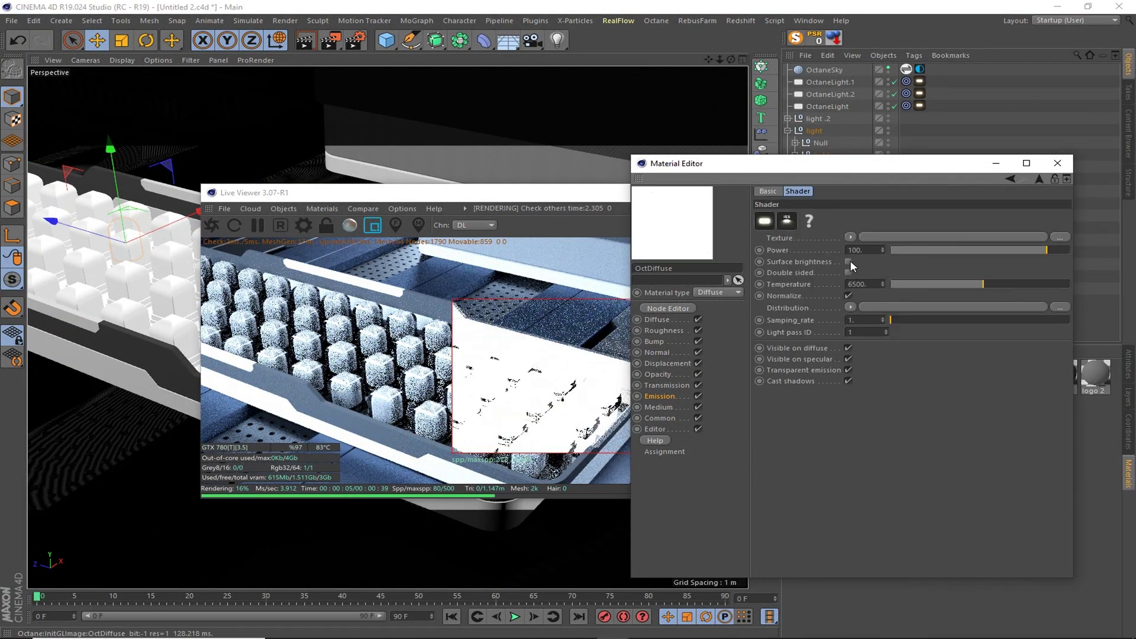
{"action": "left_click", "coordinate": [847, 358]}
{"action": "left_click", "coordinate": [848, 380]}
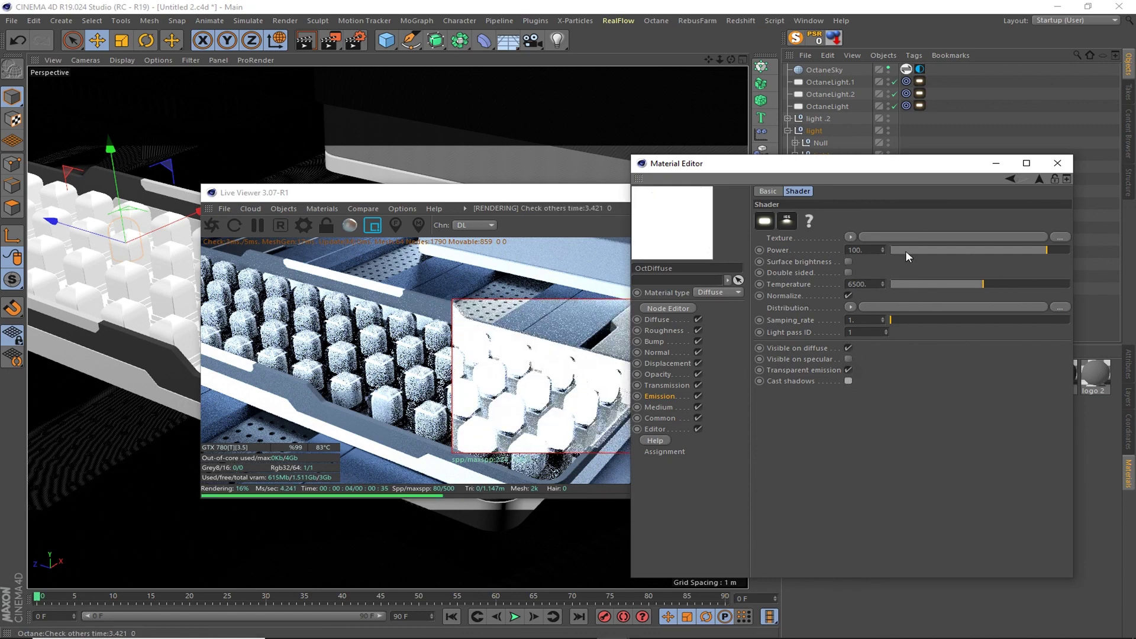
{"action": "mouse_move", "coordinate": [882, 252]}
{"action": "left_mouse_down"}
{"action": "mouse_move", "coordinate": [983, 295]}
{"action": "mouse_move", "coordinate": [1063, 286]}
{"action": "left_mouse_up"}
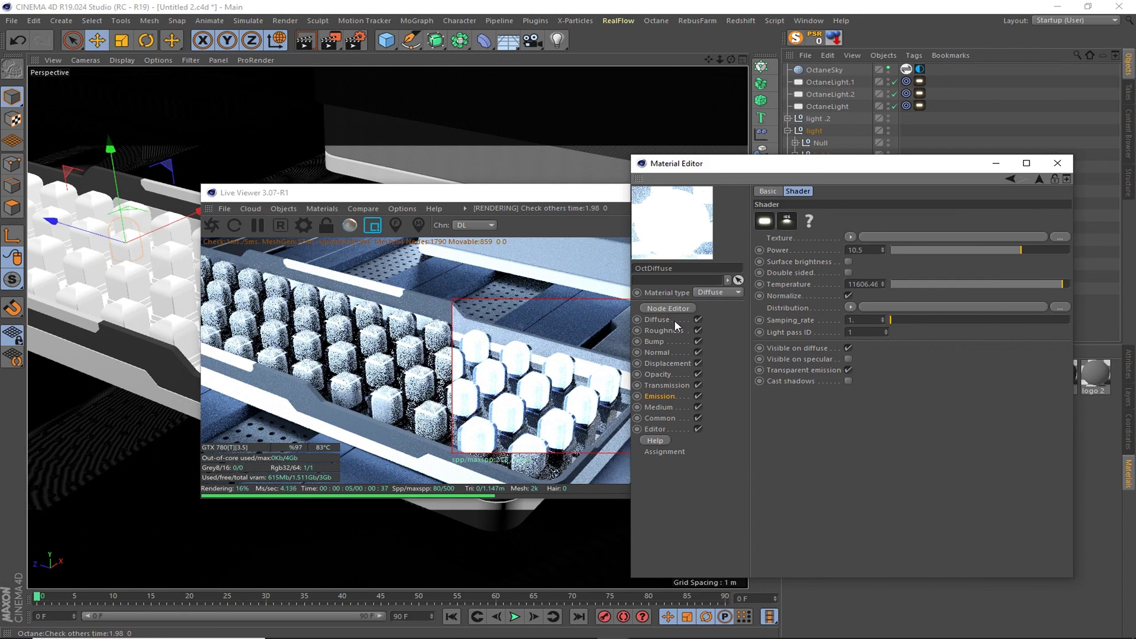
{"action": "left_click", "coordinate": [849, 262]}
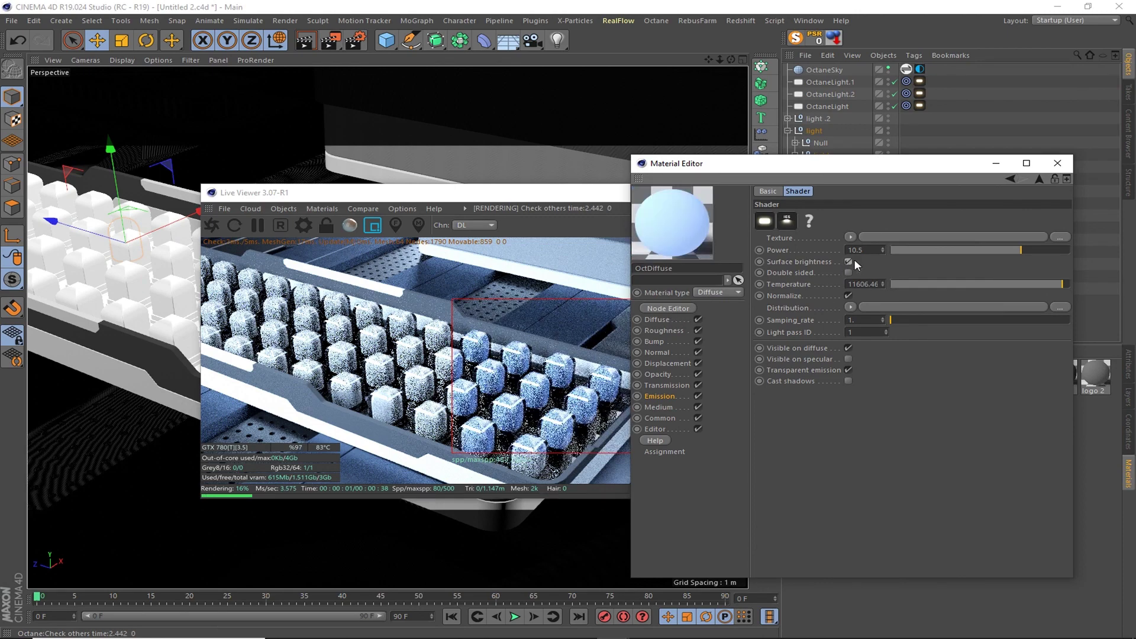
{"action": "left_click", "coordinate": [848, 295]}
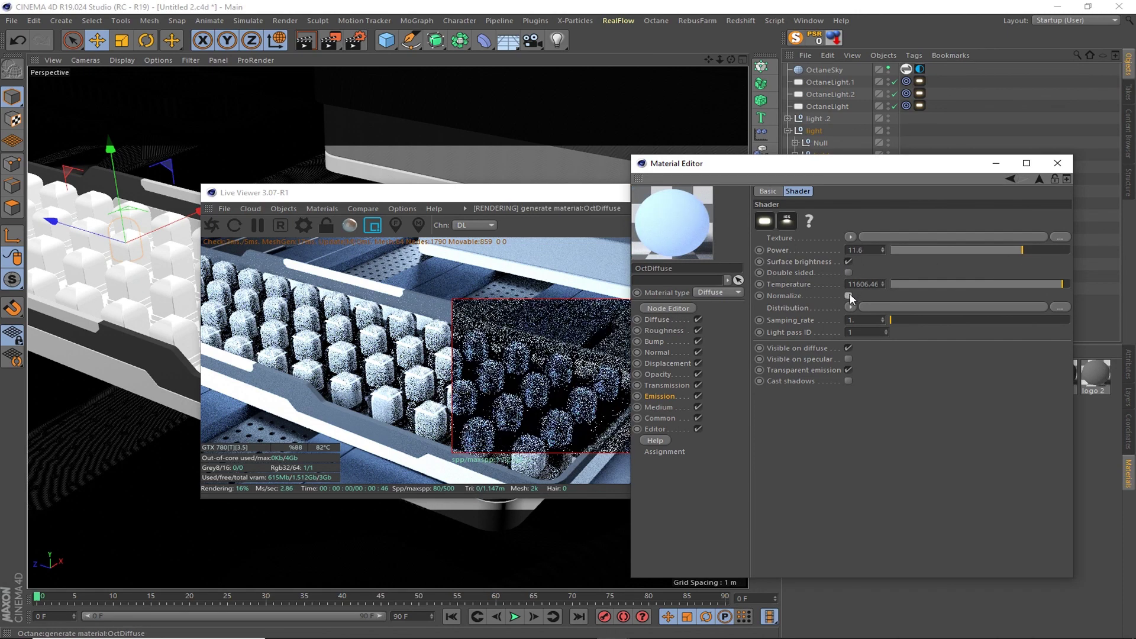
{"action": "left_click", "coordinate": [1049, 249]}
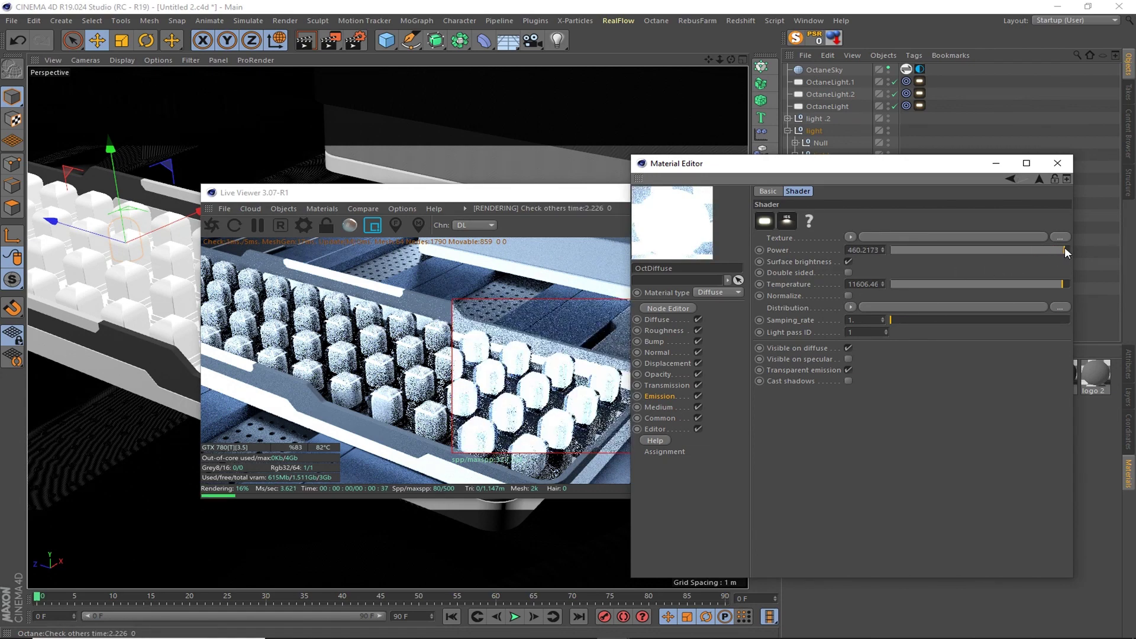
{"action": "left_click", "coordinate": [1057, 163]}
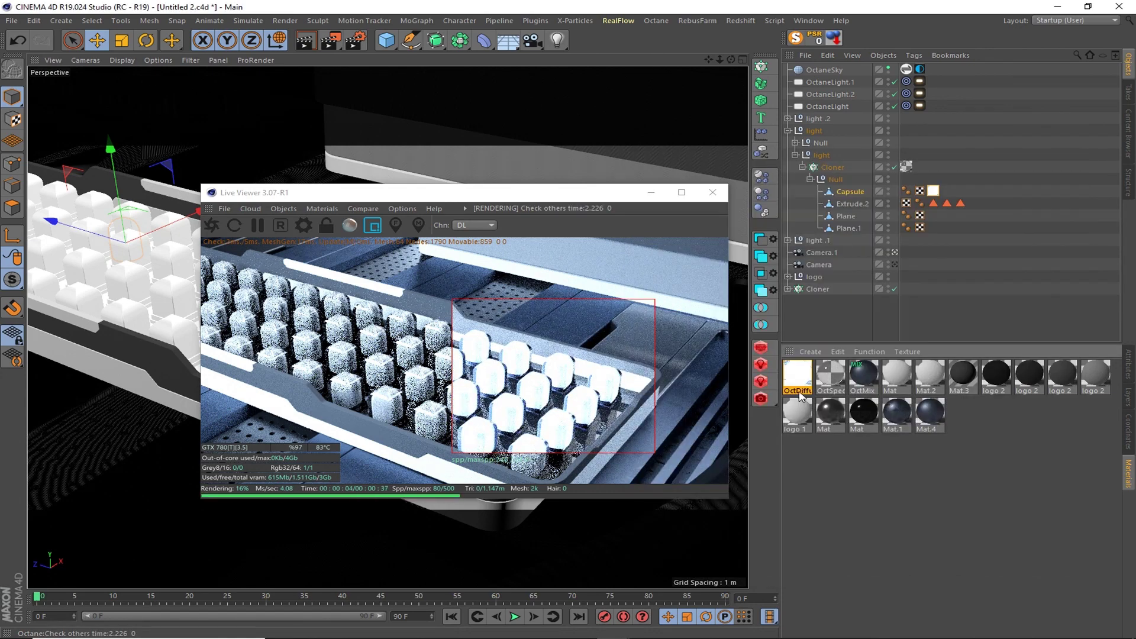
- Deselect everything and render the scene through Camera.1
{"action": "left_click", "coordinate": [942, 258]}
{"action": "left_click", "coordinate": [893, 252]}
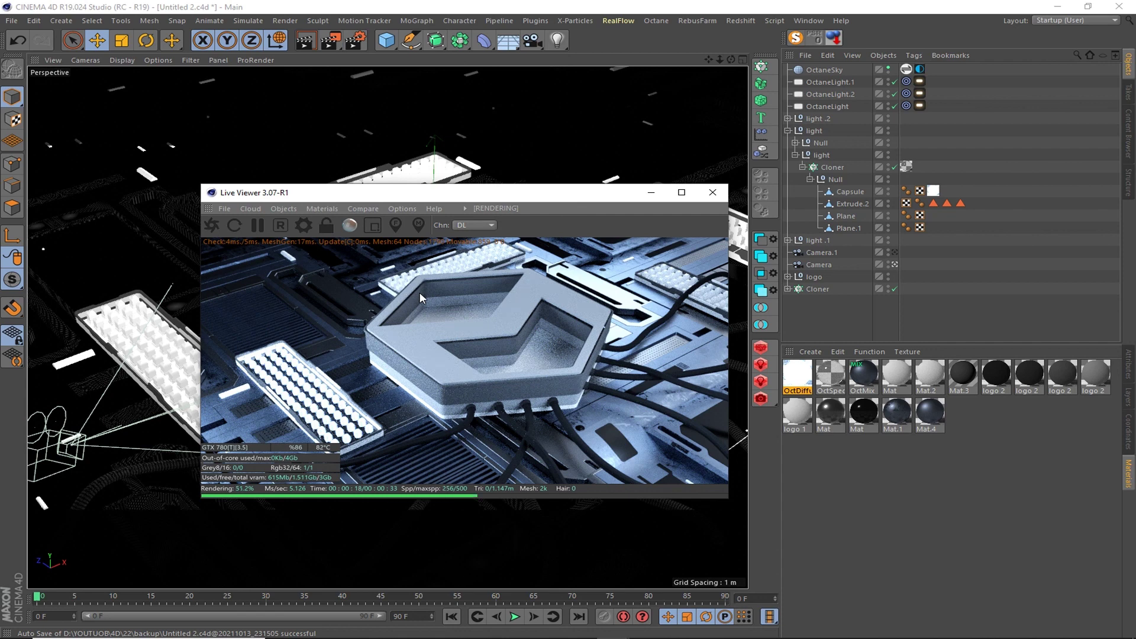
{"action": "left_click_drag", "start_coordinate": [533, 196], "coordinate": [553, 161]}
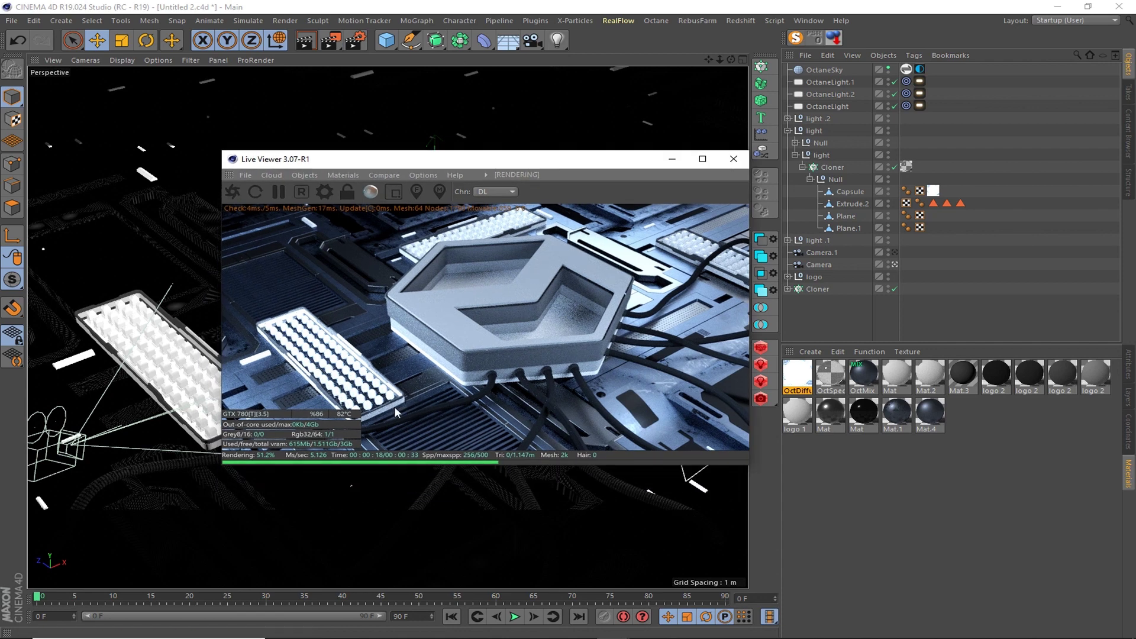
- Inspect Mat.3 in the Octane node editor and the Material Editor
{"action": "right_click", "coordinate": [394, 405]}
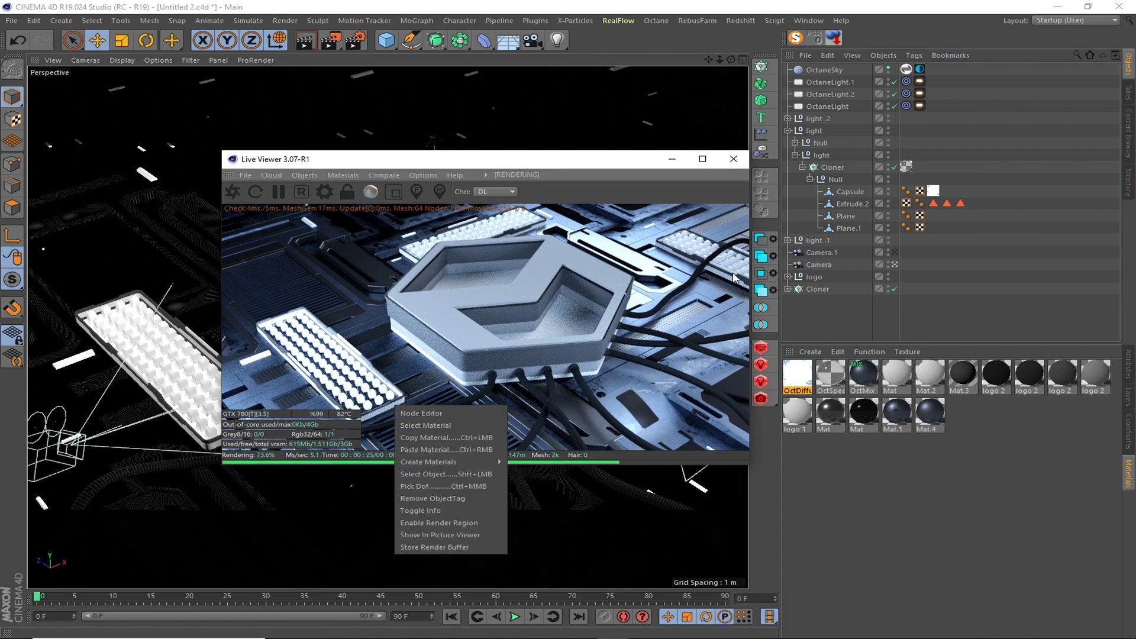
{"action": "left_click", "coordinate": [421, 413]}
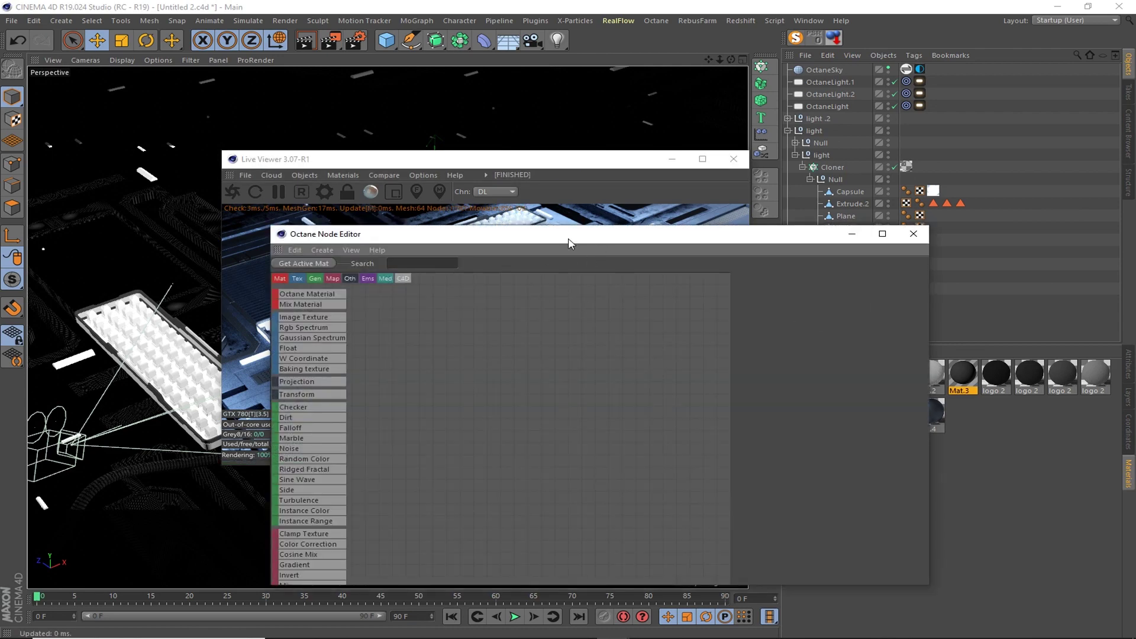
{"action": "left_click_drag", "start_coordinate": [567, 241], "coordinate": [520, 405]}
{"action": "left_click", "coordinate": [866, 398]}
{"action": "double_click", "coordinate": [962, 374]}
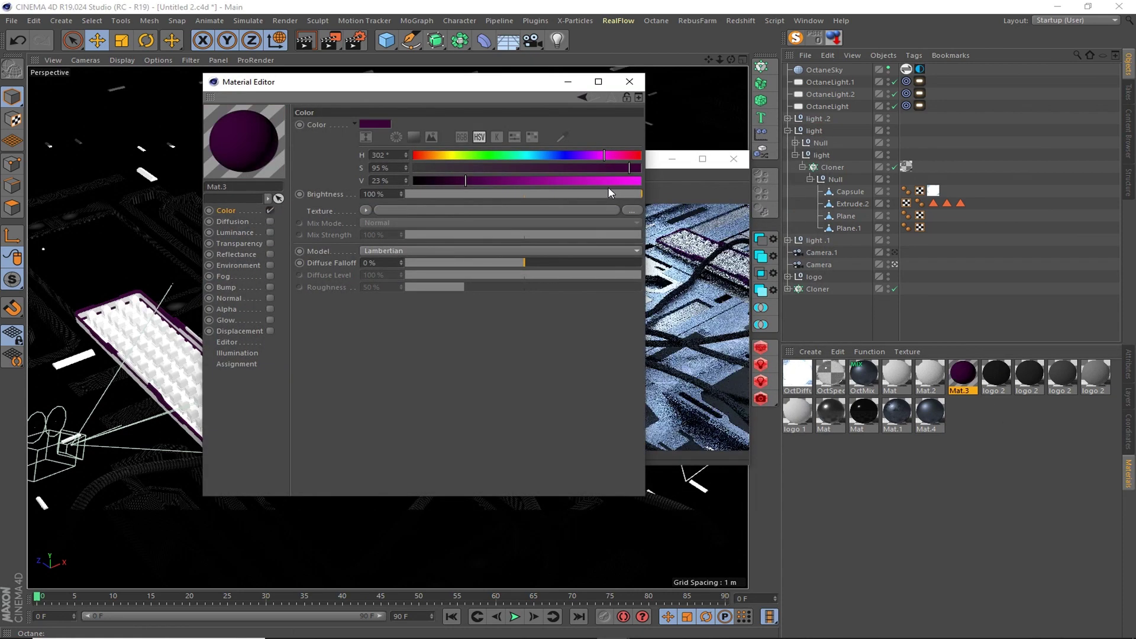
{"action": "left_click", "coordinate": [629, 81]}
- Convert Mat.3 into an OctGlossy material from the Live Viewer's material options
{"action": "left_click", "coordinate": [857, 351]}
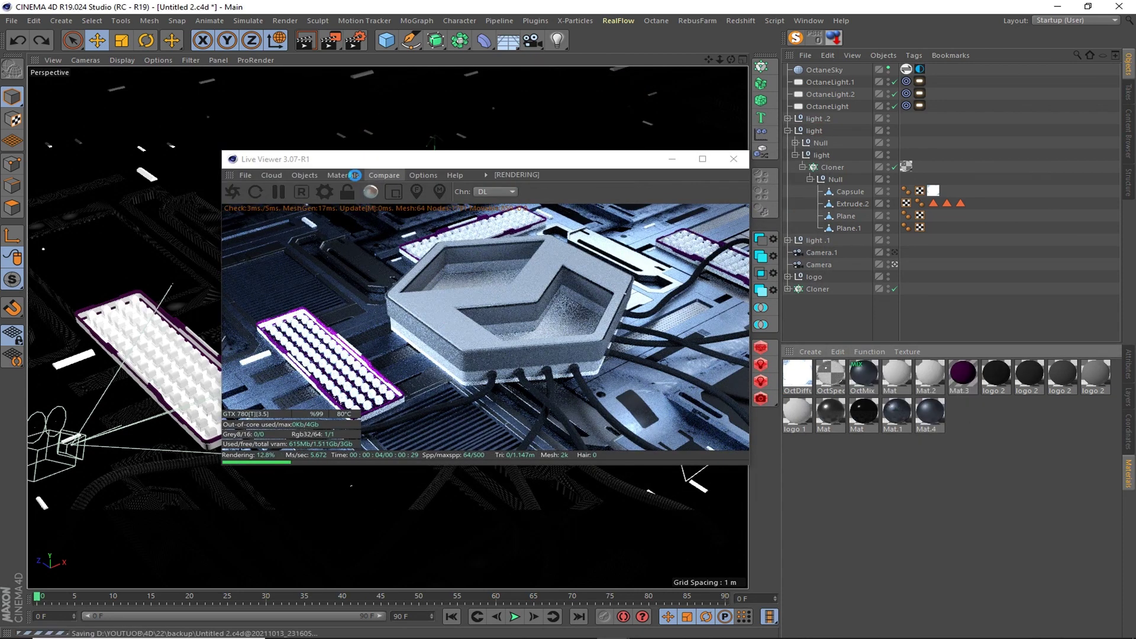
{"action": "left_click", "coordinate": [354, 175]}
{"action": "left_click", "coordinate": [373, 230]}
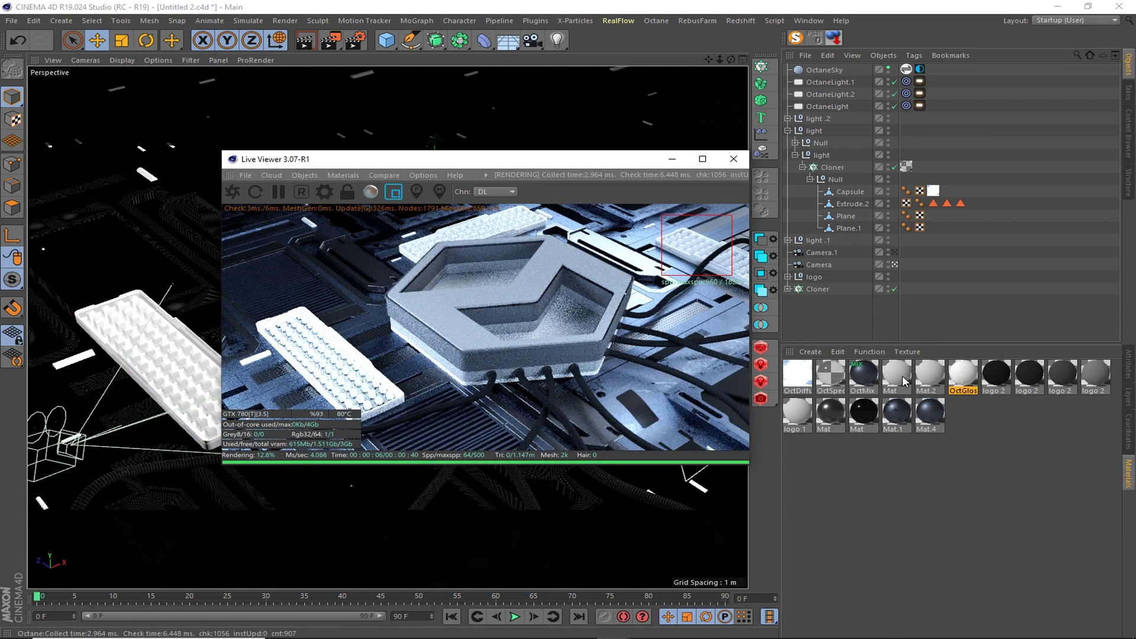
- Give the OctGlossy material a near-black diffuse colour and roughness 0.056716
{"action": "double_click", "coordinate": [962, 375]}
{"action": "left_click", "coordinate": [373, 132]}
{"action": "left_click", "coordinate": [426, 142]}
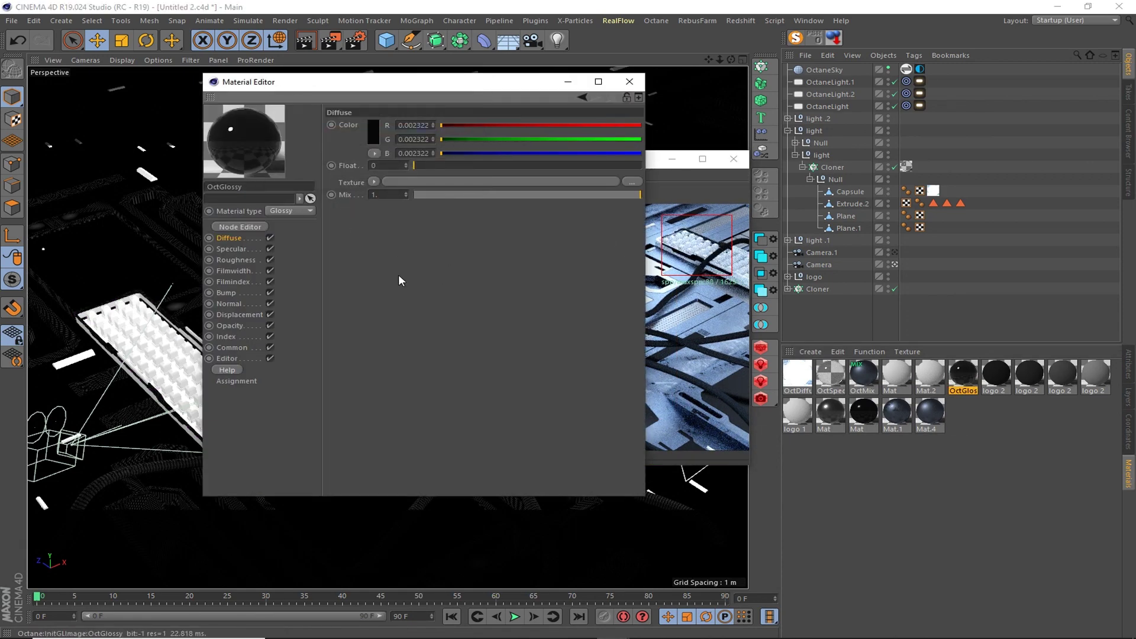
{"action": "left_click", "coordinate": [235, 260]}
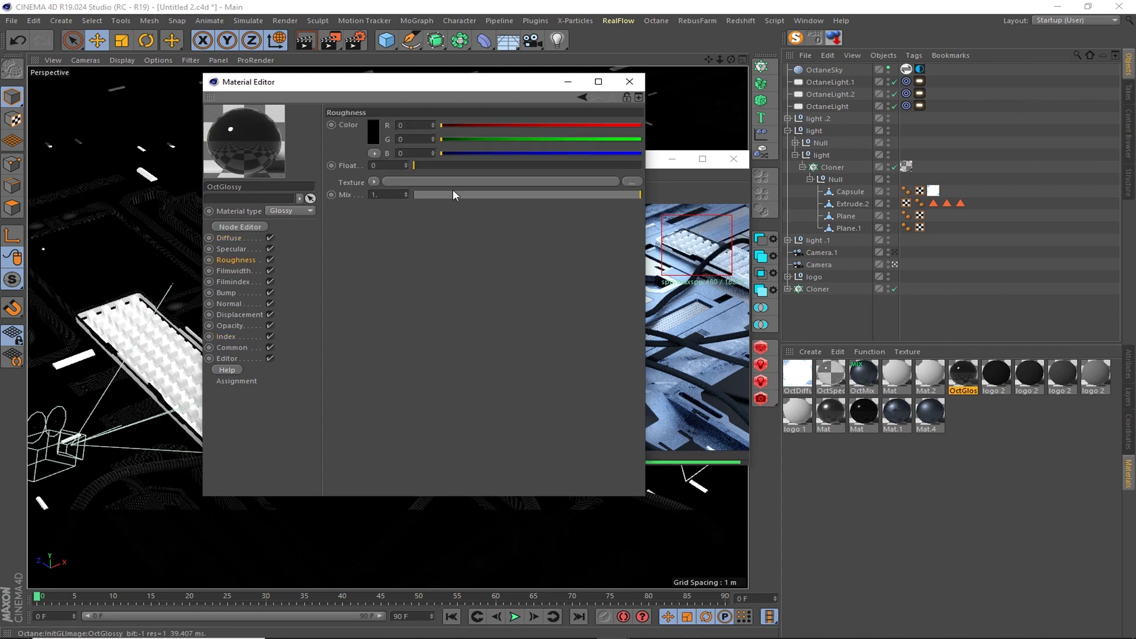
{"action": "left_click_drag", "start_coordinate": [425, 165], "coordinate": [427, 165]}
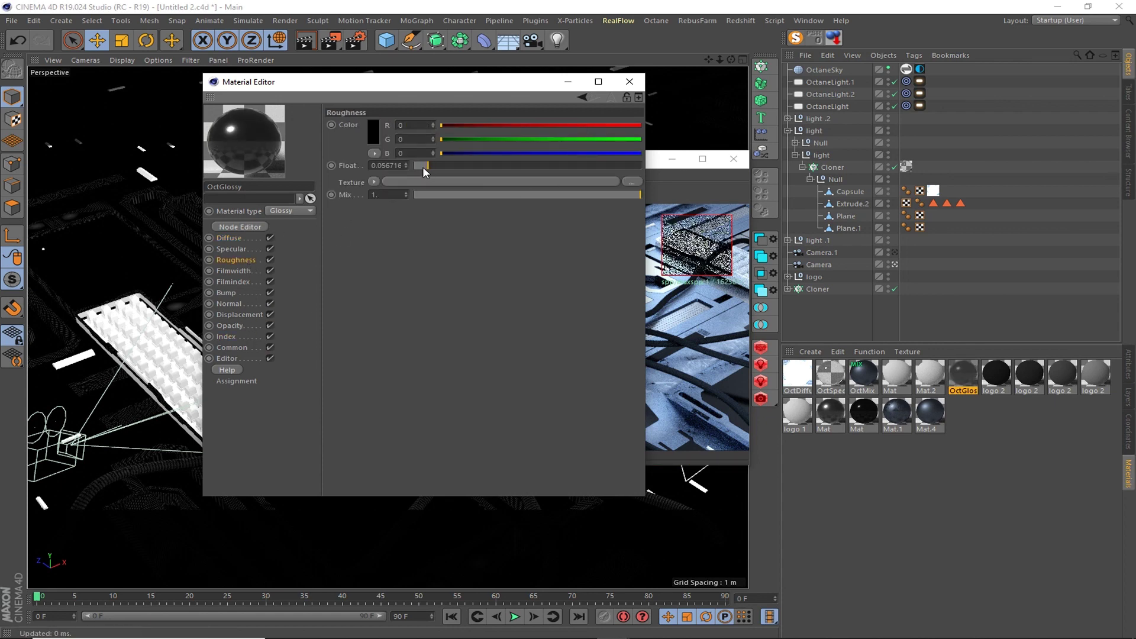
{"action": "left_click", "coordinate": [629, 81]}
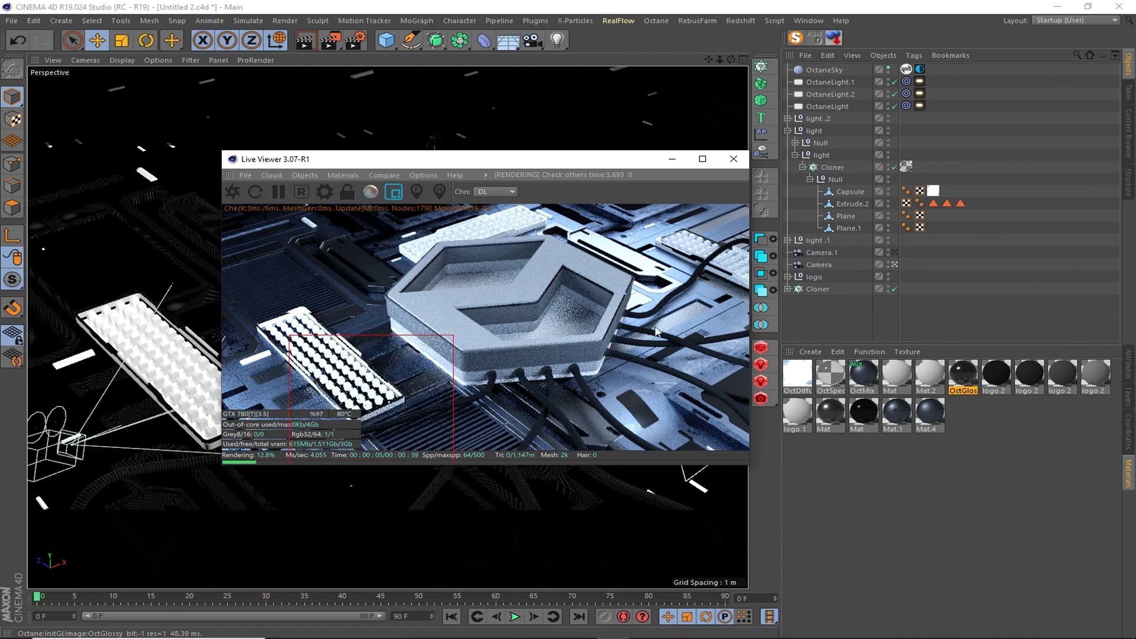
- Open Mat.2 in the Octane Node Editor from the render view
{"action": "right_click", "coordinate": [710, 269]}
{"action": "left_click", "coordinate": [769, 278]}
{"action": "left_click_drag", "start_coordinate": [532, 228], "coordinate": [538, 336]}
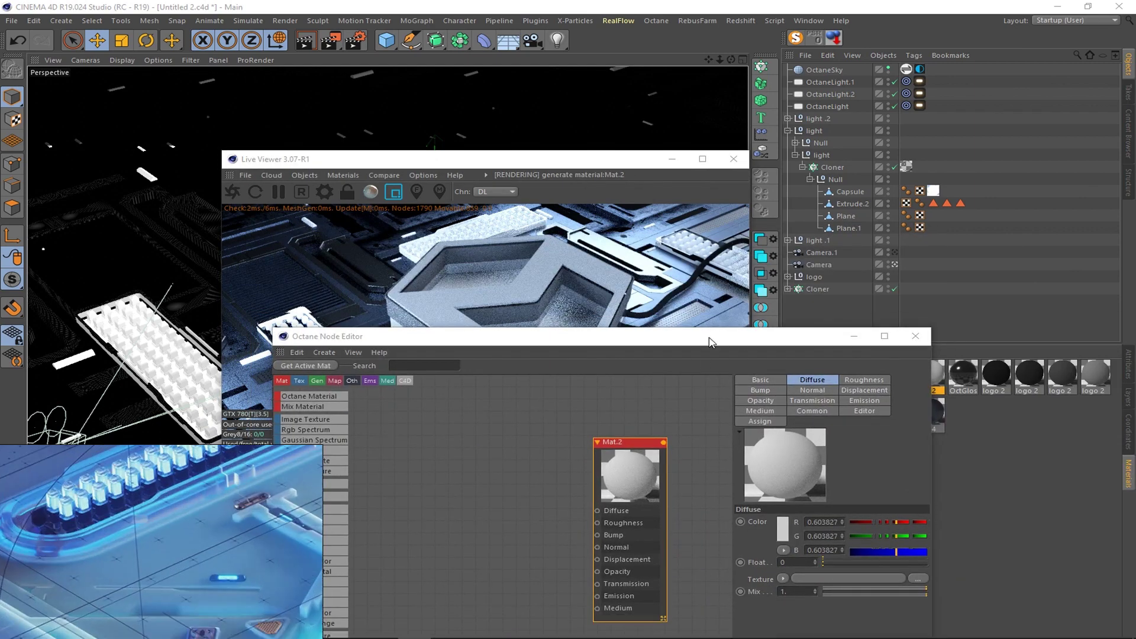
- Darken Mat.2's diffuse colour to grey in the Octane Node Editor
{"action": "left_click_drag", "start_coordinate": [710, 342], "coordinate": [491, 288]}
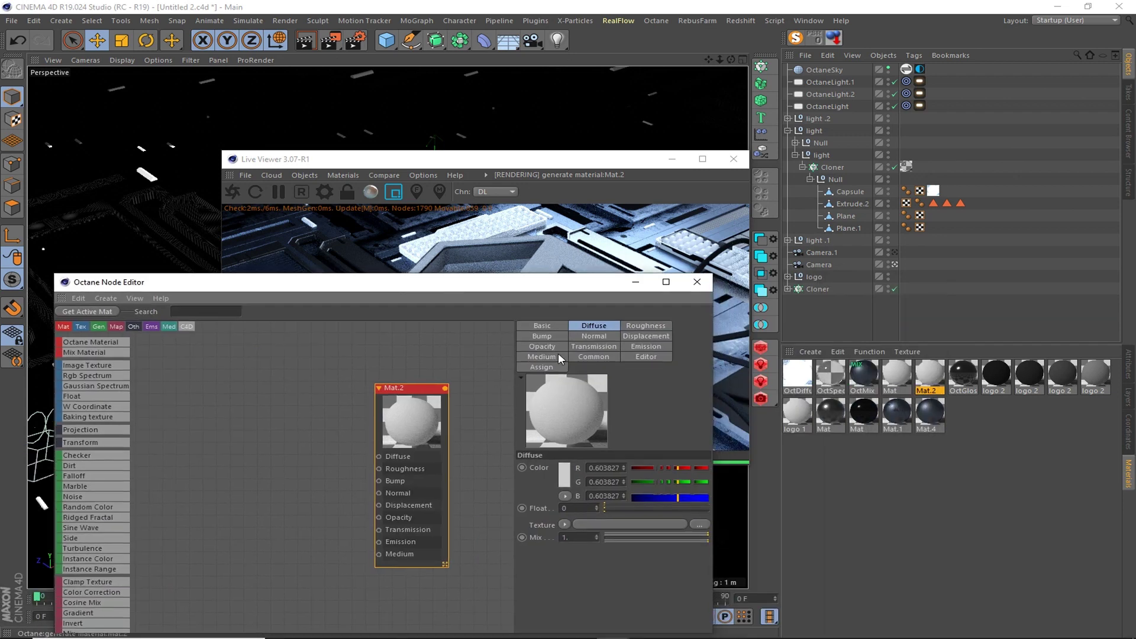
{"action": "left_click", "coordinate": [564, 473]}
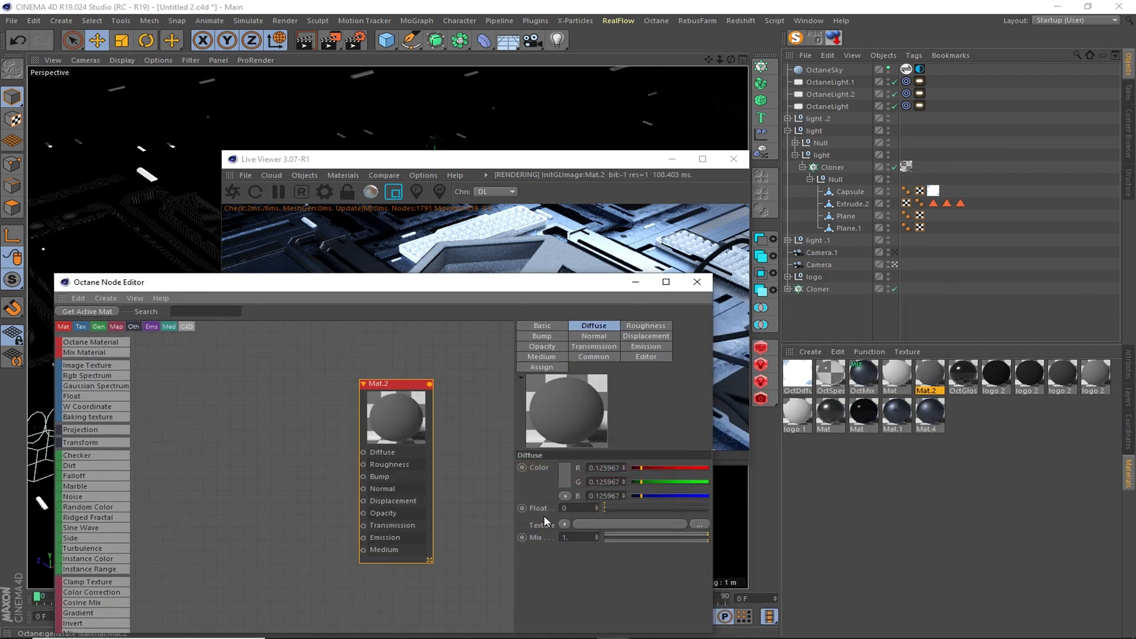
{"action": "left_click", "coordinate": [542, 326]}
{"action": "mouse_move", "coordinate": [519, 281]}
{"action": "left_mouse_down"}
{"action": "mouse_move", "coordinate": [546, 459]}
{"action": "mouse_move", "coordinate": [924, 367]}
{"action": "mouse_move", "coordinate": [810, 299]}
{"action": "left_mouse_up"}
- Change Mat.2 to a glossy material with a higher index and roughness 0.169935
{"action": "left_click", "coordinate": [911, 503]}
{"action": "left_click", "coordinate": [881, 521]}
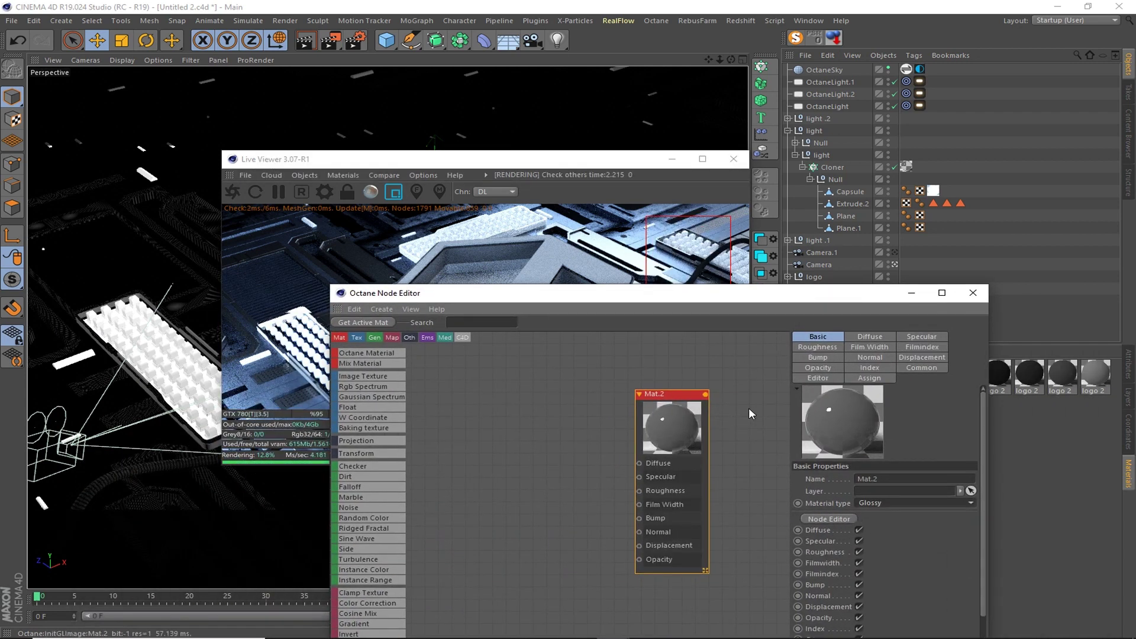
{"action": "left_click", "coordinate": [817, 346]}
{"action": "left_click", "coordinate": [890, 519]}
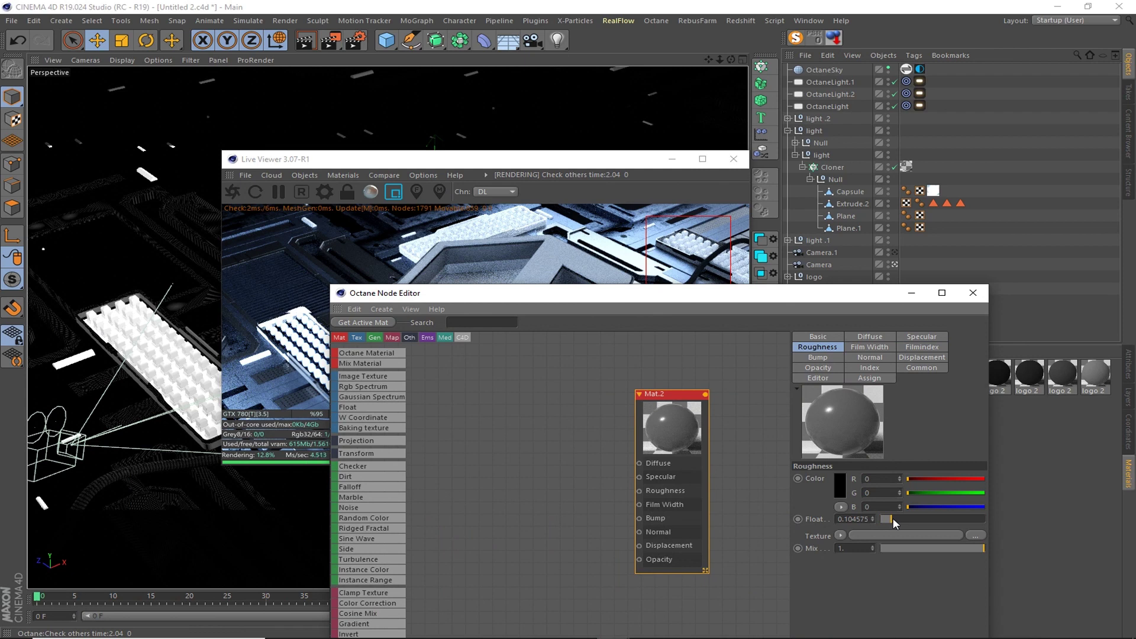
{"action": "left_click", "coordinate": [868, 368]}
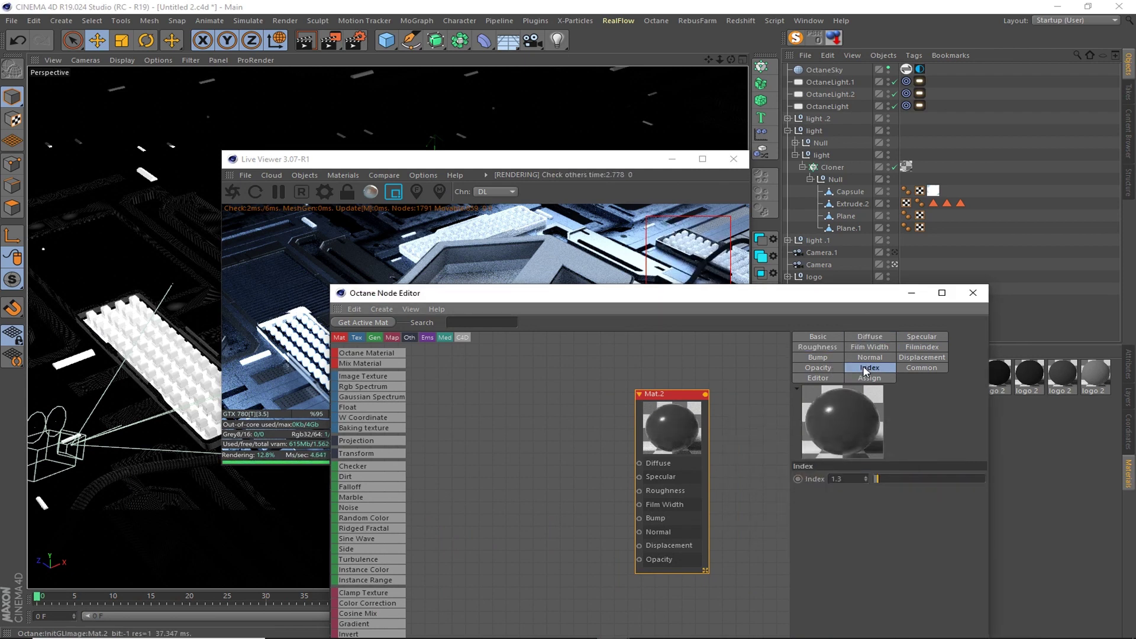
{"action": "left_click_drag", "start_coordinate": [896, 480], "coordinate": [918, 479]}
{"action": "left_click", "coordinate": [831, 348]}
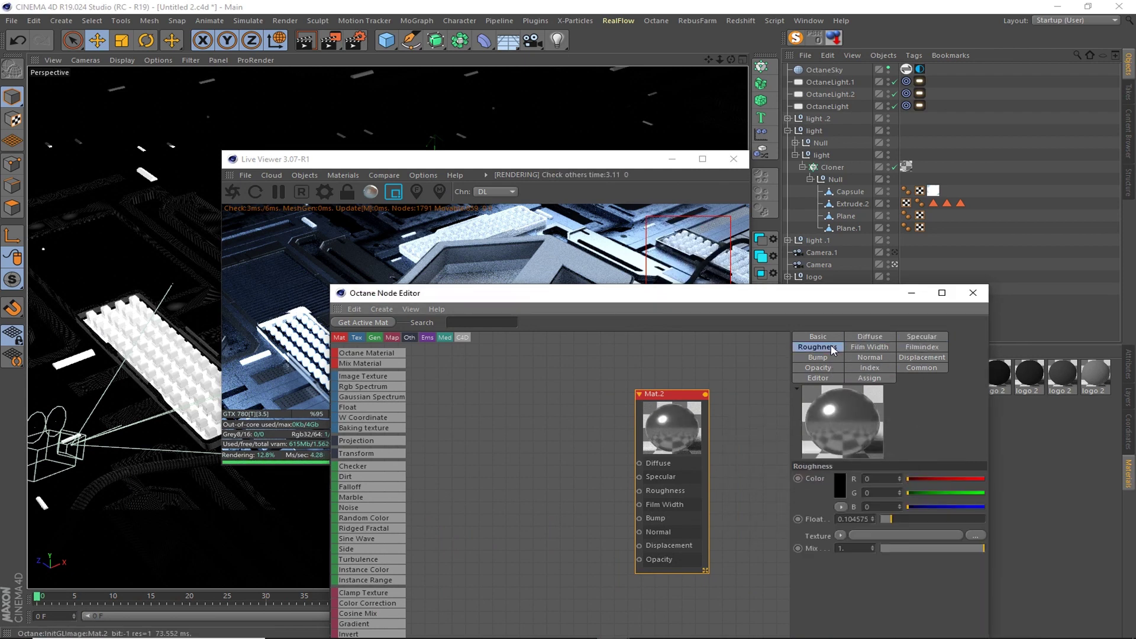
{"action": "left_click_drag", "start_coordinate": [899, 519], "coordinate": [908, 517]}
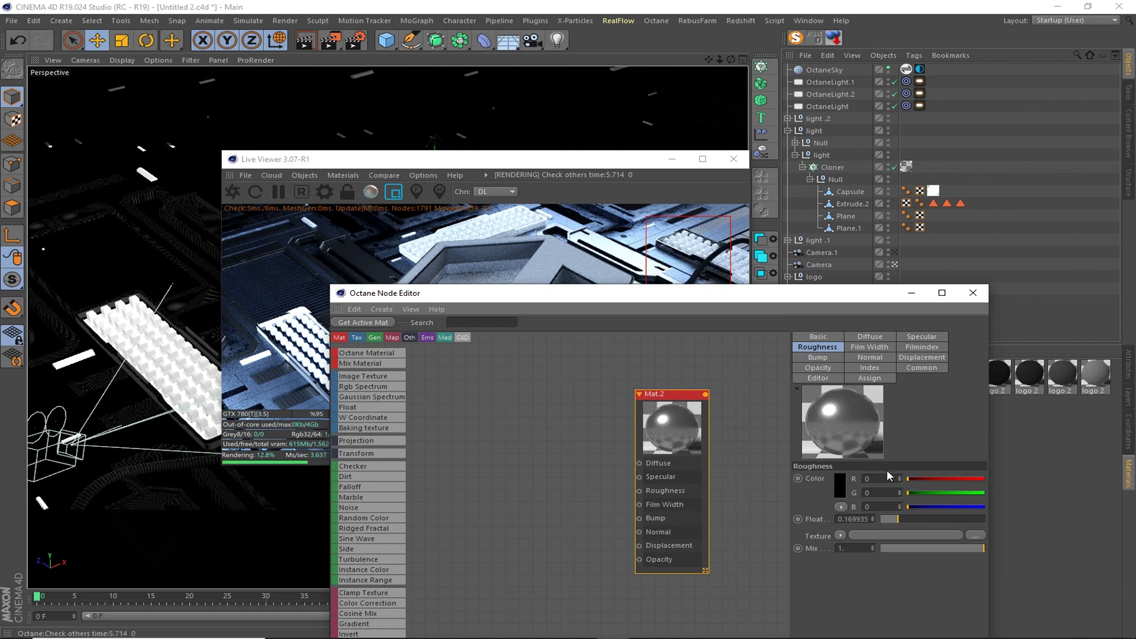
- Set Mat.2's diffuse to dark grey (about 0.107), review specular 0.386, and close the editor
{"action": "left_click", "coordinate": [921, 336]}
{"action": "left_click", "coordinate": [870, 336]}
{"action": "left_click", "coordinate": [839, 491]}
{"action": "left_click", "coordinate": [816, 531]}
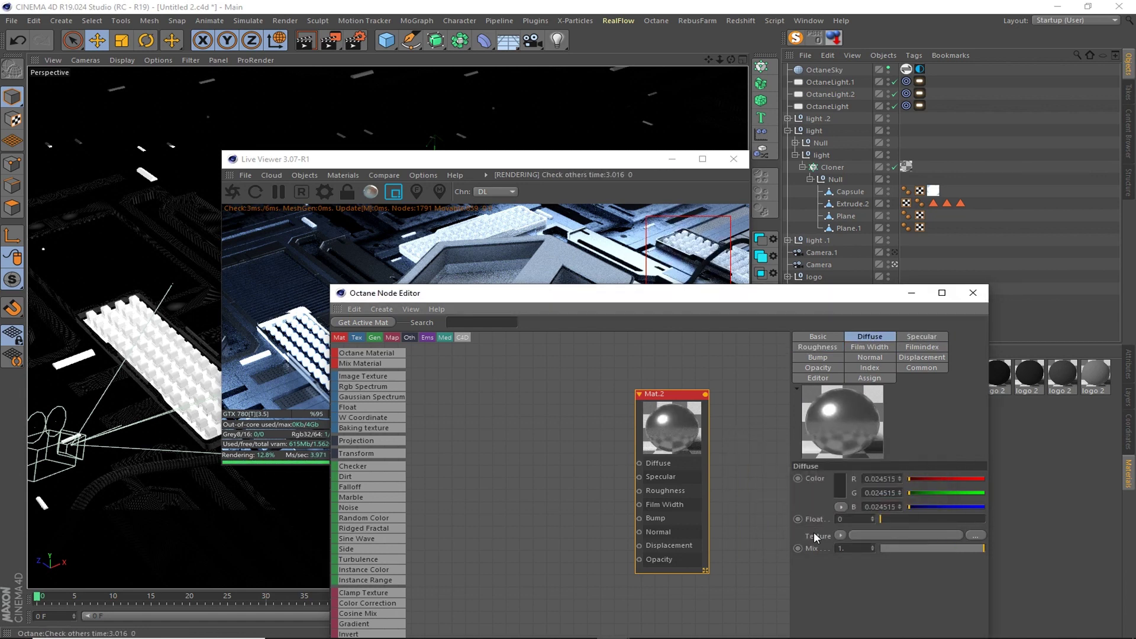
{"action": "left_click", "coordinate": [817, 336]}
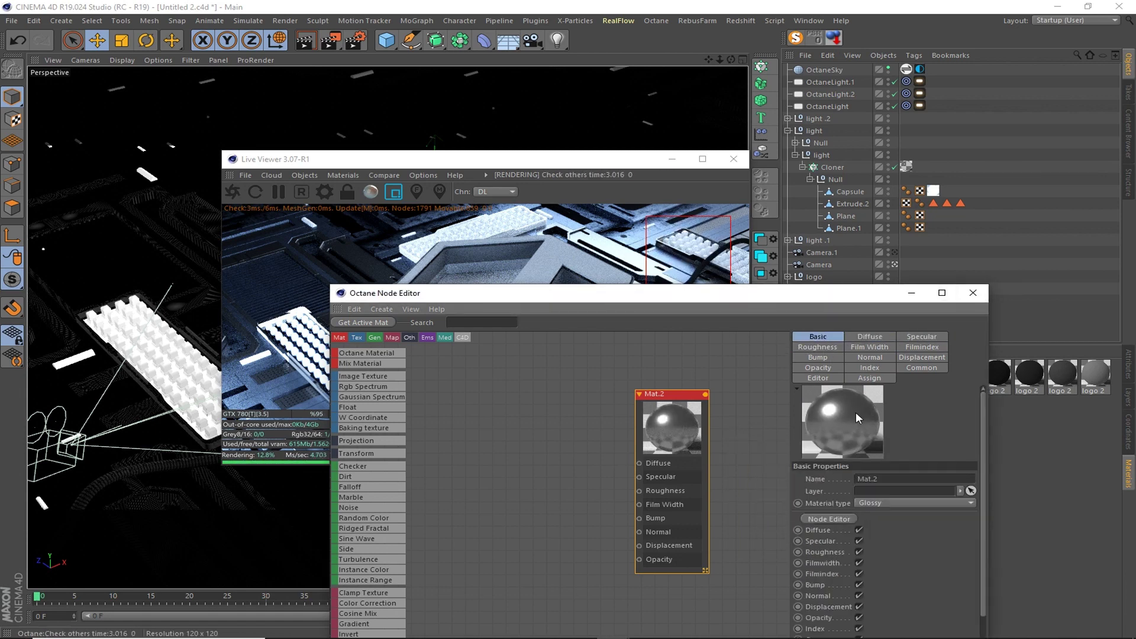
{"action": "left_click", "coordinate": [870, 336]}
{"action": "left_click", "coordinate": [839, 484]}
{"action": "left_click", "coordinate": [840, 521]}
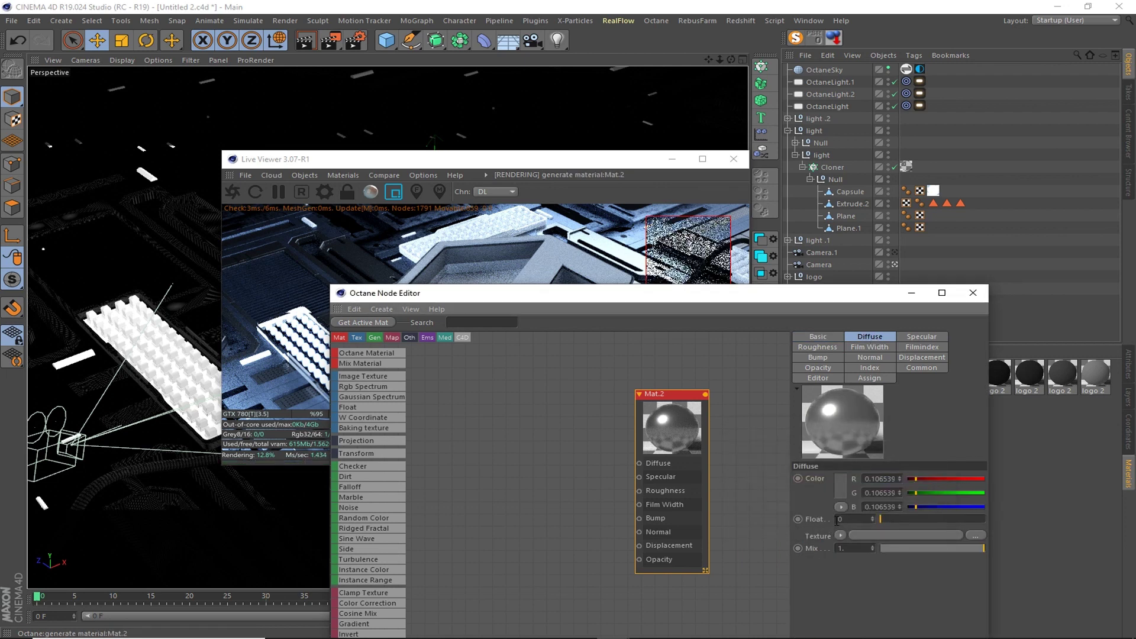
{"action": "left_click", "coordinate": [922, 336]}
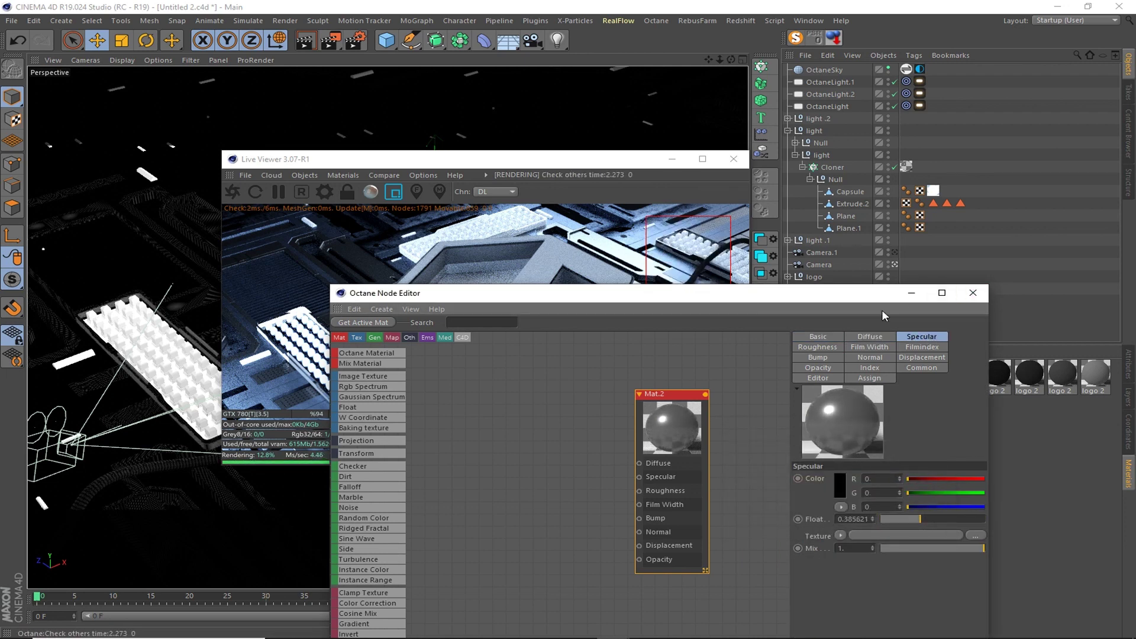
{"action": "left_click", "coordinate": [973, 292]}
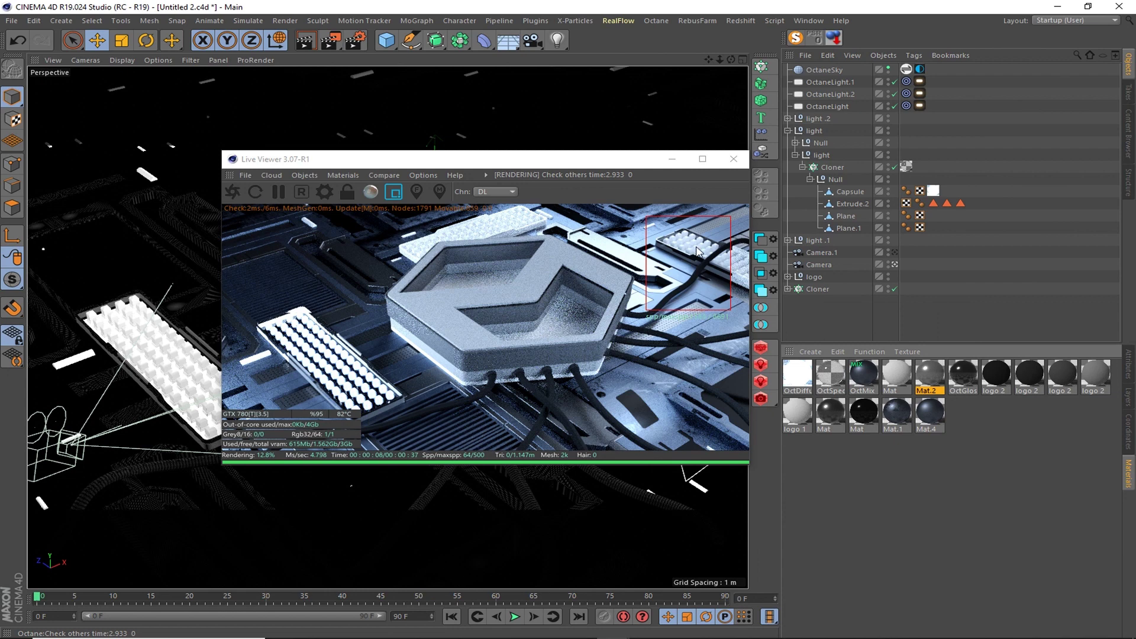
- Assign a new Octane Glossy material to the keyboard cloner in the light .2 group
{"action": "left_click", "coordinate": [795, 154]}
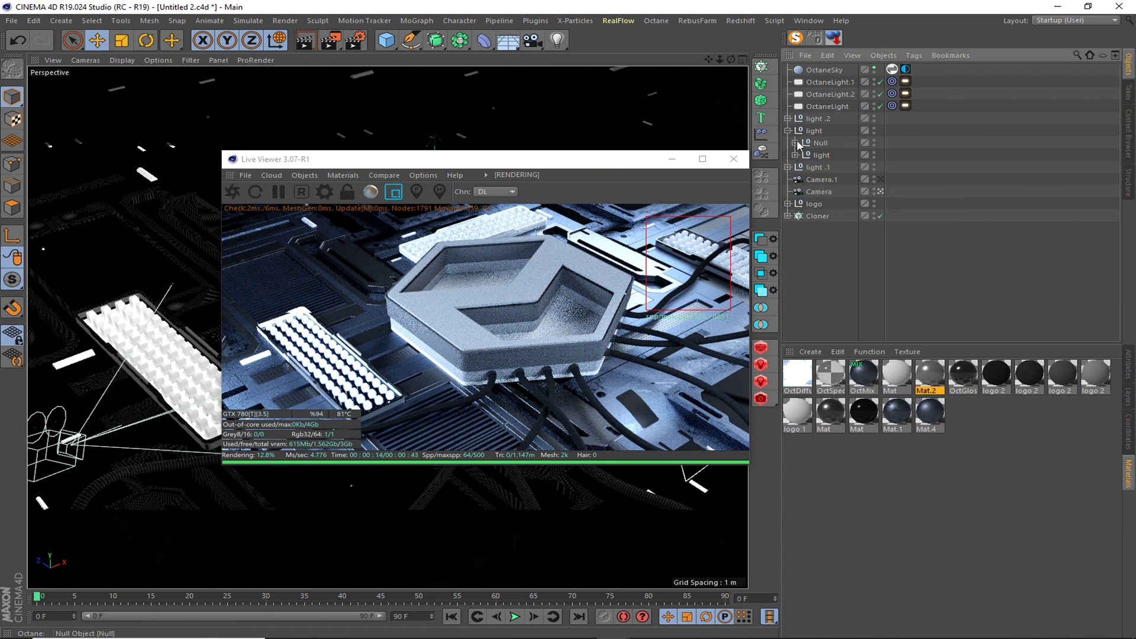
{"action": "left_click", "coordinate": [806, 146]}
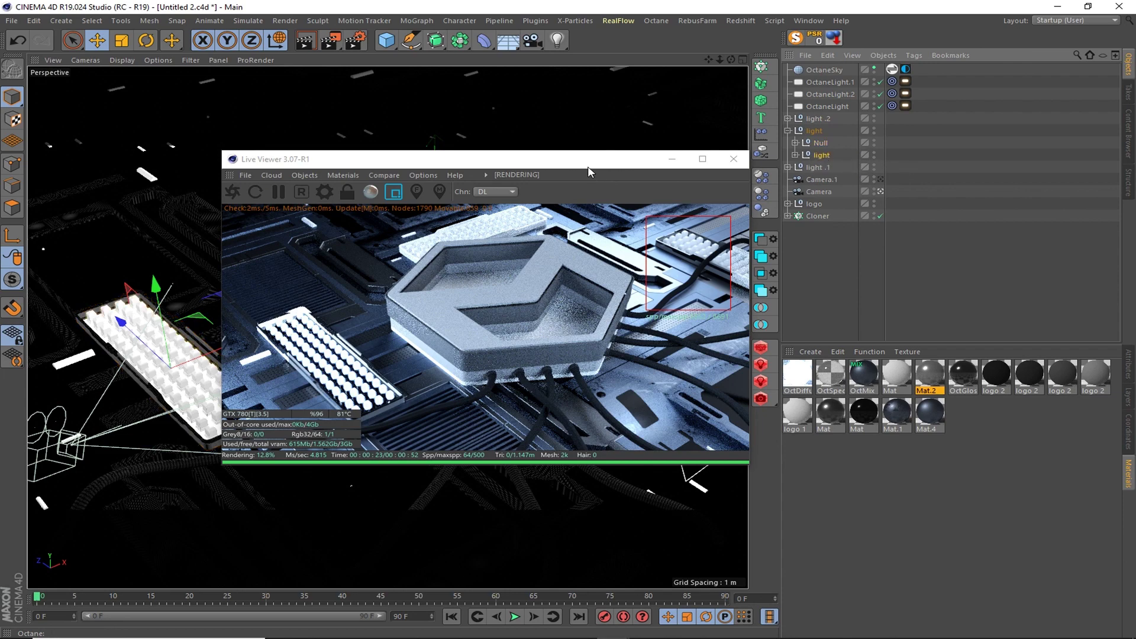
{"action": "left_click_drag", "start_coordinate": [589, 168], "coordinate": [492, 408]}
{"action": "left_click", "coordinate": [818, 118]}
{"action": "left_click", "coordinate": [795, 143]}
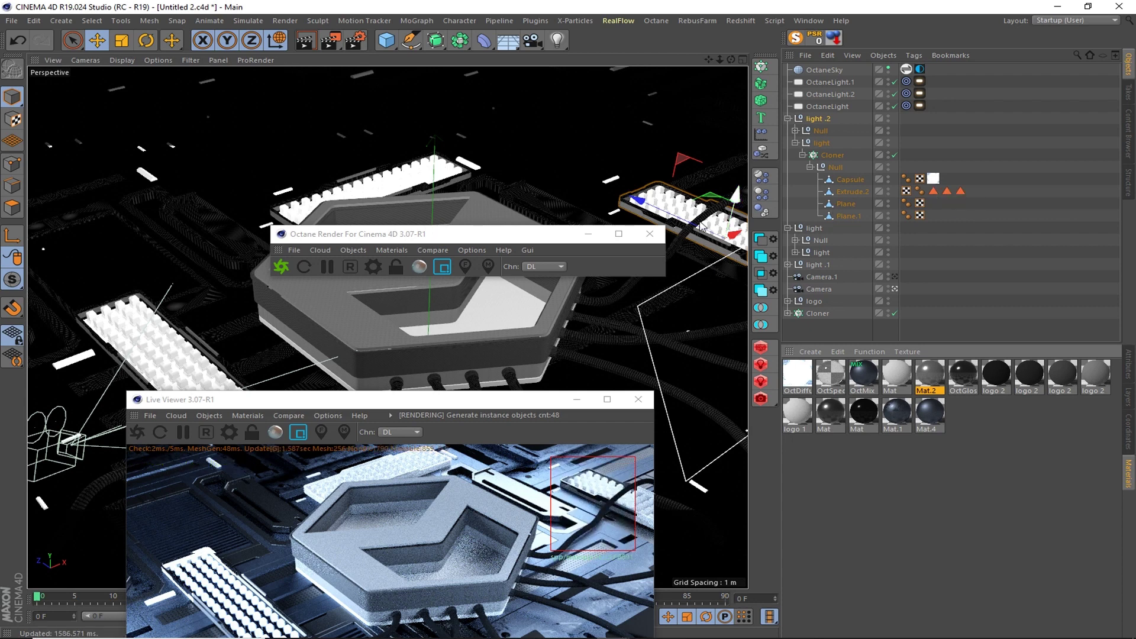
{"action": "right_click", "coordinate": [667, 211]}
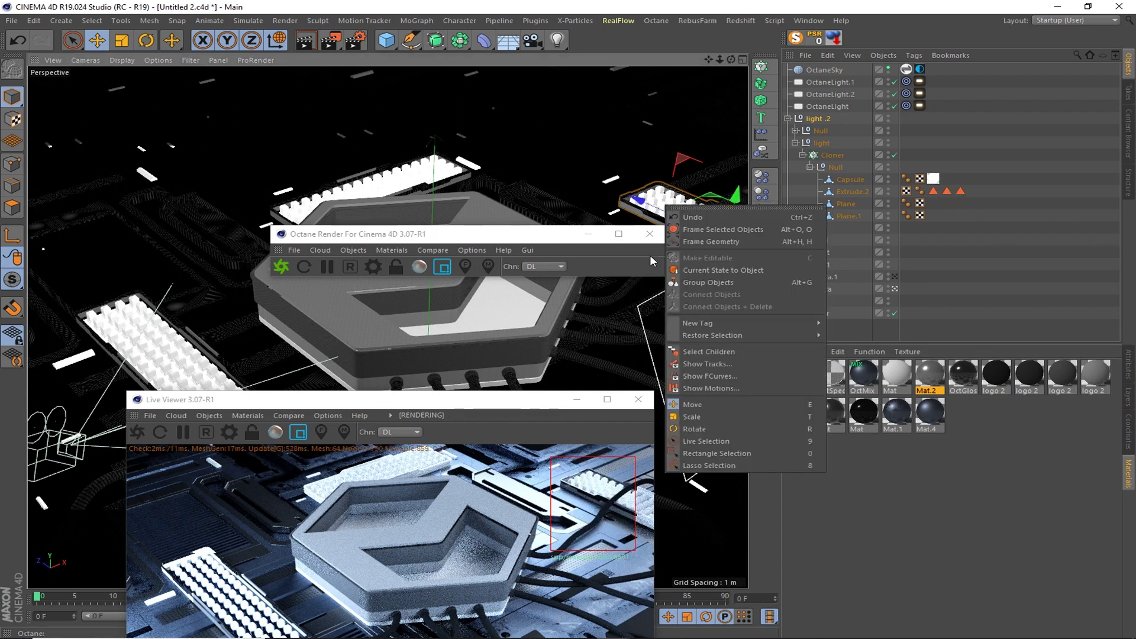
{"action": "right_click", "coordinate": [590, 494]}
{"action": "left_click", "coordinate": [719, 512]}
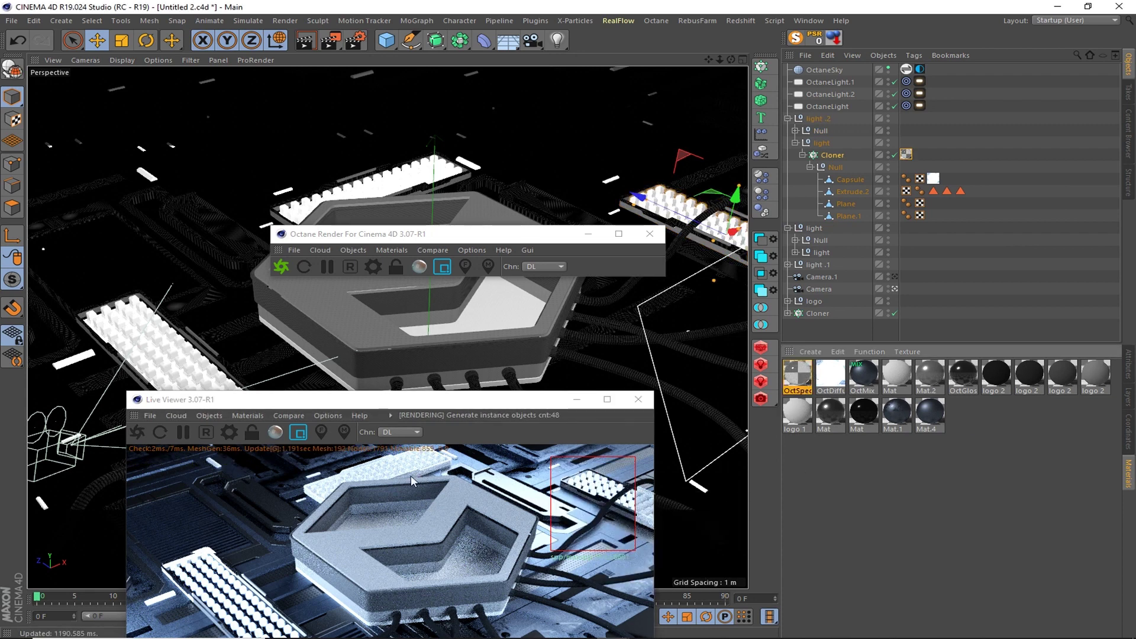
{"action": "mouse_move", "coordinate": [510, 405]}
{"action": "left_mouse_down"}
{"action": "mouse_move", "coordinate": [687, 395]}
{"action": "mouse_move", "coordinate": [588, 360]}
{"action": "left_mouse_up"}
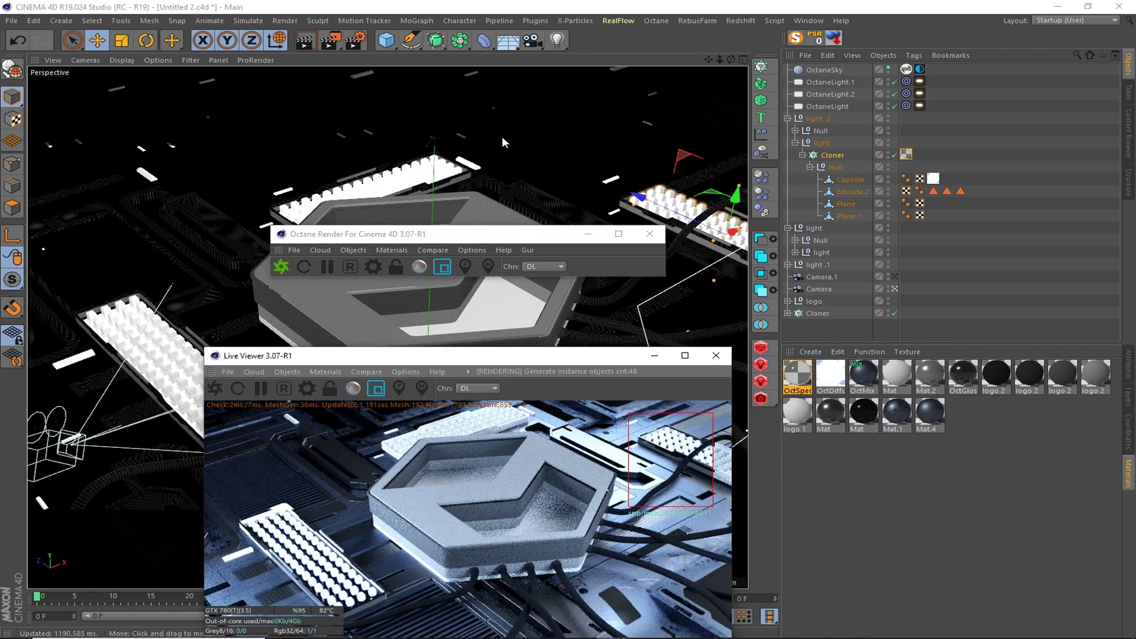
- Discard an extra diffuse material and assign the white material to the Capsule keys
{"action": "right_click", "coordinate": [467, 428]}
{"action": "left_click", "coordinate": [598, 441]}
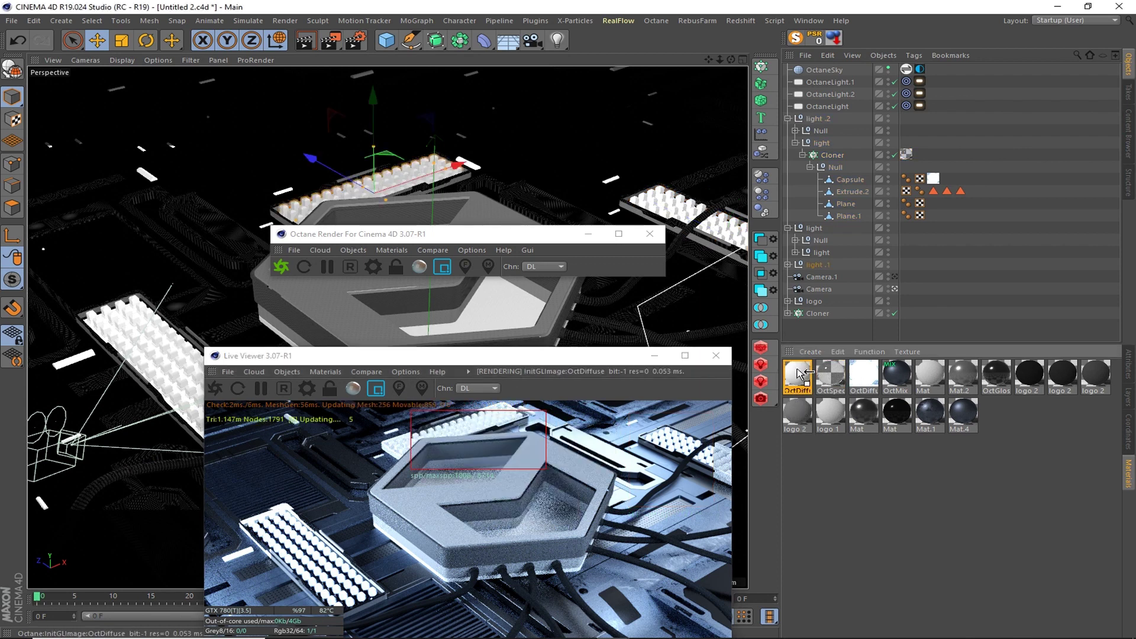
{"action": "key", "text": "Delete"}
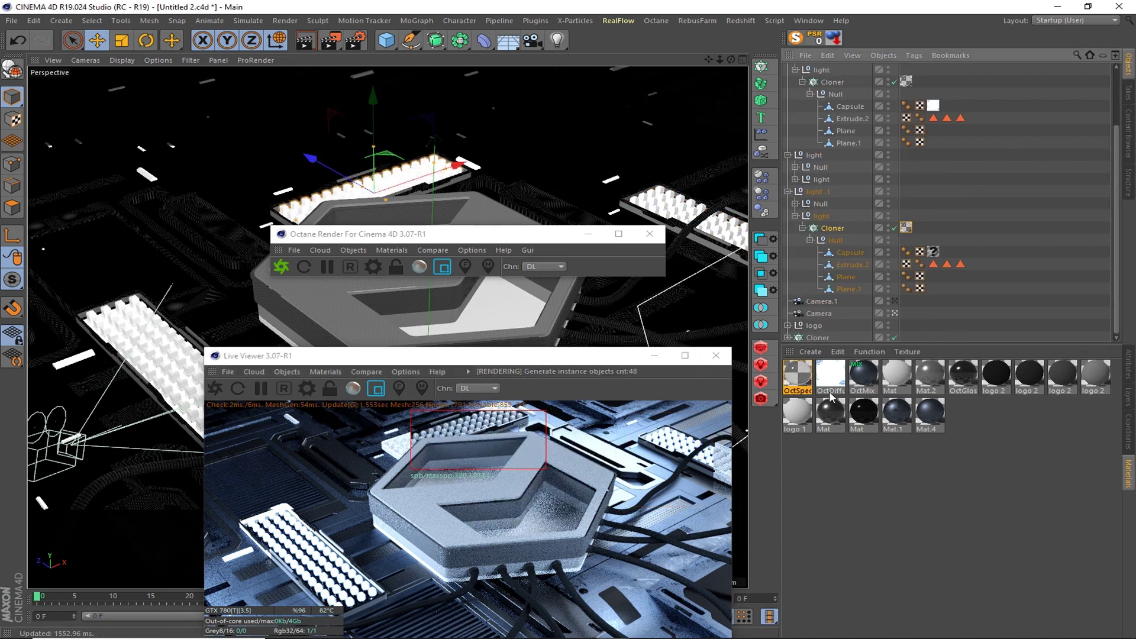
{"action": "left_click_drag", "start_coordinate": [830, 397], "coordinate": [926, 251]}
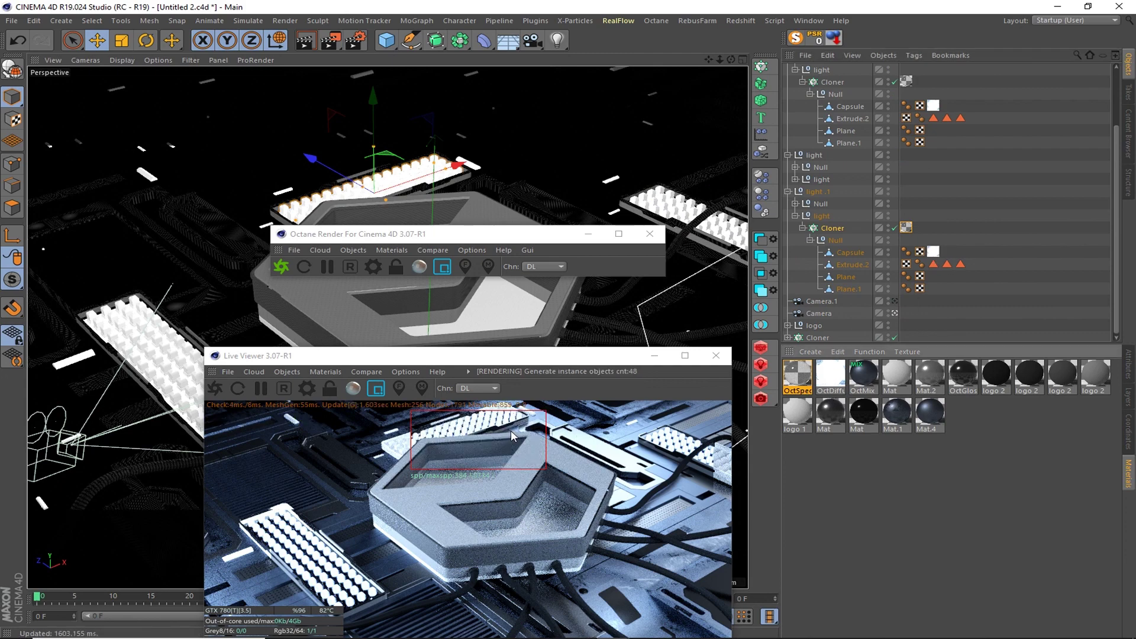
{"action": "mouse_move", "coordinate": [488, 355]}
{"action": "left_mouse_down"}
{"action": "mouse_move", "coordinate": [447, 180]}
{"action": "mouse_move", "coordinate": [405, 157]}
{"action": "left_mouse_up"}
{"action": "left_click_drag", "start_coordinate": [435, 235], "coordinate": [478, 264]}
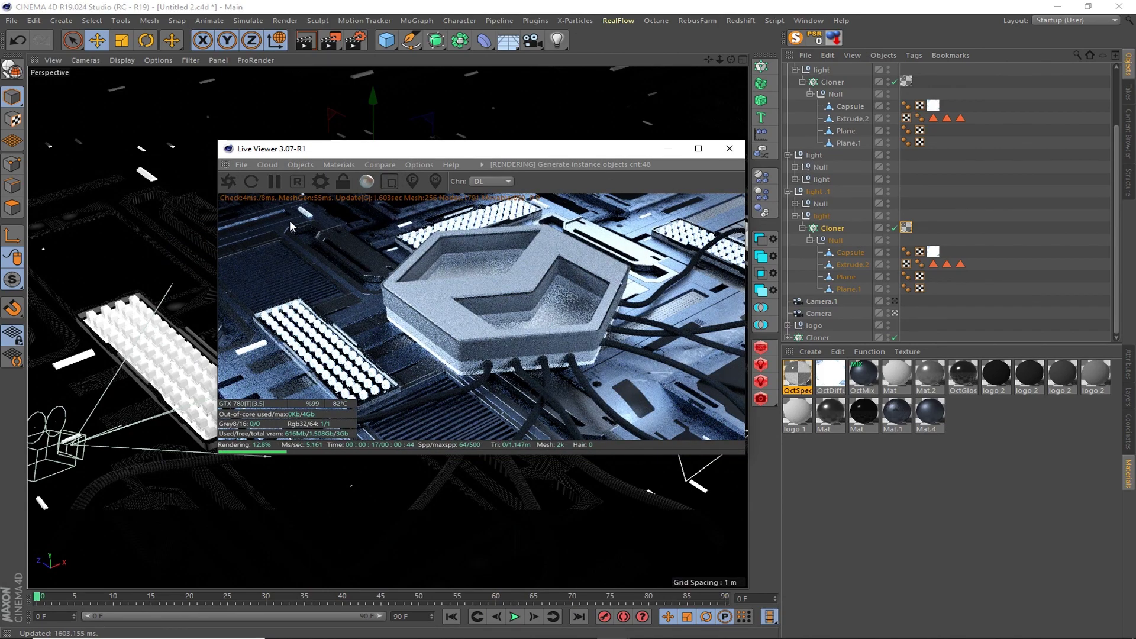
{"action": "left_click_drag", "start_coordinate": [329, 149], "coordinate": [636, 232]}
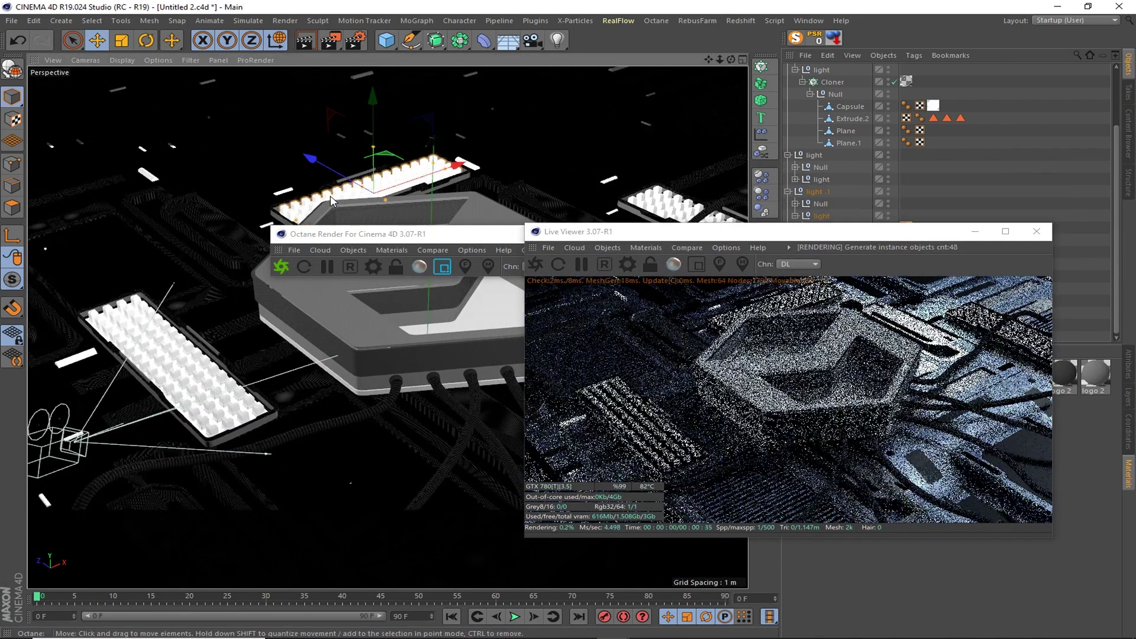
{"action": "scroll", "coordinate": [630, 201], "scroll_direction": "down", "scroll_amount": 5}
{"action": "left_click", "coordinate": [619, 232]}
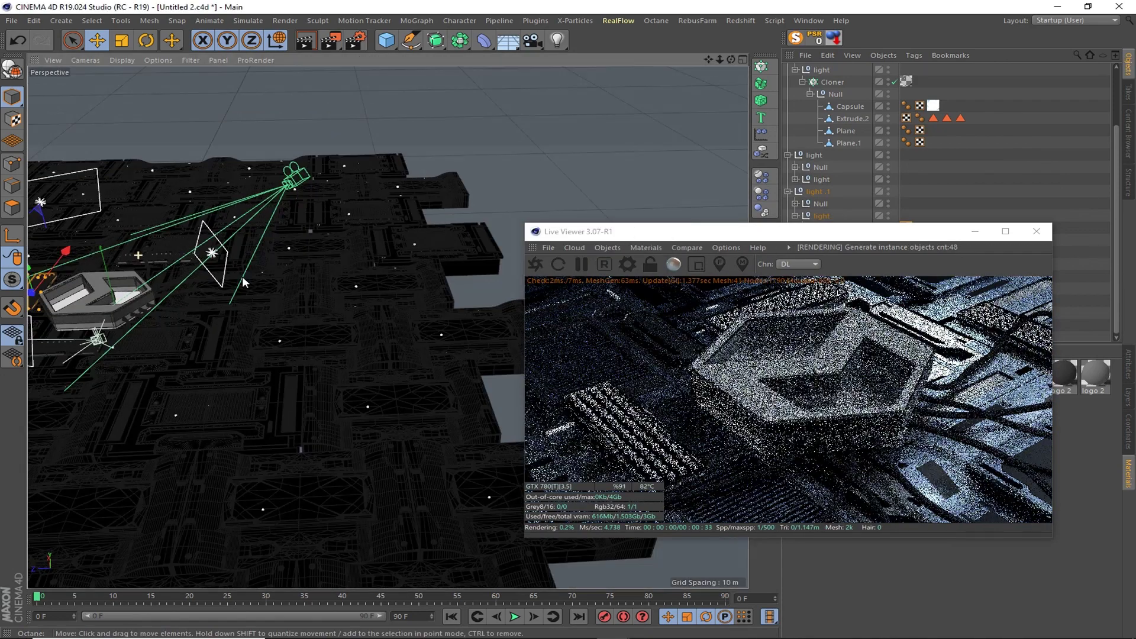
{"action": "left_click_drag", "start_coordinate": [65, 381], "coordinate": [378, 361], "text": "alt"}
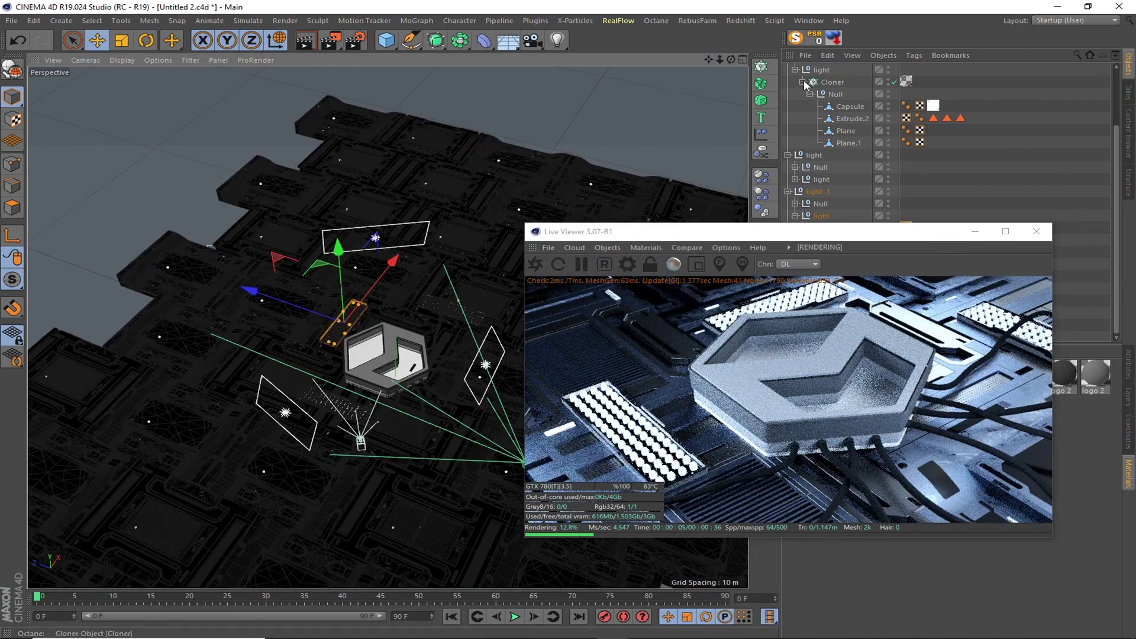
{"action": "scroll", "coordinate": [814, 106], "scroll_direction": "up", "scroll_amount": 5}
- Add an Octane area light, OctaneLight.3, and raise it above the platform
{"action": "left_click_drag", "start_coordinate": [814, 107], "coordinate": [814, 70], "text": "ctrl"}
{"action": "mouse_move", "coordinate": [237, 395]}
{"action": "left_mouse_down"}
{"action": "mouse_move", "coordinate": [210, 324]}
{"action": "mouse_move", "coordinate": [328, 357]}
{"action": "mouse_move", "coordinate": [400, 348]}
{"action": "left_mouse_up"}
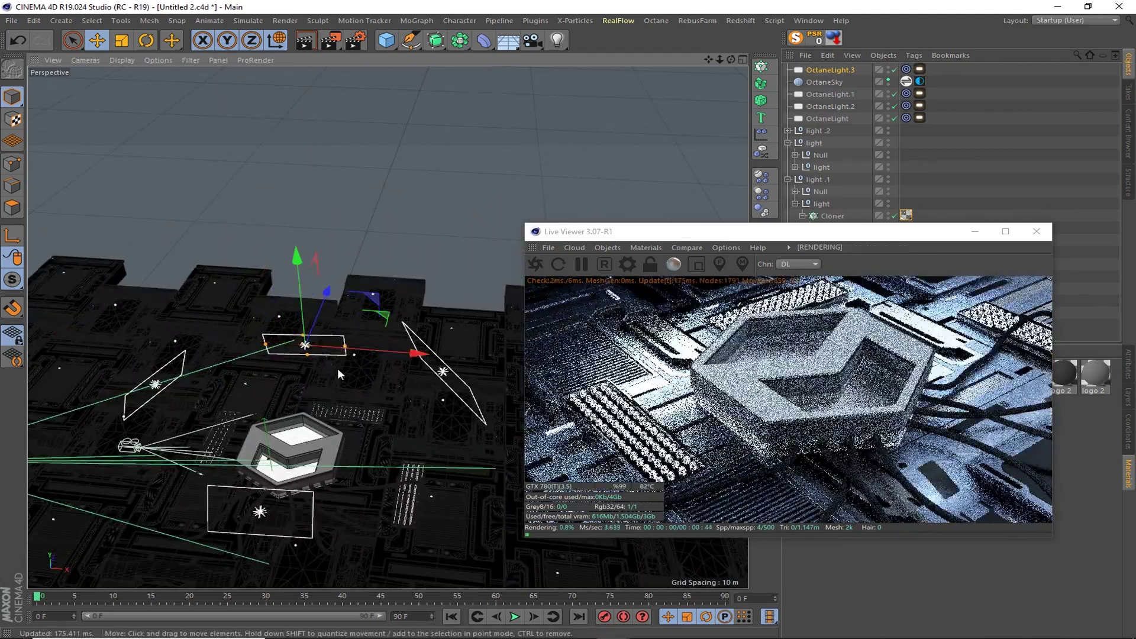
{"action": "mouse_move", "coordinate": [328, 292]}
{"action": "left_mouse_down"}
{"action": "mouse_move", "coordinate": [331, 266]}
{"action": "mouse_move", "coordinate": [325, 325]}
{"action": "mouse_move", "coordinate": [353, 337]}
{"action": "left_mouse_up"}
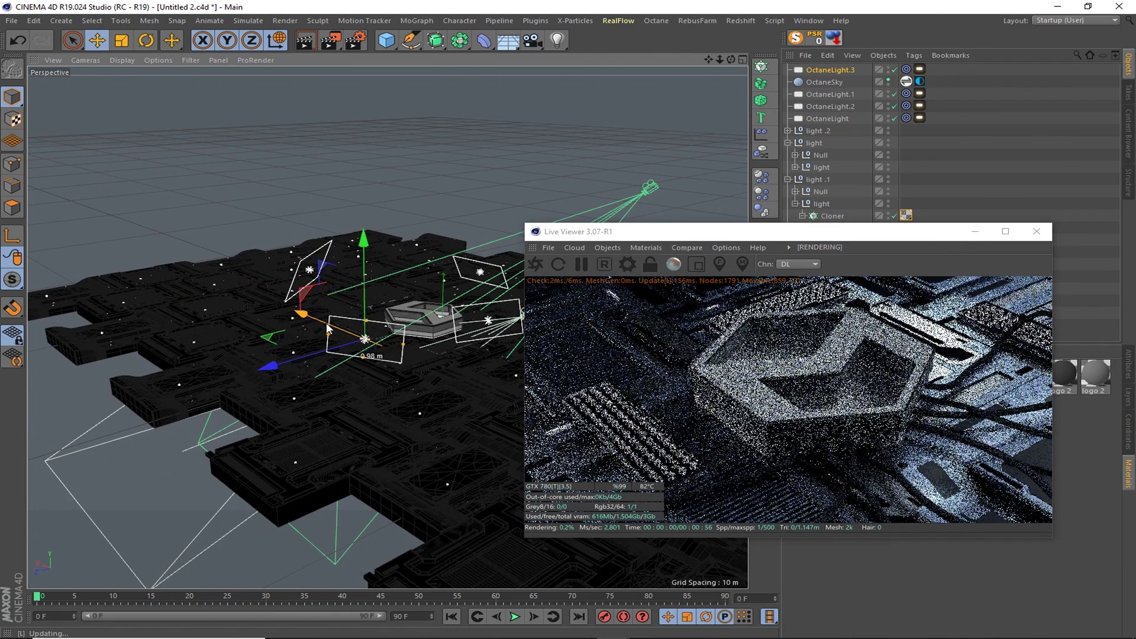
{"action": "mouse_move", "coordinate": [744, 231]}
{"action": "left_mouse_down"}
{"action": "mouse_move", "coordinate": [419, 152]}
{"action": "mouse_move", "coordinate": [703, 230]}
{"action": "left_mouse_up"}
{"action": "left_click", "coordinate": [903, 122]}
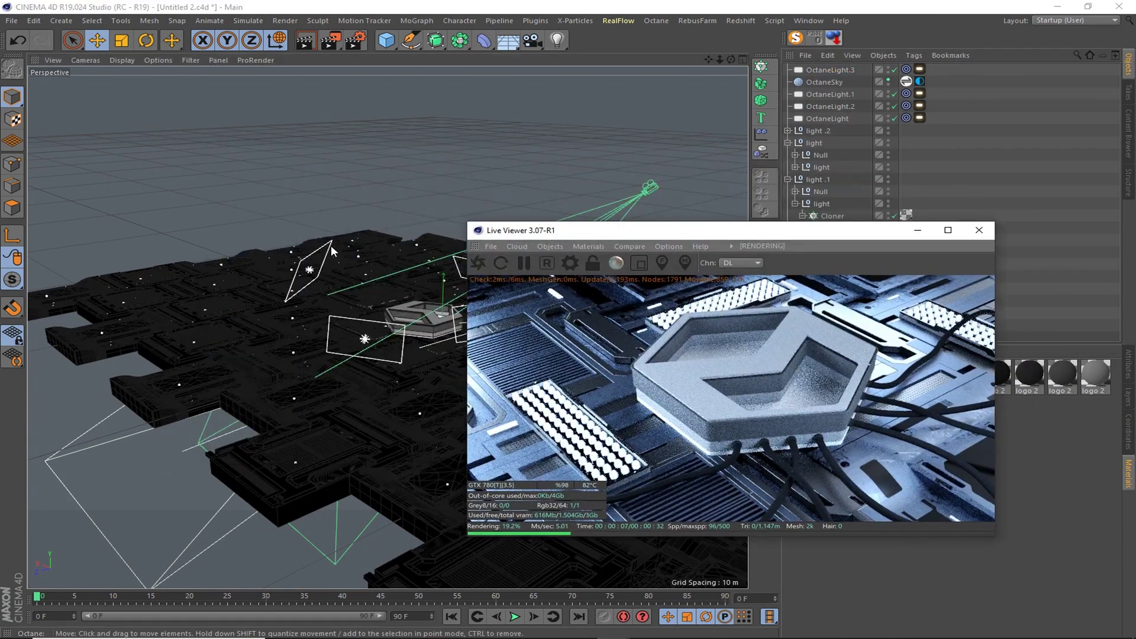
{"action": "key", "text": "ctrl+z"}
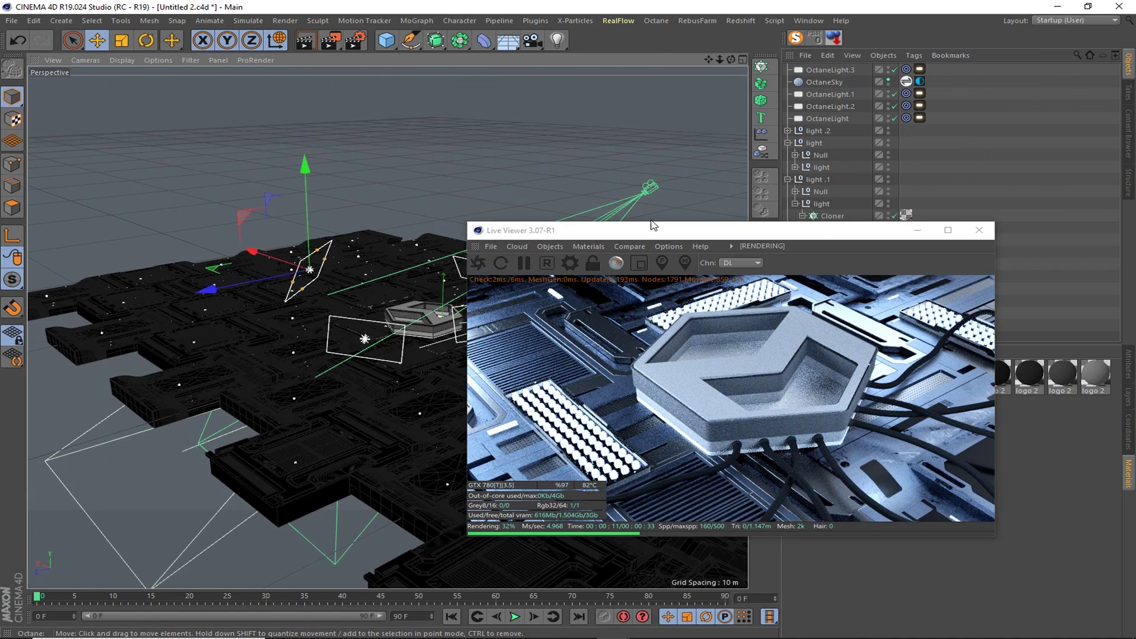
{"action": "left_click_drag", "start_coordinate": [804, 241], "coordinate": [632, 231]}
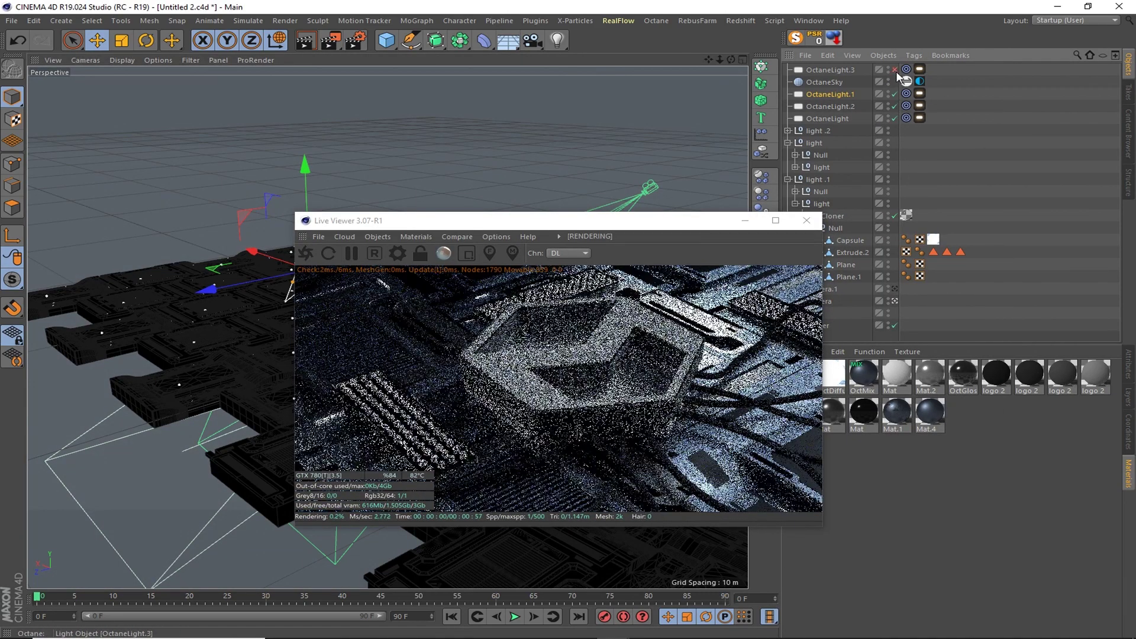
- Set OctaneLight.3's power to 20 and lower its temperature for warmer light
{"action": "left_click", "coordinate": [896, 71]}
{"action": "left_click", "coordinate": [1128, 364]}
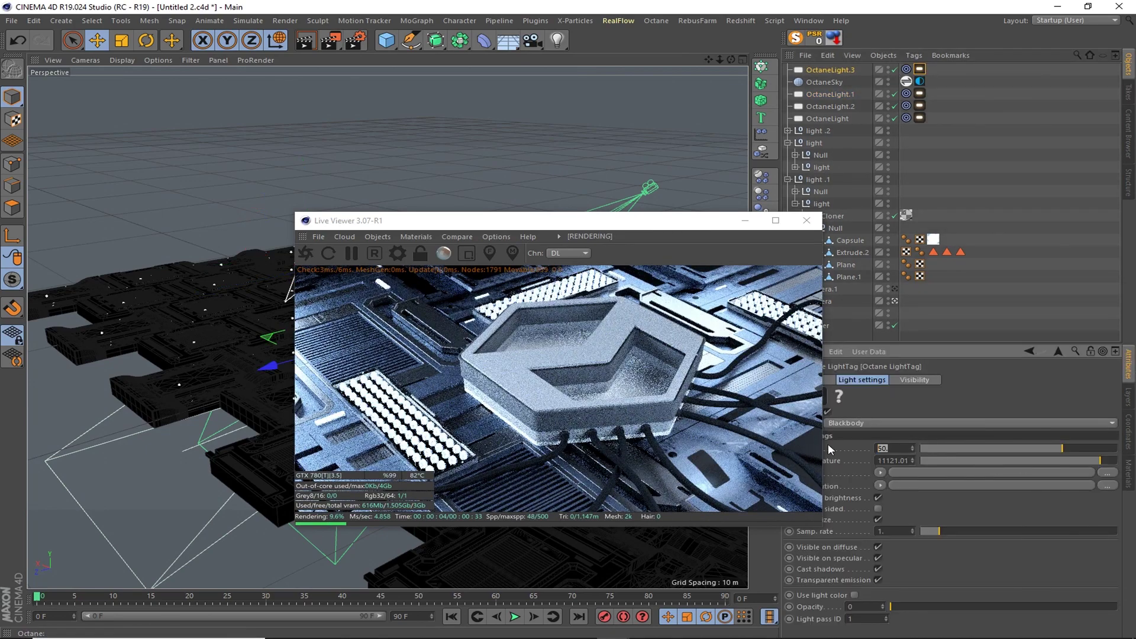
{"action": "type", "text": "20"}
{"action": "key", "text": "Return"}
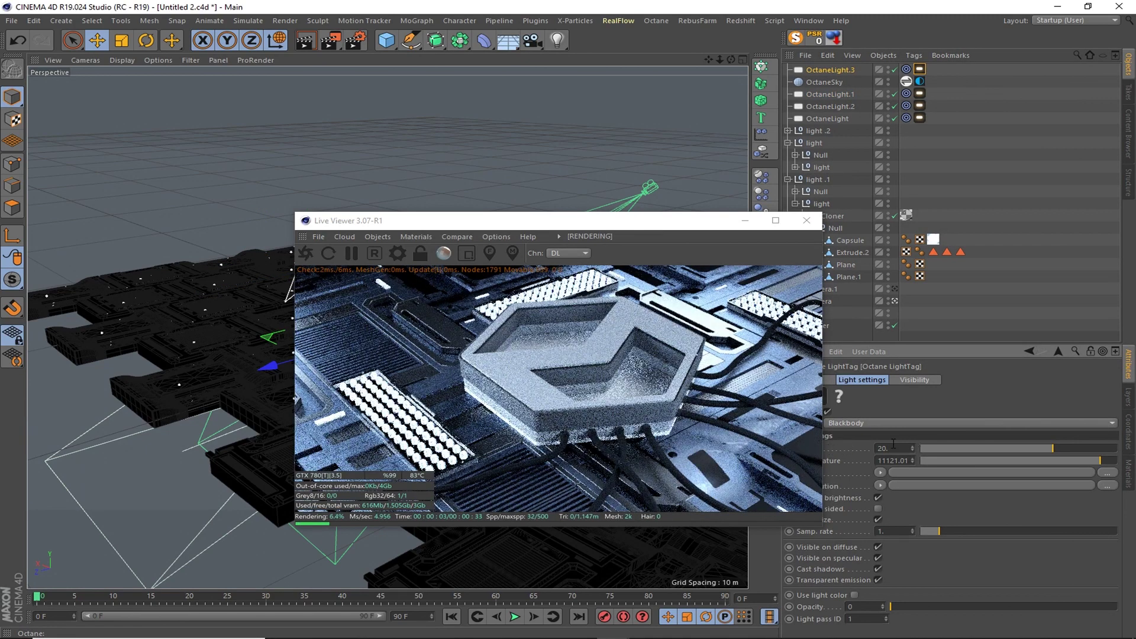
{"action": "left_click_drag", "start_coordinate": [1100, 460], "coordinate": [942, 460]}
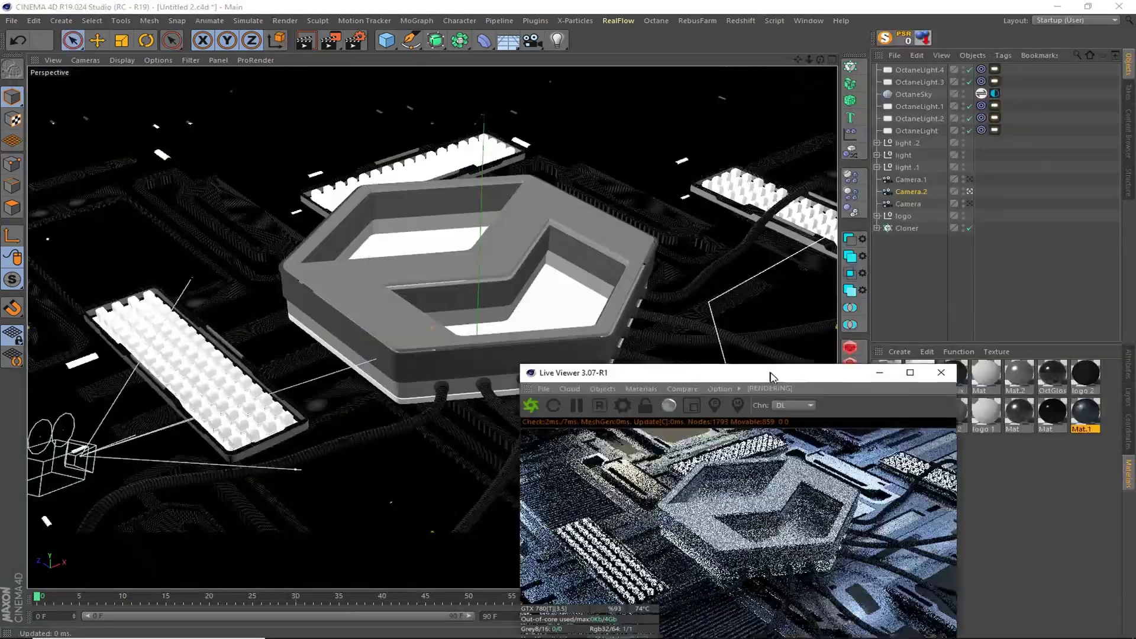
- Select Camera.2 and the logo object, framing the logo platform close up
{"action": "left_click_drag", "start_coordinate": [772, 376], "coordinate": [816, 439]}
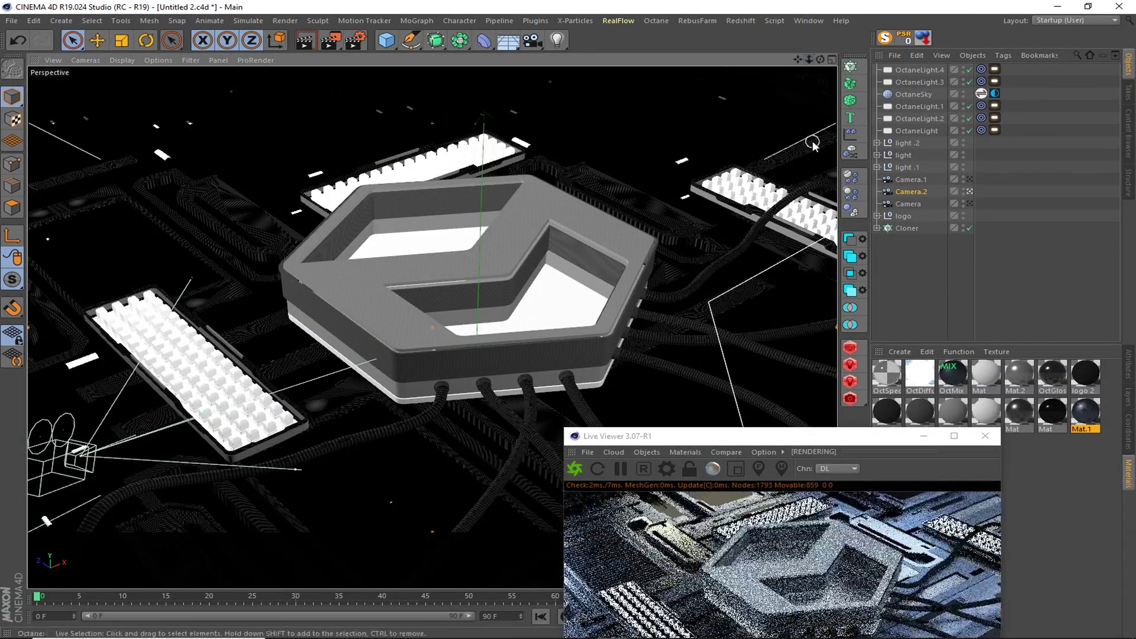
{"action": "left_click", "coordinate": [919, 201]}
{"action": "left_click", "coordinate": [911, 192]}
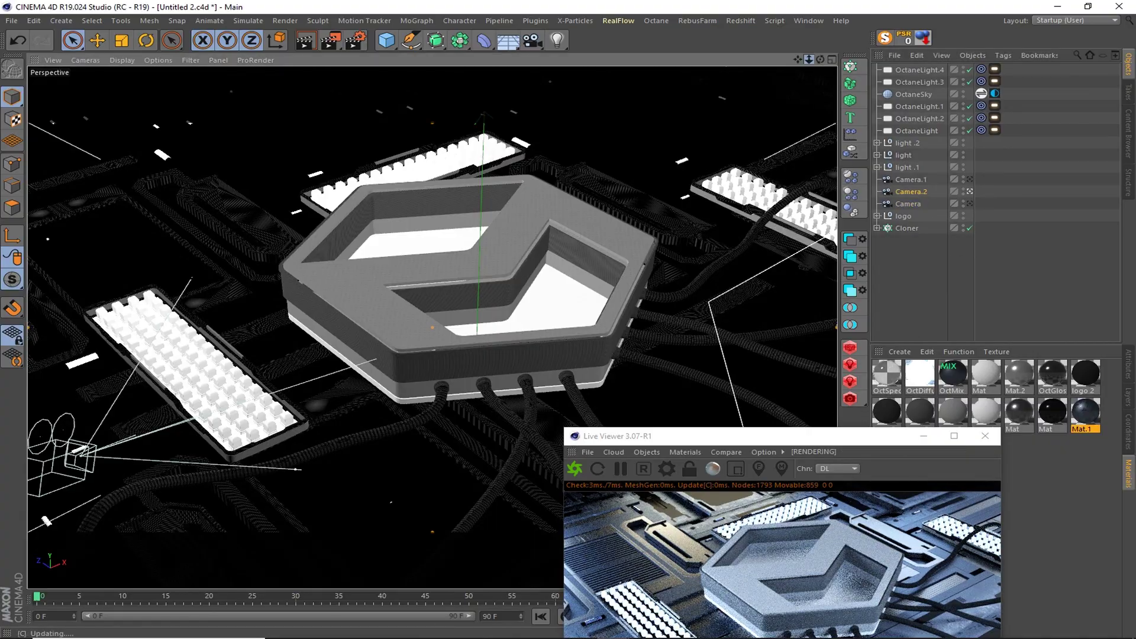
{"action": "mouse_move", "coordinate": [820, 59]}
{"action": "left_mouse_down"}
{"action": "mouse_move", "coordinate": [806, 59]}
{"action": "mouse_move", "coordinate": [828, 59]}
{"action": "left_mouse_up"}
{"action": "left_click", "coordinate": [903, 216]}
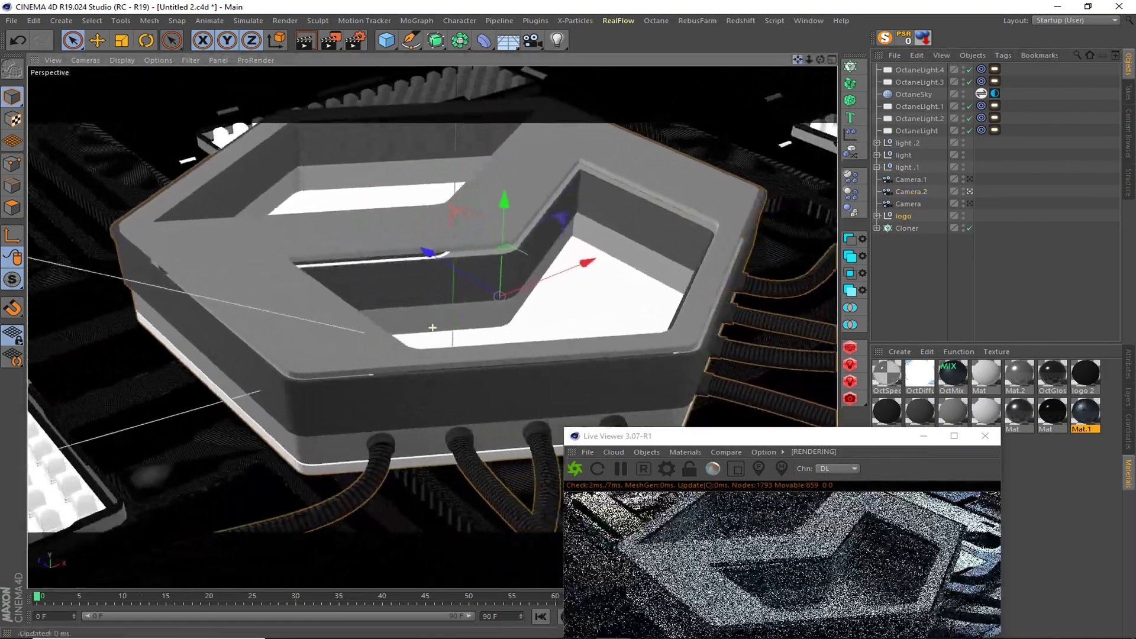
{"action": "left_click_drag", "start_coordinate": [769, 436], "coordinate": [428, 116]}
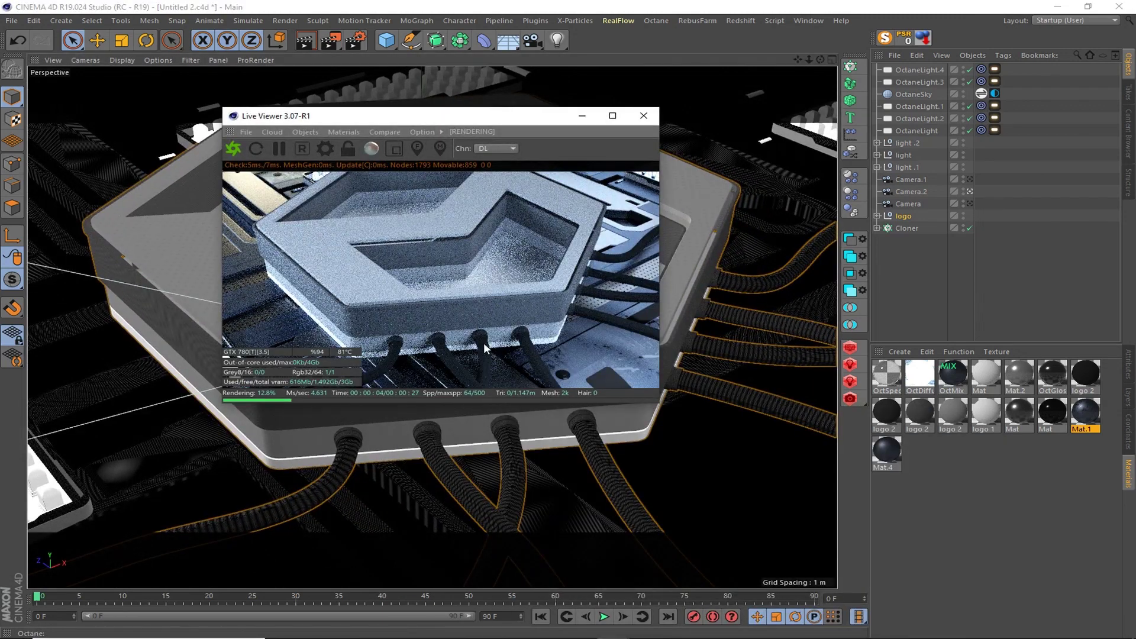
- Make the logo 2 material's diffuse colour black and draw a render region over the logo
{"action": "left_click", "coordinate": [520, 329]}
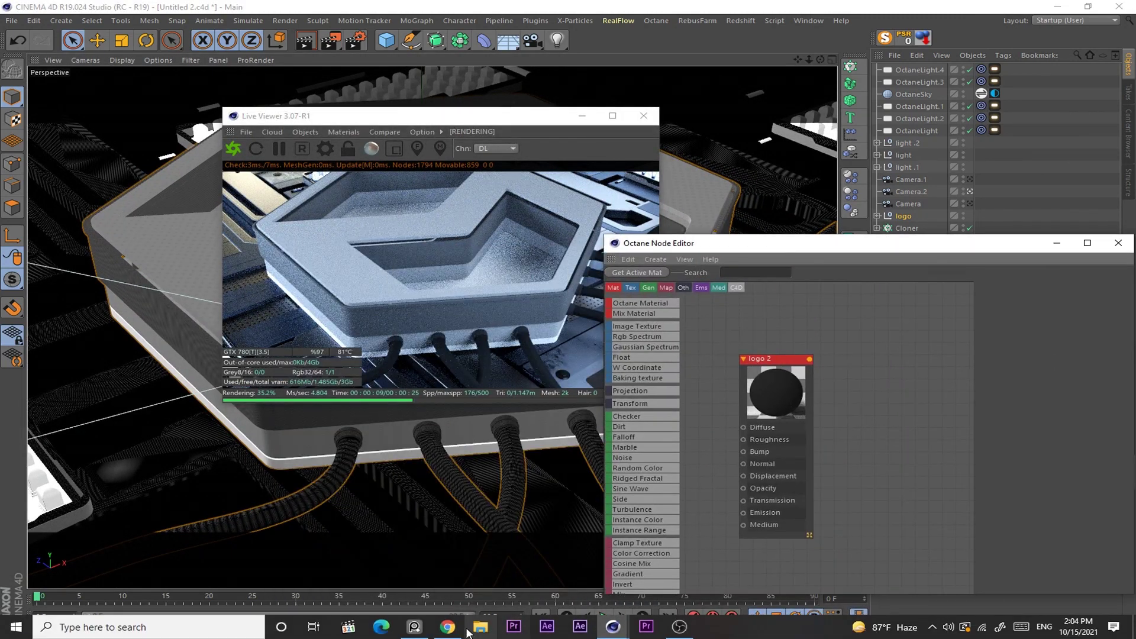
{"action": "left_click", "coordinate": [769, 359]}
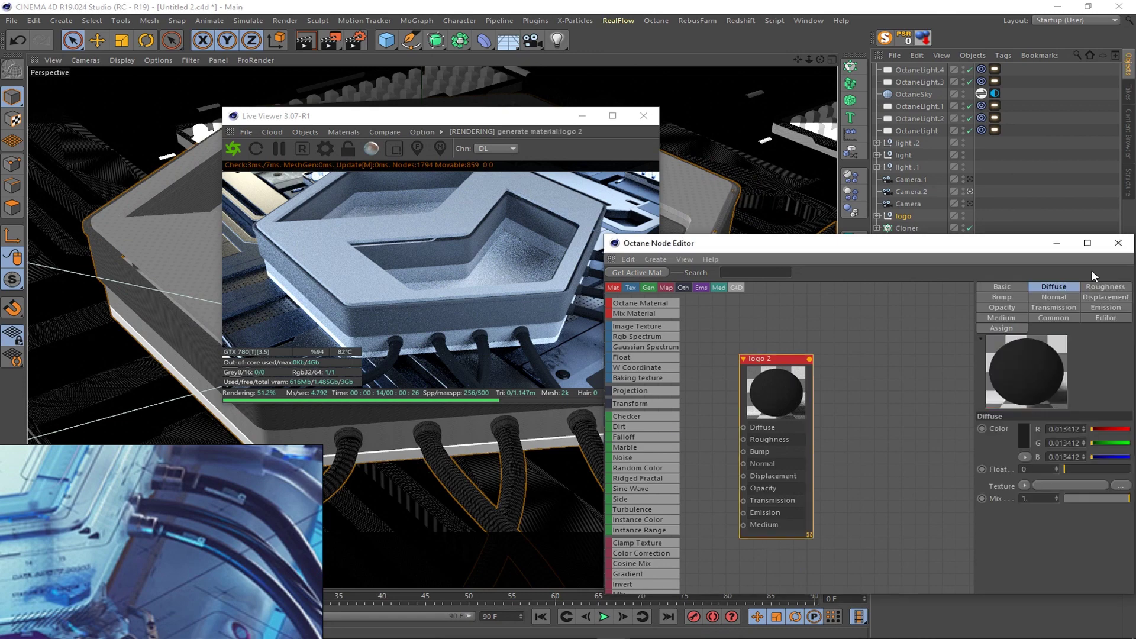
{"action": "left_click", "coordinate": [1023, 436]}
{"action": "left_click", "coordinate": [394, 148]}
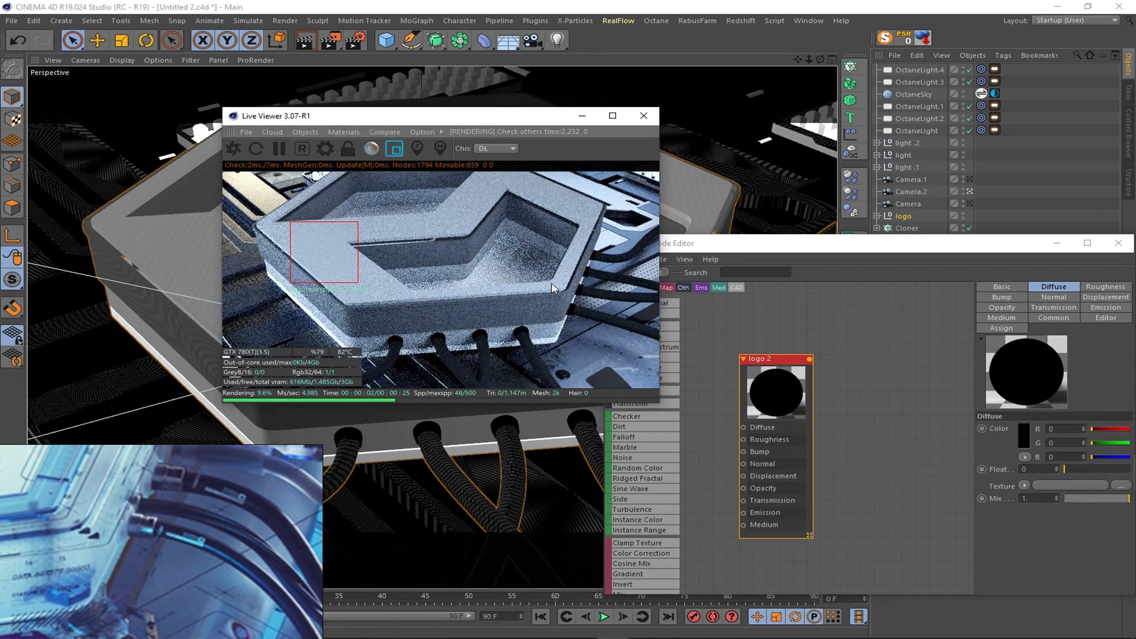
{"action": "left_click_drag", "start_coordinate": [303, 272], "coordinate": [557, 376]}
{"action": "left_click_drag", "start_coordinate": [887, 244], "coordinate": [769, 227]}
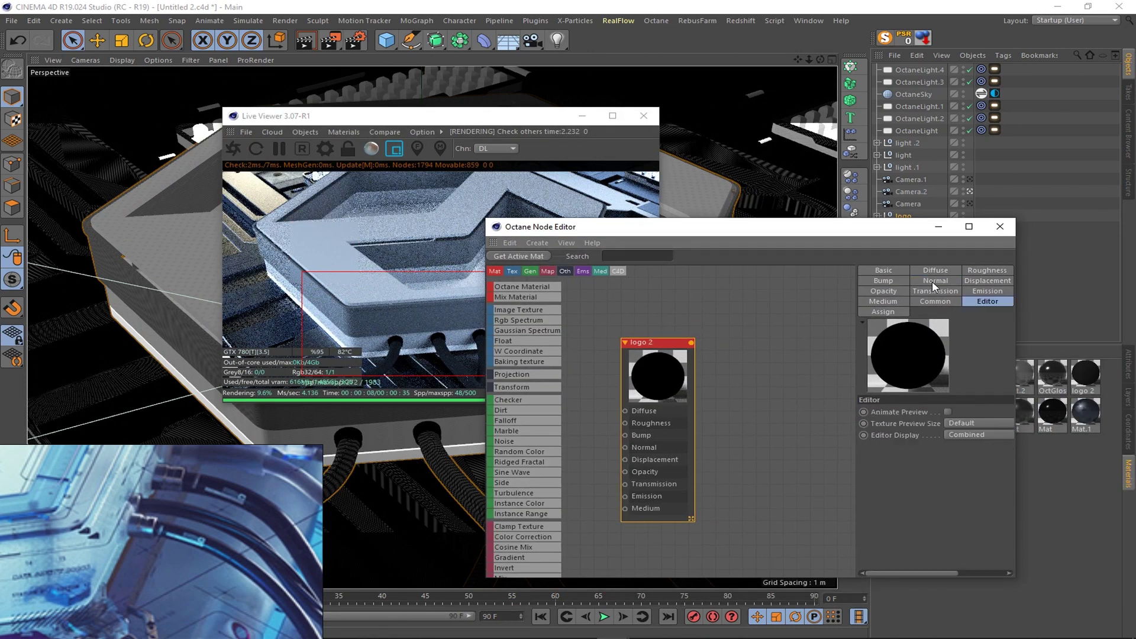
{"action": "left_click", "coordinate": [935, 291]}
{"action": "left_click", "coordinate": [1000, 227]}
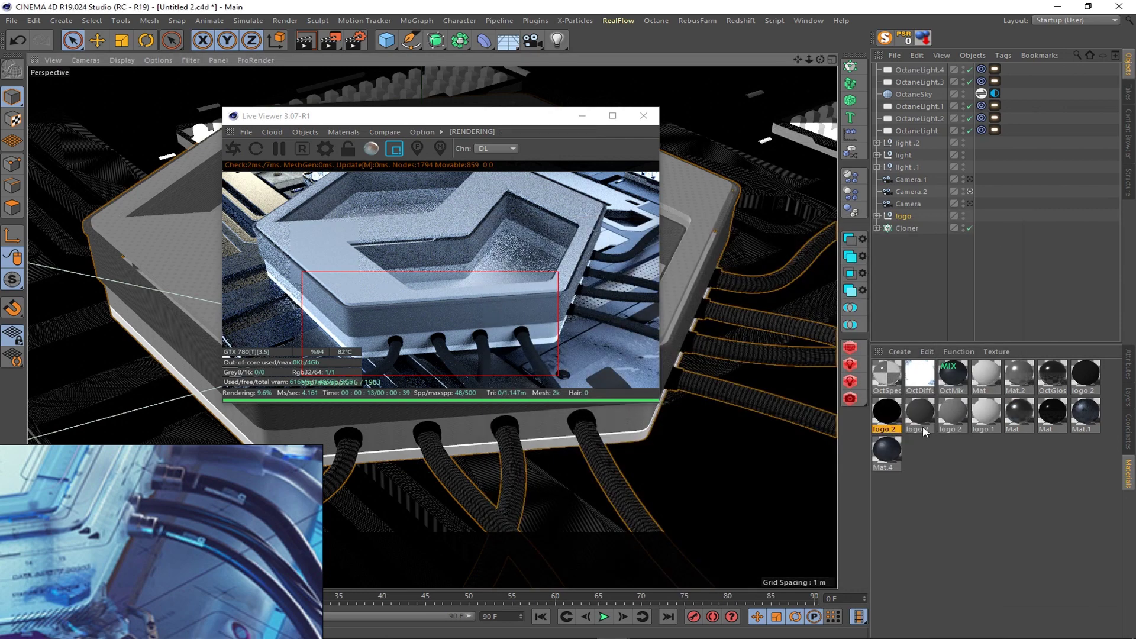
- Switch the first logo 2 material to Glossy with roughness about 0.11
{"action": "double_click", "coordinate": [1085, 373]}
{"action": "left_click_drag", "start_coordinate": [414, 97], "coordinate": [896, 210]}
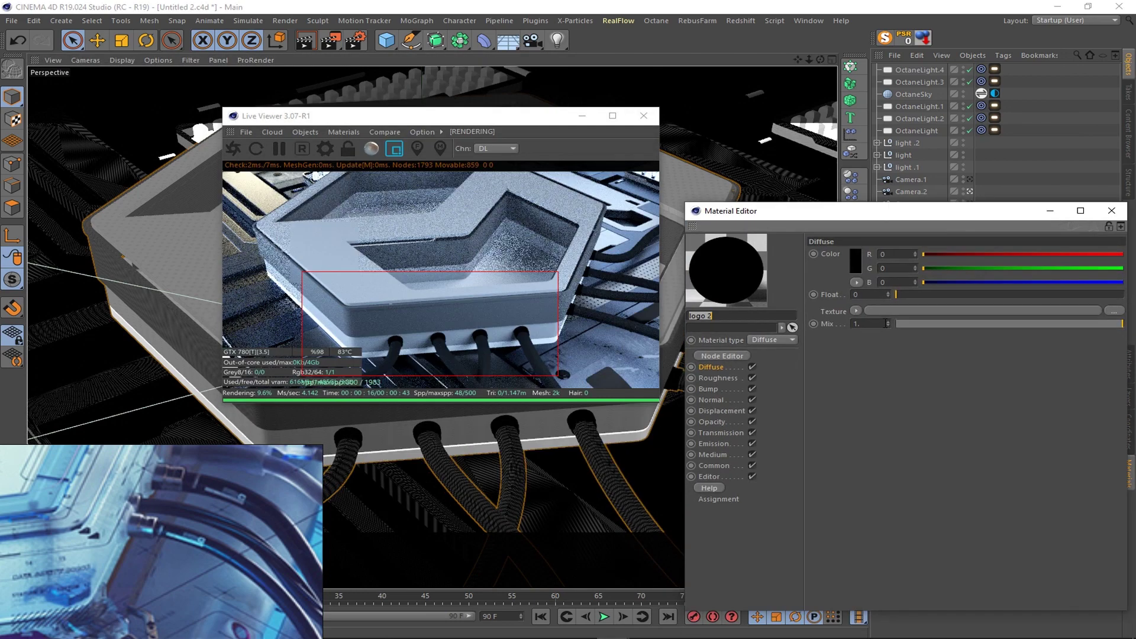
{"action": "left_click", "coordinate": [786, 339]}
{"action": "left_click", "coordinate": [766, 350]}
{"action": "left_click", "coordinate": [709, 465]}
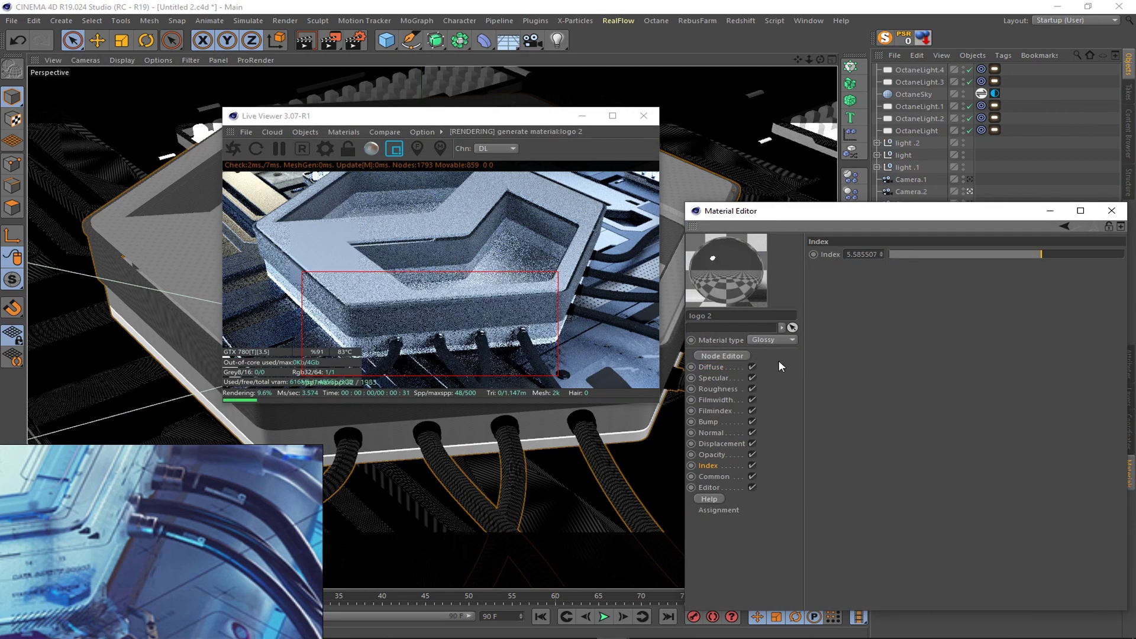
{"action": "left_click", "coordinate": [724, 390]}
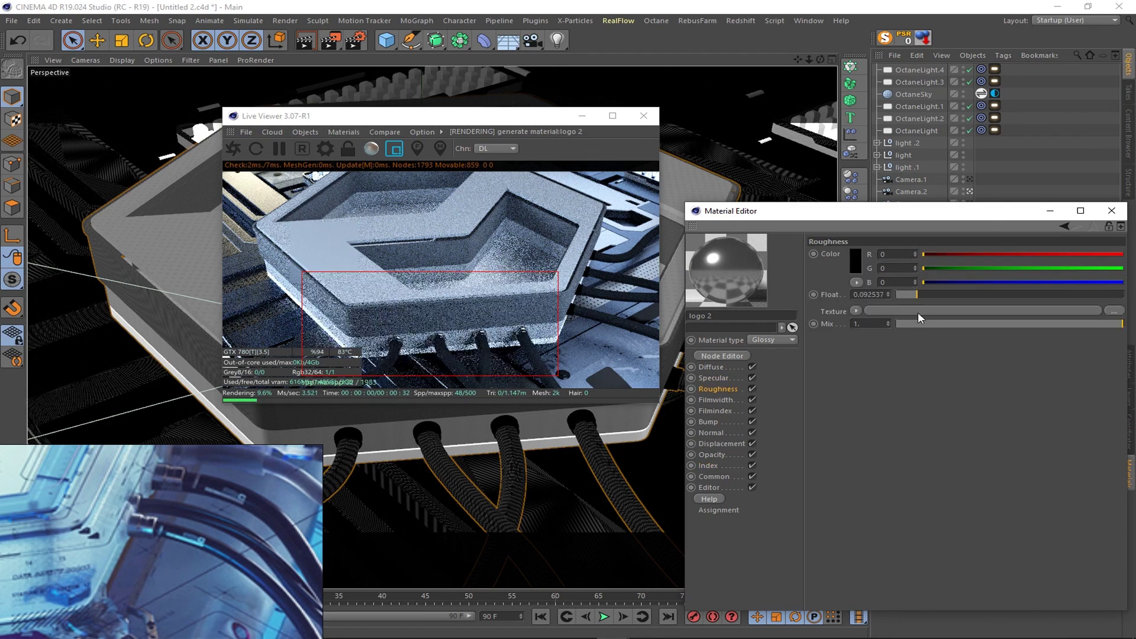
{"action": "mouse_move", "coordinate": [917, 294]}
{"action": "left_mouse_down"}
{"action": "mouse_move", "coordinate": [935, 294]}
{"action": "mouse_move", "coordinate": [921, 294]}
{"action": "left_mouse_up"}
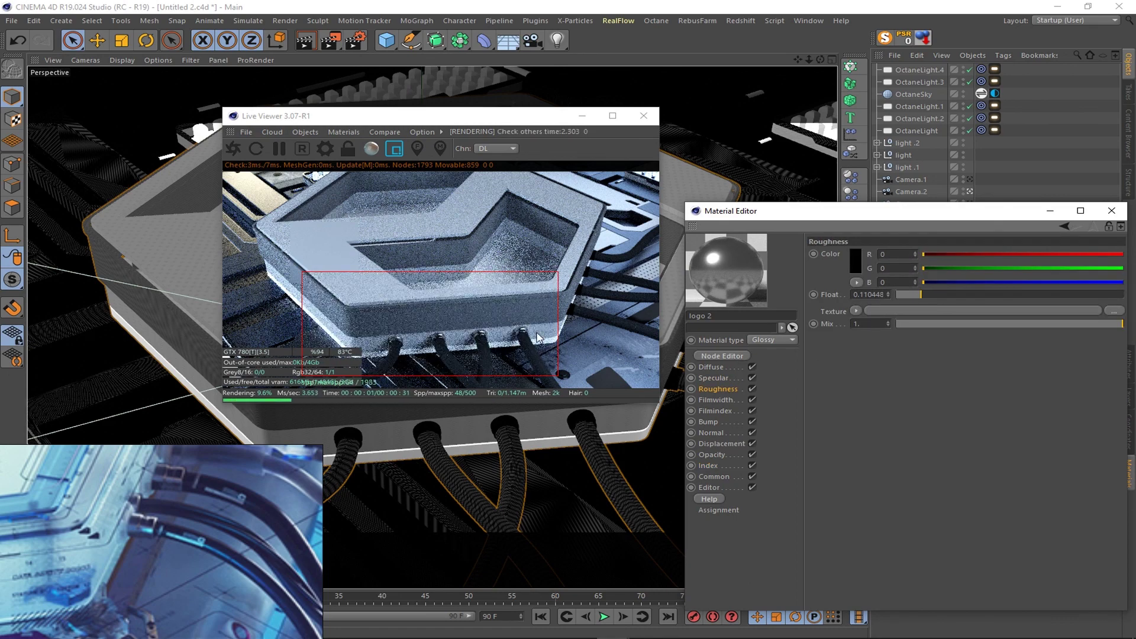
{"action": "left_click_drag", "start_coordinate": [340, 312], "coordinate": [540, 367]}
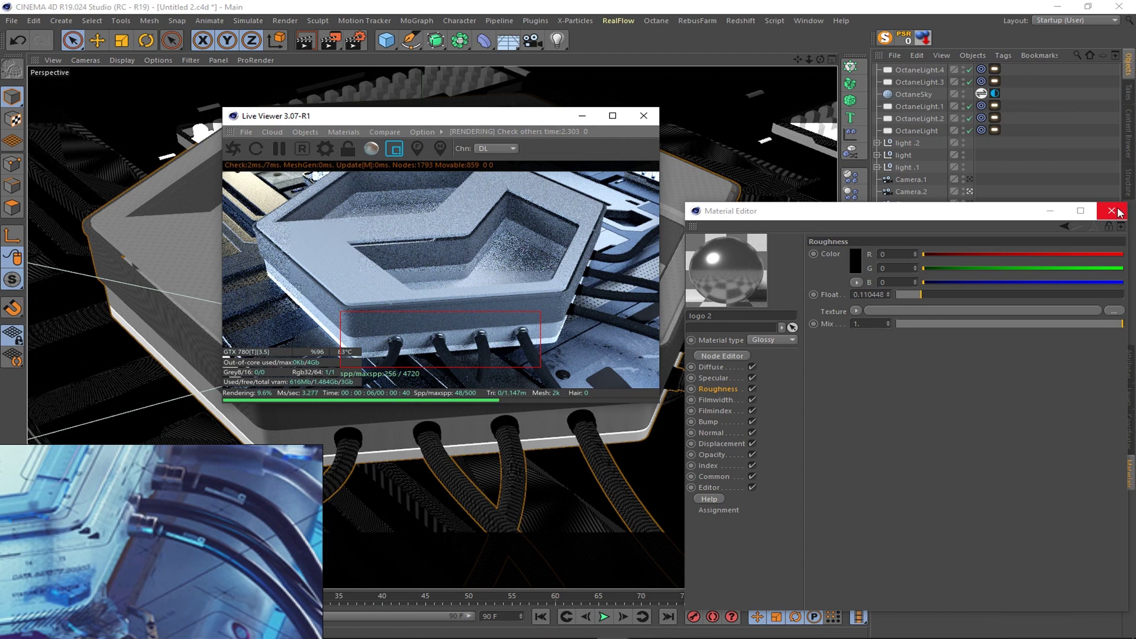
{"action": "left_click", "coordinate": [1112, 210]}
- Change the second logo 2 material's type to Glossy, framing the render region on the front tubes
{"action": "left_click_drag", "start_coordinate": [550, 236], "coordinate": [619, 319]}
{"action": "left_click_drag", "start_coordinate": [335, 368], "coordinate": [346, 376]}
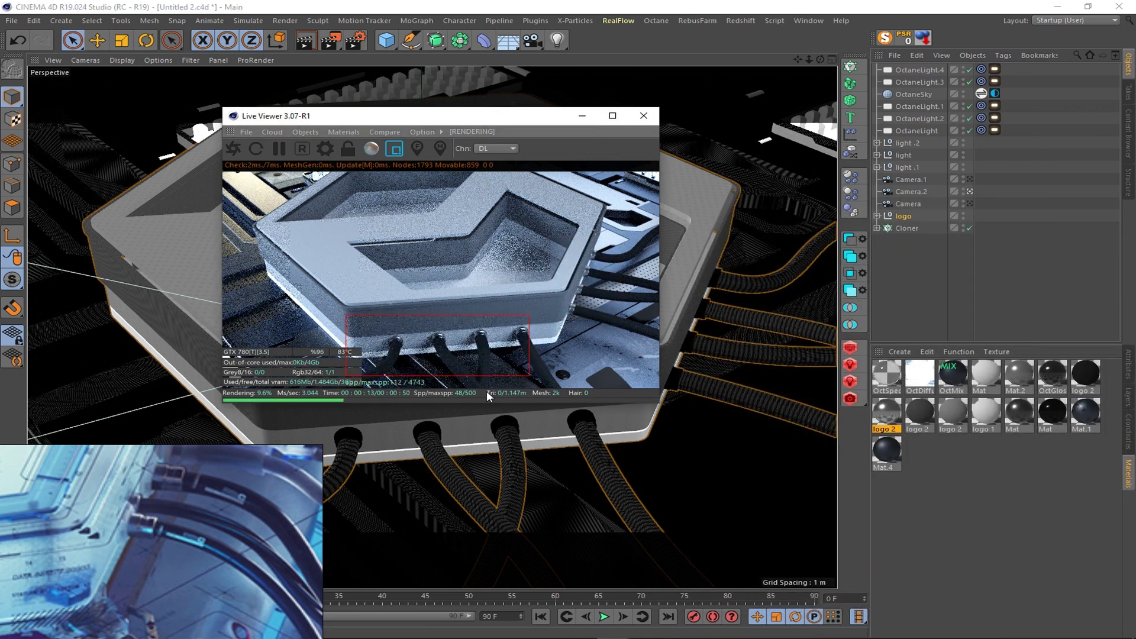
{"action": "double_click", "coordinate": [1085, 374]}
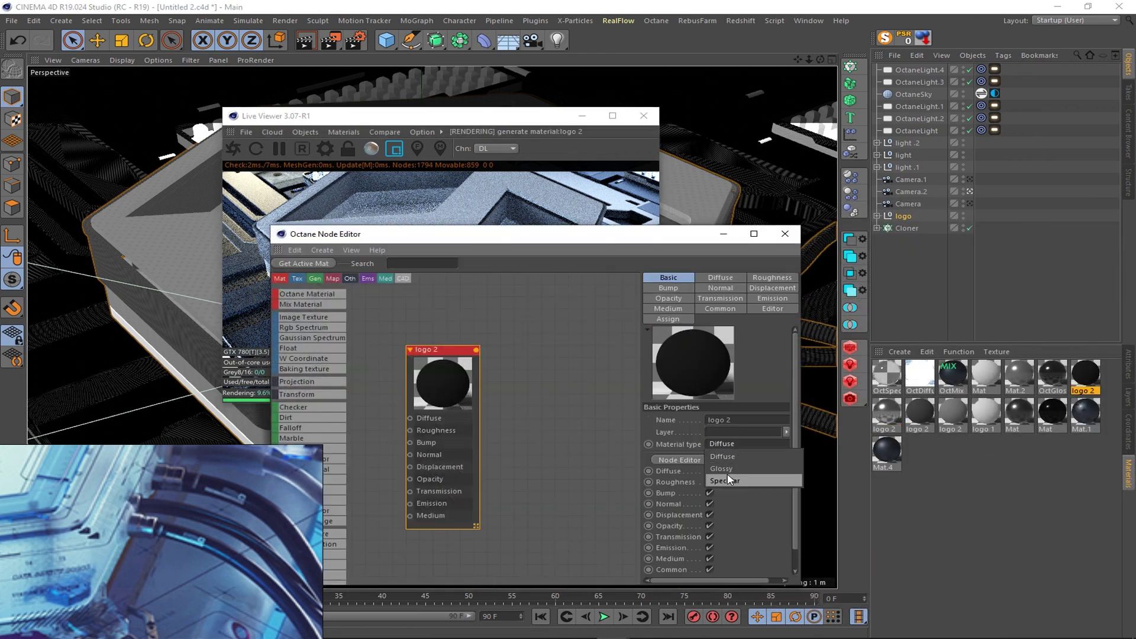
{"action": "left_click", "coordinate": [747, 486]}
{"action": "left_click", "coordinate": [785, 234]}
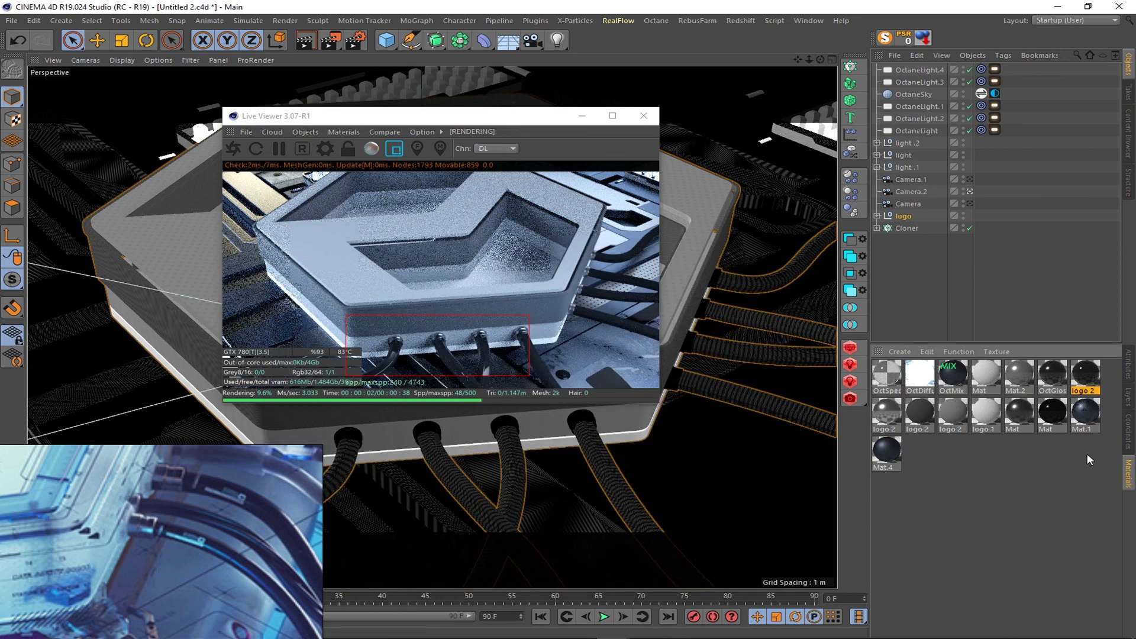
{"action": "double_click", "coordinate": [1089, 374]}
{"action": "left_click_drag", "start_coordinate": [563, 298], "coordinate": [336, 397]}
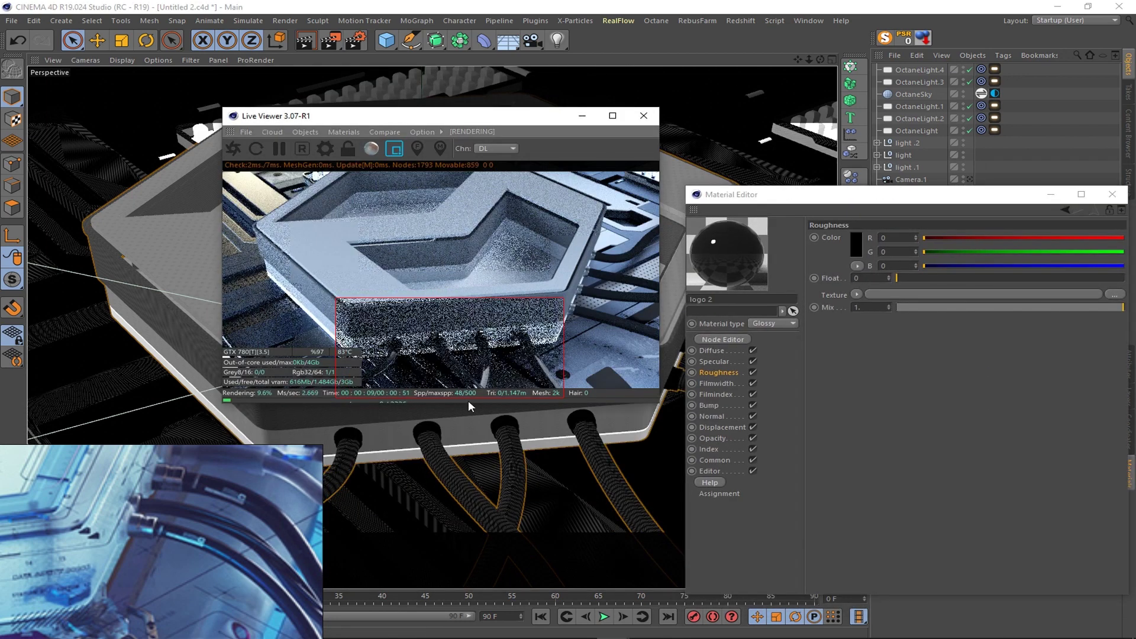
- Give the second logo 2 material roughness about 0.07, specular about 0.19 and index about 2.14
{"action": "left_click", "coordinate": [712, 350]}
{"action": "left_click", "coordinate": [856, 243]}
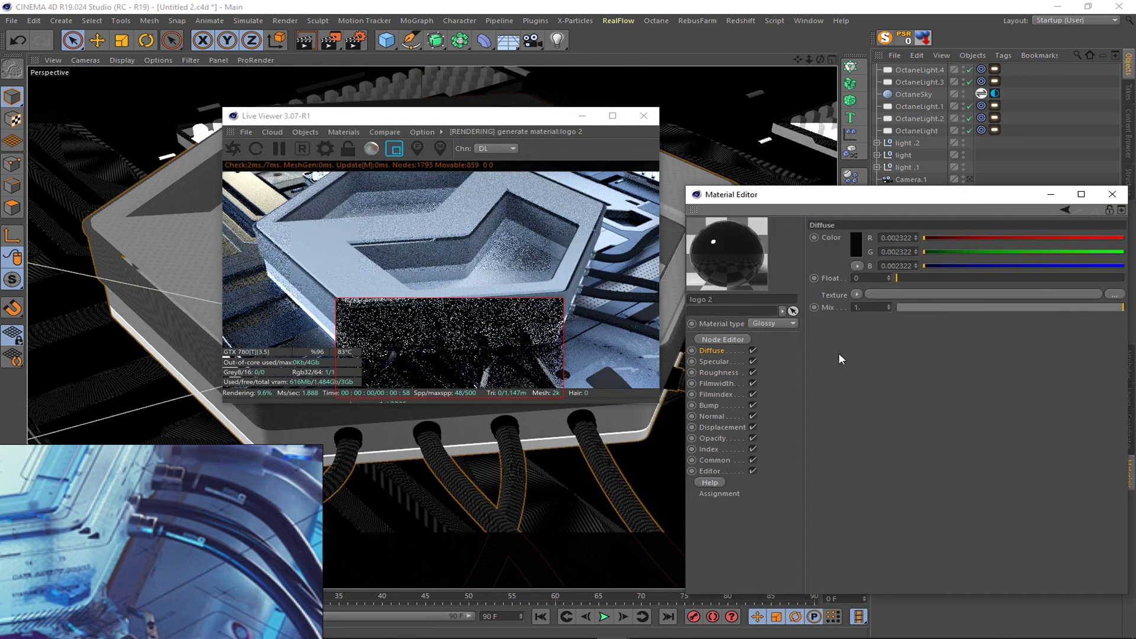
{"action": "left_click", "coordinate": [723, 449]}
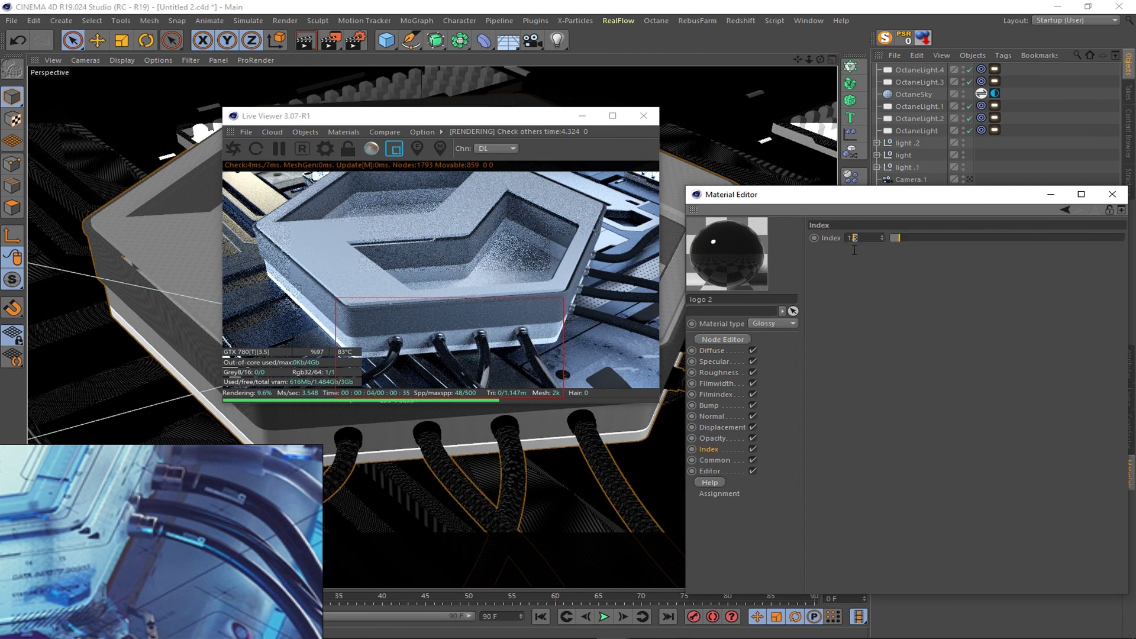
{"action": "left_click", "coordinate": [719, 373]}
{"action": "left_click_drag", "start_coordinate": [905, 278], "coordinate": [973, 281]}
{"action": "left_click", "coordinate": [714, 362]}
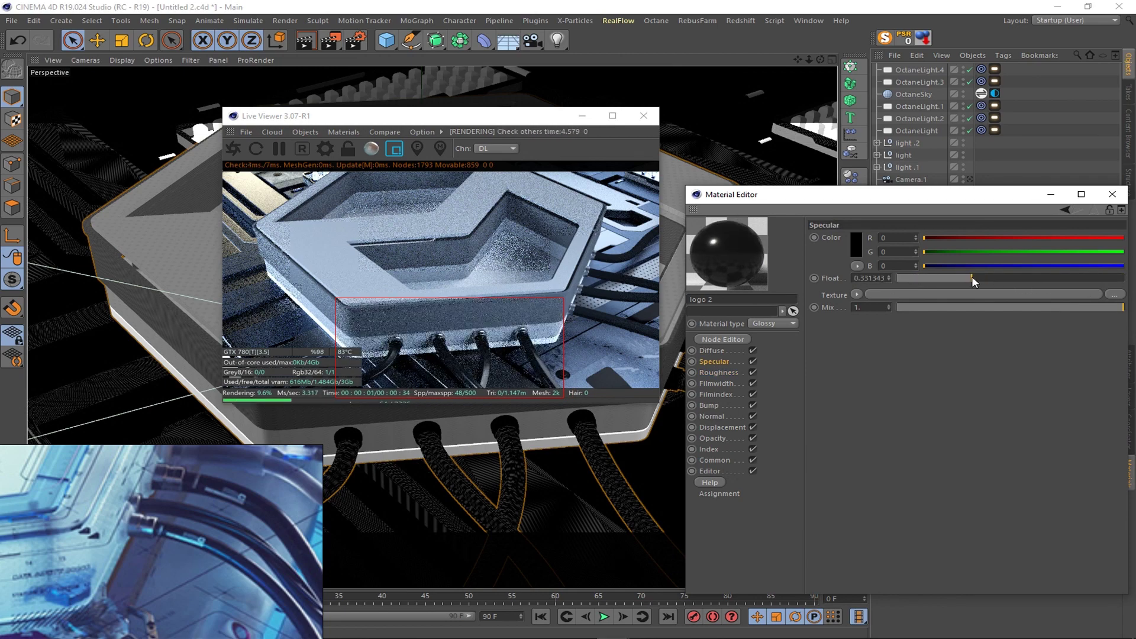
{"action": "left_click", "coordinate": [709, 449]}
{"action": "left_click", "coordinate": [927, 237]}
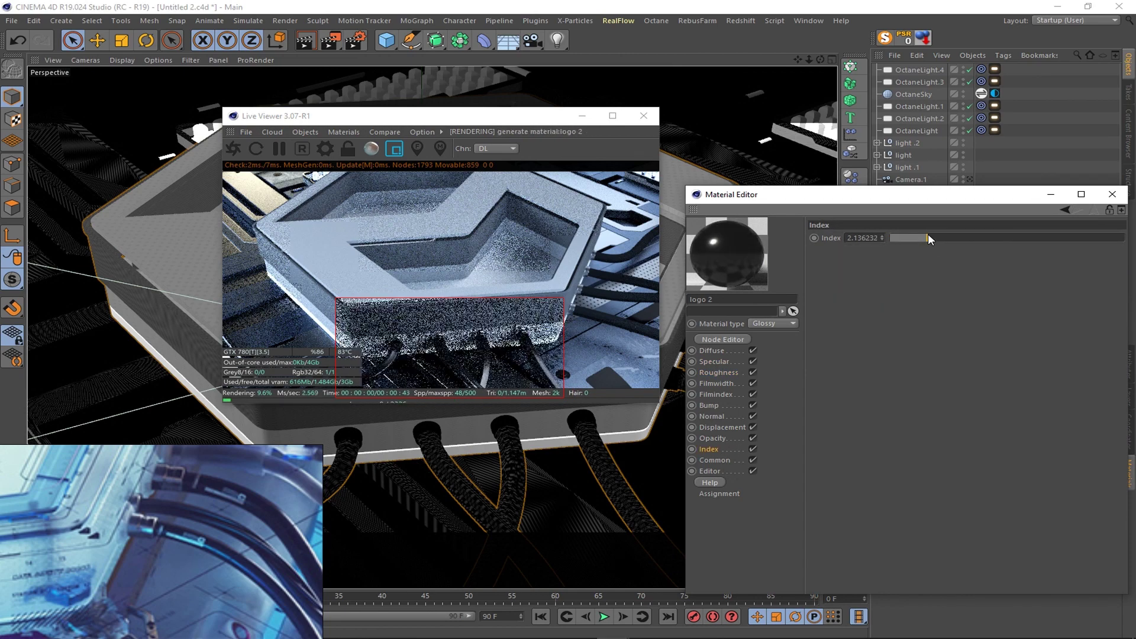
{"action": "left_click", "coordinate": [712, 350]}
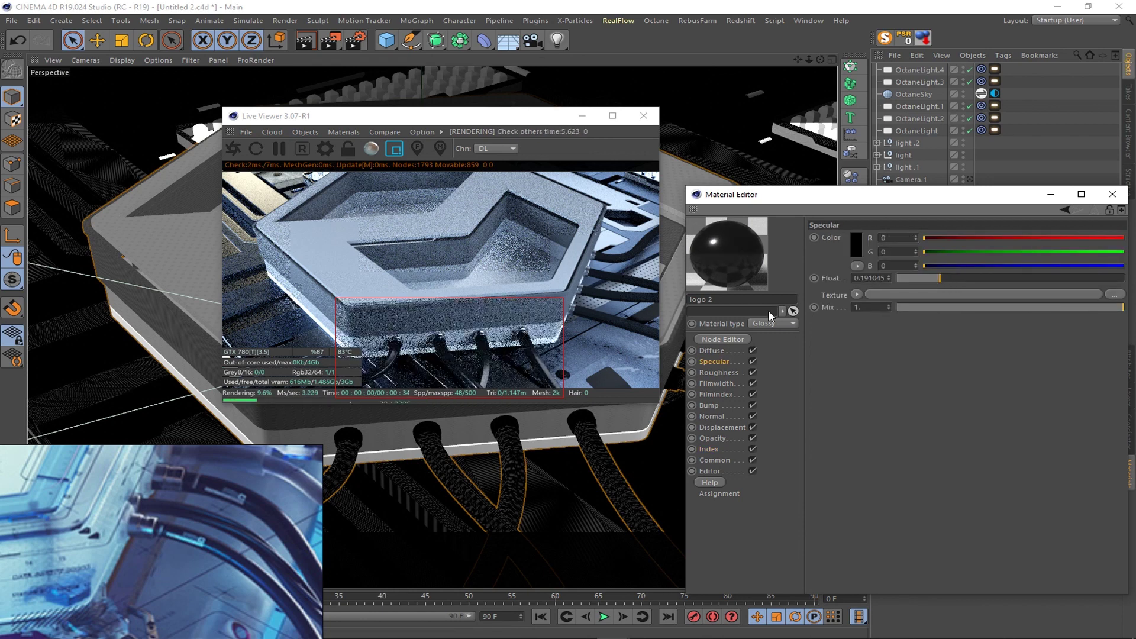
{"action": "left_click", "coordinate": [1112, 194]}
{"action": "left_click_drag", "start_coordinate": [595, 228], "coordinate": [395, 370]}
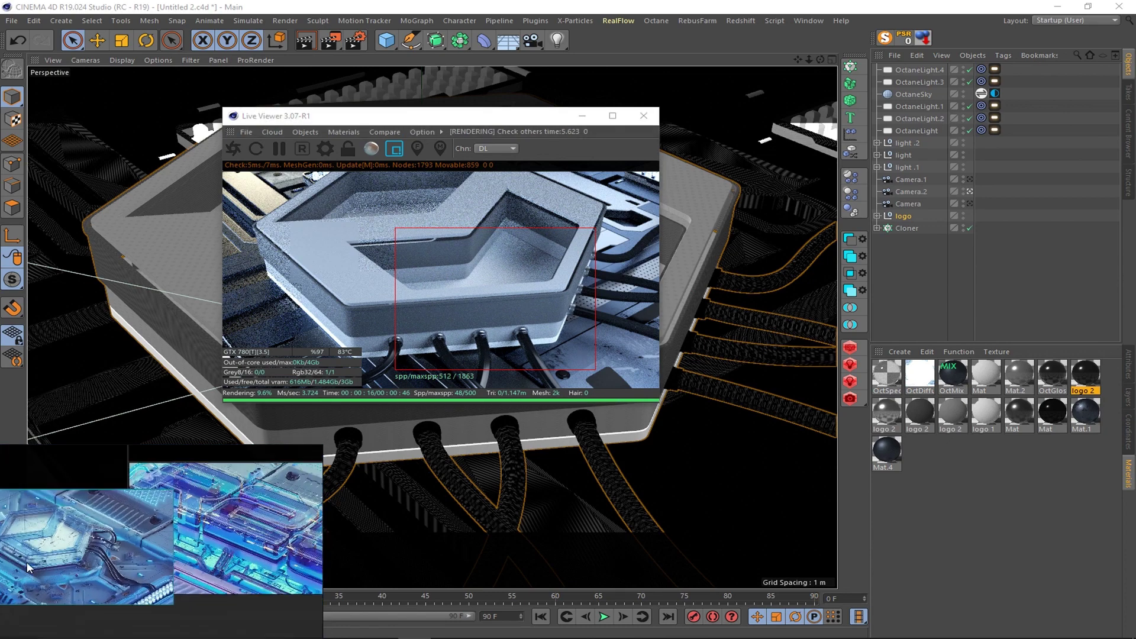
- Set the logo 1 material's diffuse colour to a grey at 70% value
{"action": "right_click", "coordinate": [553, 341]}
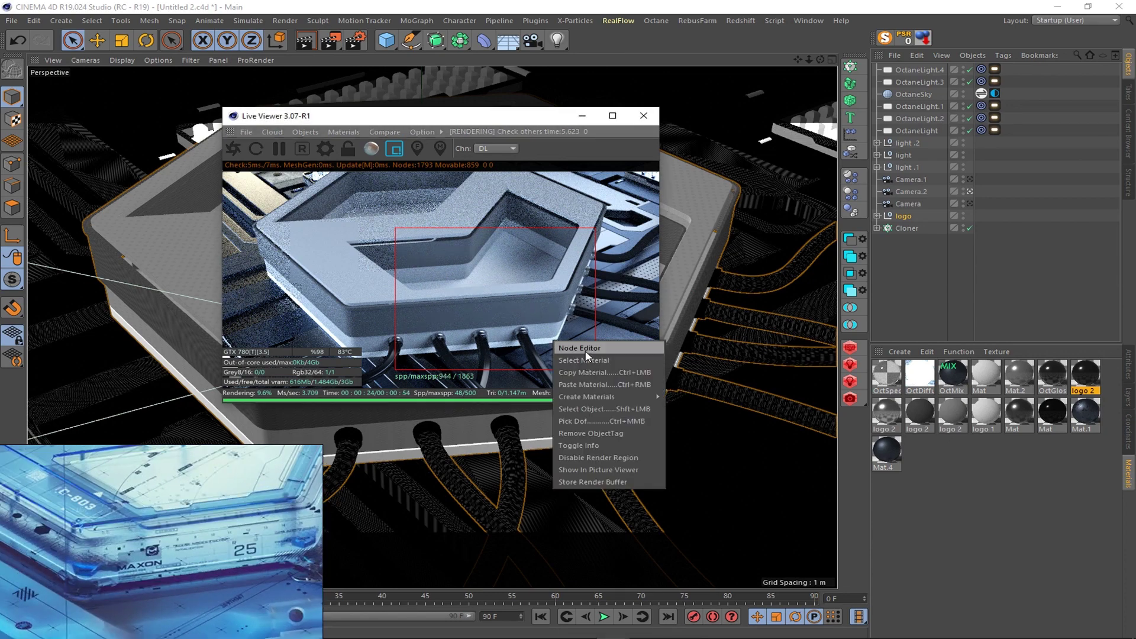
{"action": "left_click", "coordinate": [576, 355]}
{"action": "left_click_drag", "start_coordinate": [486, 245], "coordinate": [810, 245]}
{"action": "left_click", "coordinate": [1104, 238]}
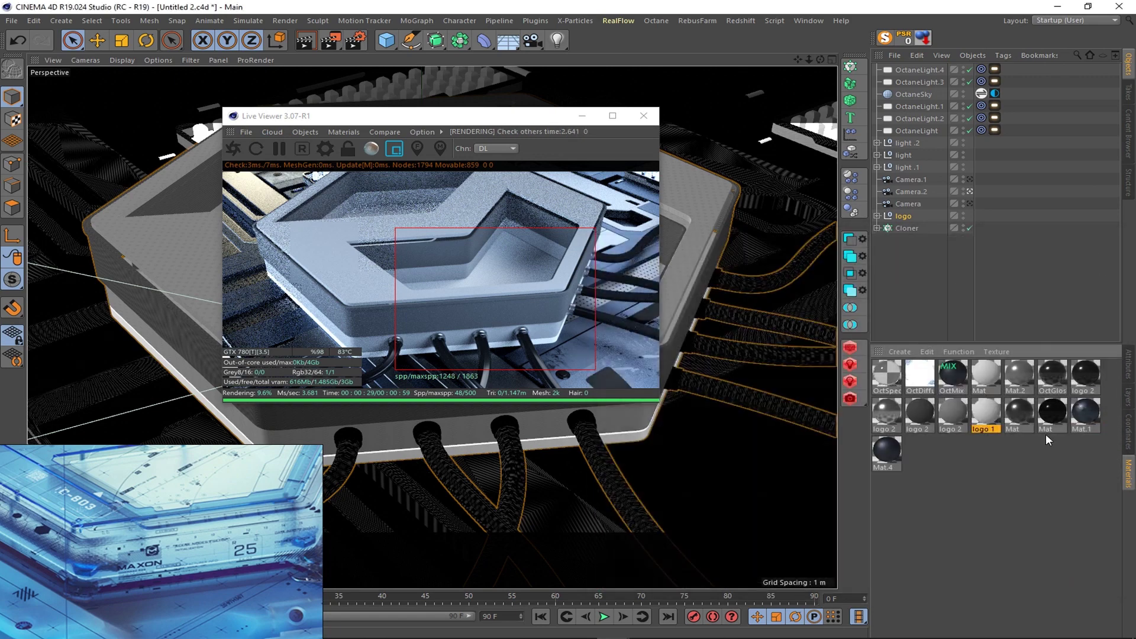
{"action": "double_click", "coordinate": [1045, 434]}
{"action": "mouse_move", "coordinate": [266, 81]}
{"action": "left_mouse_down"}
{"action": "mouse_move", "coordinate": [768, 223]}
{"action": "mouse_move", "coordinate": [751, 213]}
{"action": "left_mouse_up"}
{"action": "left_click", "coordinate": [716, 369]}
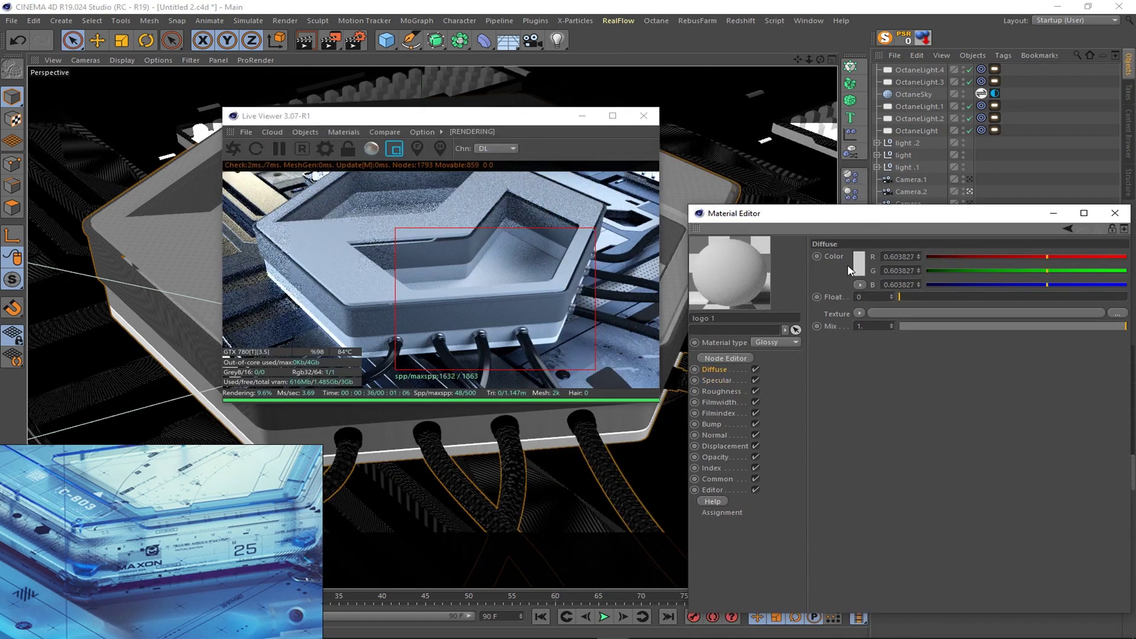
{"action": "left_click", "coordinate": [856, 265]}
{"action": "left_click_drag", "start_coordinate": [922, 289], "coordinate": [913, 290]}
{"action": "left_click", "coordinate": [840, 311]}
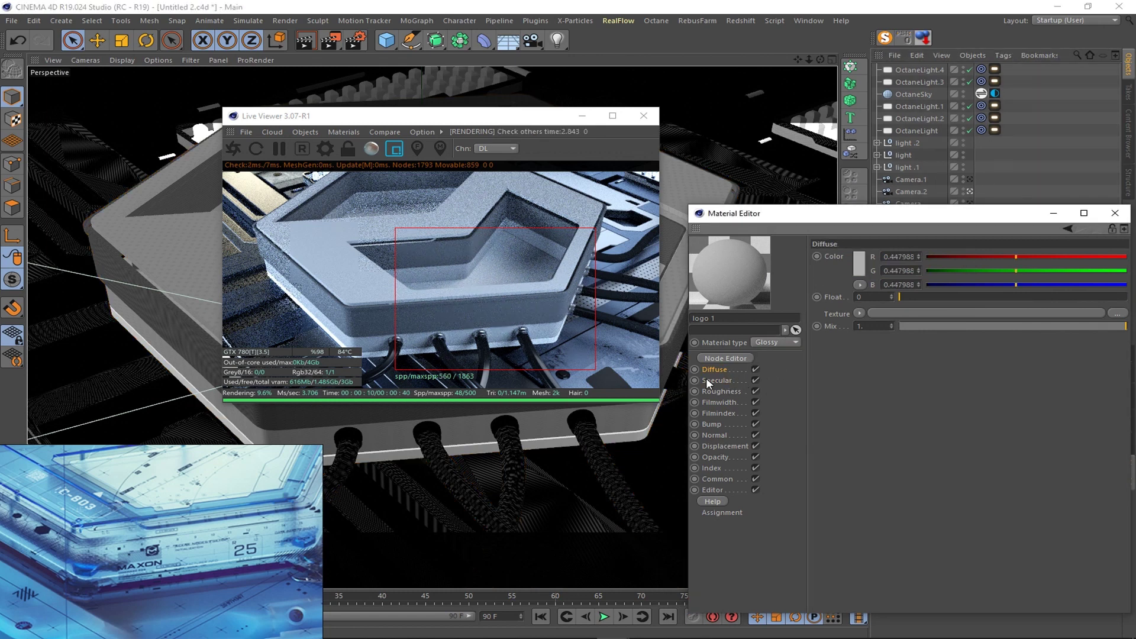
- Drop logo 1's roughness to near zero and raise its index to about 5.46
{"action": "left_click_drag", "start_coordinate": [437, 264], "coordinate": [615, 373]}
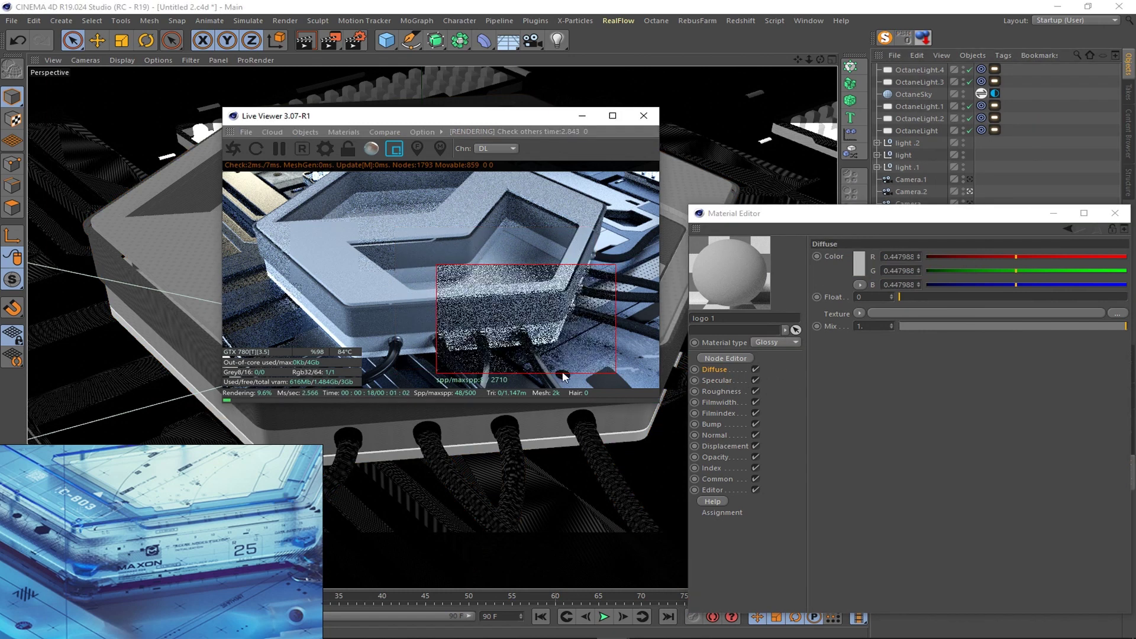
{"action": "left_click", "coordinate": [775, 342]}
{"action": "left_click", "coordinate": [711, 467]}
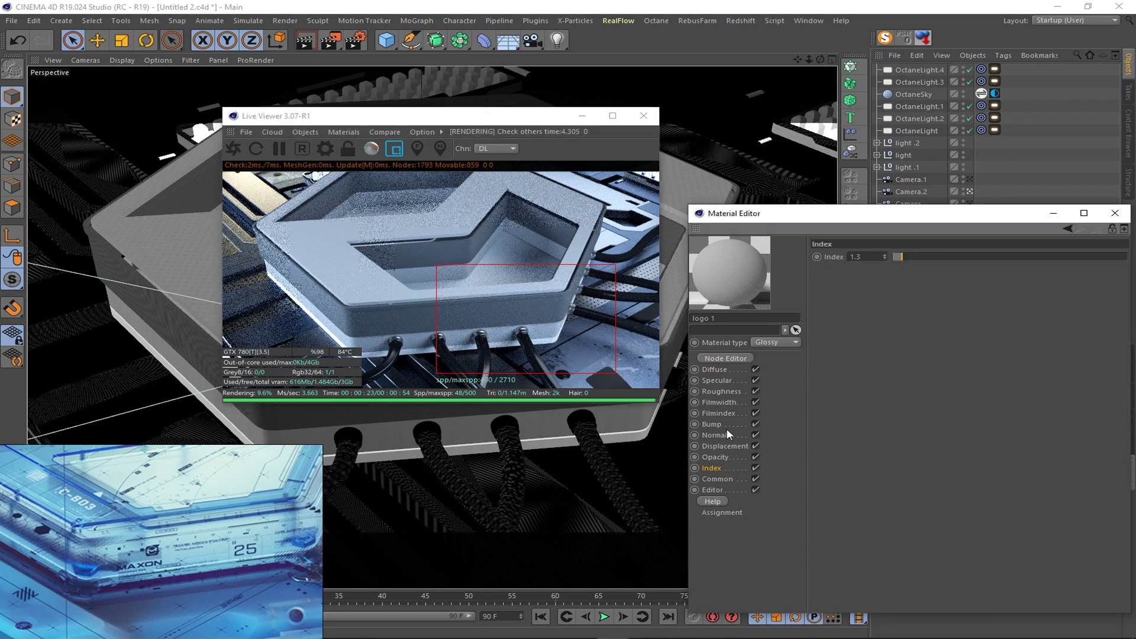
{"action": "left_click", "coordinate": [734, 390]}
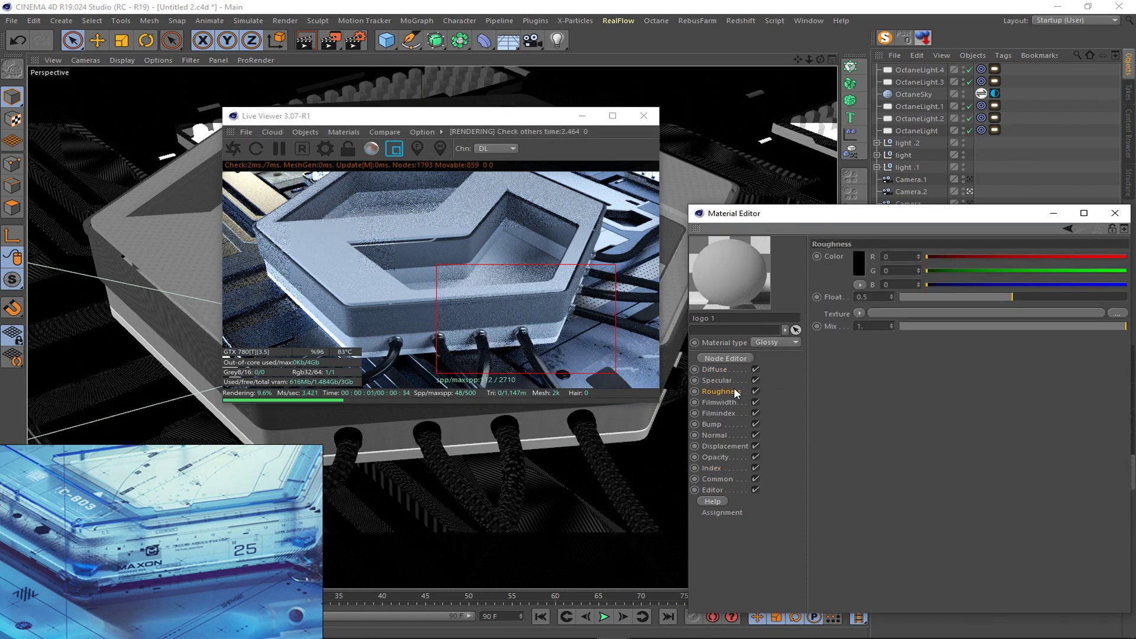
{"action": "left_click_drag", "start_coordinate": [937, 294], "coordinate": [897, 297]}
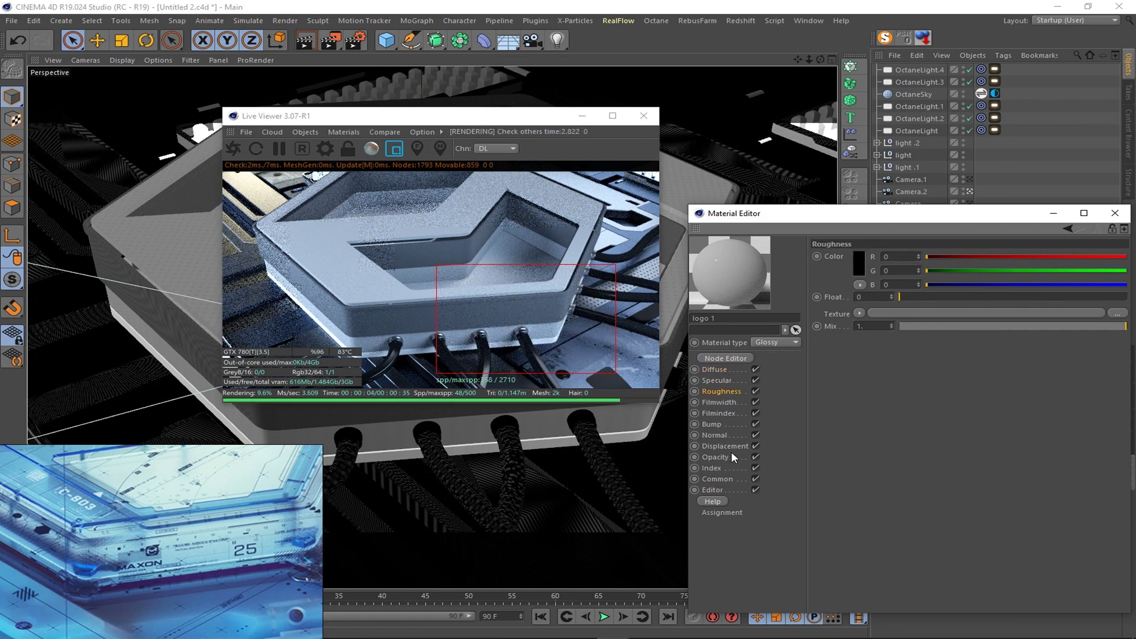
{"action": "left_click", "coordinate": [712, 467]}
{"action": "left_click_drag", "start_coordinate": [903, 257], "coordinate": [1040, 256]}
{"action": "left_click", "coordinate": [725, 358]}
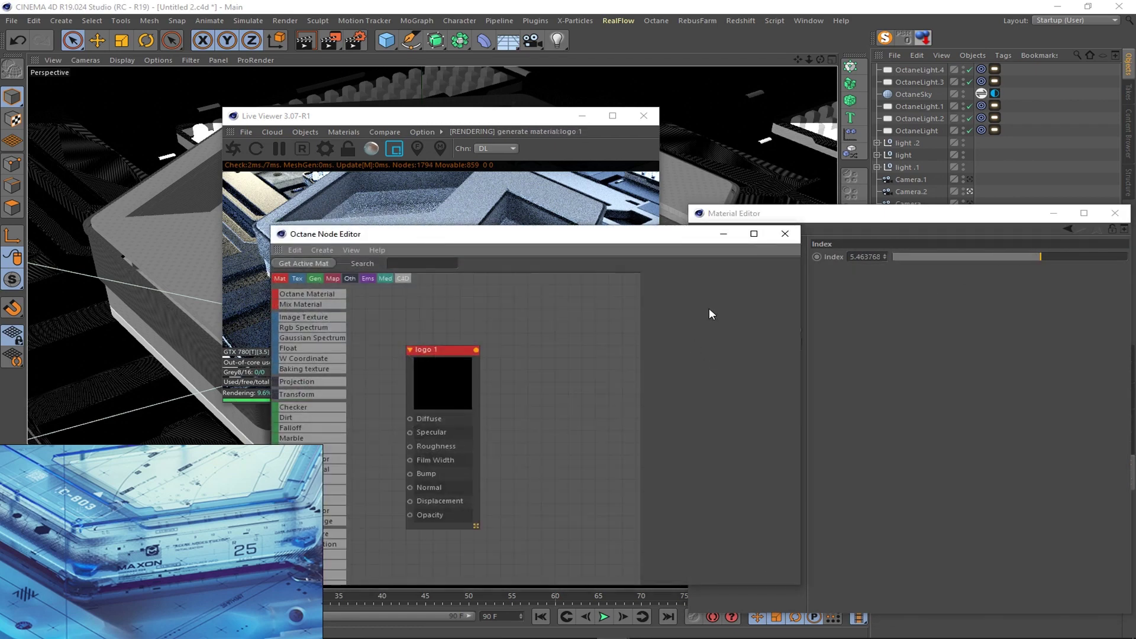
{"action": "left_click", "coordinate": [784, 234]}
- Make logo 1's specular colour white, roughness about 0.1 and index about 4.27
{"action": "left_click", "coordinate": [725, 381]}
{"action": "left_click", "coordinate": [858, 264]}
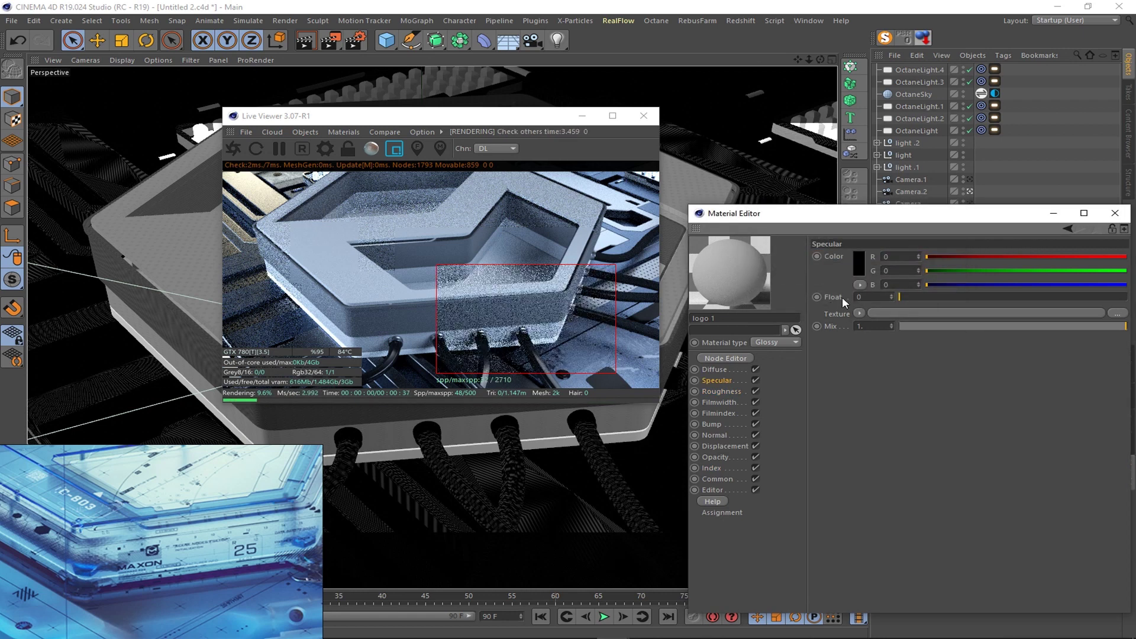
{"action": "left_click", "coordinate": [859, 263]}
{"action": "left_click", "coordinate": [860, 300]}
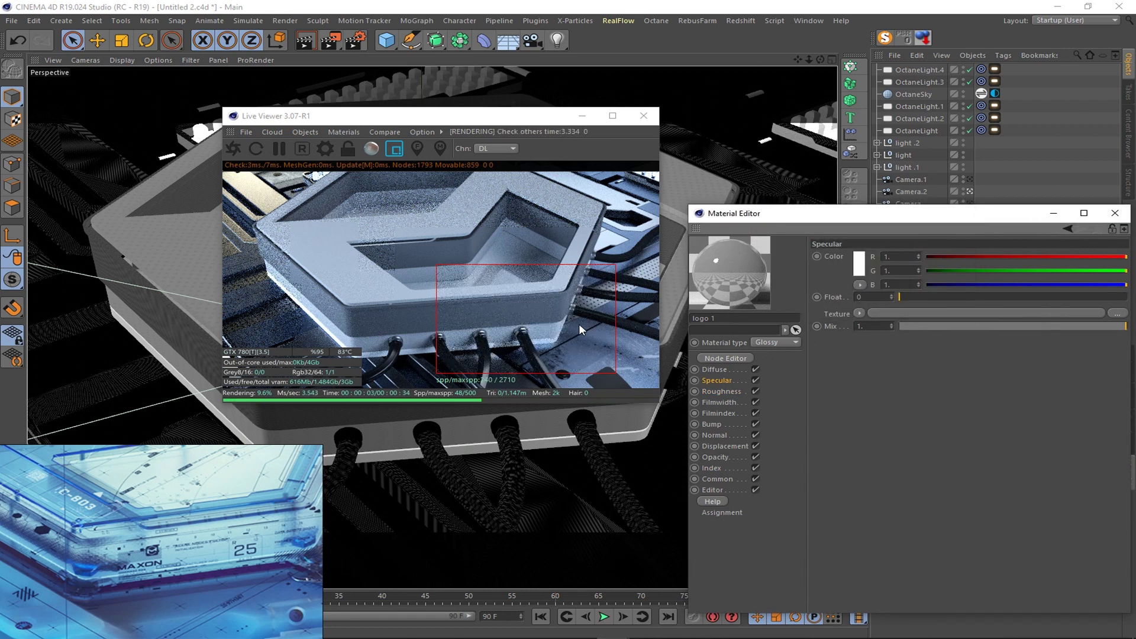
{"action": "left_click", "coordinate": [720, 391]}
{"action": "left_click", "coordinate": [914, 297]}
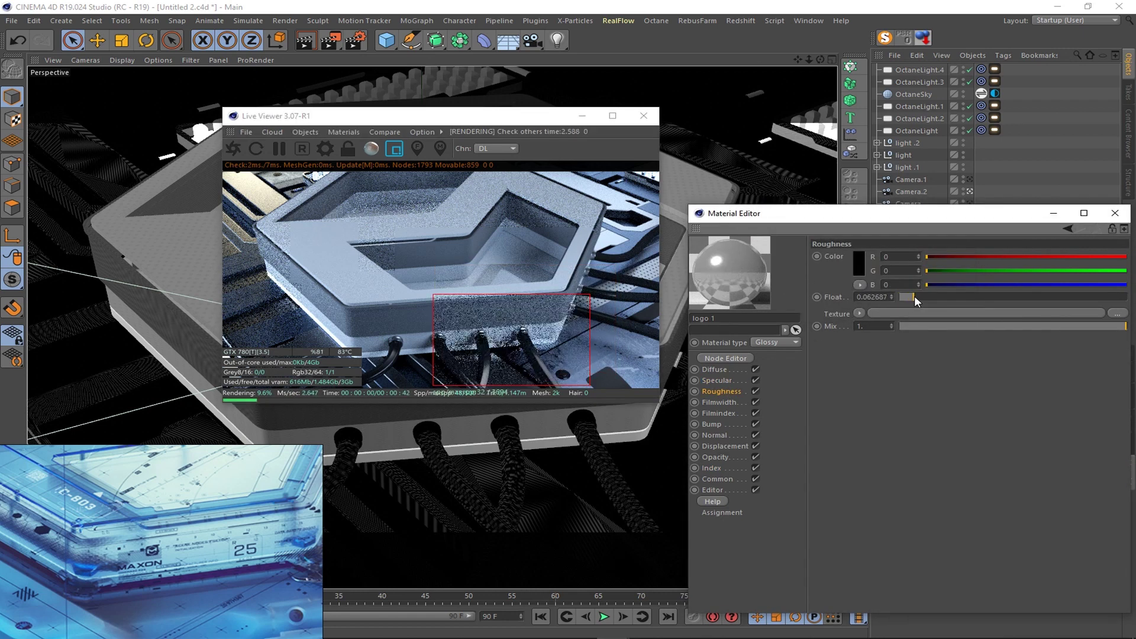
{"action": "left_click_drag", "start_coordinate": [914, 296], "coordinate": [921, 296]}
{"action": "left_click", "coordinate": [712, 468]}
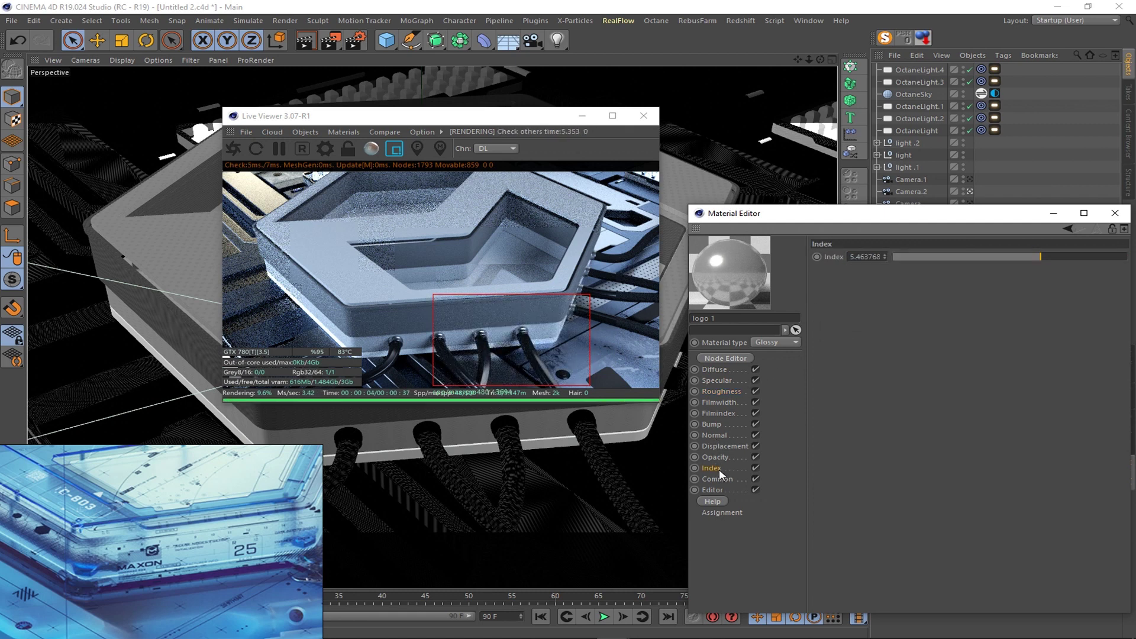
{"action": "left_click", "coordinate": [1001, 256]}
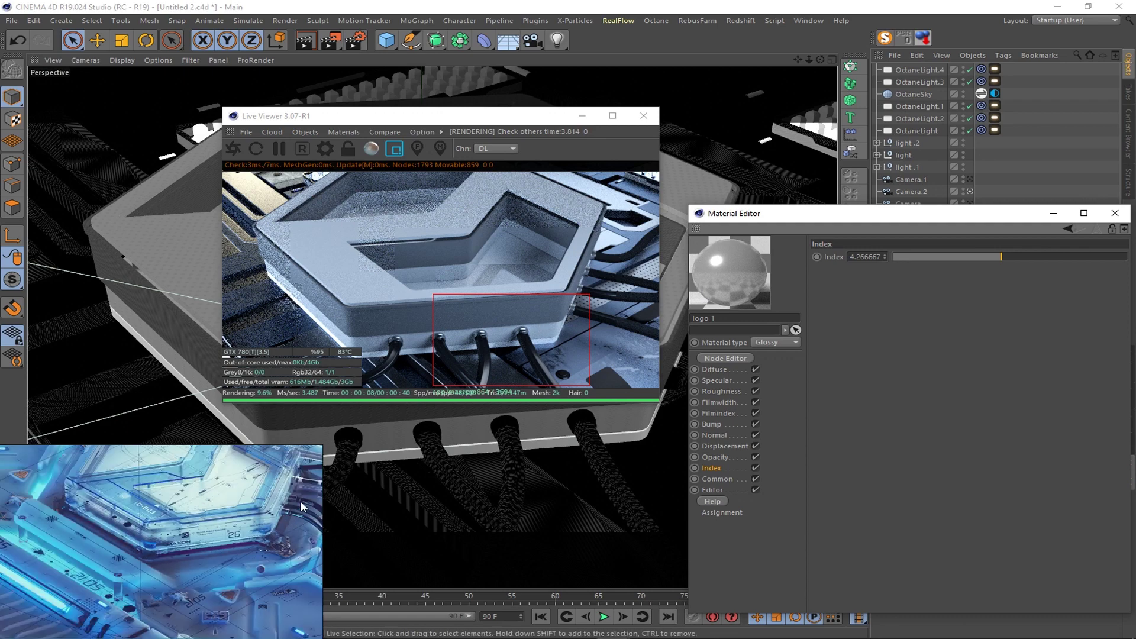
{"action": "left_click", "coordinate": [1127, 219]}
- Set the logo 2 material's specular colour to white and enlarge the render region
{"action": "right_click", "coordinate": [551, 329]}
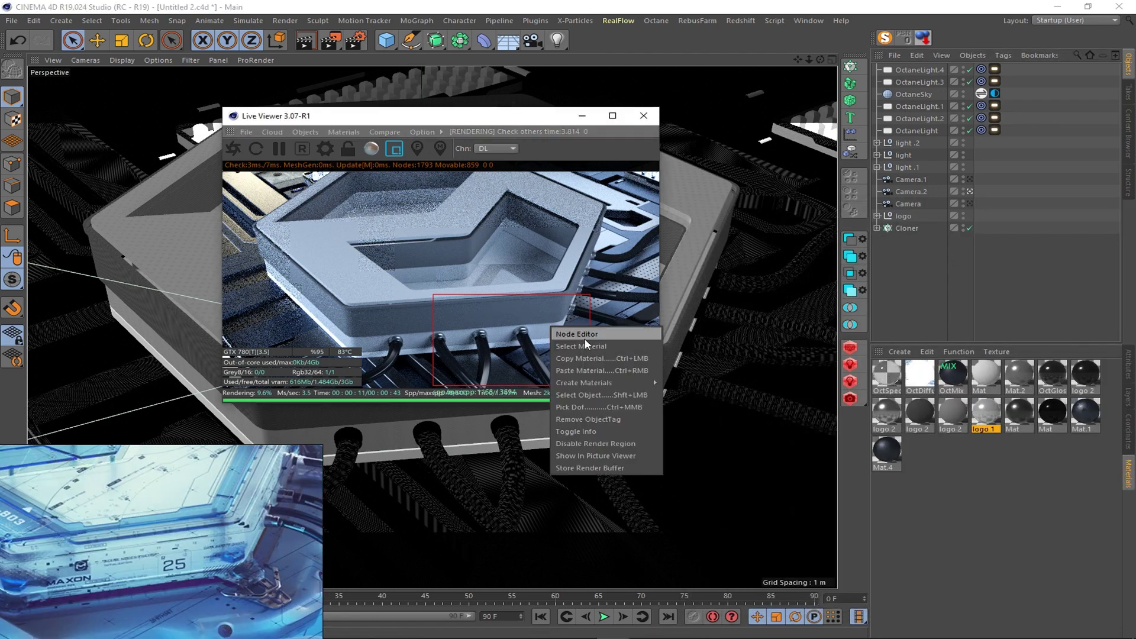
{"action": "left_click", "coordinate": [586, 335]}
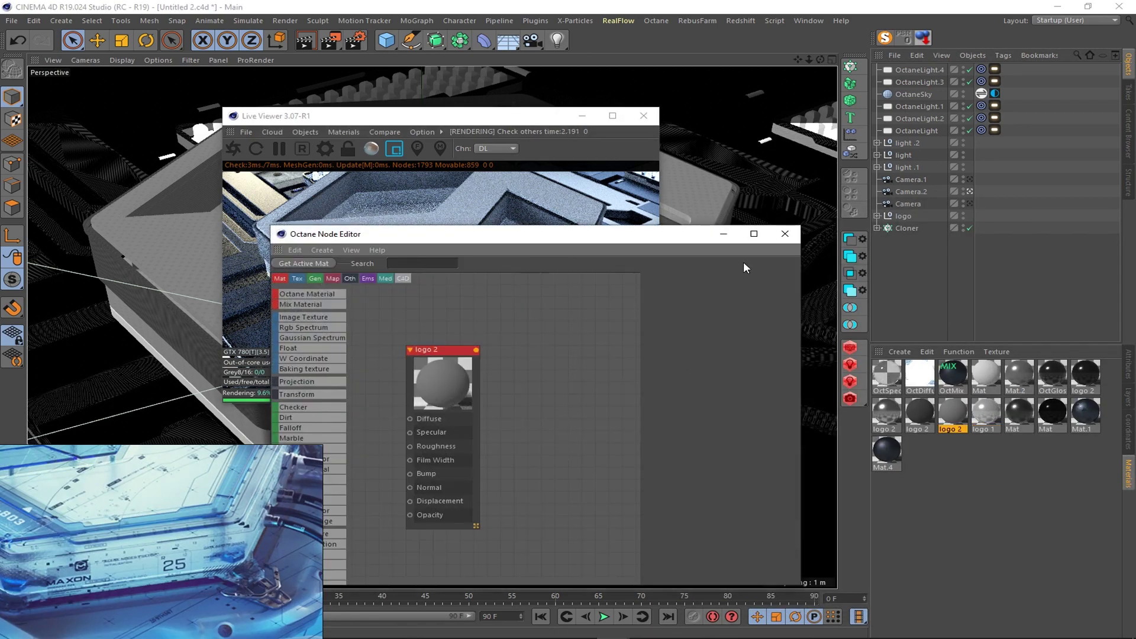
{"action": "left_click", "coordinate": [786, 233]}
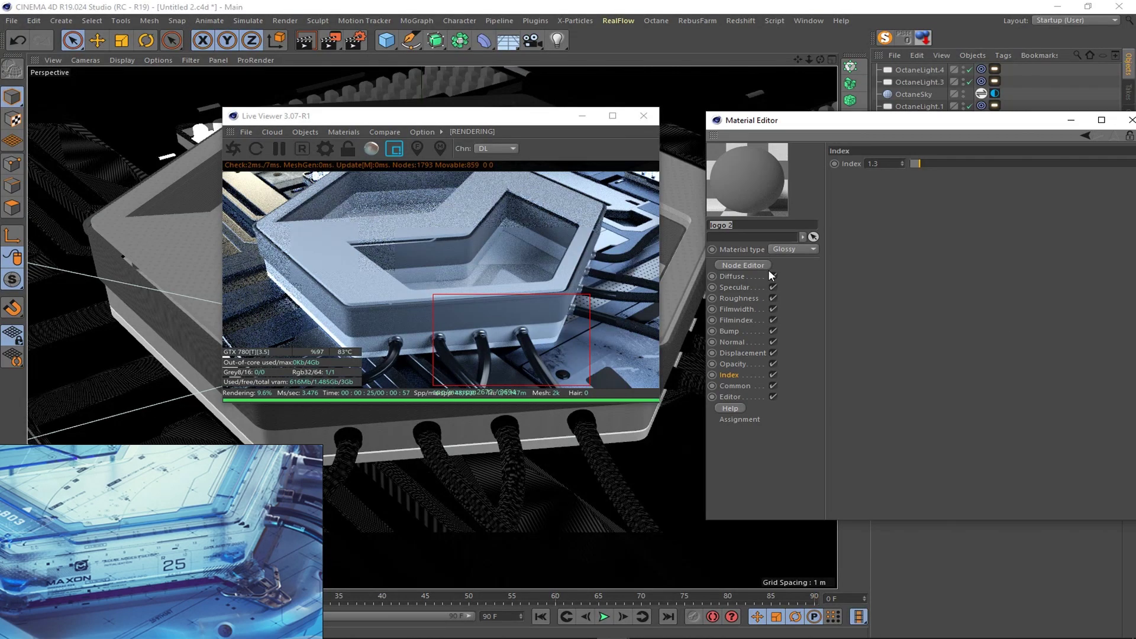
{"action": "left_click", "coordinate": [734, 286]}
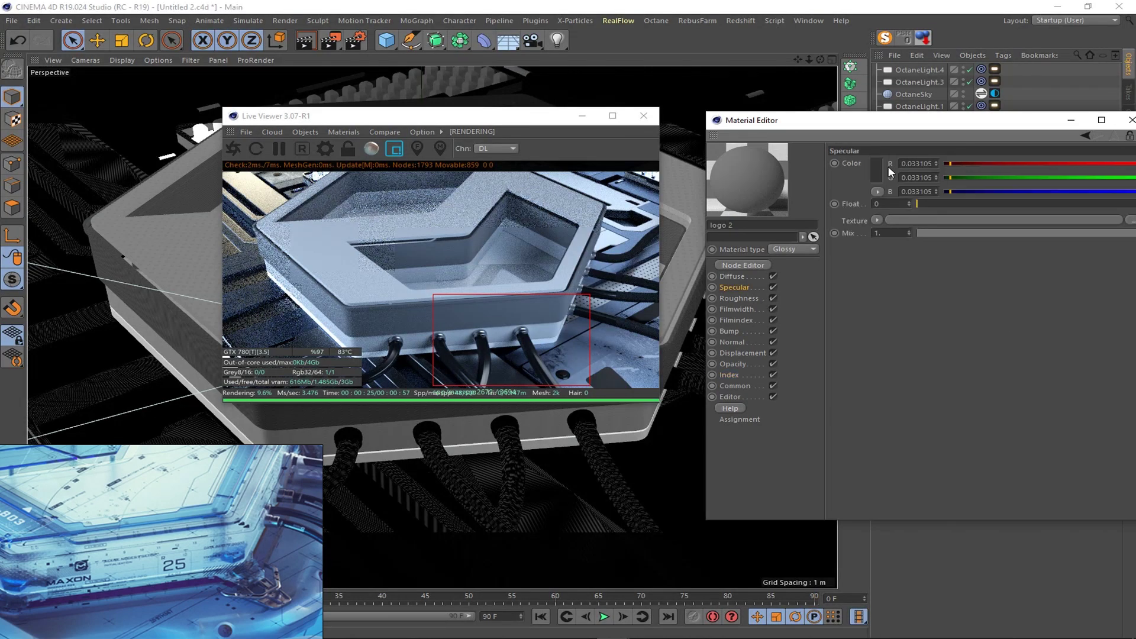
{"action": "left_click", "coordinate": [876, 170]}
{"action": "left_click", "coordinate": [925, 208]}
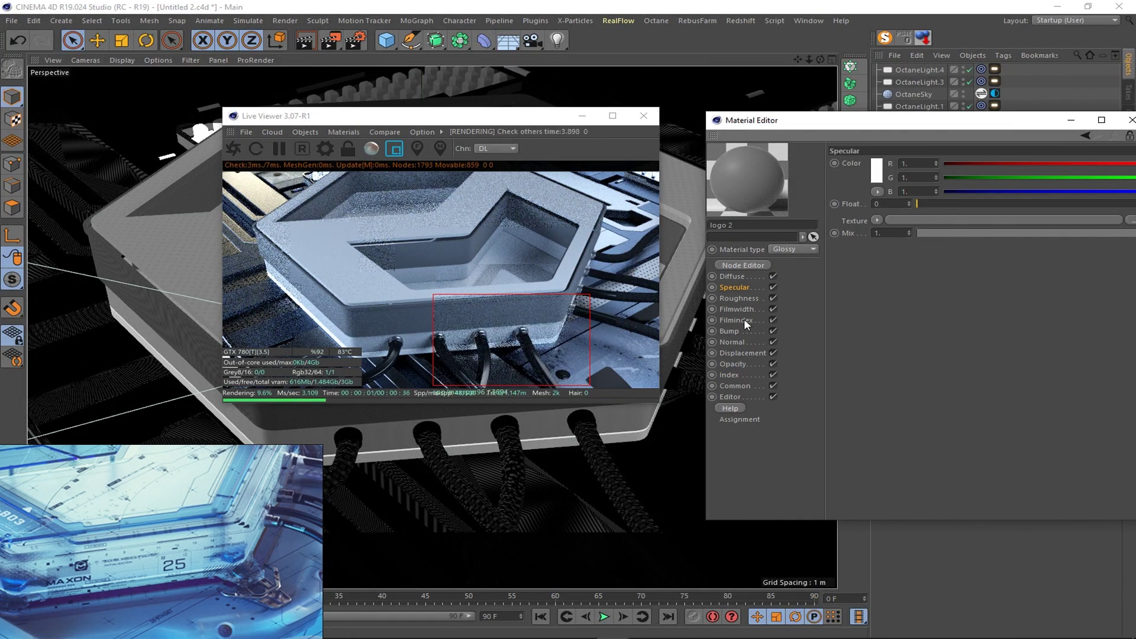
{"action": "left_click_drag", "start_coordinate": [326, 217], "coordinate": [620, 374]}
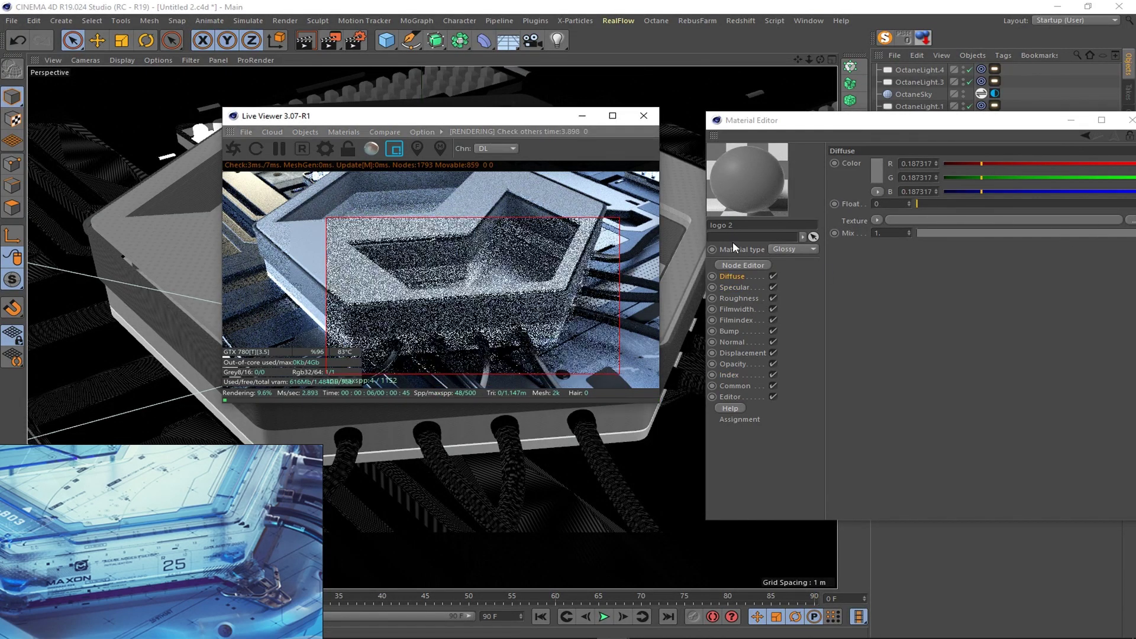
{"action": "left_click", "coordinate": [741, 285]}
- Adjust logo 2's index, lower its roughness, and switch the Live Viewer to path tracing (PT)
{"action": "left_click", "coordinate": [733, 375]}
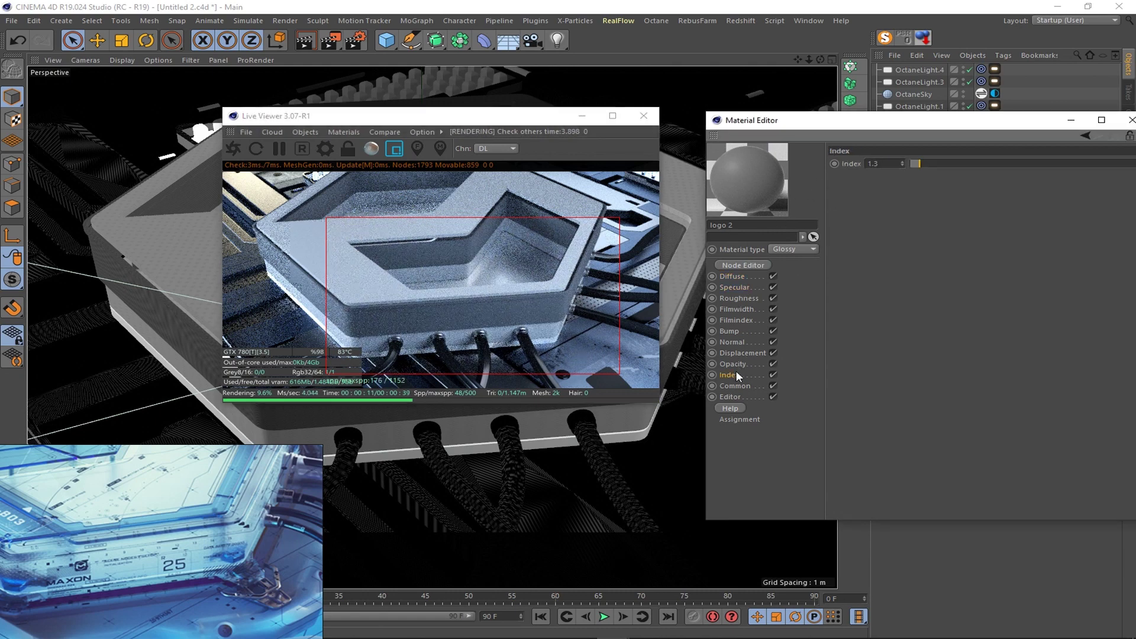
{"action": "left_click", "coordinate": [941, 164]}
{"action": "left_click", "coordinate": [739, 298]}
{"action": "left_click", "coordinate": [929, 204]}
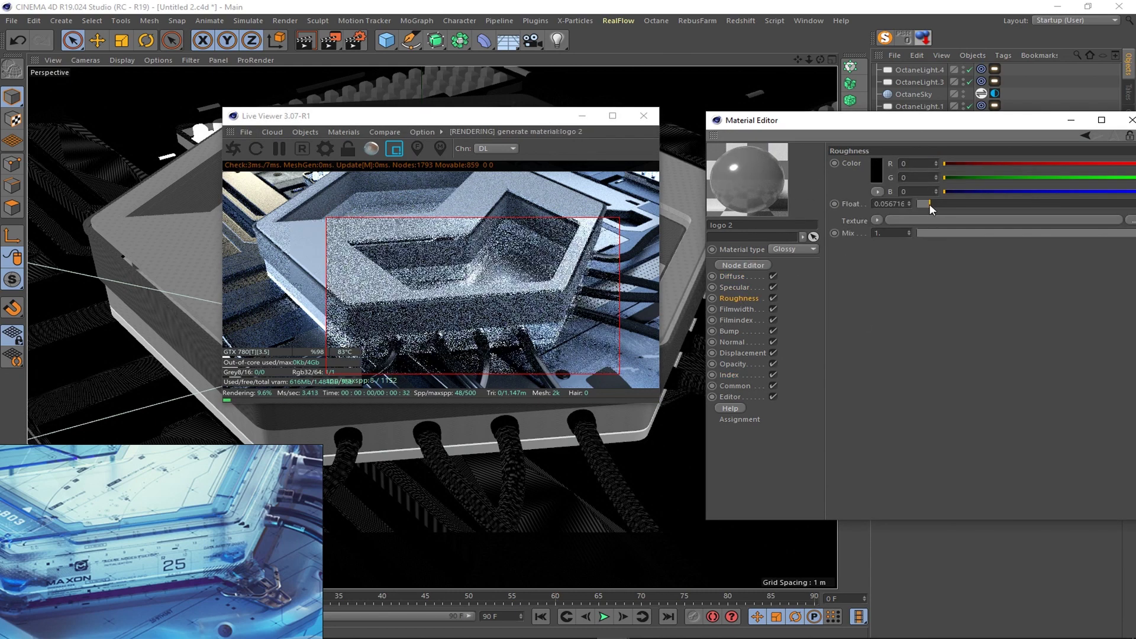
{"action": "left_click_drag", "start_coordinate": [578, 299], "coordinate": [470, 365]}
{"action": "left_click", "coordinate": [495, 148]}
{"action": "left_click", "coordinate": [491, 171]}
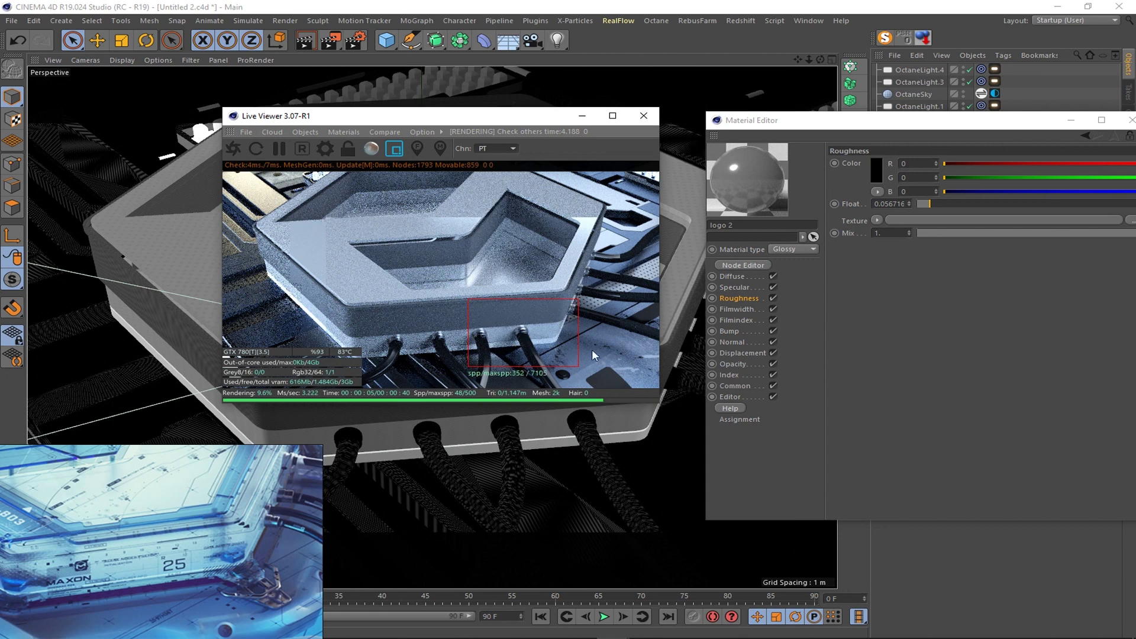
- Darken logo 2's diffuse and give it a grey specular colour with float about 0.38
{"action": "left_click", "coordinate": [732, 275]}
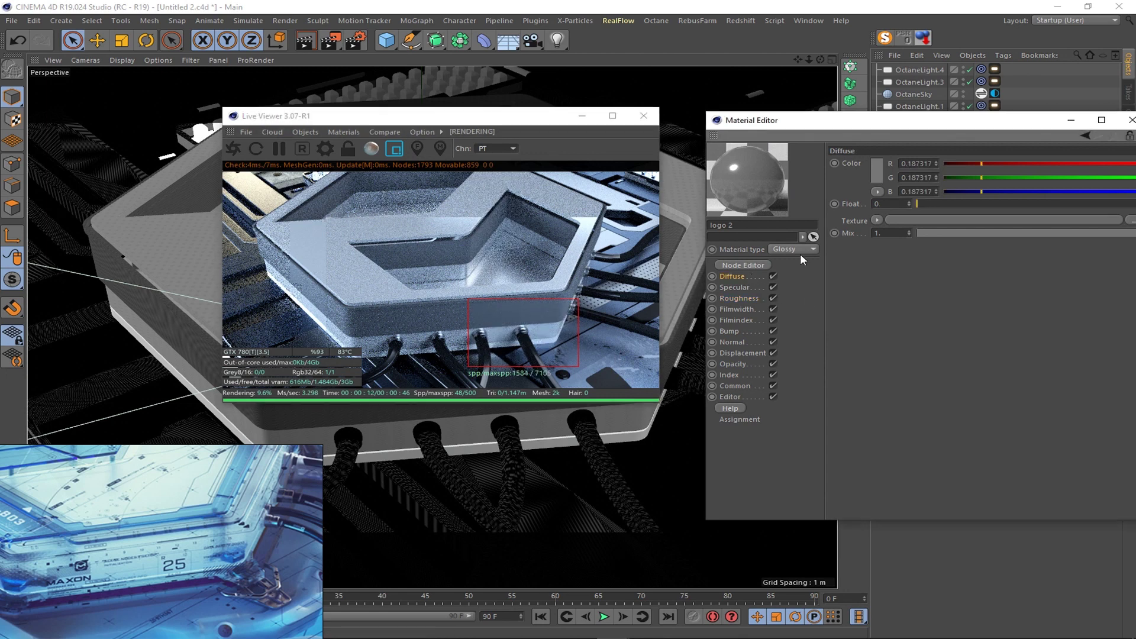
{"action": "left_click", "coordinate": [876, 170]}
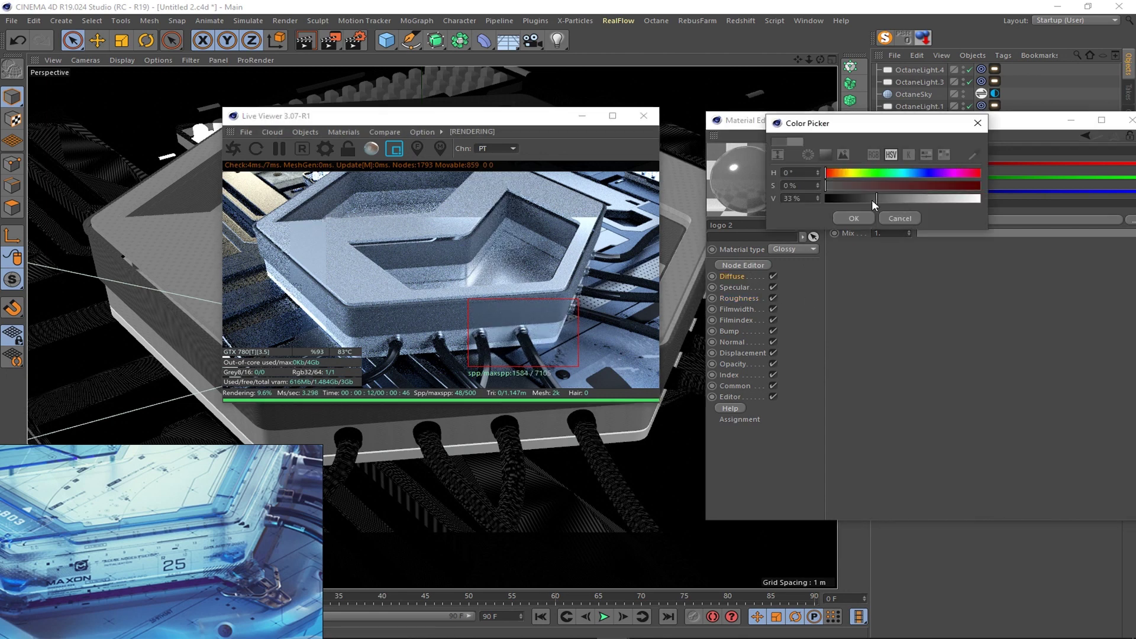
{"action": "left_click", "coordinate": [735, 288]}
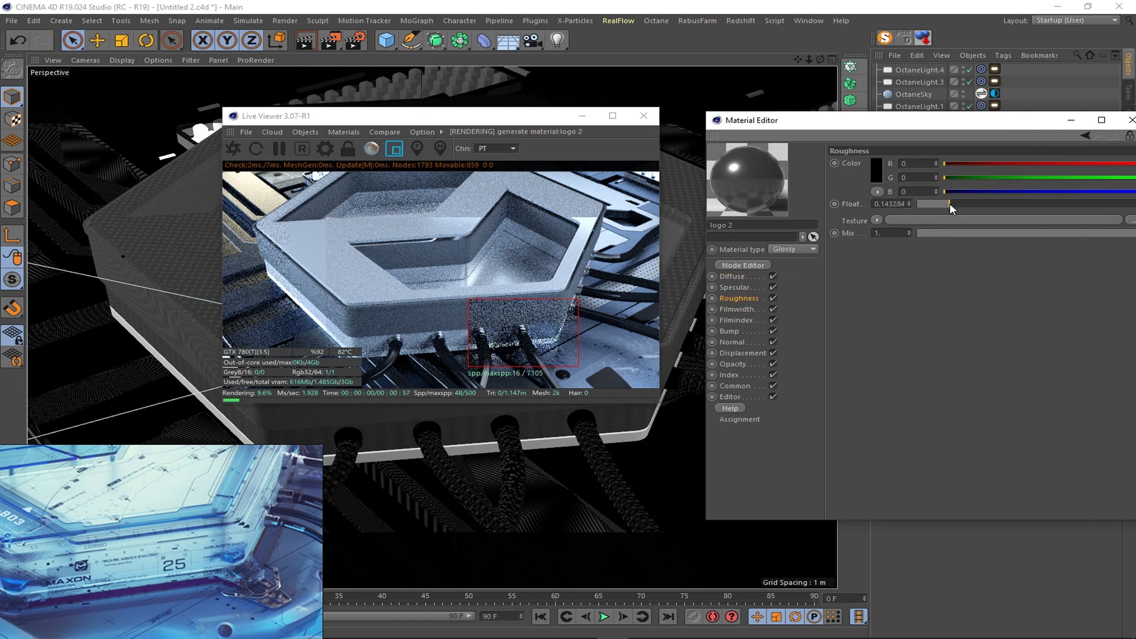
{"action": "left_click_drag", "start_coordinate": [916, 203], "coordinate": [1098, 222]}
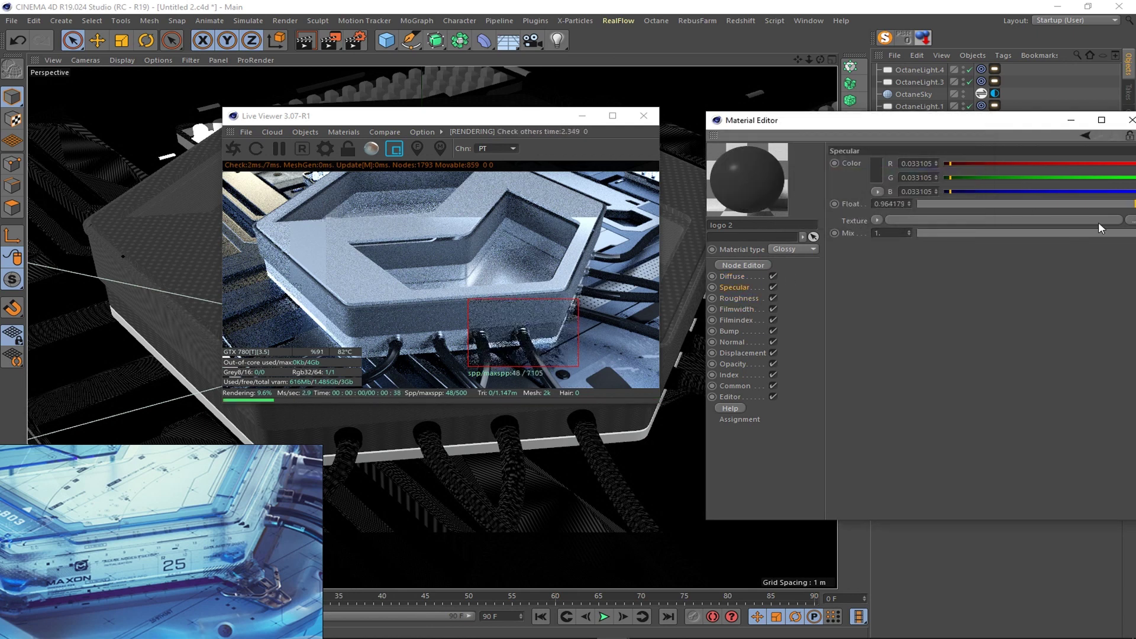
{"action": "left_click", "coordinate": [875, 170]}
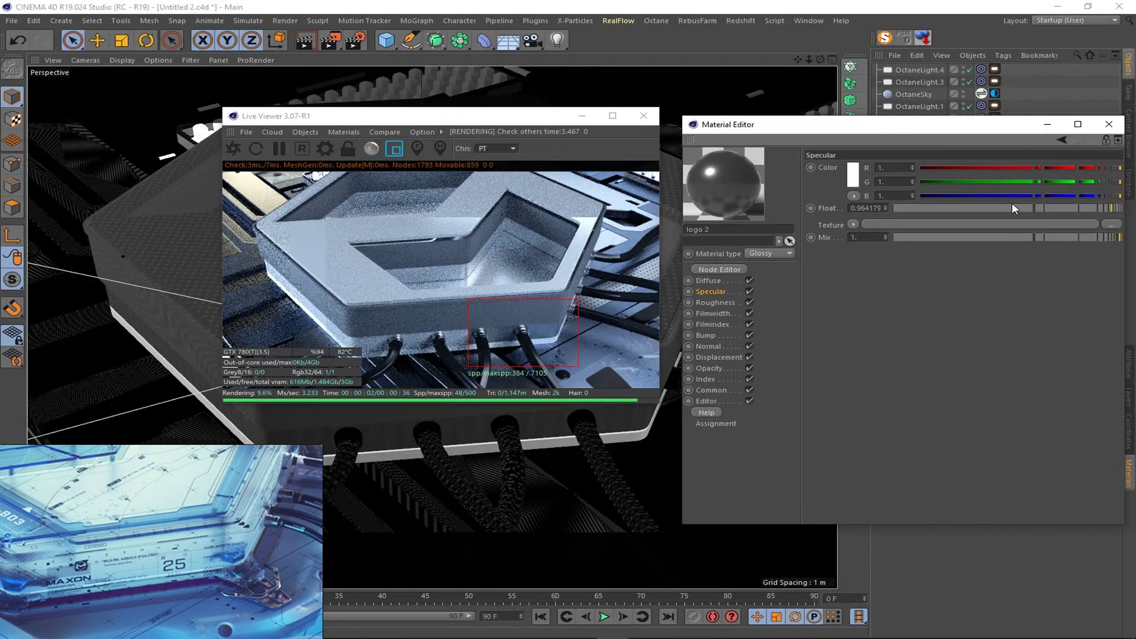
{"action": "left_click_drag", "start_coordinate": [1011, 208], "coordinate": [979, 208]}
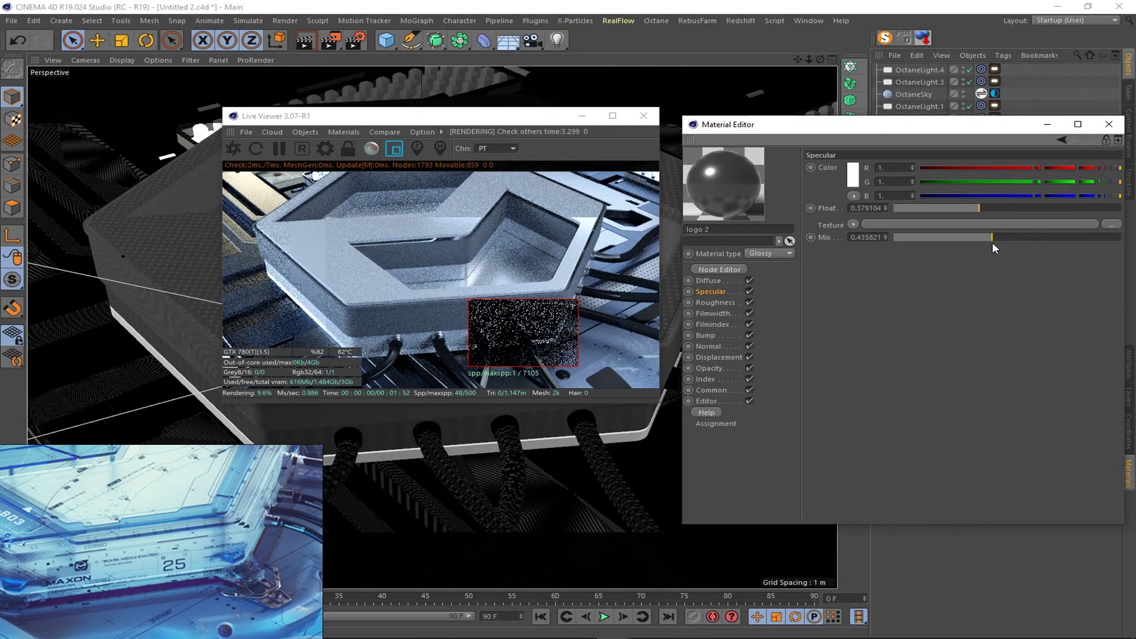
{"action": "left_click", "coordinate": [852, 175]}
{"action": "left_click", "coordinate": [831, 215]}
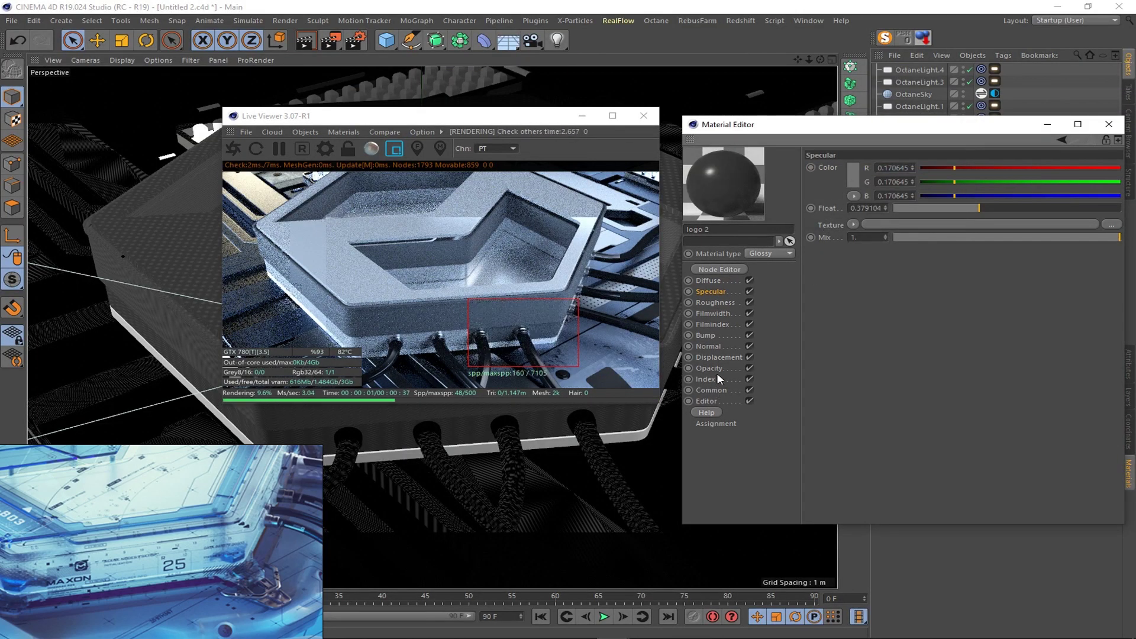
- Raise logo 2's index to about 5.26 and darken its diffuse to near-black
{"action": "left_click", "coordinate": [706, 379]}
{"action": "left_click", "coordinate": [985, 168]}
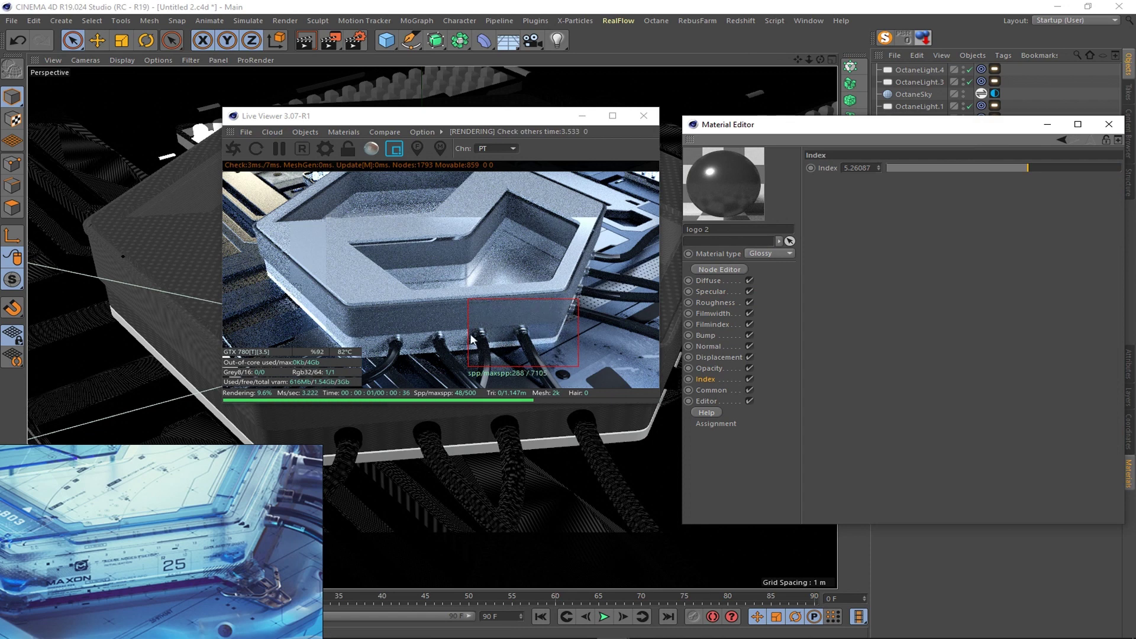
{"action": "left_click_drag", "start_coordinate": [360, 299], "coordinate": [589, 396]}
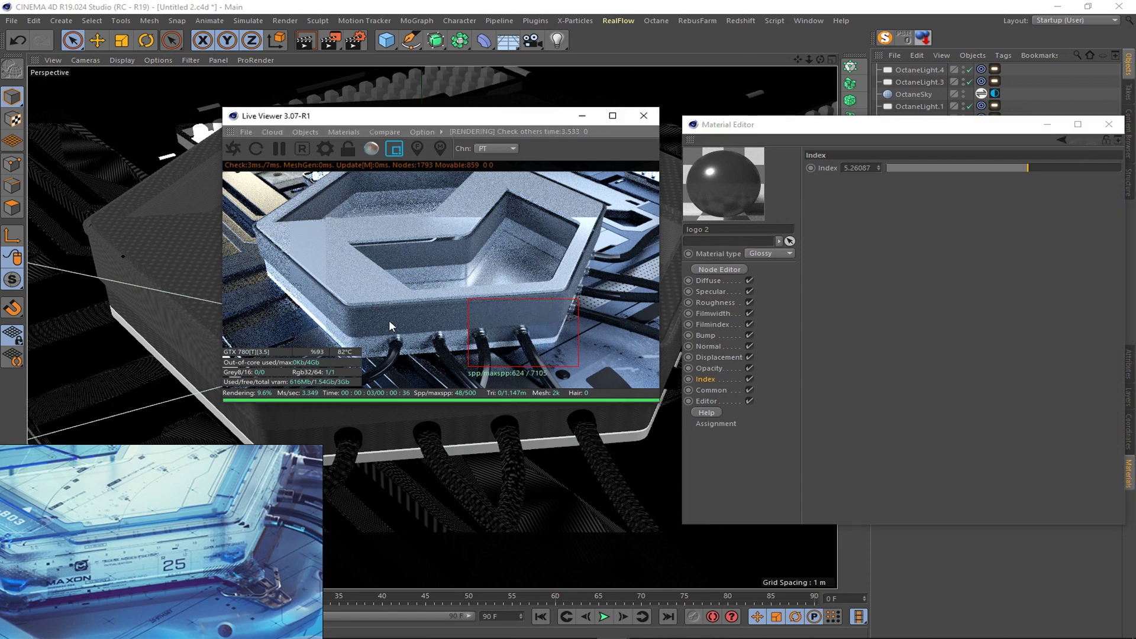
{"action": "left_click", "coordinate": [708, 280]}
{"action": "left_click", "coordinate": [853, 176]}
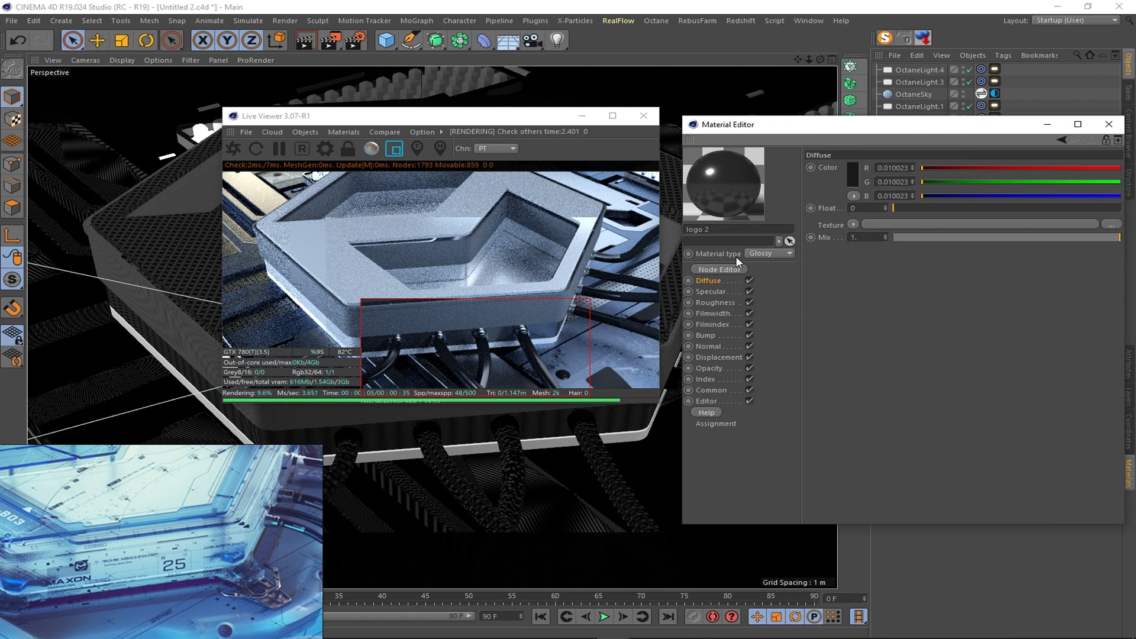
{"action": "left_click", "coordinate": [850, 177]}
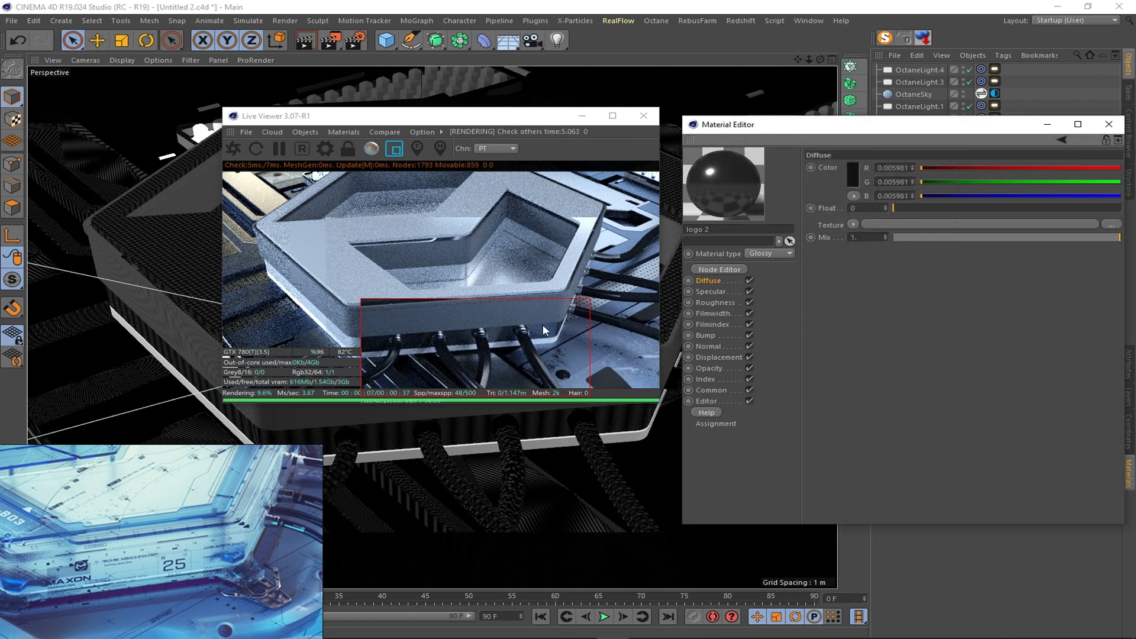
{"action": "left_click_drag", "start_coordinate": [584, 238], "coordinate": [335, 374]}
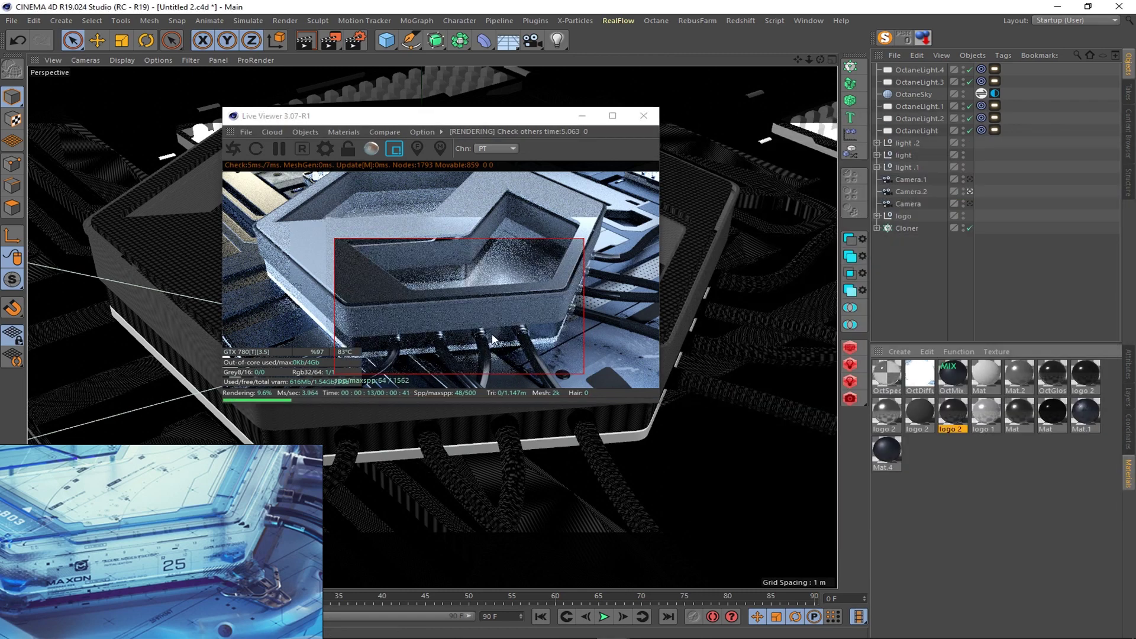
- Inspect the logo 2 material in the Node Editor and Material Editor over a smaller render region
{"action": "right_click", "coordinate": [534, 307]}
{"action": "left_click", "coordinate": [556, 322]}
{"action": "mouse_move", "coordinate": [685, 233]}
{"action": "left_mouse_down"}
{"action": "mouse_move", "coordinate": [1030, 219]}
{"action": "mouse_move", "coordinate": [790, 218]}
{"action": "left_mouse_up"}
{"action": "double_click", "coordinate": [921, 409]}
{"action": "left_click_drag", "start_coordinate": [284, 81], "coordinate": [810, 117]}
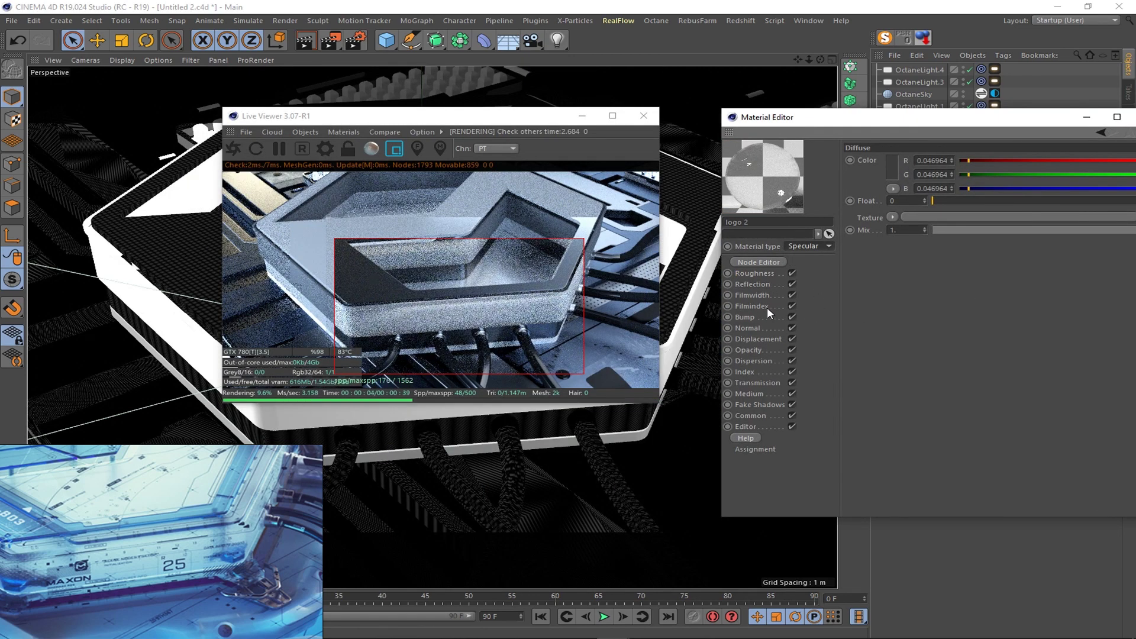
{"action": "left_click_drag", "start_coordinate": [493, 253], "coordinate": [589, 363]}
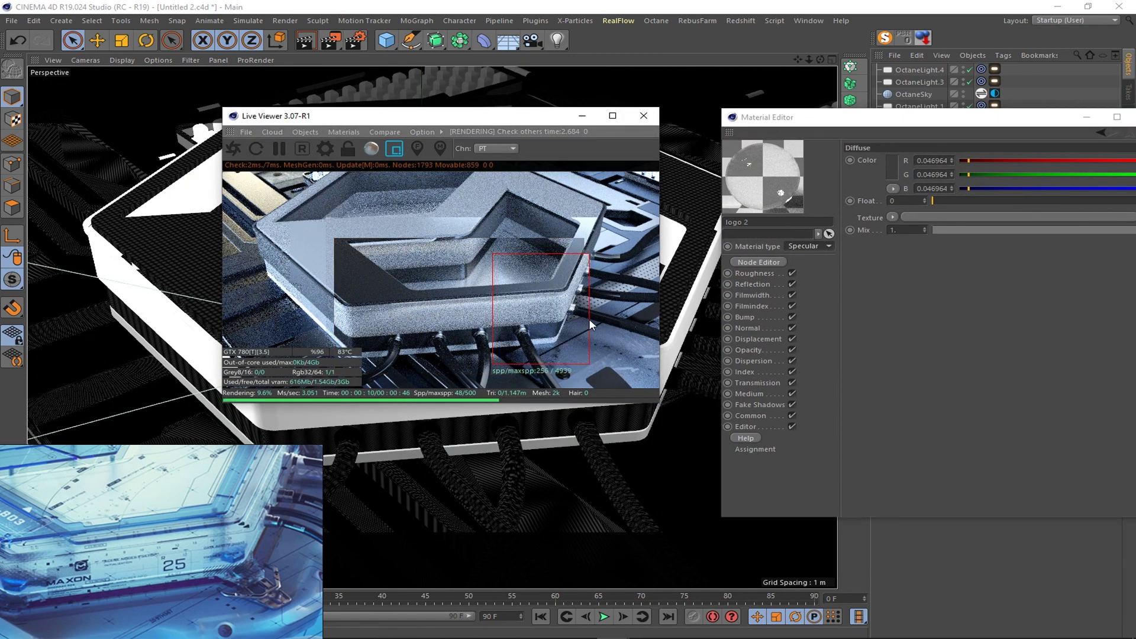
- Create a new Octane Specular material (OctSpec) from the Live Viewer's material list
{"action": "left_click", "coordinate": [754, 295]}
{"action": "left_click_drag", "start_coordinate": [1040, 126], "coordinate": [893, 116]}
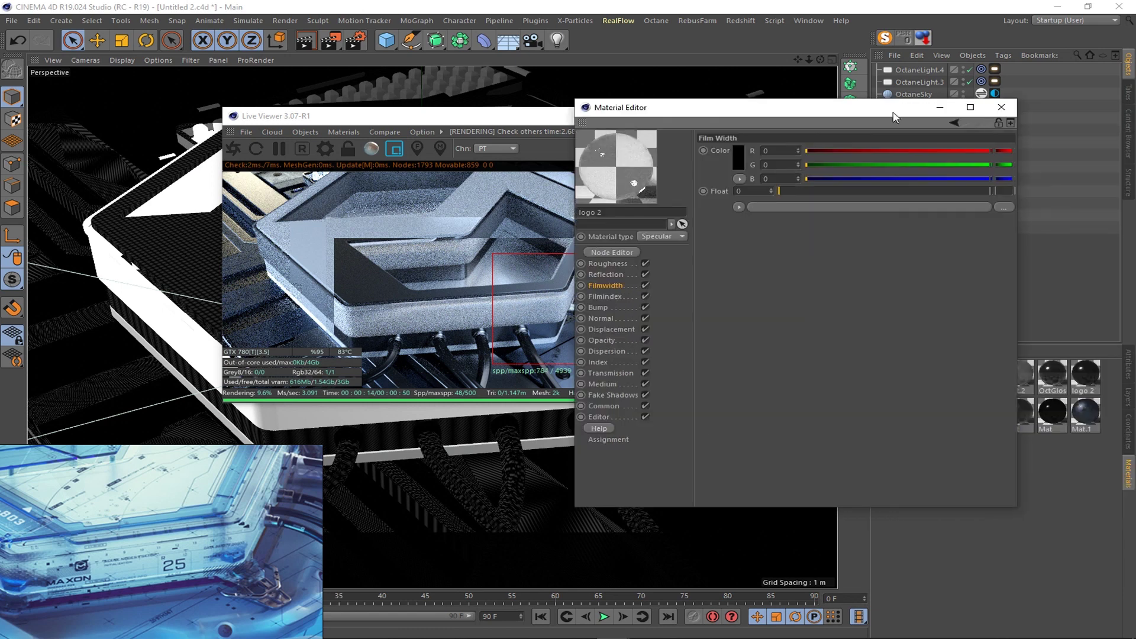
{"action": "left_click", "coordinate": [1001, 107]}
{"action": "left_click", "coordinate": [343, 131]}
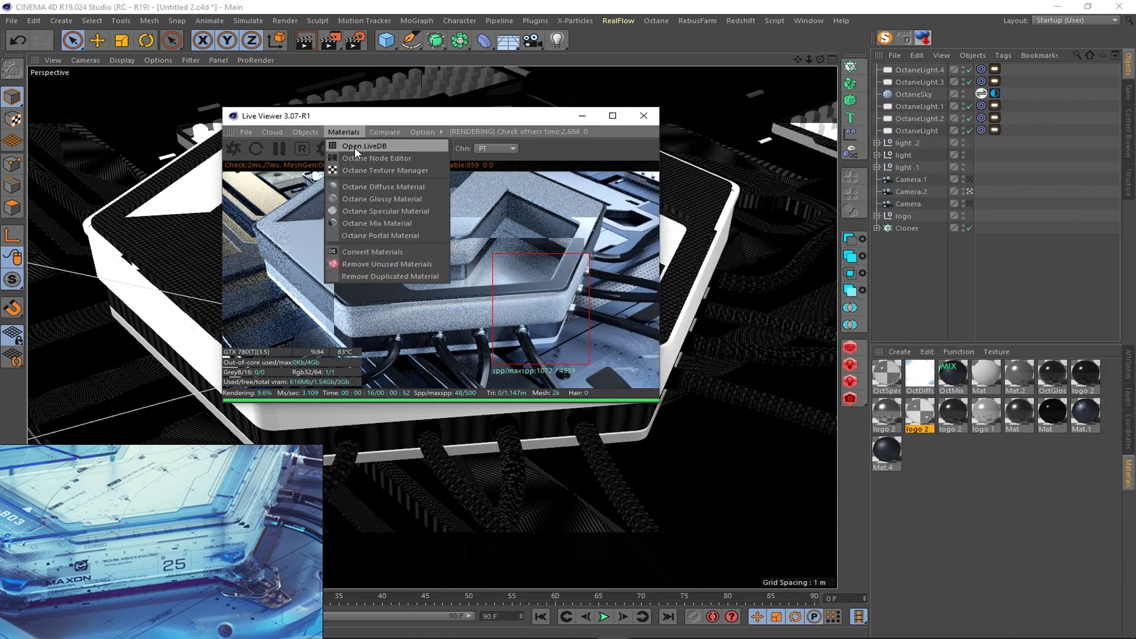
{"action": "left_click", "coordinate": [406, 213]}
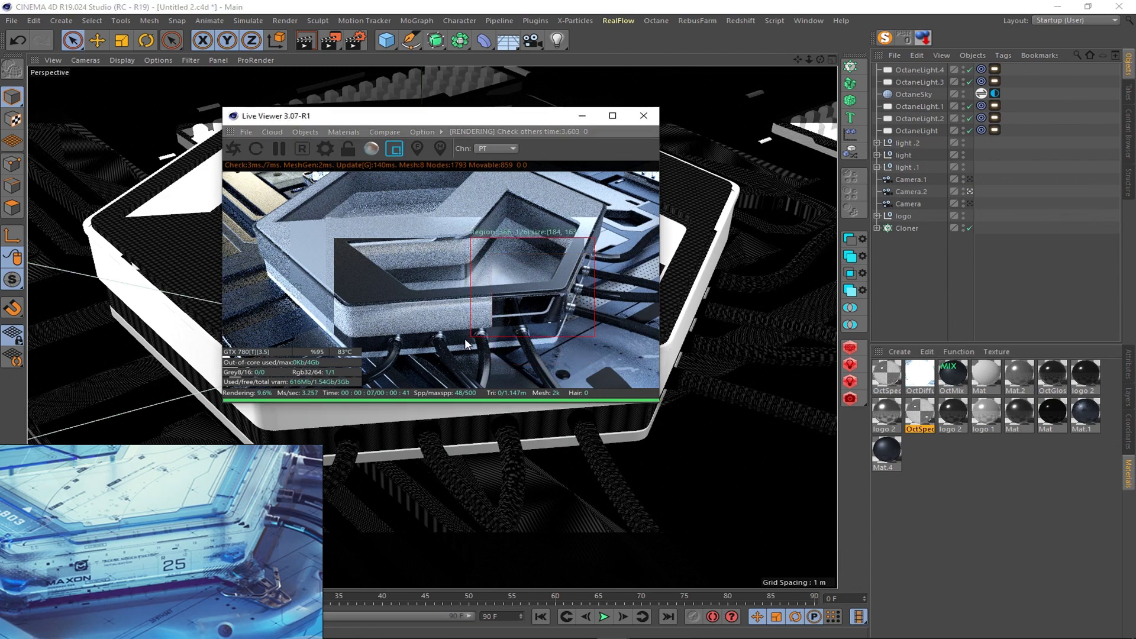
- Set the new OctSpecular material's roughness to 0.01
{"action": "double_click", "coordinate": [920, 412]}
{"action": "left_click_drag", "start_coordinate": [404, 90], "coordinate": [847, 126]}
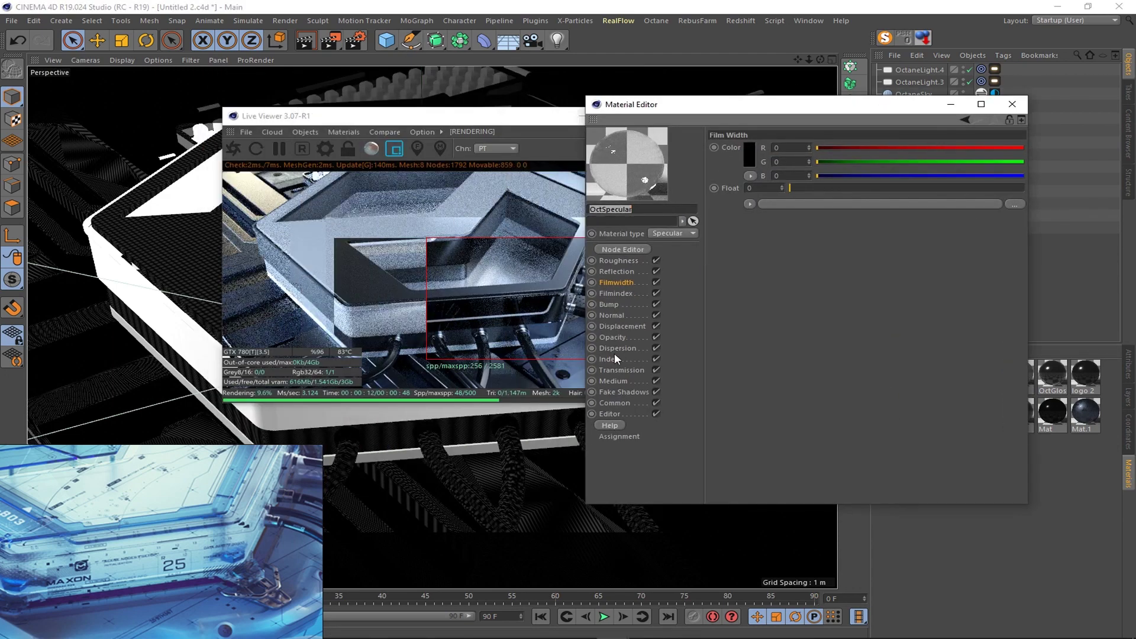
{"action": "left_click", "coordinate": [675, 374]}
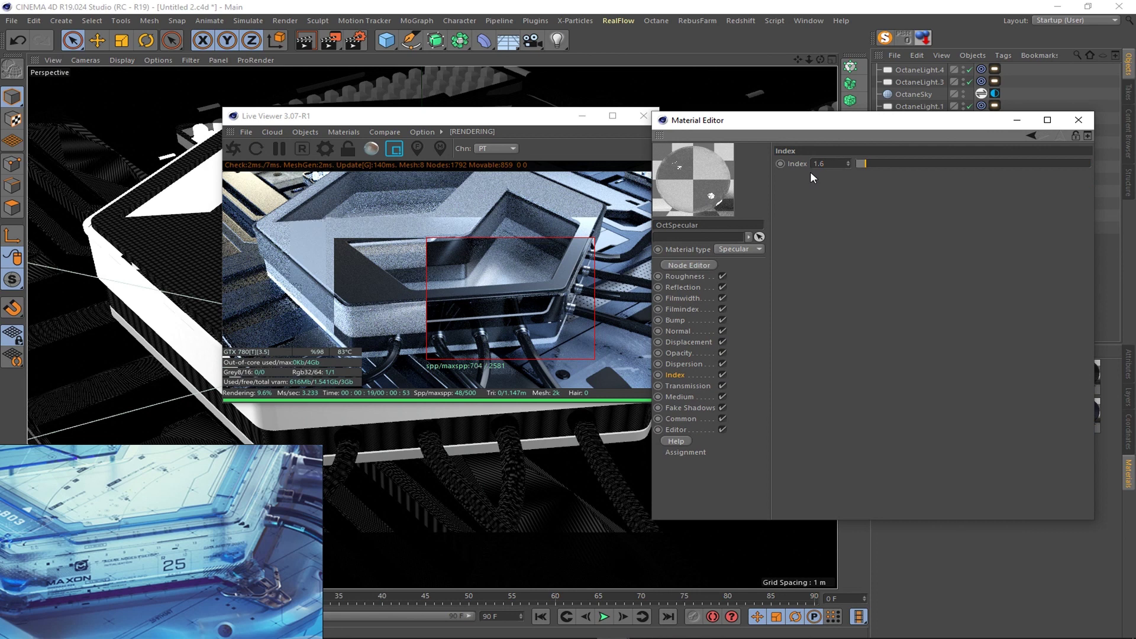
{"action": "left_click", "coordinate": [685, 276]}
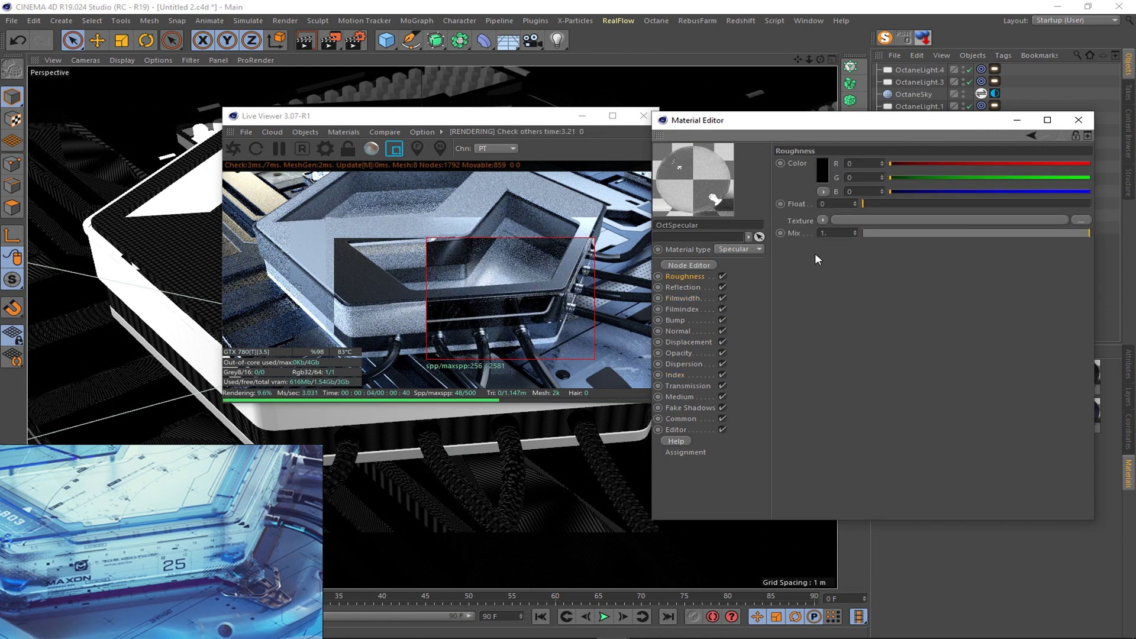
{"action": "left_click_drag", "start_coordinate": [865, 203], "coordinate": [864, 205]}
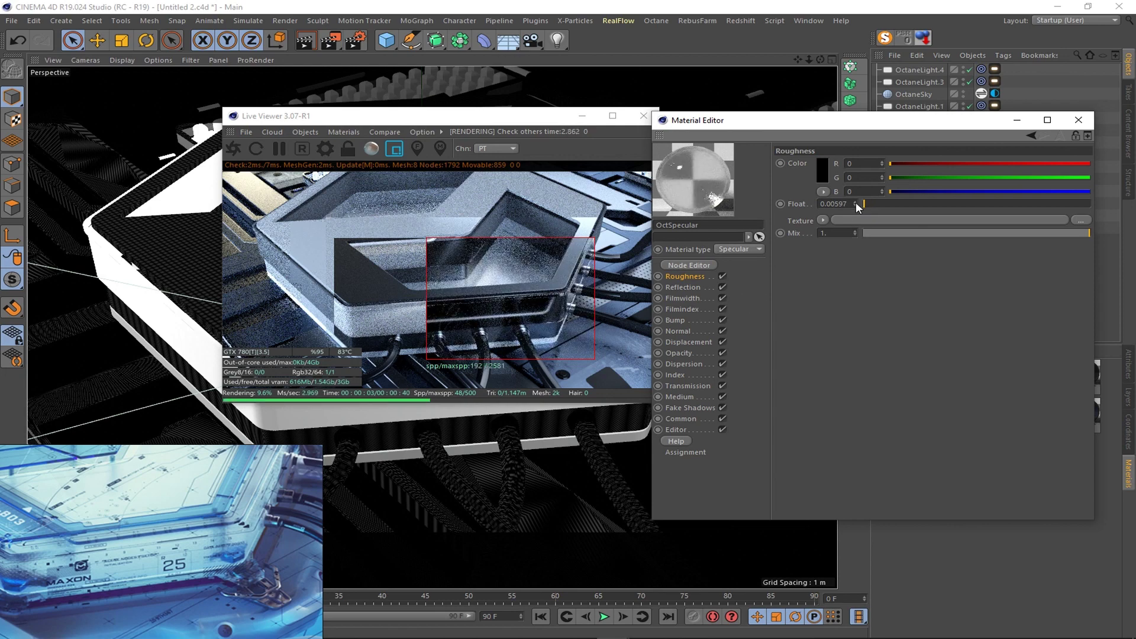
{"action": "left_click", "coordinate": [865, 204]}
{"action": "type", "text": "0.01"}
{"action": "key", "text": "Return"}
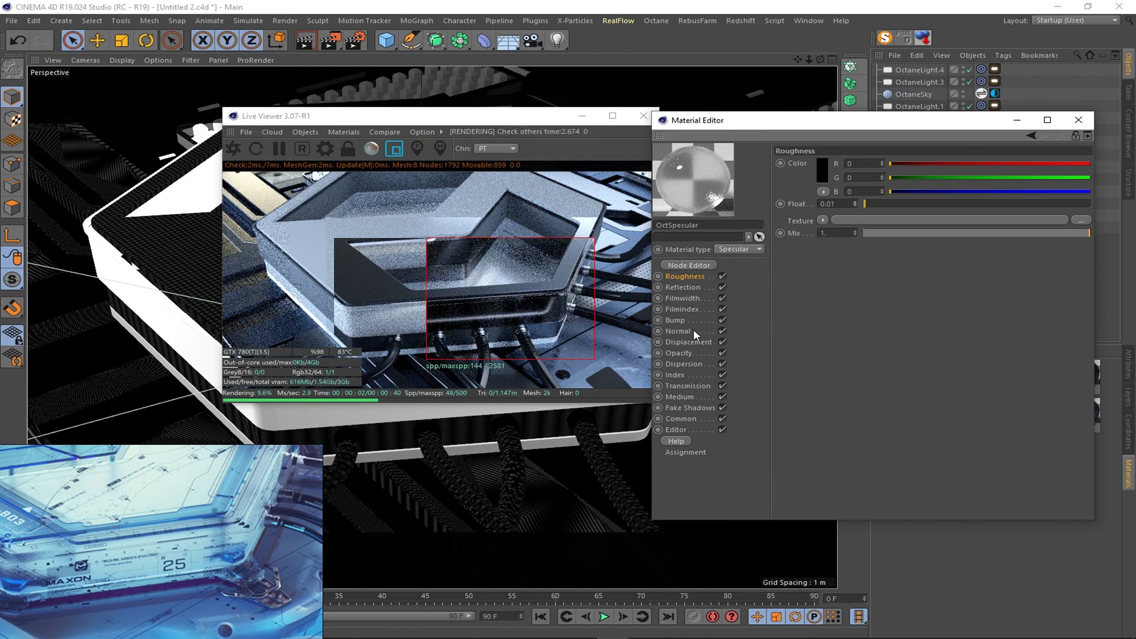
- Set the OctSpecular reflection strength to 1 and review its film width and roughness
{"action": "left_click", "coordinate": [685, 287]}
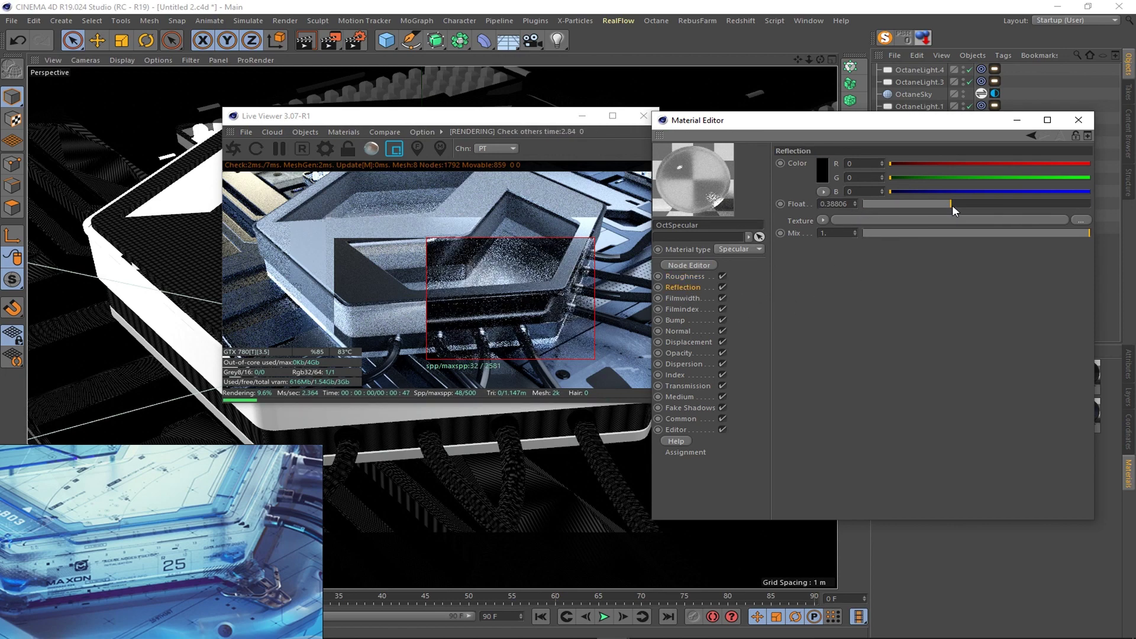
{"action": "left_click_drag", "start_coordinate": [950, 207], "coordinate": [890, 204]}
{"action": "left_click", "coordinate": [837, 203]}
{"action": "type", "text": "1"}
{"action": "key", "text": "Return"}
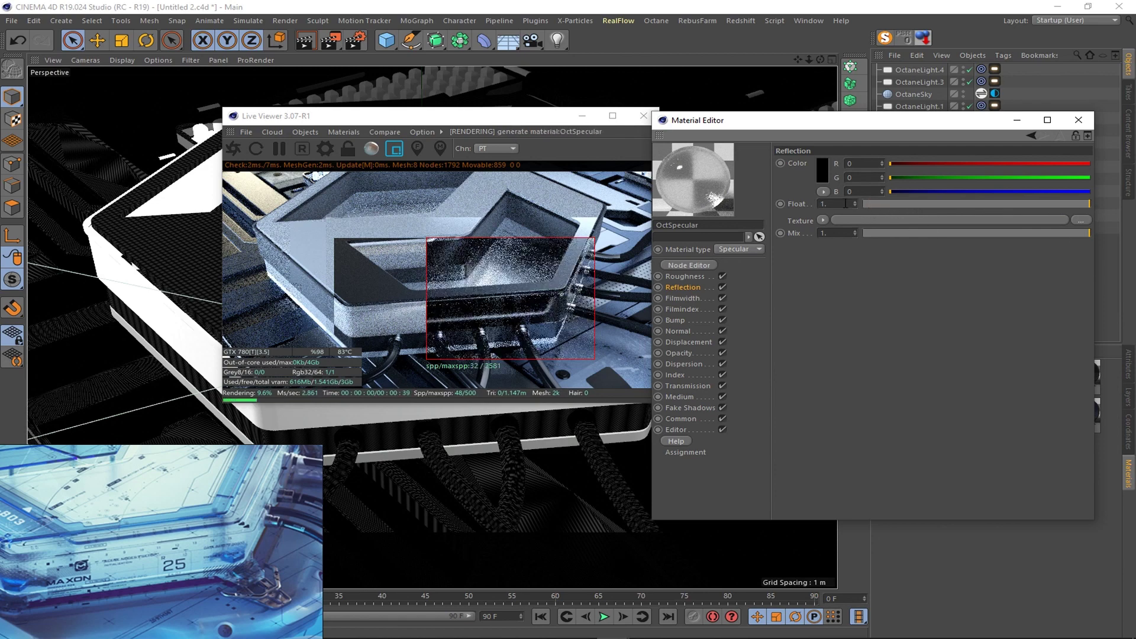
{"action": "left_click", "coordinate": [697, 301]}
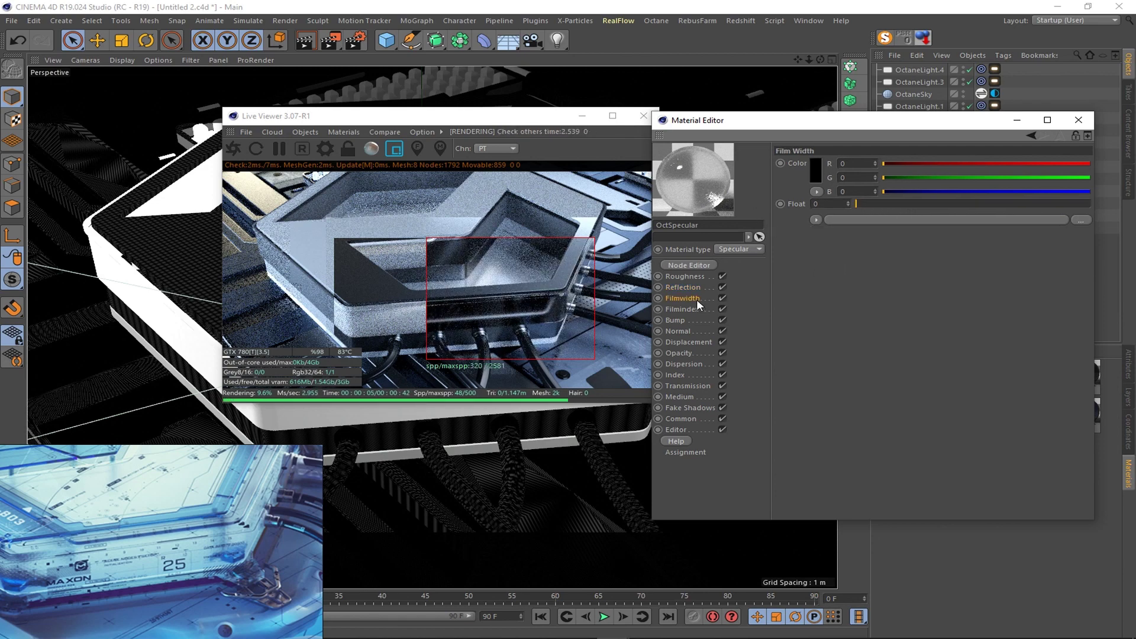
{"action": "left_click", "coordinate": [684, 277]}
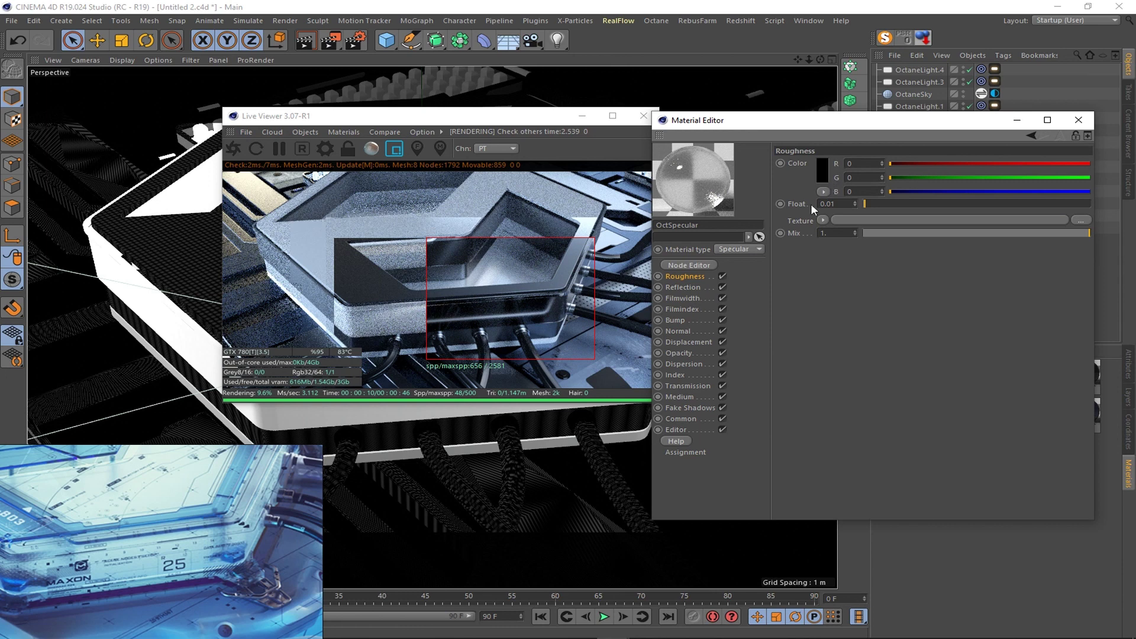
{"action": "left_click", "coordinate": [686, 386]}
- Set transmission to about 0.73 with a light cyan transmission colour, replacing a trial red
{"action": "left_click_drag", "start_coordinate": [929, 206], "coordinate": [981, 198]}
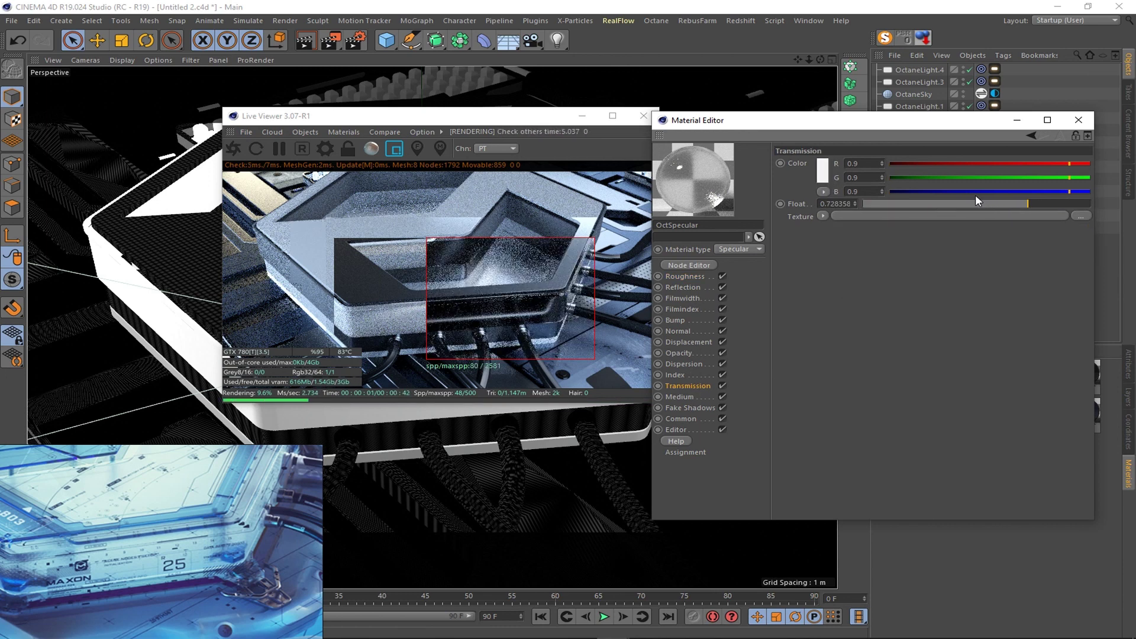
{"action": "left_click", "coordinate": [822, 170]}
{"action": "left_click", "coordinate": [854, 189]}
{"action": "left_click", "coordinate": [818, 212]}
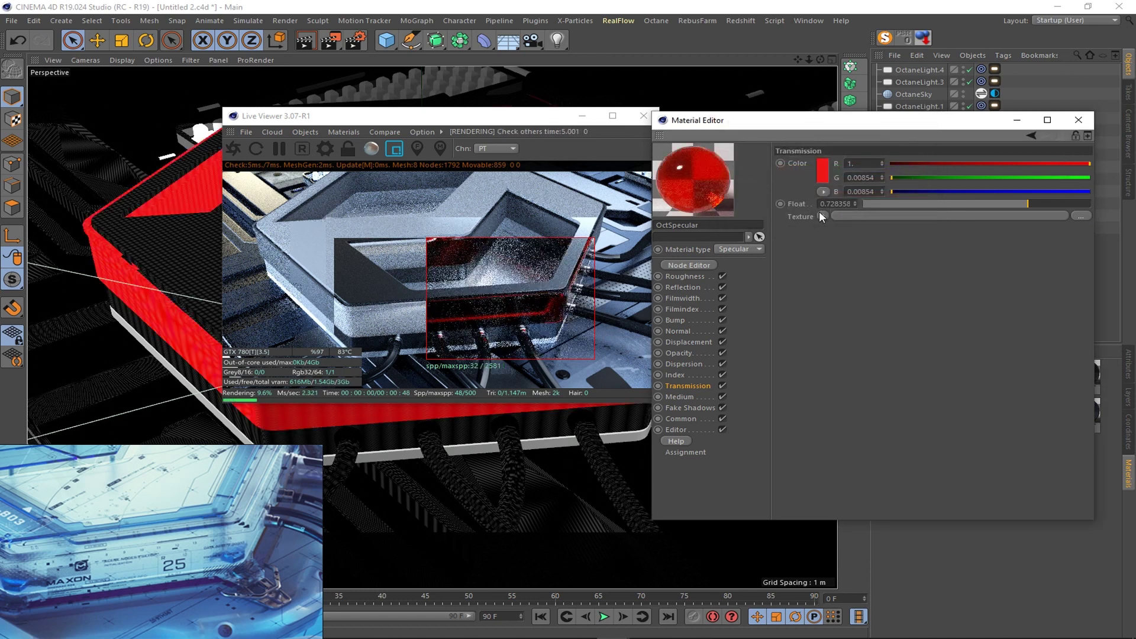
{"action": "left_click", "coordinate": [823, 171]}
{"action": "left_click", "coordinate": [797, 185]}
{"action": "left_click", "coordinate": [818, 212]}
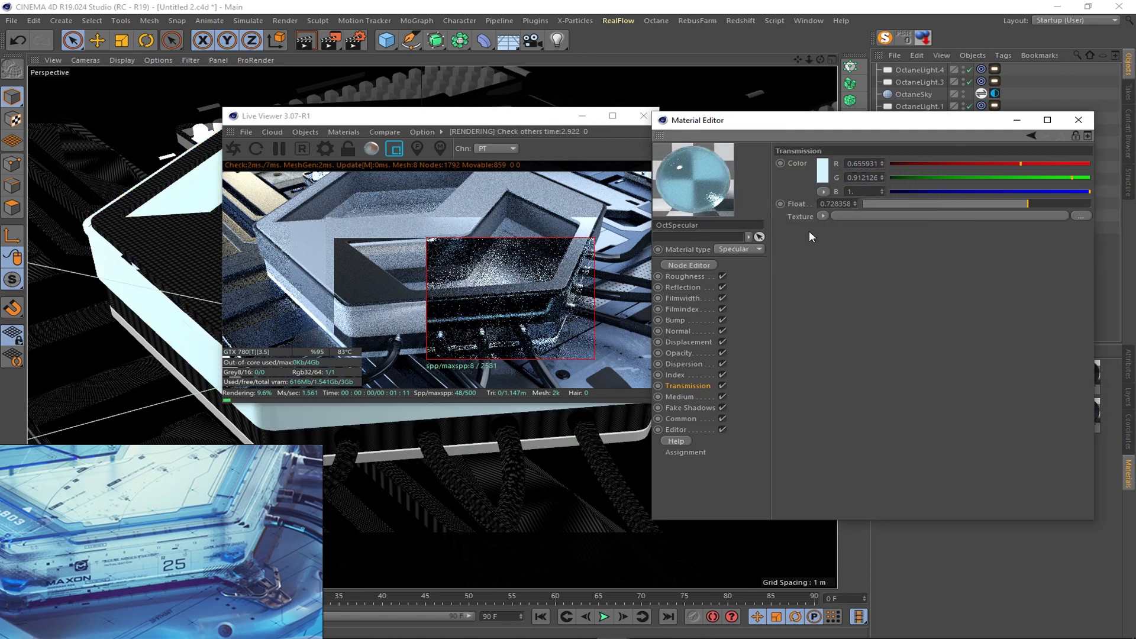
- Raise glass opacity to about 0.61 and redraw the preview render region over the glass
{"action": "left_click", "coordinate": [678, 353]}
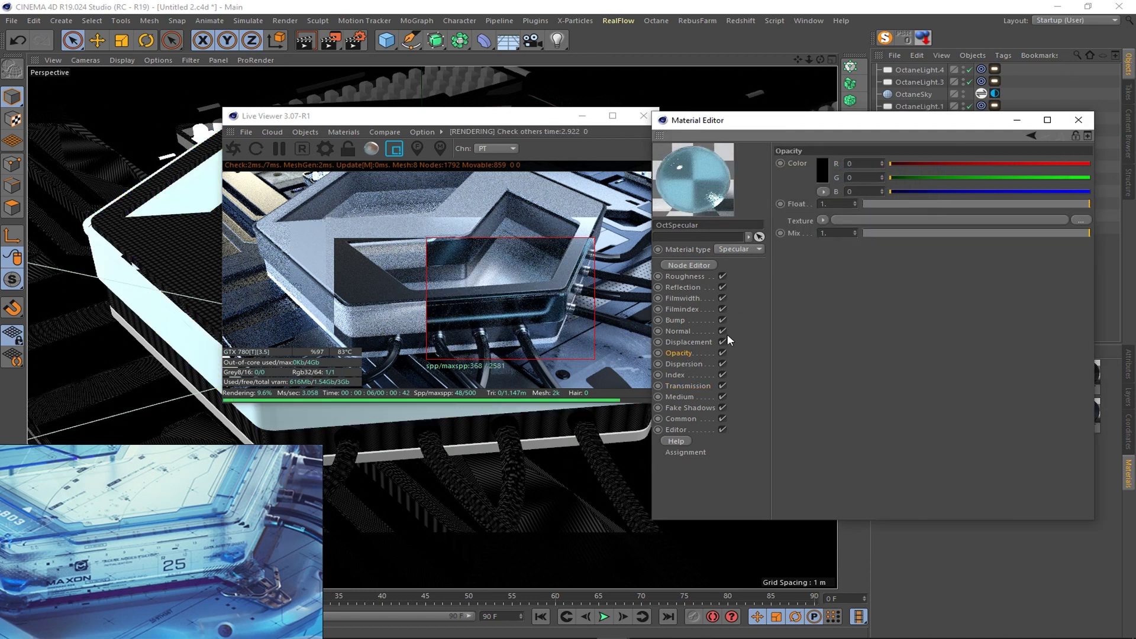
{"action": "left_click", "coordinate": [988, 204]}
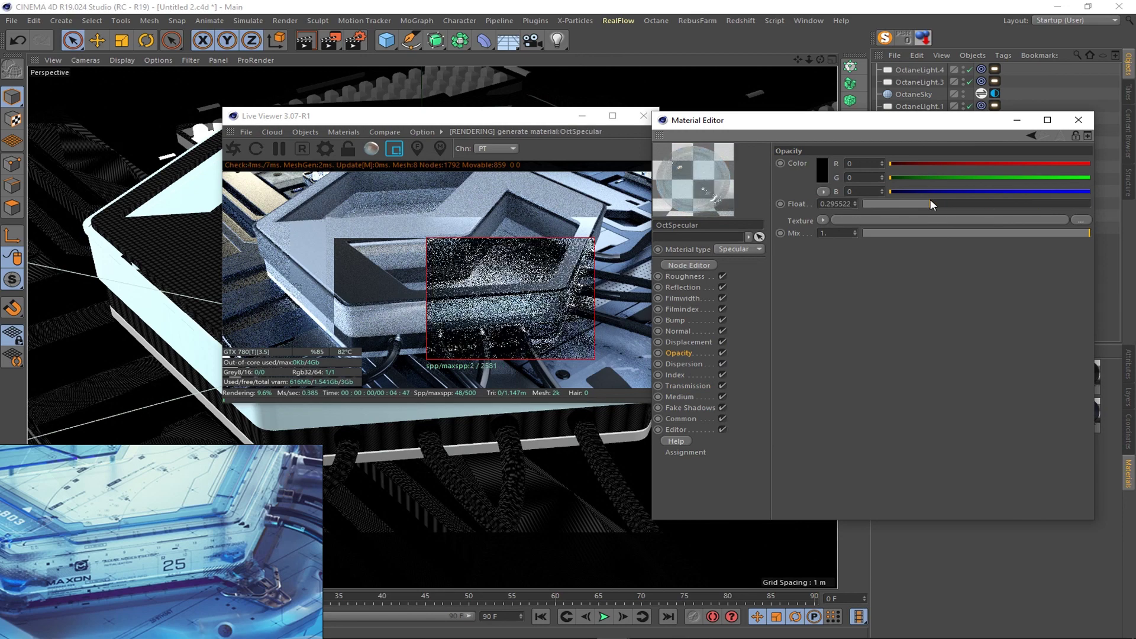
{"action": "left_click_drag", "start_coordinate": [989, 203], "coordinate": [1001, 205]}
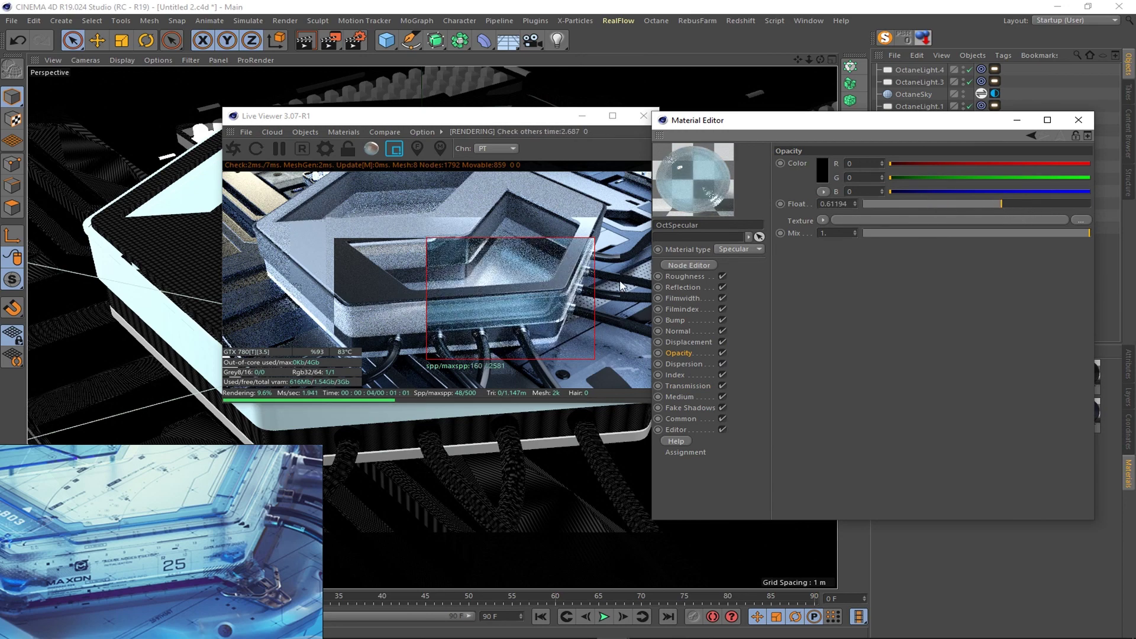
{"action": "left_click_drag", "start_coordinate": [495, 257], "coordinate": [602, 344]}
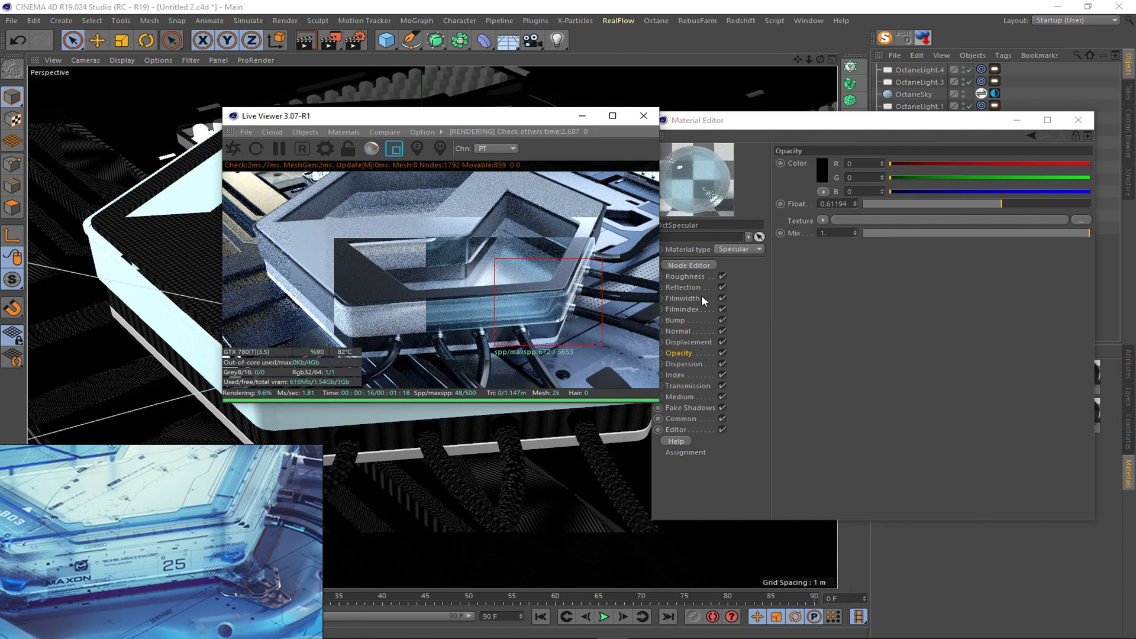
{"action": "left_click", "coordinate": [1030, 217]}
- Set the film index to about 1.13 and adjust the thin-film width
{"action": "left_click", "coordinate": [677, 331]}
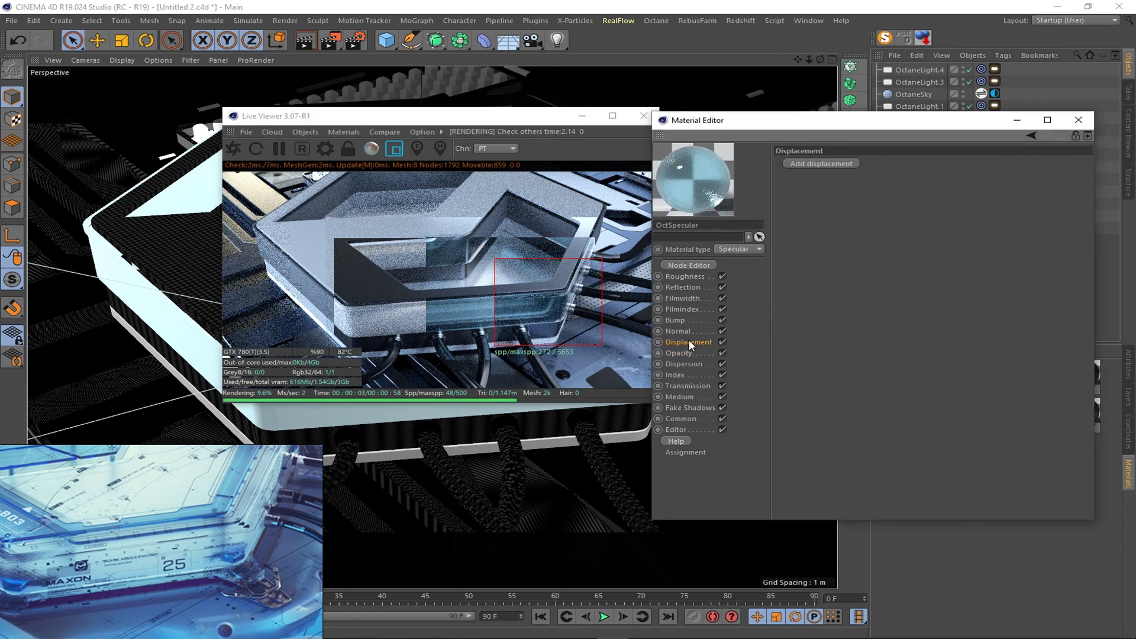
{"action": "left_click", "coordinate": [681, 309]}
{"action": "mouse_move", "coordinate": [931, 165]}
{"action": "left_mouse_down"}
{"action": "mouse_move", "coordinate": [988, 161]}
{"action": "mouse_move", "coordinate": [876, 164]}
{"action": "left_mouse_up"}
{"action": "left_click", "coordinate": [682, 298]}
{"action": "mouse_move", "coordinate": [829, 210]}
{"action": "left_mouse_down"}
{"action": "mouse_move", "coordinate": [913, 205]}
{"action": "mouse_move", "coordinate": [863, 205]}
{"action": "left_mouse_up"}
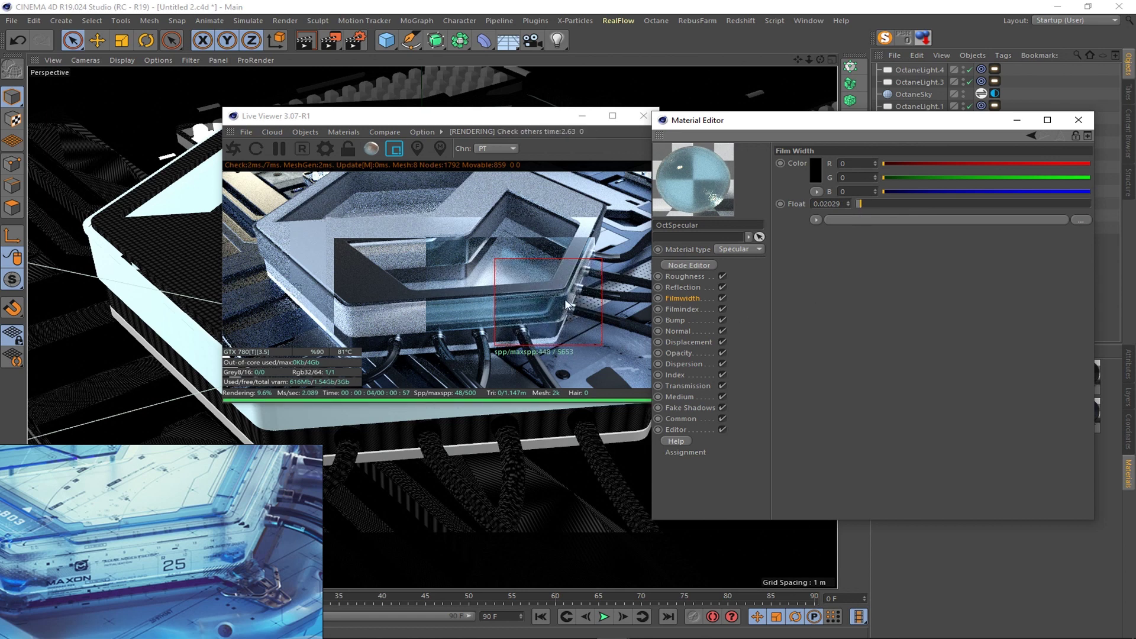
{"action": "left_click", "coordinate": [686, 276]}
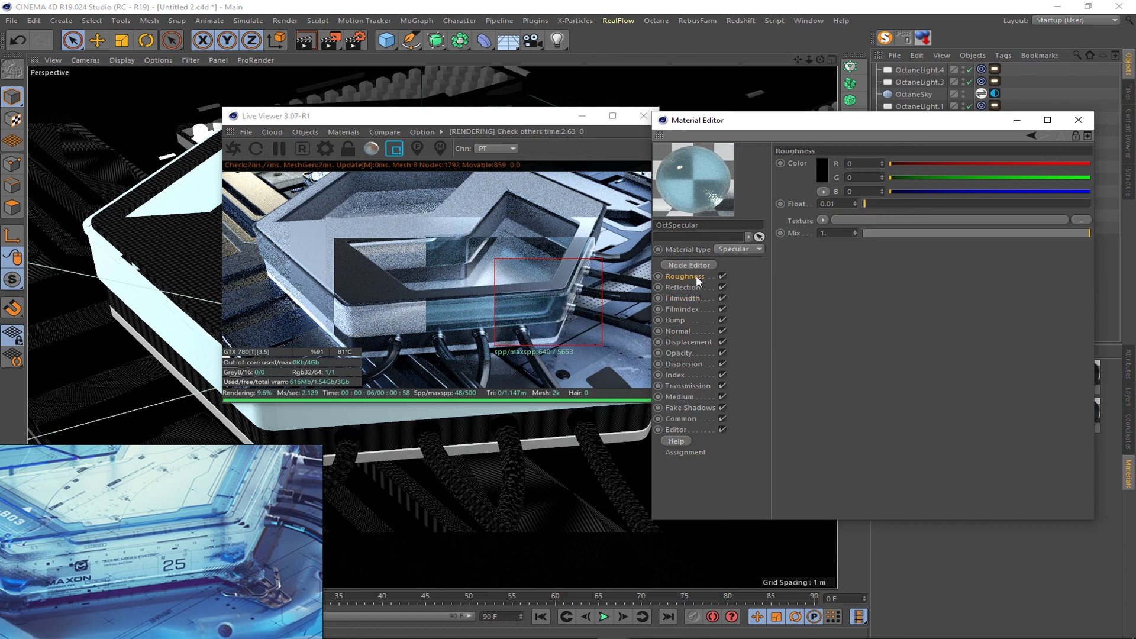
- Move the render settings and live preview windows aside, then lower reflection strength to about 0.036
{"action": "left_click", "coordinate": [366, 154]}
{"action": "left_click_drag", "start_coordinate": [88, 8], "coordinate": [837, 190]}
{"action": "left_click_drag", "start_coordinate": [503, 115], "coordinate": [403, 96]}
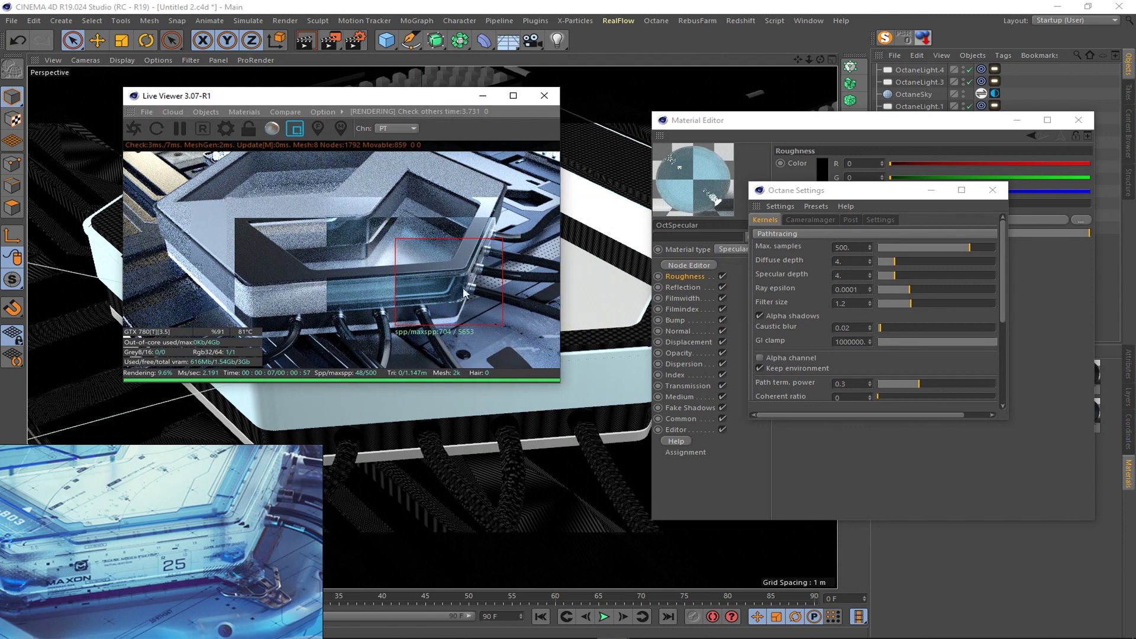
{"action": "left_click", "coordinate": [993, 190]}
{"action": "left_click", "coordinate": [685, 288]}
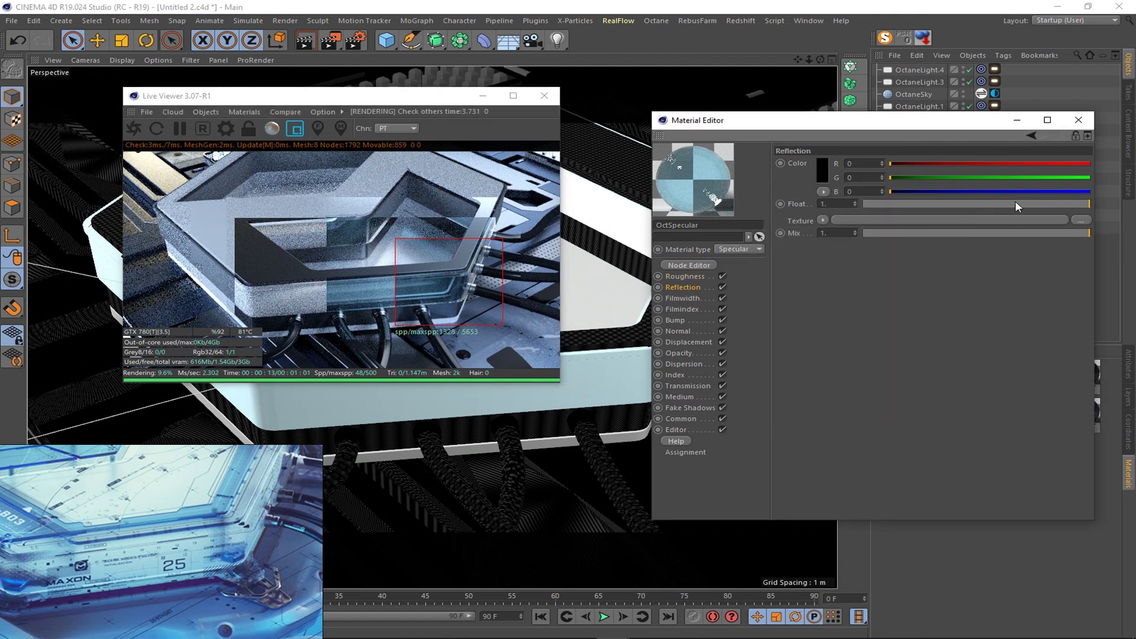
{"action": "left_click_drag", "start_coordinate": [1015, 205], "coordinate": [886, 205]}
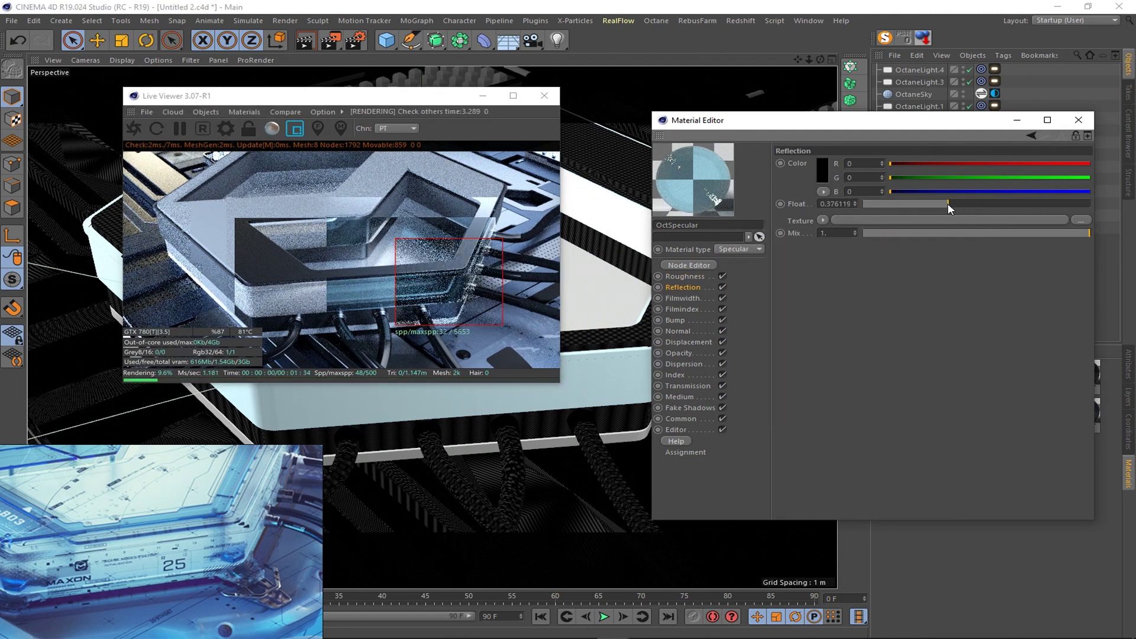
{"action": "left_click", "coordinate": [871, 205]}
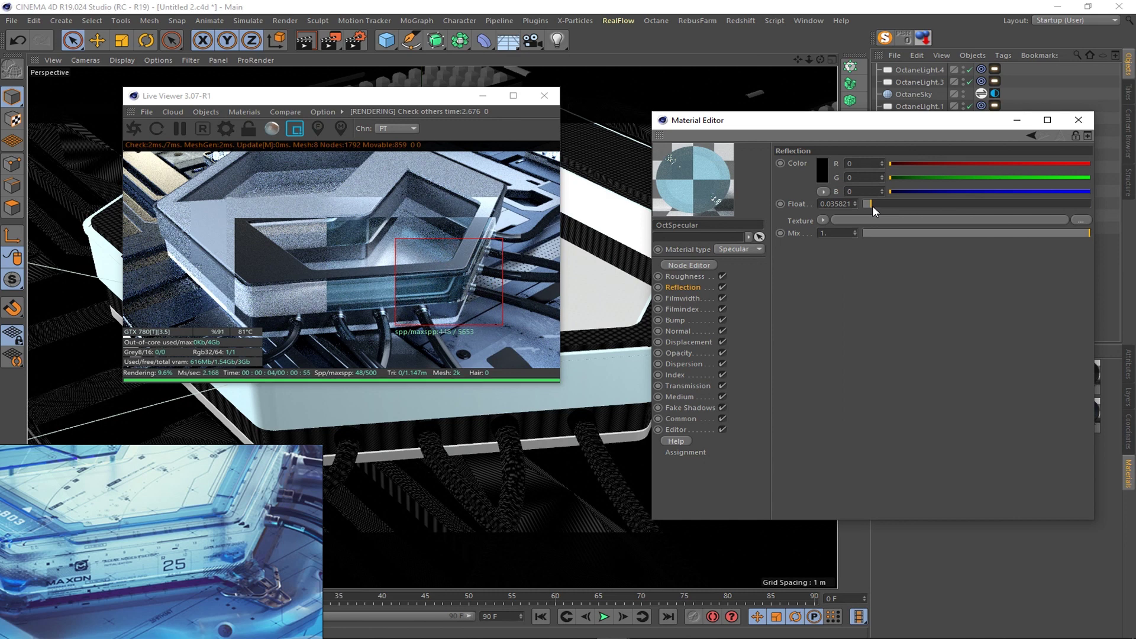
- Turn off the film width, film index, bump, normal and displacement channels
{"action": "left_click", "coordinate": [721, 298]}
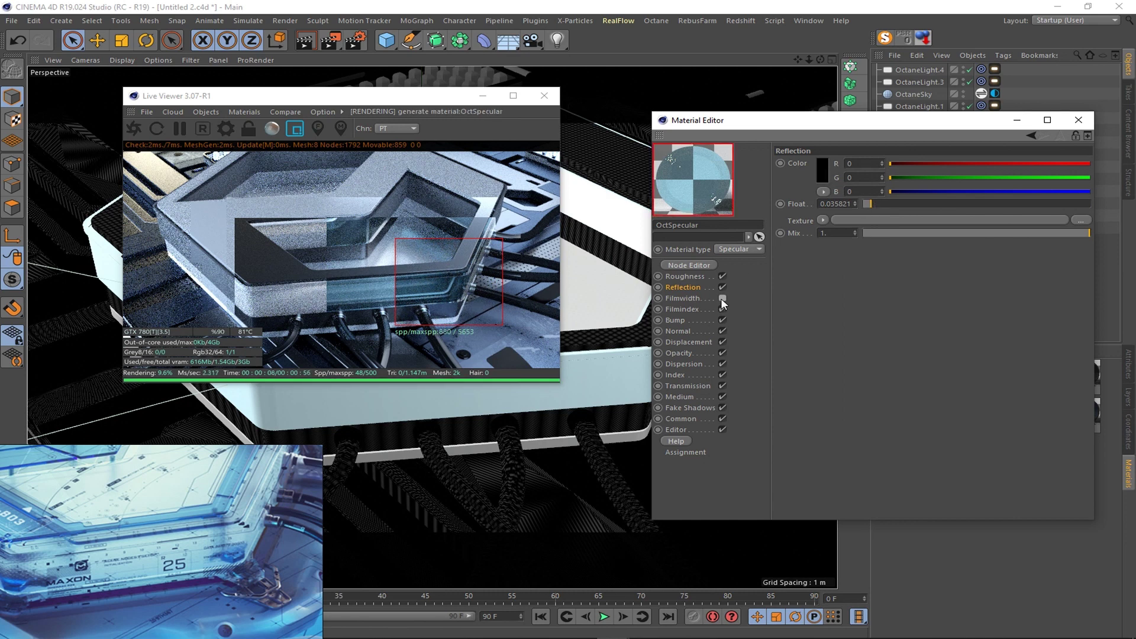
{"action": "left_click", "coordinate": [721, 320]}
{"action": "left_click", "coordinate": [722, 331]}
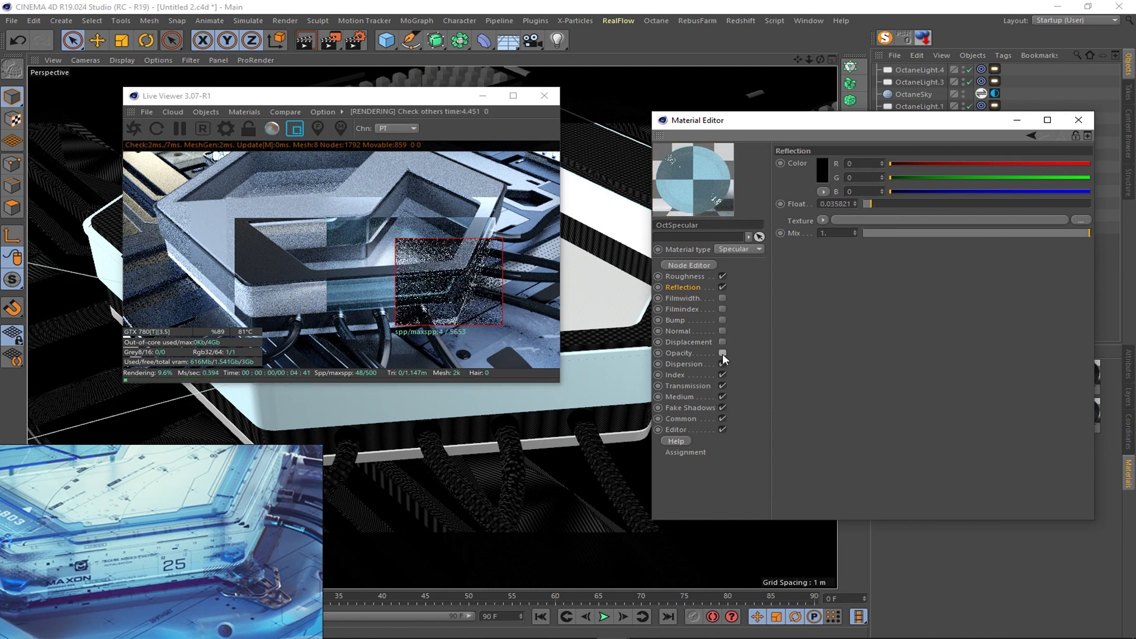
{"action": "double_click", "coordinate": [722, 352]}
{"action": "left_click", "coordinate": [722, 374]}
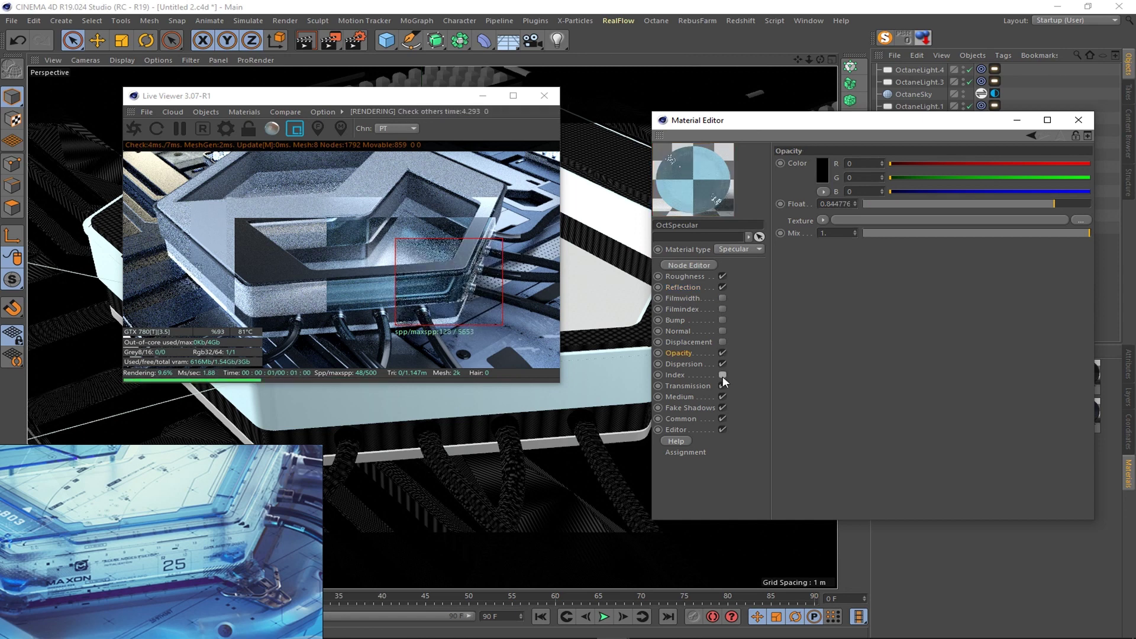
{"action": "double_click", "coordinate": [723, 386]}
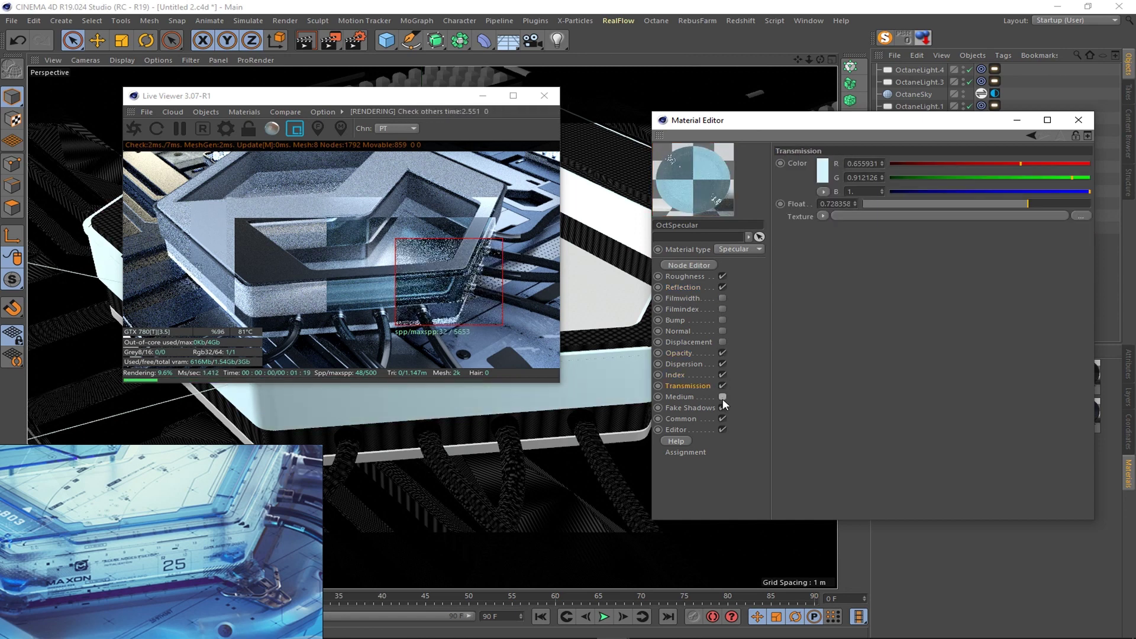
{"action": "double_click", "coordinate": [722, 397]}
{"action": "double_click", "coordinate": [722, 418]}
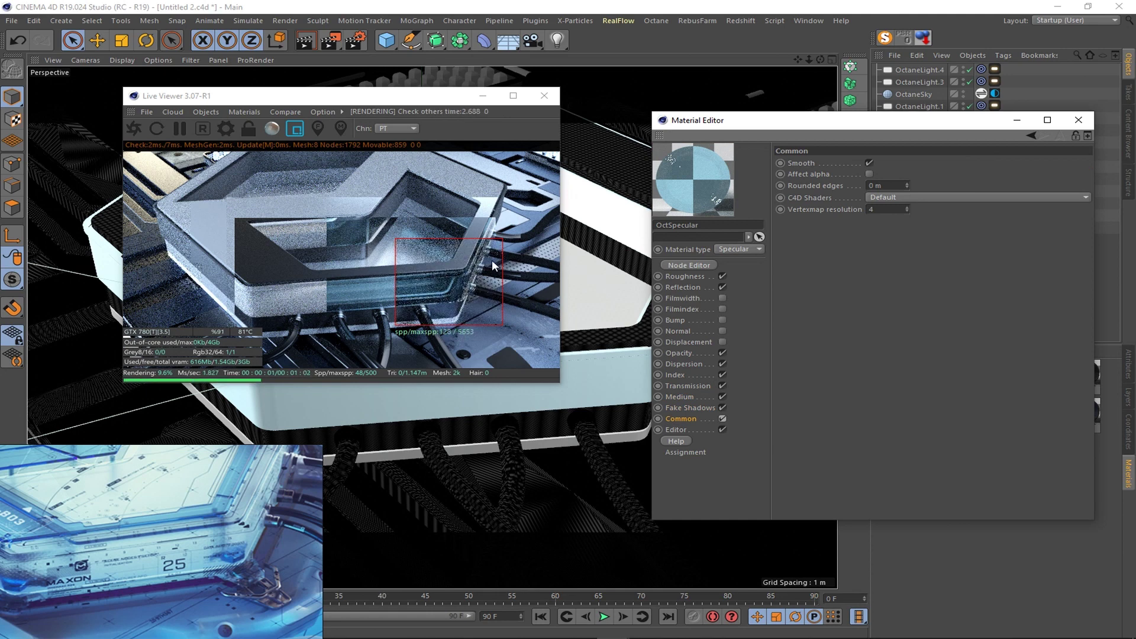
- Change the reflection colour to dark blue
{"action": "left_click", "coordinate": [682, 287]}
{"action": "left_click", "coordinate": [823, 170]}
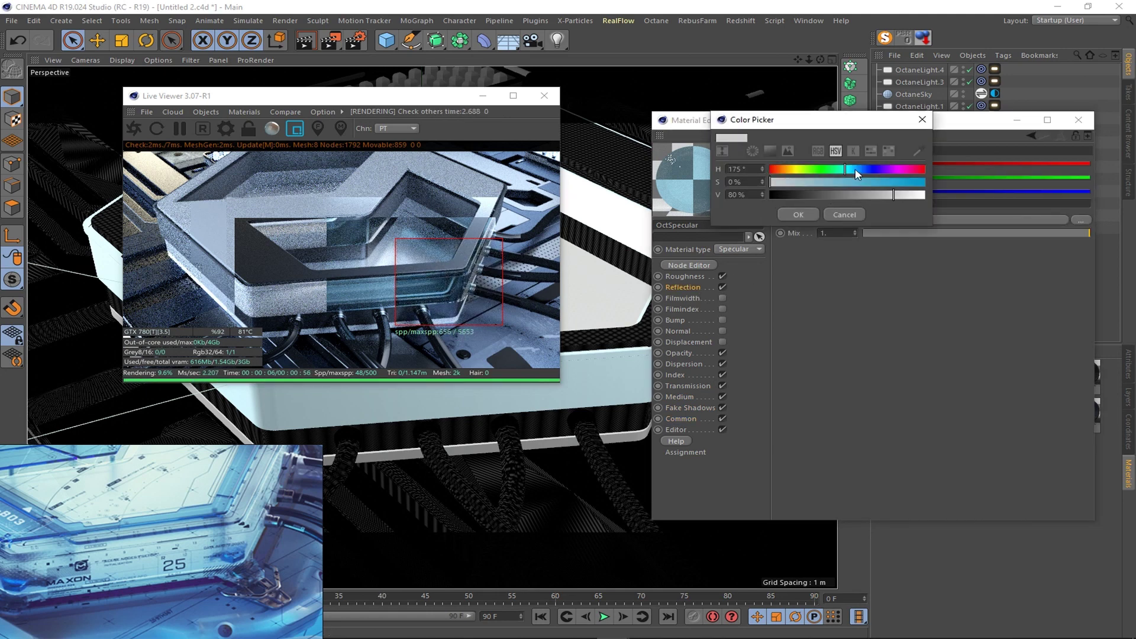
{"action": "mouse_move", "coordinate": [1038, 204]}
{"action": "left_mouse_down"}
{"action": "mouse_move", "coordinate": [861, 207]}
{"action": "mouse_move", "coordinate": [869, 191]}
{"action": "left_mouse_up"}
{"action": "left_click", "coordinate": [822, 170]}
{"action": "left_click", "coordinate": [802, 212]}
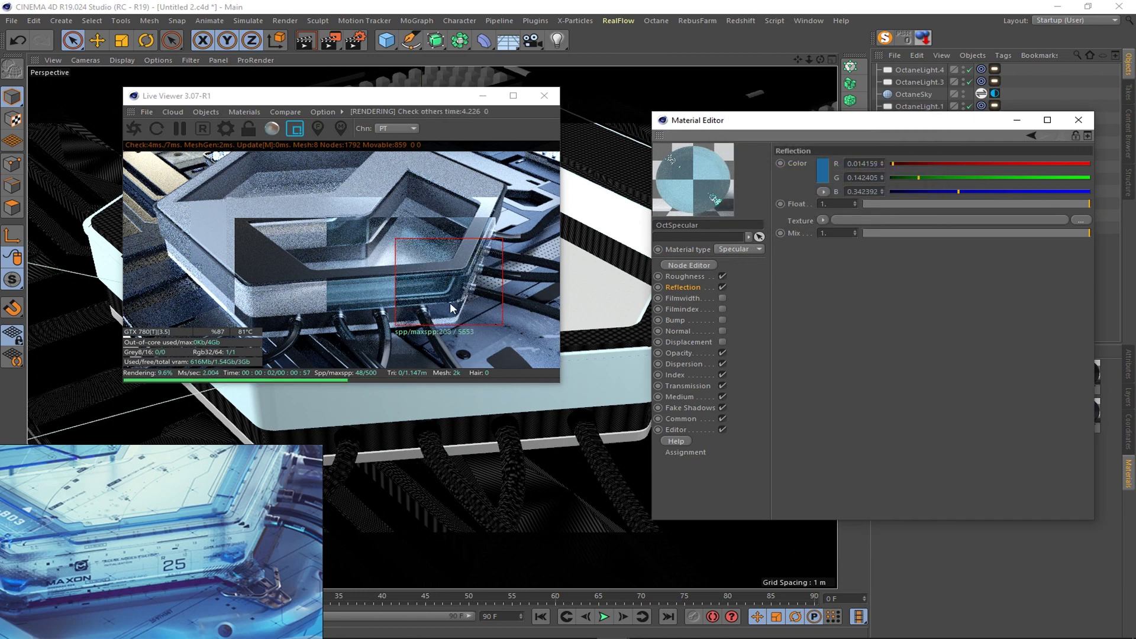
- Fine-tune the glass opacity to about 0.87
{"action": "left_click", "coordinate": [685, 277]}
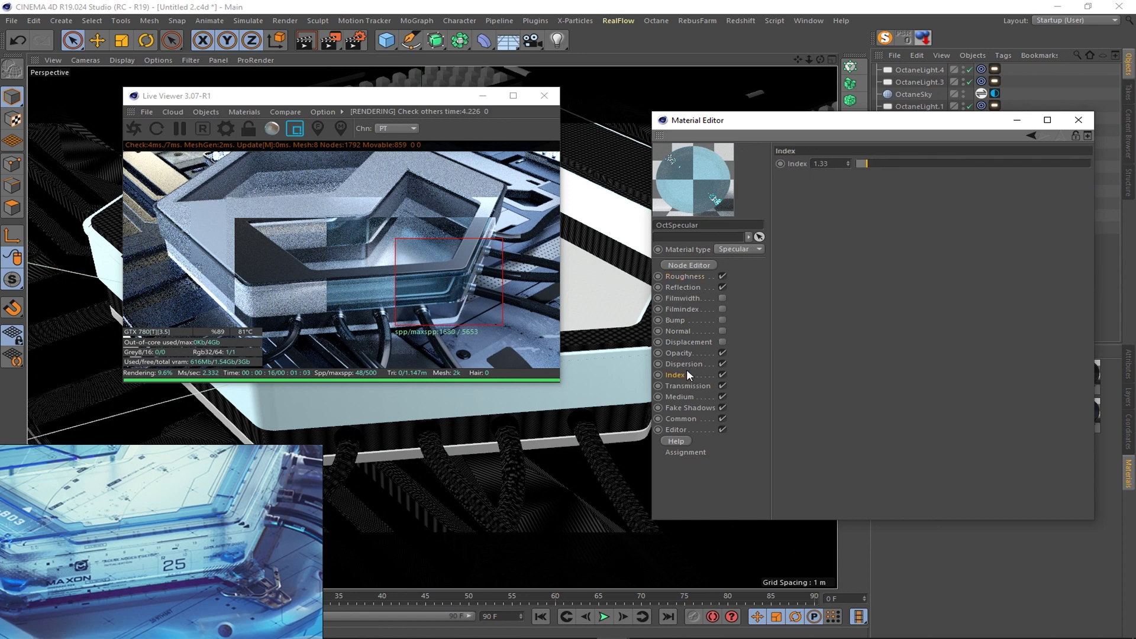
{"action": "left_click", "coordinate": [678, 353]}
{"action": "left_click", "coordinate": [910, 204]}
{"action": "left_click_drag", "start_coordinate": [910, 204], "coordinate": [1059, 204]}
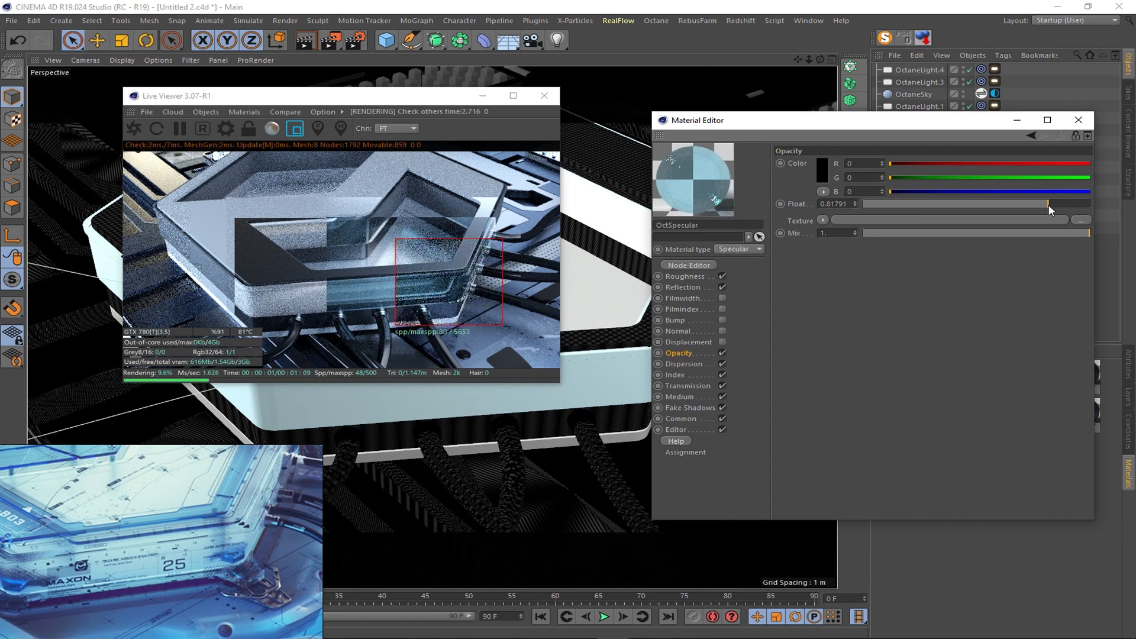
- Enlarge the render region over the whole logo and set OctSpecular roughness to about 0.1
{"action": "left_click", "coordinate": [1080, 123]}
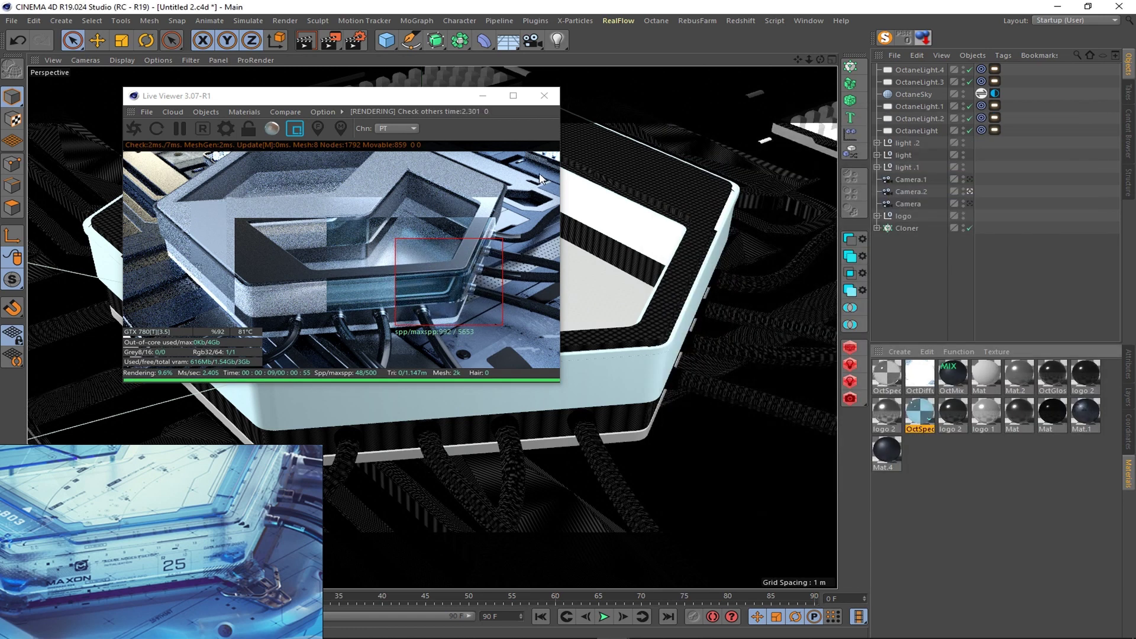
{"action": "left_click_drag", "start_coordinate": [528, 174], "coordinate": [206, 349]}
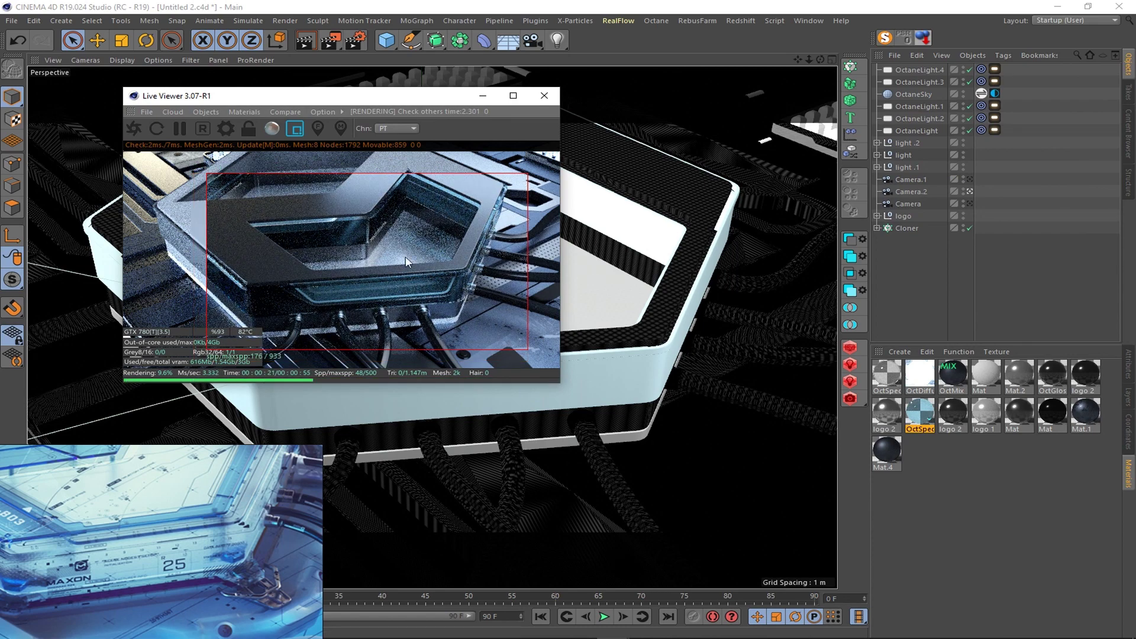
{"action": "double_click", "coordinate": [921, 413]}
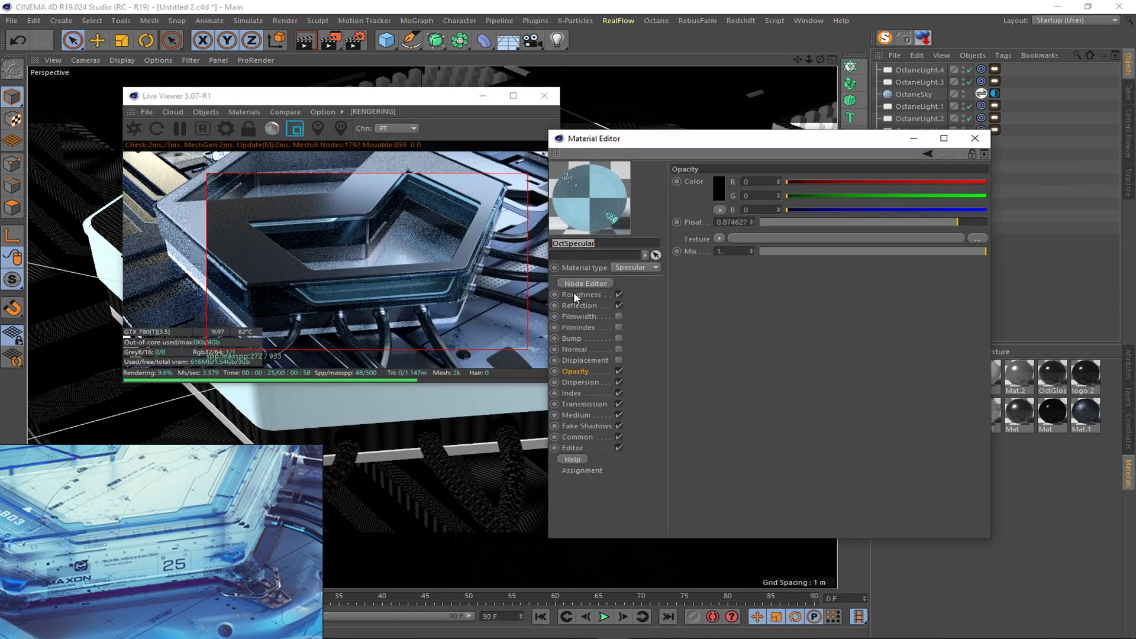
{"action": "left_click", "coordinate": [577, 294]}
{"action": "left_click_drag", "start_coordinate": [787, 222], "coordinate": [759, 222]}
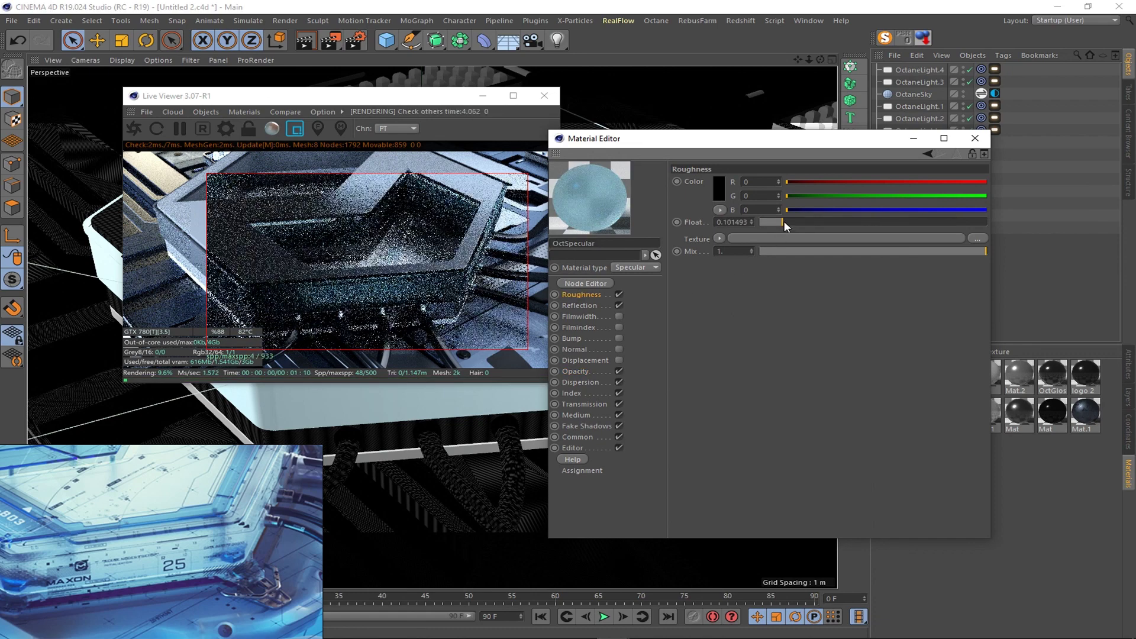
{"action": "left_click", "coordinate": [981, 141]}
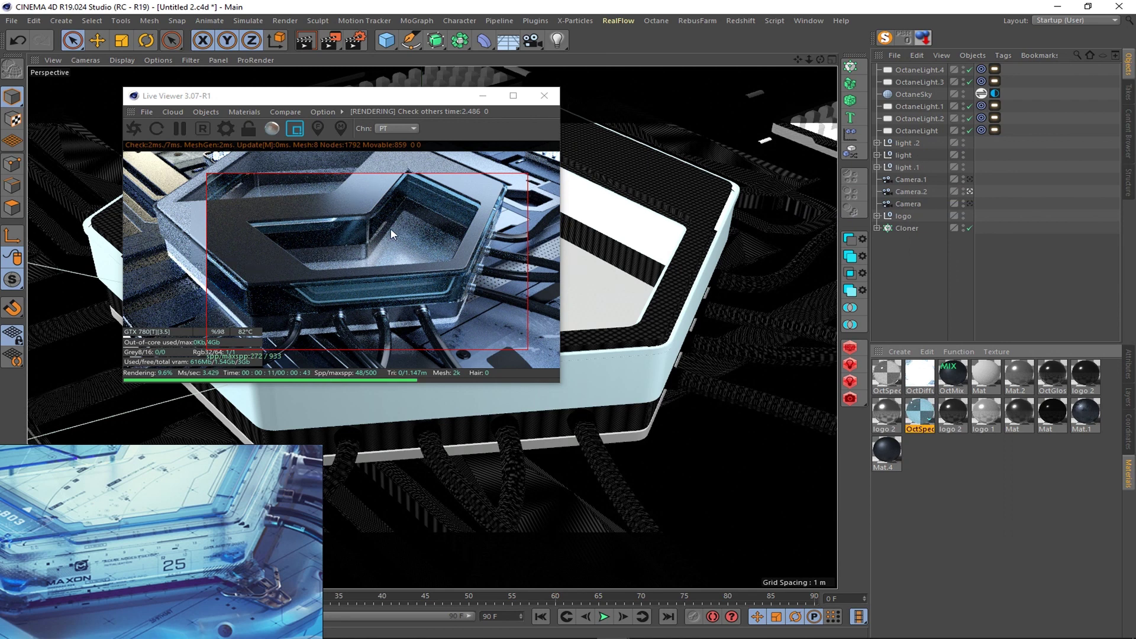
- Select Extrude.1 in the logo group and add an Octane ObjectTag to it
{"action": "right_click", "coordinate": [645, 384]}
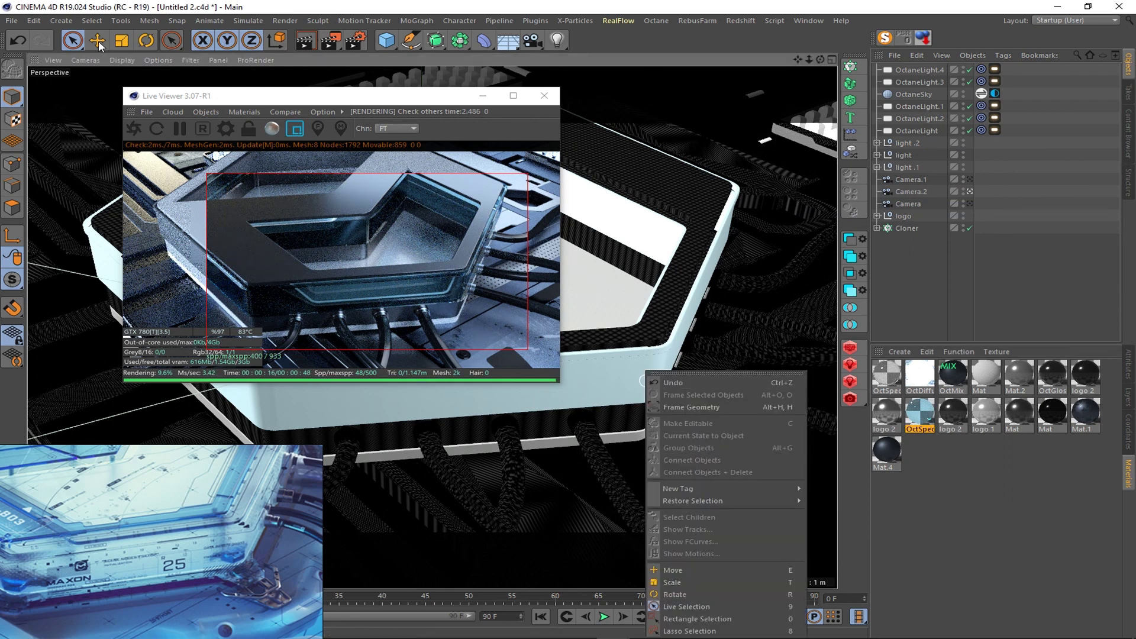
{"action": "key", "text": "e"}
{"action": "left_click", "coordinate": [644, 392]}
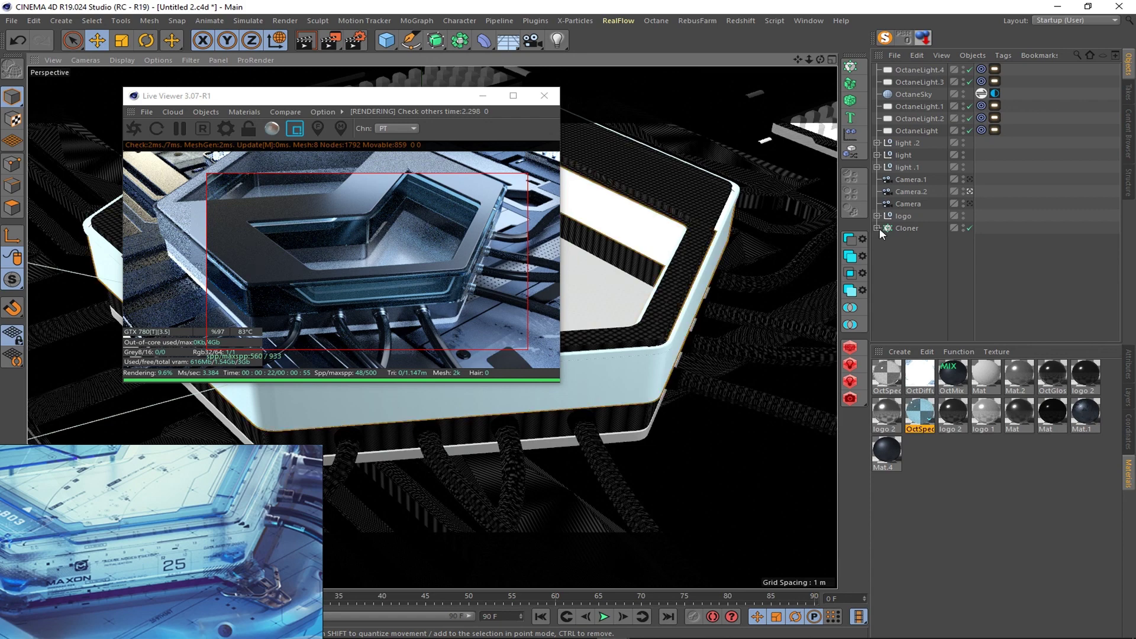
{"action": "right_click", "coordinate": [917, 297]}
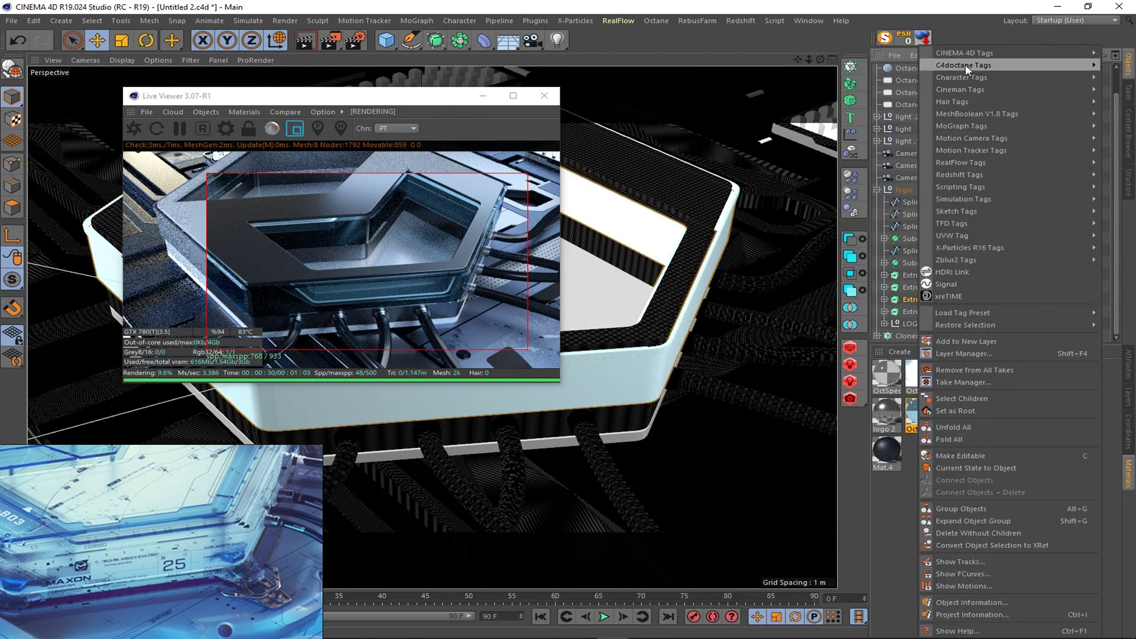
{"action": "left_click", "coordinate": [889, 104]}
- Turn off shadow visibility in the tag's Visibility settings so Extrude.1 casts no shadows
{"action": "left_click", "coordinate": [964, 386]}
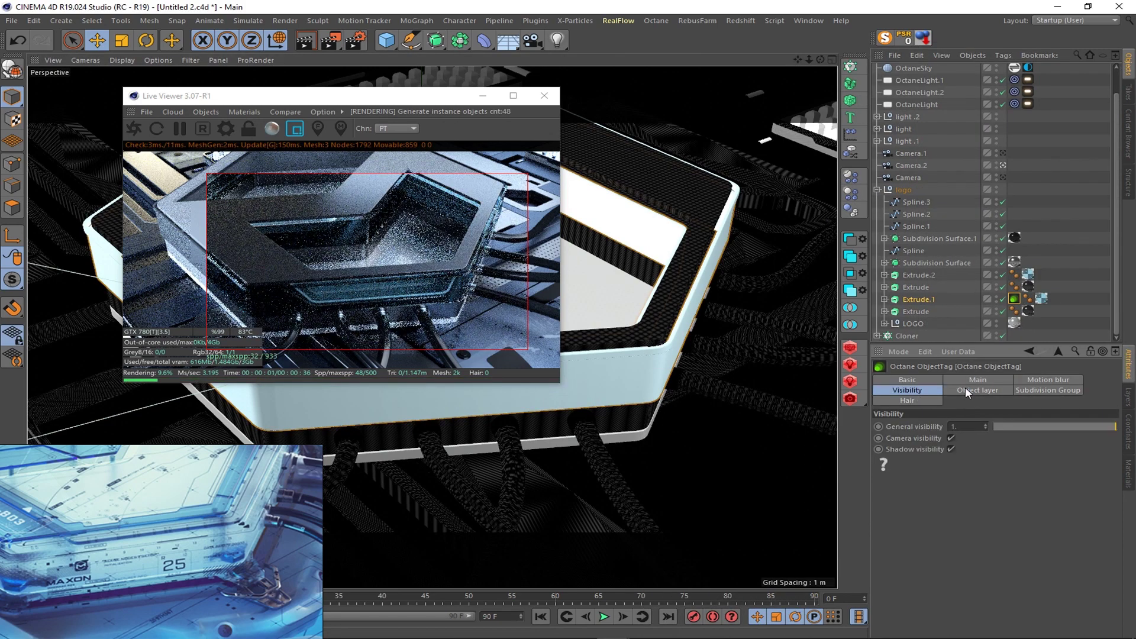
{"action": "left_click", "coordinate": [919, 397]}
{"action": "left_click", "coordinate": [964, 386]}
{"action": "left_click", "coordinate": [1031, 379]}
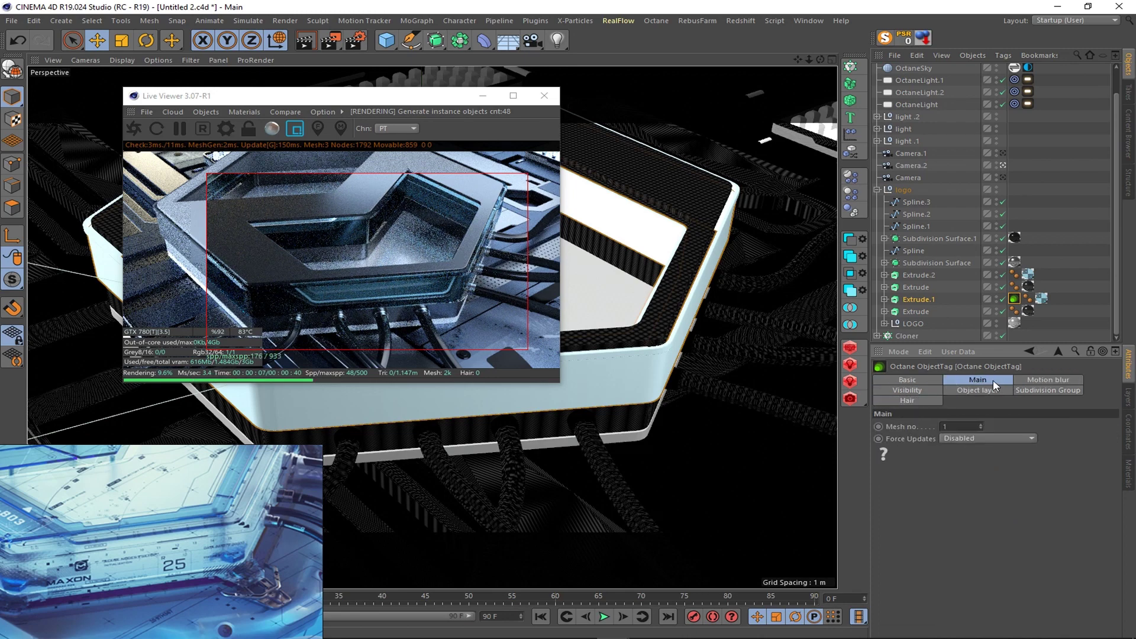
{"action": "left_click", "coordinate": [970, 389]}
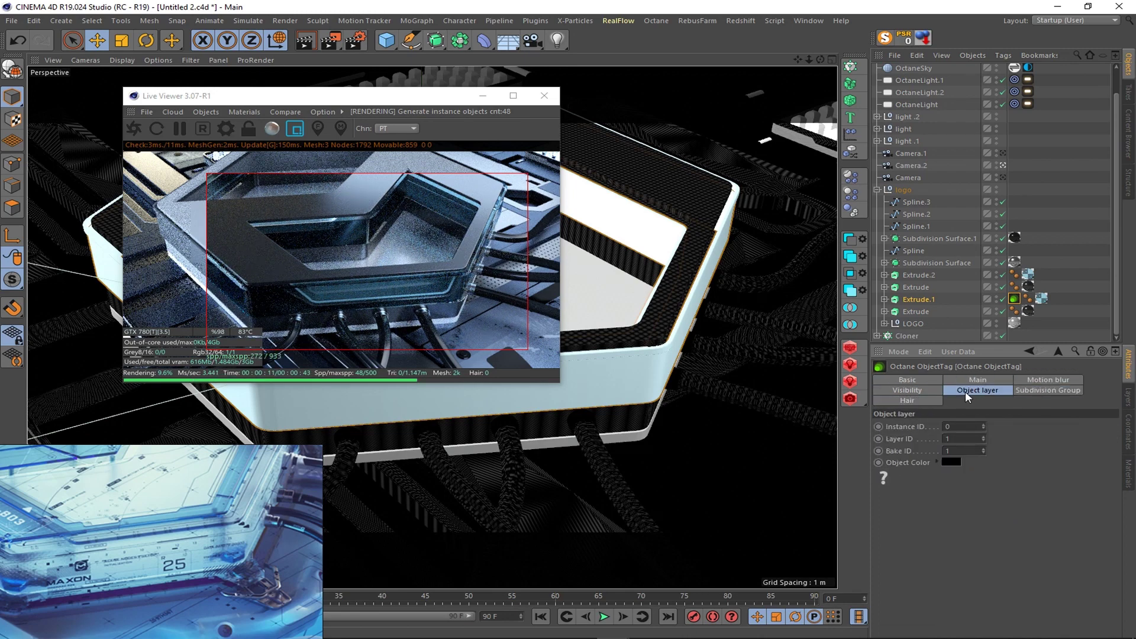
{"action": "left_click", "coordinate": [883, 478]}
{"action": "left_click", "coordinate": [851, 7]}
{"action": "left_click", "coordinate": [907, 390]}
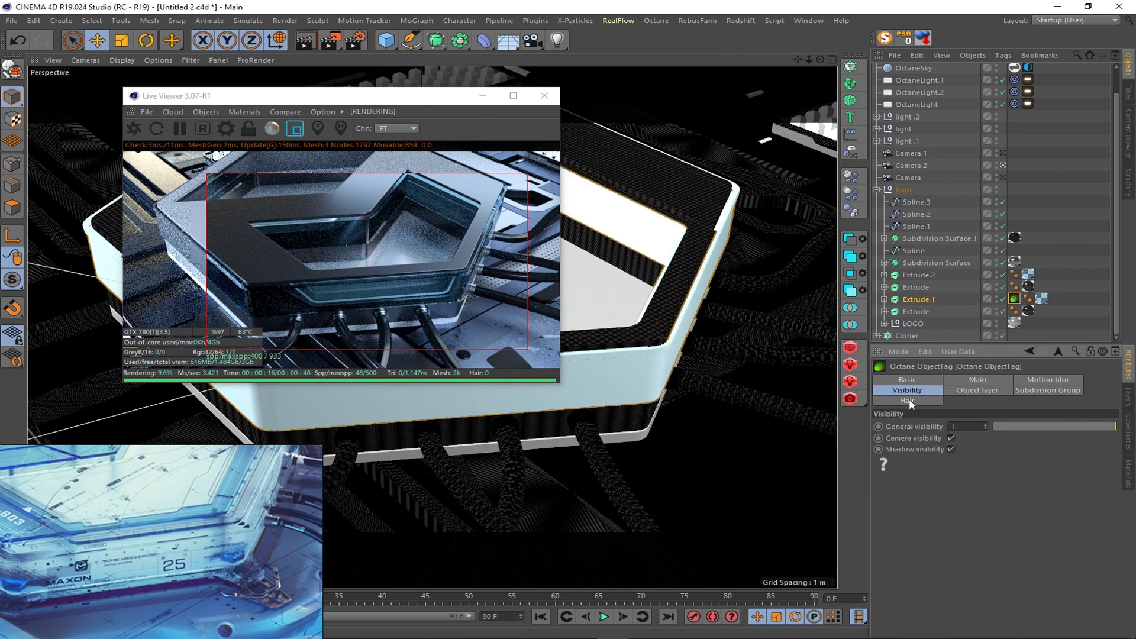
{"action": "left_click", "coordinate": [883, 466]}
{"action": "left_click", "coordinate": [851, 7]}
{"action": "left_click", "coordinate": [950, 438]}
{"action": "left_click", "coordinate": [950, 450]}
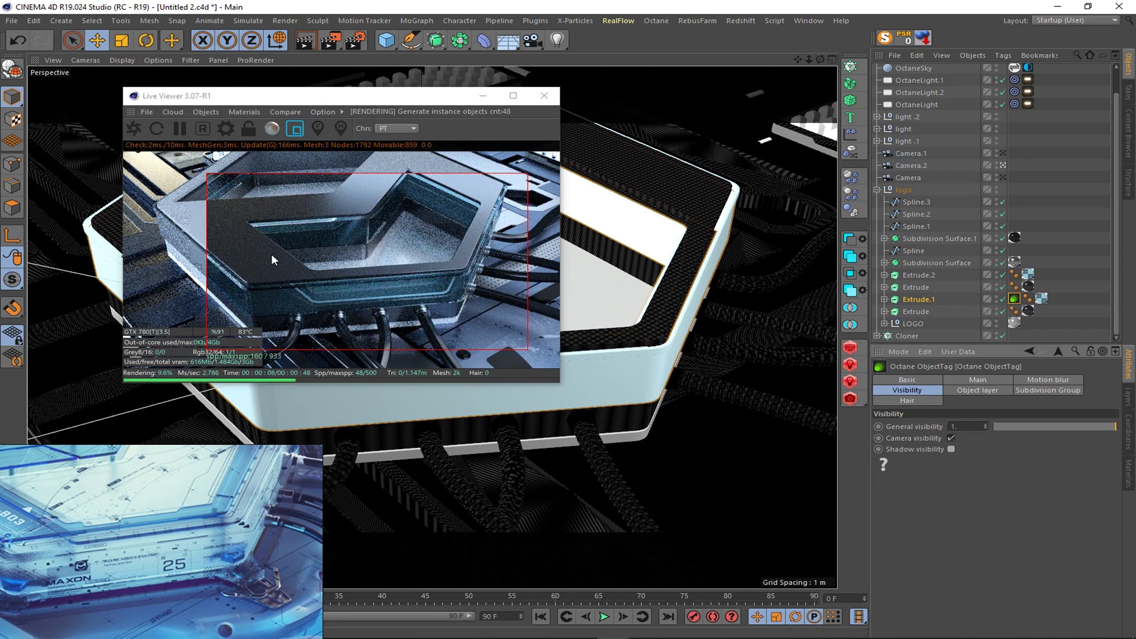
- Set the tag's Main Force Updates to Enabled and add another Octane object tag
{"action": "left_click", "coordinate": [976, 379]}
{"action": "left_click", "coordinate": [970, 438]}
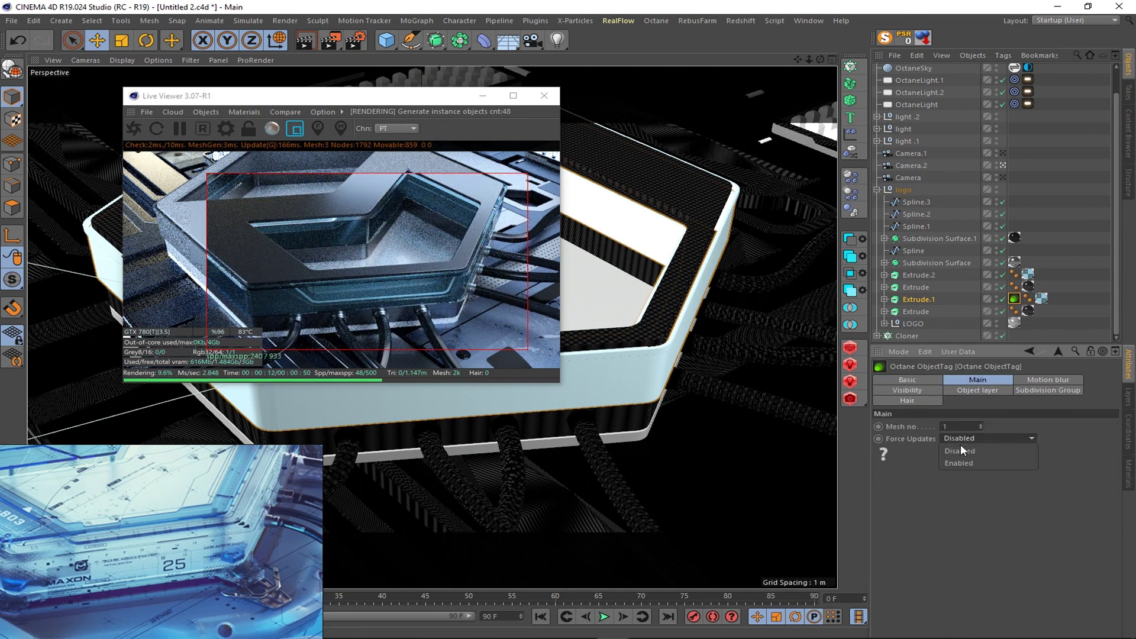
{"action": "left_click", "coordinate": [960, 462]}
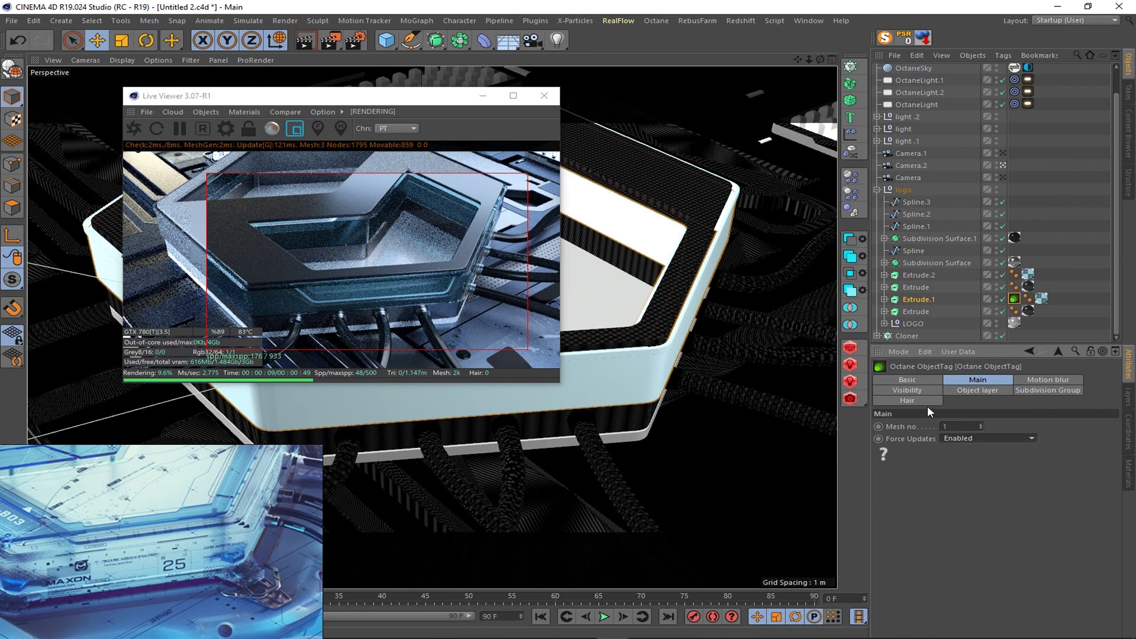
{"action": "right_click", "coordinate": [919, 299]}
{"action": "mouse_move", "coordinate": [964, 65]}
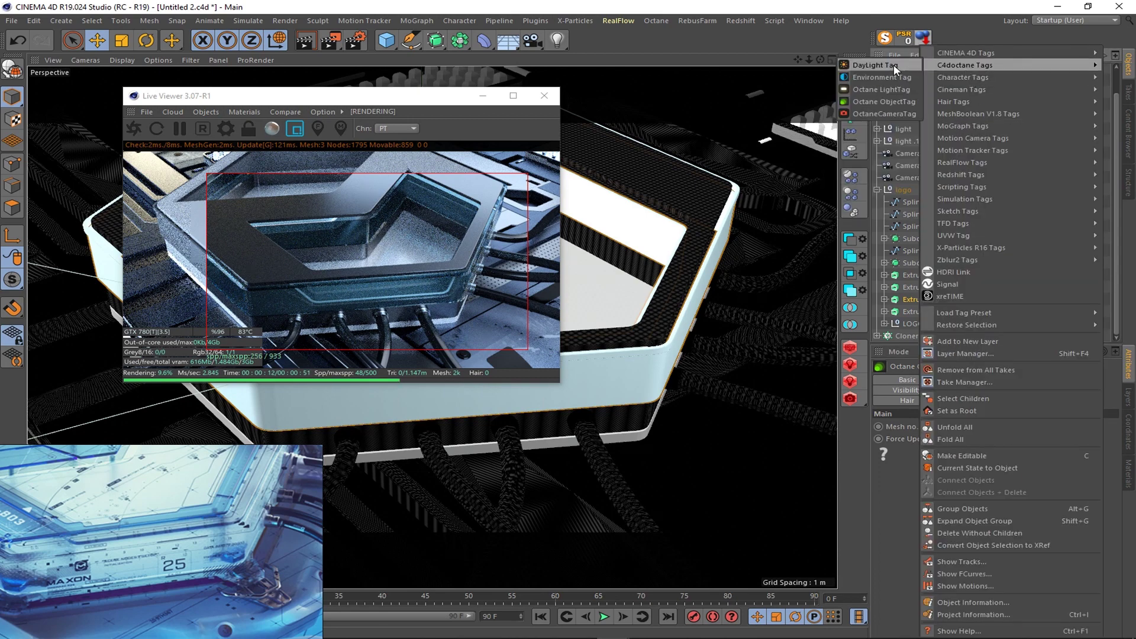
{"action": "left_click", "coordinate": [881, 101]}
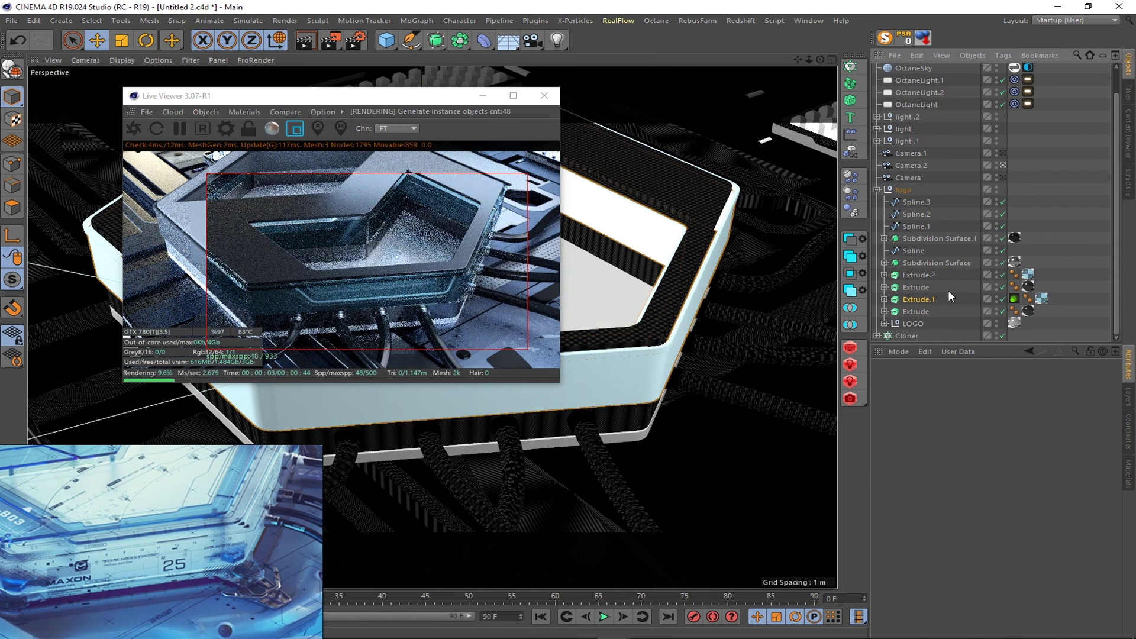
{"action": "left_click", "coordinate": [924, 275]}
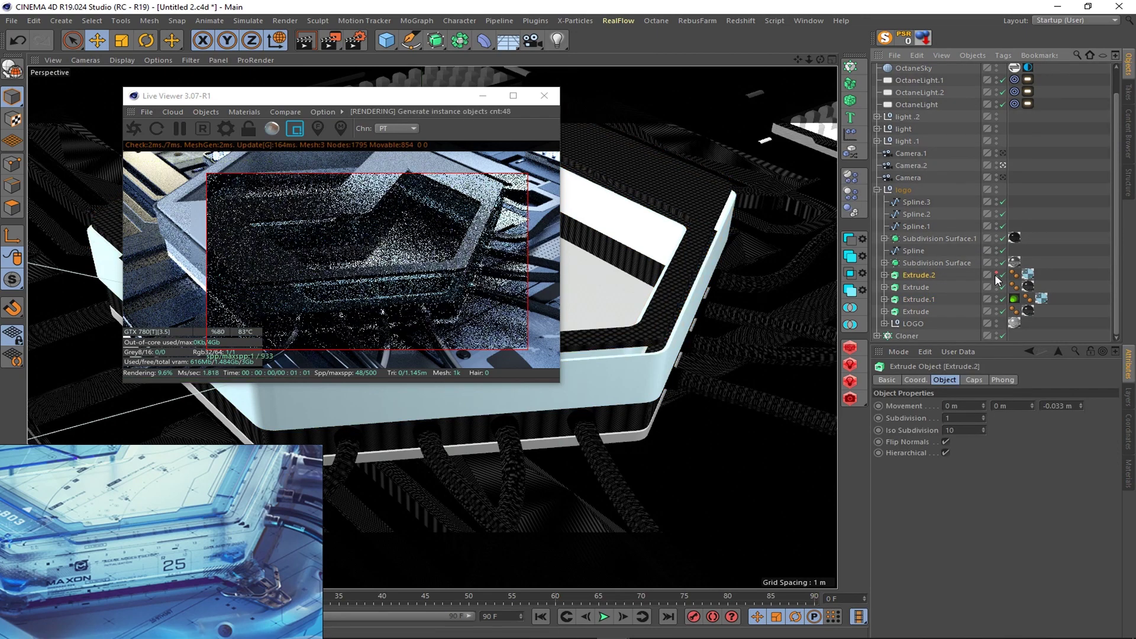
- Replace Extrude.2's material with the dark logo 2 material
{"action": "left_click", "coordinate": [1028, 275]}
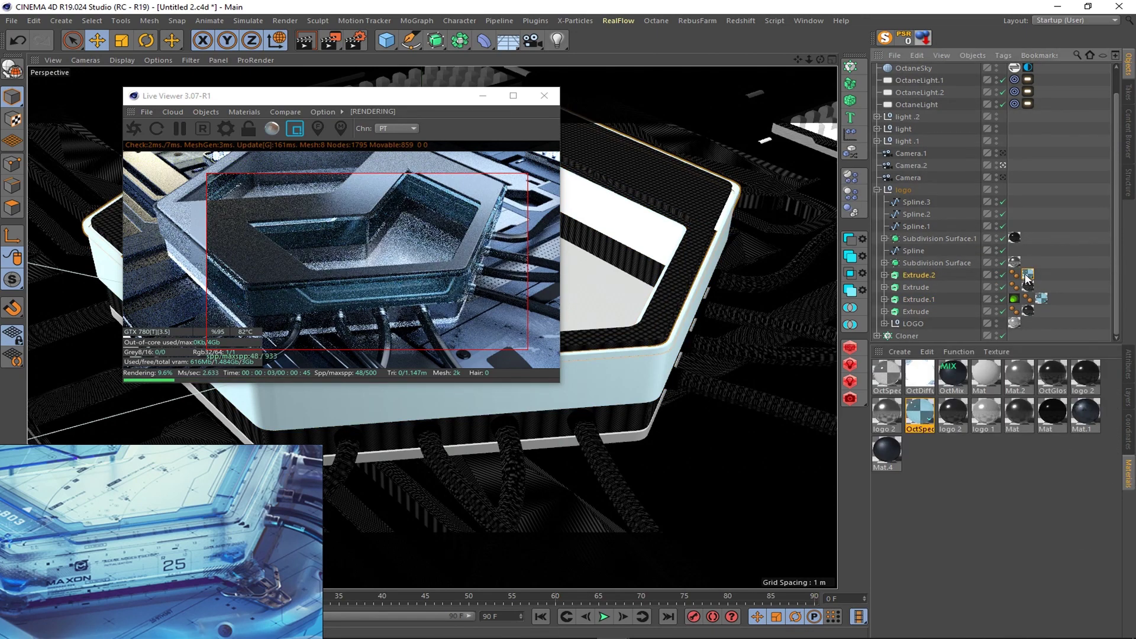
{"action": "left_click_drag", "start_coordinate": [953, 411], "coordinate": [1028, 274]}
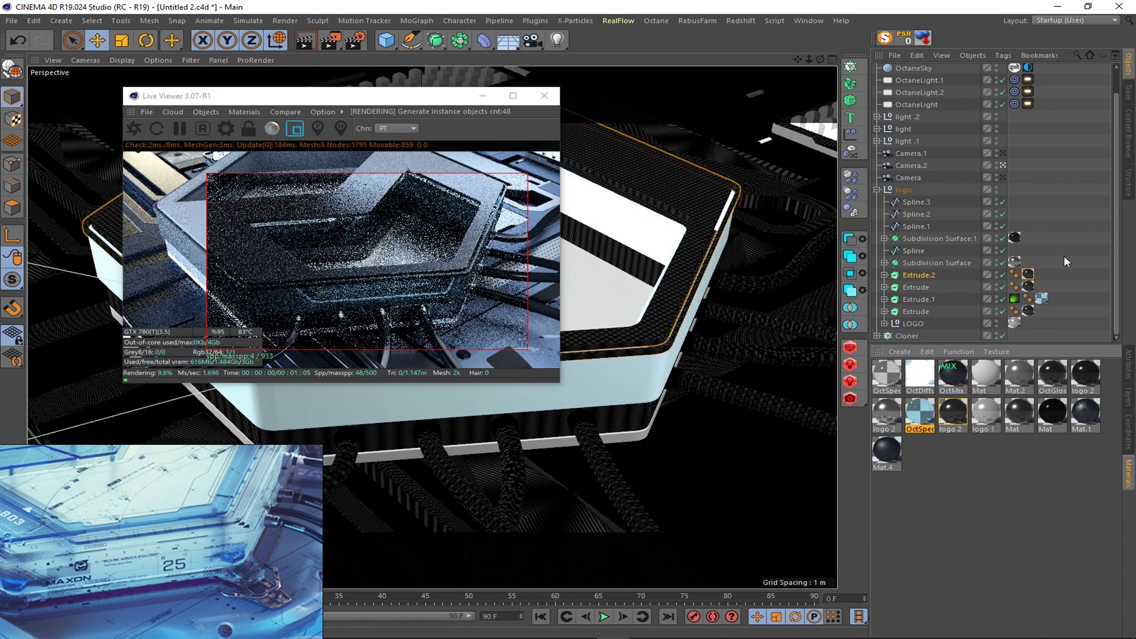
{"action": "right_click", "coordinate": [695, 218]}
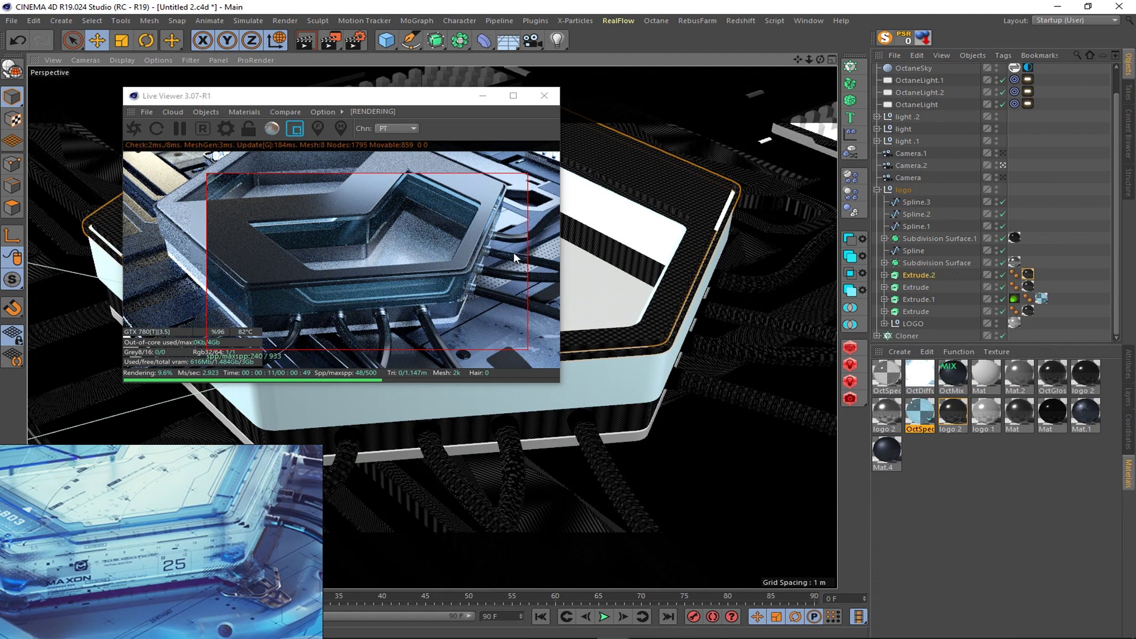
{"action": "left_click", "coordinate": [478, 211]}
{"action": "left_click", "coordinate": [793, 236]}
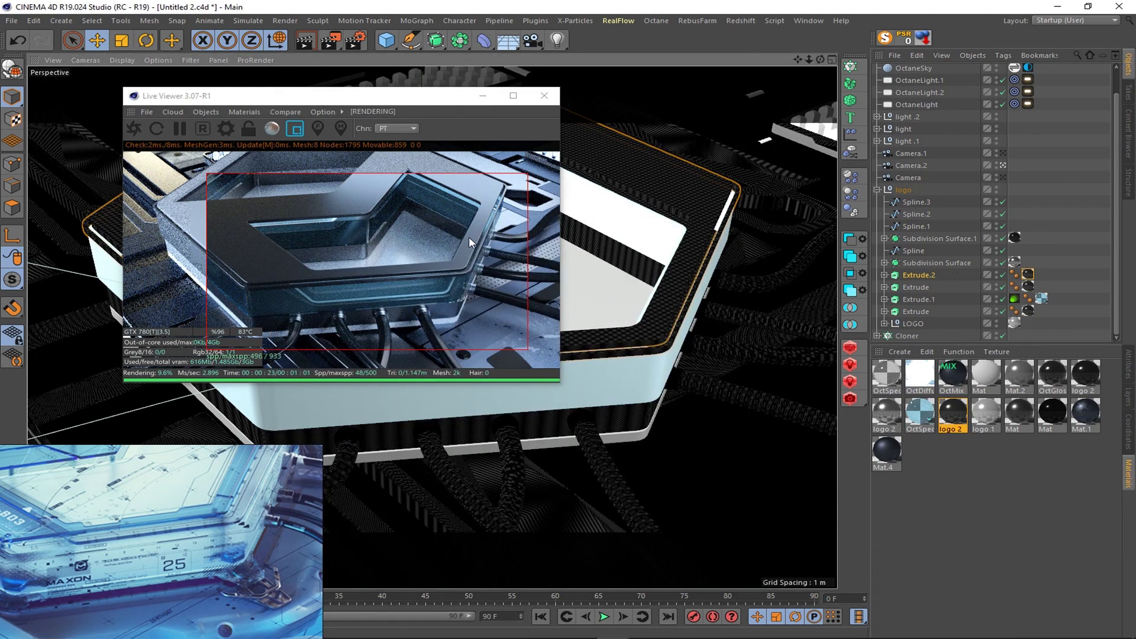
- Select Extrude and duplicate the OctSpec glass material
{"action": "left_click", "coordinate": [80, 41]}
{"action": "left_click", "coordinate": [772, 195]}
{"action": "mouse_move", "coordinate": [920, 411]}
{"action": "left_mouse_down"}
{"action": "mouse_move", "coordinate": [1039, 309]}
{"action": "mouse_move", "coordinate": [1027, 288]}
{"action": "left_mouse_up"}
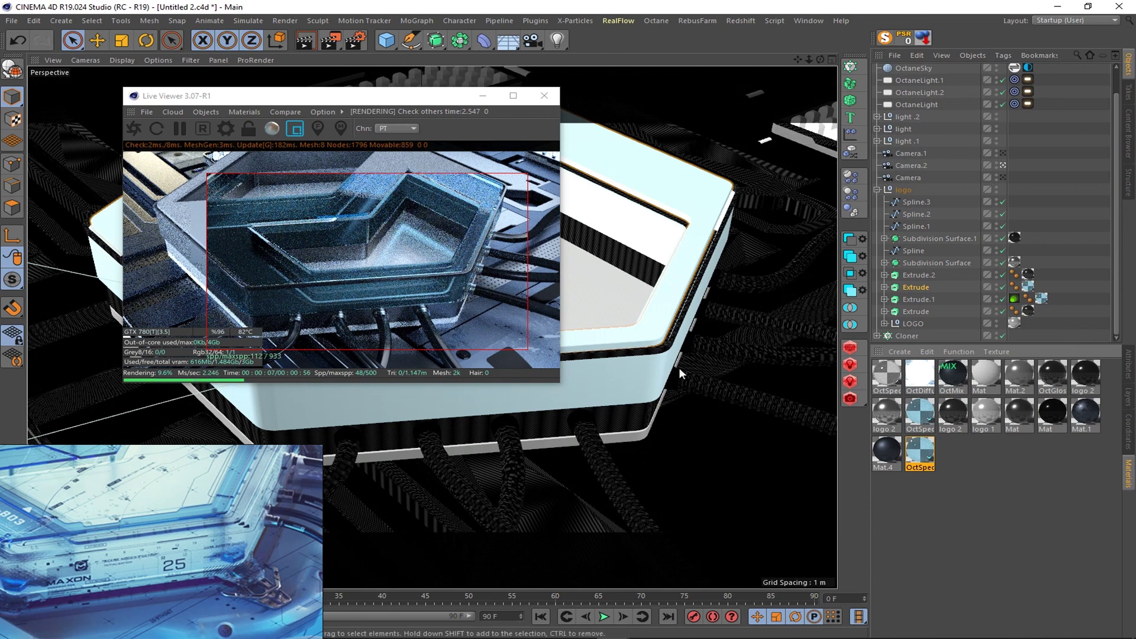
- Change OctSpecular.1's transmission colour from pale blue to light grey (0.868899)
{"action": "double_click", "coordinate": [920, 453]}
{"action": "left_click", "coordinate": [615, 352]}
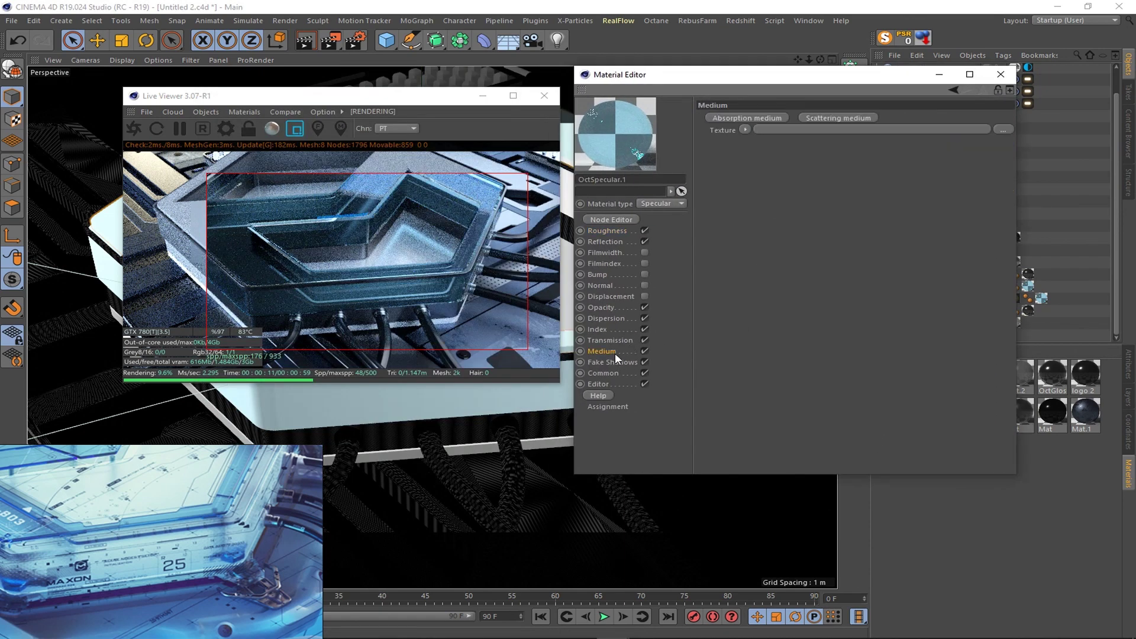
{"action": "left_click", "coordinate": [609, 340]}
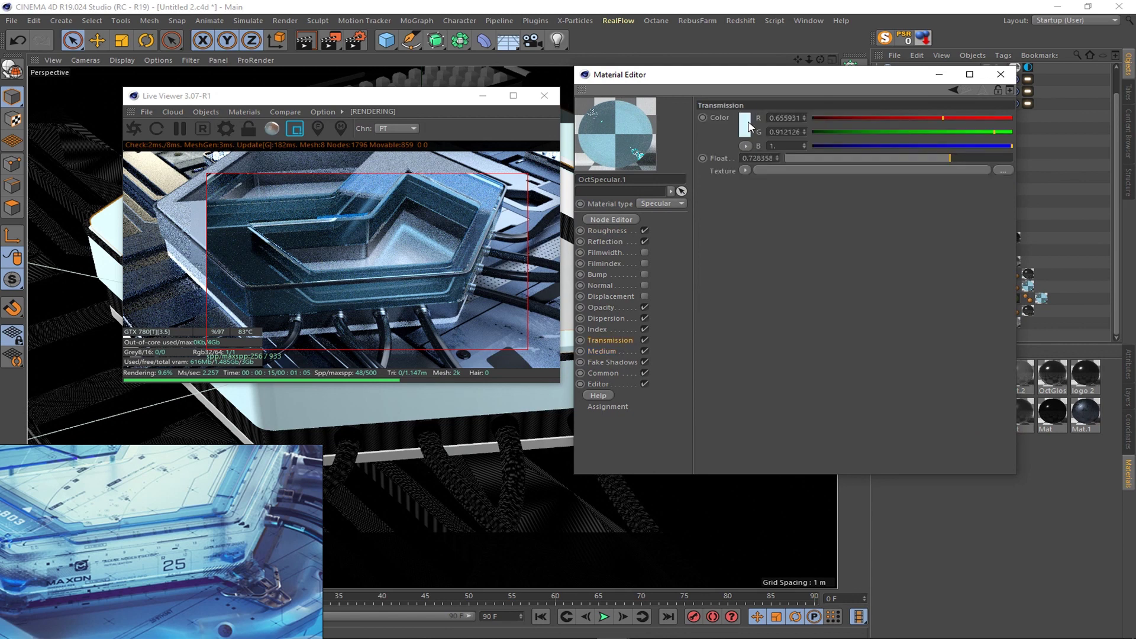
{"action": "left_click", "coordinate": [716, 122]}
{"action": "left_click", "coordinate": [706, 135]}
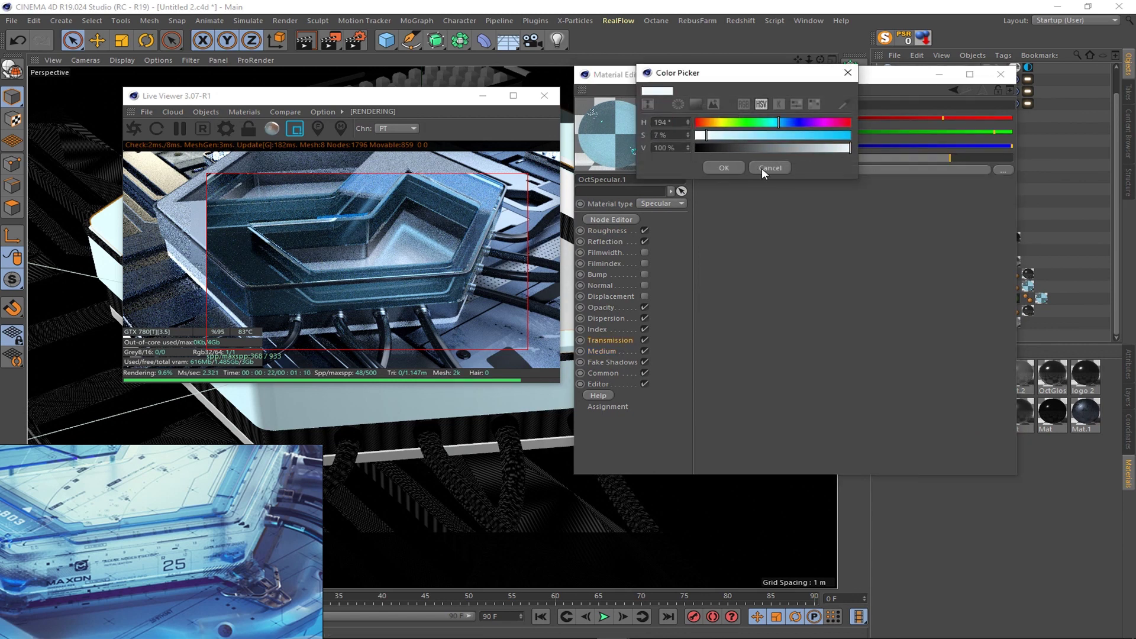
{"action": "left_click_drag", "start_coordinate": [706, 136], "coordinate": [695, 135]}
{"action": "left_click_drag", "start_coordinate": [849, 148], "coordinate": [837, 148]}
{"action": "left_click", "coordinate": [723, 168]}
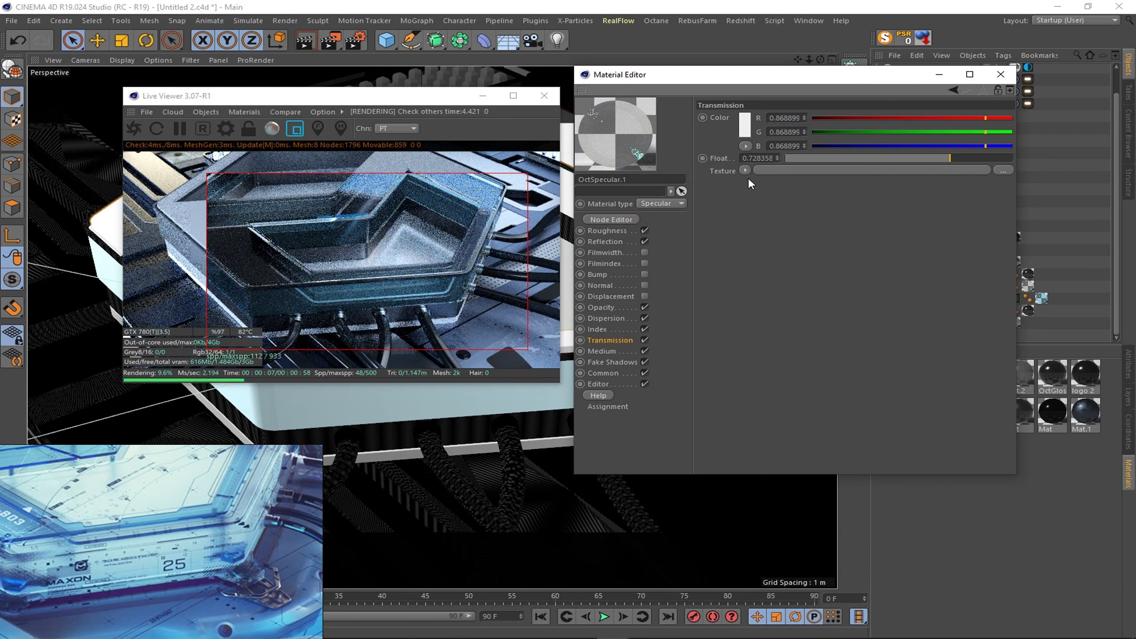
{"action": "left_click", "coordinate": [1006, 72]}
{"action": "left_click", "coordinate": [1027, 288]}
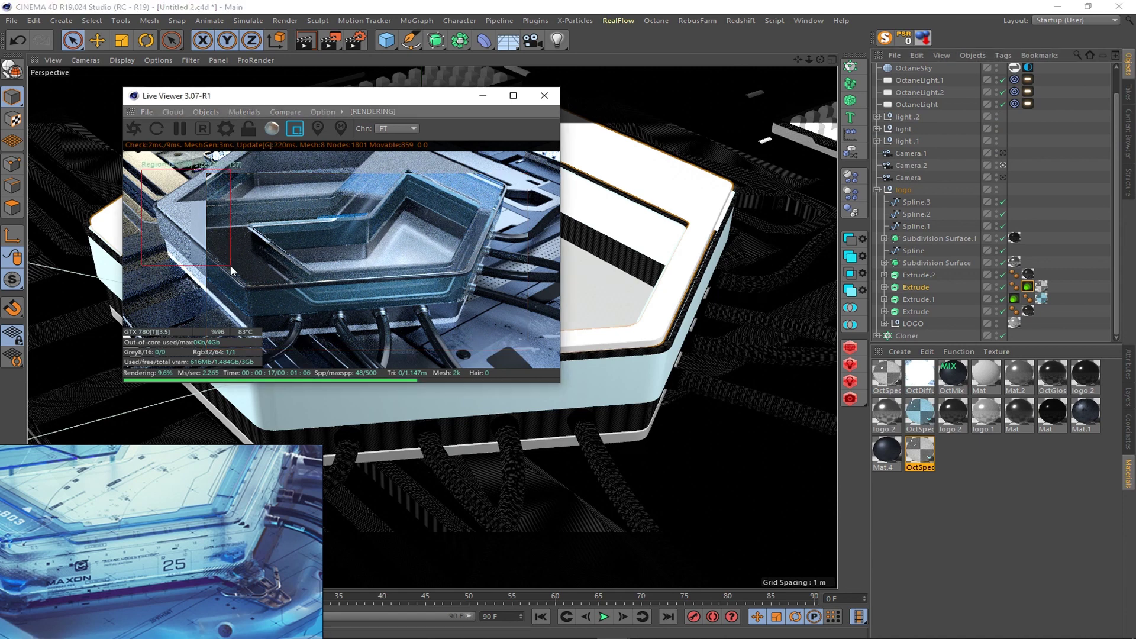
- Apply the grey glass material to the Extrude layer and render through the Camera object
{"action": "left_click_drag", "start_coordinate": [142, 171], "coordinate": [311, 345]}
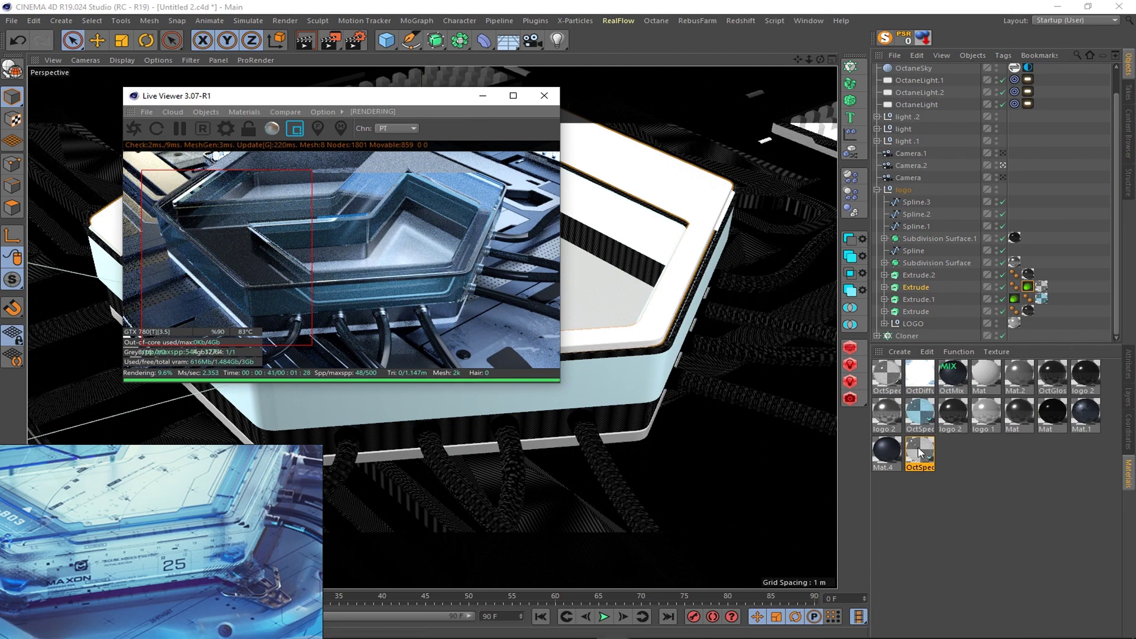
{"action": "left_click_drag", "start_coordinate": [920, 453], "coordinate": [1046, 290]}
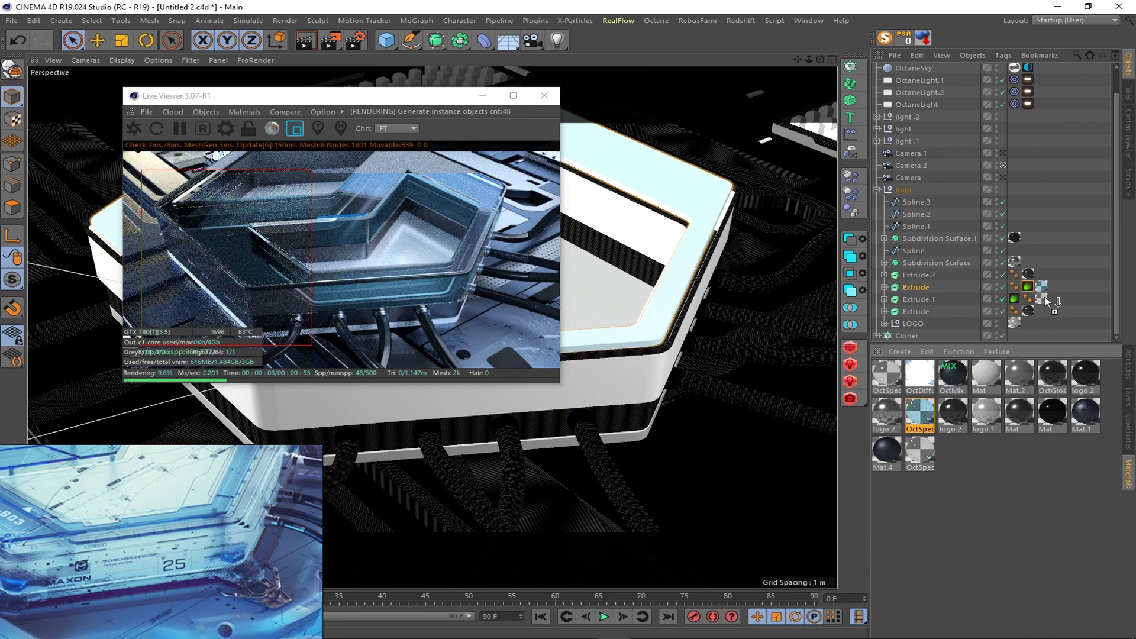
{"action": "left_click_drag", "start_coordinate": [1046, 302], "coordinate": [1044, 299]}
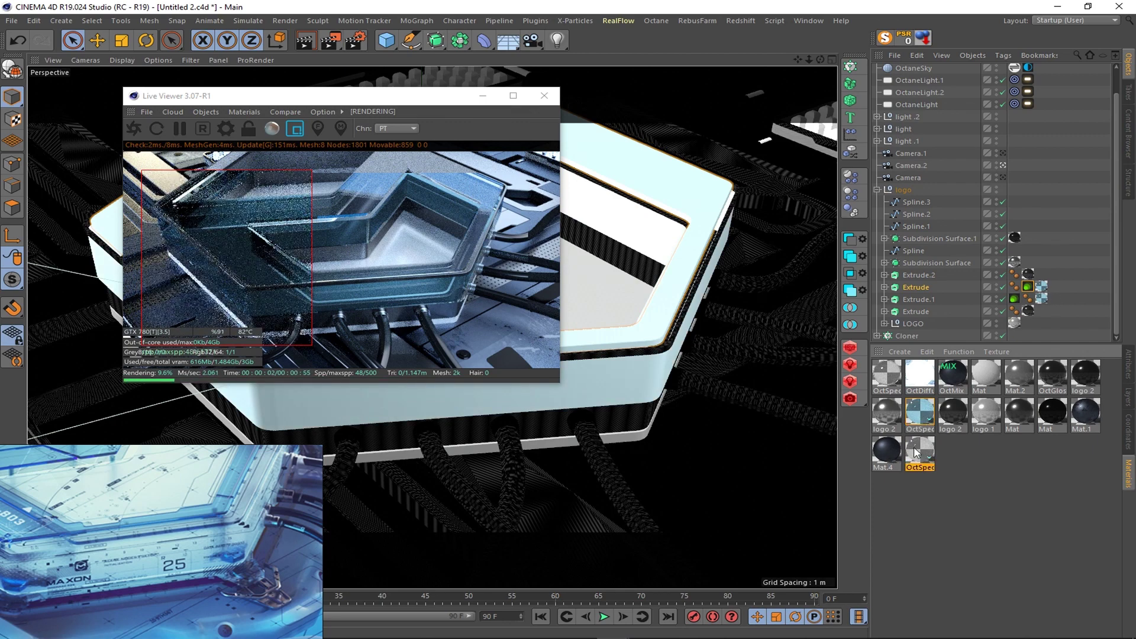
{"action": "left_click", "coordinate": [1003, 177]}
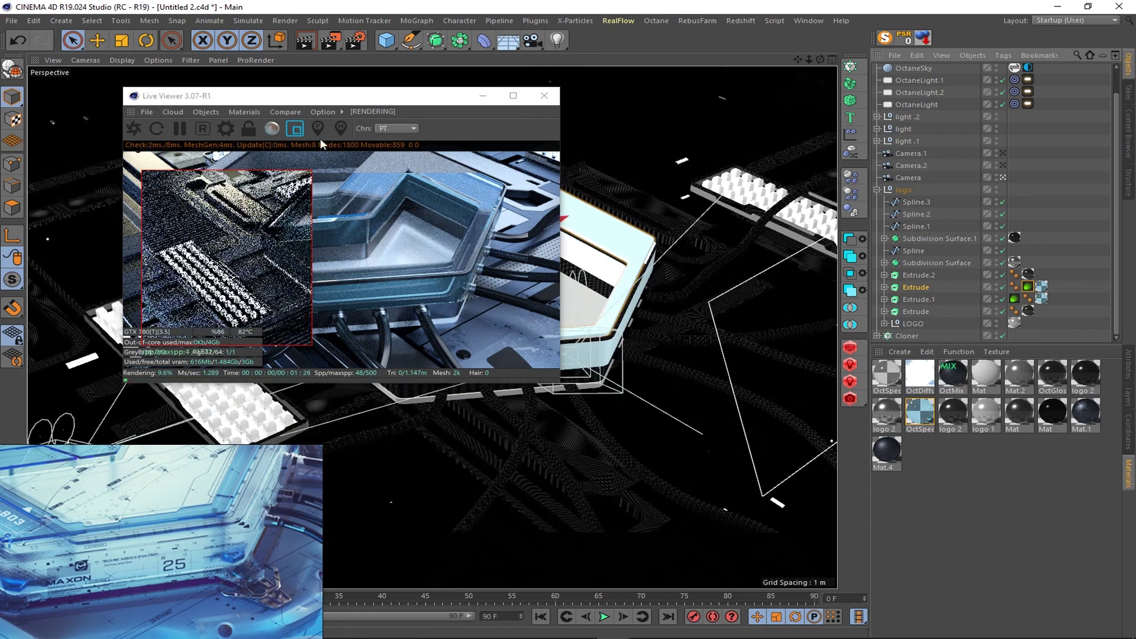
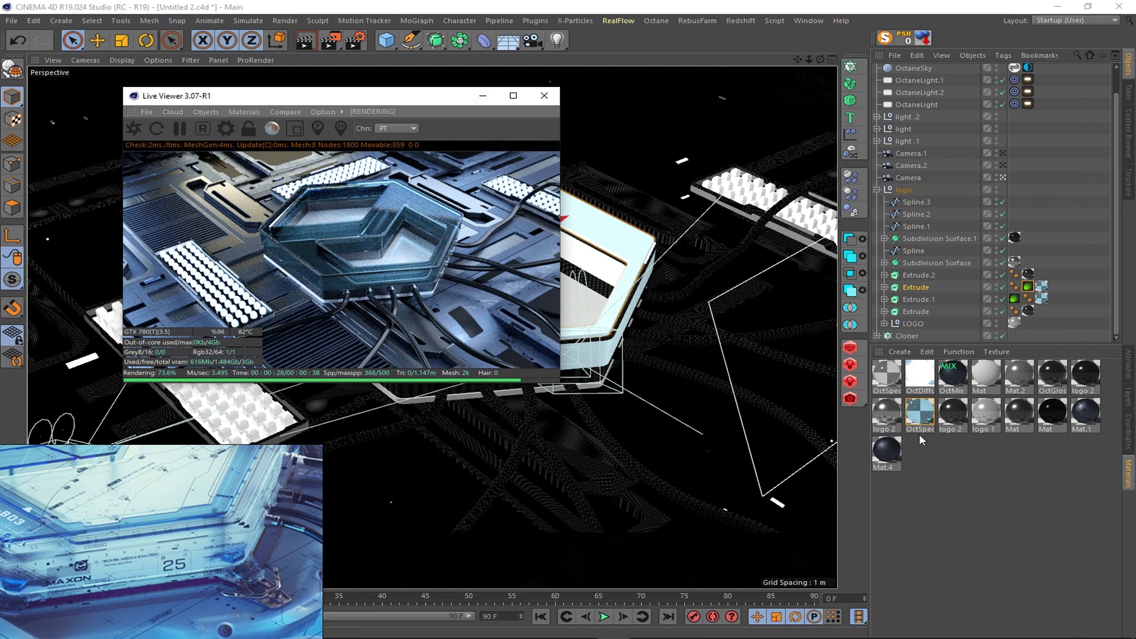
- Duplicate logo 2 with specular float 0.107463 and index 2.217391, and region-render the Live Viewer
{"action": "left_click_drag", "start_coordinate": [955, 419], "coordinate": [968, 422], "text": "ctrl"}
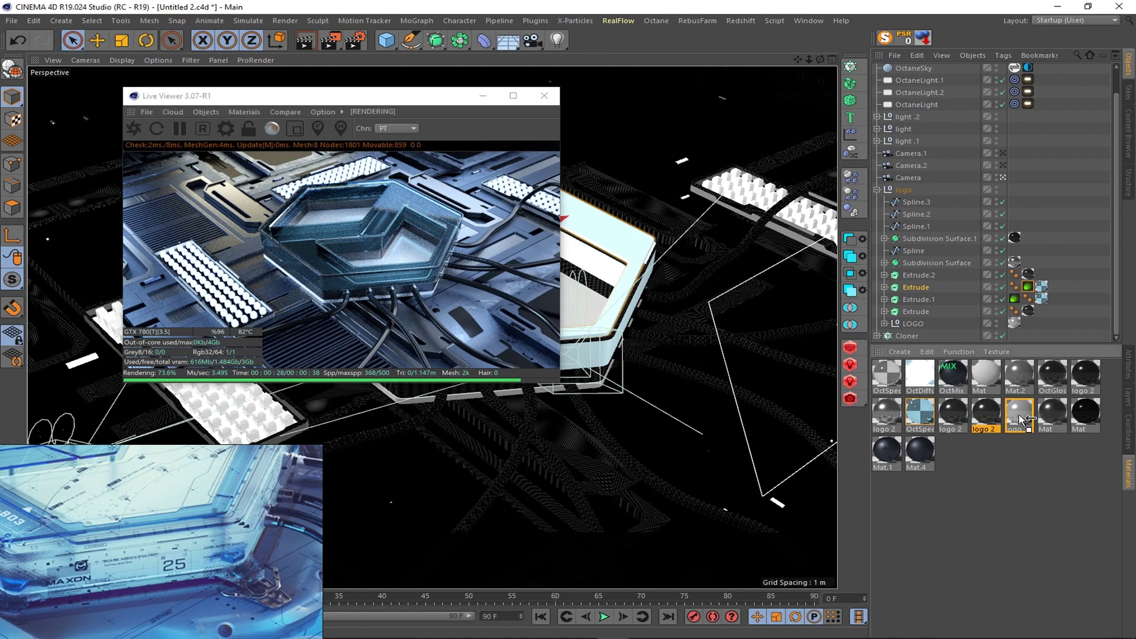
{"action": "double_click", "coordinate": [1019, 414]}
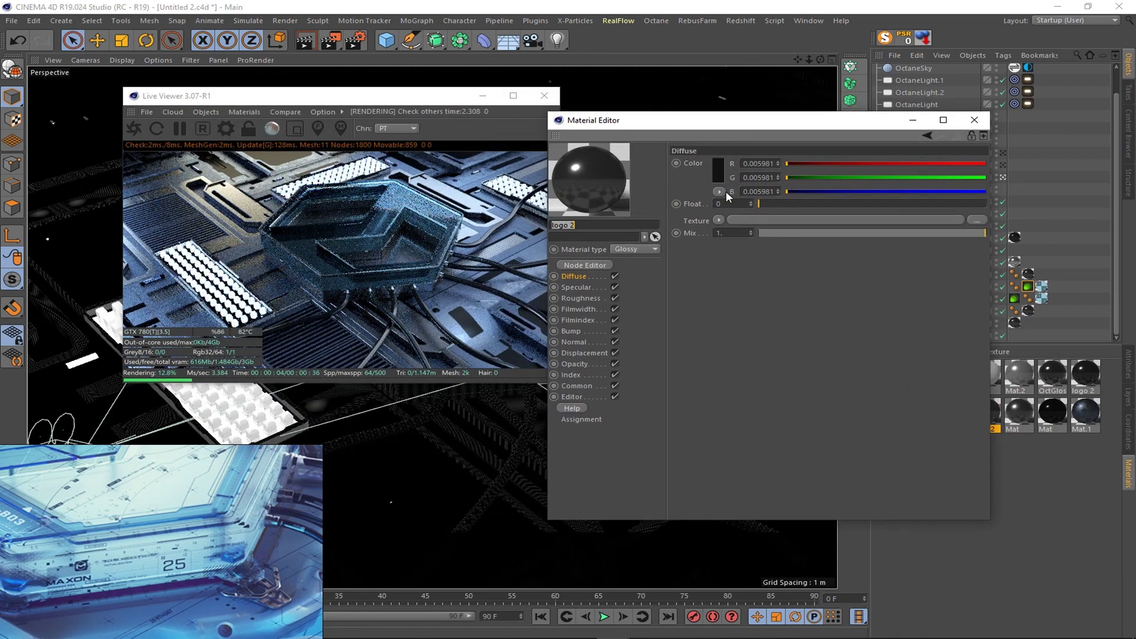
{"action": "left_click", "coordinate": [575, 287]}
{"action": "left_click", "coordinate": [782, 205]}
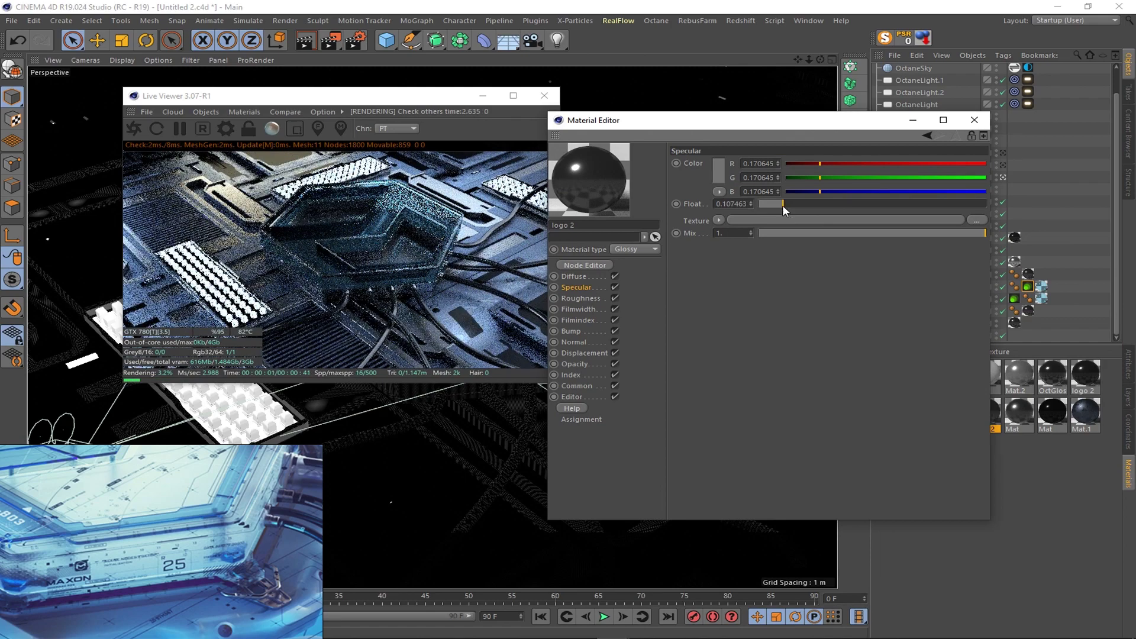
{"action": "left_click", "coordinate": [571, 375]}
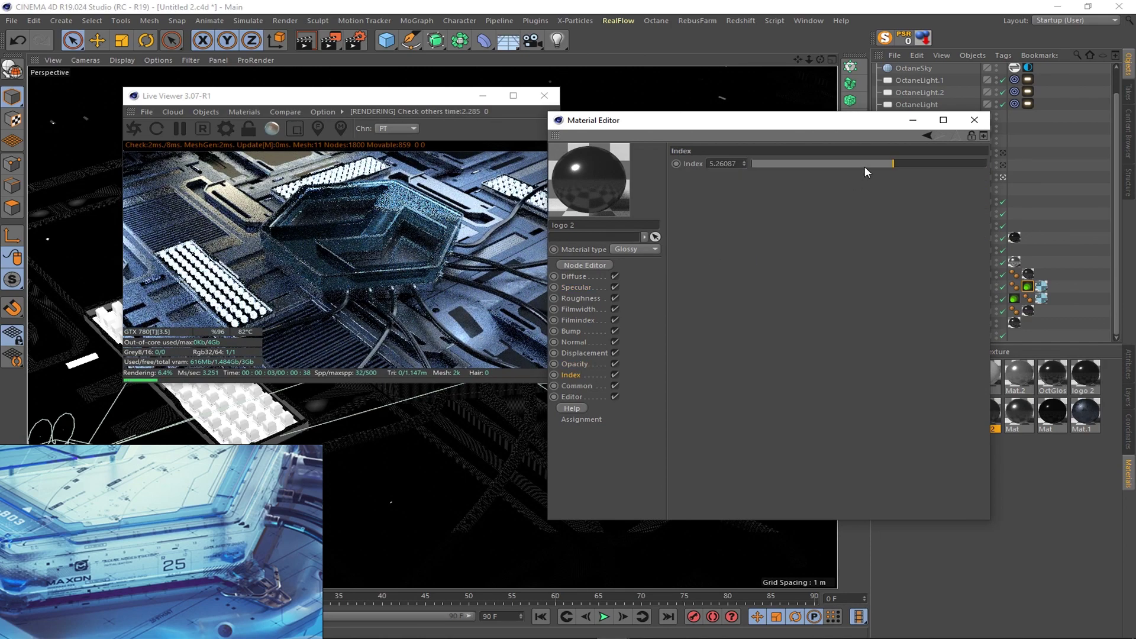
{"action": "left_click_drag", "start_coordinate": [865, 163], "coordinate": [791, 164]}
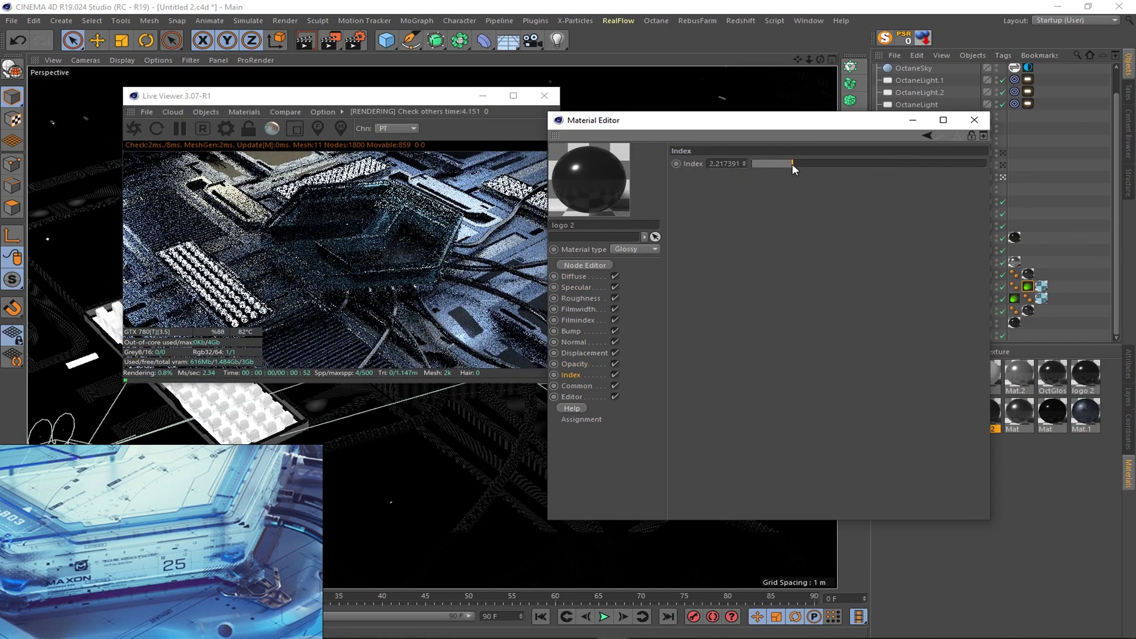
{"action": "left_click", "coordinate": [294, 129]}
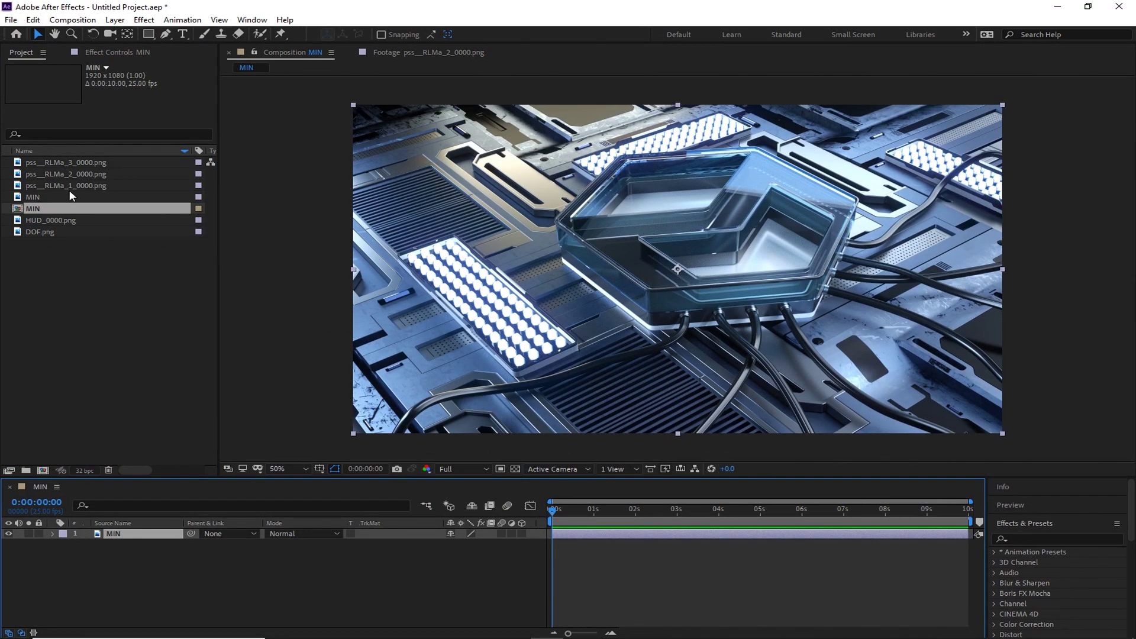
- Place the RLMa_1 pass above MIN and set MIN's track matte to Luma Matte
{"action": "left_click_drag", "start_coordinate": [65, 185], "coordinate": [295, 534]}
{"action": "left_click", "coordinate": [397, 544]}
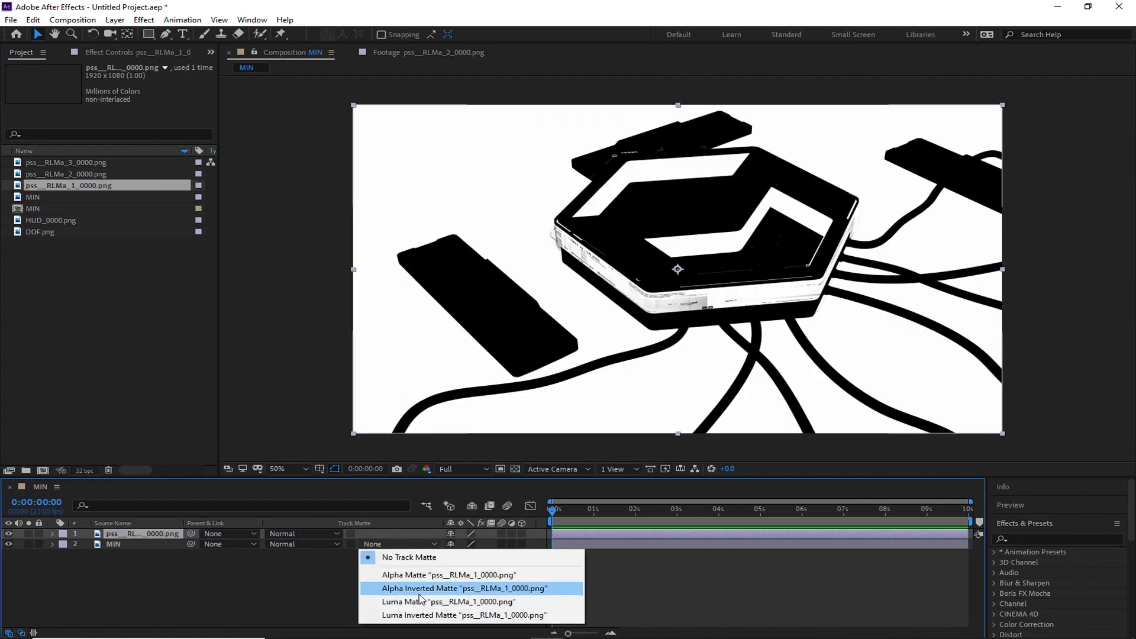
{"action": "left_click", "coordinate": [426, 598]}
- Duplicate the matte/MIN pair twice, swapping the copies' mattes to RLMa_2 and RLMa_3
{"action": "left_click", "coordinate": [140, 534], "text": "shift"}
{"action": "key", "text": "ctrl+d"}
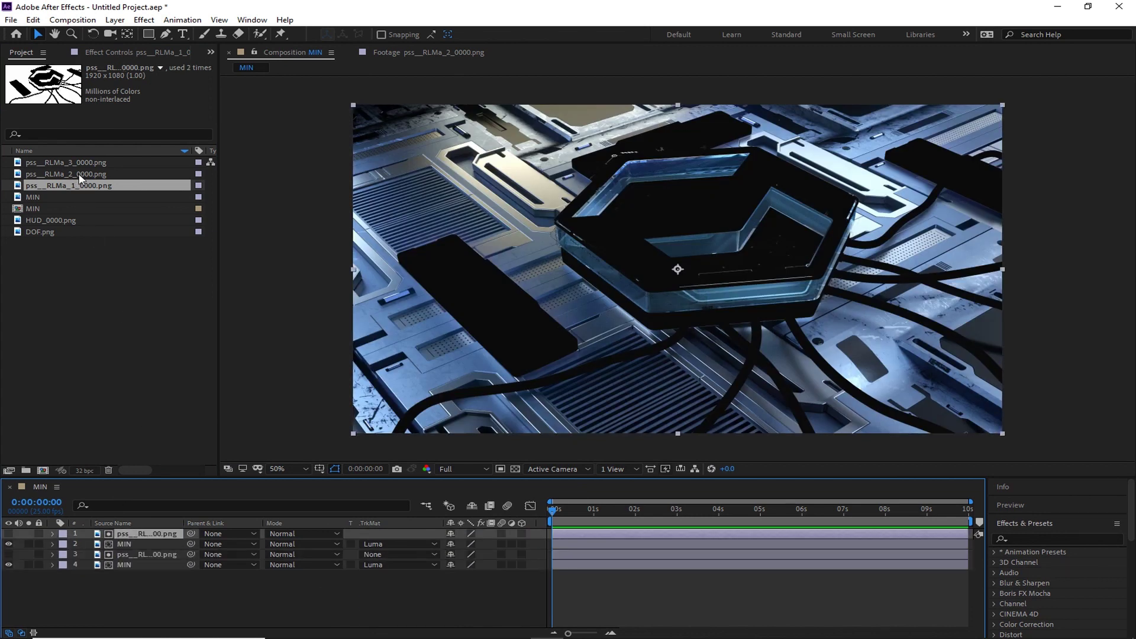
{"action": "left_click_drag", "start_coordinate": [80, 174], "coordinate": [142, 534], "text": "alt"}
{"action": "left_click", "coordinate": [136, 544], "text": "shift"}
{"action": "key", "text": "ctrl+d"}
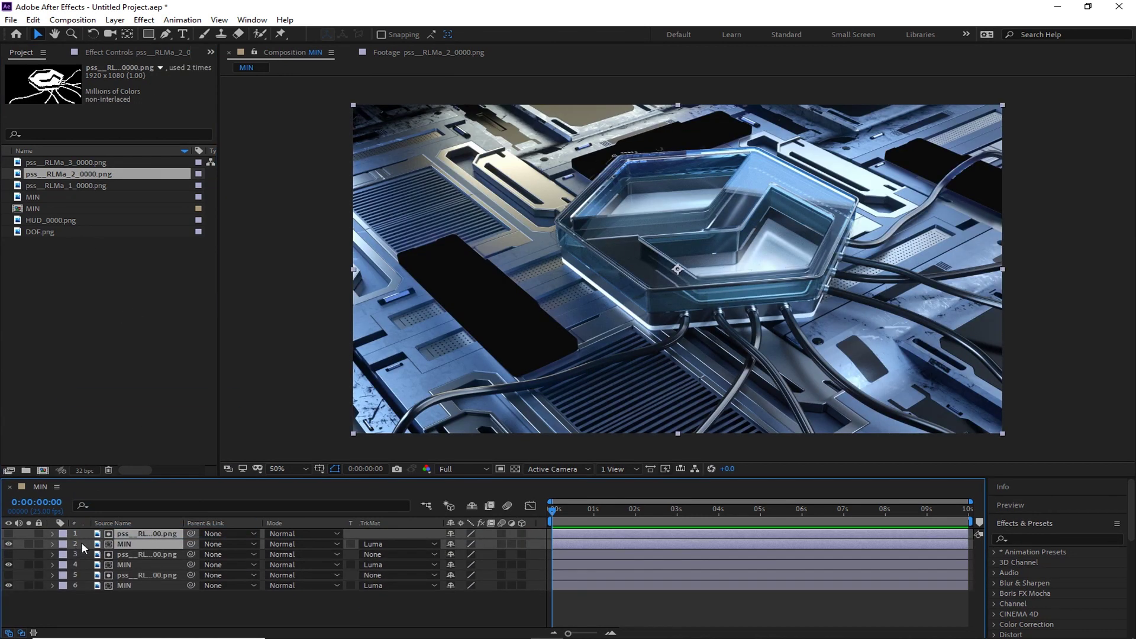
{"action": "left_click", "coordinate": [80, 534]}
{"action": "left_click_drag", "start_coordinate": [89, 163], "coordinate": [142, 534], "text": "alt"}
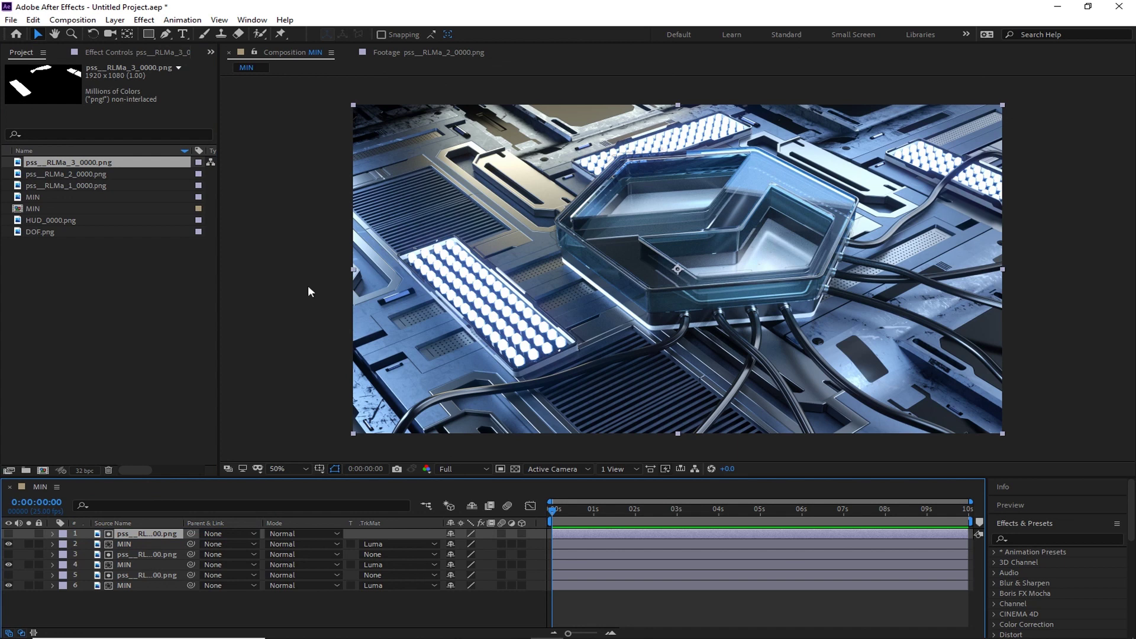
{"action": "left_click", "coordinate": [119, 585]}
{"action": "key", "text": "ctrl+space"}
- Apply Curves to the bottom MIN copy, lifting blue shadows and lowering red highlights
{"action": "type", "text": "cu"}
{"action": "key", "text": "Return"}
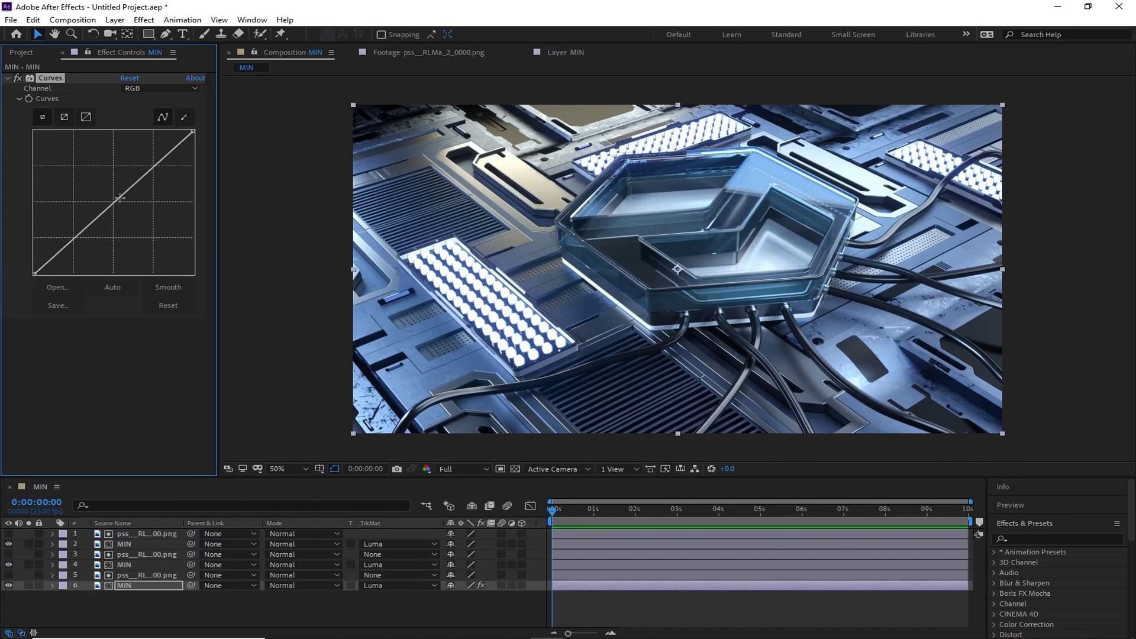
{"action": "left_click", "coordinate": [160, 89]}
{"action": "left_click", "coordinate": [160, 142]}
{"action": "left_click_drag", "start_coordinate": [217, 148], "coordinate": [321, 157]}
{"action": "left_click_drag", "start_coordinate": [36, 390], "coordinate": [31, 372]}
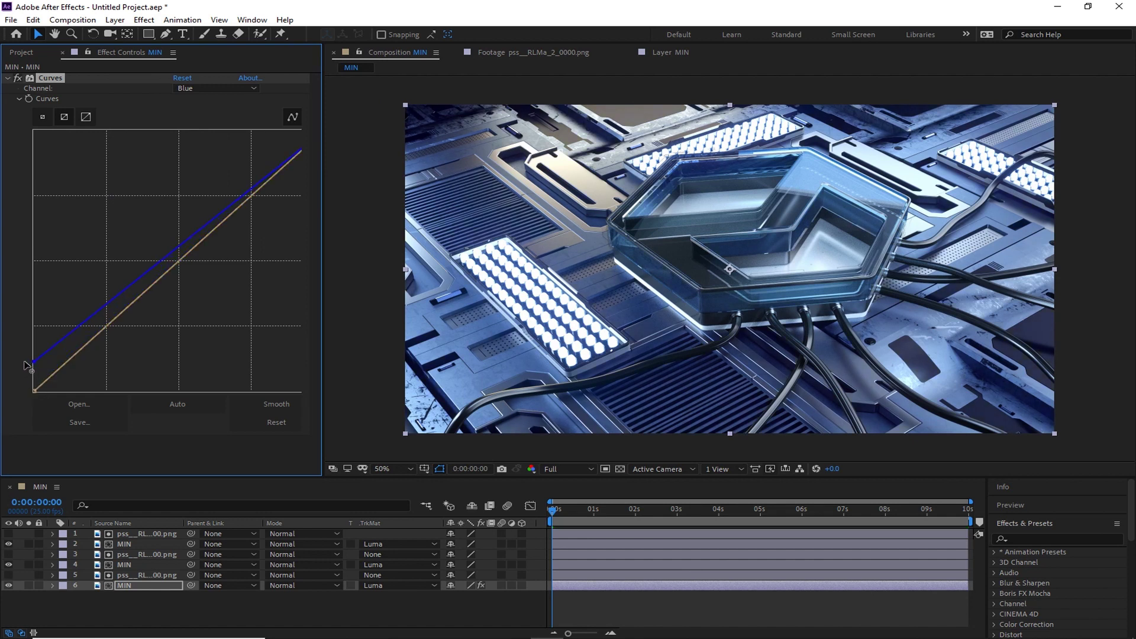
{"action": "left_click_drag", "start_coordinate": [322, 177], "coordinate": [389, 177]}
{"action": "left_click", "coordinate": [249, 88]}
{"action": "left_click", "coordinate": [248, 111]}
{"action": "left_click_drag", "start_coordinate": [322, 131], "coordinate": [347, 177]}
{"action": "left_click_drag", "start_coordinate": [34, 364], "coordinate": [33, 357]}
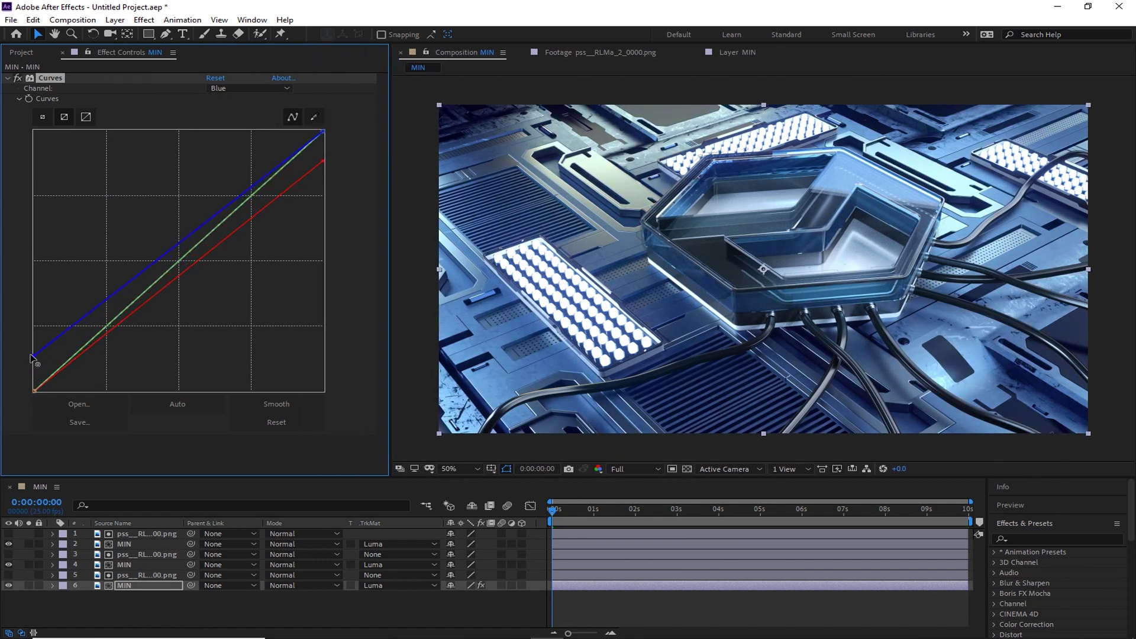
- Shape the RGB curve into a contrast S-curve and raise the red curve's endpoint
{"action": "left_click", "coordinate": [248, 88]}
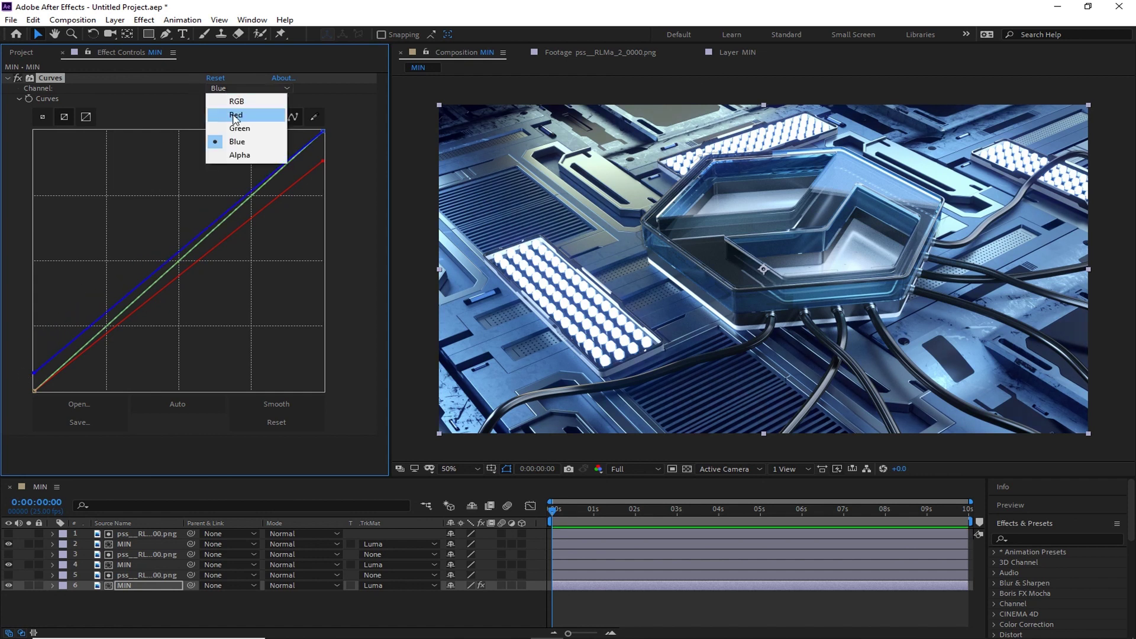
{"action": "left_click_drag", "start_coordinate": [109, 323], "coordinate": [112, 341]}
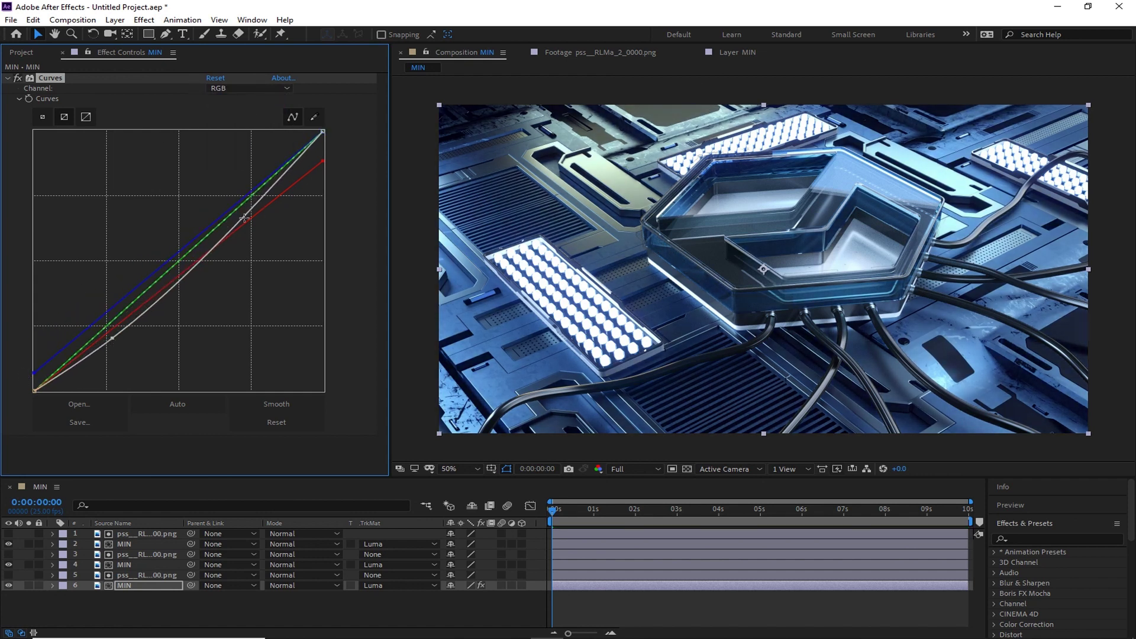
{"action": "left_click_drag", "start_coordinate": [244, 218], "coordinate": [237, 185]}
{"action": "left_click_drag", "start_coordinate": [322, 160], "coordinate": [338, 150]}
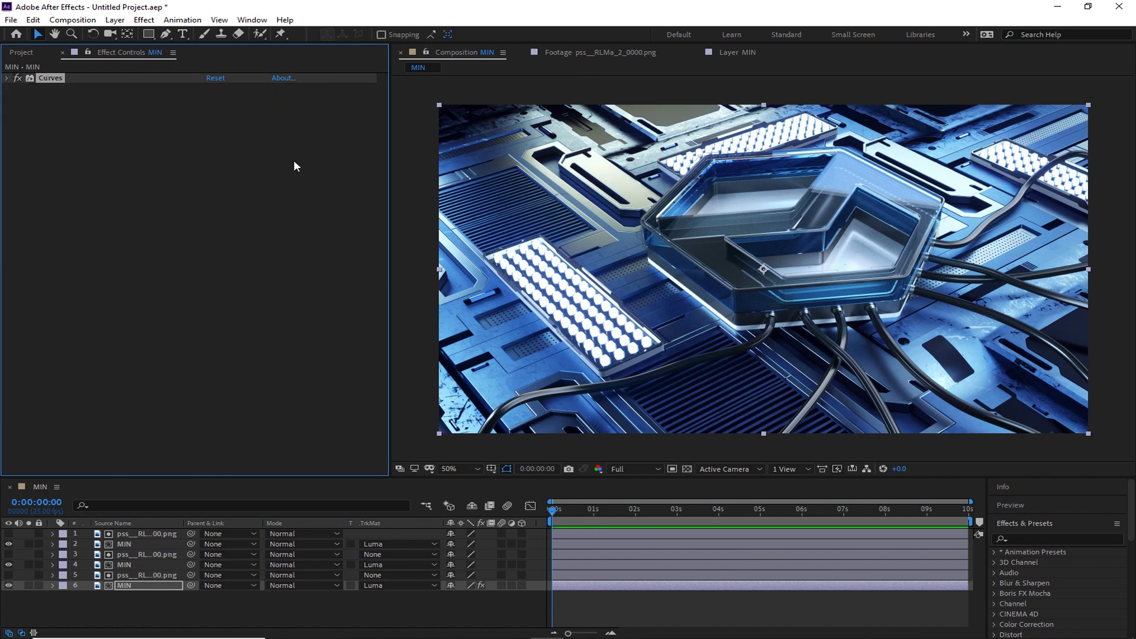
- Add a Tint effect to the layer with its amount set to 0
{"action": "key", "text": "ctrl+space"}
{"action": "type", "text": "t"}
{"action": "key", "text": "Return"}
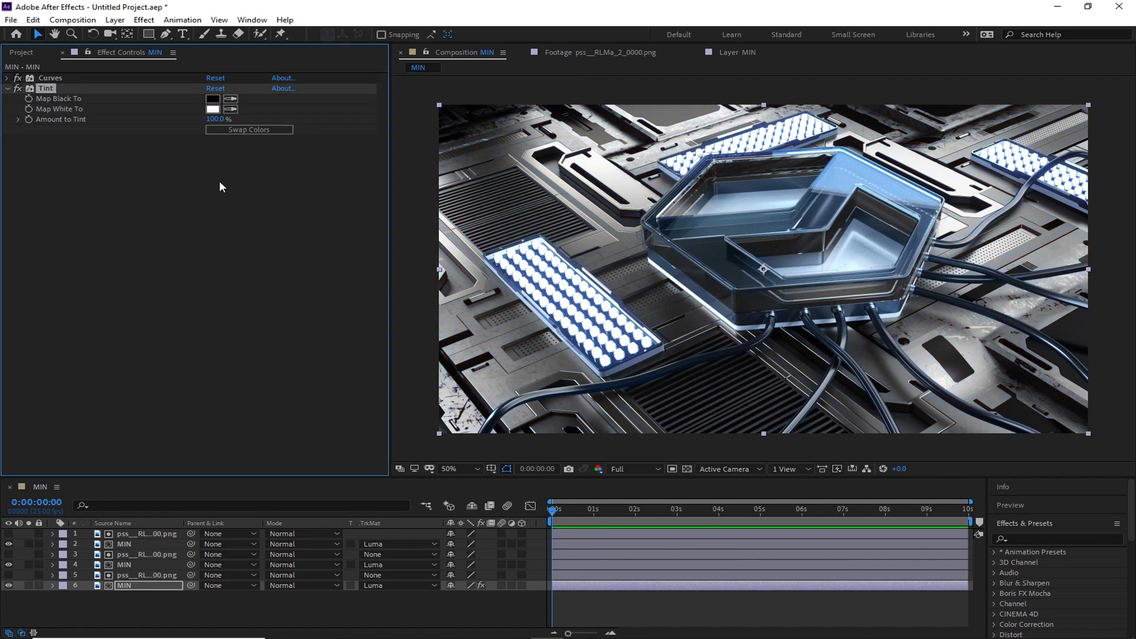
{"action": "left_click", "coordinate": [214, 119]}
{"action": "type", "text": "0"}
{"action": "key", "text": "Return"}
- On the fourth-layer MIN copy, enable and reset Curves, then brighten the RGB curve
{"action": "key", "text": "ctrl+Up"}
{"action": "key", "text": "ctrl+Up"}
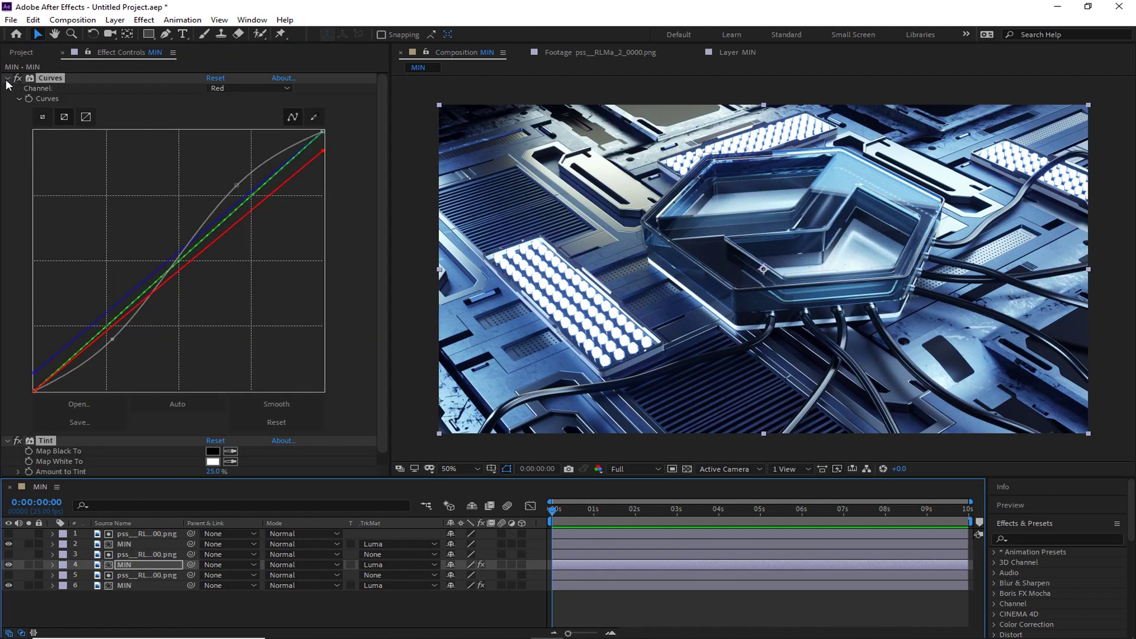
{"action": "left_click", "coordinate": [7, 78]}
{"action": "left_click", "coordinate": [8, 565]}
{"action": "left_click", "coordinate": [8, 564]}
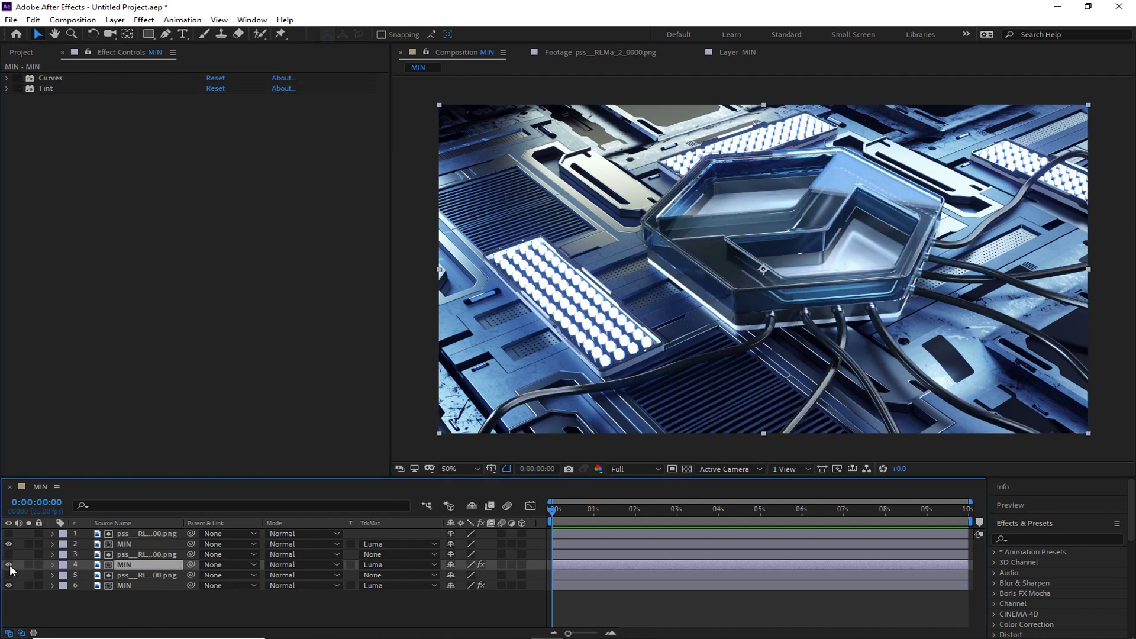
{"action": "left_click", "coordinate": [7, 78]}
{"action": "left_click", "coordinate": [17, 78]}
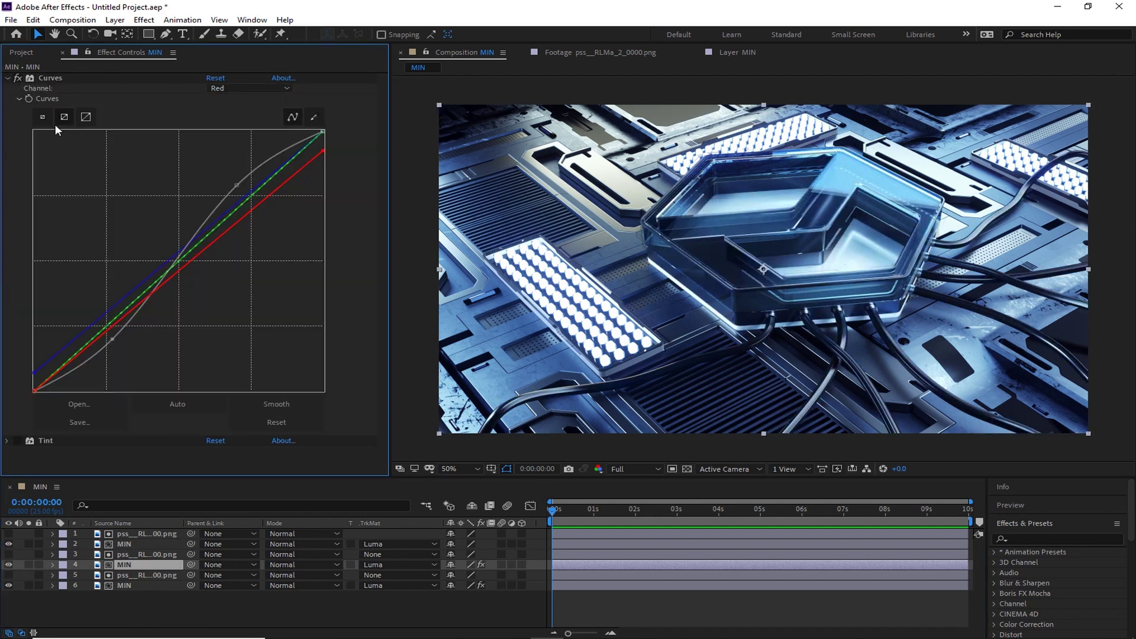
{"action": "left_click", "coordinate": [215, 78]}
{"action": "left_click_drag", "start_coordinate": [241, 205], "coordinate": [241, 177]}
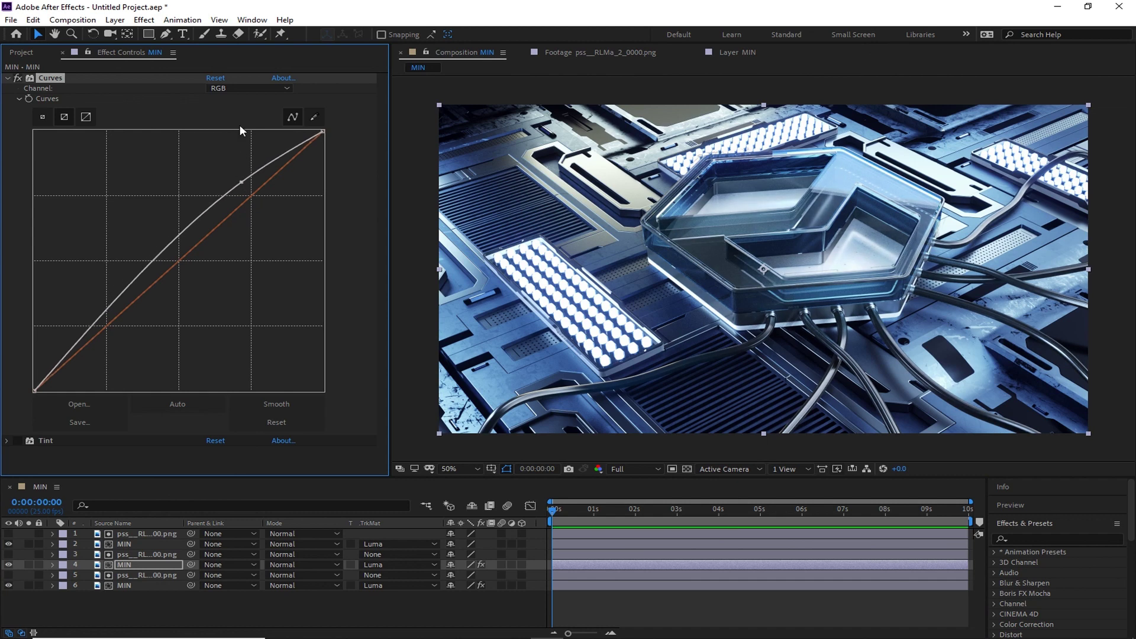
- Lift that copy's blue shadows slightly and lower its red highlights
{"action": "left_click", "coordinate": [249, 88]}
{"action": "left_click", "coordinate": [237, 141]}
{"action": "left_click_drag", "start_coordinate": [34, 391], "coordinate": [33, 385]}
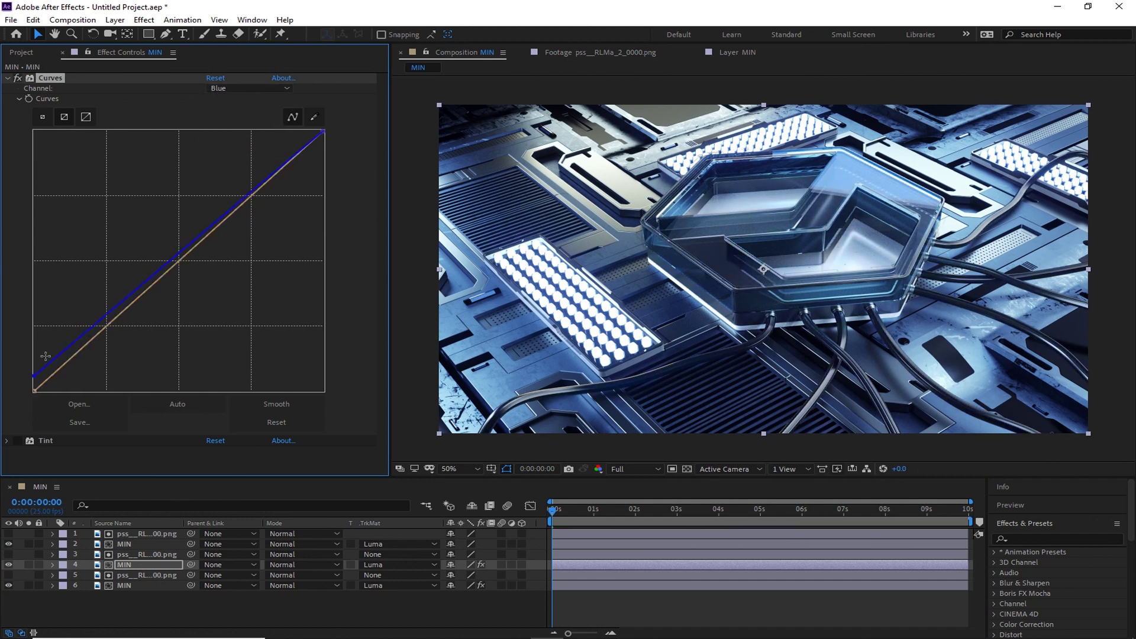
{"action": "left_click", "coordinate": [248, 88]}
{"action": "left_click", "coordinate": [236, 114]}
{"action": "key", "text": "period"}
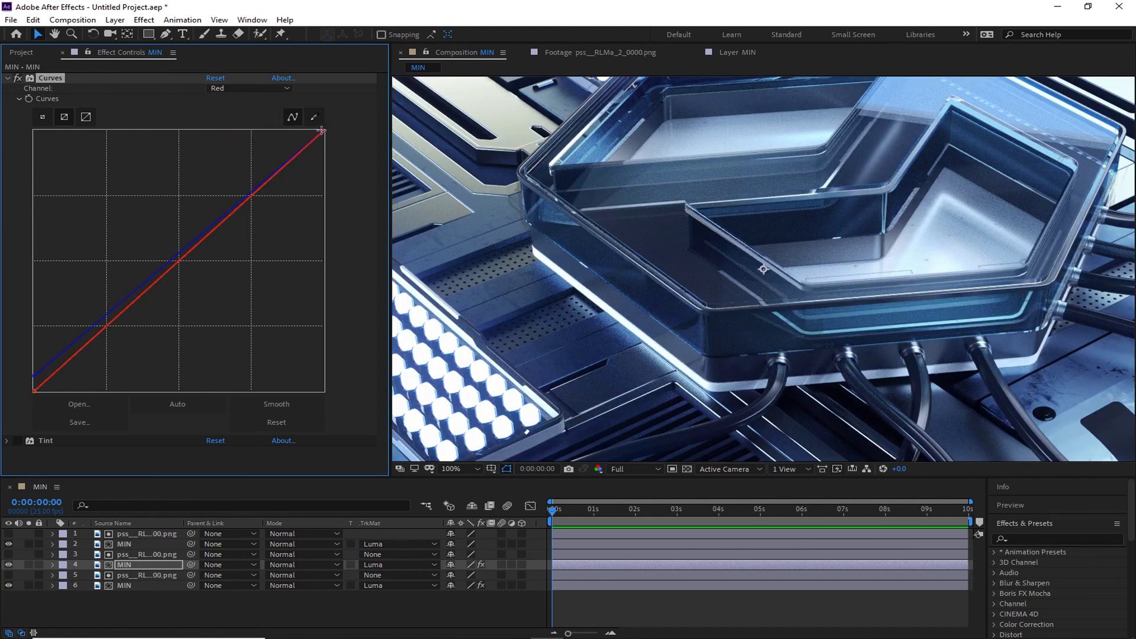
{"action": "left_click_drag", "start_coordinate": [322, 131], "coordinate": [323, 147]}
- Brighten the RGB curve's midtones, adding a lower anchor point and raising the upper point
{"action": "left_click", "coordinate": [248, 88]}
{"action": "key", "text": "comma"}
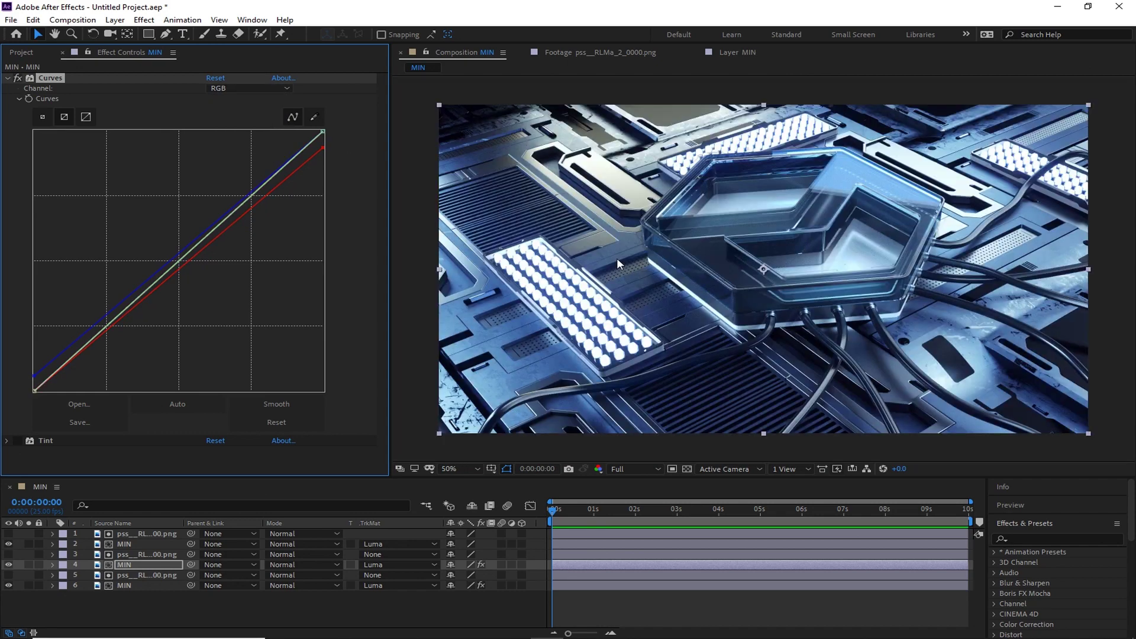
{"action": "left_click_drag", "start_coordinate": [251, 197], "coordinate": [238, 181]}
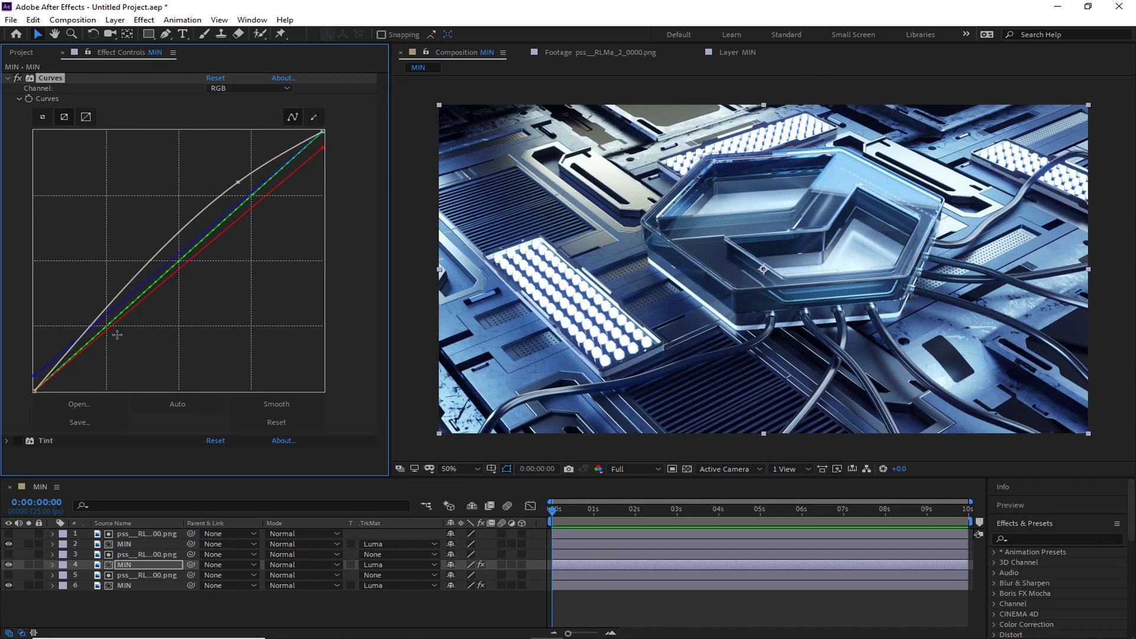
{"action": "left_click_drag", "start_coordinate": [117, 335], "coordinate": [105, 318]}
{"action": "left_click_drag", "start_coordinate": [238, 182], "coordinate": [227, 179]}
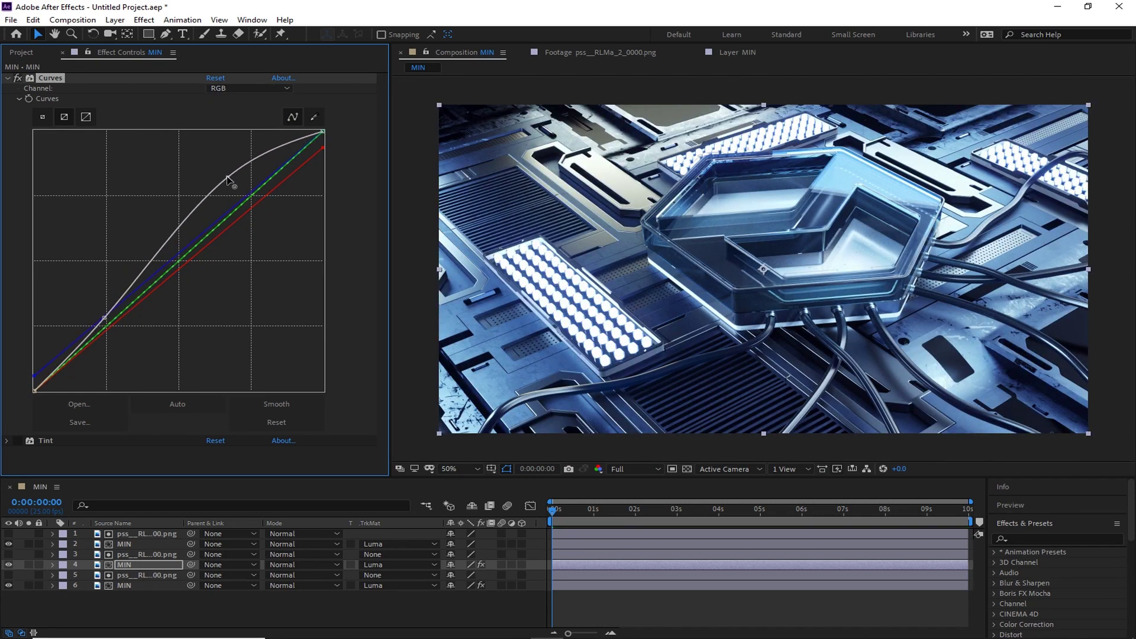
- Apply Curves to the second-layer MIN copy
{"action": "left_click", "coordinate": [146, 554]}
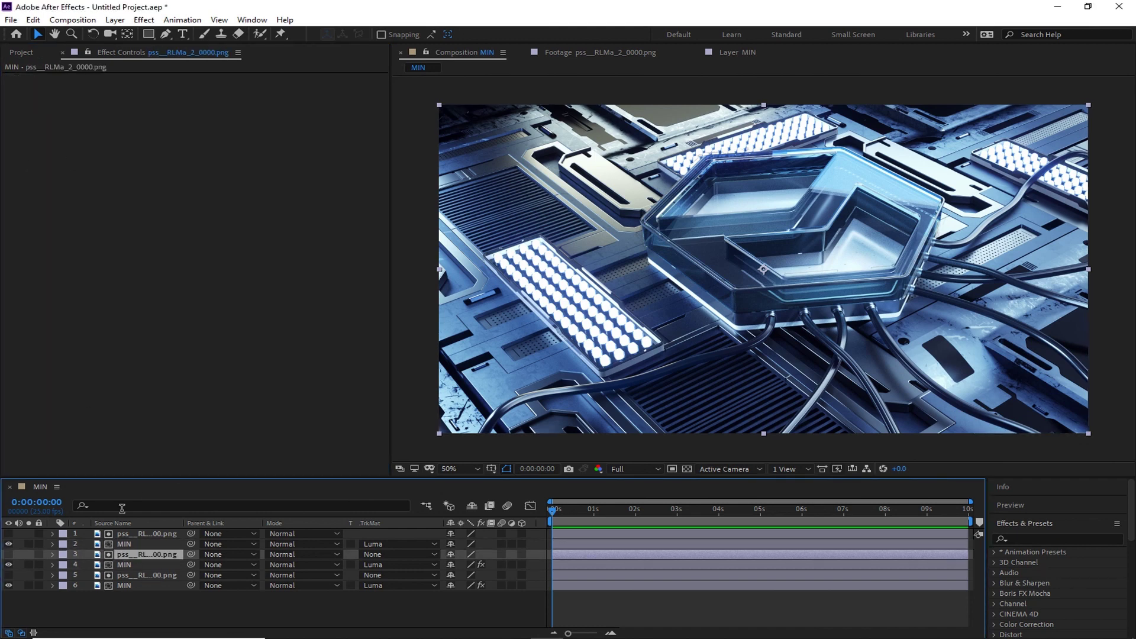
{"action": "left_click", "coordinate": [100, 565]}
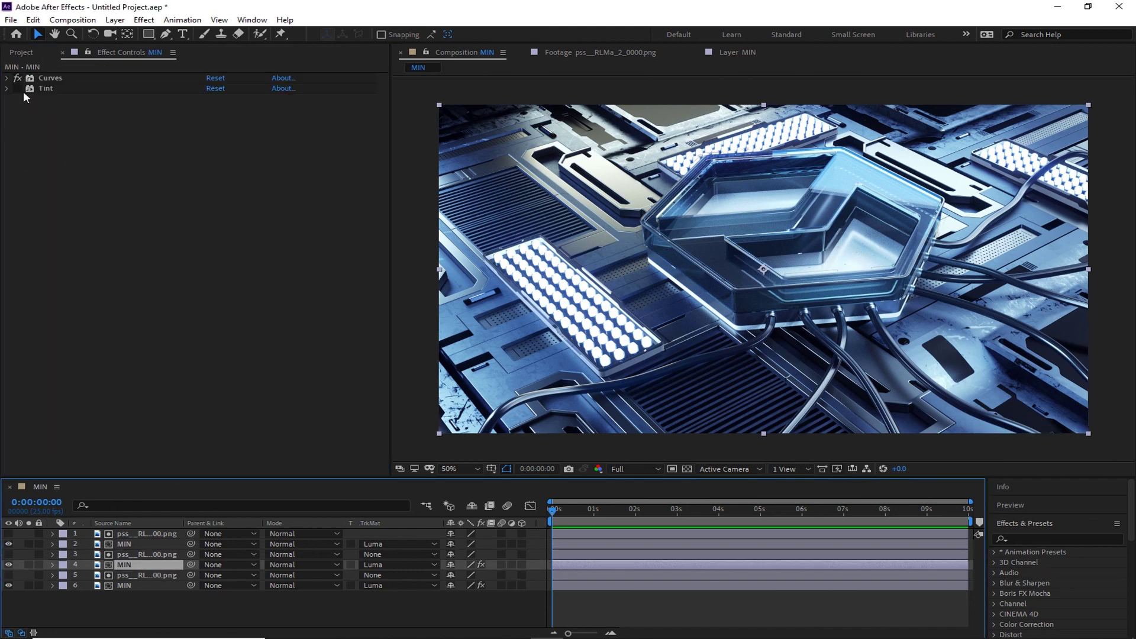
{"action": "double_click", "coordinate": [125, 544]}
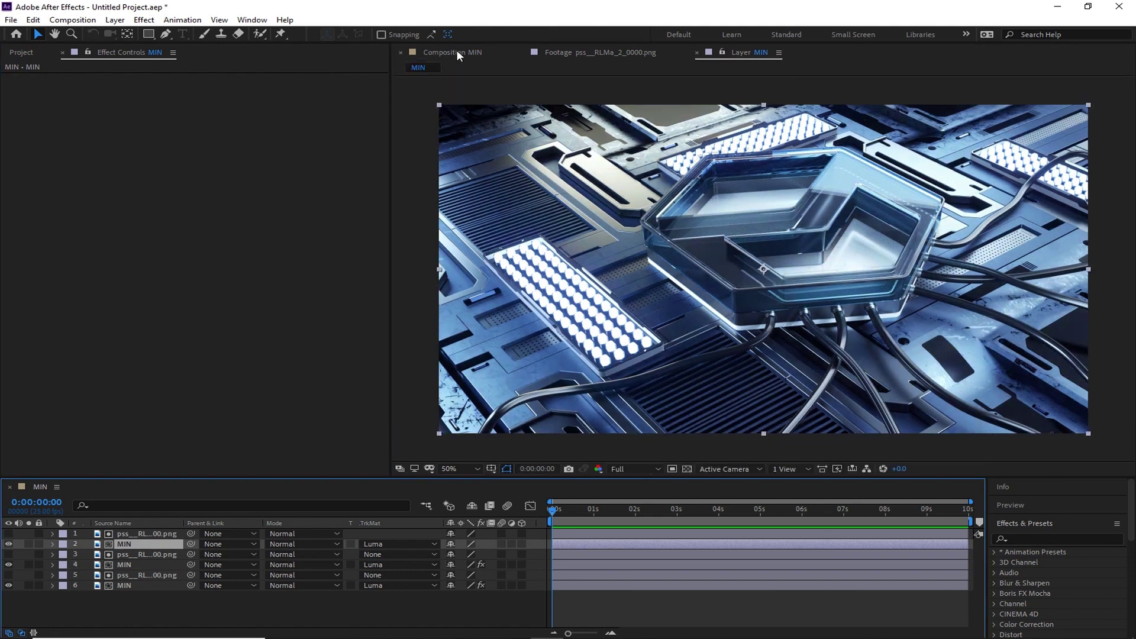
{"action": "left_click", "coordinate": [456, 52]}
{"action": "key", "text": "ctrl+space"}
{"action": "type", "text": "cy"}
{"action": "key", "text": "BackSpace"}
{"action": "type", "text": "o"}
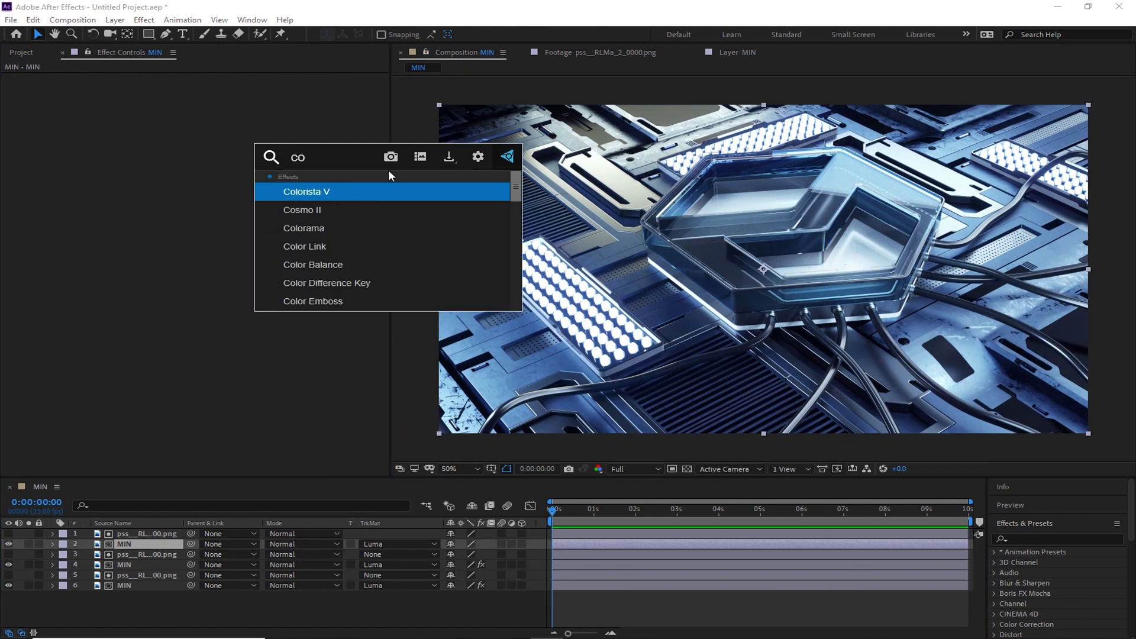
{"action": "key", "text": "BackSpace"}
{"action": "type", "text": "u"}
{"action": "left_click", "coordinate": [333, 183]}
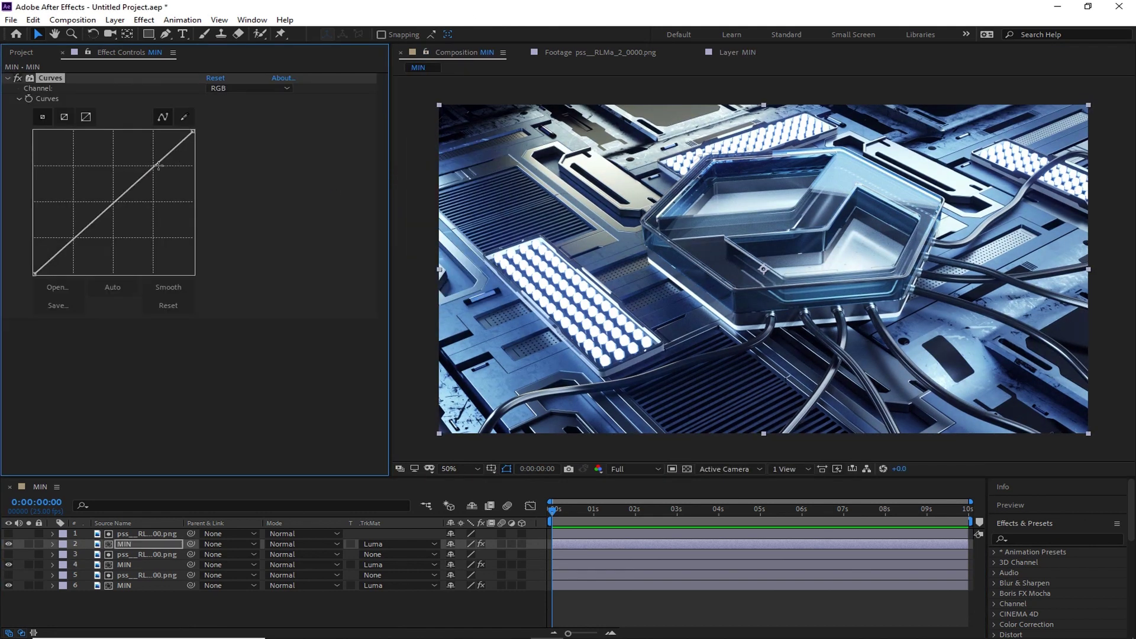
- Add RGB contrast, raise the blue black point and pull down the red white point
{"action": "left_click_drag", "start_coordinate": [158, 166], "coordinate": [152, 159]}
{"action": "left_click_drag", "start_coordinate": [81, 231], "coordinate": [80, 247]}
{"action": "left_click_drag", "start_coordinate": [155, 163], "coordinate": [155, 172]}
{"action": "left_click", "coordinate": [225, 89]}
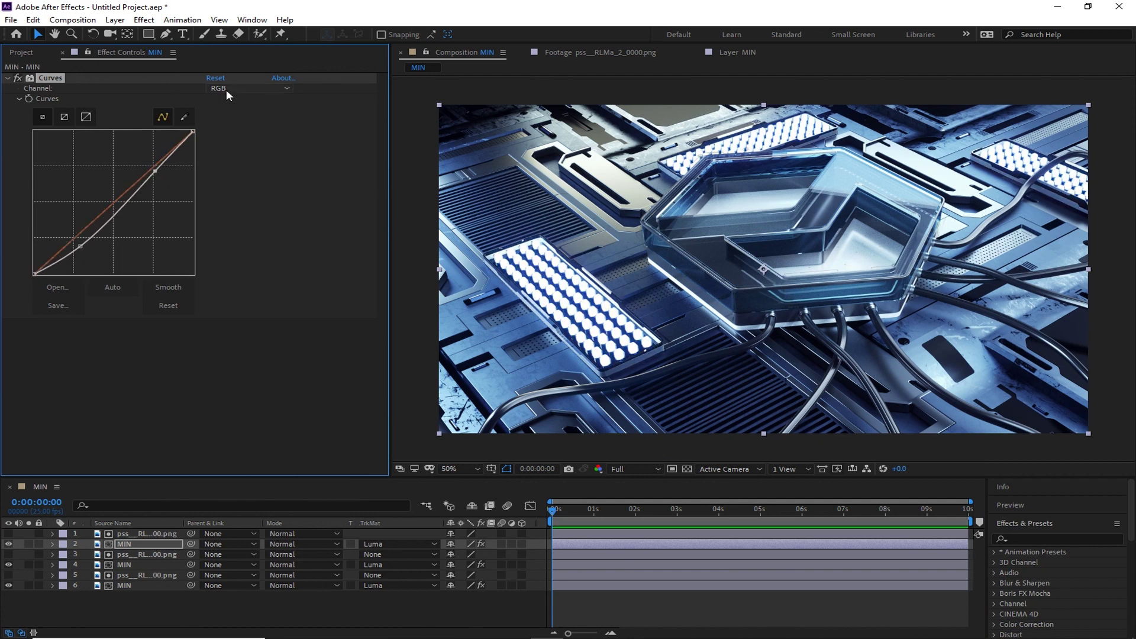
{"action": "left_click", "coordinate": [236, 144]}
{"action": "left_click_drag", "start_coordinate": [37, 273], "coordinate": [34, 260]}
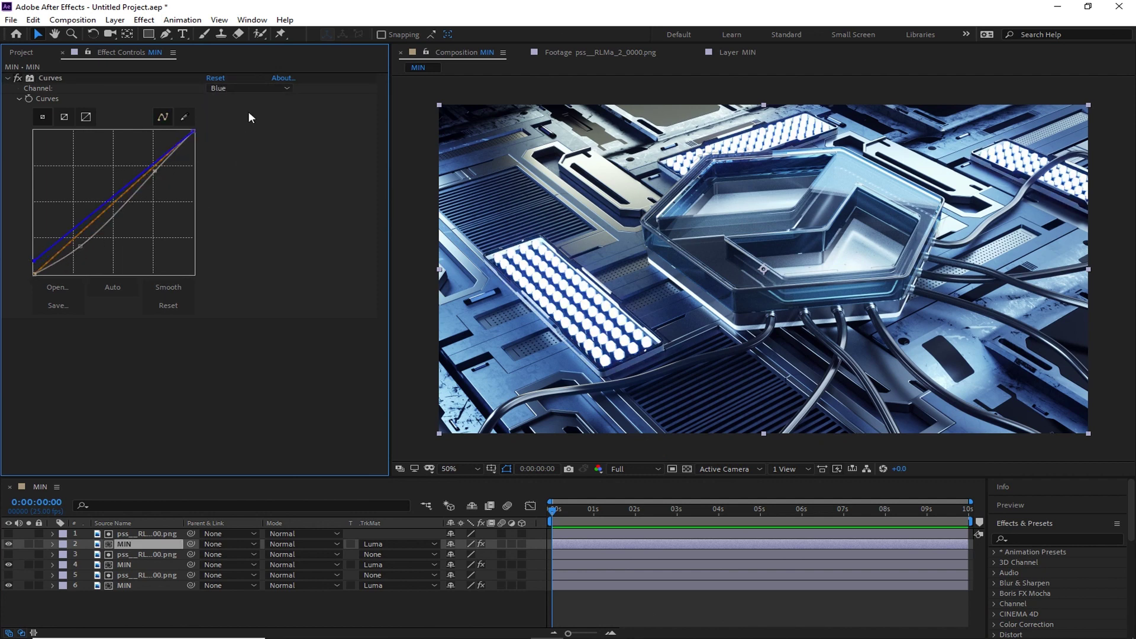
{"action": "left_click", "coordinate": [248, 87]}
{"action": "left_click", "coordinate": [243, 109]}
{"action": "left_click_drag", "start_coordinate": [194, 131], "coordinate": [204, 146]}
- Select the DOF.png depth pass in the Project panel
{"action": "left_click", "coordinate": [19, 77]}
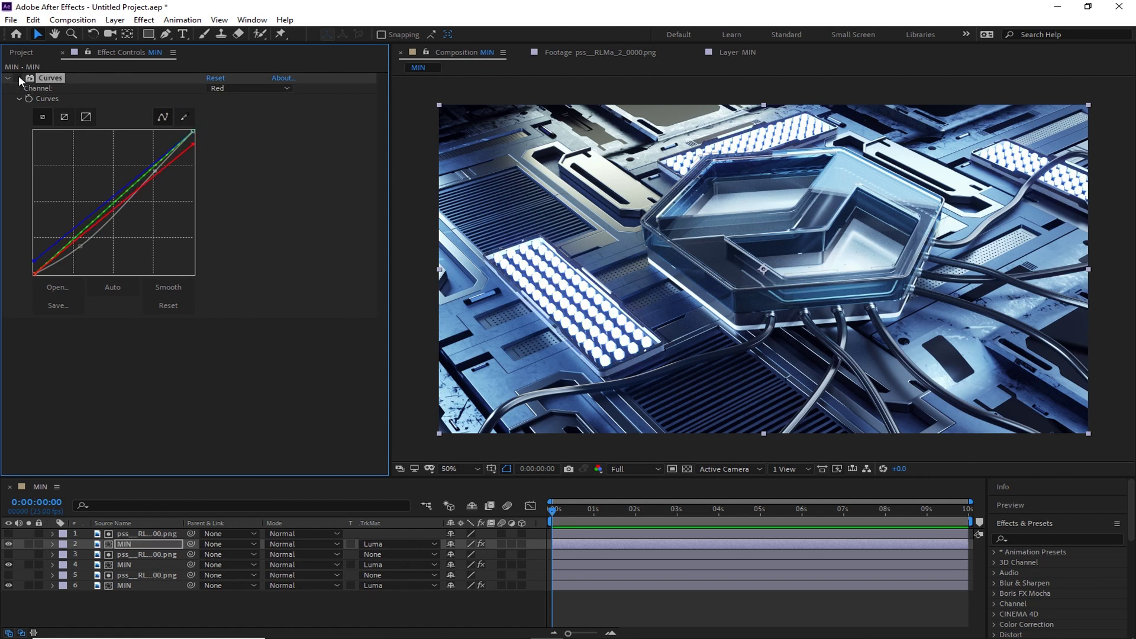
{"action": "left_click", "coordinate": [21, 53]}
{"action": "left_click", "coordinate": [57, 221]}
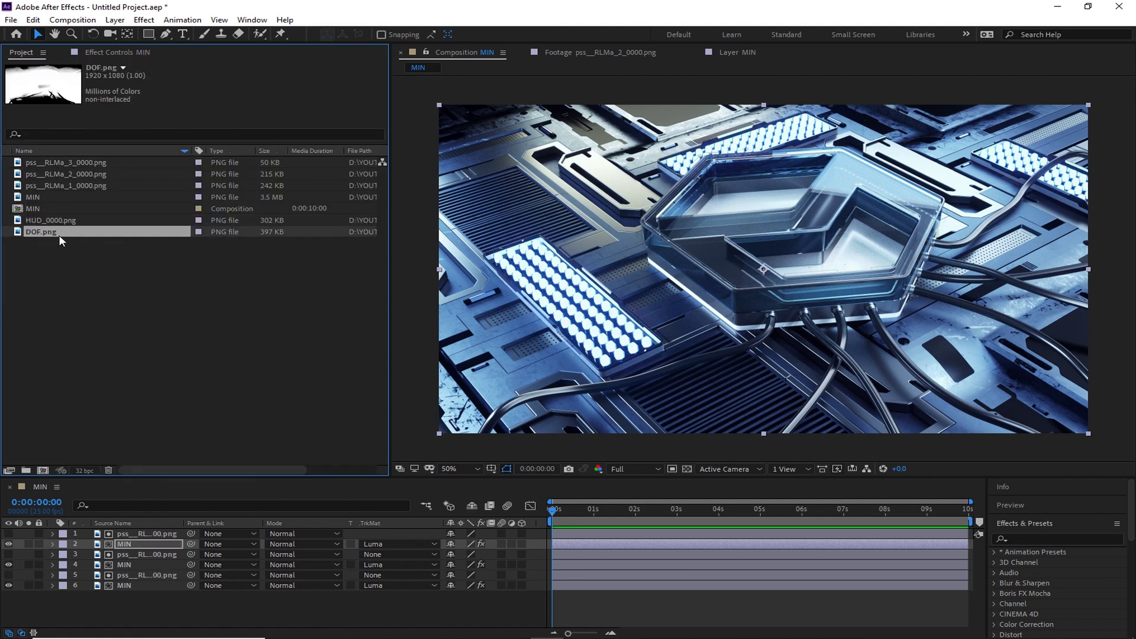
- Create a DOF comp from DOF.png and nest it in the MIN composition
{"action": "left_click_drag", "start_coordinate": [44, 470], "coordinate": [44, 470]}
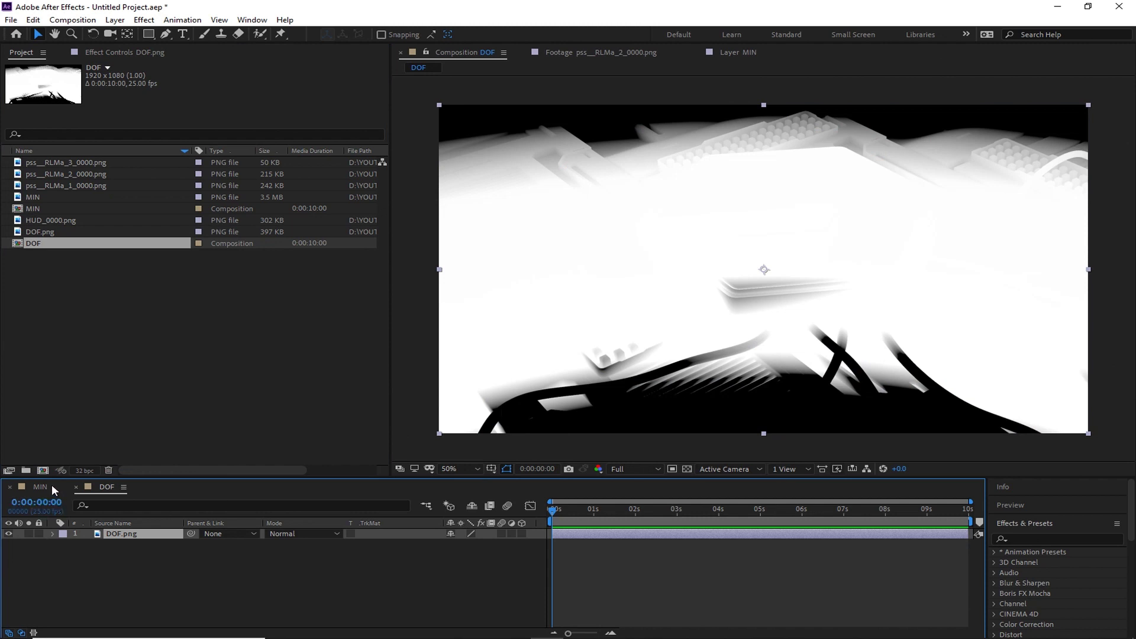
{"action": "left_click", "coordinate": [51, 484]}
{"action": "left_click_drag", "start_coordinate": [33, 243], "coordinate": [147, 613]}
- Add an adjustment layer and a HUD_0000.png layer set to Add blending
{"action": "key", "text": "ctrl+alt+y"}
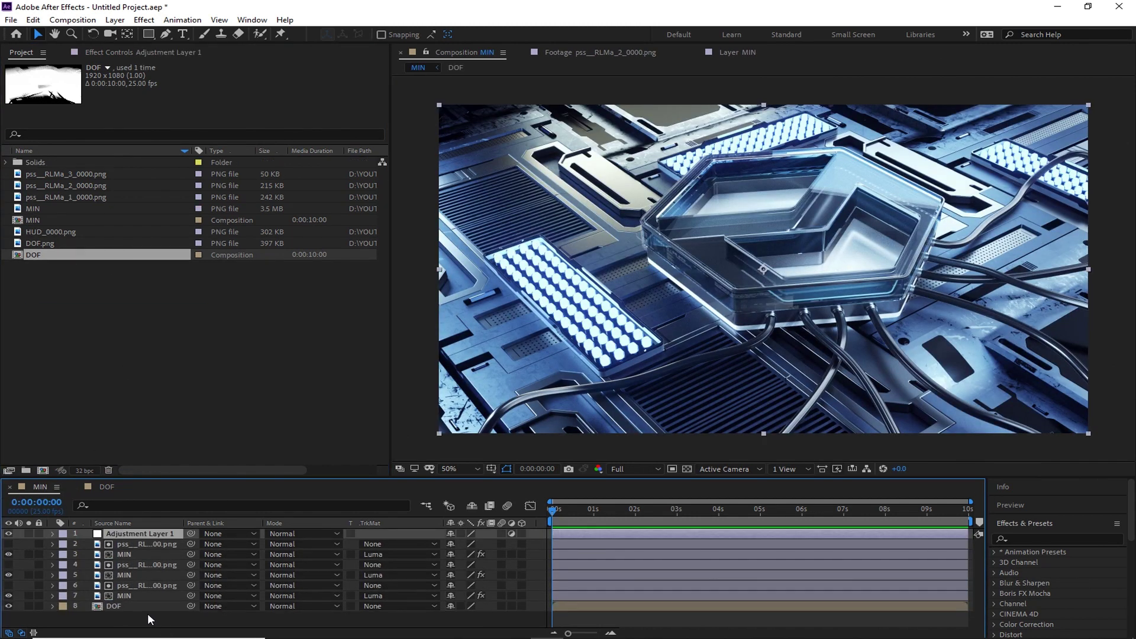
{"action": "left_click", "coordinate": [66, 235]}
{"action": "left_click_drag", "start_coordinate": [67, 235], "coordinate": [23, 540]}
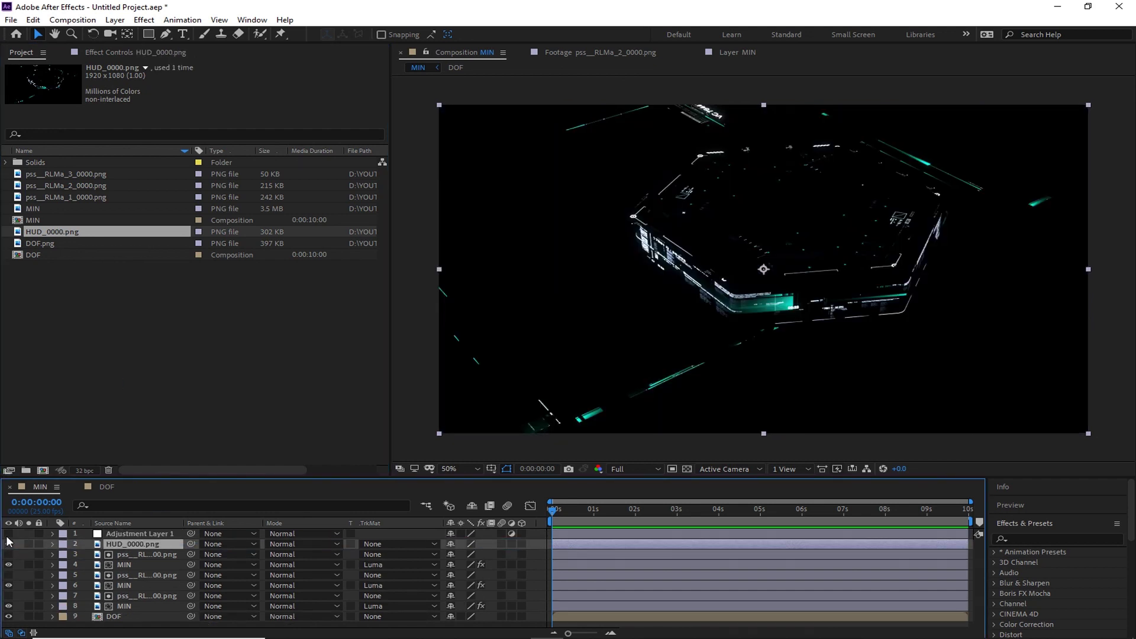
{"action": "key", "text": "ctrl+space"}
{"action": "key", "text": "Escape"}
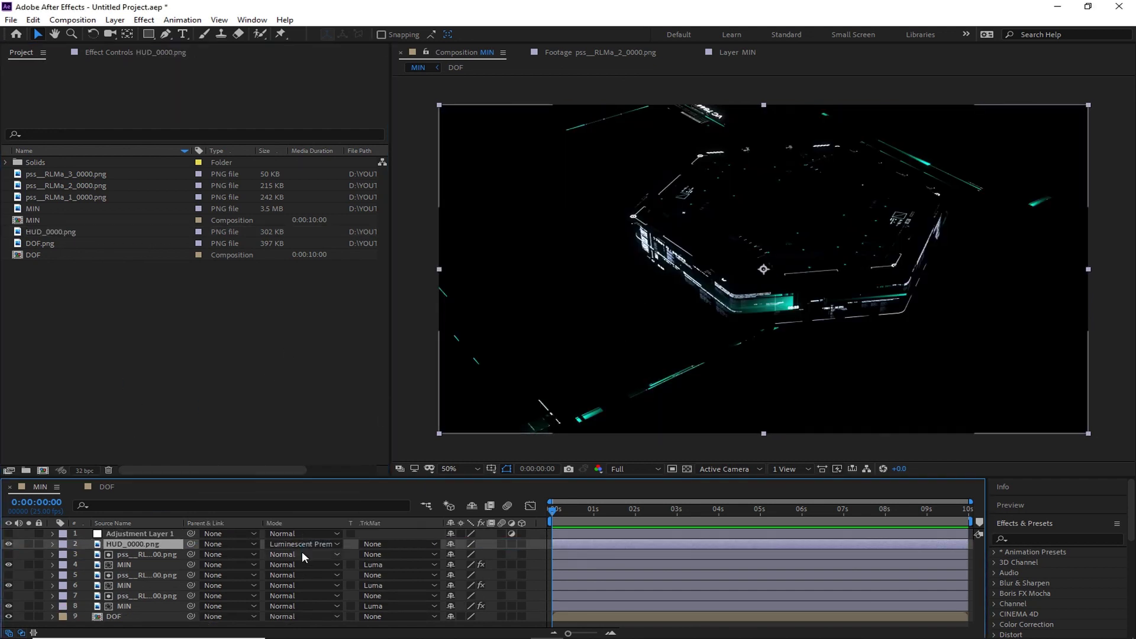
{"action": "left_click", "coordinate": [320, 543]}
{"action": "left_click", "coordinate": [329, 144]}
{"action": "left_click", "coordinate": [312, 151]}
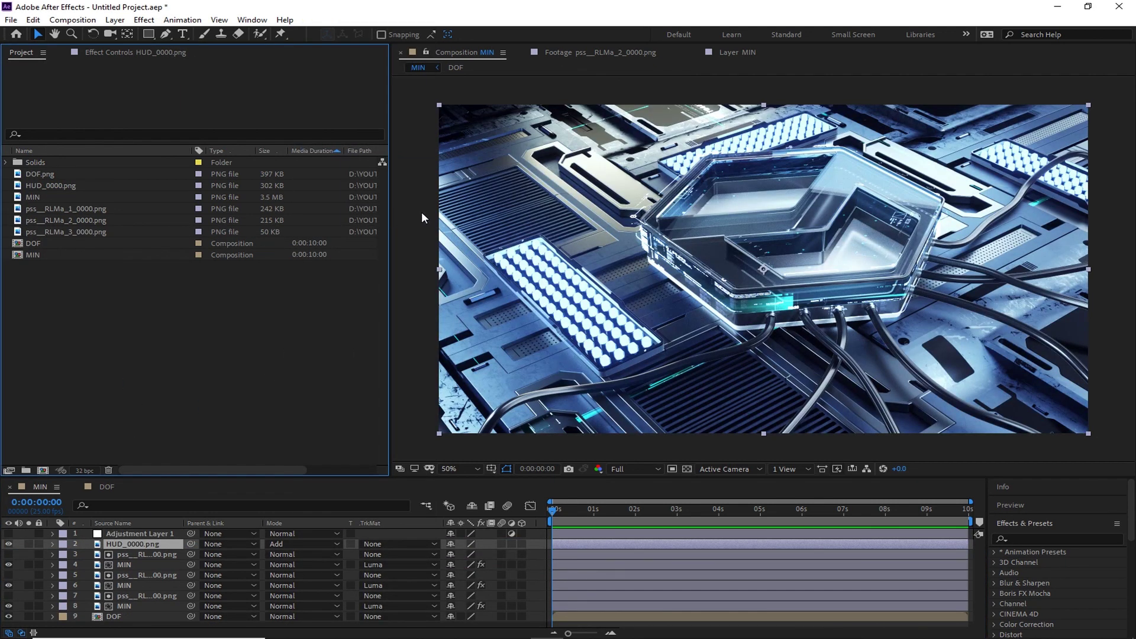
- Apply Tint to the HUD layer with a yellow Map White To colour
{"action": "key", "text": "ctrl+space"}
{"action": "type", "text": "tin"}
{"action": "key", "text": "Return"}
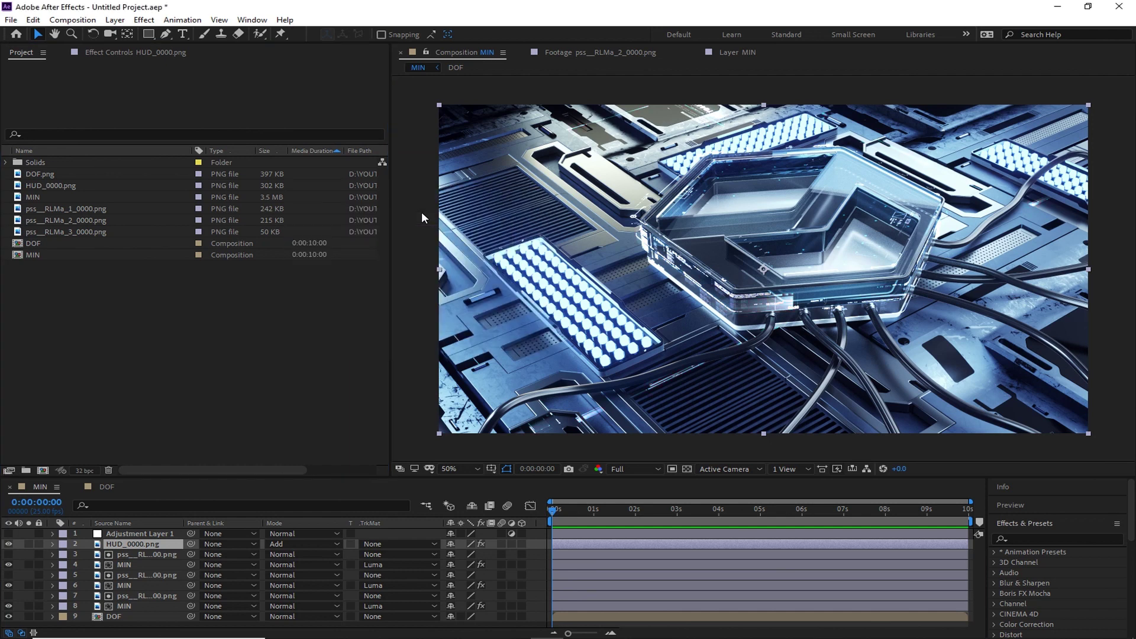
{"action": "left_click", "coordinate": [142, 53]}
{"action": "left_click", "coordinate": [213, 98]}
{"action": "left_click", "coordinate": [772, 331]}
{"action": "left_click", "coordinate": [839, 397]}
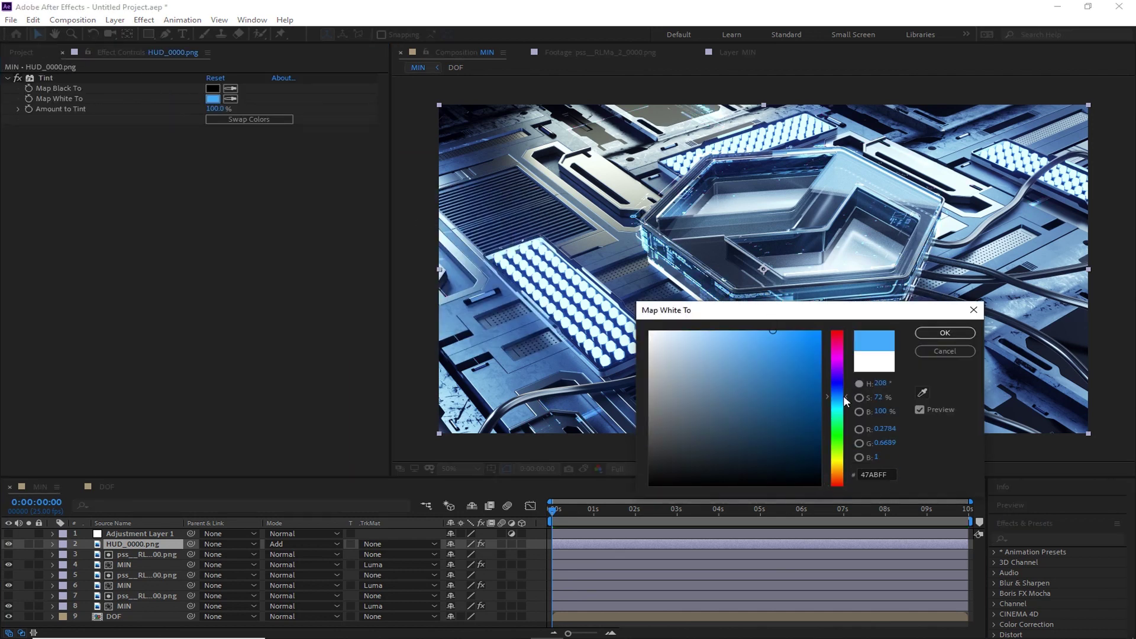
{"action": "left_click_drag", "start_coordinate": [843, 395], "coordinate": [847, 465]}
{"action": "left_click", "coordinate": [858, 457]}
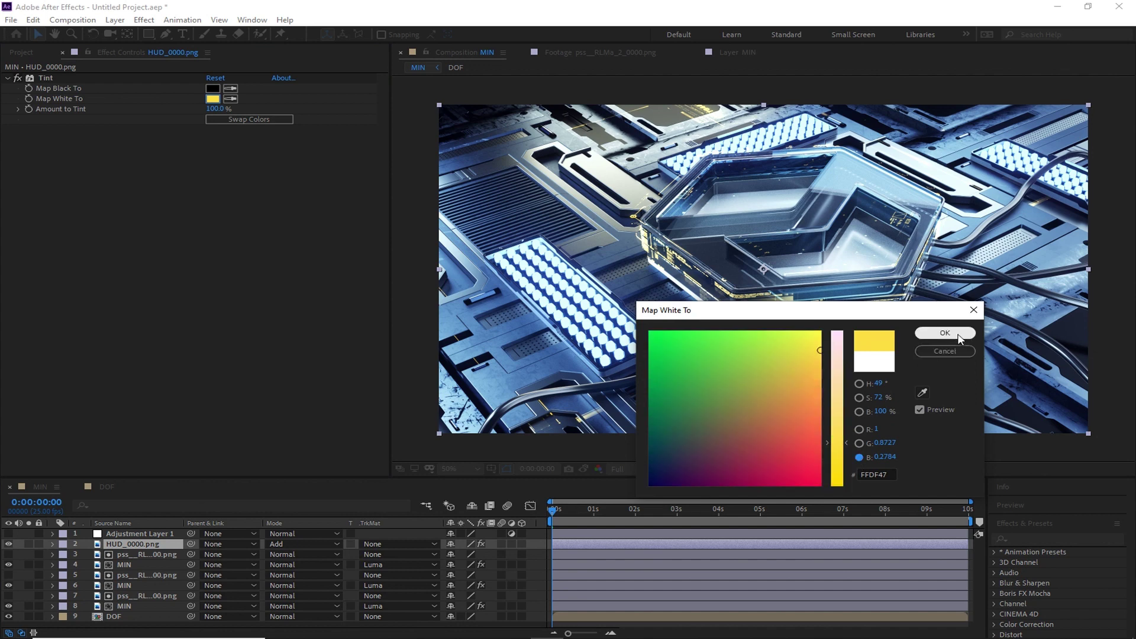
{"action": "left_click", "coordinate": [959, 337]}
- Add Deep Glow to the HUD layer with Exposure 0.20
{"action": "key", "text": "ctrl+space"}
{"action": "type", "text": "glow"}
{"action": "key", "text": "Down"}
{"action": "key", "text": "Return"}
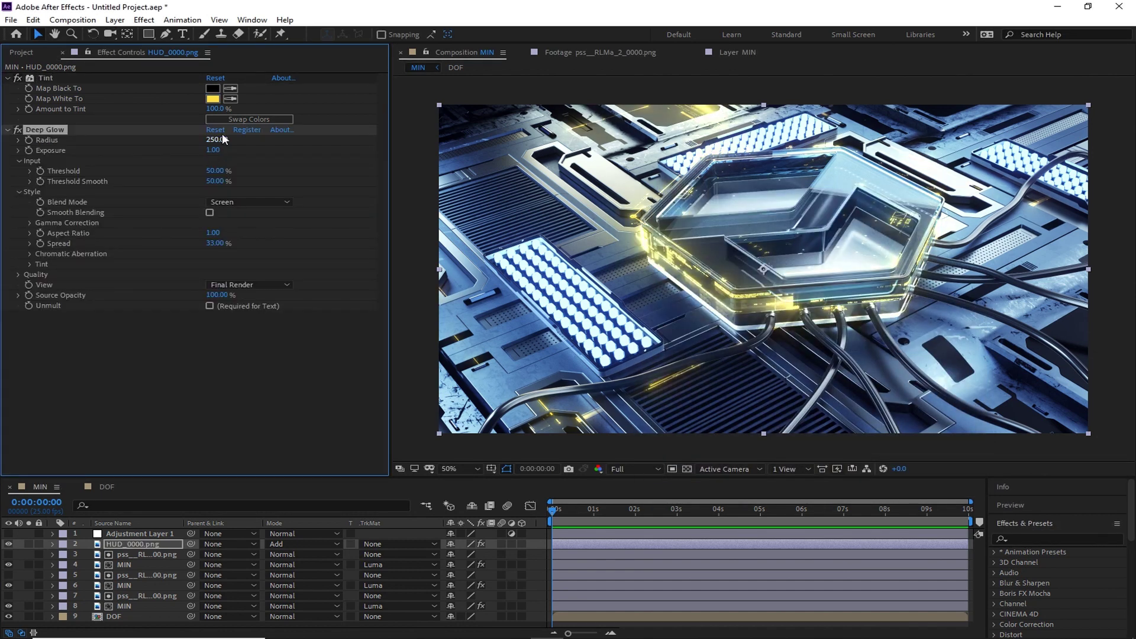
{"action": "left_click", "coordinate": [19, 150]}
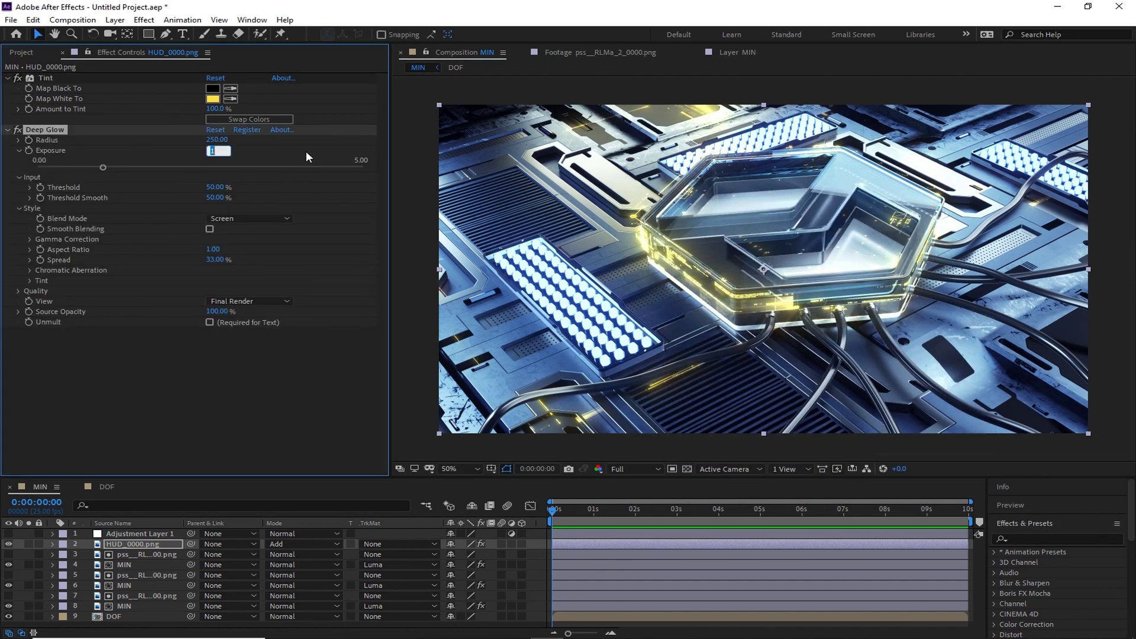
{"action": "type", "text": ".2"}
{"action": "key", "text": "Return"}
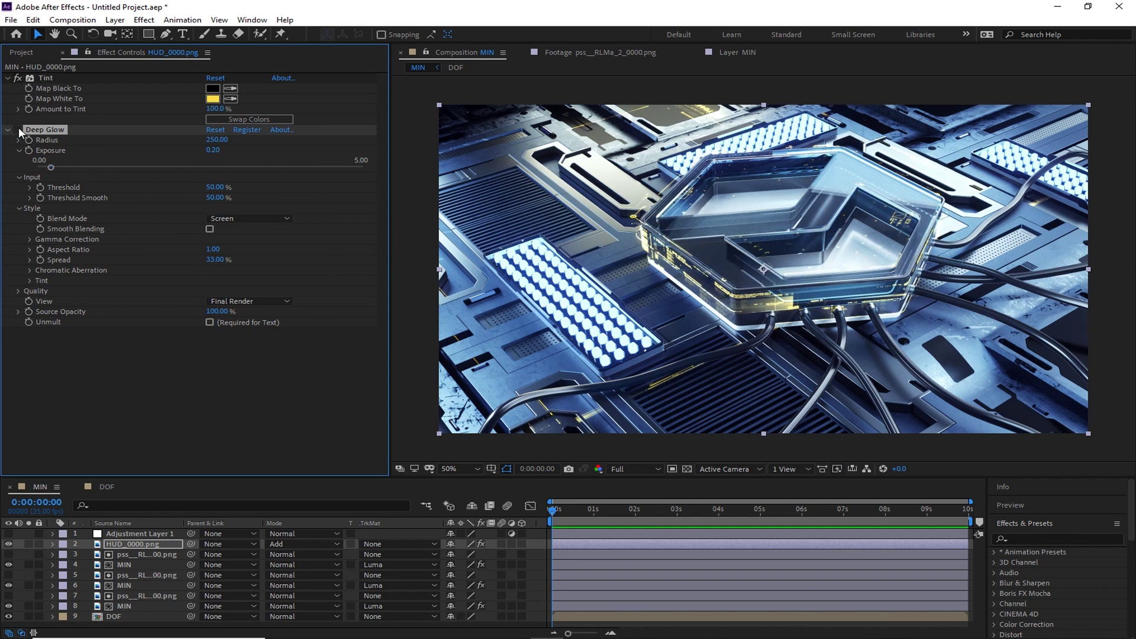
- Change the Tint's Map White To colour to pale green 7CAABD
{"action": "left_click", "coordinate": [212, 99]}
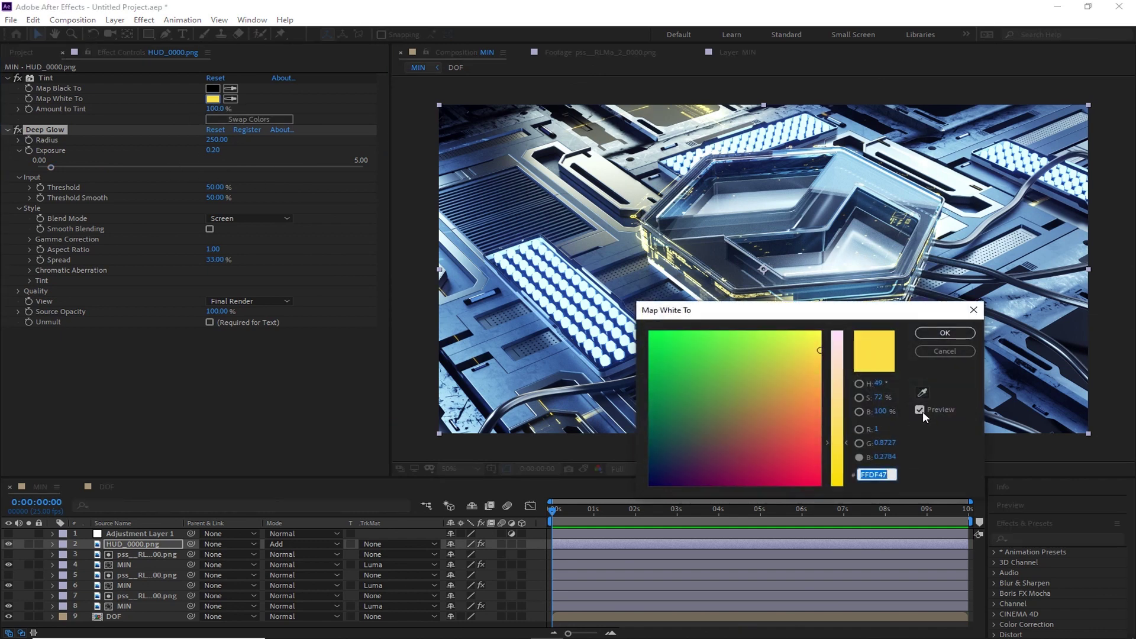
{"action": "left_click_drag", "start_coordinate": [846, 388], "coordinate": [837, 400]}
{"action": "left_click_drag", "start_coordinate": [654, 426], "coordinate": [634, 429]}
{"action": "left_click_drag", "start_coordinate": [739, 304], "coordinate": [916, 354]}
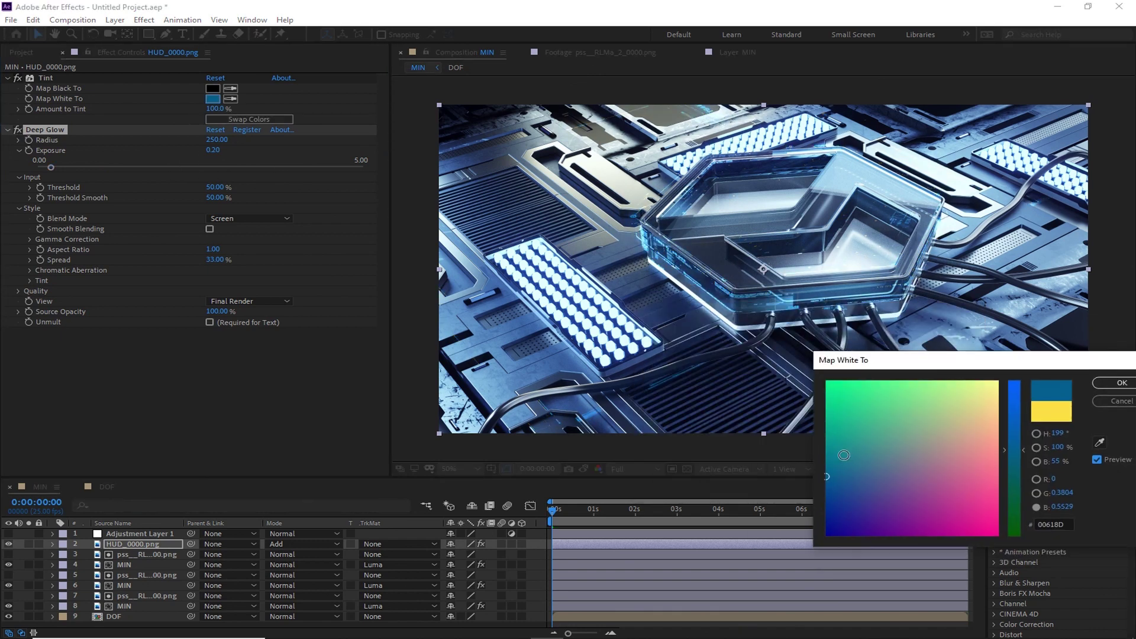
{"action": "left_click_drag", "start_coordinate": [914, 437], "coordinate": [929, 426]}
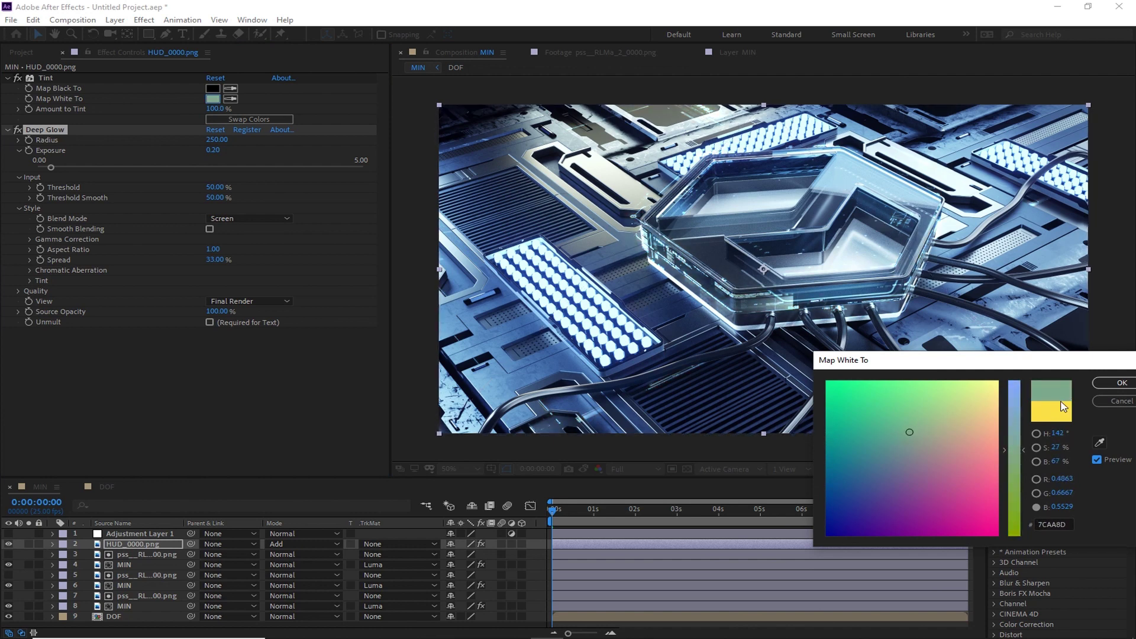
{"action": "left_click", "coordinate": [1121, 382]}
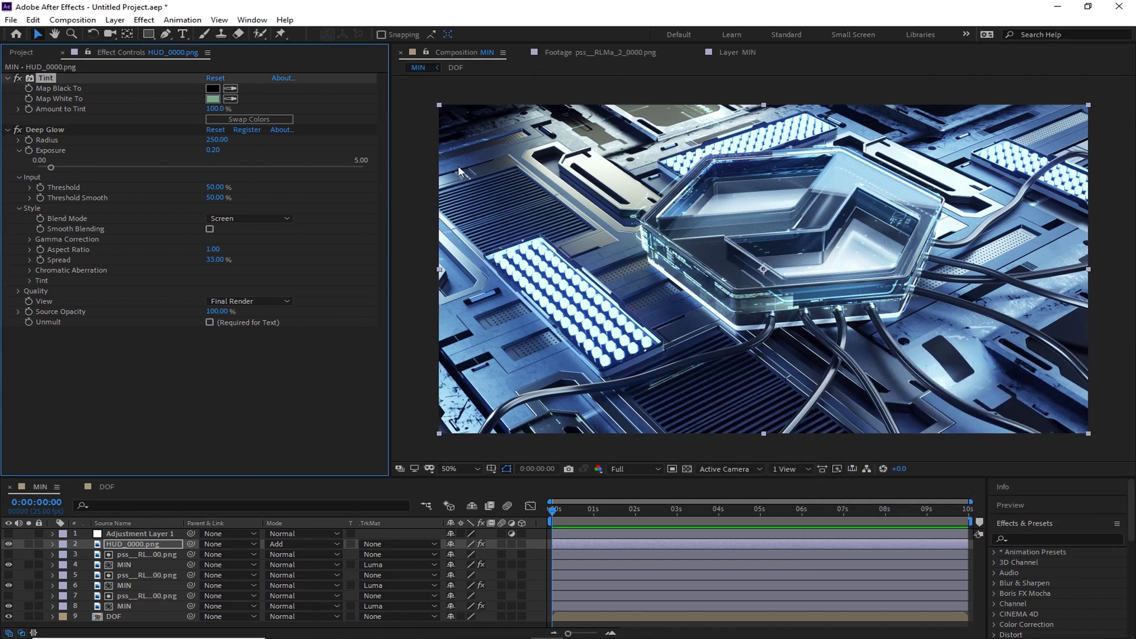
- Make Adjustment Layer 1 visible and test FL Depth Of Field on it
{"action": "left_click", "coordinate": [8, 534]}
{"action": "left_click", "coordinate": [139, 534]}
{"action": "key", "text": "ctrl+space"}
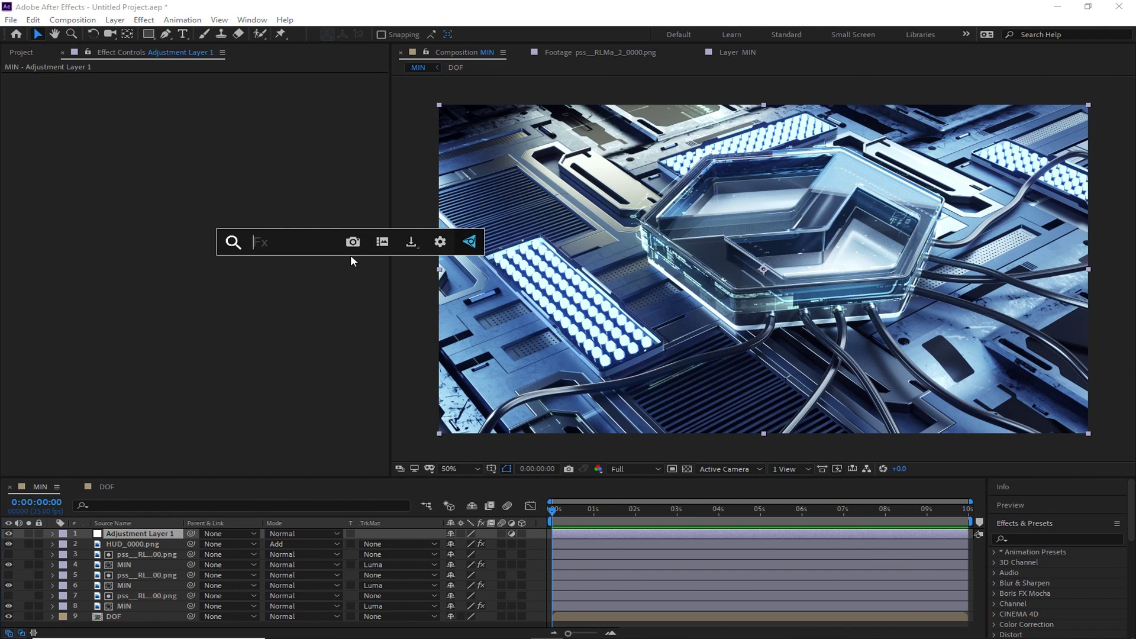
{"action": "right_click", "coordinate": [127, 265]}
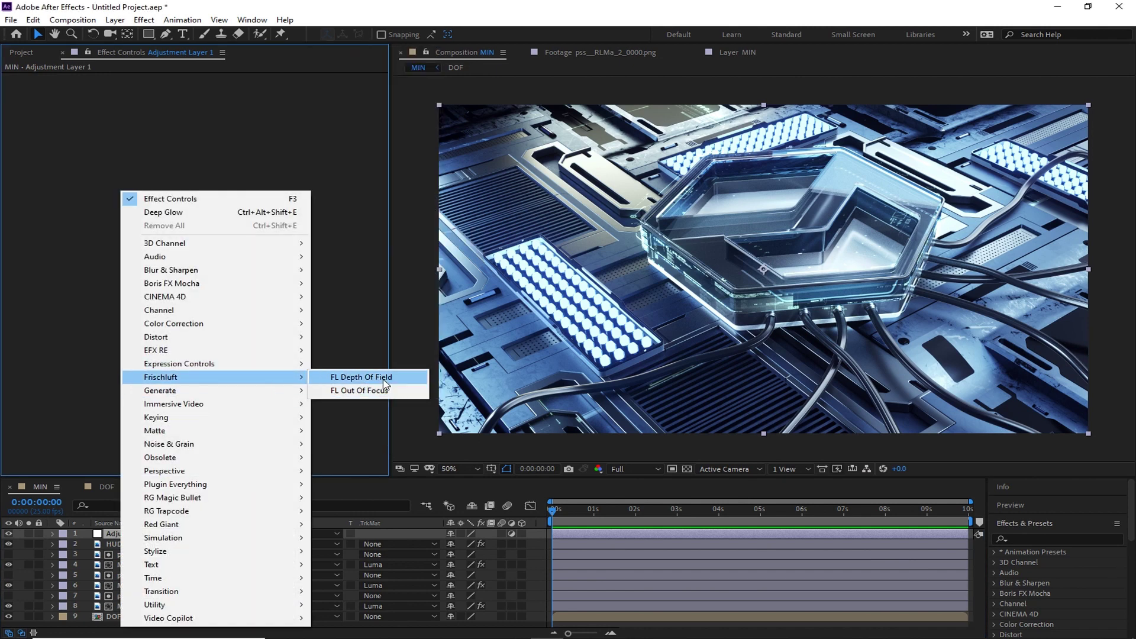
{"action": "left_click", "coordinate": [355, 377]}
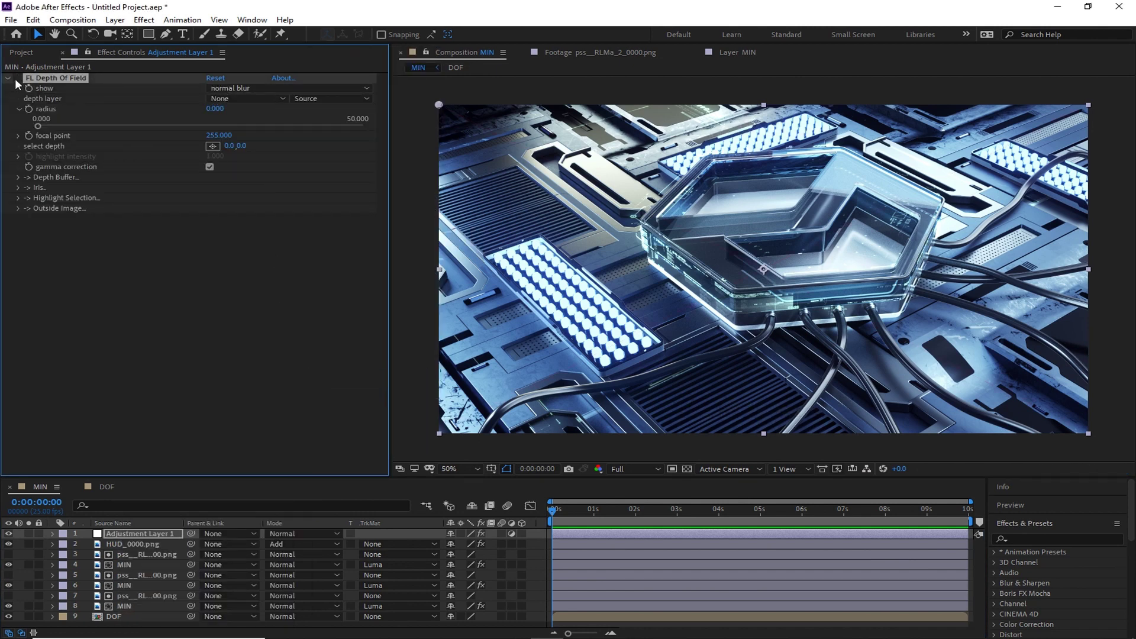
{"action": "key", "text": "Delete"}
- Try FL Out Of Focus instead, then go back to FL Depth Of Field
{"action": "right_click", "coordinate": [139, 127]}
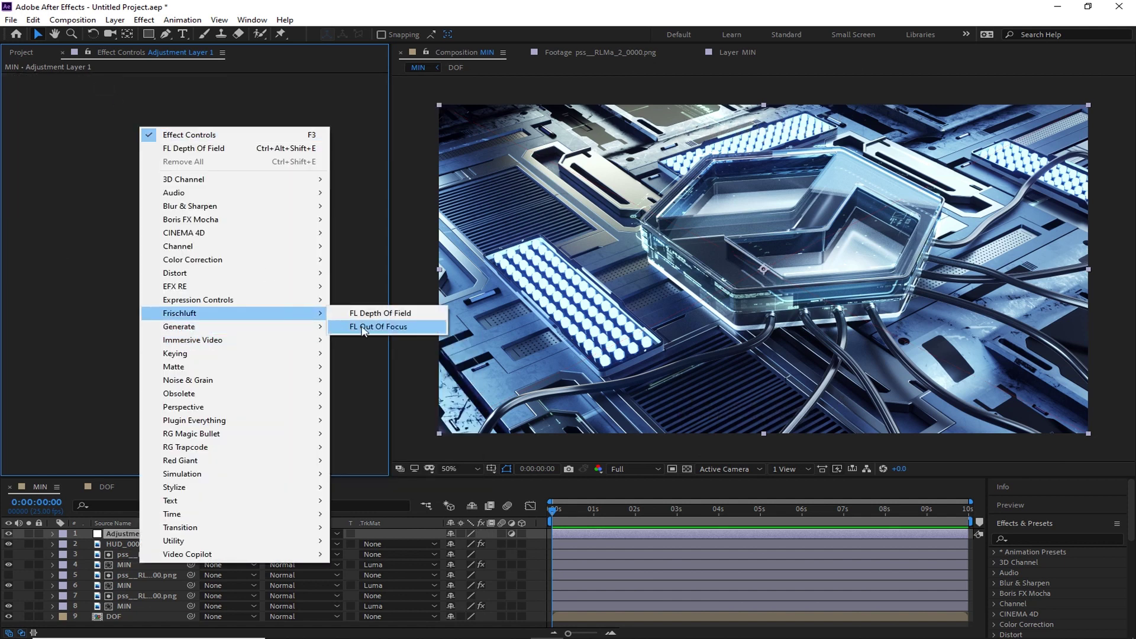
{"action": "left_click", "coordinate": [379, 324]}
{"action": "left_click", "coordinate": [178, 86]}
{"action": "key", "text": "Escape"}
{"action": "key", "text": "Delete"}
{"action": "right_click", "coordinate": [177, 109]}
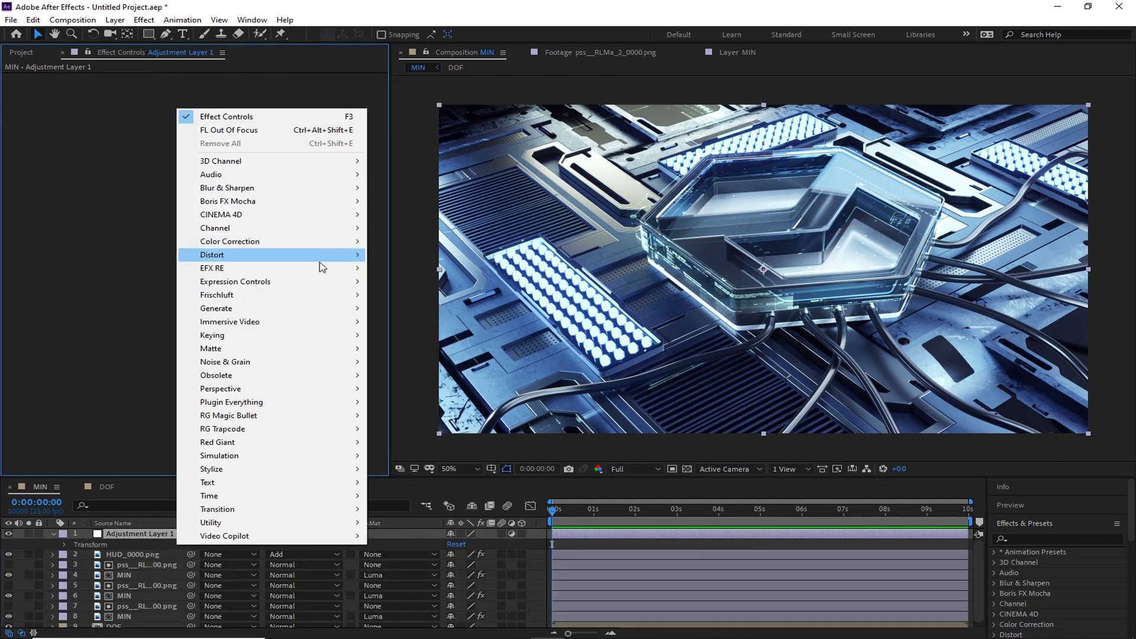
{"action": "left_click", "coordinate": [396, 294]}
- Use the DOF layer as the depth map and increase the blur radius
{"action": "left_click", "coordinate": [237, 87]}
{"action": "left_click", "coordinate": [245, 99]}
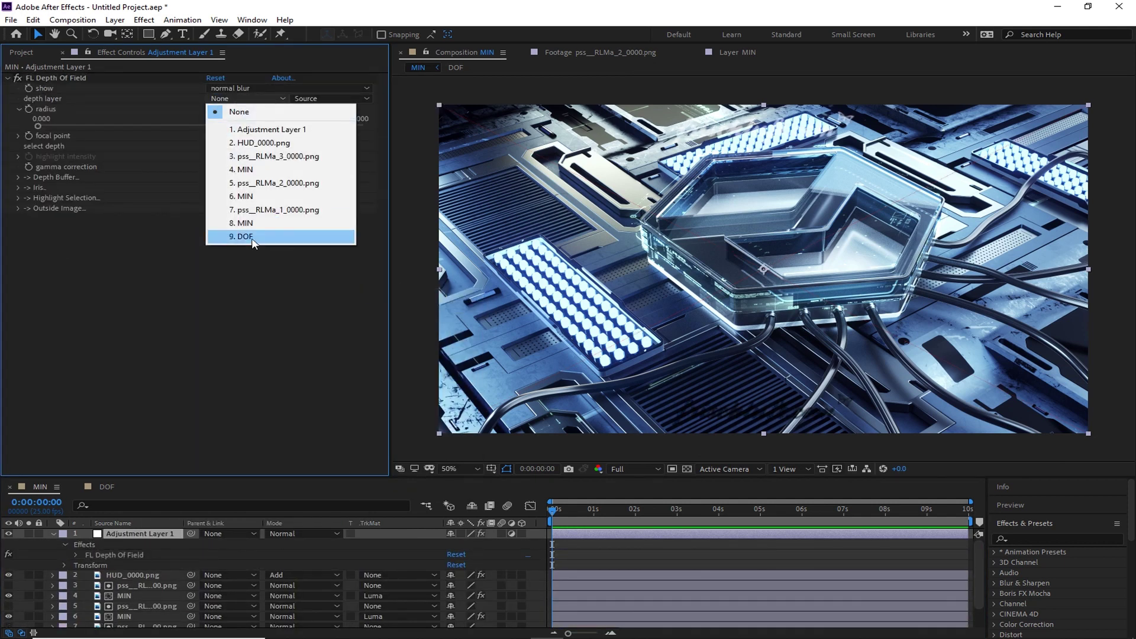
{"action": "left_click", "coordinate": [237, 238]}
{"action": "left_click_drag", "start_coordinate": [38, 126], "coordinate": [170, 126]}
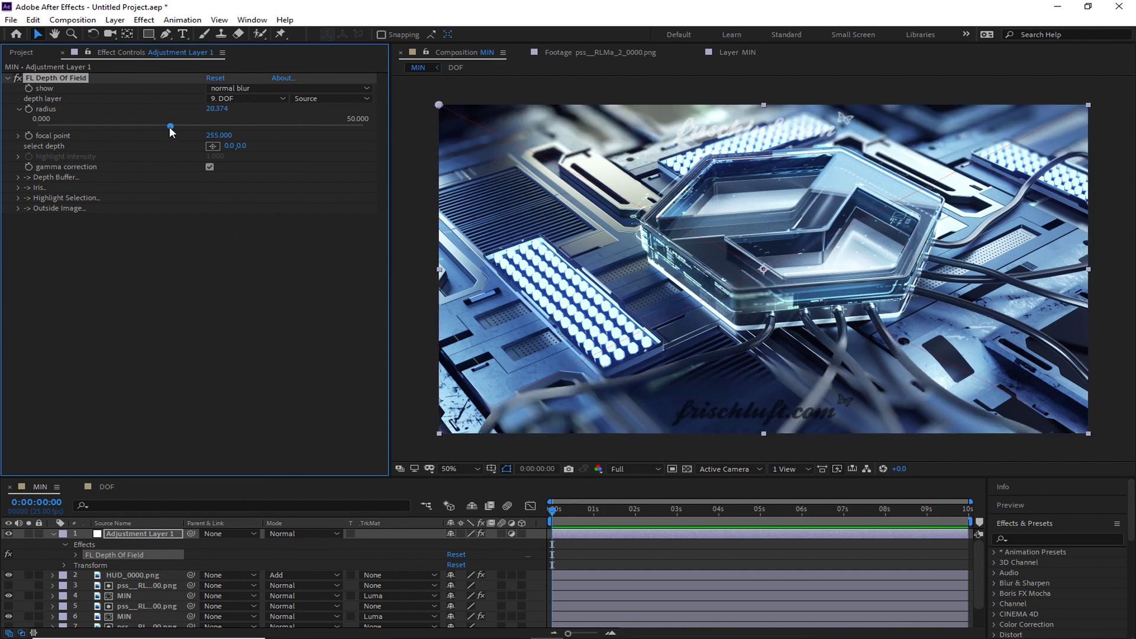
- Thicken the iris border, set iris angle 25°, and enable highlight selection at about 1.3 intensity
{"action": "left_click", "coordinate": [18, 187]}
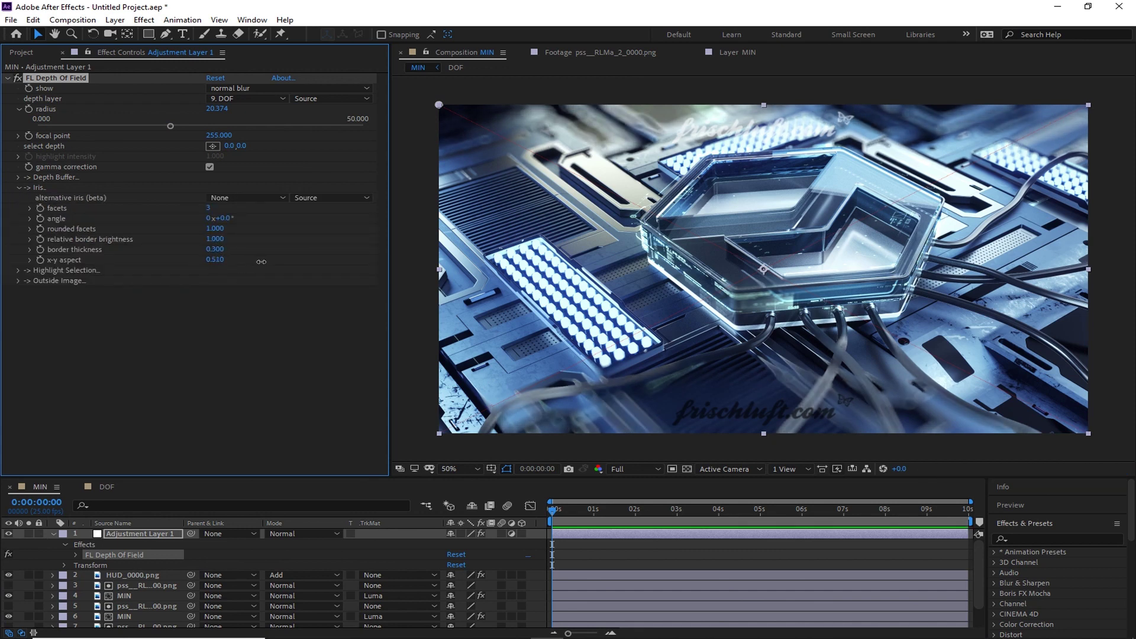
{"action": "mouse_move", "coordinate": [216, 249]}
{"action": "left_mouse_down"}
{"action": "mouse_move", "coordinate": [230, 249]}
{"action": "mouse_move", "coordinate": [203, 259]}
{"action": "mouse_move", "coordinate": [246, 275]}
{"action": "left_mouse_up"}
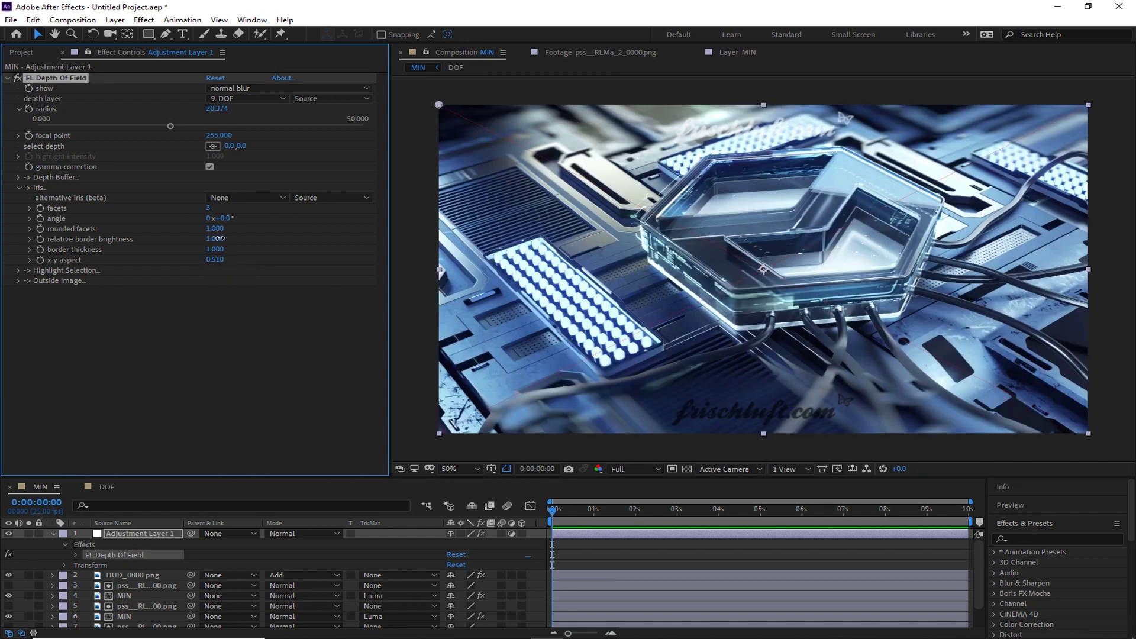
{"action": "left_click_drag", "start_coordinate": [224, 218], "coordinate": [250, 217]}
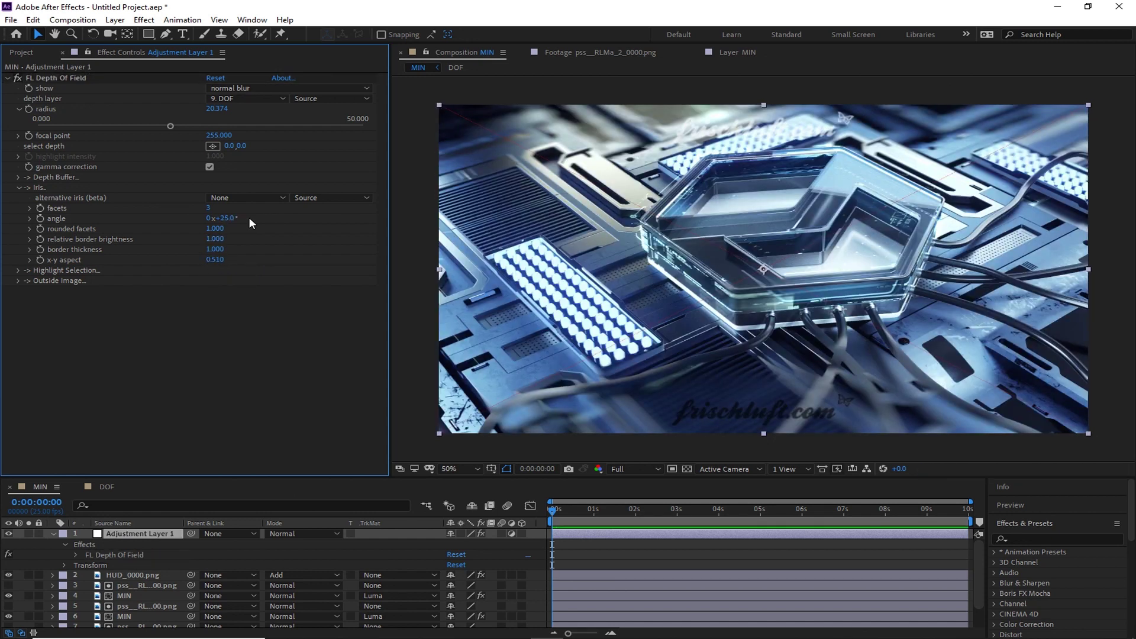
{"action": "left_click", "coordinate": [19, 270]}
{"action": "left_click", "coordinate": [209, 281]}
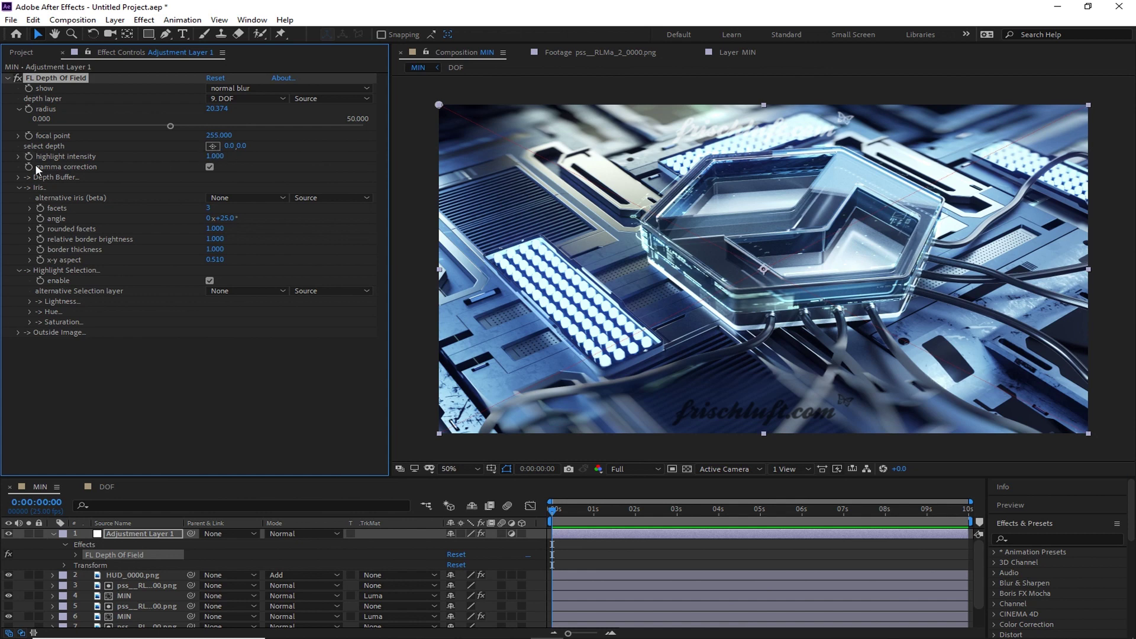
{"action": "left_click", "coordinate": [18, 157]}
{"action": "mouse_move", "coordinate": [104, 174]}
{"action": "left_mouse_down"}
{"action": "mouse_move", "coordinate": [240, 174]}
{"action": "mouse_move", "coordinate": [122, 173]}
{"action": "left_mouse_up"}
{"action": "left_click", "coordinate": [212, 146]}
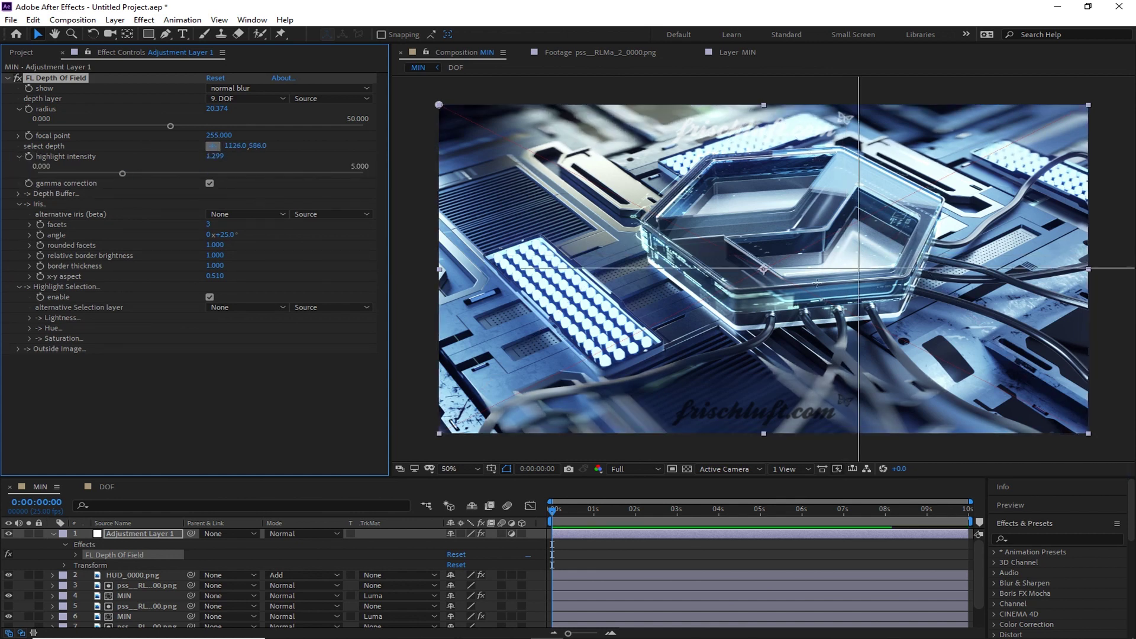
- Set the focus point on the hexagon logo, then switch to the DOF composition
{"action": "left_click", "coordinate": [781, 286]}
{"action": "left_click", "coordinate": [212, 145]}
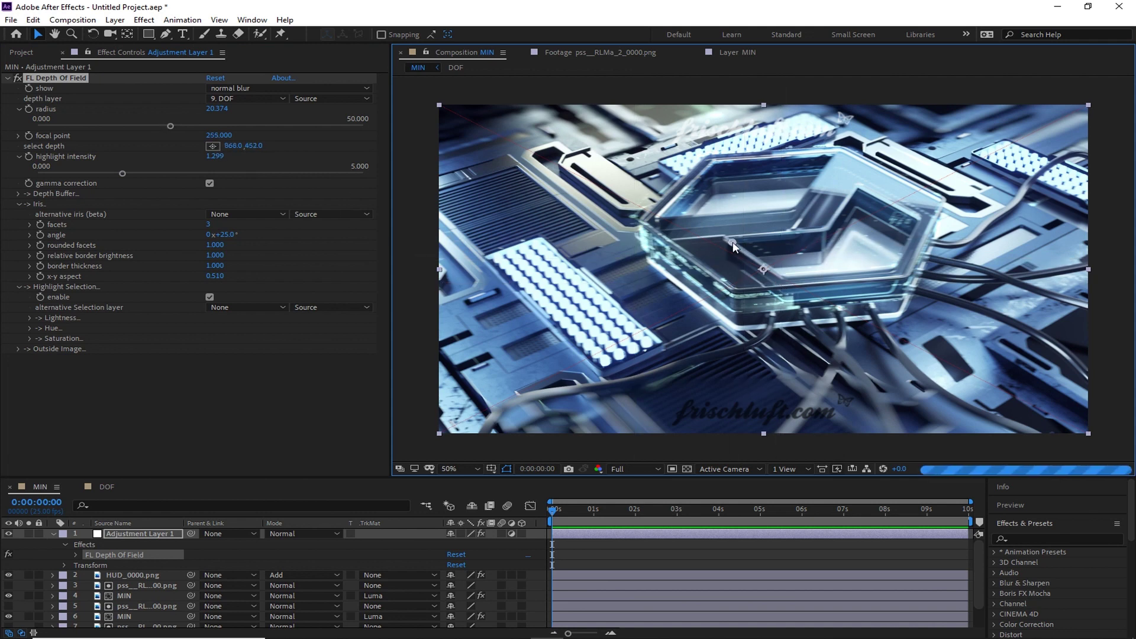
{"action": "left_click", "coordinate": [733, 242]}
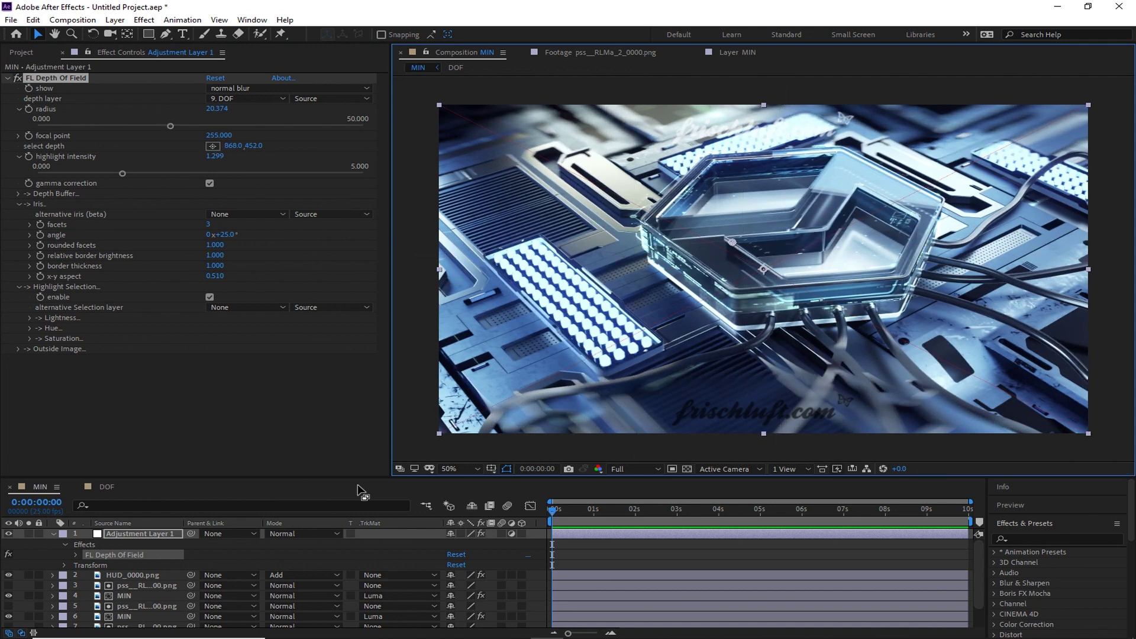
{"action": "left_click", "coordinate": [107, 487]}
- Try out a Curves effect on DOF.png, then remove it
{"action": "right_click", "coordinate": [160, 368]}
{"action": "left_click", "coordinate": [354, 390]}
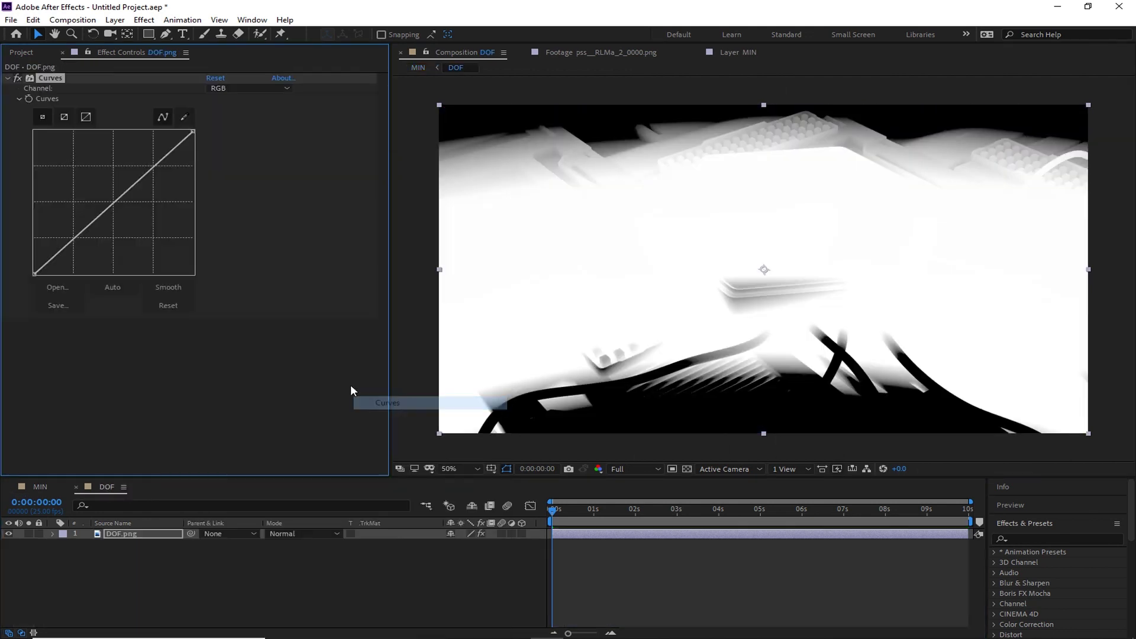
{"action": "left_click_drag", "start_coordinate": [59, 252], "coordinate": [64, 229]}
{"action": "left_click", "coordinate": [74, 241]}
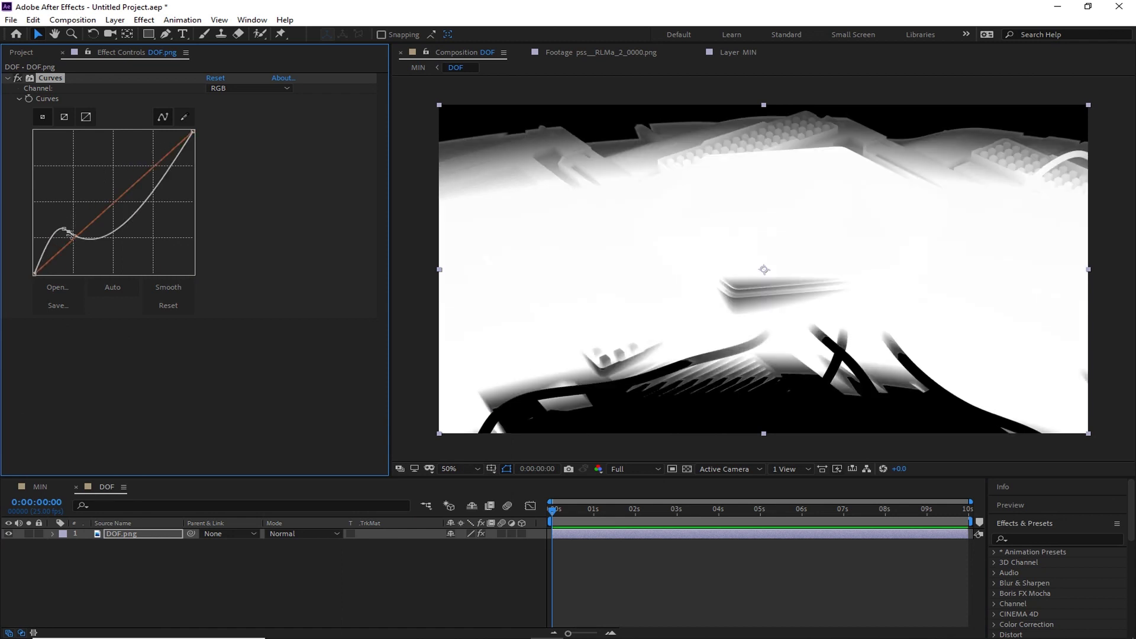
{"action": "key", "text": "Delete"}
{"action": "key", "text": "ctrl+z"}
{"action": "left_click_drag", "start_coordinate": [118, 224], "coordinate": [145, 161]}
{"action": "key", "text": "Delete"}
- Reapply Curves to DOF.png and bend it into an S-curve for contrast
{"action": "key", "text": "ctrl+space"}
{"action": "type", "text": "curves"}
{"action": "key", "text": "Return"}
{"action": "left_click_drag", "start_coordinate": [77, 235], "coordinate": [78, 245]}
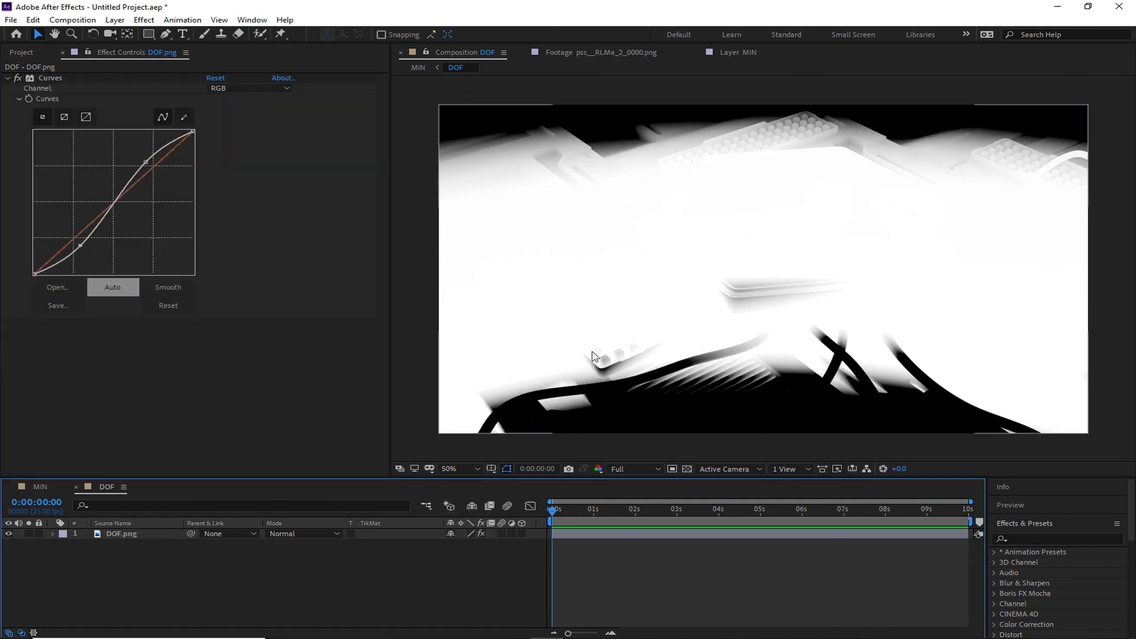
- Mask the bottom of DOF.png with an inverted rectangle feathered 134 px
{"action": "key", "text": "comma"}
{"action": "key", "text": "q"}
{"action": "left_click_drag", "start_coordinate": [578, 318], "coordinate": [938, 380]}
{"action": "key", "text": "ctrl+z"}
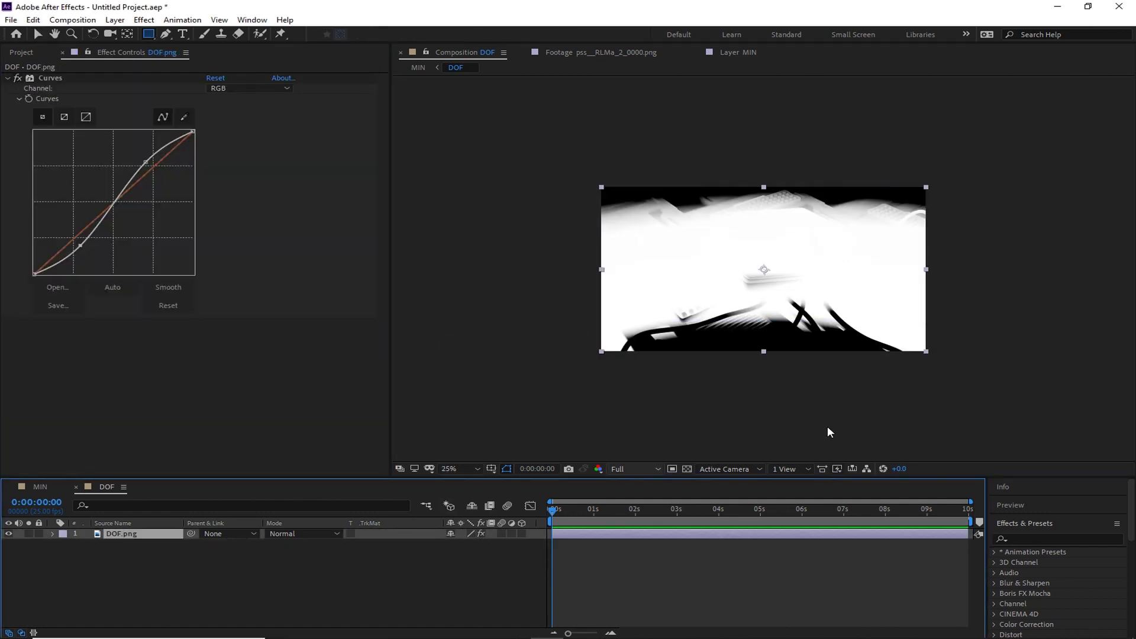
{"action": "left_click_drag", "start_coordinate": [548, 322], "coordinate": [937, 381]}
{"action": "left_click", "coordinate": [502, 554]}
{"action": "key", "text": "f"}
{"action": "left_click_drag", "start_coordinate": [477, 555], "coordinate": [532, 555]}
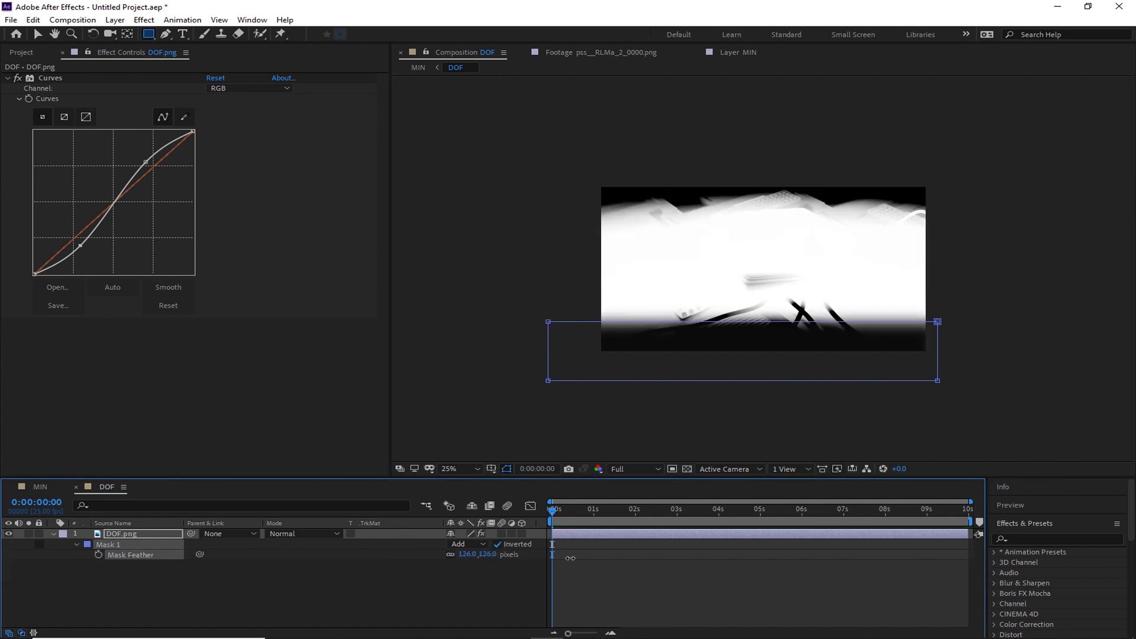
- Create a new solid layer, entering colour FFFFFF
{"action": "key", "text": "ctrl+y"}
{"action": "left_click", "coordinate": [551, 395]}
{"action": "type", "text": "FFFFFF"}
{"action": "key", "text": "Tab"}
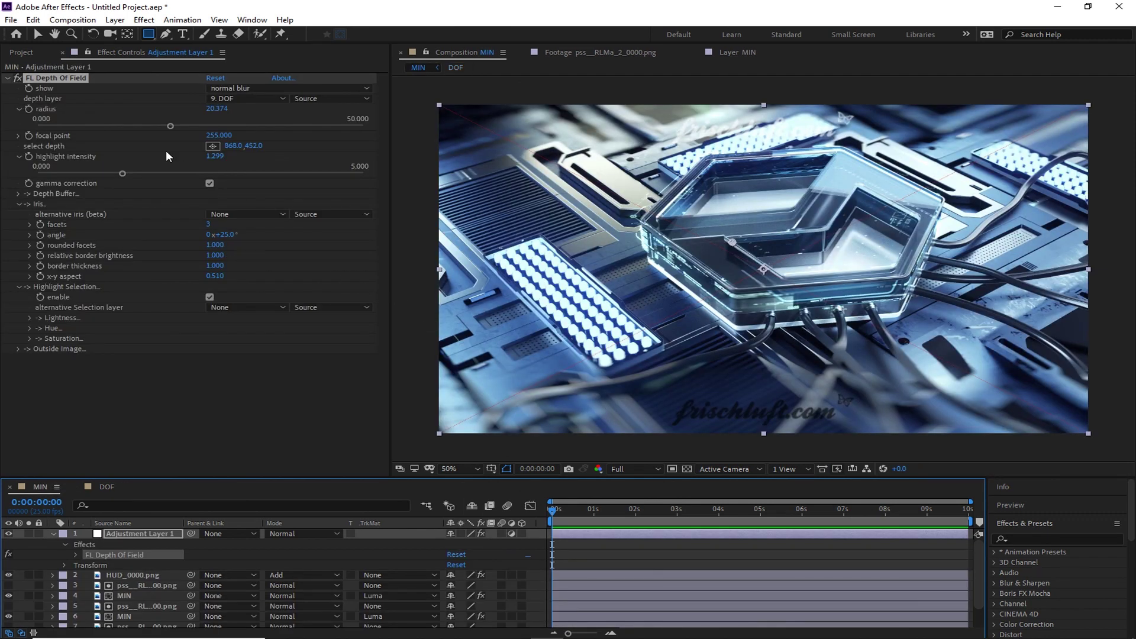
- Move the HUD layer above the adjustment layer and set blur radius to 18.815
{"action": "left_click_drag", "start_coordinate": [171, 126], "coordinate": [99, 126]}
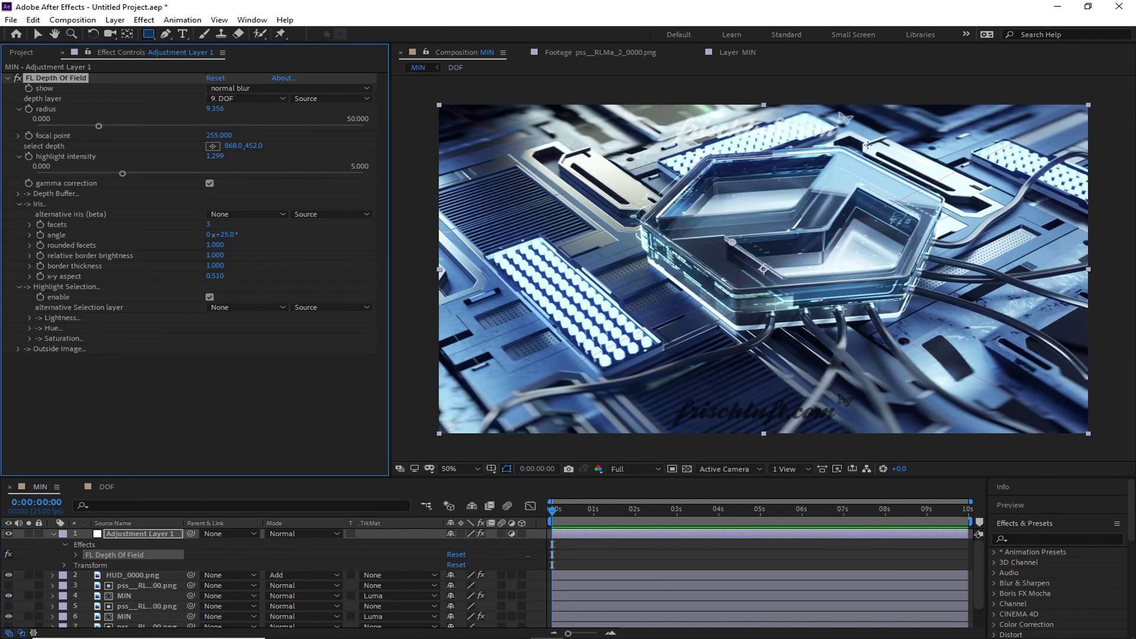
{"action": "key", "text": "period"}
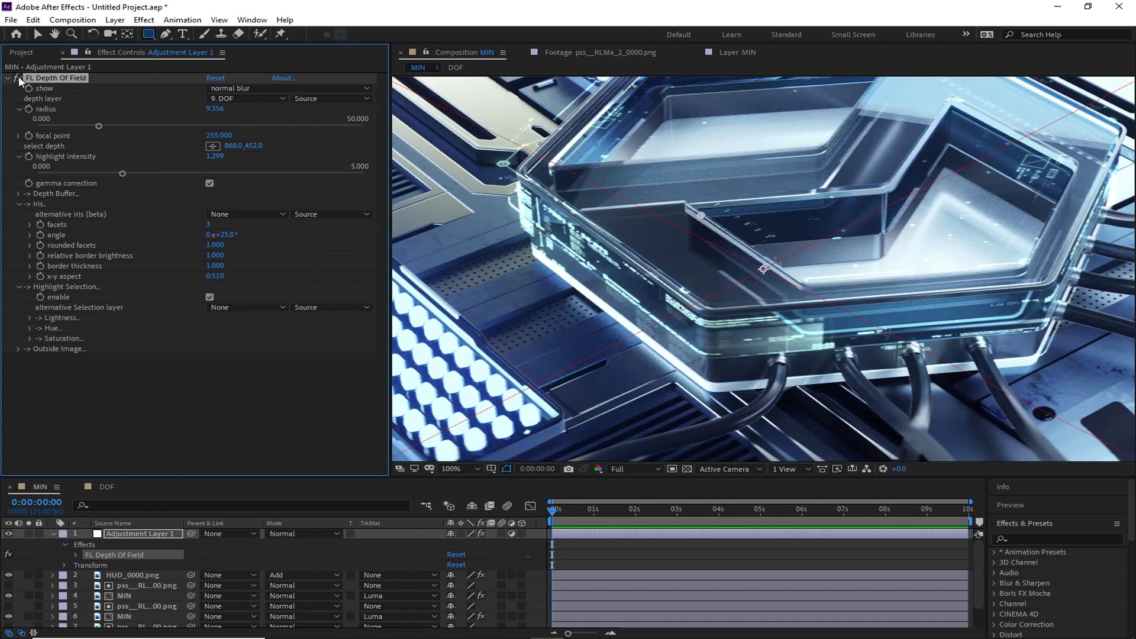
{"action": "left_click_drag", "start_coordinate": [130, 575], "coordinate": [131, 530]}
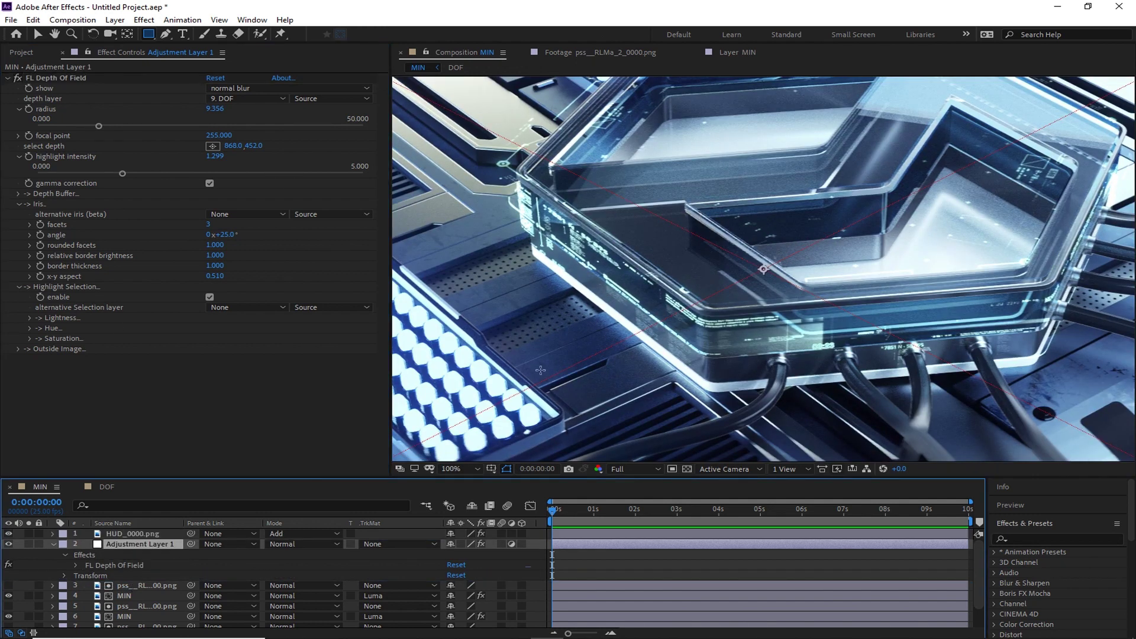
{"action": "key", "text": "comma"}
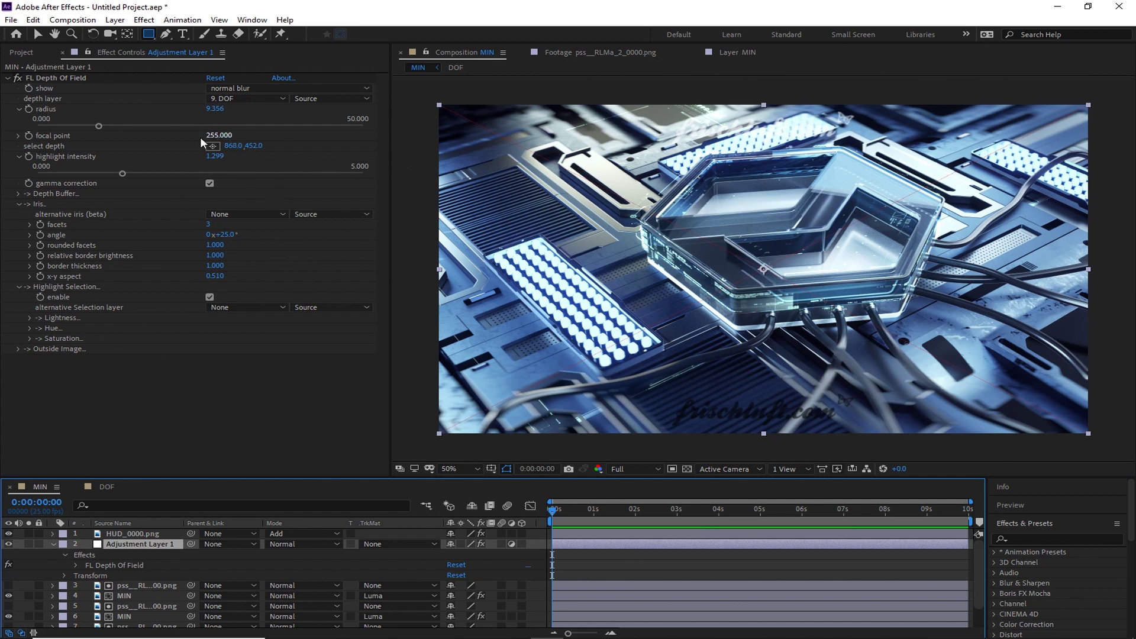
{"action": "left_click_drag", "start_coordinate": [99, 126], "coordinate": [160, 126]}
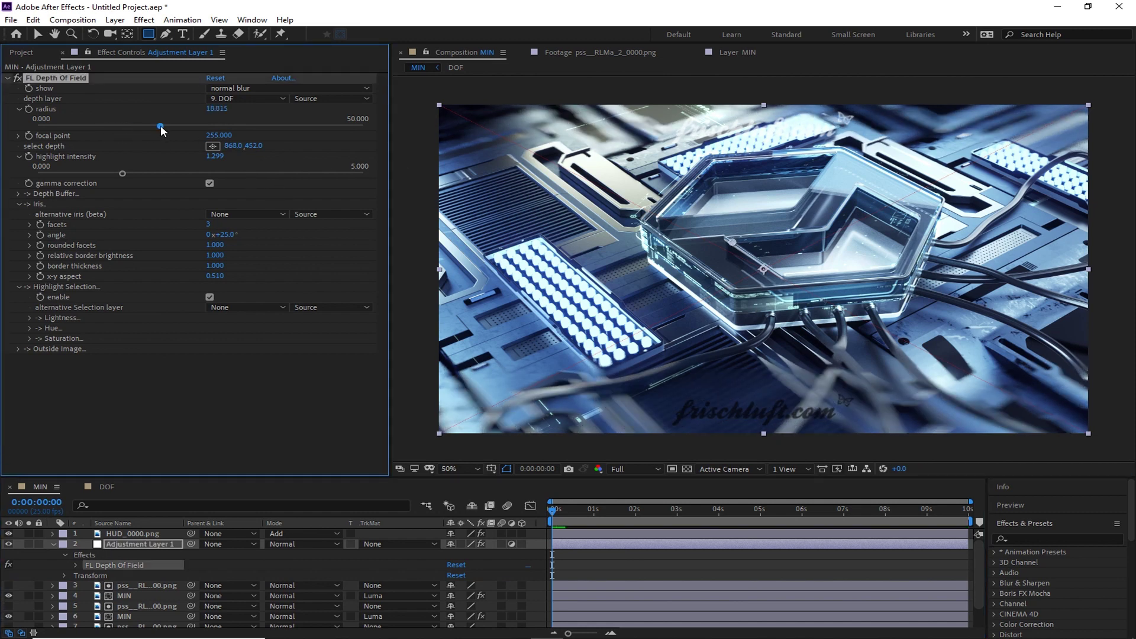
- Set iris x-y aspect to 0.110, iris angle 0° and 10 iris facets
{"action": "left_click_drag", "start_coordinate": [219, 278], "coordinate": [100, 283]}
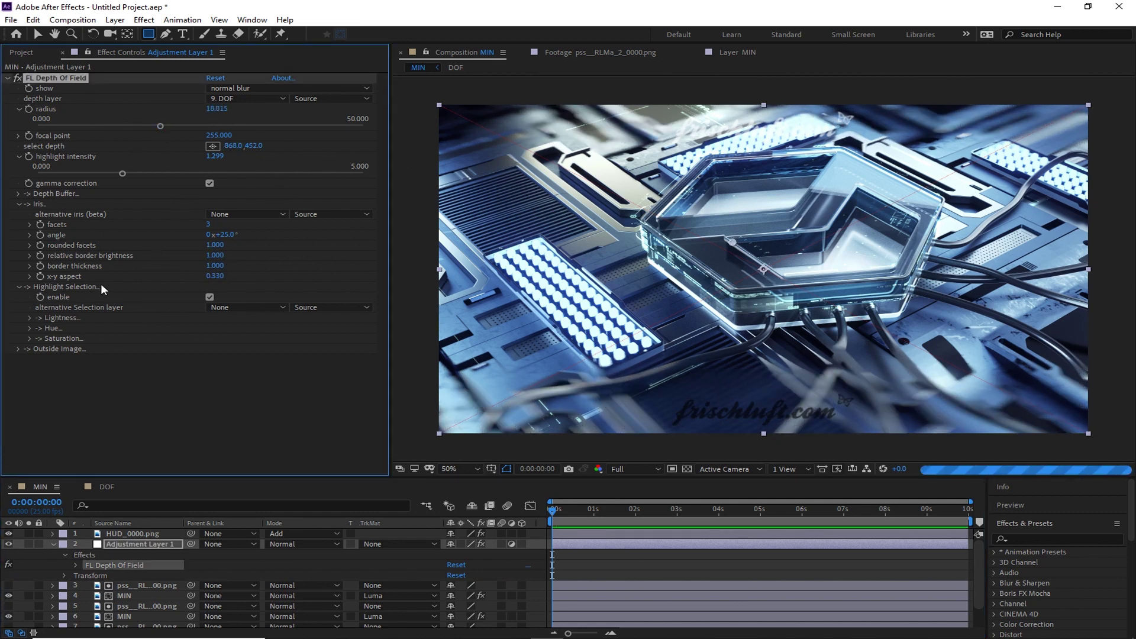
{"action": "left_click", "coordinate": [223, 235]}
{"action": "type", "text": "0"}
{"action": "key", "text": "Return"}
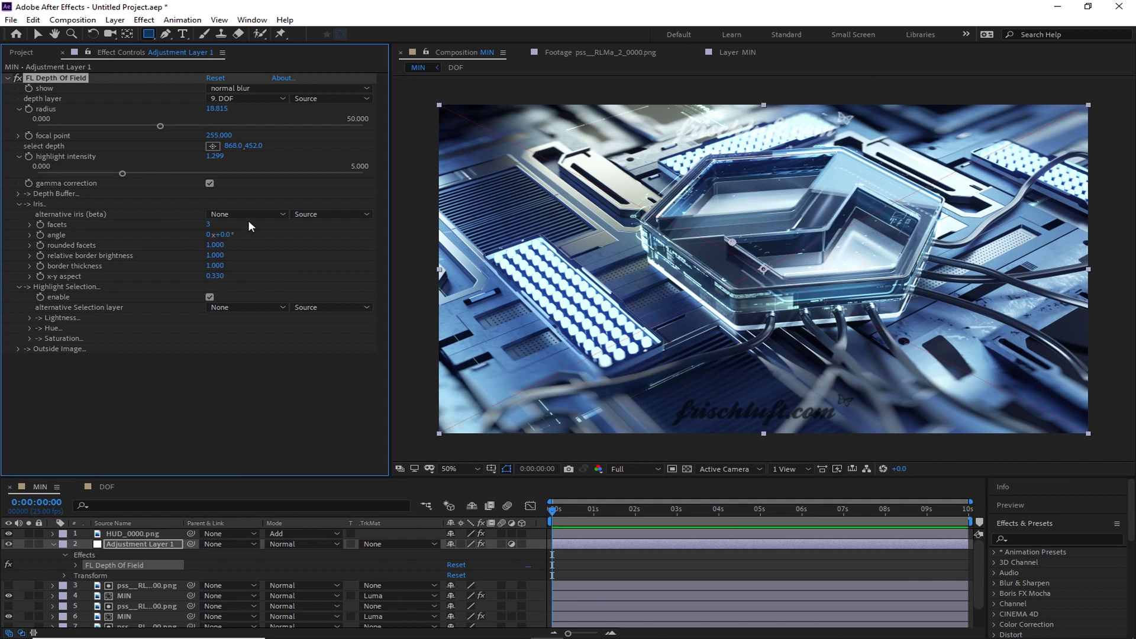
{"action": "left_click", "coordinate": [209, 224]}
{"action": "type", "text": "10"}
{"action": "key", "text": "Return"}
- Set rounded facets 0.79, border brightness 0.83 and highlight intensity 1.975
{"action": "mouse_move", "coordinate": [214, 245]}
{"action": "left_mouse_down"}
{"action": "mouse_move", "coordinate": [194, 247]}
{"action": "mouse_move", "coordinate": [196, 279]}
{"action": "left_mouse_up"}
{"action": "left_click", "coordinate": [215, 255]}
{"action": "type", "text": "0.83"}
{"action": "key", "text": "Return"}
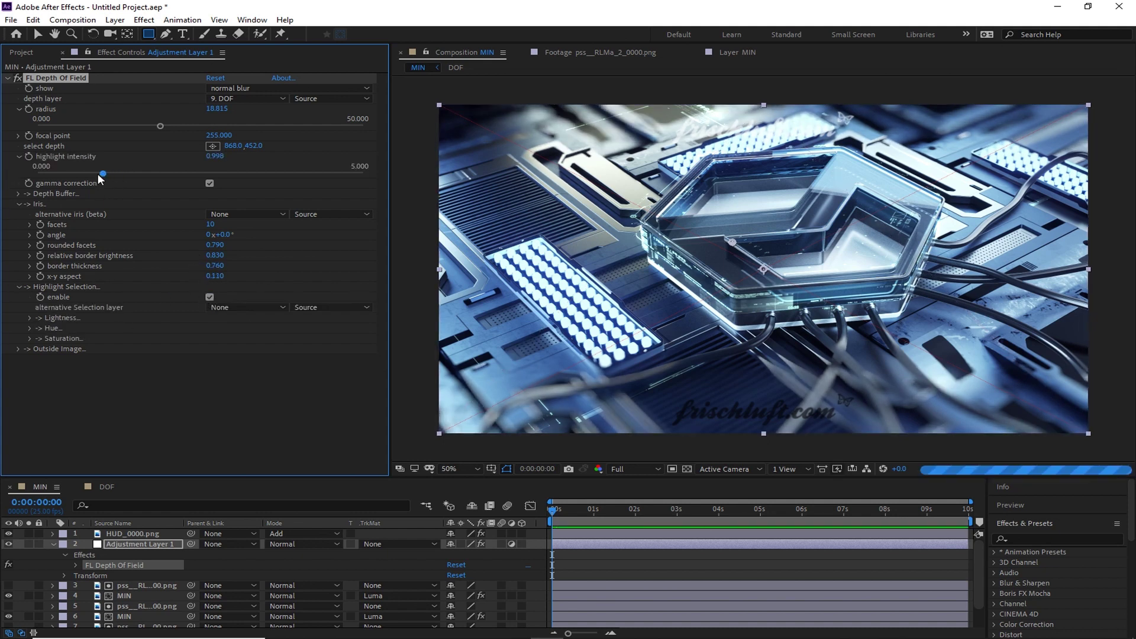
{"action": "mouse_move", "coordinate": [122, 174]}
{"action": "left_mouse_down"}
{"action": "mouse_move", "coordinate": [48, 174]}
{"action": "mouse_move", "coordinate": [166, 174]}
{"action": "left_mouse_up"}
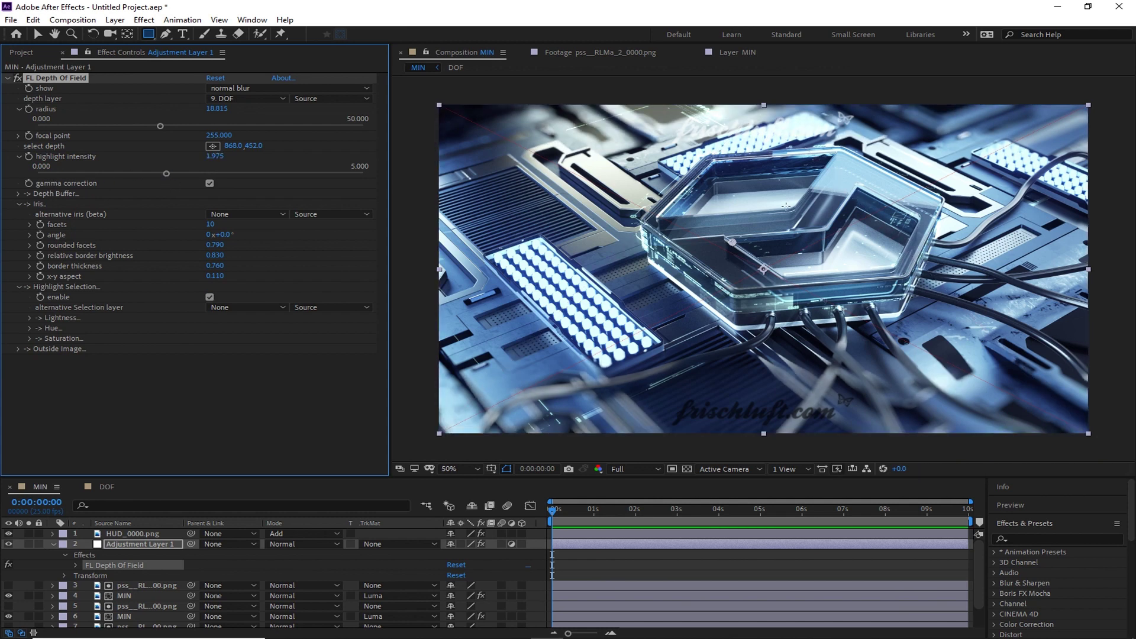
- Try white, then black, as the HUD layer's Tint Map White To colour
{"action": "left_click", "coordinate": [148, 536]}
{"action": "left_click", "coordinate": [212, 98]}
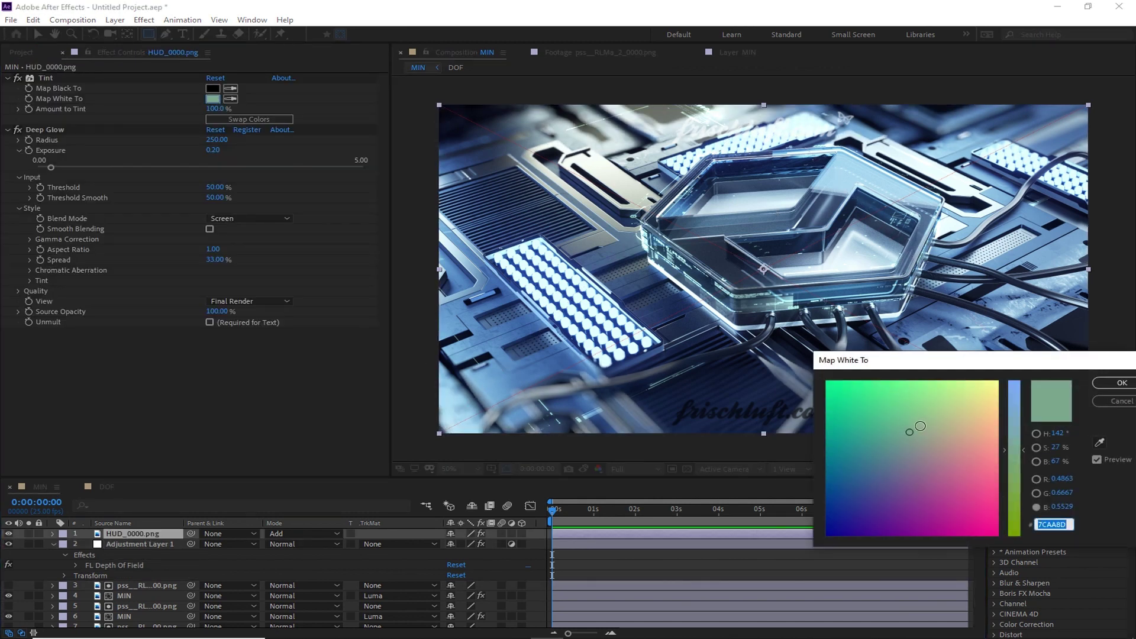
{"action": "type", "text": "ffffff"}
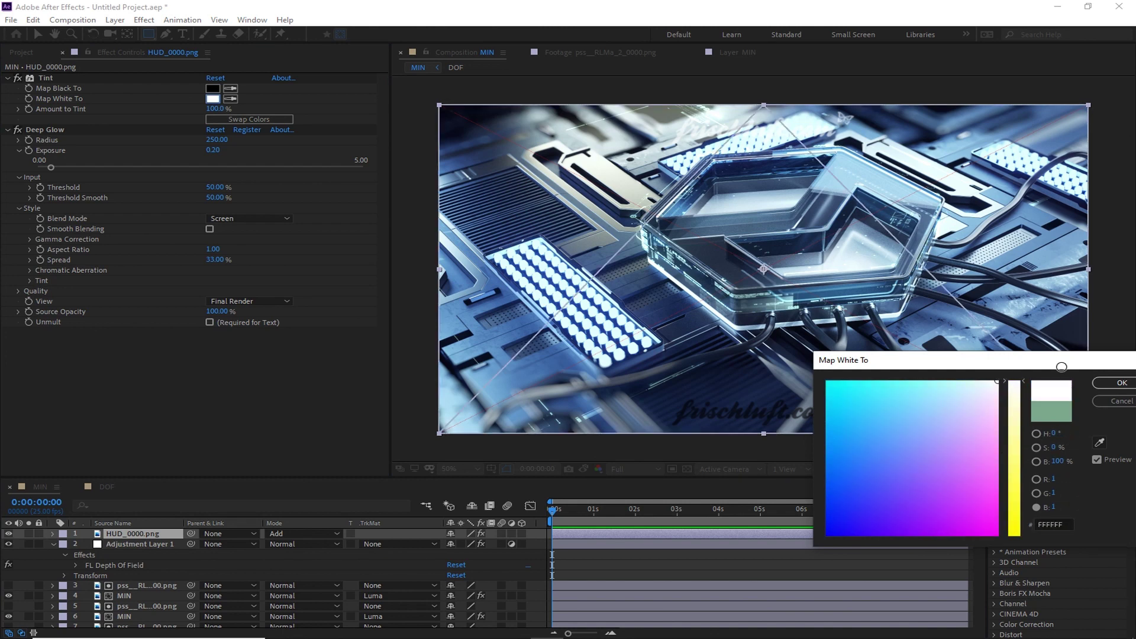
{"action": "left_click", "coordinate": [1122, 383]}
{"action": "left_click", "coordinate": [212, 99]}
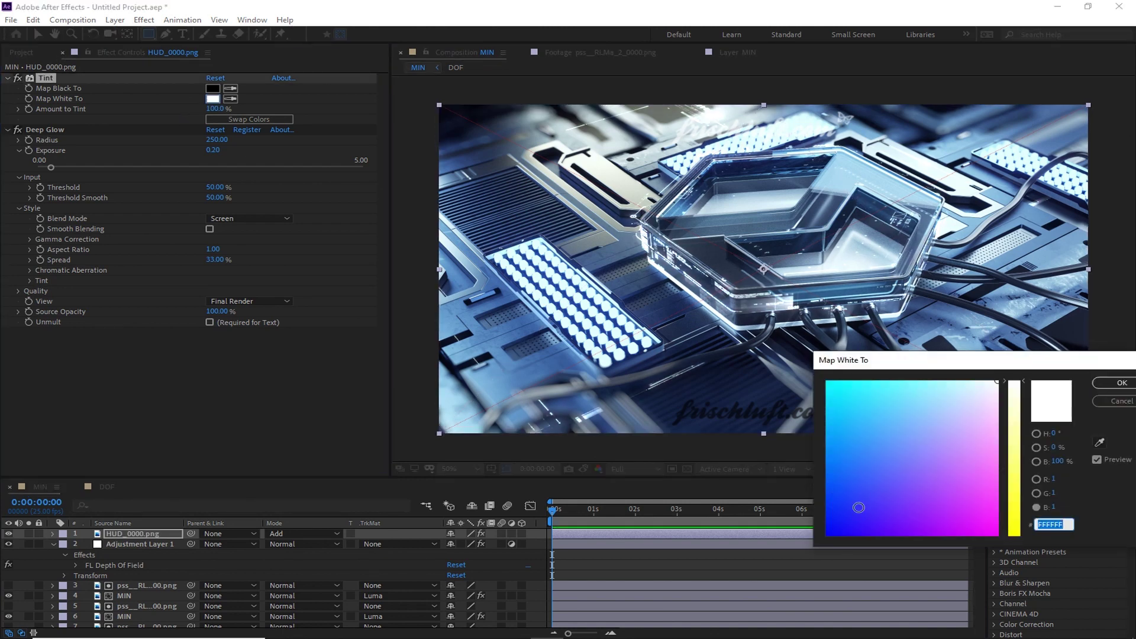
{"action": "left_click", "coordinate": [1121, 383]}
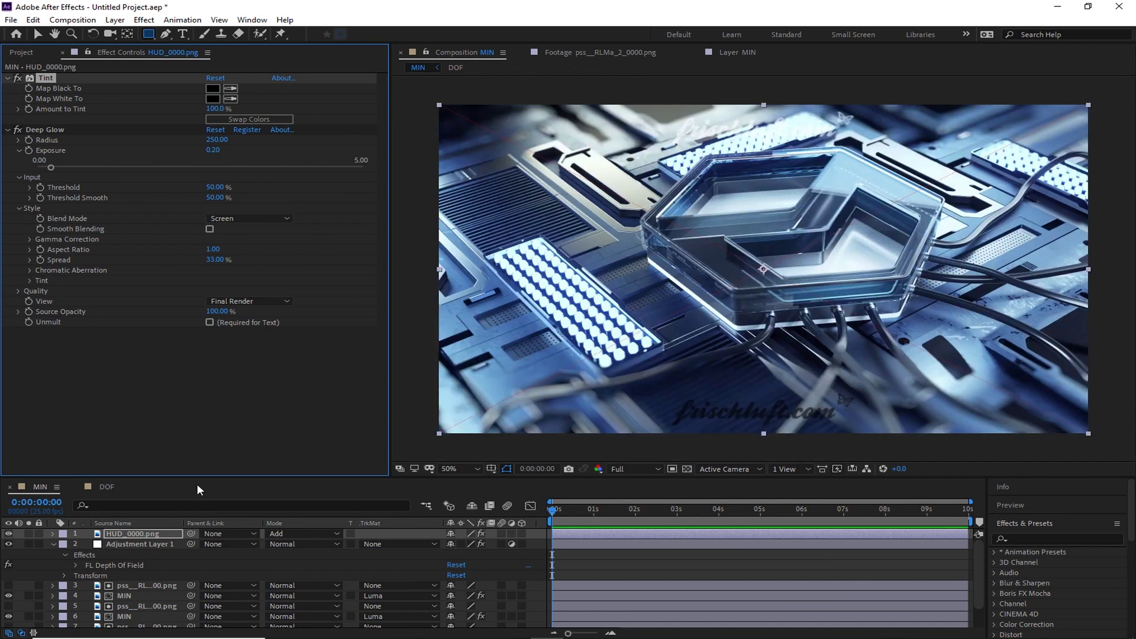
- Duplicate the HUD layer and give the copy a near-white tint
{"action": "left_click", "coordinate": [133, 533]}
{"action": "key", "text": "ctrl+d"}
{"action": "left_click", "coordinate": [213, 98]}
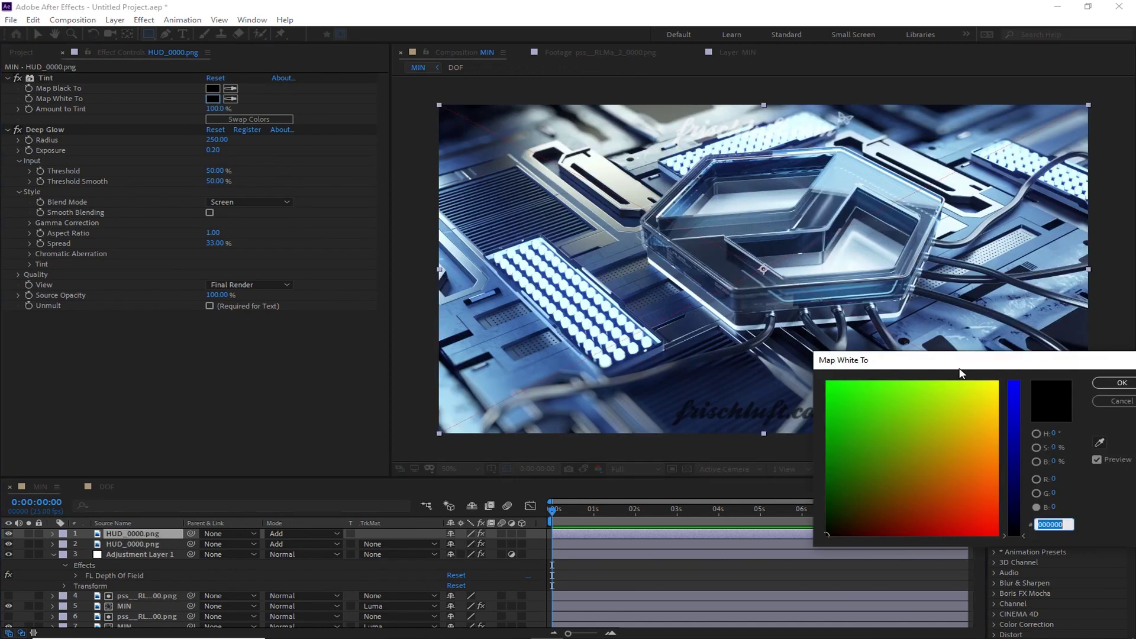
{"action": "left_click", "coordinate": [1024, 407]}
{"action": "left_click", "coordinate": [943, 398]}
{"action": "left_click", "coordinate": [980, 400]}
{"action": "left_click", "coordinate": [1121, 382]}
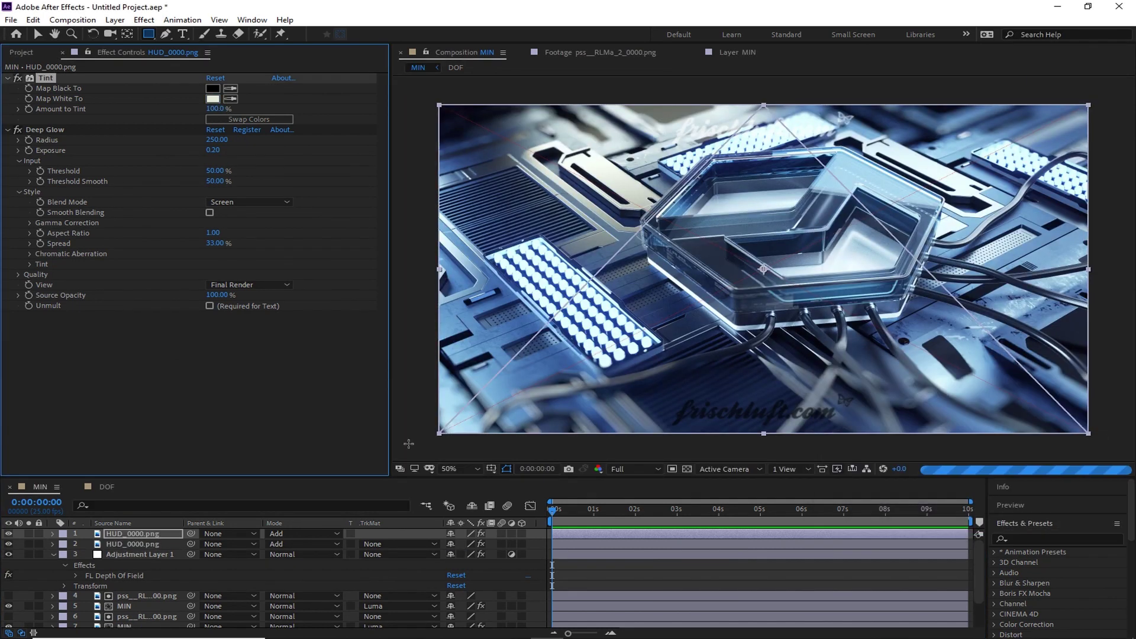
{"action": "key", "text": "t"}
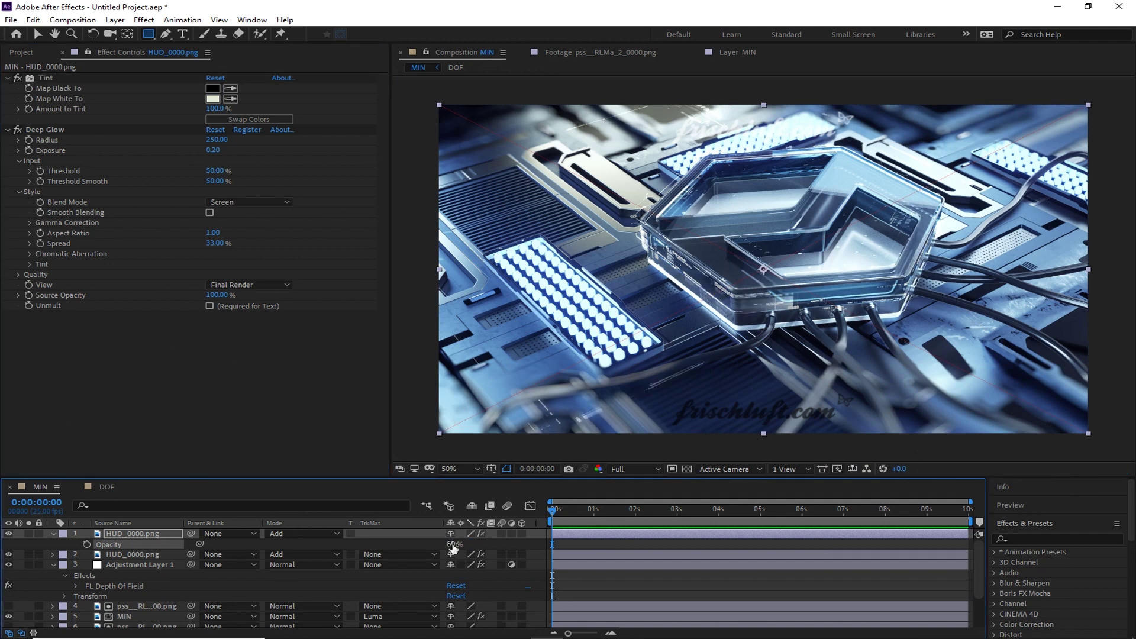
- Tint the top HUD copy cyan and lower its opacity to 20%
{"action": "left_click", "coordinate": [213, 99]}
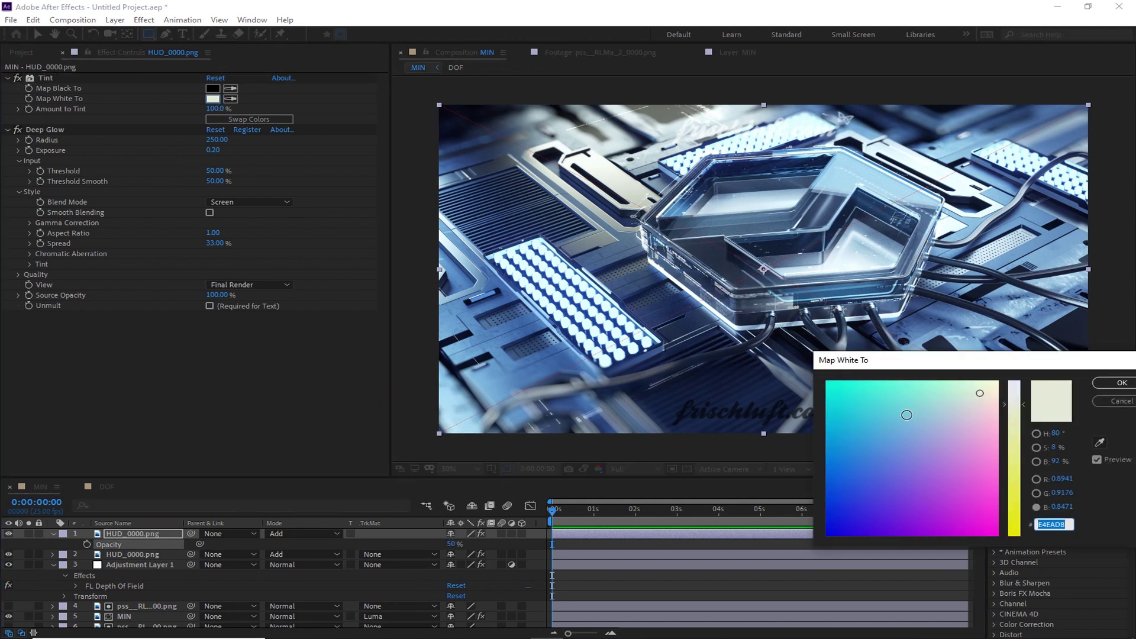
{"action": "left_click", "coordinate": [913, 398]}
{"action": "left_click", "coordinate": [1122, 383]}
{"action": "key", "text": "slash"}
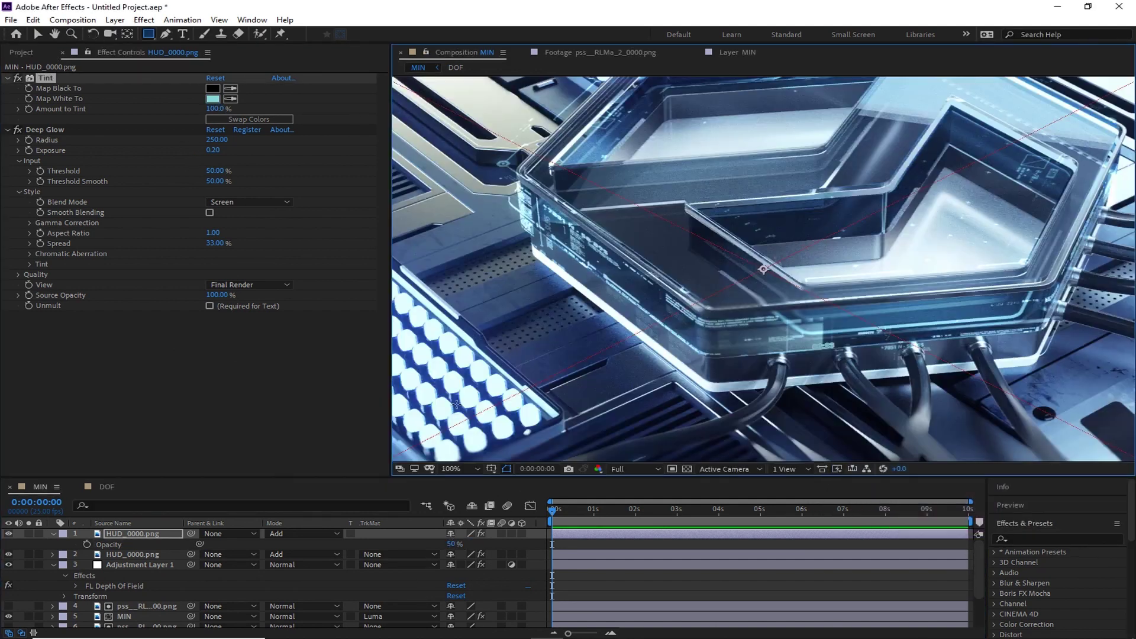
{"action": "left_click_drag", "start_coordinate": [450, 544], "coordinate": [437, 545]}
{"action": "key", "text": "comma"}
{"action": "key", "text": "comma"}
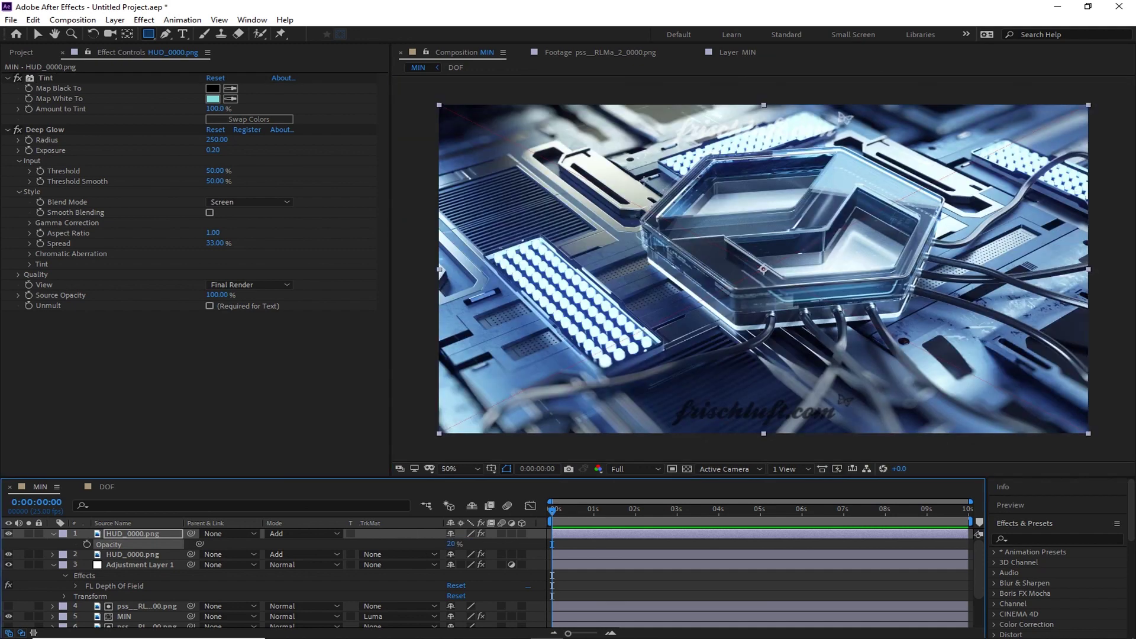
- Add Adjustment Layer 2 with a Photo Filter: Warming Filter (81), 20% density
{"action": "key", "text": "ctrl+alt+y"}
{"action": "key", "text": "ctrl+space"}
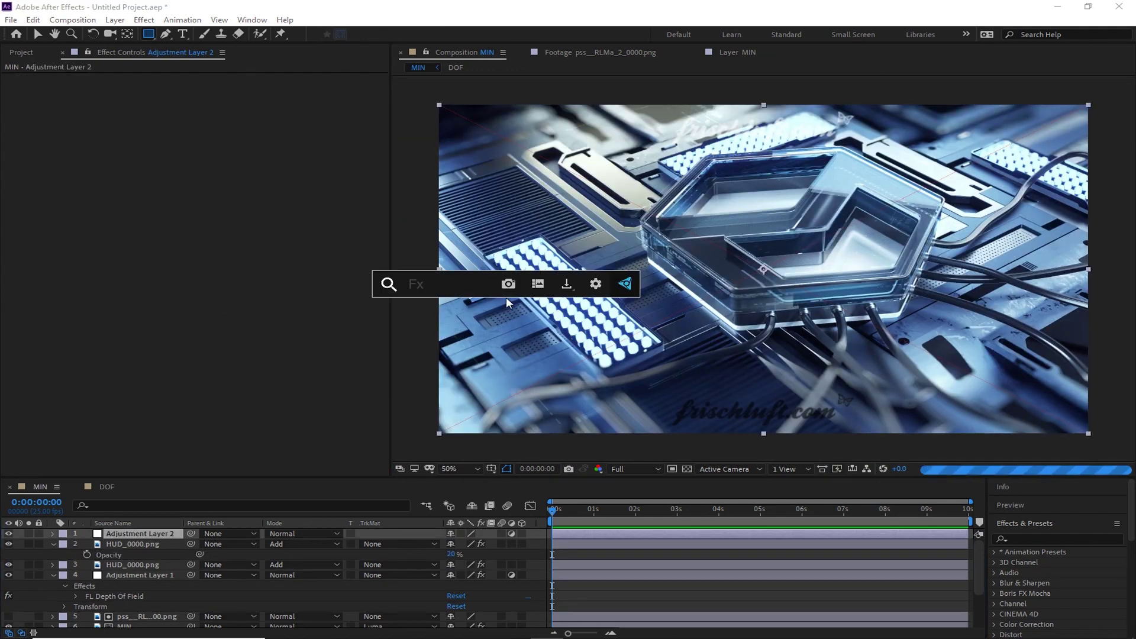
{"action": "type", "text": "phot"}
{"action": "key", "text": "Return"}
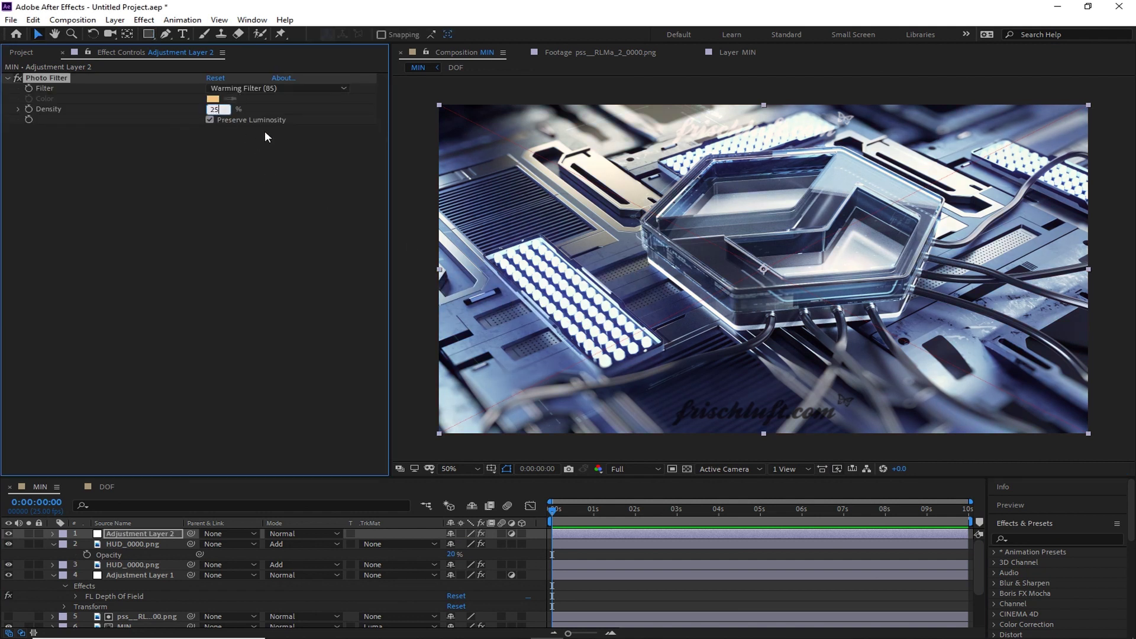
{"action": "type", "text": "10"}
{"action": "key", "text": "Return"}
{"action": "left_click", "coordinate": [260, 88]}
{"action": "left_click", "coordinate": [260, 128]}
{"action": "left_click", "coordinate": [260, 89]}
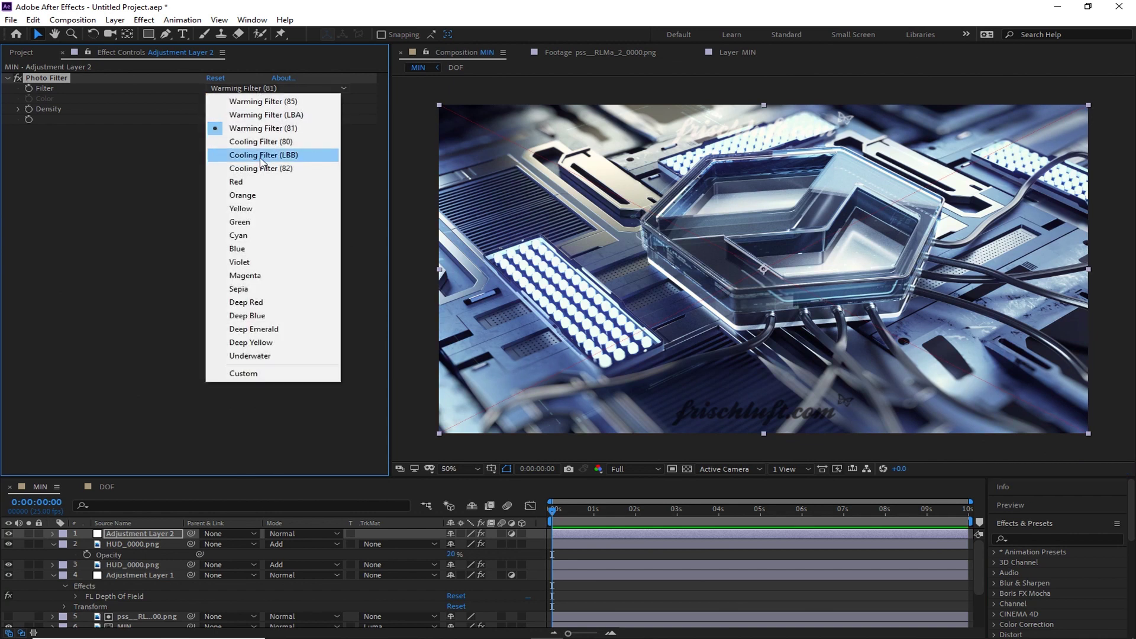
{"action": "key", "text": "Escape"}
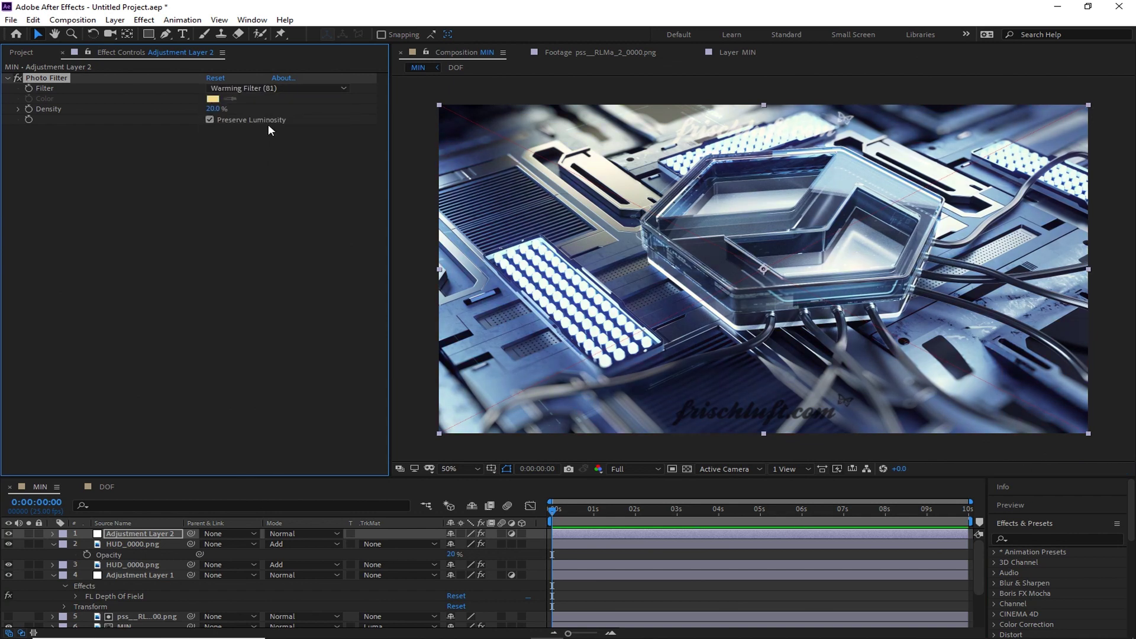